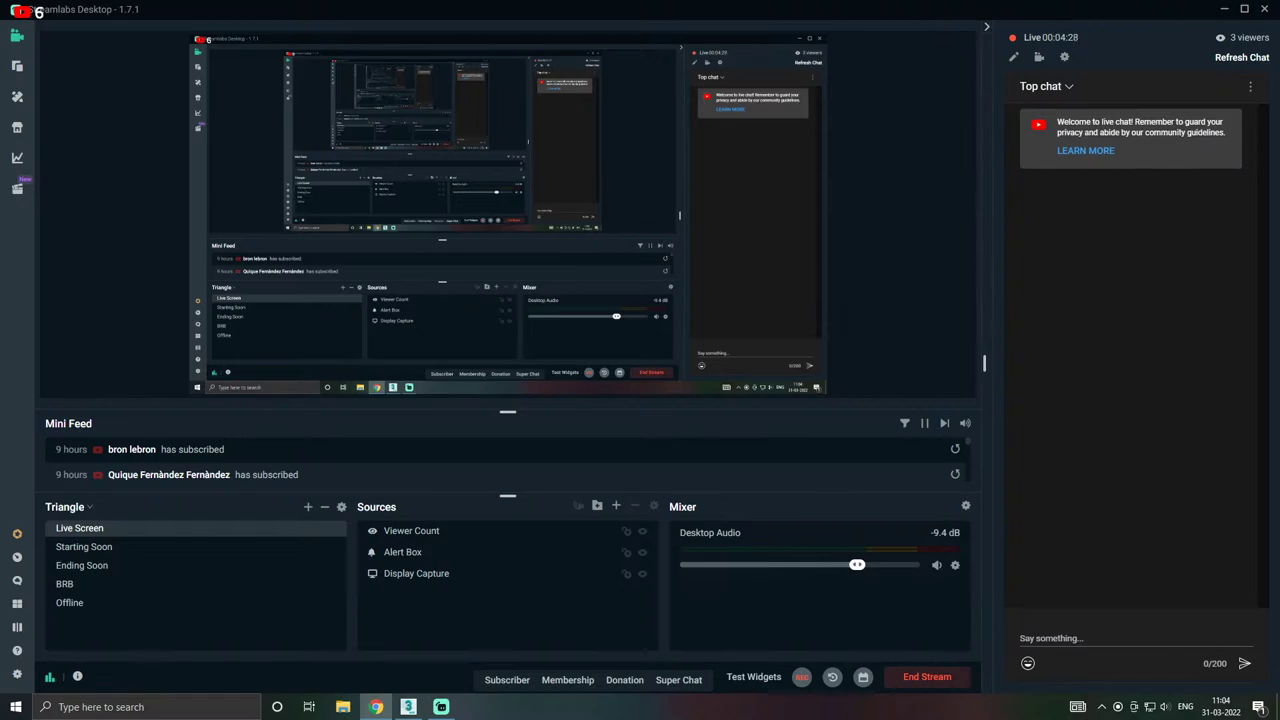
- Switch from Streamlabs Desktop to the 3ds Max window using its taskbar icon
click(409, 707)
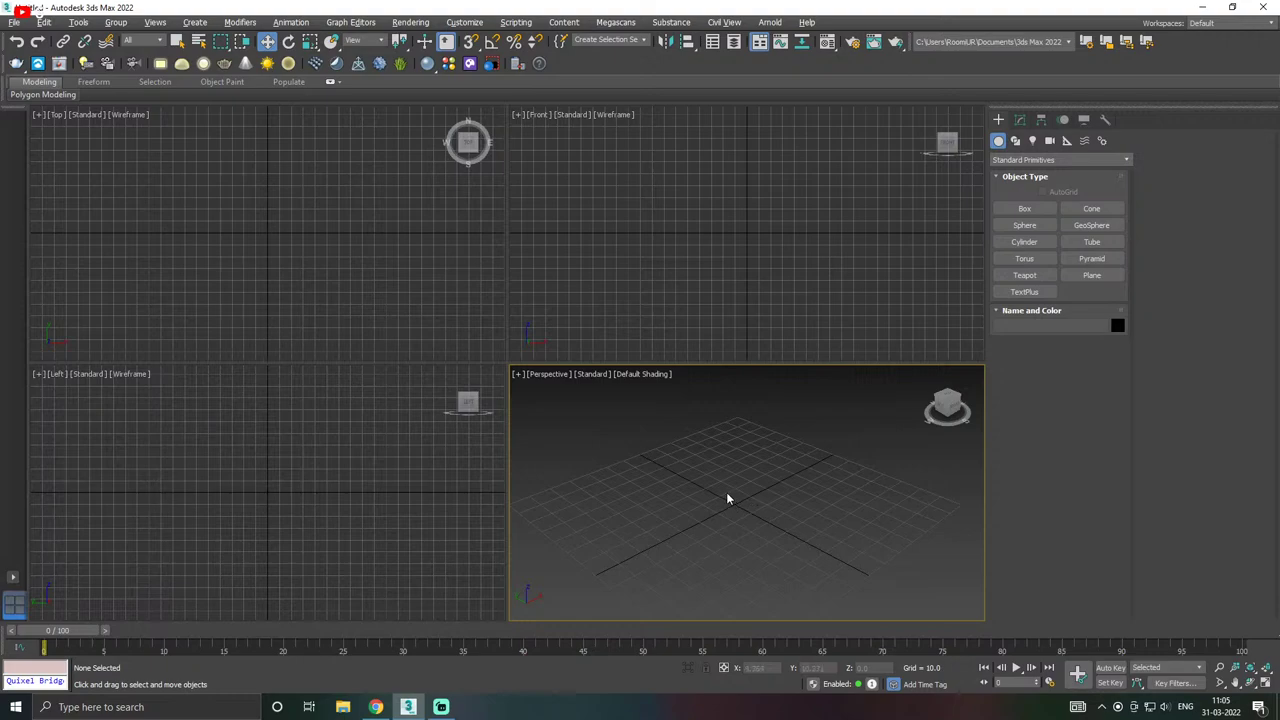
scroll(727, 497, down, 5)
scroll(464, 483, down, 2)
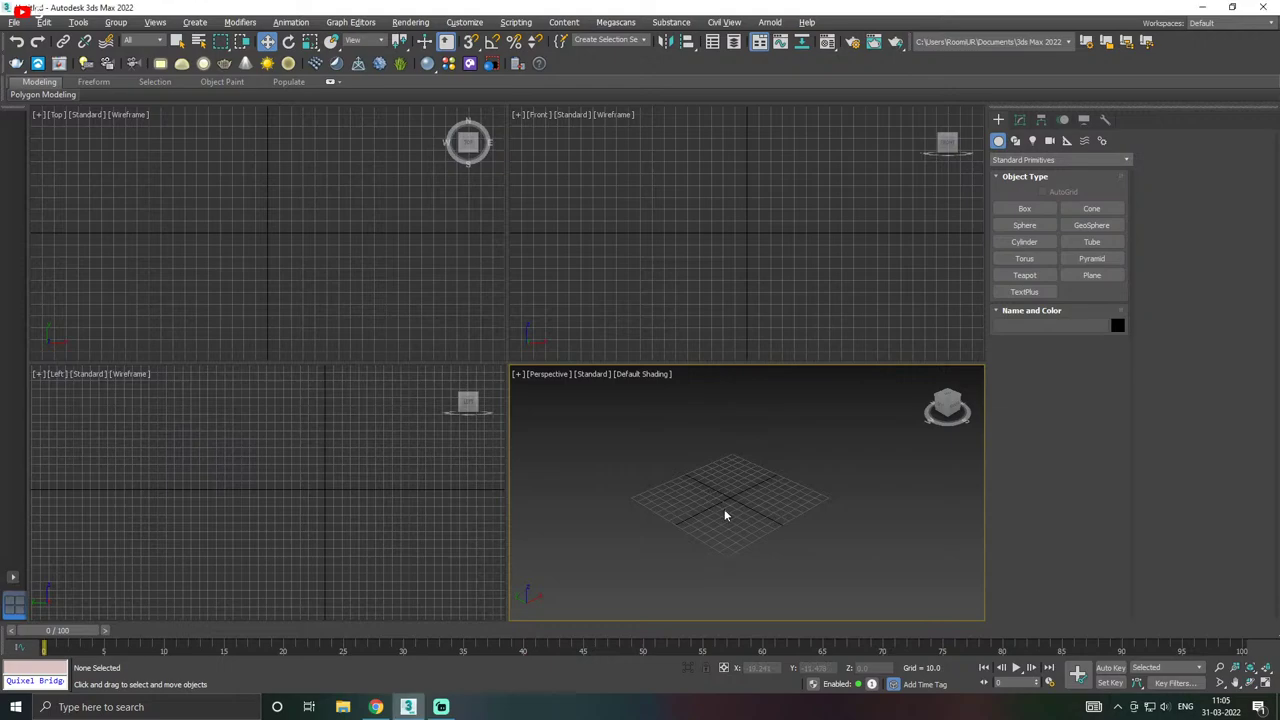
scroll(726, 515, up, 2)
scroll(726, 515, up, 2)
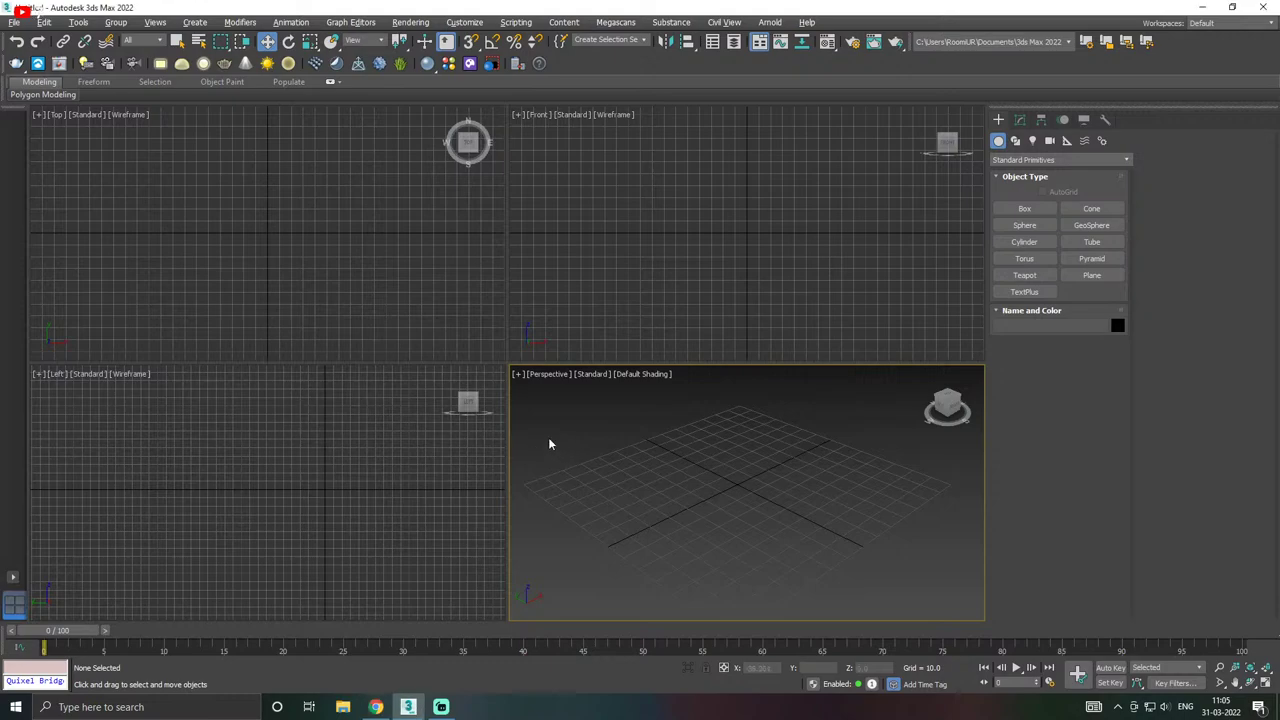
- Run File > Reset for an empty 3ds Max scene, then Alt+Tab back to Streamlabs Desktop
click(15, 24)
click(30, 61)
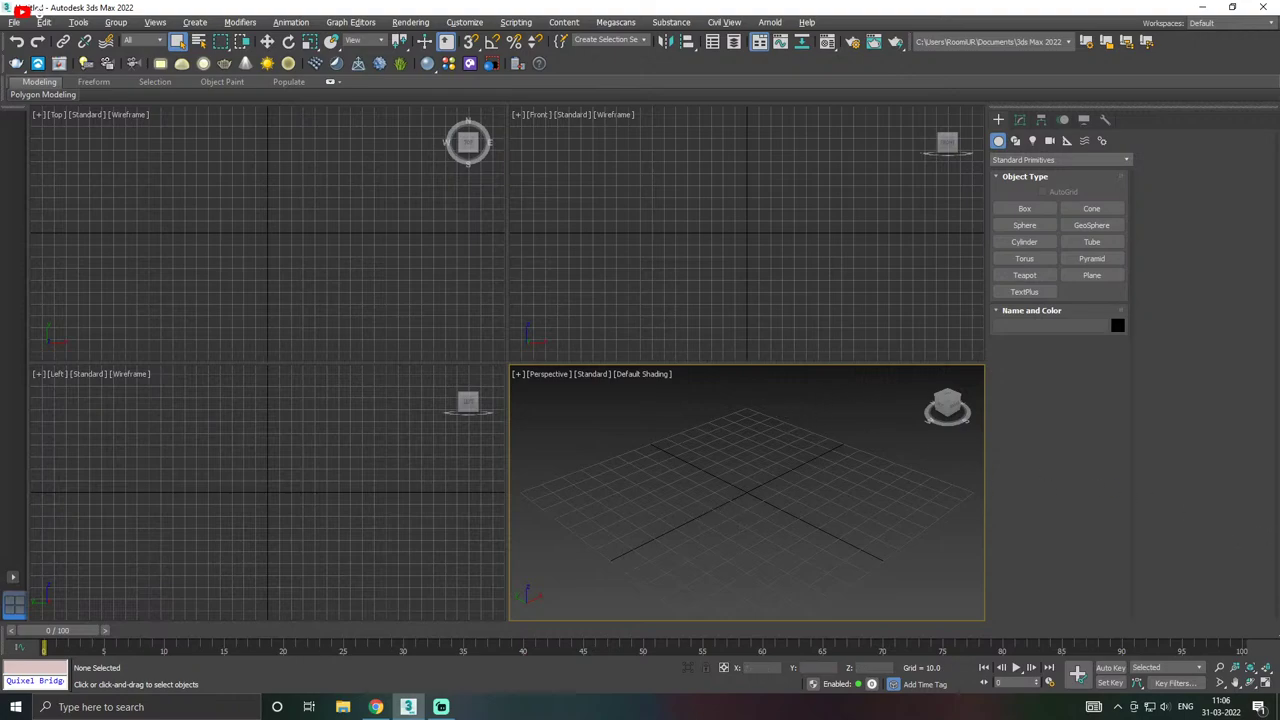
key(alt+Tab)
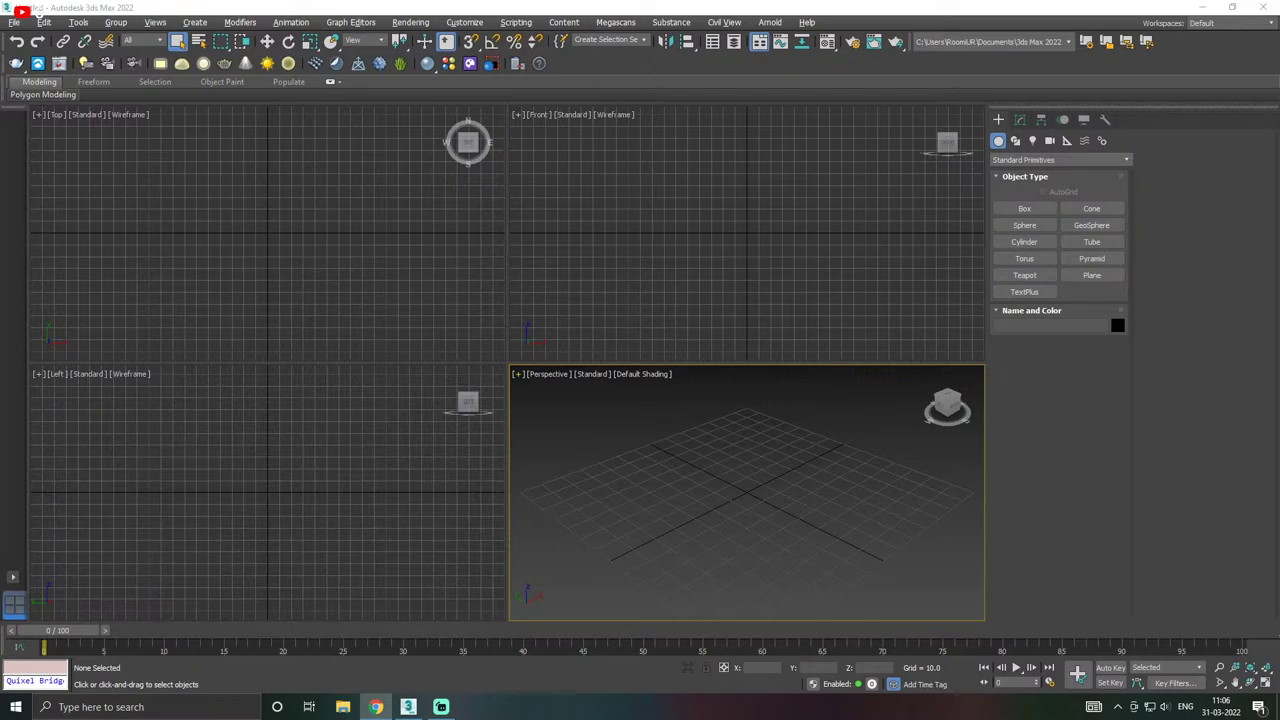
key(alt+Tab)
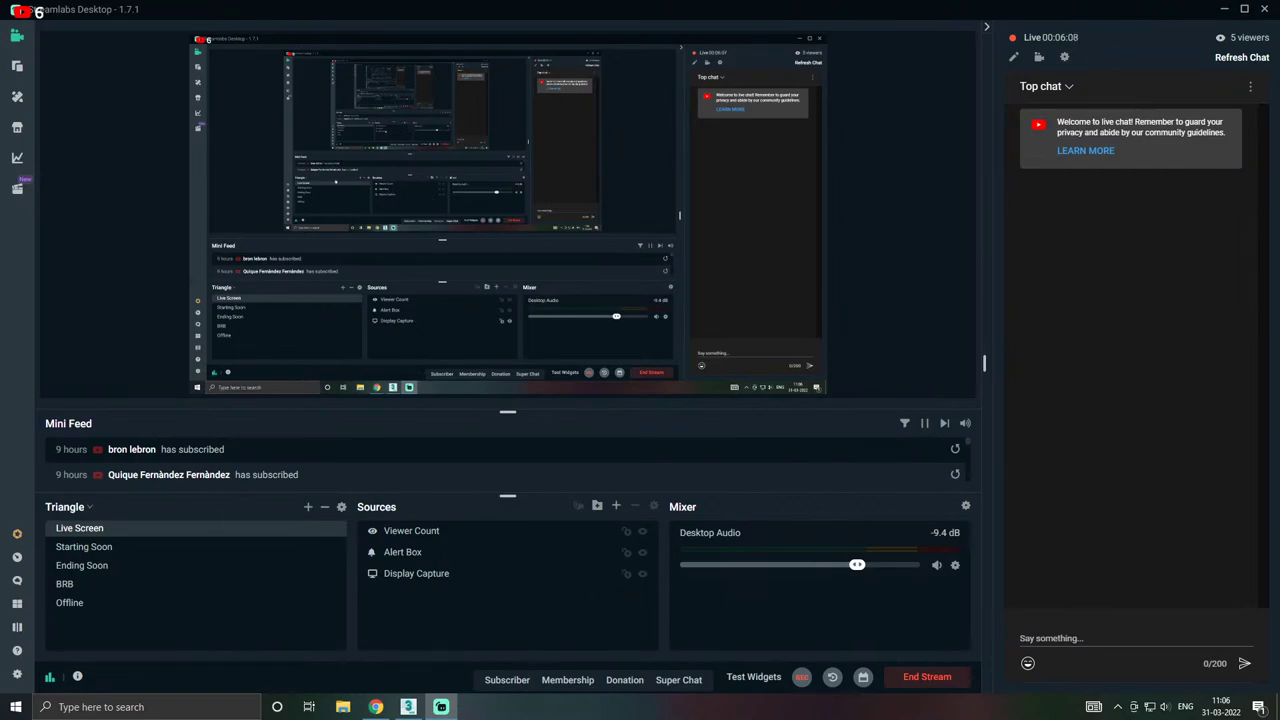
- Flip to BRB and back to Live Screen, then add an Audio Input Capture source with its default name
click(68, 584)
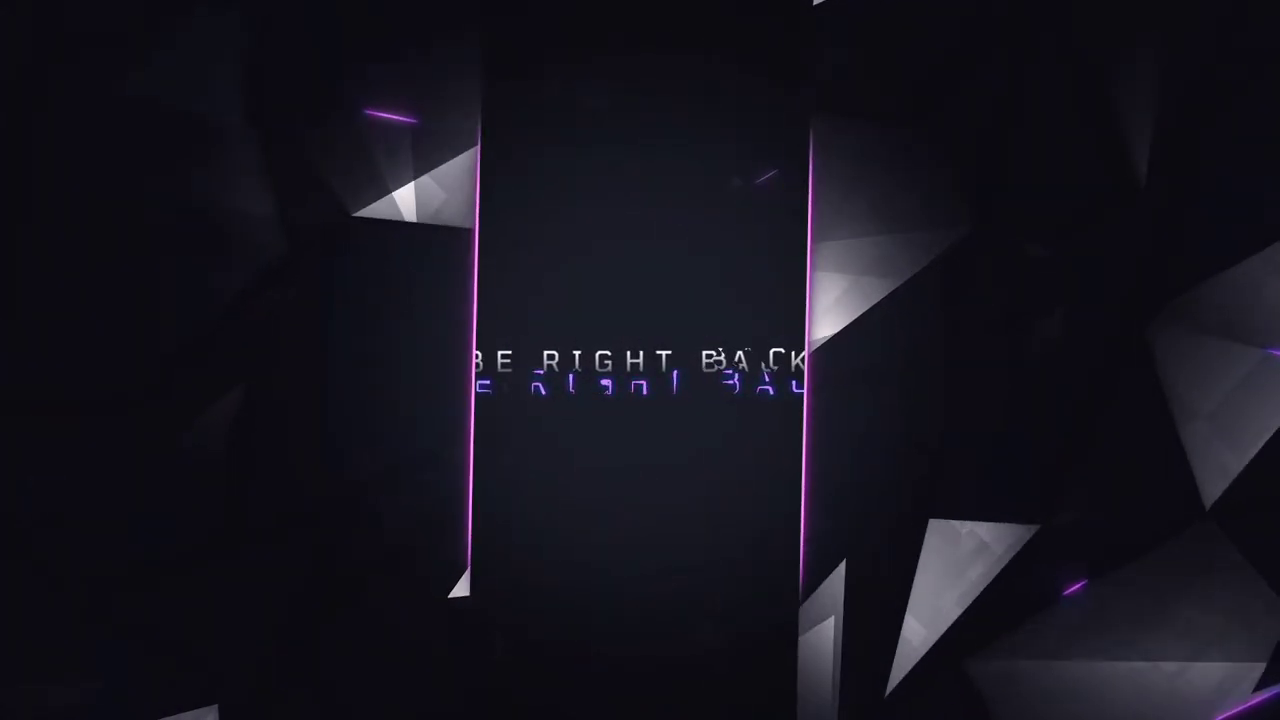
click(79, 527)
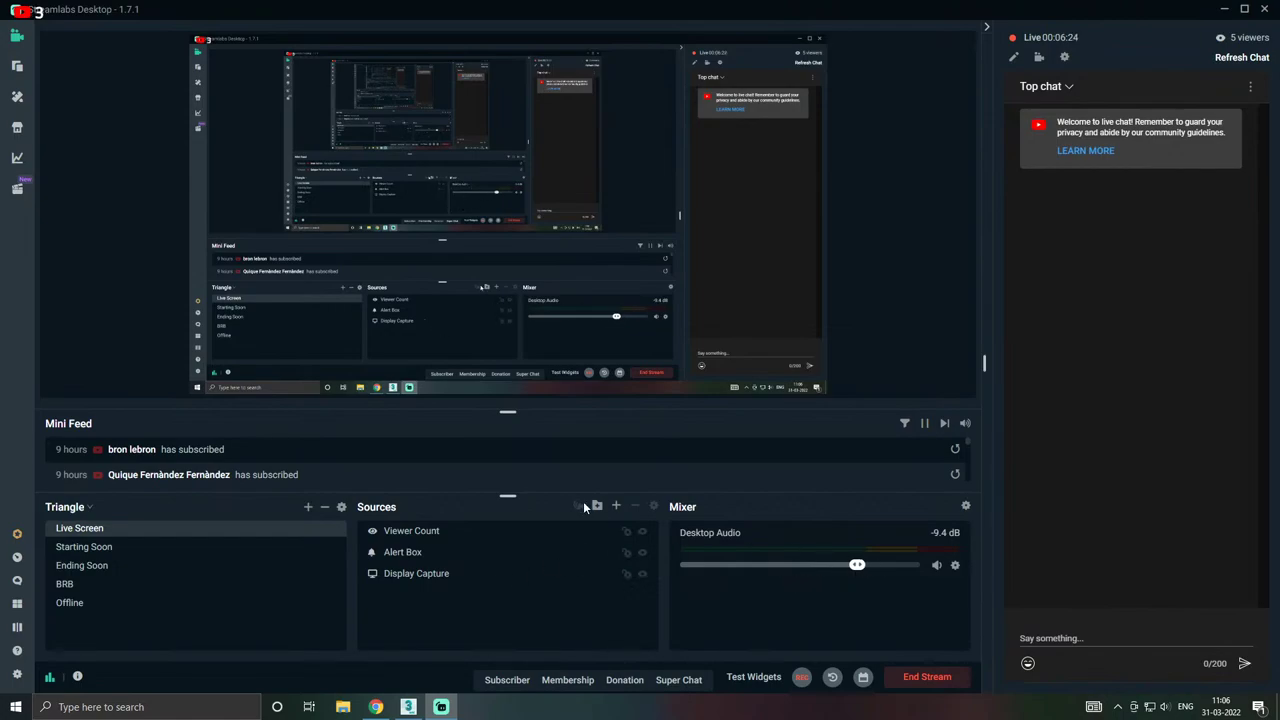
click(617, 507)
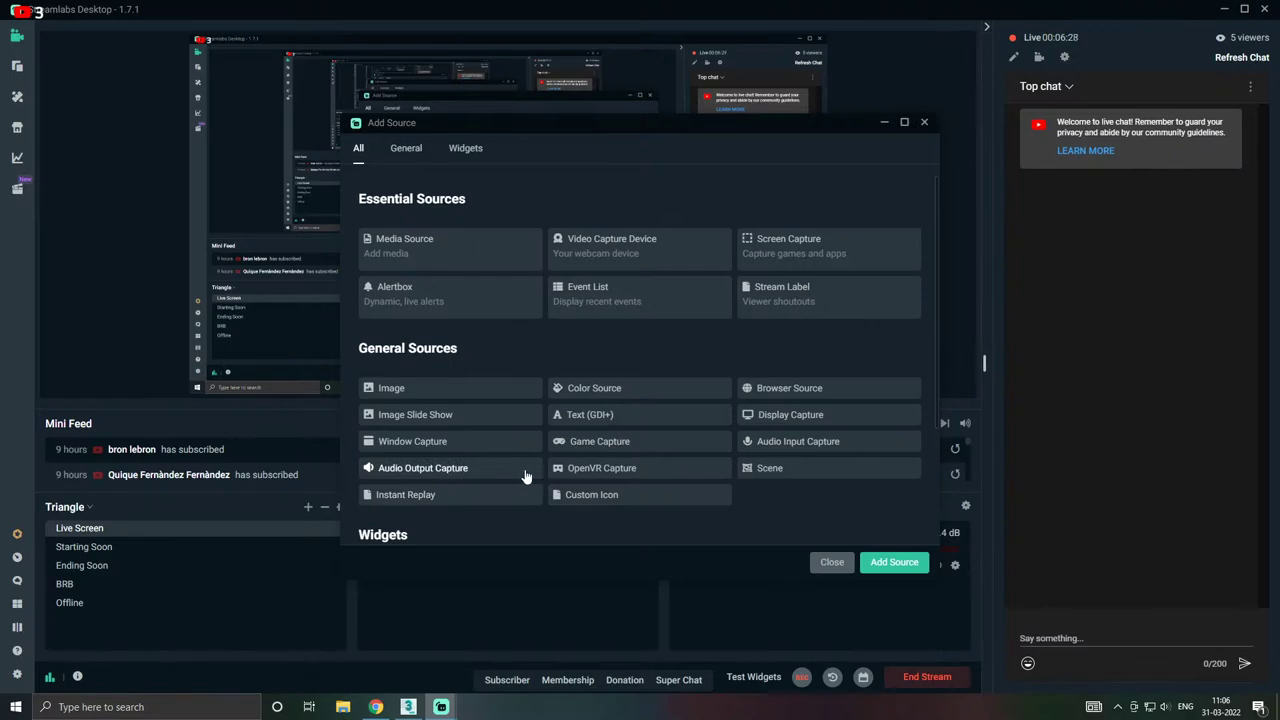
click(791, 447)
click(886, 563)
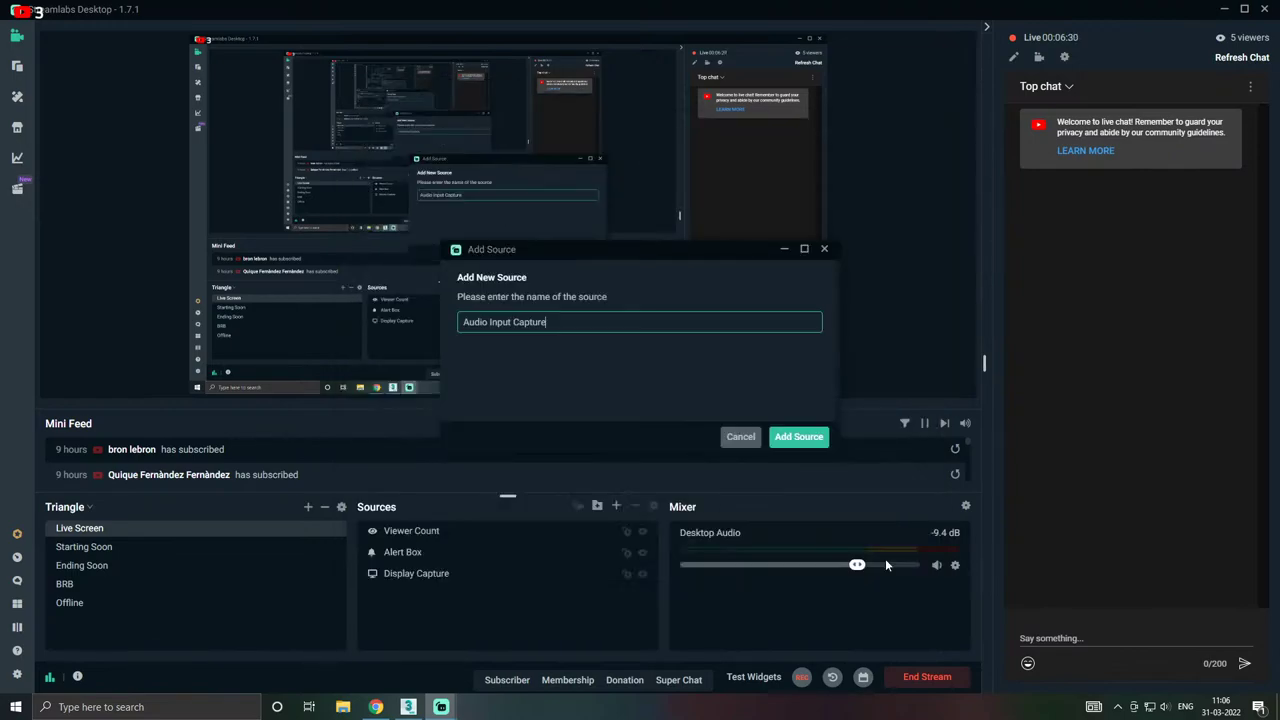
click(810, 436)
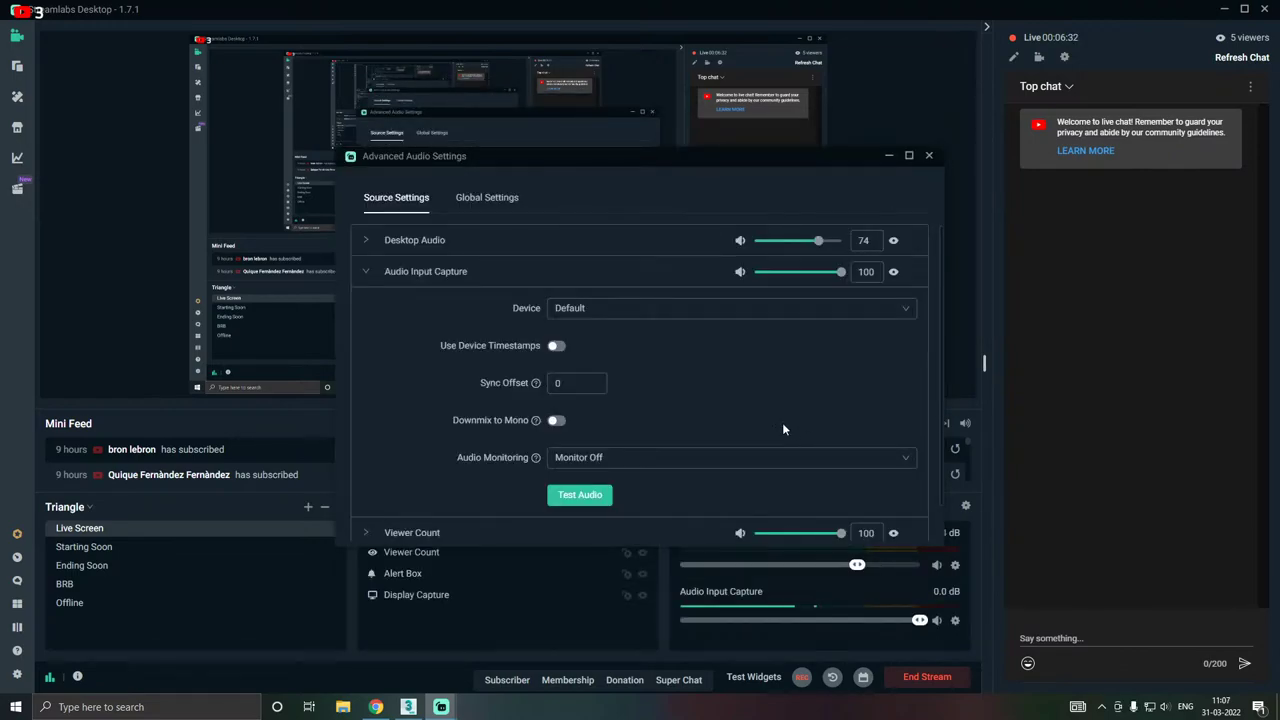
- Set the source's device to Microphone (2- USB Audio Device) and close its settings
click(574, 308)
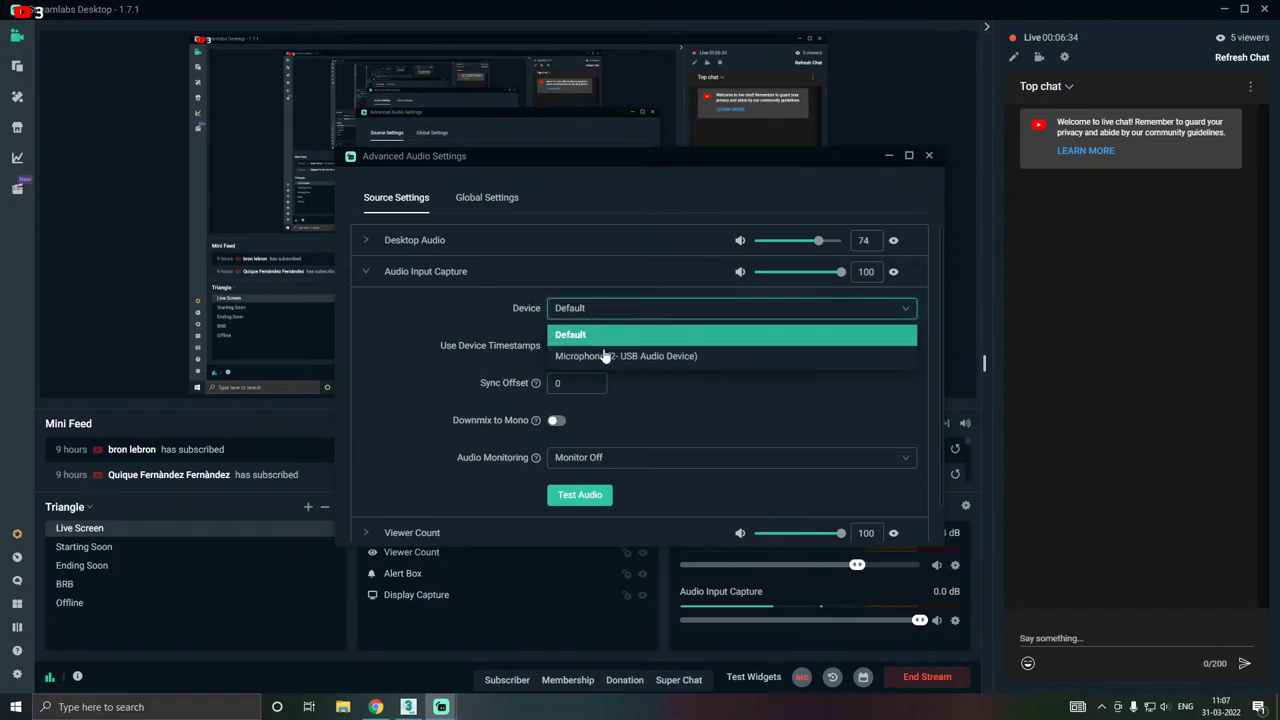
click(604, 356)
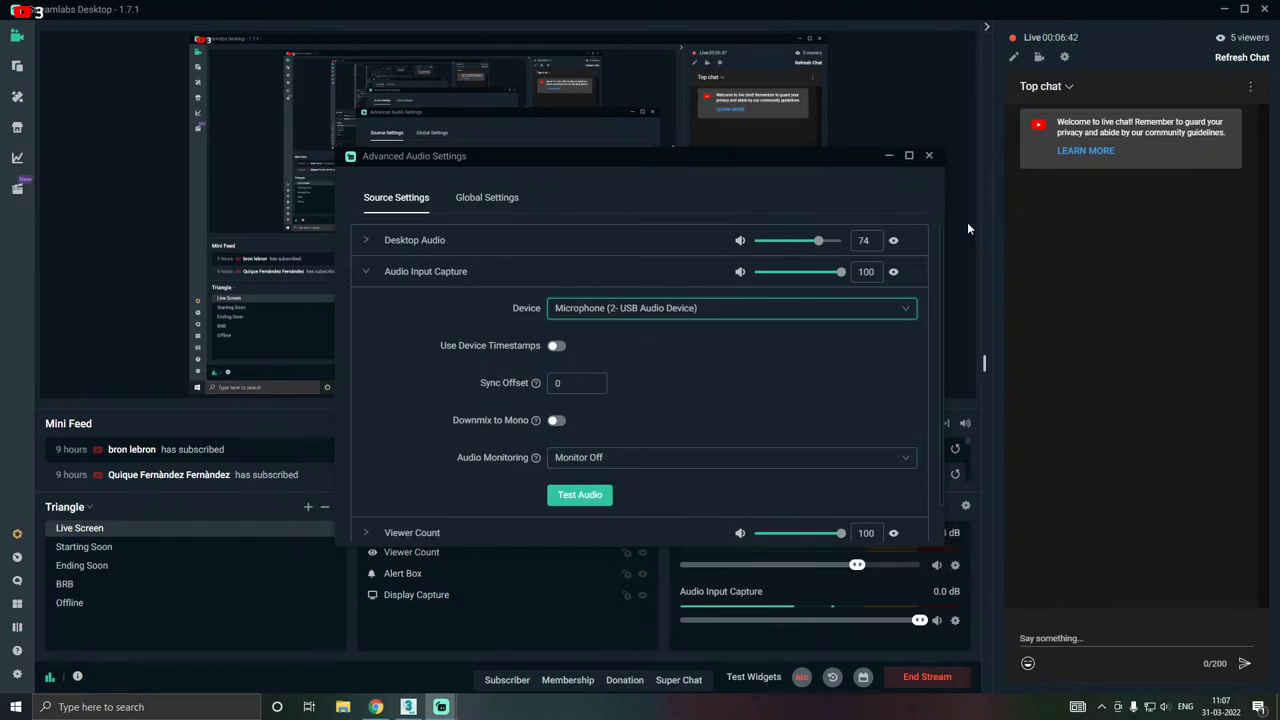
click(928, 155)
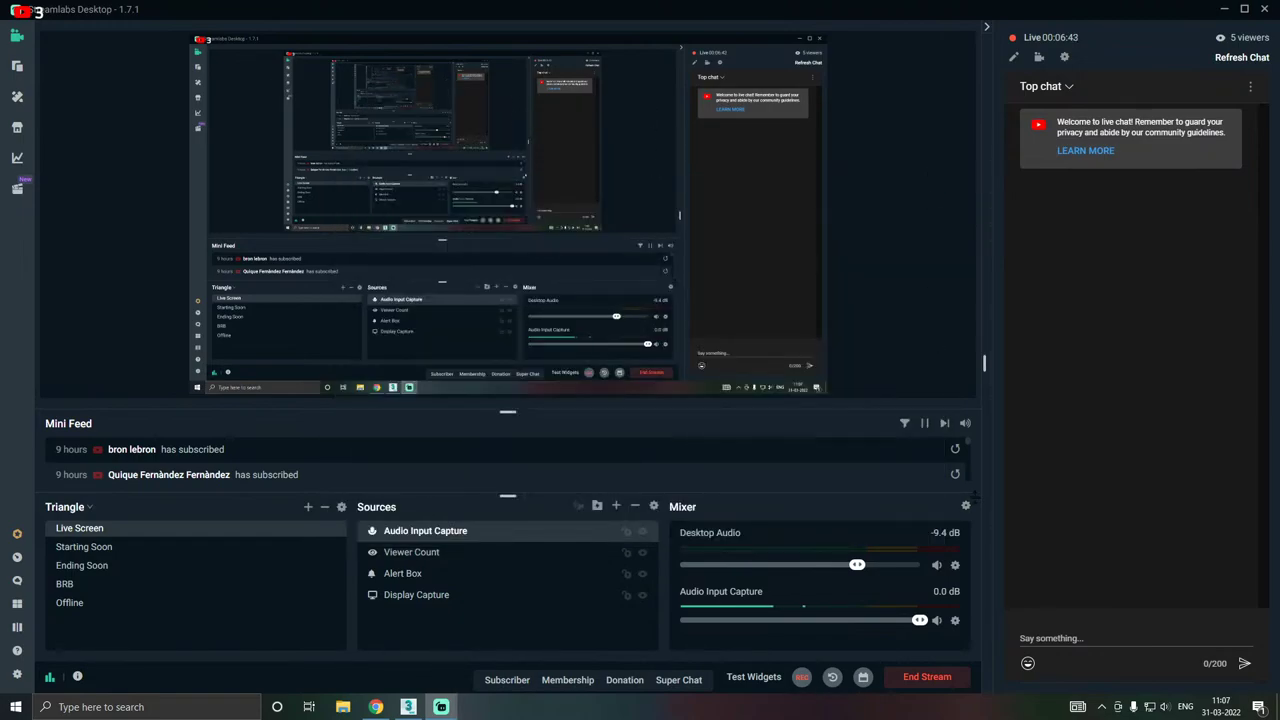
- Add a Gain filter set to 16.8 on the Audio Input Capture source
click(955, 621)
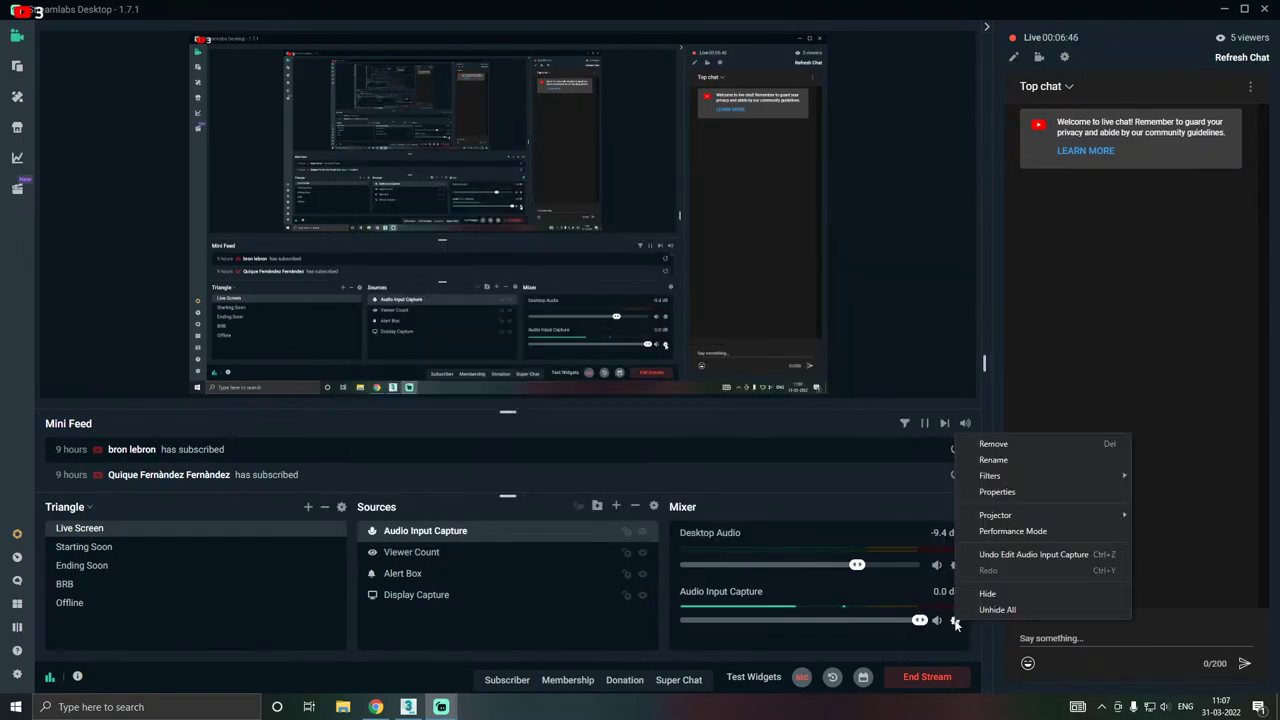
mouse_move(1008, 474)
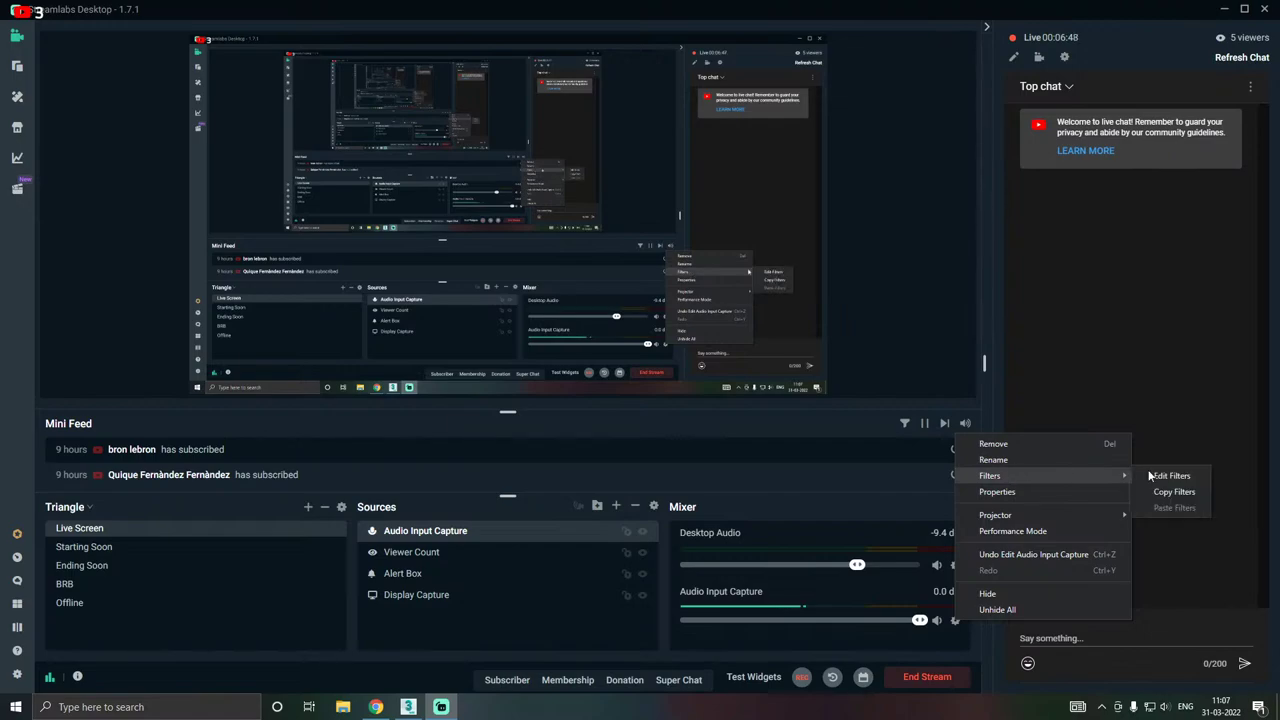
click(1155, 476)
click(416, 249)
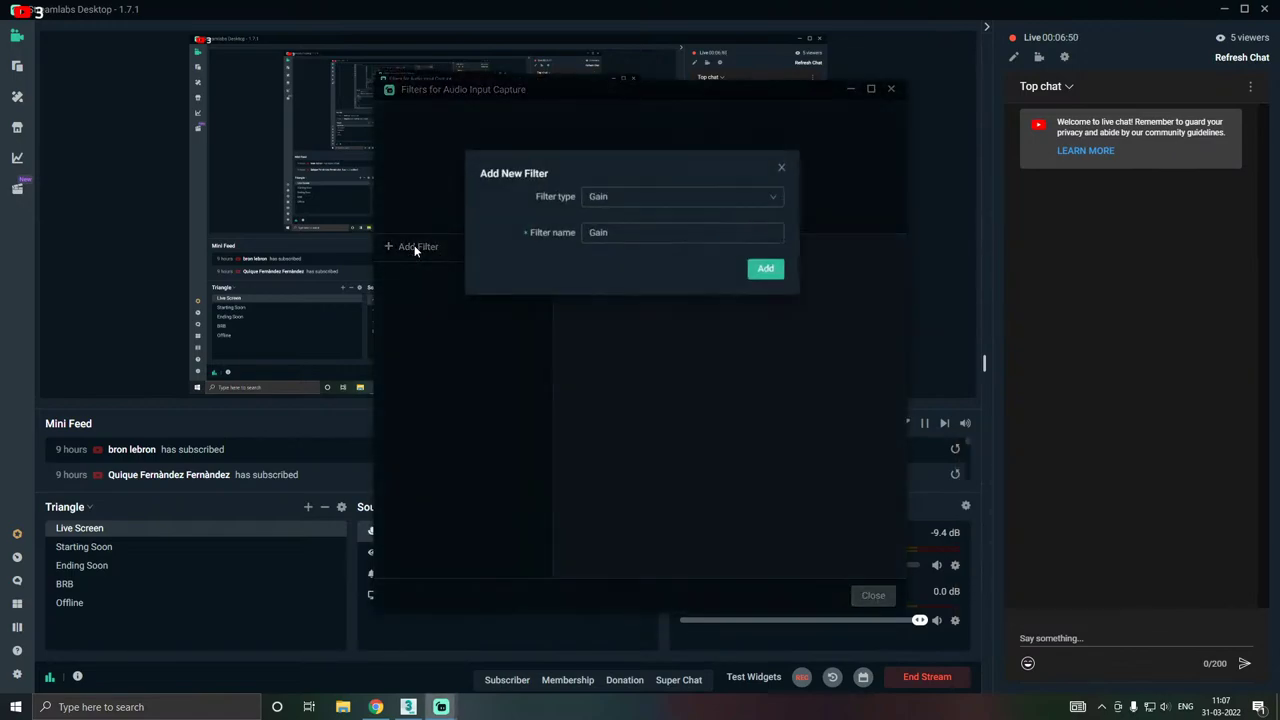
click(772, 272)
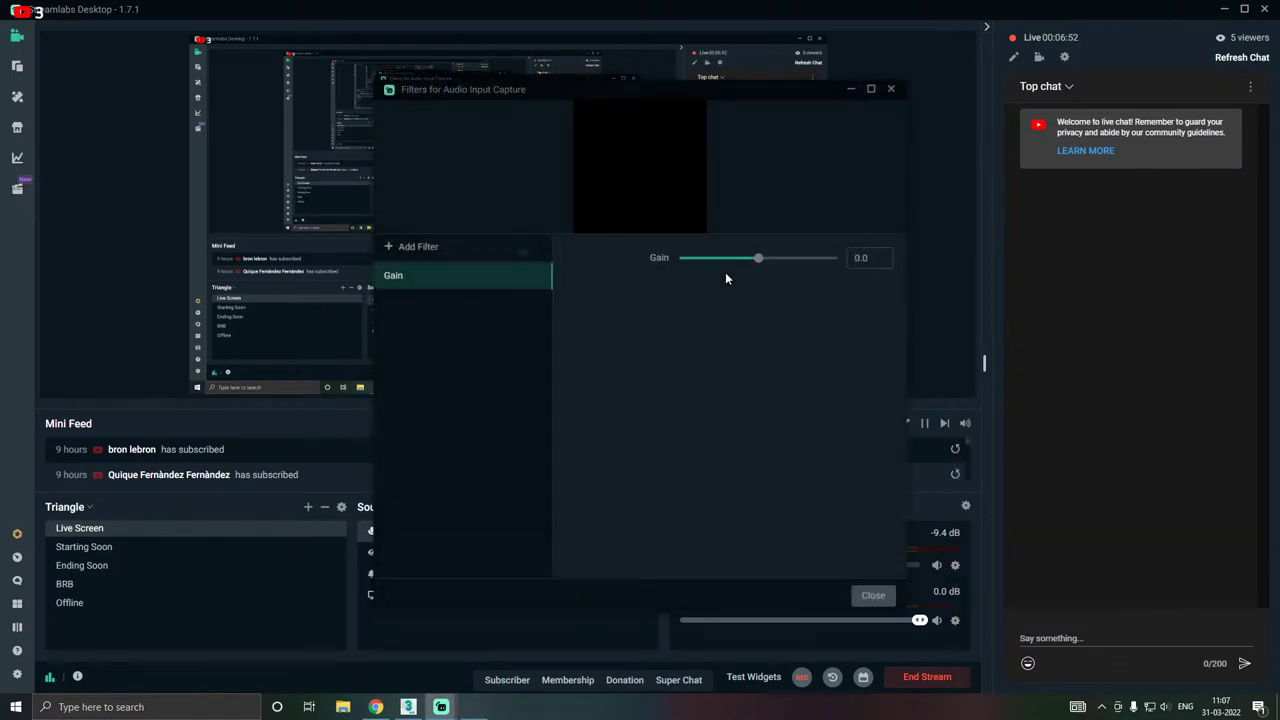
drag(758, 258, 804, 262)
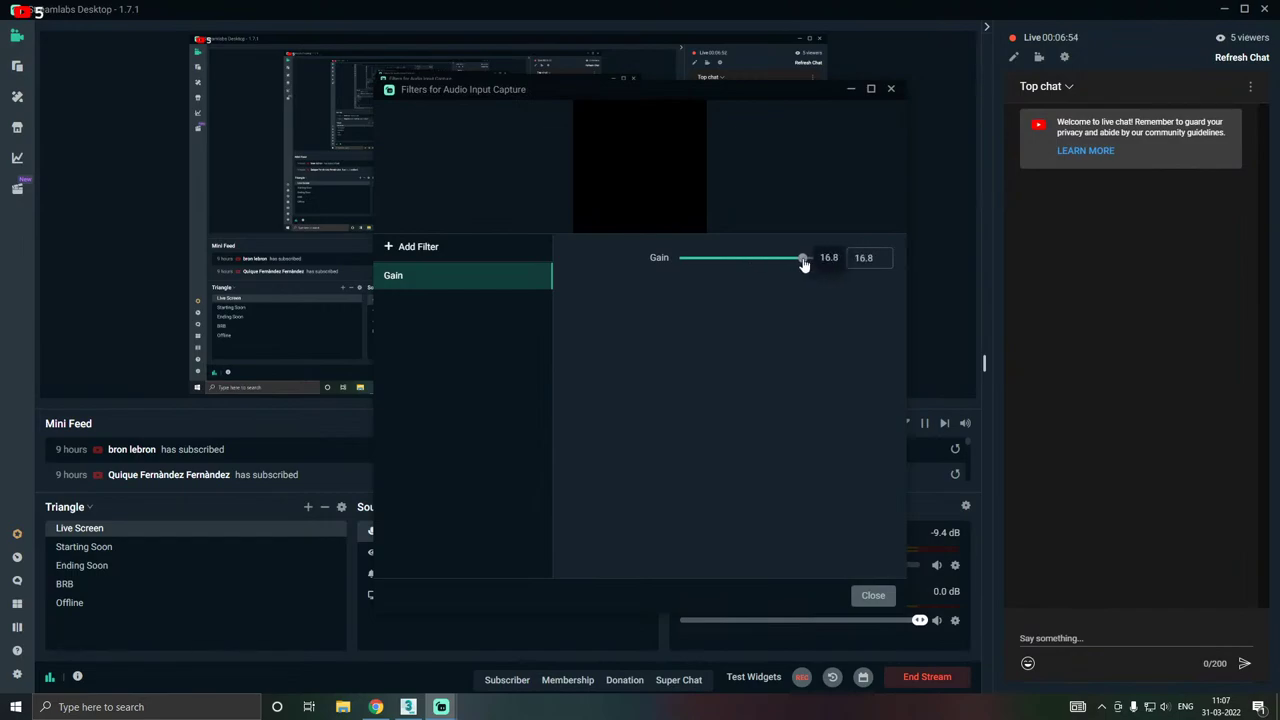
- Add a Noise Gate filter, move it ahead of Gain, and close the filters window
click(450, 252)
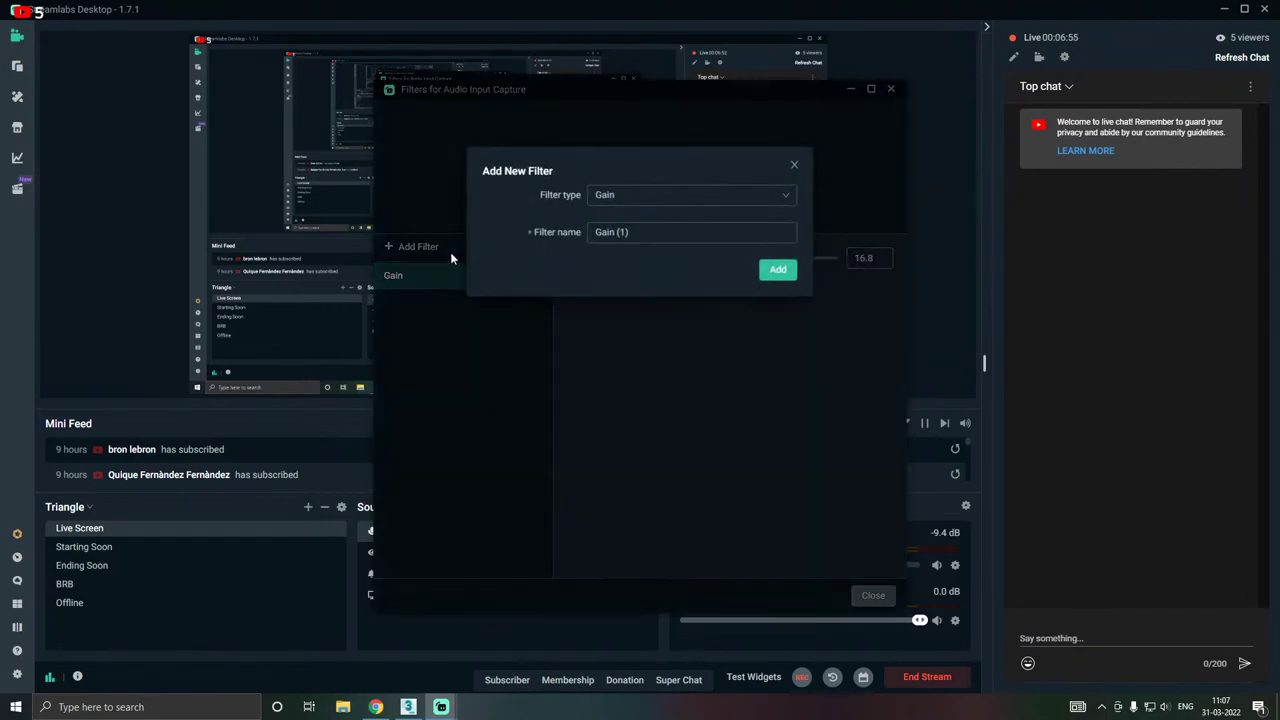
click(638, 200)
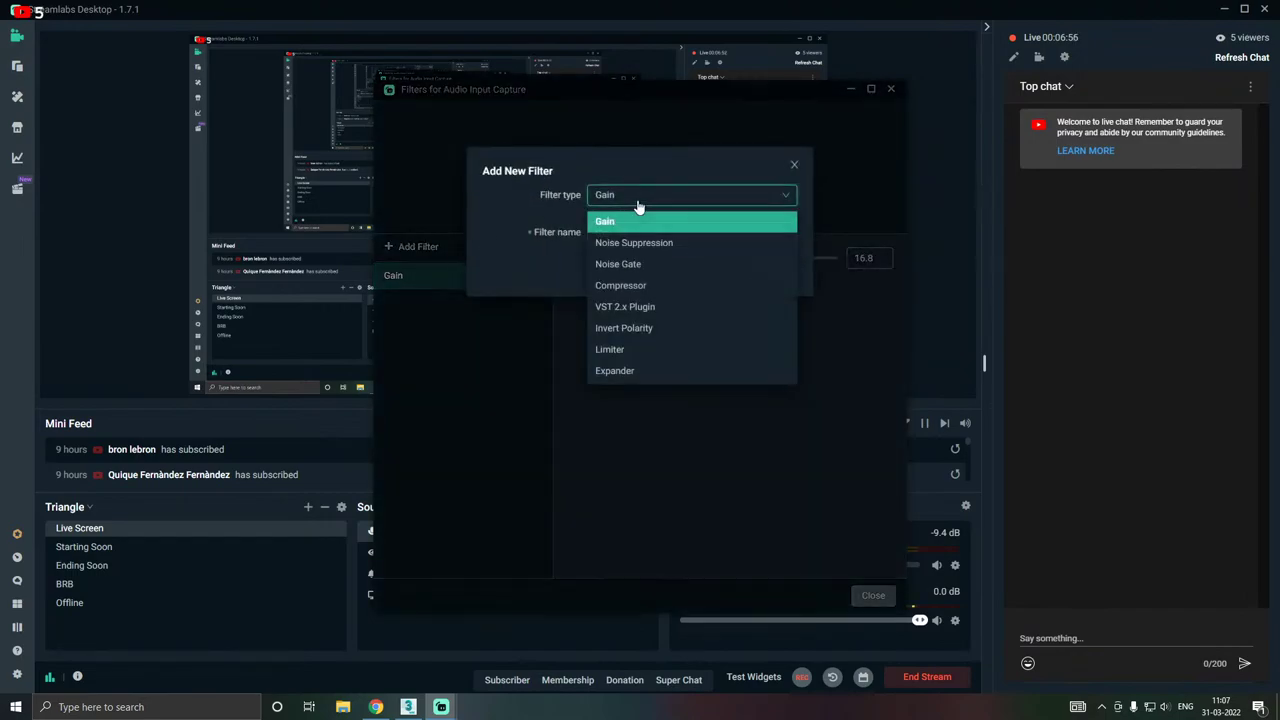
click(645, 264)
click(778, 276)
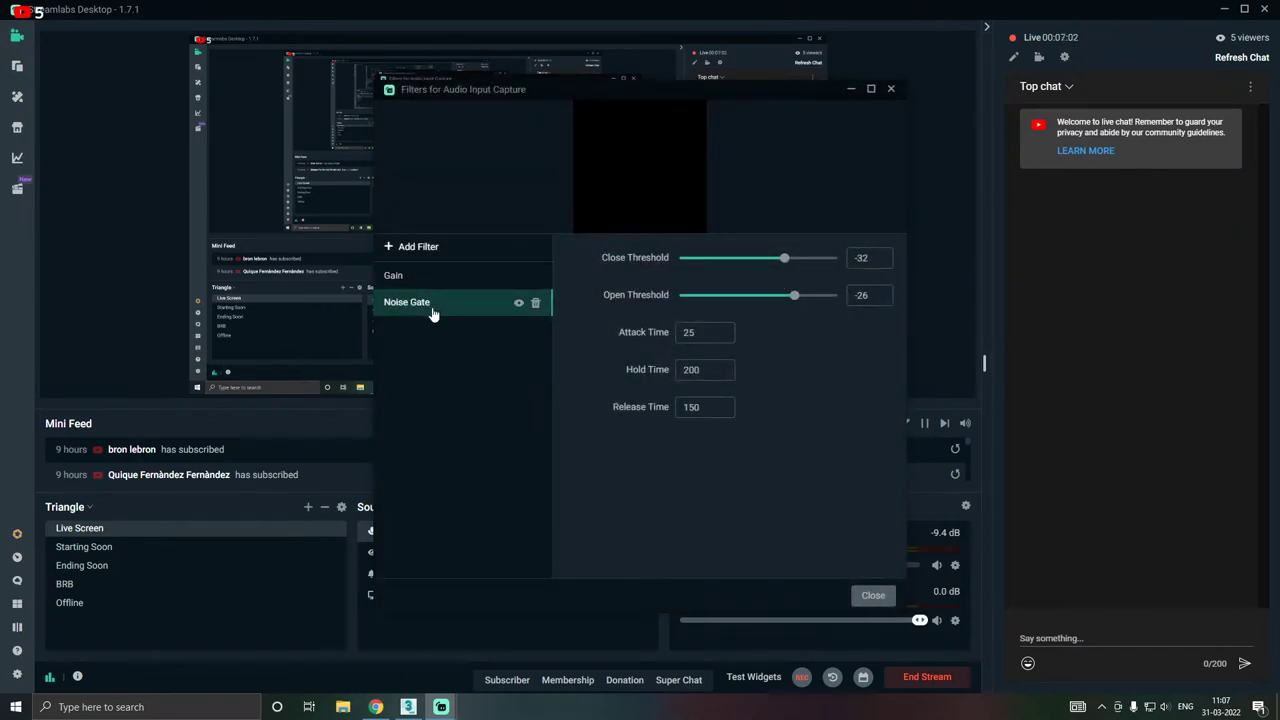
drag(434, 306, 435, 285)
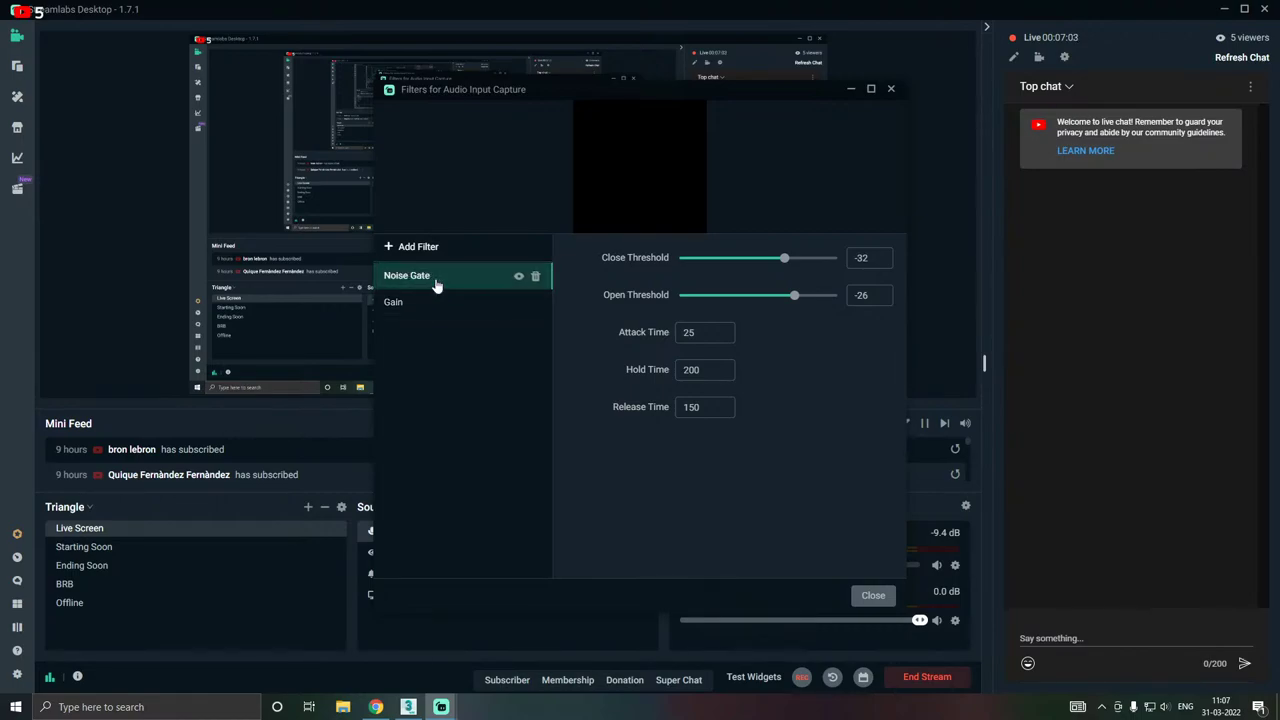
click(873, 595)
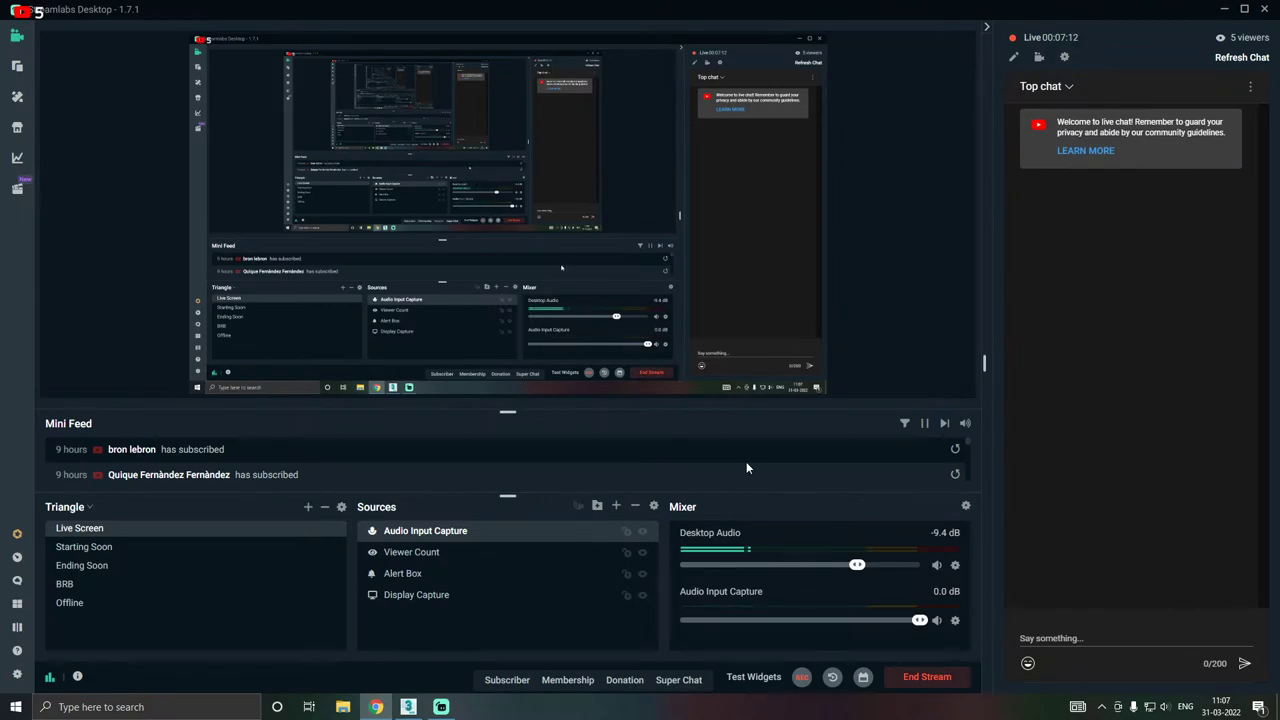
- Nudge the Desktop Audio volume up and briefly check Audio Input Capture's advanced audio settings
mouse_move(857, 563)
mouse_down()
mouse_move(882, 570)
mouse_move(864, 573)
mouse_up()
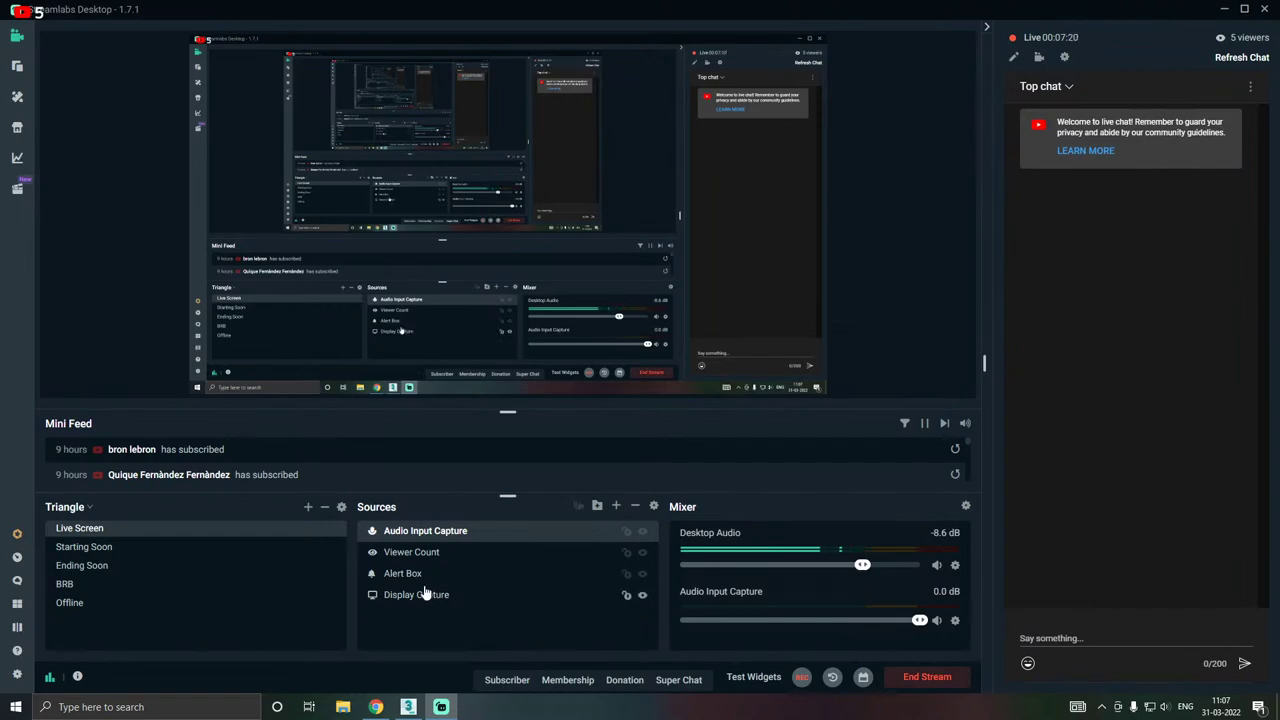
double_click(513, 533)
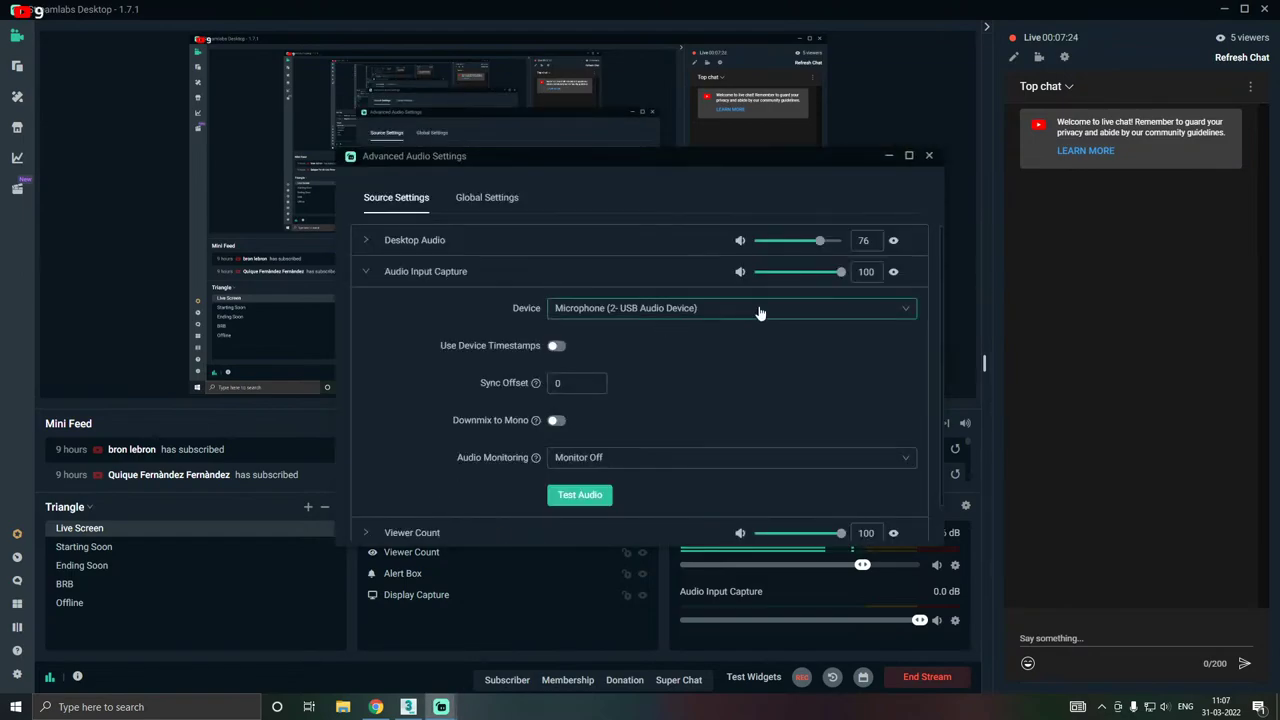
click(929, 157)
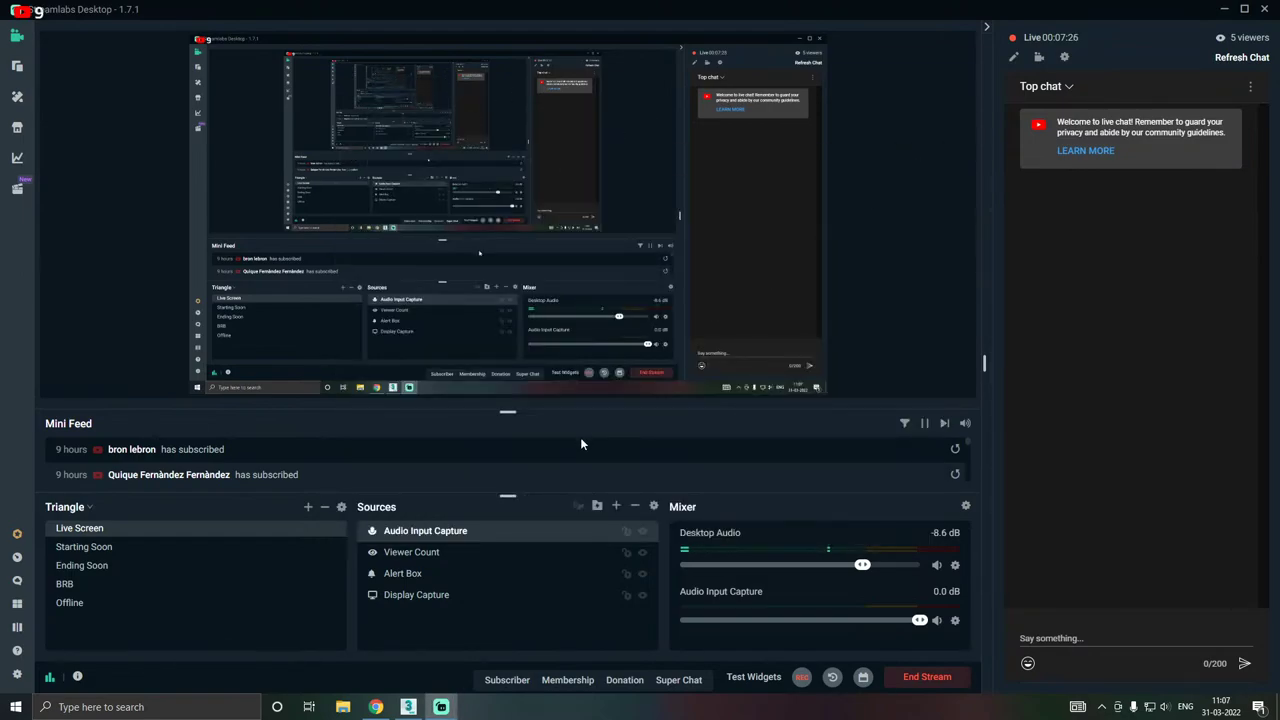
- Raise the Audio Input Capture Gain filter from 16.8 to 17.8 and close the filters
right_click(592, 540)
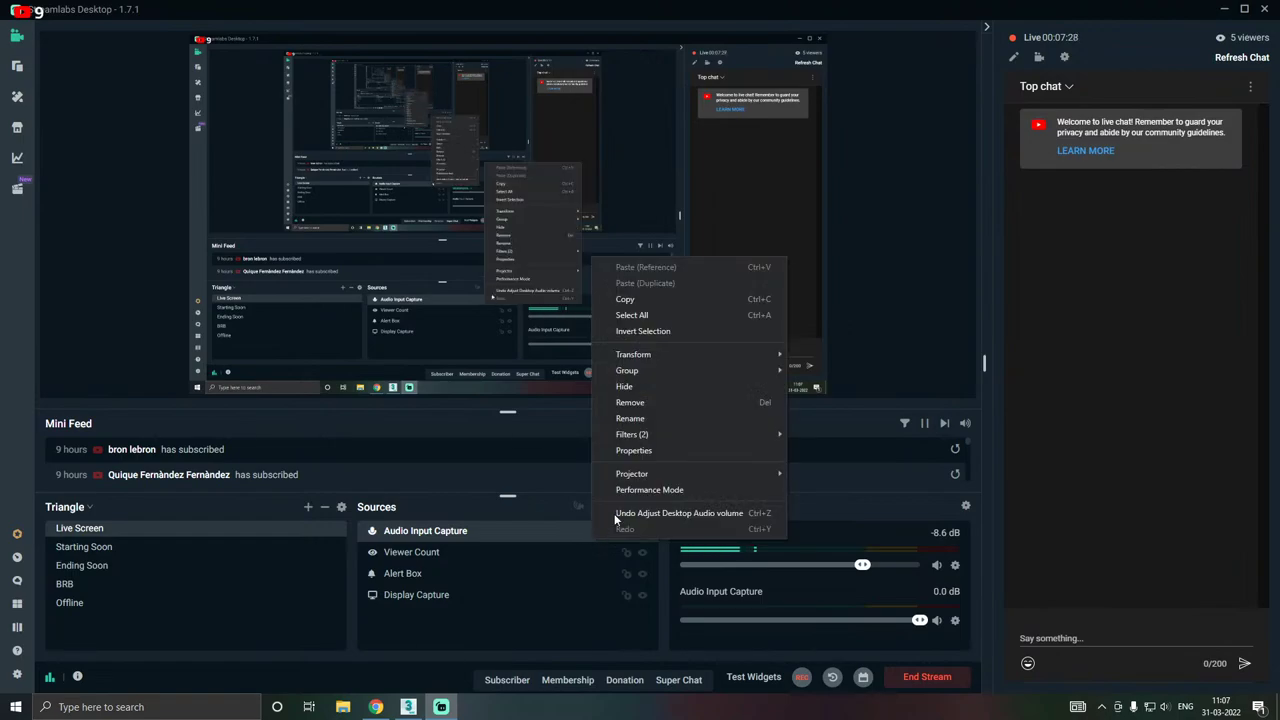
mouse_move(650, 434)
click(826, 435)
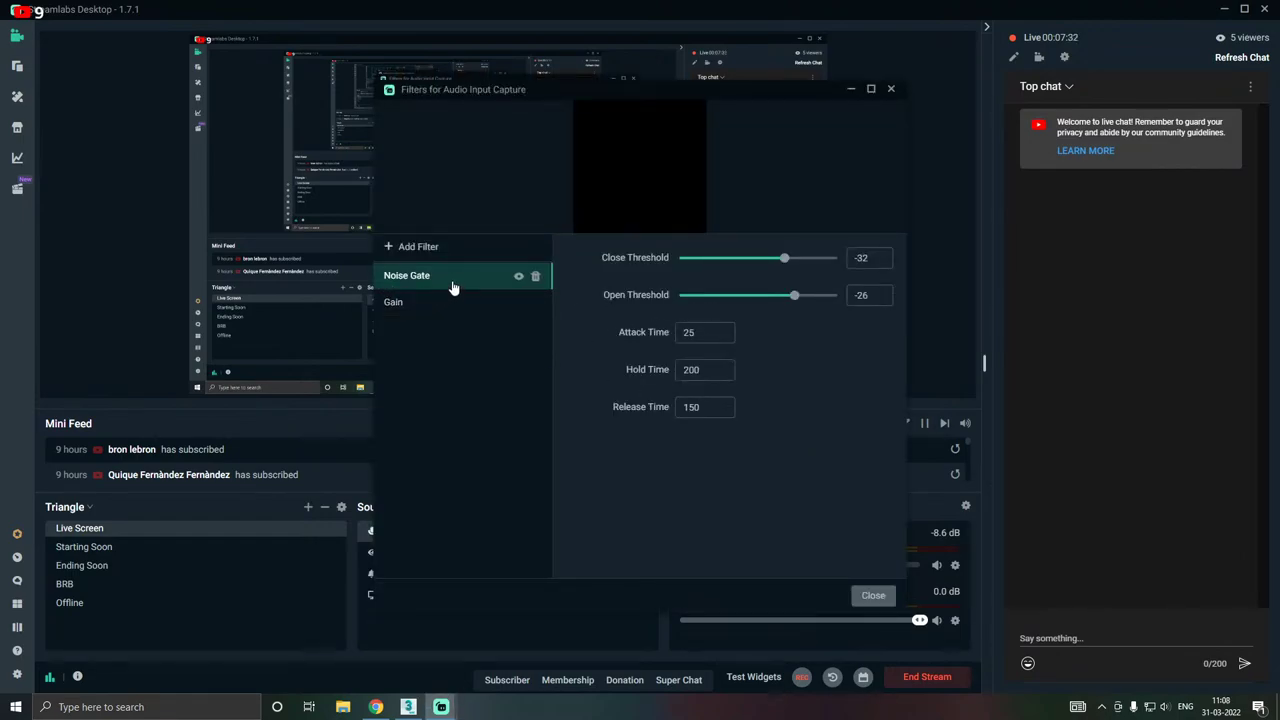
click(418, 305)
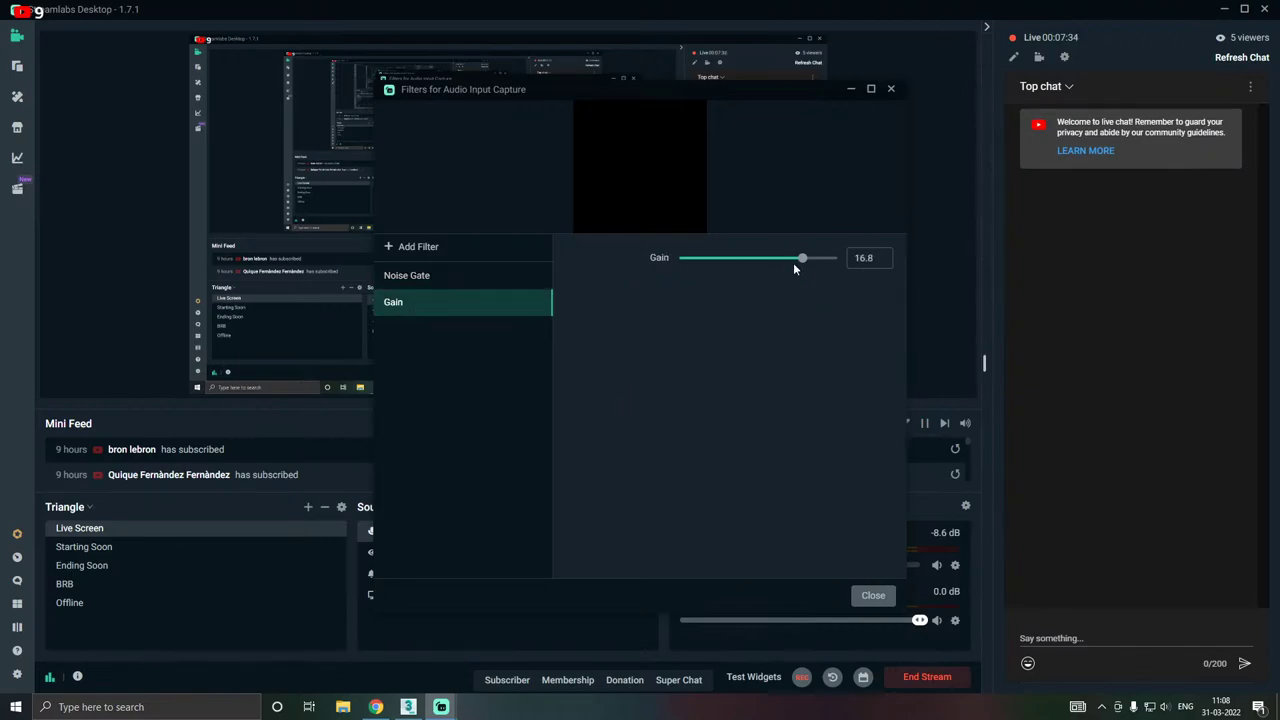
drag(802, 259, 807, 261)
drag(807, 261, 811, 256)
click(870, 596)
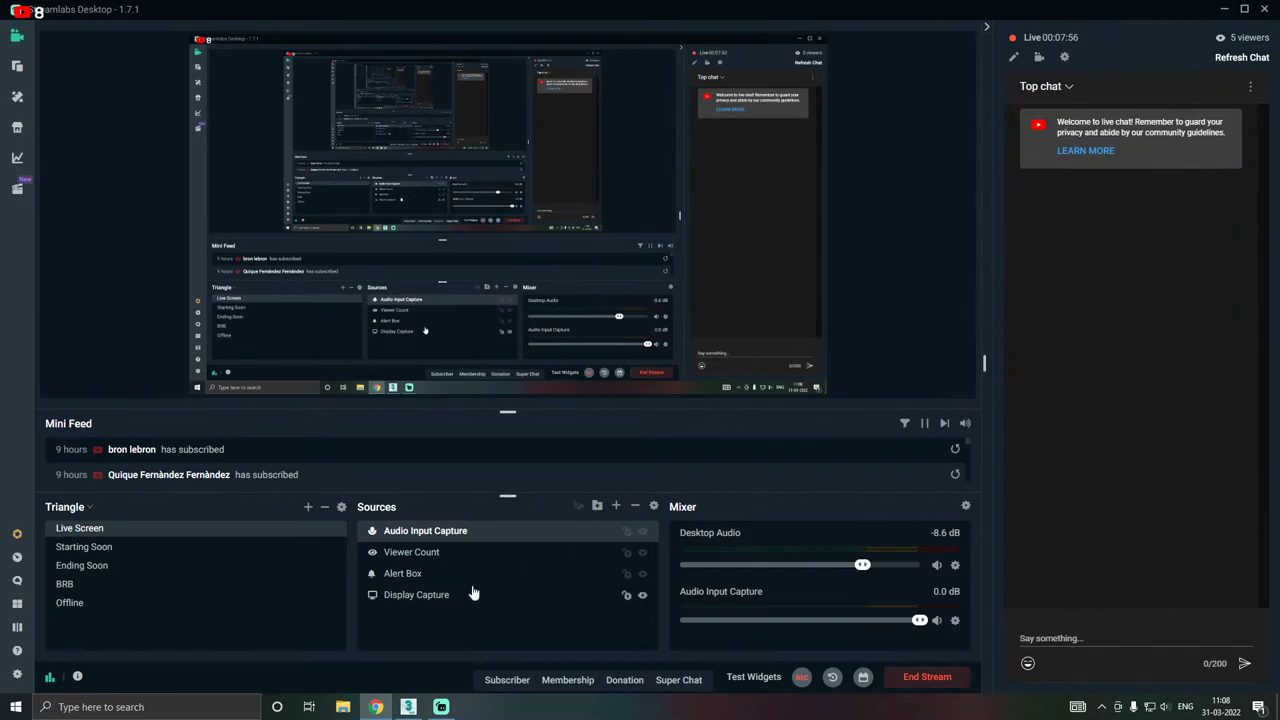
- Move Noise Gate below Gain in Audio Input Capture's filter order and close the window
right_click(539, 532)
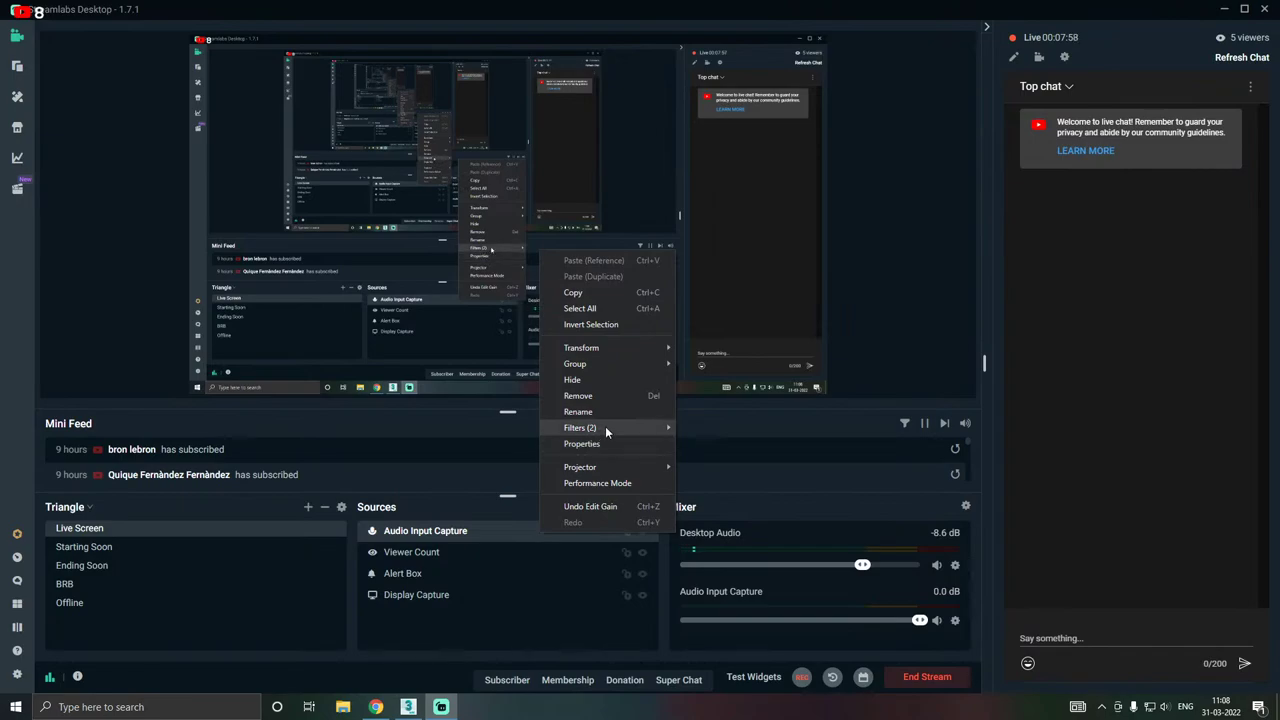
mouse_move(605, 427)
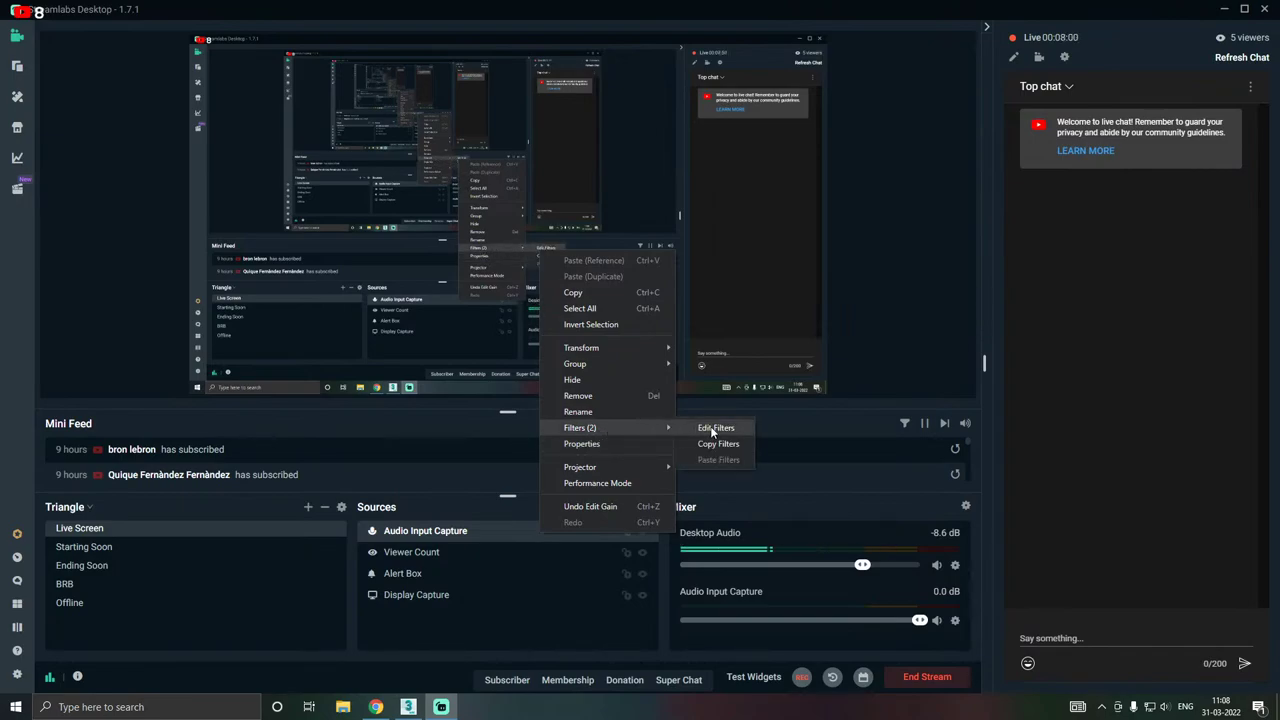
click(814, 649)
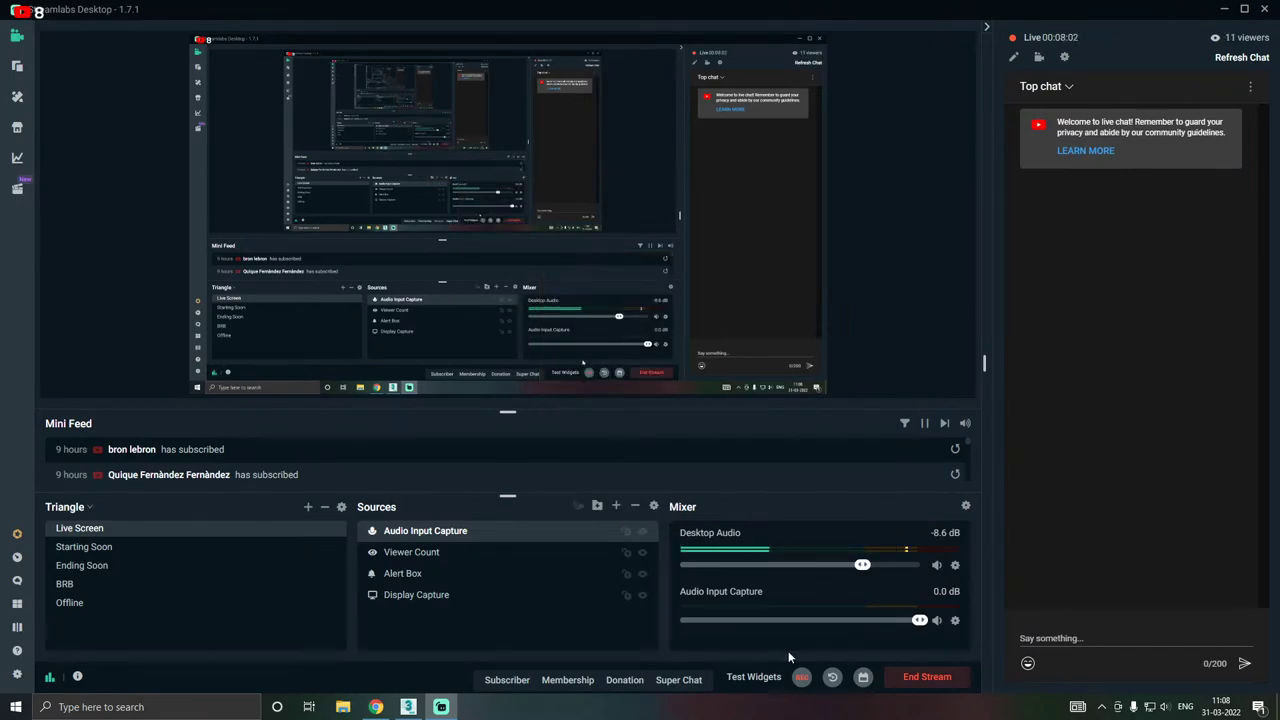
click(955, 620)
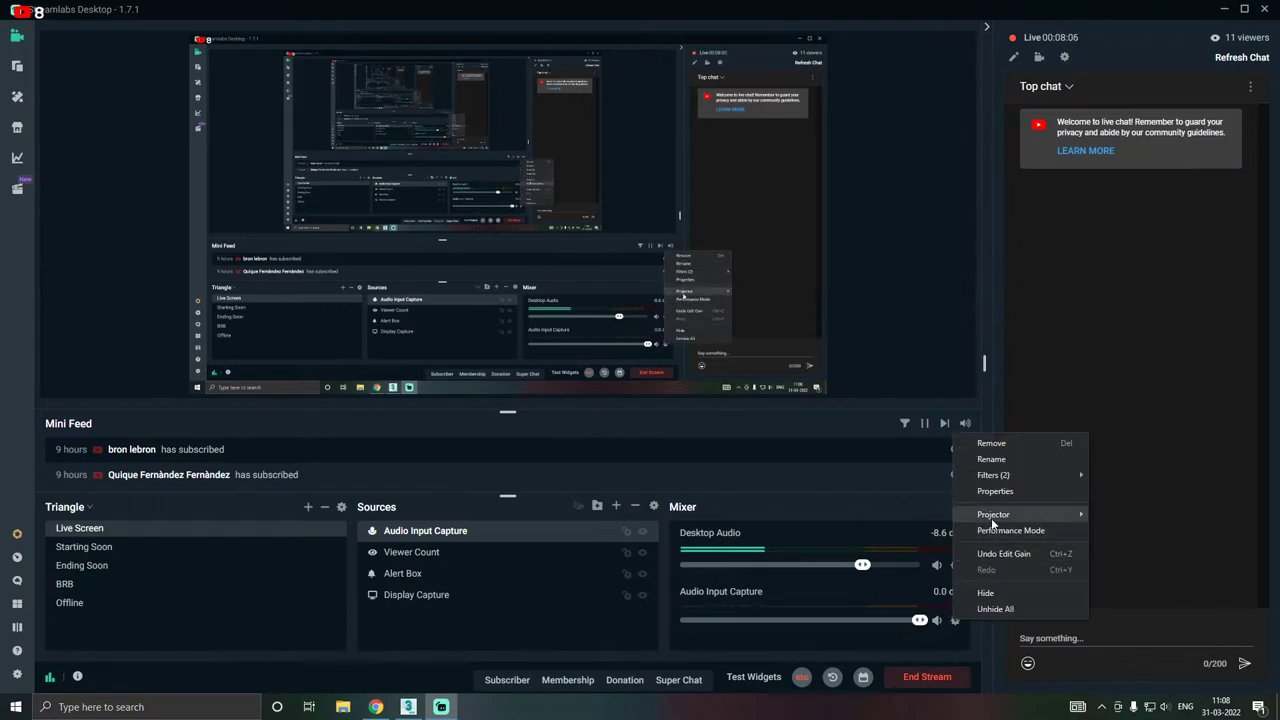
mouse_move(999, 477)
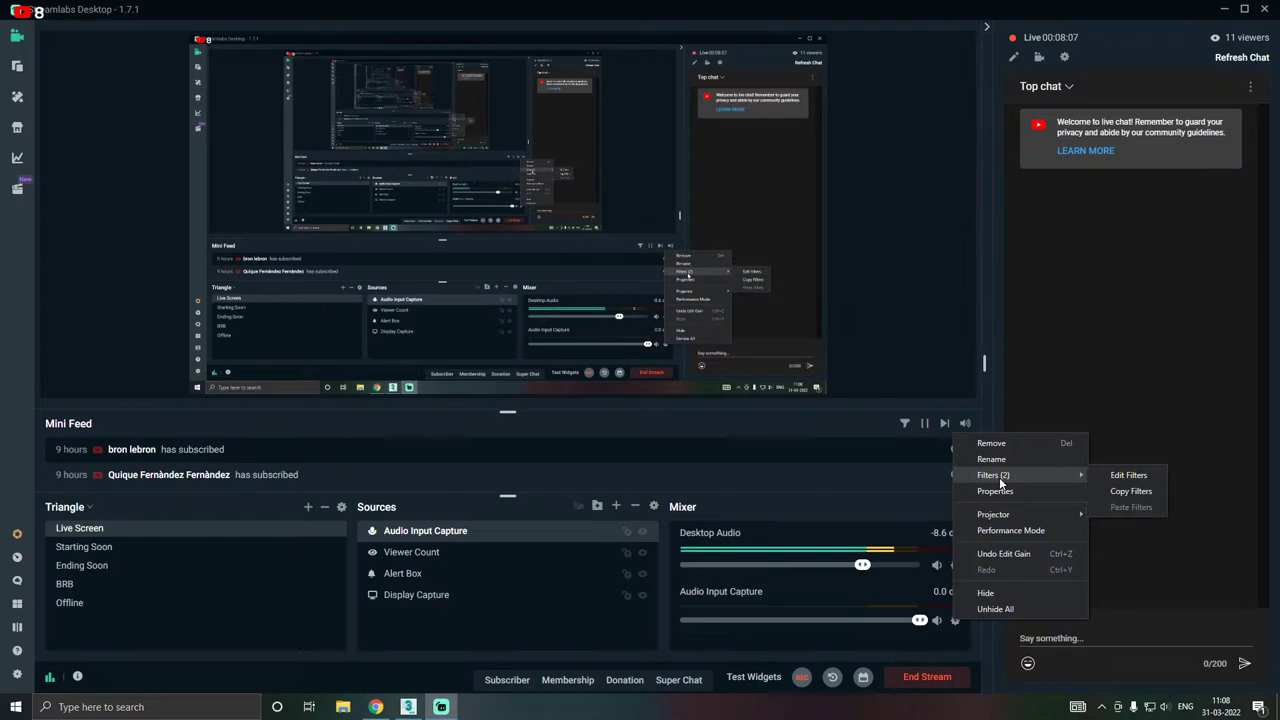
click(1127, 475)
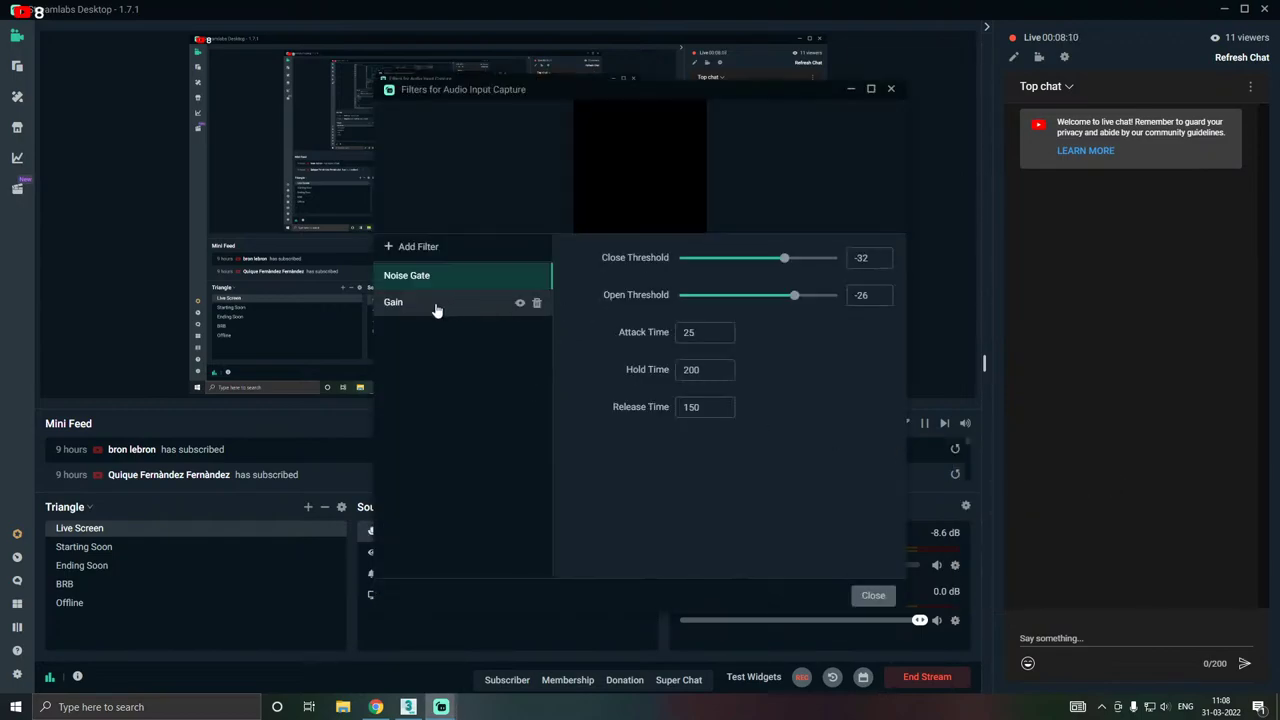
drag(443, 284, 447, 329)
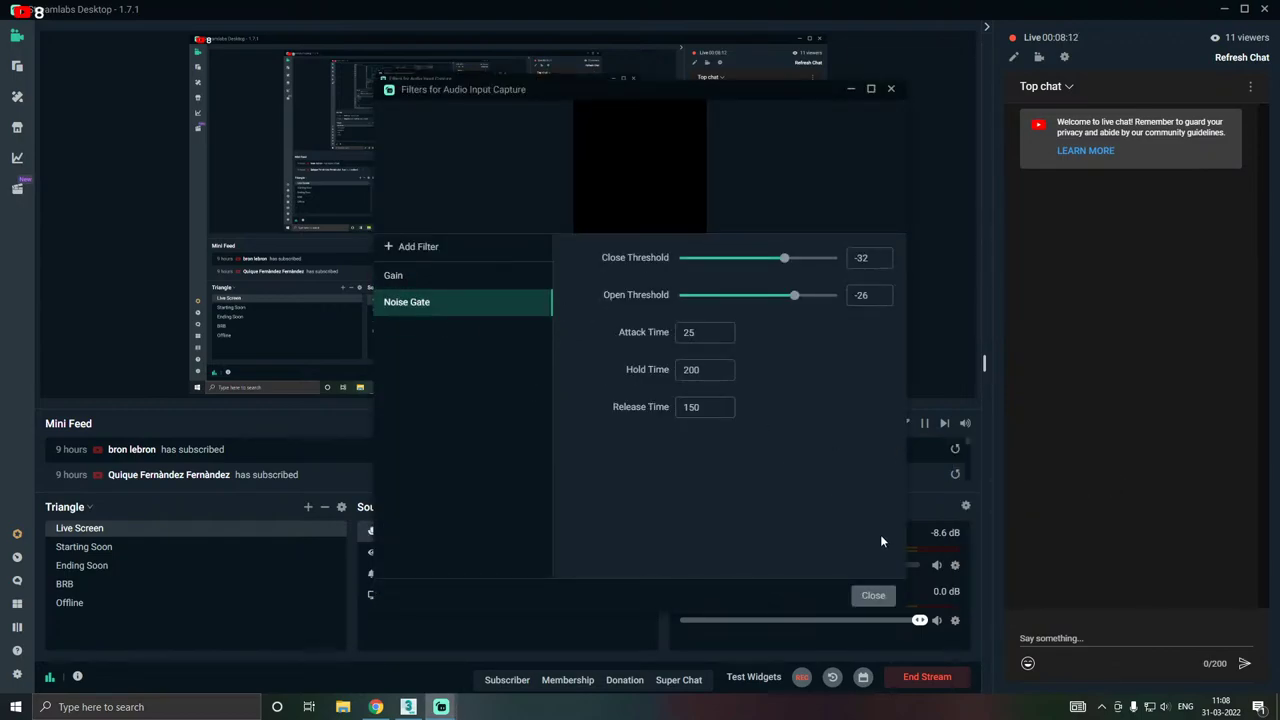
click(874, 596)
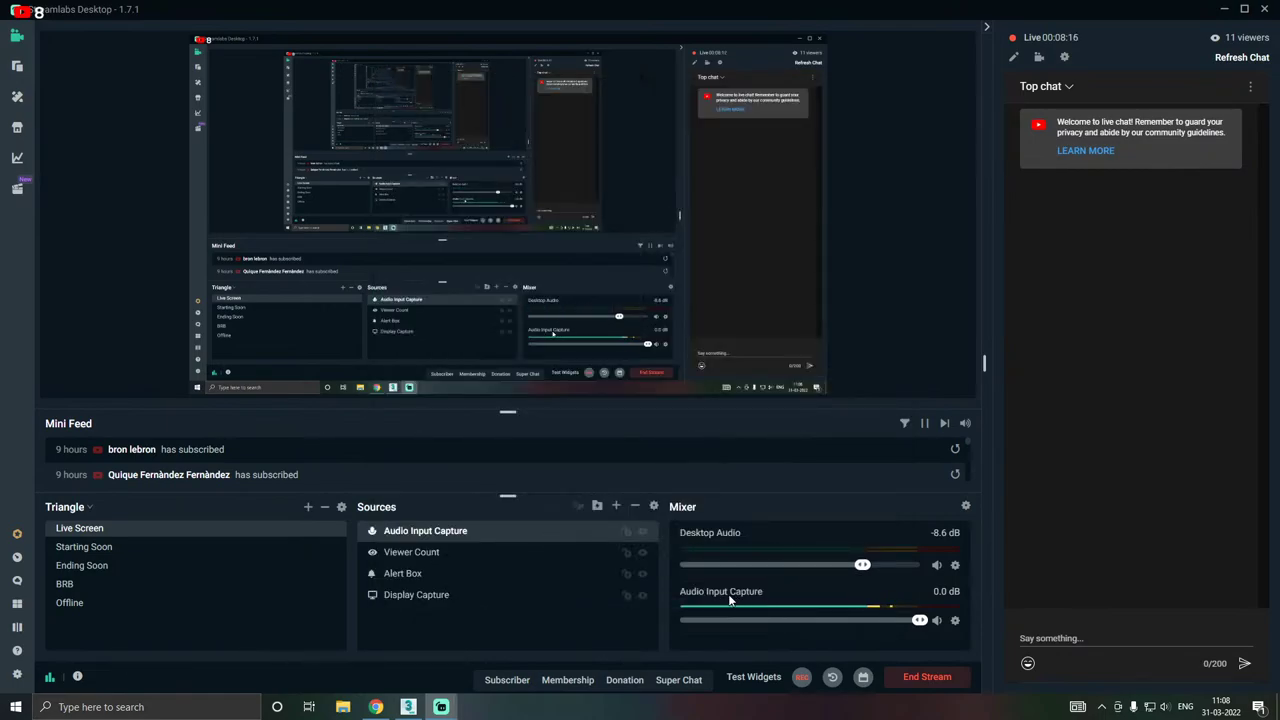
- Put Gain back after Noise Gate at 23.4, lower Desktop Audio to -12.5 dB, then switch to 3ds Max
click(955, 620)
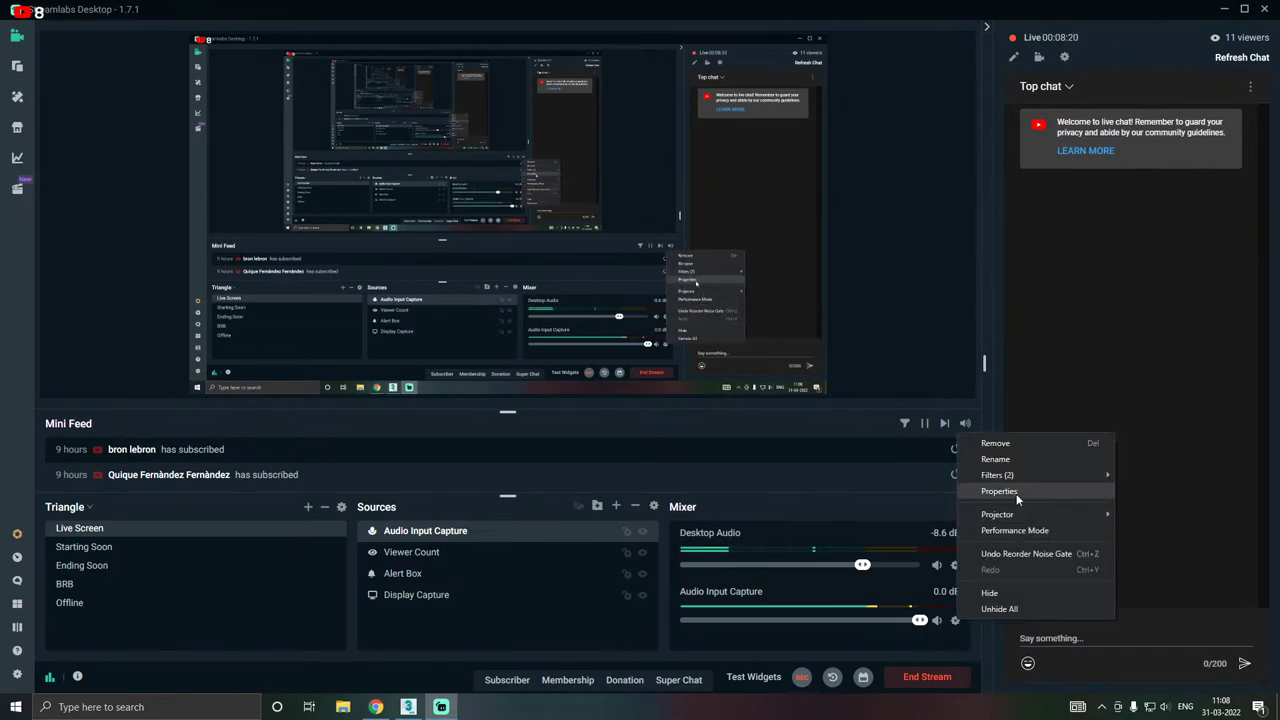
mouse_move(1020, 475)
click(1144, 475)
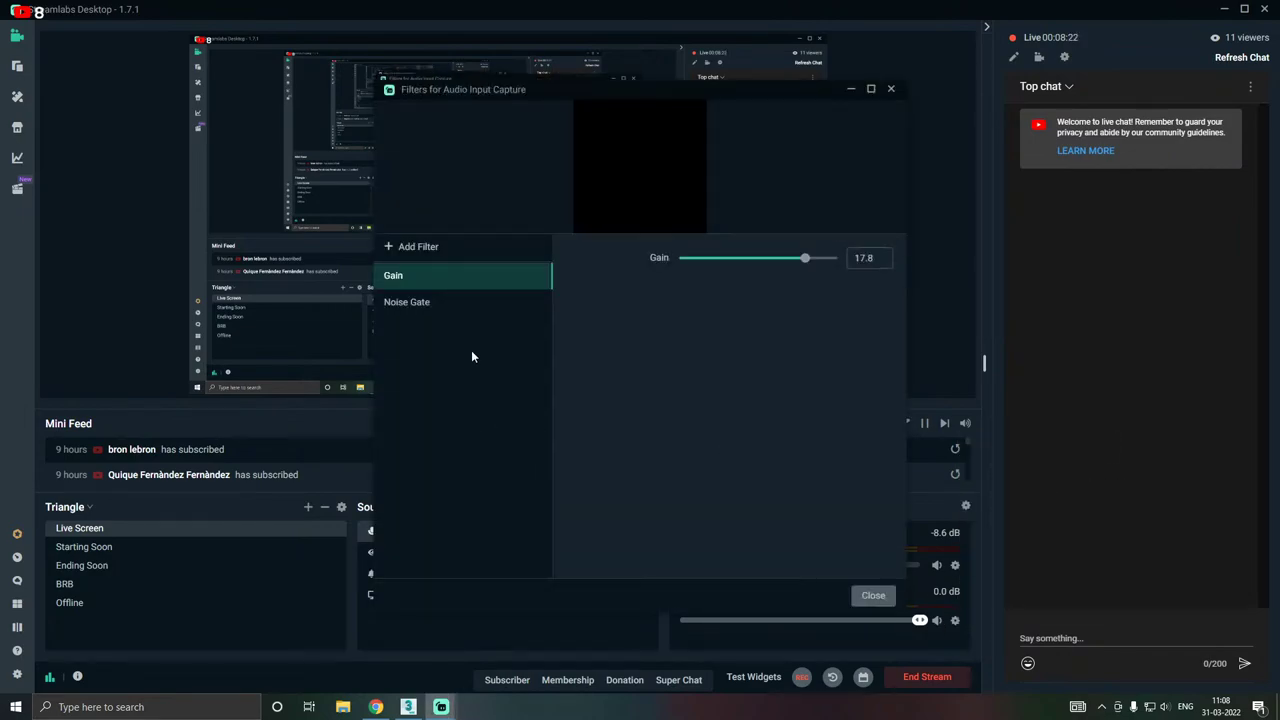
drag(428, 286, 454, 310)
drag(815, 260, 820, 258)
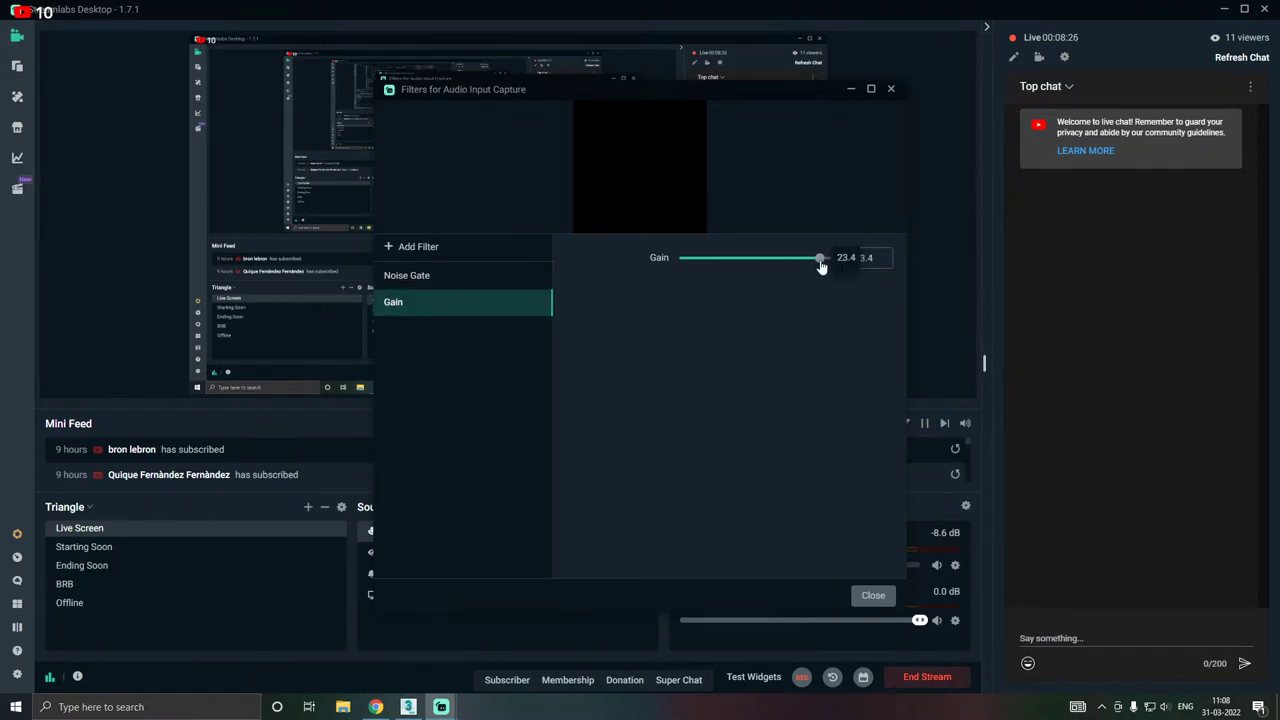
click(874, 596)
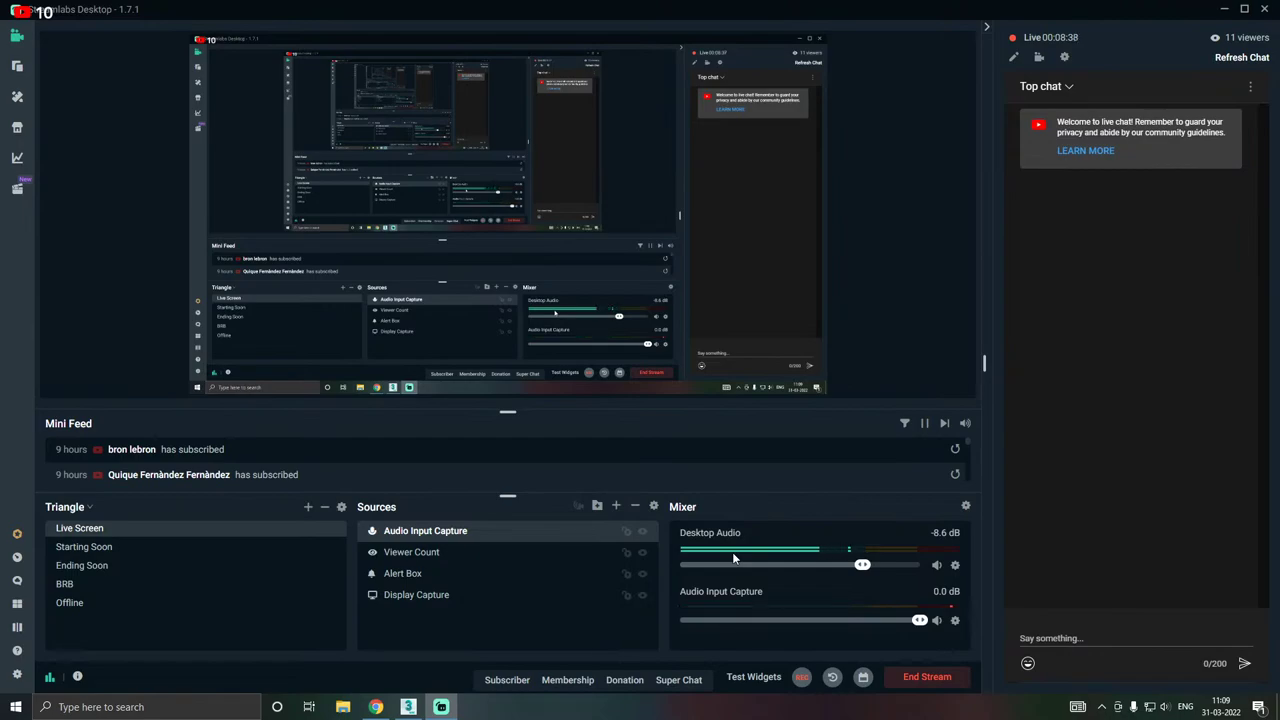
drag(862, 565, 840, 565)
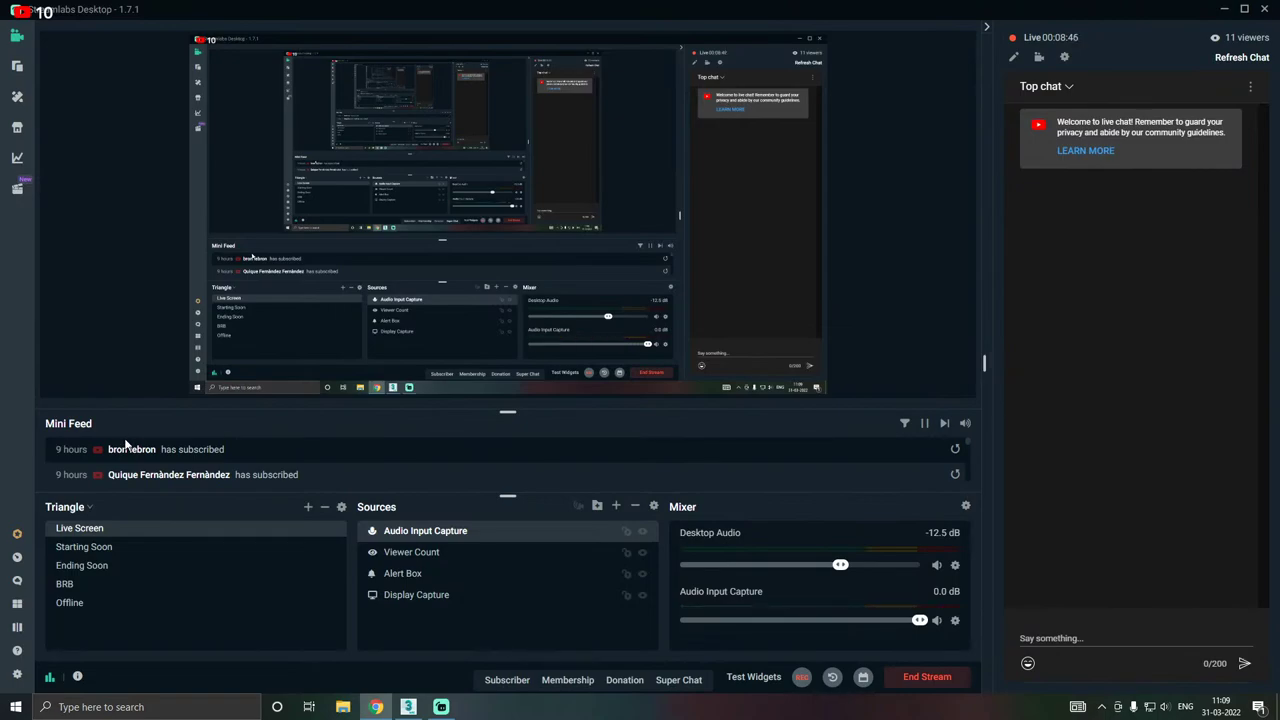
click(408, 707)
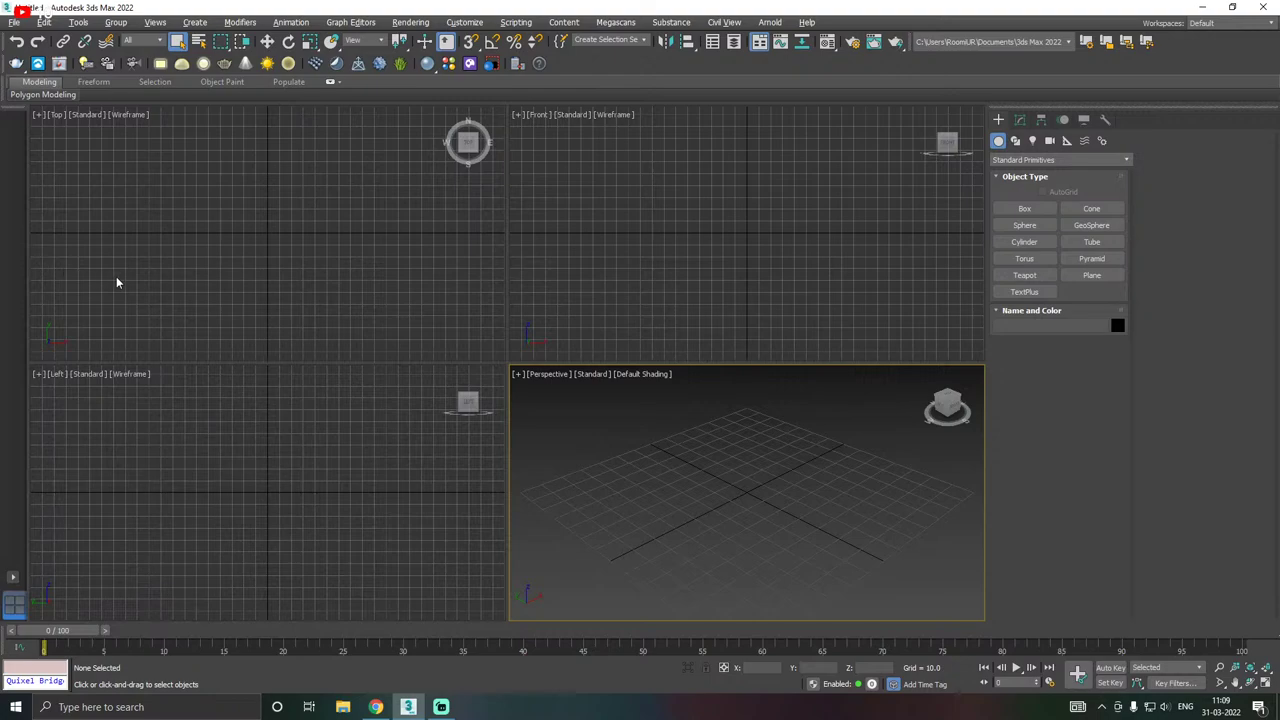
- Bring Streamlabs Desktop back in front of 3ds Max from the taskbar
click(440, 707)
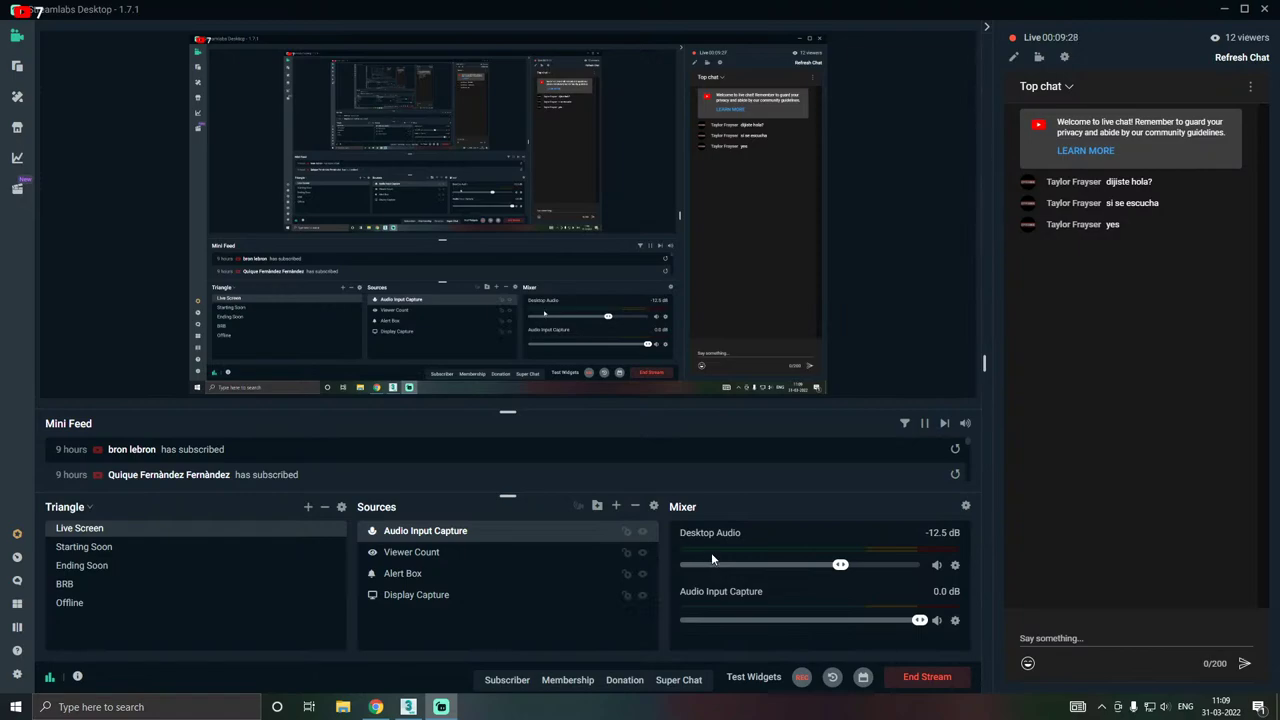
- Switch to 3ds Max from the taskbar, showing its empty four-viewport scene
click(420, 706)
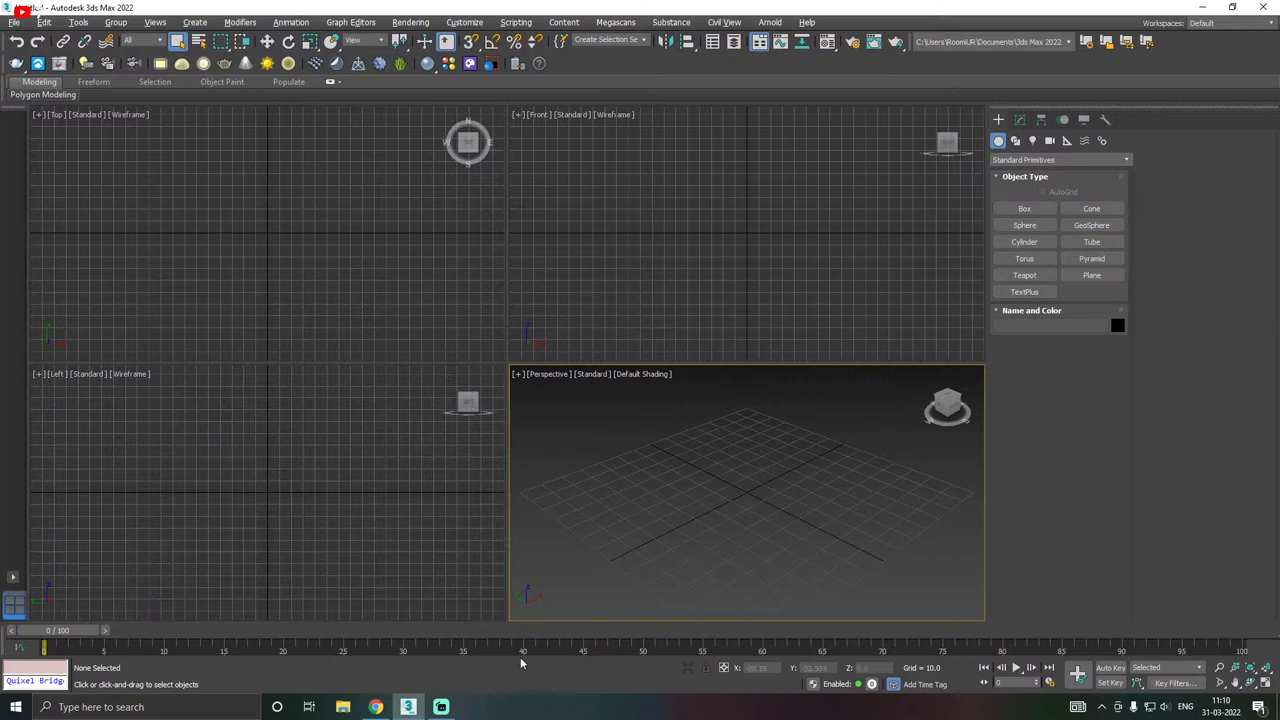
- Return to the Streamlabs Desktop live dashboard via its taskbar icon
click(446, 707)
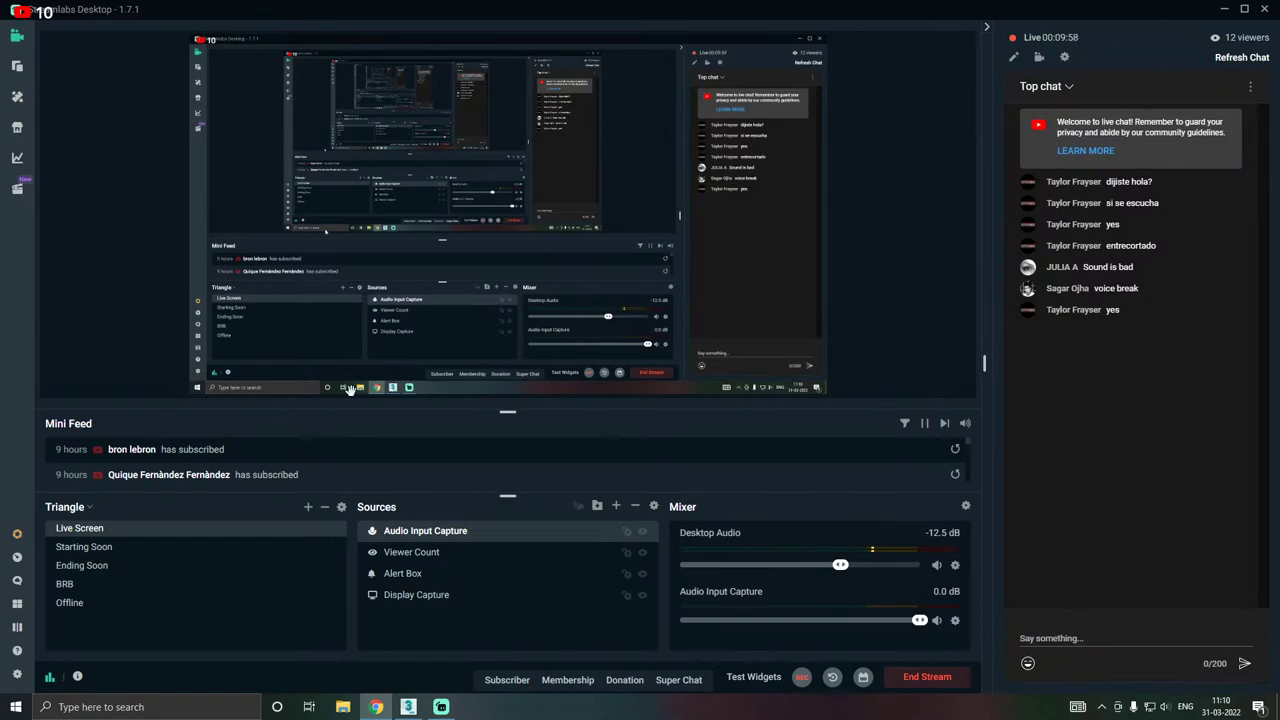
- Delete the Noise Gate filter from Audio Input Capture's filters
right_click(956, 621)
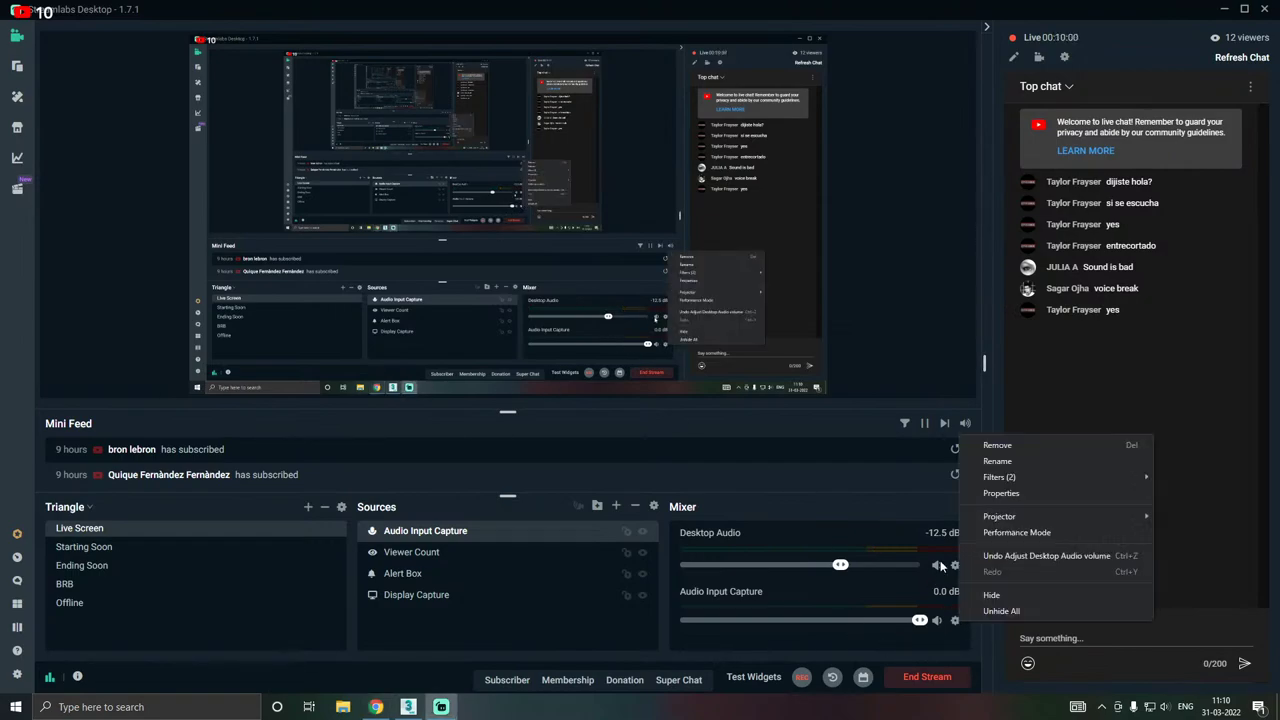
mouse_move(1030, 476)
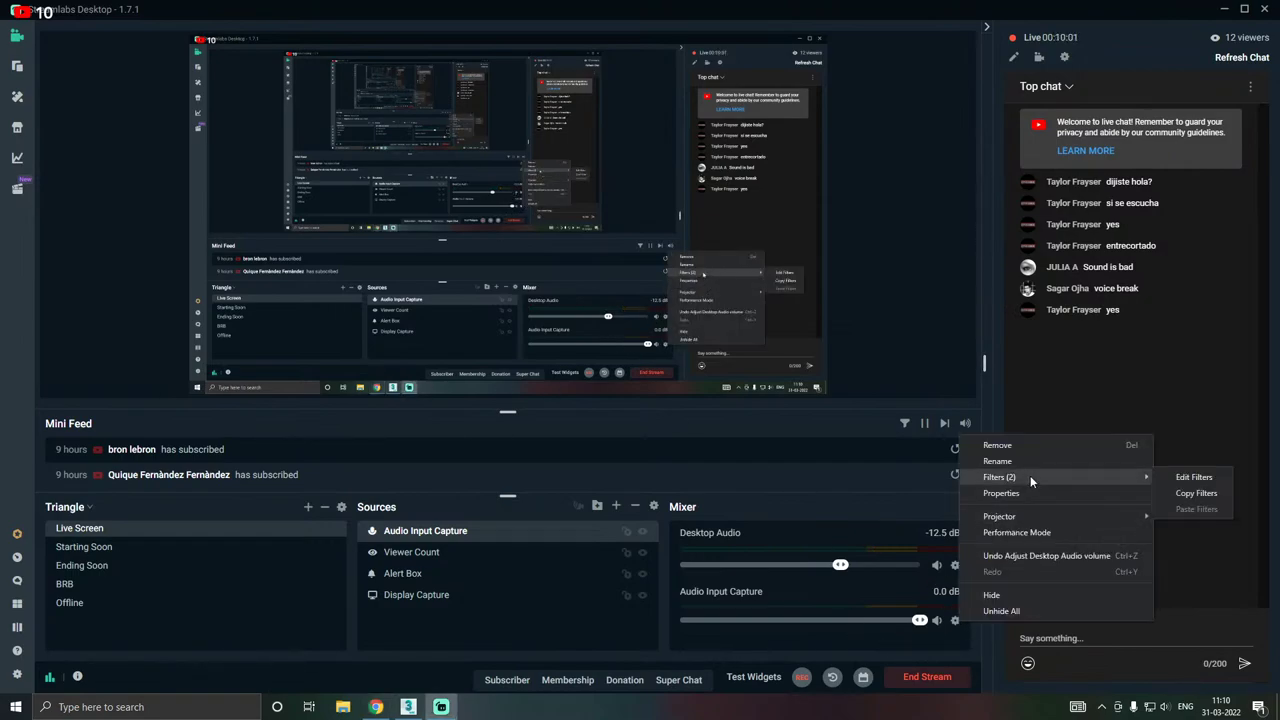
click(1195, 477)
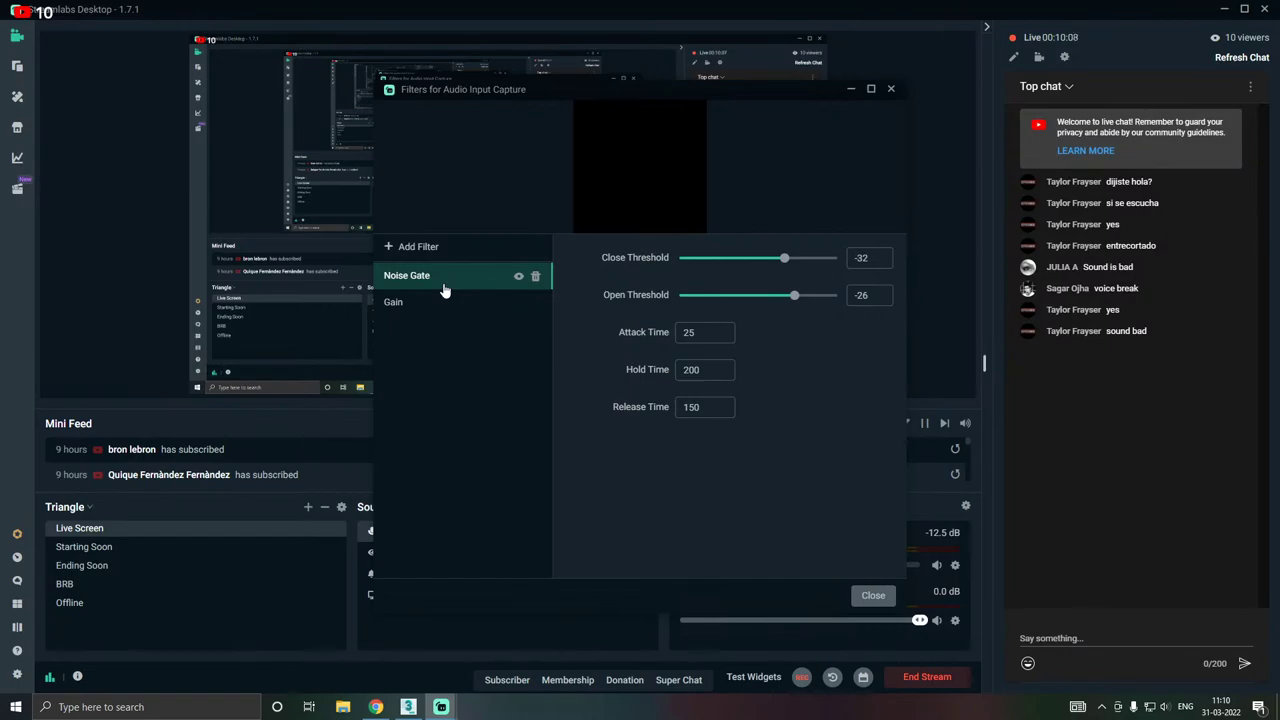
click(535, 277)
- Add a Noise Suppression filter using the RNNoise method and close the filters window
click(402, 248)
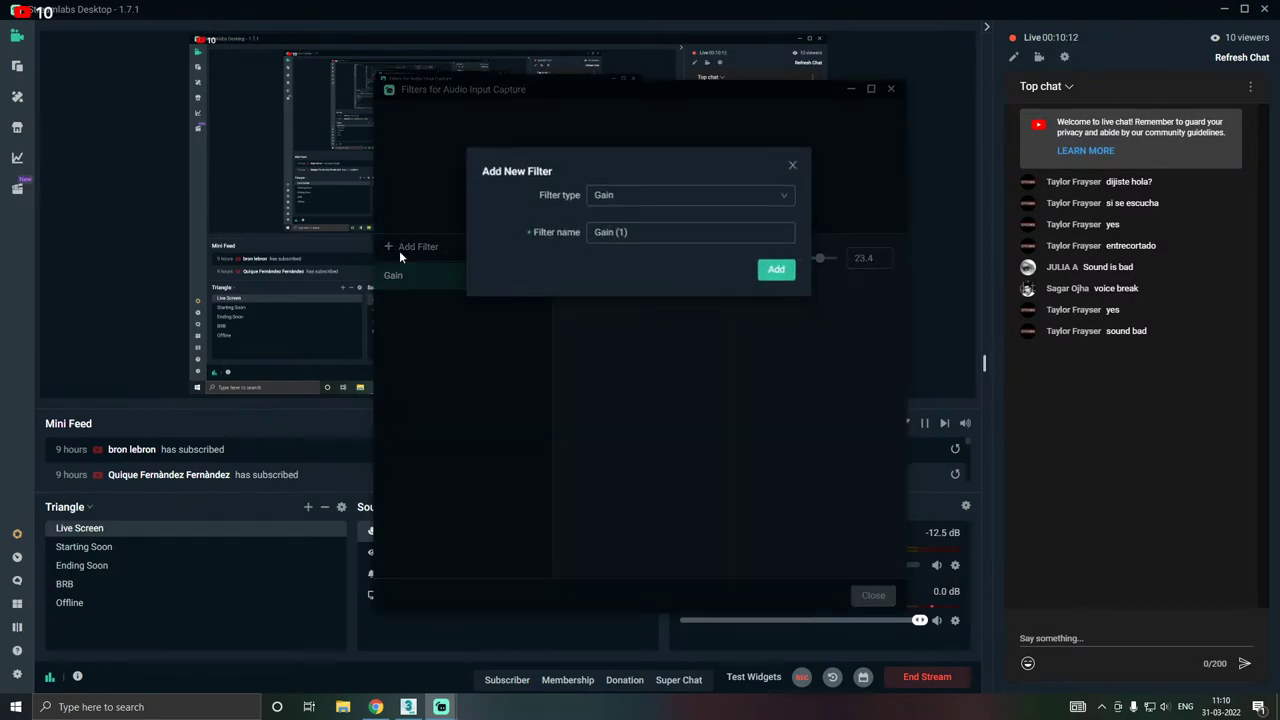
click(619, 197)
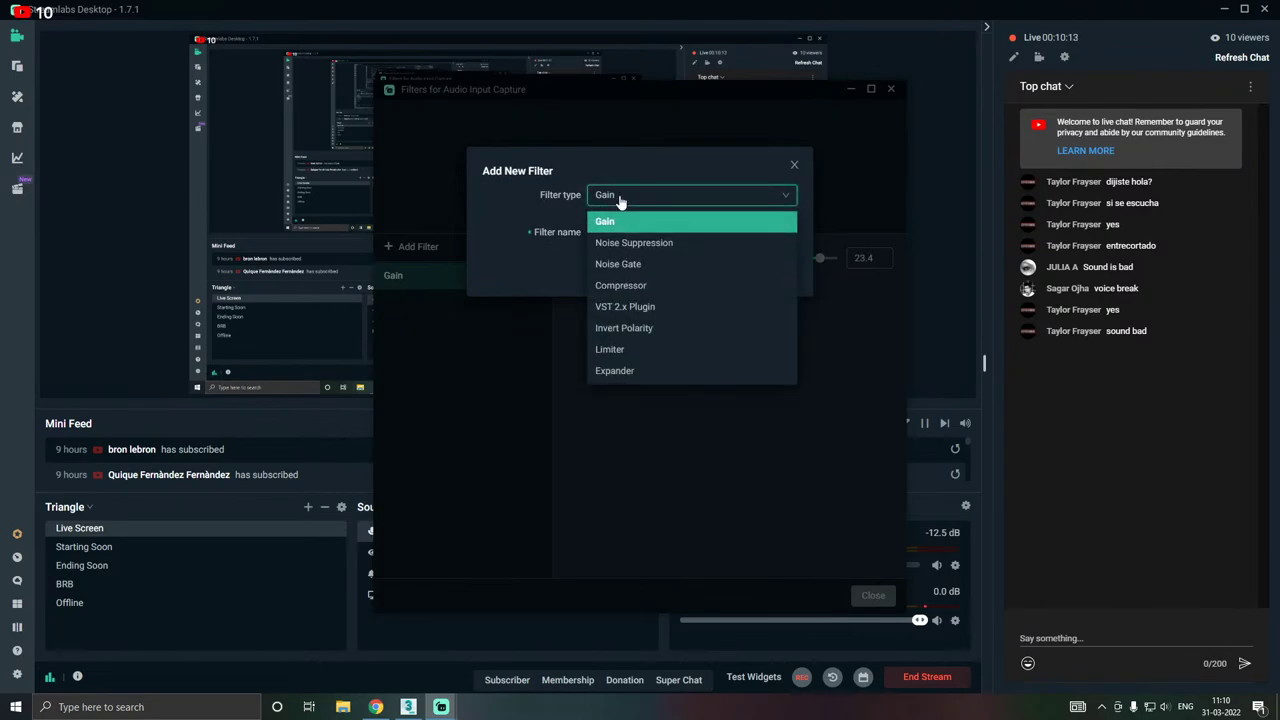
click(645, 246)
click(772, 270)
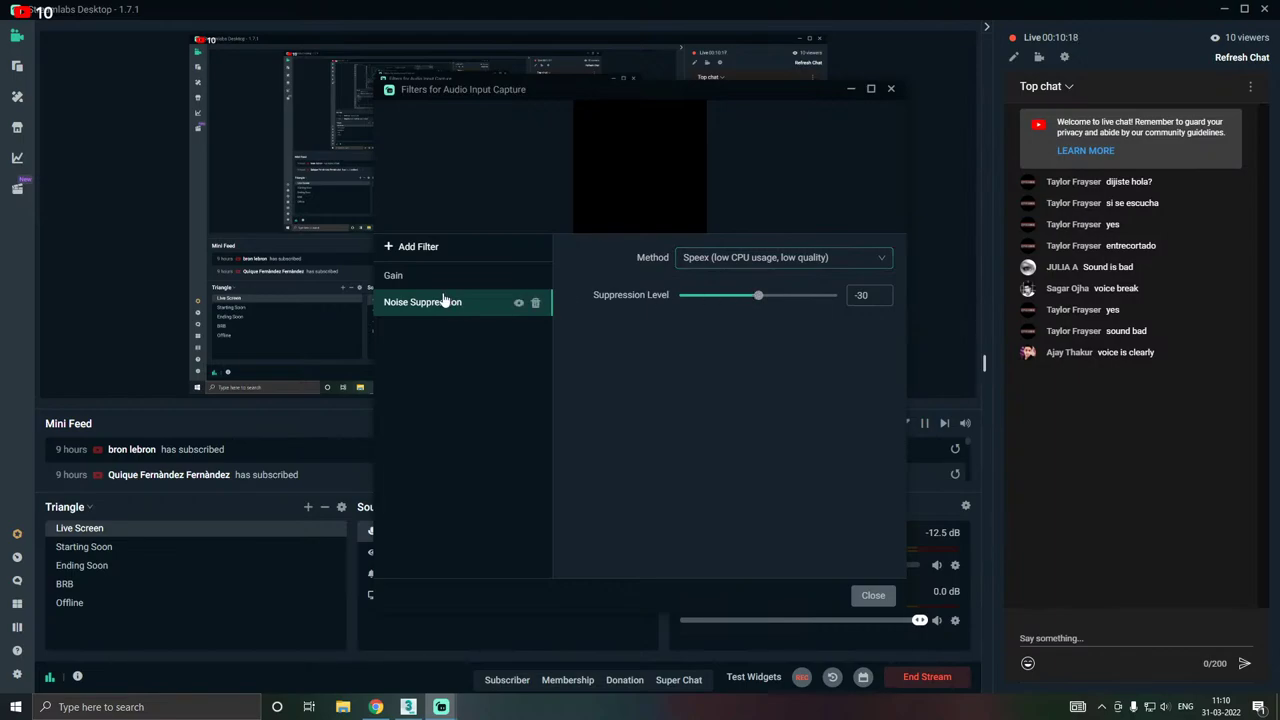
click(763, 265)
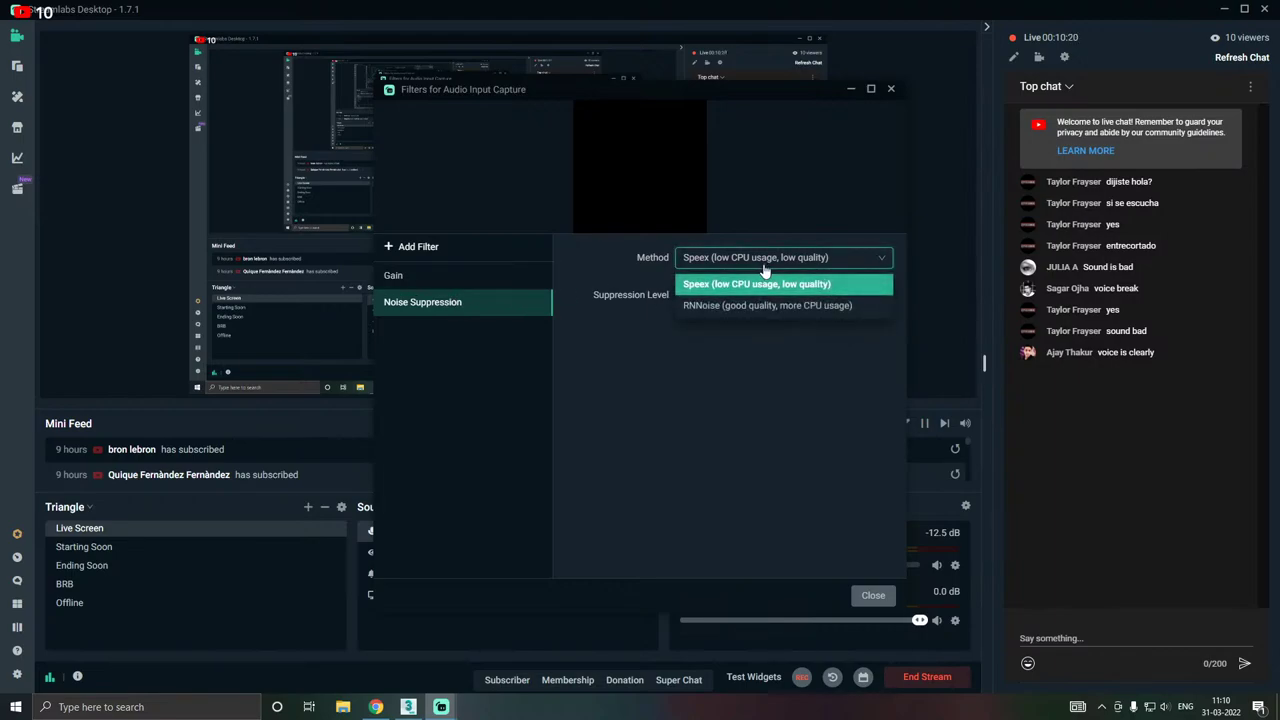
click(741, 309)
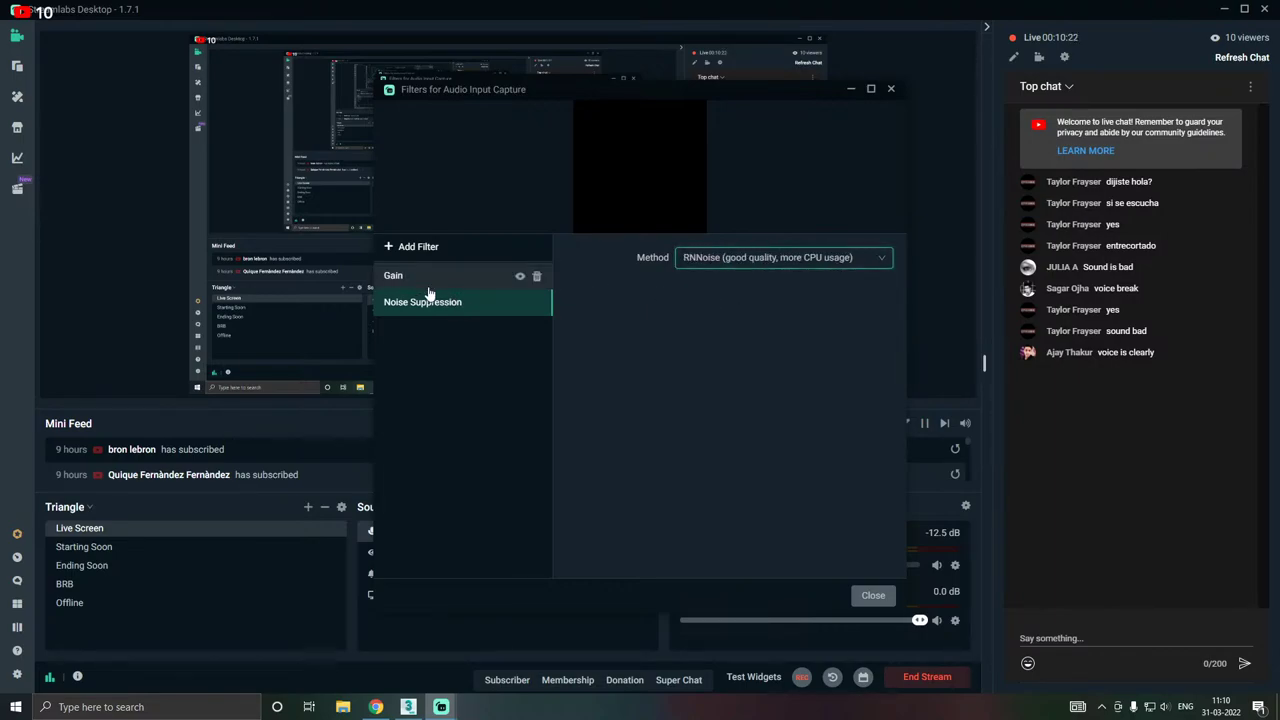
click(864, 598)
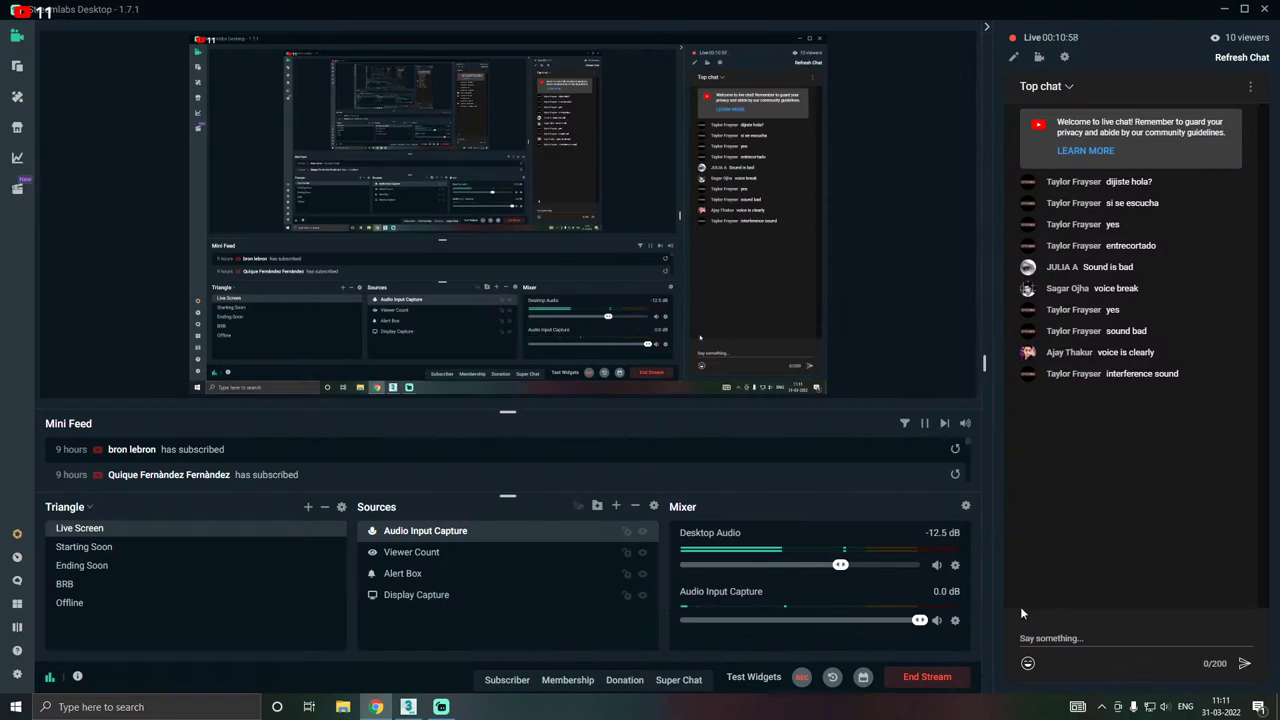
- Move the Gain filter below Noise Suppression in the Audio Input Capture filters and close the window
click(955, 620)
mouse_move(998, 477)
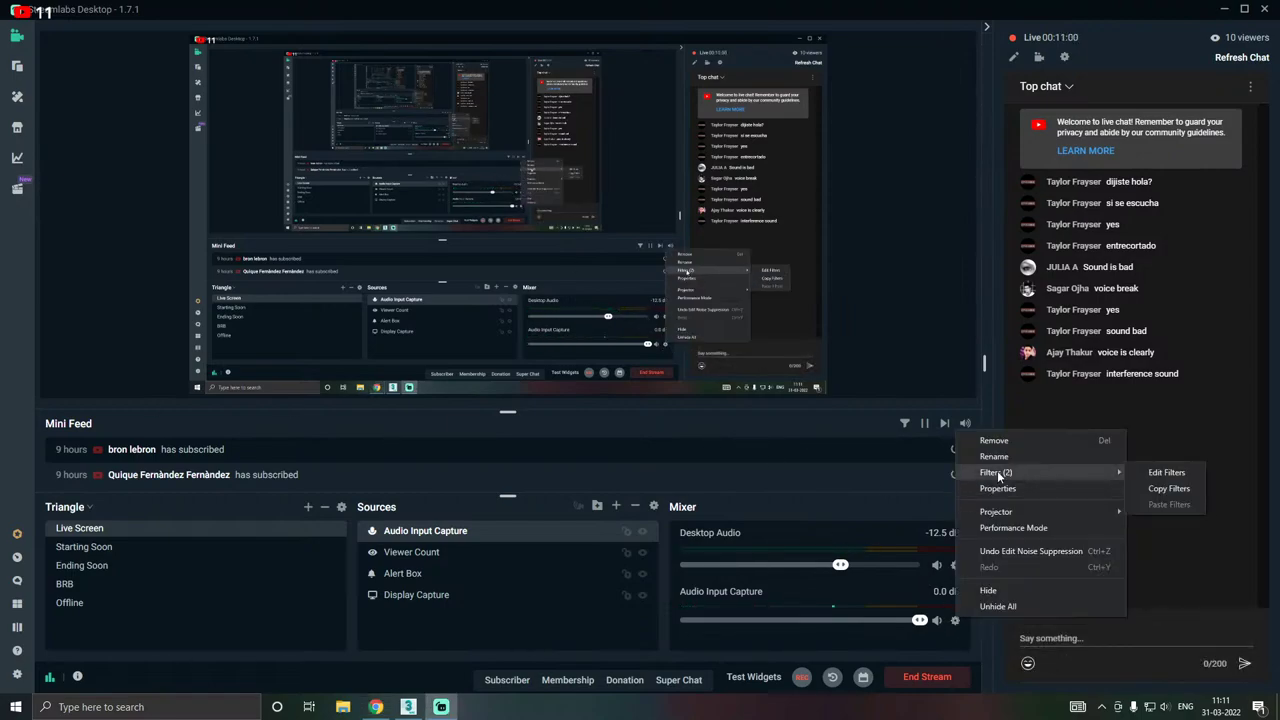
click(1145, 472)
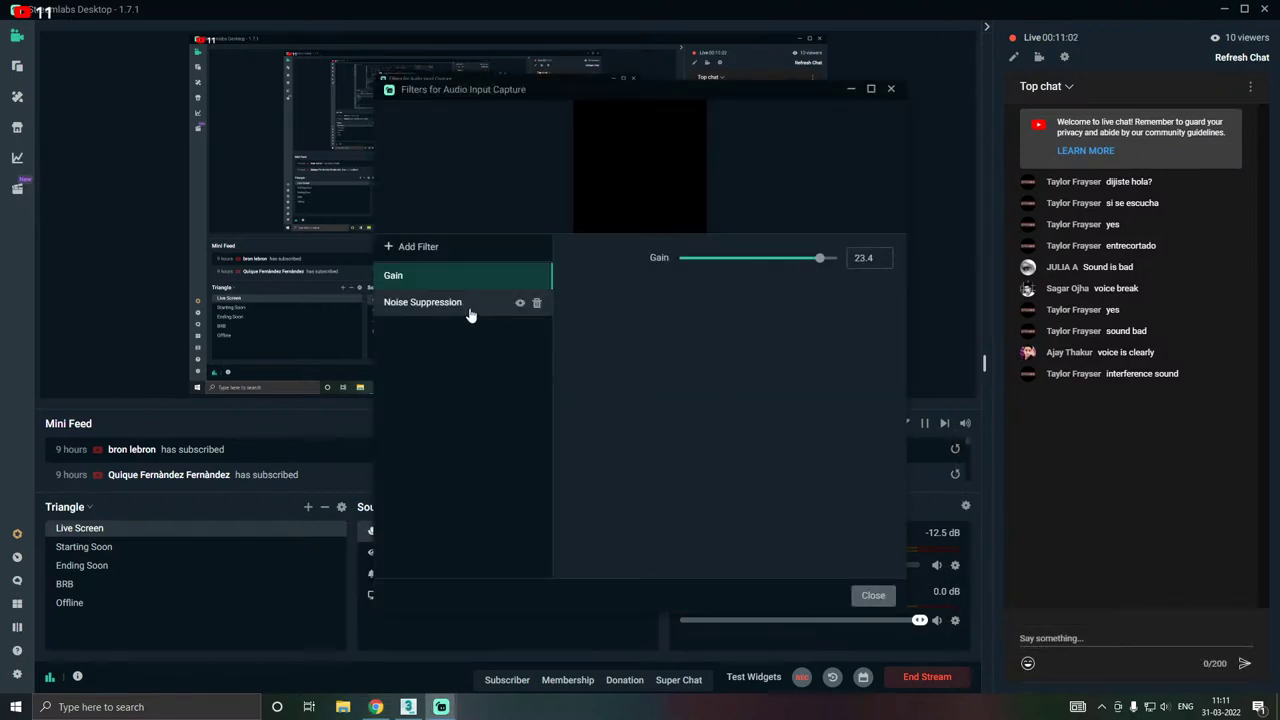
drag(450, 281, 453, 318)
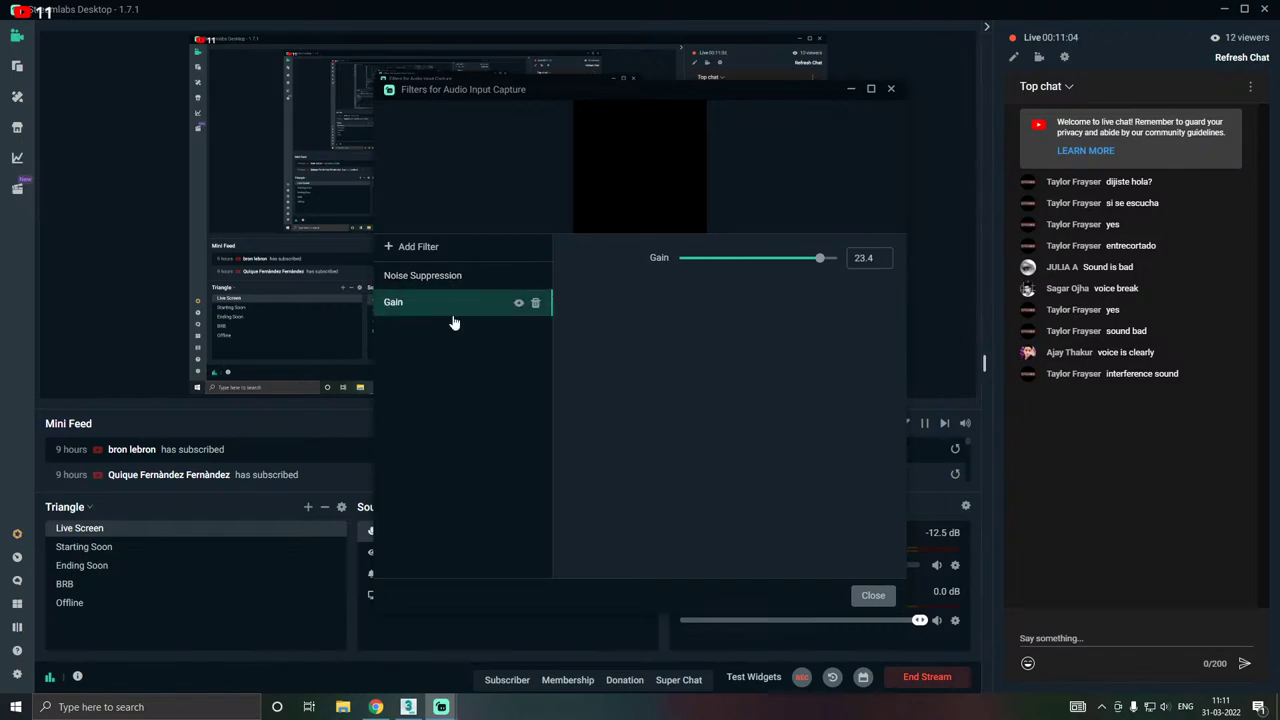
click(874, 597)
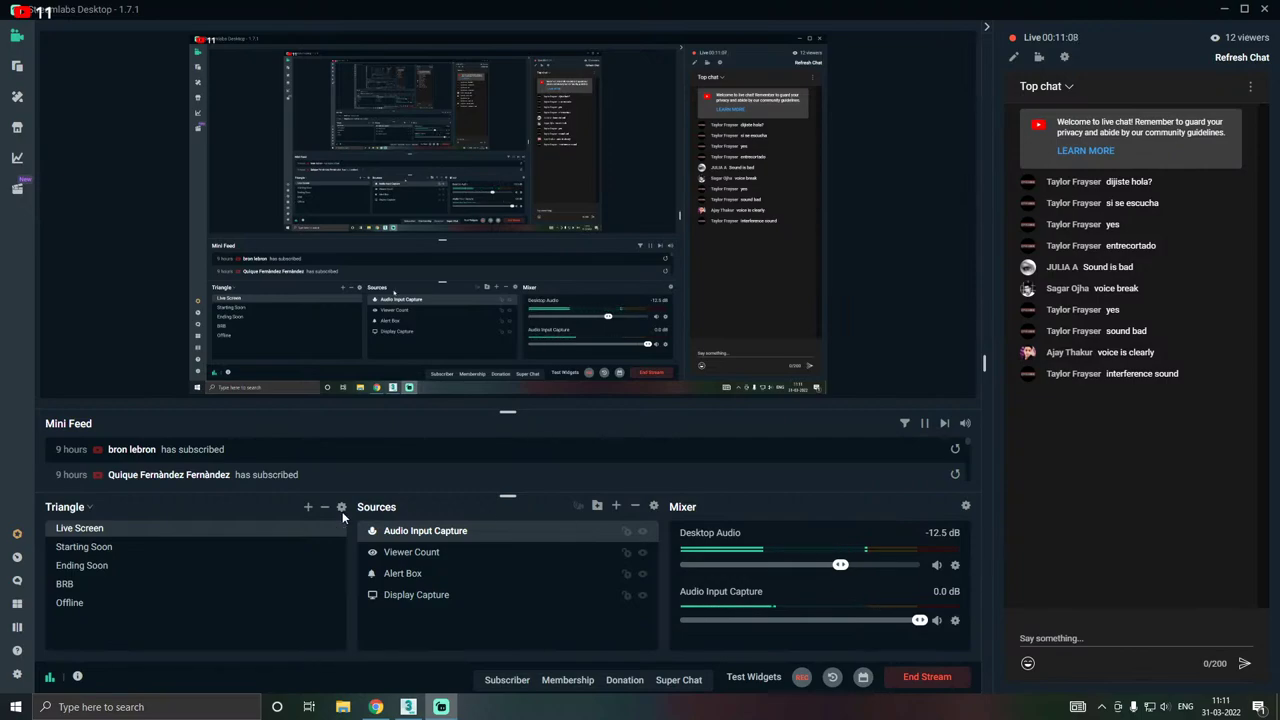
key(alt+Tab)
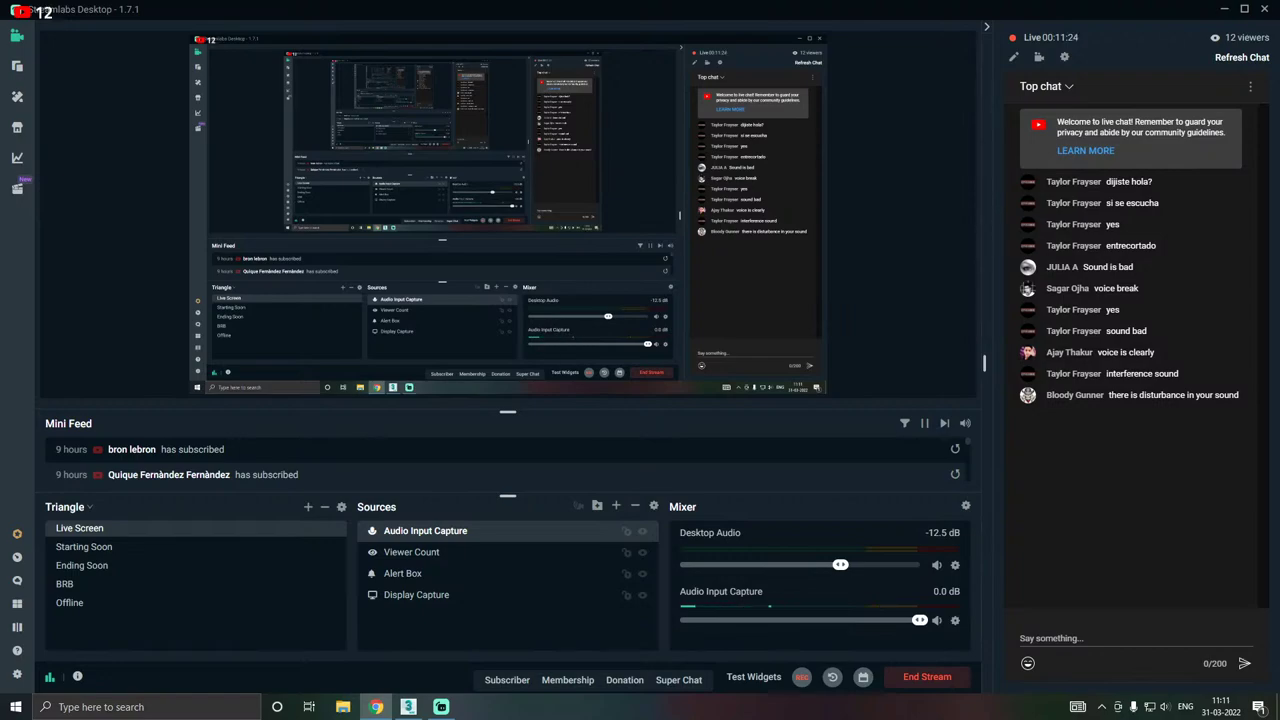
- Drag Noise Suppression back below Gain in the Audio Input Capture filter list
right_click(938, 601)
mouse_move(1028, 470)
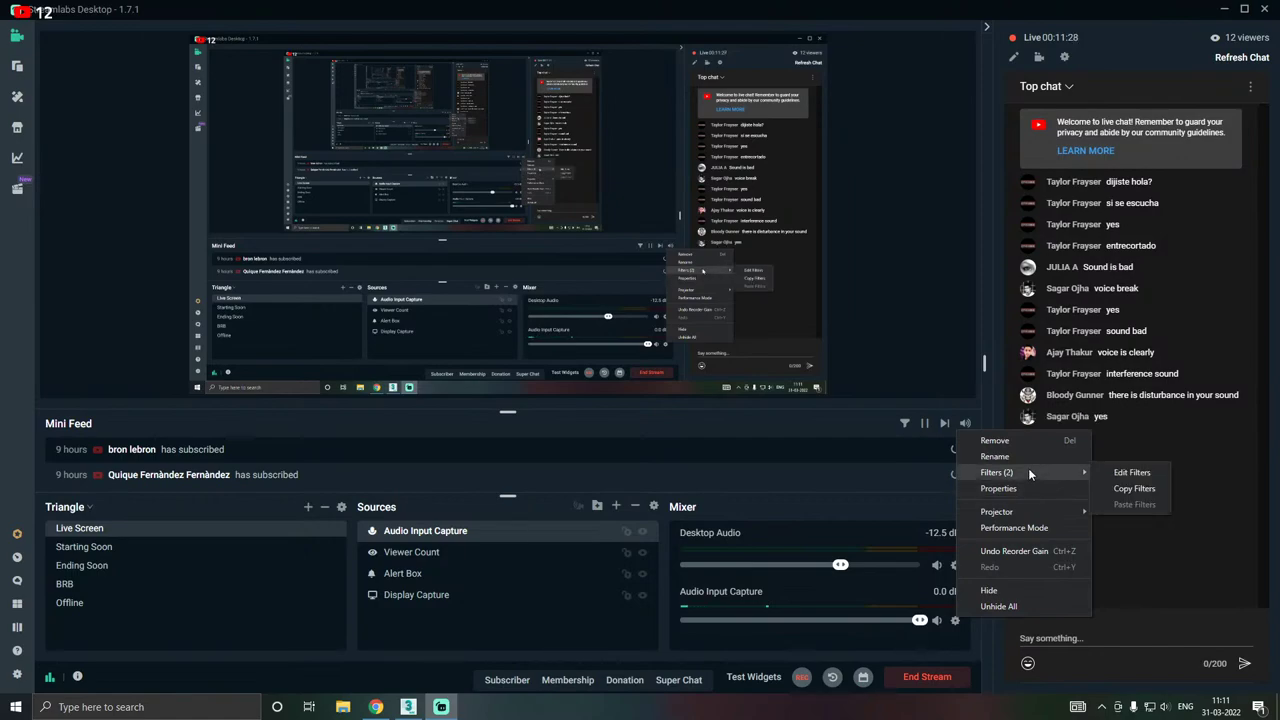
click(1094, 470)
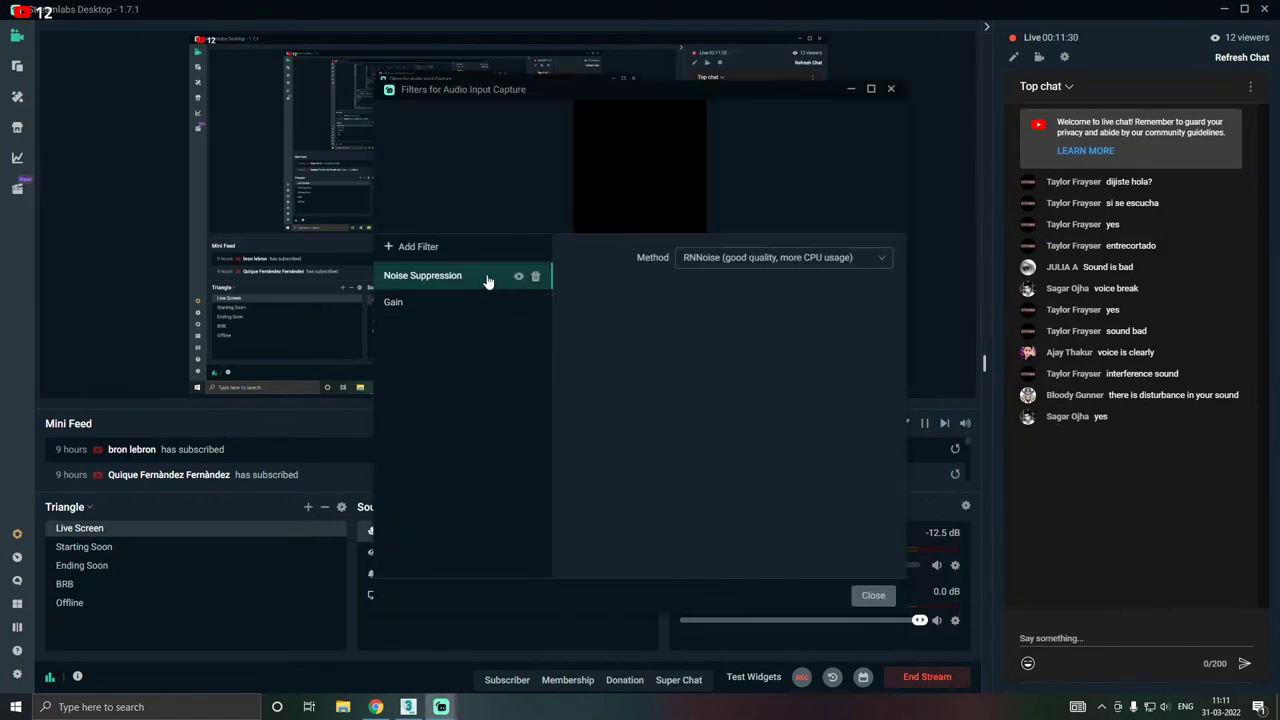
drag(487, 276, 489, 303)
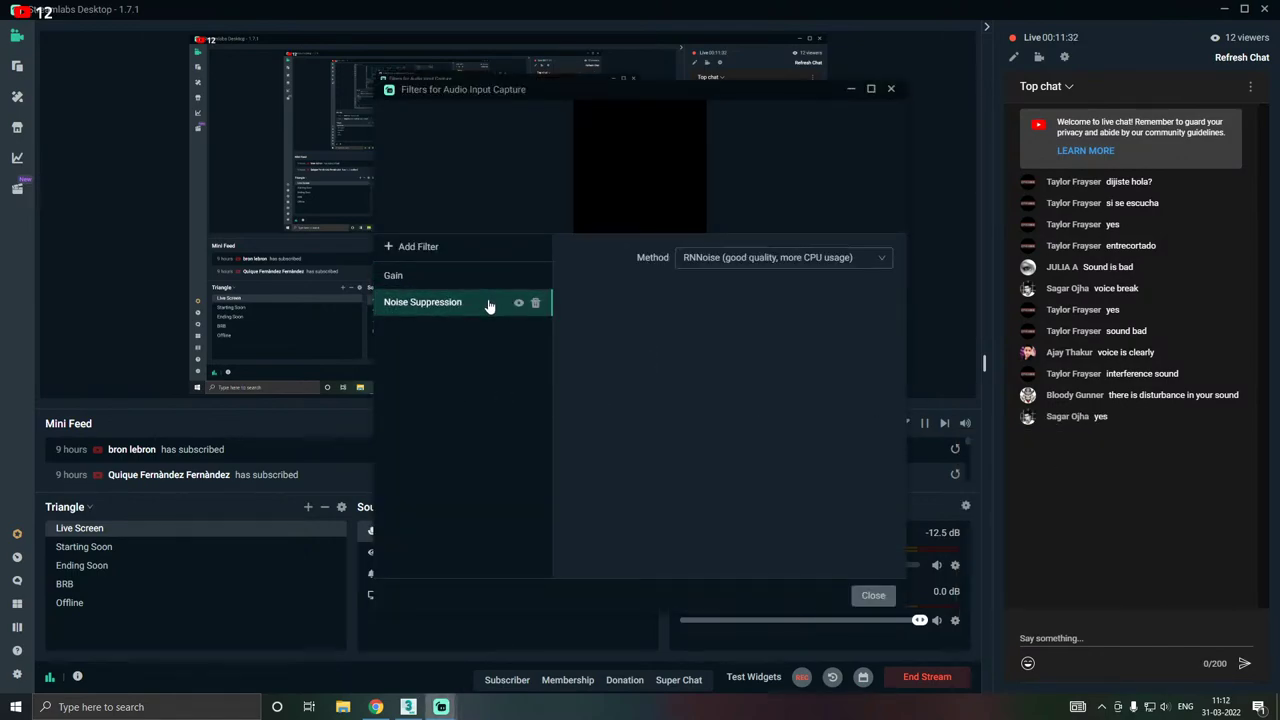
- Browse filter types in Add Filter, cancel without adding one, and close the filters window
click(405, 246)
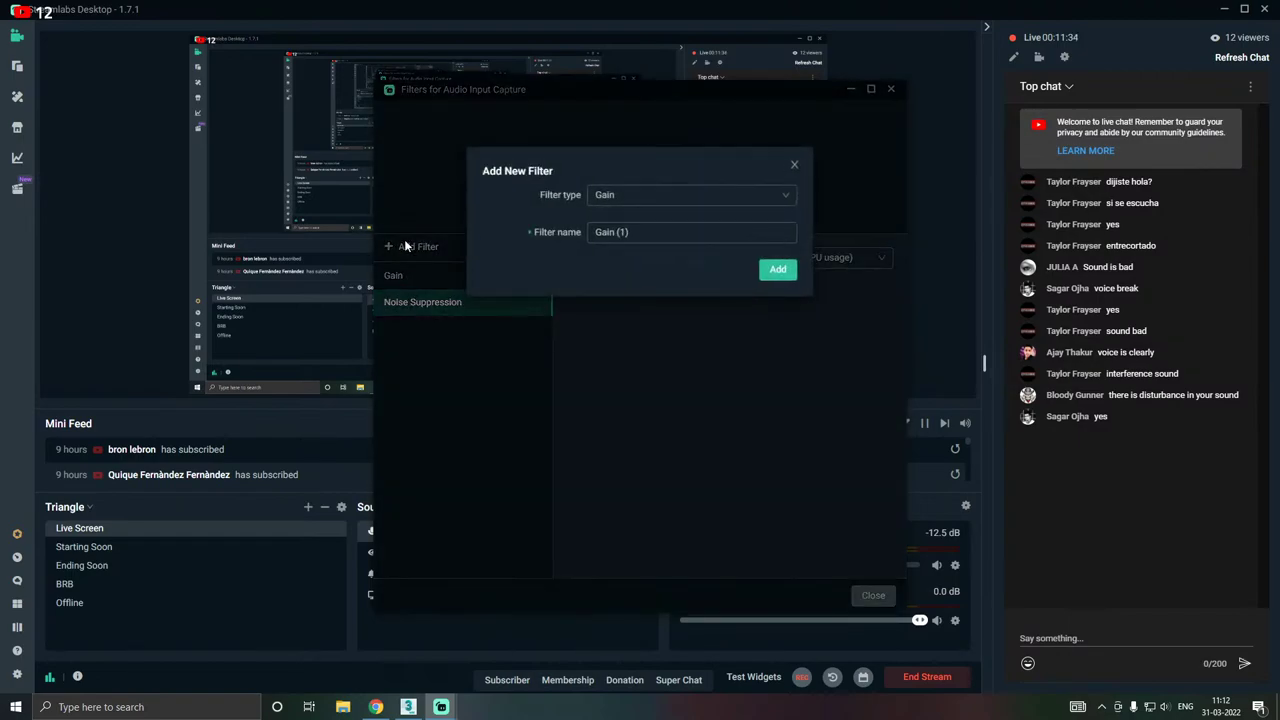
click(701, 197)
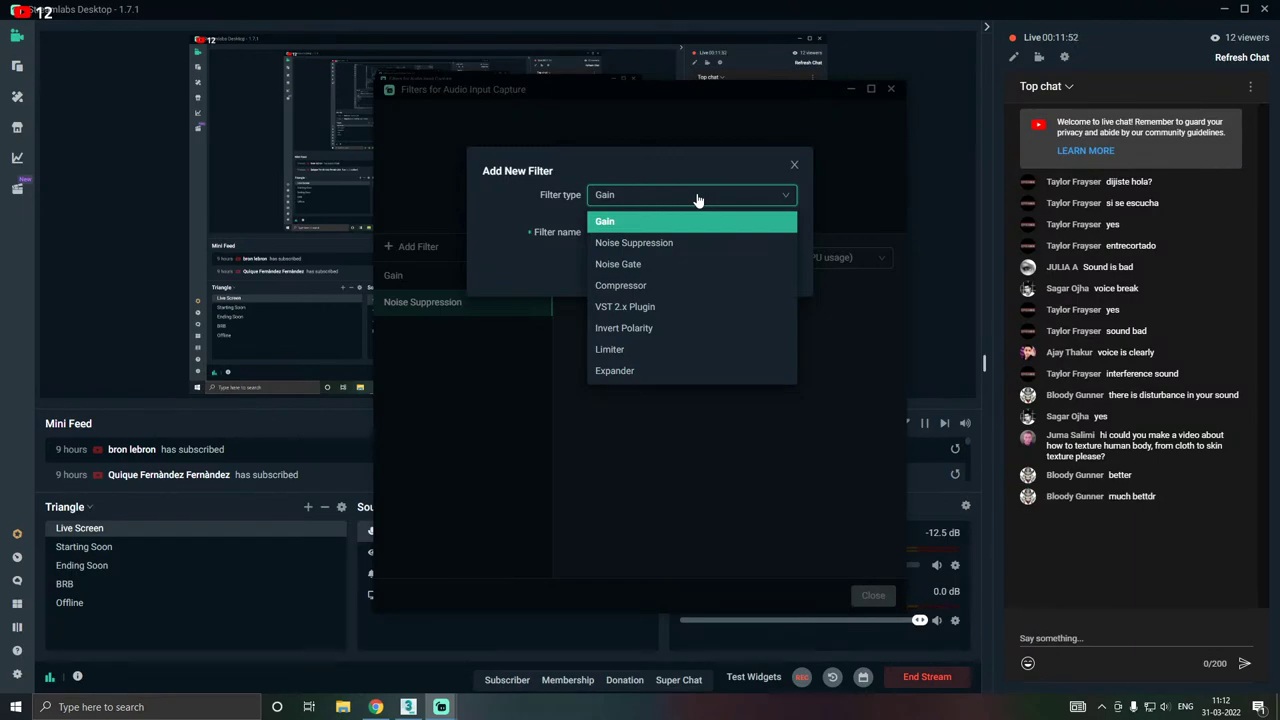
click(515, 230)
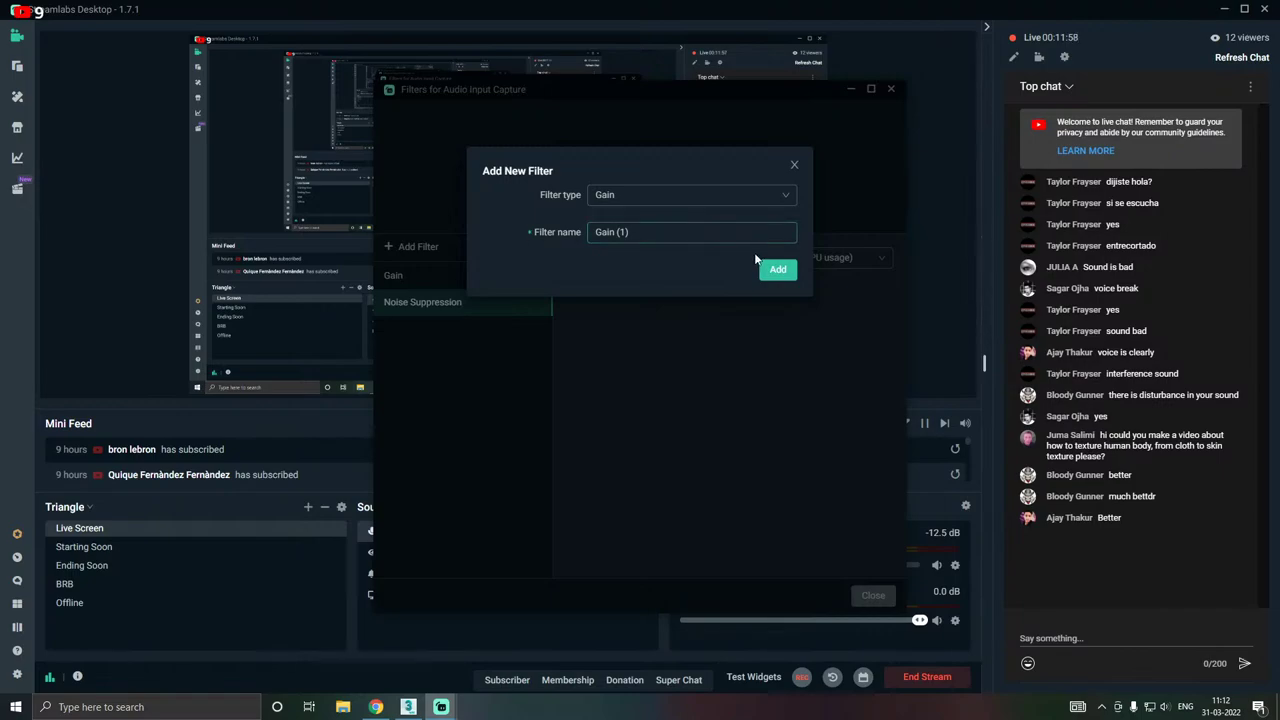
click(635, 197)
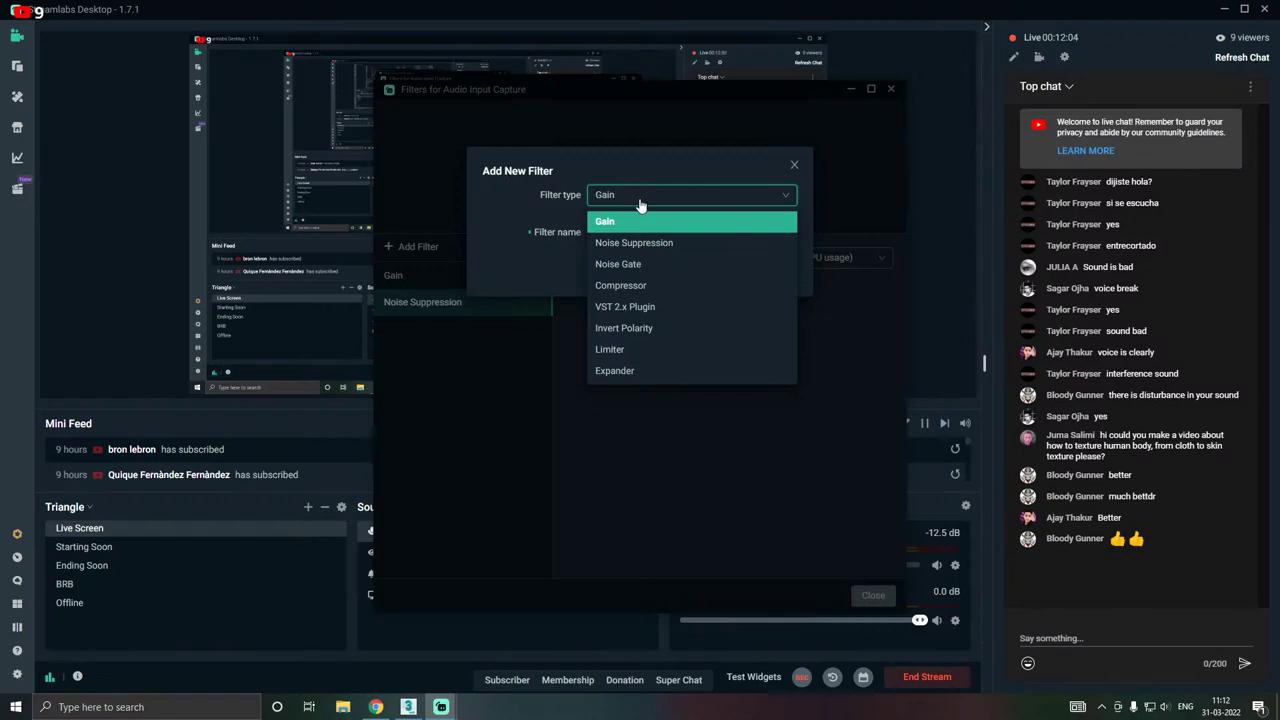
click(515, 259)
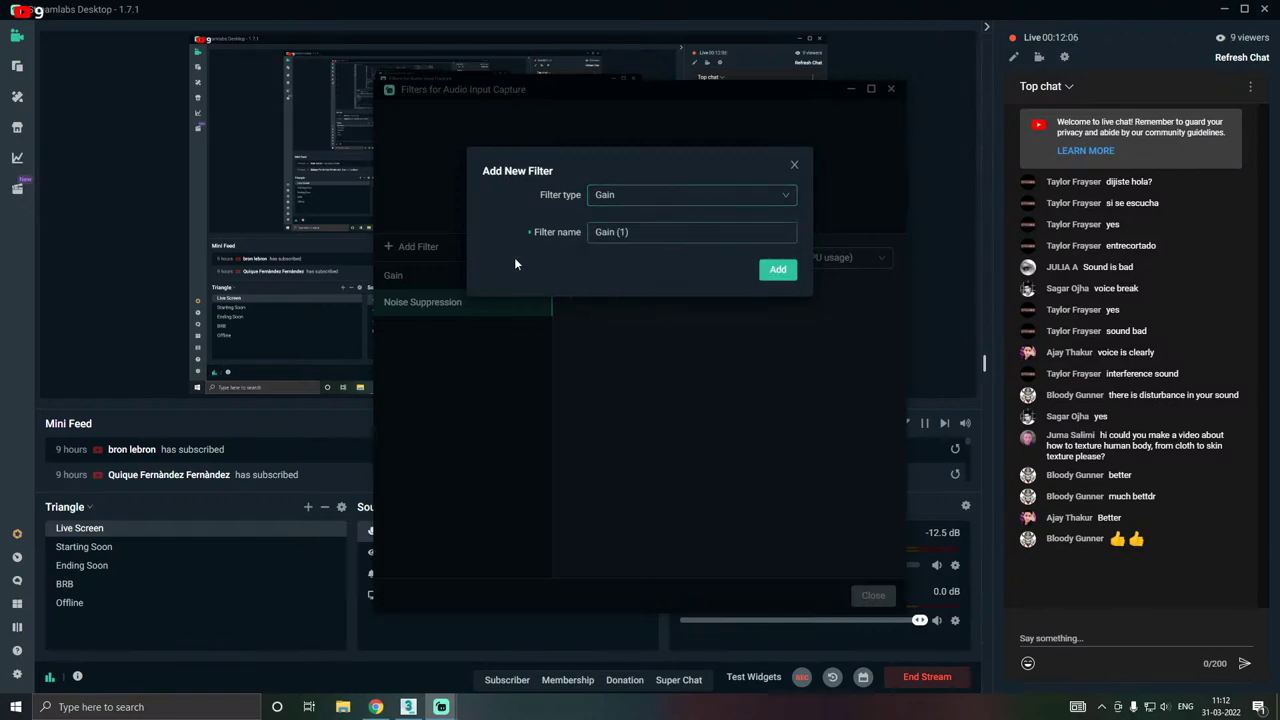
click(660, 201)
click(730, 190)
click(794, 165)
click(872, 596)
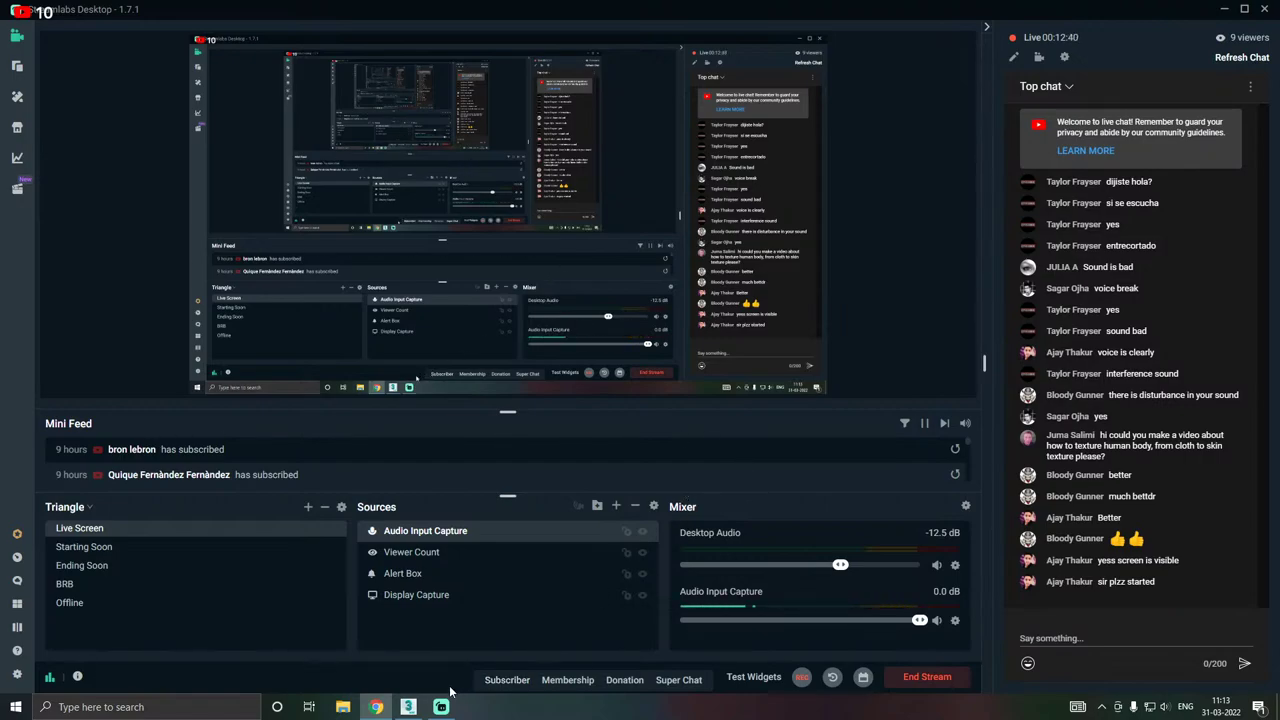
- Bring 3ds Max to the front and make the Perspective viewport active
click(408, 707)
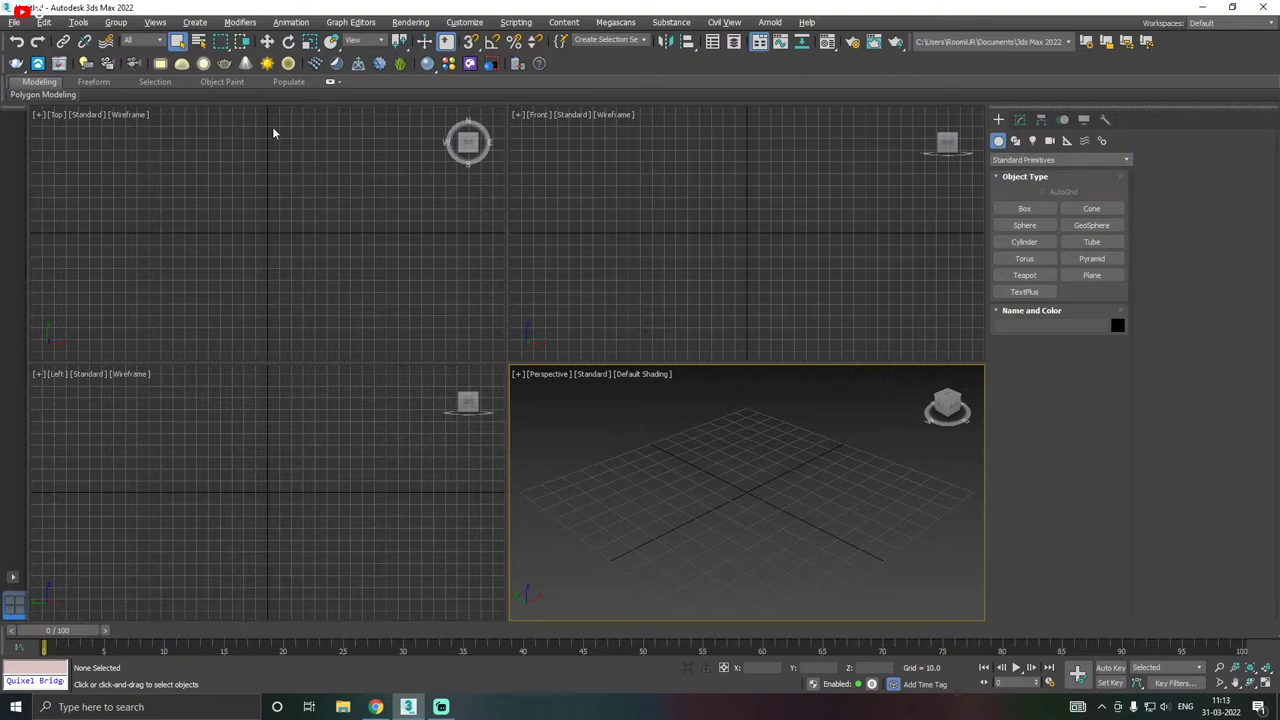
click(426, 511)
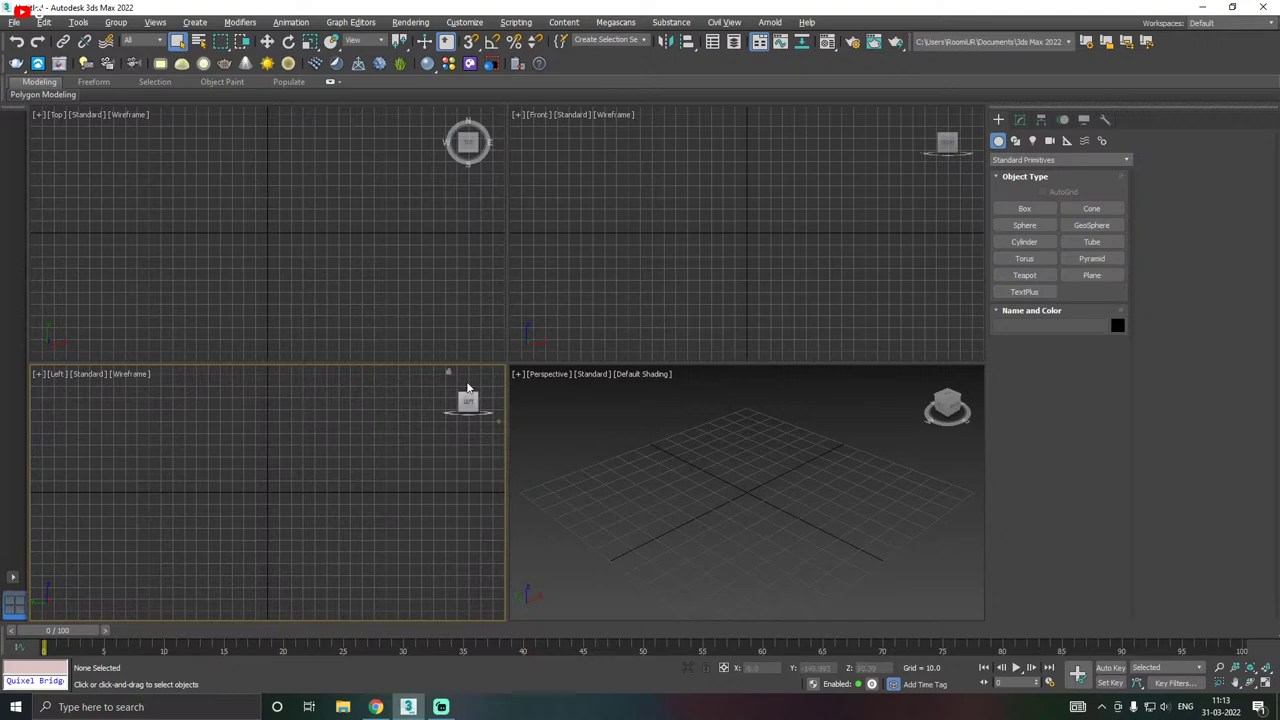
click(632, 416)
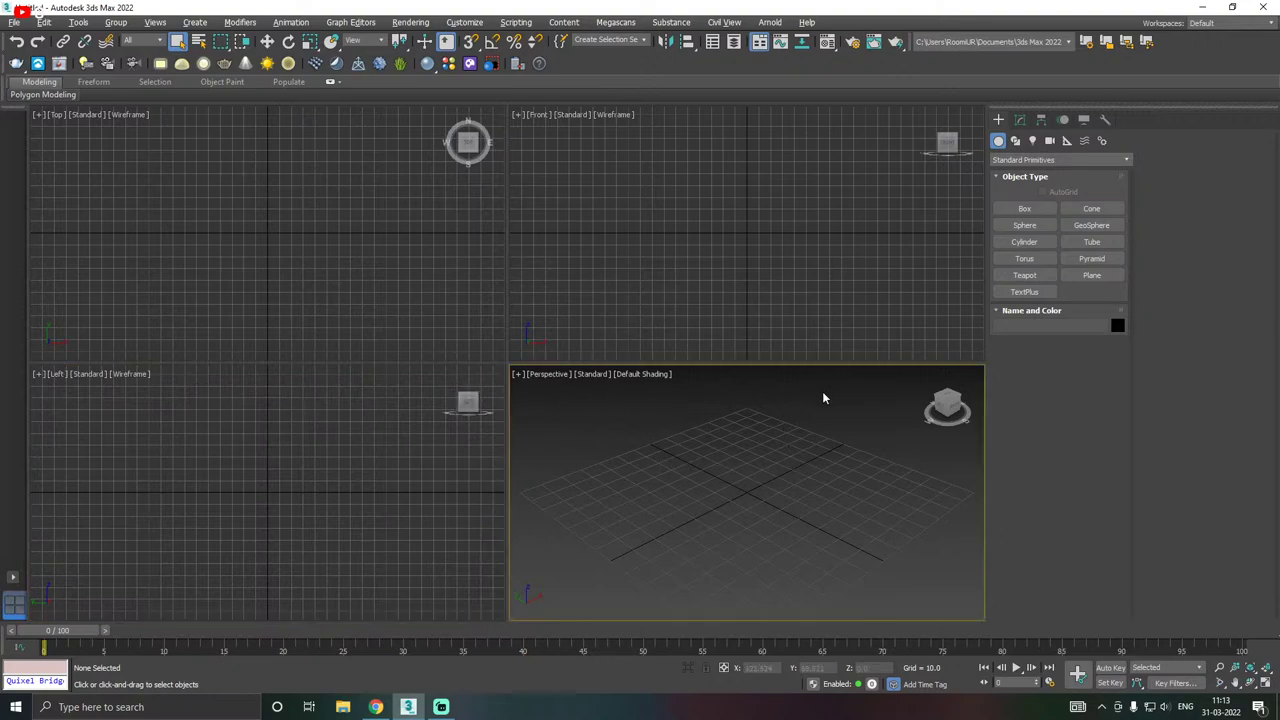
- Switch the lower-right viewport to Orthographic, then to Top
click(556, 374)
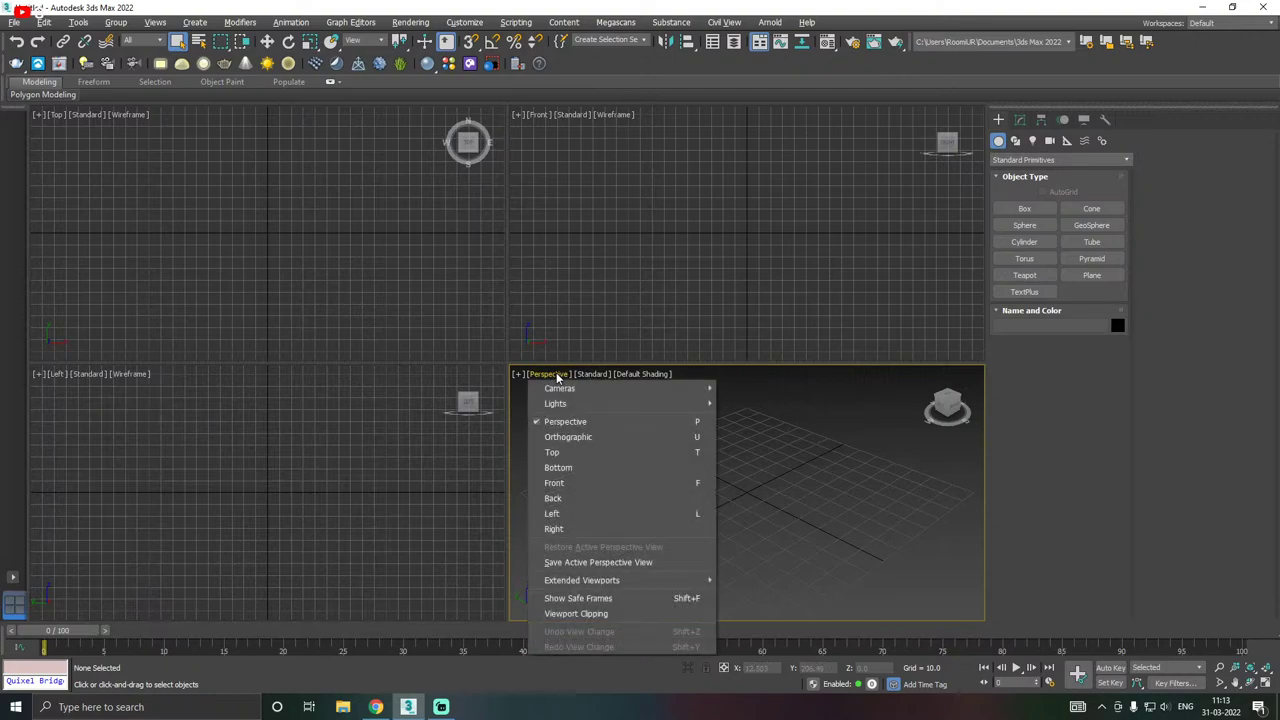
click(565, 438)
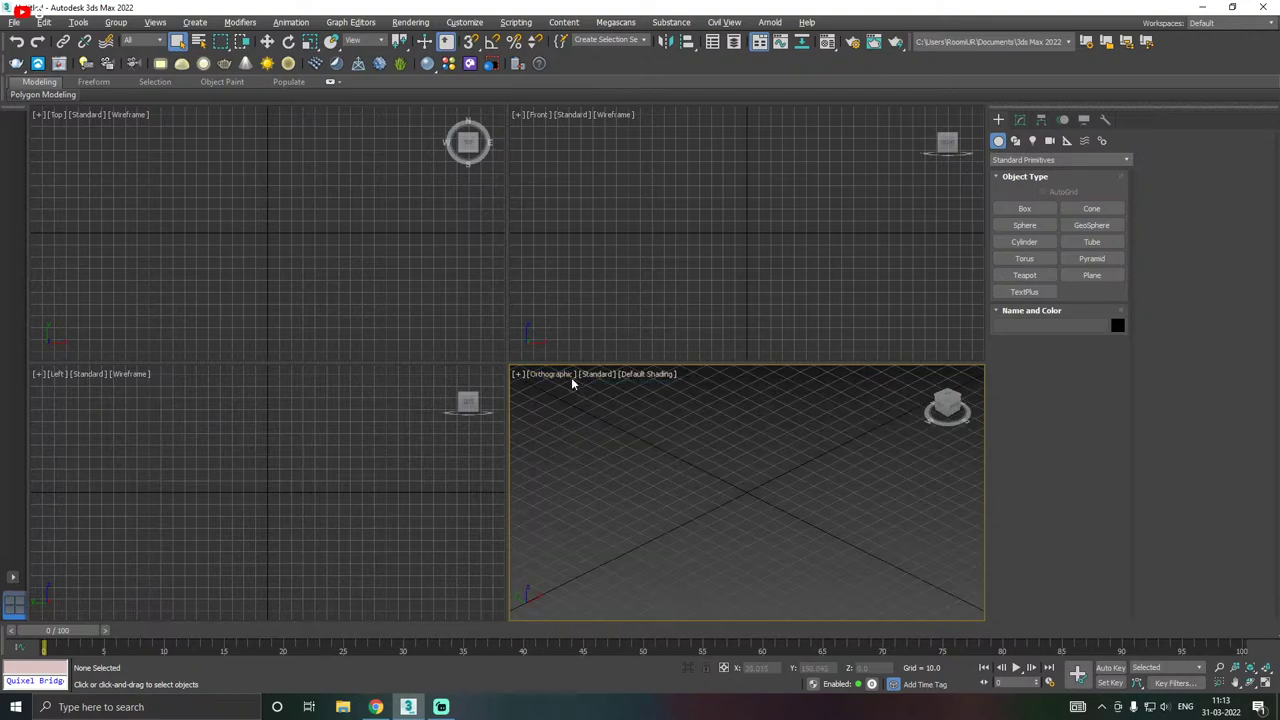
click(571, 377)
click(570, 449)
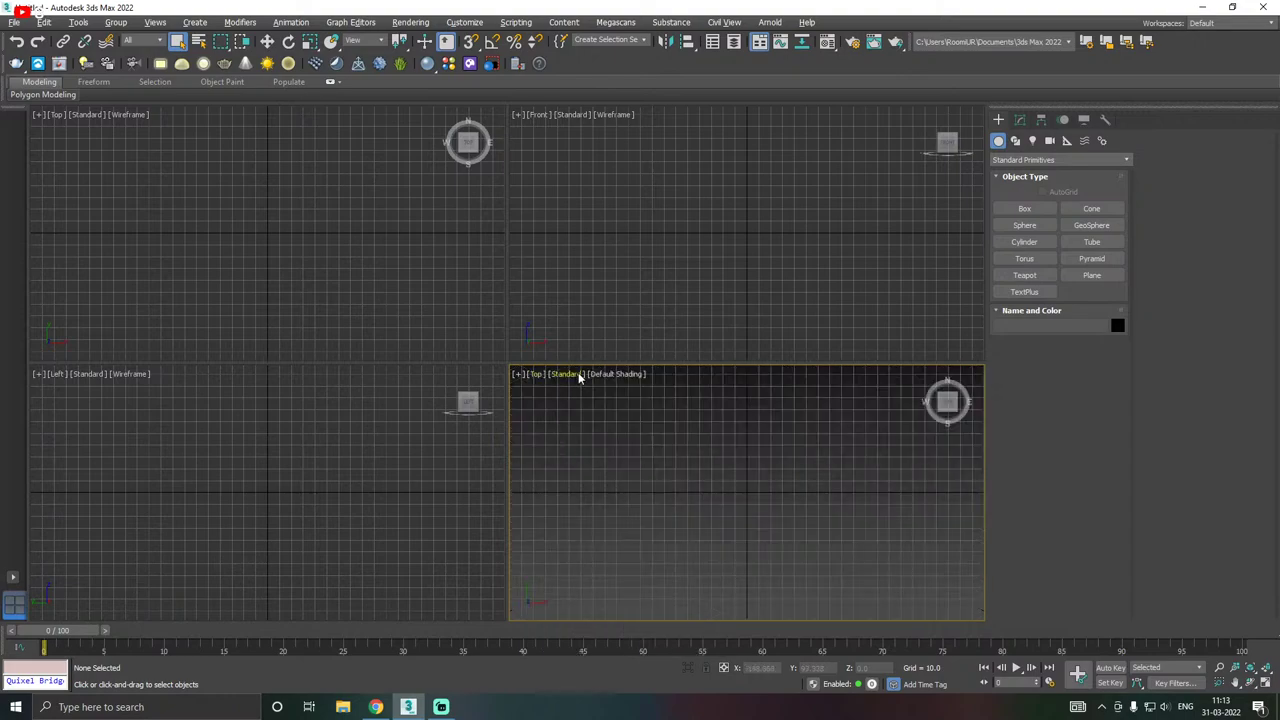
- Return the lower-right viewport to Perspective and orbit it to a low, near-level view
click(537, 374)
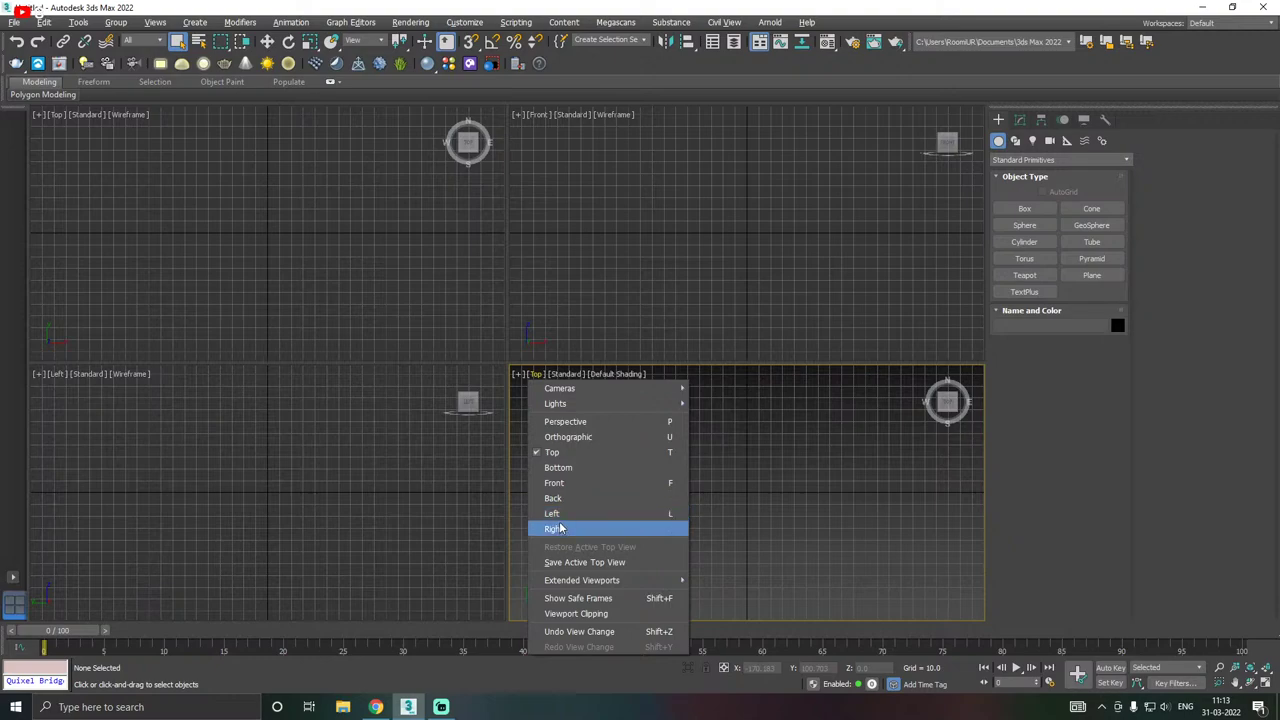
click(786, 496)
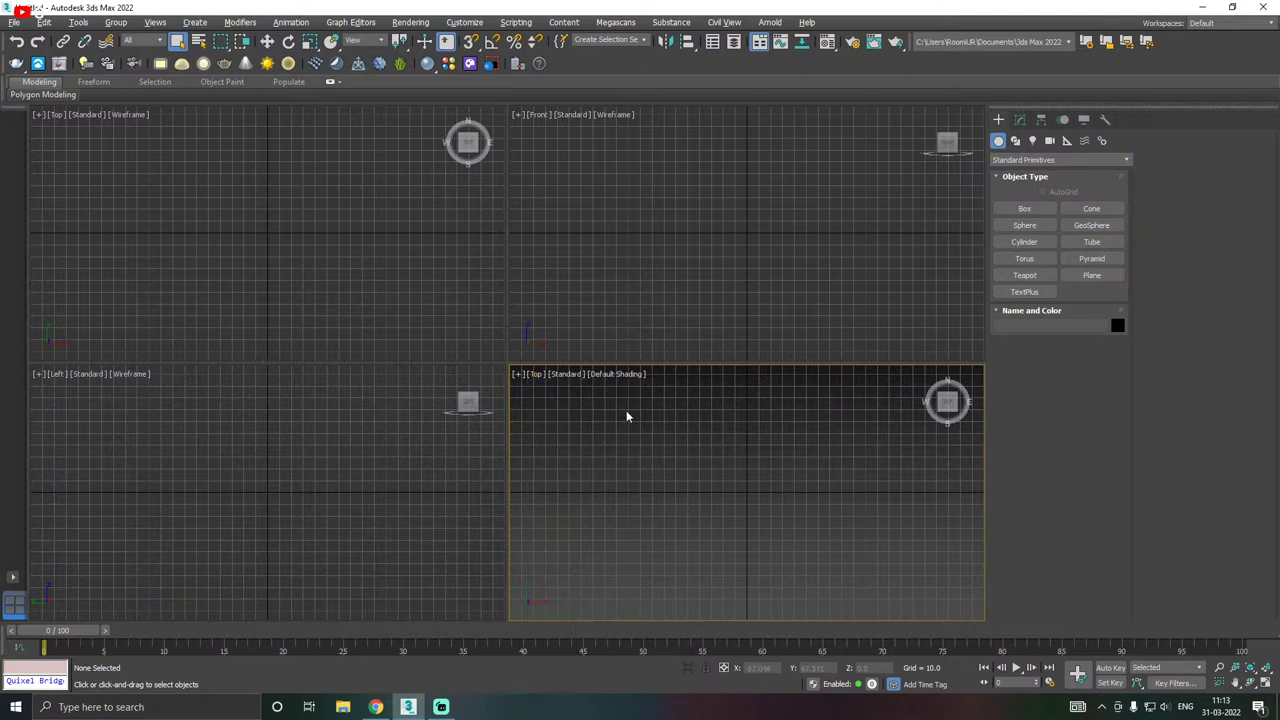
click(541, 374)
click(568, 418)
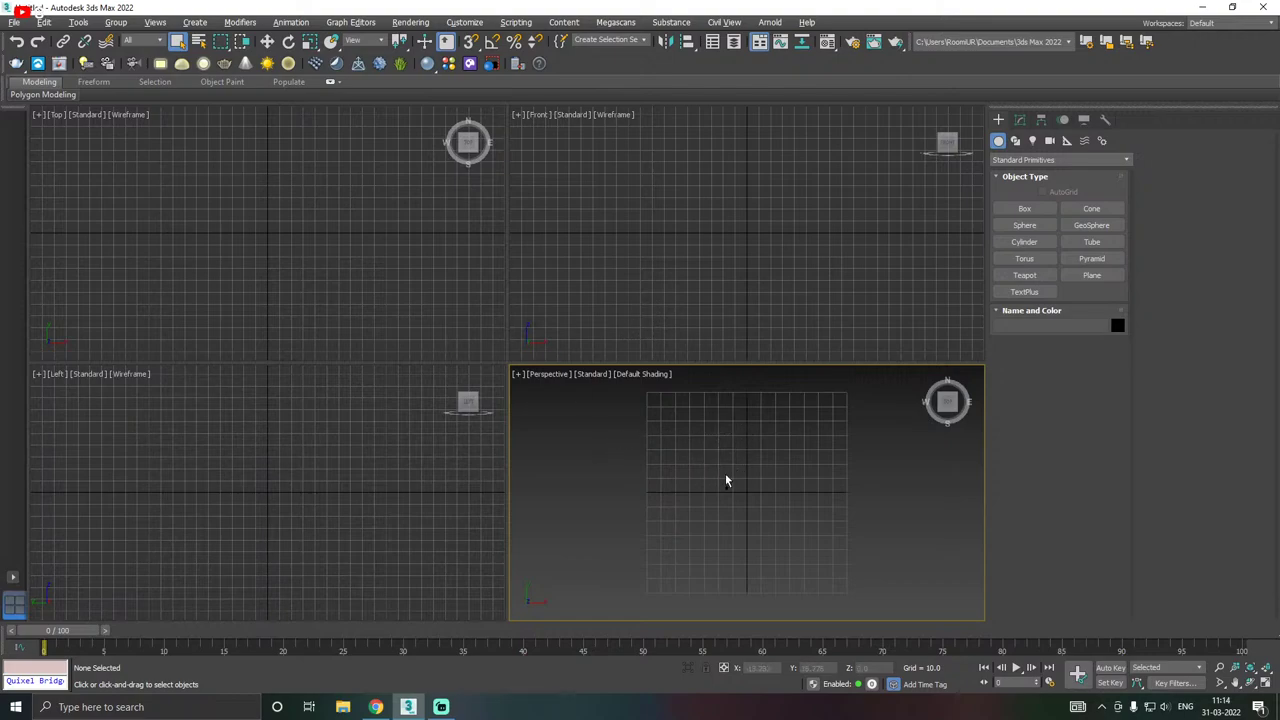
alt+middle_drag(726, 481, 676, 441)
alt+middle_drag(570, 377, 534, 395)
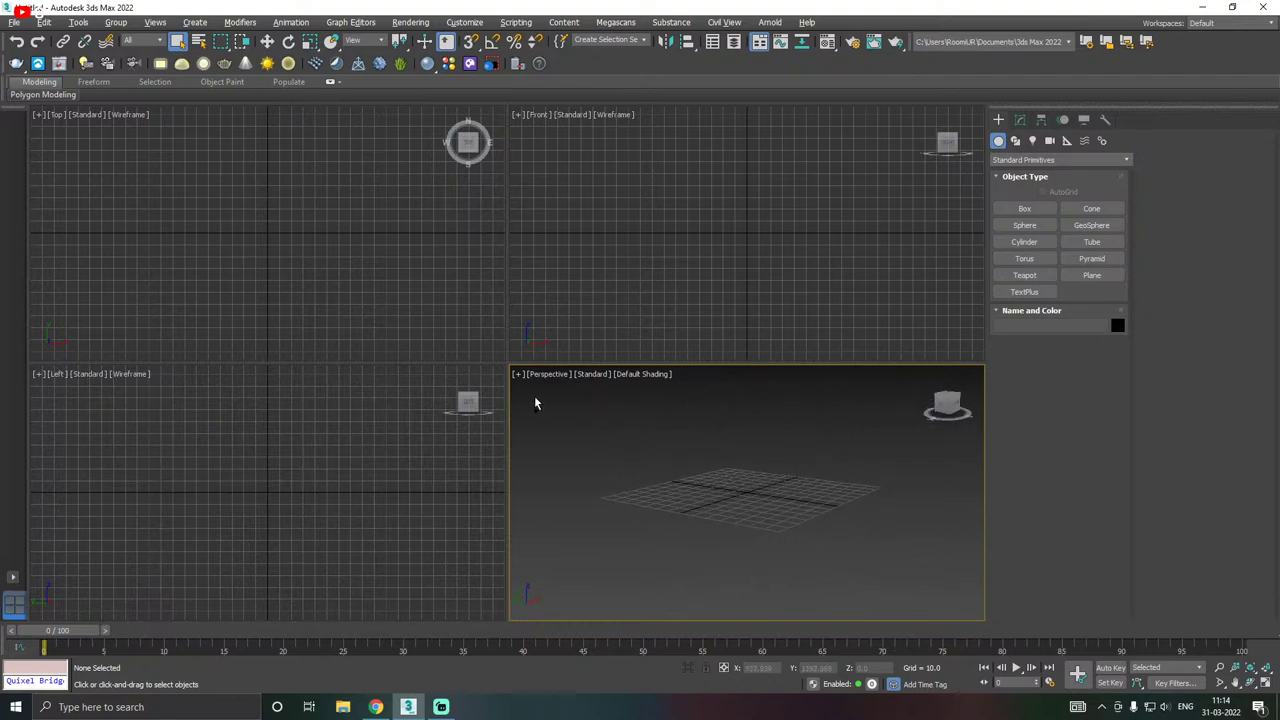
- Tilt the Perspective view down and open Viewport Configuration from its label menu
click(519, 375)
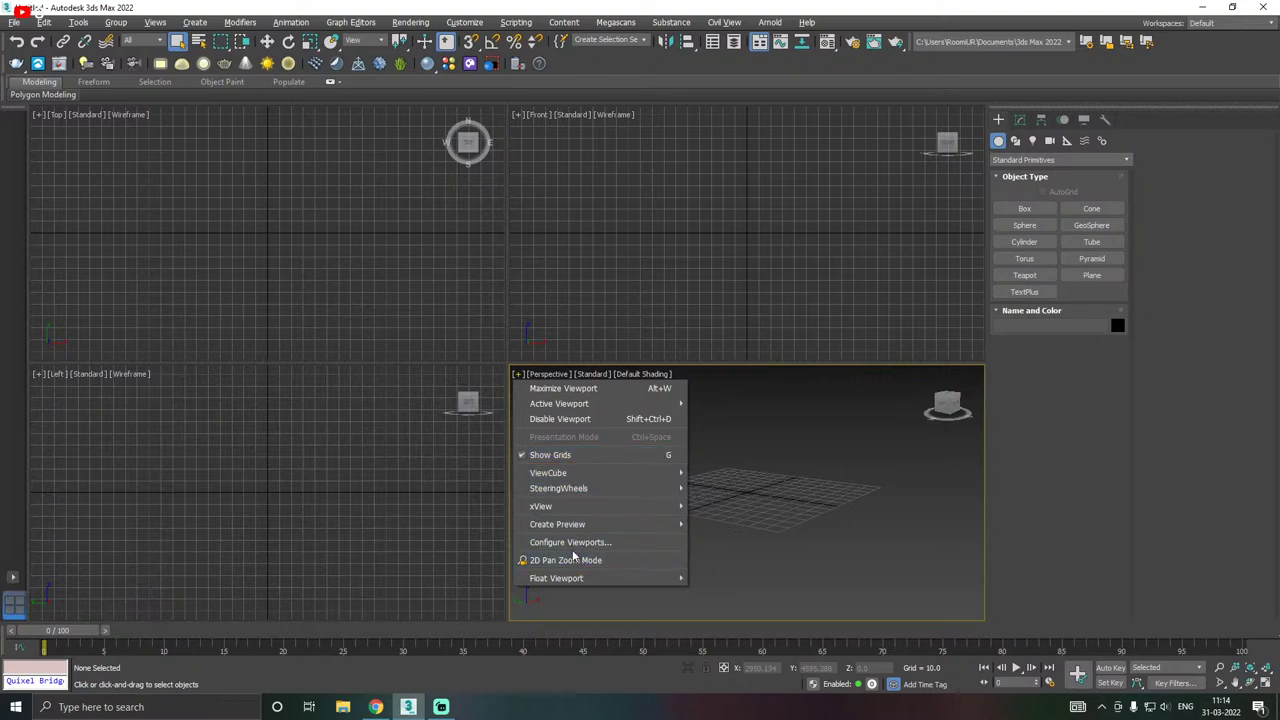
click(575, 390)
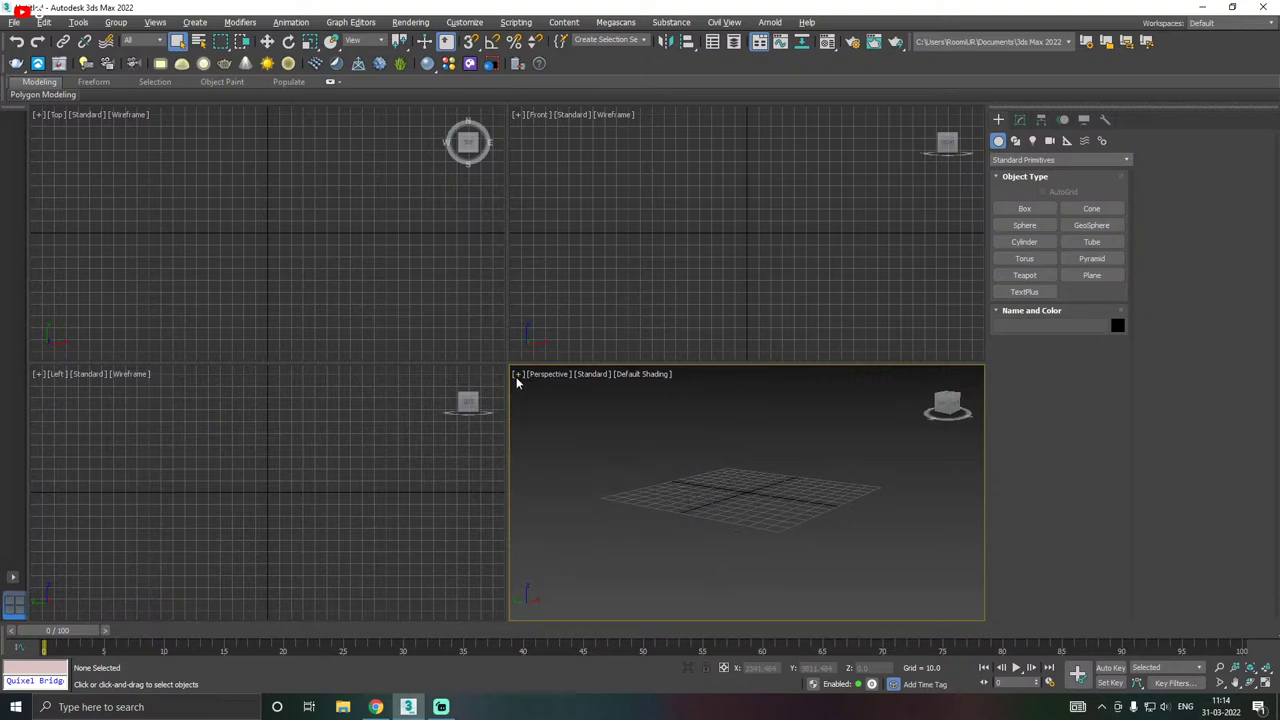
alt+middle_drag(731, 469, 714, 471)
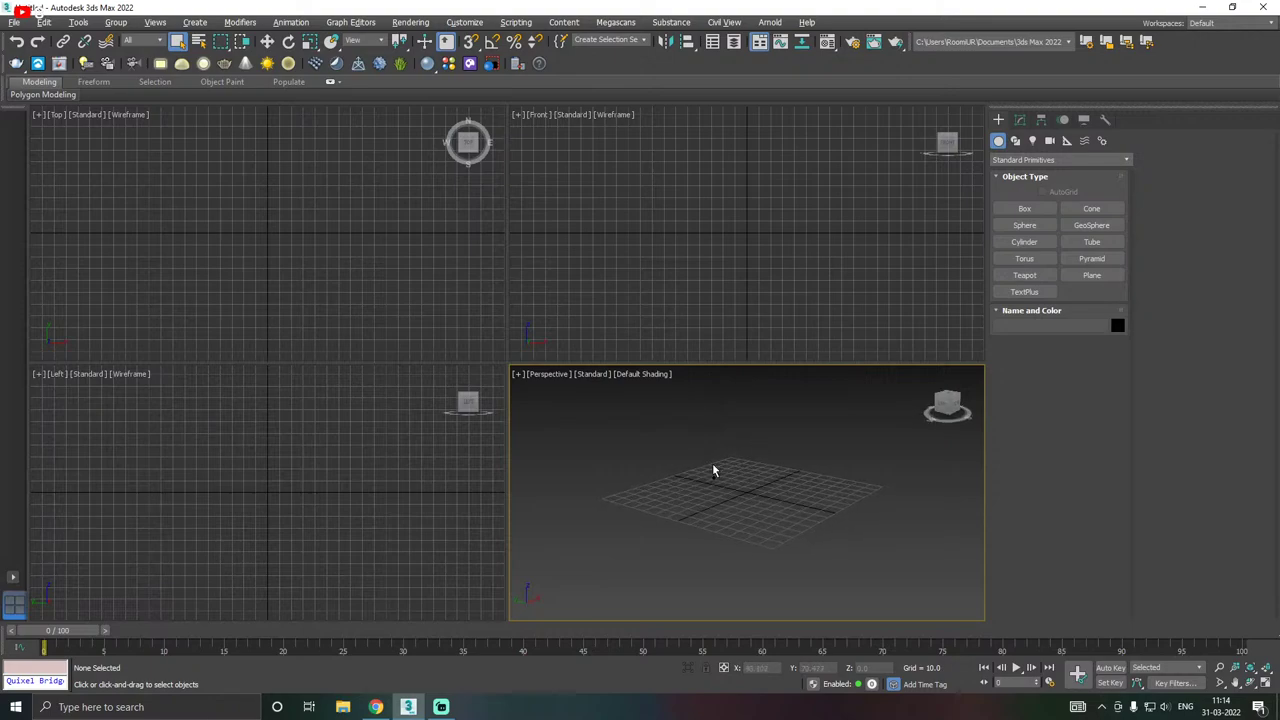
click(517, 374)
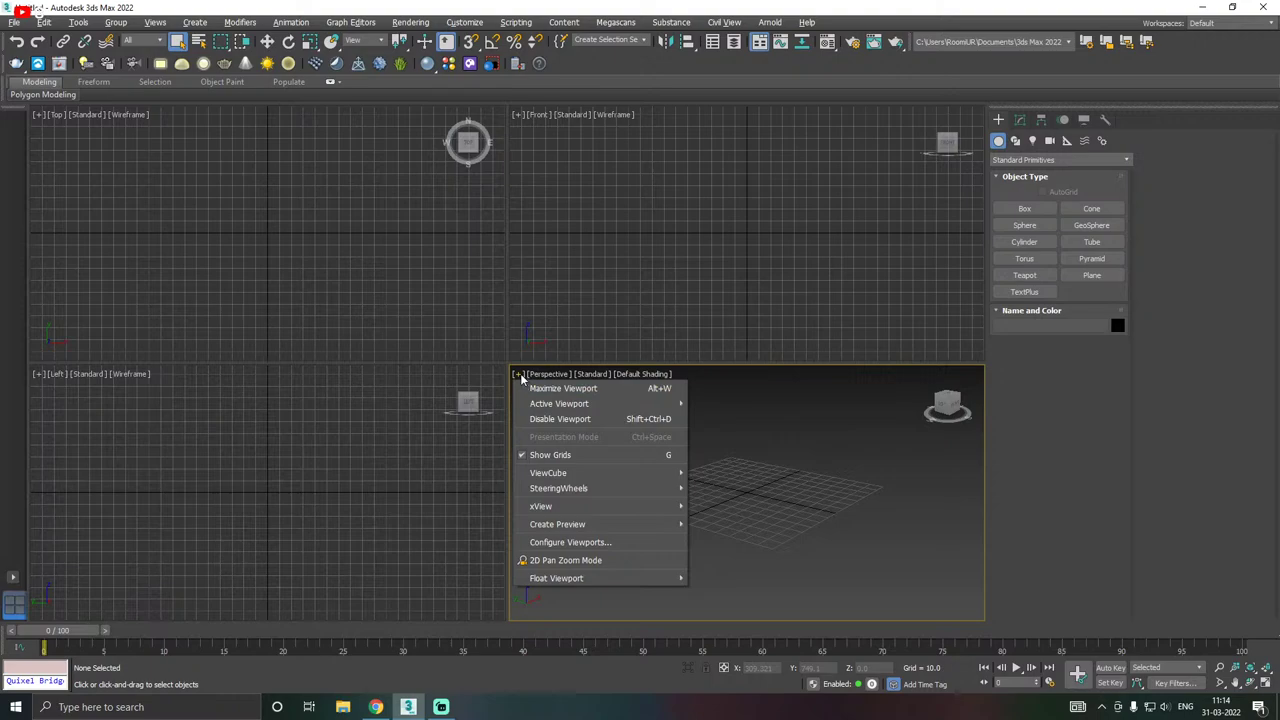
click(560, 543)
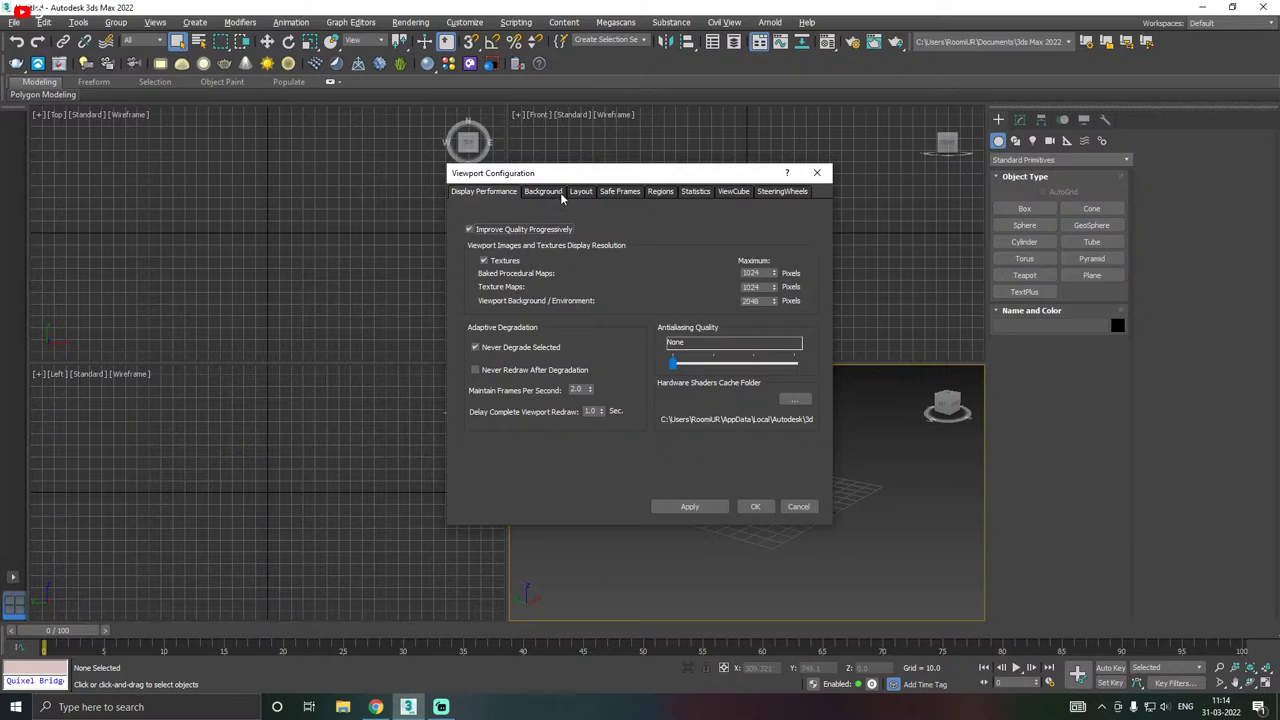
- Preview the layout presets and apply three small panes with a big Perspective pane
click(579, 192)
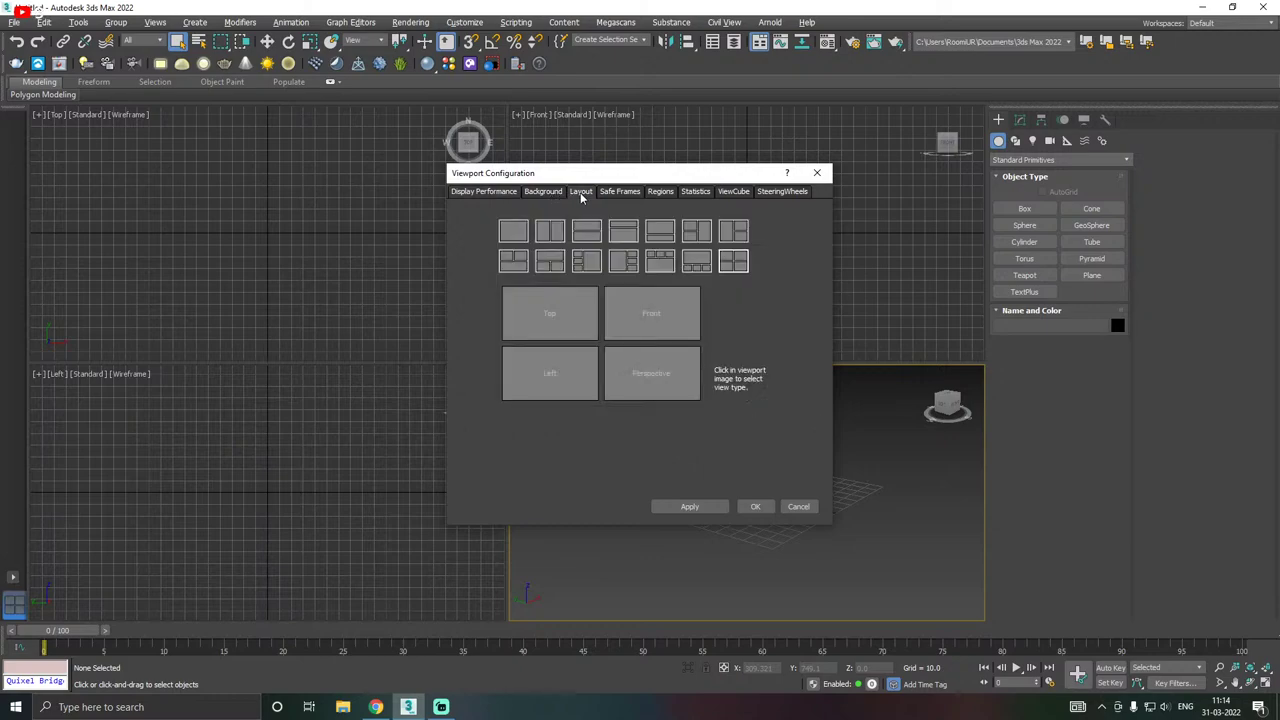
drag(608, 178, 768, 175)
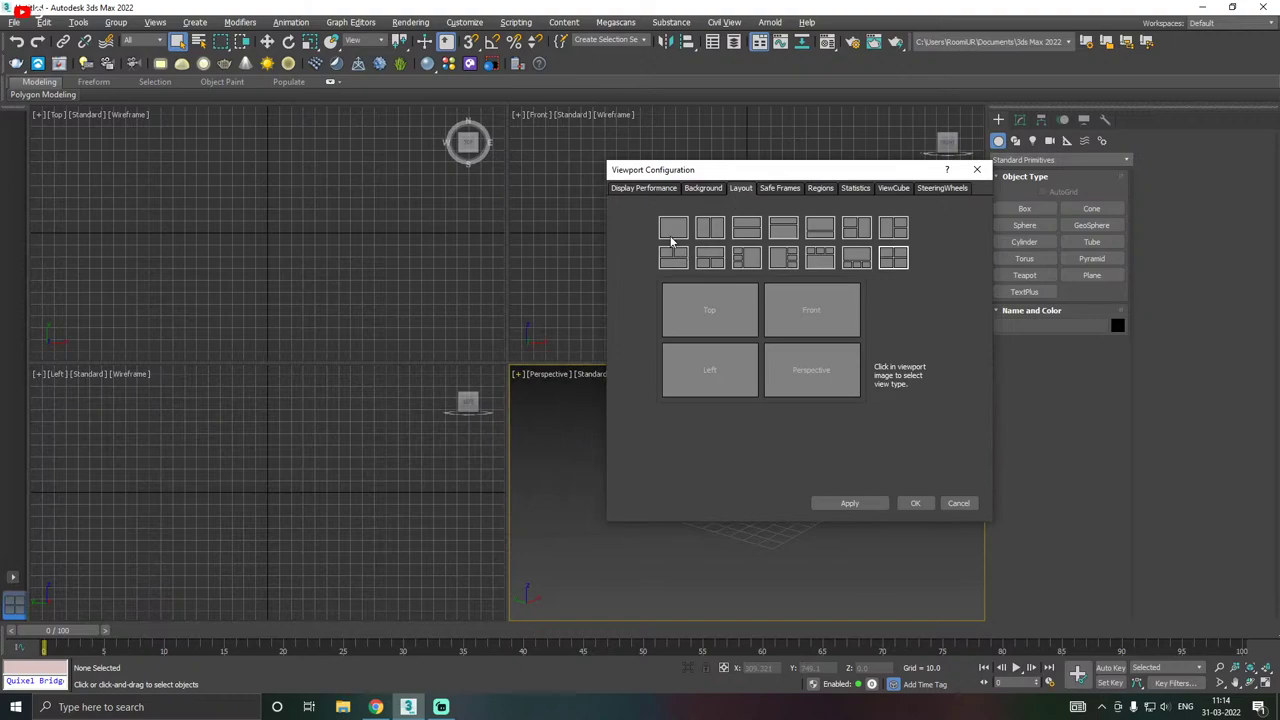
click(674, 231)
click(710, 234)
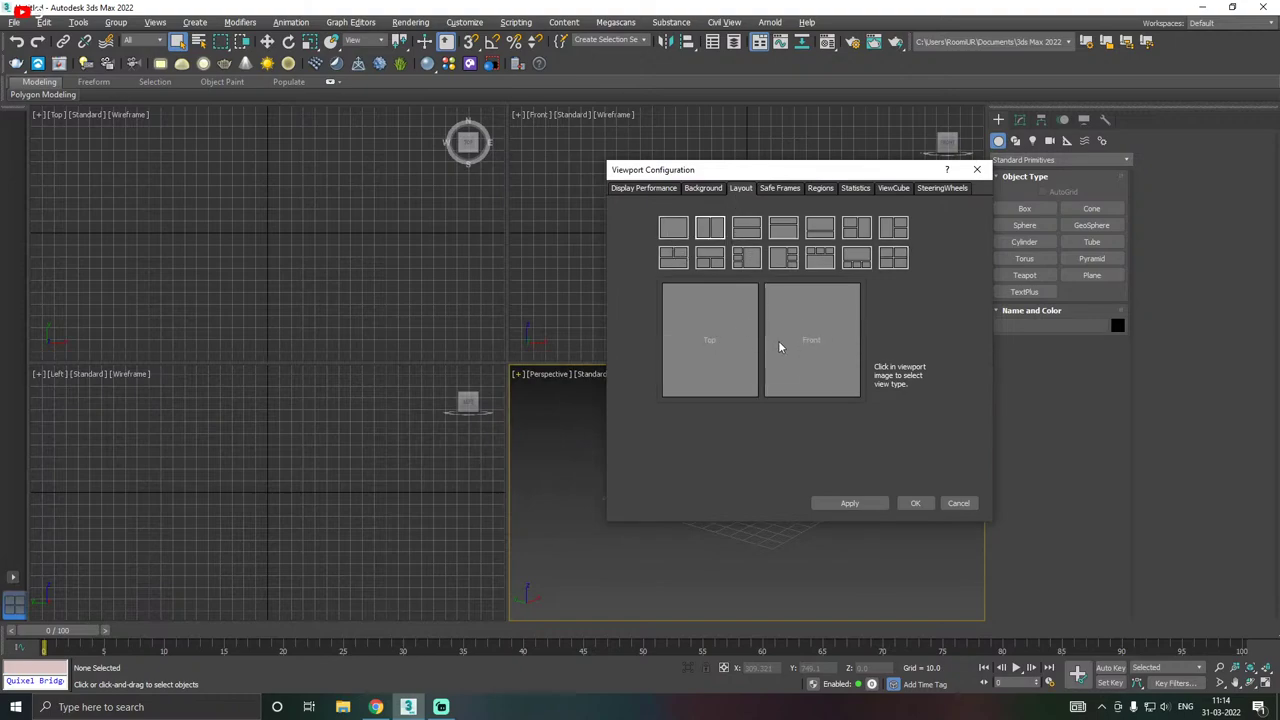
click(747, 230)
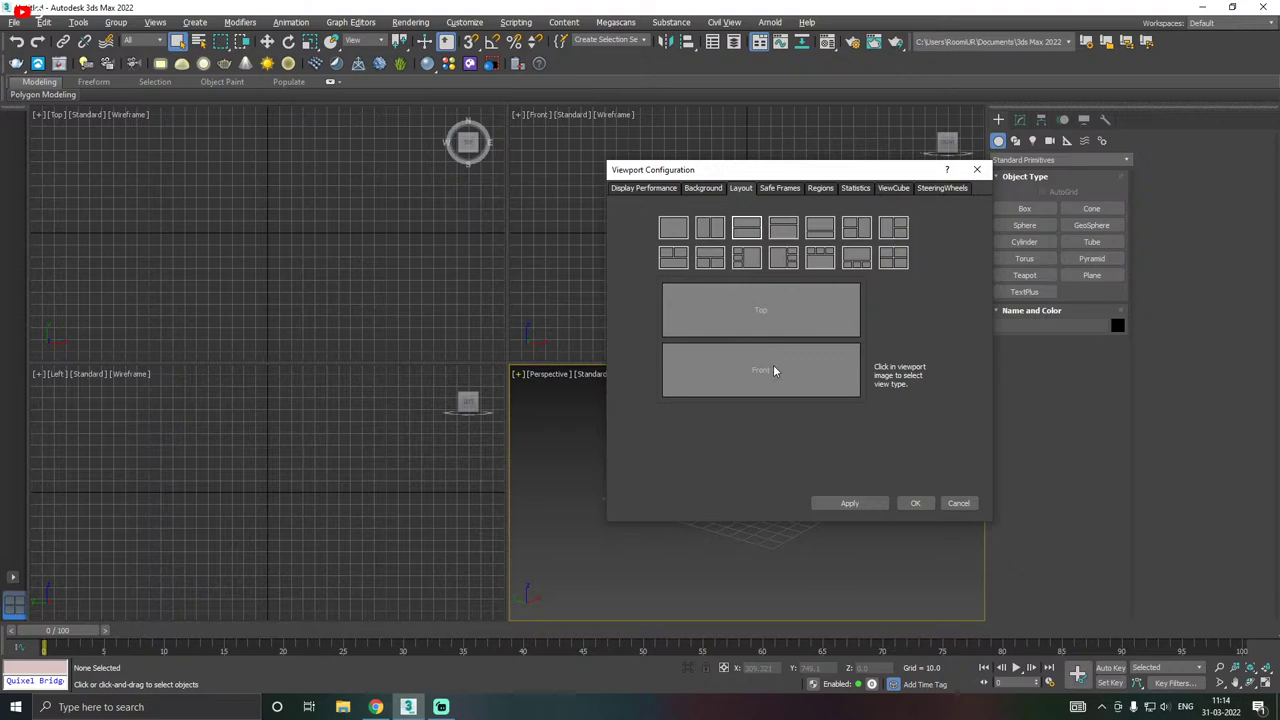
click(795, 231)
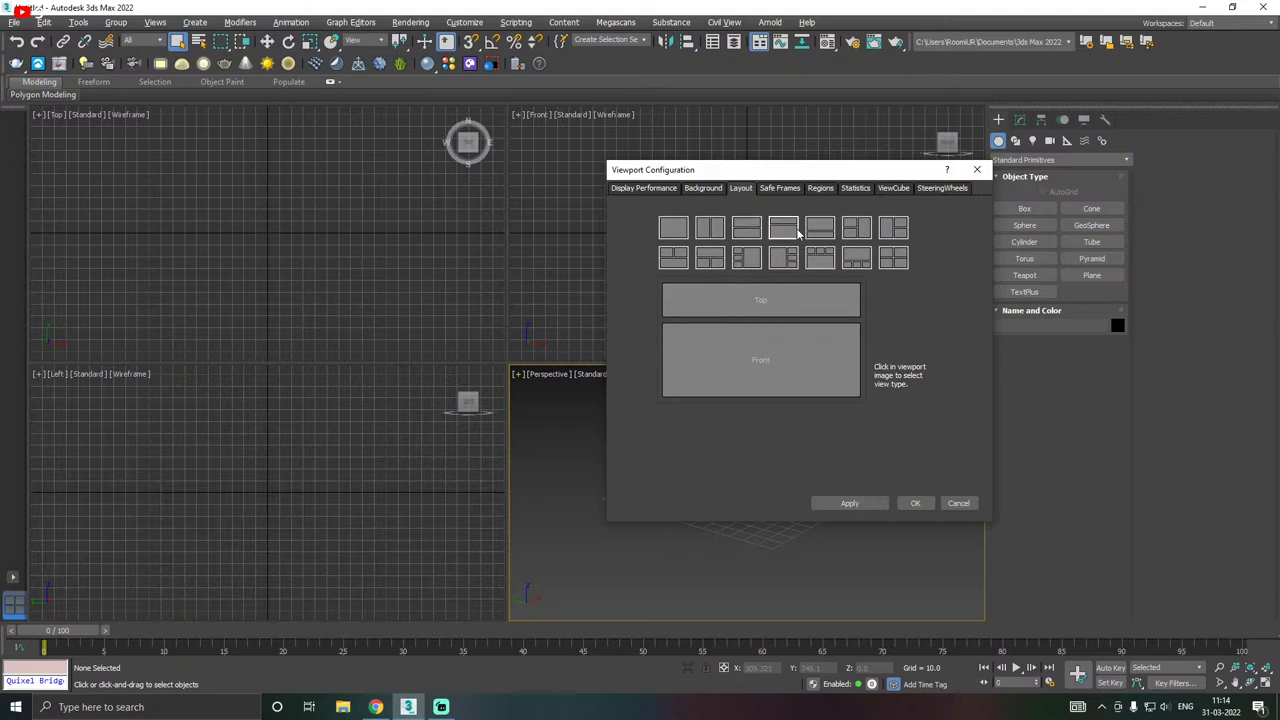
click(822, 232)
click(852, 235)
click(894, 235)
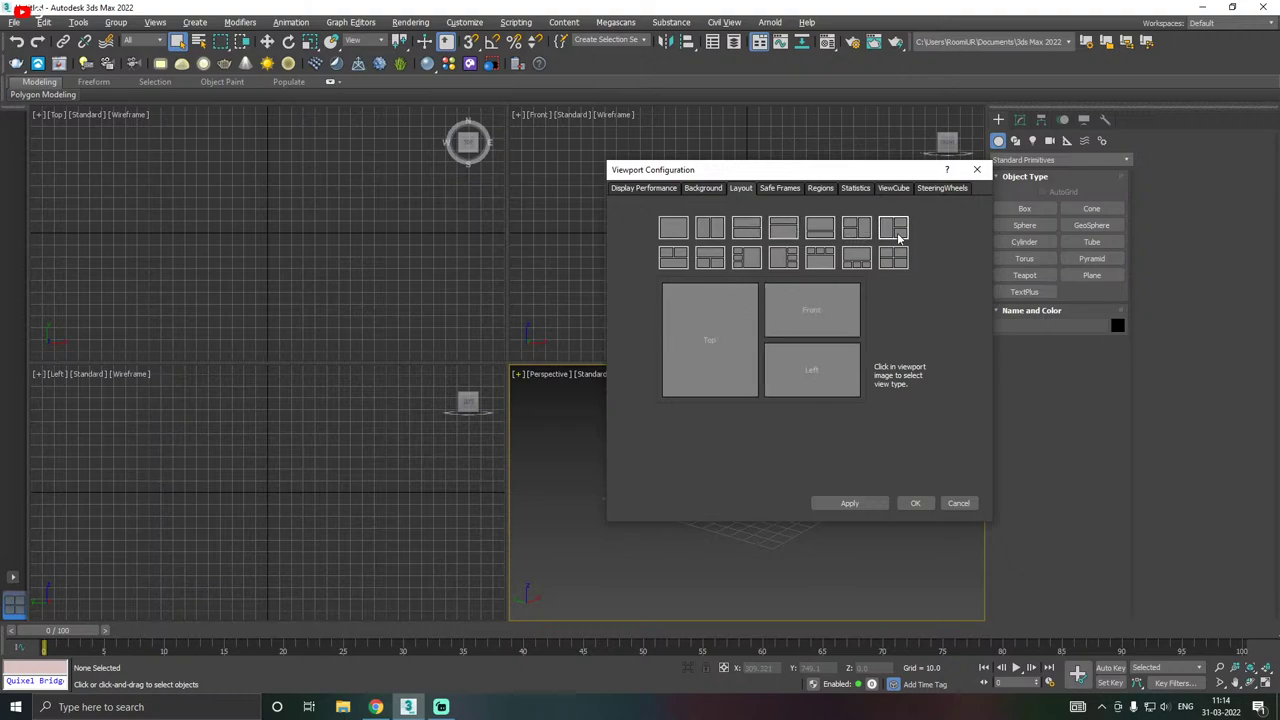
click(890, 259)
click(858, 258)
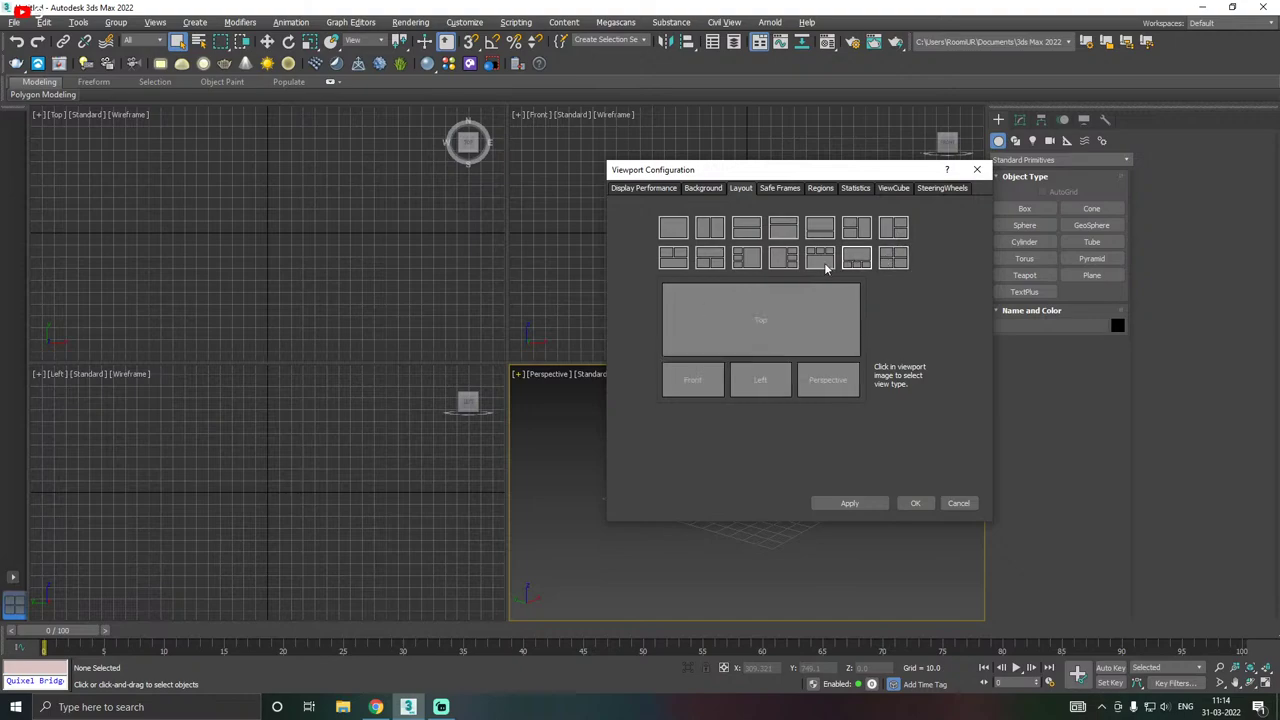
click(824, 265)
click(790, 263)
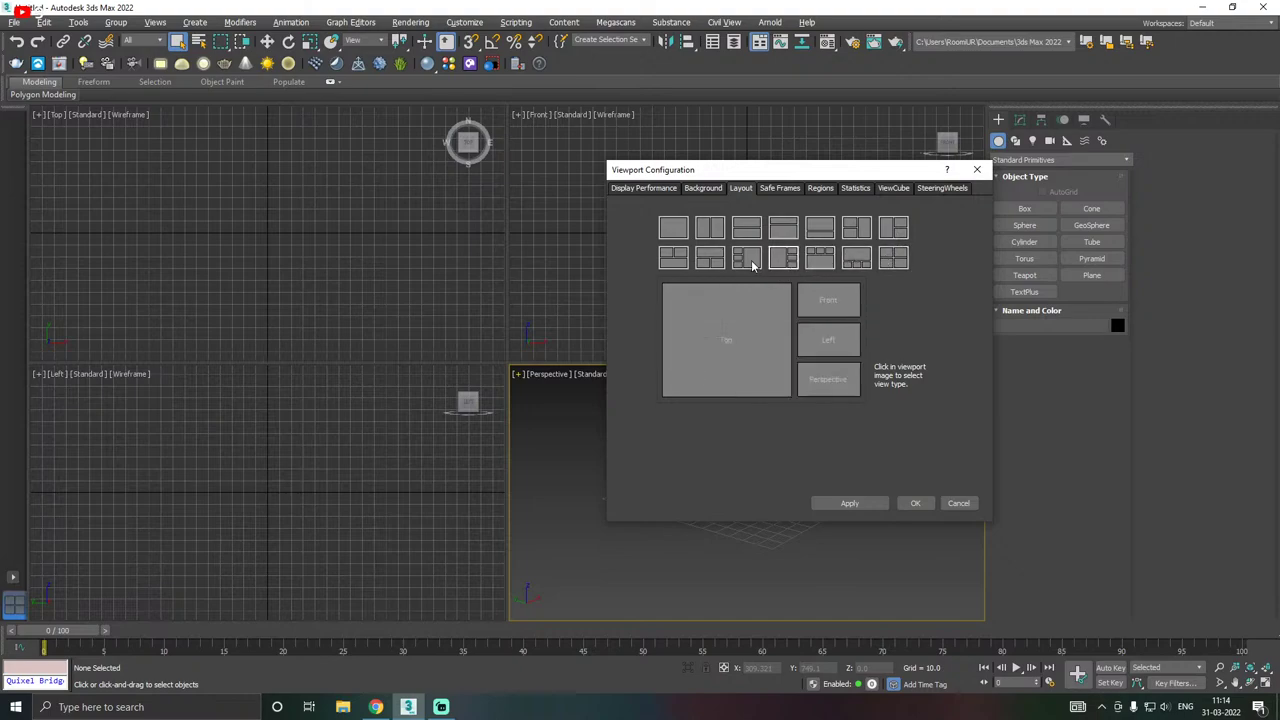
click(752, 263)
click(712, 263)
click(666, 263)
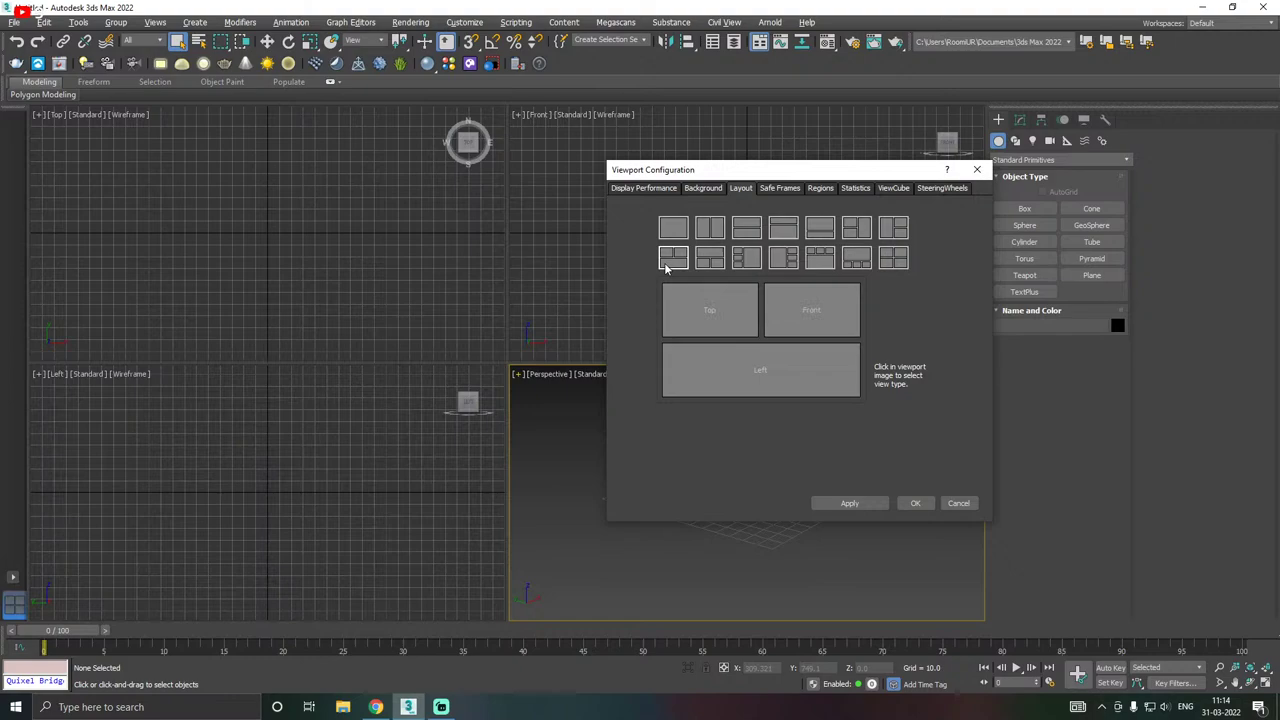
click(756, 264)
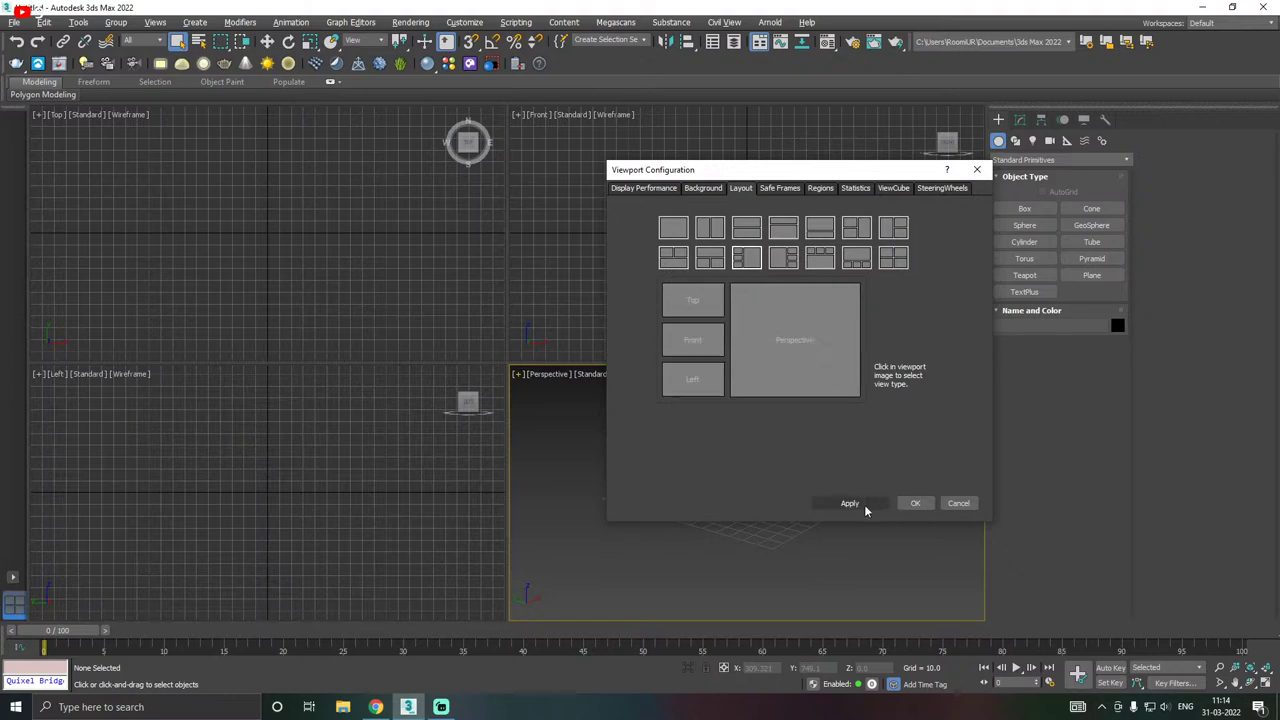
click(864, 505)
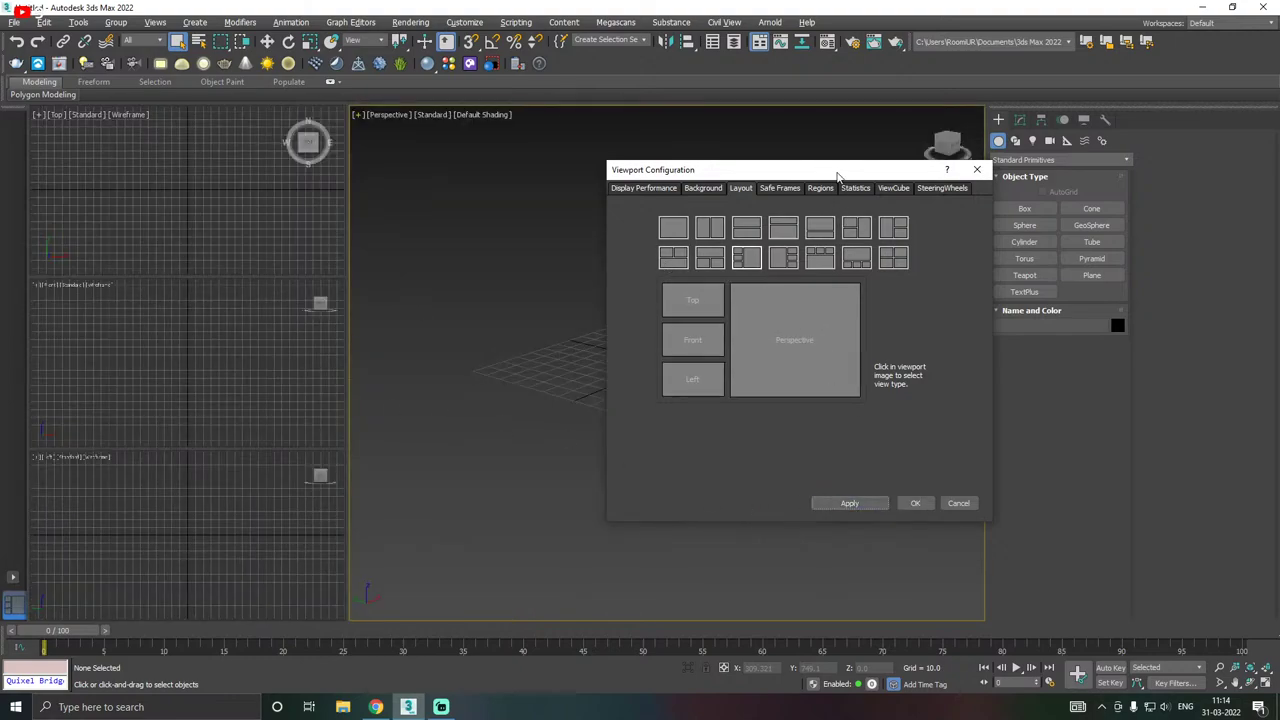
- Switch to the four equal viewports layout, apply it and close the dialog
drag(838, 176, 802, 186)
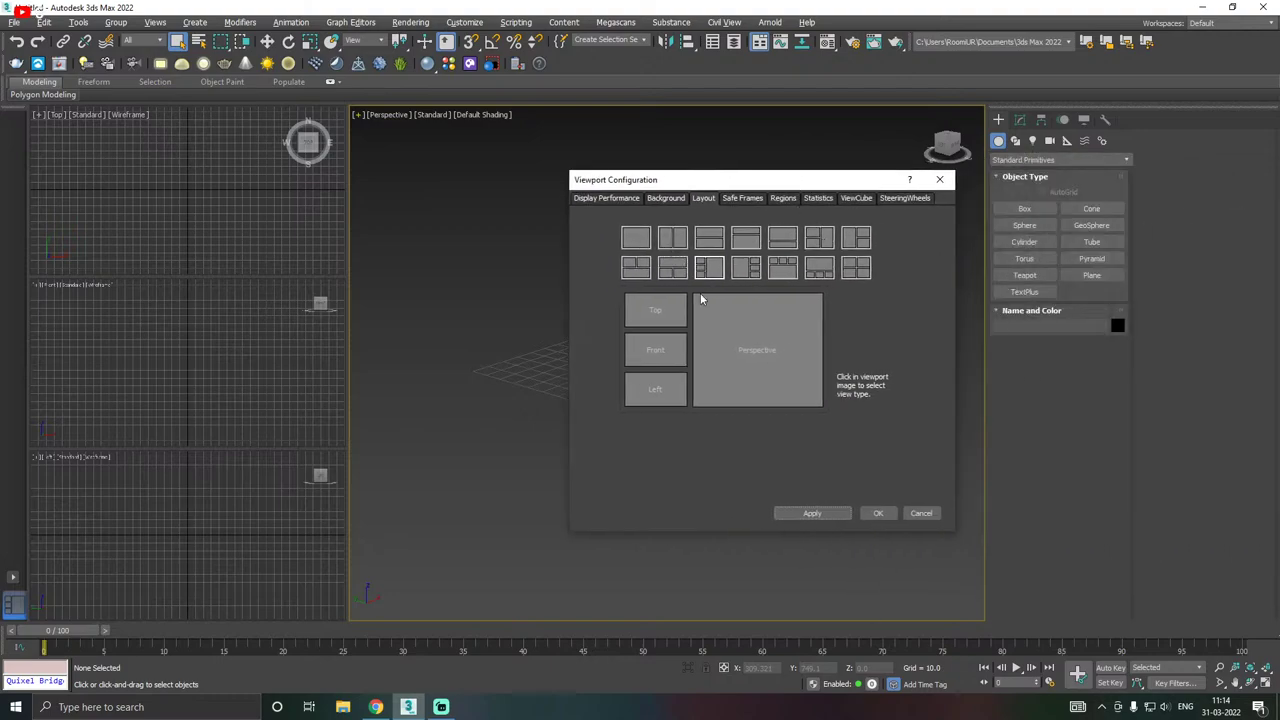
click(856, 268)
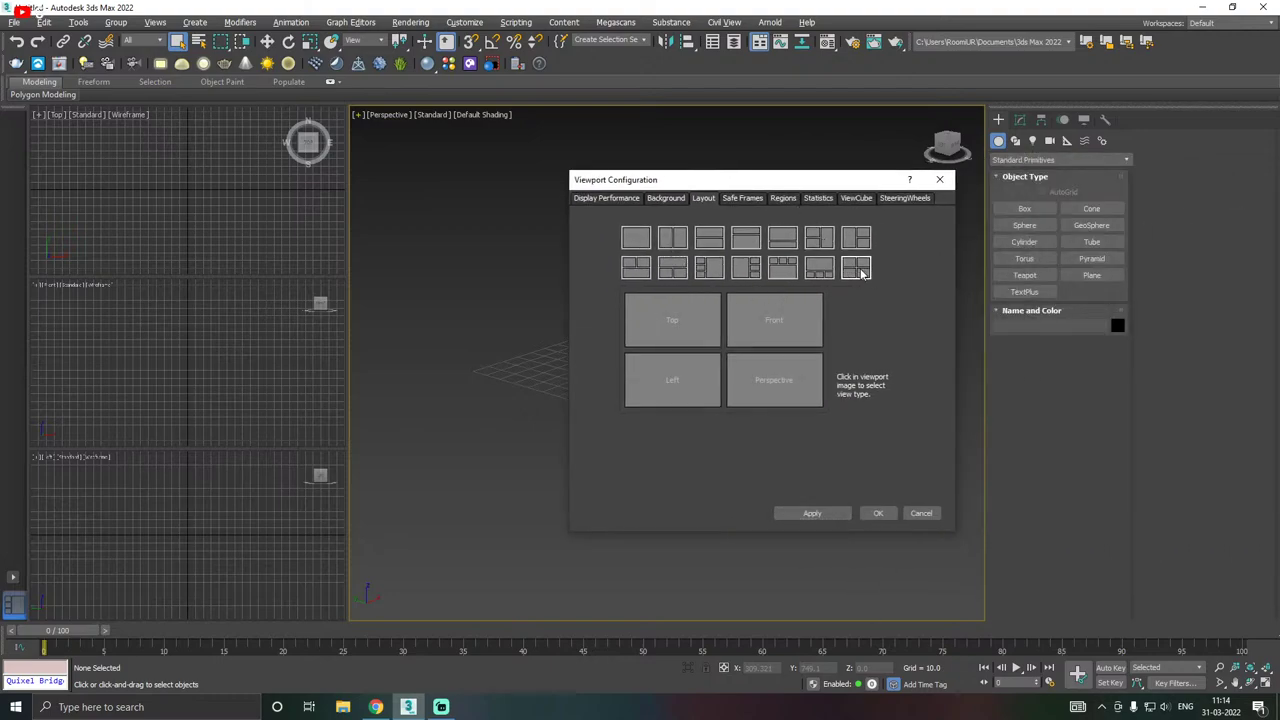
click(826, 513)
click(878, 514)
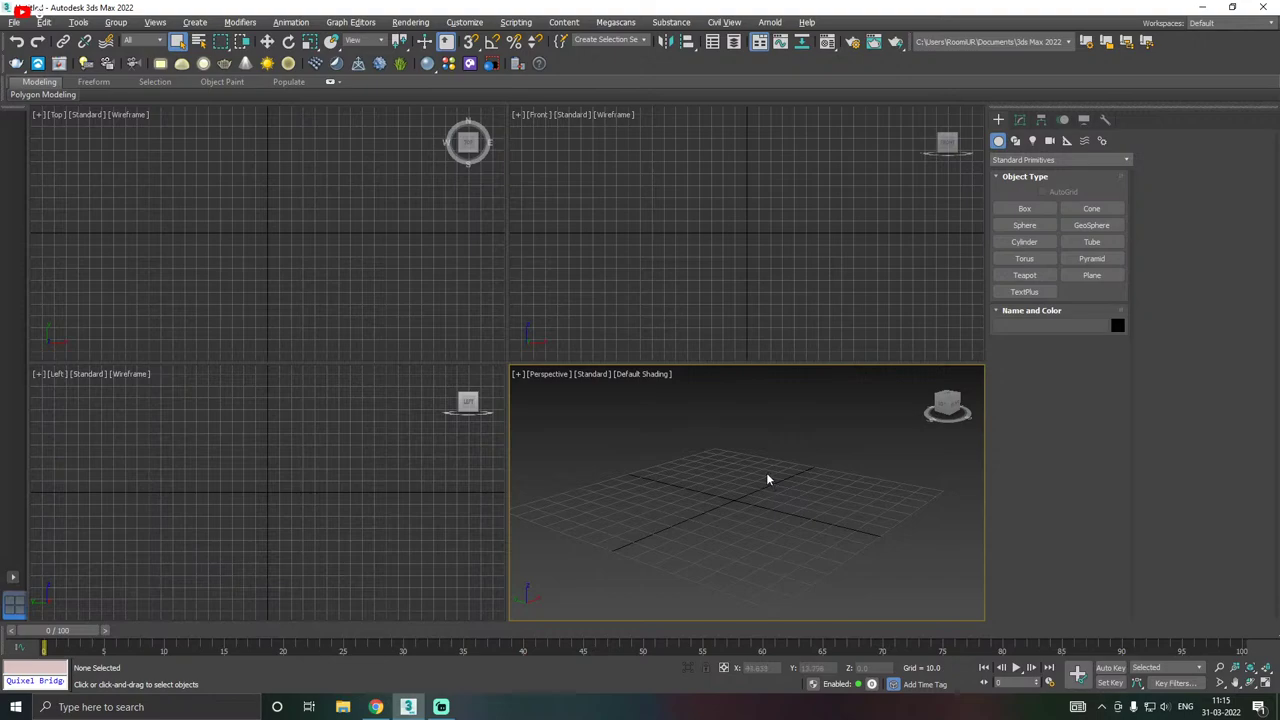
- Zoom and orbit the Perspective view, then toggle it maximized with Alt+W several times
scroll(779, 459, down, 3)
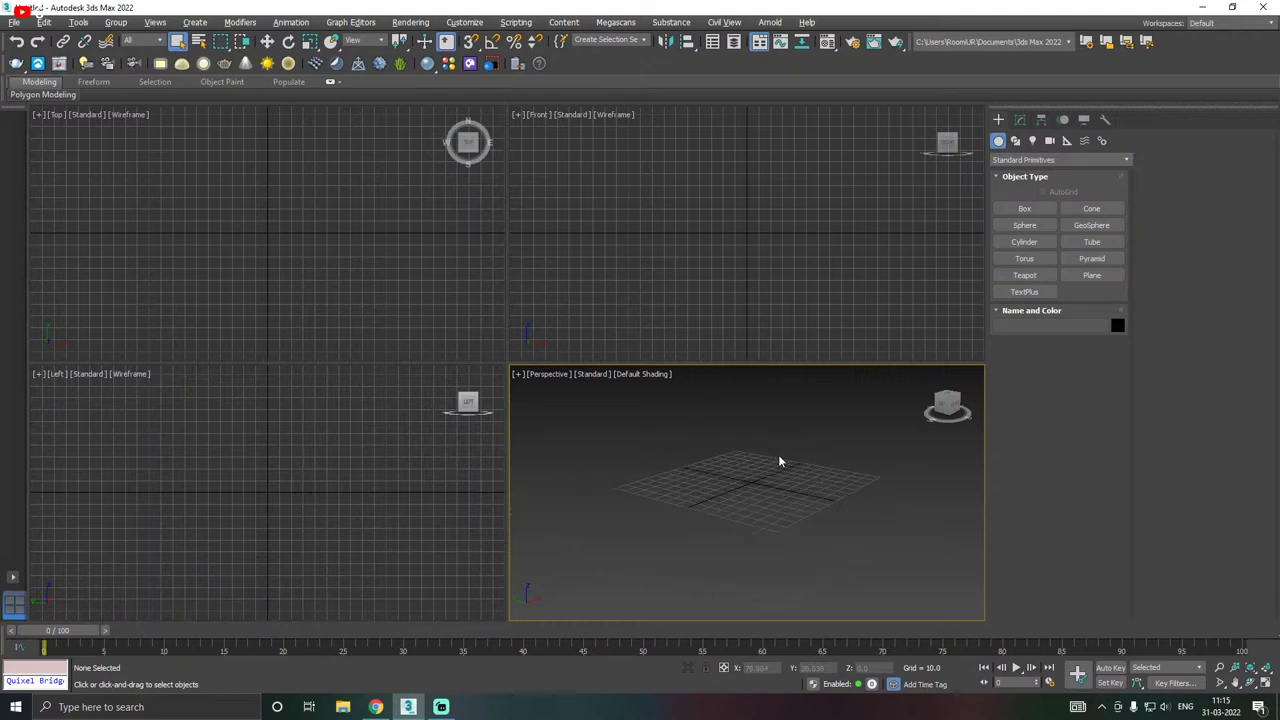
alt+middle_drag(810, 462, 838, 493)
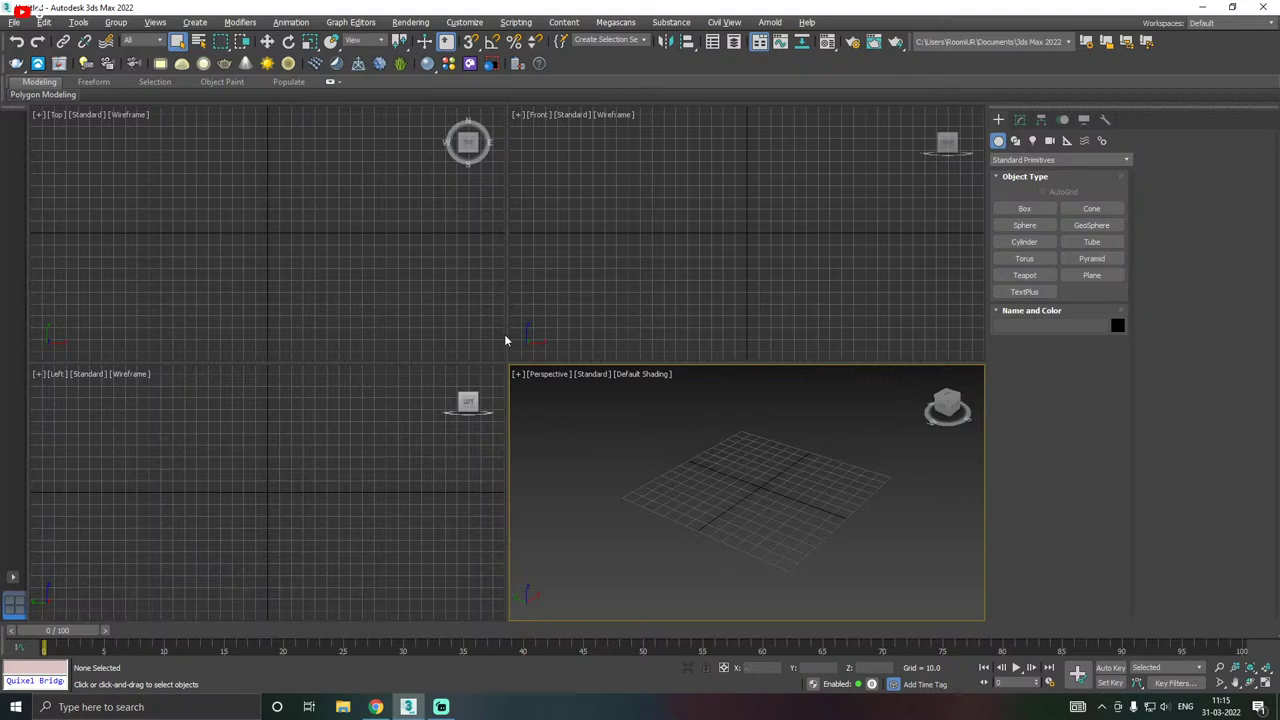
click(1268, 685)
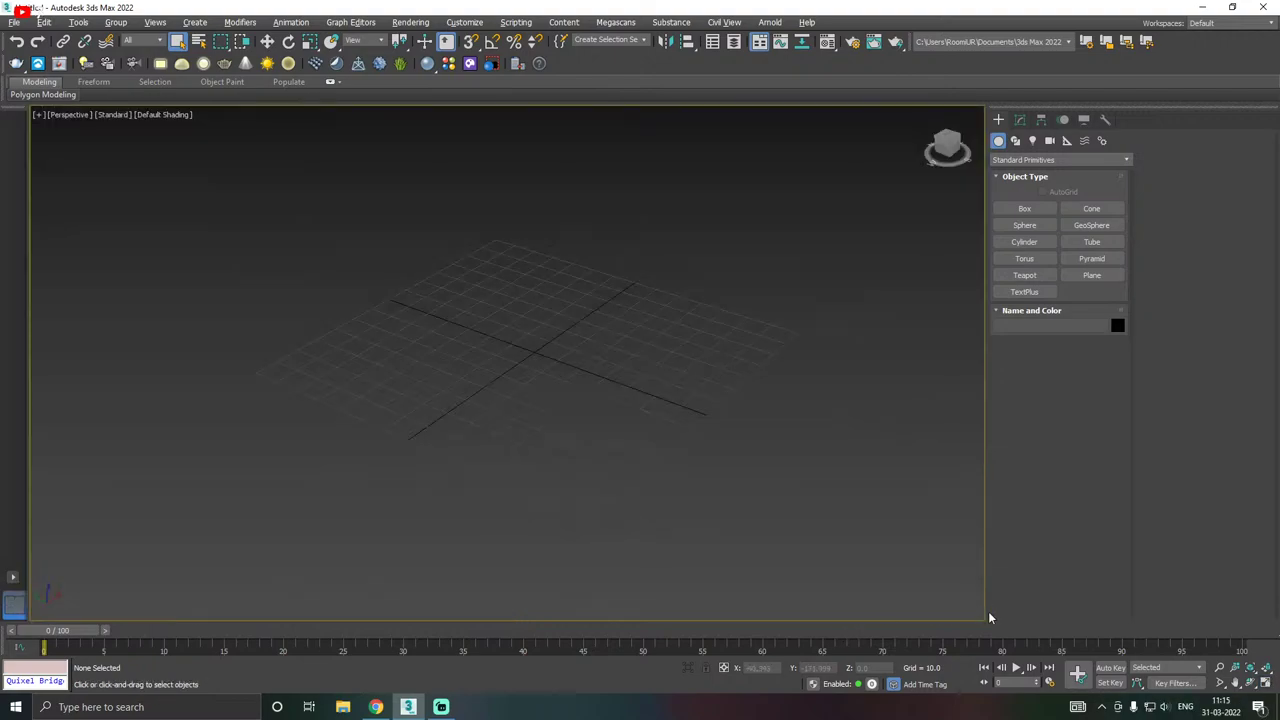
key(alt+w)
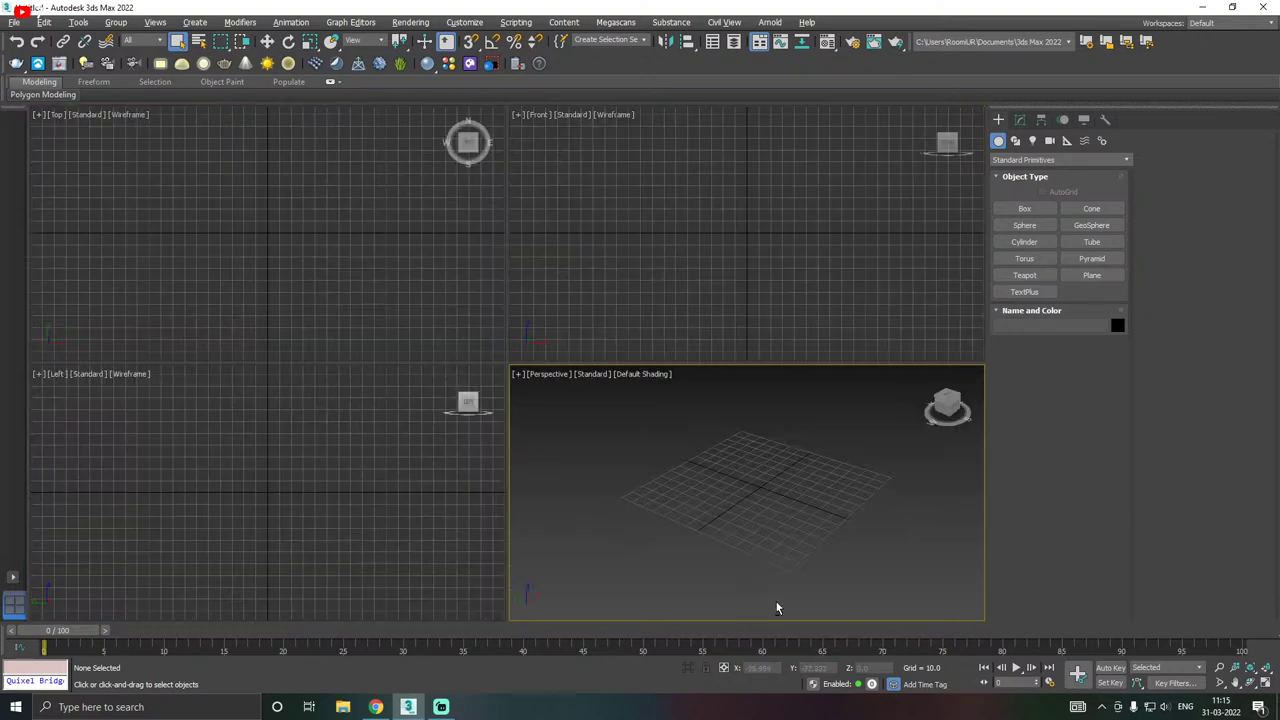
key(alt+w)
key(alt+w)
key(alt+w)
key(alt+w)
key(alt+w)
key(alt+w)
key(alt+w)
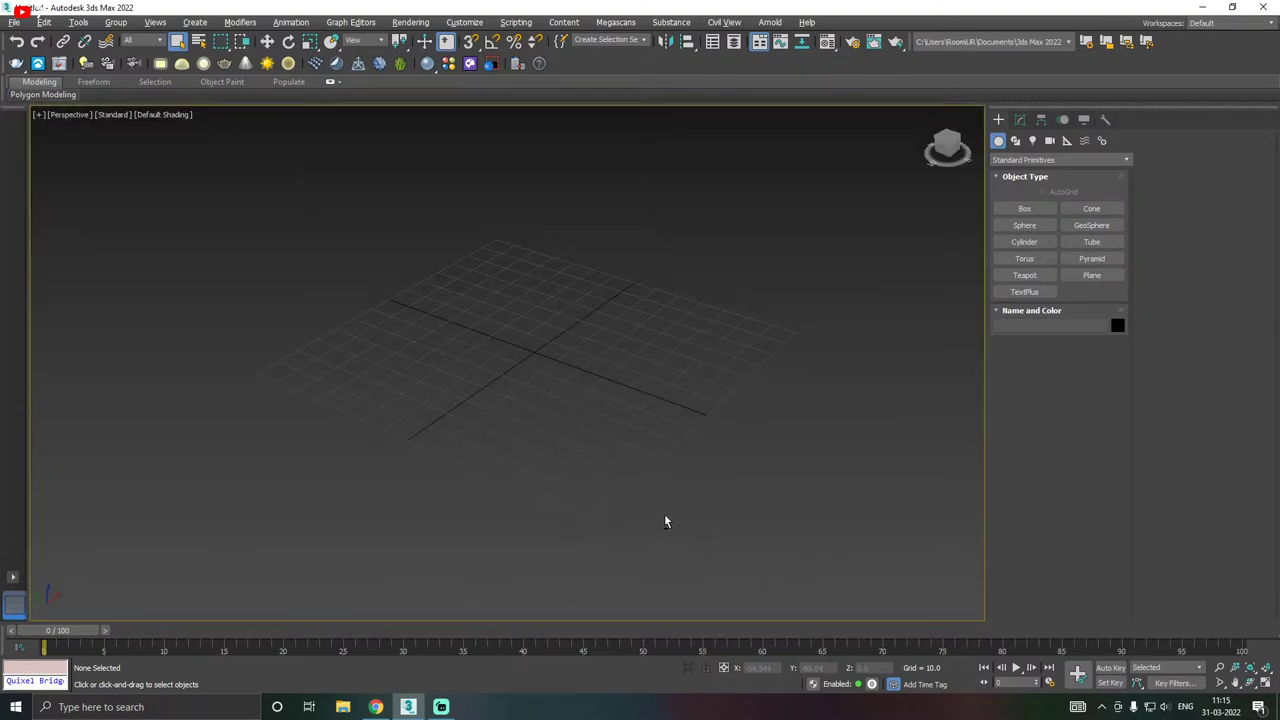
key(alt+w)
- Reactivate Perspective after Front and leave it maximized, panning and orbiting over the grid
click(710, 225)
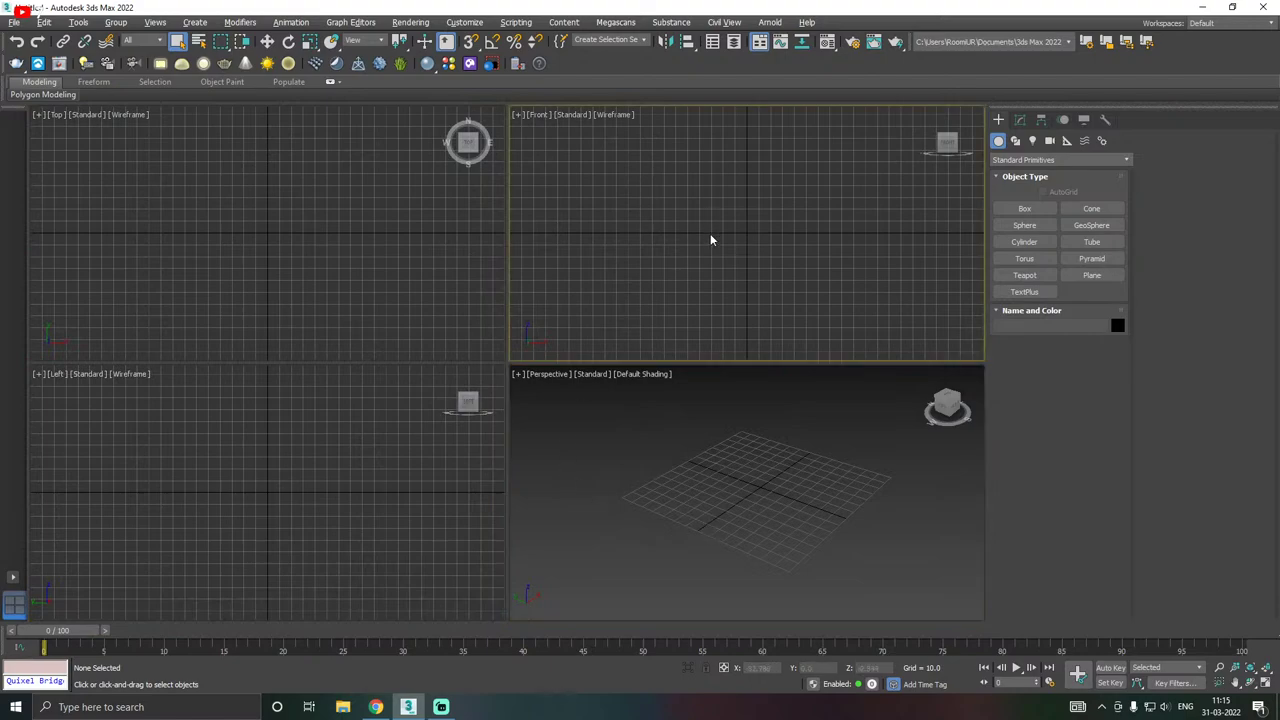
click(792, 504)
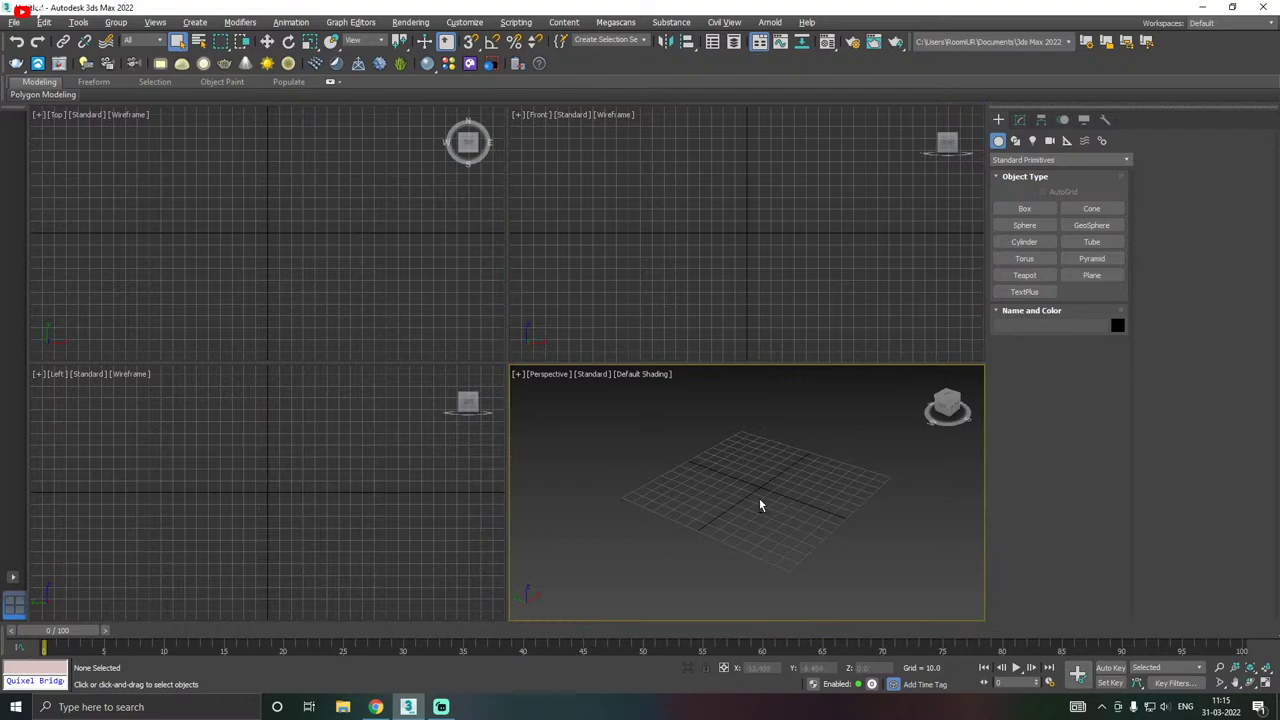
key(alt+w)
key(alt+w)
key(alt+w)
key(alt+w)
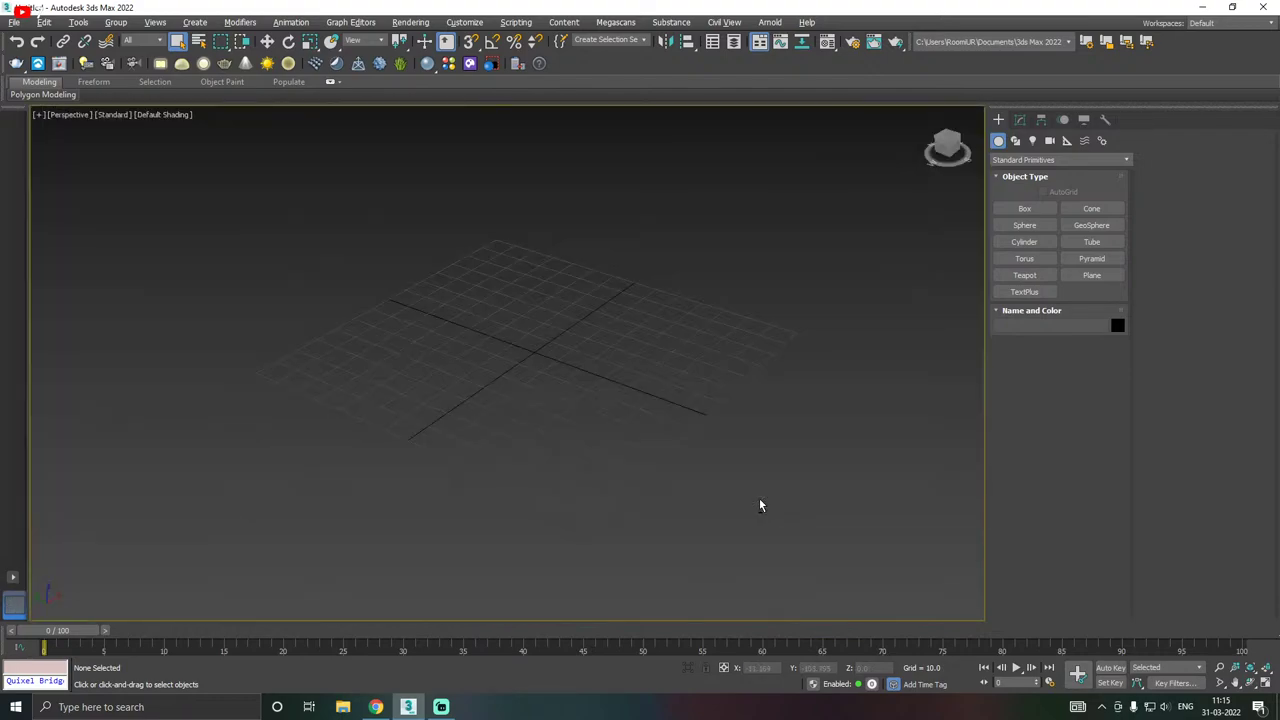
key(alt+w)
key(alt+w)
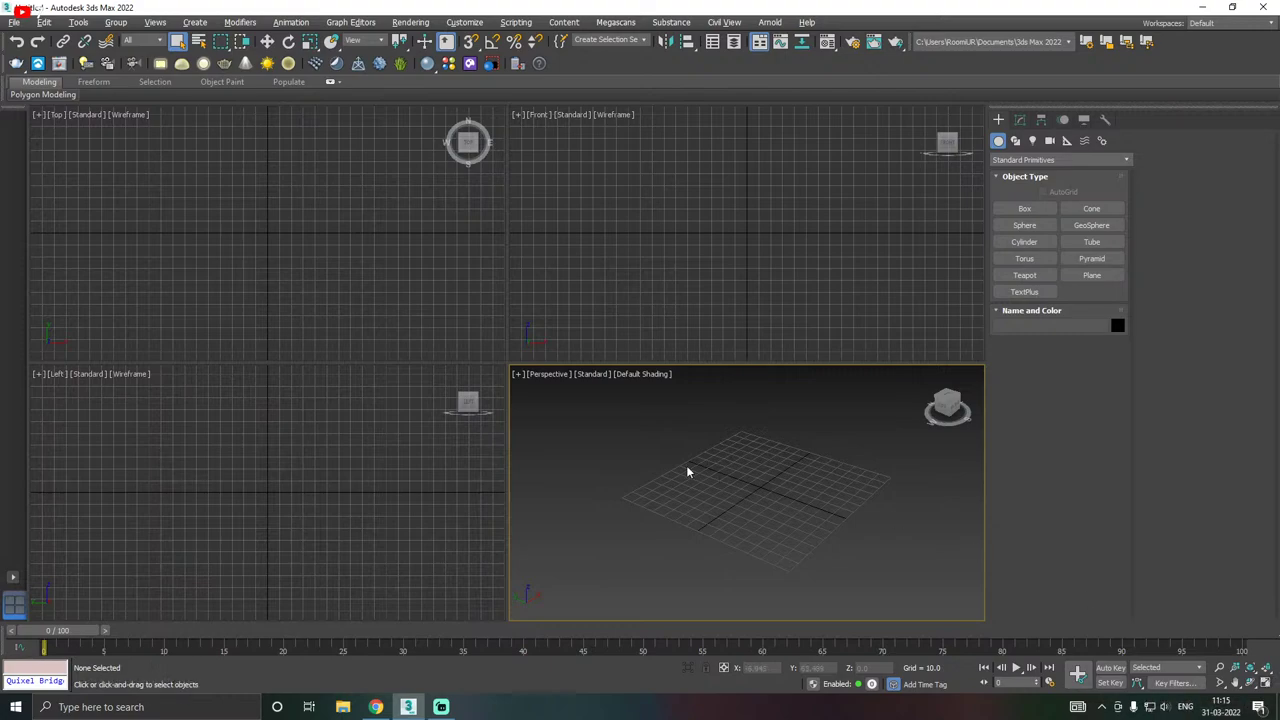
key(alt+w)
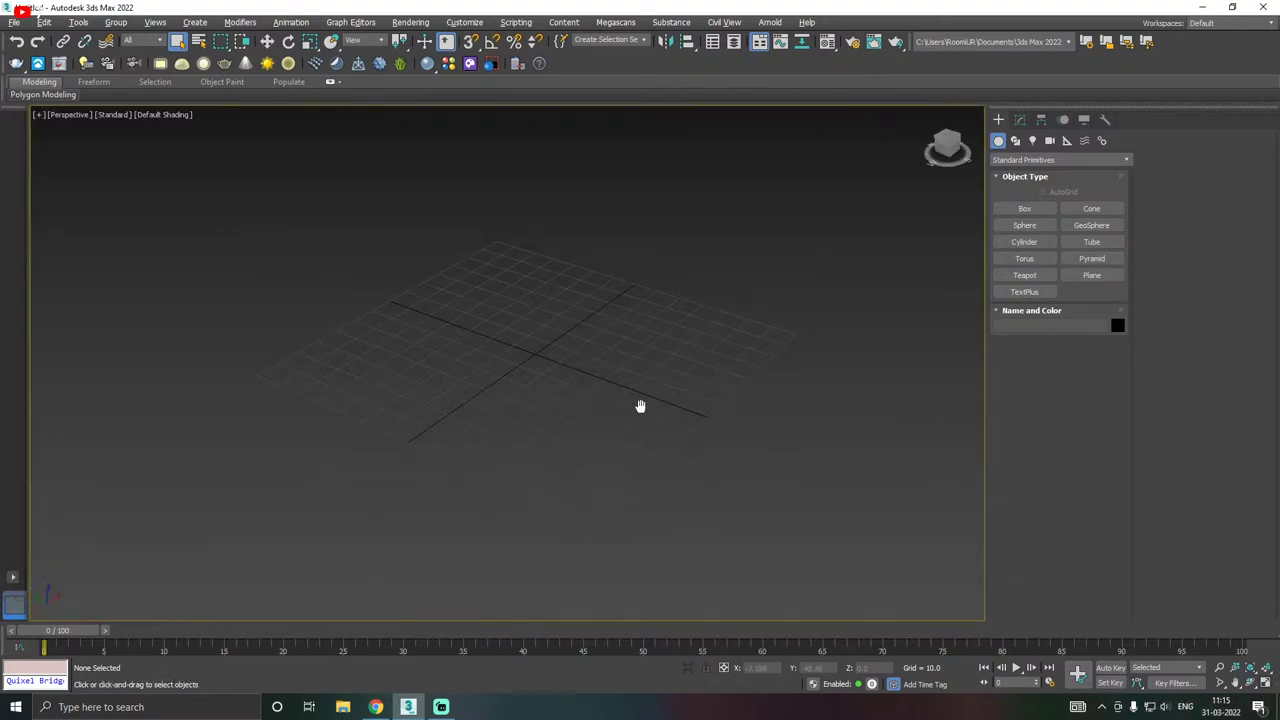
middle_drag(640, 405, 603, 437)
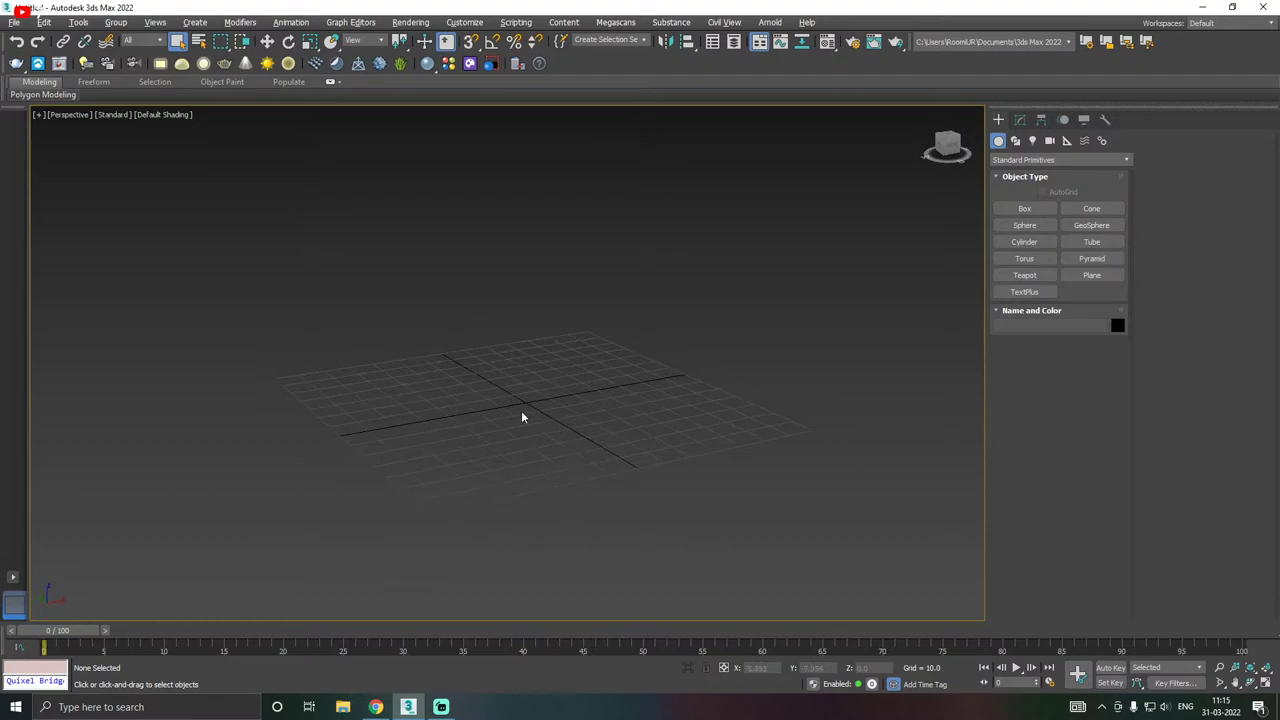
alt+middle_drag(523, 417, 591, 434)
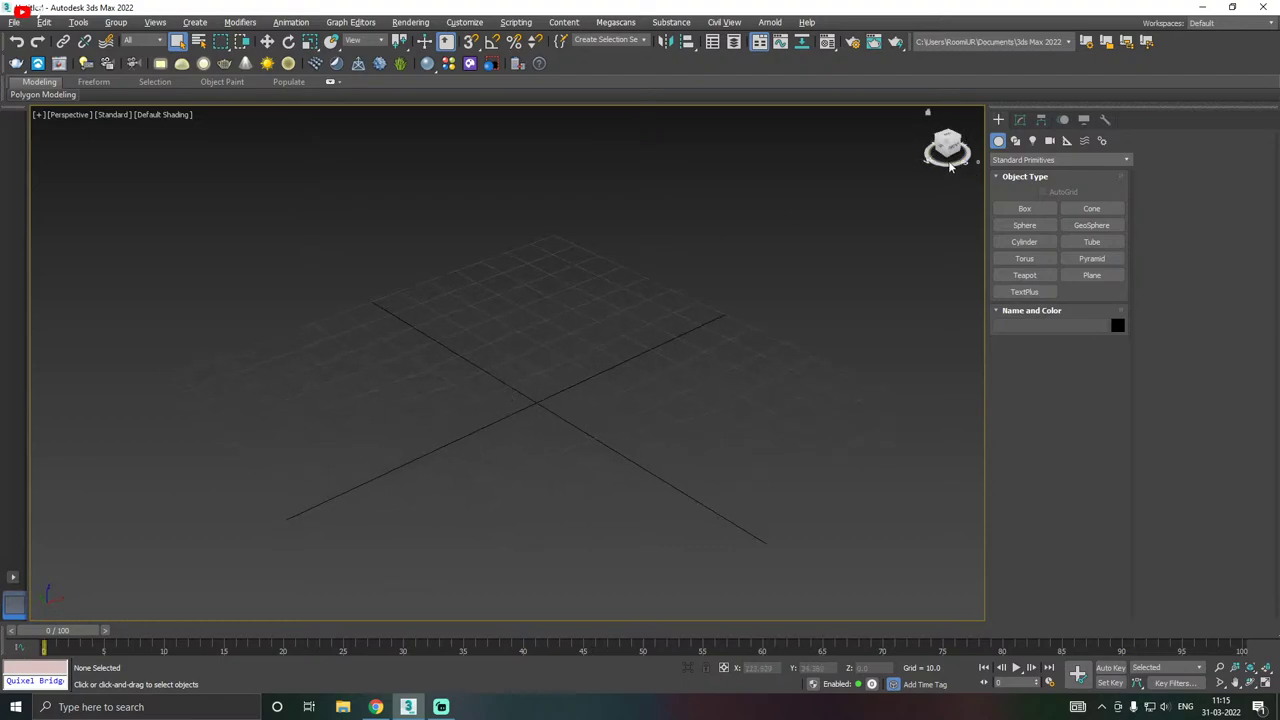
- Drag the command panel's left edge to narrow it slightly, reframing the Perspective grid
mouse_move(496, 414)
alt+middle_down()
mouse_move(470, 418)
mouse_move(496, 413)
alt+middle_up()
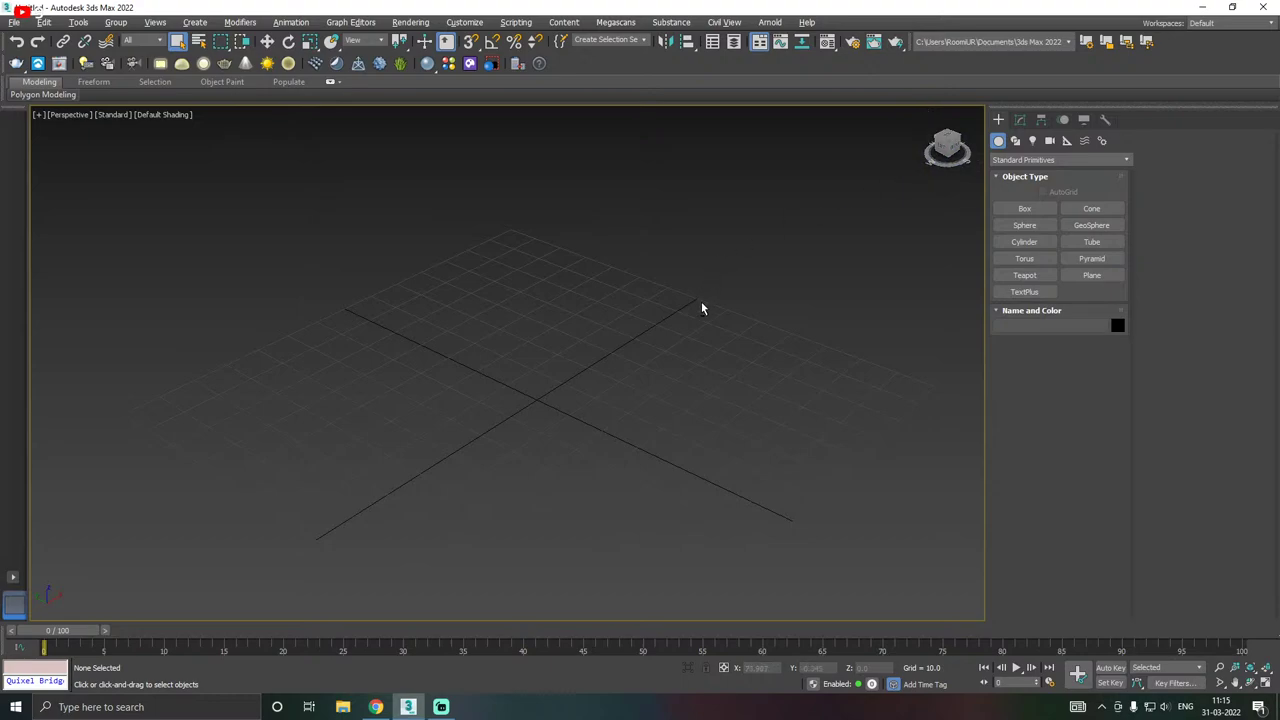
right_click(637, 311)
mouse_move(664, 336)
alt+middle_down()
mouse_move(674, 344)
mouse_move(640, 320)
mouse_move(674, 337)
mouse_move(546, 323)
mouse_move(737, 337)
mouse_move(627, 336)
mouse_move(623, 314)
mouse_move(697, 334)
mouse_move(662, 341)
alt+middle_up()
middle_drag(616, 379, 664, 334)
drag(988, 257, 1225, 256)
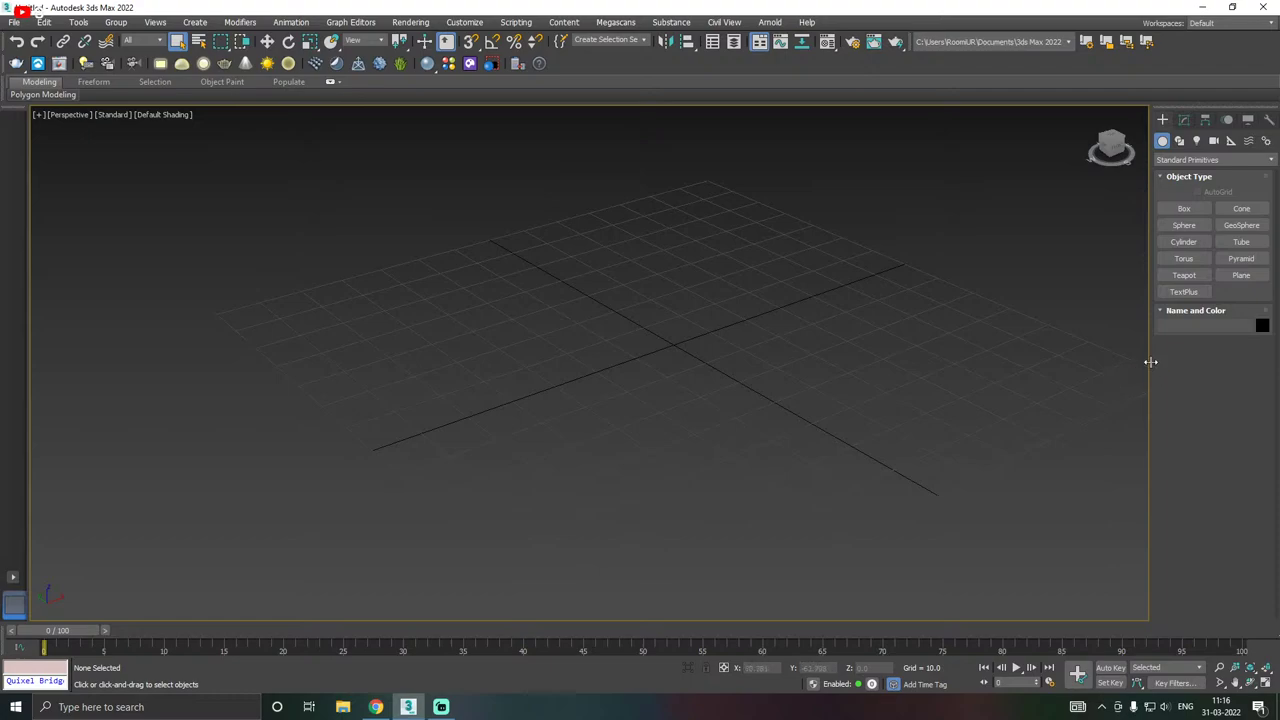
drag(1150, 362, 1020, 426)
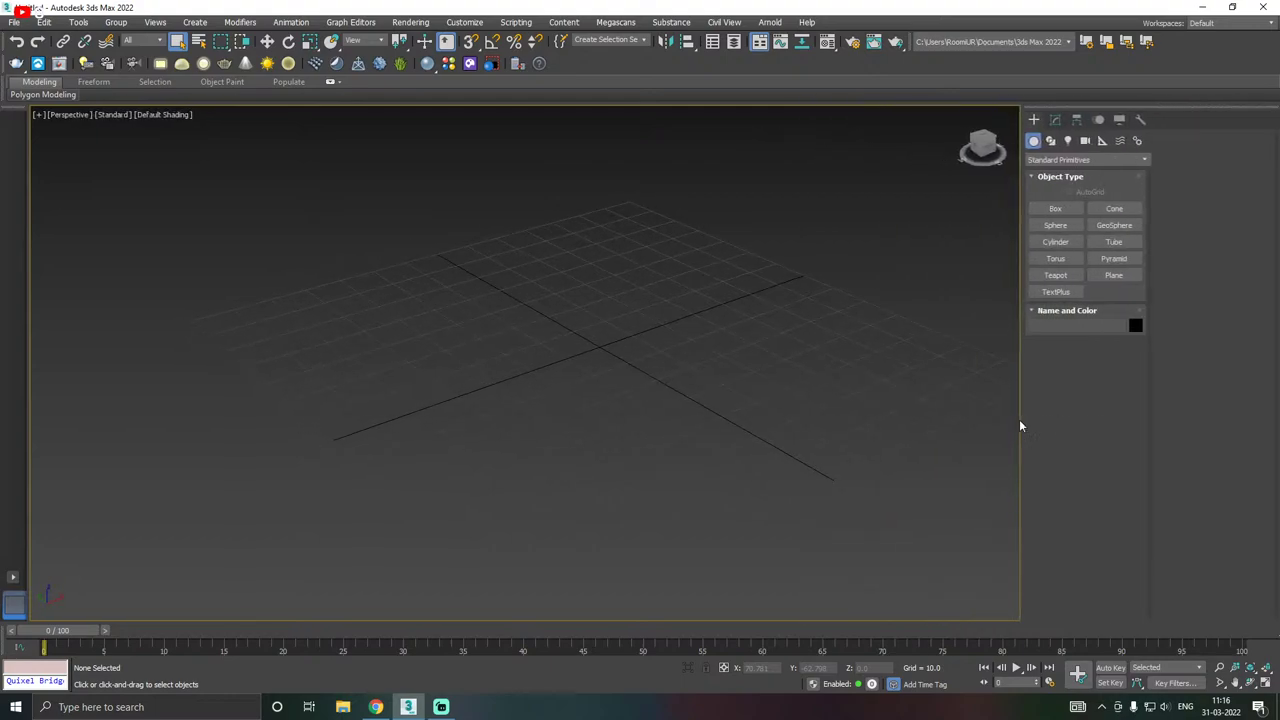
middle_drag(734, 429, 829, 471)
alt+middle_drag(642, 466, 737, 429)
middle_drag(592, 341, 511, 378)
- Create a Standard Primitives box about 61 by 57 by 53 units on the grid
click(1055, 209)
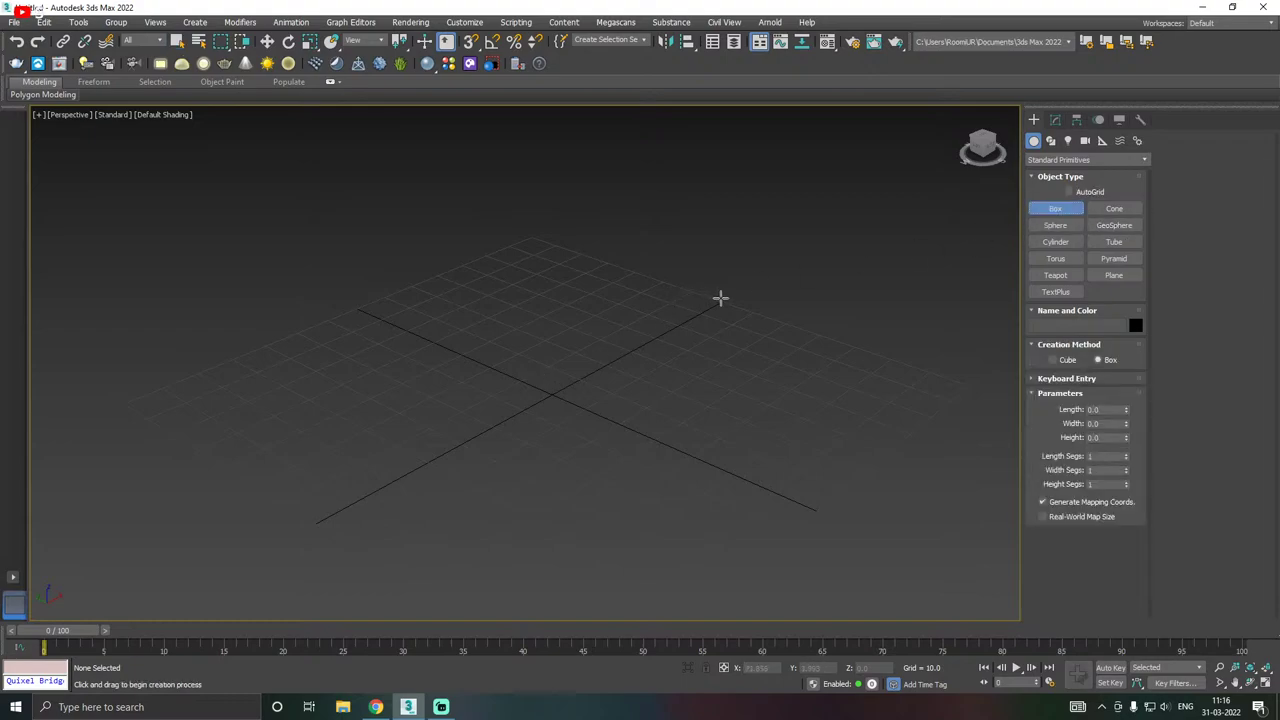
alt+middle_drag(706, 304, 688, 310)
drag(420, 392, 784, 436)
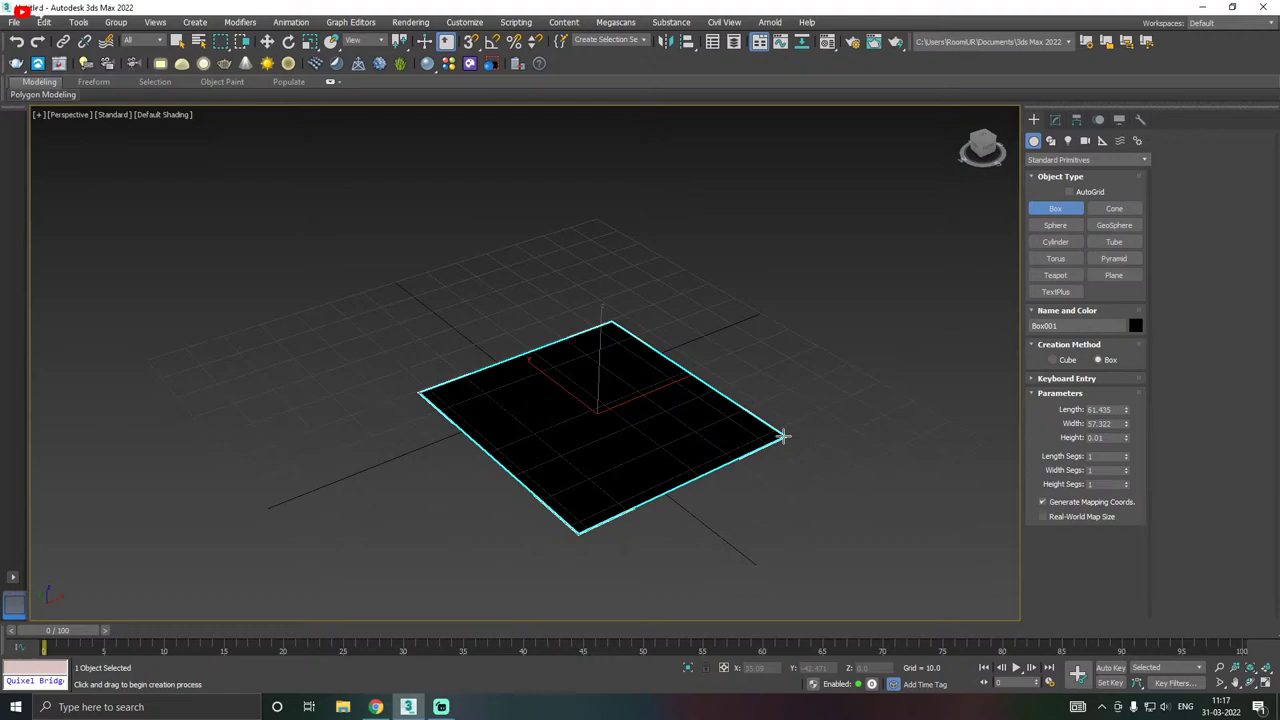
drag(784, 436, 781, 425)
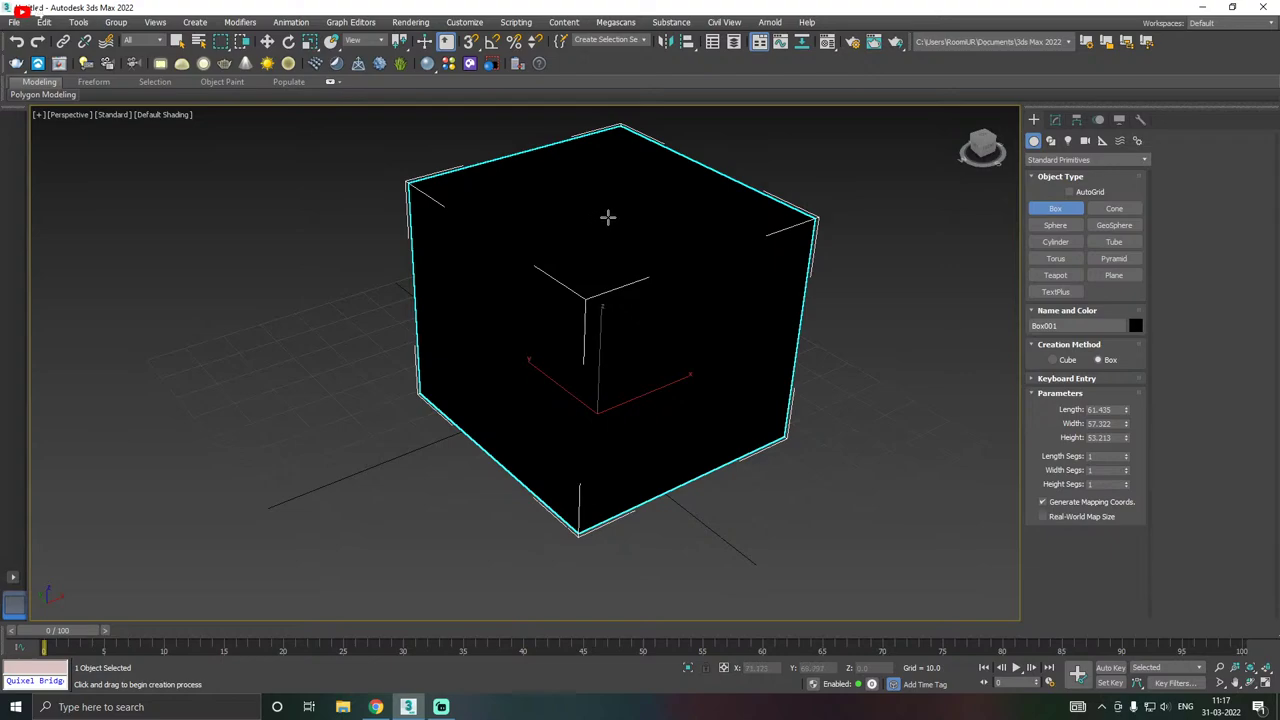
right_click(678, 197)
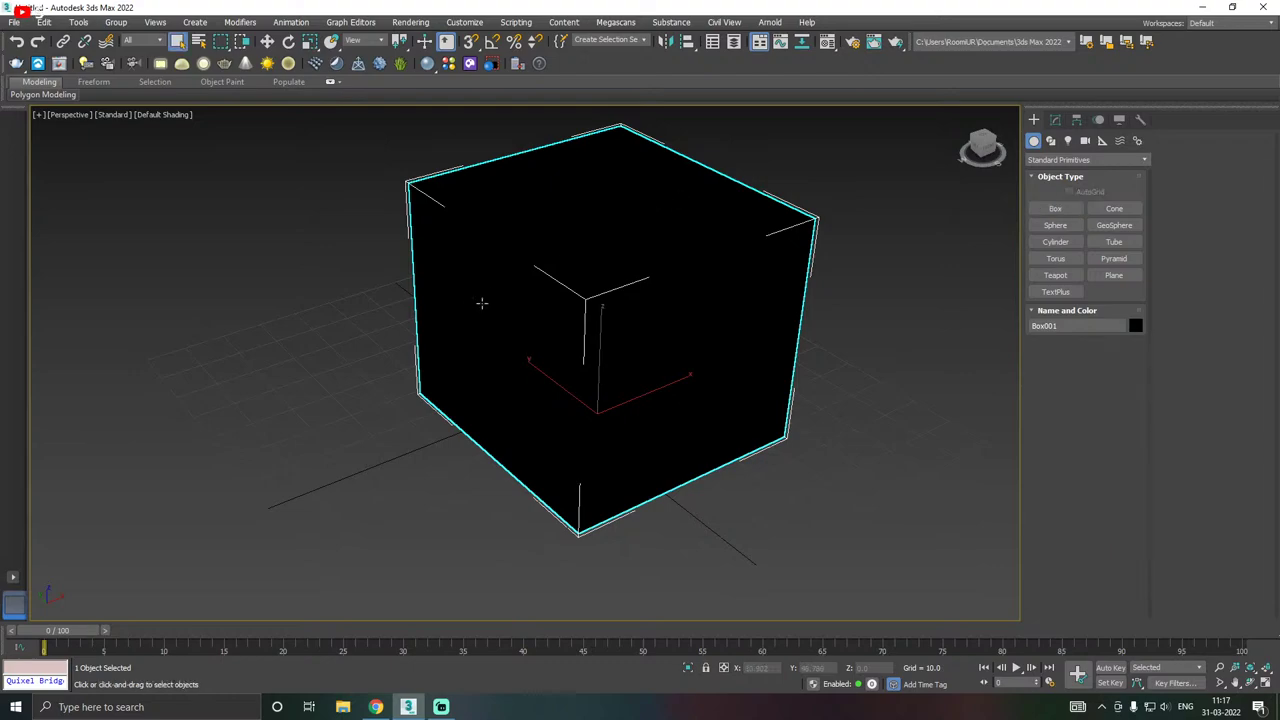
- Move Box001 to a new spot on the grid with Select and Move
alt+middle_drag(481, 303, 583, 331)
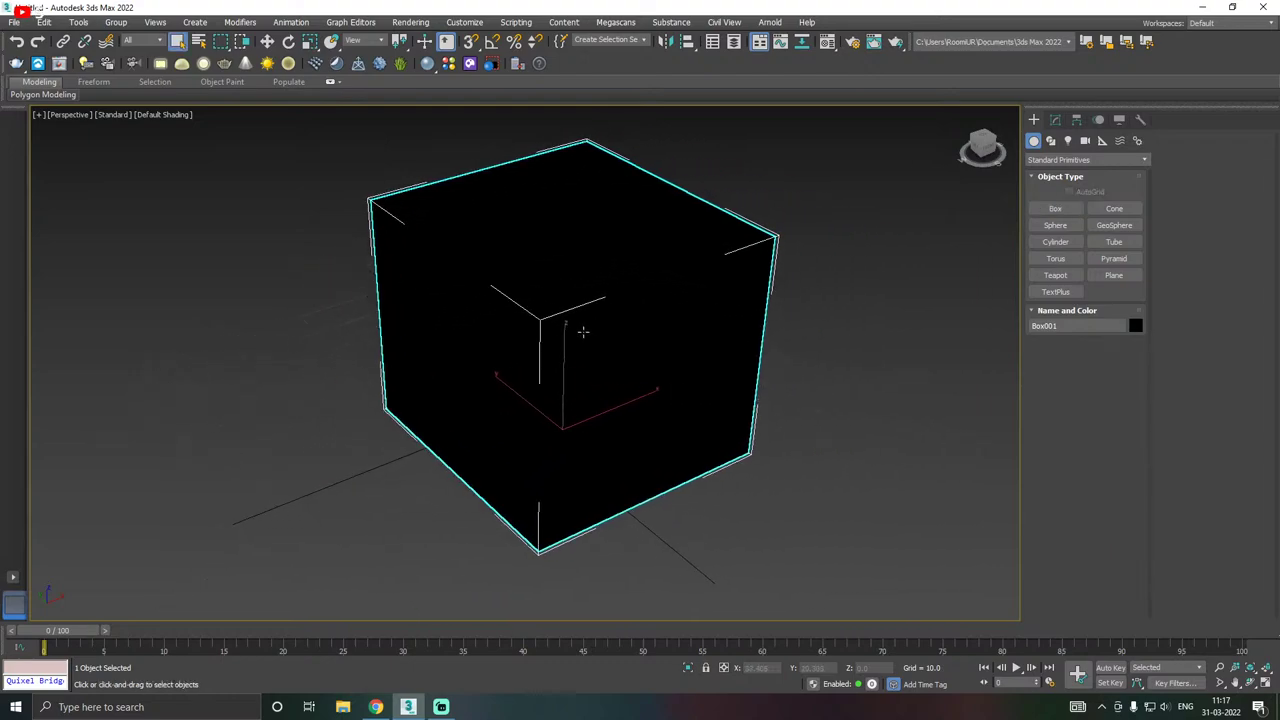
scroll(583, 331, down, 3)
click(267, 41)
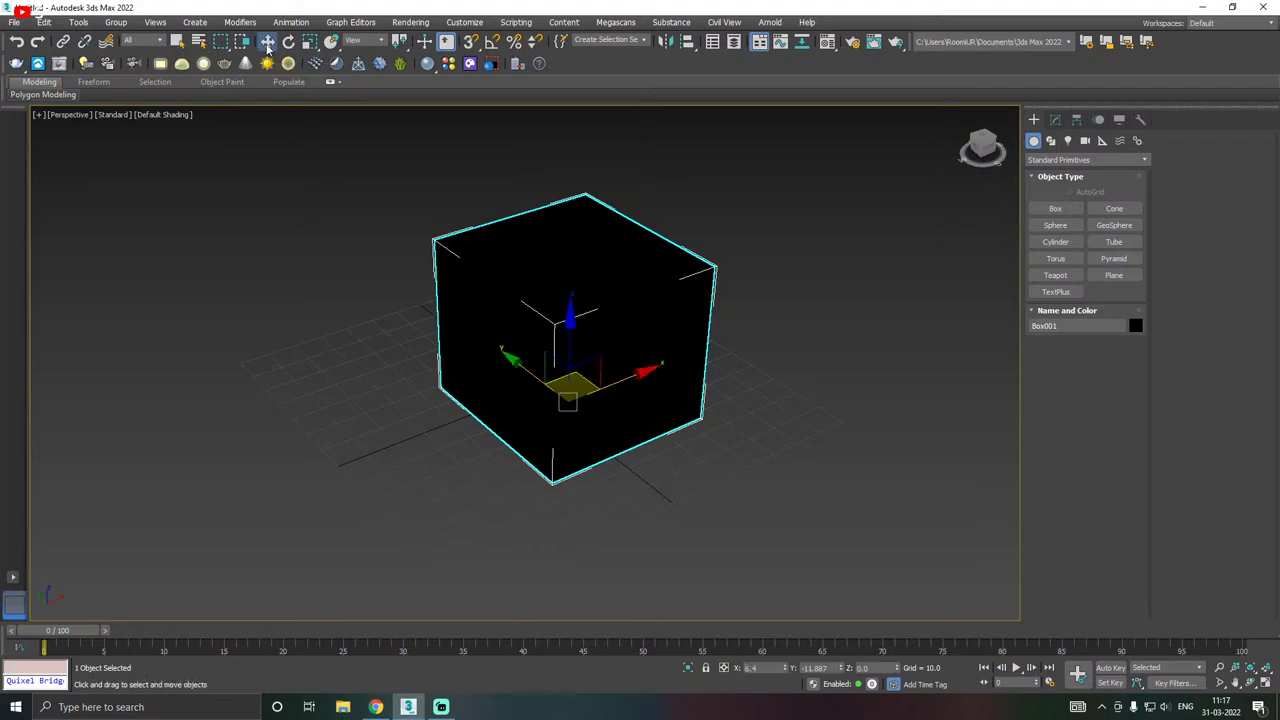
alt+middle_drag(645, 286, 669, 310)
drag(639, 389, 609, 303)
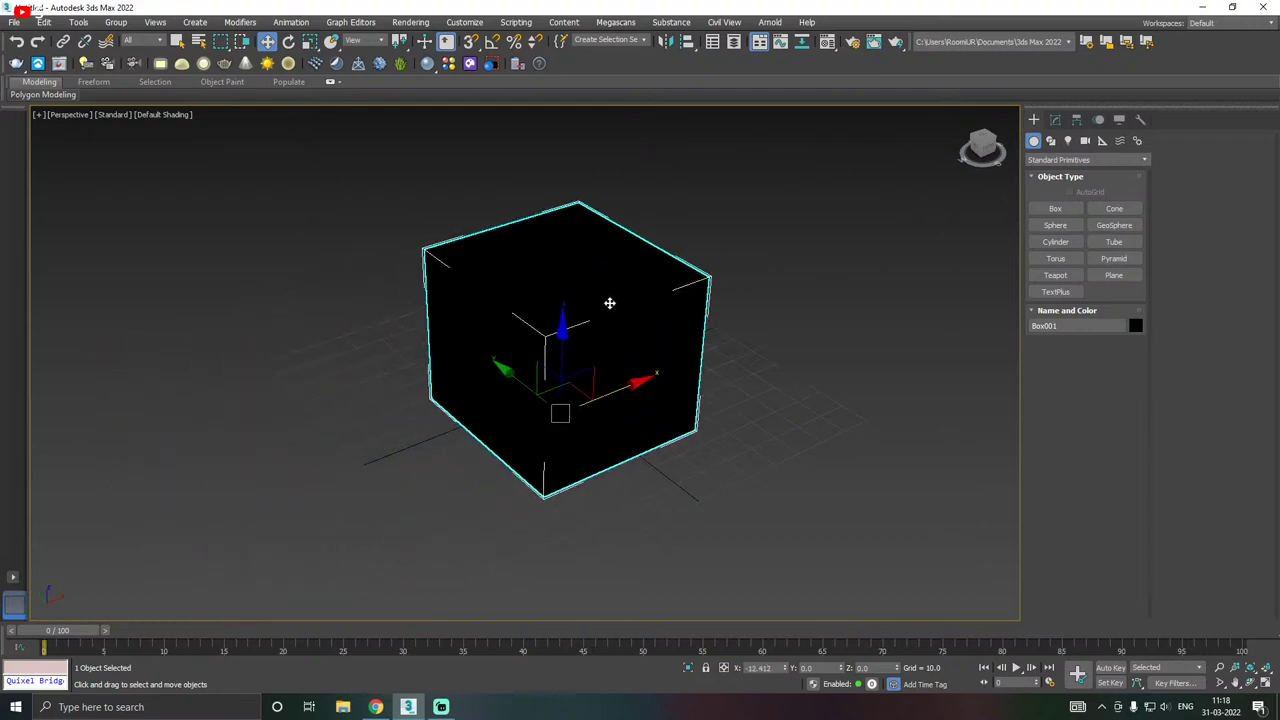
right_click(560, 320)
click(124, 117)
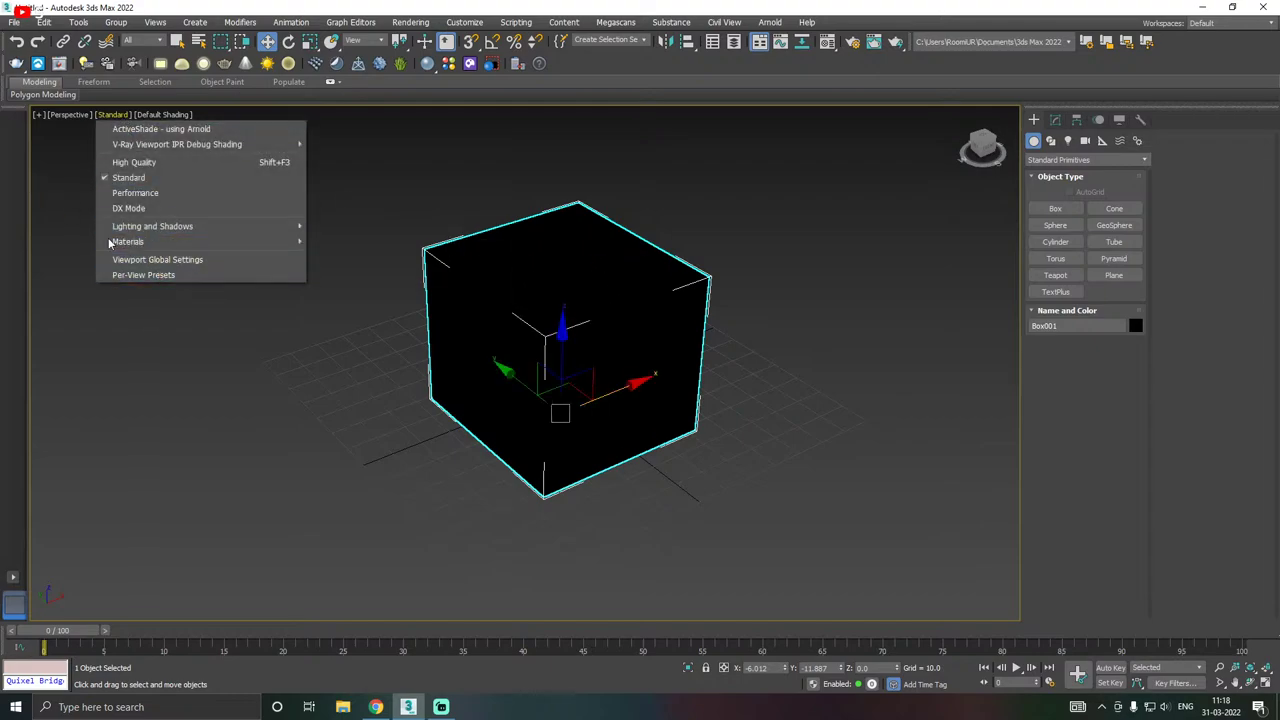
- Open Viewport Settings from the [Standard] viewport label menu
click(172, 116)
click(172, 116)
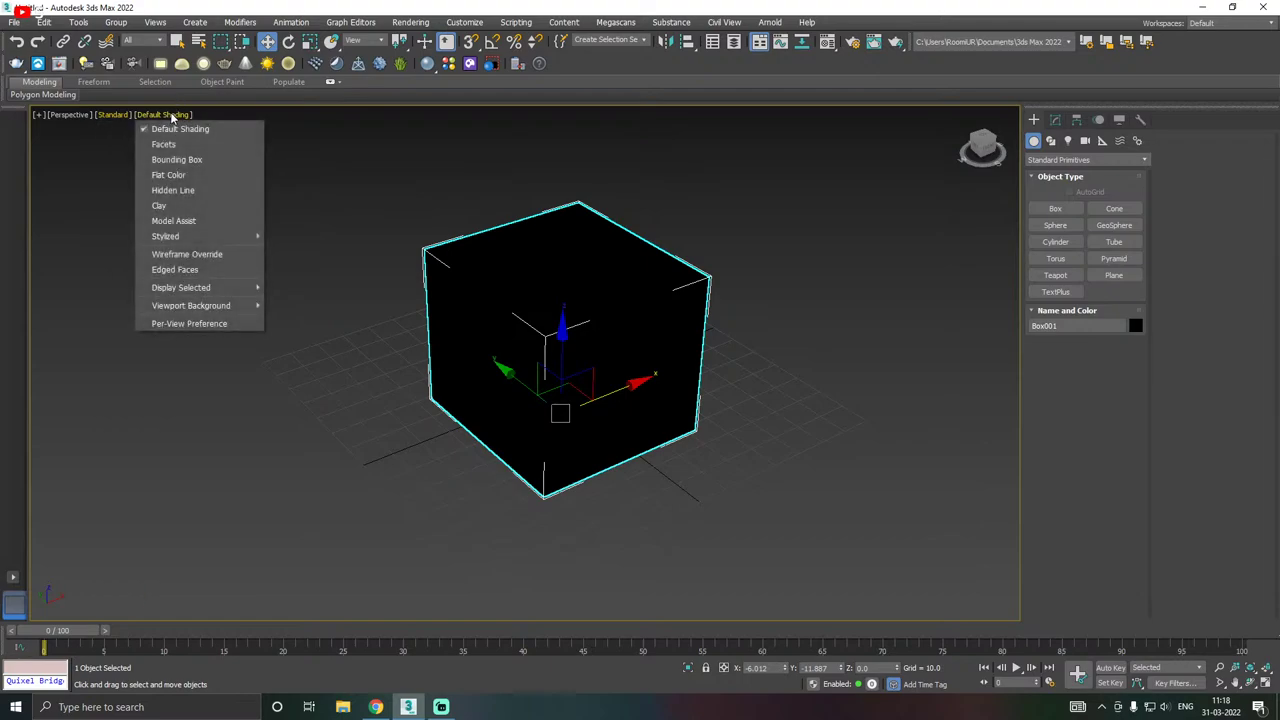
mouse_move(194, 305)
click(72, 114)
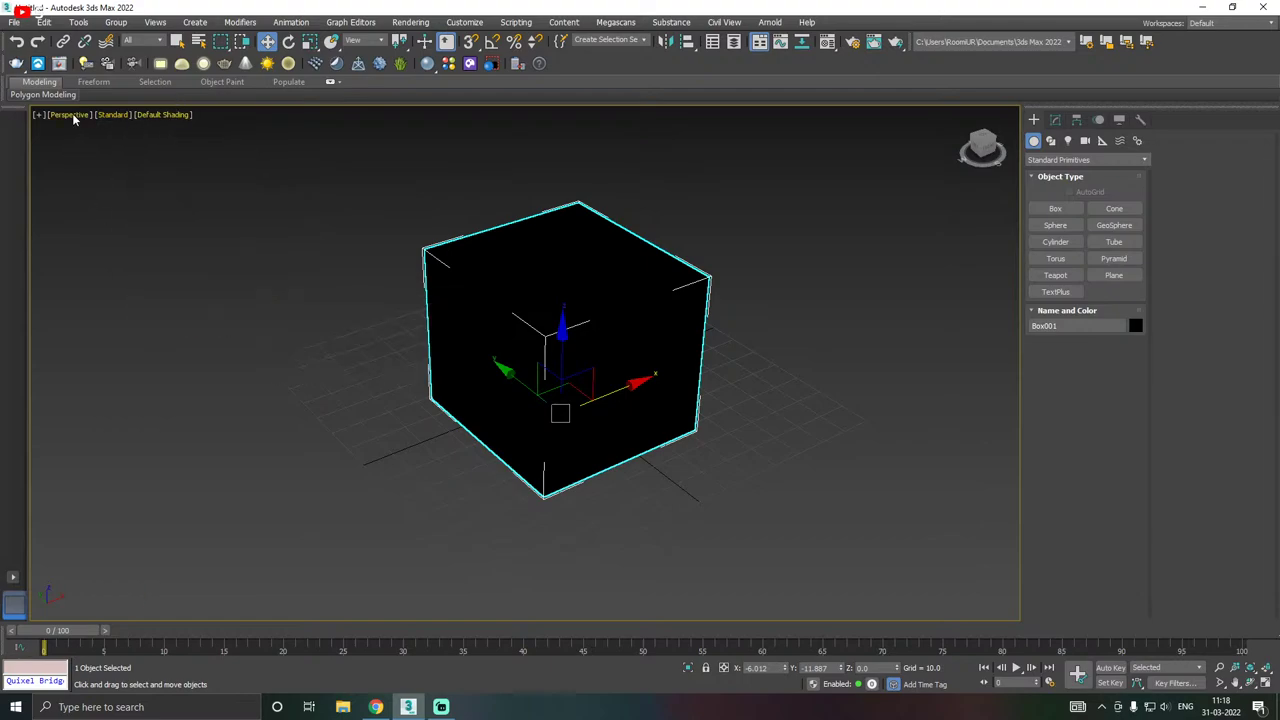
click(72, 114)
click(124, 116)
click(124, 116)
click(155, 276)
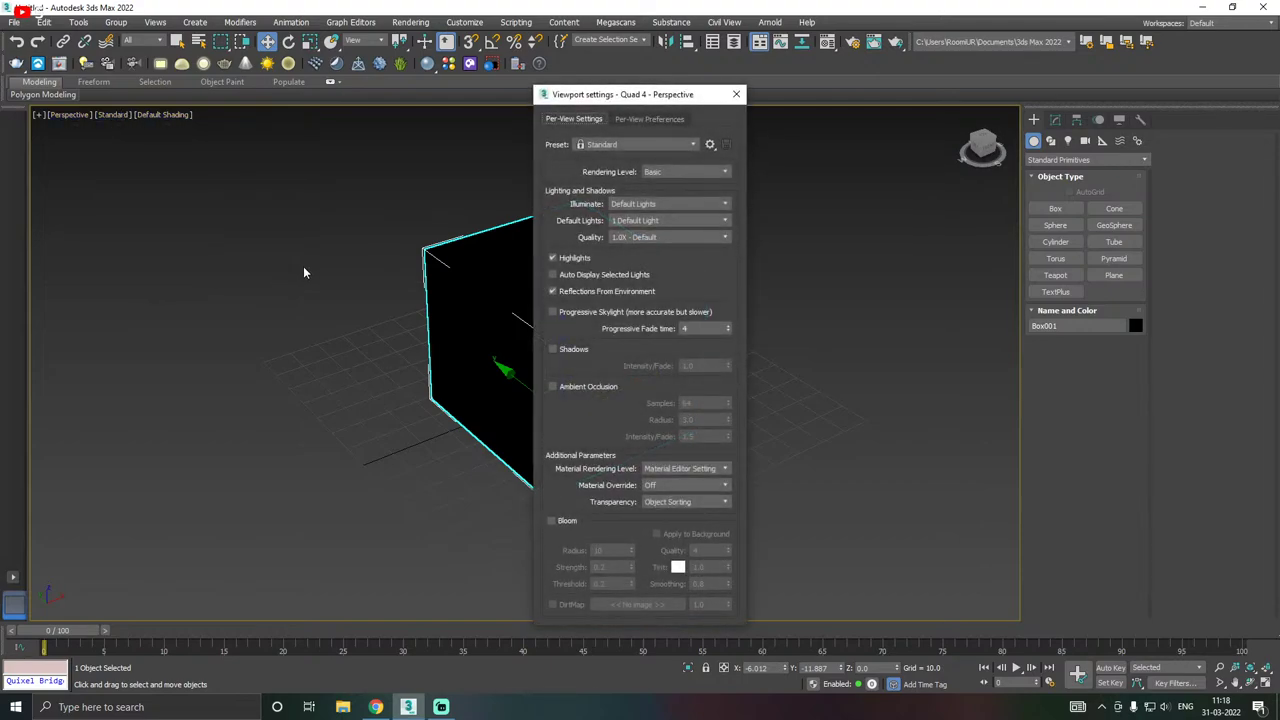
- Uncheck Selection Brackets under Per-View Preferences and close the Viewport Settings dialog
click(648, 120)
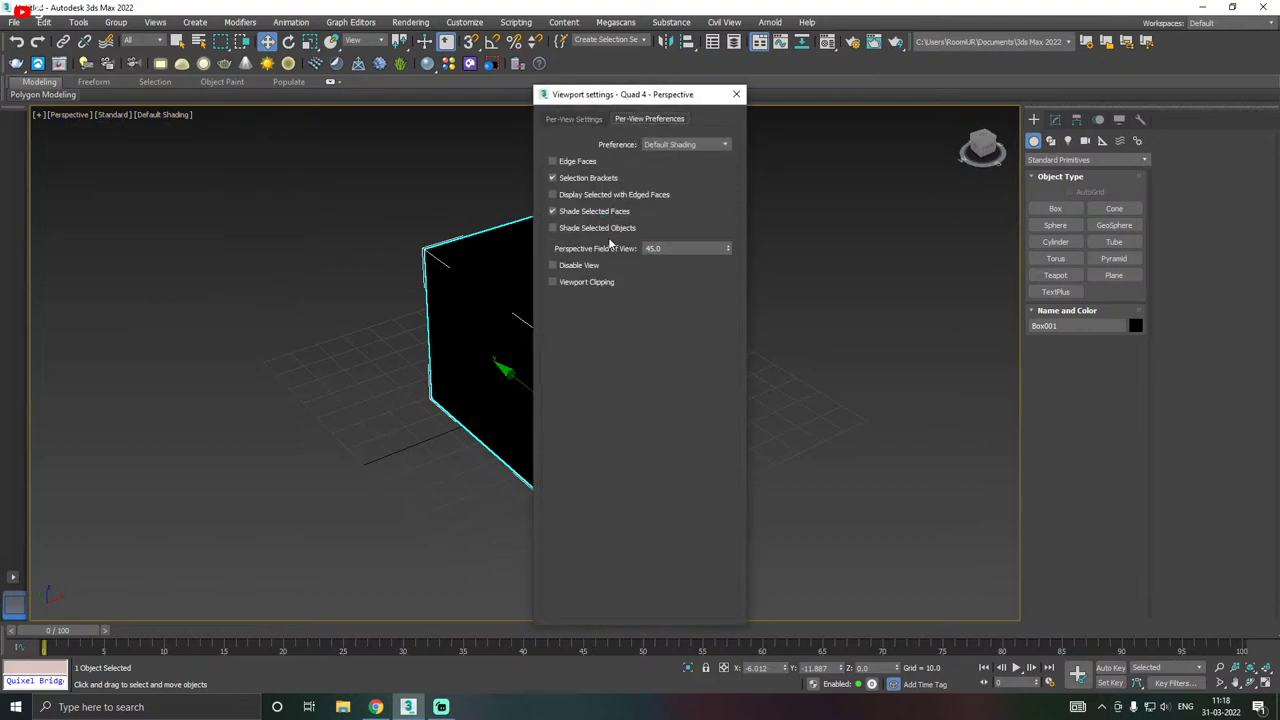
drag(583, 96, 835, 50)
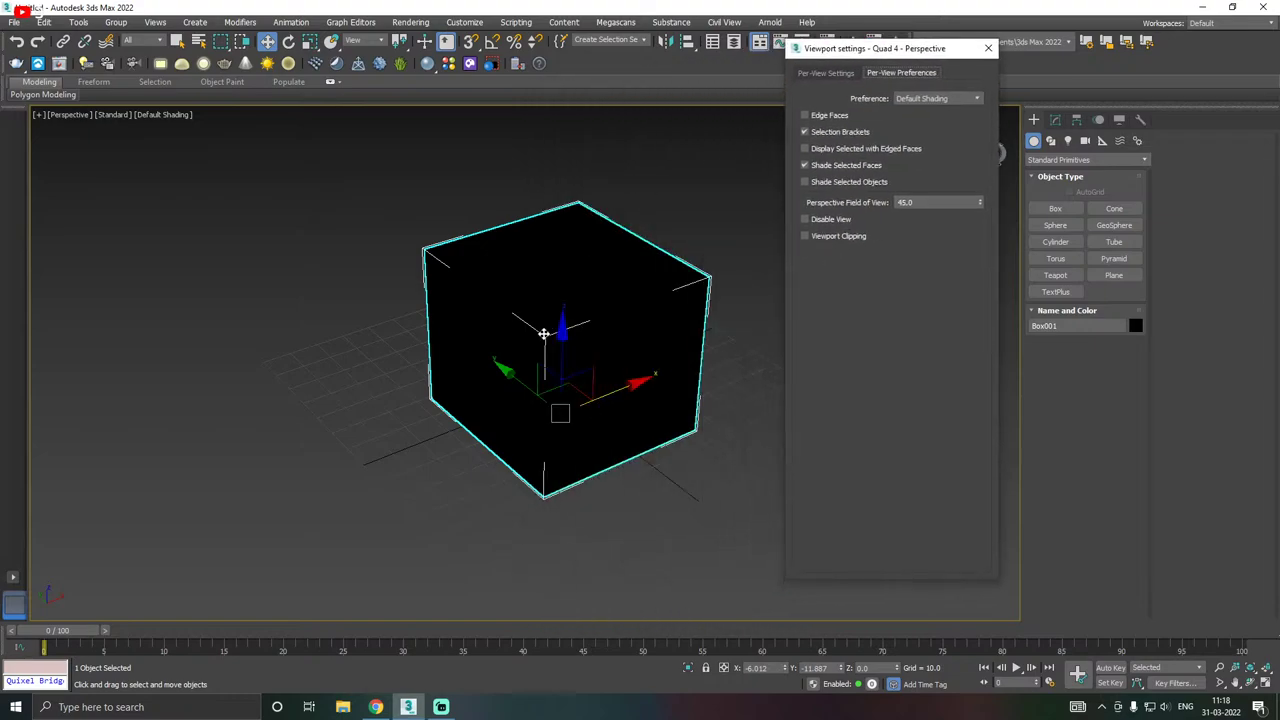
mouse_move(580, 320)
alt+middle_down()
mouse_move(449, 294)
mouse_move(560, 316)
mouse_move(591, 299)
alt+middle_up()
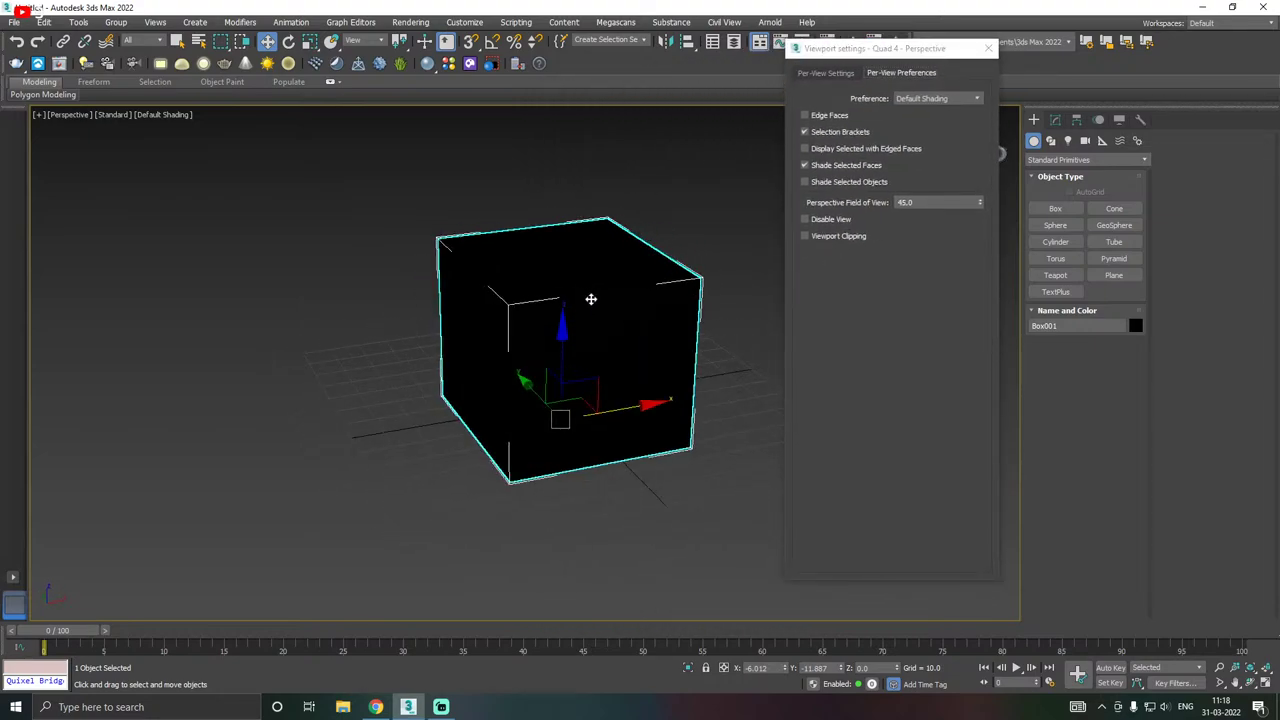
click(804, 132)
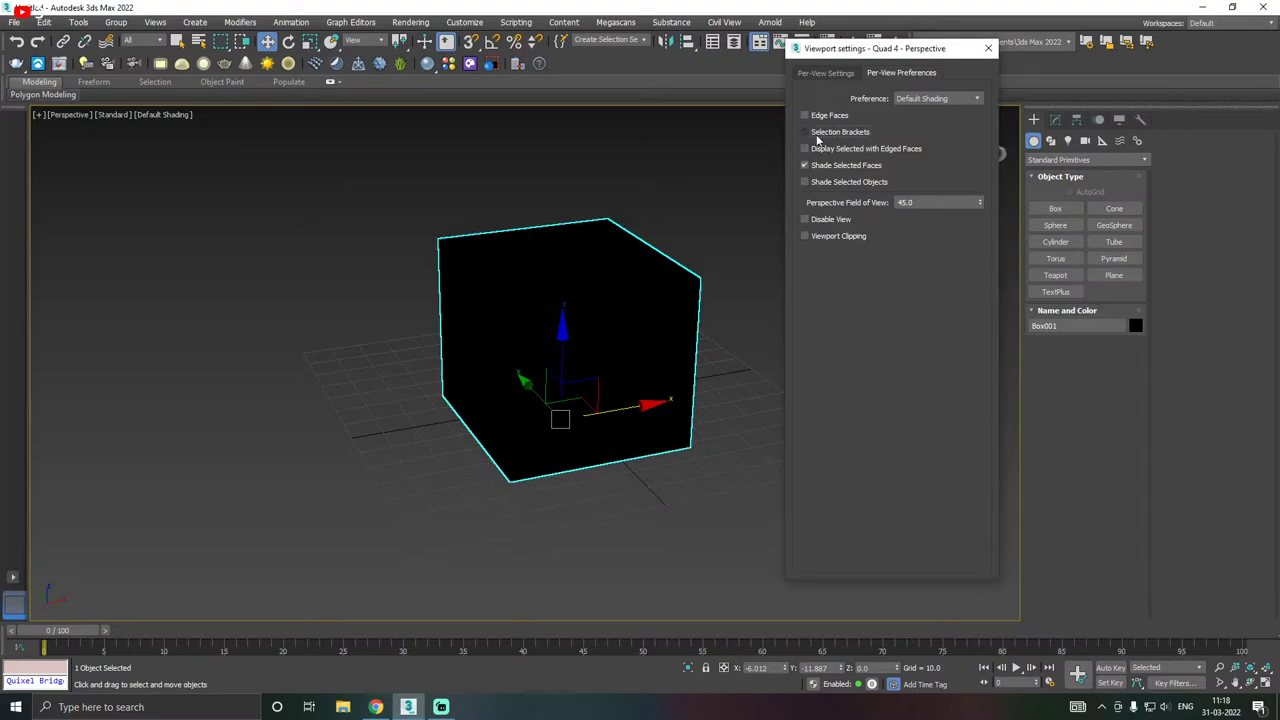
click(988, 48)
alt+middle_drag(671, 209, 647, 251)
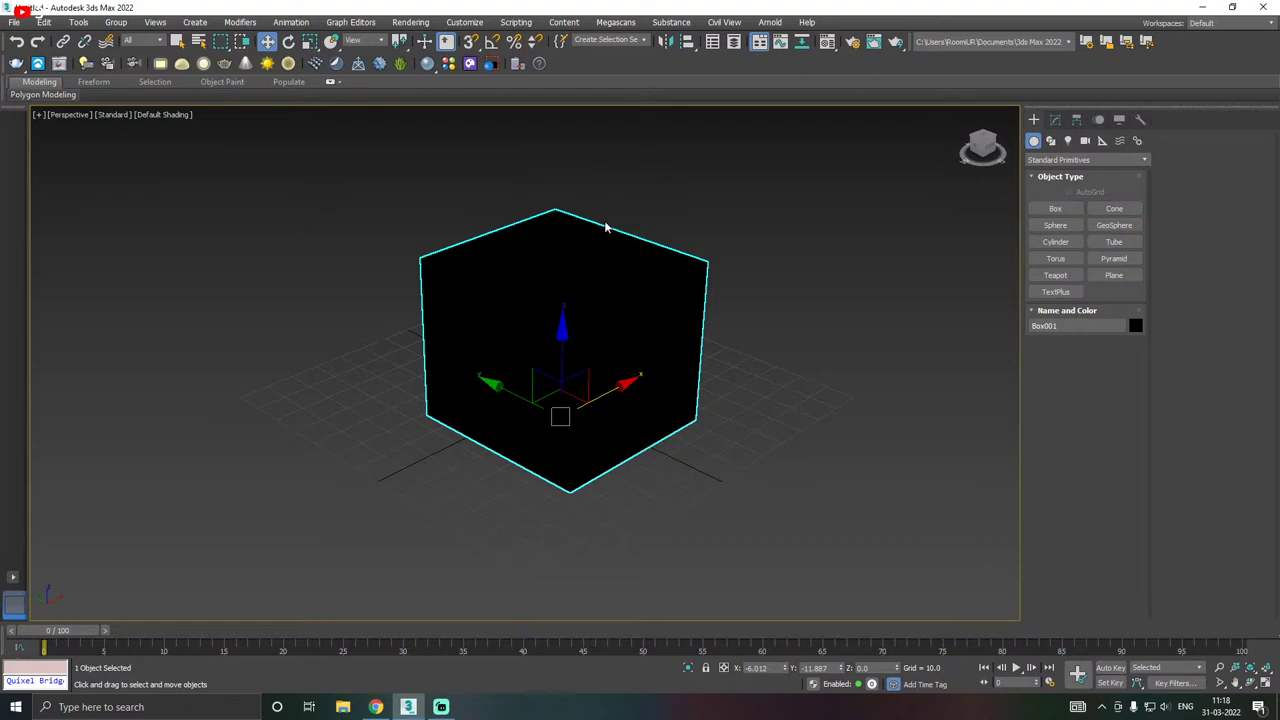
- Show Box001's parameters in the Modify panel and reselect the box
click(1058, 120)
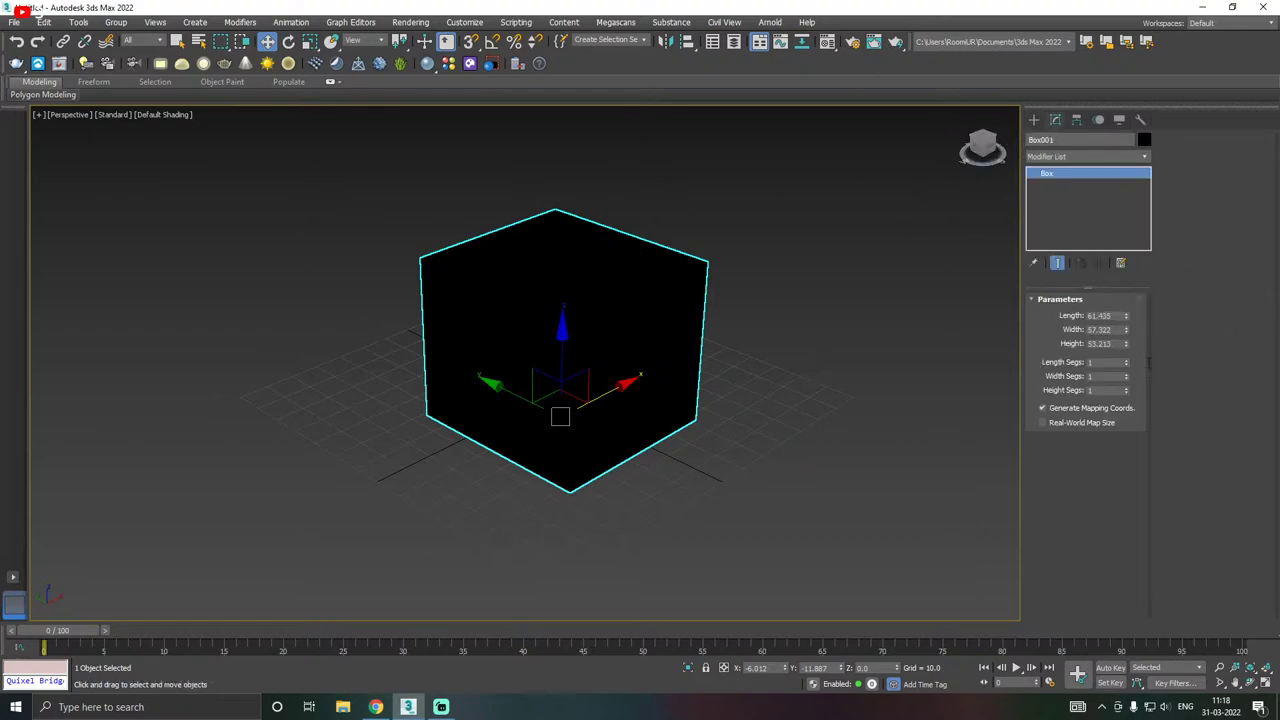
drag(1128, 345, 1128, 347)
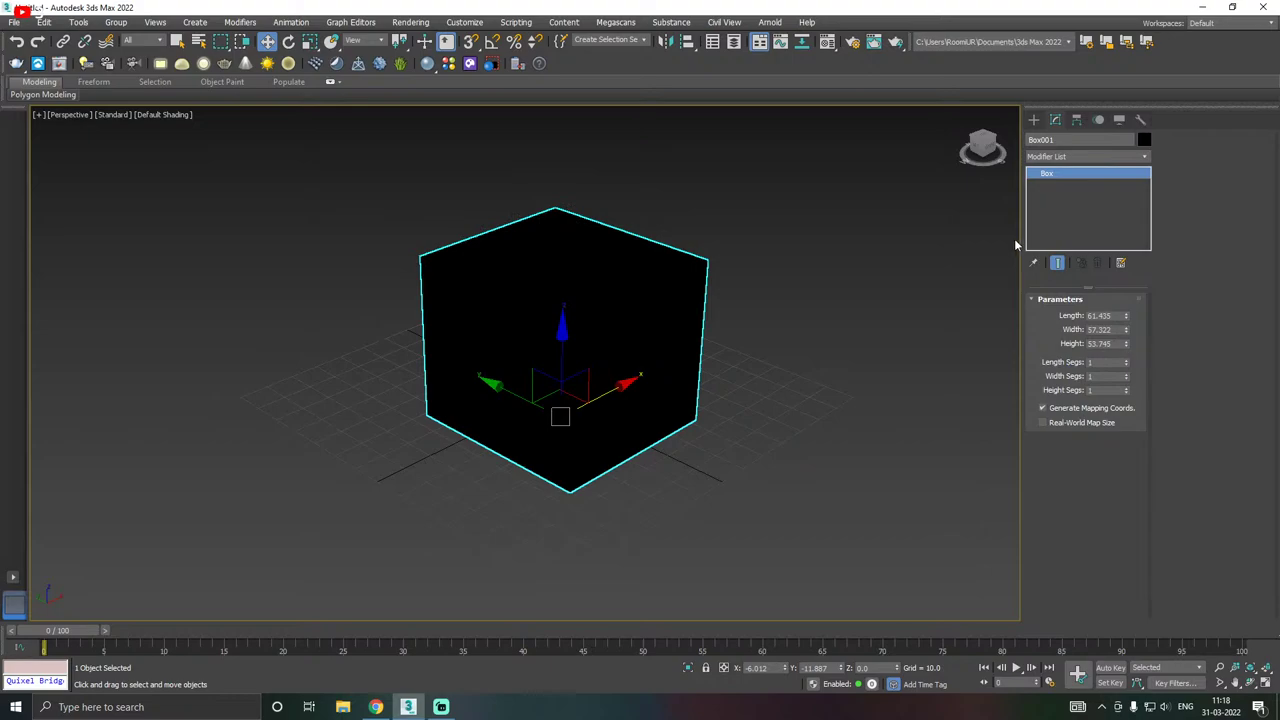
click(1034, 120)
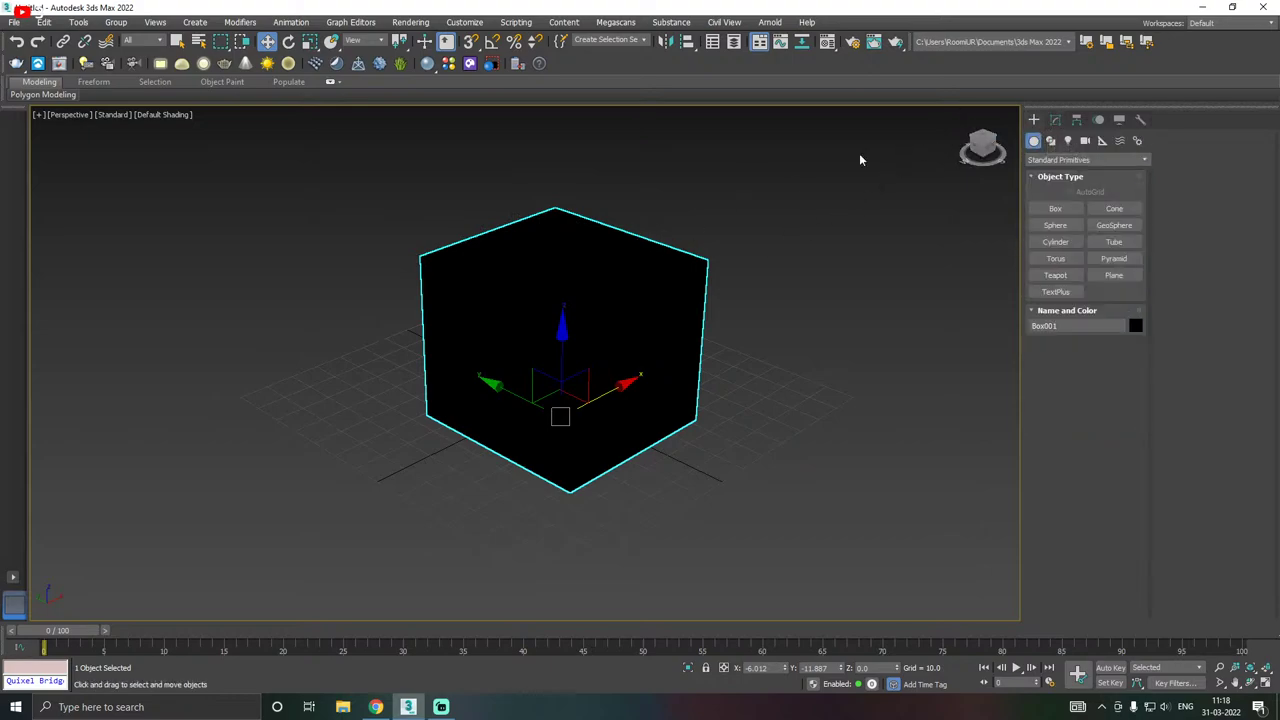
click(1057, 121)
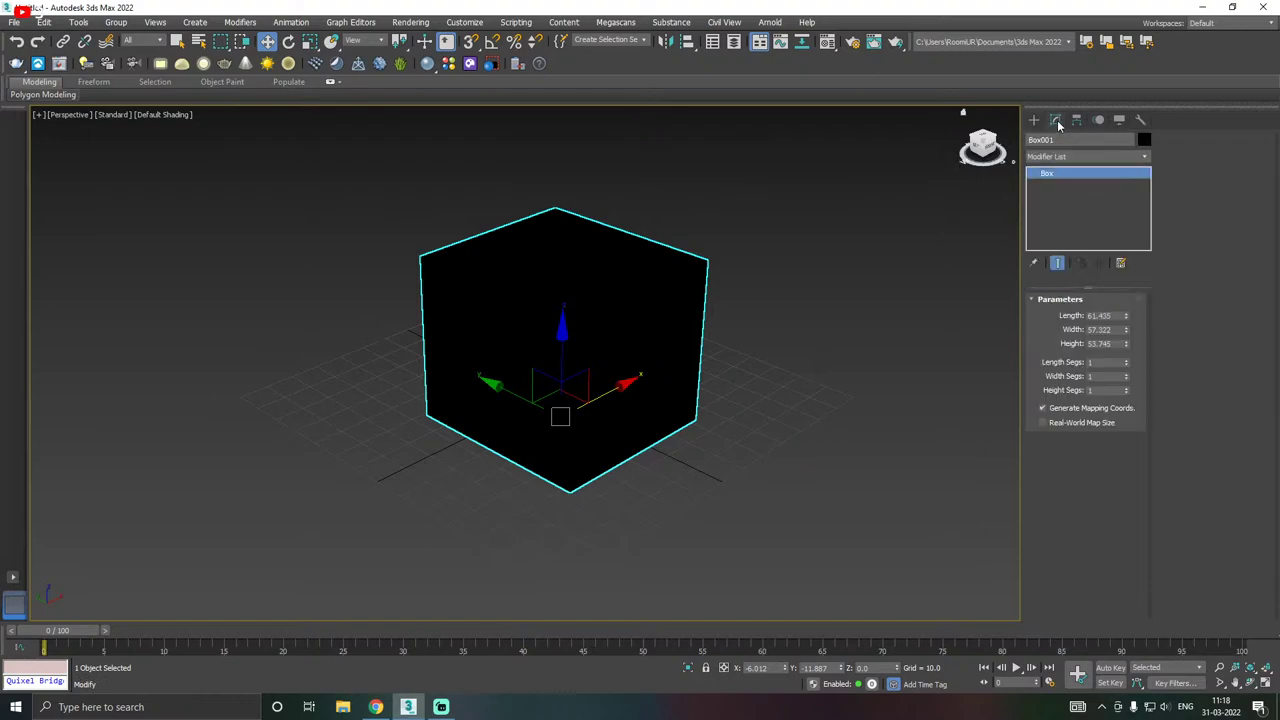
click(1034, 120)
click(1055, 121)
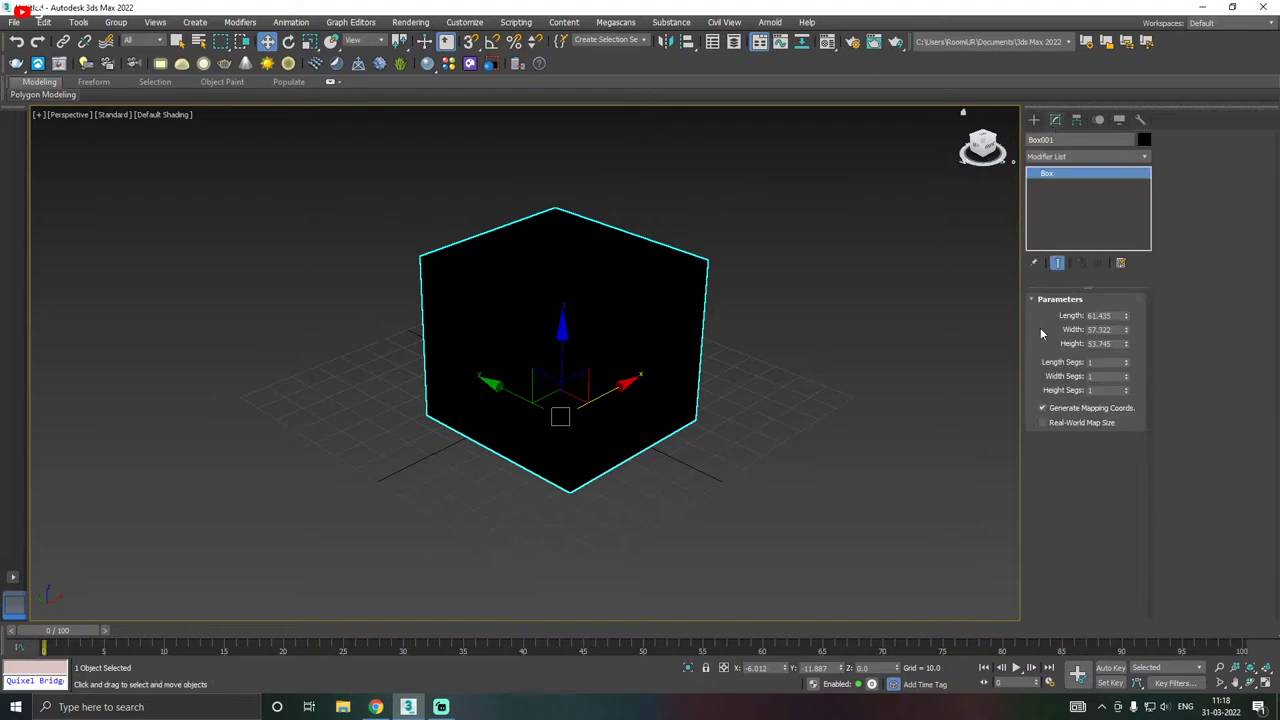
click(870, 363)
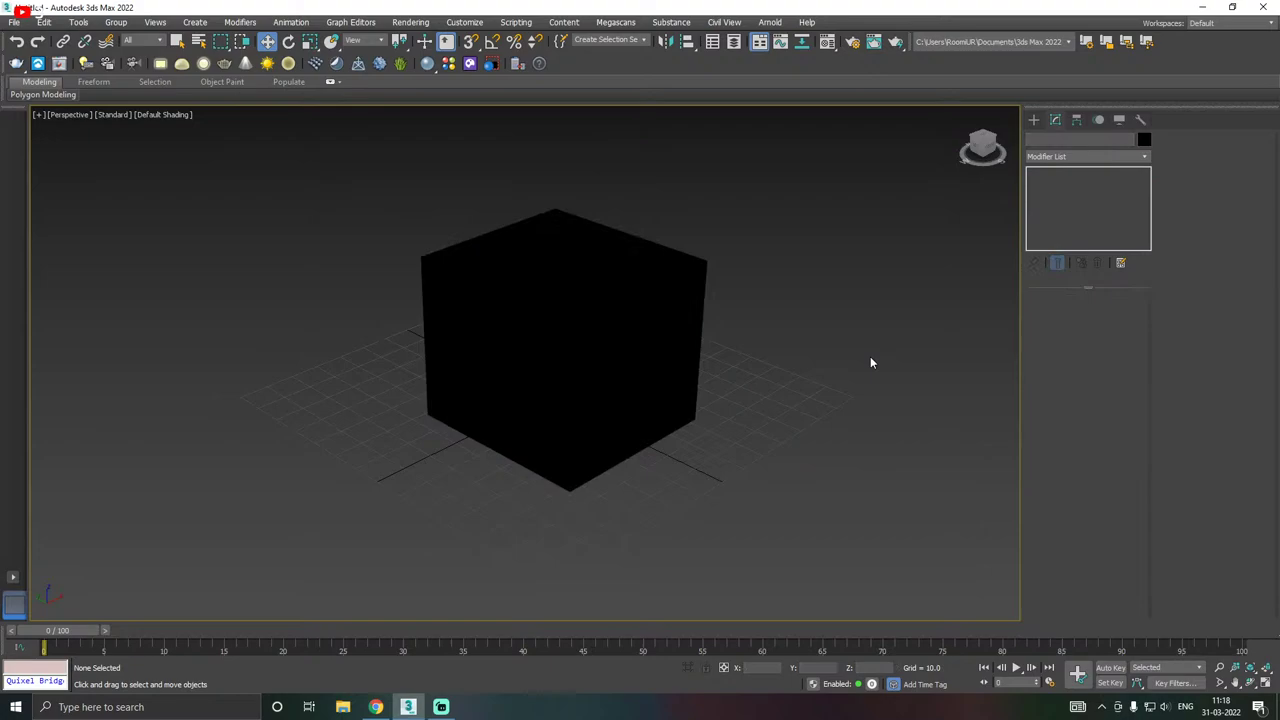
click(612, 353)
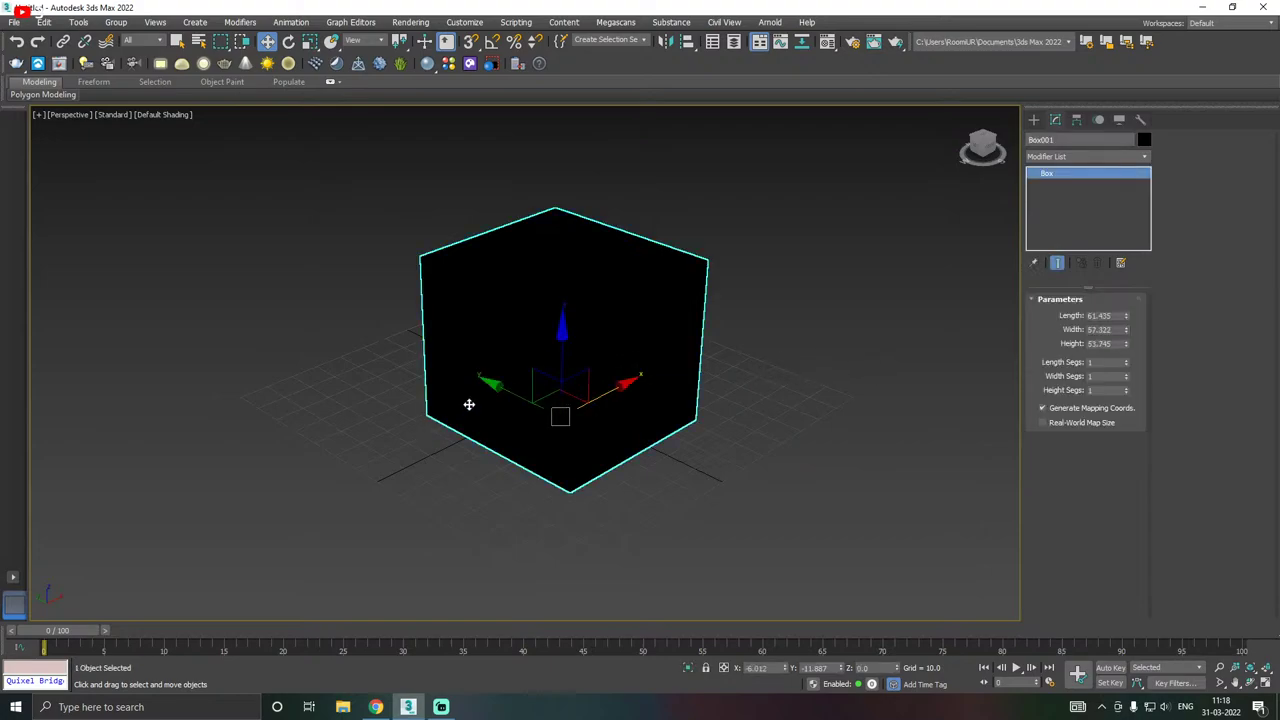
- Drag the Height and Length spinners, bringing the box's Length to 68.807
scroll(469, 404, up, 4)
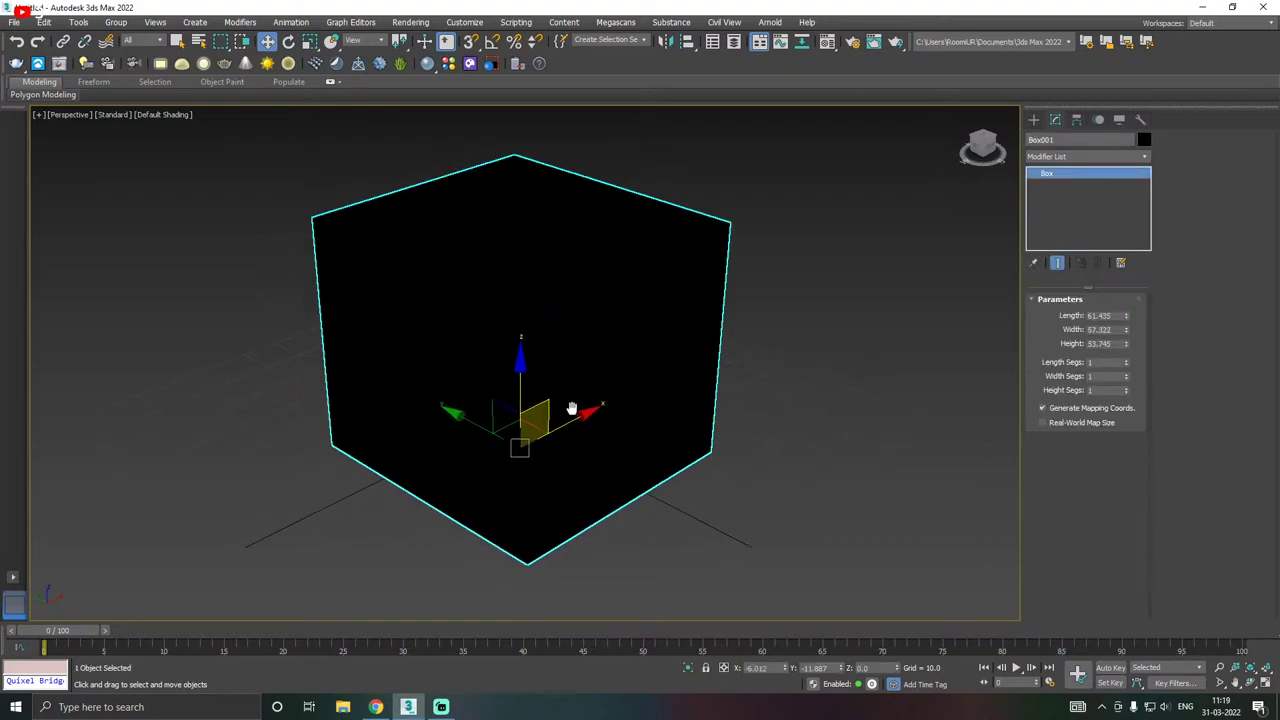
middle_drag(571, 408, 621, 389)
mouse_move(738, 389)
alt+middle_down()
mouse_move(580, 386)
mouse_move(731, 380)
mouse_move(714, 388)
alt+middle_up()
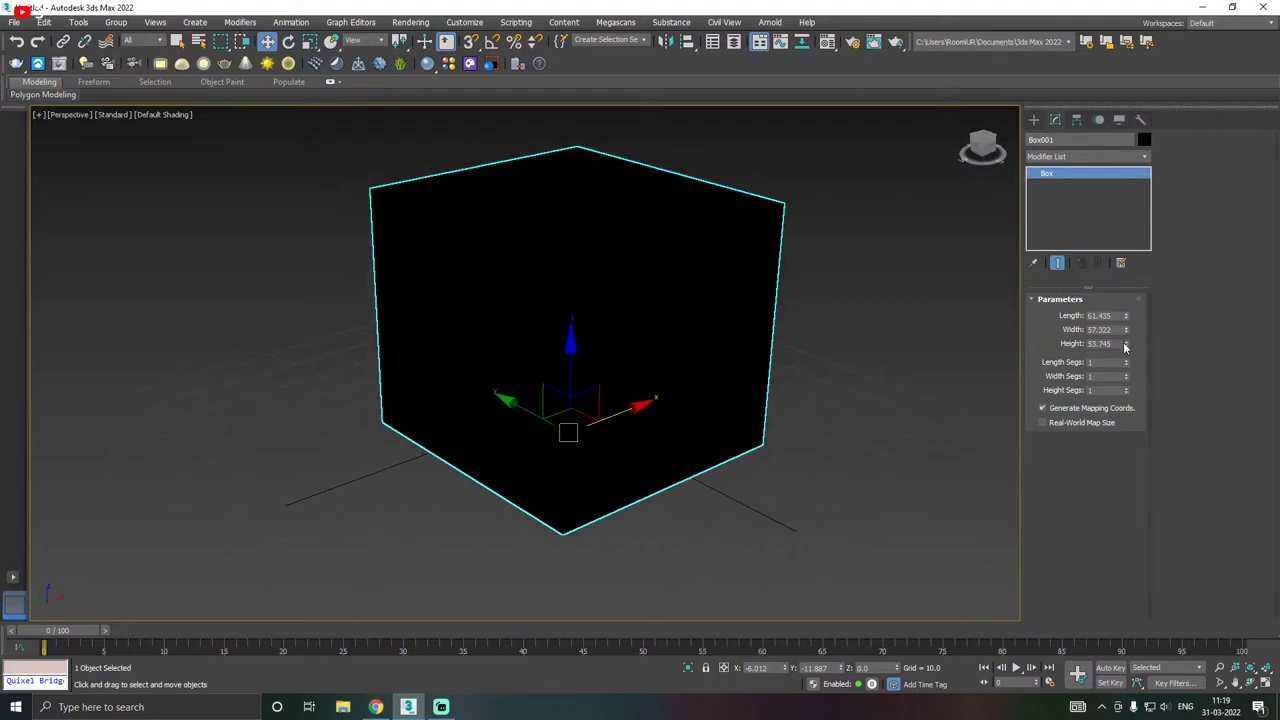
middle_drag(729, 343, 698, 400)
drag(1126, 344, 1139, 381)
drag(1066, 279, 1066, 310)
middle_drag(646, 331, 655, 317)
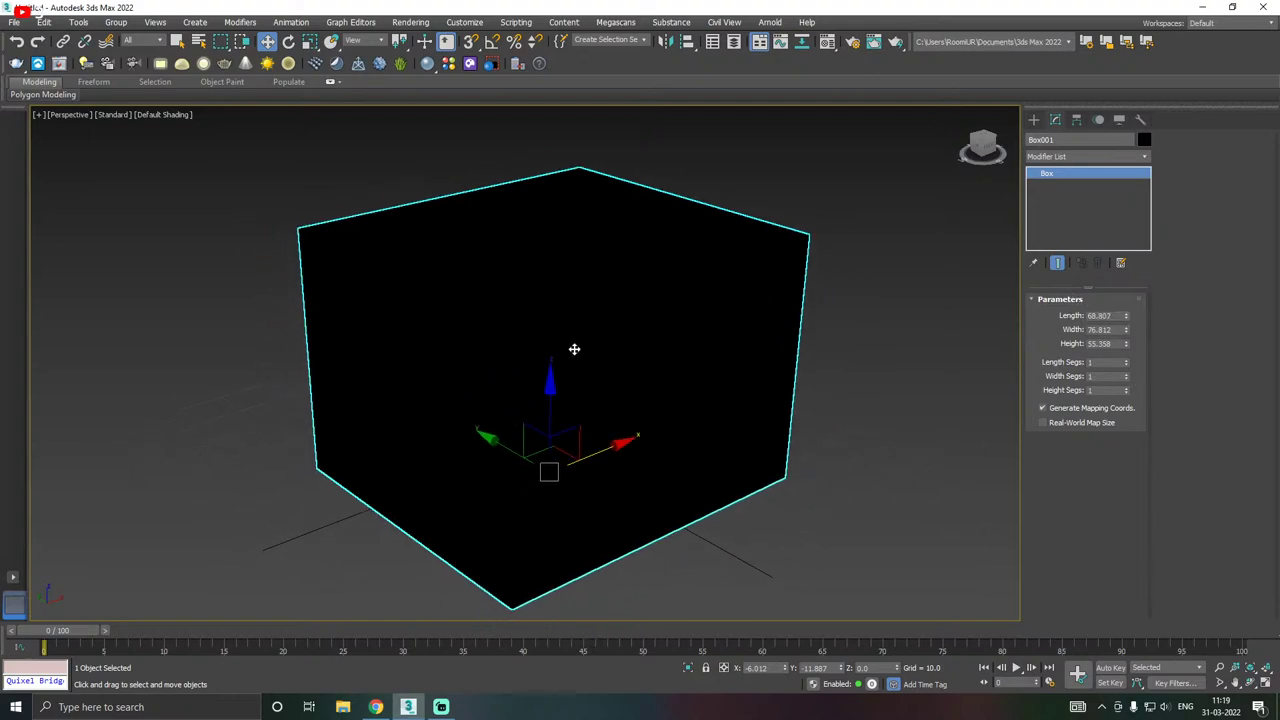
scroll(574, 346, down, 4)
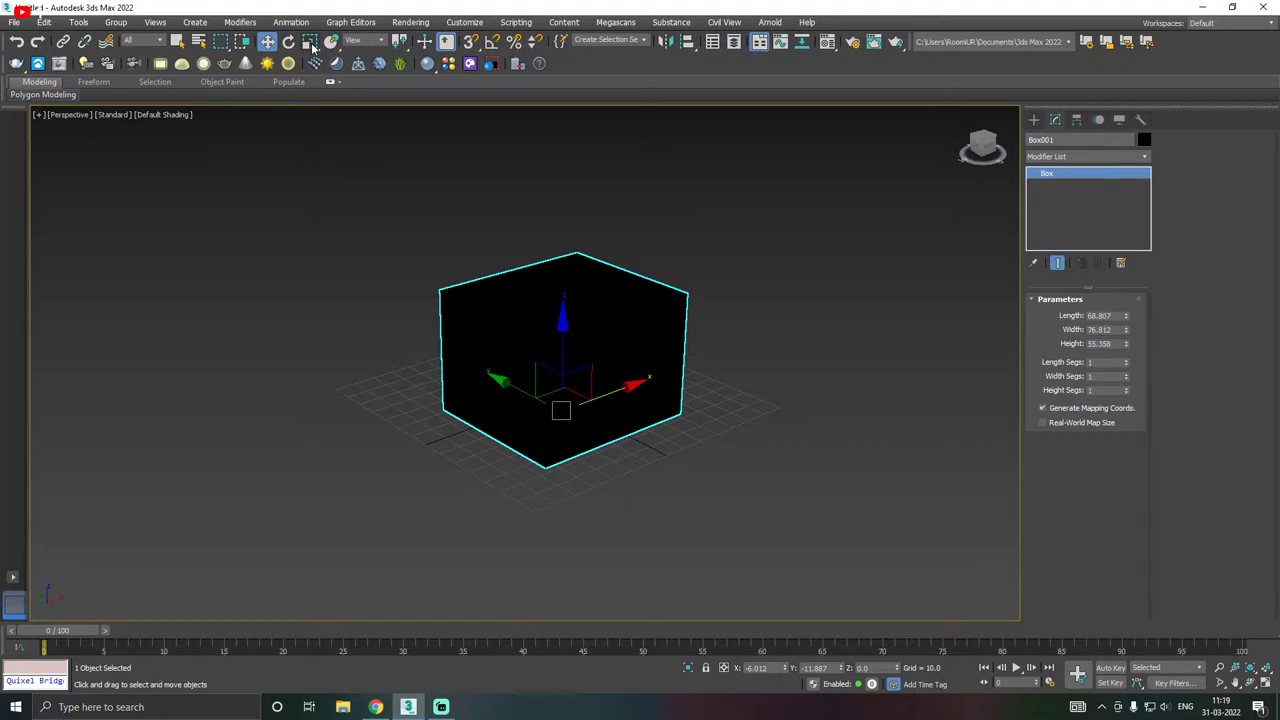
- Shrink the box to 84% of its size with non-uniform scaling
click(311, 43)
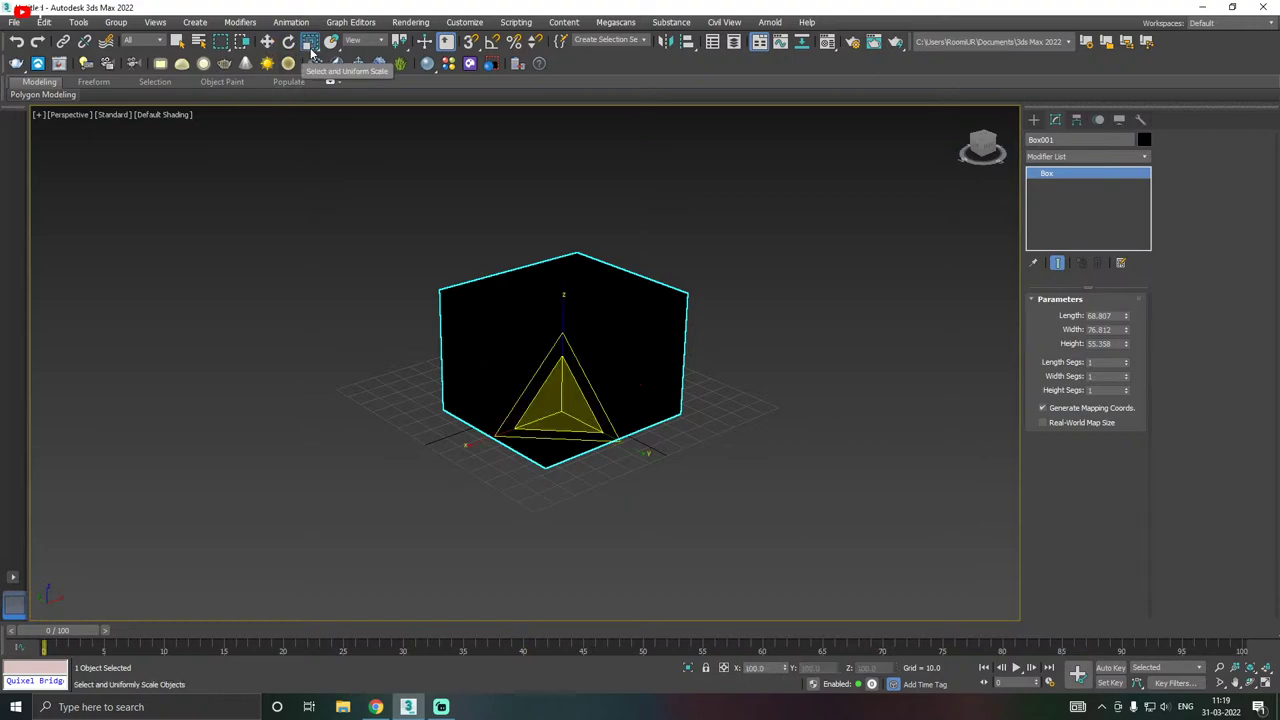
click(311, 45)
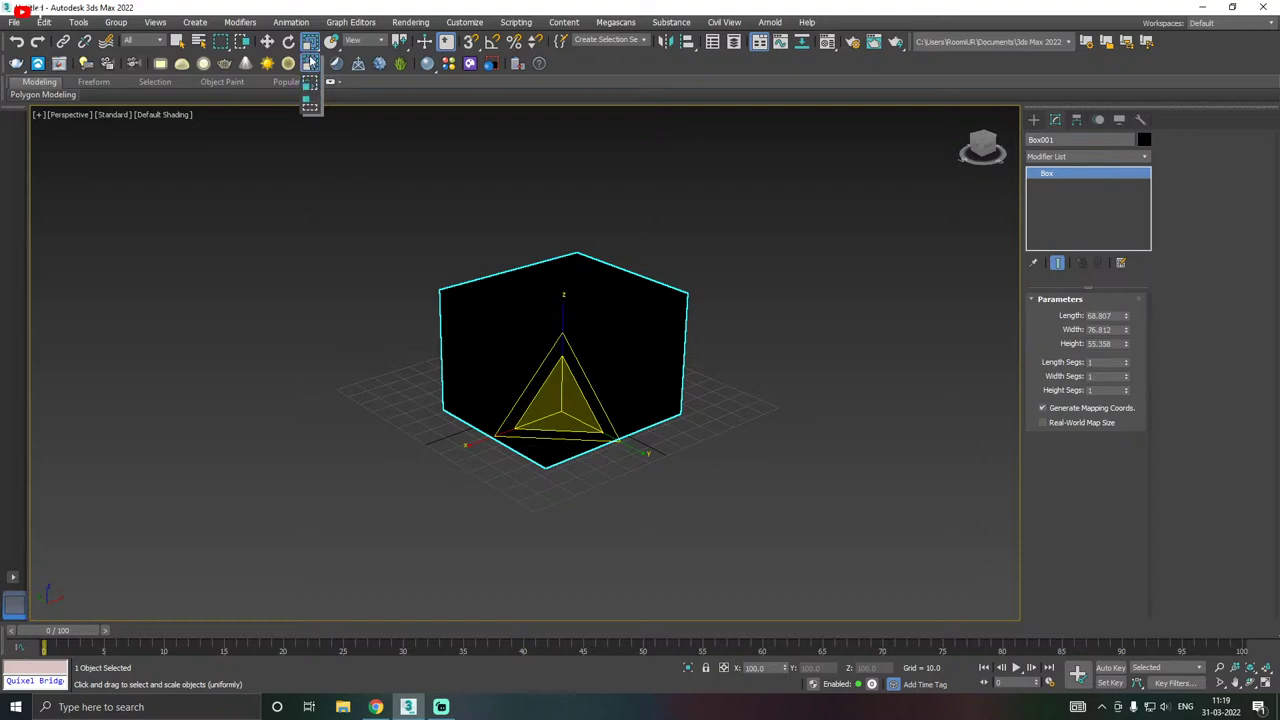
click(310, 63)
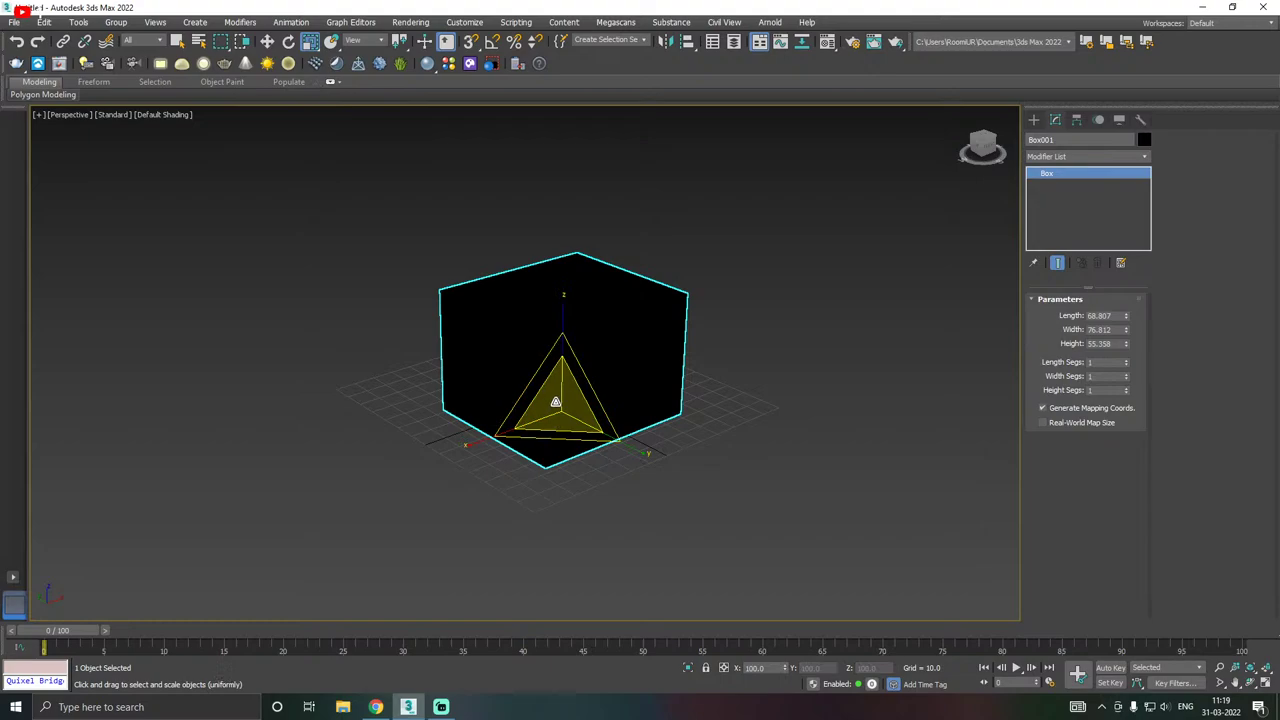
drag(563, 403, 560, 518)
scroll(562, 412, up, 4)
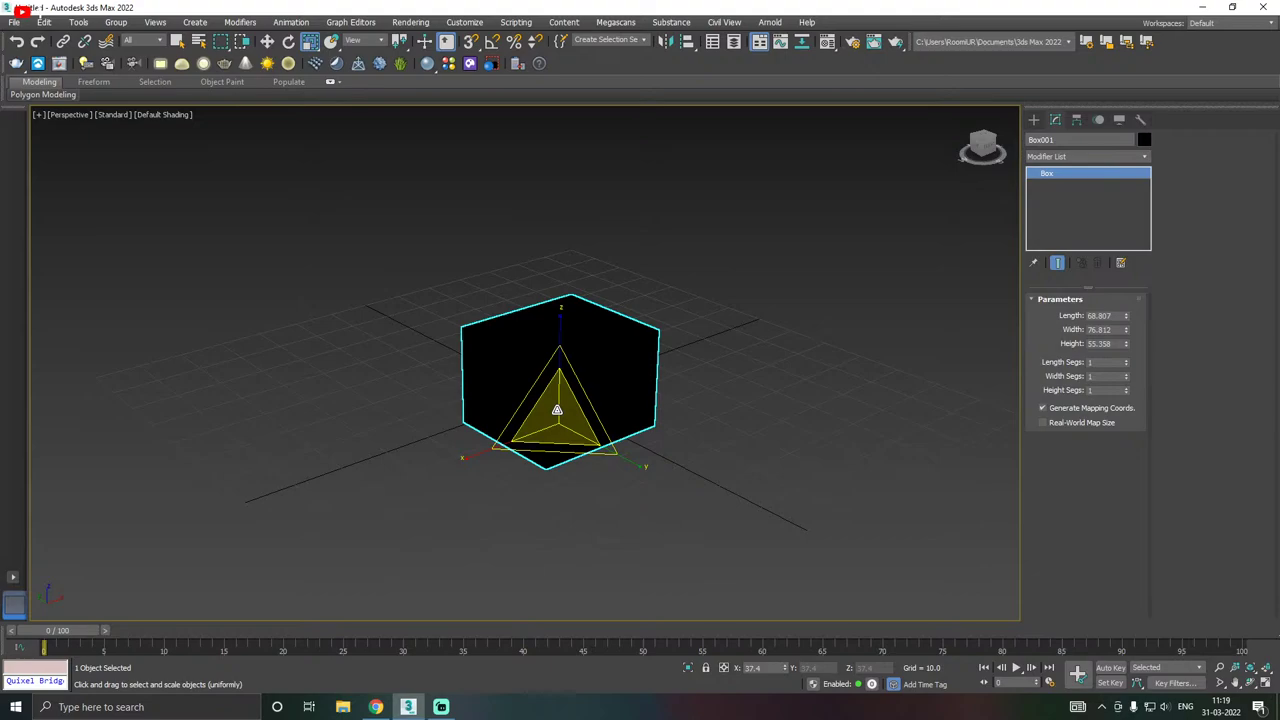
middle_drag(557, 416, 559, 382)
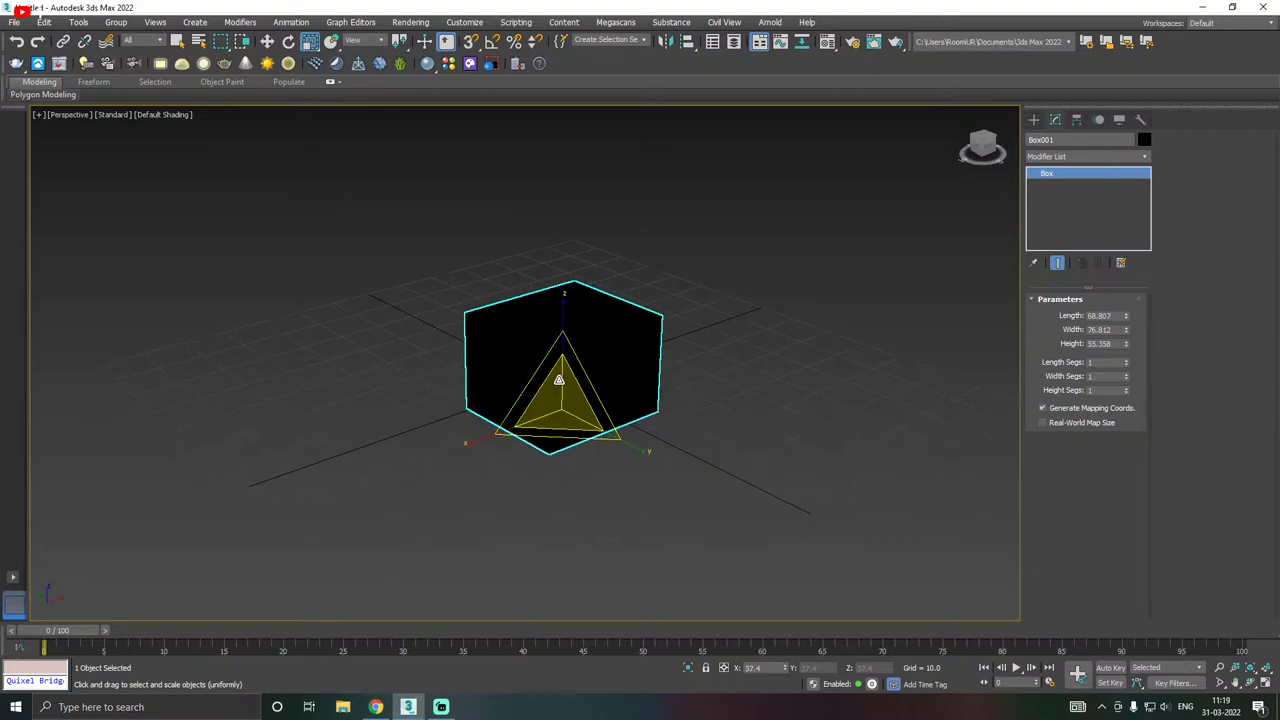
- Rotate the box about 16° around its vertical Z axis
key(w)
key(e)
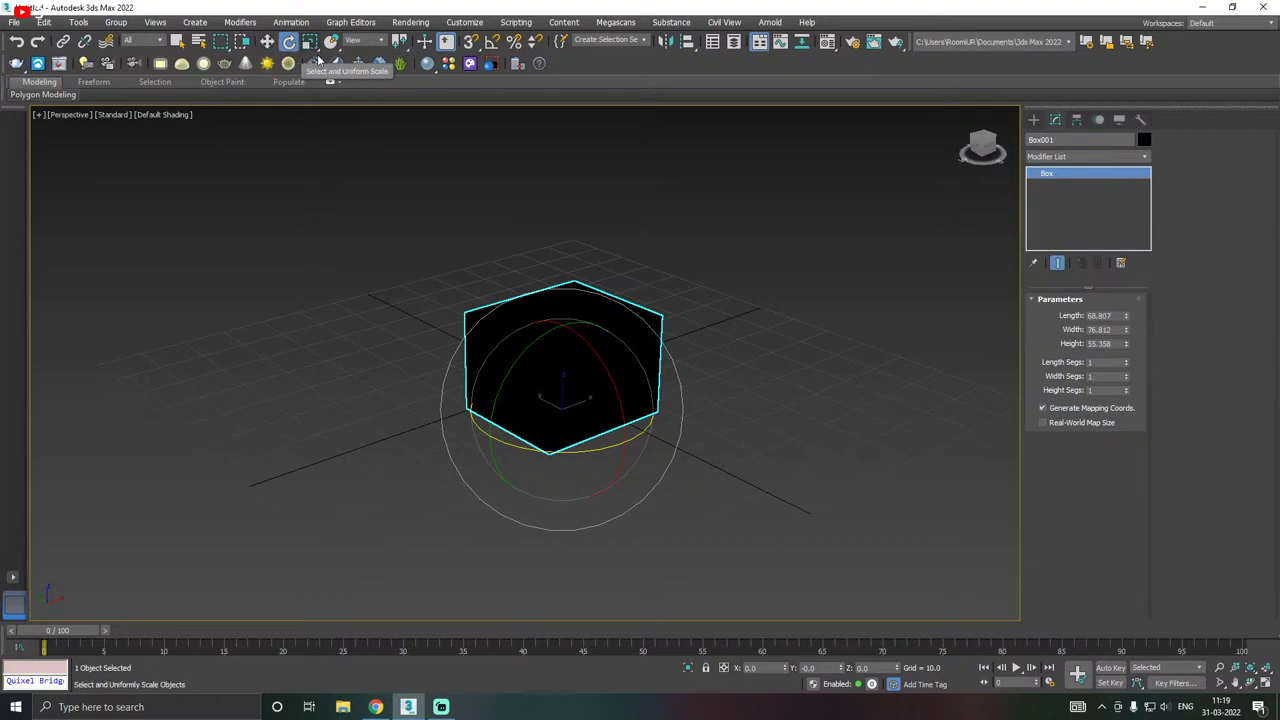
key(r)
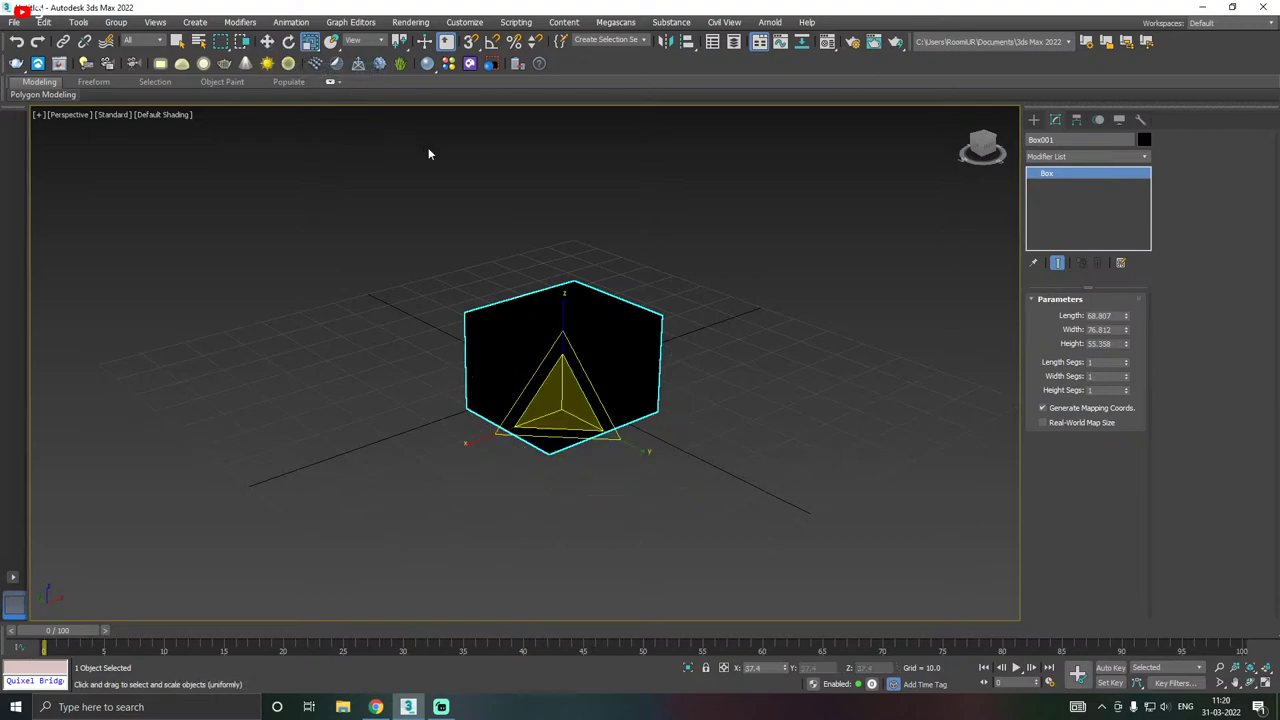
key(w)
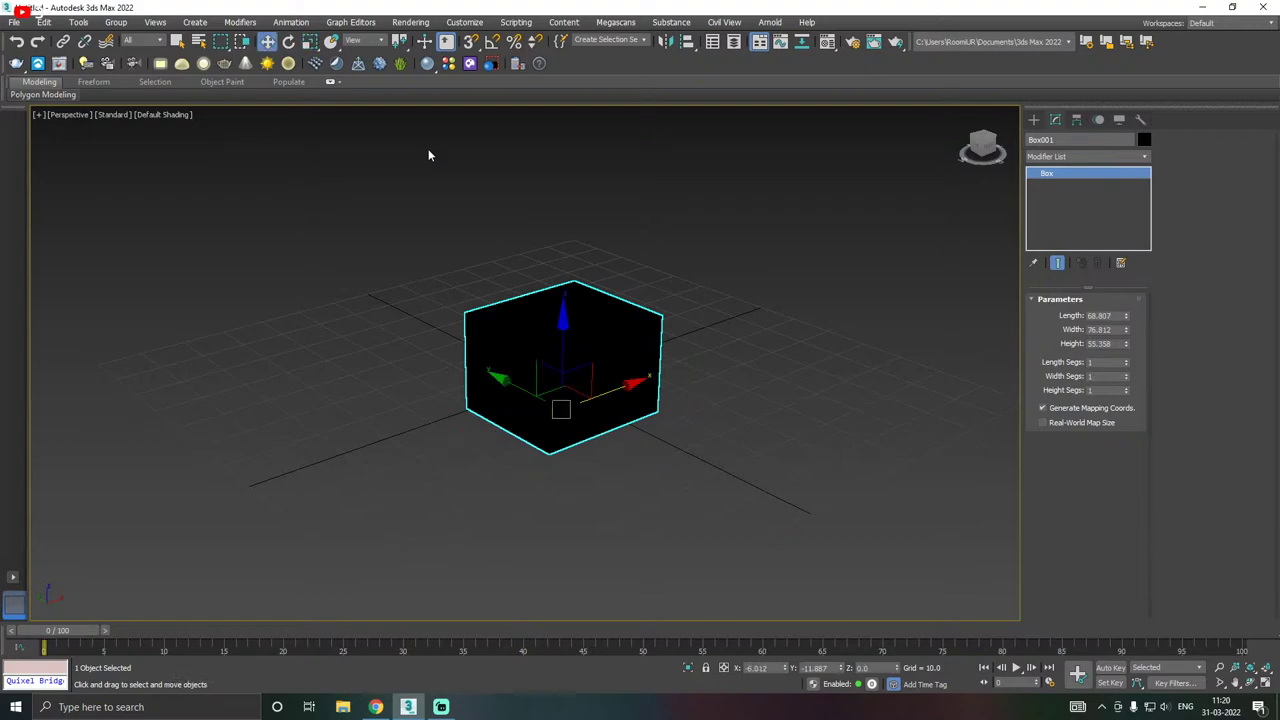
key(e)
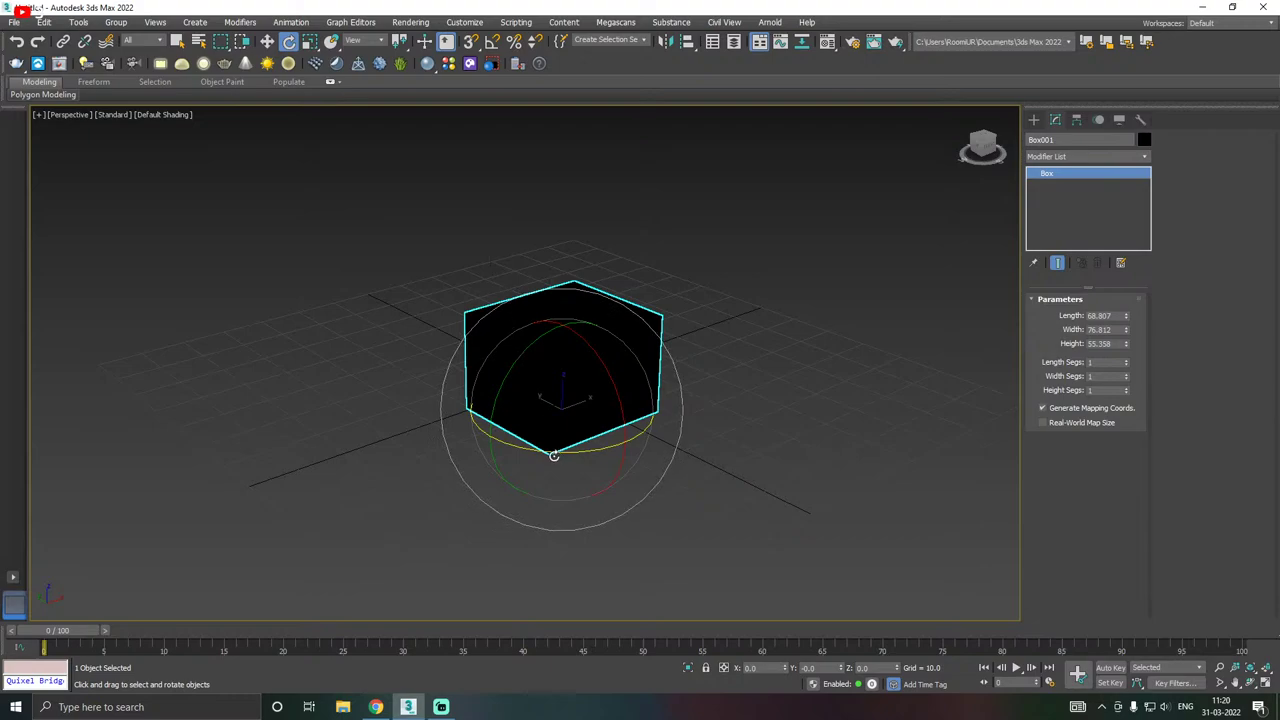
drag(555, 452, 577, 408)
- Resize the box and raise its Height to 76.947
key(r)
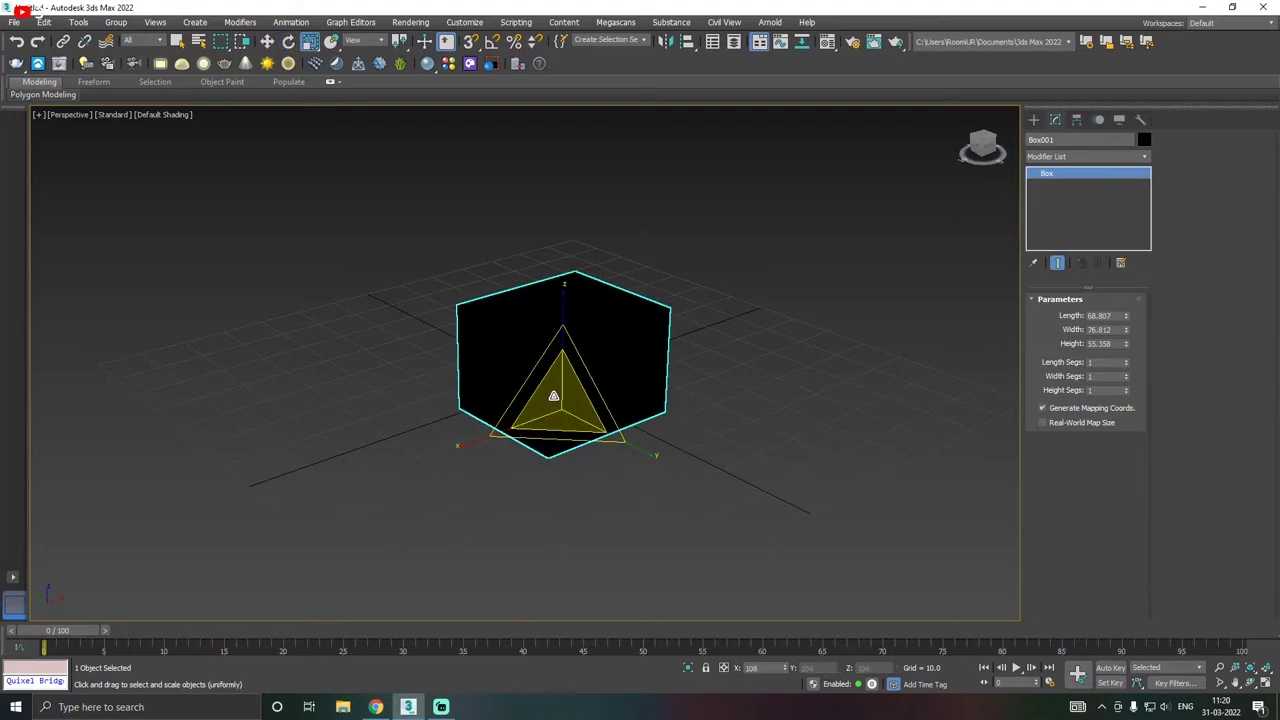
mouse_move(563, 410)
mouse_down()
mouse_move(563, 440)
mouse_move(563, 395)
mouse_up()
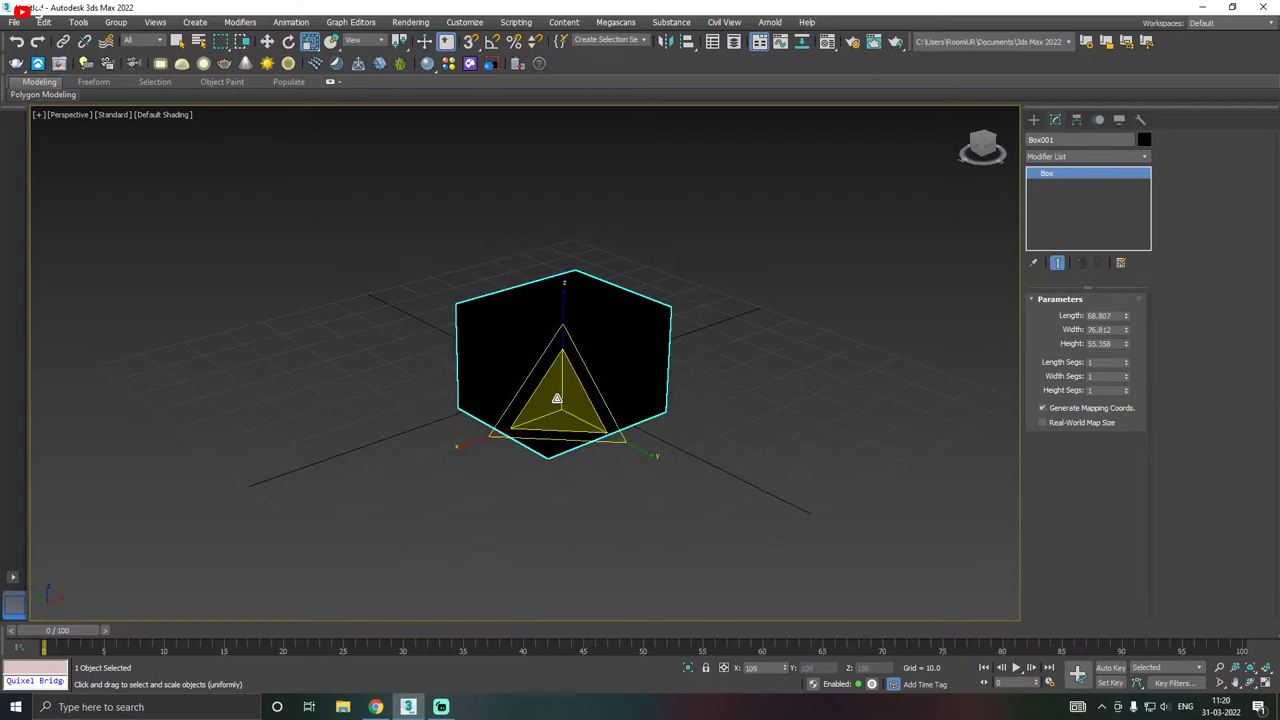
drag(1125, 344, 1121, 320)
key(w)
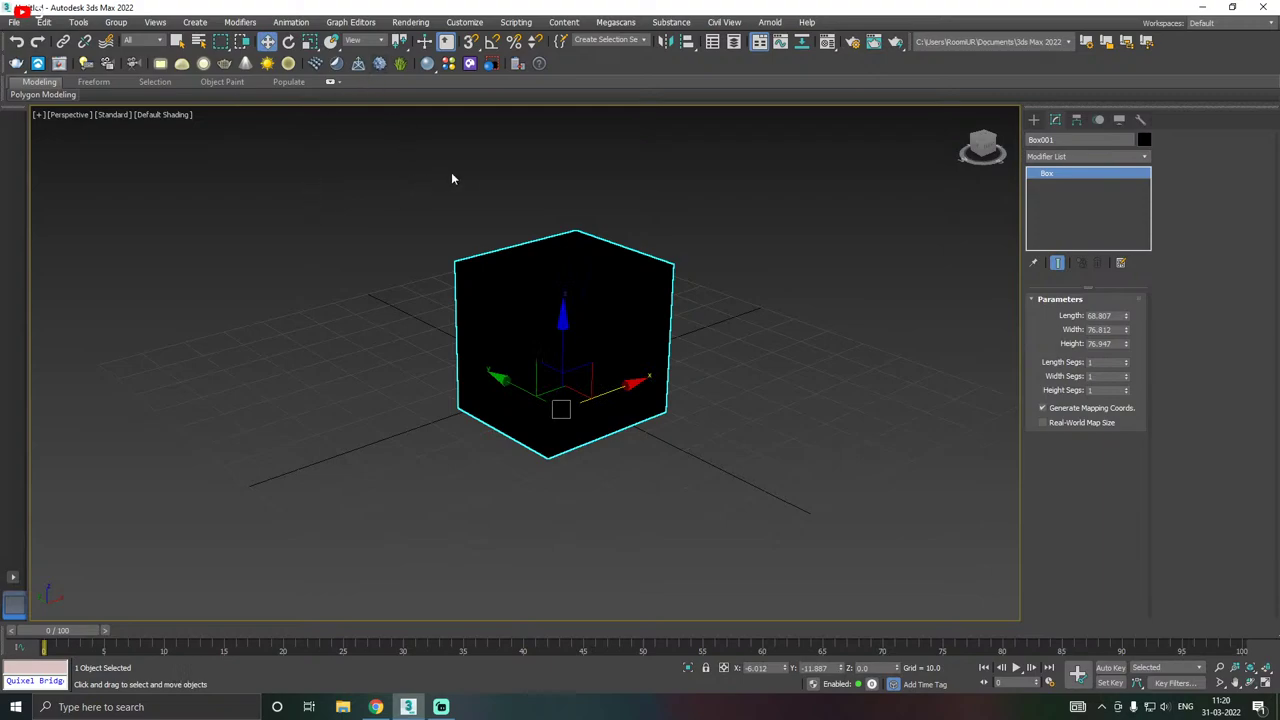
- Pan the view so the box sits left of centre, then bring up the Rendering menu
middle_drag(603, 306, 551, 349)
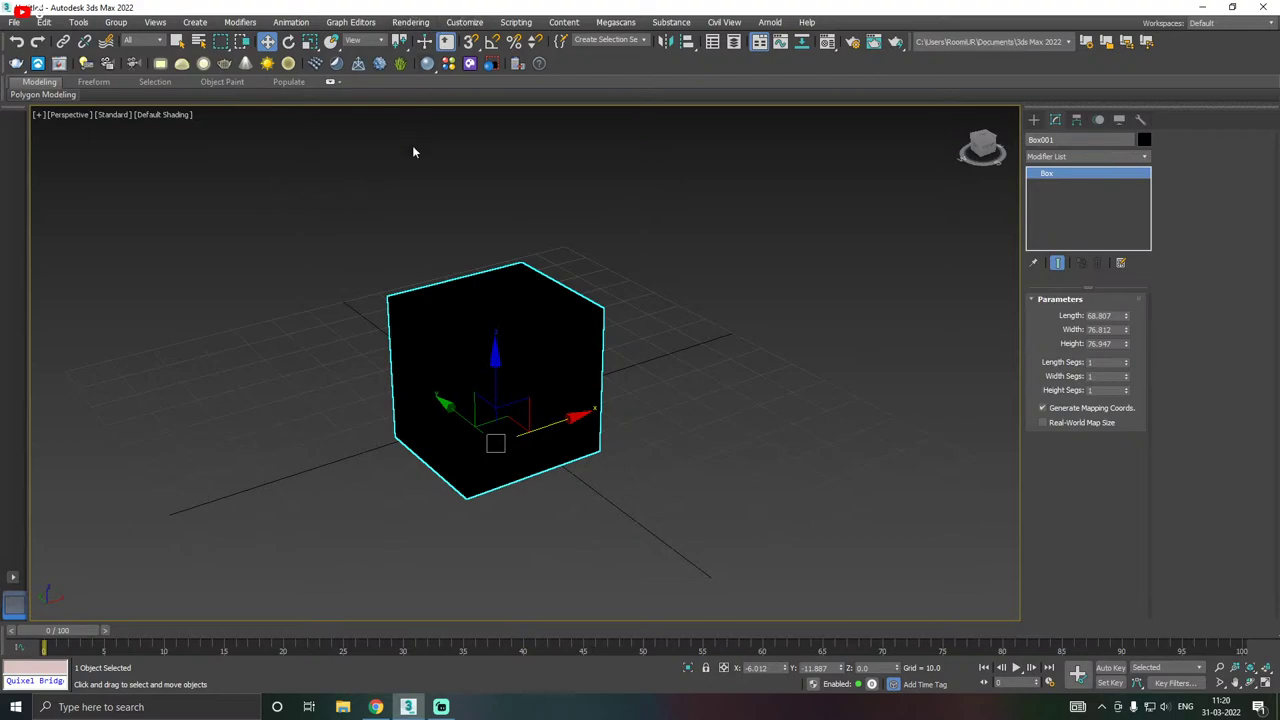
click(410, 22)
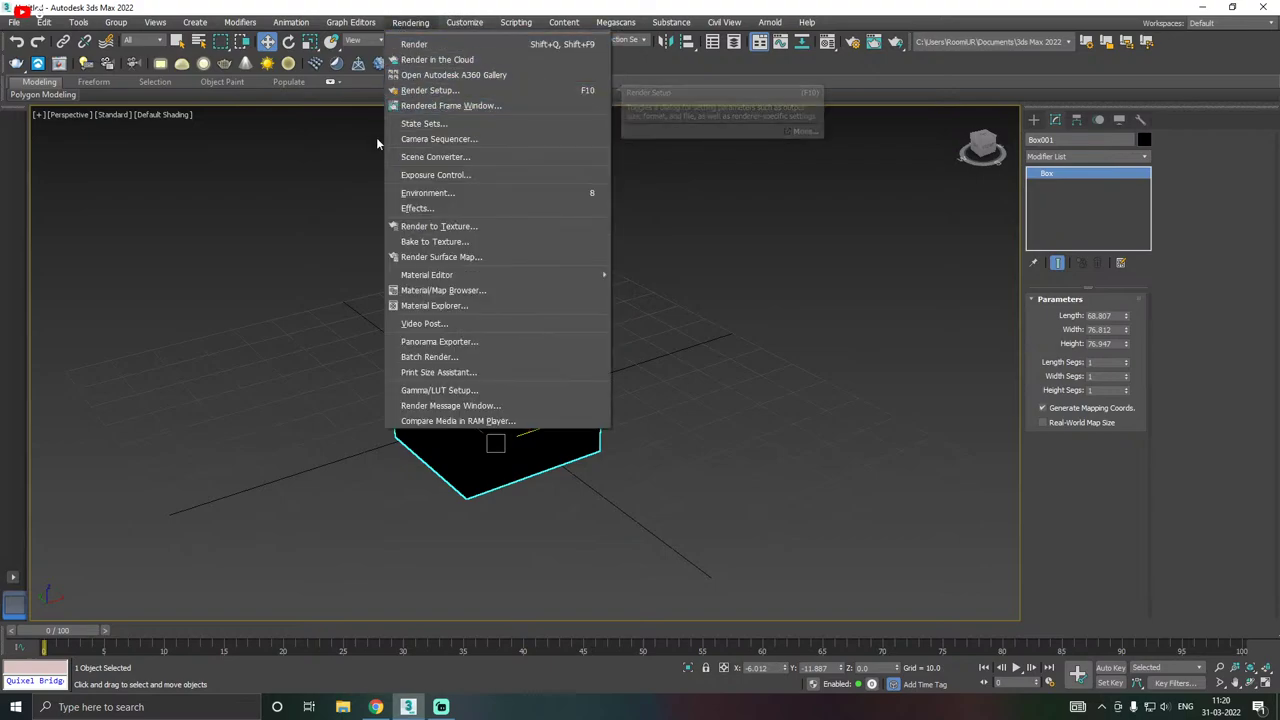
- In Render Setup, change the renderer from Arnold to Scanline Renderer and close the dialog
click(430, 92)
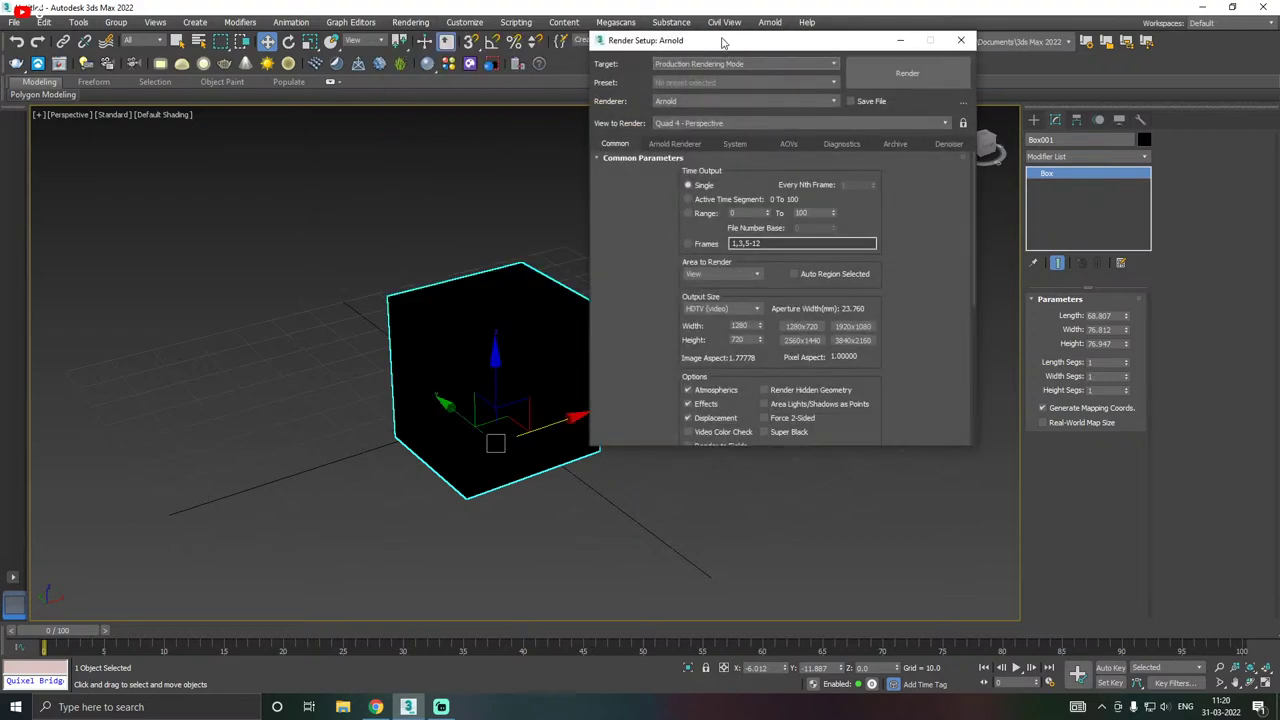
drag(722, 42, 529, 88)
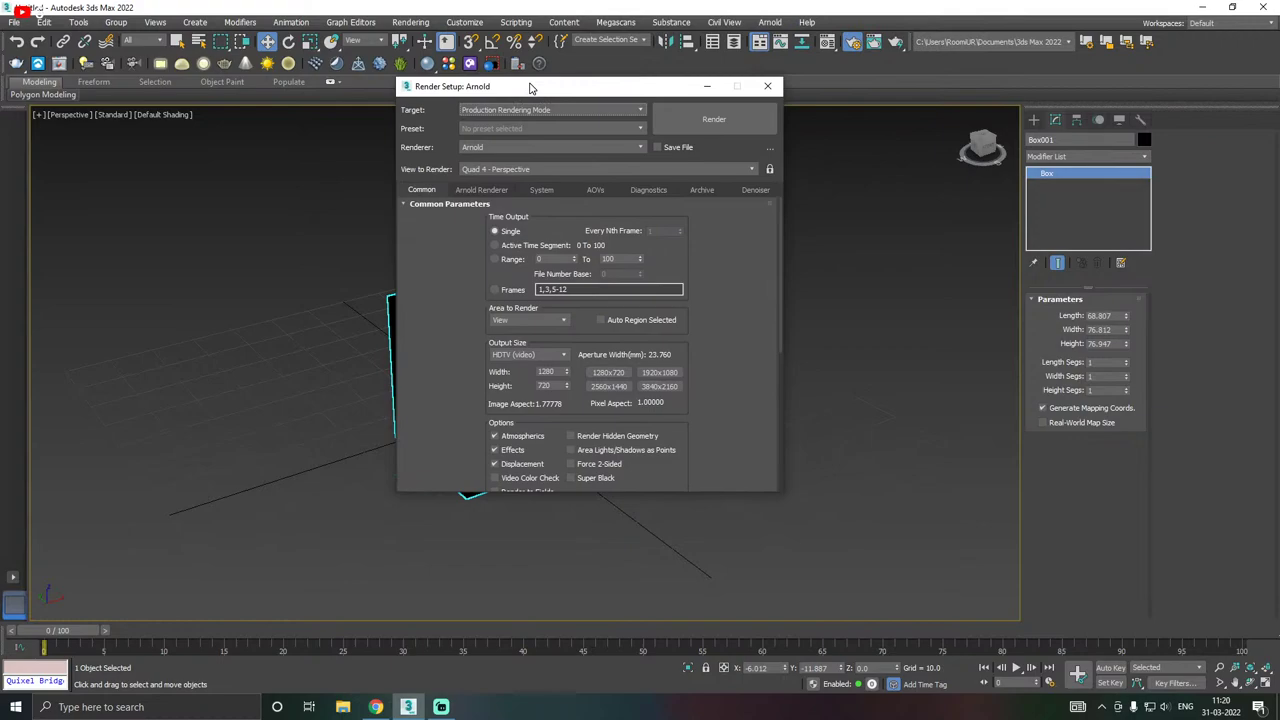
click(481, 150)
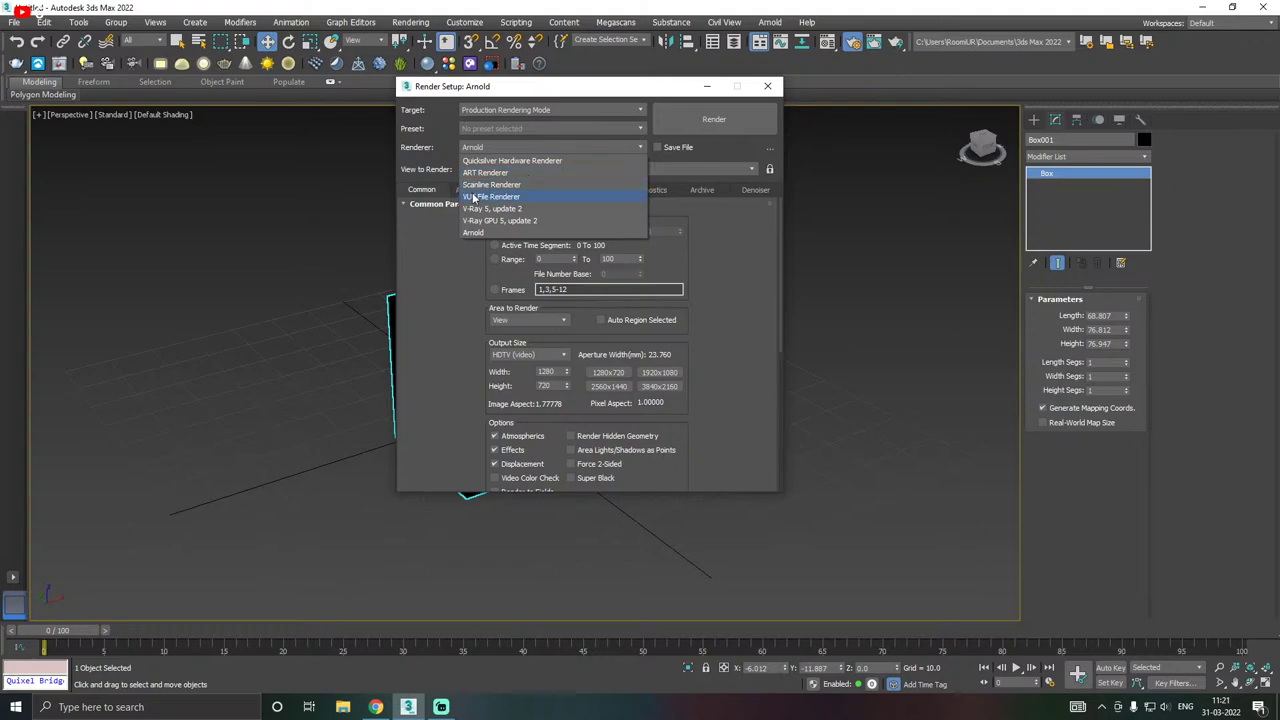
click(522, 185)
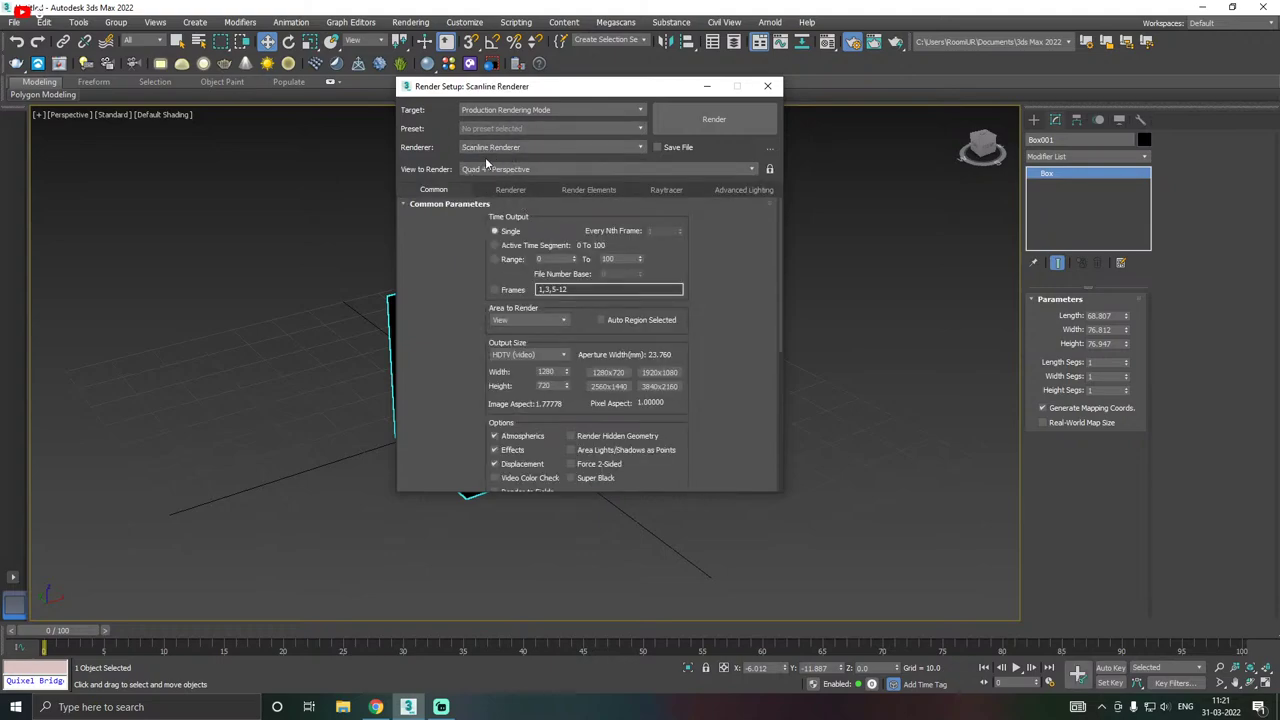
click(765, 87)
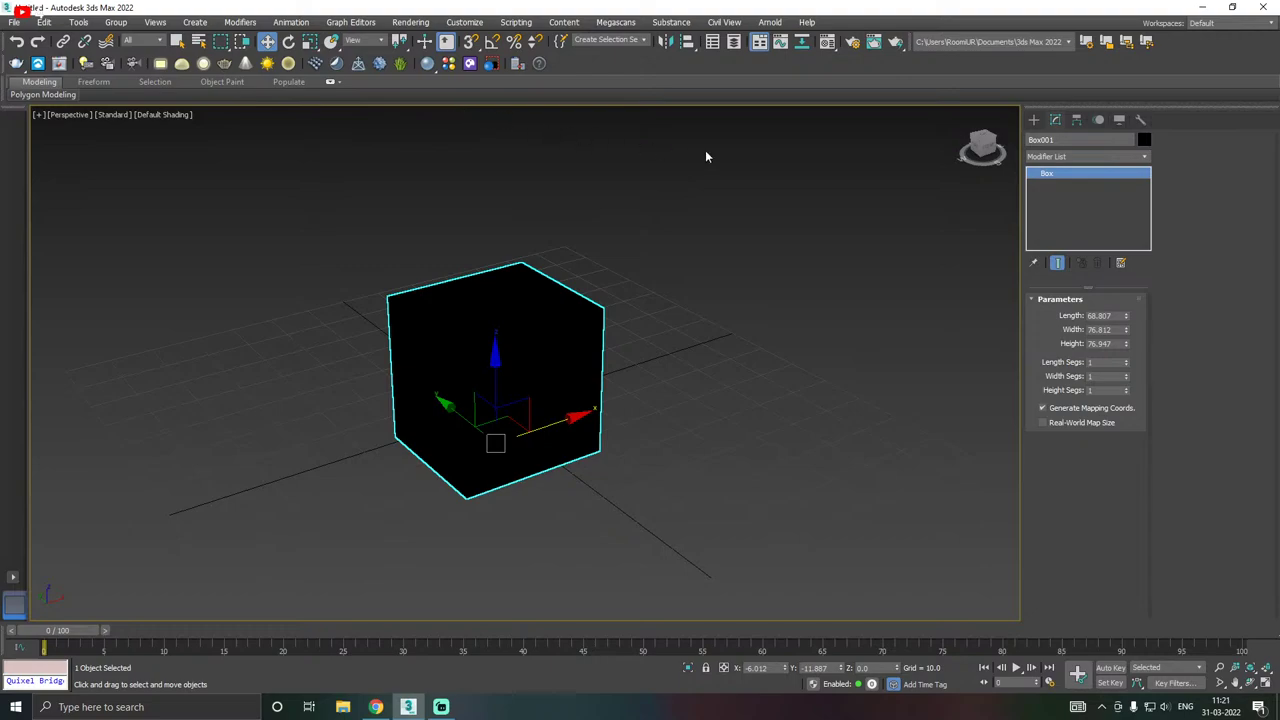
- Open the Compact Material Editor and reset all its material slots
click(827, 46)
click(823, 54)
key(m)
key(m)
key(m)
key(m)
click(827, 41)
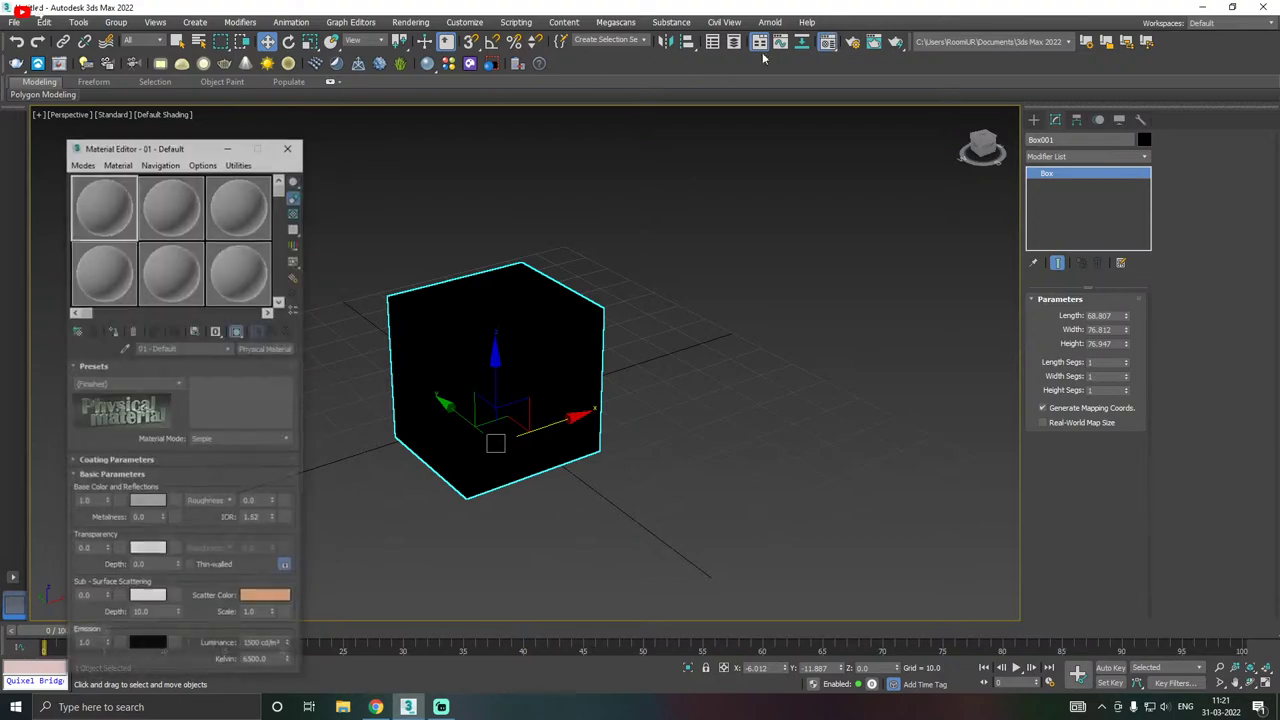
key(m)
click(827, 41)
drag(182, 151, 247, 99)
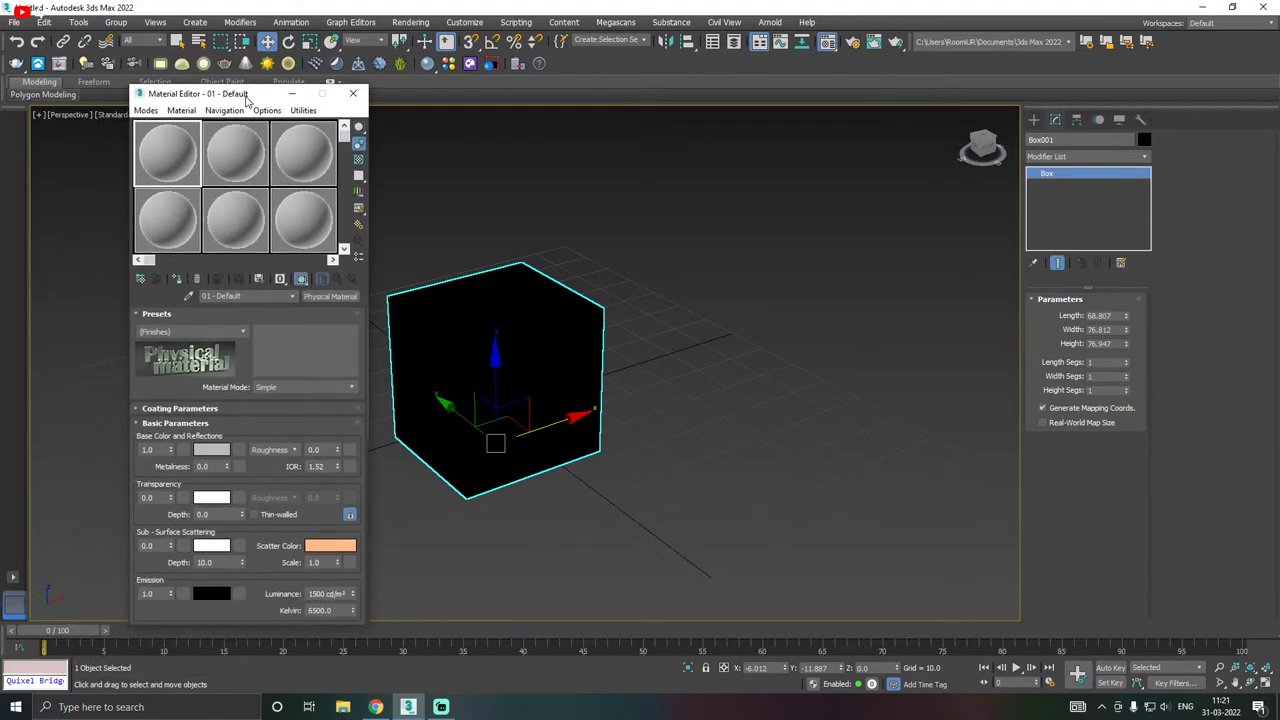
click(303, 110)
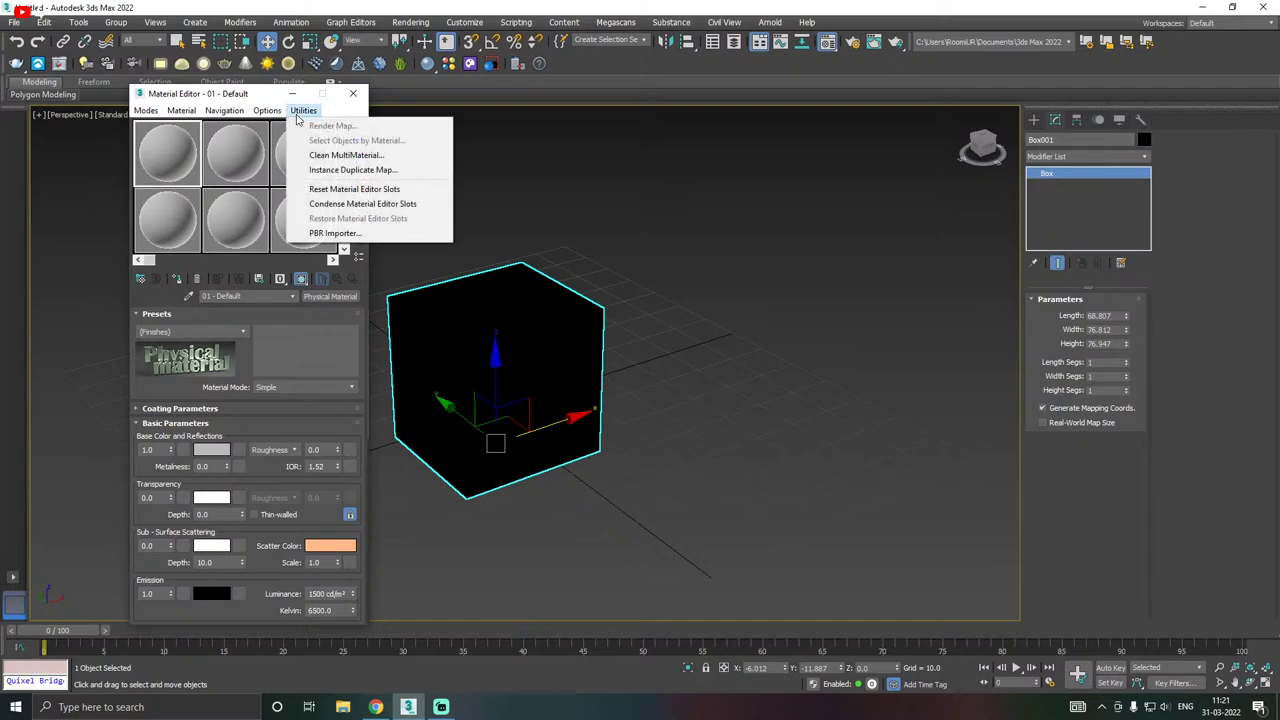
click(353, 189)
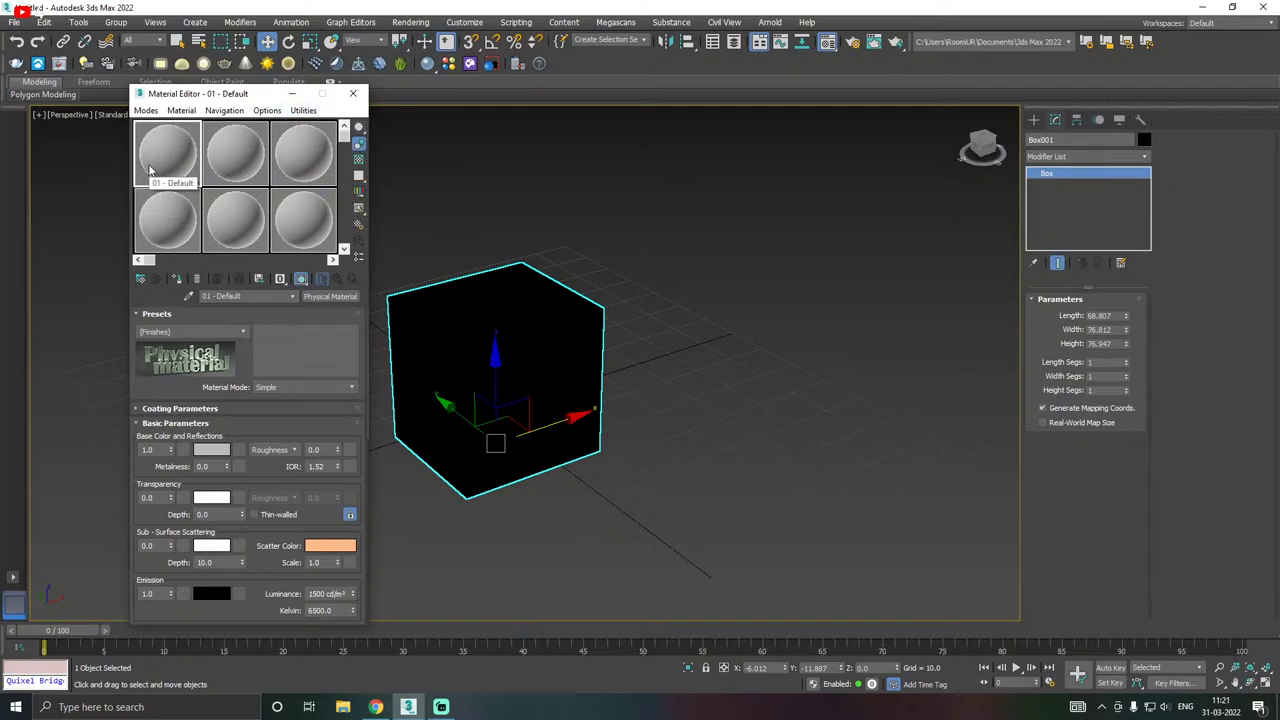
- Select the box and assign it the default Physical Material, turning it grey
alt+middle_drag(478, 268, 609, 240)
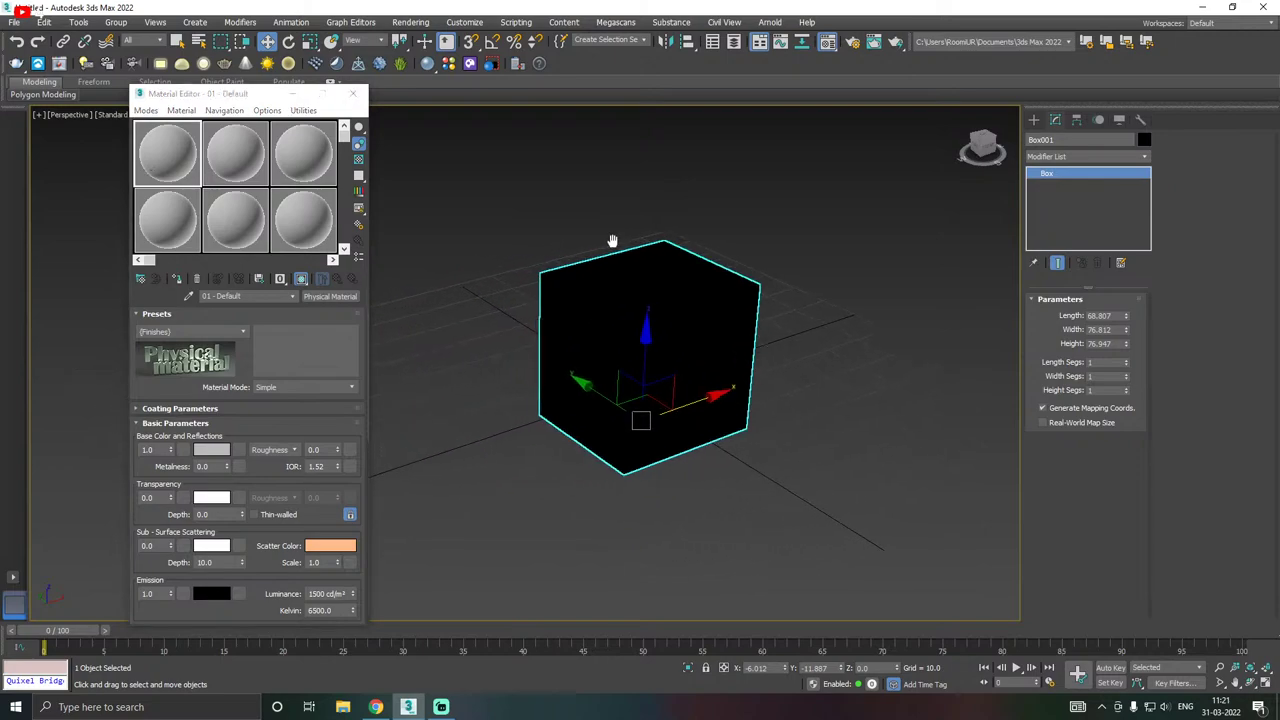
click(786, 233)
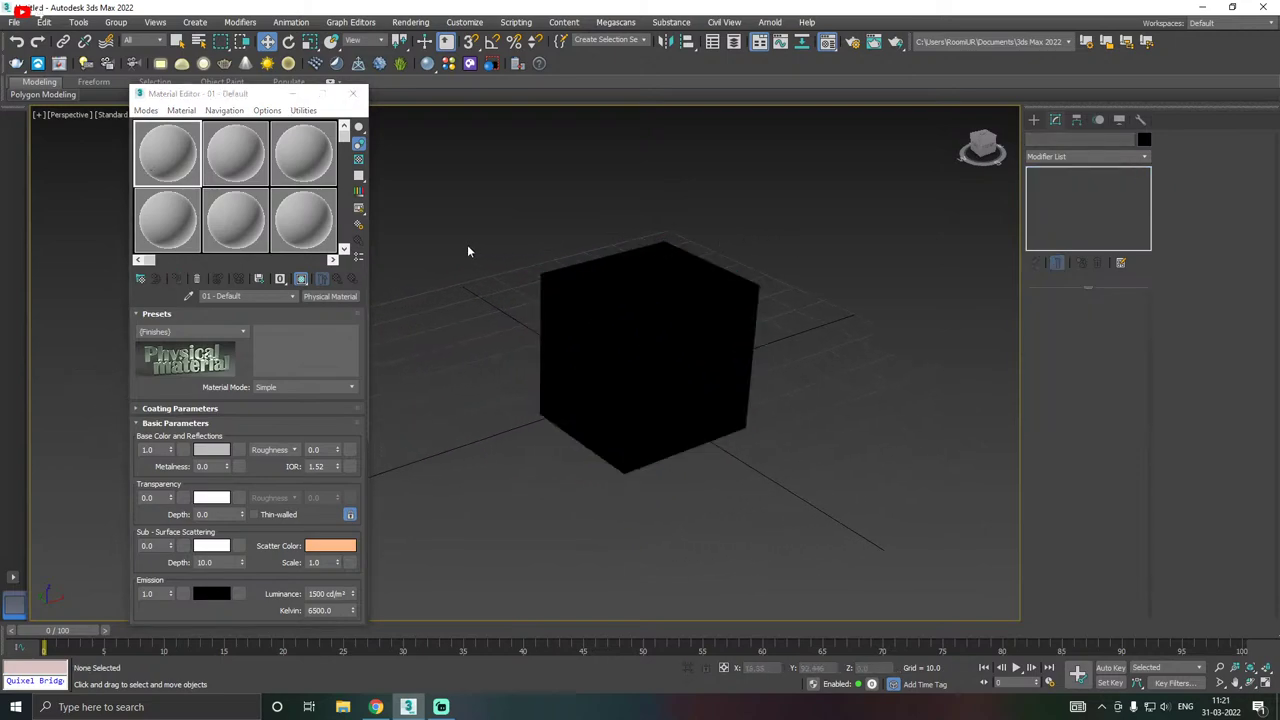
click(611, 289)
middle_drag(669, 289, 613, 286)
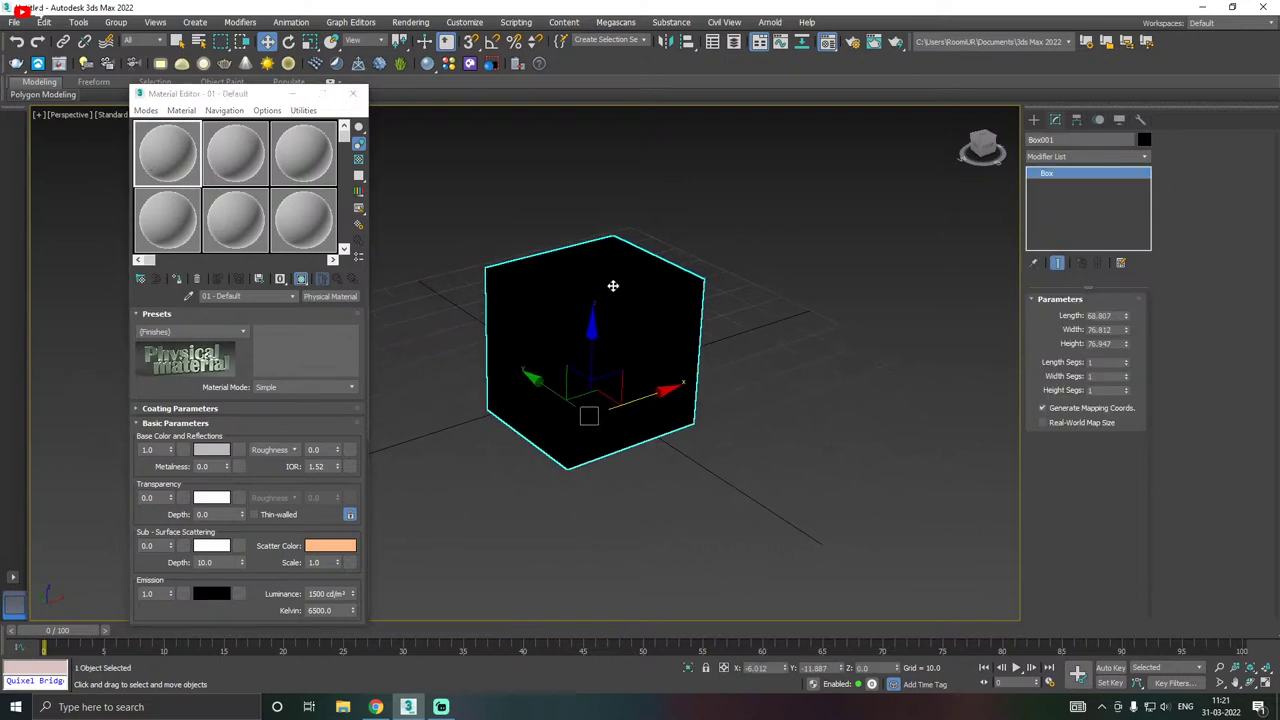
click(708, 277)
click(634, 320)
click(178, 280)
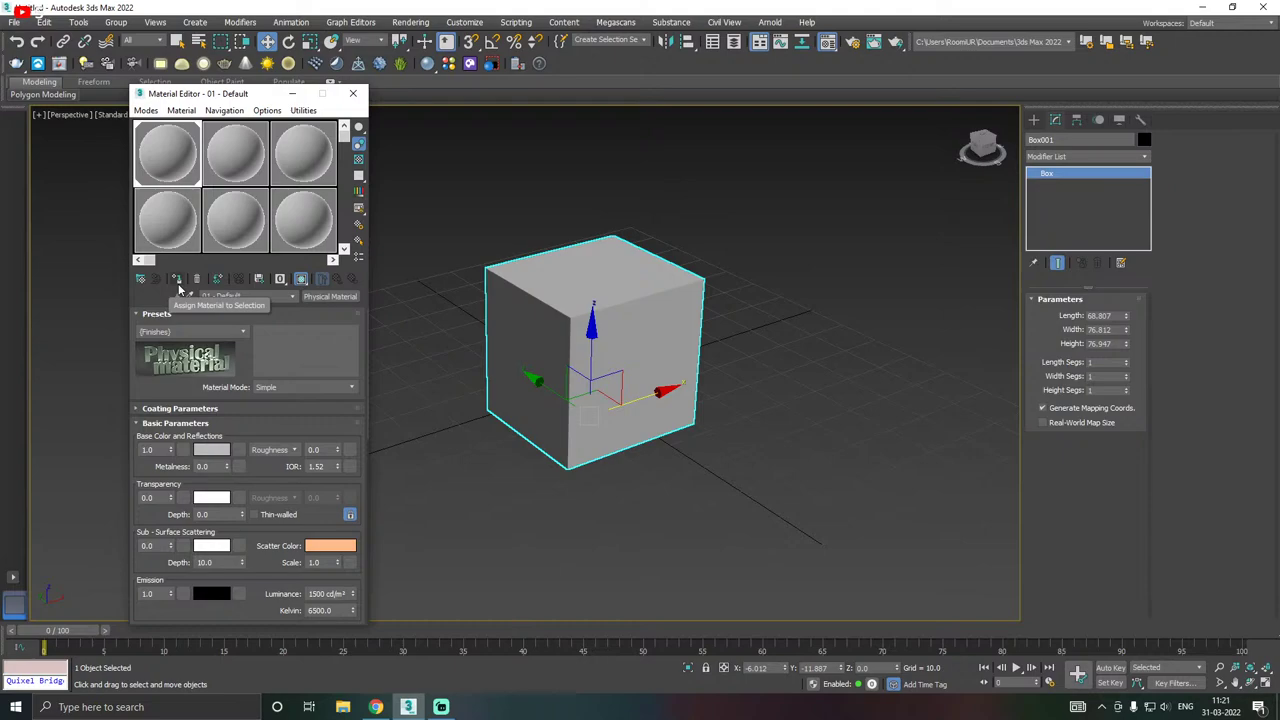
- Enable Show Shaded Material in Viewport so the box displays its Physical Material
middle_drag(633, 279, 649, 284)
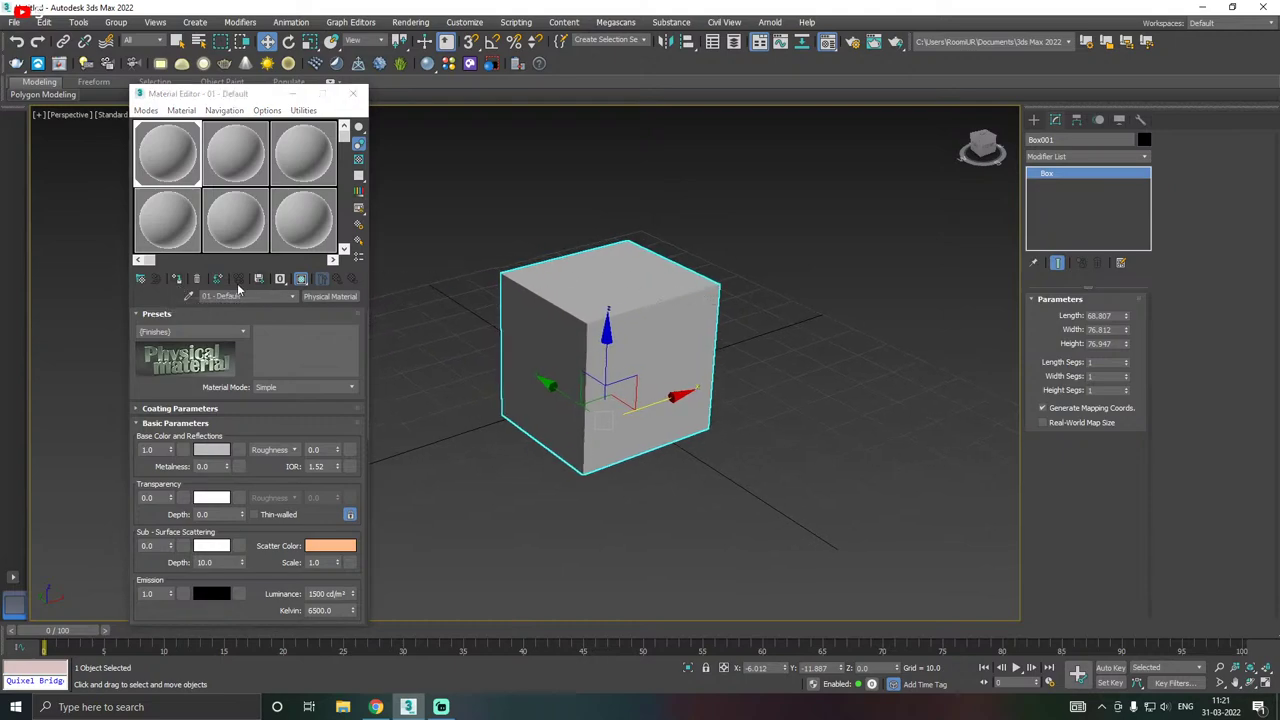
click(185, 290)
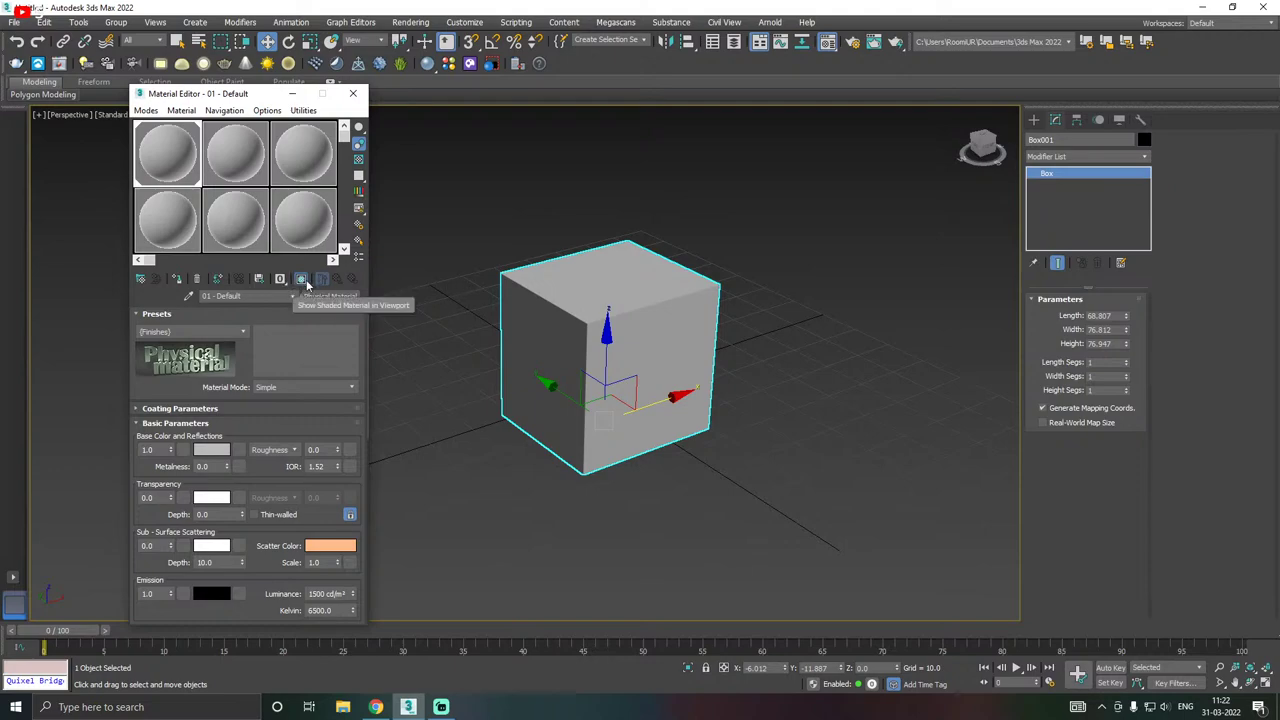
click(486, 280)
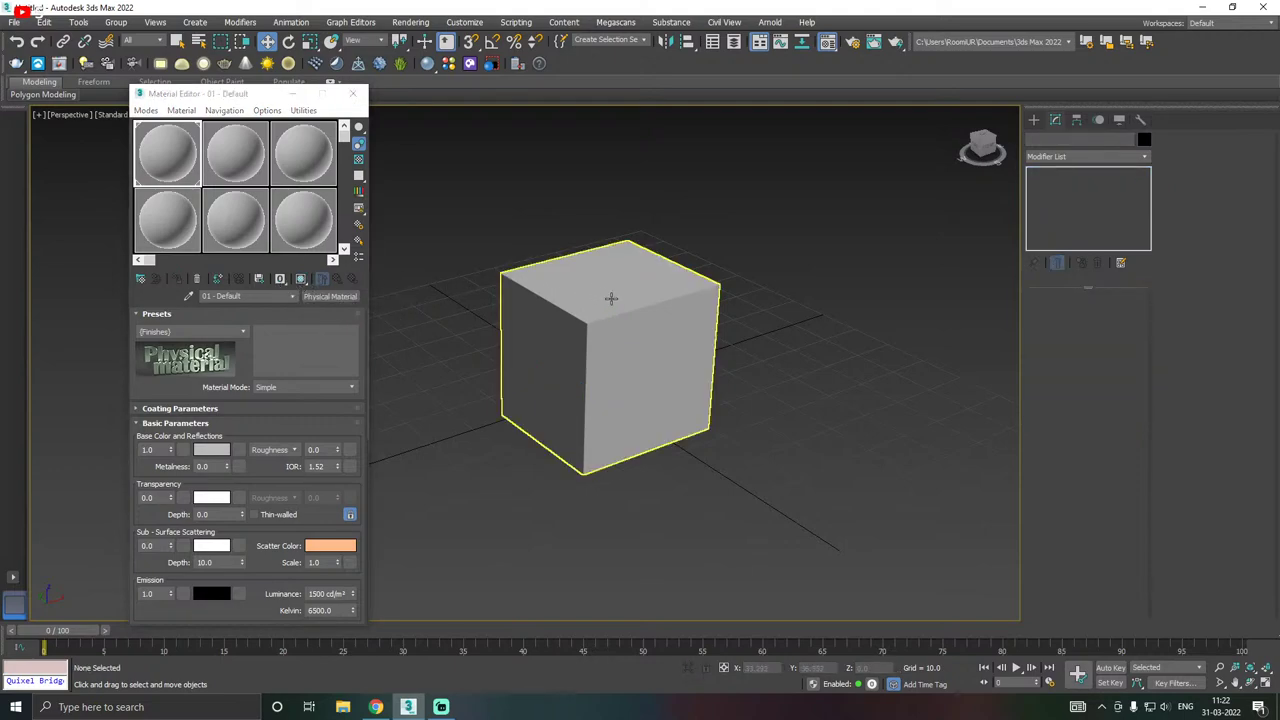
click(563, 299)
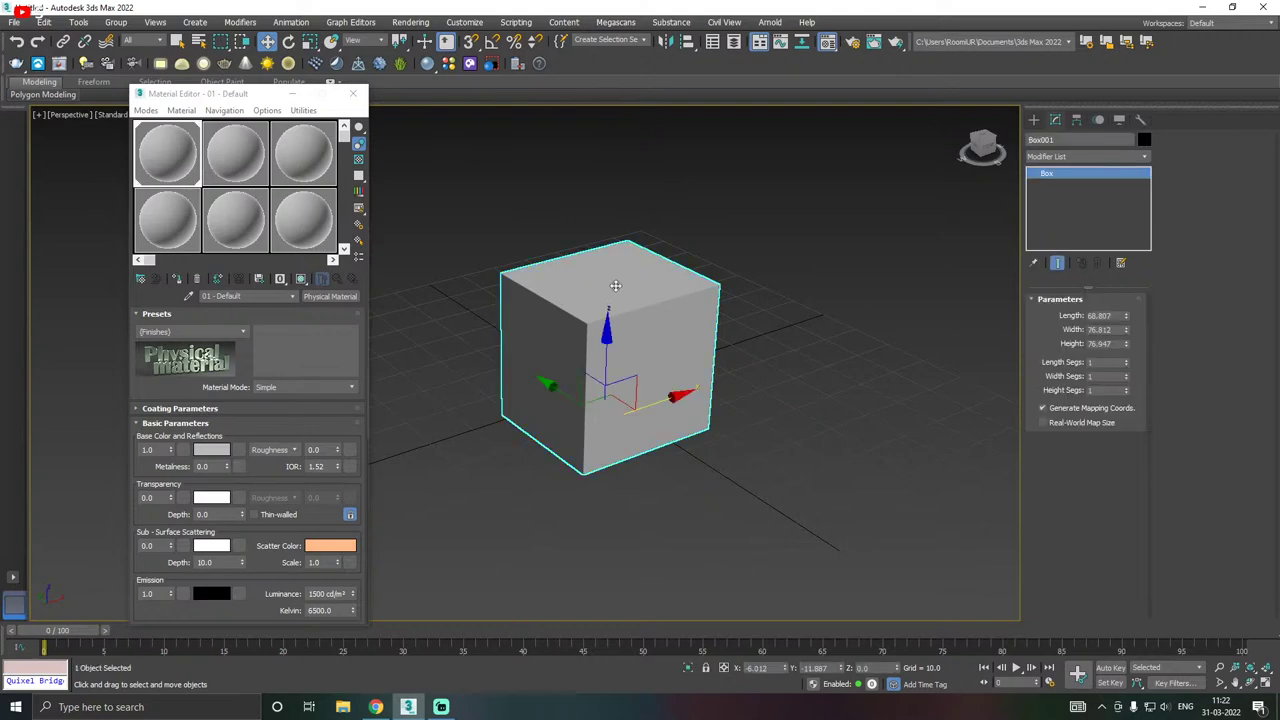
alt+middle_drag(649, 285, 426, 270)
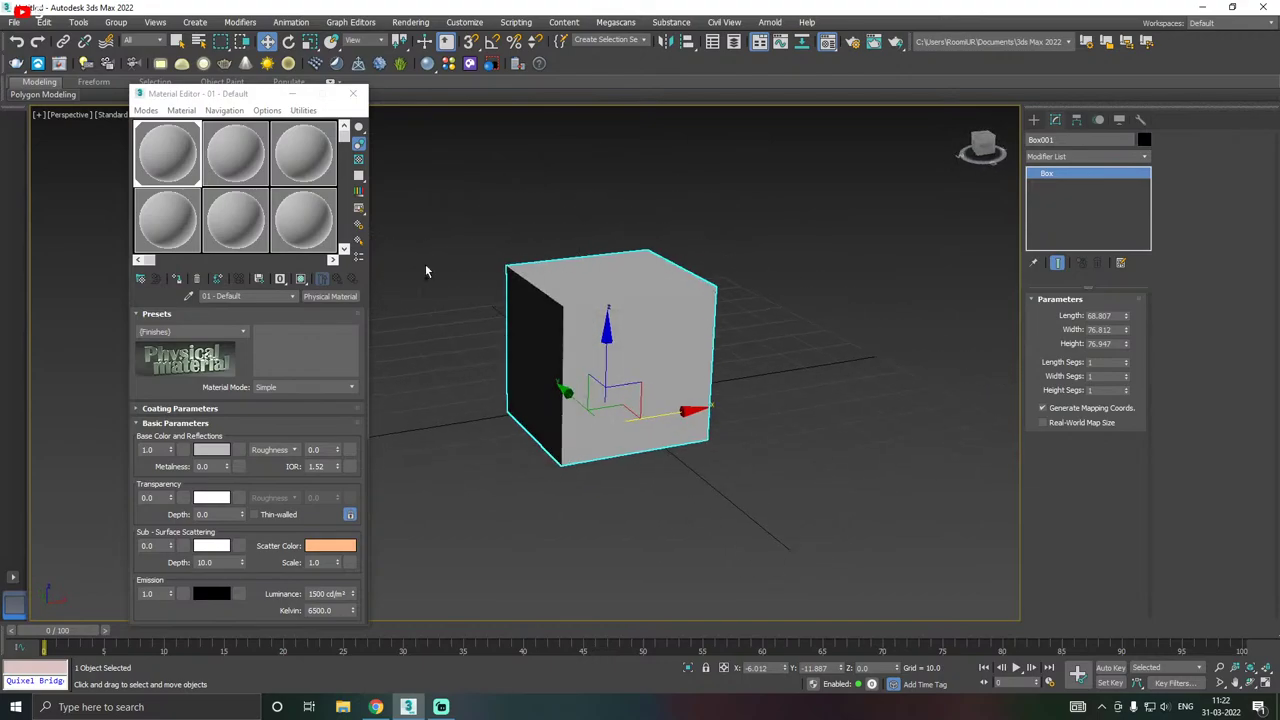
click(302, 280)
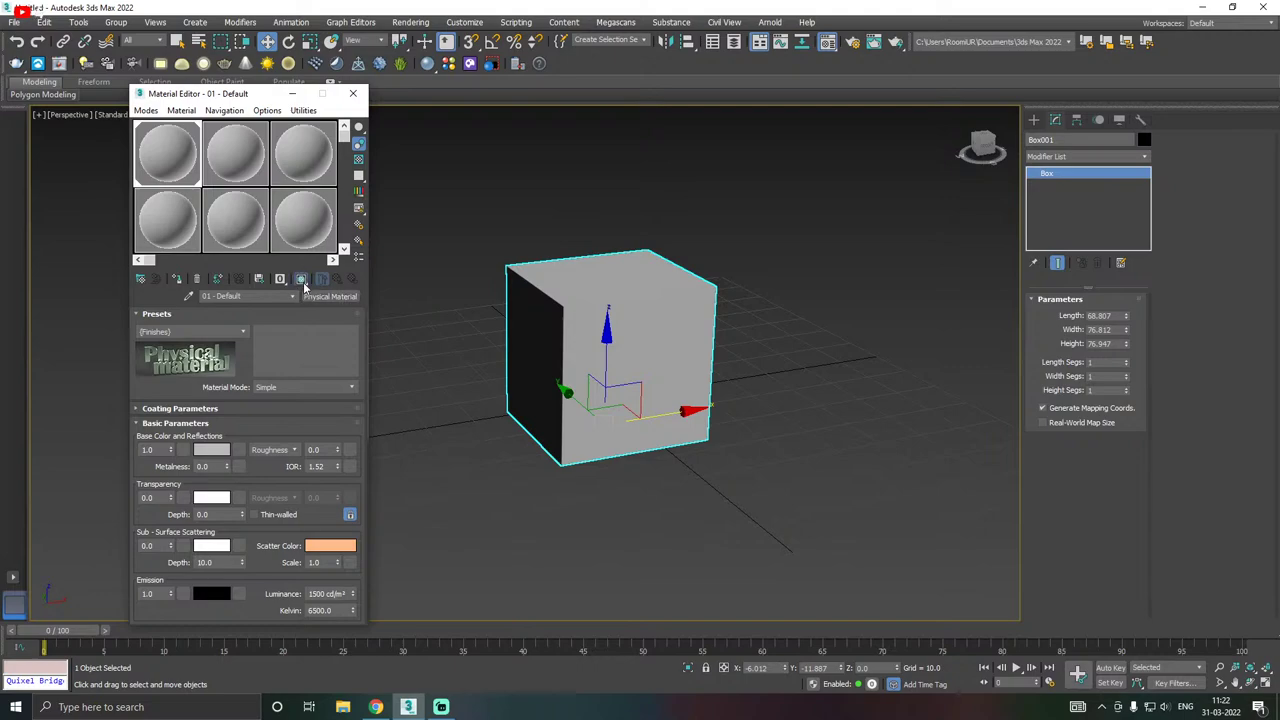
drag(220, 96, 262, 64)
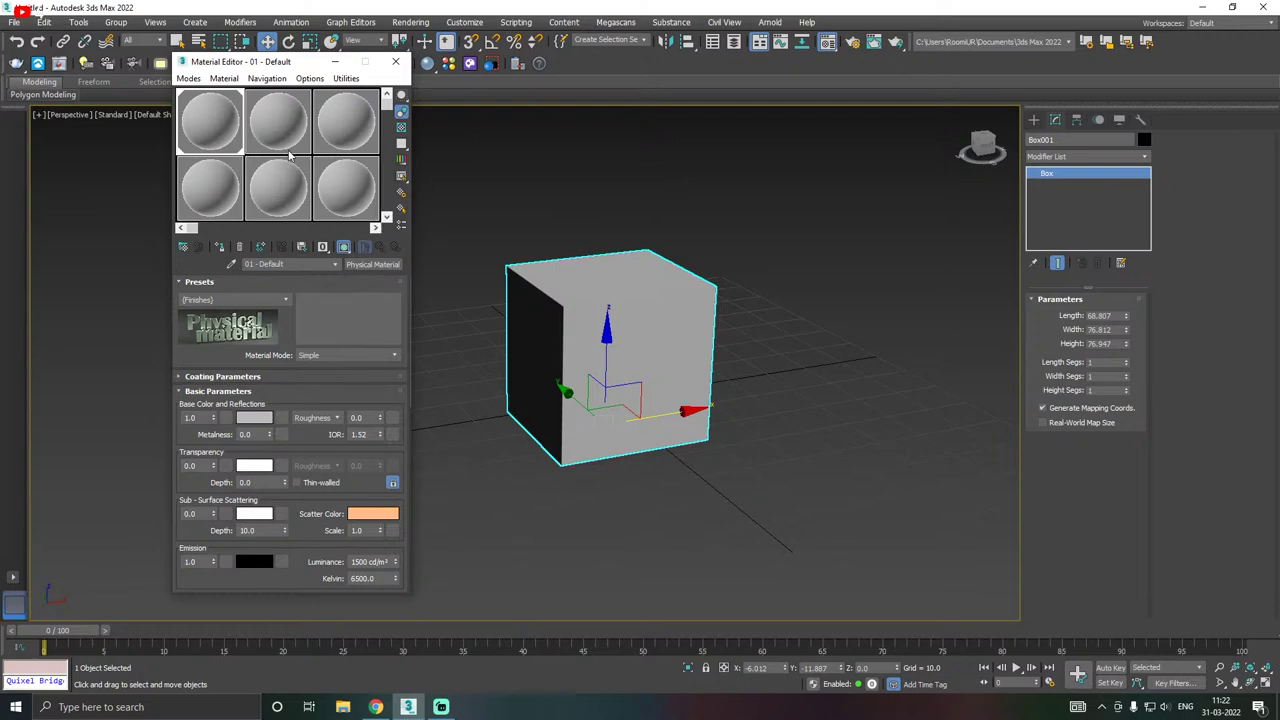
drag(287, 68, 262, 105)
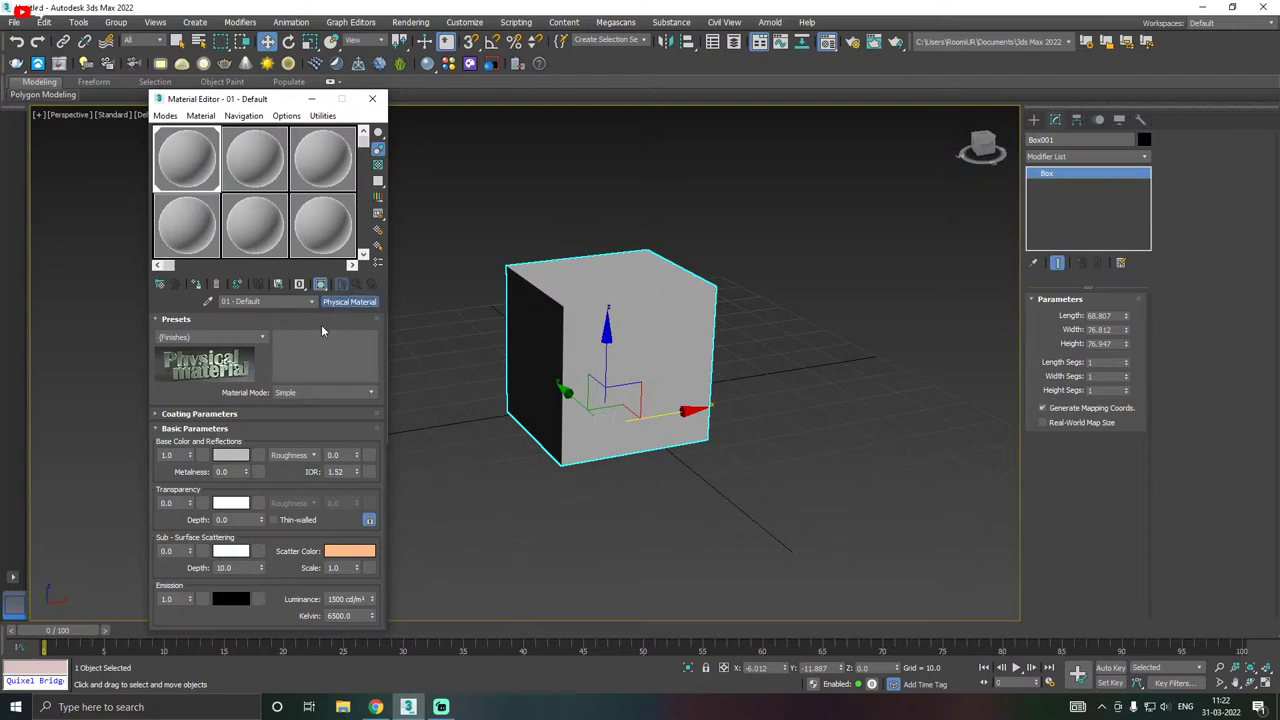
- Replace the Physical Material with Standard (Legacy) from the Scanline category
click(348, 302)
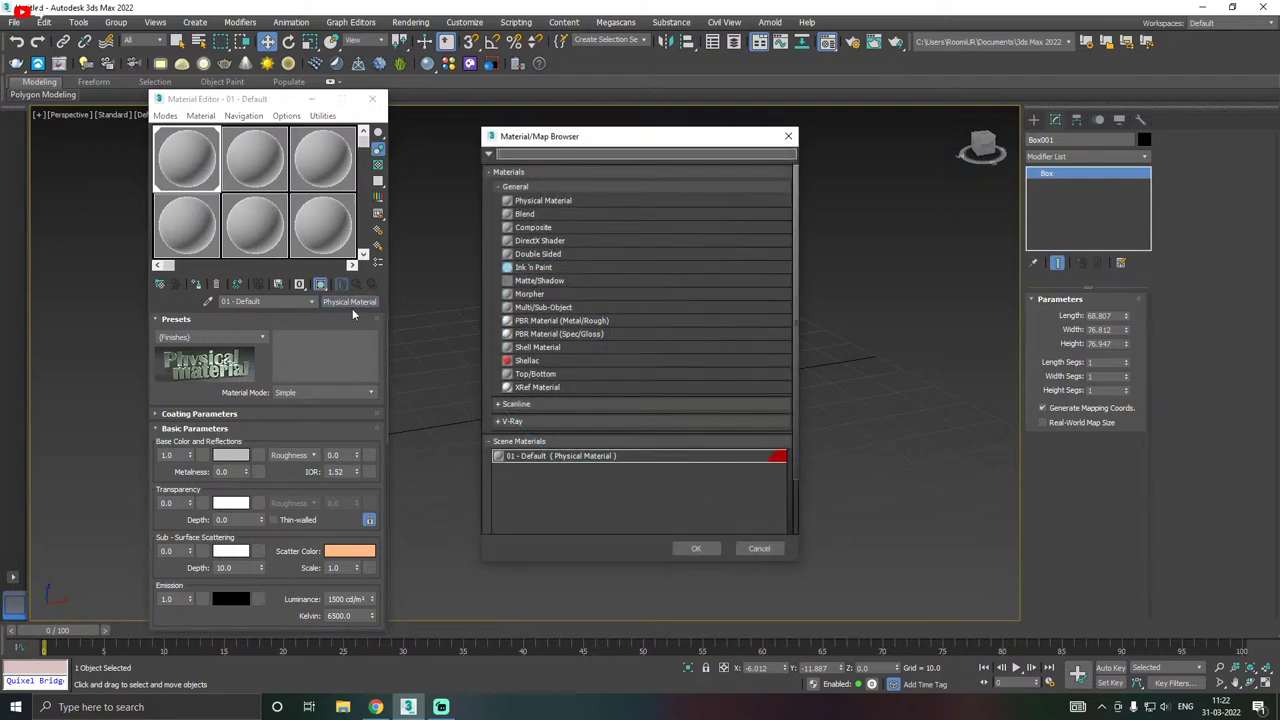
drag(576, 142, 487, 103)
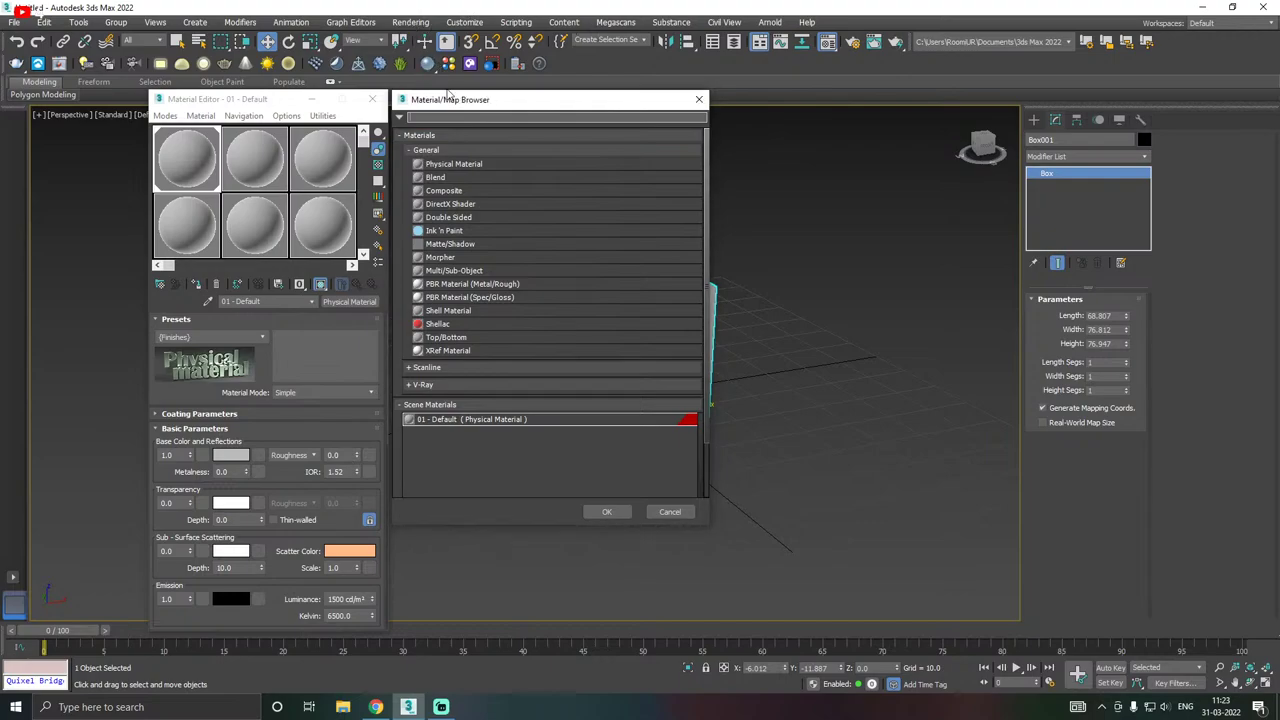
drag(446, 100, 498, 88)
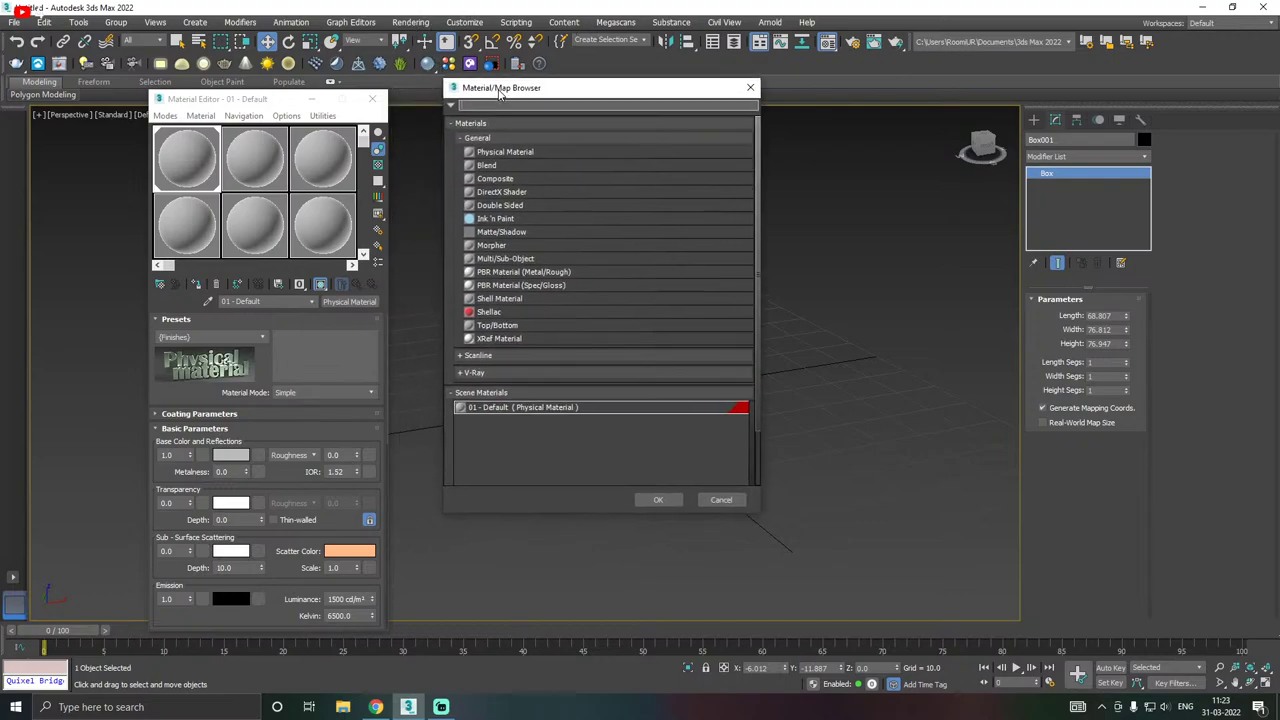
click(488, 357)
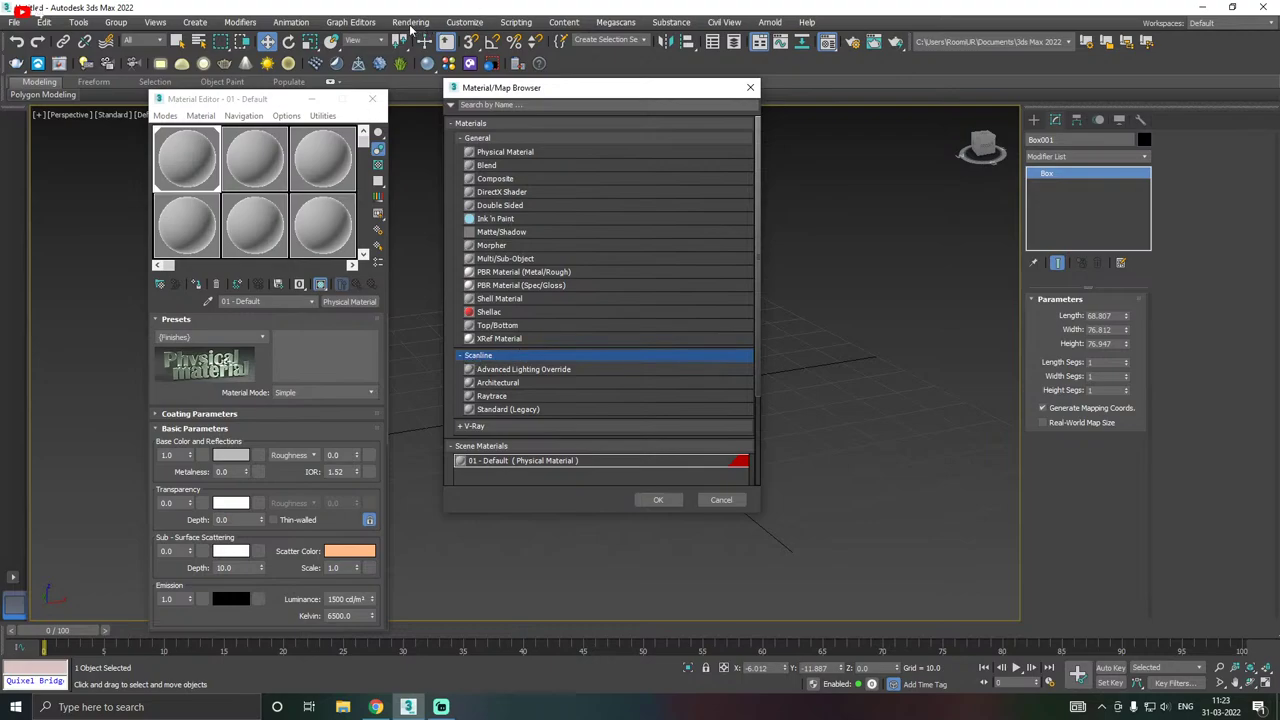
double_click(505, 409)
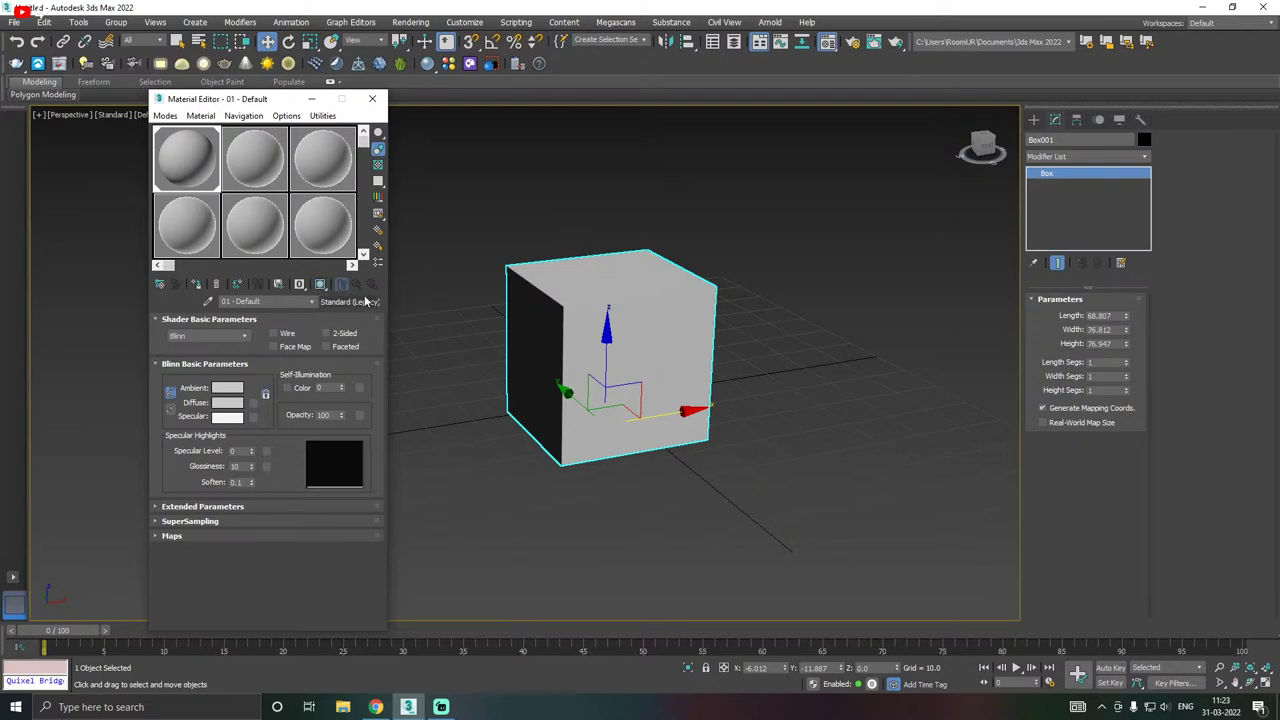
- Switch the viewport shading to Edged Faces
click(320, 285)
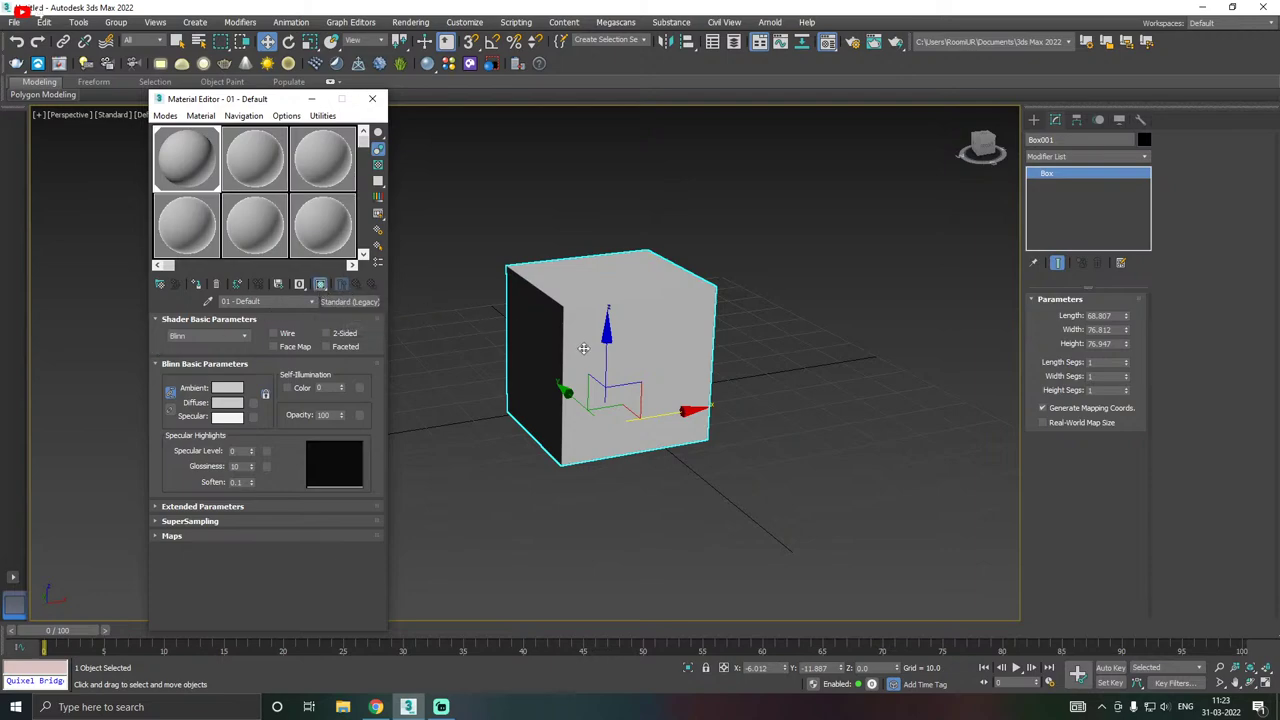
mouse_move(700, 345)
alt+middle_down()
mouse_move(743, 343)
mouse_move(631, 286)
mouse_move(733, 255)
mouse_move(735, 315)
alt+middle_up()
drag(290, 102, 349, 147)
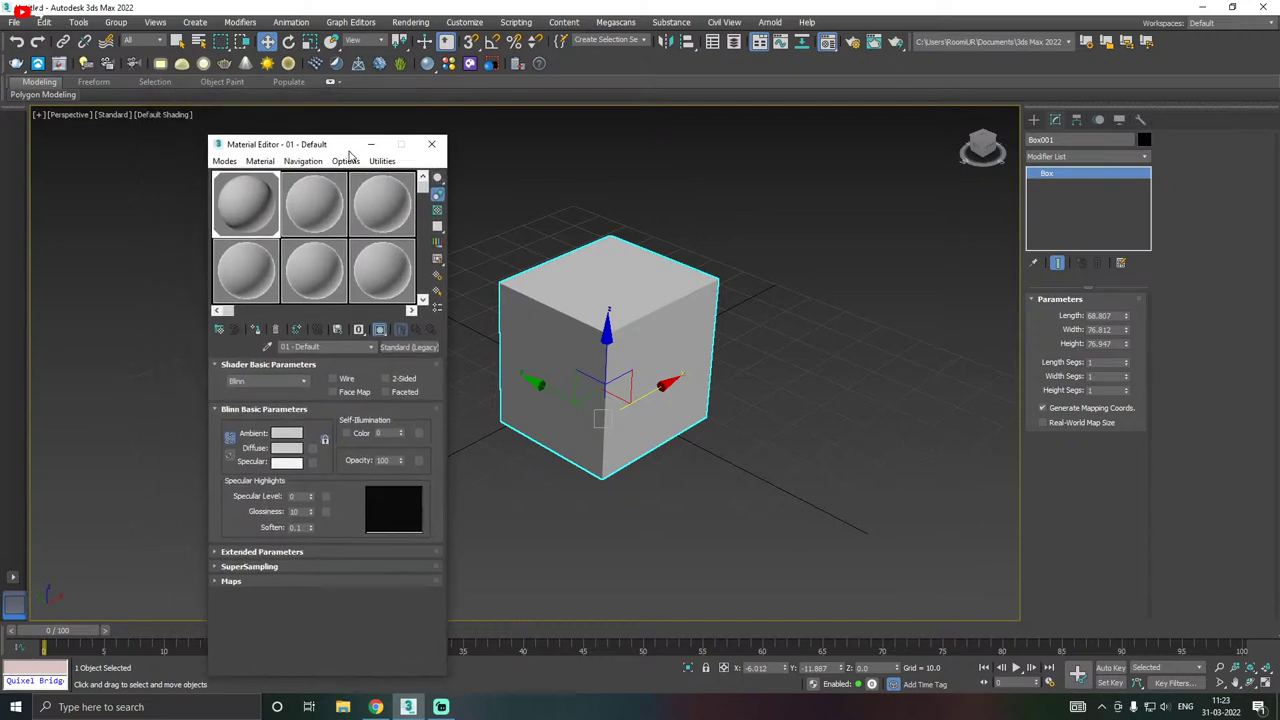
click(165, 115)
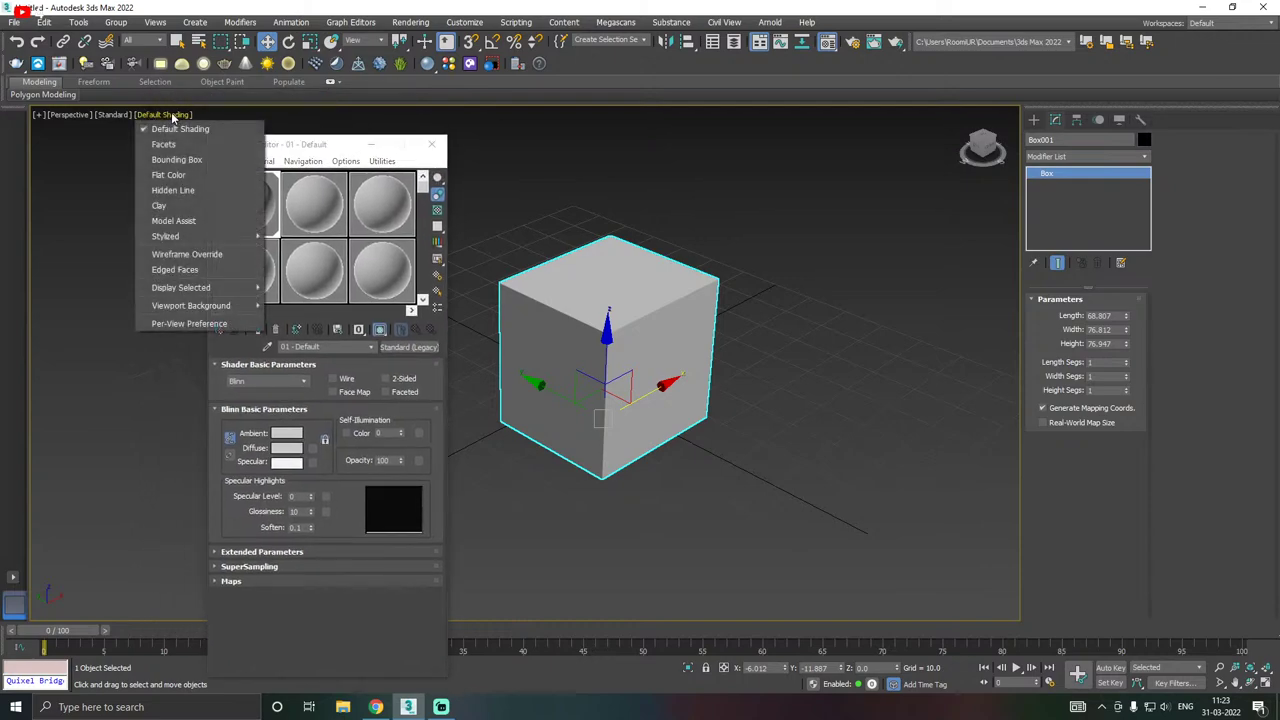
click(180, 270)
- Recentre the view on the box, reselect it, and inspect its underside
middle_drag(689, 355, 681, 392)
drag(340, 150, 322, 118)
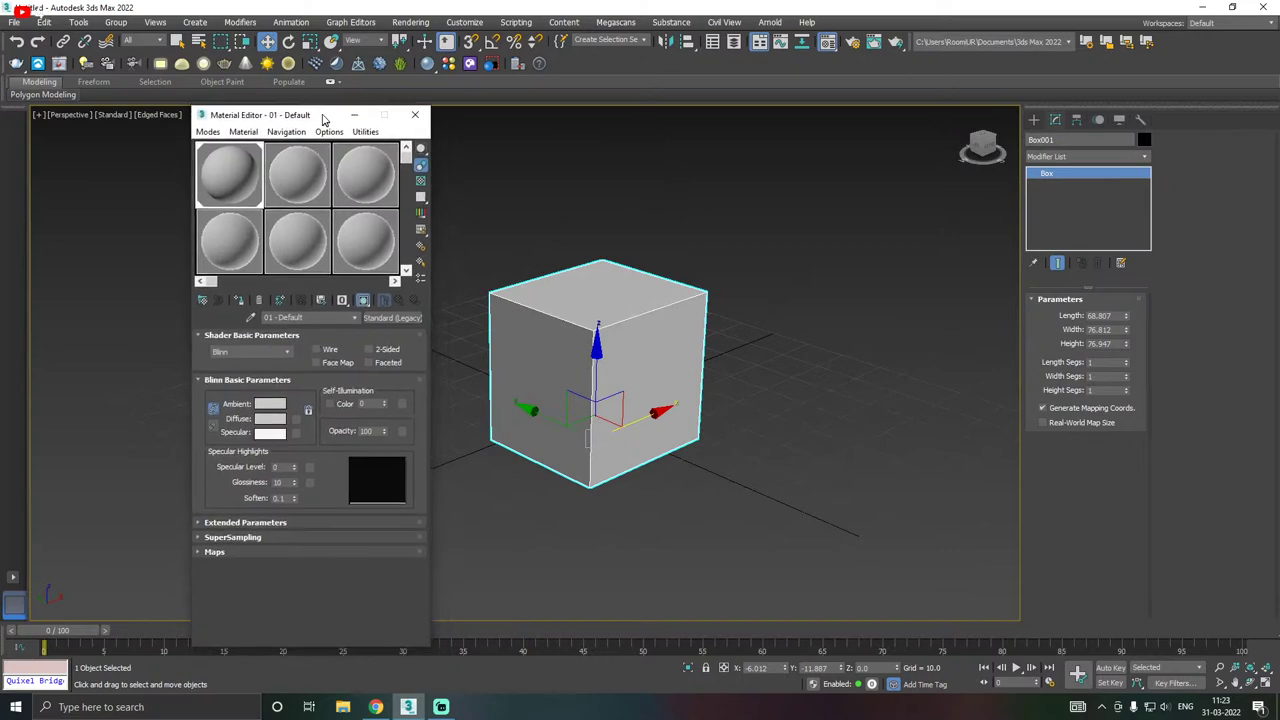
click(543, 206)
middle_drag(649, 363, 634, 340)
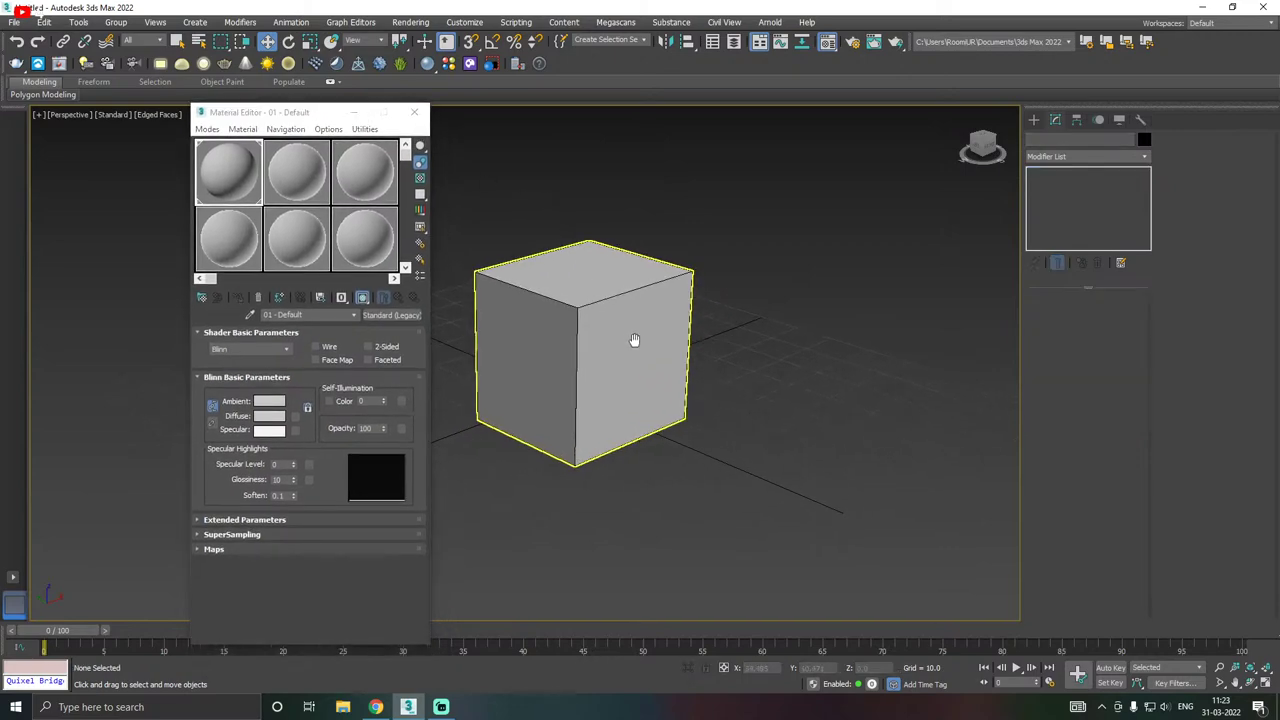
scroll(590, 370, up, 3)
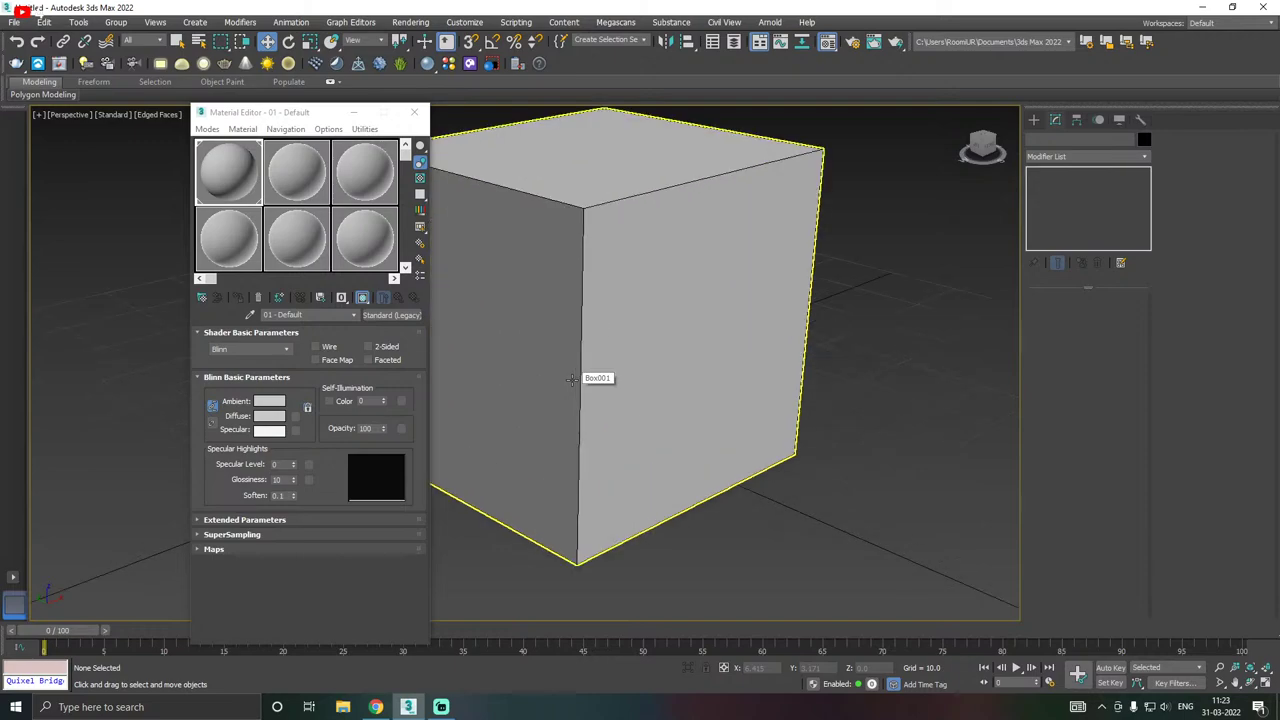
click(592, 372)
scroll(681, 379, down, 3)
alt+middle_drag(681, 379, 649, 363)
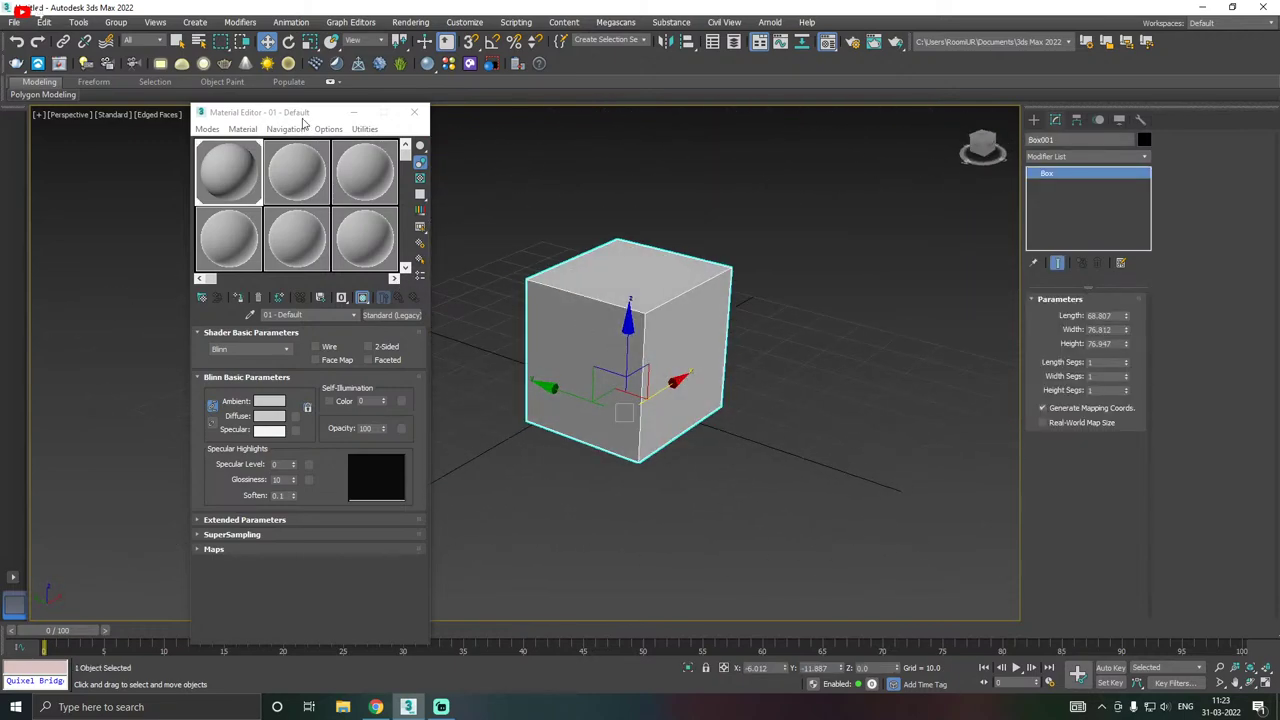
- Reopen the Material Editor and park it at the viewport's left edge
drag(303, 114, 311, 84)
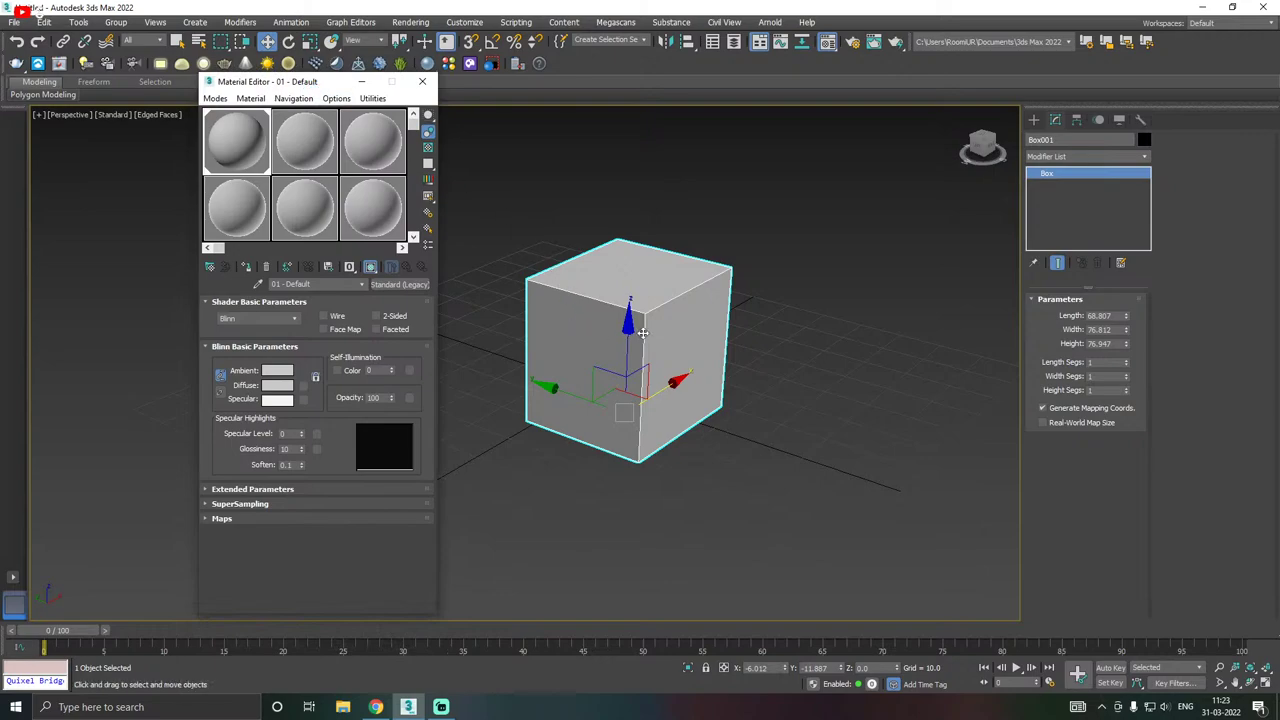
scroll(642, 333, up, 2)
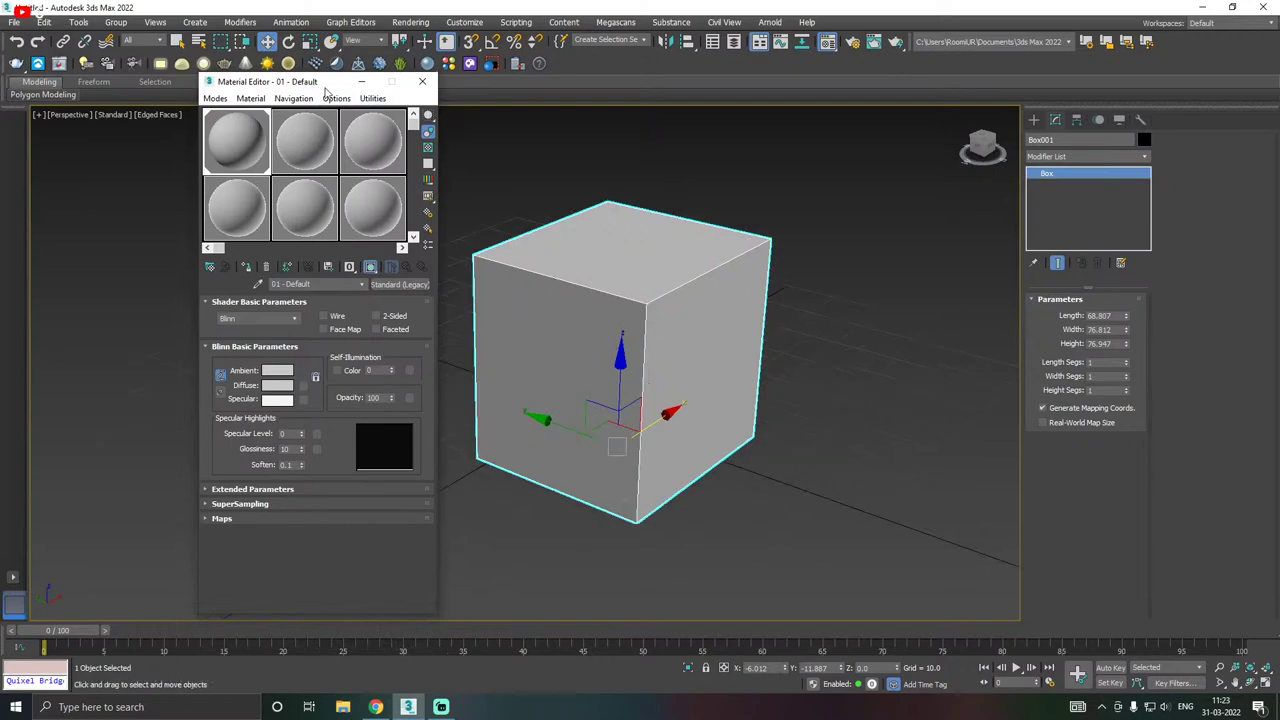
drag(283, 86, 345, 62)
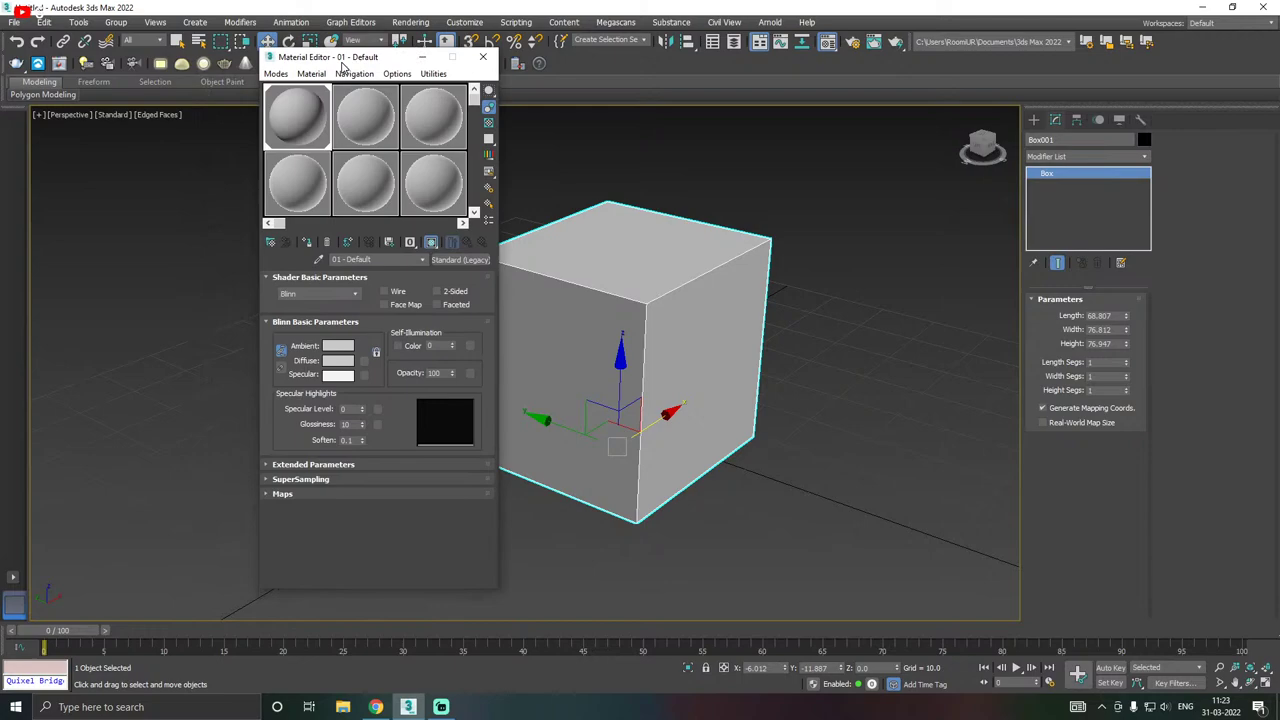
click(490, 60)
click(827, 42)
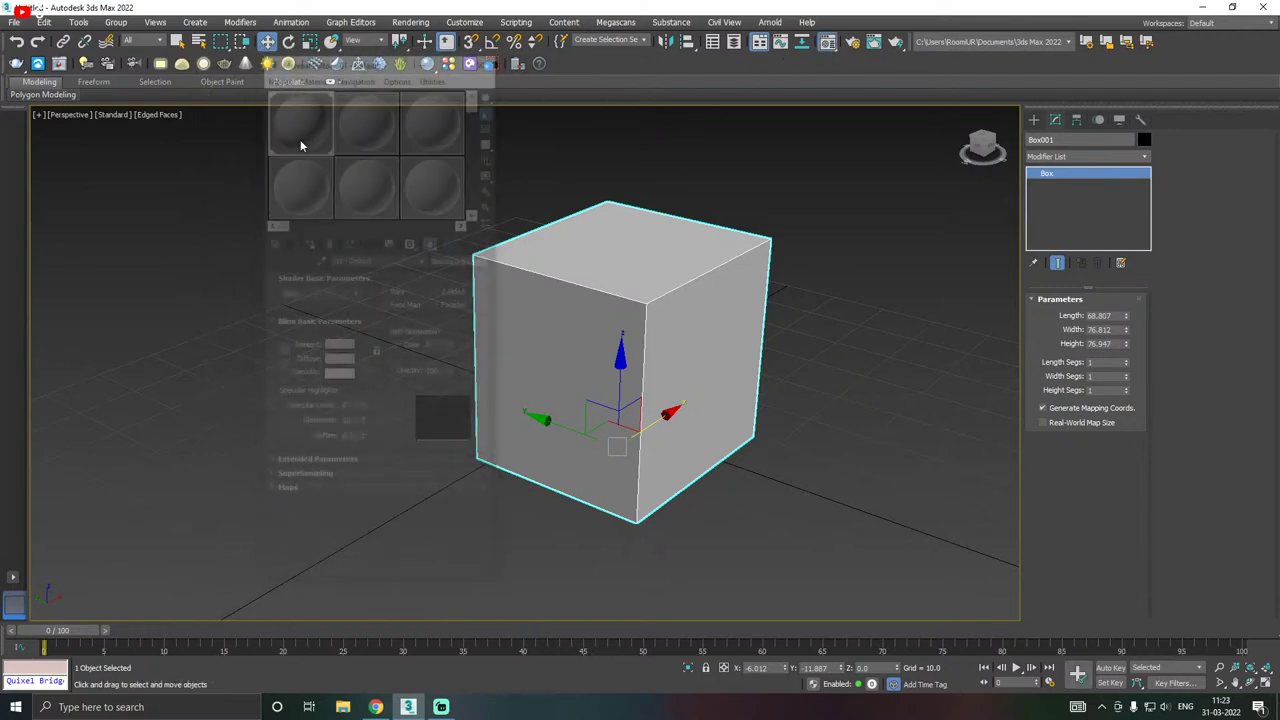
drag(378, 60, 188, 88)
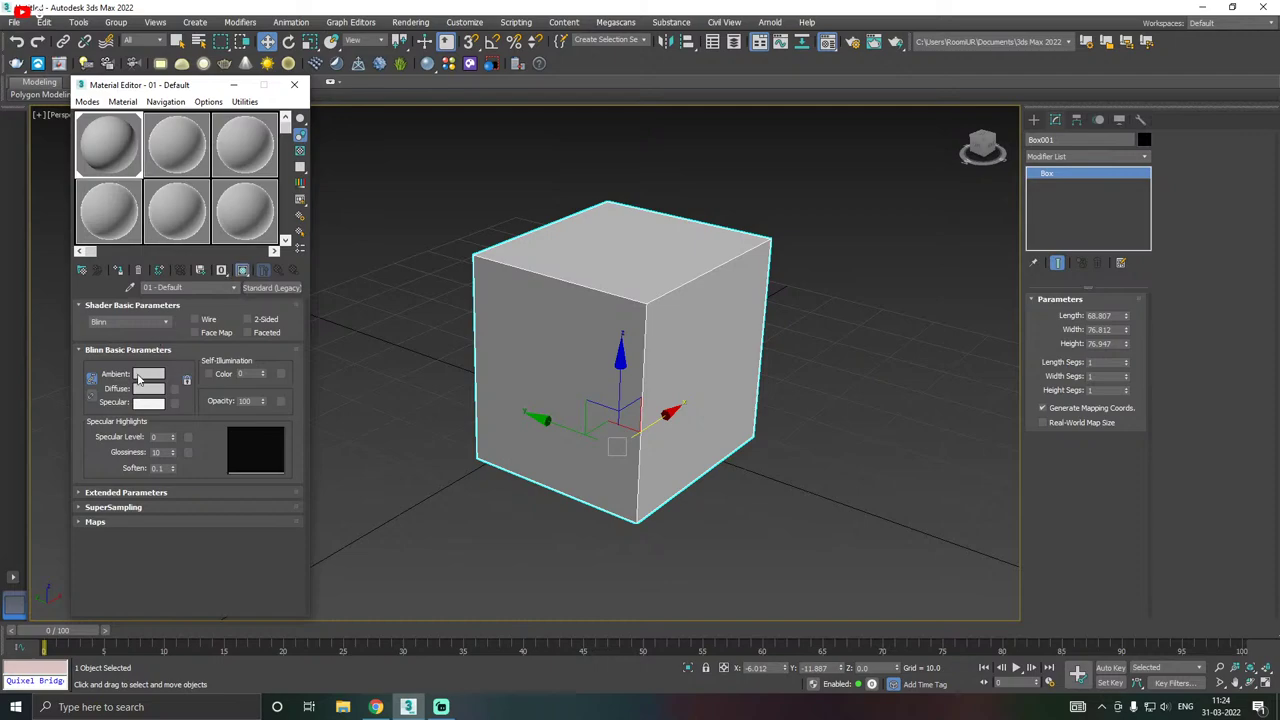
drag(160, 86, 193, 70)
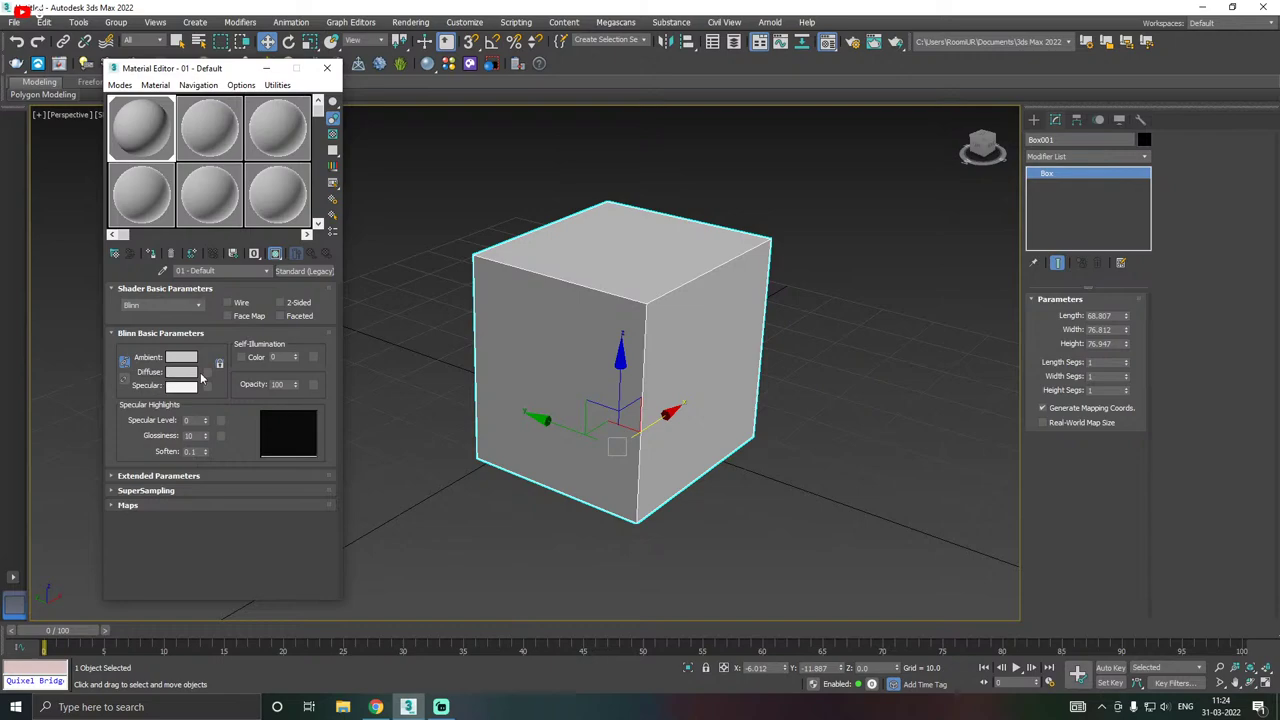
click(586, 350)
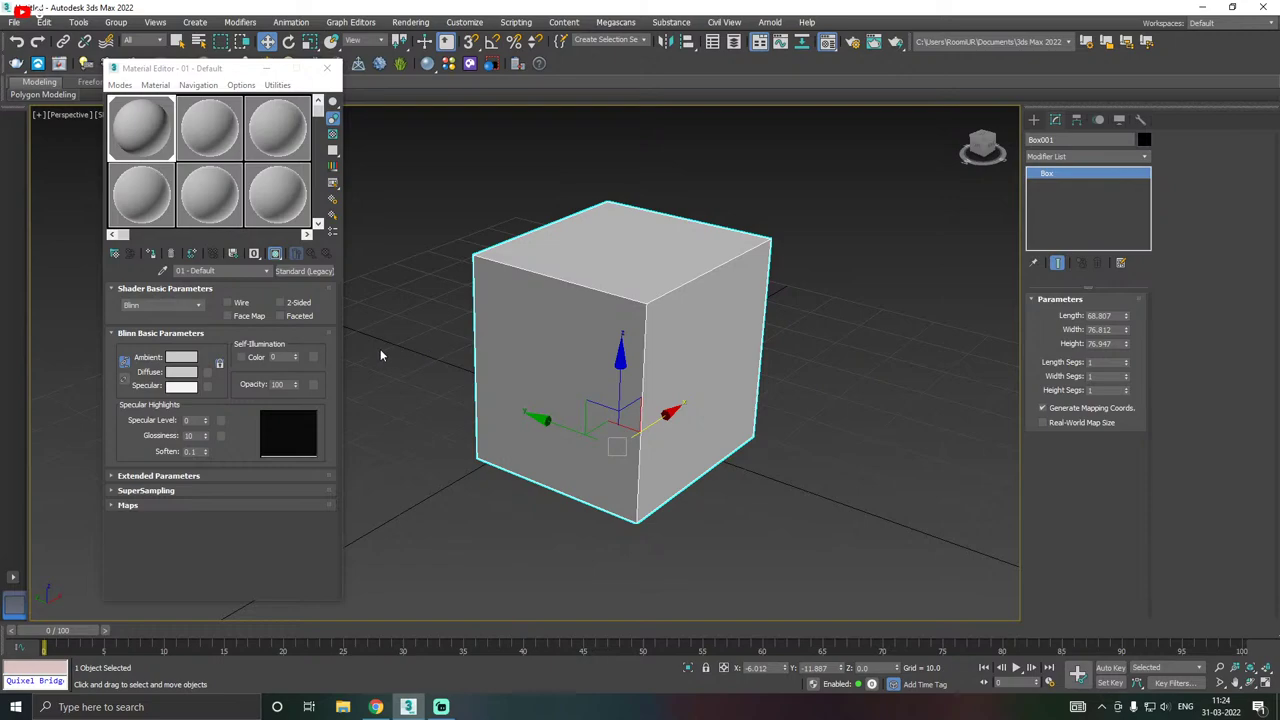
- Pick a blue Diffuse colour in the Color Selector and confirm it
click(180, 373)
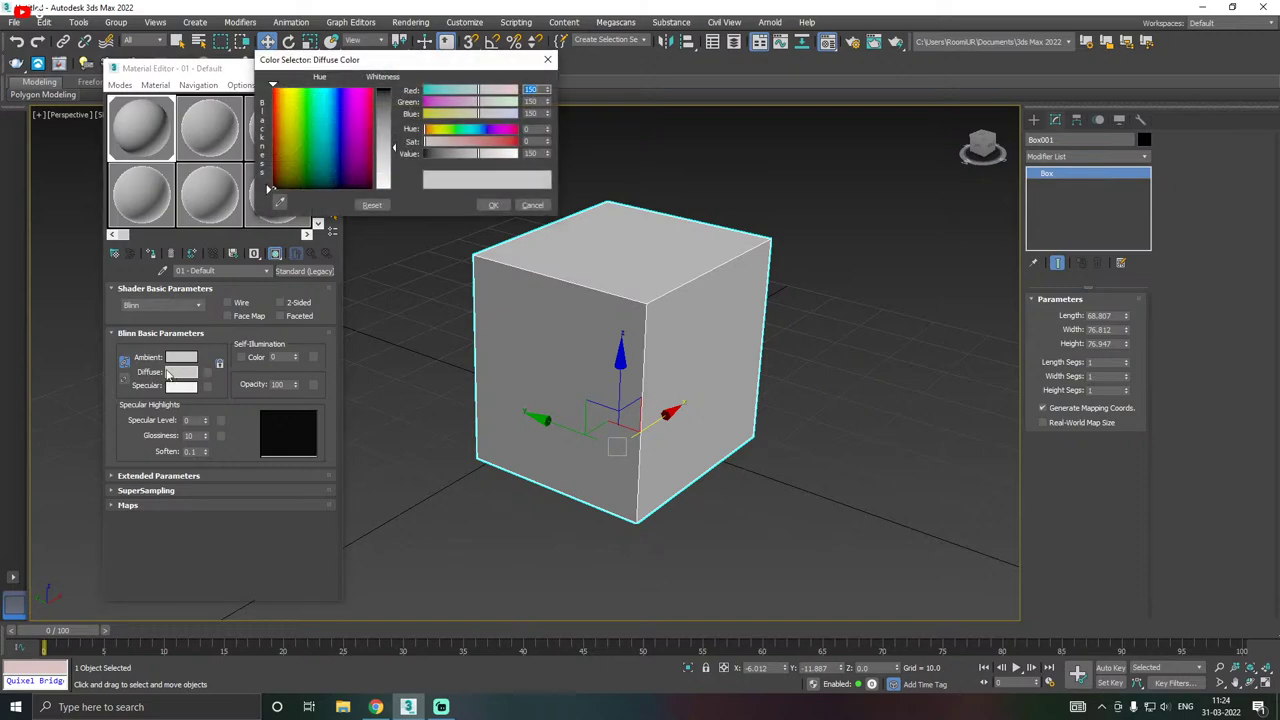
drag(370, 62, 876, 85)
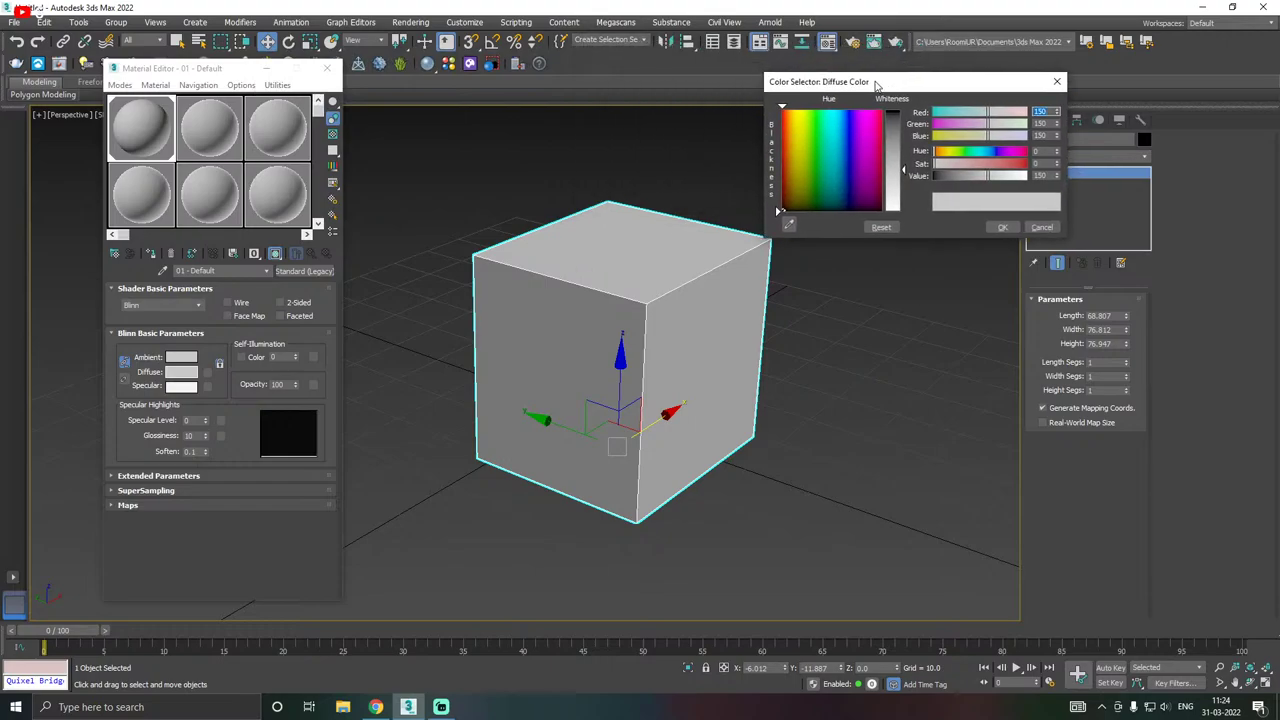
click(805, 120)
drag(905, 120, 898, 117)
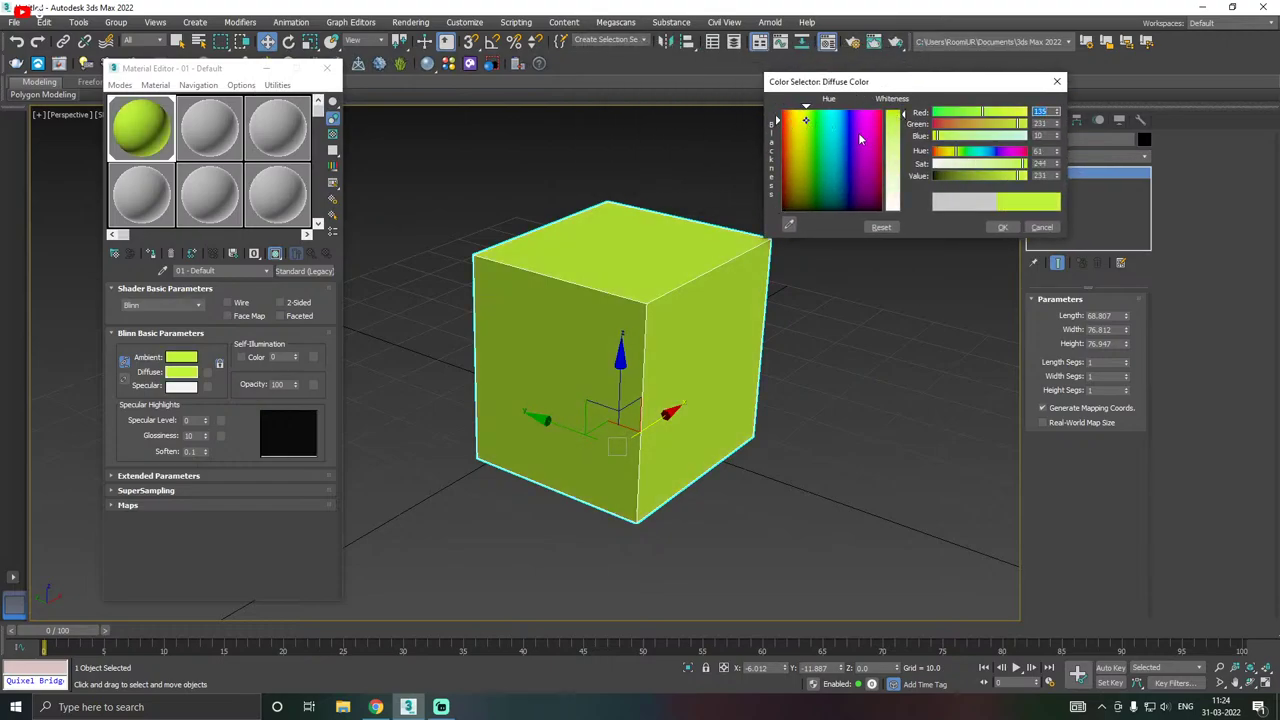
mouse_move(810, 125)
mouse_down()
mouse_move(878, 128)
mouse_move(858, 204)
mouse_move(858, 136)
mouse_move(793, 120)
mouse_up()
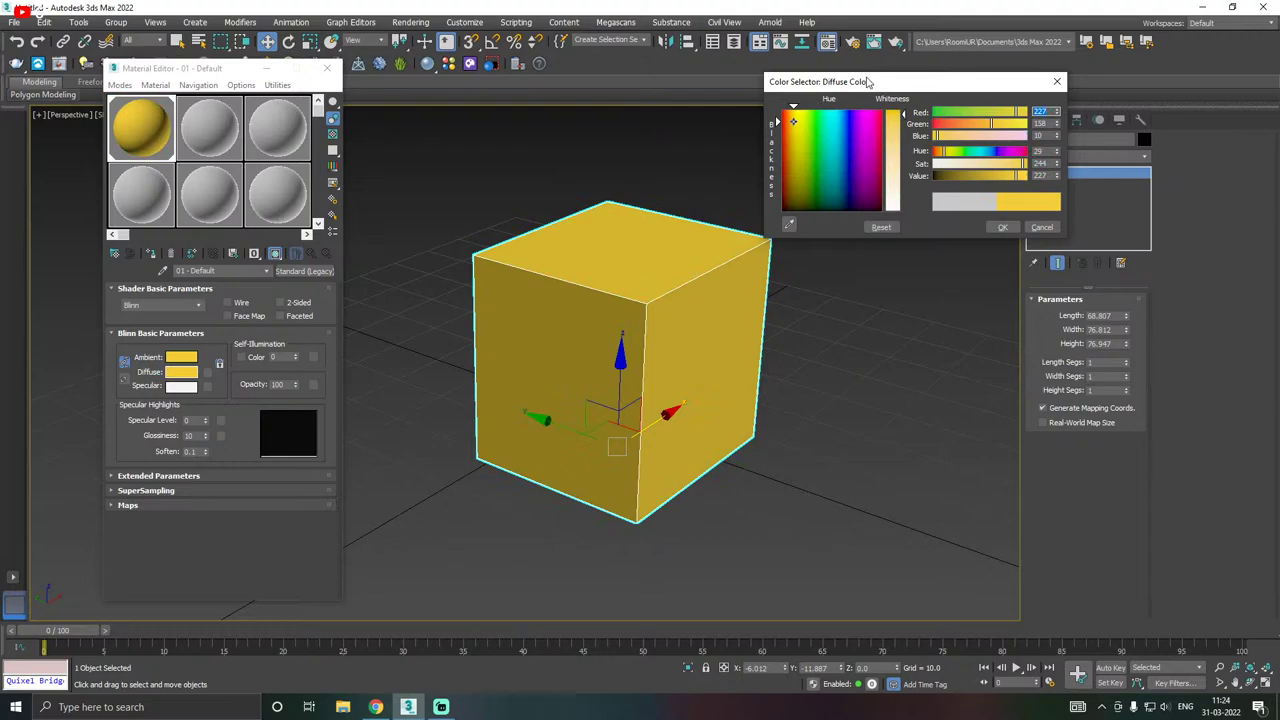
drag(870, 82, 803, 97)
drag(728, 134, 781, 157)
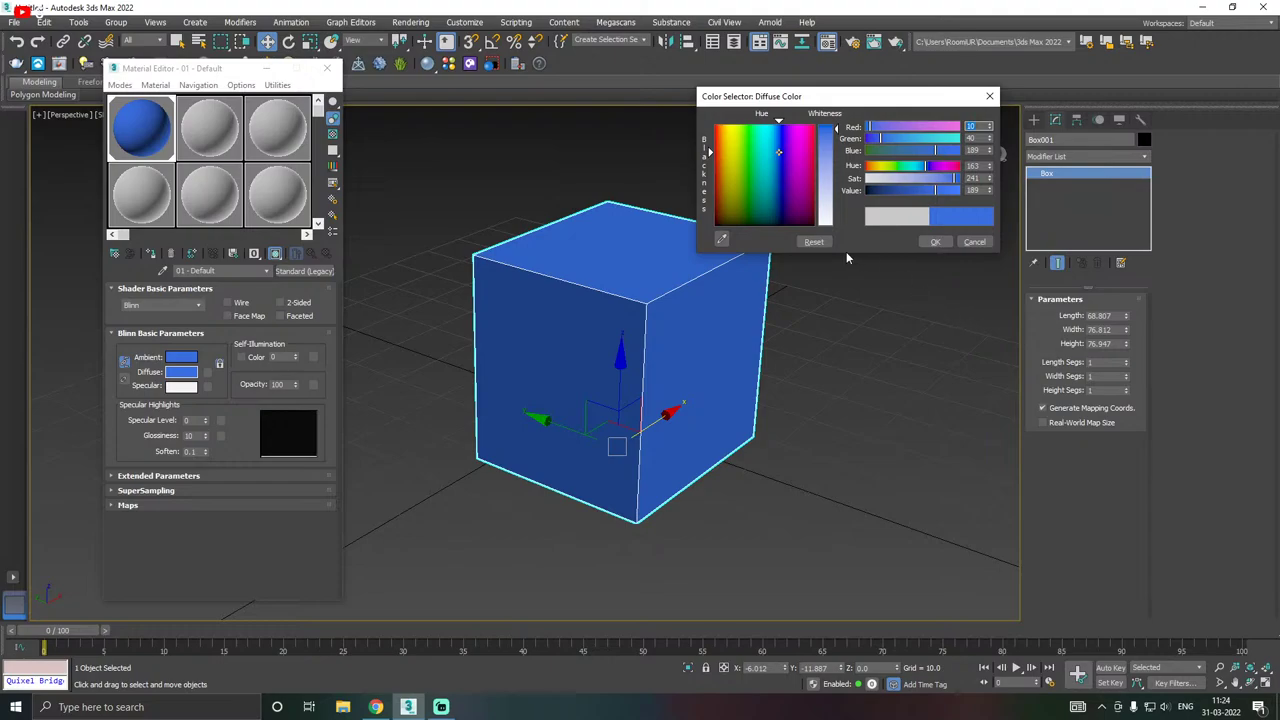
click(935, 241)
- Pan and orbit to view the blue cube from below and above
middle_drag(806, 264, 748, 263)
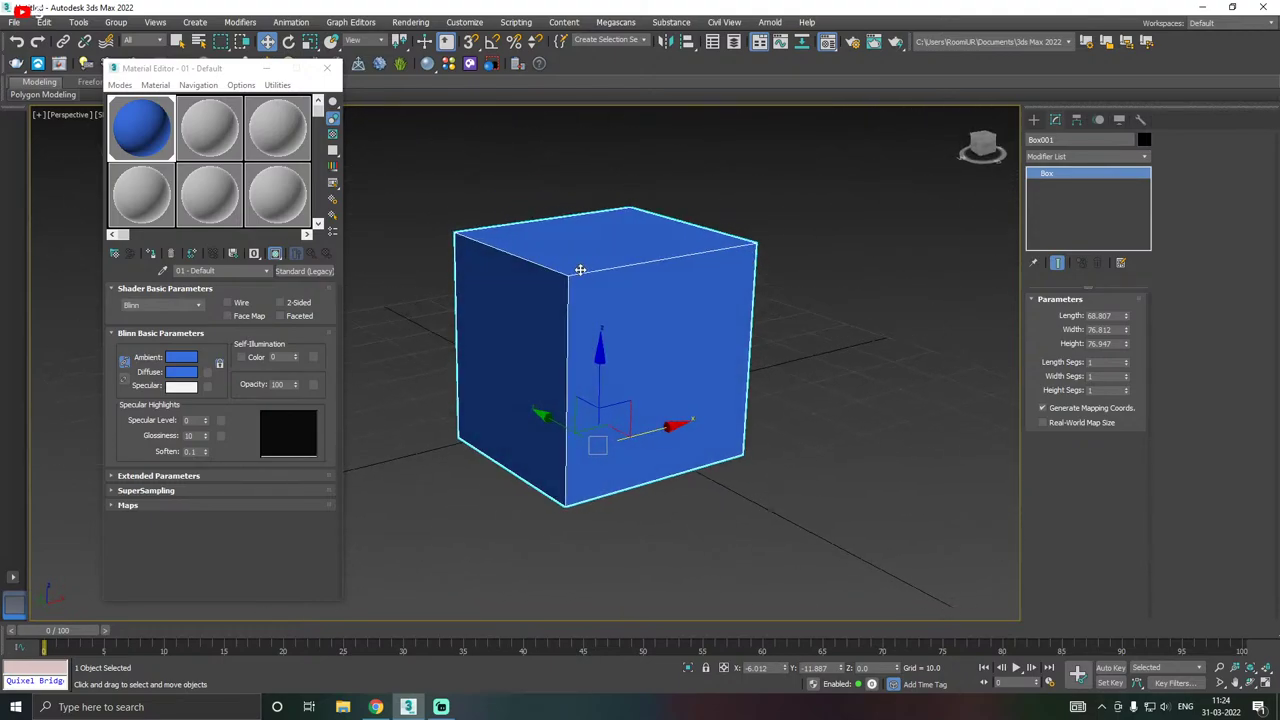
alt+middle_drag(580, 270, 374, 263)
mouse_move(737, 257)
alt+middle_down()
mouse_move(582, 235)
mouse_move(552, 185)
mouse_move(721, 270)
alt+middle_up()
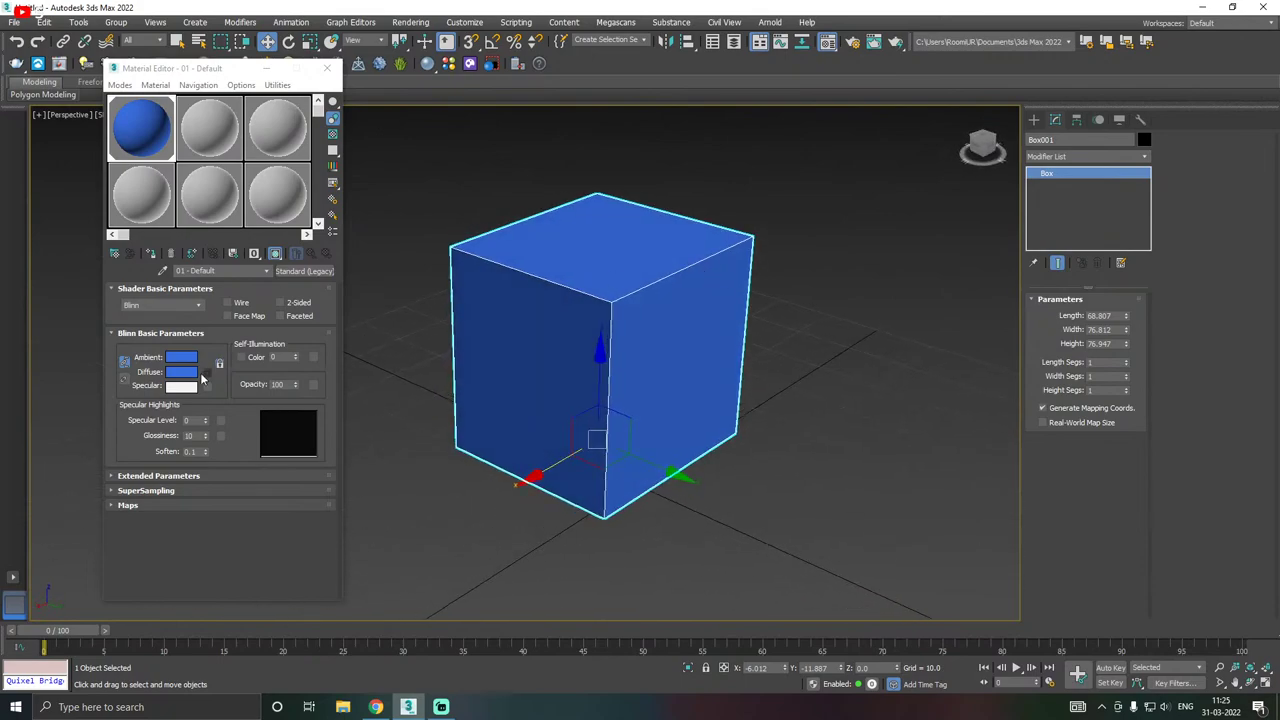
- Brighten the Specular colour to near-white 248 and set Specular Level to 70
click(182, 388)
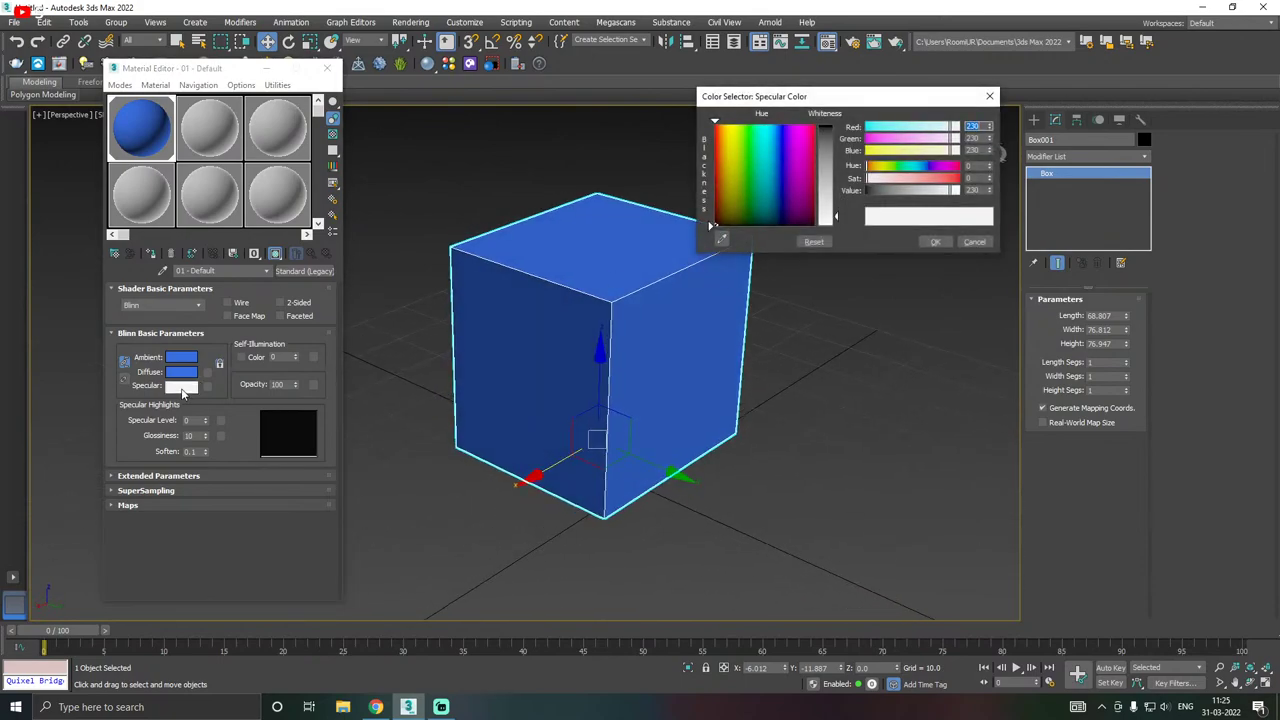
drag(837, 155, 845, 228)
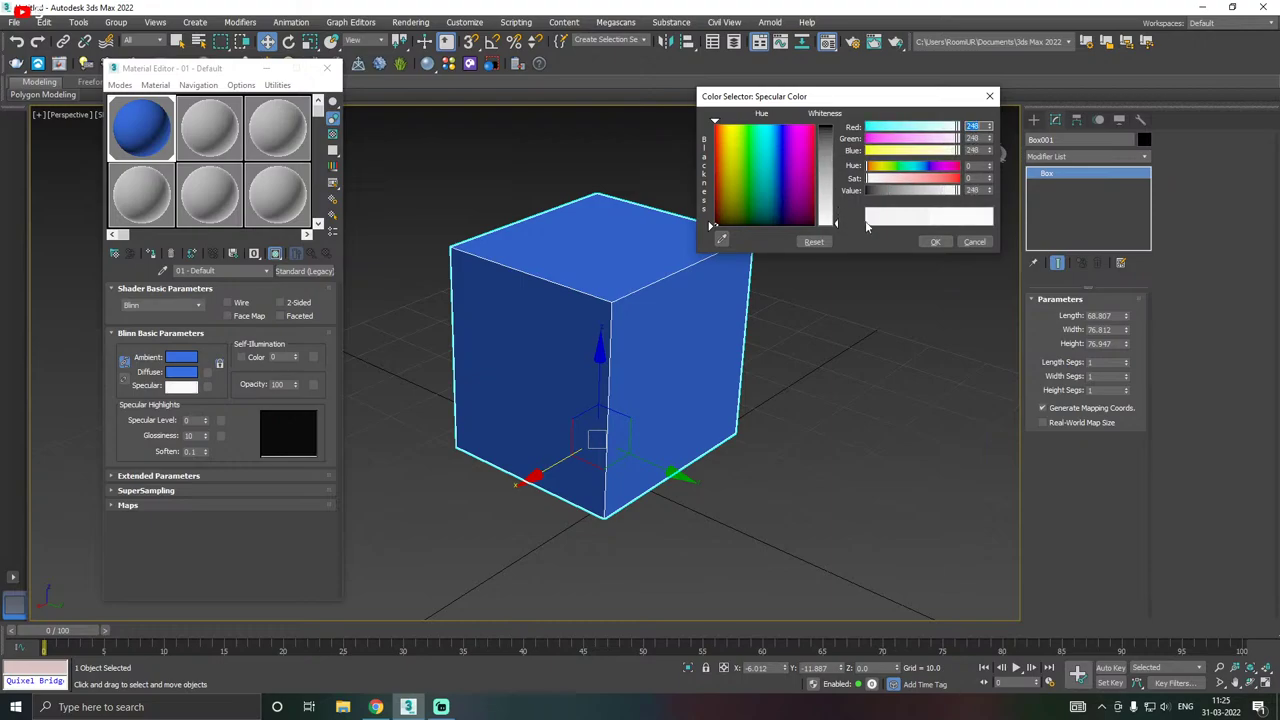
click(937, 242)
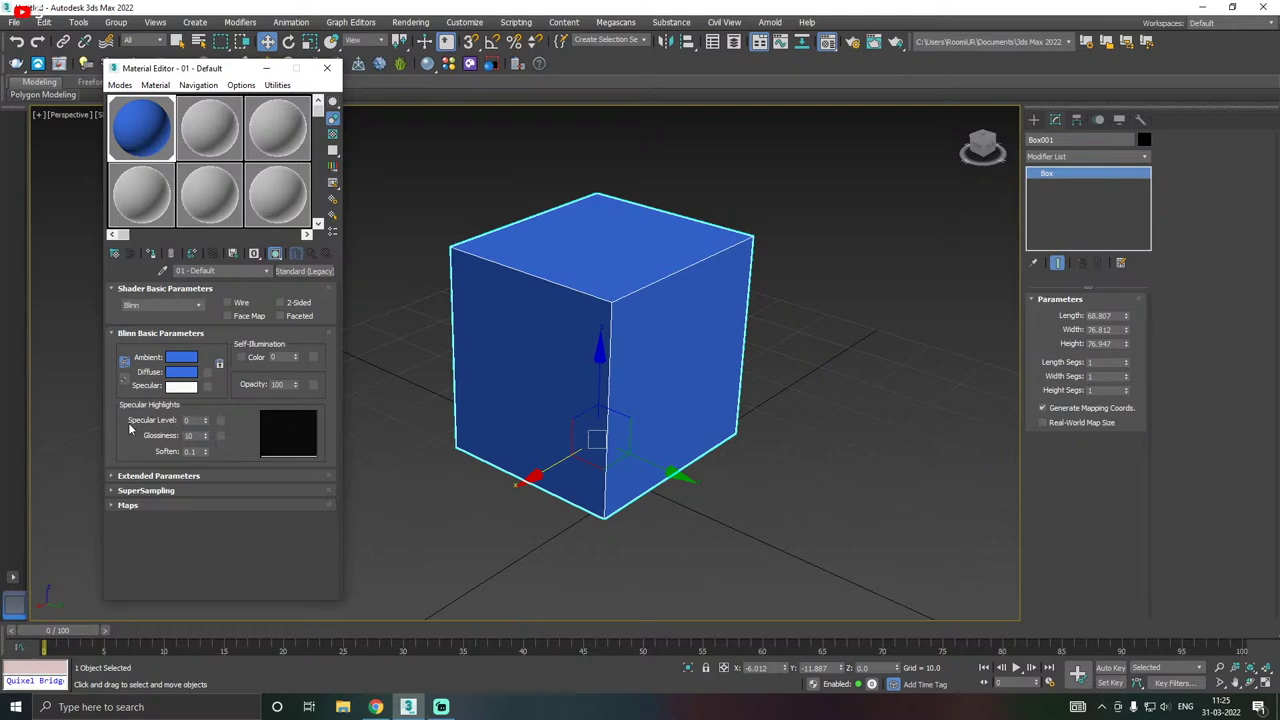
double_click(195, 420)
key(Return)
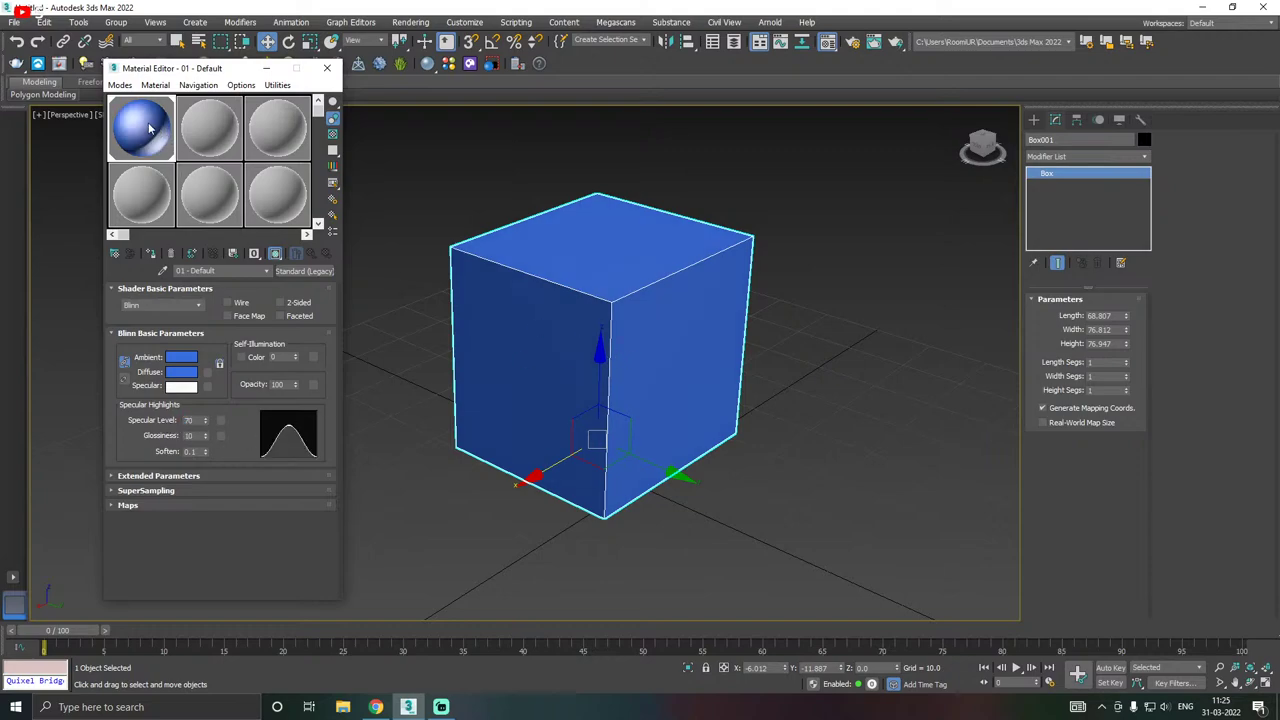
- Set Glossiness to 50
alt+middle_drag(477, 245, 578, 214)
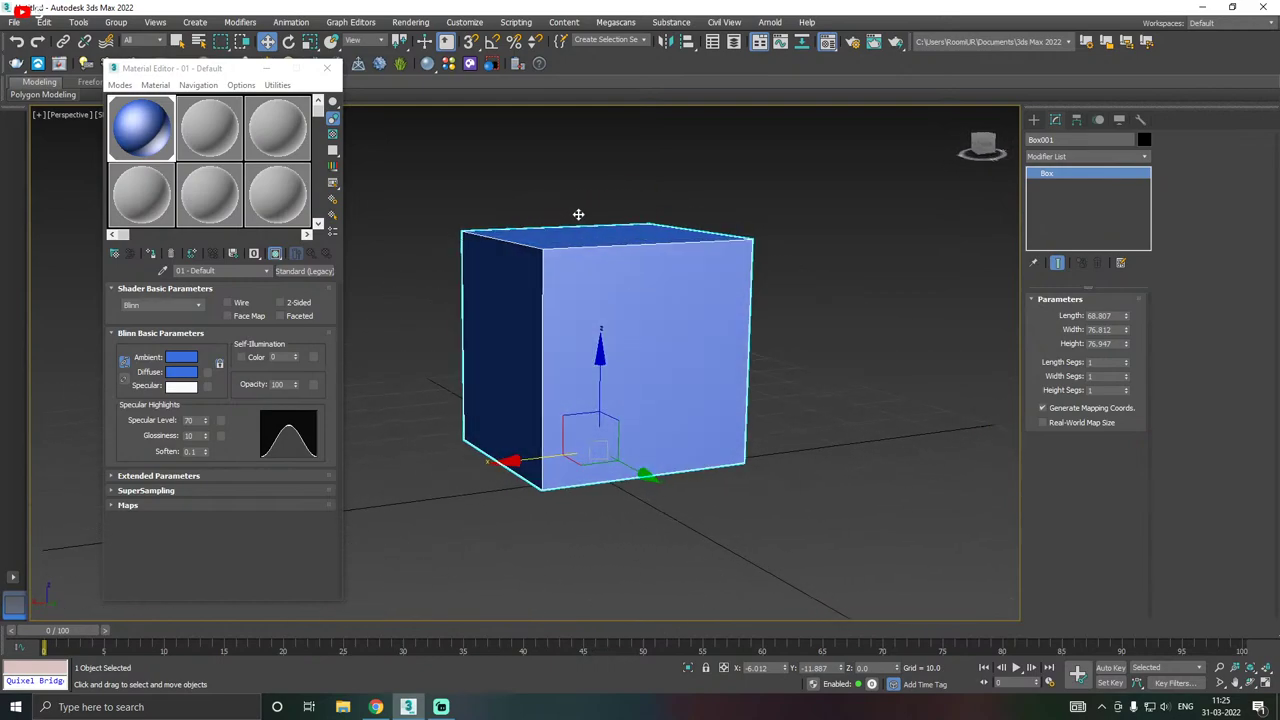
alt+middle_drag(679, 323, 584, 342)
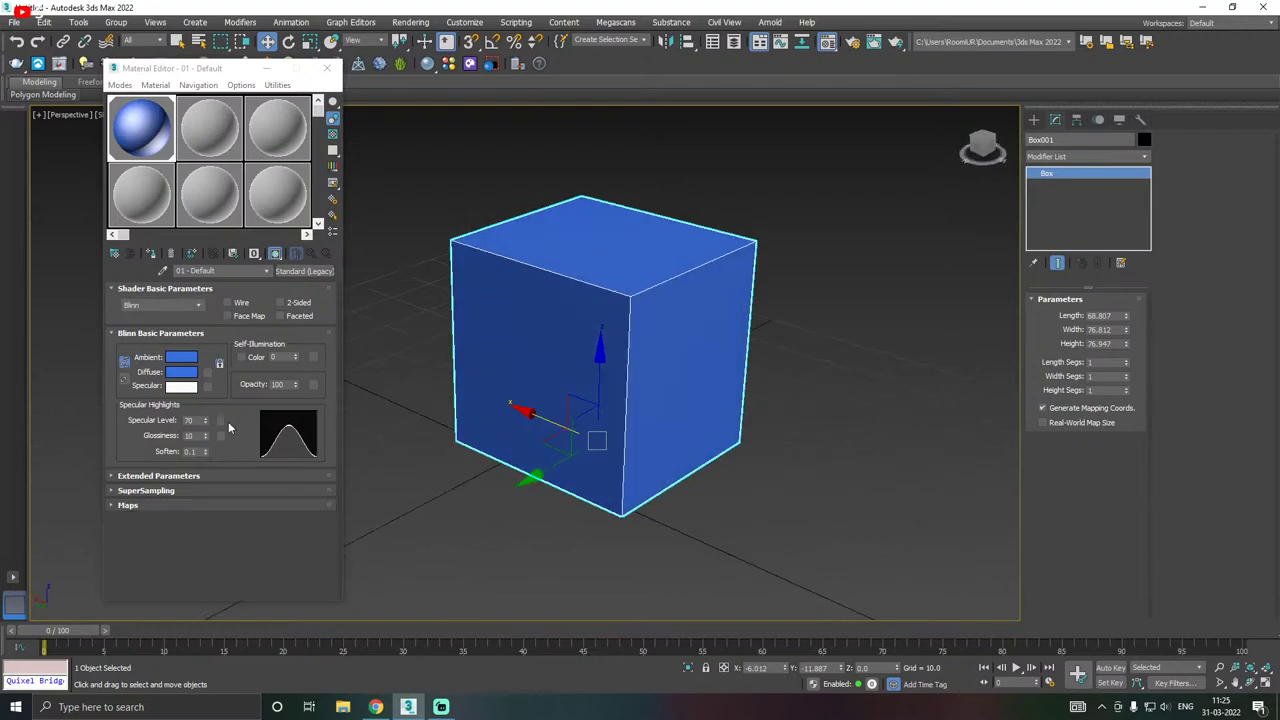
alt+middle_drag(674, 358, 530, 320)
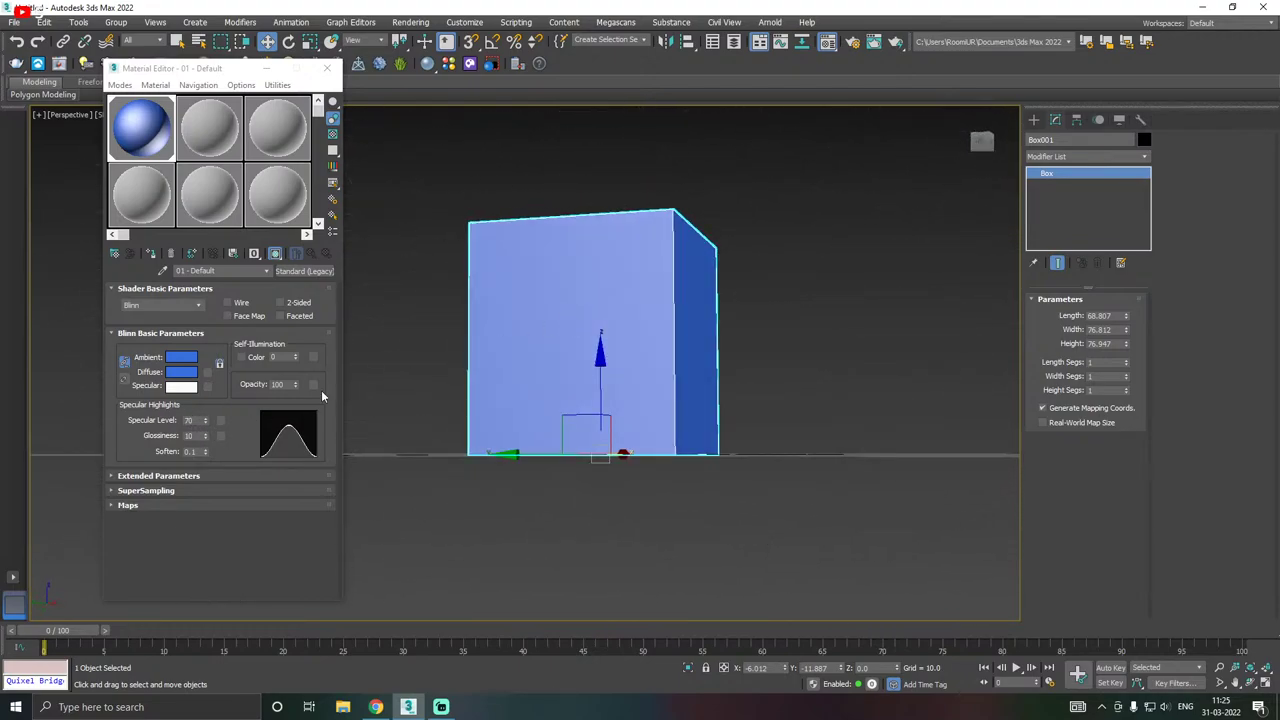
double_click(190, 435)
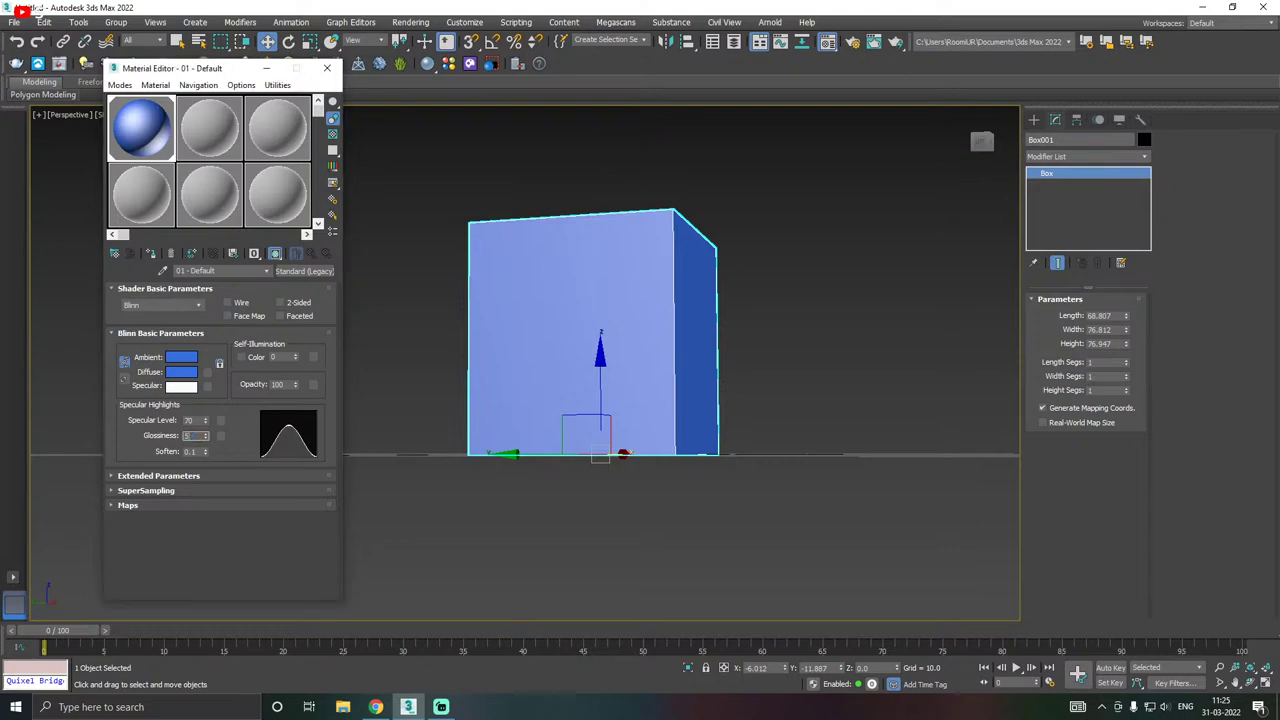
text(50)
click(455, 449)
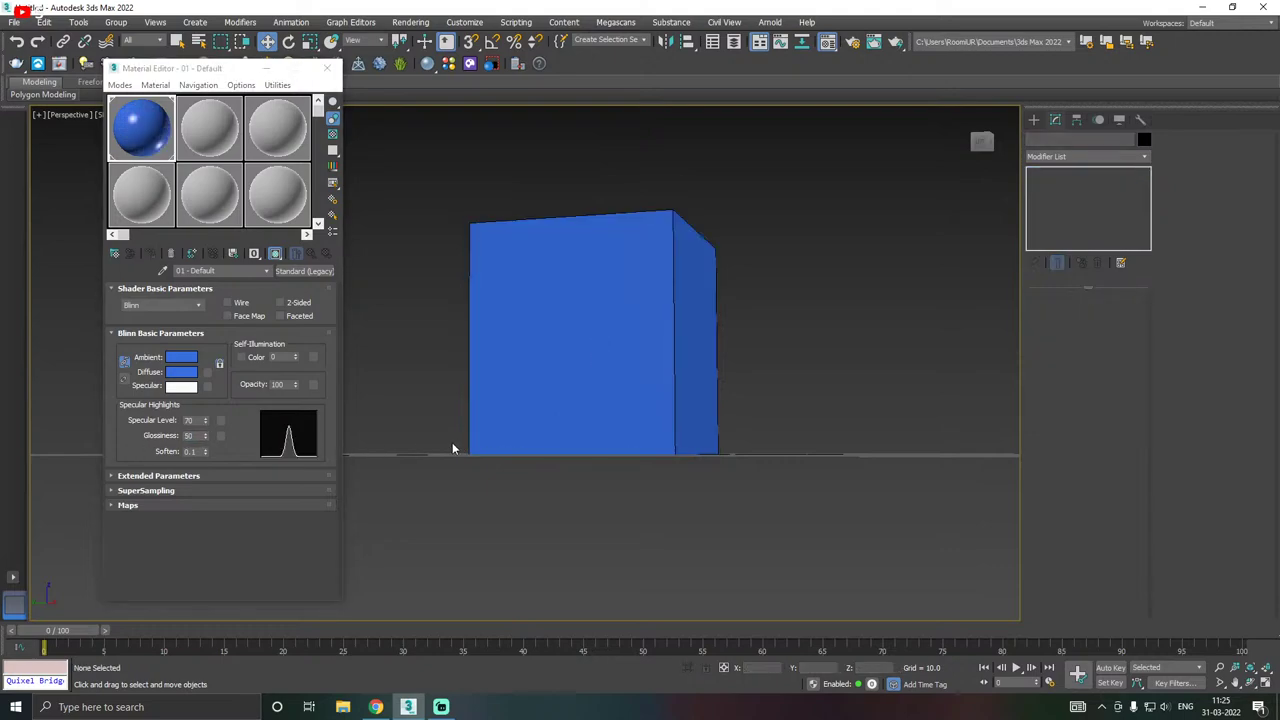
- Reselect the blue box and orbit around it to check the glossy finish
alt+middle_drag(559, 389, 480, 400)
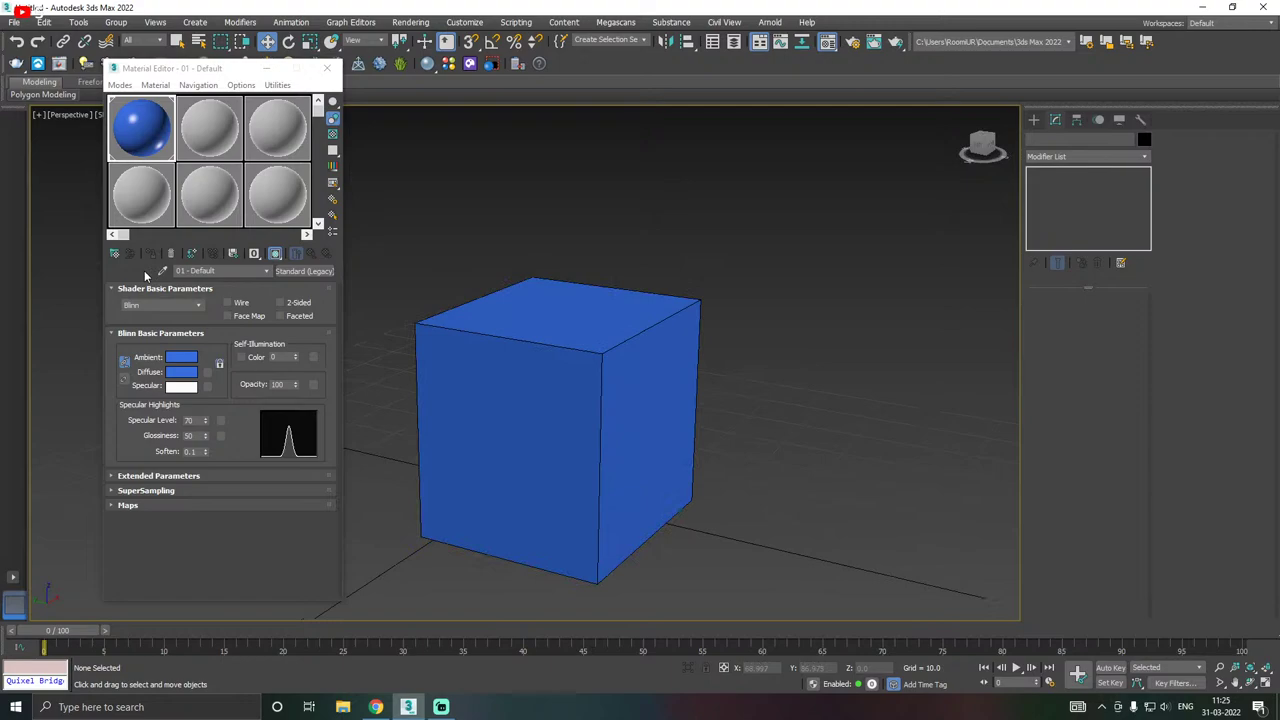
click(152, 142)
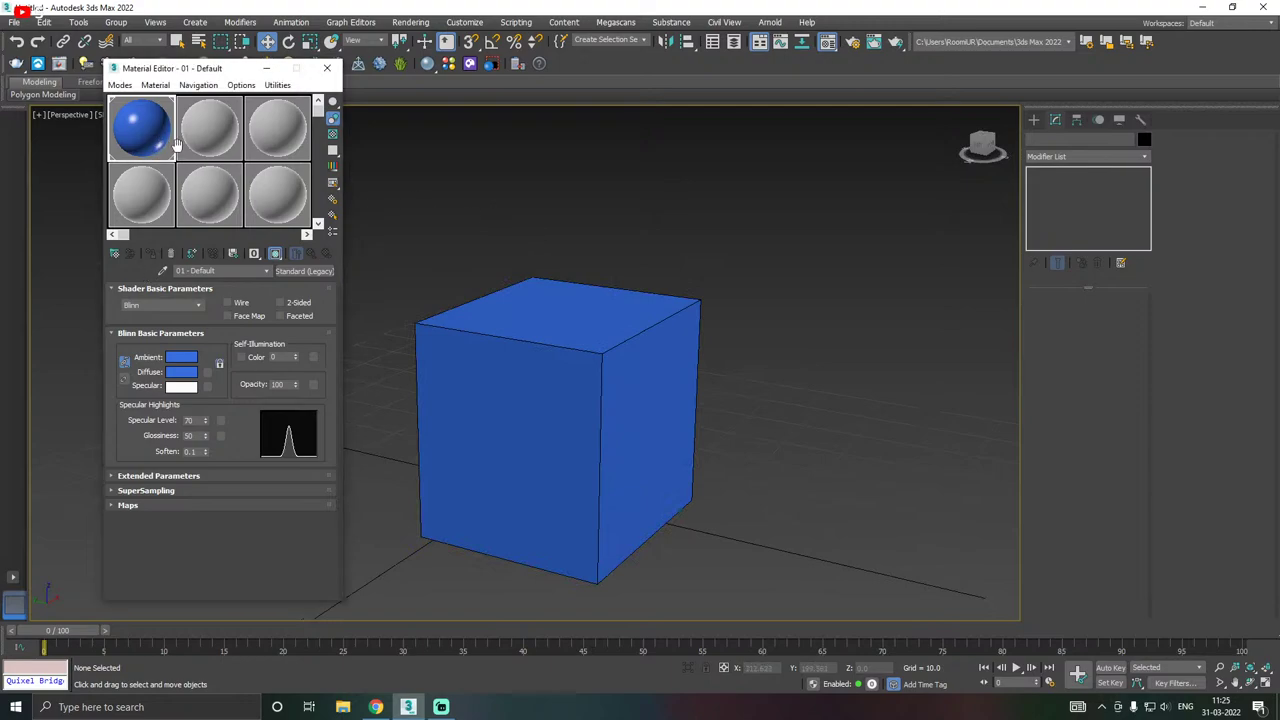
click(563, 309)
alt+middle_drag(563, 309, 648, 308)
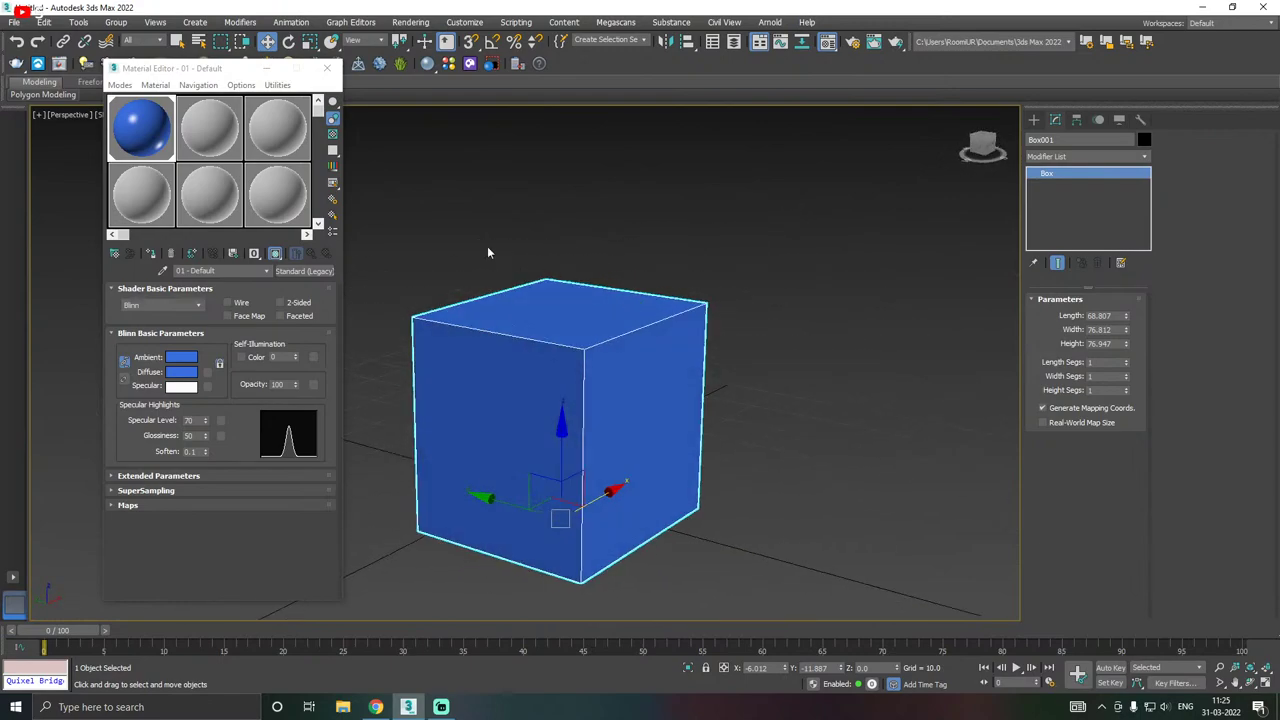
scroll(580, 363, down, 3)
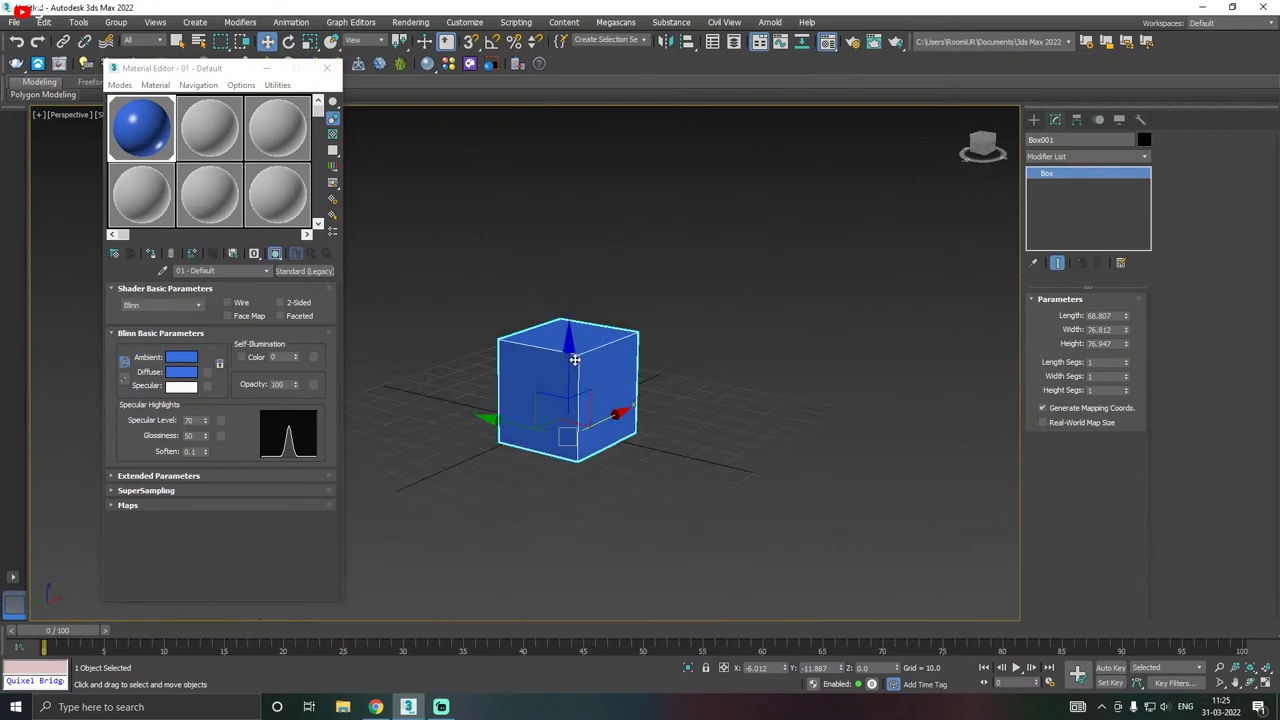
alt+middle_drag(592, 364, 605, 369)
mouse_move(592, 367)
alt+middle_down()
mouse_move(414, 343)
mouse_move(630, 378)
mouse_move(580, 371)
alt+middle_up()
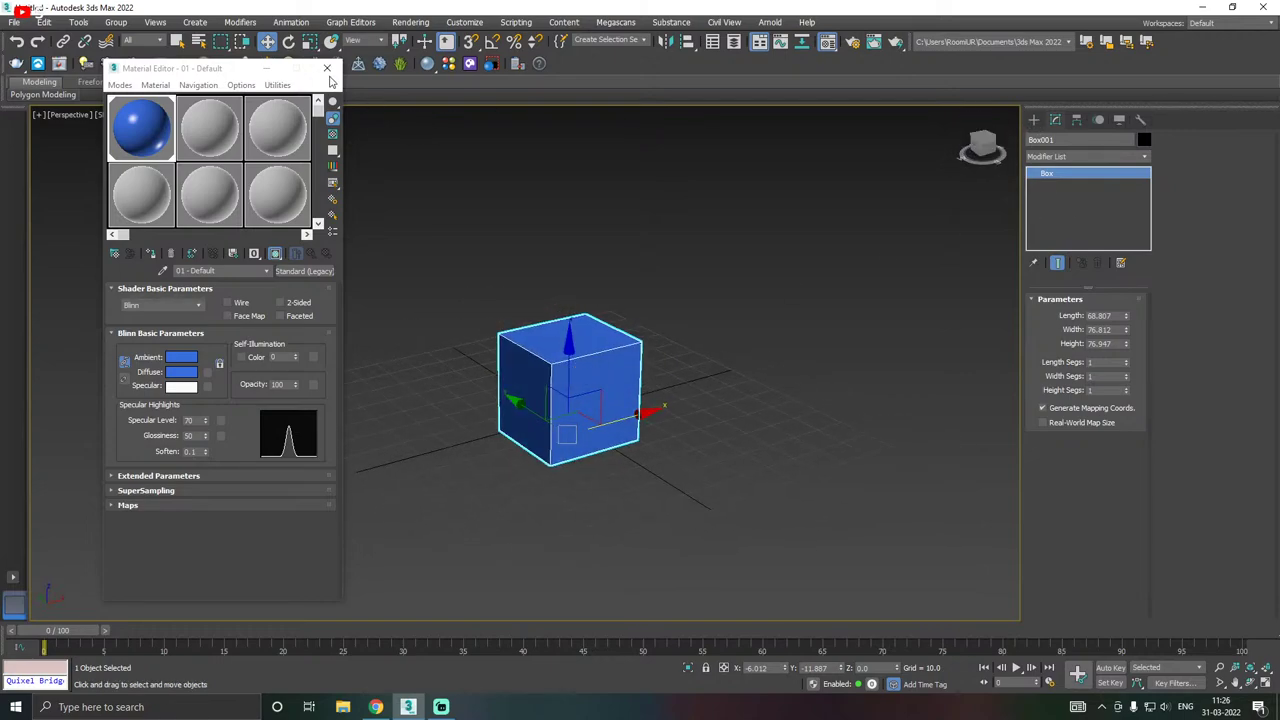
- Close the Material Editor and go to the Create panel
click(327, 68)
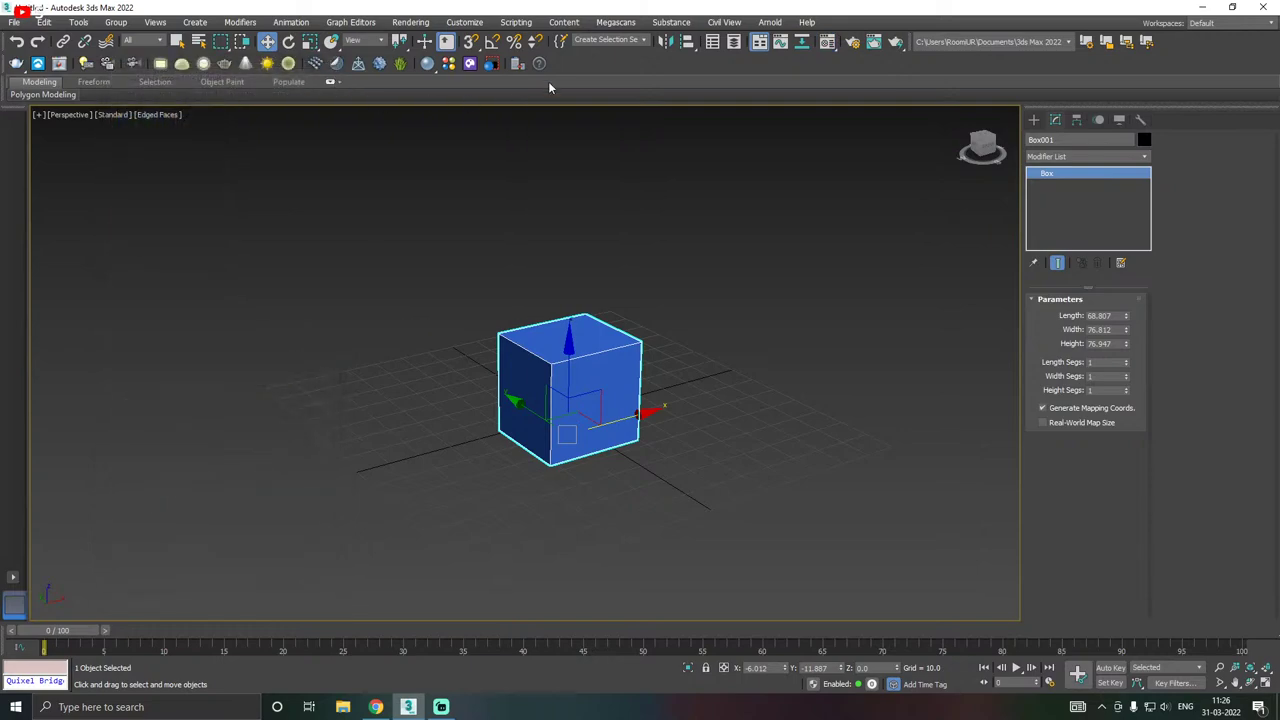
click(1035, 120)
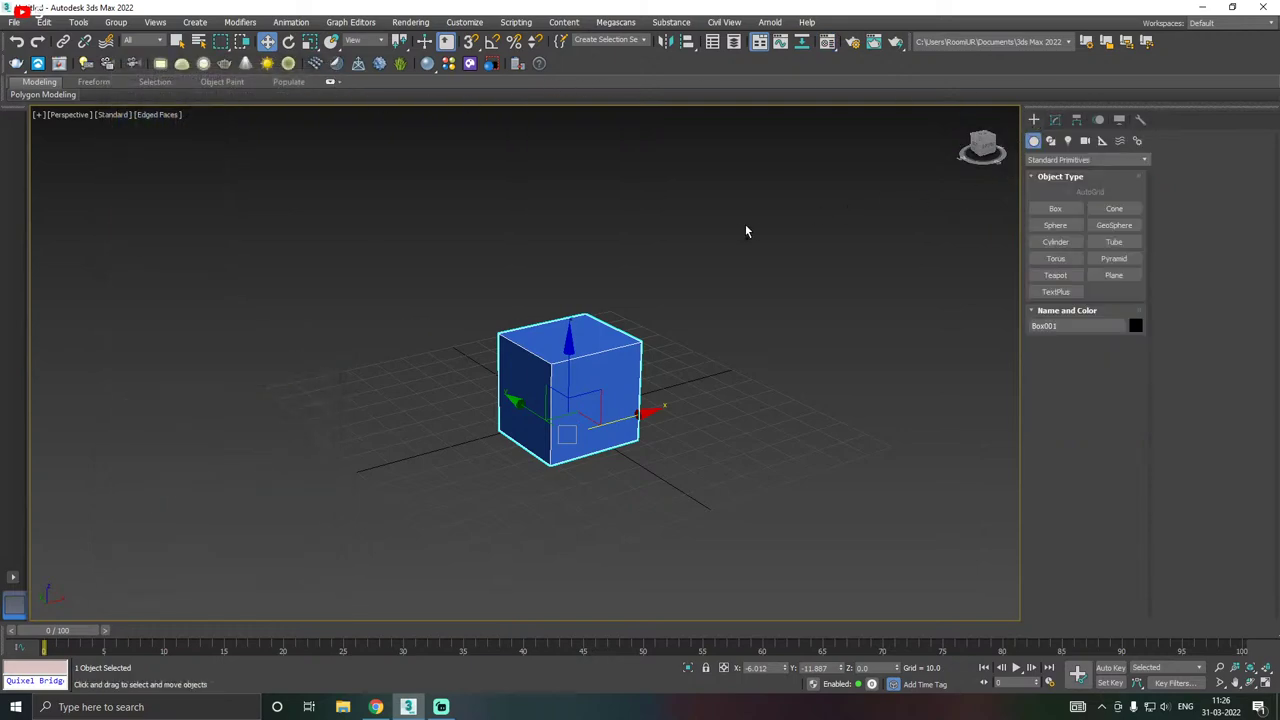
alt+middle_drag(746, 229, 795, 234)
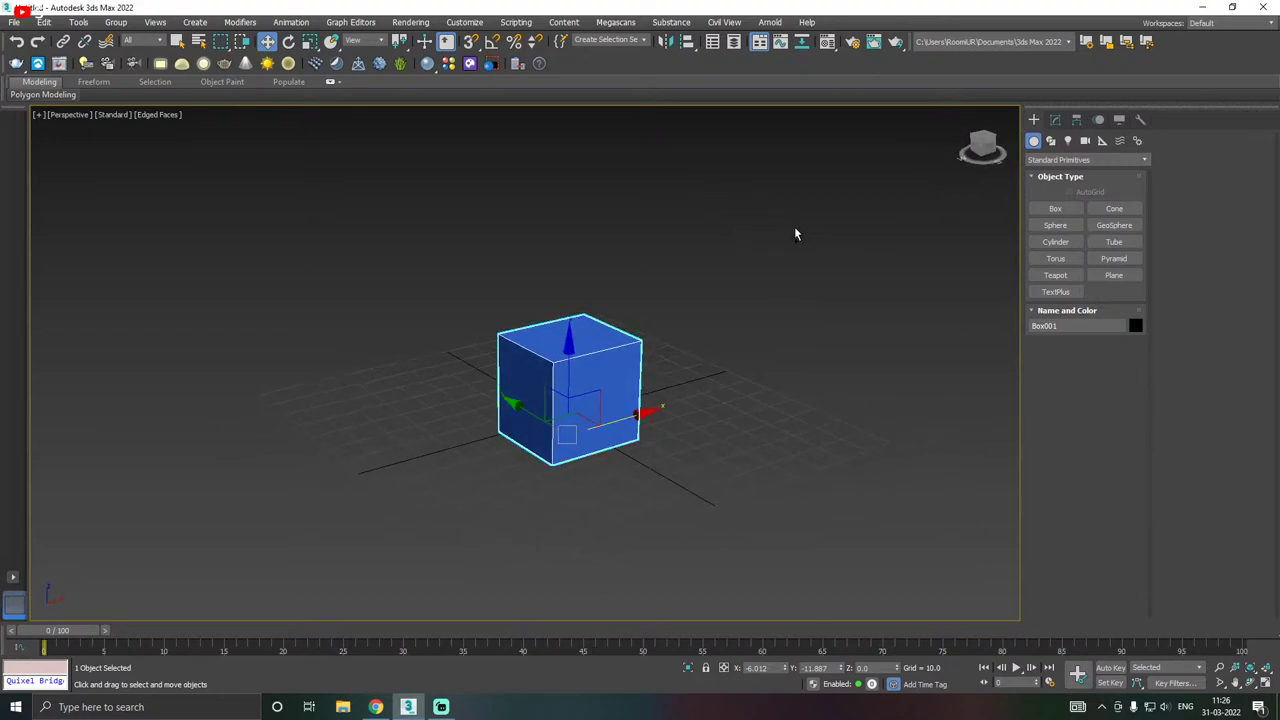
- Switch the Lights category from Photometric to Standard lights
click(1067, 140)
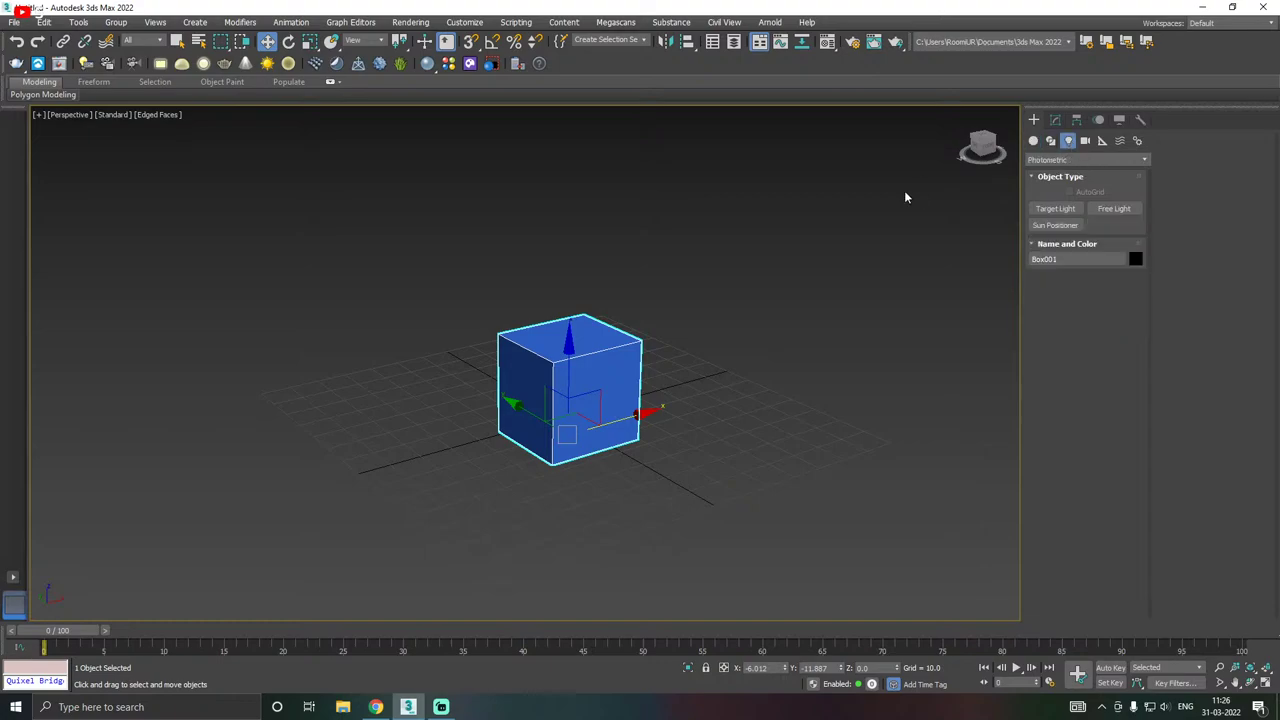
click(1058, 162)
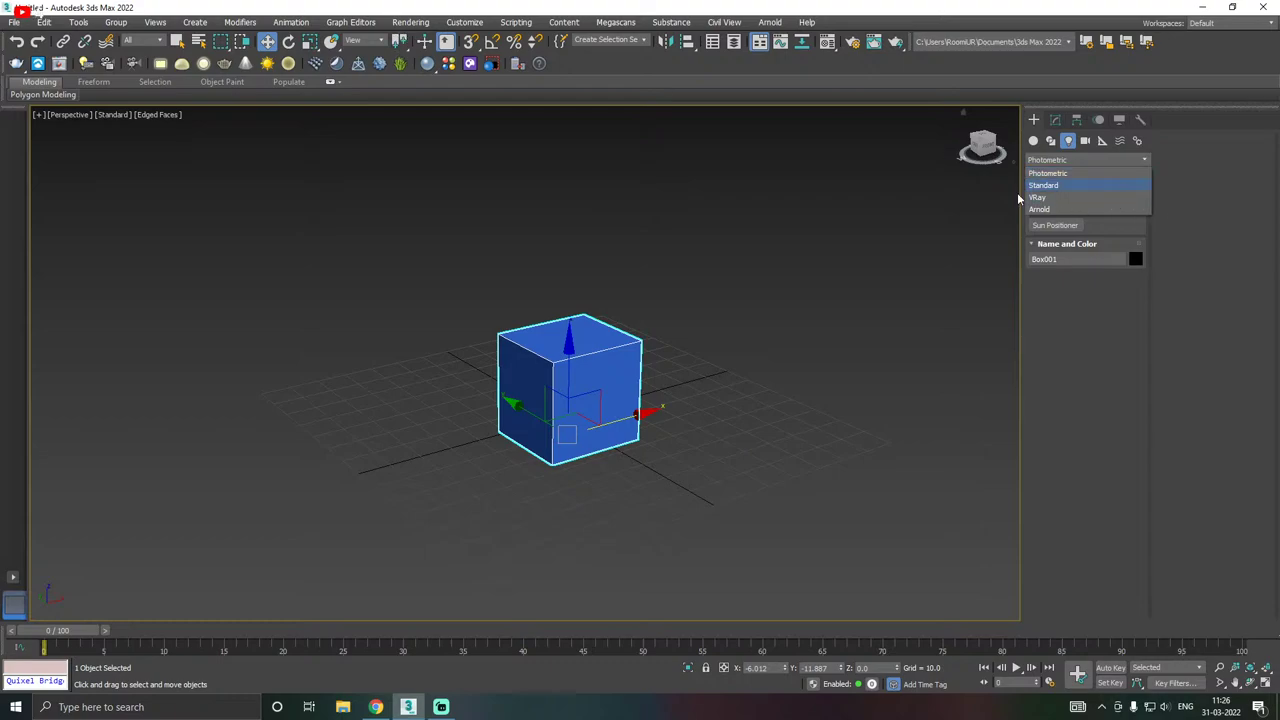
alt+middle_drag(630, 250, 613, 315)
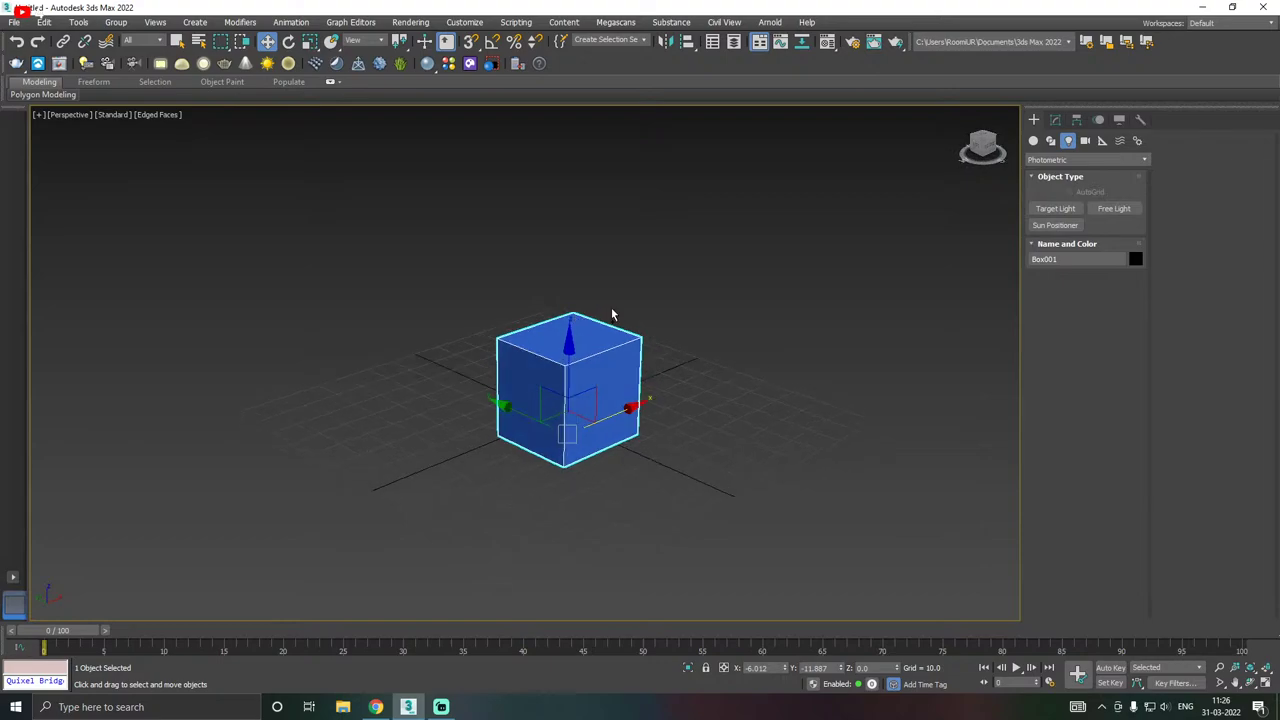
click(1050, 162)
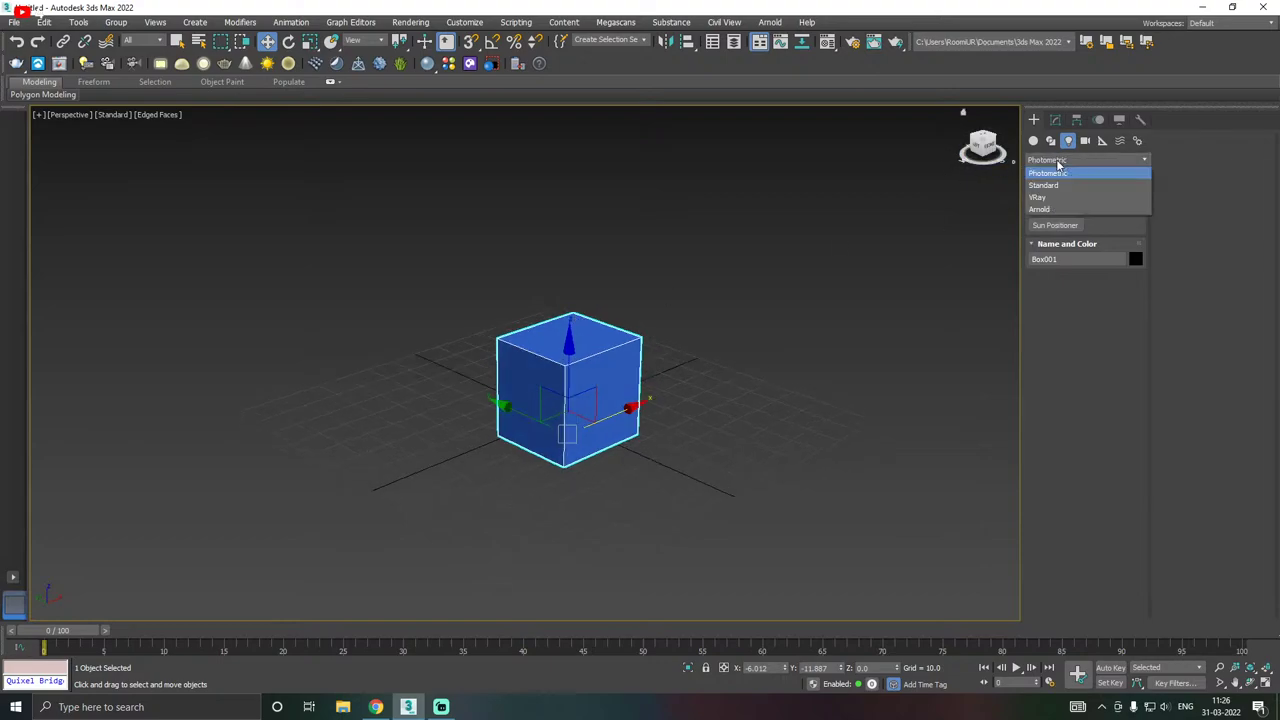
click(1055, 190)
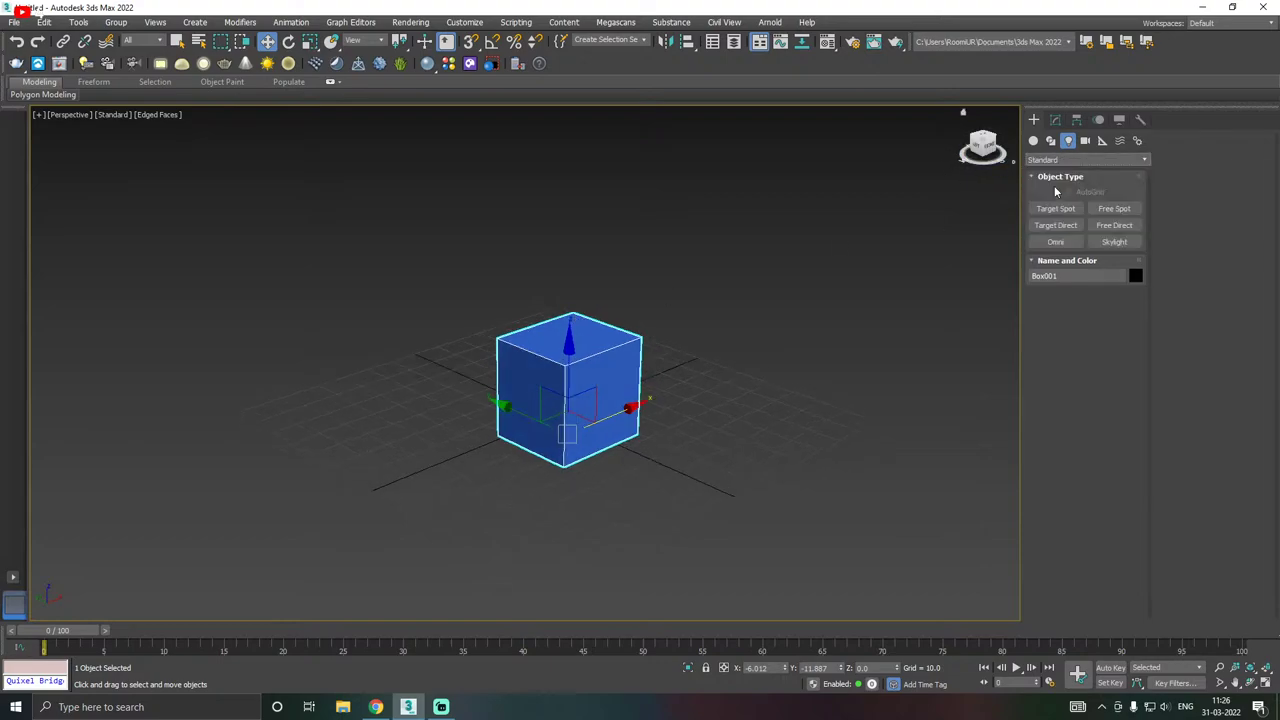
click(409, 22)
click(445, 89)
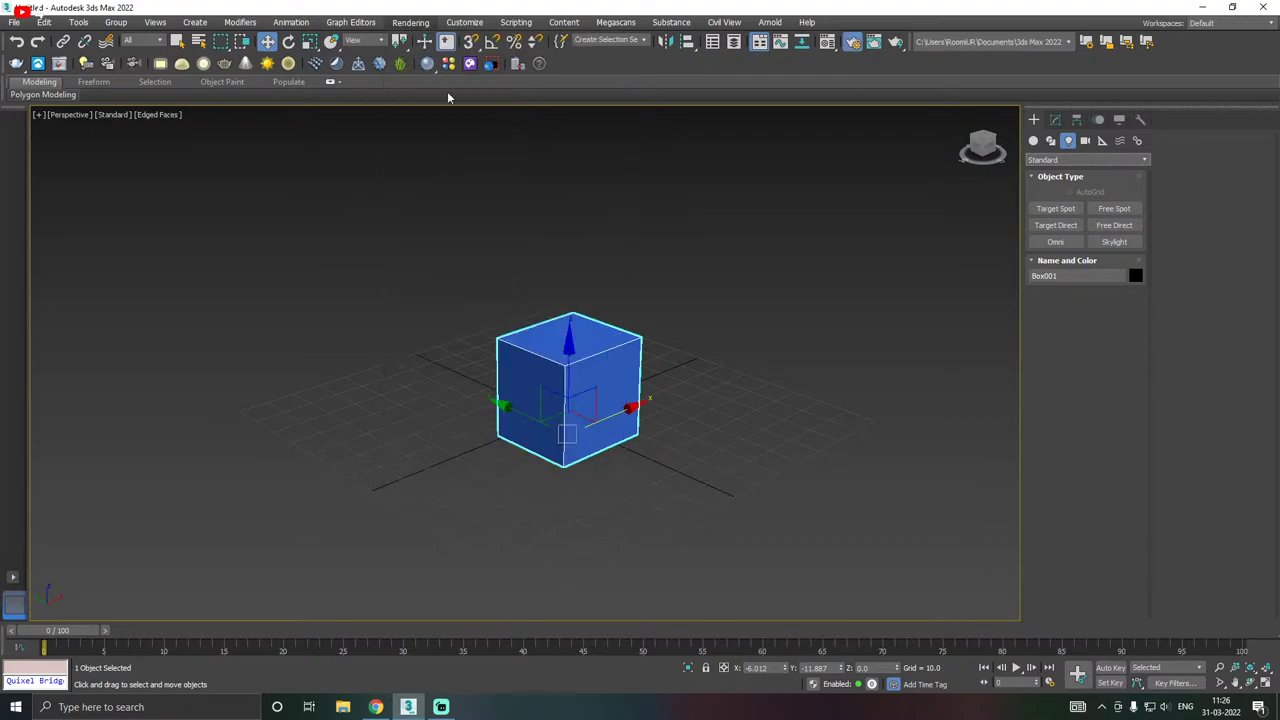
click(505, 147)
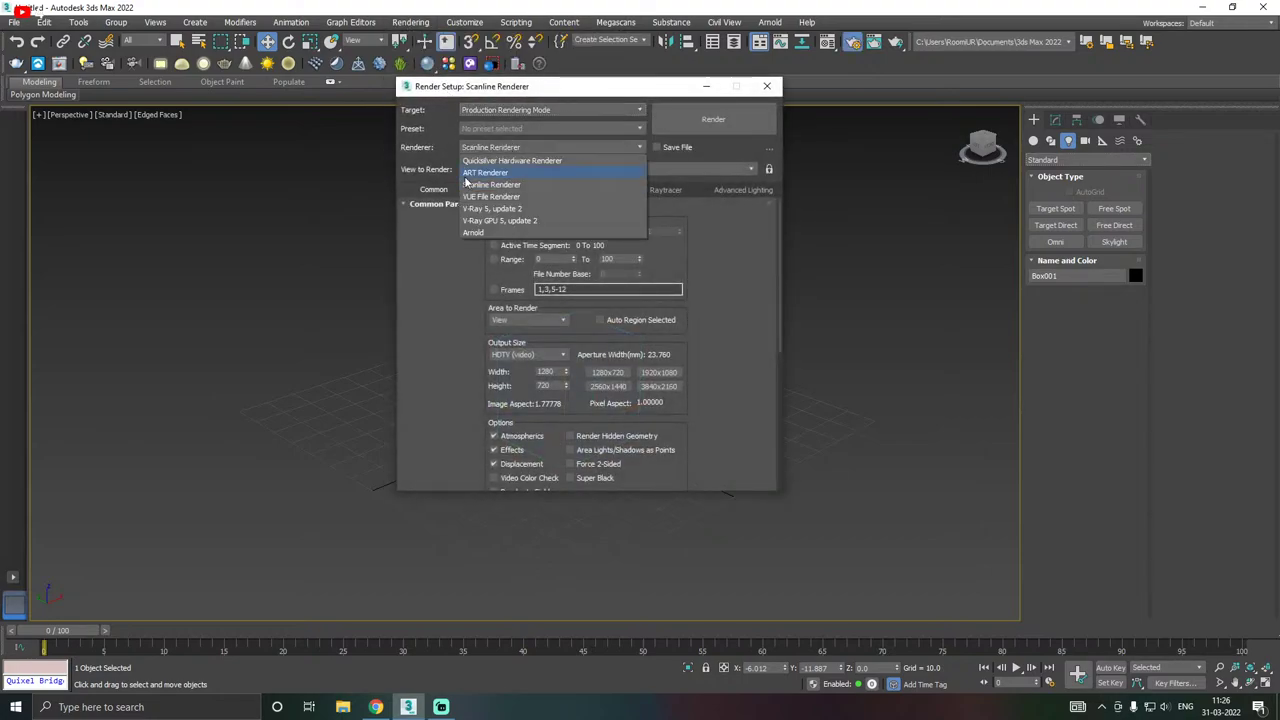
click(470, 184)
click(772, 88)
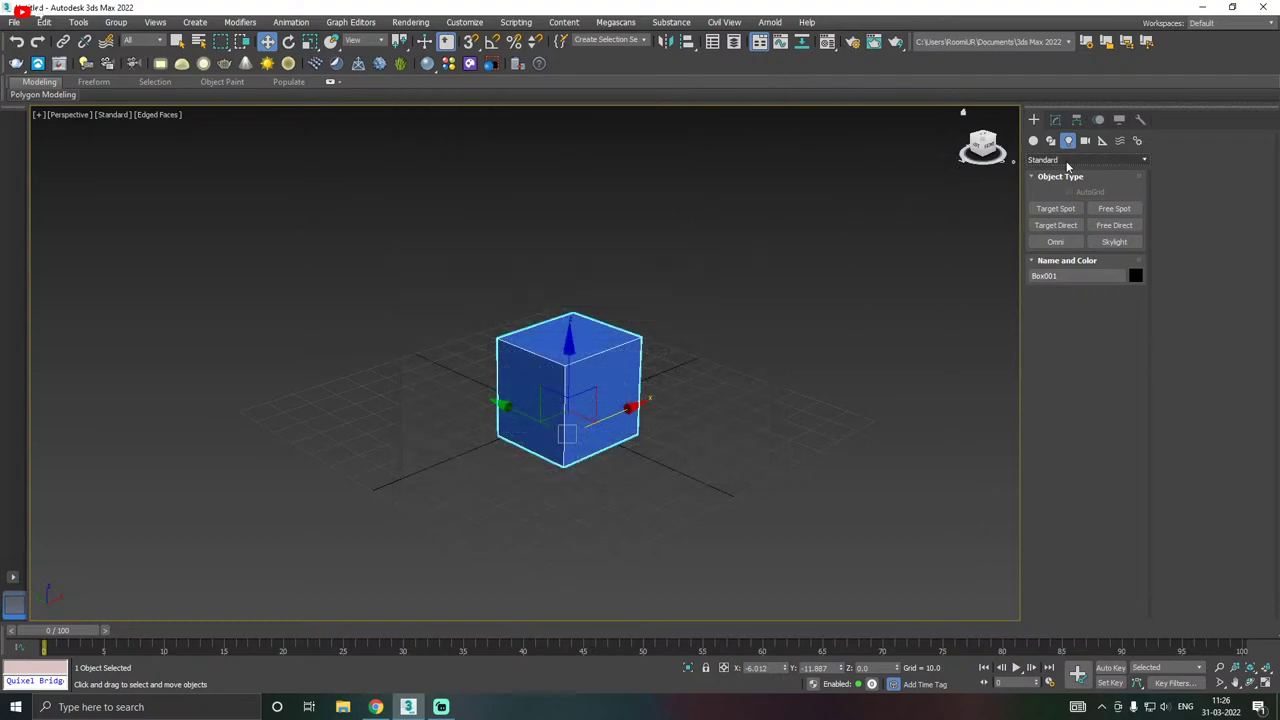
click(1068, 162)
click(1046, 186)
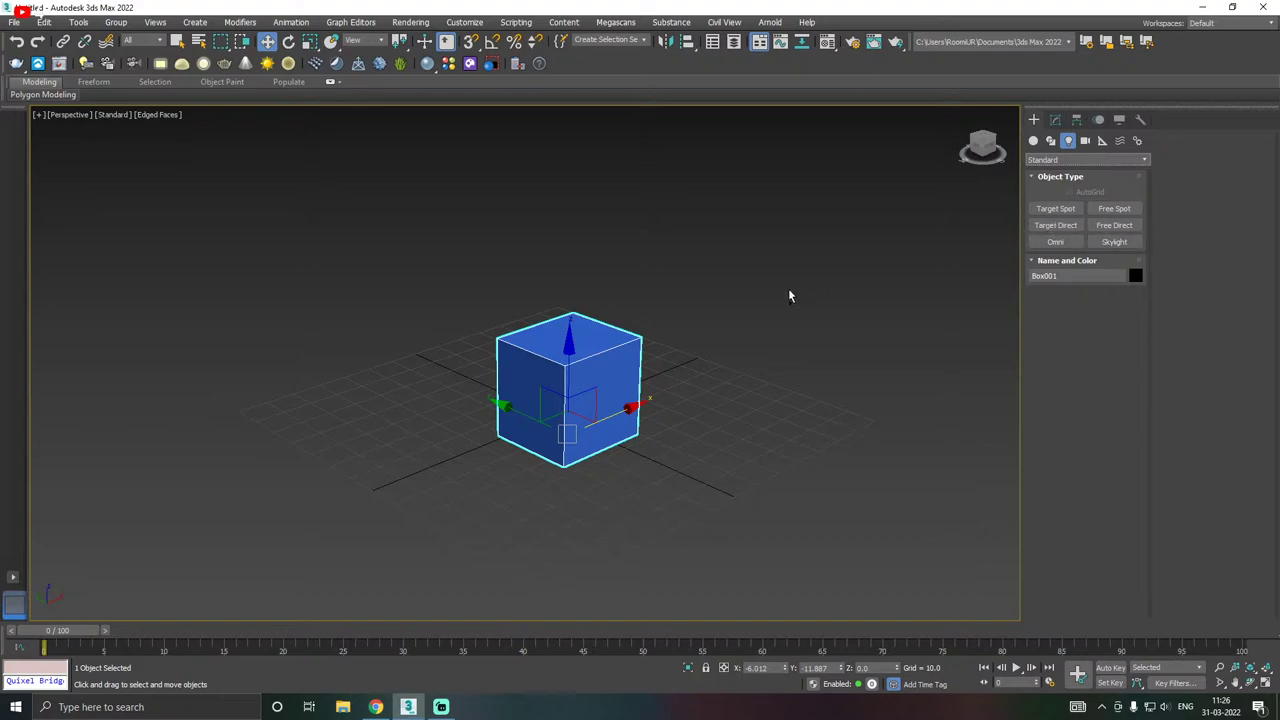
- Place a new Omni light beside the blue box
mouse_move(788, 295)
alt+middle_down()
mouse_move(780, 315)
mouse_move(800, 310)
alt+middle_up()
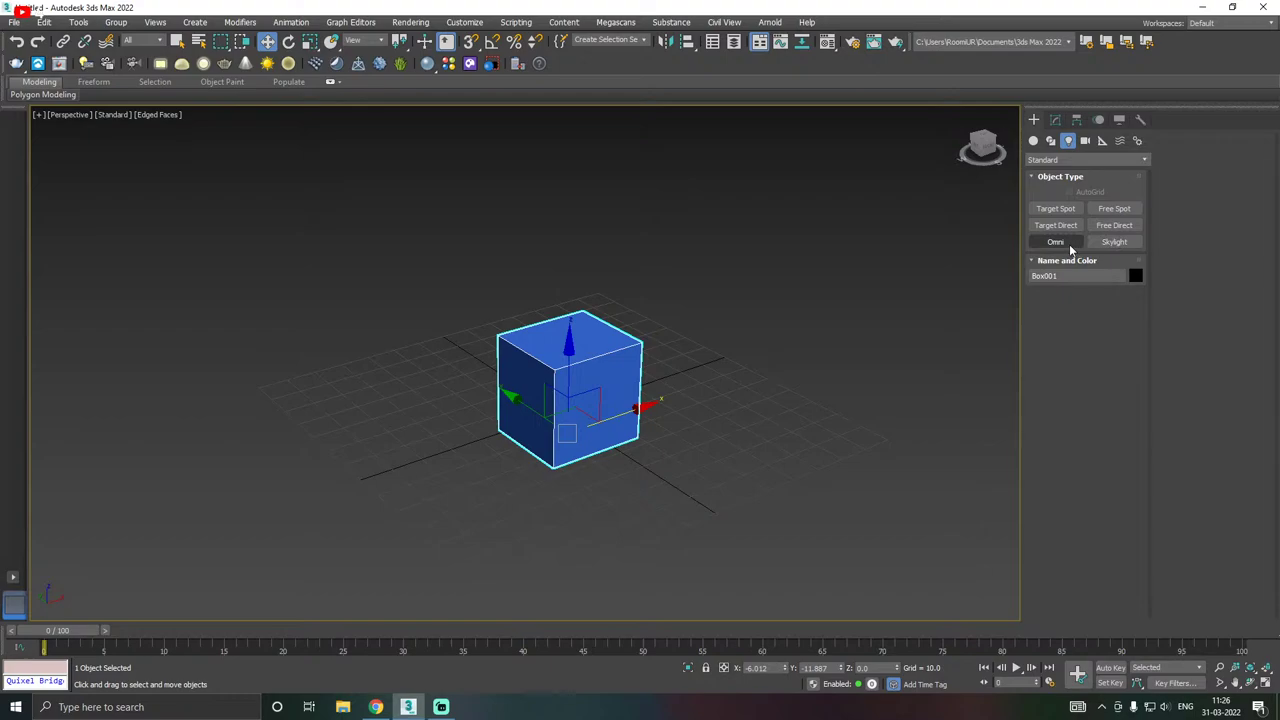
click(1069, 246)
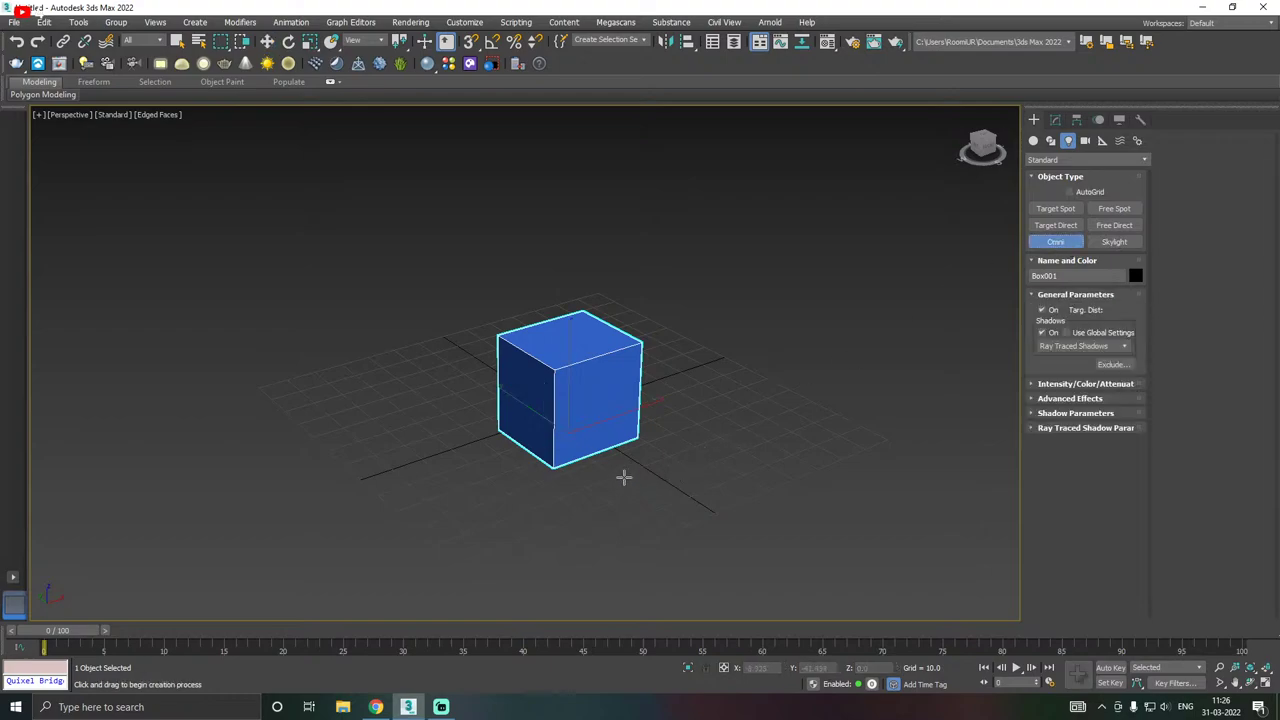
mouse_move(640, 477)
mouse_down()
mouse_move(674, 477)
mouse_move(583, 486)
mouse_move(651, 471)
mouse_move(638, 474)
mouse_up()
right_click(713, 458)
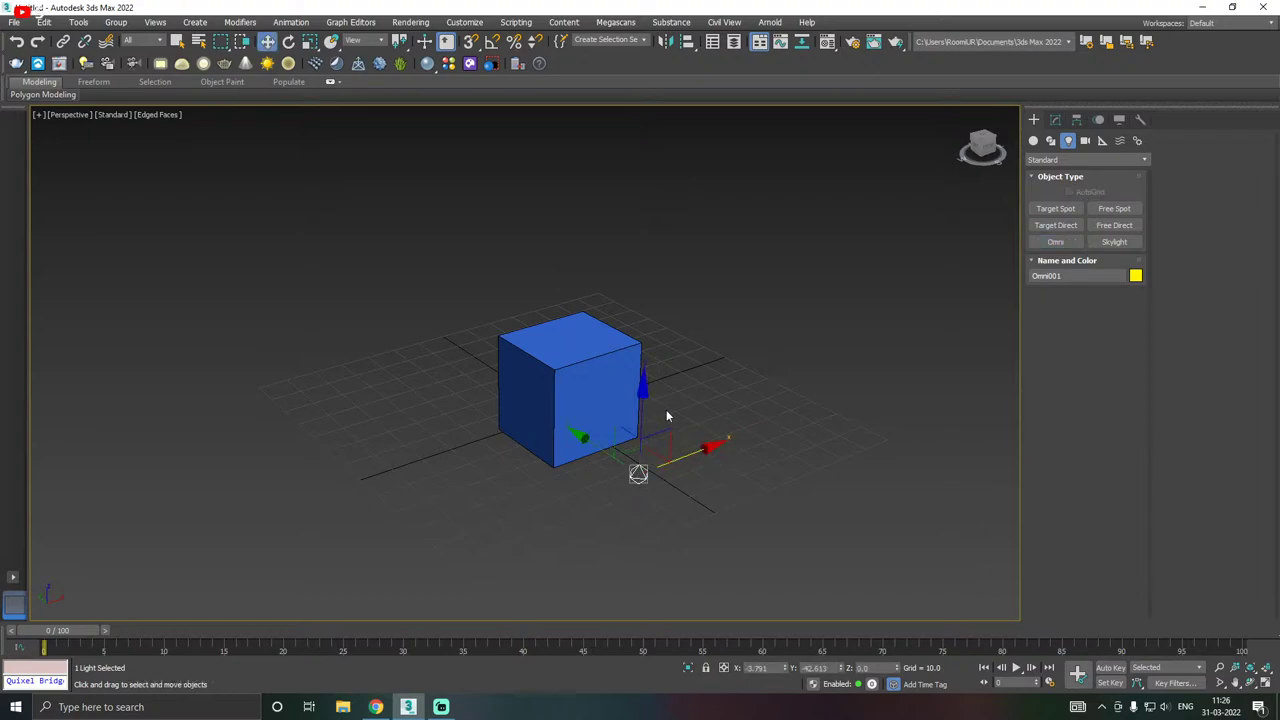
- Raise the Omni light high above the box, then deselect it
alt+middle_drag(666, 409, 741, 386)
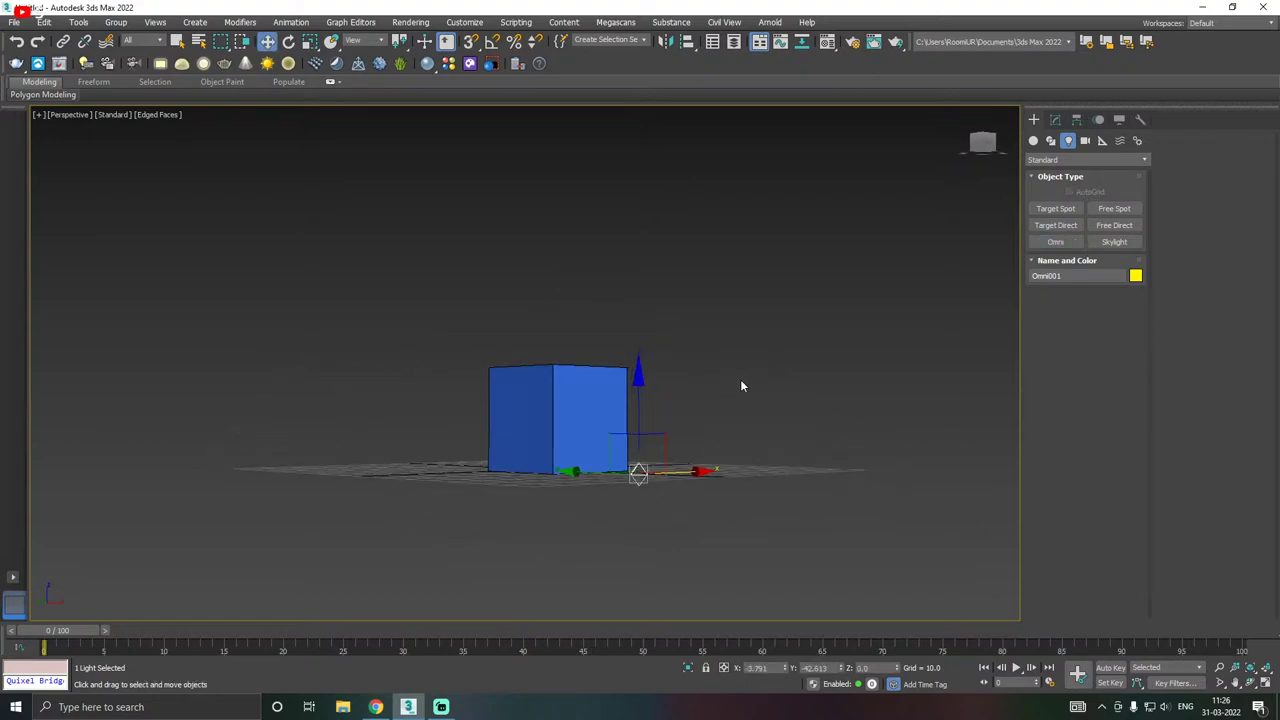
drag(643, 419, 650, 158)
alt+middle_drag(717, 194, 635, 322)
click(1055, 119)
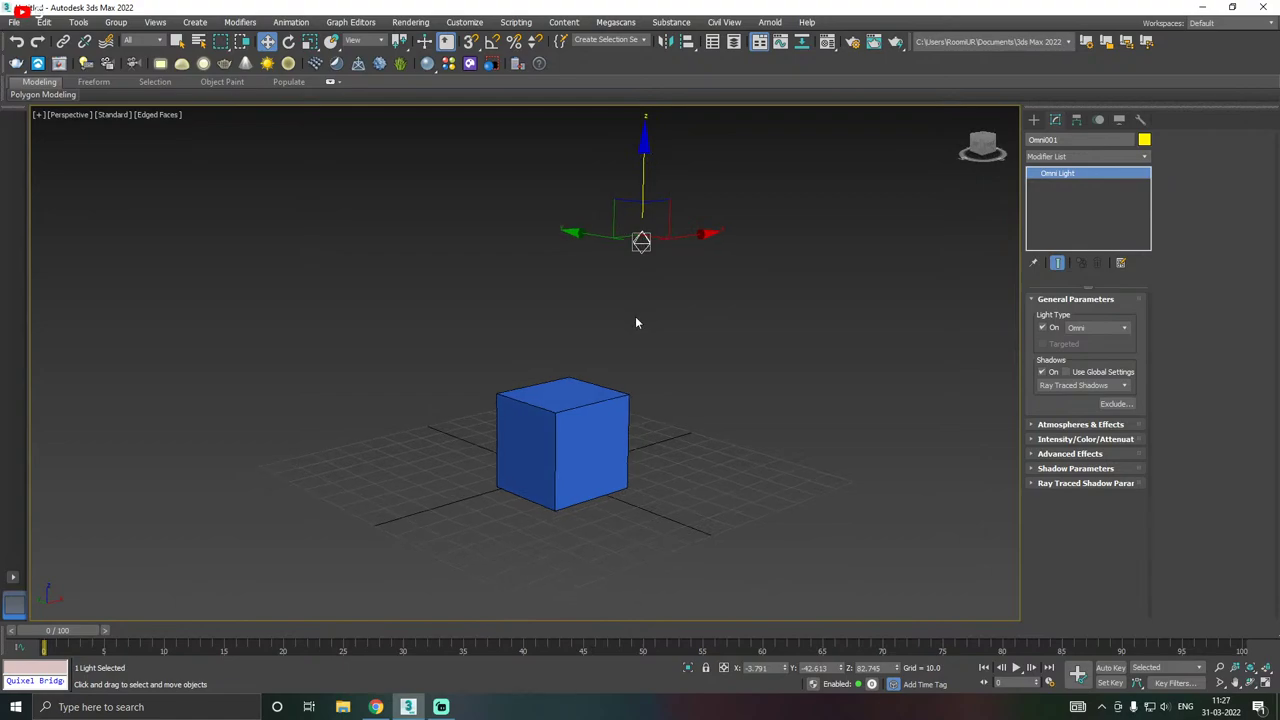
click(193, 211)
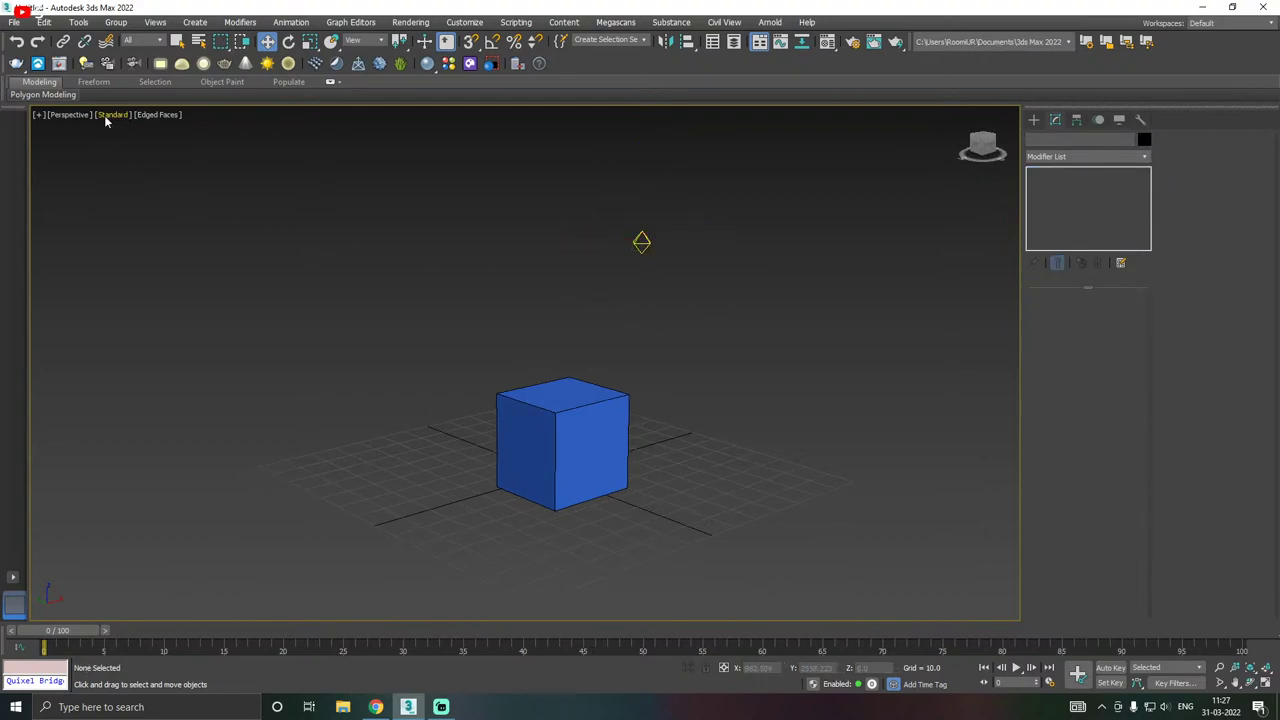
- Switch the Perspective viewport to High Quality shading and orbit around the cube
click(113, 115)
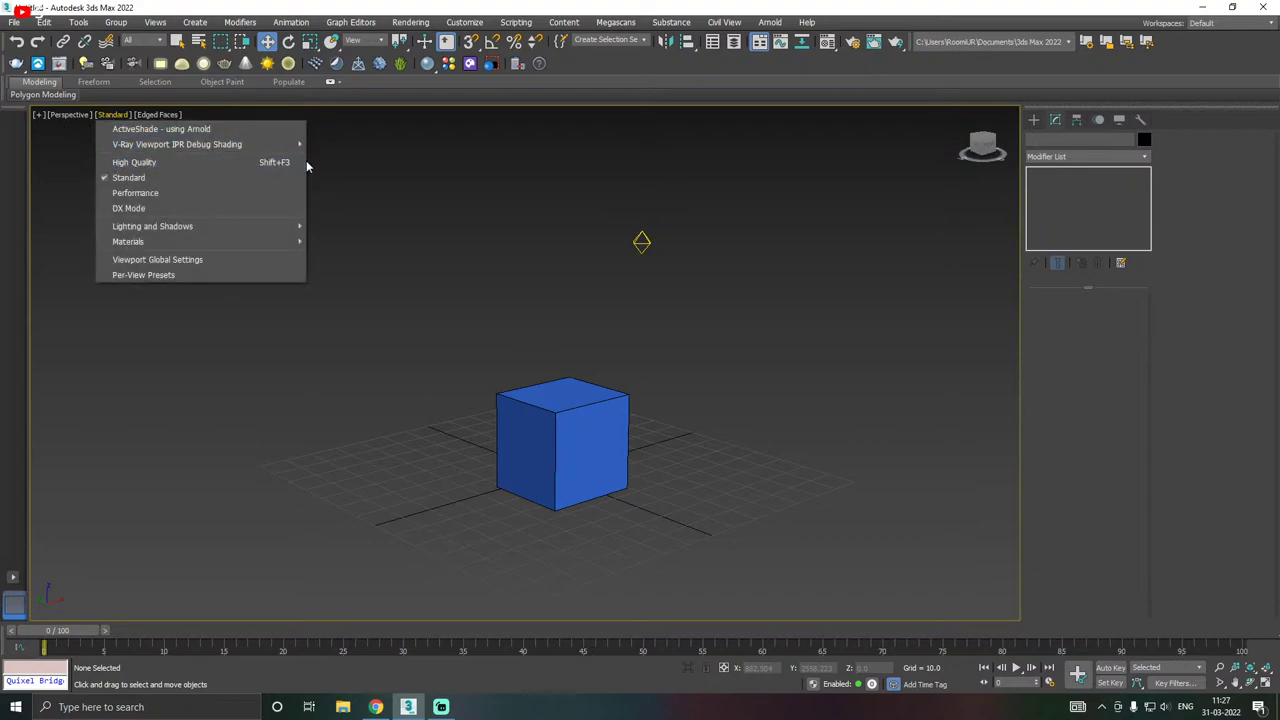
click(138, 163)
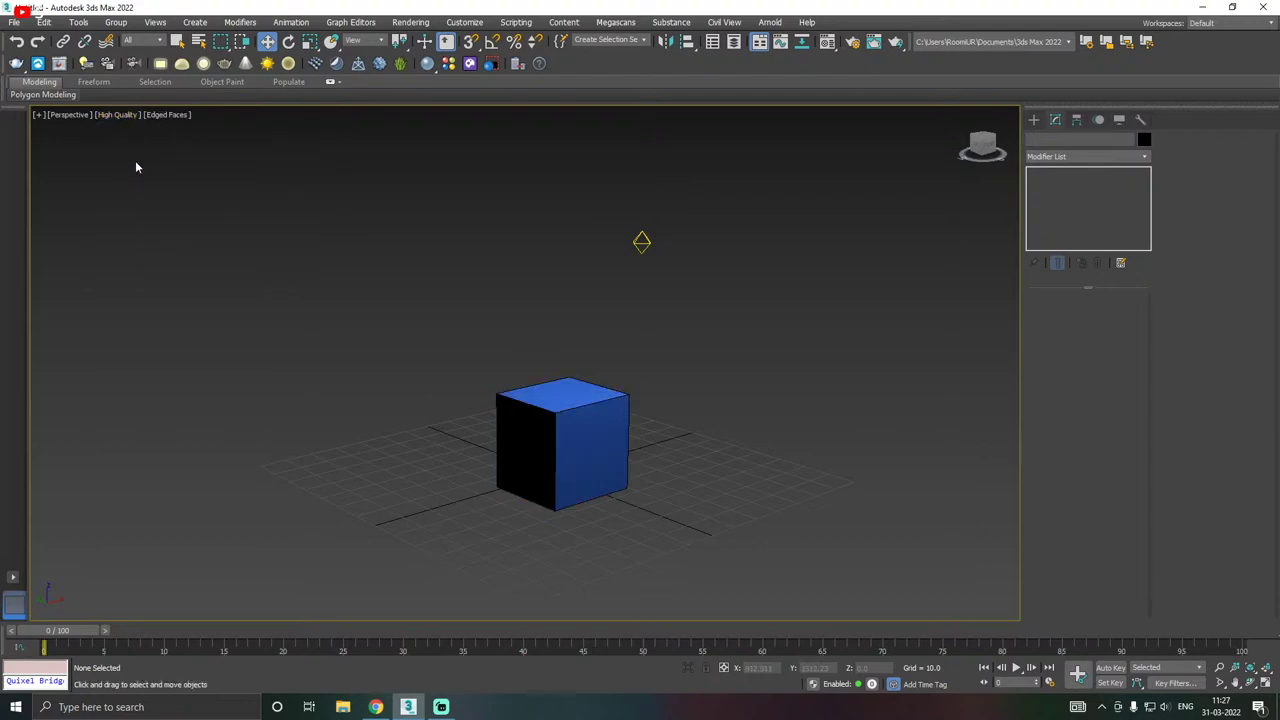
alt+middle_drag(566, 299, 757, 317)
alt+middle_drag(646, 371, 422, 446)
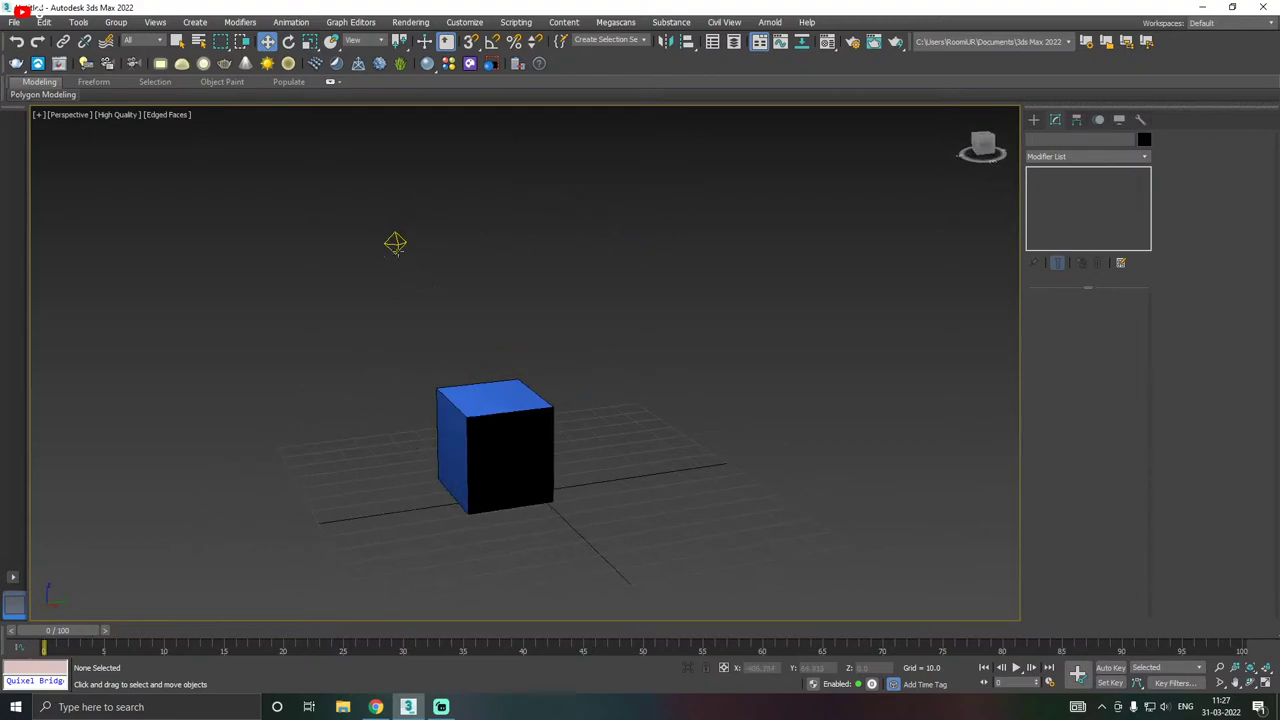
- Move Omni001 sideways to about X 11.2, Y -66.4, Z 82.7 to relight the box
click(395, 243)
drag(448, 240, 757, 219)
alt+middle_drag(600, 262, 566, 289)
drag(734, 235, 614, 231)
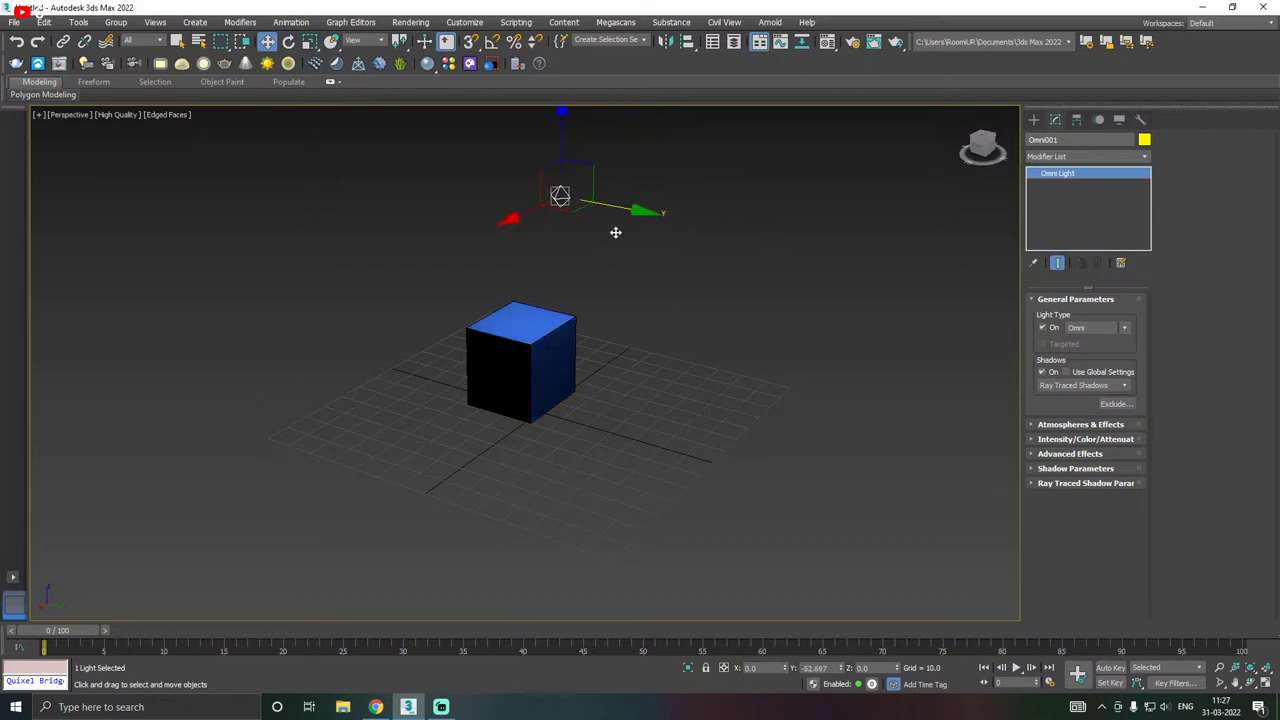
mouse_move(509, 220)
mouse_down()
mouse_move(440, 240)
mouse_move(505, 211)
mouse_up()
alt+middle_drag(492, 259, 730, 259)
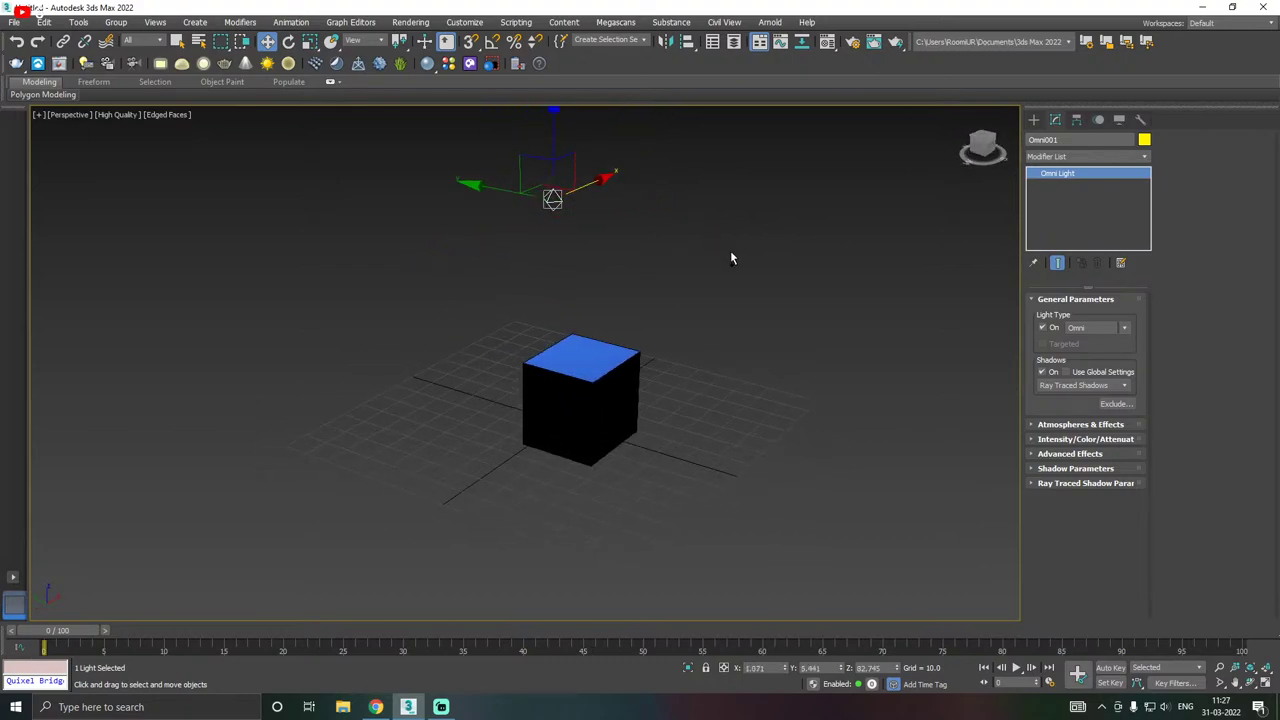
mouse_move(486, 201)
mouse_down()
mouse_move(790, 214)
mouse_move(712, 262)
mouse_up()
alt+middle_drag(700, 323, 640, 305)
drag(634, 237, 712, 216)
click(1034, 120)
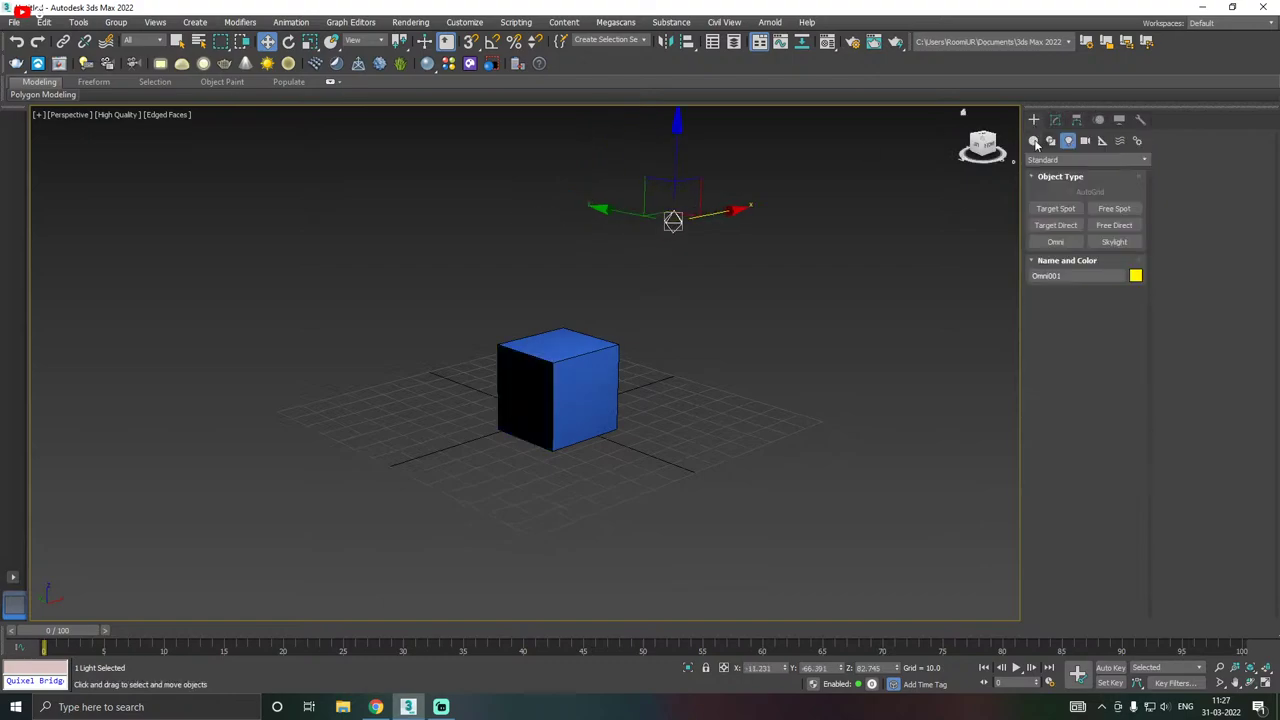
- Draw a roughly 155.4 by 146.7 Plane beneath the blue box
click(1034, 141)
click(1114, 275)
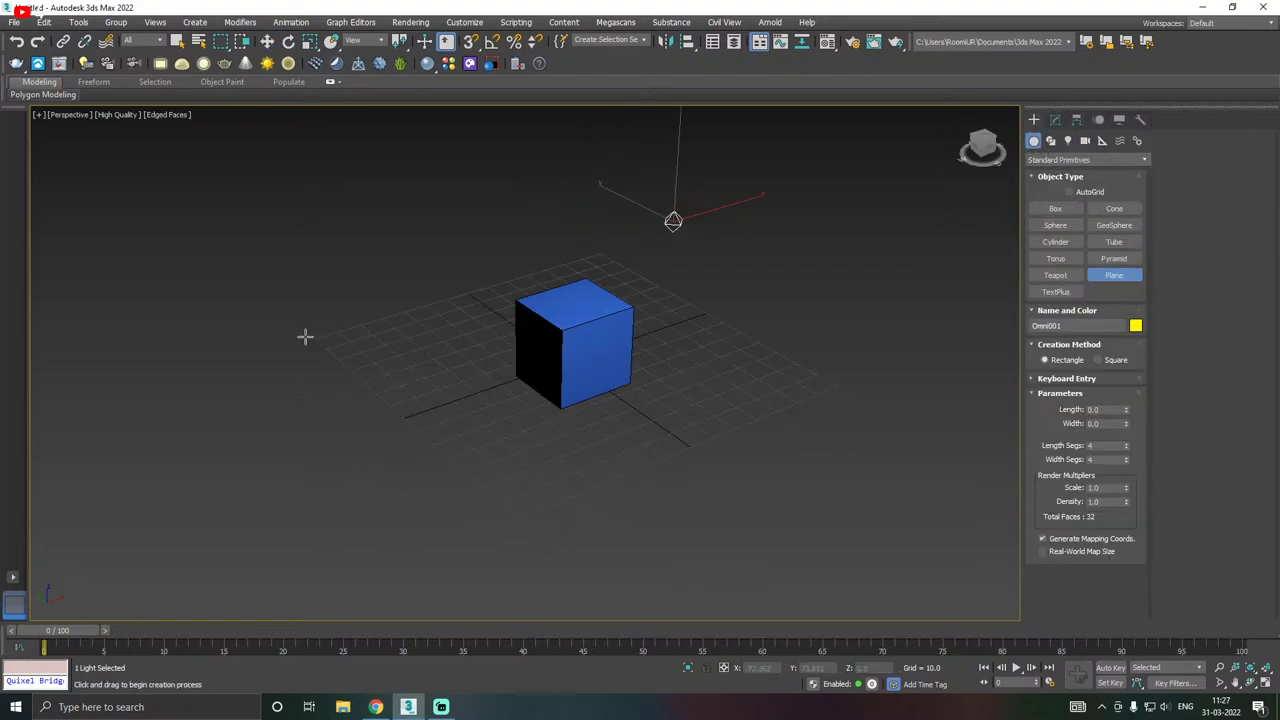
drag(319, 332, 893, 388)
key(w)
scroll(659, 340, up, 4)
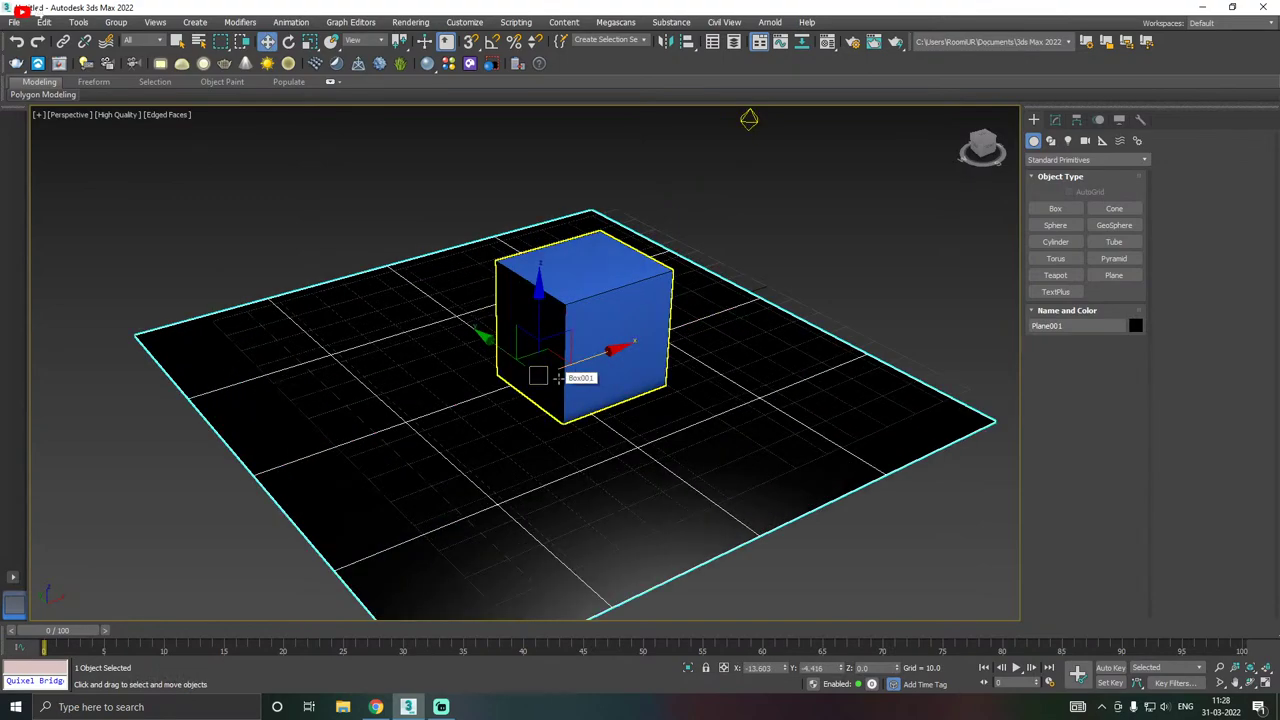
scroll(674, 289, down, 4)
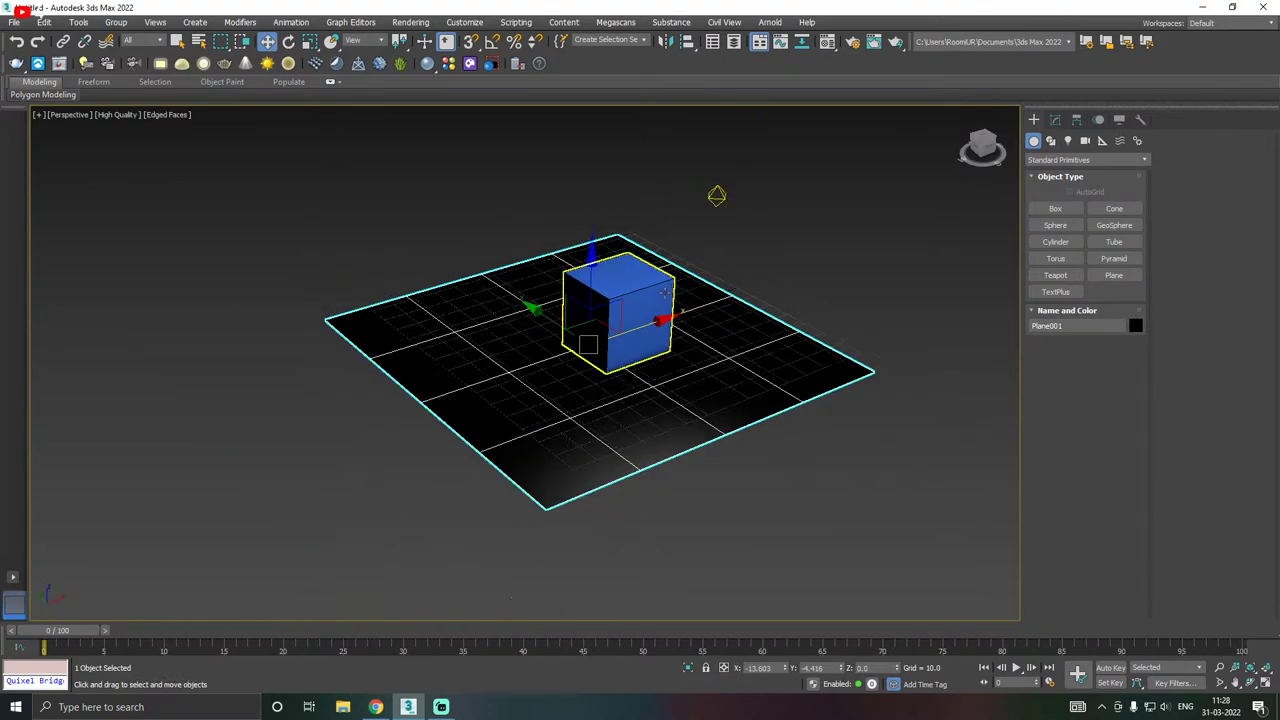
scroll(480, 356, up, 2)
mouse_move(480, 356)
alt+middle_down()
mouse_move(523, 297)
mouse_move(498, 352)
alt+middle_up()
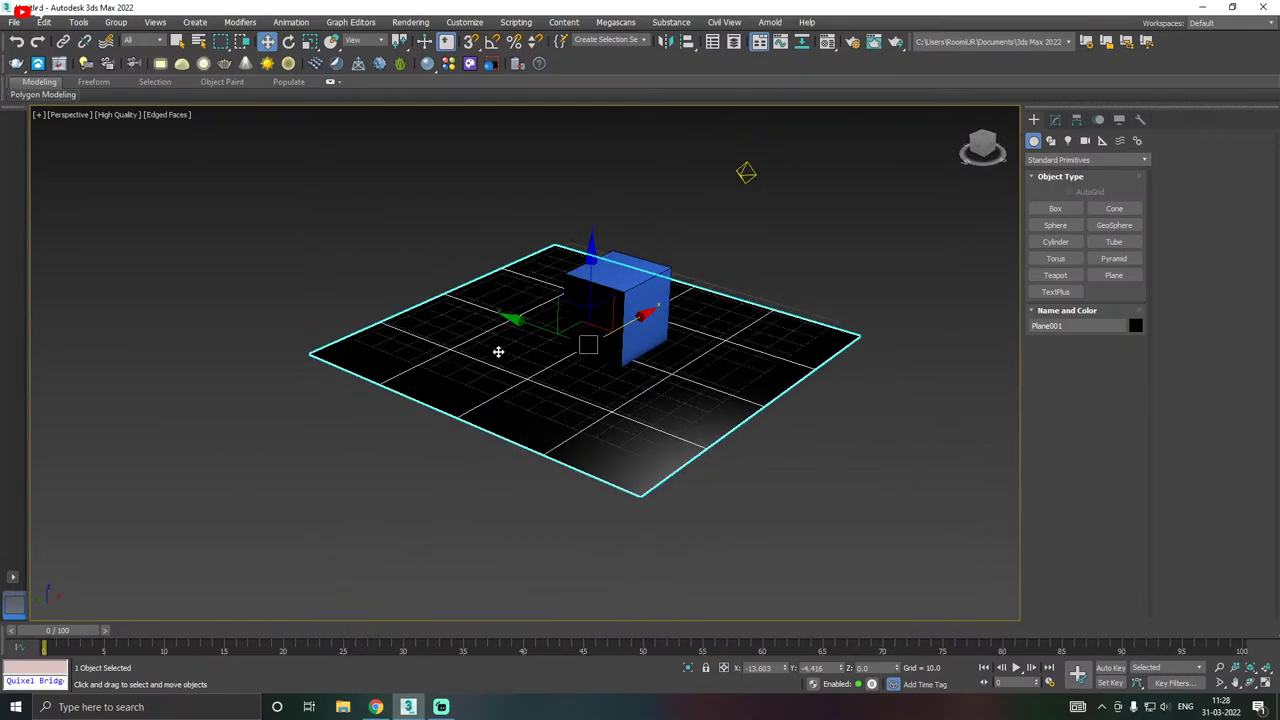
- Assign material slot 02 - Default to the plane as a grey Standard (Legacy) material
click(826, 46)
drag(220, 68, 162, 84)
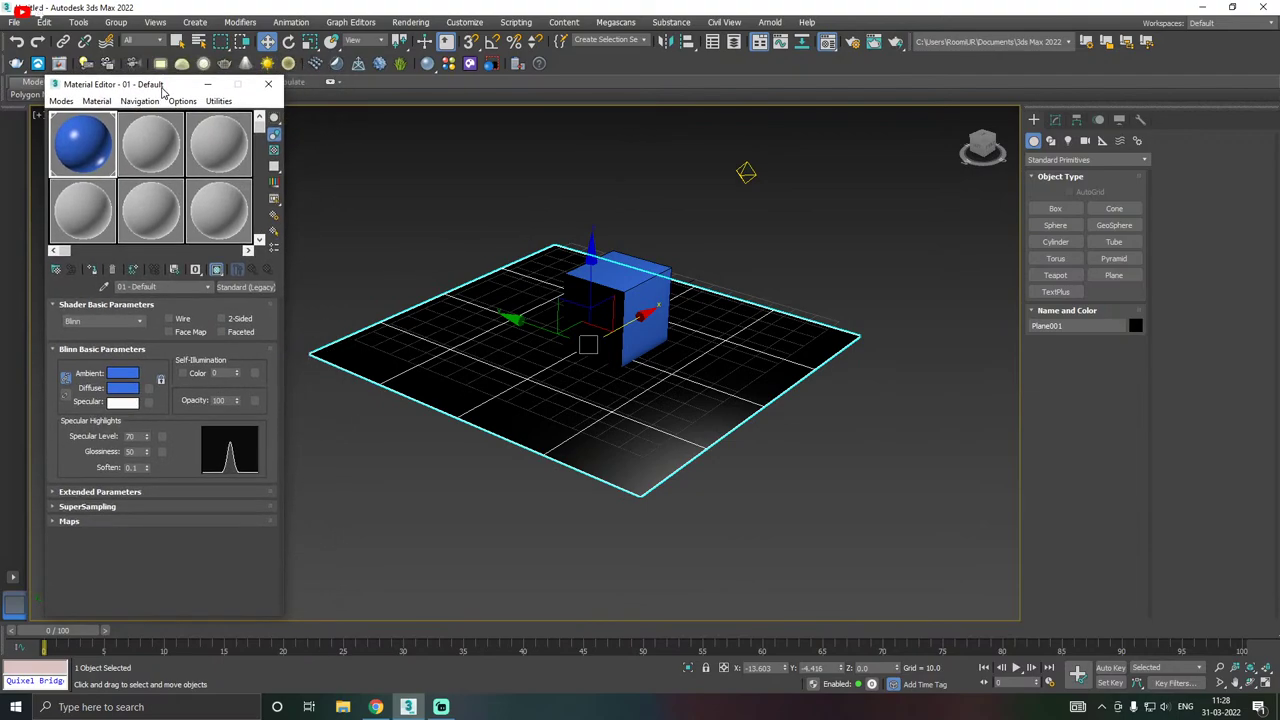
click(153, 150)
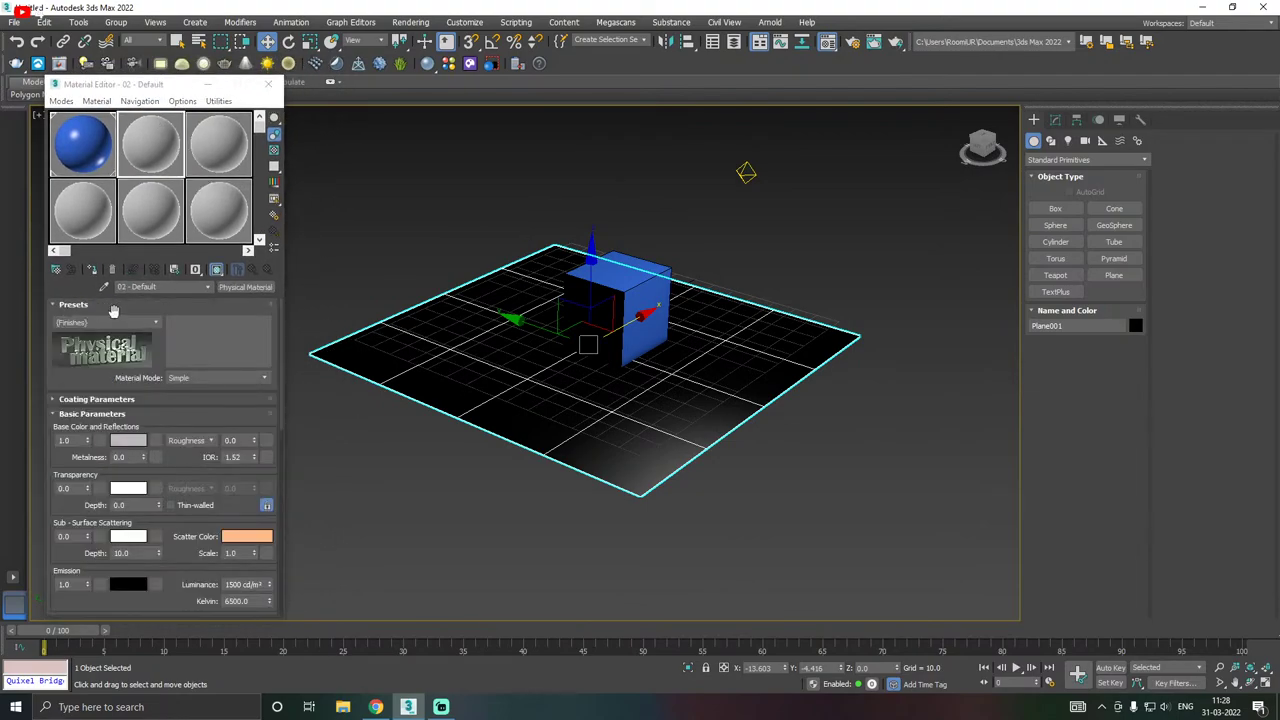
click(95, 275)
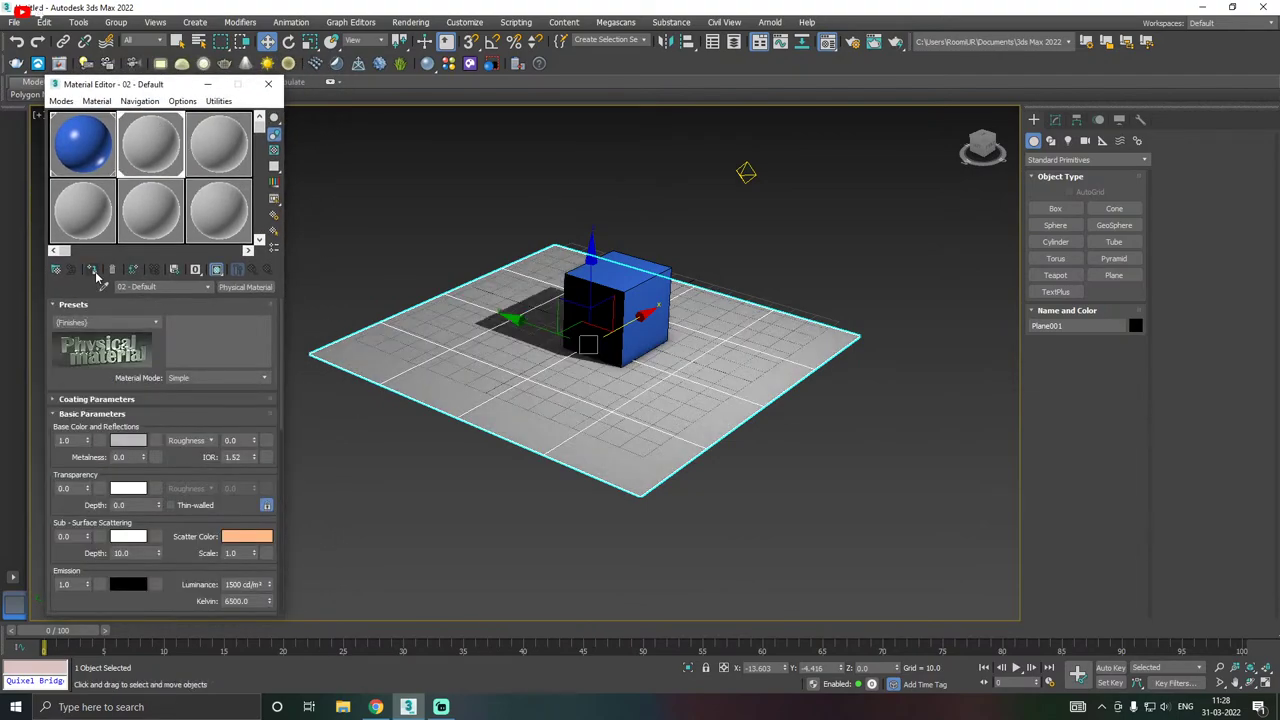
click(245, 287)
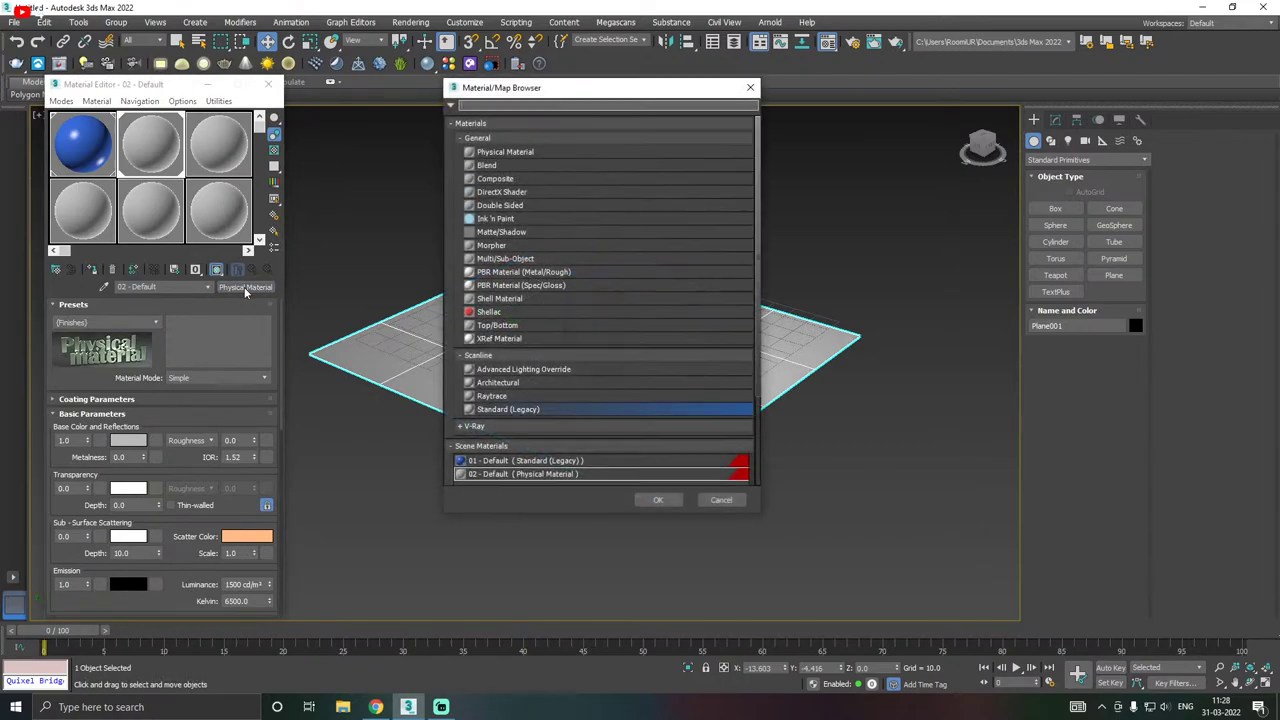
double_click(501, 410)
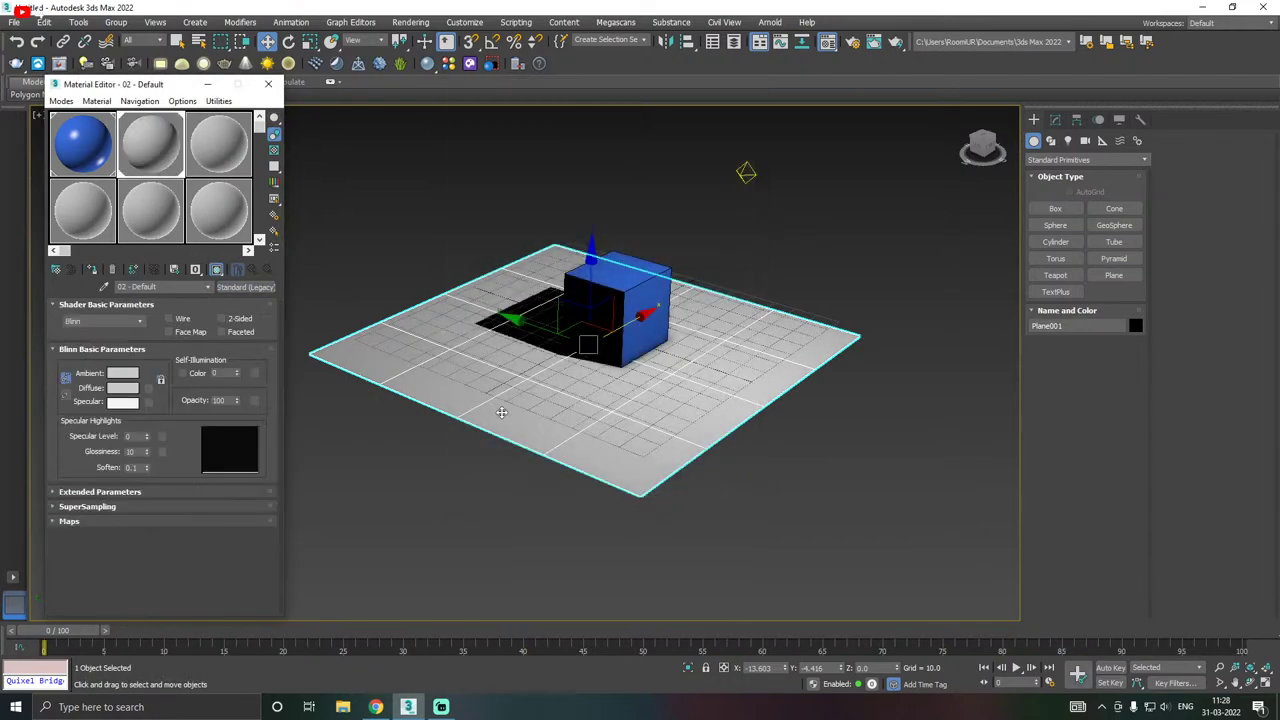
click(268, 84)
scroll(385, 230, up, 3)
- Move the Omni light to lengthen and shift the box's shadow across the plane
scroll(445, 249, down, 3)
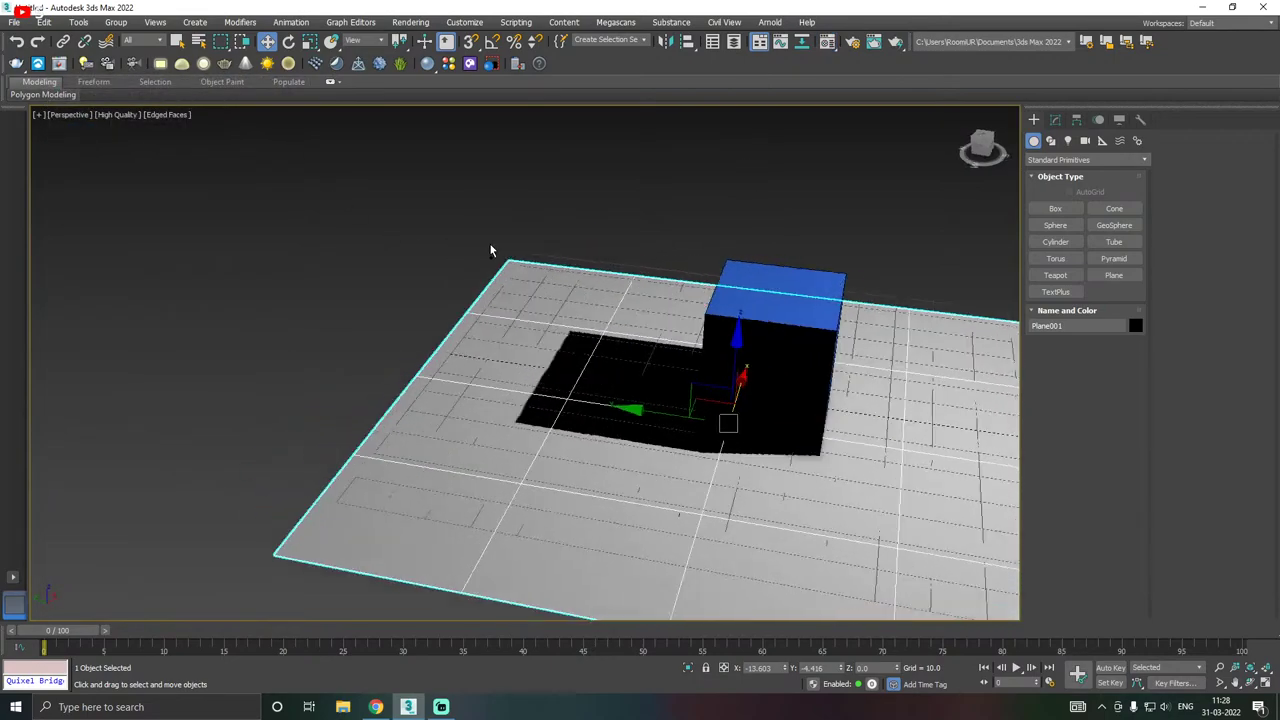
scroll(508, 249, up, 2)
scroll(323, 246, down, 4)
alt+middle_drag(455, 250, 408, 251)
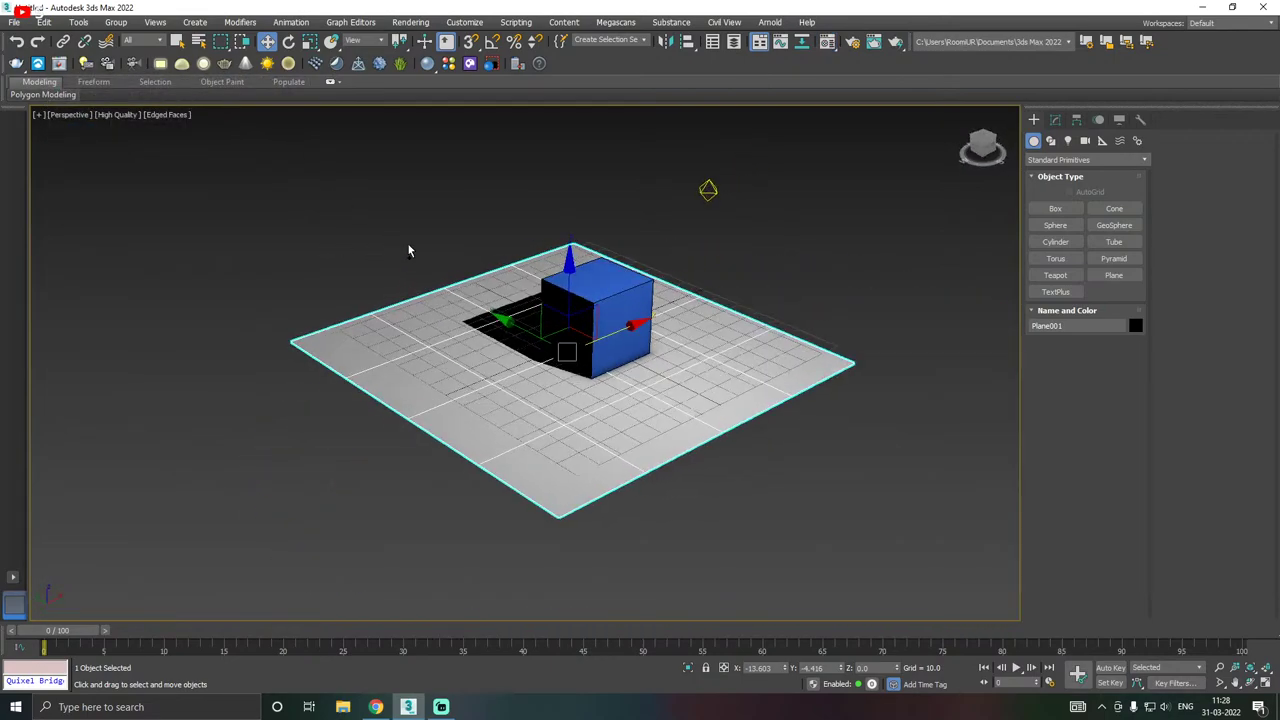
click(708, 189)
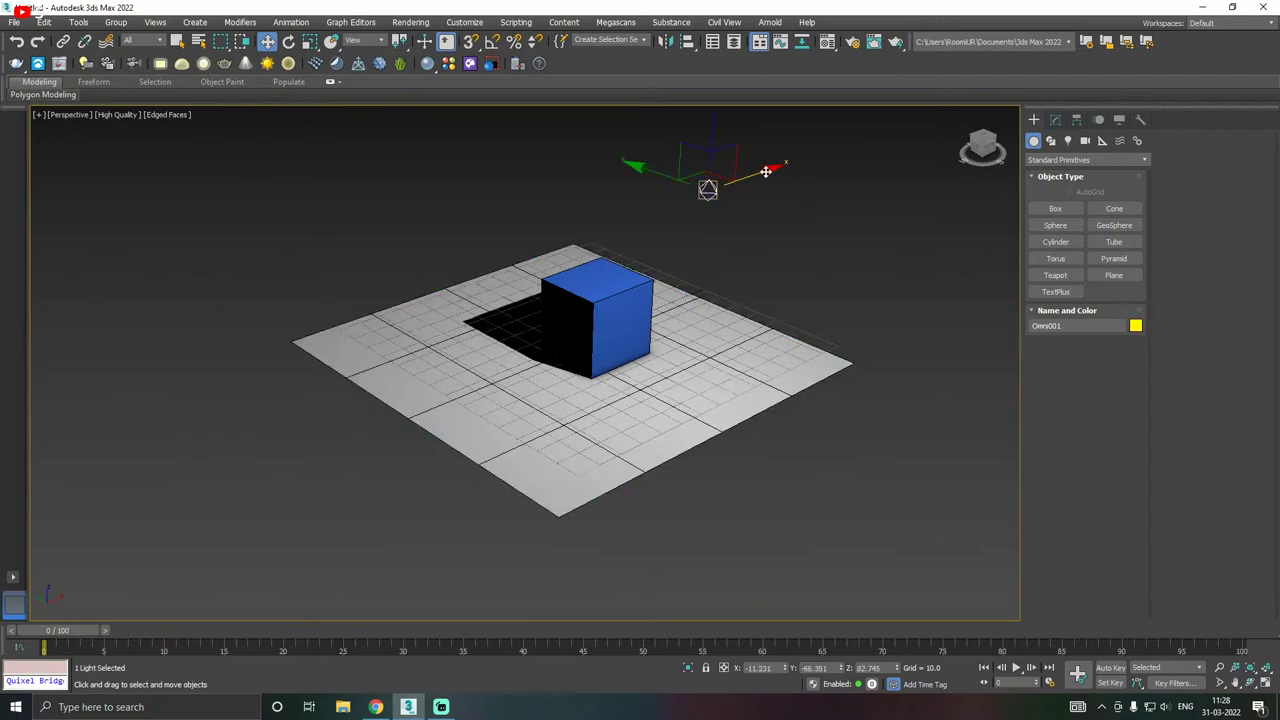
drag(765, 172, 813, 186)
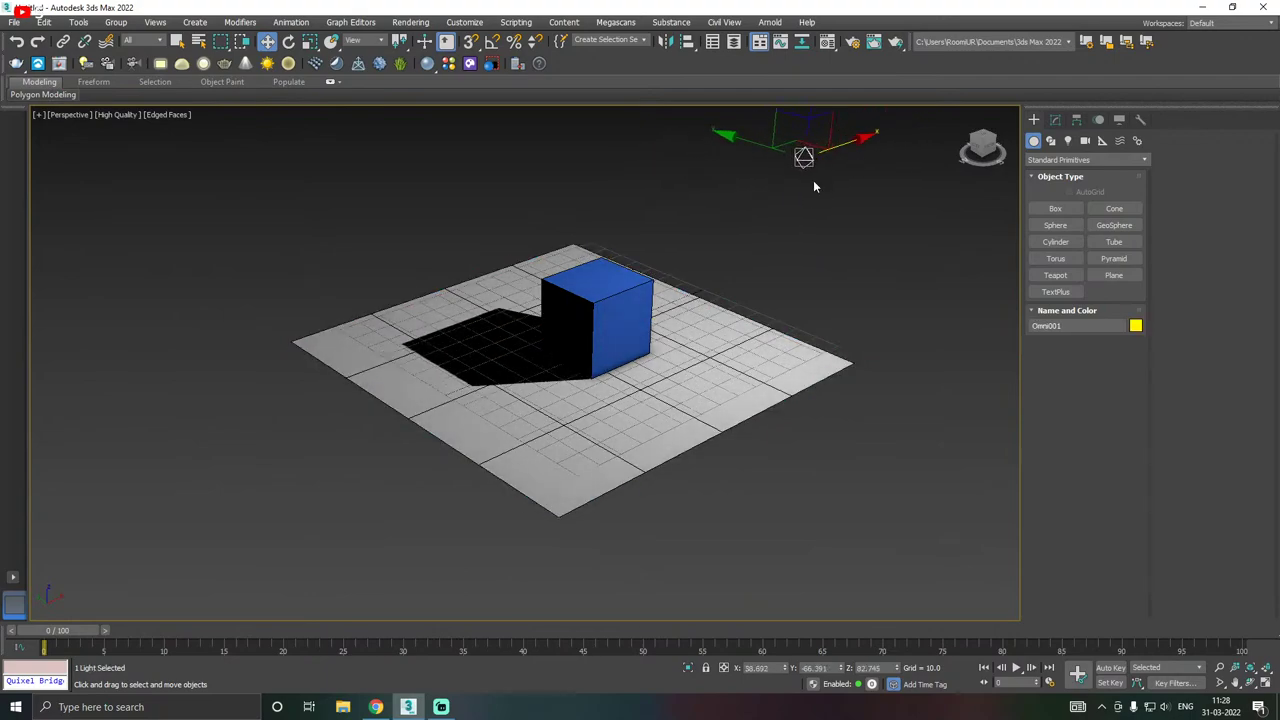
middle_drag(813, 186, 727, 272)
drag(765, 226, 704, 211)
alt+middle_drag(650, 271, 658, 261)
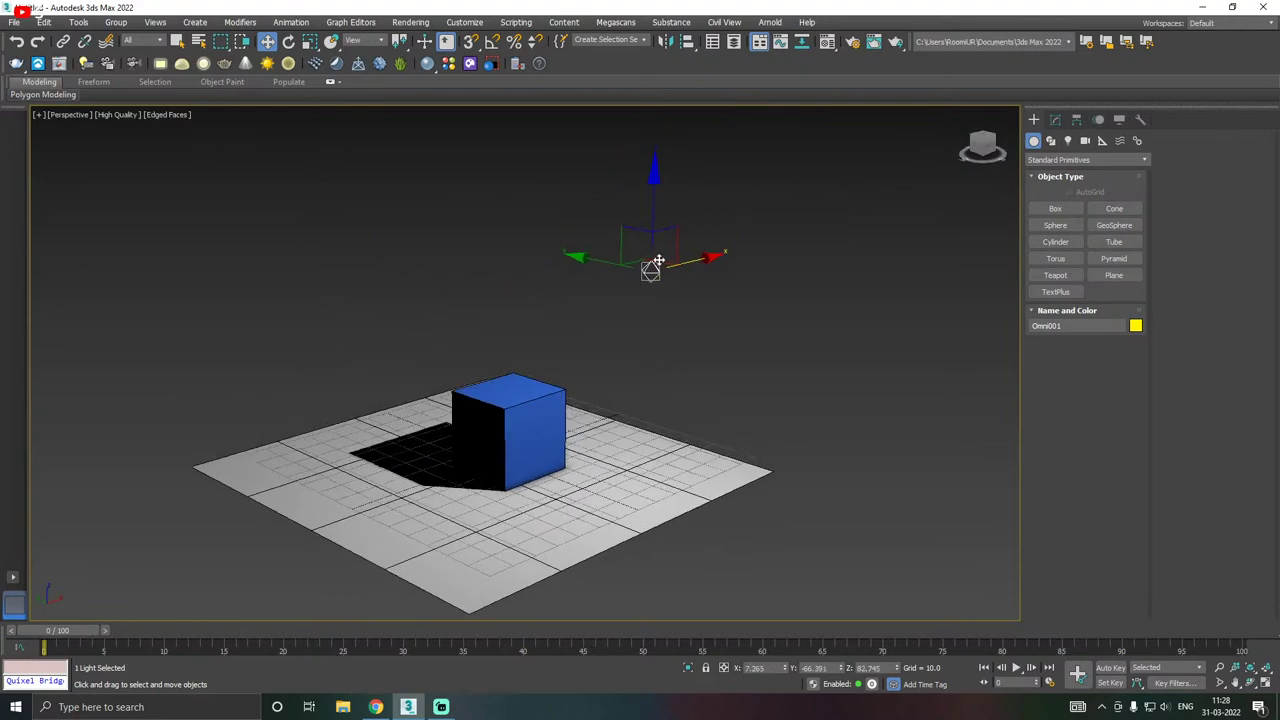
alt+middle_drag(627, 308, 617, 332)
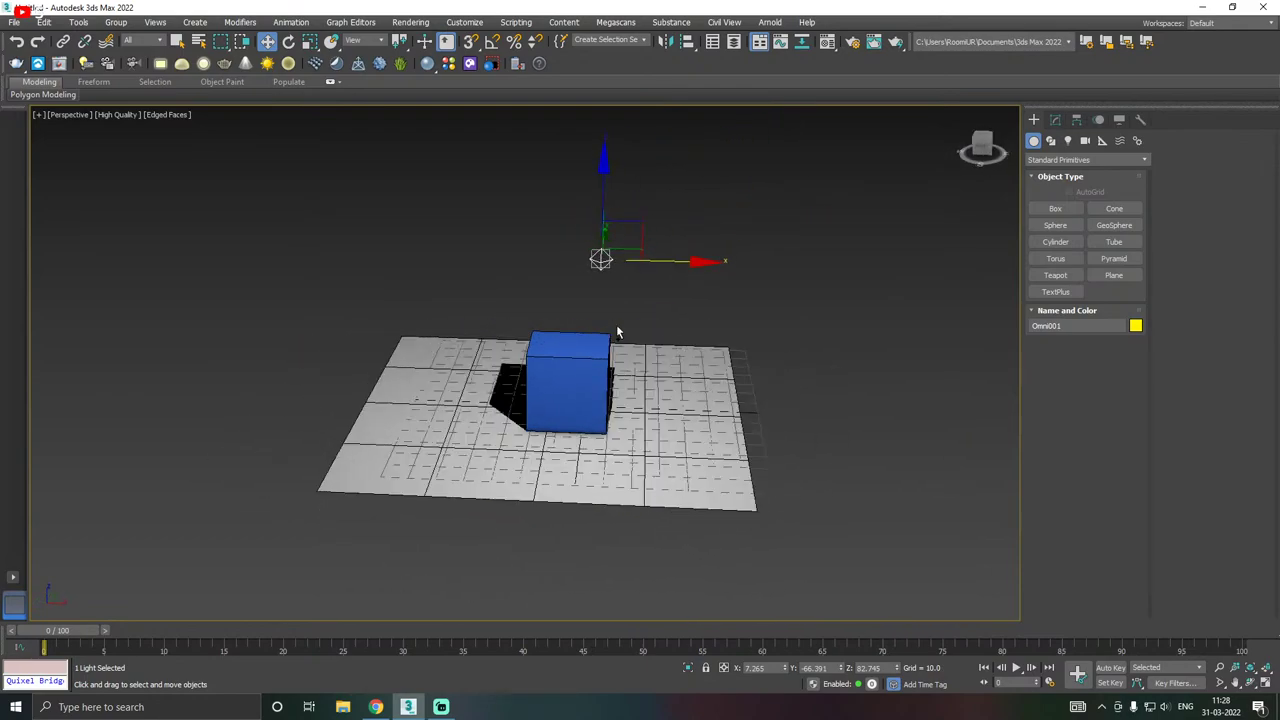
mouse_move(659, 268)
alt+middle_down()
mouse_move(648, 286)
mouse_move(670, 266)
alt+middle_up()
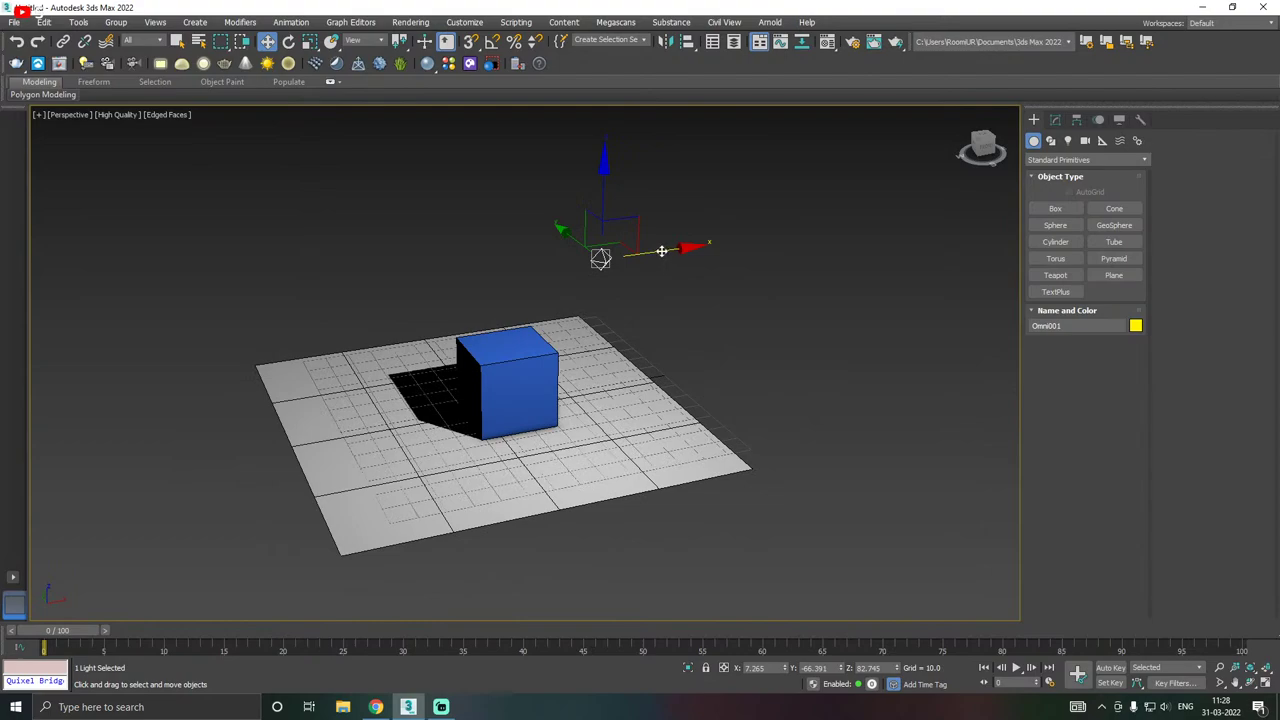
drag(661, 251, 762, 231)
alt+middle_drag(588, 303, 706, 277)
- Nudge the box left on X, sweep the light to about X 23.1, and open its parameters
click(620, 338)
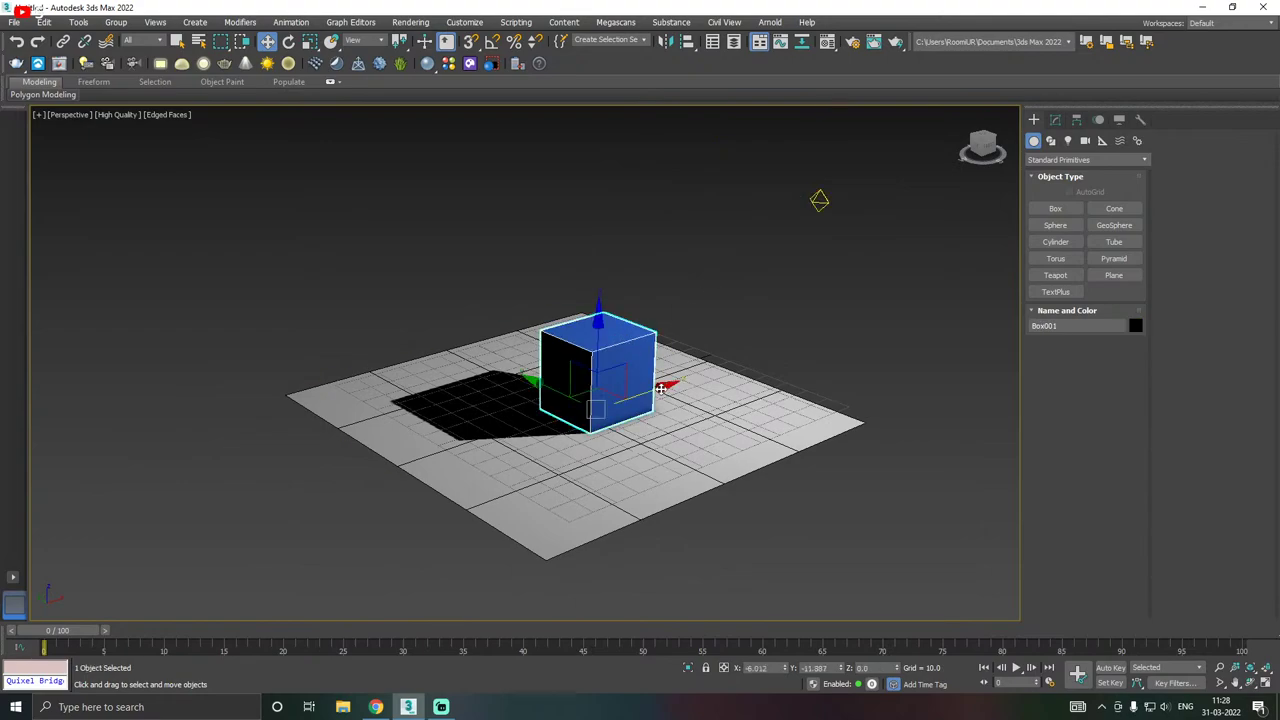
drag(661, 388, 641, 392)
click(819, 200)
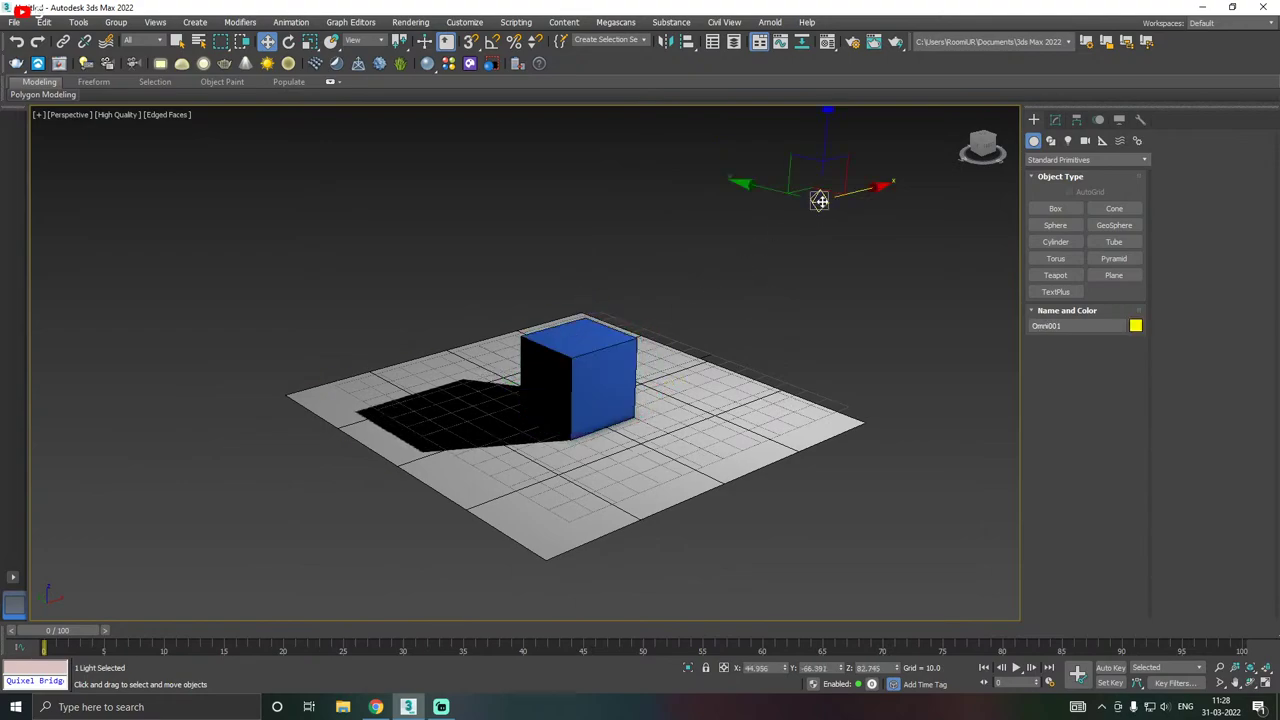
drag(873, 189, 831, 206)
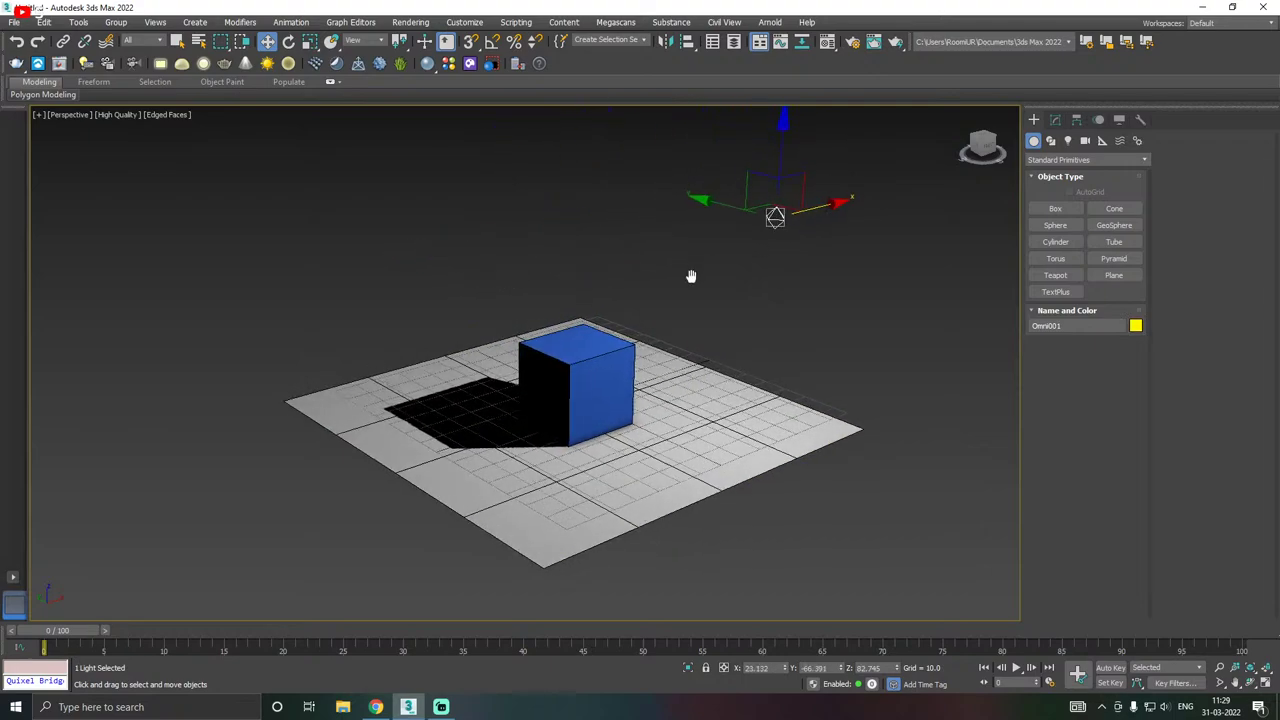
middle_drag(689, 277, 683, 296)
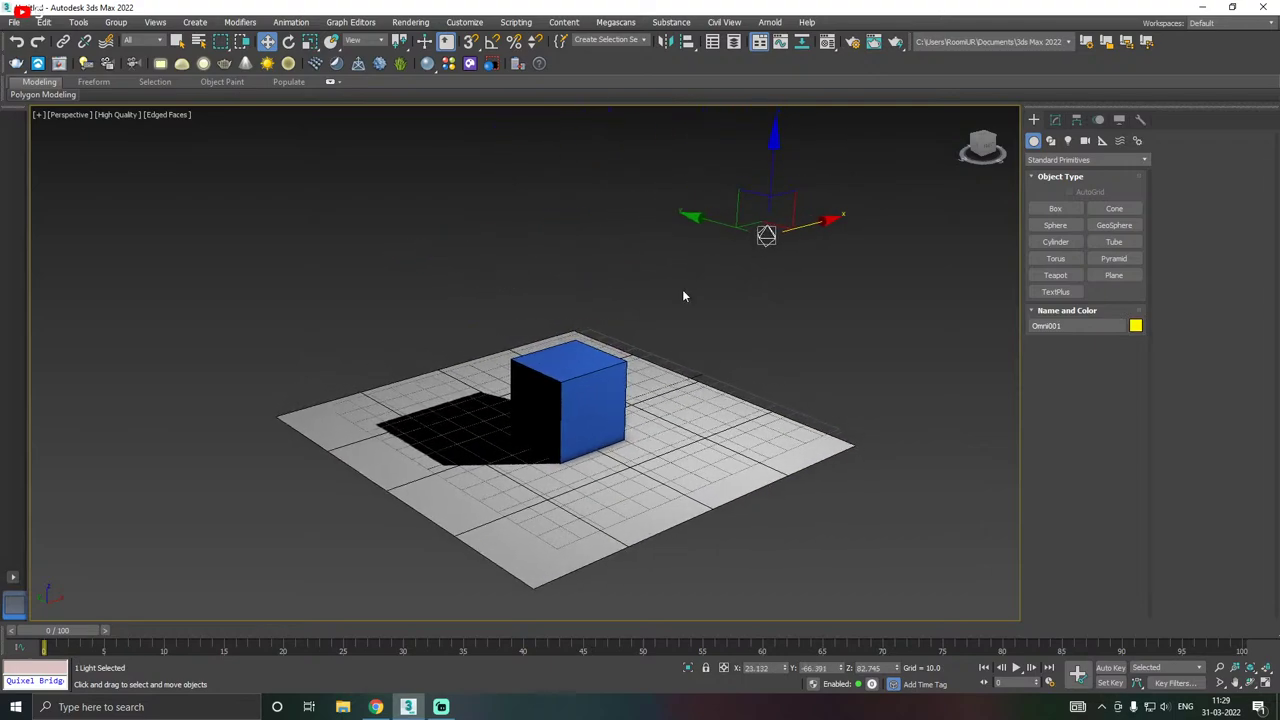
click(1056, 120)
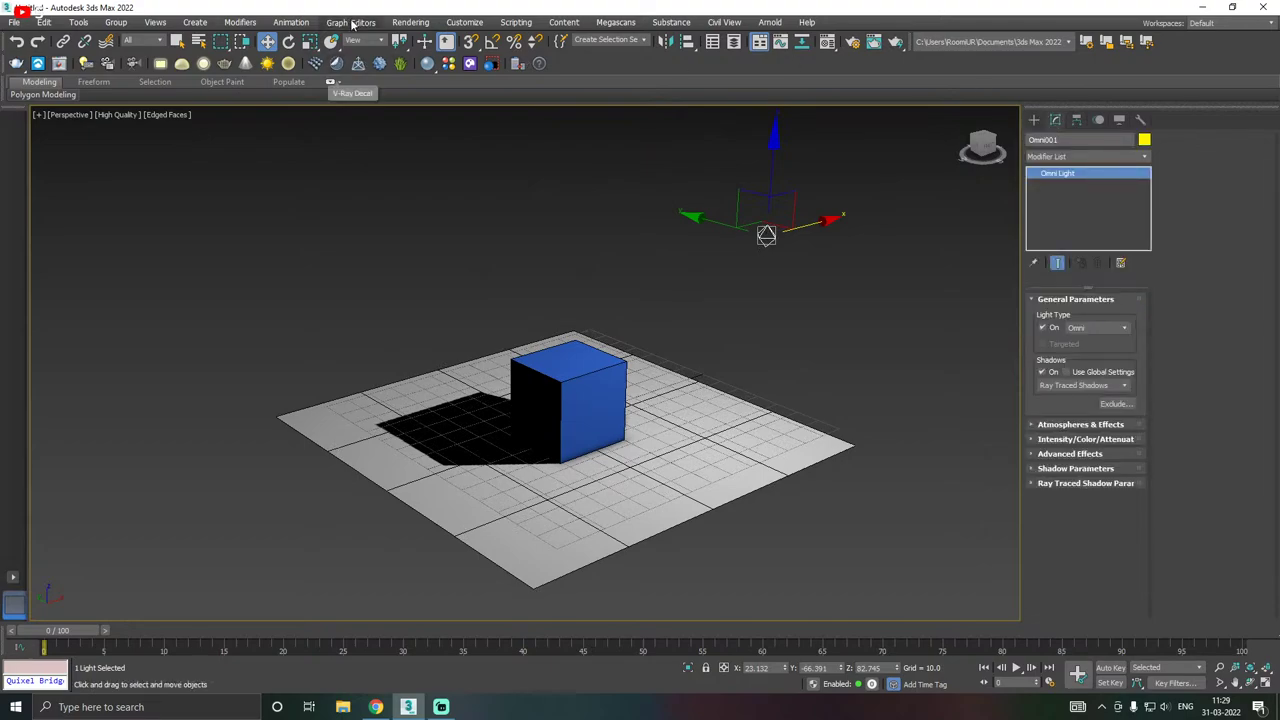
- Open Render Setup and keep Scanline Renderer as the renderer
click(410, 22)
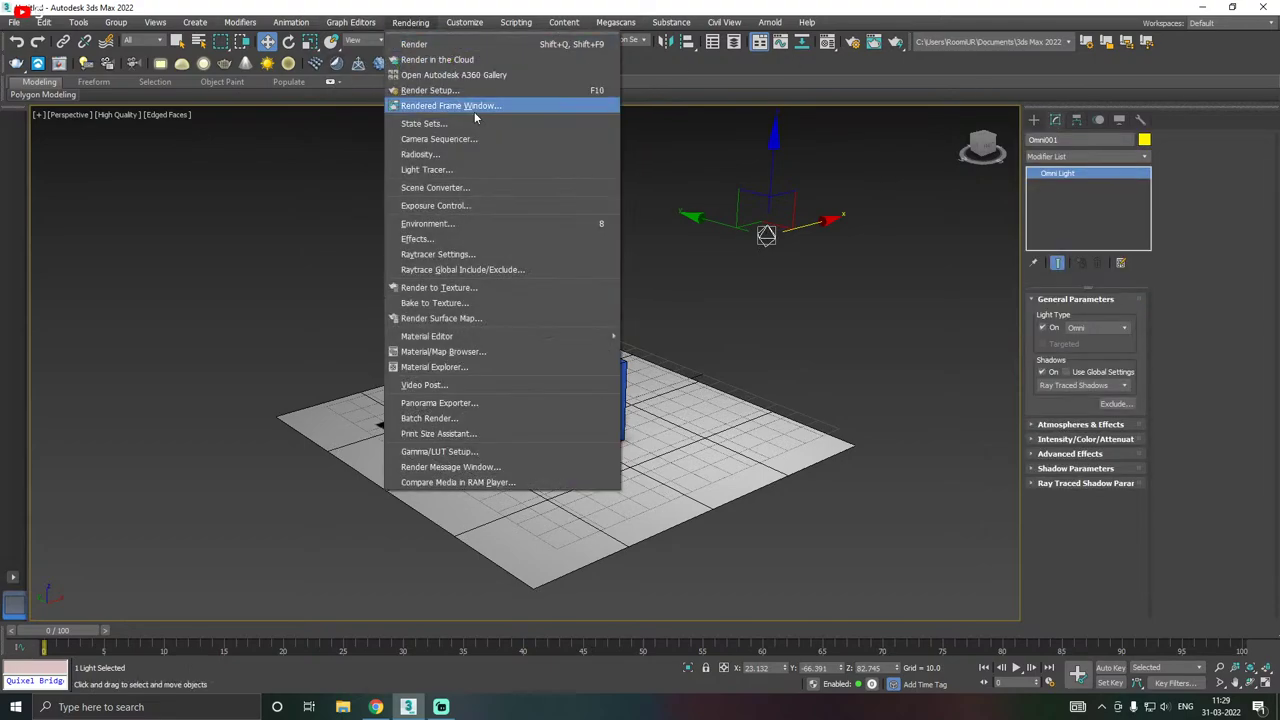
click(430, 90)
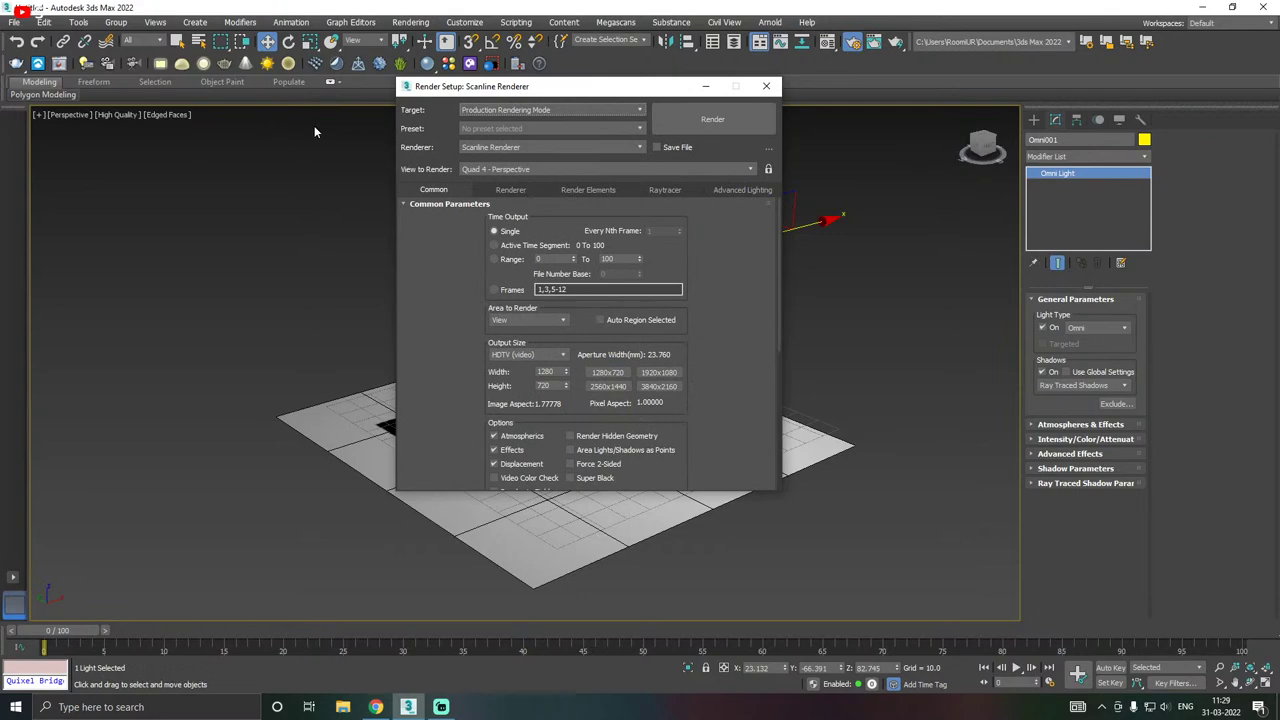
mouse_move(574, 90)
mouse_down()
mouse_move(454, 98)
mouse_move(566, 82)
mouse_up()
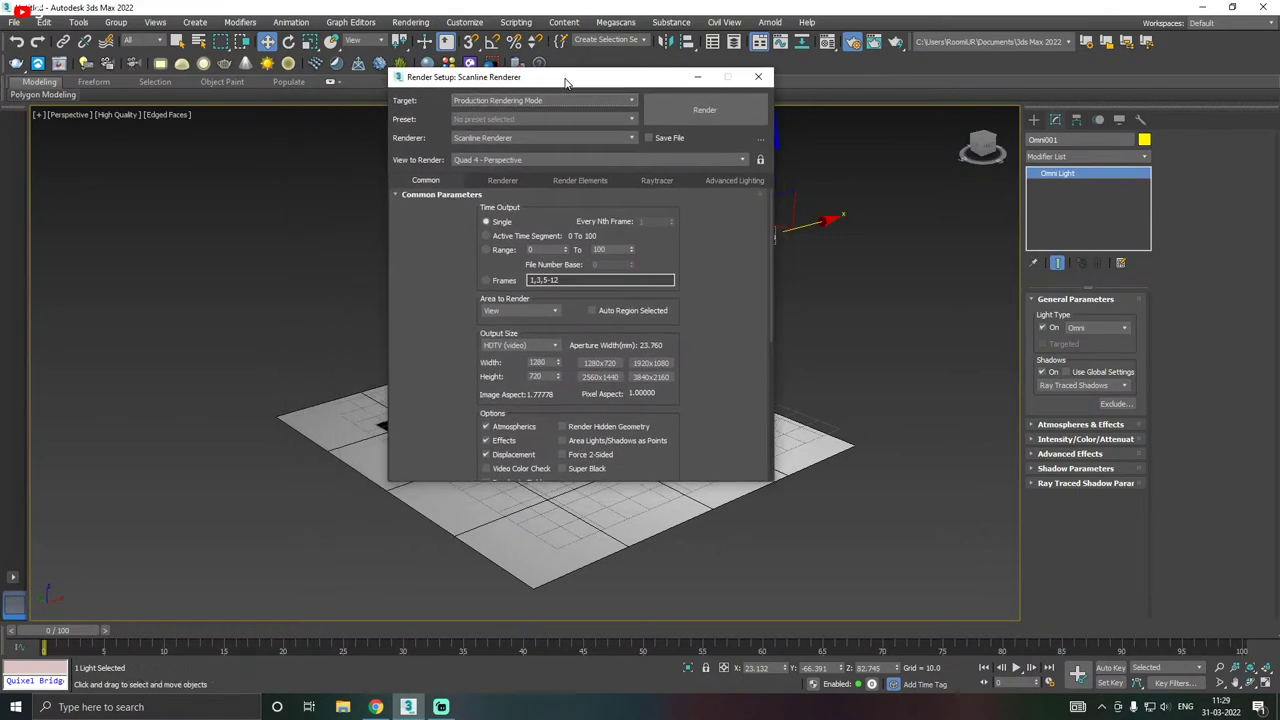
click(485, 142)
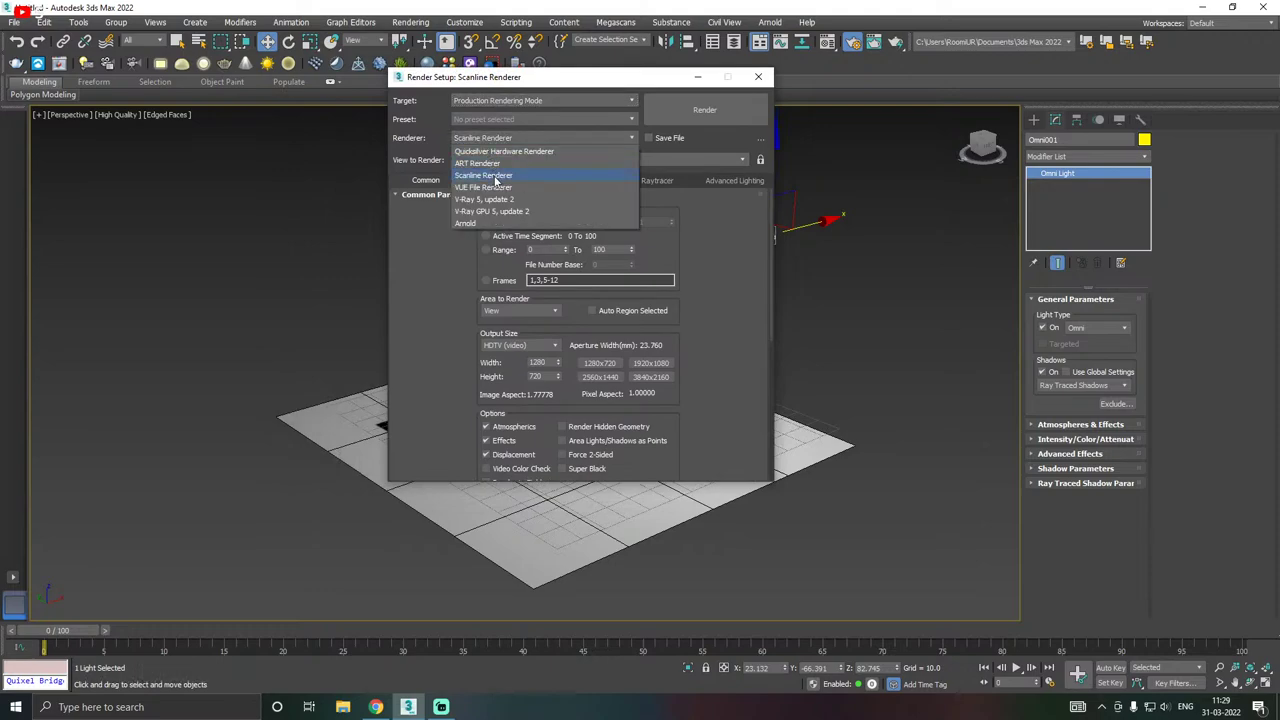
click(494, 176)
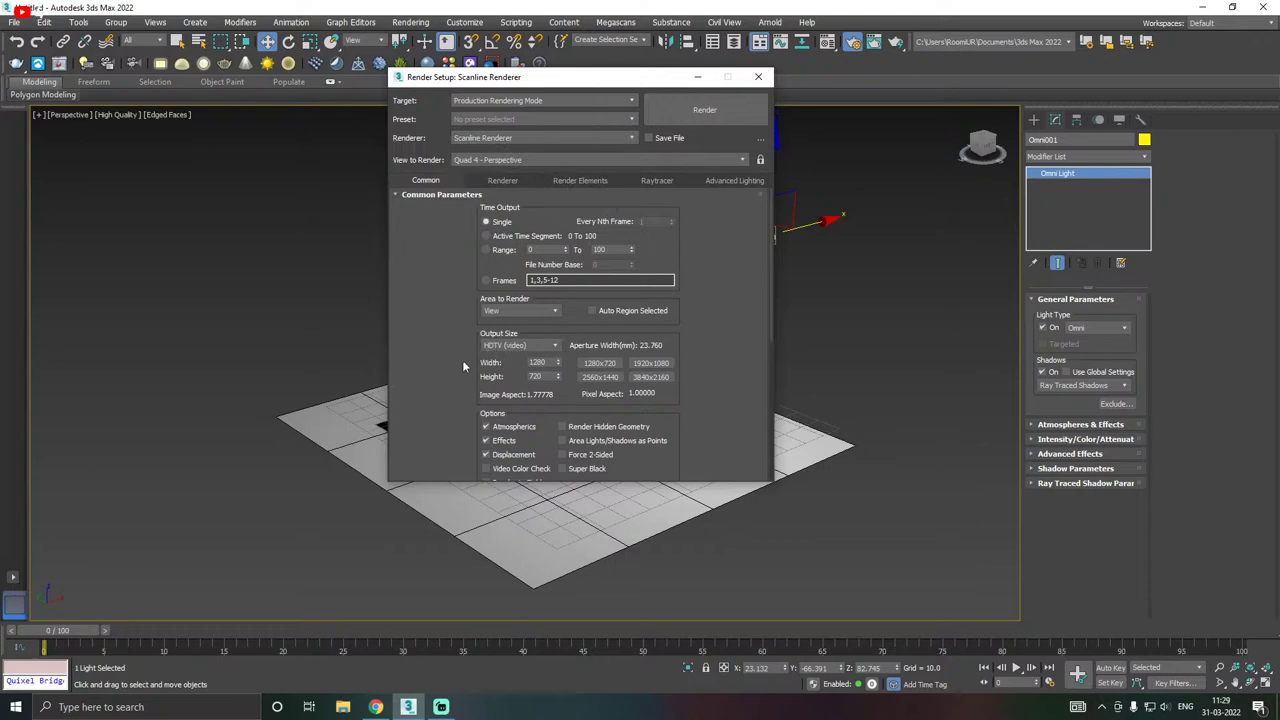
- Try a Custom output size with width 32768 and height 34
drag(463, 366, 463, 344)
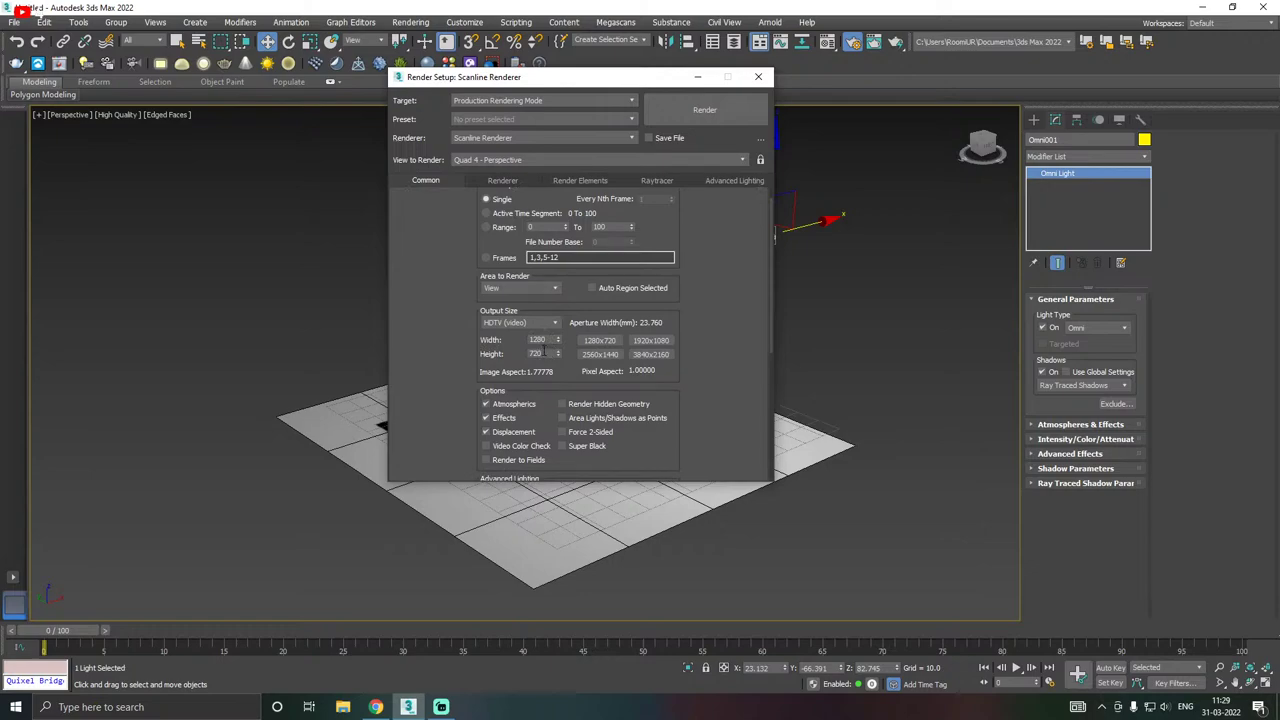
double_click(538, 340)
key(Return)
click(549, 324)
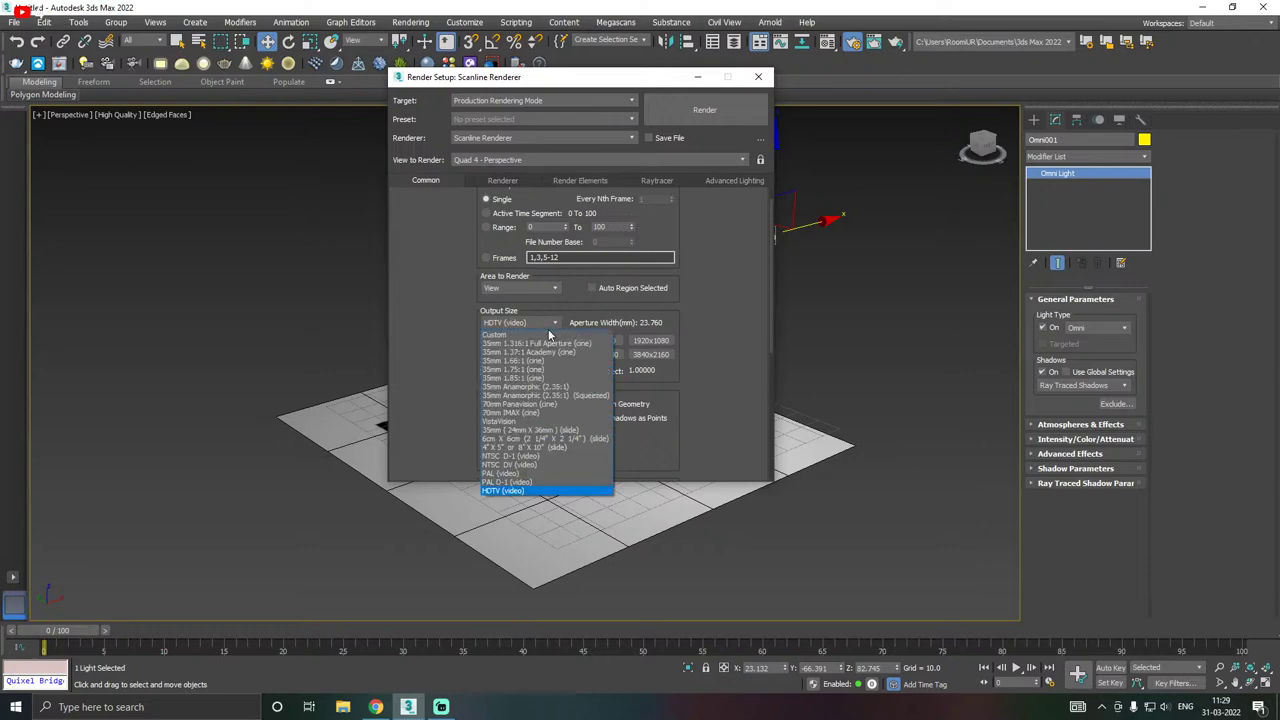
click(537, 335)
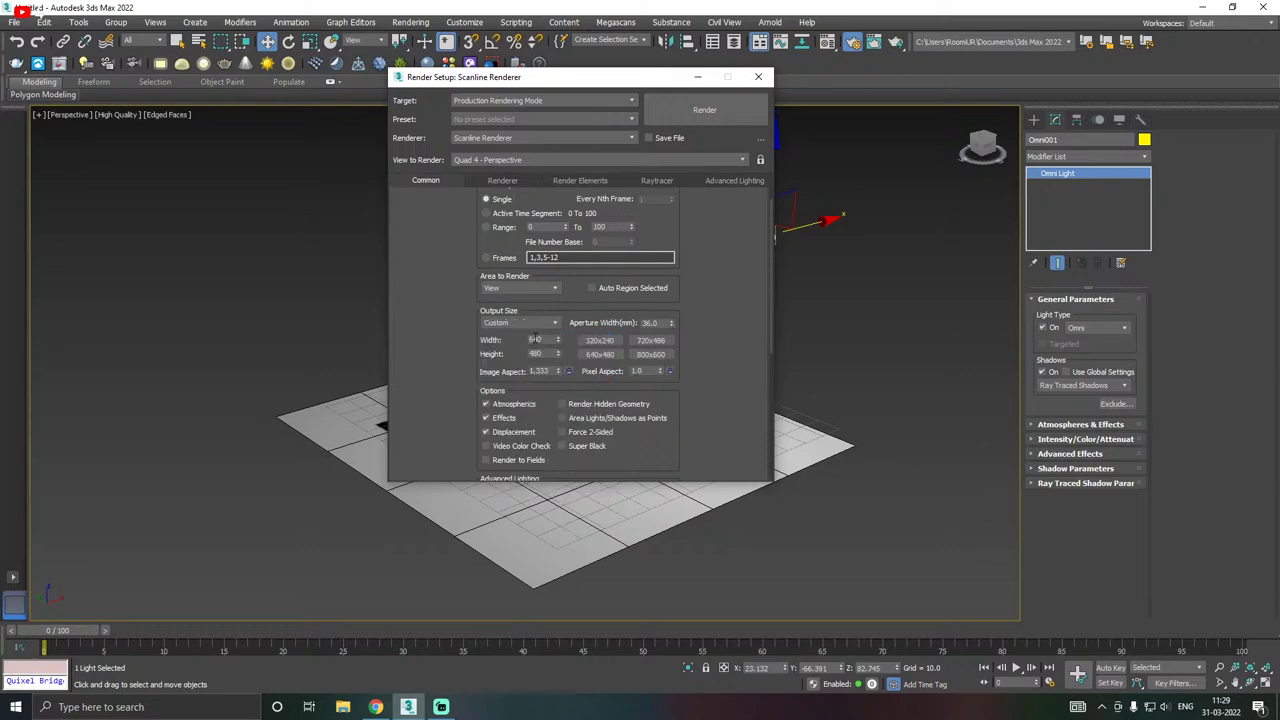
drag(547, 341, 516, 338)
text(32768)
key(Return)
double_click(535, 354)
text(3434)
- Set the output size to HDTV (video) 1920x1080 and enlarge the dialog
click(557, 325)
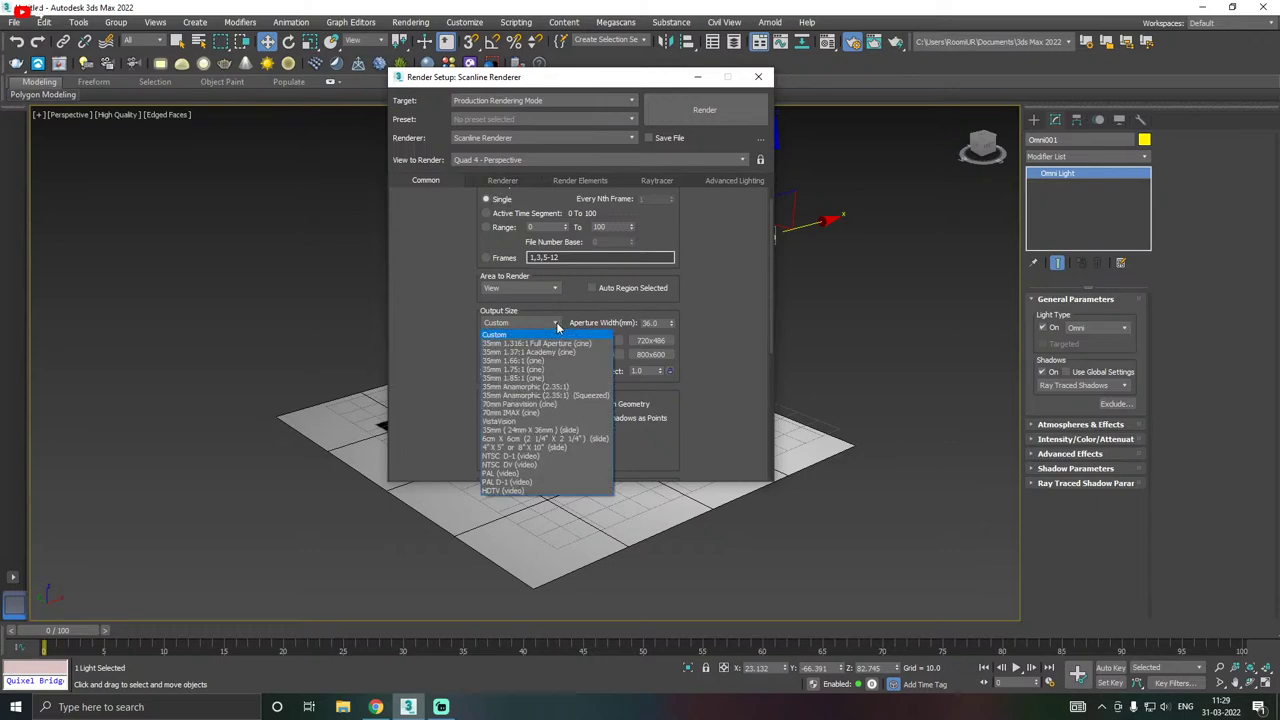
click(524, 490)
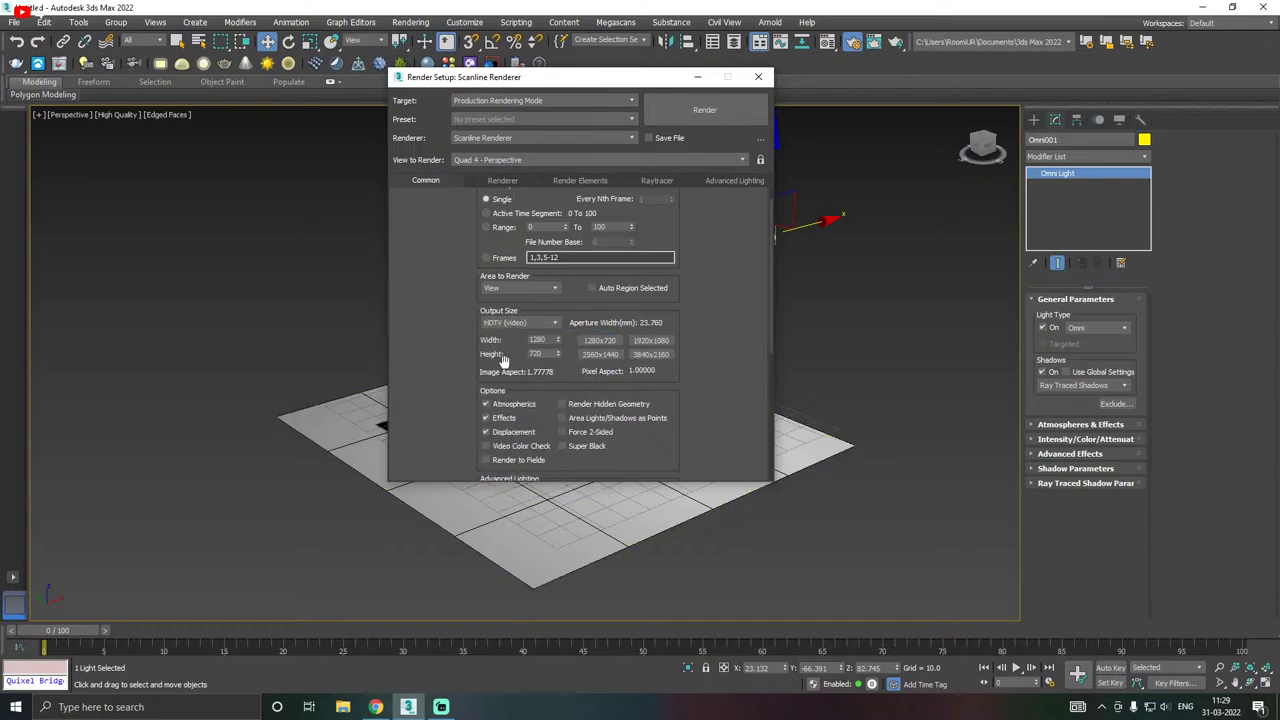
click(651, 340)
drag(388, 482, 340, 543)
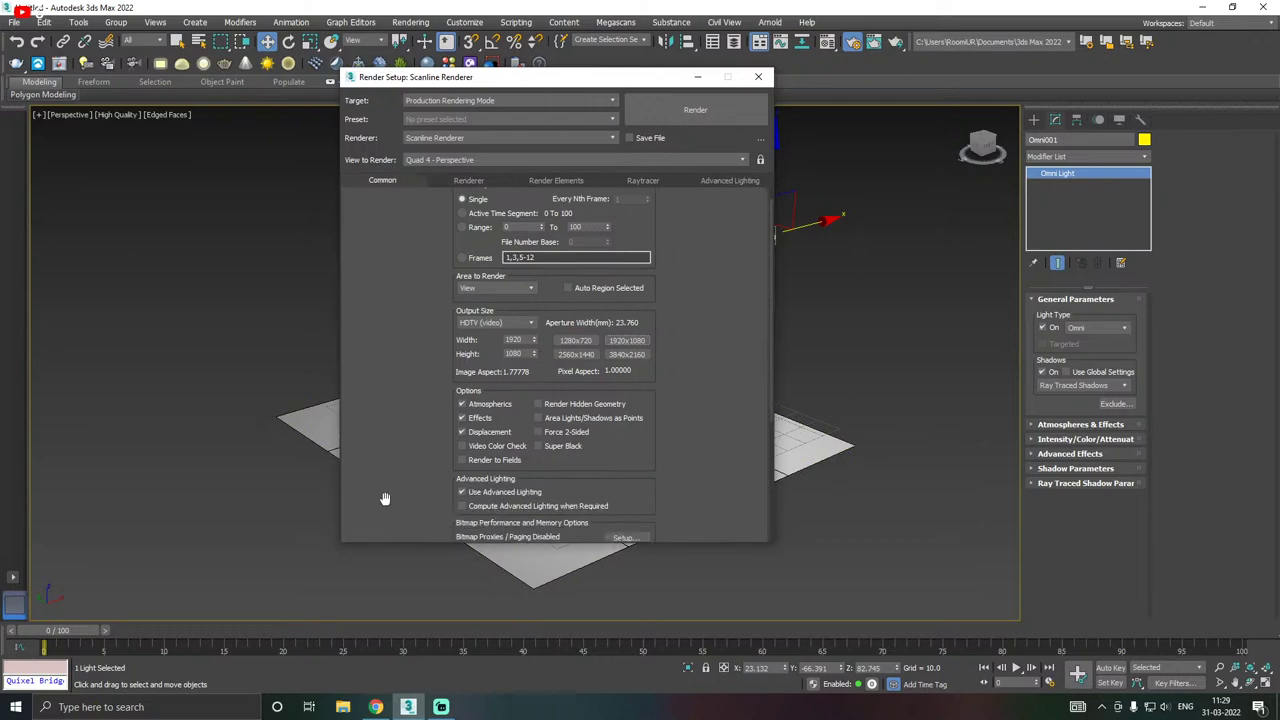
scroll(386, 500, down, 2)
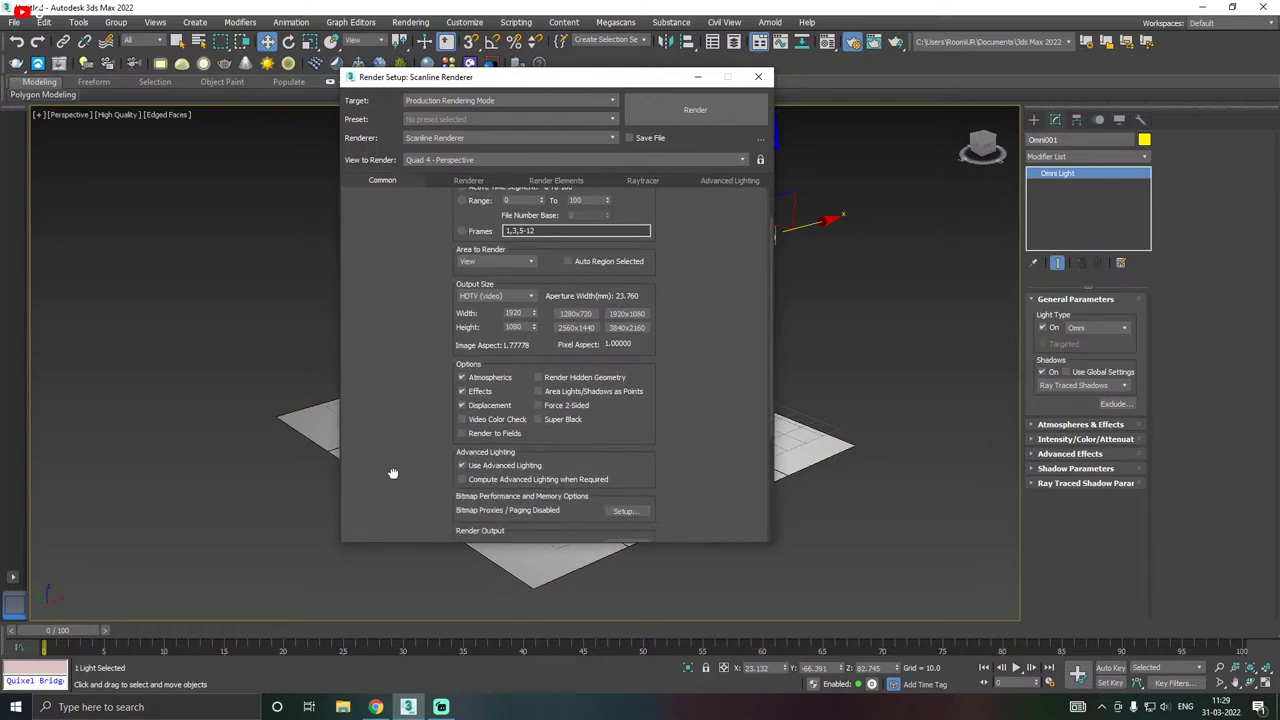
- Browse the Renderer, Render Elements, Raytracer and Advanced Lighting tabs without adding elements, then close Render Setup
click(486, 181)
click(570, 181)
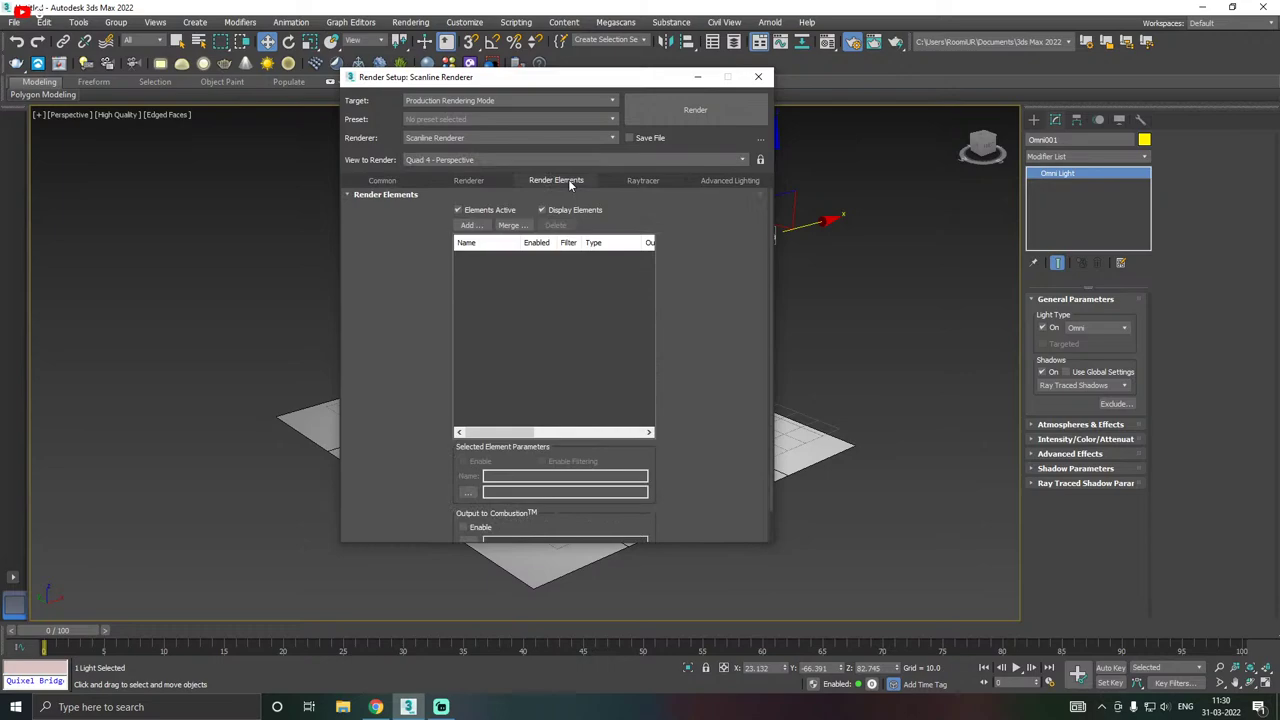
click(652, 181)
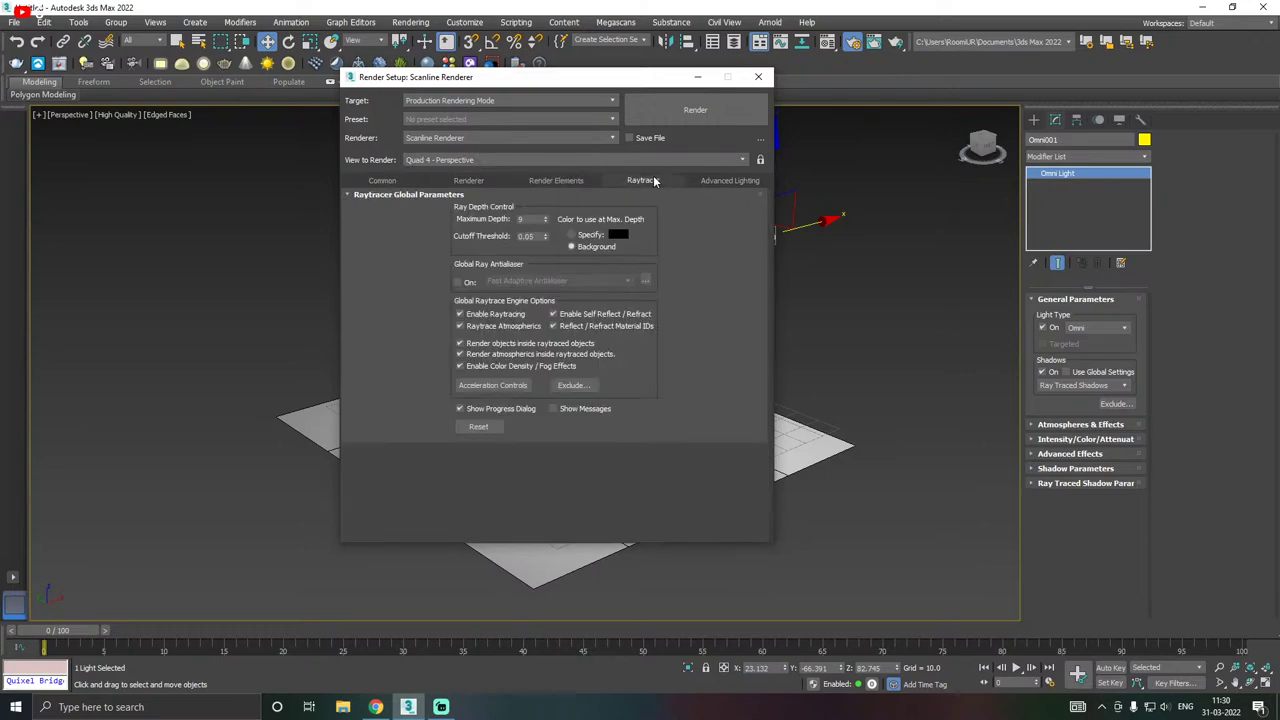
click(570, 181)
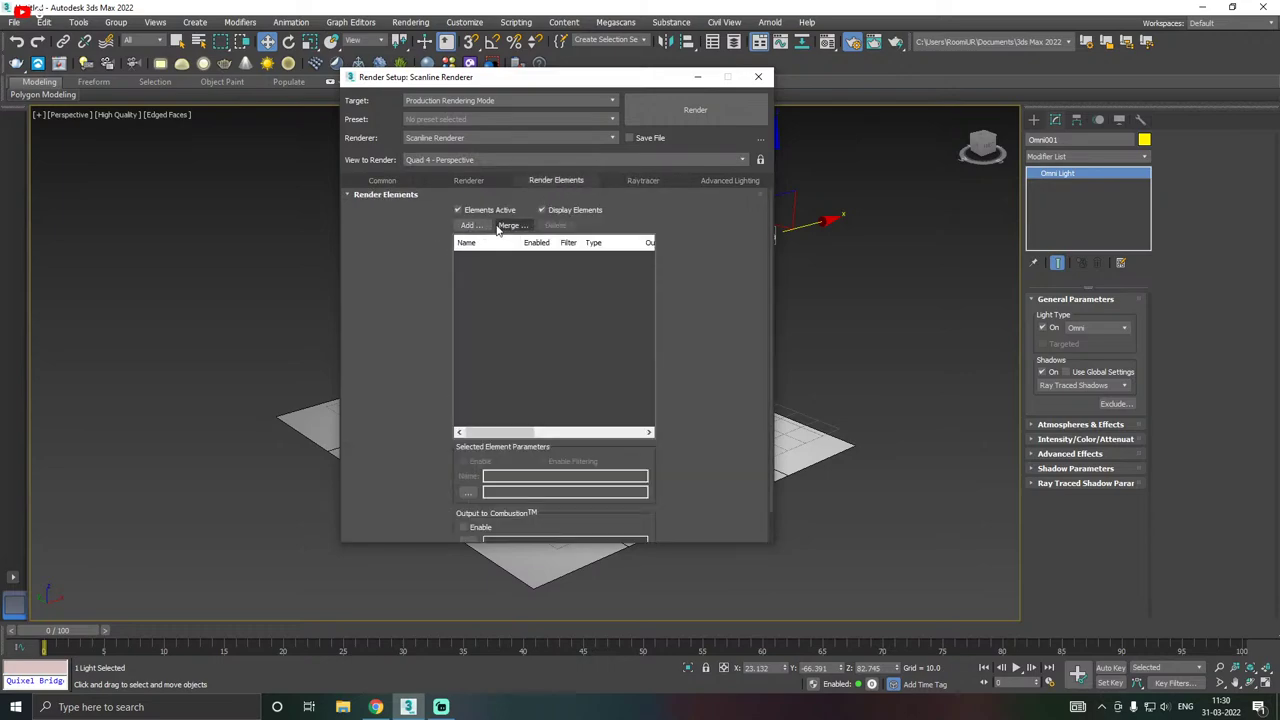
click(468, 226)
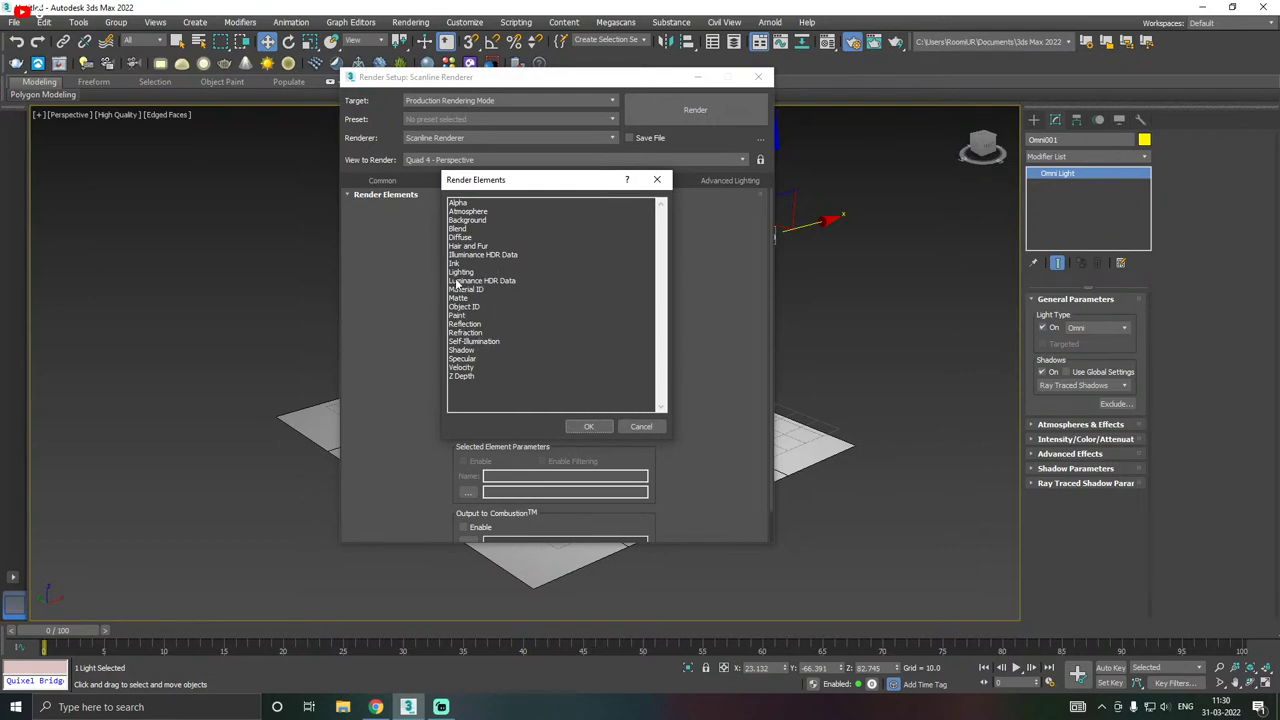
drag(508, 180, 577, 171)
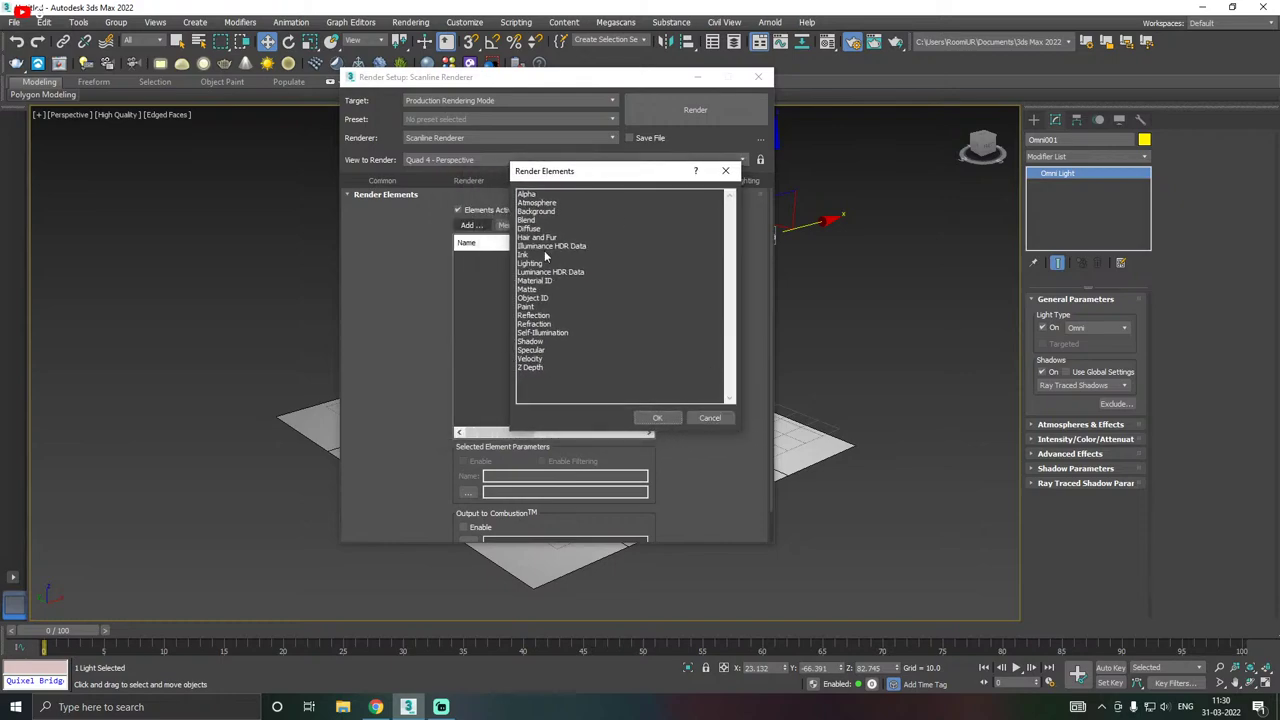
click(699, 421)
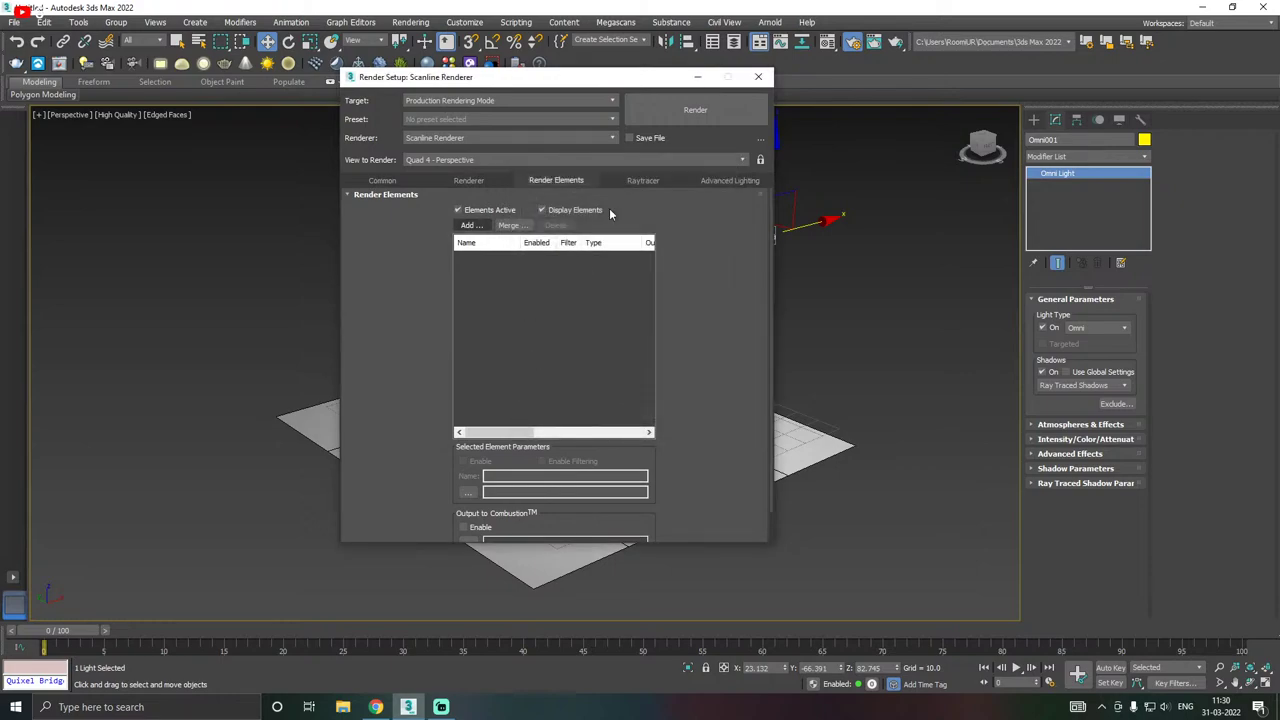
click(644, 183)
click(729, 180)
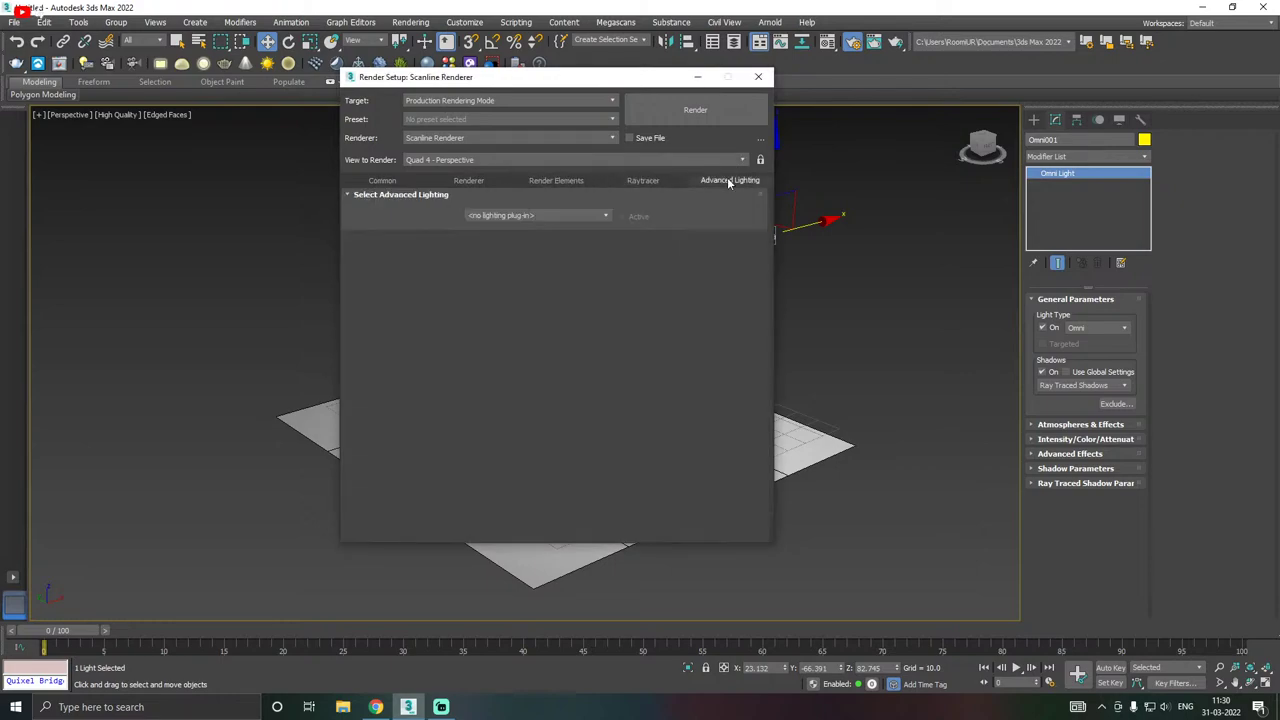
click(758, 77)
- Shift Omni001 sideways to about X 32.1 to move the cube's shadow
alt+middle_drag(729, 250, 775, 235)
mouse_move(815, 227)
mouse_down()
mouse_move(580, 243)
mouse_move(694, 209)
mouse_move(837, 191)
mouse_move(830, 222)
mouse_up()
alt+middle_drag(757, 240, 779, 231)
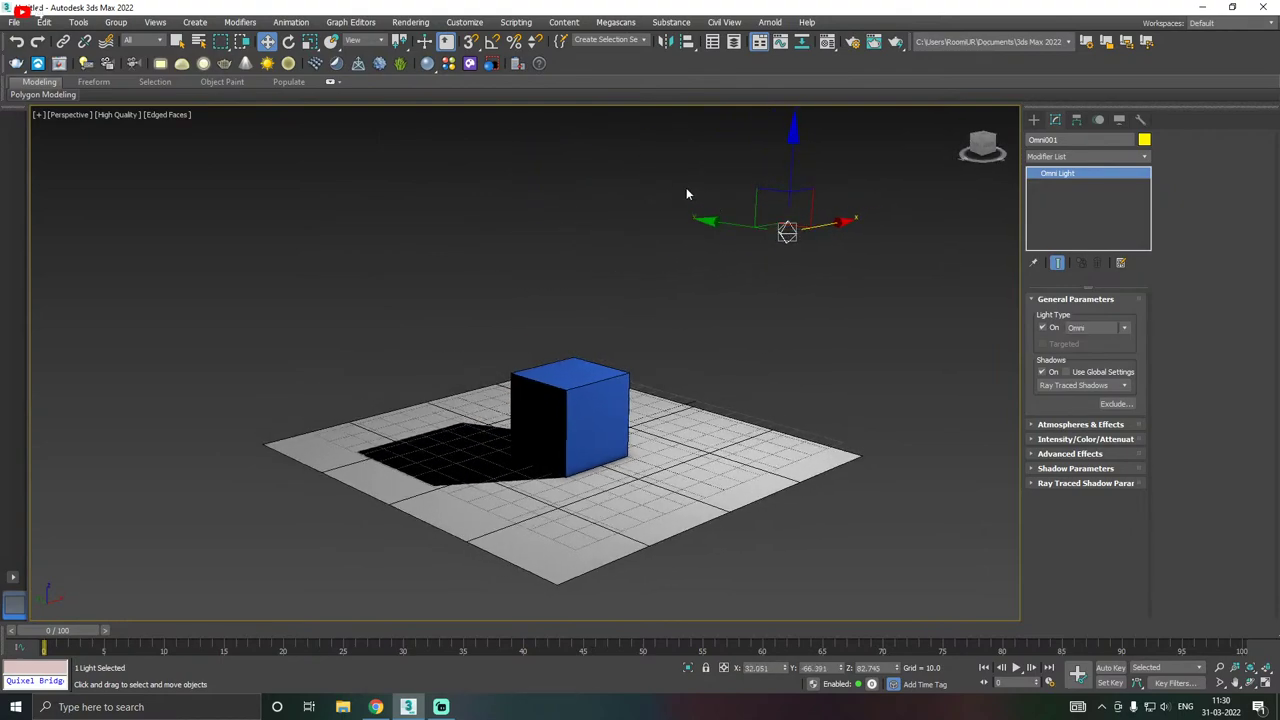
- Render the Perspective view and zoom around the rendered frame before closing it
click(897, 43)
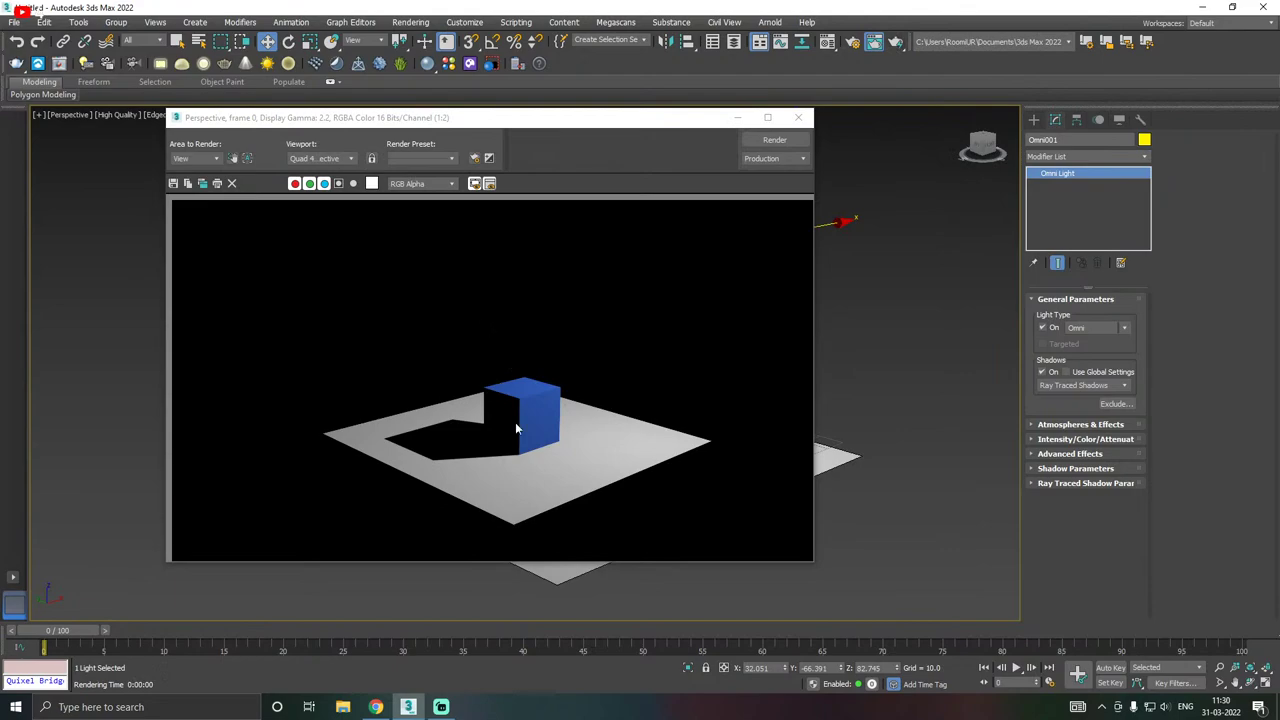
scroll(515, 422, up, 5)
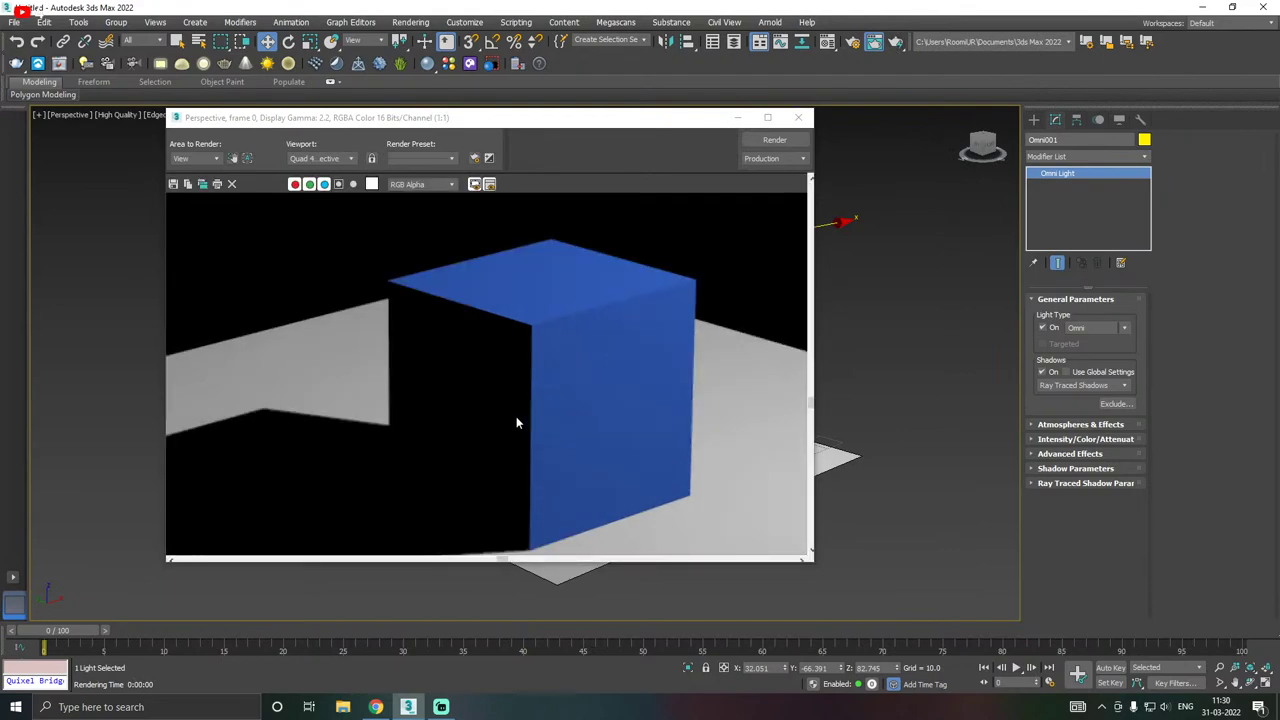
scroll(516, 422, down, 6)
scroll(516, 422, up, 2)
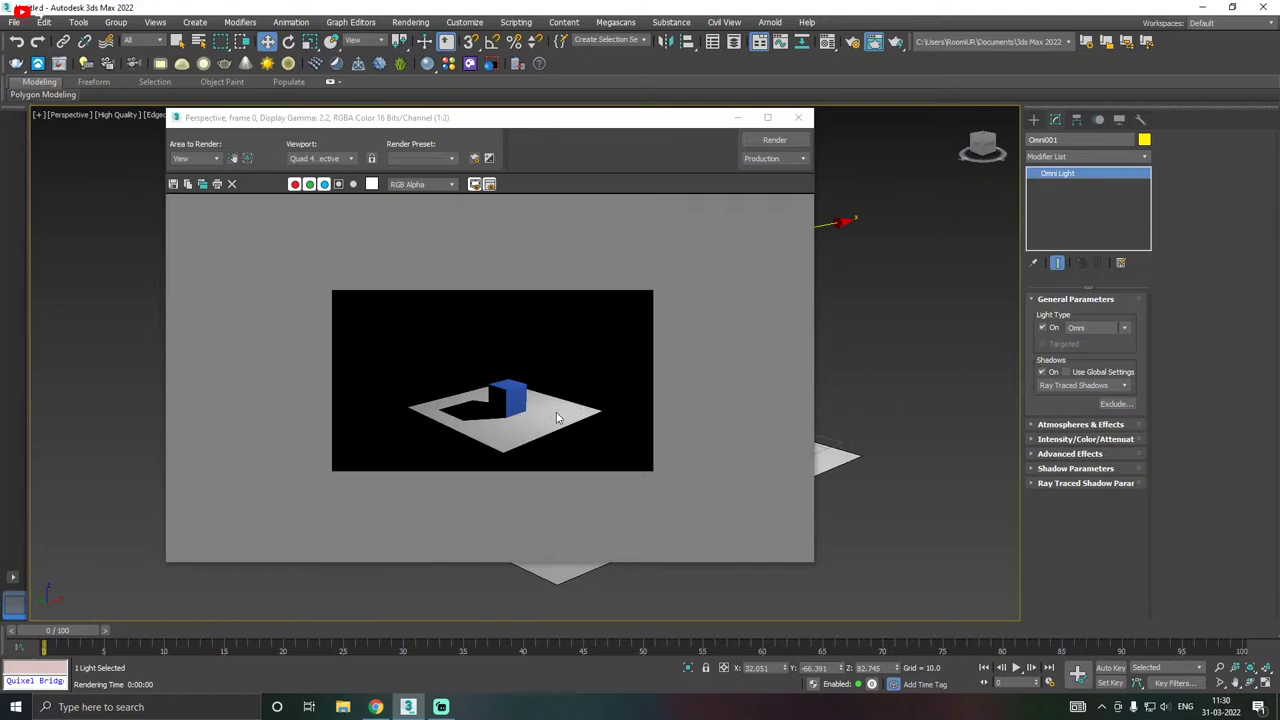
scroll(557, 416, up, 1)
scroll(557, 418, down, 1)
scroll(494, 352, up, 1)
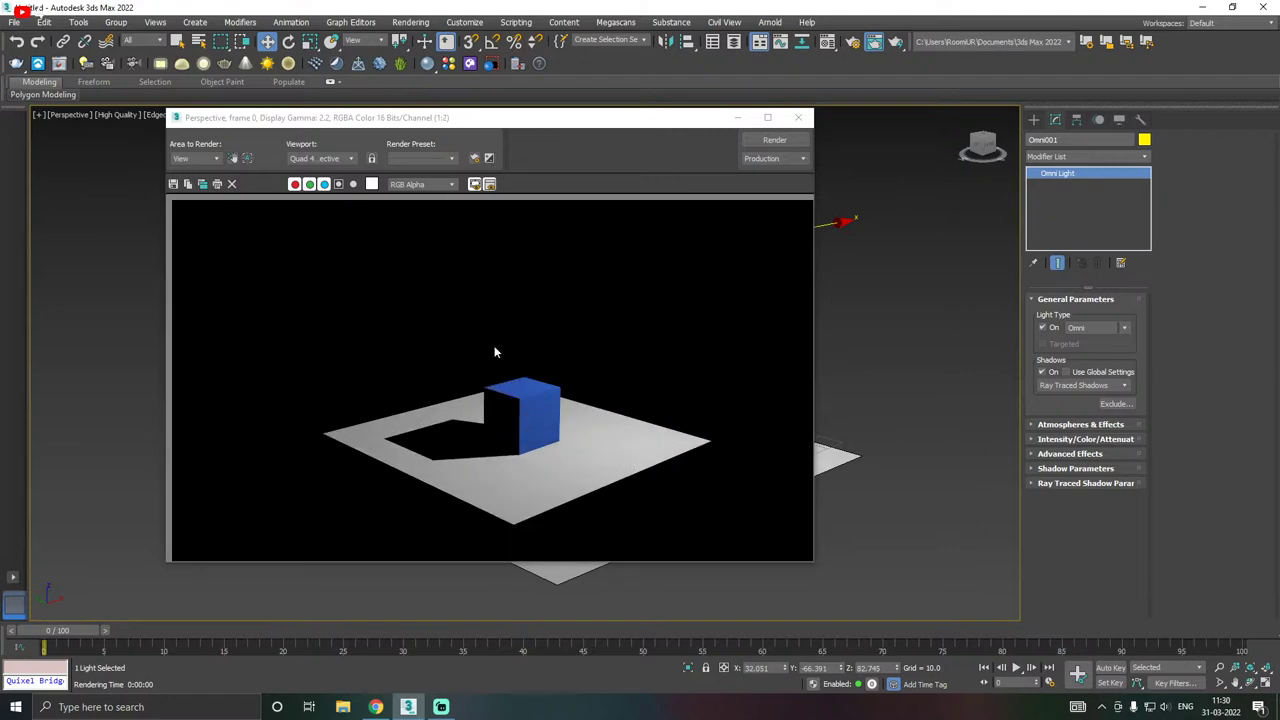
click(798, 117)
- Render the scene again and move the Rendered Frame Window higher
click(894, 41)
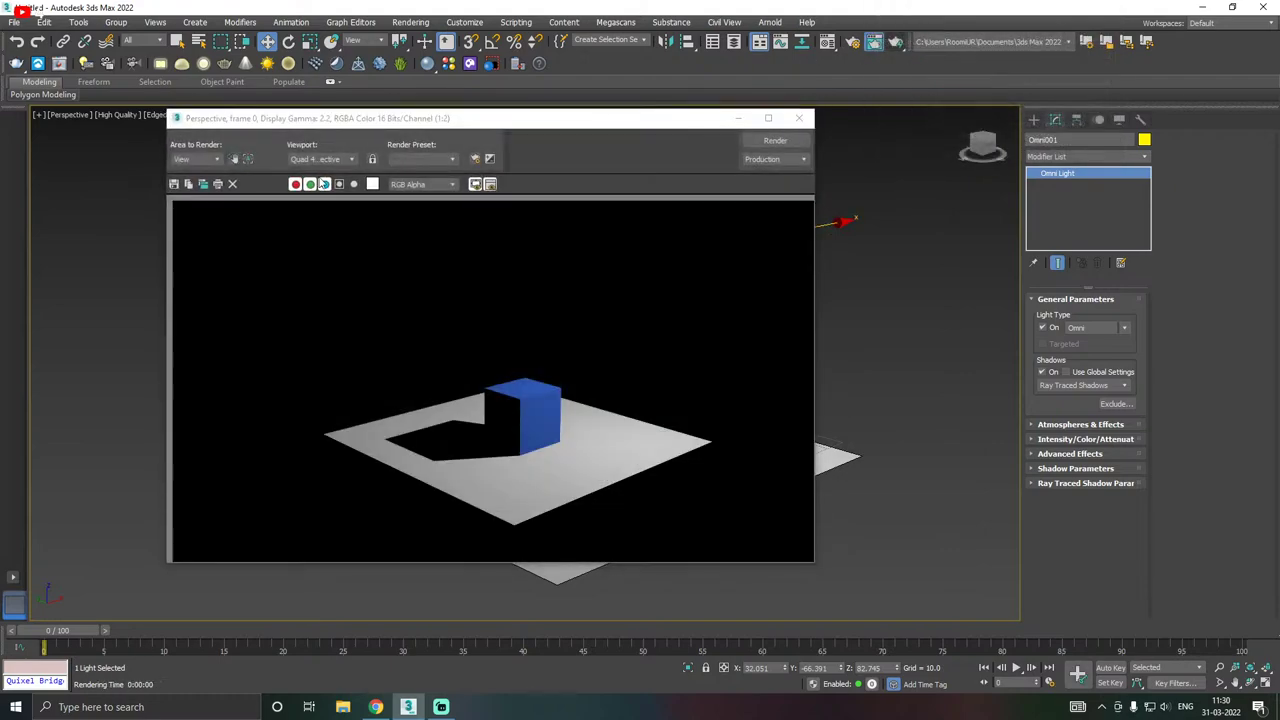
drag(614, 124, 646, 76)
scroll(560, 376, up, 2)
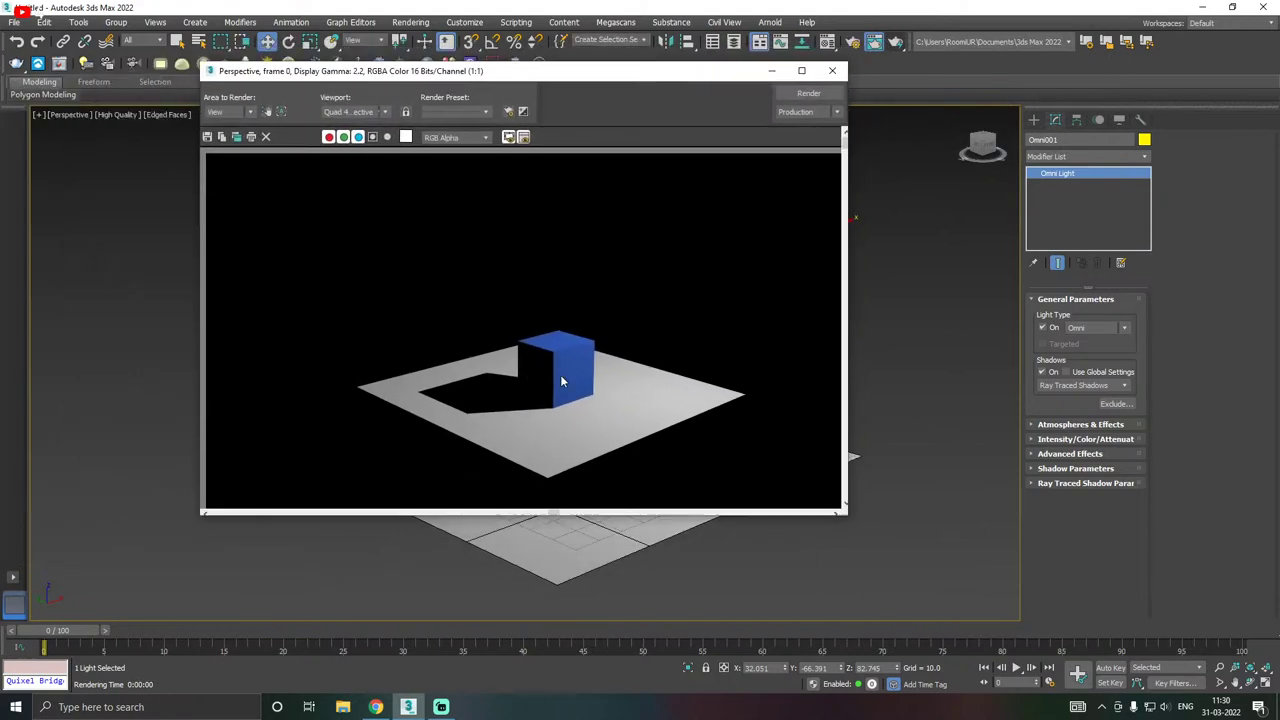
scroll(561, 381, down, 2)
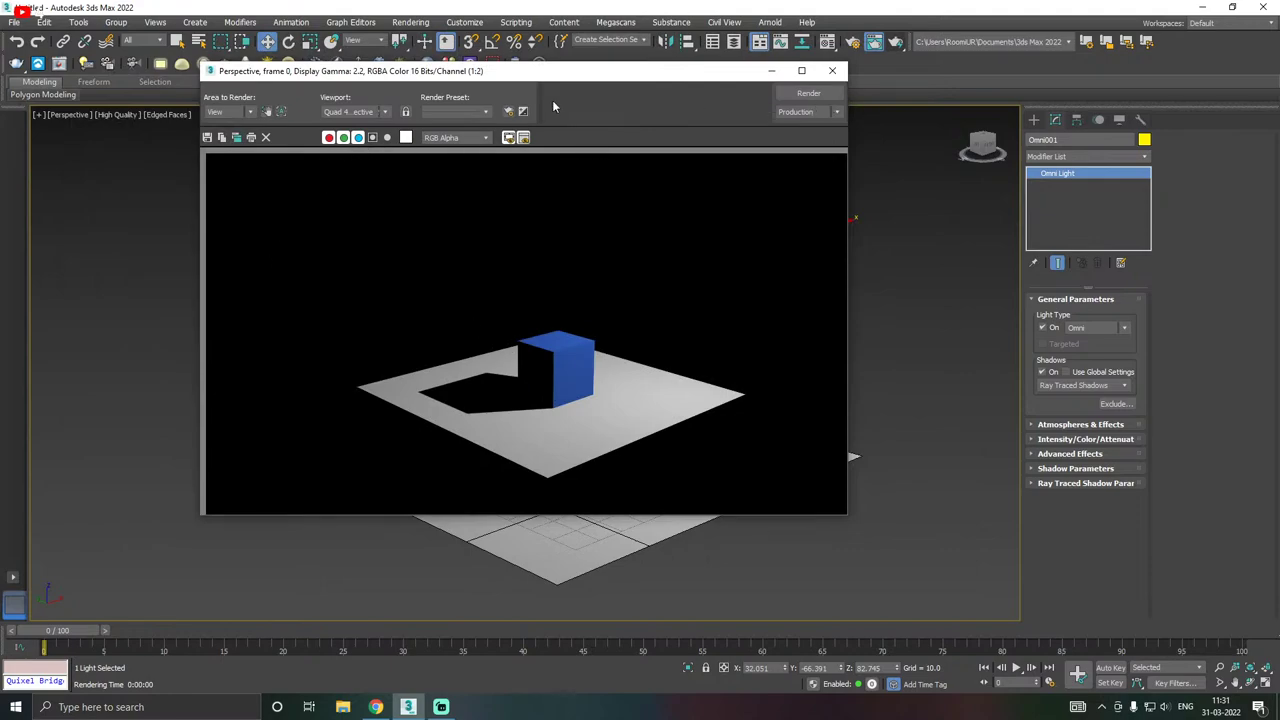
- Save the rendered frame as a JPEG named 'test' on the Desktop
click(208, 138)
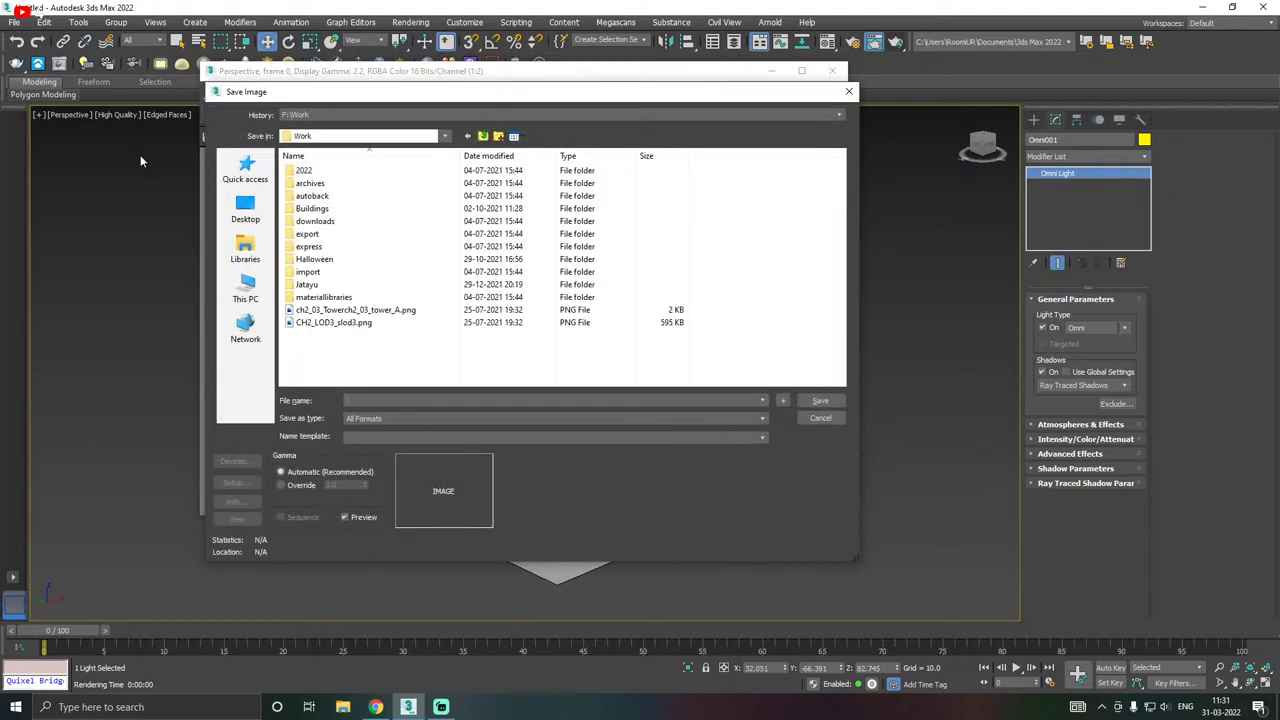
click(371, 419)
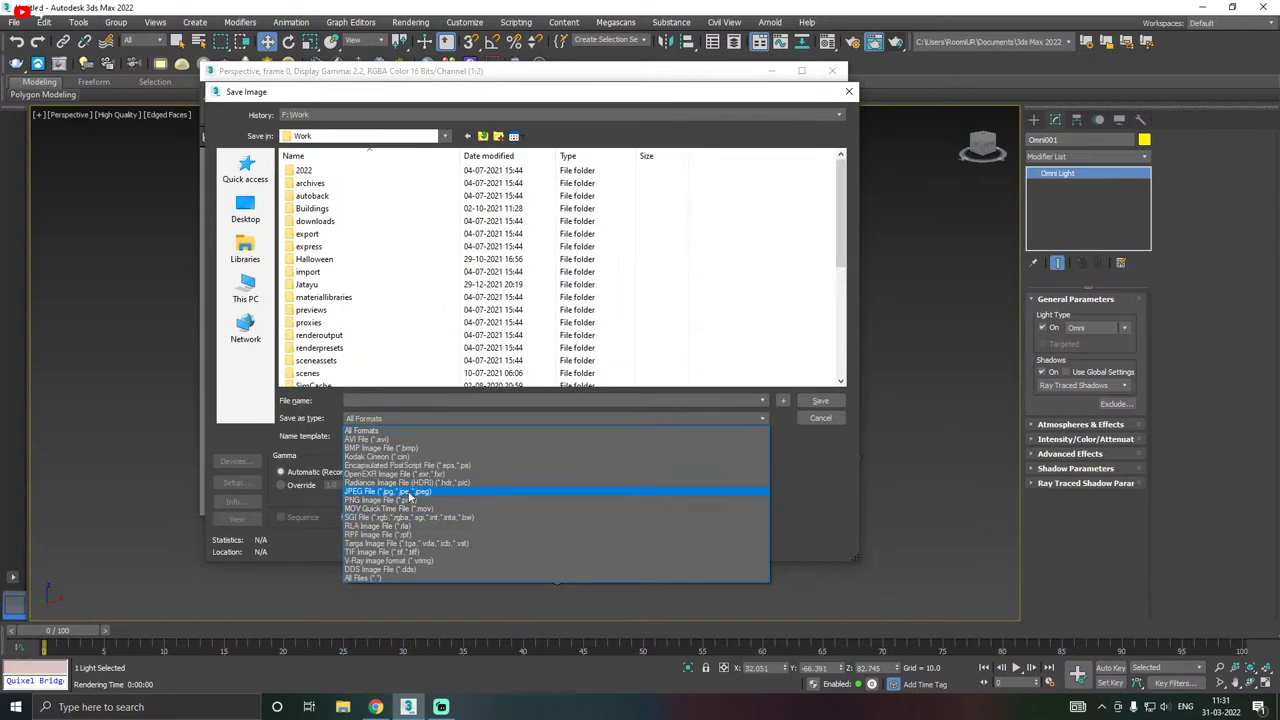
click(378, 492)
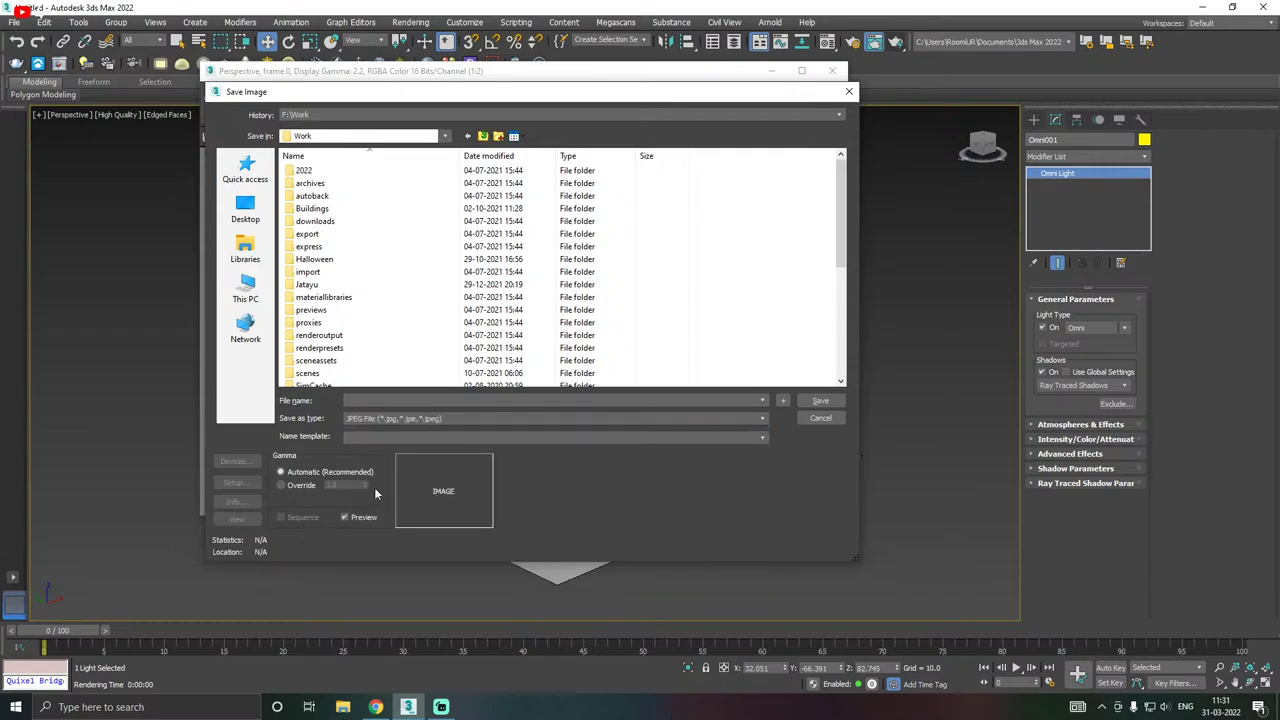
click(371, 402)
text(test)
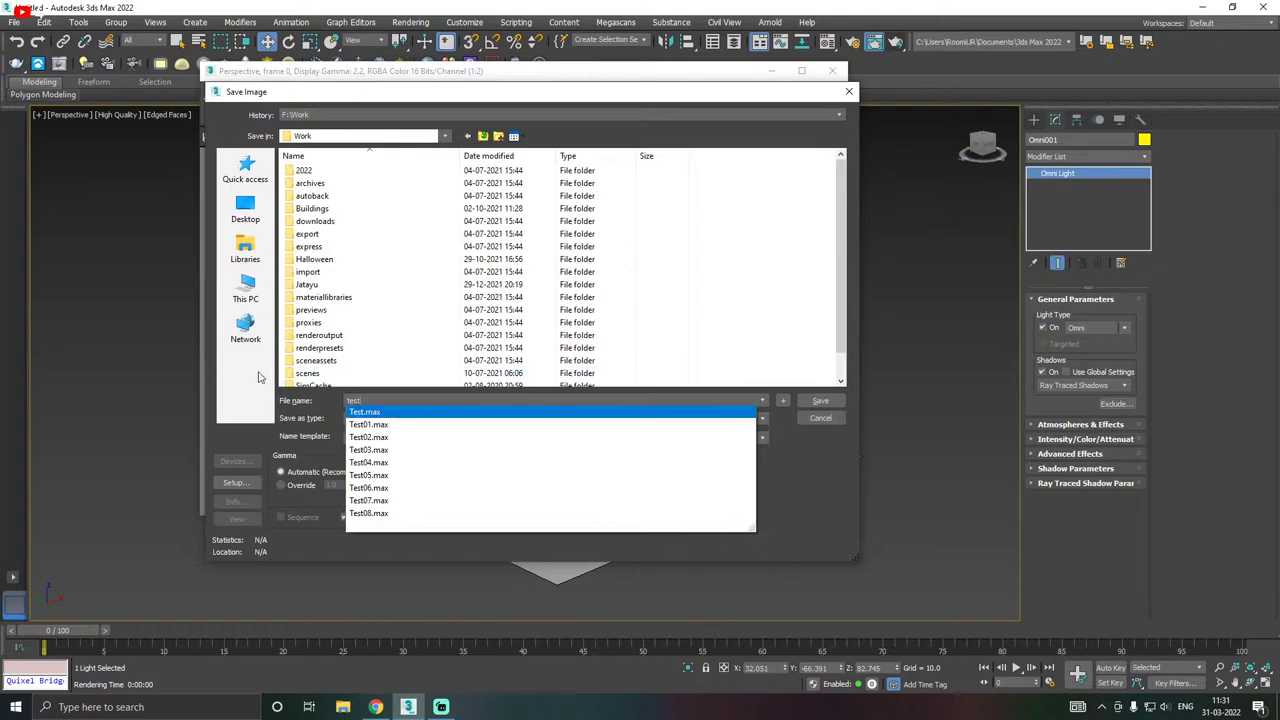
click(245, 210)
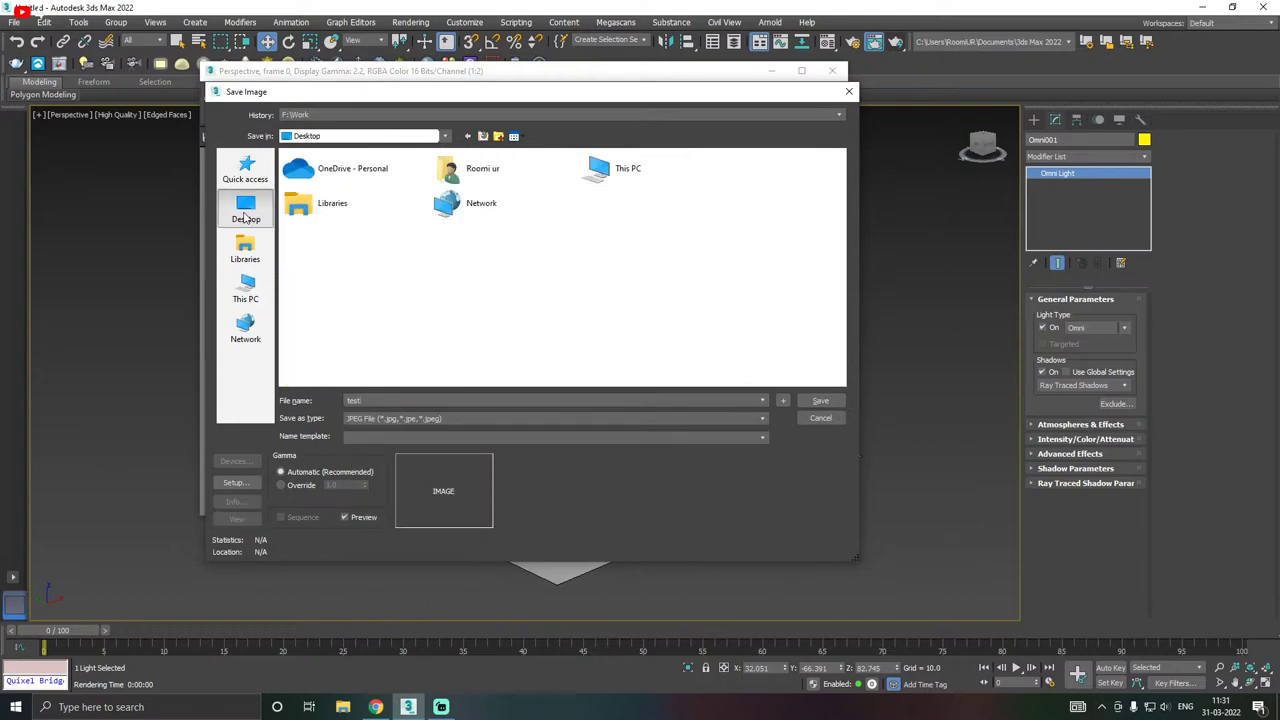
click(821, 401)
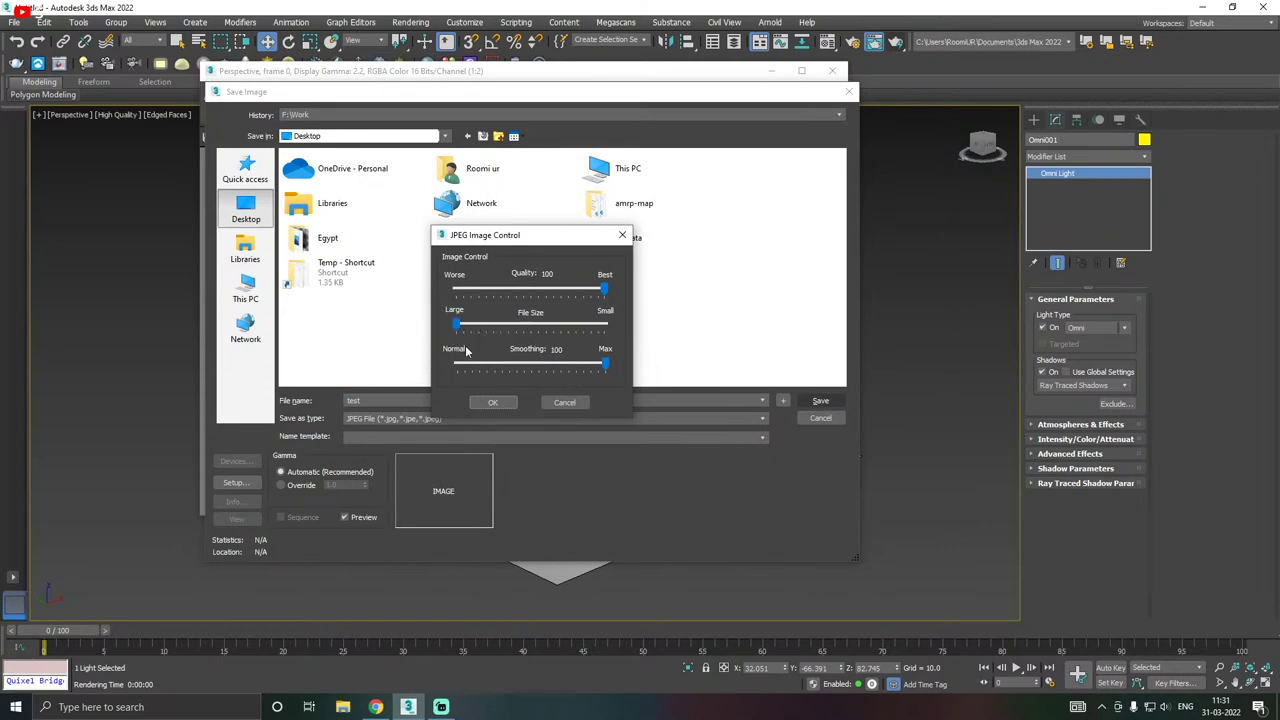
- Adjust the JPEG quality and file size slider, then confirm the JPEG options
drag(457, 326, 605, 327)
drag(605, 327, 453, 327)
click(492, 402)
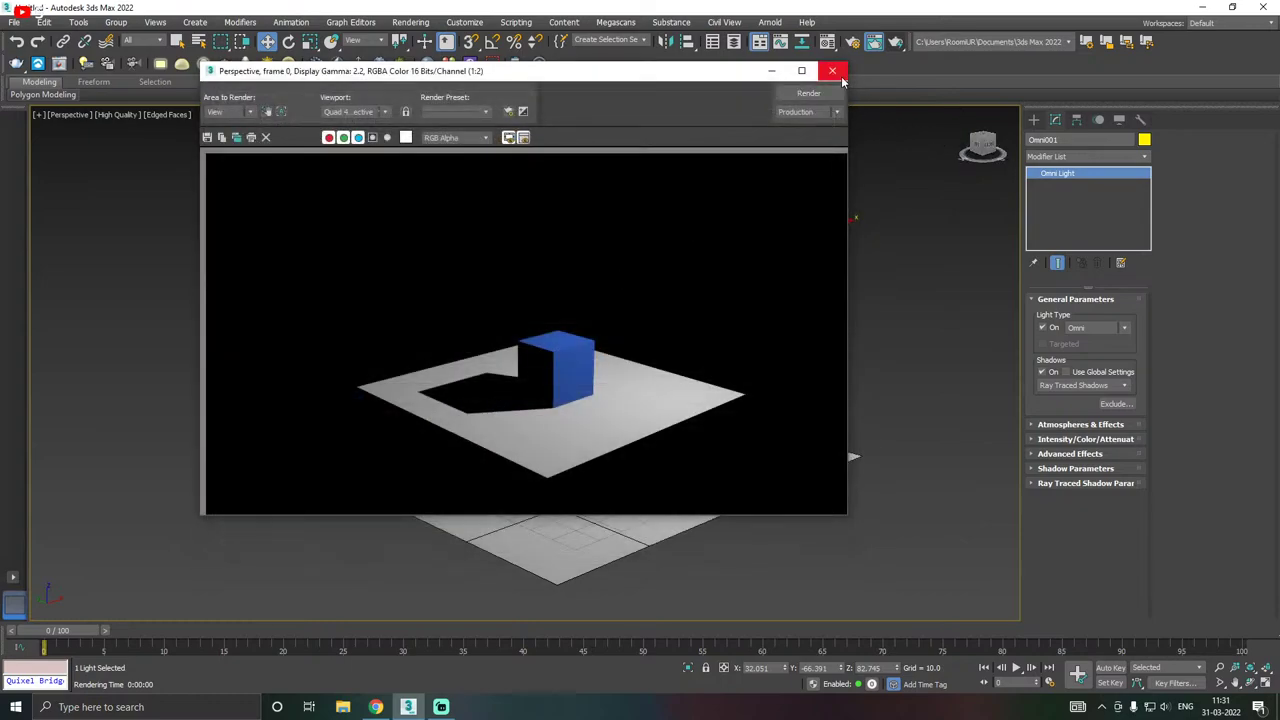
- Close the rendered frame and delete the Omni light
click(833, 71)
middle_drag(726, 394, 689, 357)
middle_drag(747, 325, 745, 348)
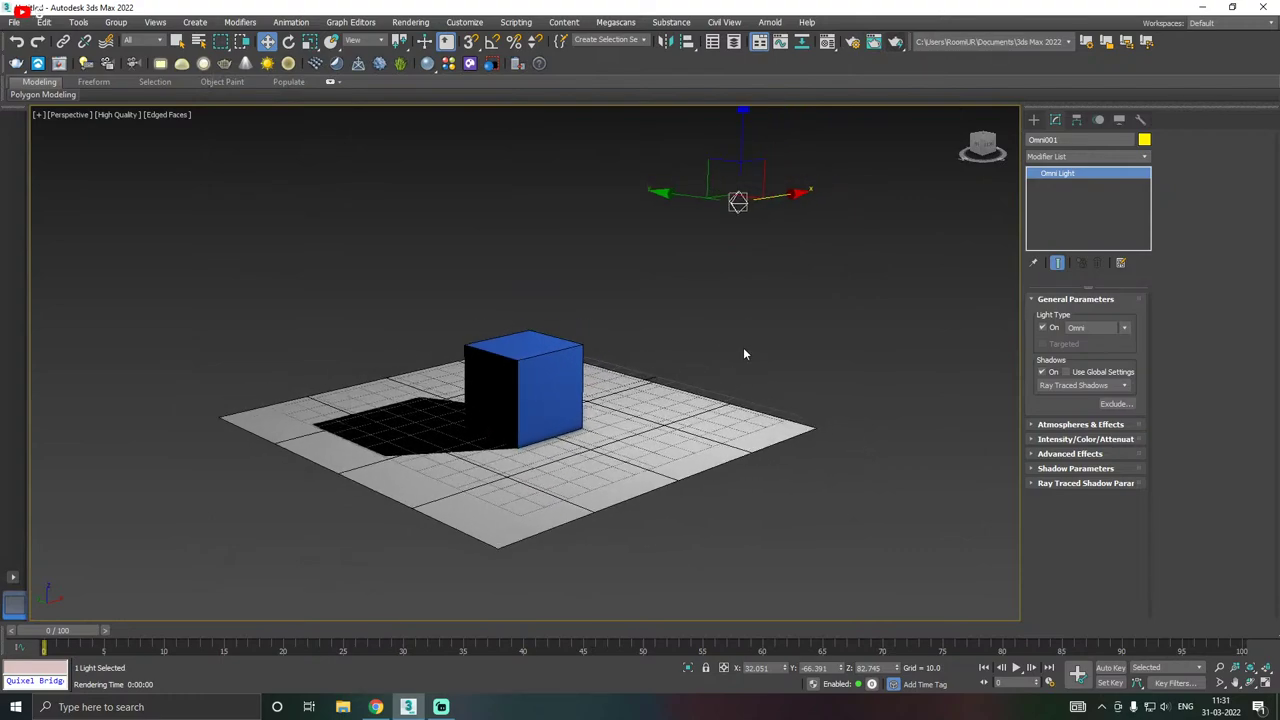
key(Delete)
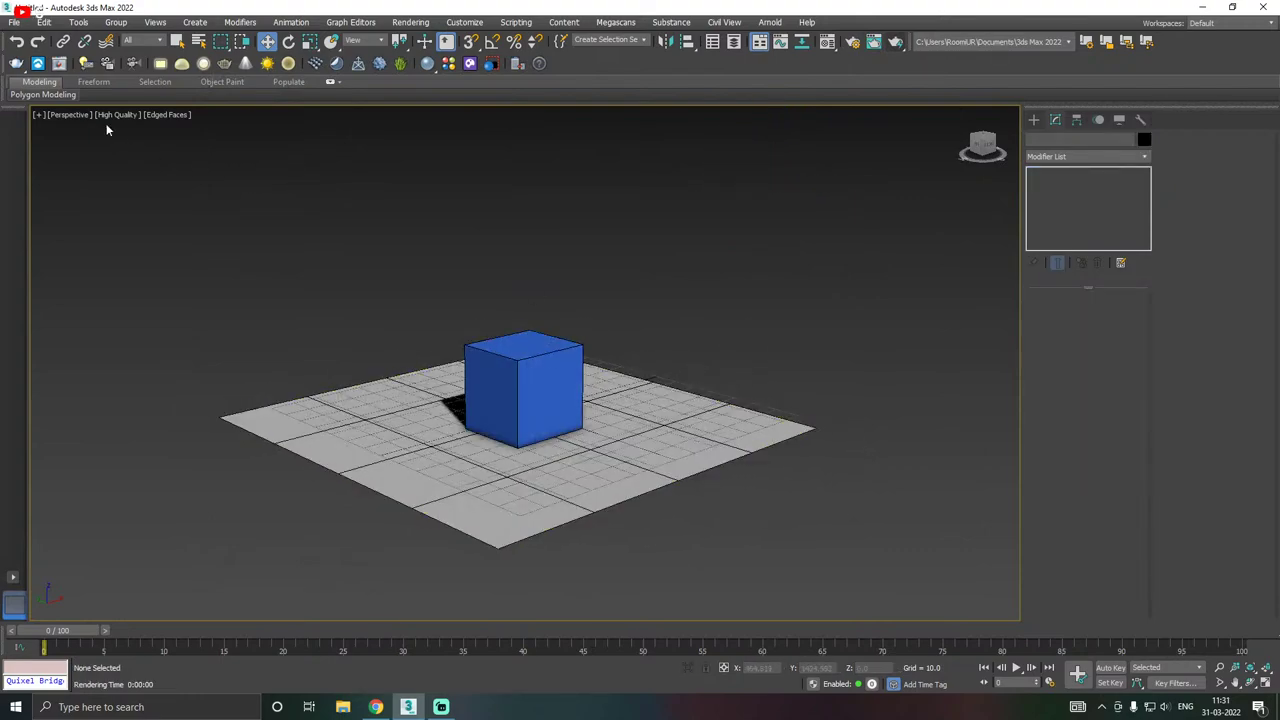
- Change the Perspective viewport from High Quality to Standard shading and select the box
click(117, 114)
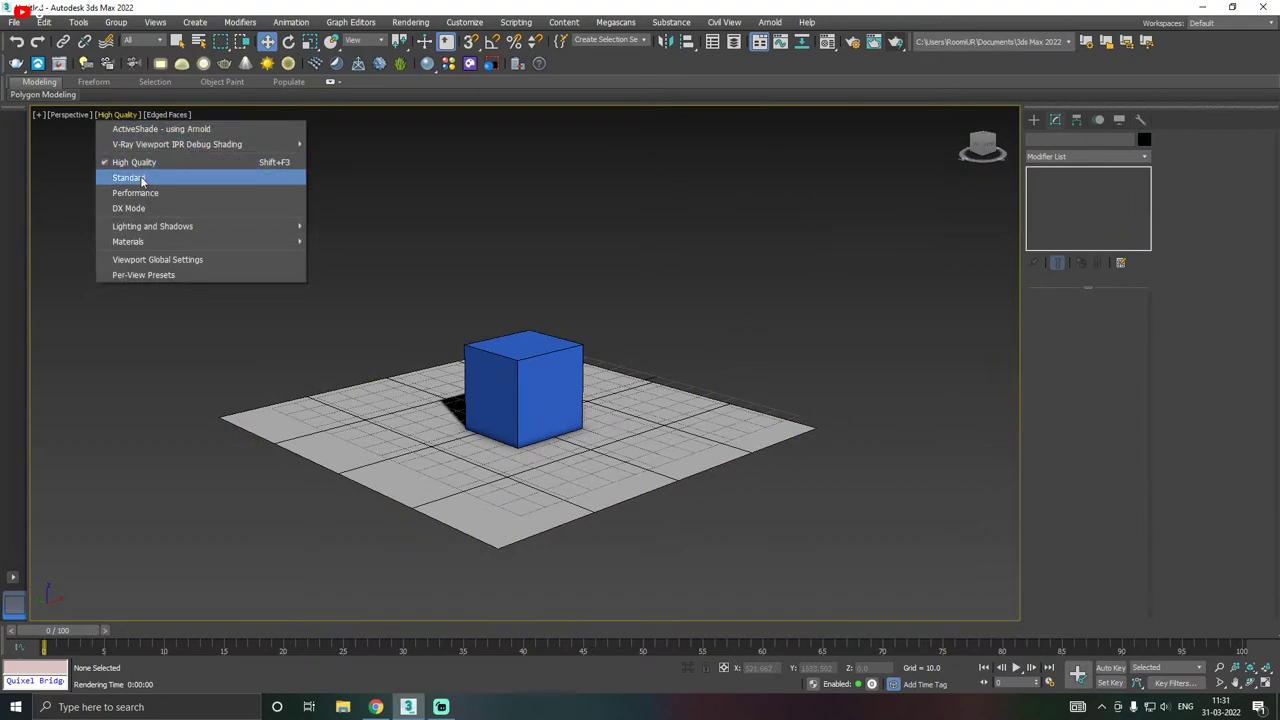
click(354, 183)
click(107, 117)
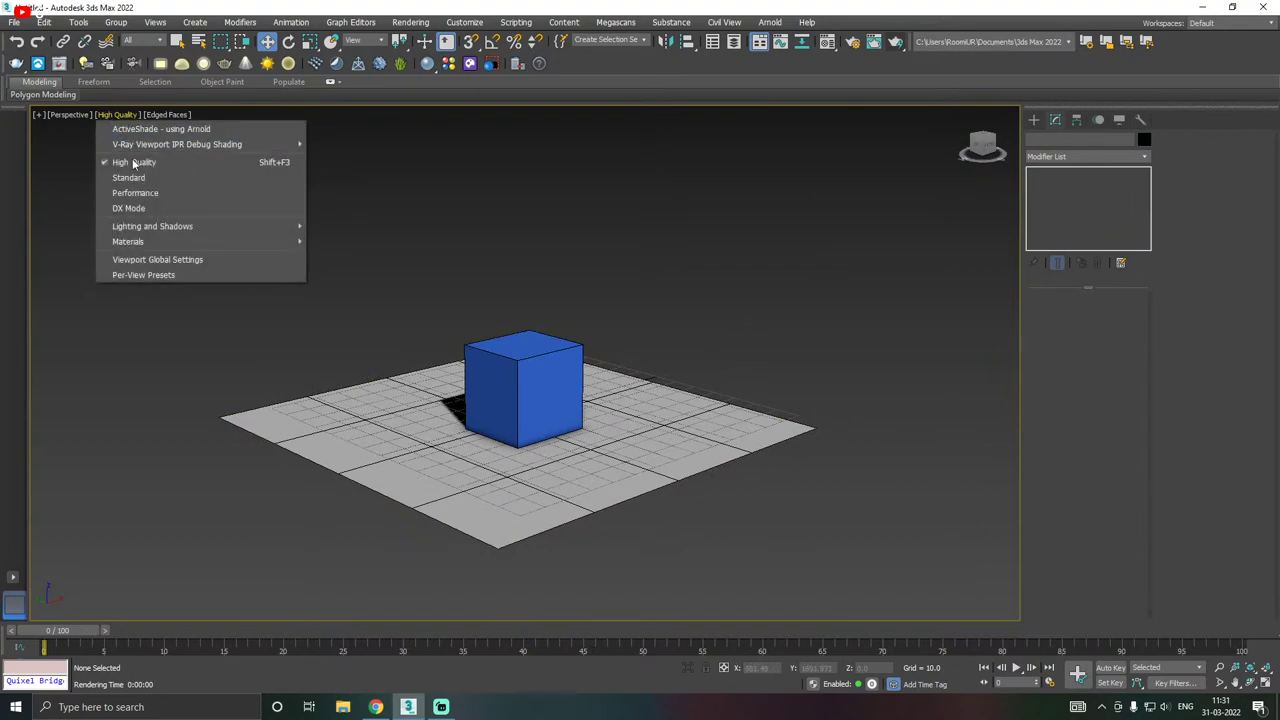
click(115, 178)
click(463, 428)
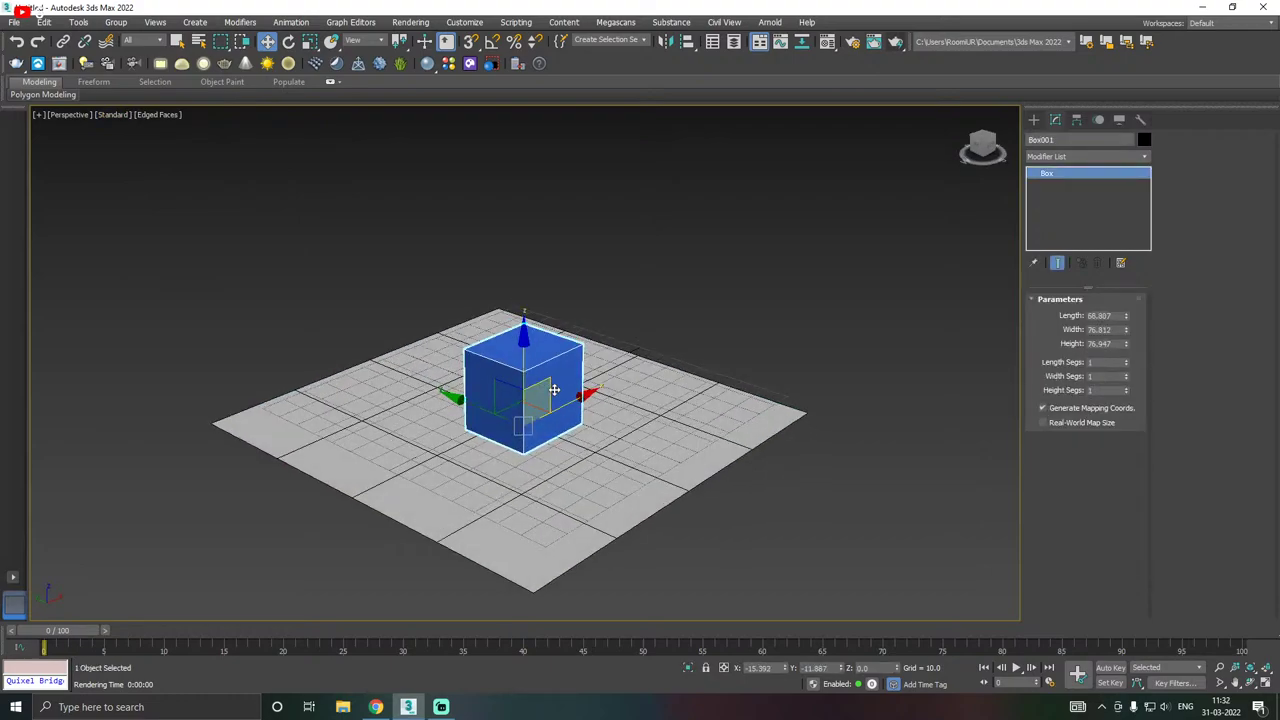
scroll(542, 424, up, 2)
scroll(541, 421, up, 3)
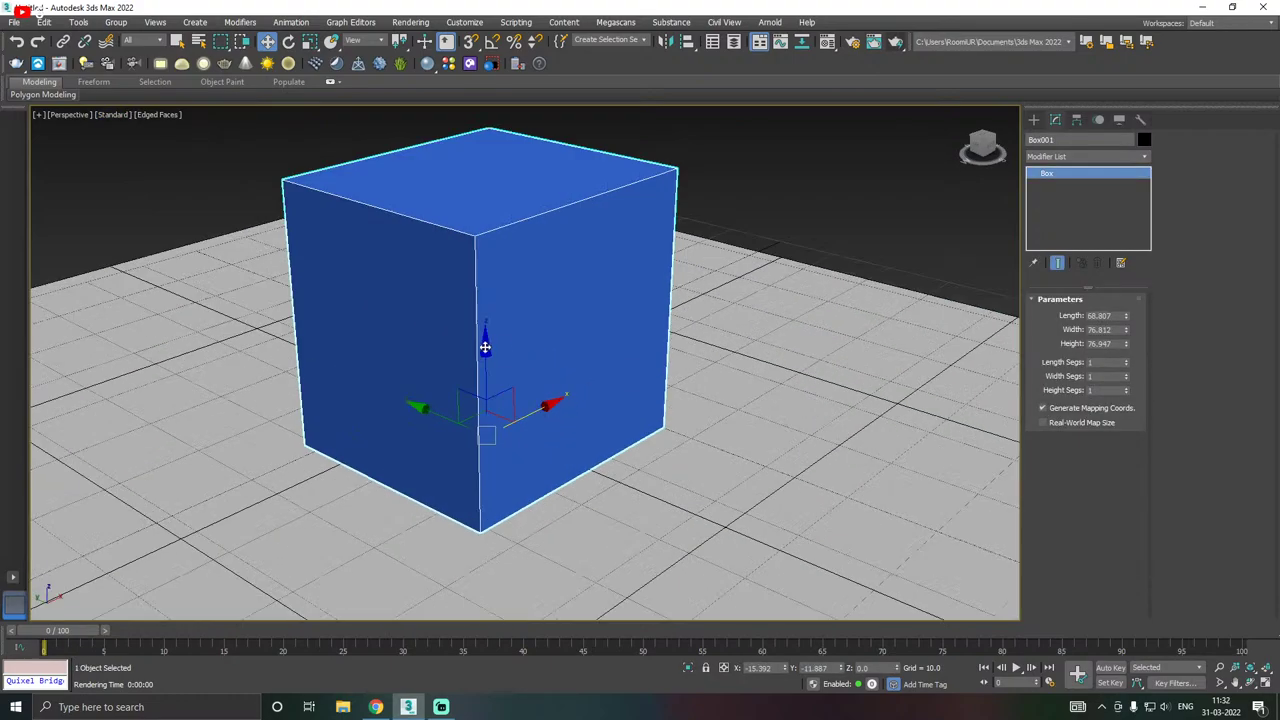
- Resize the box to Length 71.56, Width 85.261 and Height 76.177
scroll(486, 347, down, 2)
drag(1127, 347, 1125, 315)
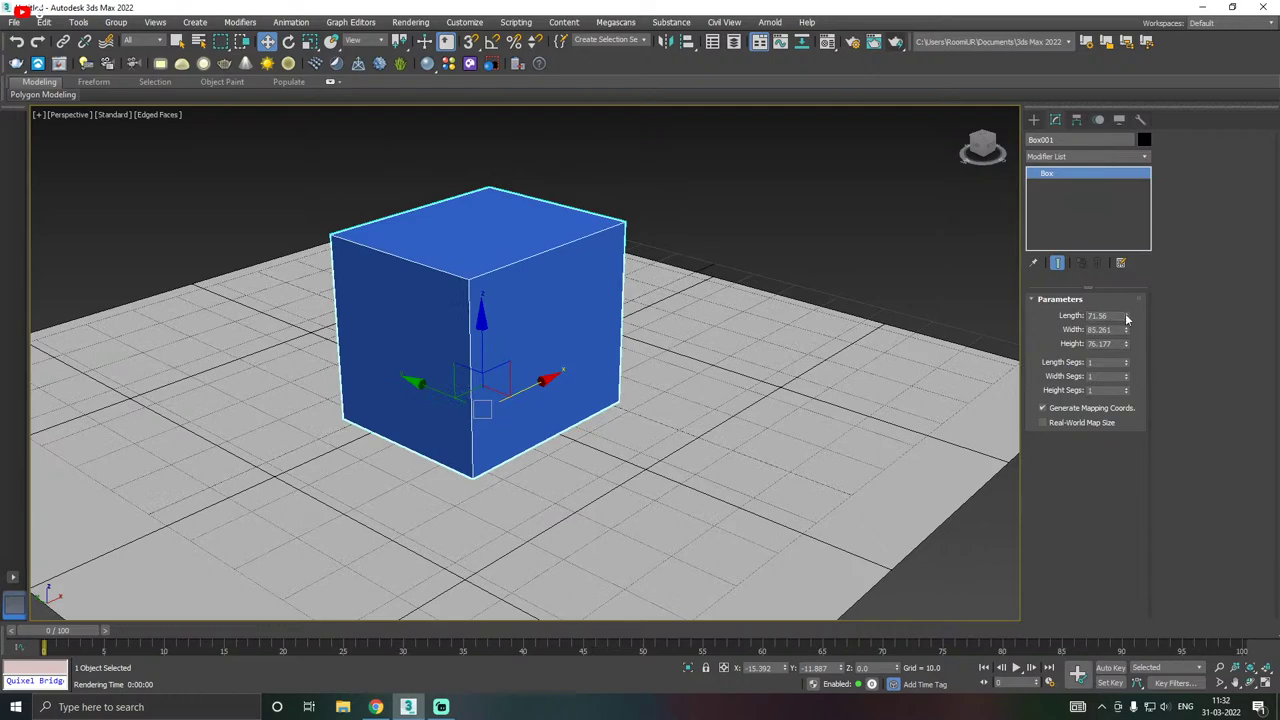
alt+middle_drag(794, 329, 640, 320)
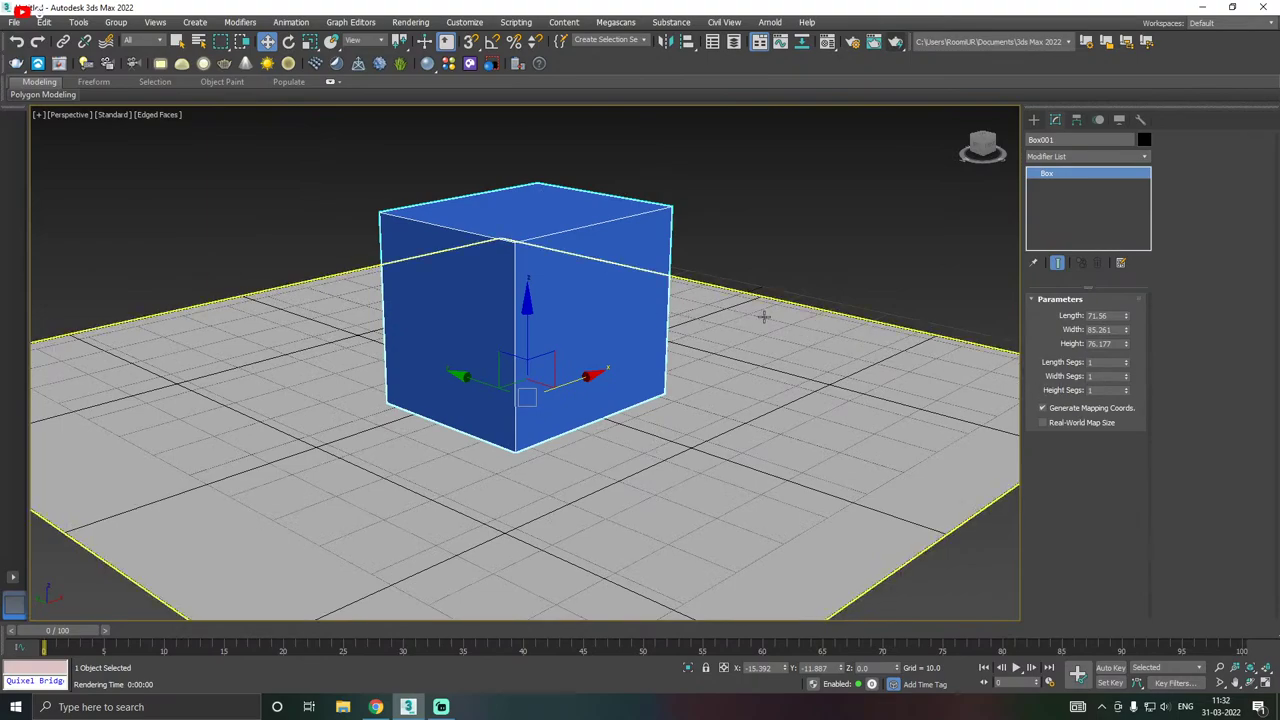
alt+middle_drag(763, 314, 775, 316)
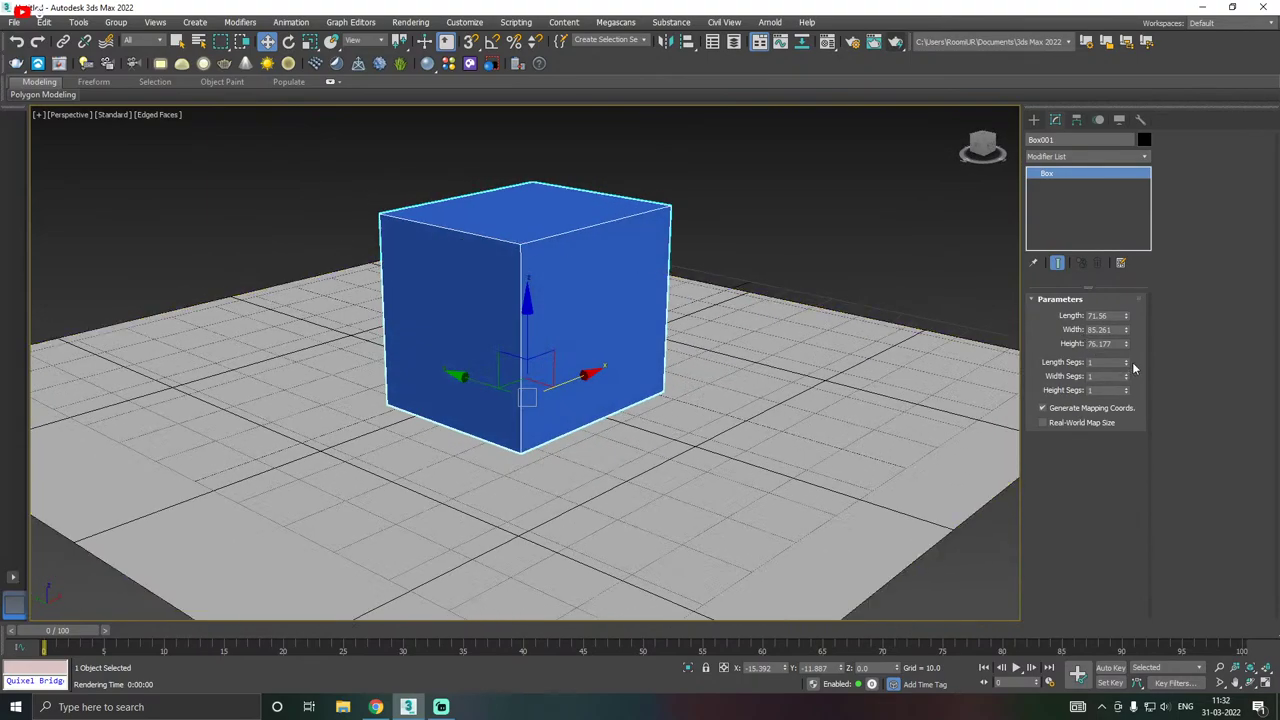
- Raise the box to 9 length, 7 width and 6 height segments, then reset Length Segs to 1
click(1126, 362)
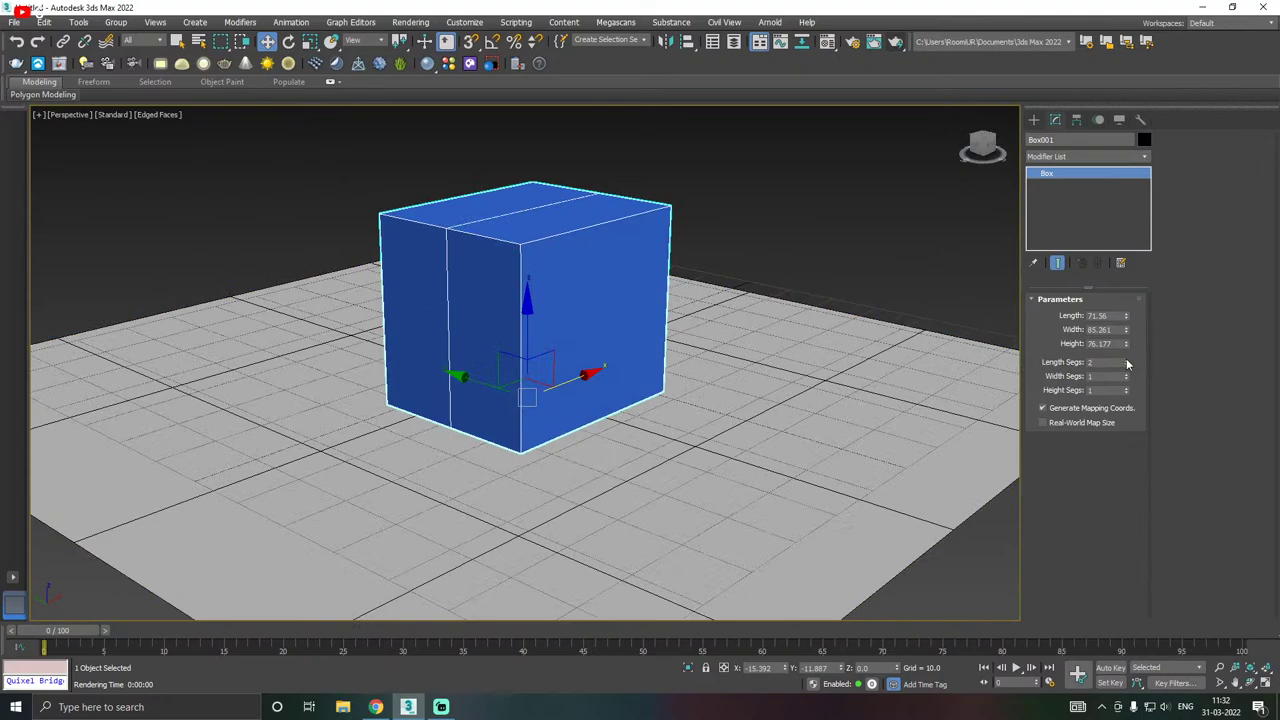
click(1126, 362)
click(1126, 362)
click(1126, 362)
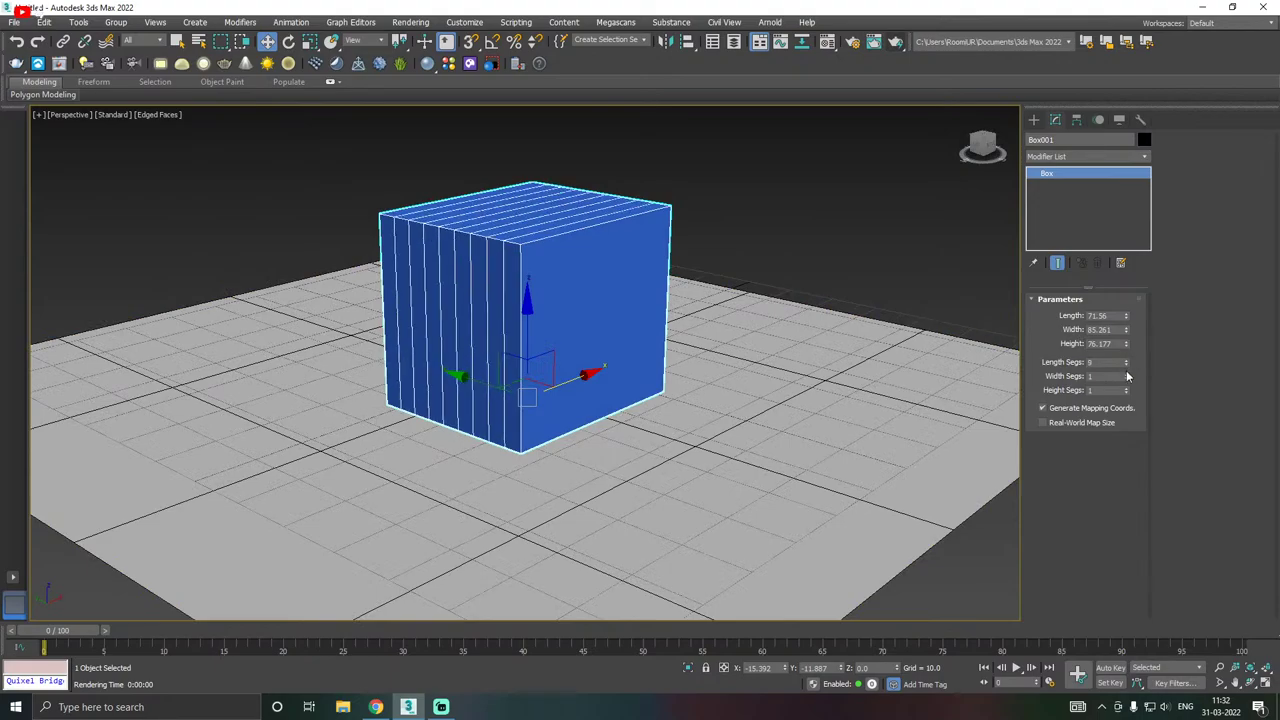
click(1127, 375)
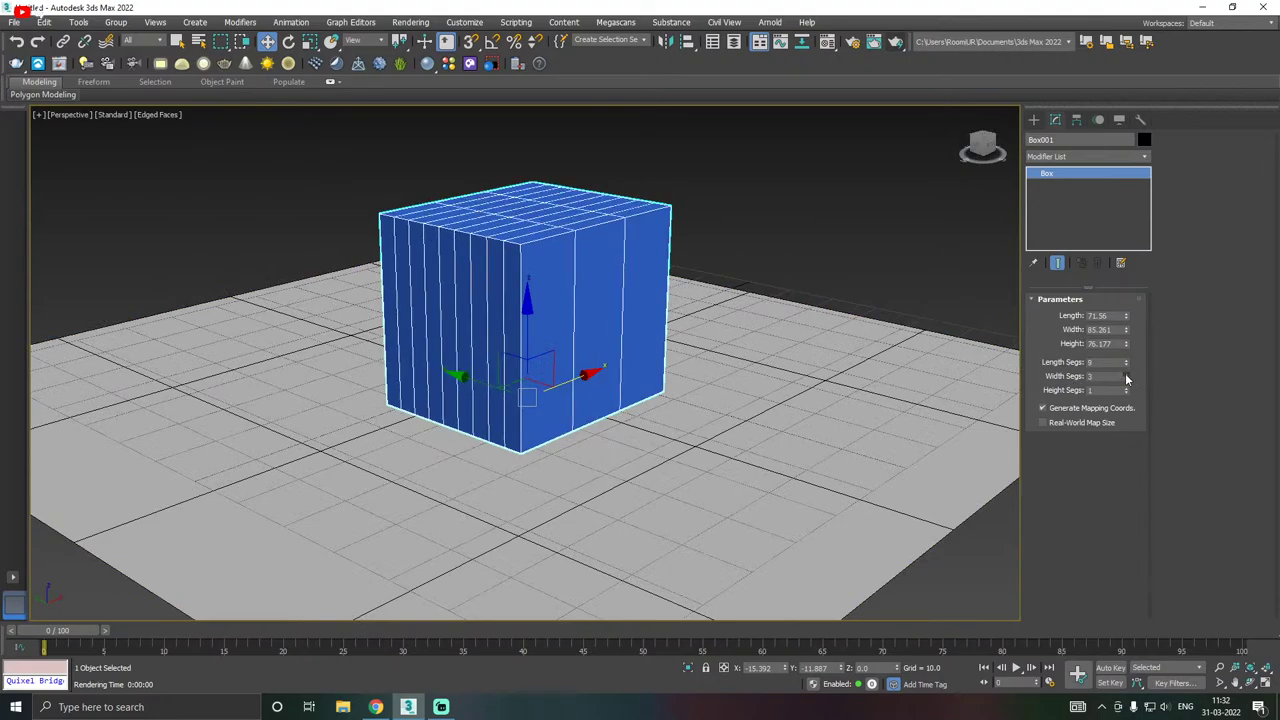
click(1127, 375)
click(1127, 375)
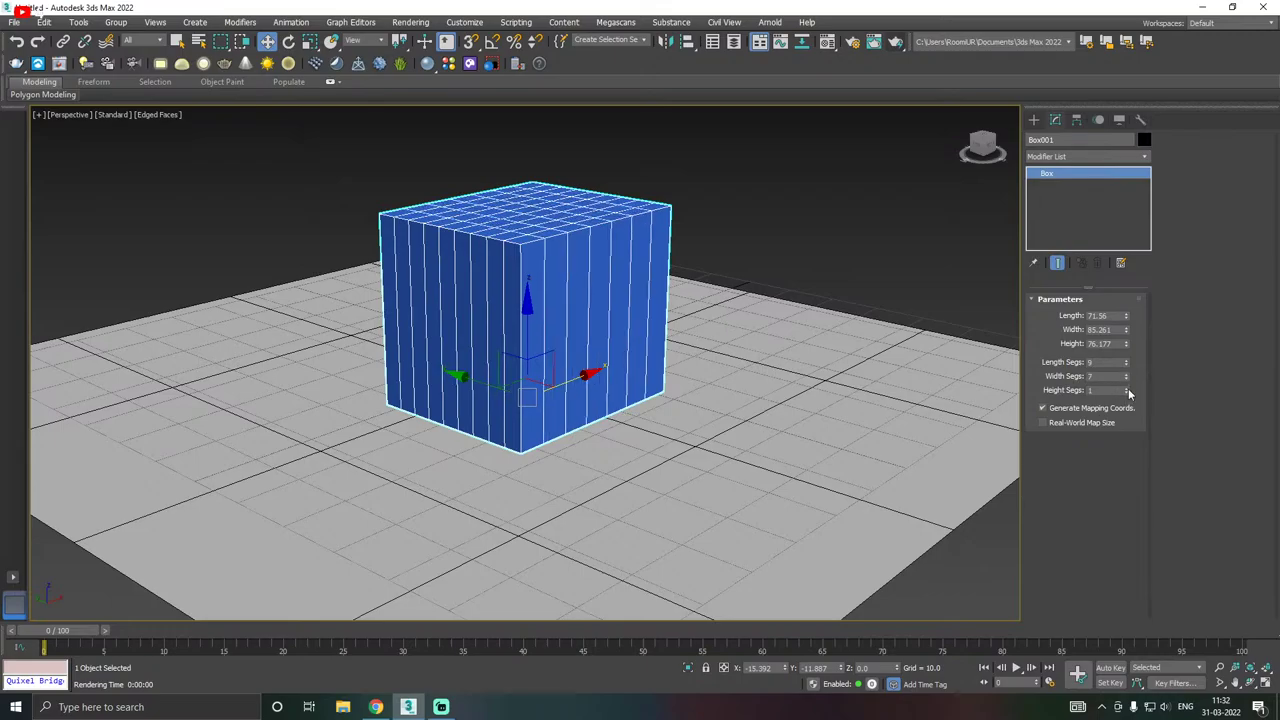
click(1126, 389)
click(1126, 389)
click(1126, 389)
click(1126, 389)
click(1126, 389)
alt+middle_drag(740, 383, 770, 383)
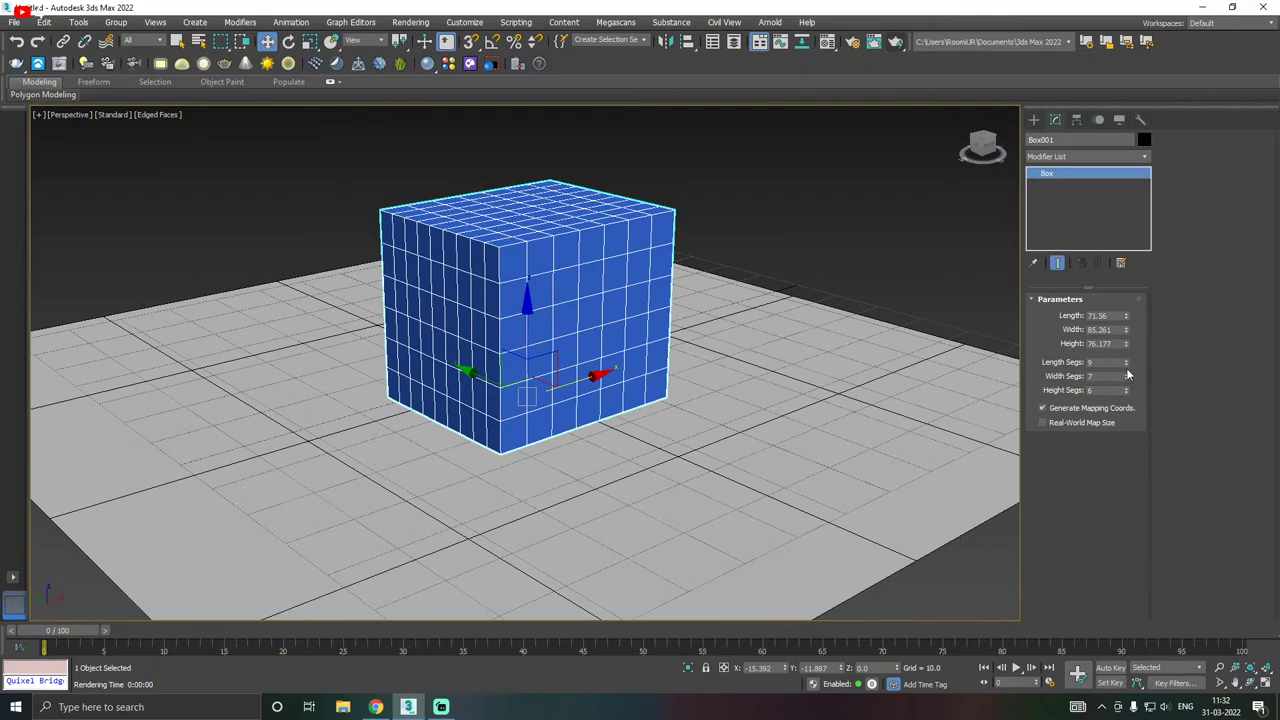
right_click(1126, 362)
- Reset the box's Width and Height Segs back to 1
right_click(1126, 378)
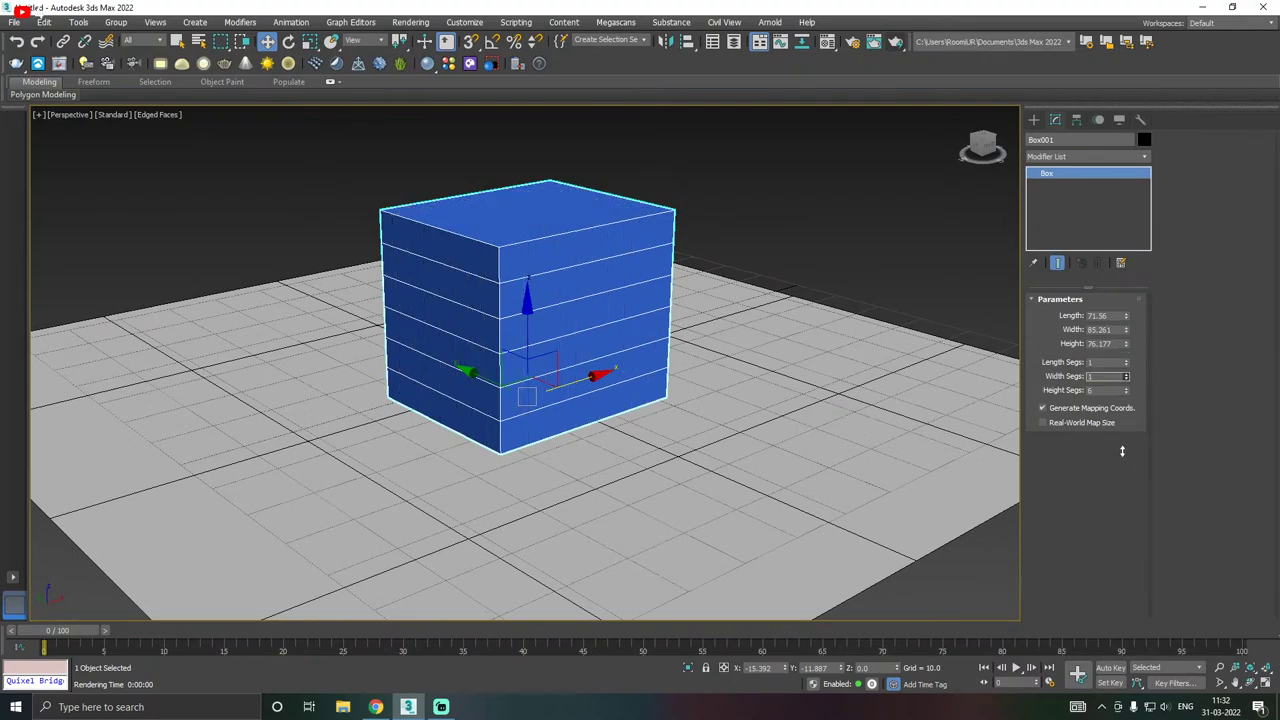
right_click(1126, 390)
alt+middle_drag(618, 311, 683, 326)
- Delete the ground plane under the box
scroll(557, 305, down, 5)
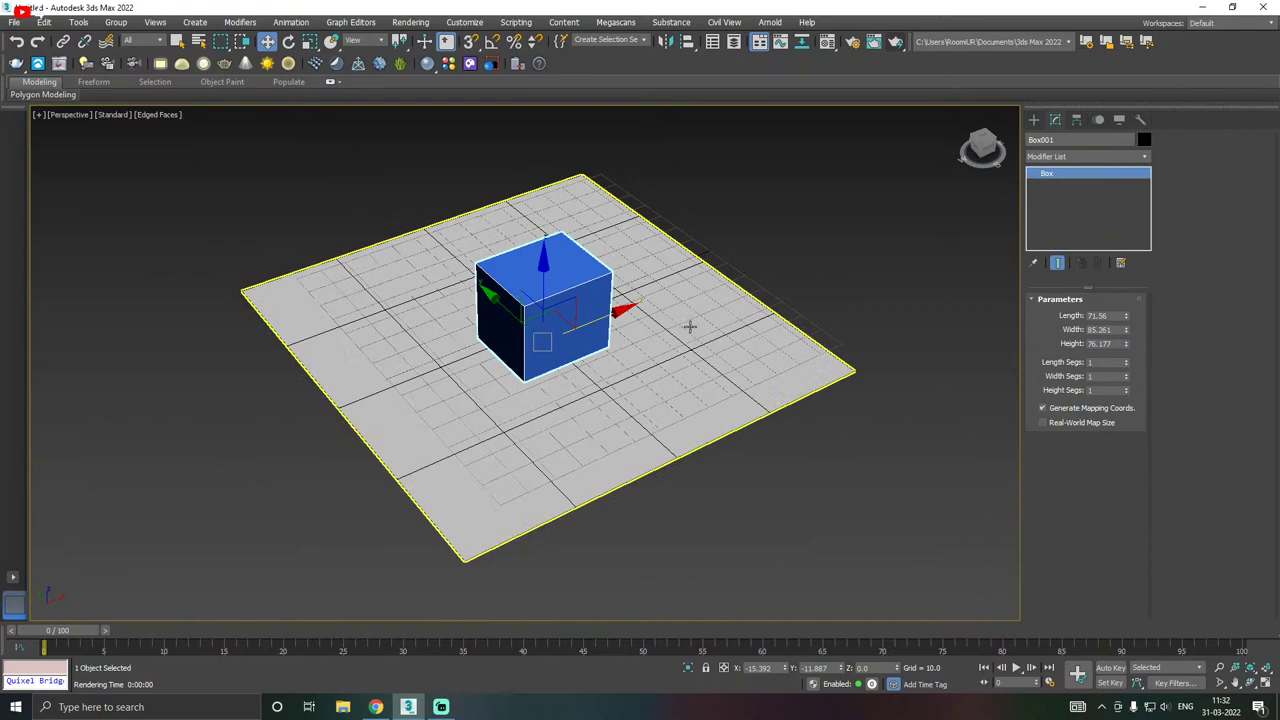
click(690, 326)
key(Delete)
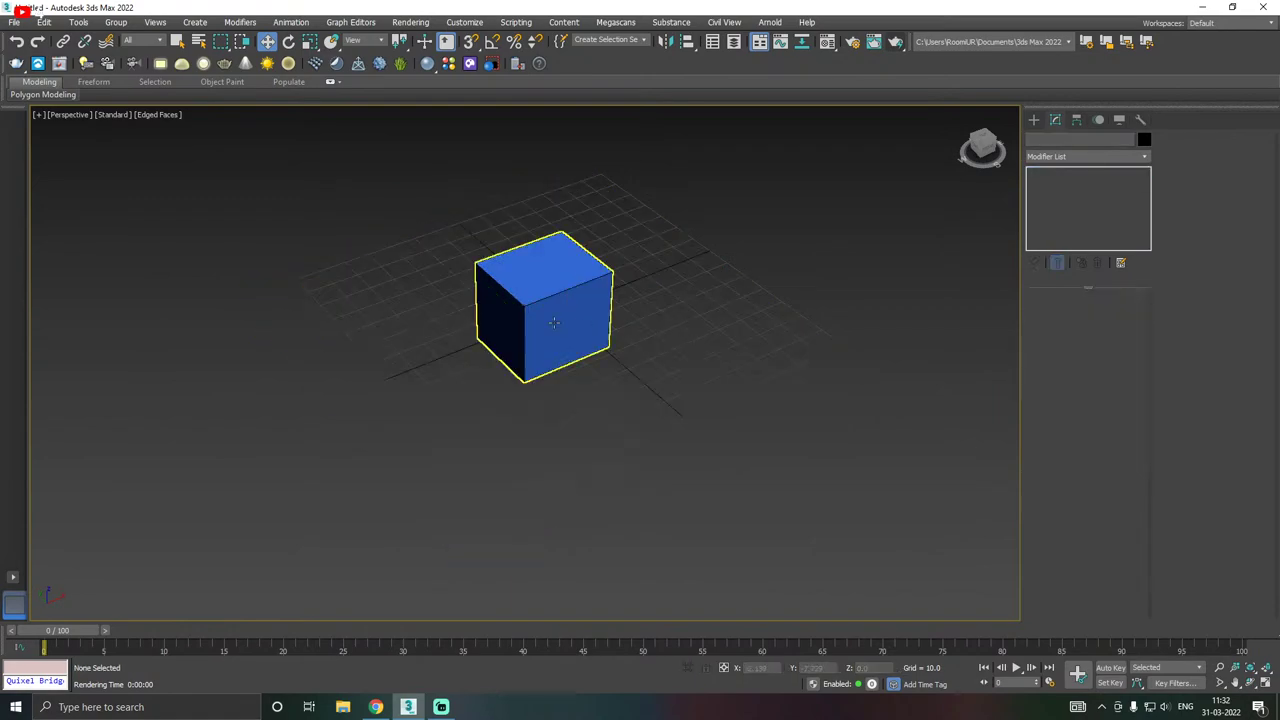
- Shift the box slightly along its Y axis with the Move gizmo
click(554, 322)
alt+middle_drag(602, 323, 614, 297)
scroll(599, 284, up, 4)
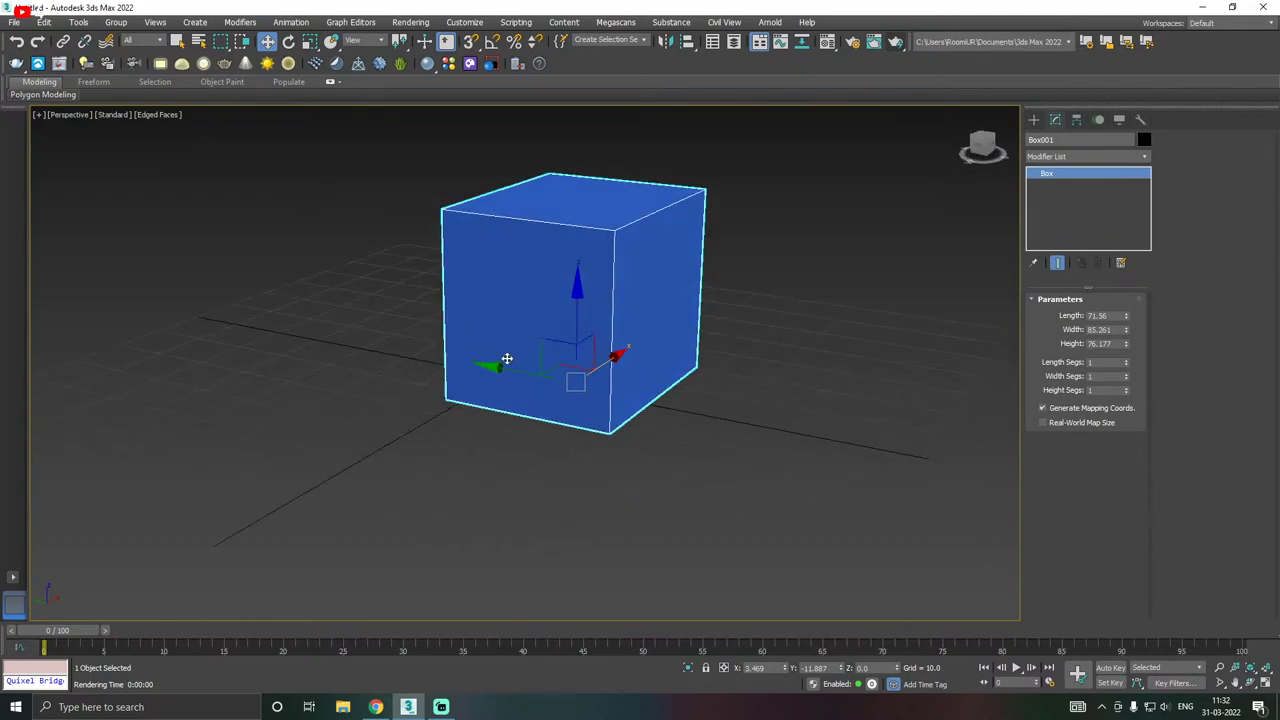
drag(503, 364, 443, 357)
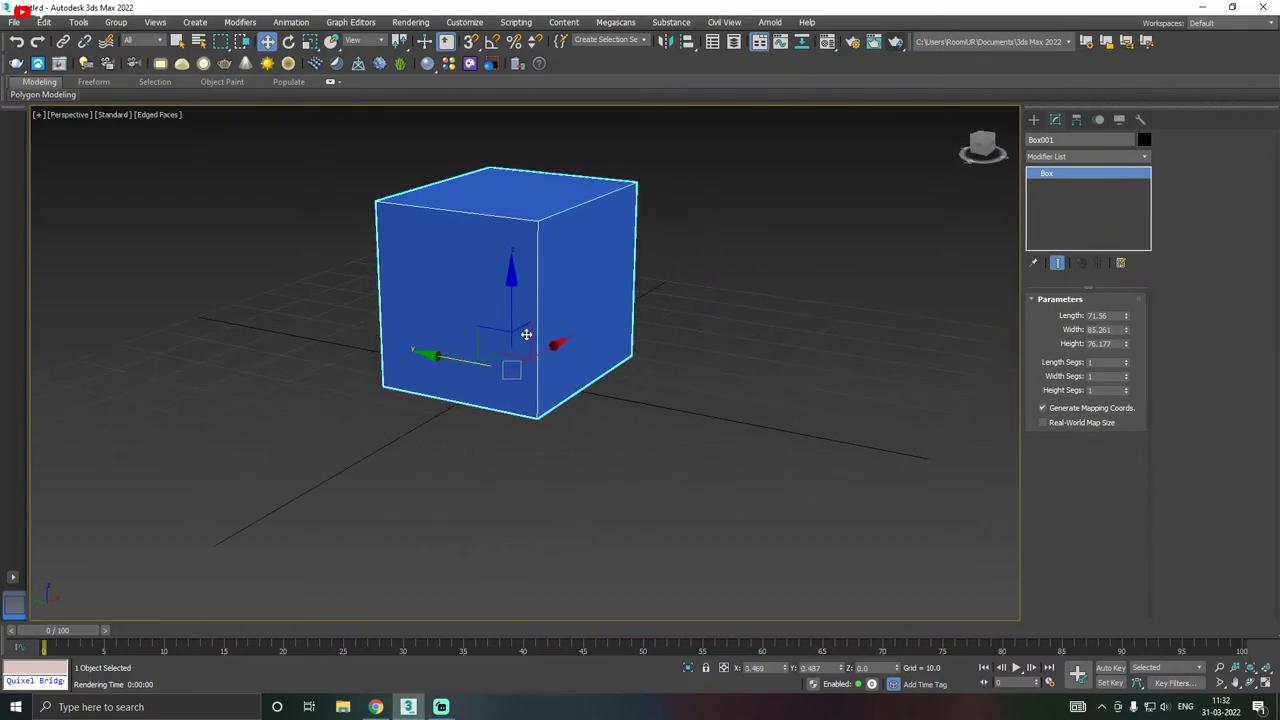
alt+middle_drag(523, 334, 664, 340)
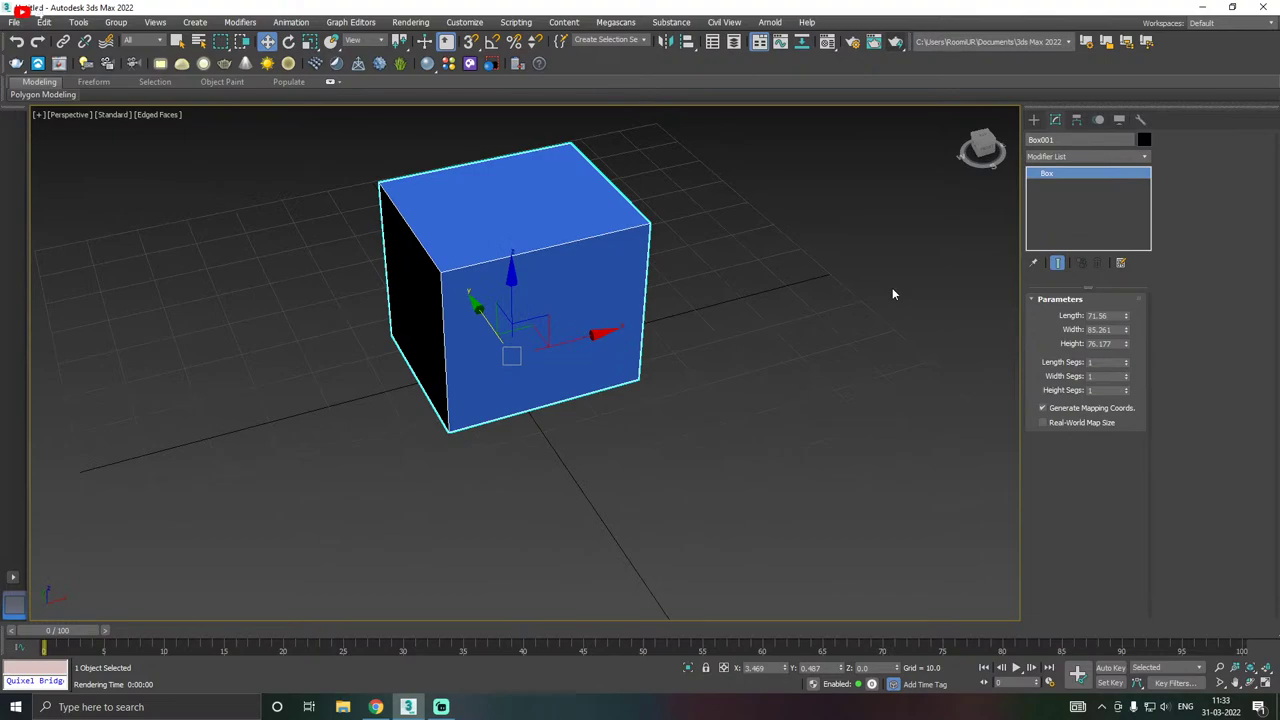
alt+middle_drag(817, 300, 820, 273)
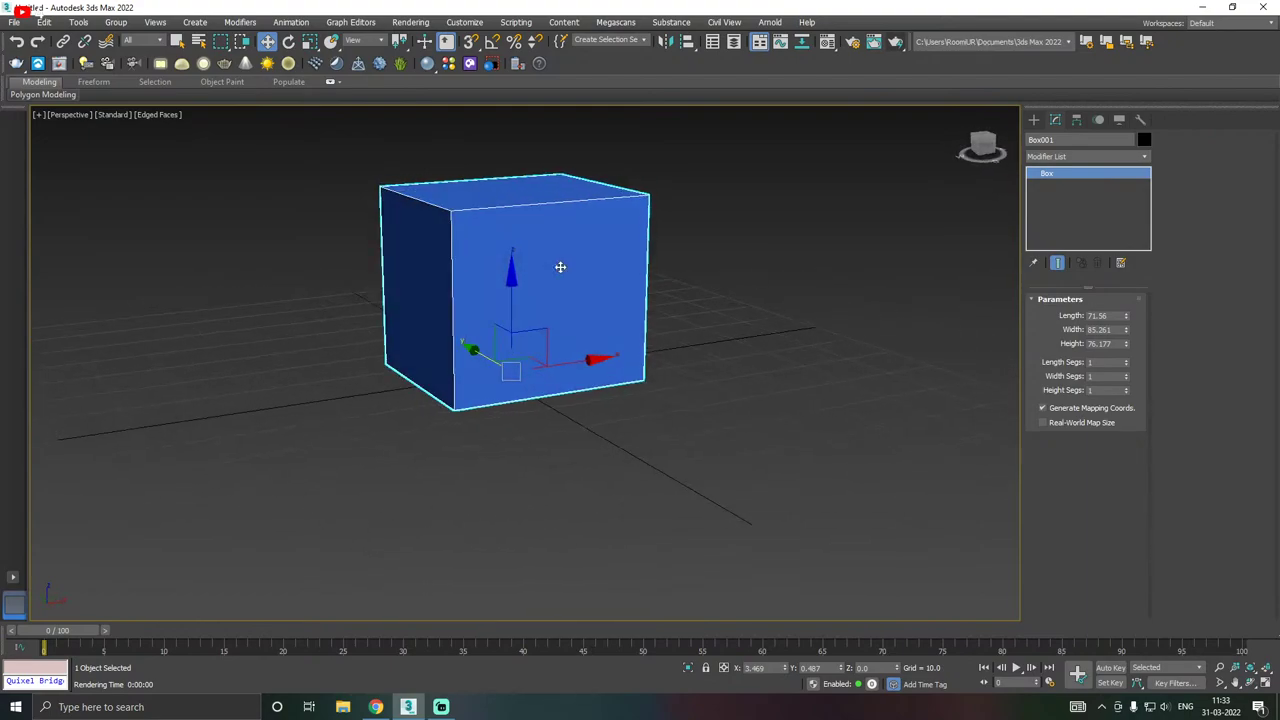
alt+middle_drag(563, 346, 495, 275)
alt+middle_drag(519, 319, 597, 263)
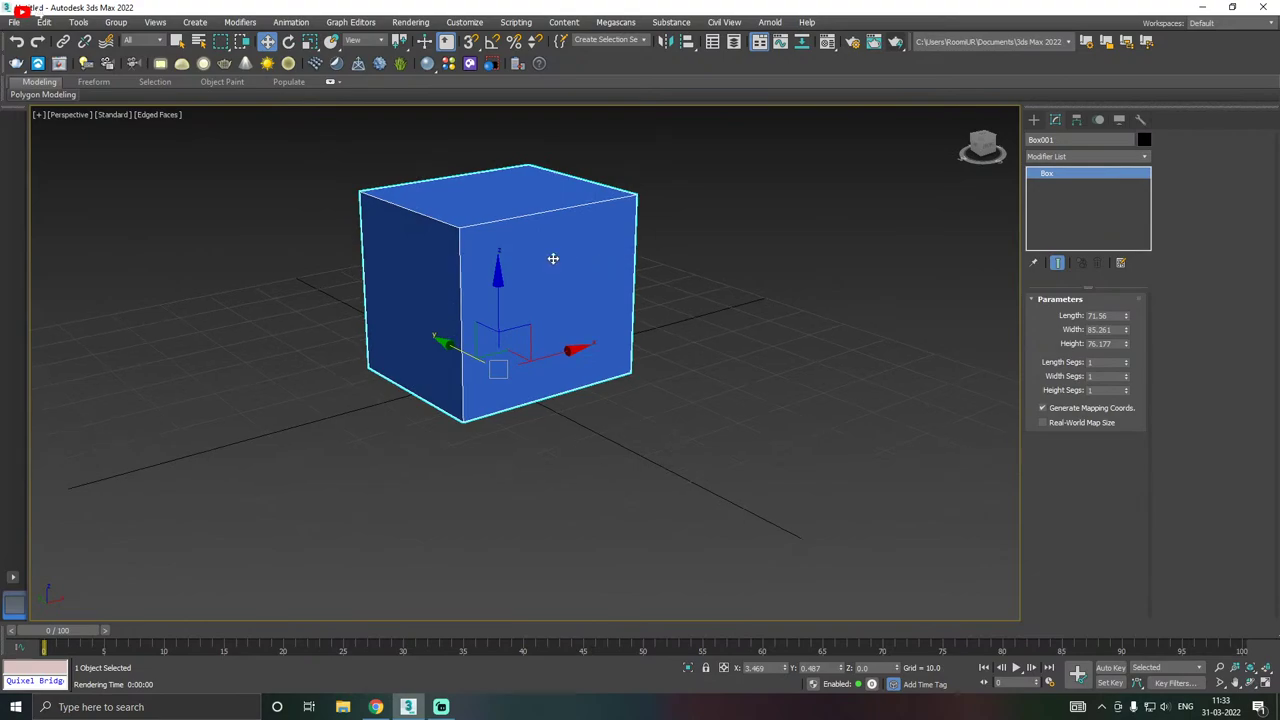
- Try converting the box to Editable Poly twice, undoing each conversion
right_click(496, 247)
click(511, 253)
right_click(515, 237)
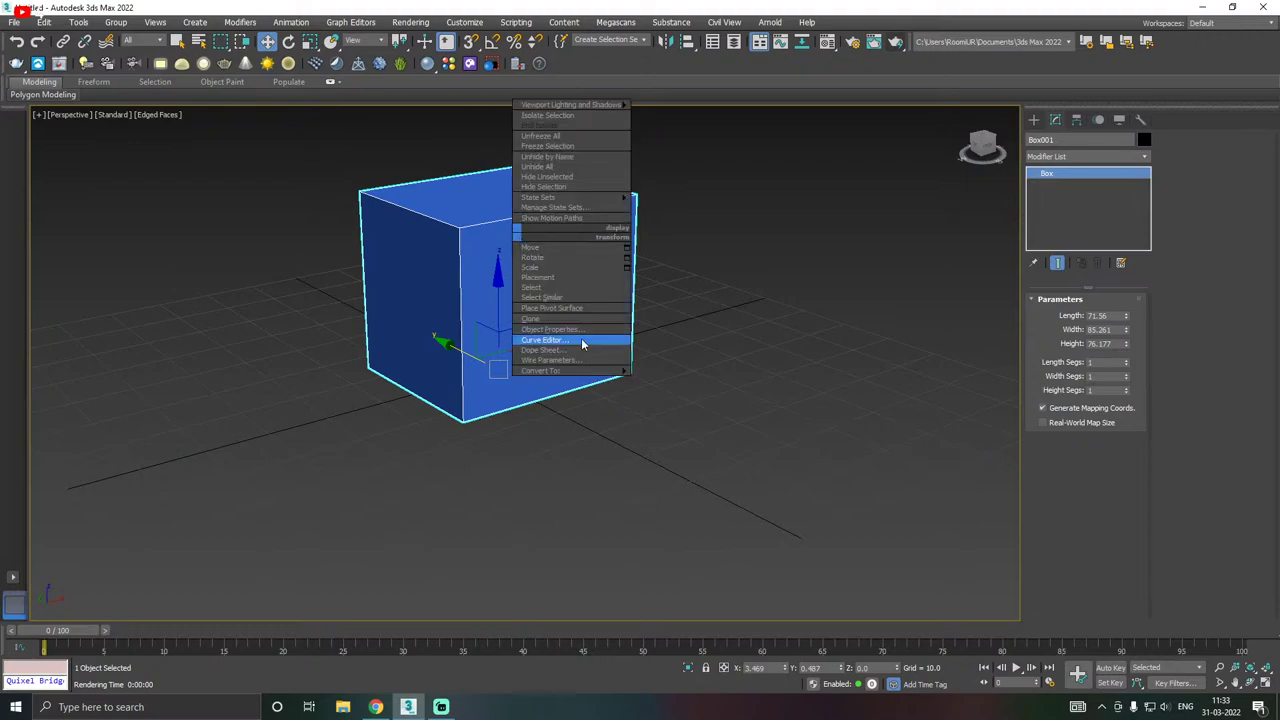
mouse_move(571, 373)
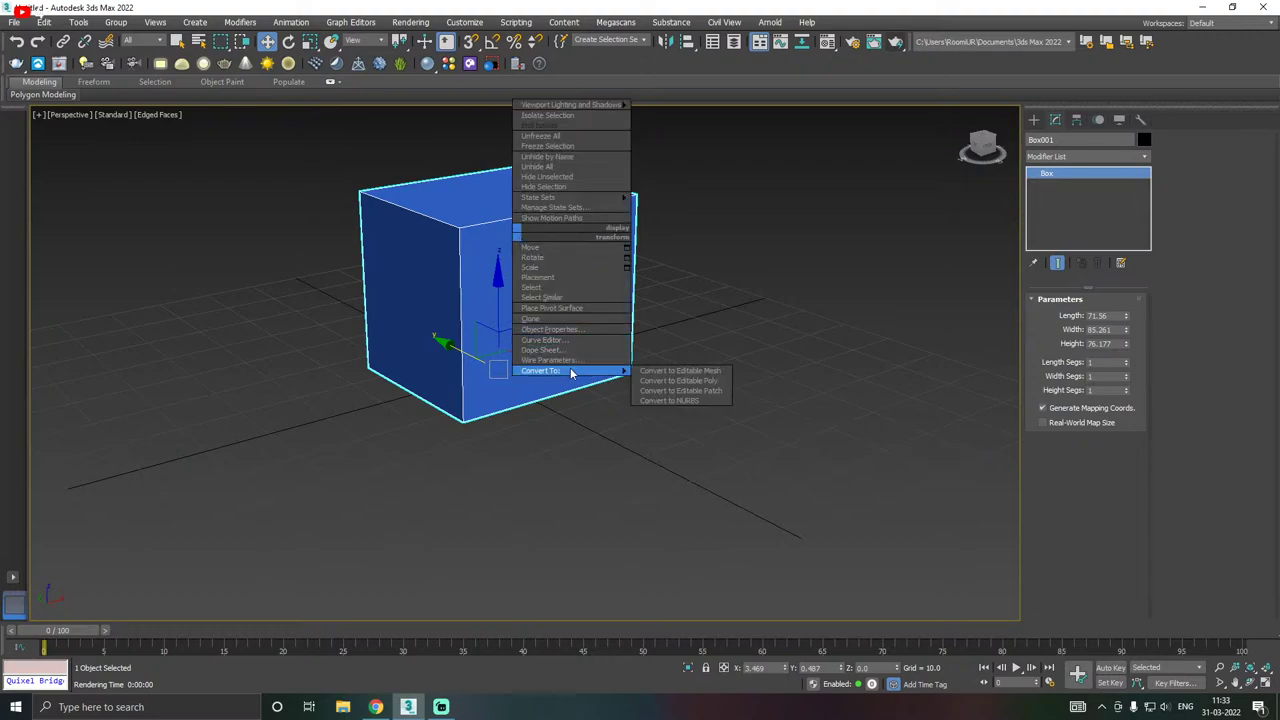
click(673, 383)
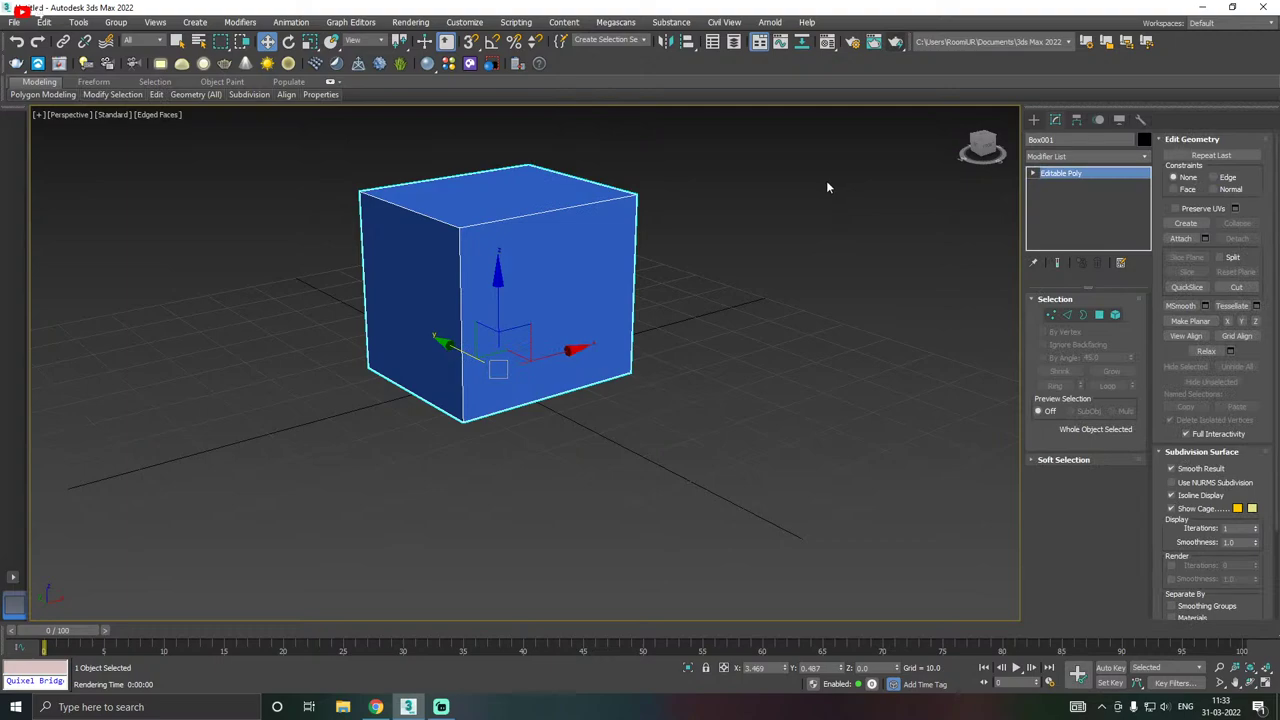
key(ctrl+z)
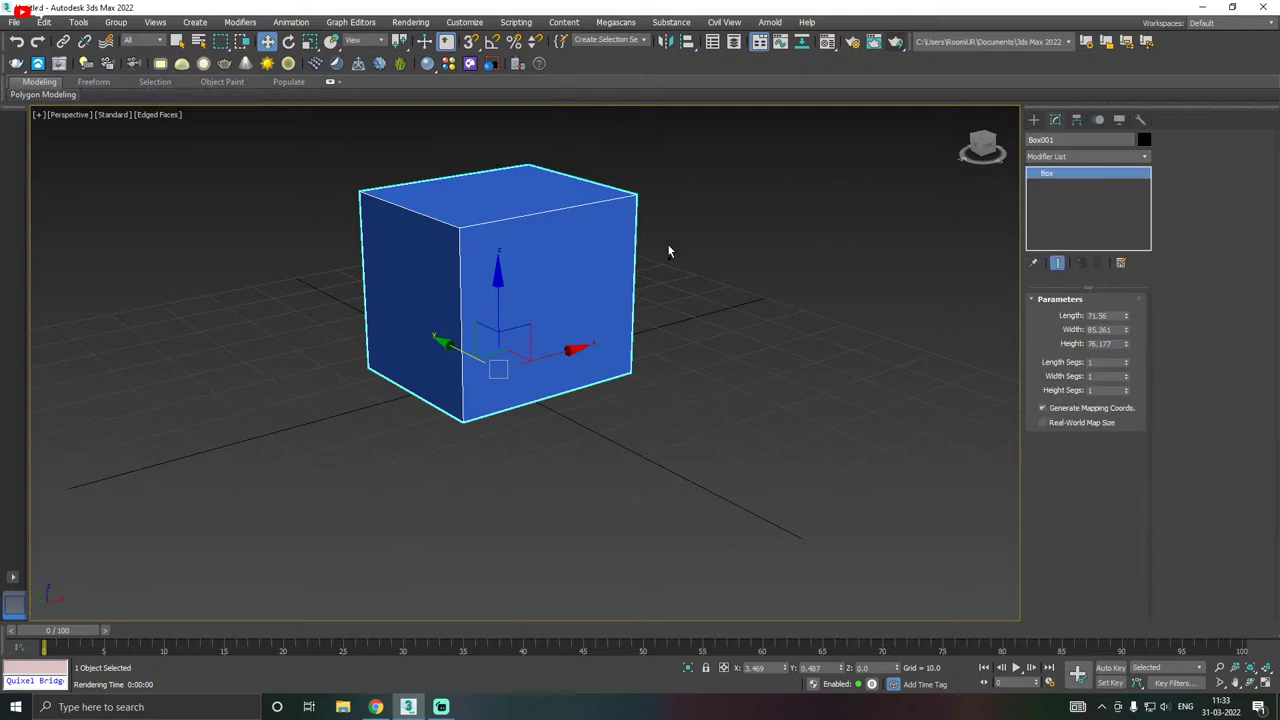
mouse_move(804, 238)
alt+middle_down()
mouse_move(829, 243)
mouse_move(797, 241)
alt+middle_up()
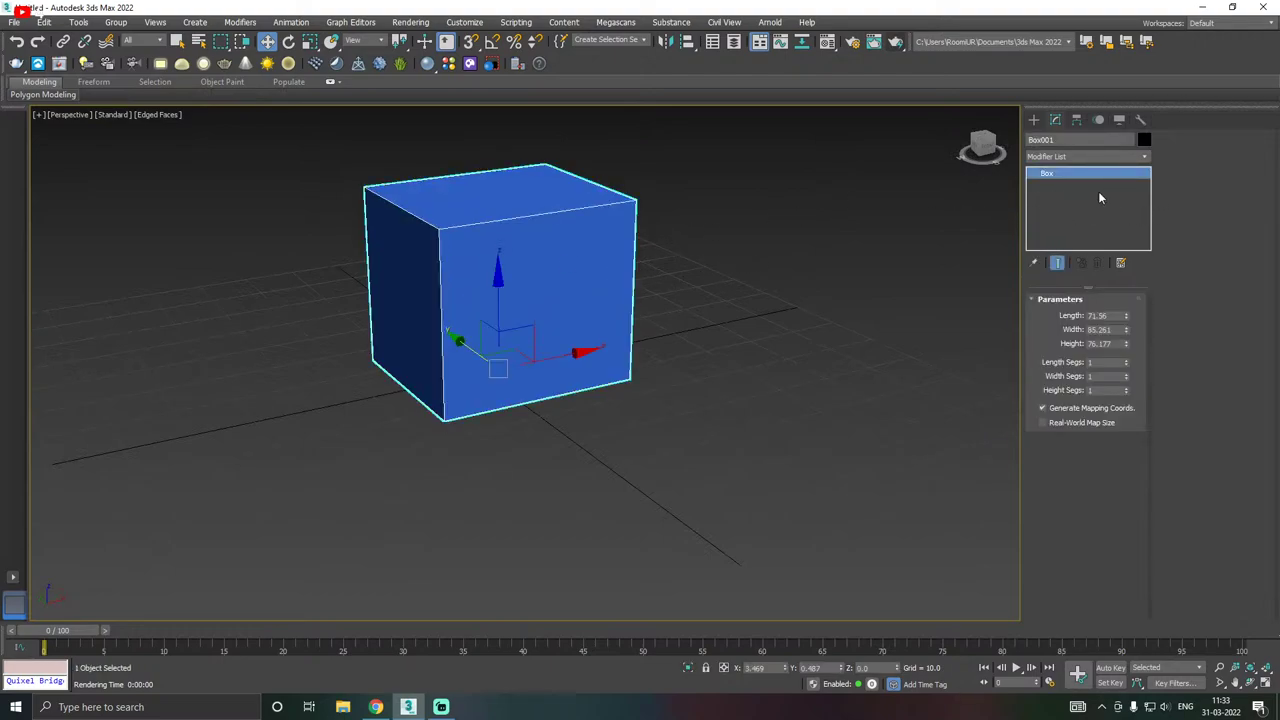
right_click(1047, 201)
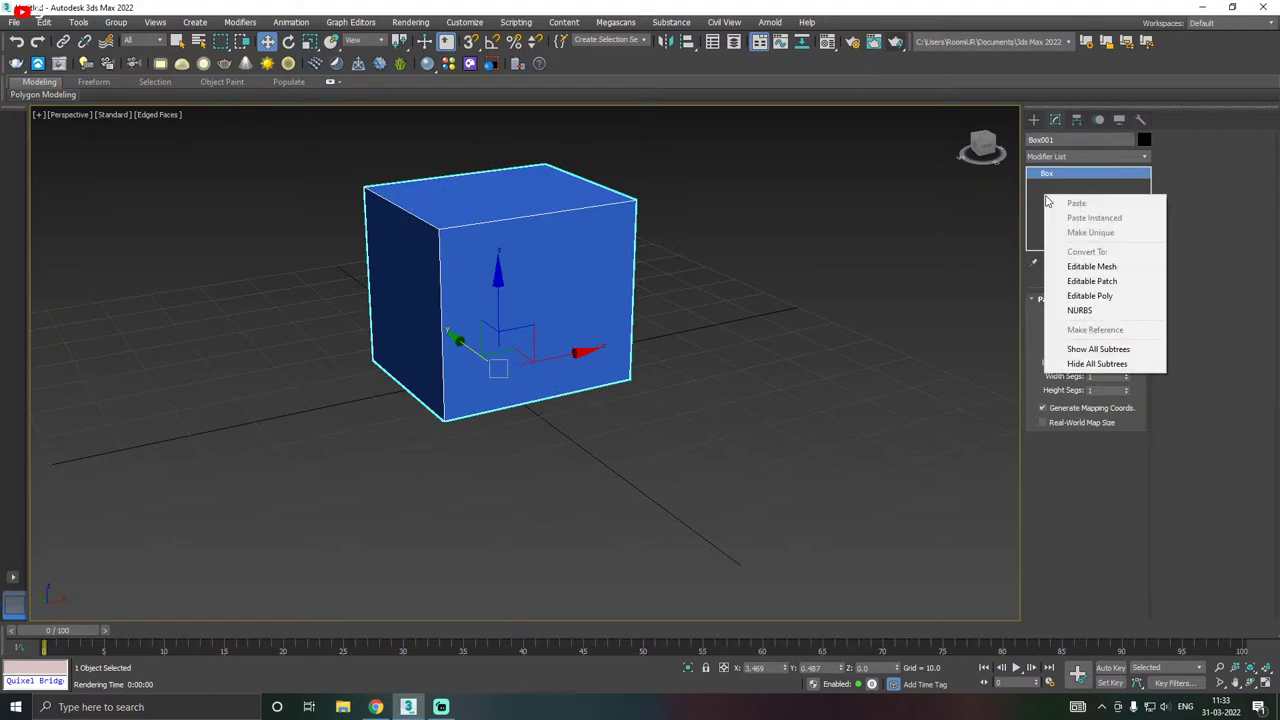
click(1091, 296)
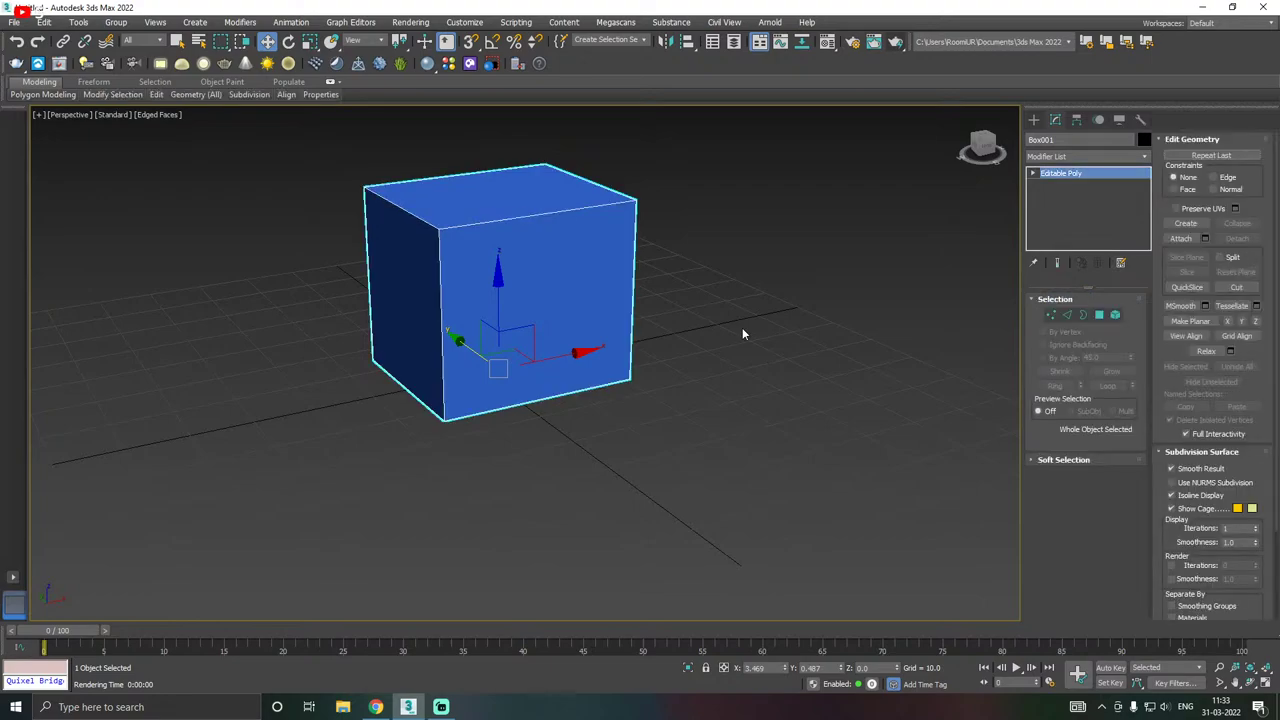
mouse_move(679, 315)
alt+middle_down()
mouse_move(600, 320)
mouse_move(699, 313)
mouse_move(683, 357)
mouse_move(677, 340)
alt+middle_up()
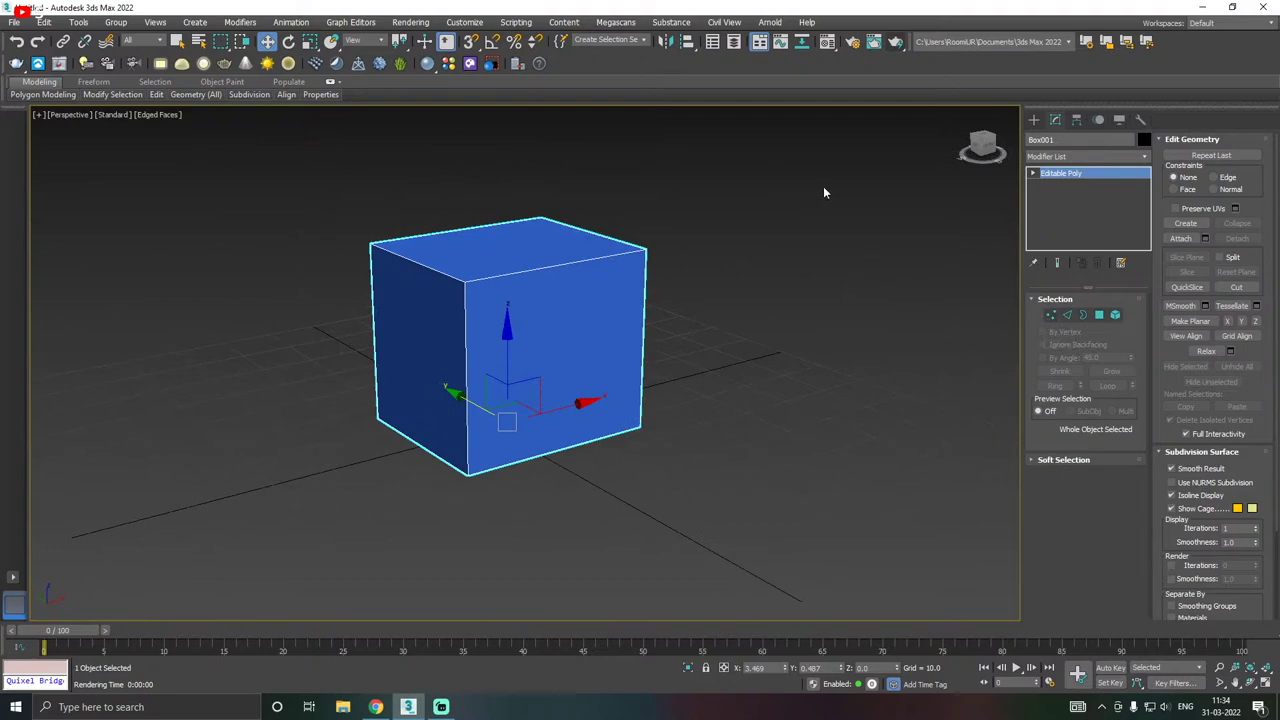
key(ctrl+z)
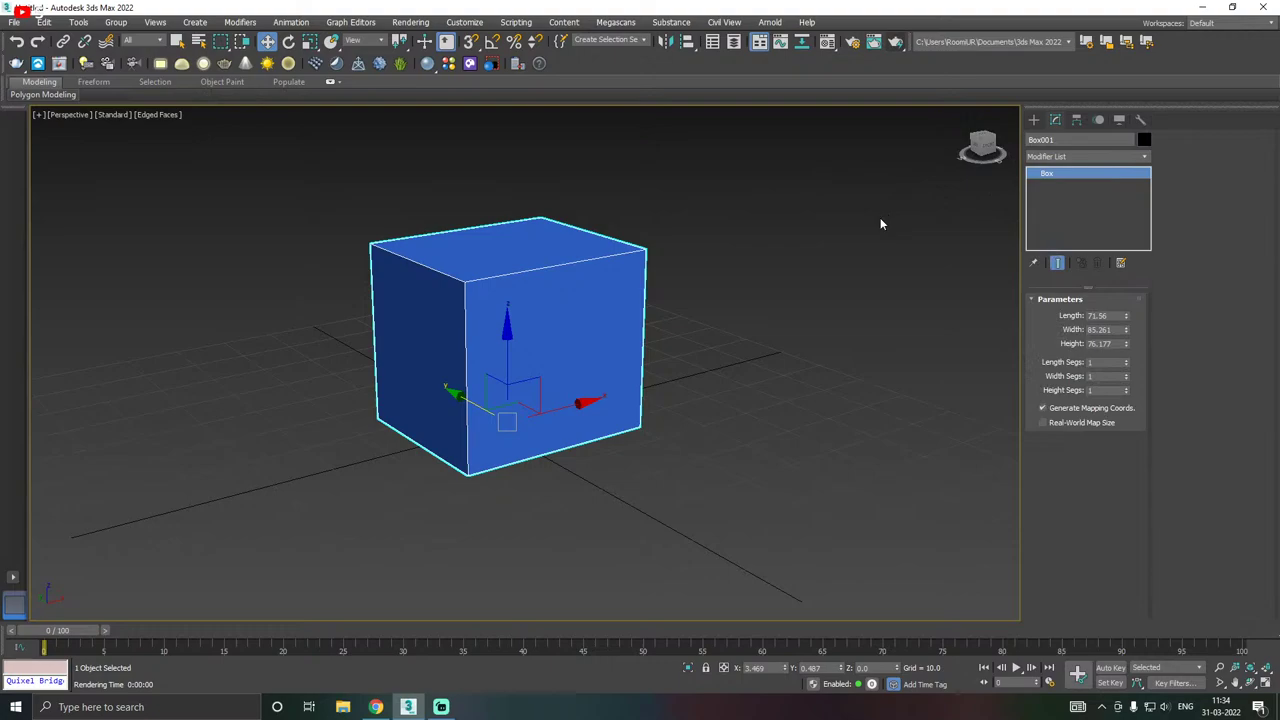
- Convert the box to Editable Poly from the modifier stack's right-click menu
mouse_move(841, 231)
alt+middle_down()
mouse_move(679, 243)
mouse_move(827, 240)
alt+middle_up()
right_click(524, 316)
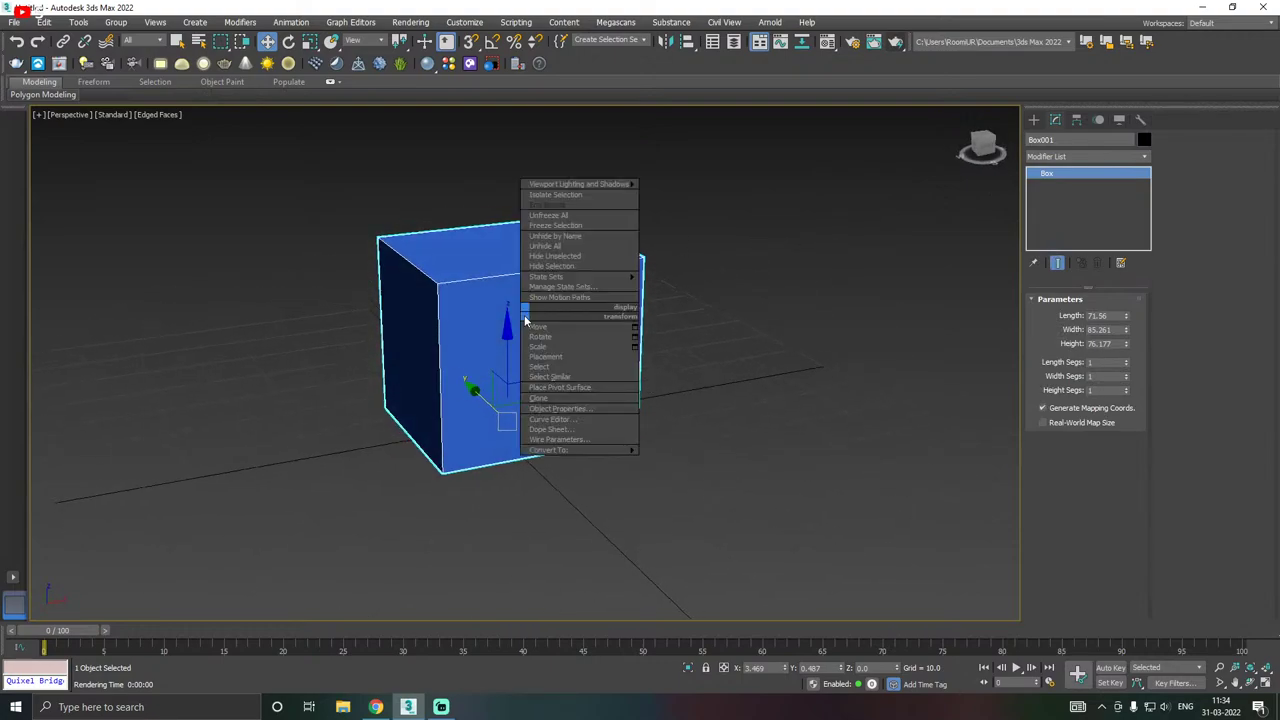
right_click(1113, 226)
click(1122, 299)
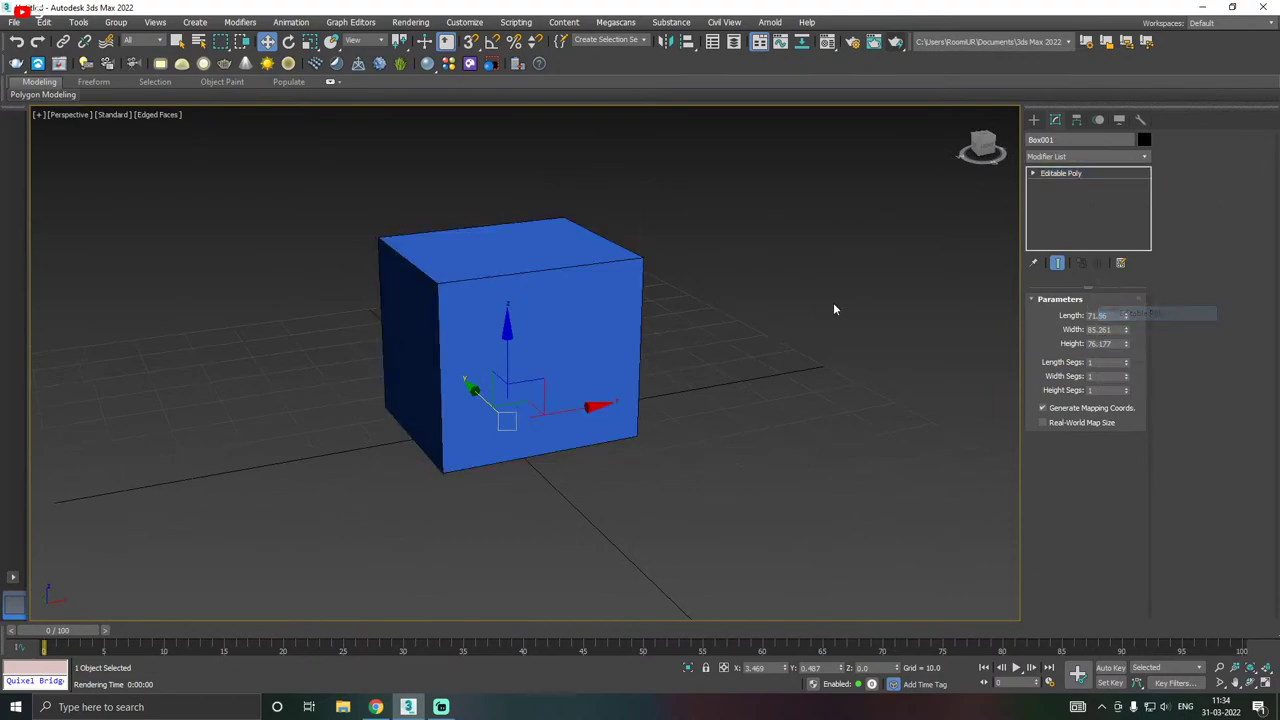
alt+middle_drag(661, 297, 567, 328)
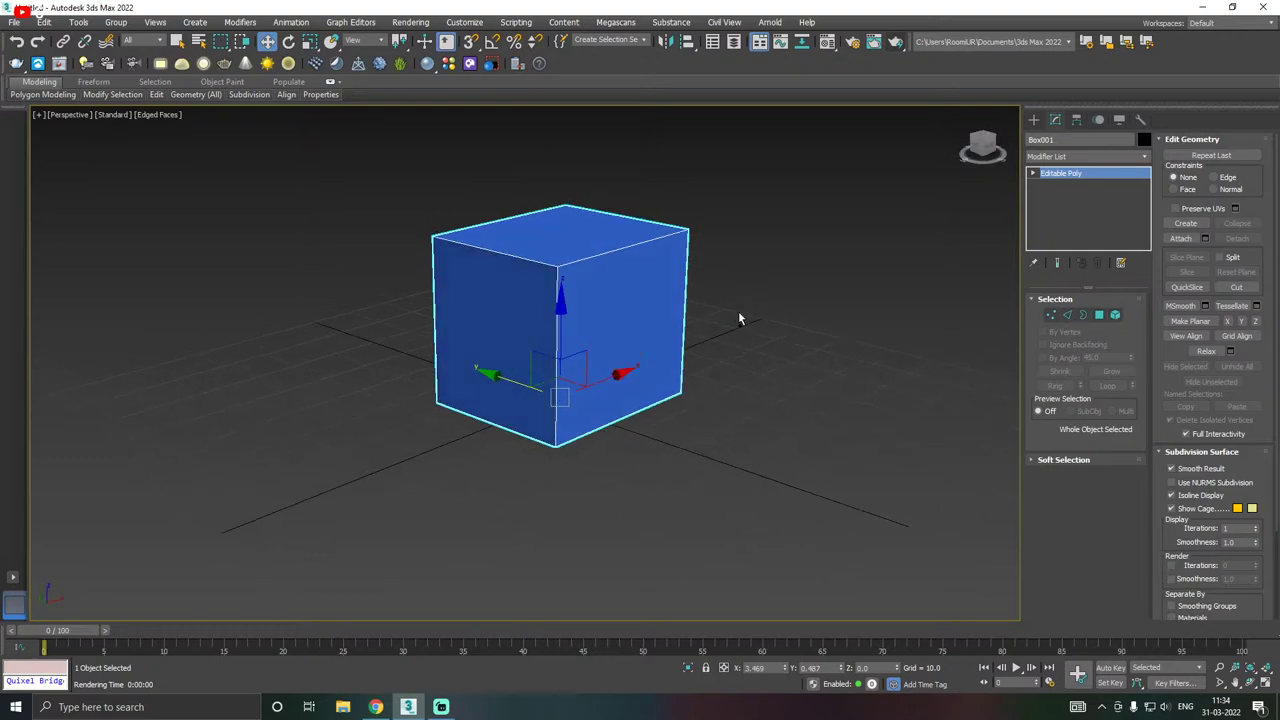
scroll(575, 291, up, 2)
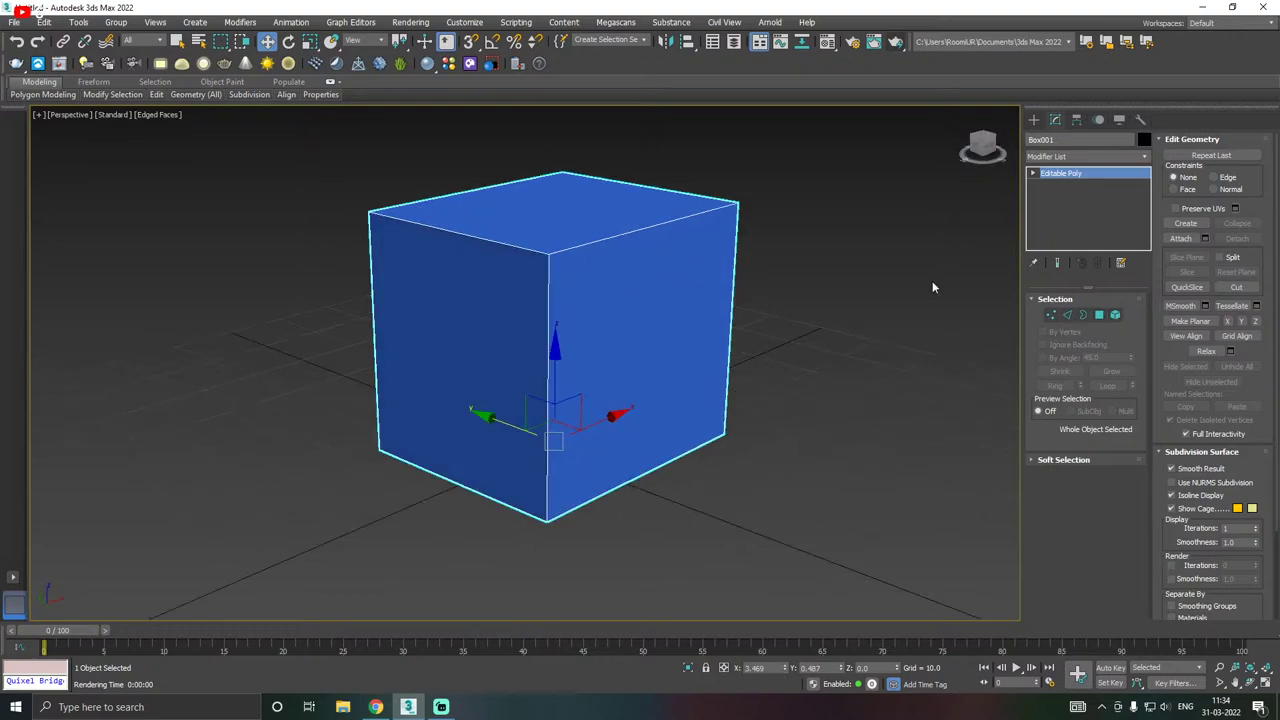
- Enter Vertex sub-object level and marquee-select all eight vertices, then clear the selection
click(1053, 315)
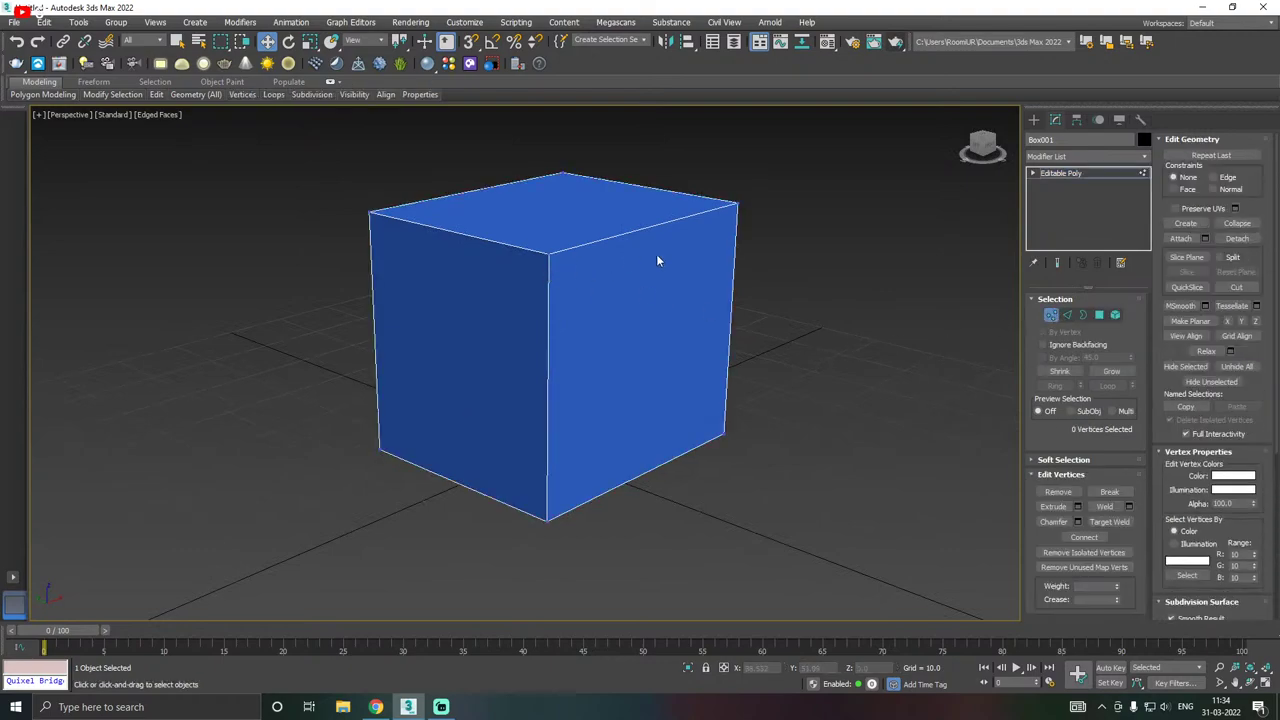
alt+middle_drag(708, 261, 635, 243)
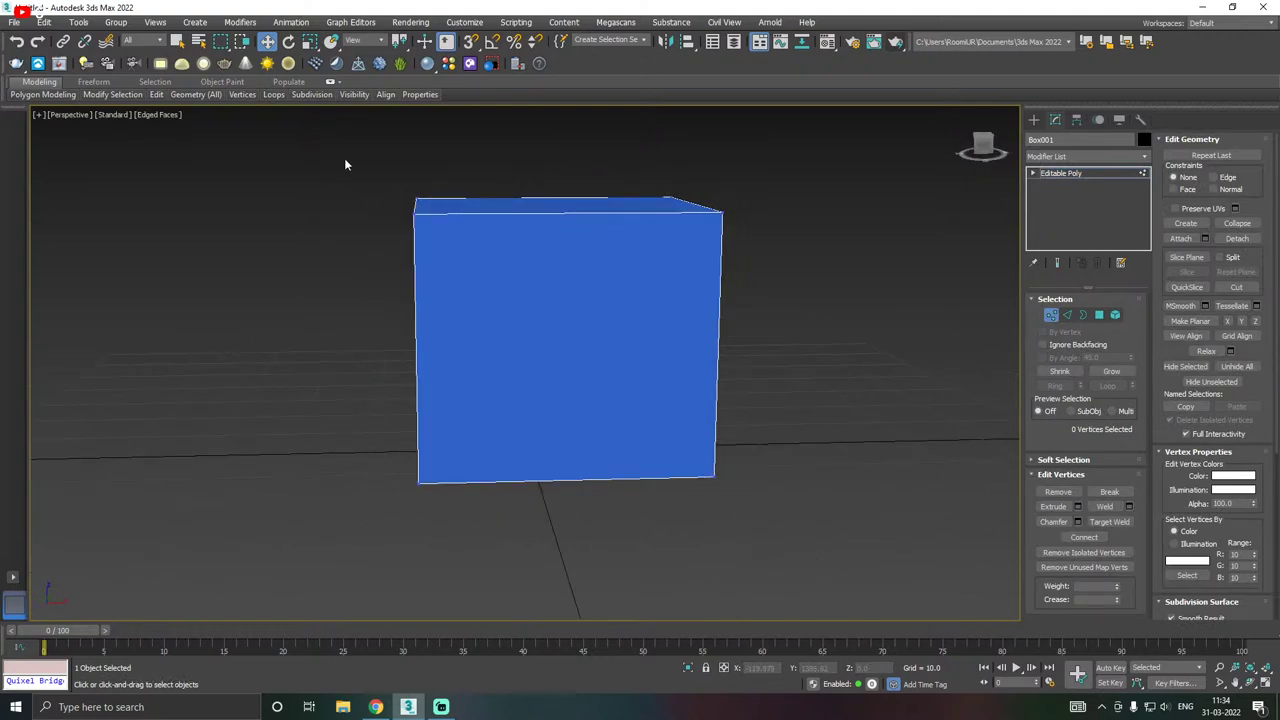
drag(346, 159, 843, 523)
alt+middle_drag(566, 363, 640, 307)
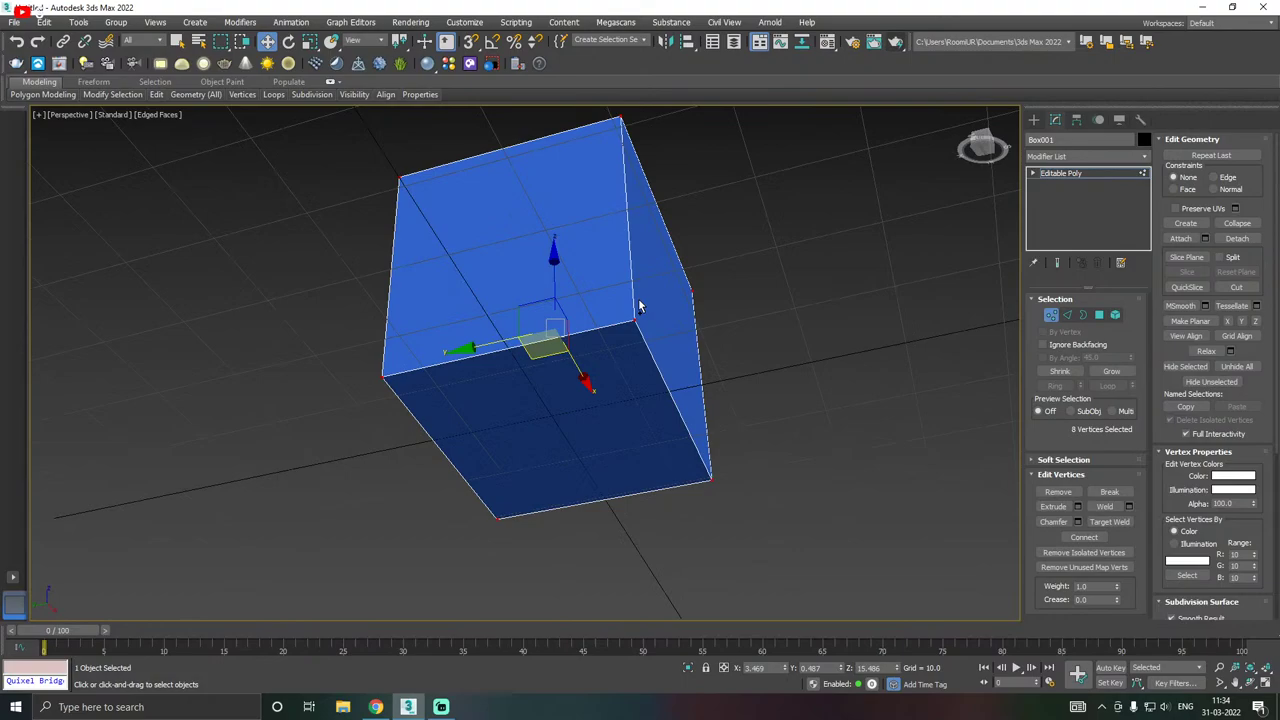
click(727, 320)
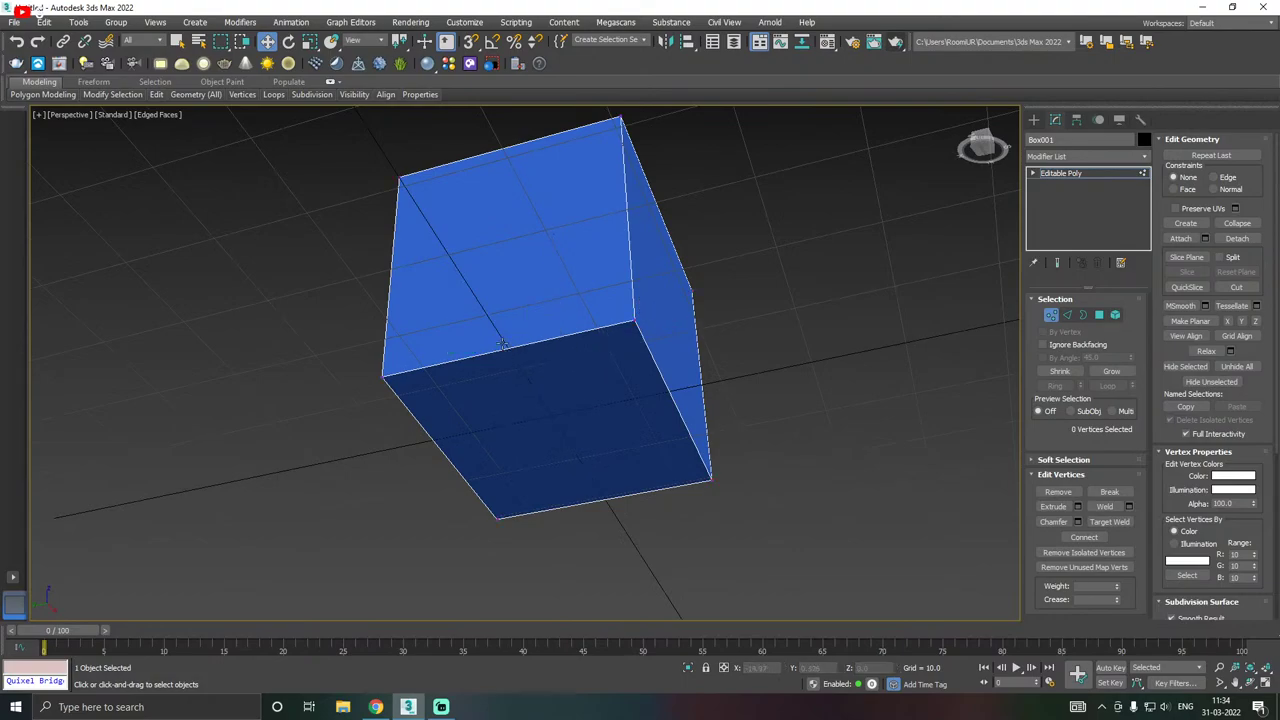
- Drag the front top corner vertex into a slanted wedge, then undo the move
click(504, 334)
alt+middle_drag(697, 335, 586, 329)
click(644, 325)
click(559, 317)
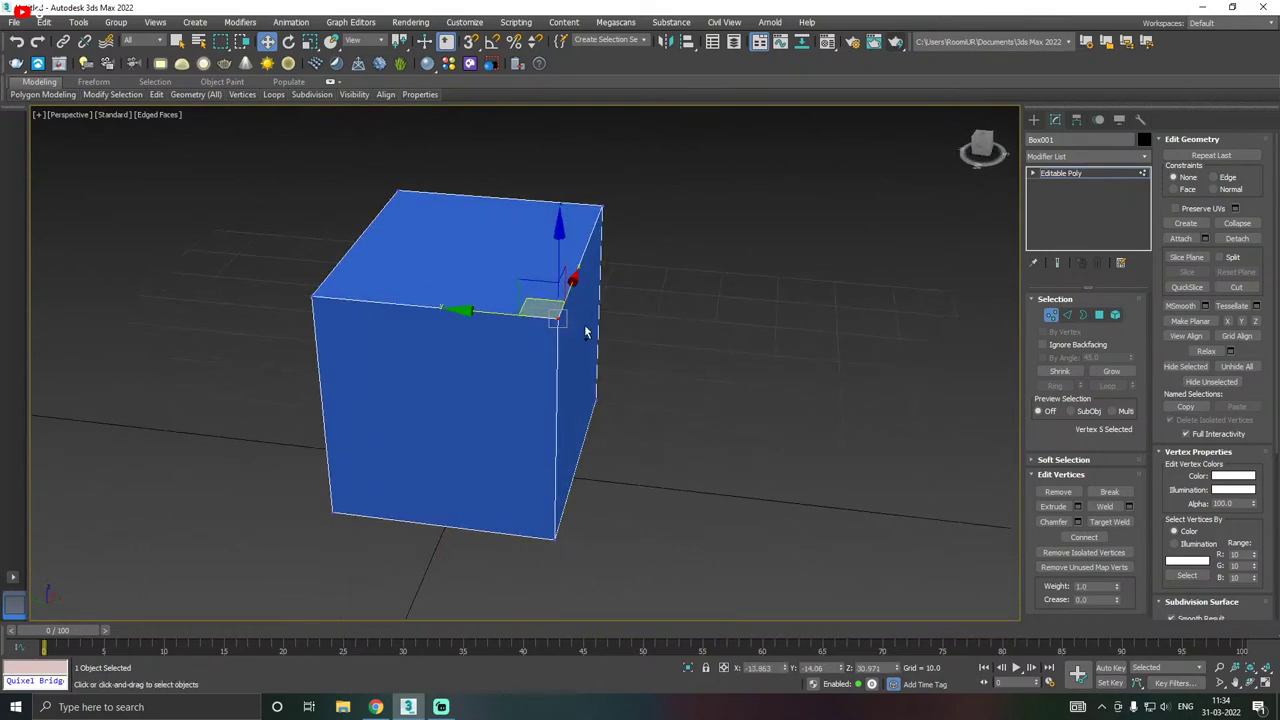
mouse_move(478, 311)
mouse_down()
mouse_move(823, 309)
mouse_move(414, 303)
mouse_move(503, 306)
mouse_up()
mouse_move(503, 306)
alt+middle_down()
mouse_move(460, 303)
mouse_move(508, 305)
alt+middle_up()
drag(447, 312, 314, 307)
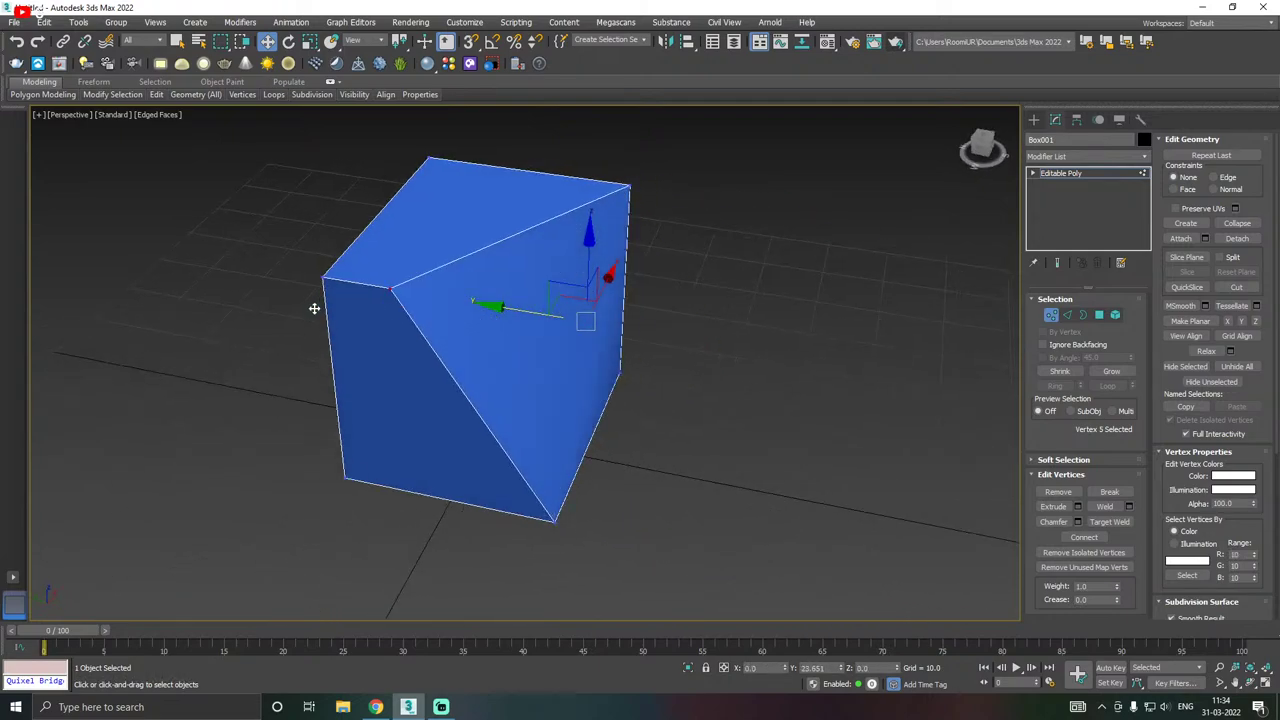
click(16, 41)
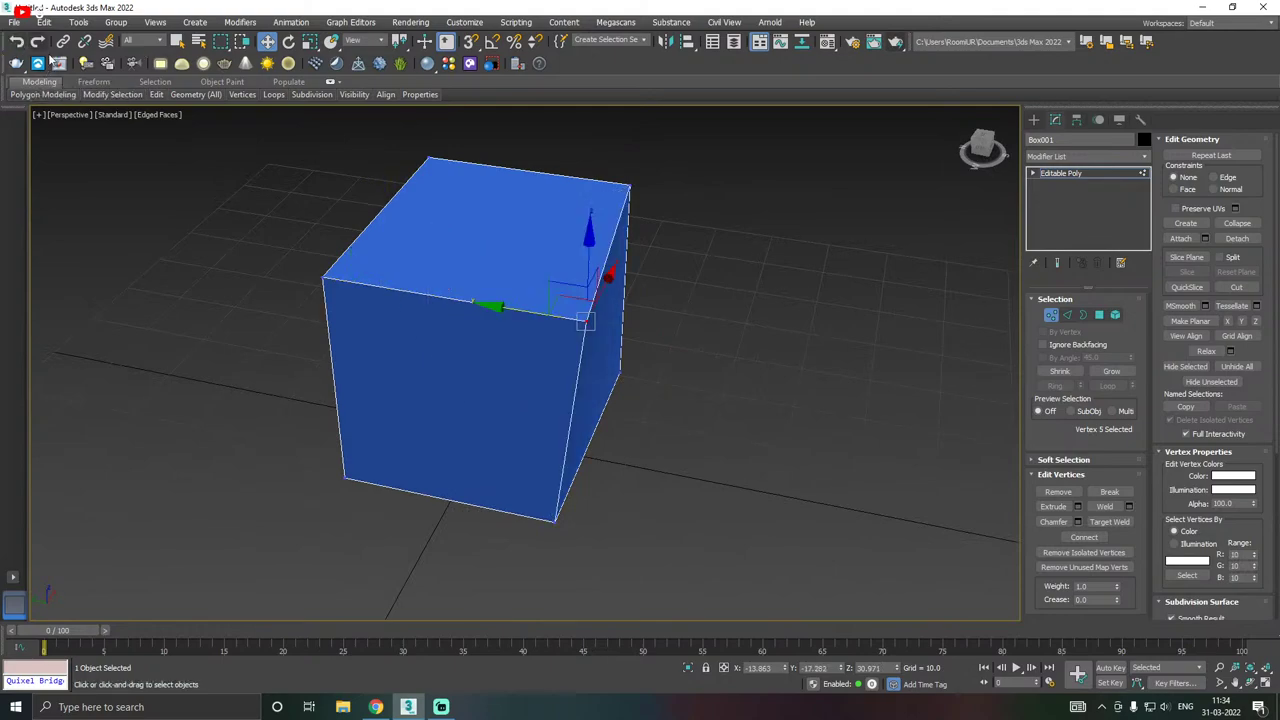
- Select top corner vertices, drag one to deform the cube, then undo back to the cube
alt+middle_drag(591, 266, 627, 300)
scroll(574, 243, down, 3)
click(311, 277)
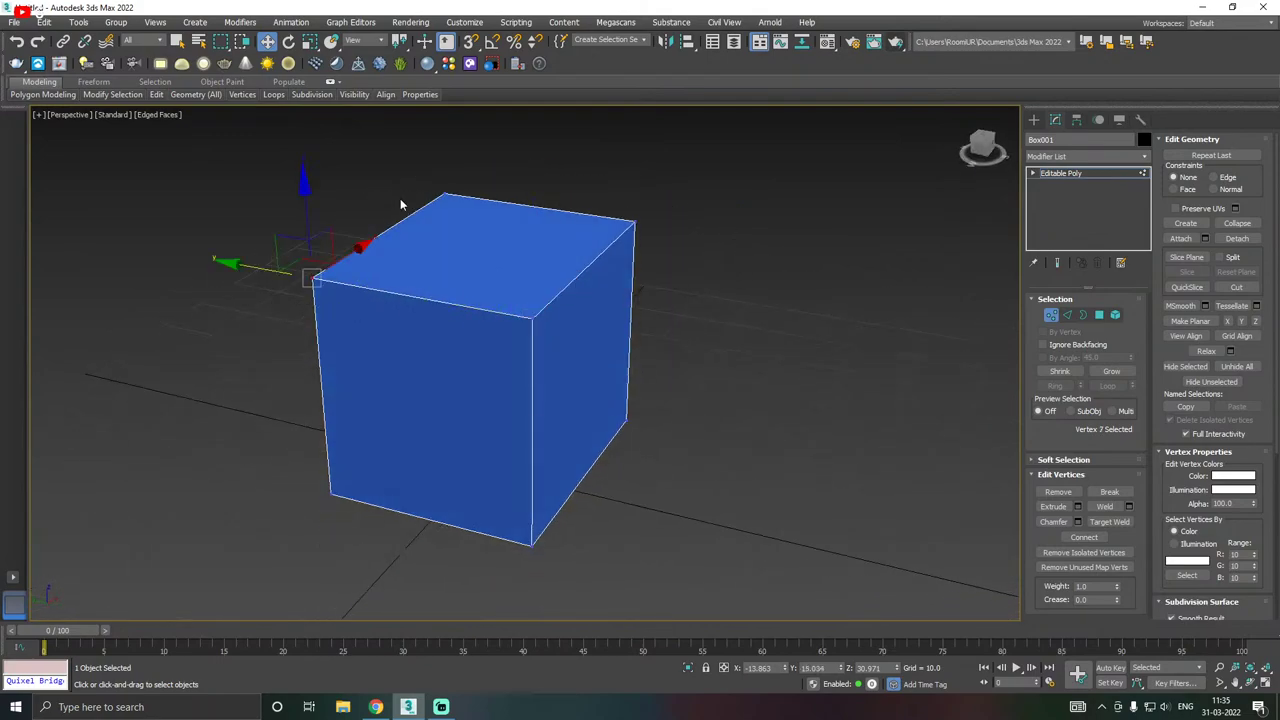
drag(545, 233, 548, 230)
click(630, 222)
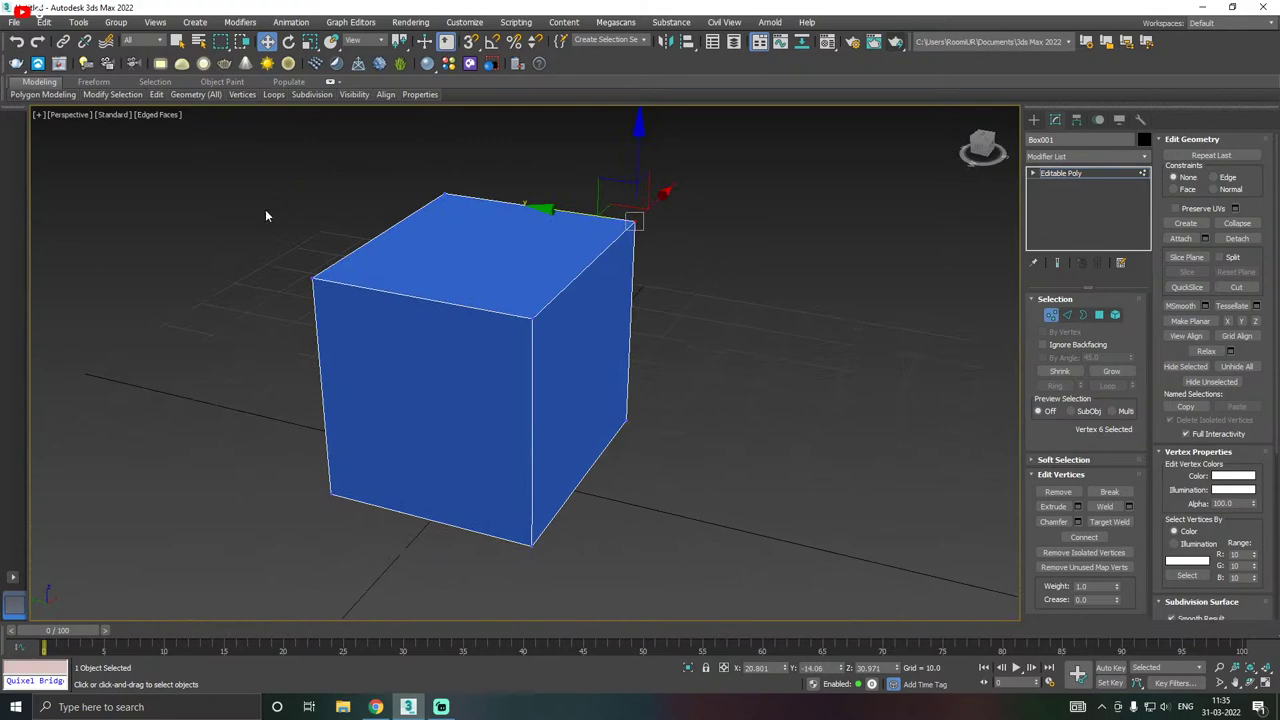
click(538, 314)
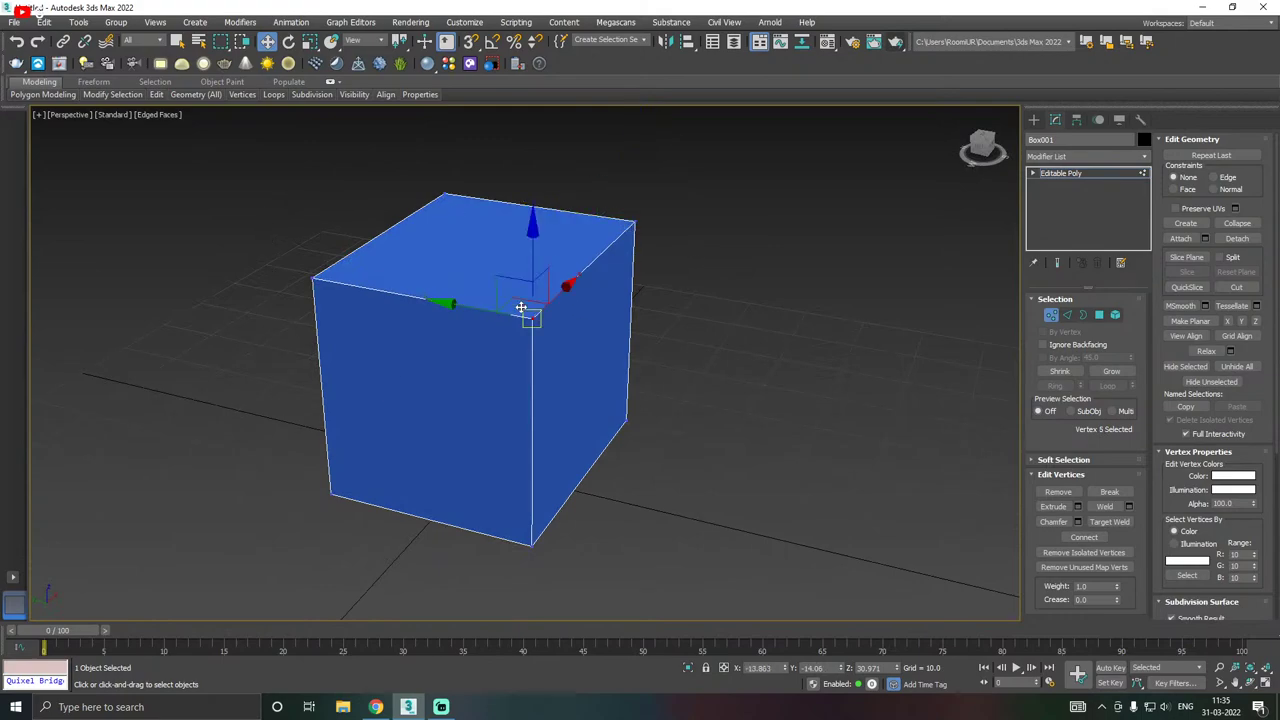
drag(463, 300, 732, 400)
click(14, 44)
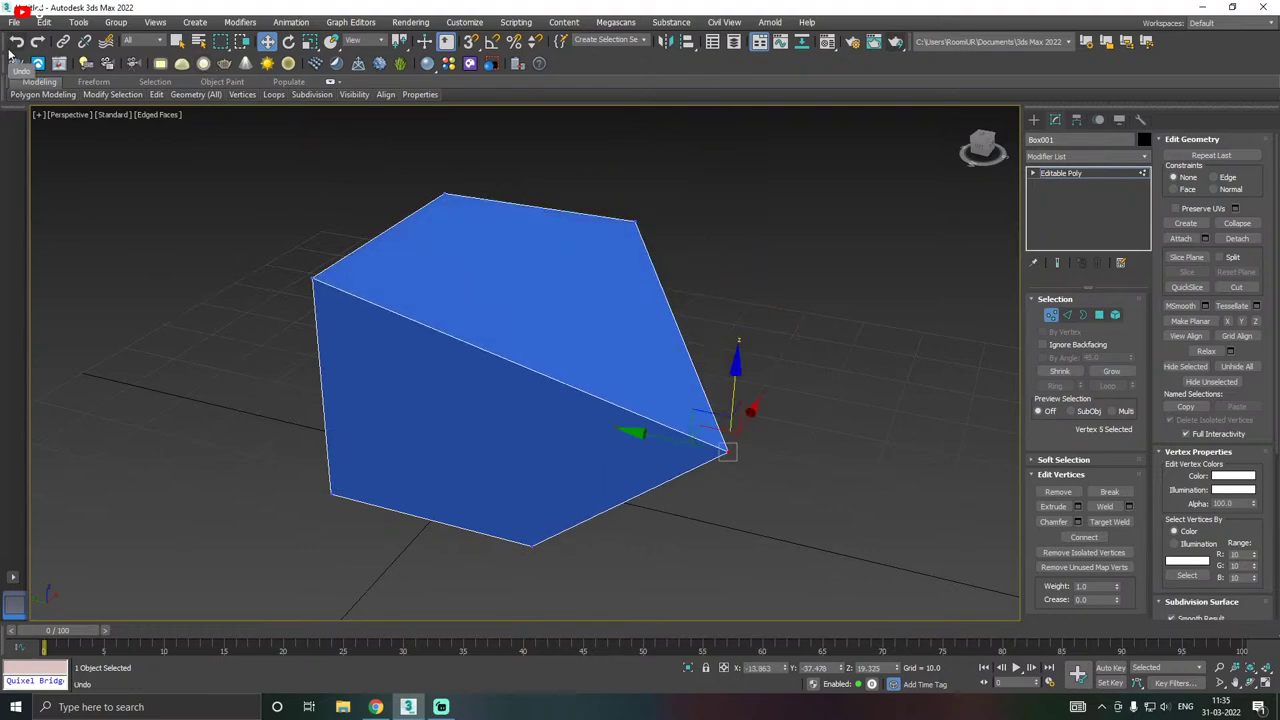
click(14, 44)
click(14, 44)
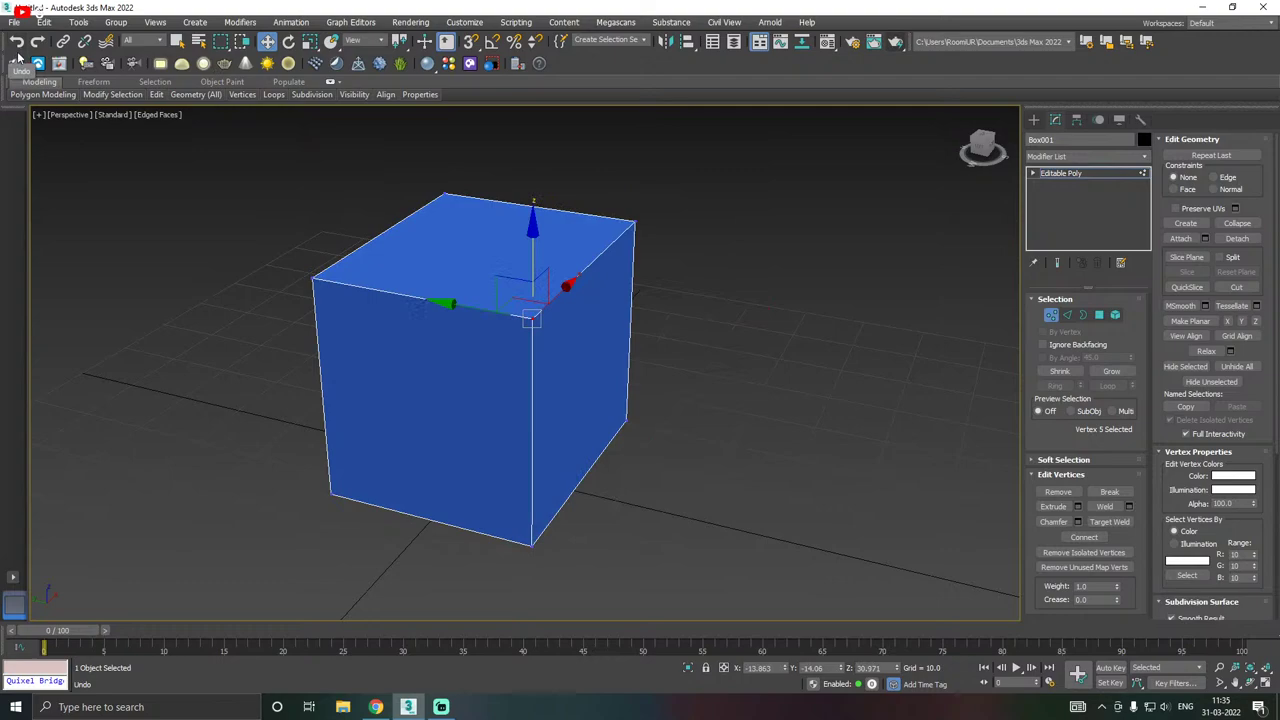
- Undo to restore the cube, then slide the top-front corner vertex along the top edge
click(27, 52)
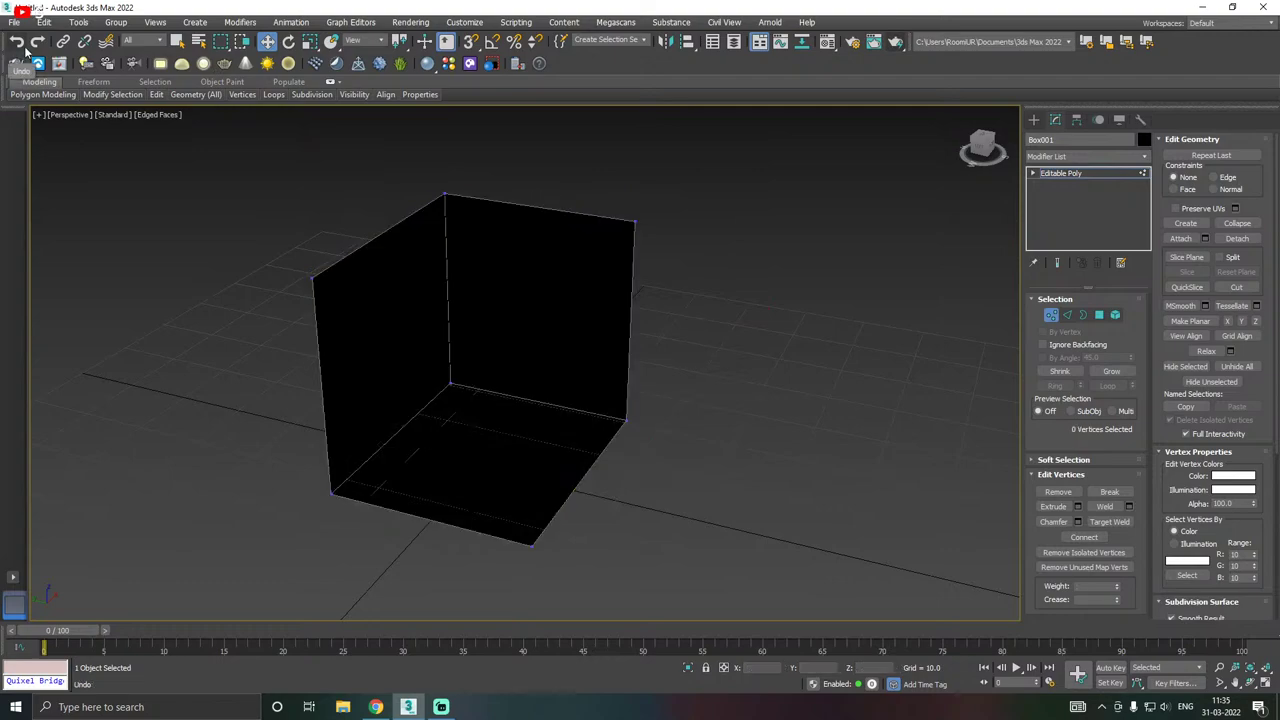
click(453, 383)
alt+middle_drag(453, 383, 651, 360)
click(717, 354)
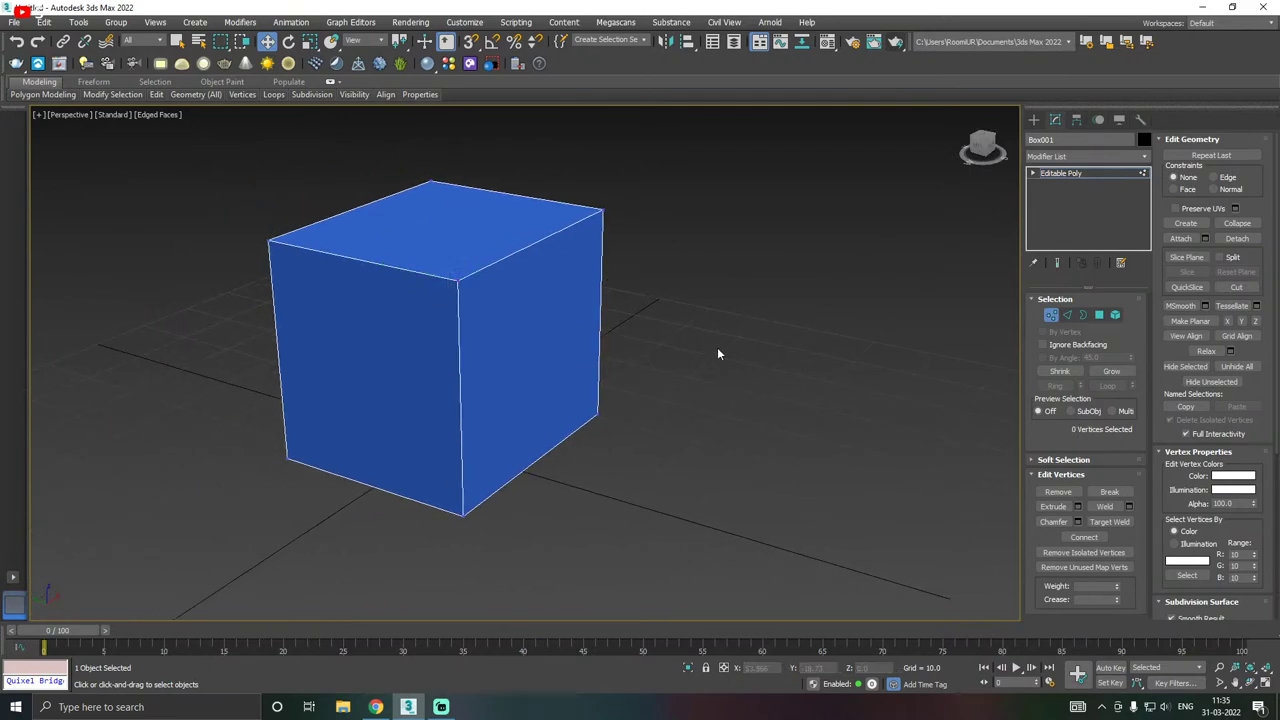
click(455, 278)
alt+middle_drag(614, 266, 502, 322)
drag(425, 316, 585, 288)
scroll(585, 288, up, 2)
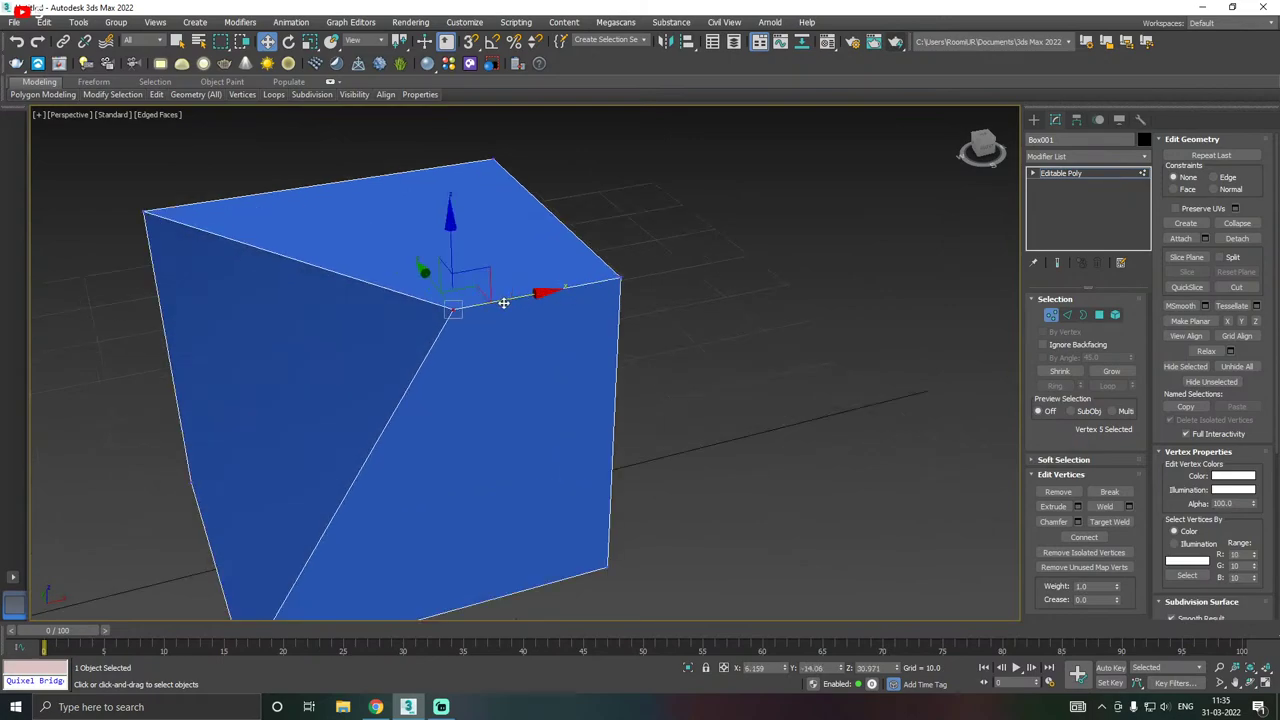
- Target Weld the displaced top vertex onto the top-right corner, then undo the weld and move
click(531, 275)
right_click(531, 275)
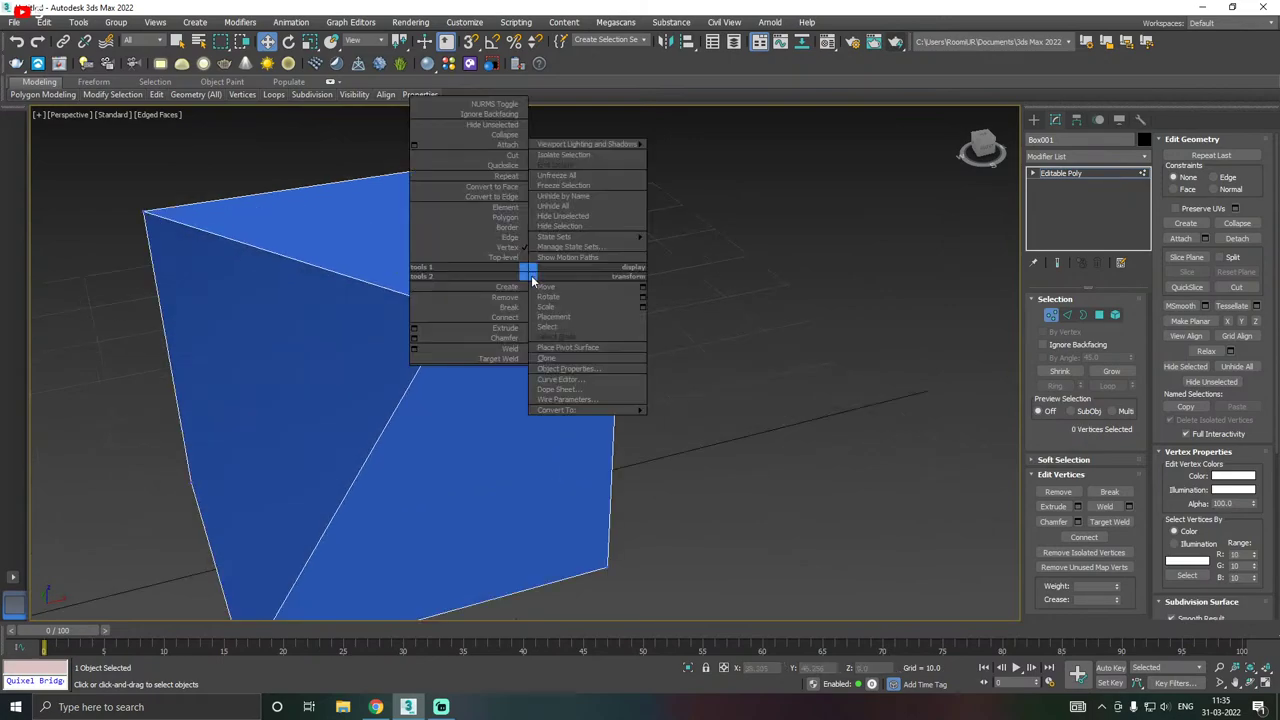
click(445, 388)
click(453, 309)
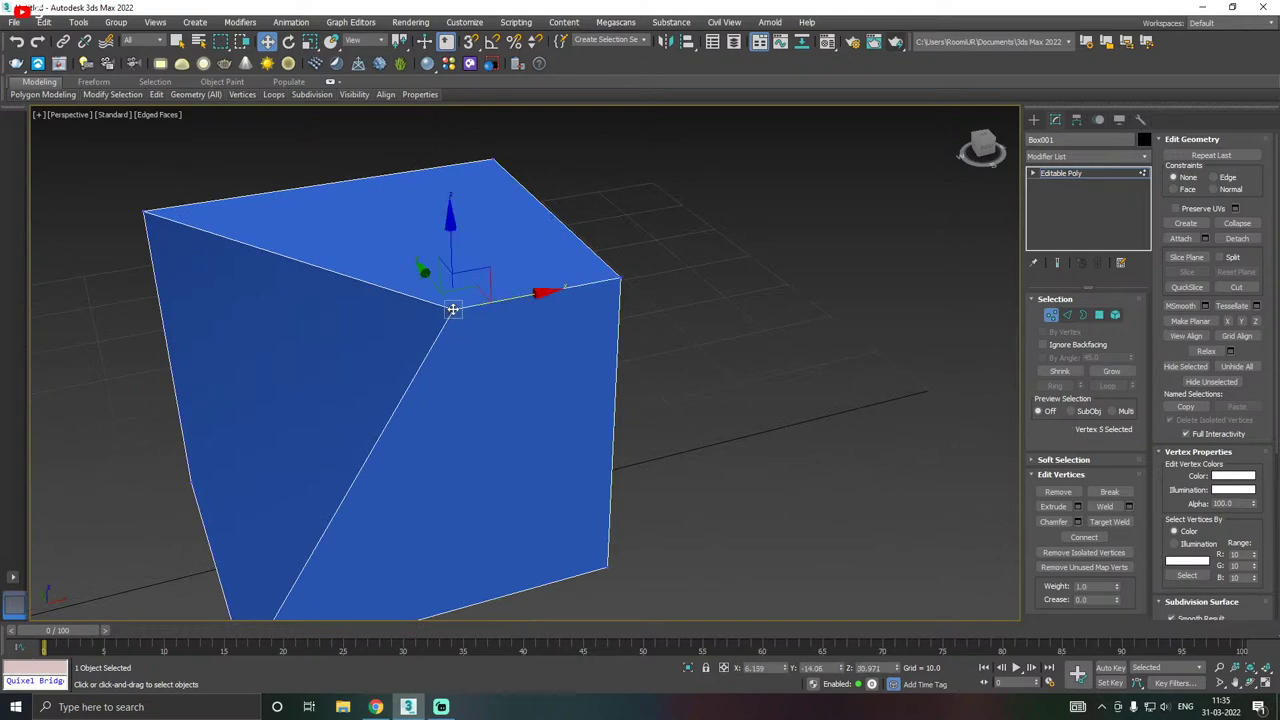
right_click(453, 309)
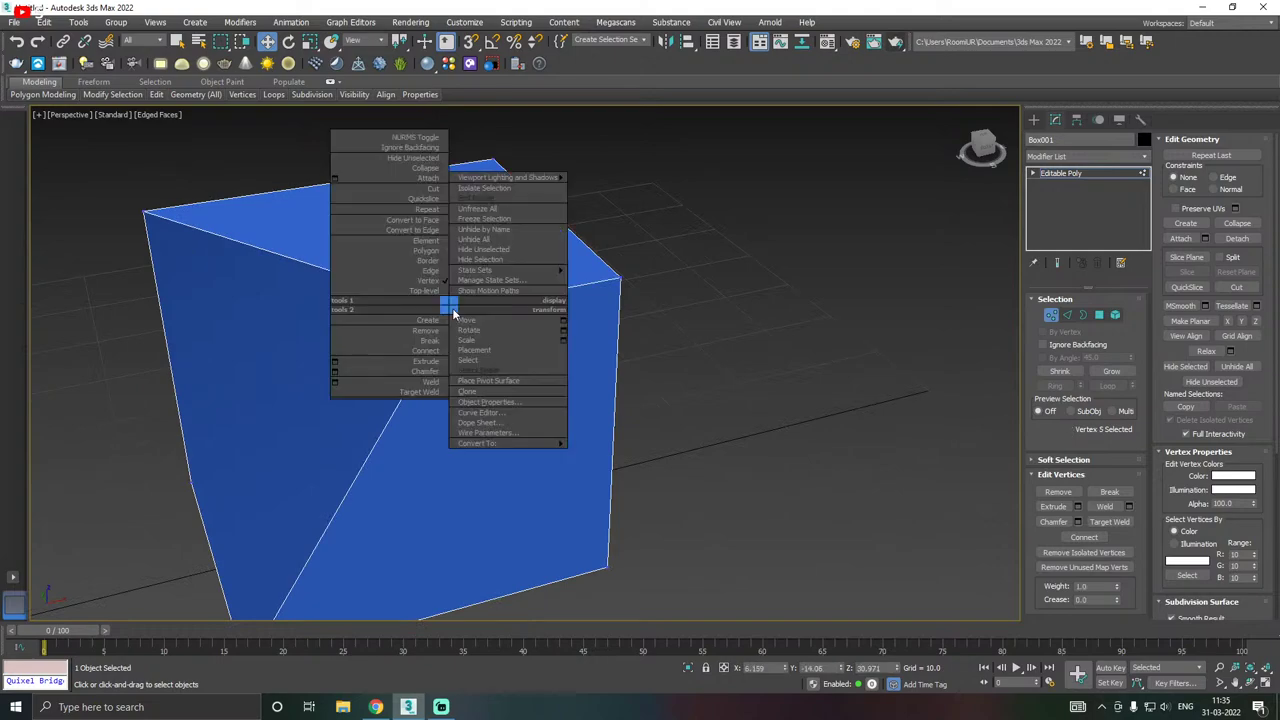
click(424, 390)
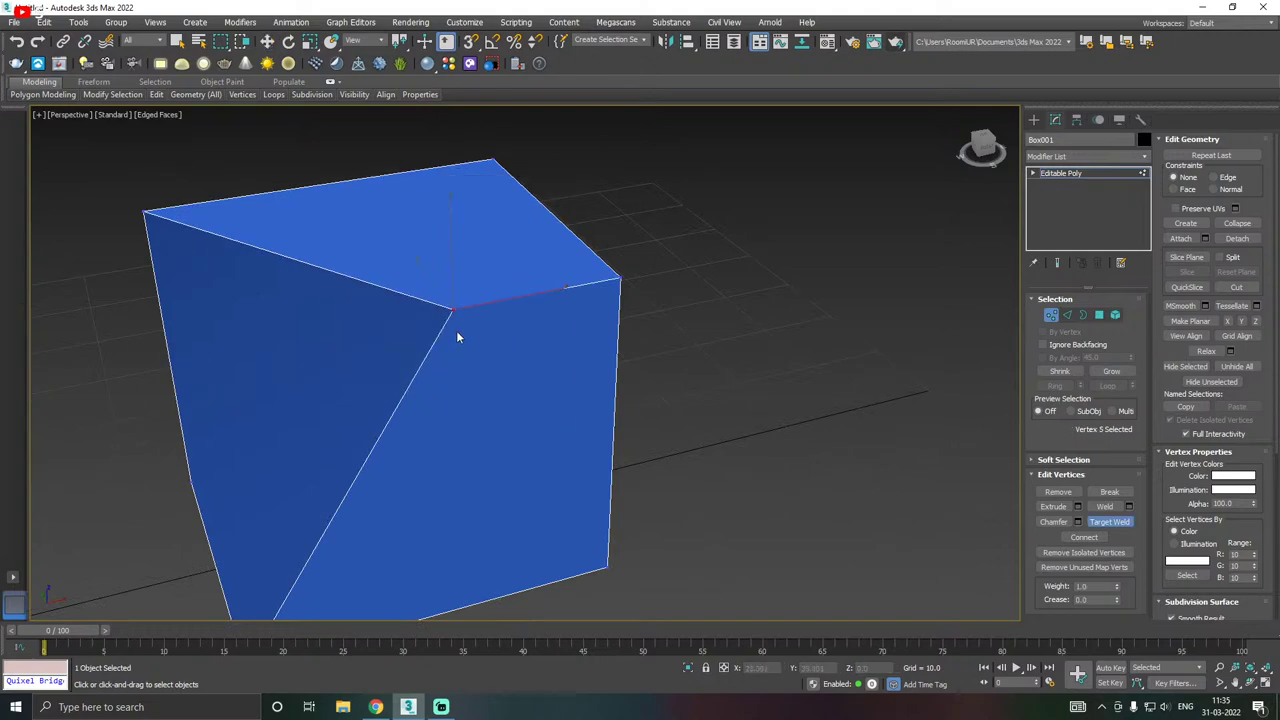
click(619, 278)
key(w)
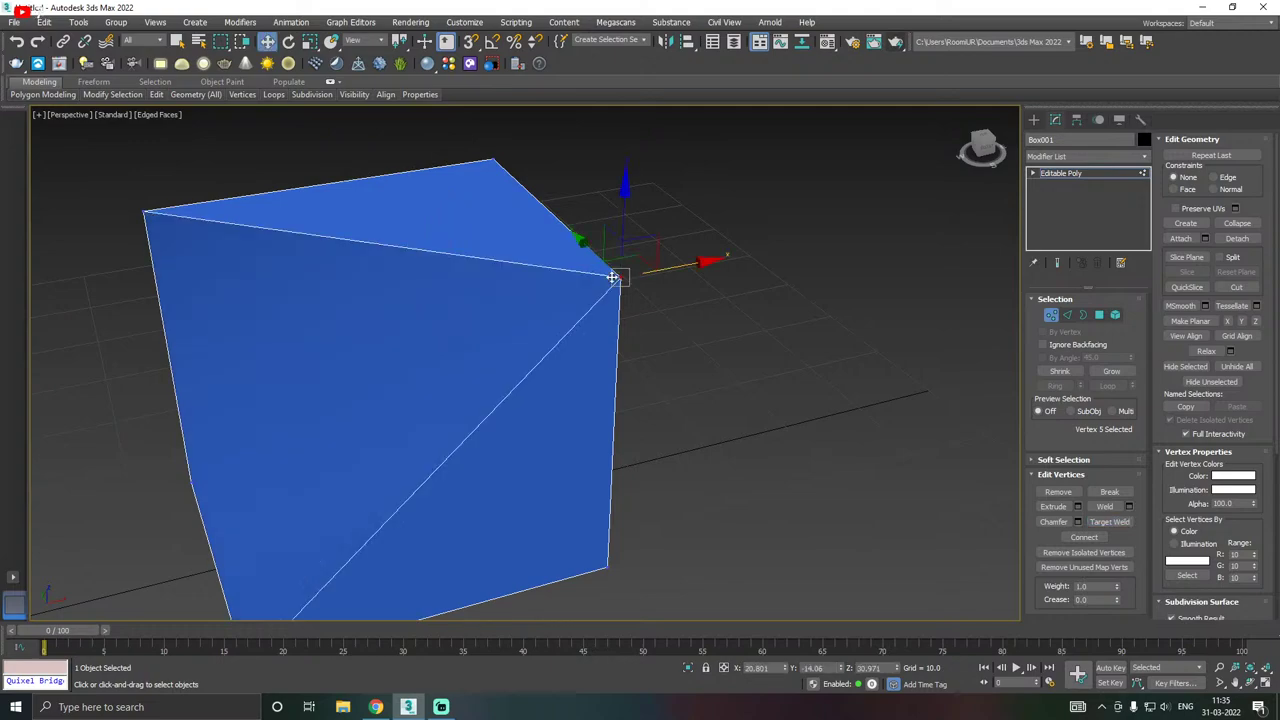
click(18, 42)
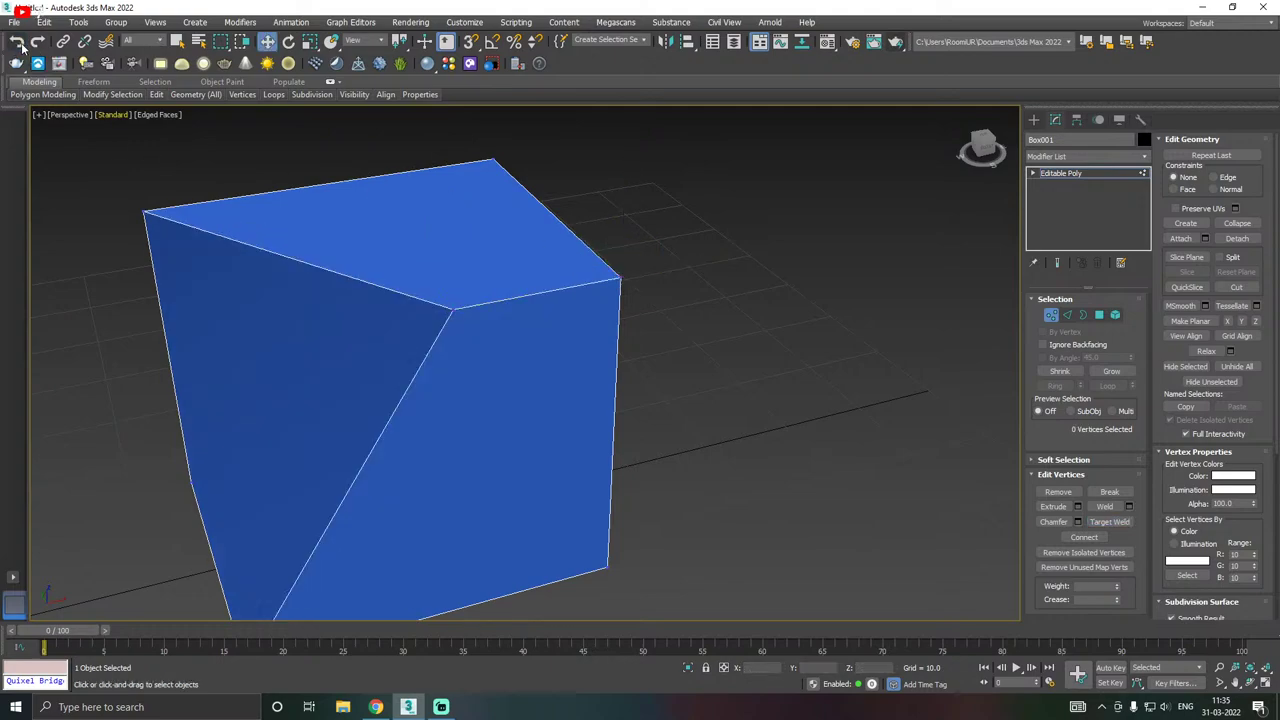
click(18, 42)
- Box-select two vertices at the cube's top right, then clear the selection
click(456, 298)
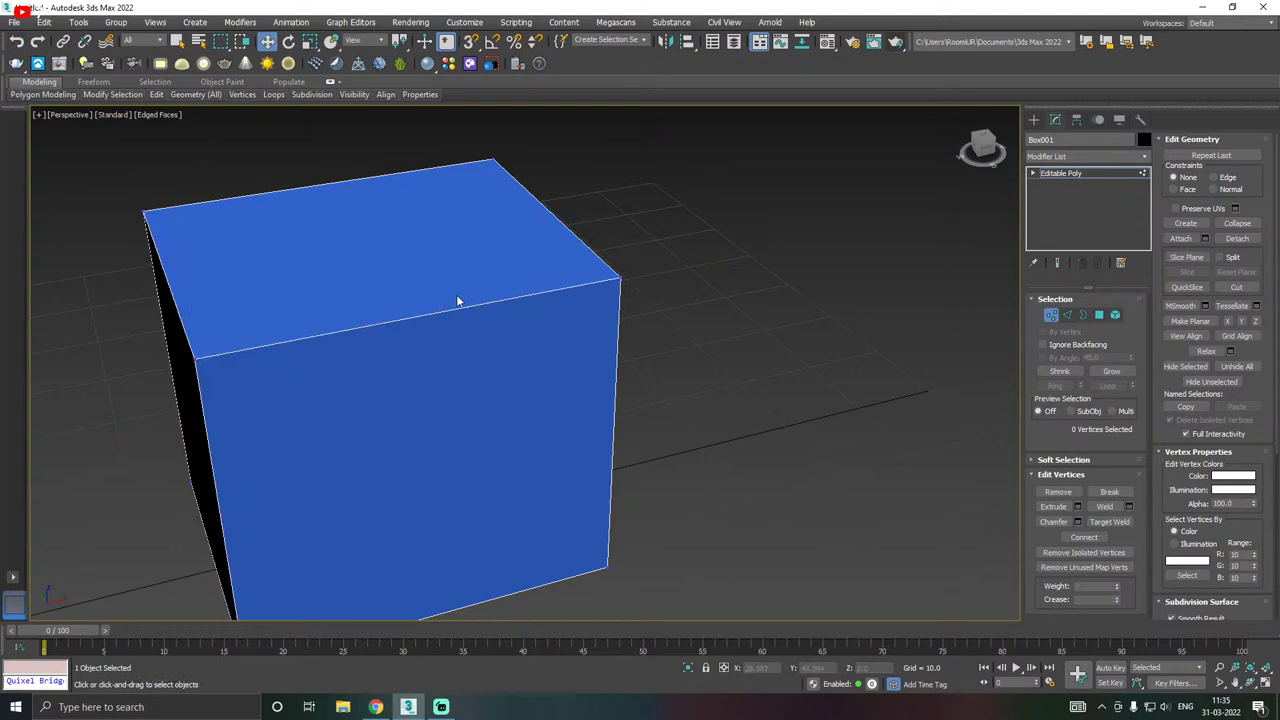
alt+middle_drag(438, 307, 591, 221)
drag(486, 268, 472, 285)
alt+middle_drag(643, 274, 602, 299)
click(513, 289)
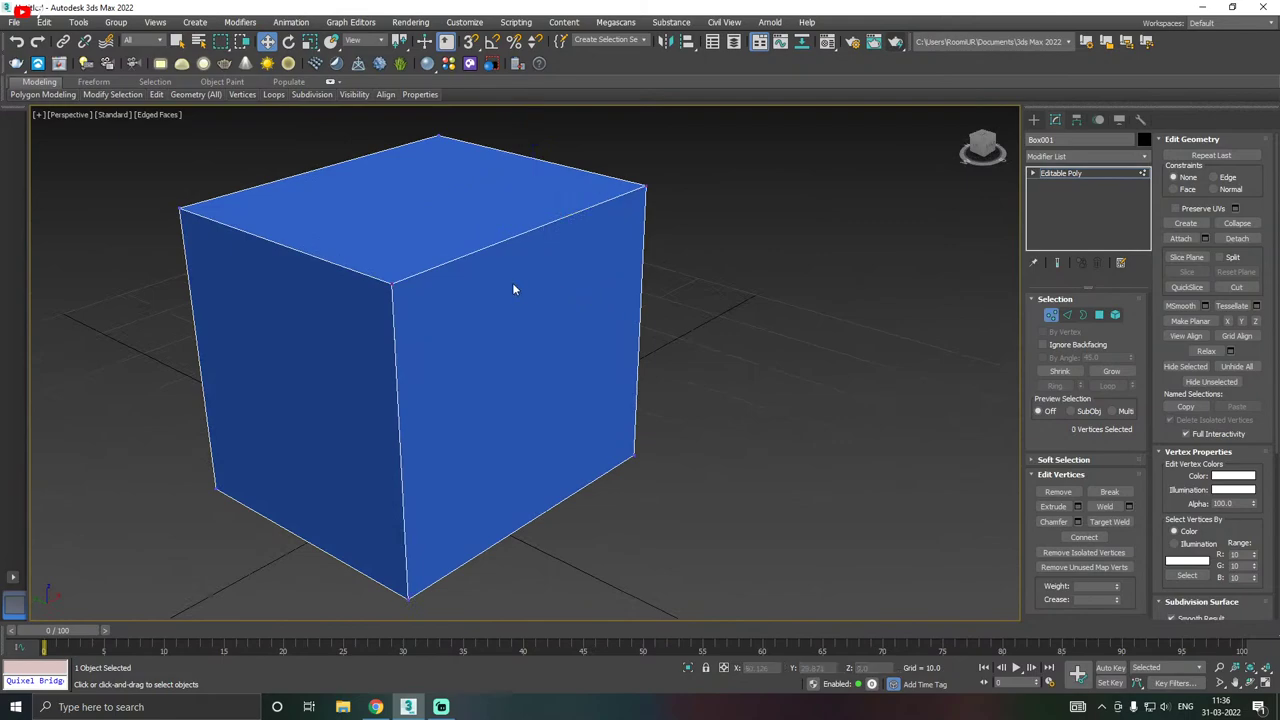
- Select the front top corner vertex and start Target Weld from its quad menu
click(391, 285)
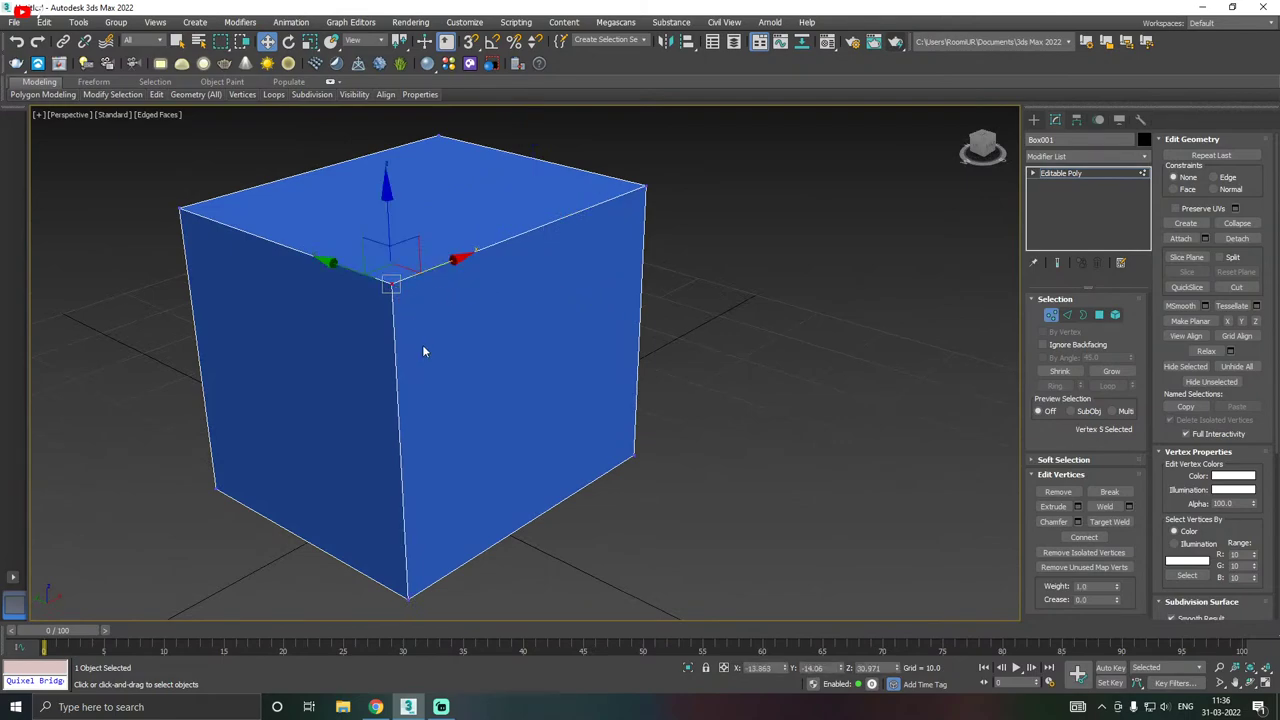
right_click(391, 286)
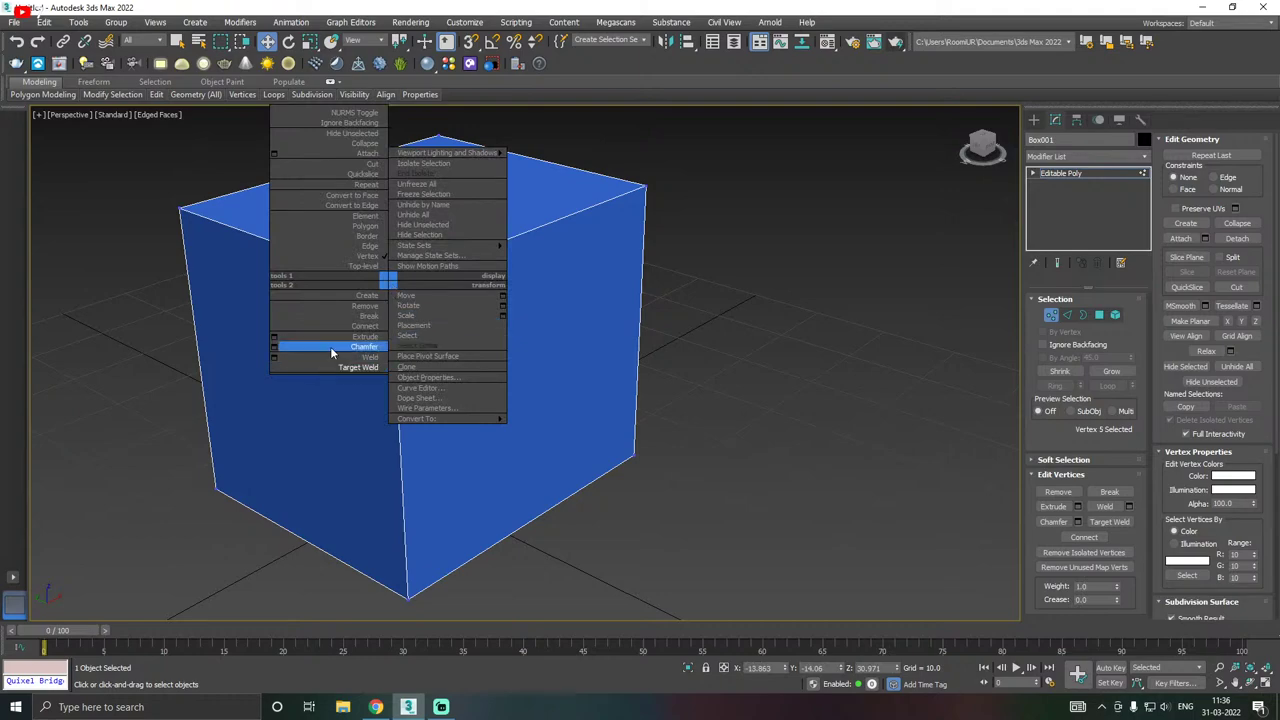
click(632, 292)
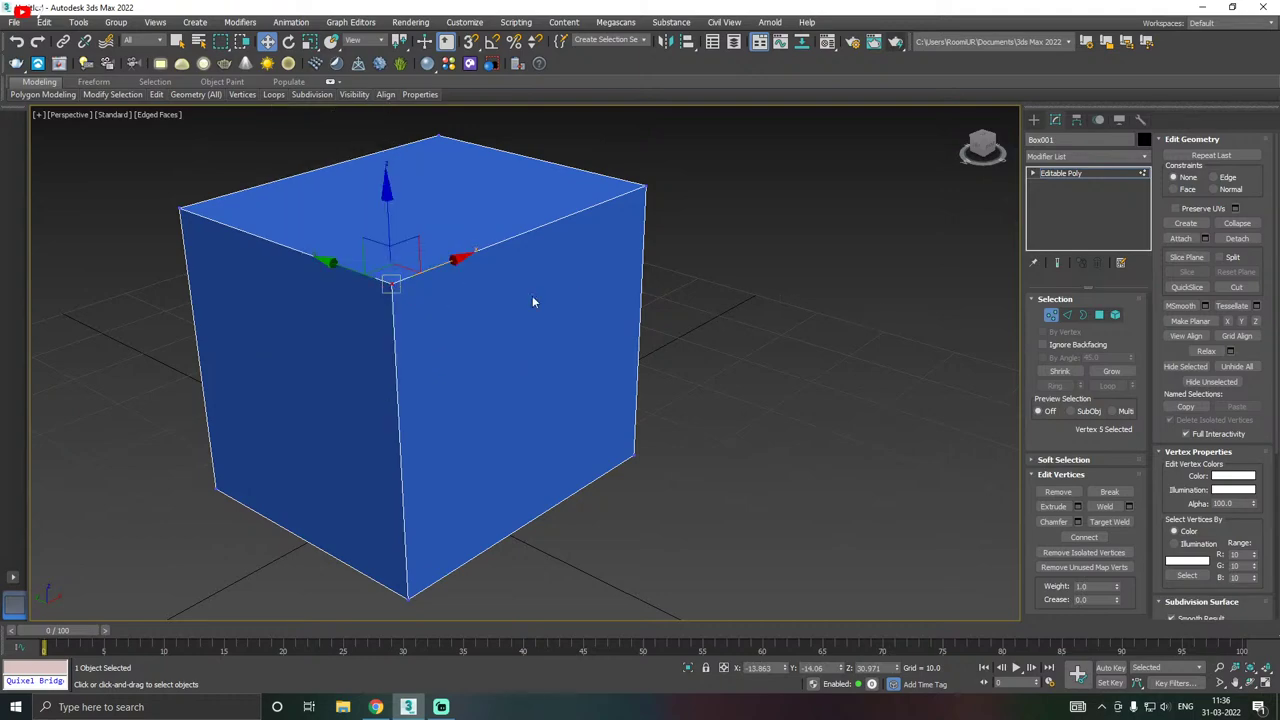
click(466, 290)
click(390, 285)
right_click(388, 287)
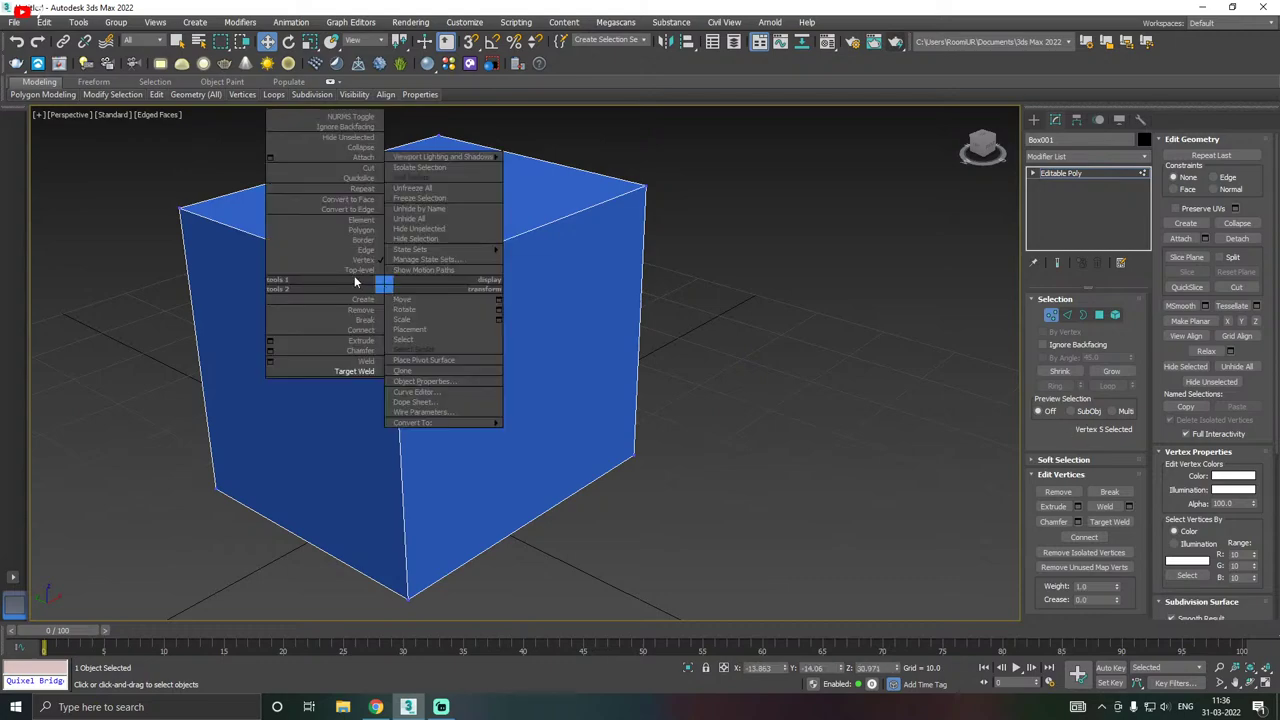
click(350, 371)
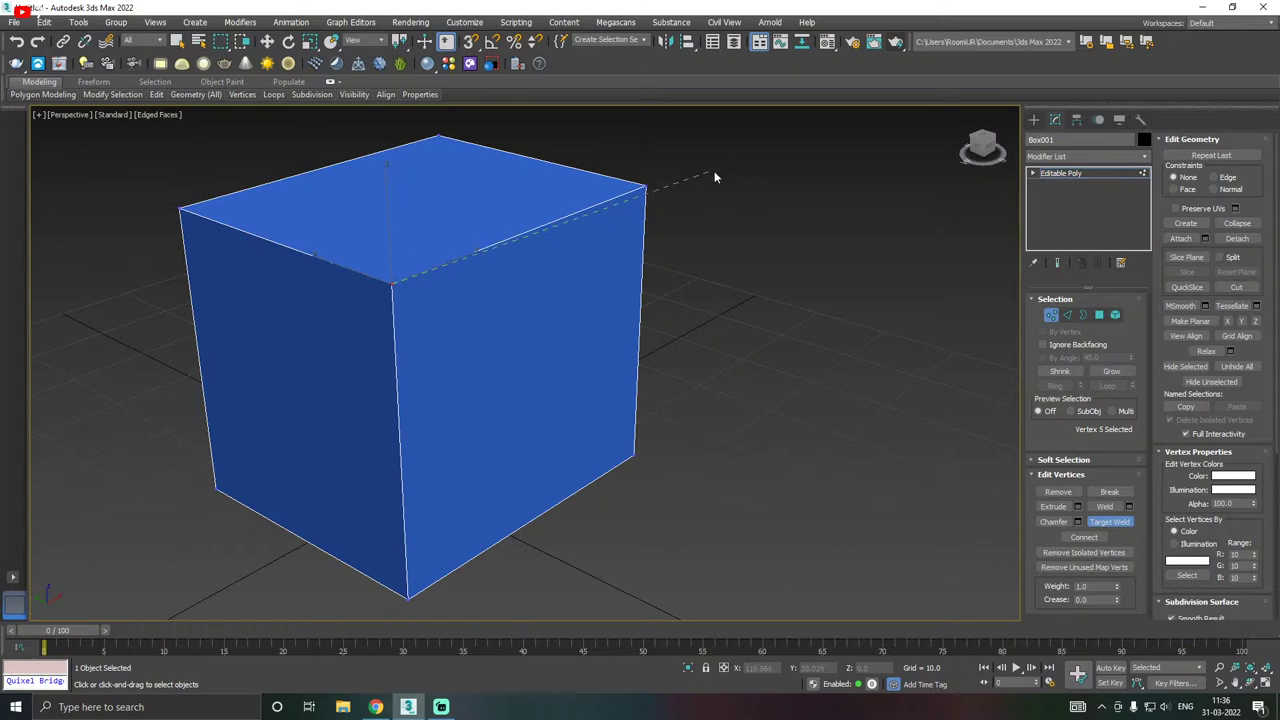
- Weld the front top vertex onto the top-right corner vertex
click(648, 185)
key(w)
alt+middle_drag(733, 214, 530, 412)
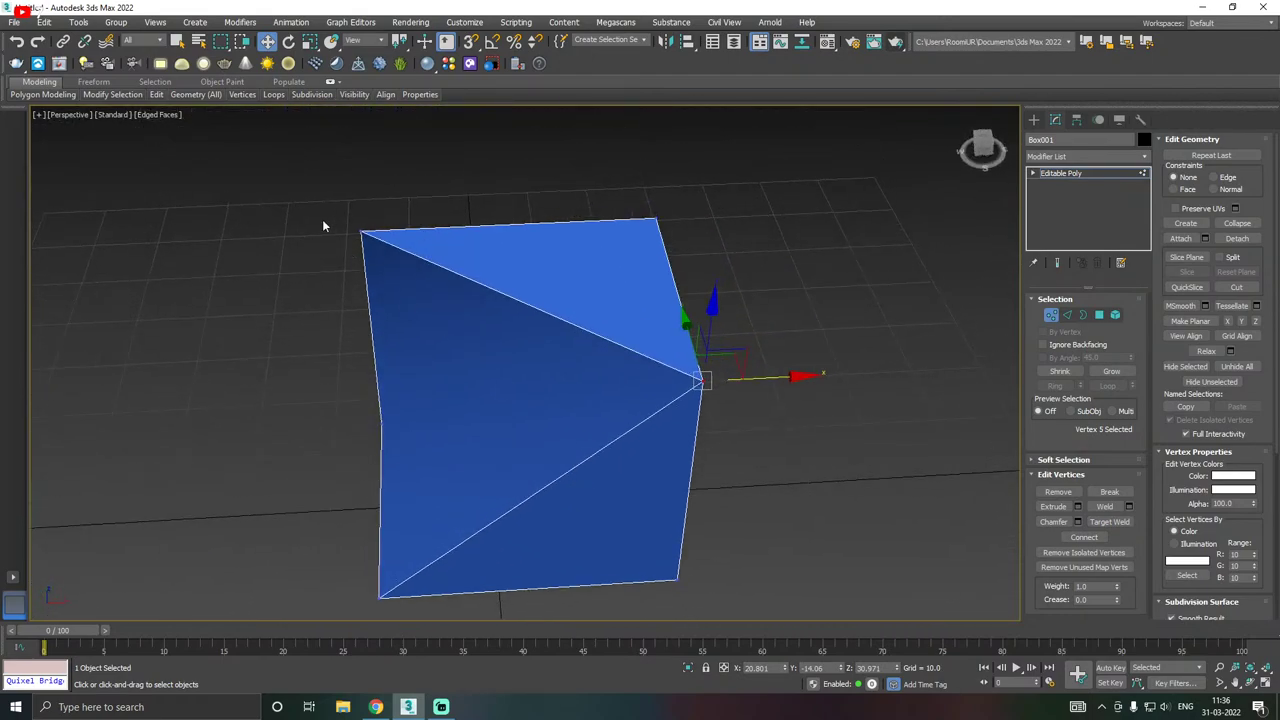
- Target Weld the top-left corner vertex onto the same top-right corner, forming a ramp
click(372, 206)
click(362, 230)
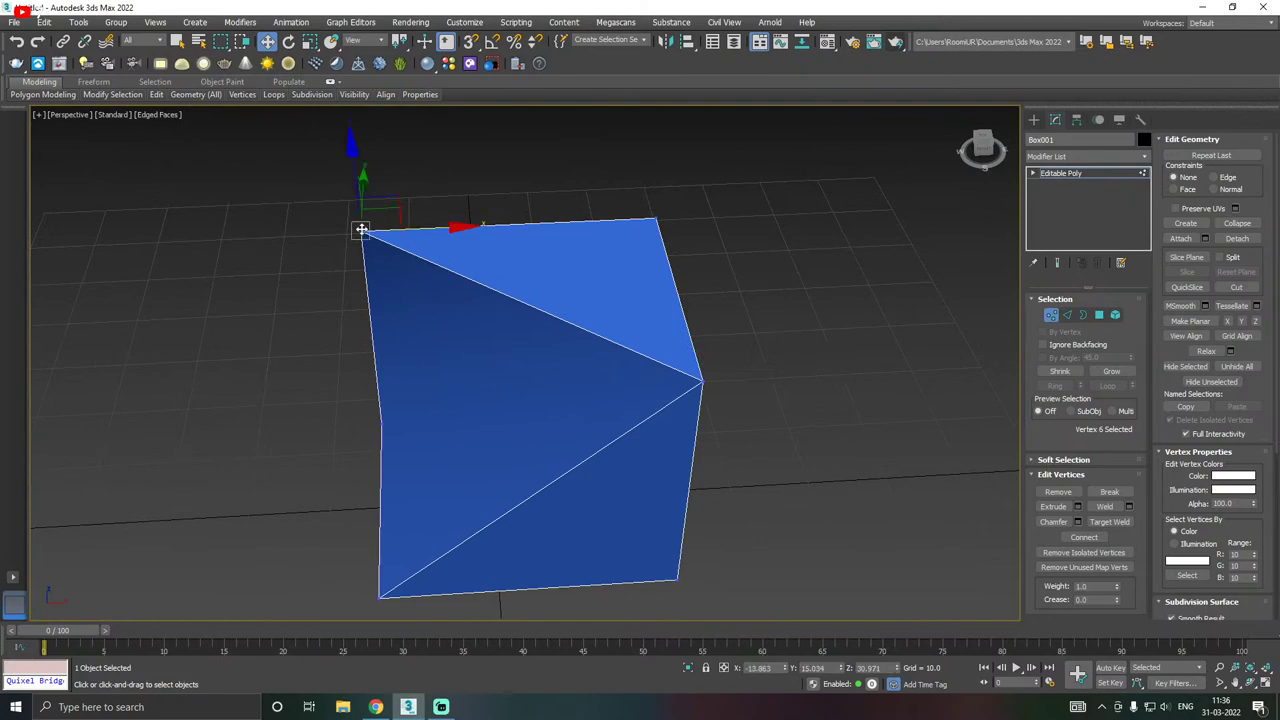
right_click(360, 229)
click(313, 309)
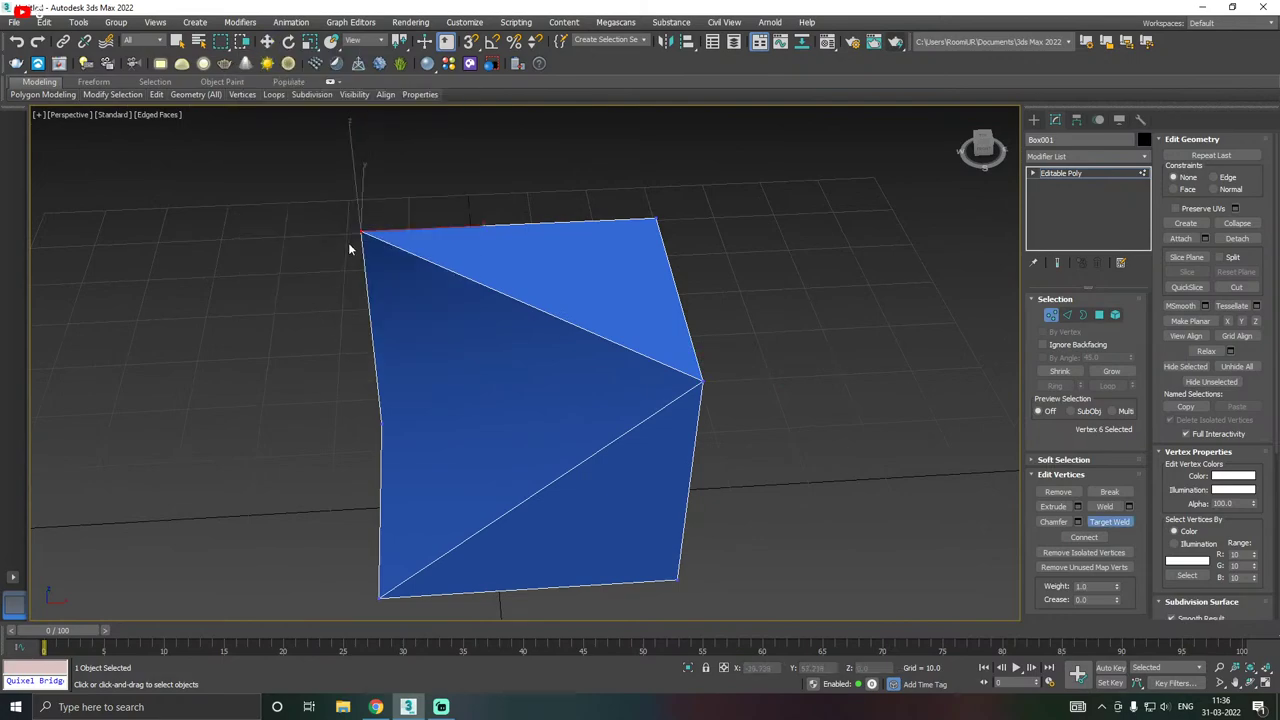
click(658, 219)
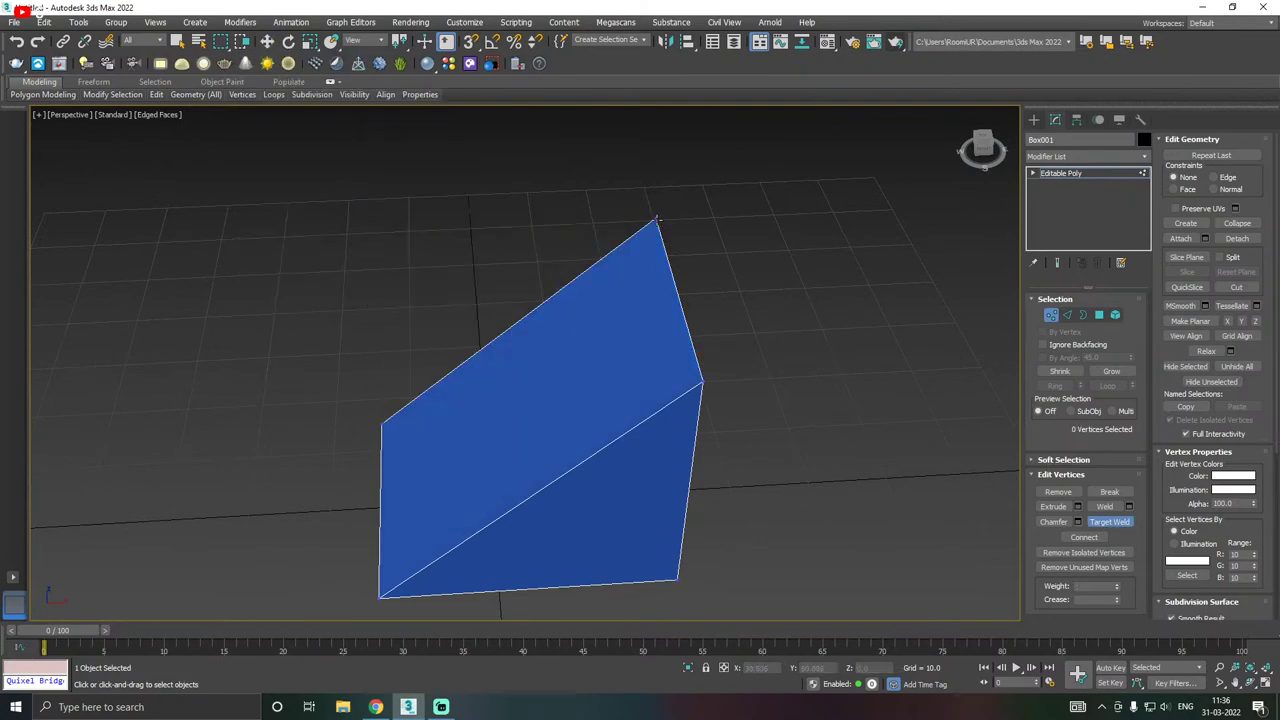
scroll(580, 233, down, 3)
alt+middle_drag(586, 234, 476, 297)
key(w)
alt+middle_drag(508, 366, 521, 335)
scroll(461, 374, up, 2)
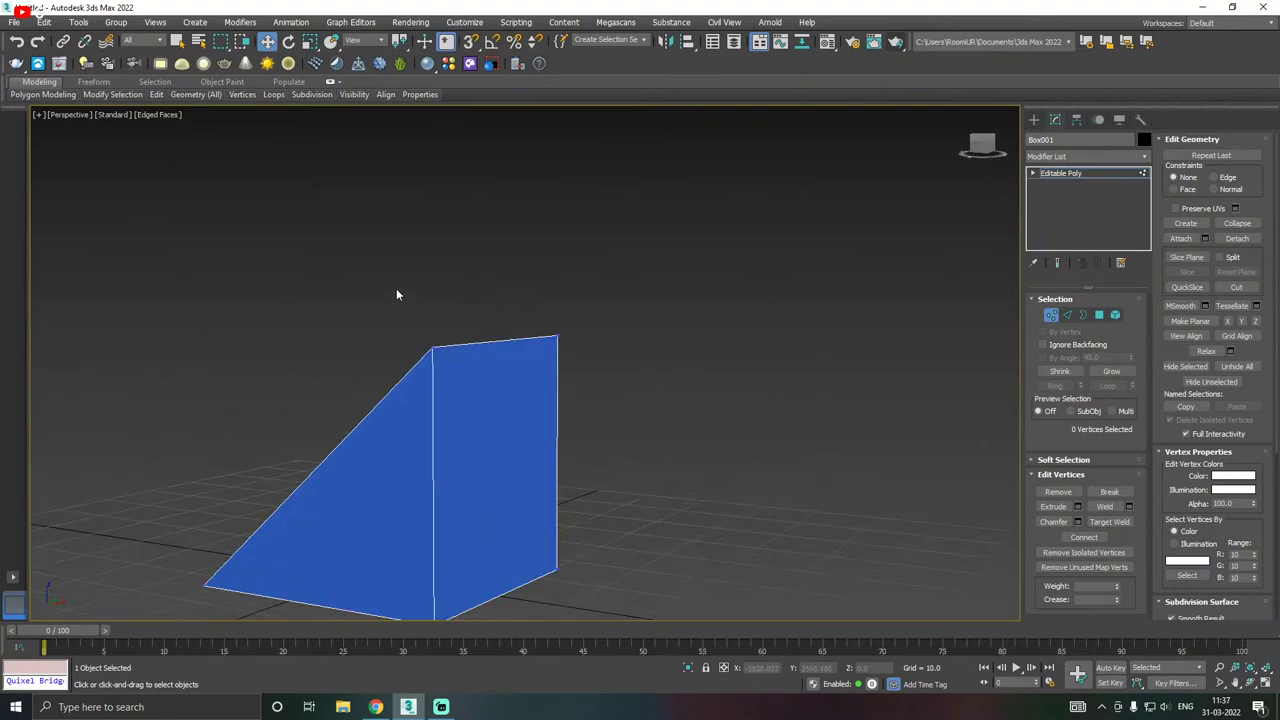
- Marquee-select the two vertices on the wedge's top edge, orbiting to verify the selection
drag(535, 370, 640, 393)
alt+middle_drag(609, 386, 587, 401)
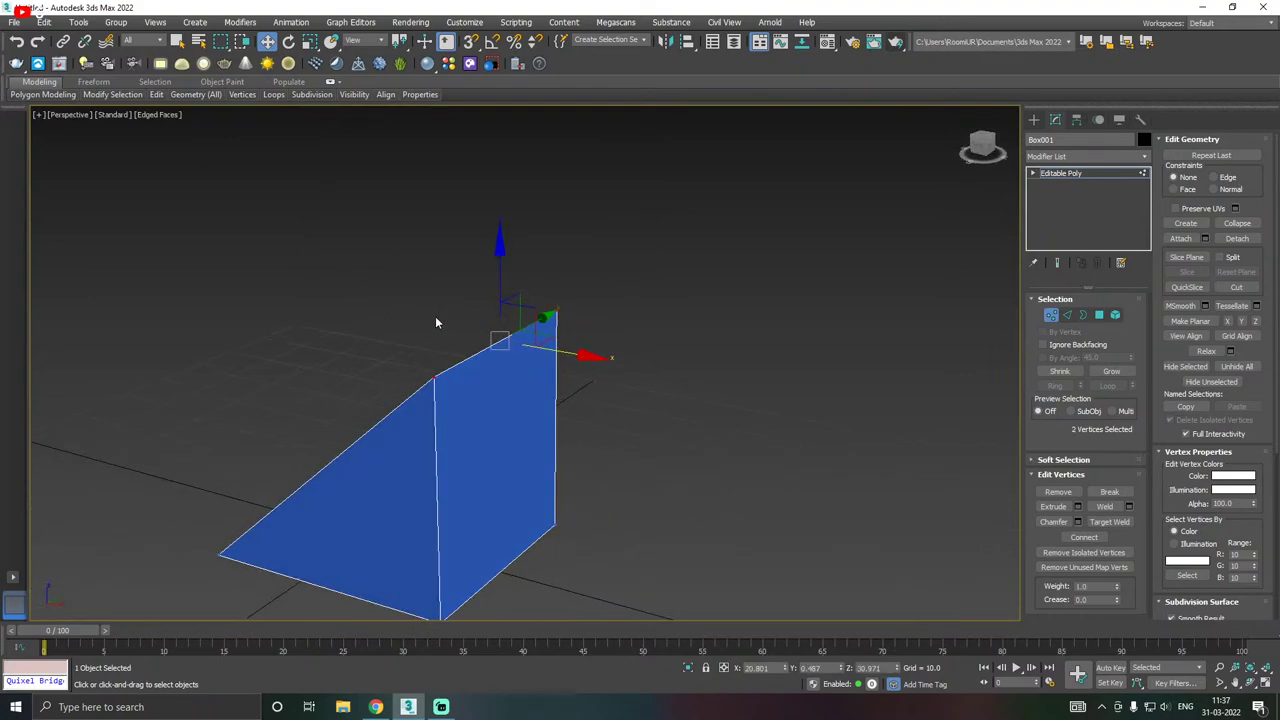
click(551, 331)
mouse_move(551, 331)
alt+middle_down()
mouse_move(497, 306)
mouse_move(322, 306)
mouse_move(471, 303)
mouse_move(457, 294)
mouse_move(643, 328)
mouse_move(763, 328)
mouse_move(550, 319)
alt+middle_up()
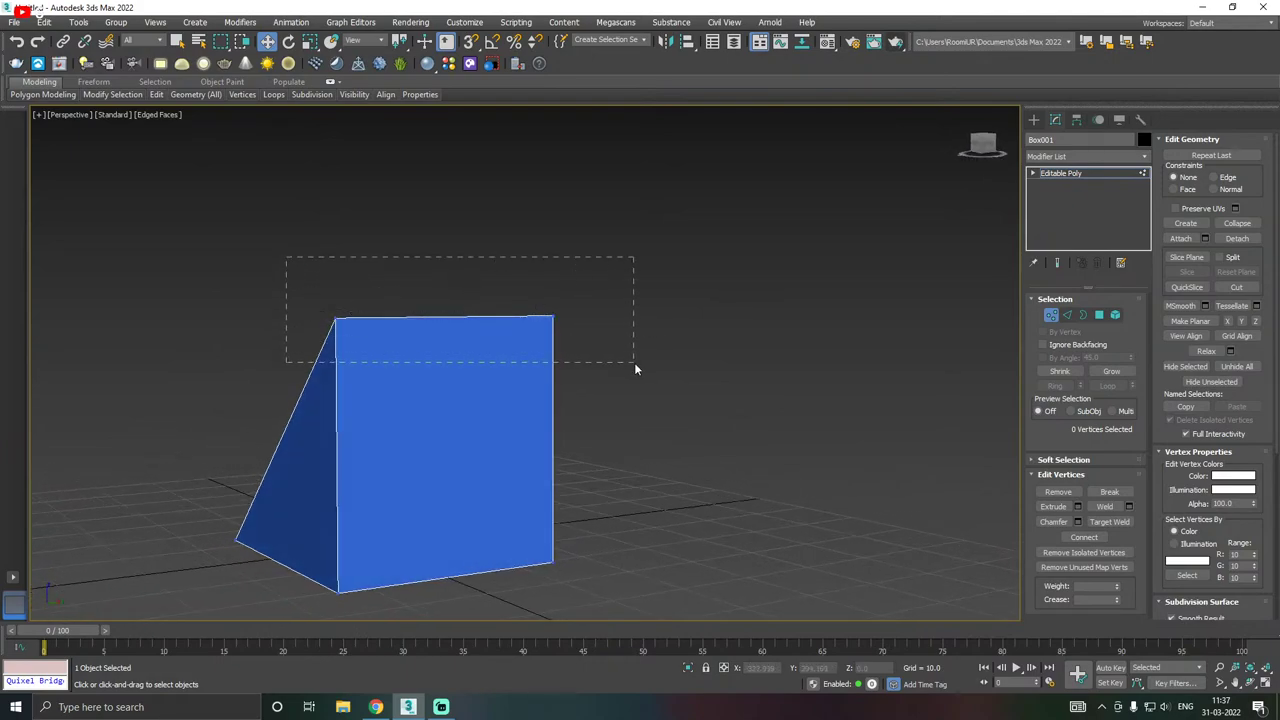
drag(635, 363, 634, 362)
alt+middle_drag(592, 357, 542, 377)
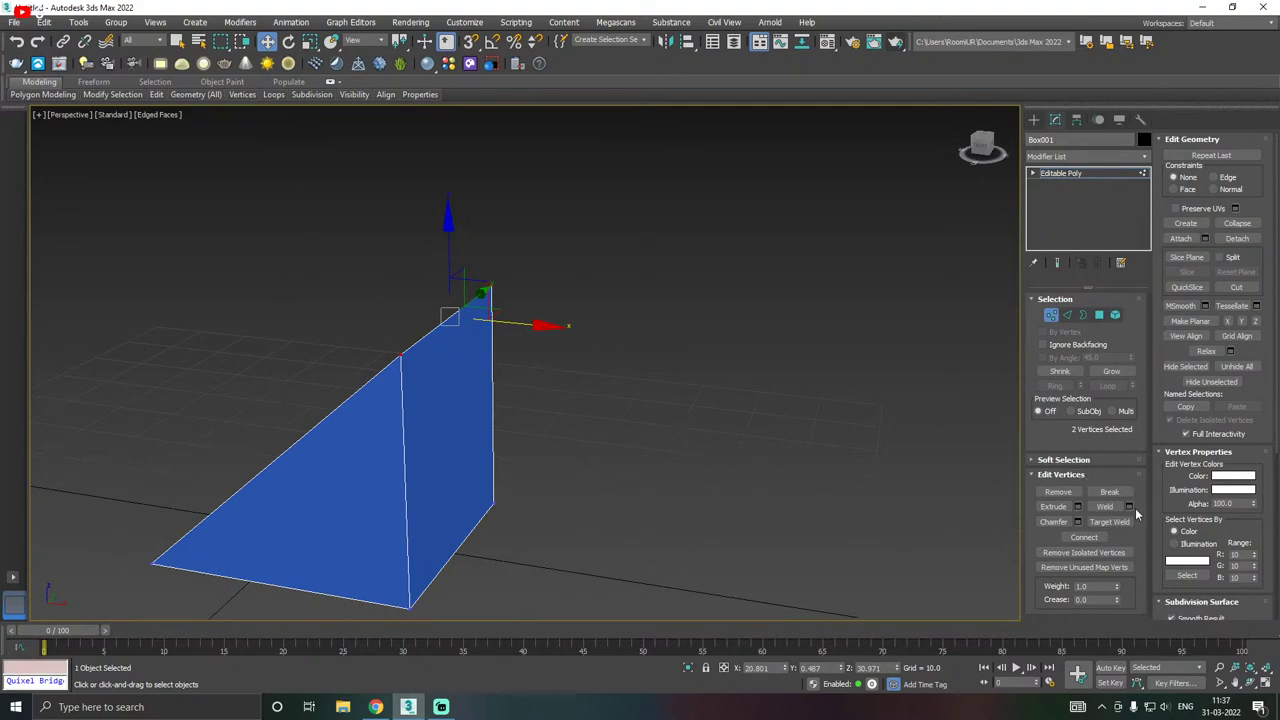
alt+middle_drag(790, 425, 750, 424)
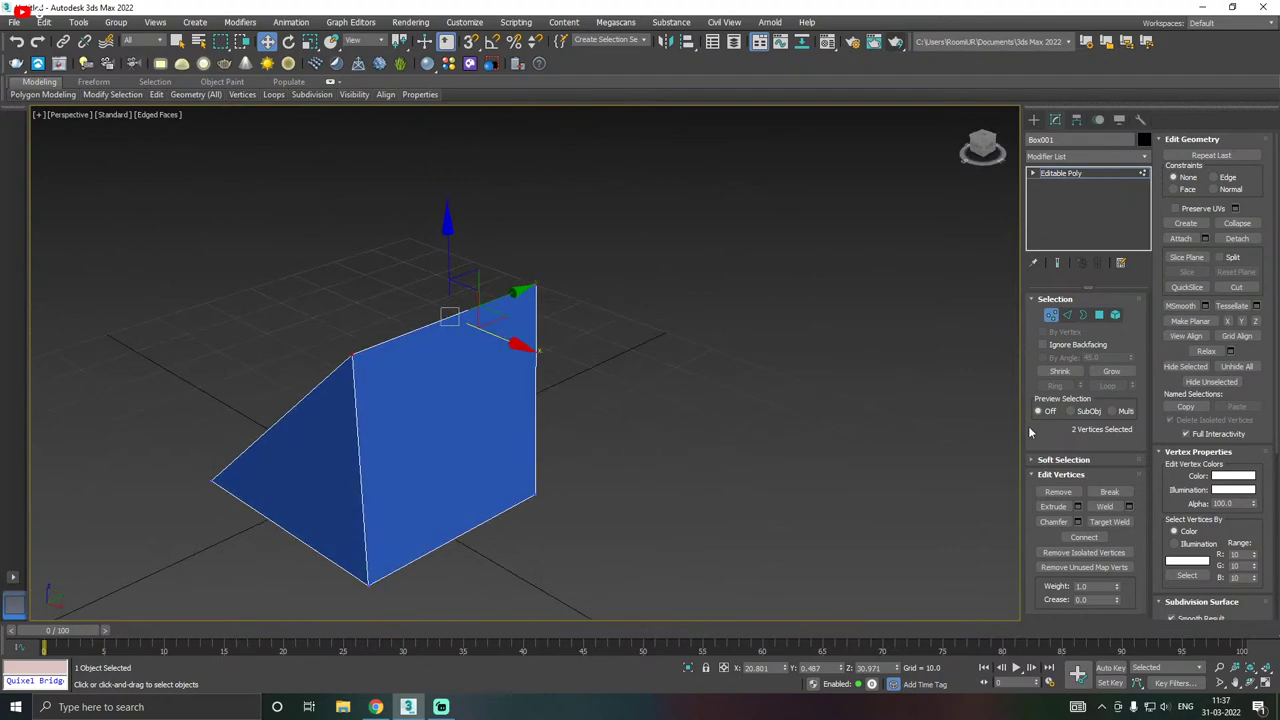
click(1129, 506)
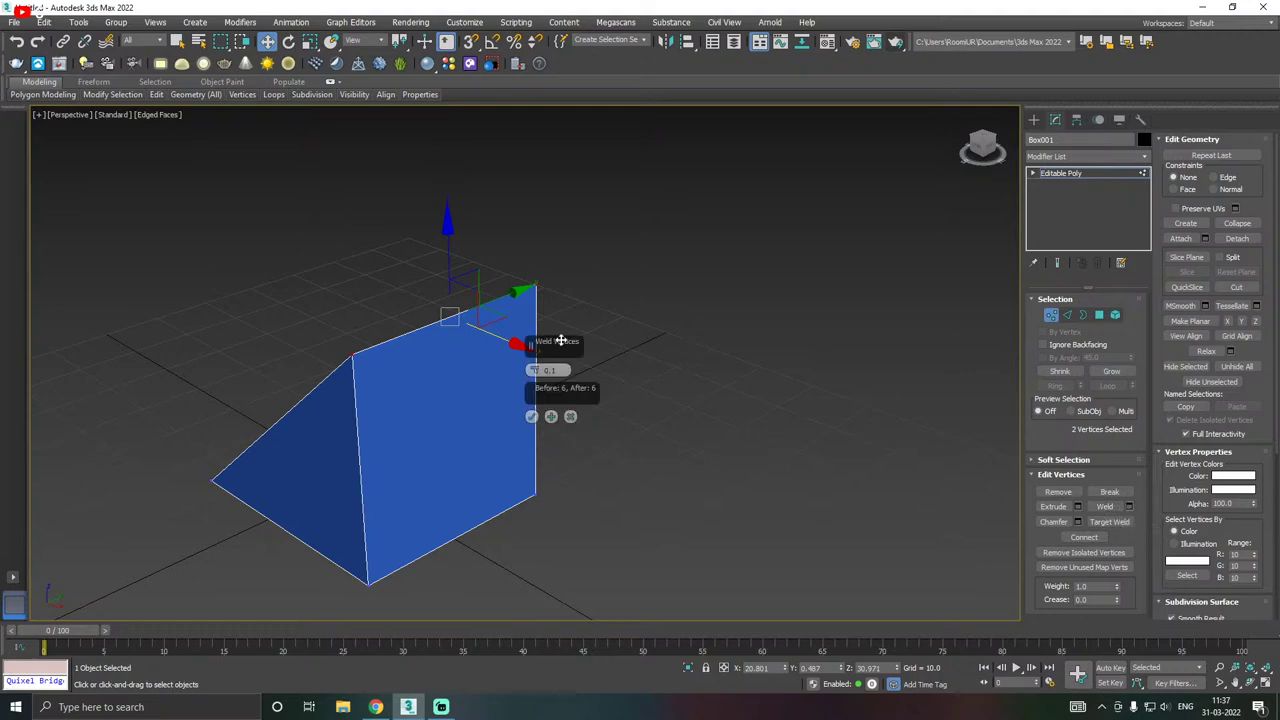
drag(555, 347, 639, 241)
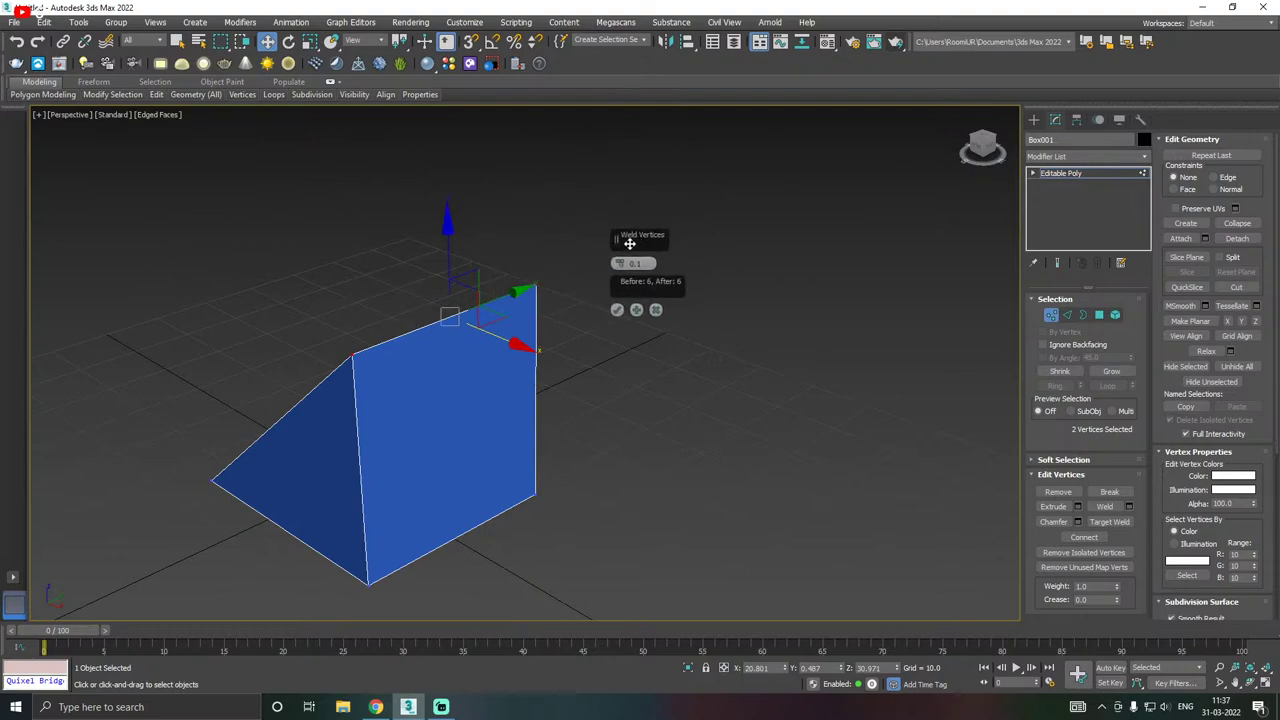
scroll(500, 310, up, 2)
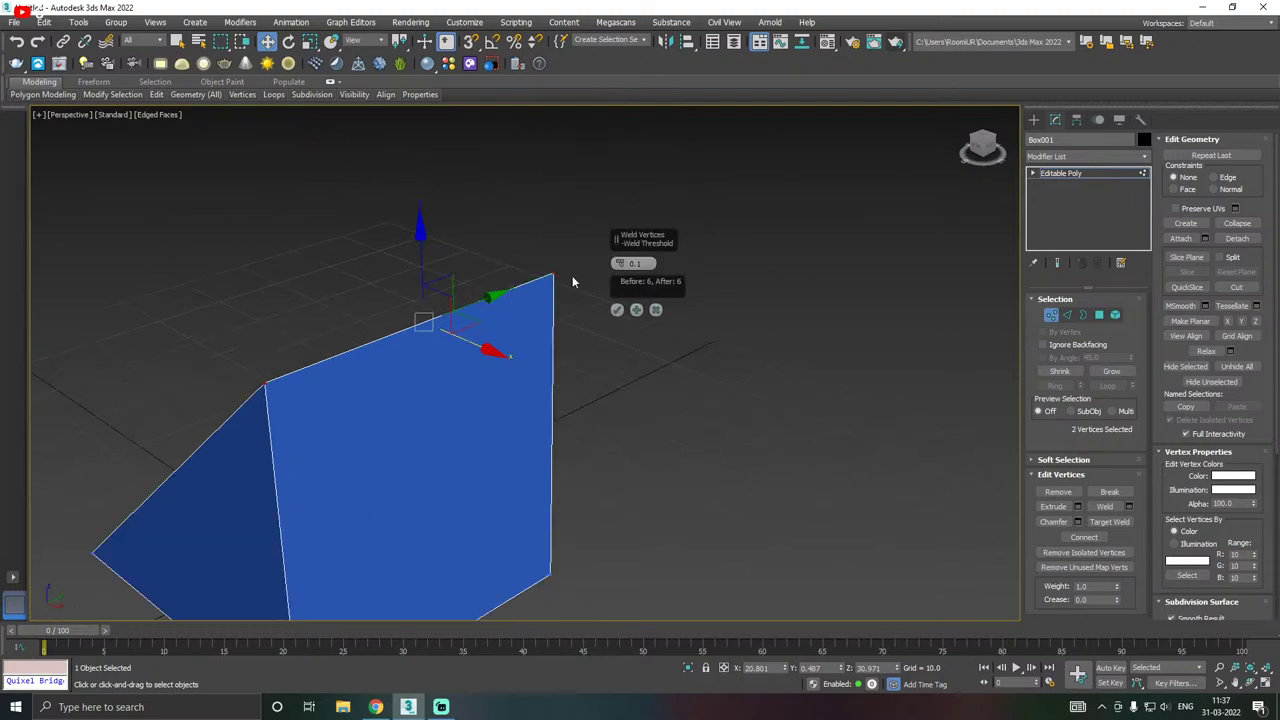
alt+middle_drag(572, 276, 474, 284)
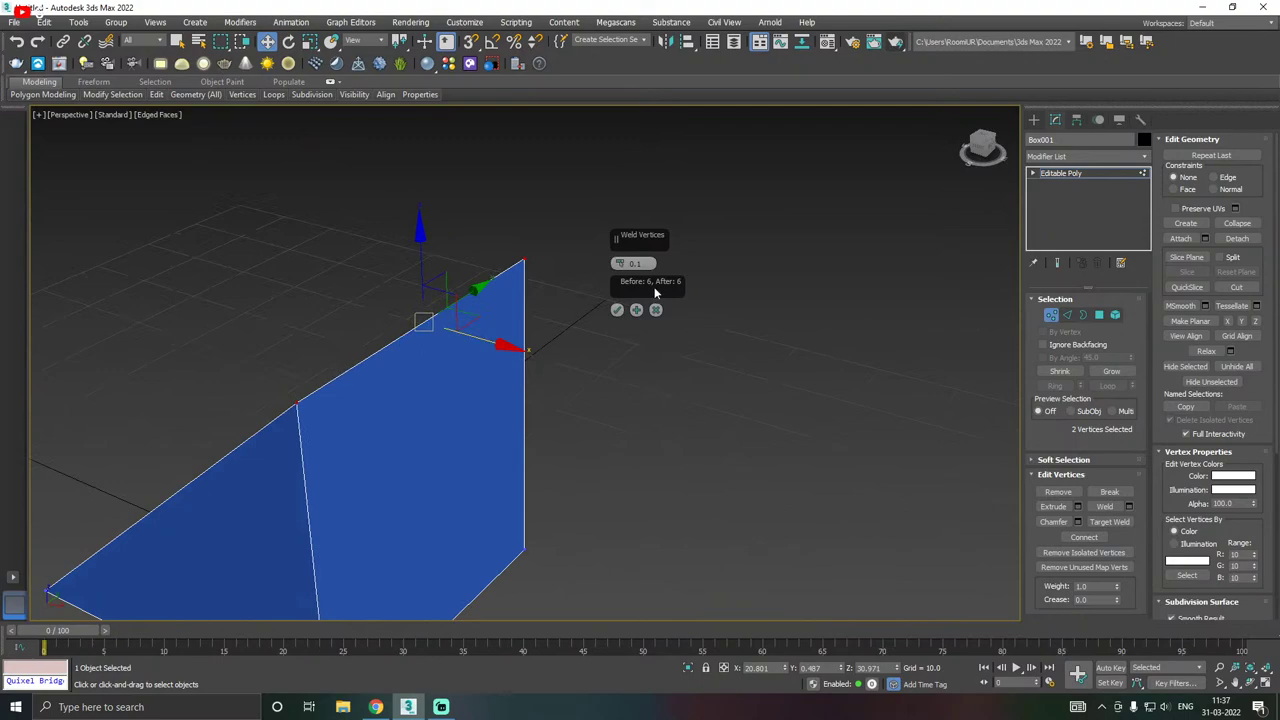
drag(621, 266, 631, 167)
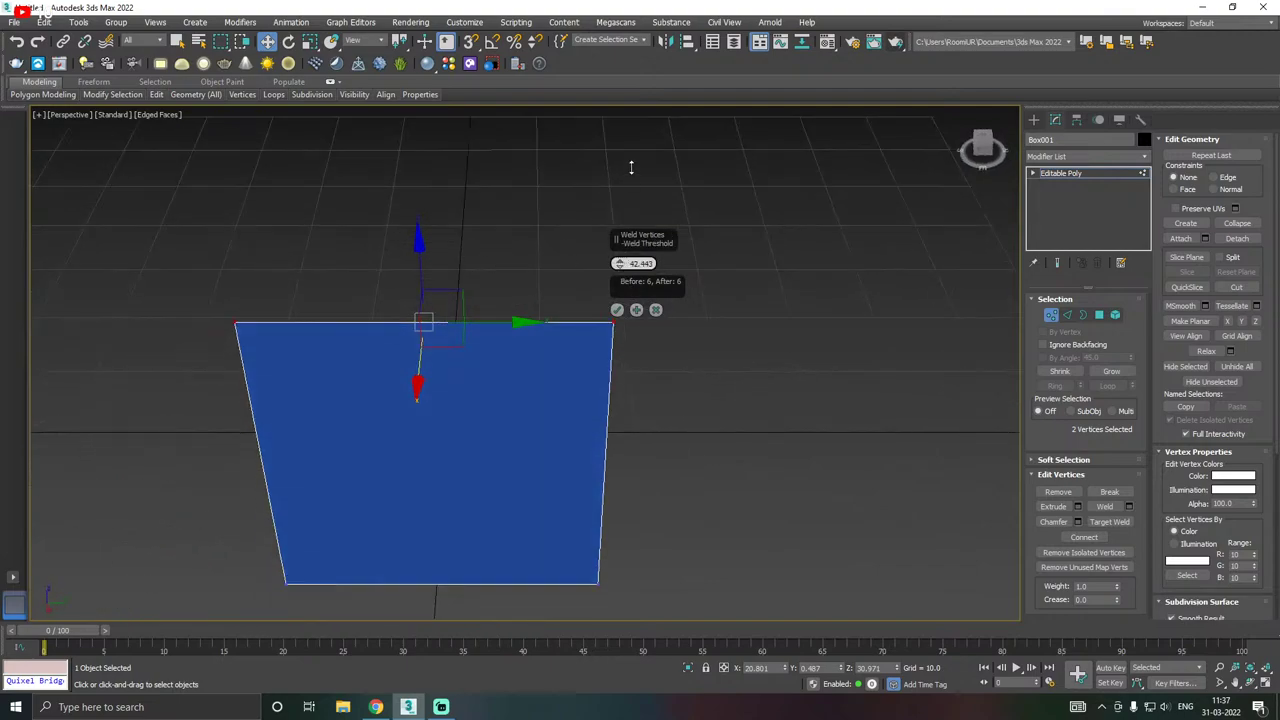
click(656, 309)
alt+middle_drag(658, 285, 717, 286)
click(717, 284)
alt+middle_drag(423, 377, 530, 376)
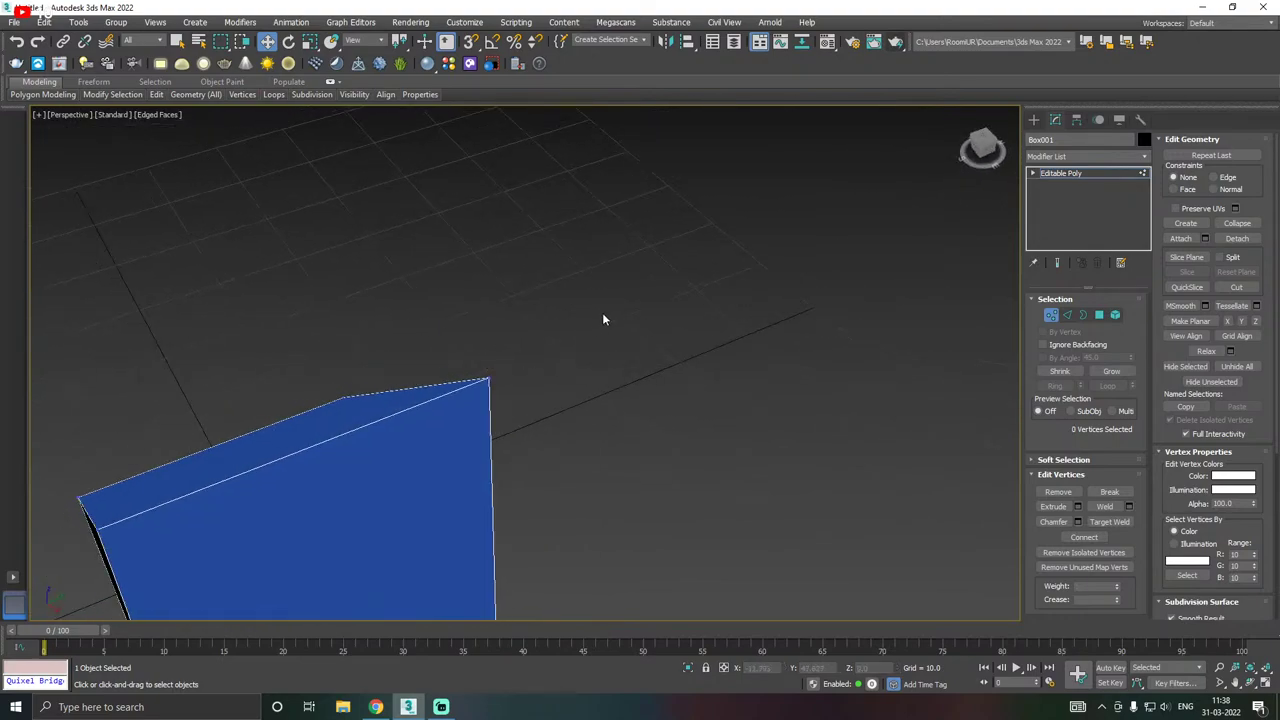
- Move a corner vertex along Y as a test, then undo it twice with Ctrl+Z
alt+middle_drag(603, 319, 455, 388)
click(331, 428)
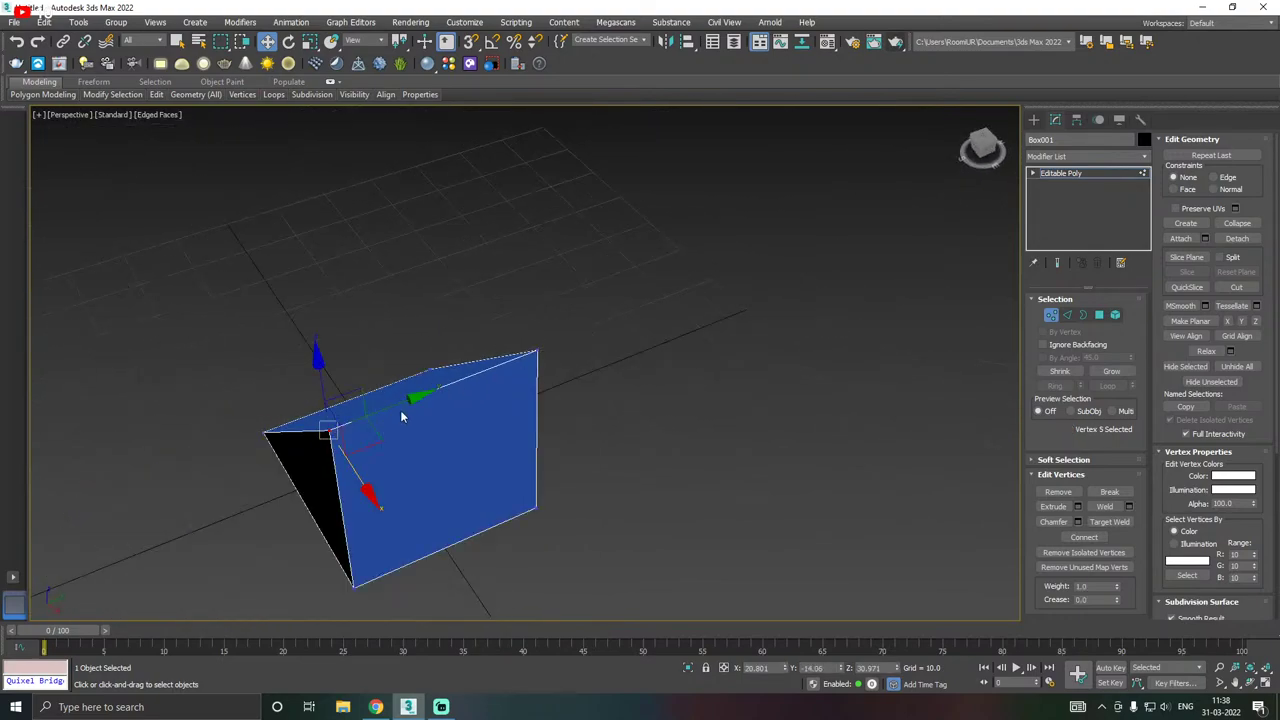
drag(400, 410, 563, 355)
click(484, 370)
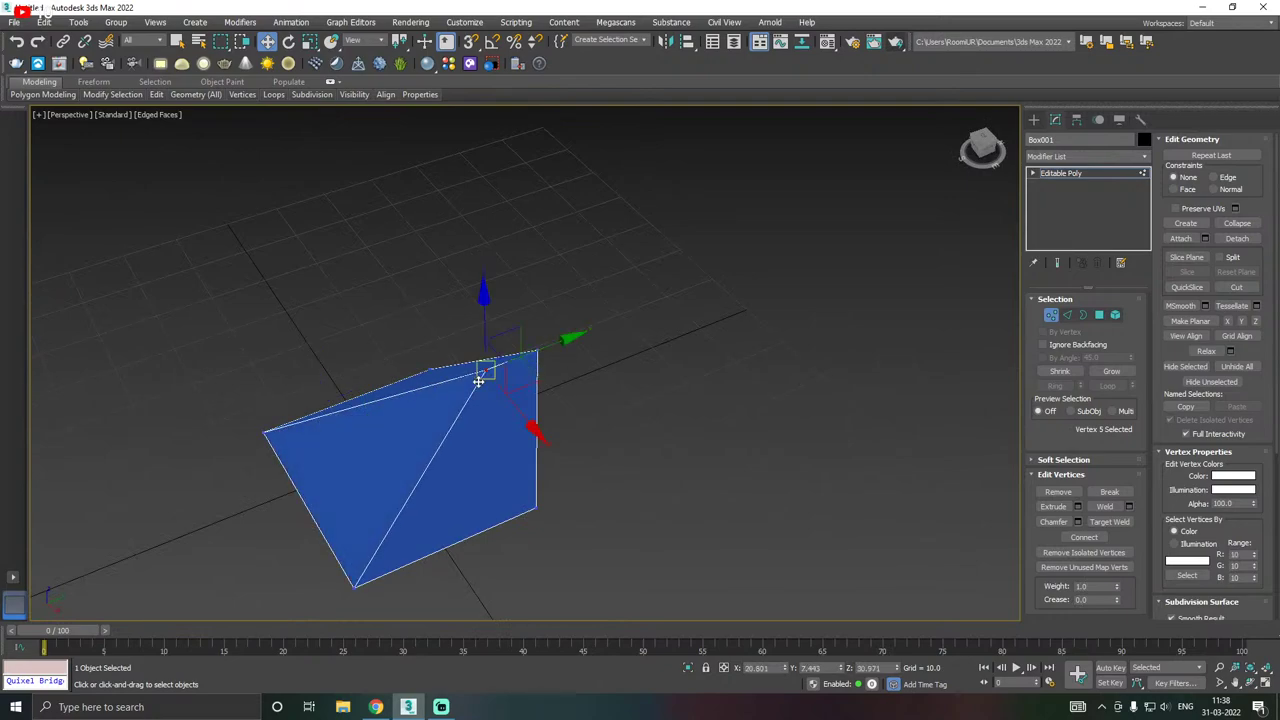
scroll(492, 360, up, 3)
scroll(540, 357, up, 3)
click(694, 258)
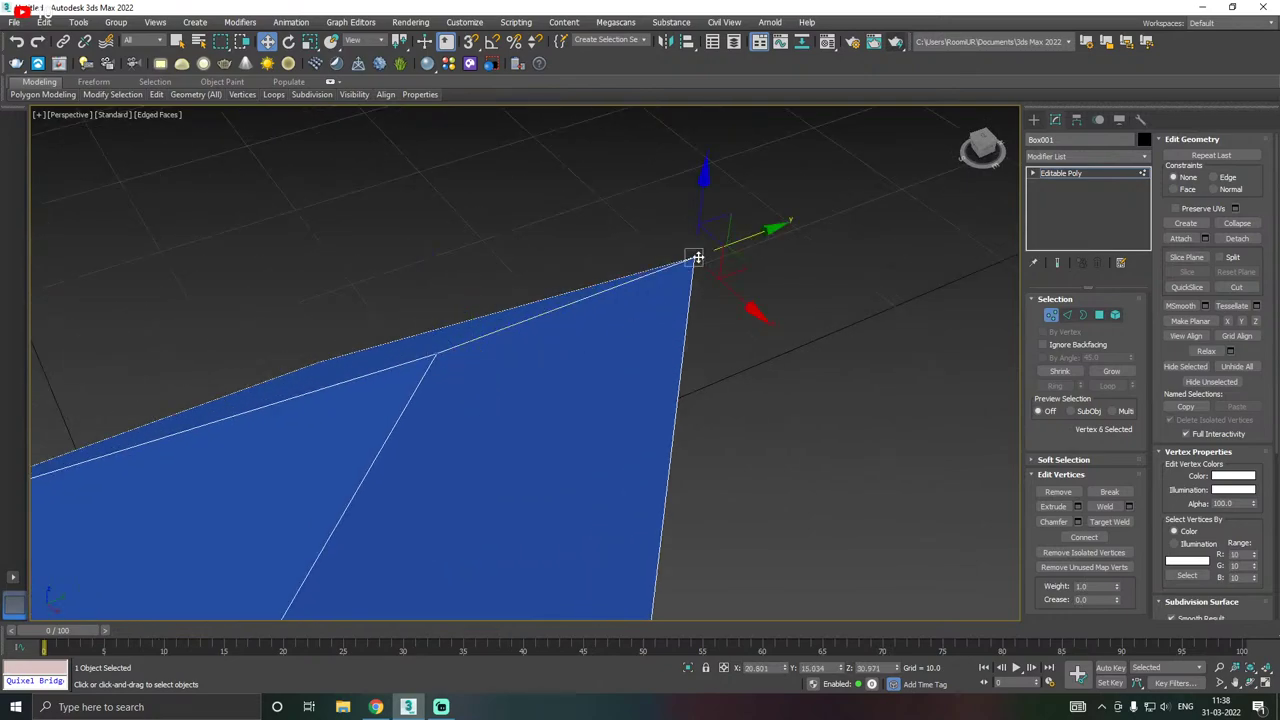
key(ctrl+z)
key(ctrl+z)
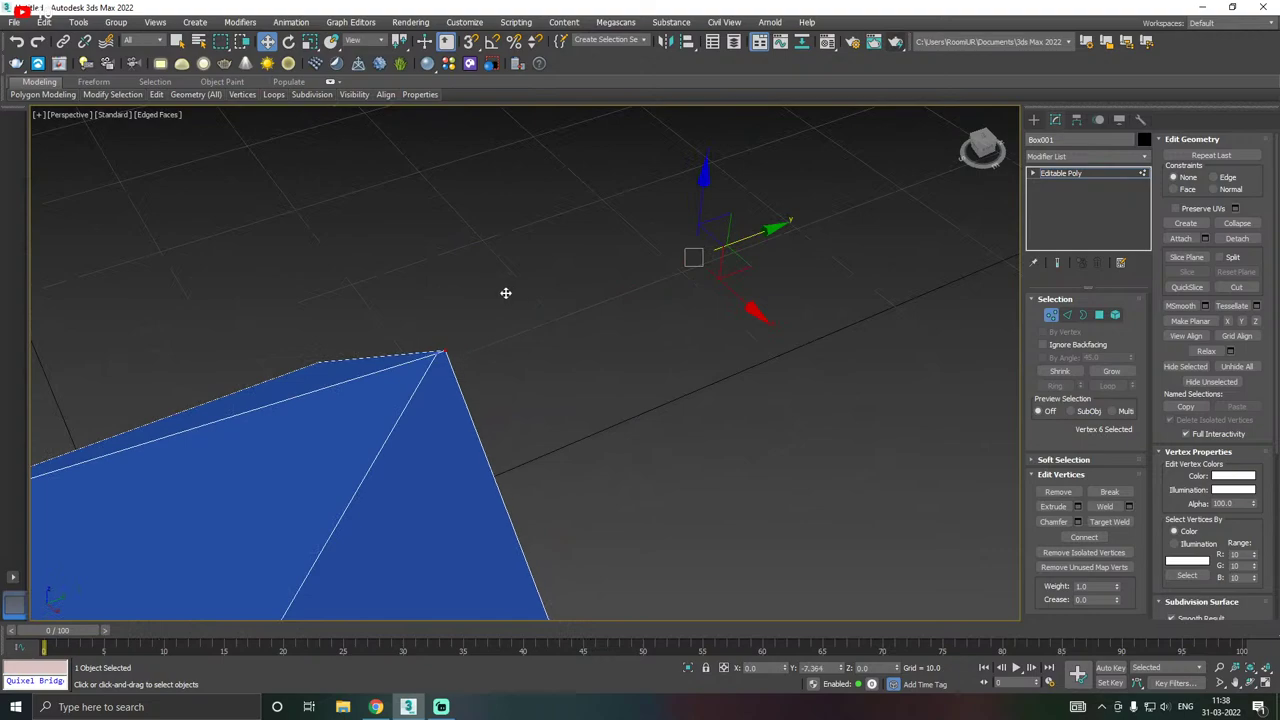
key(ctrl+z)
- Select the apex vertices, open and cancel Weld settings, then reselect both apex vertices
alt+middle_drag(432, 350, 680, 351)
drag(527, 323, 394, 366)
click(1129, 507)
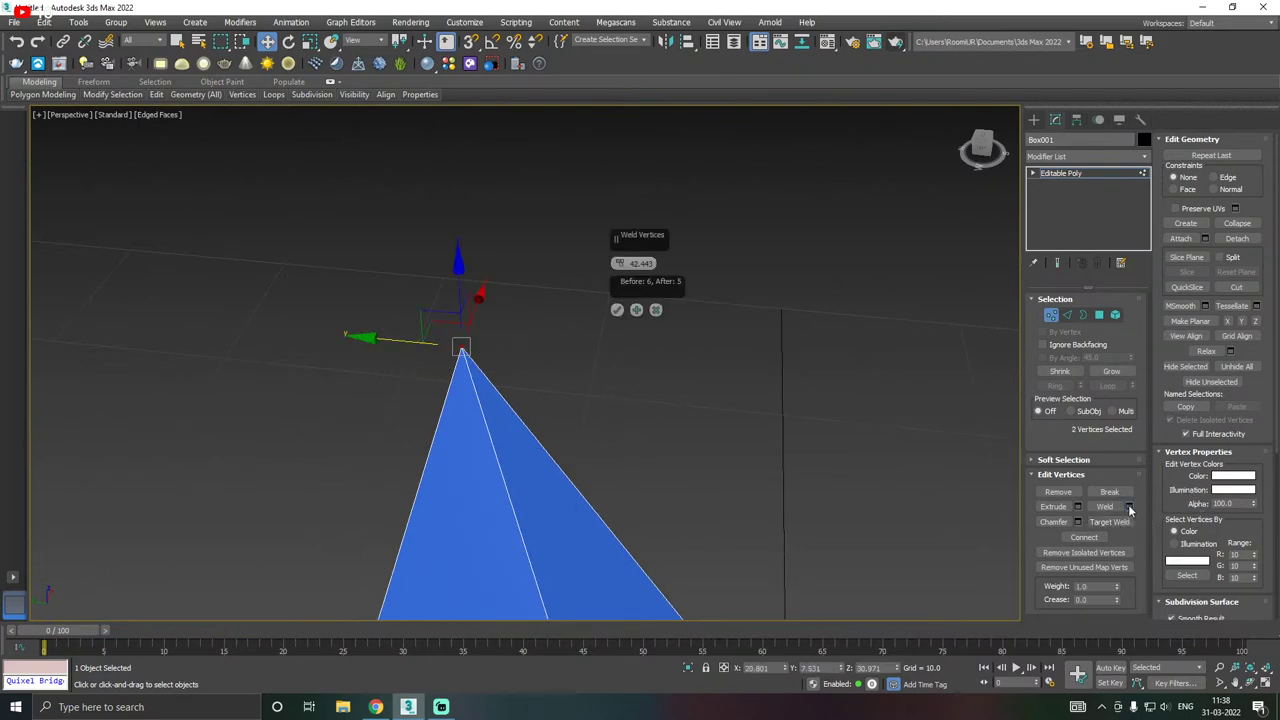
click(658, 311)
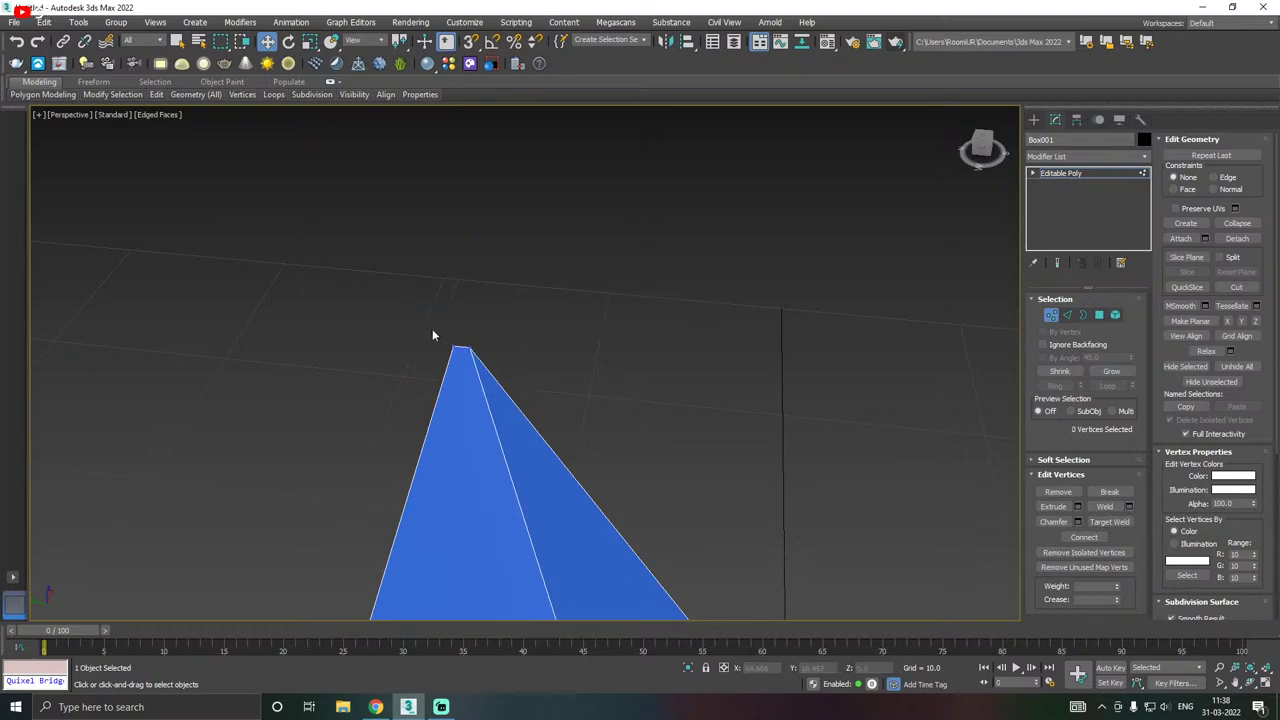
drag(530, 367, 530, 367)
alt+middle_drag(657, 371, 436, 368)
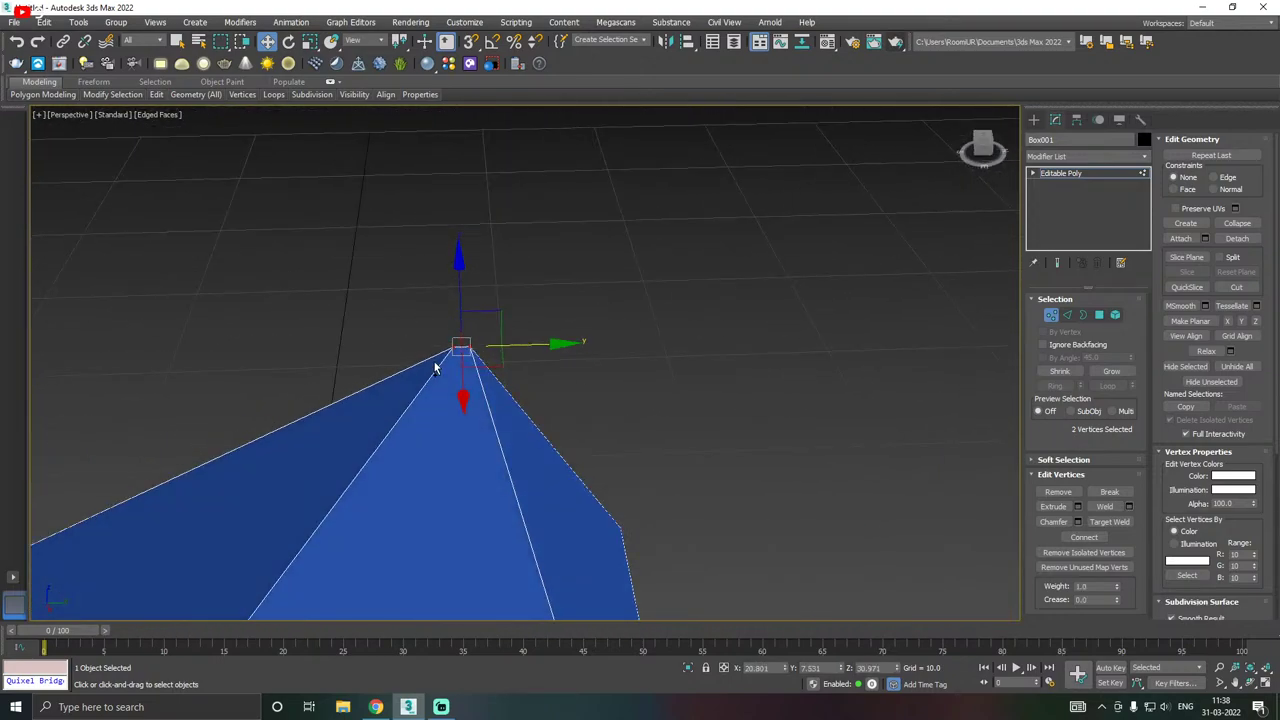
- Weld the pyramid's apex vertex pair so the box has 5 vertices
click(1128, 507)
scroll(543, 294, down, 5)
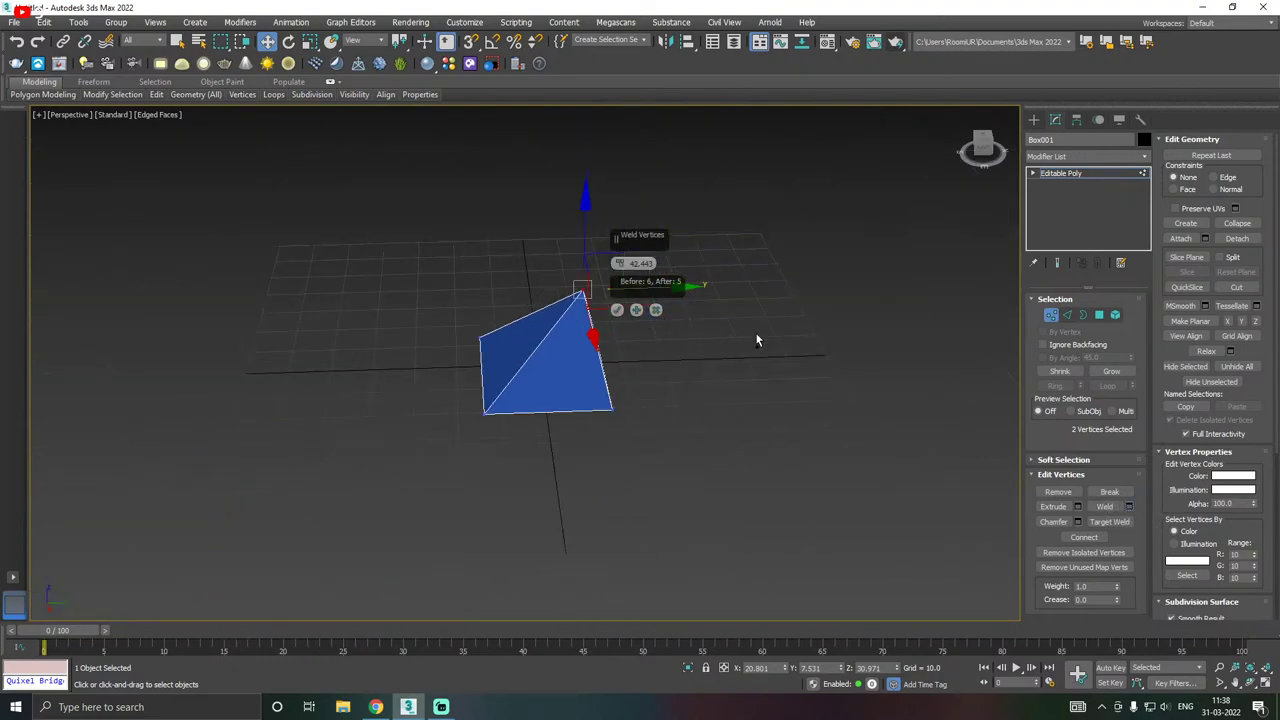
alt+middle_drag(755, 332, 798, 362)
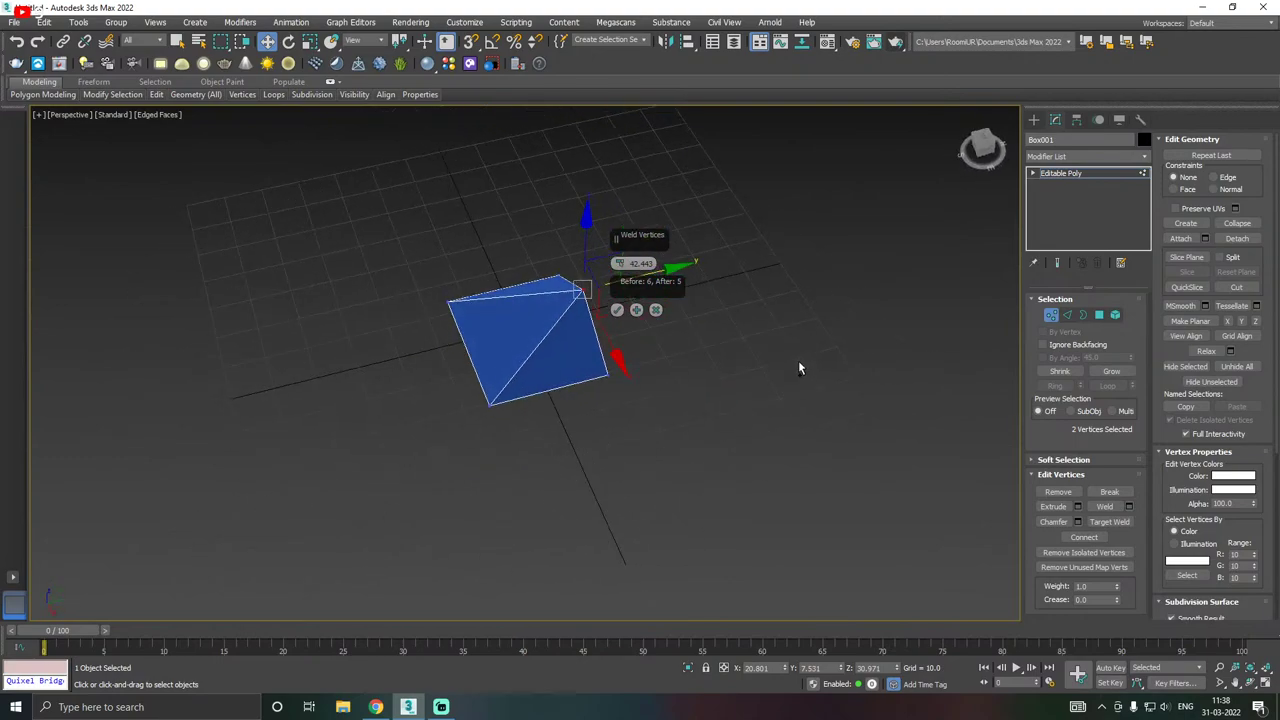
click(617, 310)
- Drag the apex vertex left along X to centre it over the base
alt+middle_drag(646, 313, 785, 283)
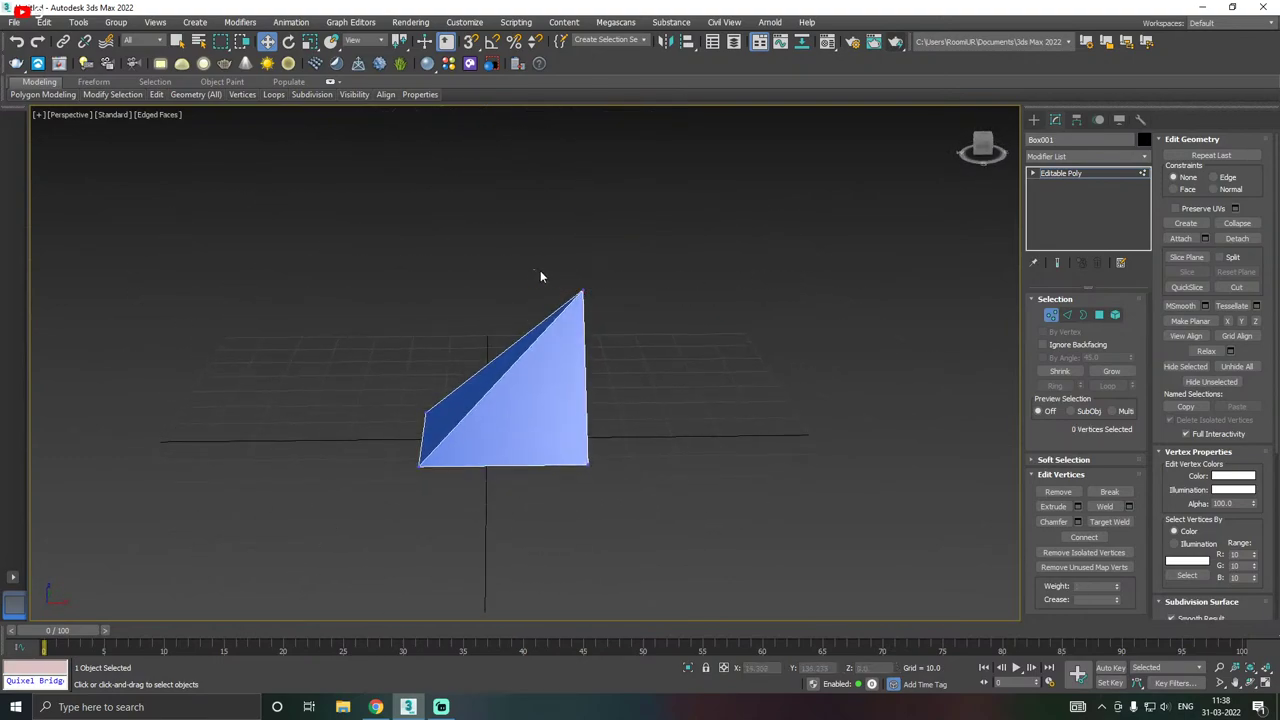
drag(667, 288, 590, 289)
alt+middle_drag(590, 289, 413, 374)
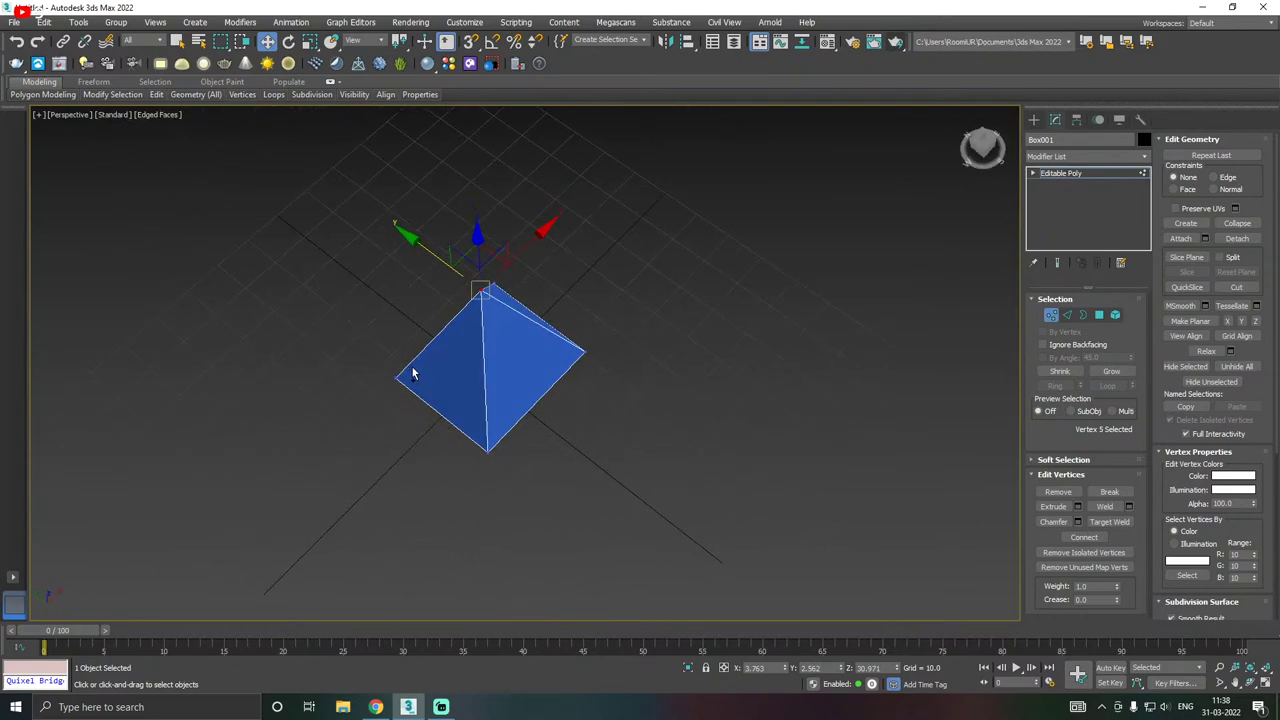
- Check the pyramid's alignment in Top view, then orbit around it in perspective
key(t)
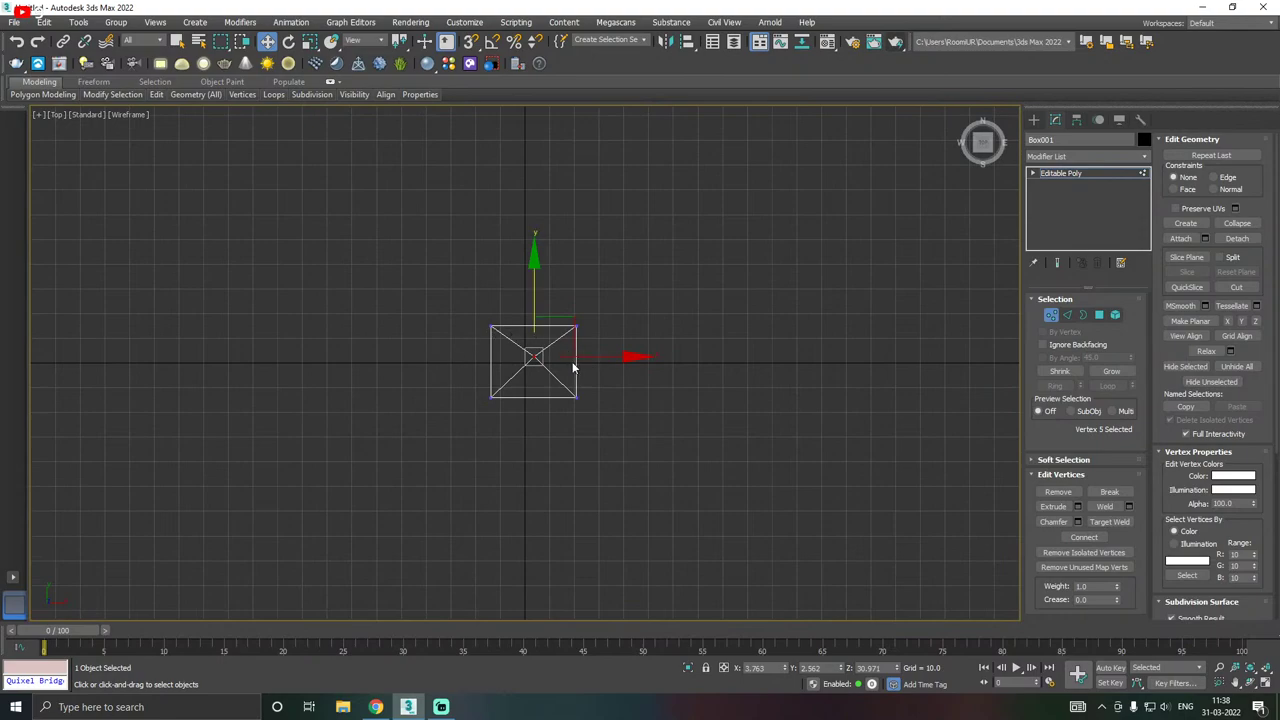
key(shift+z)
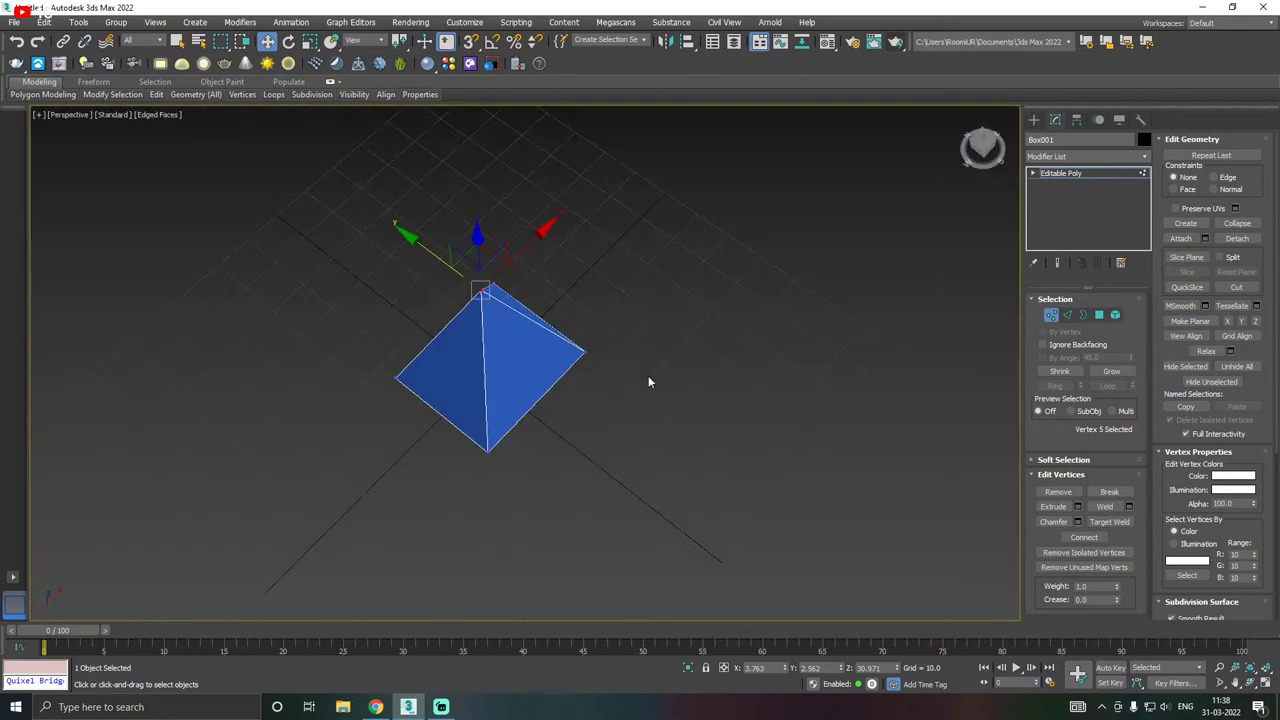
alt+middle_drag(648, 378, 670, 330)
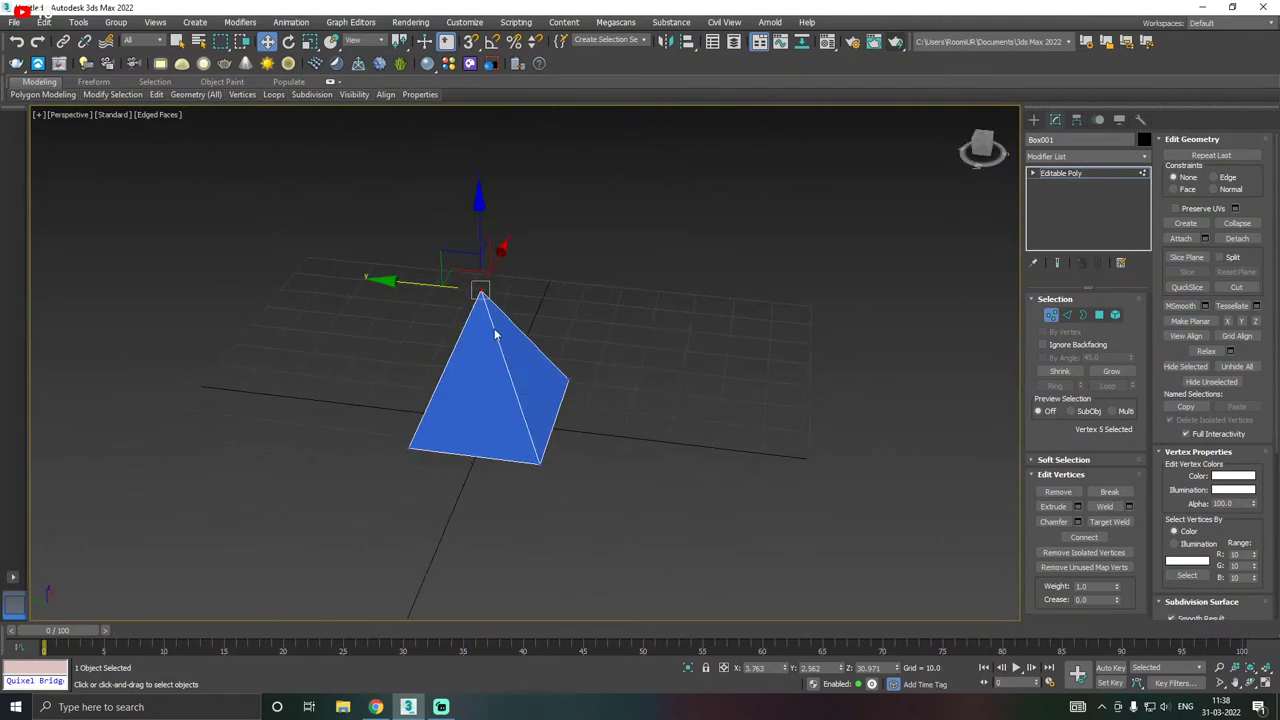
alt+middle_drag(495, 334, 561, 312)
mouse_move(388, 274)
alt+middle_down()
mouse_move(442, 292)
mouse_move(409, 320)
alt+middle_up()
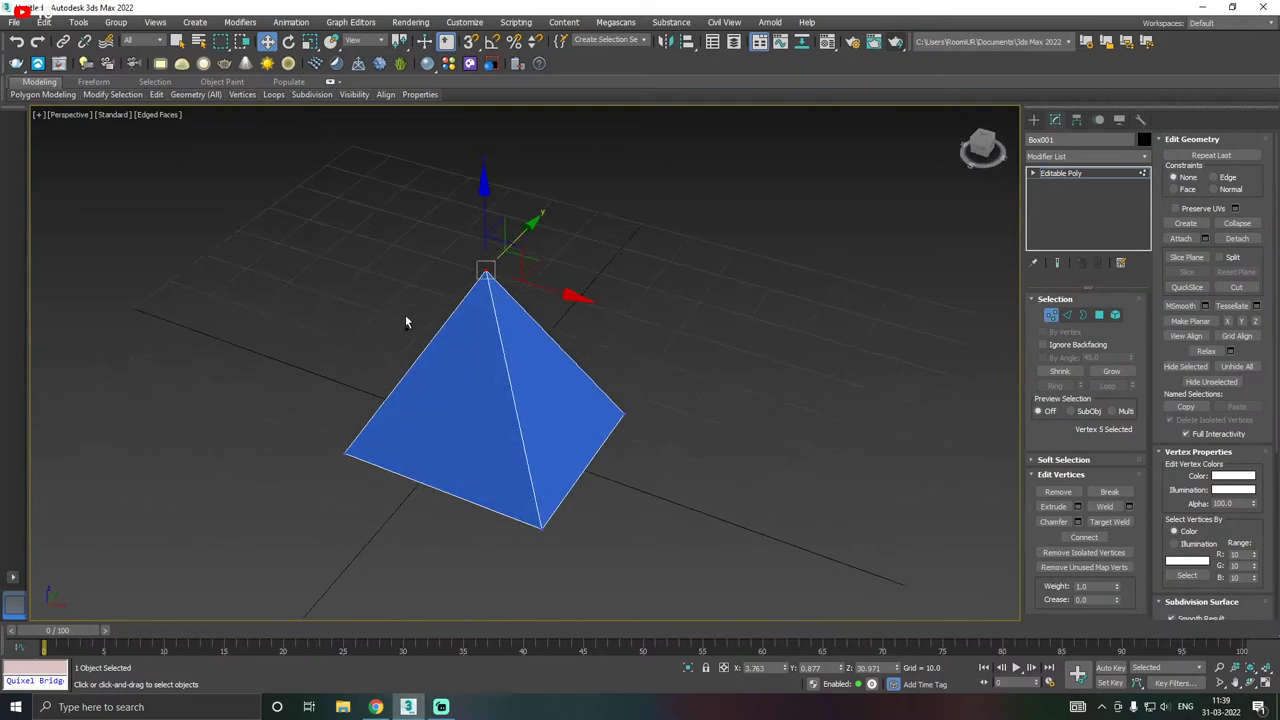
alt+middle_drag(674, 304, 569, 291)
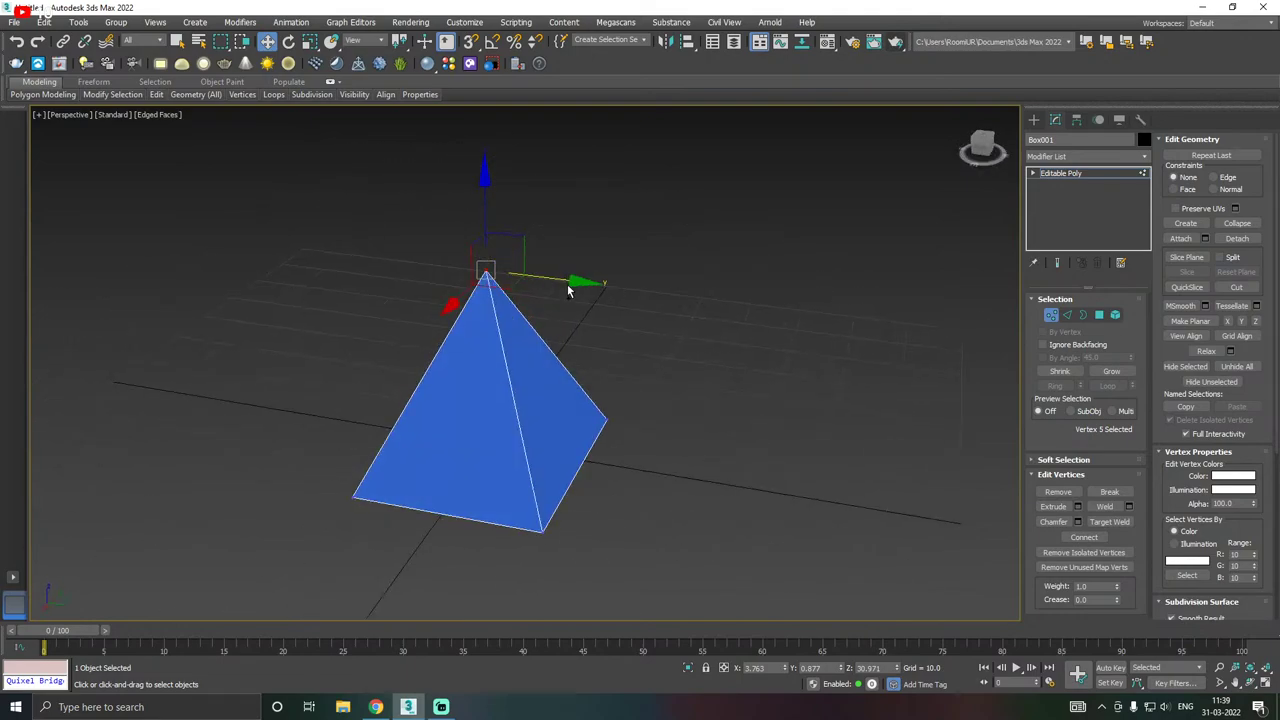
- Slide the apex vertex left along X, undo the move, then redo it
drag(567, 289, 420, 318)
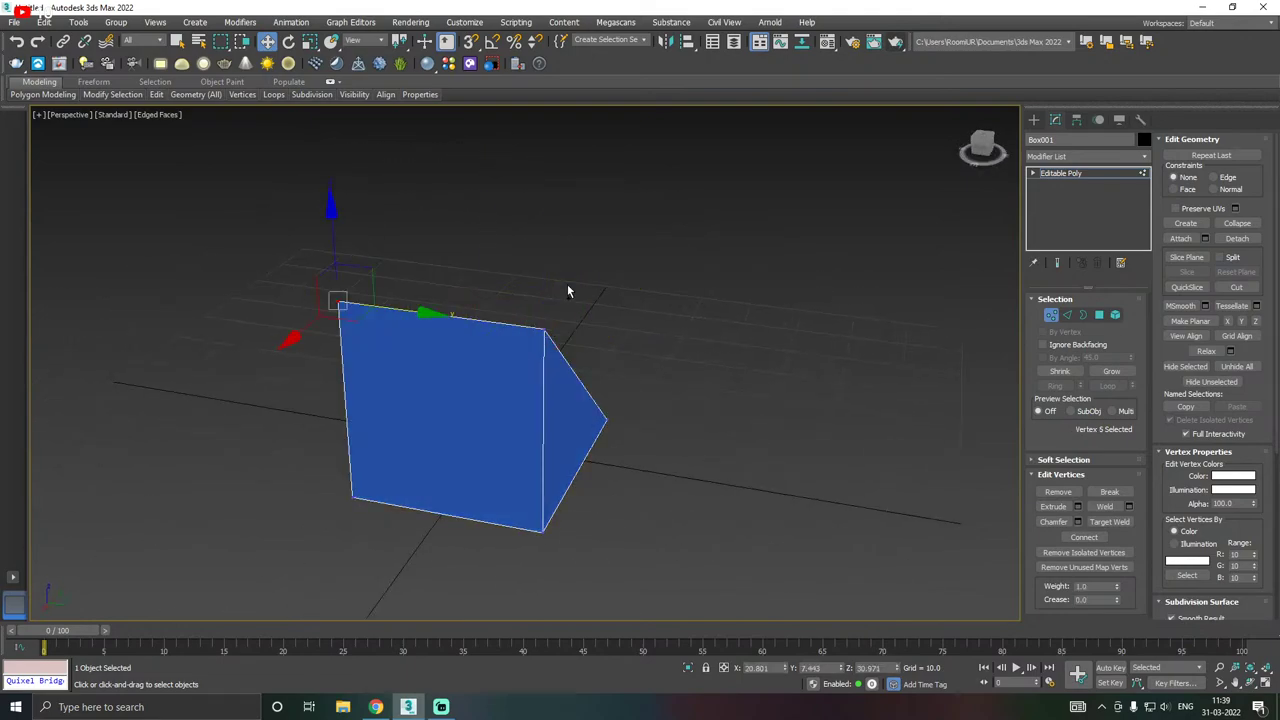
key(ctrl+z)
key(ctrl+z)
key(ctrl+z)
key(ctrl+z)
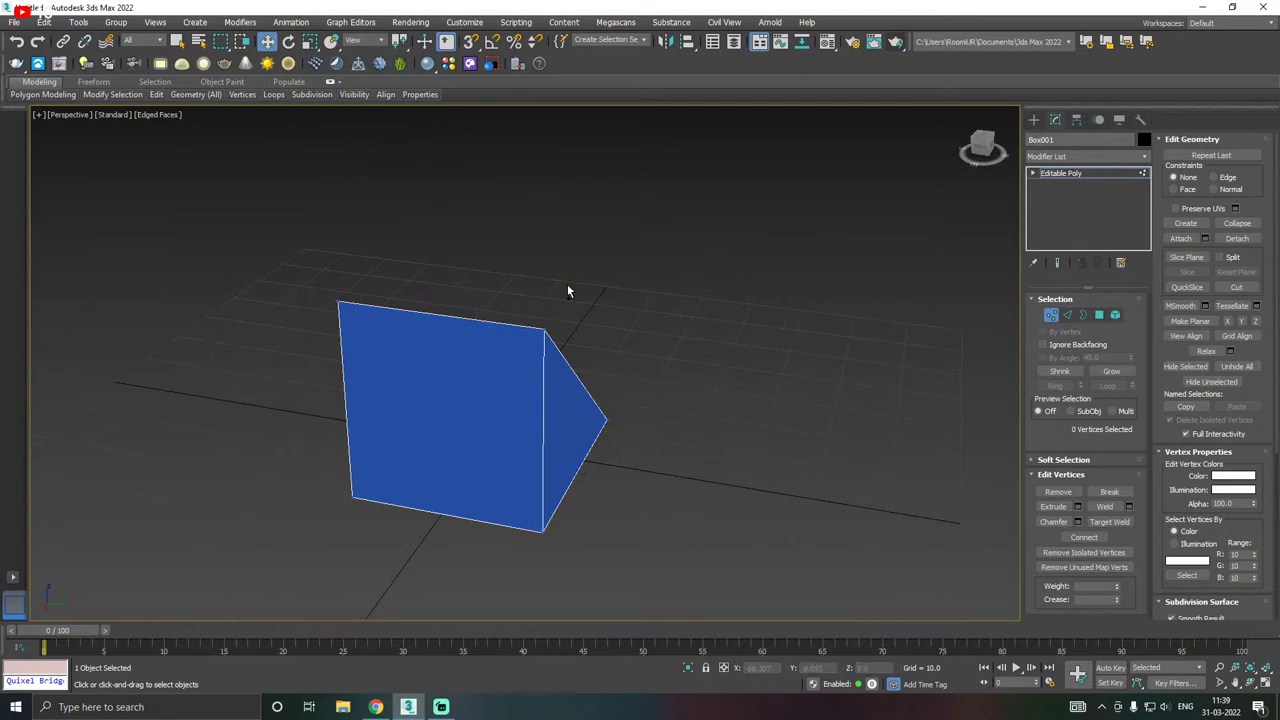
key(ctrl+y)
key(ctrl+y)
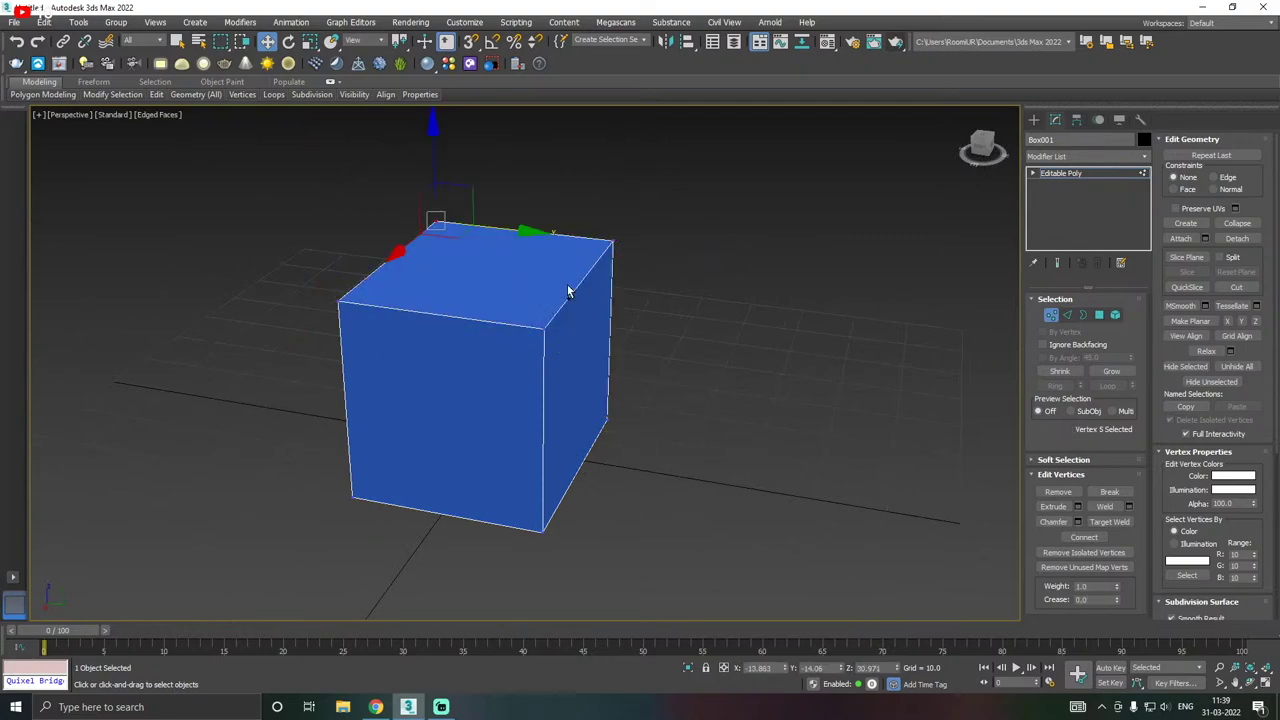
- Clear the vertex selection and select the cube's front-top corner vertex
alt+middle_drag(566, 289, 674, 289)
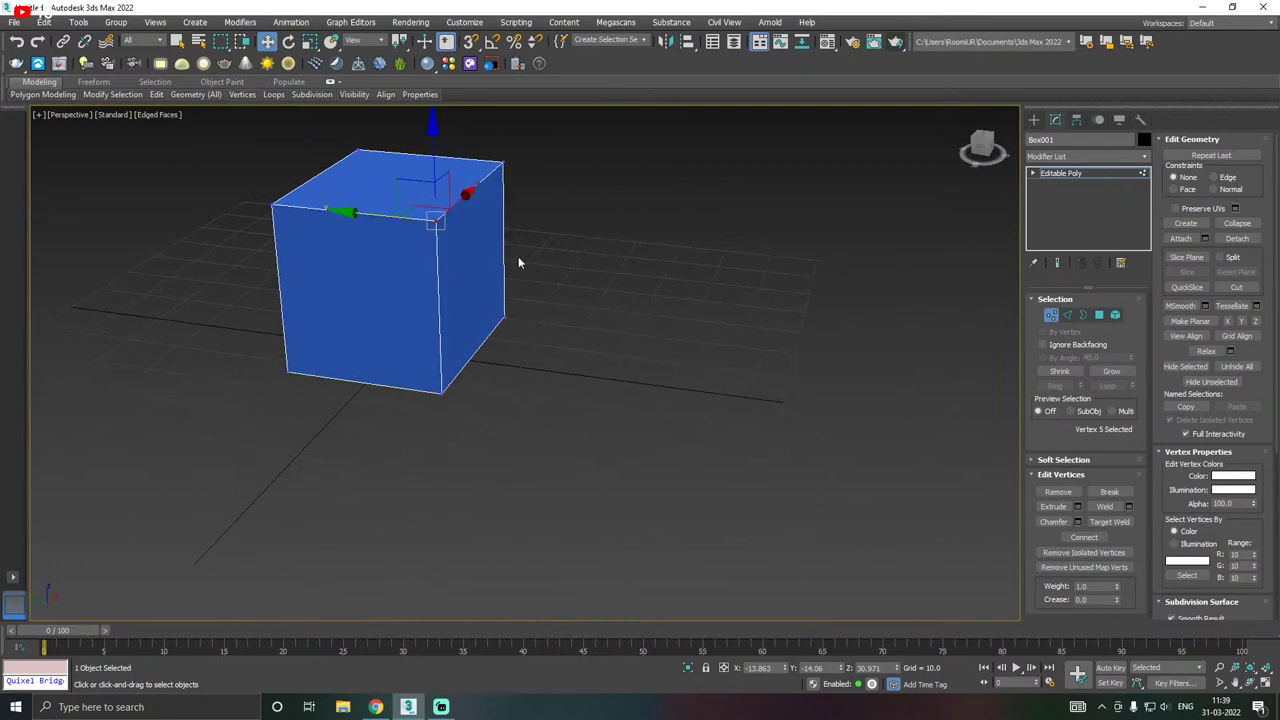
alt+middle_drag(517, 263, 729, 288)
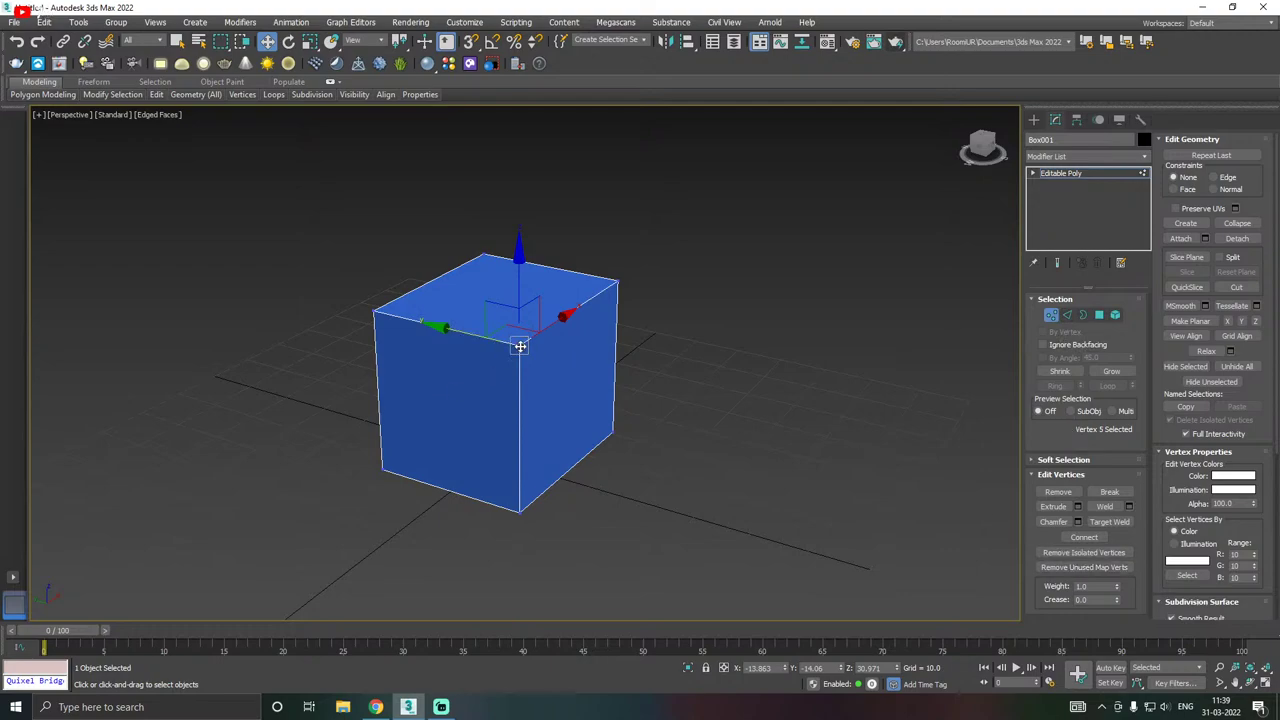
scroll(519, 346, up, 4)
click(600, 342)
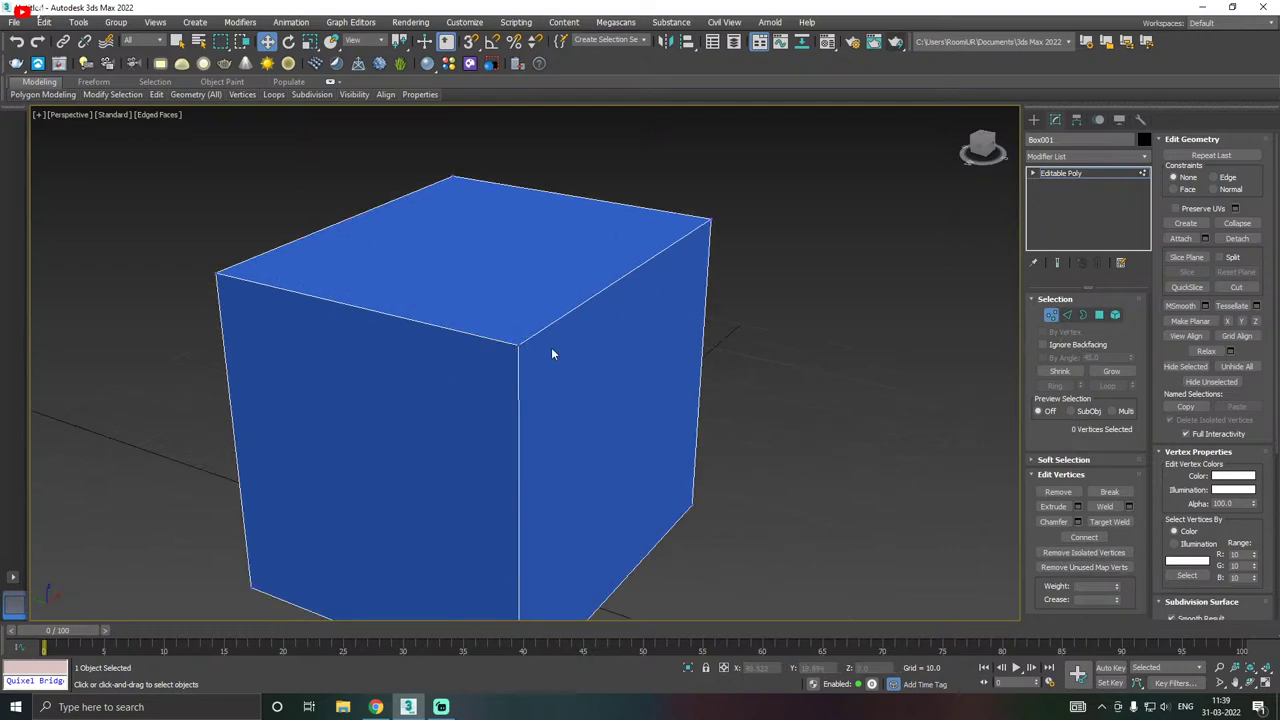
middle_drag(551, 349, 626, 316)
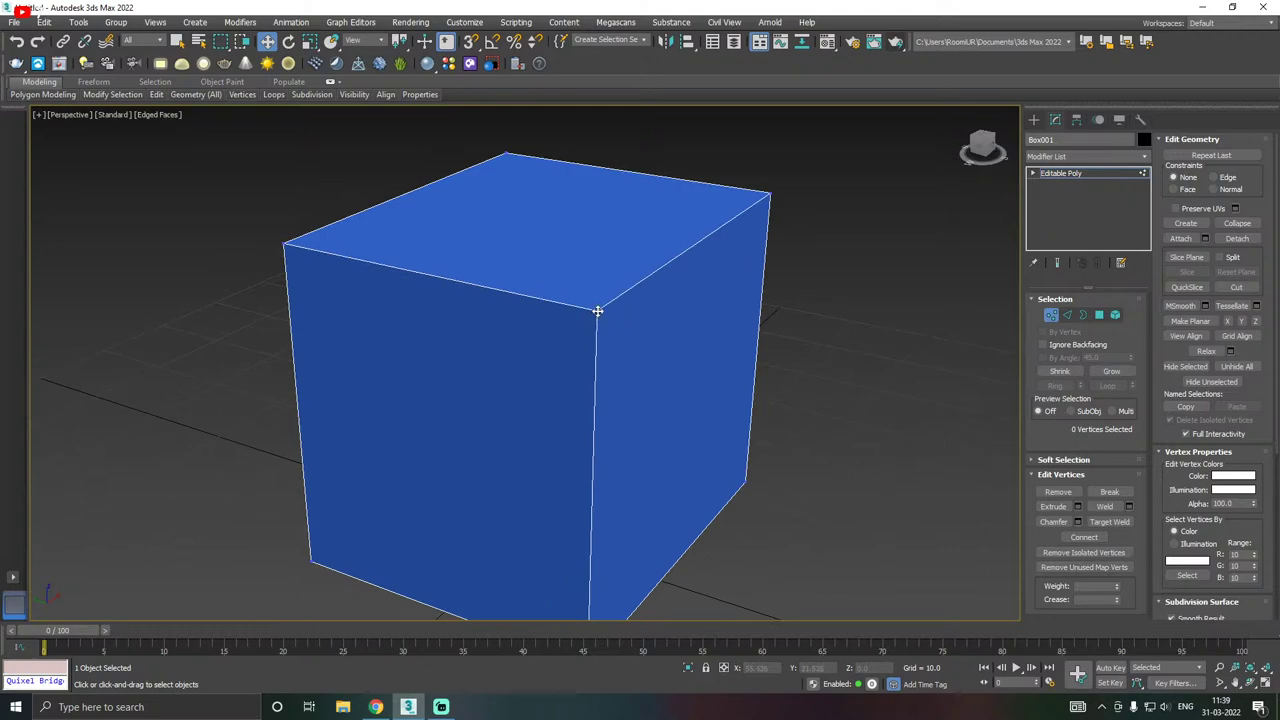
click(597, 311)
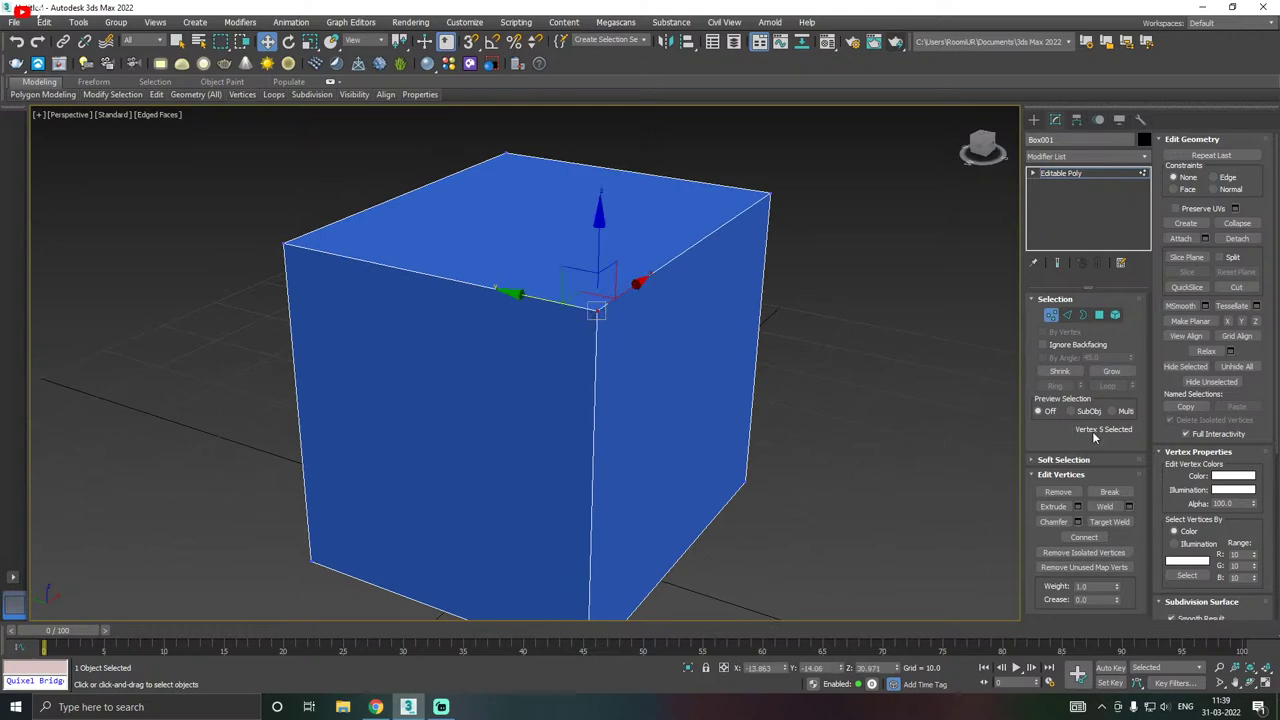
click(1079, 522)
middle_drag(593, 390, 449, 391)
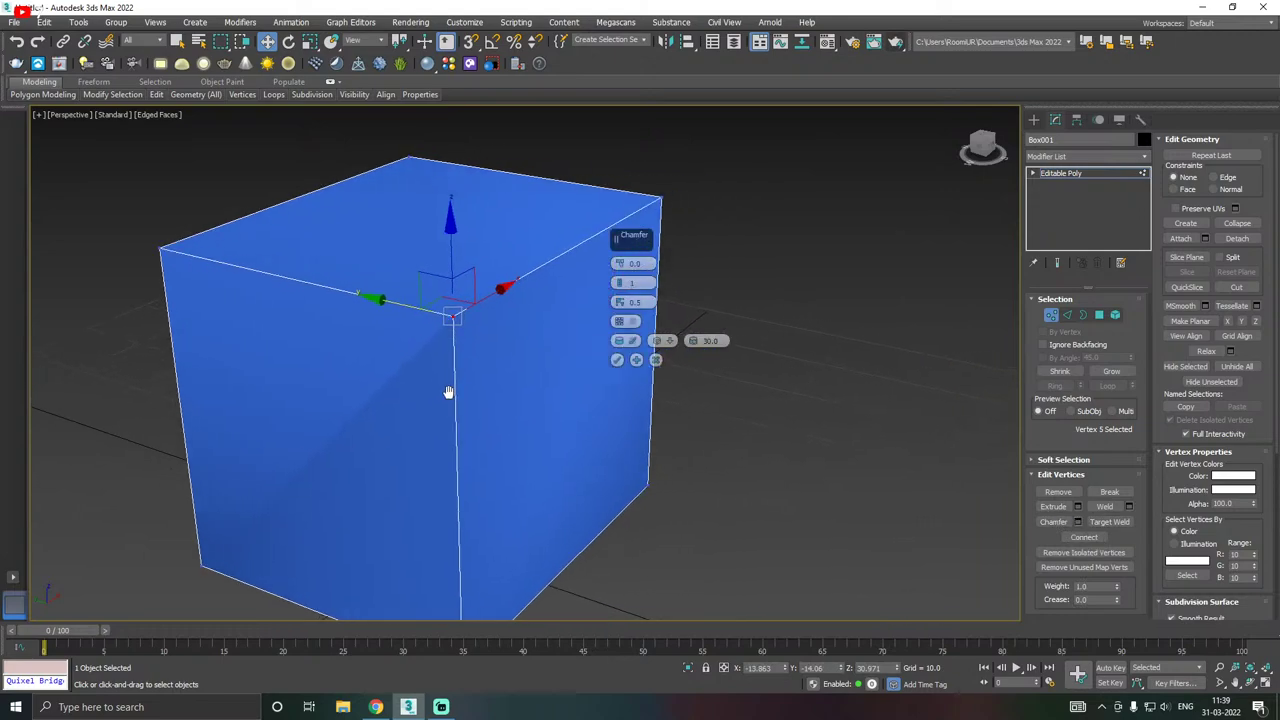
drag(614, 240, 745, 163)
alt+middle_drag(745, 163, 776, 281)
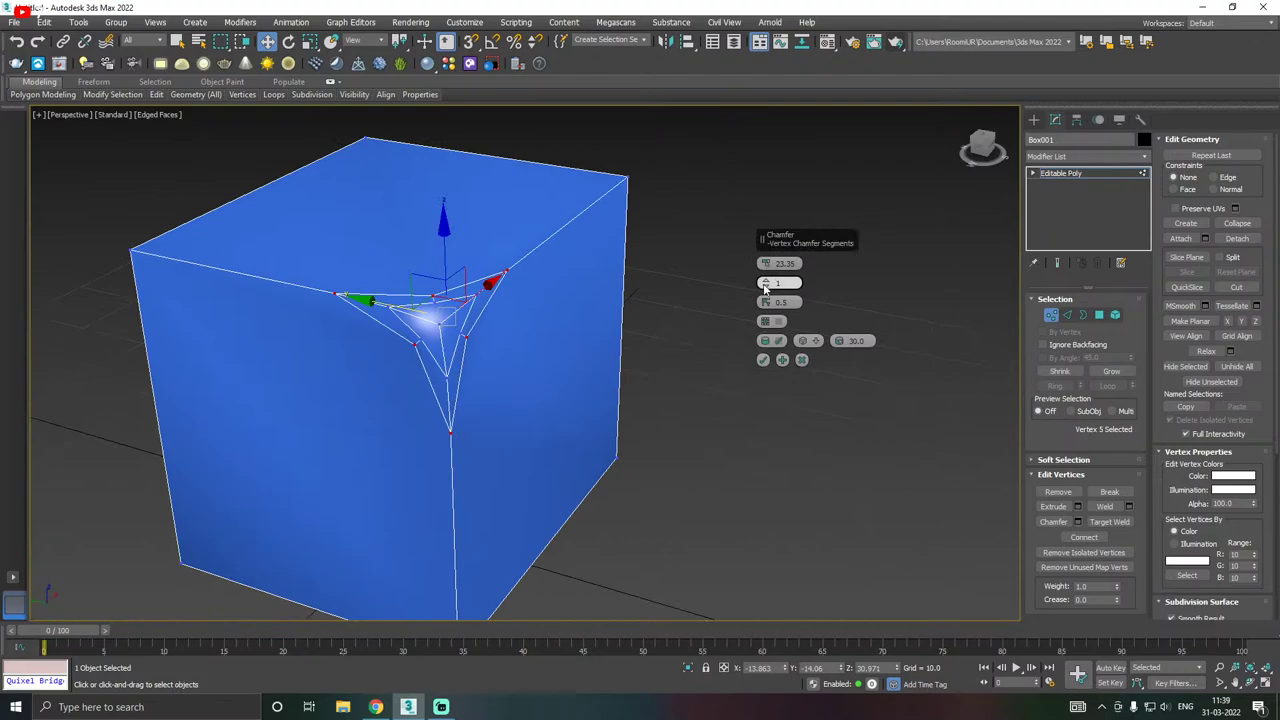
drag(765, 263, 740, 143)
alt+middle_drag(740, 143, 649, 240)
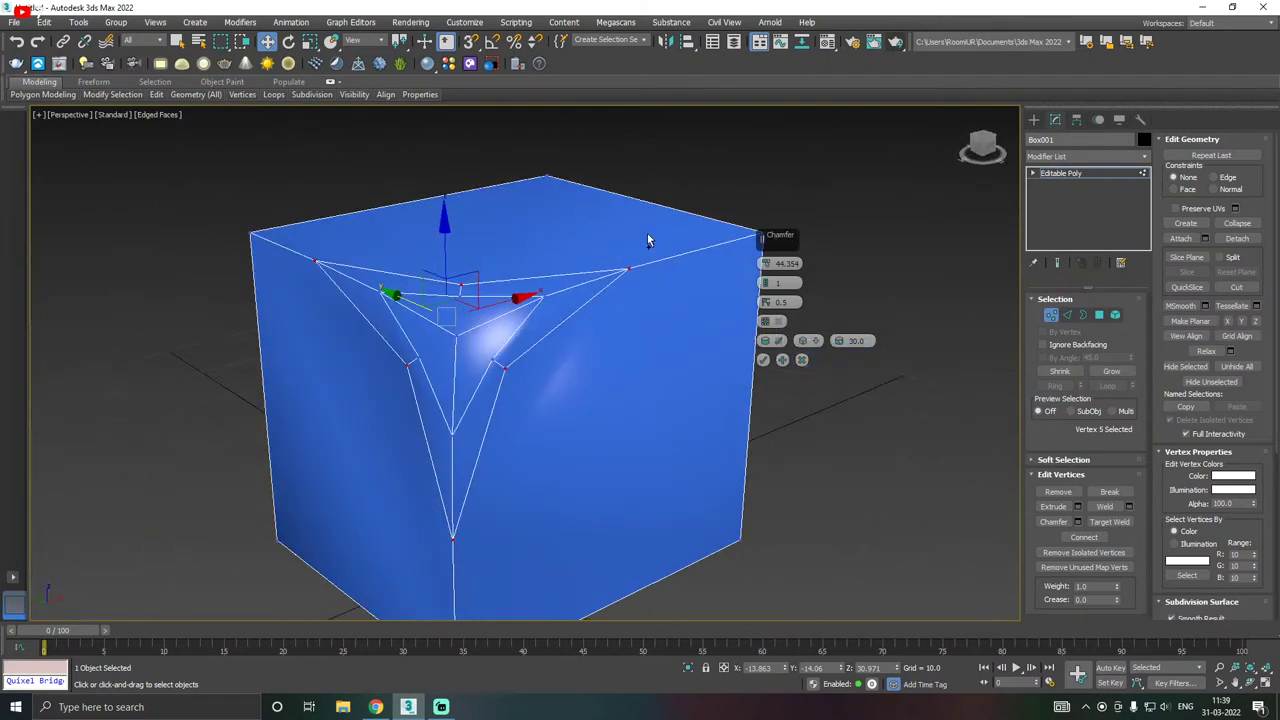
click(801, 359)
alt+middle_drag(660, 349, 677, 349)
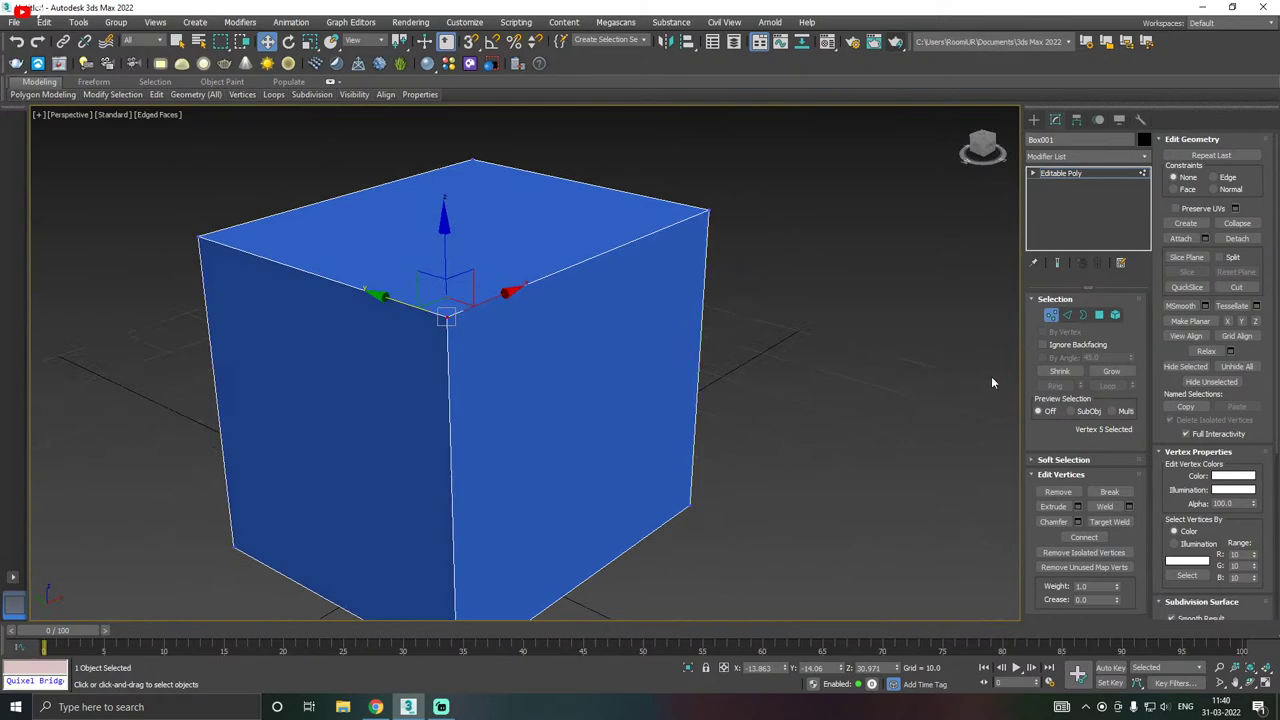
- Deselect the vertex, switch to Edge mode and window-select all 12 cube edges
click(830, 417)
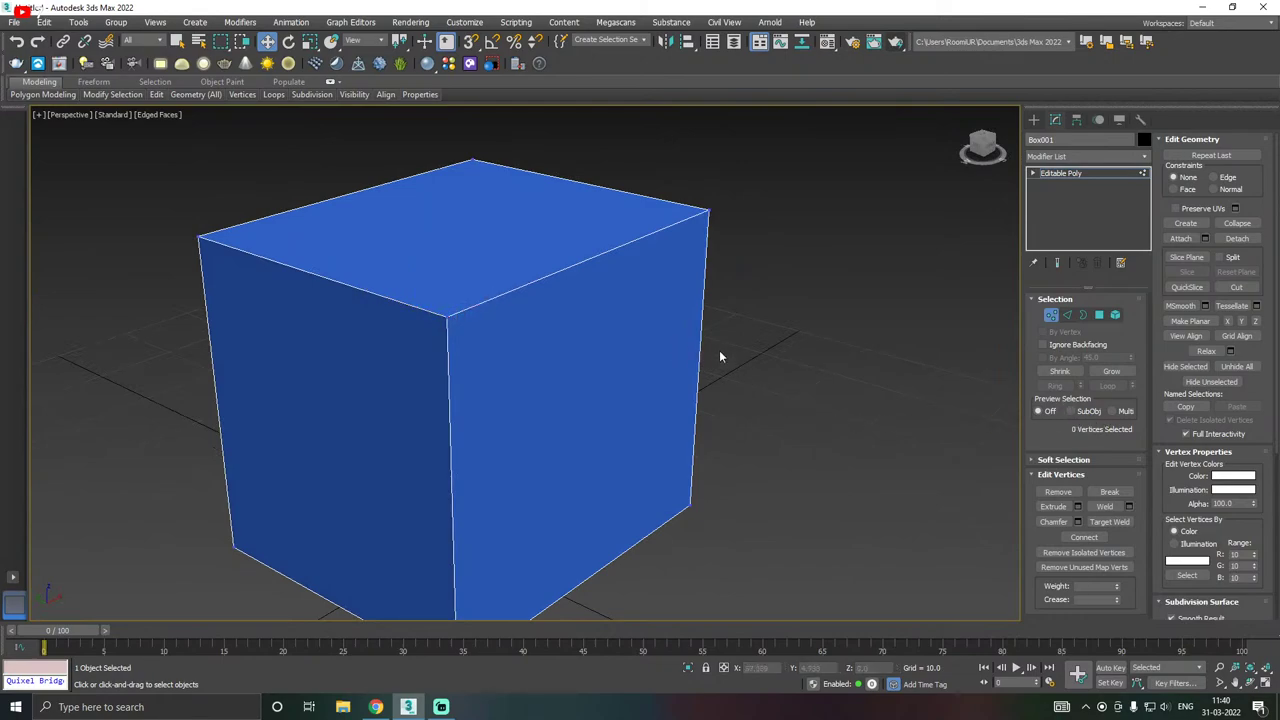
click(1068, 316)
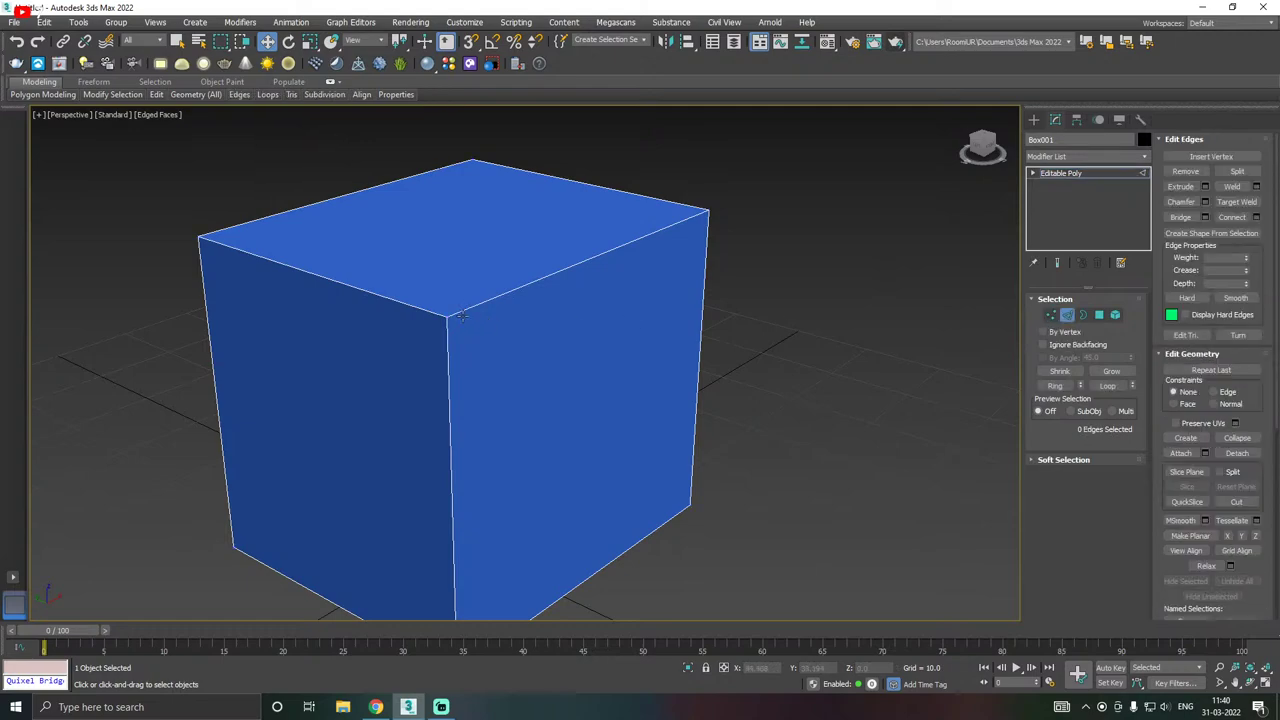
scroll(770, 296, down, 4)
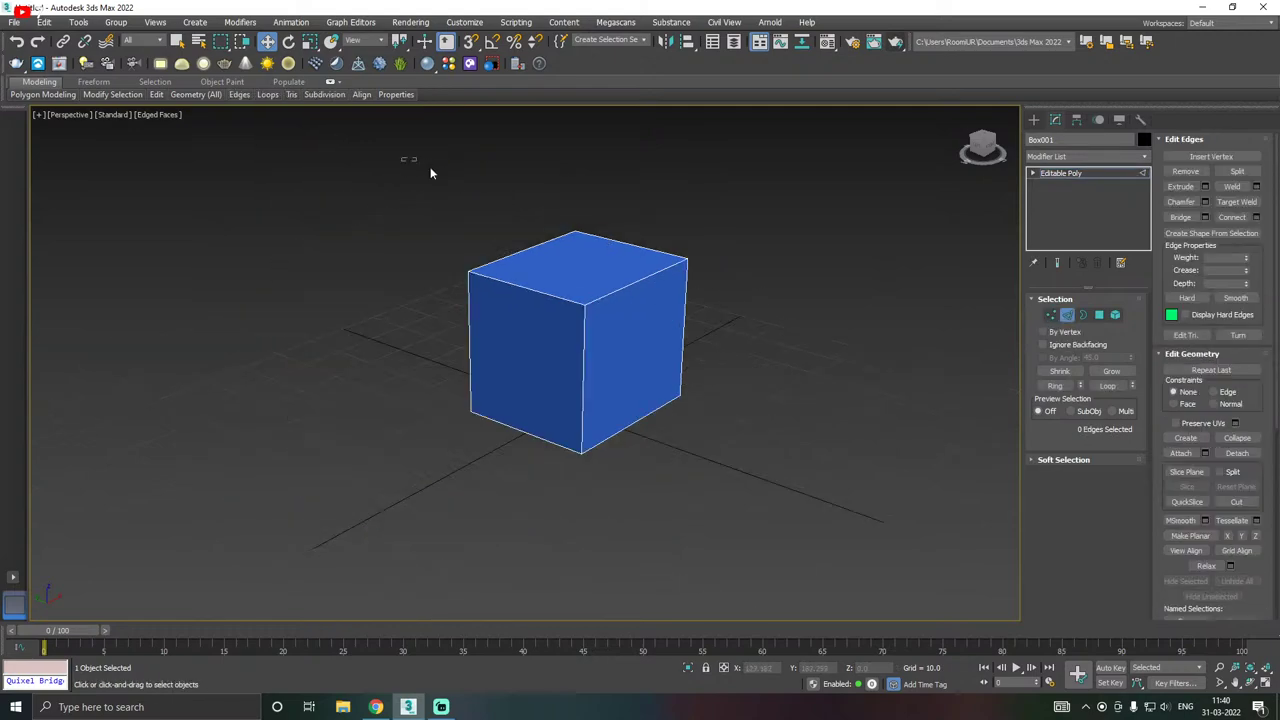
drag(431, 173, 849, 568)
- Clear the selection and window-select all 12 edges again from a new view
alt+middle_drag(645, 371, 545, 337)
scroll(547, 336, up, 3)
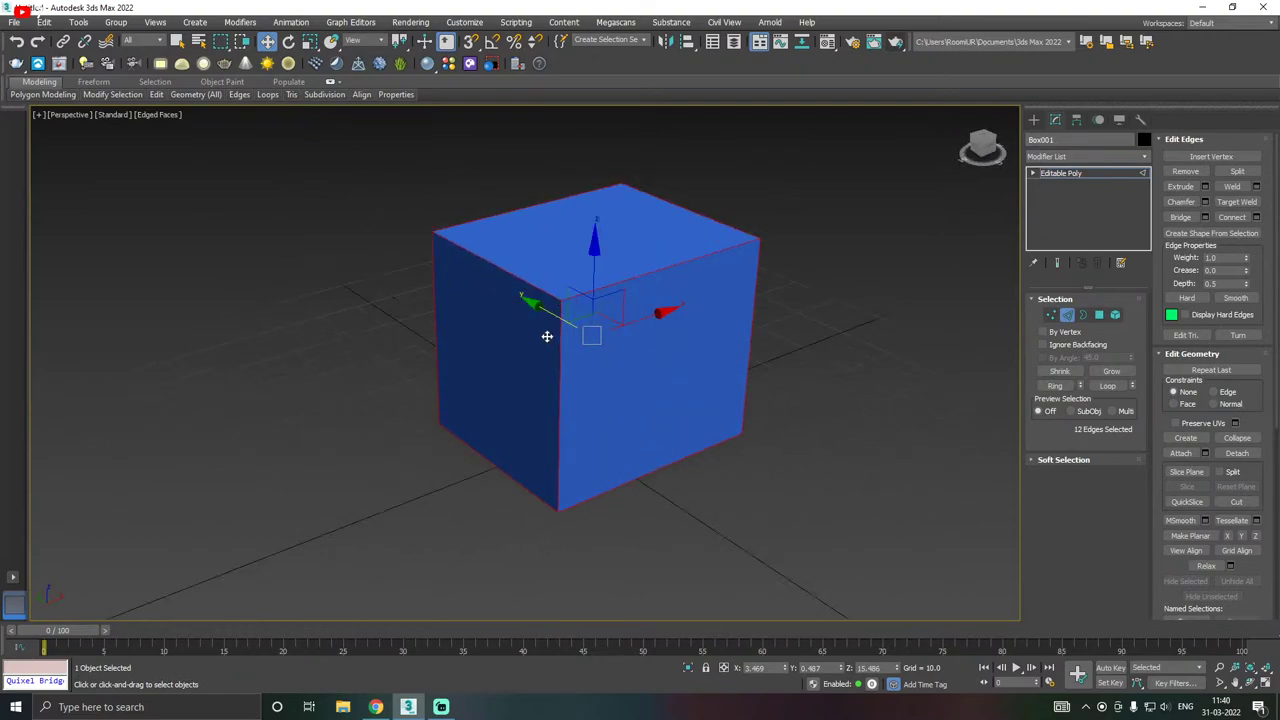
click(804, 346)
middle_drag(737, 409, 567, 405)
scroll(766, 400, down, 3)
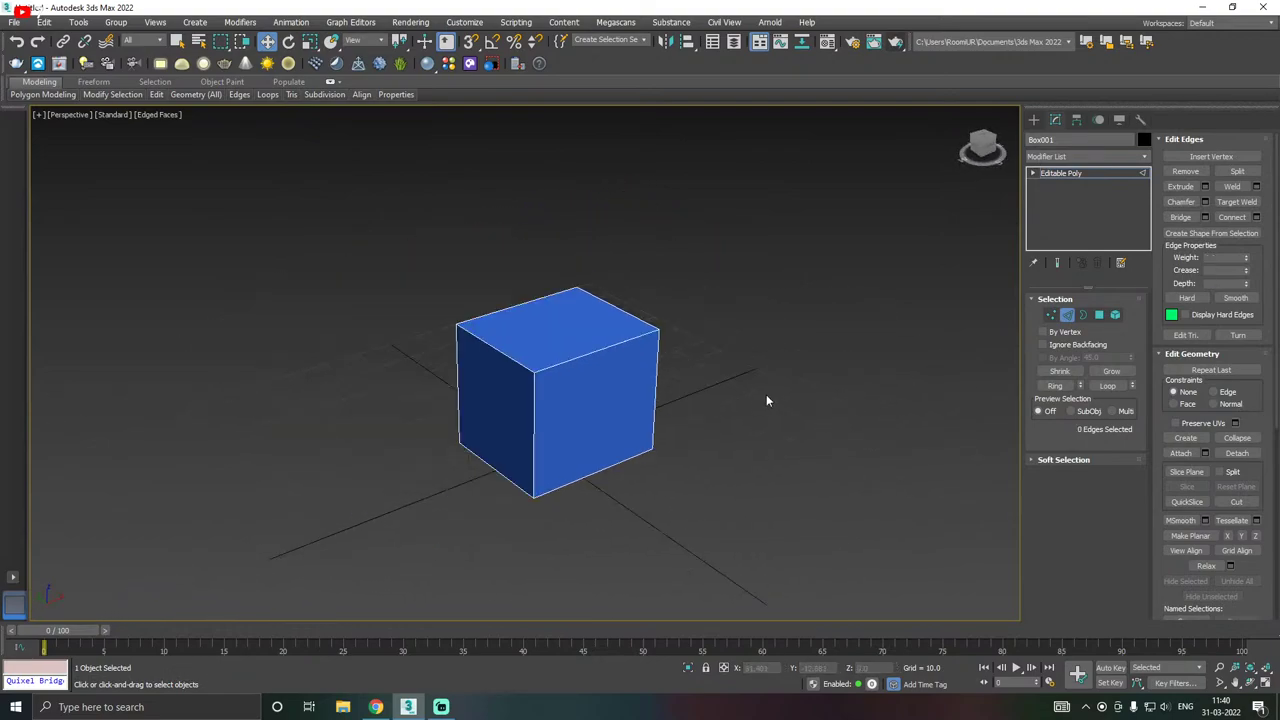
drag(251, 214, 820, 551)
alt+middle_drag(760, 517, 723, 483)
scroll(723, 483, up, 4)
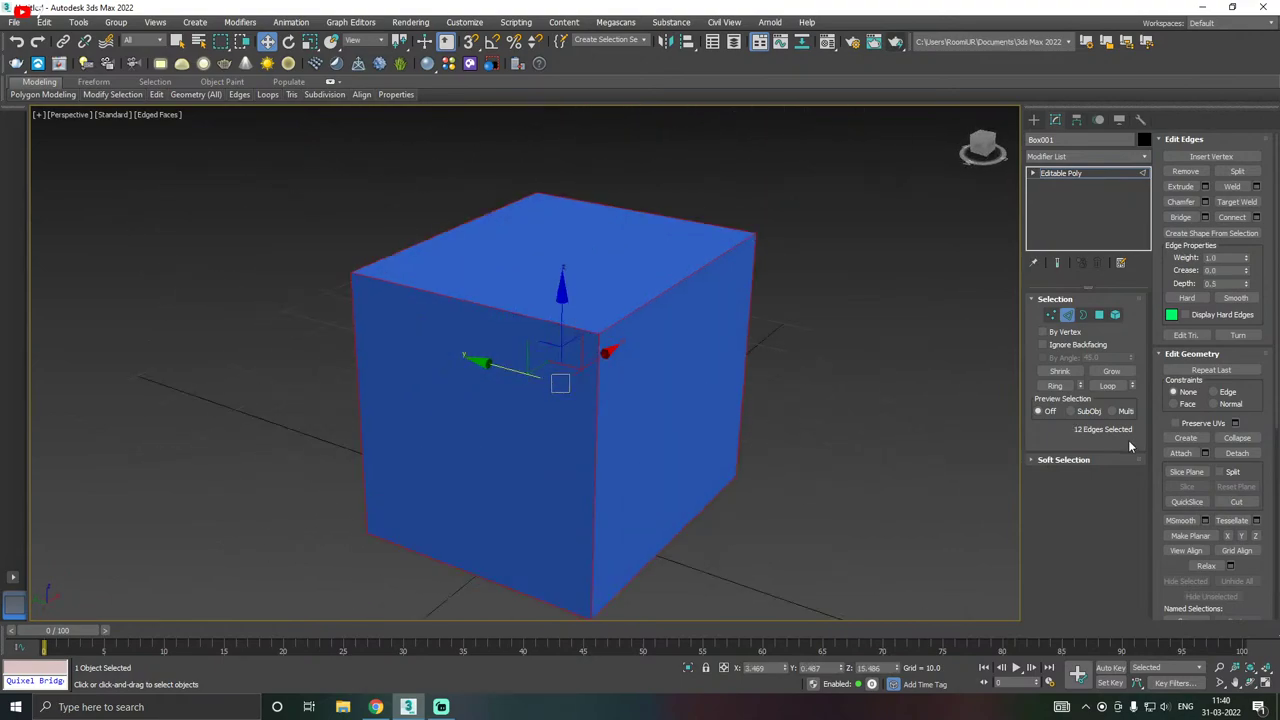
- Try Weld on the edges with threshold 19.093, then cancel it
click(1256, 187)
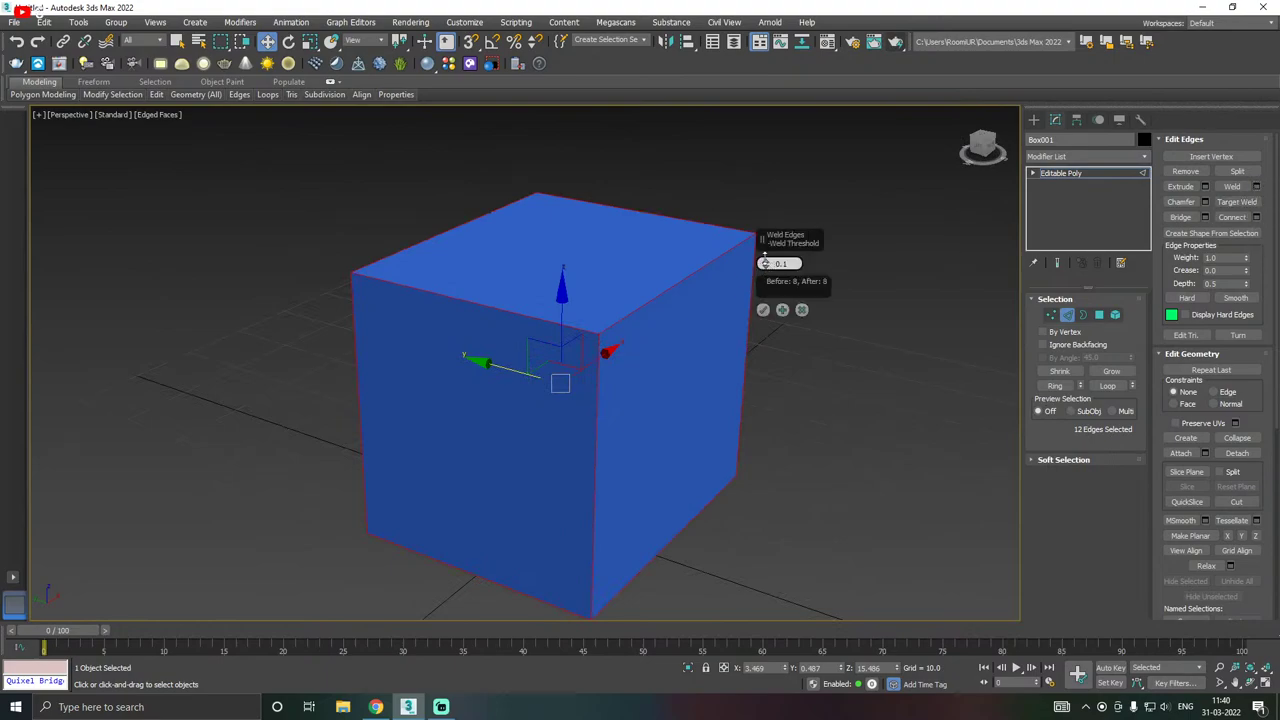
drag(799, 191, 803, 158)
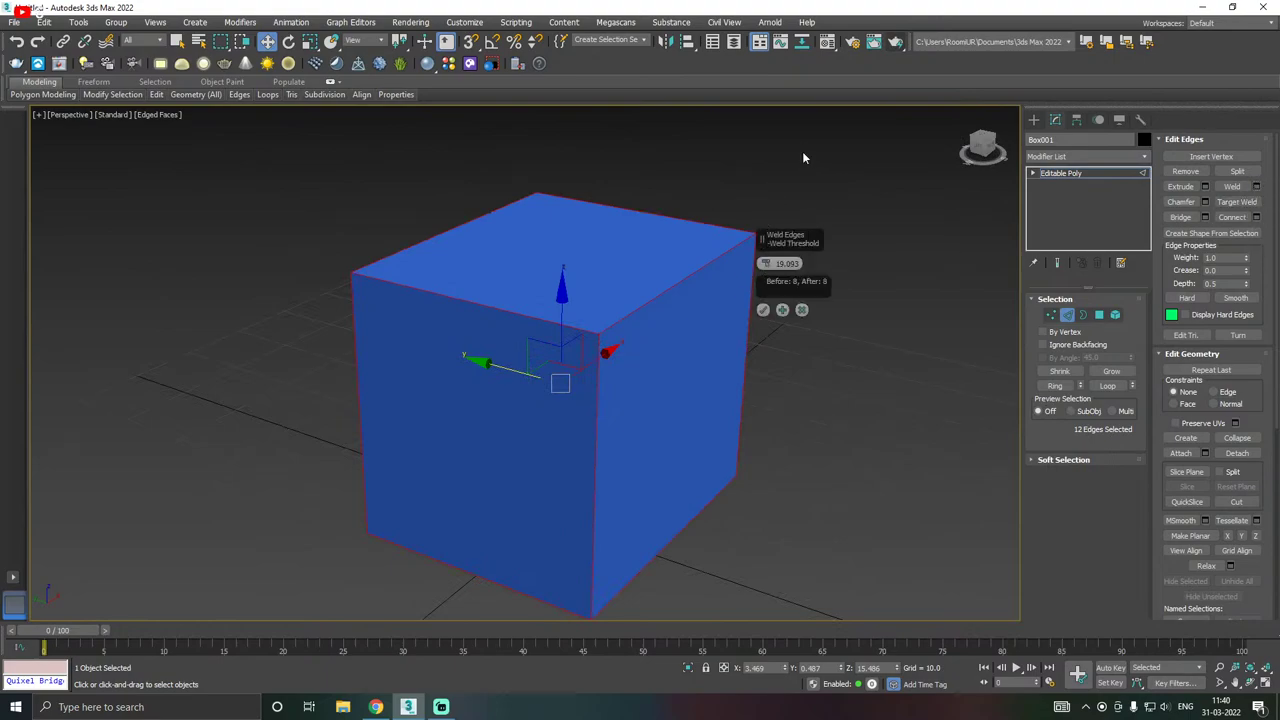
click(801, 309)
scroll(610, 383, down, 3)
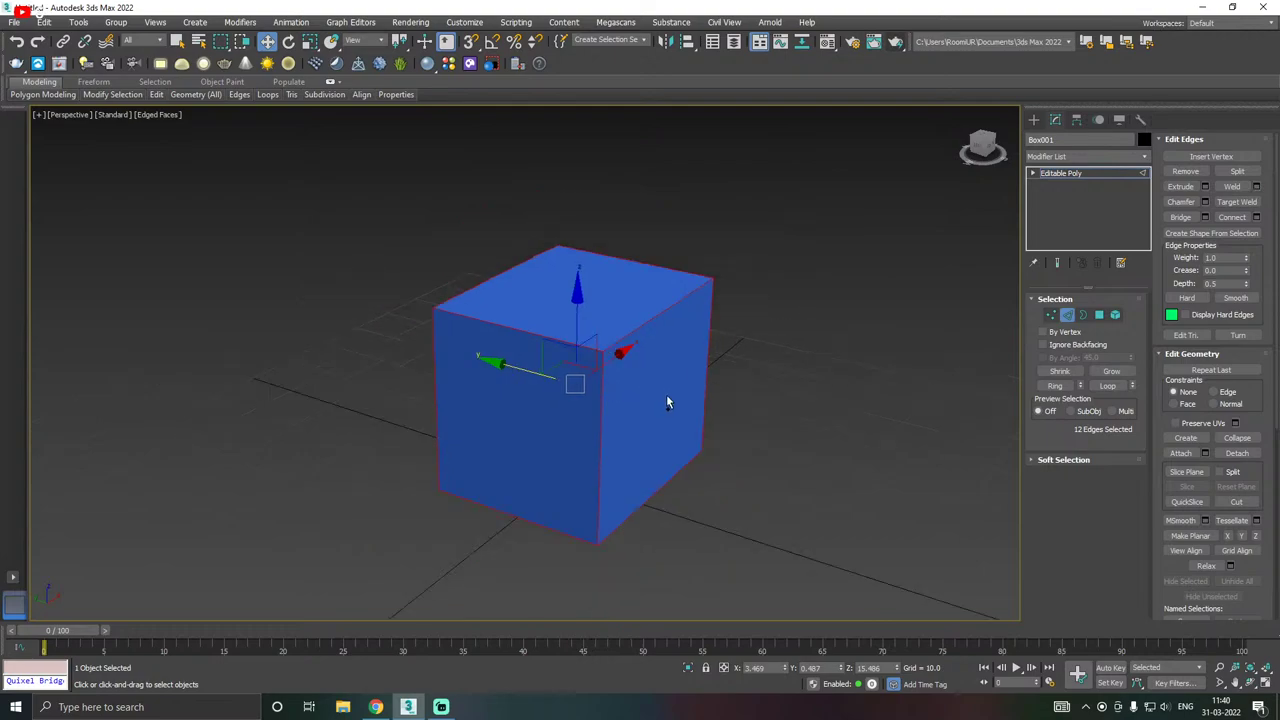
mouse_move(667, 402)
alt+middle_down()
mouse_move(580, 423)
mouse_move(660, 399)
alt+middle_up()
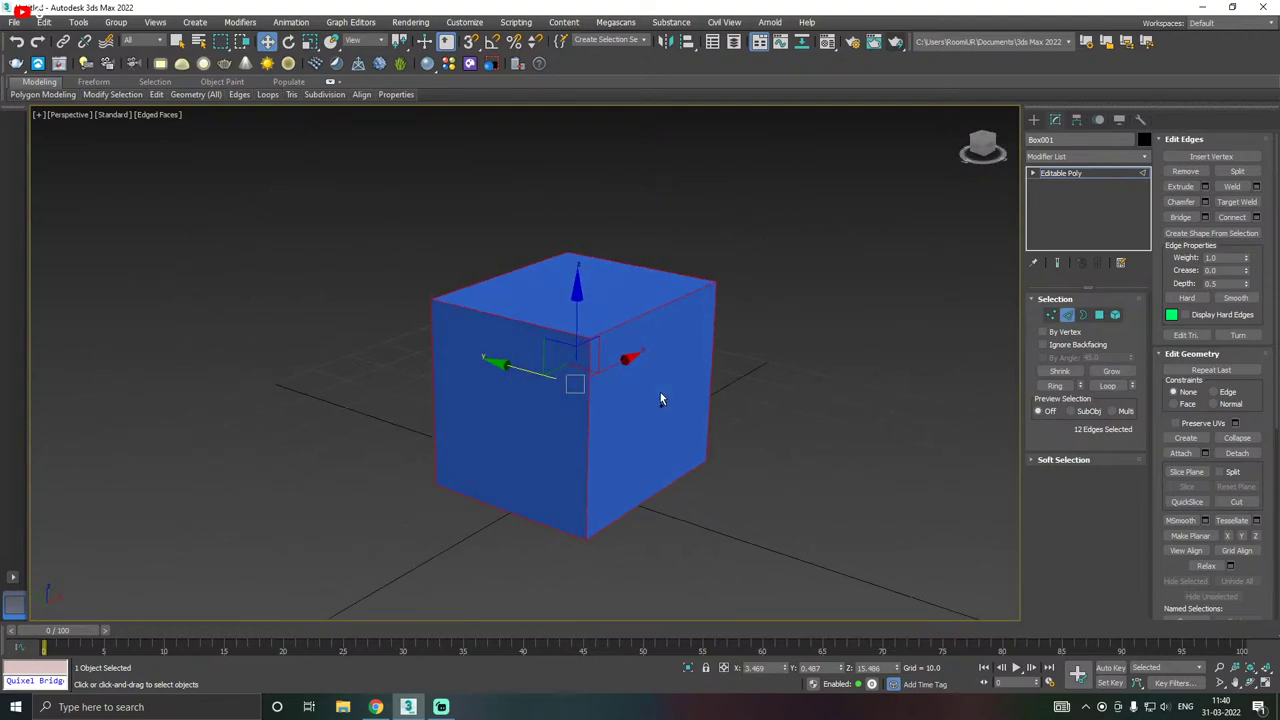
- Select the cube's top-front edge and drag it toward the lower right
click(641, 344)
scroll(683, 330, up, 3)
click(609, 323)
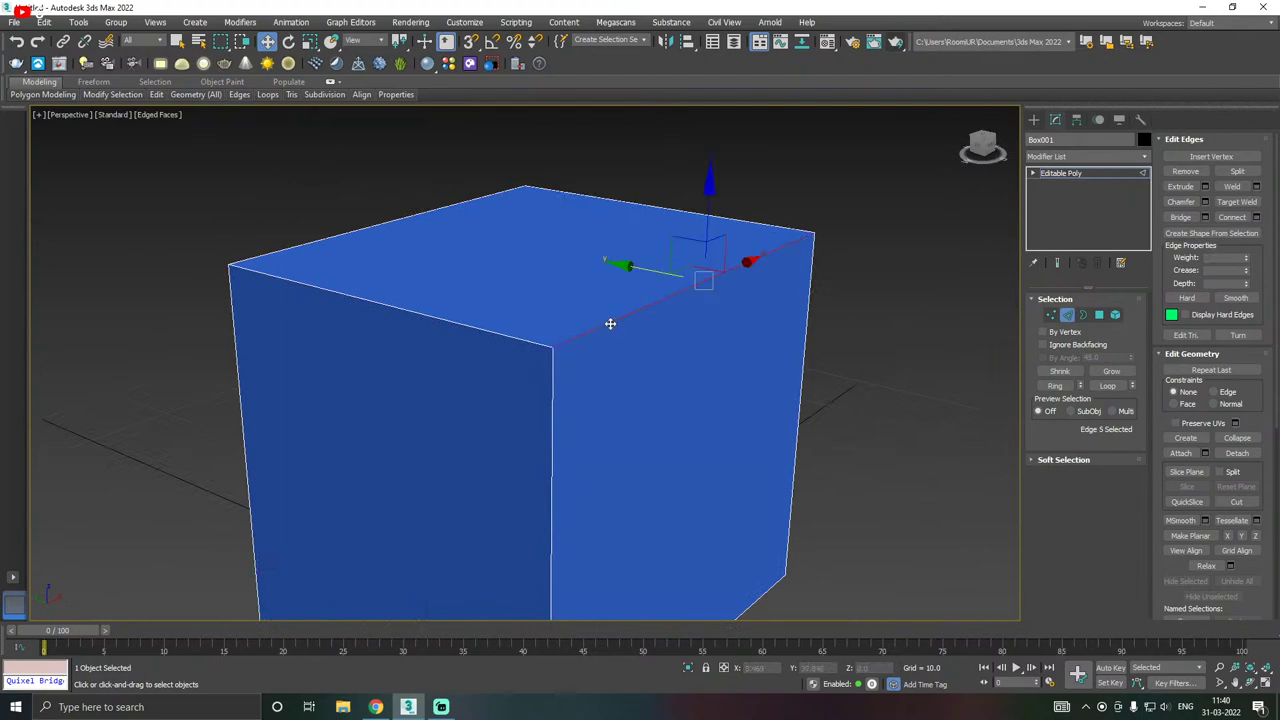
drag(637, 268, 870, 313)
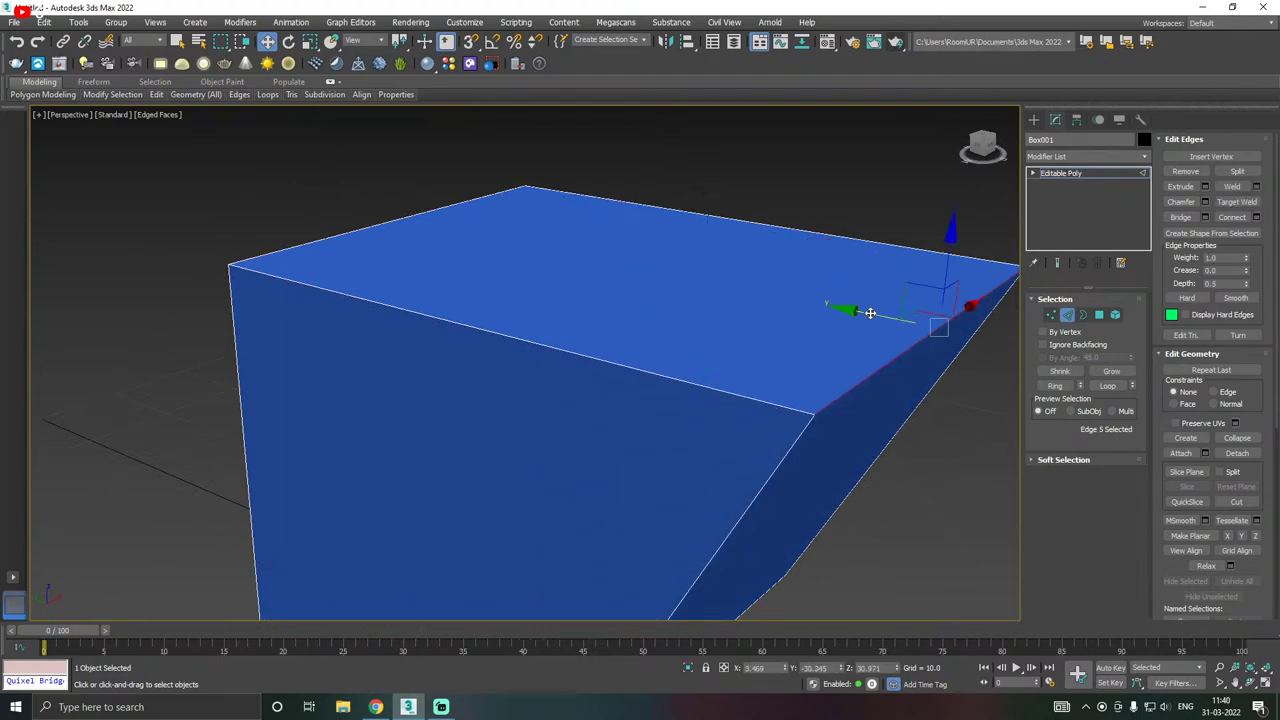
scroll(391, 342, down, 3)
alt+middle_drag(480, 344, 497, 167)
- Undo the edge move, redo it to compare, then undo it again
key(ctrl+y)
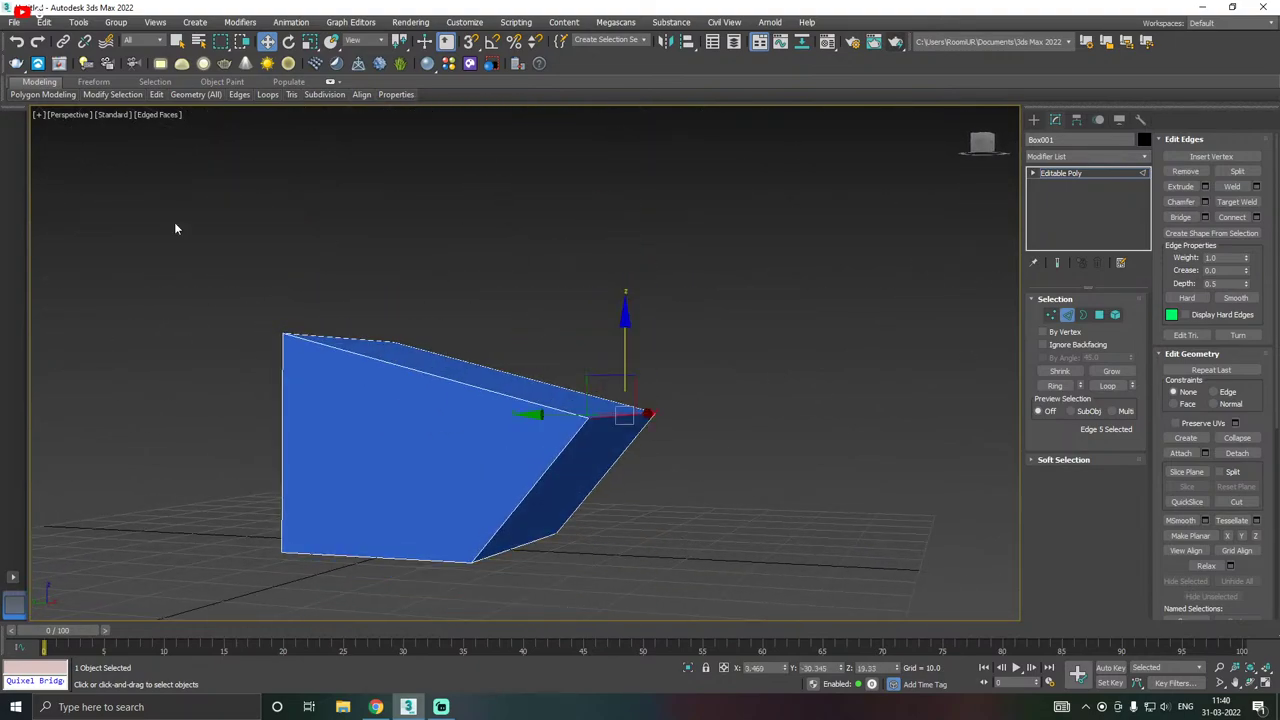
click(16, 42)
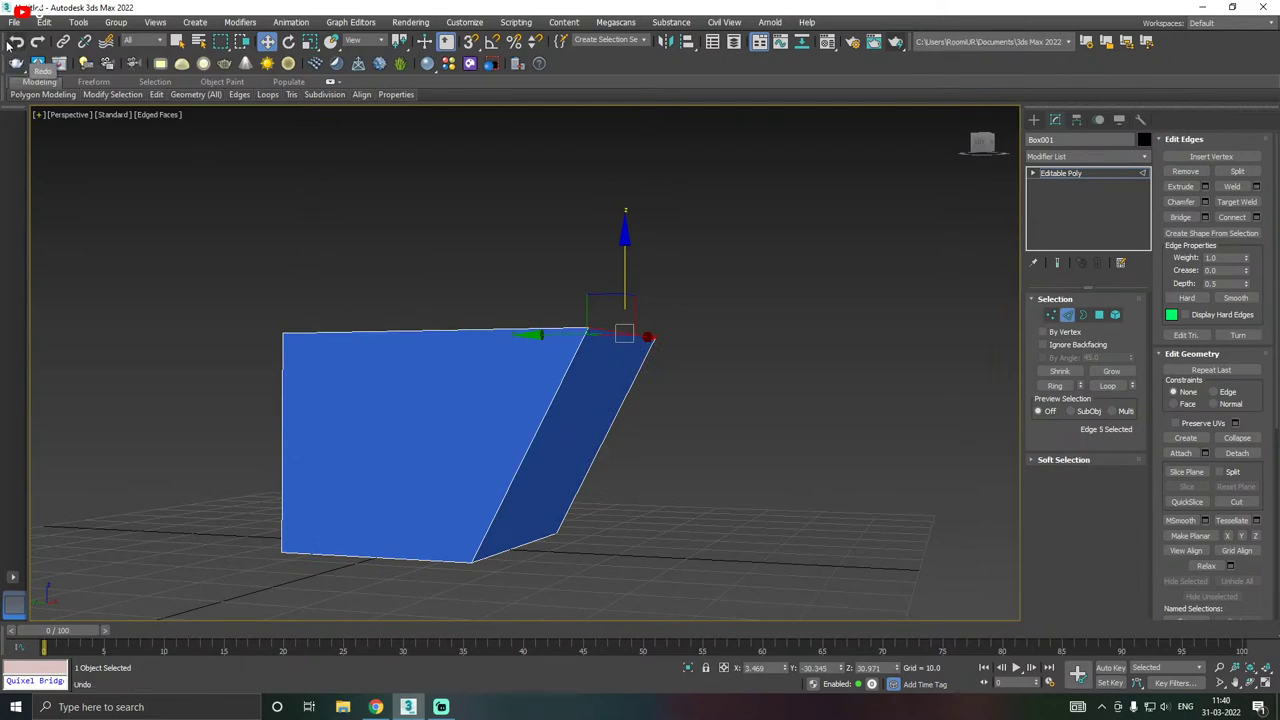
click(16, 42)
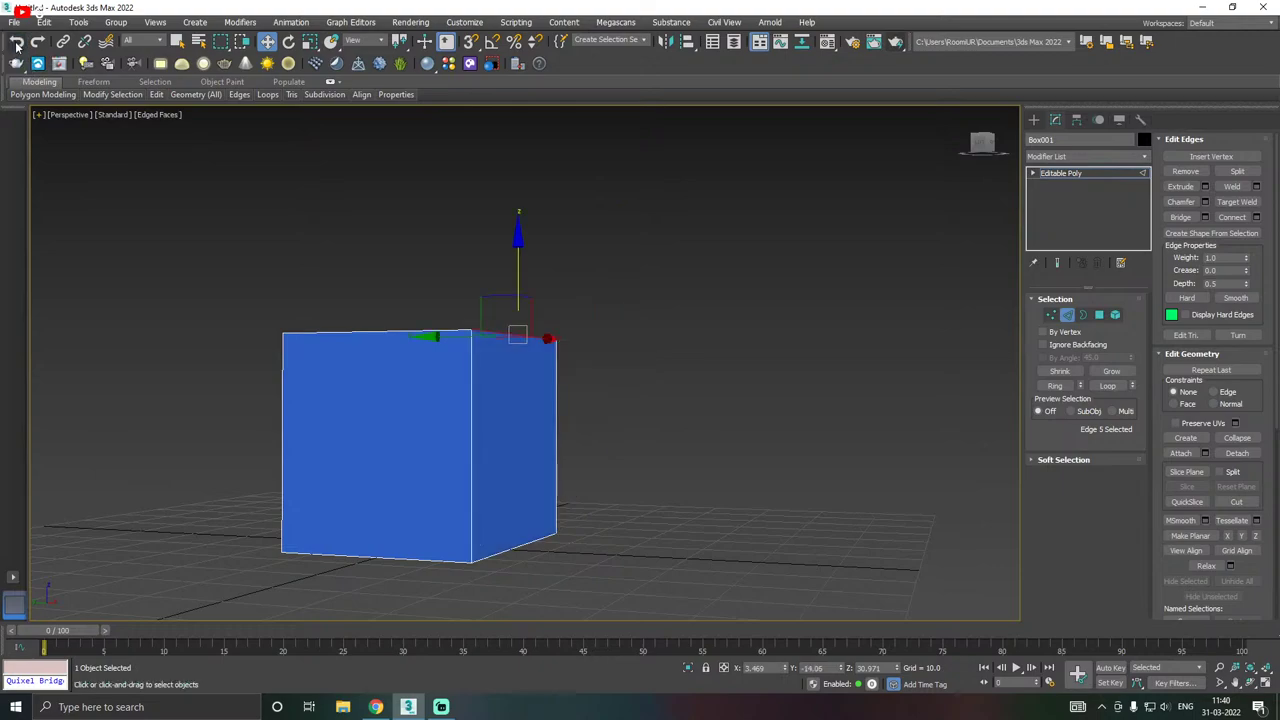
click(37, 42)
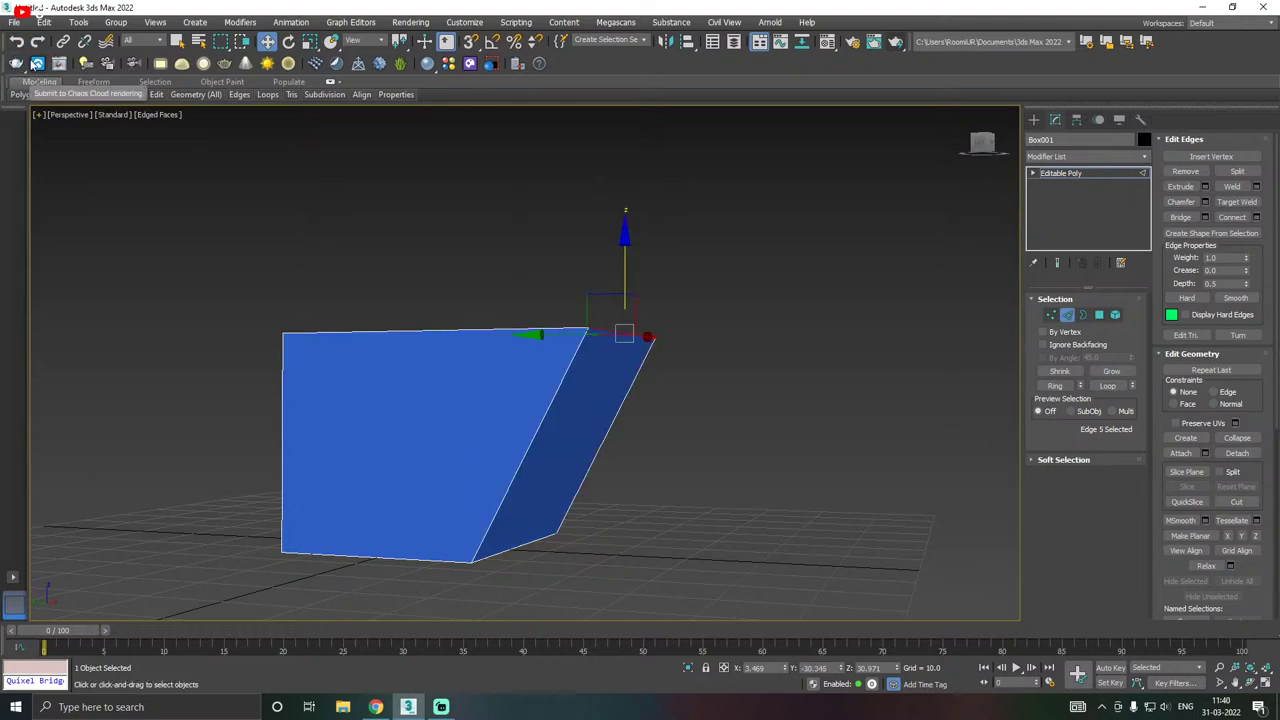
click(16, 42)
- Reselect the cube's top-front edge and orbit to show its left side
alt+middle_drag(517, 289, 563, 385)
click(604, 362)
click(491, 362)
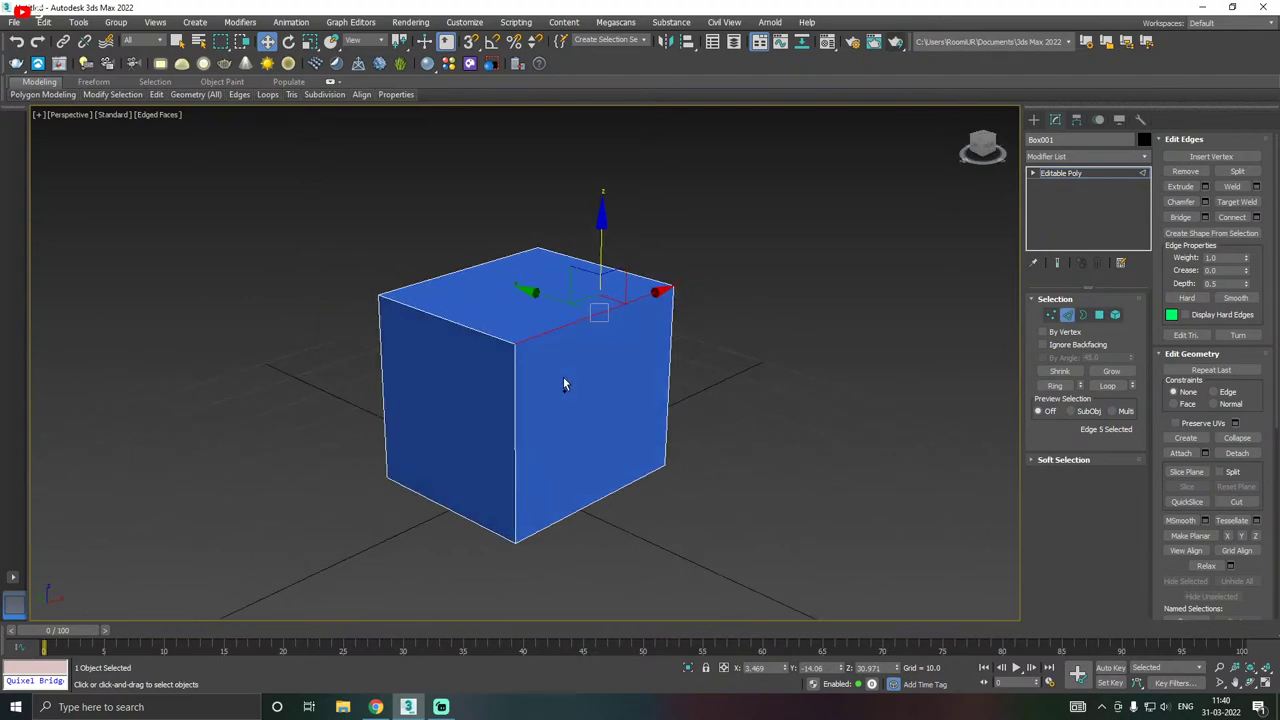
alt+middle_drag(1005, 373, 623, 345)
click(1055, 385)
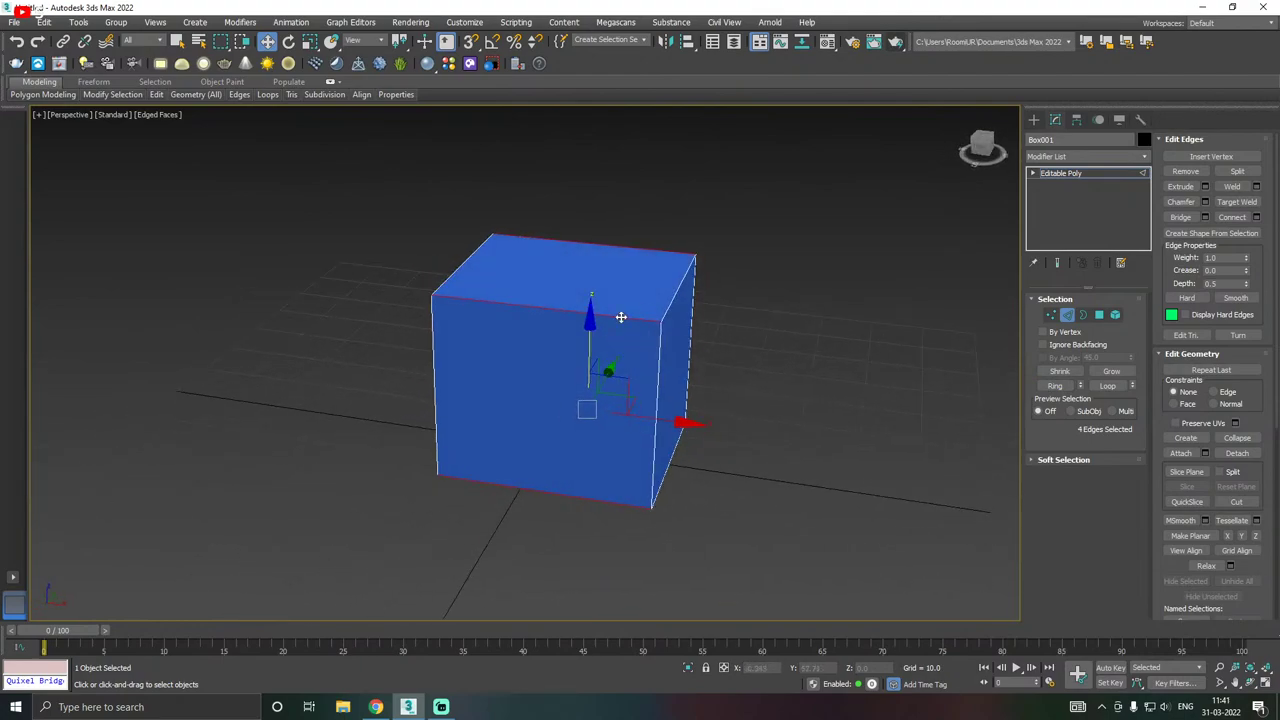
click(620, 317)
scroll(614, 323, up, 3)
alt+middle_drag(614, 323, 577, 354)
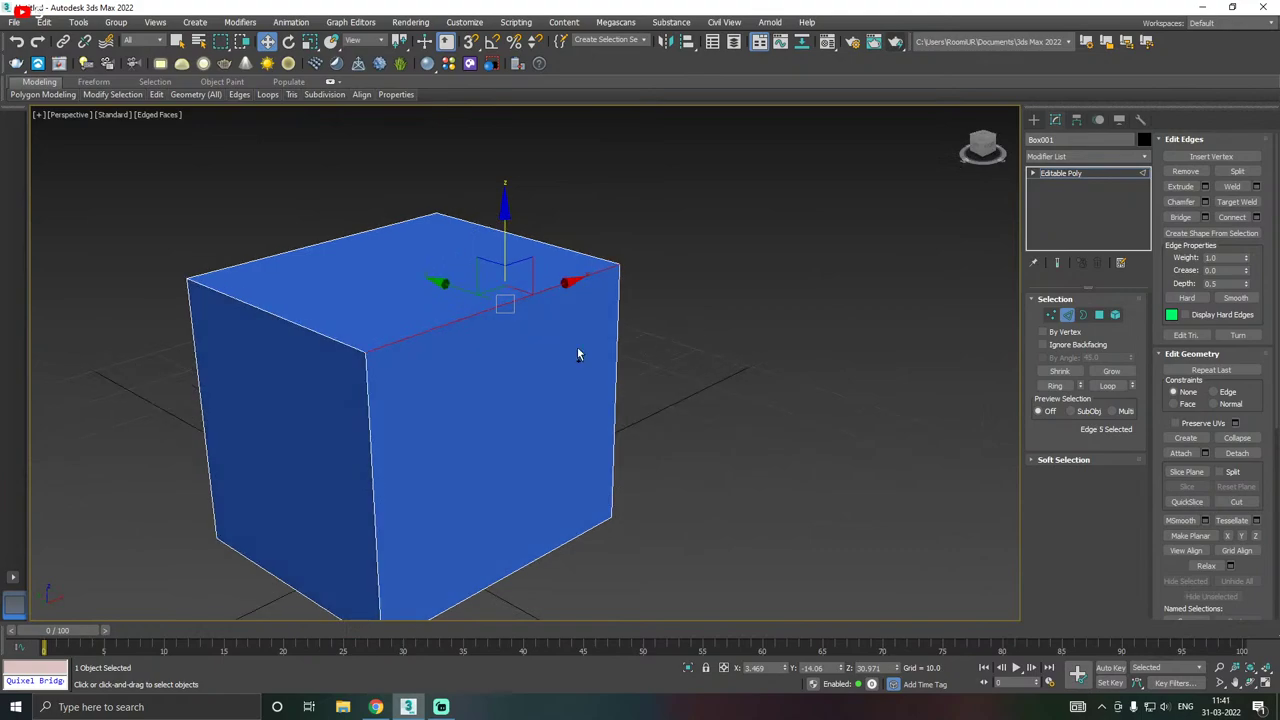
alt+middle_drag(715, 385, 864, 408)
click(1055, 386)
alt+middle_drag(600, 395, 508, 411)
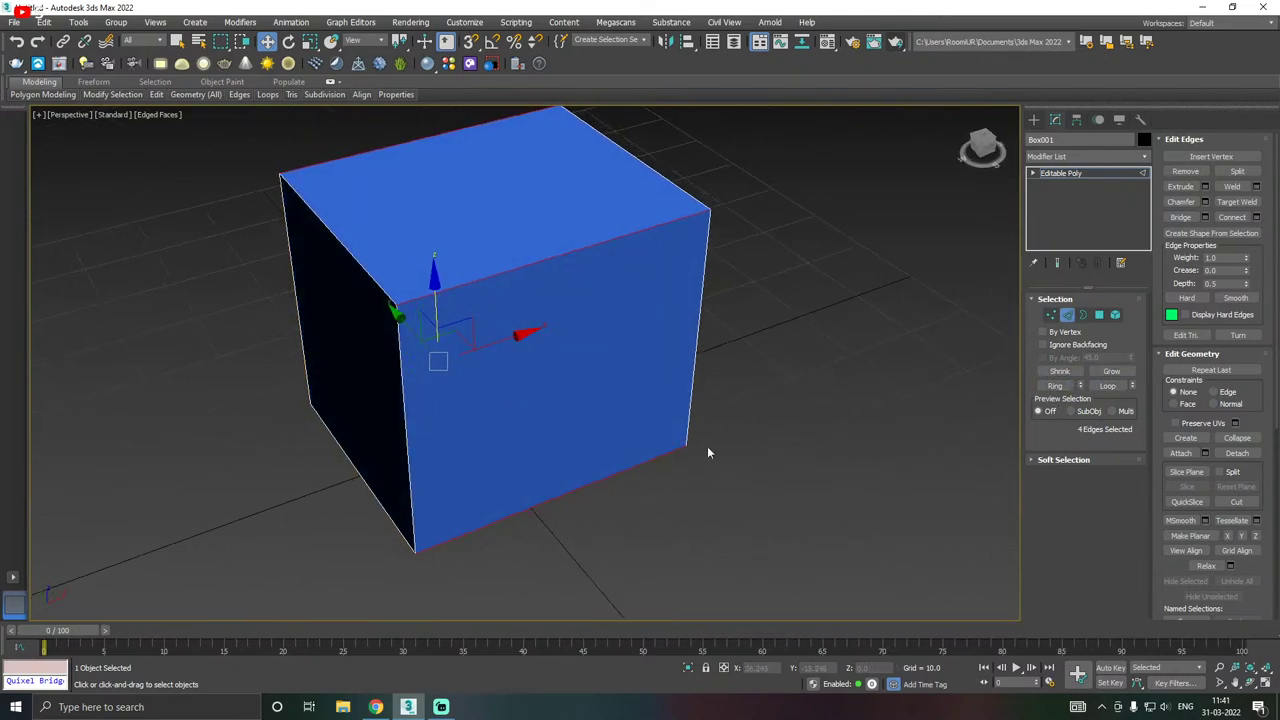
scroll(584, 475, down, 3)
alt+middle_drag(586, 480, 537, 406)
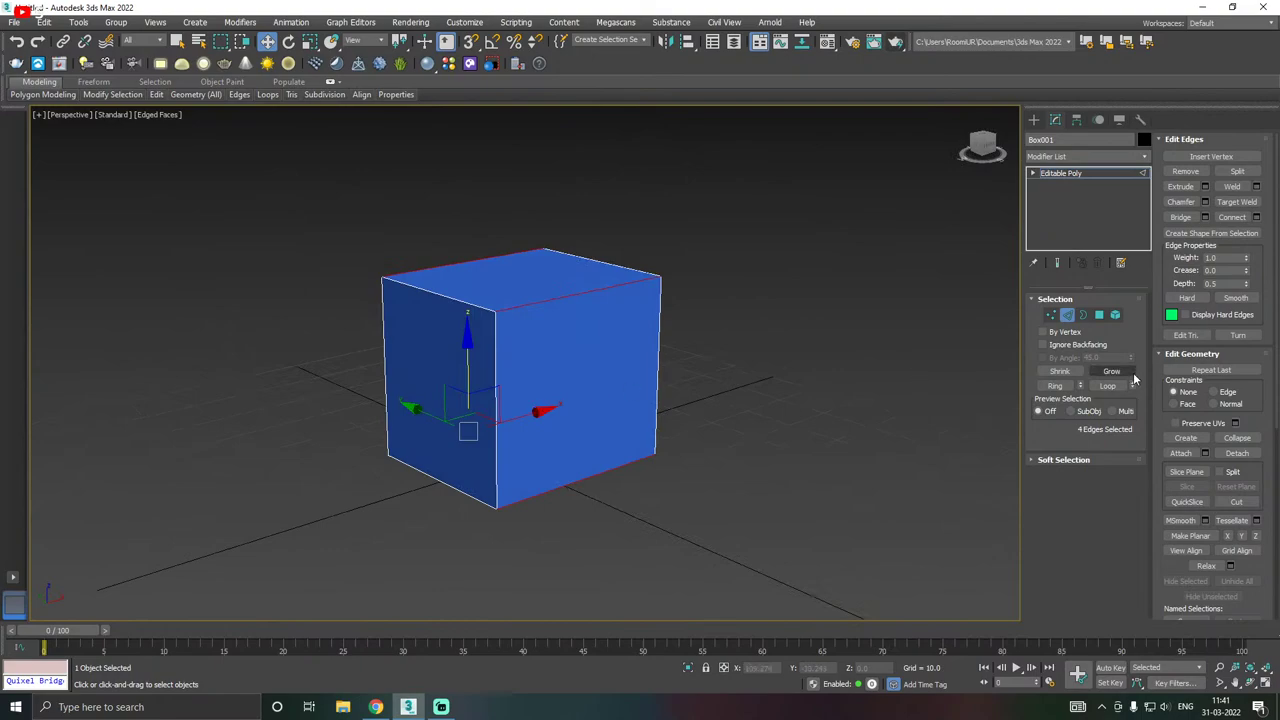
click(1109, 373)
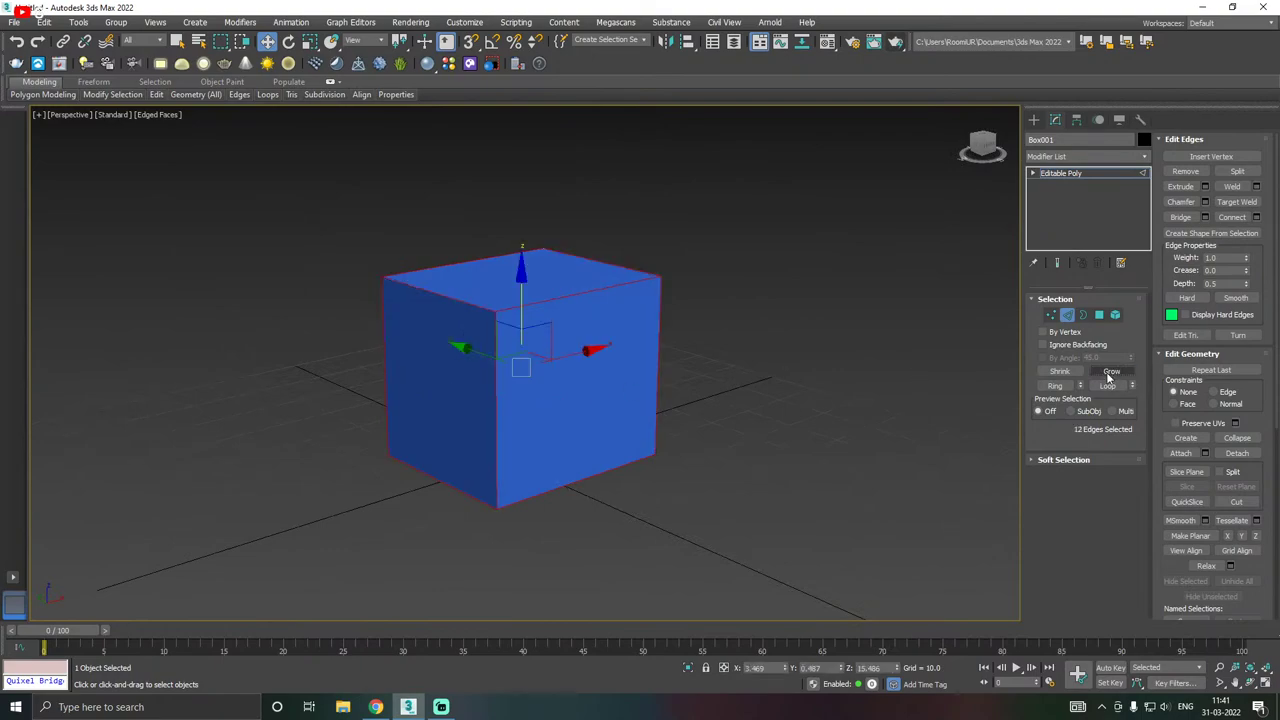
alt+middle_drag(706, 380, 816, 398)
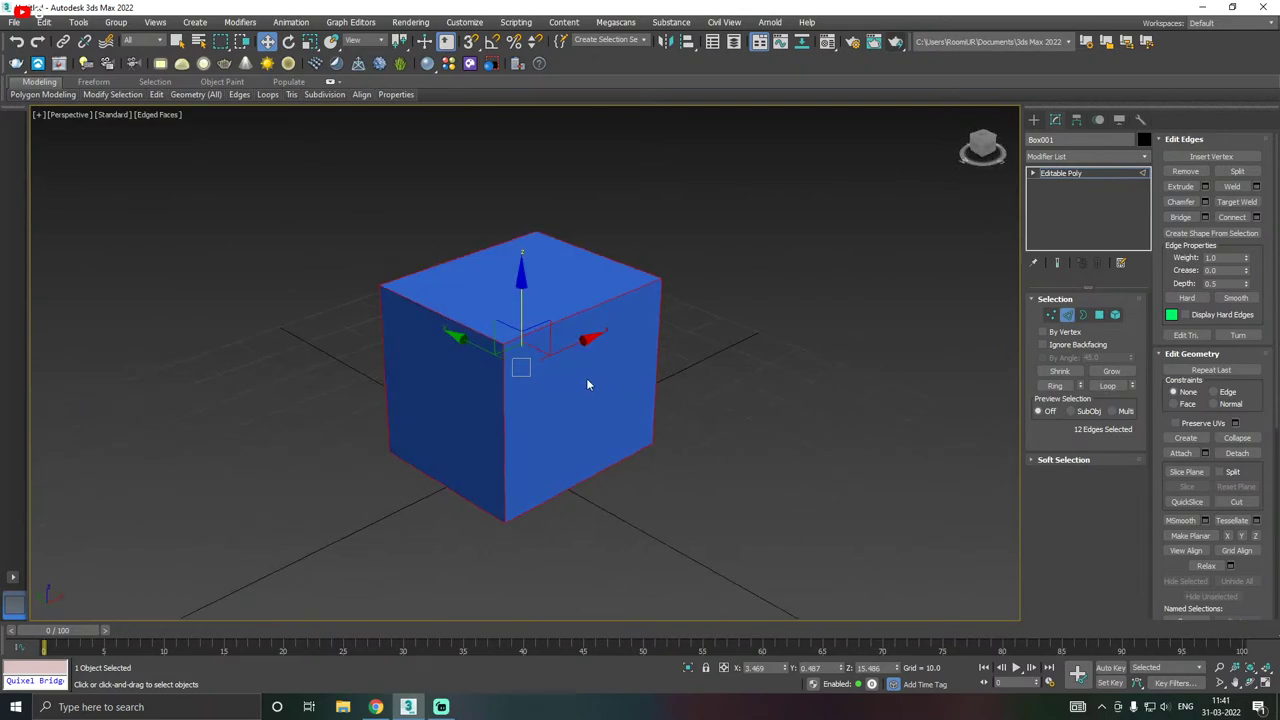
alt+middle_drag(573, 404, 551, 423)
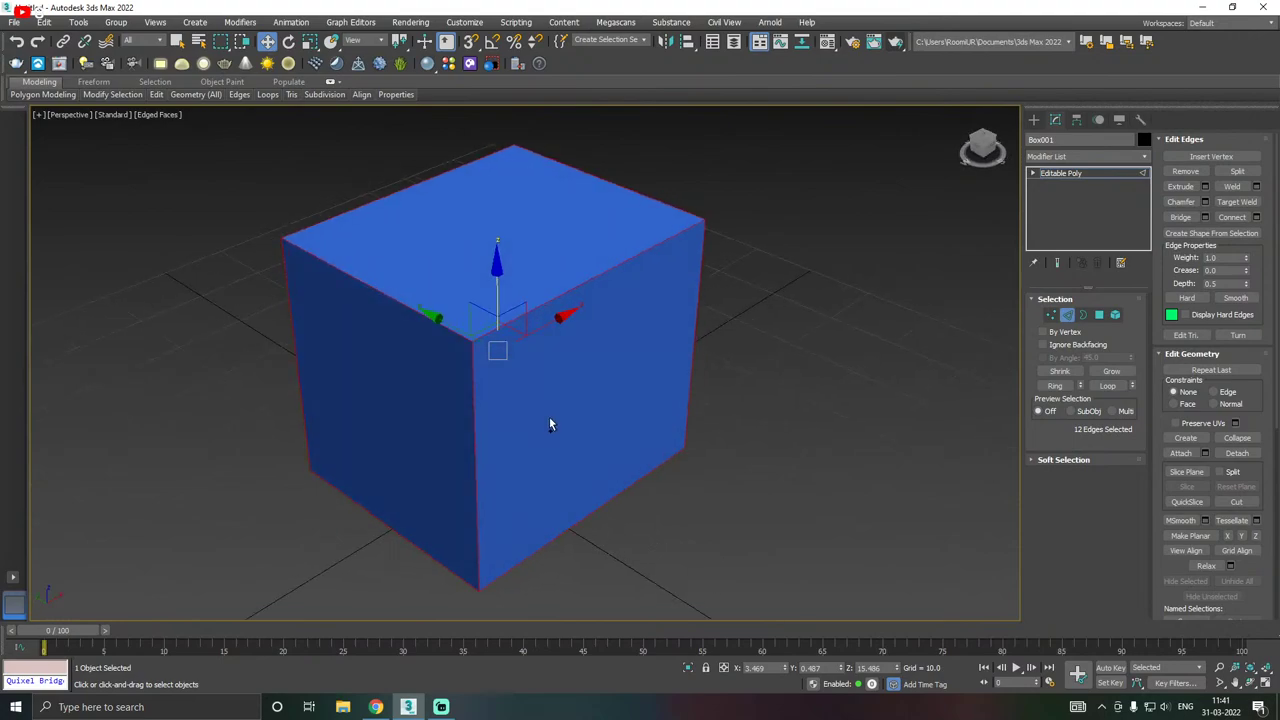
alt+middle_drag(612, 373, 681, 374)
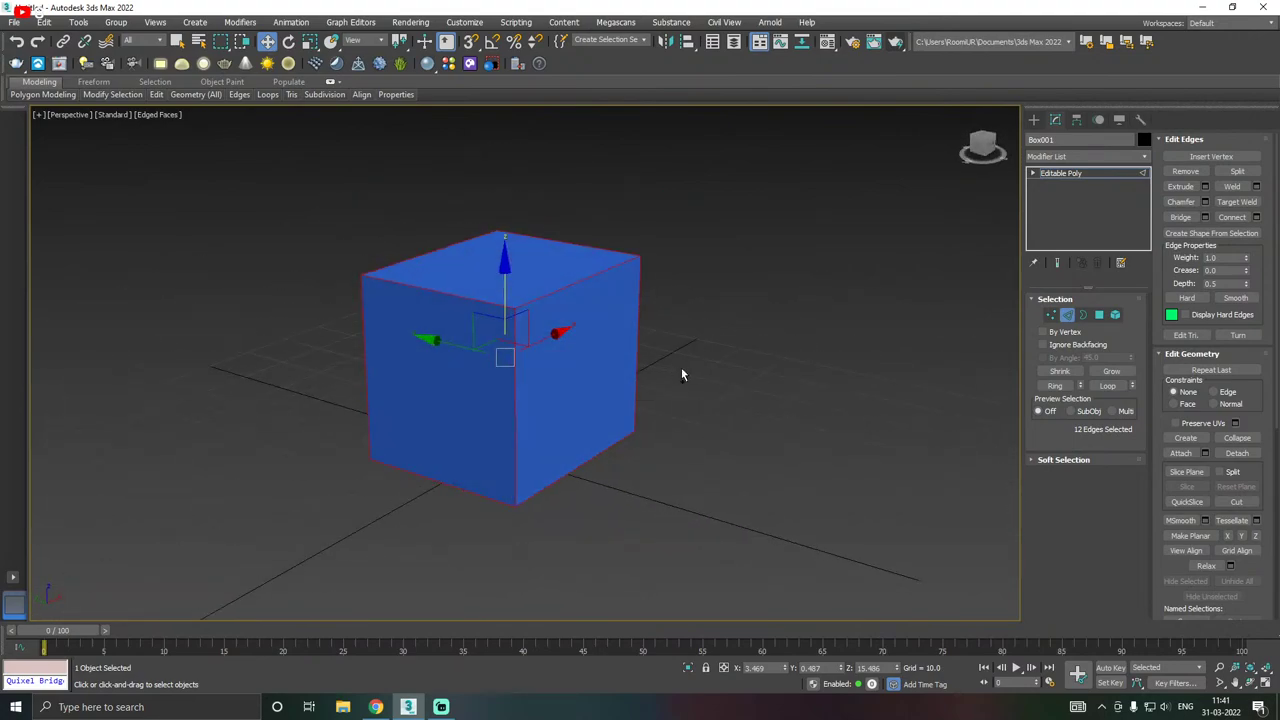
click(1060, 371)
click(1060, 371)
mouse_move(530, 345)
alt+middle_down()
mouse_move(437, 317)
mouse_move(518, 332)
alt+middle_up()
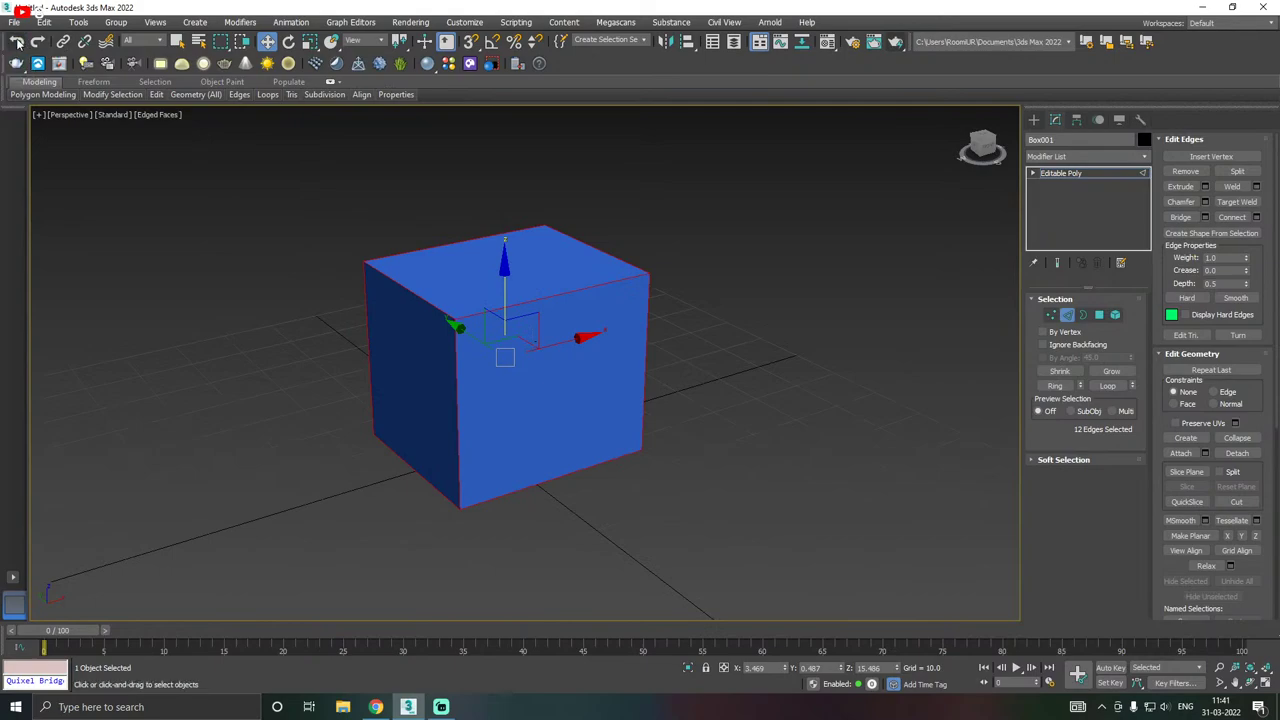
click(683, 404)
click(545, 301)
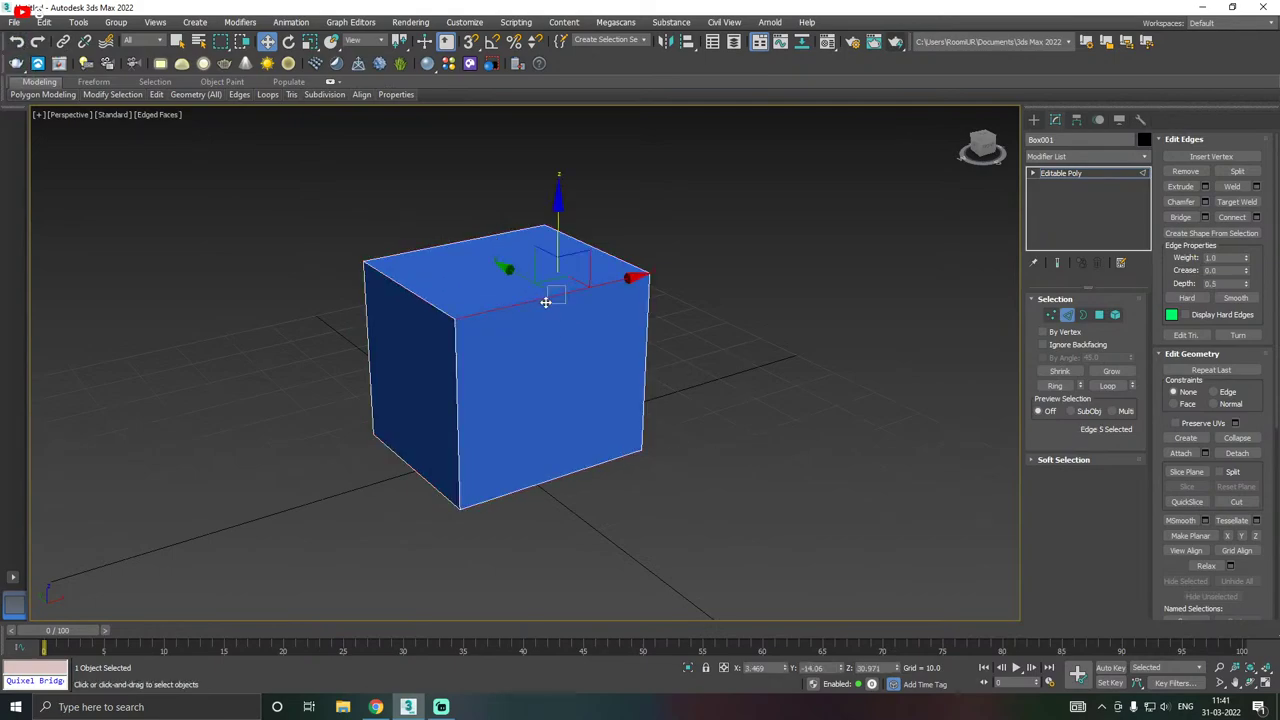
click(1056, 386)
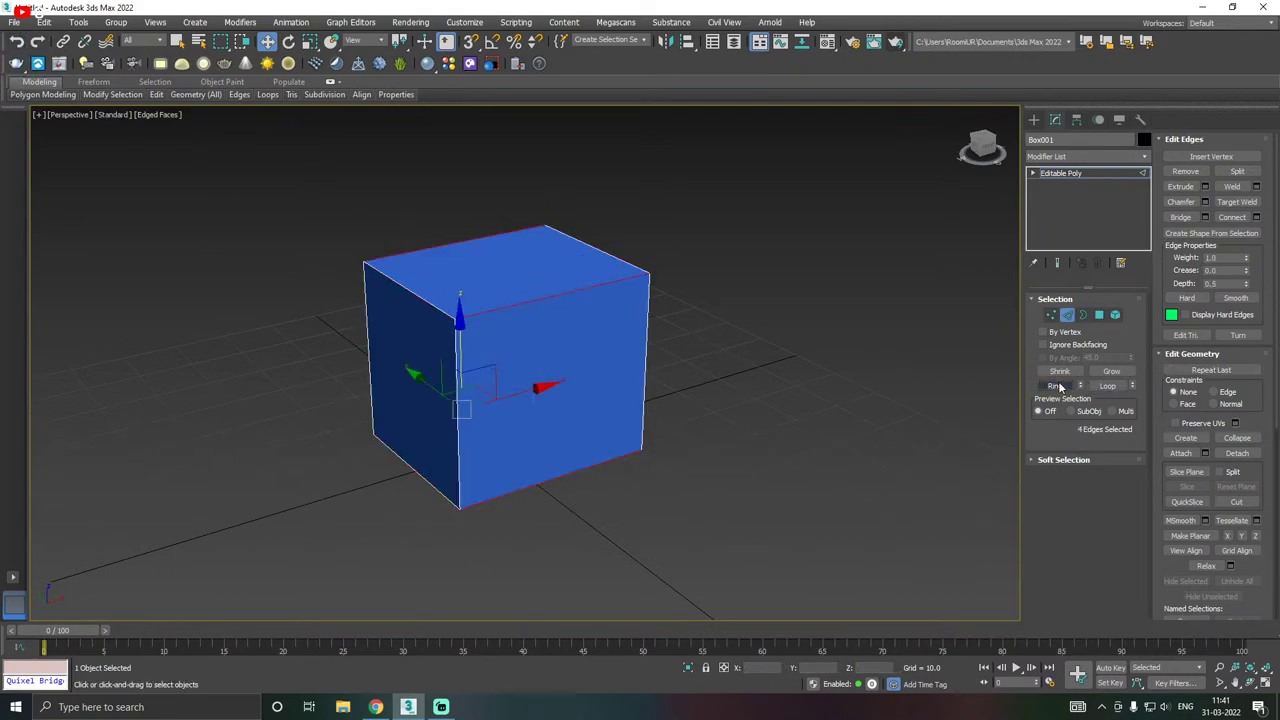
click(523, 336)
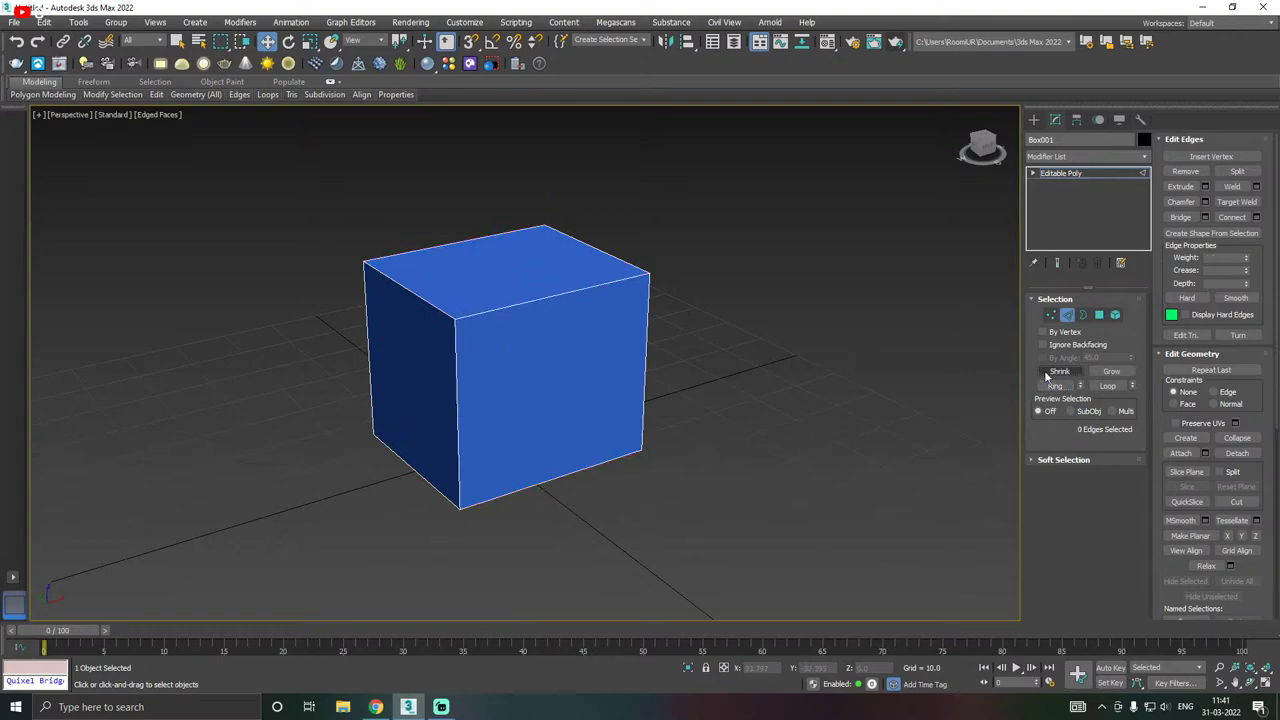
alt+middle_drag(523, 336, 521, 305)
click(521, 305)
click(1055, 385)
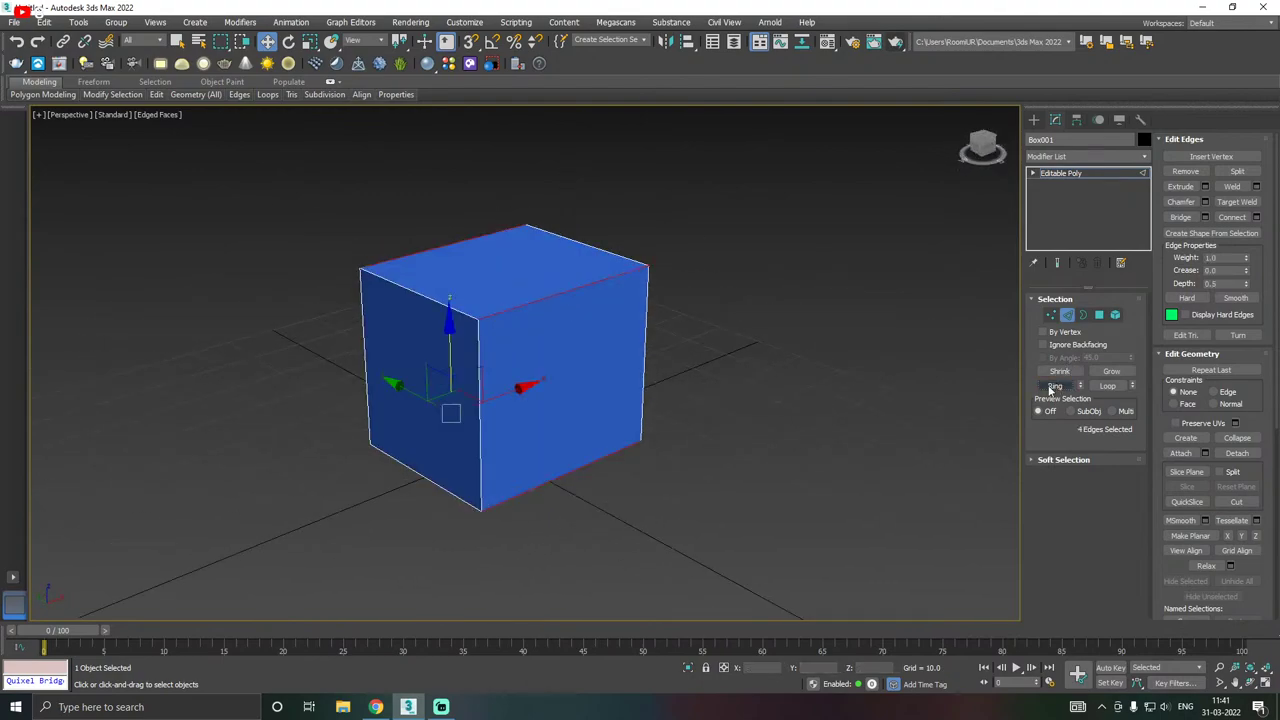
click(1059, 371)
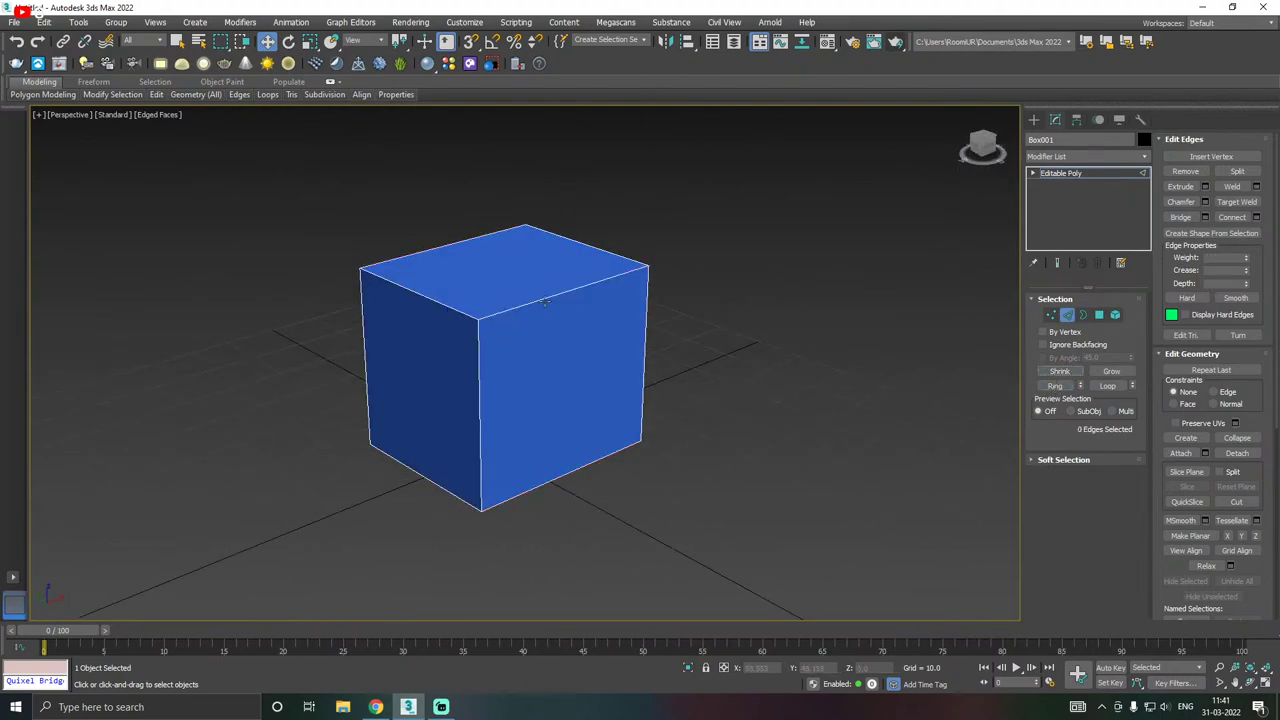
alt+middle_drag(596, 291, 794, 334)
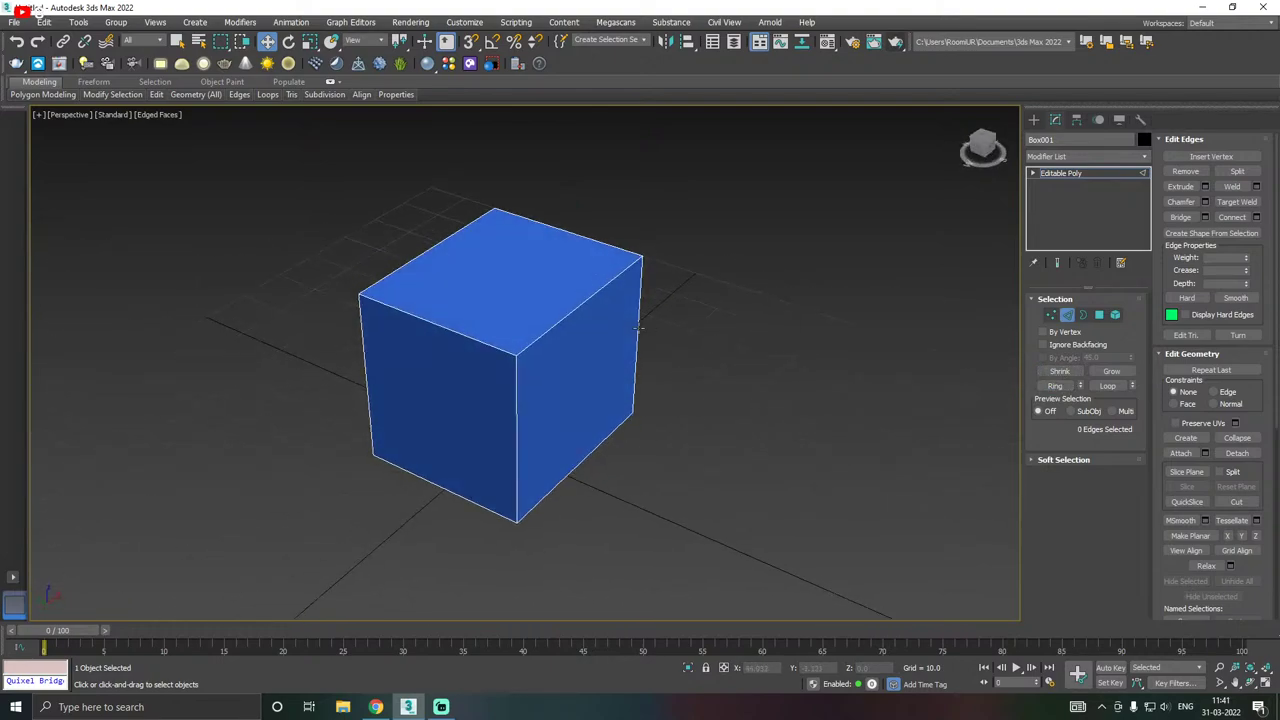
- Select the cube's top-right edge
middle_drag(643, 326, 656, 371)
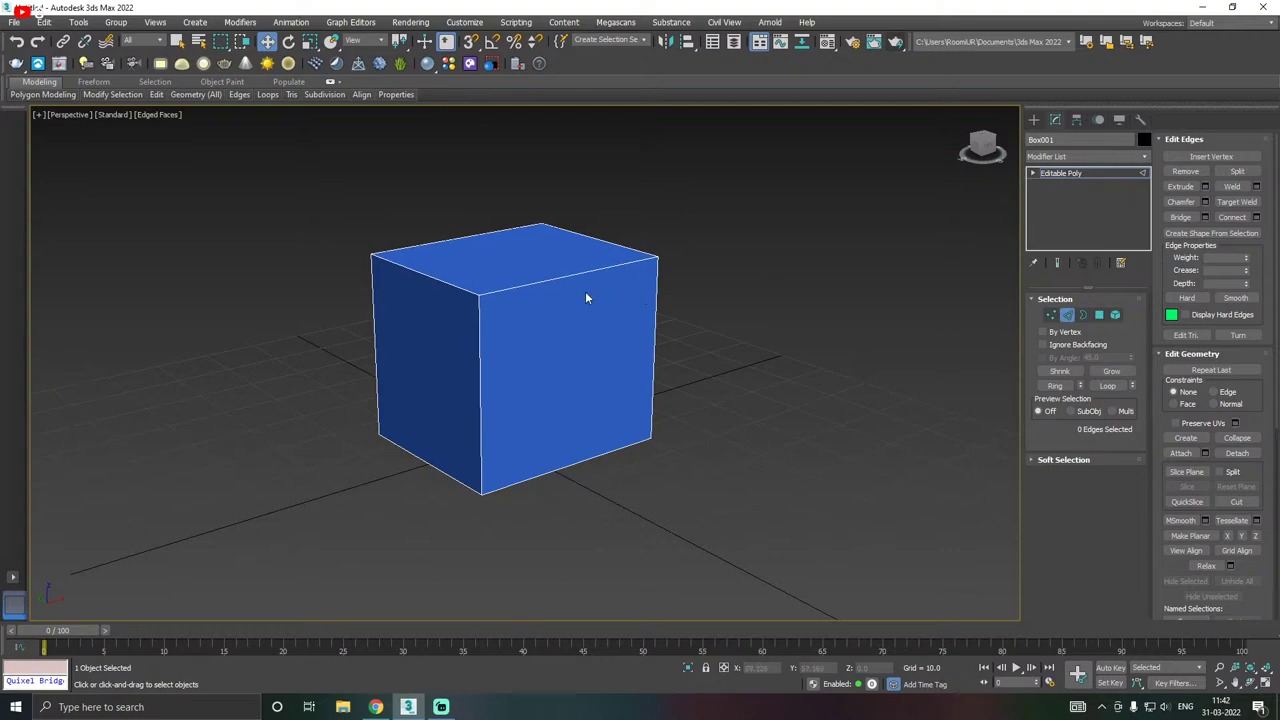
alt+middle_drag(585, 375, 626, 409)
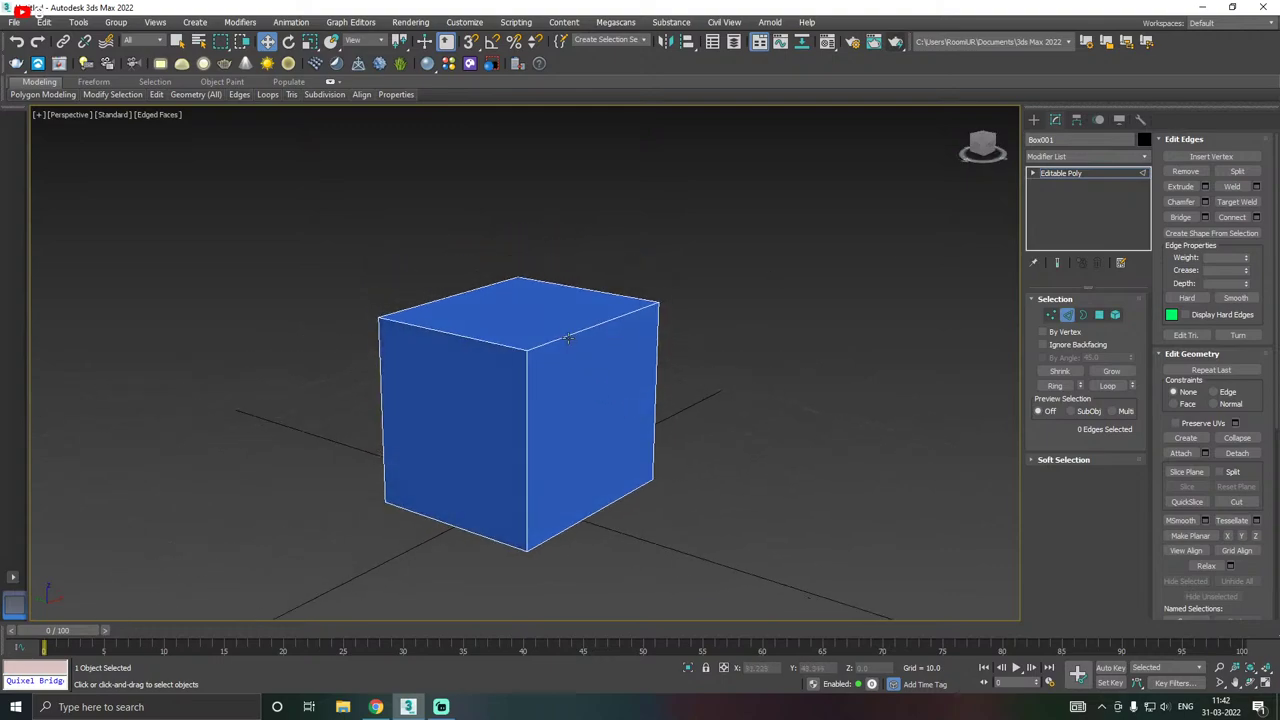
scroll(568, 338, up, 3)
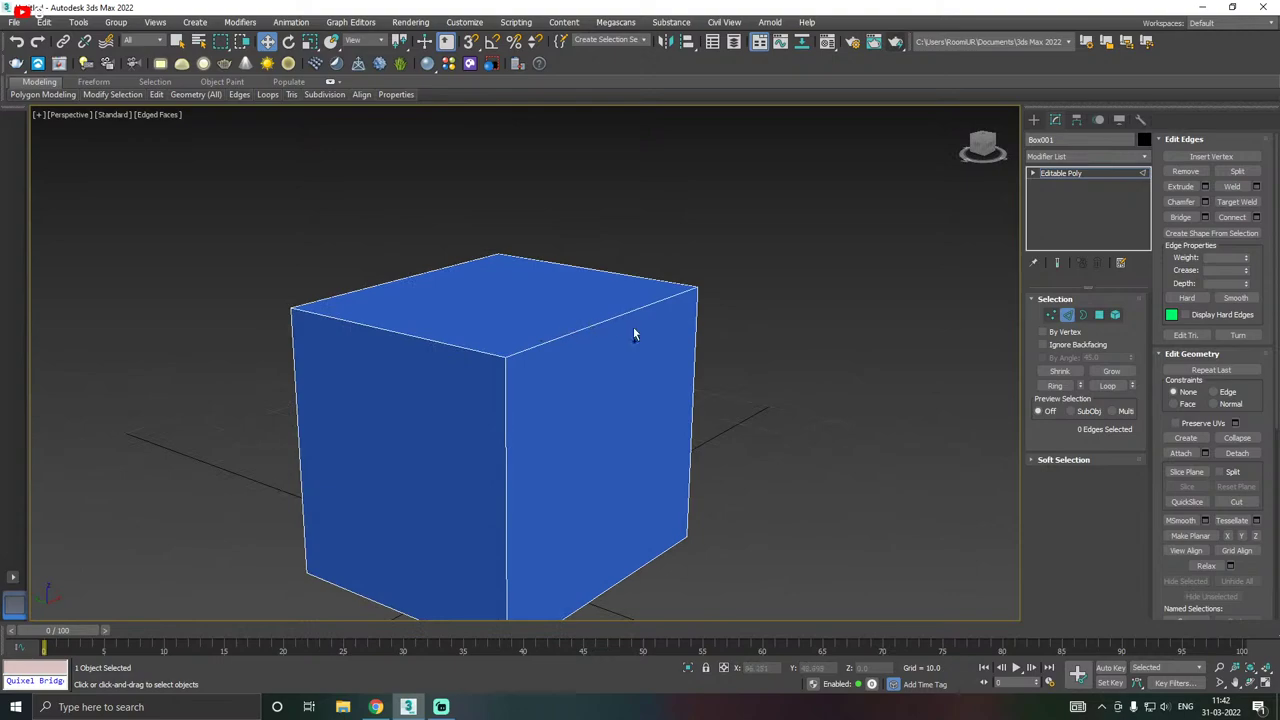
click(590, 328)
mouse_move(423, 371)
alt+middle_down()
mouse_move(560, 380)
mouse_move(531, 389)
mouse_move(423, 355)
alt+middle_up()
scroll(393, 347, down, 2)
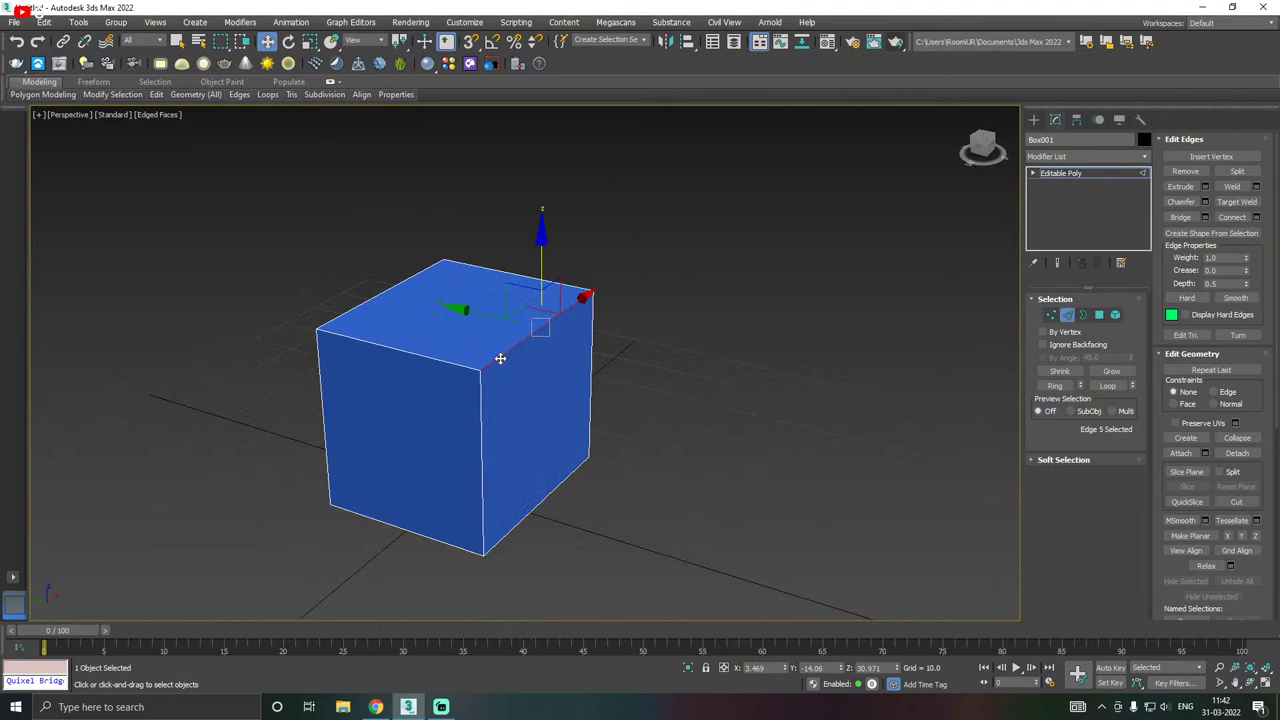
scroll(500, 358, up, 2)
alt+middle_drag(500, 357, 547, 324)
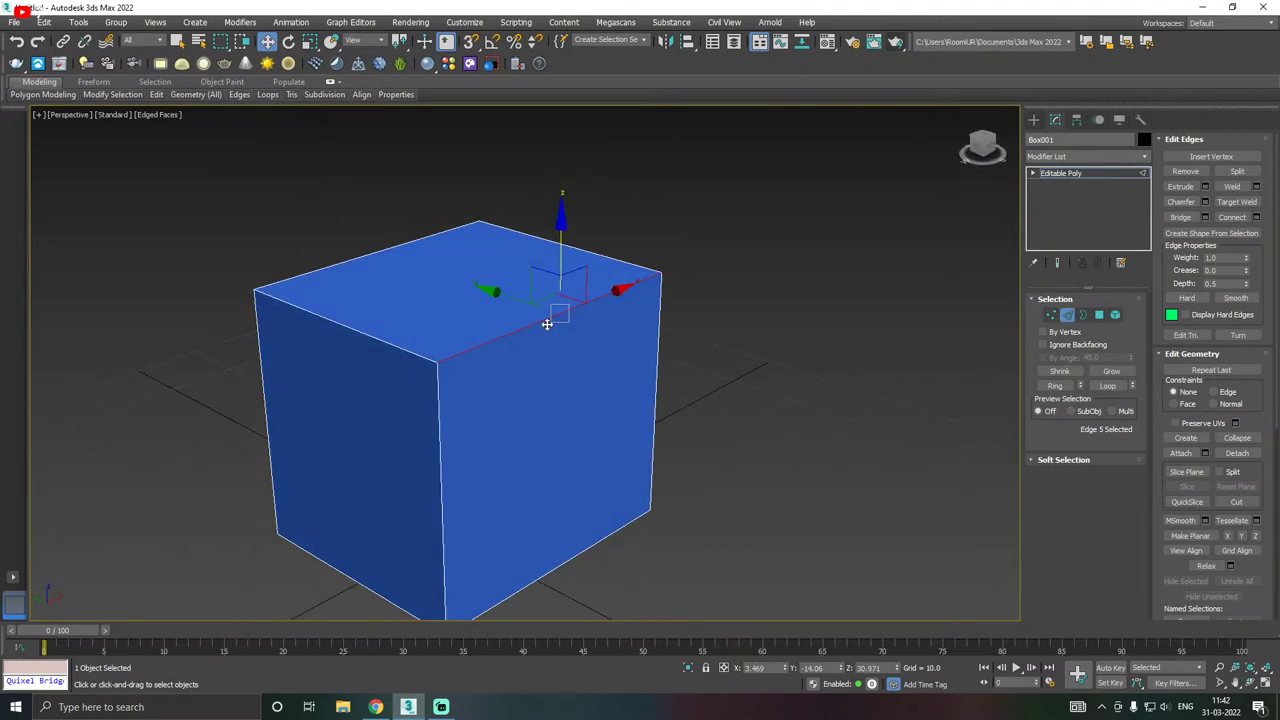
- Preview a 23.797 chamfer with 5 segments on the edge, then cancel it
click(1204, 201)
alt+middle_drag(543, 323, 565, 315)
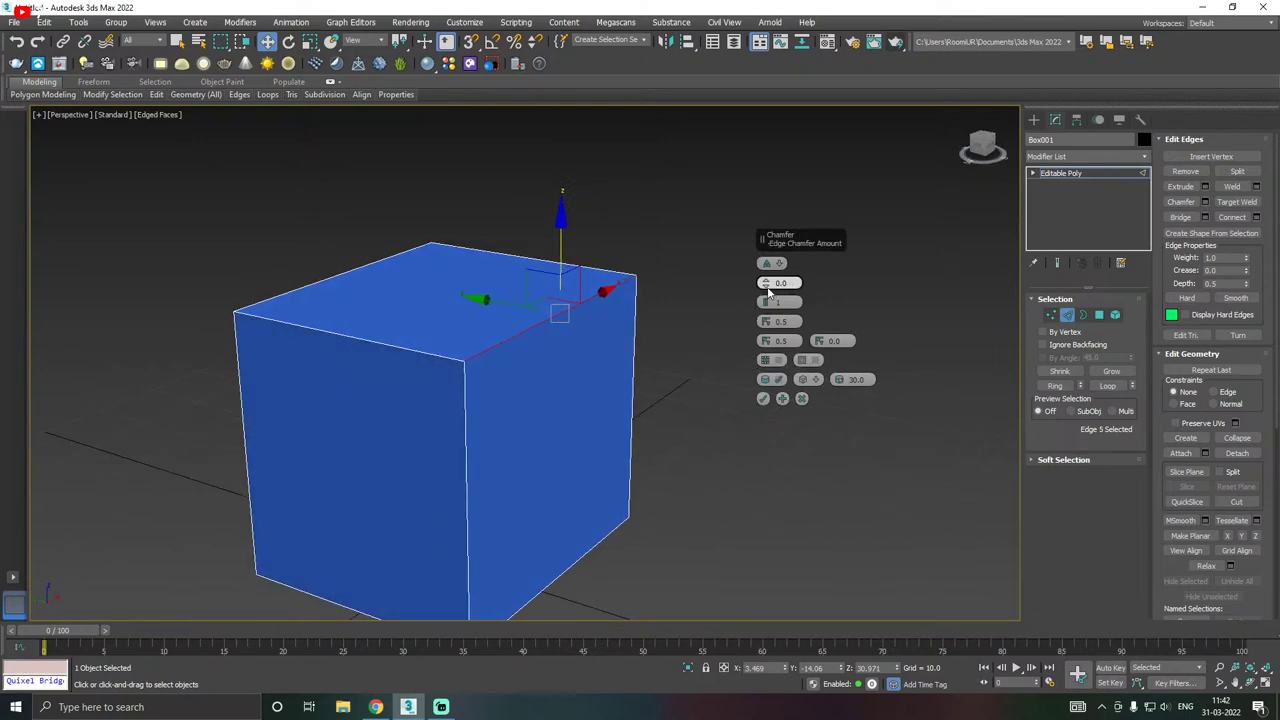
drag(770, 290, 763, 160)
alt+middle_drag(674, 257, 626, 300)
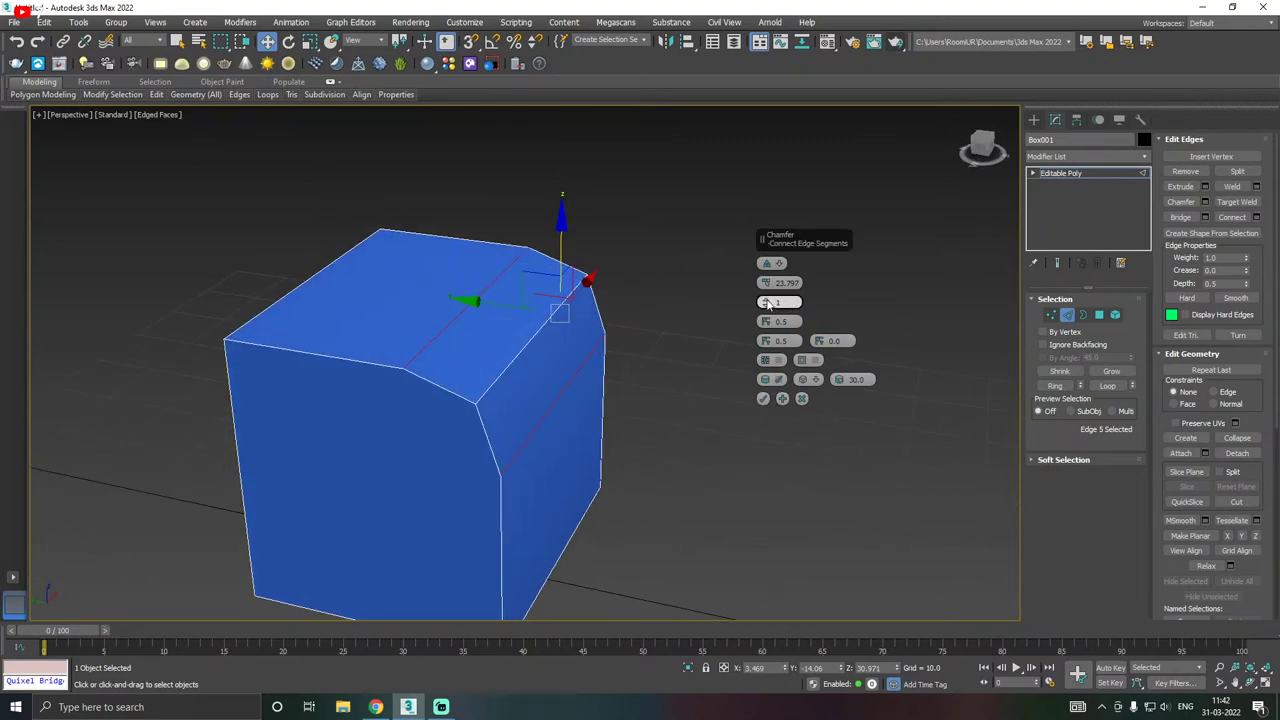
drag(767, 302, 767, 280)
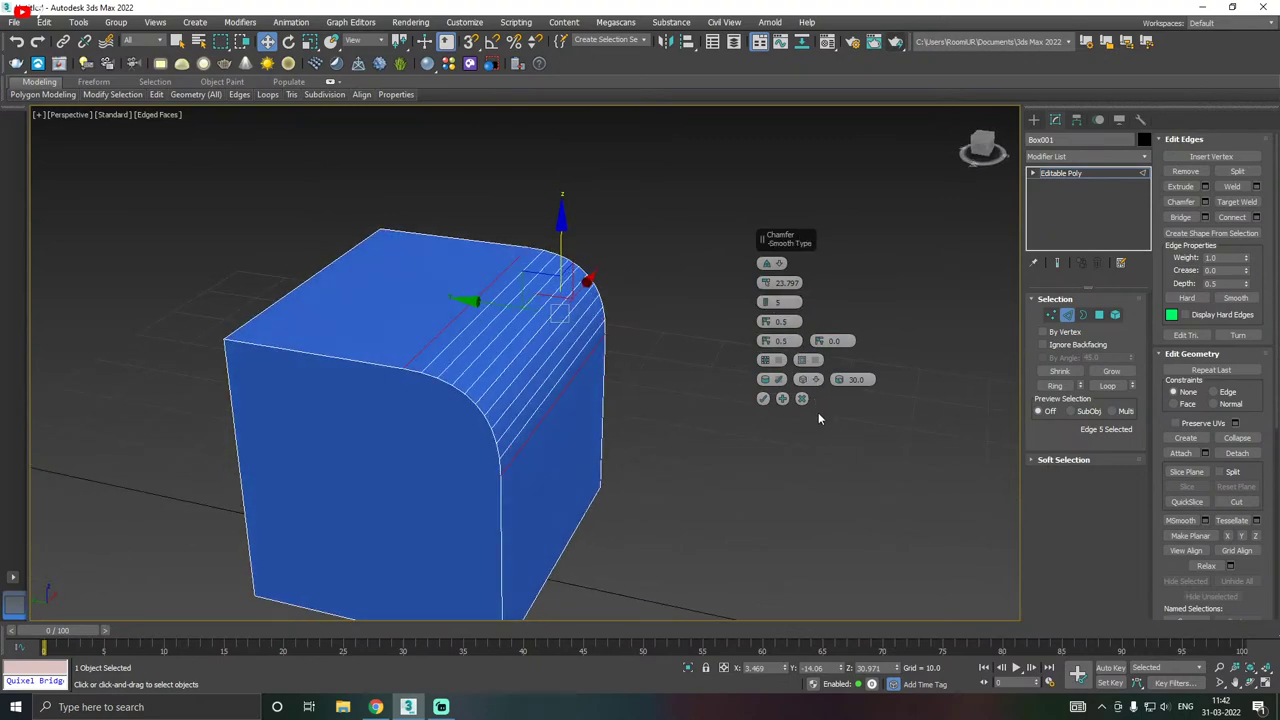
right_click(806, 409)
- Reopen the chamfer on the edge, lower its amount, and cancel it
alt+middle_drag(806, 409, 723, 377)
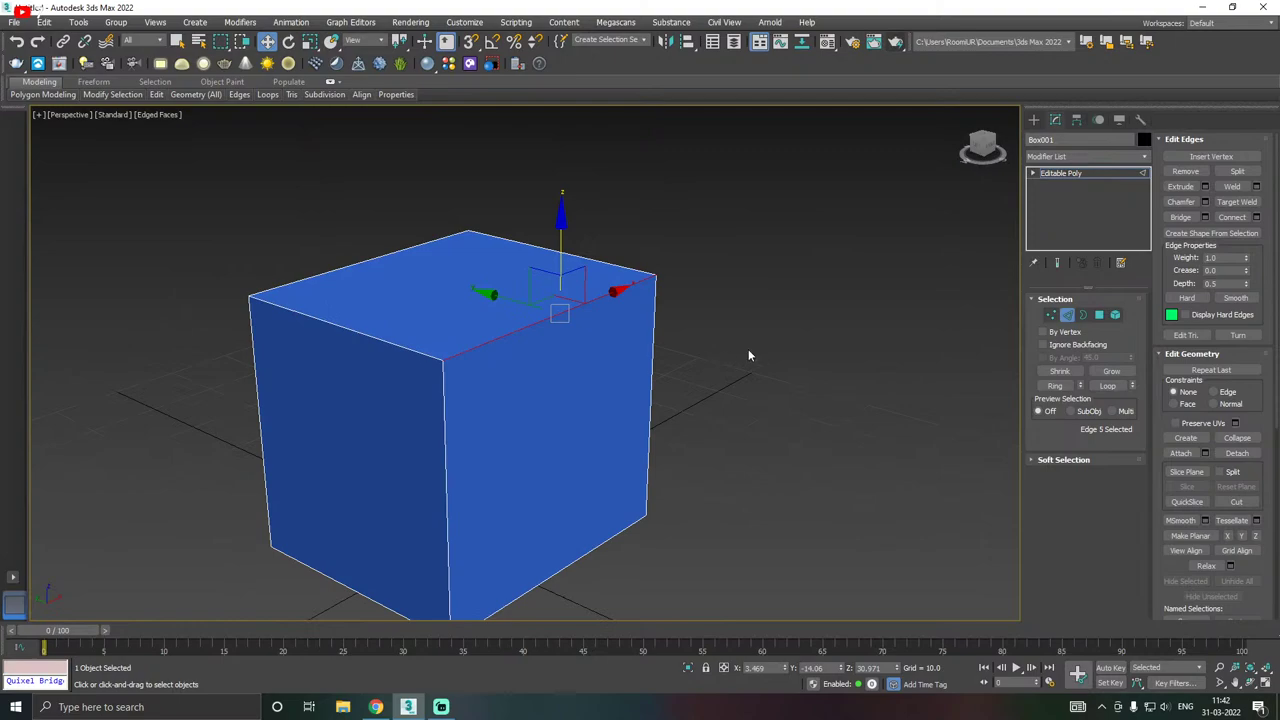
alt+middle_drag(748, 355, 760, 328)
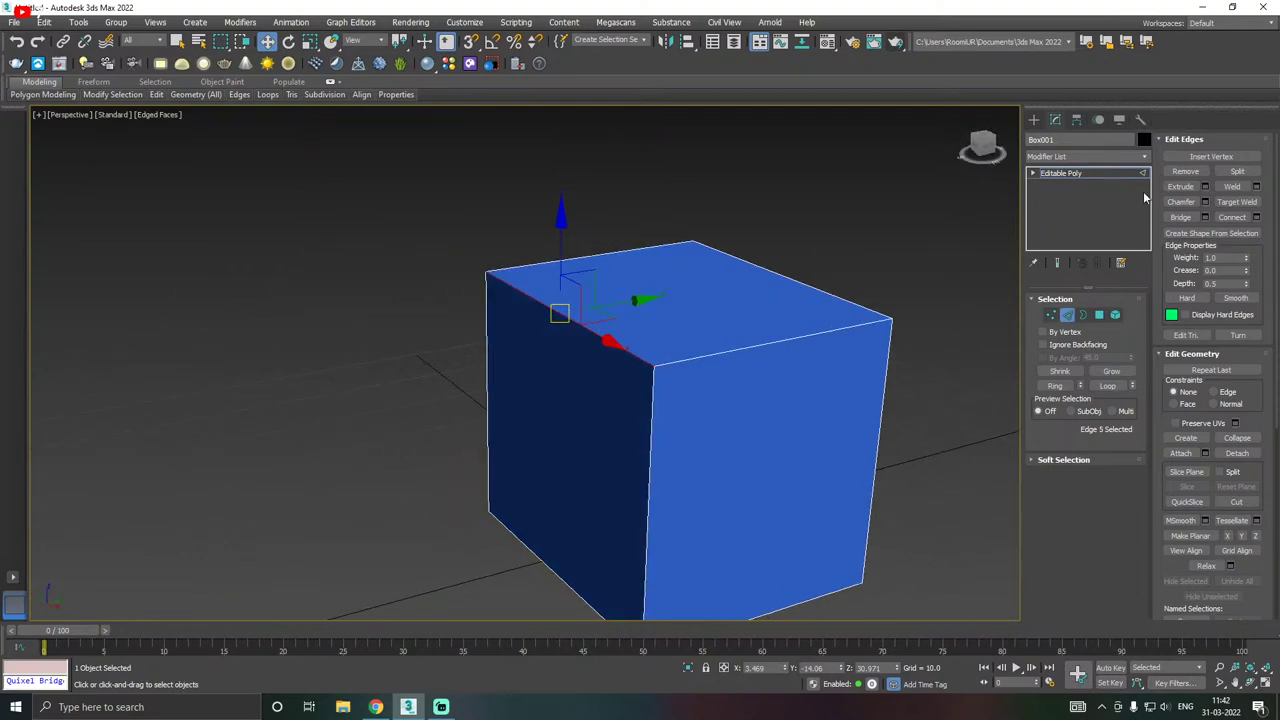
click(1204, 201)
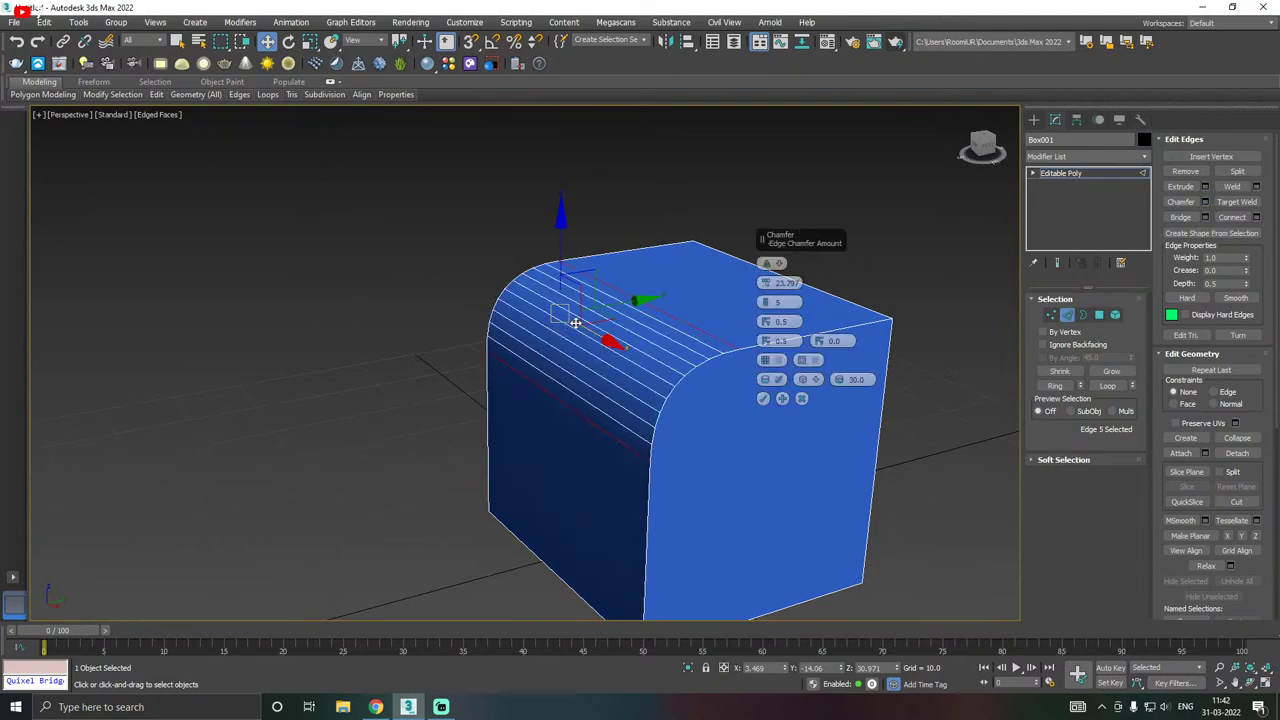
alt+middle_drag(575, 322, 729, 320)
scroll(480, 349, up, 3)
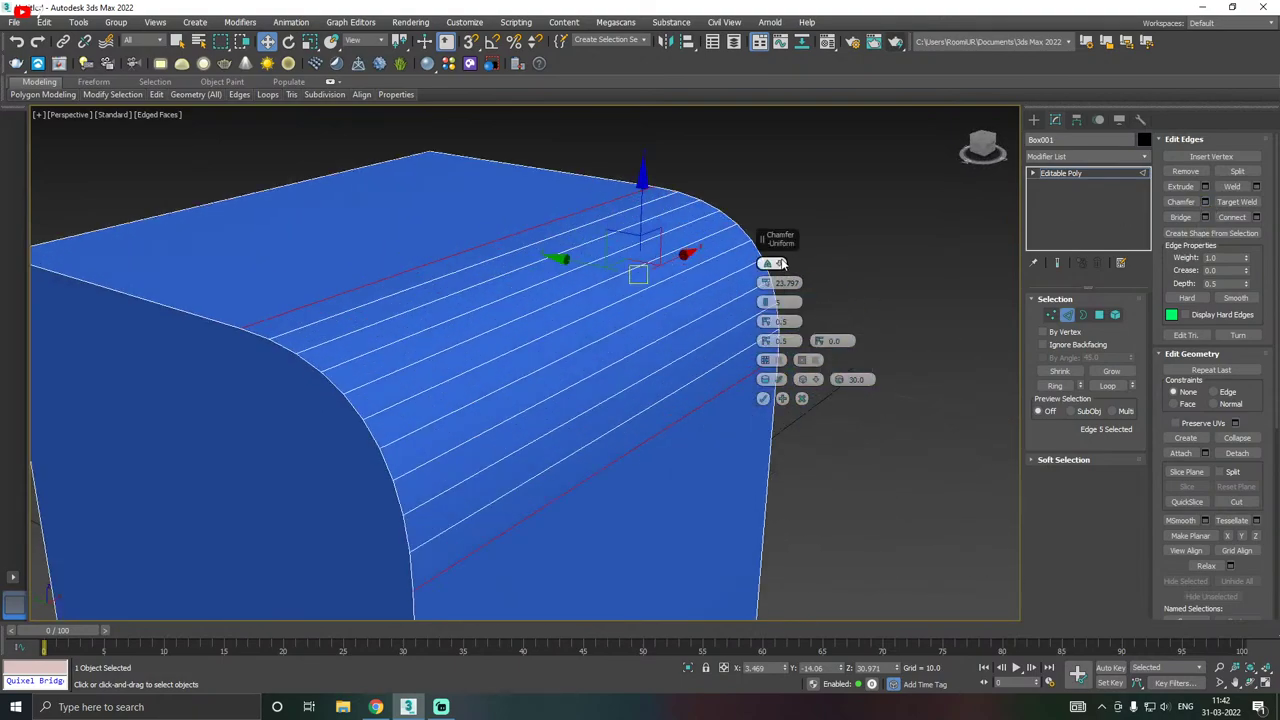
drag(767, 282, 815, 423)
click(802, 399)
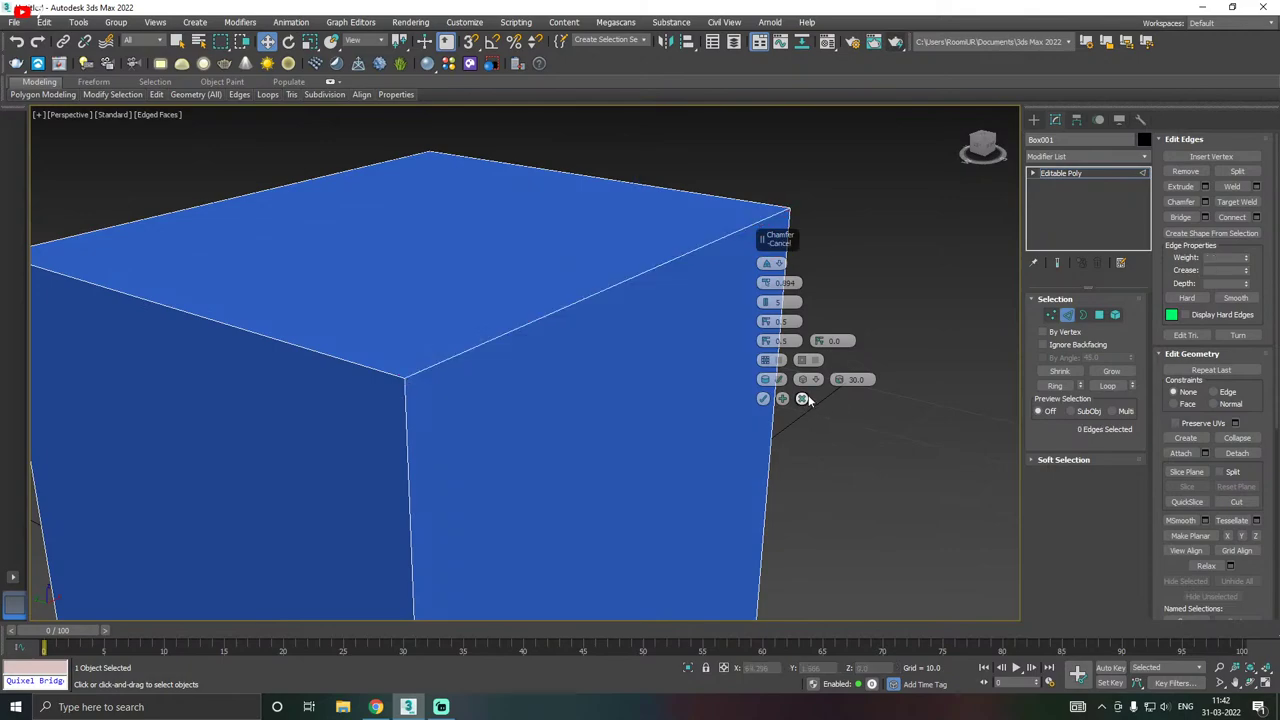
- Select all the box's edges with Ctrl+A and bring up the Chamfer caddy
scroll(545, 308, down, 3)
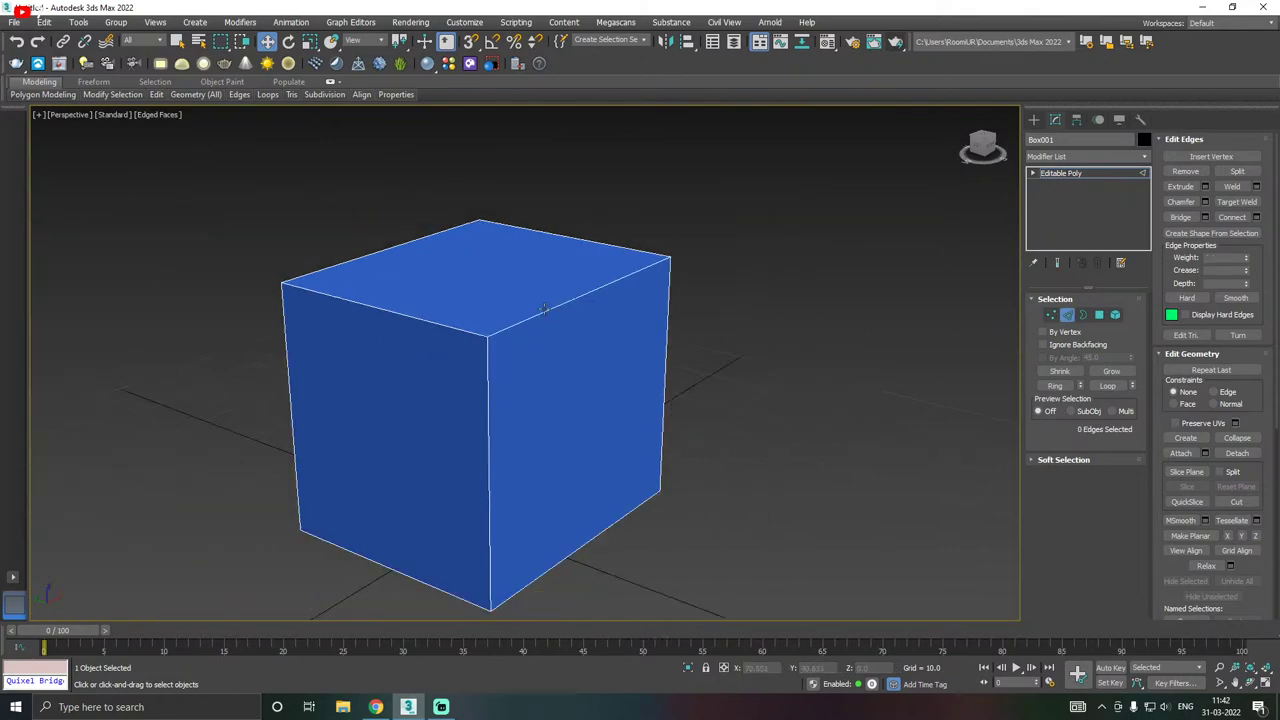
key(ctrl+a)
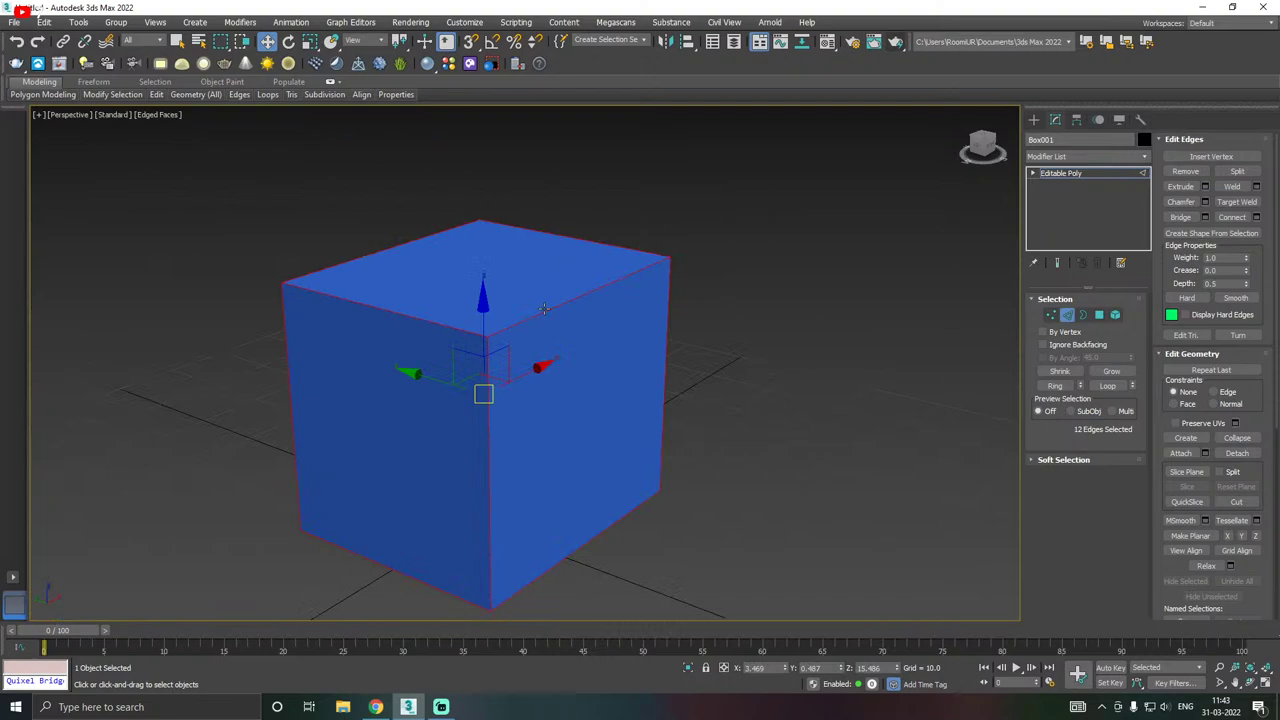
middle_drag(509, 328, 578, 300)
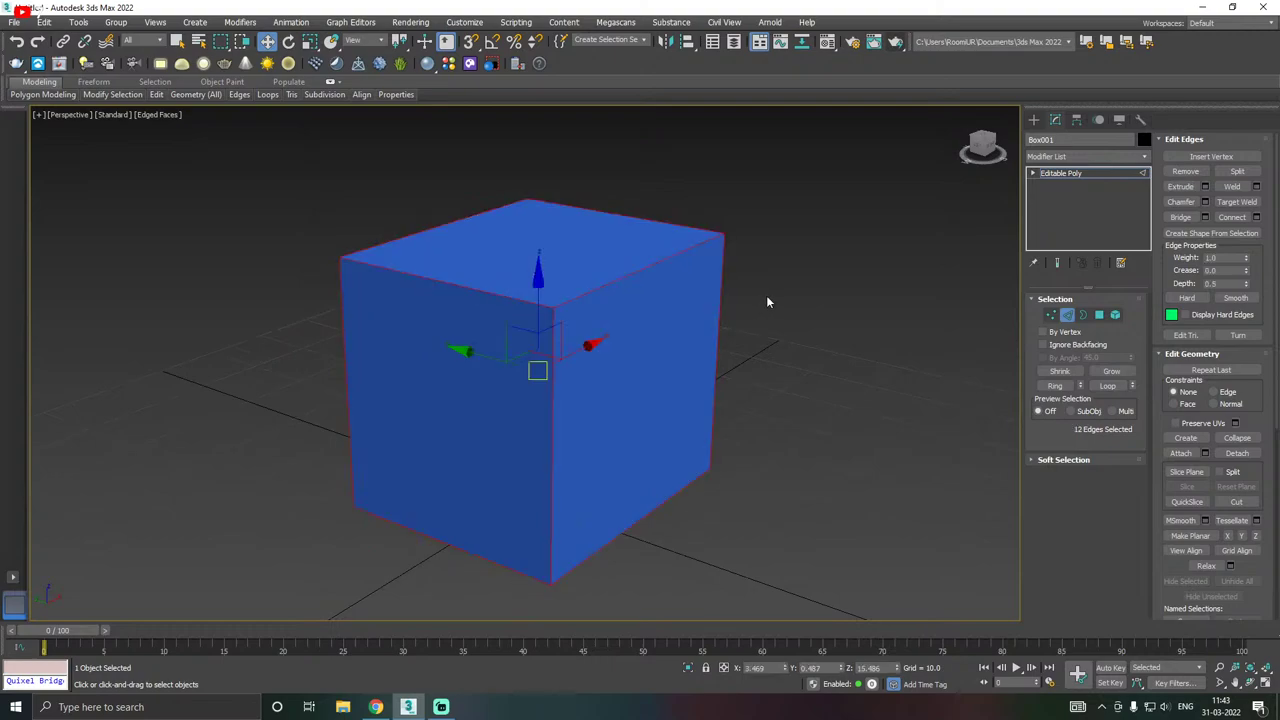
scroll(686, 306, up, 3)
scroll(558, 296, down, 3)
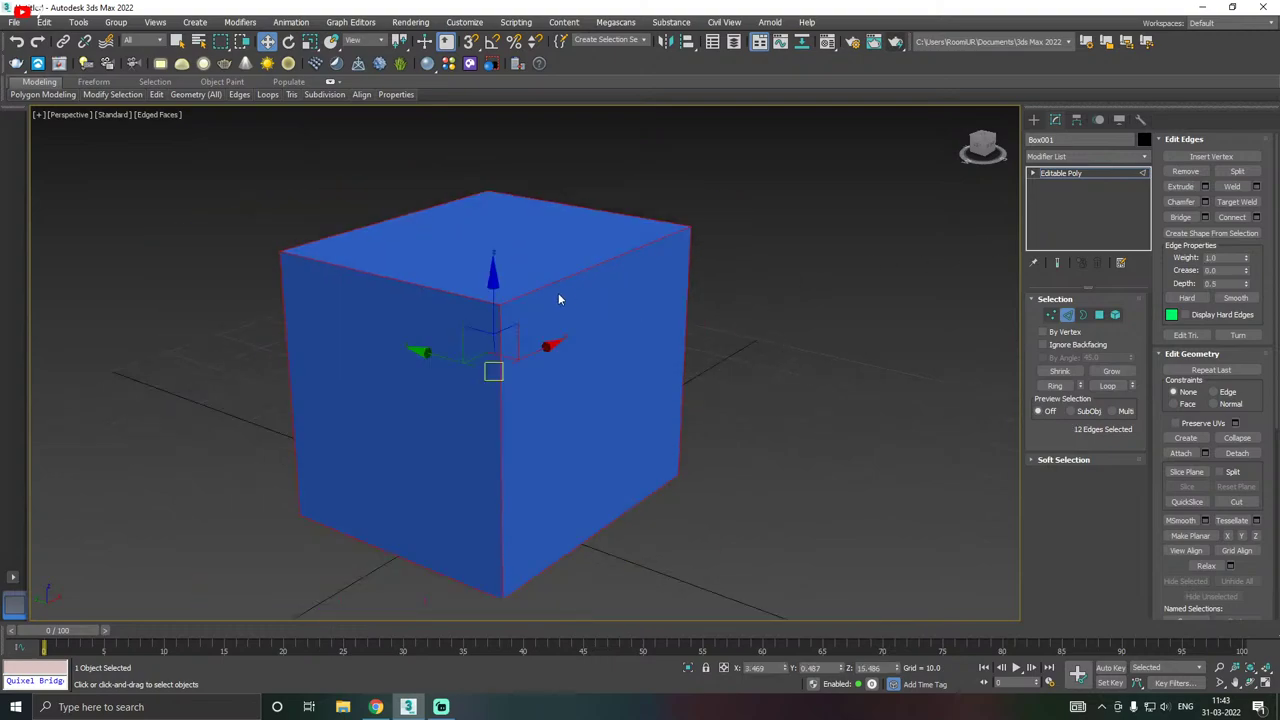
click(1205, 201)
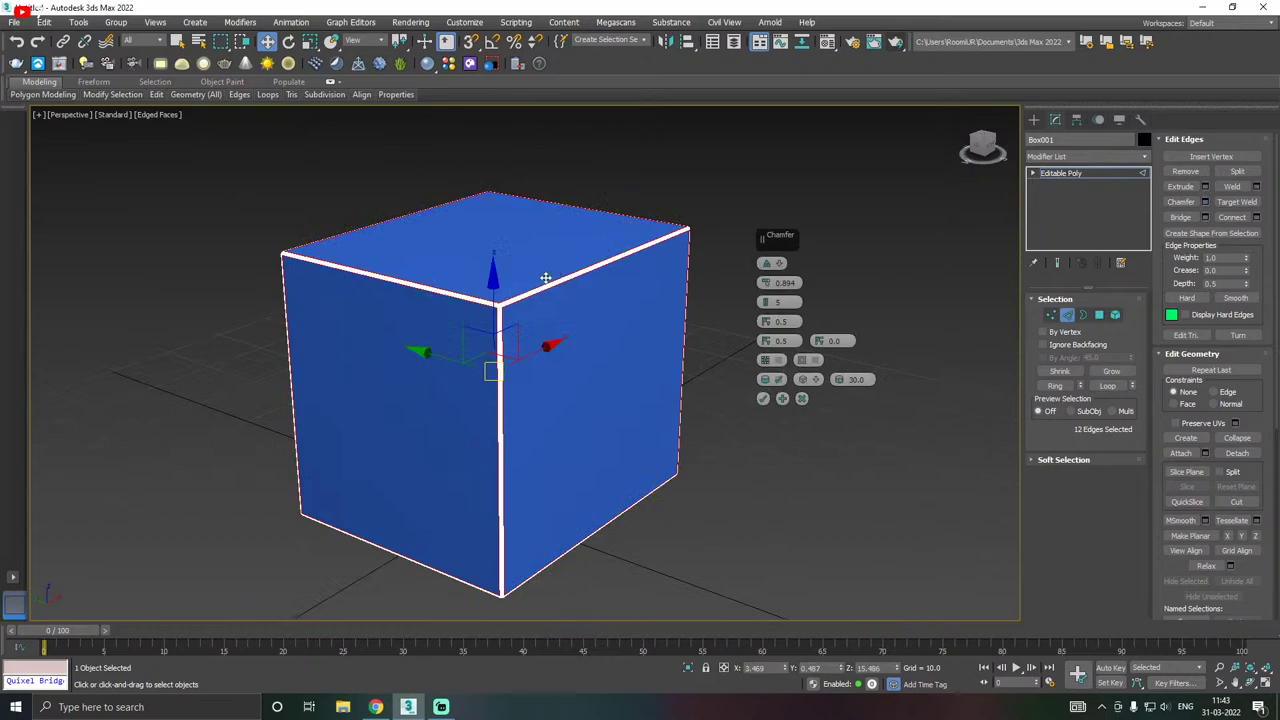
alt+middle_drag(534, 287, 530, 362)
scroll(515, 364, up, 5)
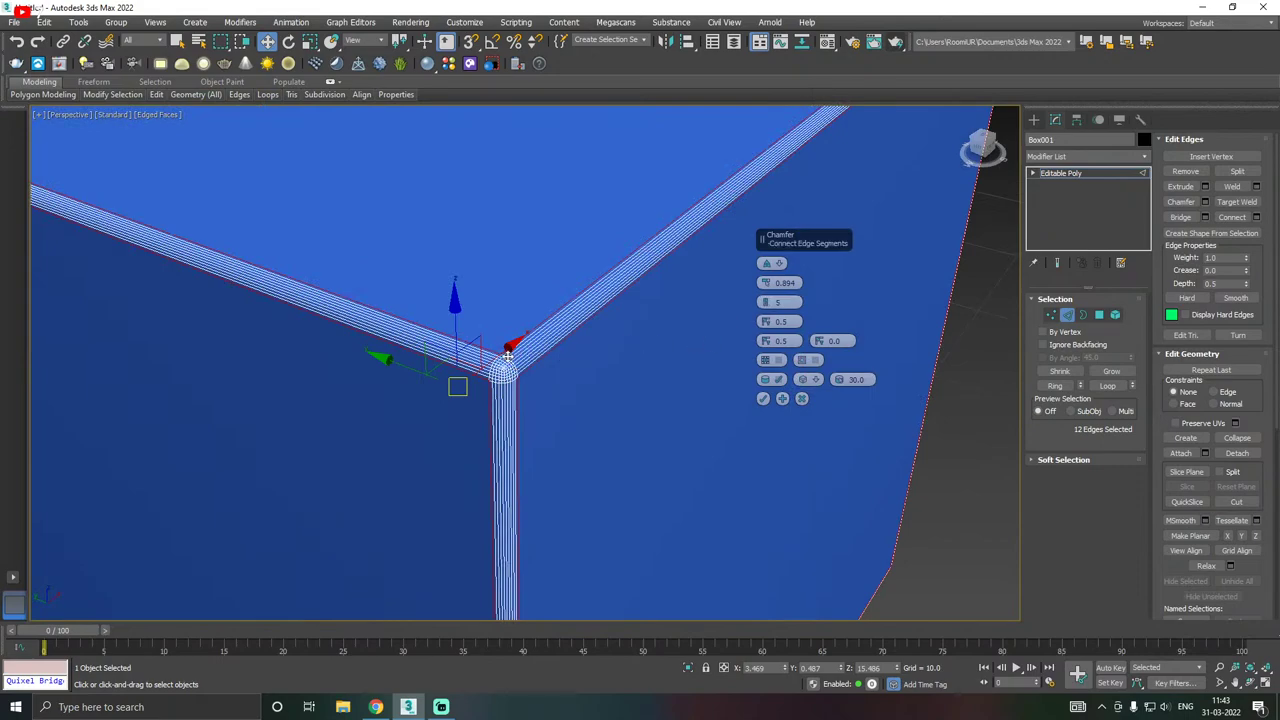
- Try chamfer segment counts between 1 and 3, settling on 2
click(764, 306)
click(764, 306)
click(764, 306)
click(764, 306)
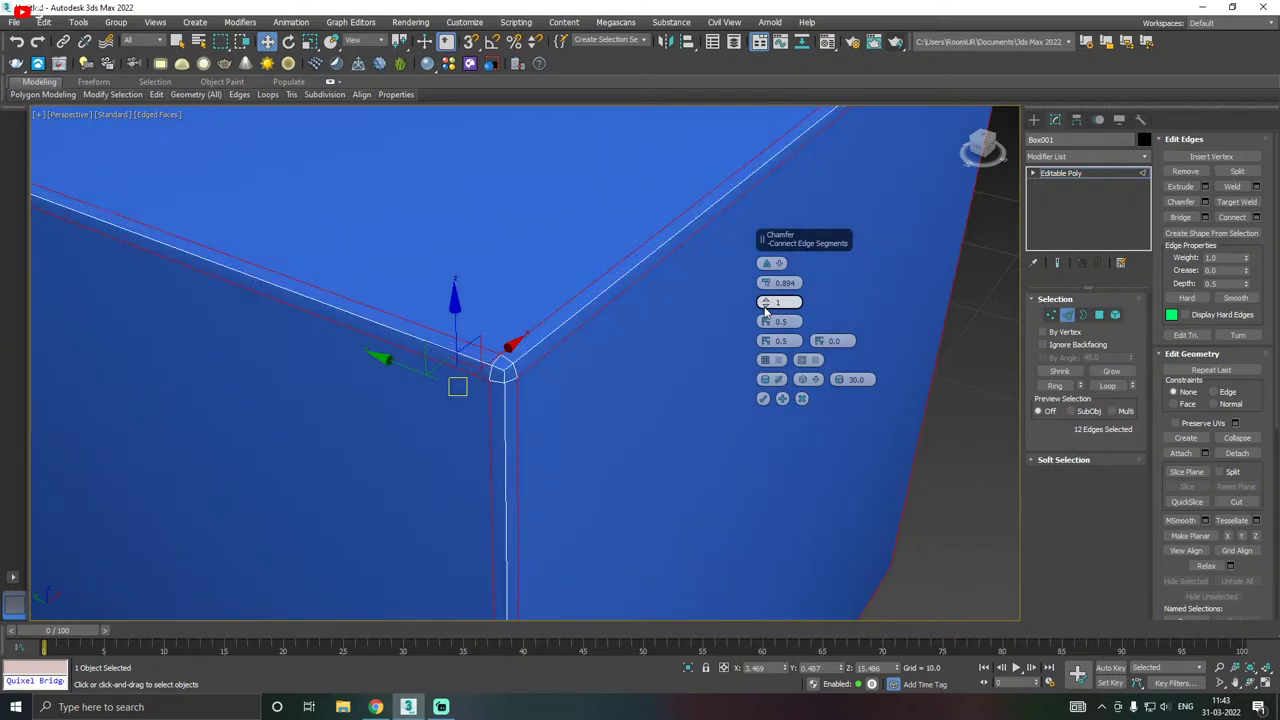
scroll(556, 329, down, 5)
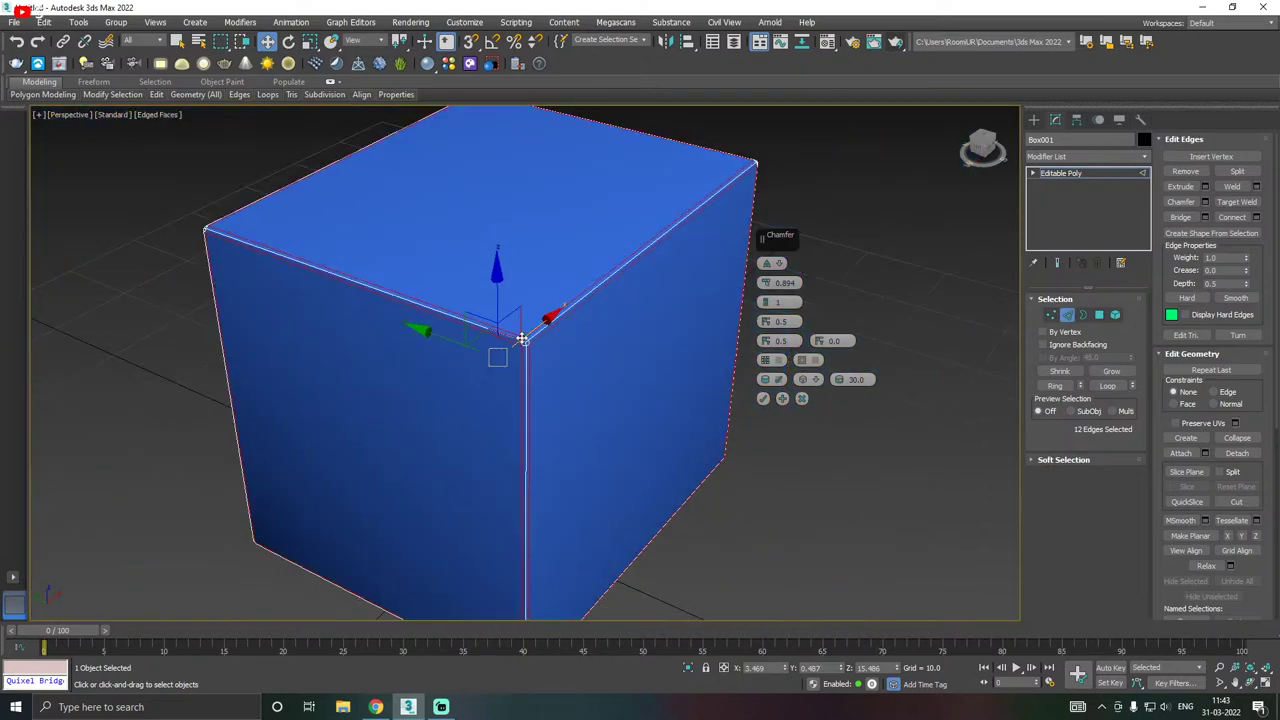
scroll(522, 338, up, 4)
click(765, 300)
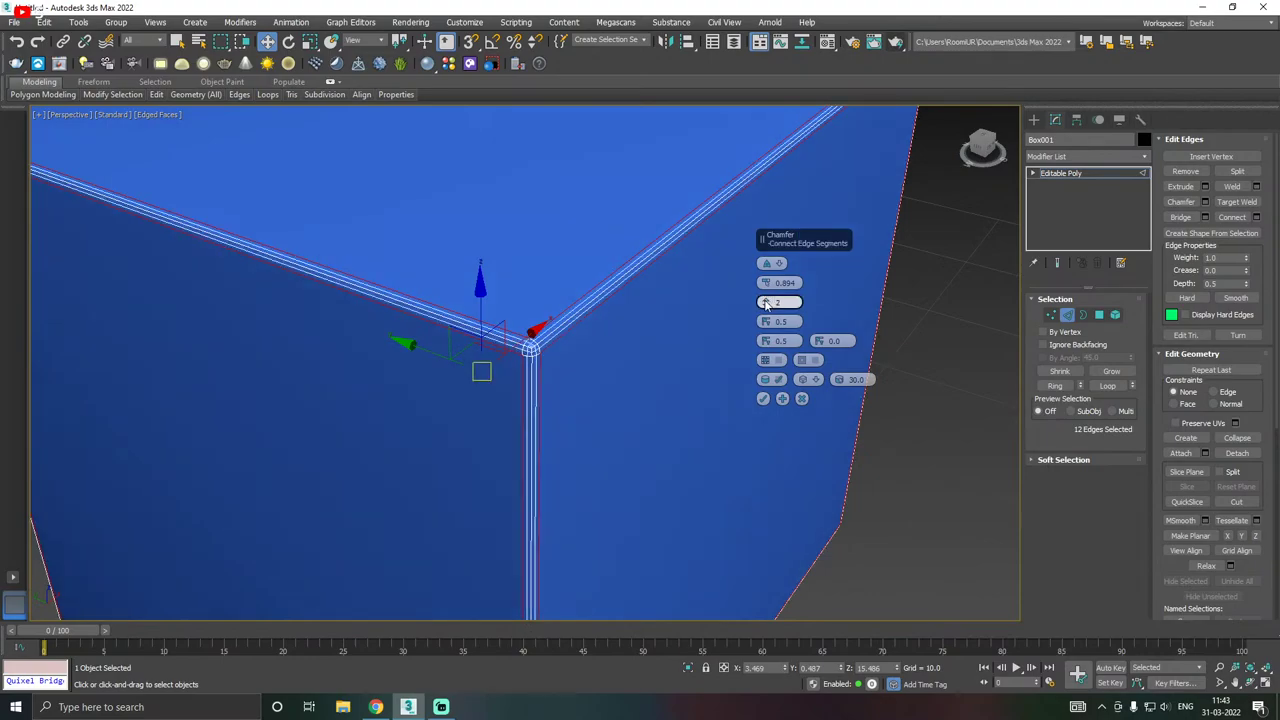
click(765, 300)
click(765, 306)
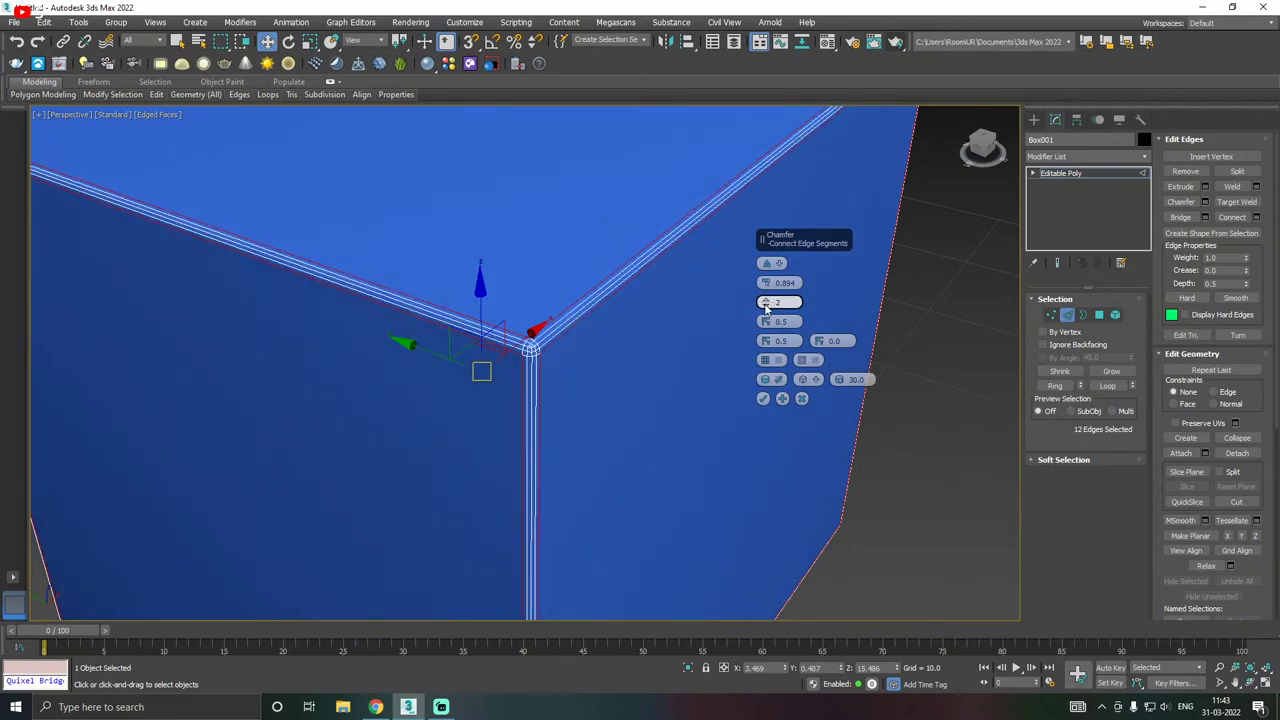
click(767, 300)
scroll(562, 316, down, 4)
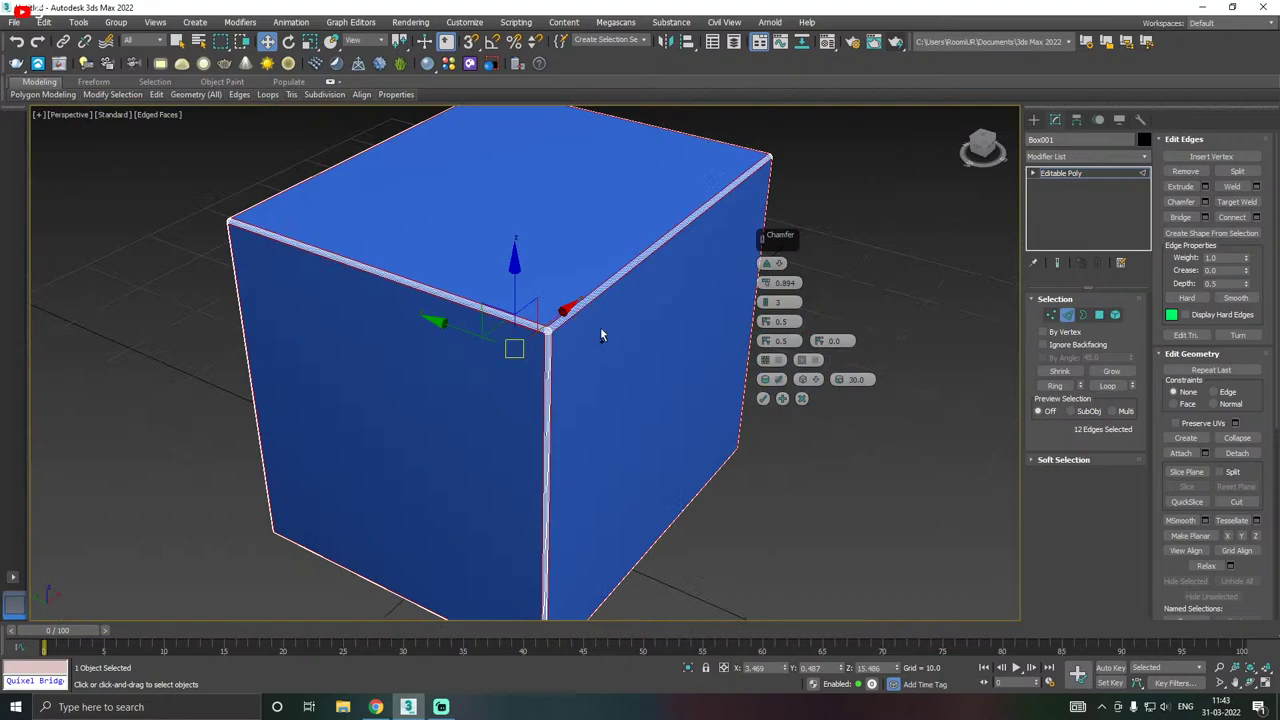
mouse_move(600, 335)
alt+middle_down()
mouse_move(711, 297)
mouse_move(551, 334)
mouse_move(623, 334)
mouse_move(608, 322)
alt+middle_up()
scroll(545, 317, up, 4)
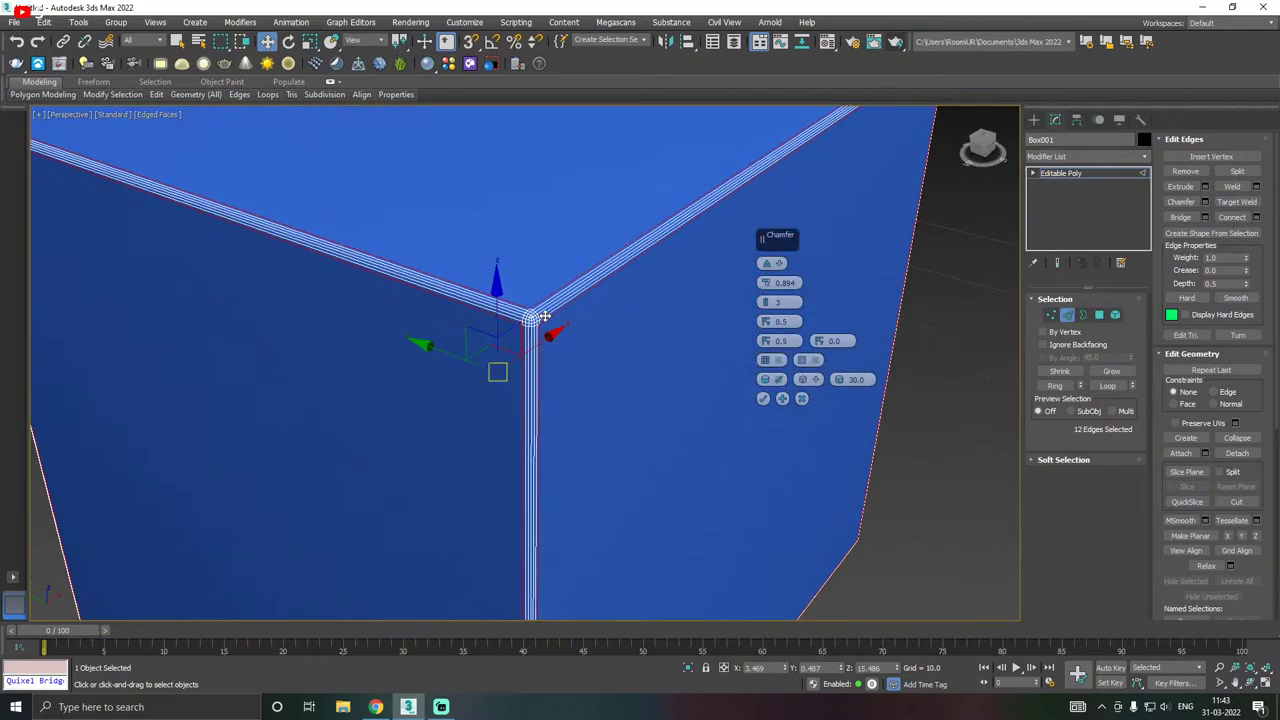
click(760, 308)
scroll(510, 340, down, 3)
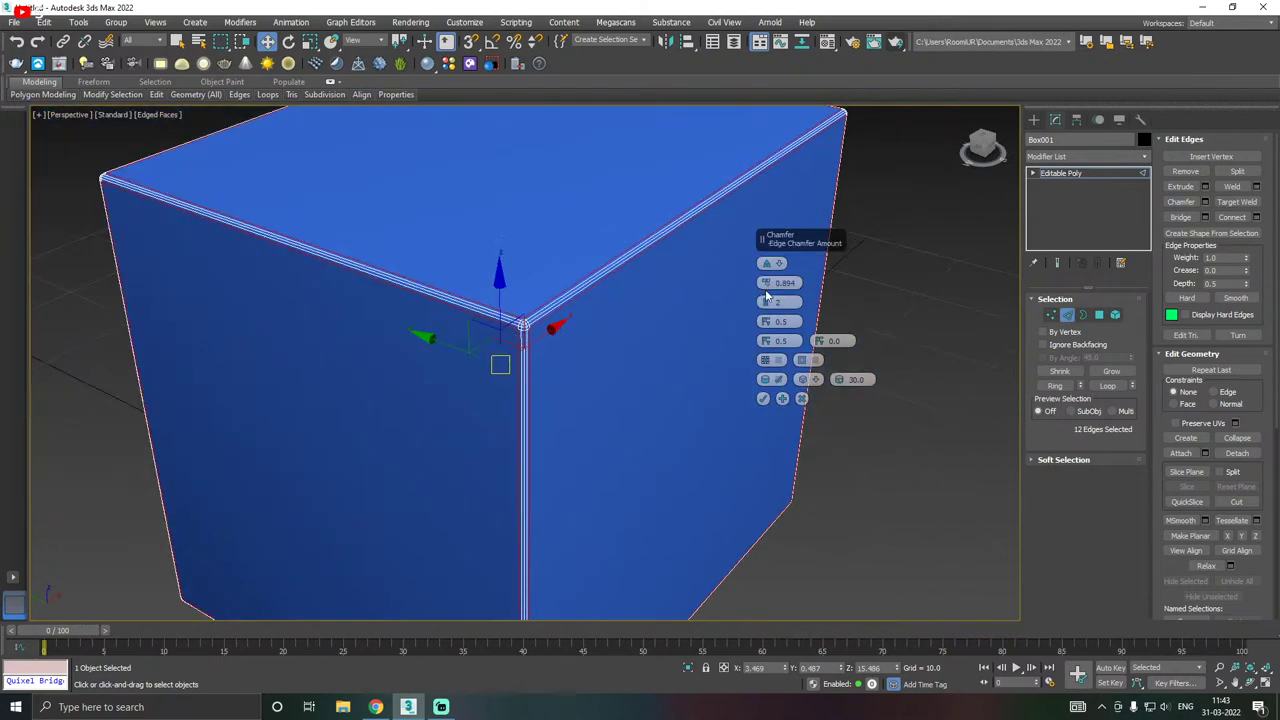
- Set the chamfer to 6 segments with a thin 0.67 amount
drag(767, 284, 710, 187)
scroll(578, 310, down, 5)
alt+middle_drag(606, 325, 617, 292)
scroll(617, 292, up, 3)
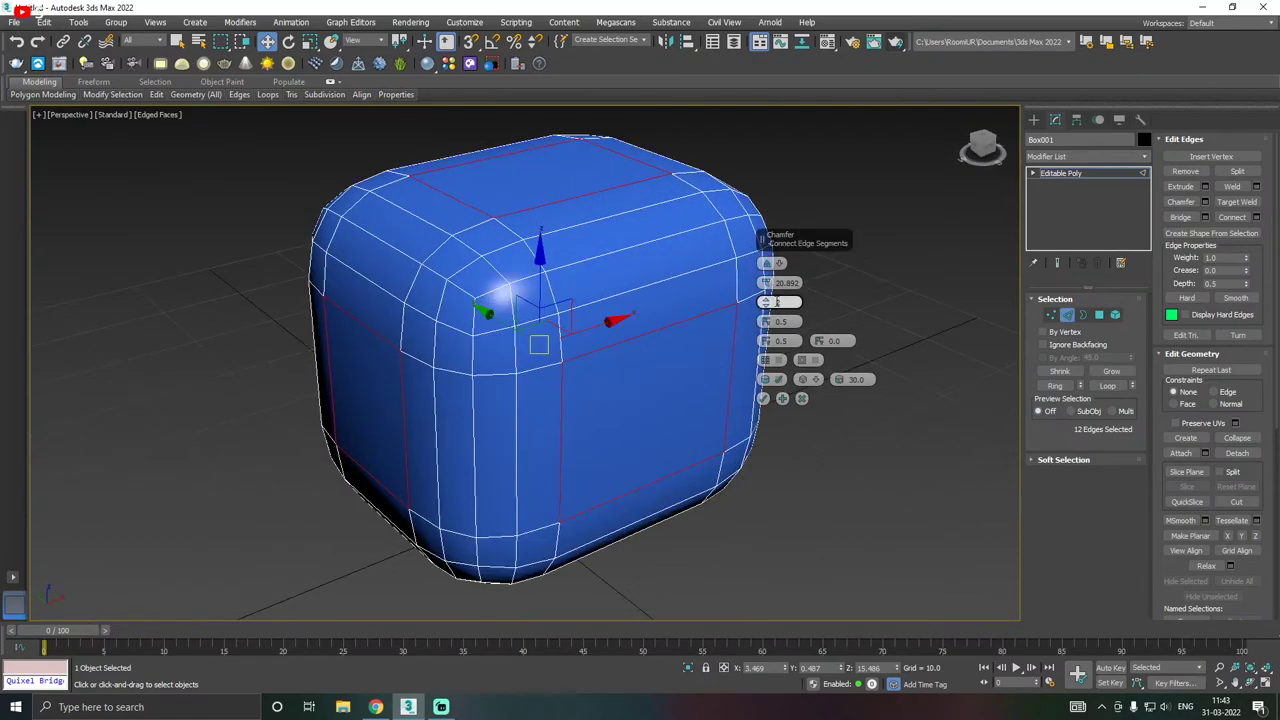
drag(772, 305, 772, 285)
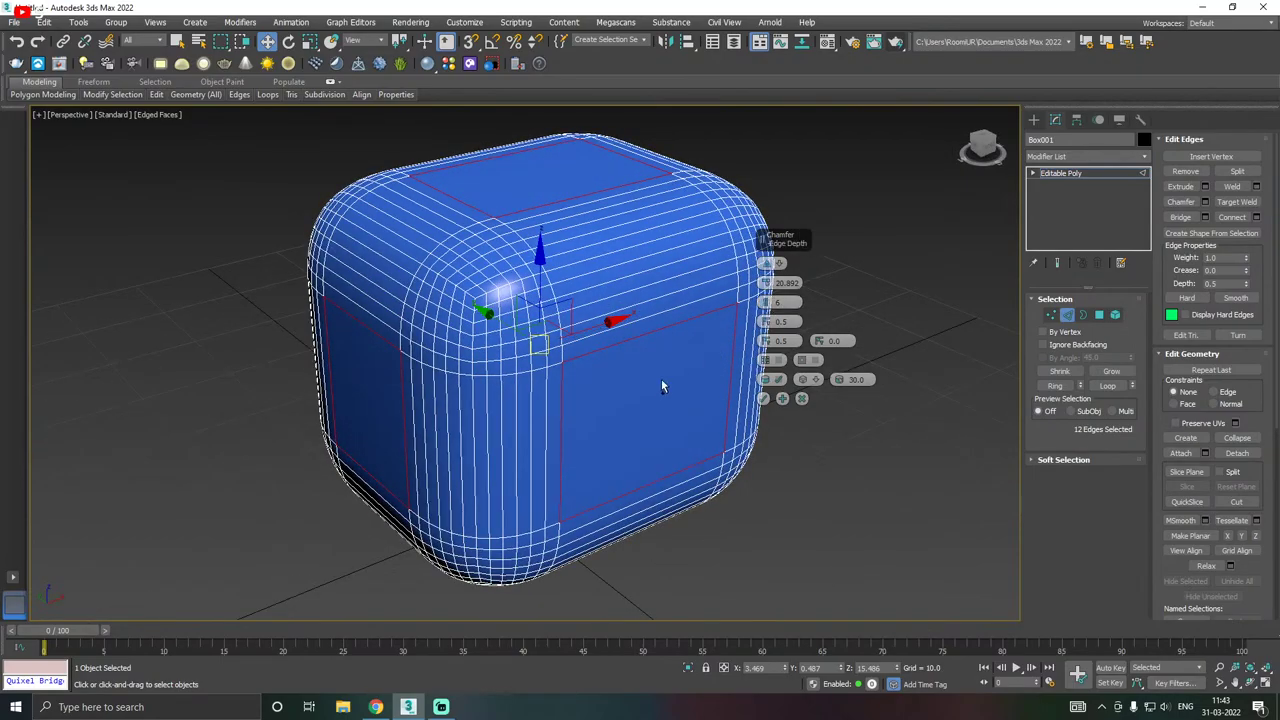
mouse_move(663, 383)
alt+middle_down()
mouse_move(532, 323)
mouse_move(677, 274)
mouse_move(694, 366)
mouse_move(672, 379)
alt+middle_up()
drag(765, 283, 770, 345)
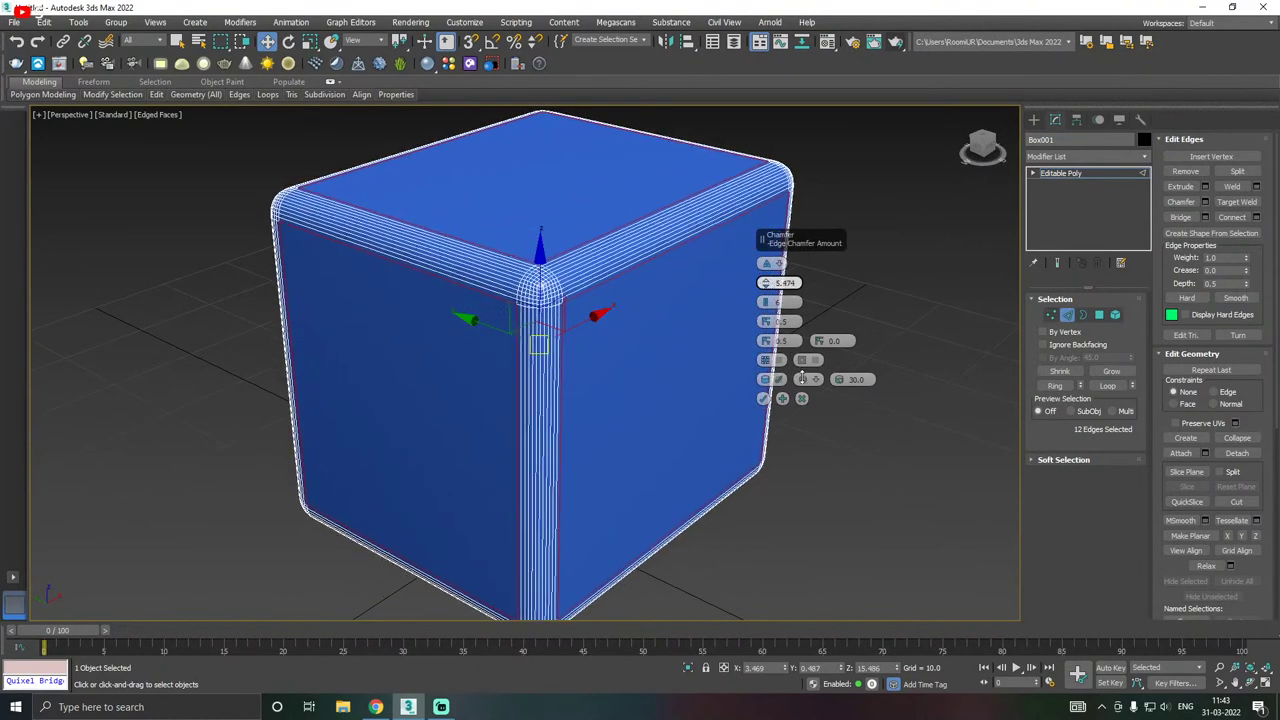
drag(802, 398, 812, 402)
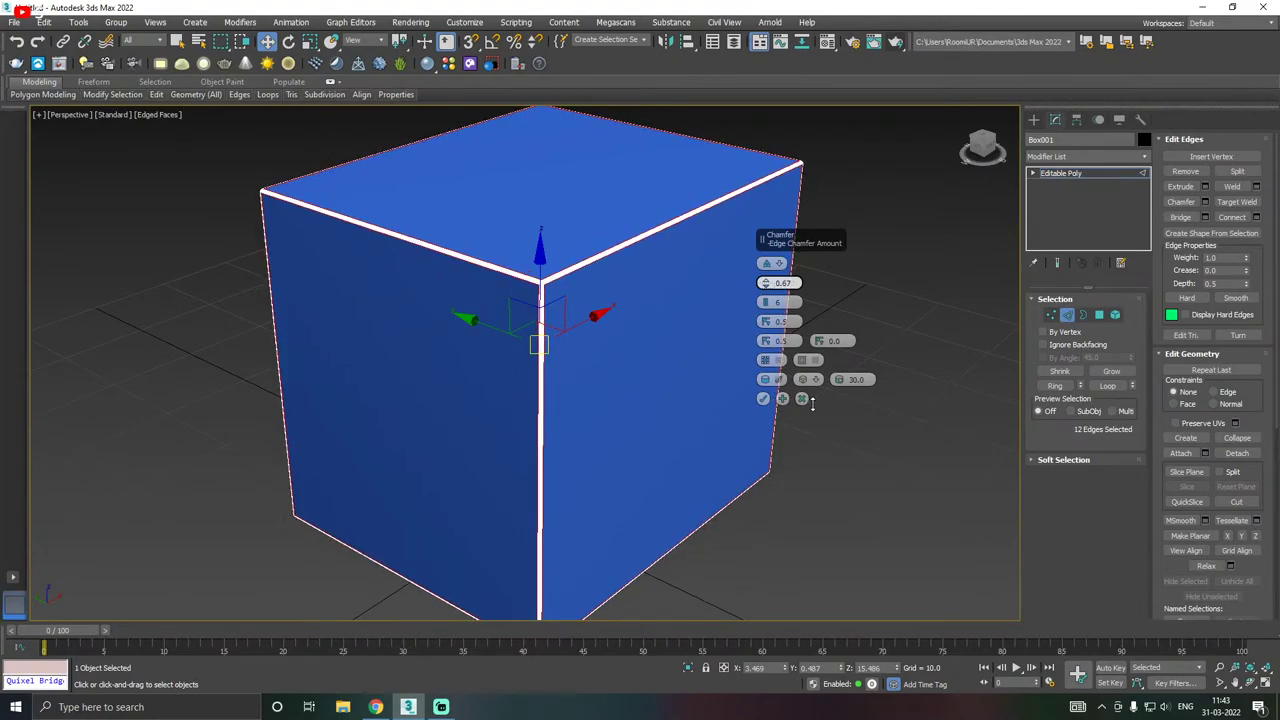
scroll(674, 287, up, 5)
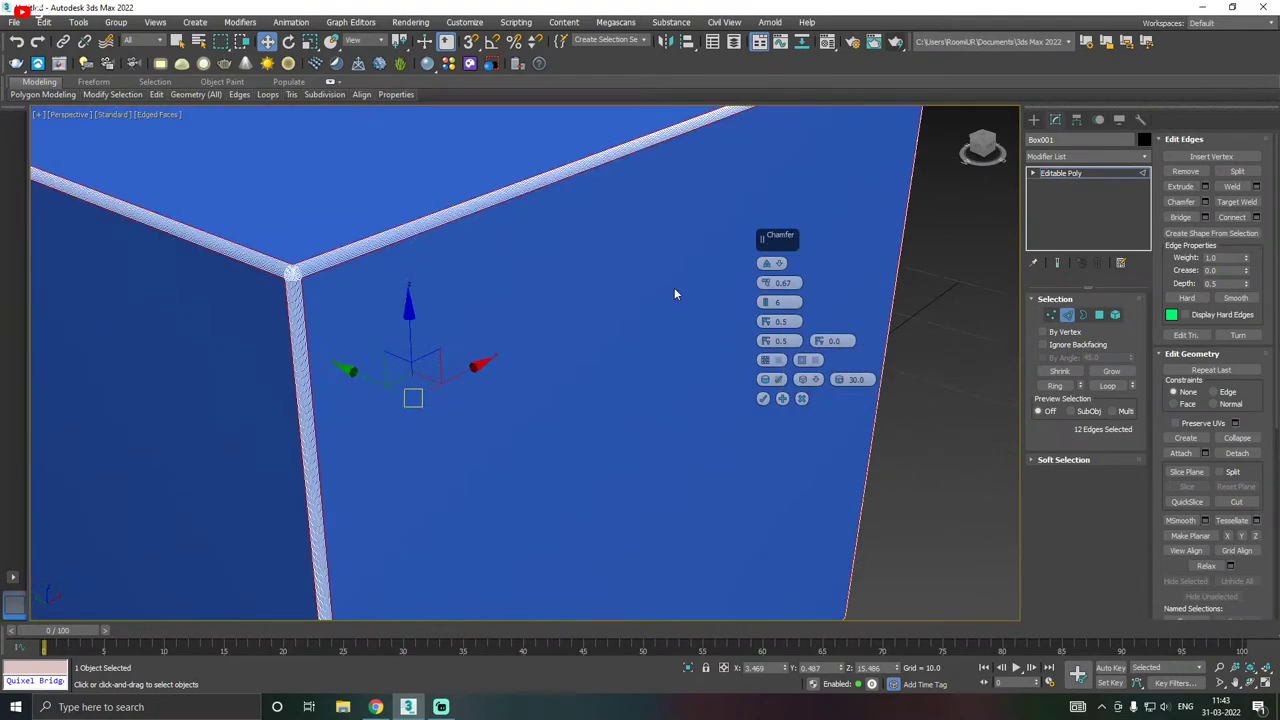
- Set the 0.67, 6-segment chamfer's type to Quad and frame the selection
click(779, 264)
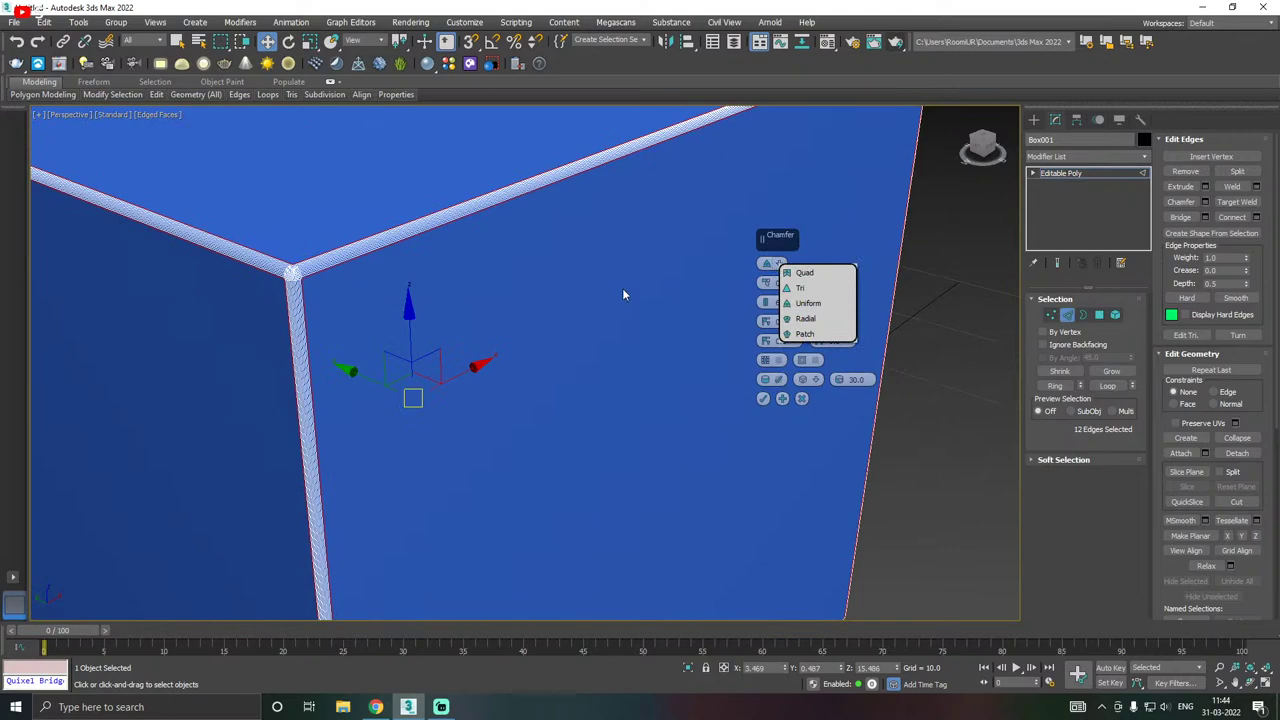
scroll(623, 292, down, 5)
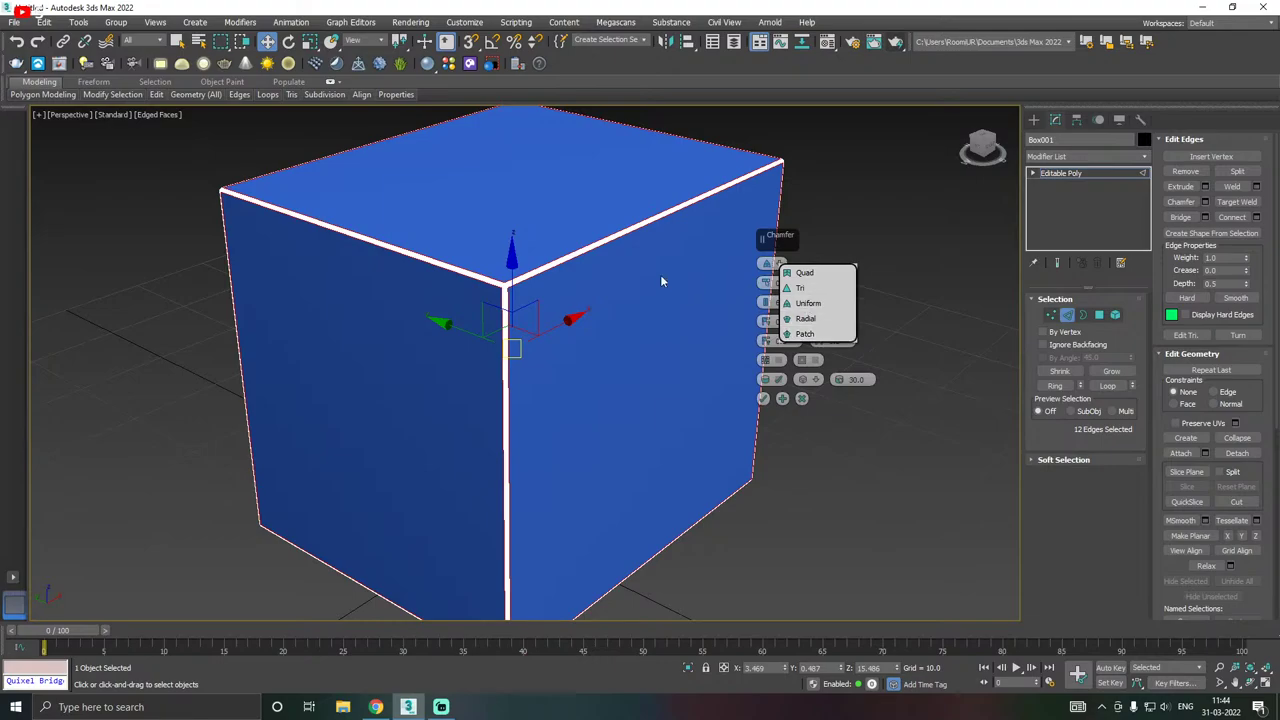
click(826, 277)
alt+middle_drag(643, 274, 566, 323)
scroll(514, 340, up, 5)
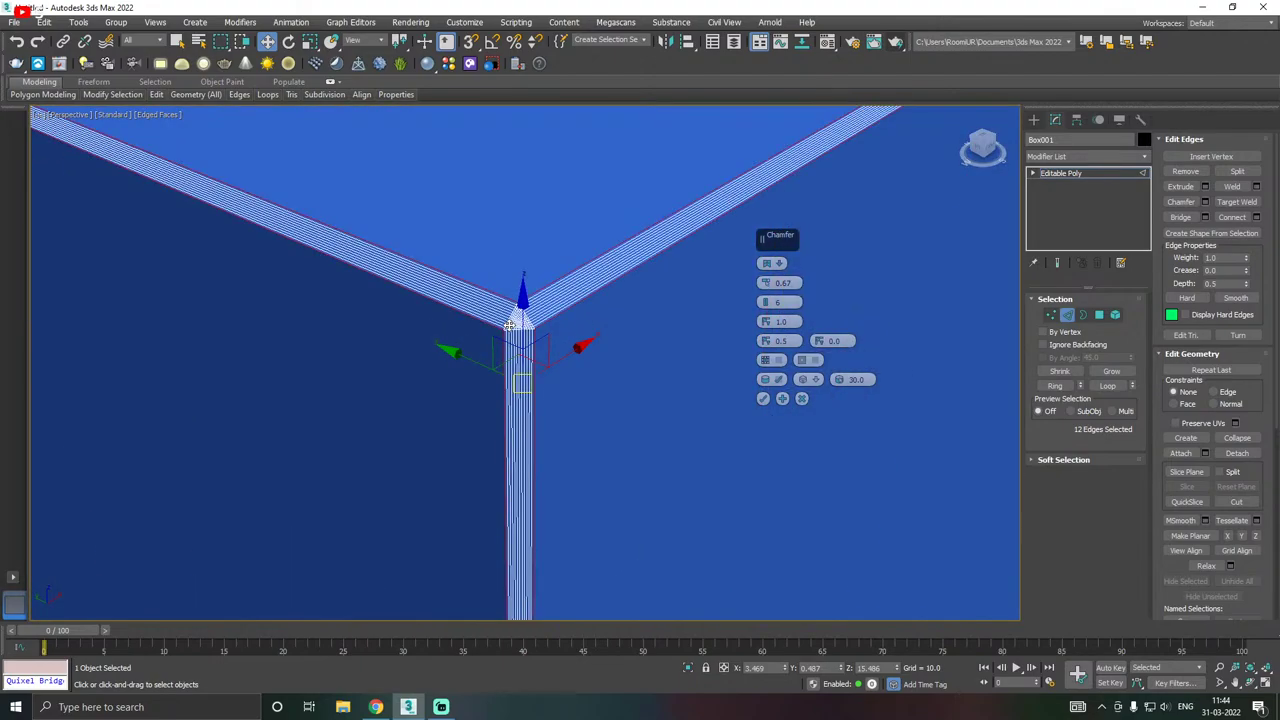
scroll(510, 325, up, 4)
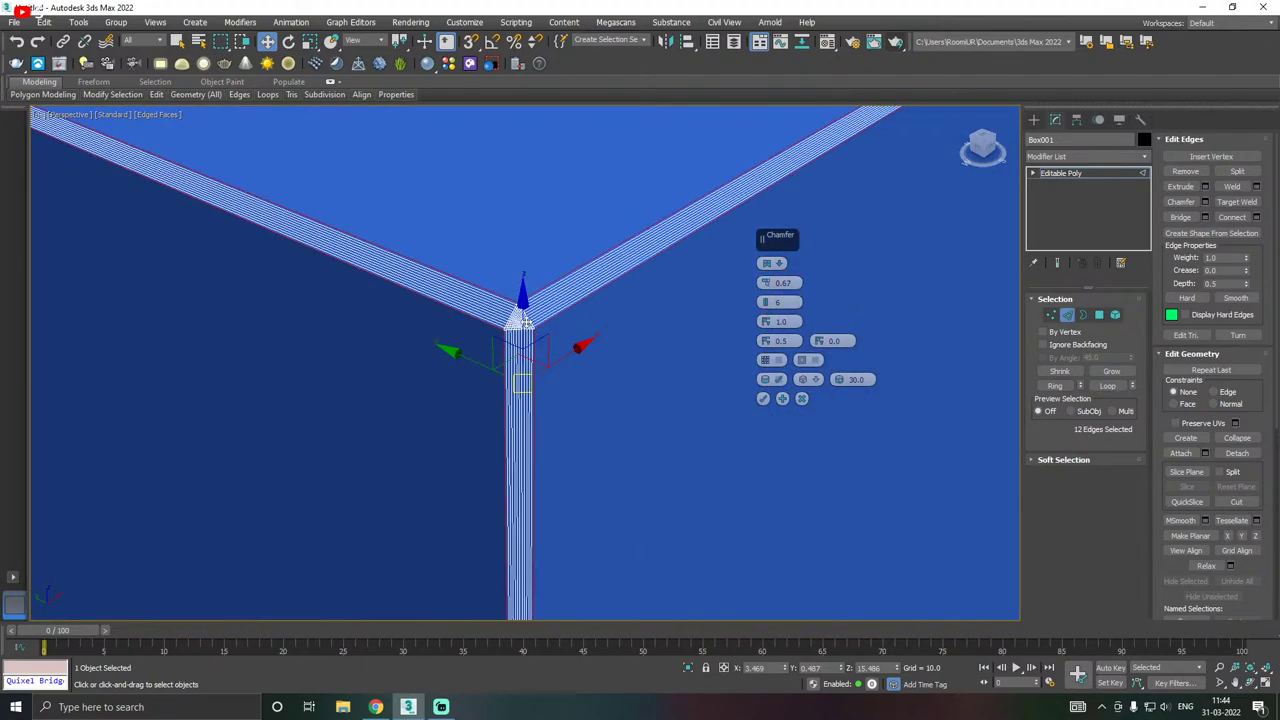
click(773, 264)
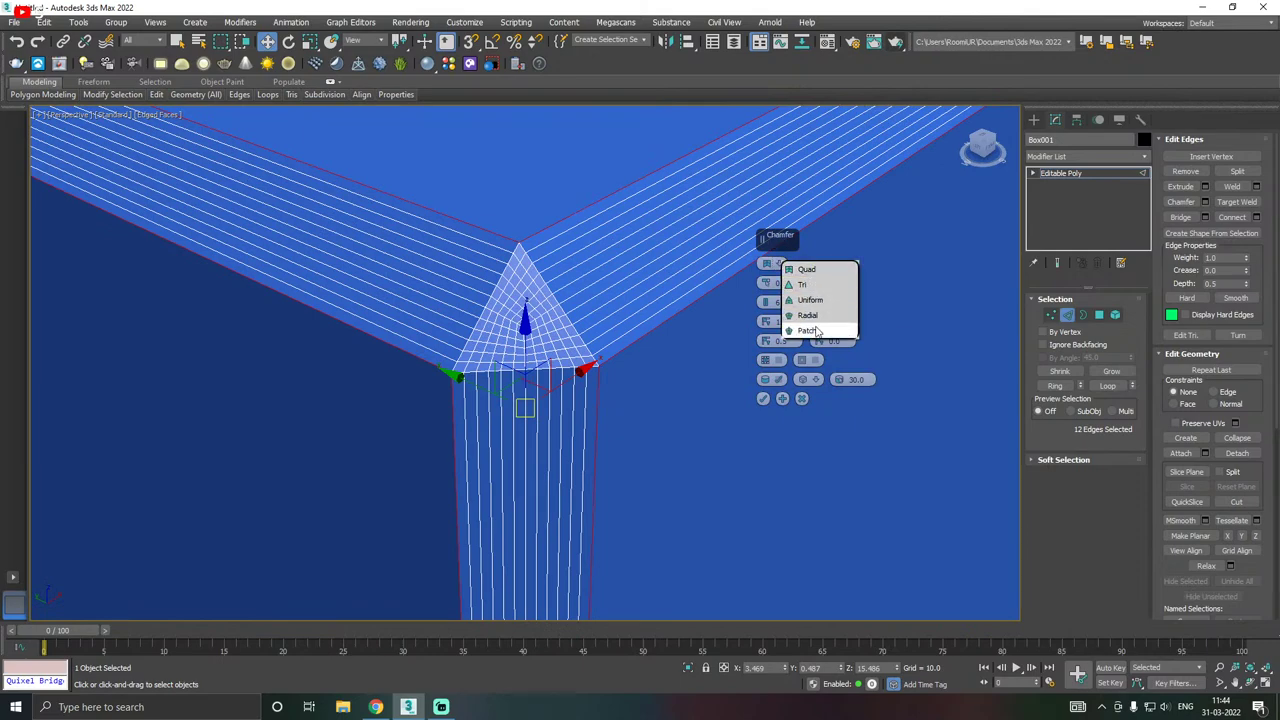
click(807, 270)
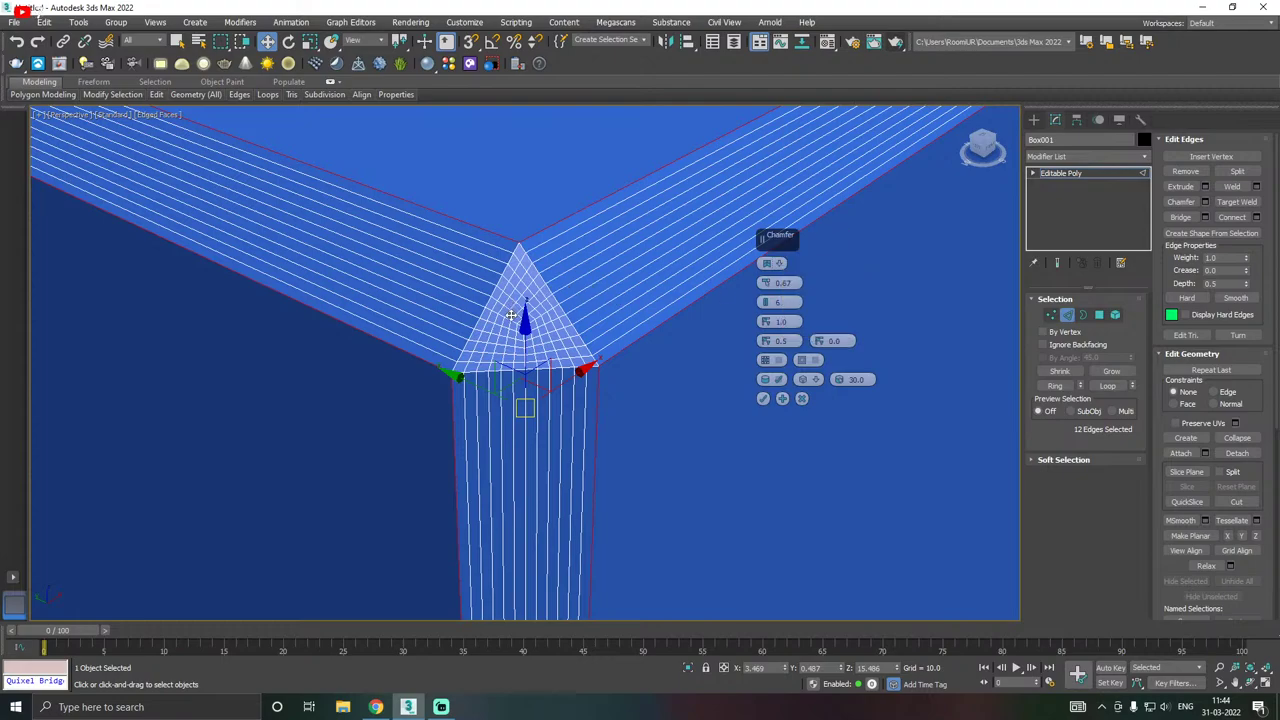
scroll(530, 302, up, 5)
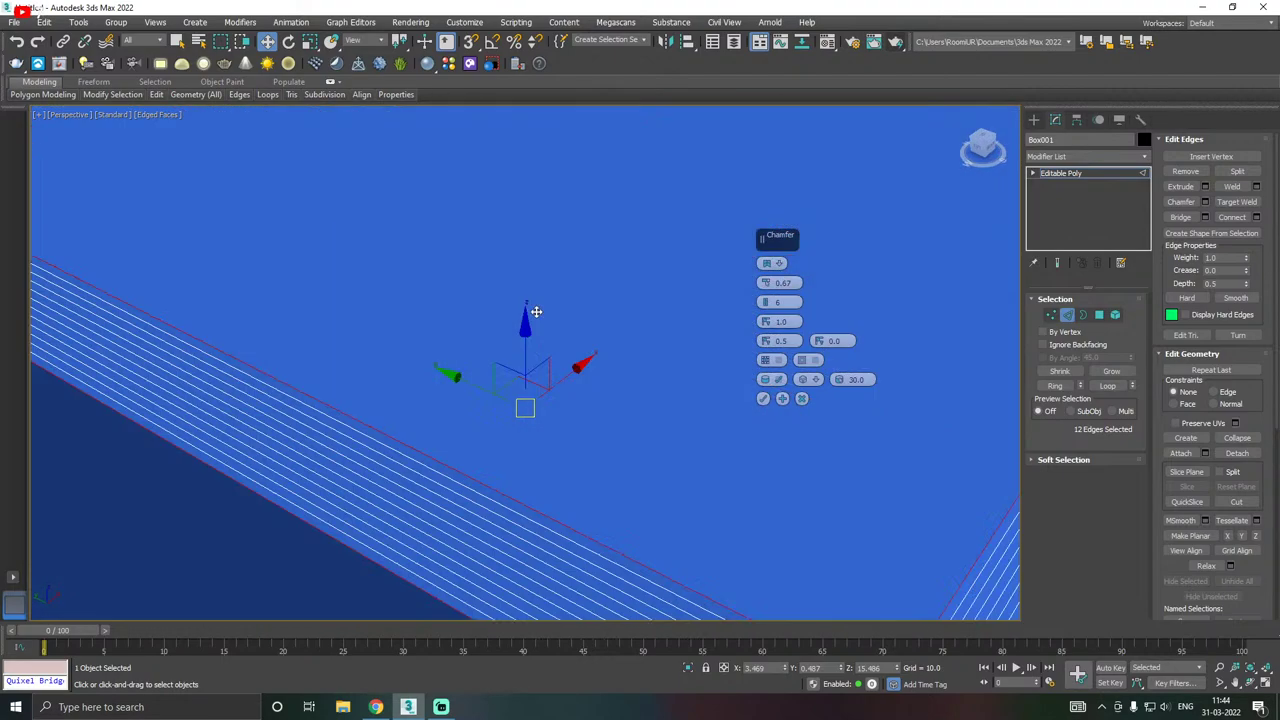
key(z)
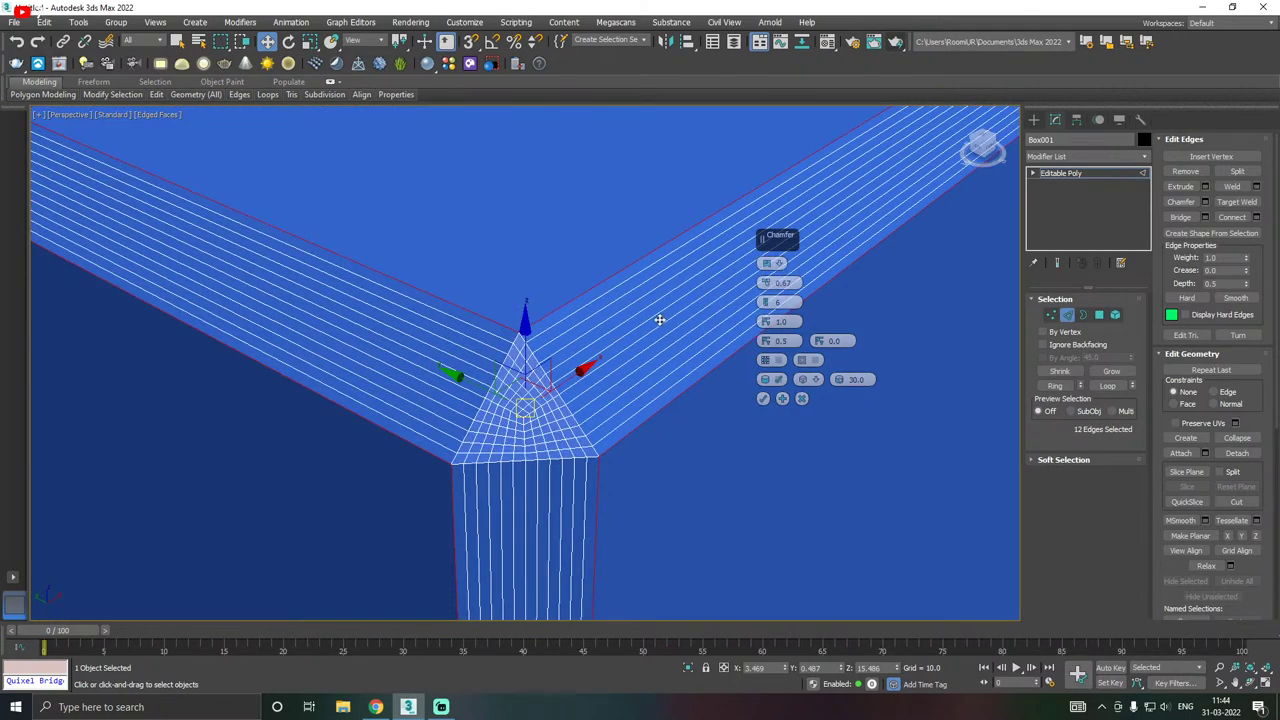
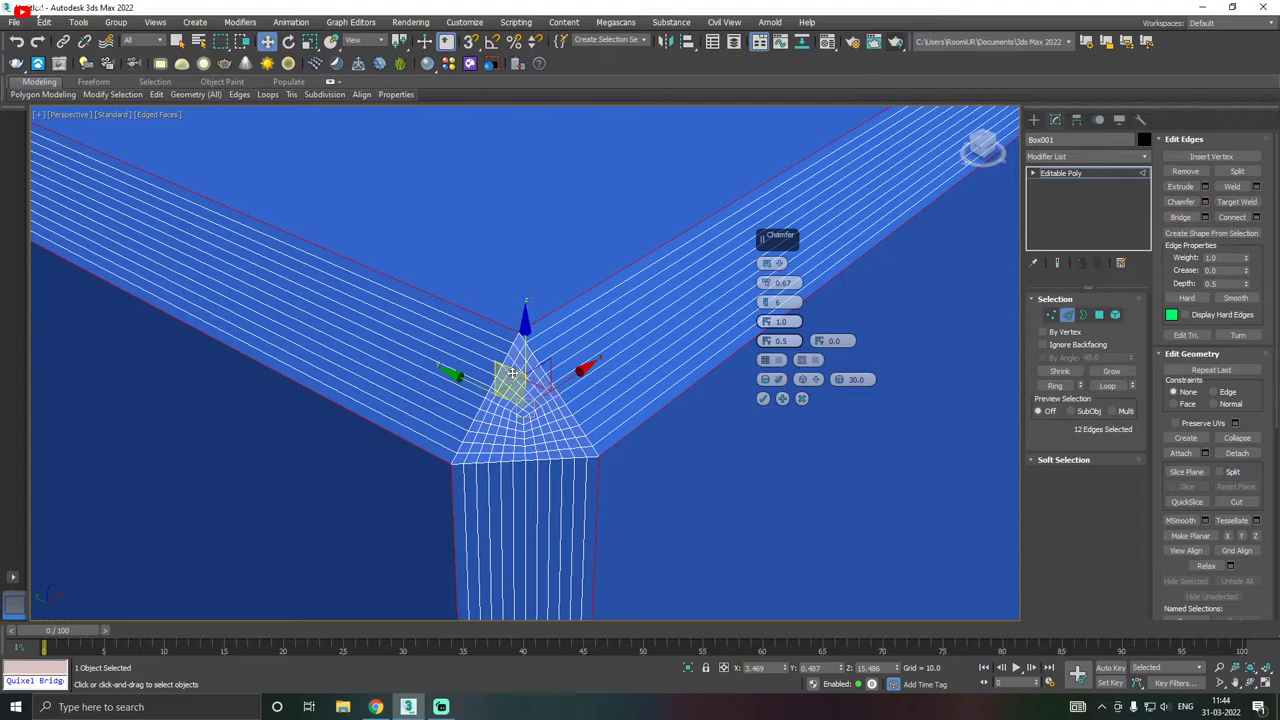
- Switch the chamfer corner style from Quad to Tri and inspect the rounded corner
scroll(527, 415, up, 2)
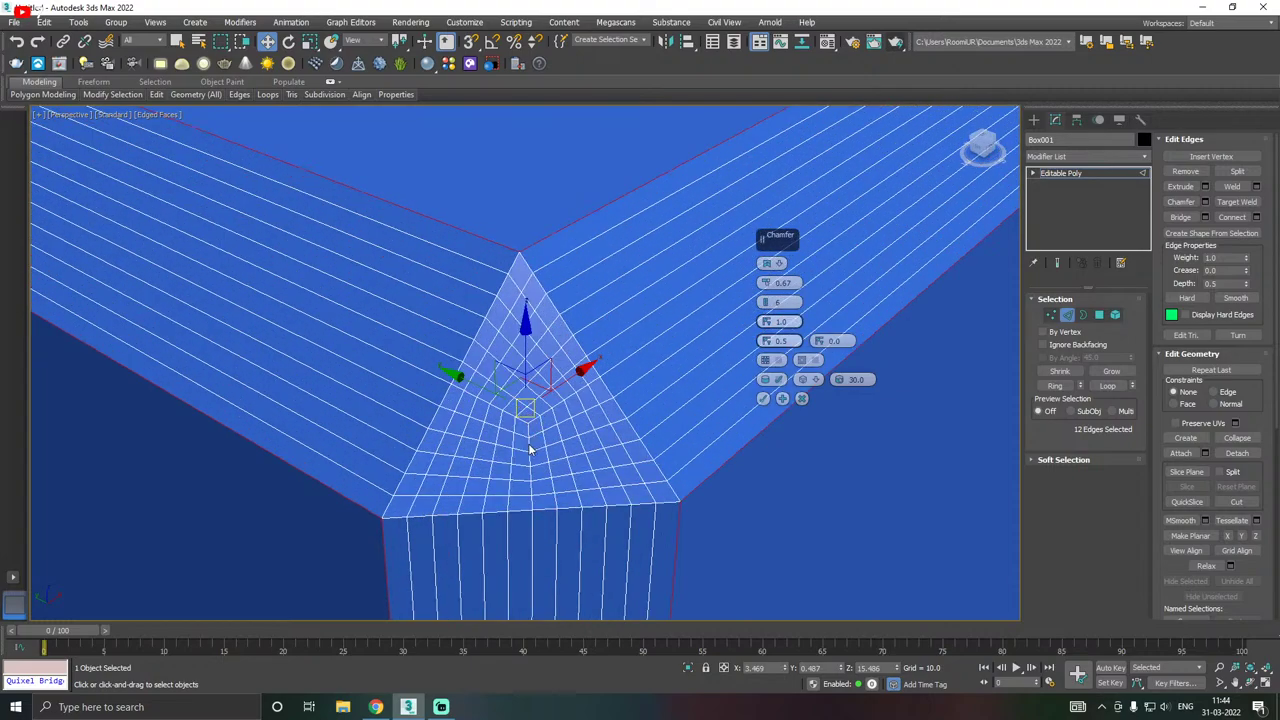
scroll(528, 447, up, 1)
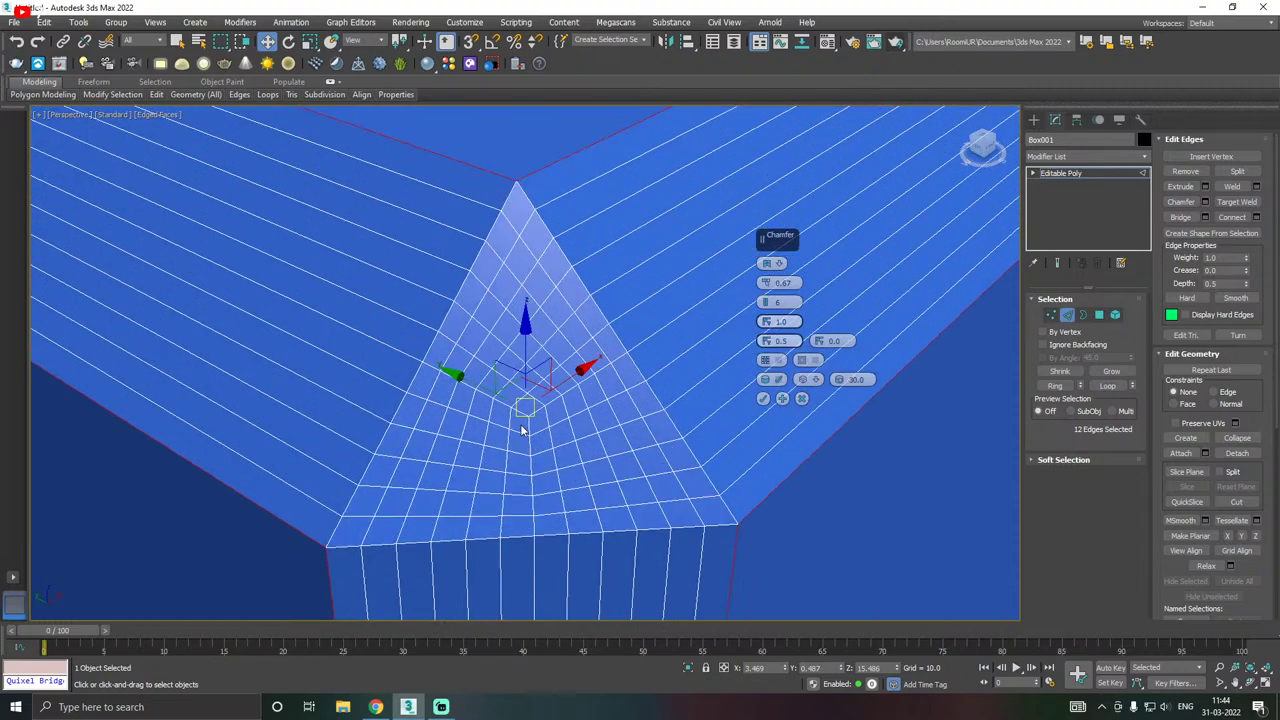
scroll(500, 303, down, 3)
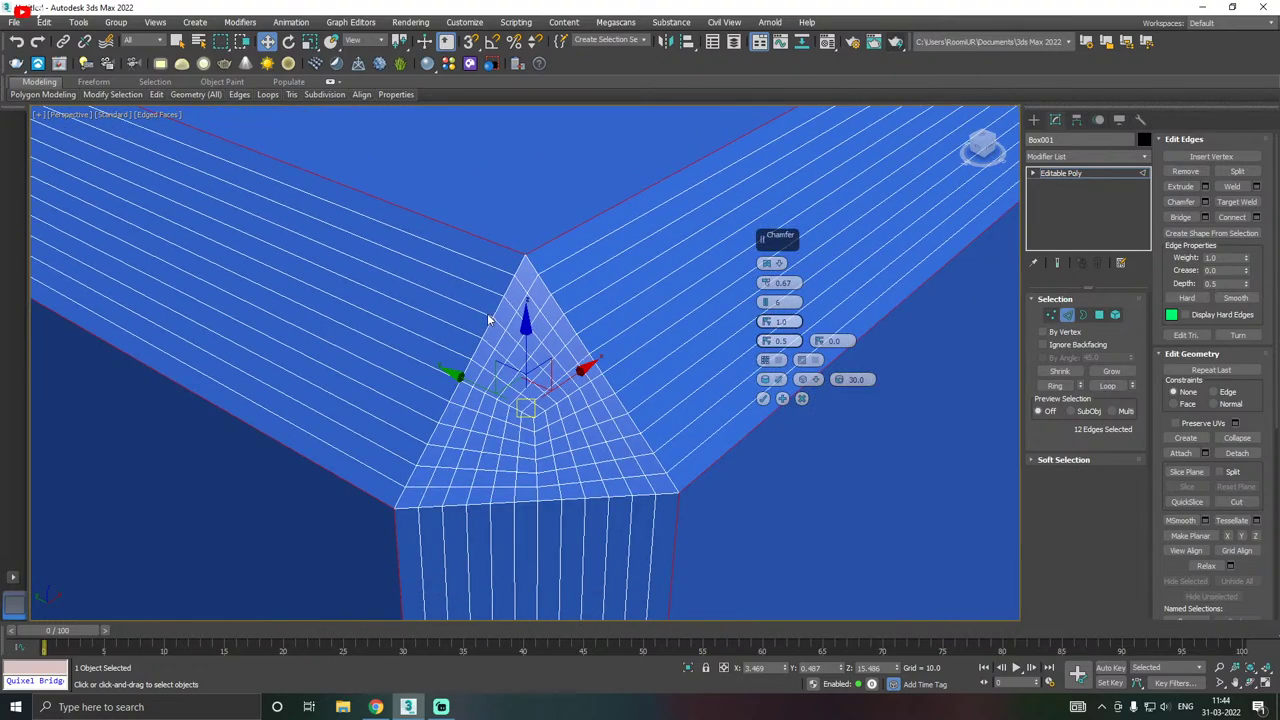
scroll(490, 319, down, 2)
scroll(466, 329, up, 2)
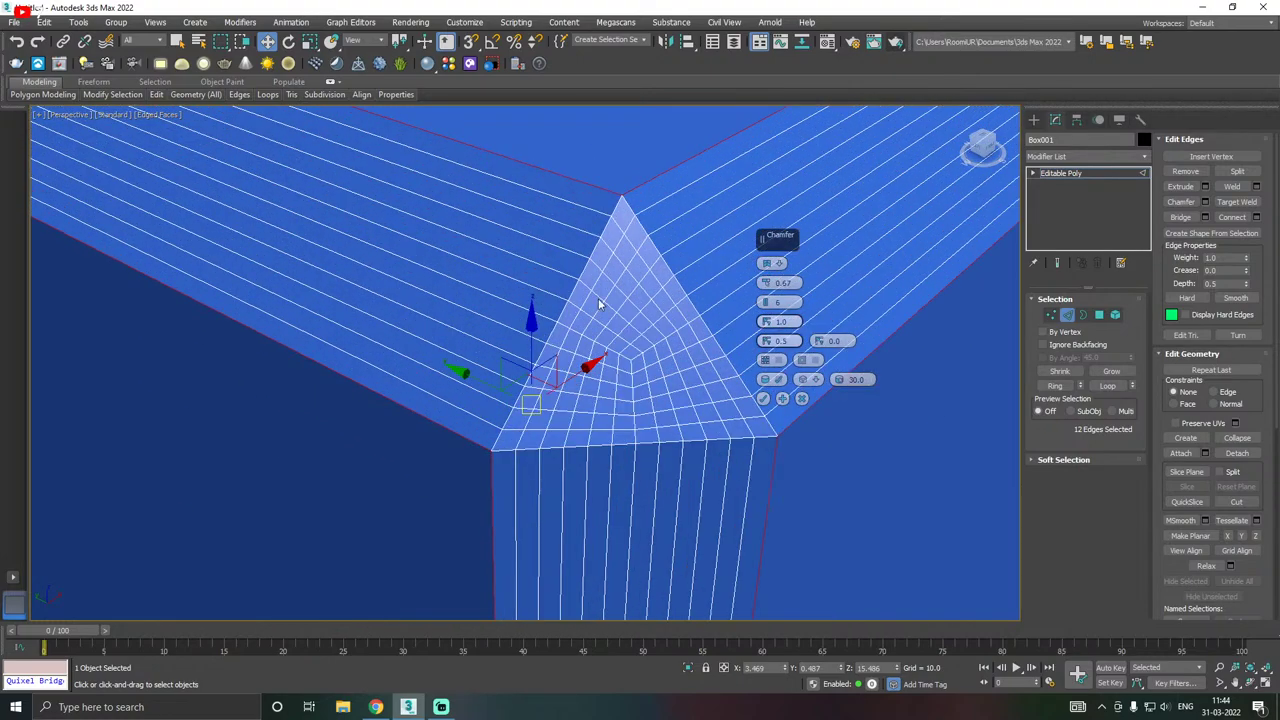
click(782, 265)
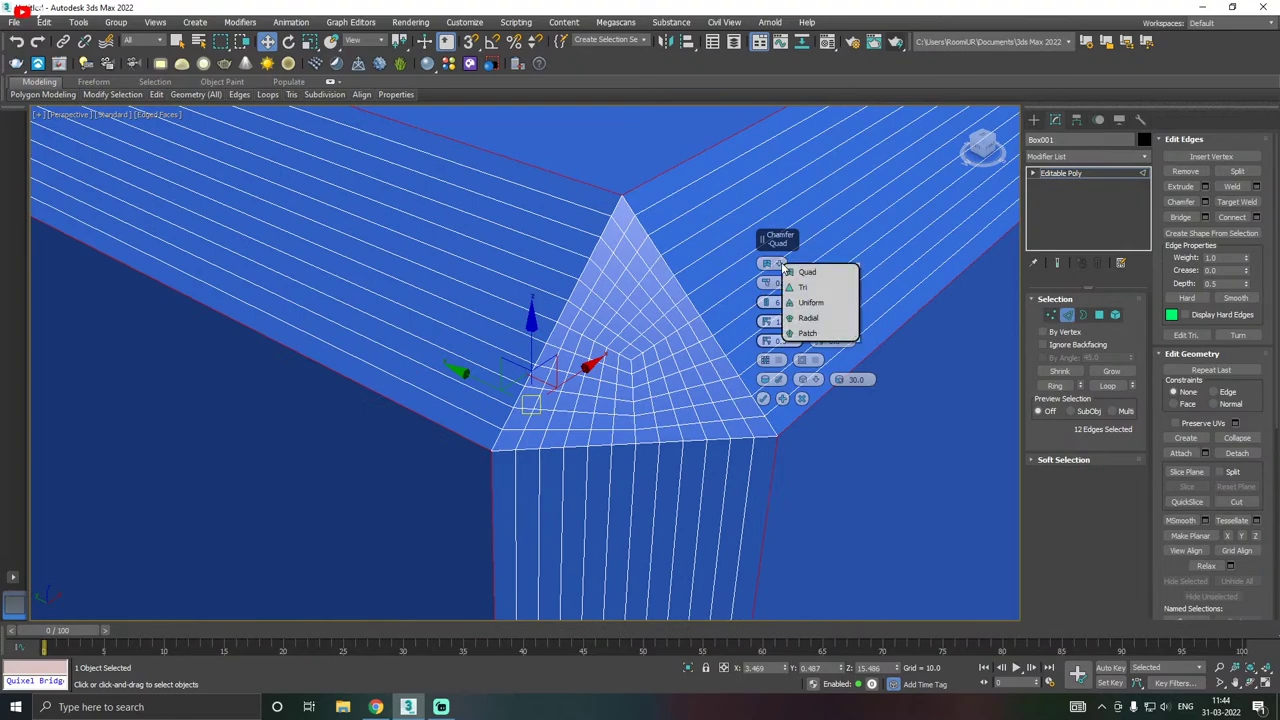
click(805, 288)
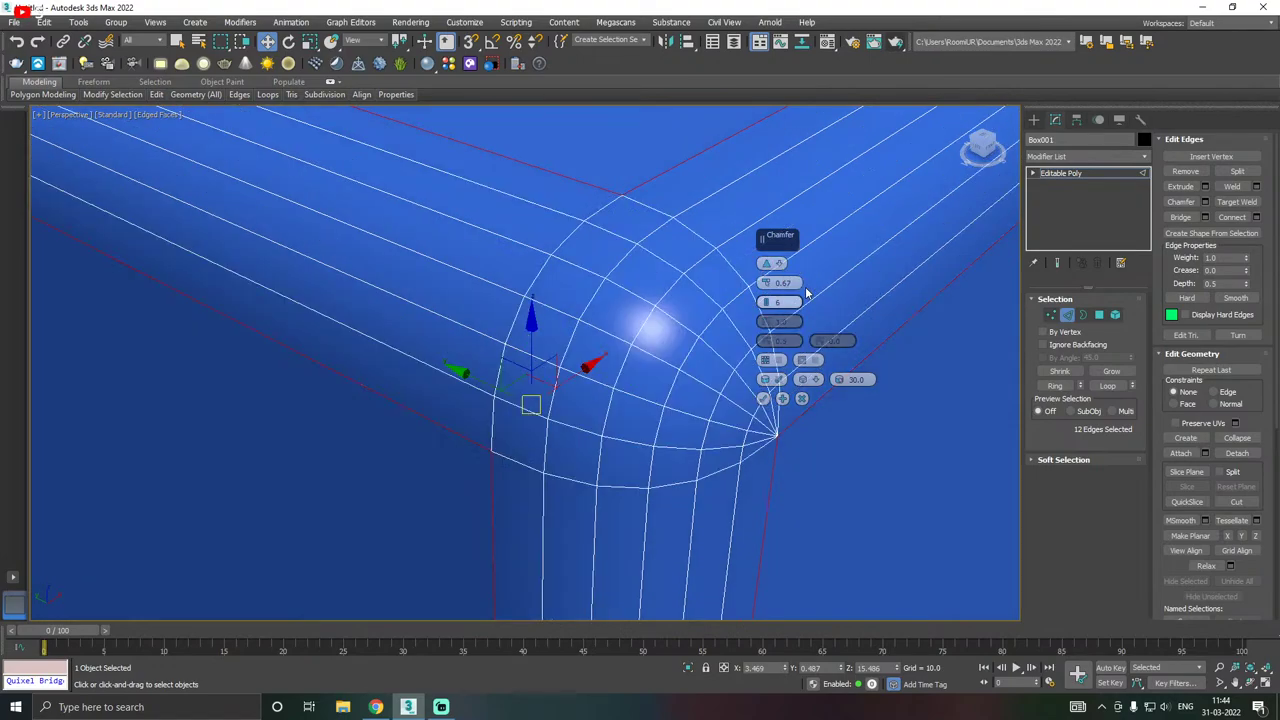
scroll(479, 331, down, 1)
scroll(560, 395, up, 5)
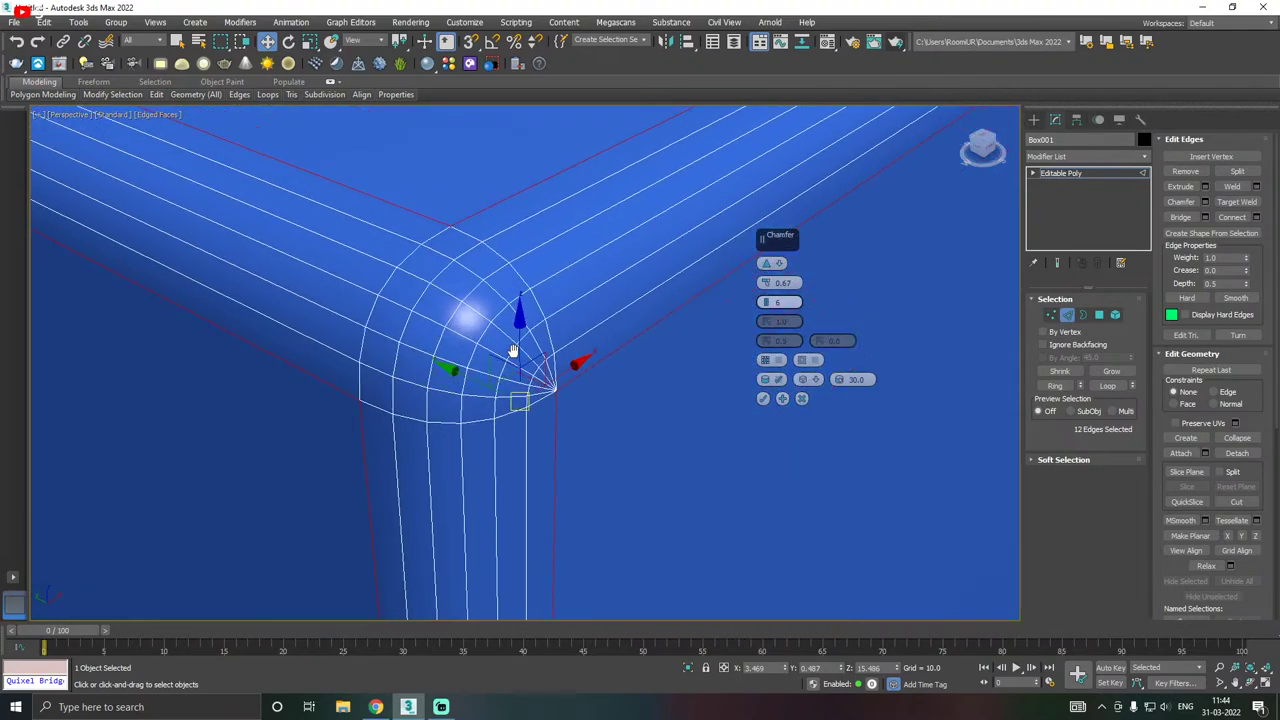
scroll(547, 407, down, 2)
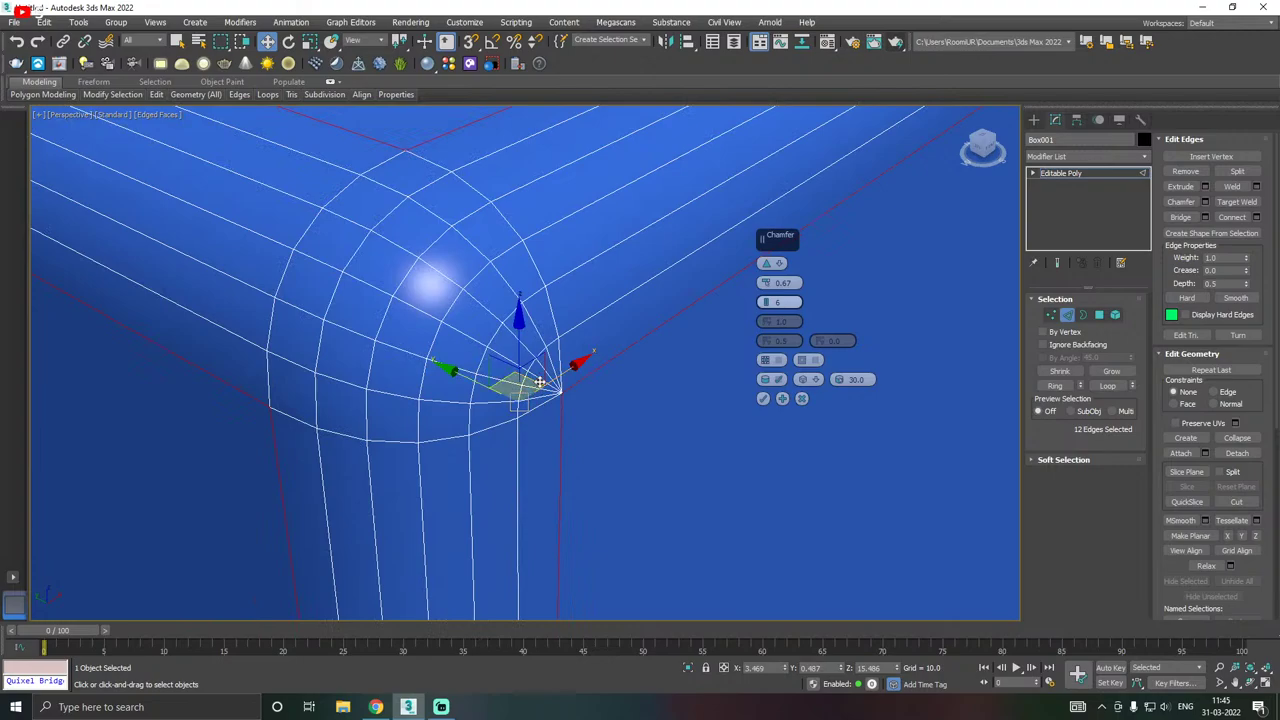
scroll(499, 330, down, 3)
scroll(534, 305, down, 3)
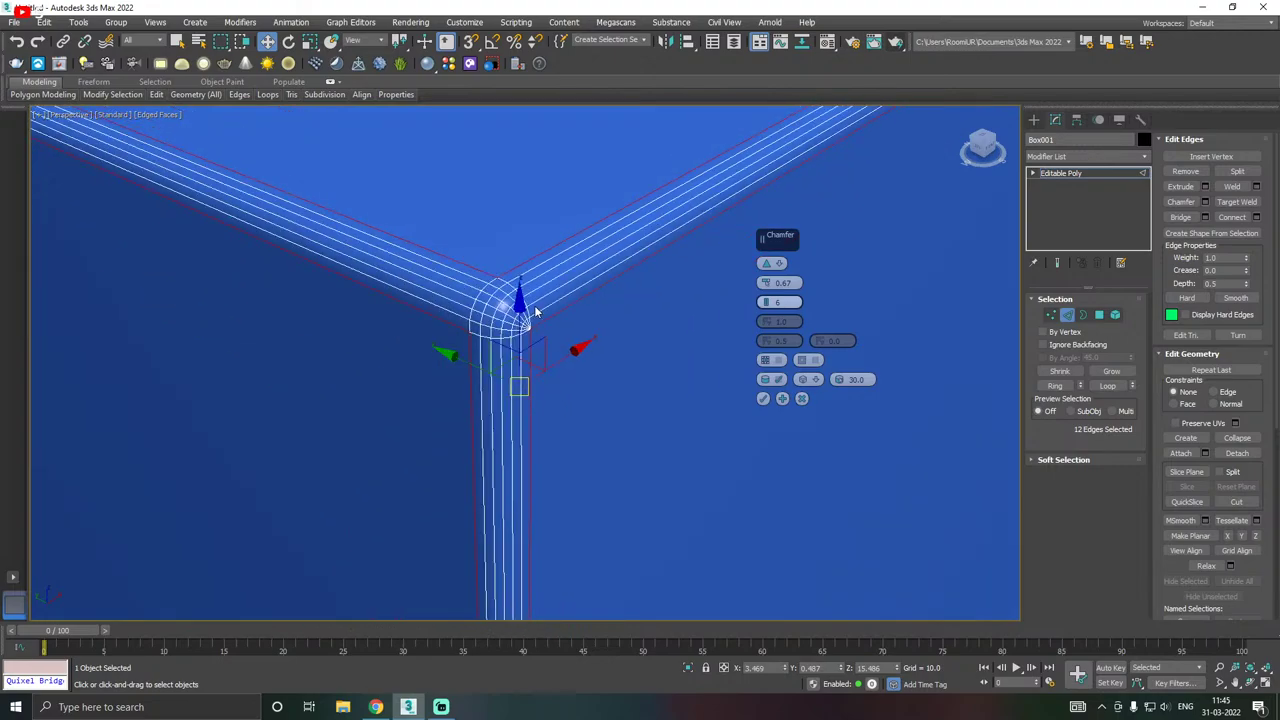
alt+middle_drag(534, 305, 556, 306)
- Set the chamfer to Uniform and raise the edge chamfer amount to 0.782
scroll(566, 306, up, 4)
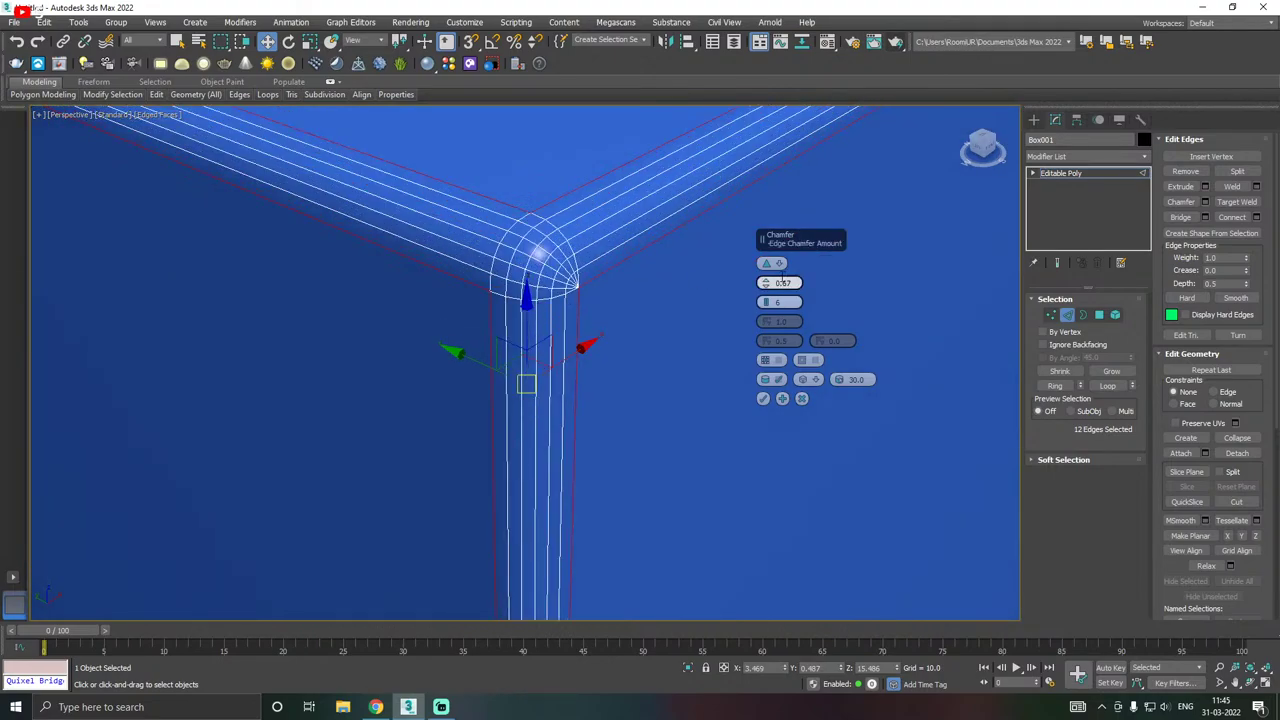
scroll(573, 281, up, 2)
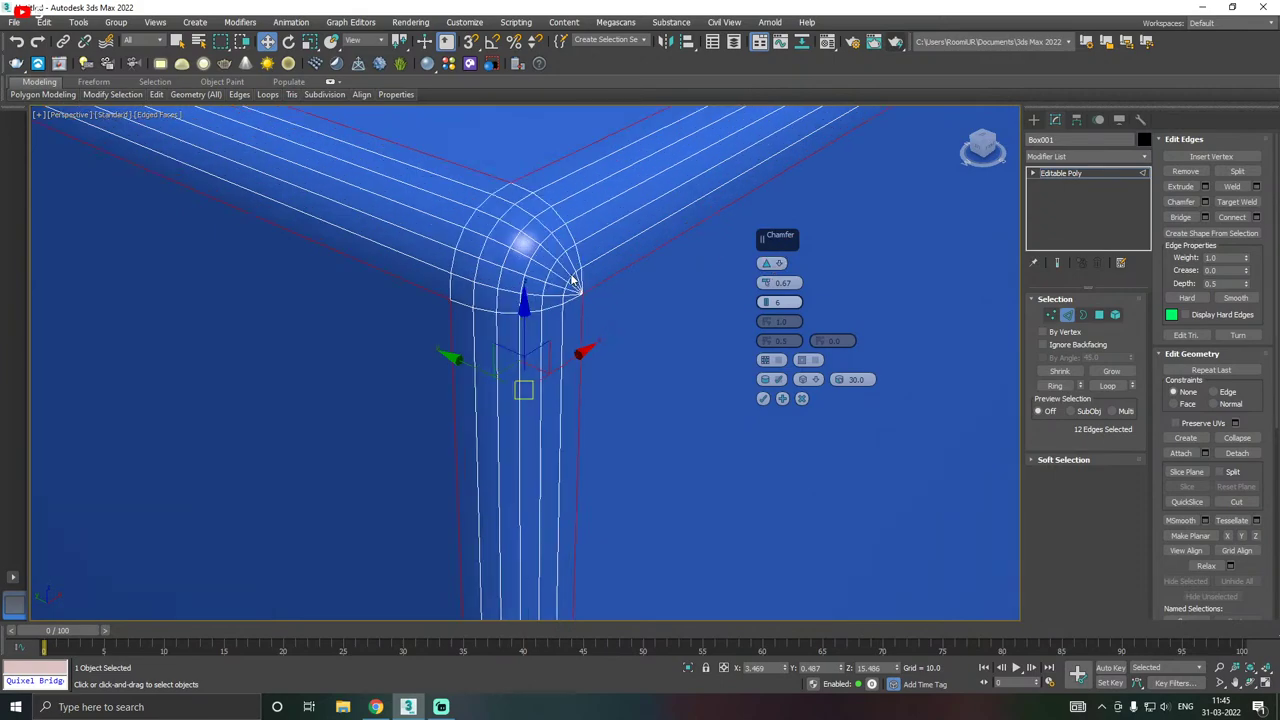
click(771, 263)
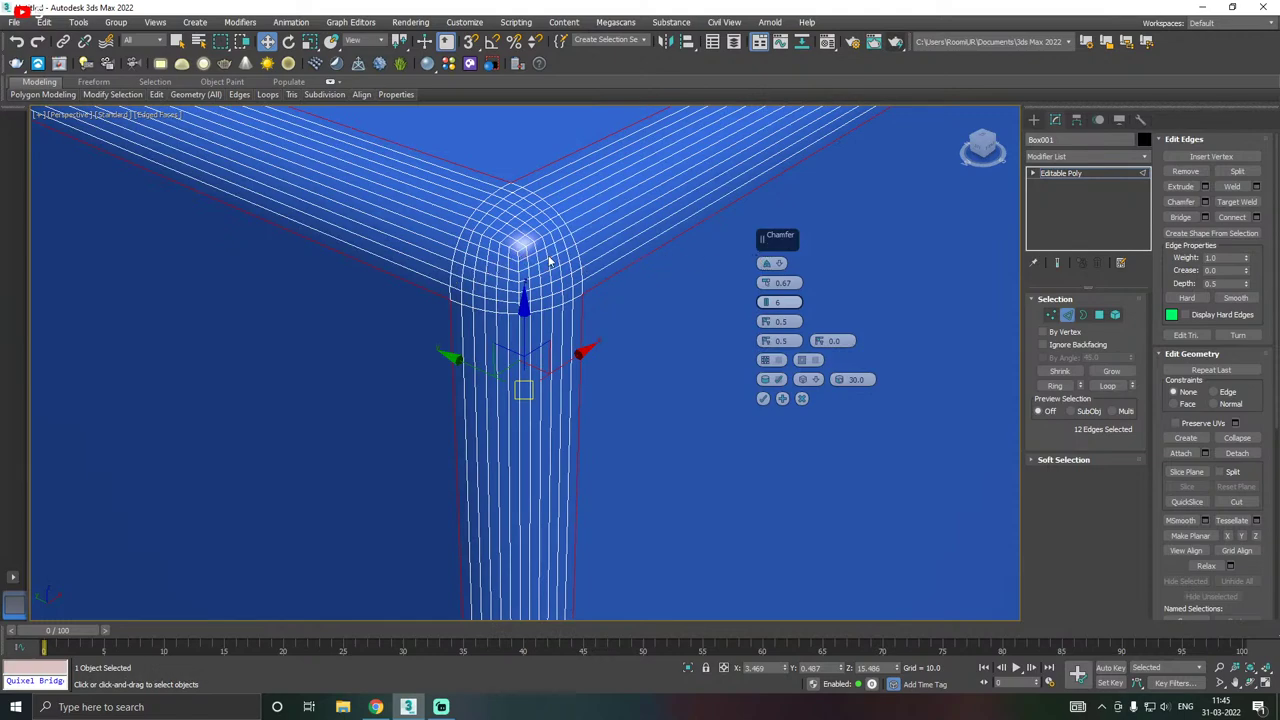
click(771, 265)
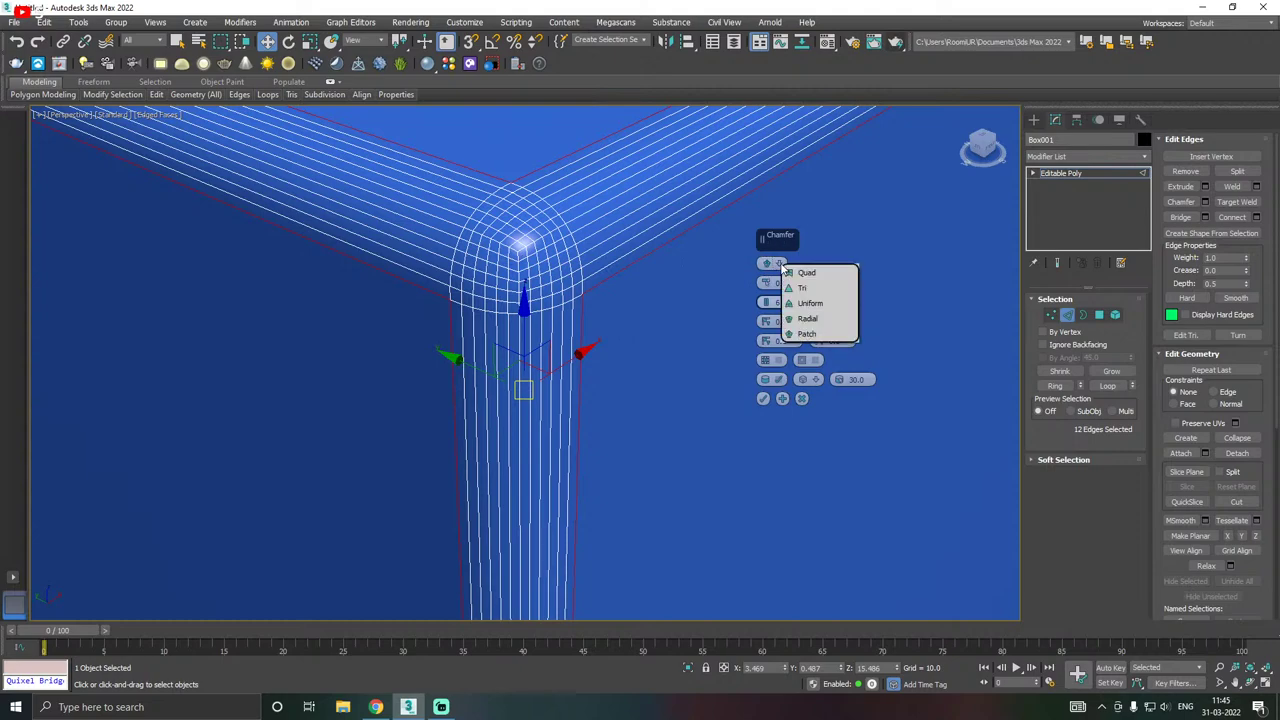
click(820, 304)
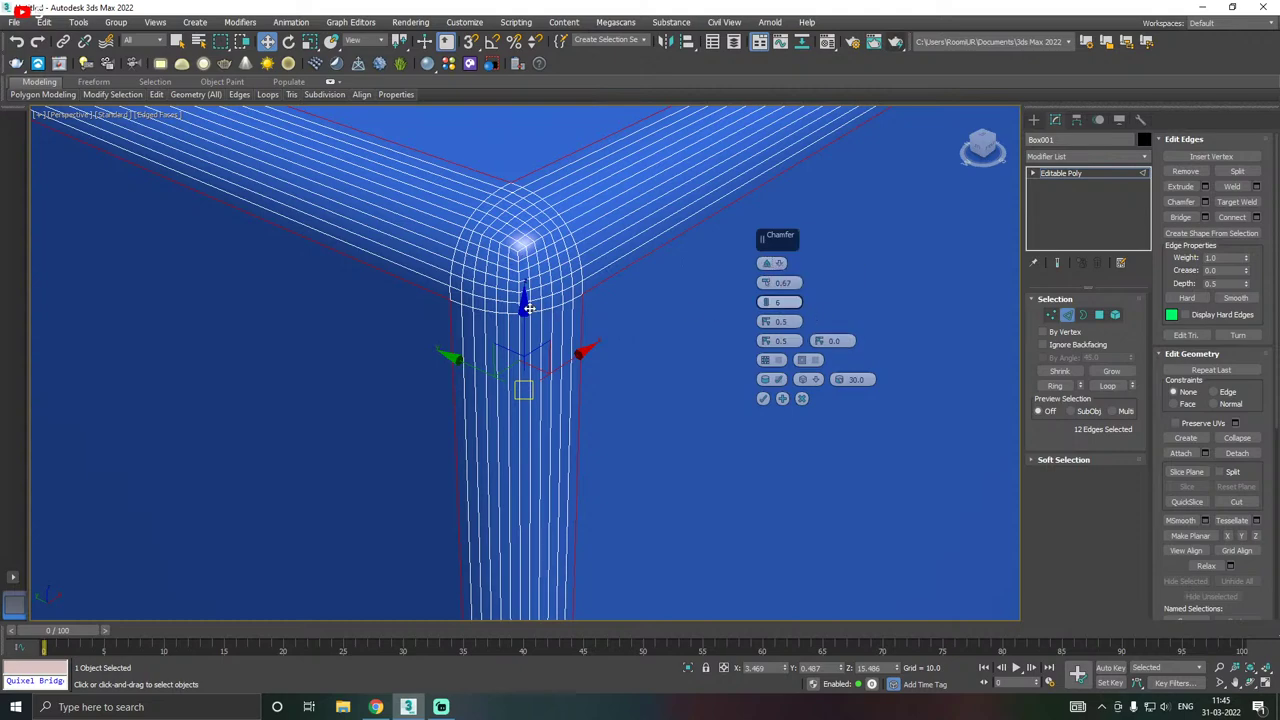
scroll(578, 278, up, 2)
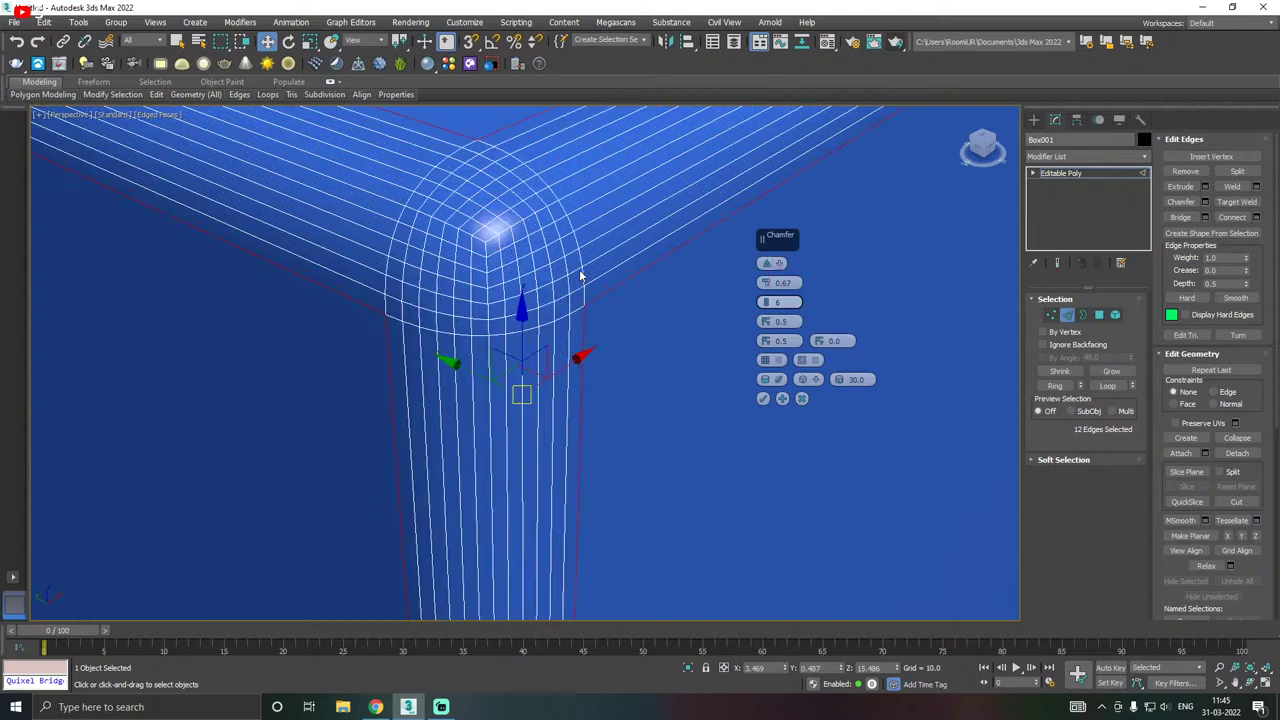
drag(766, 283, 787, 264)
- Try alternate corner styles from the Chamfer caddy's type list
click(780, 264)
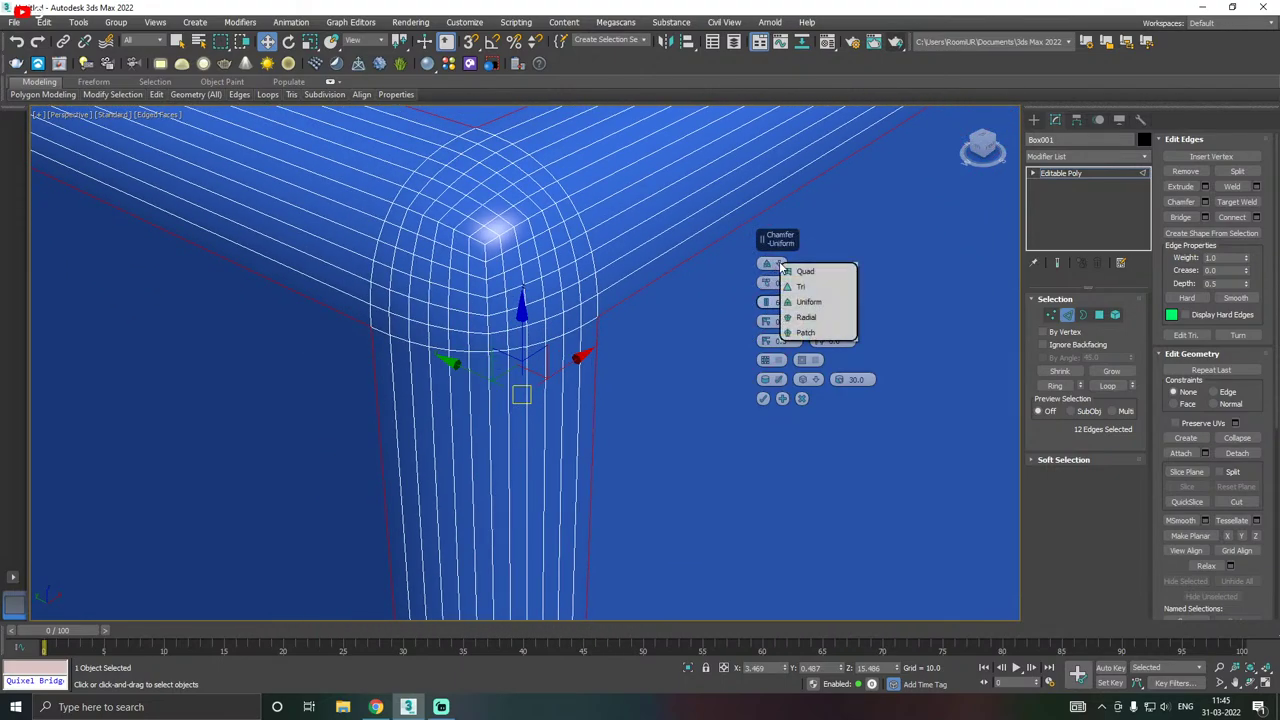
click(812, 317)
scroll(557, 320, down, 8)
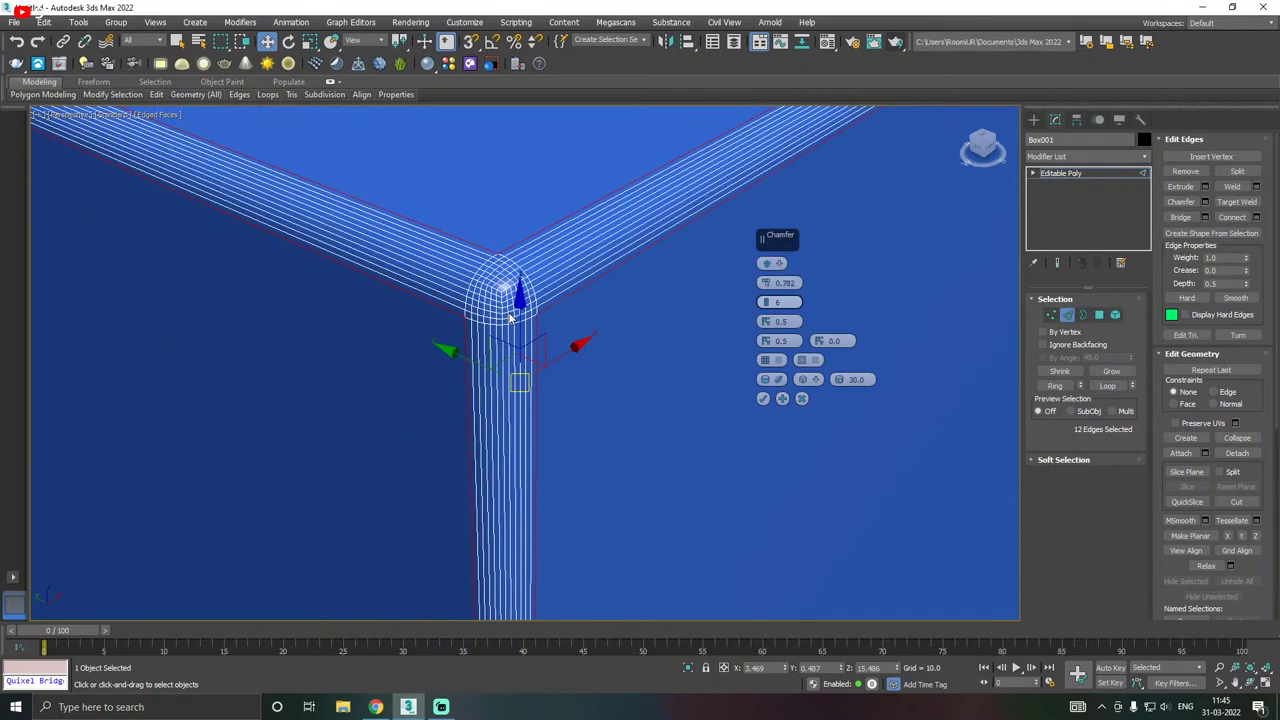
scroll(560, 275, up, 8)
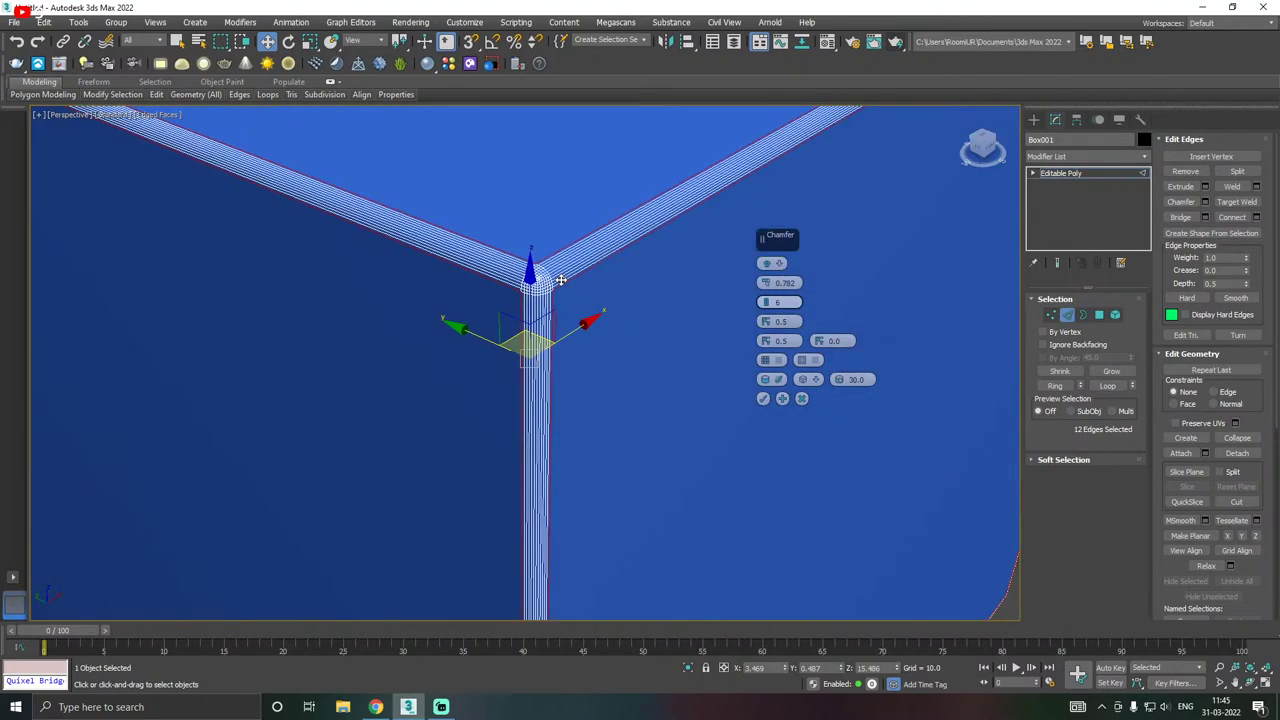
scroll(477, 281, up, 2)
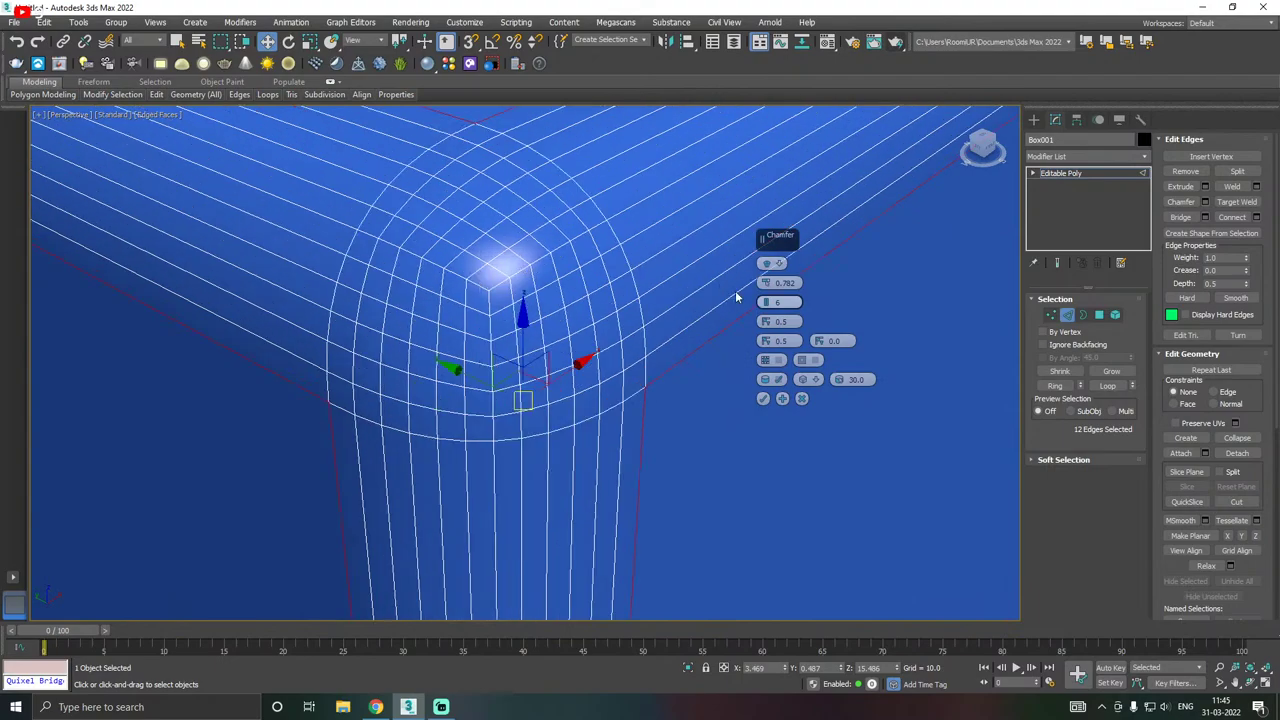
click(770, 265)
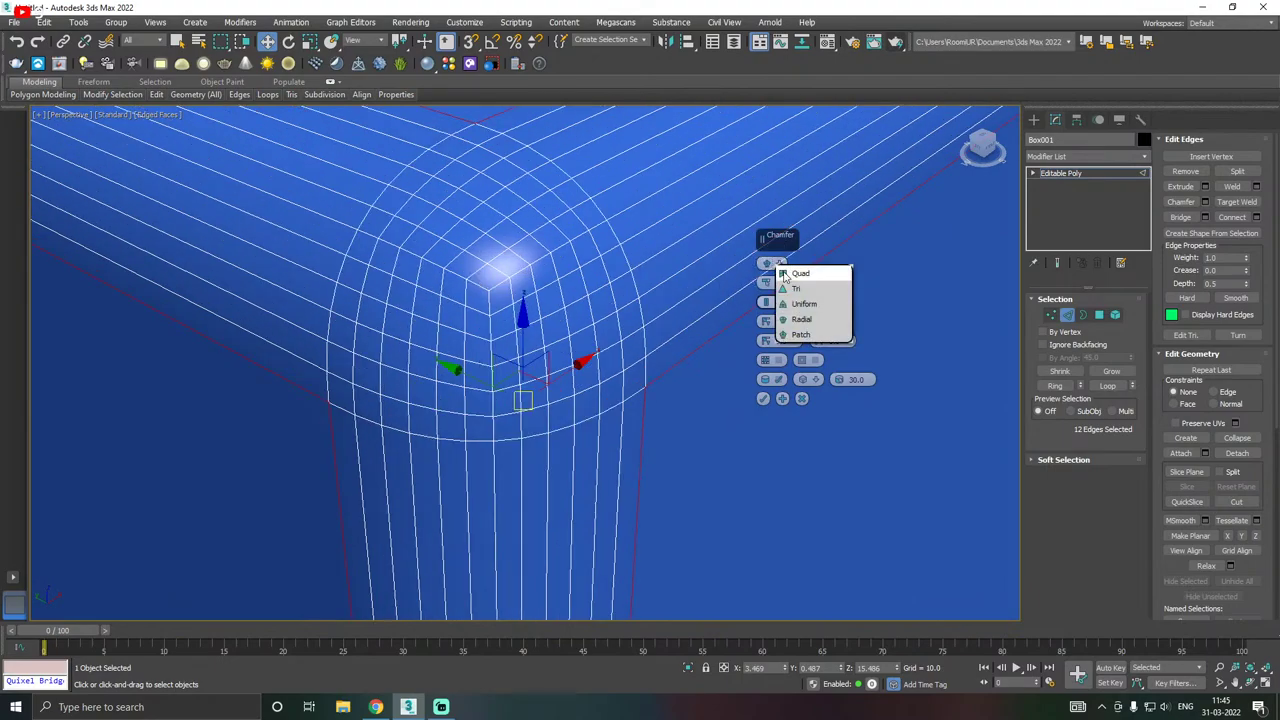
click(788, 277)
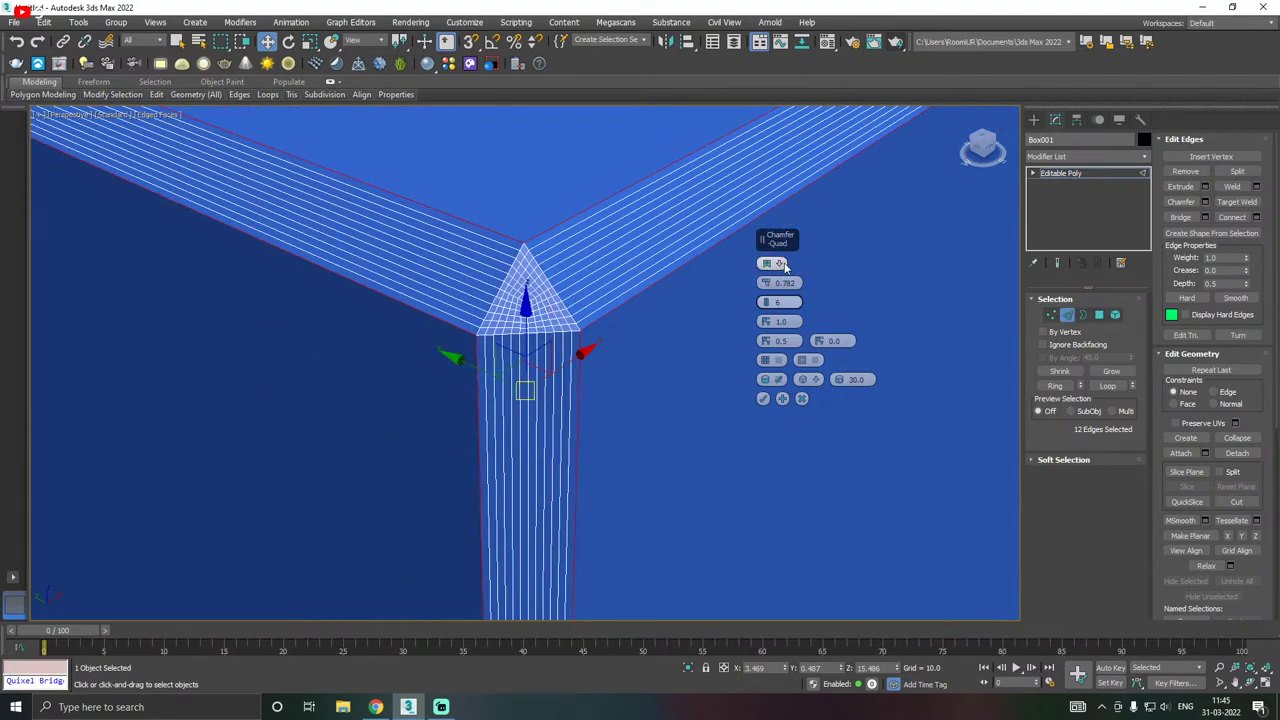
- Switch the corner back to Quad, then Tri, and cancel the chamfer preview
click(770, 263)
click(801, 286)
click(774, 264)
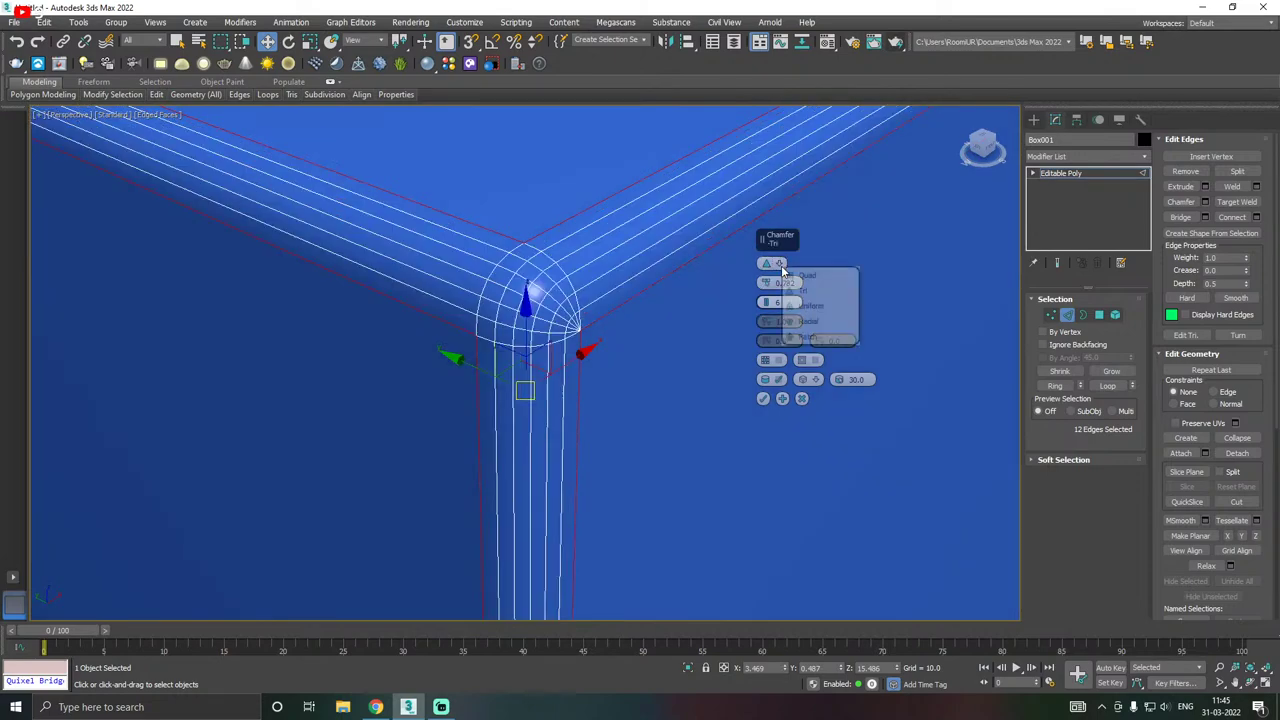
click(786, 283)
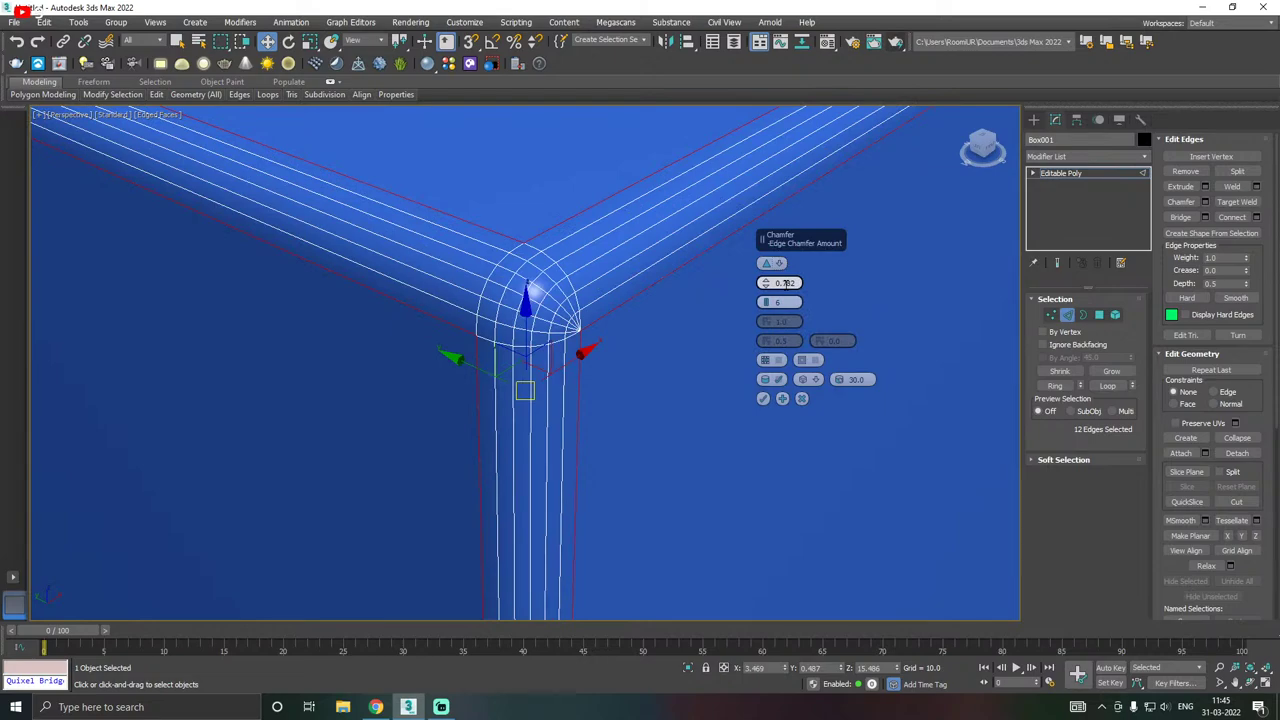
mouse_move(506, 322)
alt+middle_down()
mouse_move(518, 300)
mouse_move(527, 312)
alt+middle_up()
scroll(527, 312, down, 5)
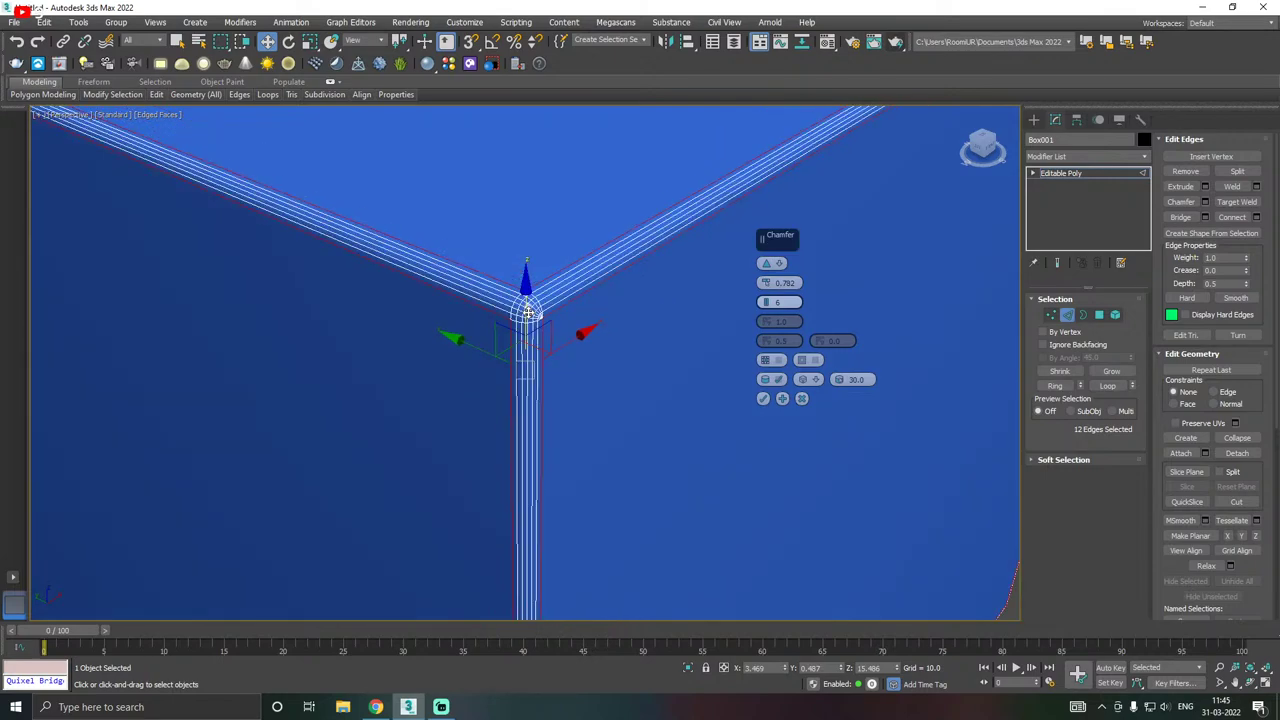
click(801, 398)
- Orbit to a level front view of the box and clear its edge selection
scroll(624, 363, down, 4)
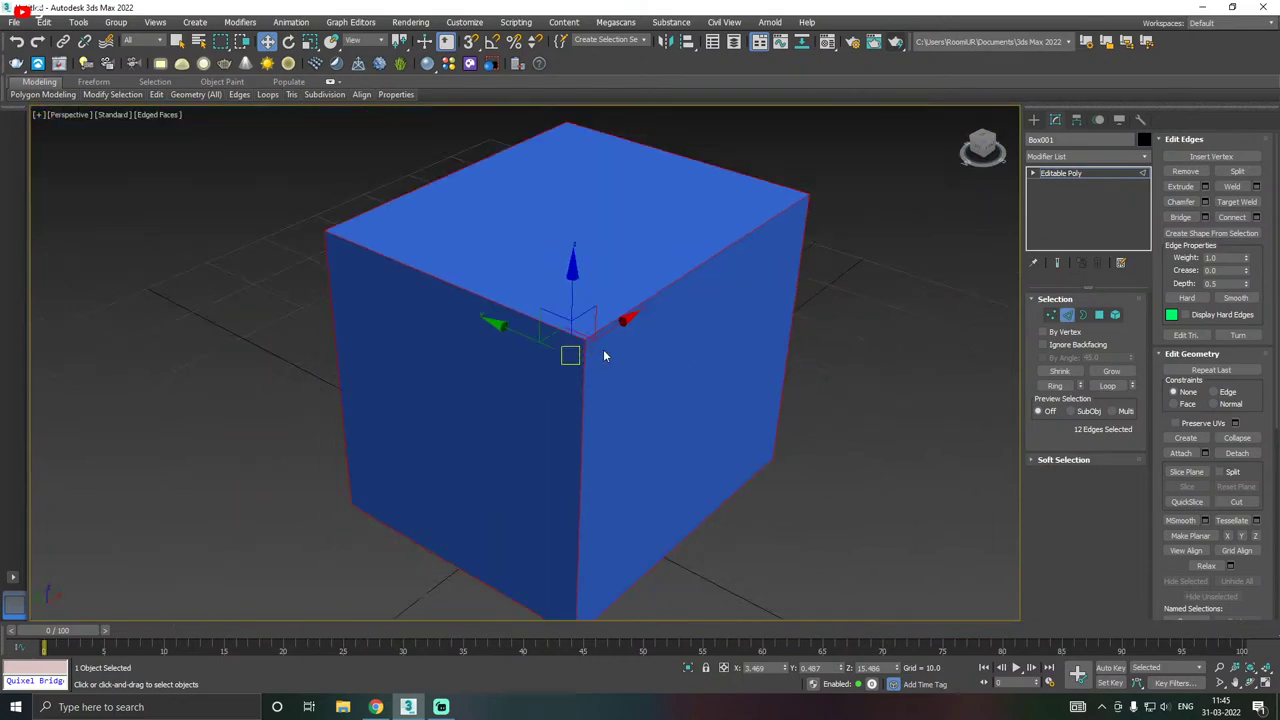
scroll(563, 356, up, 5)
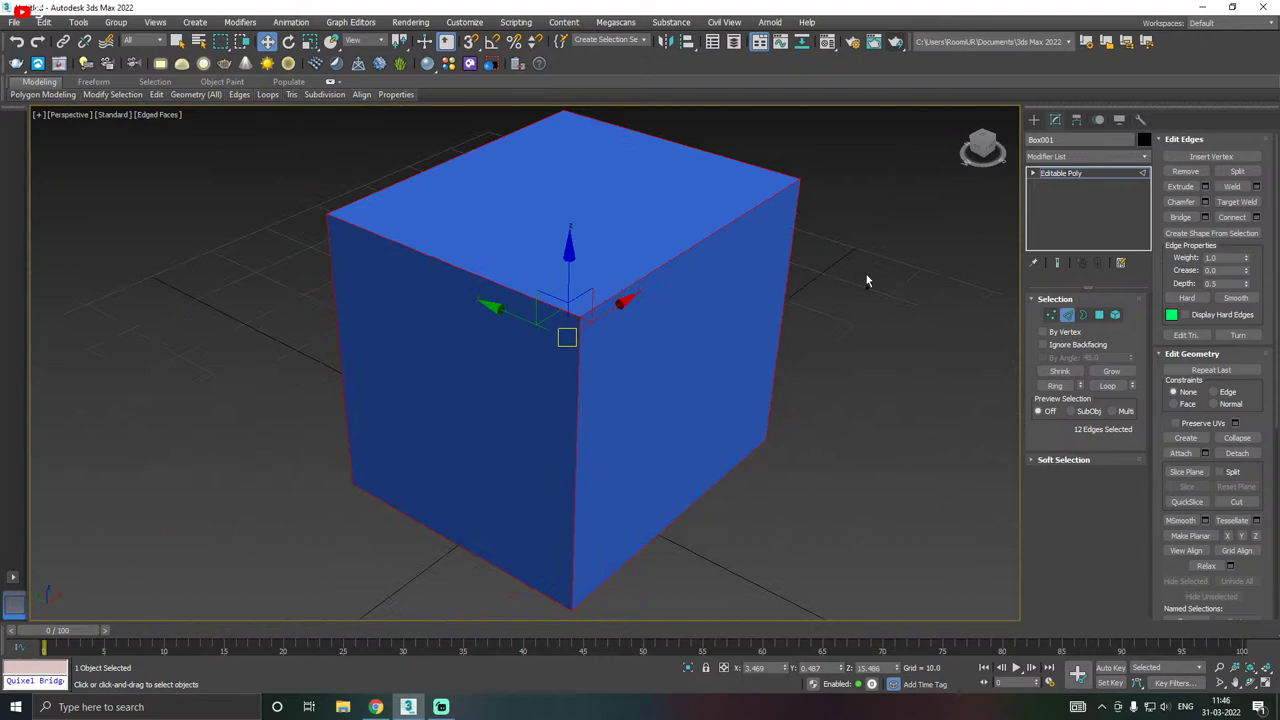
alt+middle_drag(867, 281, 807, 273)
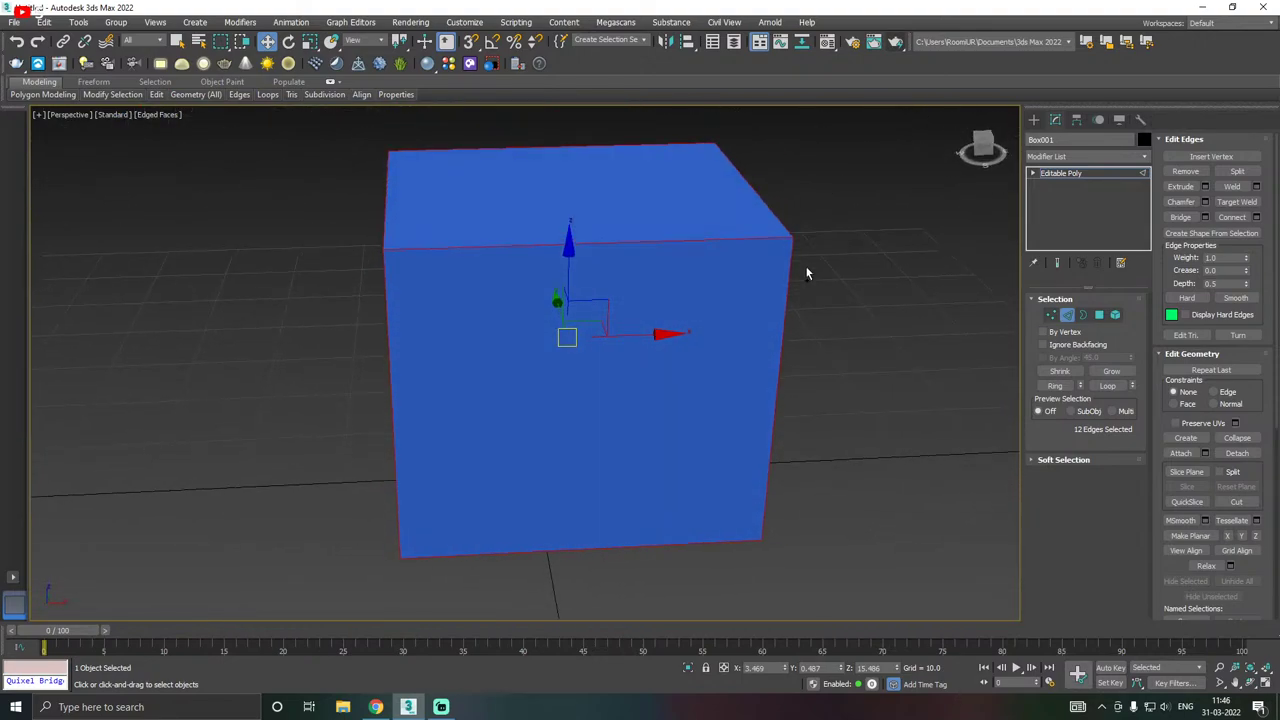
alt+middle_drag(729, 209, 738, 287)
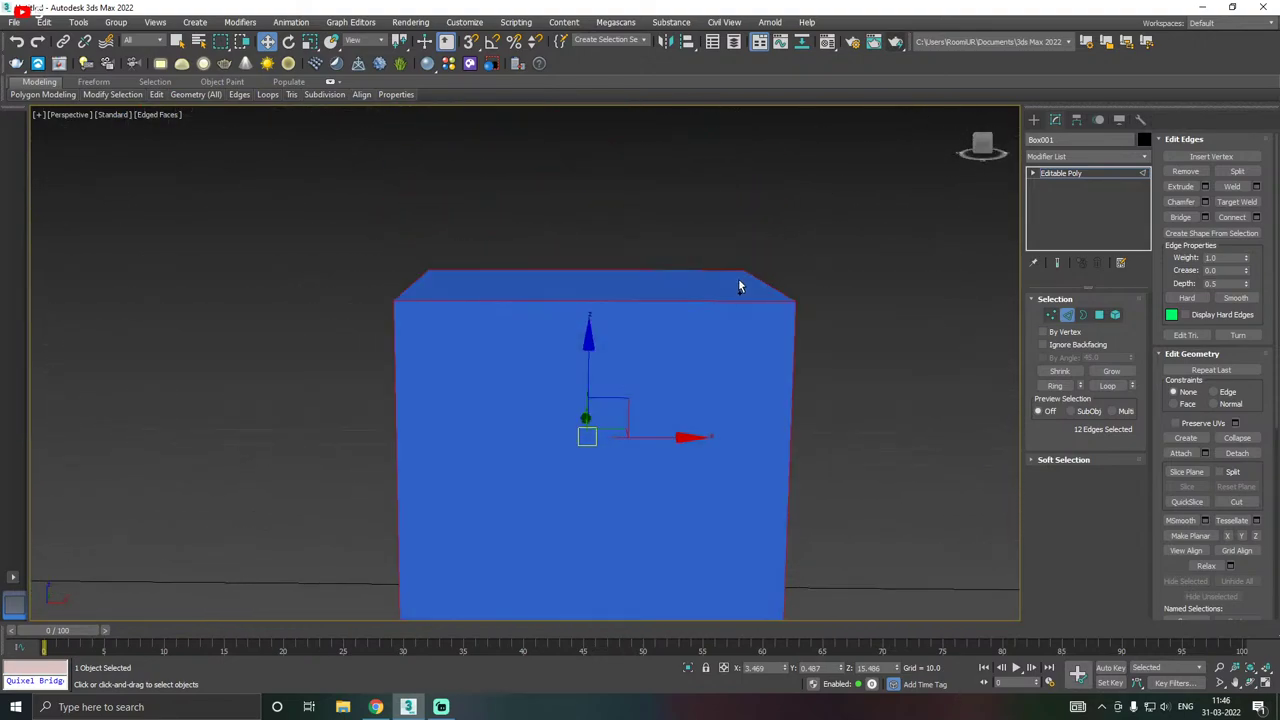
click(652, 201)
drag(631, 350, 632, 348)
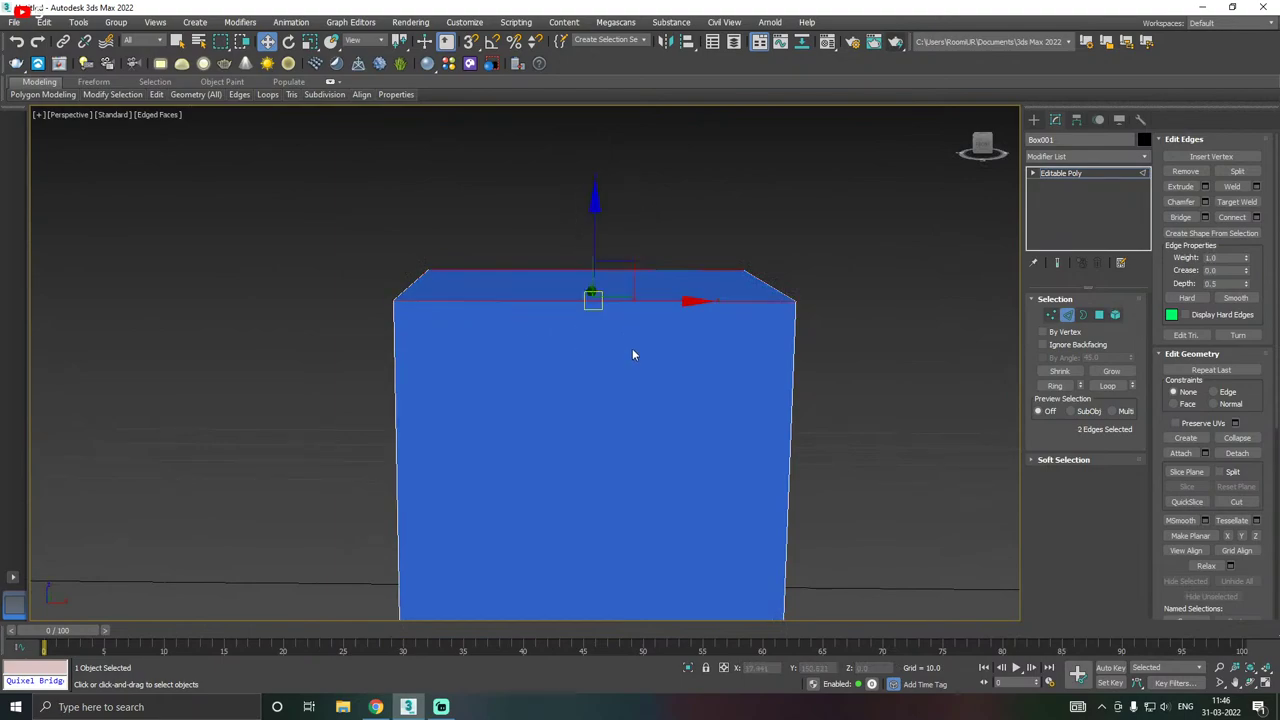
click(706, 277)
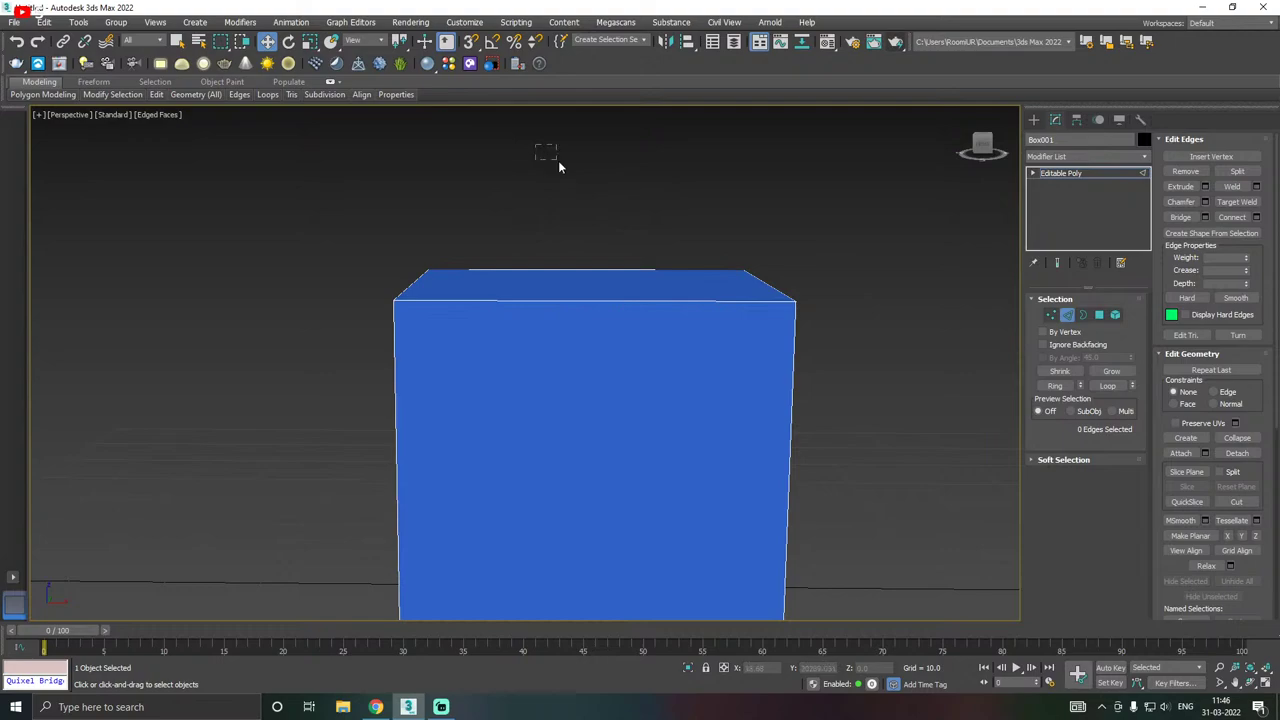
- Attempt marquee selections of the box's top edges, then clear the selection
drag(678, 337, 574, 255)
drag(549, 143, 624, 324)
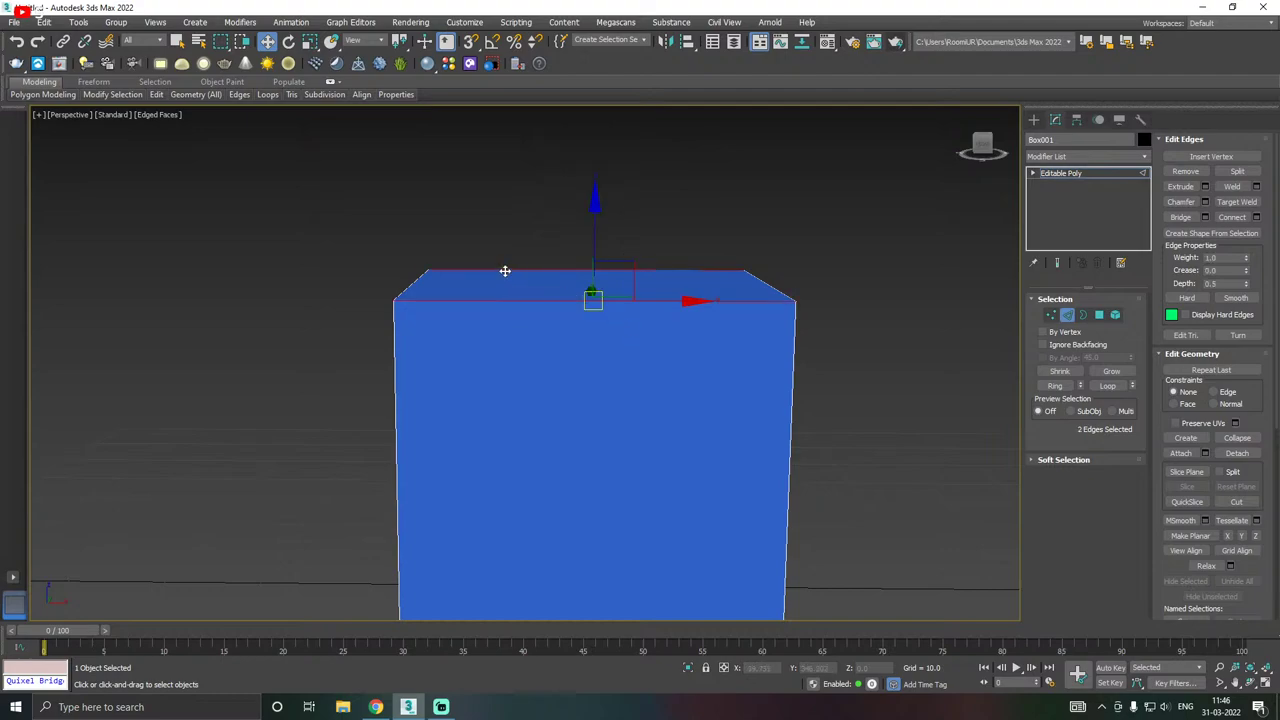
alt+middle_drag(505, 271, 540, 284)
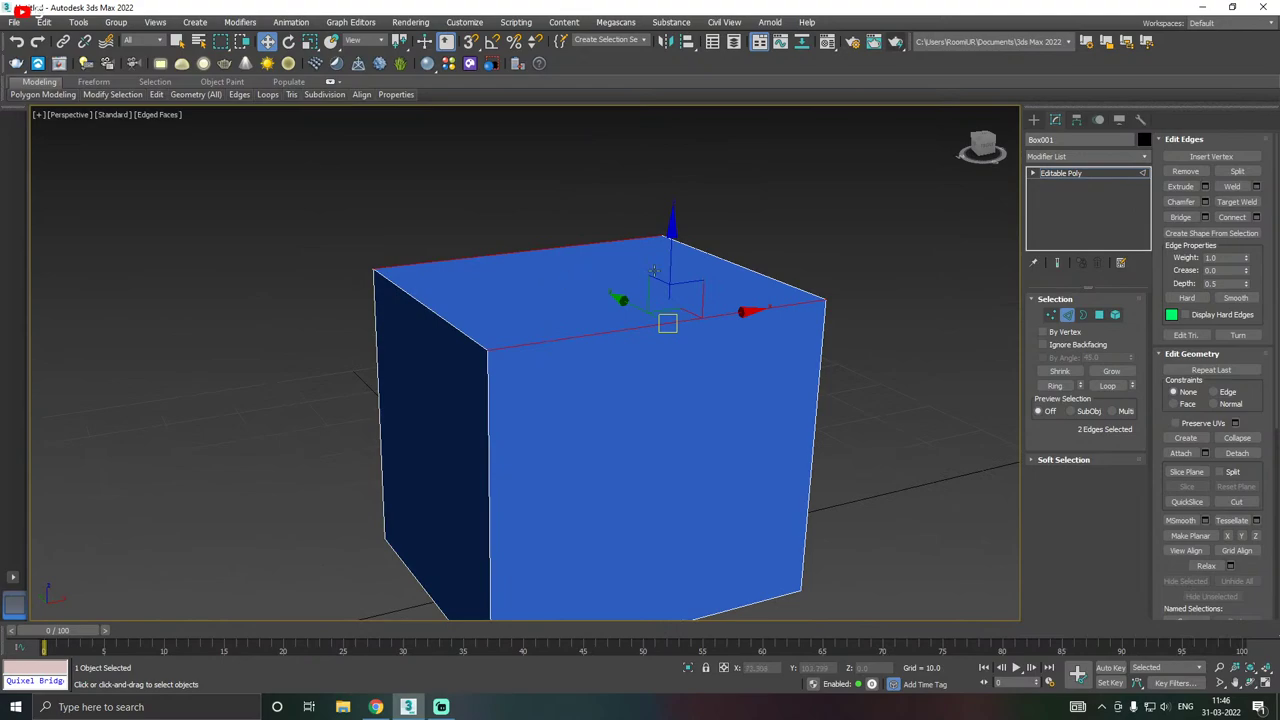
alt+middle_drag(477, 172, 451, 165)
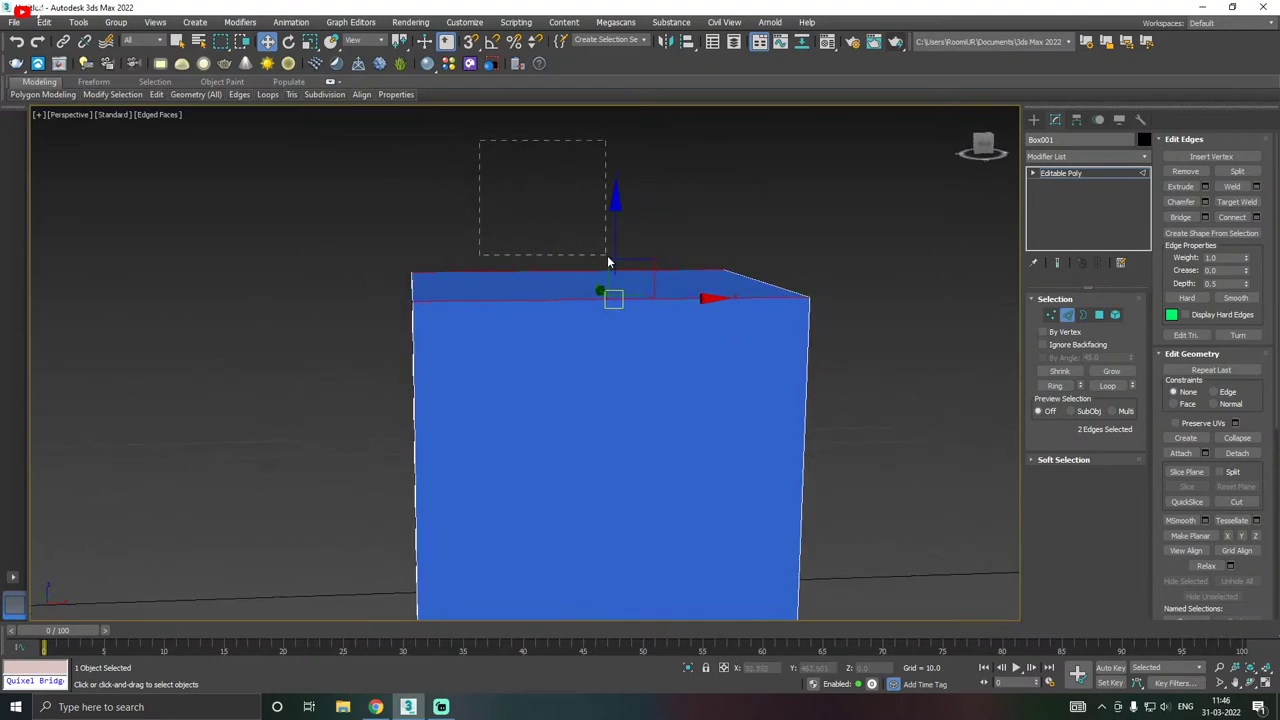
drag(607, 261, 451, 197)
drag(284, 205, 323, 208)
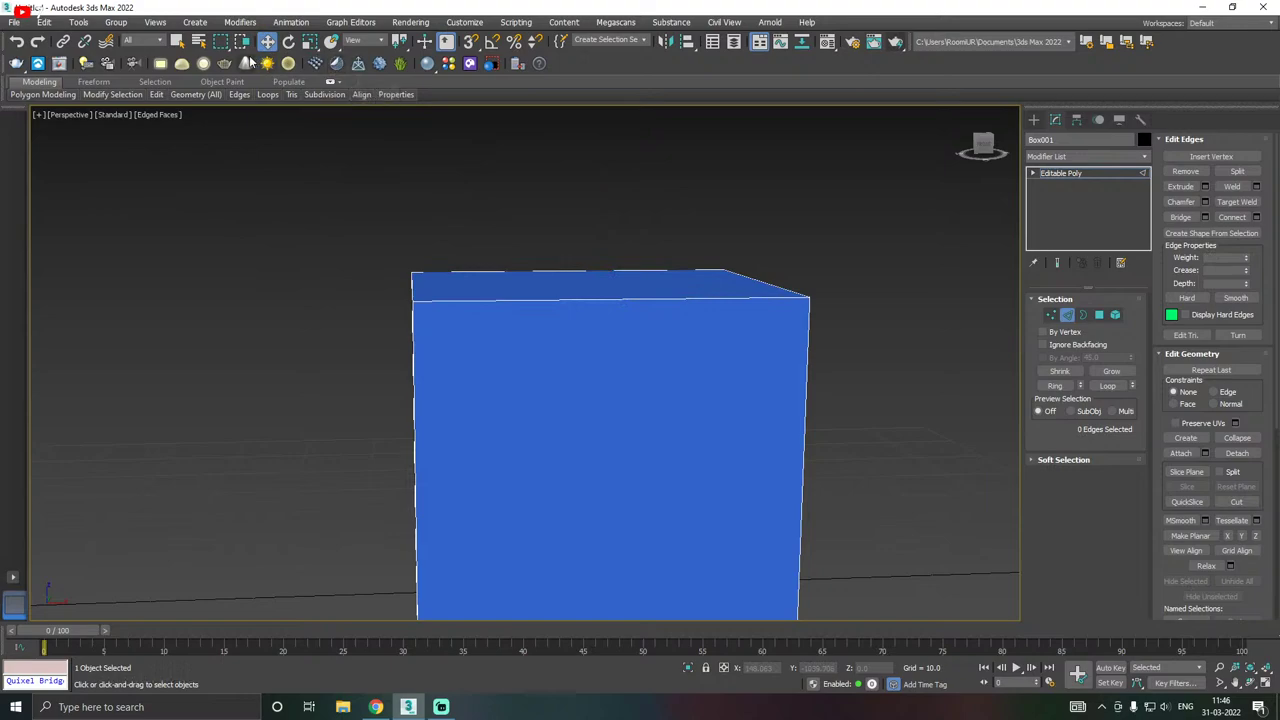
- Try a circular selection region, then return to the rectangular region
click(224, 48)
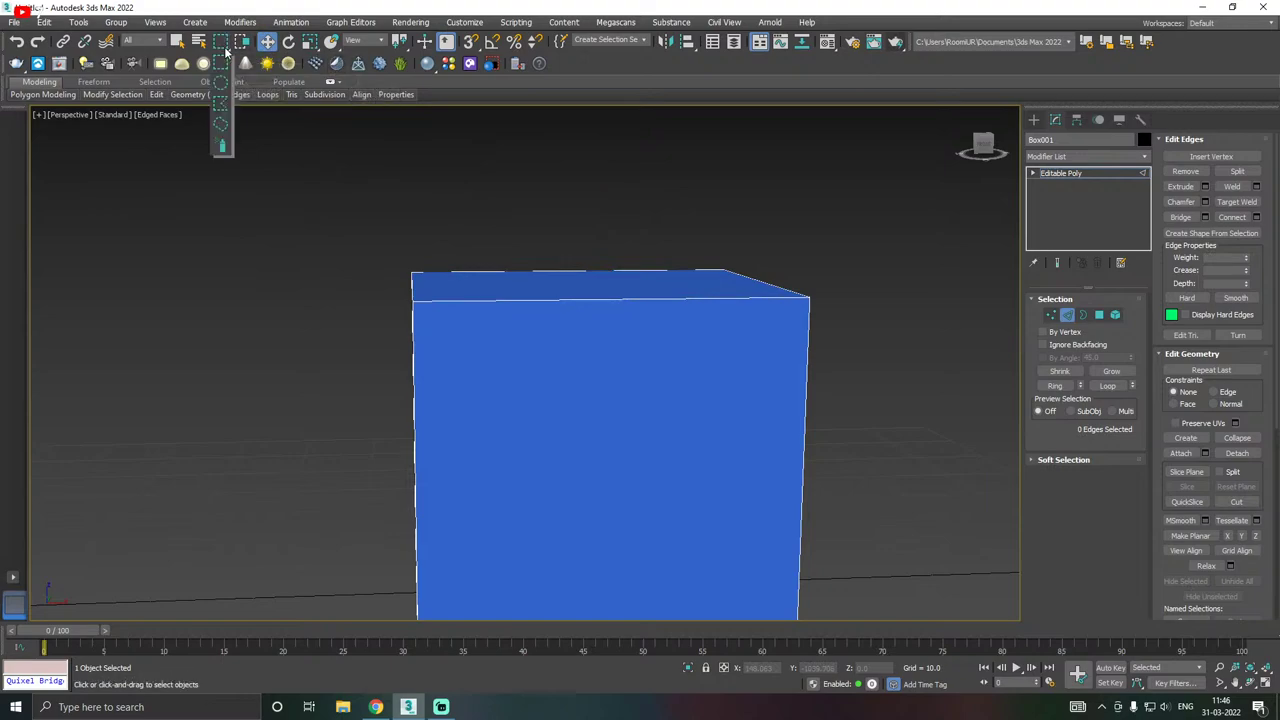
click(222, 85)
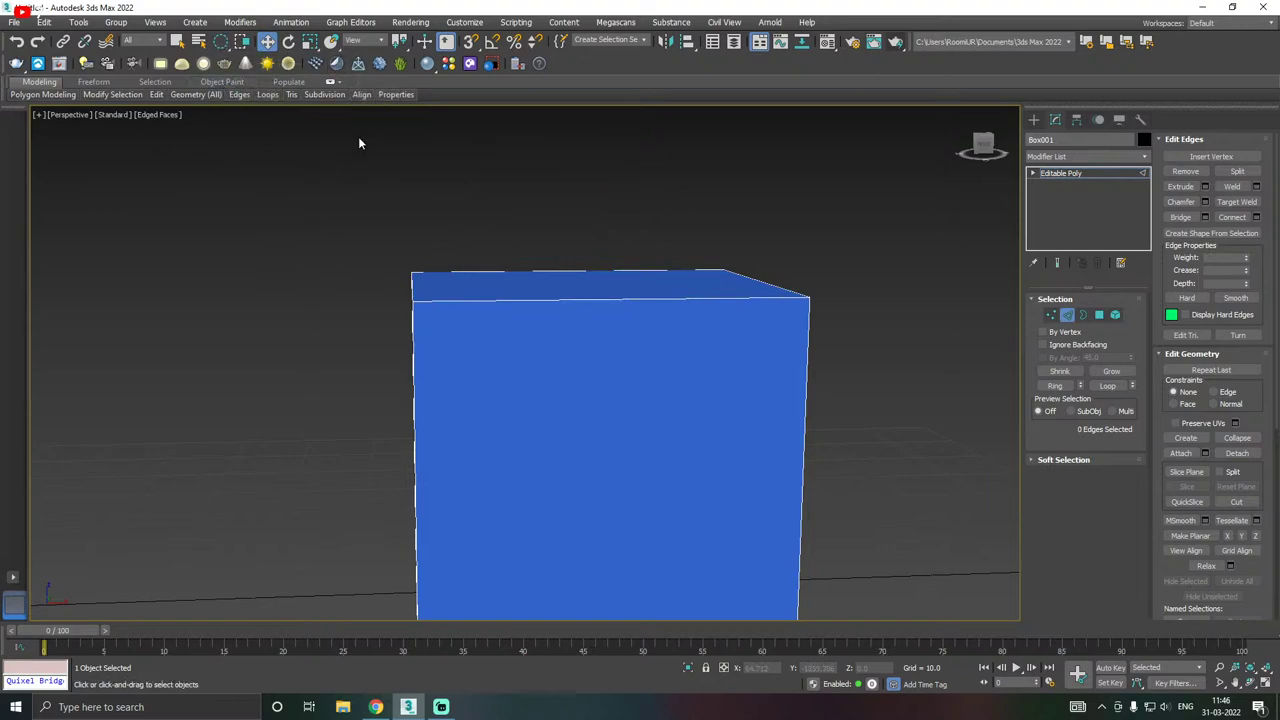
drag(468, 170, 510, 172)
click(225, 44)
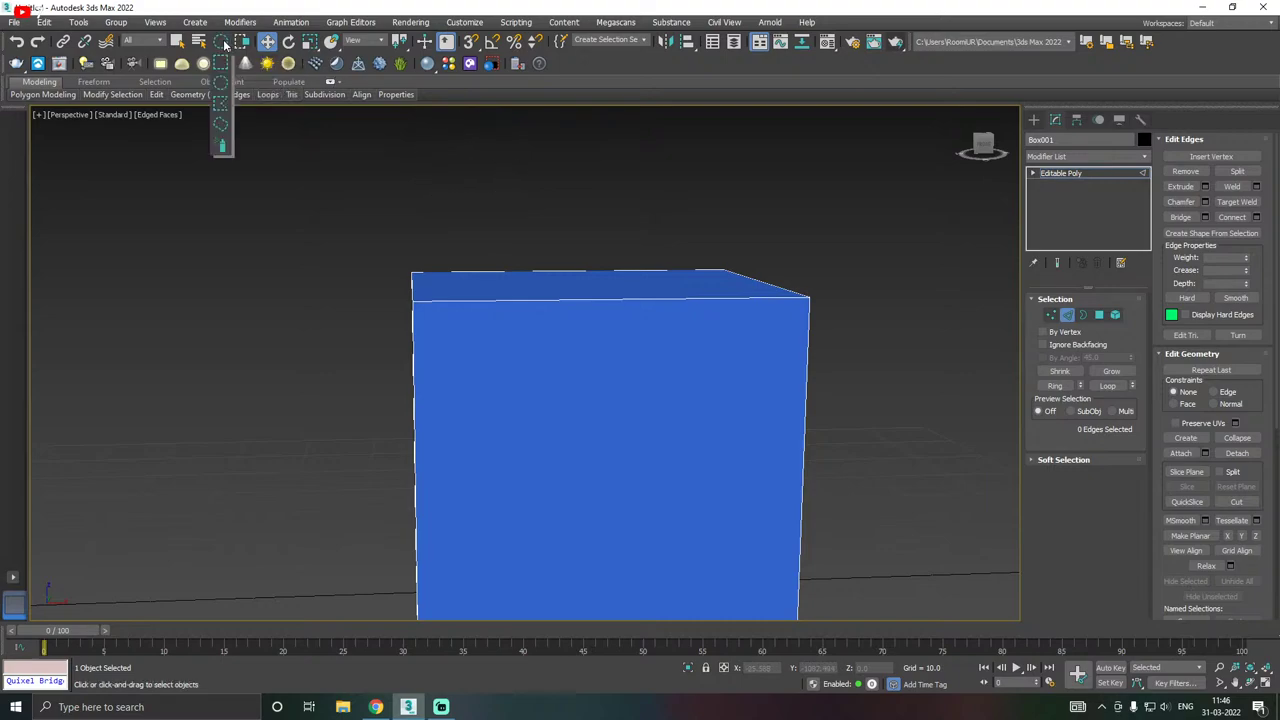
drag(225, 44, 222, 63)
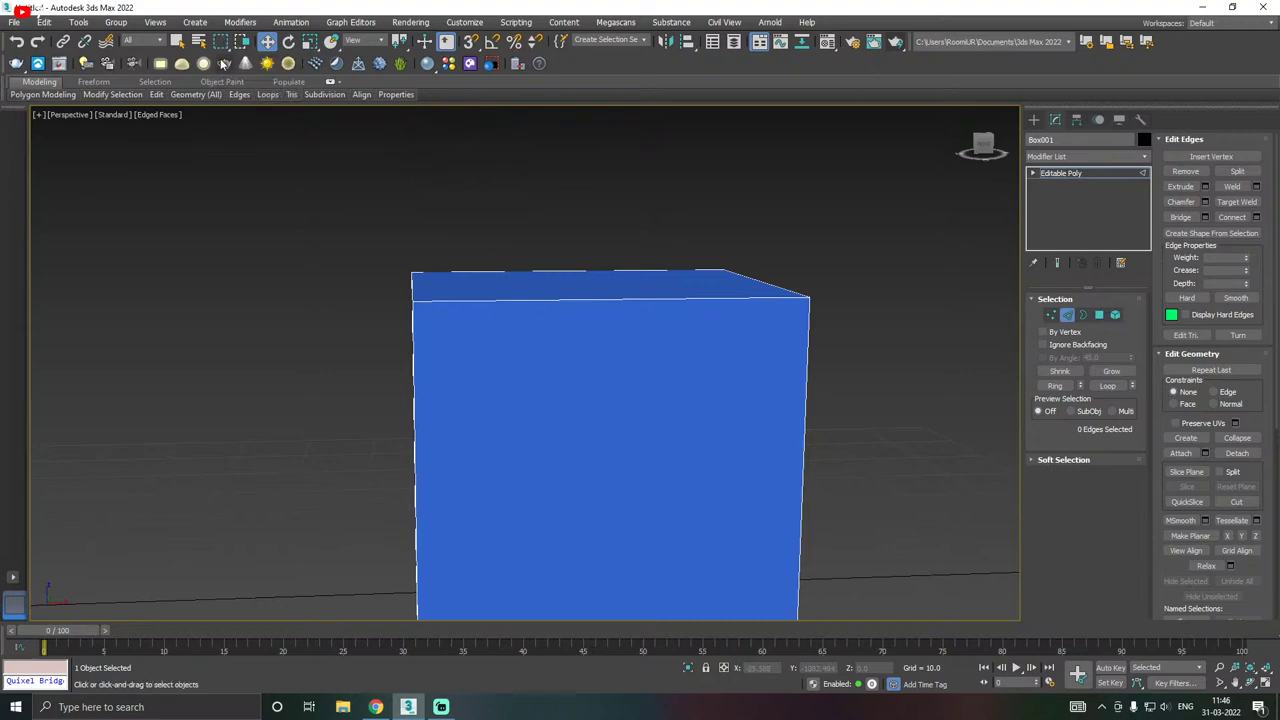
- Marquee-select the two opposite top edges and orbit to a raised three-quarter view
drag(552, 191, 604, 341)
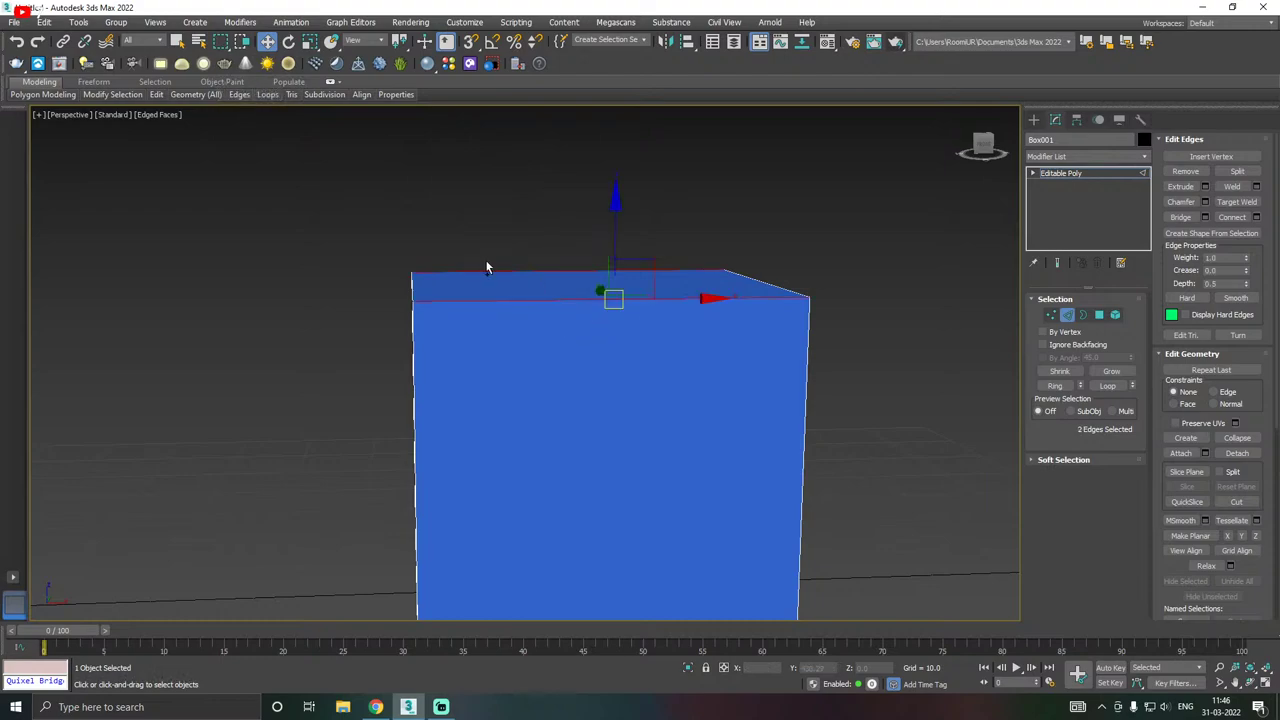
mouse_move(486, 266)
alt+middle_down()
mouse_move(594, 283)
mouse_move(466, 283)
mouse_move(462, 268)
alt+middle_up()
alt+middle_drag(616, 241, 528, 207)
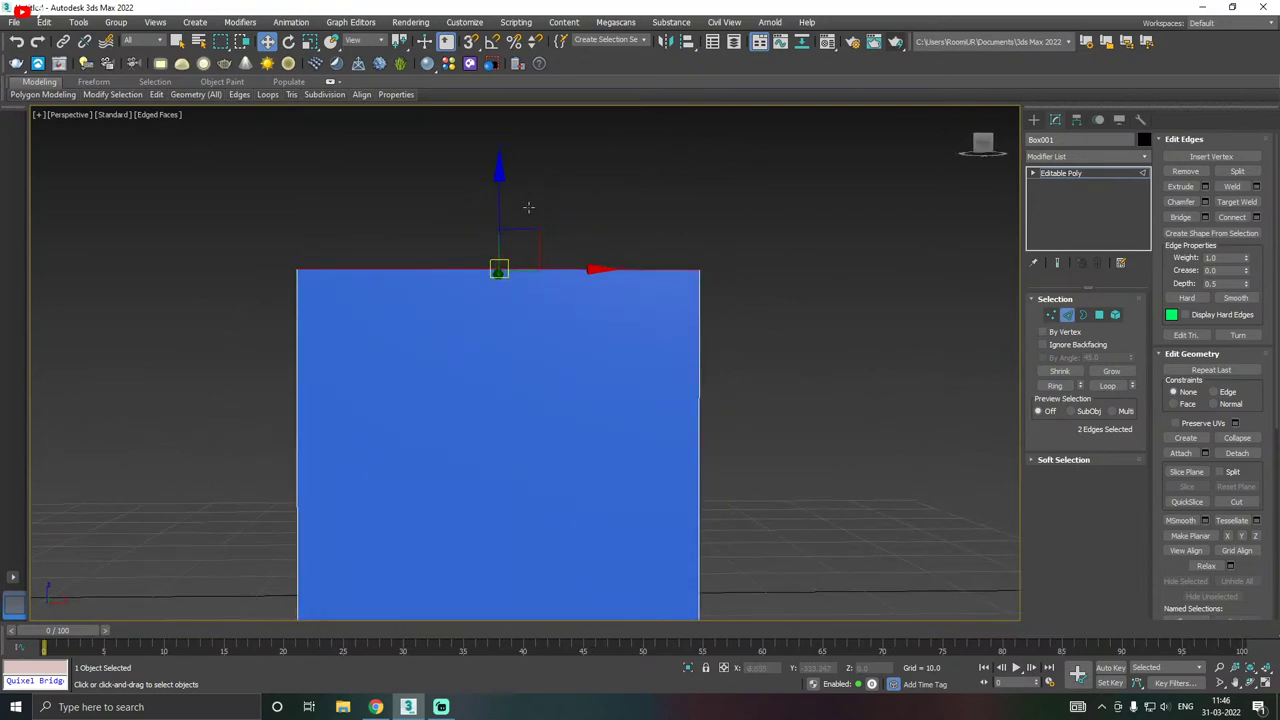
mouse_move(475, 325)
alt+middle_down()
mouse_move(491, 306)
mouse_move(488, 319)
alt+middle_up()
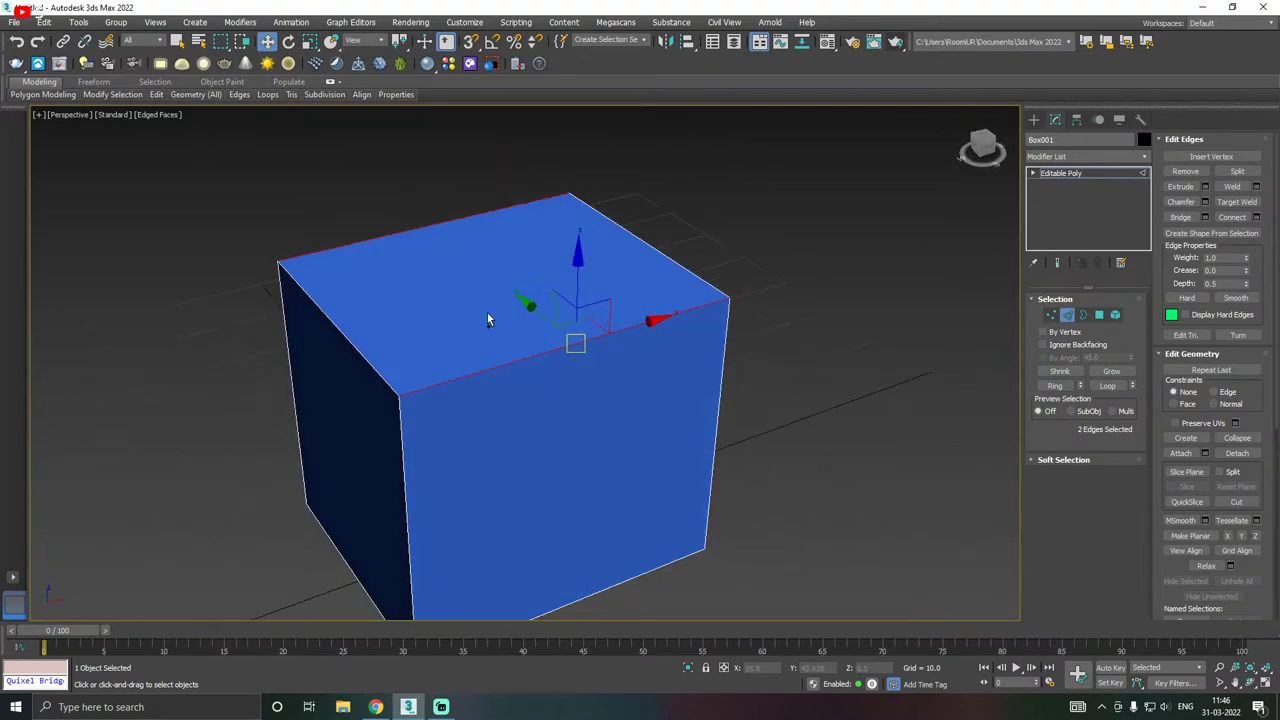
click(1257, 217)
mouse_move(565, 300)
alt+middle_down()
mouse_move(501, 296)
mouse_move(559, 277)
mouse_move(501, 306)
mouse_move(570, 285)
alt+middle_up()
scroll(503, 303, up, 4)
scroll(503, 303, down, 3)
drag(789, 239, 865, 205)
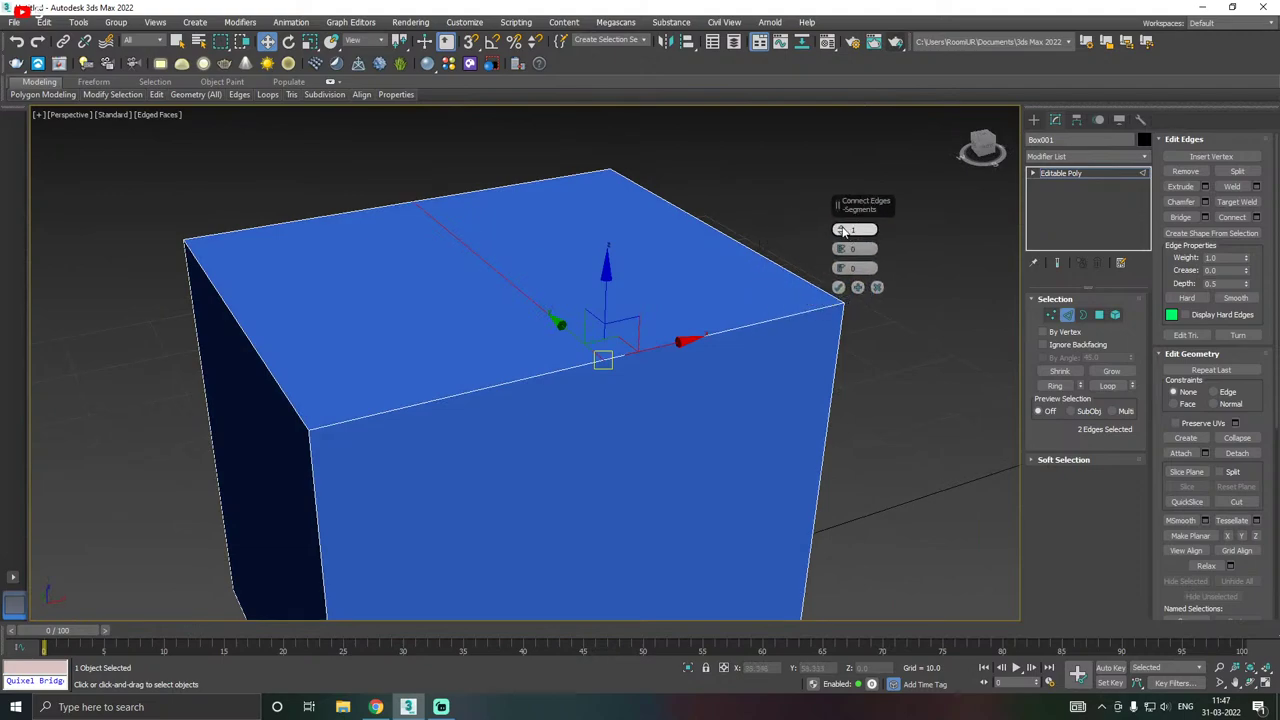
drag(842, 231, 843, 229)
alt+middle_drag(543, 285, 597, 299)
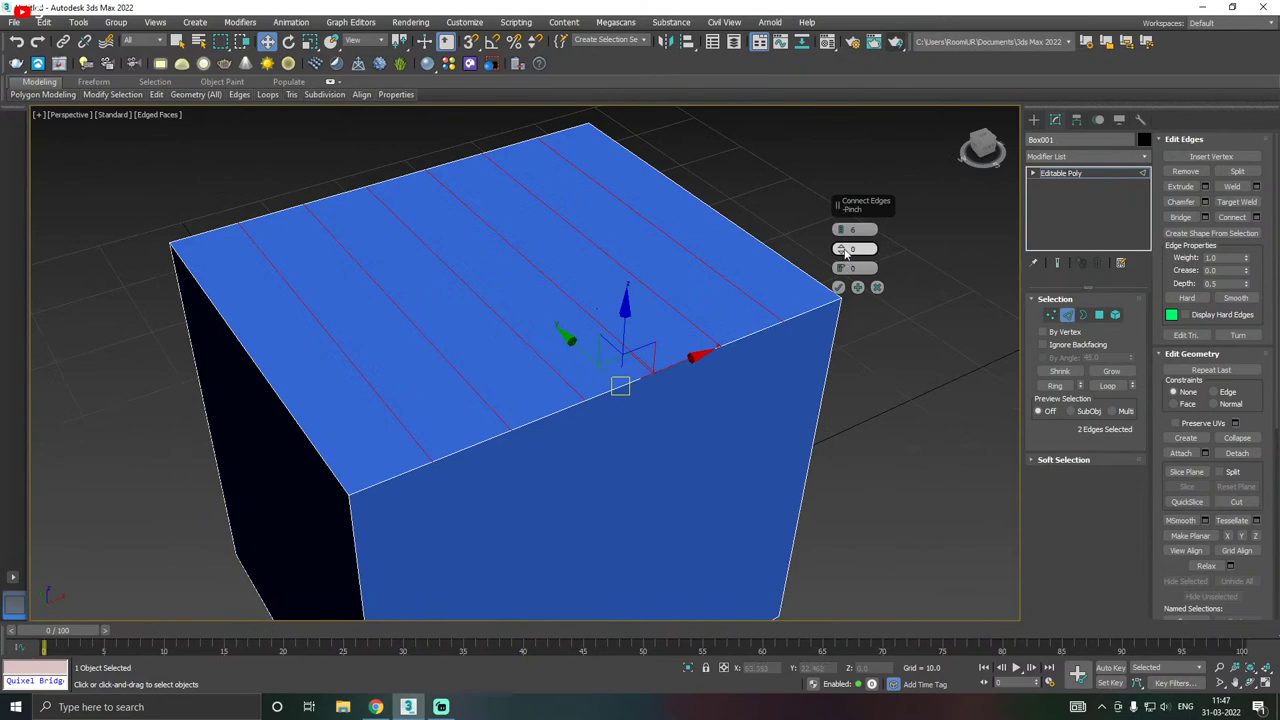
drag(845, 252, 795, 543)
drag(736, 428, 722, 259)
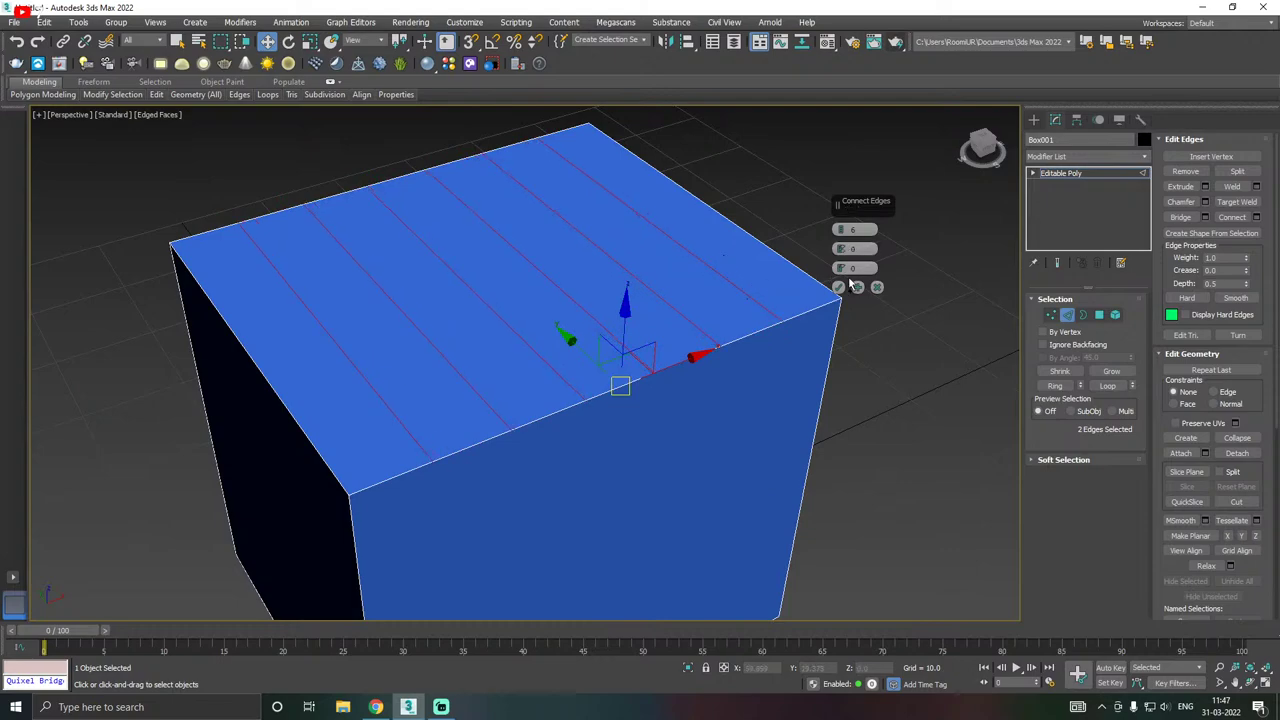
drag(846, 274, 774, 194)
alt+middle_drag(774, 194, 677, 250)
click(841, 235)
click(841, 235)
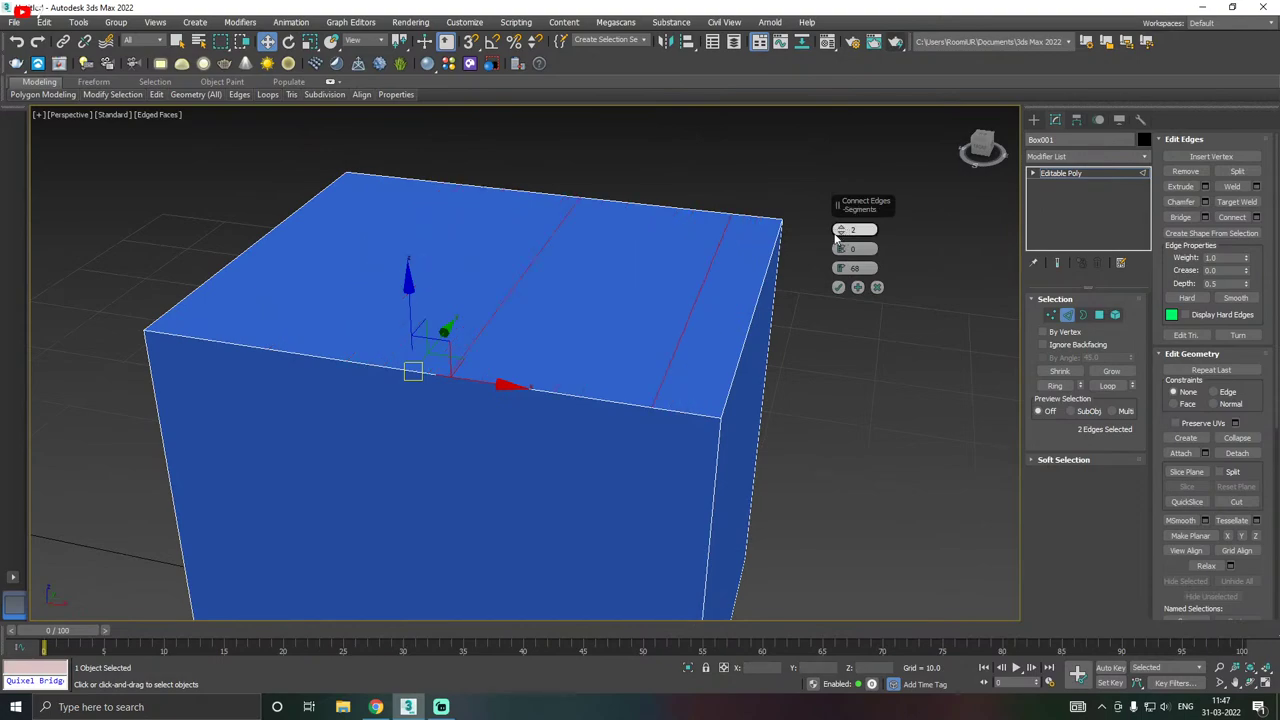
alt+middle_drag(560, 300, 500, 310)
drag(840, 268, 843, 296)
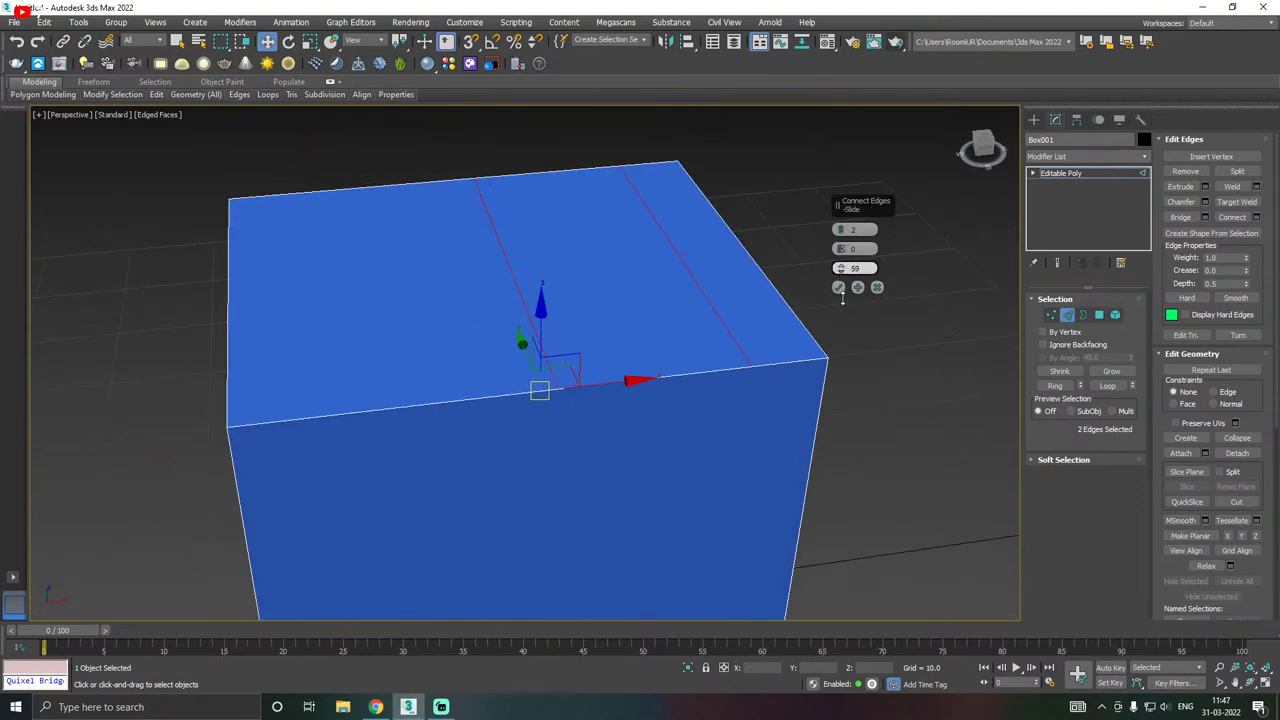
drag(697, 258, 762, 360)
drag(838, 614, 771, 332)
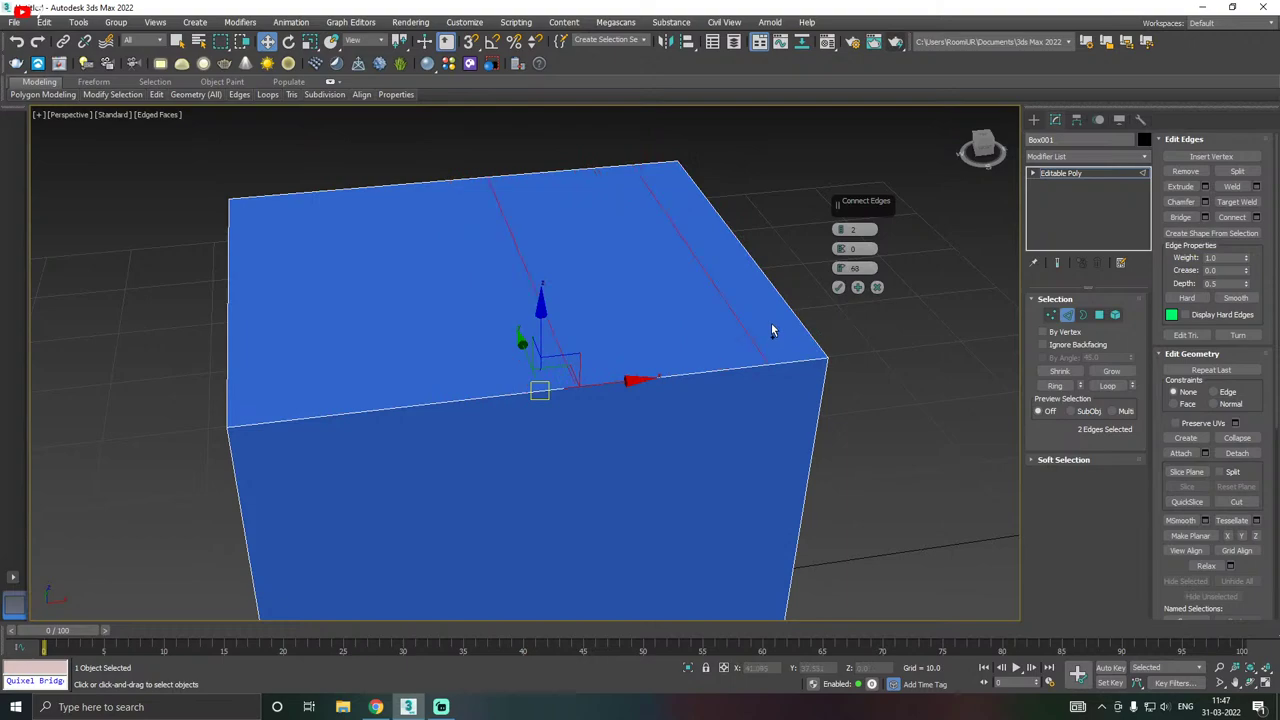
drag(841, 268, 840, 267)
right_click(850, 266)
click(876, 291)
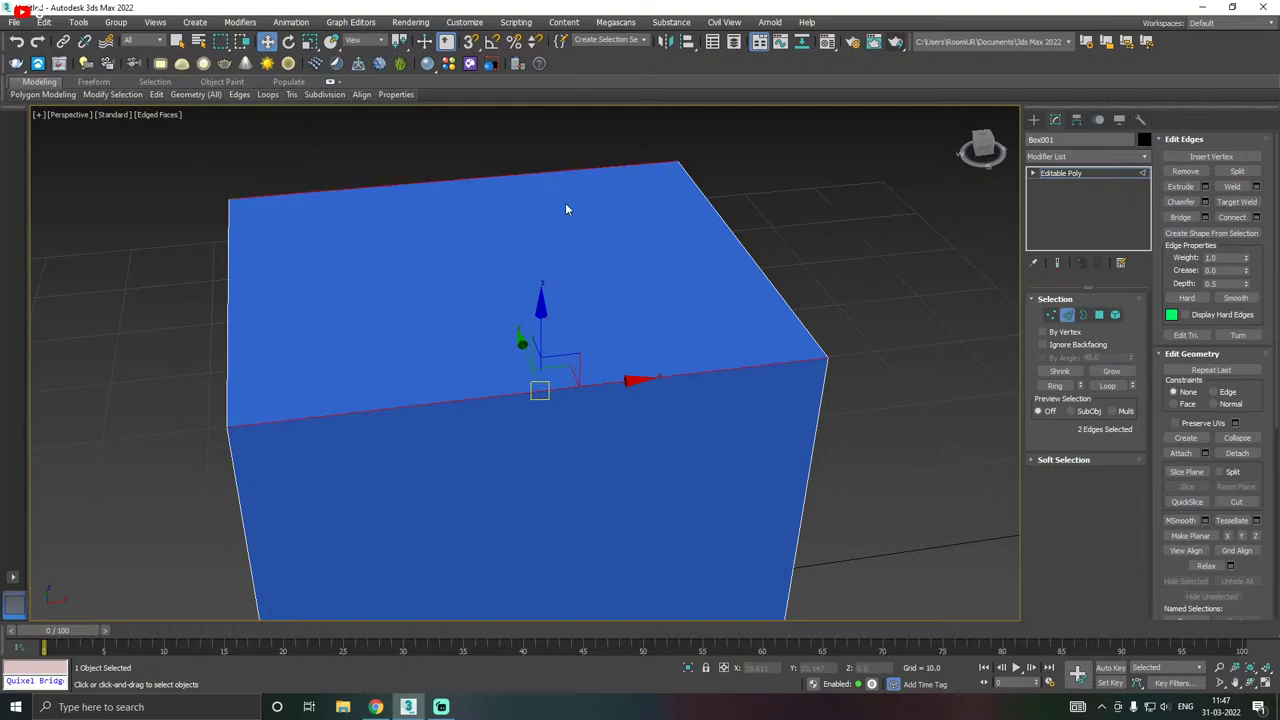
key(z)
right_click(645, 203)
click(468, 220)
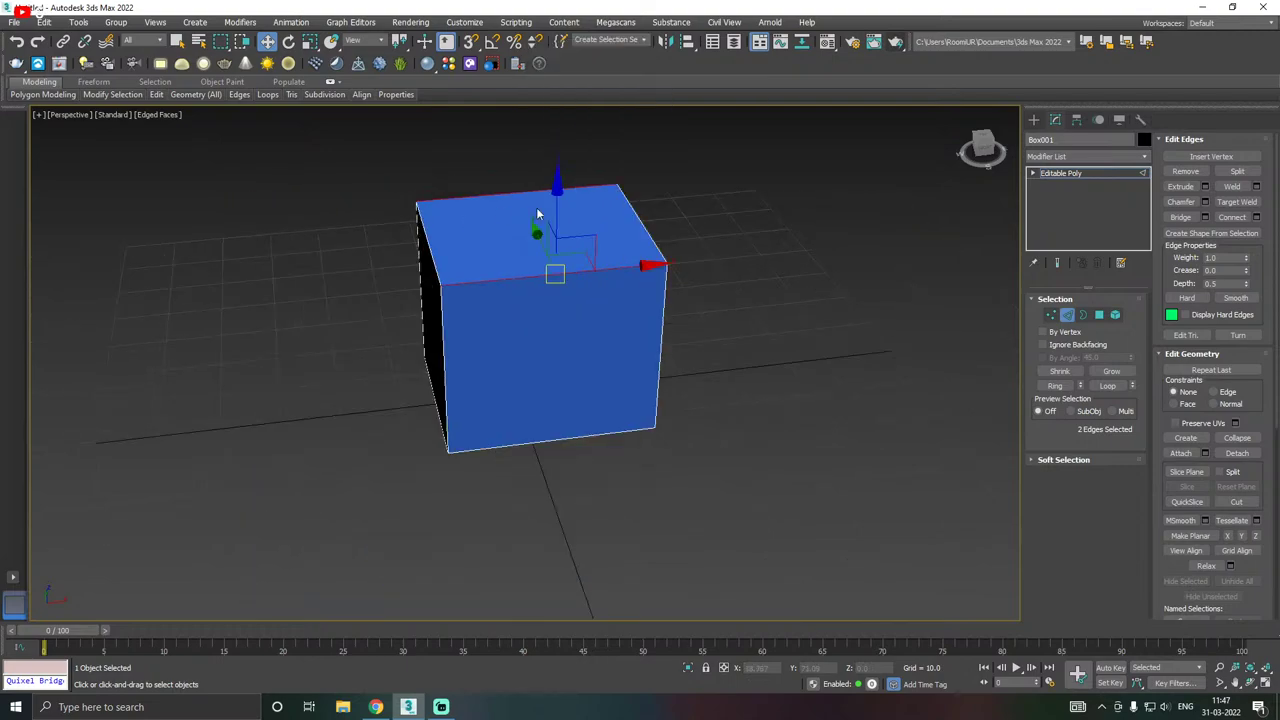
right_click(530, 204)
click(341, 226)
- Select the ring of four parallel edges and preview a 4-segment Connect Edges
click(341, 226)
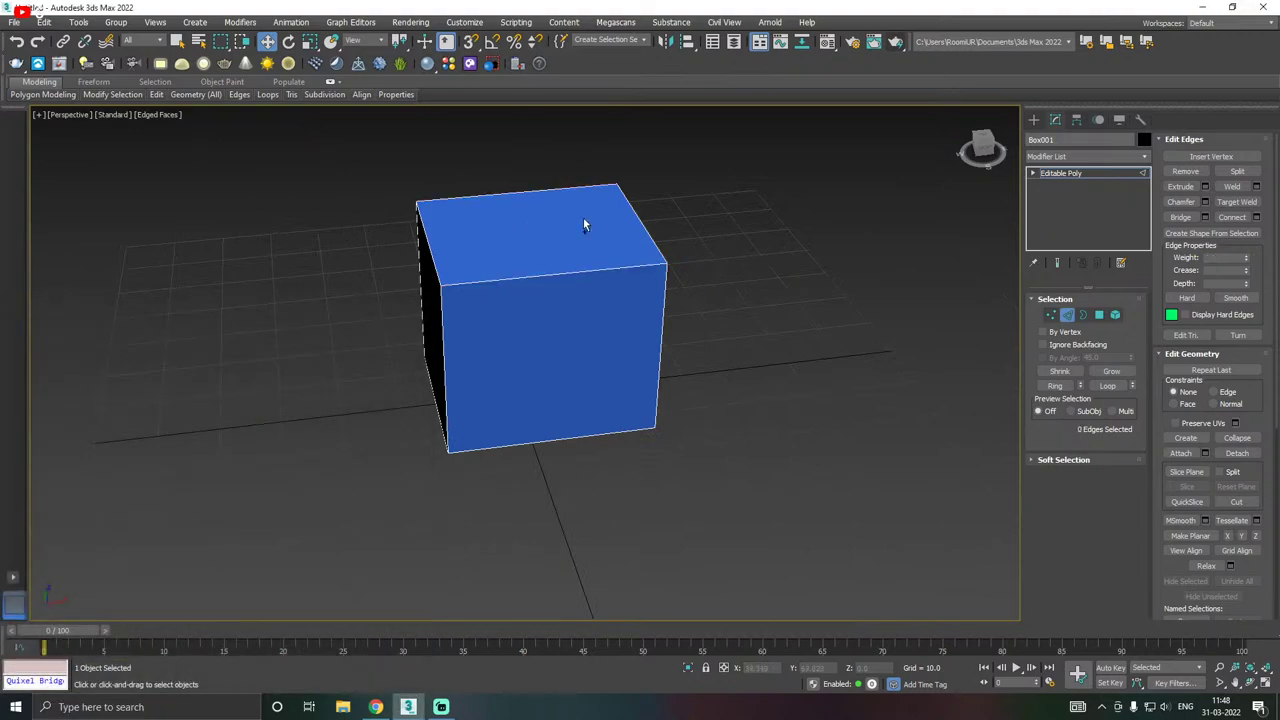
alt+middle_drag(586, 220, 599, 166)
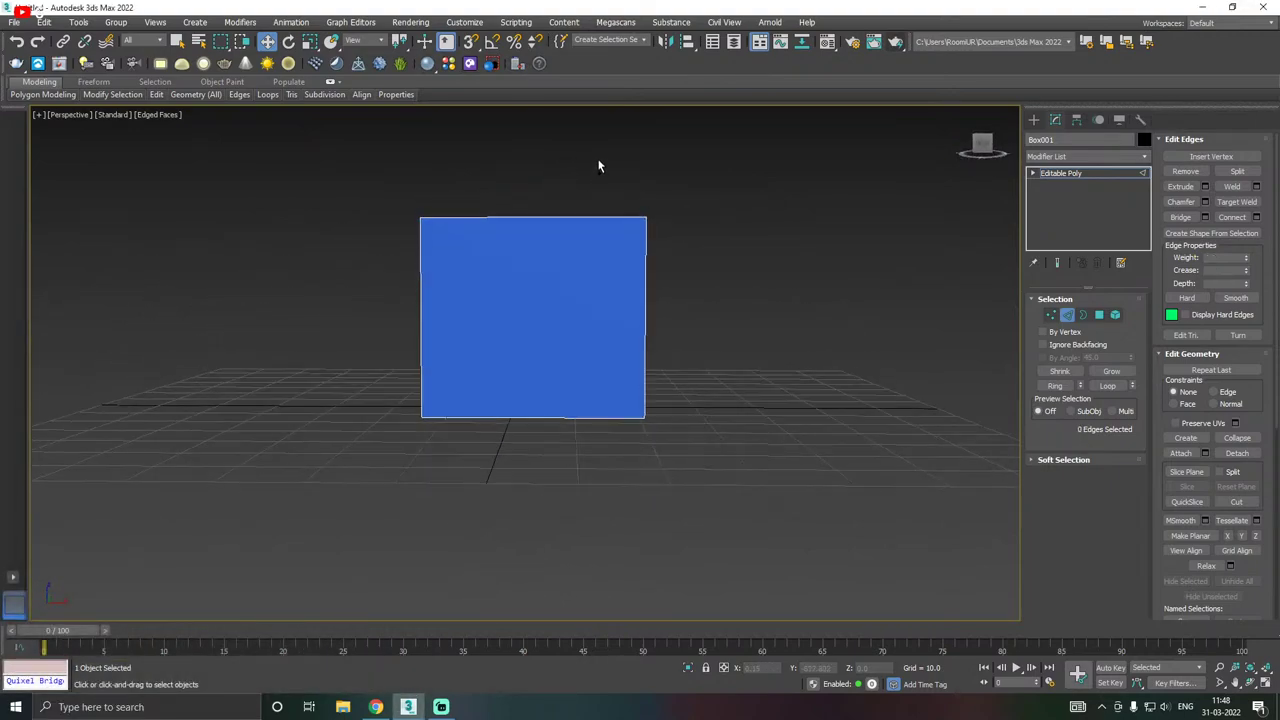
key(ctrl+z)
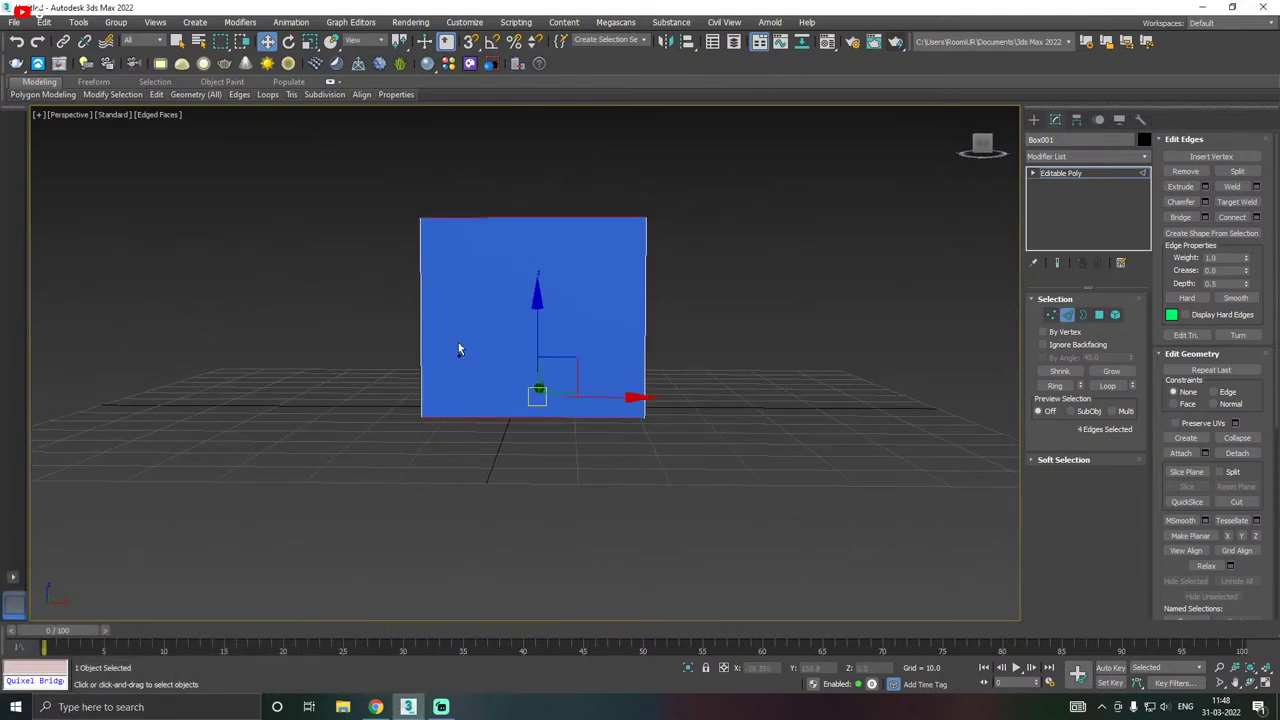
alt+middle_drag(458, 342, 510, 386)
scroll(530, 298, up, 4)
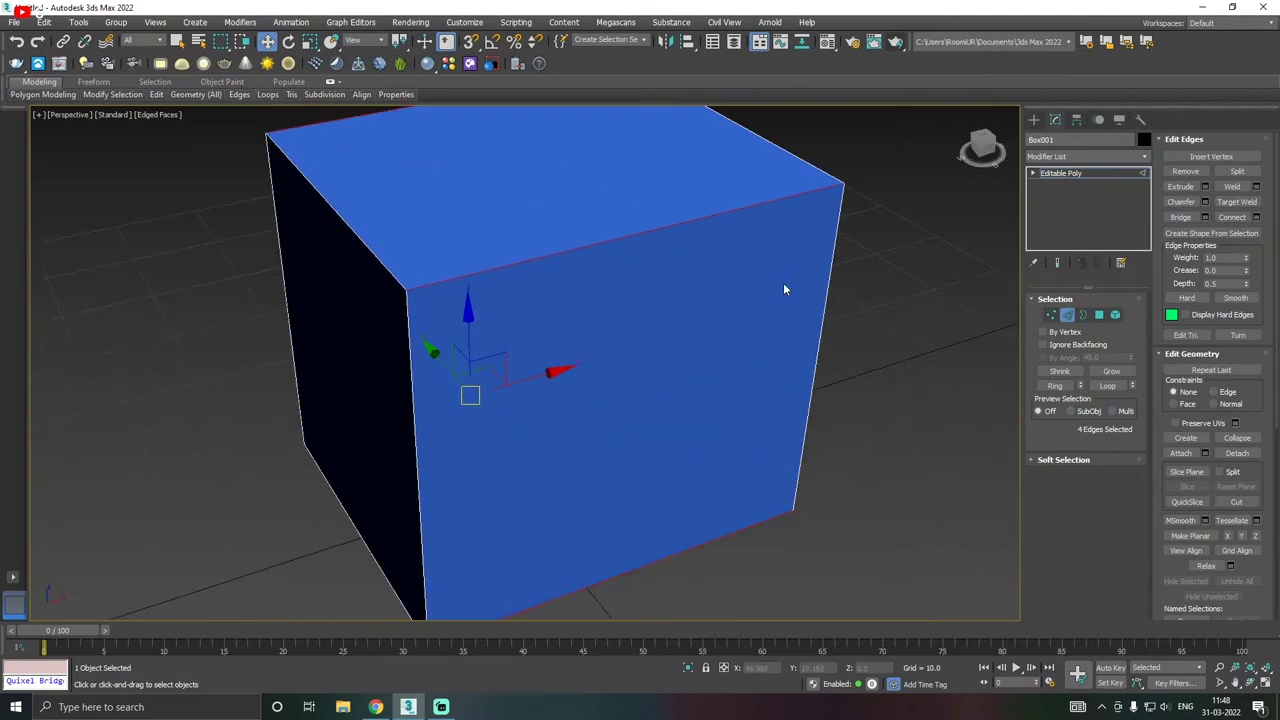
click(1256, 217)
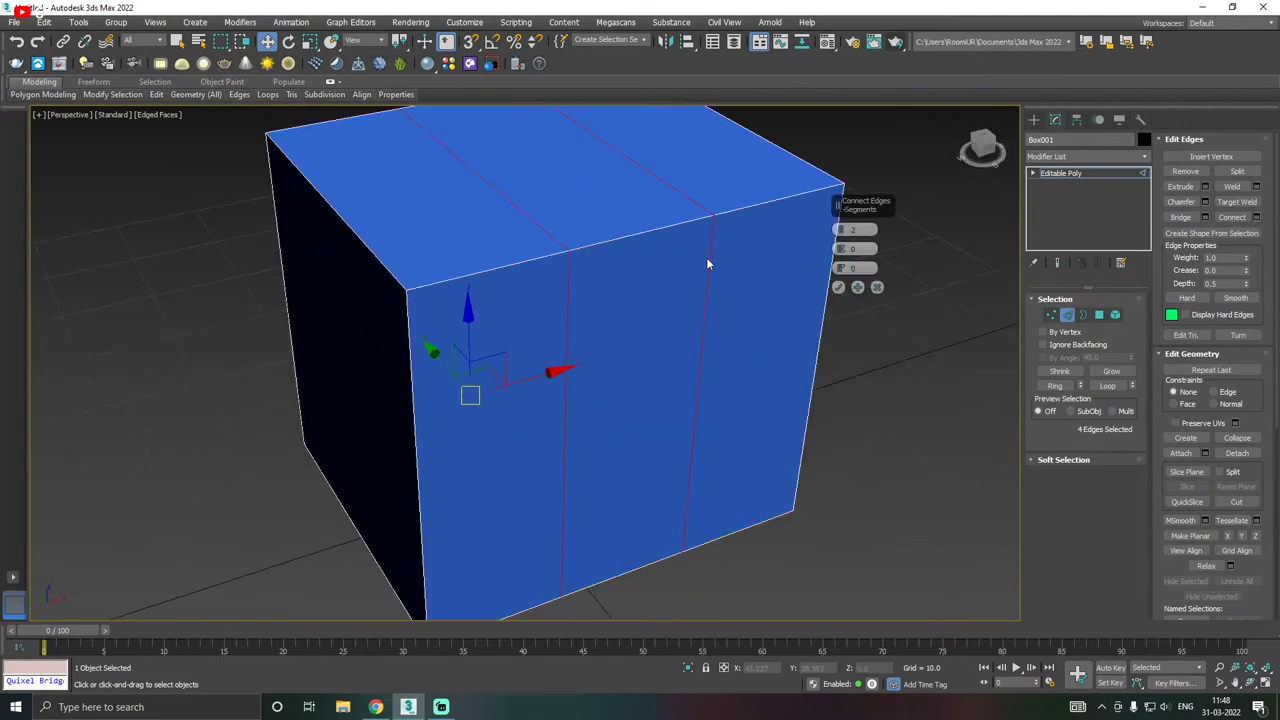
alt+middle_drag(706, 257, 685, 246)
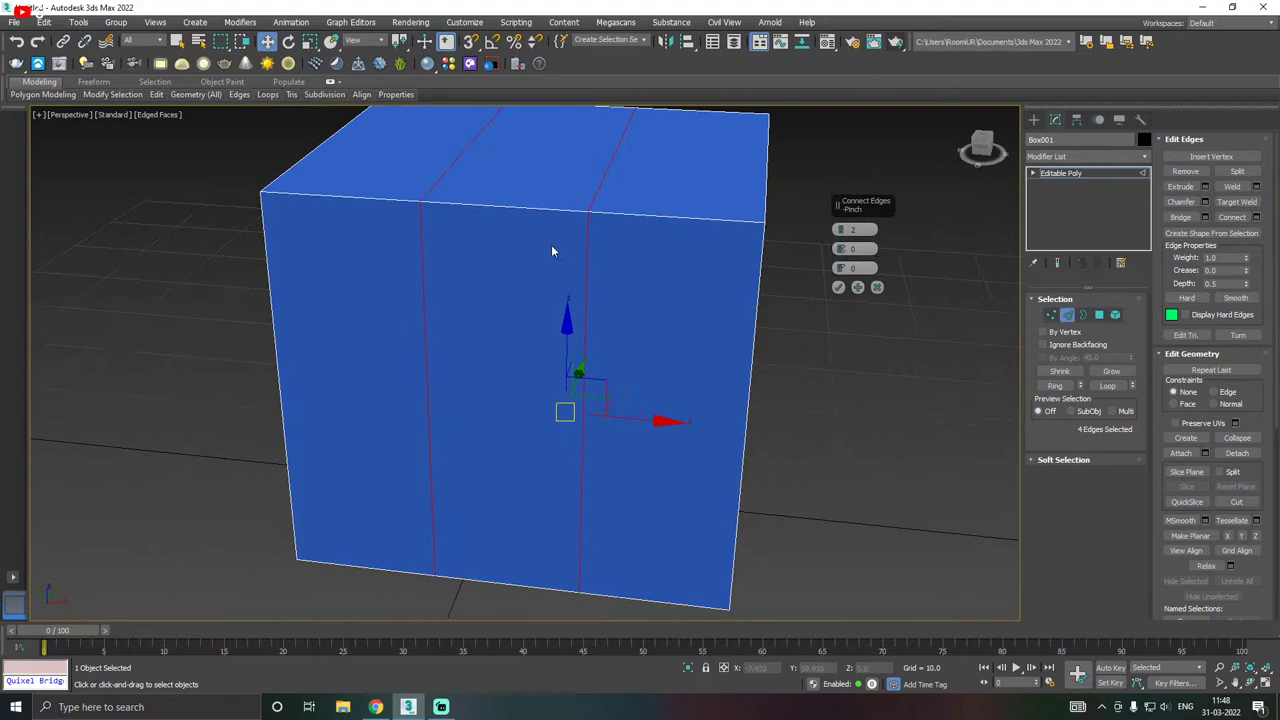
alt+middle_drag(551, 246, 596, 295)
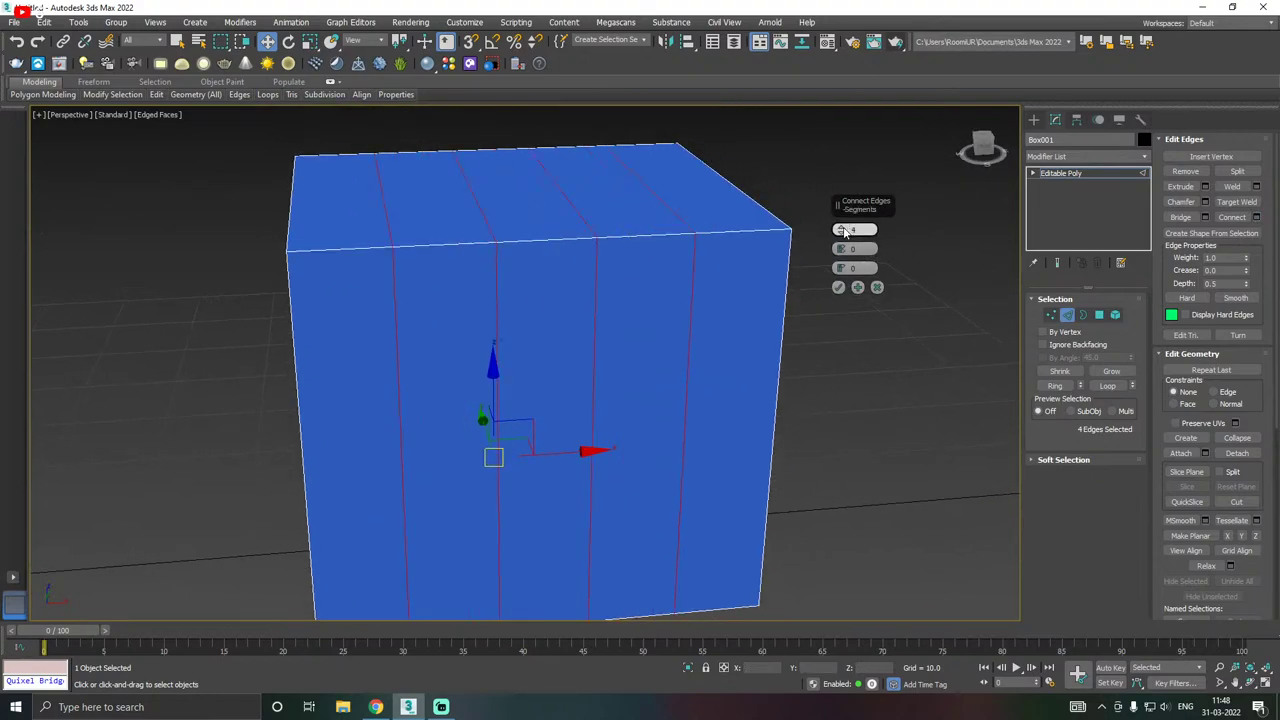
alt+middle_drag(700, 257, 688, 181)
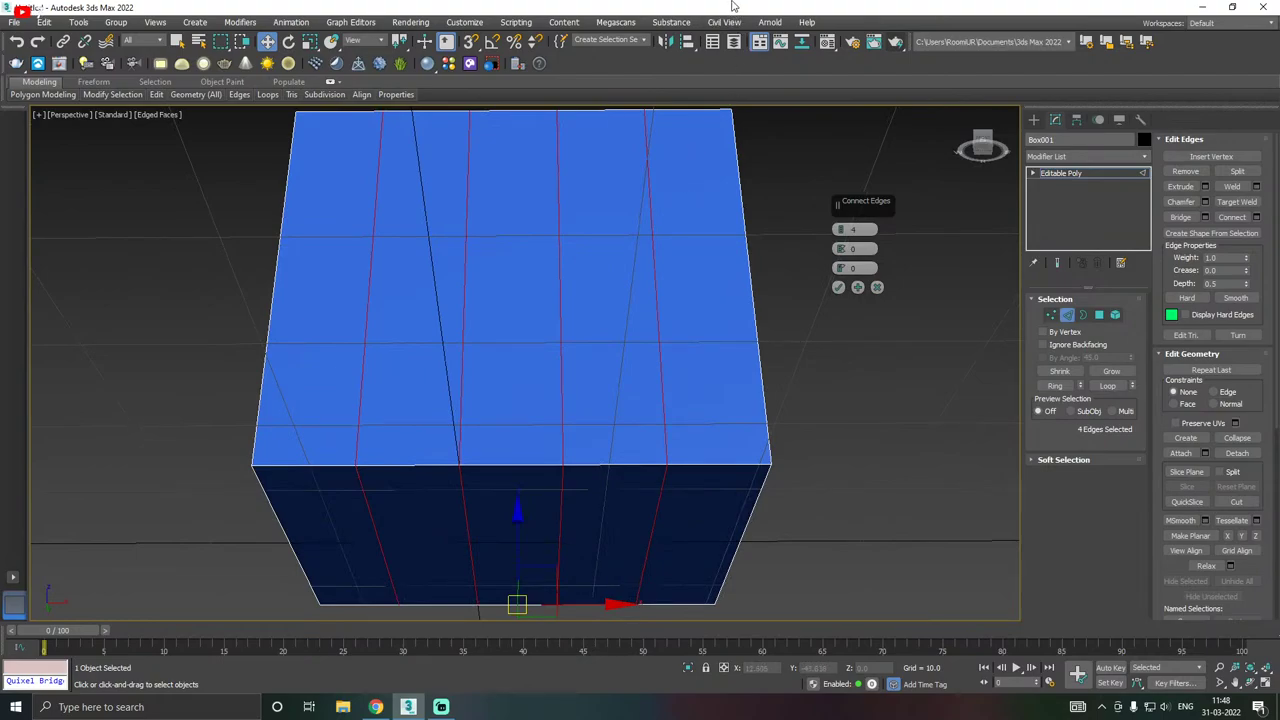
alt+middle_drag(603, 186, 777, 248)
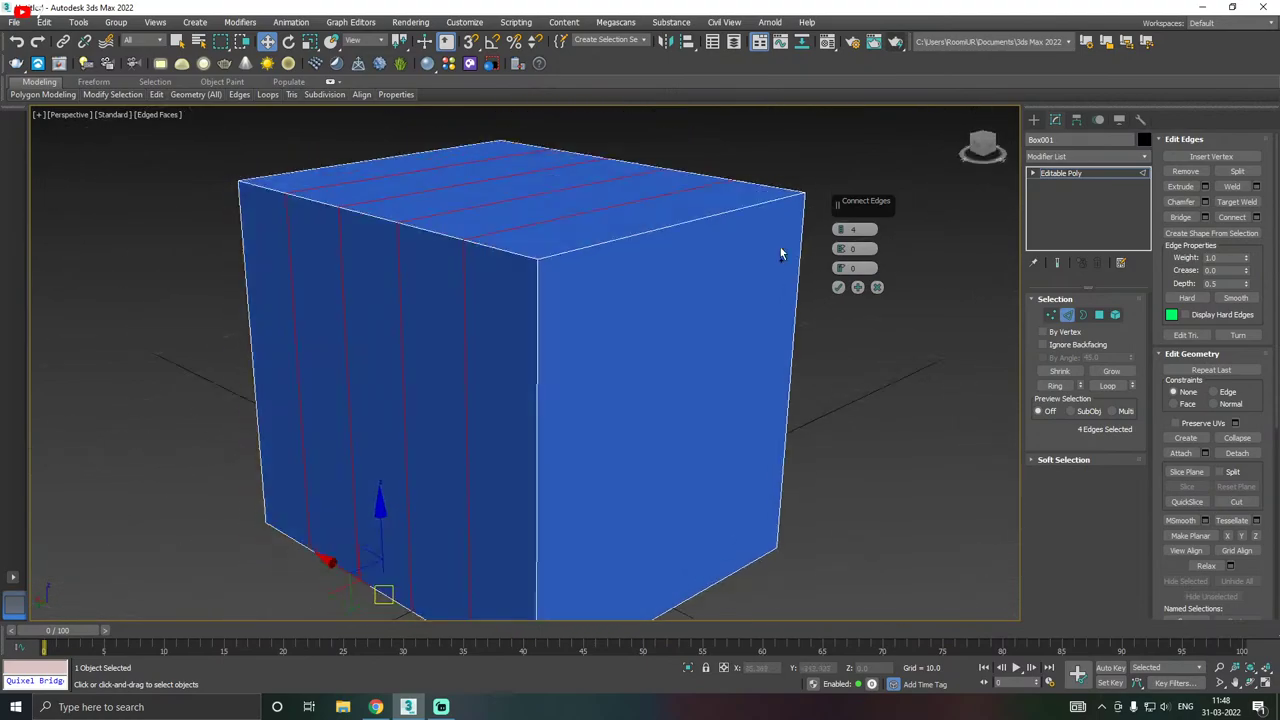
- Commit the 4-segment connect and marquee-select the new vertical side edges
click(838, 287)
mouse_move(838, 291)
alt+middle_down()
mouse_move(486, 223)
mouse_move(563, 217)
mouse_move(842, 277)
alt+middle_up()
drag(522, 347, 200, 340)
mouse_move(540, 320)
alt+middle_down()
mouse_move(600, 309)
mouse_move(633, 321)
mouse_move(540, 317)
alt+middle_up()
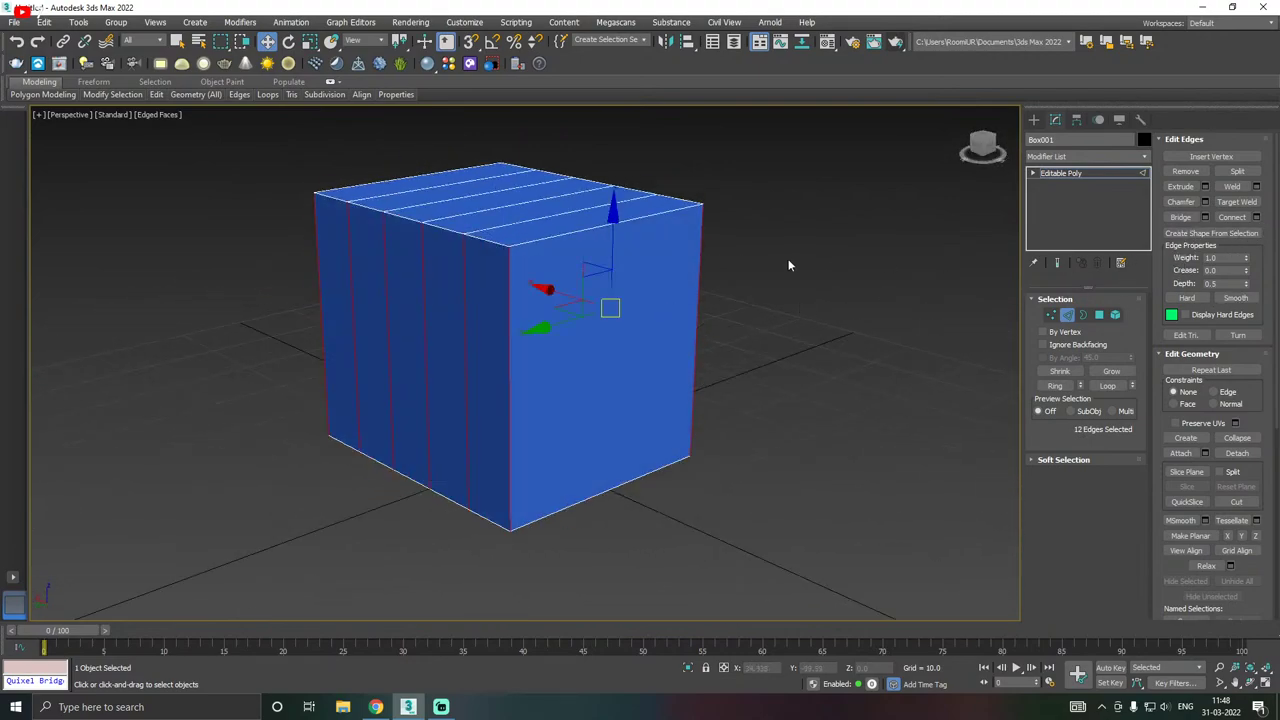
- Connect the selected vertical edges with four loops and confirm
middle_drag(791, 266, 828, 310)
click(1257, 218)
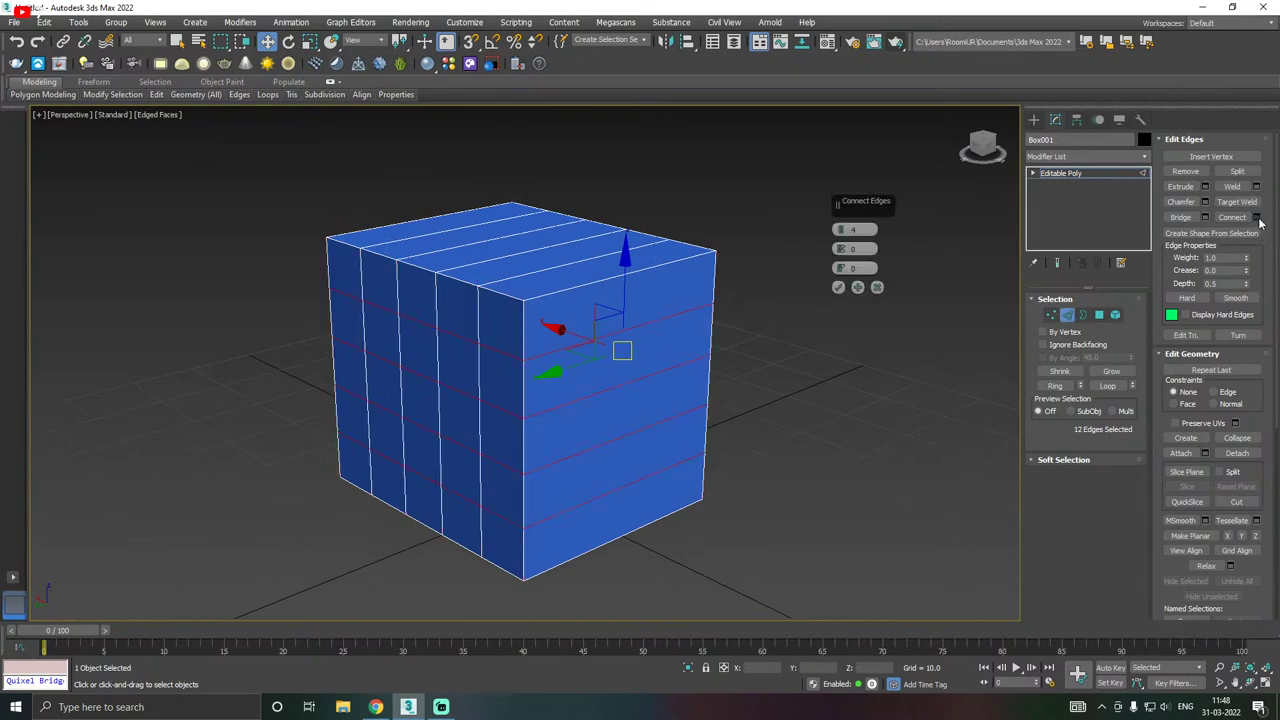
click(839, 288)
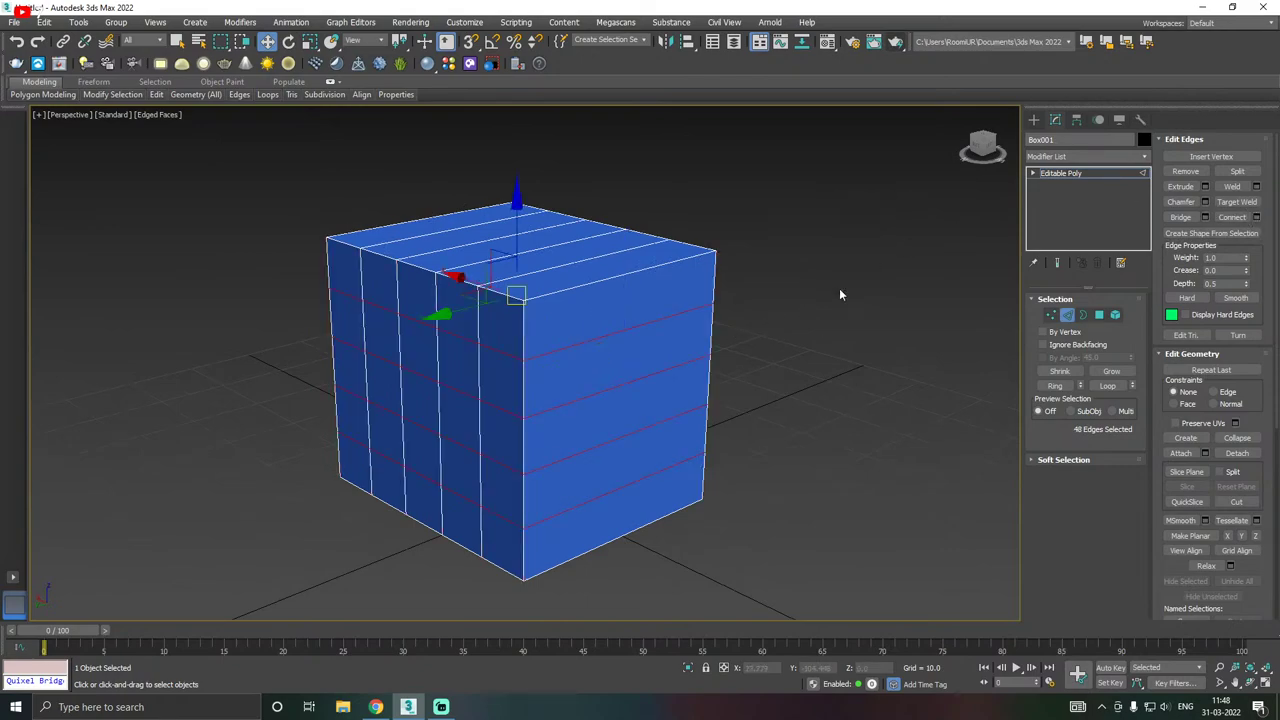
alt+middle_drag(843, 291, 741, 311)
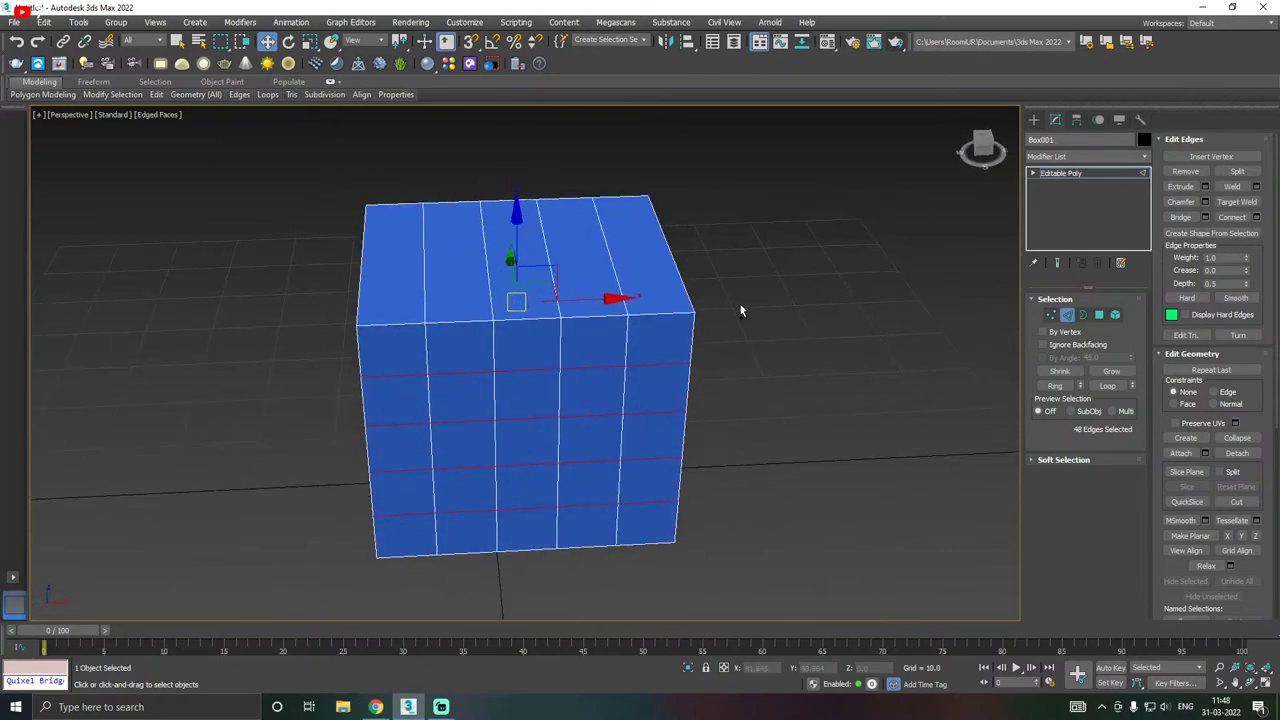
- Re-enter Edge mode, select the horizontal edge ring and connect it with 4 segments
click(1062, 173)
alt+middle_drag(861, 253, 640, 240)
key(2)
drag(592, 603, 592, 603)
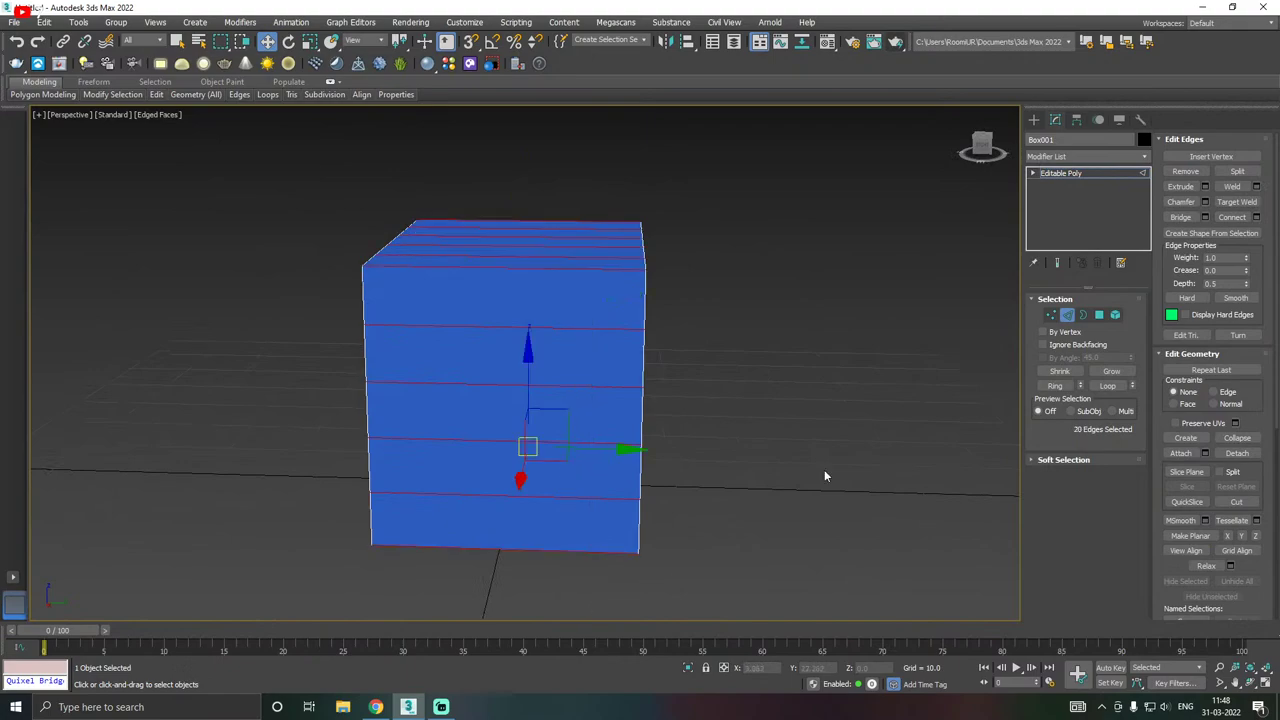
click(1256, 217)
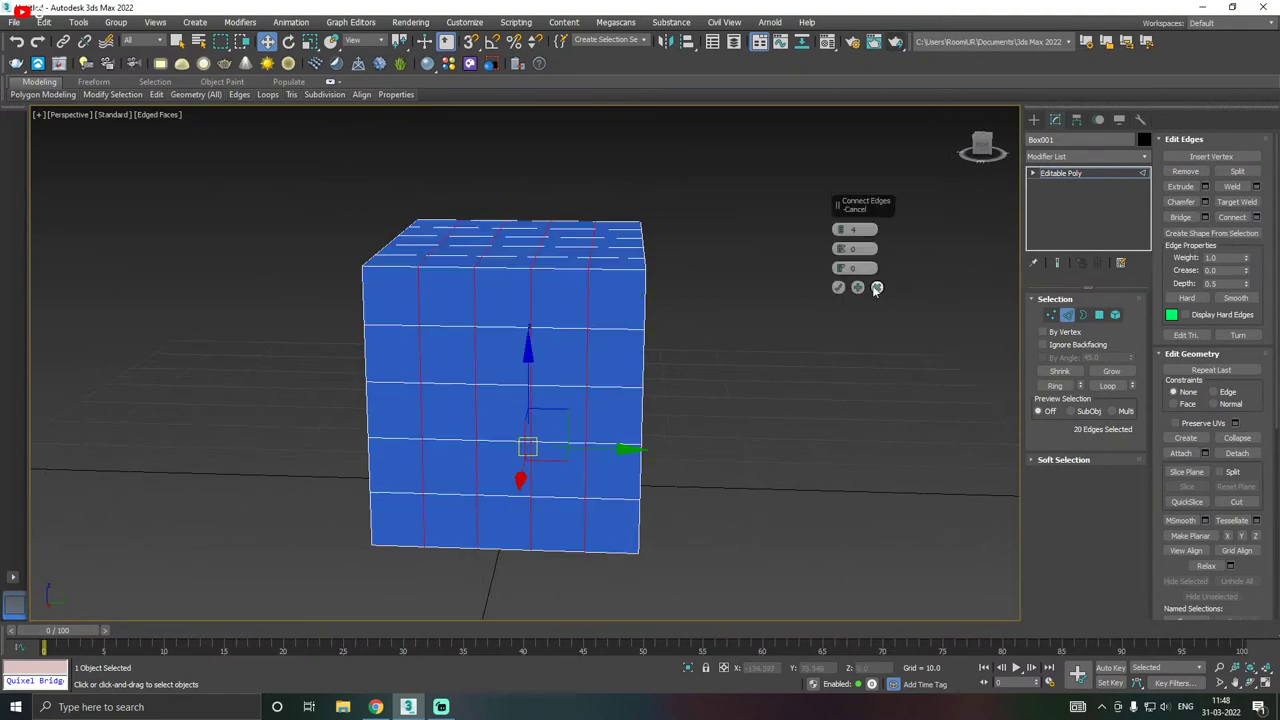
click(838, 287)
- Orbit to check the 5×5 grid, then switch to Border mode
alt+middle_drag(838, 287, 727, 282)
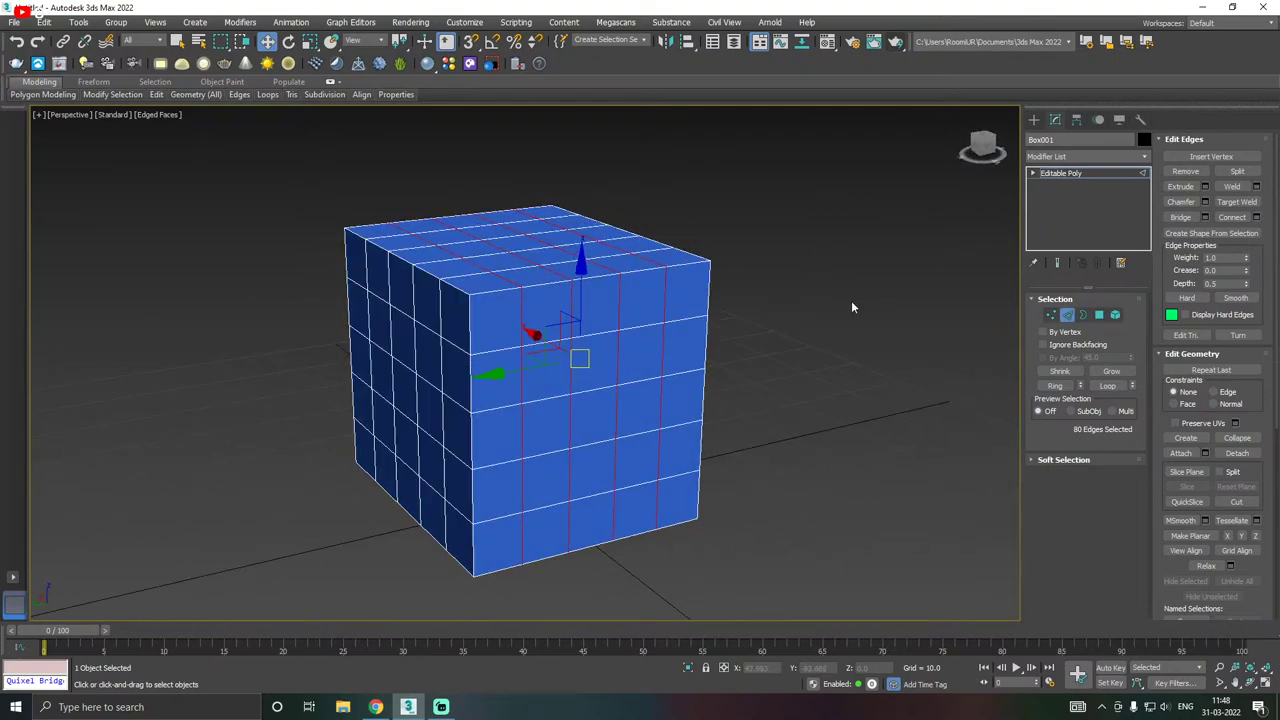
alt+middle_drag(851, 300, 877, 312)
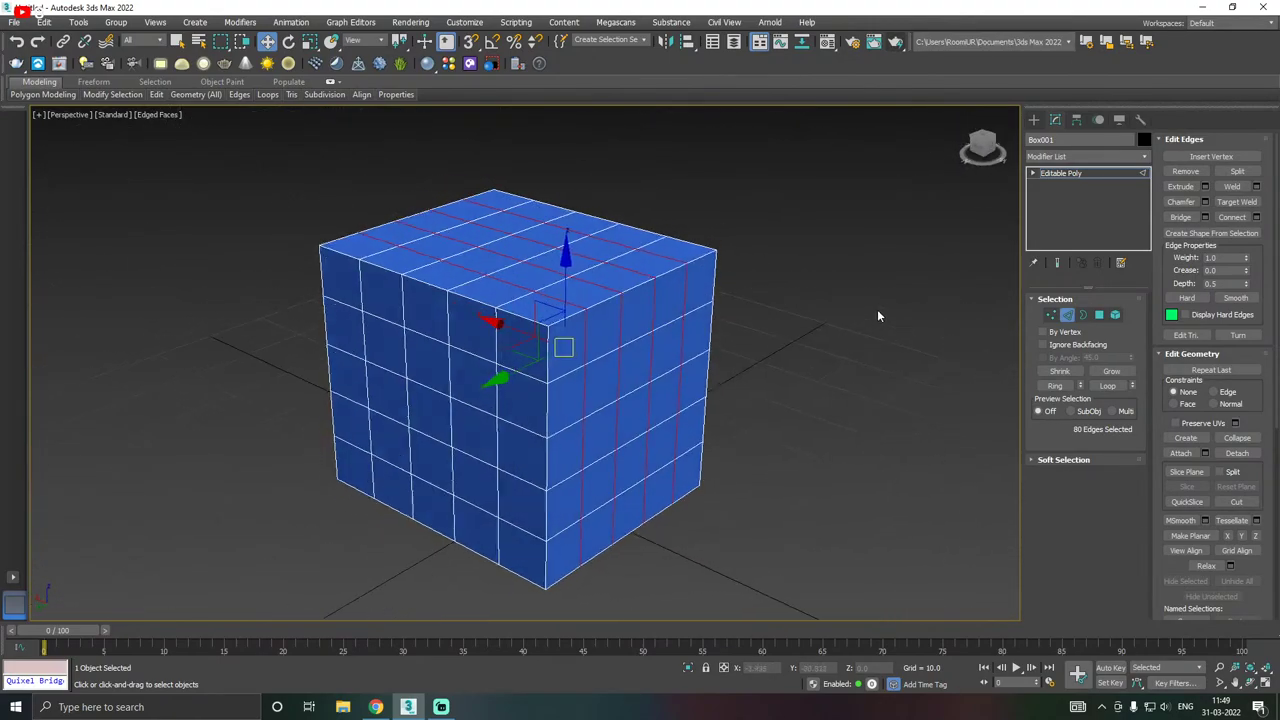
click(1086, 316)
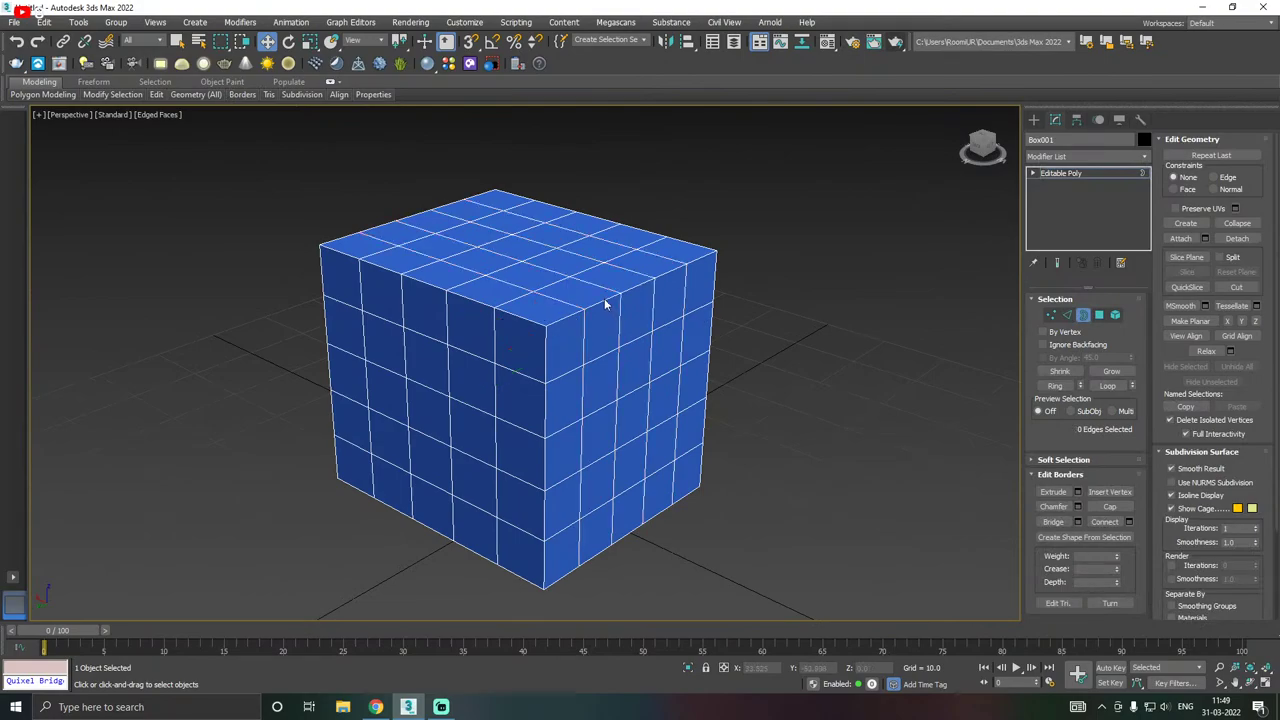
- Orbit around the 5×5 gridded box, including its underside, then switch to Polygon level
alt+middle_drag(499, 331, 637, 284)
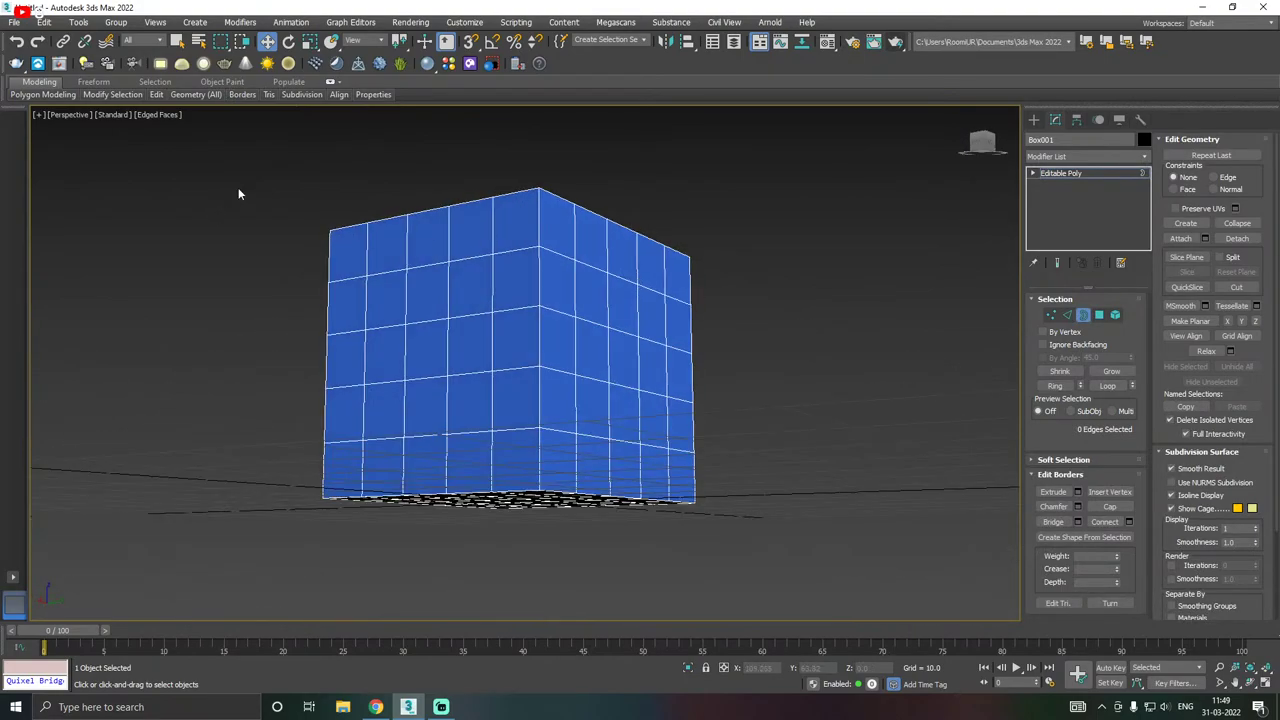
drag(939, 603, 941, 599)
alt+middle_drag(669, 434, 790, 362)
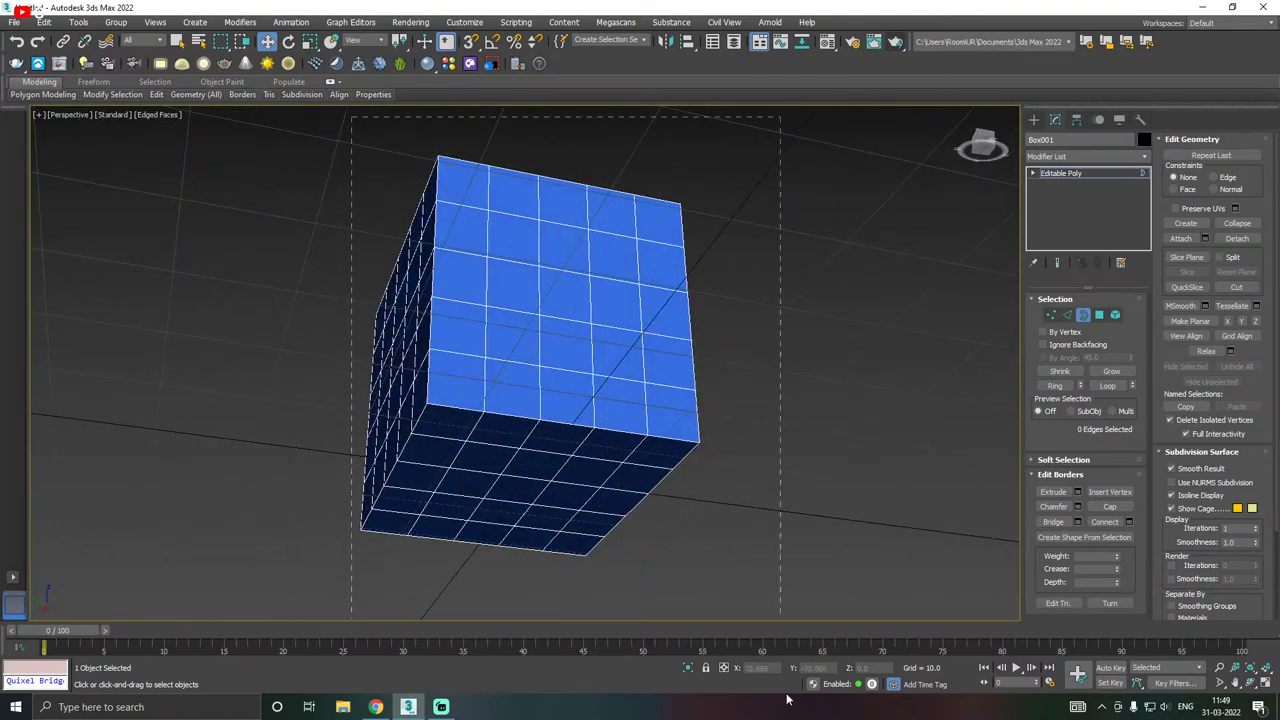
alt+middle_drag(686, 500, 737, 418)
scroll(851, 408, down, 5)
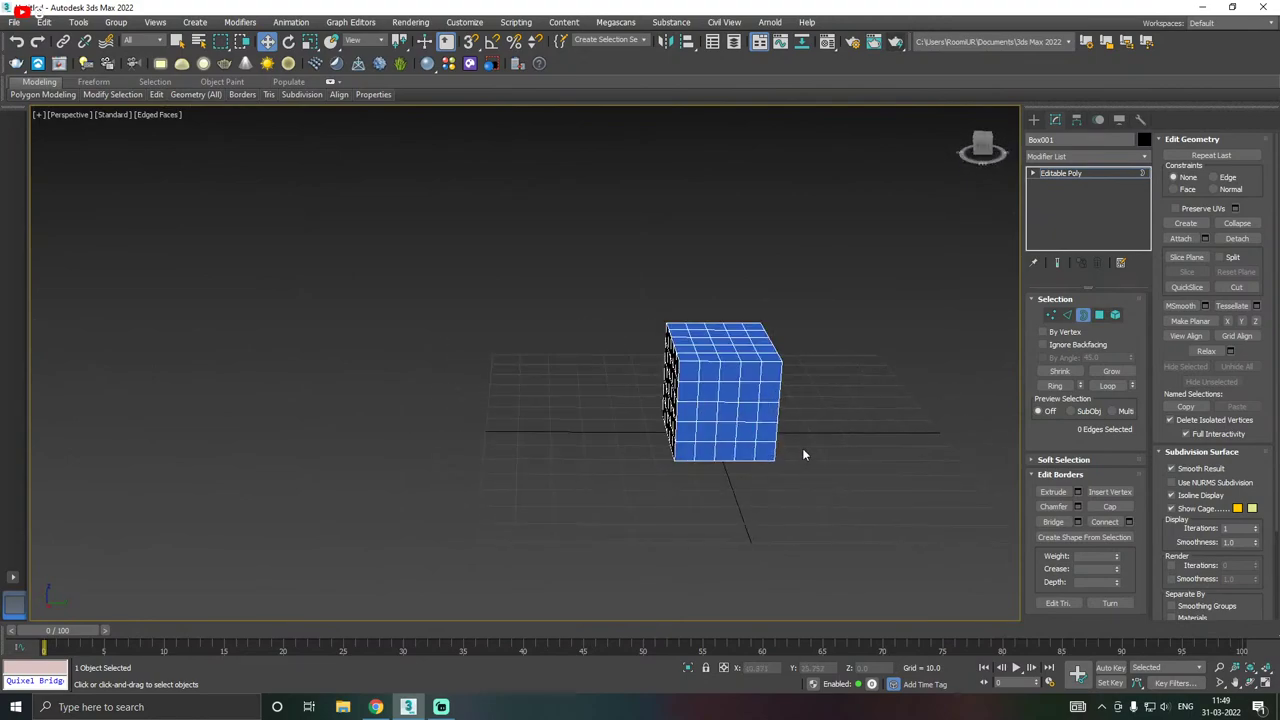
alt+middle_drag(674, 482, 580, 466)
scroll(546, 452, up, 5)
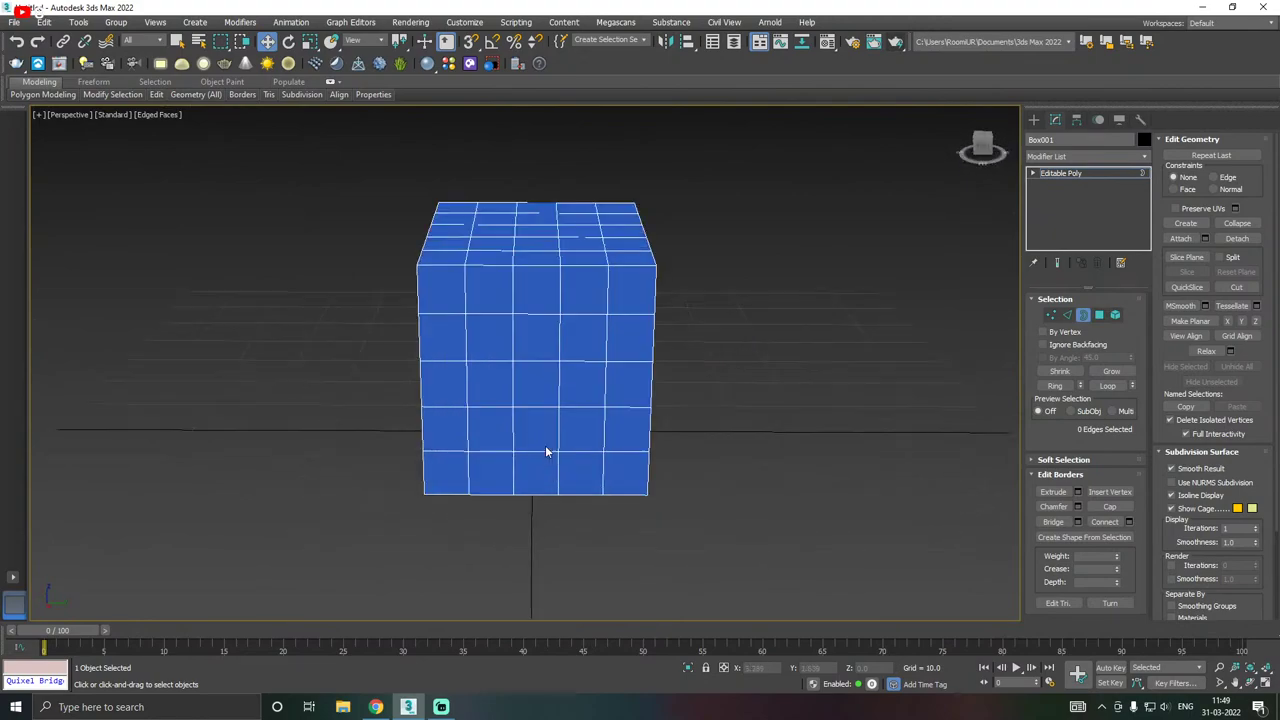
alt+middle_drag(716, 451, 656, 455)
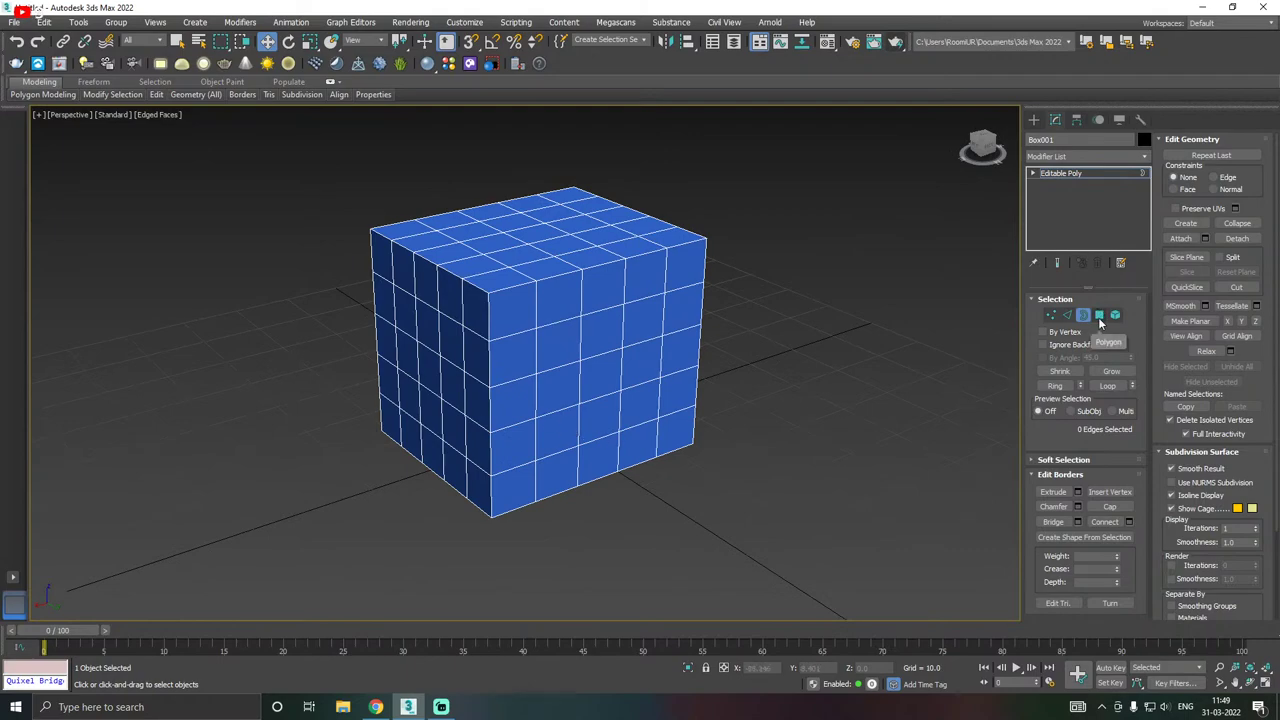
click(1099, 316)
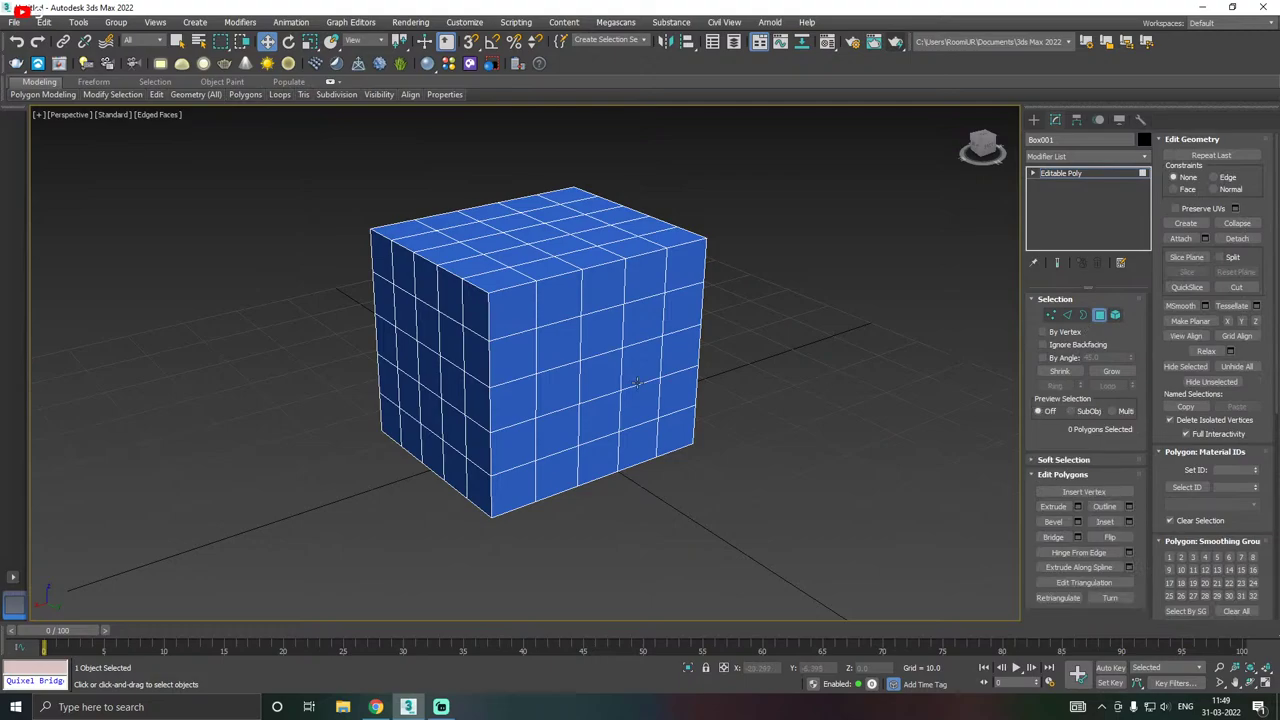
- Select all polygons with Ctrl+A, then deselect them with Ctrl+D
middle_drag(533, 302, 566, 327)
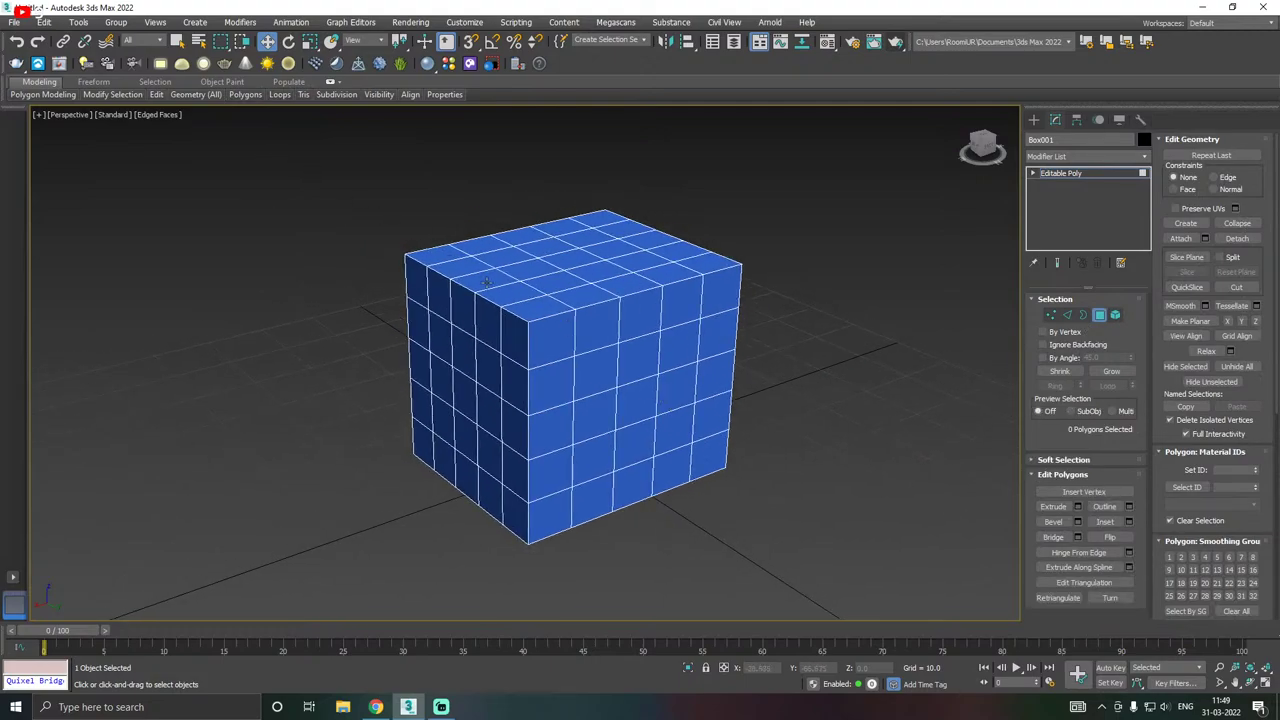
key(ctrl+a)
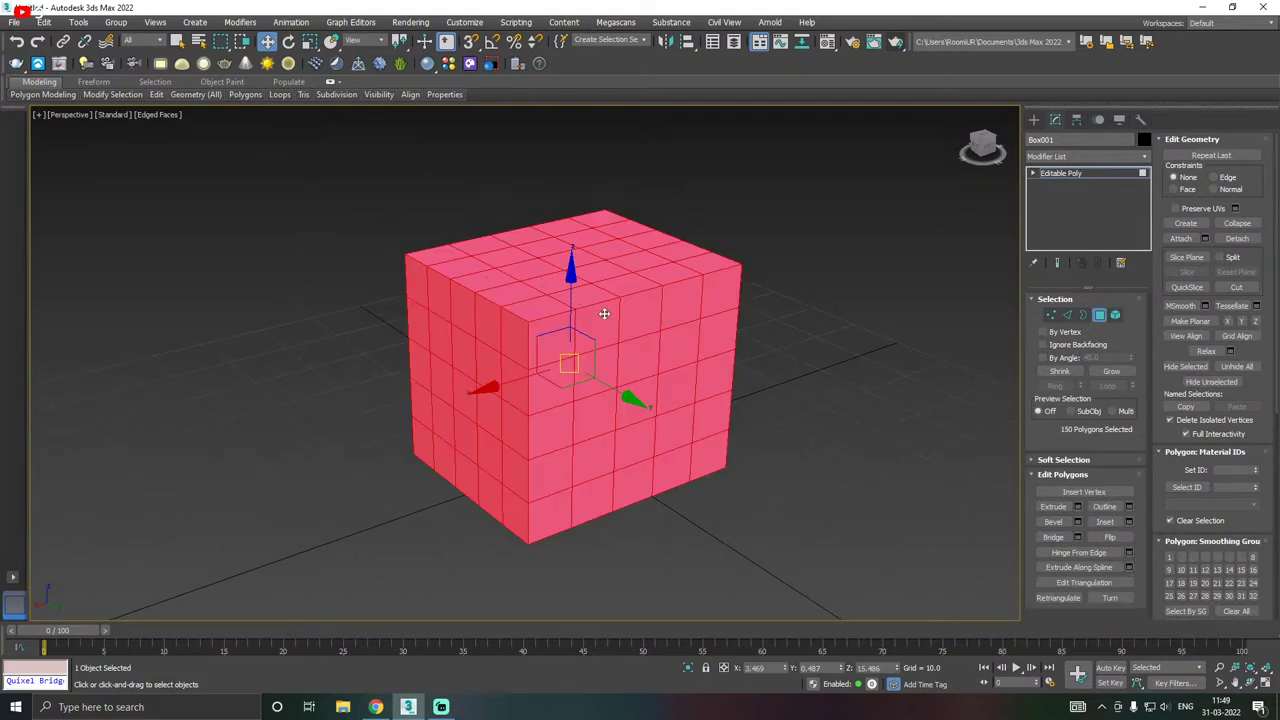
mouse_move(604, 313)
alt+middle_down()
mouse_move(674, 274)
mouse_move(634, 294)
mouse_move(521, 295)
mouse_move(517, 243)
mouse_move(643, 223)
mouse_move(697, 294)
mouse_move(607, 308)
alt+middle_up()
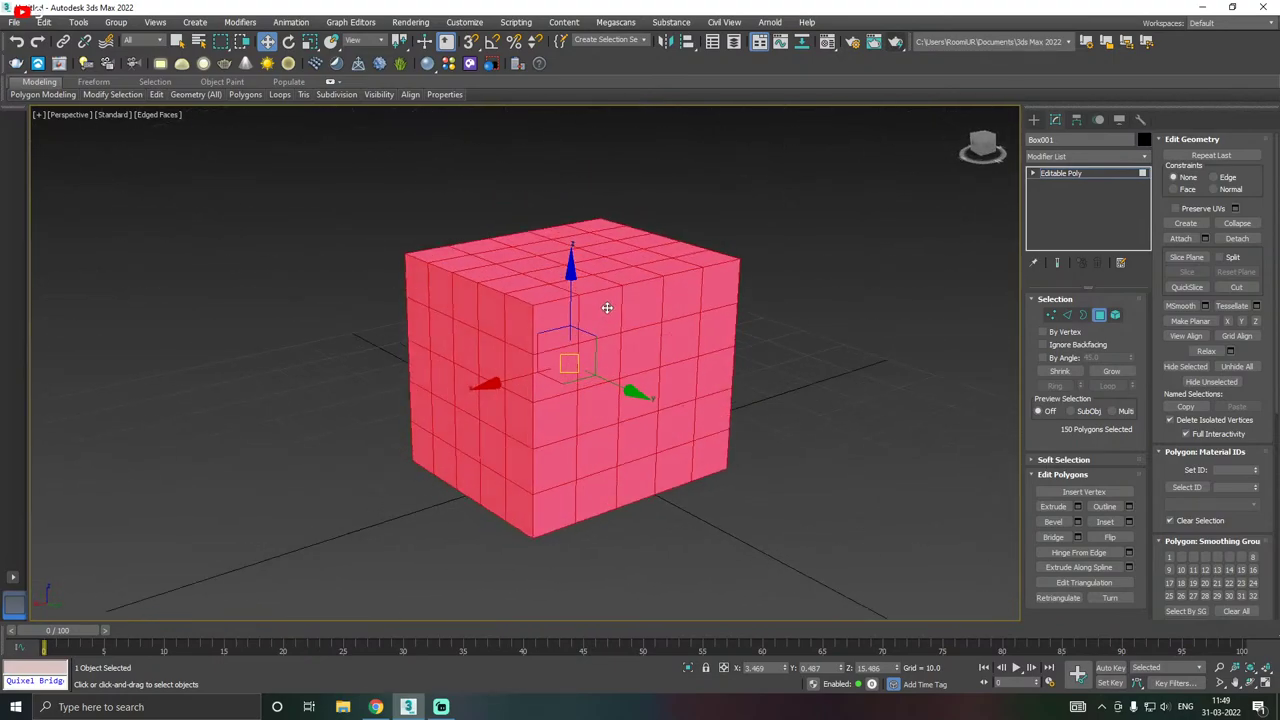
key(ctrl+d)
scroll(610, 340, up, 3)
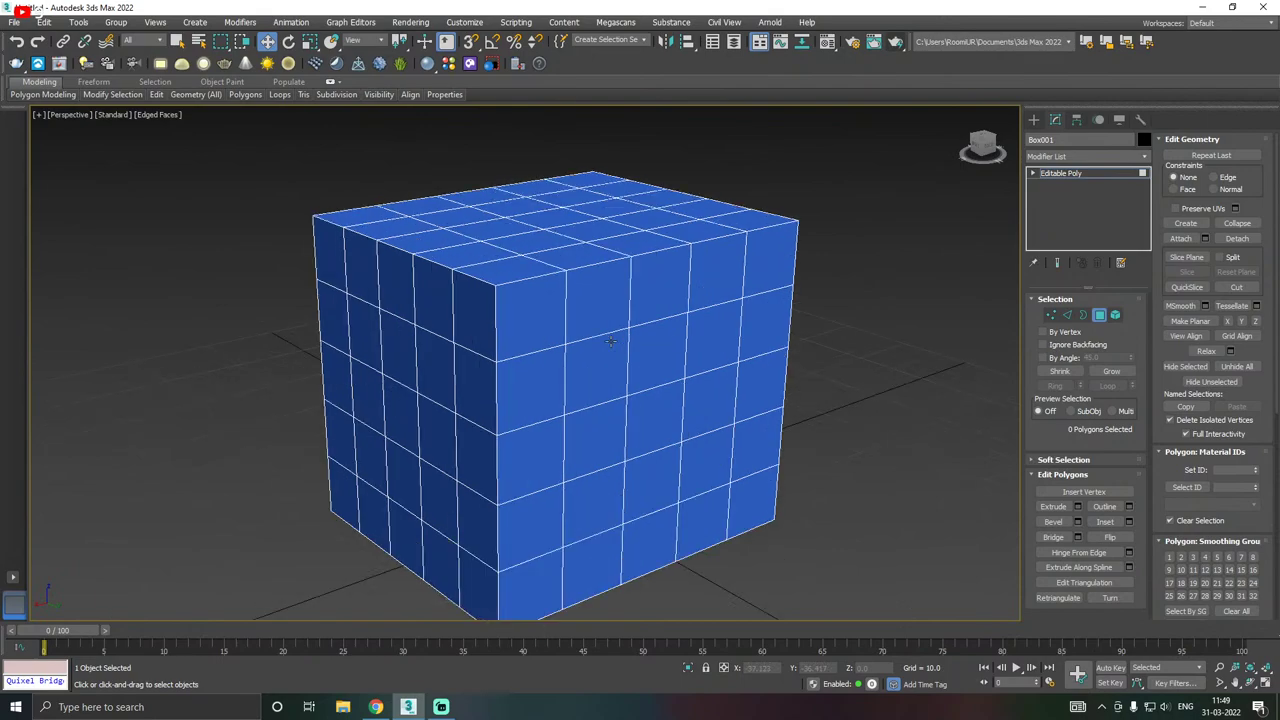
- Click through individual polygons across the front side to test single-polygon selection
click(546, 316)
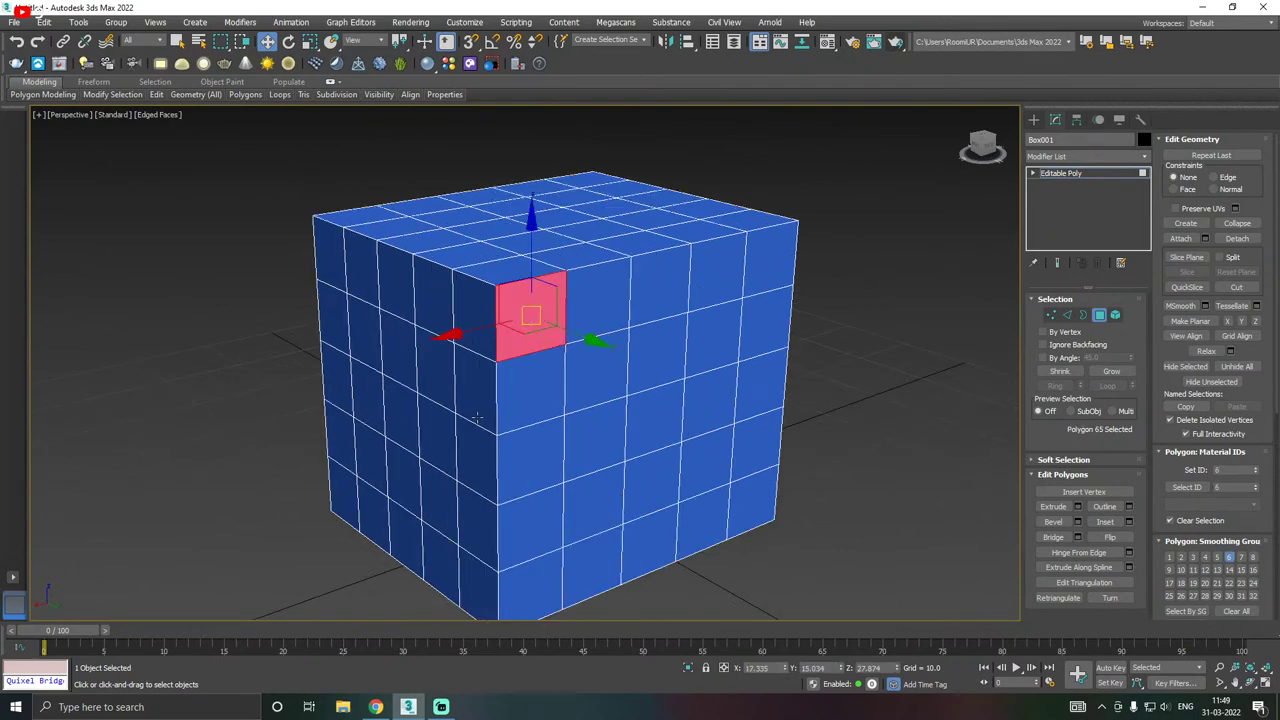
click(640, 421)
click(648, 482)
click(590, 562)
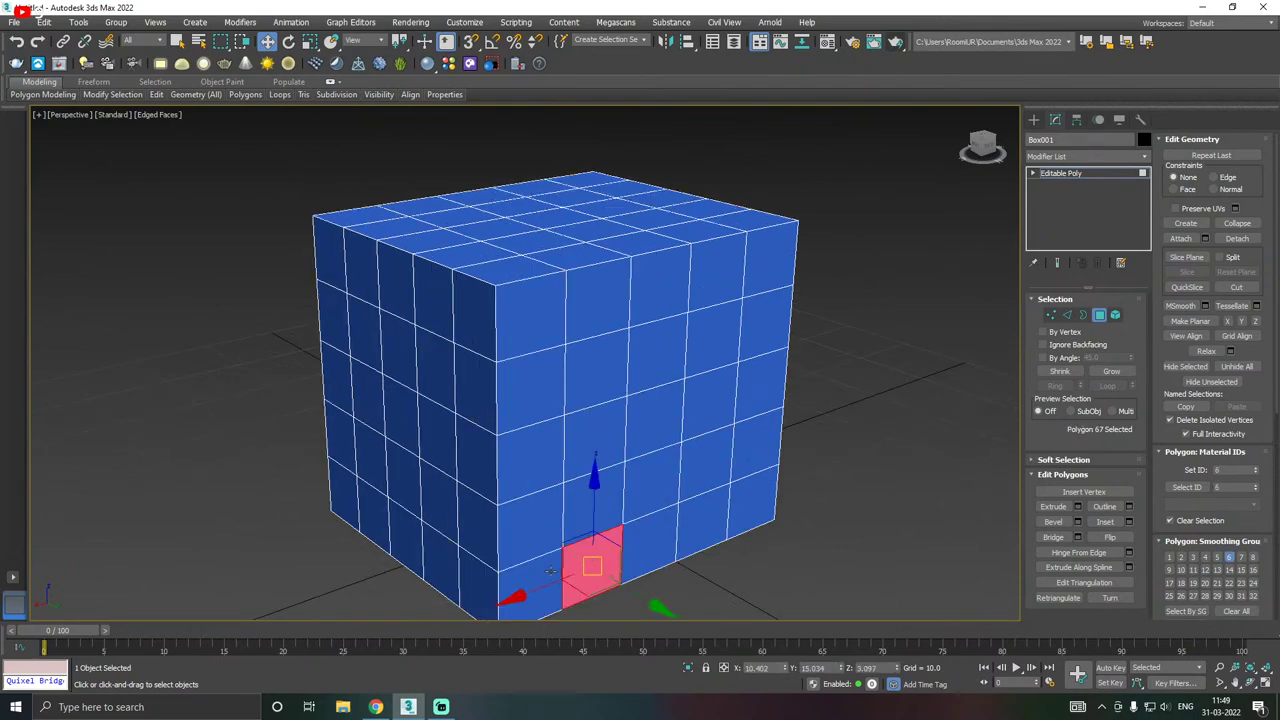
click(527, 585)
click(531, 466)
click(654, 417)
click(711, 412)
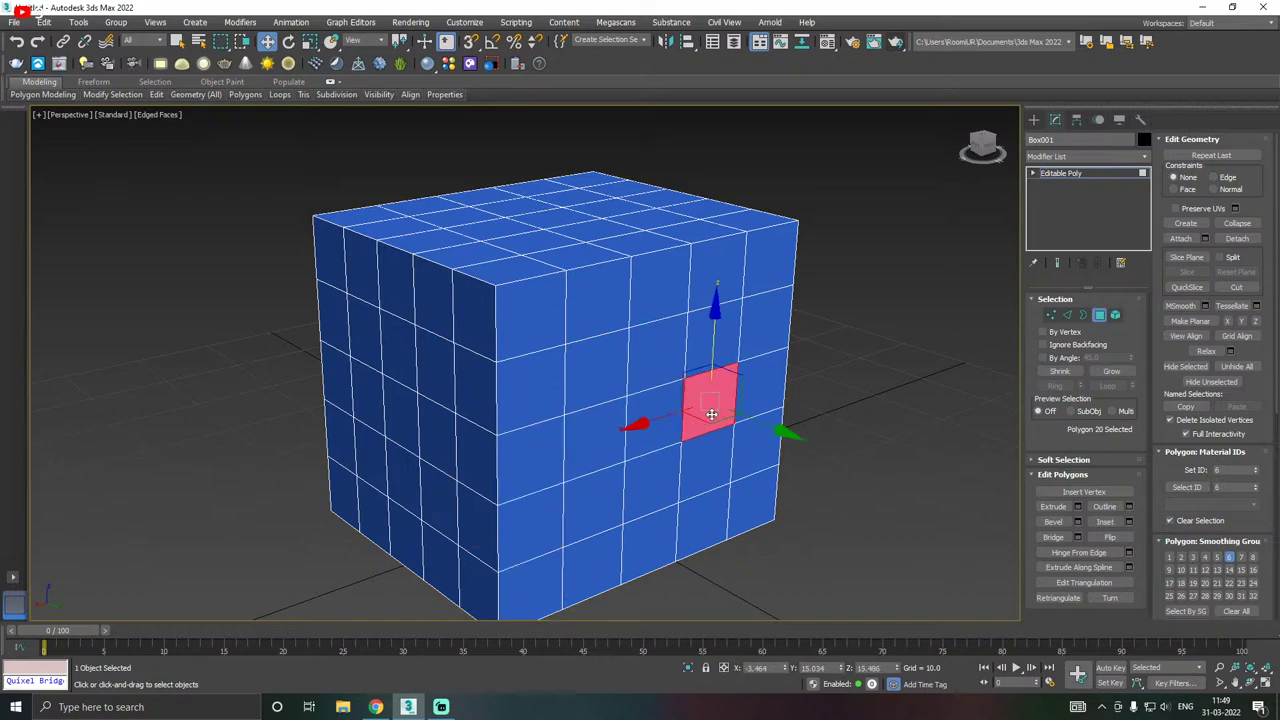
click(760, 383)
click(718, 338)
click(596, 305)
click(520, 325)
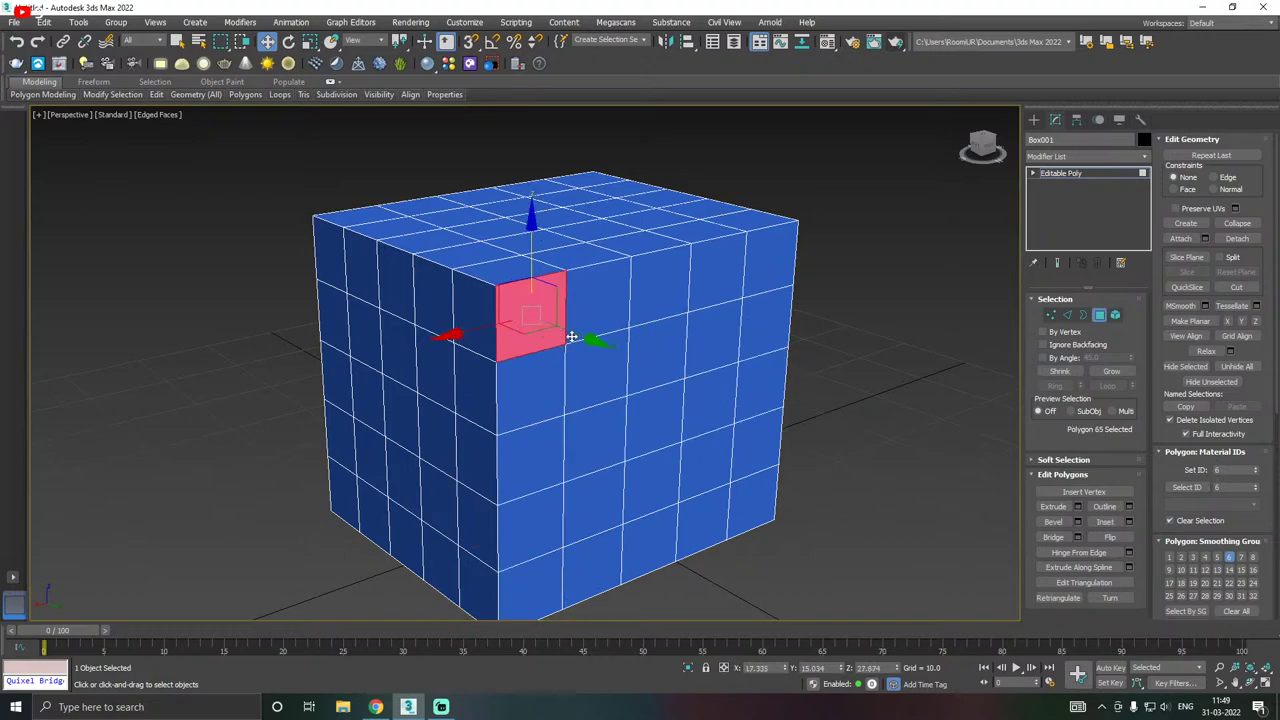
- Orbit toward the left side and pick polygons on the left, front and top faces
mouse_move(571, 337)
alt+middle_down()
mouse_move(672, 330)
mouse_move(581, 330)
alt+middle_up()
click(411, 324)
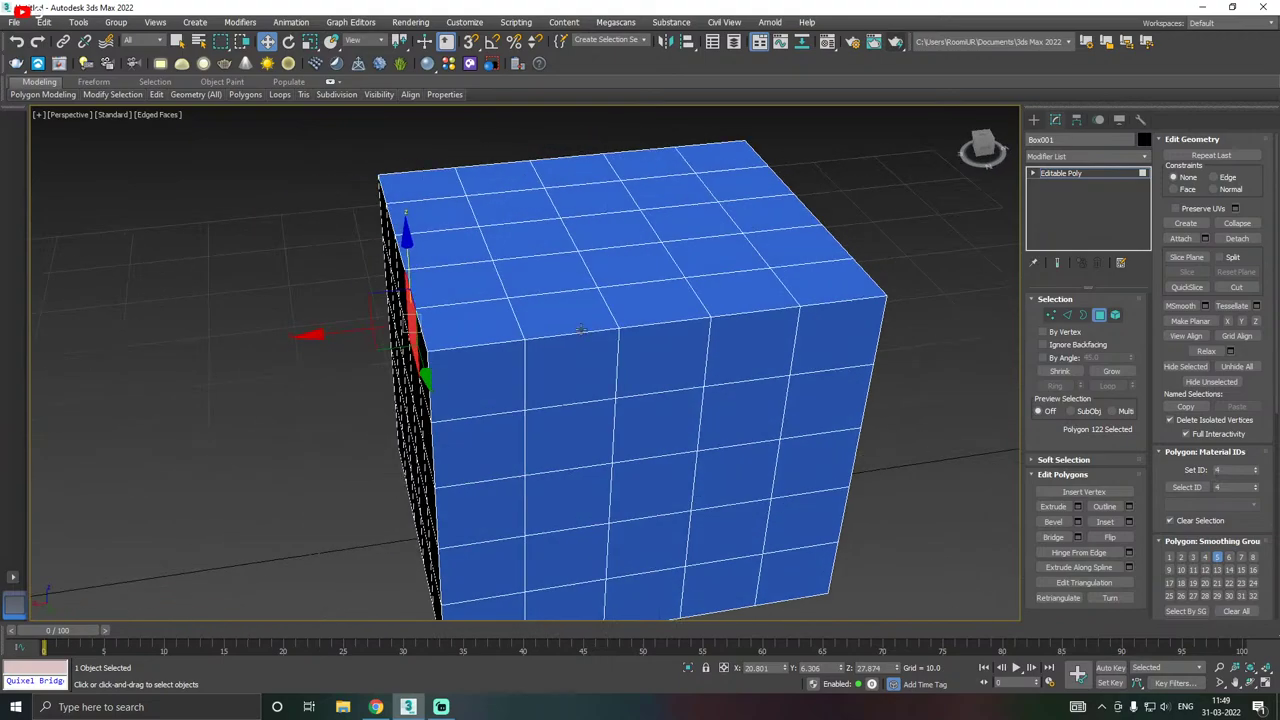
click(570, 365)
click(655, 300)
click(731, 266)
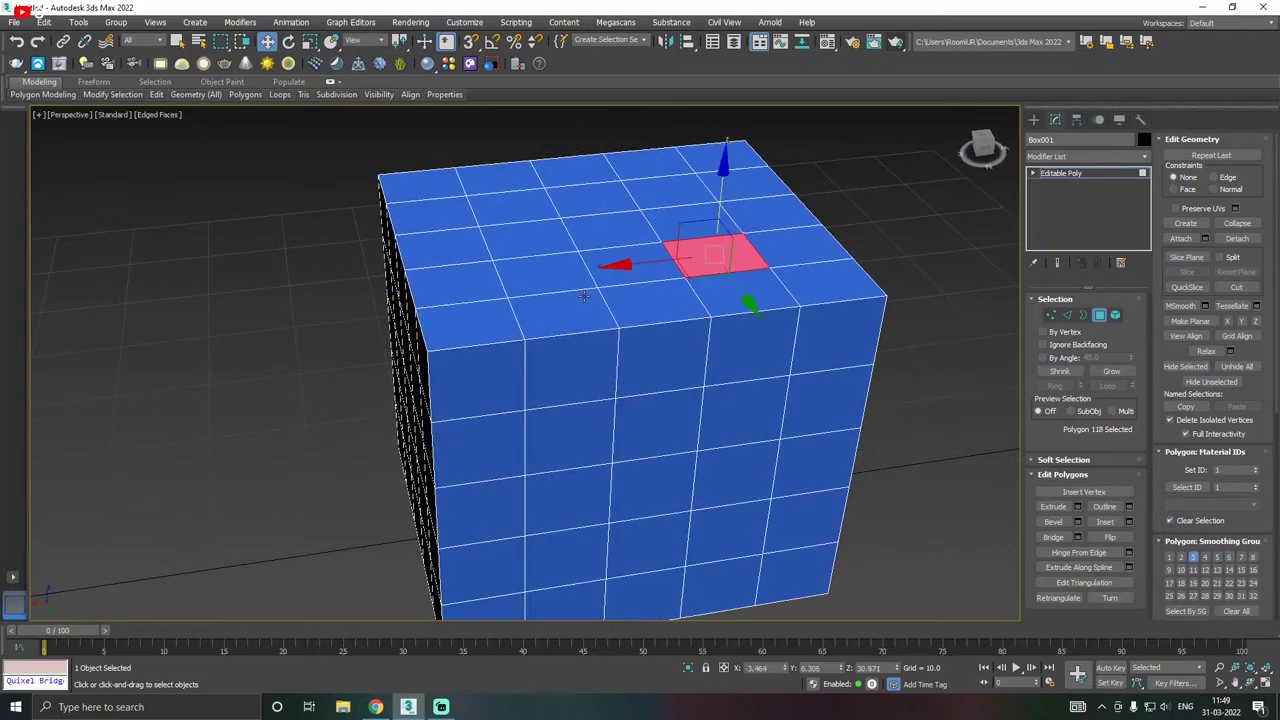
scroll(585, 296, down, 3)
mouse_move(595, 297)
alt+middle_down()
mouse_move(565, 300)
mouse_move(610, 295)
alt+middle_up()
click(690, 368)
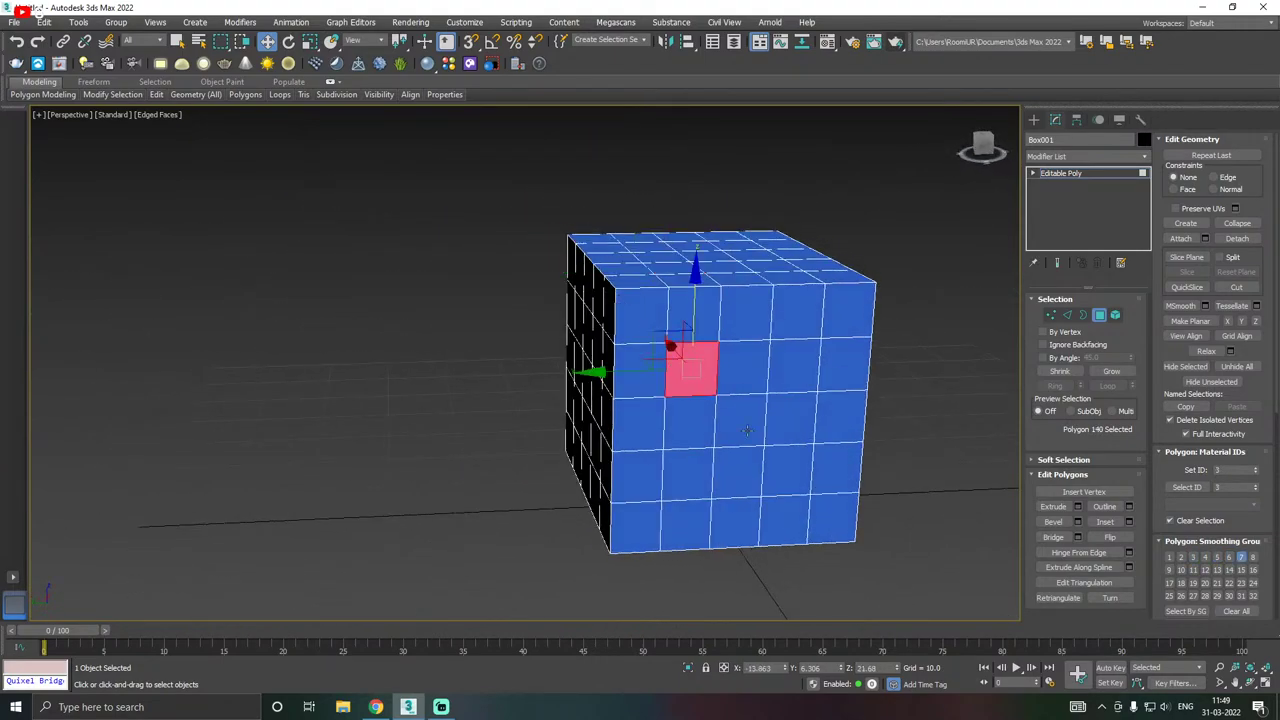
click(746, 430)
alt+middle_drag(746, 430, 607, 427)
click(608, 428)
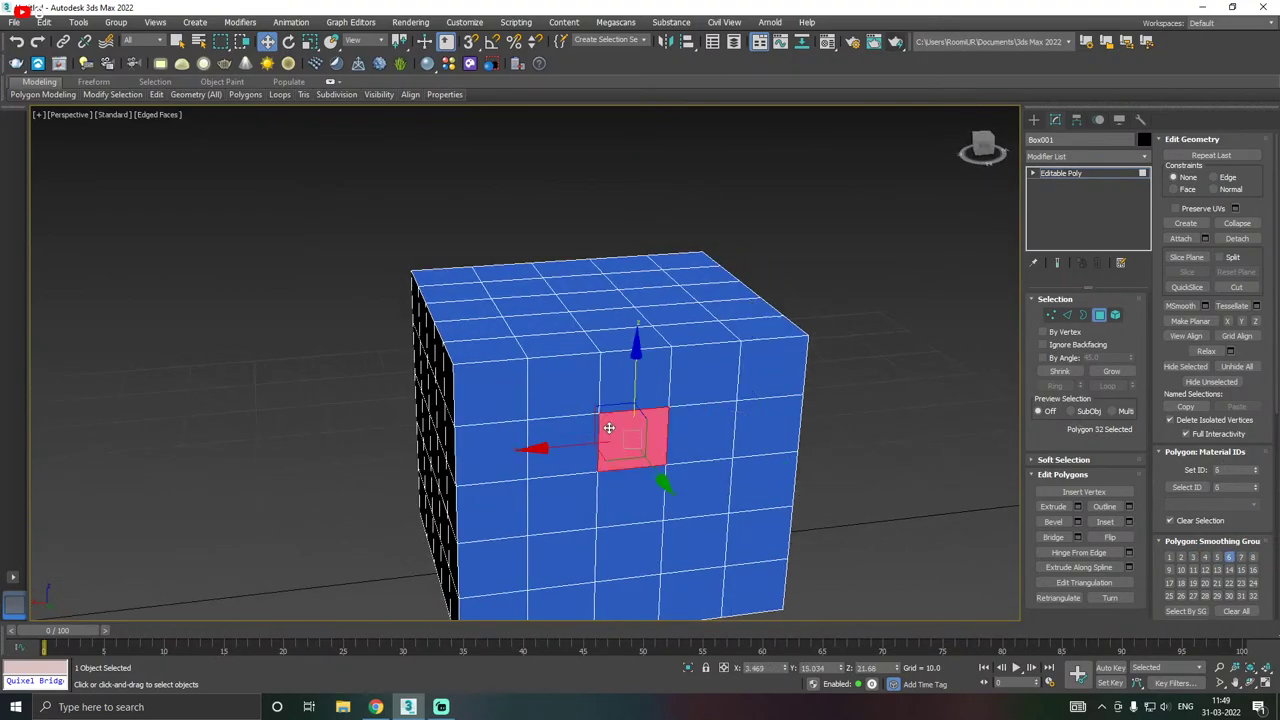
- Select a polygon in the middle of the side face, settling on Polygon 70
scroll(581, 375, down, 3)
alt+middle_drag(581, 375, 640, 400)
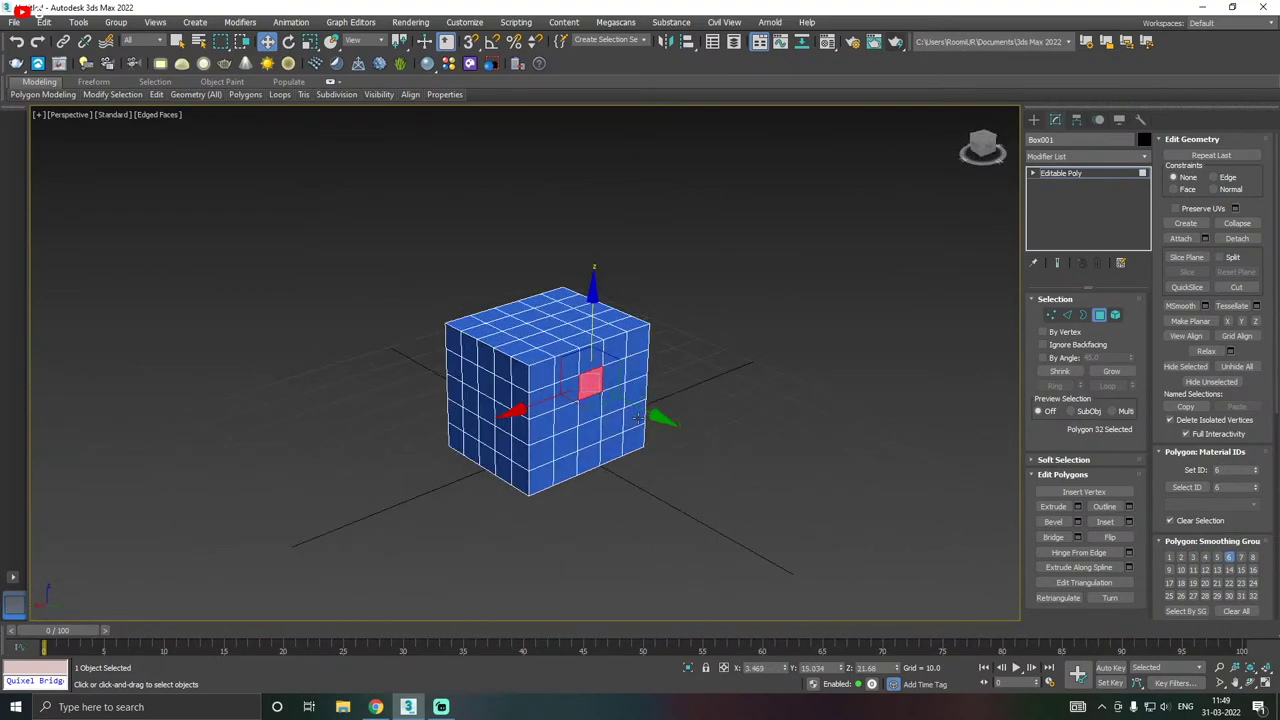
scroll(622, 425, up, 3)
click(574, 437)
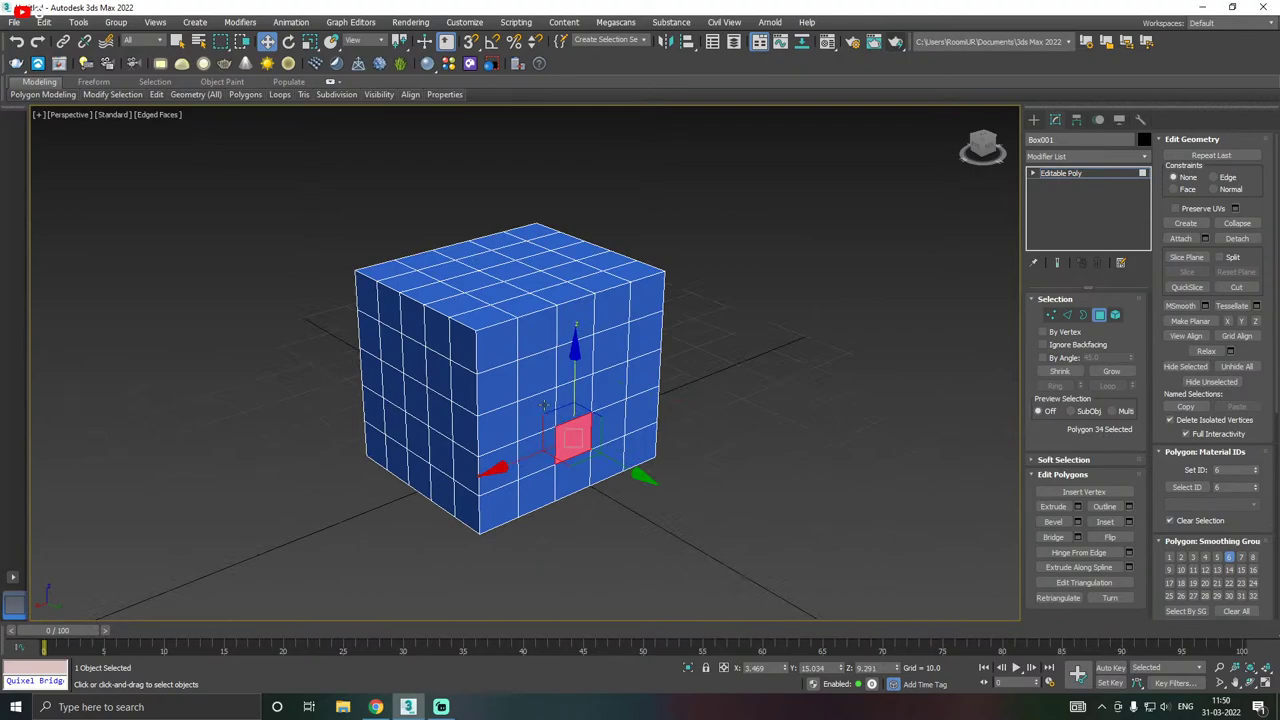
alt+middle_drag(574, 437, 540, 386)
click(520, 386)
click(441, 376)
click(545, 389)
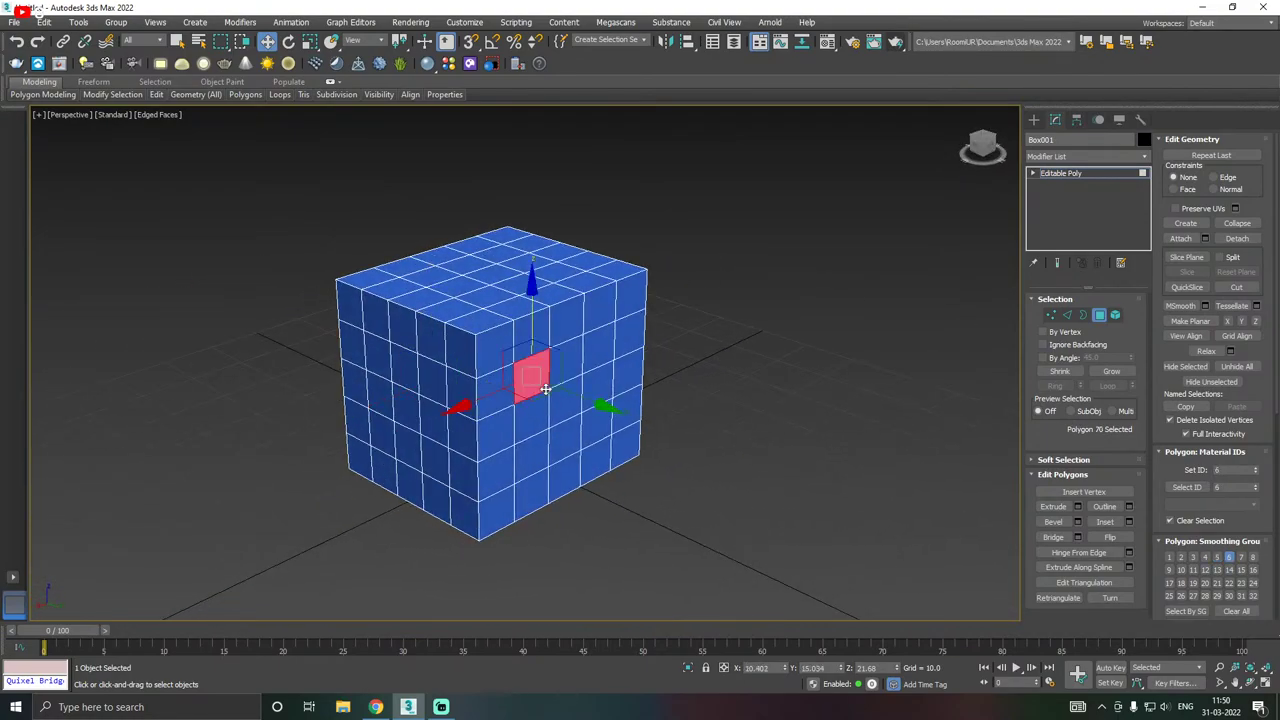
- Orbit around the cube to inspect the selected side polygon
scroll(687, 408, up, 3)
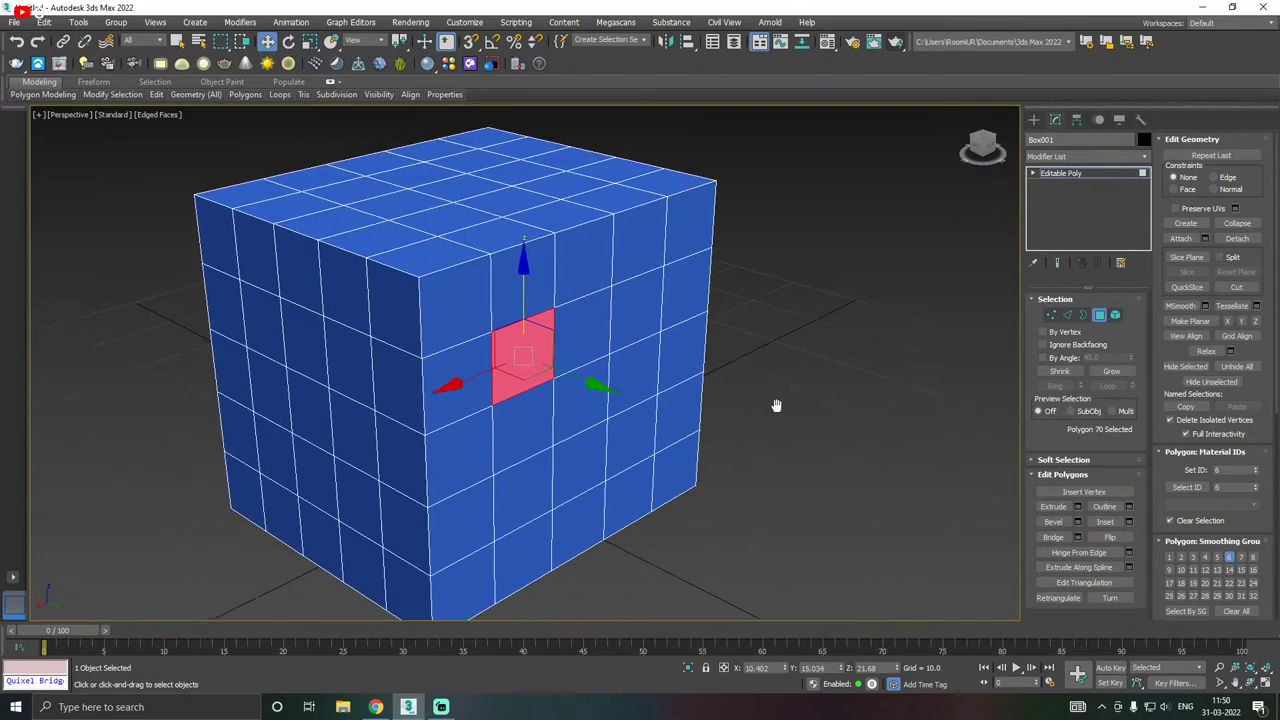
scroll(490, 395, down, 5)
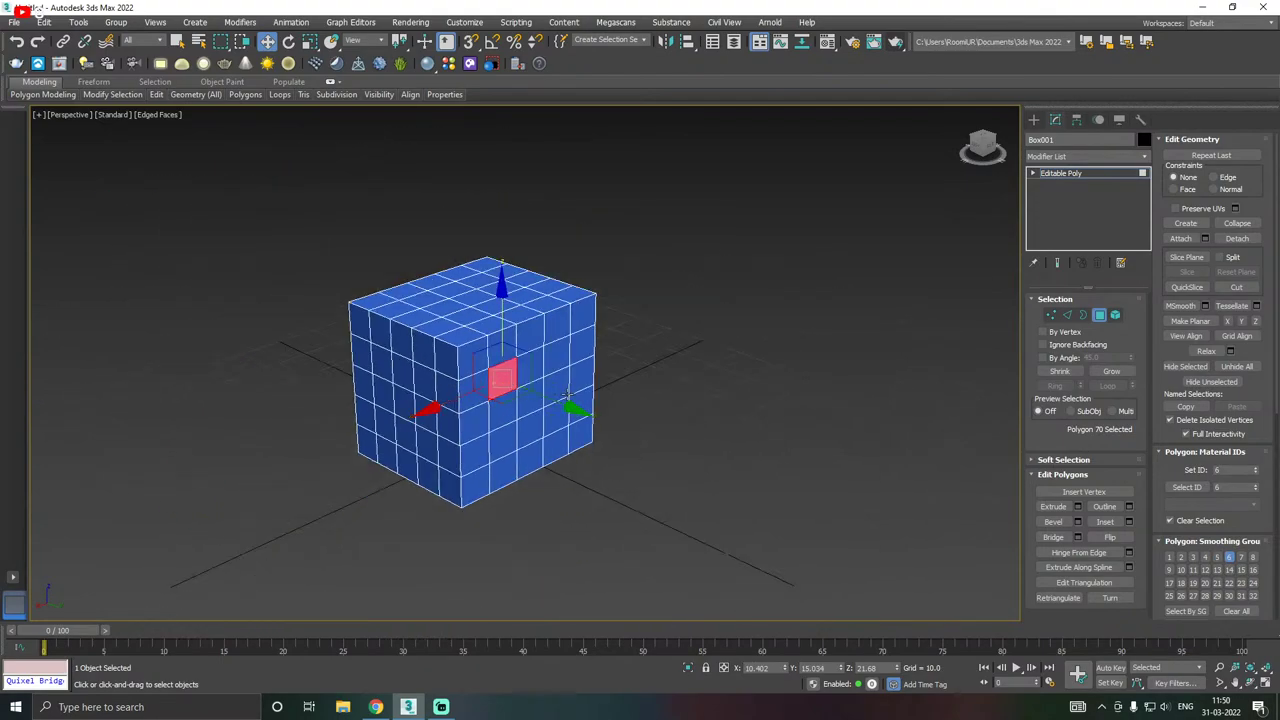
alt+middle_drag(567, 396, 656, 384)
scroll(641, 358, up, 4)
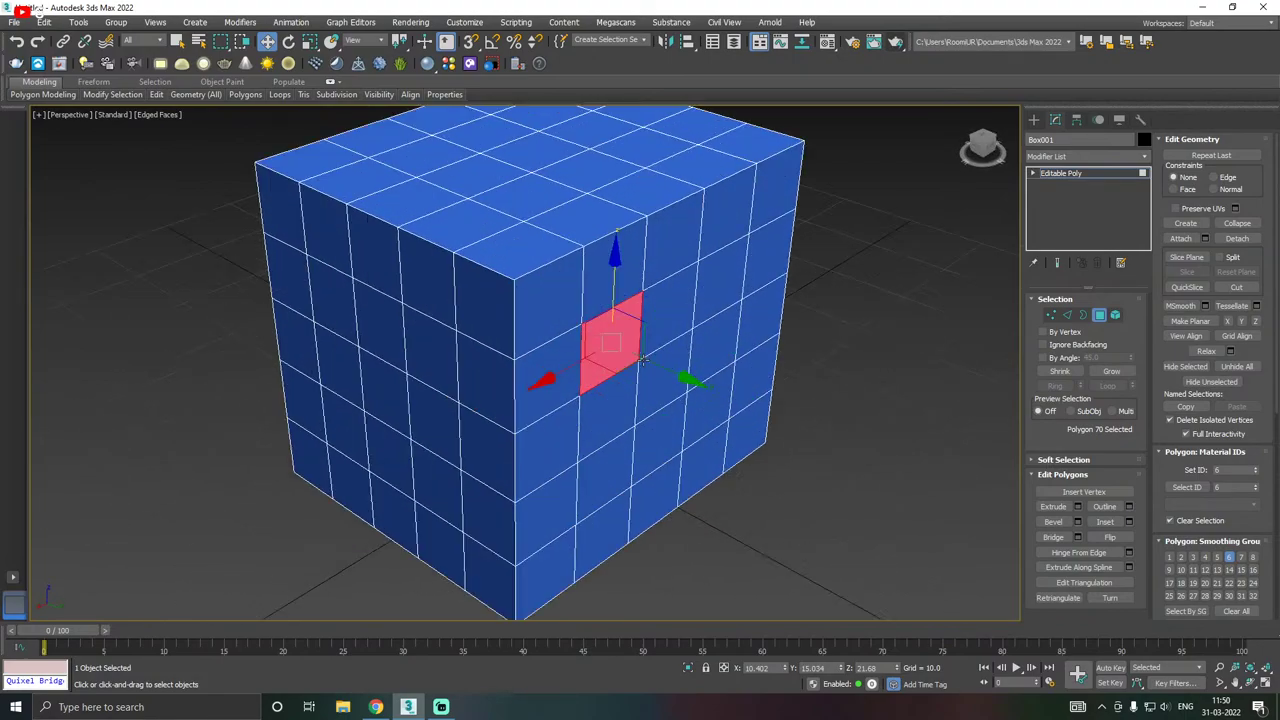
alt+middle_drag(749, 353, 1031, 333)
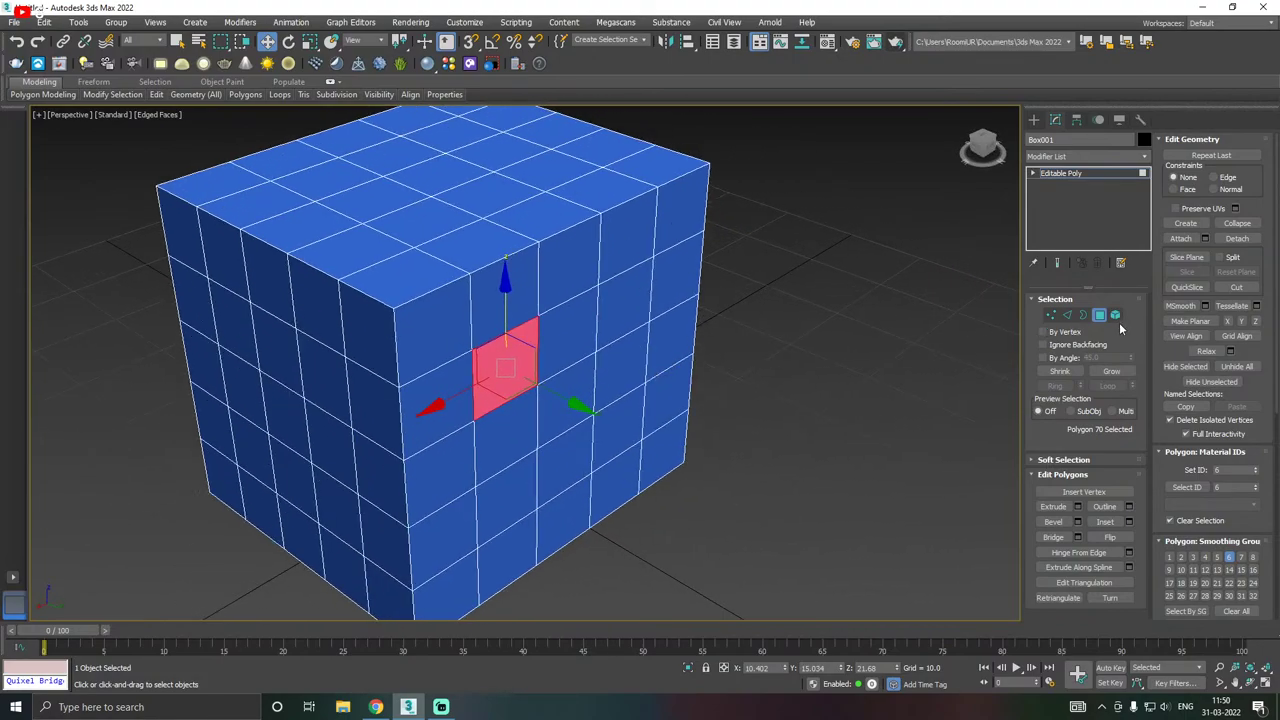
click(802, 396)
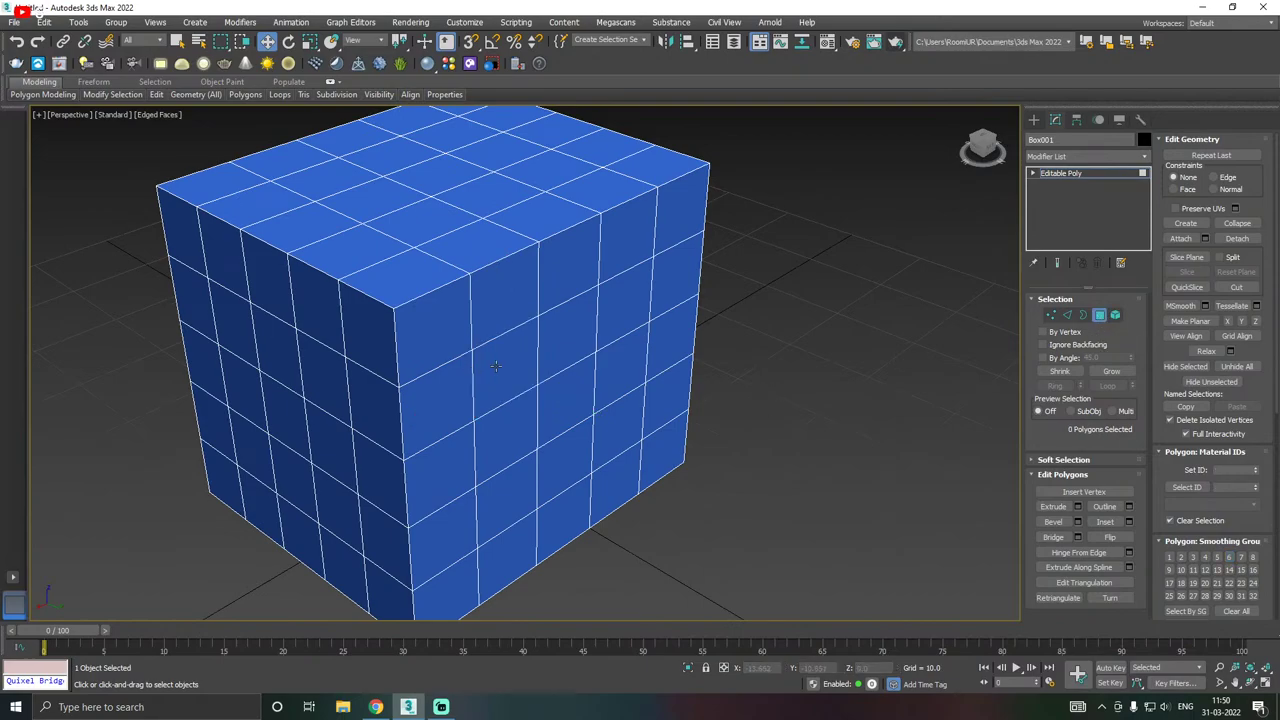
click(495, 366)
alt+middle_drag(533, 463, 690, 440)
scroll(382, 381, down, 3)
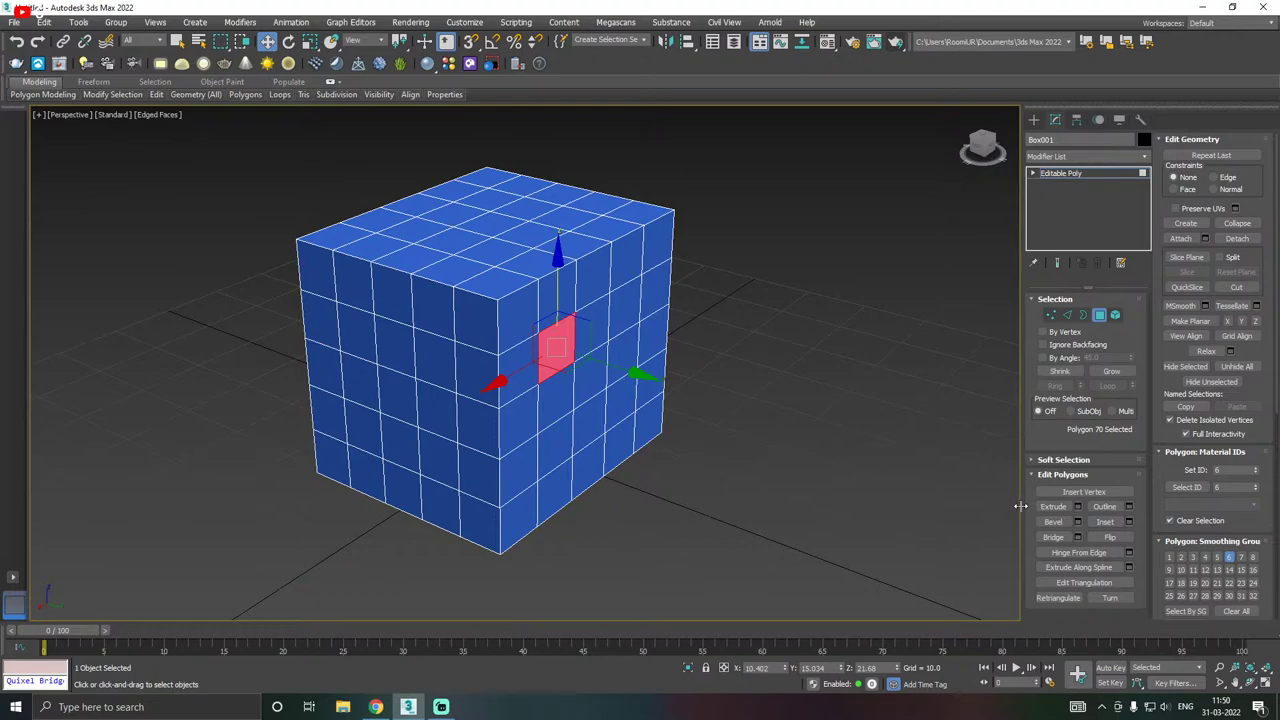
mouse_move(1022, 506)
mouse_down()
mouse_move(872, 506)
mouse_move(1020, 506)
mouse_up()
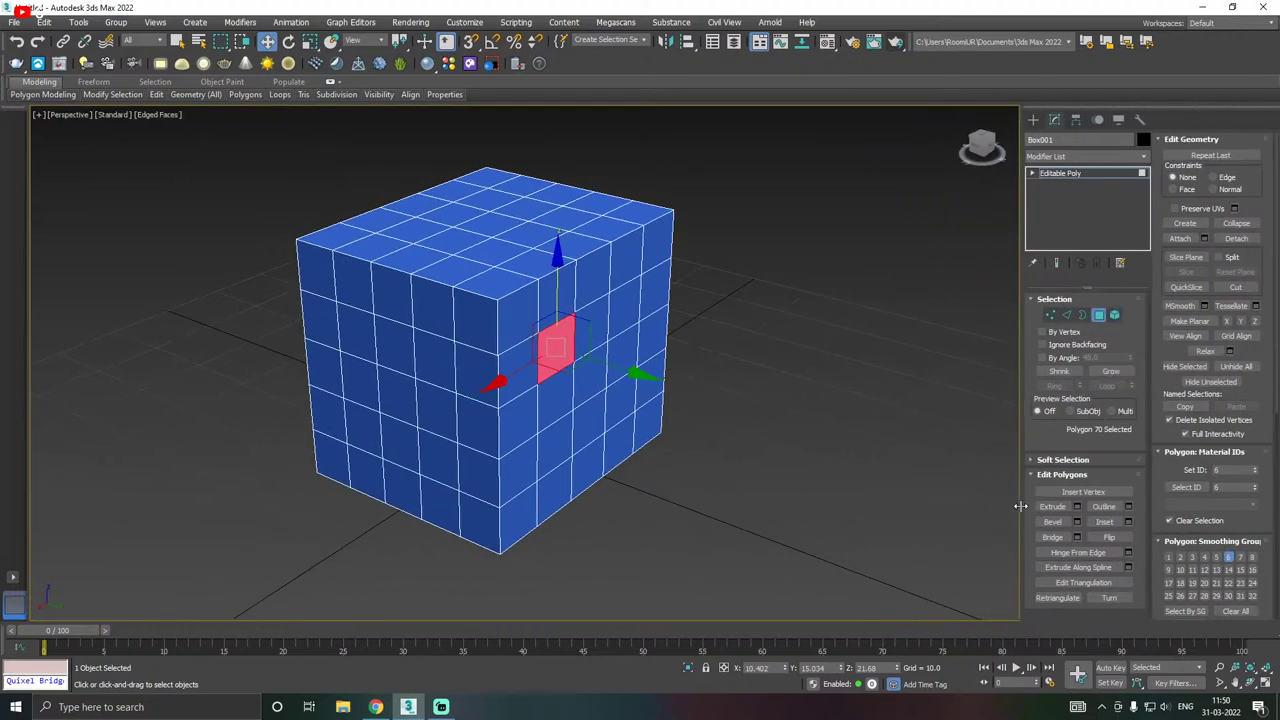
click(1079, 506)
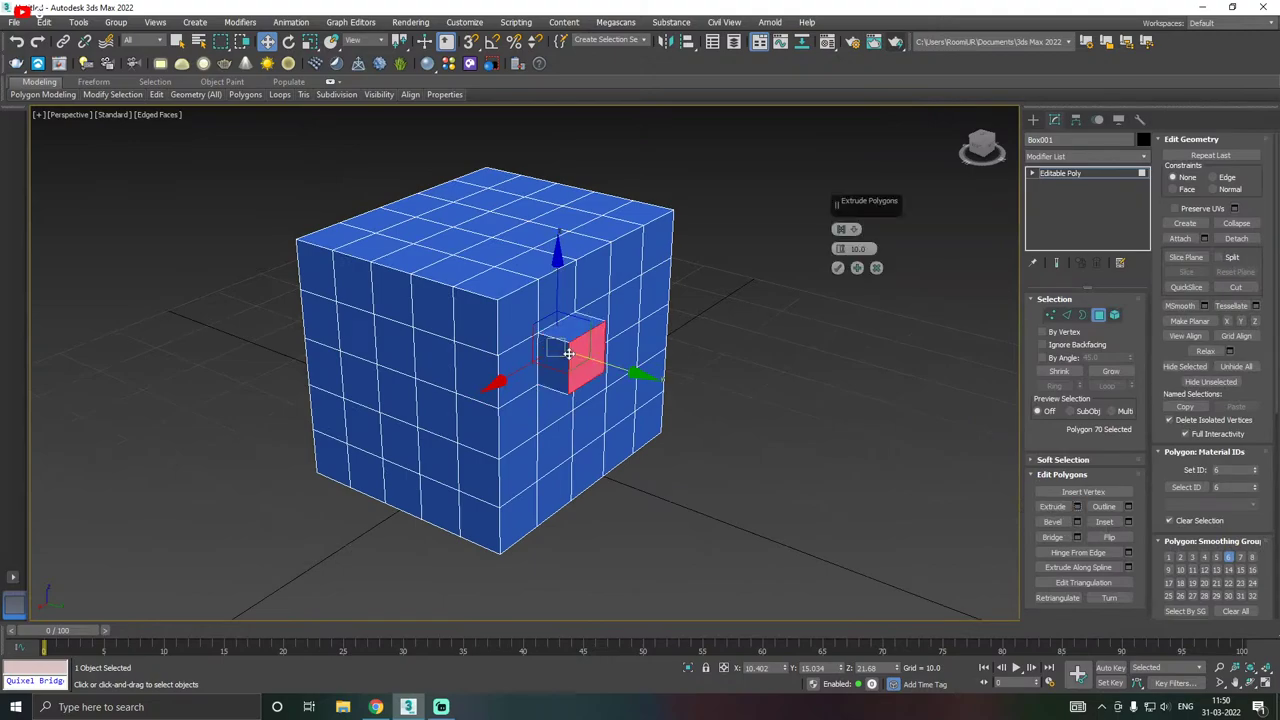
alt+middle_drag(660, 357, 620, 352)
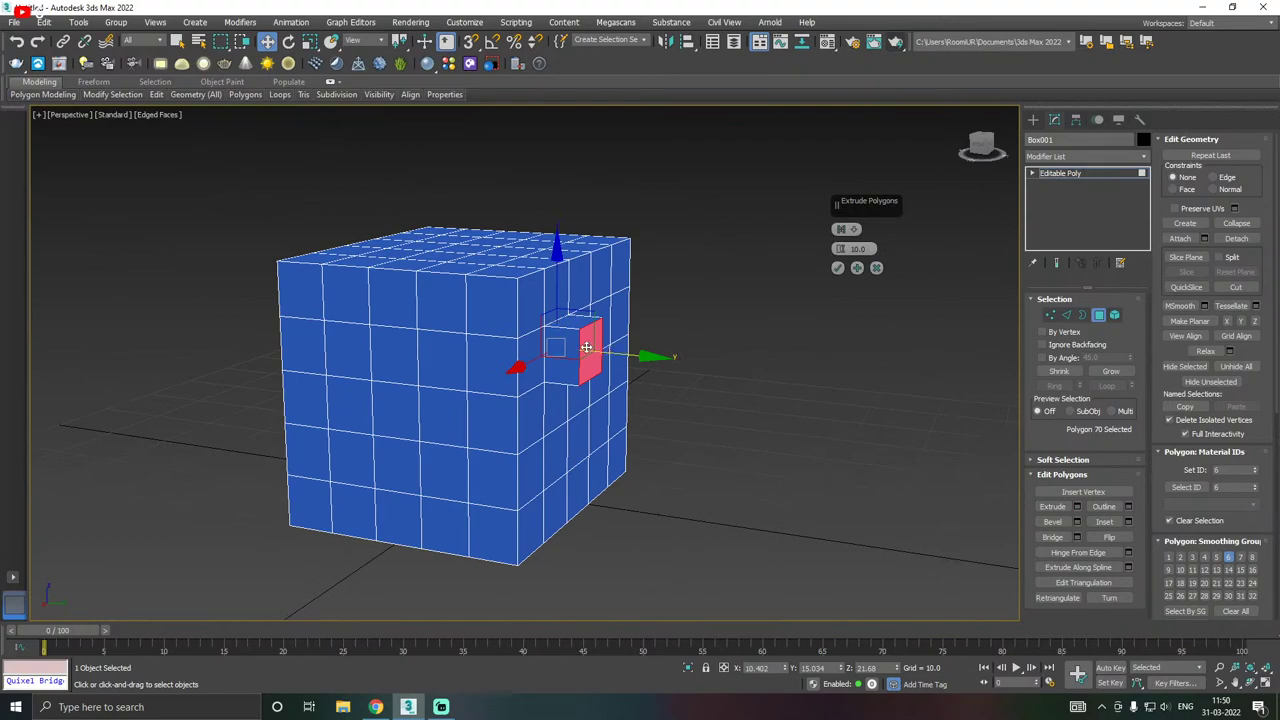
scroll(578, 344, up, 2)
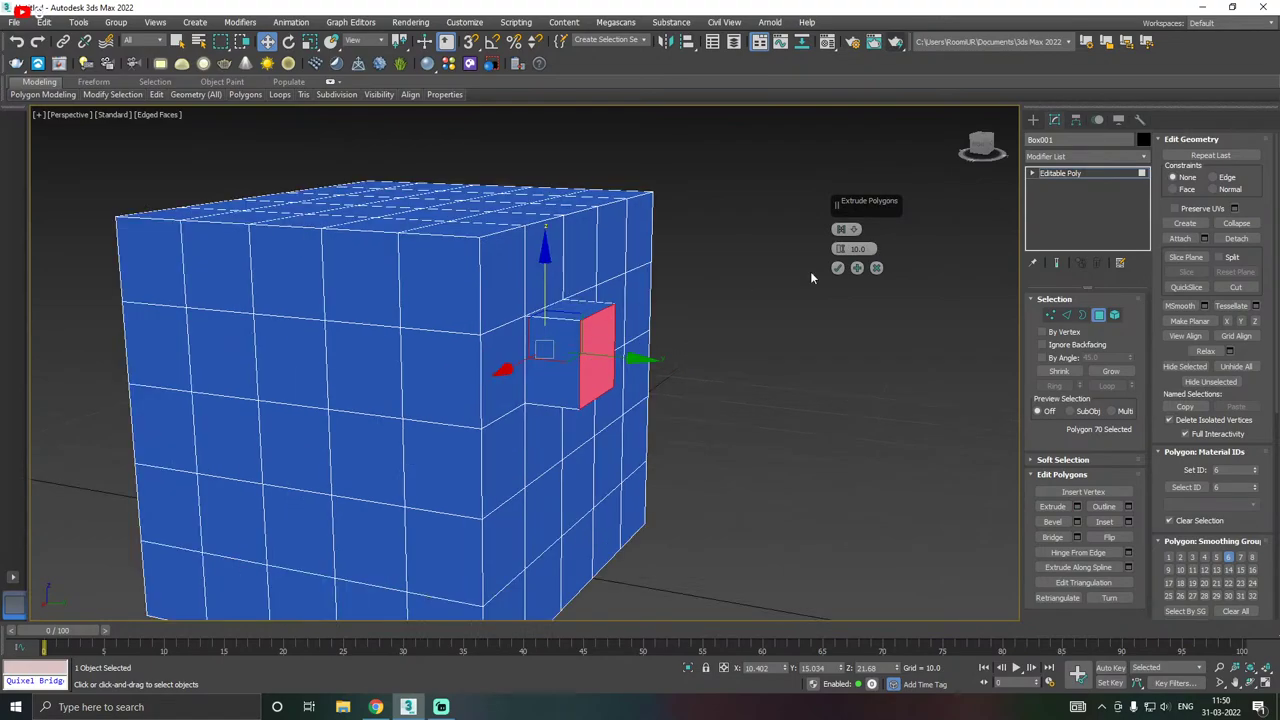
alt+middle_drag(691, 300, 730, 325)
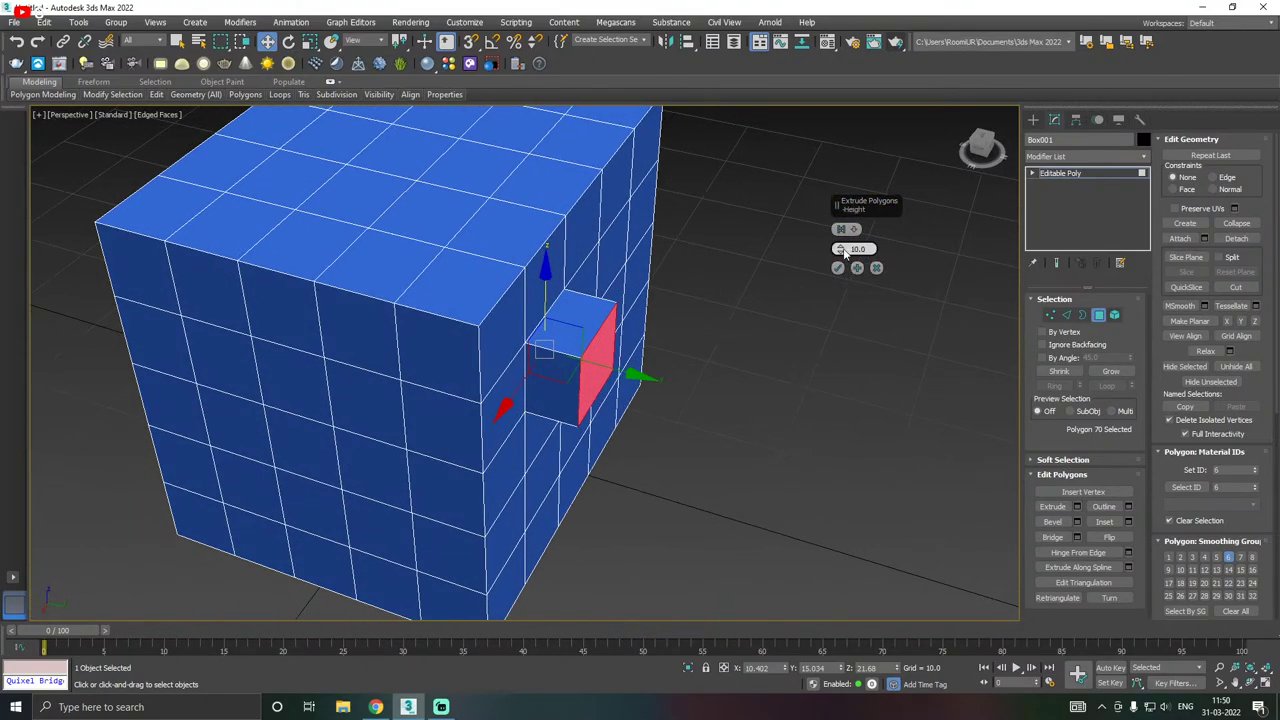
scroll(600, 340, down, 5)
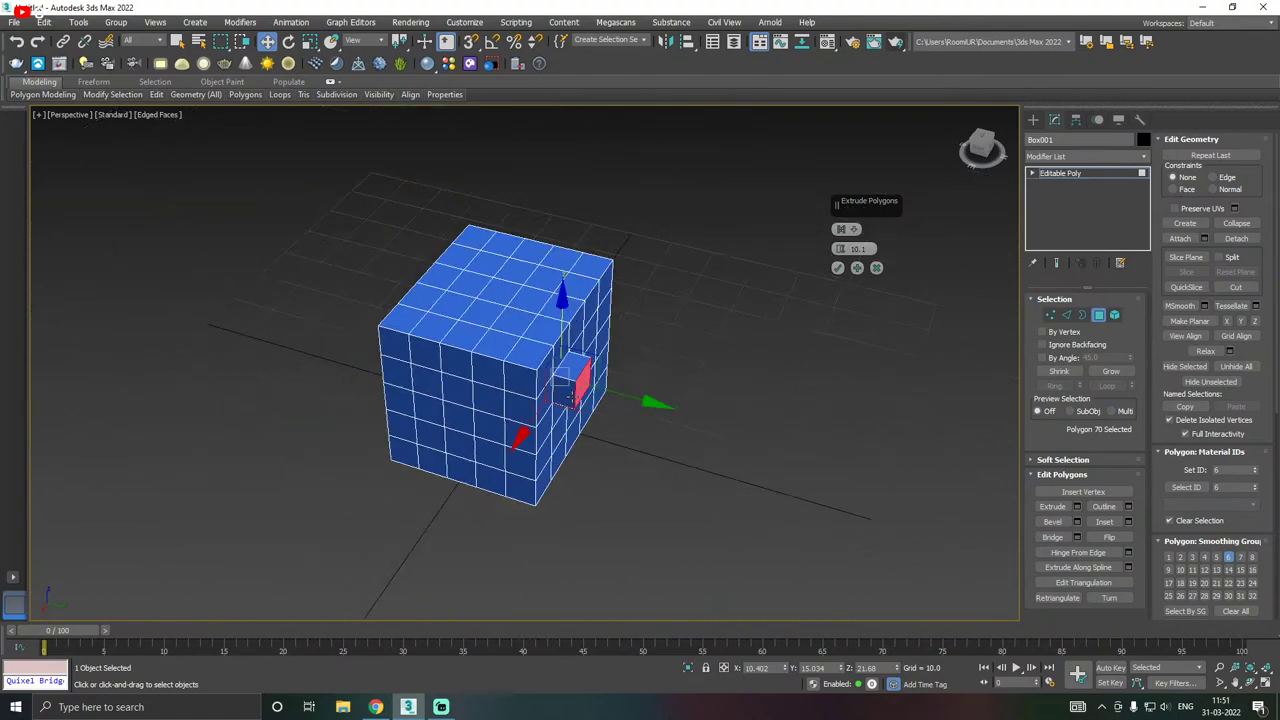
alt+middle_drag(600, 340, 640, 390)
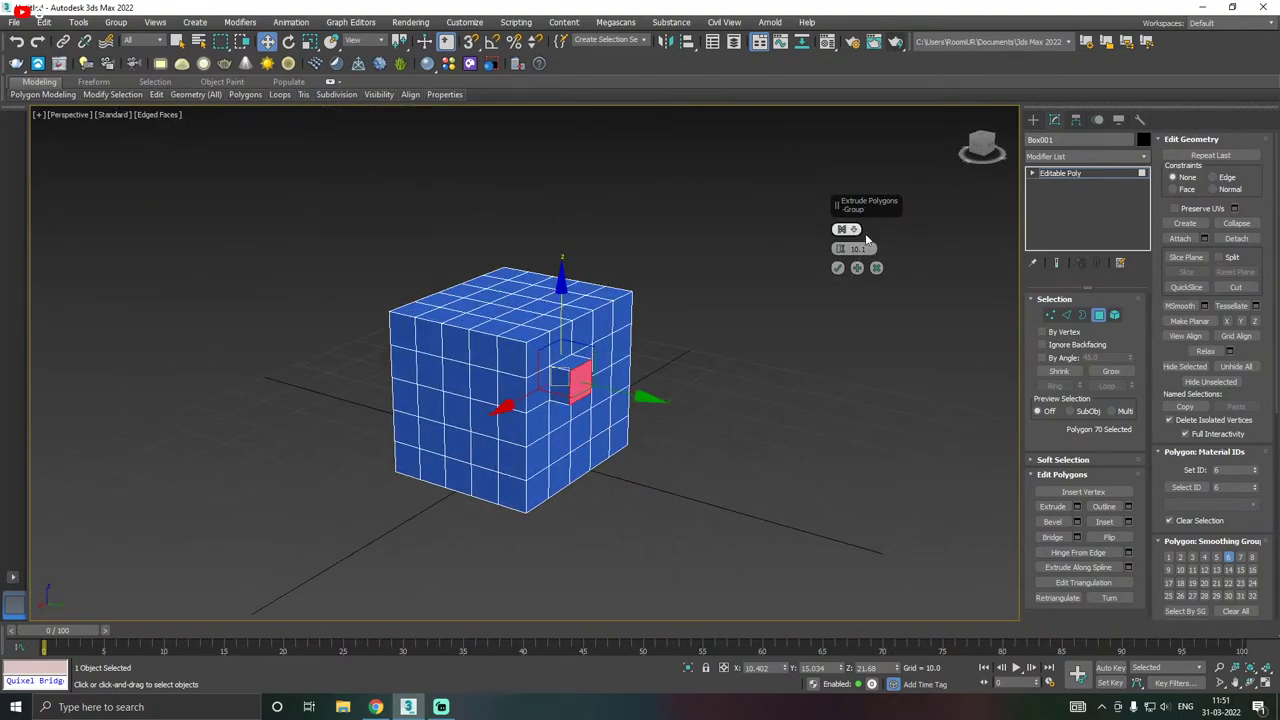
drag(840, 251, 823, 633)
alt+middle_drag(760, 560, 470, 398)
scroll(558, 373, up, 5)
drag(843, 254, 823, 126)
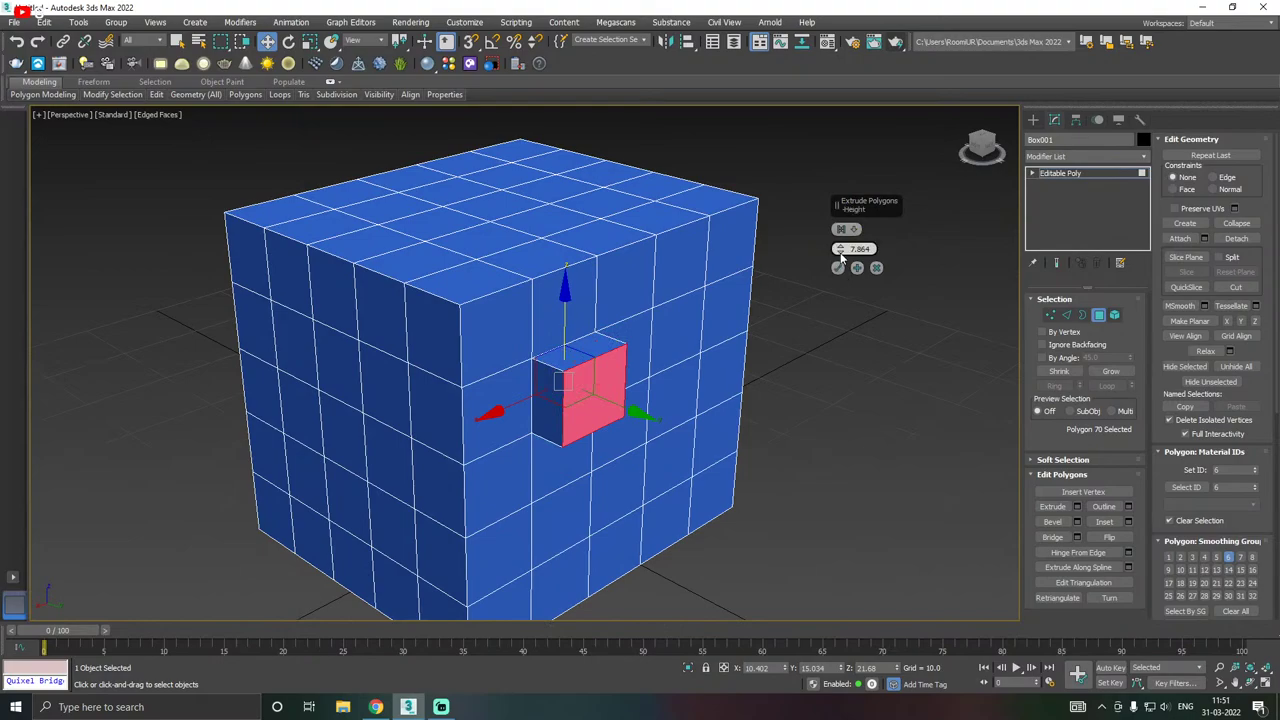
drag(841, 249, 842, 244)
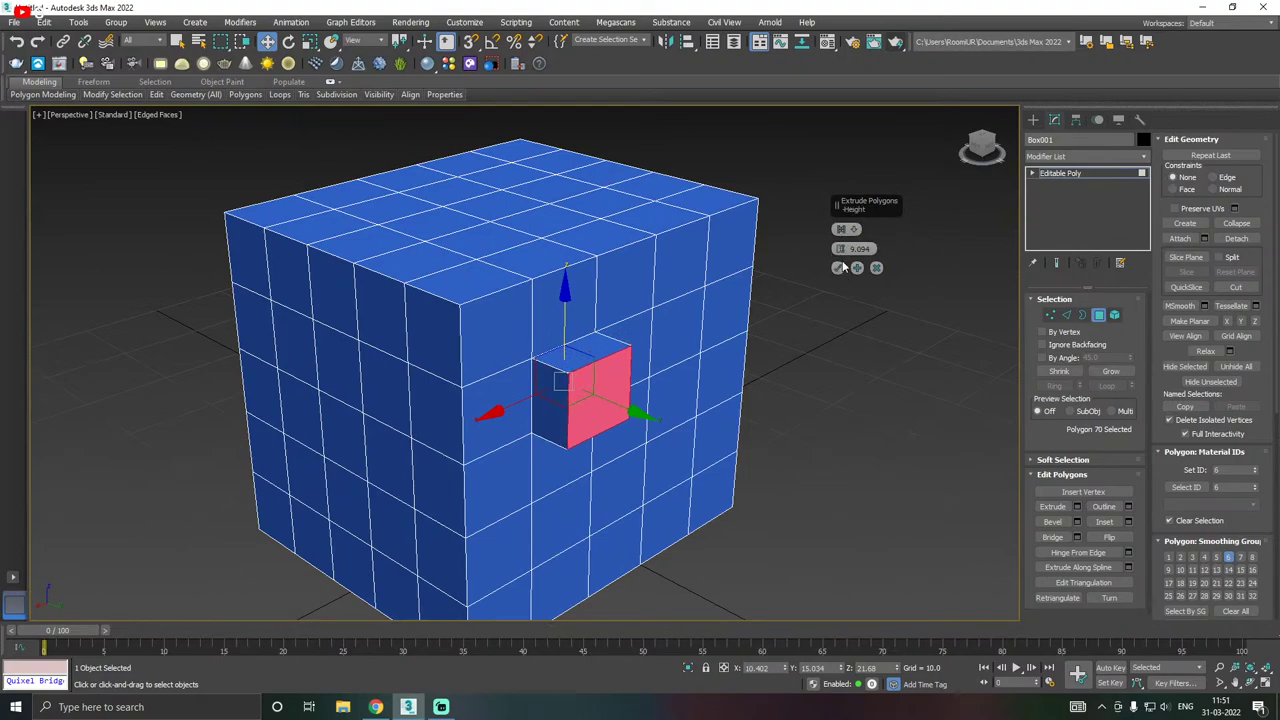
click(838, 268)
scroll(530, 320, down, 5)
alt+middle_drag(530, 320, 611, 351)
scroll(533, 301, up, 3)
drag(611, 351, 1008, 337)
scroll(557, 357, down, 5)
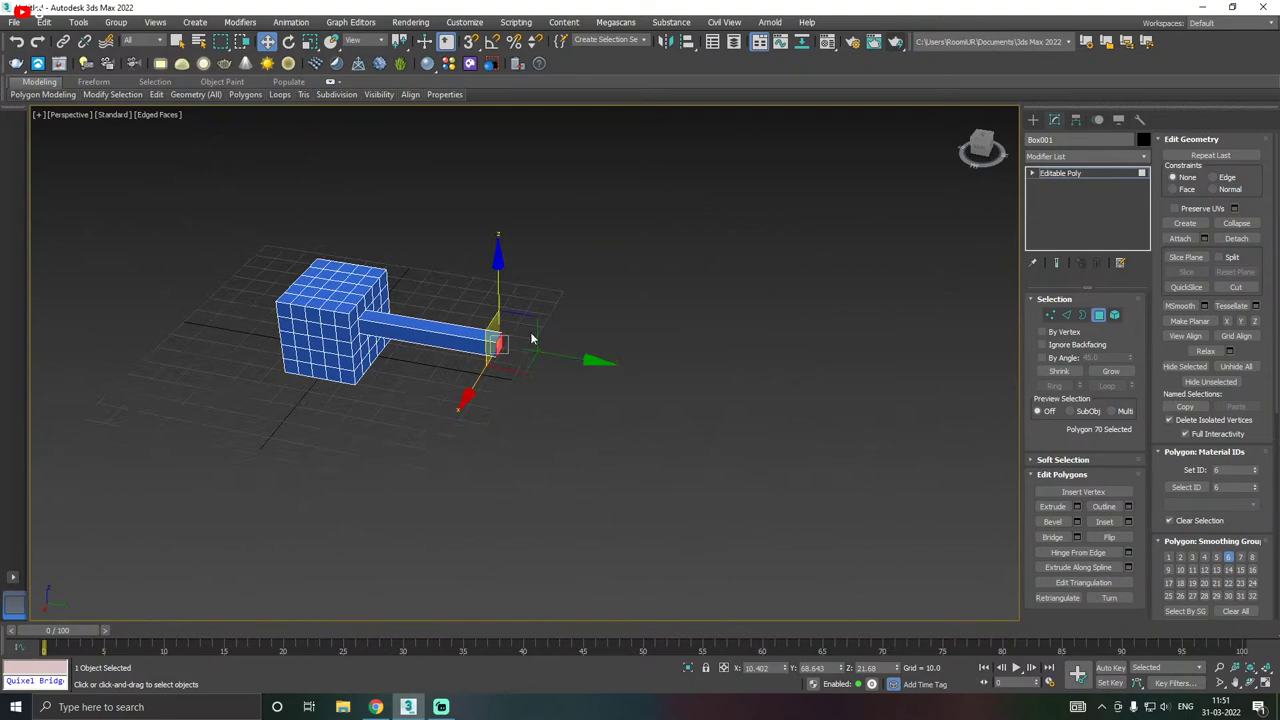
drag(557, 357, 980, 397)
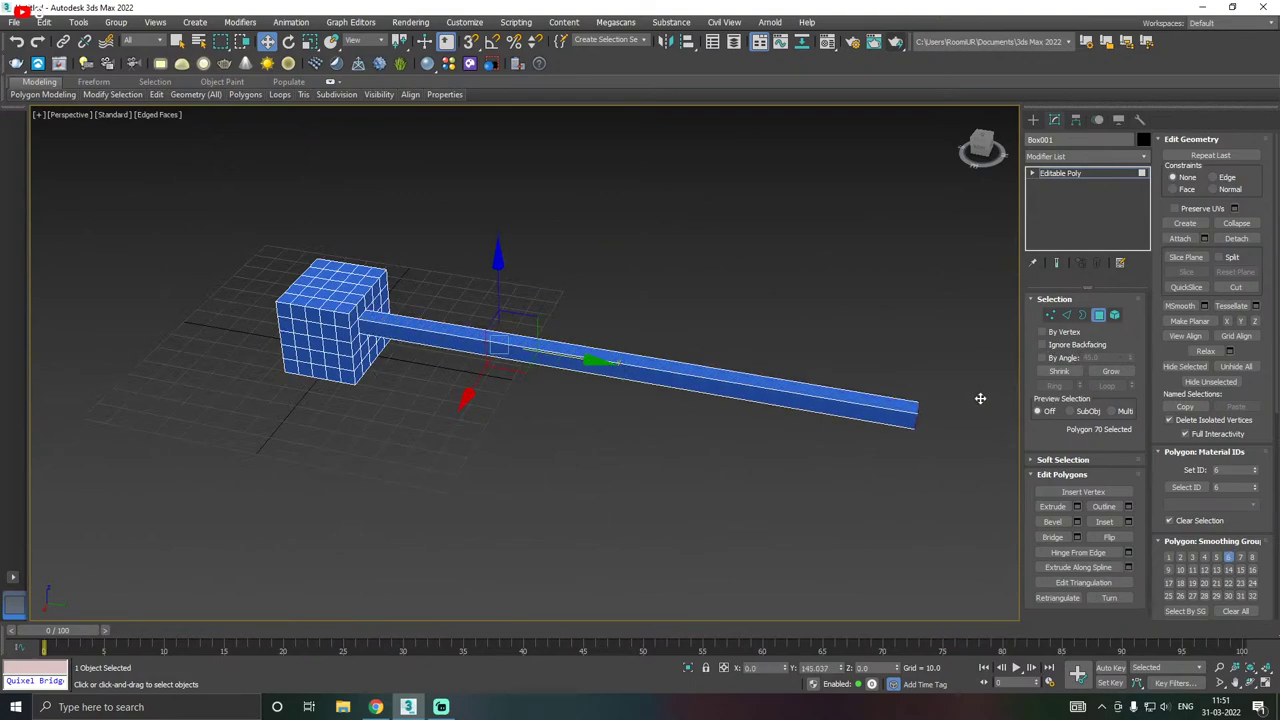
scroll(677, 342, up, 2)
mouse_move(677, 342)
alt+middle_down()
mouse_move(694, 320)
mouse_move(690, 363)
alt+middle_up()
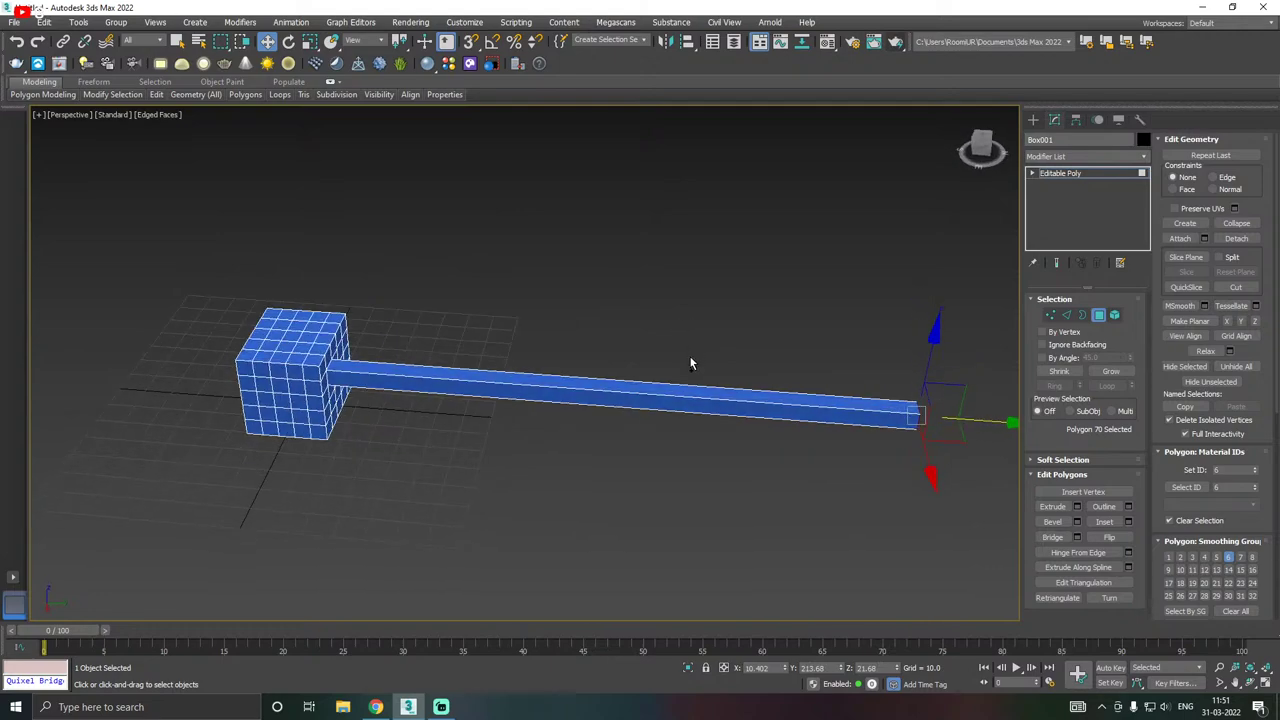
key(ctrl+z)
key(ctrl+z)
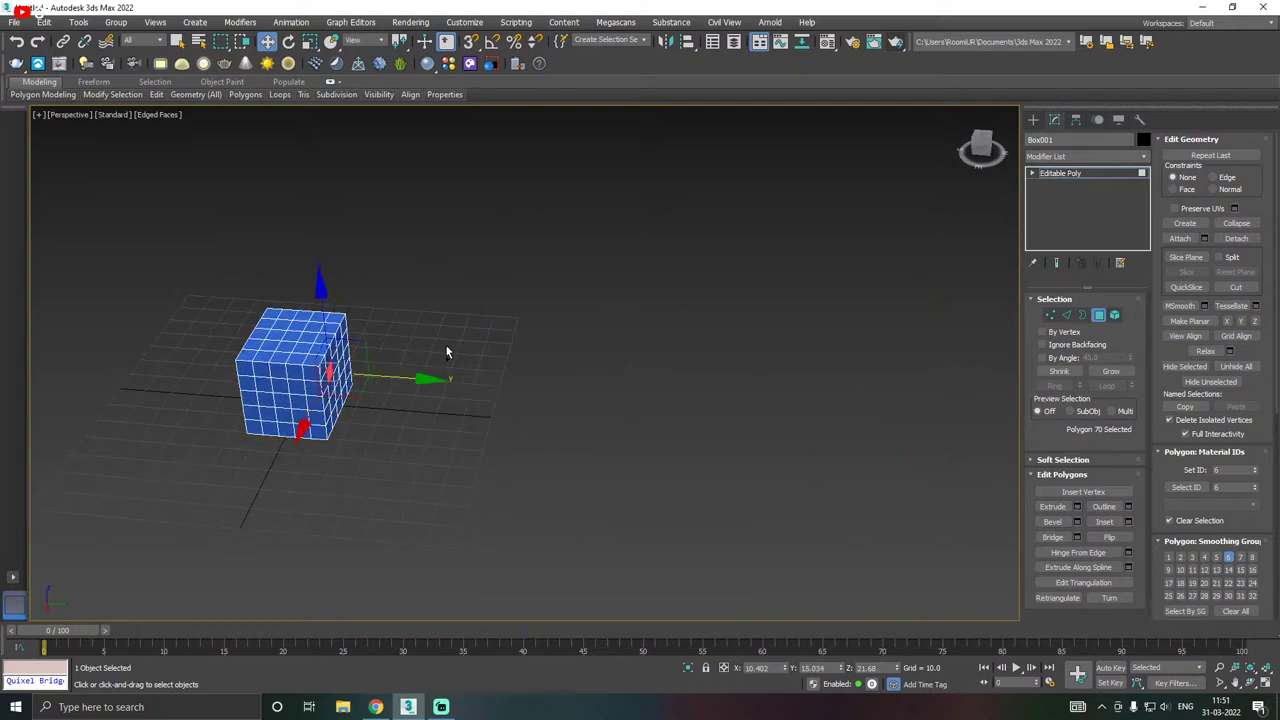
- Add a second side polygon two rows below to the face selection
middle_drag(443, 346, 517, 353)
scroll(618, 350, up, 3)
scroll(528, 393, up, 4)
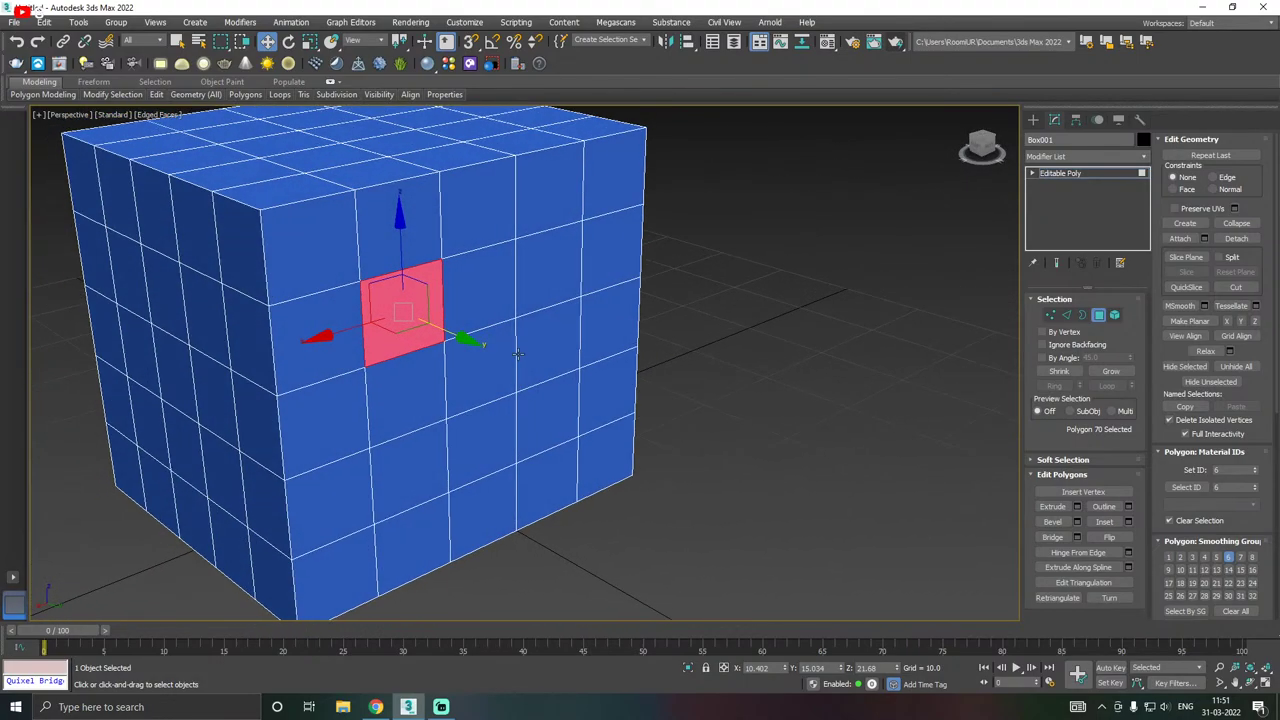
alt+middle_drag(401, 373, 455, 333)
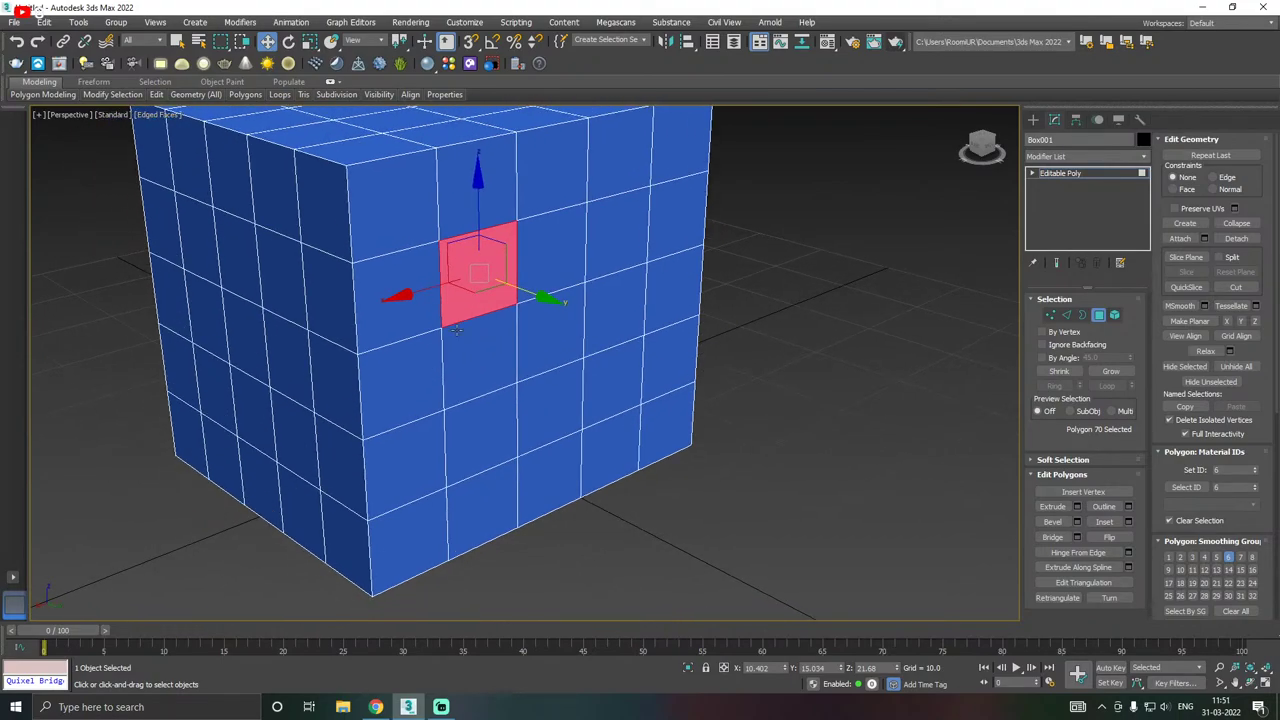
scroll(540, 312, down, 3)
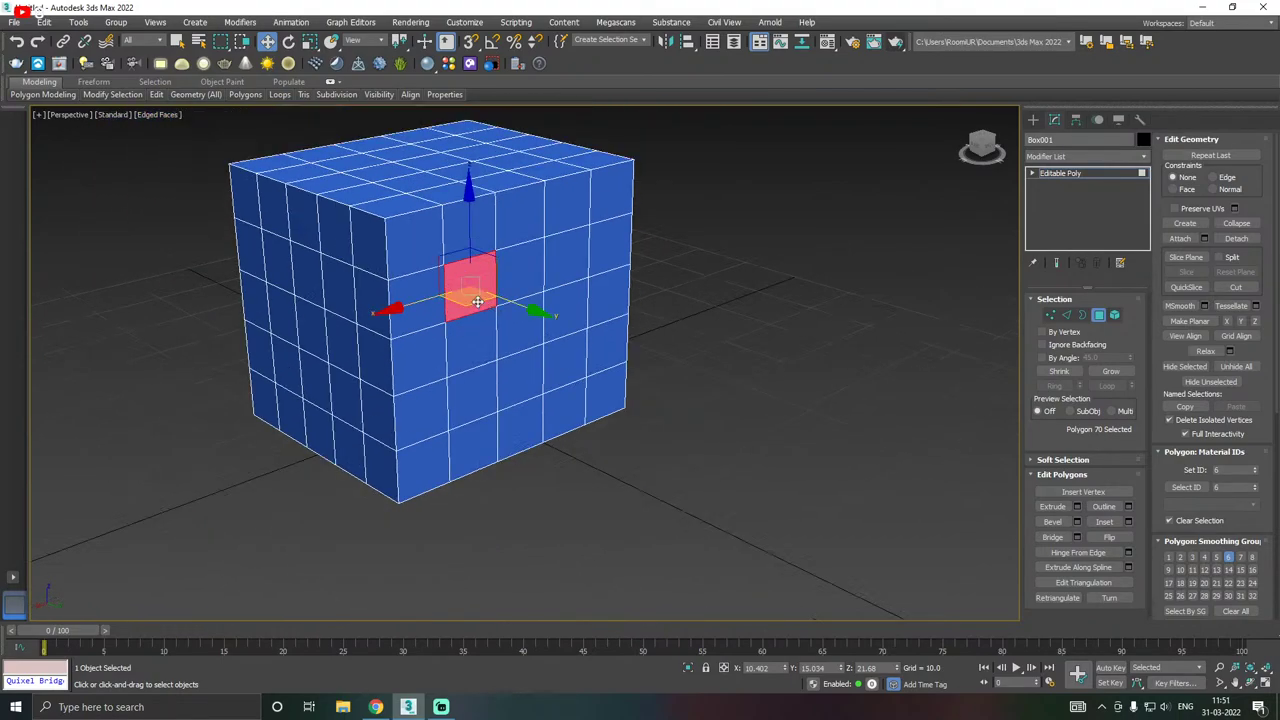
ctrl+click(490, 383)
alt+middle_drag(490, 383, 523, 374)
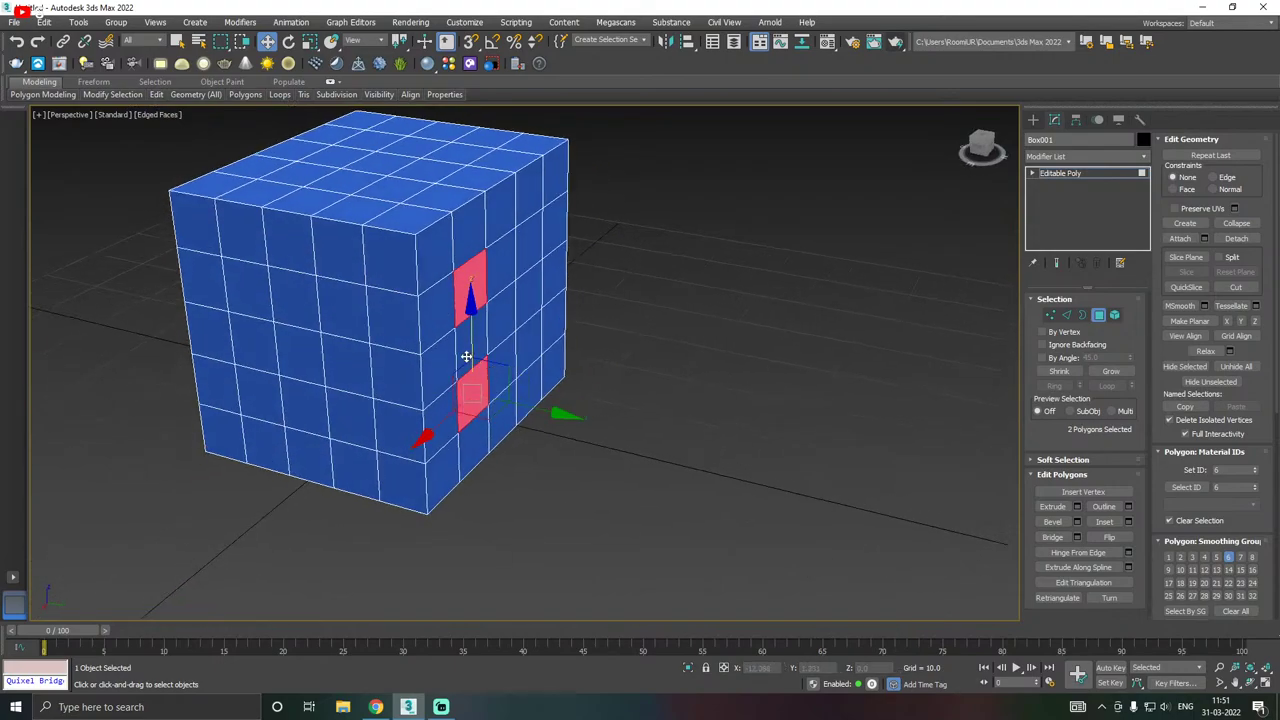
scroll(466, 356, up, 3)
scroll(460, 362, down, 3)
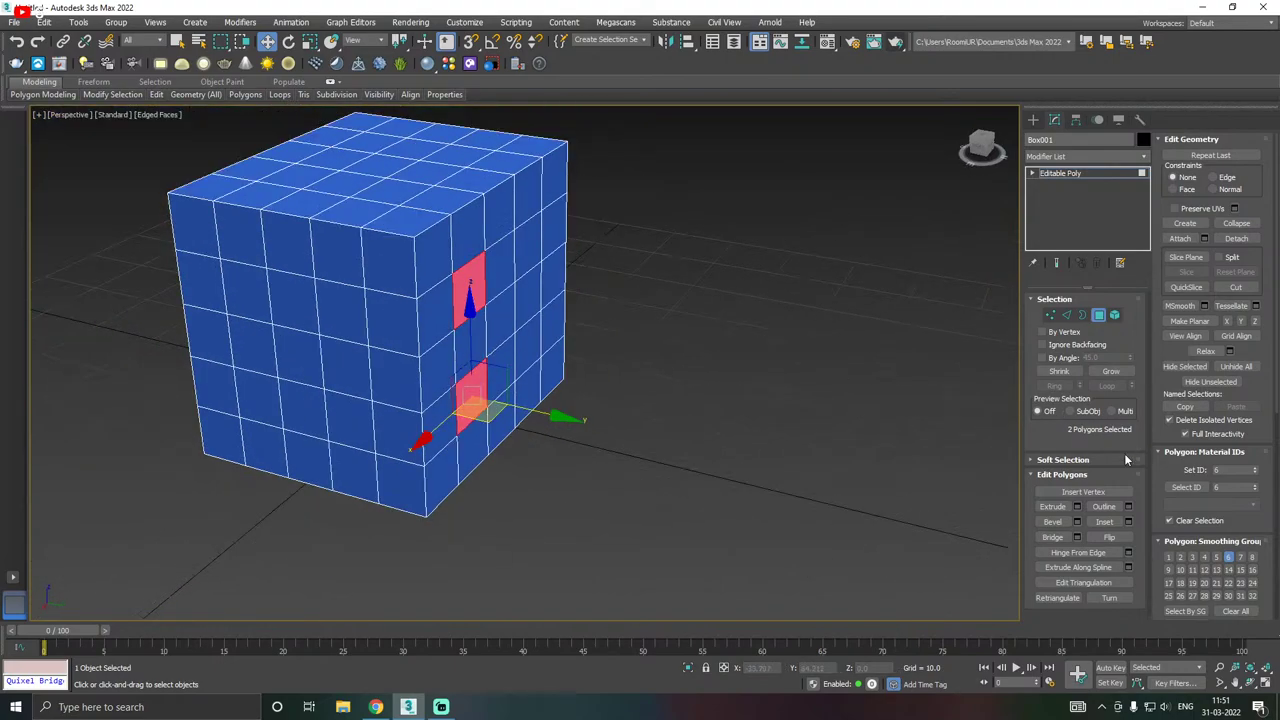
- Extrude both selected faces outward twice, pushing the prongs further out
click(1078, 507)
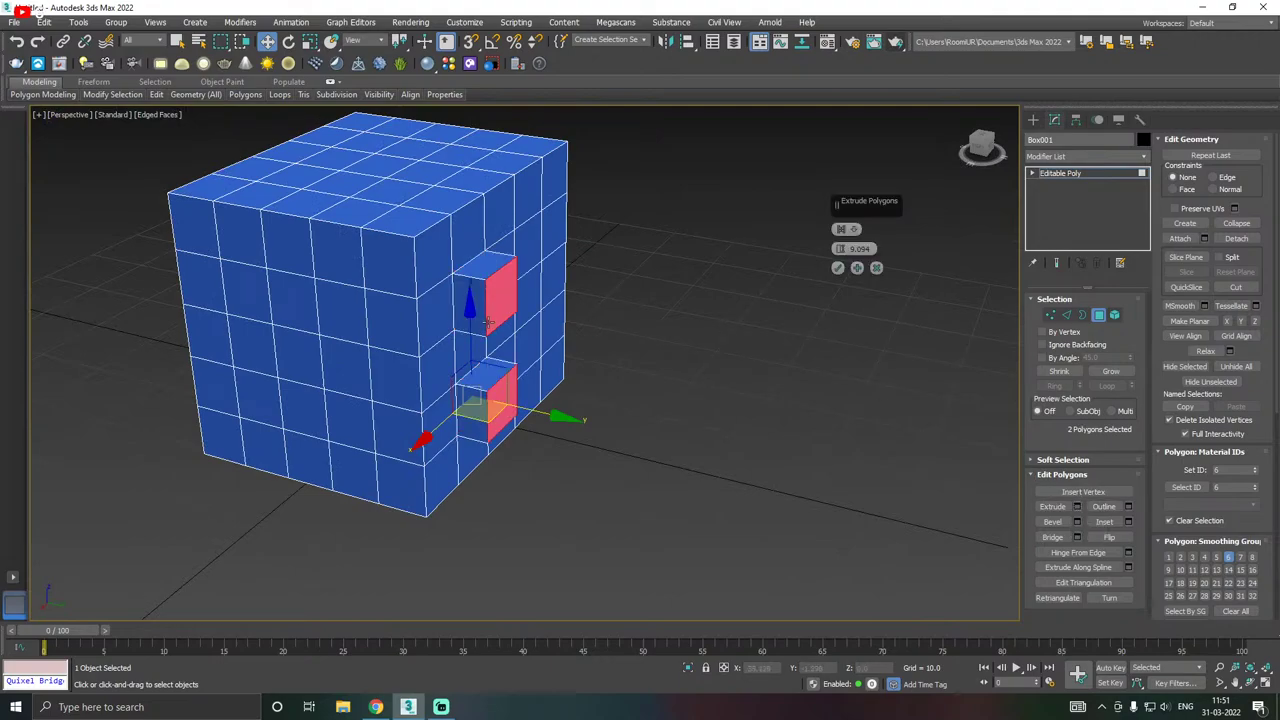
scroll(488, 322, up, 2)
click(838, 268)
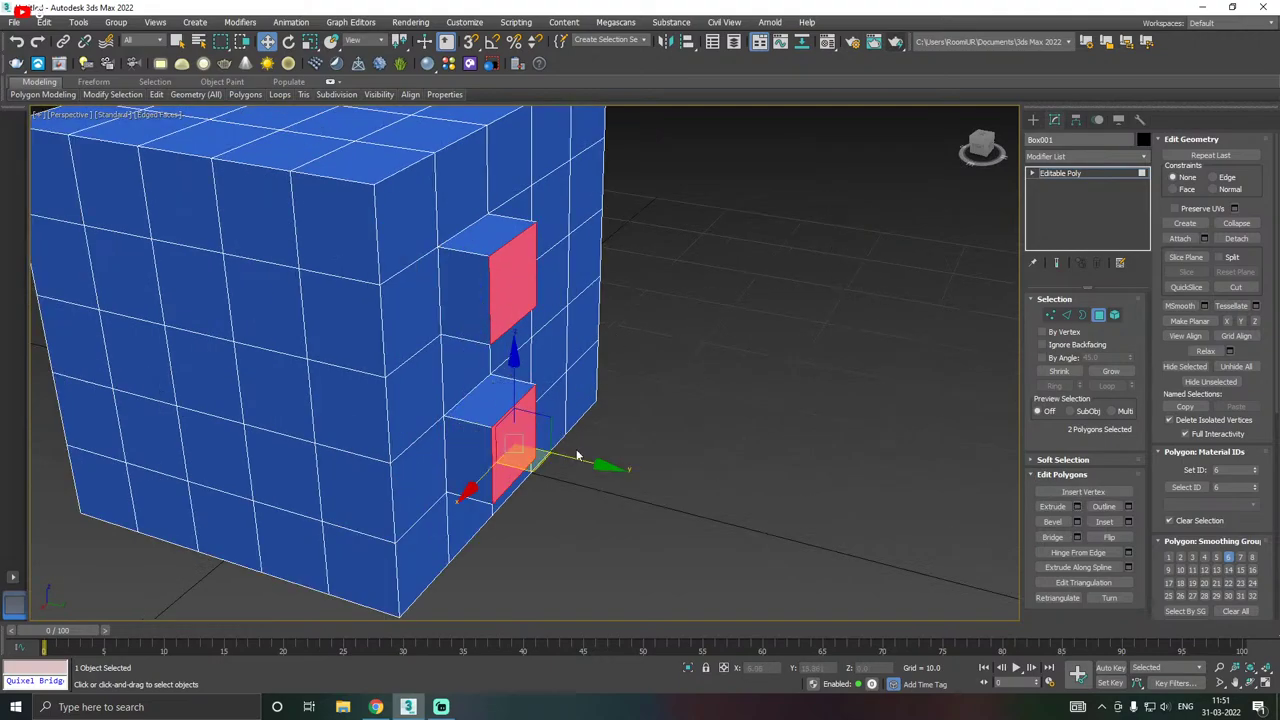
drag(566, 451, 634, 469)
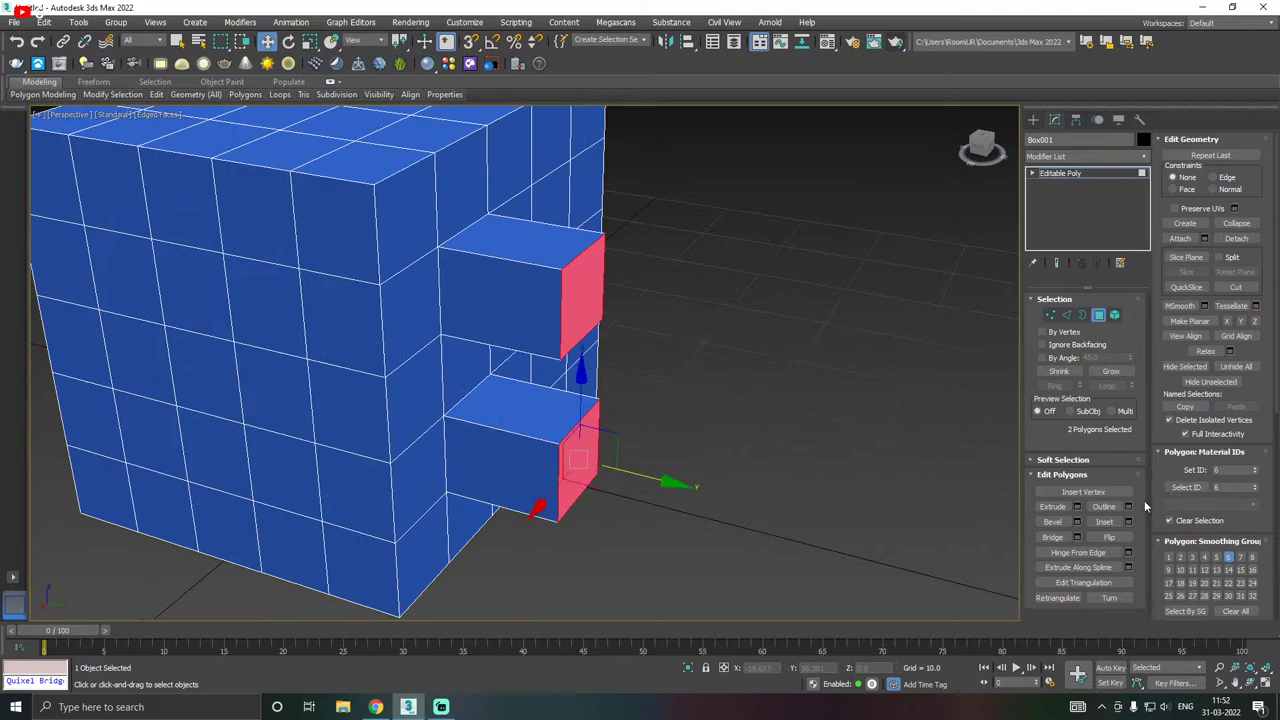
click(1077, 508)
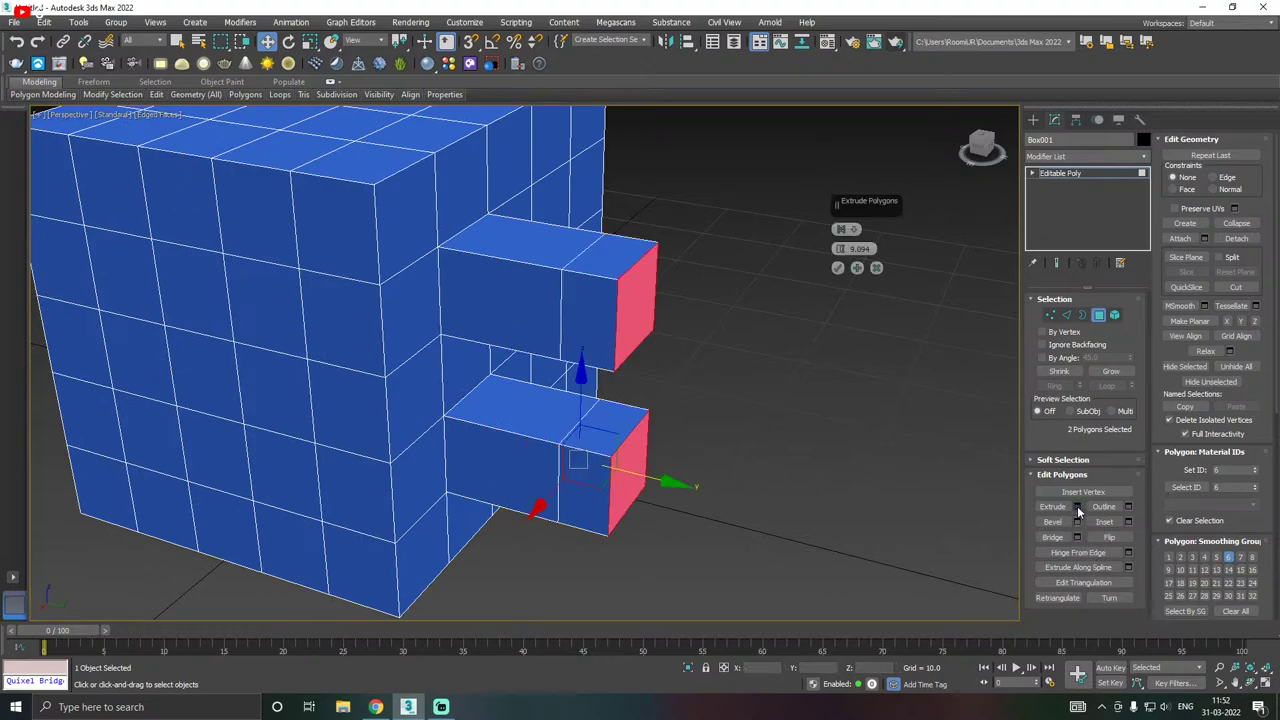
click(838, 268)
- Select the facing tip faces of the two prongs and bridge them together
alt+middle_drag(811, 306, 814, 268)
click(612, 345)
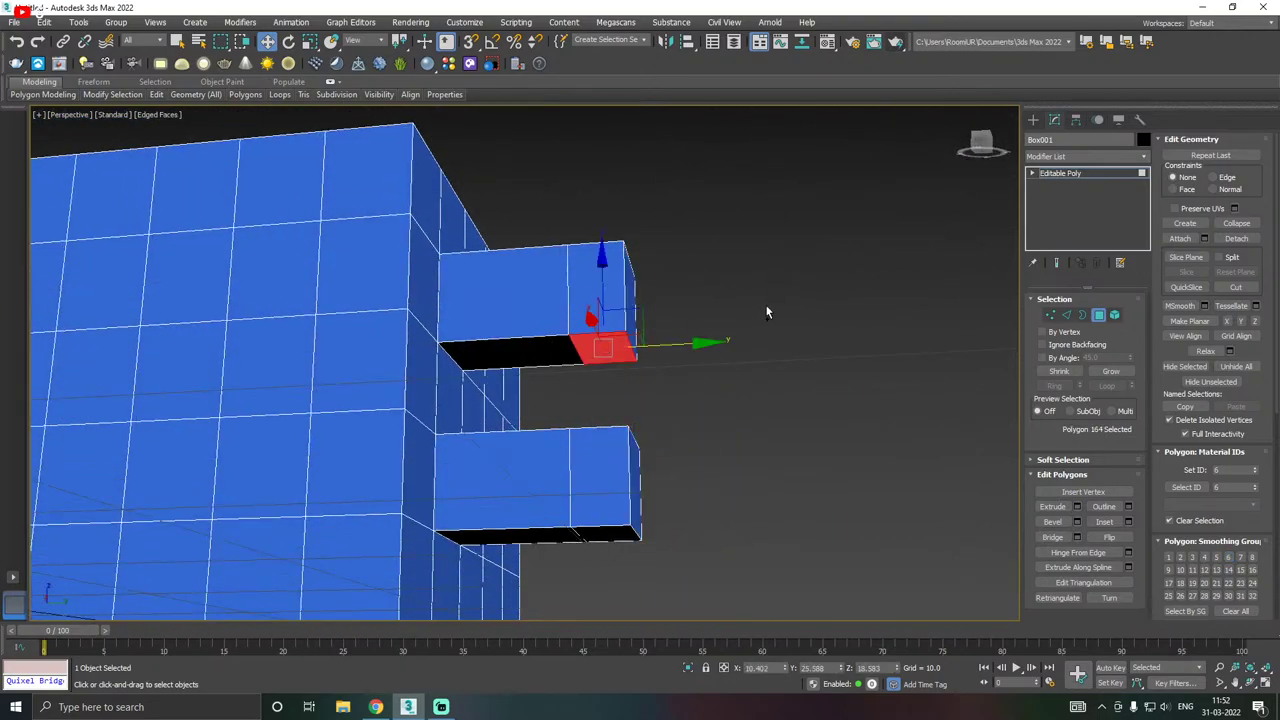
alt+middle_drag(766, 312, 603, 427)
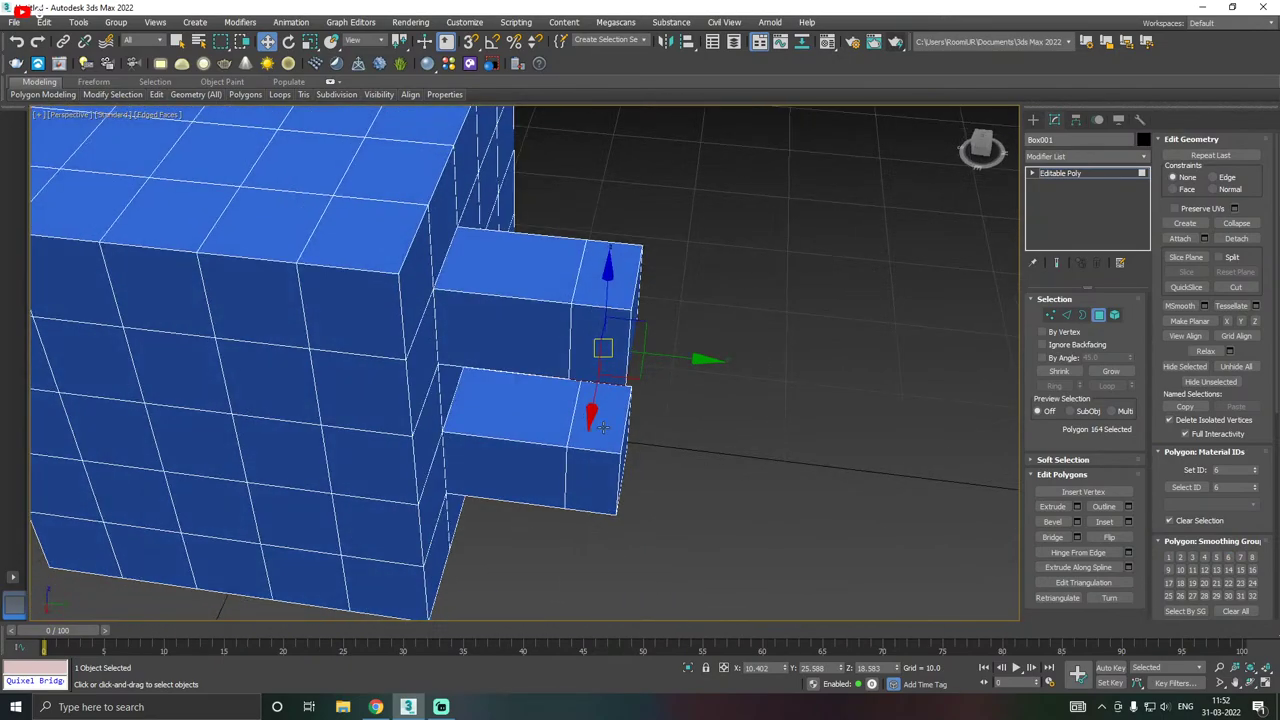
ctrl+click(603, 427)
alt+middle_drag(765, 402, 735, 393)
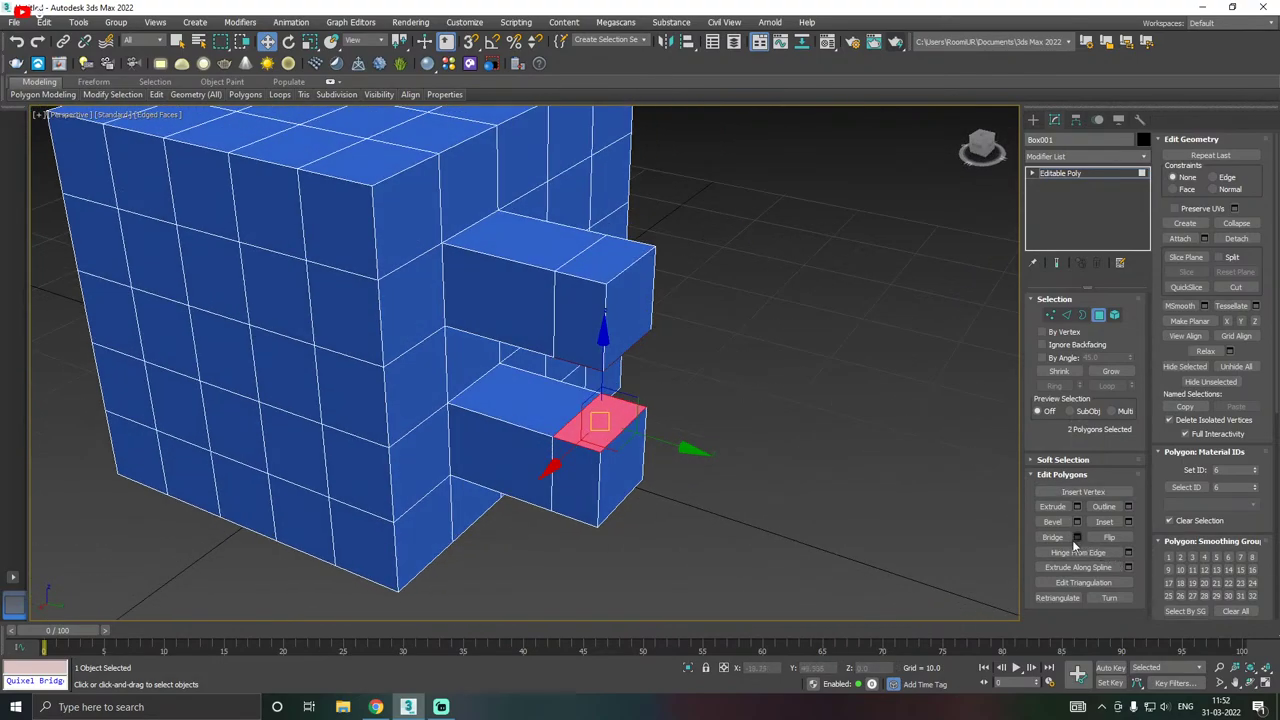
mouse_move(728, 465)
alt+middle_down()
mouse_move(773, 401)
mouse_move(715, 466)
alt+middle_up()
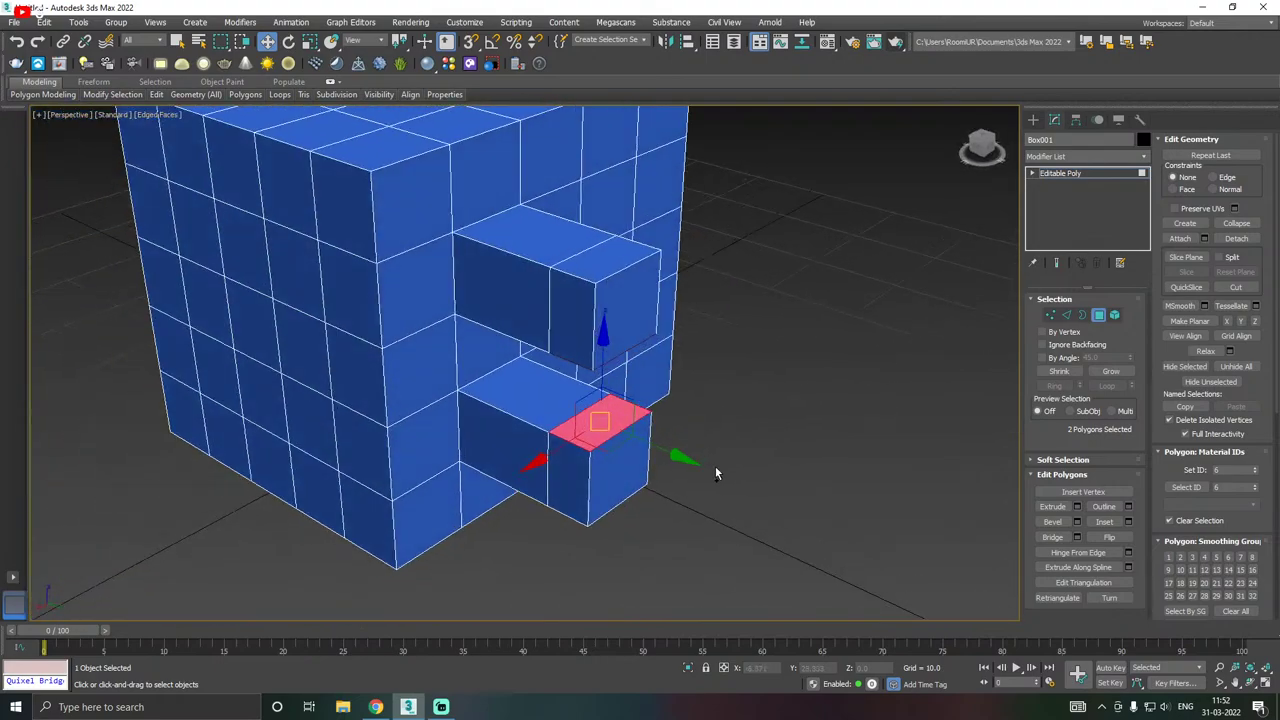
alt+middle_drag(1011, 537, 826, 500)
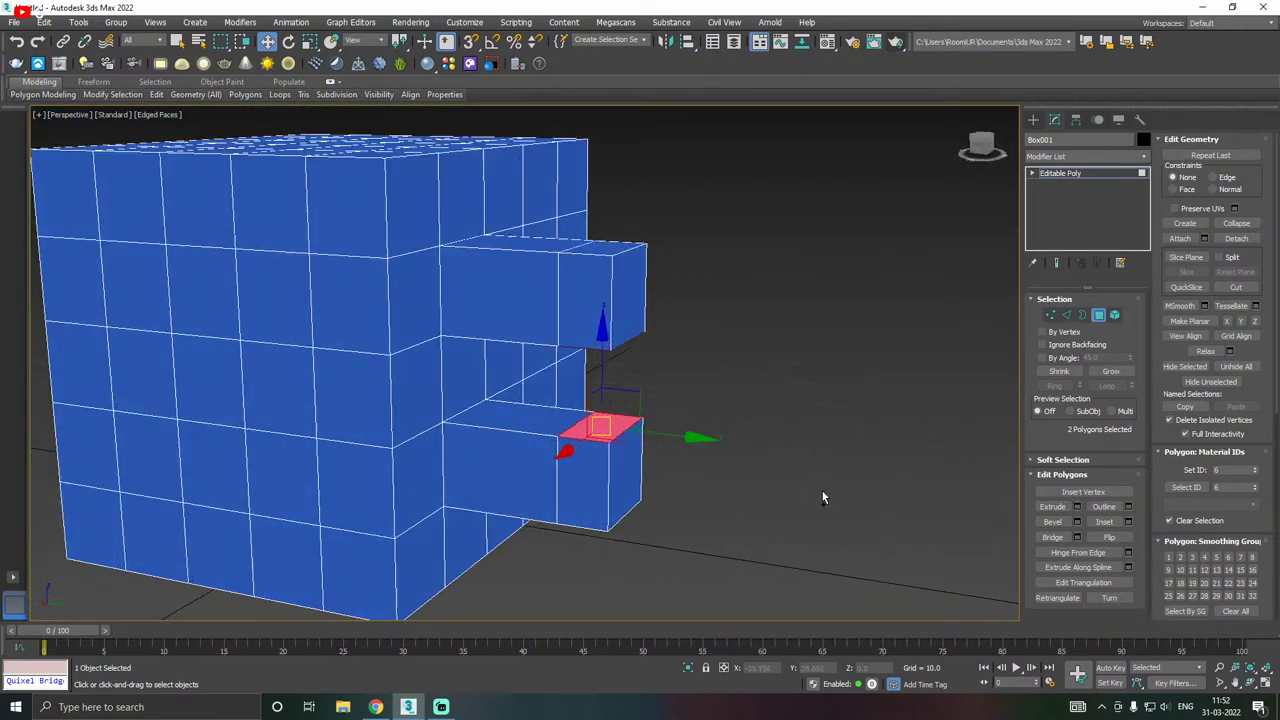
click(1077, 537)
alt+middle_drag(686, 506, 741, 402)
click(876, 306)
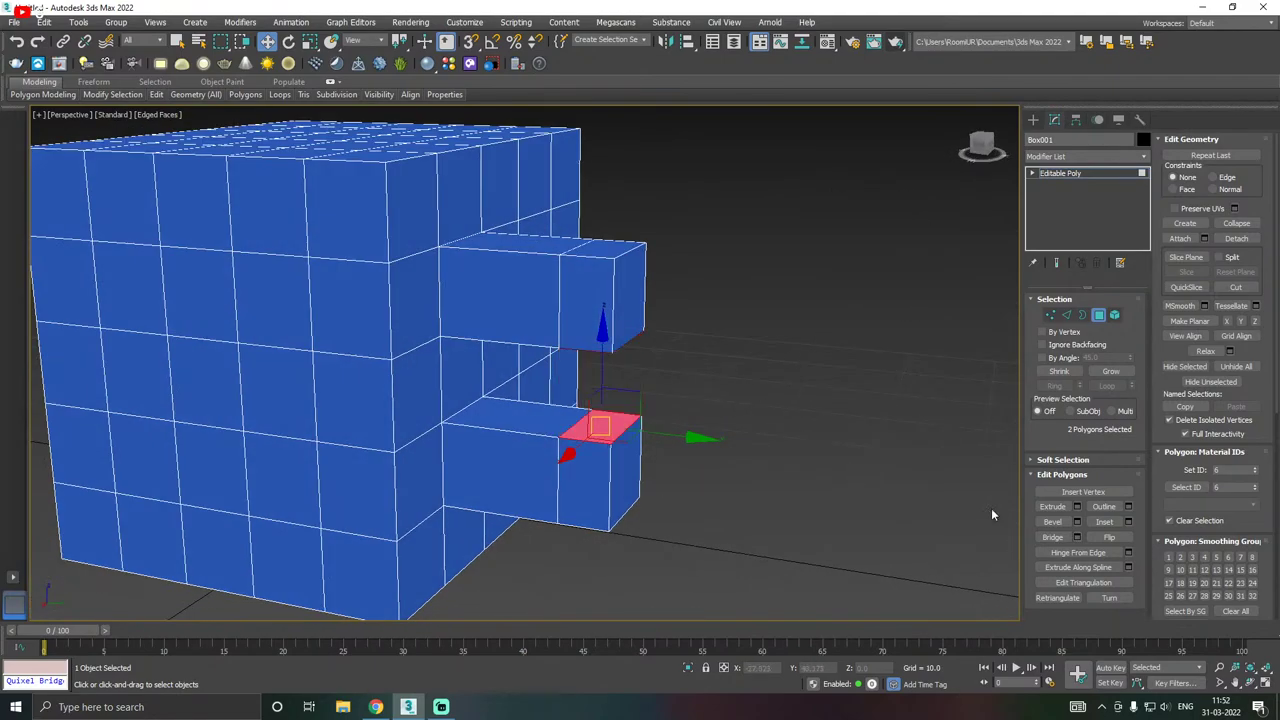
click(1052, 538)
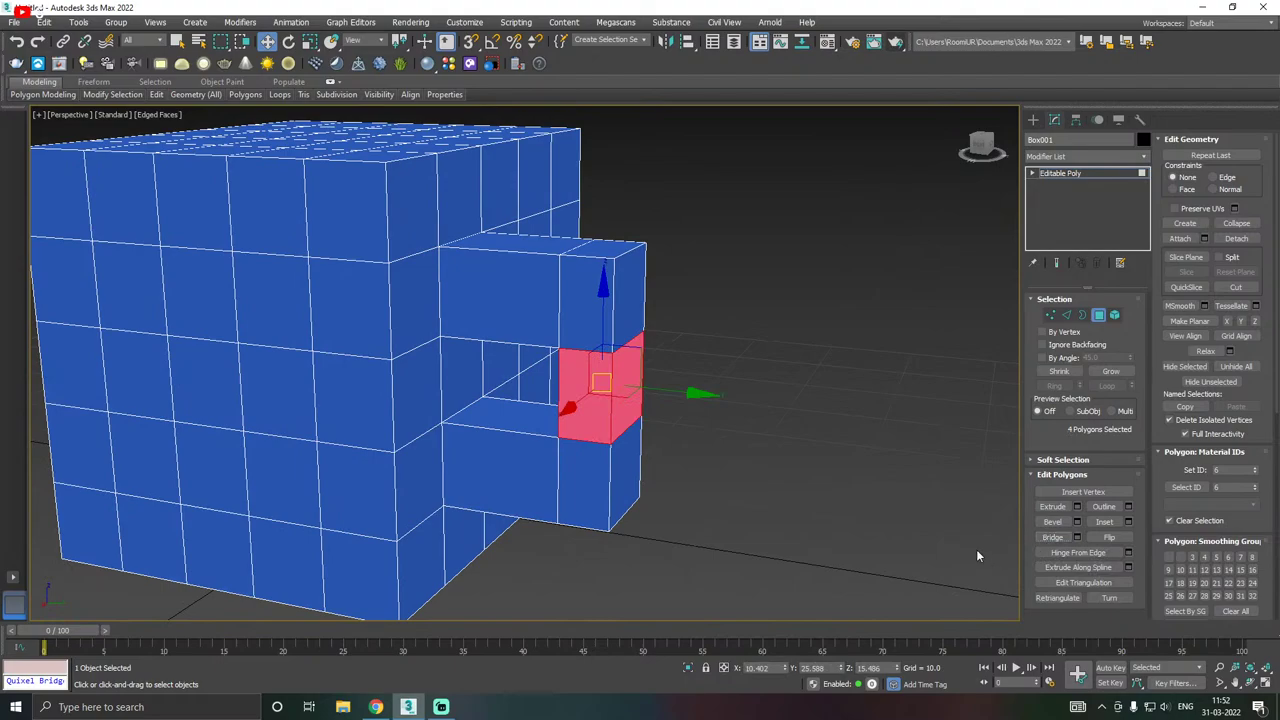
- Undo the earlier bridge and re-bridge the two arm end faces through Bridge settings
alt+middle_drag(978, 556, 839, 510)
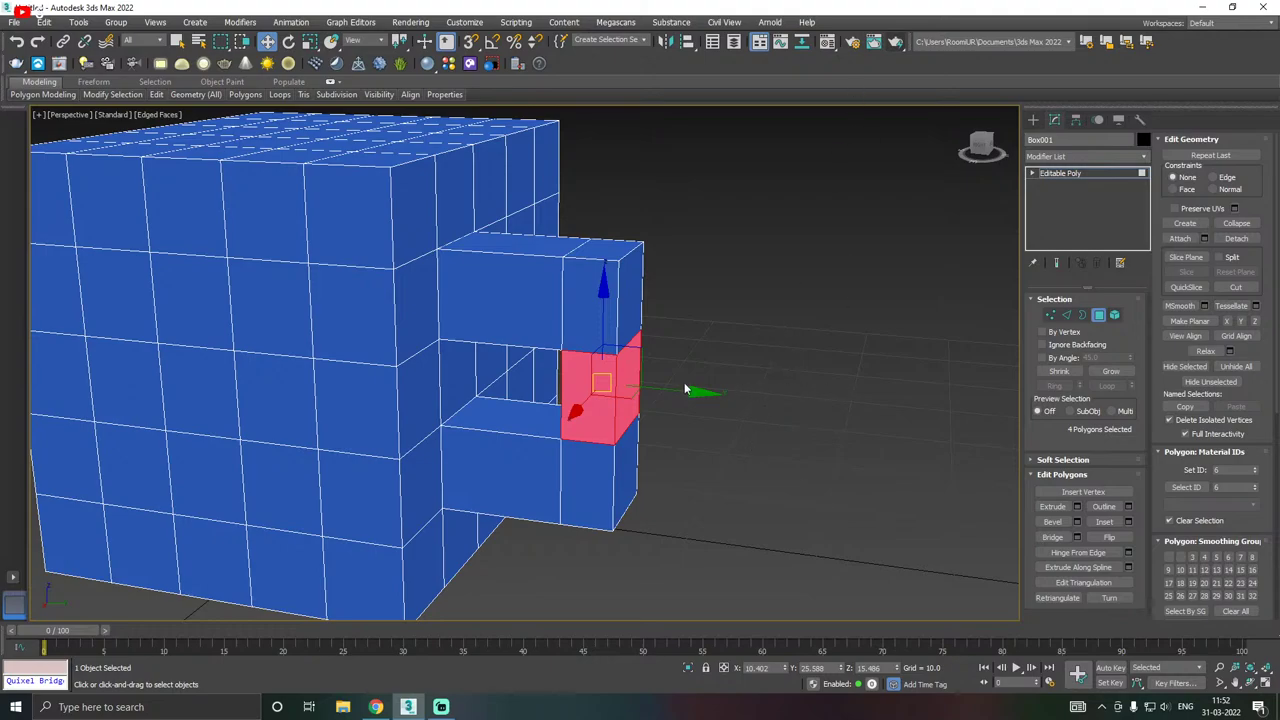
alt+middle_drag(688, 390, 800, 385)
key(ctrl+z)
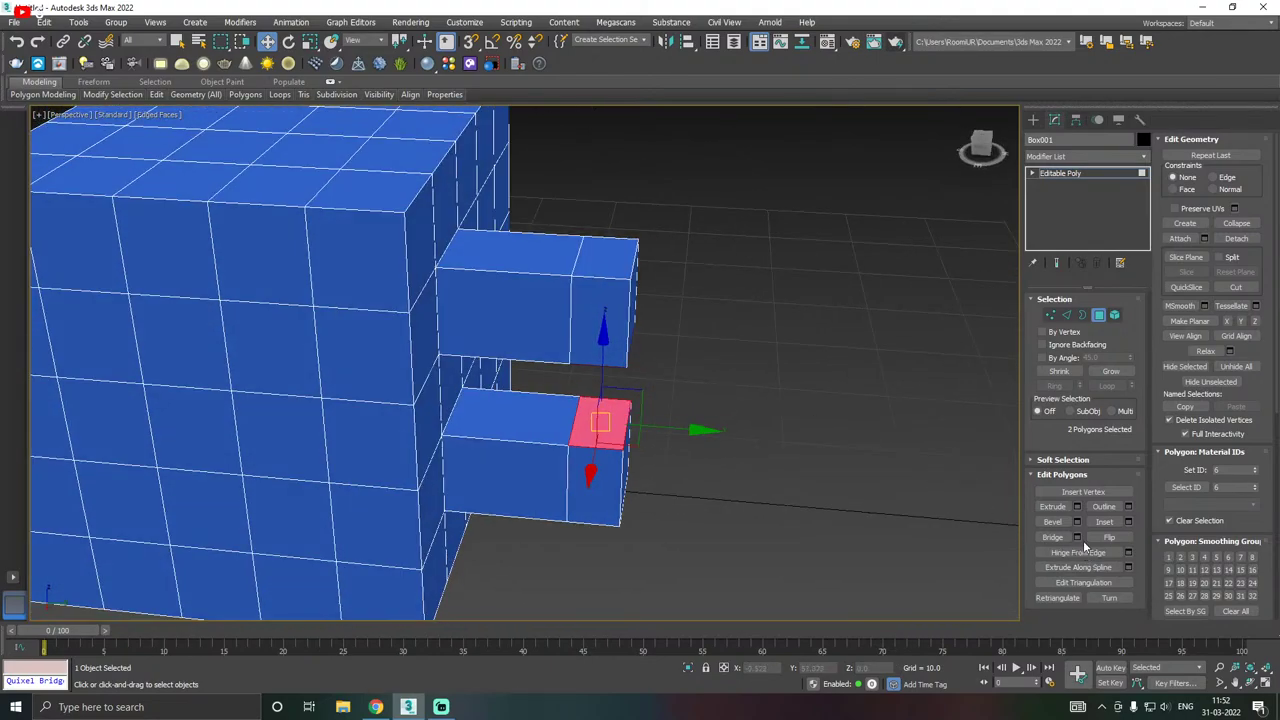
click(1079, 537)
alt+middle_drag(690, 410, 743, 438)
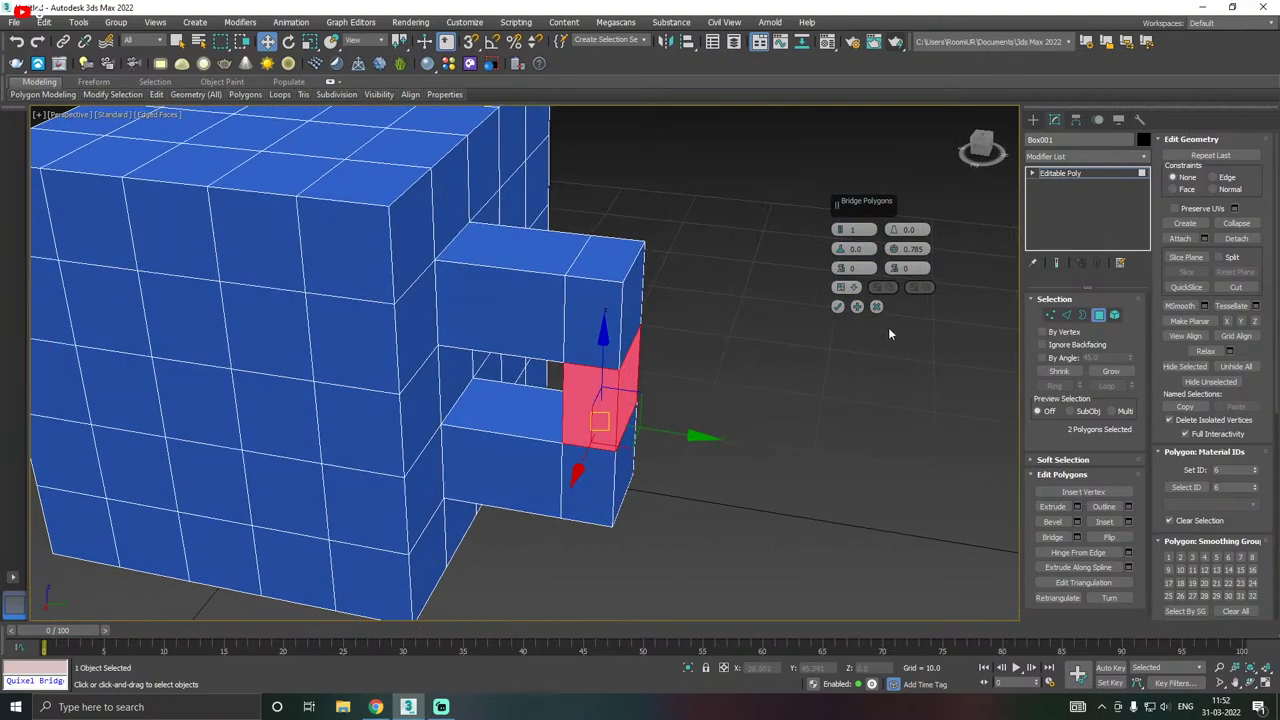
click(838, 308)
- Select a polygon on another side face of the box
scroll(631, 423, down, 3)
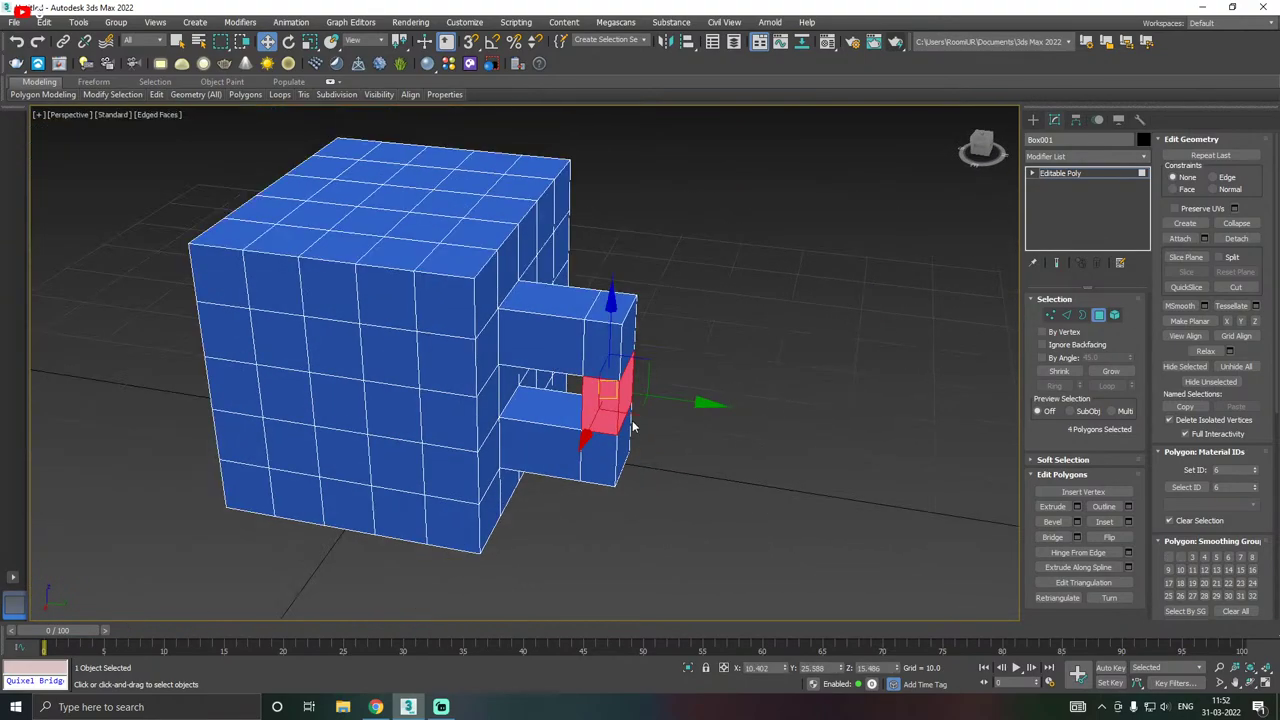
alt+middle_drag(612, 400, 454, 418)
scroll(608, 404, down, 2)
right_click(710, 420)
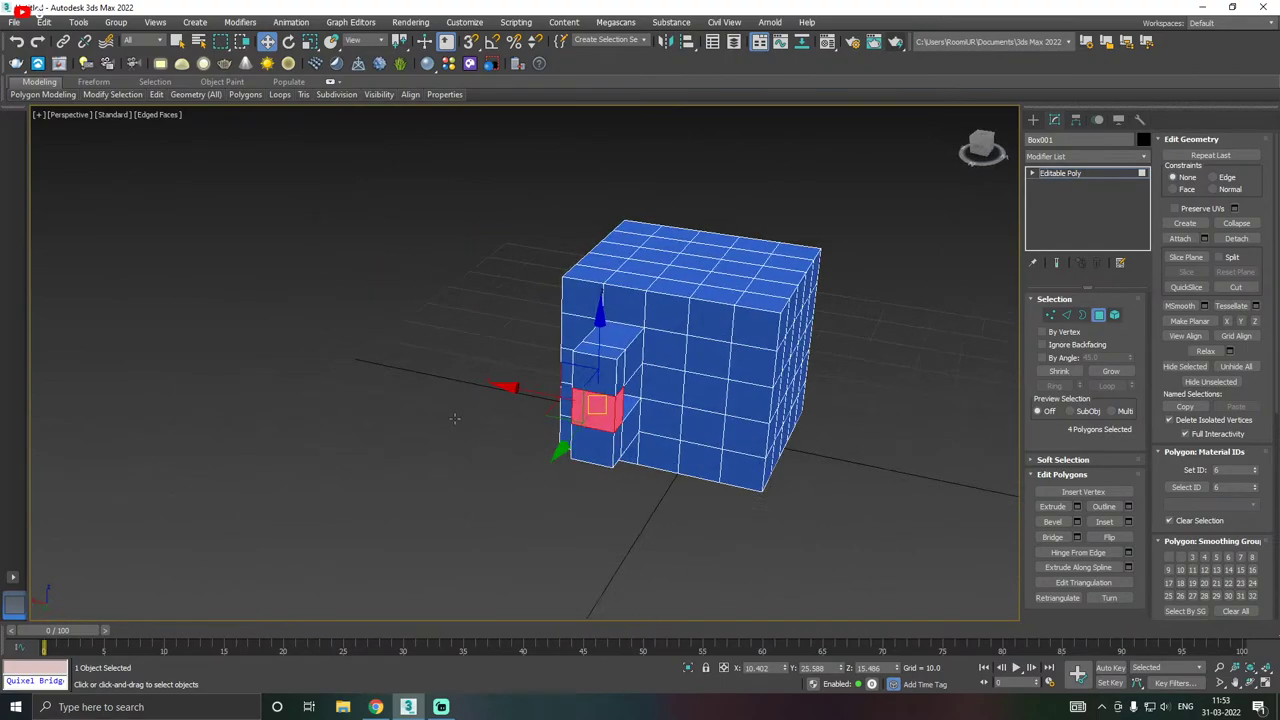
alt+middle_drag(756, 465, 620, 452)
scroll(603, 427, up, 4)
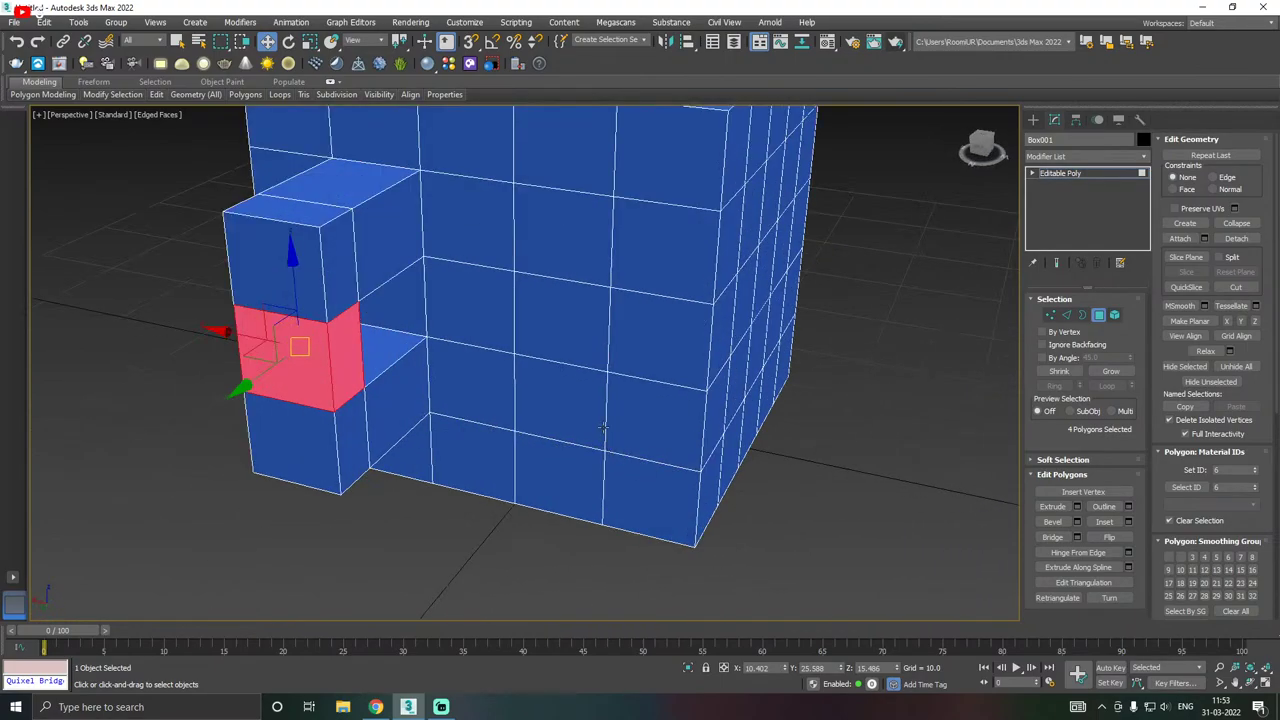
click(629, 402)
- Add a second side polygon and extrude both twice into two arms
ctrl+click(678, 234)
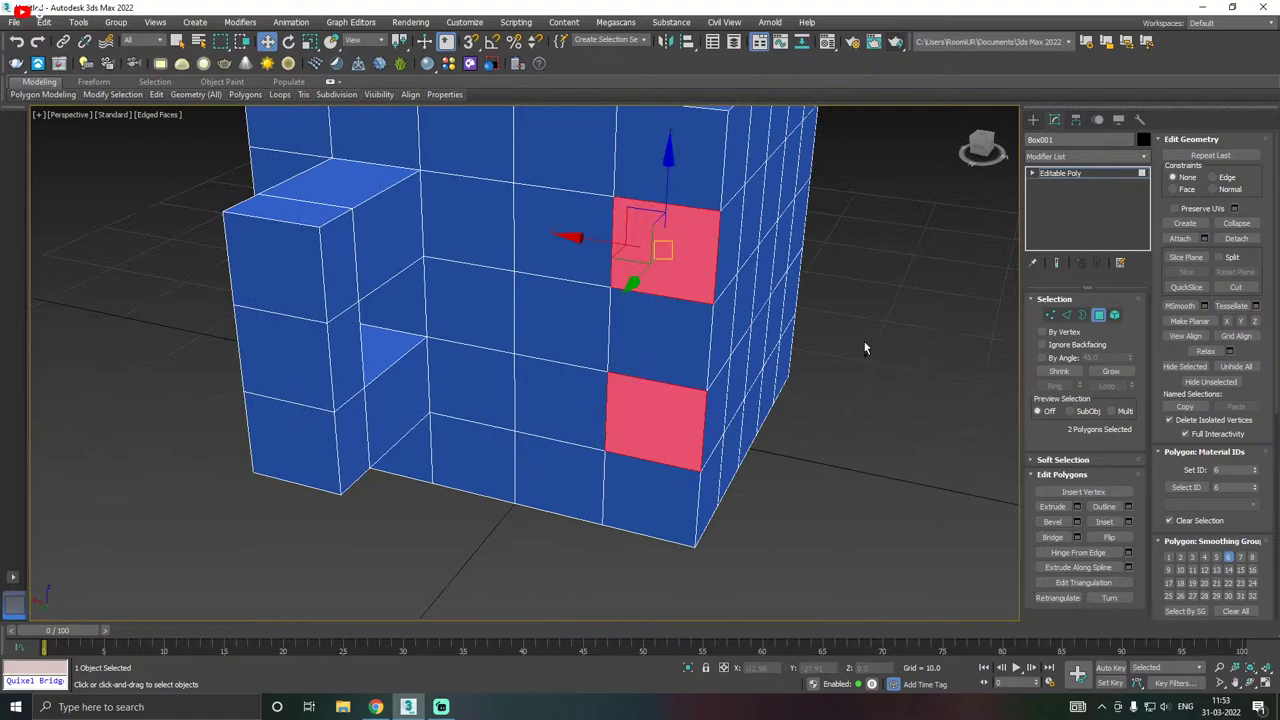
click(1077, 507)
alt+middle_drag(677, 428, 671, 410)
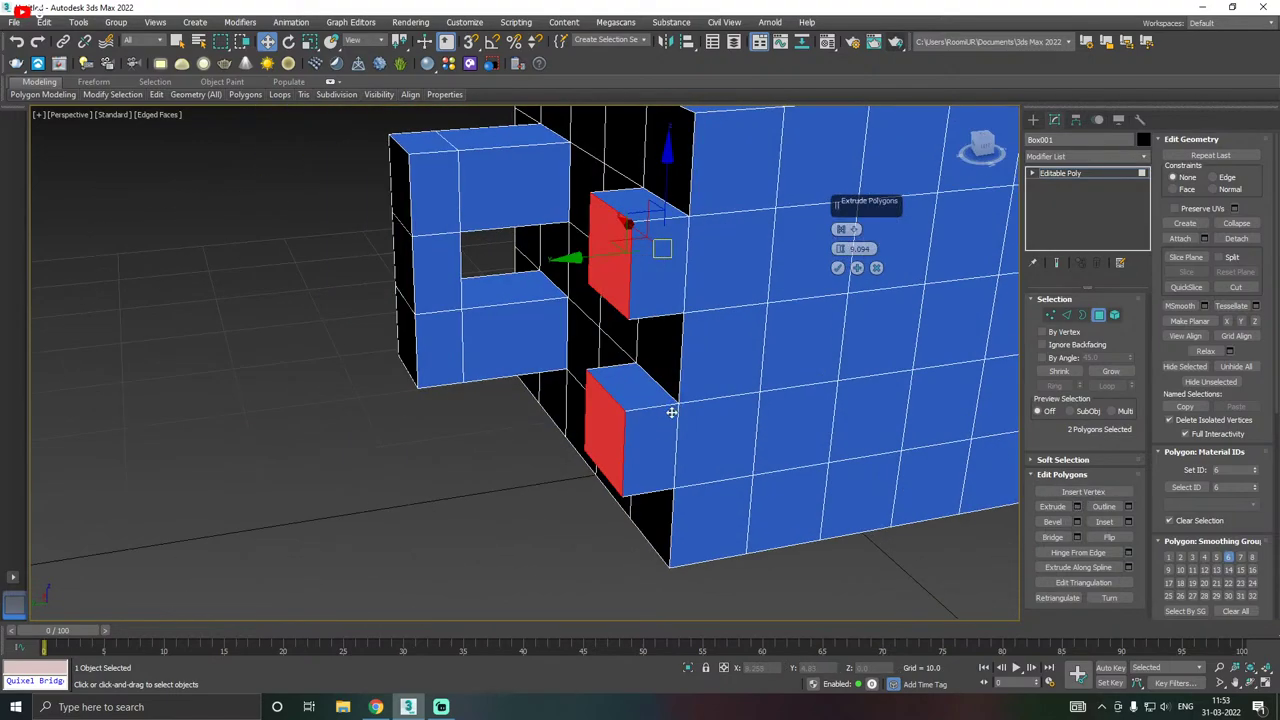
click(837, 268)
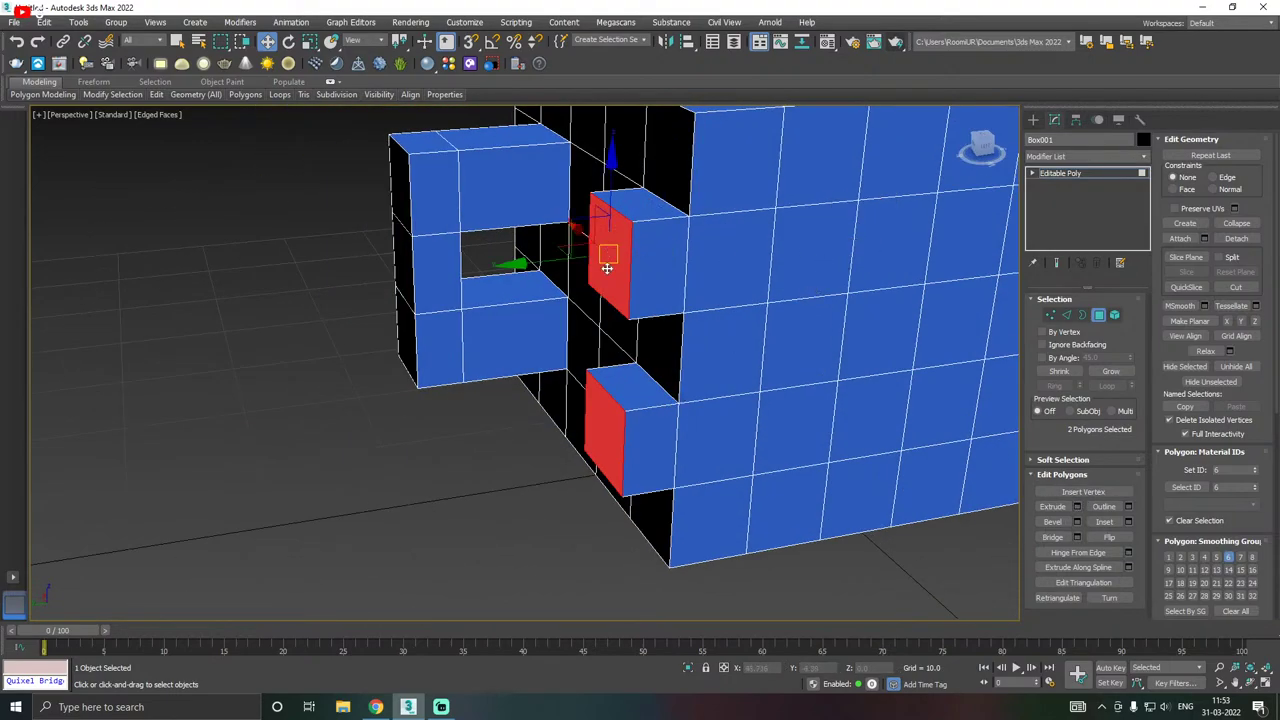
drag(607, 268, 396, 269)
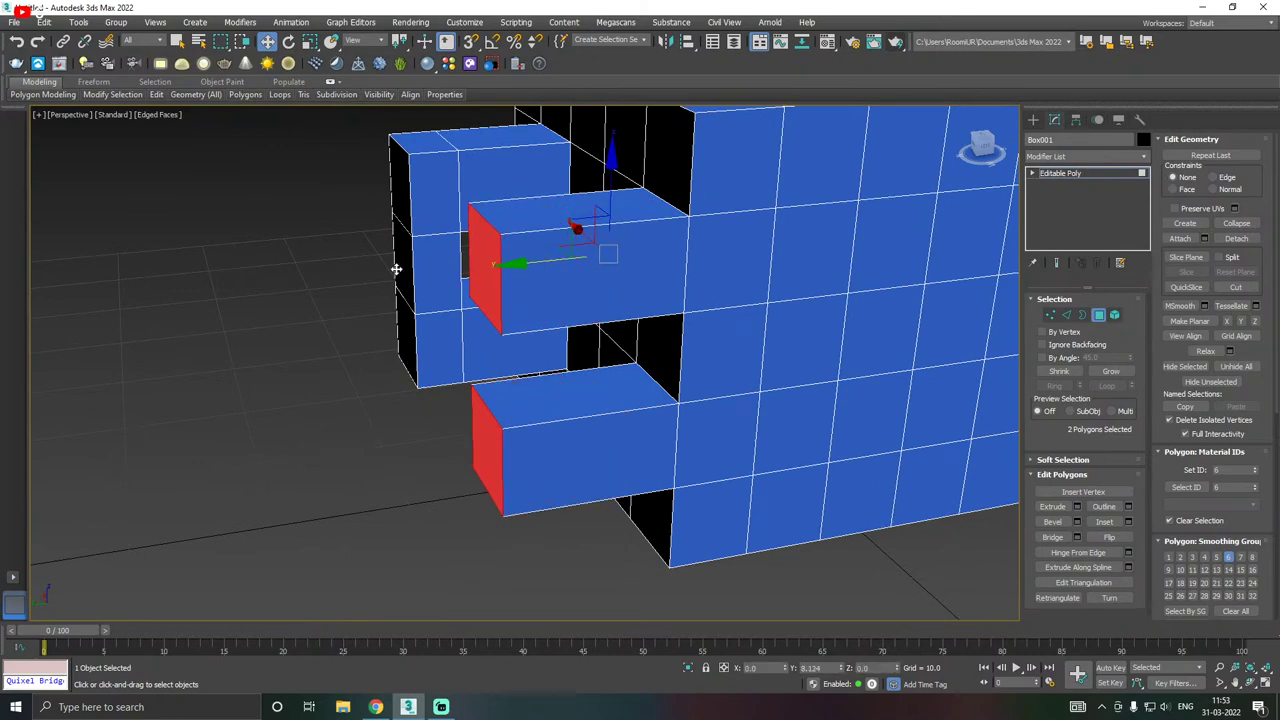
click(1077, 506)
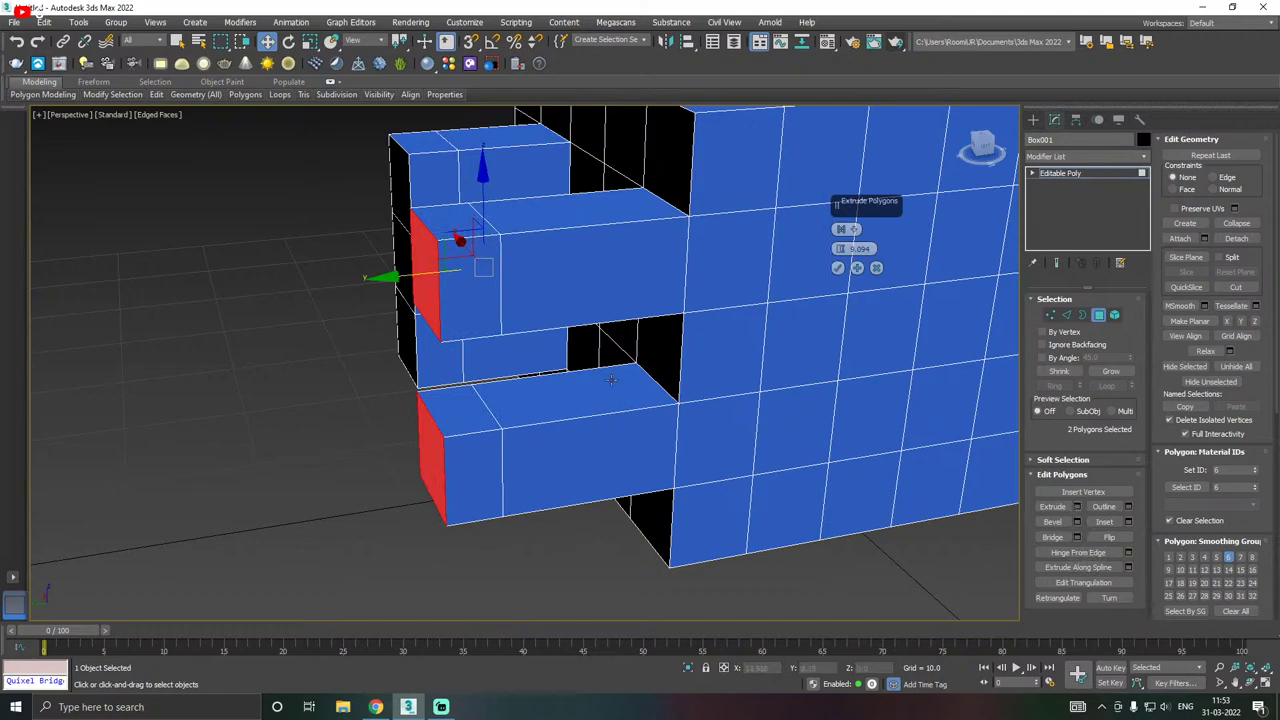
click(838, 267)
- Select the arms' facing side faces, preview a bridge, and cancel it
alt+middle_drag(838, 267, 691, 256)
alt+middle_drag(580, 280, 602, 379)
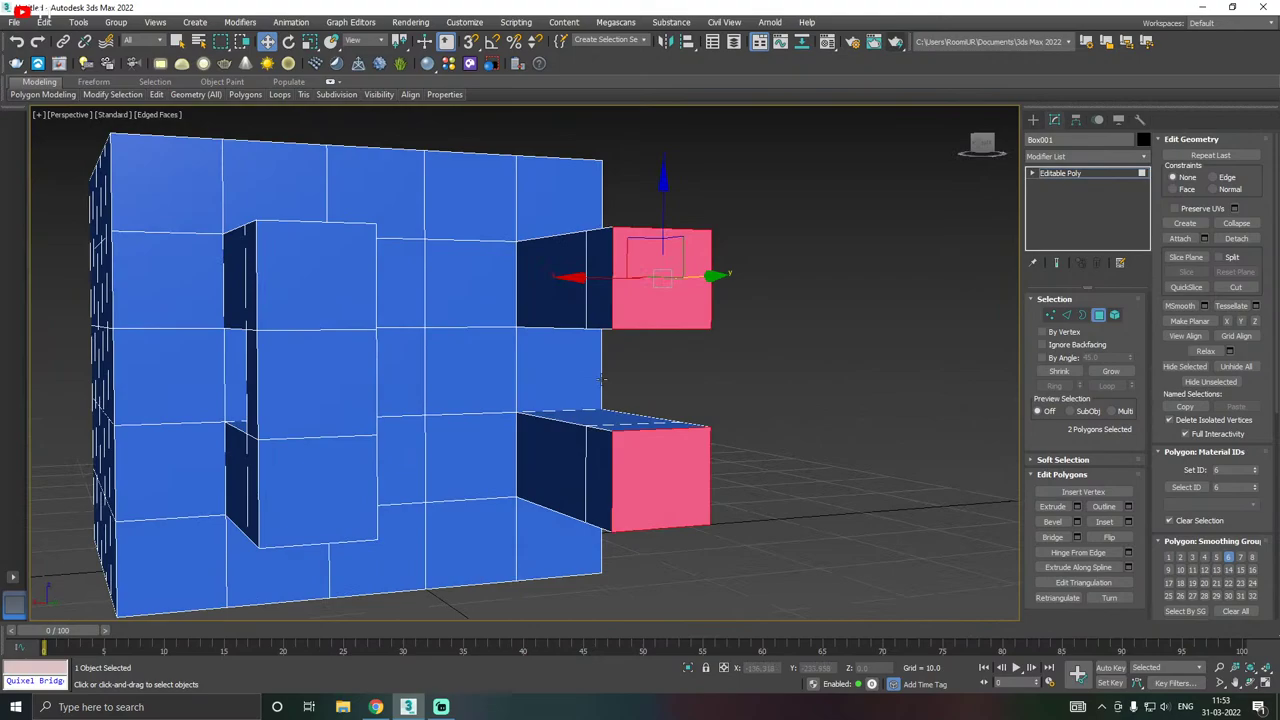
click(591, 312)
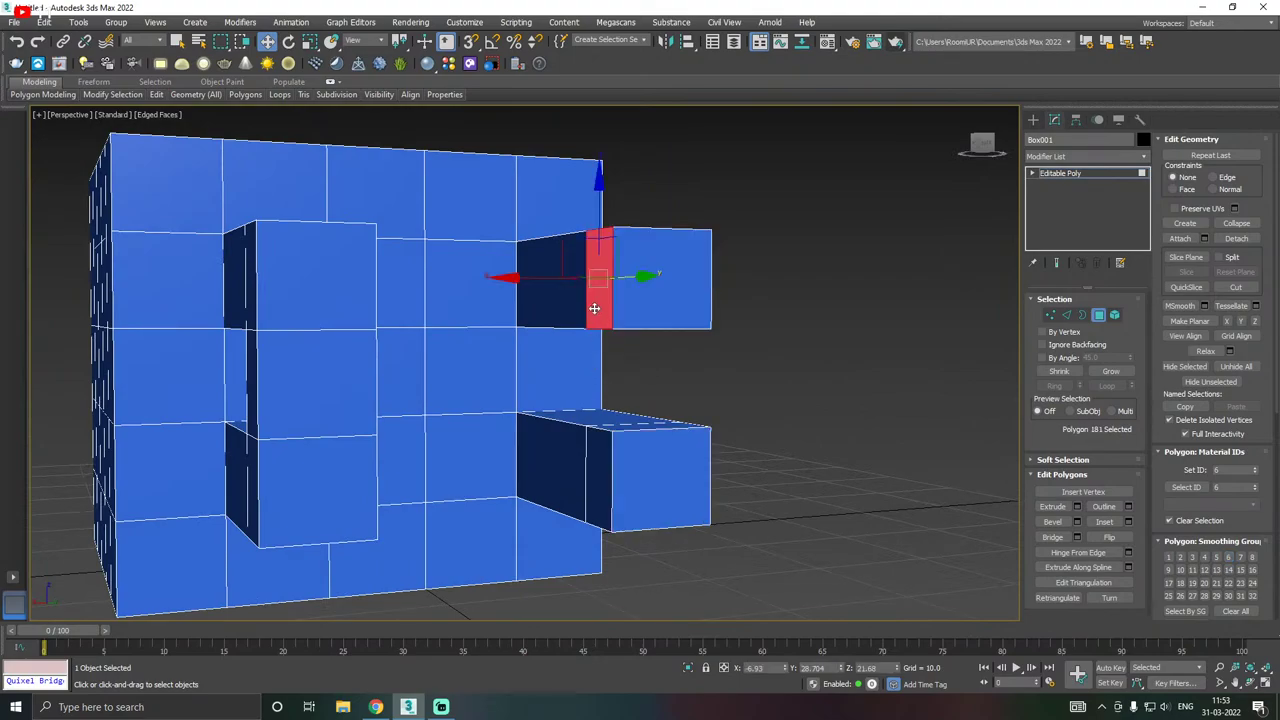
alt+middle_drag(620, 302, 462, 360)
ctrl+click(705, 485)
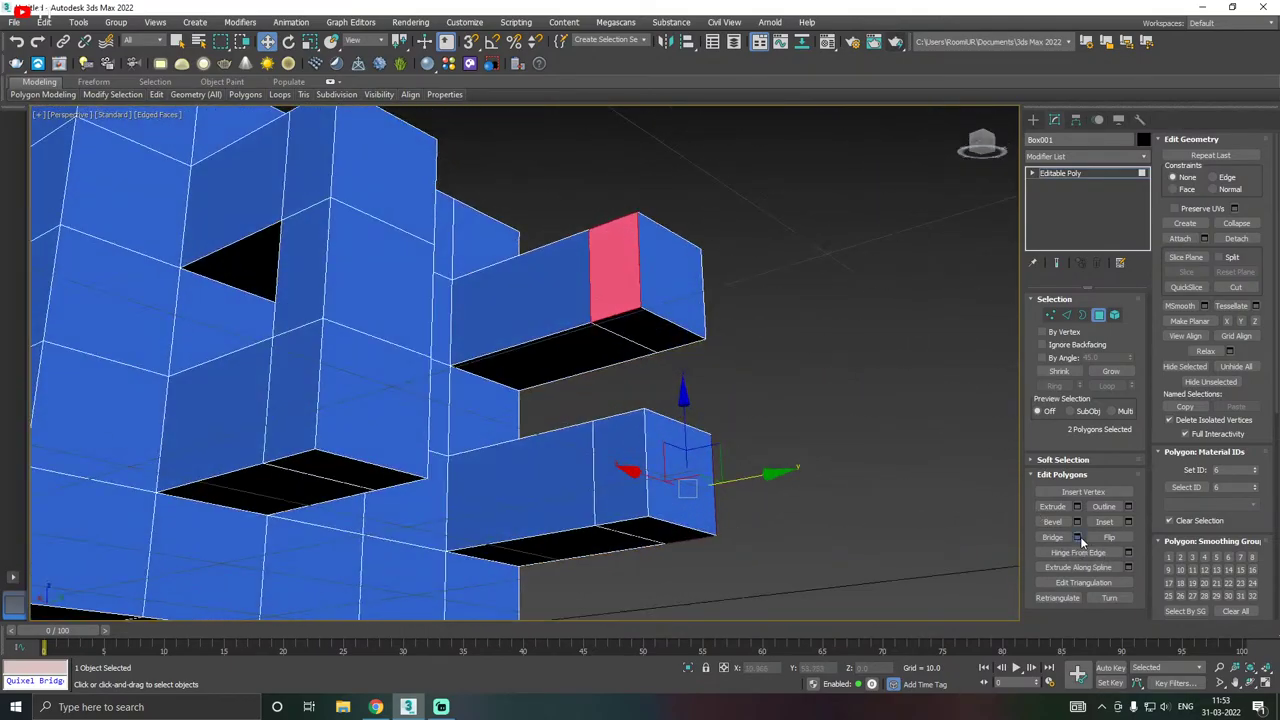
click(1077, 537)
alt+middle_drag(620, 420, 967, 307)
scroll(595, 469, up, 2)
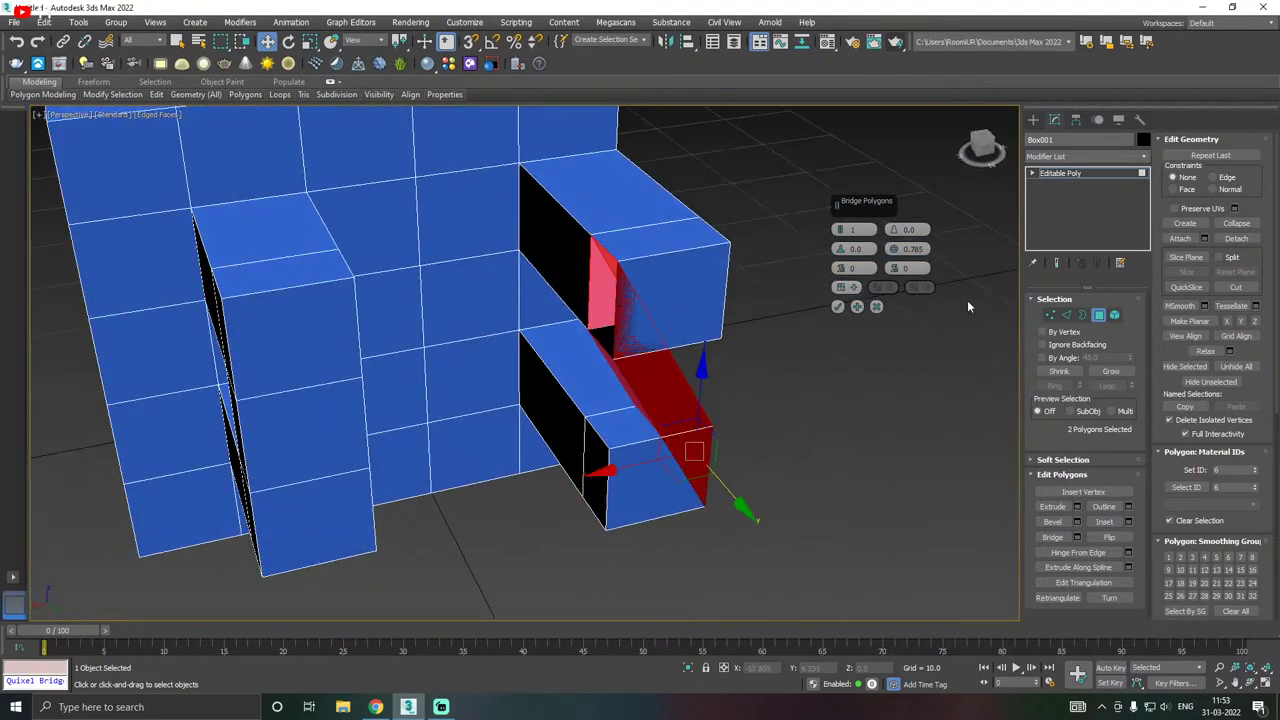
click(877, 307)
- Bridge the two facing arm end polygons to close the second loop
alt+middle_drag(872, 325, 827, 345)
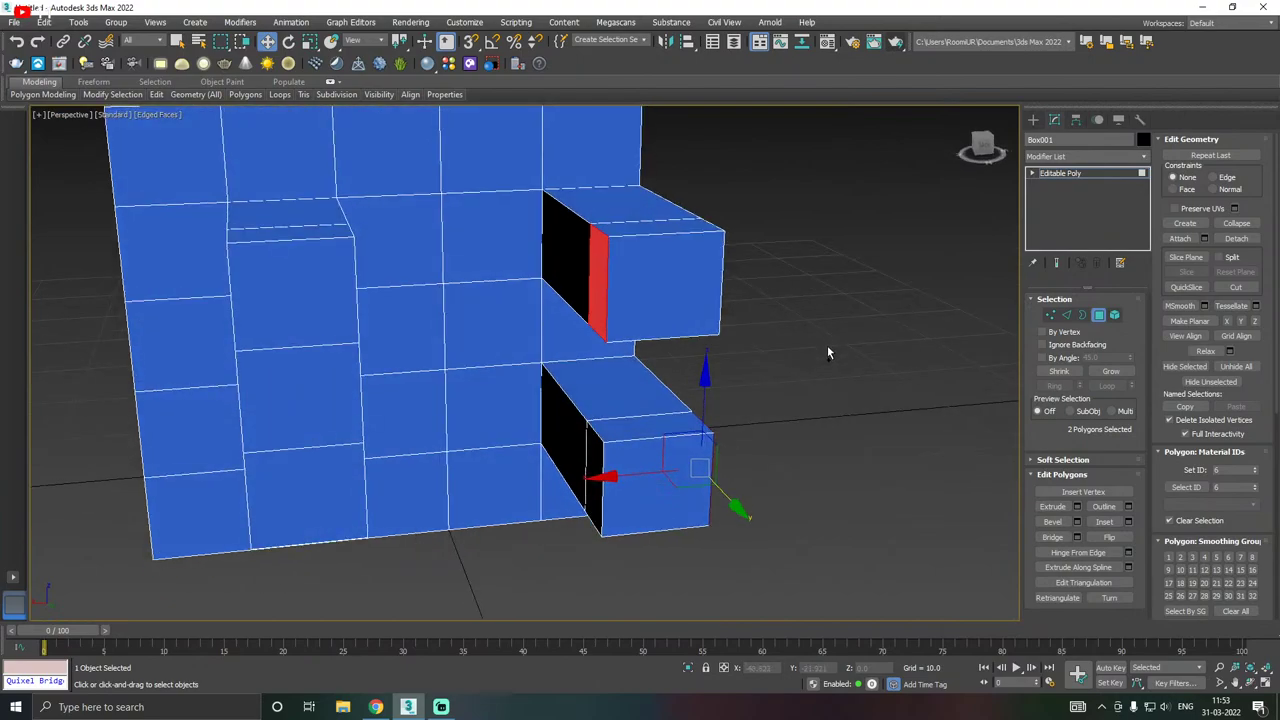
alt+middle_drag(673, 416, 757, 330)
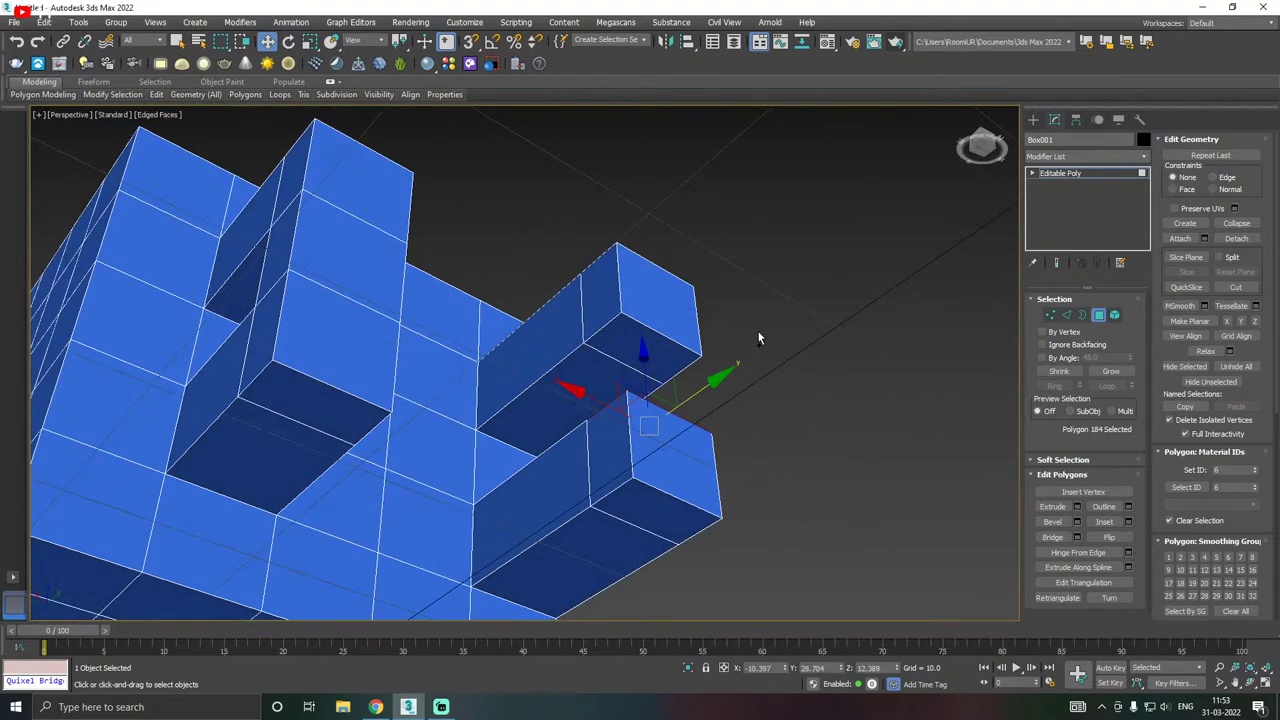
alt+middle_drag(655, 348, 748, 412)
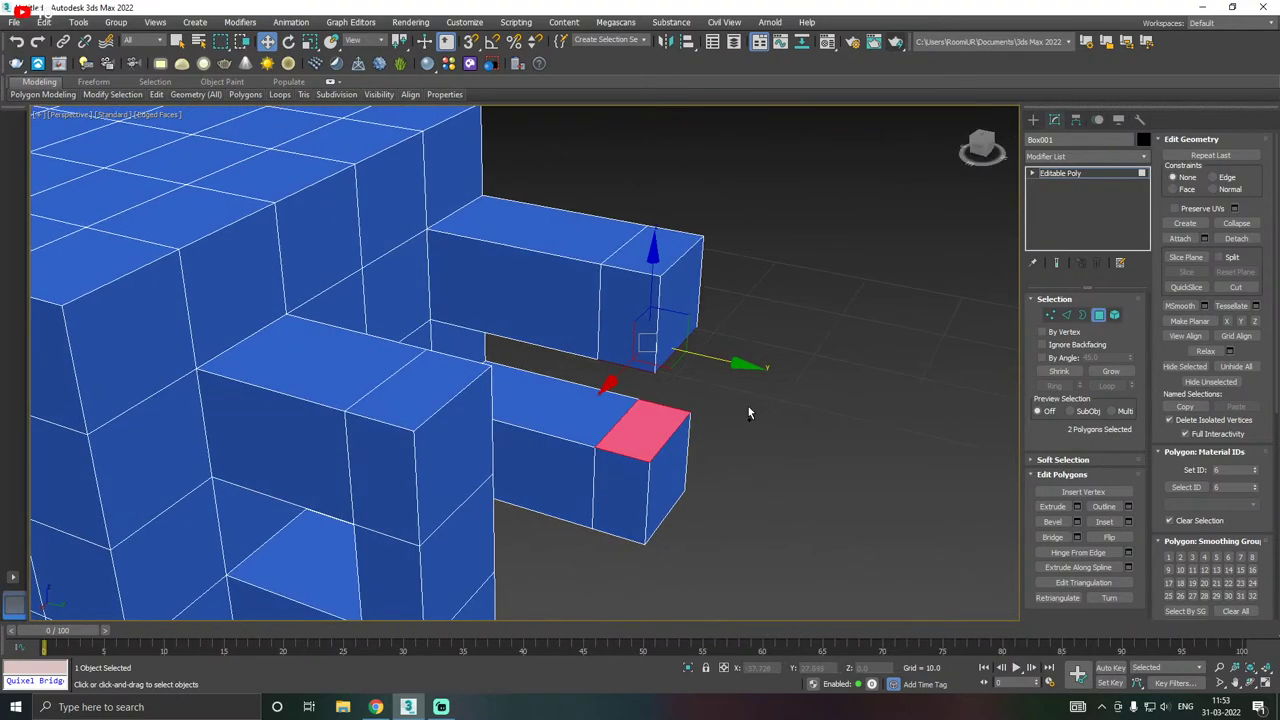
click(1077, 536)
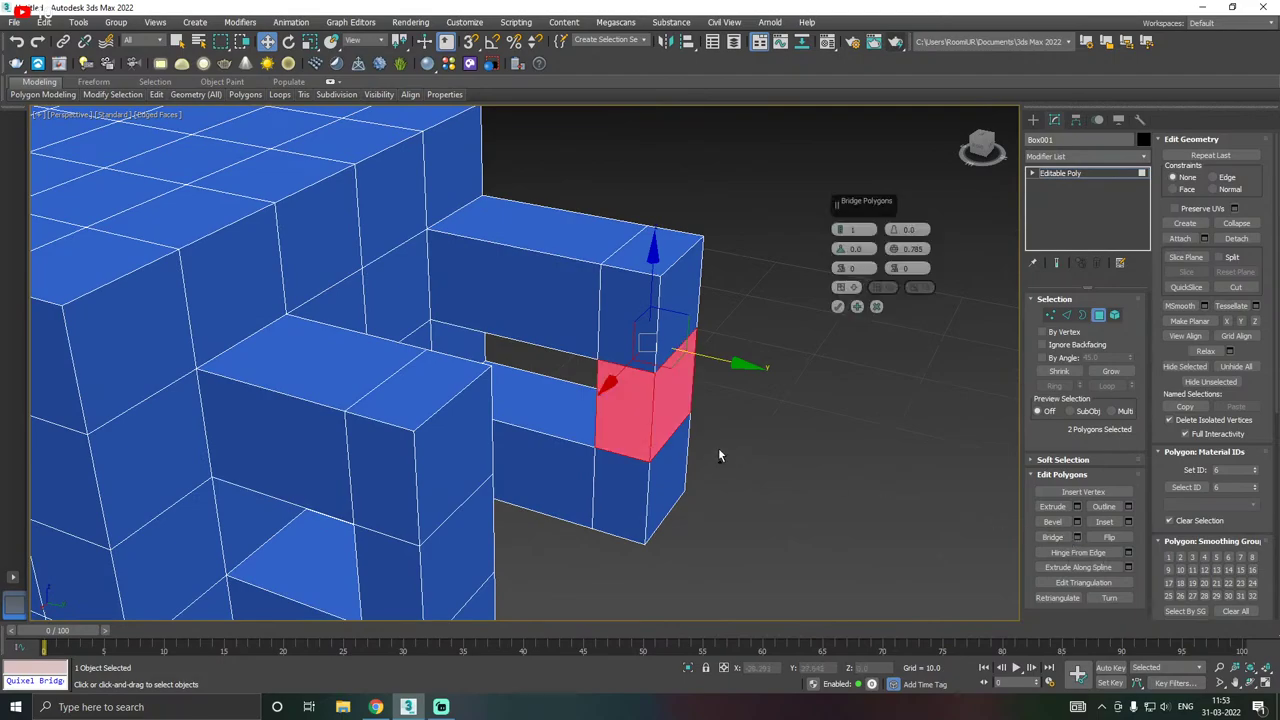
alt+middle_drag(718, 447, 588, 412)
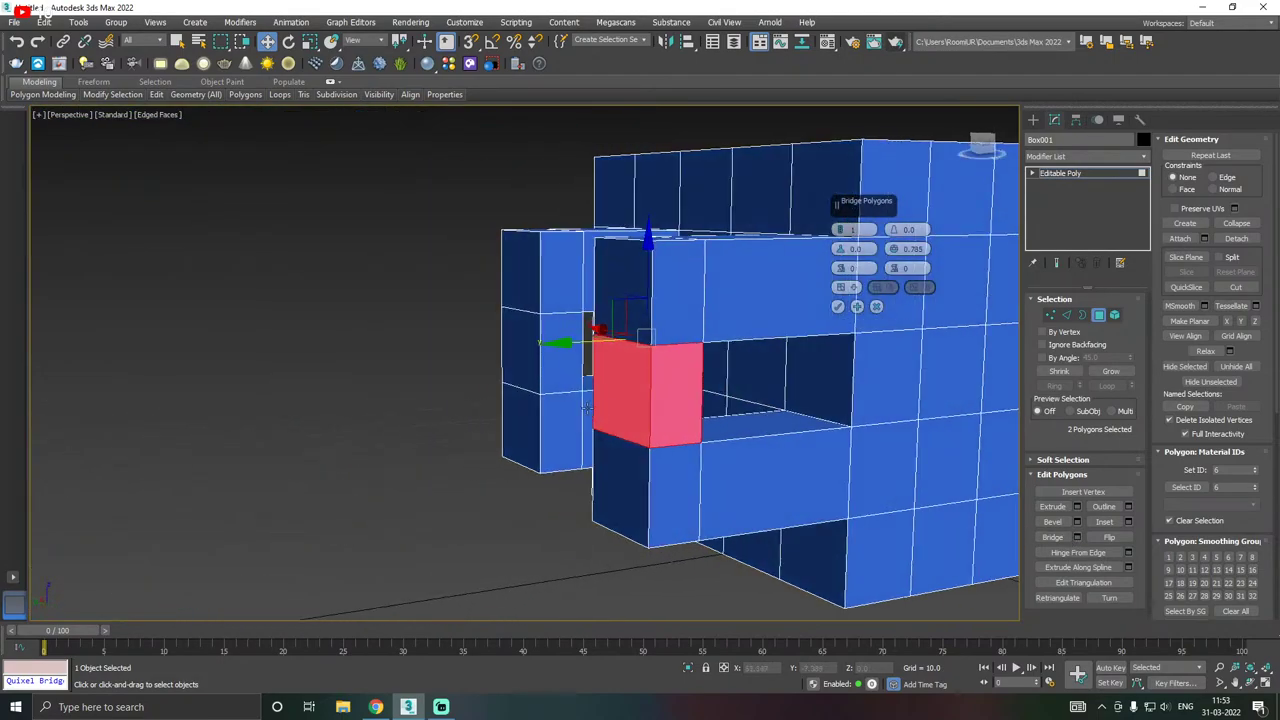
click(838, 306)
alt+middle_drag(838, 306, 680, 298)
scroll(808, 328, down, 6)
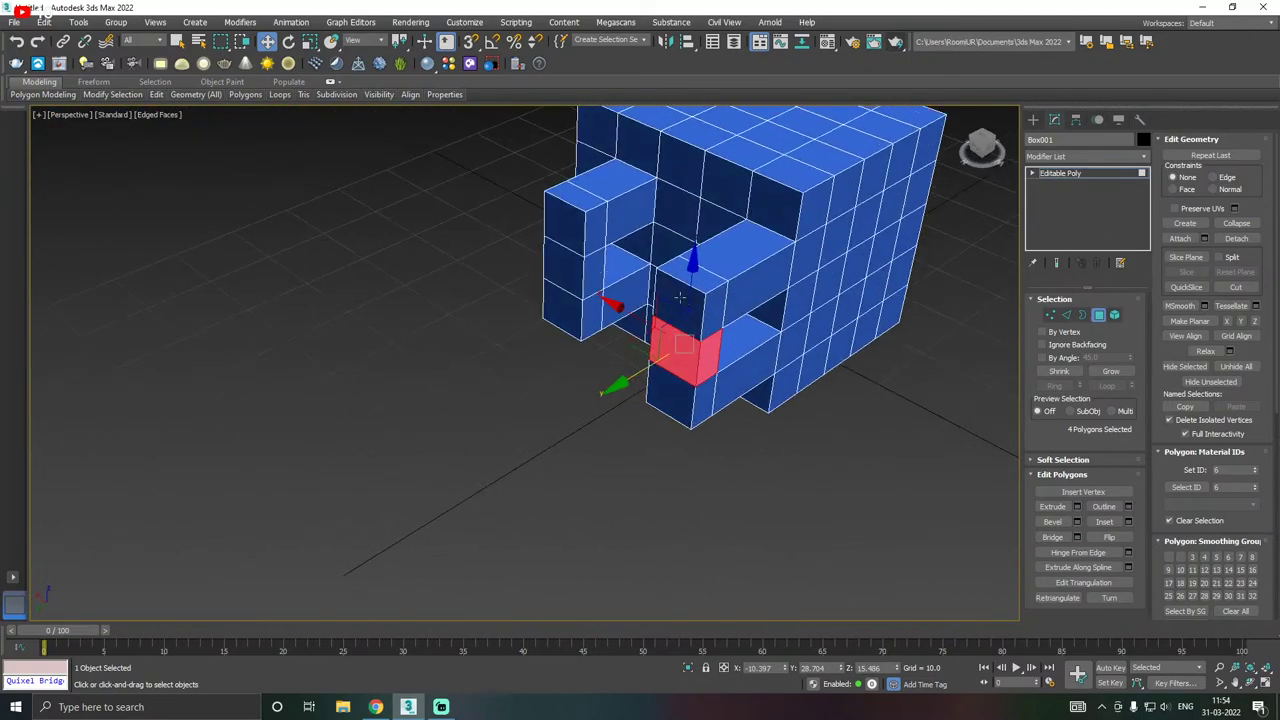
scroll(587, 242, up, 3)
- Select two more faces on the arm and bridge them
click(597, 235)
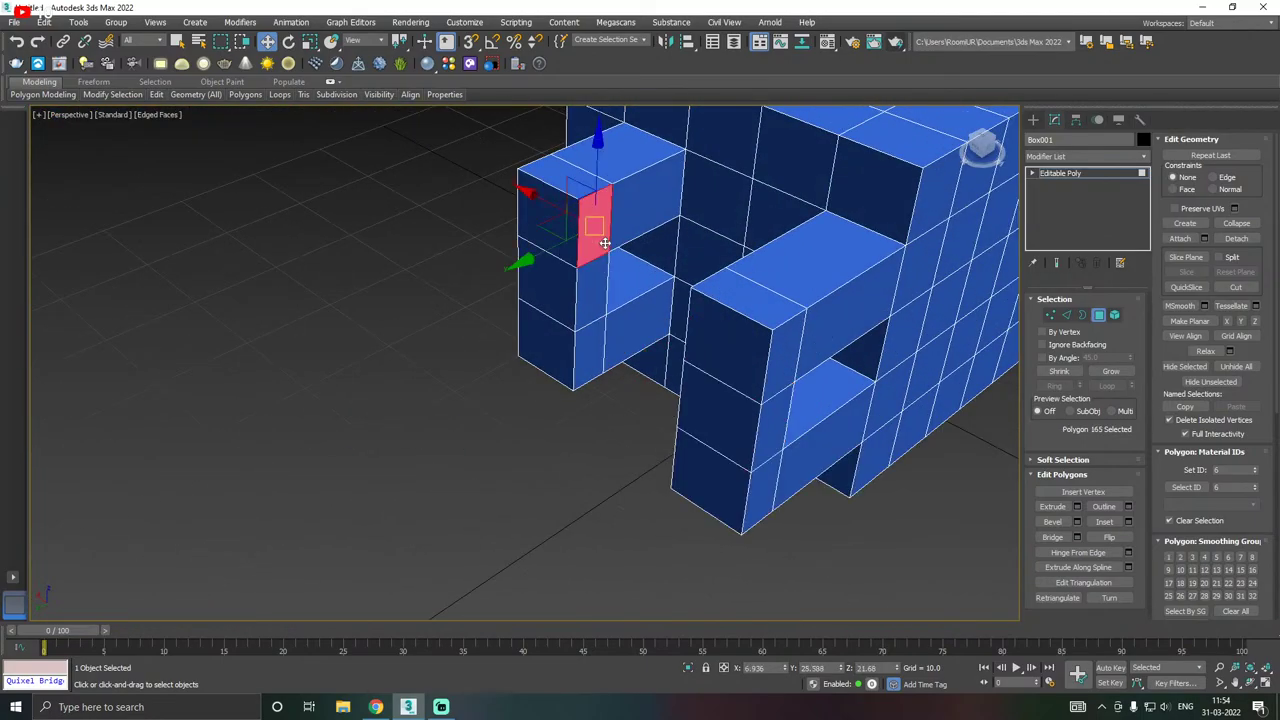
alt+middle_drag(597, 235, 759, 394)
ctrl+click(690, 312)
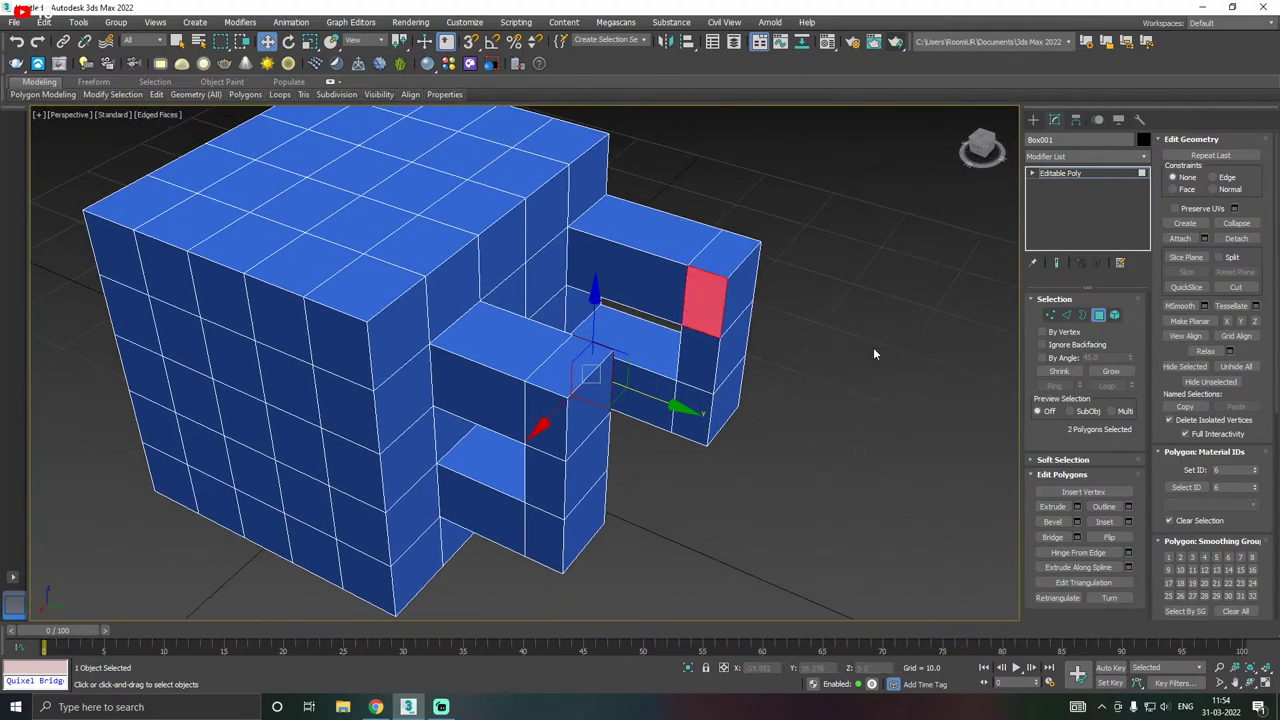
click(1077, 538)
alt+middle_drag(807, 406, 623, 457)
click(838, 306)
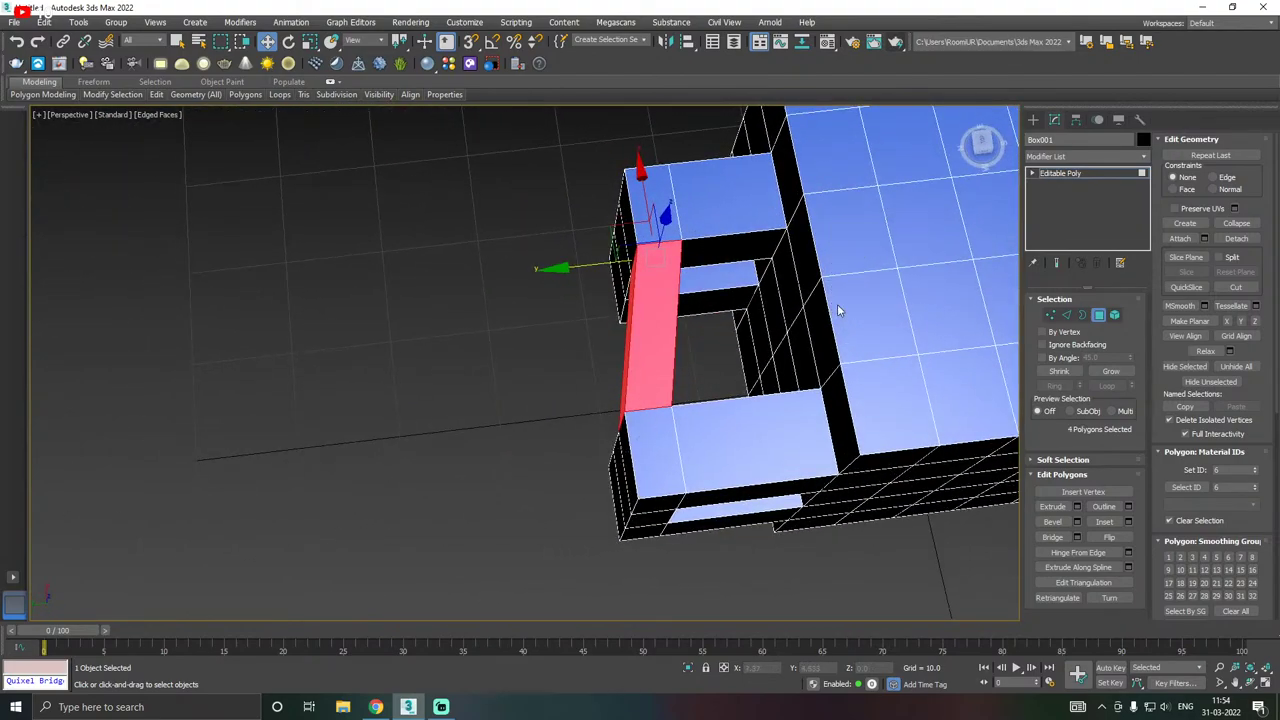
- Select three stacked side polygons of the new loop and push them outward
click(617, 292)
ctrl+click(618, 225)
ctrl+click(614, 185)
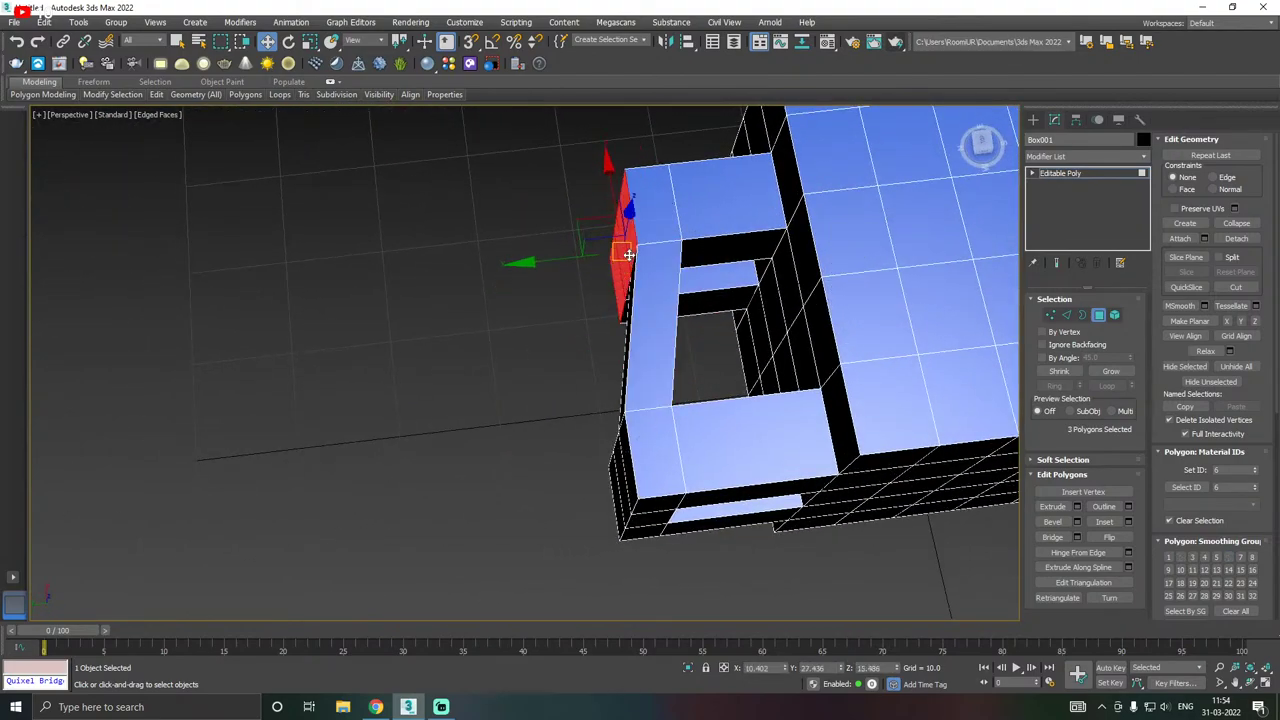
drag(529, 262, 517, 262)
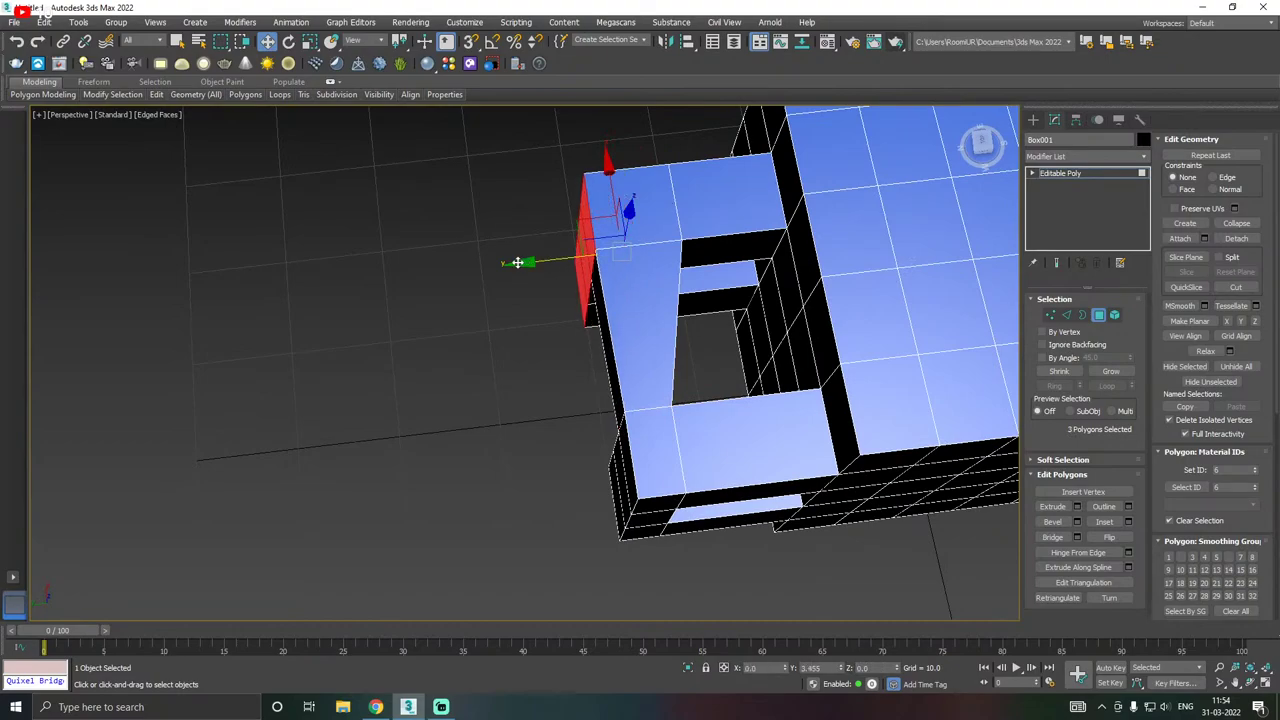
alt+middle_drag(517, 262, 789, 263)
- In the top view, select the eight slanted-edge vertices and move them into line
key(t)
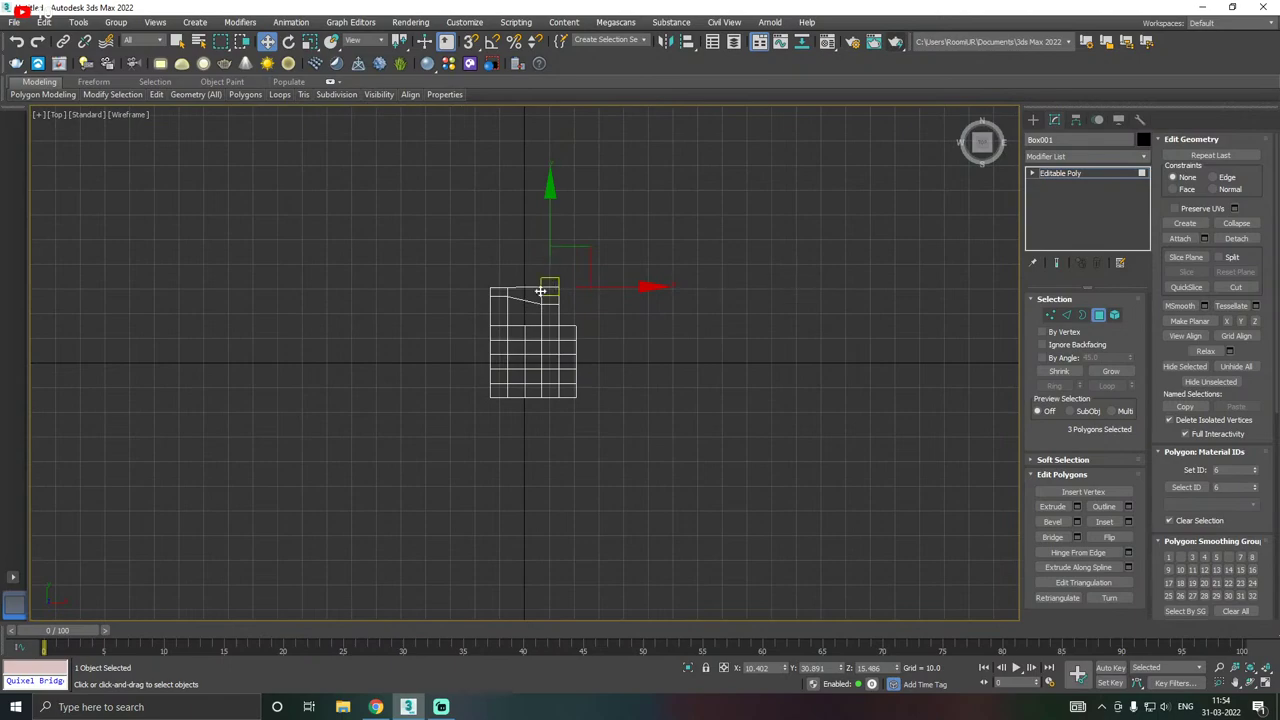
scroll(579, 303, up, 5)
middle_drag(415, 295, 571, 295)
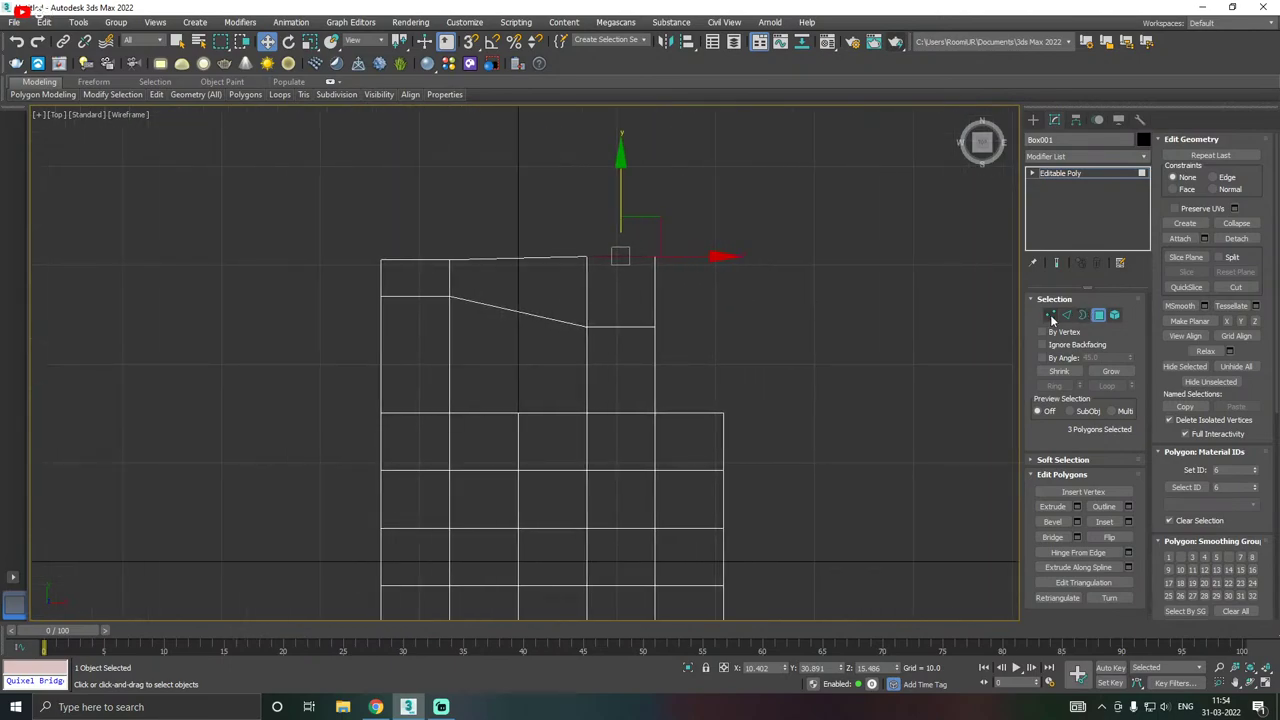
key(1)
drag(736, 356, 736, 356)
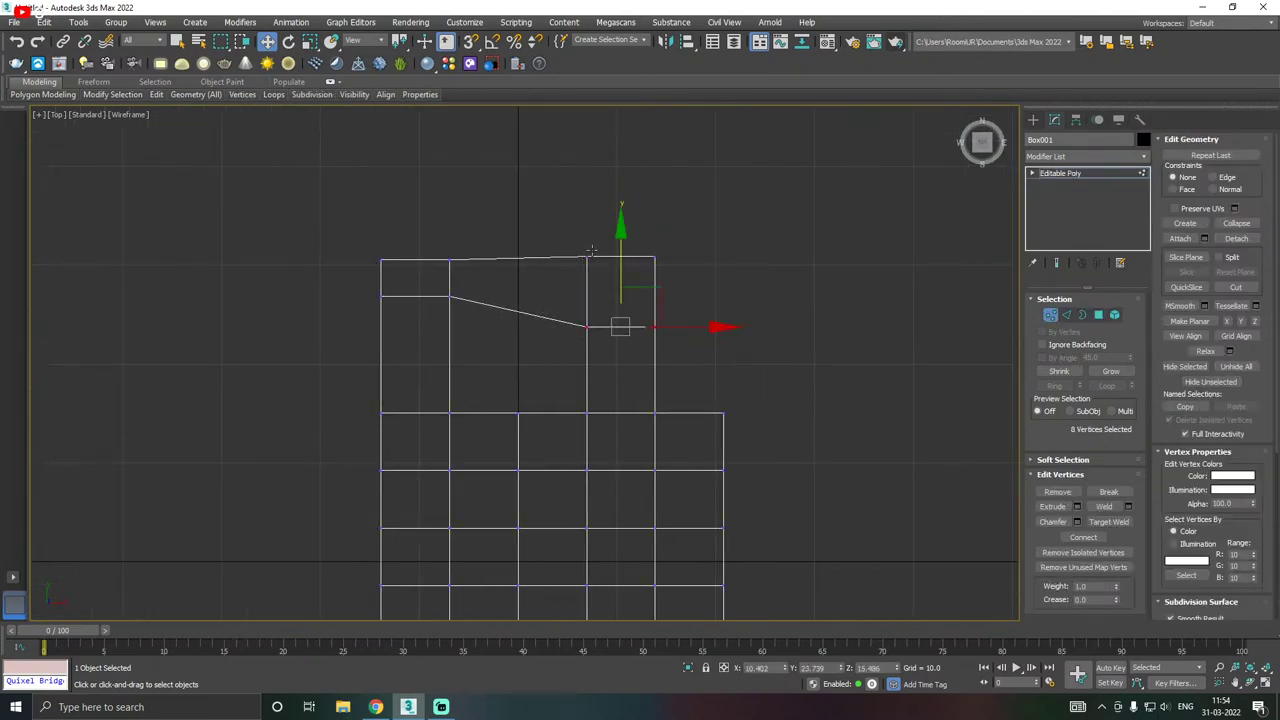
drag(619, 274, 622, 241)
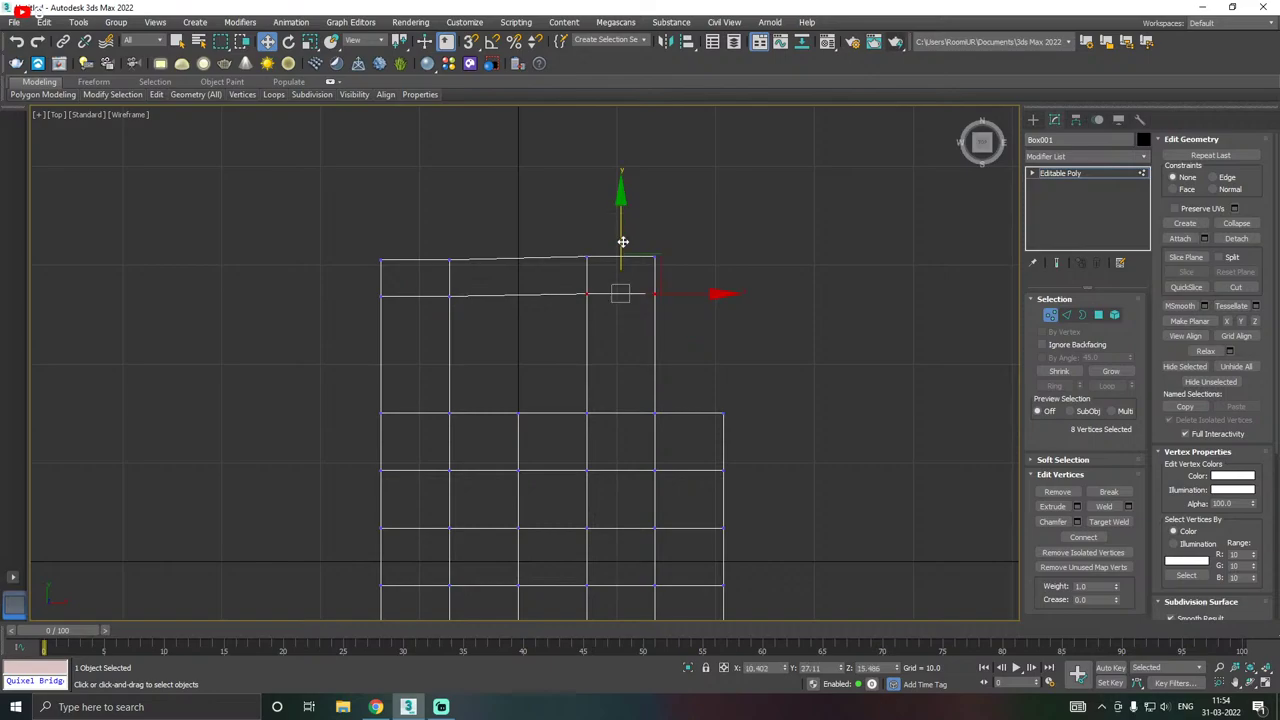
- Back in perspective, delete the eight tunnel vertices and zoom in on the handle
key(p)
mouse_move(622, 241)
alt+middle_down()
mouse_move(545, 250)
mouse_move(764, 215)
mouse_move(668, 246)
mouse_move(651, 330)
alt+middle_up()
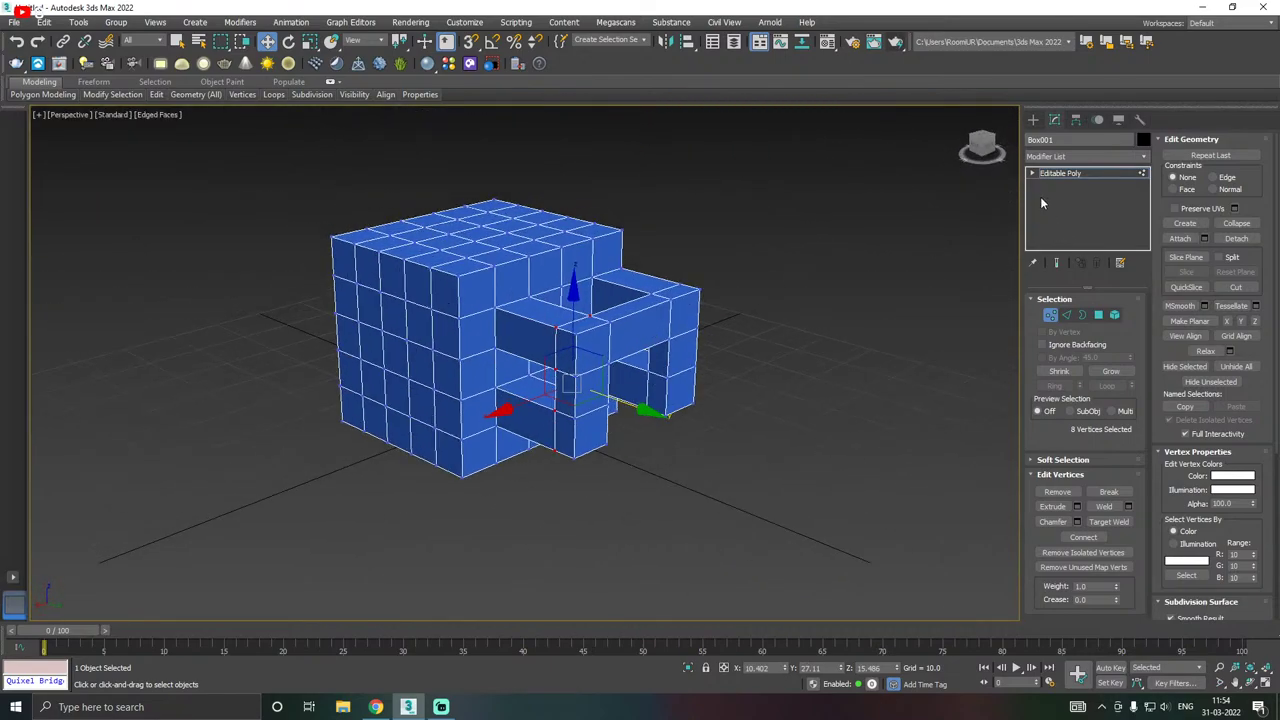
key(Delete)
scroll(590, 375, up, 5)
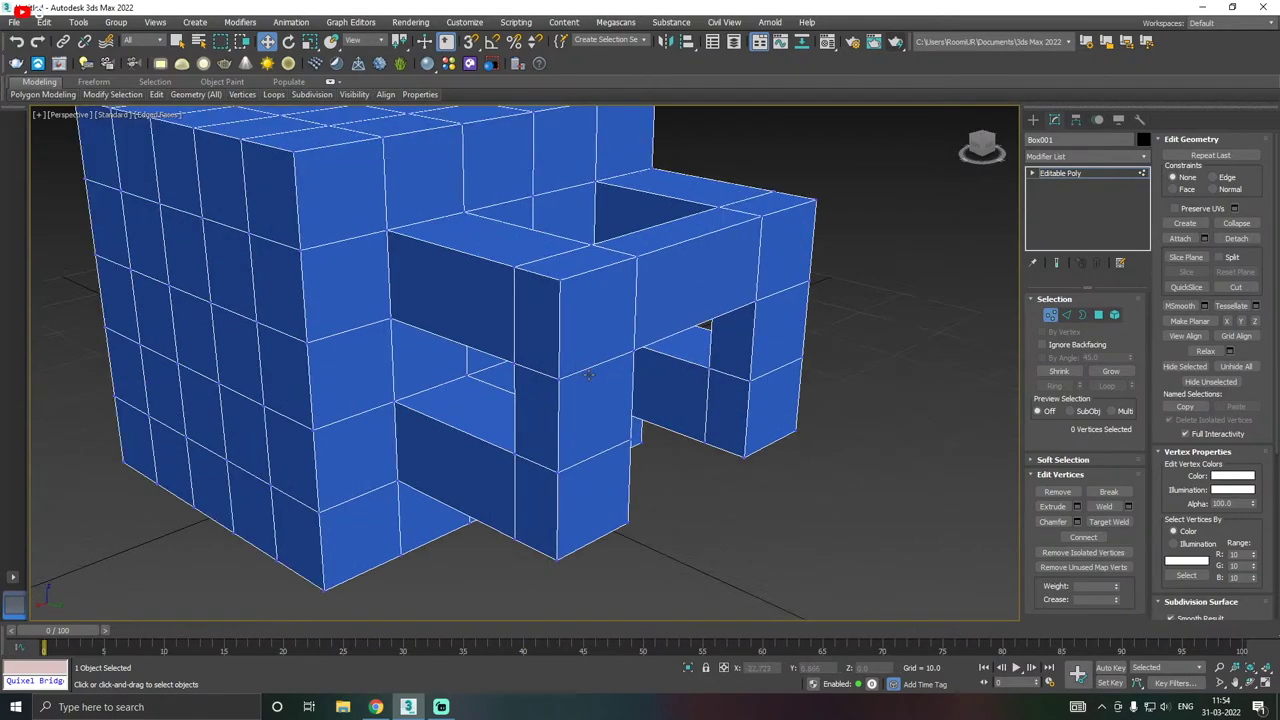
middle_drag(592, 366, 612, 314)
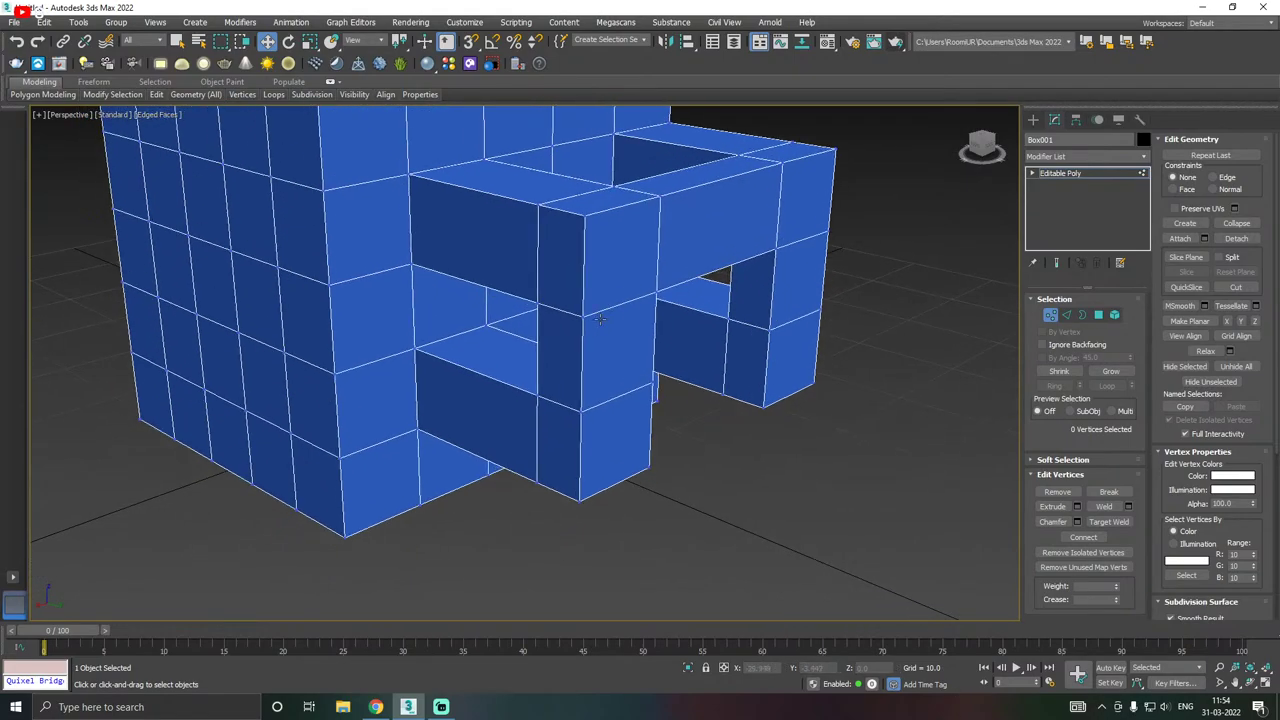
- At Edge level, try picking vertical edge loops on the handle, then clear and undo
click(1066, 315)
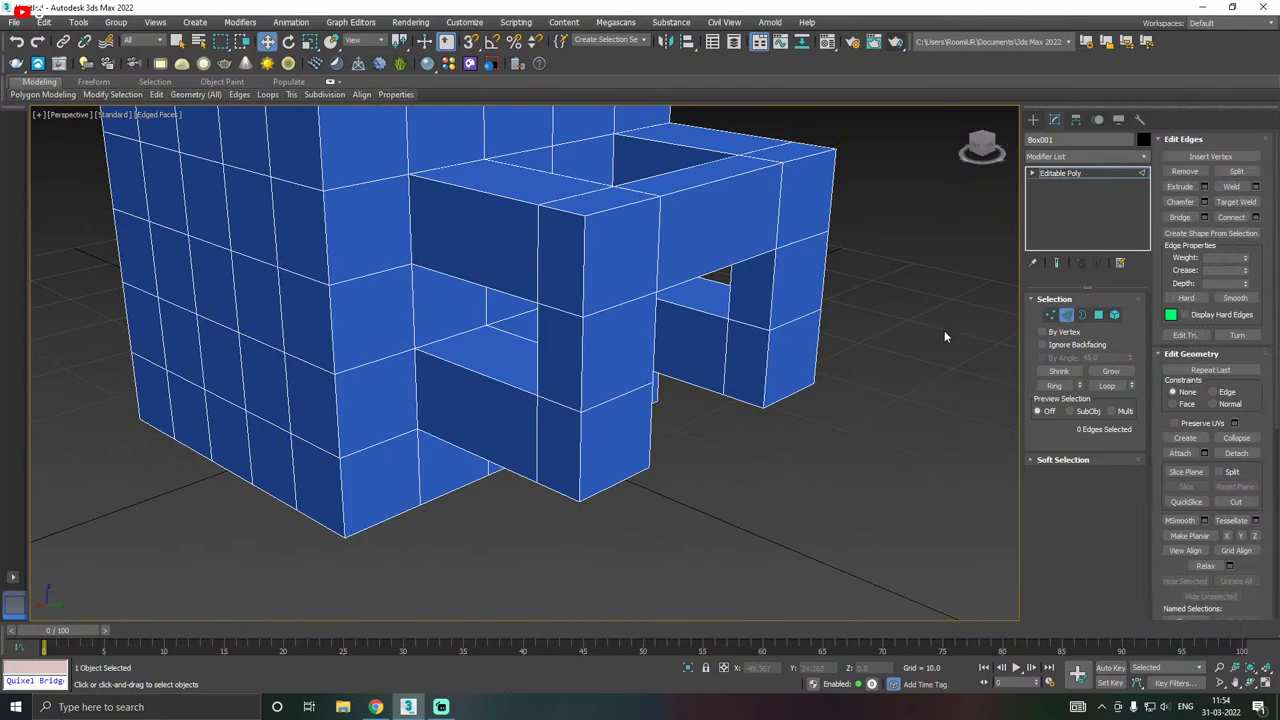
double_click(580, 382)
alt+middle_drag(634, 388, 580, 385)
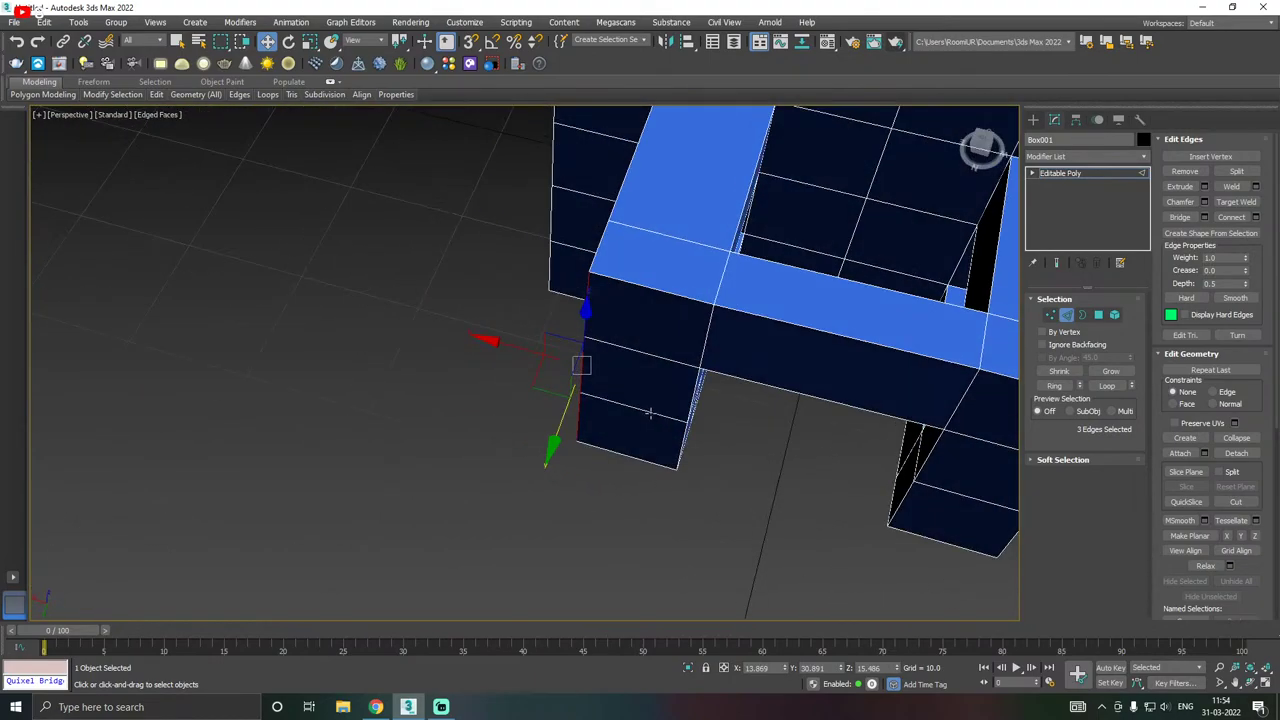
click(586, 366)
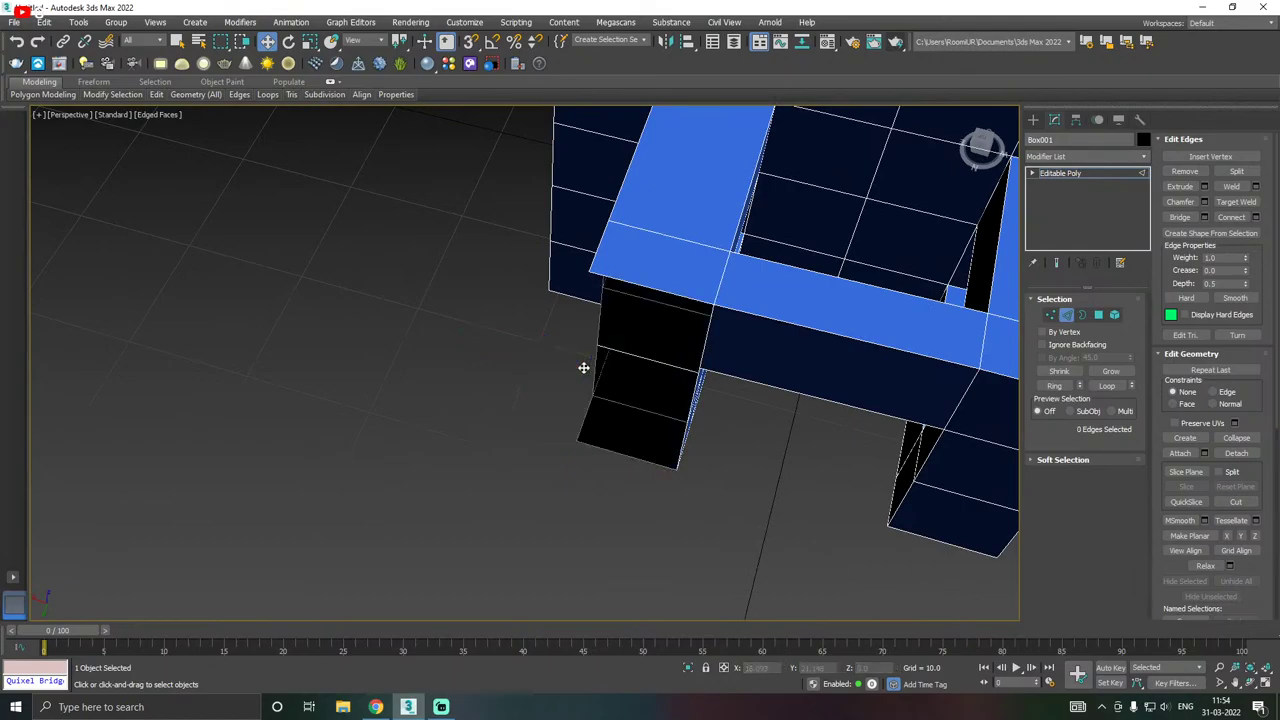
alt+middle_drag(568, 361, 641, 358)
click(655, 385)
click(641, 358)
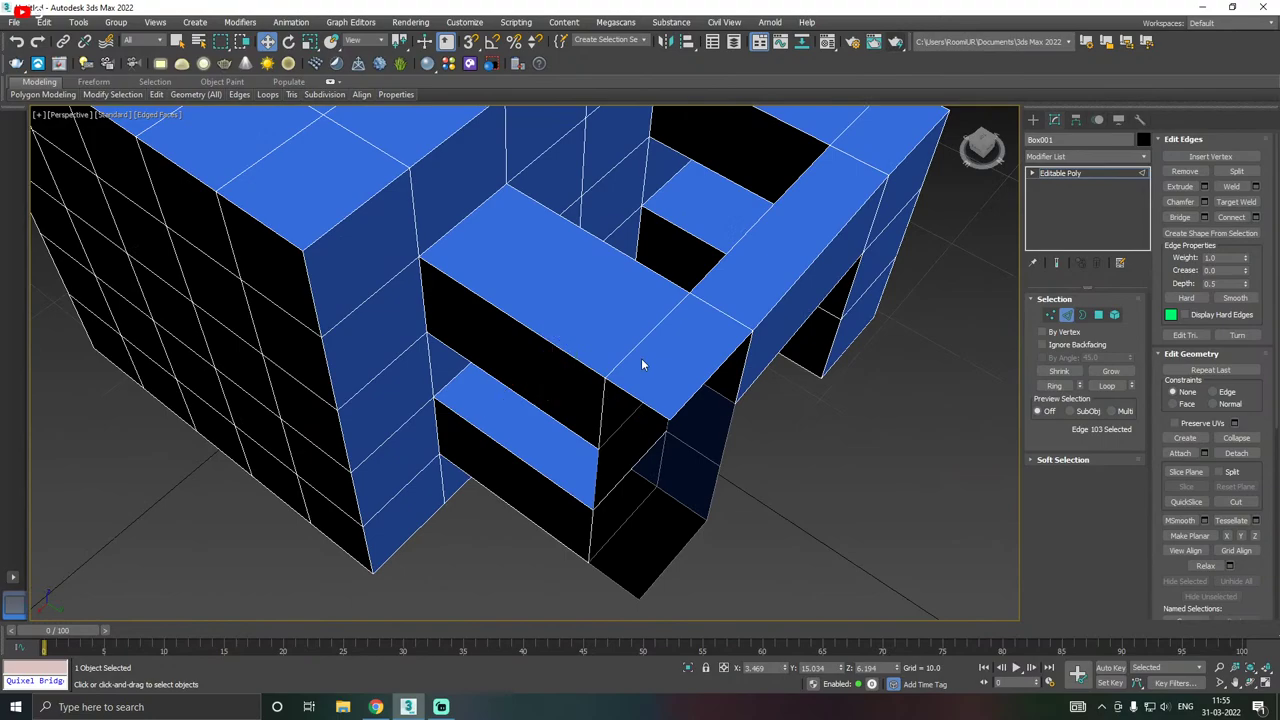
key(ctrl+z)
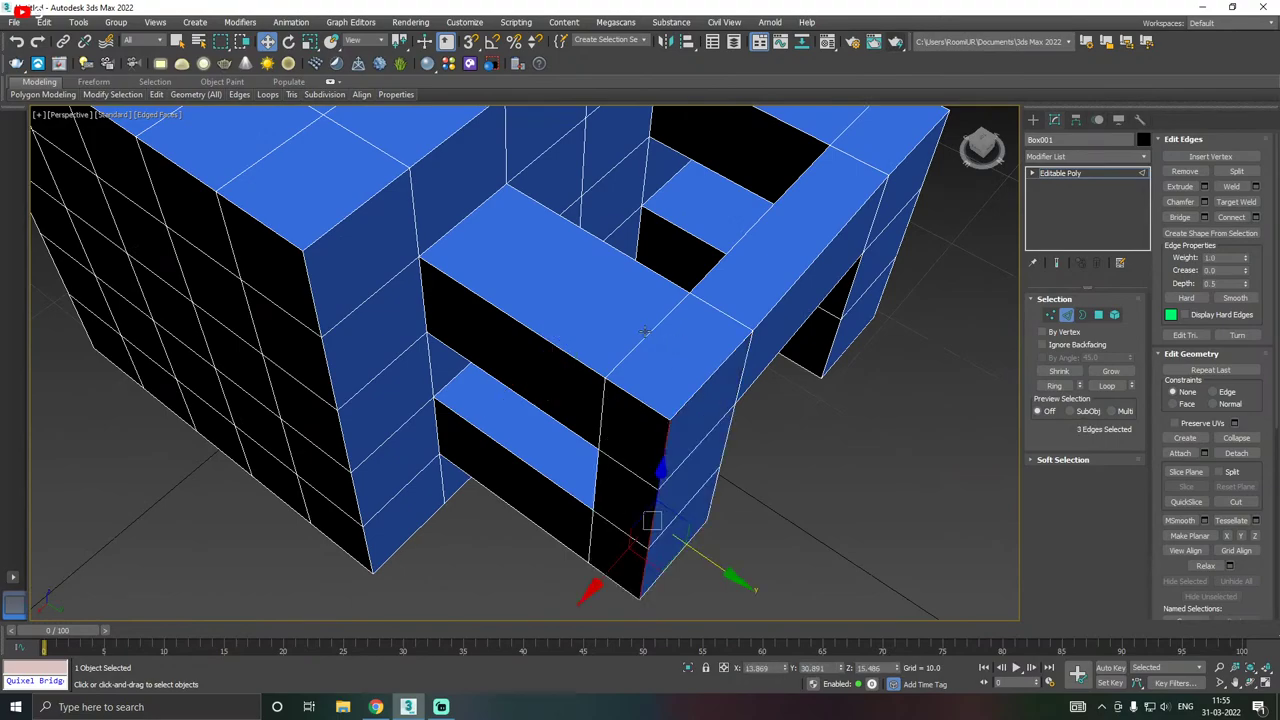
- Select the handle's vertical edge loop and remove its three edges
scroll(645, 332, down, 5)
alt+middle_drag(757, 403, 649, 457)
click(648, 463)
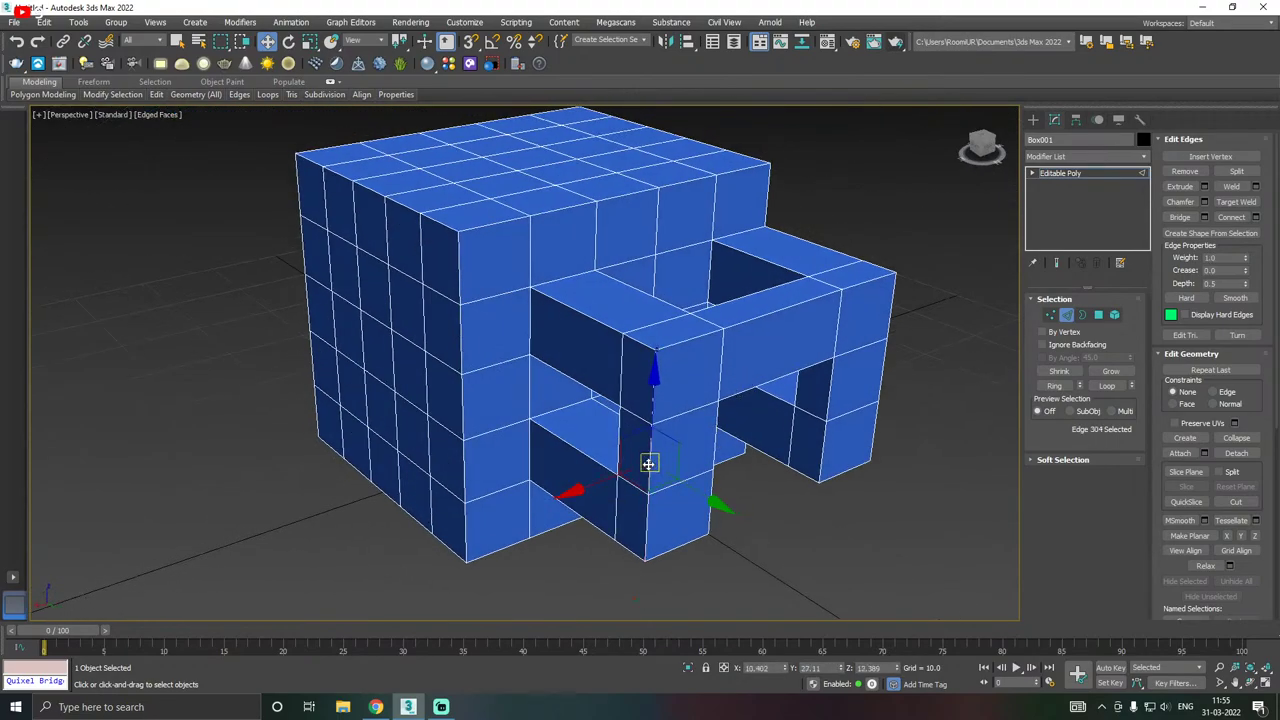
double_click(645, 536)
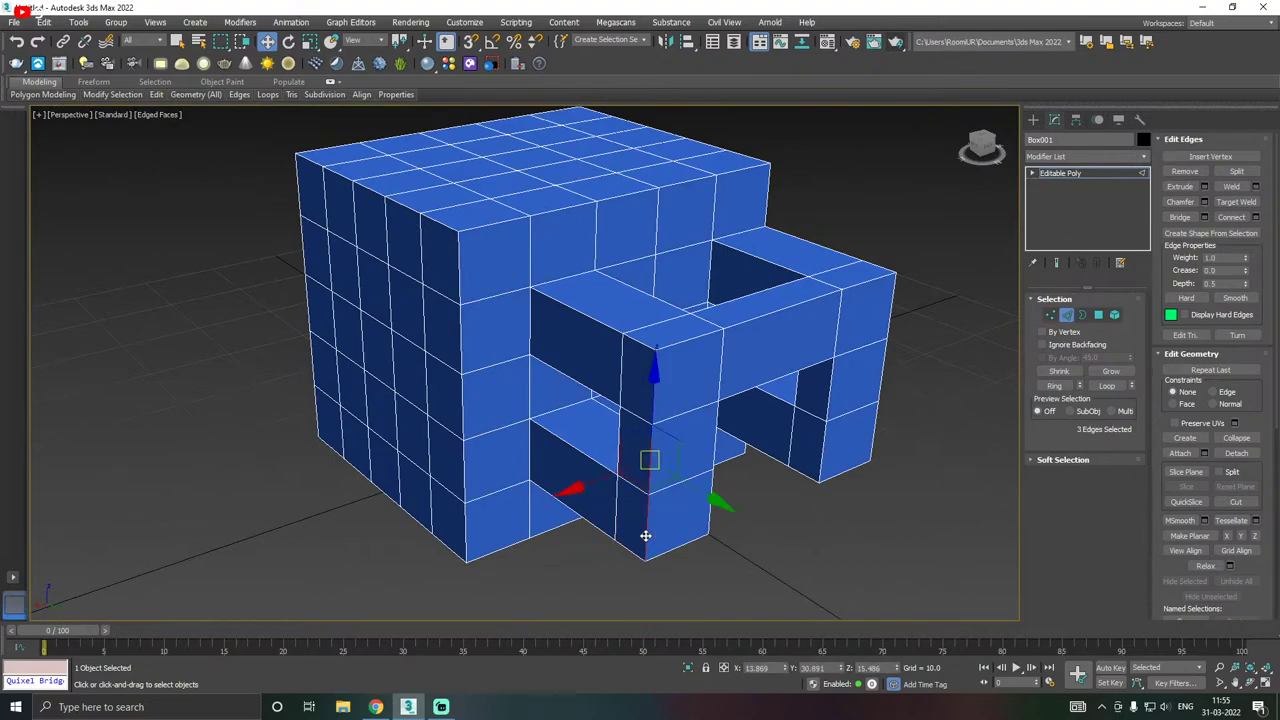
key(BackSpace)
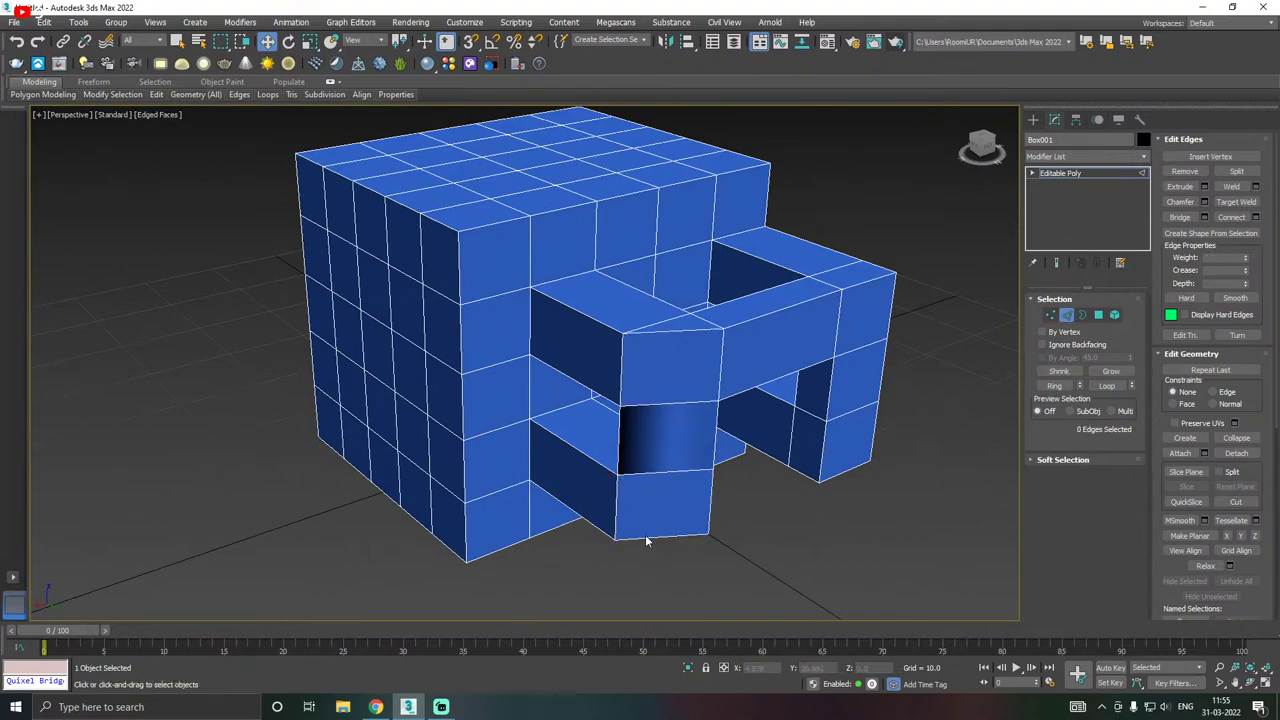
- Remove the vertical corner edge loop on the handle's column
click(662, 488)
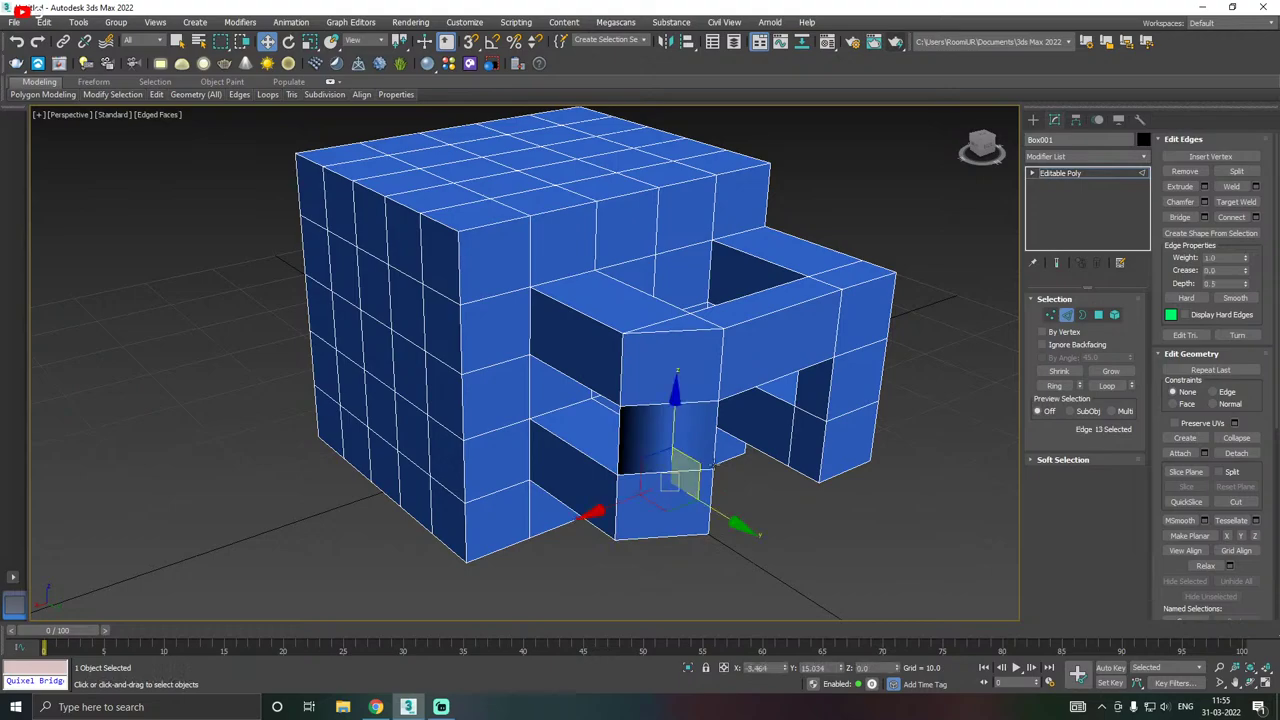
alt+middle_drag(662, 488, 709, 434)
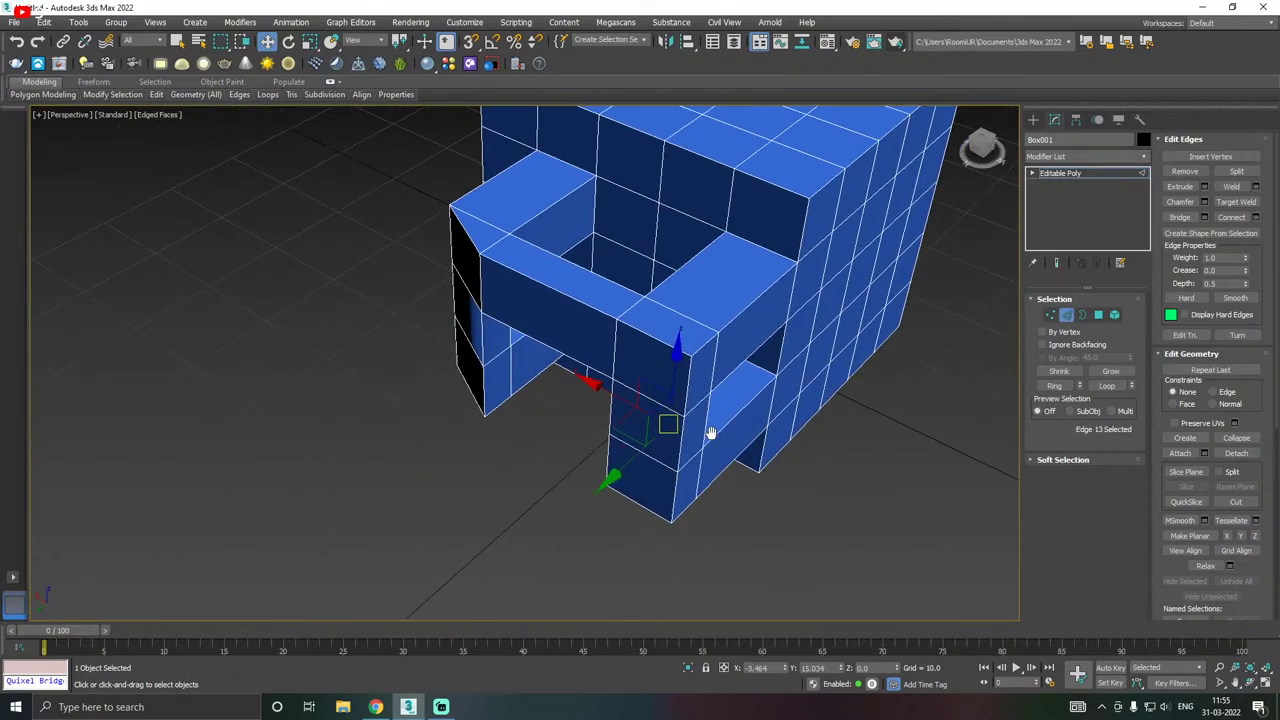
double_click(673, 504)
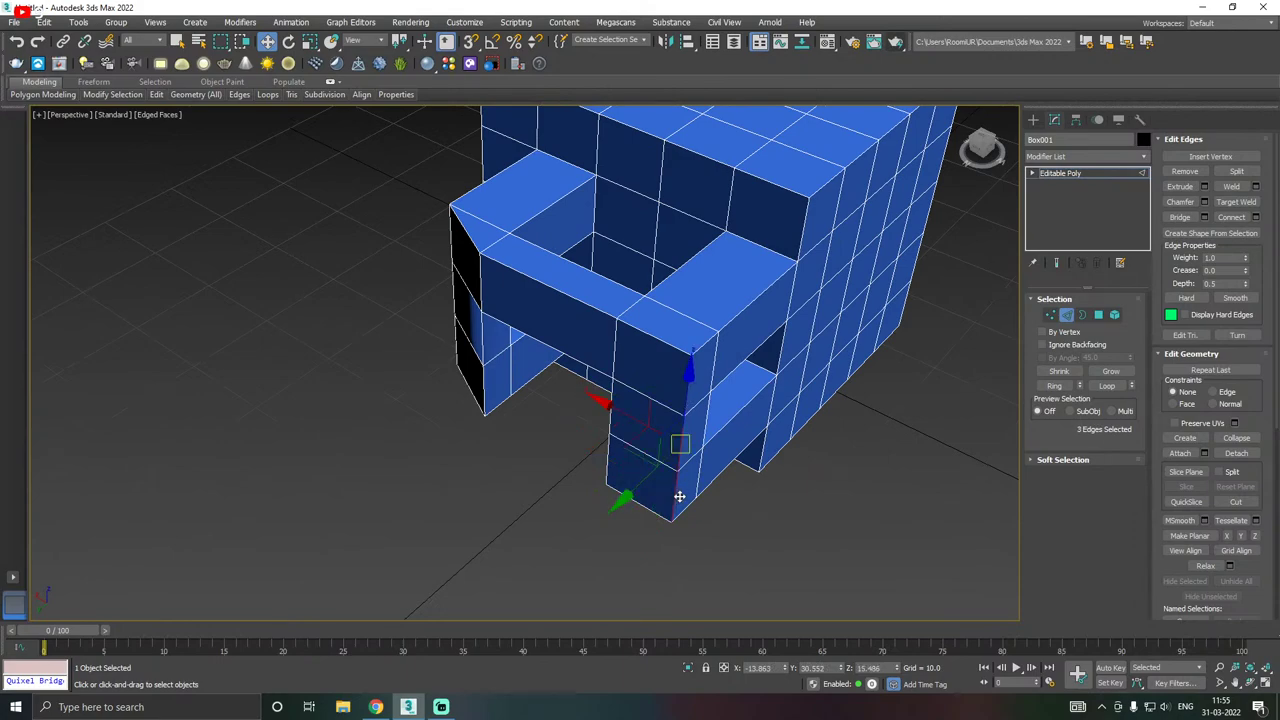
key(BackSpace)
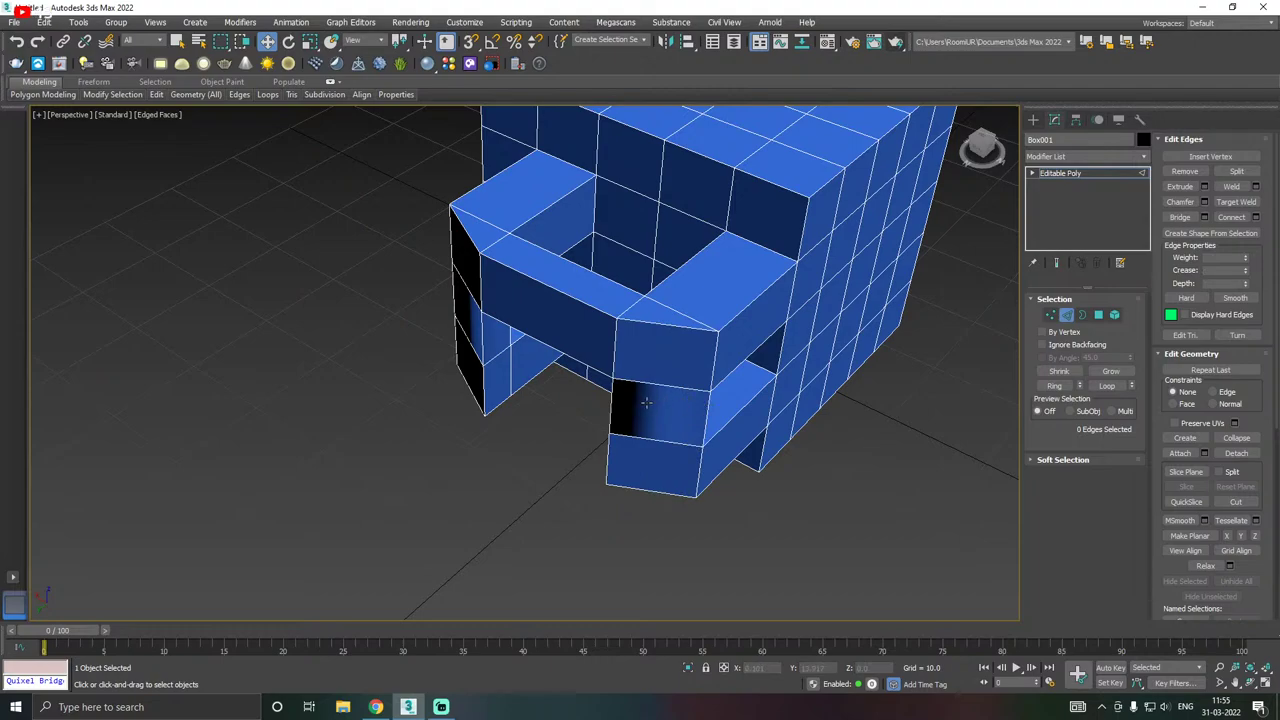
- Remove the box's vertical corner edge loop together with its vertices
alt+middle_drag(646, 402, 821, 402)
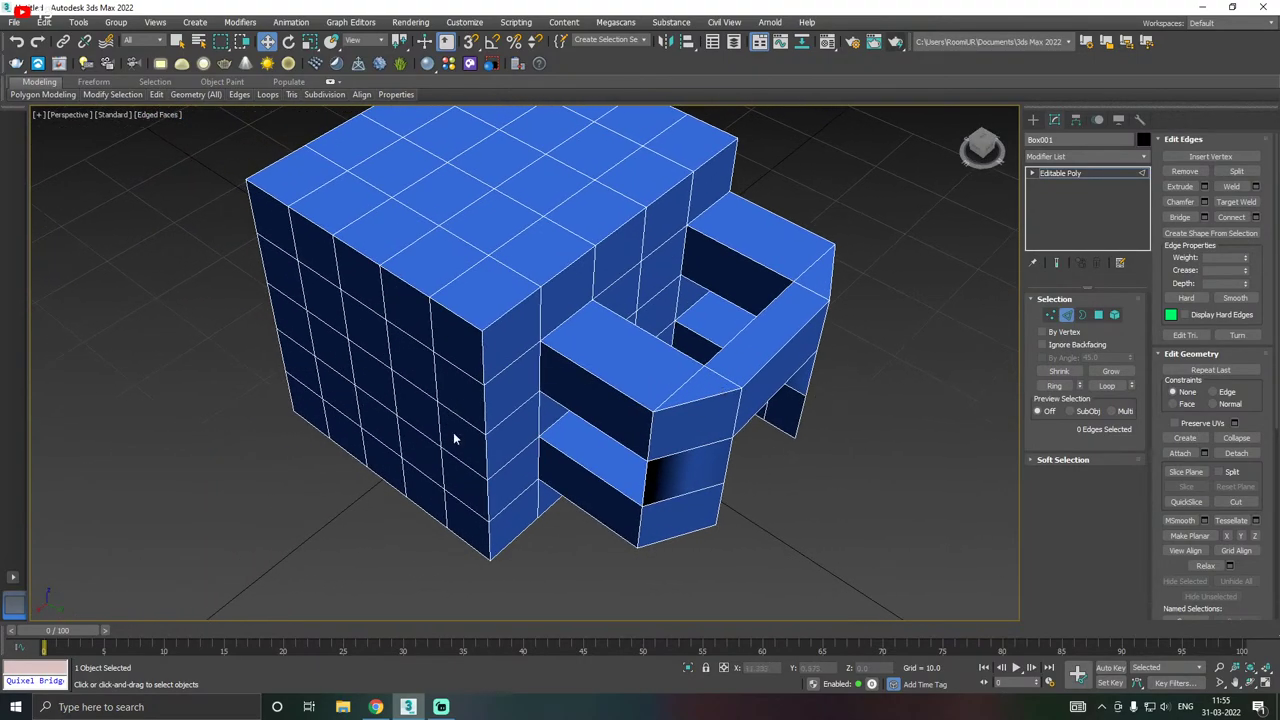
double_click(488, 460)
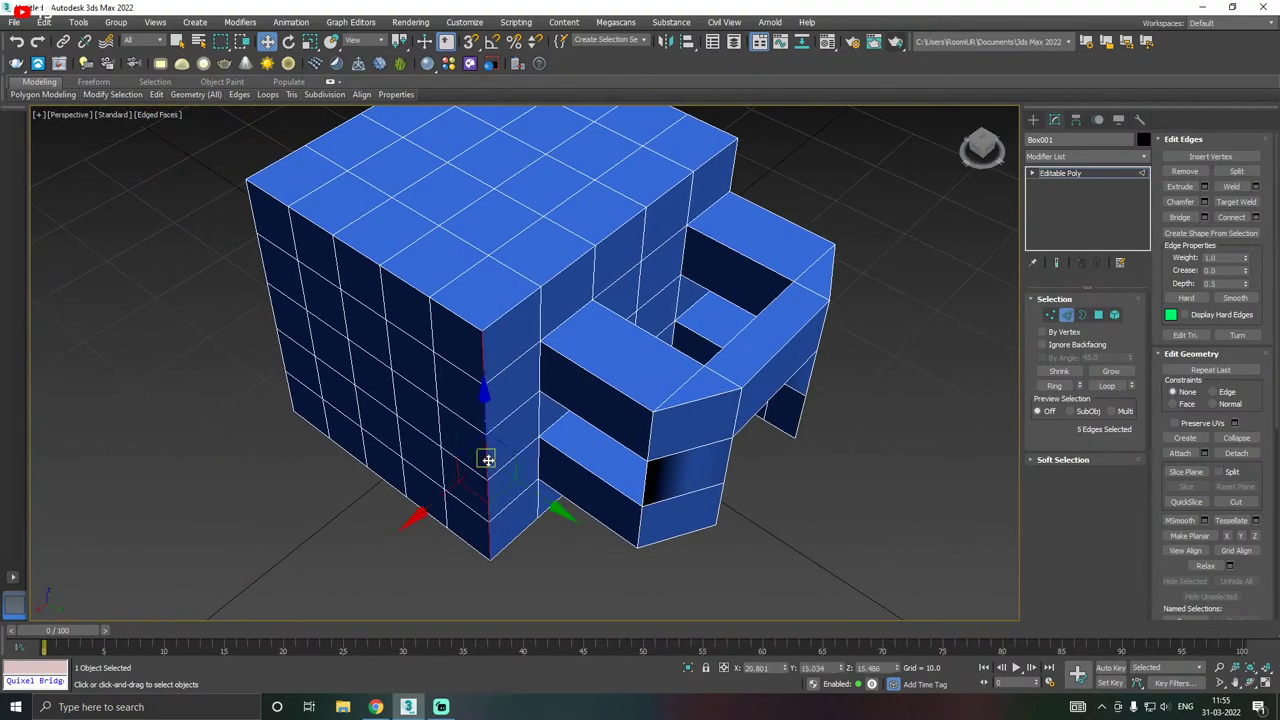
key(ctrl+BackSpace)
scroll(573, 414, down, 2)
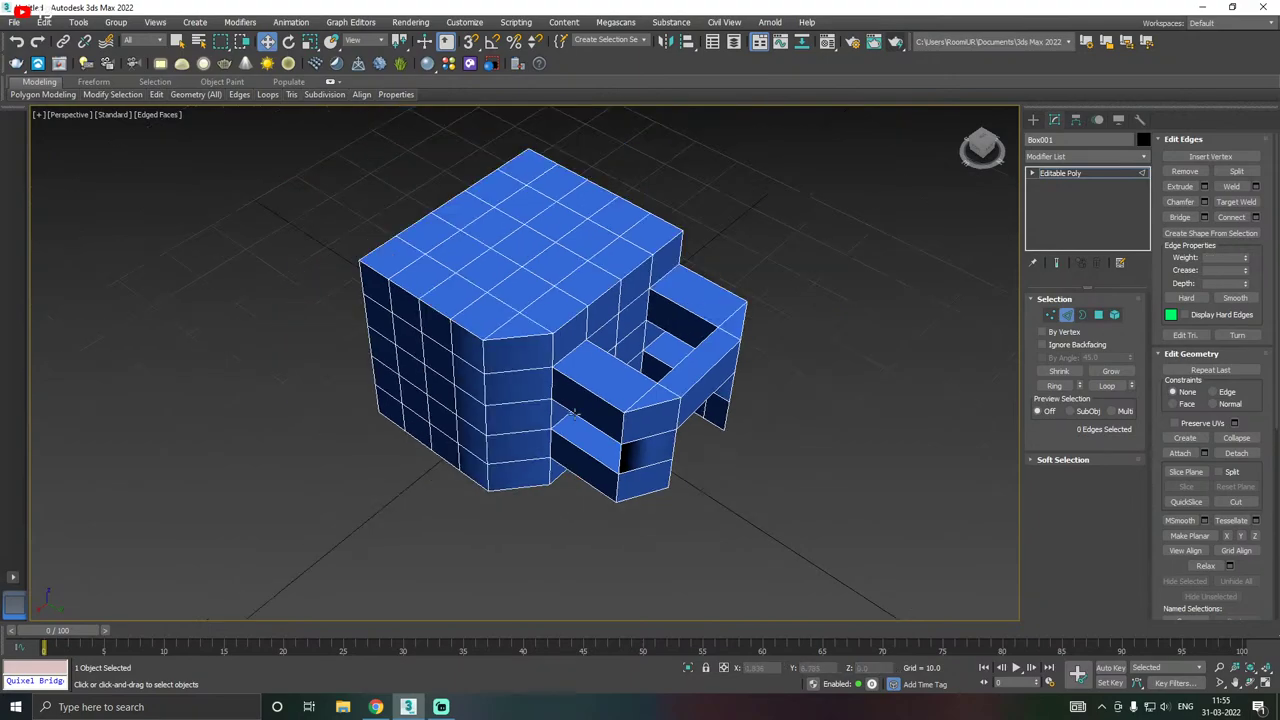
- Orbit around the box to inspect the opening under the handle
alt+middle_drag(489, 445, 624, 429)
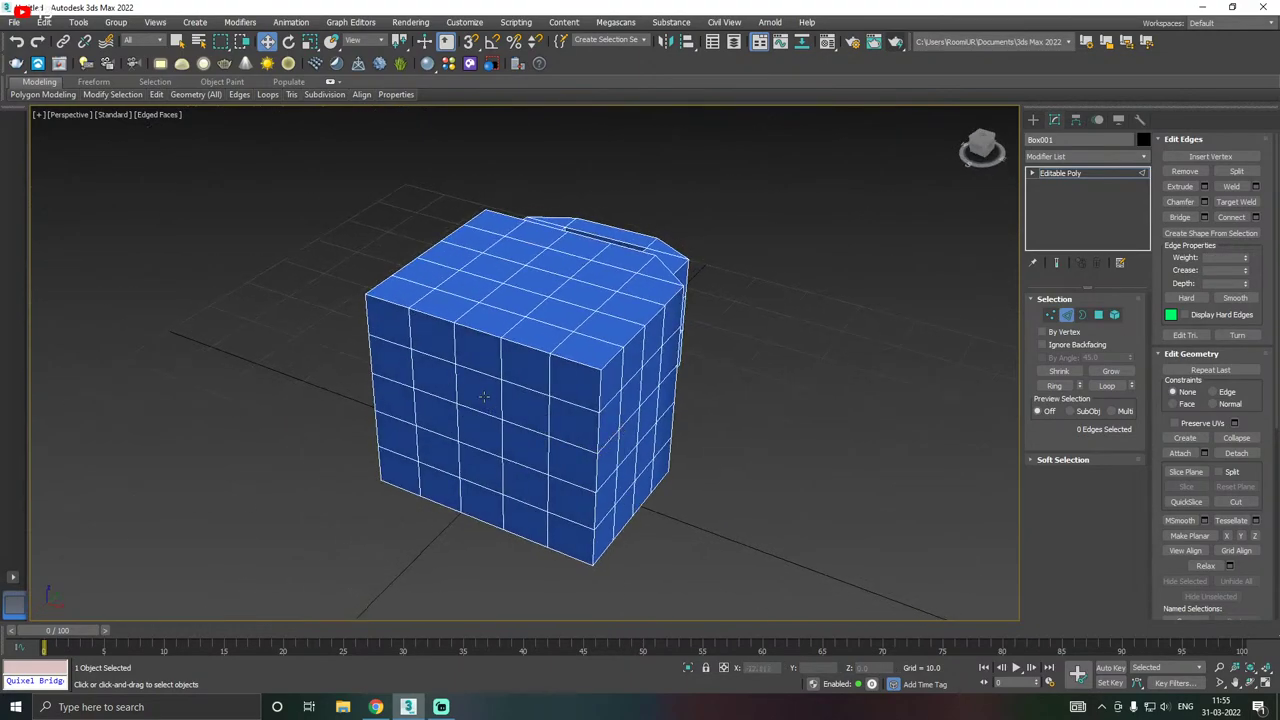
alt+middle_drag(483, 397, 641, 412)
alt+middle_drag(543, 443, 612, 388)
scroll(594, 425, up, 3)
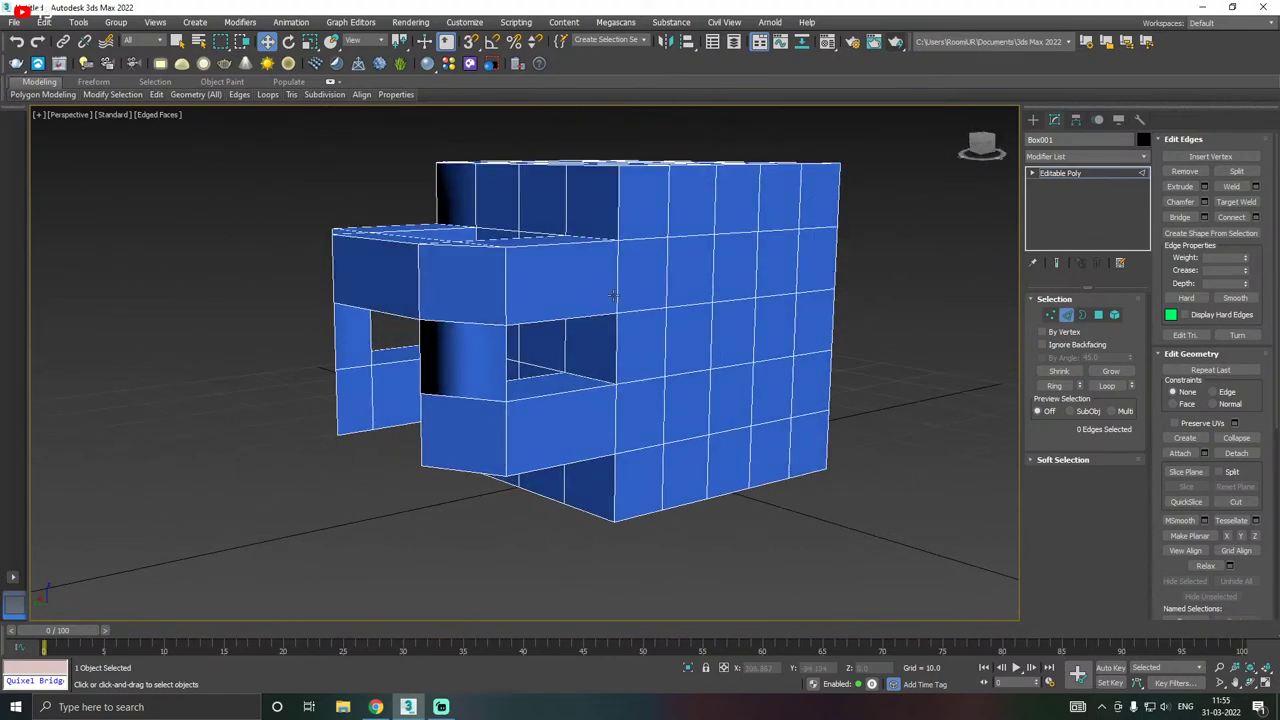
alt+middle_drag(613, 295, 628, 299)
alt+middle_drag(634, 347, 636, 343)
click(636, 343)
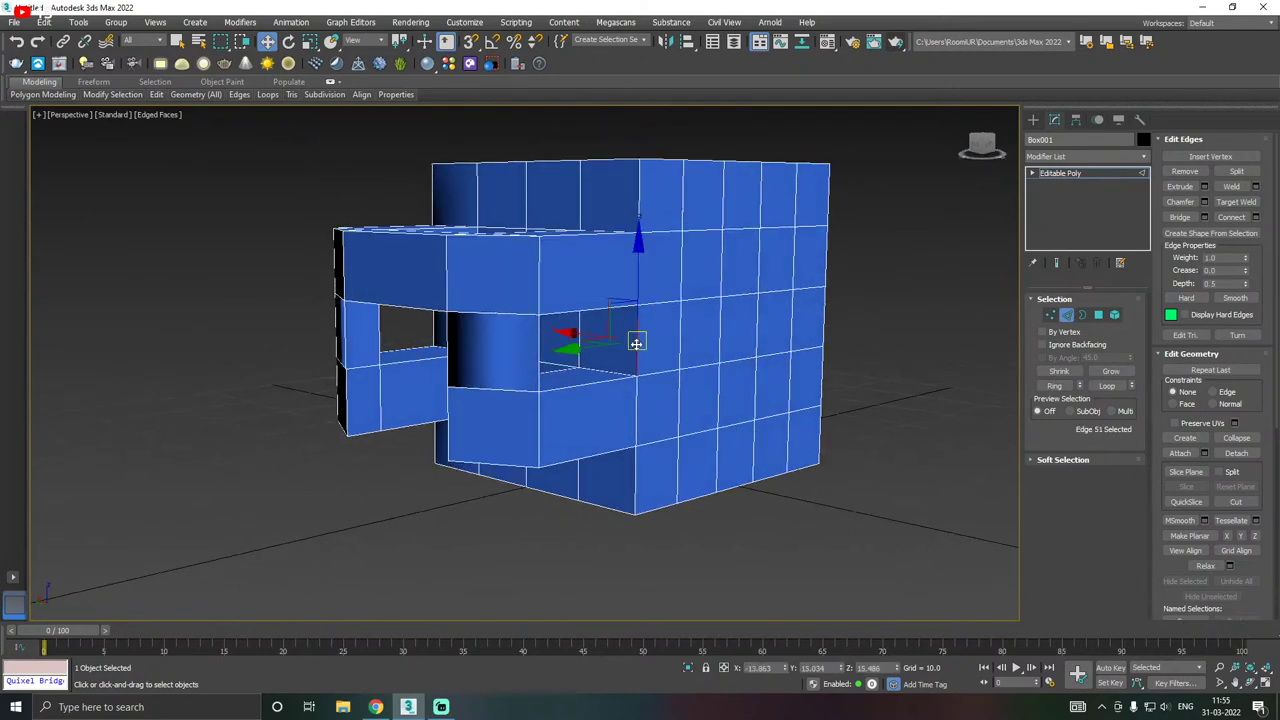
alt+click(636, 343)
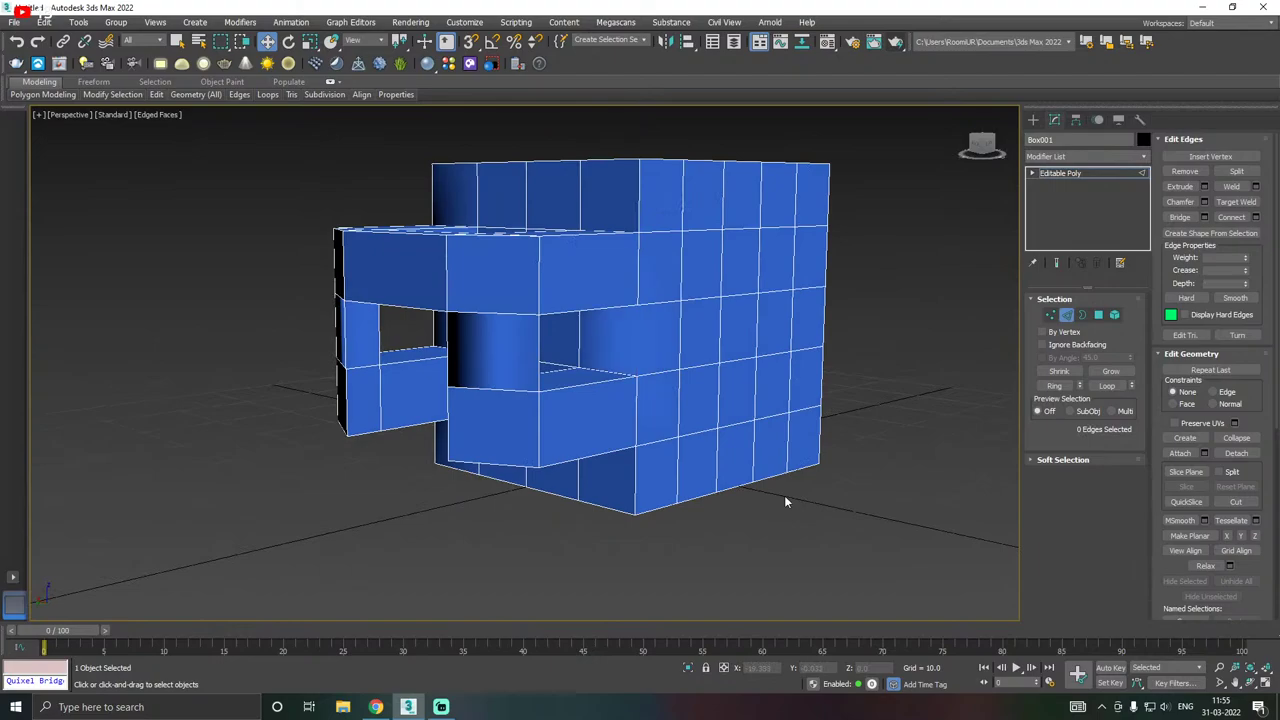
alt+middle_drag(786, 500, 652, 450)
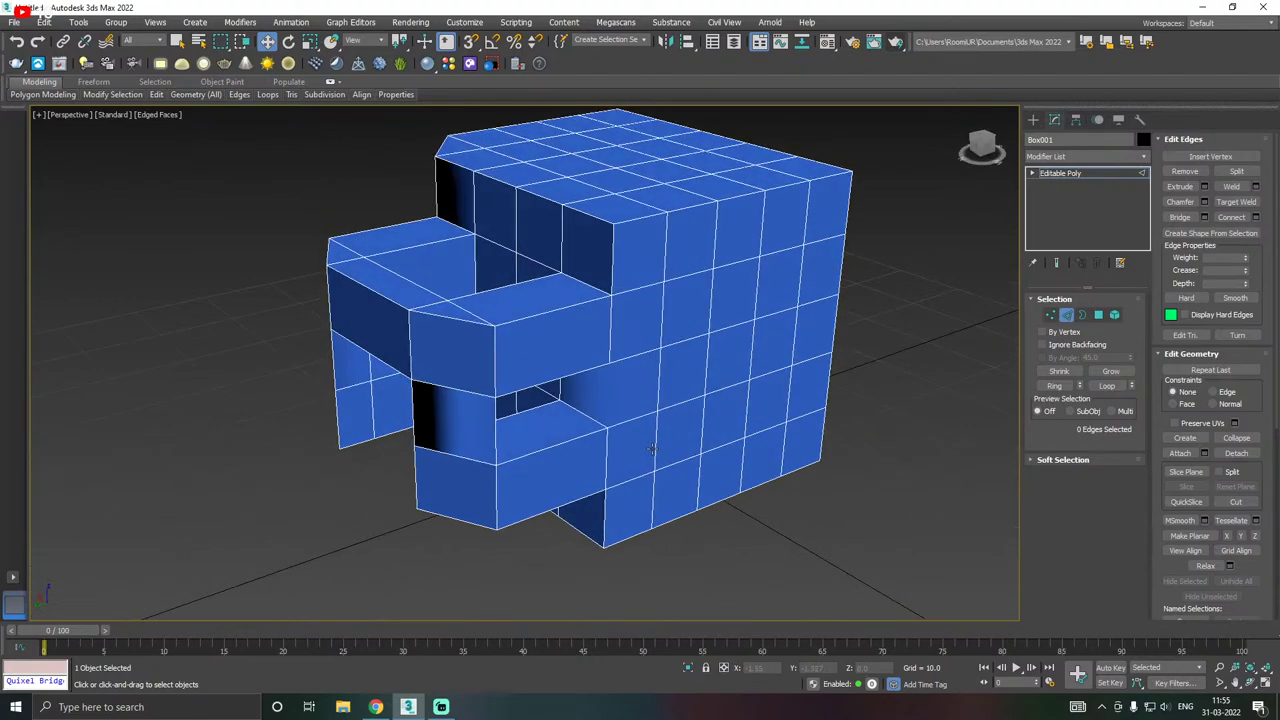
scroll(594, 404, up, 5)
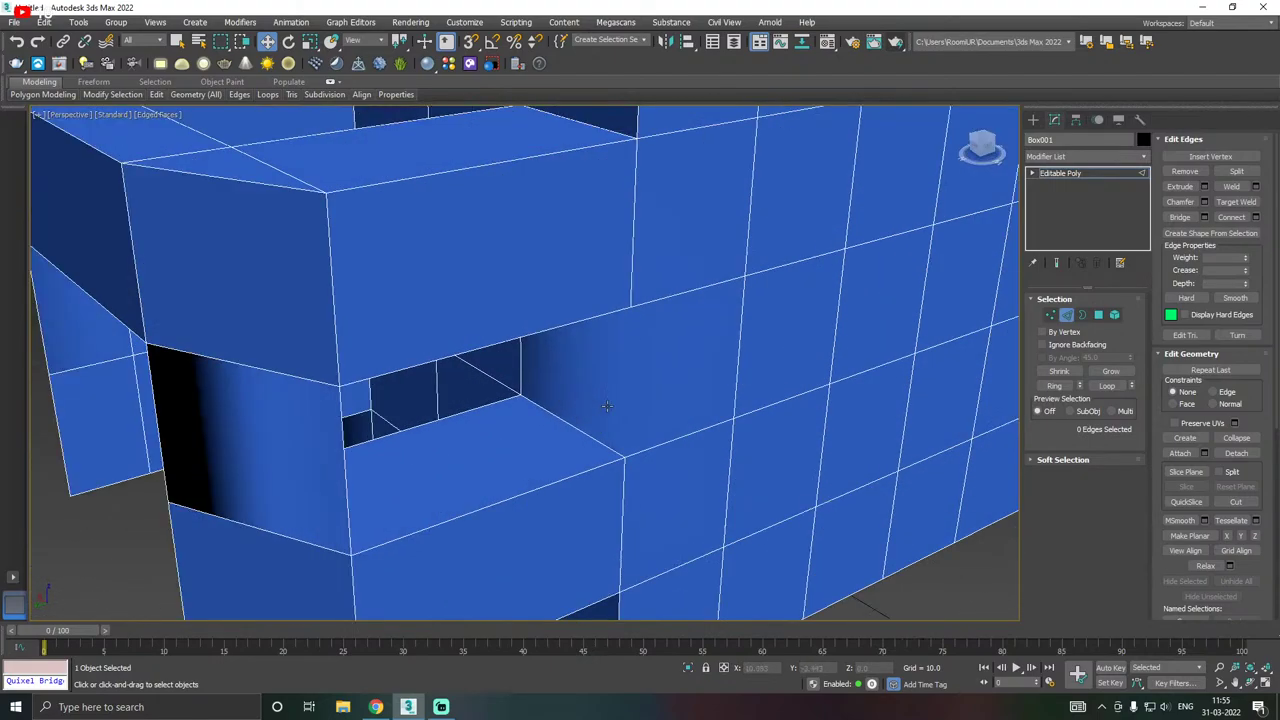
alt+middle_drag(606, 408, 686, 453)
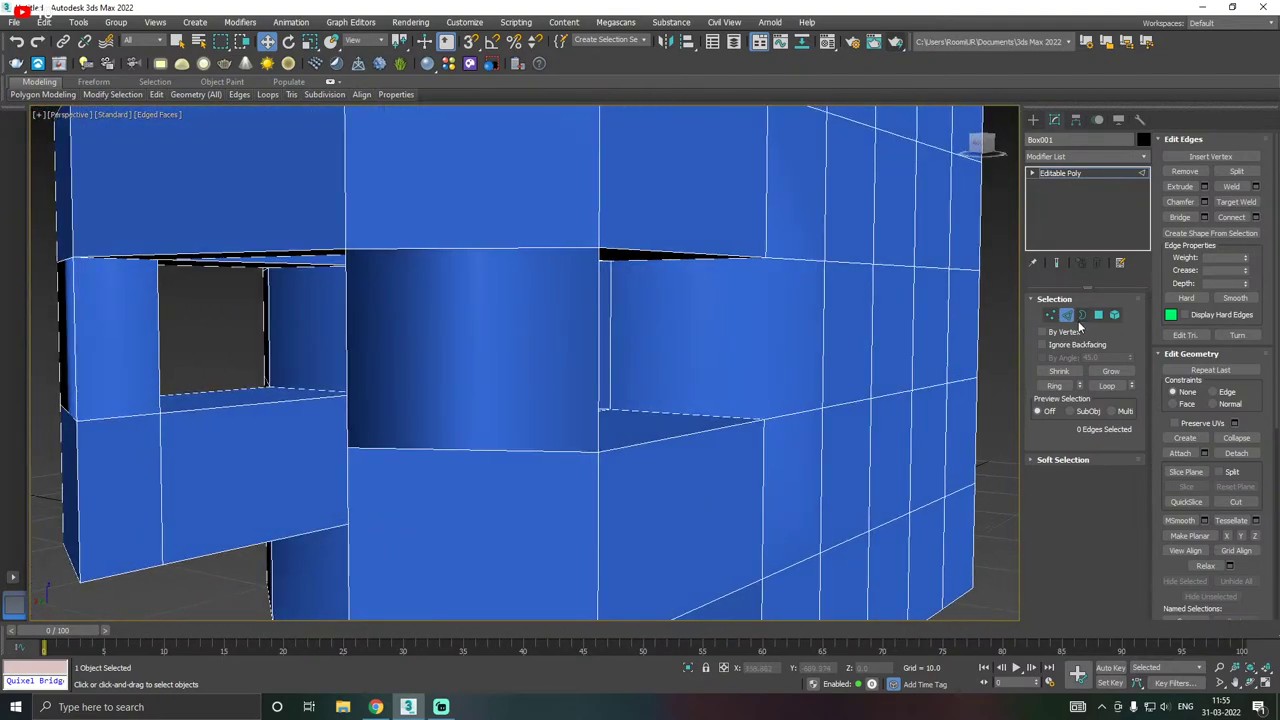
- Connect two vertices at the opening's corners with a new edge
click(1051, 314)
click(766, 259)
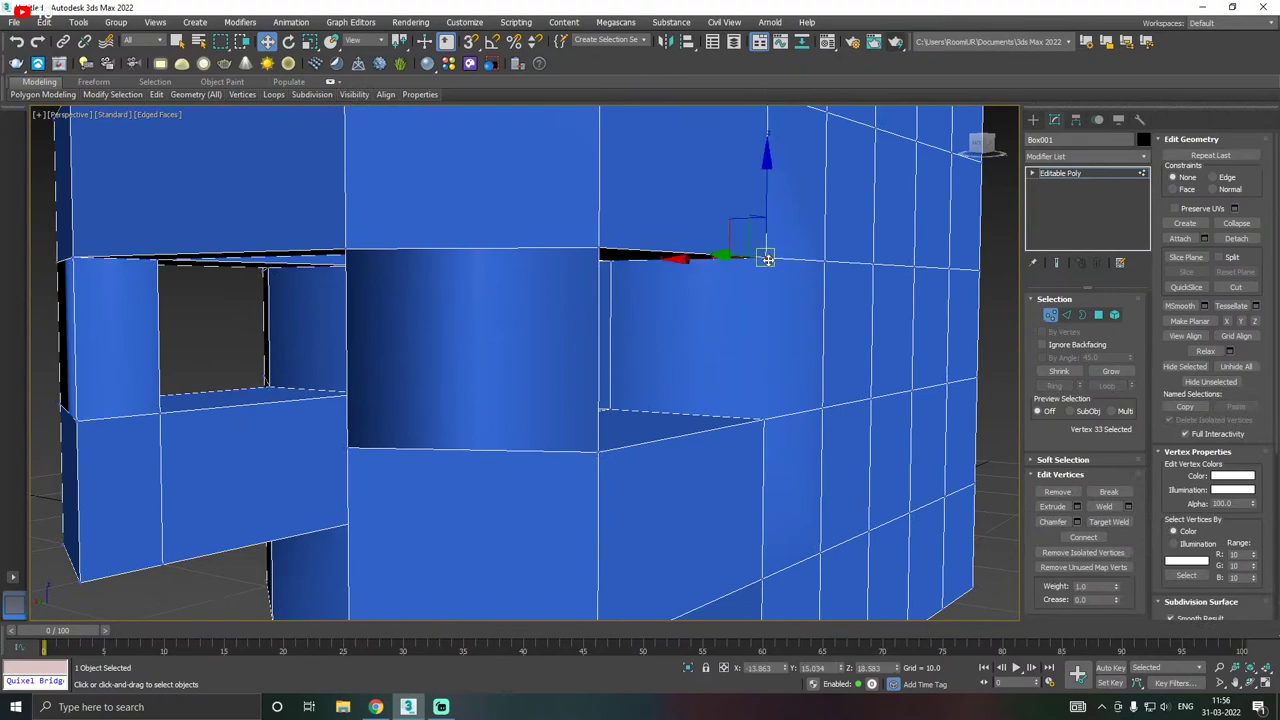
ctrl+click(764, 420)
alt+middle_drag(760, 420, 790, 365)
click(1085, 536)
scroll(597, 484, down, 6)
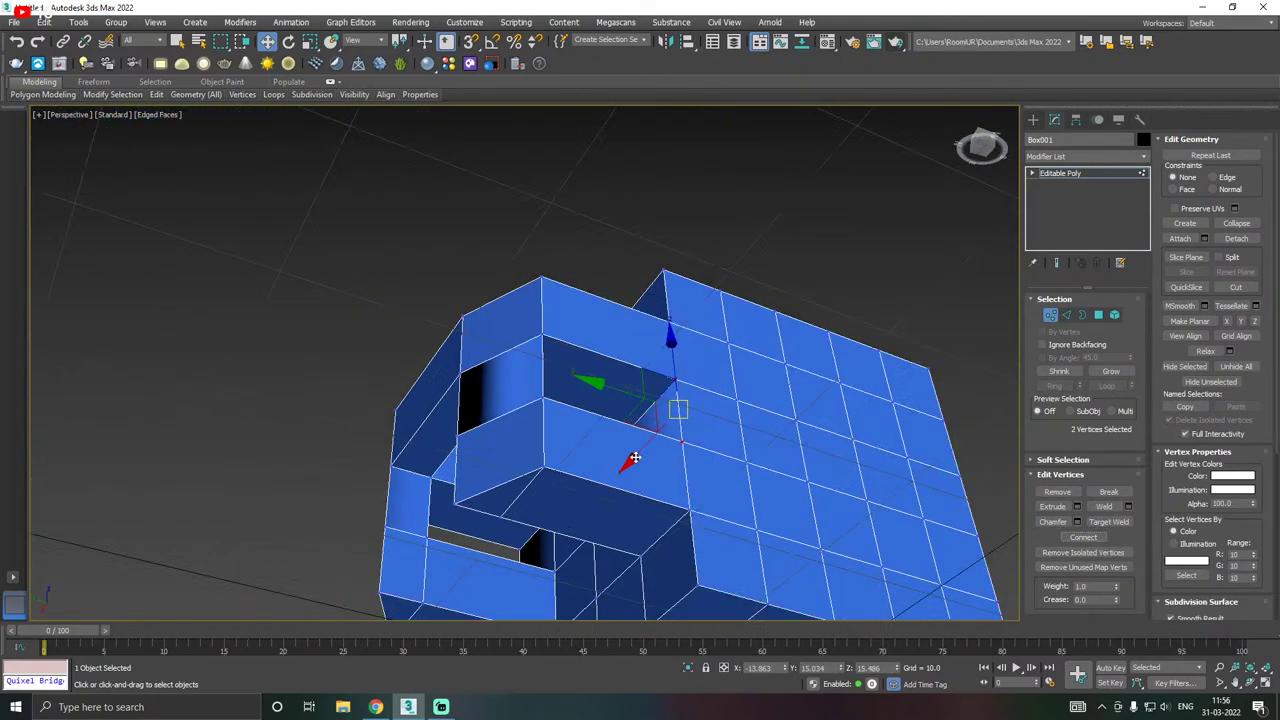
alt+middle_drag(597, 484, 751, 448)
scroll(657, 443, down, 3)
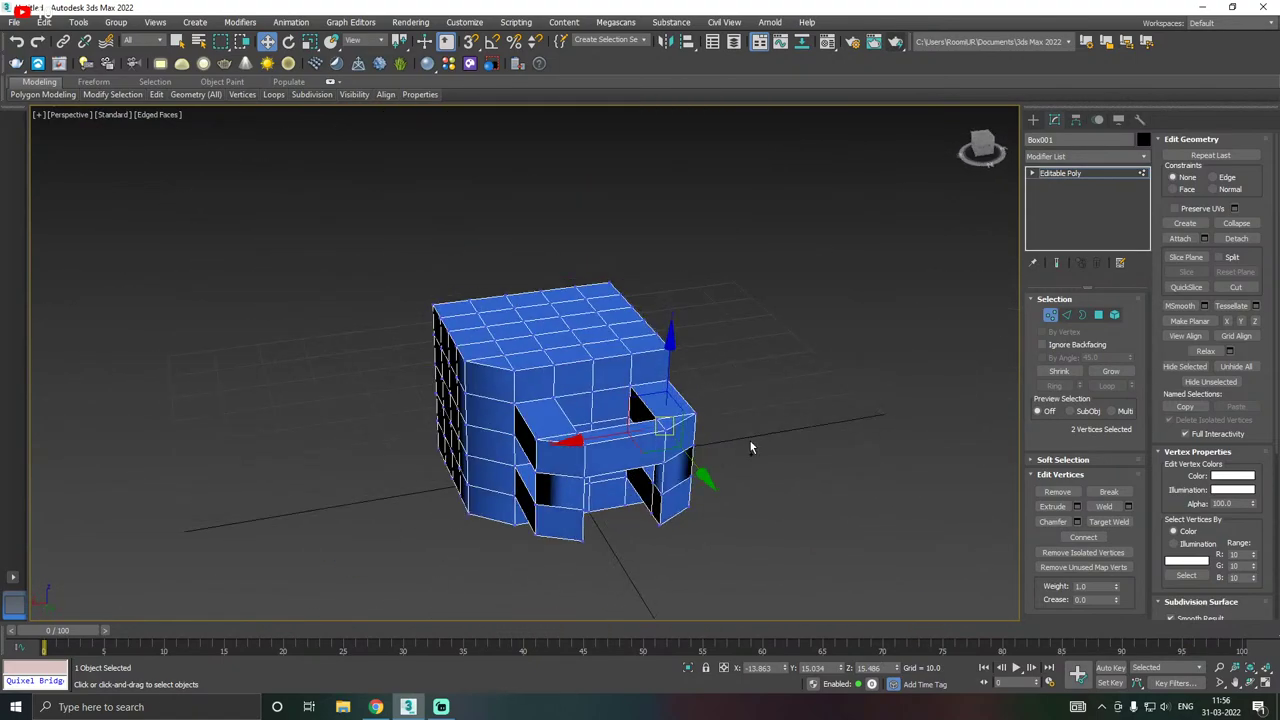
- Select the whole box element, clear its smoothing groups, and return to Edge level
click(1114, 316)
click(608, 384)
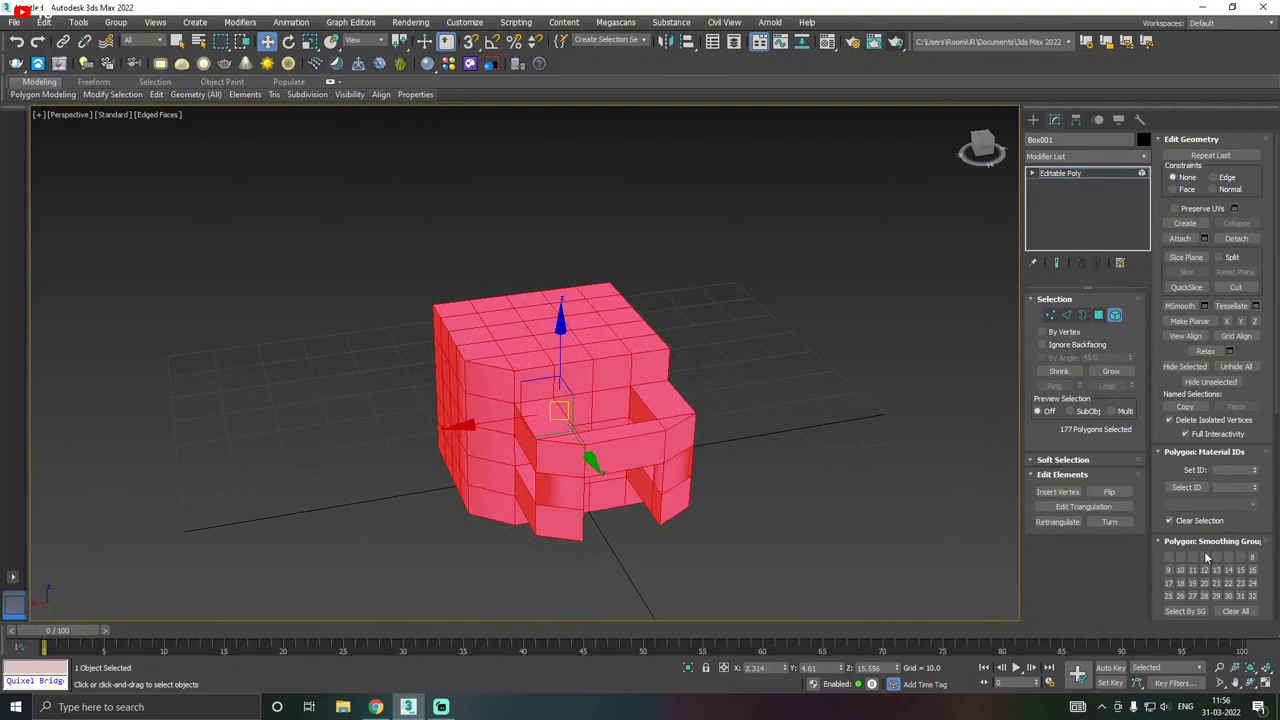
click(1224, 612)
scroll(1220, 600, down, 2)
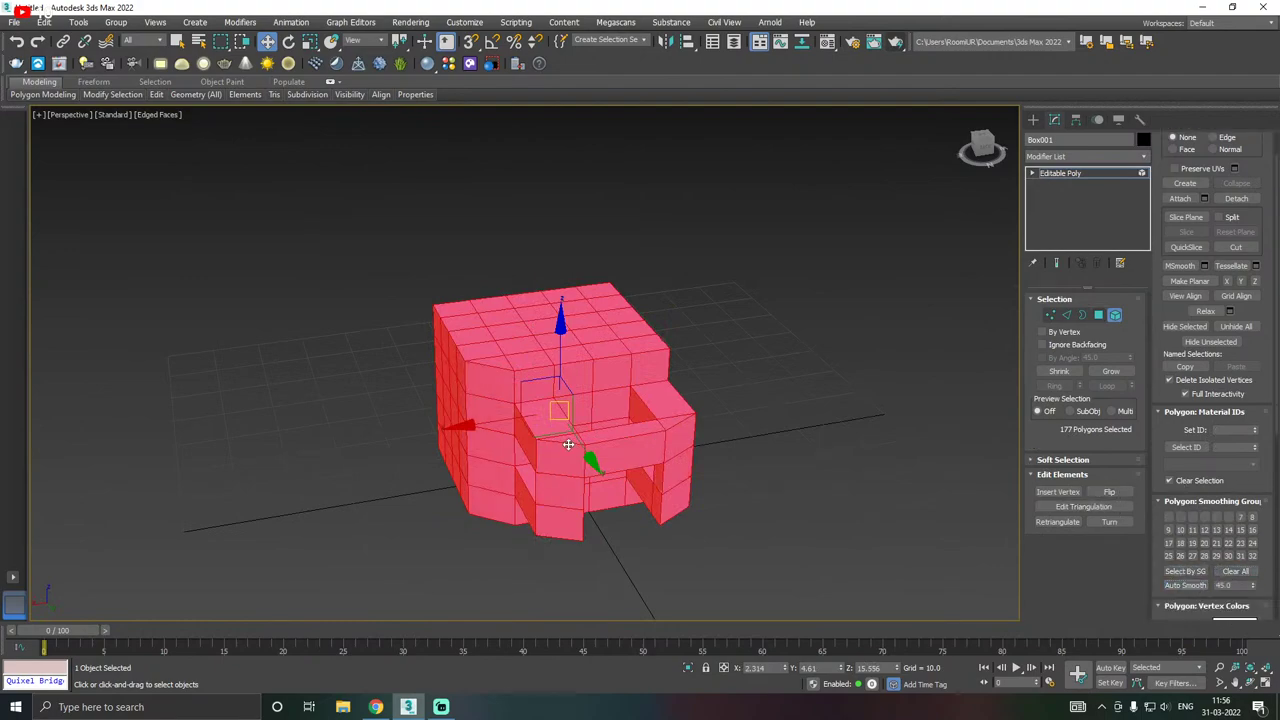
alt+middle_drag(568, 444, 1053, 287)
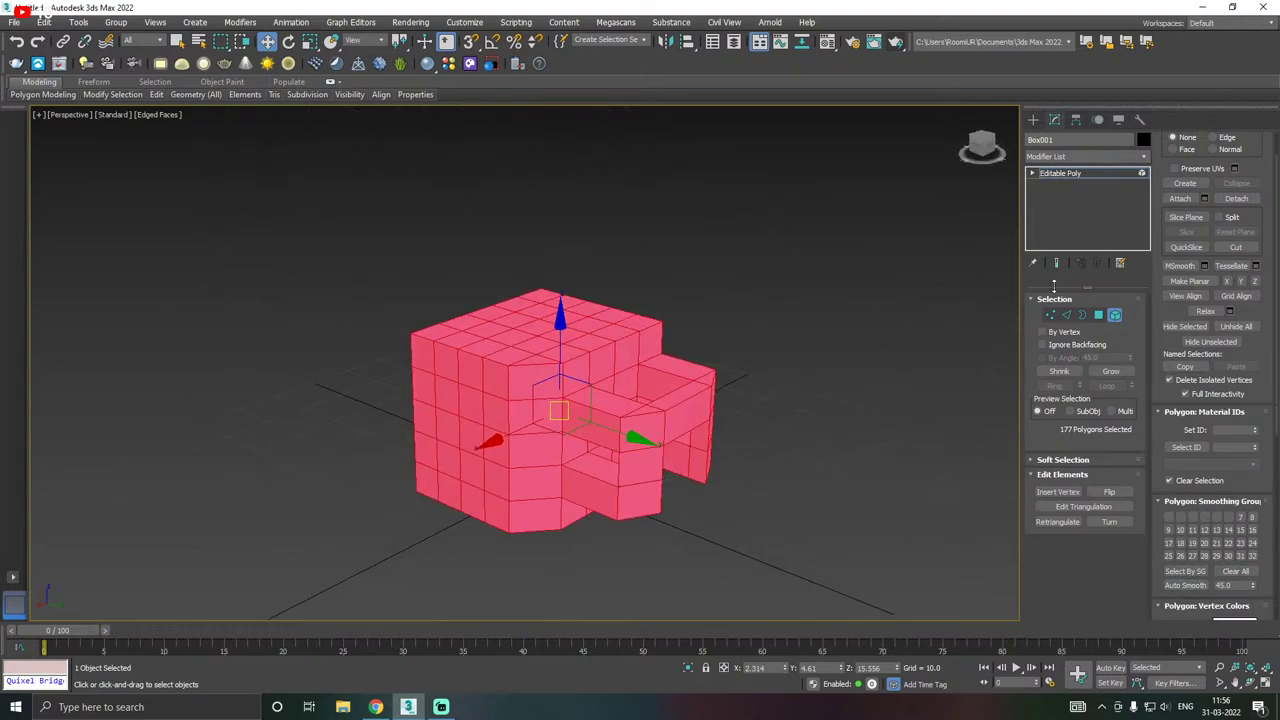
scroll(1190, 565, down, 1)
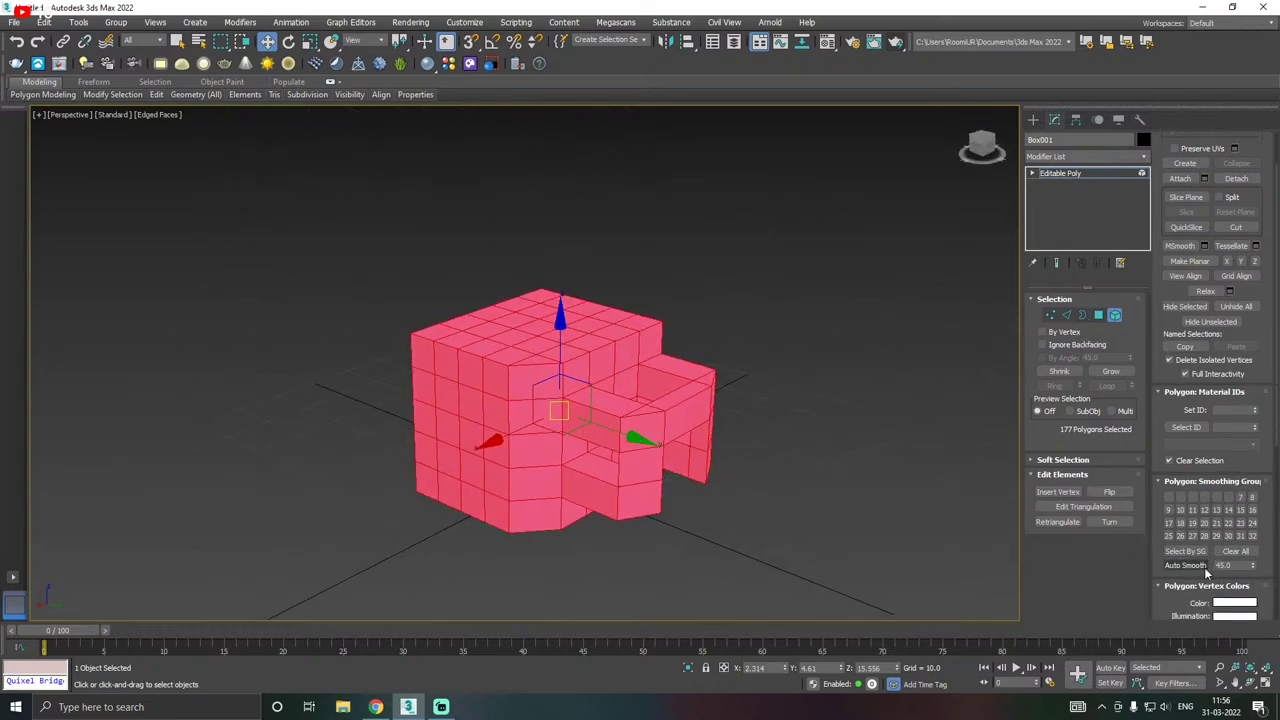
middle_drag(868, 507, 874, 537)
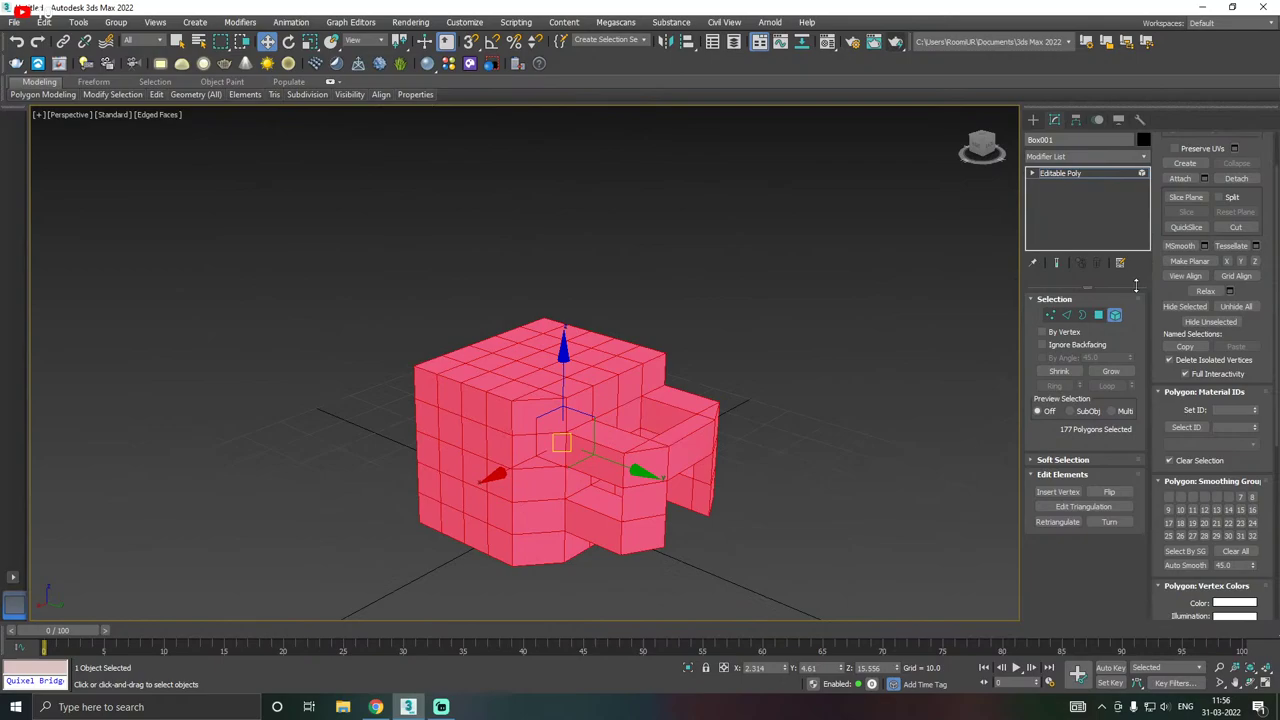
click(1067, 317)
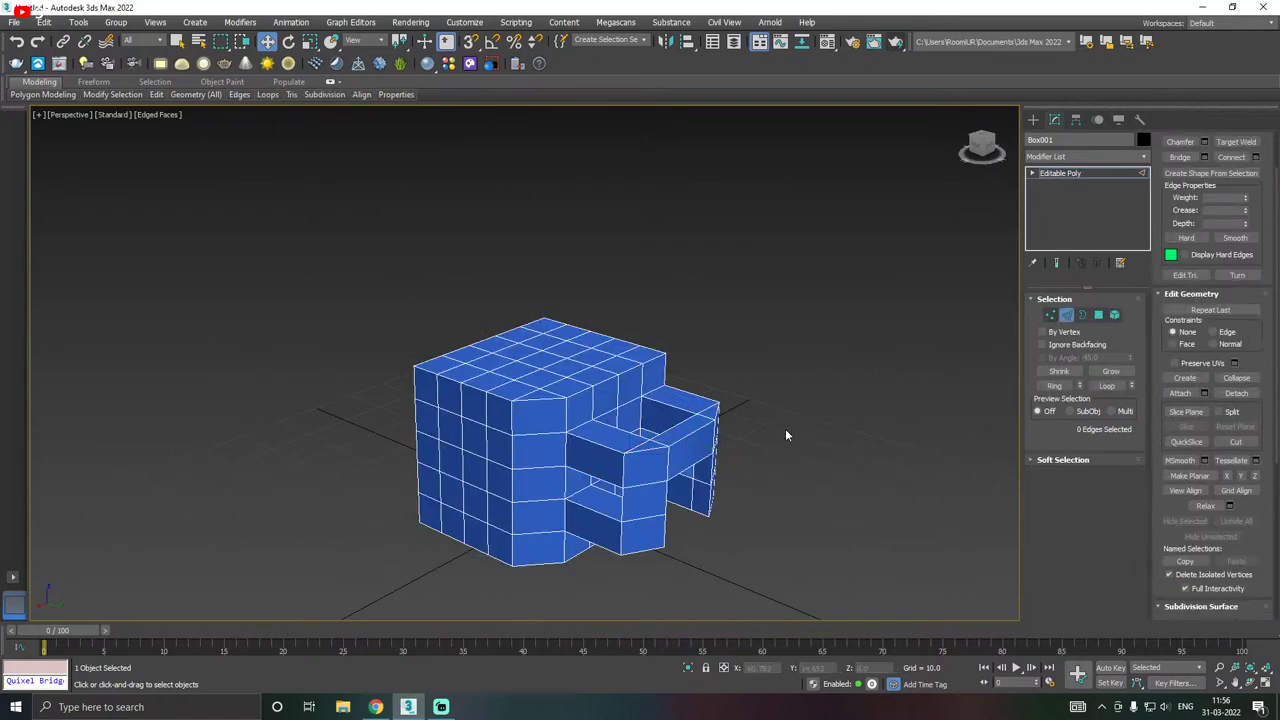
- Switch Box001 to Polygon sub-object level with nothing selected, and frame its top face
click(662, 458)
alt+middle_drag(662, 458, 860, 445)
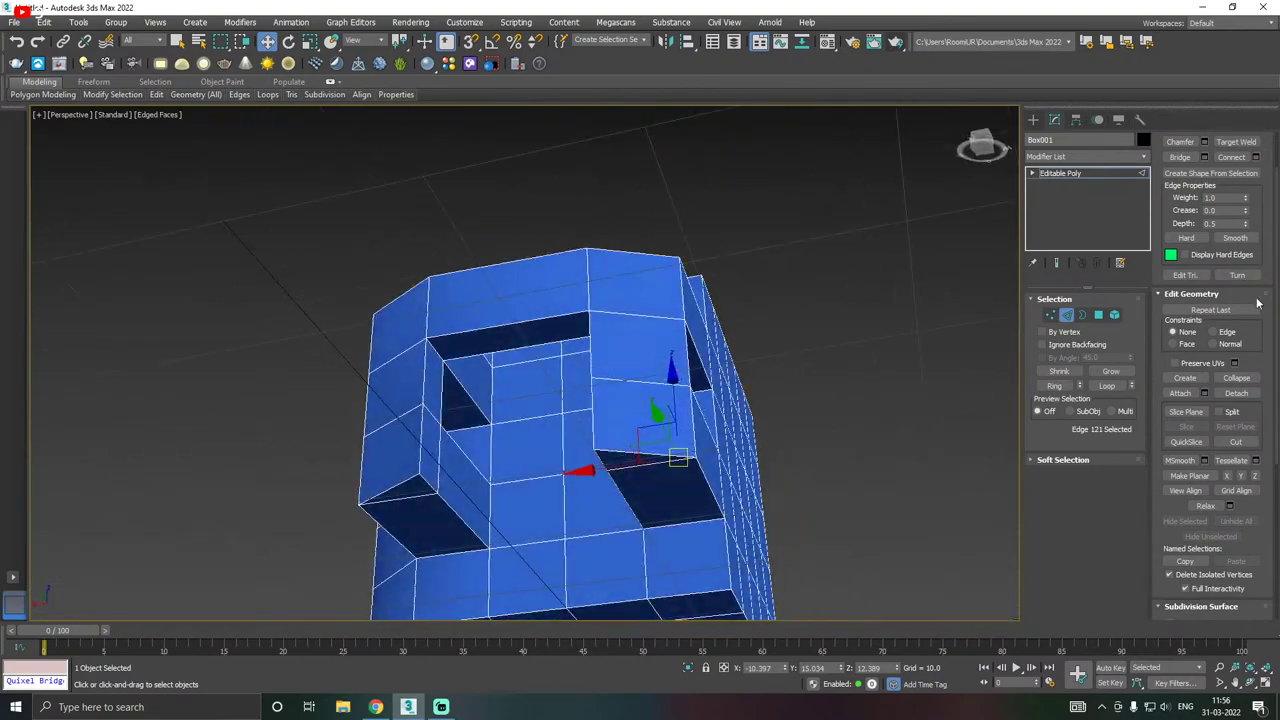
click(1098, 316)
scroll(639, 404, down, 5)
alt+middle_drag(645, 405, 759, 486)
click(782, 462)
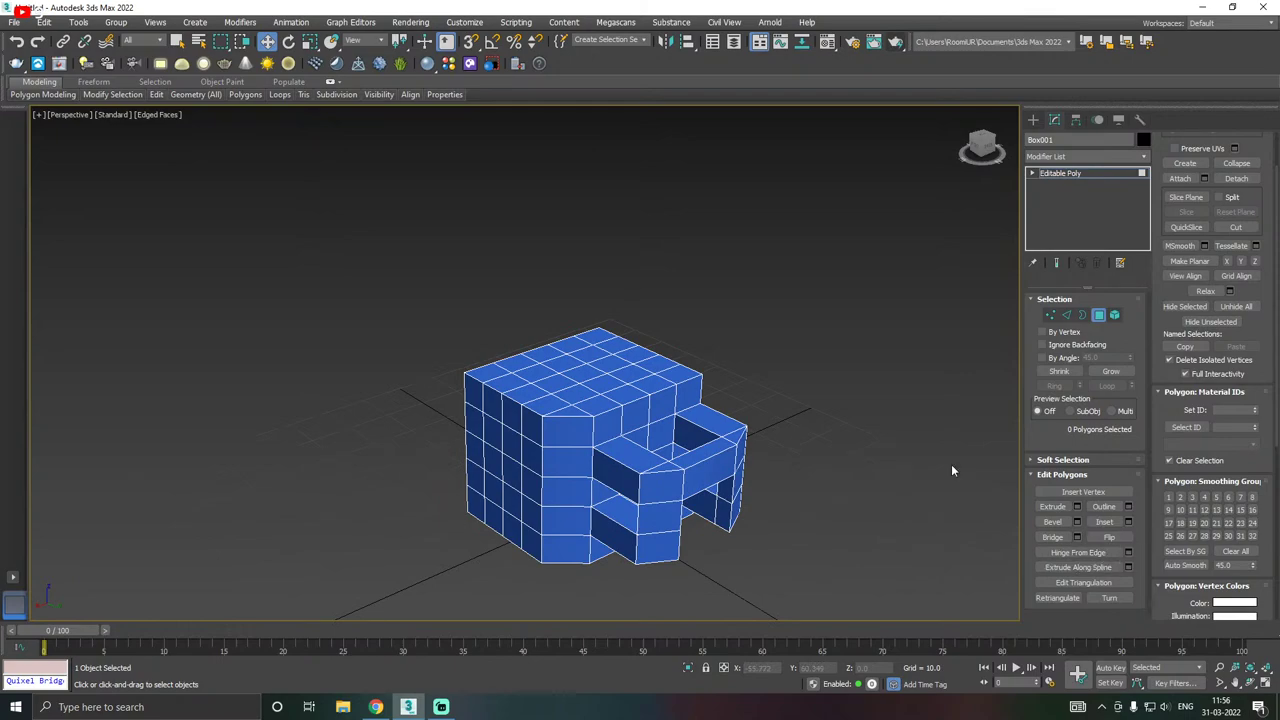
scroll(596, 453, up, 2)
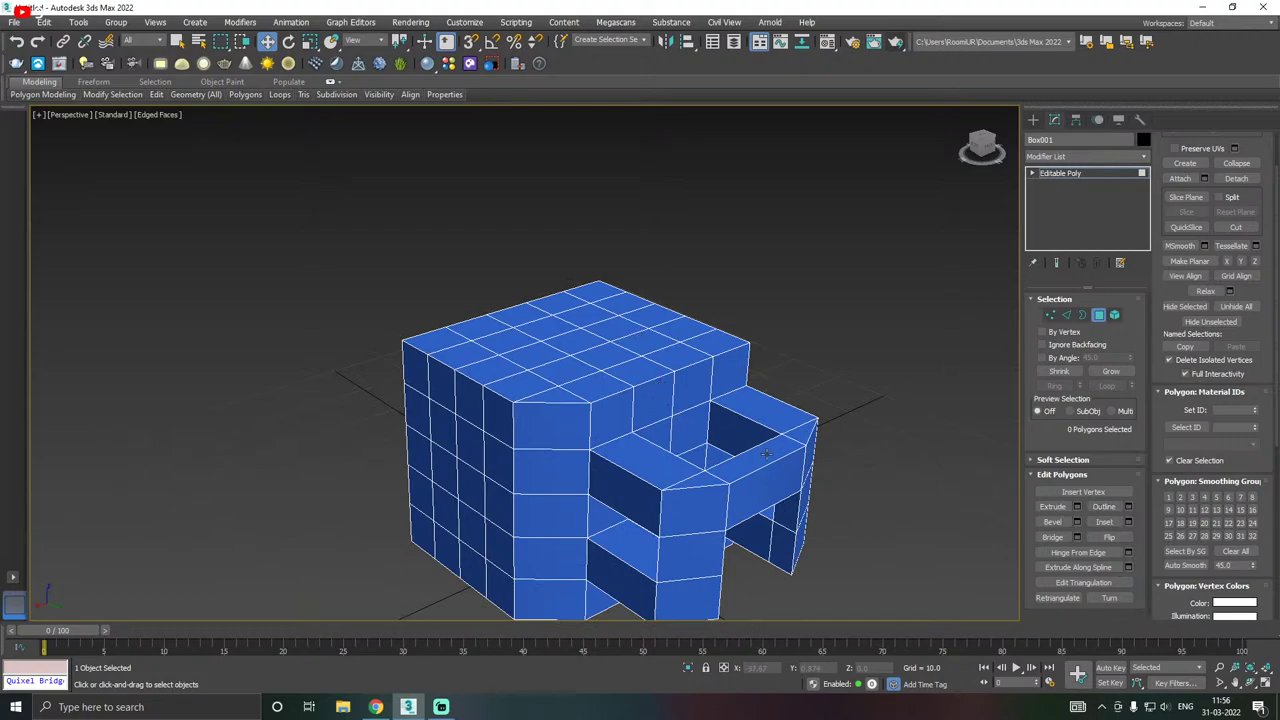
alt+middle_drag(766, 453, 647, 379)
scroll(647, 379, up, 3)
alt+middle_drag(709, 414, 682, 395)
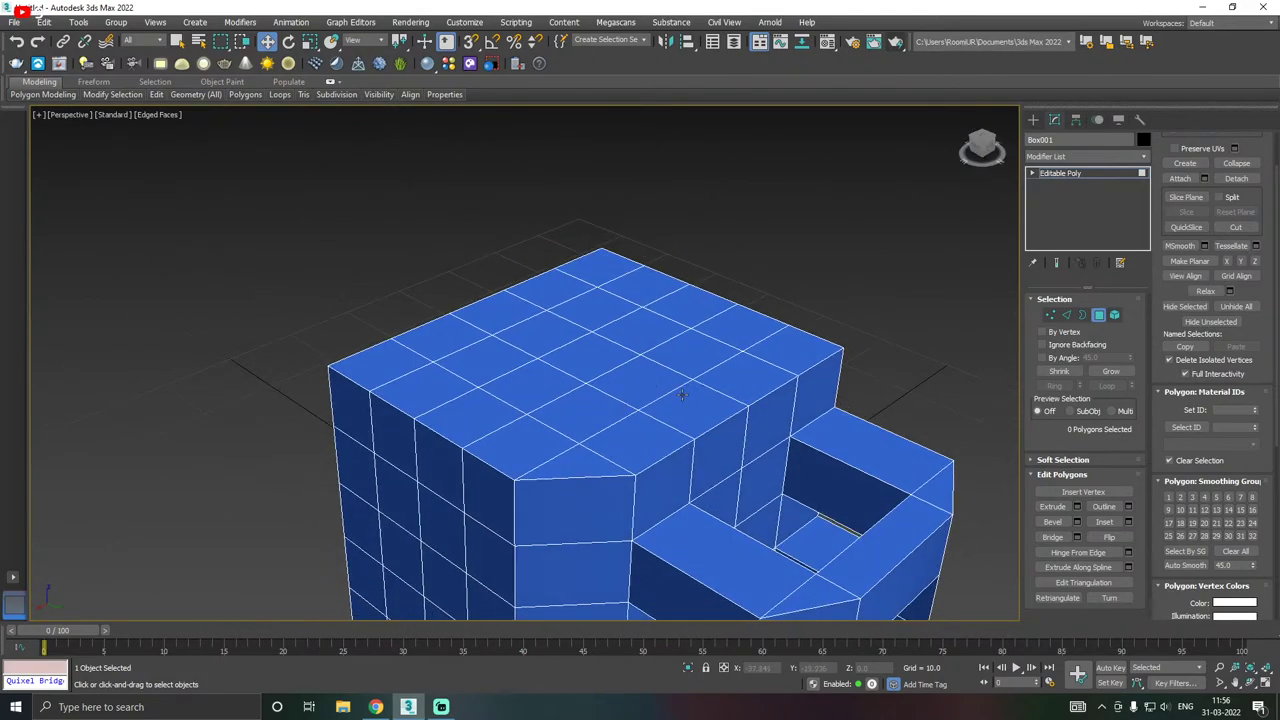
middle_drag(566, 363, 678, 393)
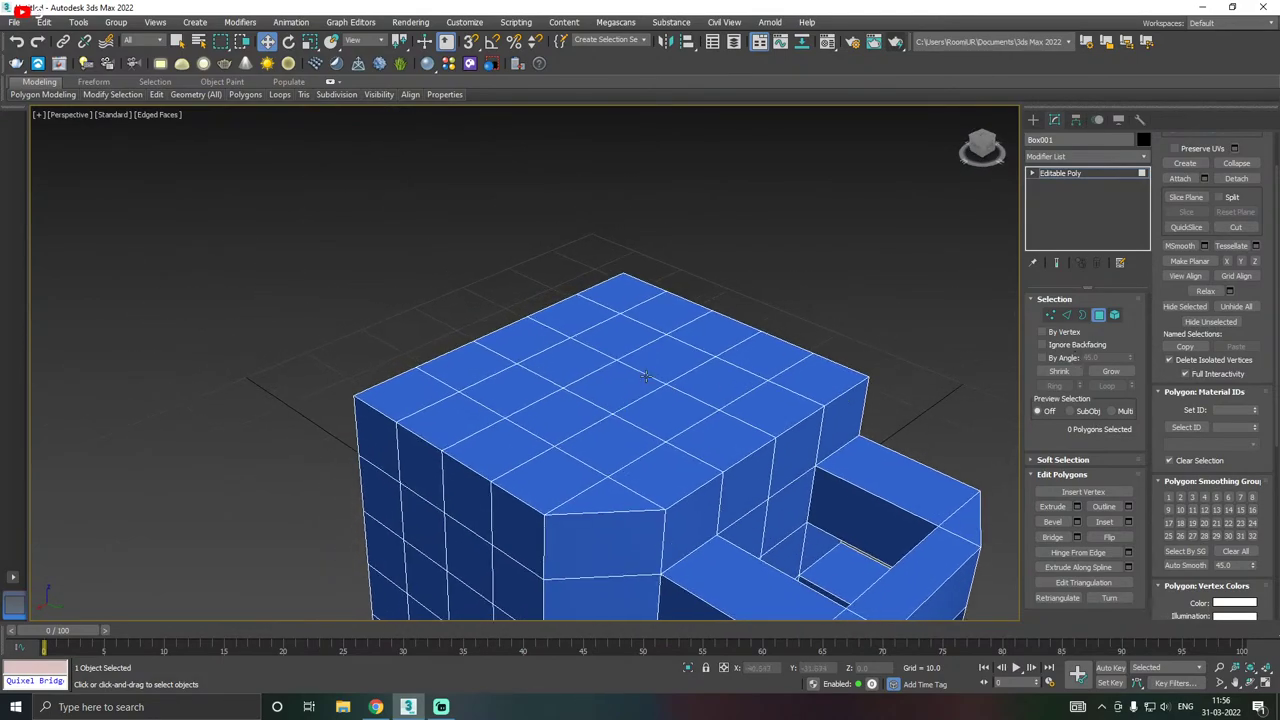
- Select a polygon on the box's top and bevel it upward to about 28.2 height
click(618, 394)
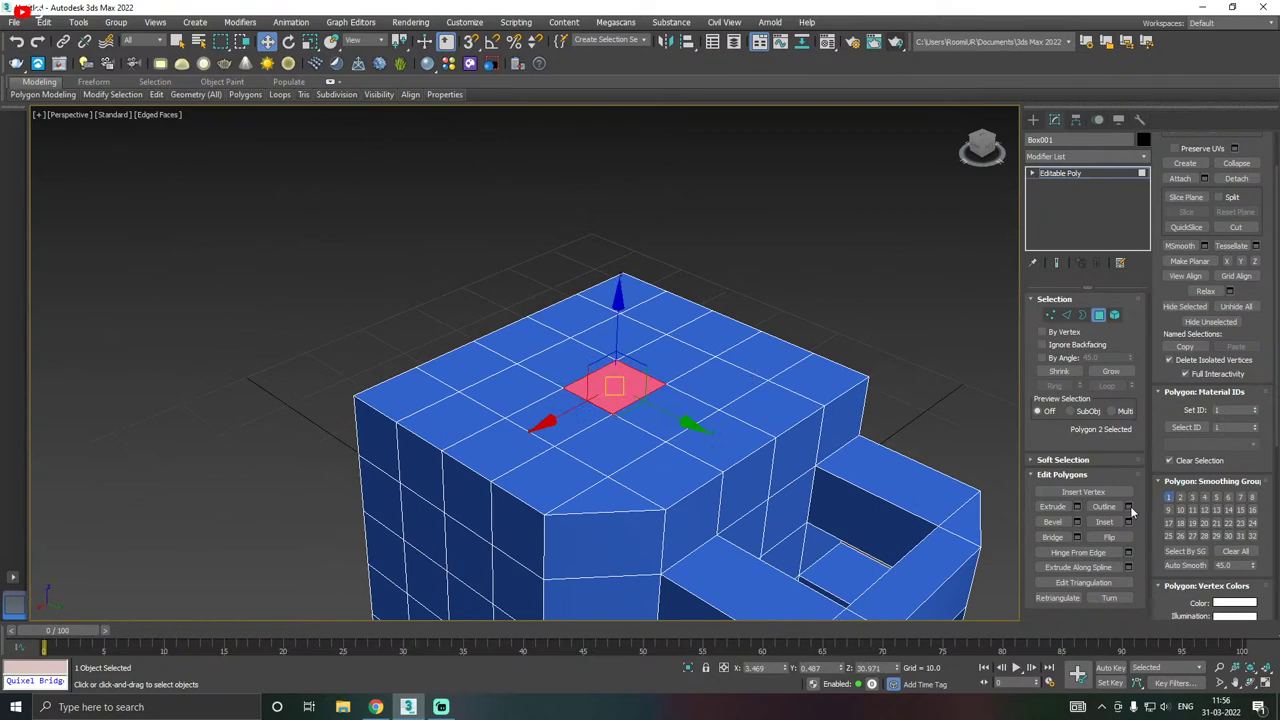
click(1077, 522)
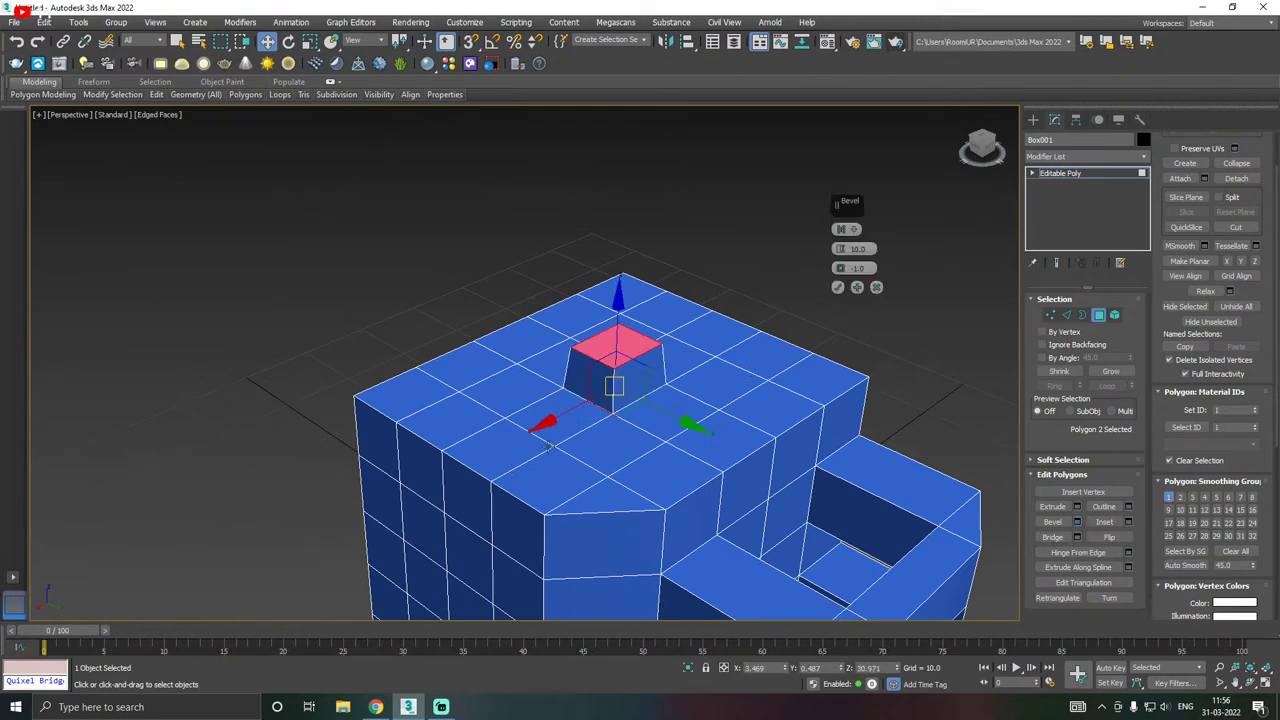
scroll(619, 352, up, 3)
alt+middle_drag(751, 335, 755, 323)
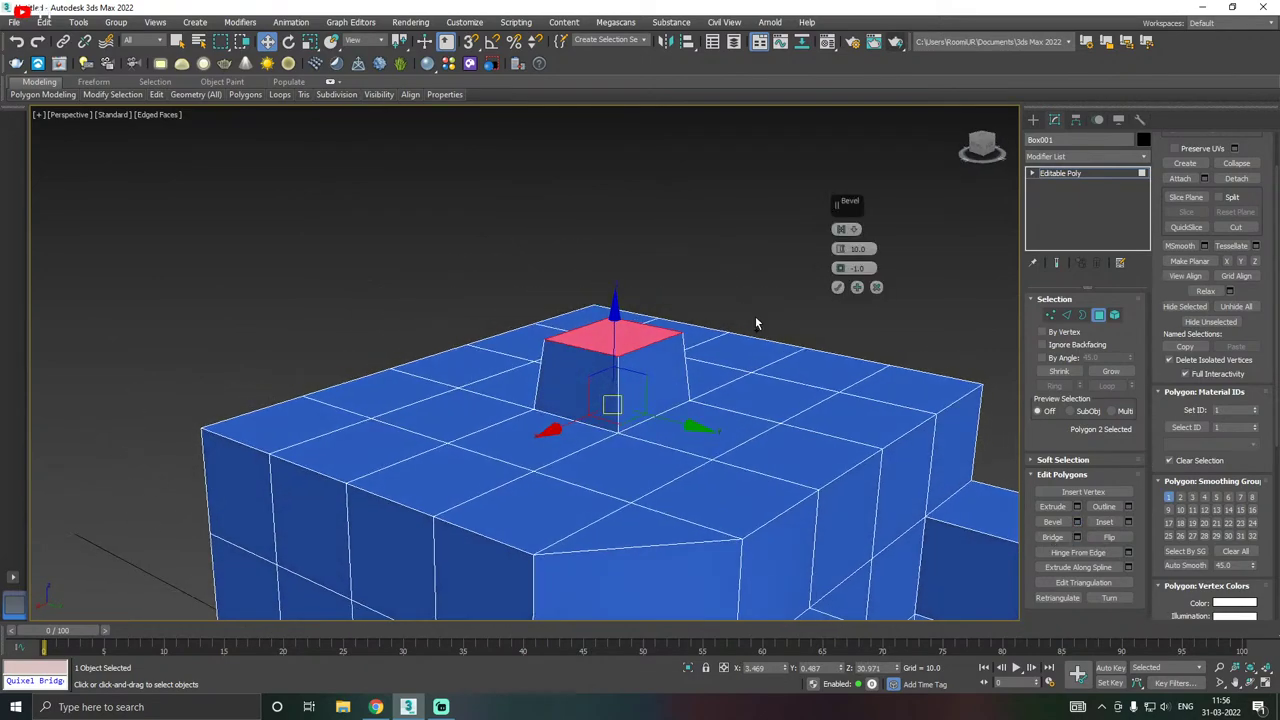
scroll(619, 345, up, 3)
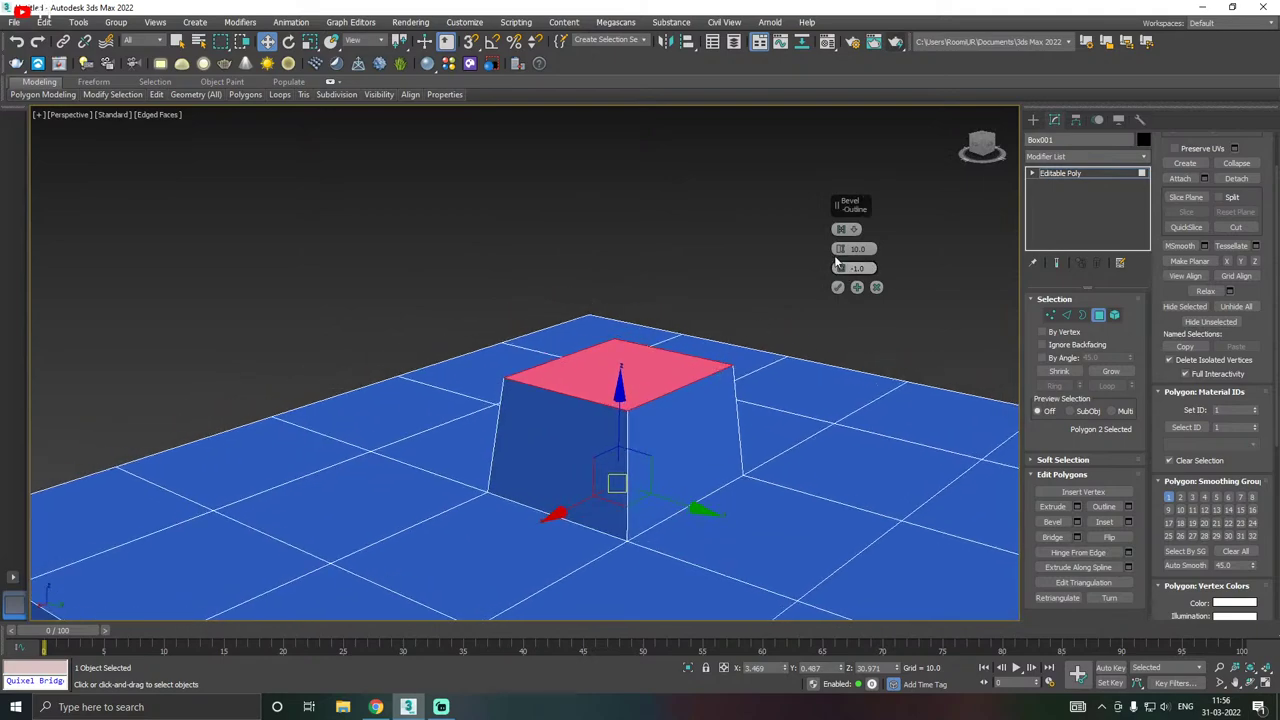
drag(839, 253, 791, 145)
alt+middle_drag(728, 330, 791, 388)
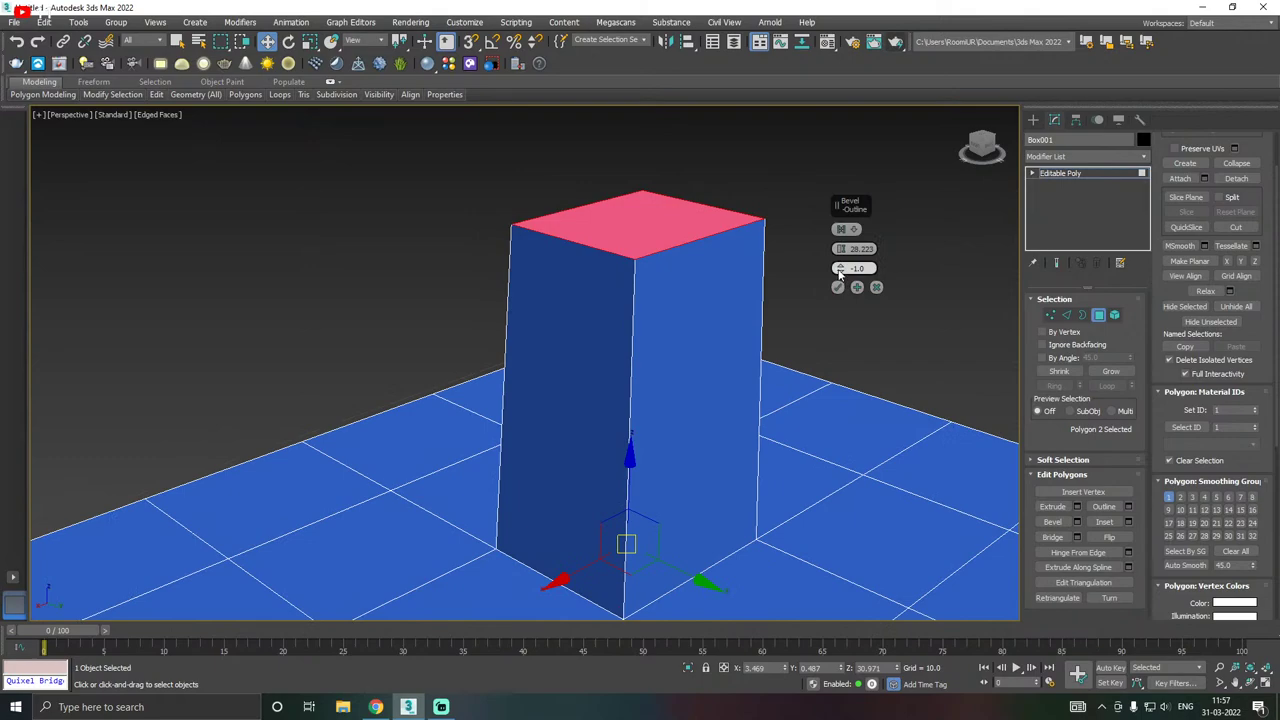
- Adjust the bevel outline so the column's top tapers into a narrow spire
drag(840, 273, 855, 155)
alt+middle_drag(697, 265, 565, 325)
scroll(600, 330, down, 3)
scroll(603, 337, up, 7)
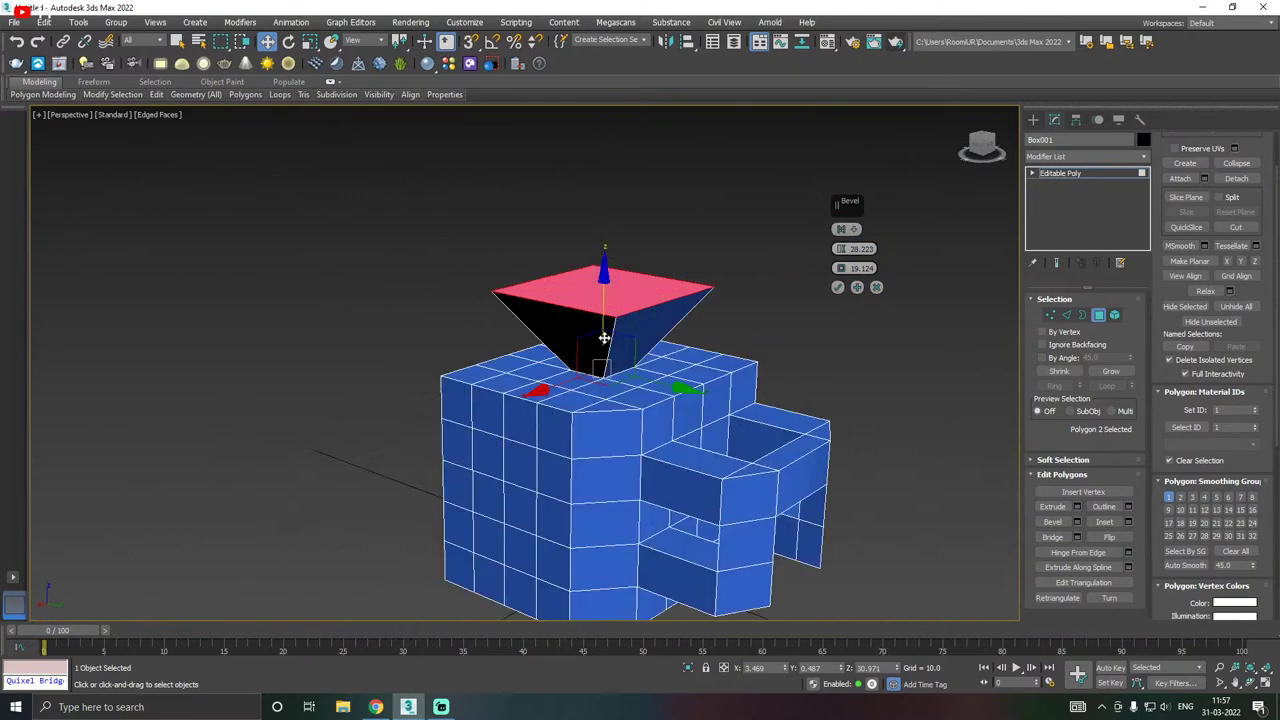
drag(840, 272, 826, 423)
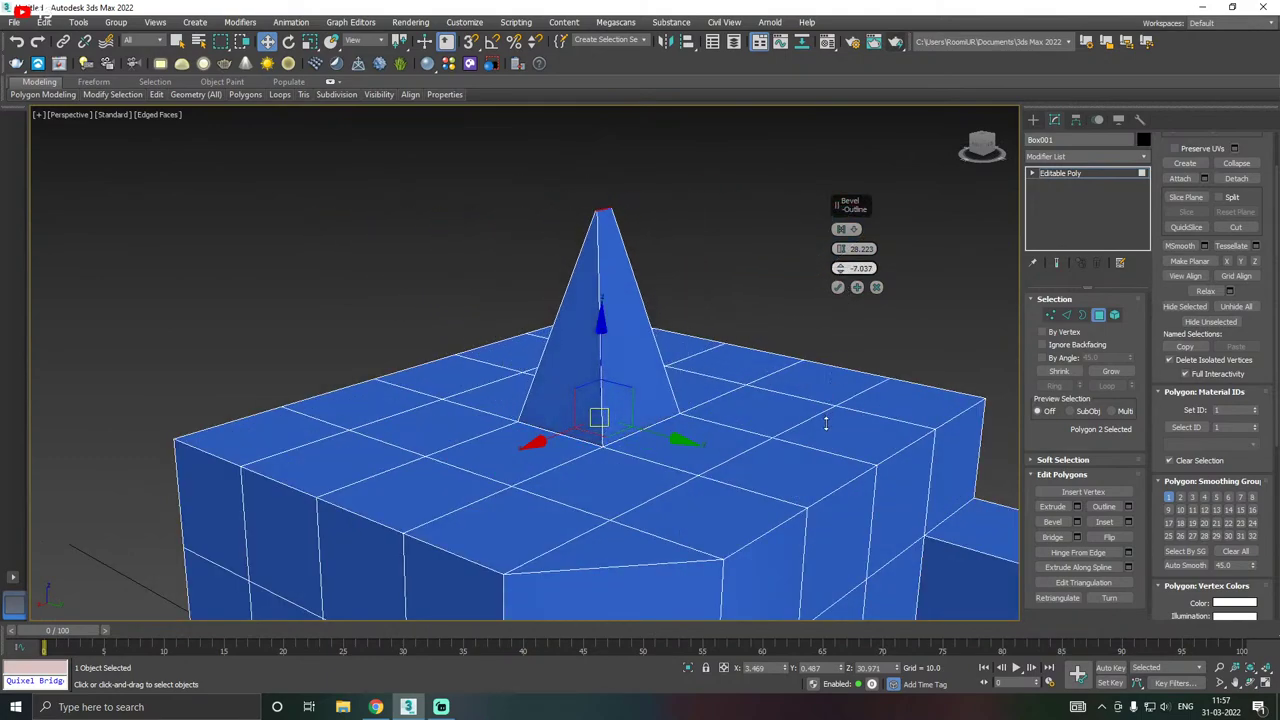
alt+middle_drag(826, 423, 681, 378)
alt+middle_drag(743, 295, 501, 314)
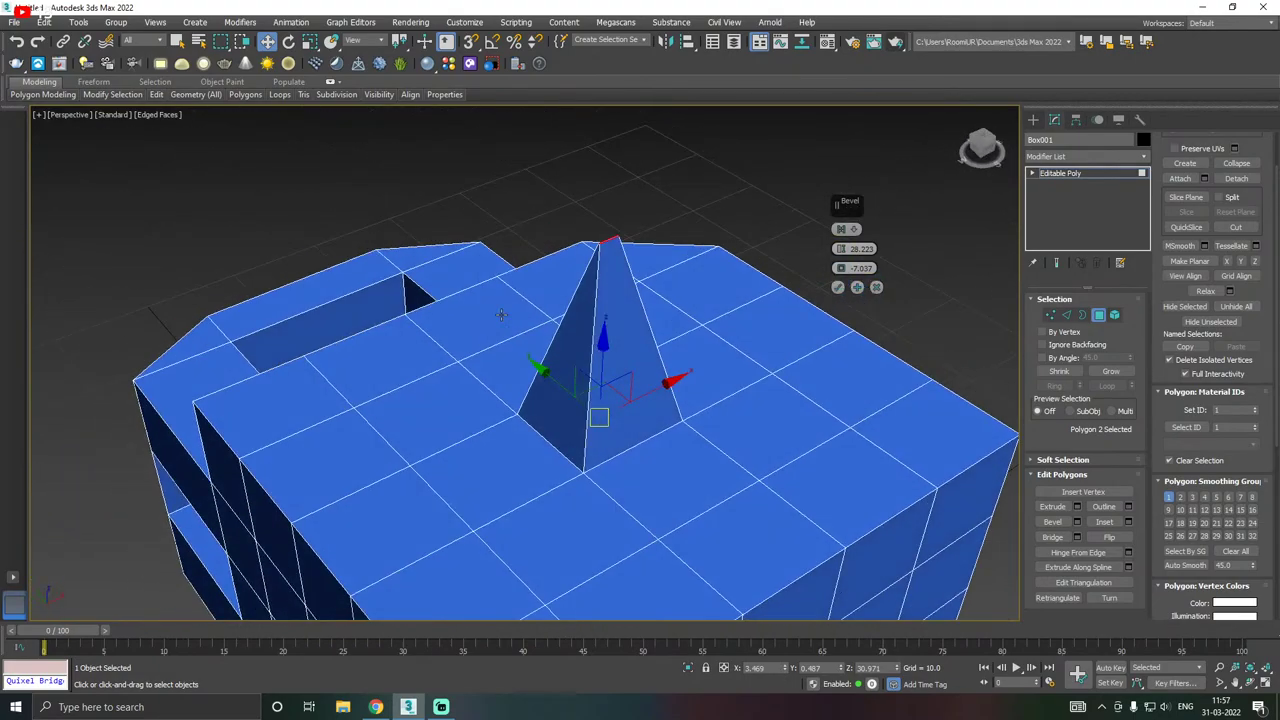
- Experiment with bevel height and outline, turning it into a deep, narrow-bottomed hole
mouse_move(843, 273)
mouse_down()
mouse_move(835, 190)
mouse_move(838, 268)
mouse_up()
alt+middle_drag(838, 268, 803, 254)
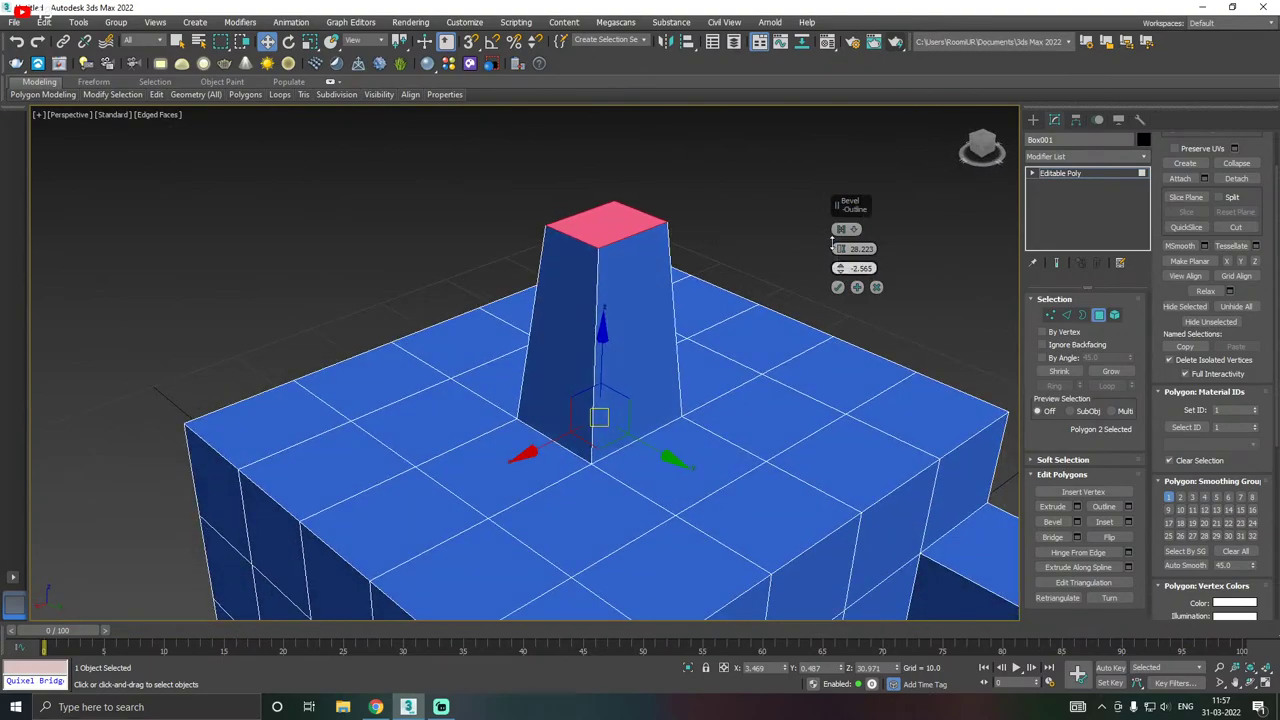
drag(829, 231, 686, 302)
alt+middle_drag(686, 302, 575, 261)
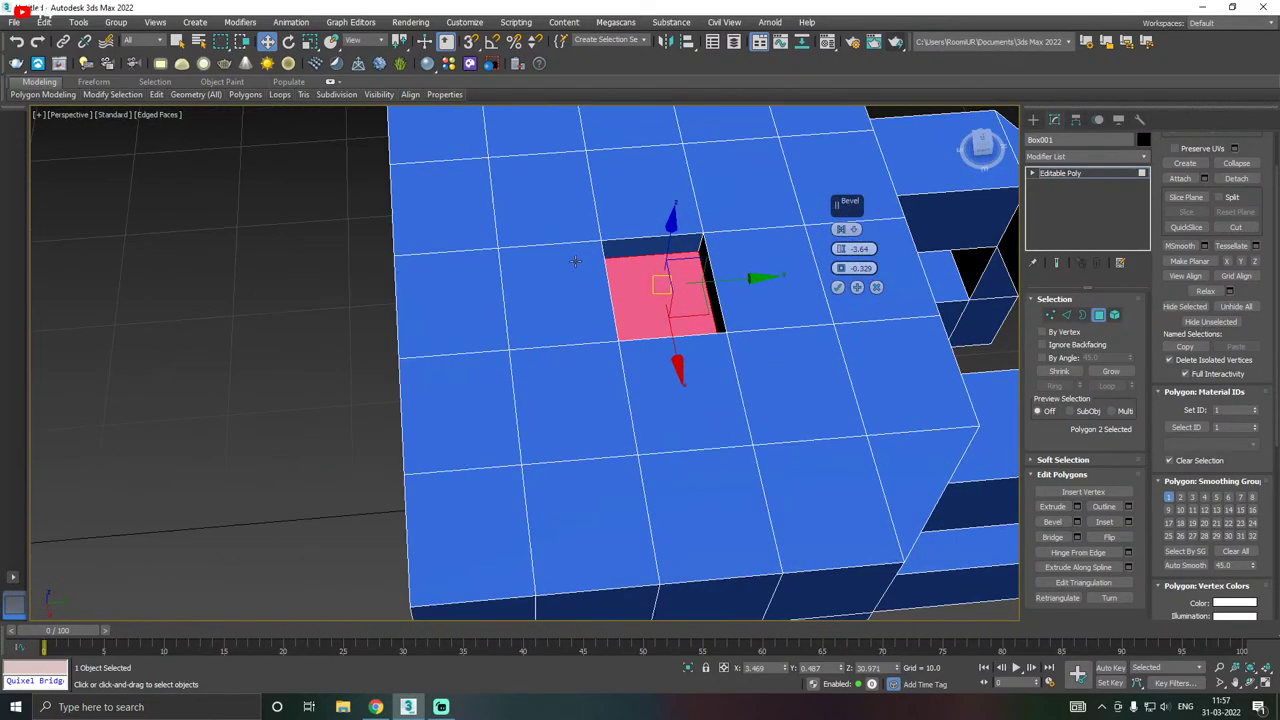
mouse_move(694, 263)
alt+middle_down()
mouse_move(650, 262)
mouse_move(676, 261)
alt+middle_up()
drag(841, 249, 786, 313)
alt+middle_drag(786, 313, 603, 280)
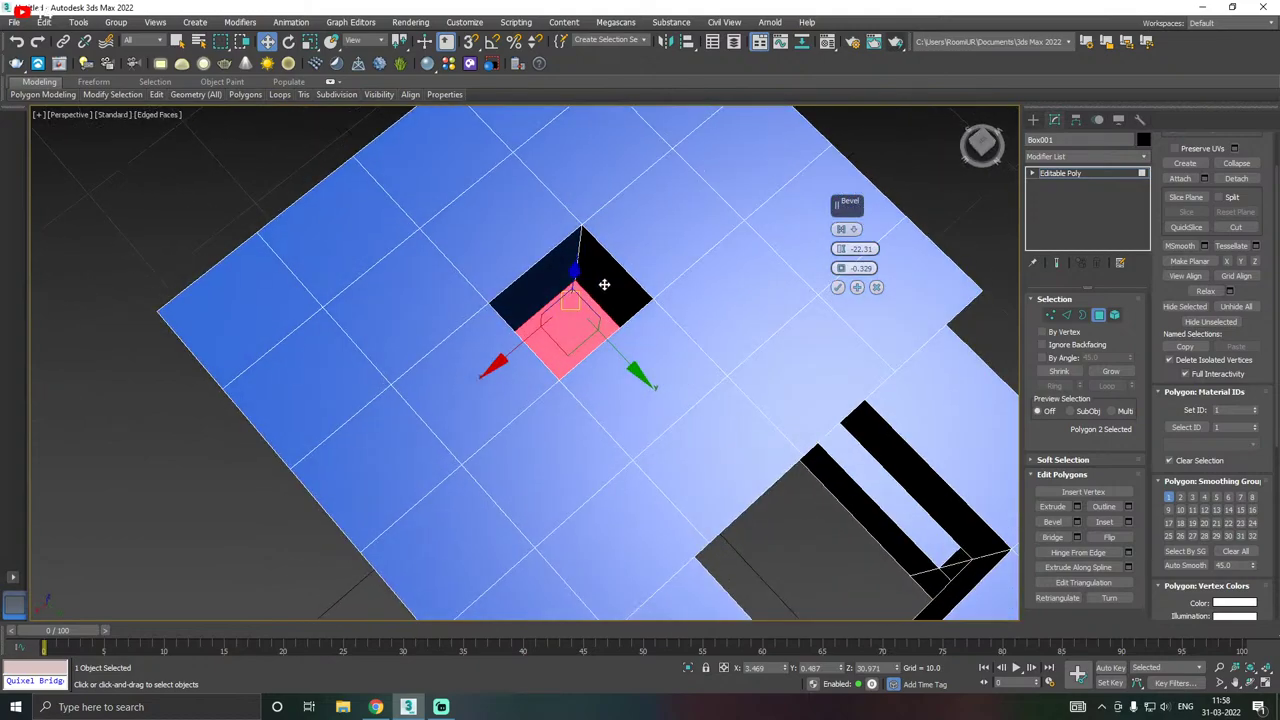
drag(838, 254, 850, 301)
alt+middle_drag(726, 283, 830, 280)
- Raise the bevel into a tall pyramid spike and commit it
drag(840, 249, 843, 222)
alt+middle_drag(760, 200, 855, 295)
click(838, 288)
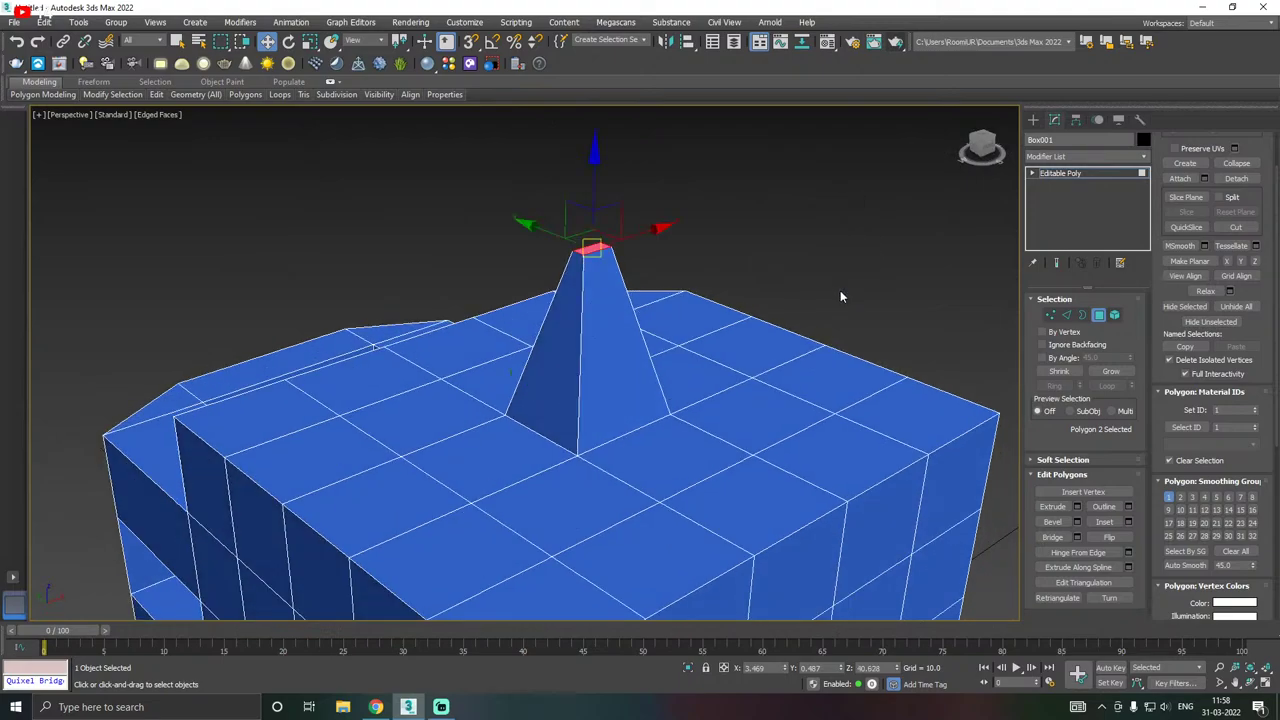
scroll(842, 293, down, 6)
middle_drag(868, 218, 806, 244)
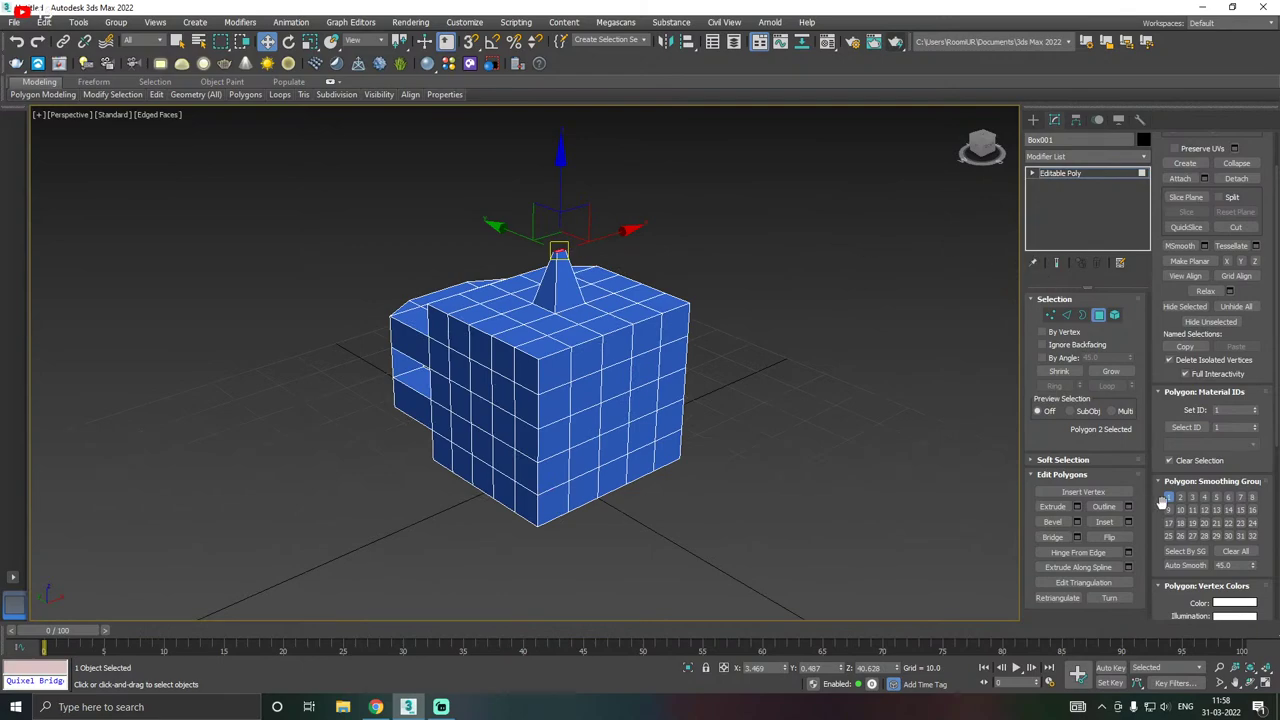
- Select a polygon on the box's side face and scale it down slightly
scroll(608, 380, up, 3)
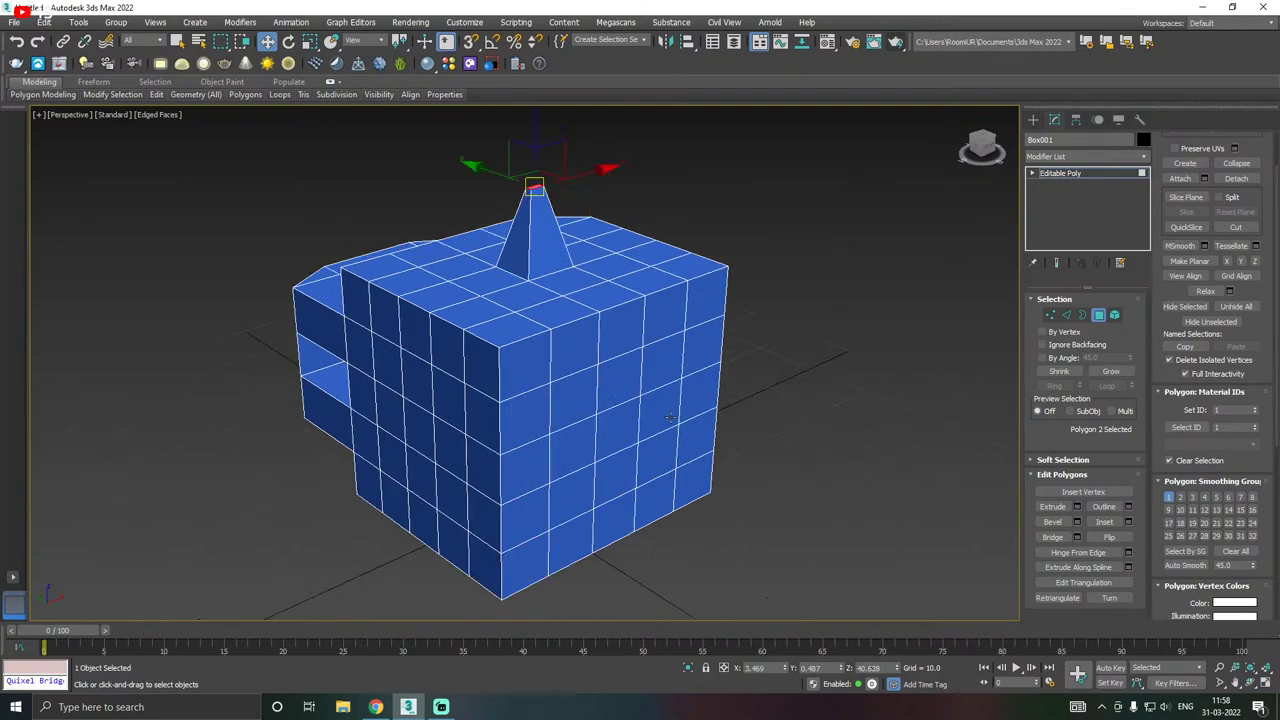
alt+middle_drag(910, 466, 906, 442)
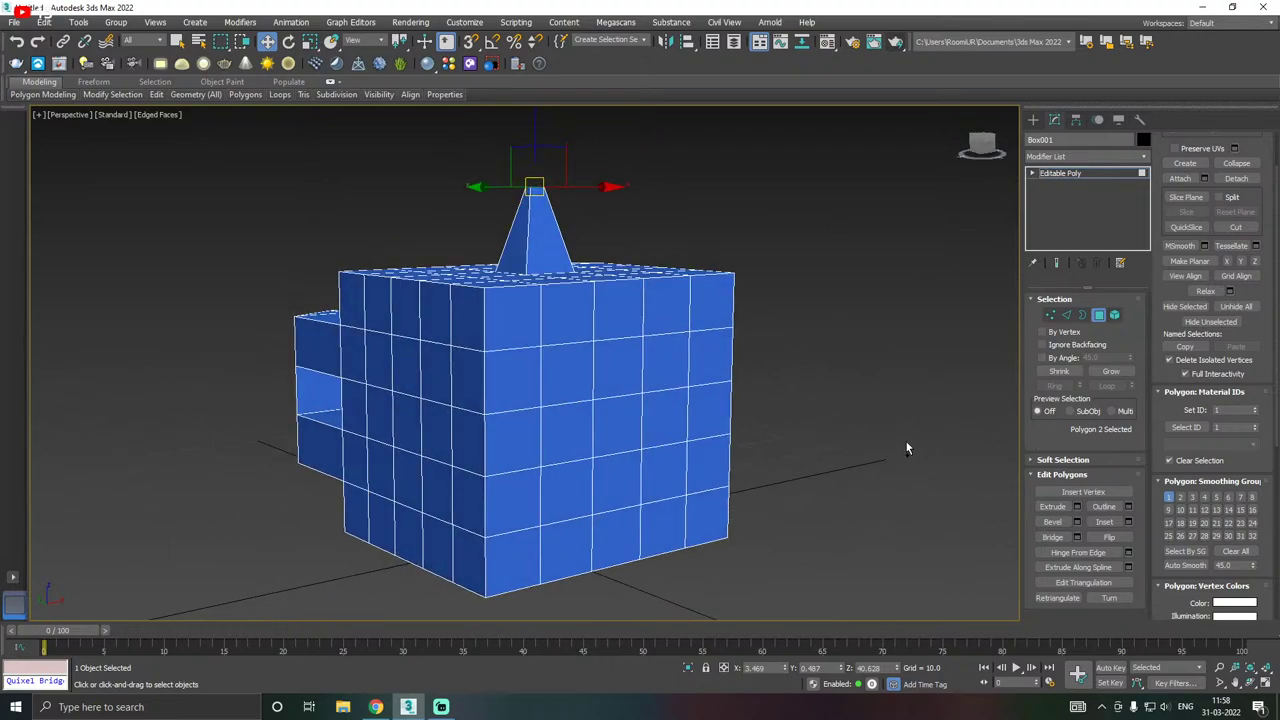
click(622, 433)
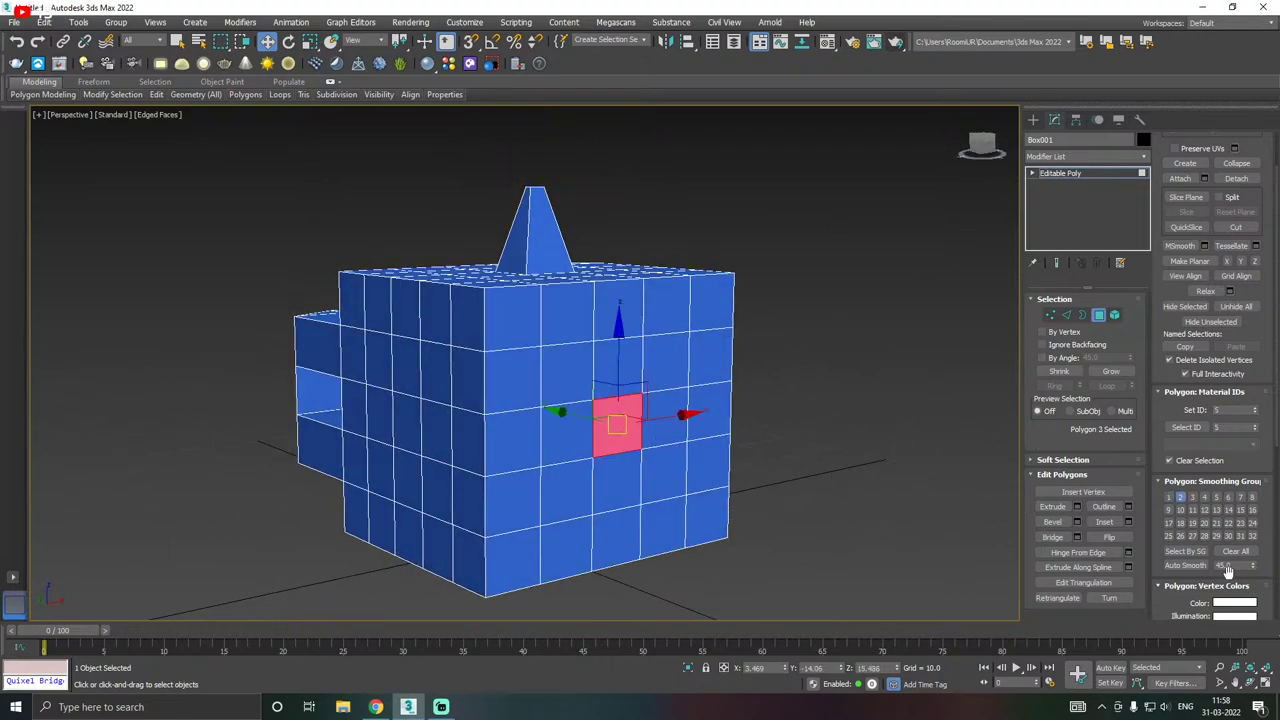
scroll(619, 467, up, 4)
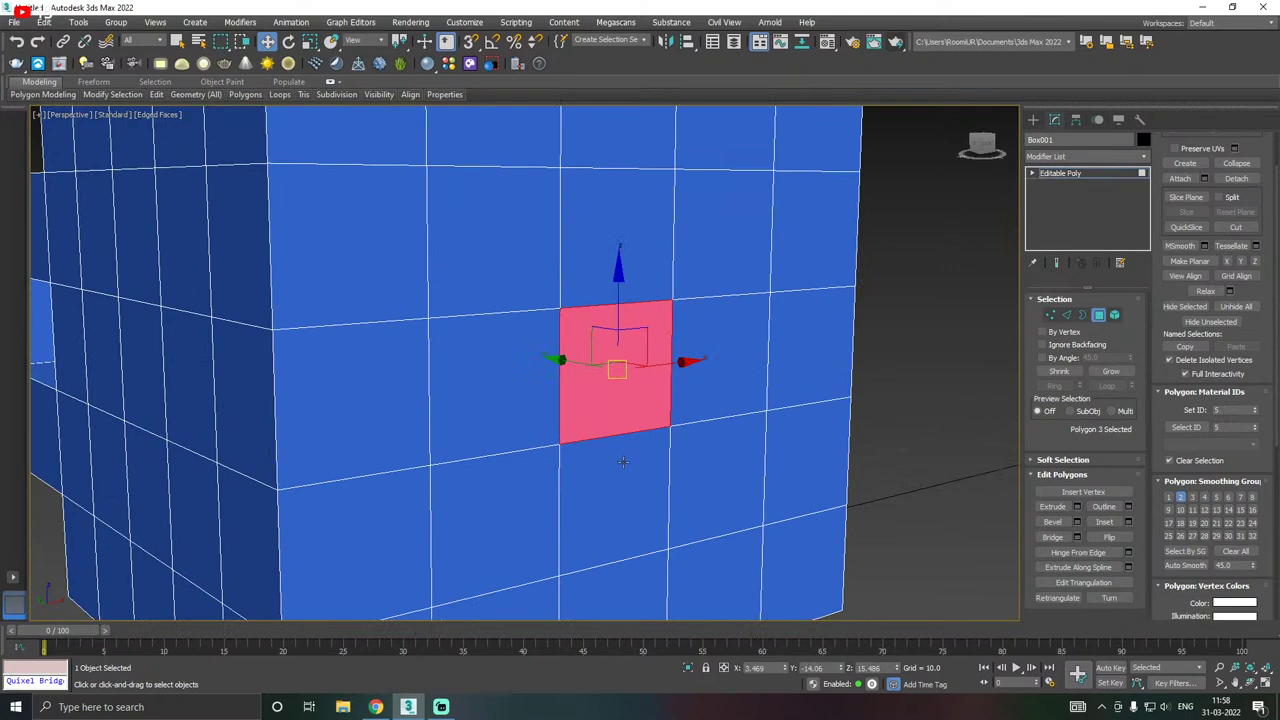
scroll(352, 445, down, 4)
click(745, 410)
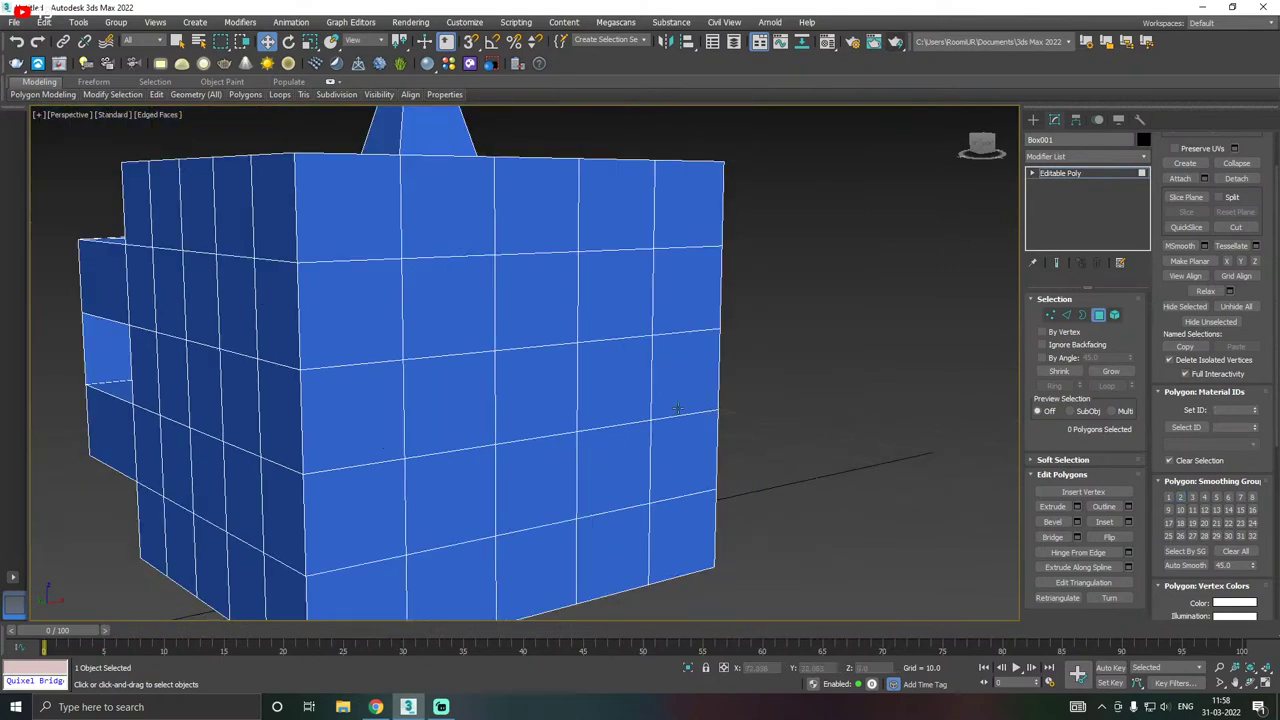
click(522, 395)
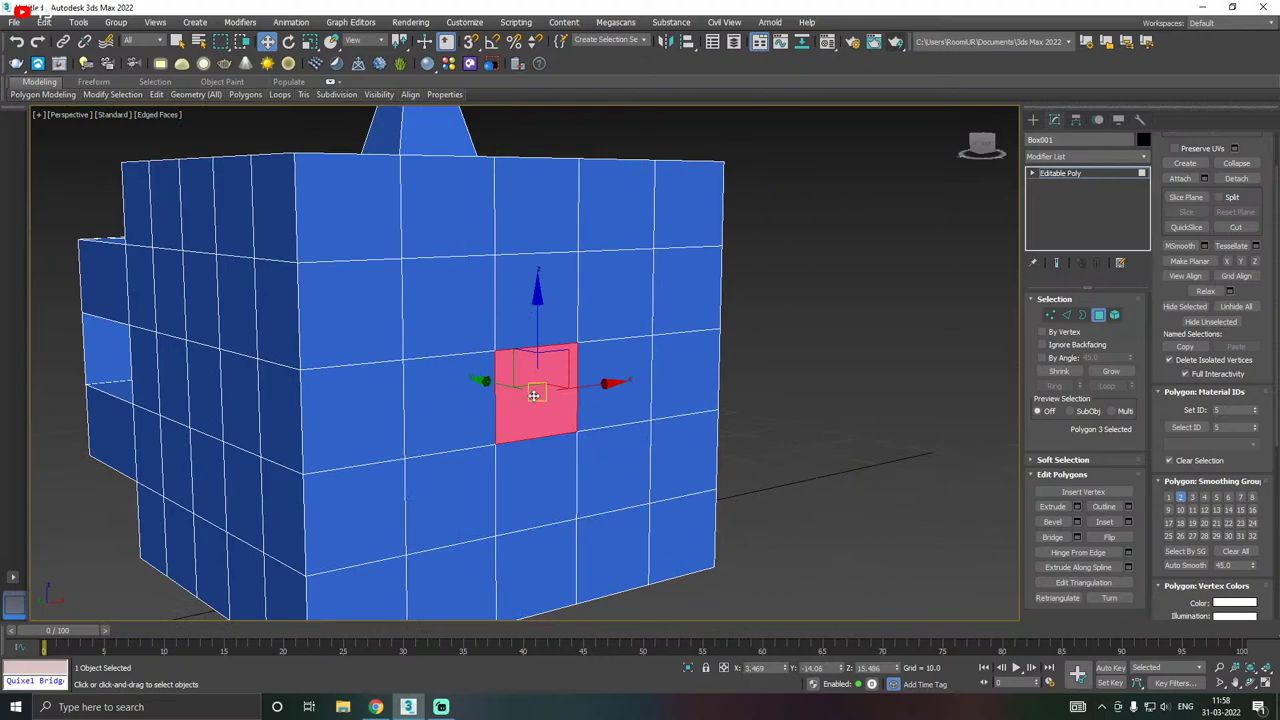
key(r)
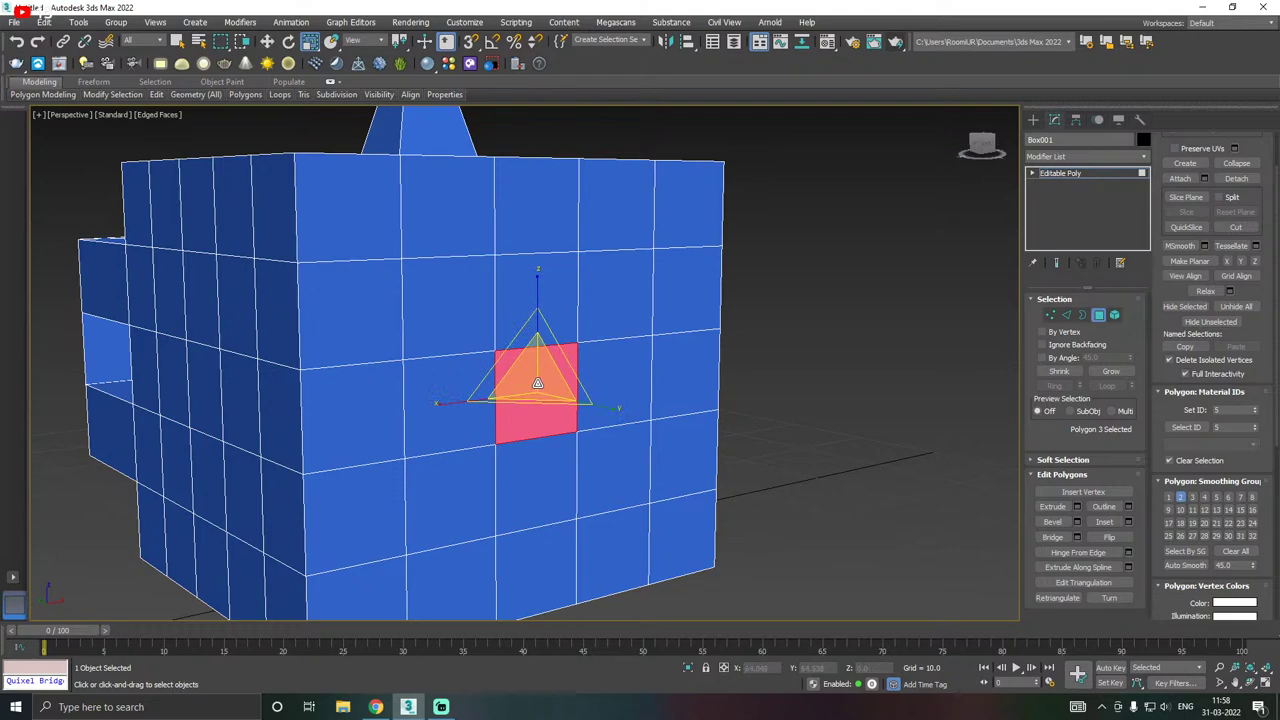
drag(537, 383, 553, 536)
alt+middle_drag(553, 536, 634, 423)
key(w)
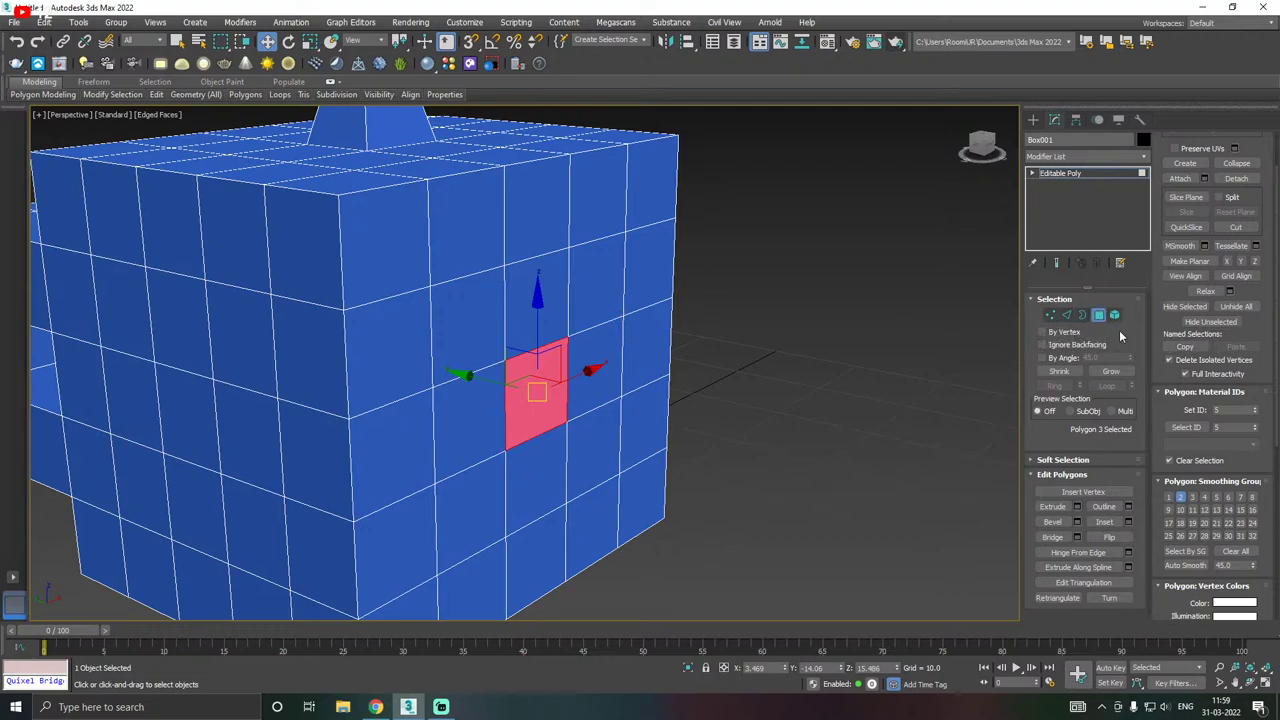
- Start an inset on the side polygon and try out different inset amounts
click(1128, 522)
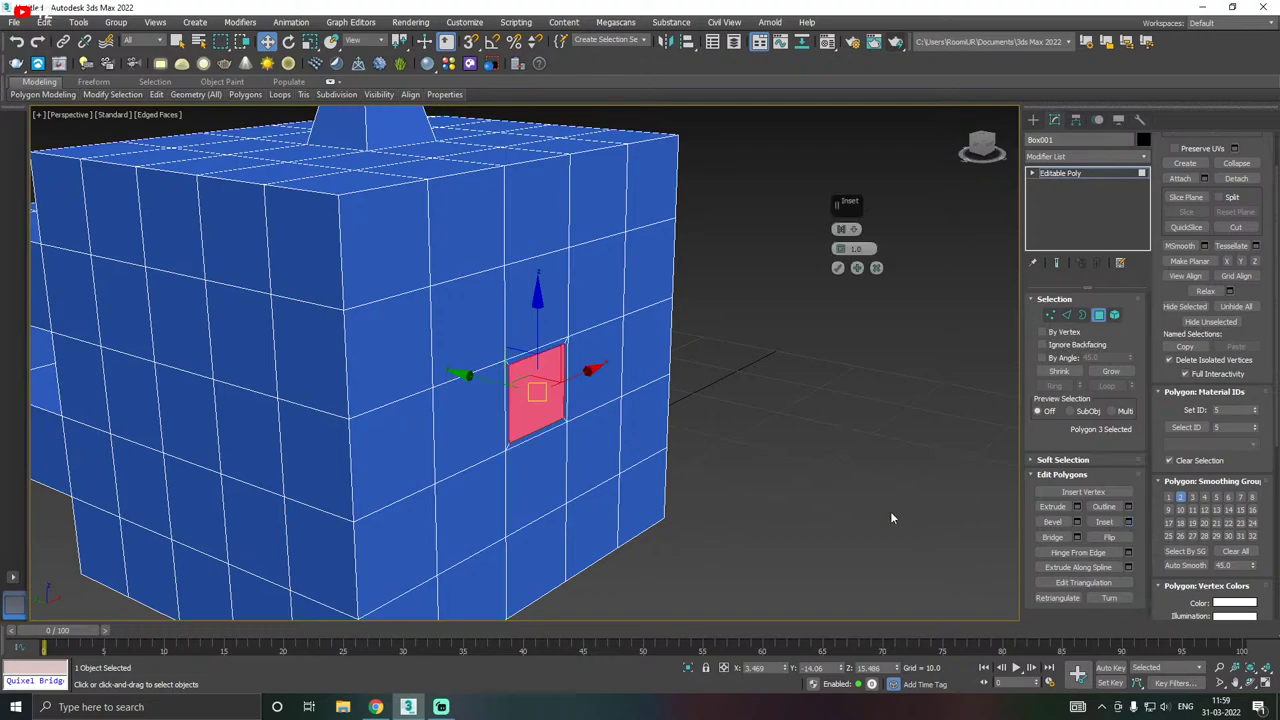
scroll(490, 388, up, 3)
alt+middle_drag(490, 388, 514, 409)
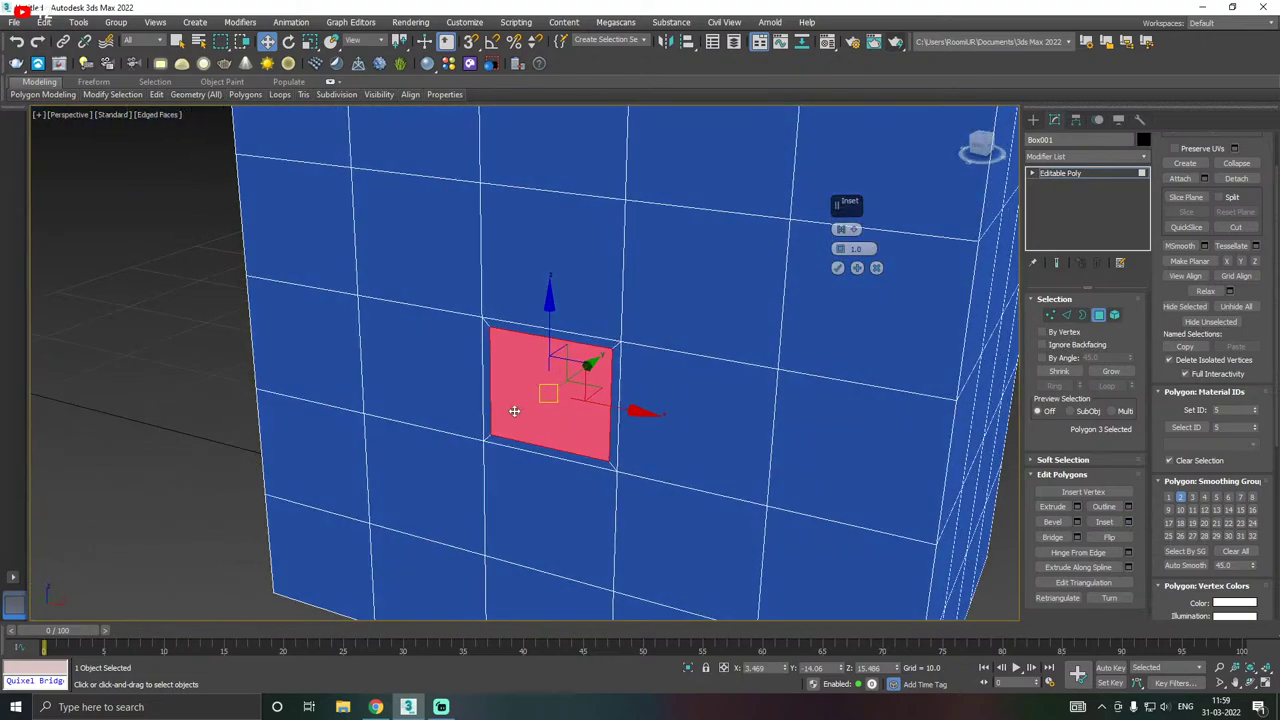
scroll(533, 417, up, 2)
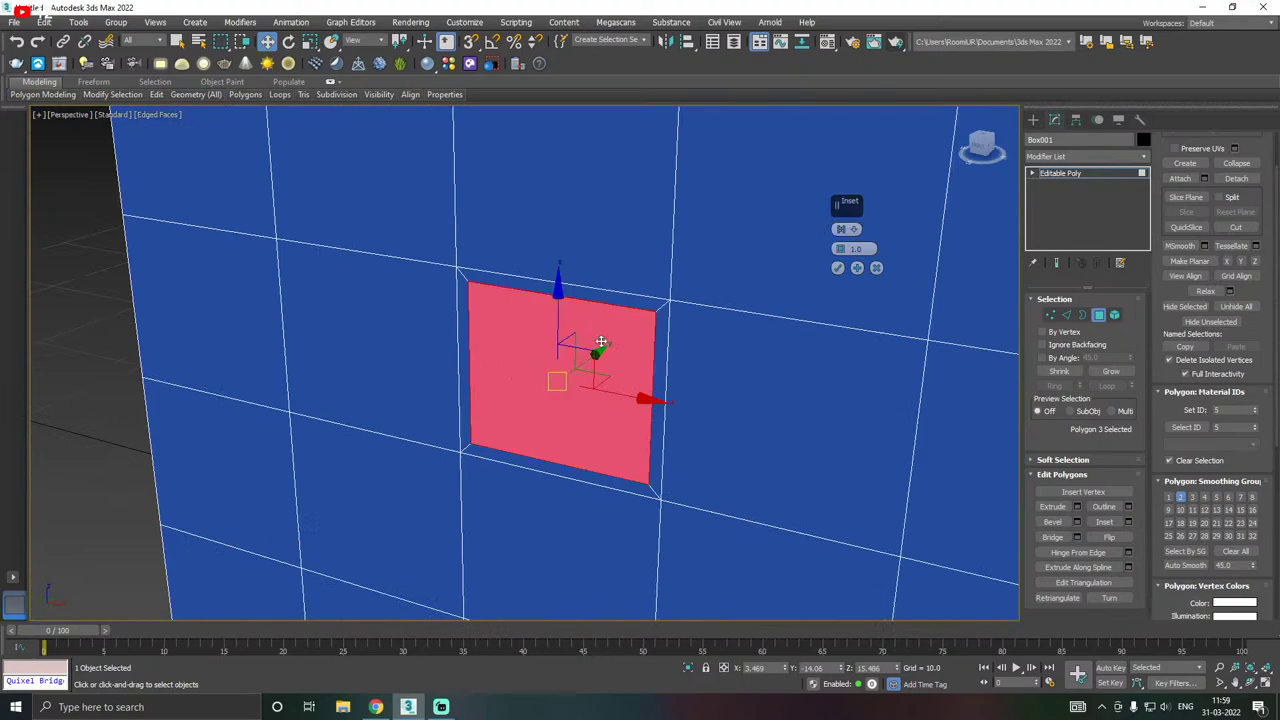
alt+middle_drag(601, 342, 551, 337)
scroll(602, 347, down, 5)
scroll(640, 348, up, 4)
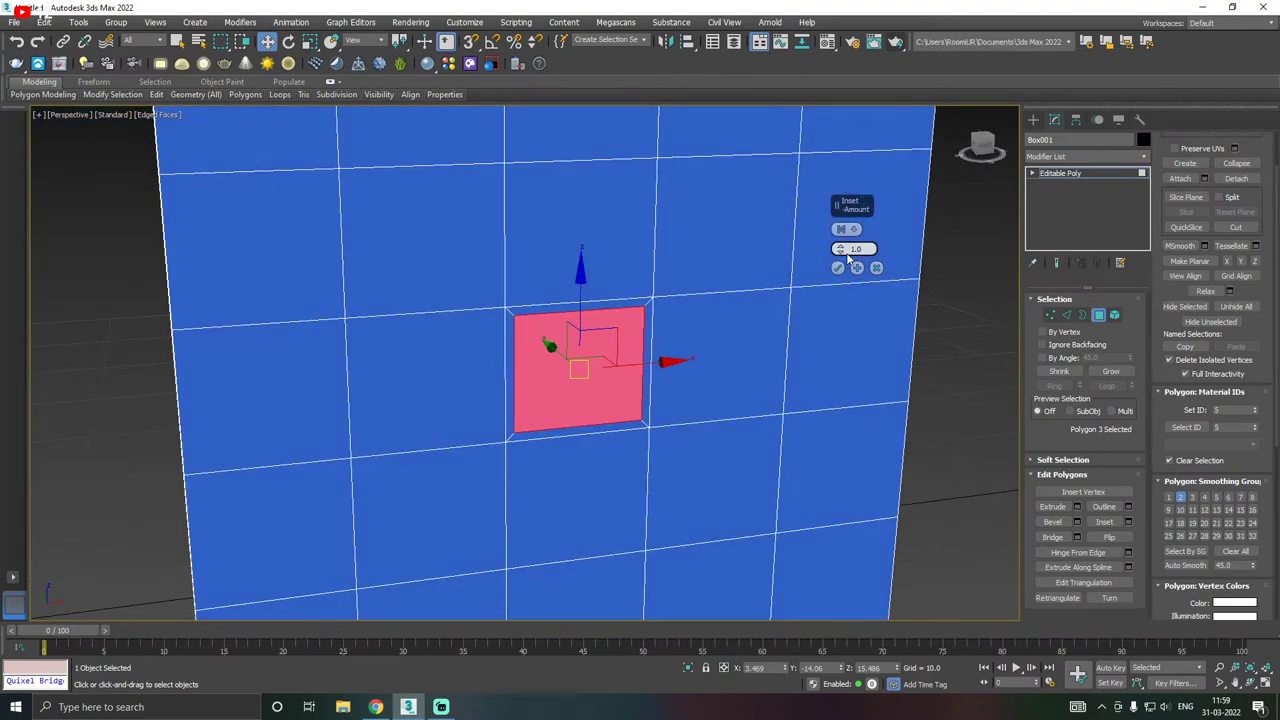
drag(844, 256, 838, 220)
drag(838, 224, 837, 213)
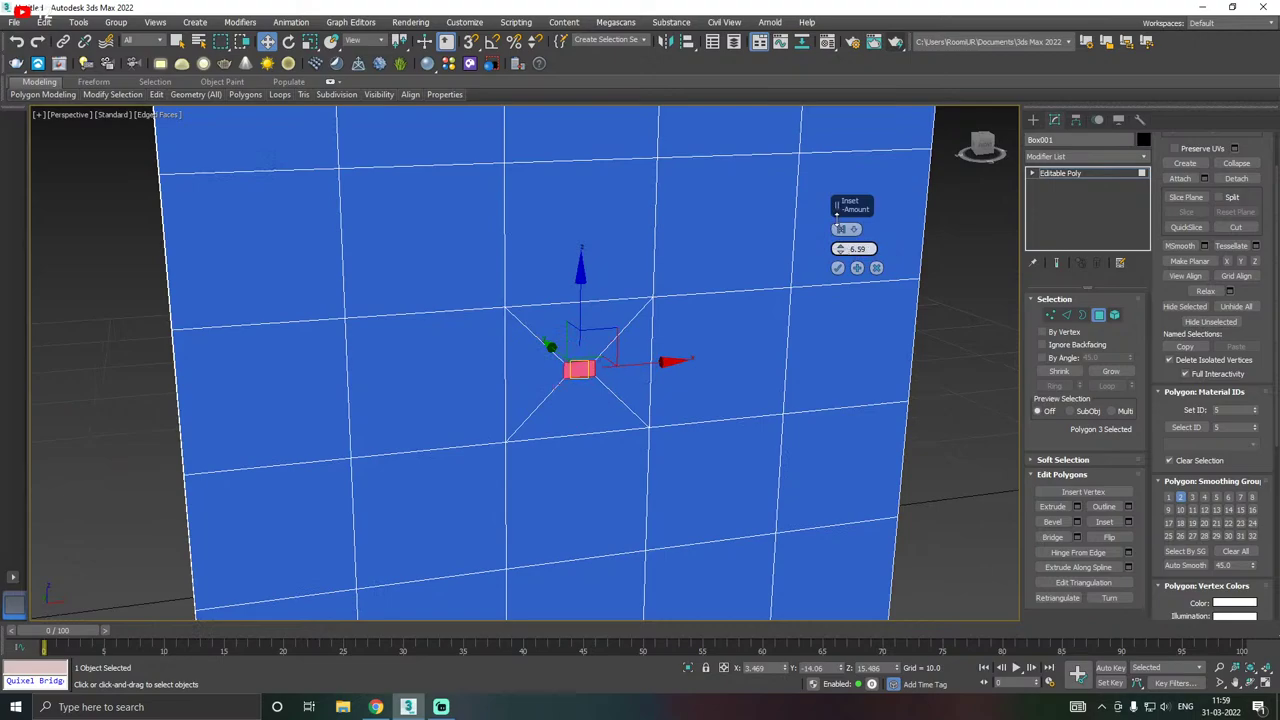
alt+middle_drag(837, 209, 565, 344)
drag(841, 249, 857, 280)
mouse_move(857, 281)
alt+middle_down()
mouse_move(760, 320)
mouse_move(845, 260)
alt+middle_up()
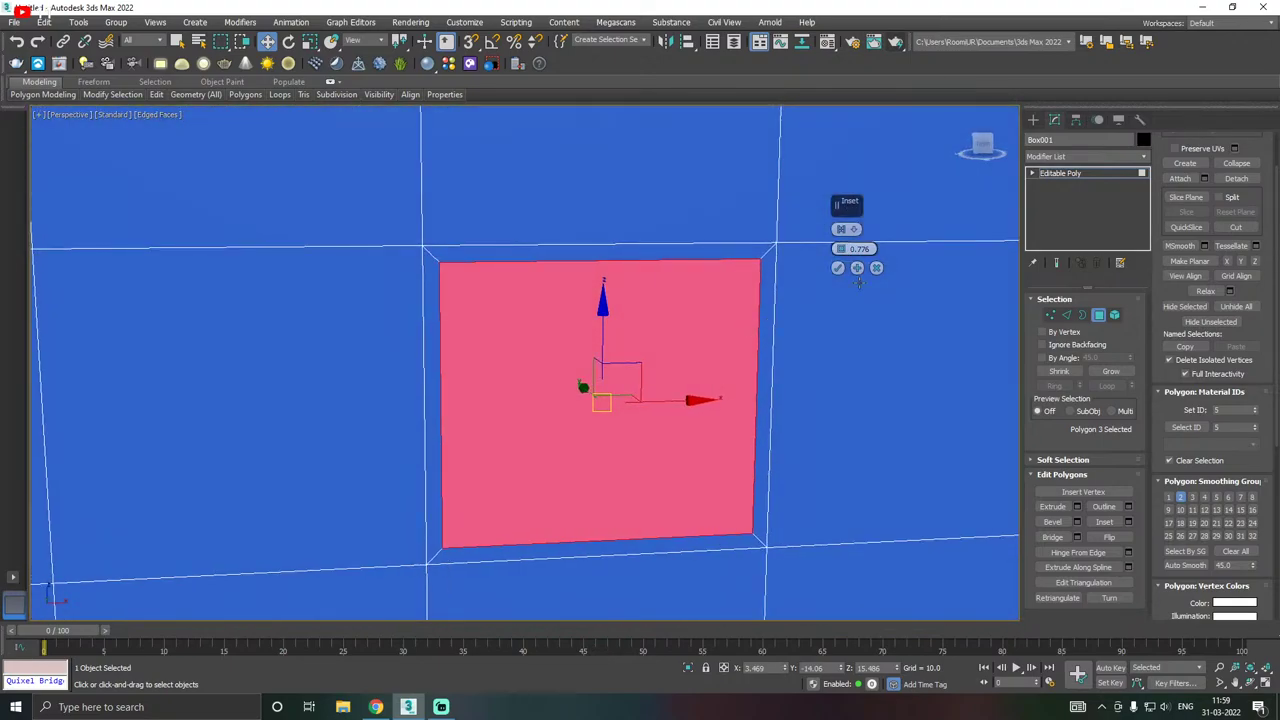
drag(845, 250, 822, 173)
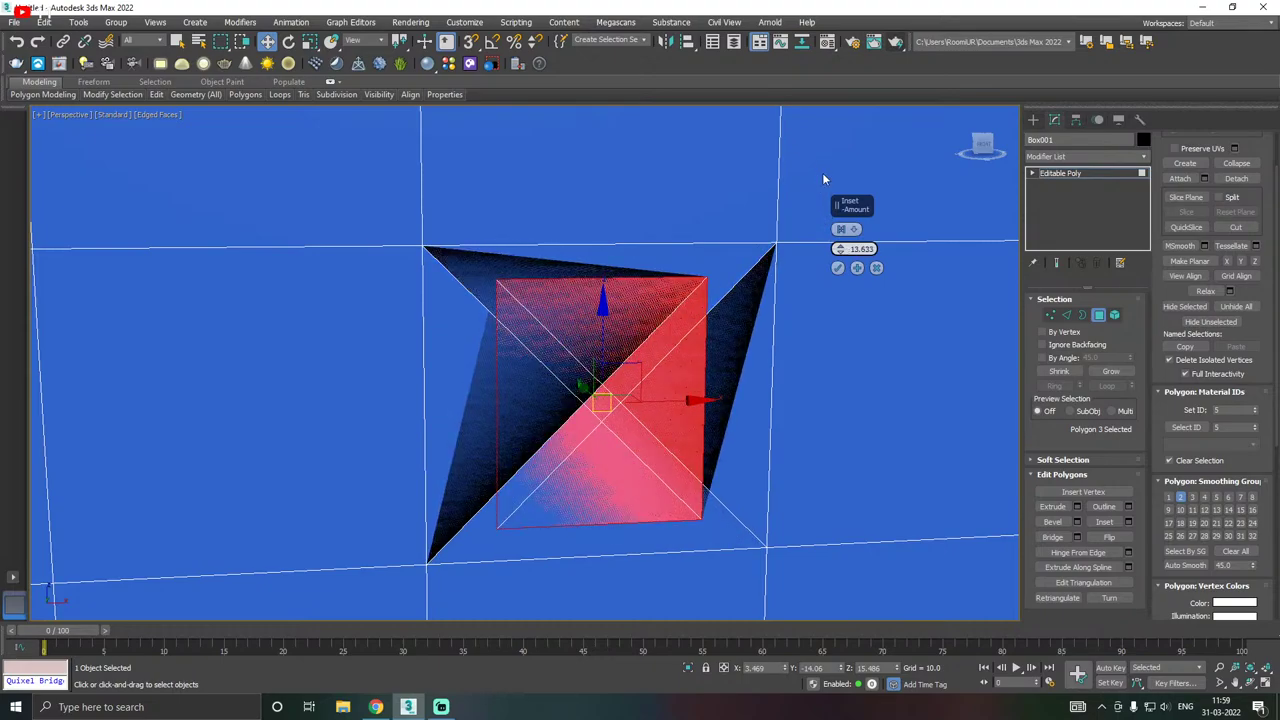
alt+middle_drag(748, 246, 772, 250)
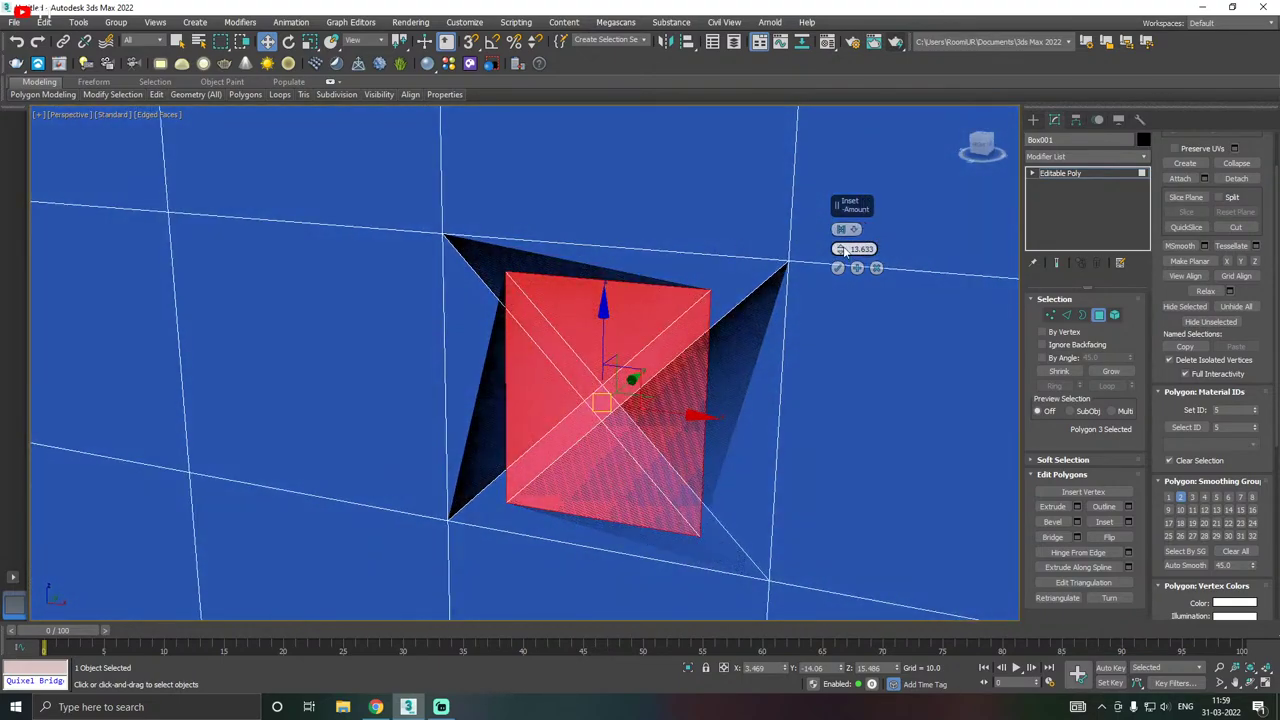
- Try inset amounts of 4.354 and 5.472, then settle on 1.671
drag(843, 252, 831, 308)
alt+middle_drag(831, 308, 802, 272)
scroll(802, 272, down, 3)
drag(839, 248, 839, 256)
mouse_move(634, 297)
alt+middle_down()
mouse_move(603, 303)
mouse_move(654, 289)
alt+middle_up()
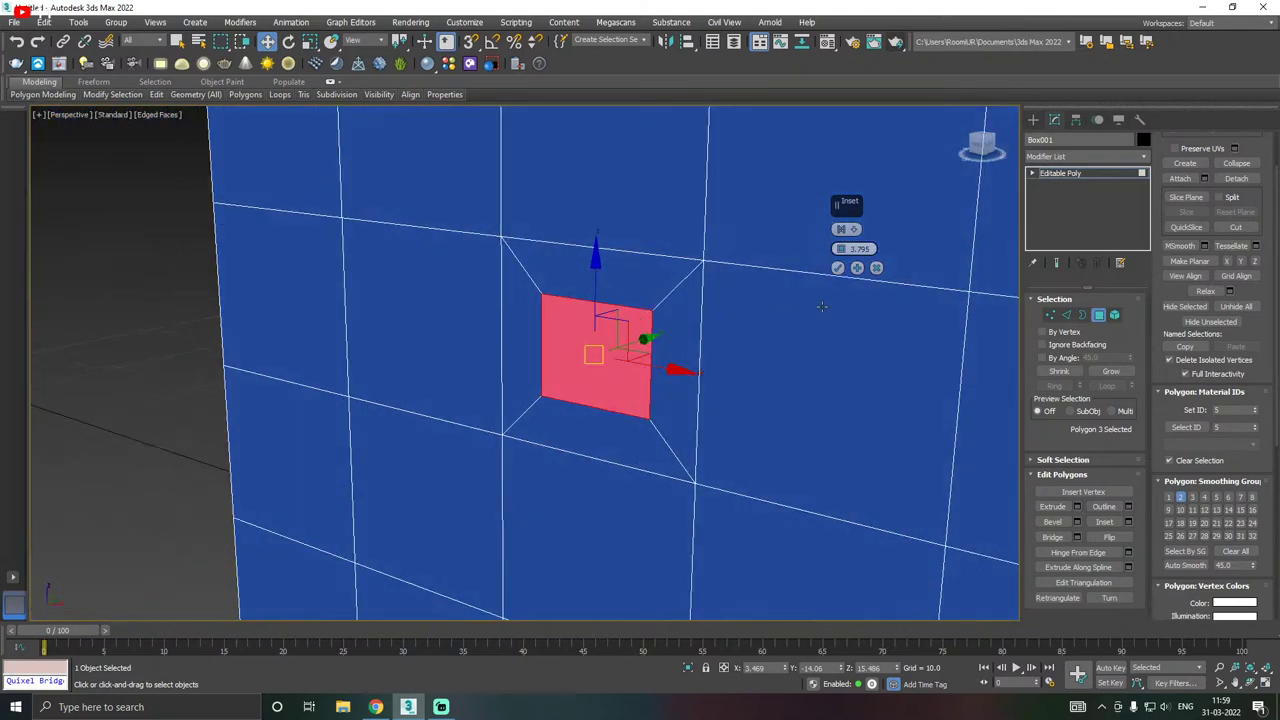
alt+middle_drag(773, 312, 619, 315)
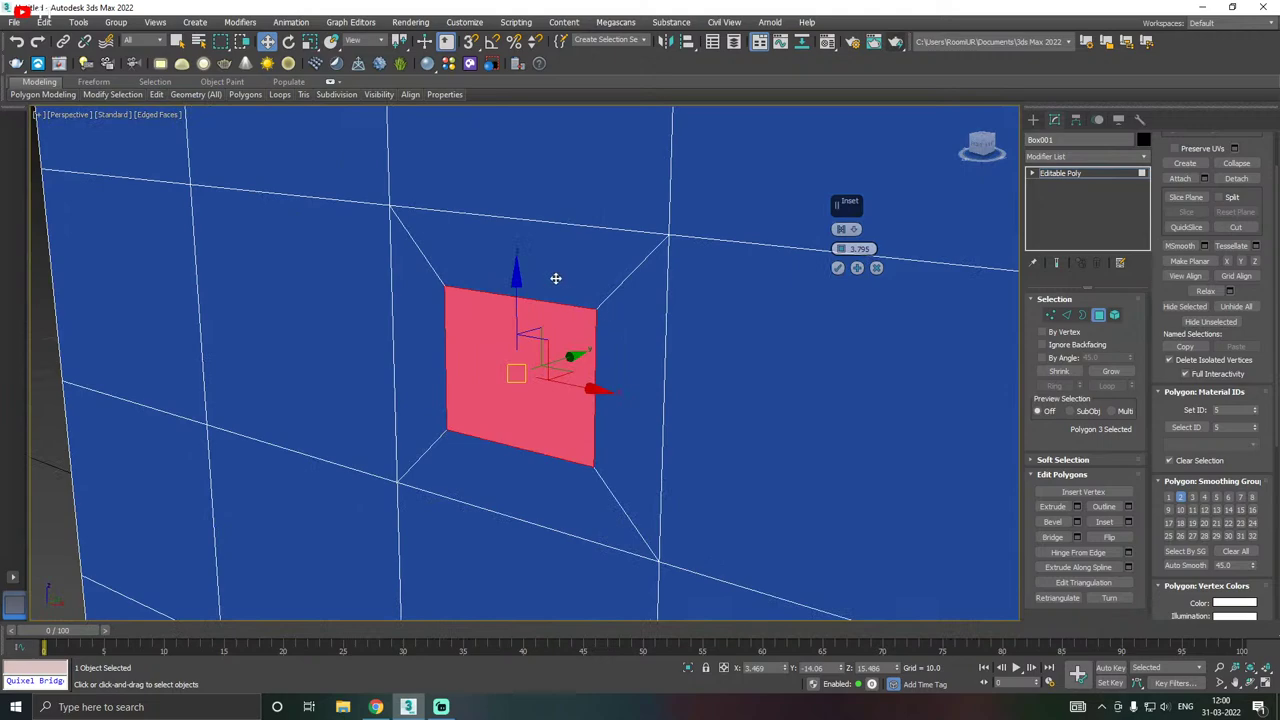
mouse_move(840, 249)
mouse_down()
mouse_move(856, 266)
mouse_move(850, 250)
mouse_up()
alt+middle_drag(800, 285, 764, 290)
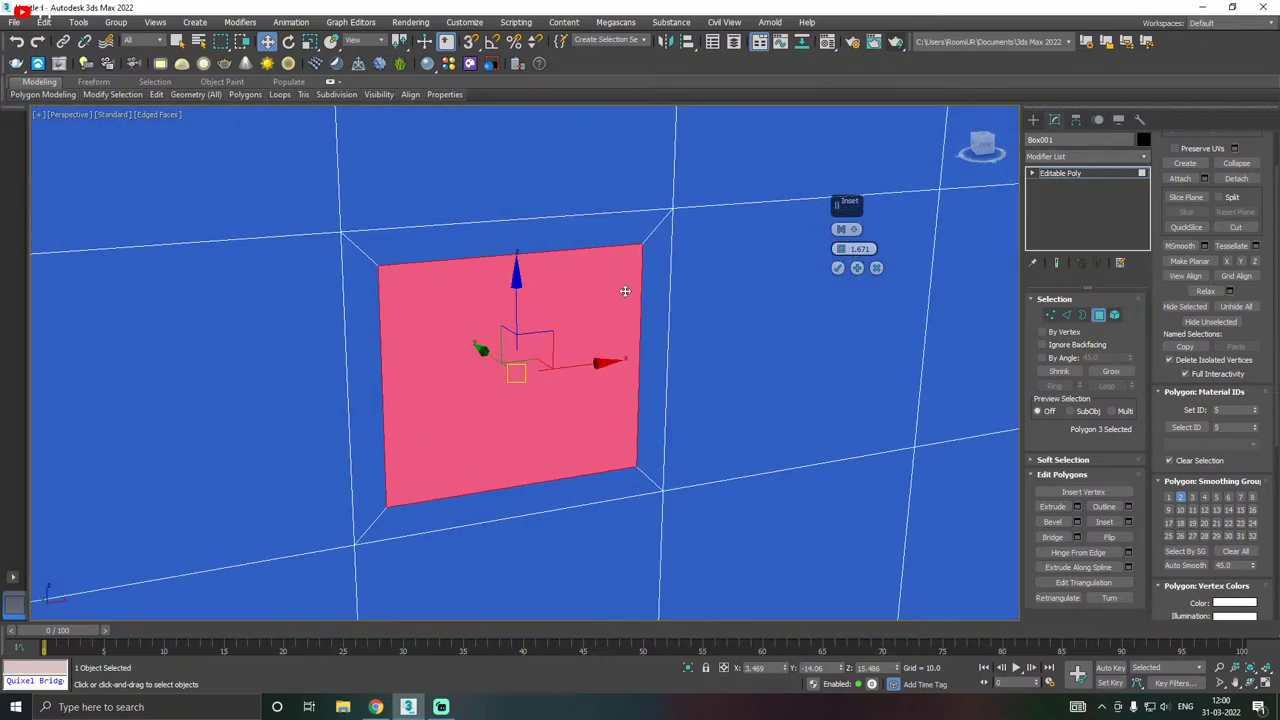
alt+middle_drag(601, 279, 562, 279)
drag(841, 205, 682, 231)
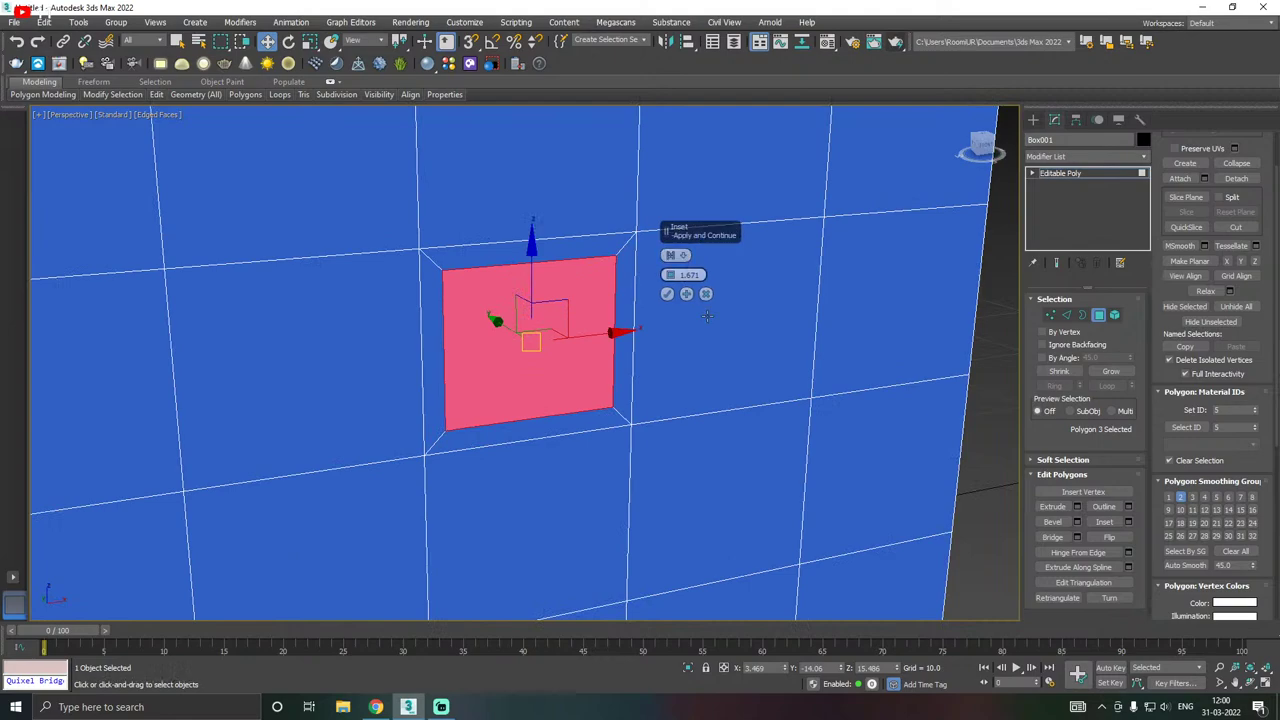
- Apply four successive 1.671 insets to form nested rings and commit them
click(687, 294)
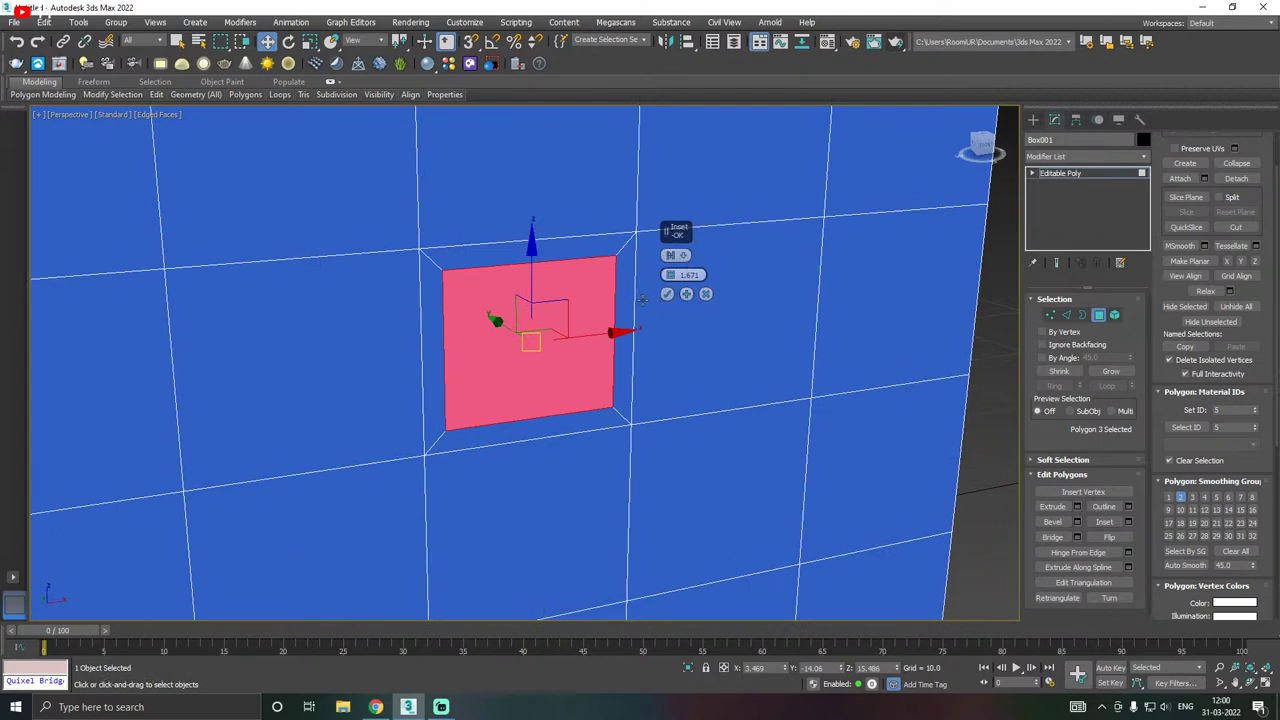
click(687, 294)
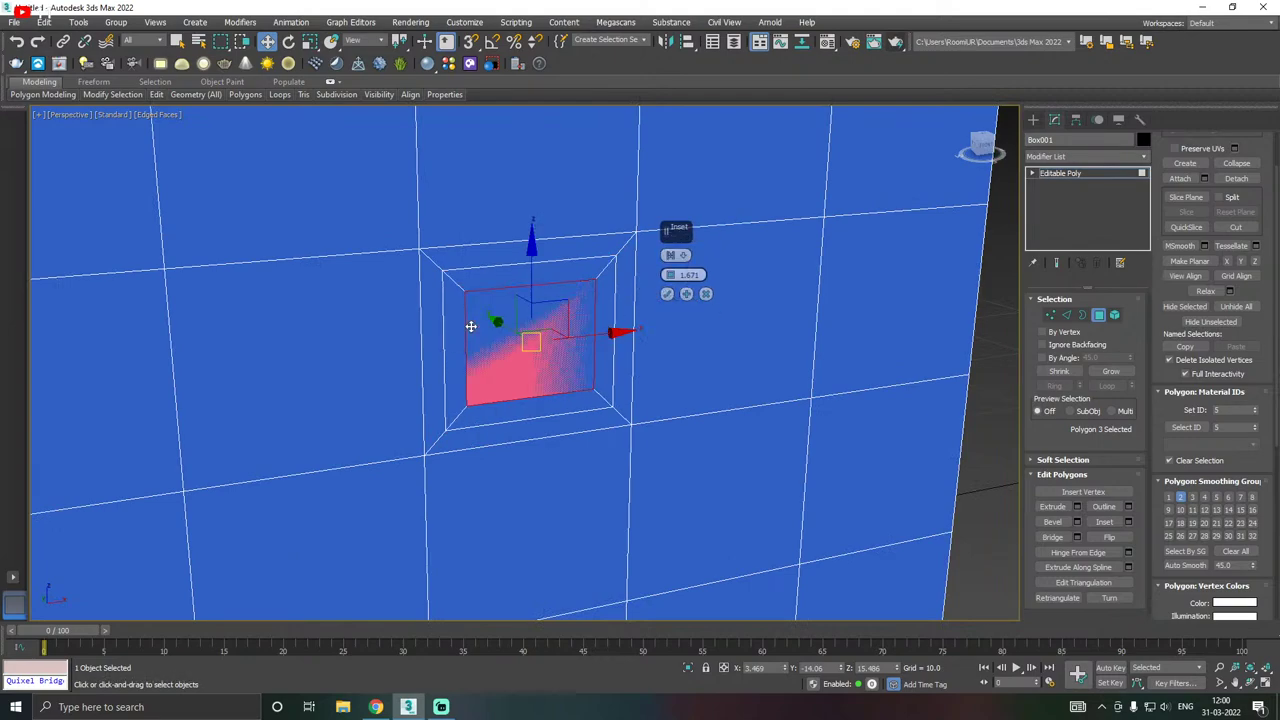
click(687, 294)
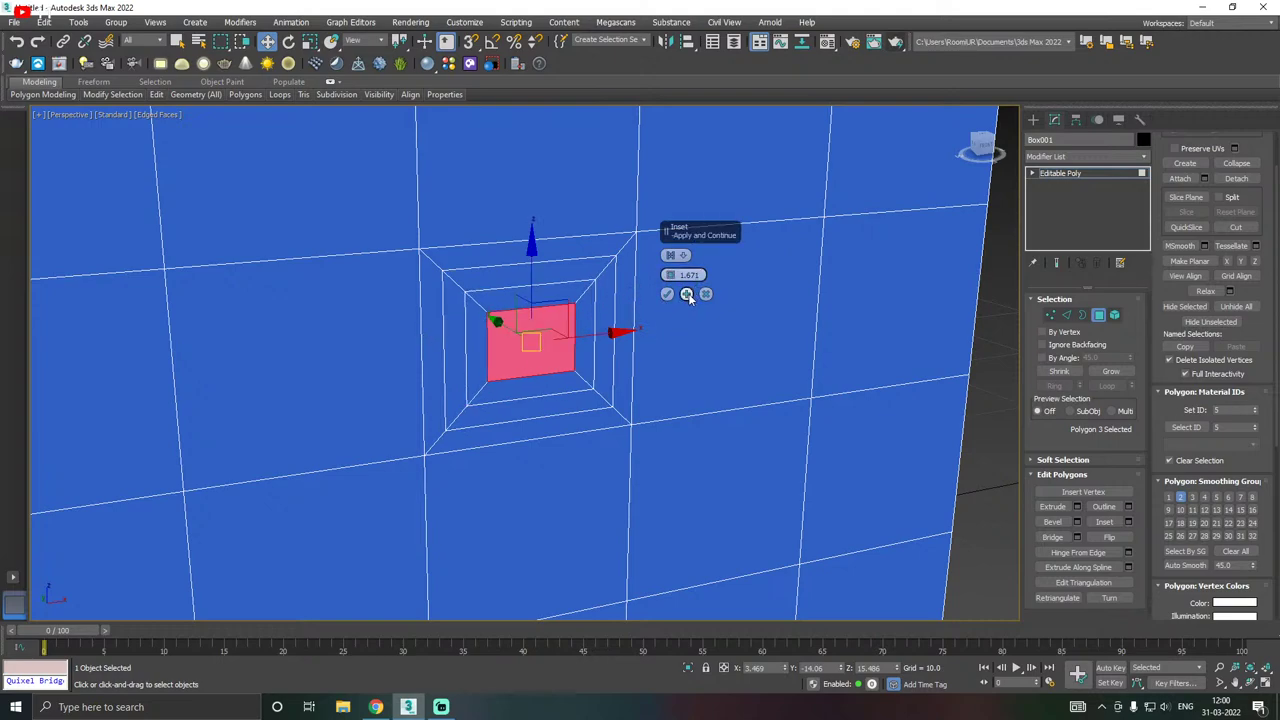
click(687, 294)
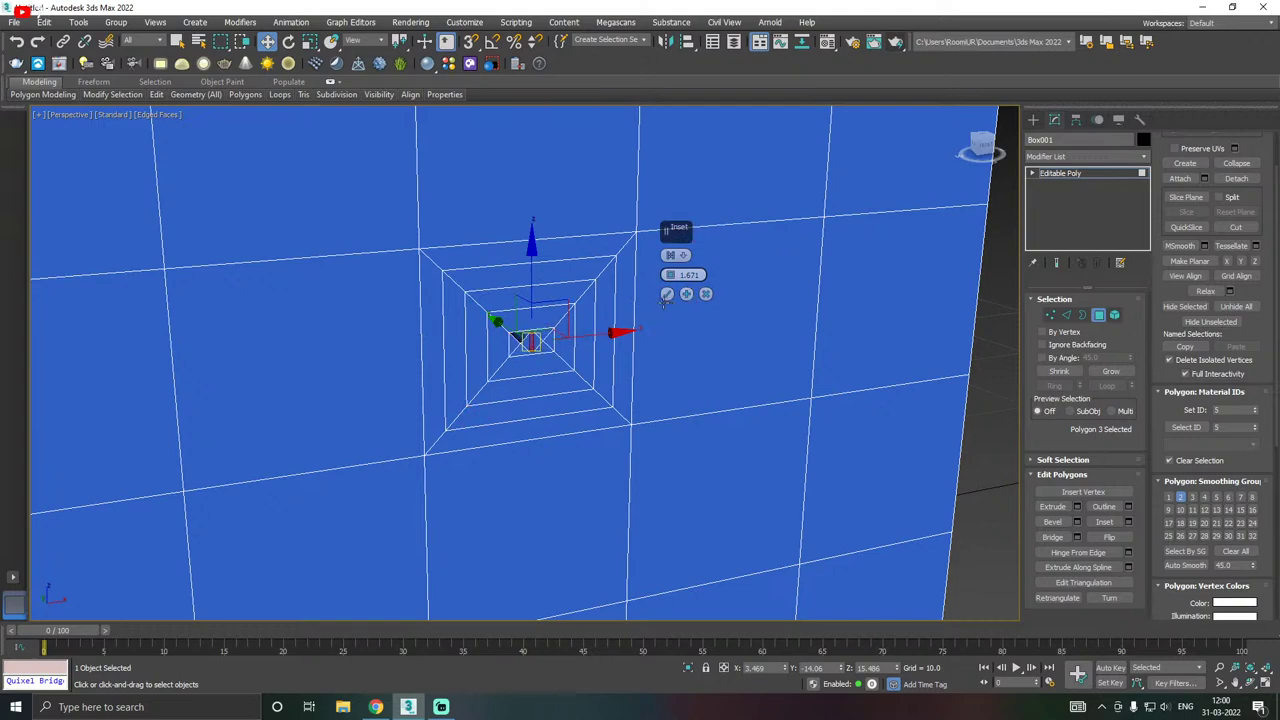
alt+middle_drag(664, 304, 667, 296)
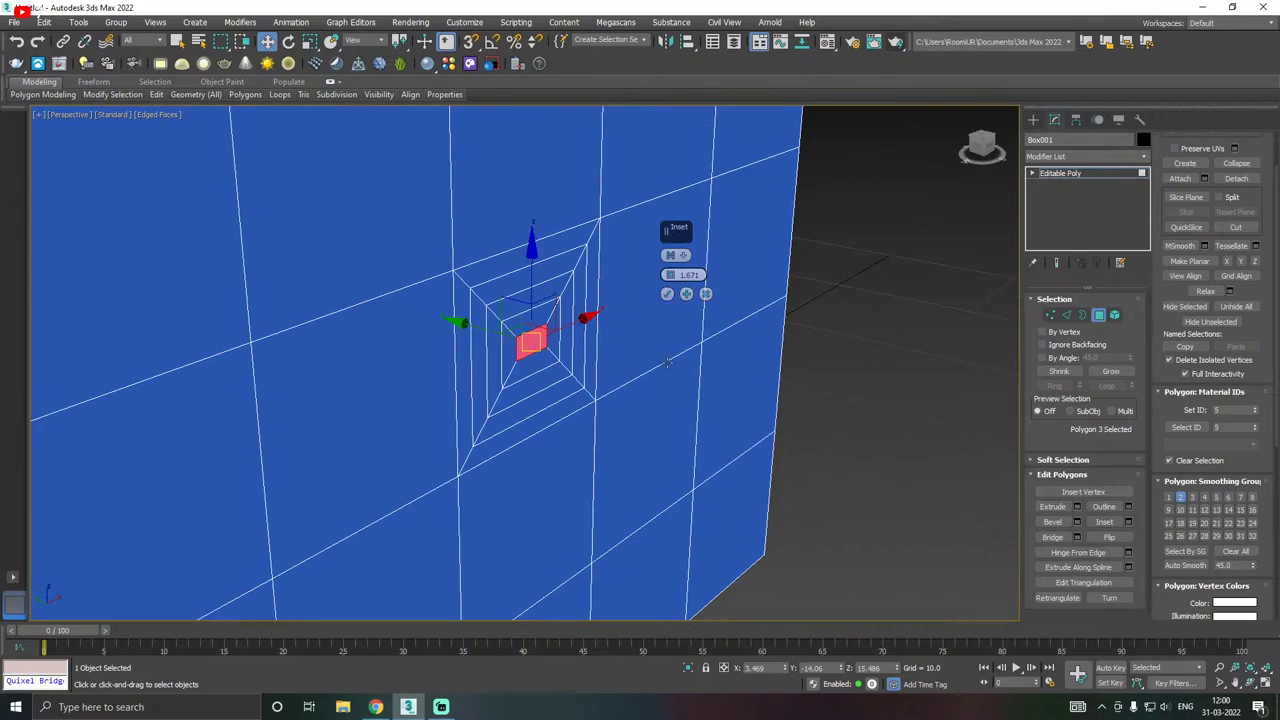
alt+middle_drag(667, 363, 663, 302)
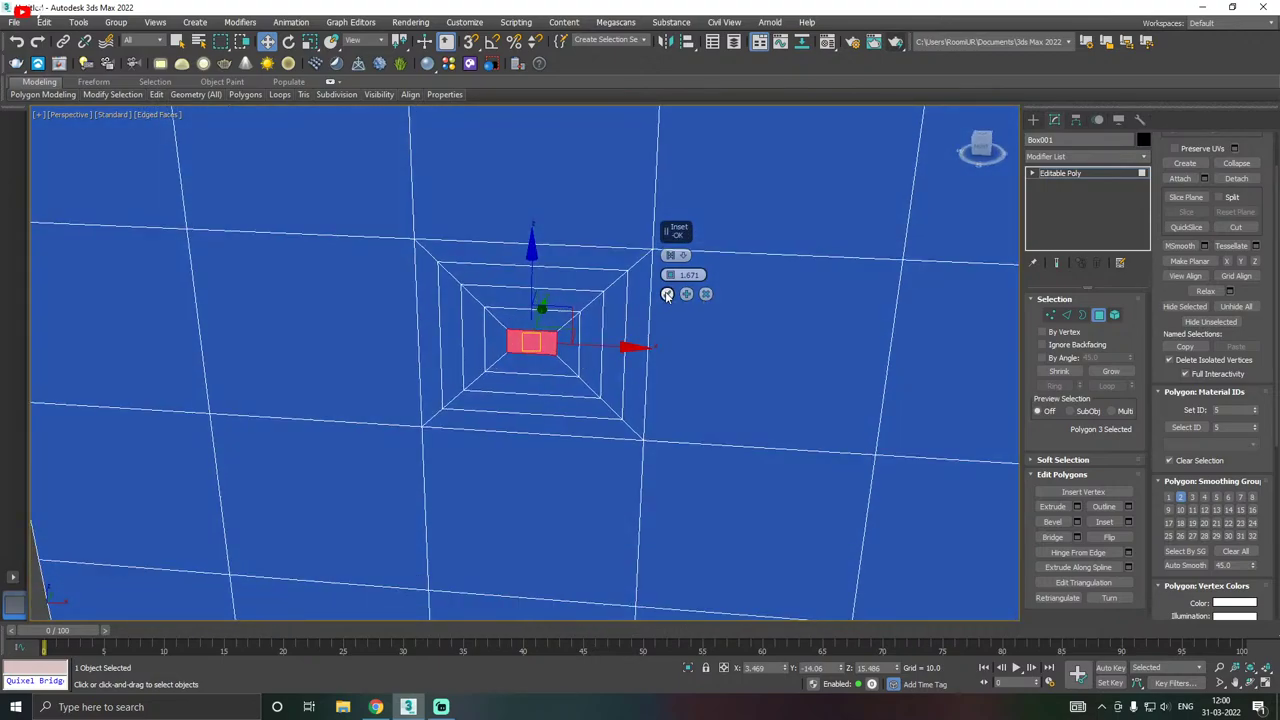
click(667, 297)
alt+middle_drag(225, 363, 272, 363)
middle_drag(456, 368, 497, 348)
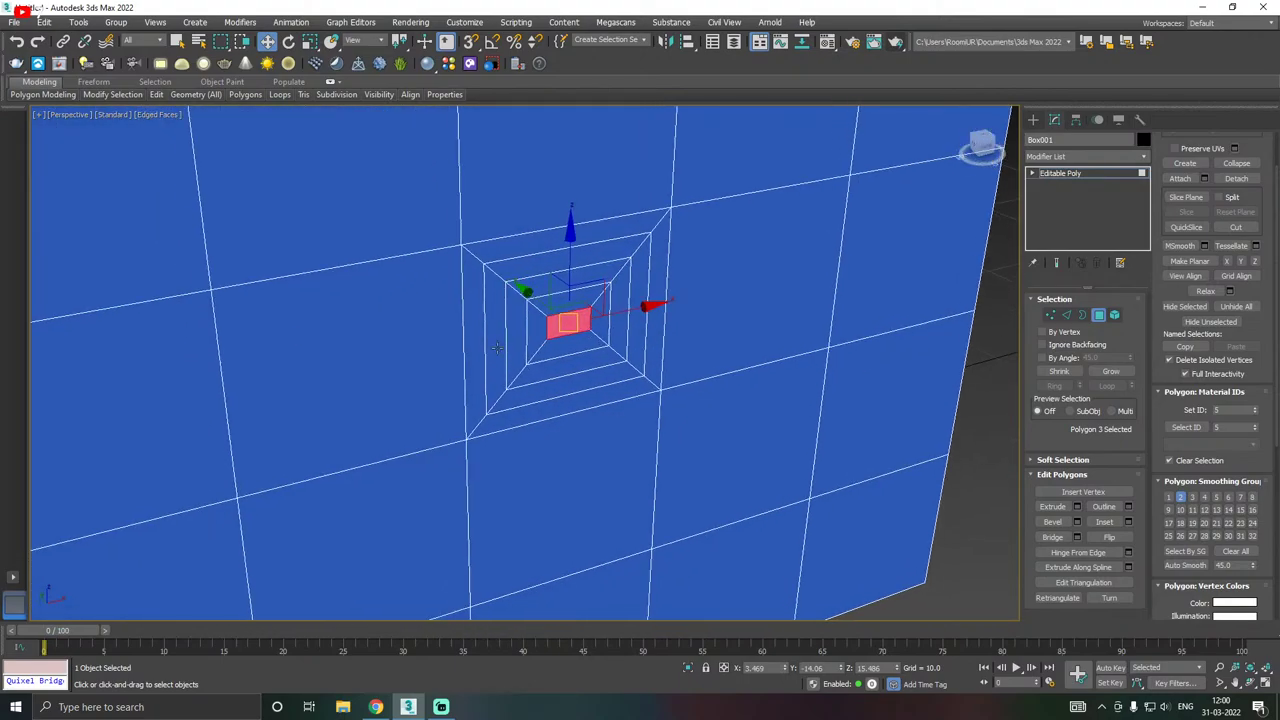
scroll(600, 335, up, 2)
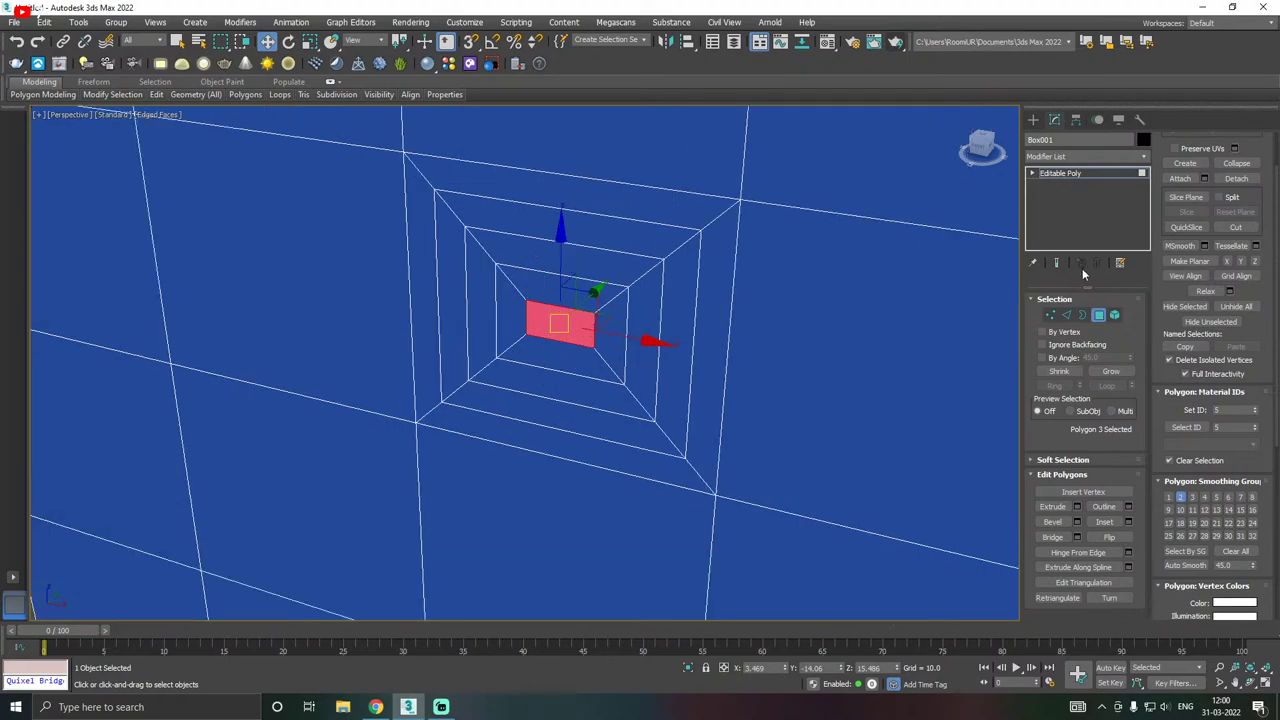
click(1066, 314)
scroll(600, 323, up, 3)
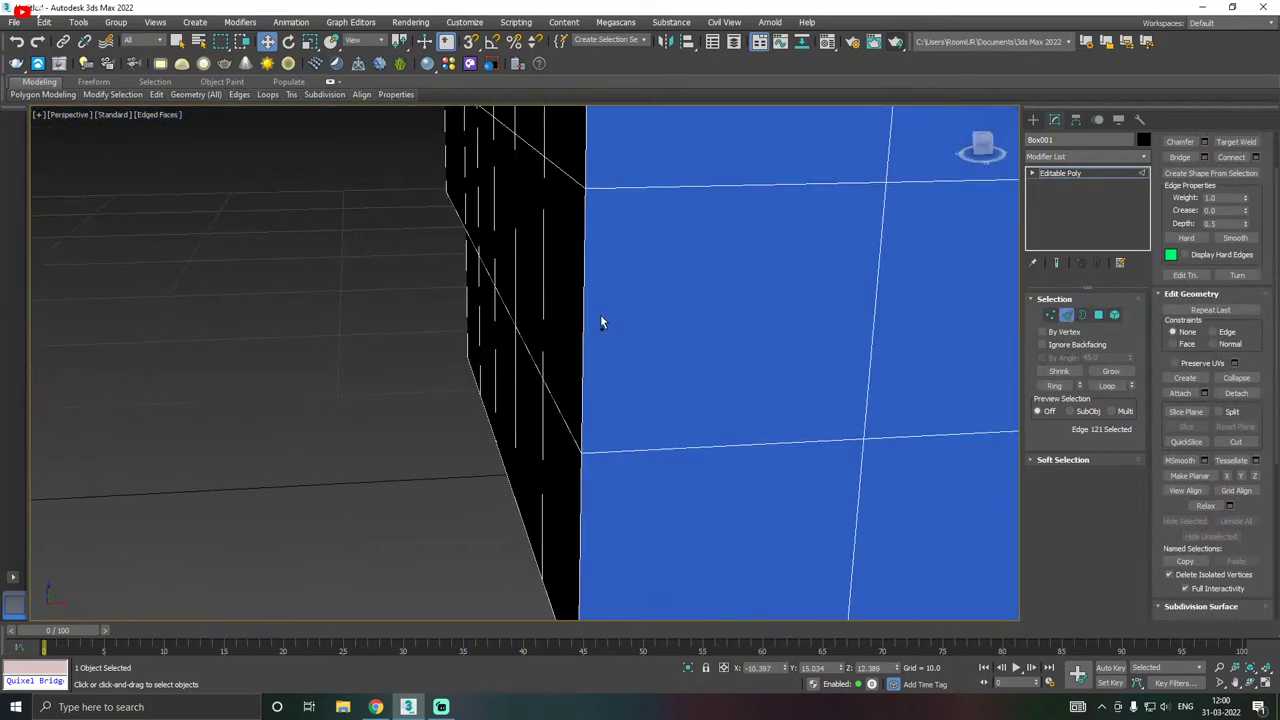
scroll(543, 334, down, 3)
click(357, 371)
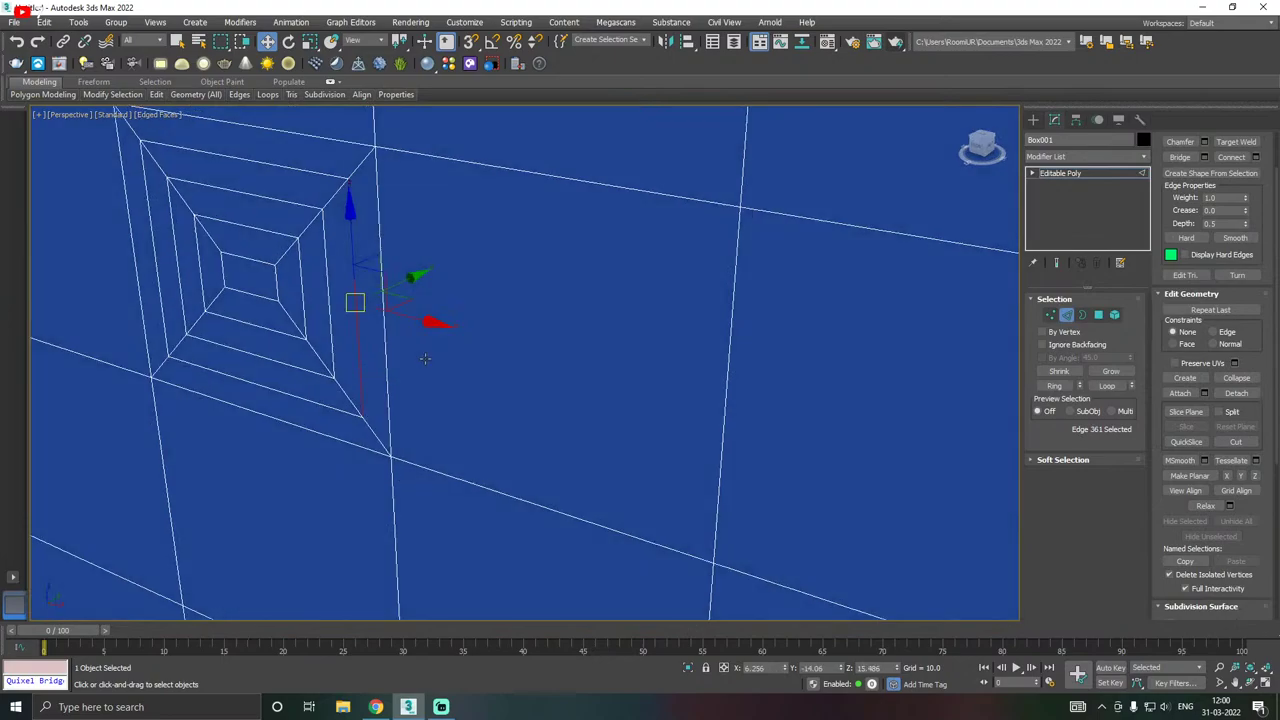
scroll(531, 349, up, 2)
middle_drag(443, 366, 677, 387)
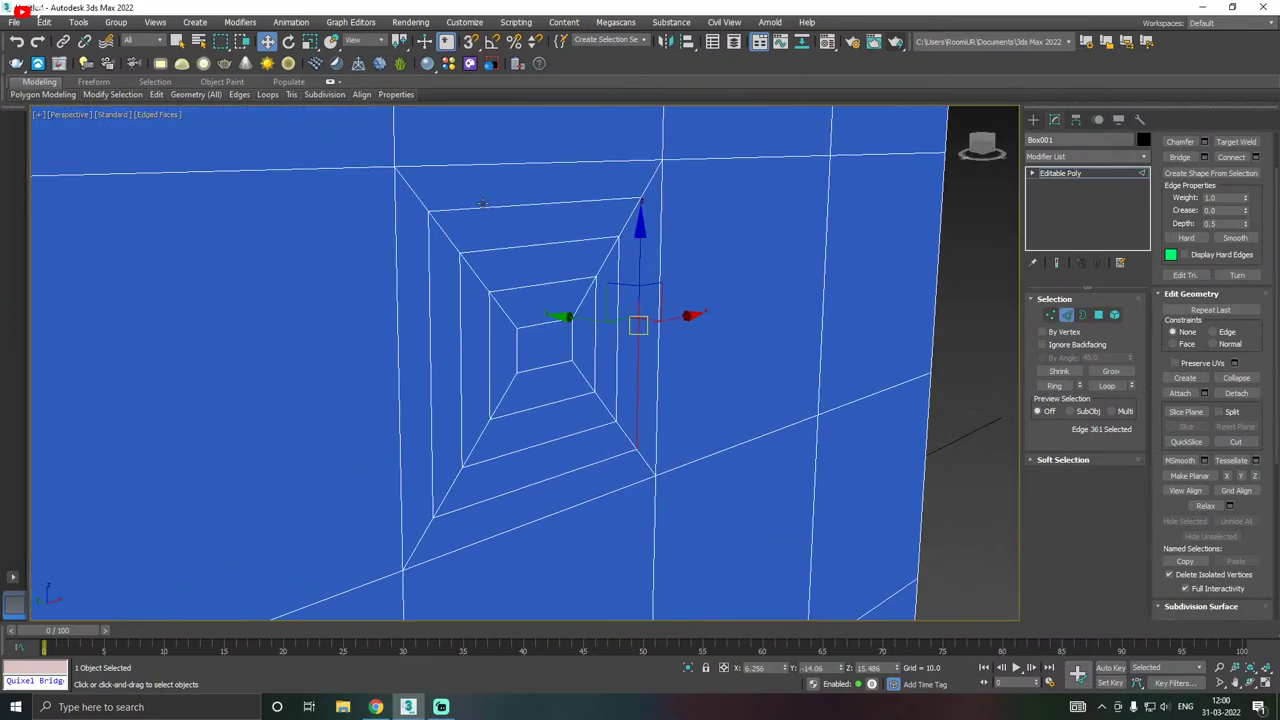
double_click(477, 208)
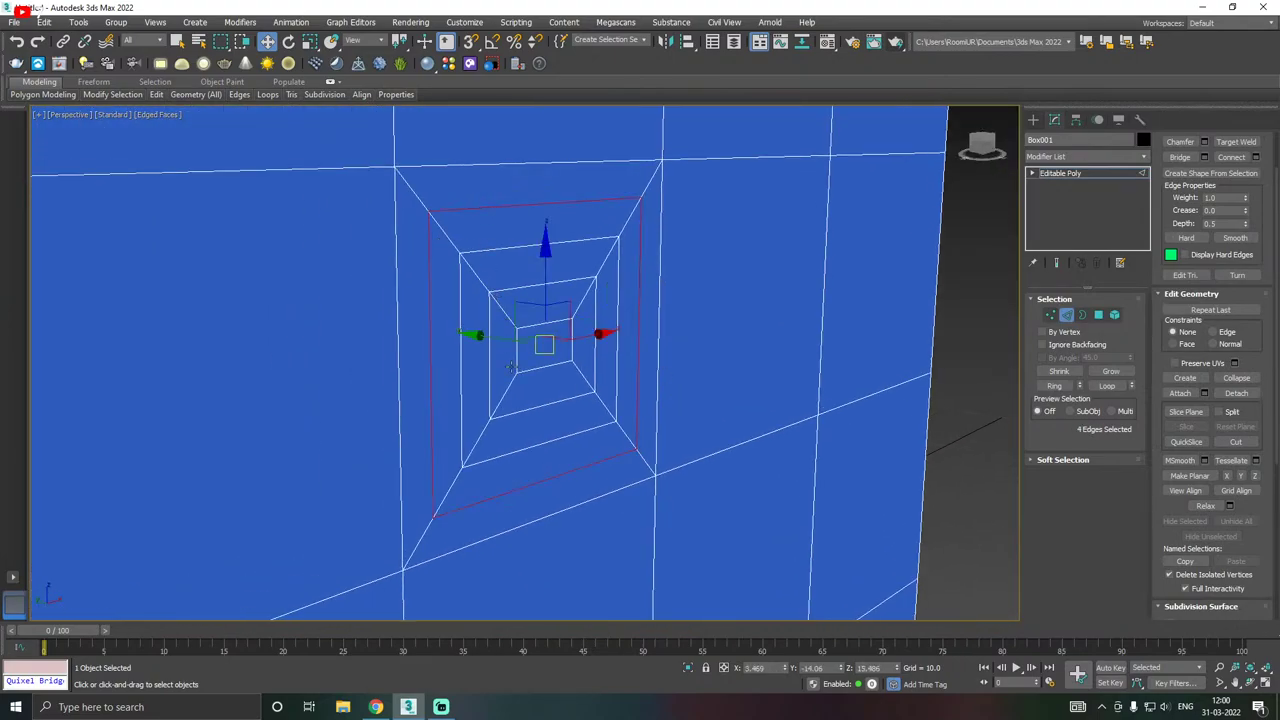
double_click(519, 413)
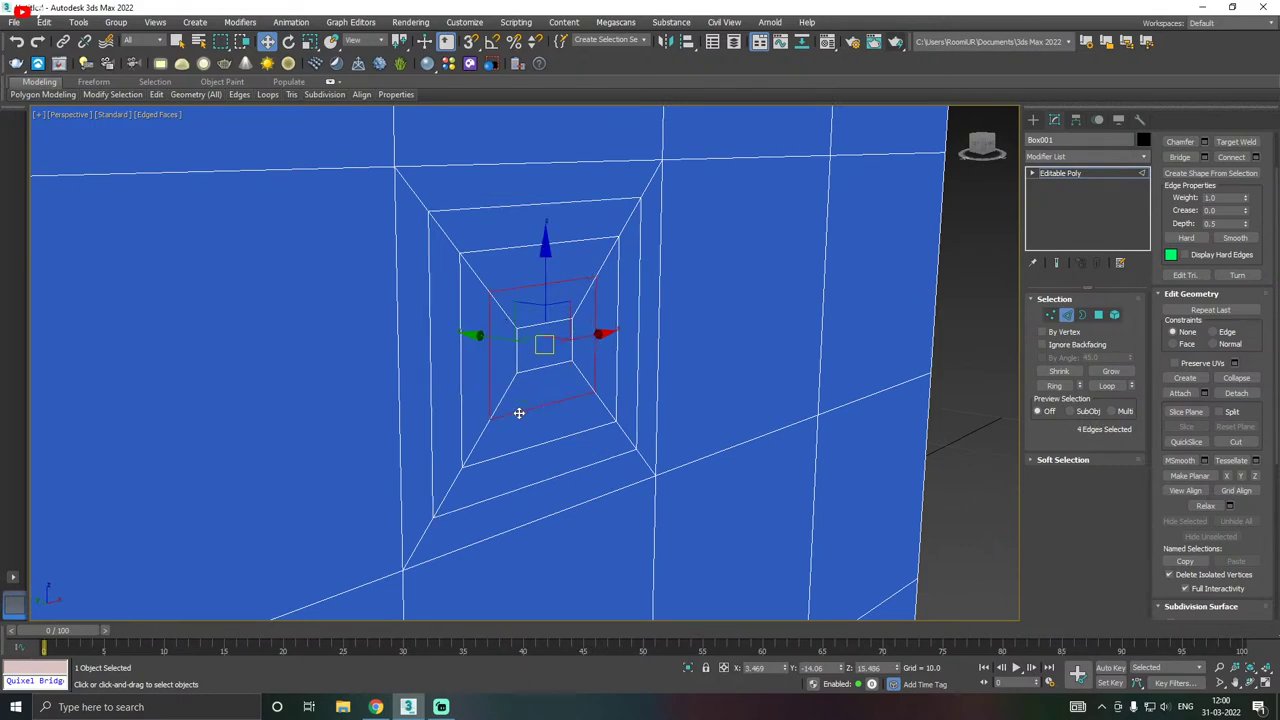
double_click(458, 402)
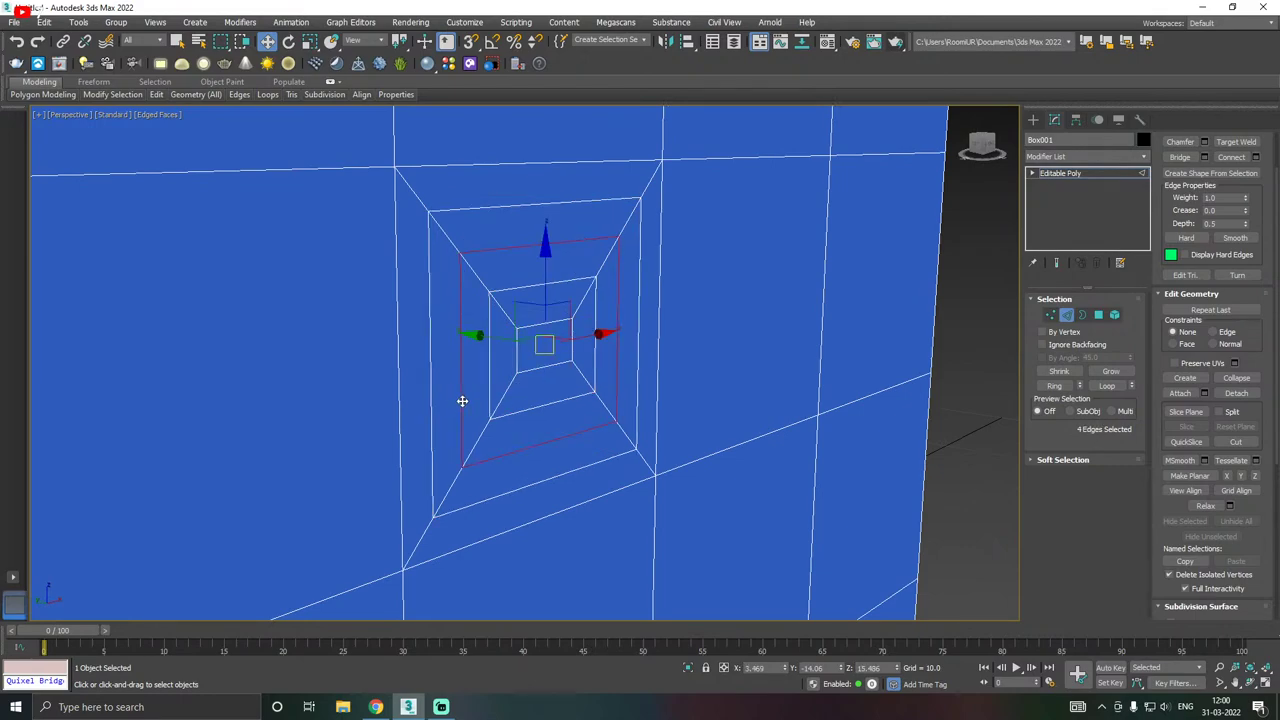
middle_drag(462, 401, 497, 397)
click(546, 448)
click(492, 410)
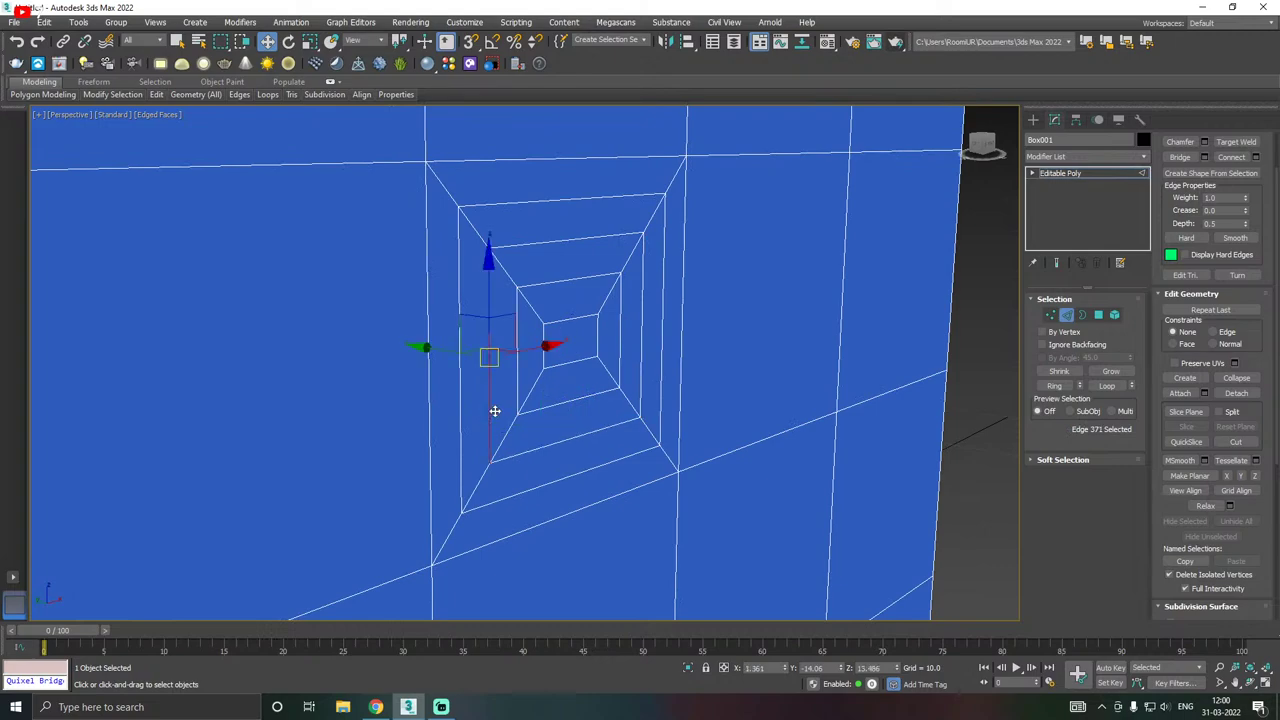
double_click(490, 413)
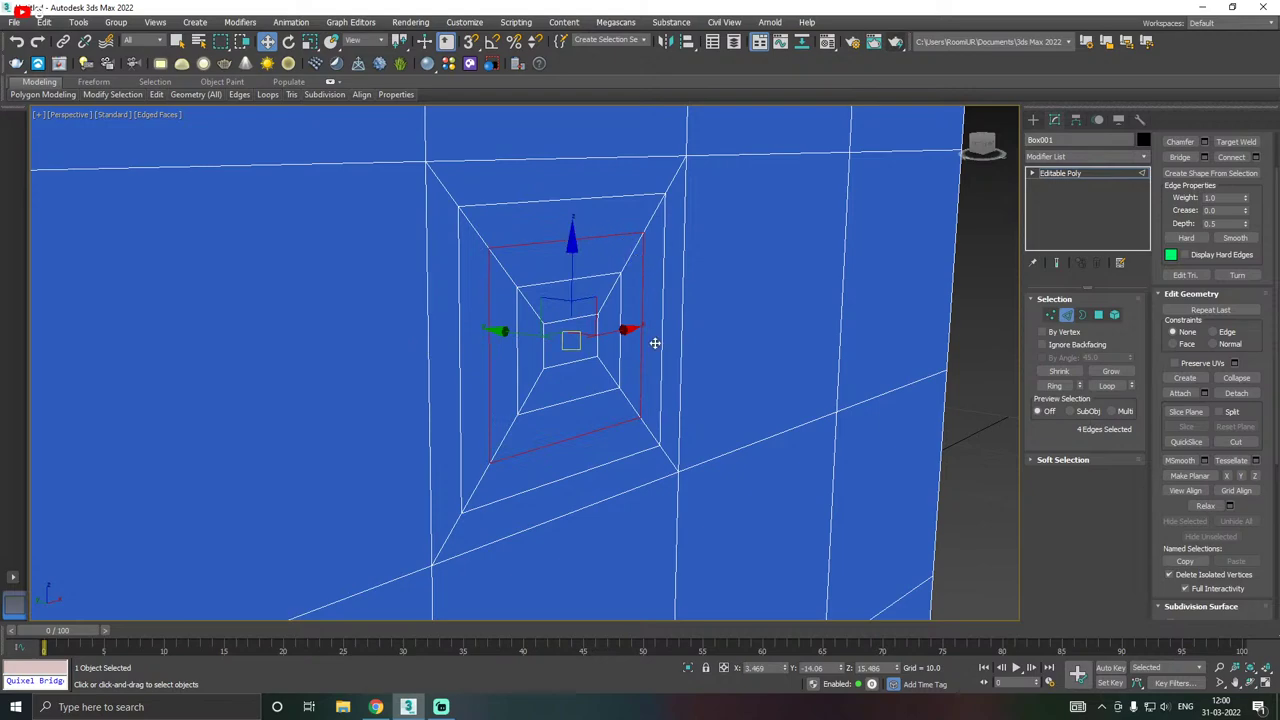
click(530, 432)
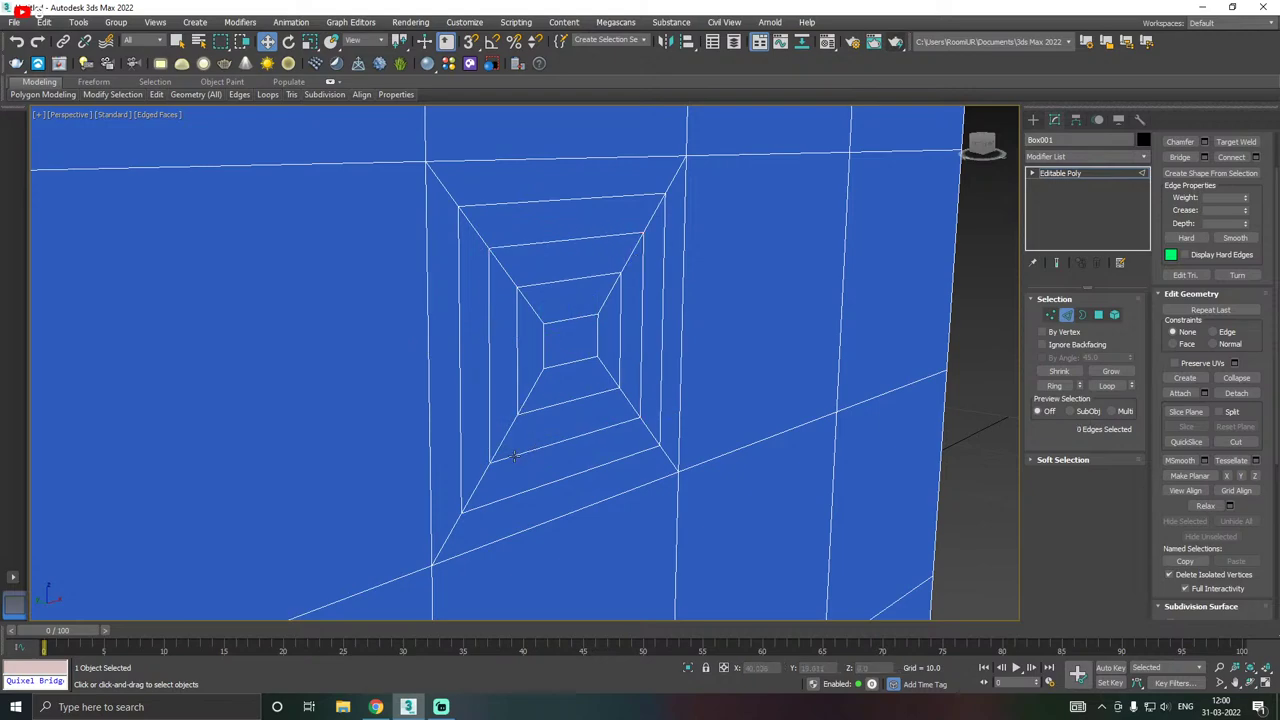
click(491, 395)
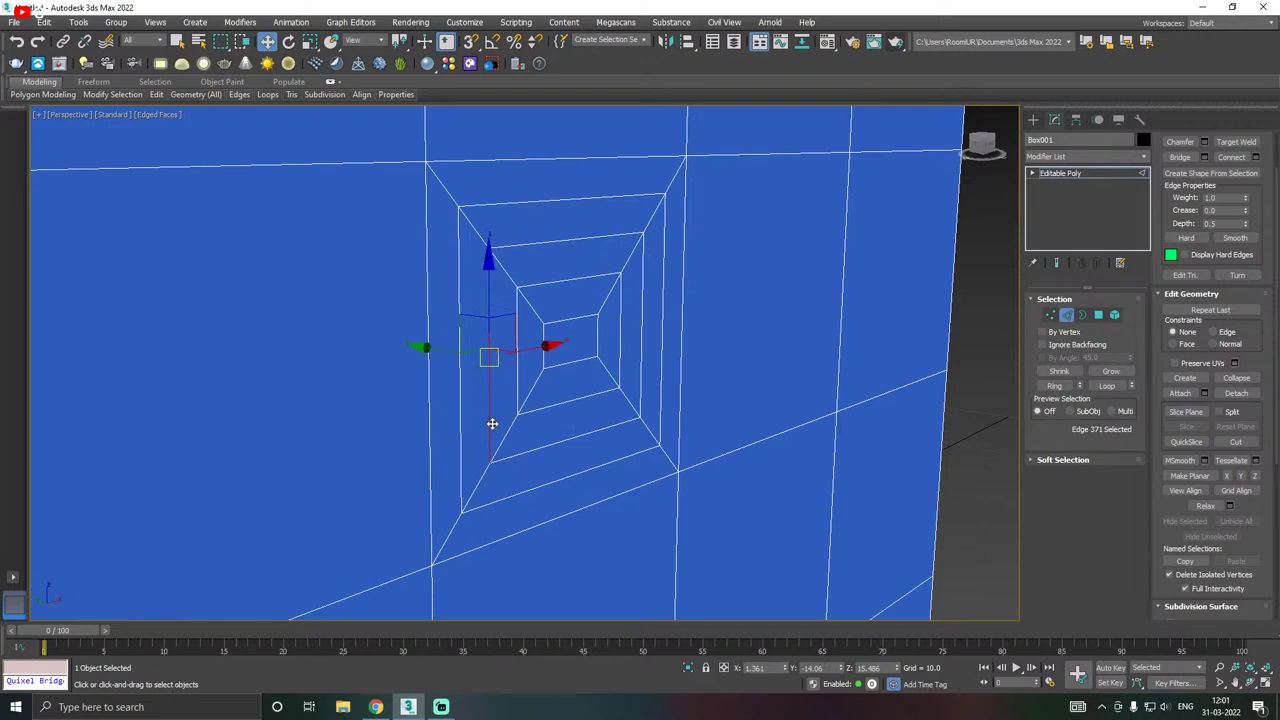
double_click(492, 423)
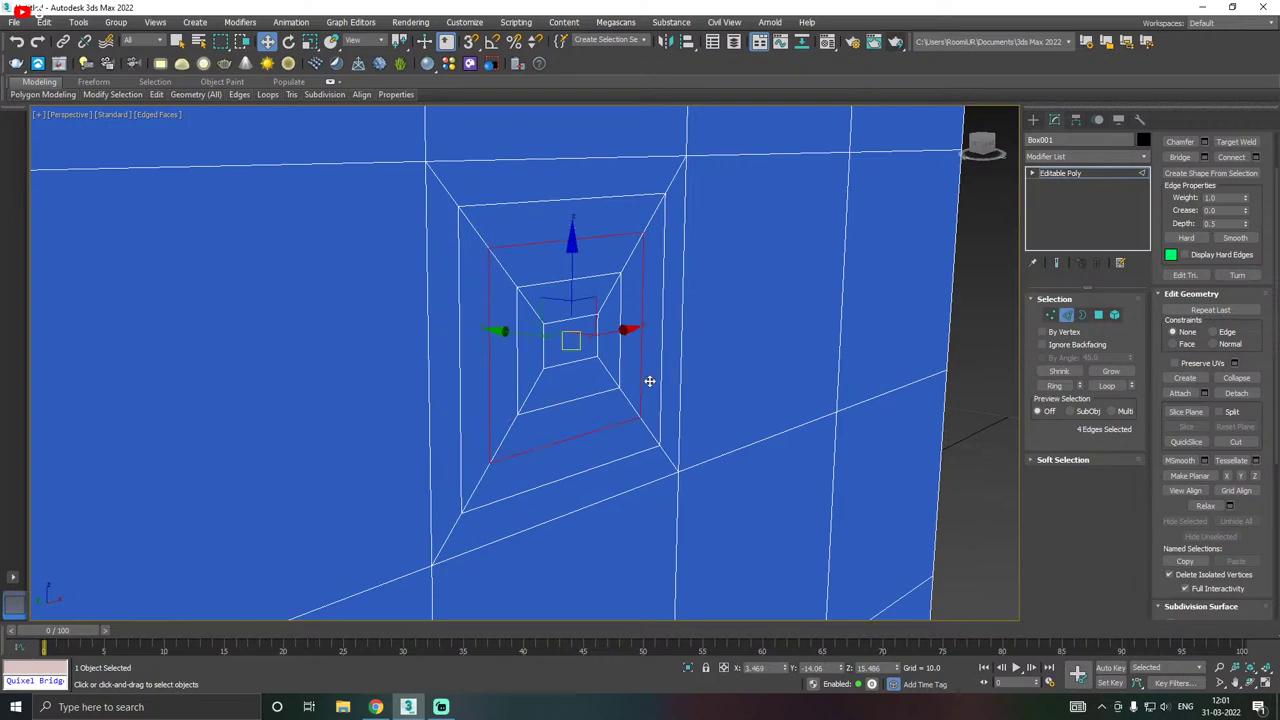
mouse_move(650, 381)
alt+middle_down()
mouse_move(586, 409)
mouse_move(652, 394)
alt+middle_up()
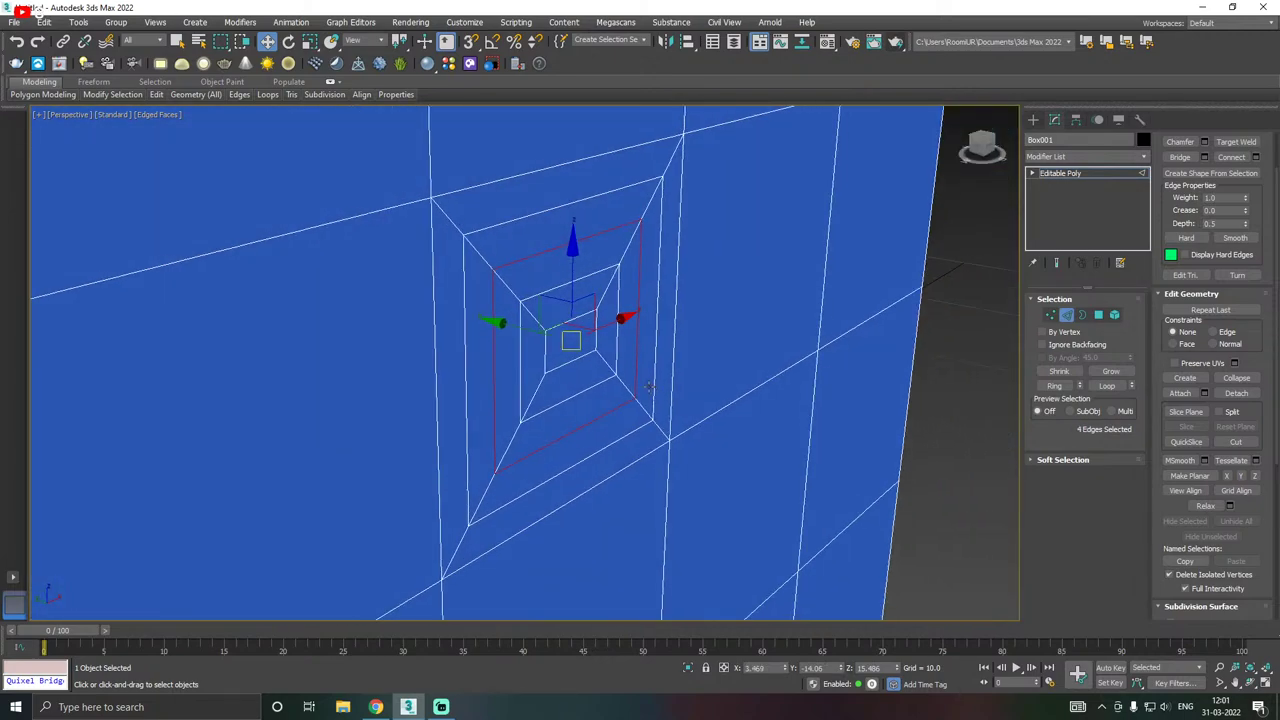
scroll(644, 375, down, 2)
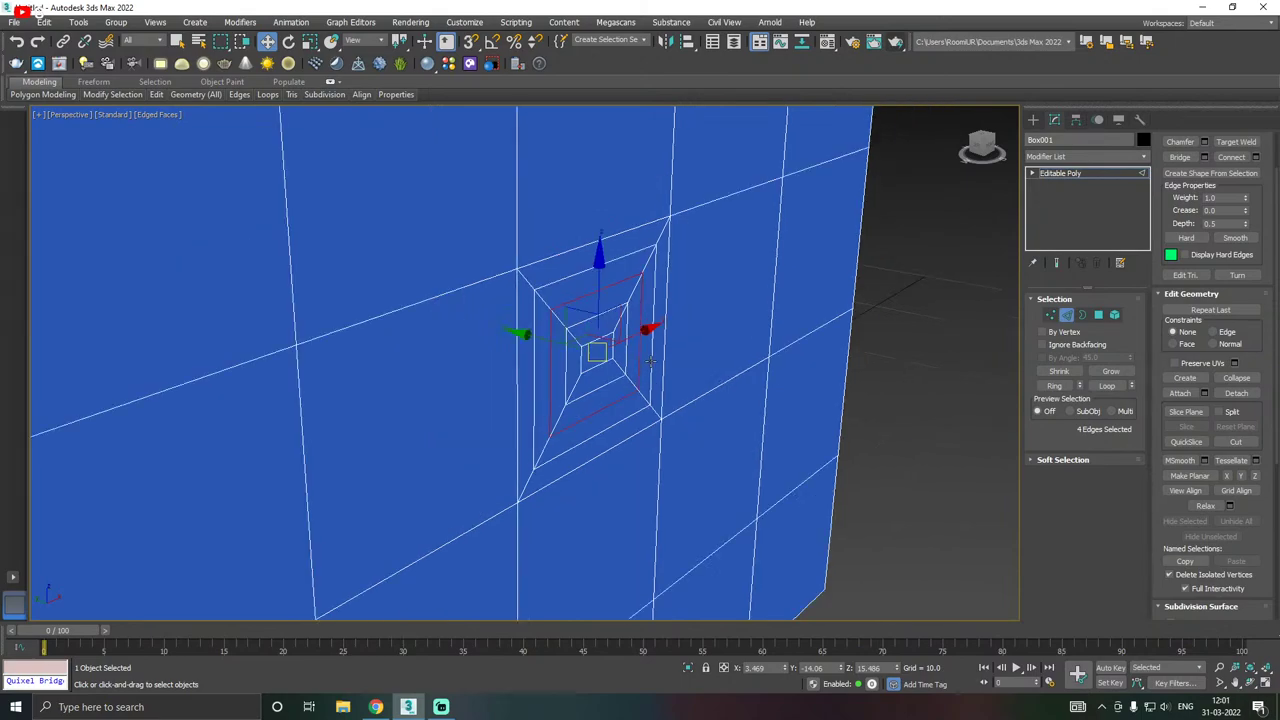
alt+middle_drag(650, 360, 550, 395)
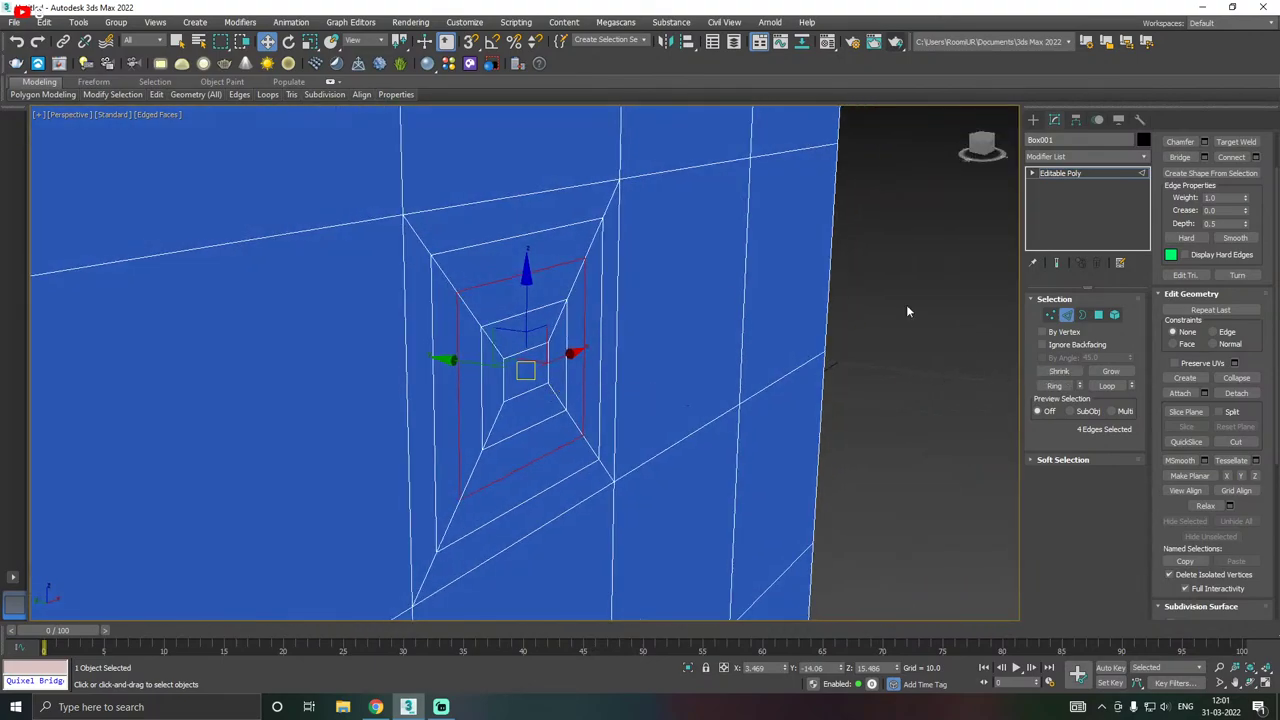
scroll(1188, 344, up, 3)
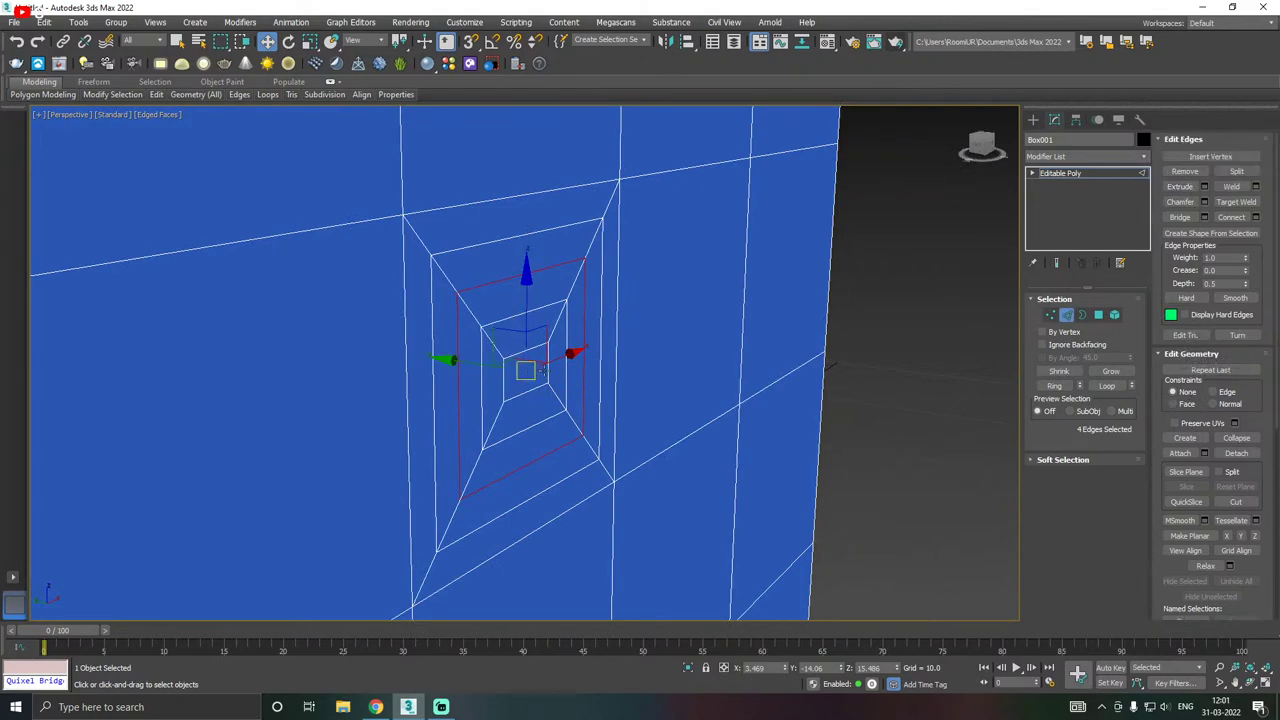
alt+middle_drag(604, 363, 720, 349)
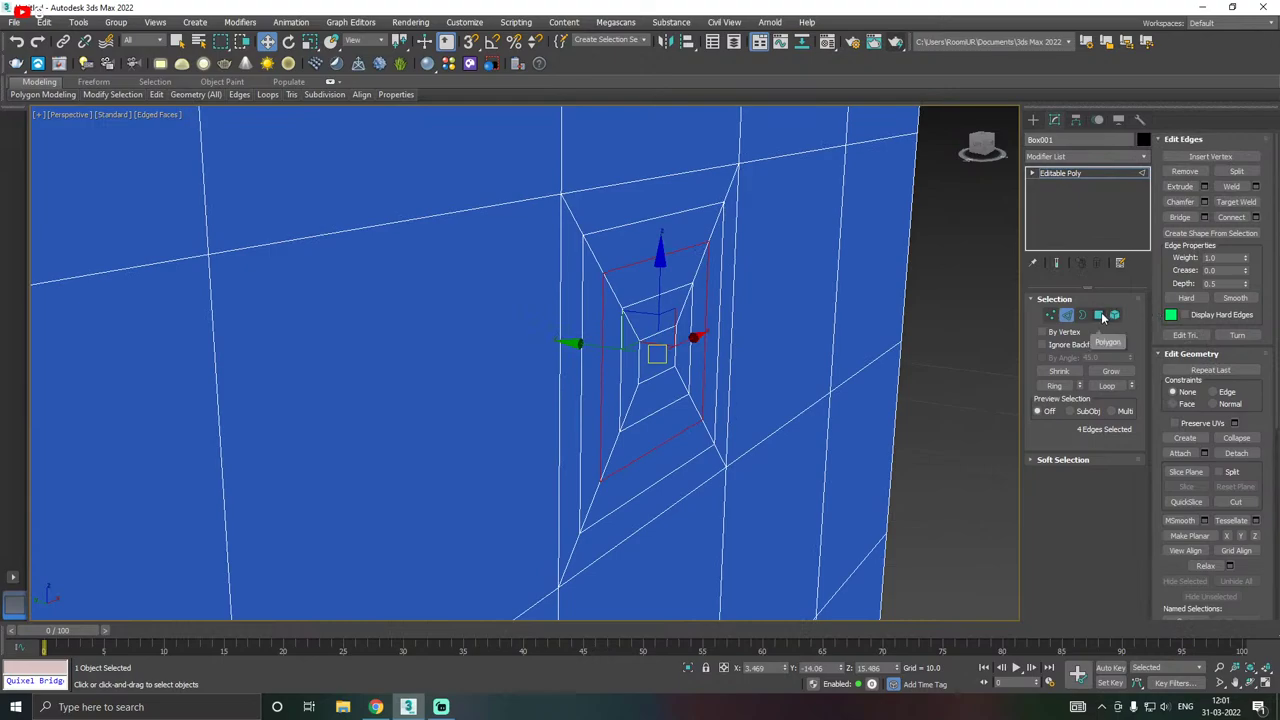
alt+middle_drag(808, 322, 745, 335)
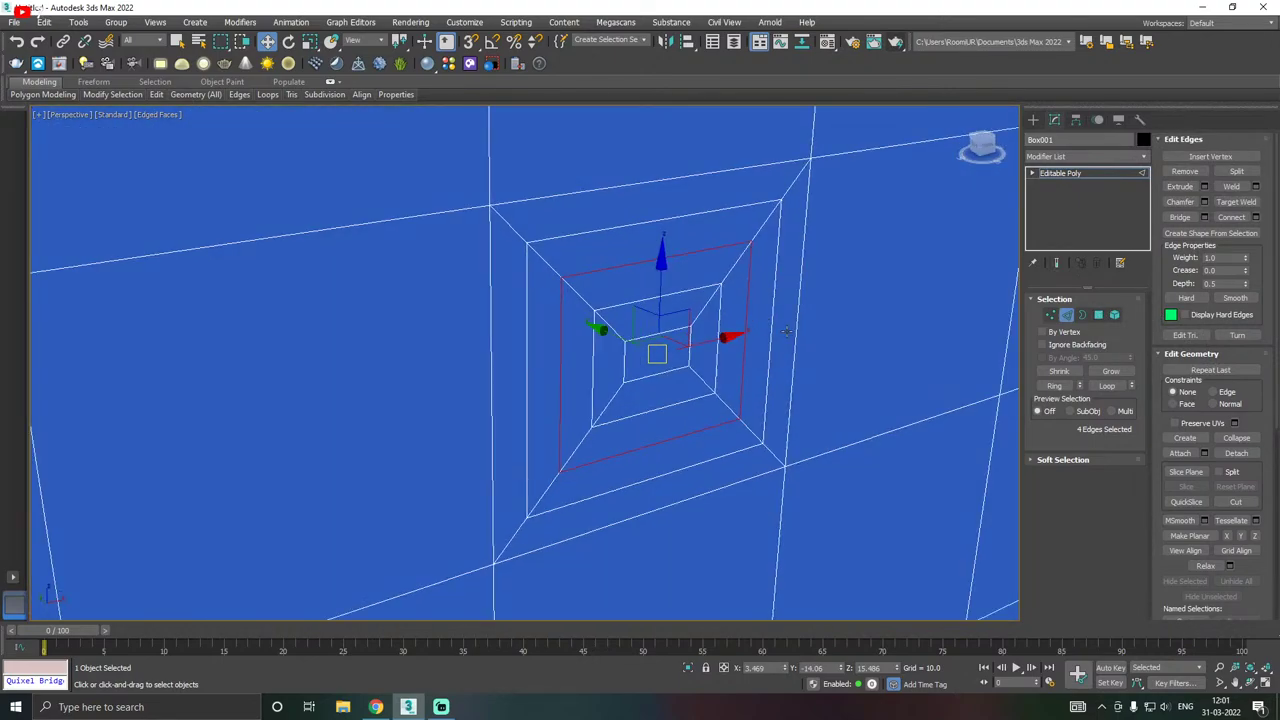
- Extrude the selected edges, trying heights of 2.6 and 5.2 with width reset to 0
click(1204, 187)
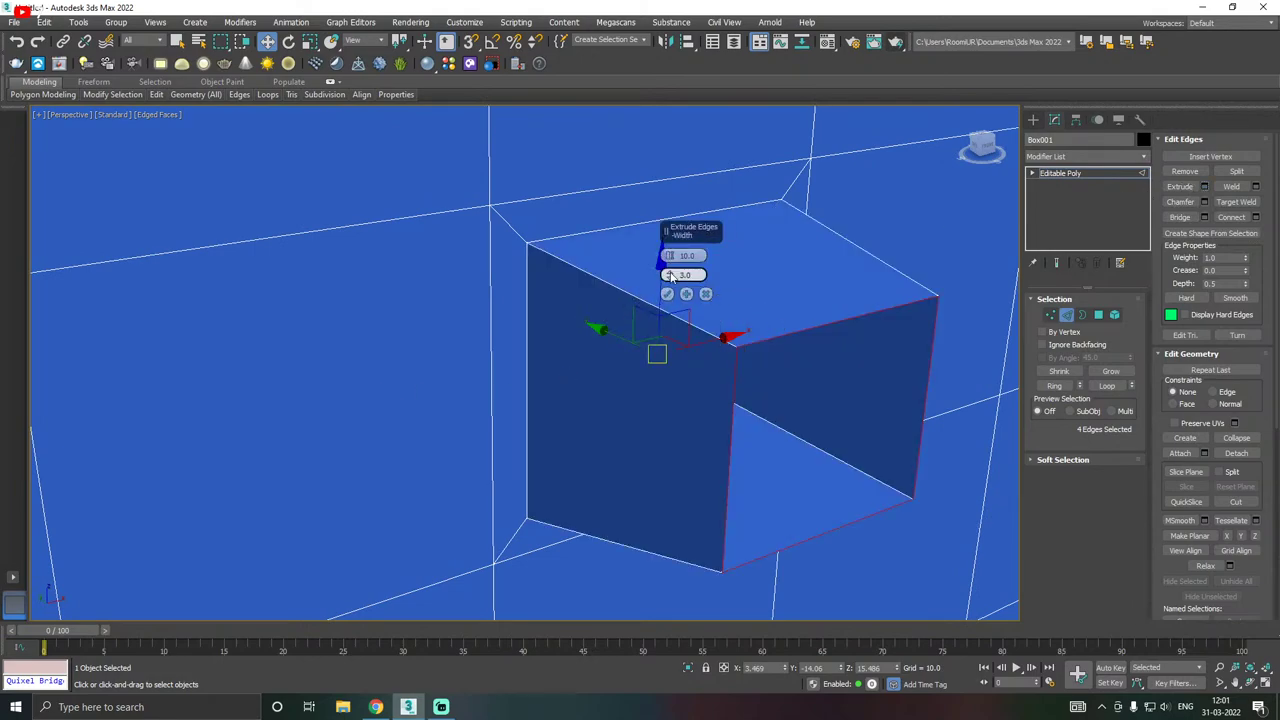
drag(670, 257, 545, 320)
alt+middle_drag(545, 320, 596, 262)
mouse_move(669, 256)
mouse_down()
mouse_move(669, 245)
mouse_move(669, 262)
mouse_up()
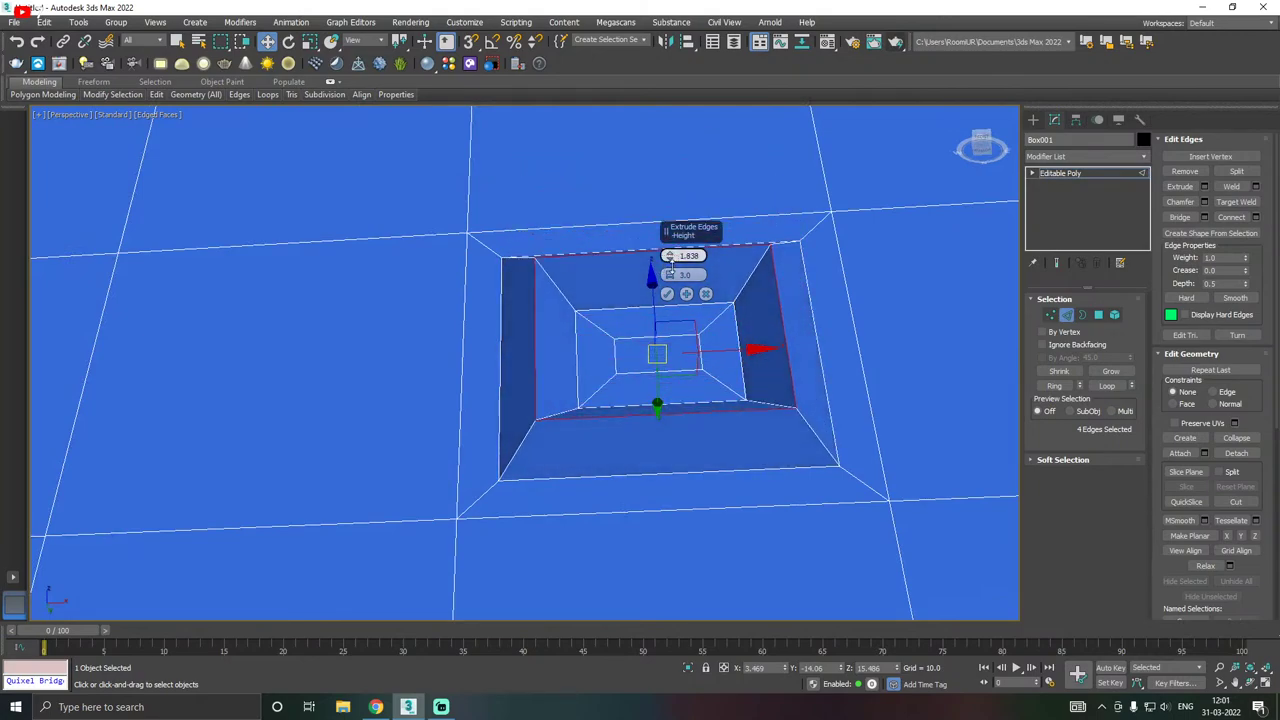
alt+middle_drag(620, 277, 700, 312)
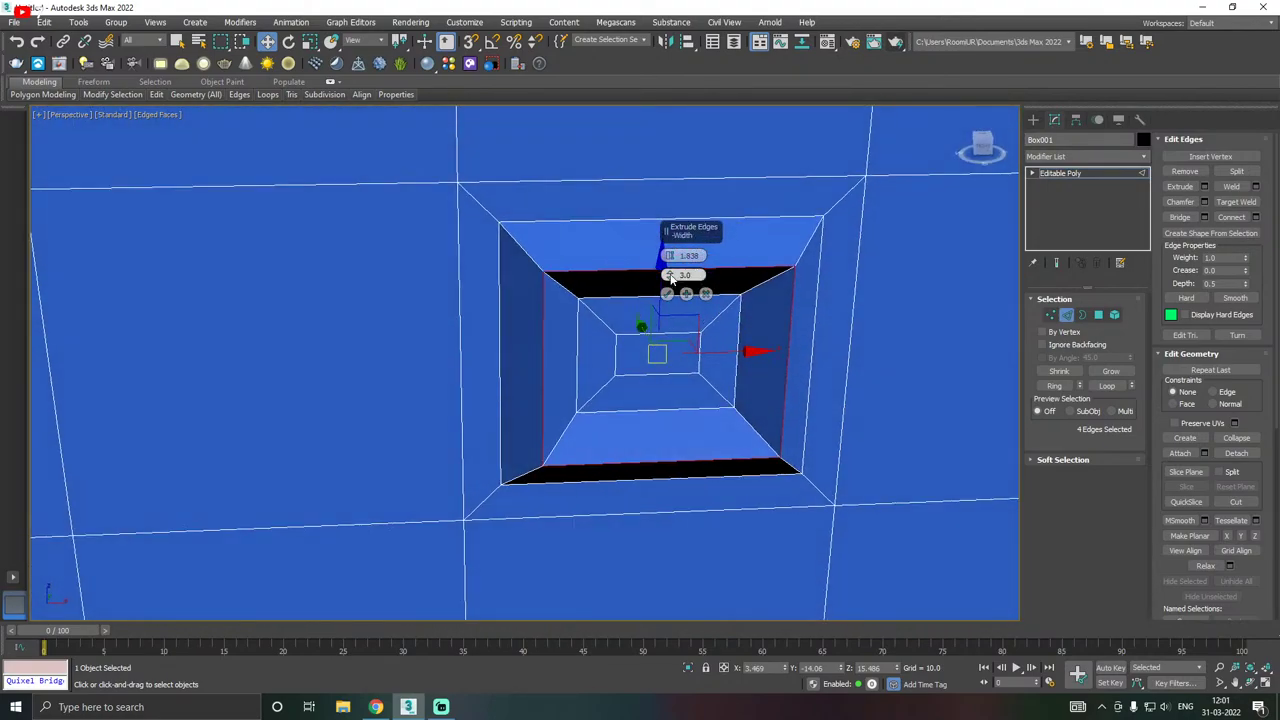
drag(670, 283, 671, 281)
right_click(672, 282)
alt+middle_drag(589, 302, 601, 317)
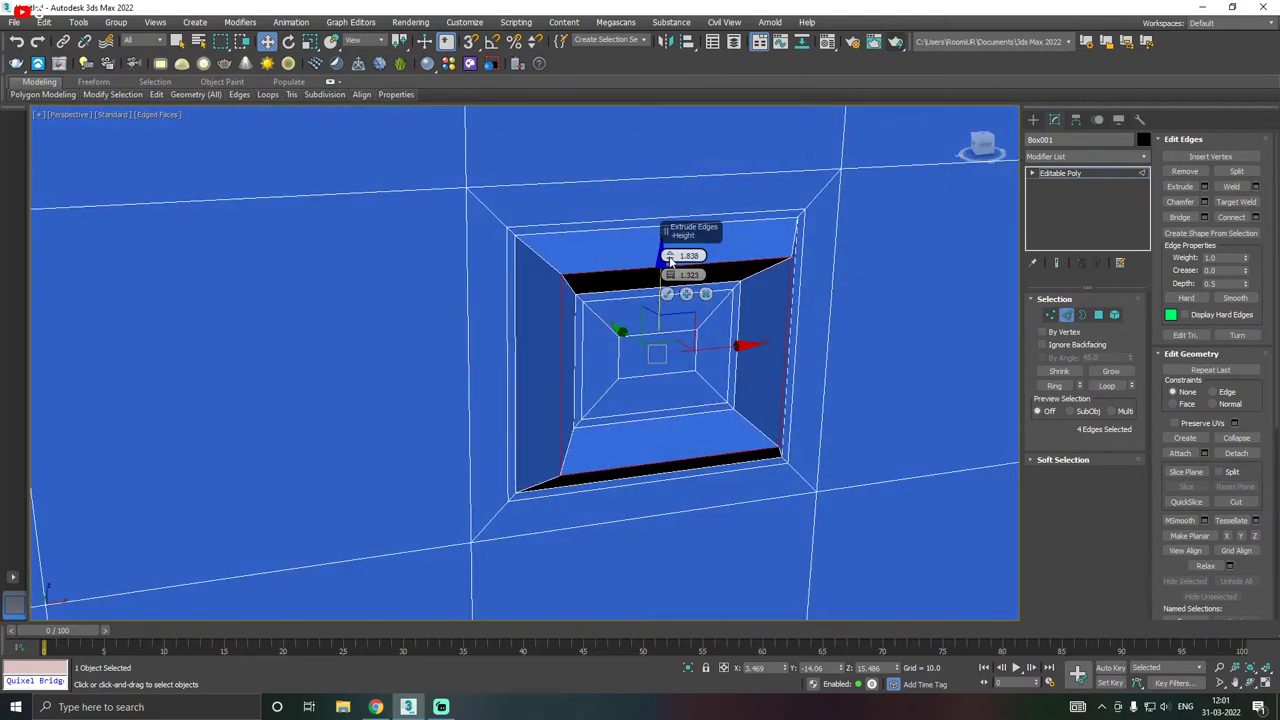
- Flip the edge extrusion to a slight negative height and commit it
drag(669, 261, 669, 315)
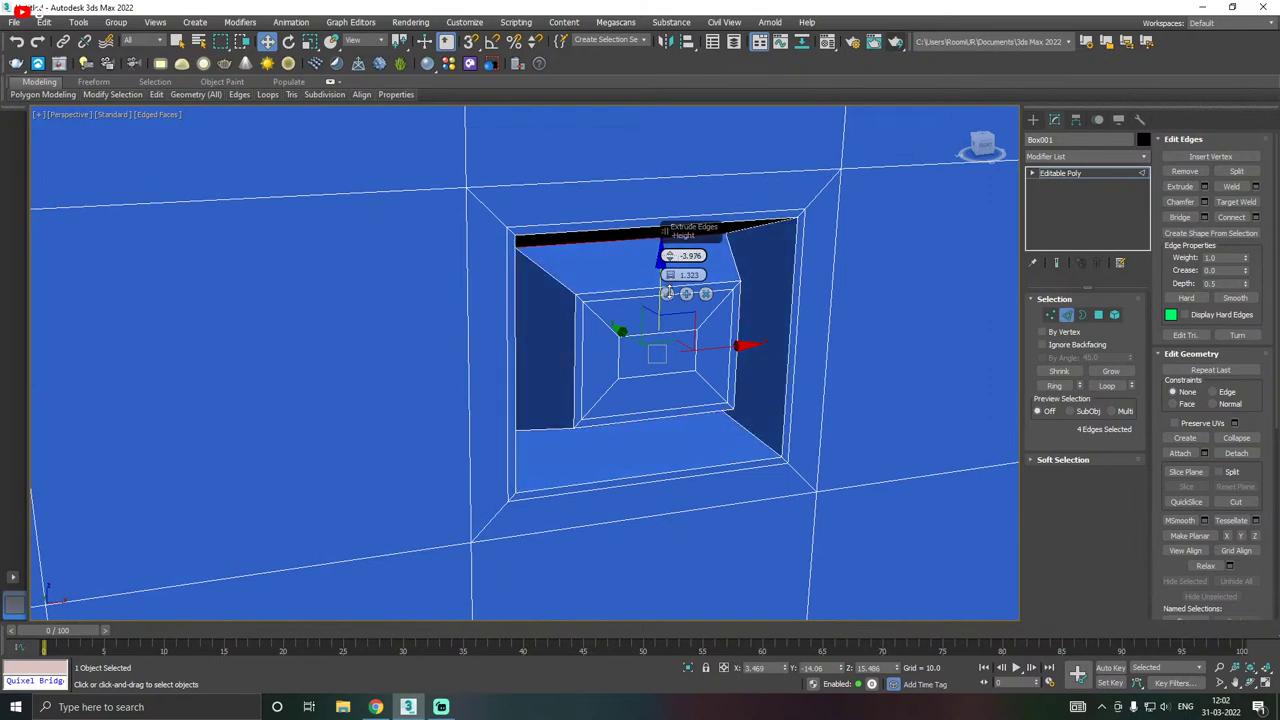
alt+middle_drag(623, 299, 678, 262)
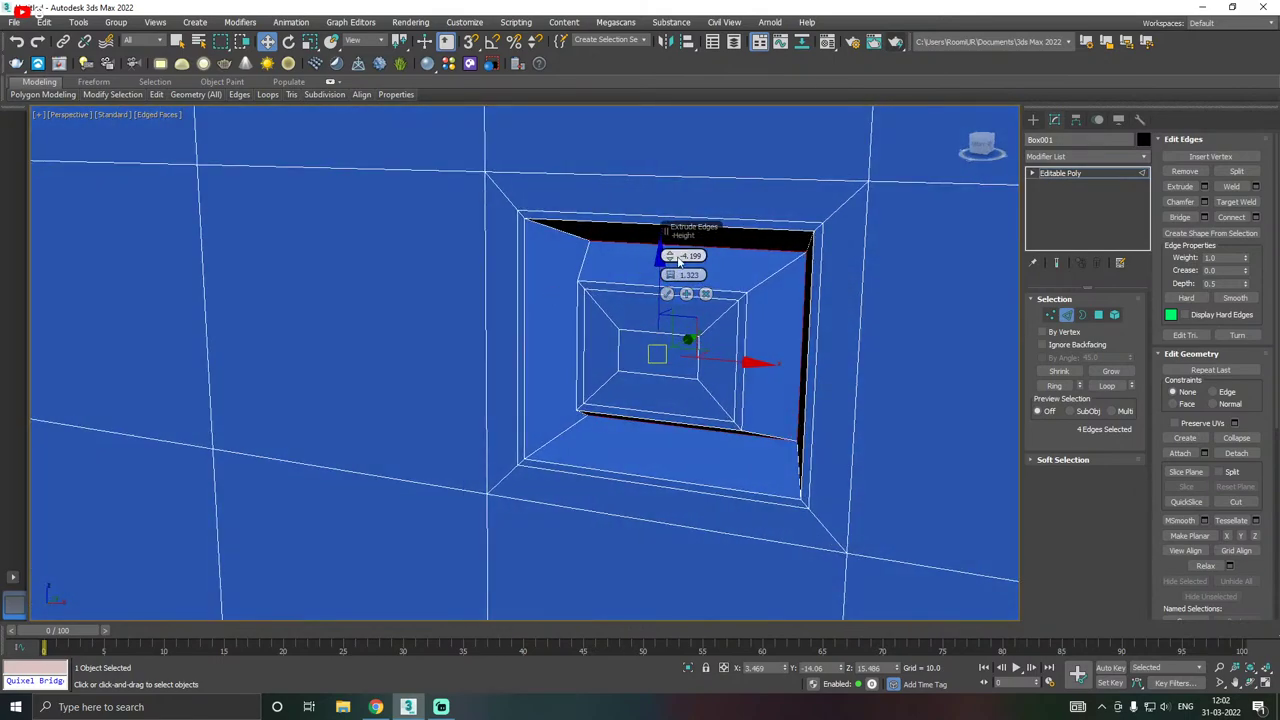
drag(673, 259, 673, 215)
alt+middle_drag(530, 301, 640, 268)
drag(669, 255, 546, 336)
drag(669, 258, 668, 240)
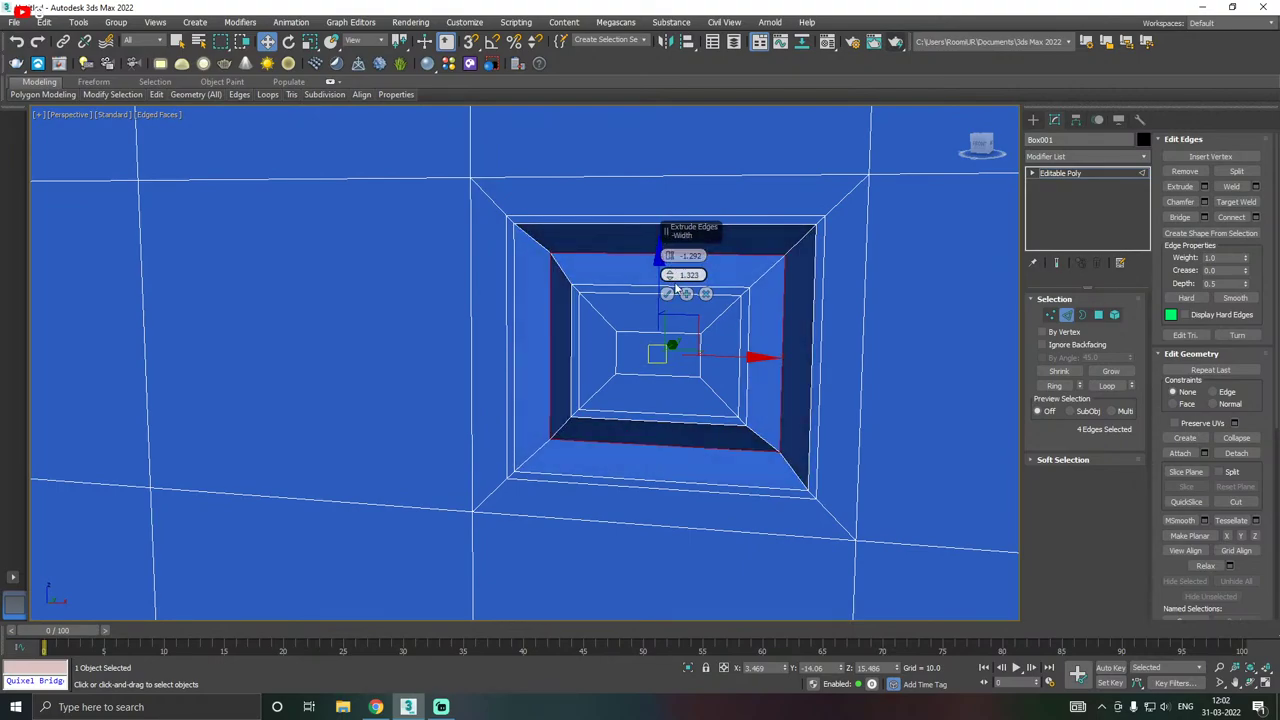
click(668, 295)
- Select the inner edge loop of the side-face opening
alt+middle_drag(668, 295, 798, 317)
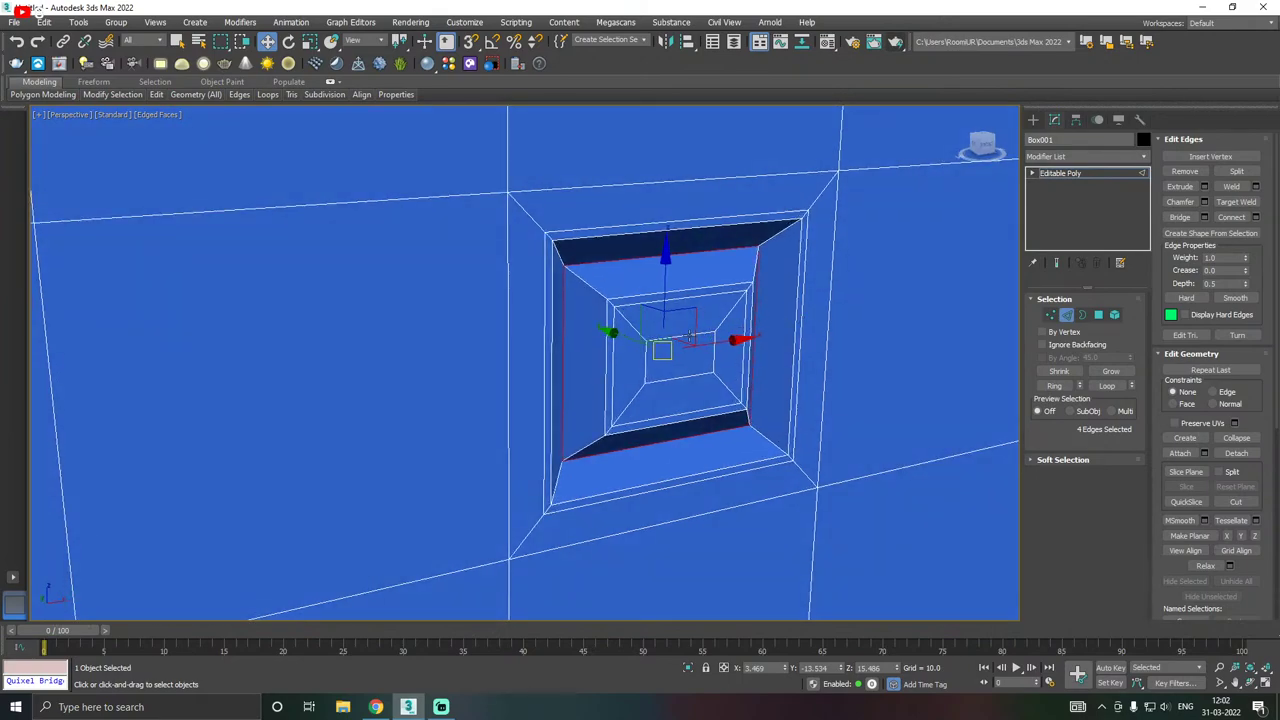
scroll(690, 337, up, 2)
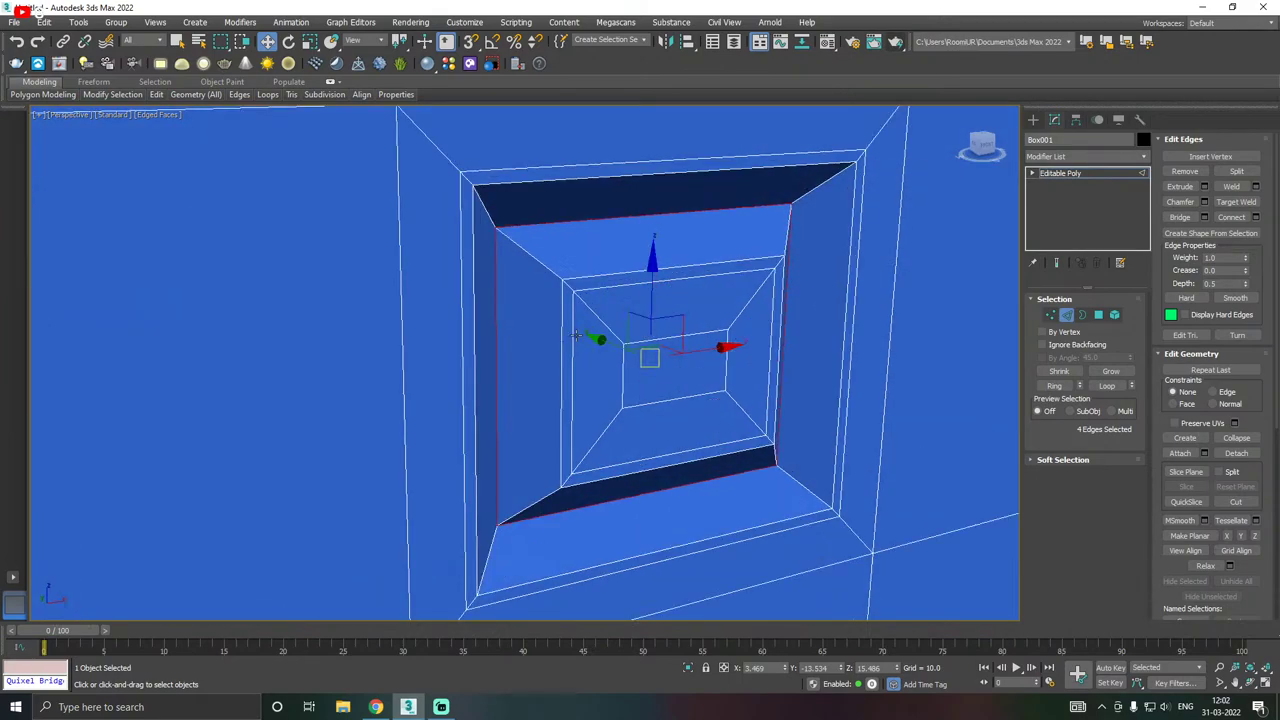
double_click(576, 336)
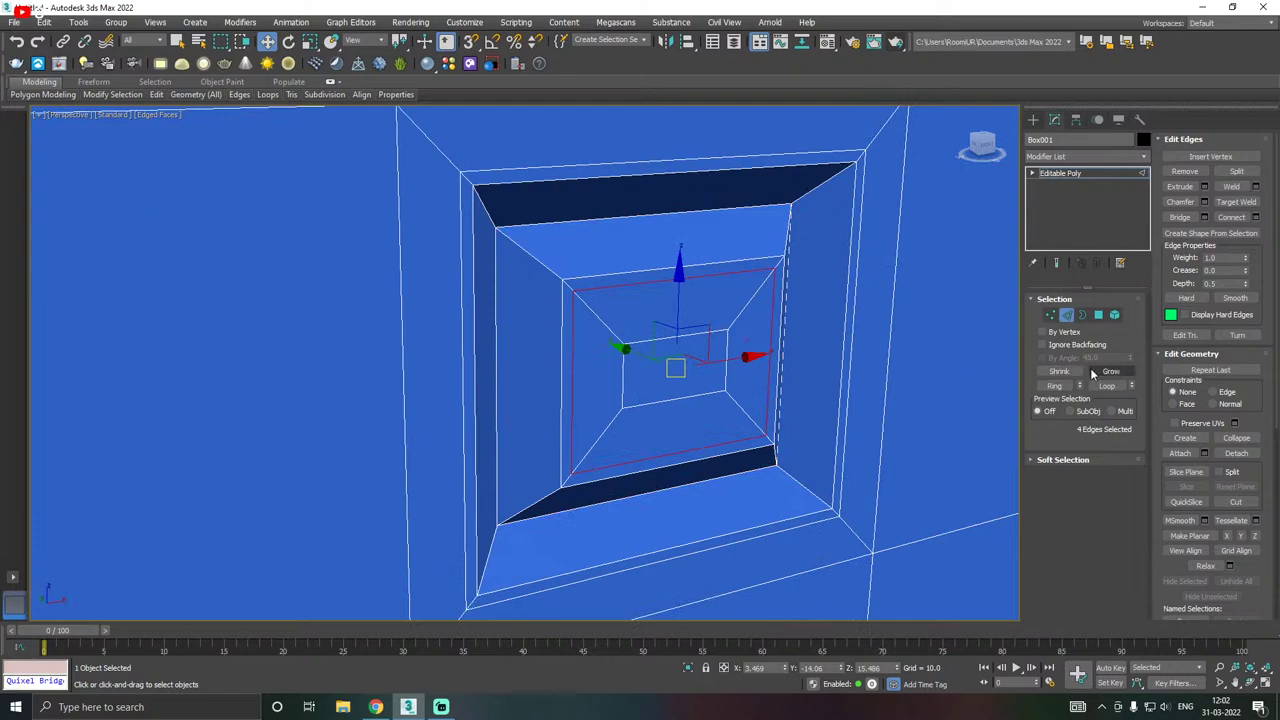
- Extrude the inner edge loop at -0.174 height and 0.093 width, then view the whole box
click(1205, 187)
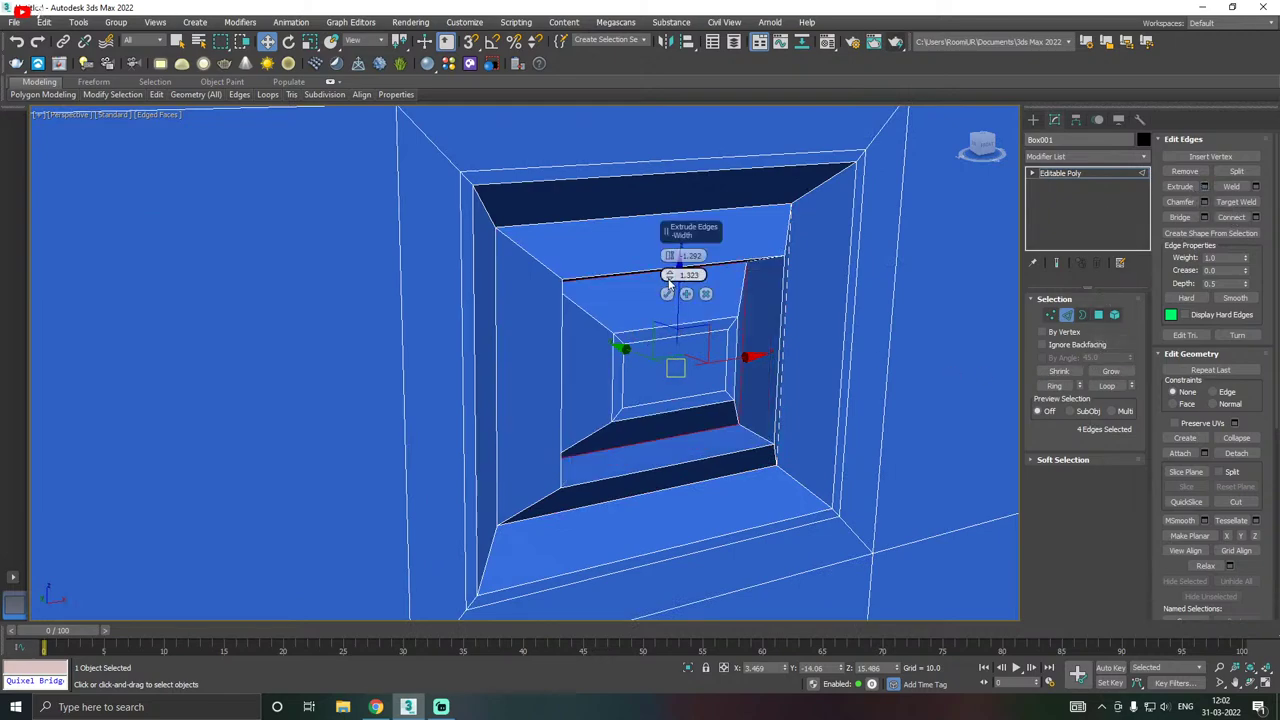
mouse_move(670, 283)
alt+middle_down()
mouse_move(729, 334)
mouse_move(660, 280)
alt+middle_up()
drag(670, 276, 669, 256)
alt+middle_drag(563, 346, 511, 364)
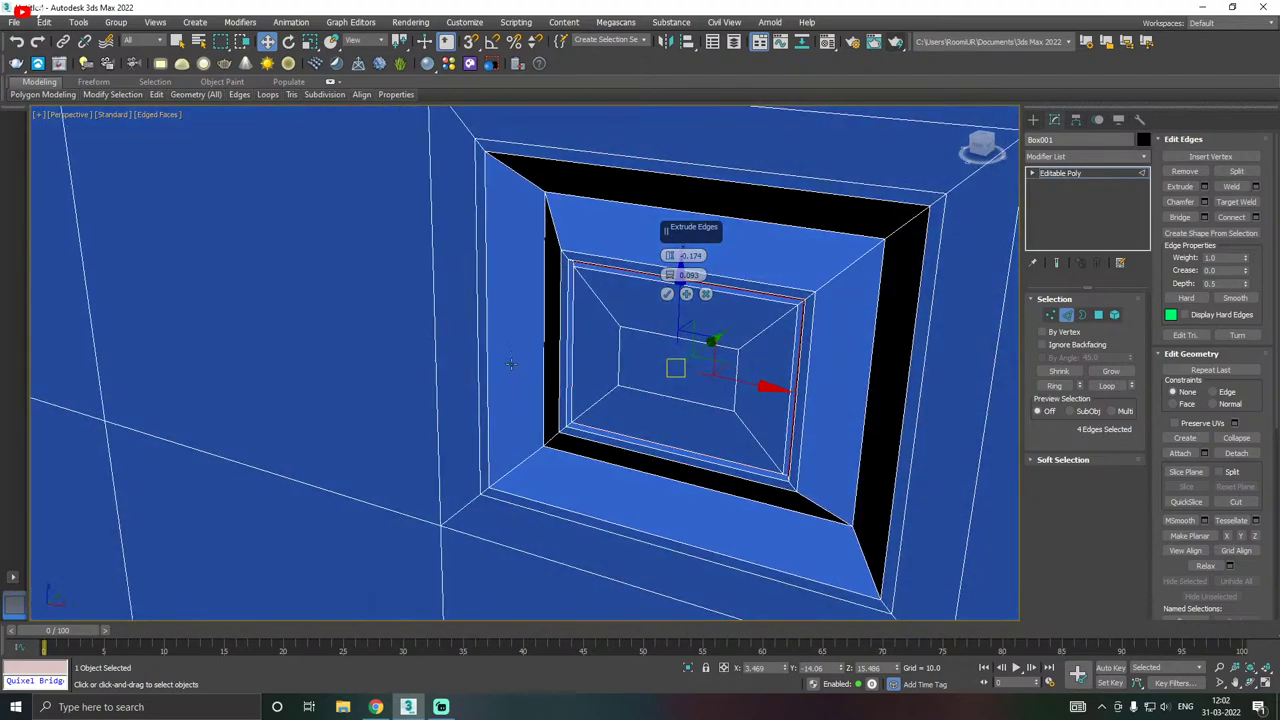
click(667, 293)
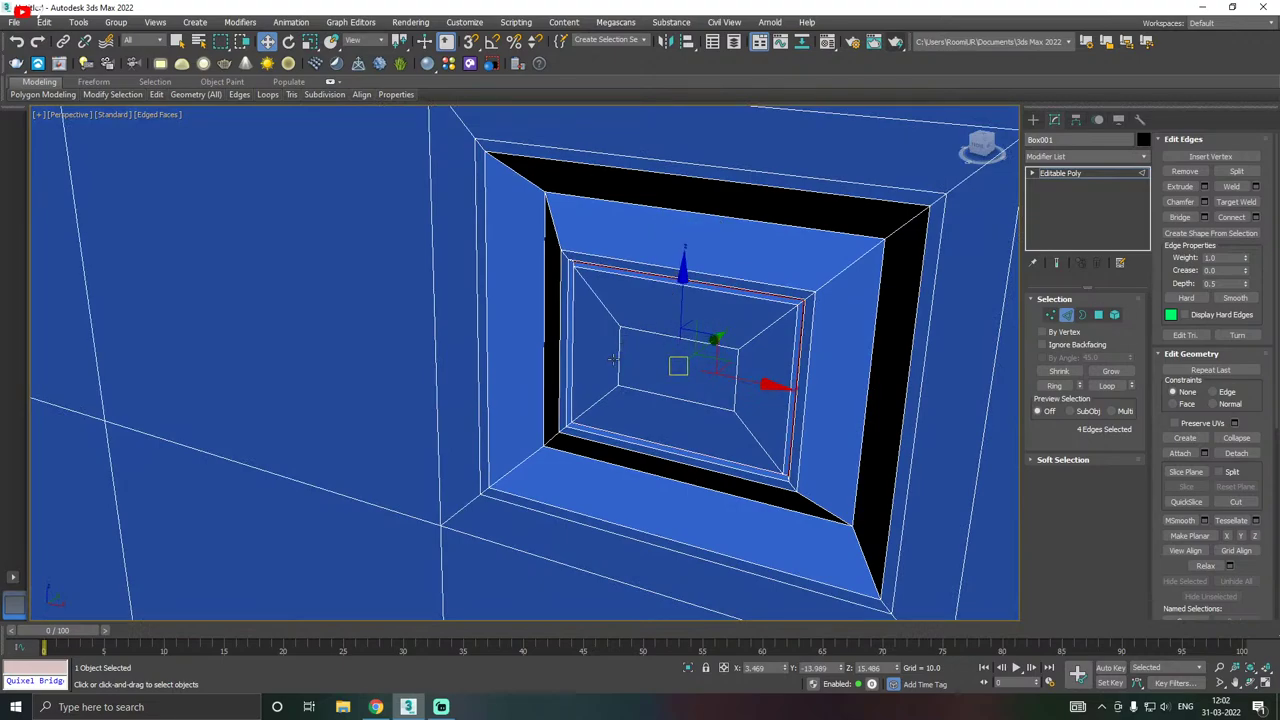
scroll(622, 380, down, 5)
scroll(640, 380, down, 5)
alt+middle_drag(700, 456, 764, 452)
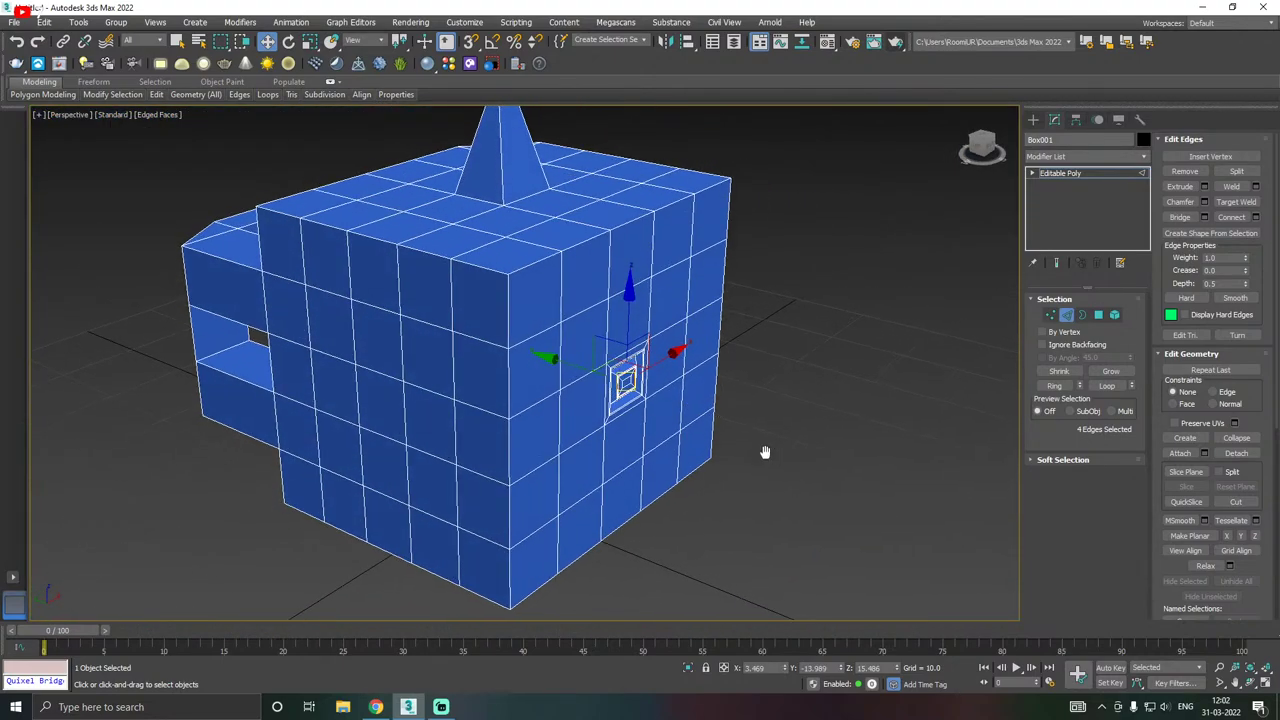
- Select all 213 polygons of Box001 as one element and inspect it from several sides
click(1098, 316)
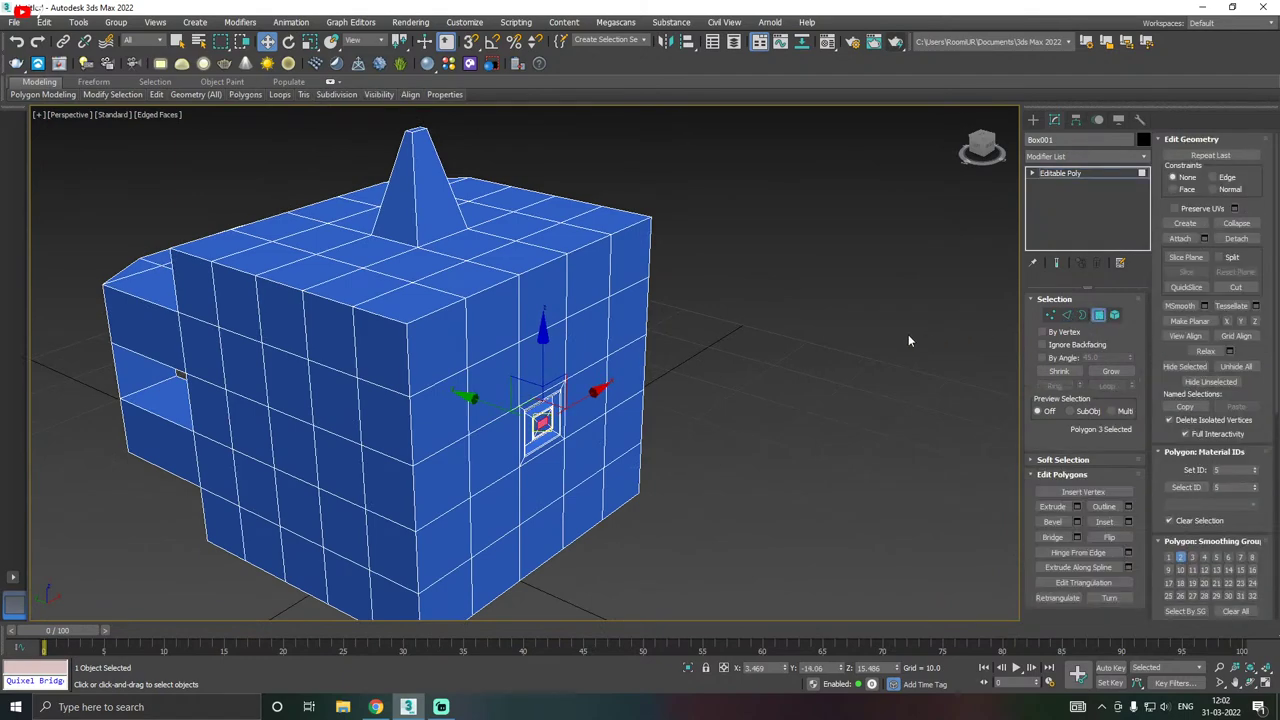
scroll(884, 340, down, 3)
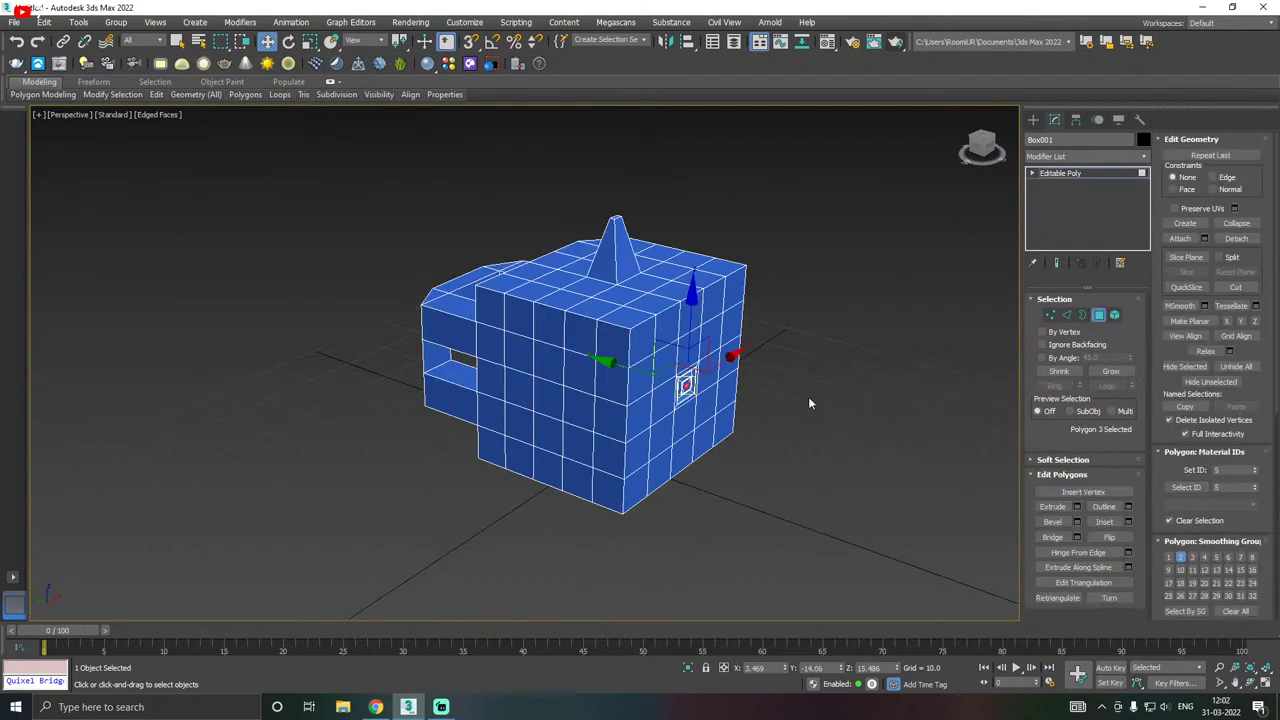
scroll(810, 403, up, 3)
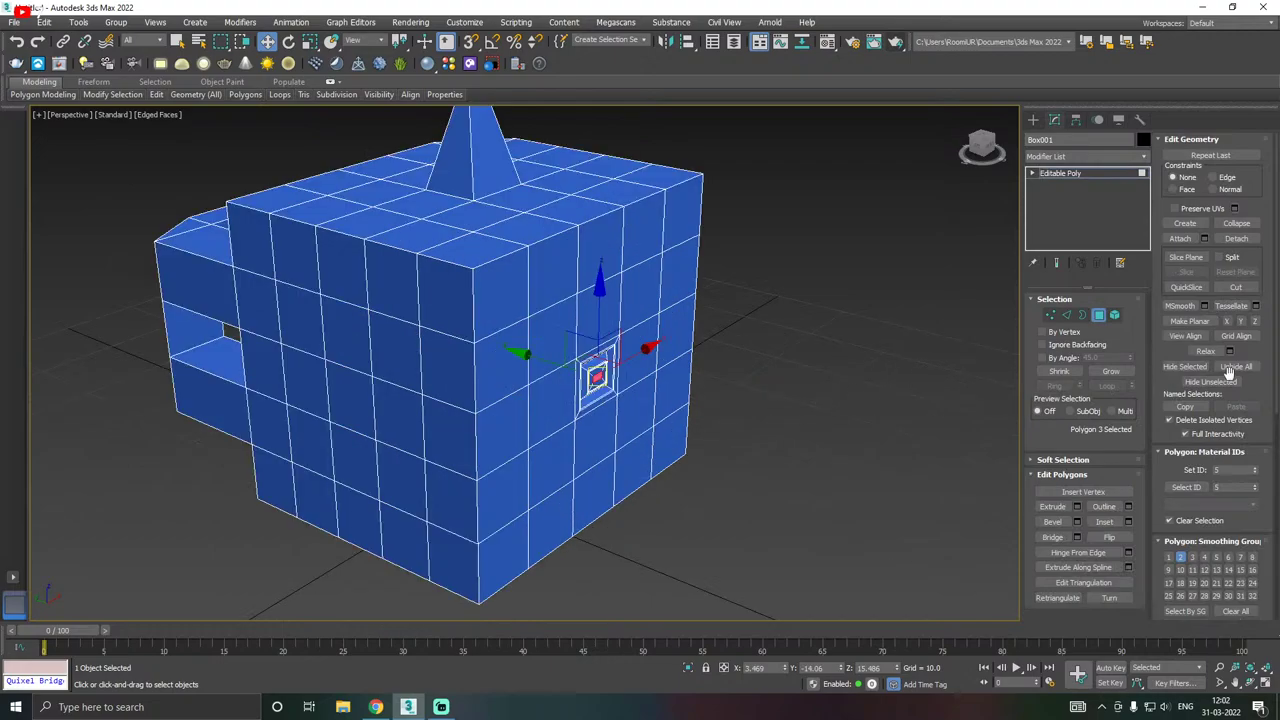
mouse_move(871, 380)
alt+middle_down()
mouse_move(817, 380)
mouse_move(856, 390)
alt+middle_up()
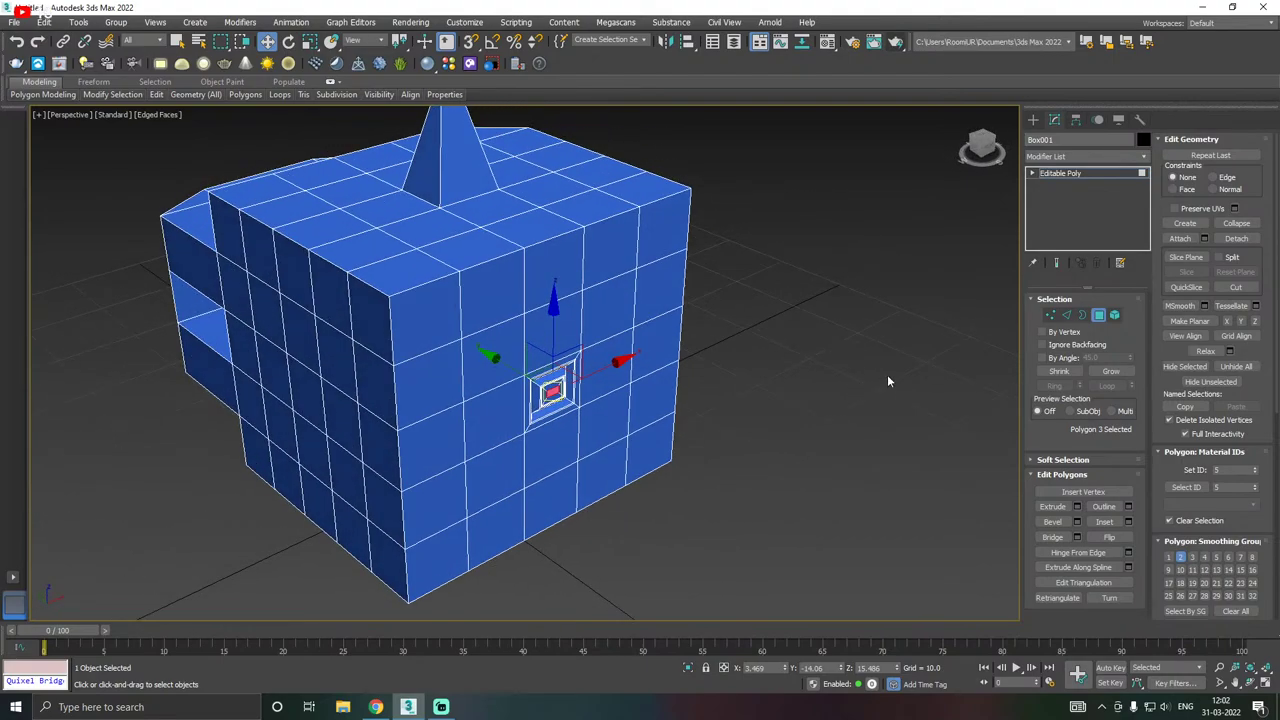
click(1115, 316)
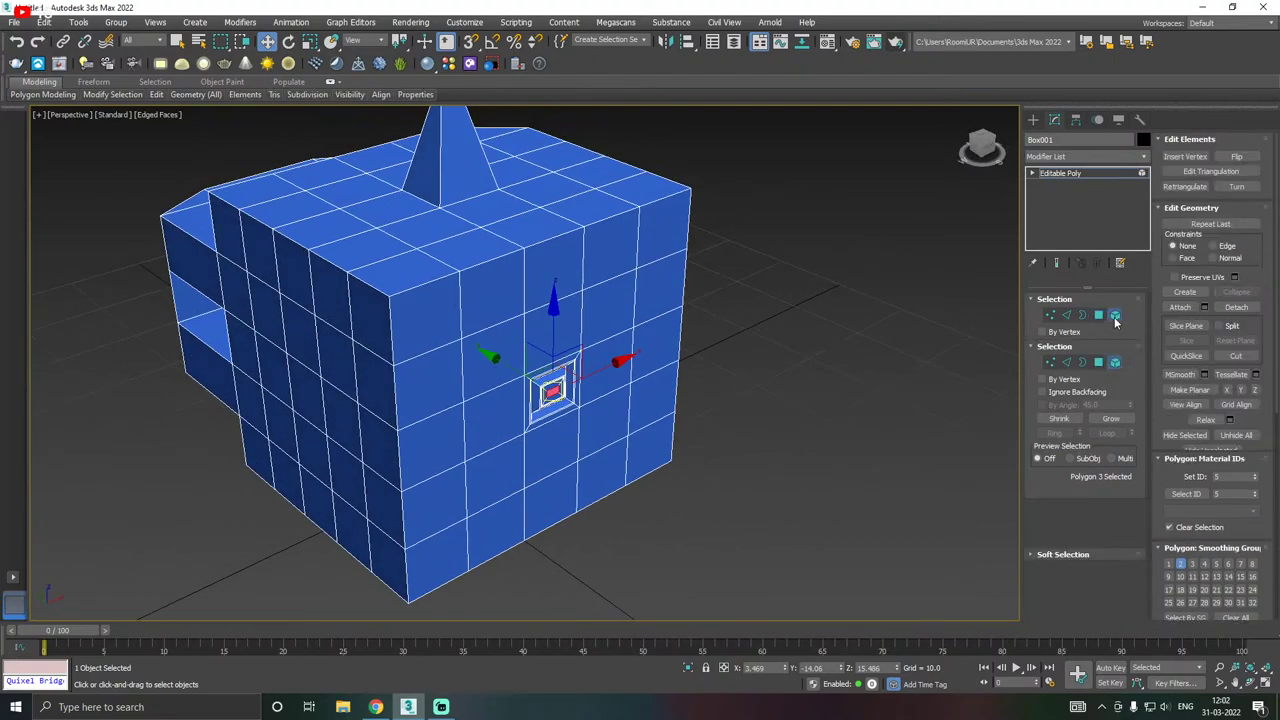
click(410, 403)
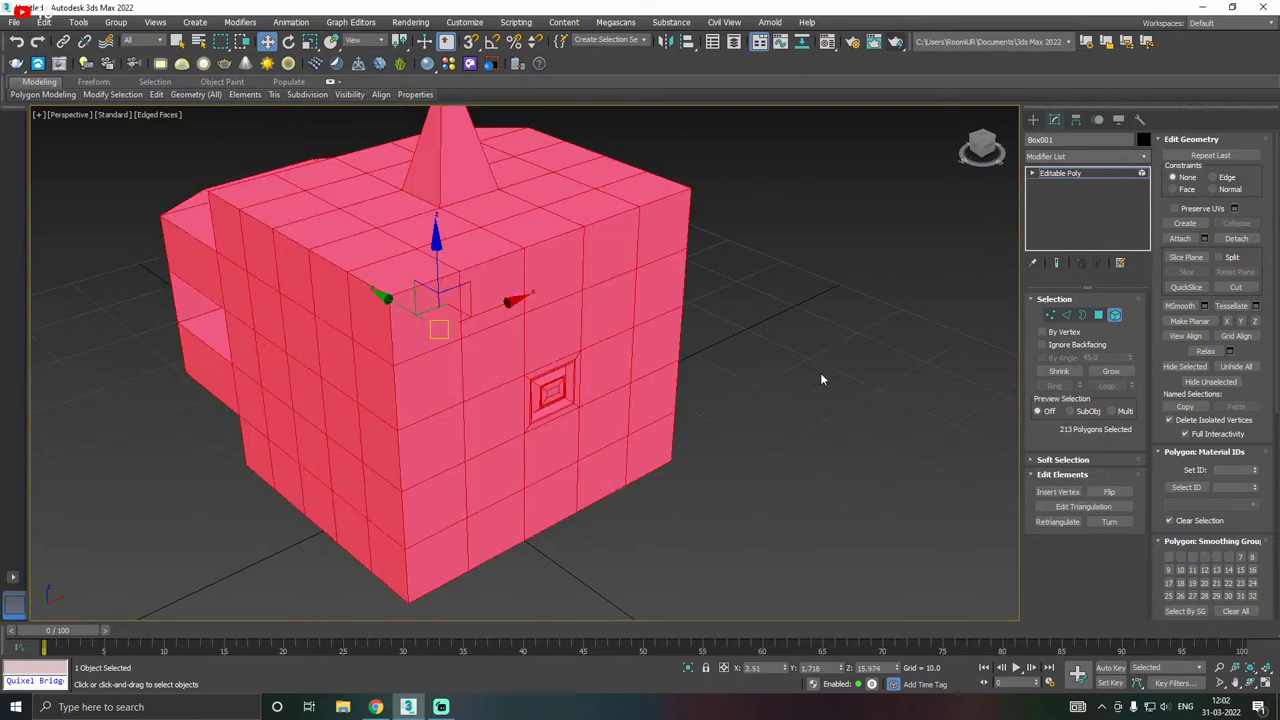
scroll(820, 378, down, 3)
alt+middle_drag(666, 406, 859, 415)
scroll(899, 399, up, 2)
alt+middle_drag(792, 369, 581, 345)
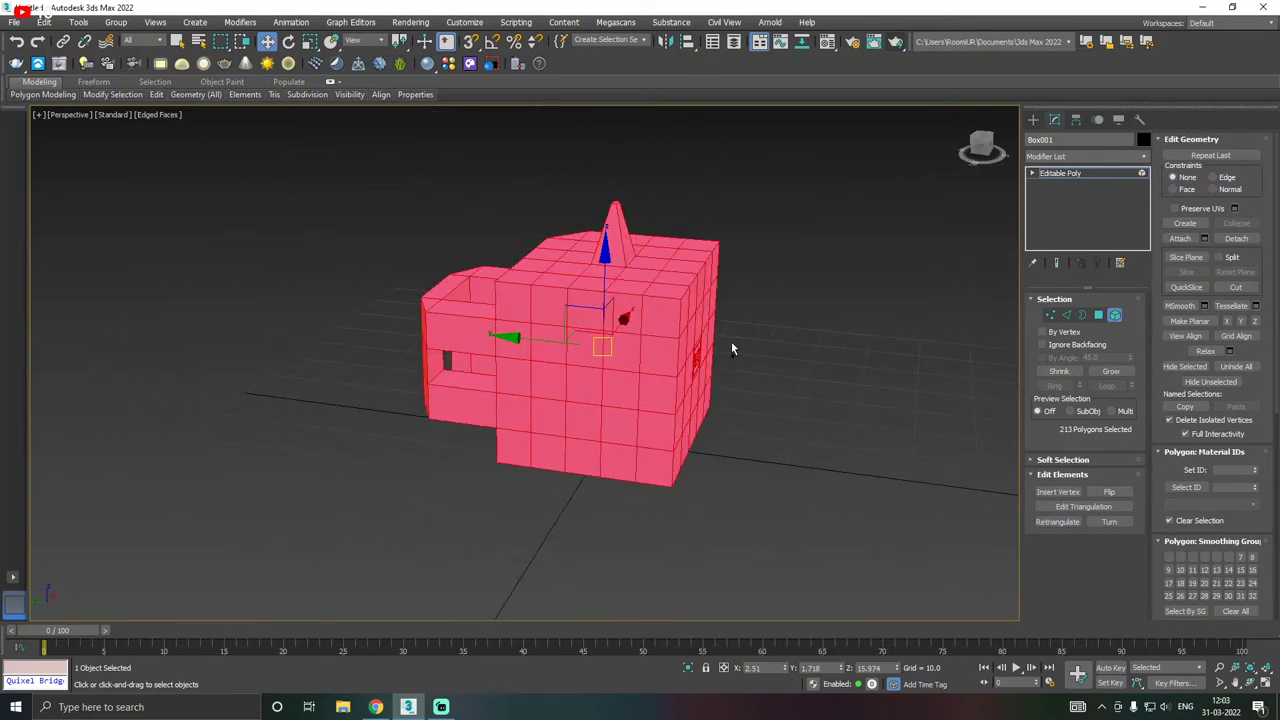
alt+middle_drag(731, 346, 638, 340)
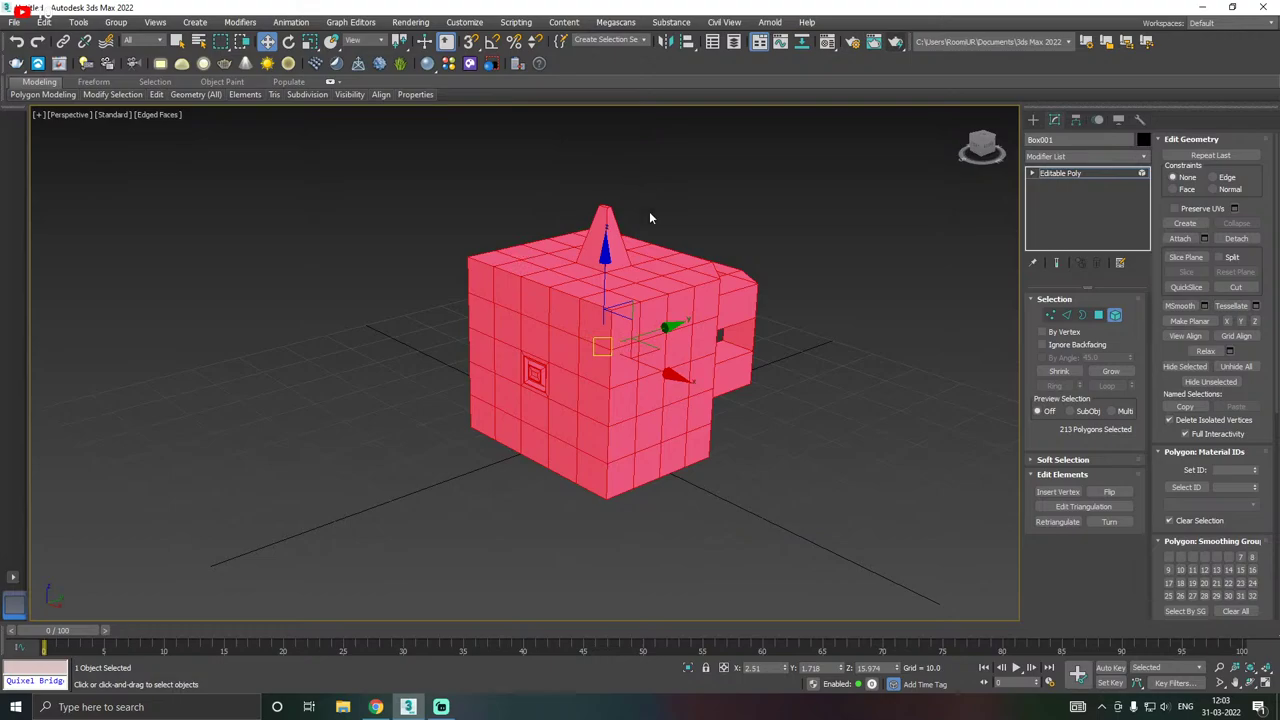
- Orbit around the cube to inspect its handle and side extension from several angles
alt+middle_drag(608, 334, 709, 343)
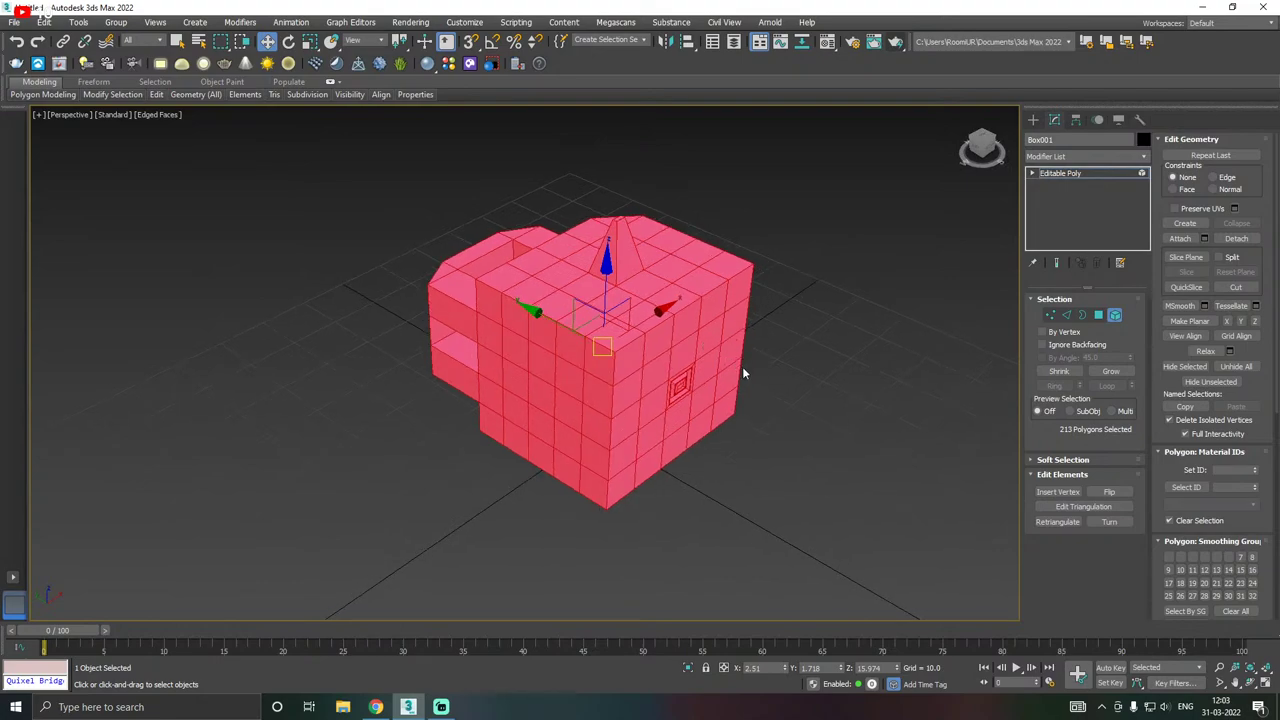
alt+middle_drag(770, 390, 726, 395)
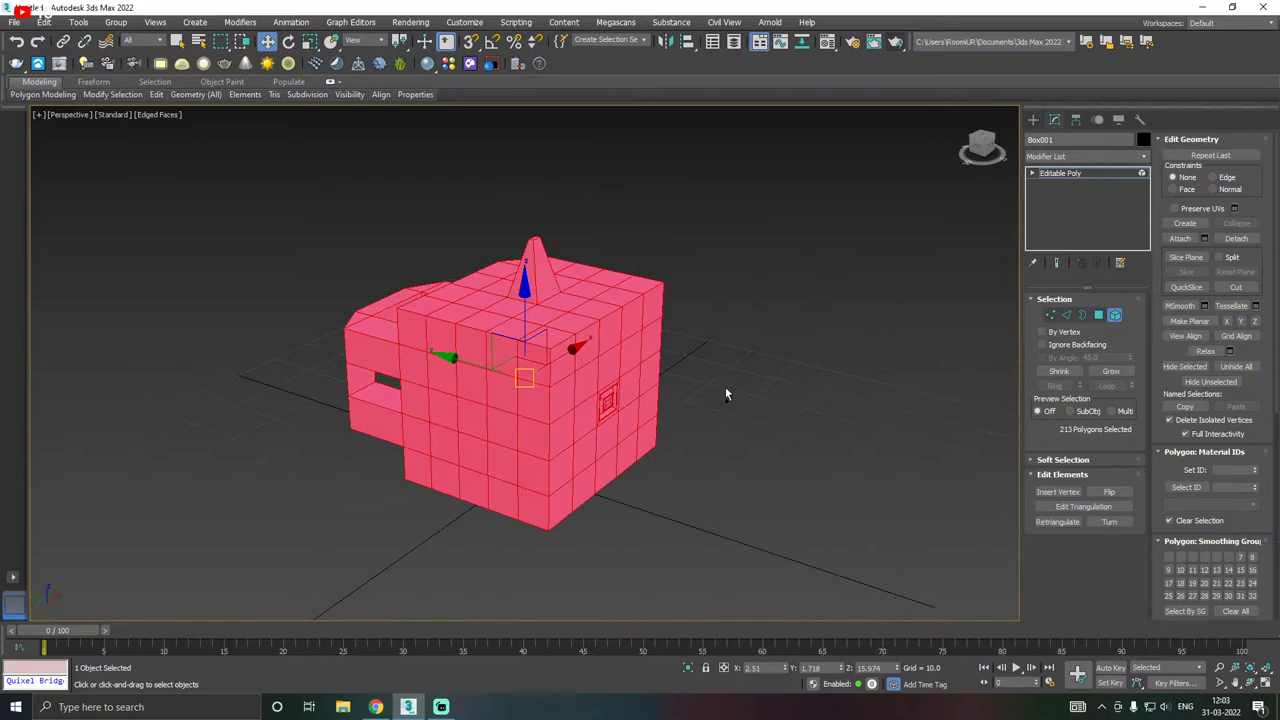
alt+middle_drag(626, 371, 615, 410)
alt+middle_drag(709, 377, 576, 384)
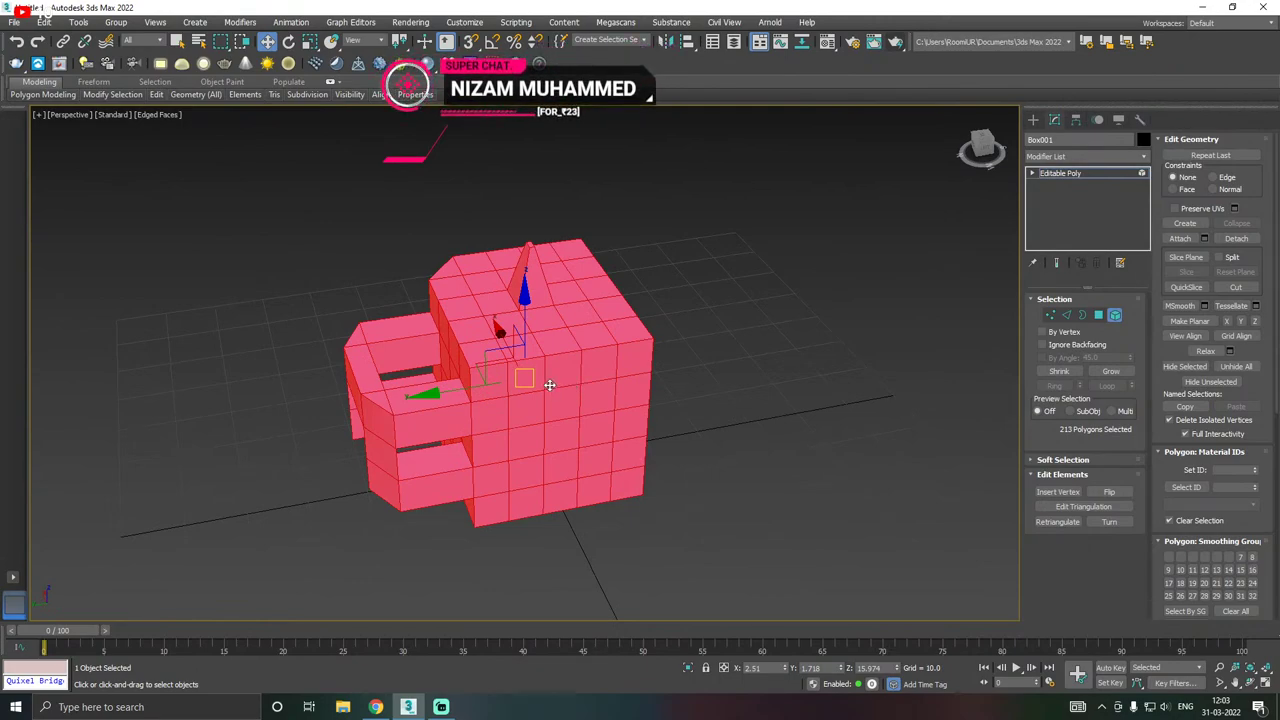
alt+middle_drag(553, 386, 709, 374)
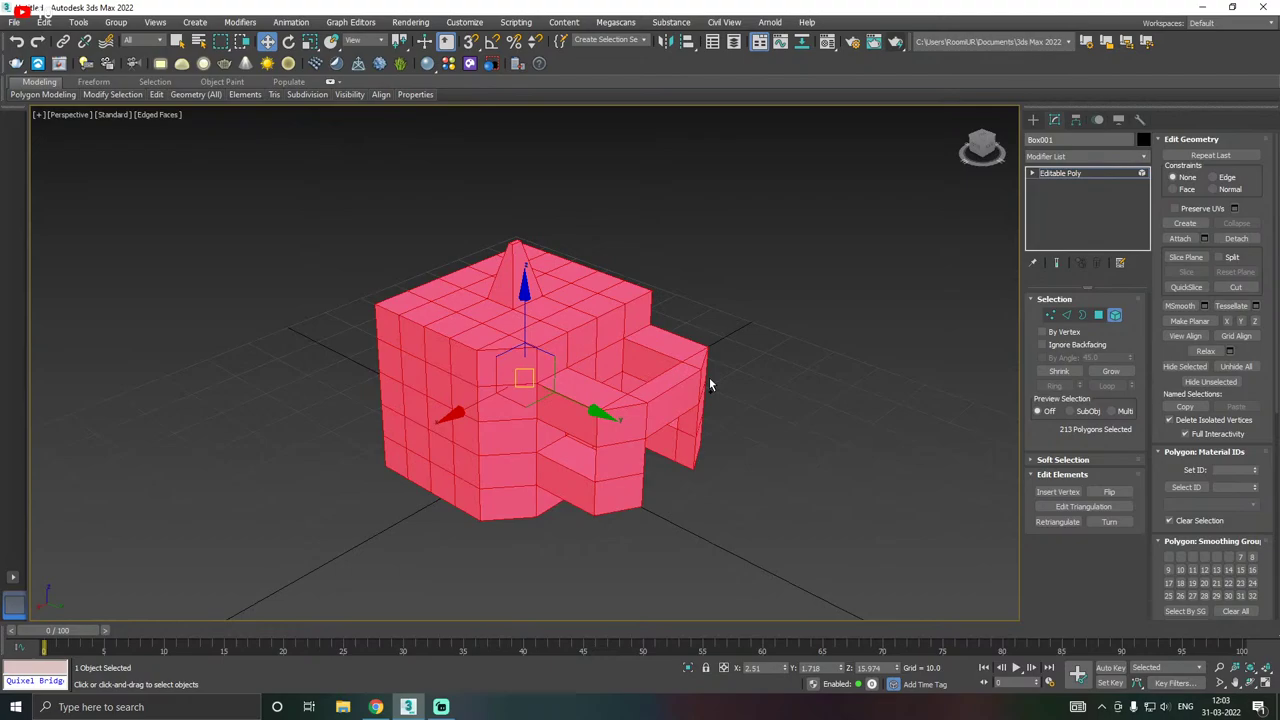
alt+middle_drag(672, 380, 646, 429)
scroll(623, 410, up, 3)
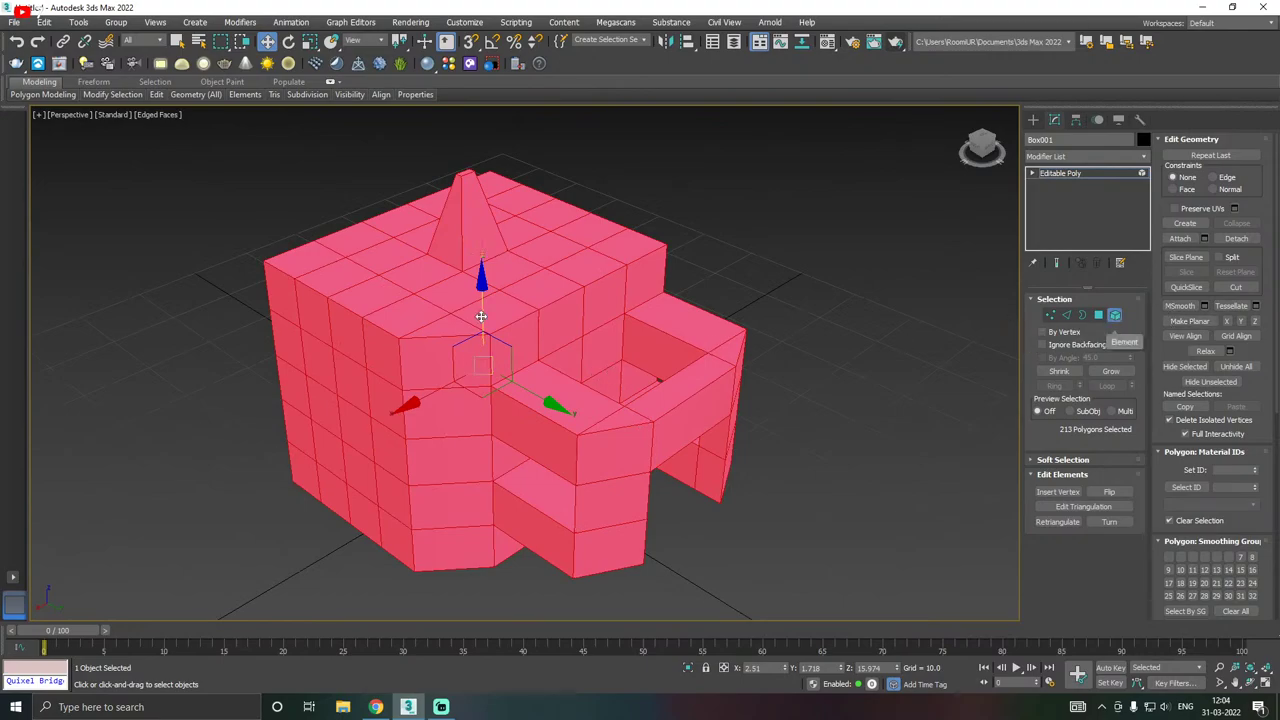
alt+middle_drag(829, 341, 565, 340)
alt+middle_drag(653, 342, 666, 337)
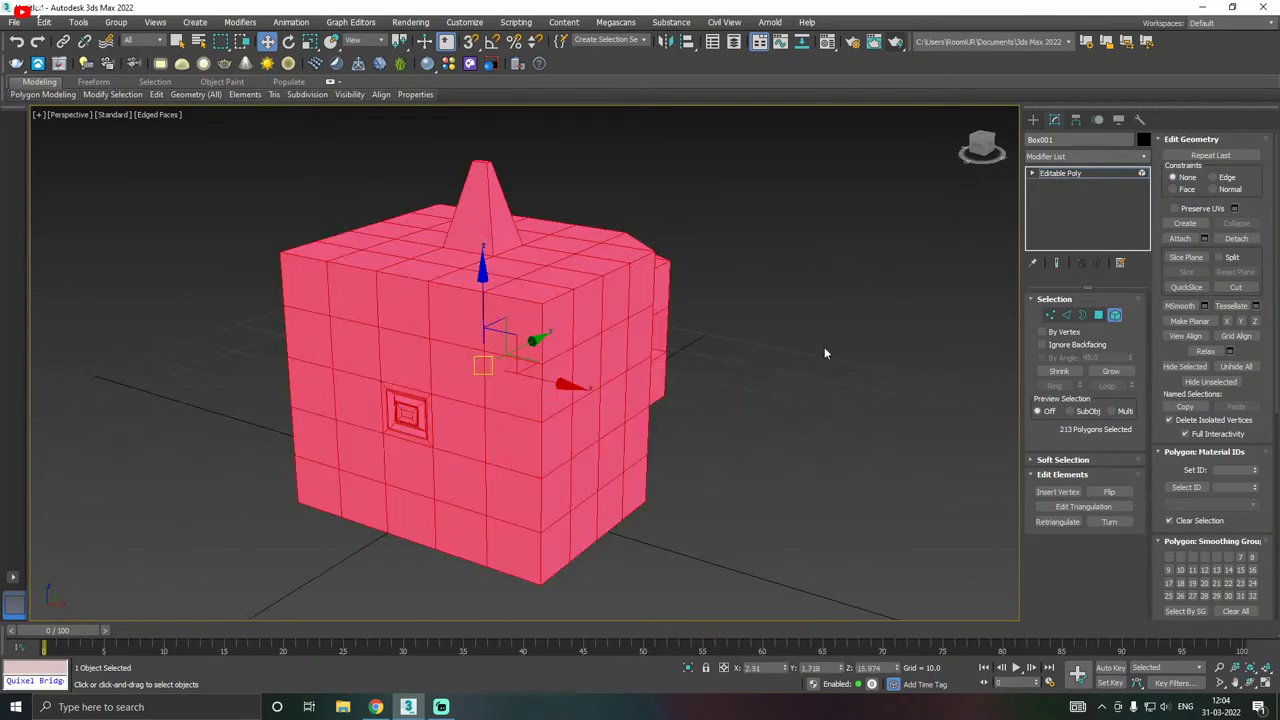
alt+middle_drag(567, 427, 503, 420)
scroll(606, 387, down, 3)
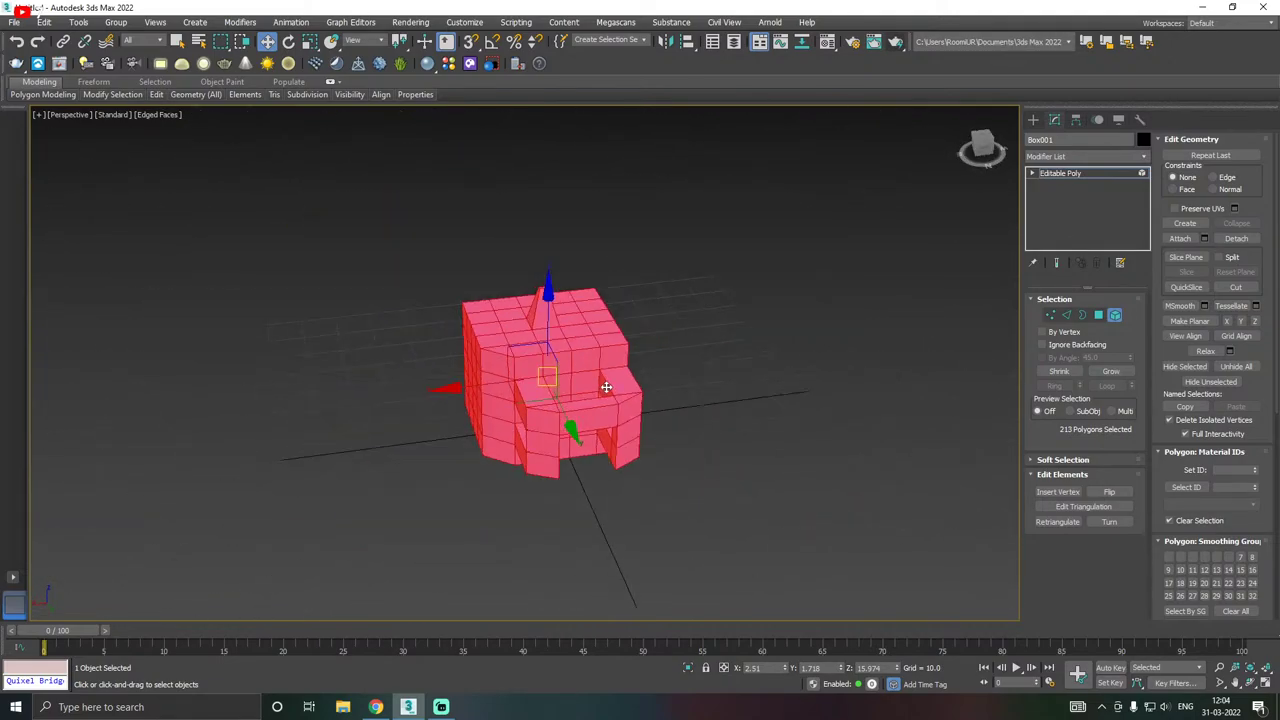
alt+middle_drag(606, 387, 640, 396)
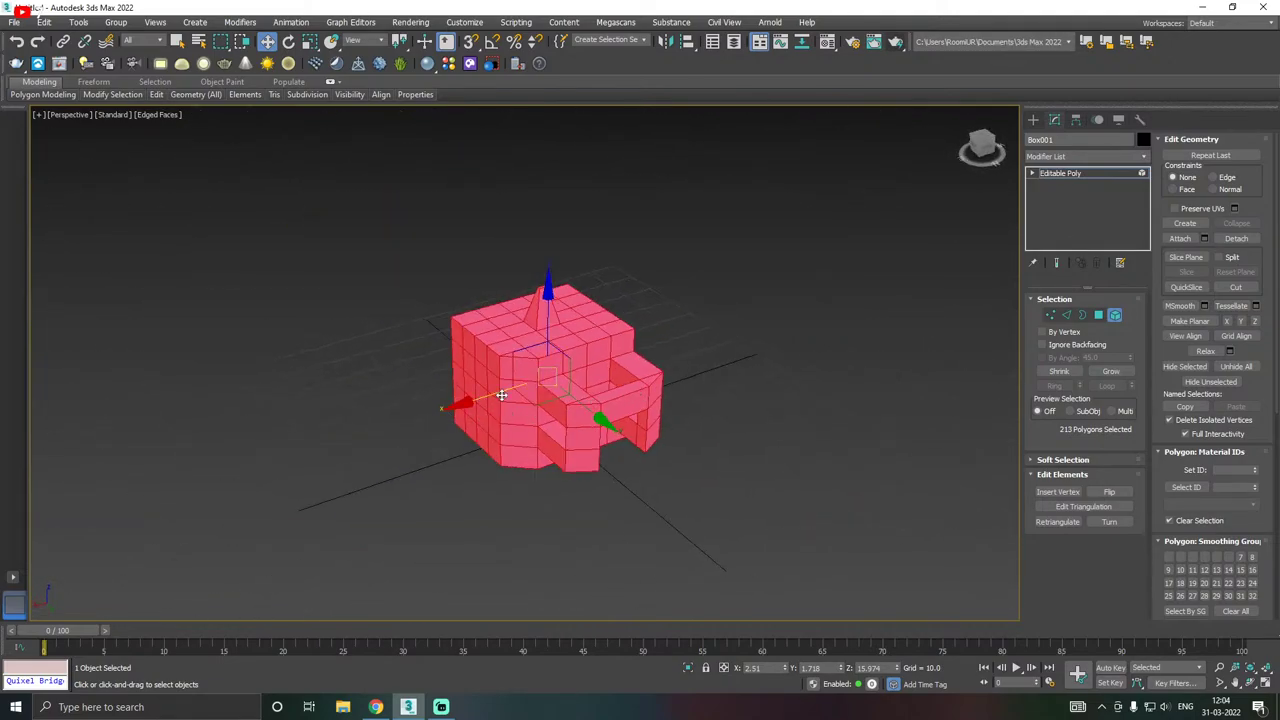
- Exit and re-enter the box's face editing level, orbiting down and to the left
click(1060, 173)
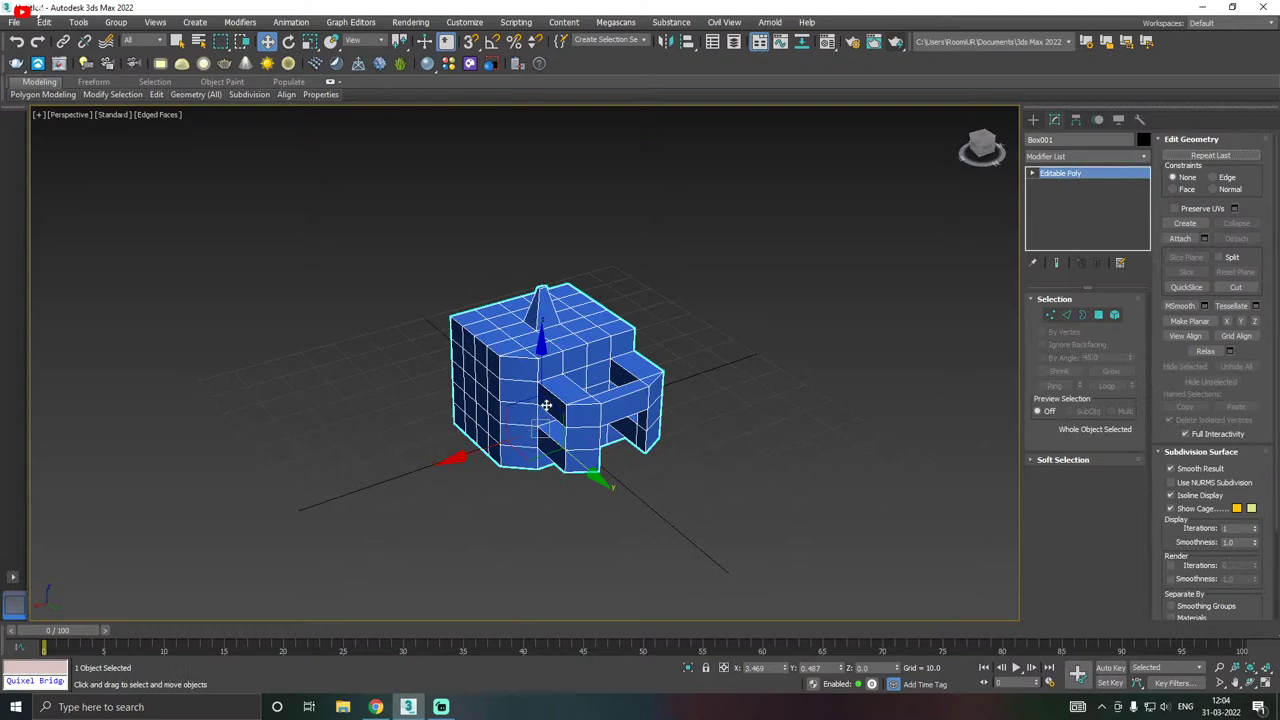
click(1115, 315)
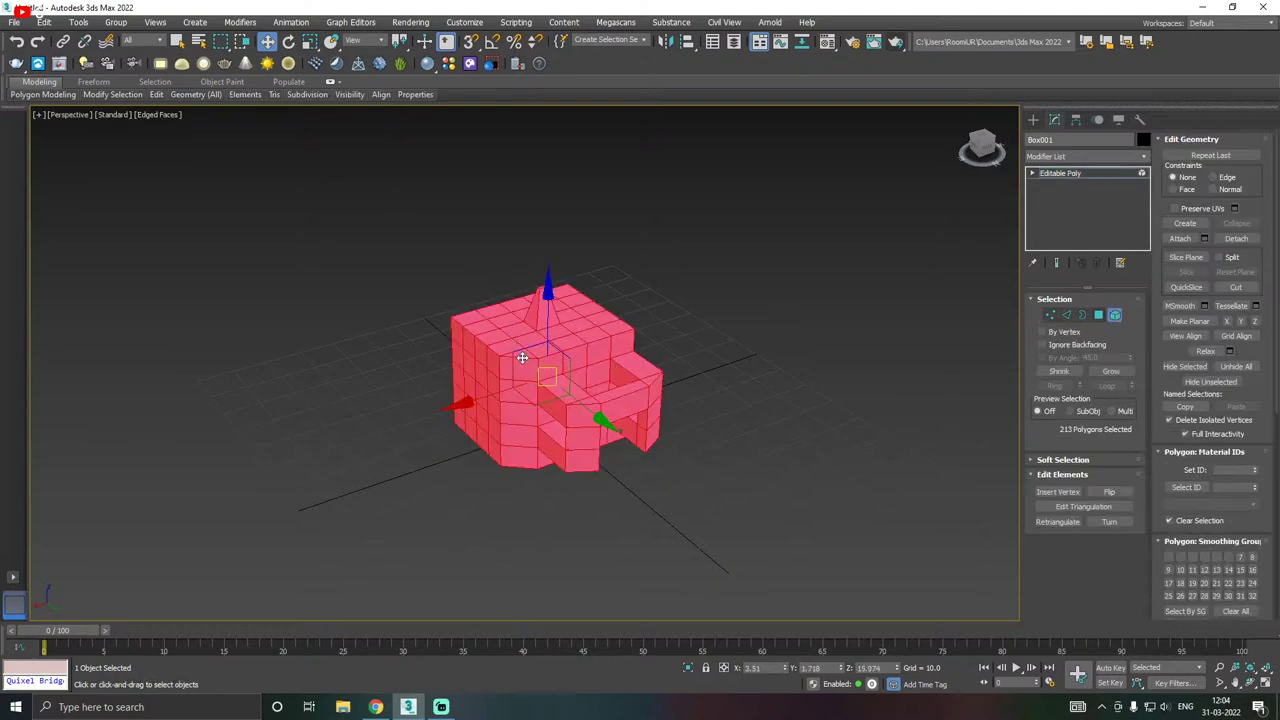
alt+middle_drag(598, 348, 617, 369)
scroll(607, 394, up, 2)
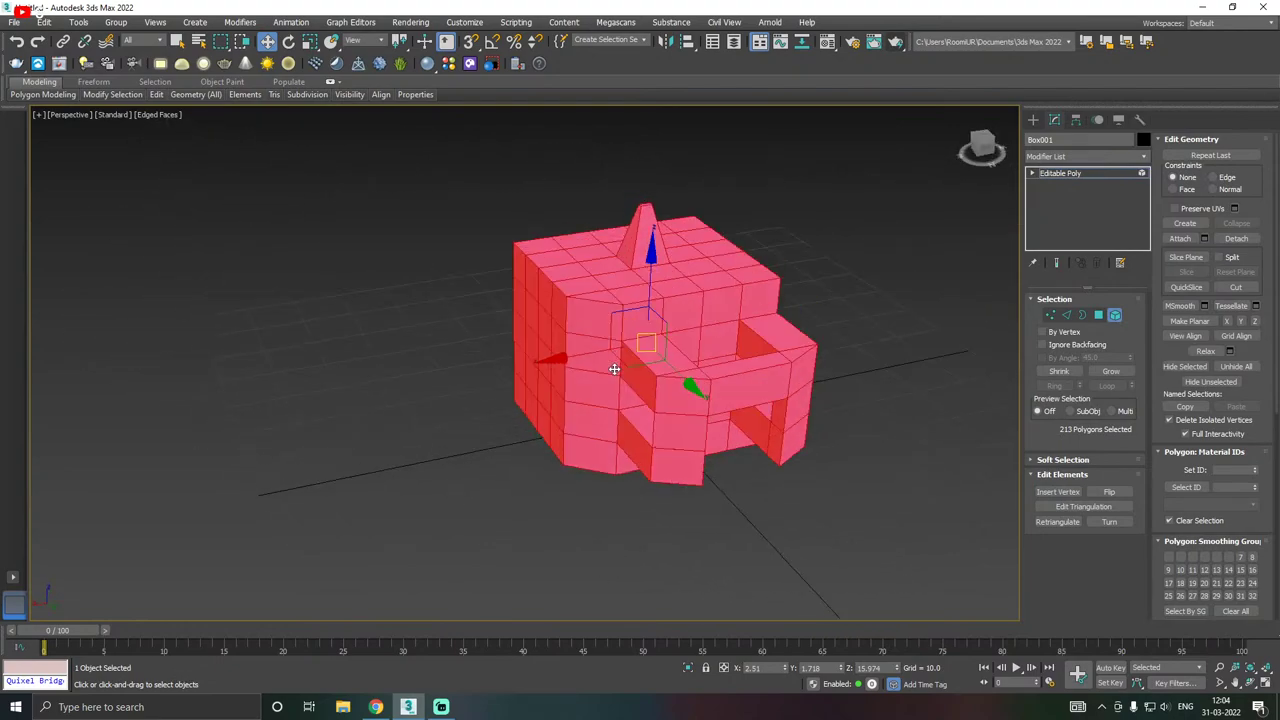
alt+middle_drag(743, 368, 556, 375)
scroll(556, 375, up, 3)
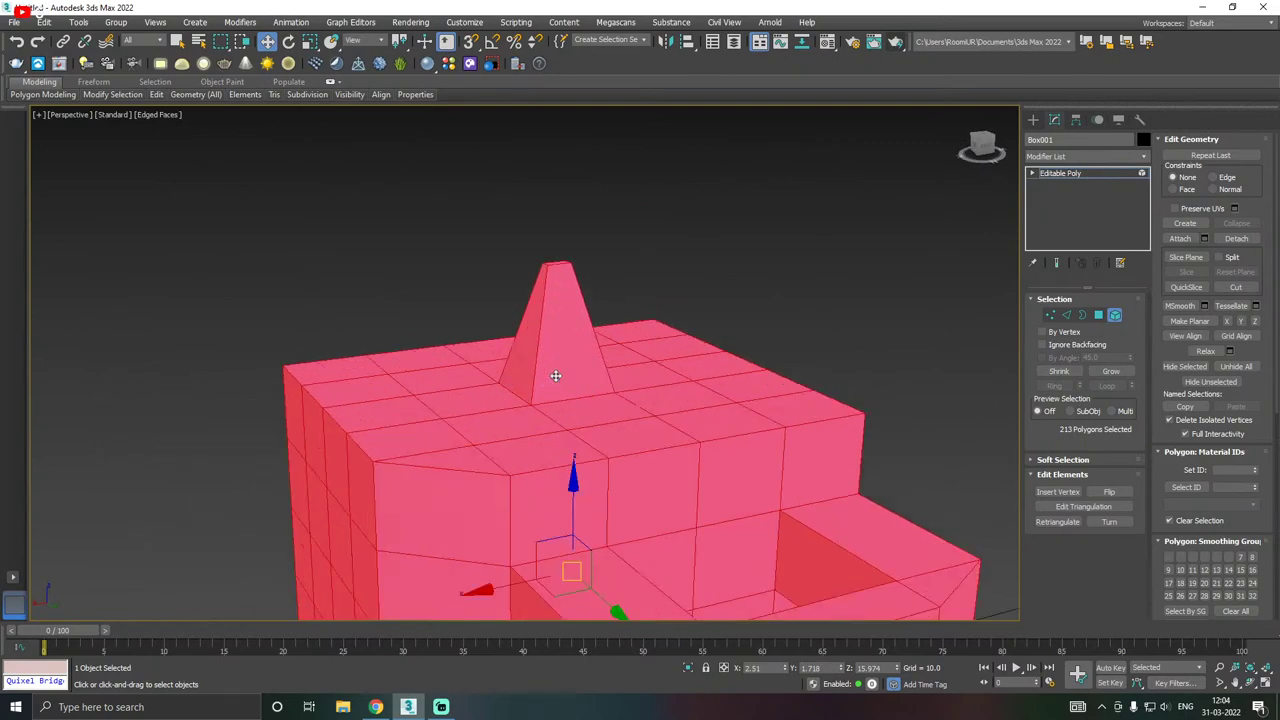
- Switch to Polygon level and marquee-select the five faces of the top pyramid
click(1100, 317)
alt+middle_drag(514, 329, 560, 258)
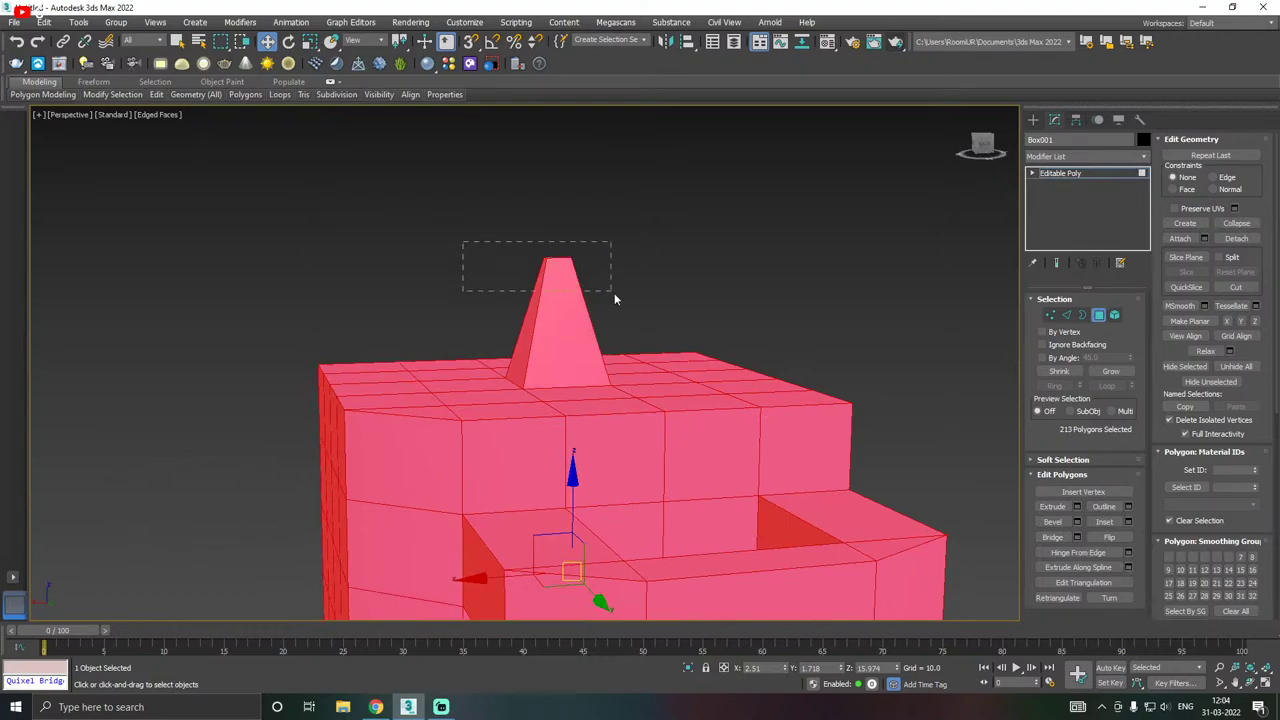
drag(651, 324, 651, 324)
alt+middle_drag(651, 324, 728, 350)
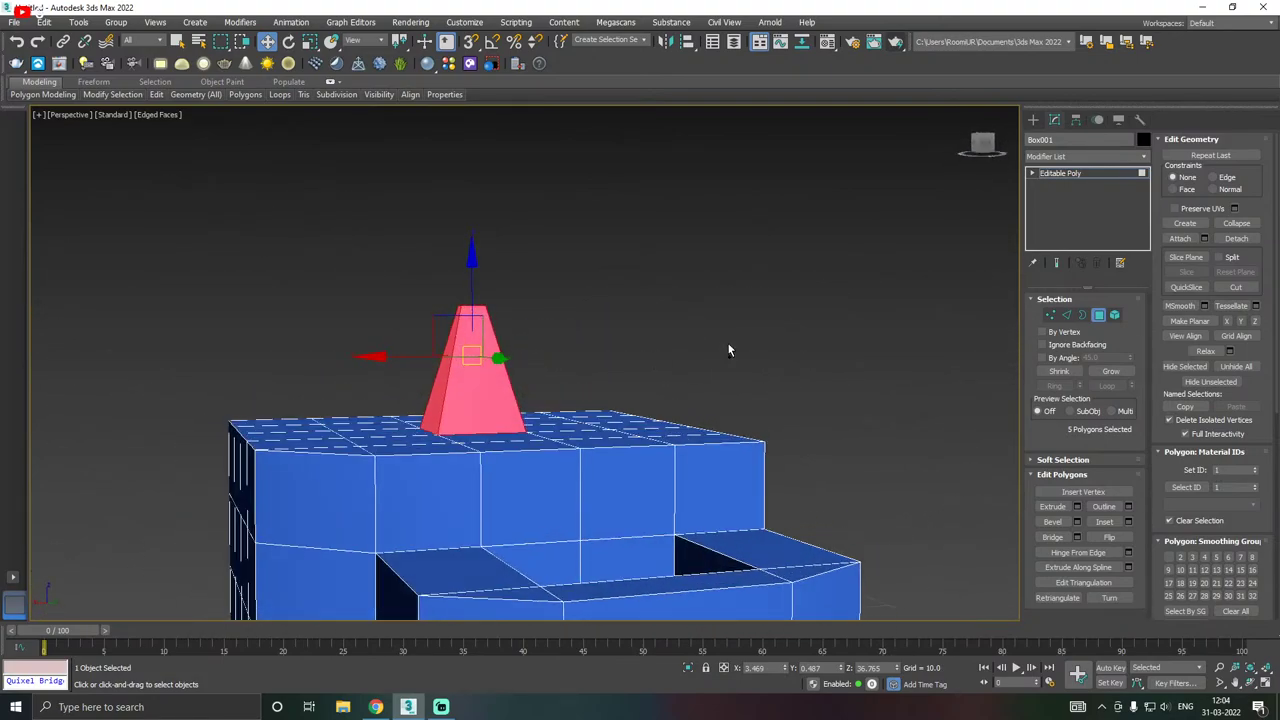
- Orbit to lower, more frontal views of the box to check the selected pyramid faces
alt+middle_drag(629, 335, 575, 330)
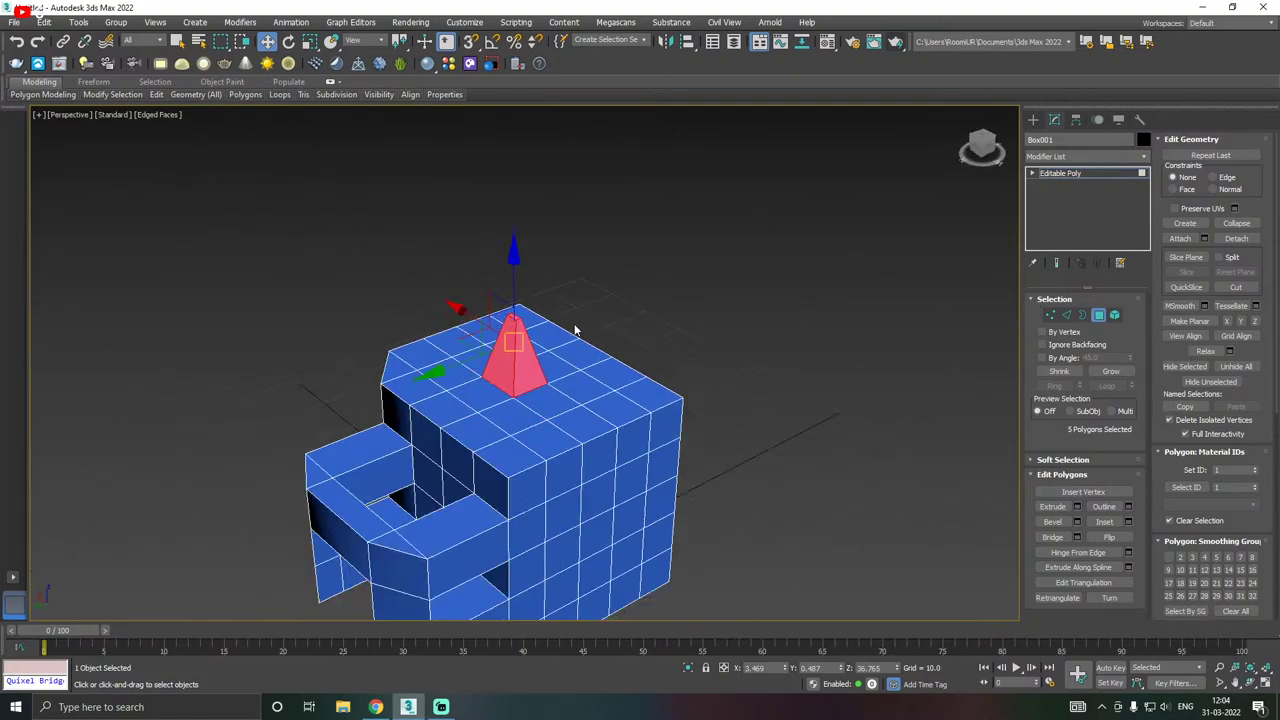
alt+middle_drag(538, 413, 623, 343)
scroll(623, 343, down, 3)
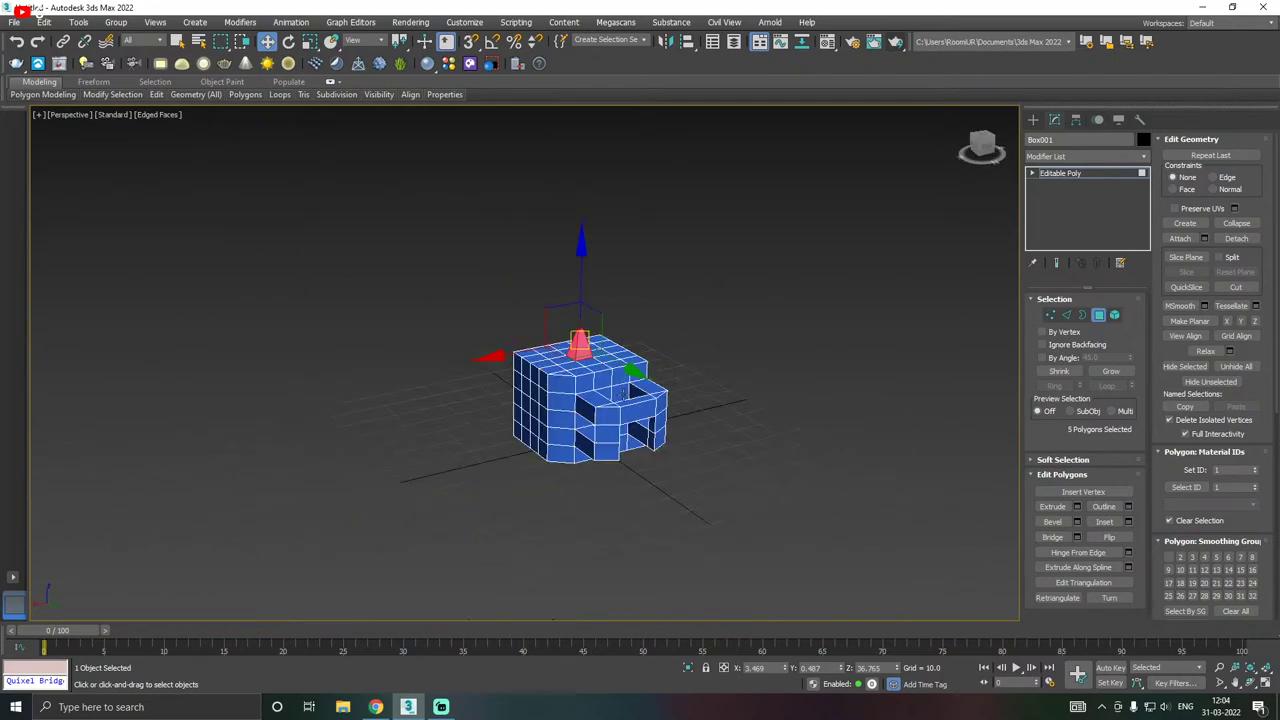
alt+middle_drag(625, 400, 588, 362)
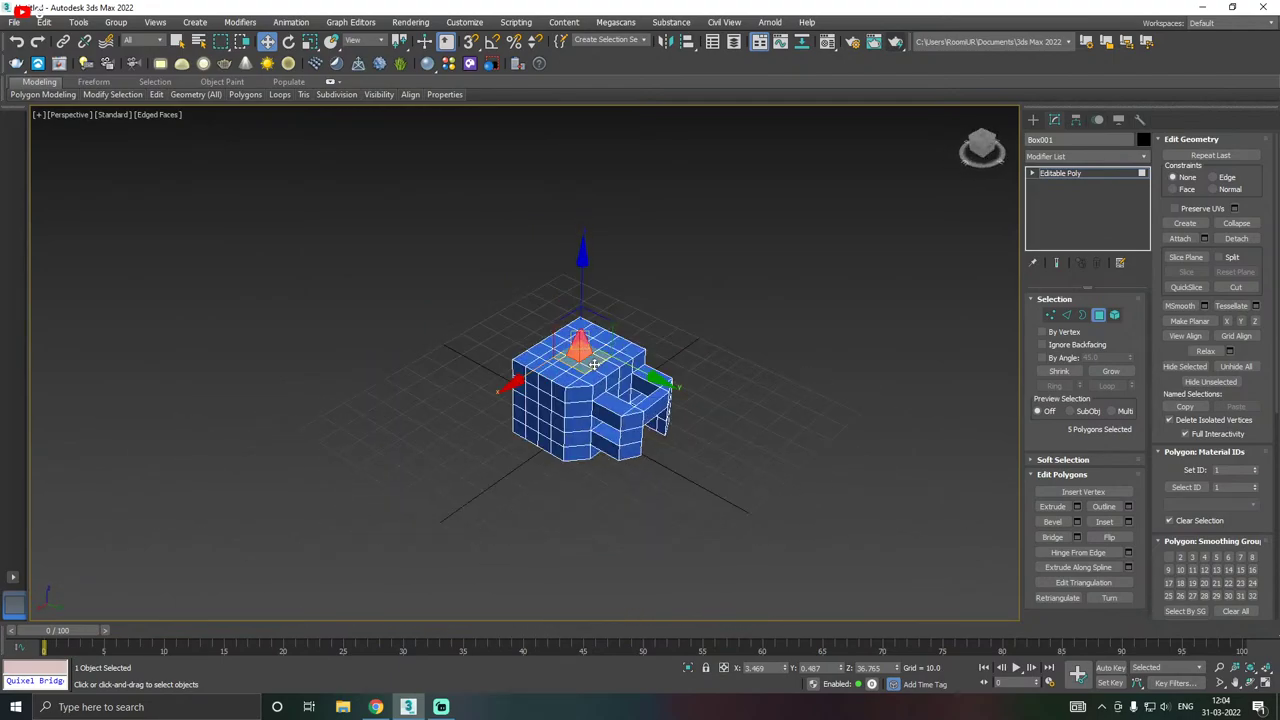
scroll(587, 360, up, 5)
scroll(588, 339, down, 3)
alt+middle_drag(710, 369, 567, 324)
scroll(546, 340, up, 3)
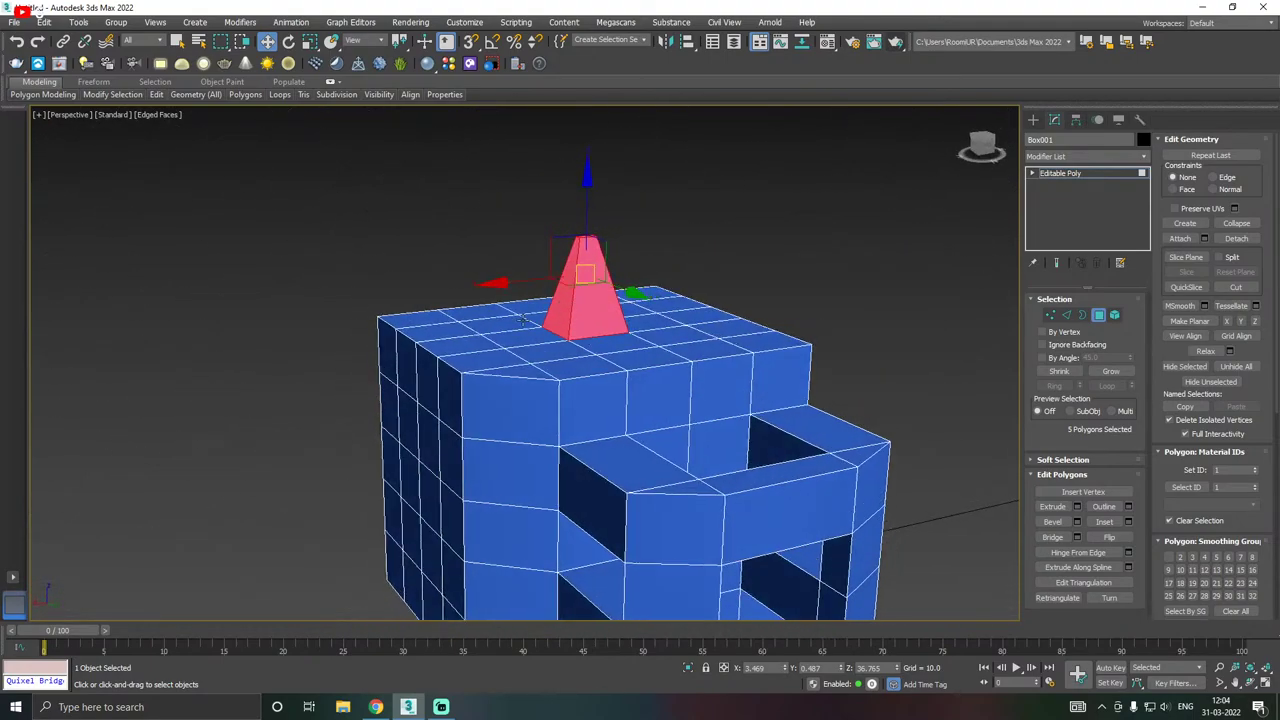
scroll(523, 320, down, 2)
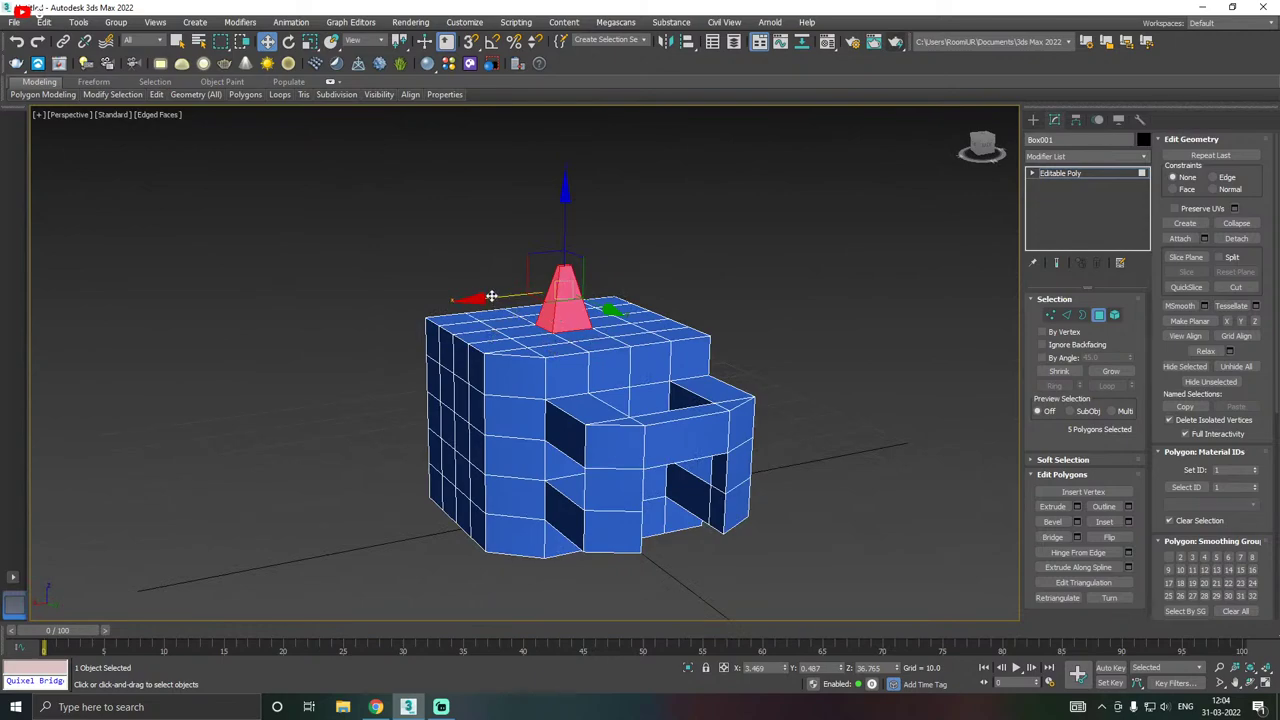
- Test-move the pyramid faces with the Move gizmo, undoing the upward raise
drag(500, 294, 483, 250)
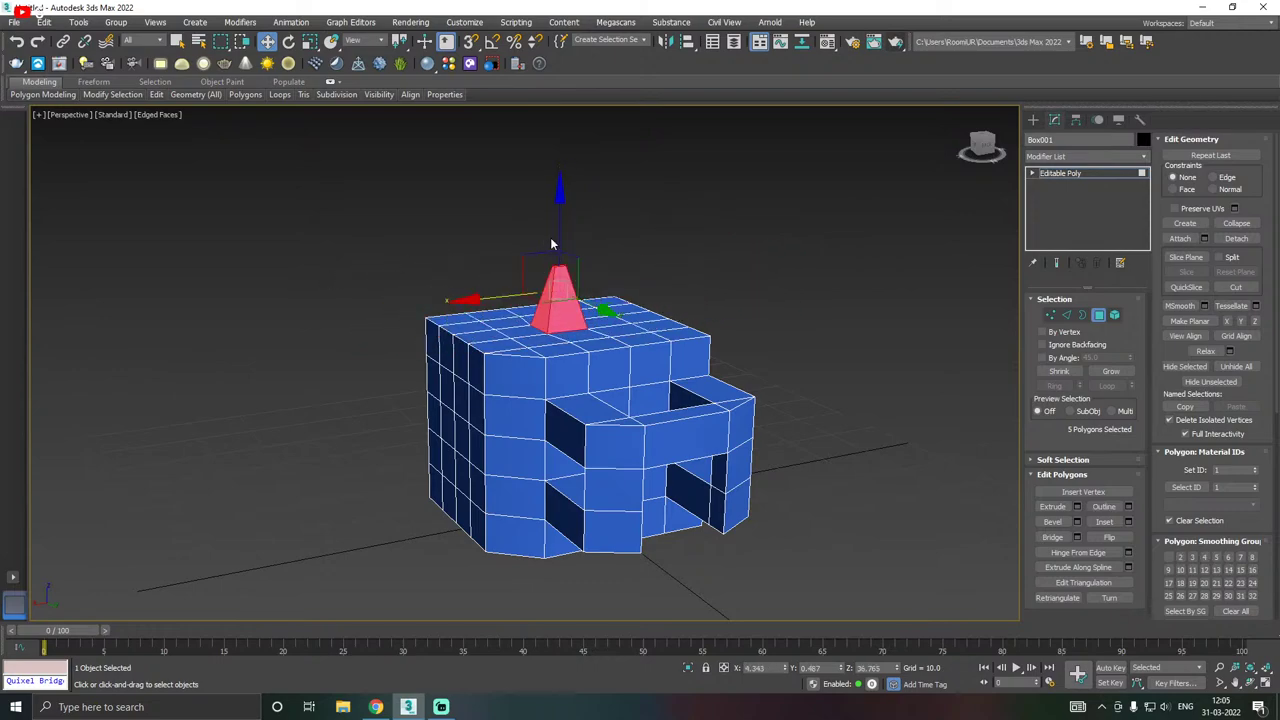
drag(559, 236, 571, 183)
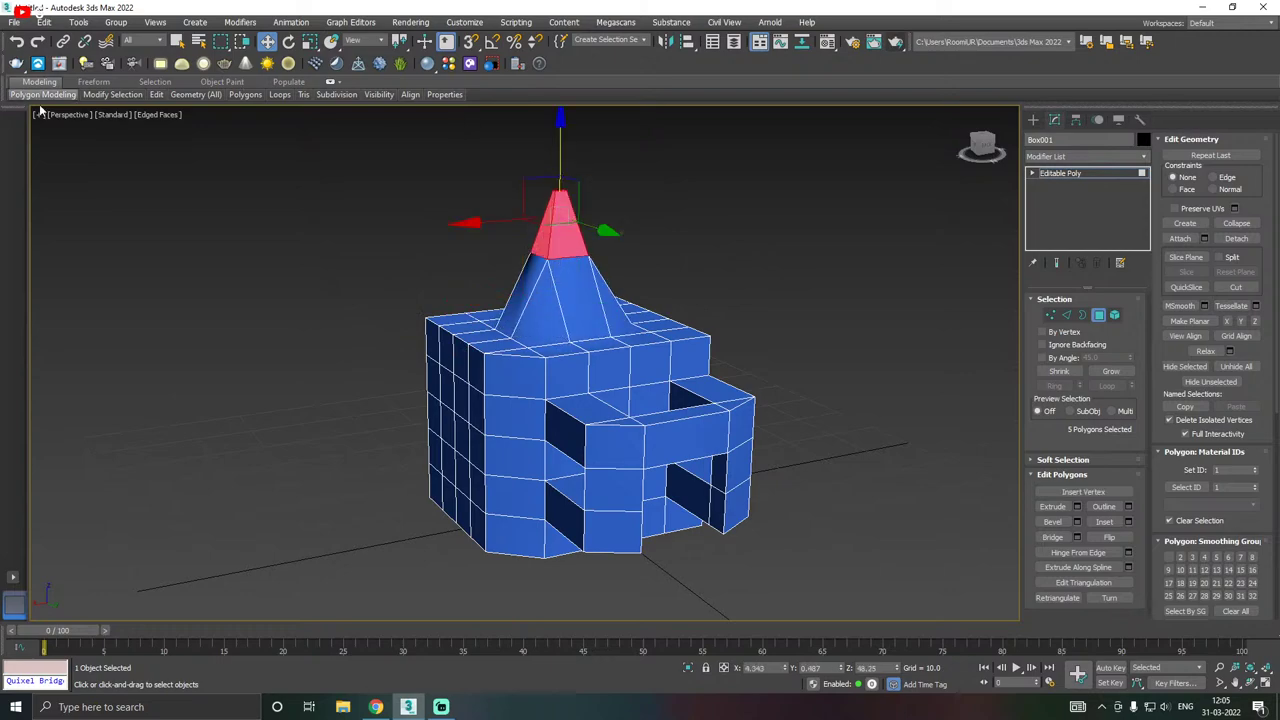
click(17, 41)
middle_drag(354, 231, 406, 336)
drag(423, 357, 500, 259)
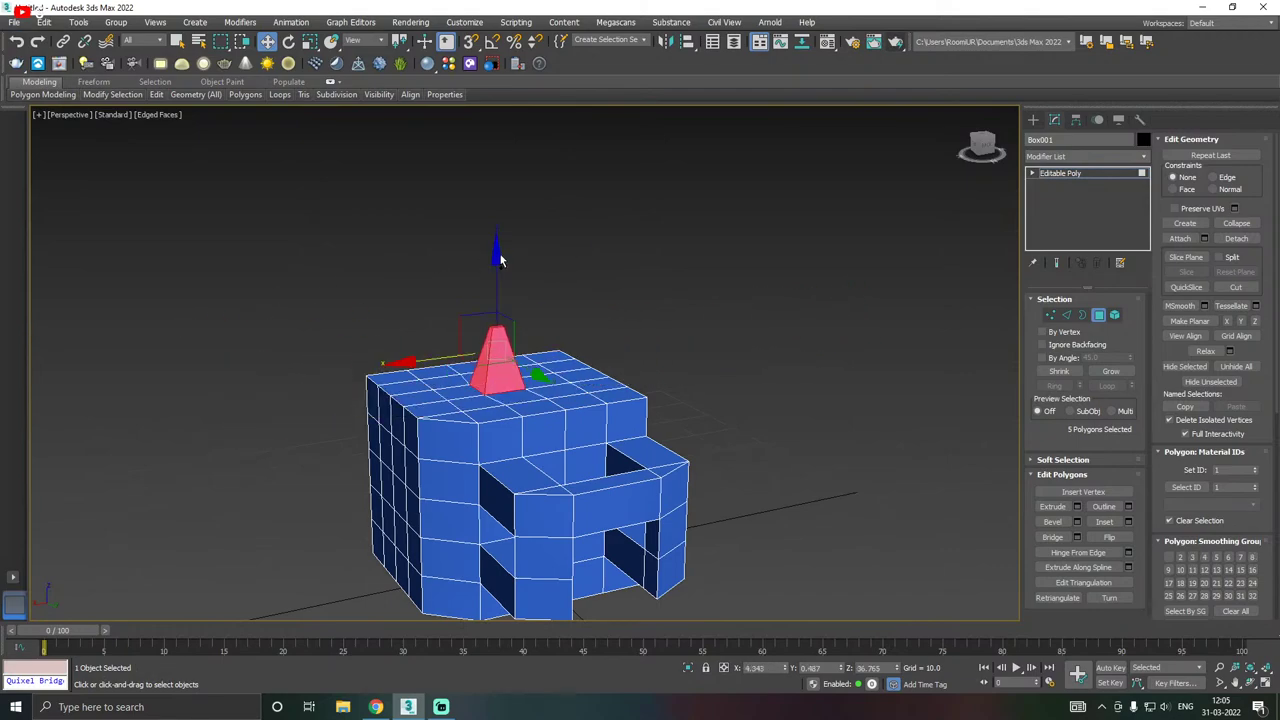
- Snap the view to the front, then return to the elevated oblique view
alt+middle_drag(834, 251, 394, 274)
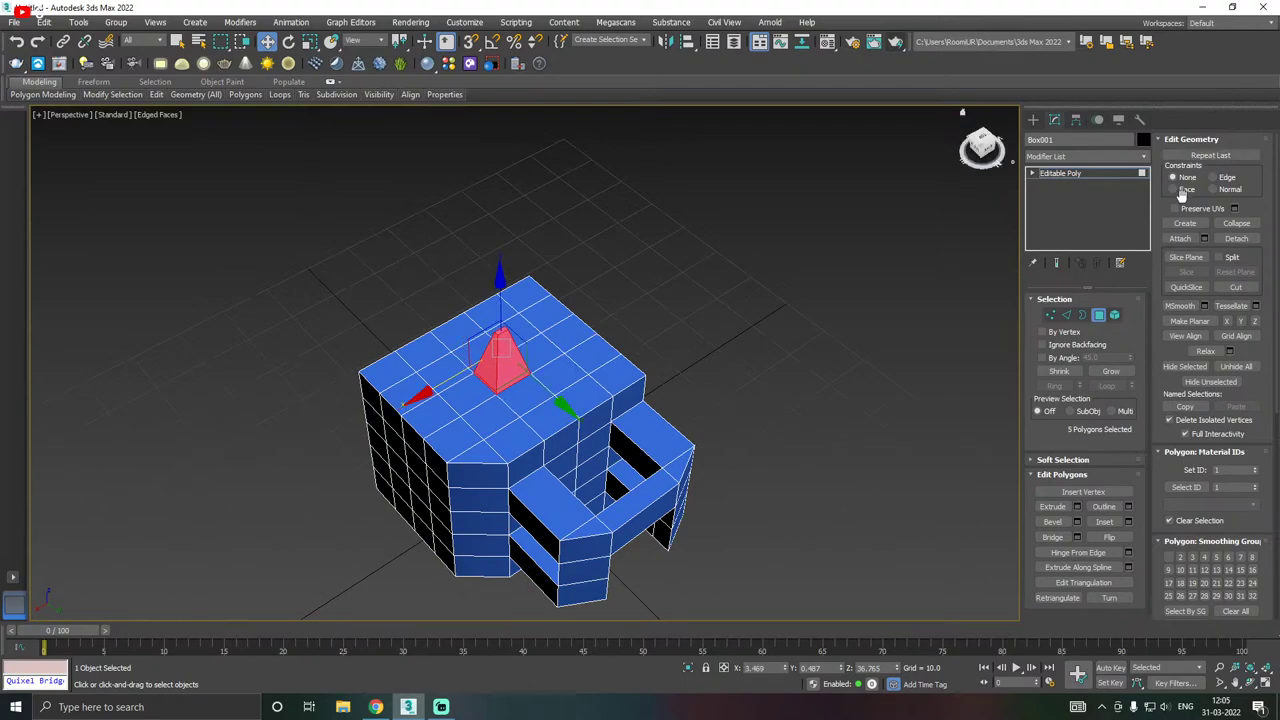
click(980, 155)
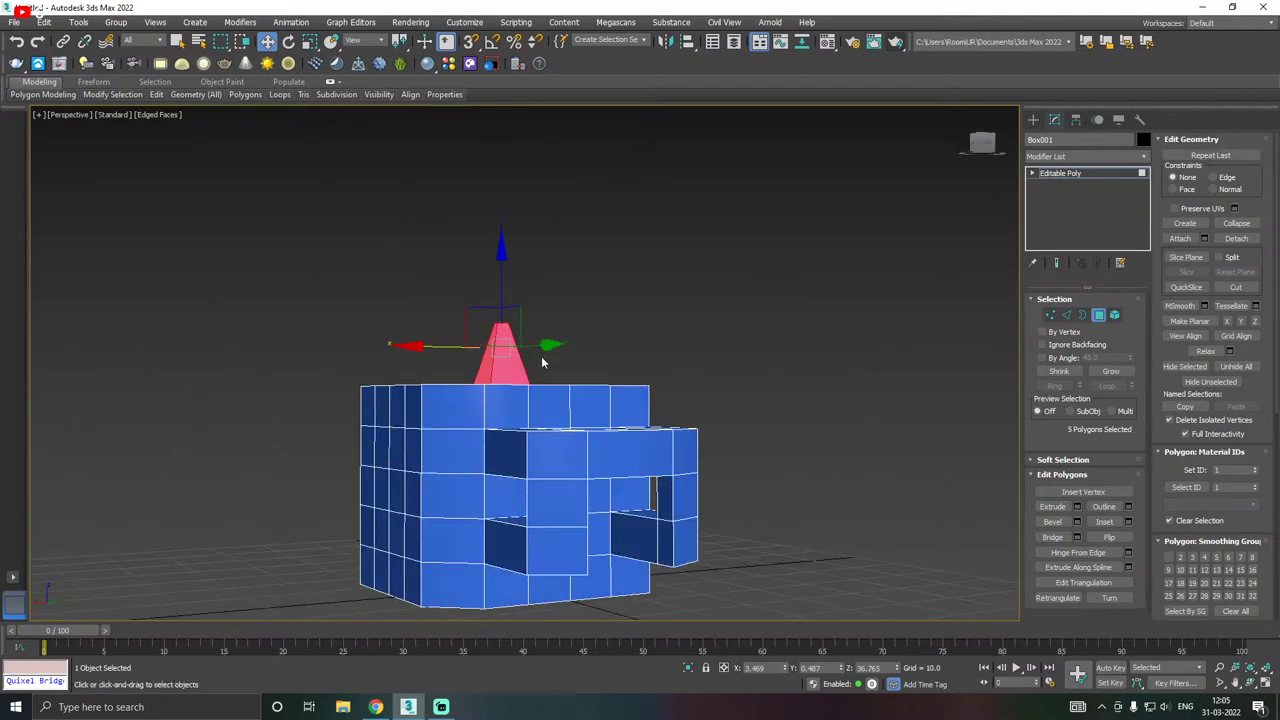
key(shift+z)
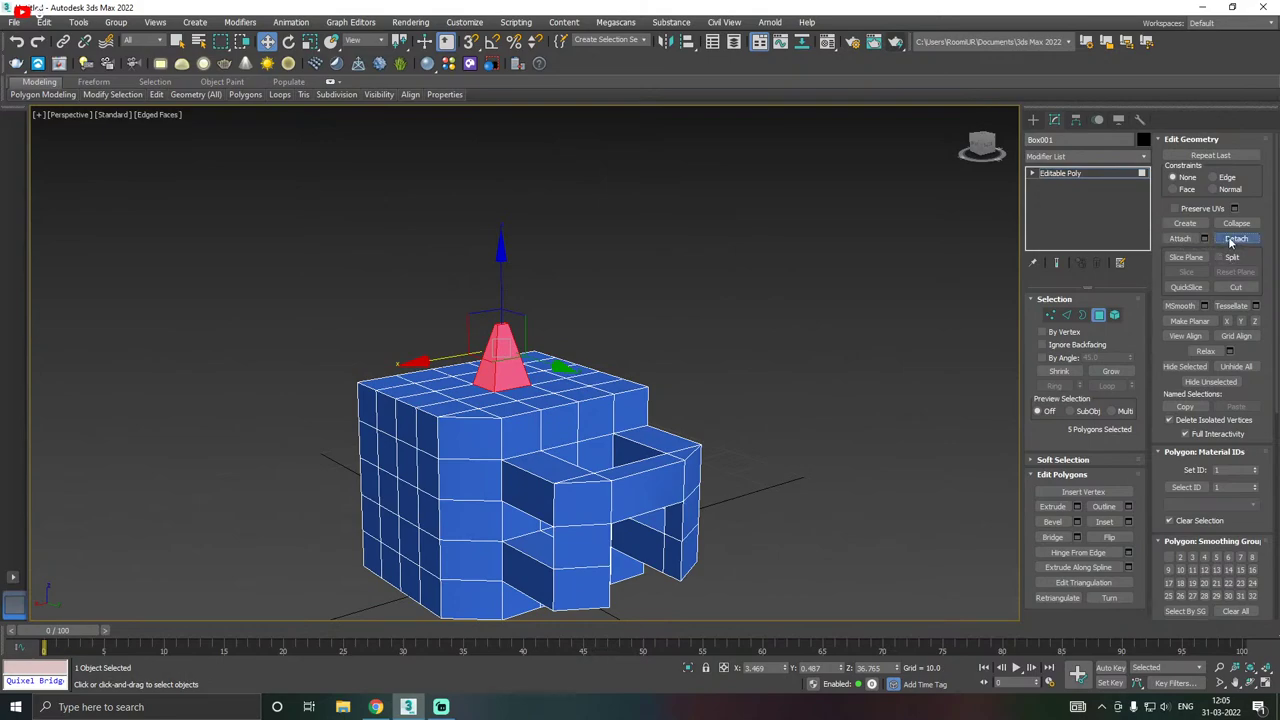
- Detach the pyramid faces with Detach To Element checked
click(1234, 240)
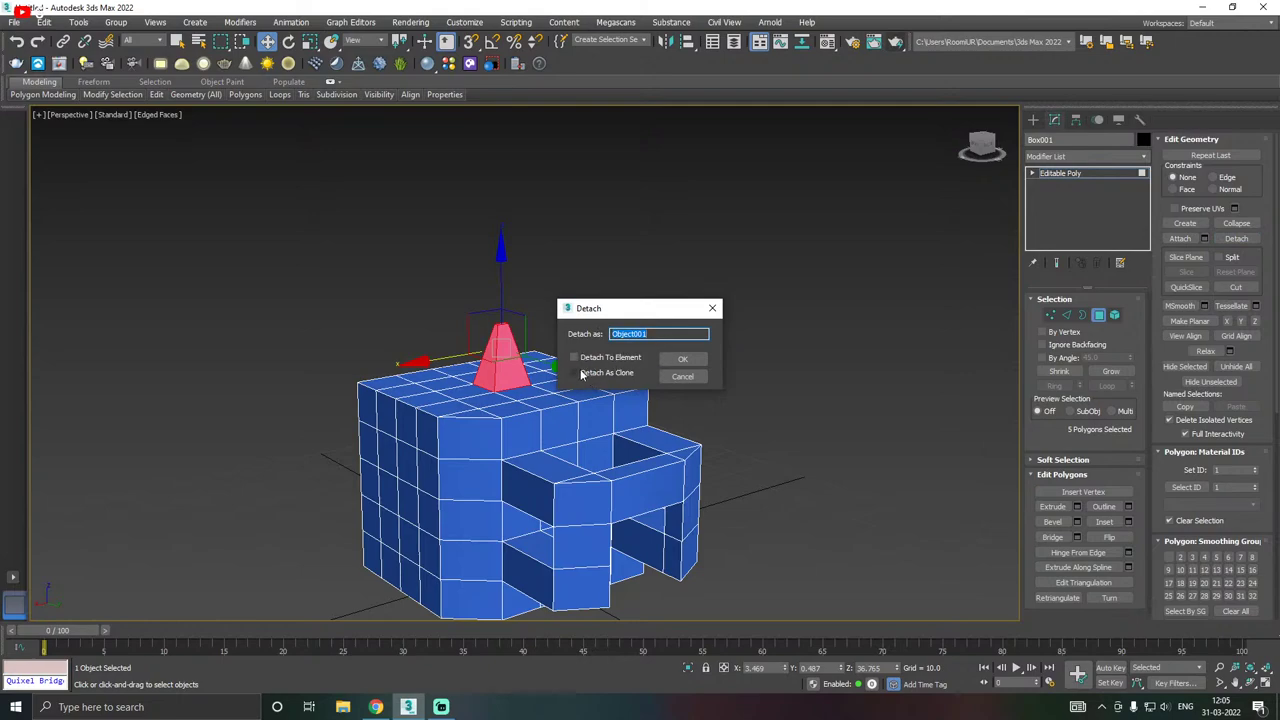
drag(606, 312, 665, 309)
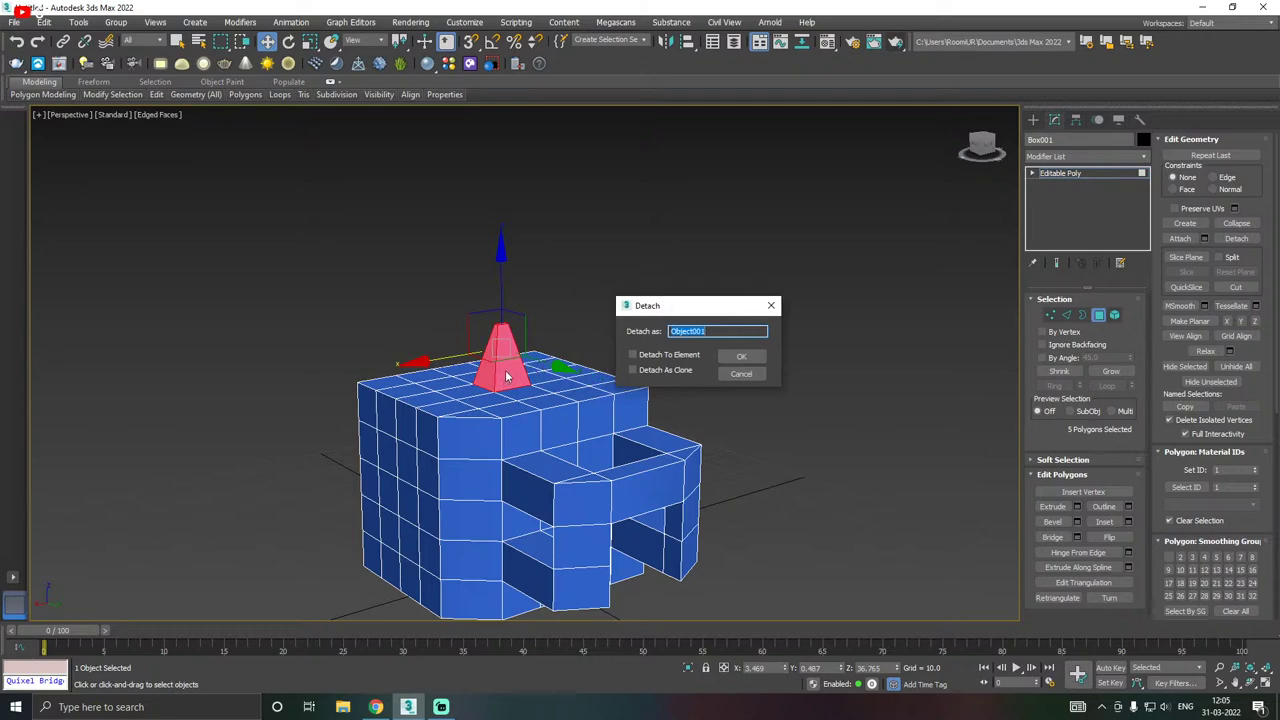
drag(650, 312, 558, 319)
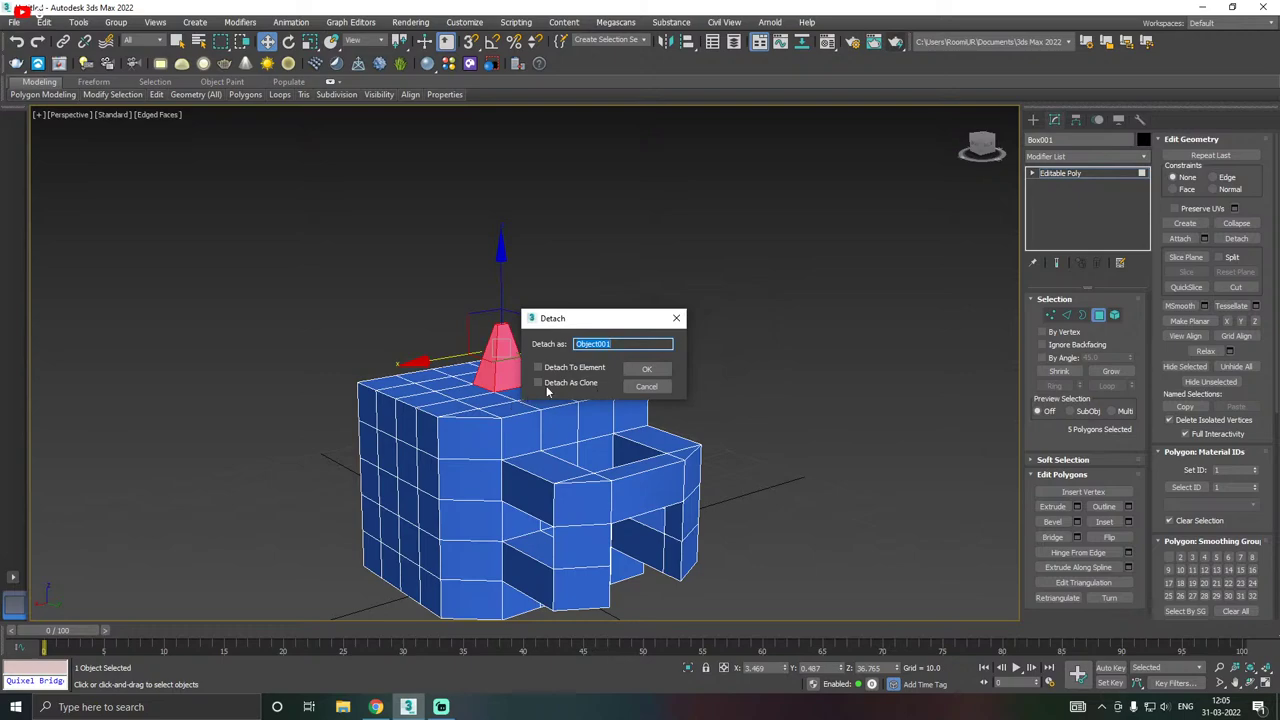
drag(585, 319, 684, 296)
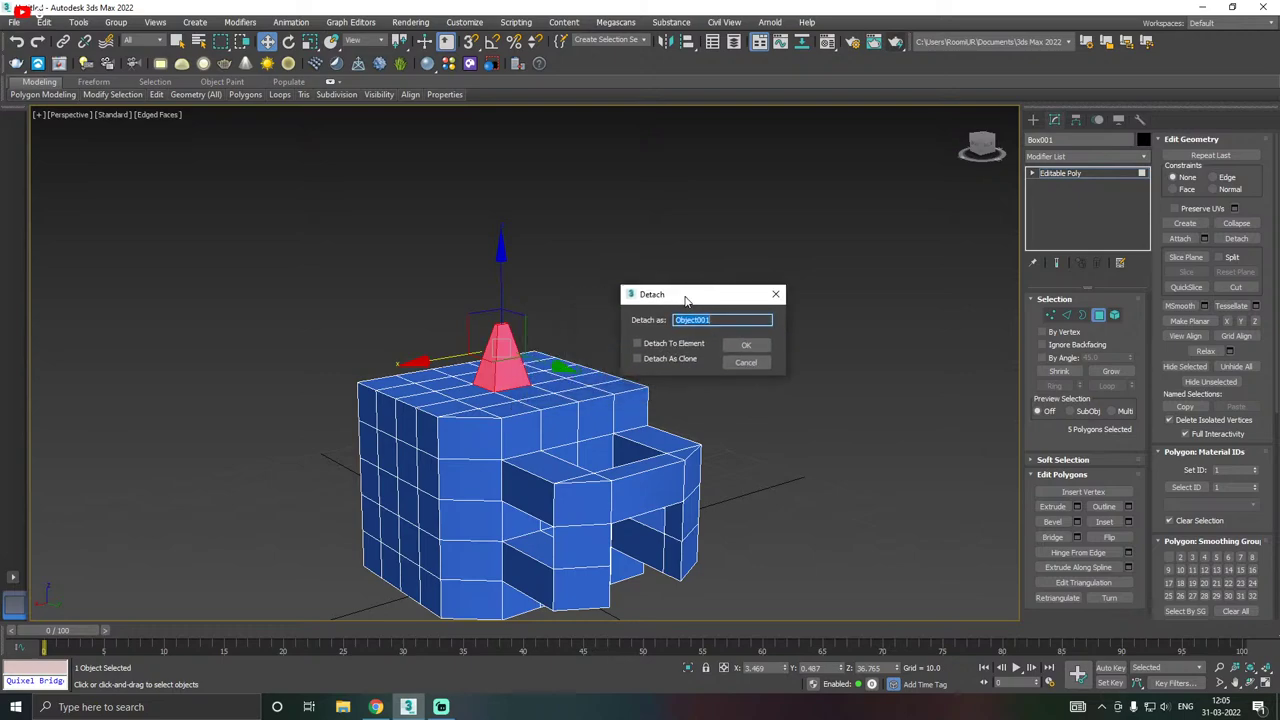
click(668, 344)
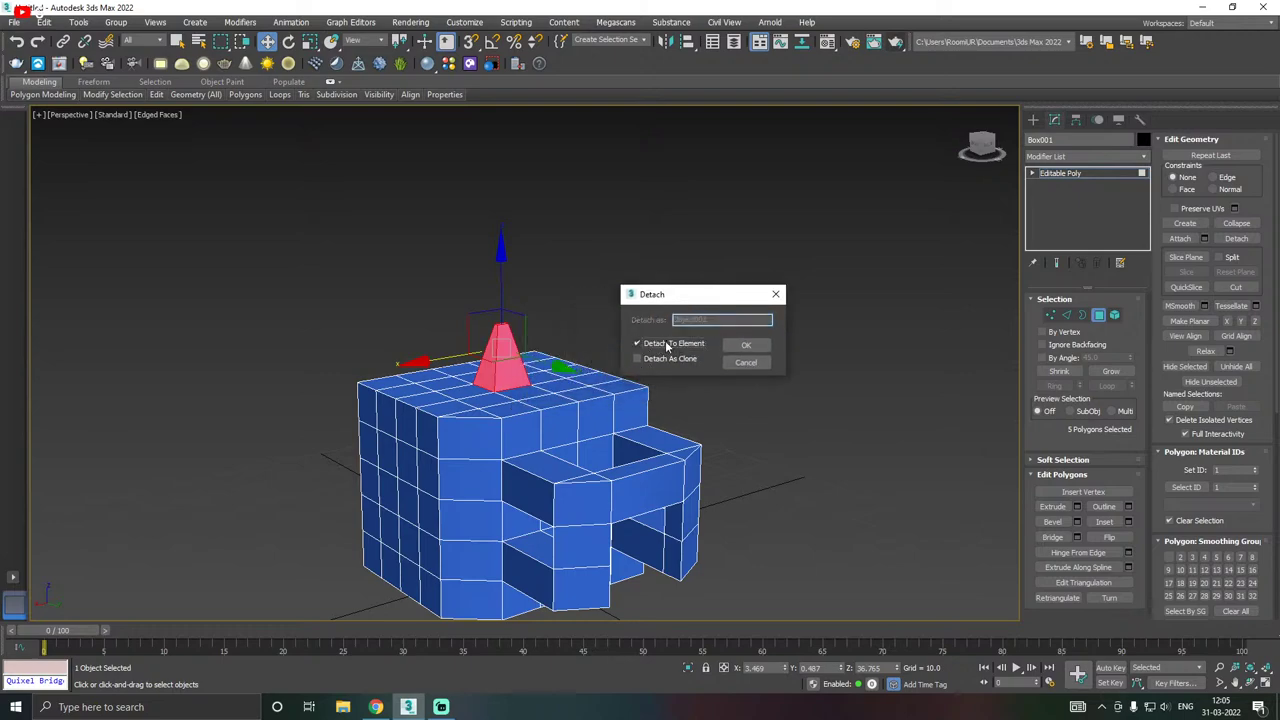
click(638, 344)
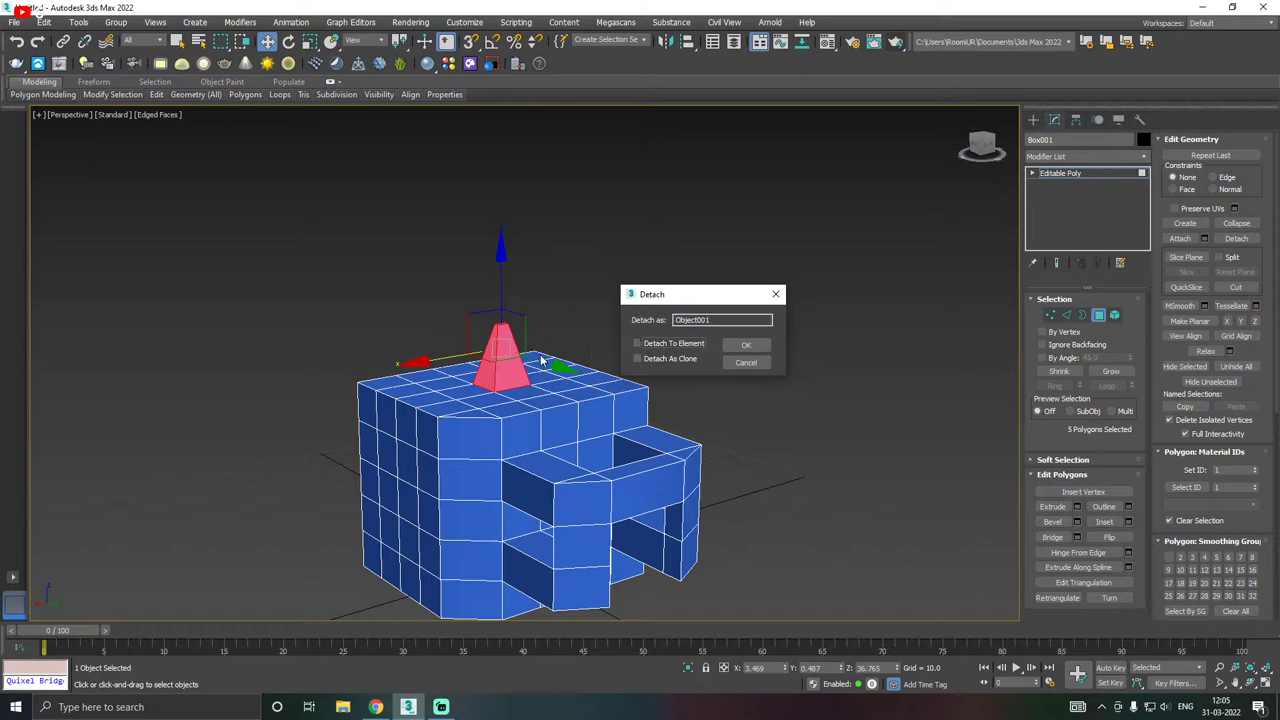
click(649, 347)
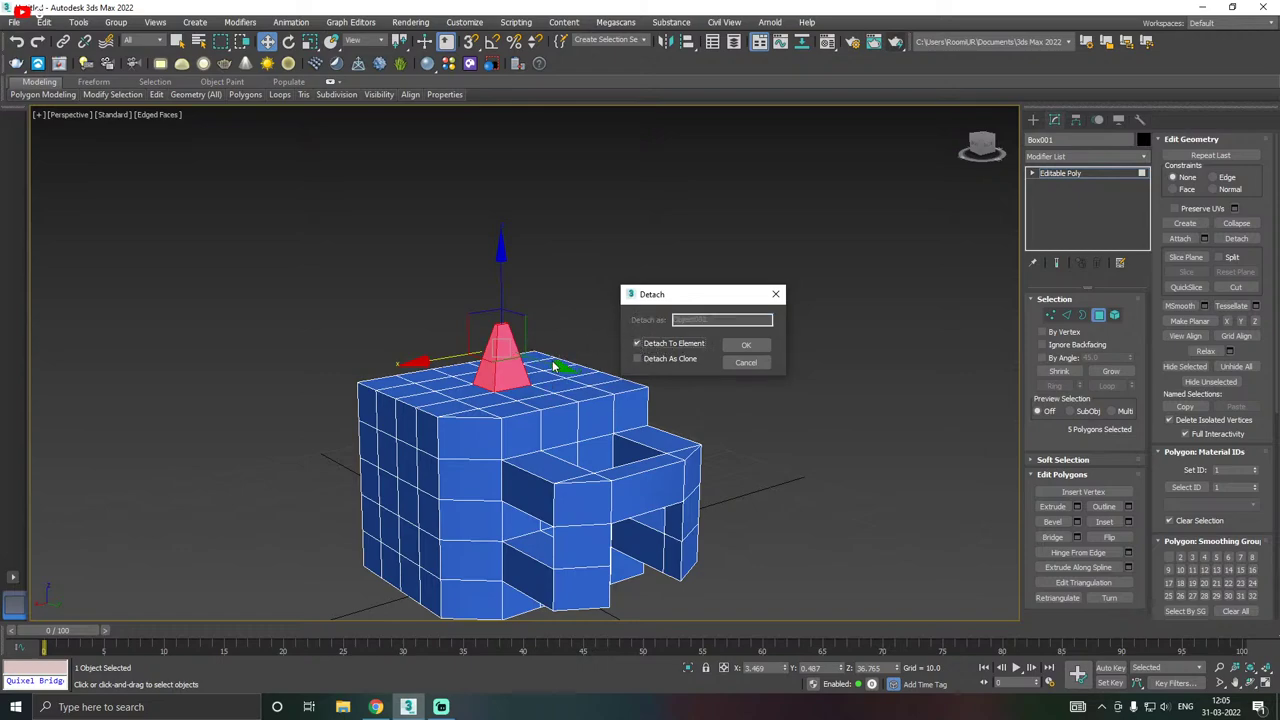
click(746, 345)
- Pull the detached pyramid off the box to the right, then undo to return it
scroll(540, 355, up, 2)
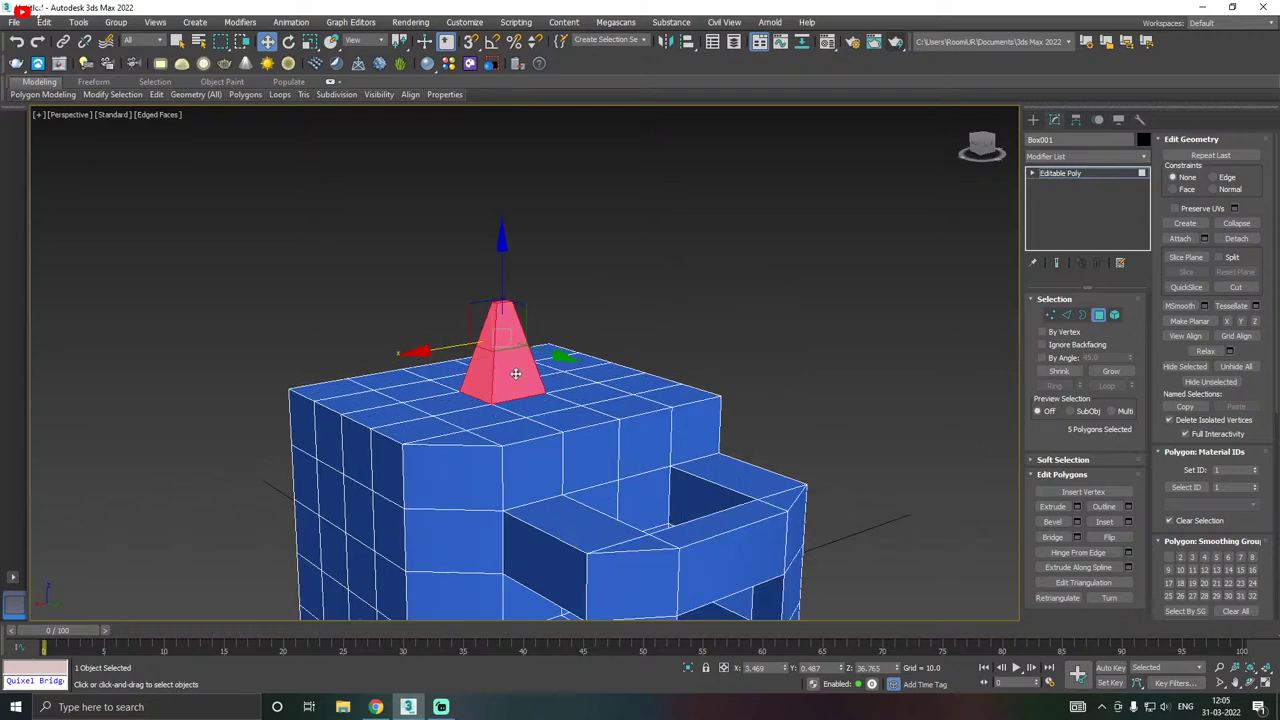
drag(429, 349, 760, 283)
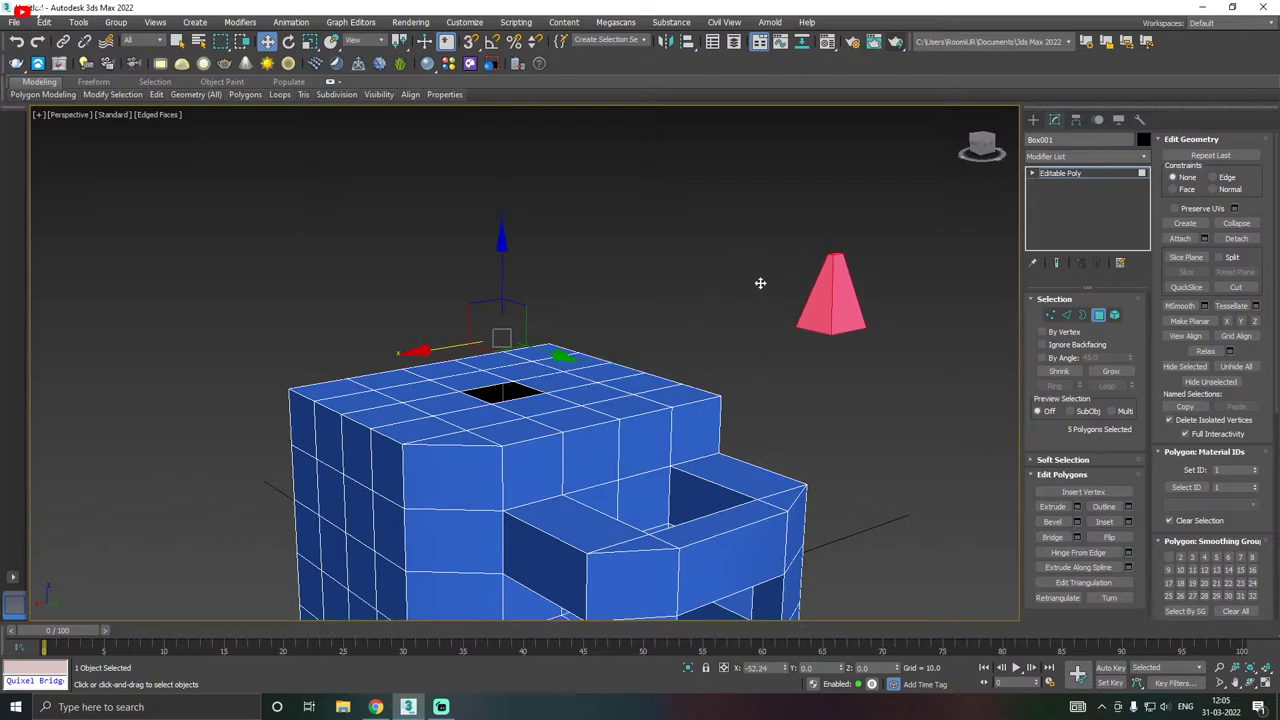
alt+middle_drag(760, 283, 727, 352)
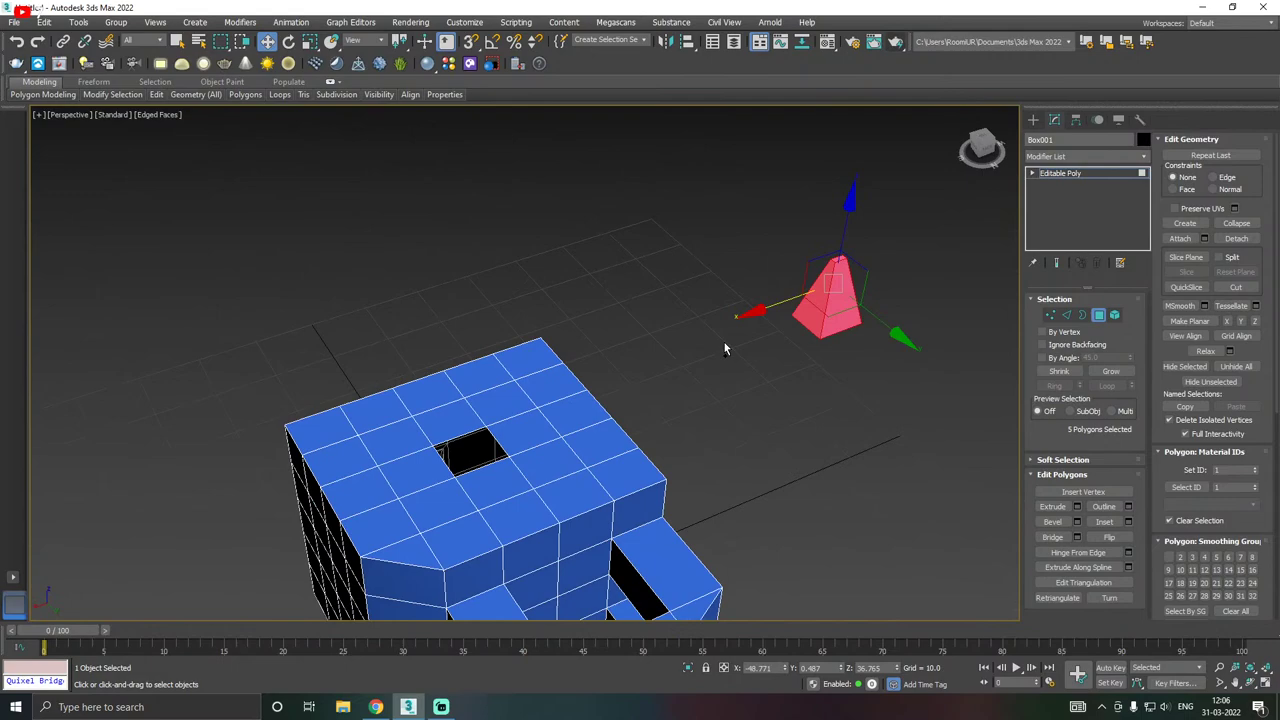
key(ctrl+z)
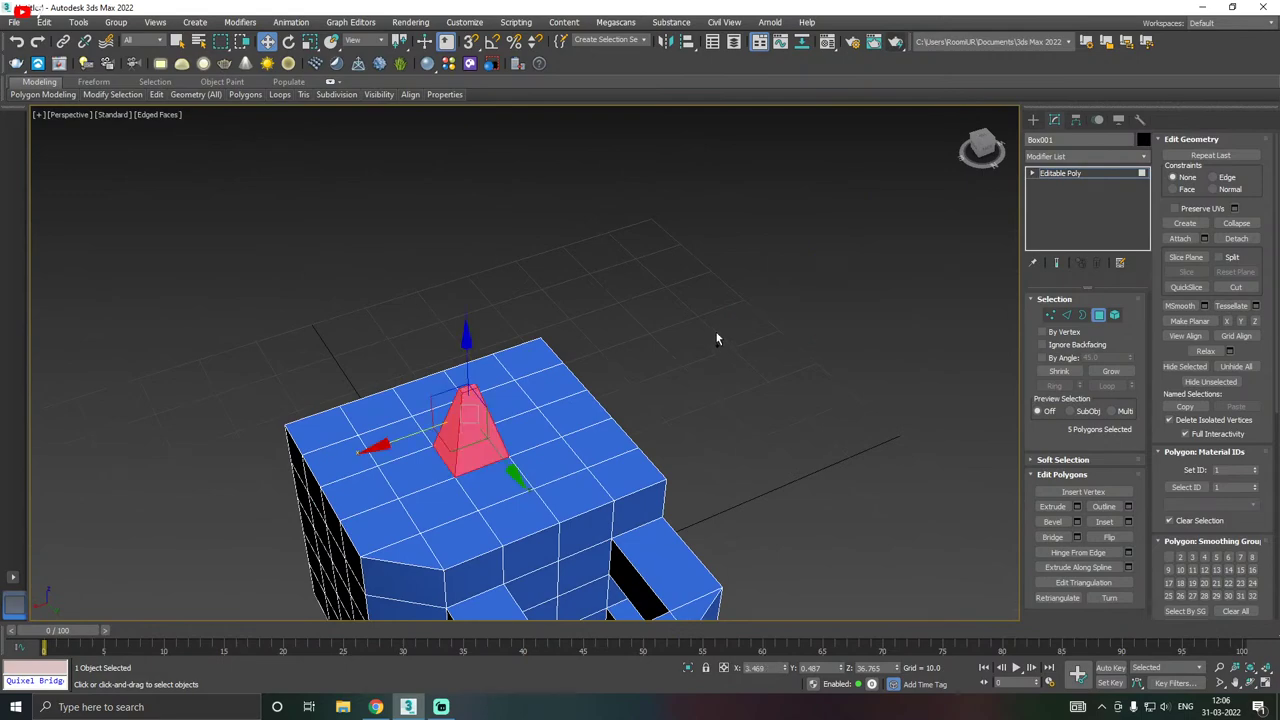
- Reselect the pyramid's five faces and undo the stray move, keeping it on the box top
click(570, 412)
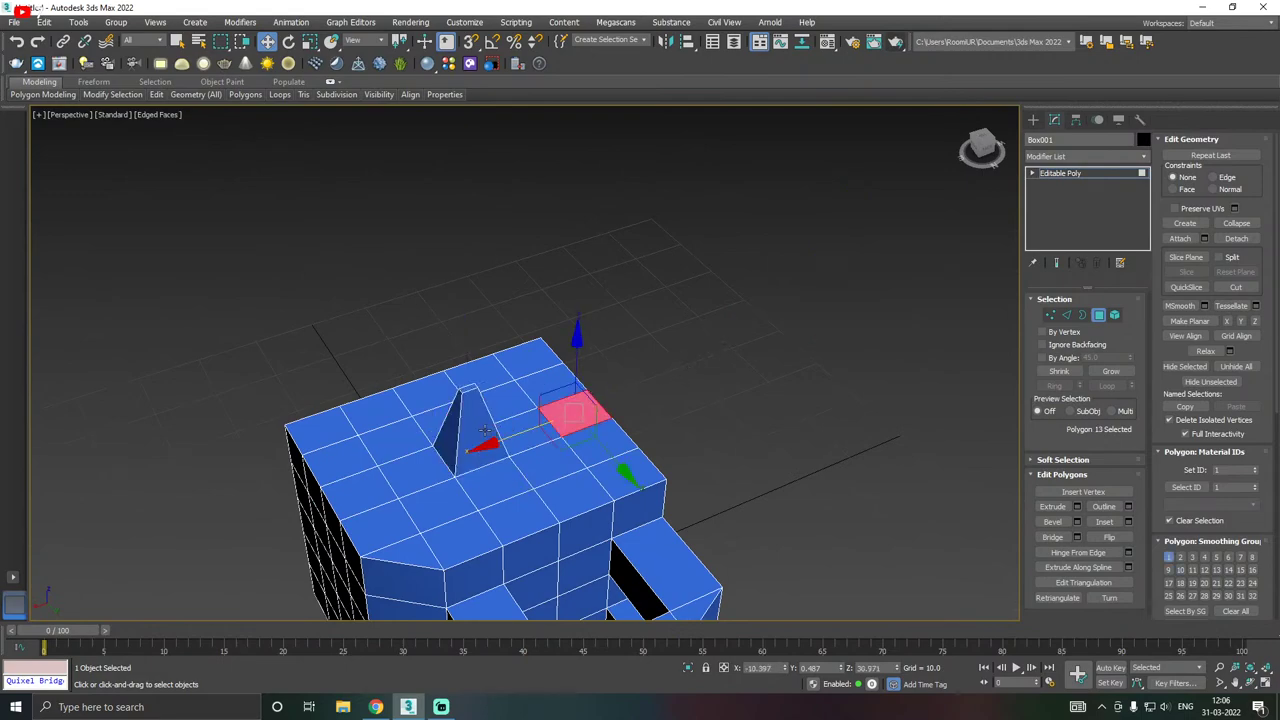
click(455, 445)
alt+middle_drag(620, 408, 594, 351)
drag(586, 350, 697, 360)
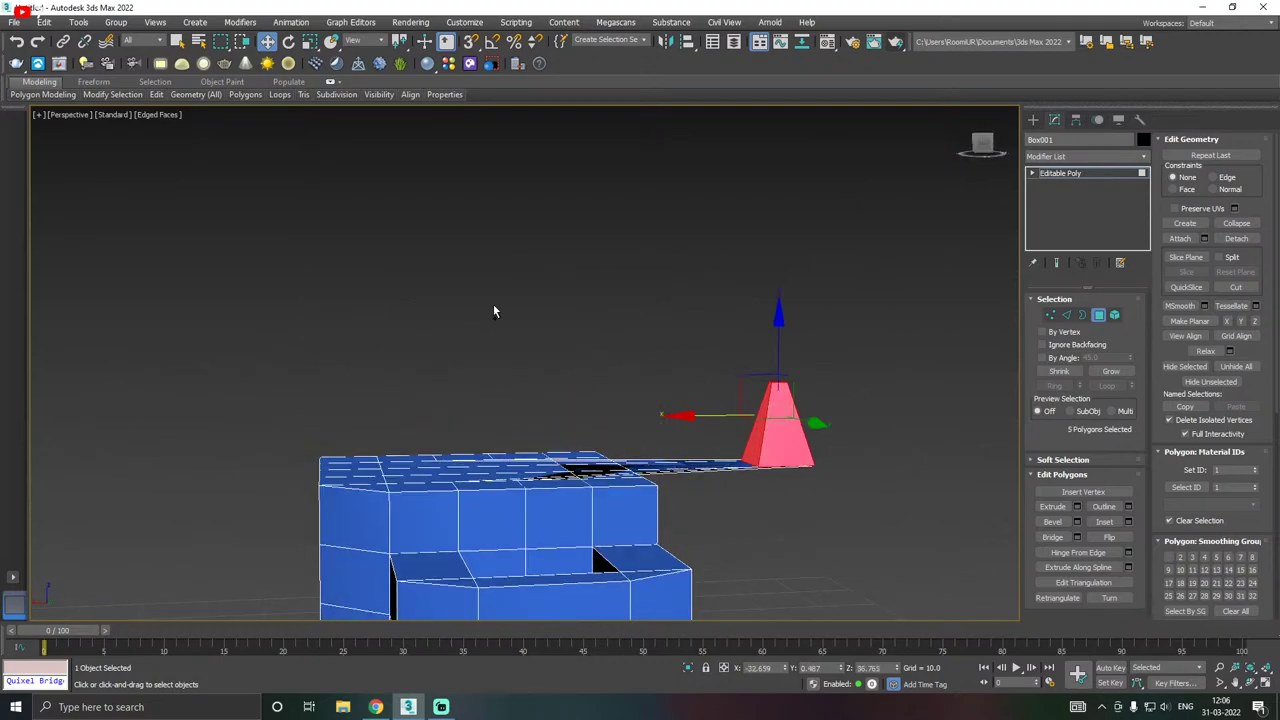
key(ctrl+z)
alt+middle_drag(521, 301, 587, 372)
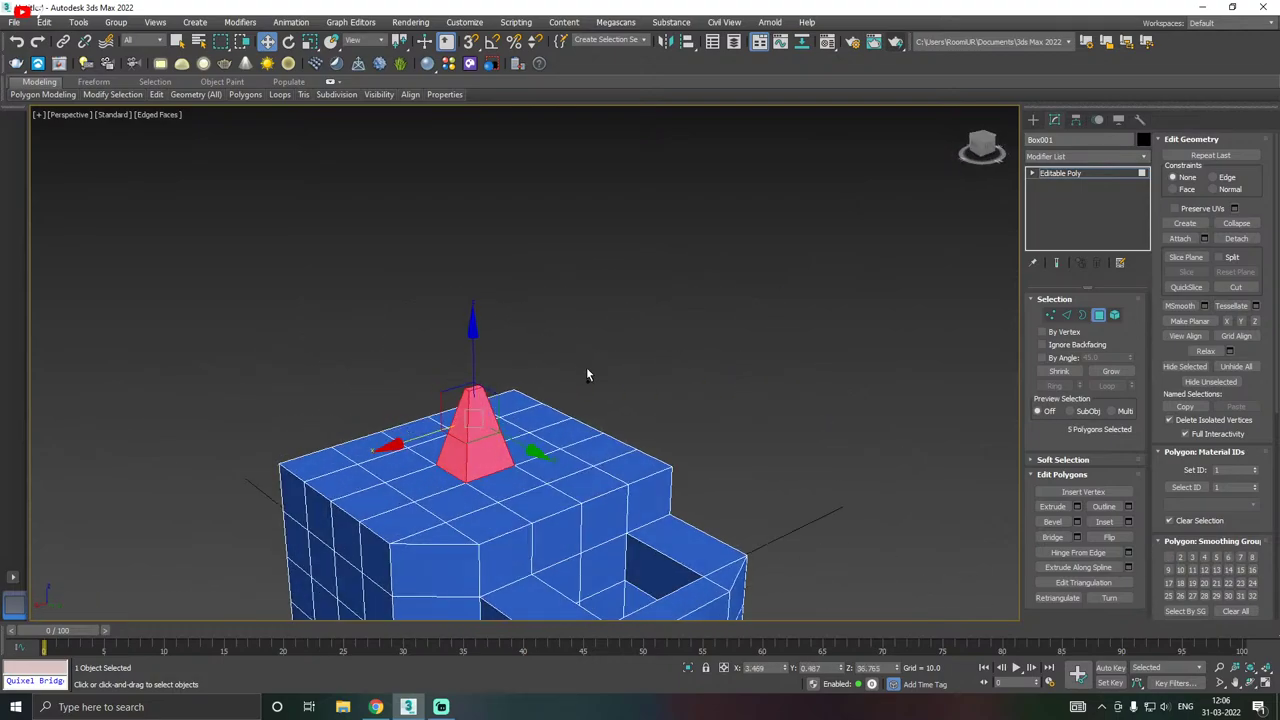
- Detach the pyramid faces as a clone into a separate object, with Detach To Element off
click(1236, 240)
click(635, 345)
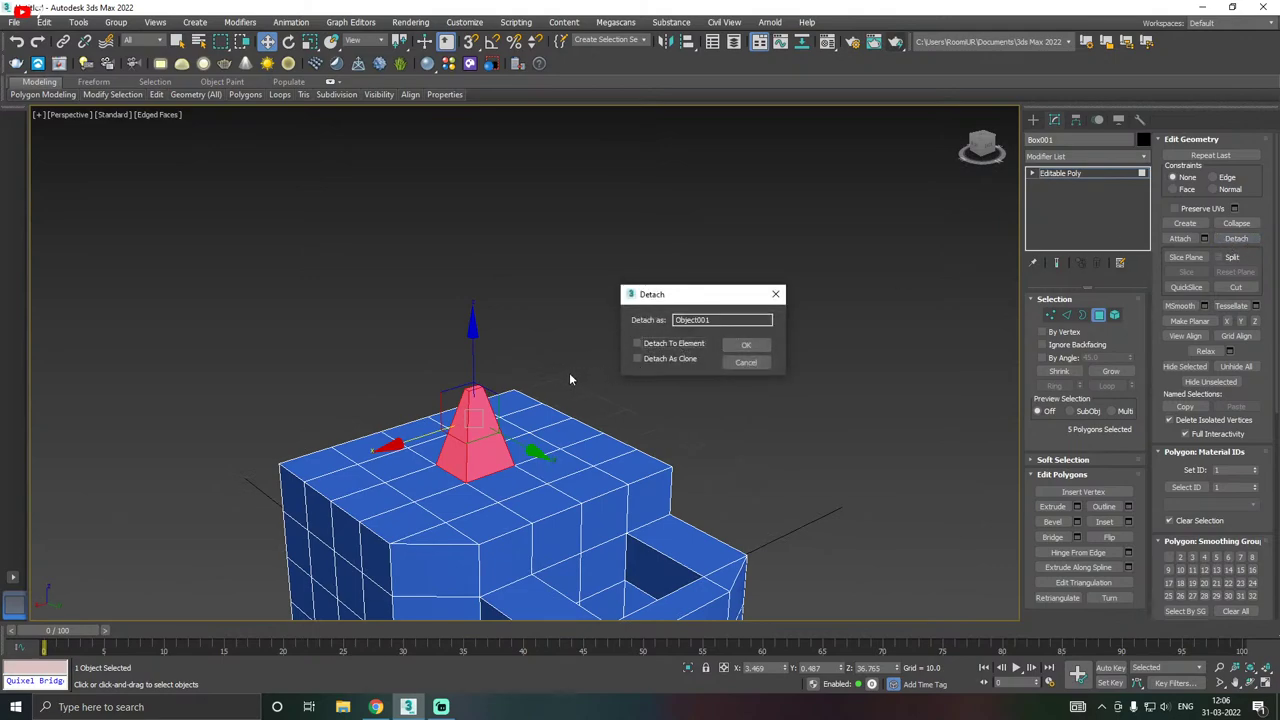
click(648, 360)
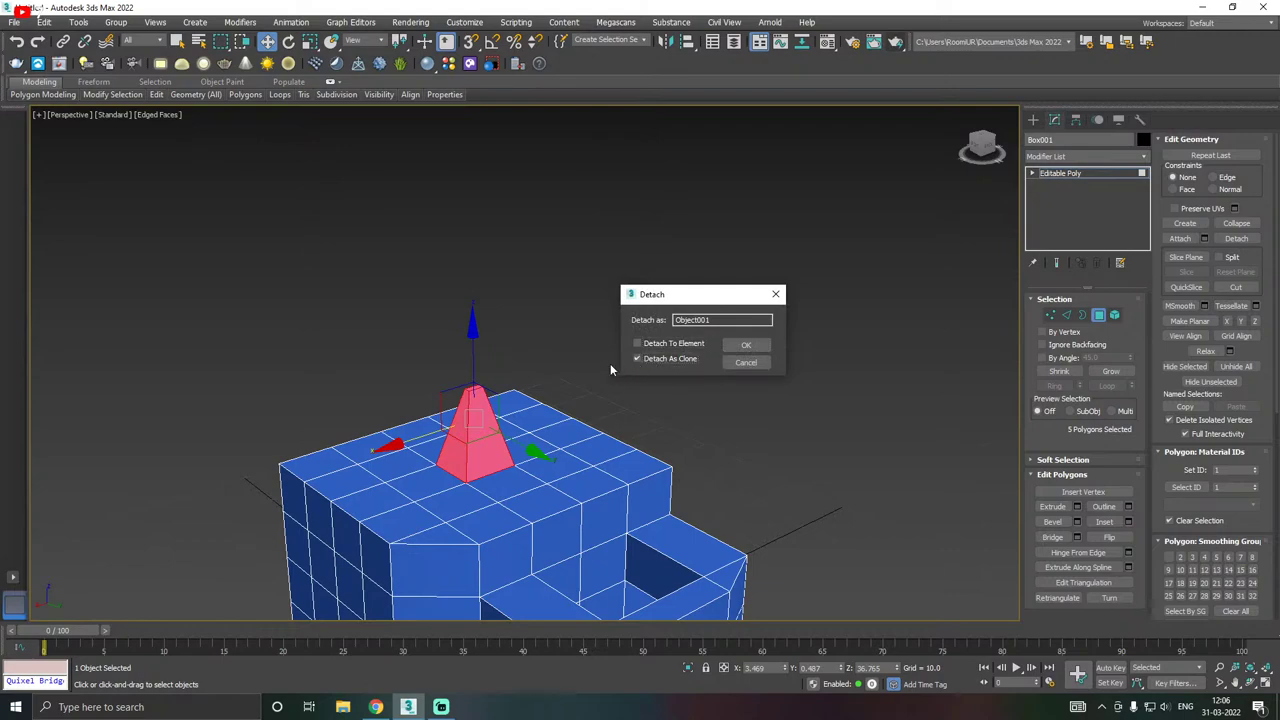
click(745, 346)
alt+middle_drag(531, 358, 497, 362)
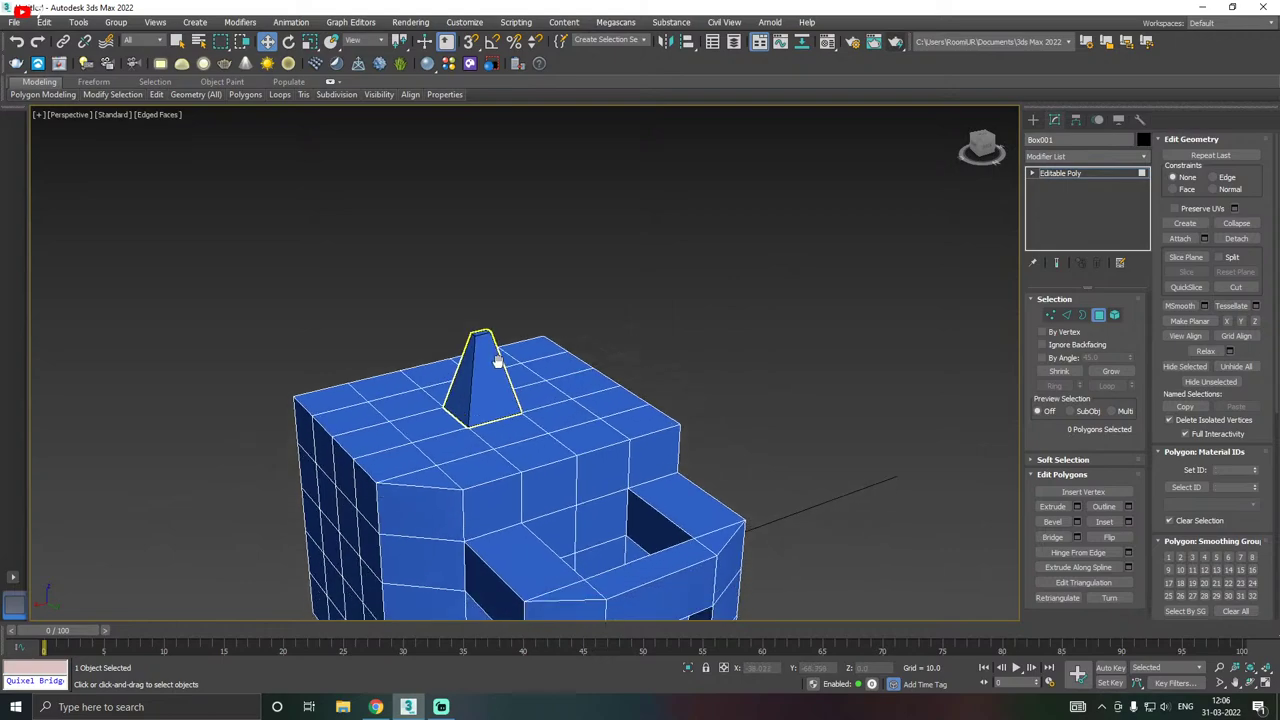
alt+middle_drag(588, 377, 586, 373)
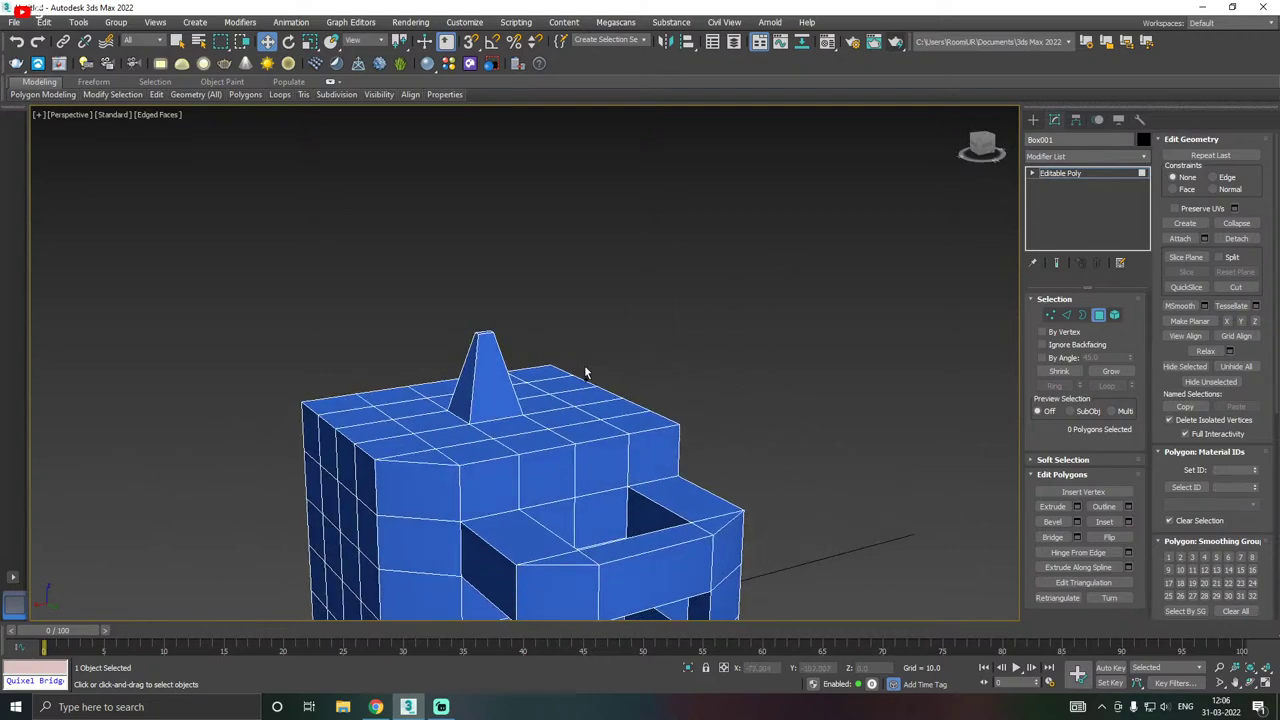
- Select the cloned pyramid Object001 and move it up and right, off the box
click(1078, 175)
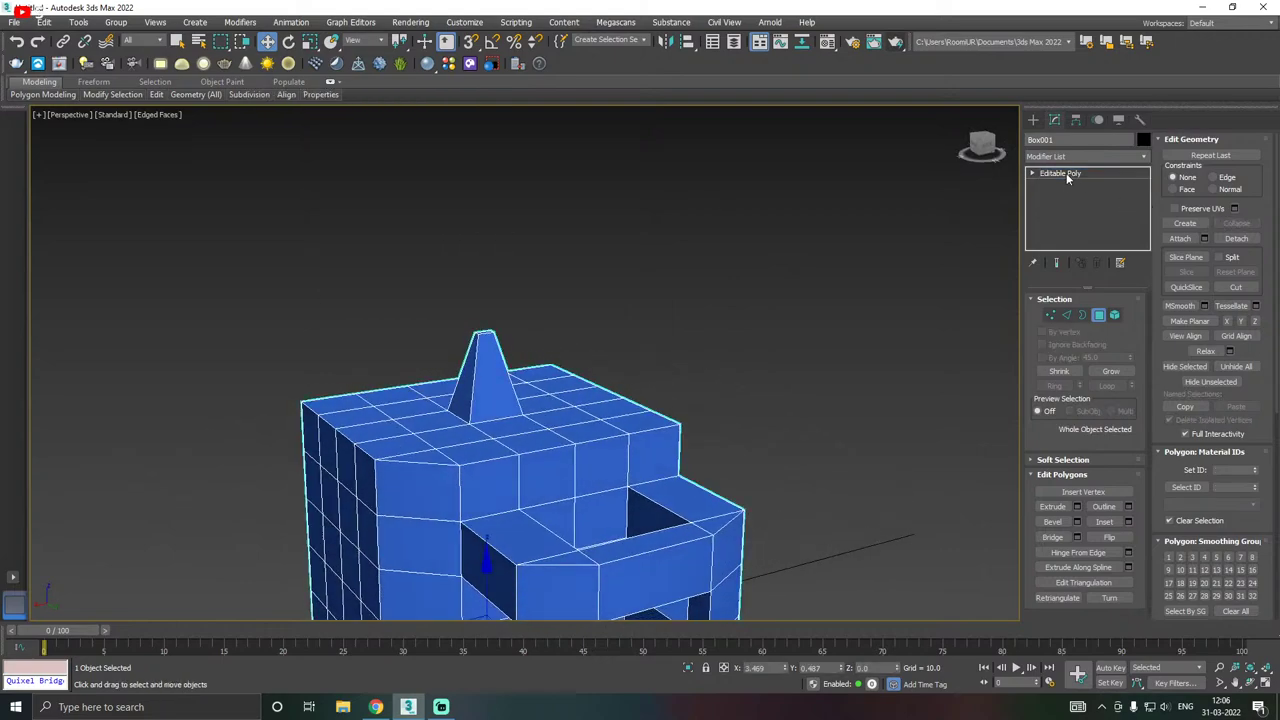
click(492, 380)
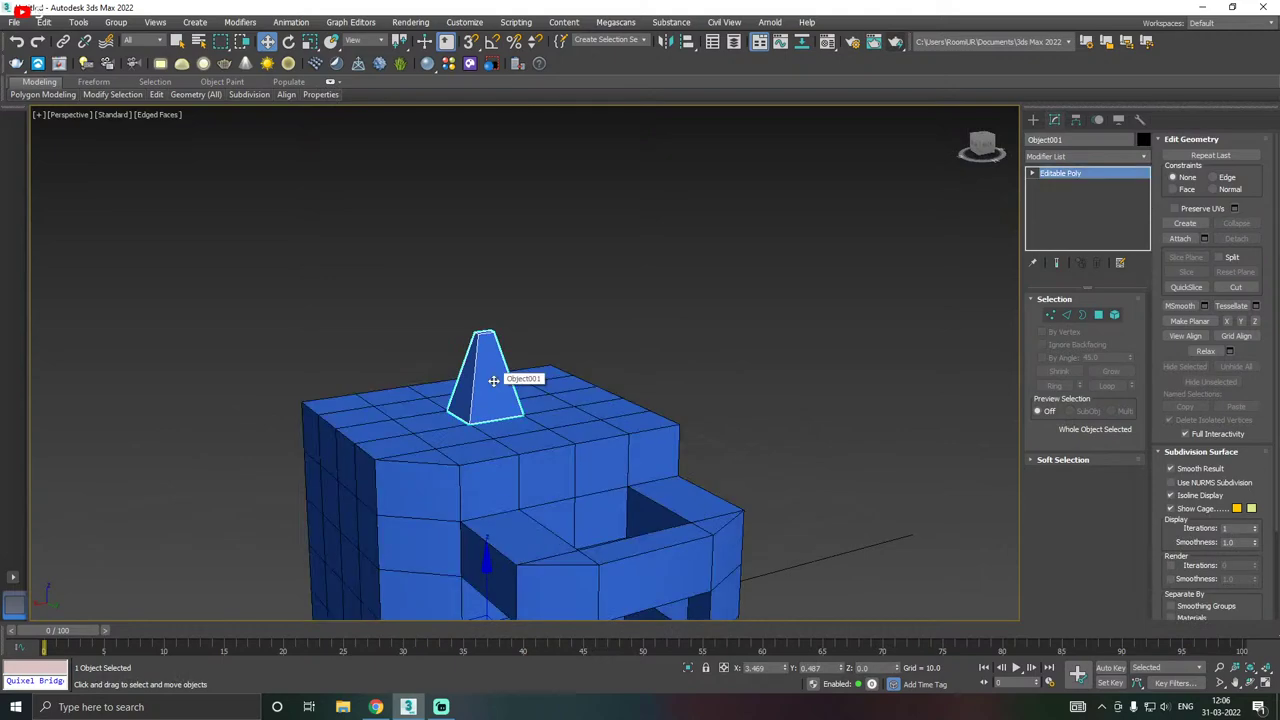
scroll(470, 400, down, 3)
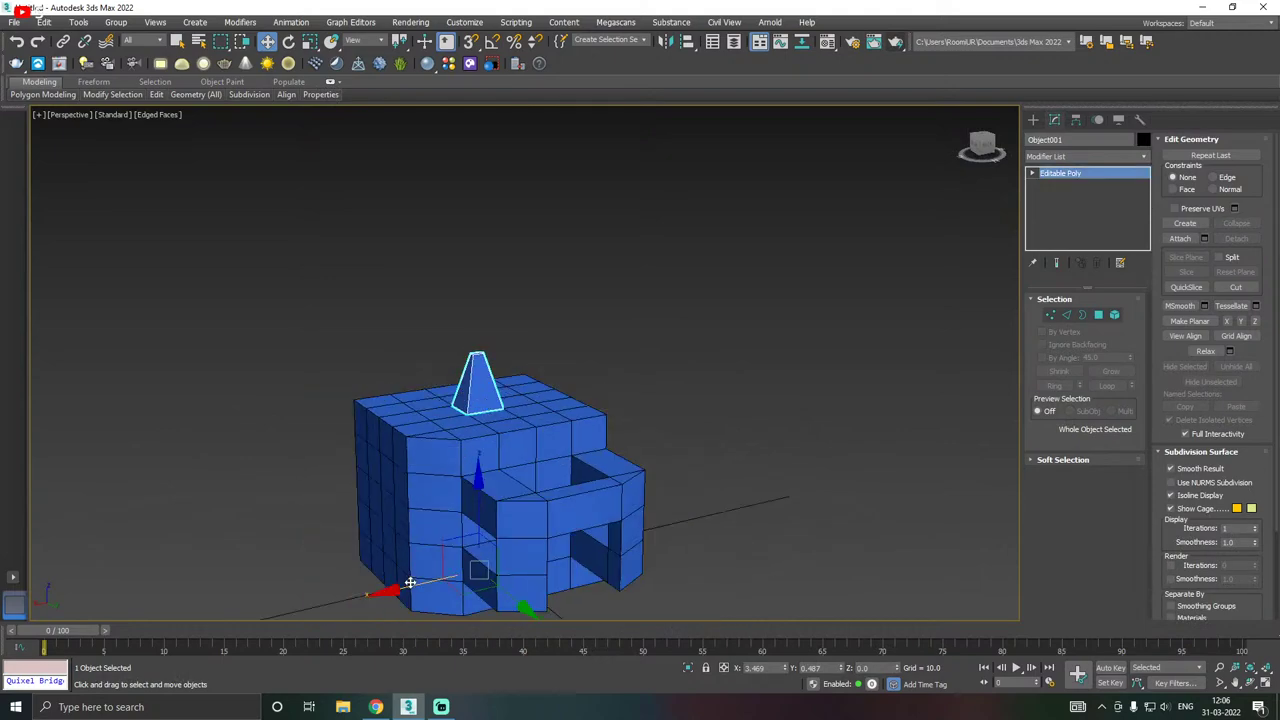
drag(408, 584, 636, 531)
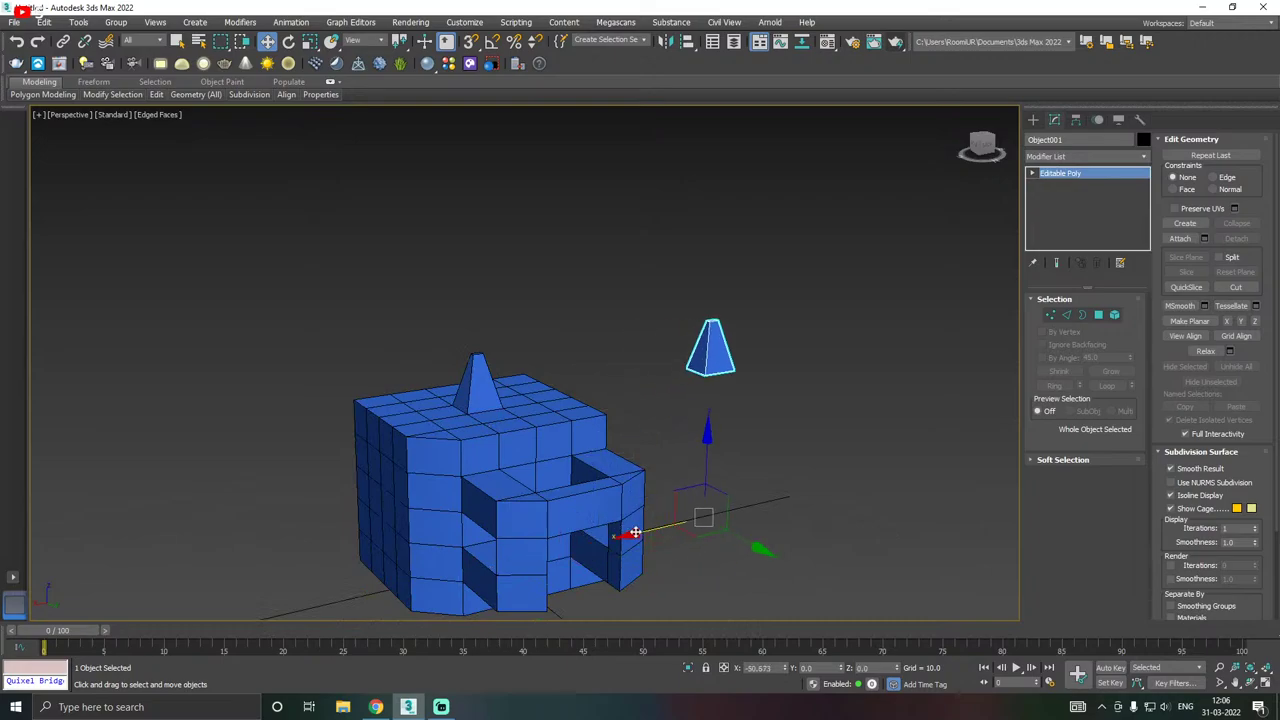
mouse_move(506, 372)
alt+middle_down()
mouse_move(480, 360)
mouse_move(483, 330)
mouse_move(537, 374)
mouse_move(501, 387)
alt+middle_up()
- In Element mode, select the copied pyramid, move it beside the original, and delete it
click(1115, 314)
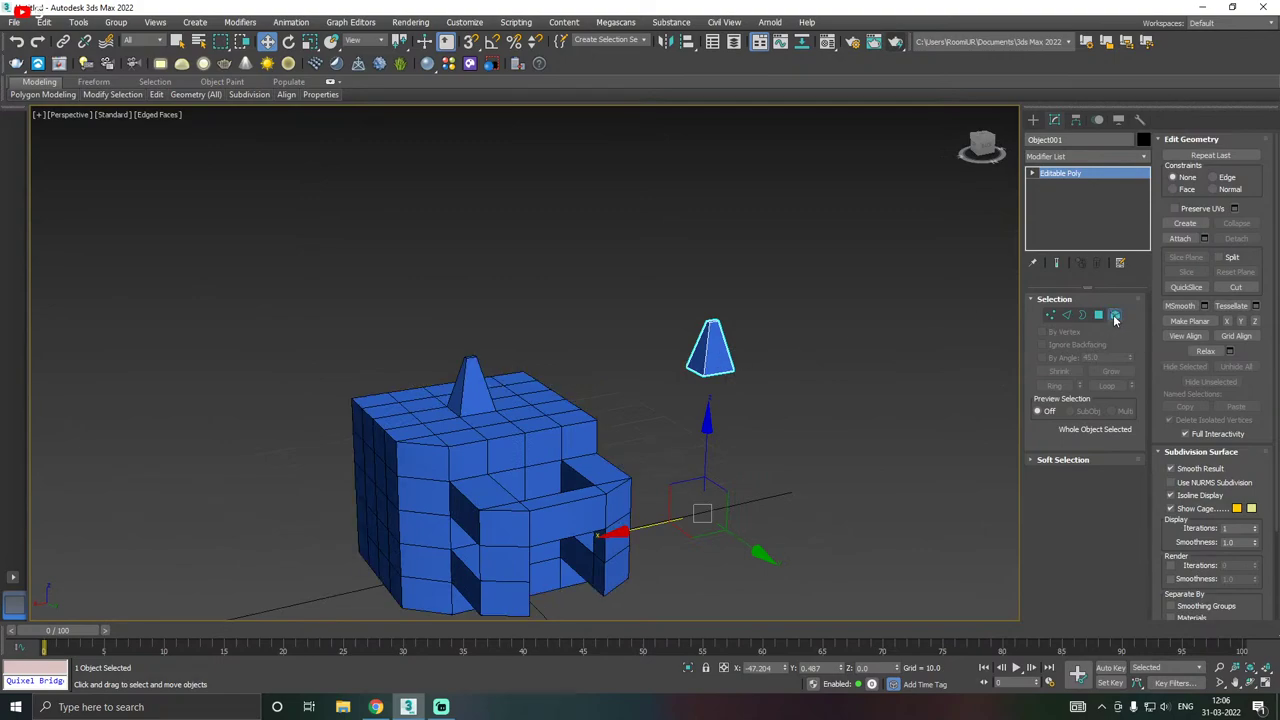
click(736, 344)
drag(646, 353, 456, 384)
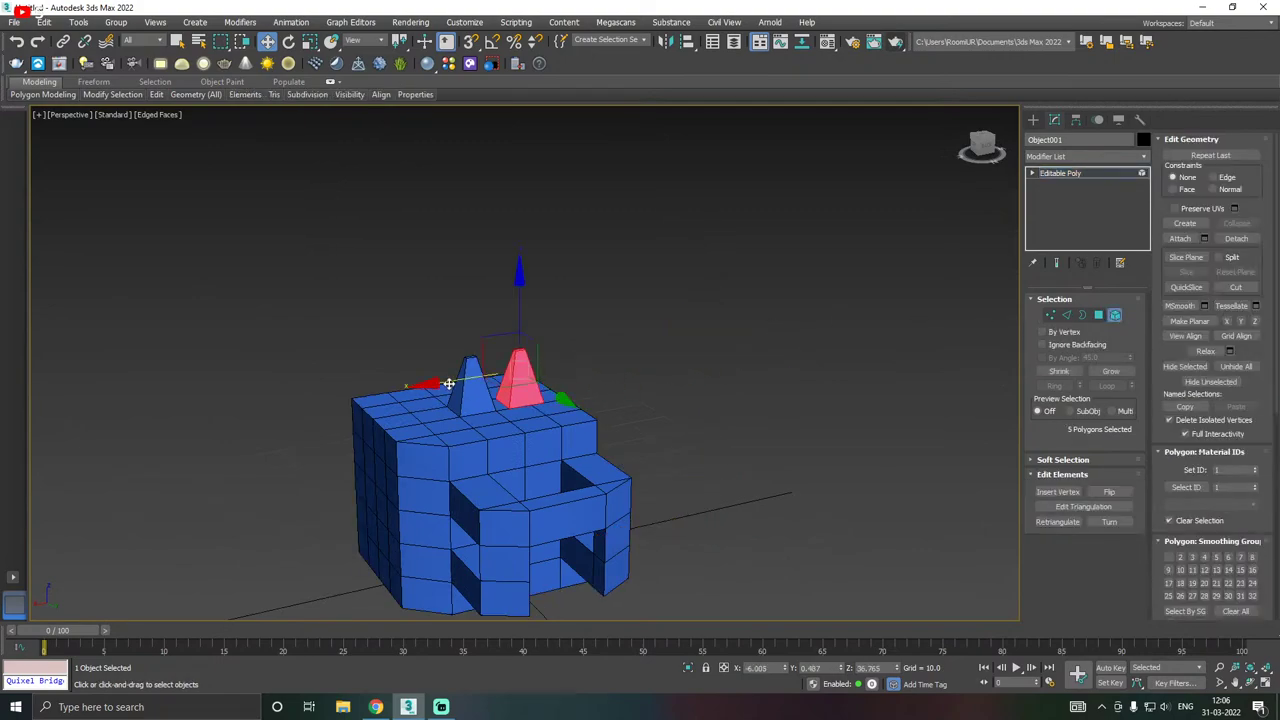
scroll(450, 382, up, 5)
mouse_move(531, 378)
alt+middle_down()
mouse_move(520, 352)
mouse_move(530, 340)
mouse_move(607, 402)
mouse_move(714, 372)
mouse_move(586, 402)
mouse_move(526, 398)
alt+middle_up()
key(Delete)
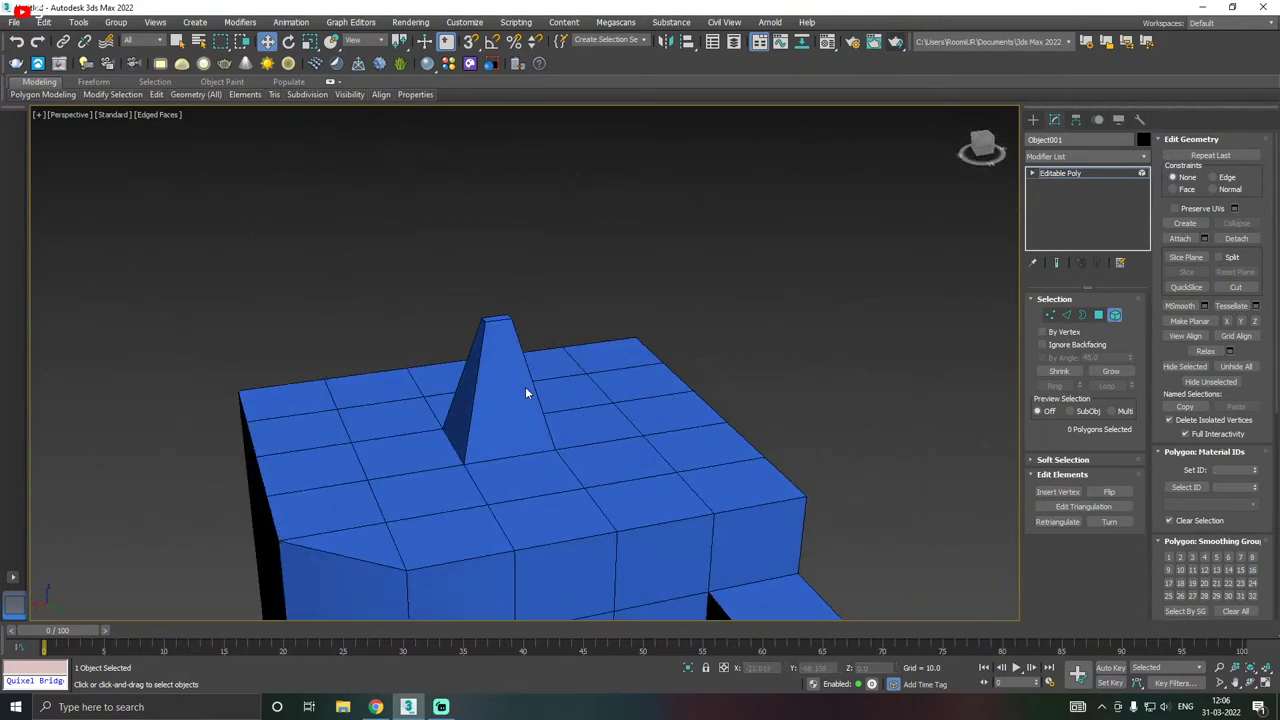
- Reselect Box001 and select its pyramid's five faces at Polygon level
click(1086, 178)
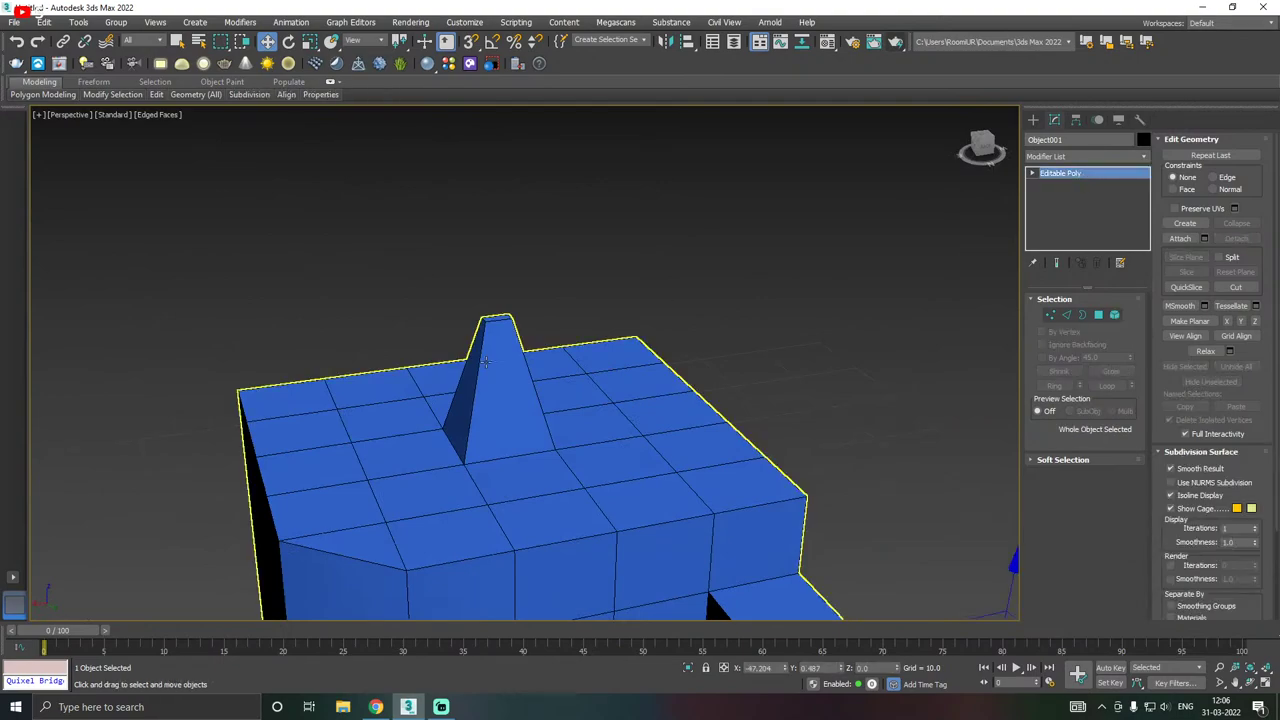
click(484, 396)
key(4)
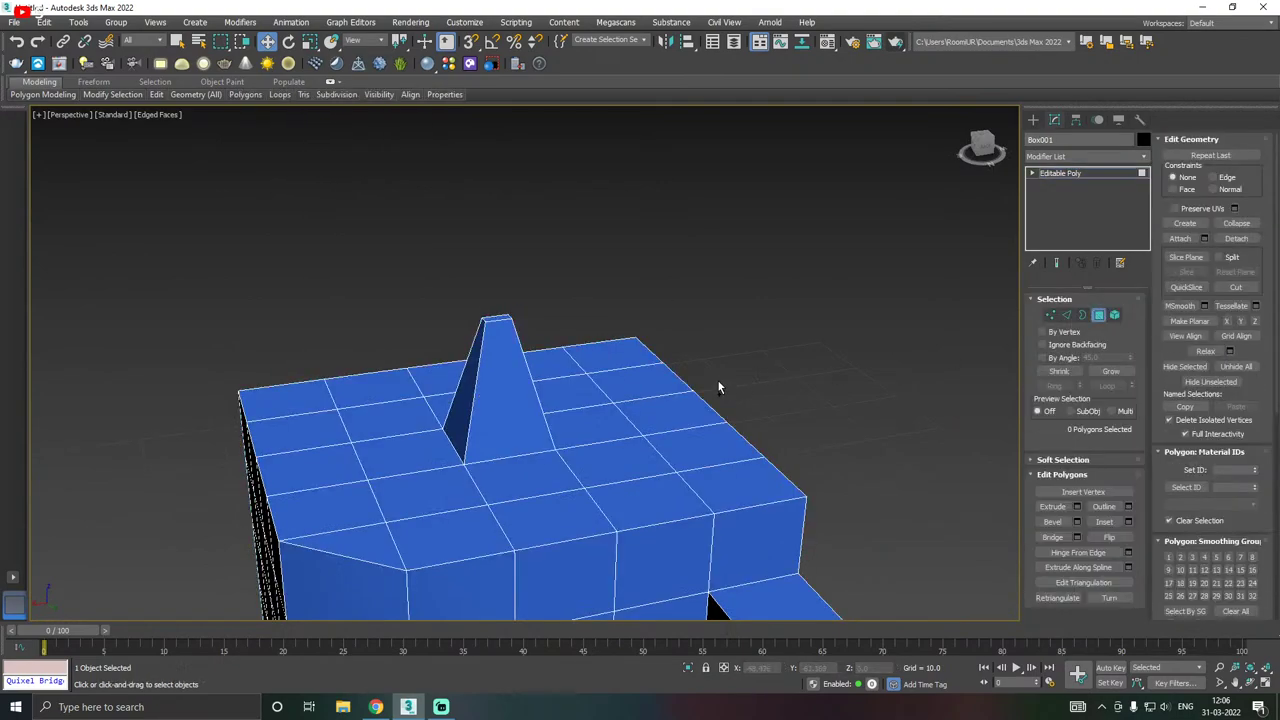
alt+middle_drag(717, 379, 550, 333)
drag(398, 377, 398, 377)
middle_drag(451, 424, 547, 380)
- Detach the pyramid to an element and move it off the box to the right
click(1236, 239)
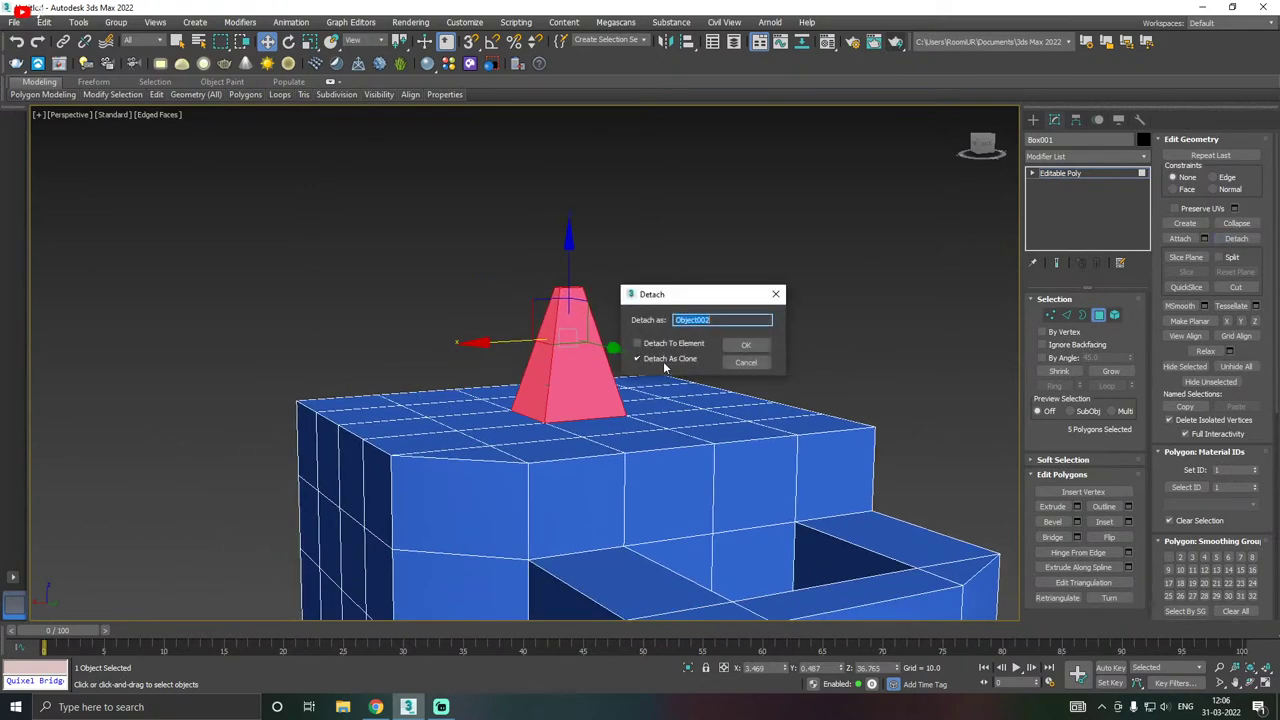
click(662, 345)
click(750, 346)
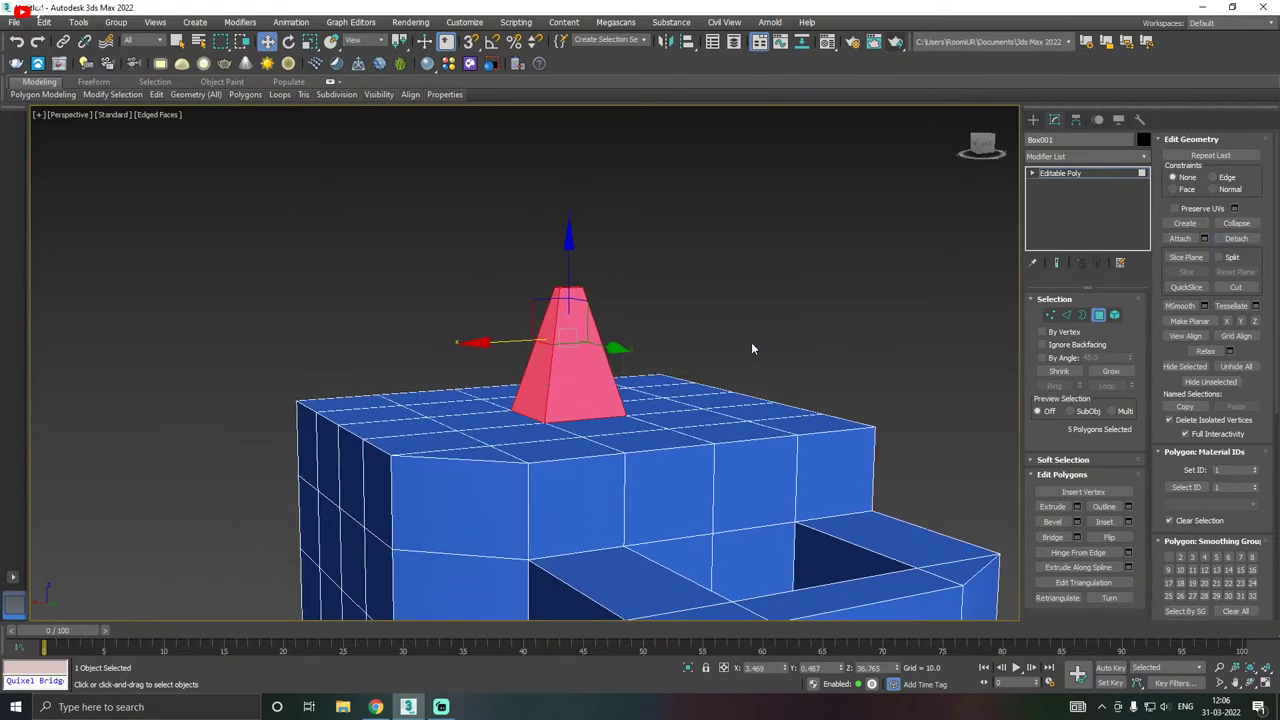
drag(485, 340, 783, 289)
alt+middle_drag(783, 289, 763, 410)
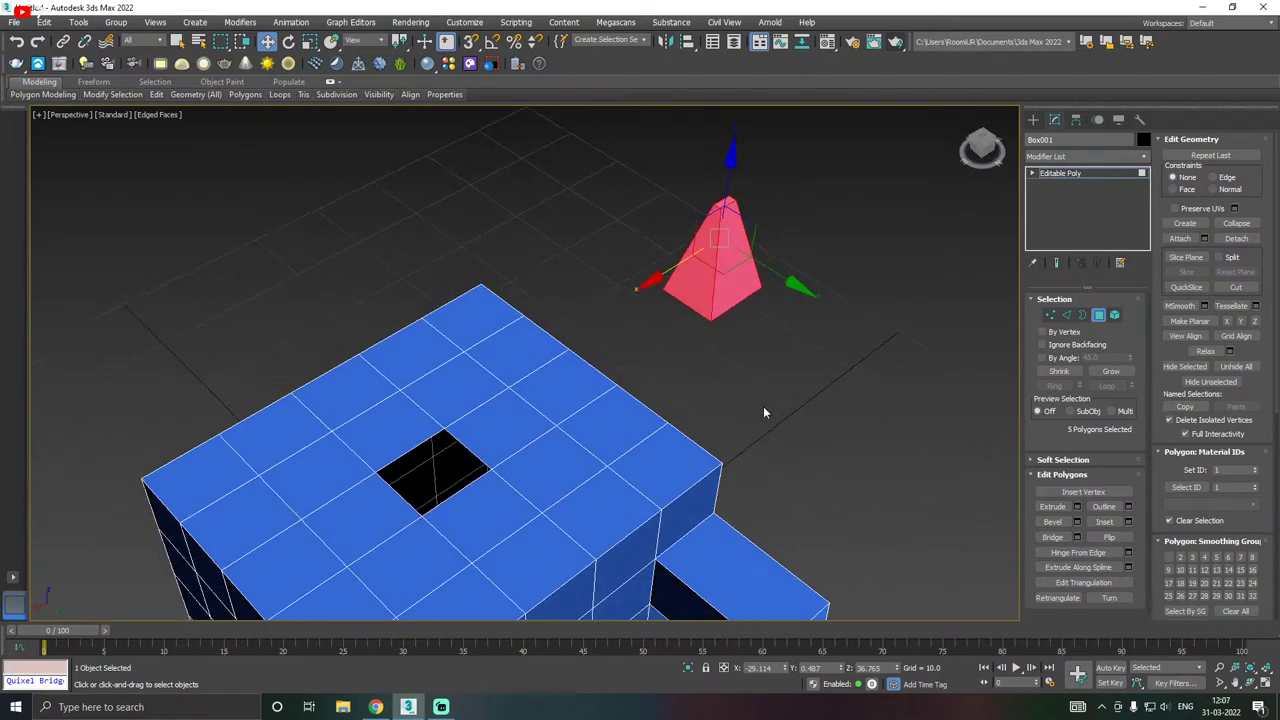
- Exit Polygon mode, reselect Box001, and orbit to view the opening from below
click(1074, 176)
alt+middle_drag(679, 352, 622, 387)
scroll(657, 329, down, 3)
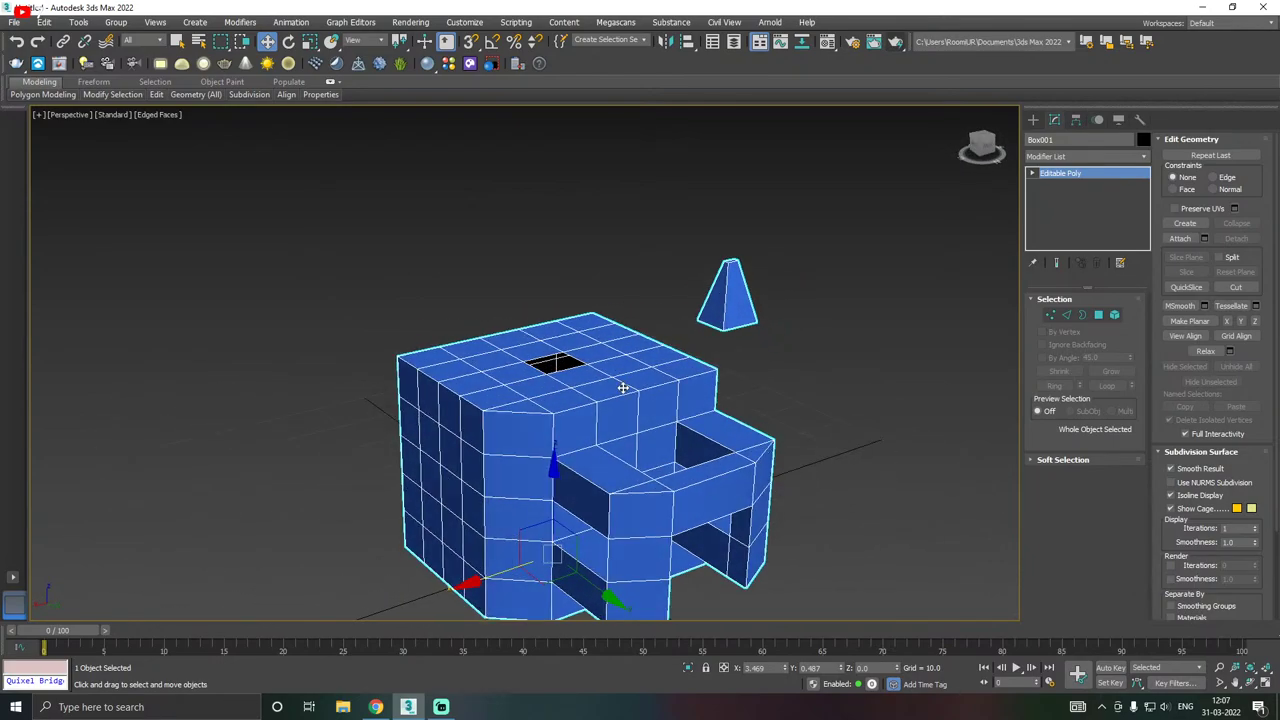
click(902, 384)
scroll(314, 391, down, 5)
click(350, 428)
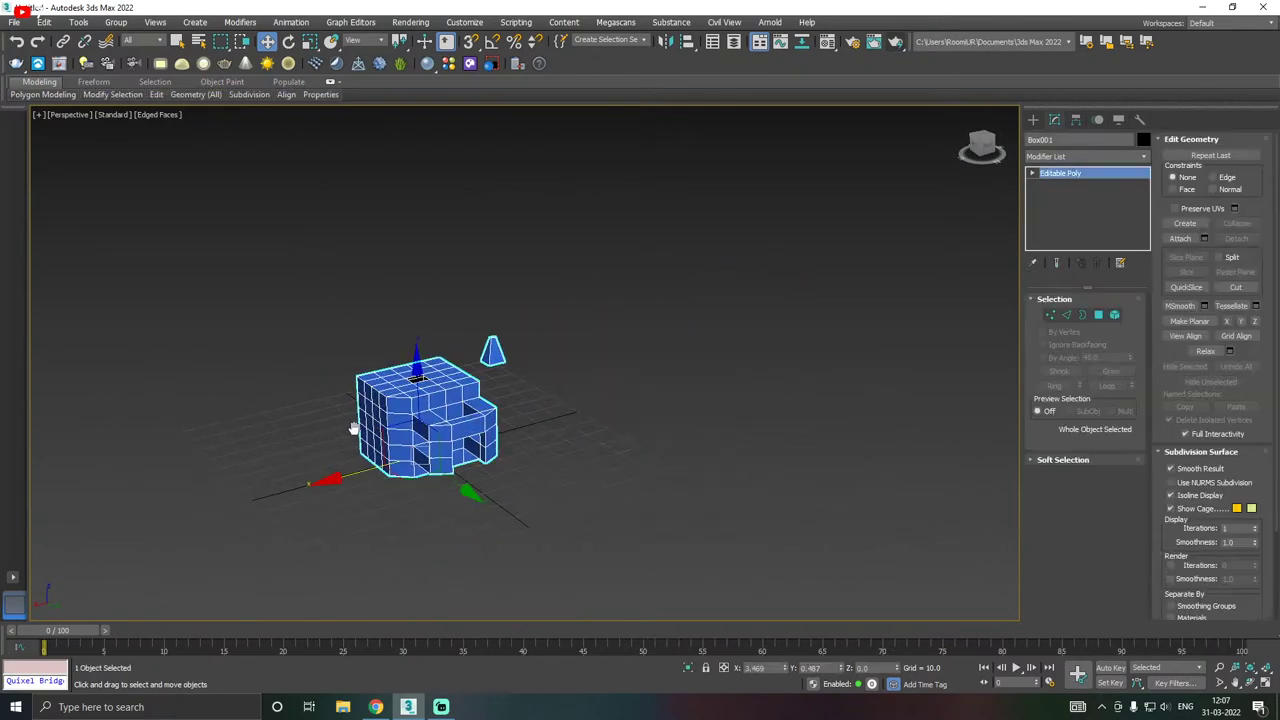
middle_drag(352, 428, 462, 413)
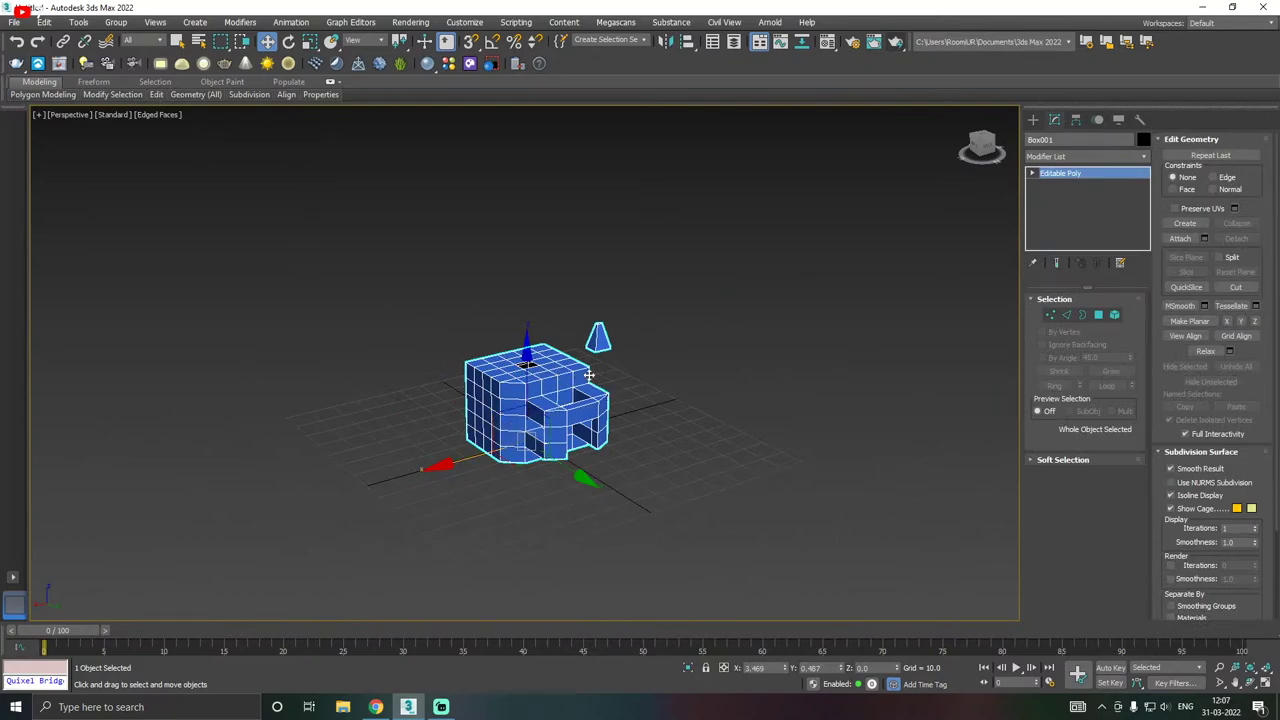
scroll(589, 375, up, 5)
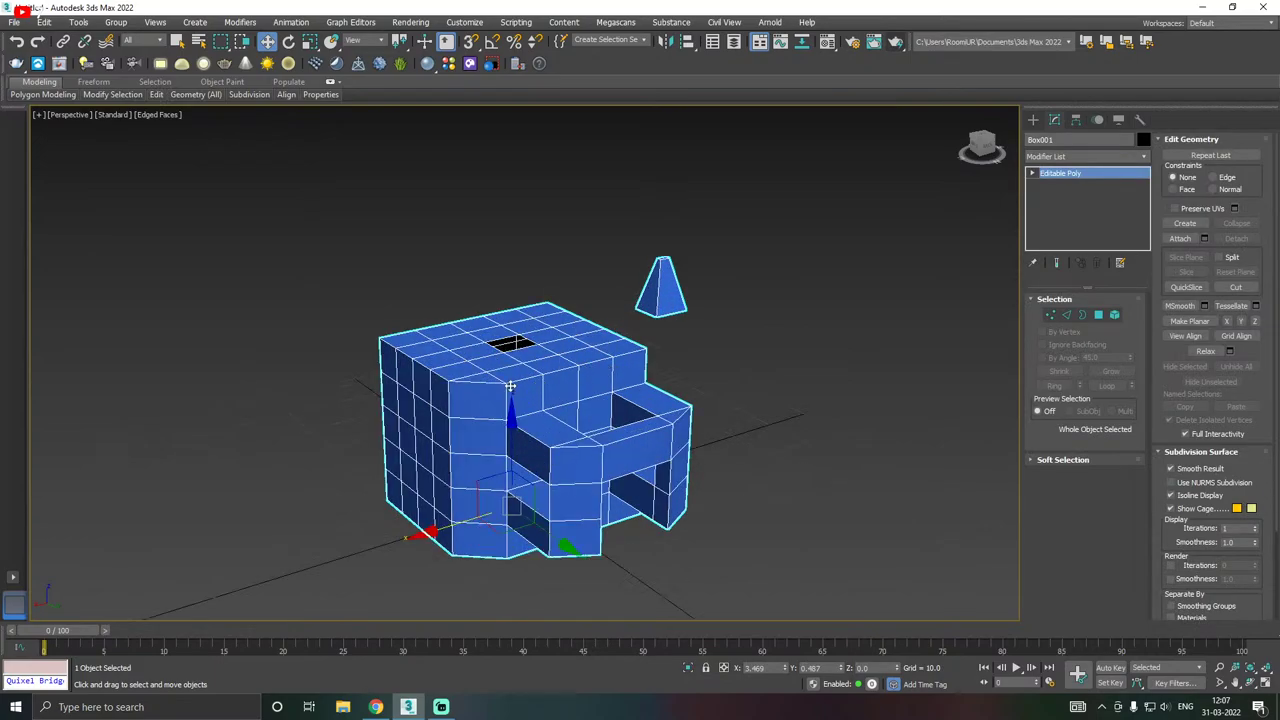
alt+middle_drag(510, 386, 563, 374)
- Select the pyramid element and detach it as a separate object named Object002
click(1114, 315)
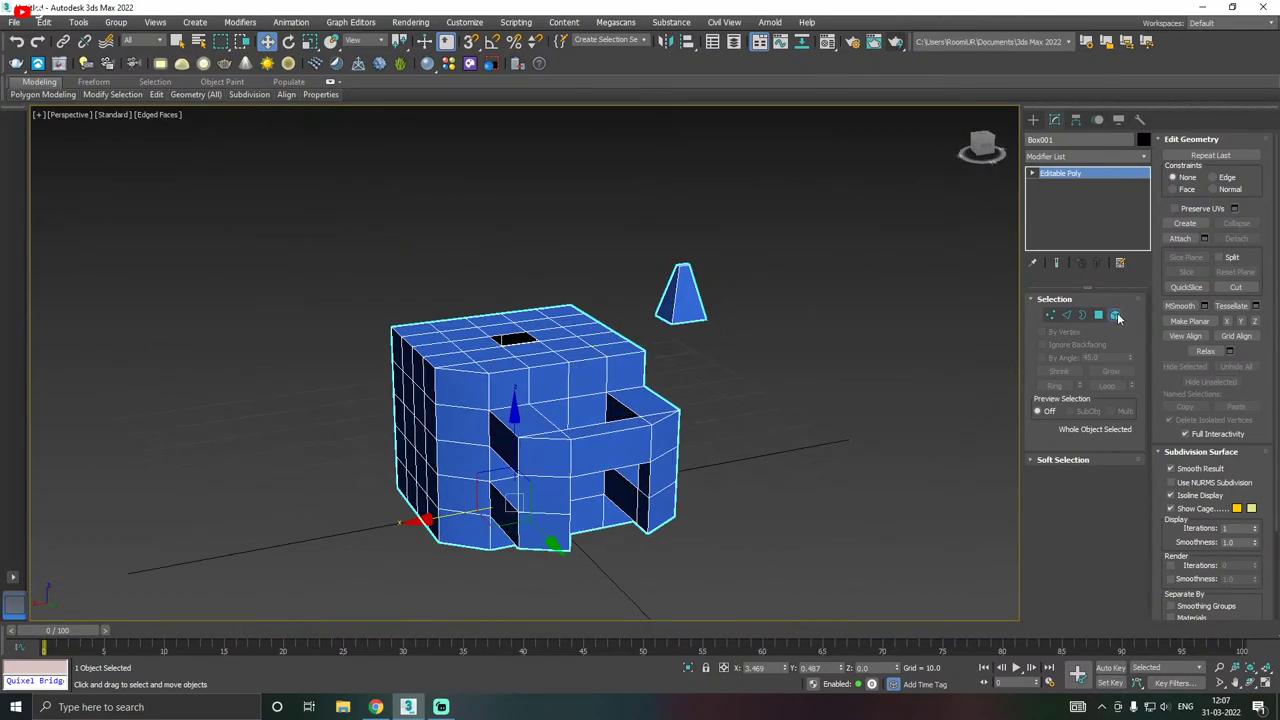
click(682, 297)
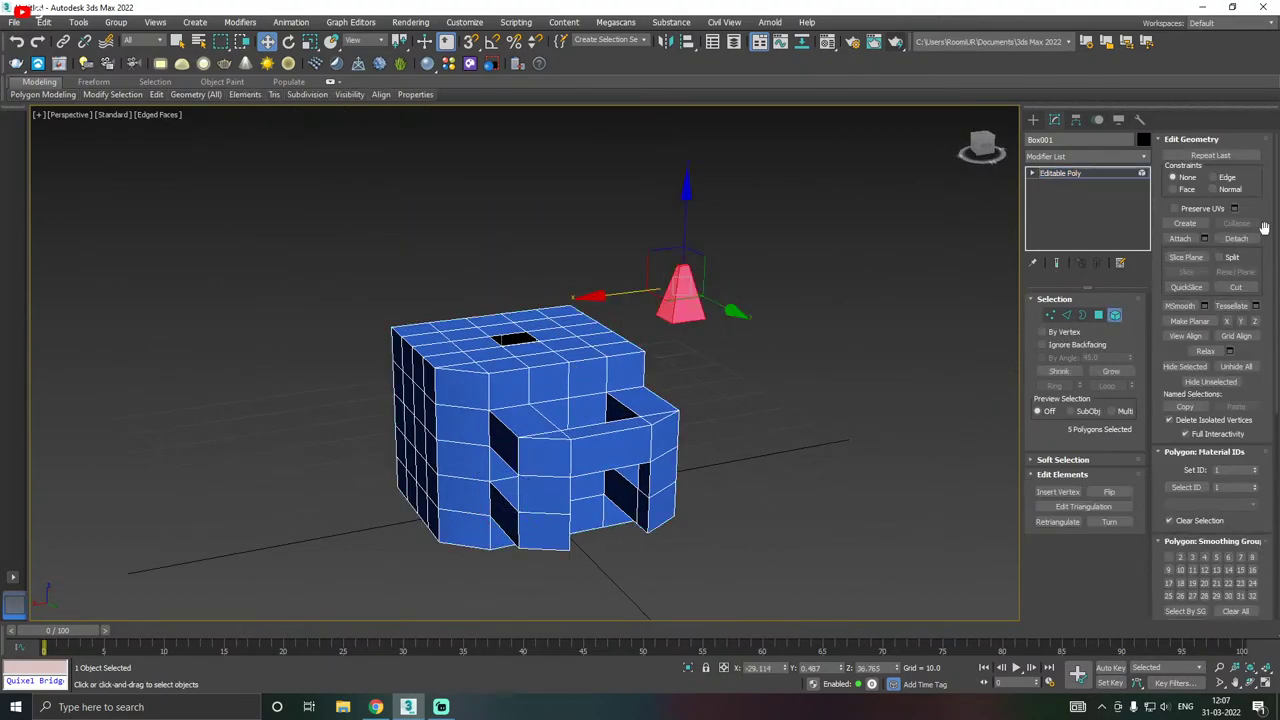
click(1236, 238)
click(692, 344)
click(683, 344)
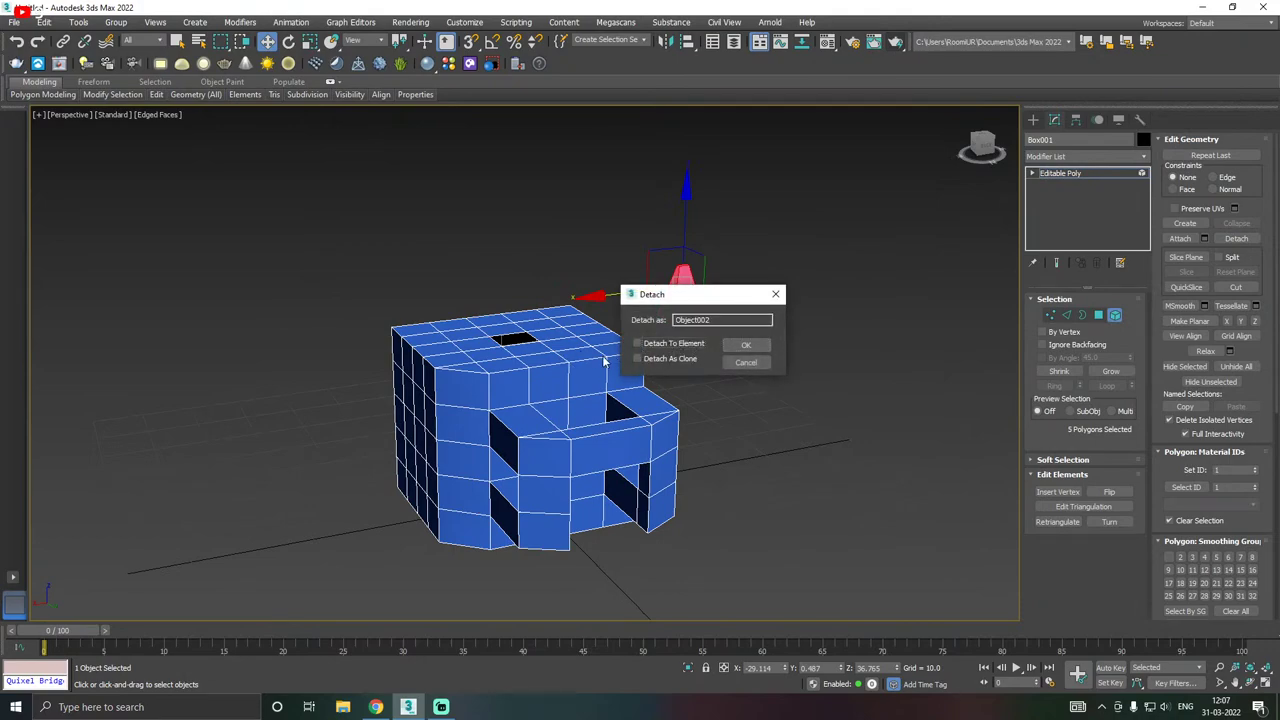
drag(654, 296, 777, 260)
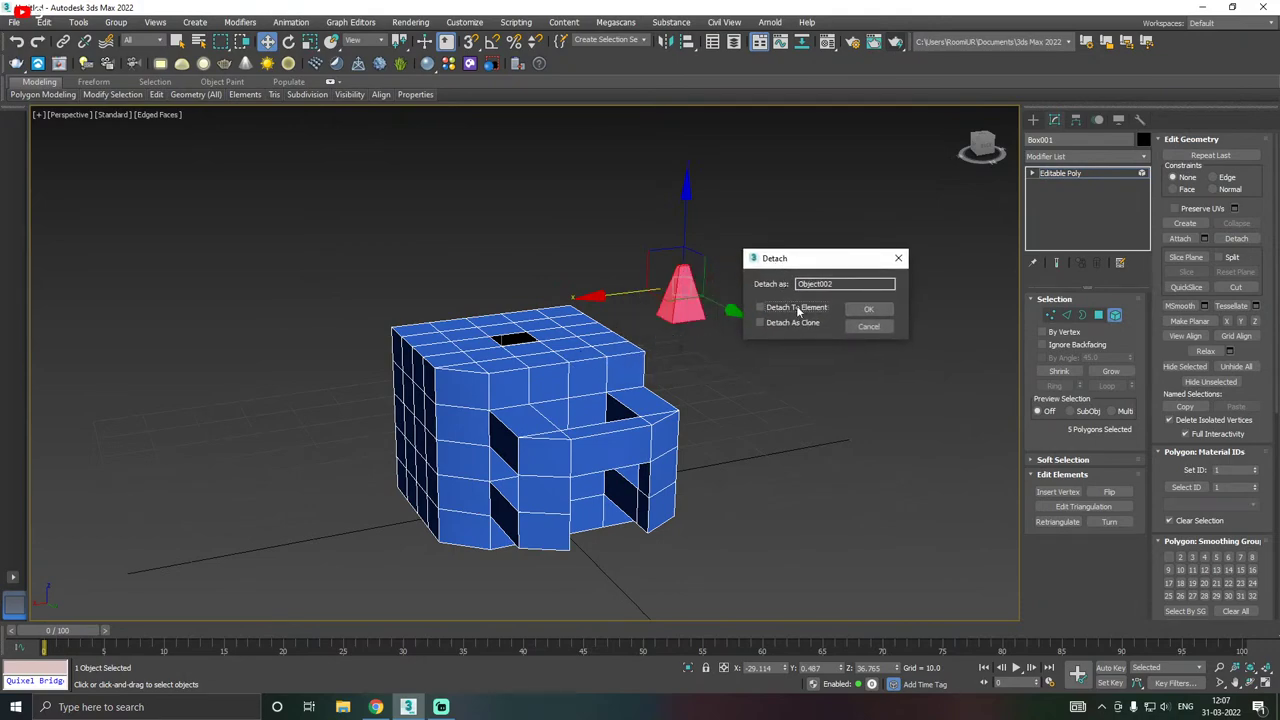
click(866, 311)
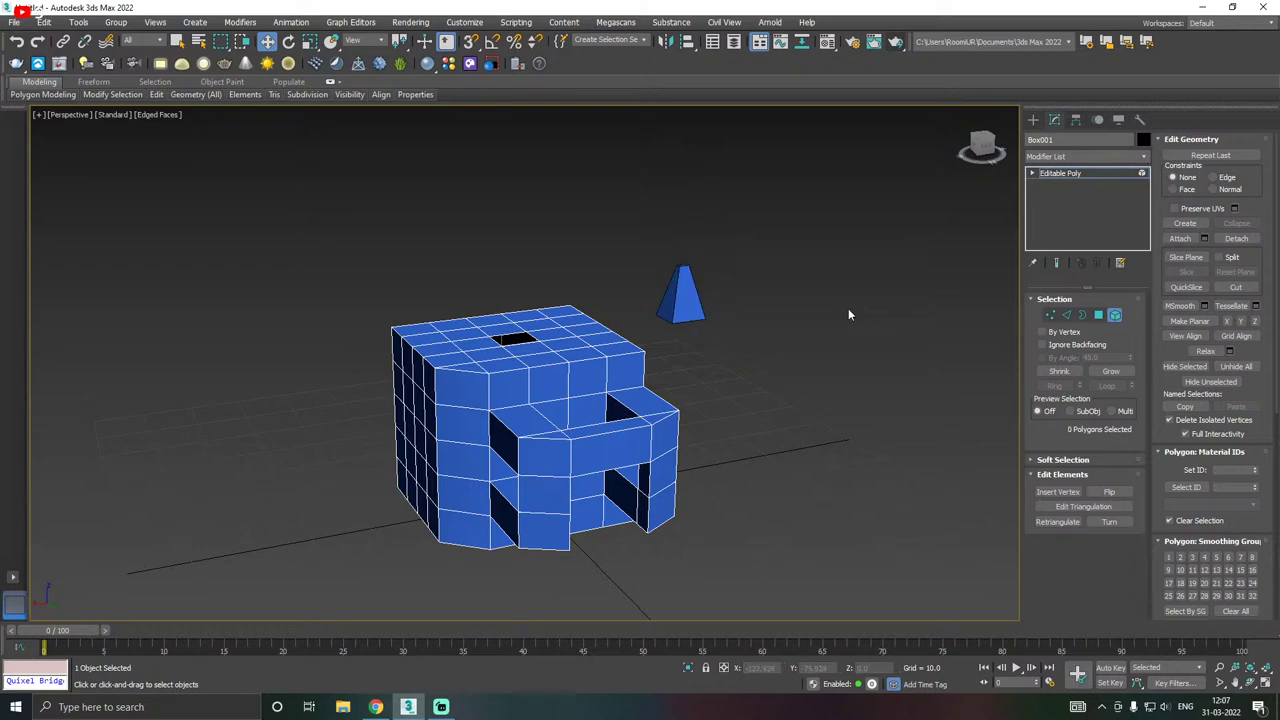
- Exit sub-object mode and reselect Box001, undoing an accidental shift of the box
click(1083, 174)
click(776, 350)
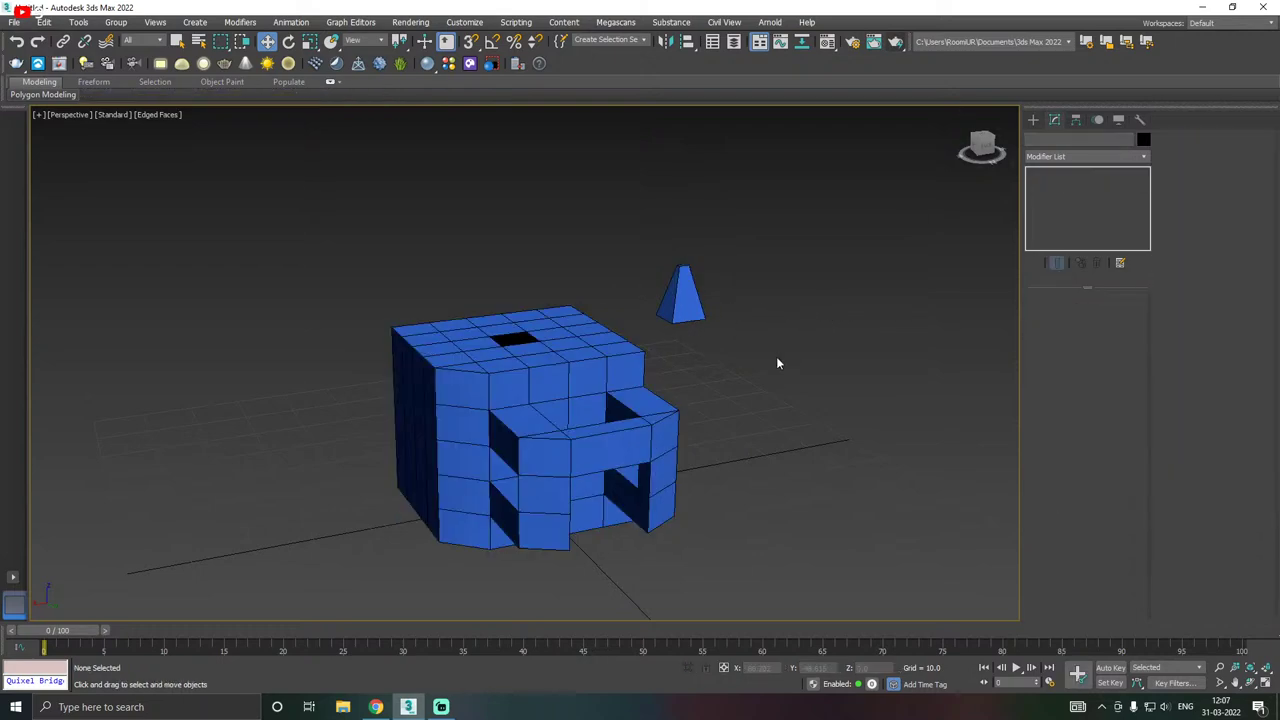
click(552, 352)
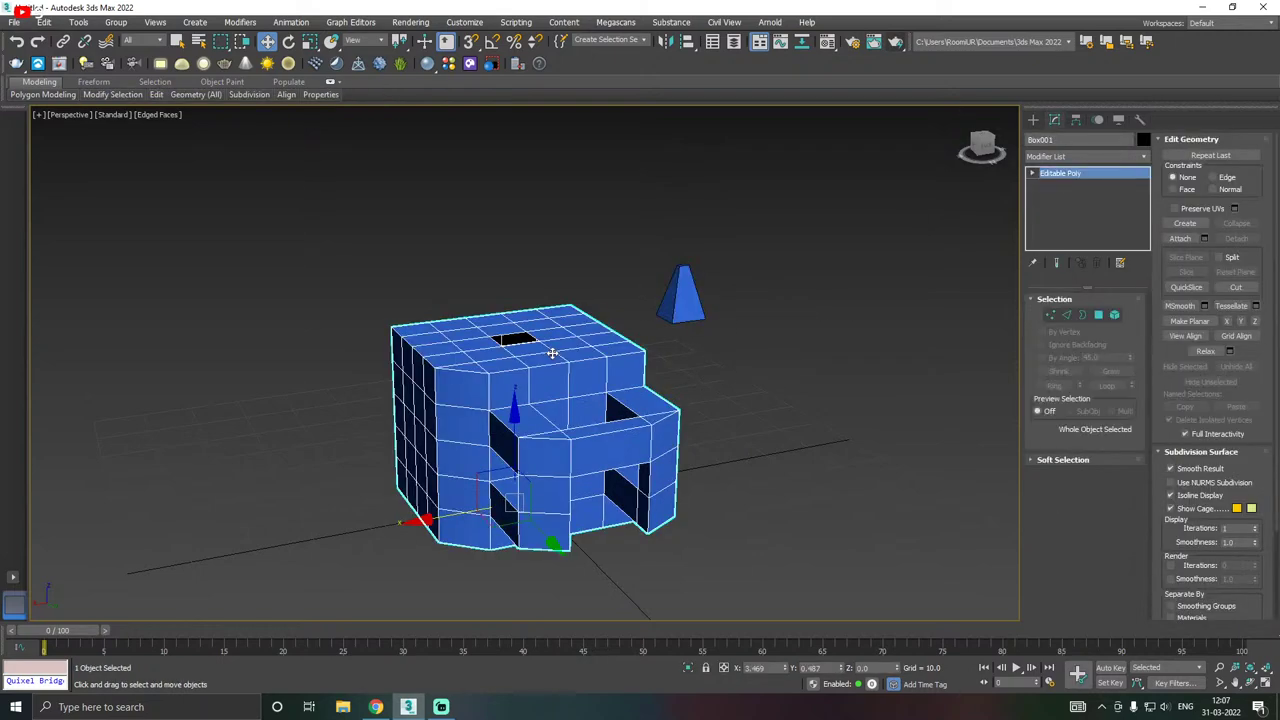
drag(433, 521, 396, 527)
click(685, 318)
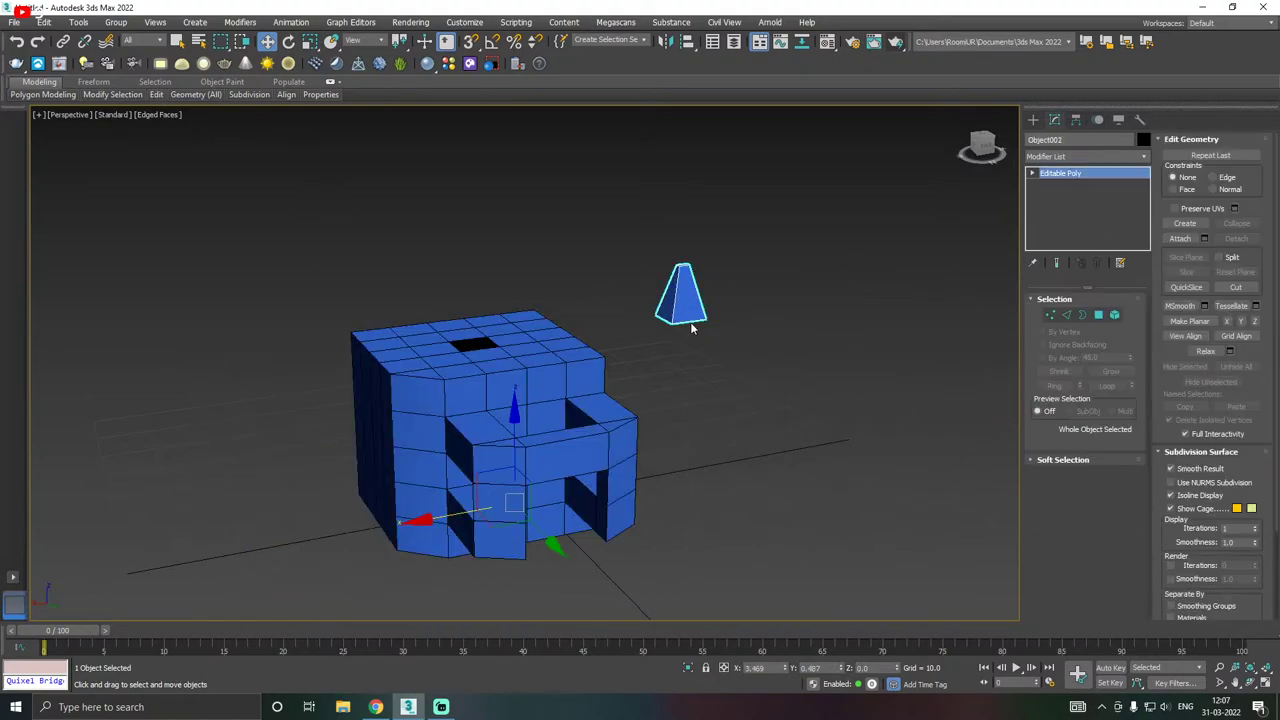
key(ctrl+z)
click(678, 292)
click(463, 367)
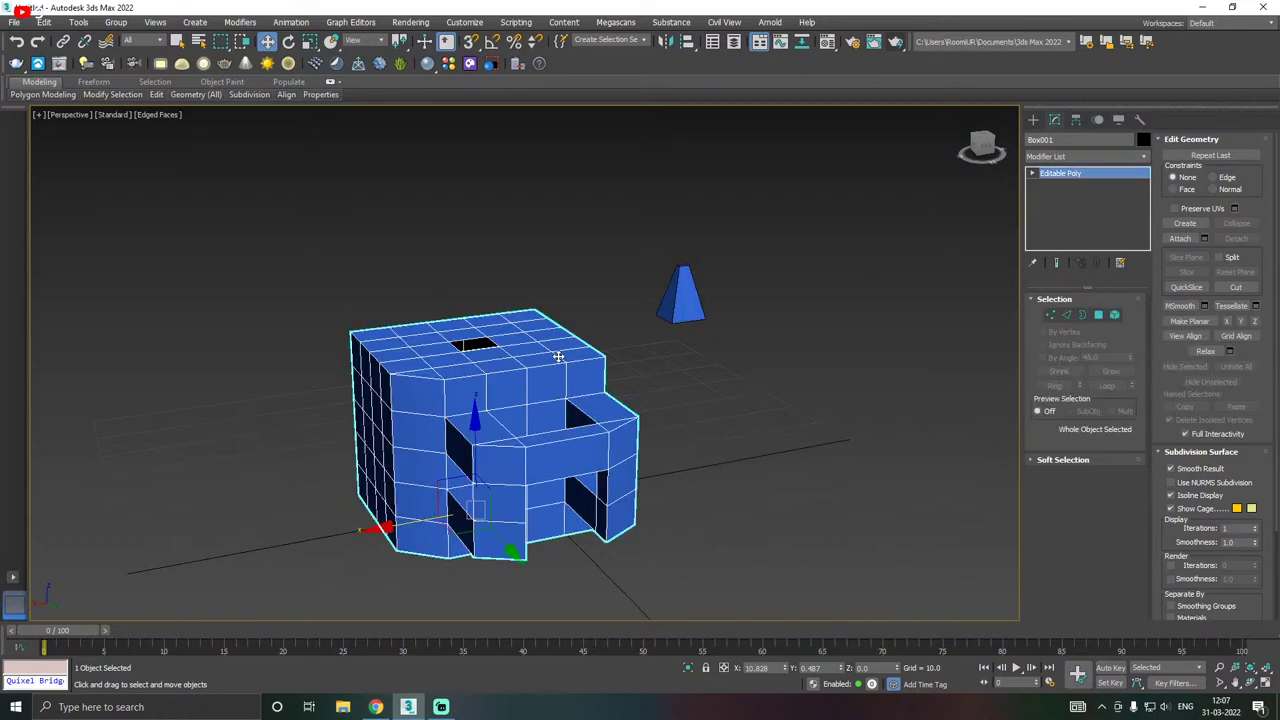
middle_drag(524, 360, 590, 375)
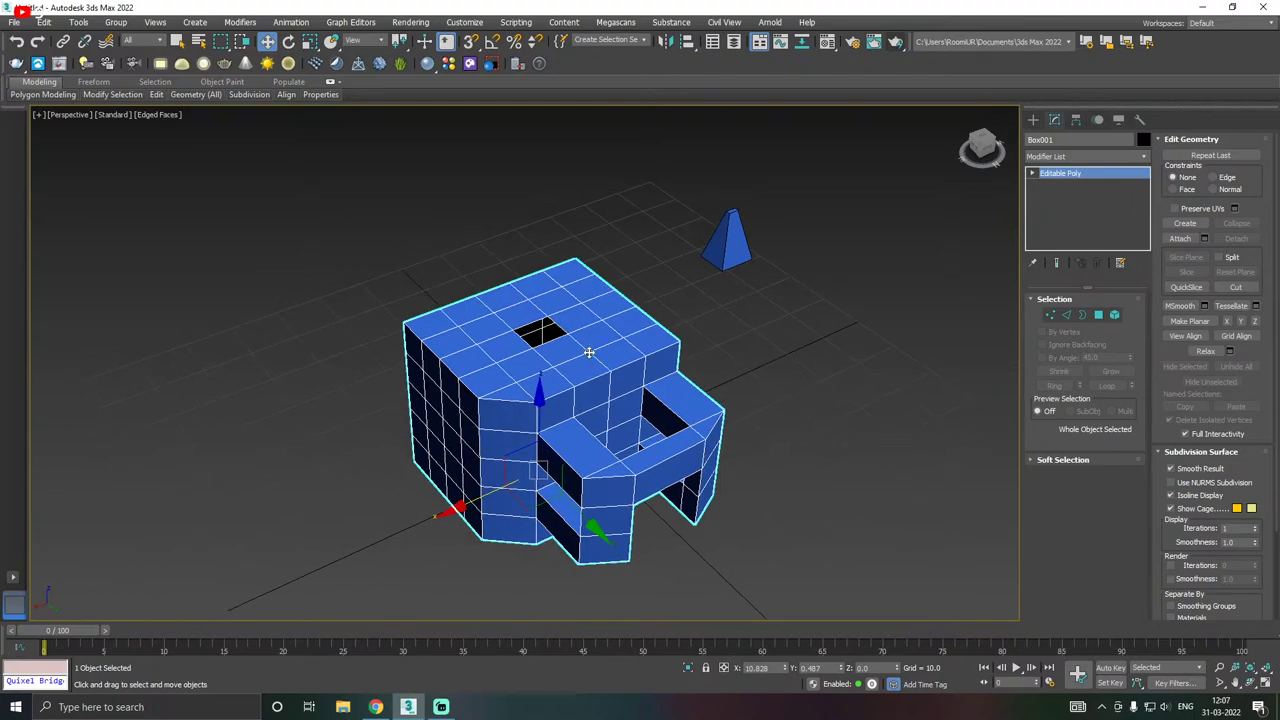
- Zoom in on the hole in the box top and reselect Box001
scroll(570, 332, up, 2)
scroll(577, 330, up, 6)
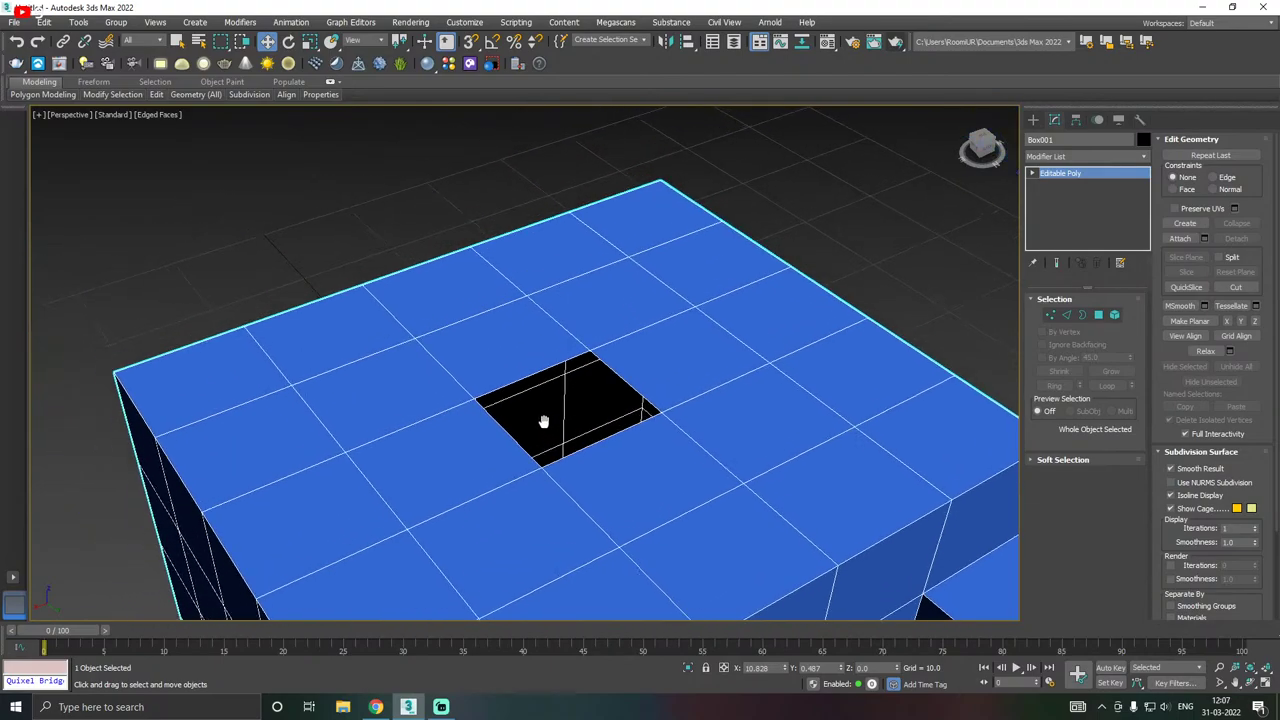
scroll(544, 398, down, 8)
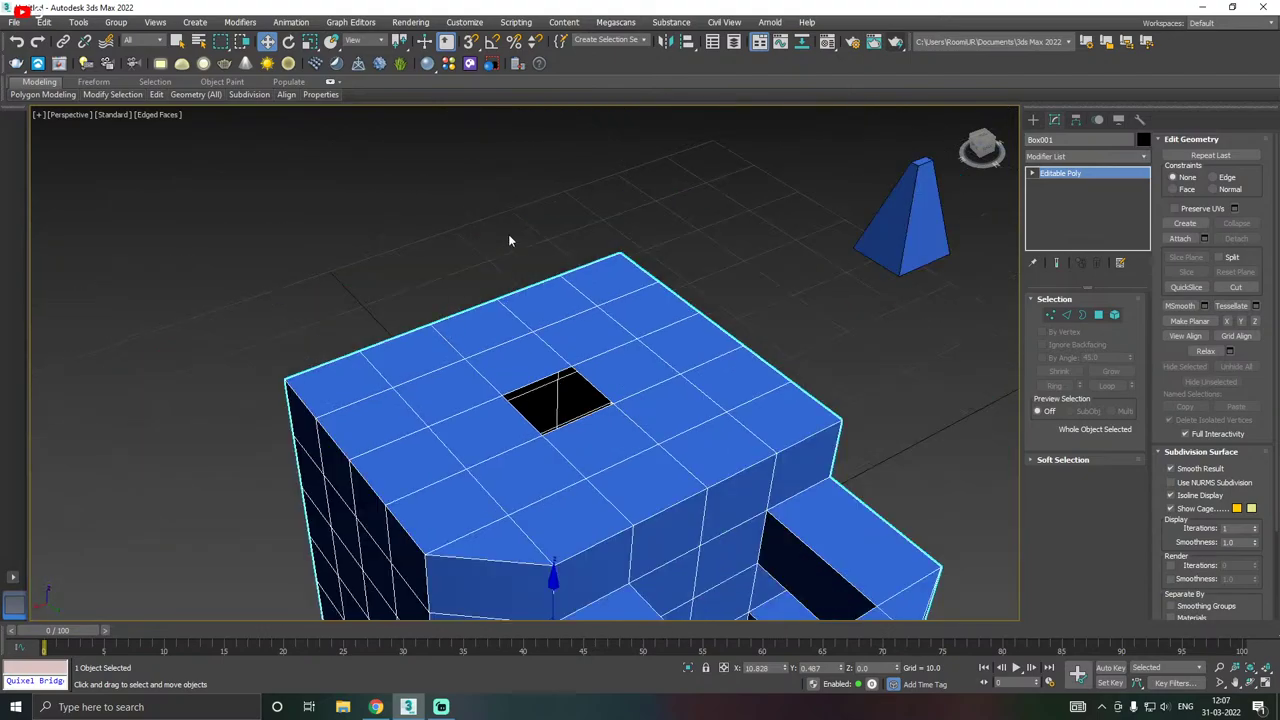
click(508, 234)
click(652, 417)
scroll(578, 413, up, 4)
scroll(578, 413, up, 3)
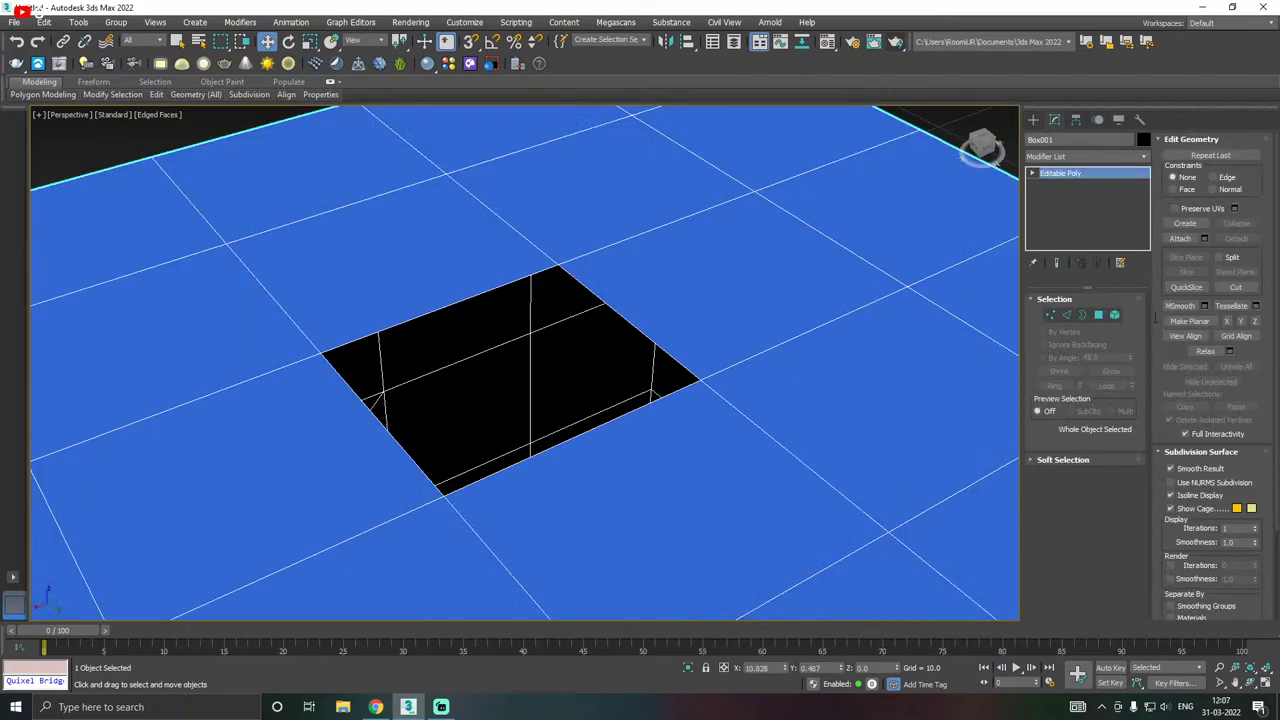
- Switch Box001 to Border sub-object mode
click(1081, 316)
scroll(588, 328, down, 6)
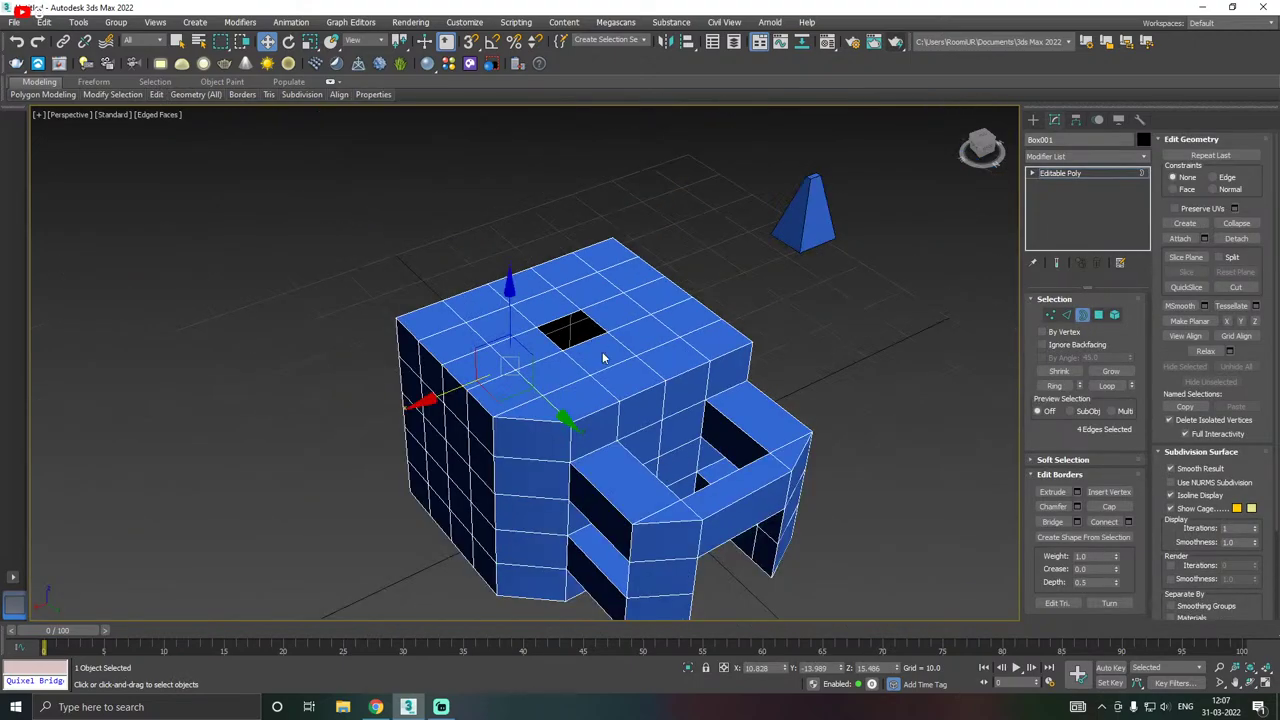
scroll(518, 285, down, 2)
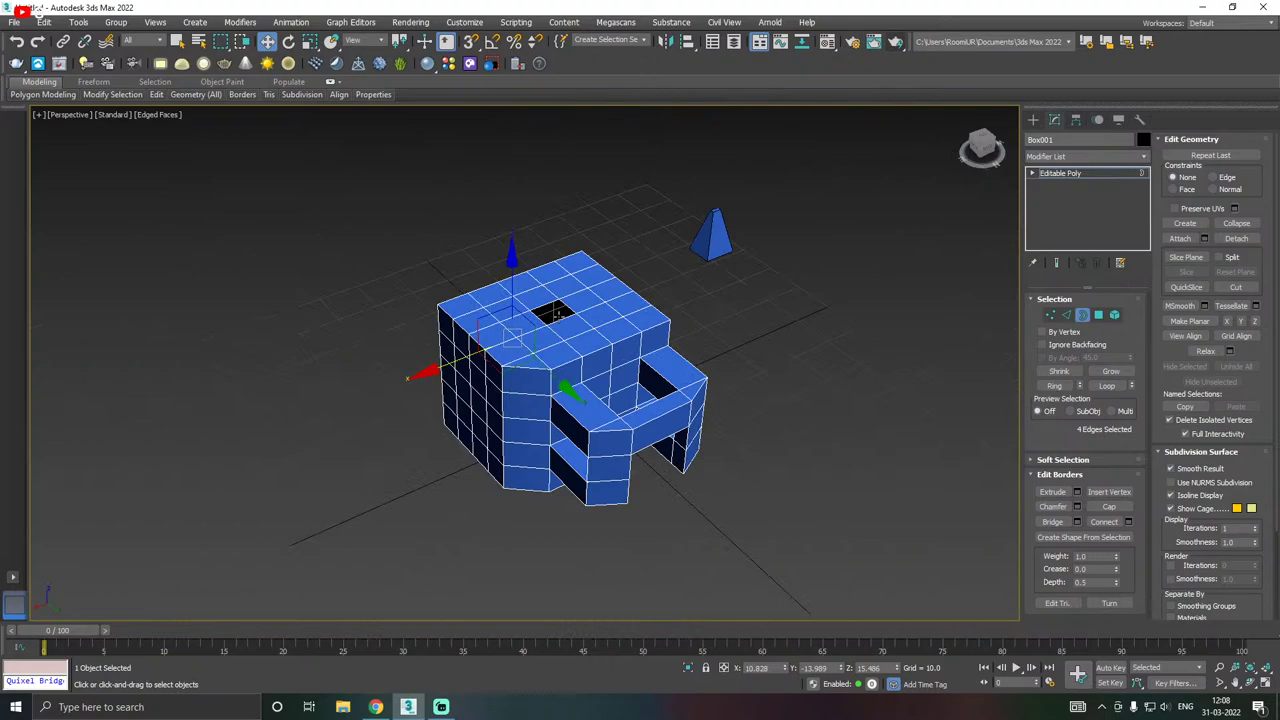
scroll(556, 310, up, 4)
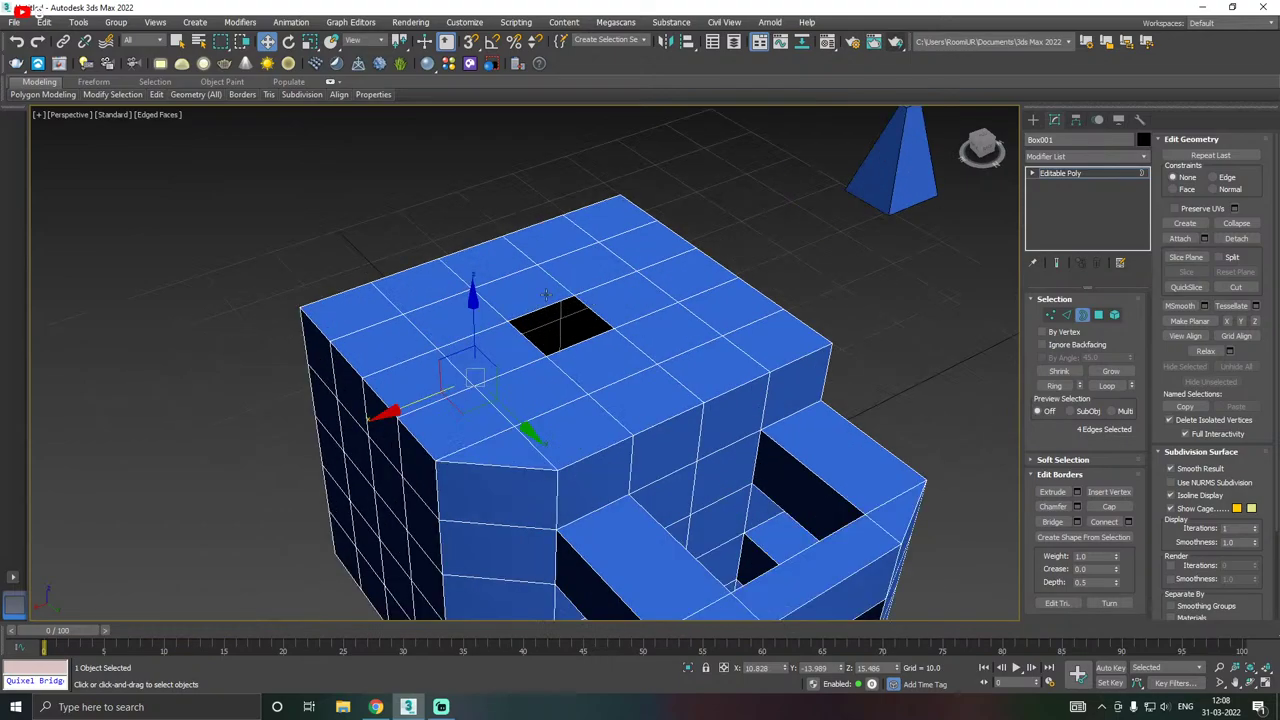
scroll(546, 303, down, 4)
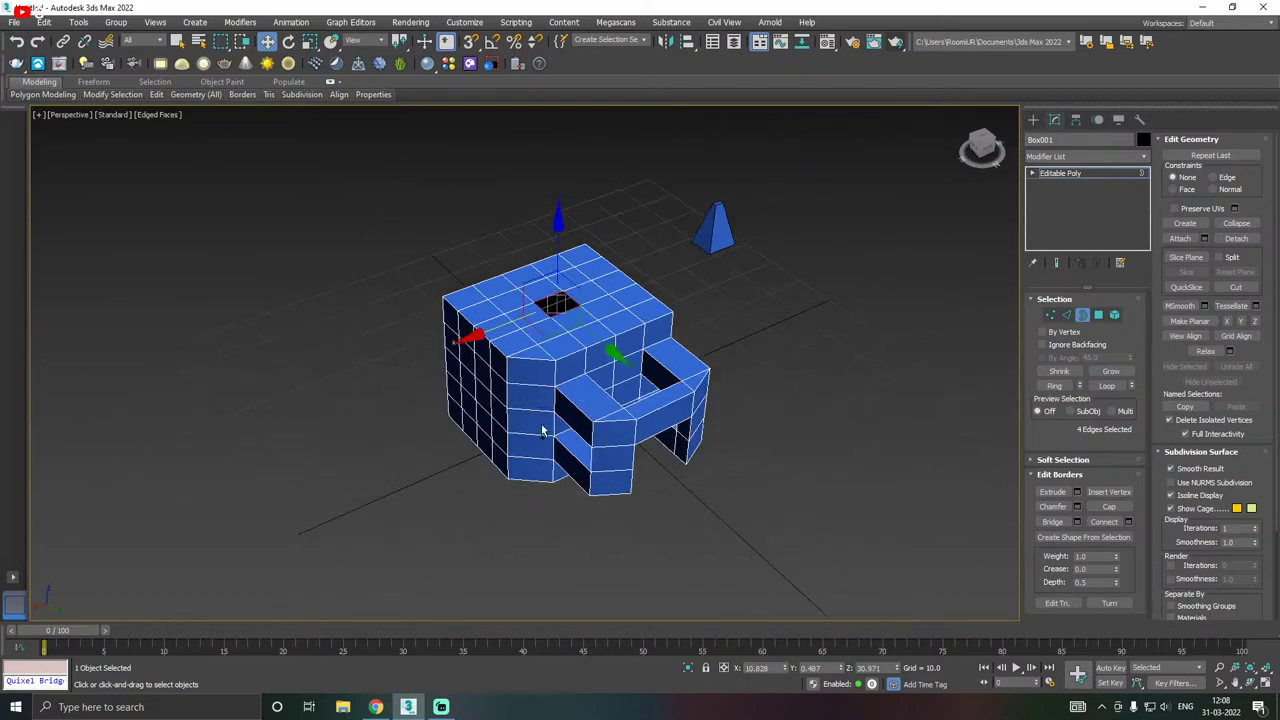
- Orbit to look down into the hole and select its four border edges
alt+middle_drag(543, 432, 311, 274)
alt+middle_drag(761, 372, 700, 420)
scroll(562, 293, up, 3)
scroll(562, 293, up, 5)
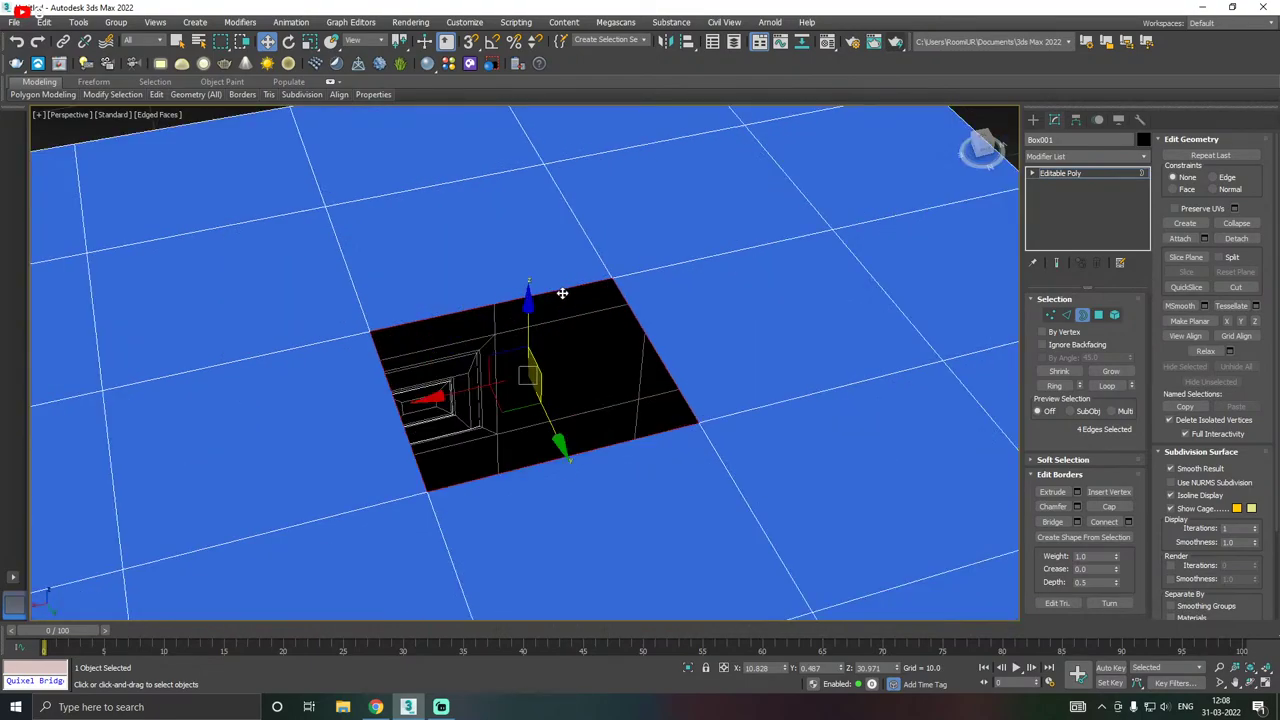
scroll(562, 293, down, 5)
click(537, 266)
scroll(503, 300, up, 2)
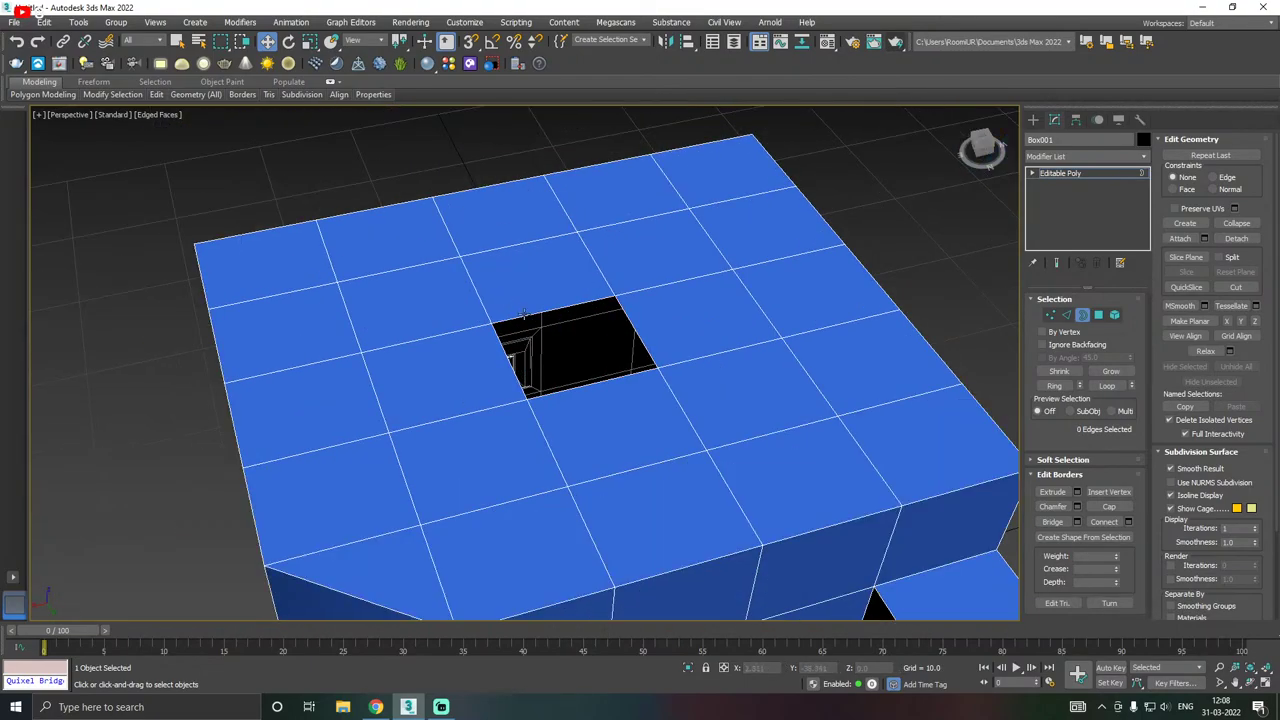
click(529, 317)
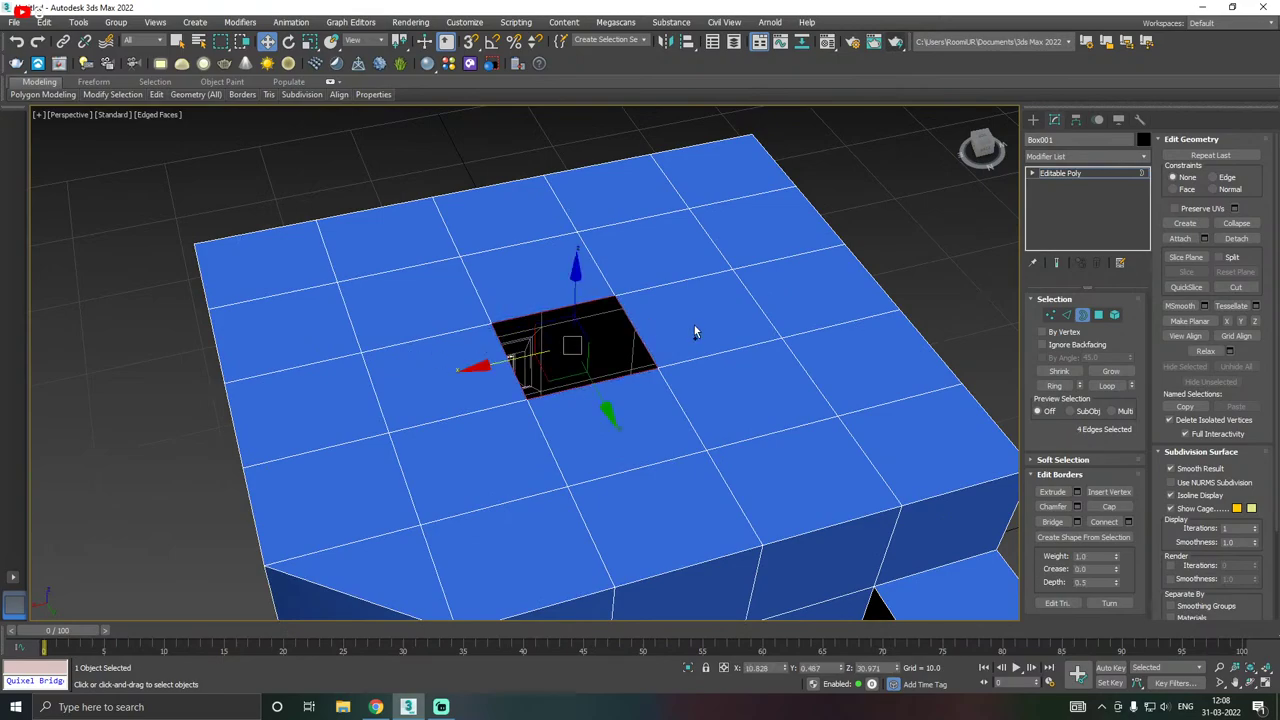
- Extrude the hole's border upward into a trial spout and stretch its top sideways
mouse_move(694, 331)
alt+middle_down()
mouse_move(723, 300)
mouse_move(654, 334)
mouse_move(808, 323)
mouse_move(703, 323)
alt+middle_up()
click(775, 305)
click(621, 337)
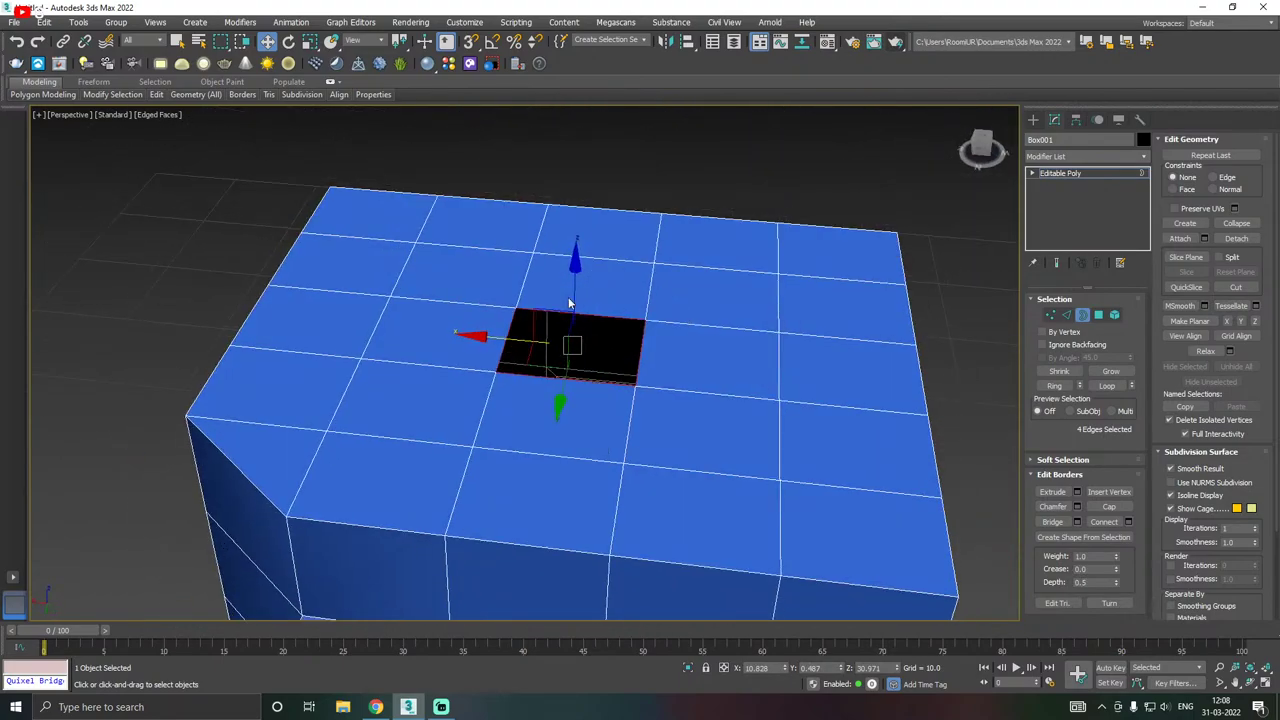
shift+drag(569, 302, 563, 60)
alt+middle_drag(560, 300, 634, 314)
scroll(497, 298, down, 3)
scroll(511, 335, up, 2)
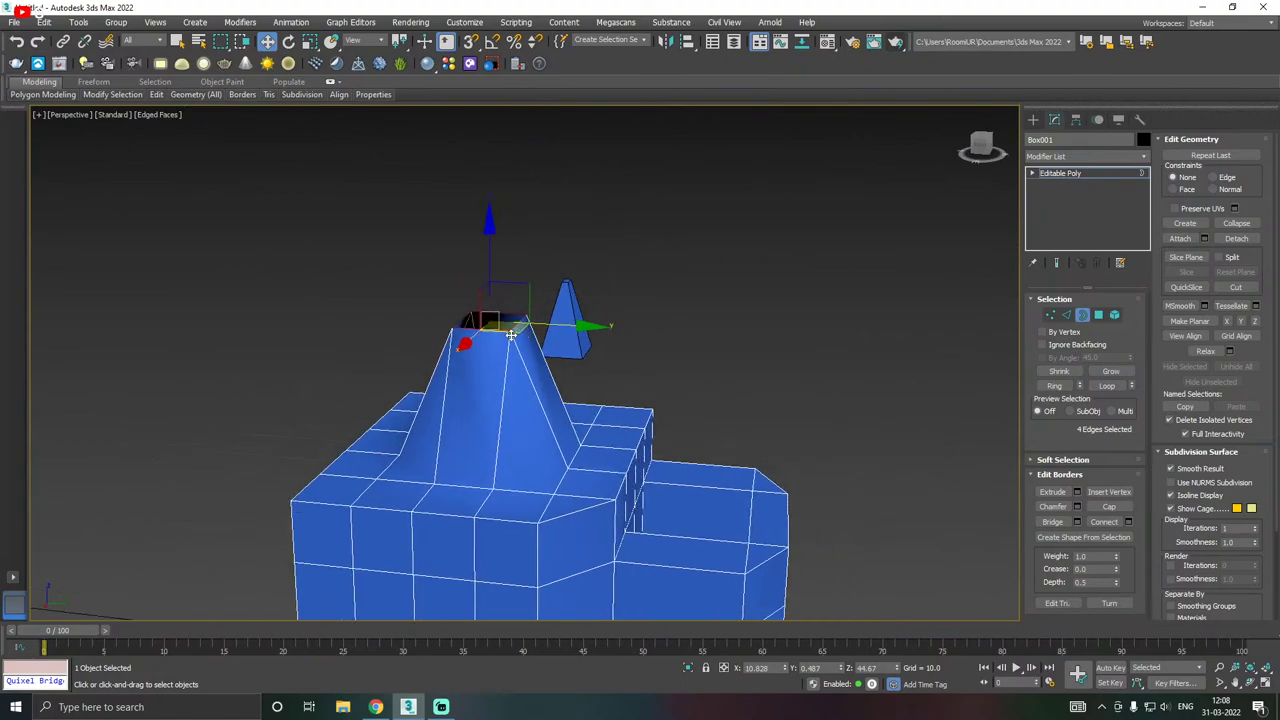
alt+middle_drag(511, 335, 440, 329)
drag(440, 329, 500, 189)
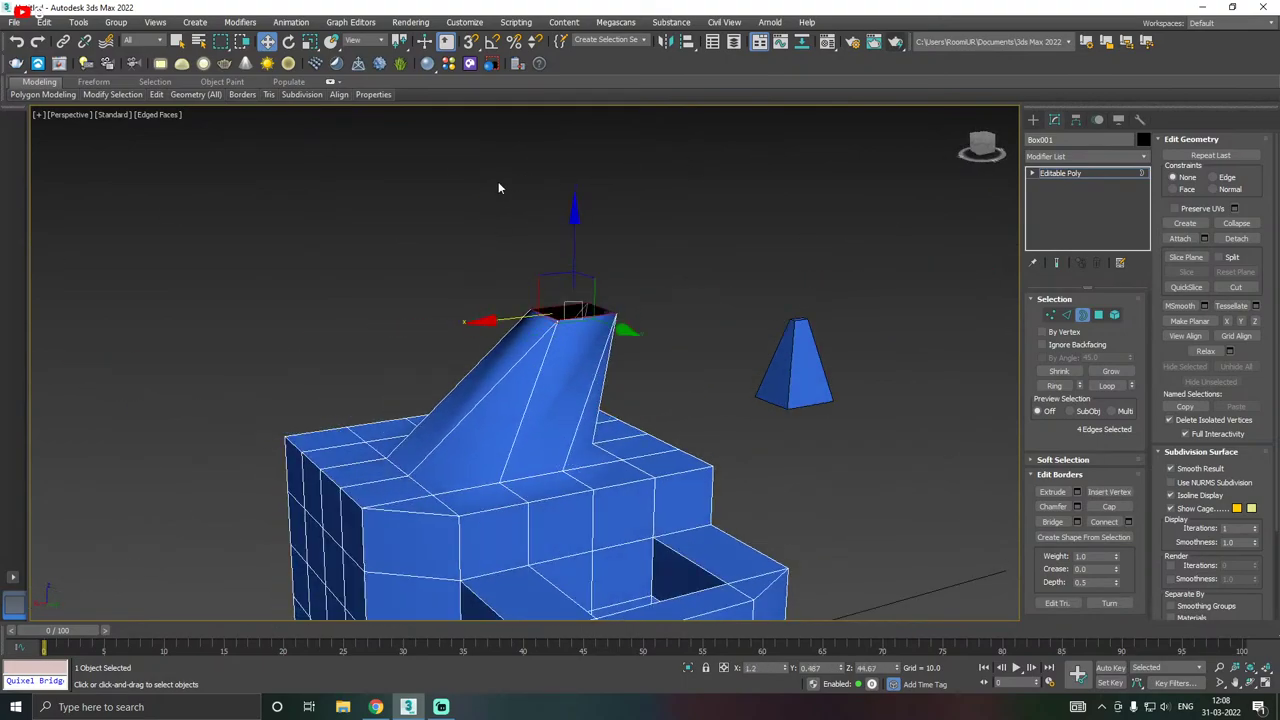
- Undo the stretch and the spout back to the flat hole, then enter Polygon sub-object mode
click(16, 42)
click(16, 42)
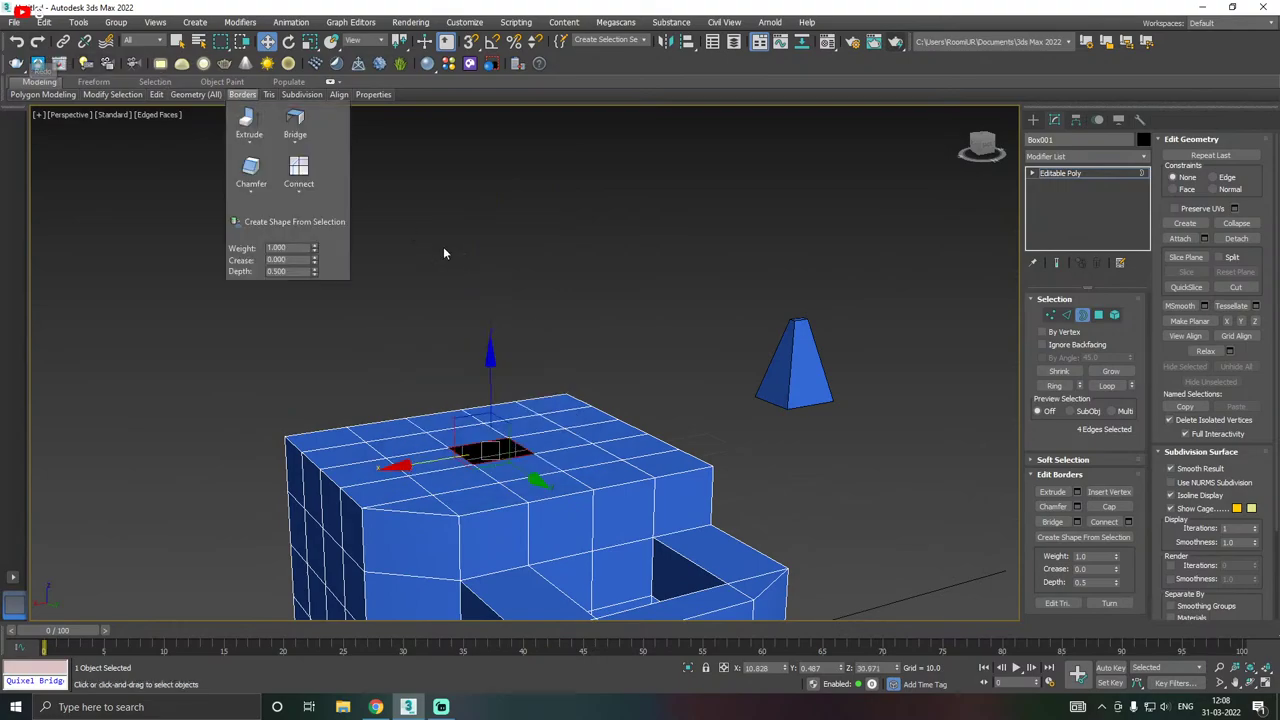
alt+middle_drag(445, 253, 566, 290)
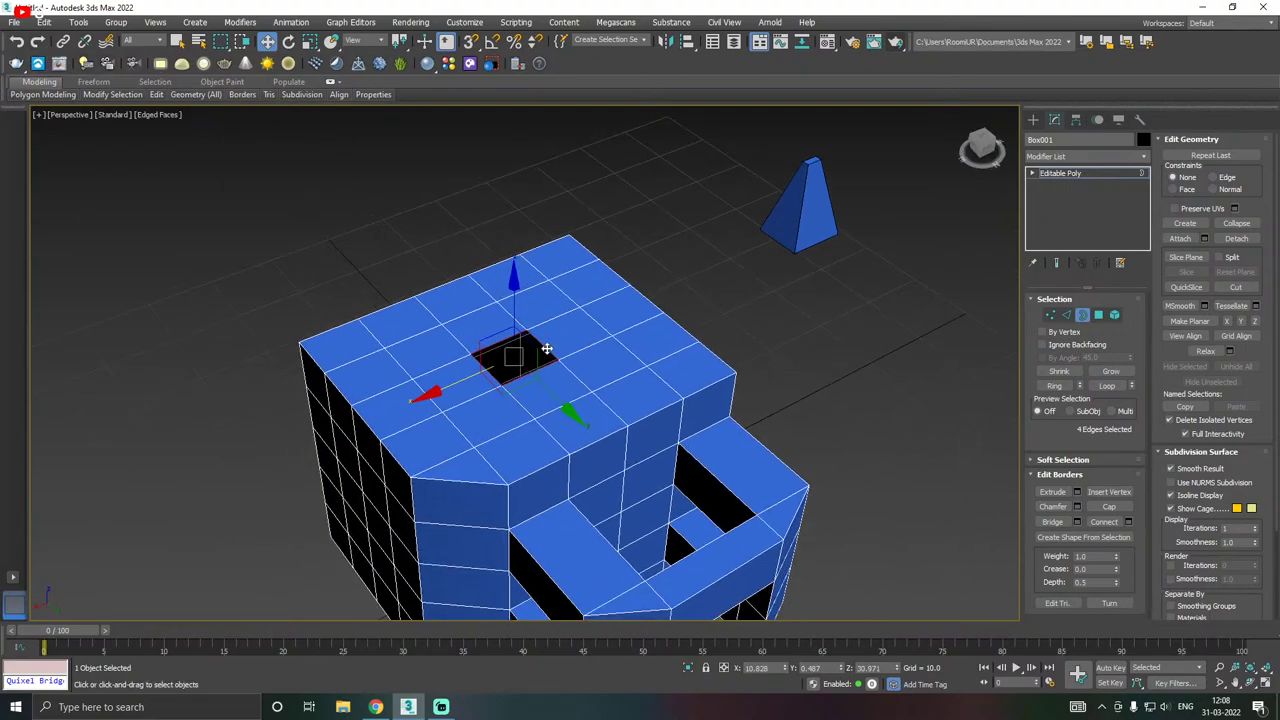
scroll(517, 358, up, 6)
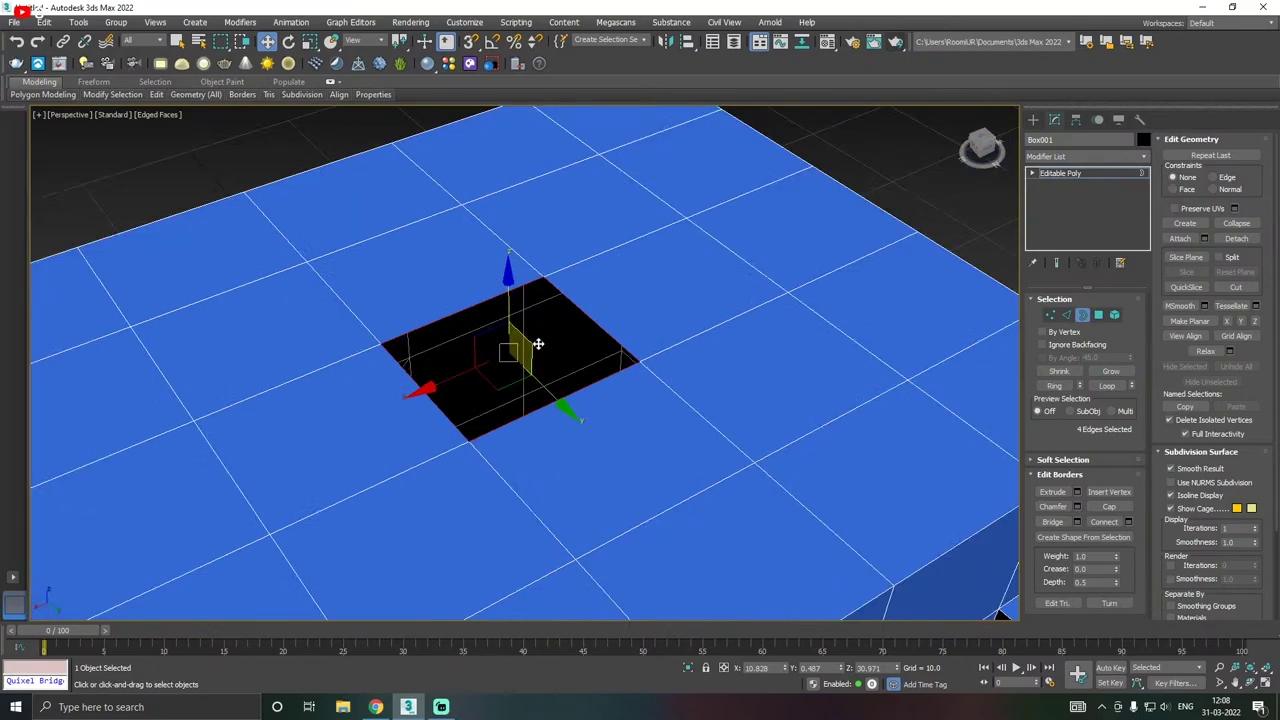
alt+middle_drag(537, 343, 548, 309)
scroll(548, 309, down, 3)
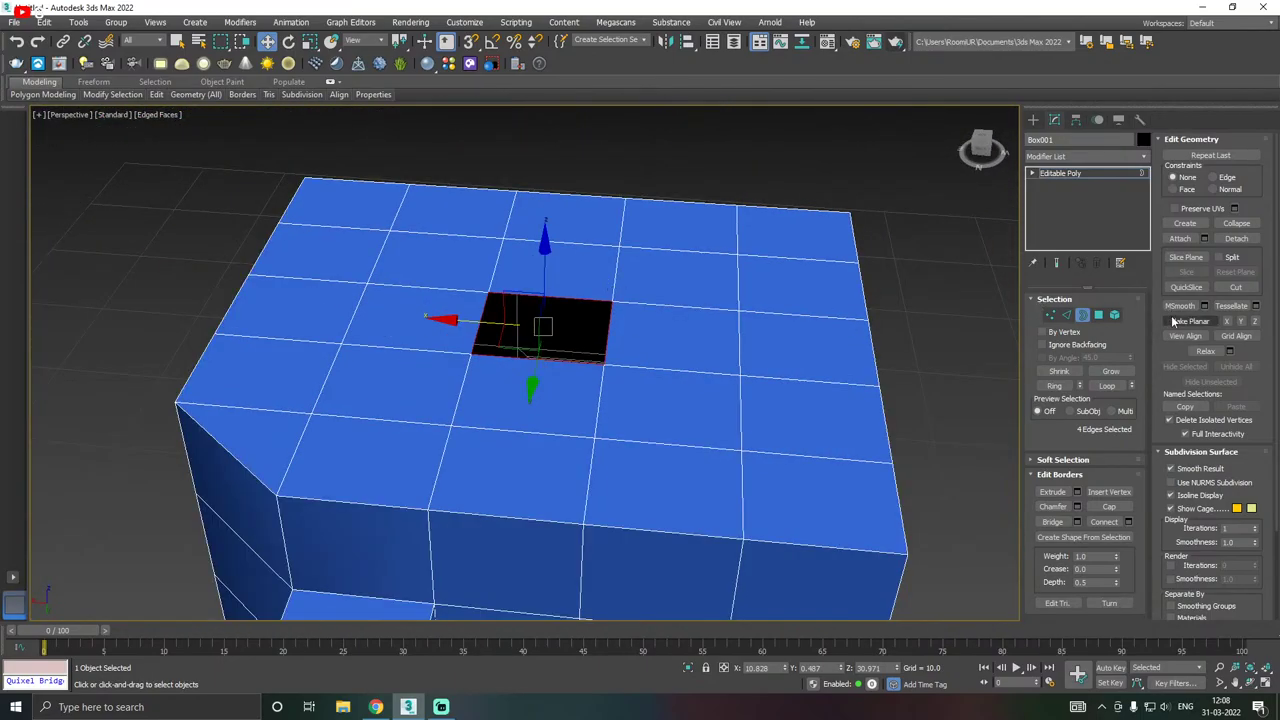
click(1100, 316)
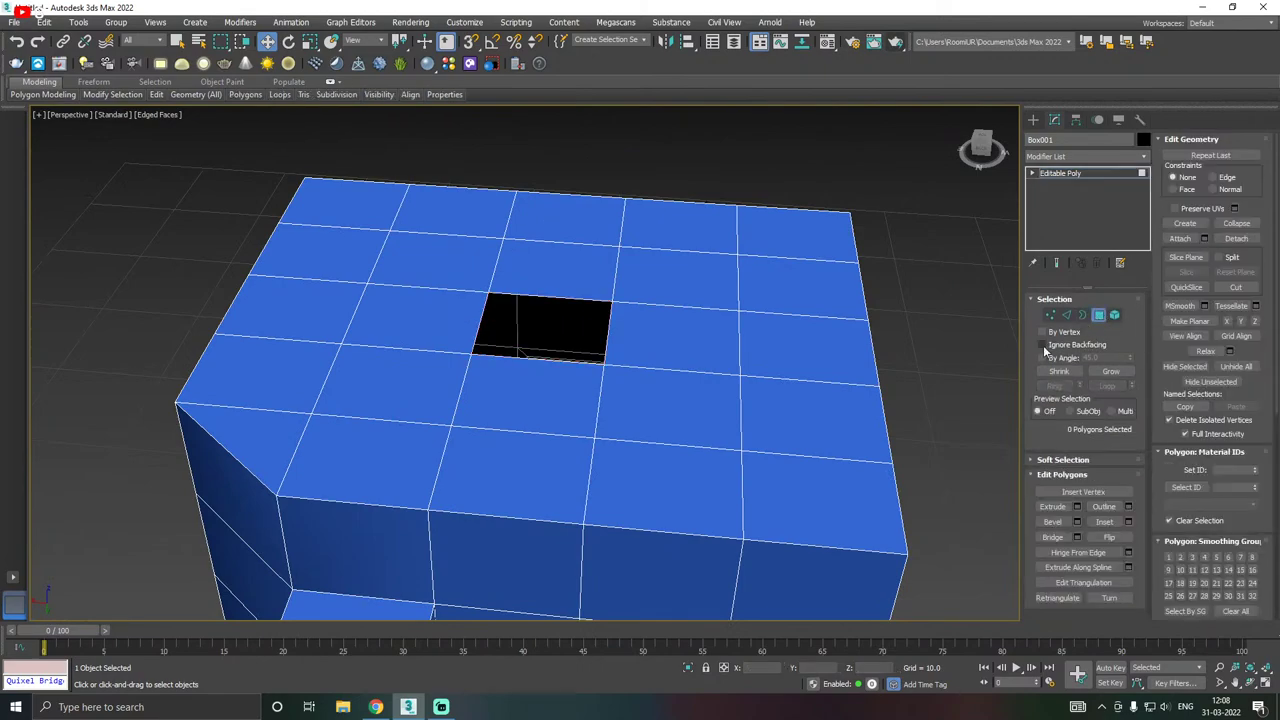
- Delete four more top polygons of Box001 to open additional square holes
click(534, 464)
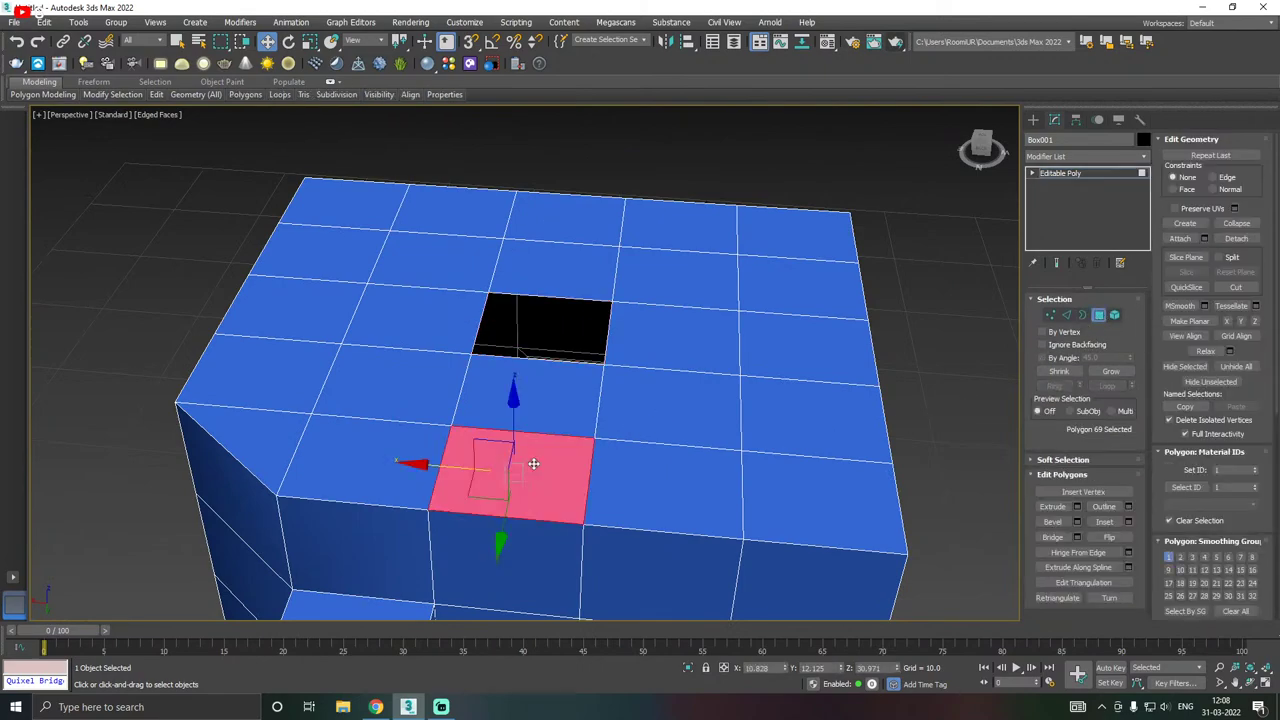
key(Delete)
click(305, 300)
key(Delete)
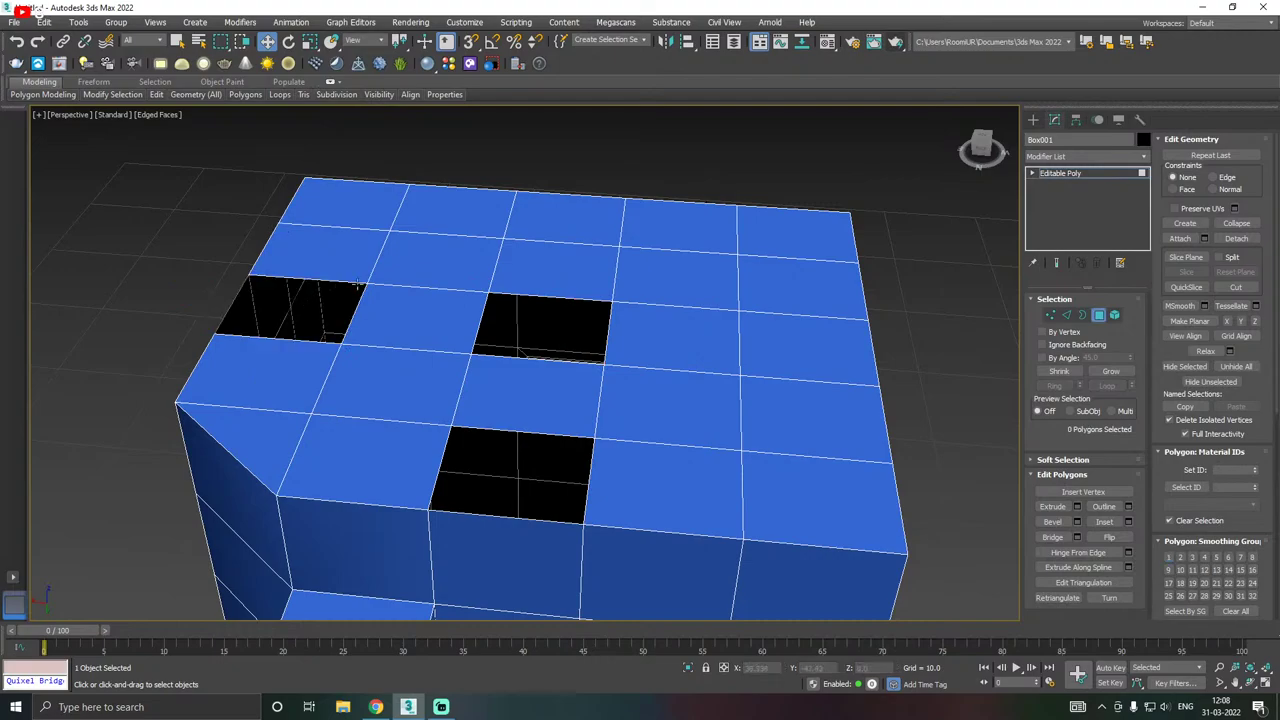
click(534, 222)
key(Delete)
click(834, 348)
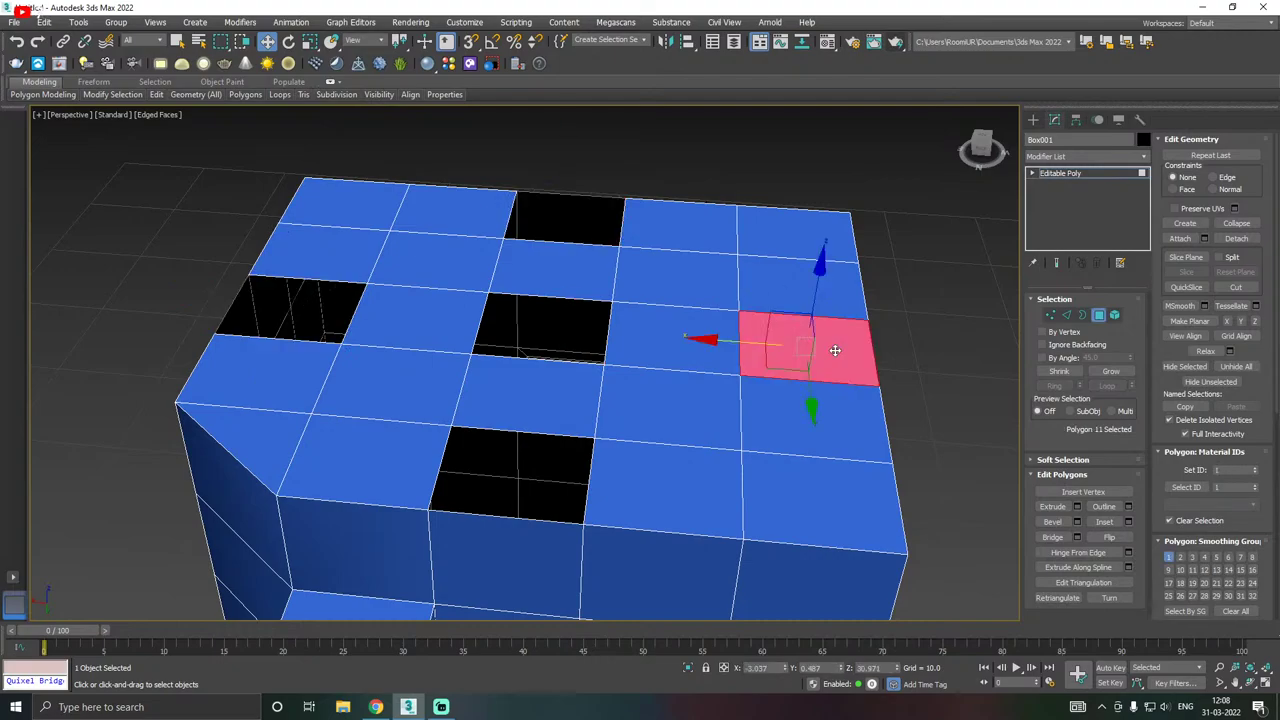
key(Delete)
alt+middle_drag(590, 298, 745, 299)
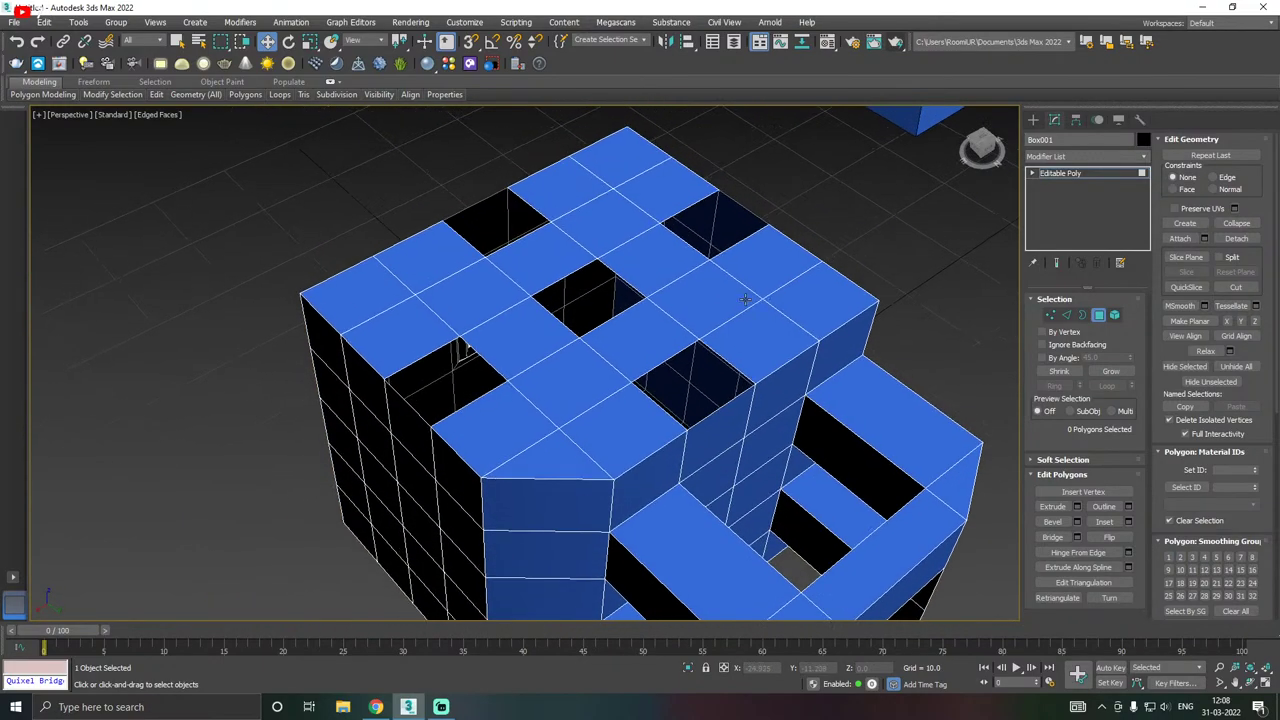
- In Border sub-object mode, select the border of the middle hole on Box001's top
click(1082, 314)
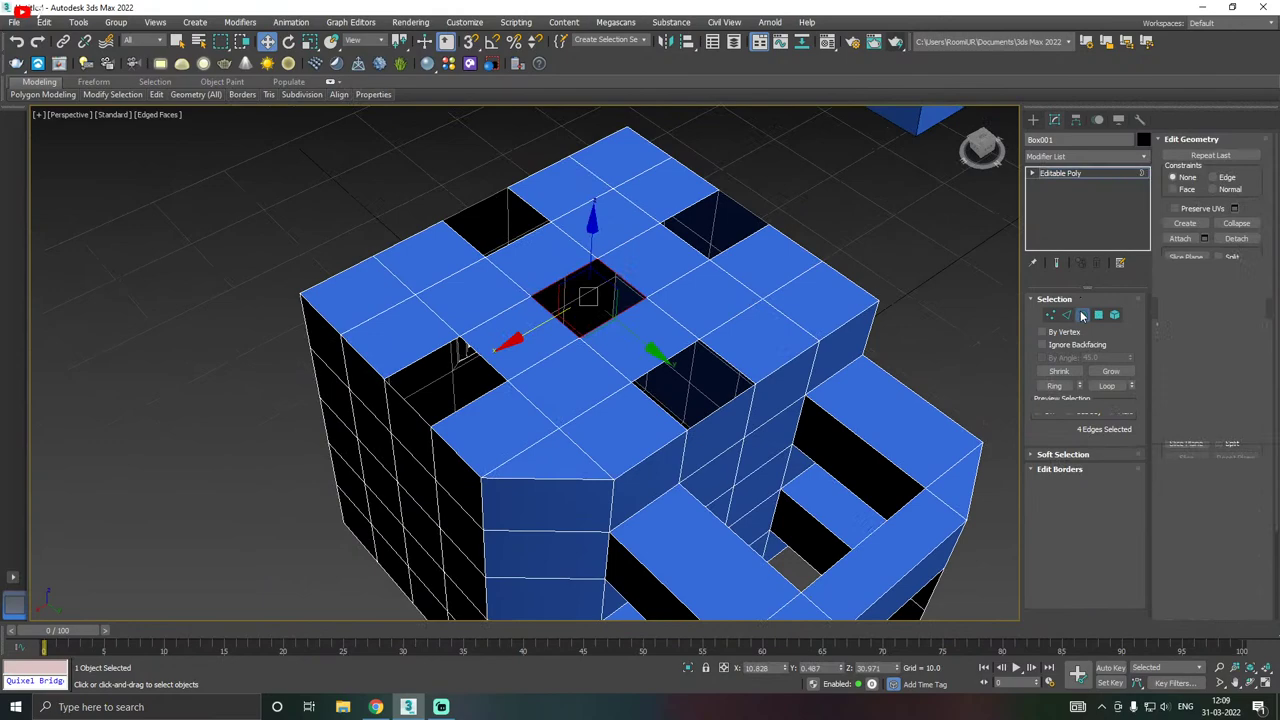
click(648, 318)
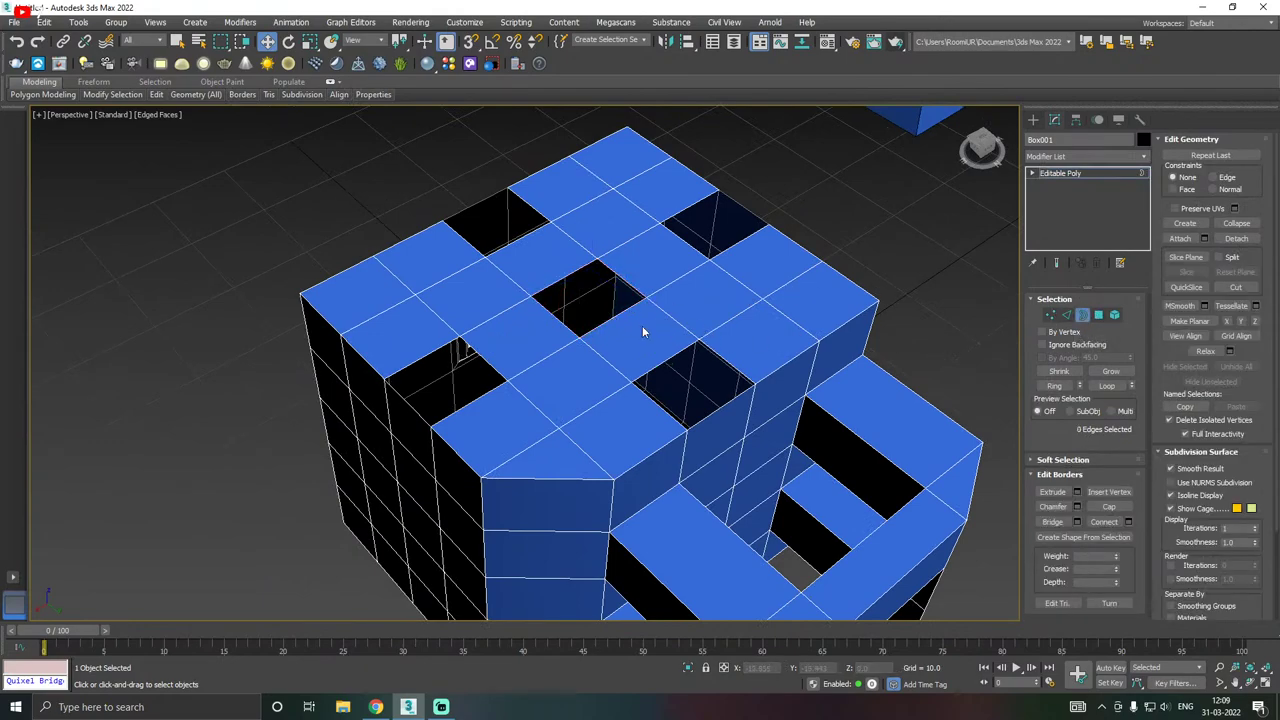
click(601, 319)
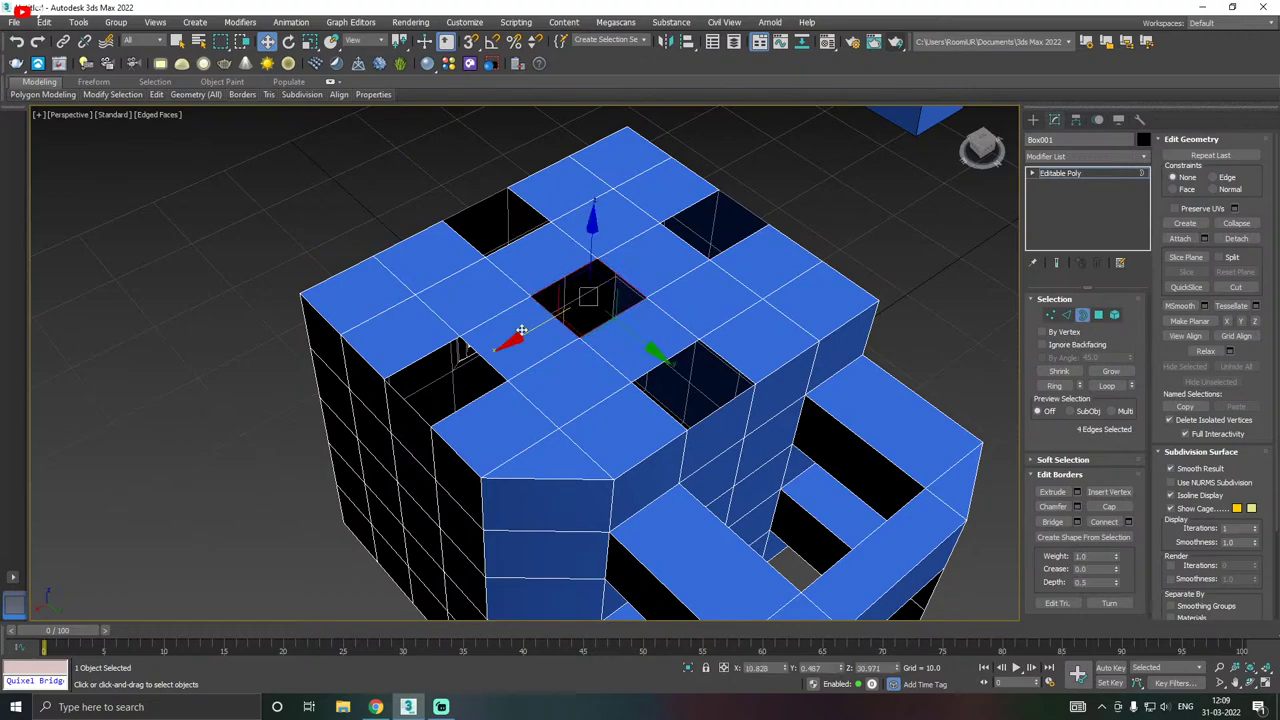
scroll(596, 268, up, 10)
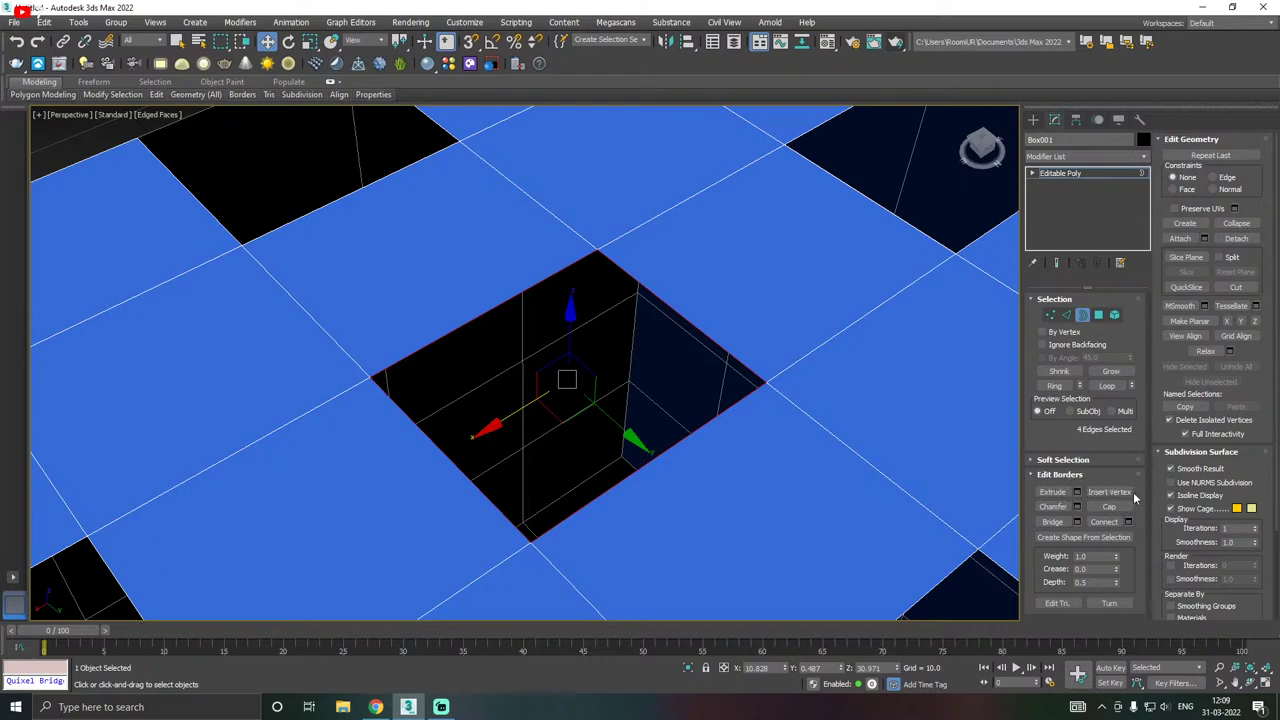
click(742, 432)
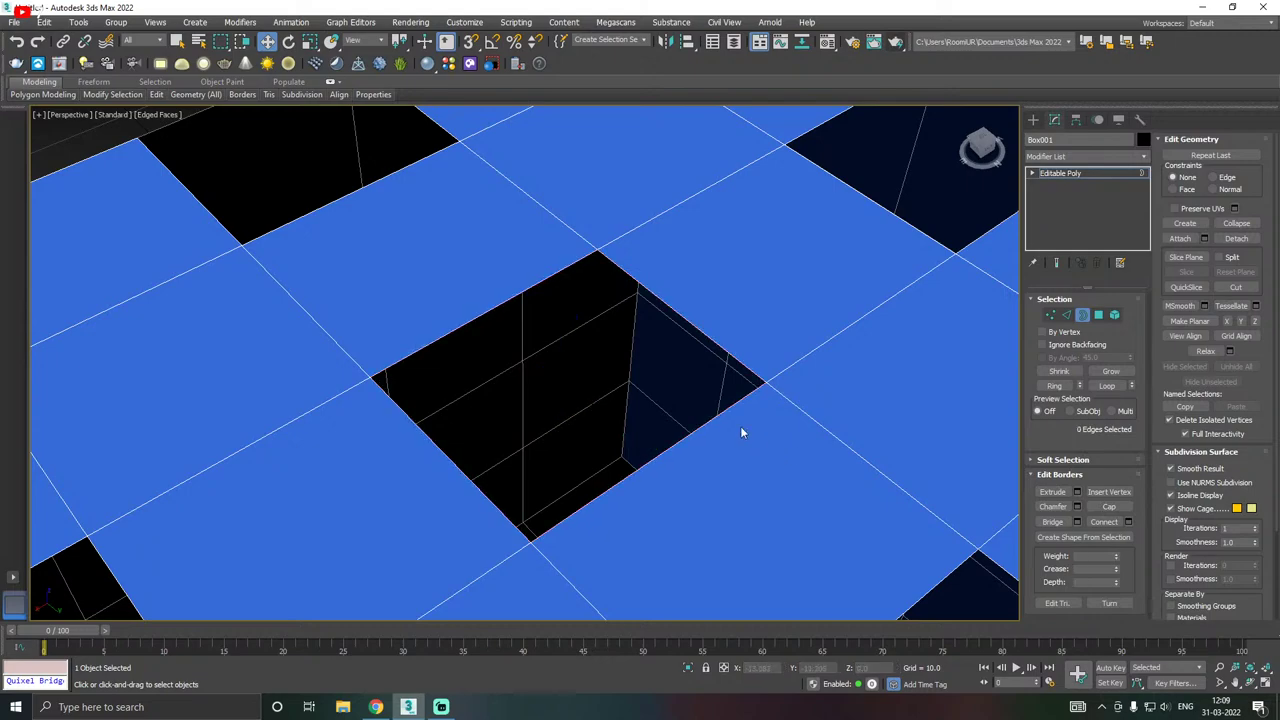
click(722, 410)
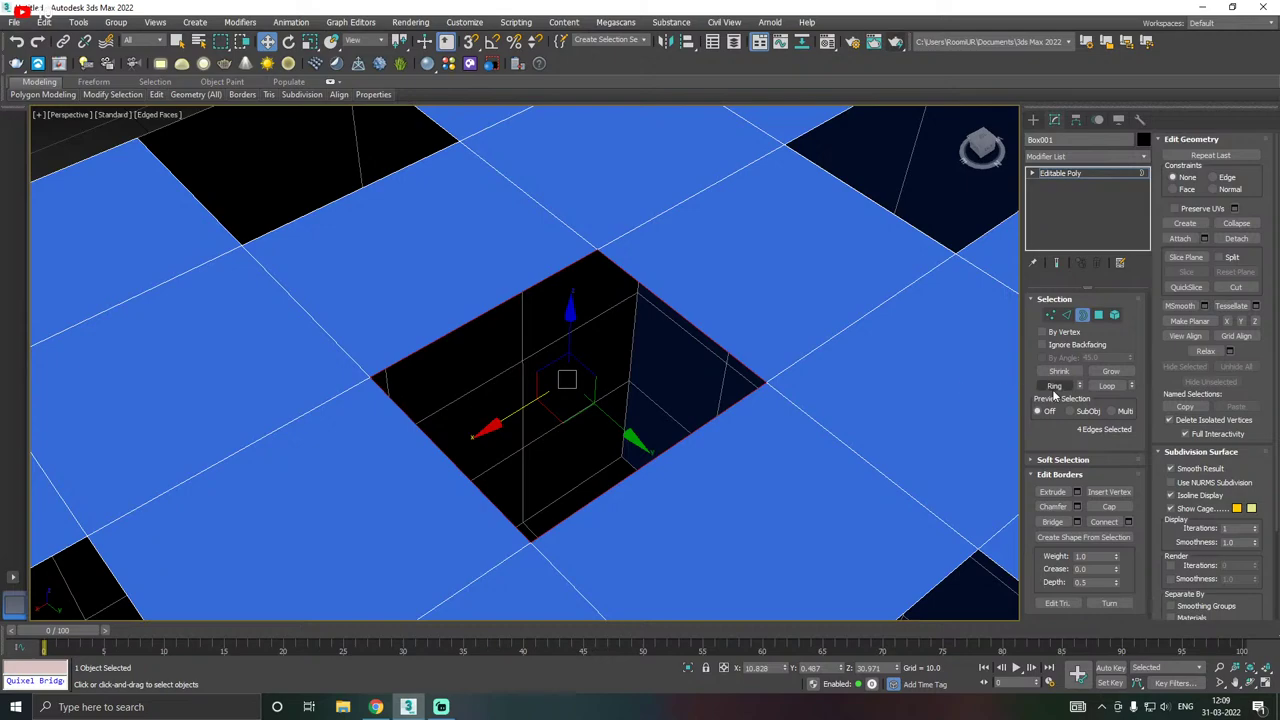
click(822, 385)
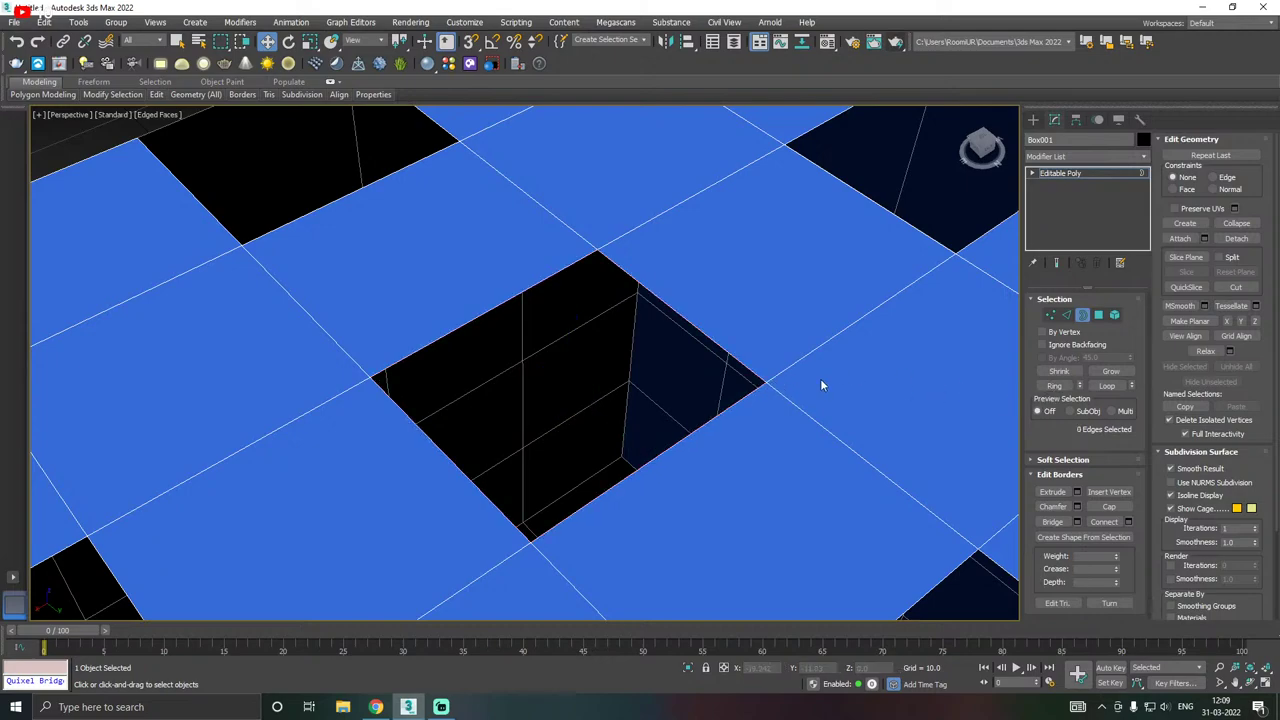
click(731, 401)
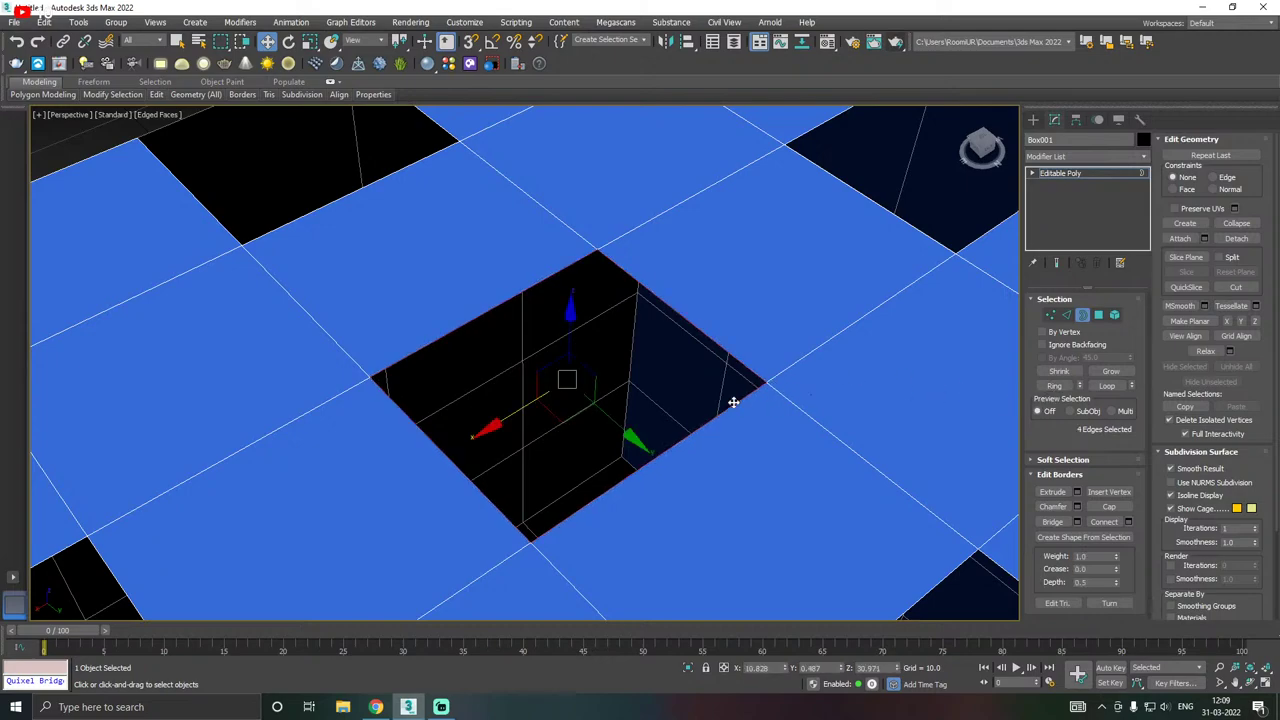
alt+middle_drag(757, 380, 833, 414)
click(781, 409)
click(723, 386)
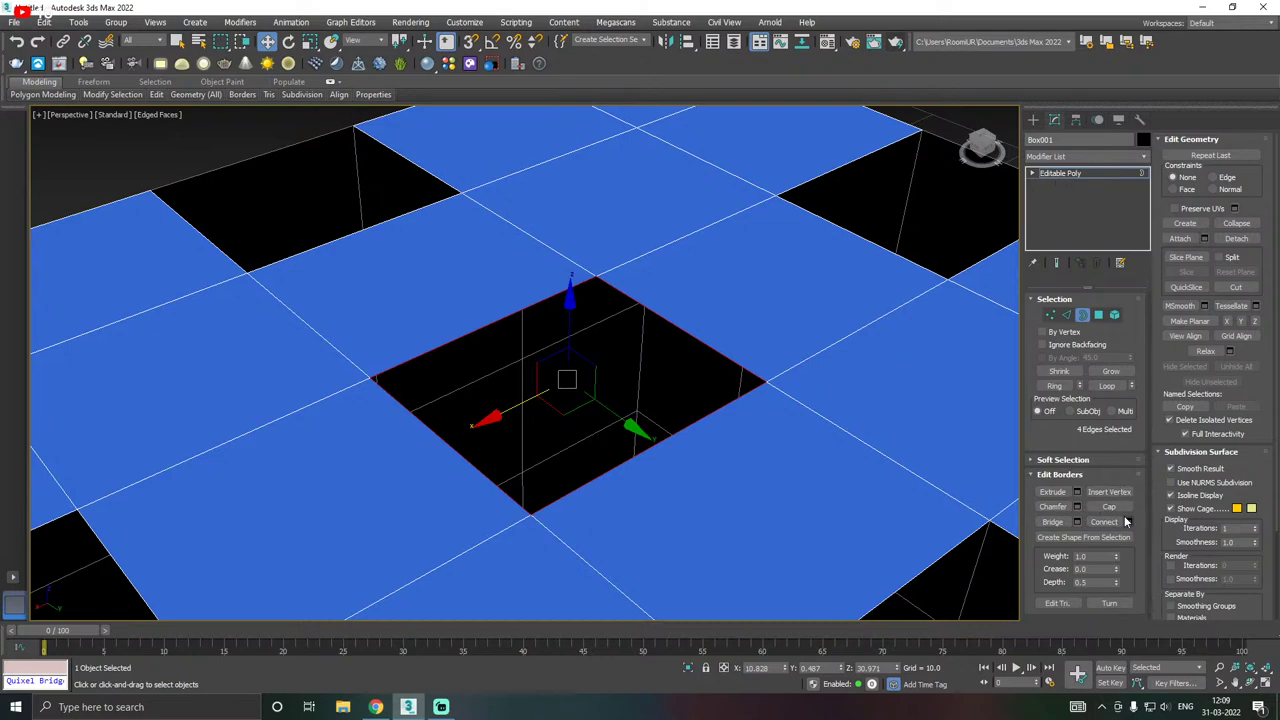
- Cap the selected middle hole with a new face
click(1108, 507)
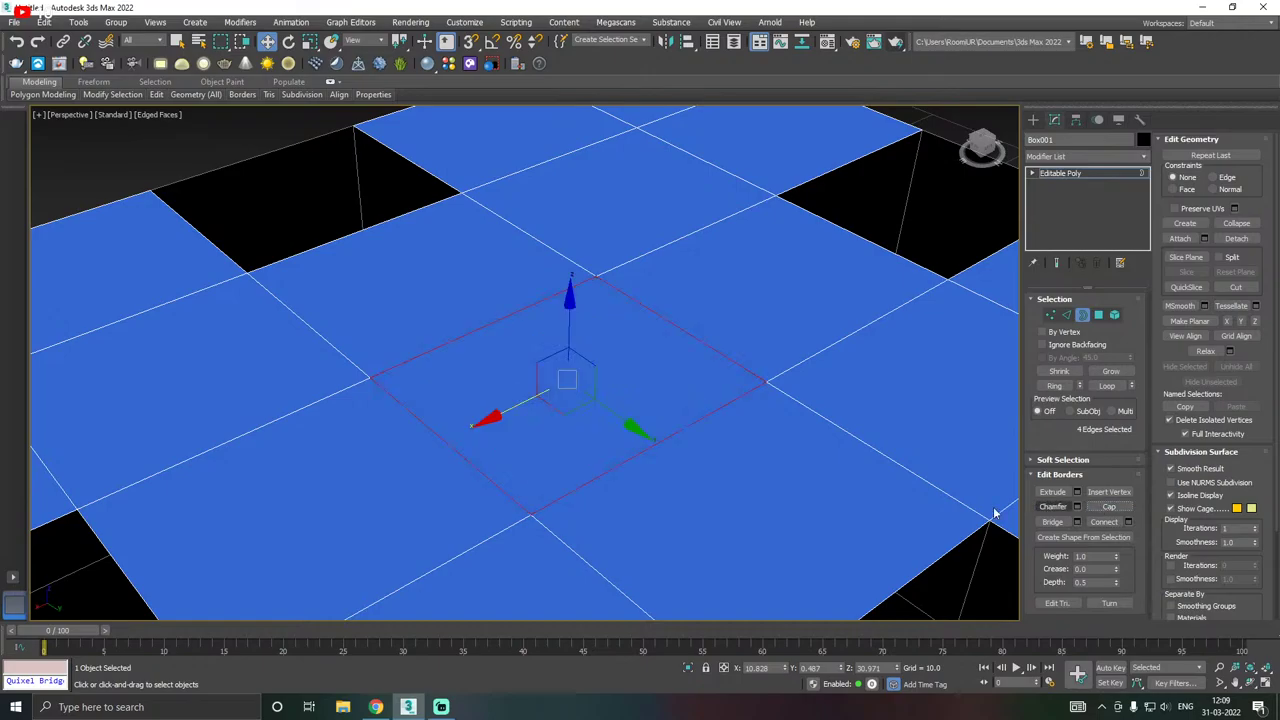
alt+middle_drag(771, 383, 634, 396)
scroll(614, 352, down, 5)
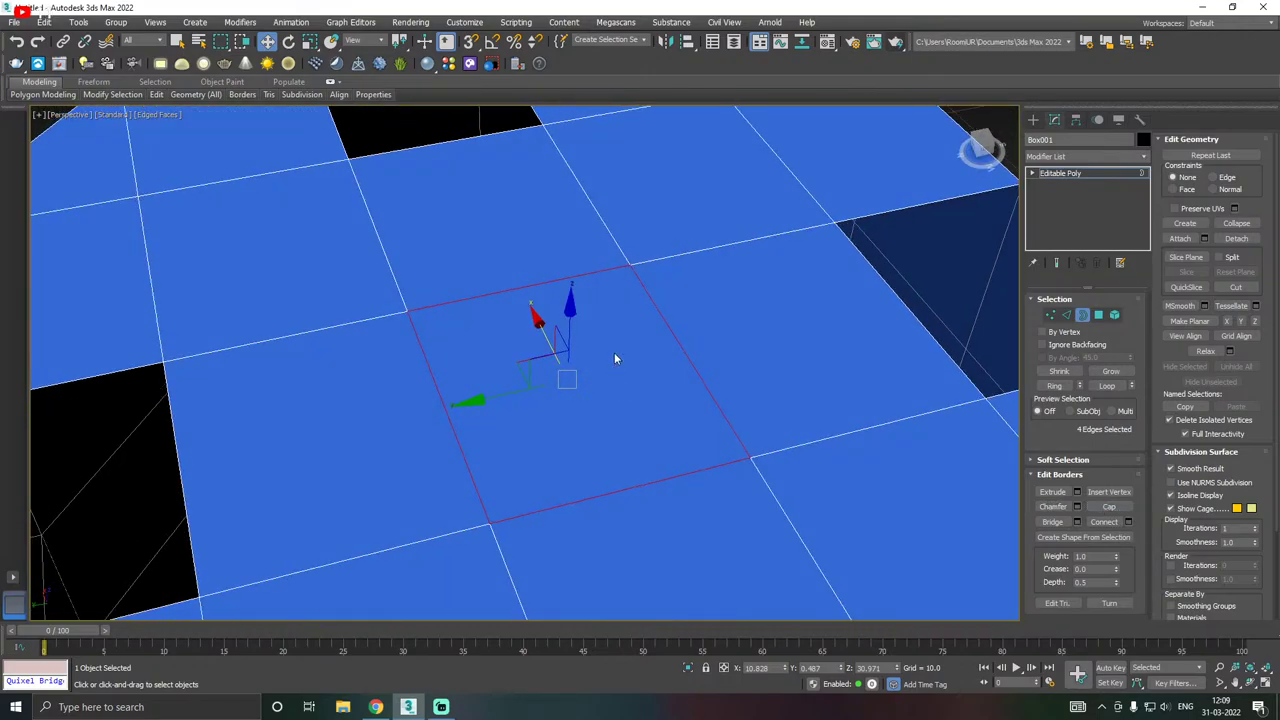
alt+middle_drag(669, 349, 684, 402)
- Cap the right, left, far and near holes one by one with new faces
click(777, 397)
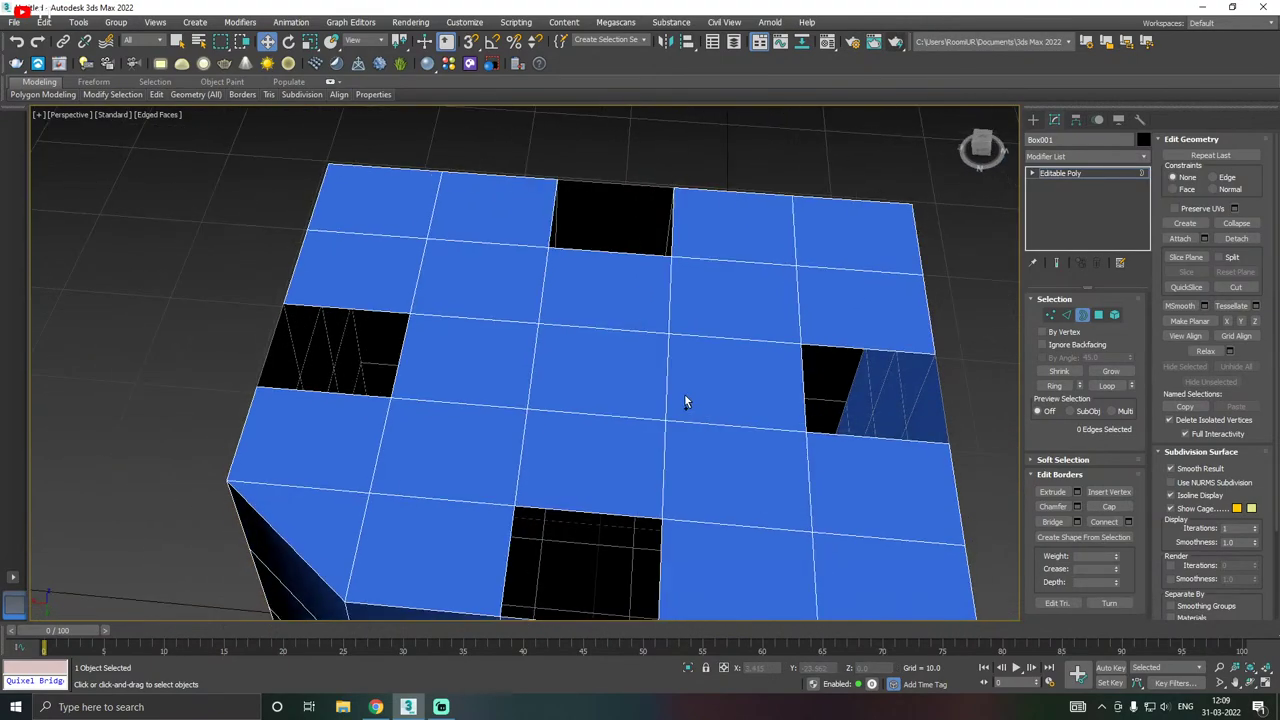
click(869, 430)
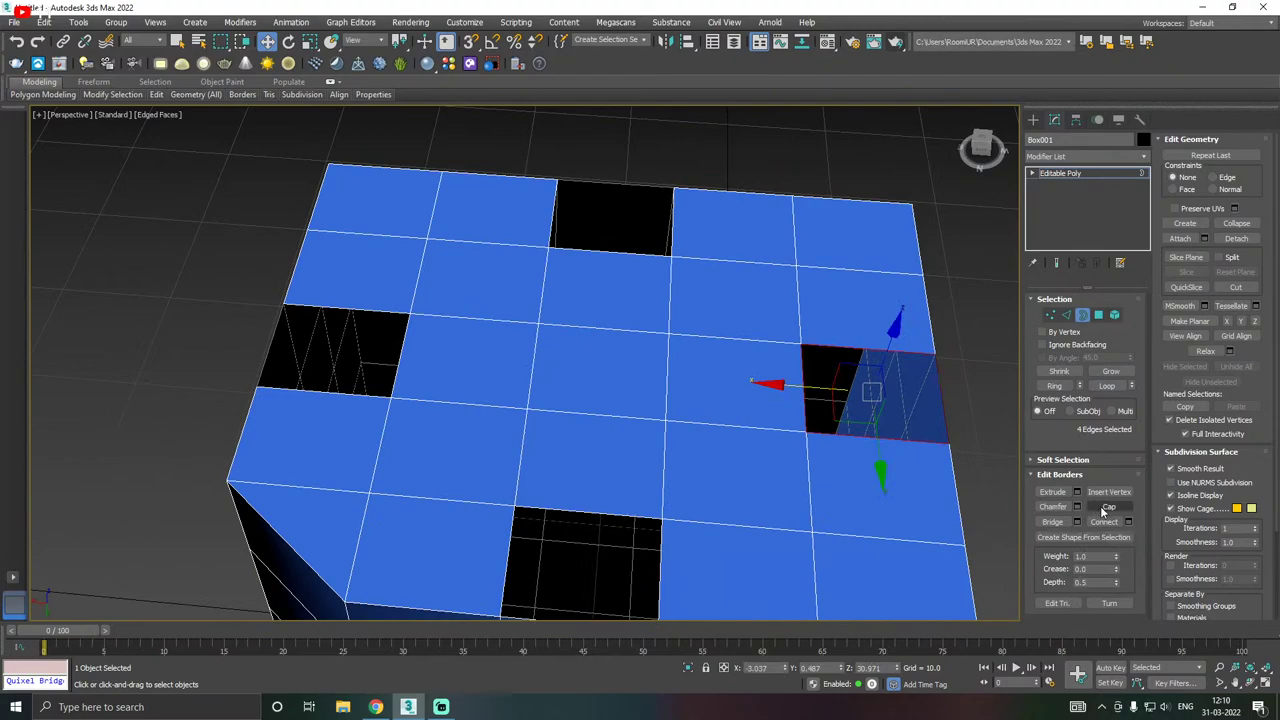
click(1105, 508)
click(380, 392)
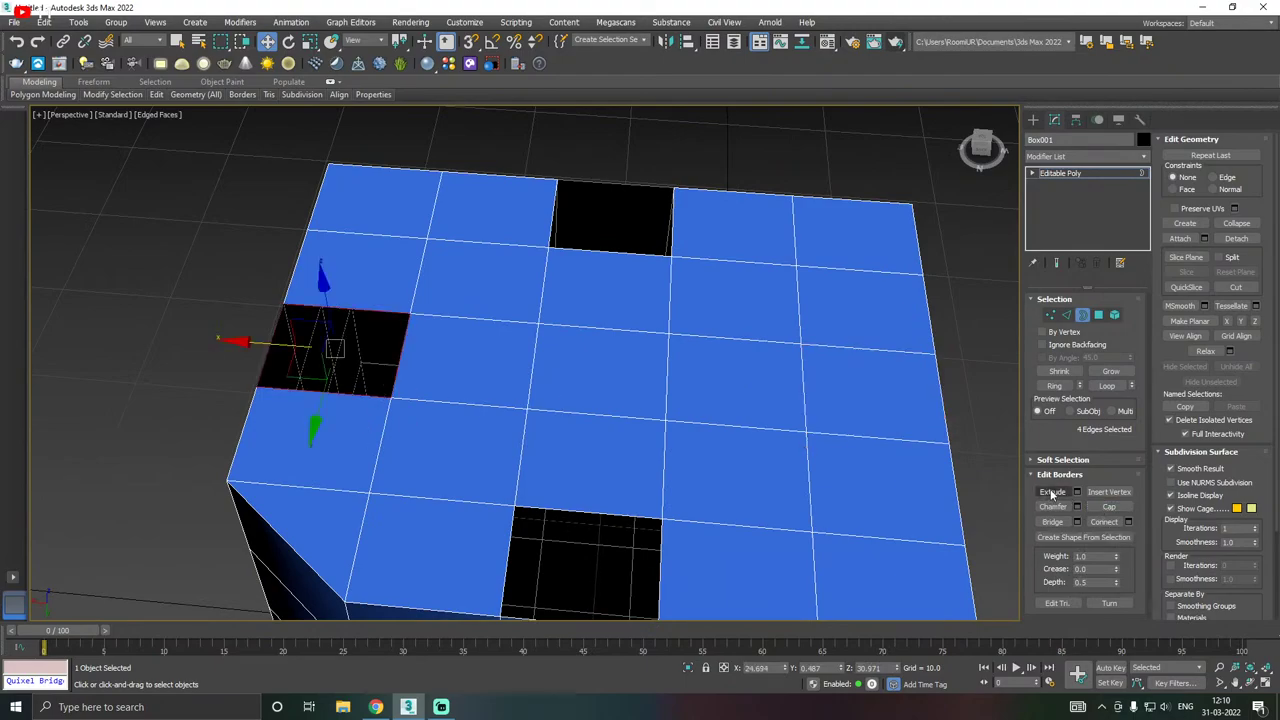
click(1109, 507)
click(580, 251)
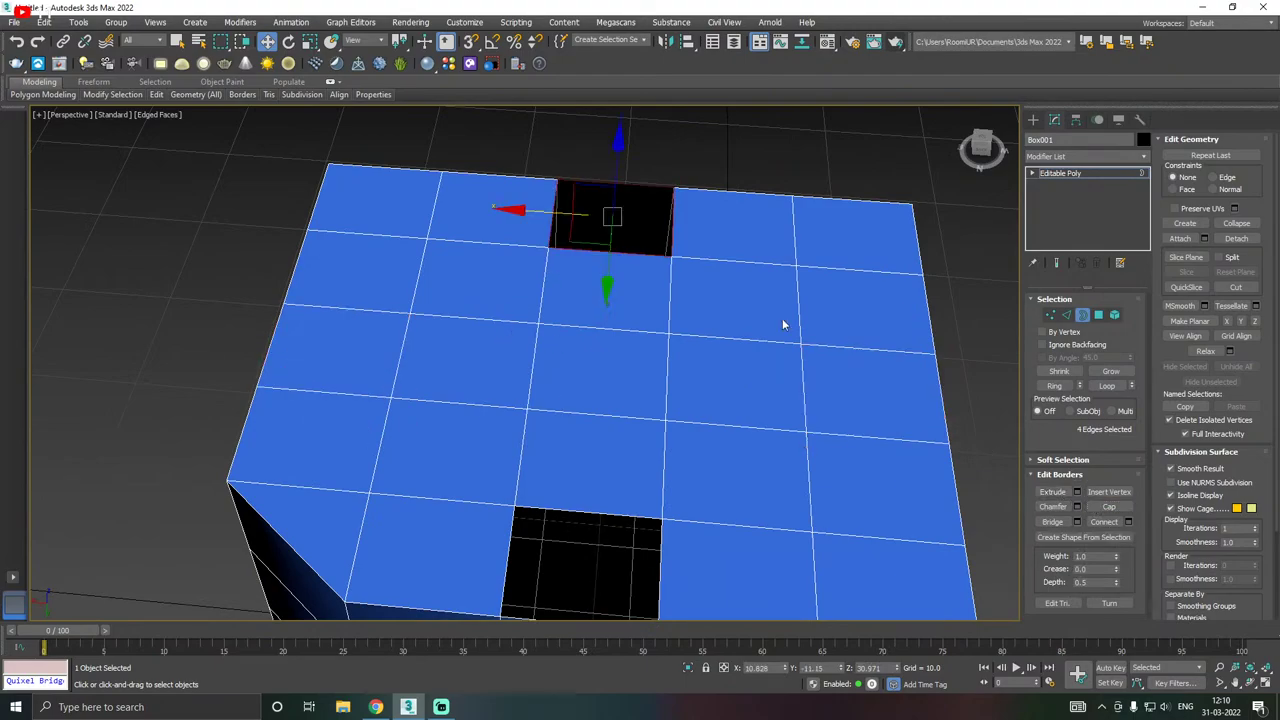
click(1109, 507)
click(648, 518)
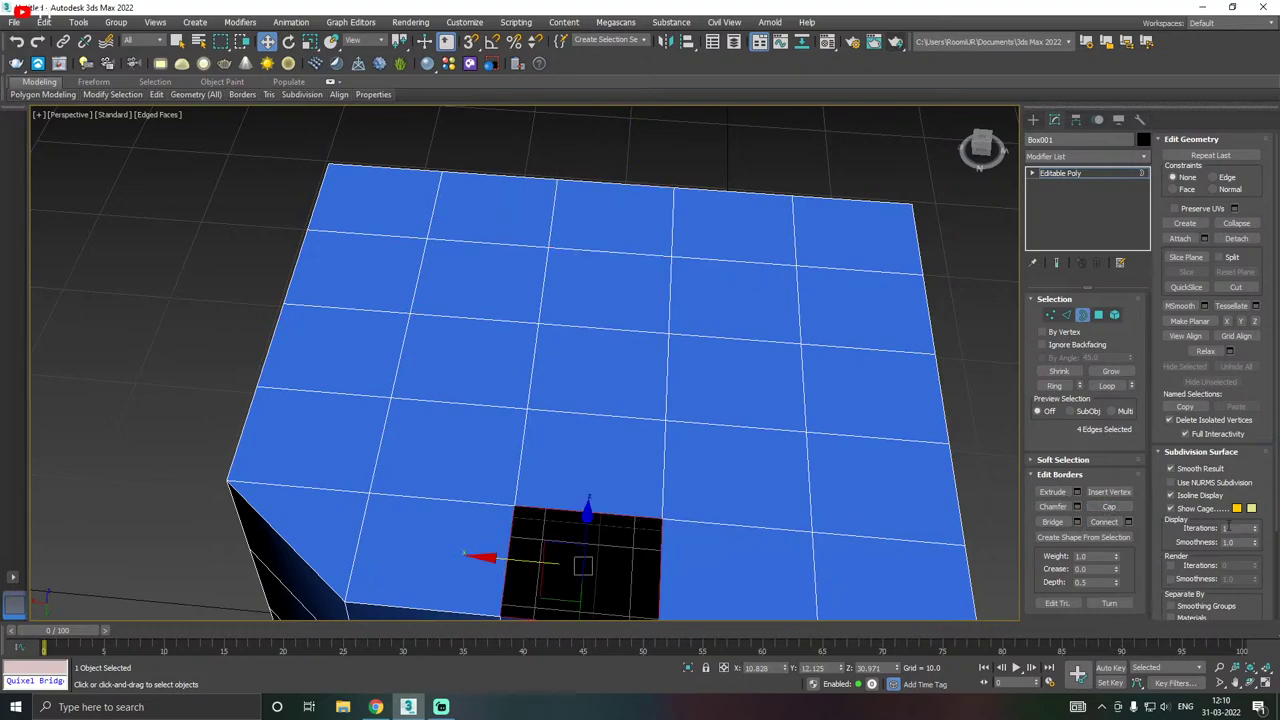
click(1109, 507)
alt+middle_drag(555, 472, 645, 458)
- In Polygon mode, delete the central top face of Box001 to reopen a square hole
click(1098, 314)
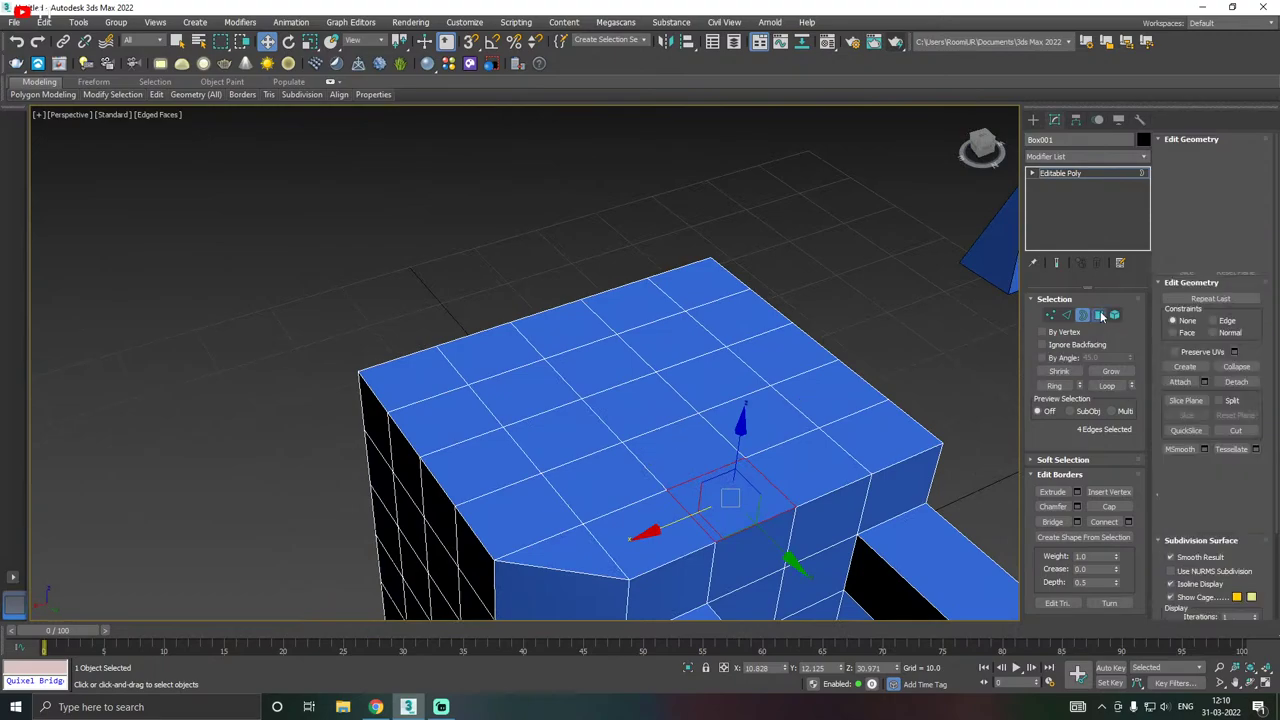
click(656, 398)
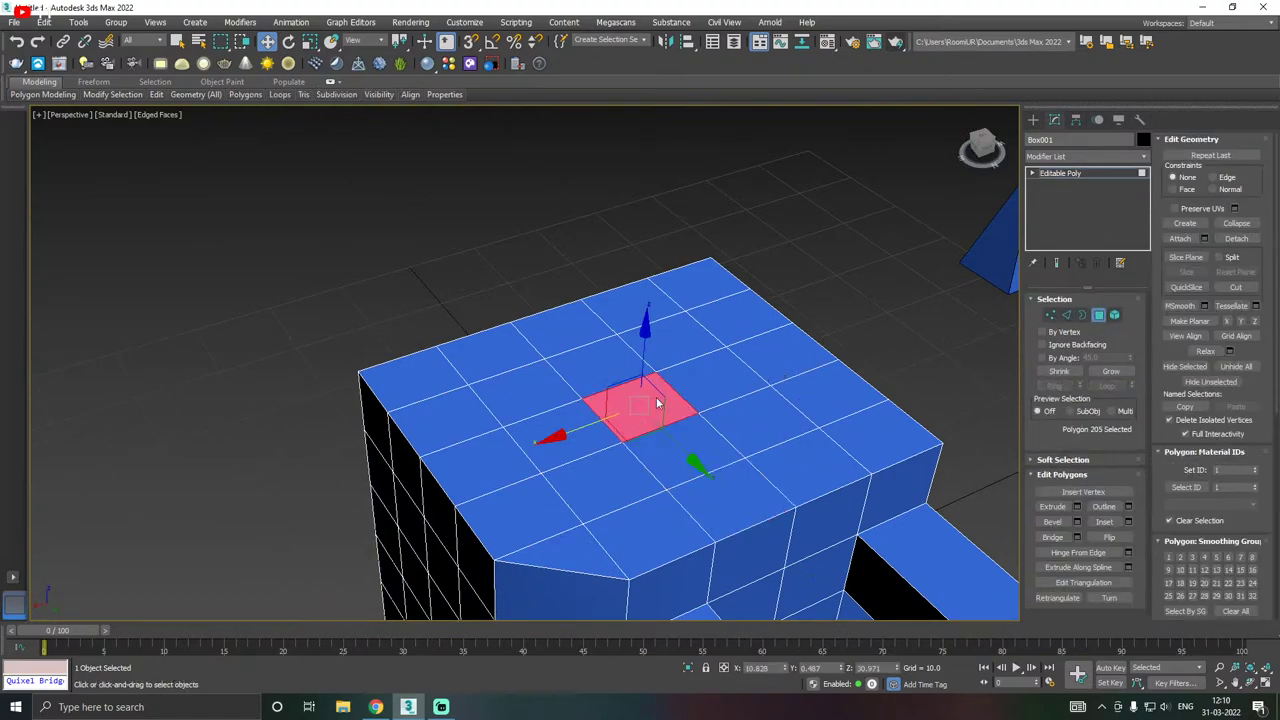
key(Delete)
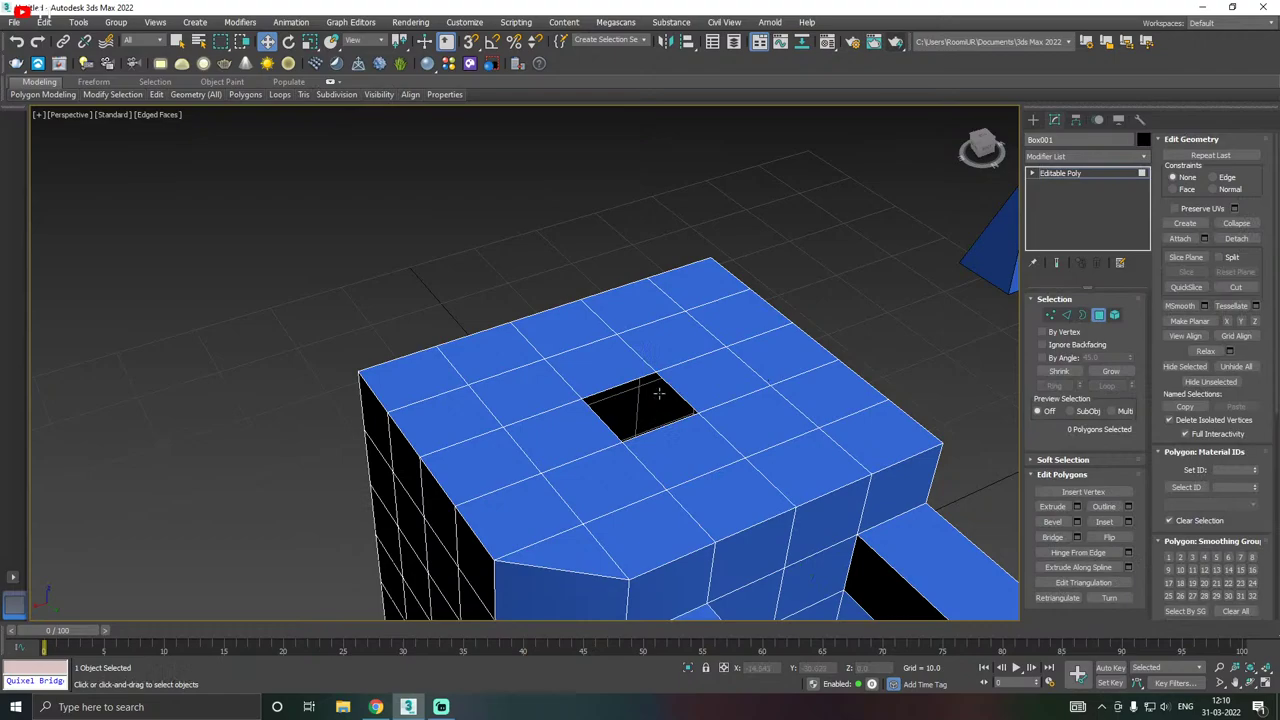
scroll(658, 395, up, 5)
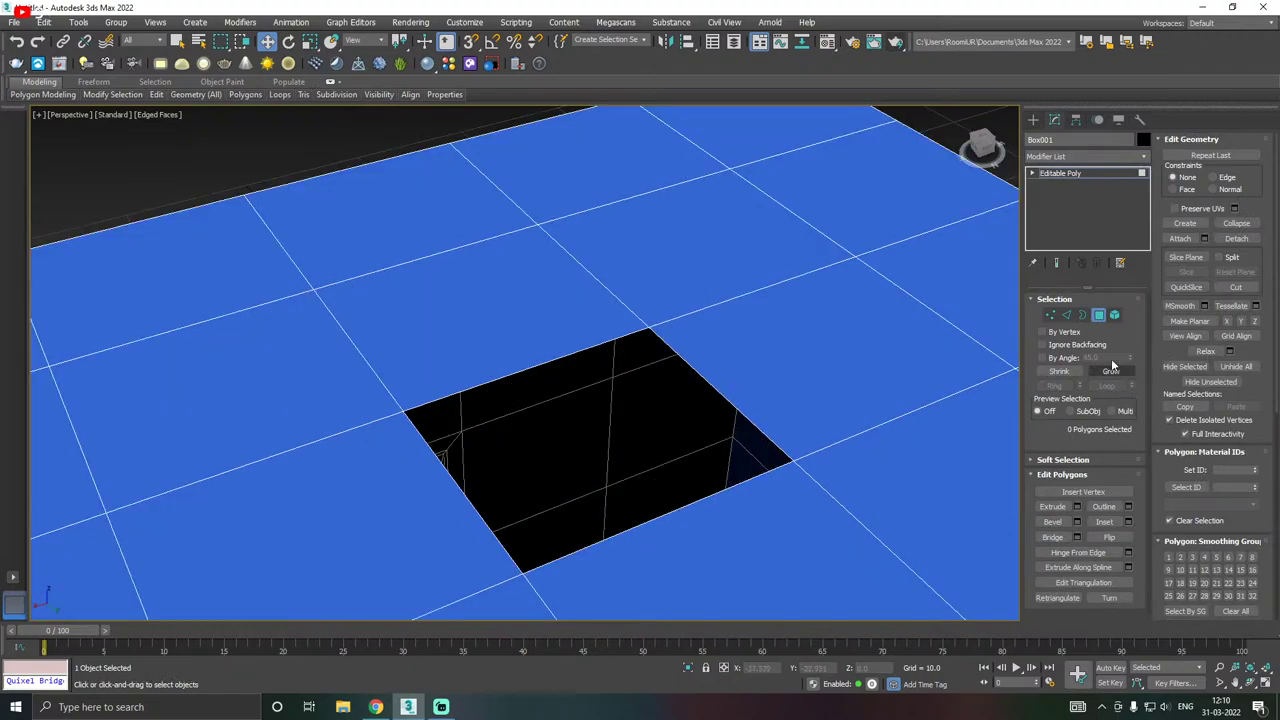
scroll(549, 414, down, 3)
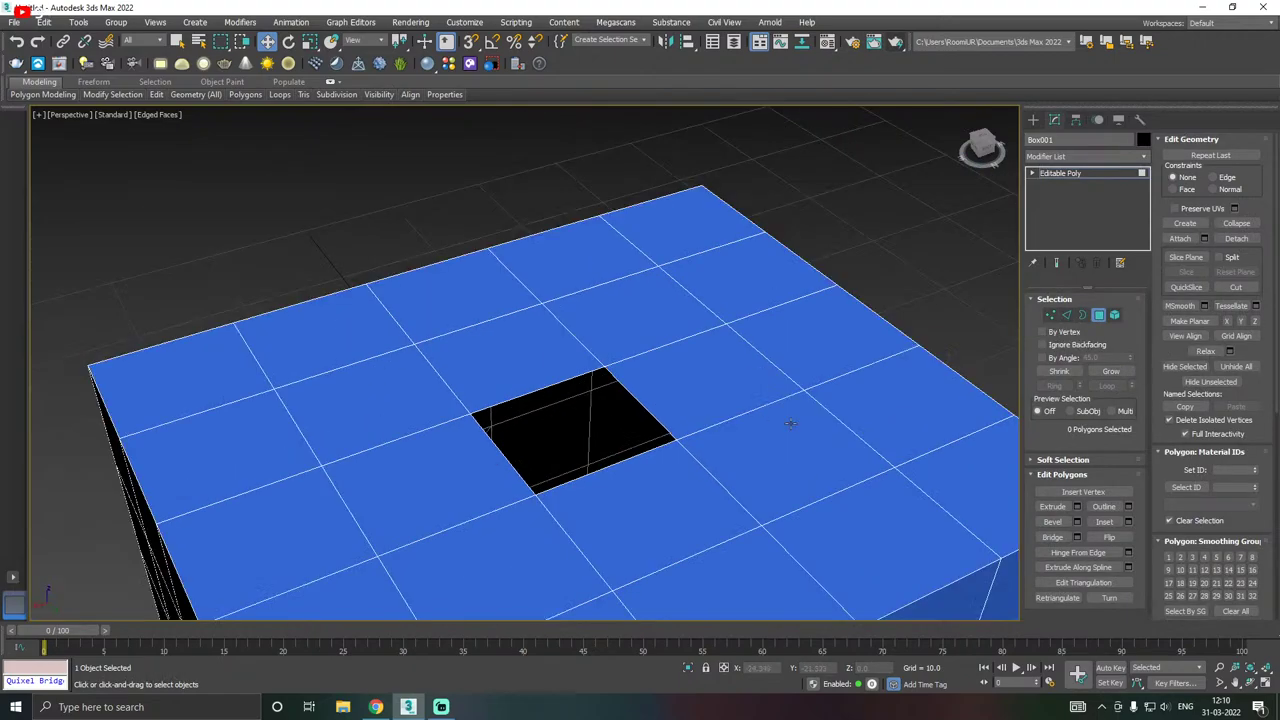
mouse_move(791, 417)
alt+middle_down()
mouse_move(667, 395)
mouse_move(797, 421)
alt+middle_up()
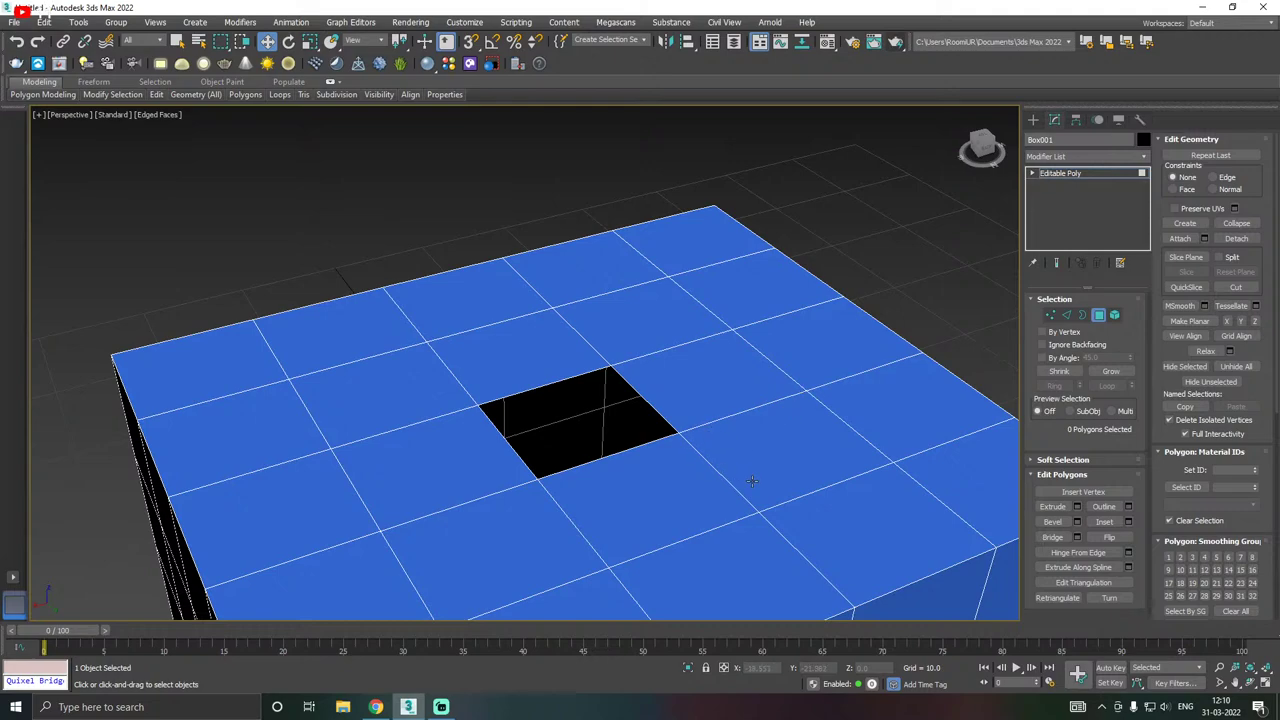
- In Edge mode (2), select a single edge on the central hole's rim
click(645, 395)
key(2)
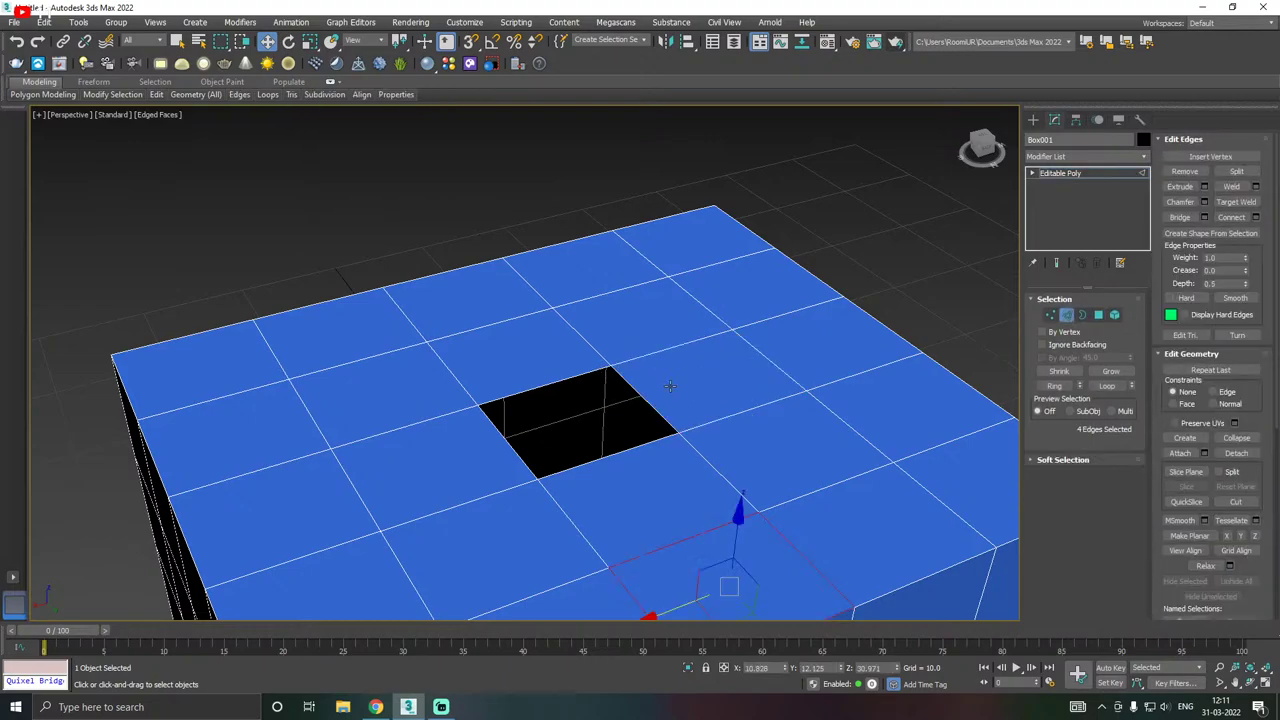
click(651, 410)
mouse_move(531, 449)
alt+middle_down()
mouse_move(566, 434)
mouse_move(542, 446)
alt+middle_up()
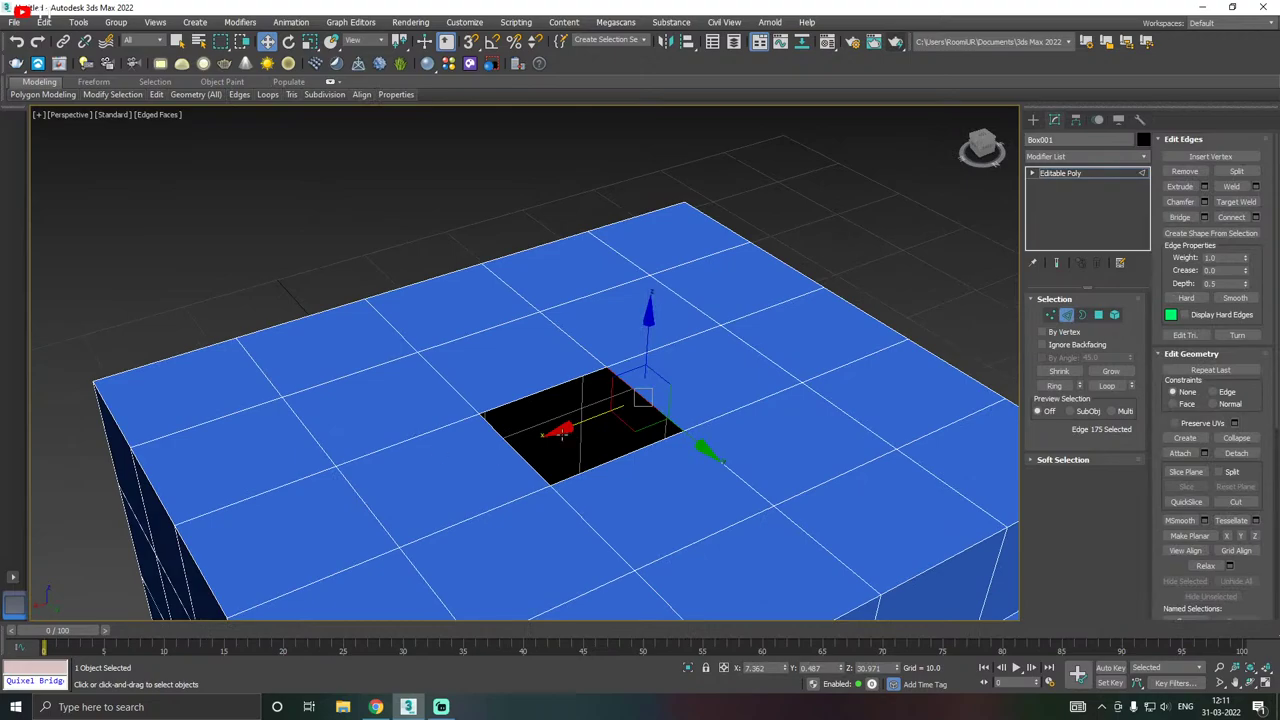
mouse_move(793, 451)
alt+middle_down()
mouse_move(737, 463)
mouse_move(781, 457)
alt+middle_up()
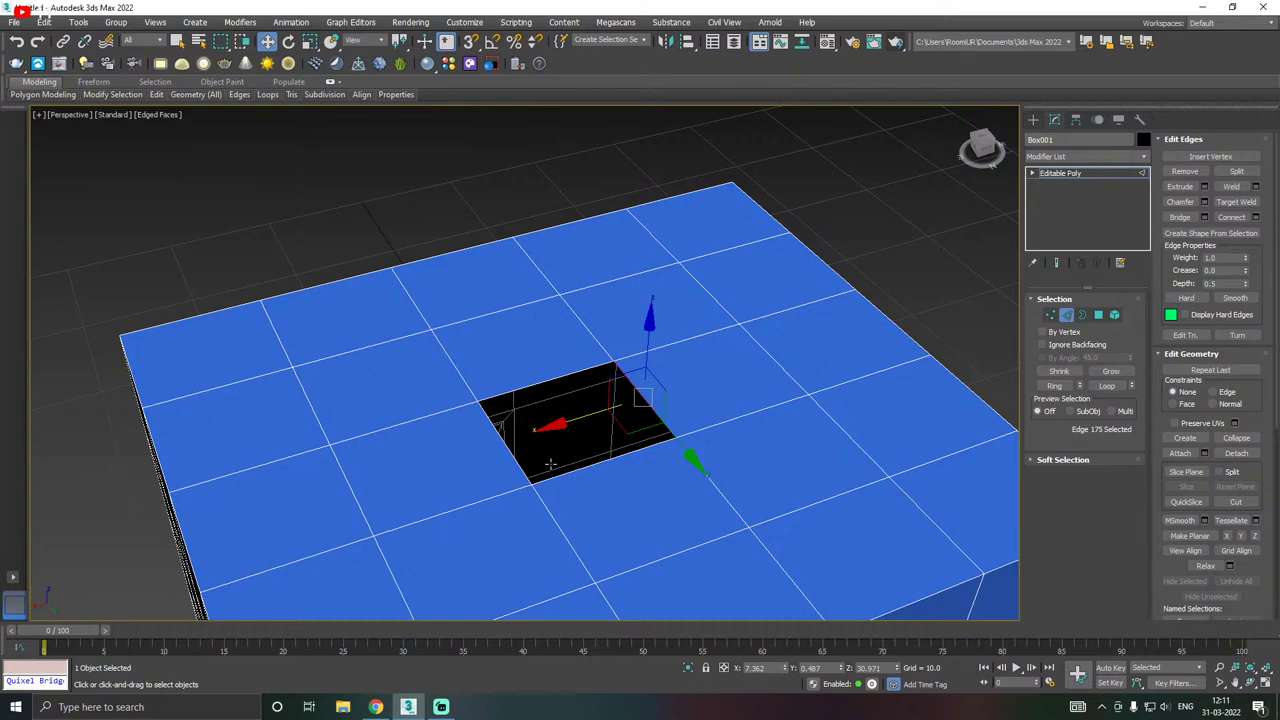
ctrl+click(662, 445)
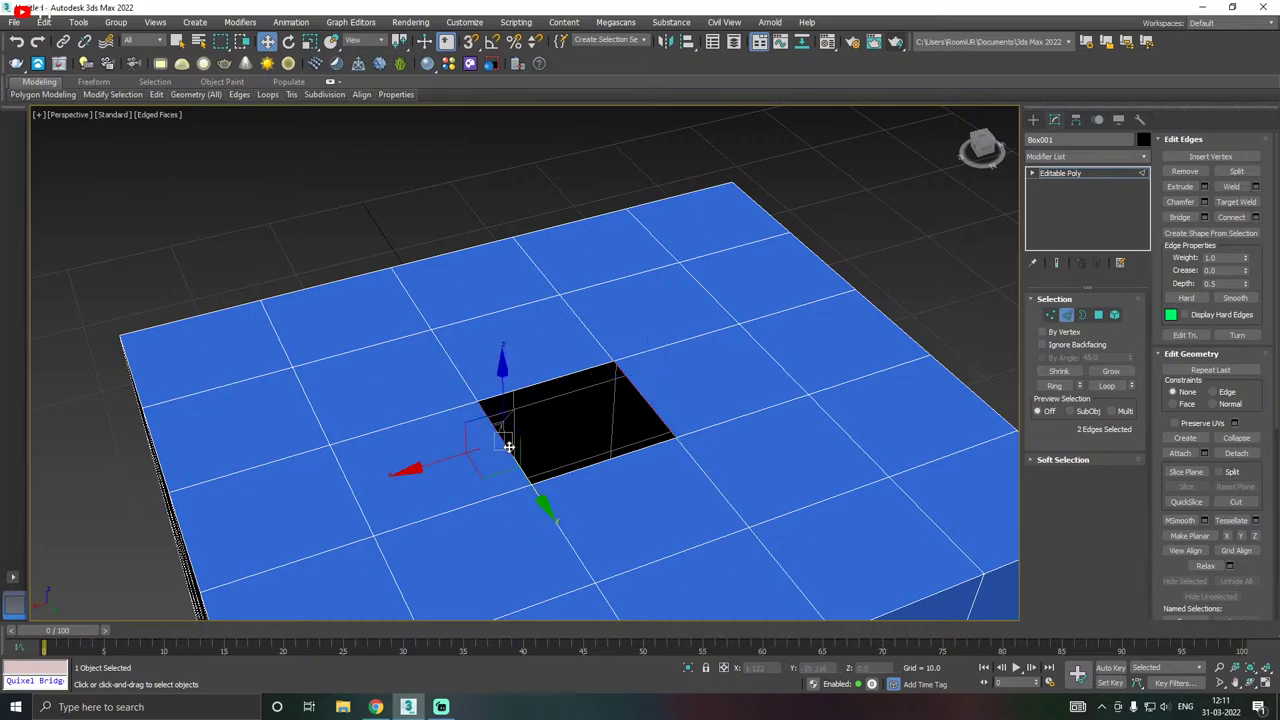
alt+middle_drag(662, 445, 707, 421)
click(564, 217)
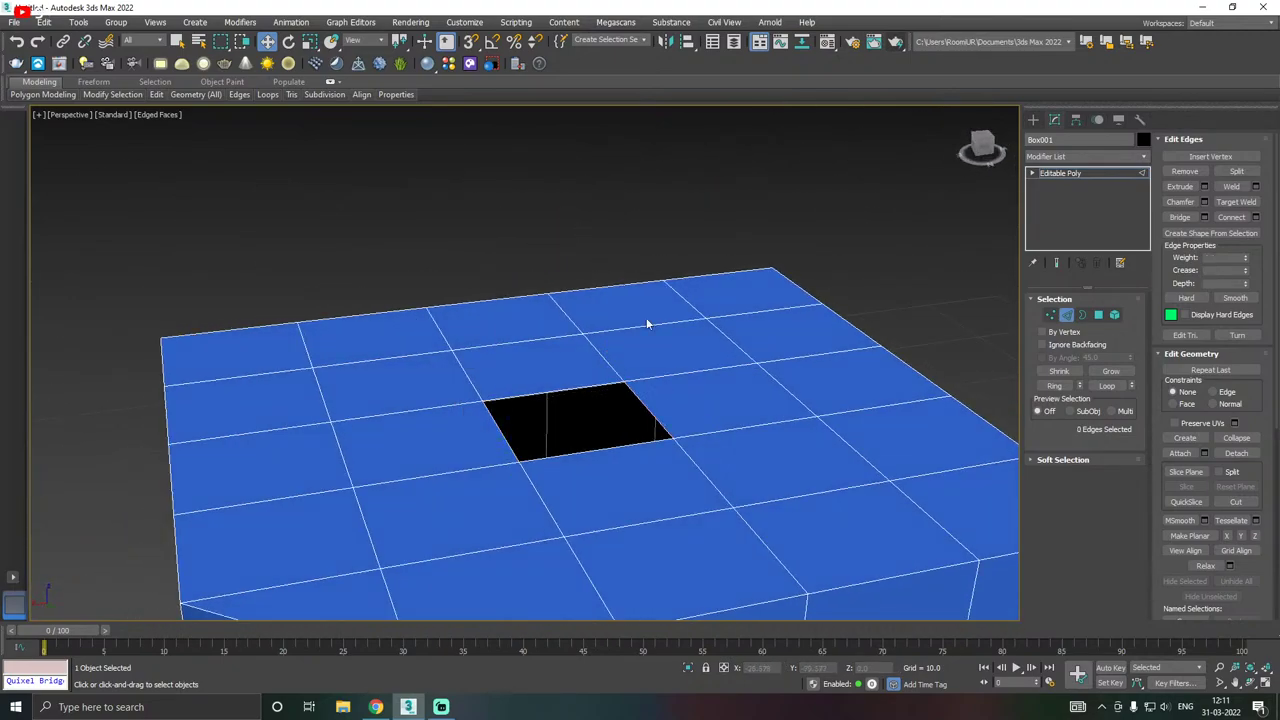
alt+middle_drag(649, 323, 806, 418)
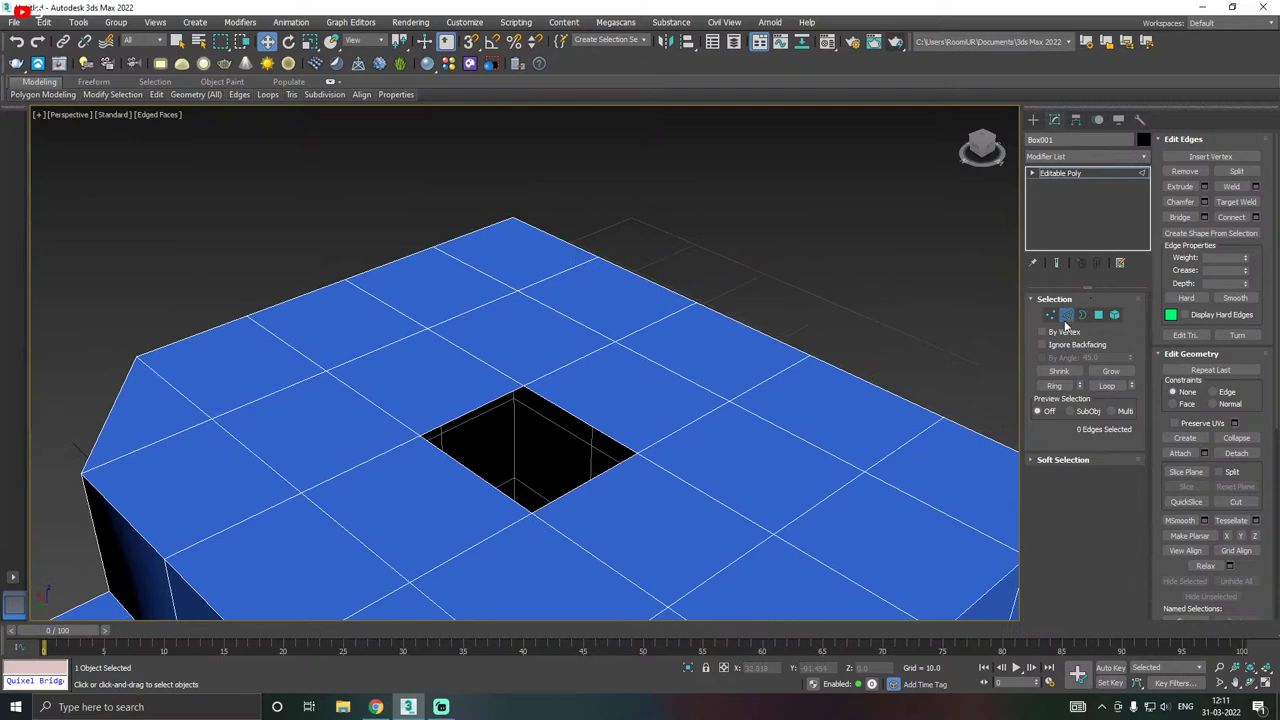
click(589, 479)
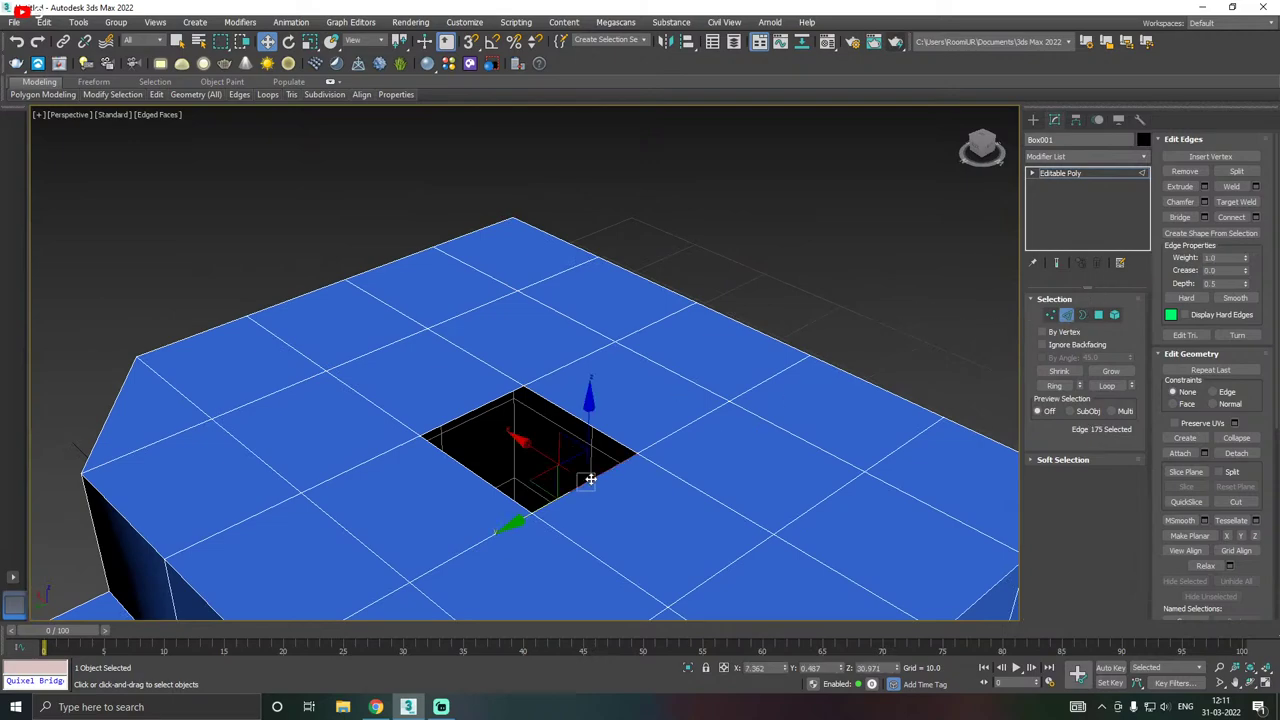
click(660, 448)
key(ctrl+z)
- Extrude the rim edge upward into a wall, extrude again, then move and widen it
shift+drag(588, 432, 620, 186)
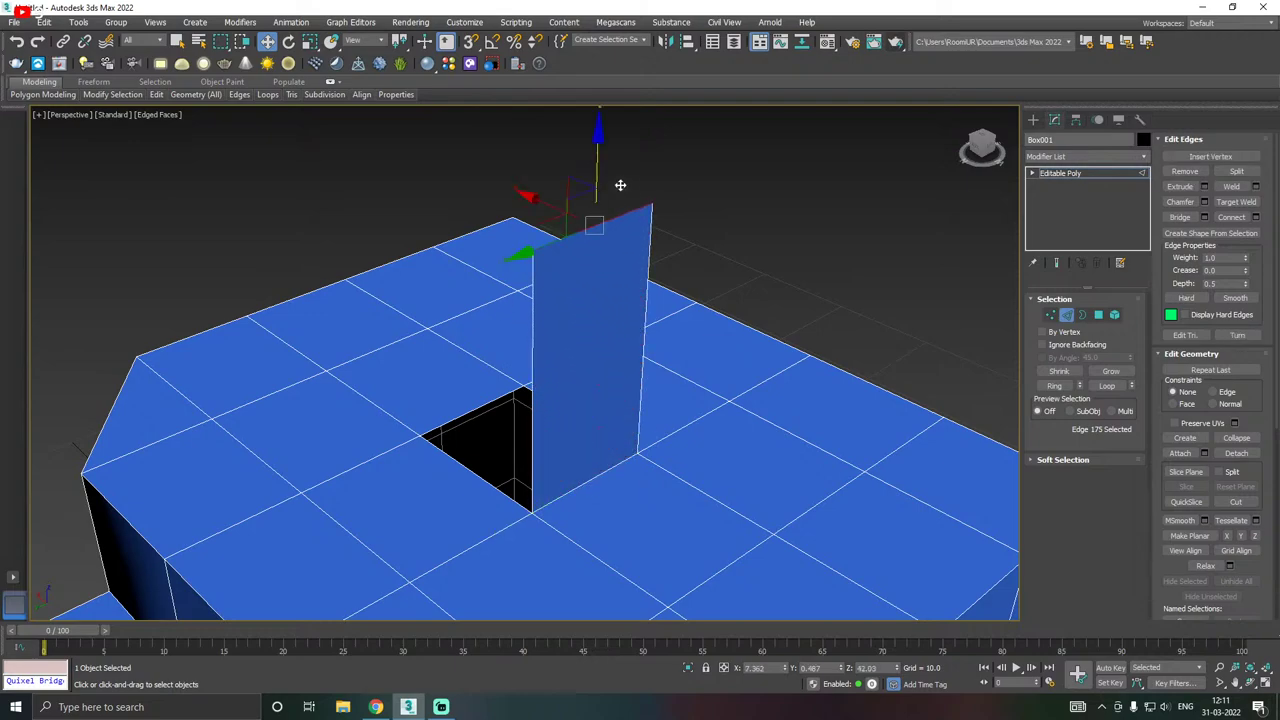
alt+middle_drag(725, 290, 640, 228)
shift+drag(654, 223, 711, 611)
alt+middle_drag(741, 580, 617, 543)
drag(605, 264, 665, 368)
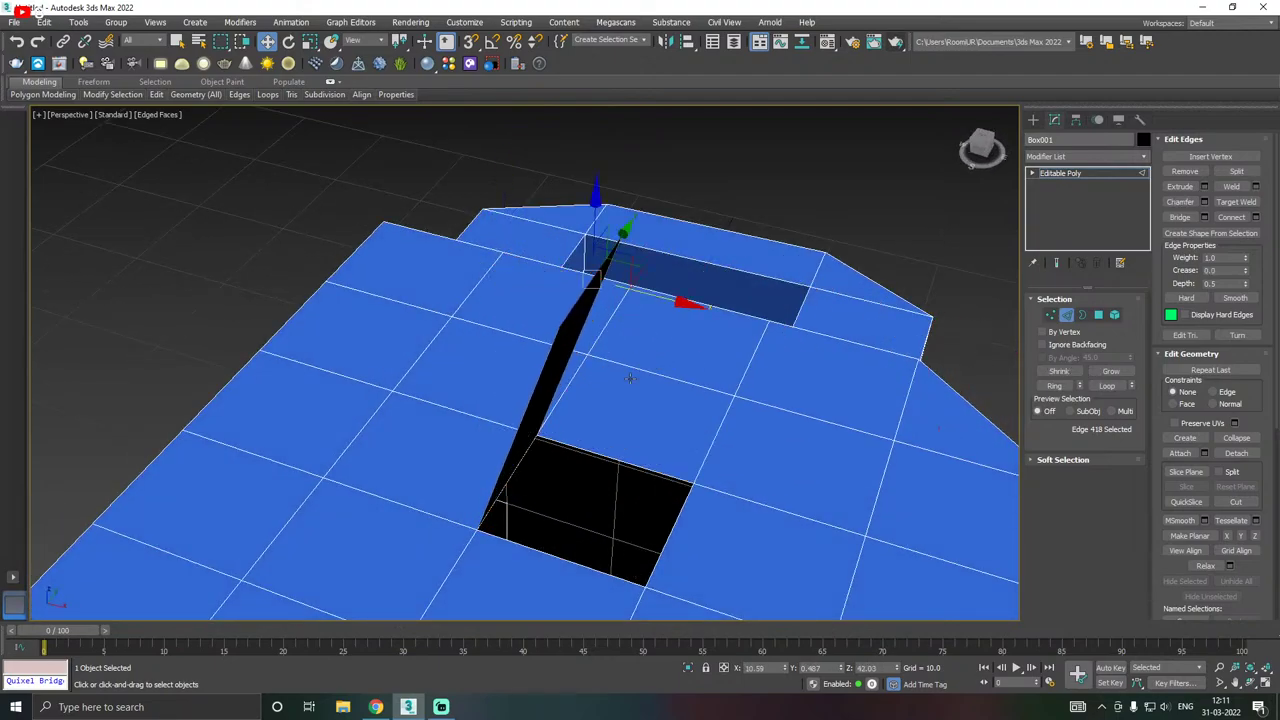
alt+middle_drag(665, 368, 508, 424)
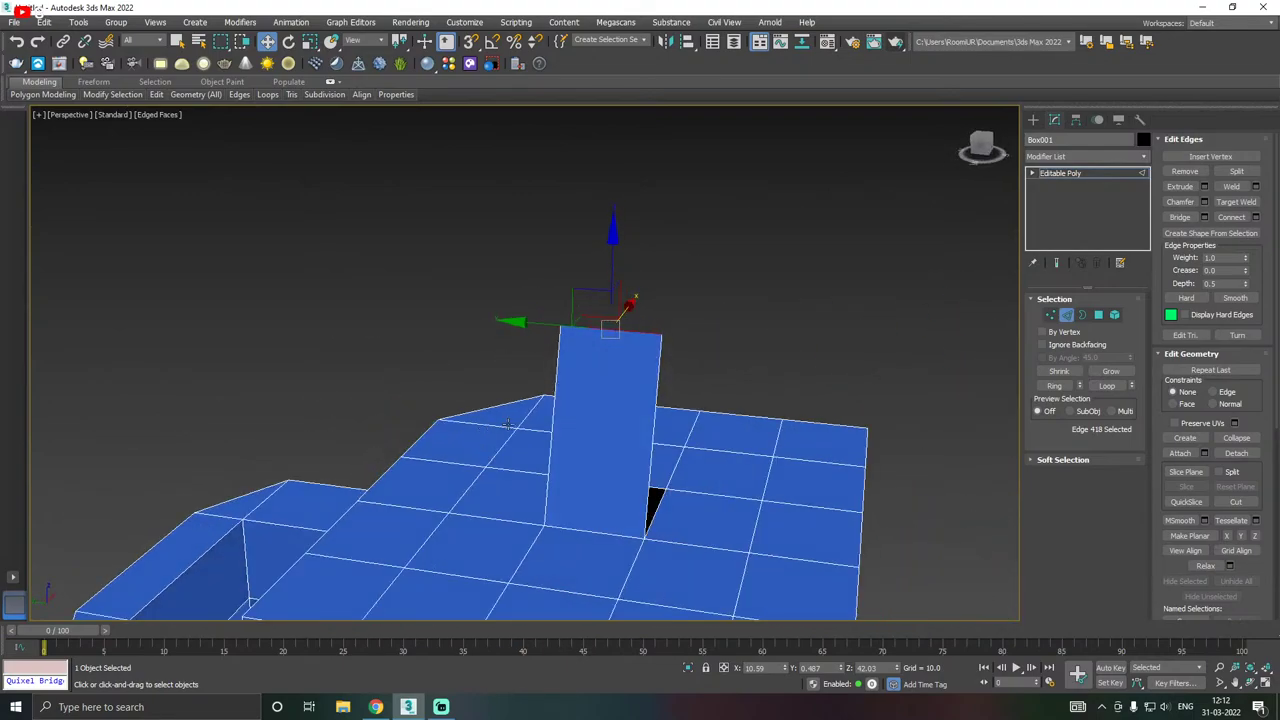
- Scale the top edge into a spike and flat strip, then undo back to the open hole
scroll(560, 348, up, 2)
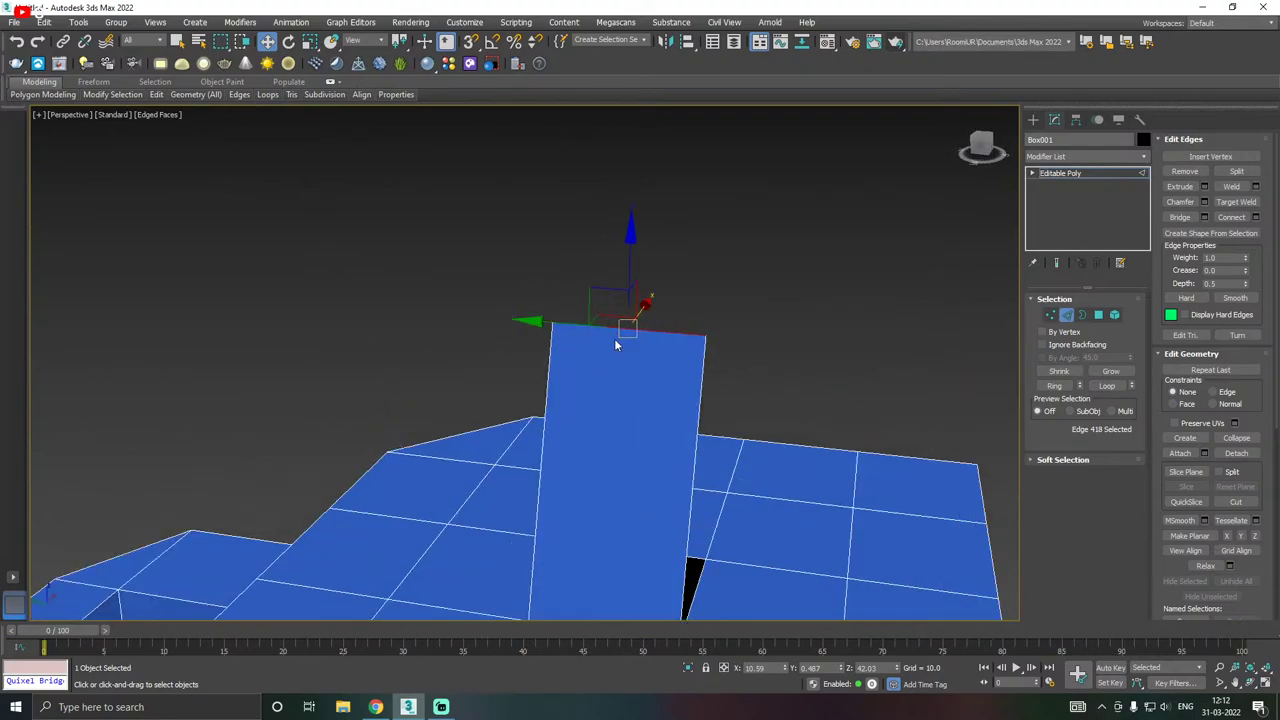
key(r)
drag(742, 338, 420, 348)
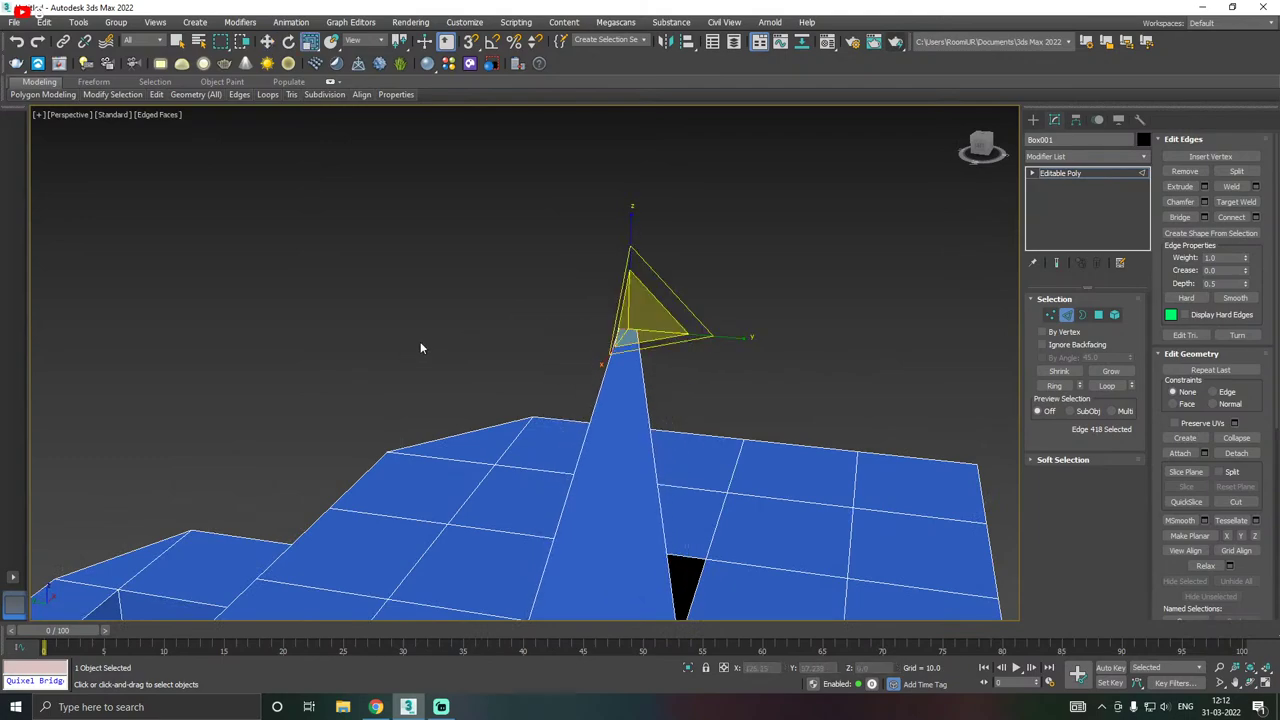
alt+middle_drag(537, 339, 562, 360)
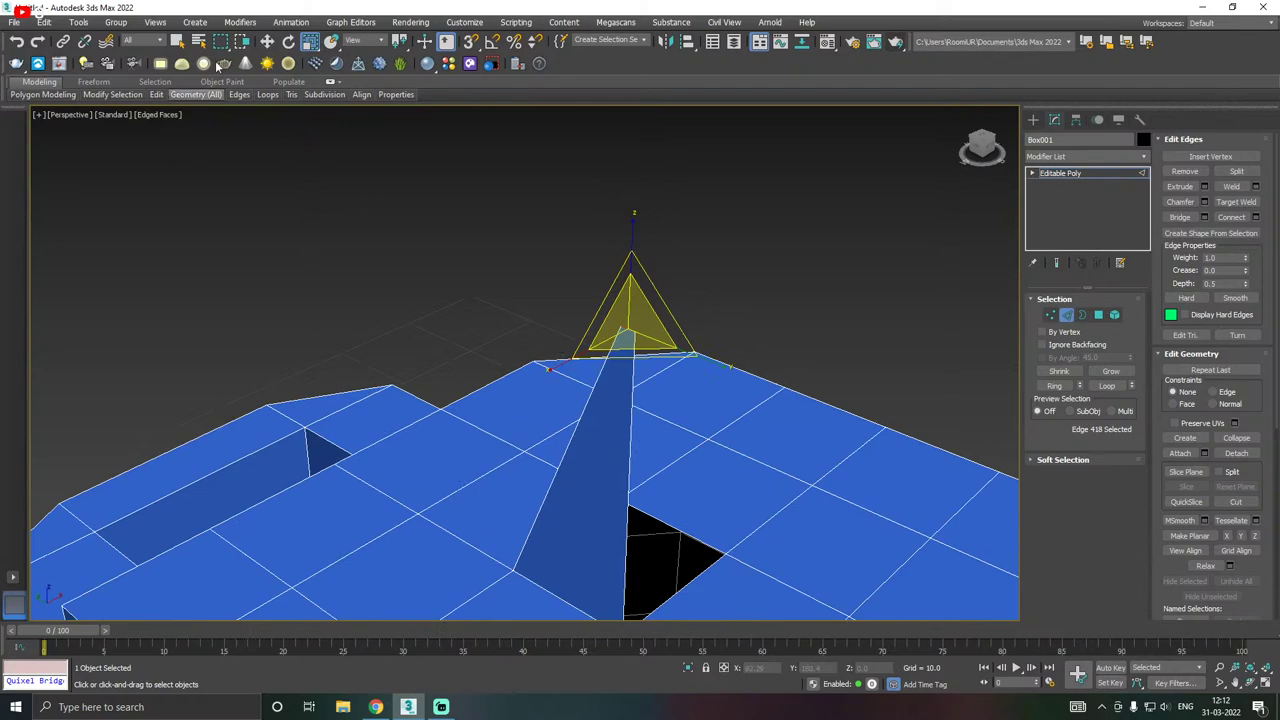
scroll(580, 240, down, 5)
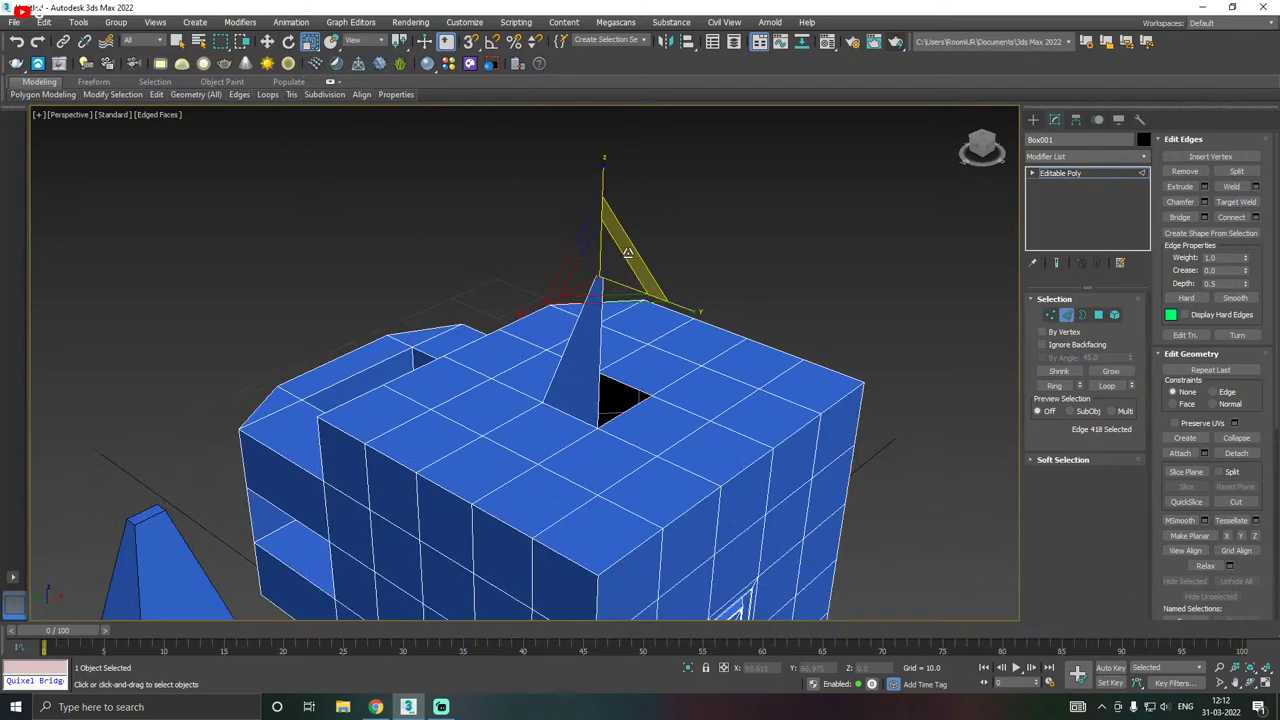
drag(591, 252, 591, 253)
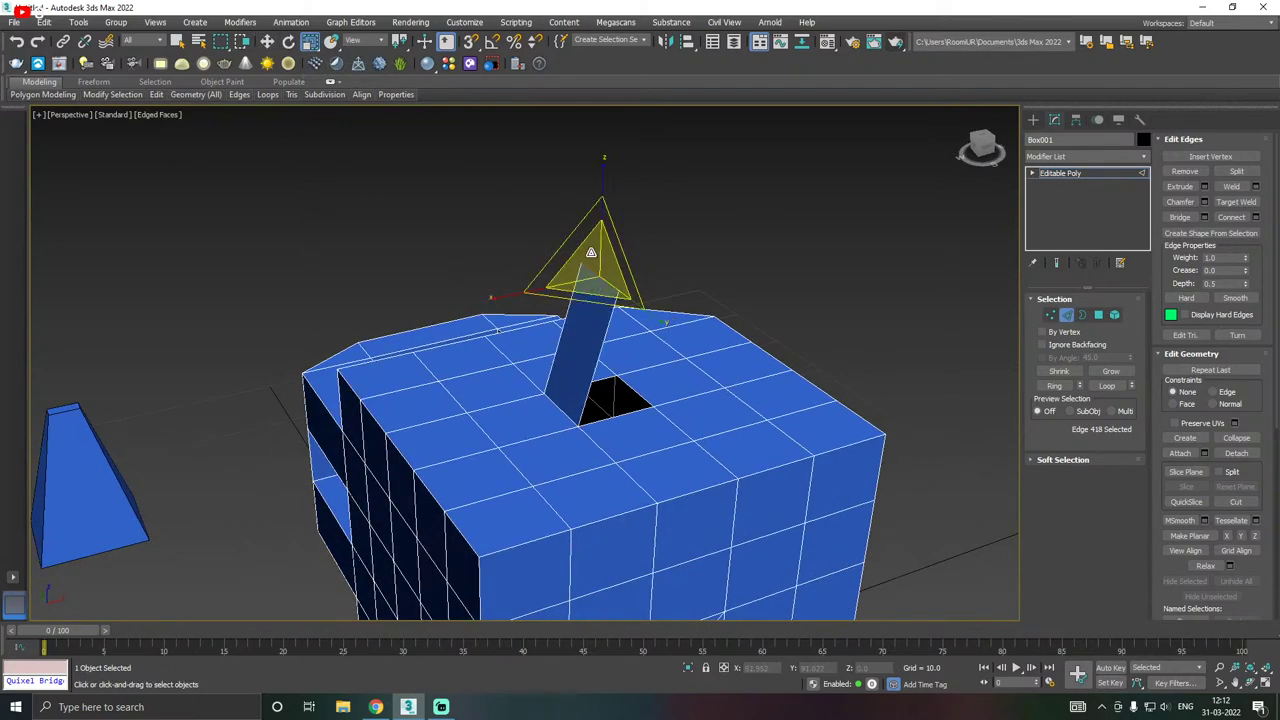
click(267, 41)
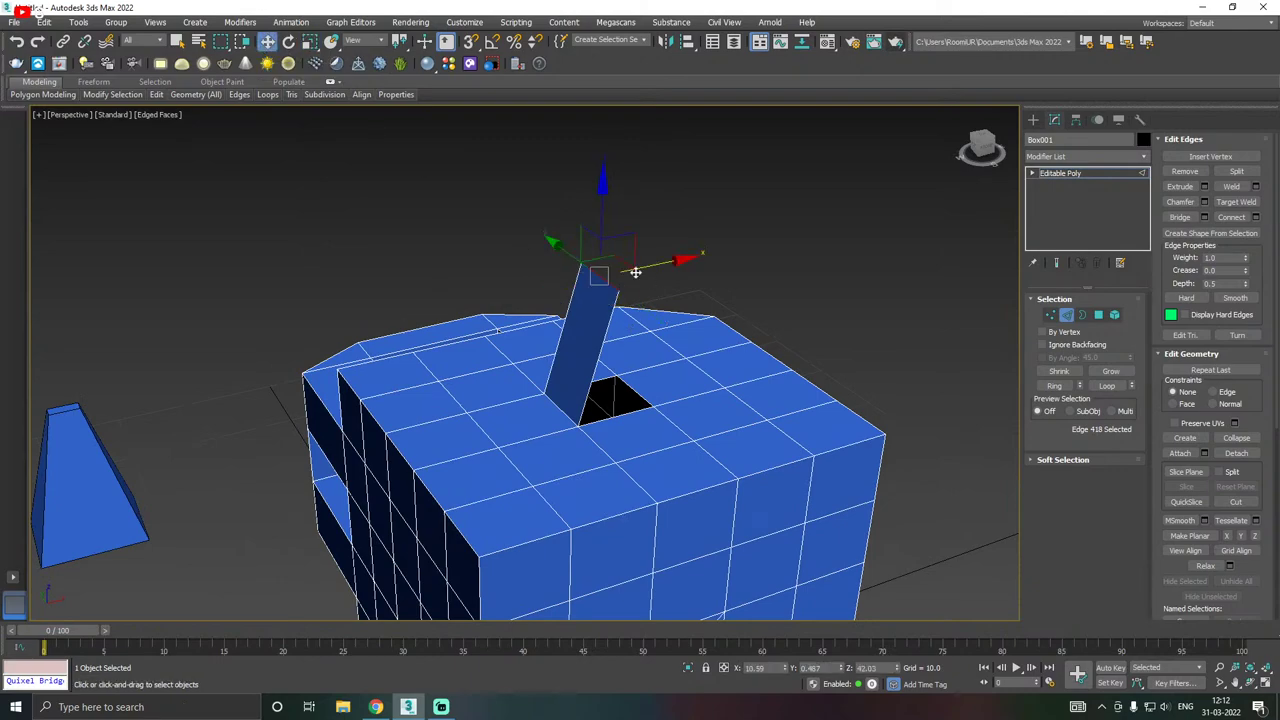
key(ctrl+z)
- Select the hole's left and right edges and Shift-drag them up into two walls
scroll(626, 400, down, 1)
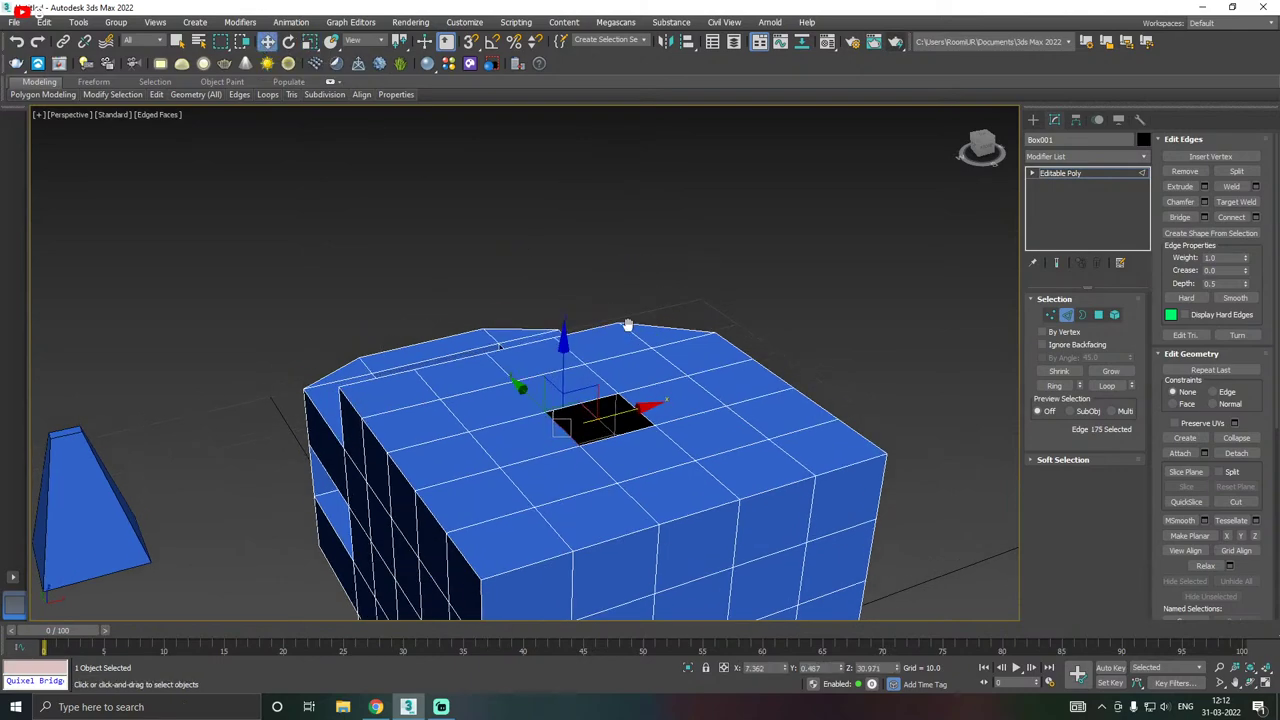
scroll(634, 410, up, 3)
scroll(634, 410, up, 2)
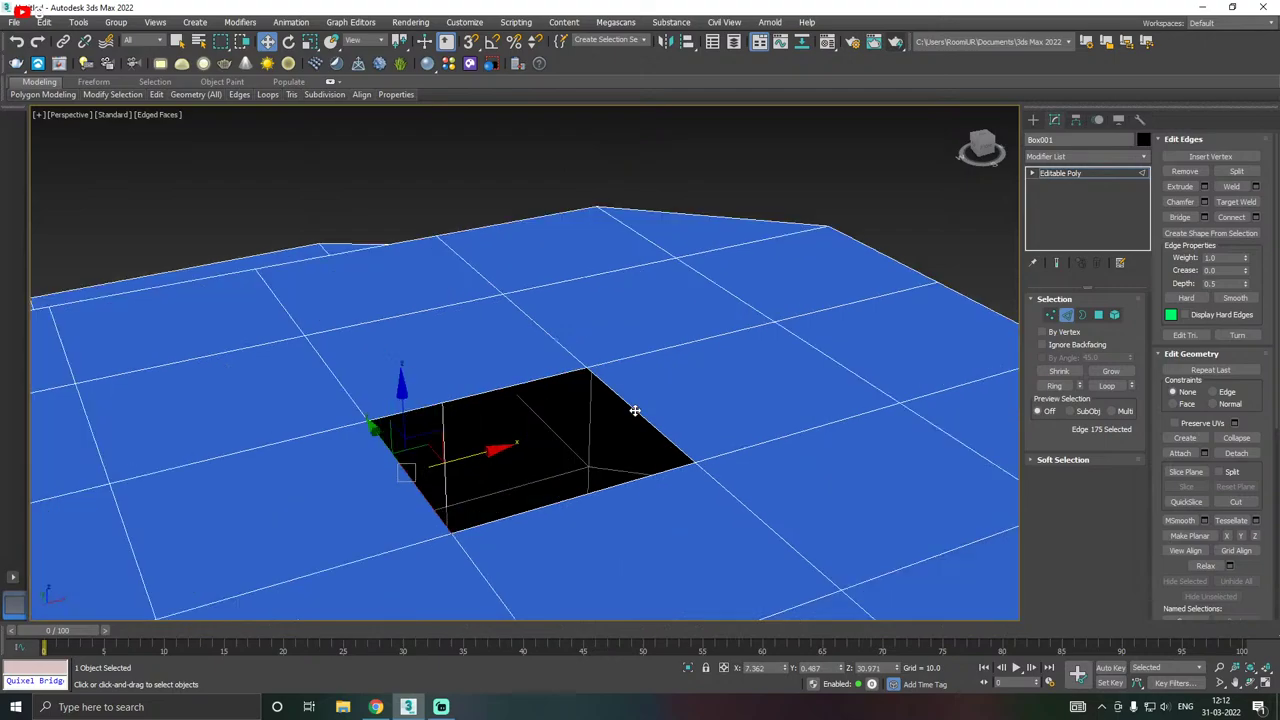
click(634, 406)
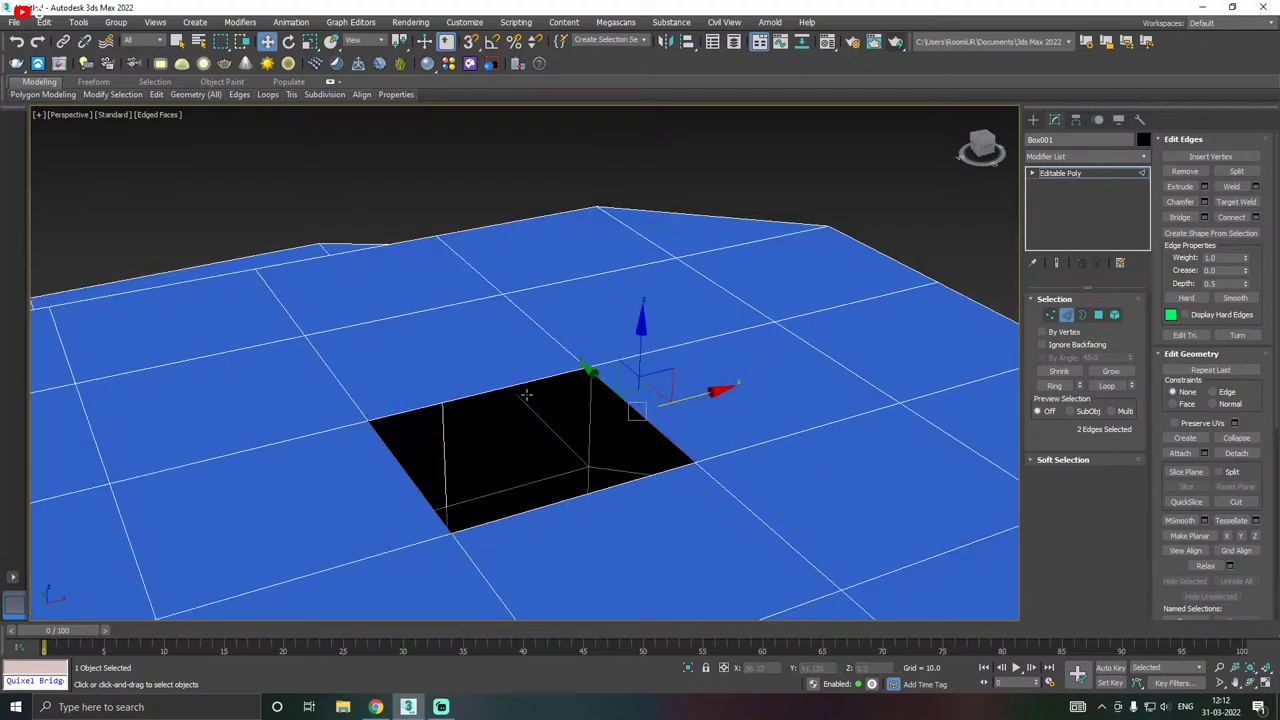
alt+middle_drag(527, 395, 442, 284)
click(442, 284)
click(397, 462)
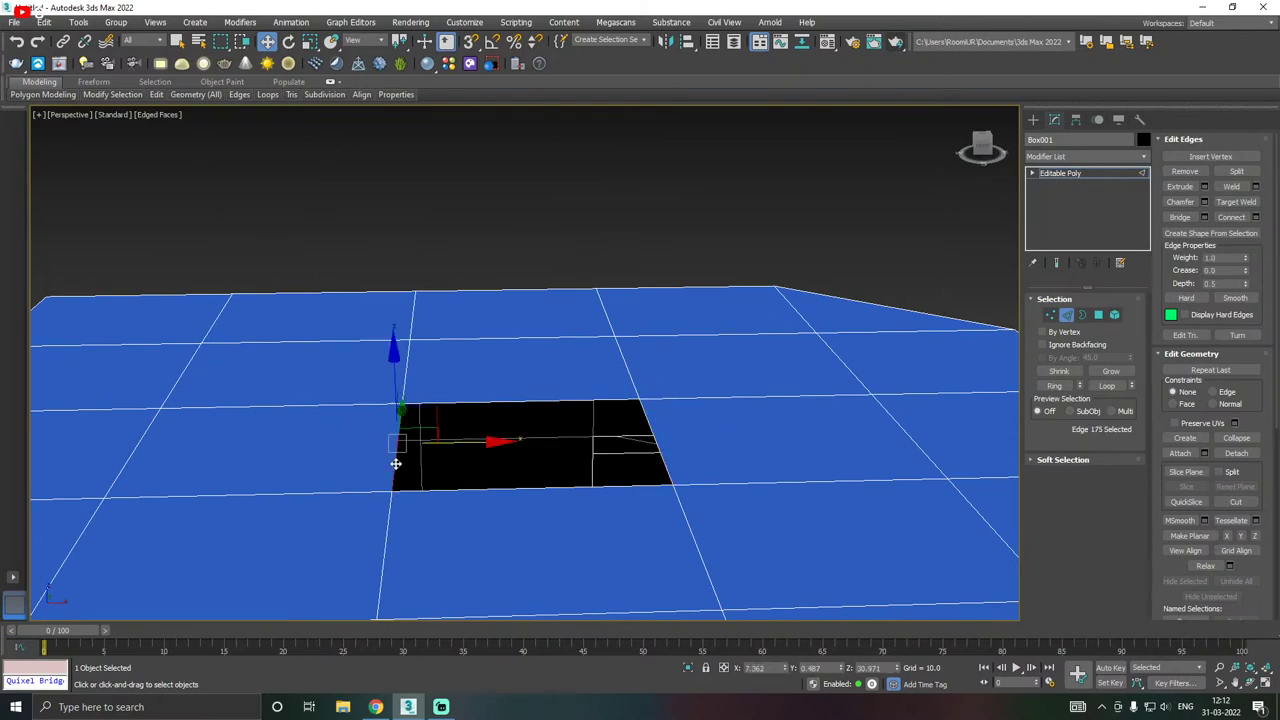
click(657, 445)
scroll(657, 445, down, 5)
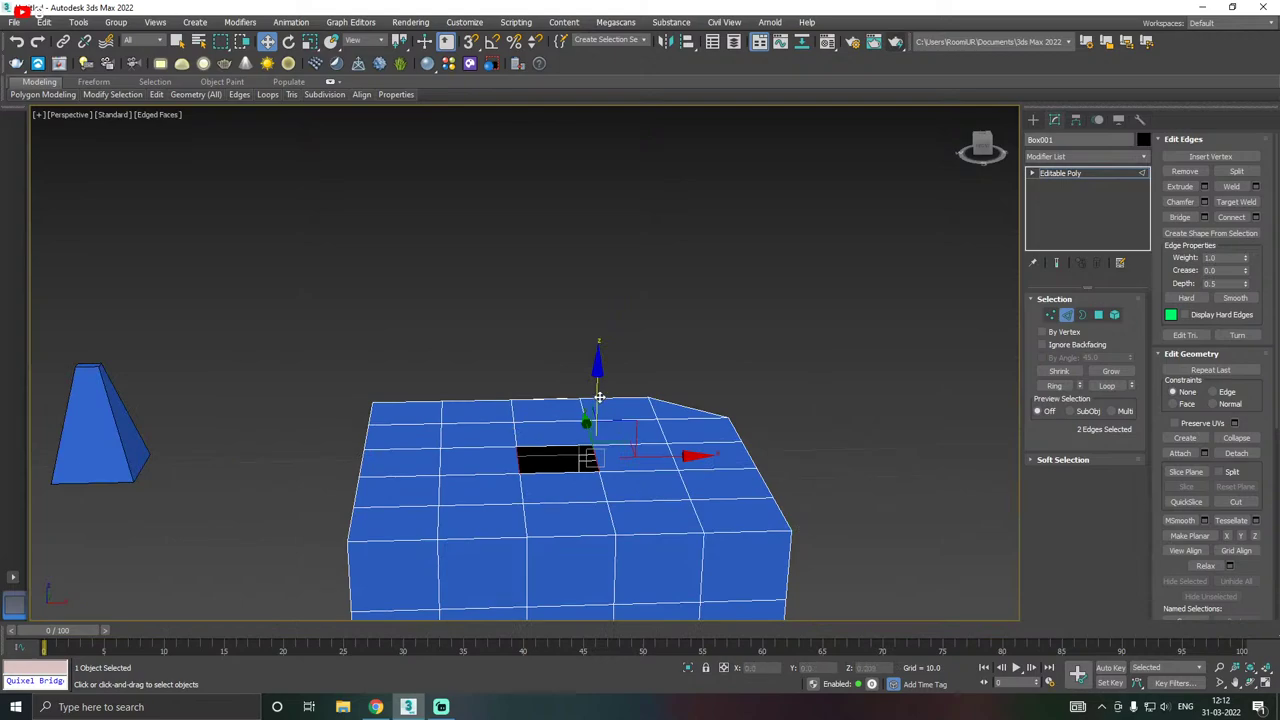
shift+drag(599, 399, 634, 246)
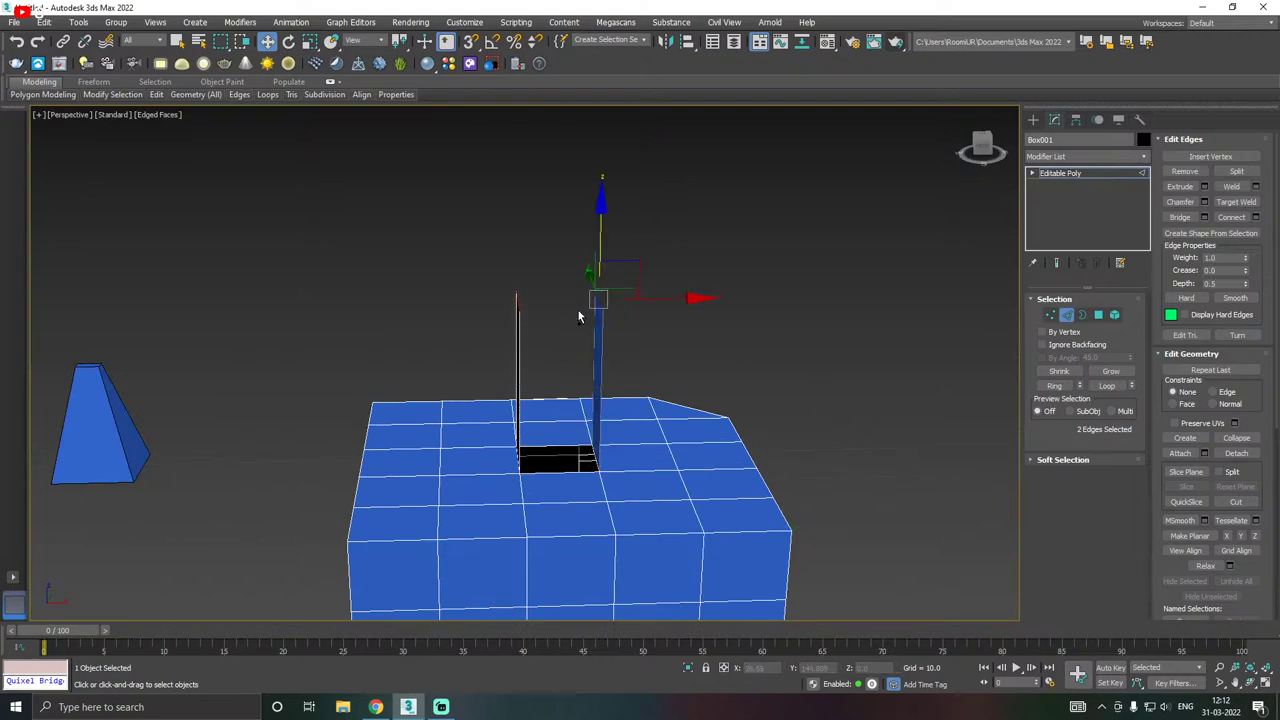
- Region-select the top edges of both walls from a front view
alt+middle_drag(580, 314, 508, 330)
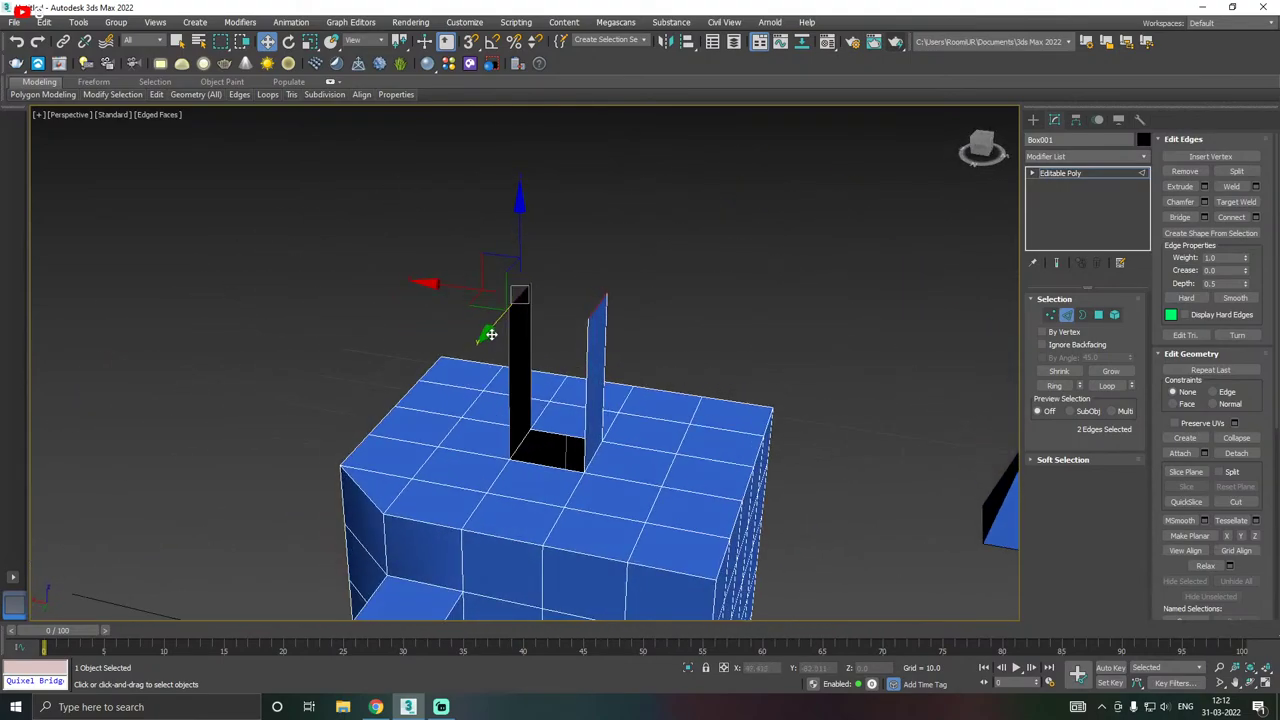
alt+middle_drag(697, 346, 588, 340)
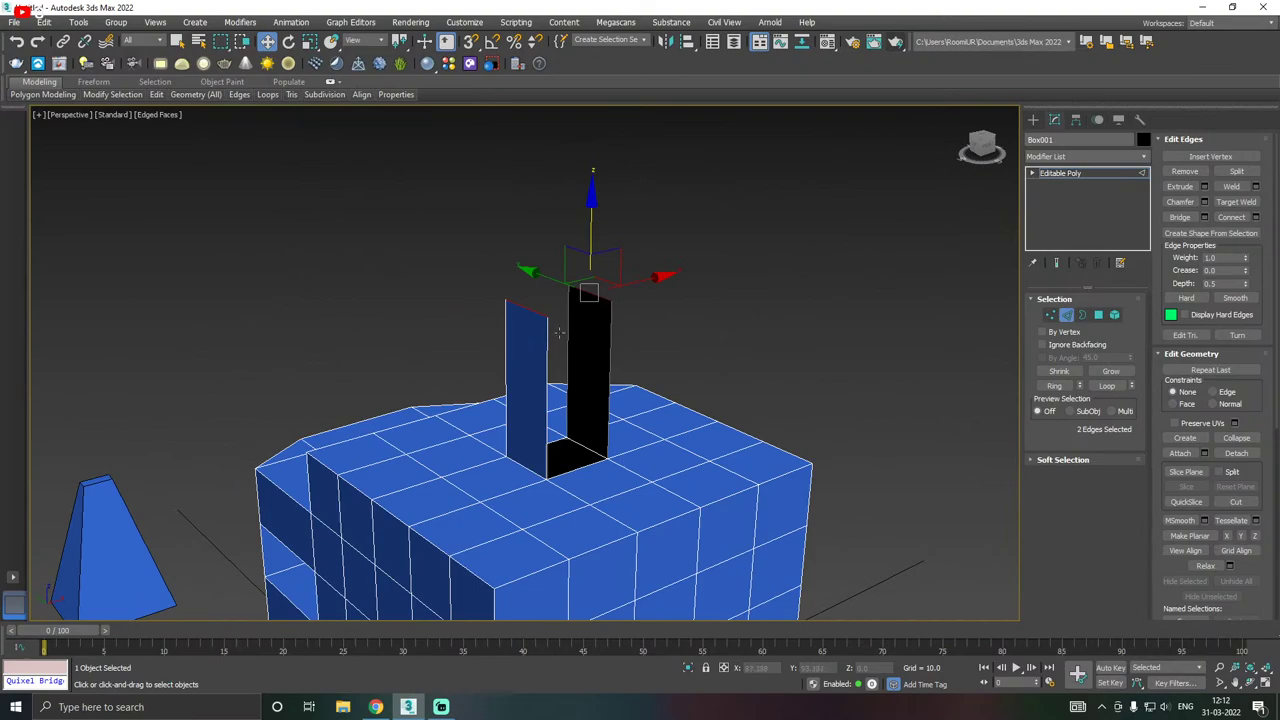
alt+middle_drag(559, 332, 466, 309)
alt+middle_drag(600, 290, 623, 289)
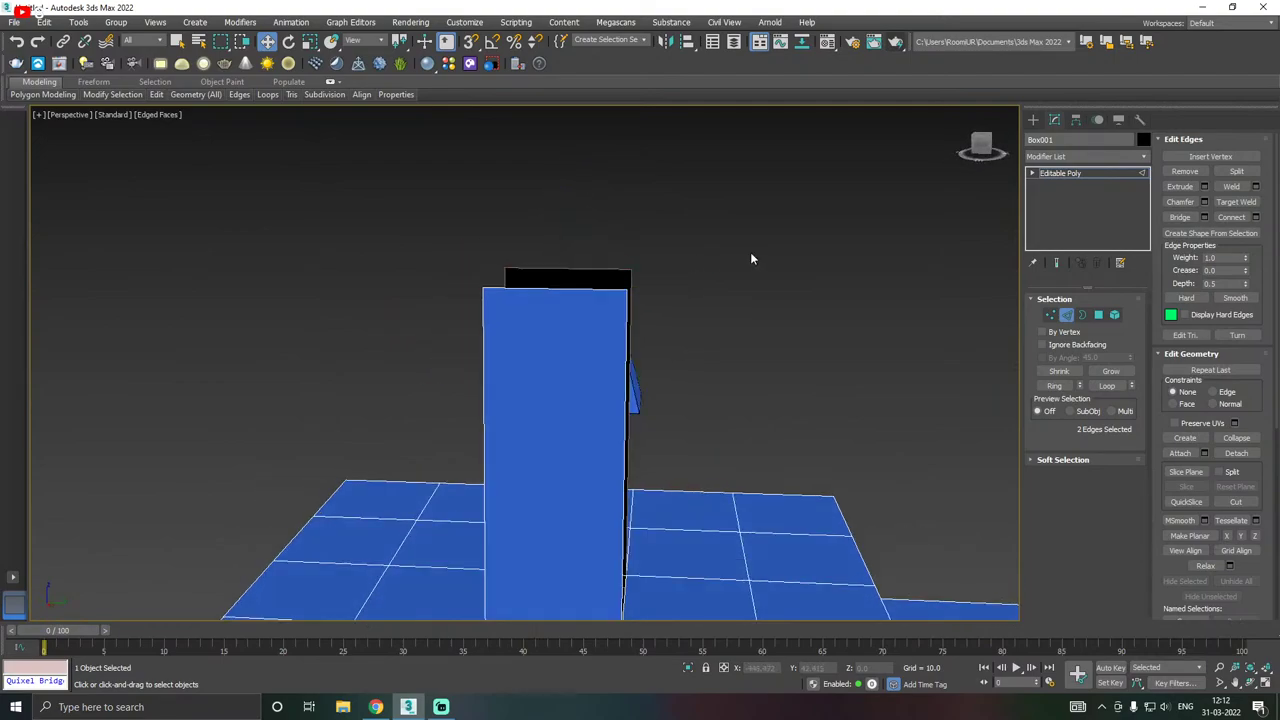
drag(564, 243, 589, 409)
alt+middle_drag(589, 409, 745, 342)
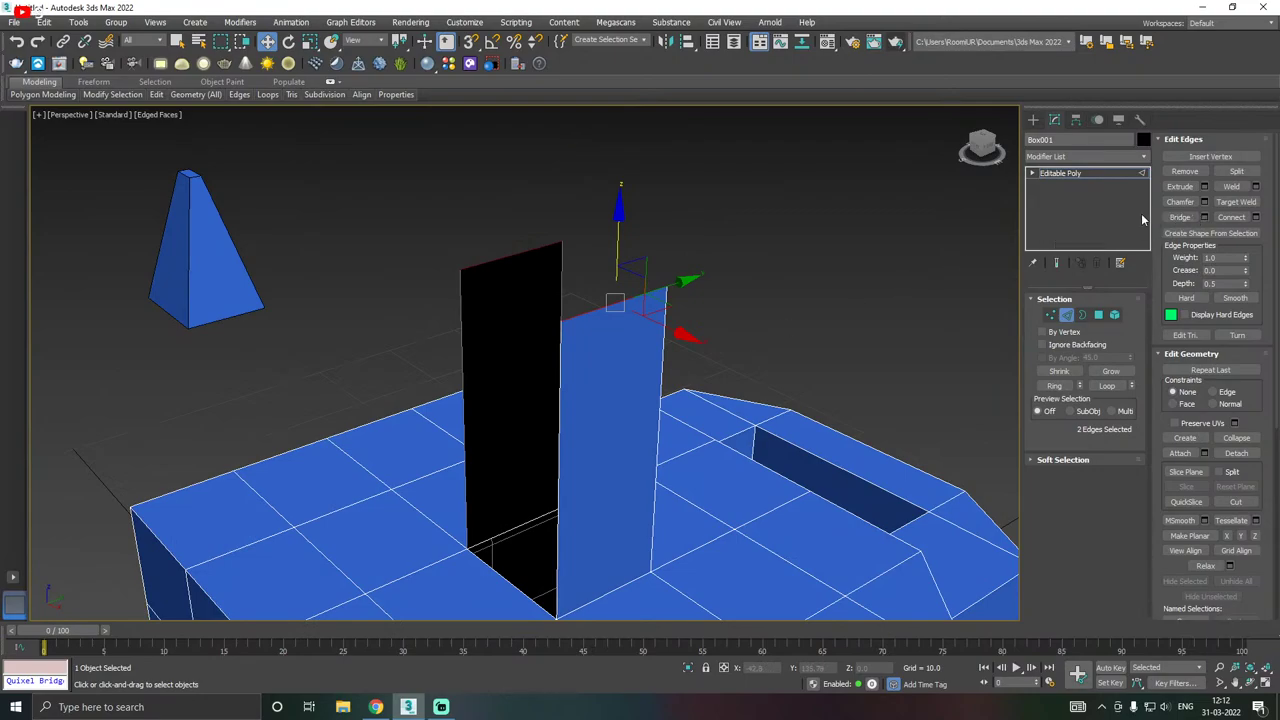
alt+middle_drag(808, 371, 640, 355)
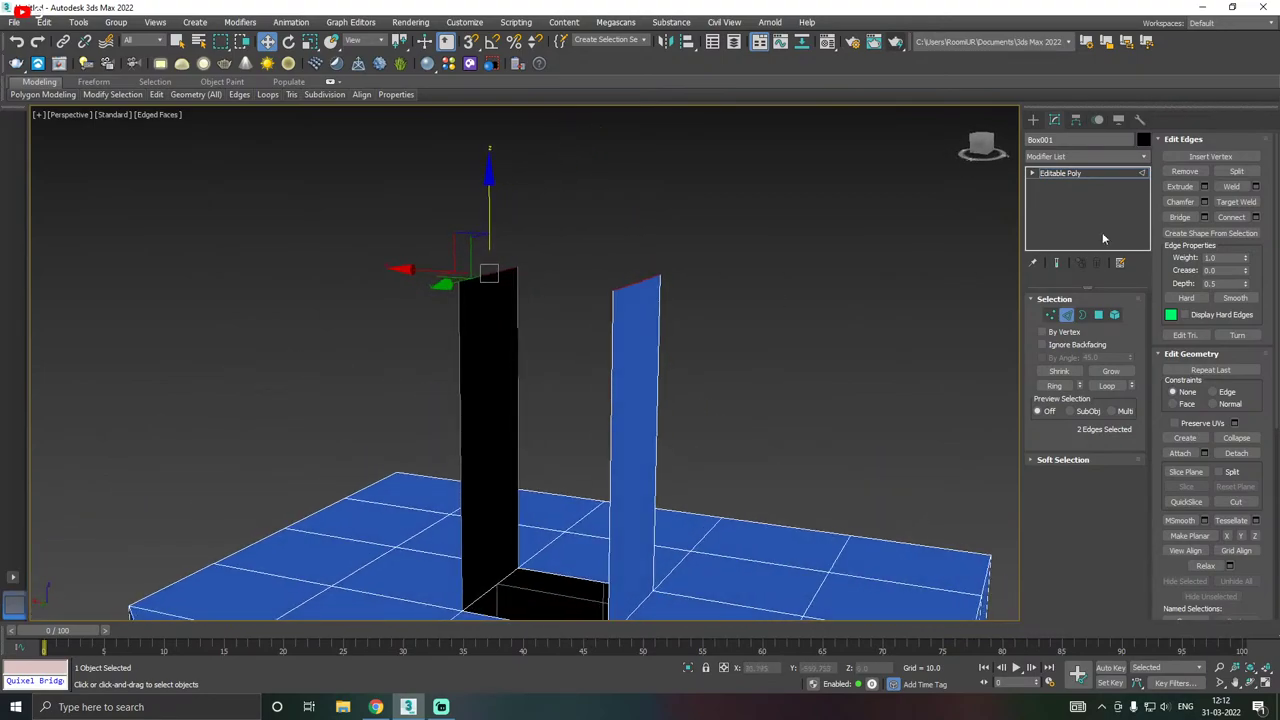
- Try bridging the two wall-top edges, cancelling and undoing the first attempts
click(1204, 218)
alt+middle_drag(716, 304, 887, 368)
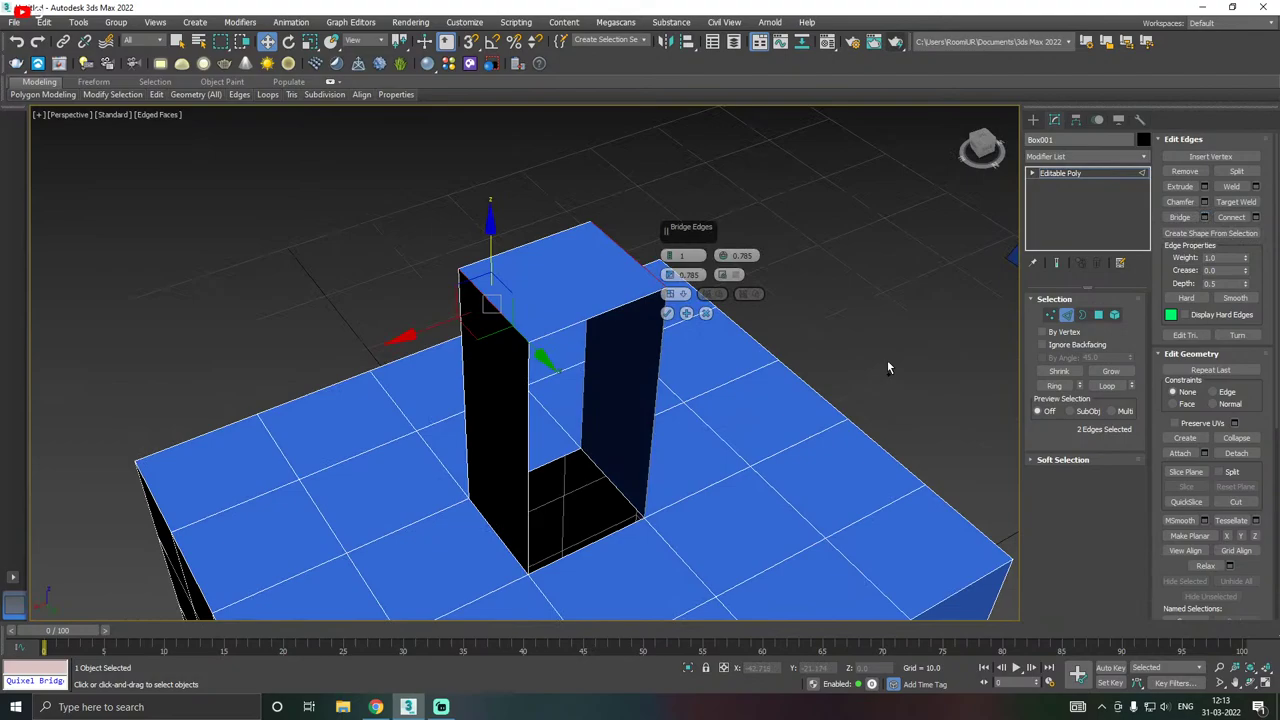
click(706, 313)
click(1180, 217)
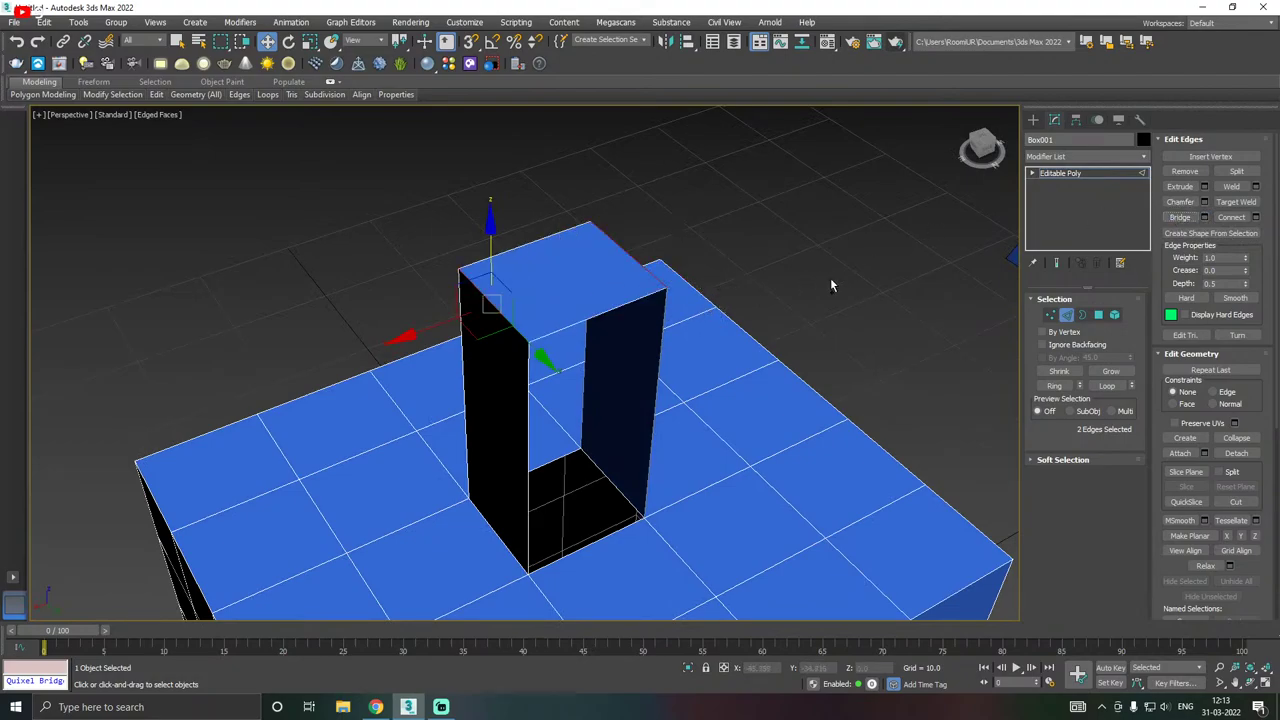
alt+middle_drag(830, 285, 730, 250)
key(ctrl+z)
- Bridge the wall tops again, testing 2, 4 and 11 segments before setting 1
click(1204, 217)
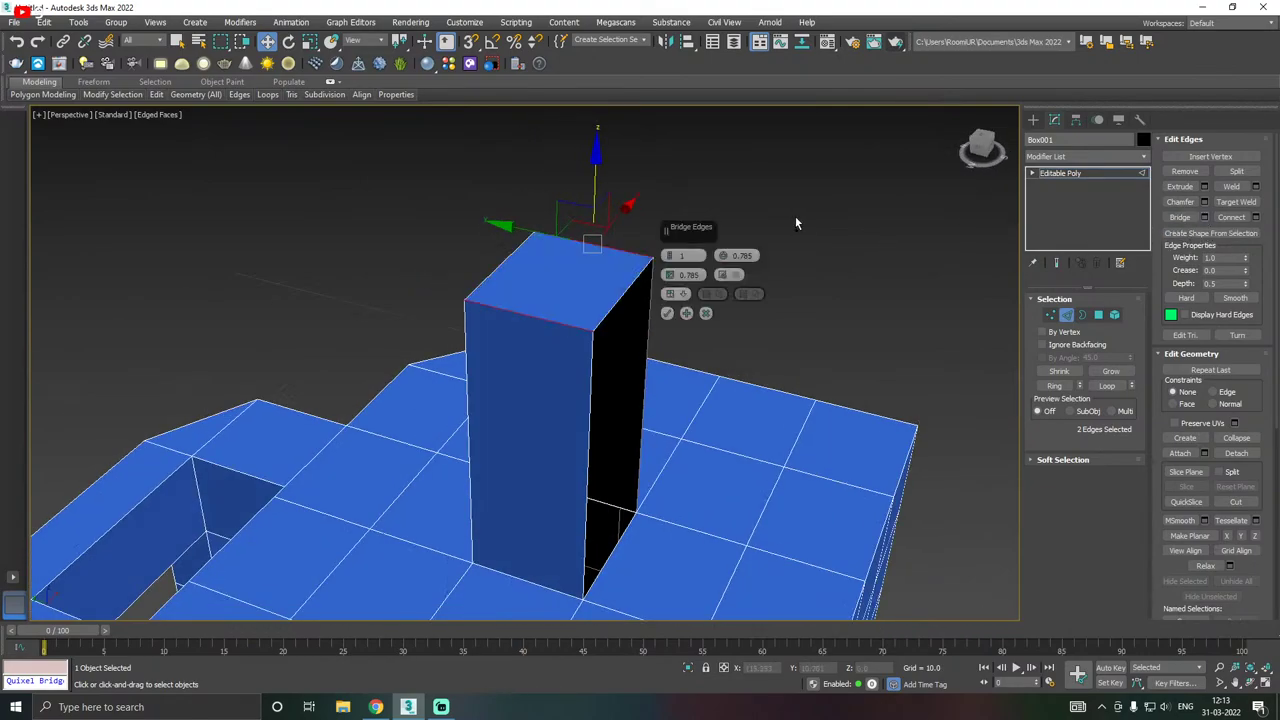
alt+middle_drag(795, 224, 688, 229)
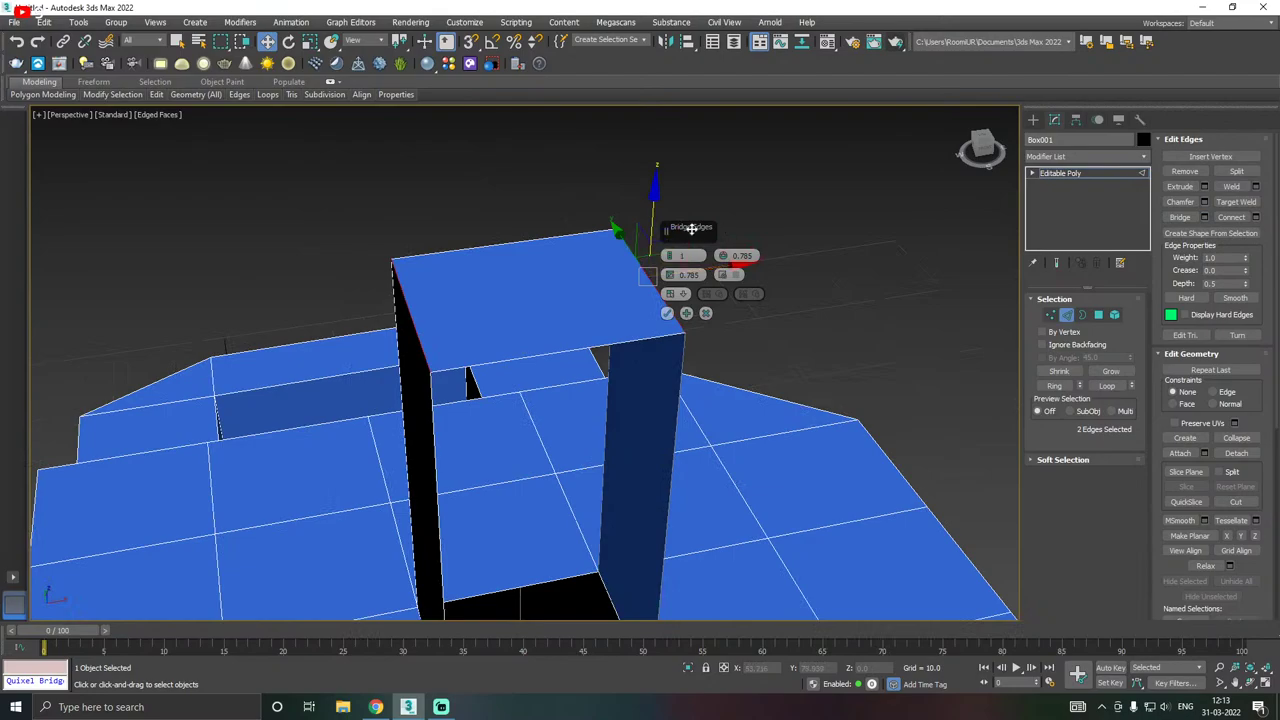
drag(691, 228, 817, 201)
alt+middle_drag(745, 225, 956, 250)
click(796, 230)
drag(800, 230, 800, 228)
alt+middle_drag(680, 238, 894, 240)
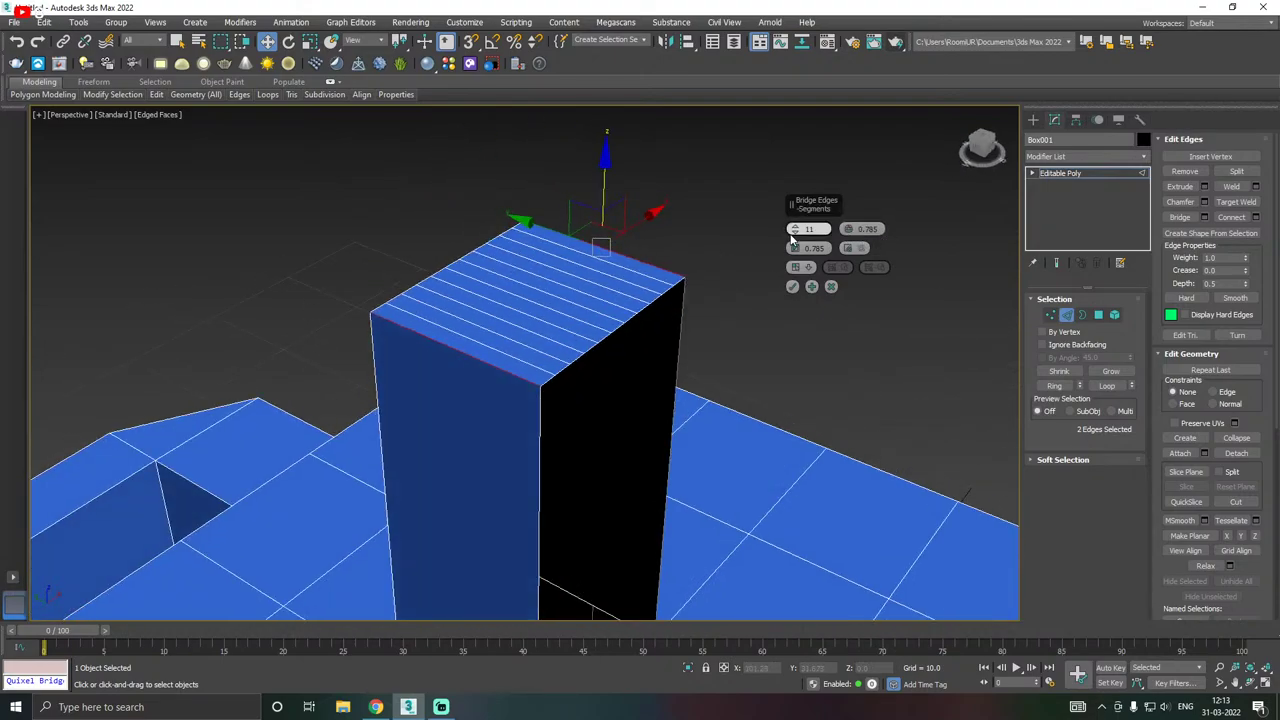
drag(793, 233, 800, 262)
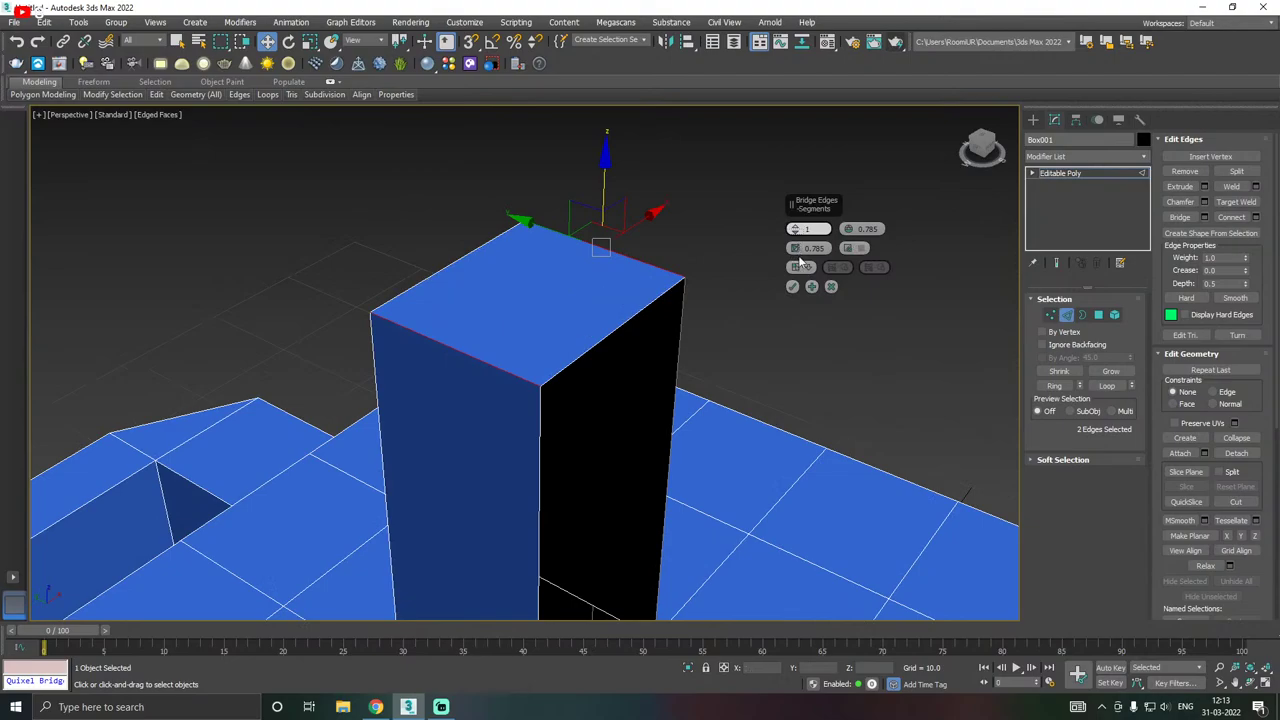
alt+middle_drag(800, 262, 815, 315)
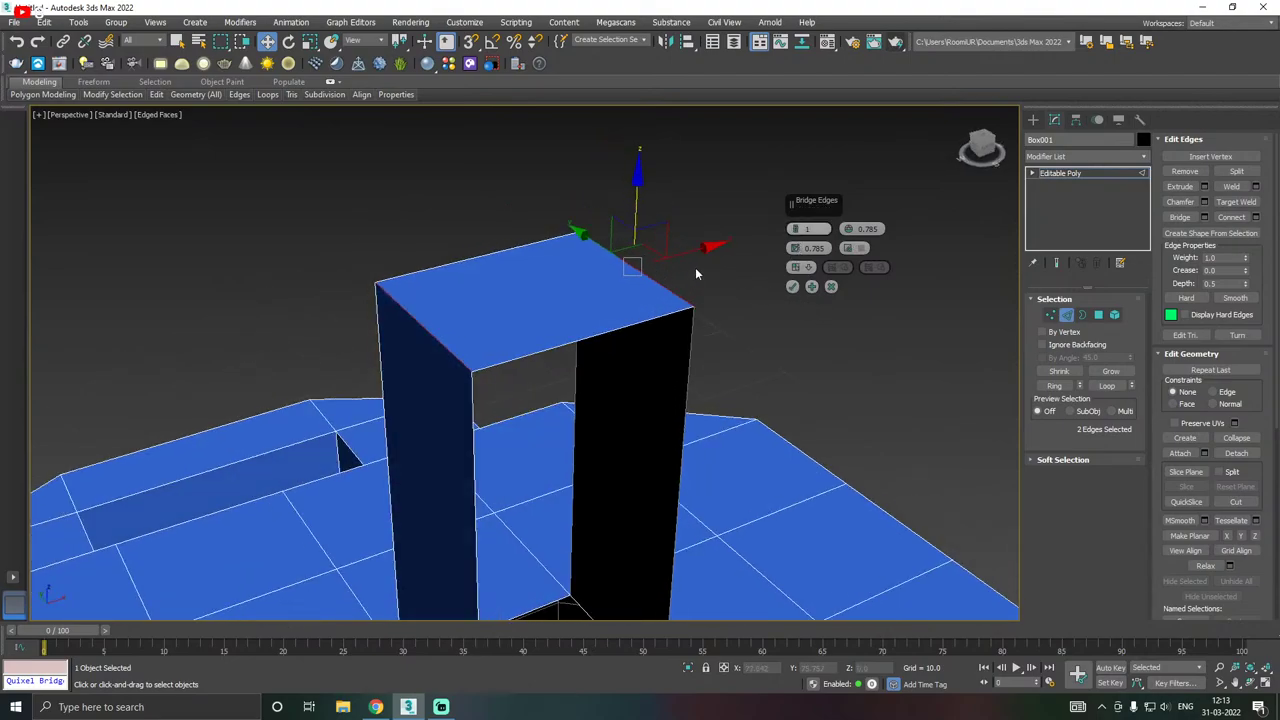
alt+middle_drag(696, 267, 791, 323)
- Accept the bridge, then bridge a pair of vertical edges to fill one side gap
click(793, 288)
click(591, 325)
click(812, 298)
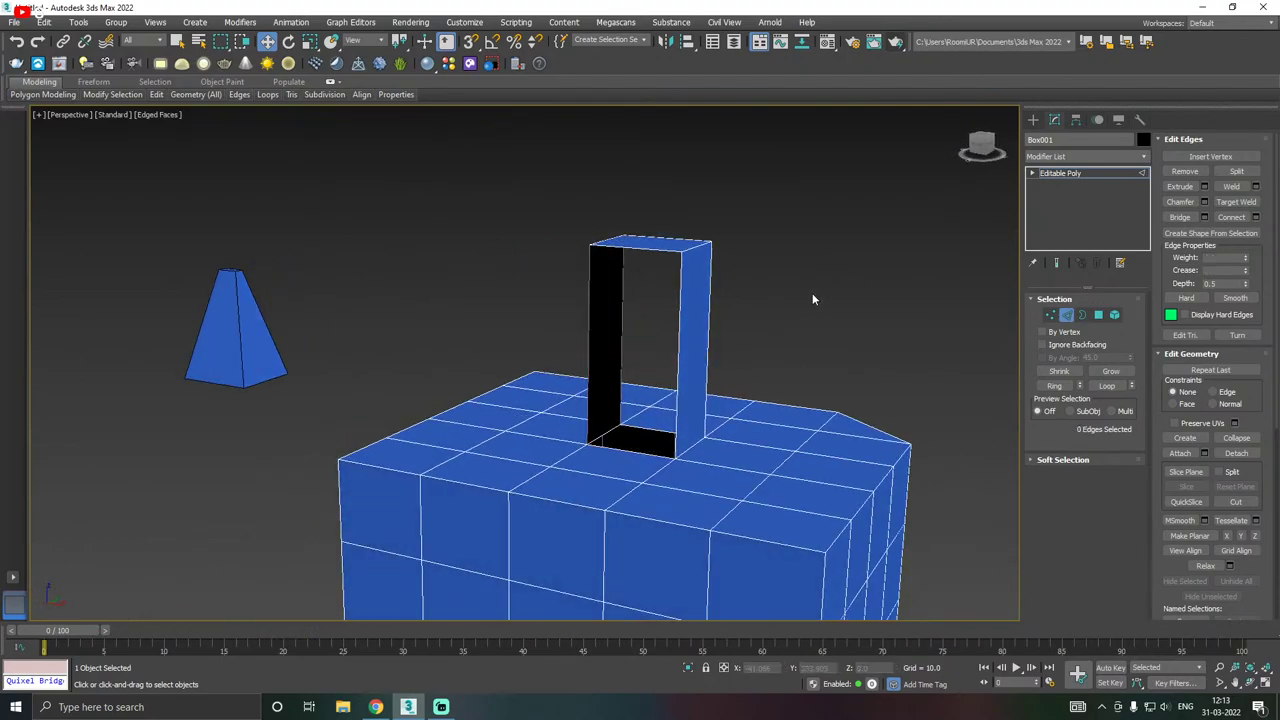
click(590, 342)
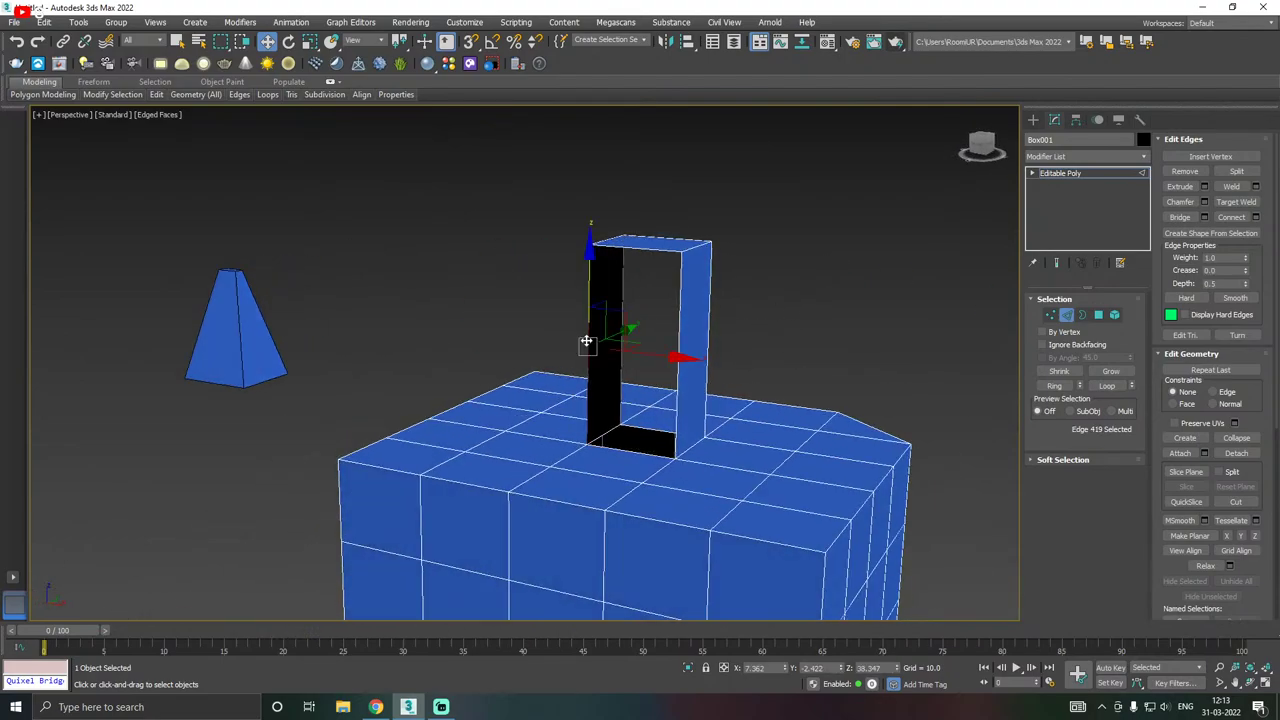
ctrl+click(678, 425)
alt+middle_drag(678, 425, 828, 383)
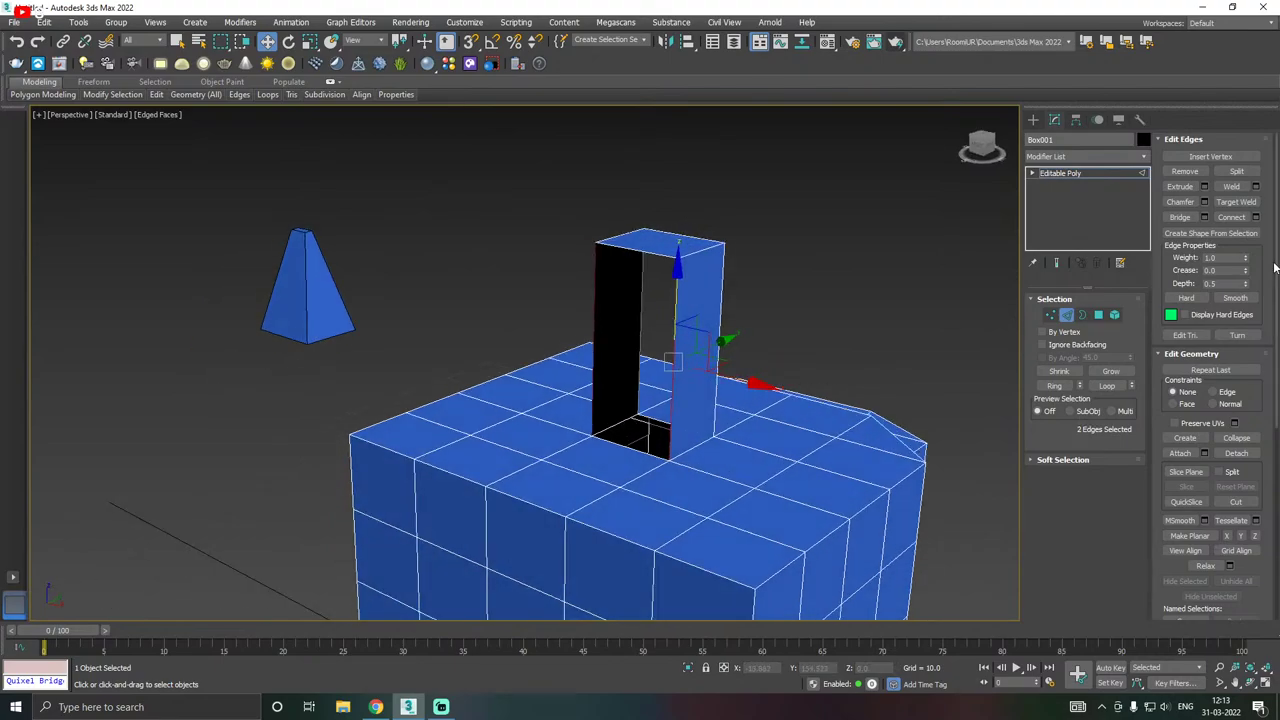
click(1188, 220)
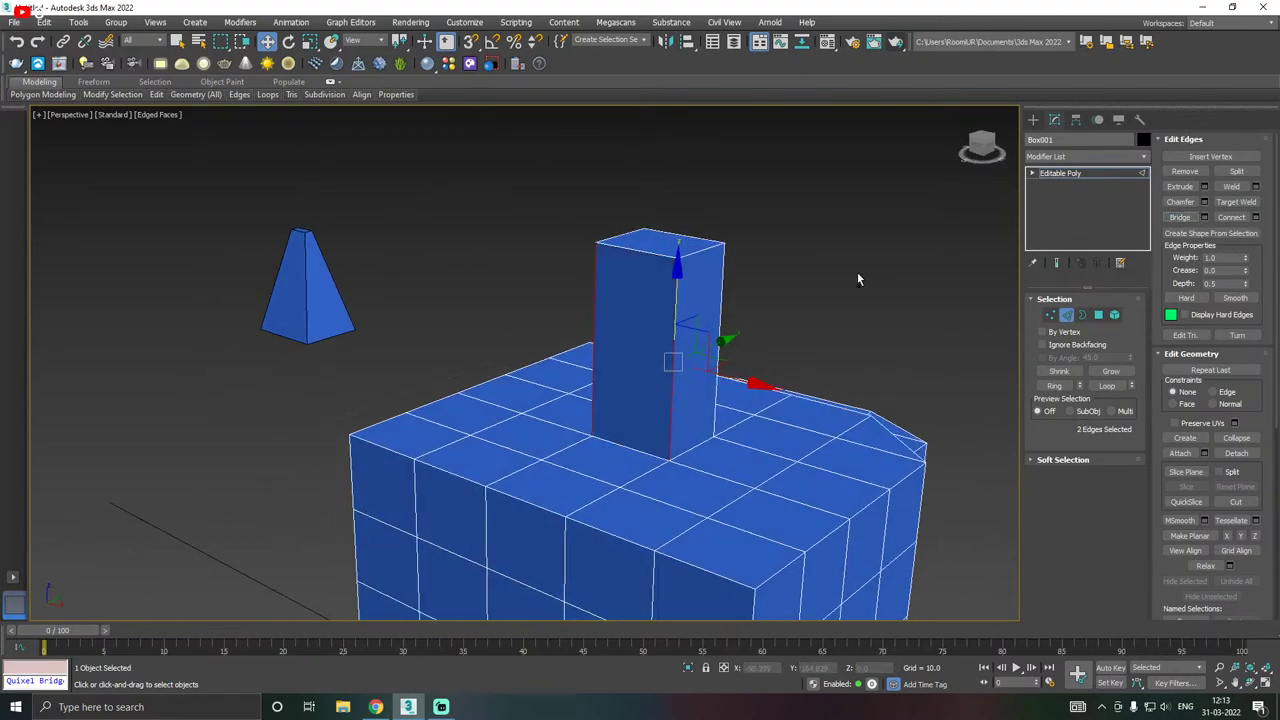
alt+middle_drag(857, 272, 722, 284)
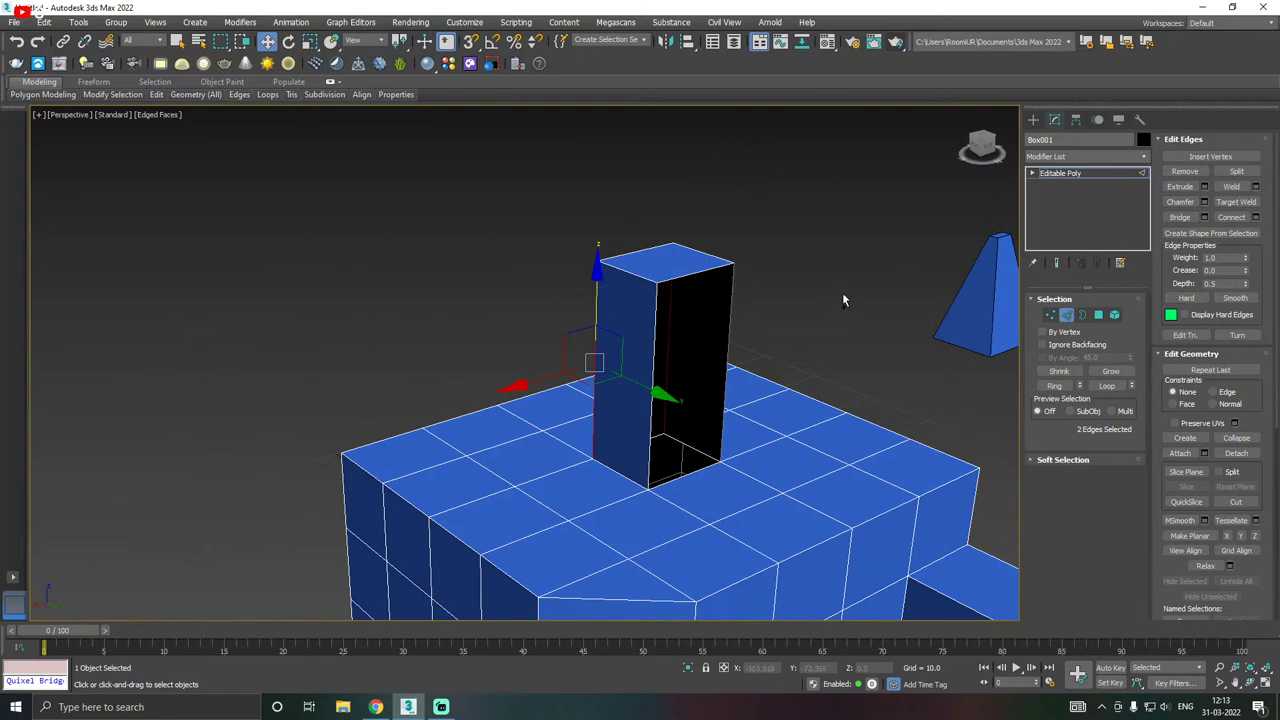
alt+middle_drag(842, 300, 747, 295)
- Bridge the column's left and right vertical edges to close its front face
click(652, 395)
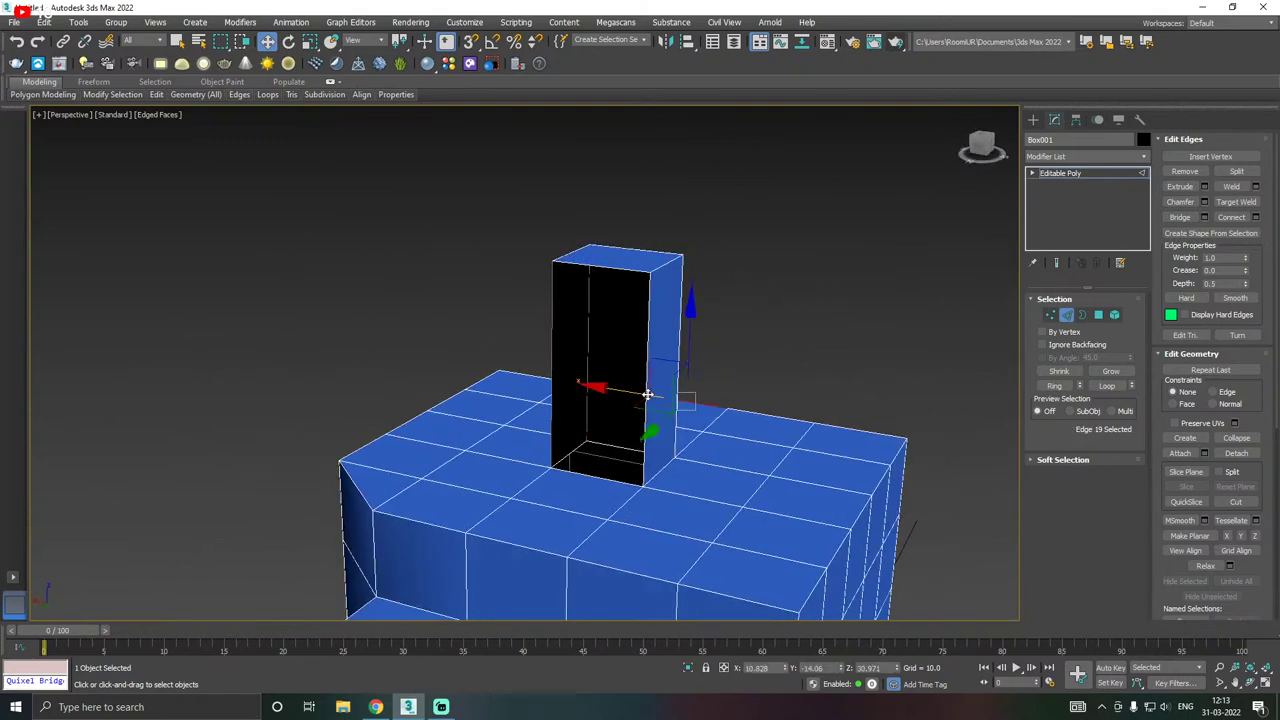
click(645, 396)
click(794, 297)
click(650, 361)
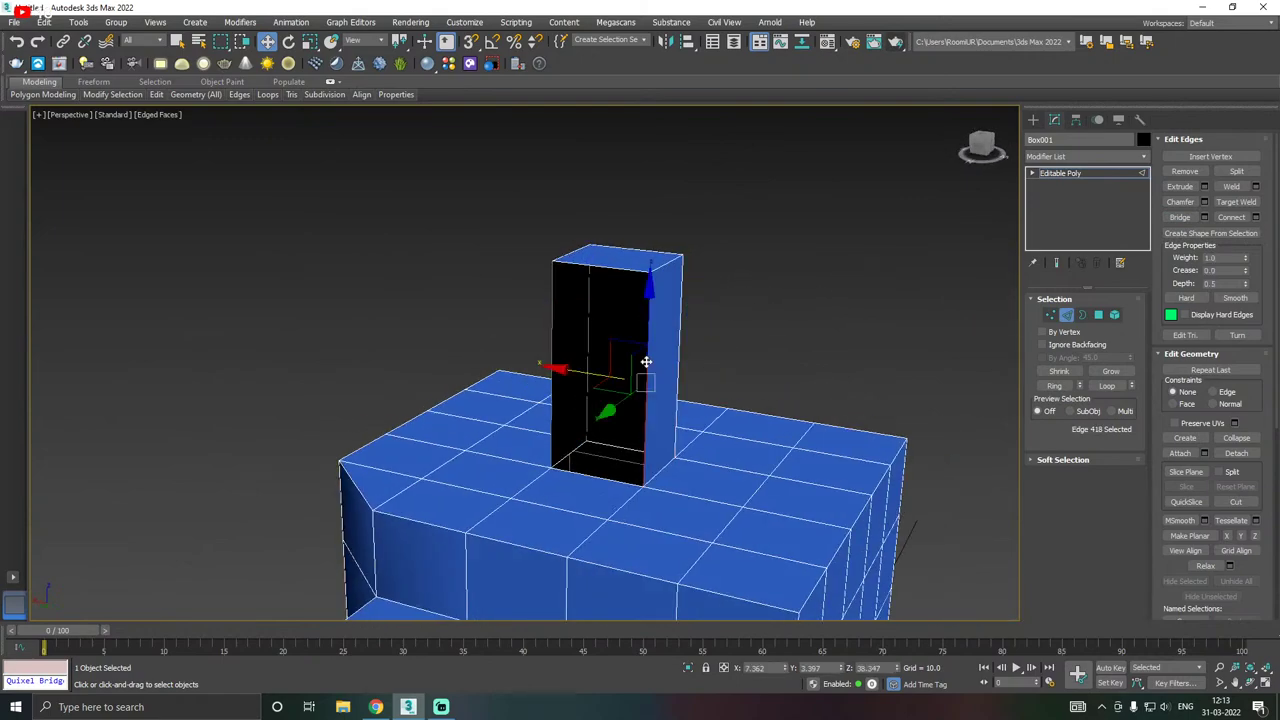
ctrl+click(553, 378)
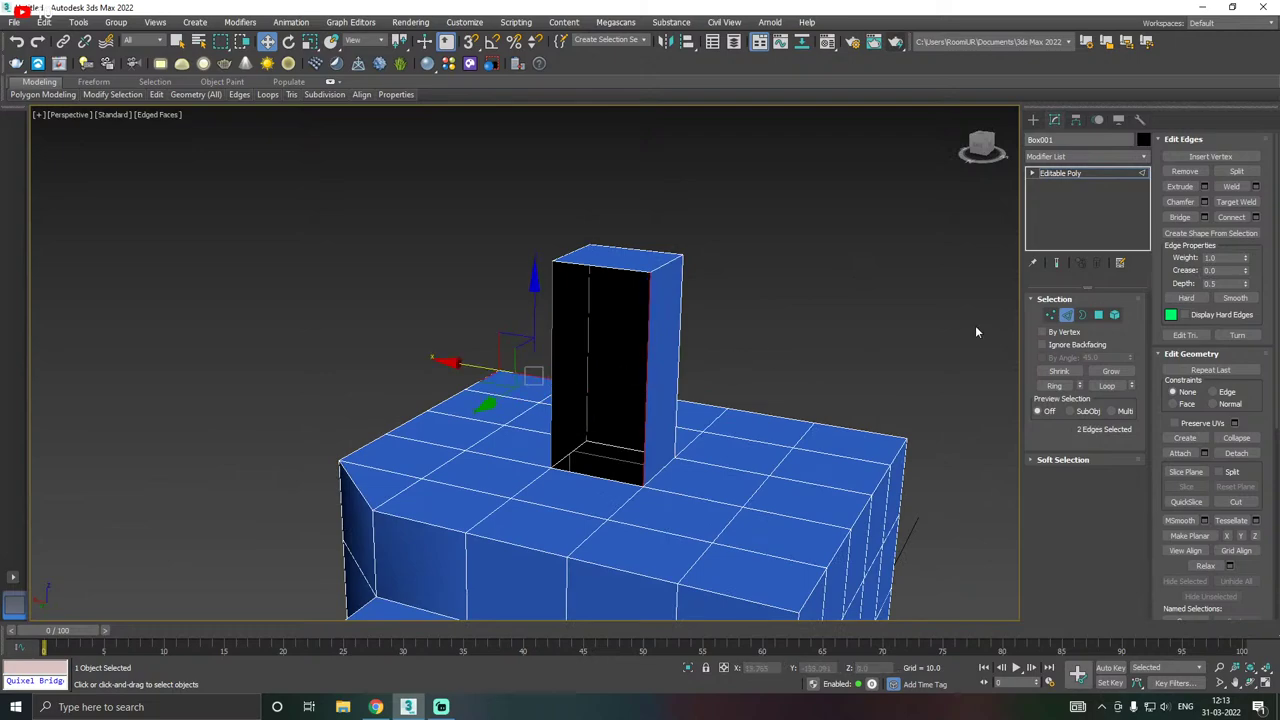
click(766, 294)
click(649, 337)
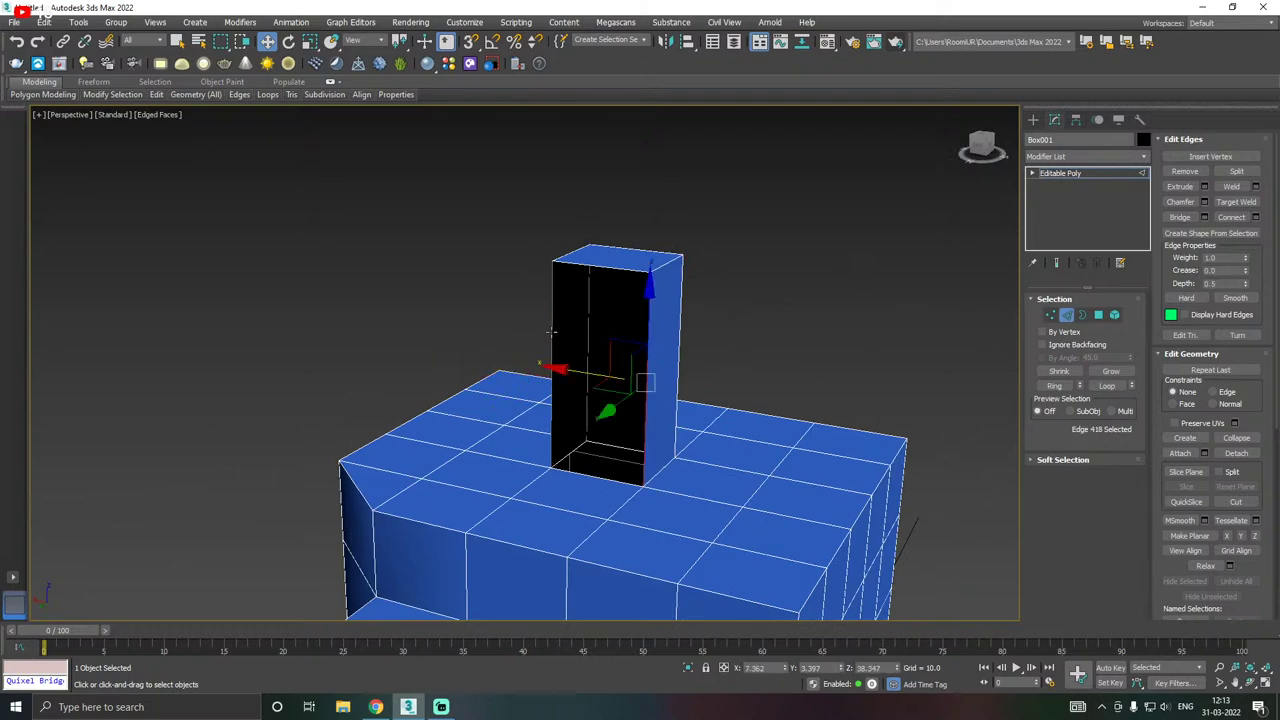
ctrl+click(550, 332)
click(1180, 217)
alt+middle_drag(760, 330, 671, 307)
alt+middle_drag(903, 303, 1066, 302)
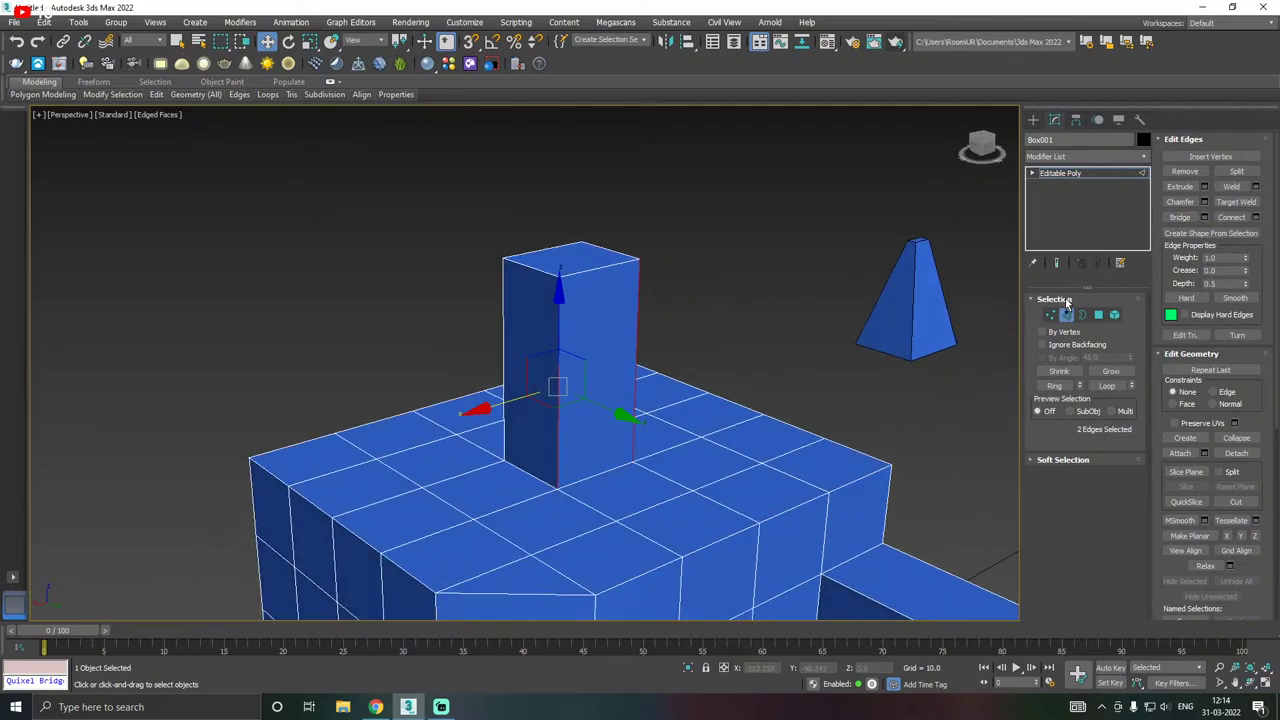
alt+middle_drag(651, 300, 880, 318)
- Extrude a corner top face of Box001 upward into a second column beside the first tower
click(1099, 315)
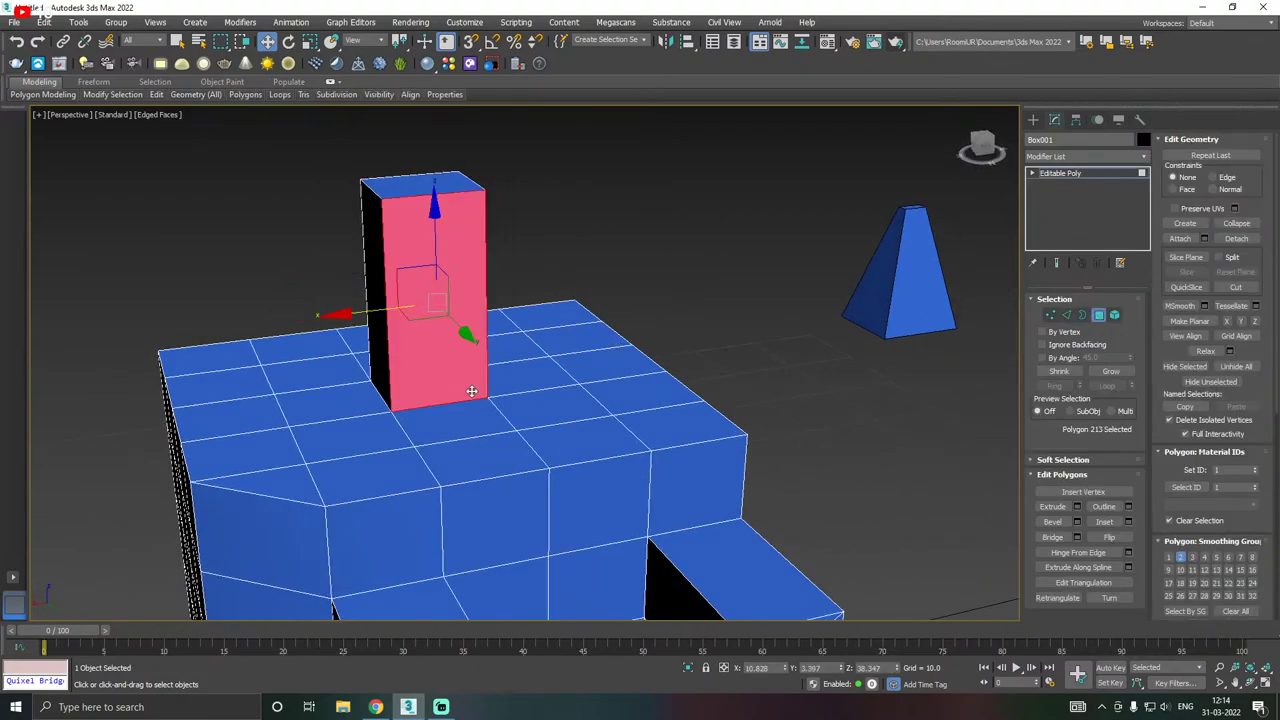
click(665, 418)
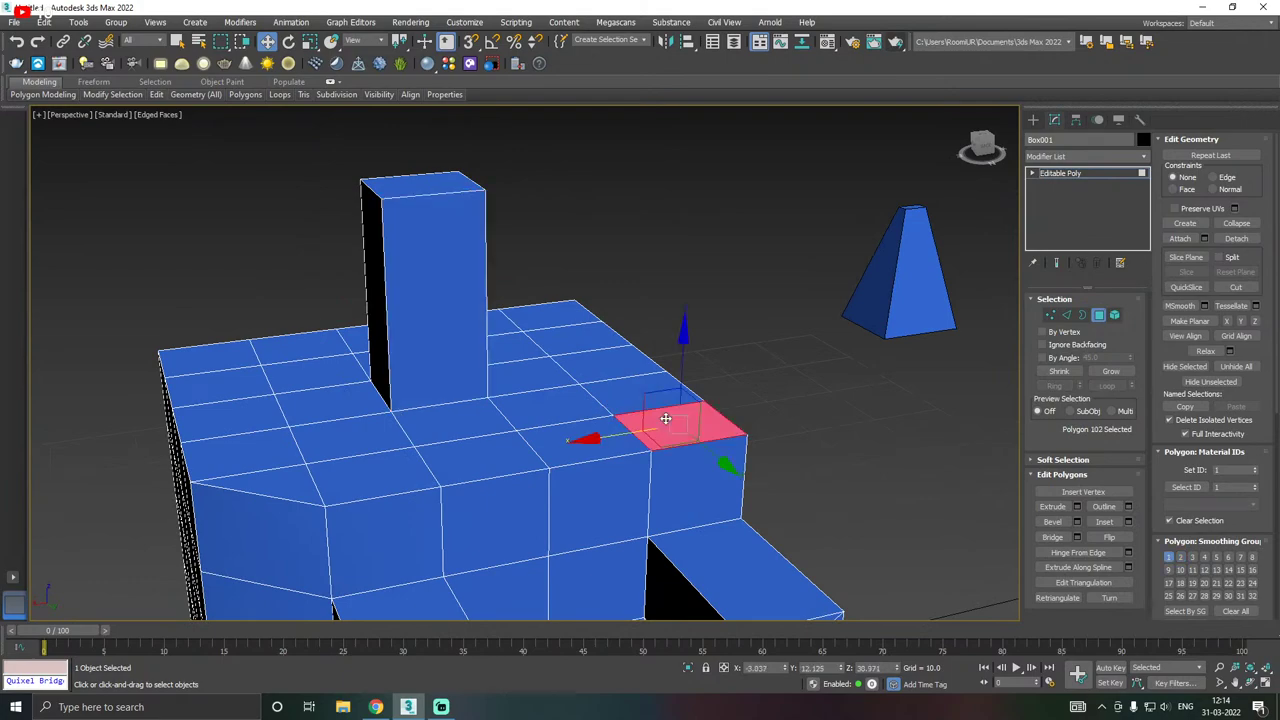
click(1078, 507)
click(792, 267)
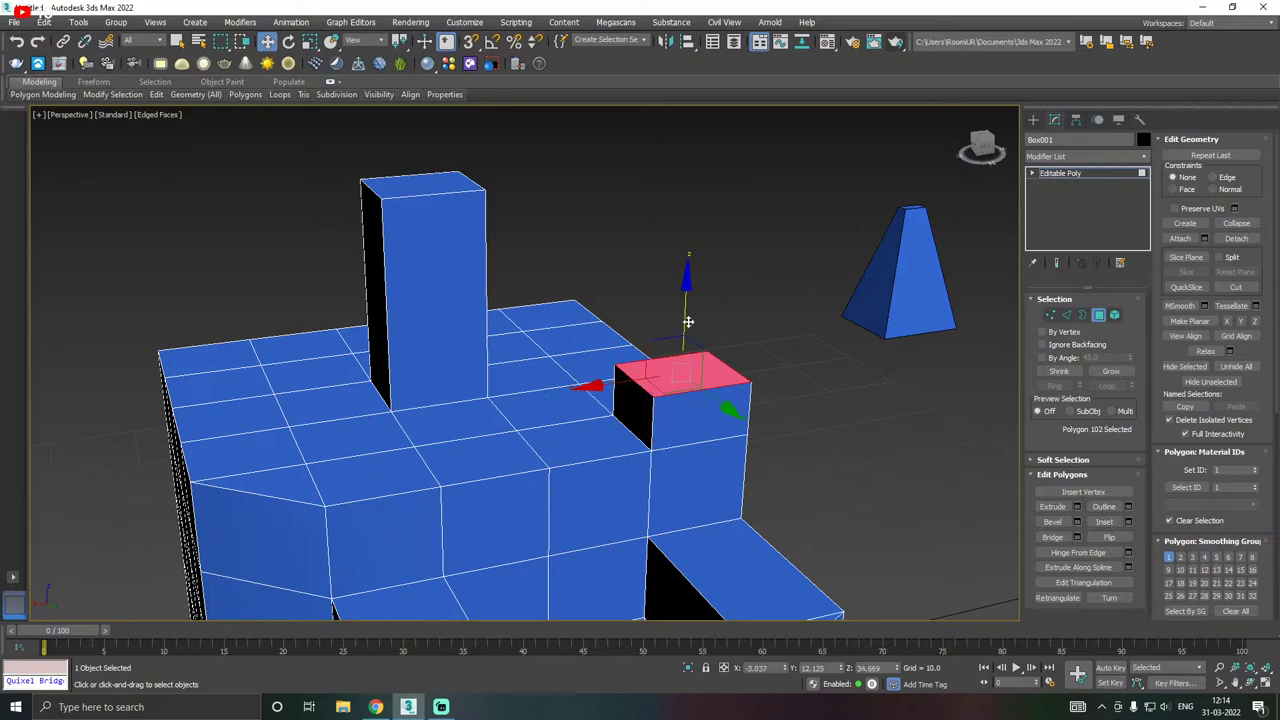
drag(688, 300, 681, 250)
alt+middle_drag(681, 250, 797, 221)
key(4)
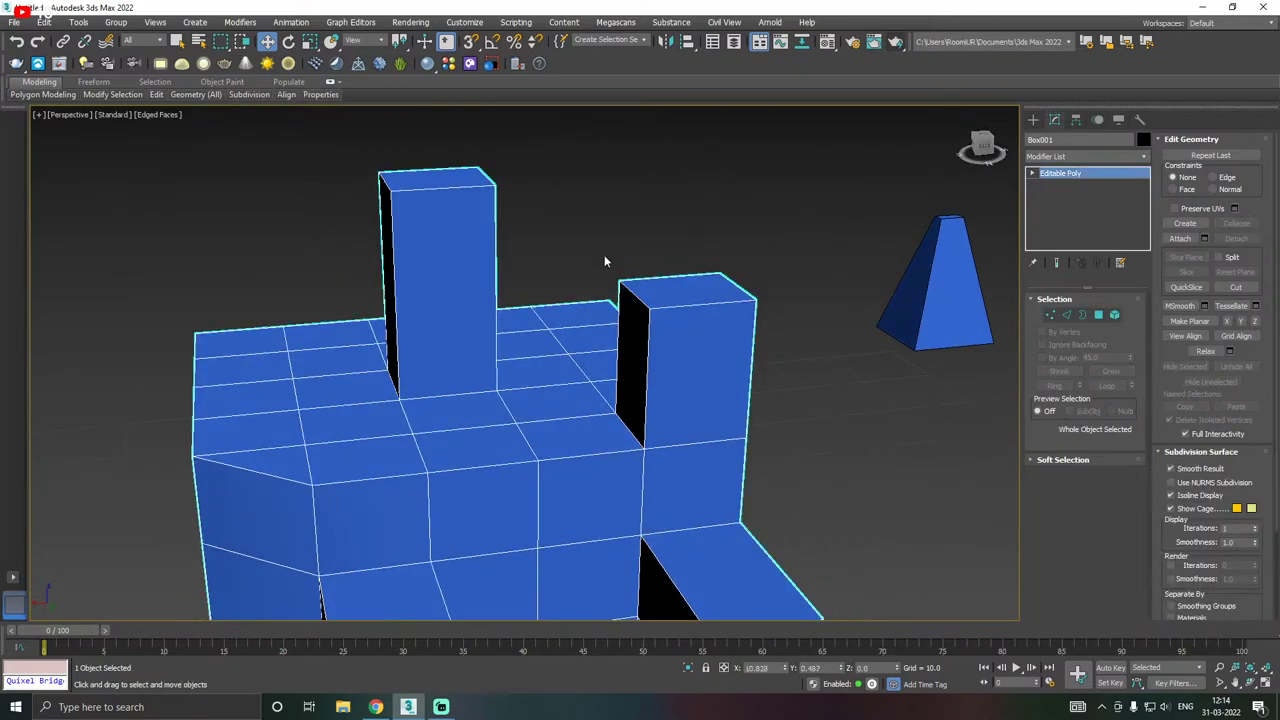
scroll(549, 274, down, 4)
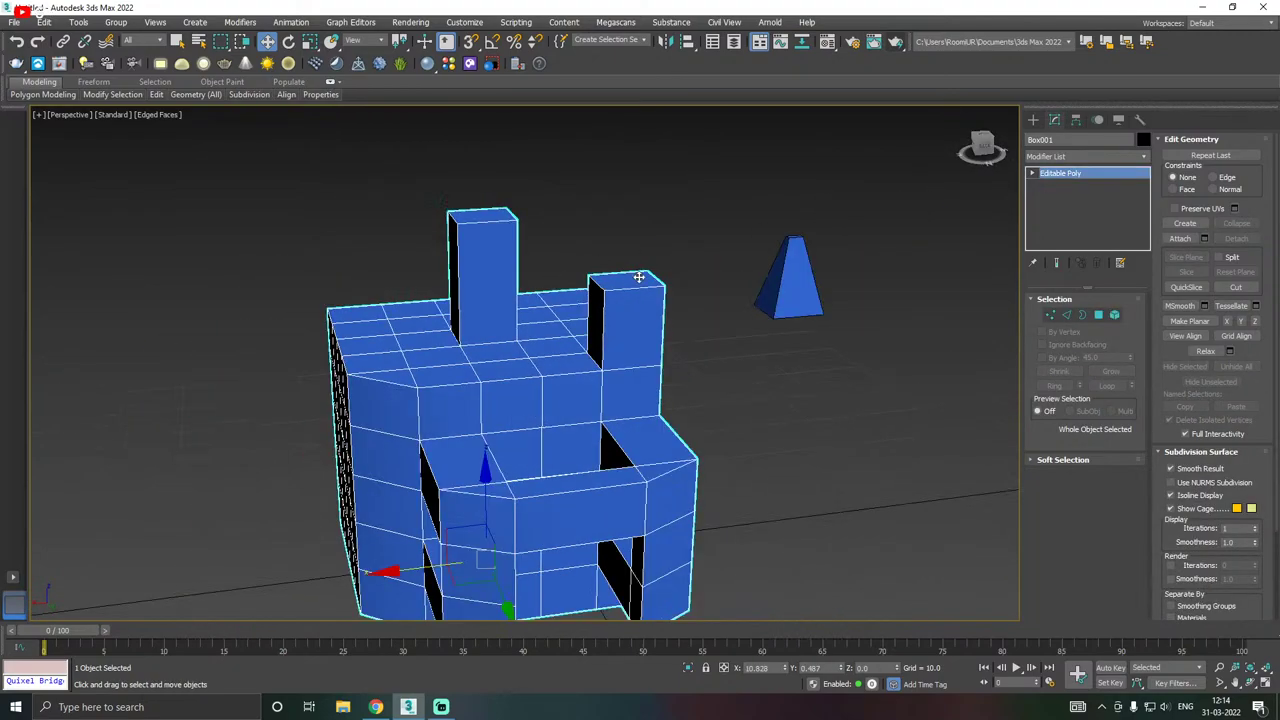
scroll(614, 286, up, 2)
alt+middle_drag(614, 286, 433, 285)
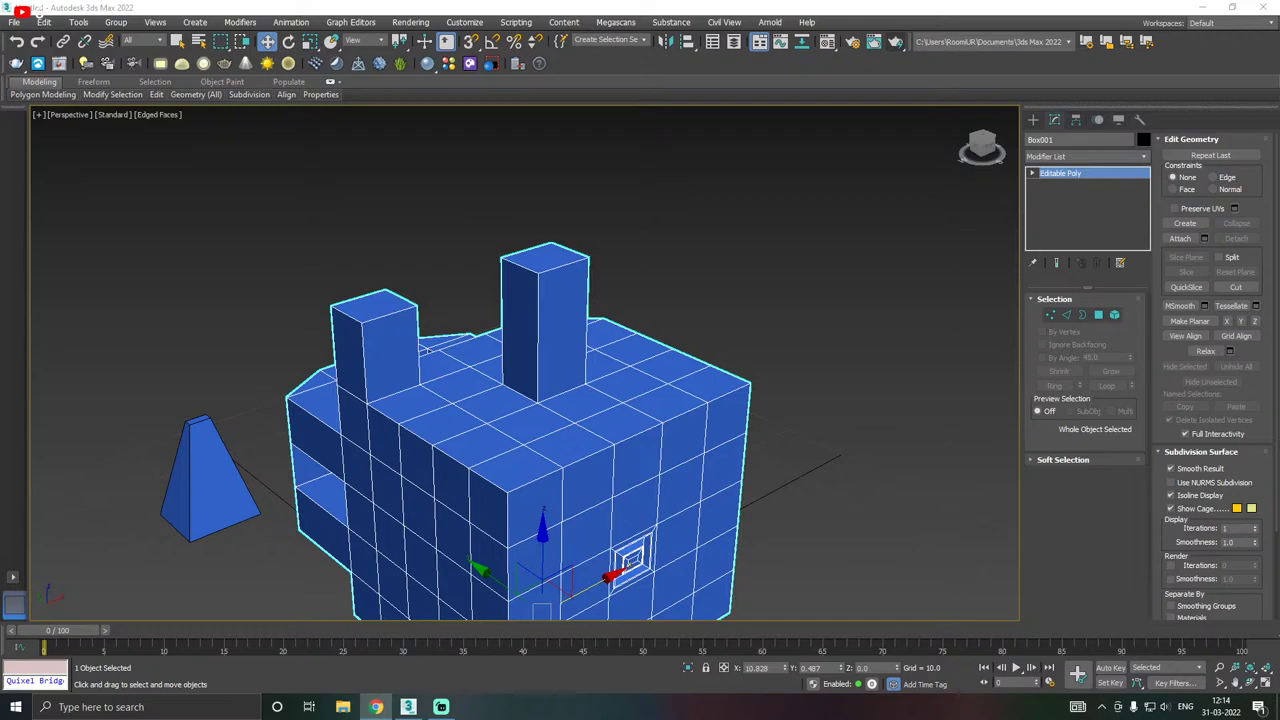
alt+middle_drag(205, 345, 563, 362)
scroll(590, 348, down, 3)
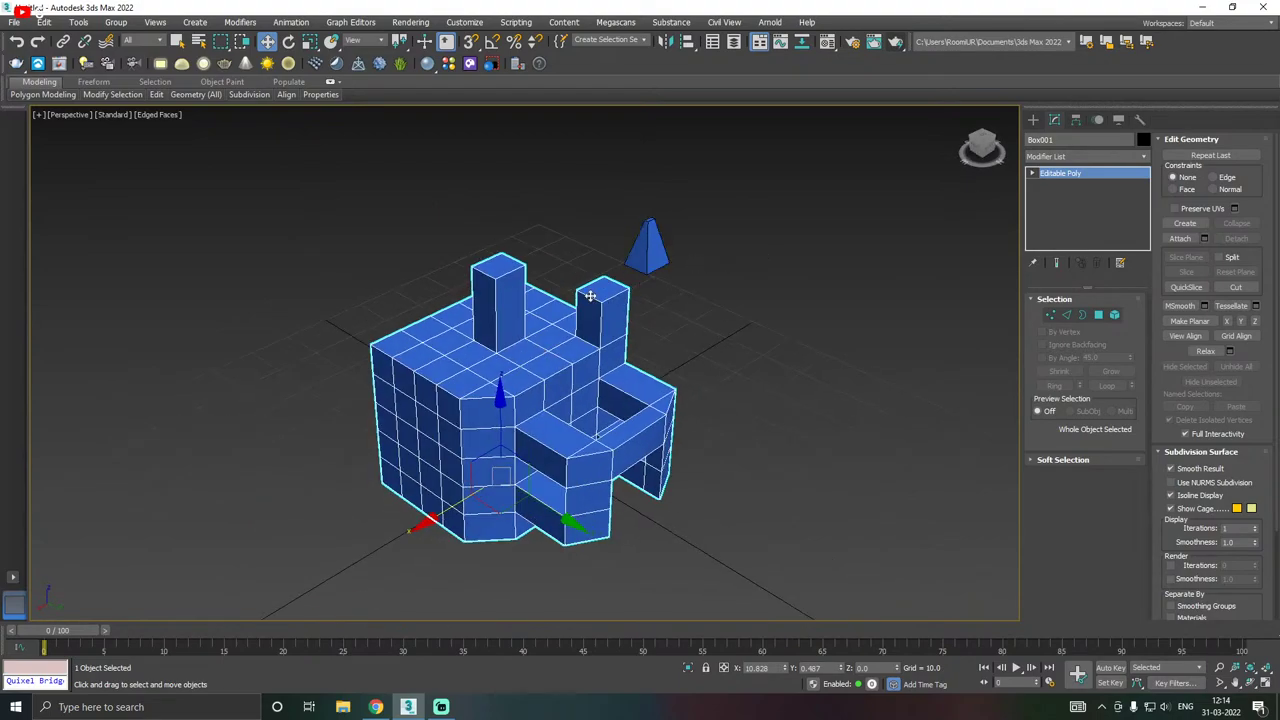
middle_drag(590, 296, 583, 304)
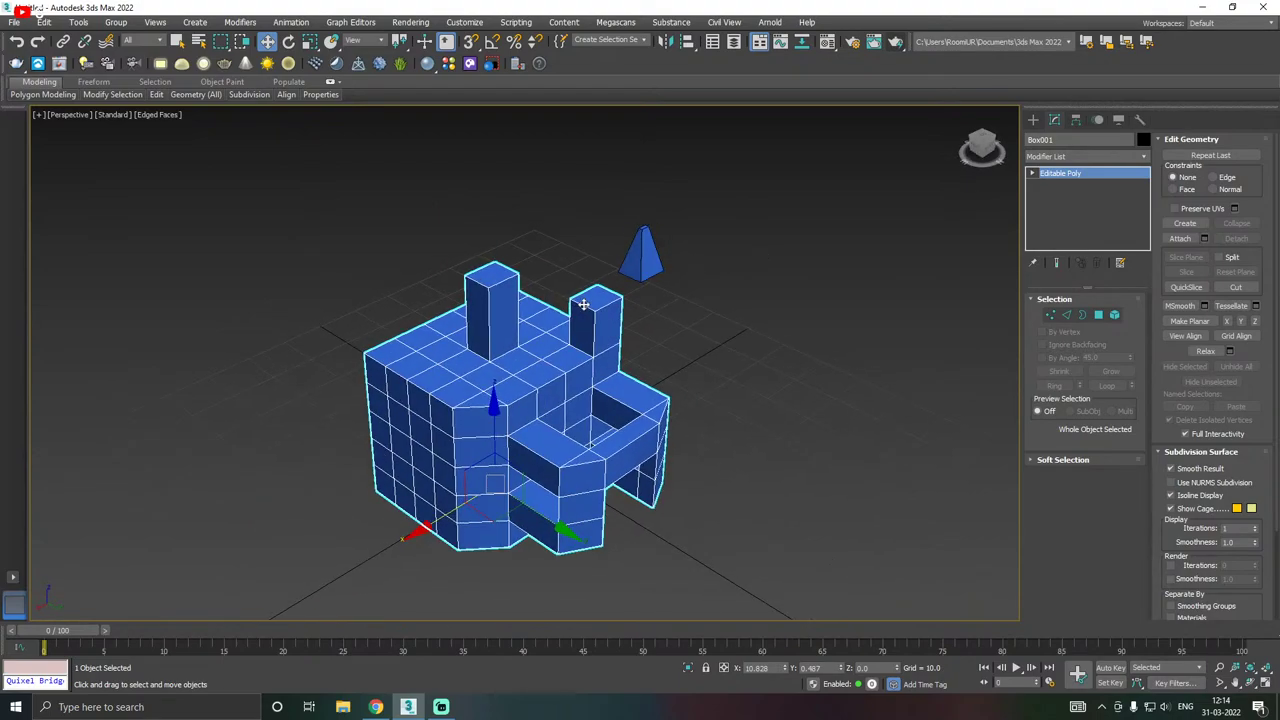
click(1115, 315)
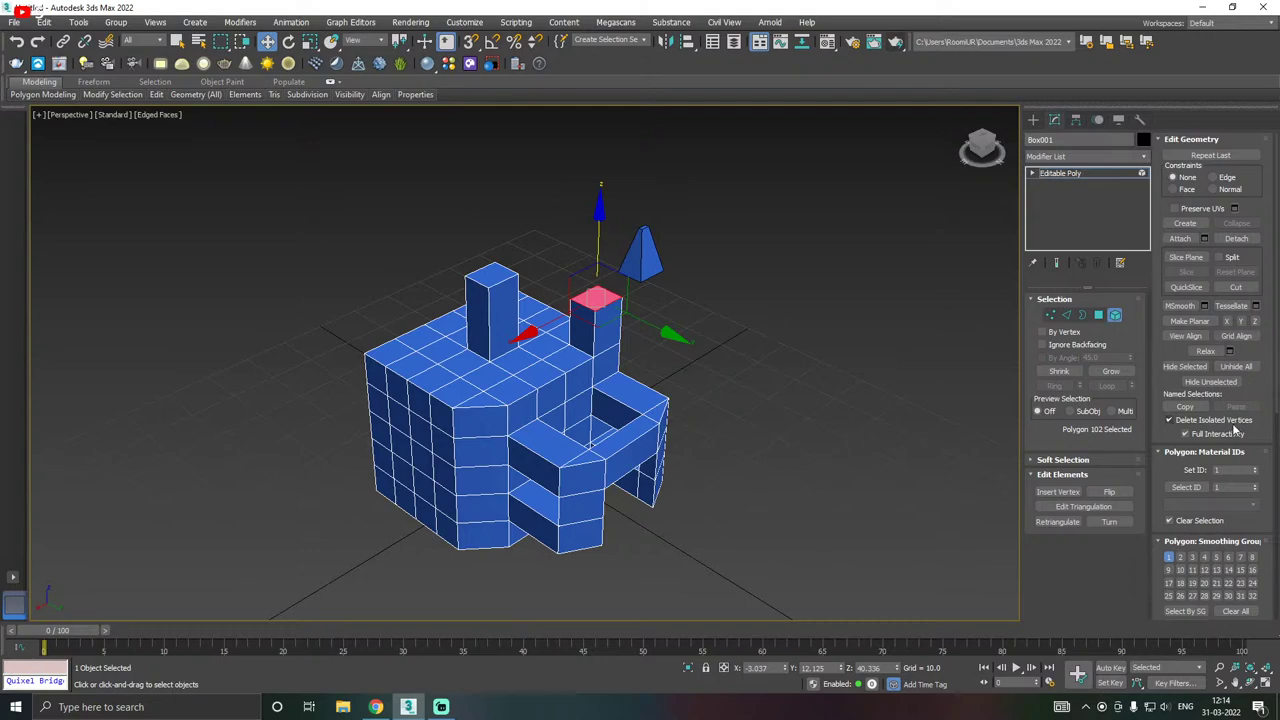
scroll(1200, 485, down, 2)
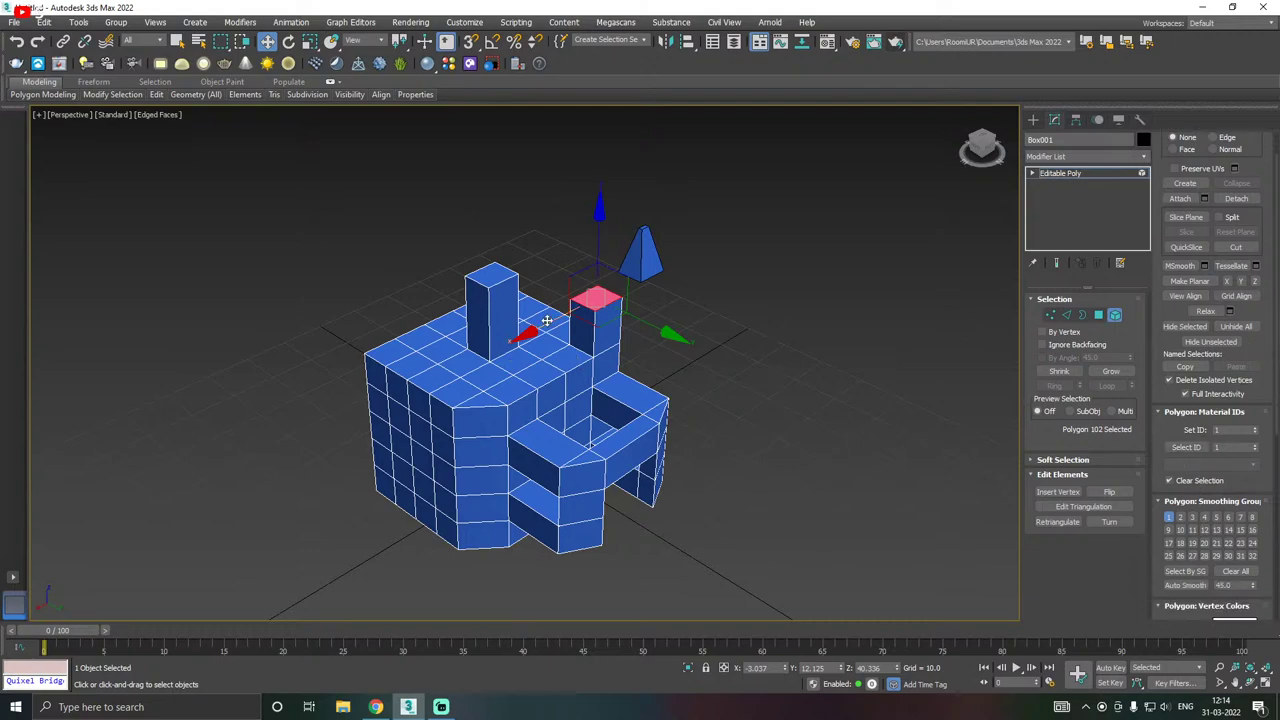
scroll(811, 311, up, 3)
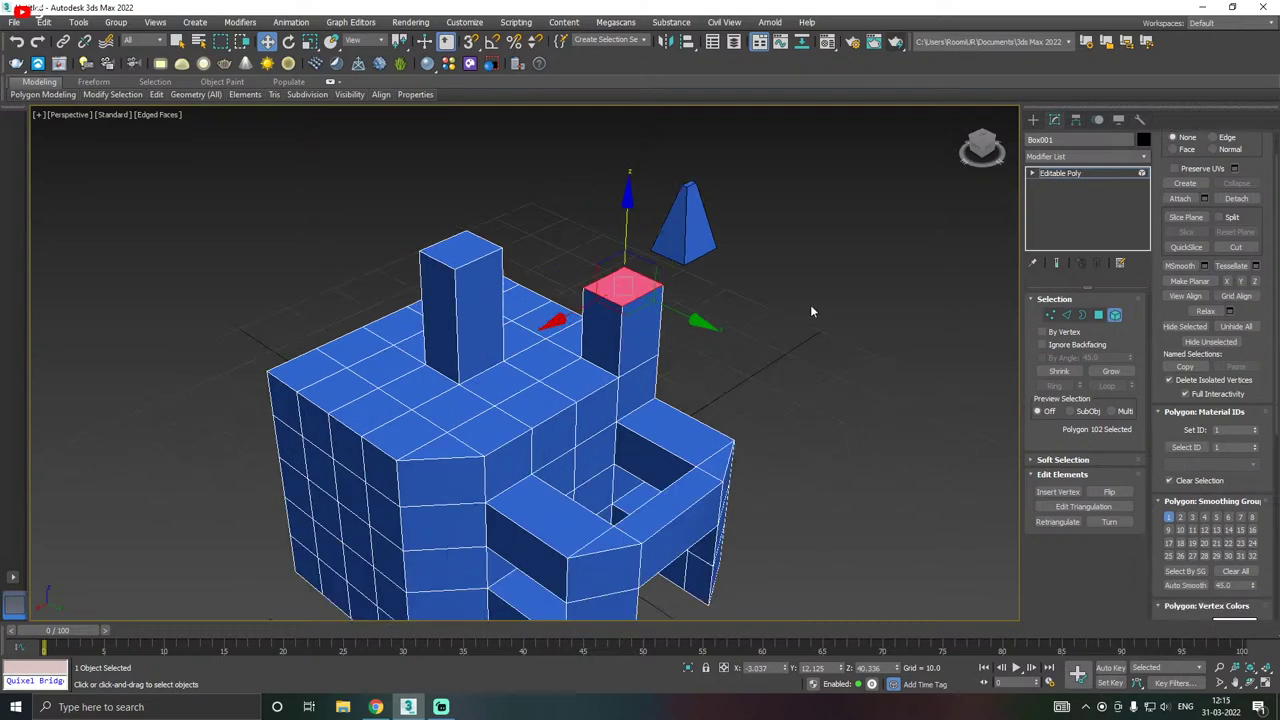
click(1073, 175)
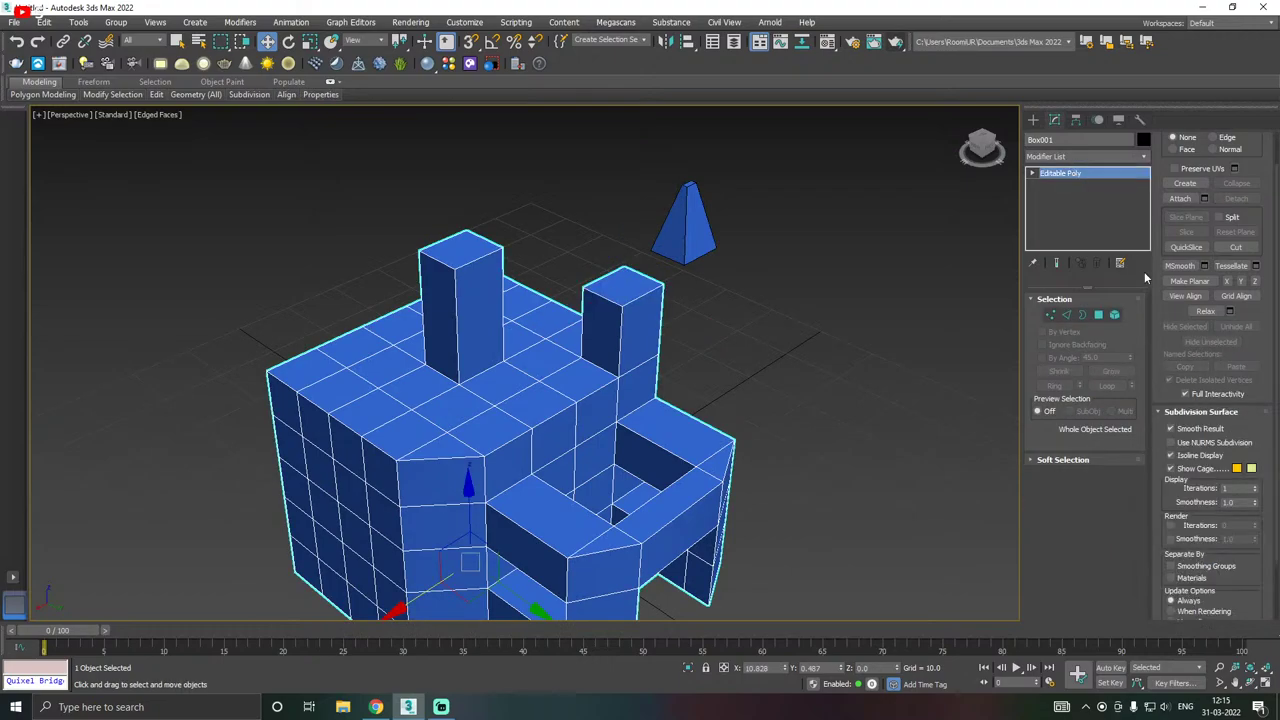
scroll(586, 303, down, 3)
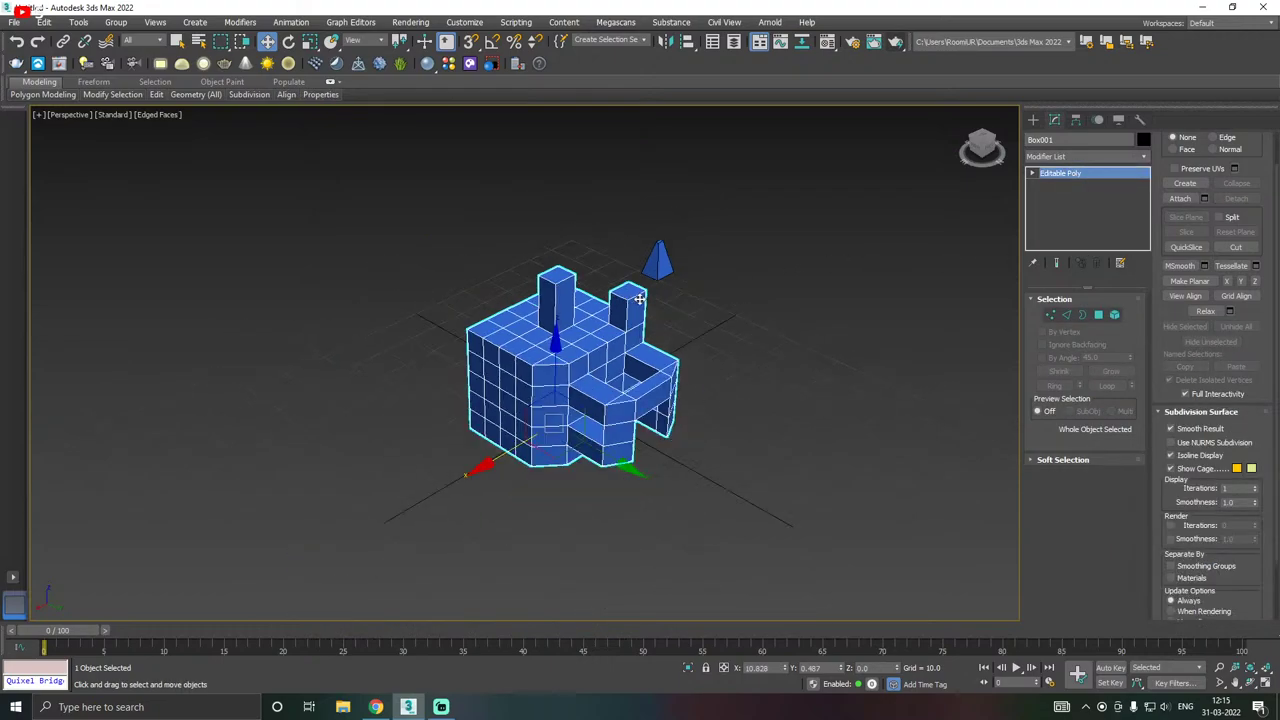
alt+middle_drag(745, 302, 704, 298)
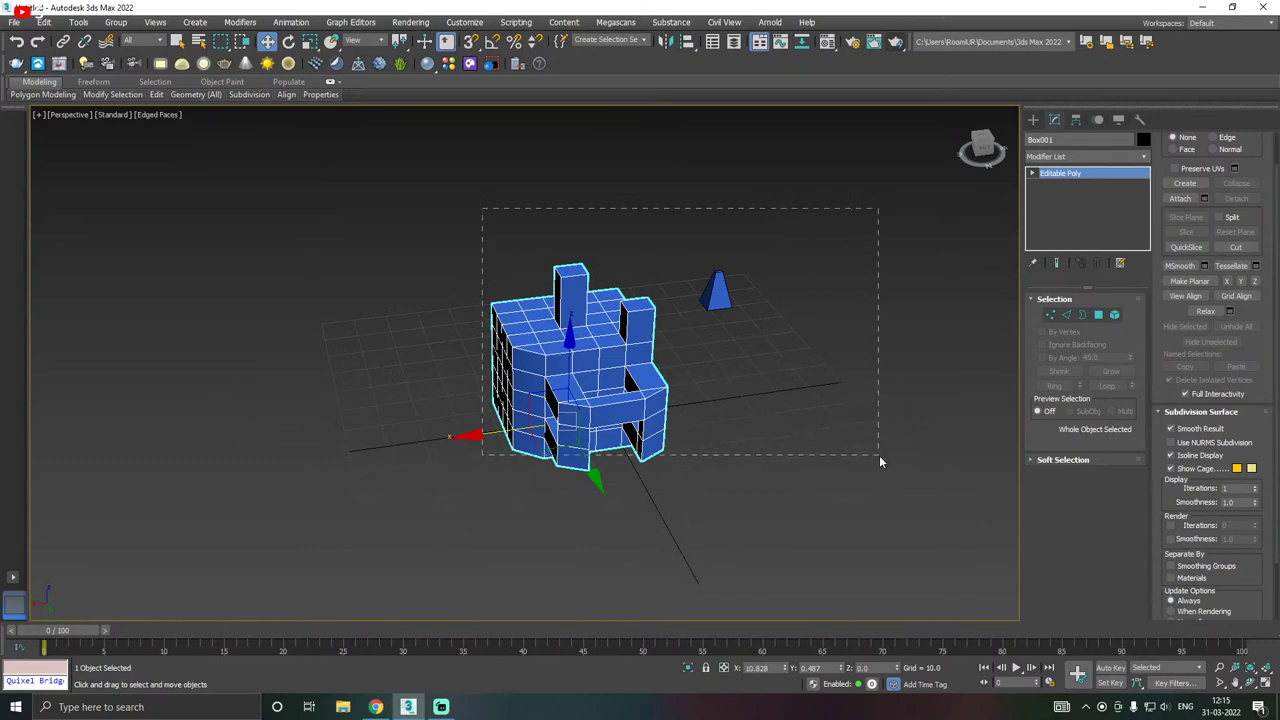
- Delete the model and the pyramid to clear the scene
drag(879, 455, 879, 455)
key(Delete)
mouse_move(614, 388)
middle_down()
mouse_move(603, 411)
mouse_move(631, 403)
mouse_move(650, 426)
mouse_move(612, 401)
middle_up()
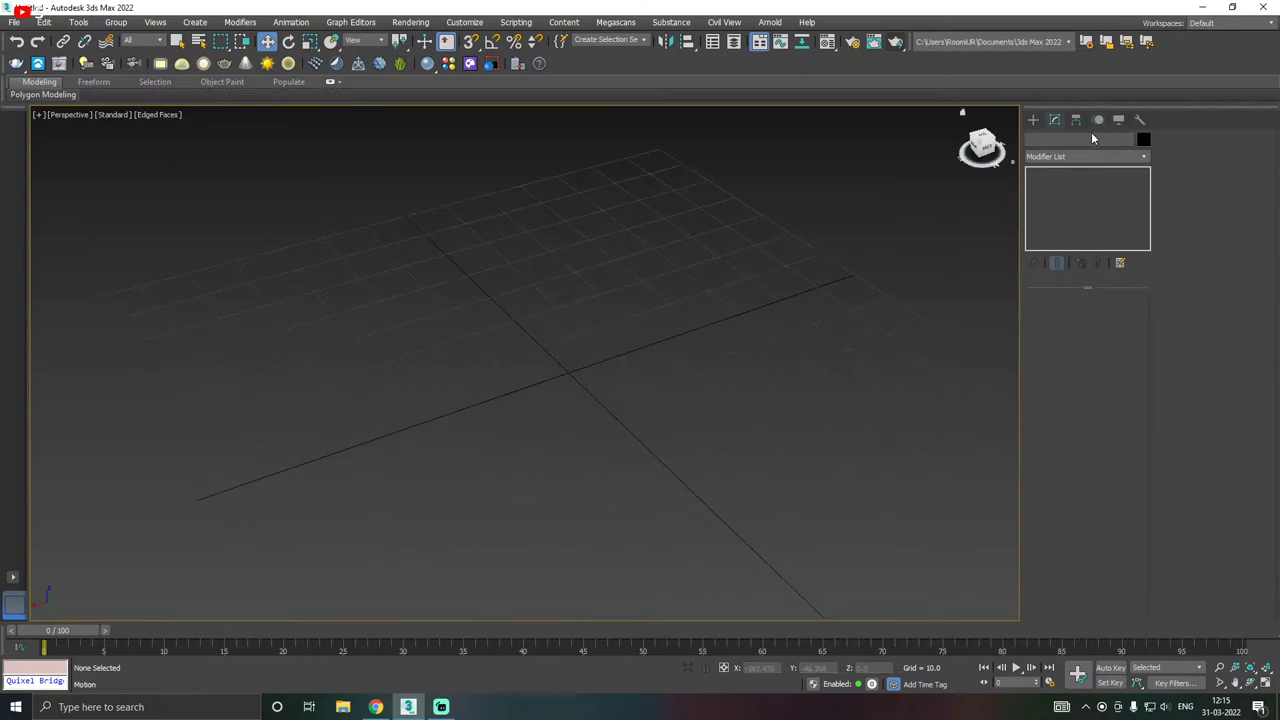
- Draw a new tall box, Box001, from Standard Primitives and assign it the blue material
click(1033, 119)
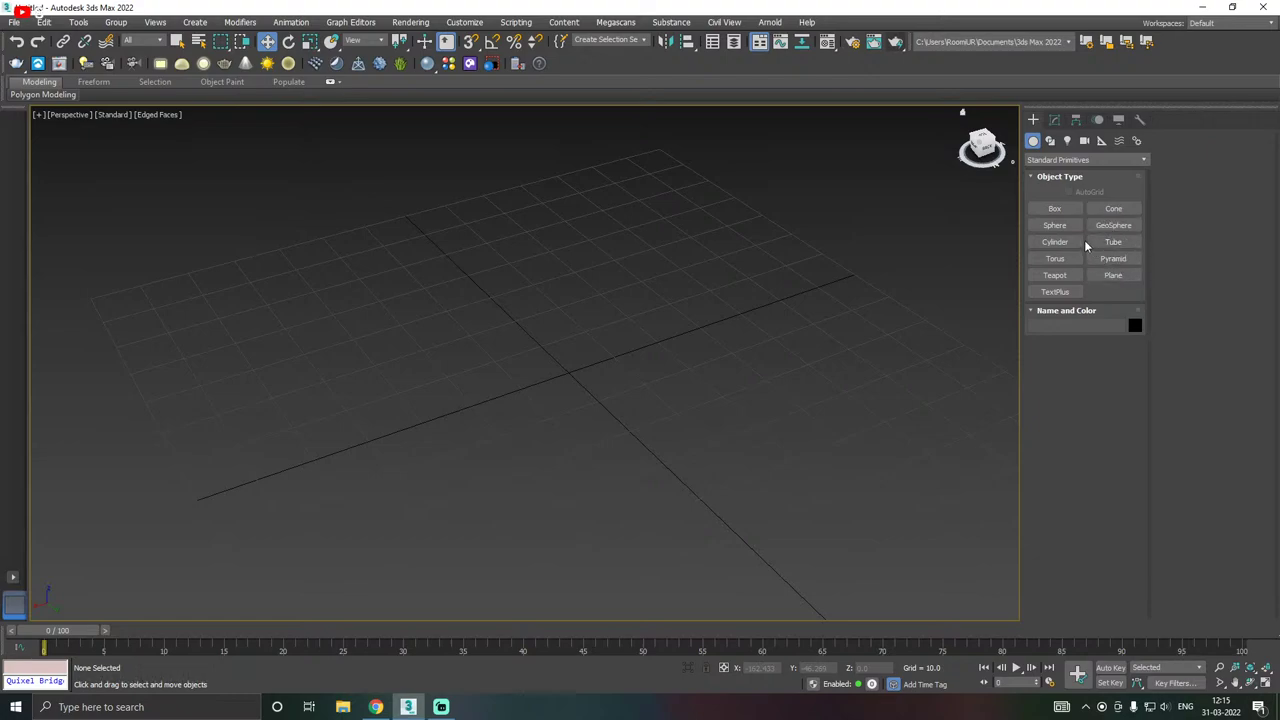
click(1054, 208)
drag(410, 381, 576, 418)
click(465, 256)
key(w)
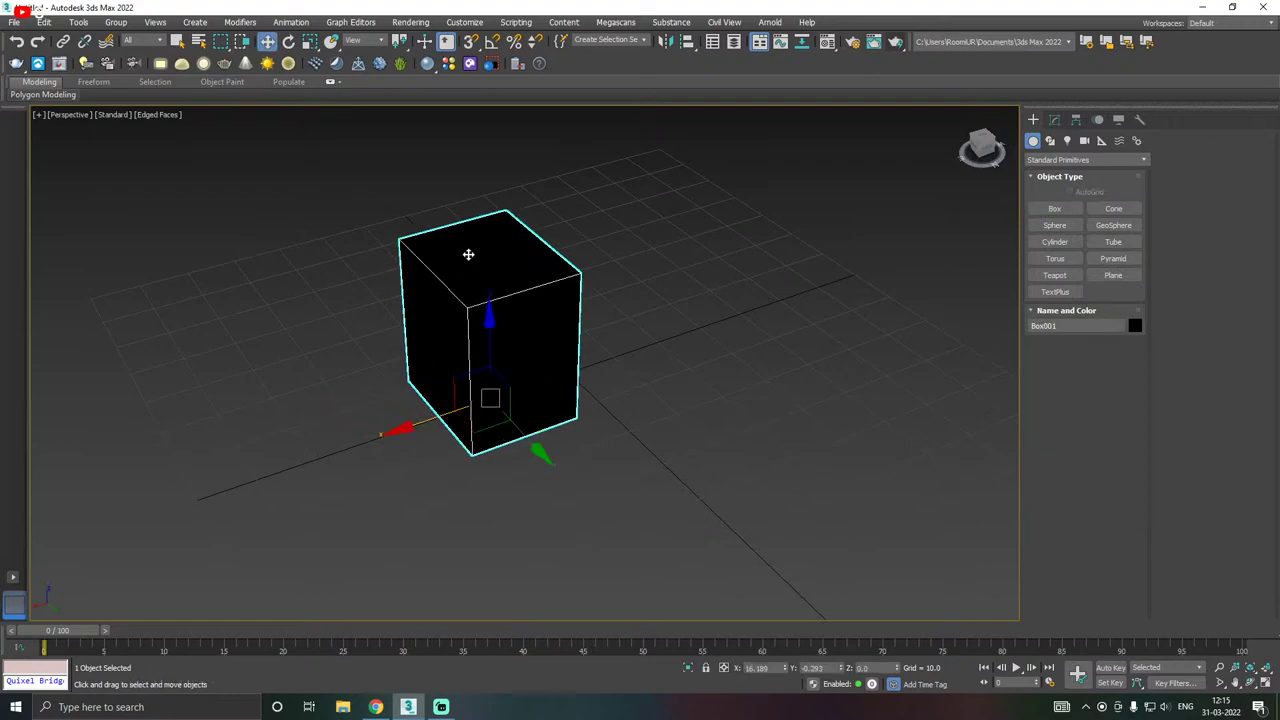
key(m)
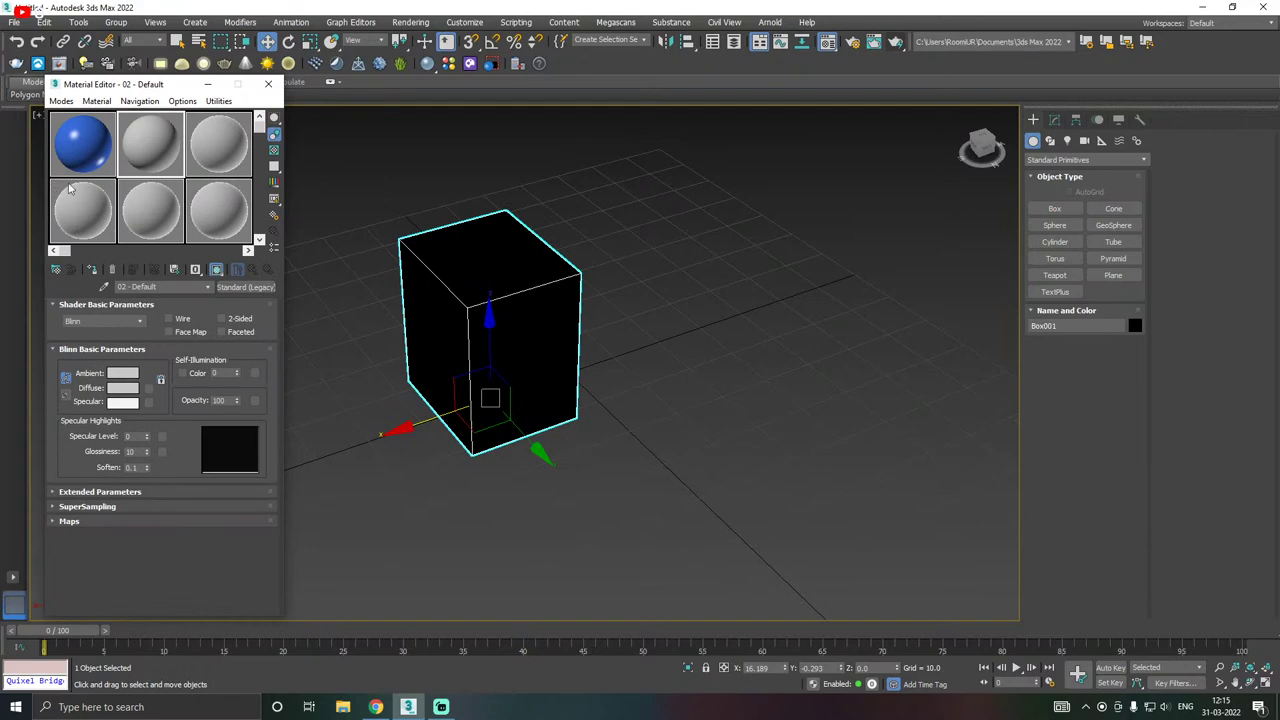
click(91, 269)
- Shift-drag the box to the right and clone it as a Copy named Box002
key(m)
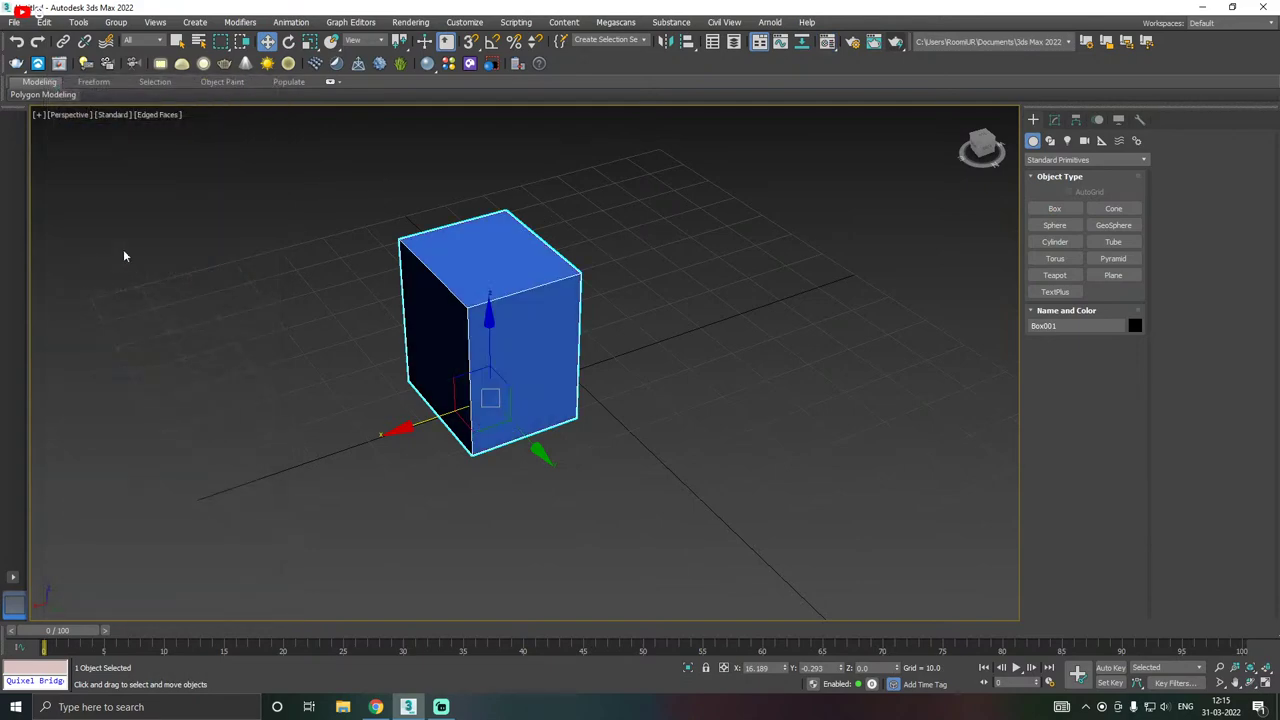
alt+middle_drag(554, 270, 597, 247)
click(1054, 119)
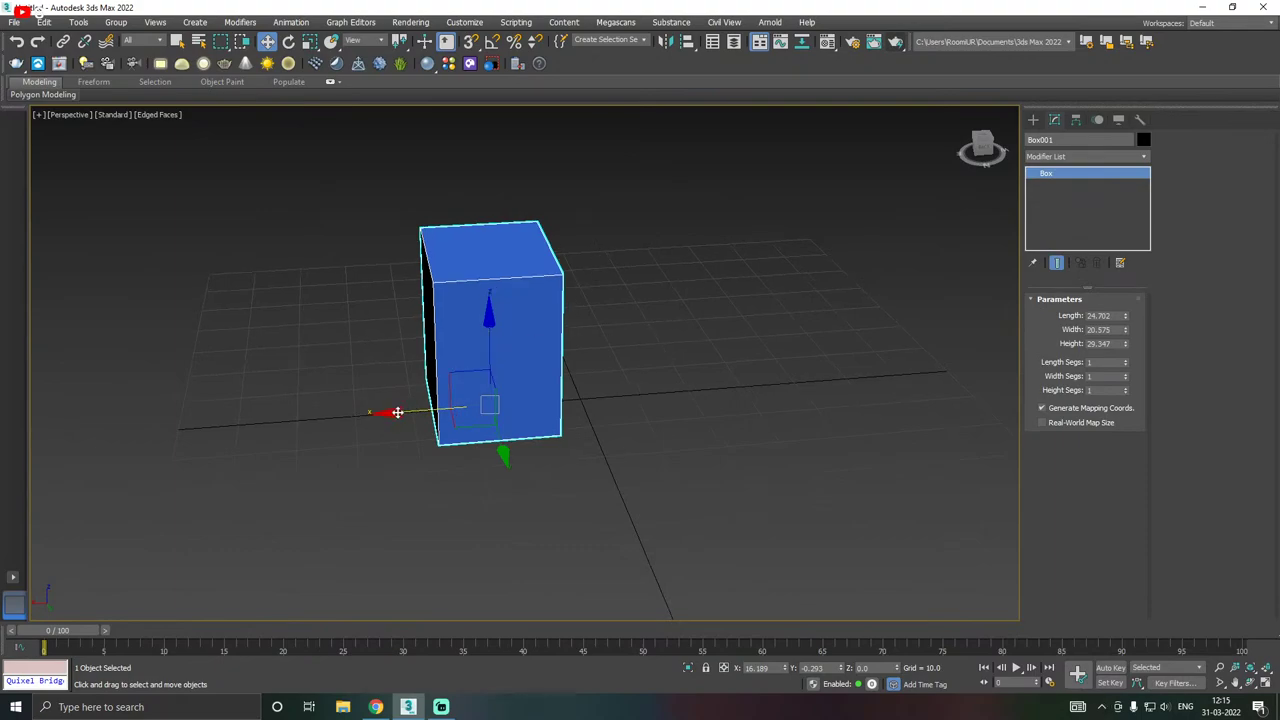
shift+drag(398, 411, 694, 366)
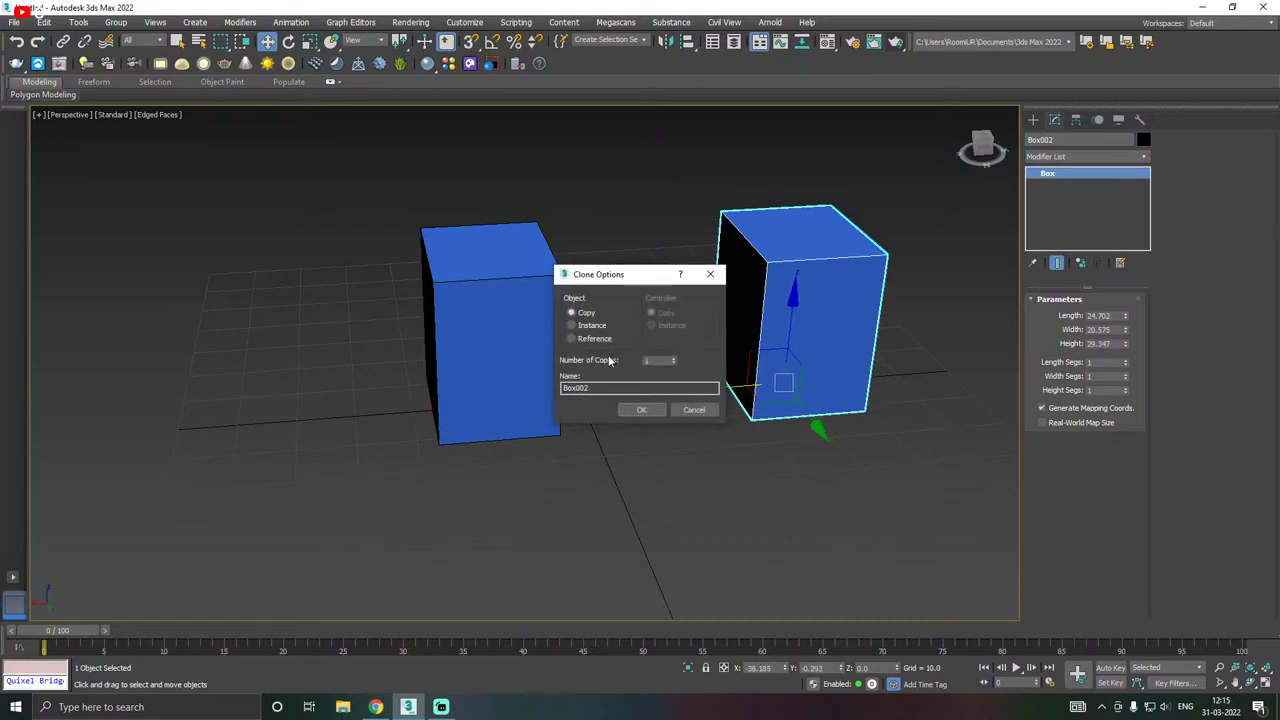
mouse_move(636, 280)
mouse_down()
mouse_move(345, 275)
mouse_move(643, 199)
mouse_move(623, 196)
mouse_up()
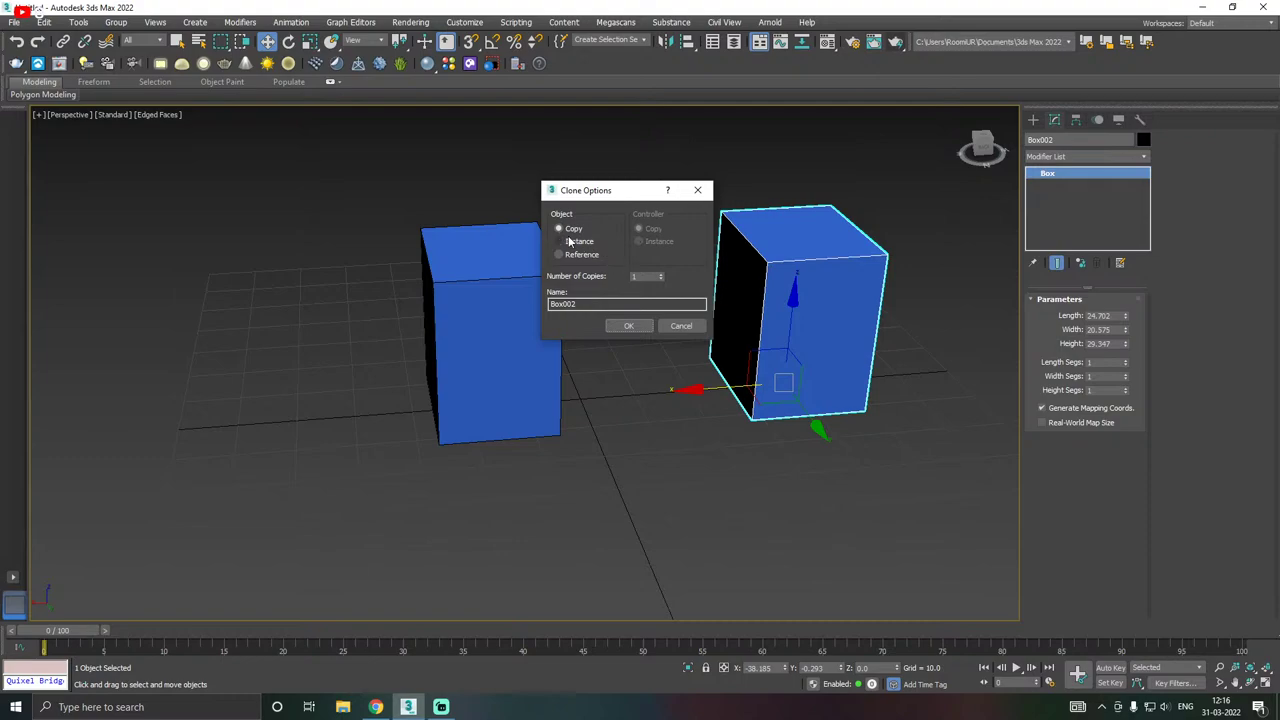
click(630, 327)
scroll(535, 317, up, 3)
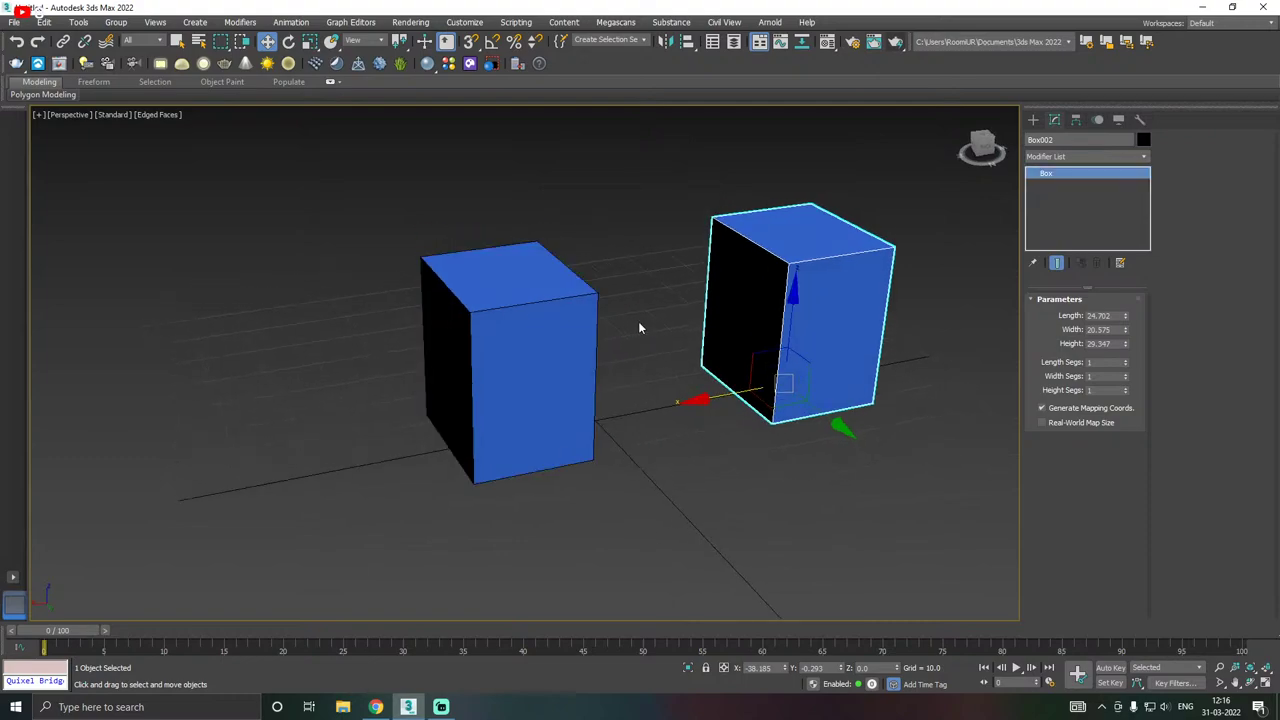
scroll(500, 320, down, 4)
click(523, 364)
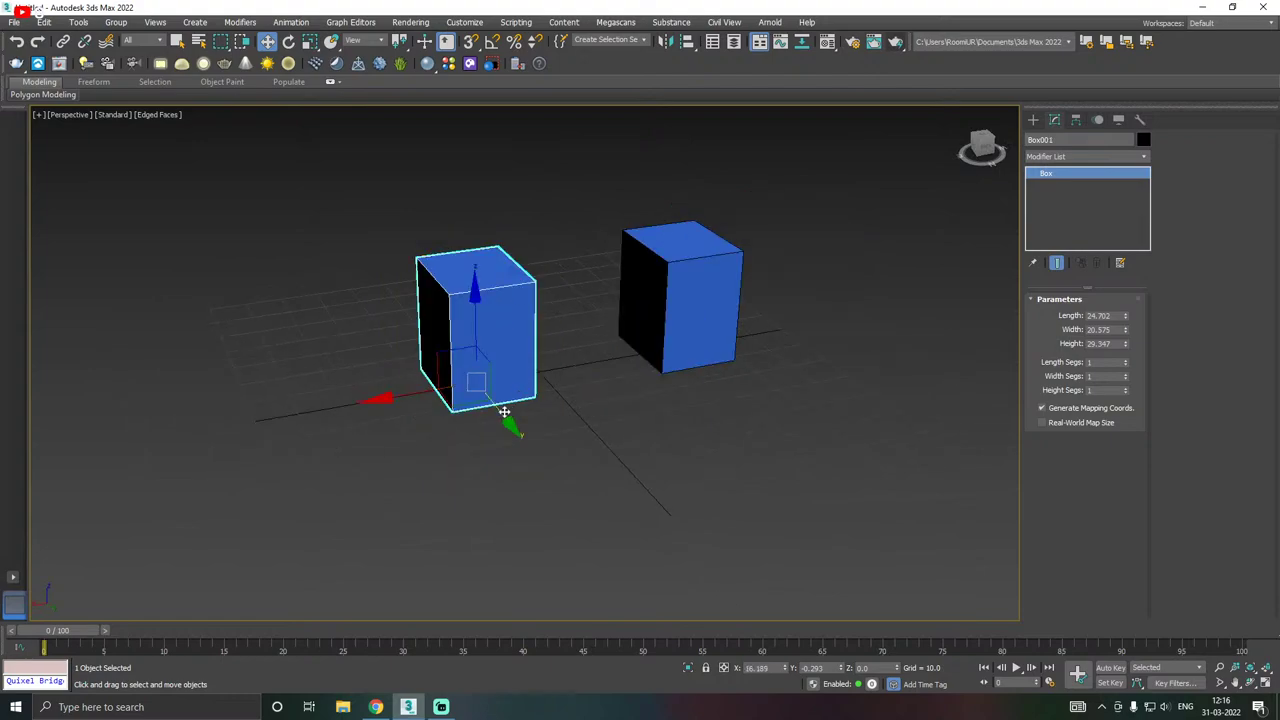
- Shift-drag Box001 up and left to clone it as an Instance, Box003
mouse_move(505, 411)
shift+mouse_down()
mouse_move(609, 543)
mouse_move(436, 293)
shift+mouse_up()
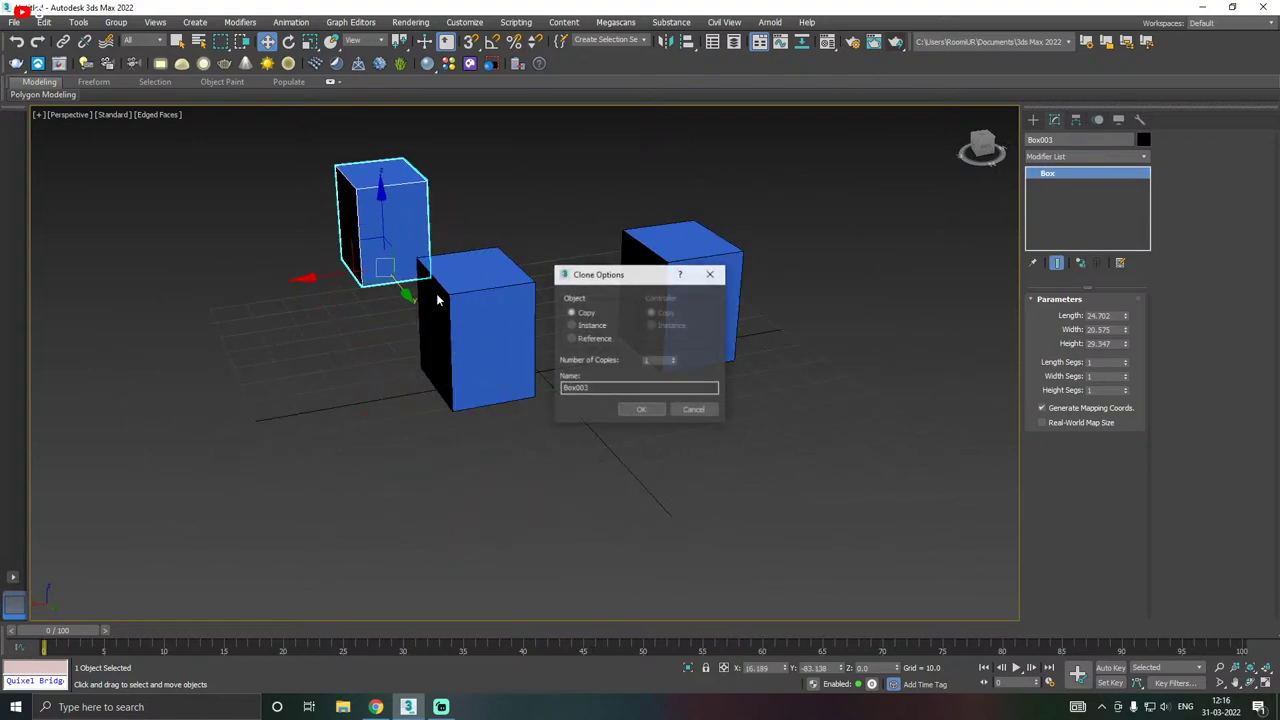
click(641, 409)
middle_drag(500, 322, 612, 378)
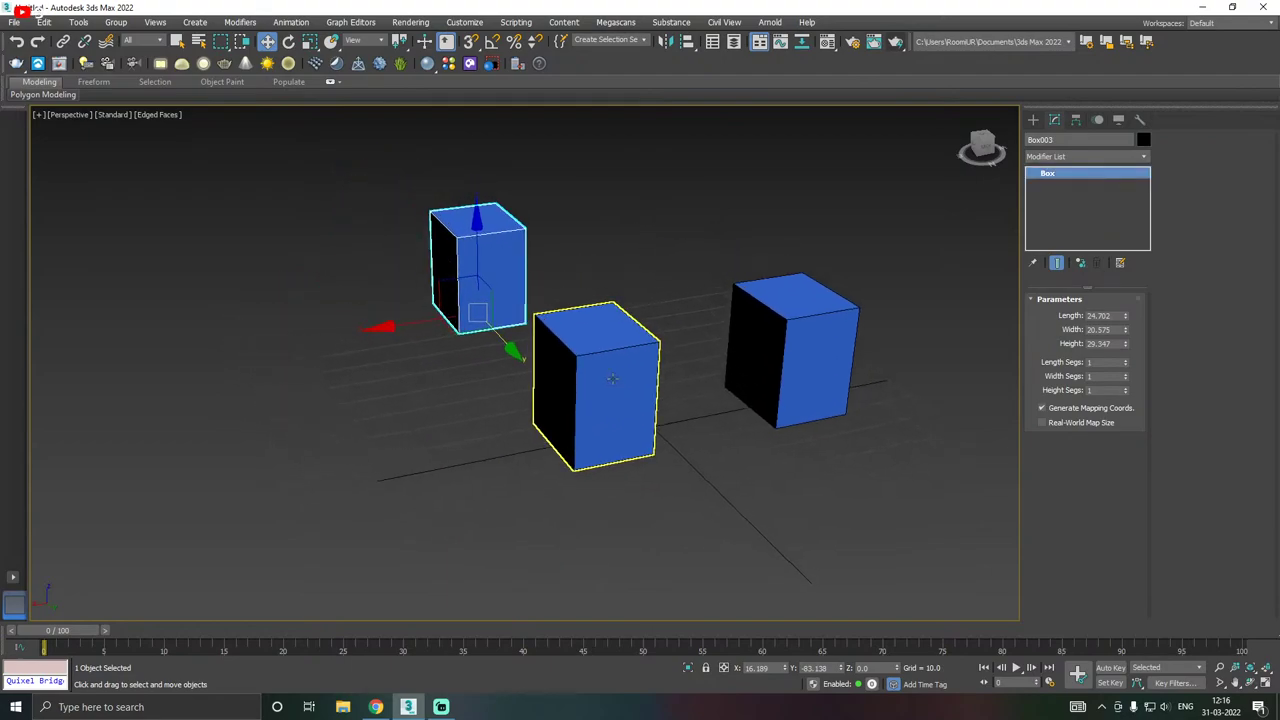
- Move the right box, Box002, farther to the right
click(577, 340)
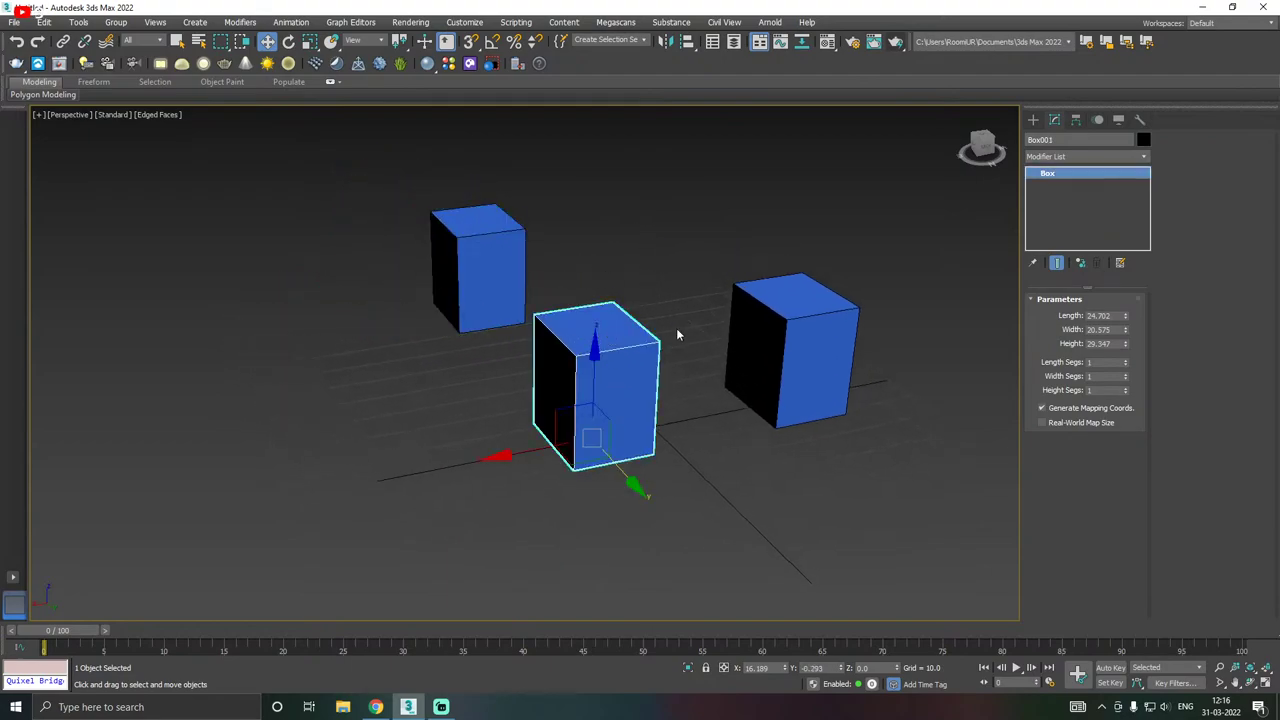
click(800, 338)
drag(732, 409, 943, 348)
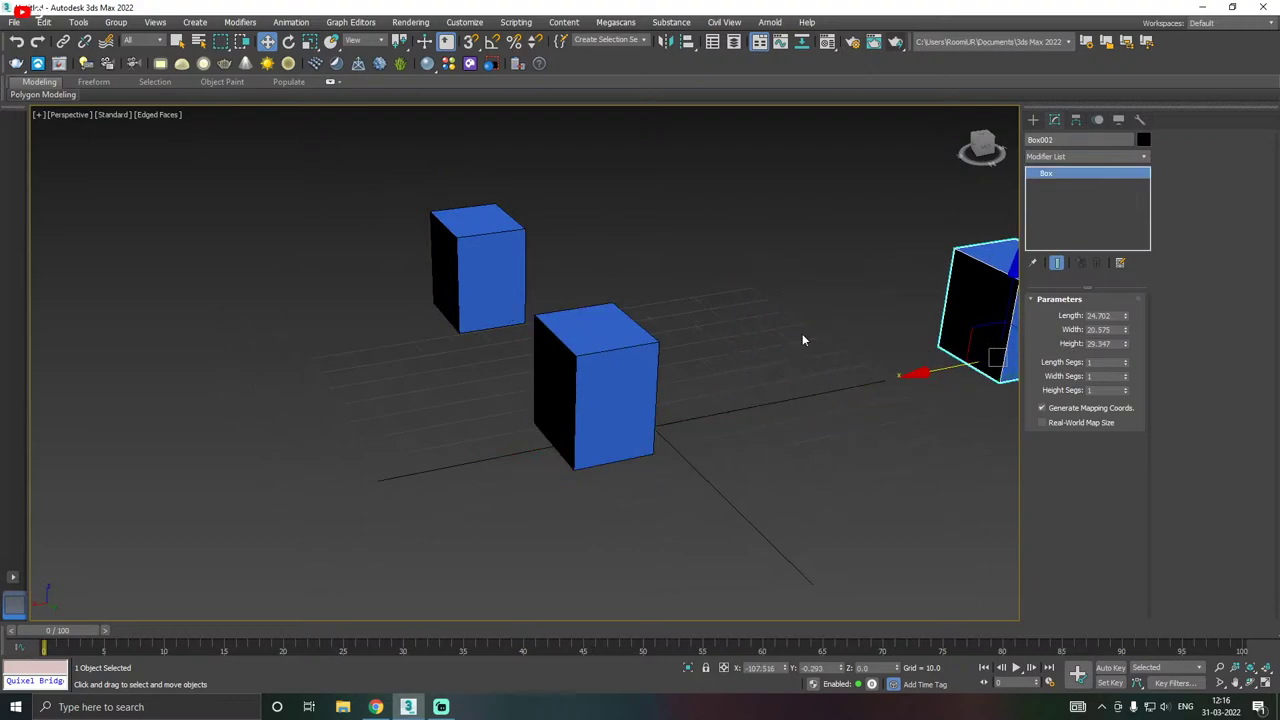
middle_drag(802, 340, 803, 354)
- Select the new clone, then the front box, and orbit the view to face it
click(486, 309)
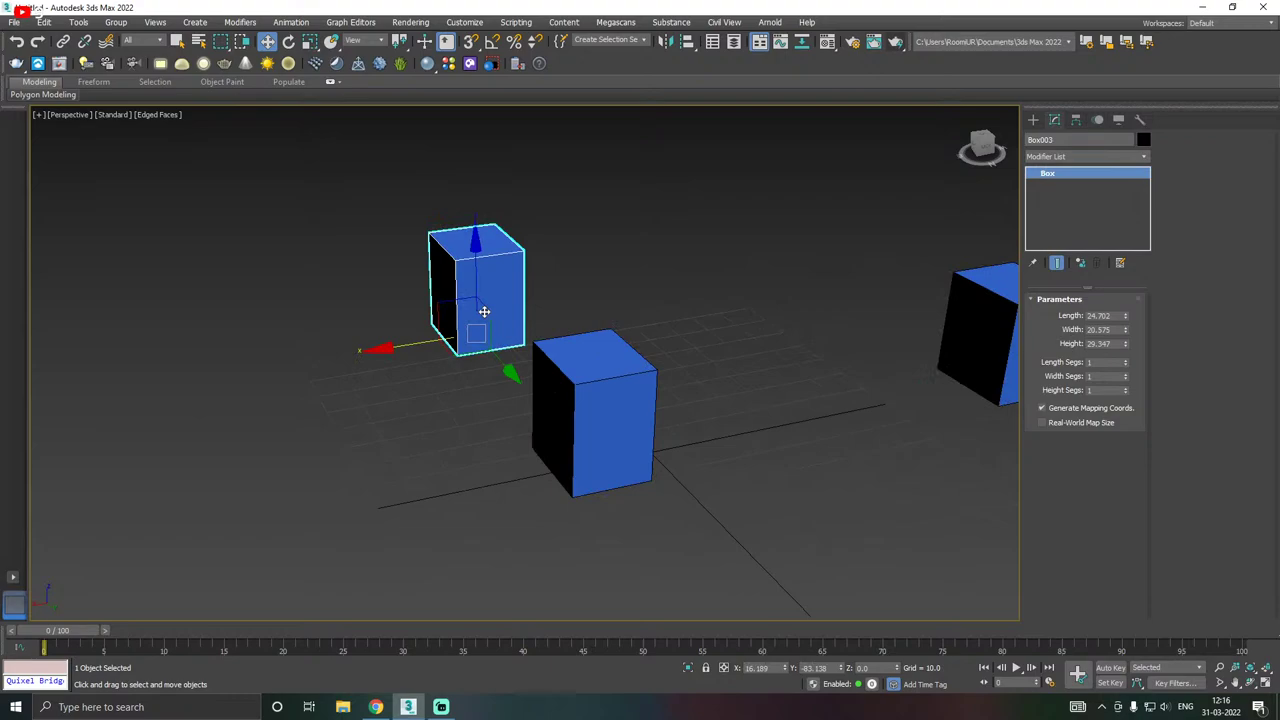
click(648, 395)
click(469, 303)
scroll(495, 329, up, 2)
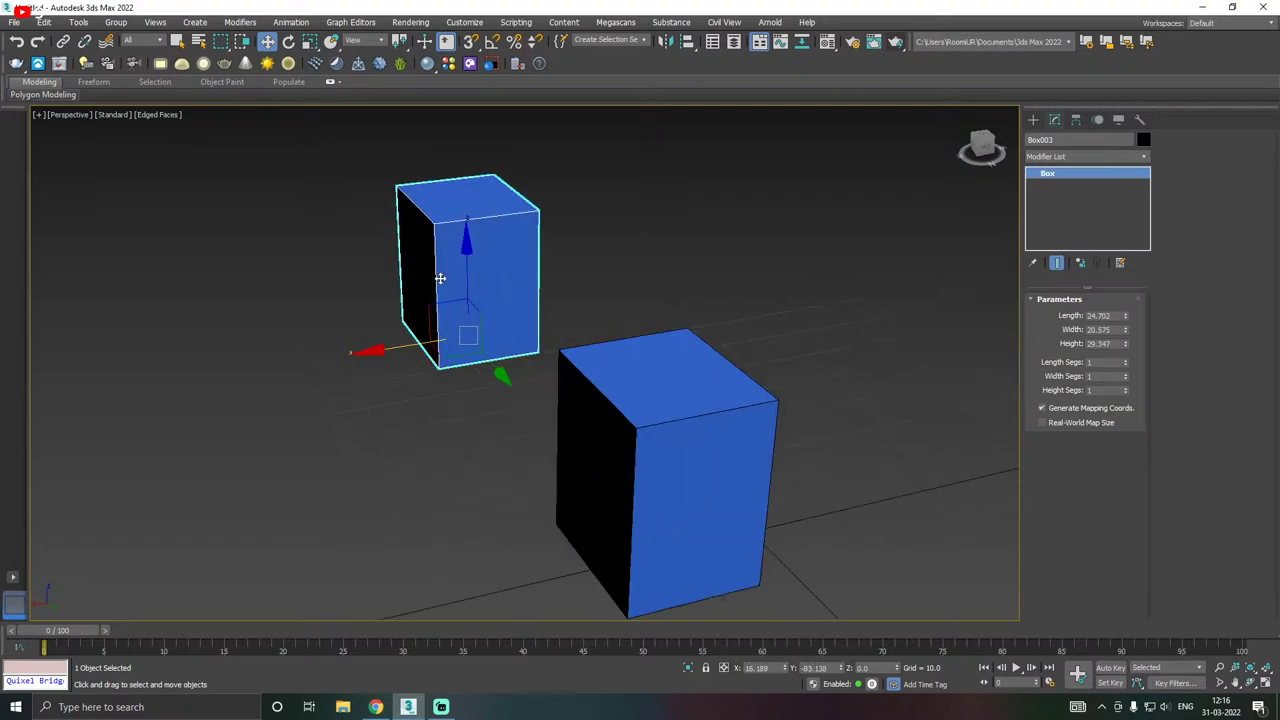
click(681, 419)
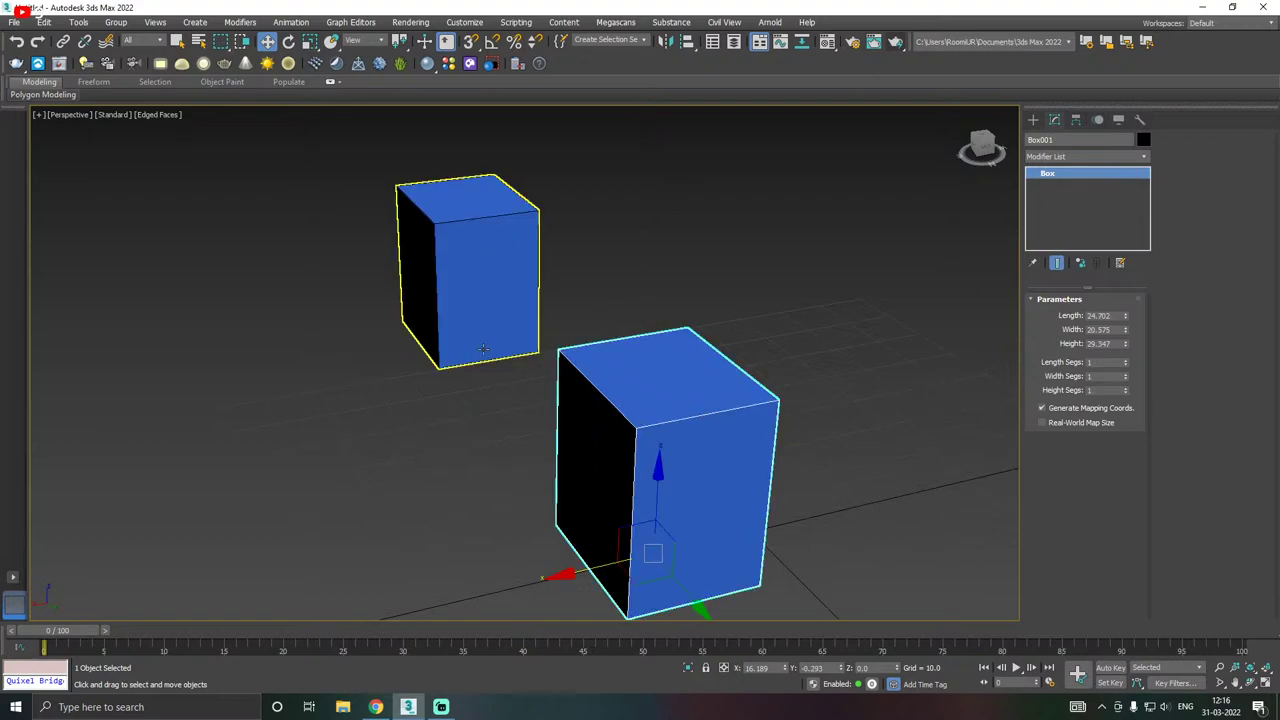
mouse_move(745, 376)
alt+middle_down()
mouse_move(631, 337)
mouse_move(700, 337)
mouse_move(846, 389)
mouse_move(934, 397)
mouse_move(762, 377)
alt+middle_up()
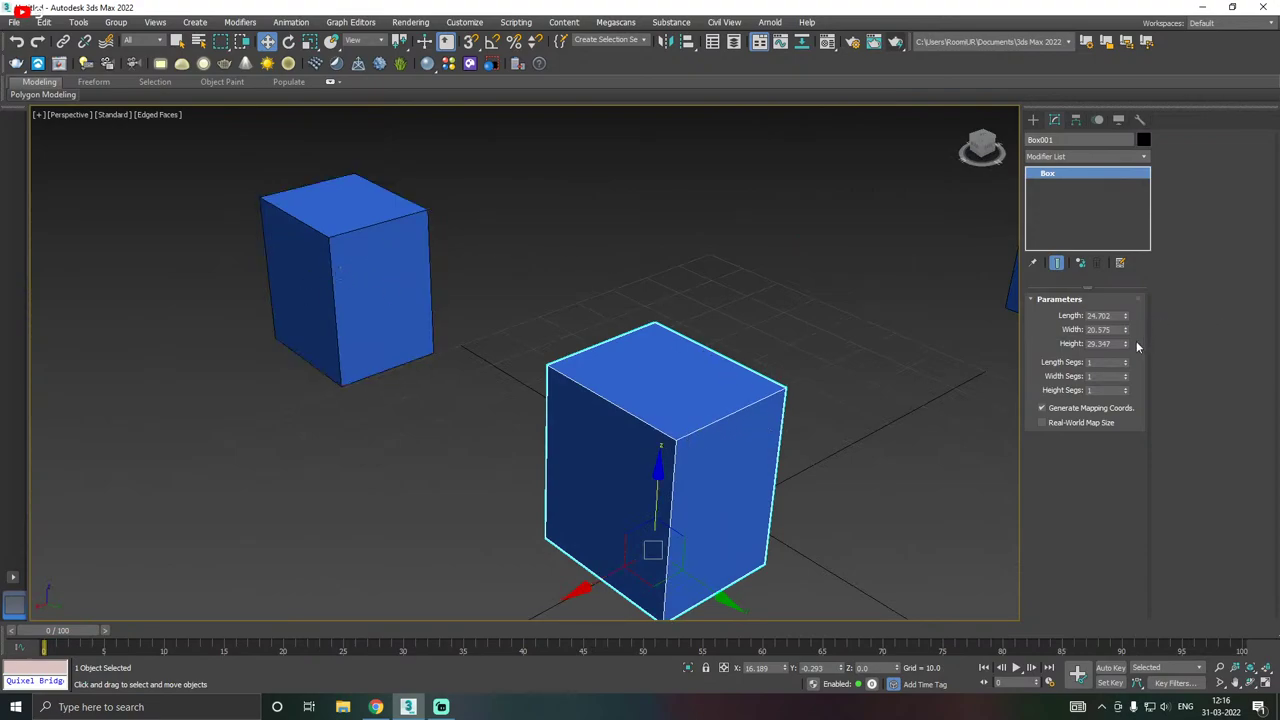
- Adjust the selected box's Height spinner, settling at 23.372
drag(1125, 343, 1136, 292)
scroll(611, 480, down, 4)
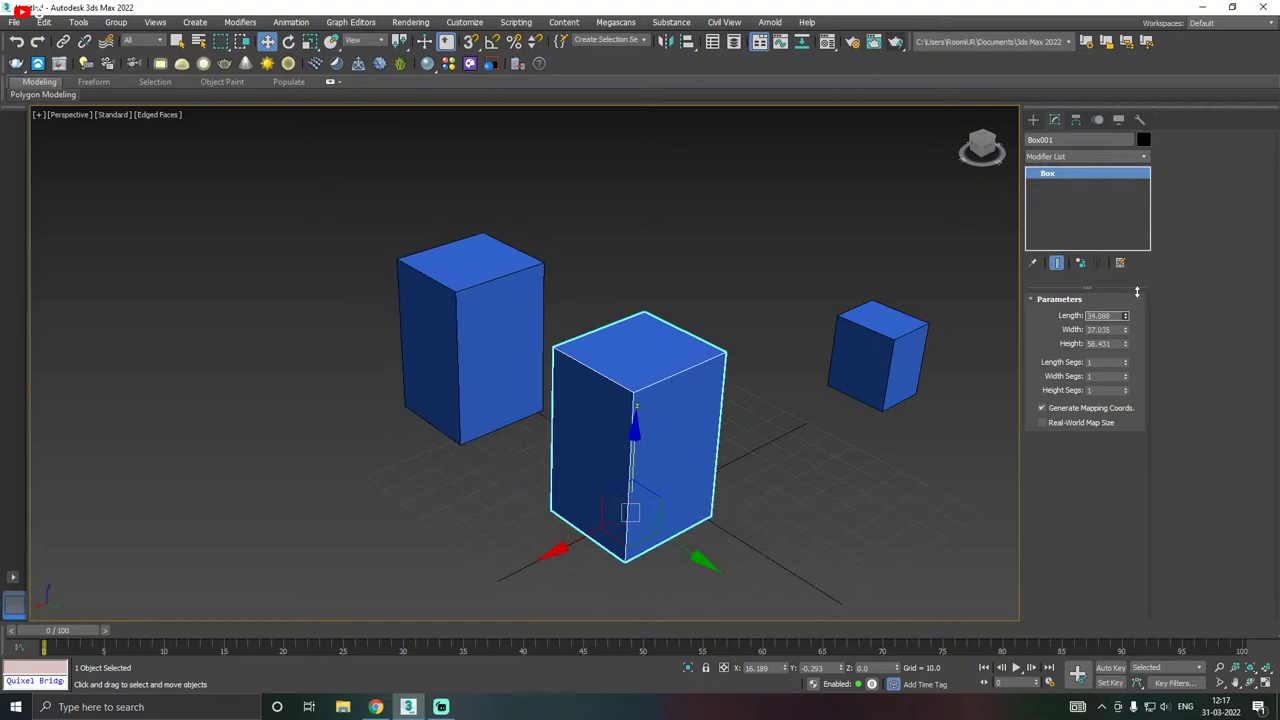
drag(1126, 344, 1122, 390)
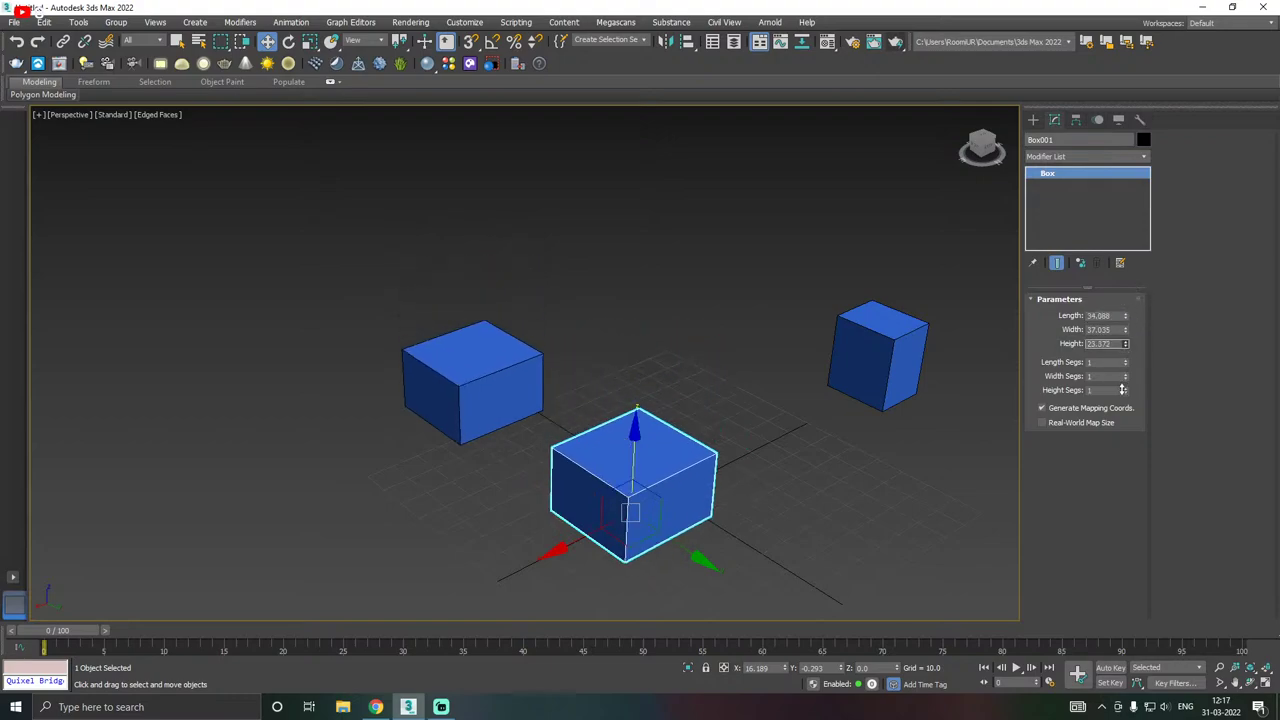
- Move the small box toward the others, nudge the left box forward, and Shift-drag the centre box right
middle_drag(796, 393, 680, 388)
click(771, 364)
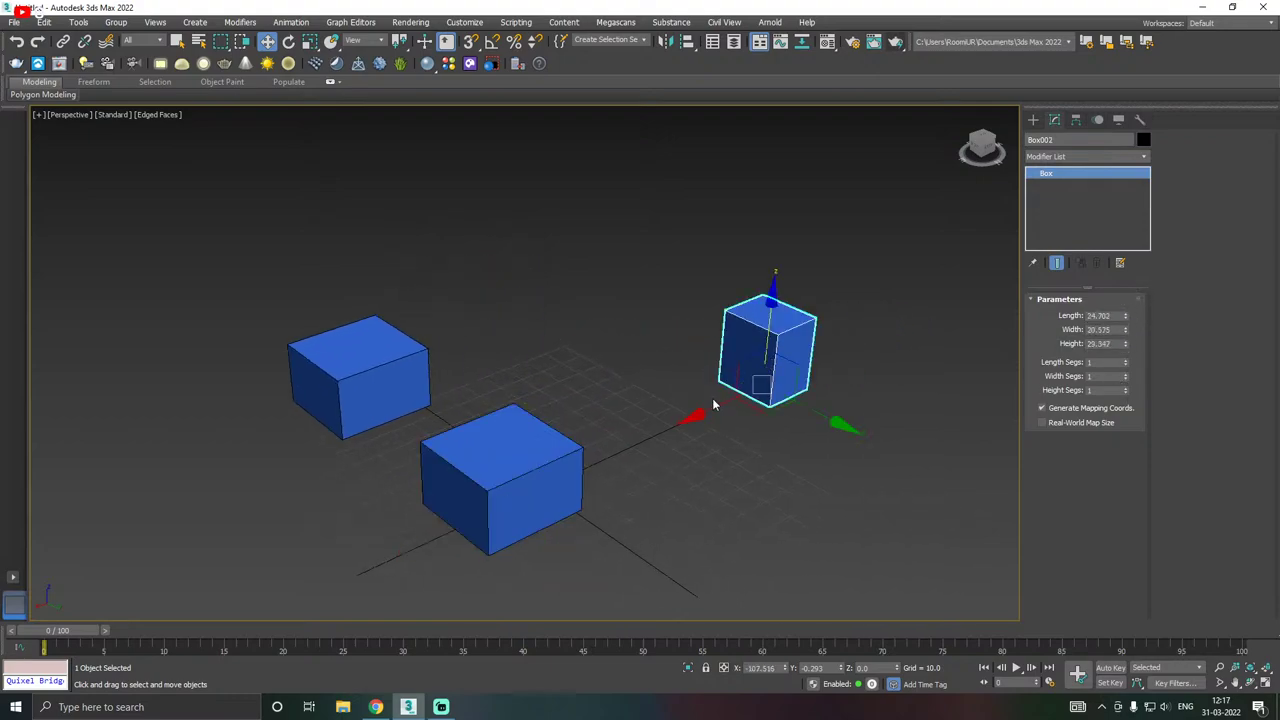
drag(714, 405, 748, 391)
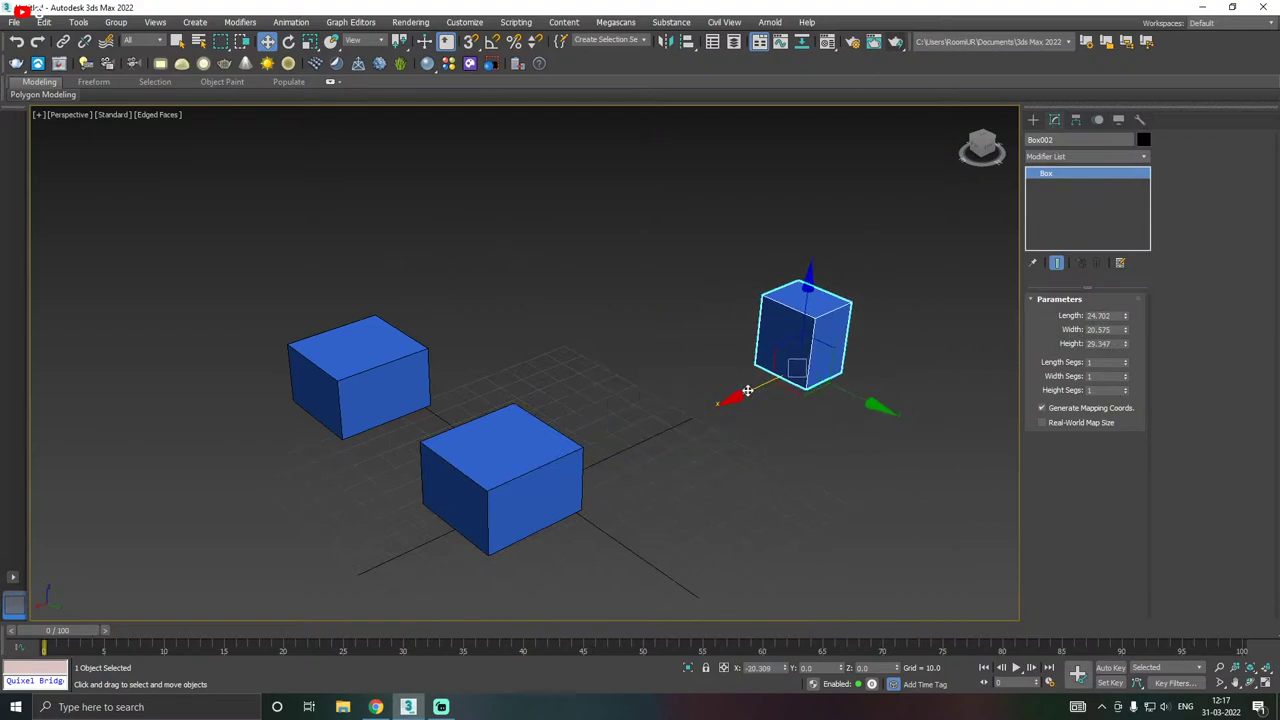
click(360, 370)
middle_drag(460, 357, 517, 351)
drag(468, 412, 534, 427)
click(540, 430)
shift+drag(502, 508, 672, 430)
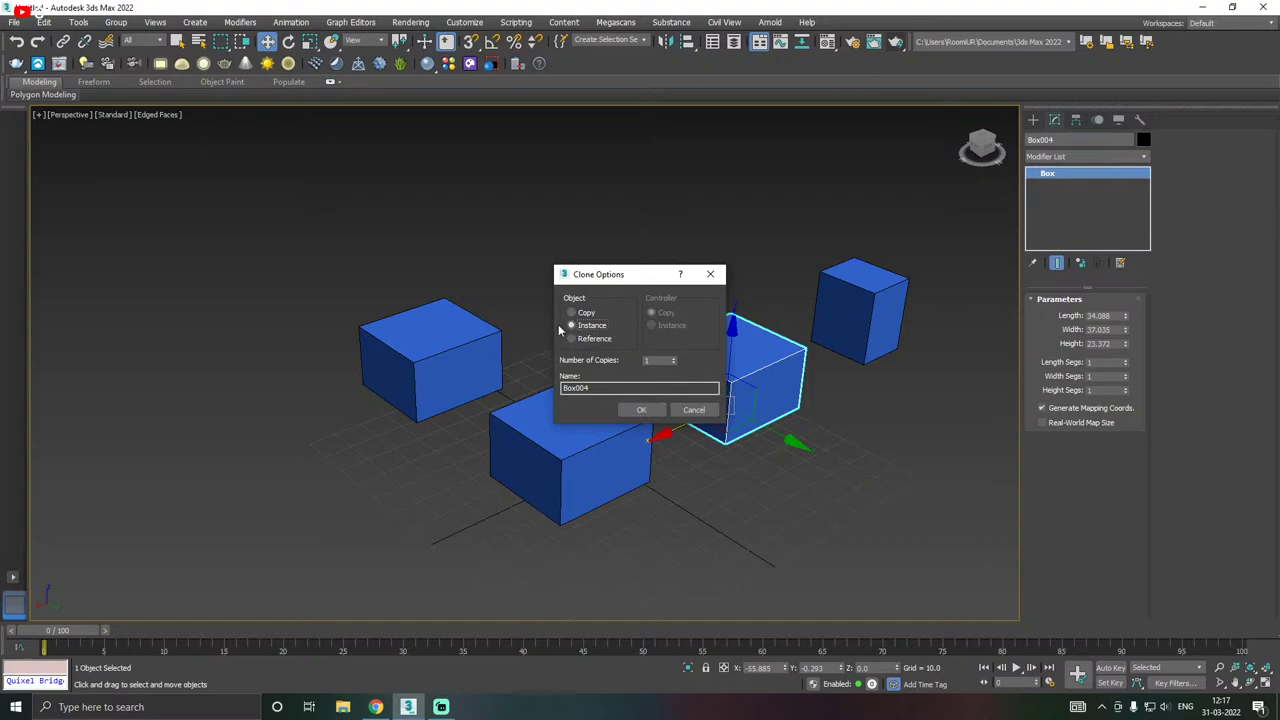
- Make the clone an instance, Box004, and raise Box001's shared height to 32.487
click(572, 326)
click(641, 410)
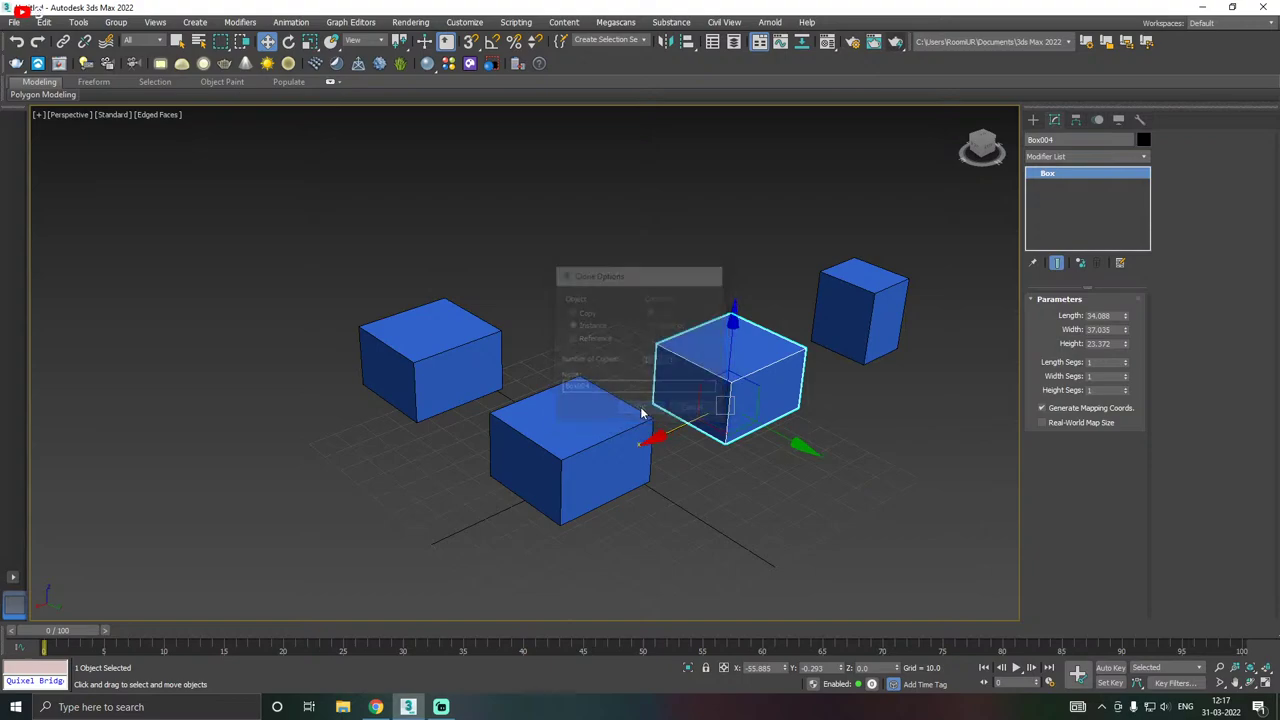
click(579, 427)
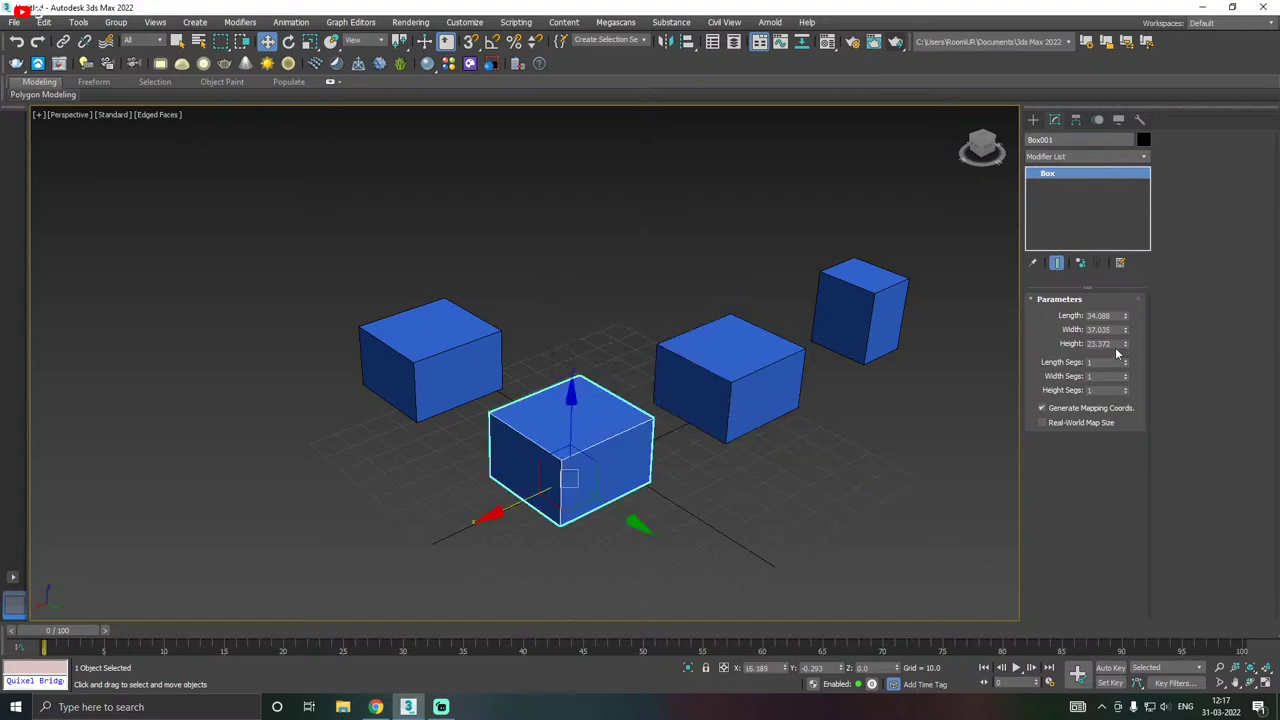
drag(1125, 344, 1114, 317)
scroll(547, 466, up, 2)
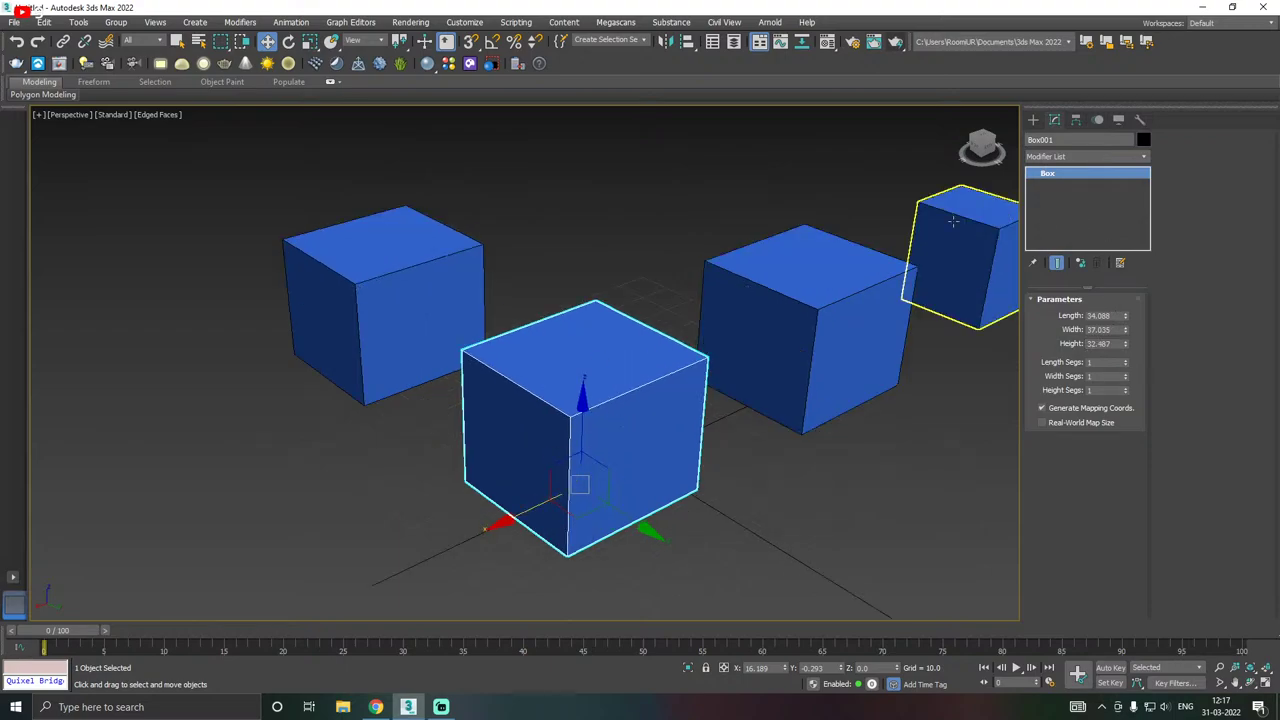
- Convert the centre box, Box001, to Editable Poly from the modifier stack
right_click(1103, 221)
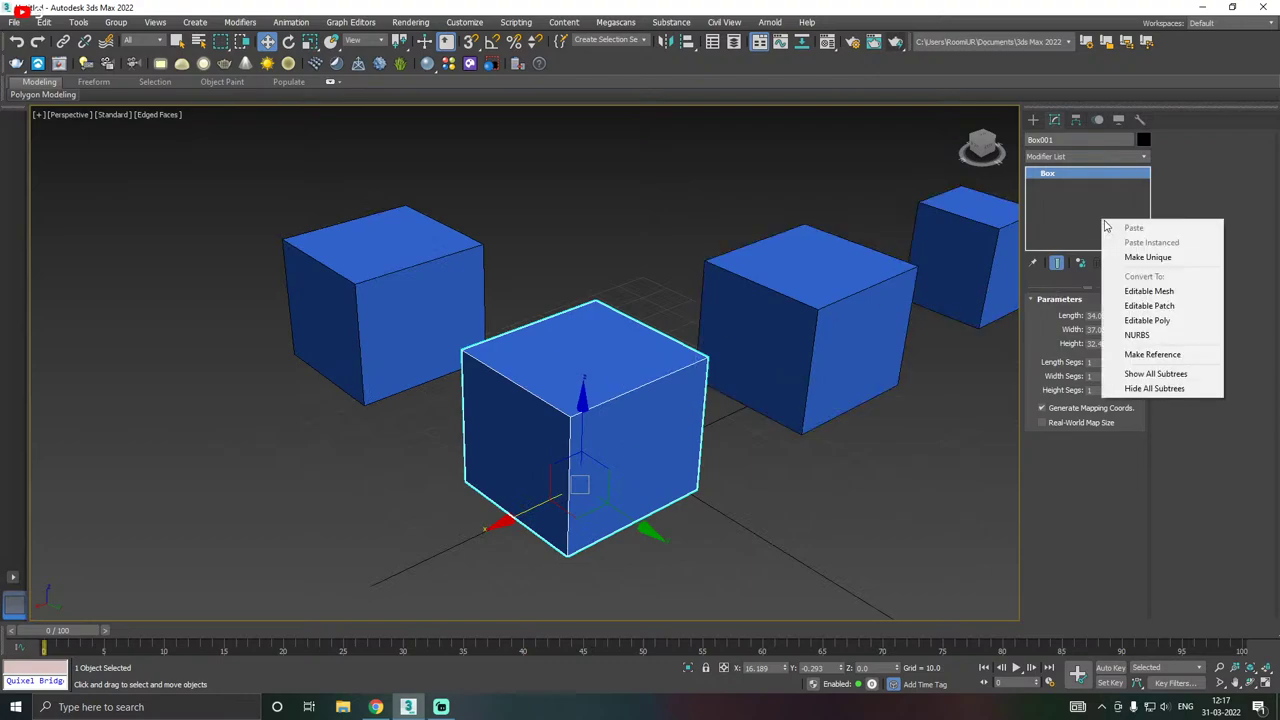
click(1158, 321)
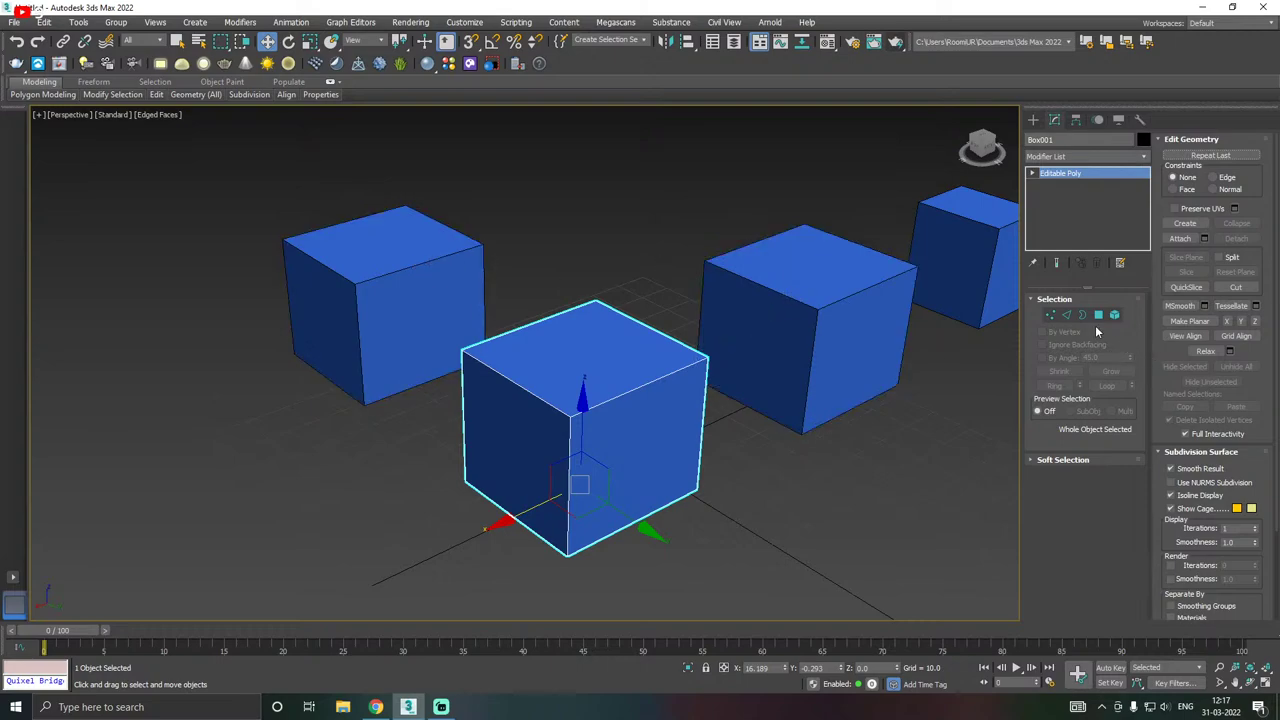
click(829, 320)
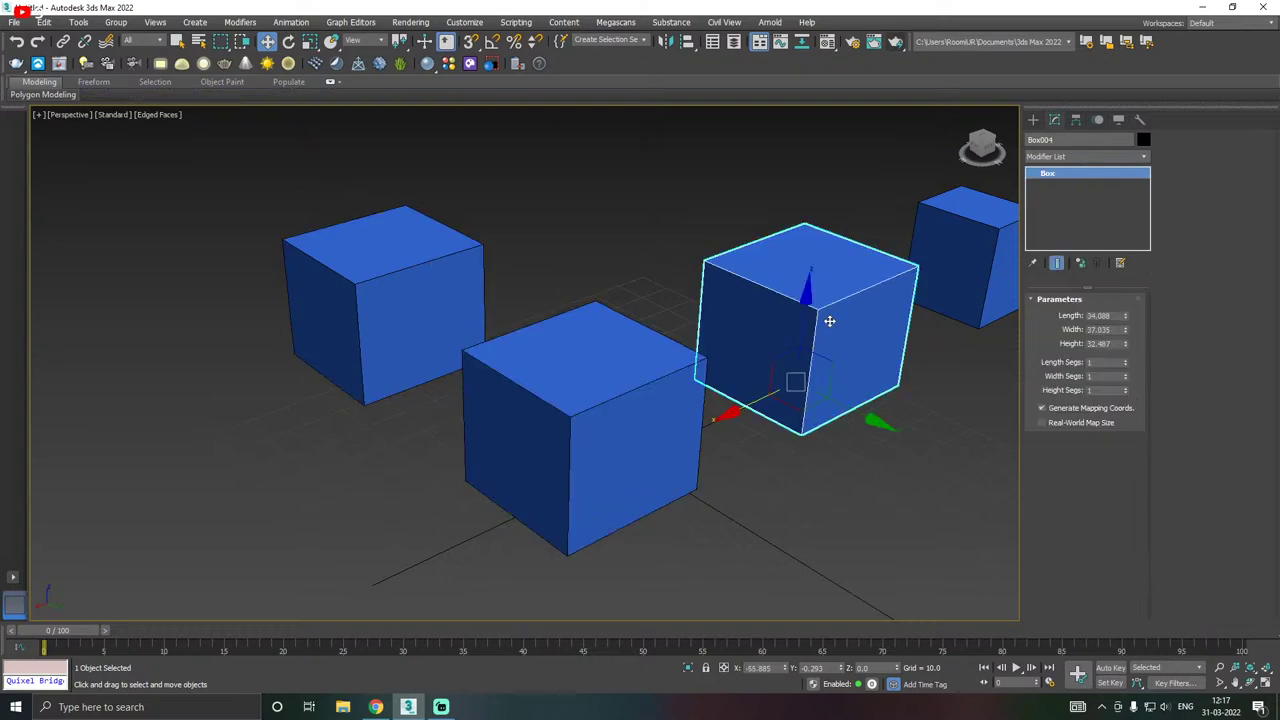
- Select the left and right boxes in turn to compare them with the Editable Poly box
click(415, 256)
click(841, 279)
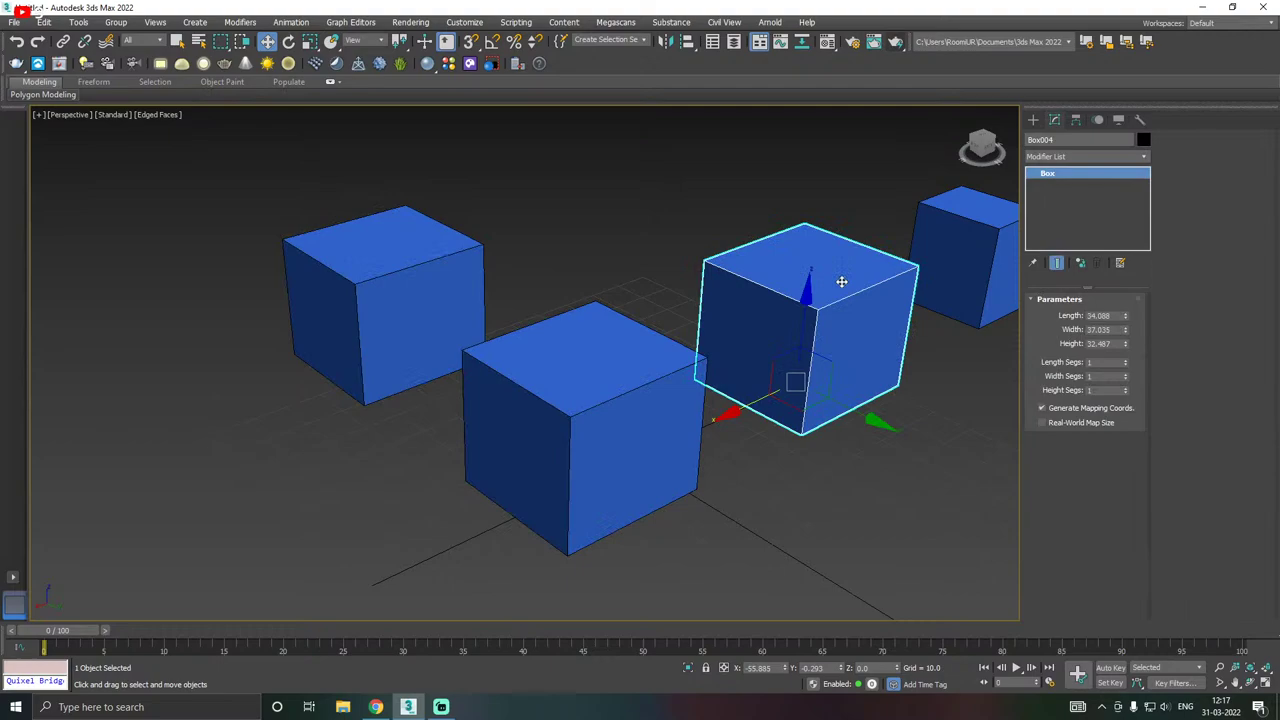
click(321, 265)
click(794, 274)
click(414, 255)
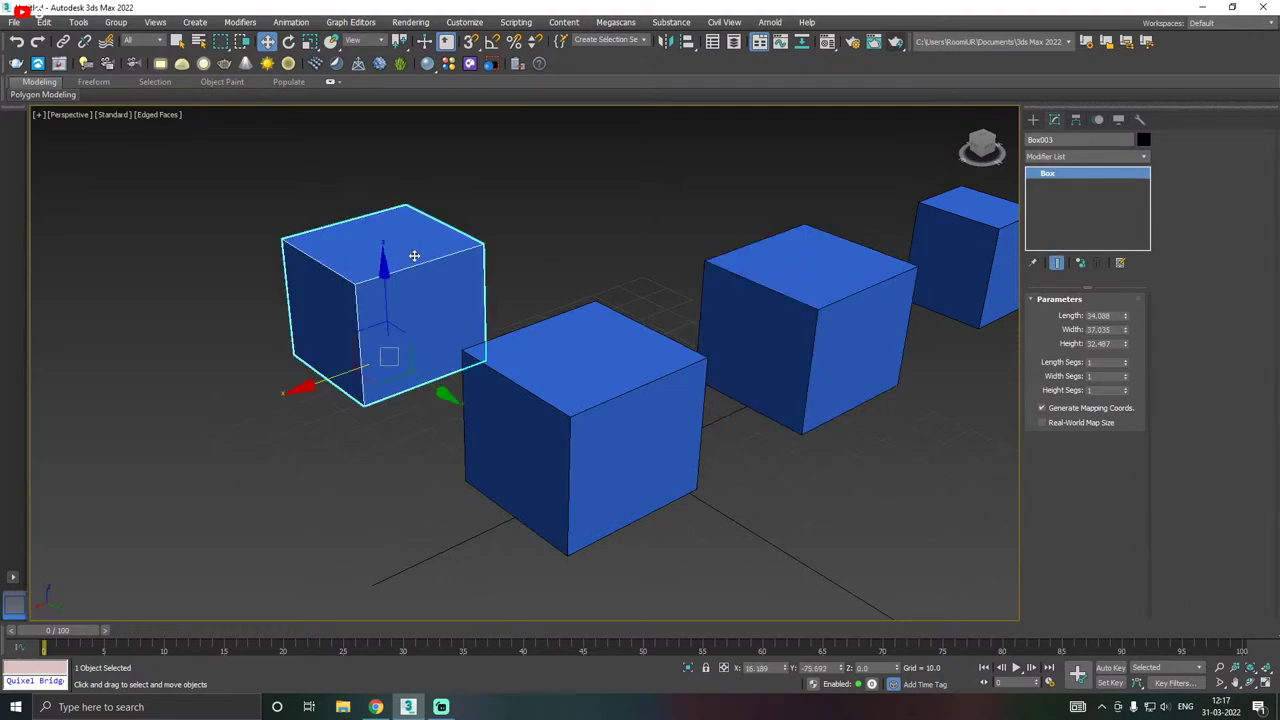
click(862, 281)
click(406, 250)
click(820, 250)
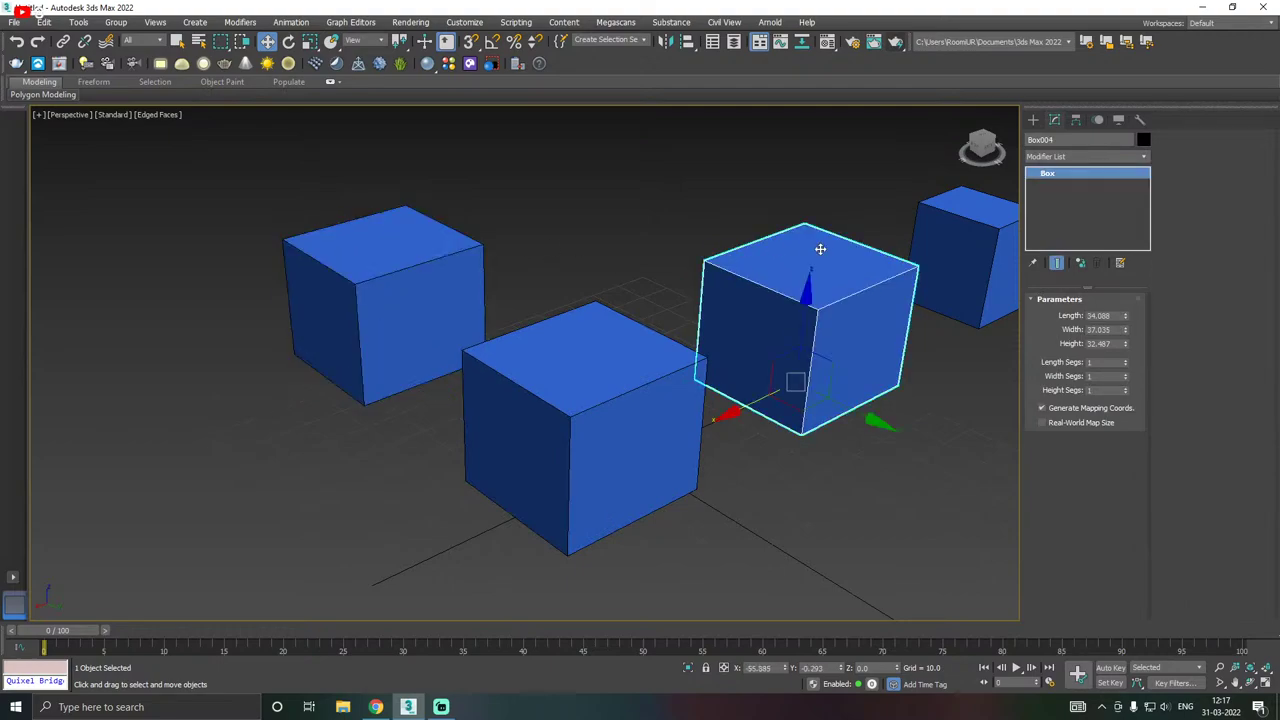
click(586, 333)
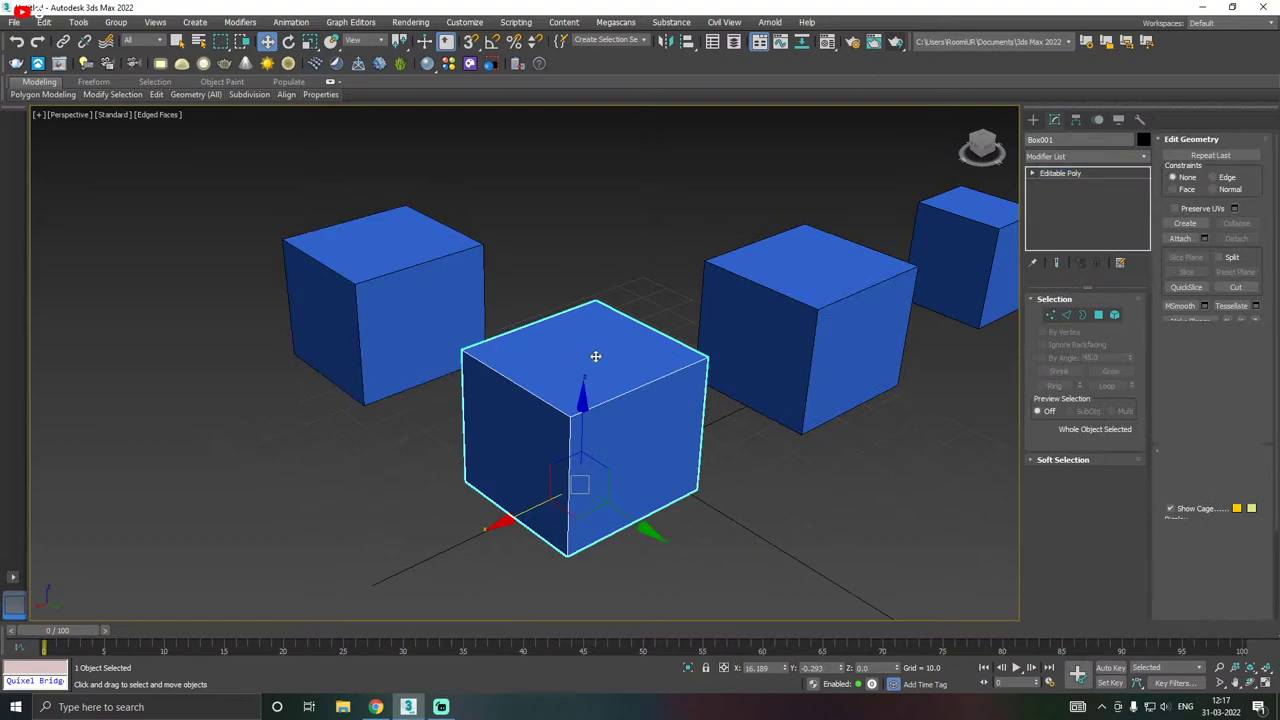
click(856, 302)
click(424, 268)
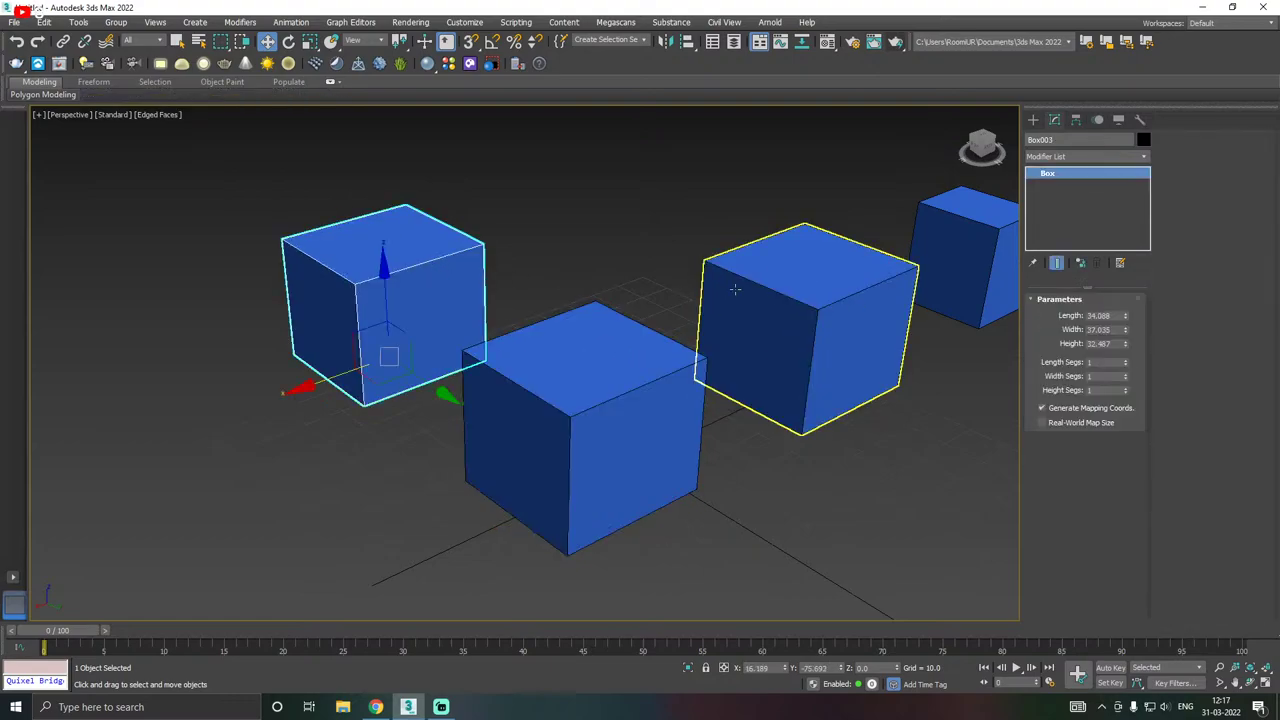
click(790, 297)
click(437, 272)
click(800, 272)
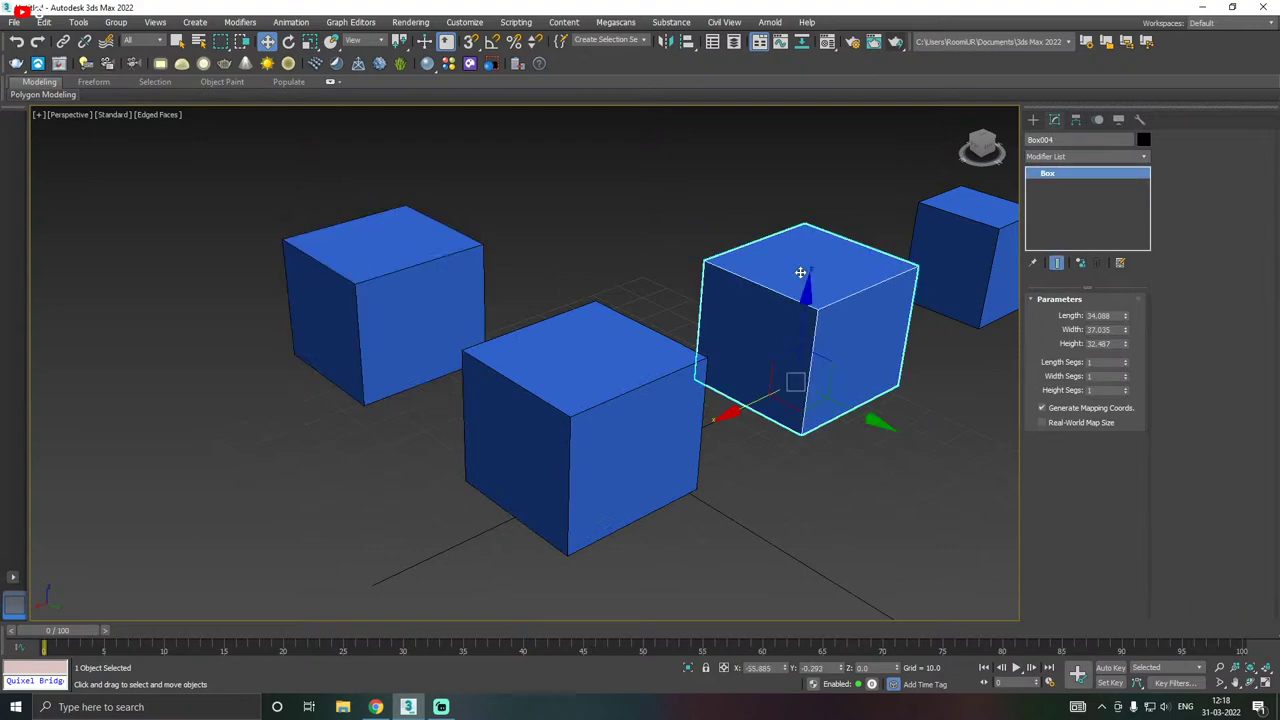
click(435, 255)
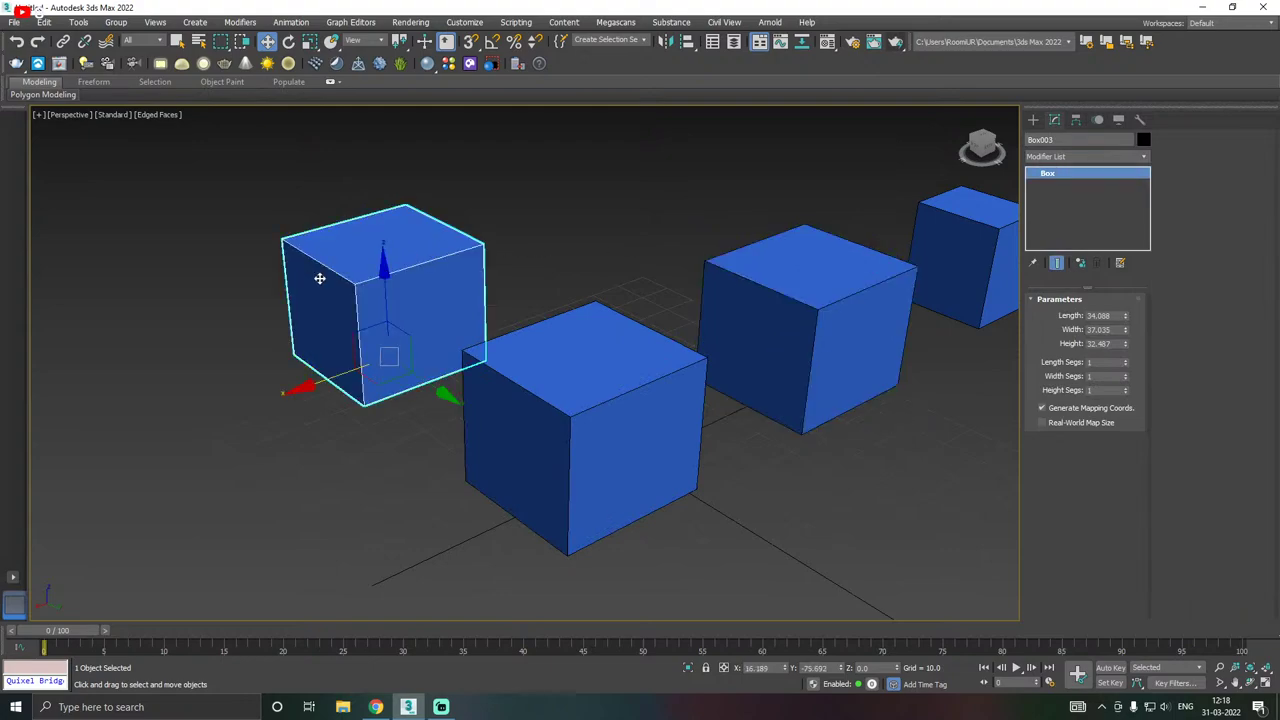
click(894, 288)
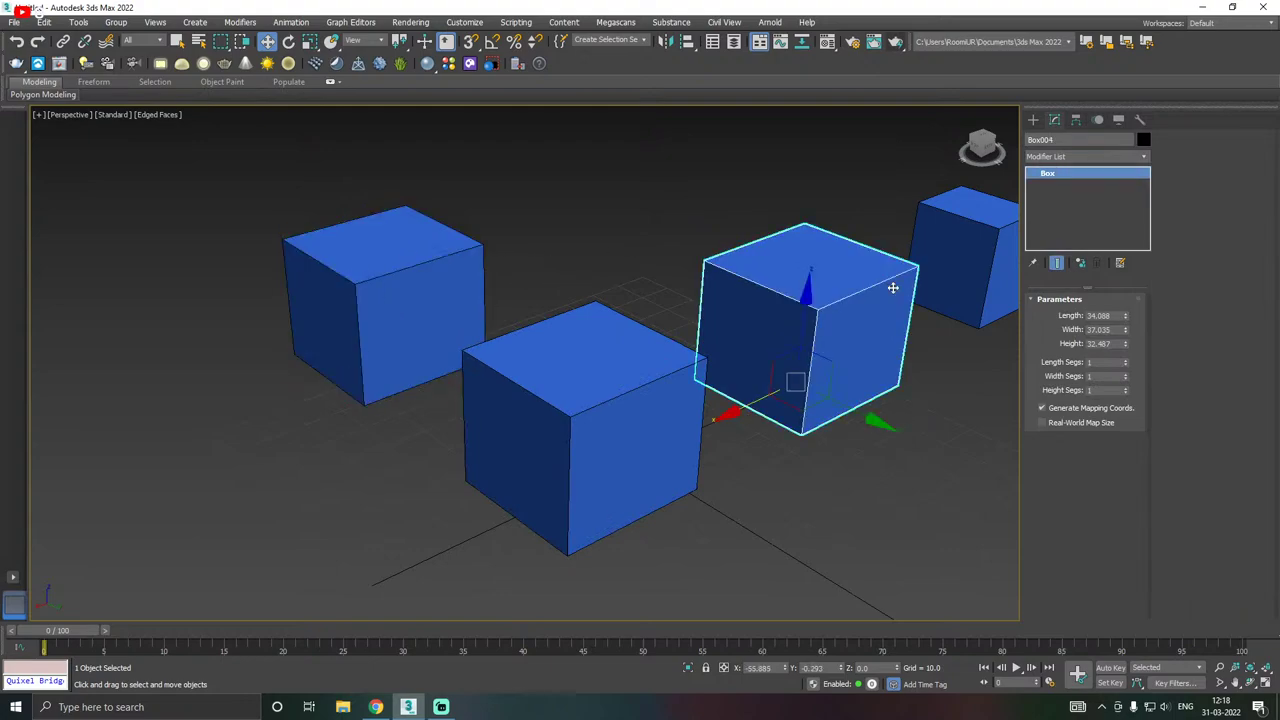
click(406, 288)
scroll(634, 300, down, 5)
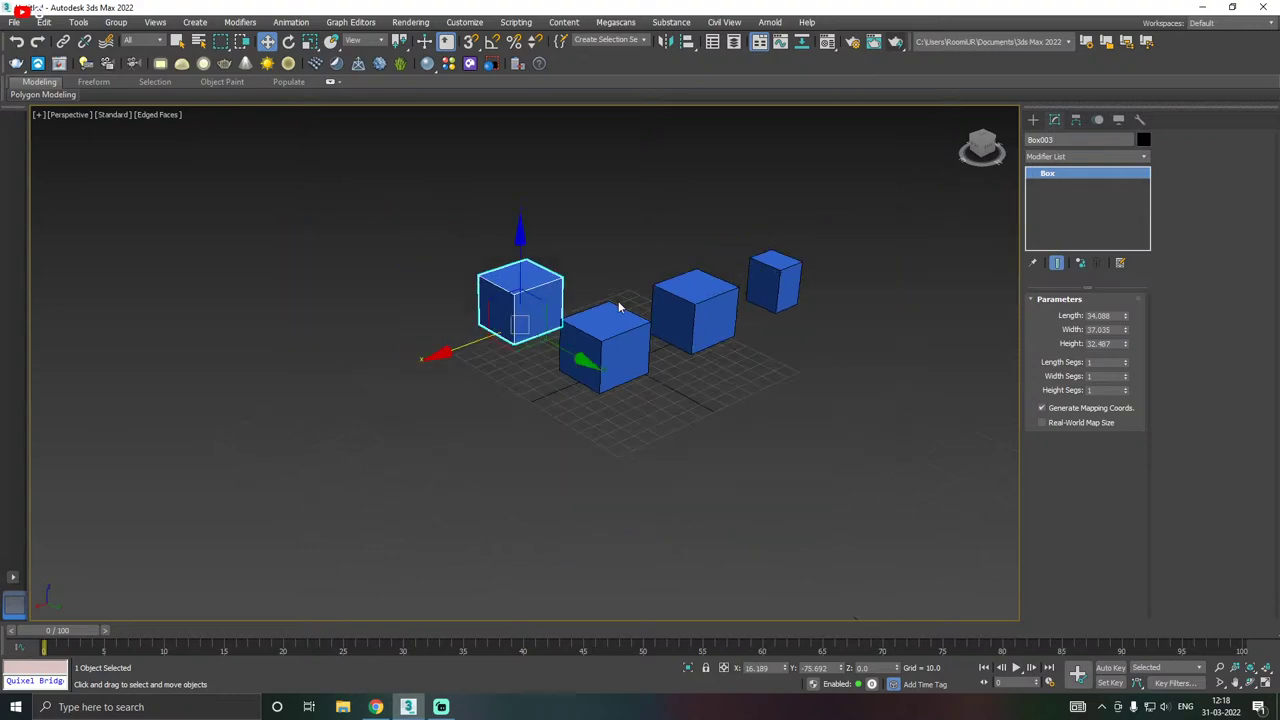
scroll(596, 313, up, 5)
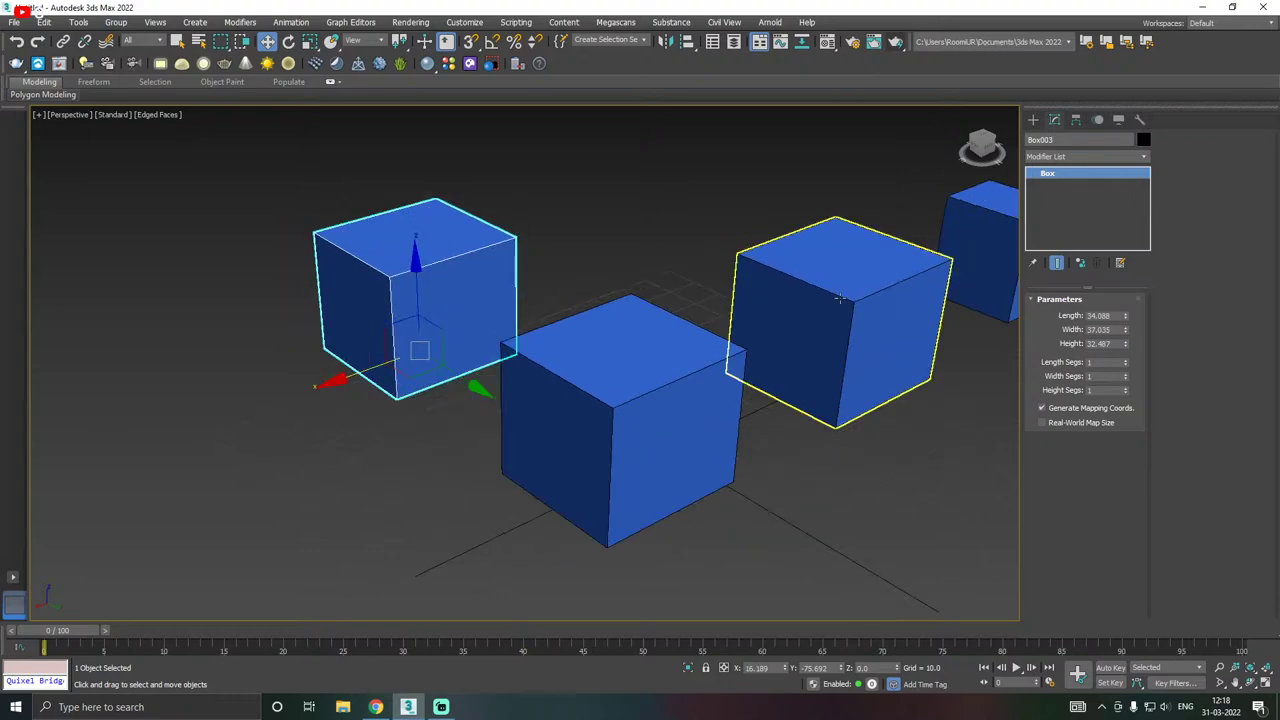
- Make the left box and its instance taller, then convert the left box to Editable Poly
drag(1126, 346, 1047, 285)
middle_drag(840, 330, 622, 441)
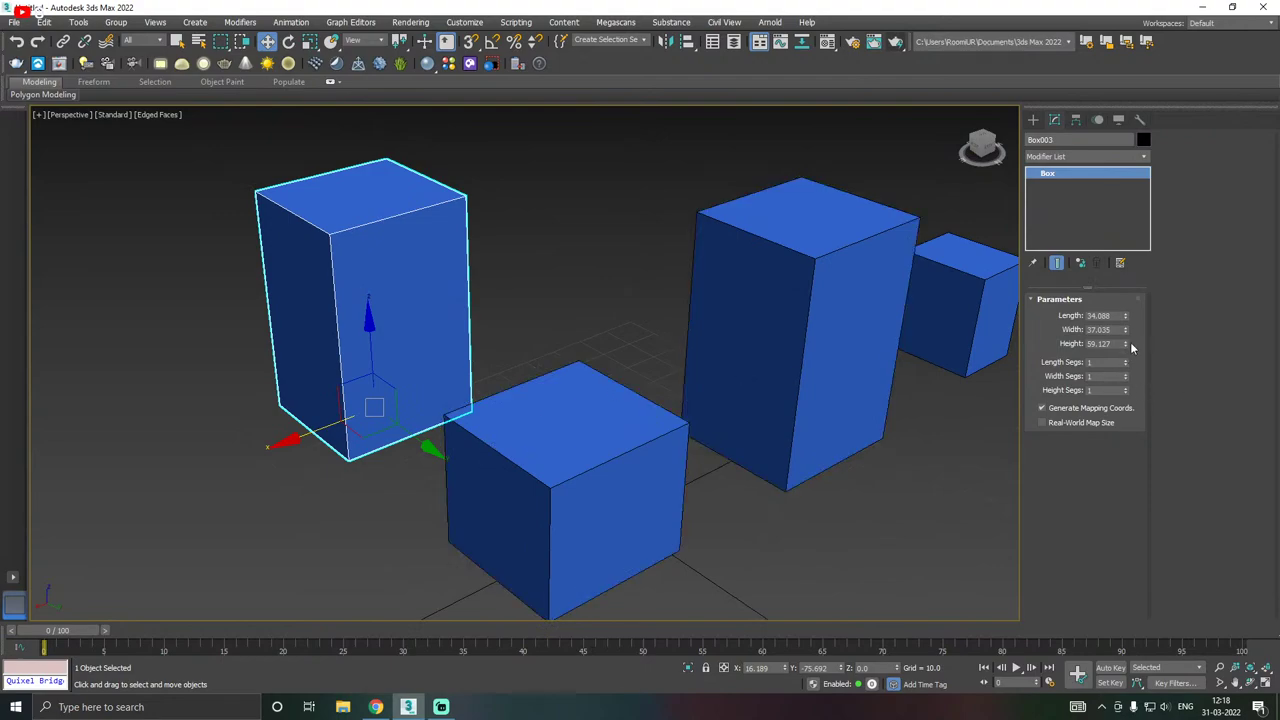
mouse_move(1126, 344)
mouse_down()
mouse_move(1127, 305)
mouse_move(1128, 385)
mouse_move(1131, 343)
mouse_up()
right_click(1074, 224)
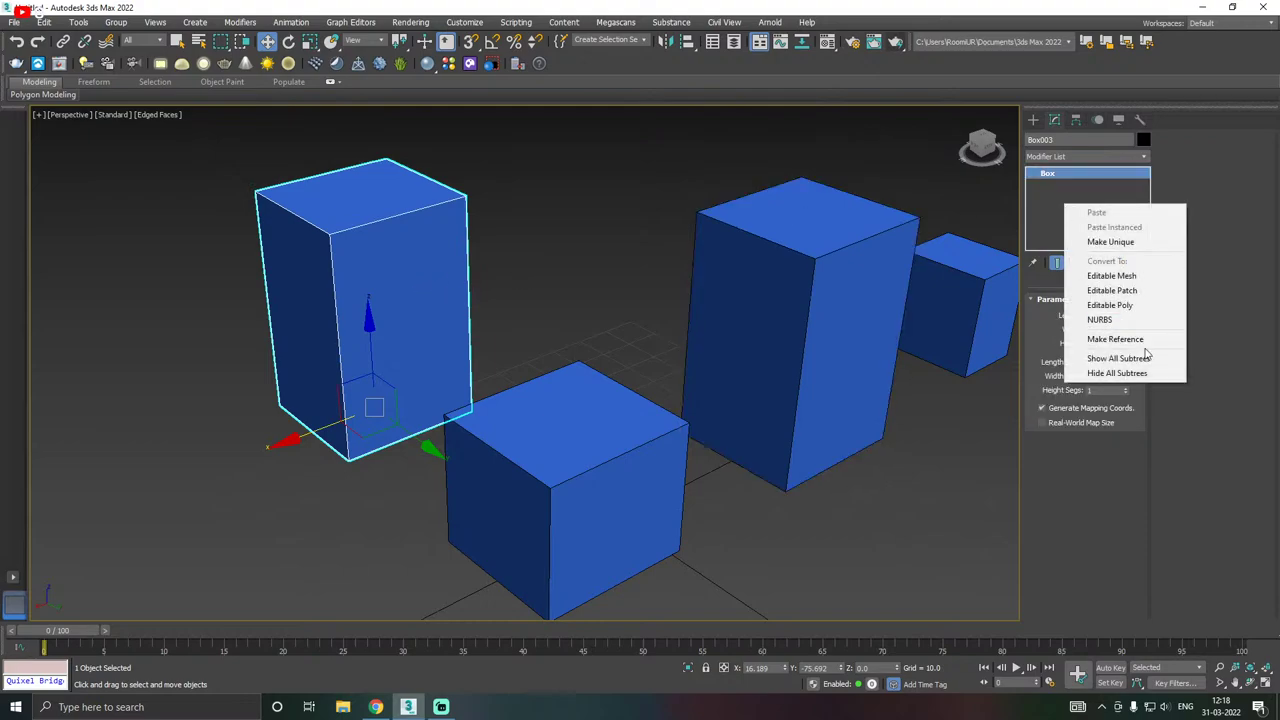
click(1090, 305)
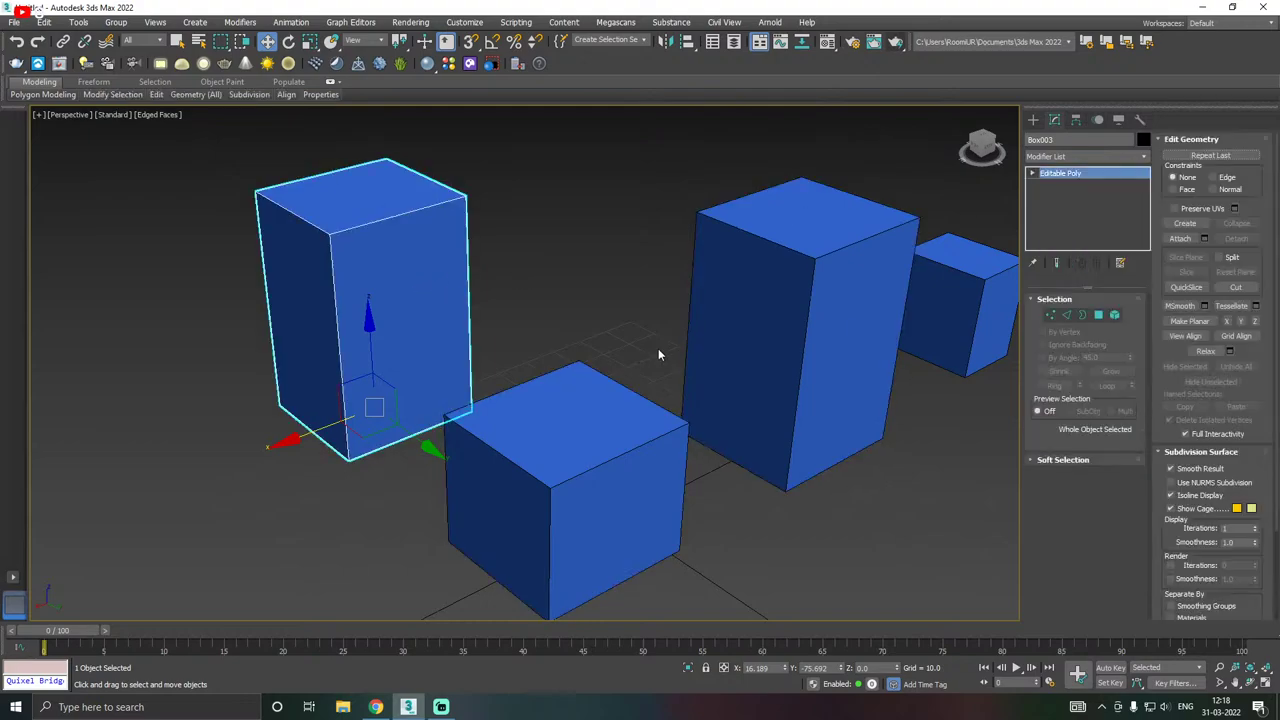
- Set the tall right box, Box004, to a height of 62.083
click(852, 318)
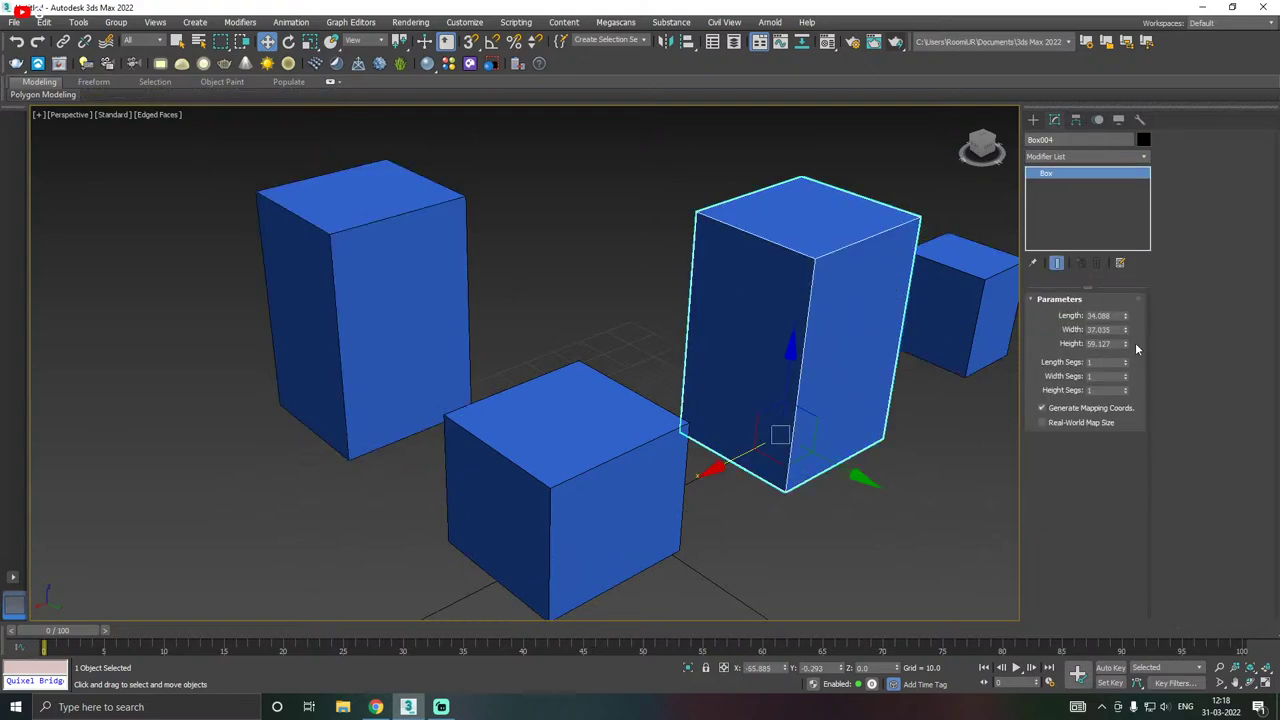
mouse_move(1126, 344)
mouse_down()
mouse_move(1124, 312)
mouse_move(1120, 362)
mouse_move(1106, 316)
mouse_move(1104, 340)
mouse_up()
scroll(831, 383, down, 4)
scroll(585, 434, up, 3)
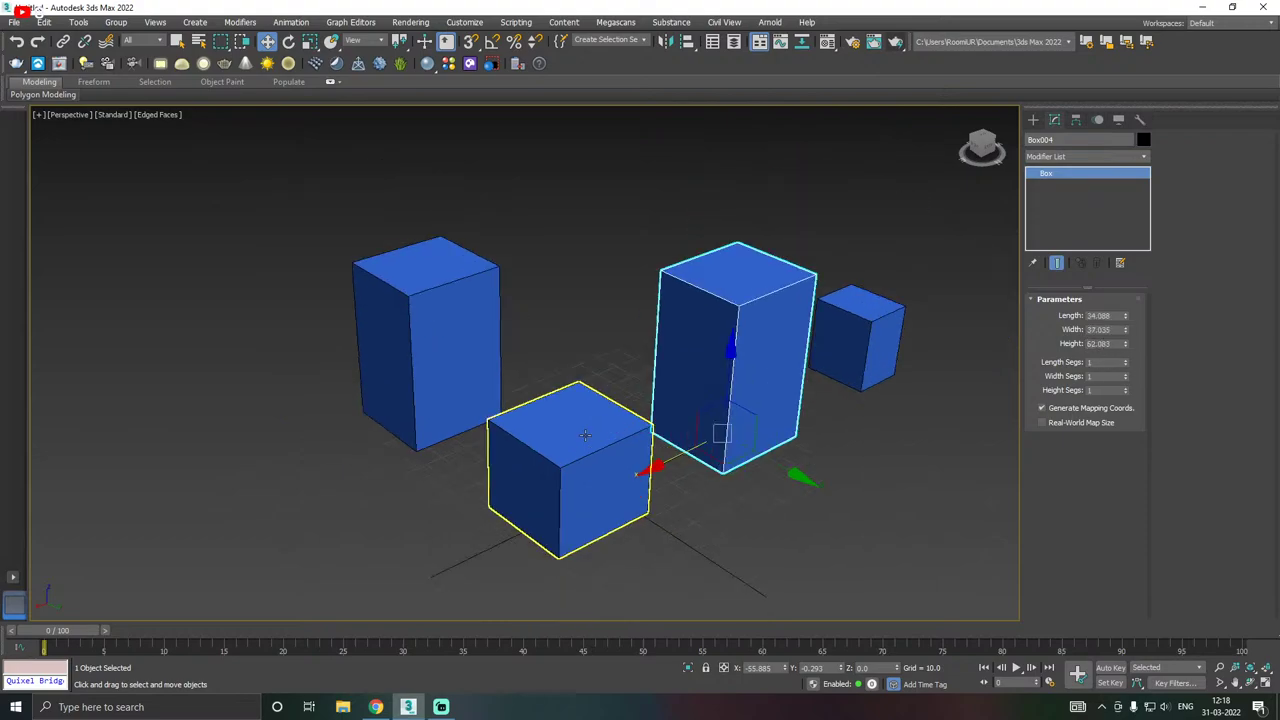
scroll(700, 417, down, 2)
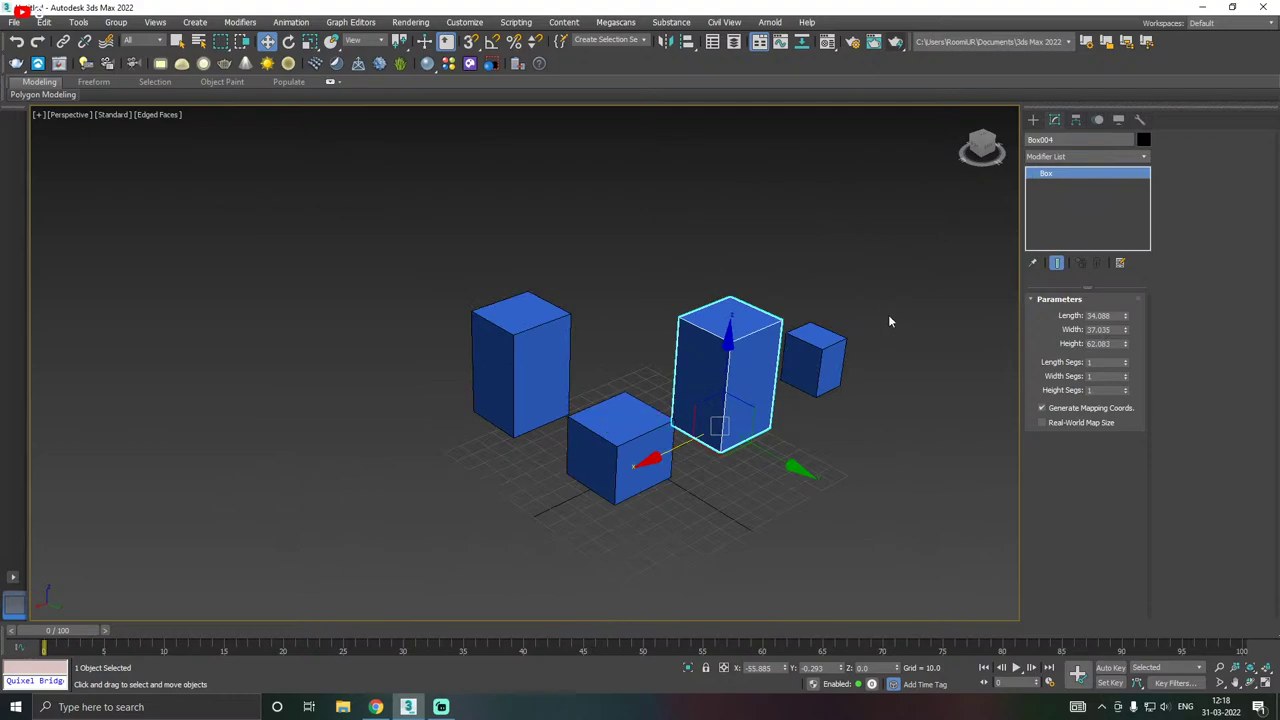
- Delete the right tall box and the small back box, then move the remaining tall box right
drag(733, 399, 732, 397)
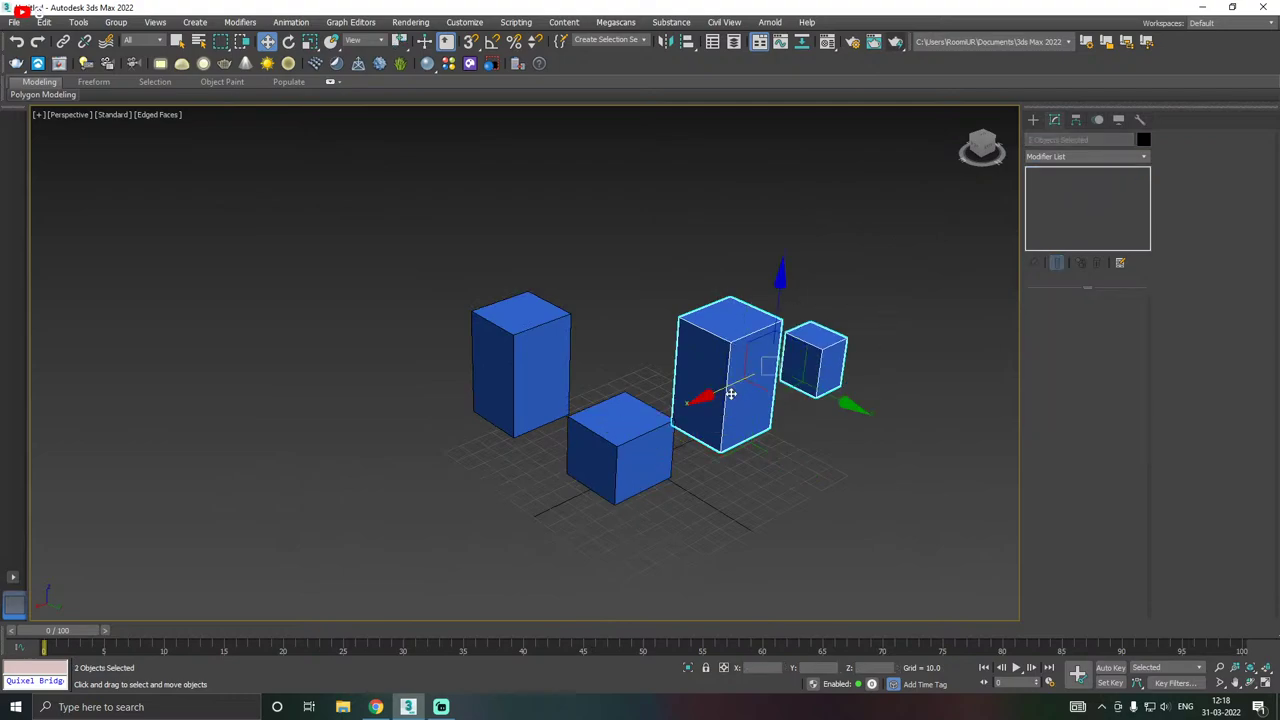
key(Delete)
click(537, 405)
scroll(533, 405, up, 2)
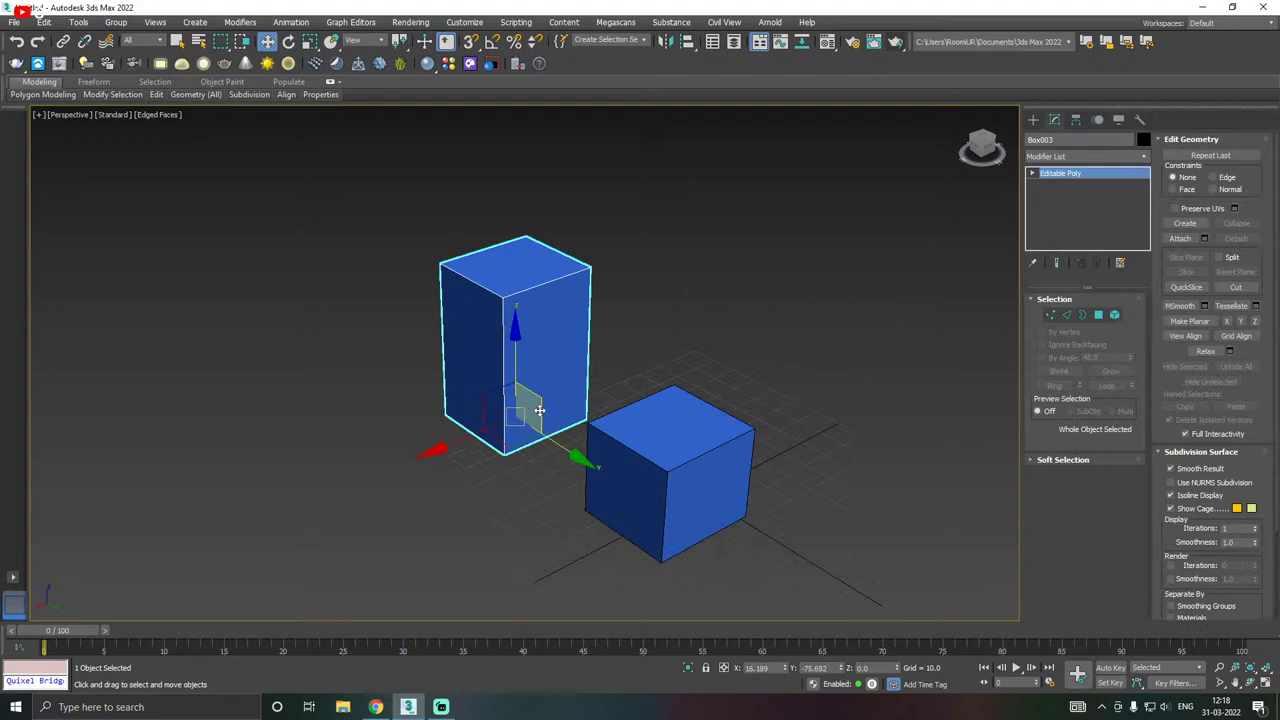
drag(557, 443, 571, 457)
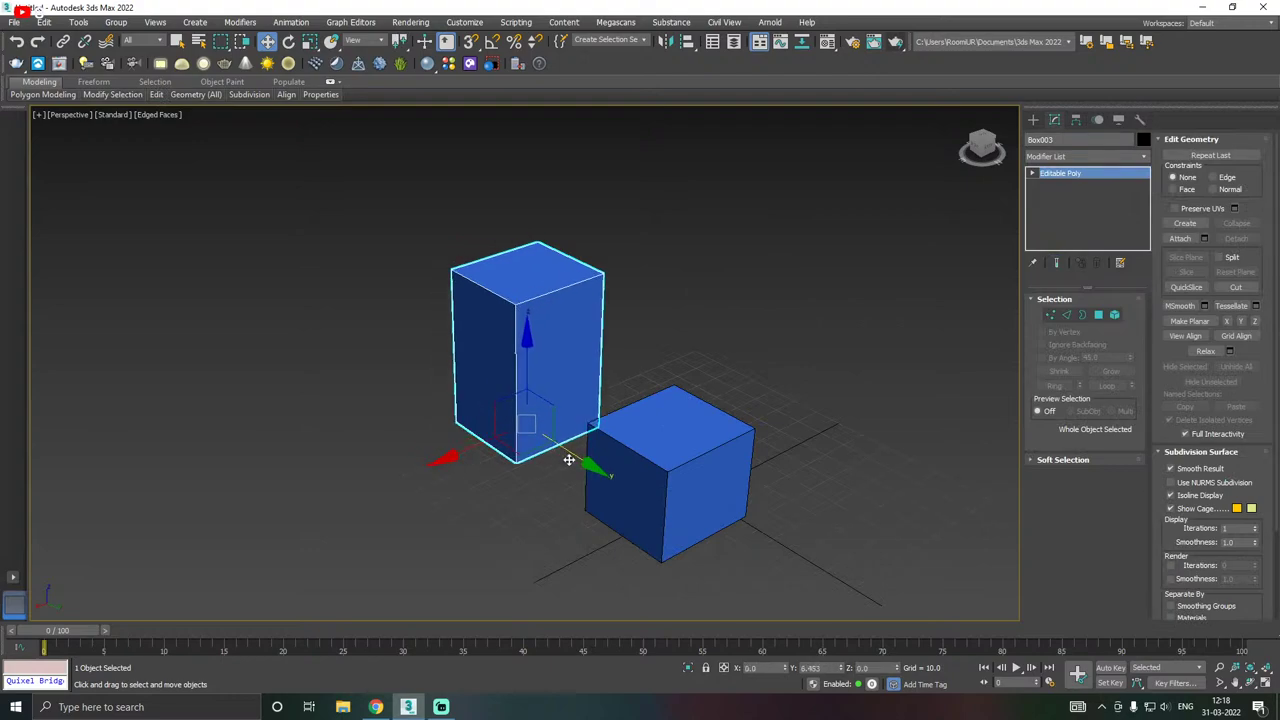
- Select the front cube and attach the tall box to it
click(678, 454)
alt+middle_drag(685, 450, 785, 424)
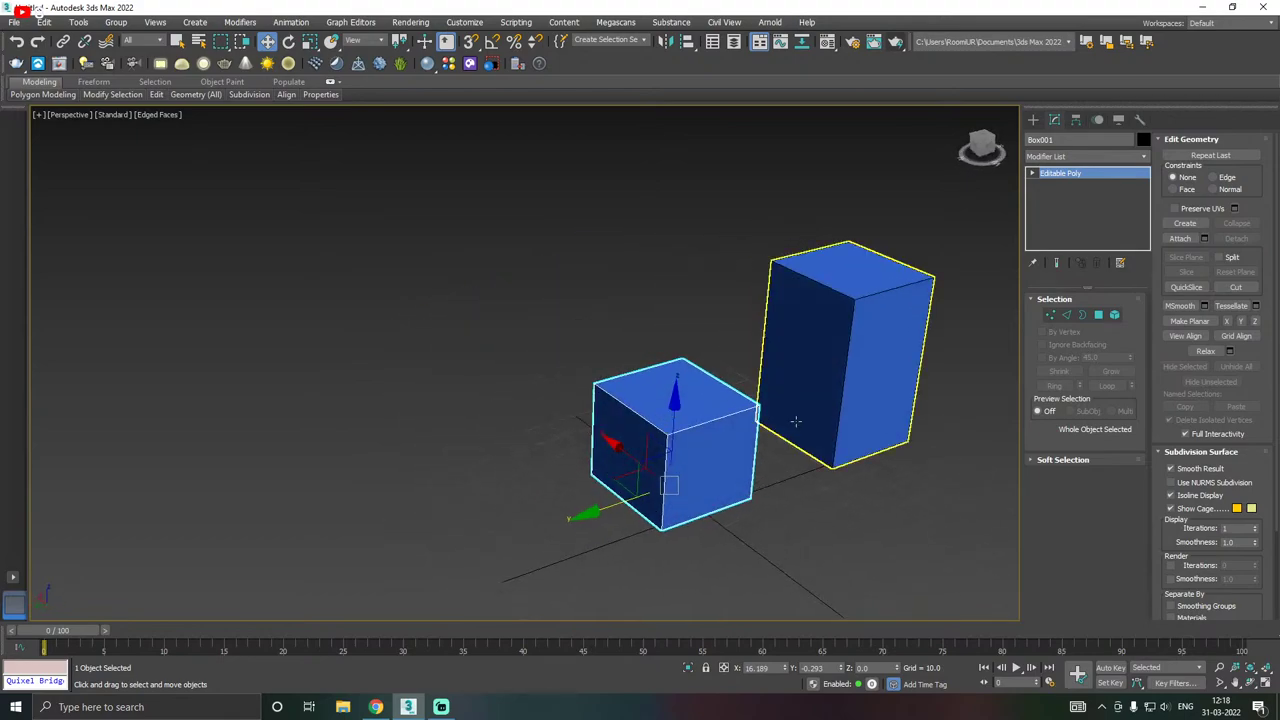
middle_drag(869, 428, 656, 422)
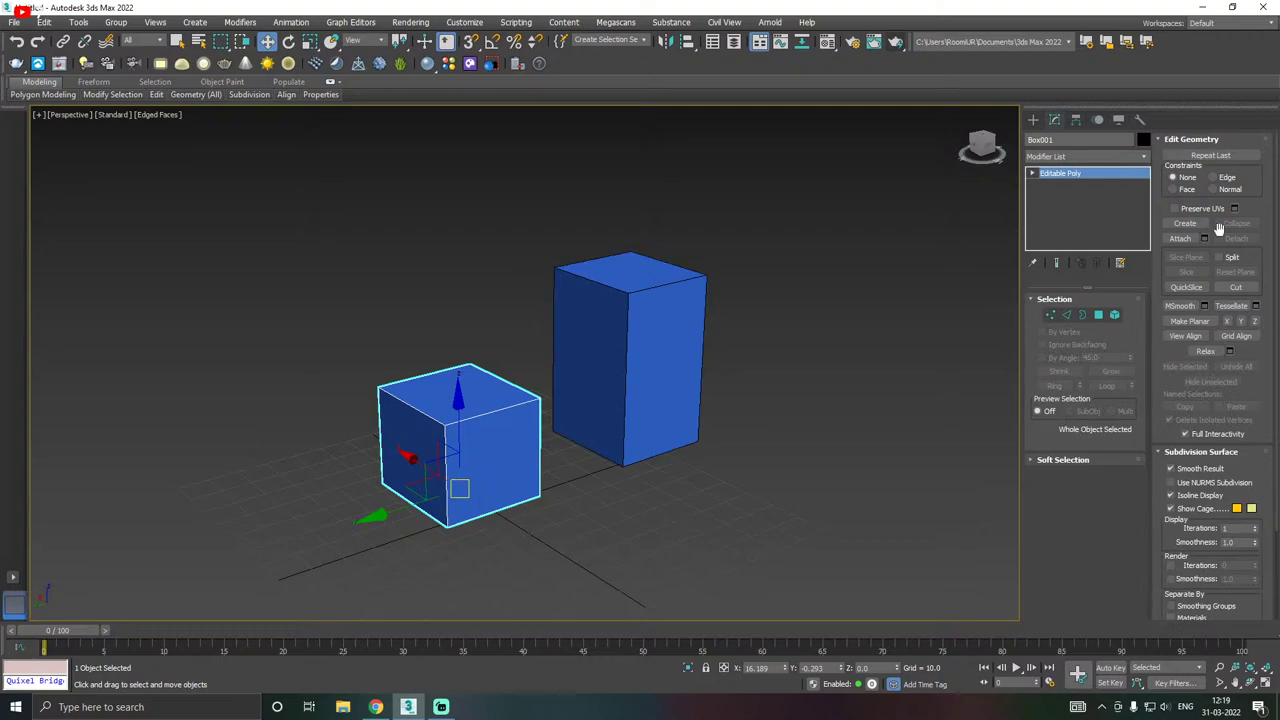
click(1181, 239)
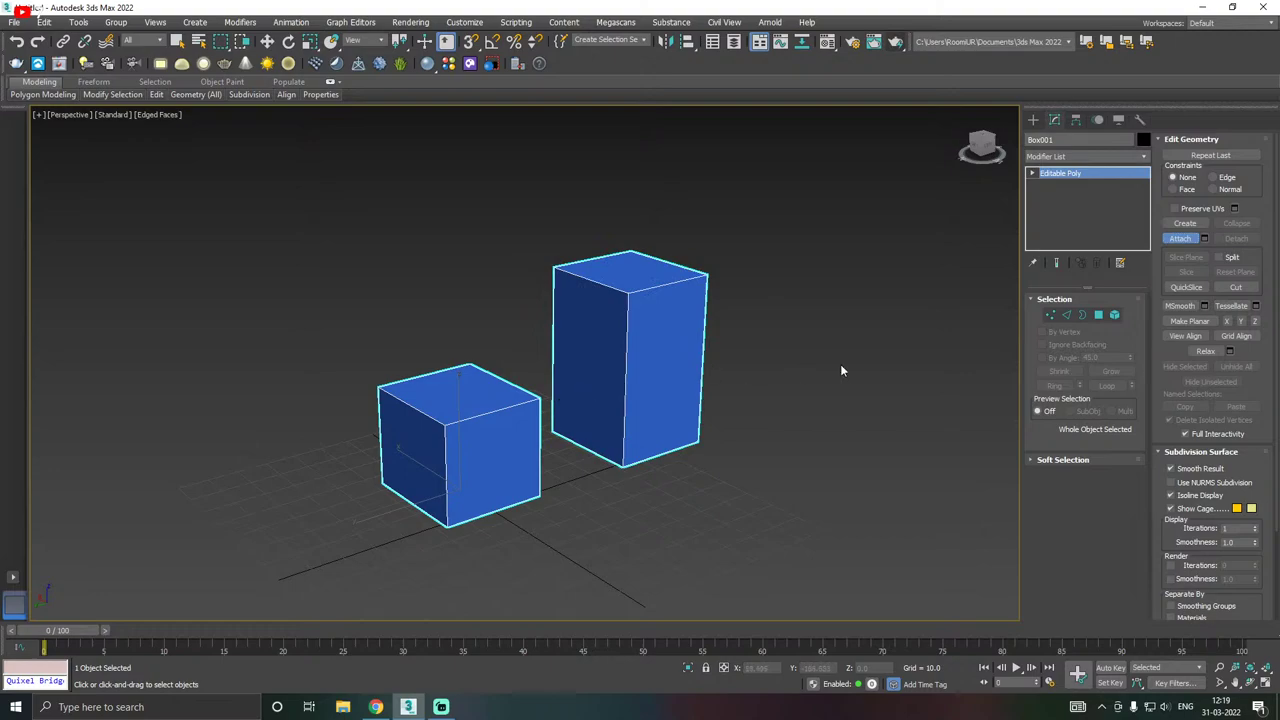
- Reselect the combined Box001 object and switch it to Element sub-object level
key(w)
mouse_move(640, 414)
alt+middle_down()
mouse_move(381, 420)
mouse_move(528, 374)
mouse_move(739, 400)
mouse_move(730, 425)
mouse_move(670, 408)
mouse_move(713, 402)
mouse_move(651, 417)
alt+middle_up()
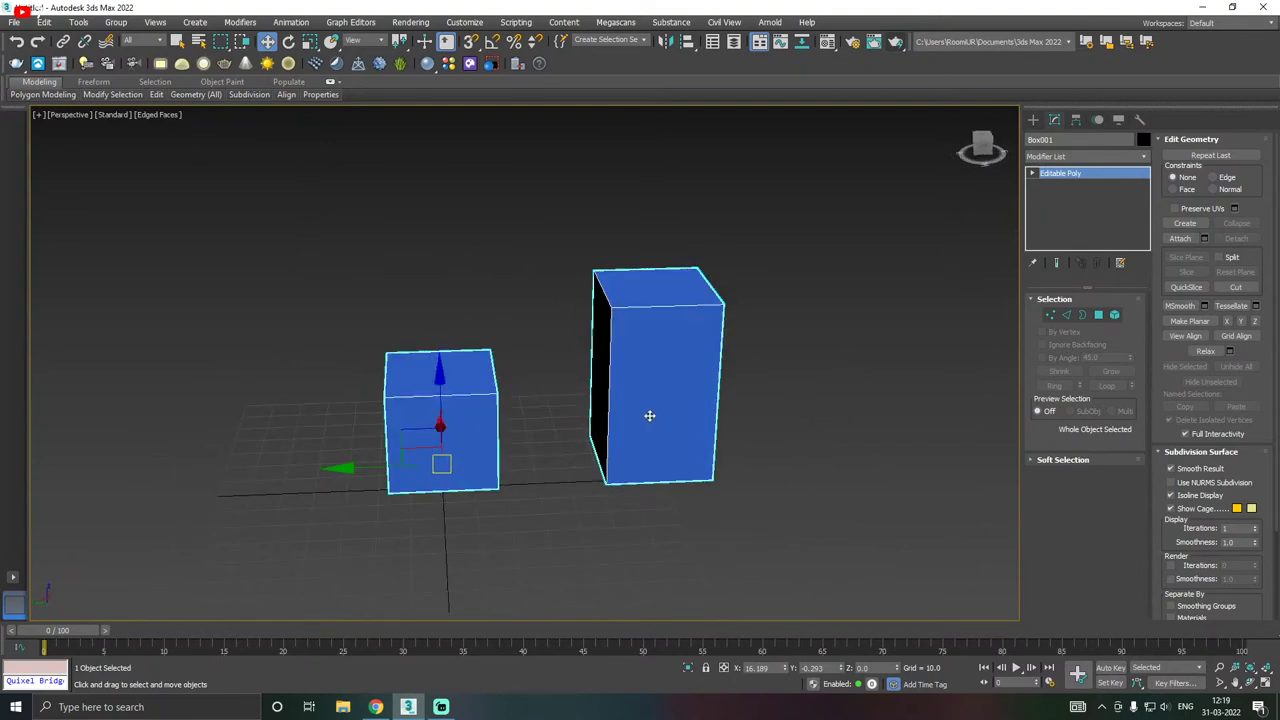
click(906, 416)
click(441, 429)
alt+middle_drag(441, 429, 680, 411)
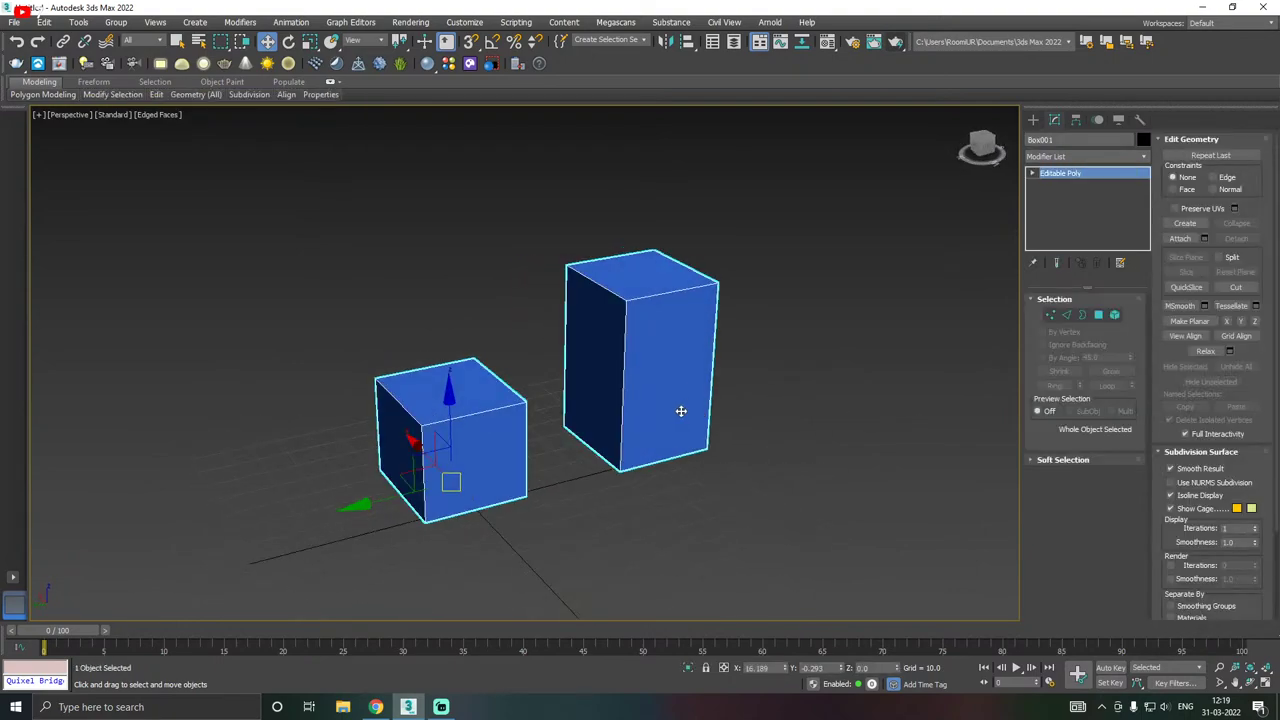
click(820, 398)
click(635, 395)
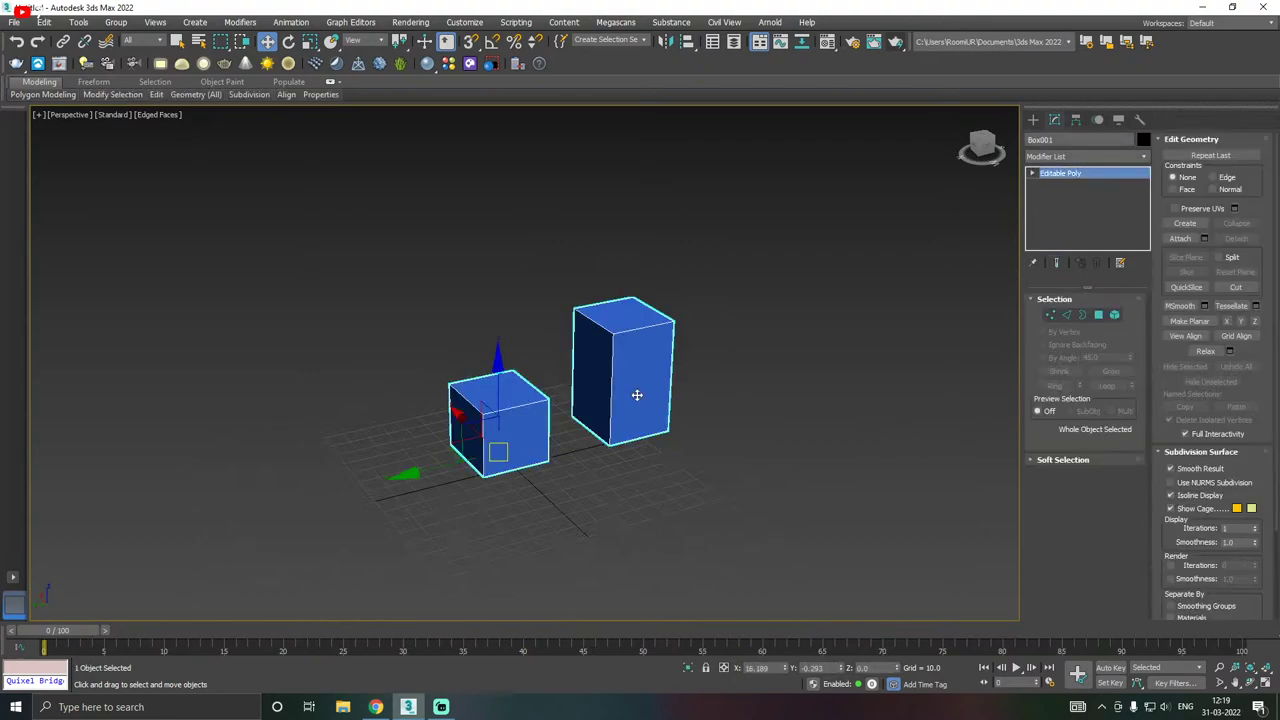
click(1114, 315)
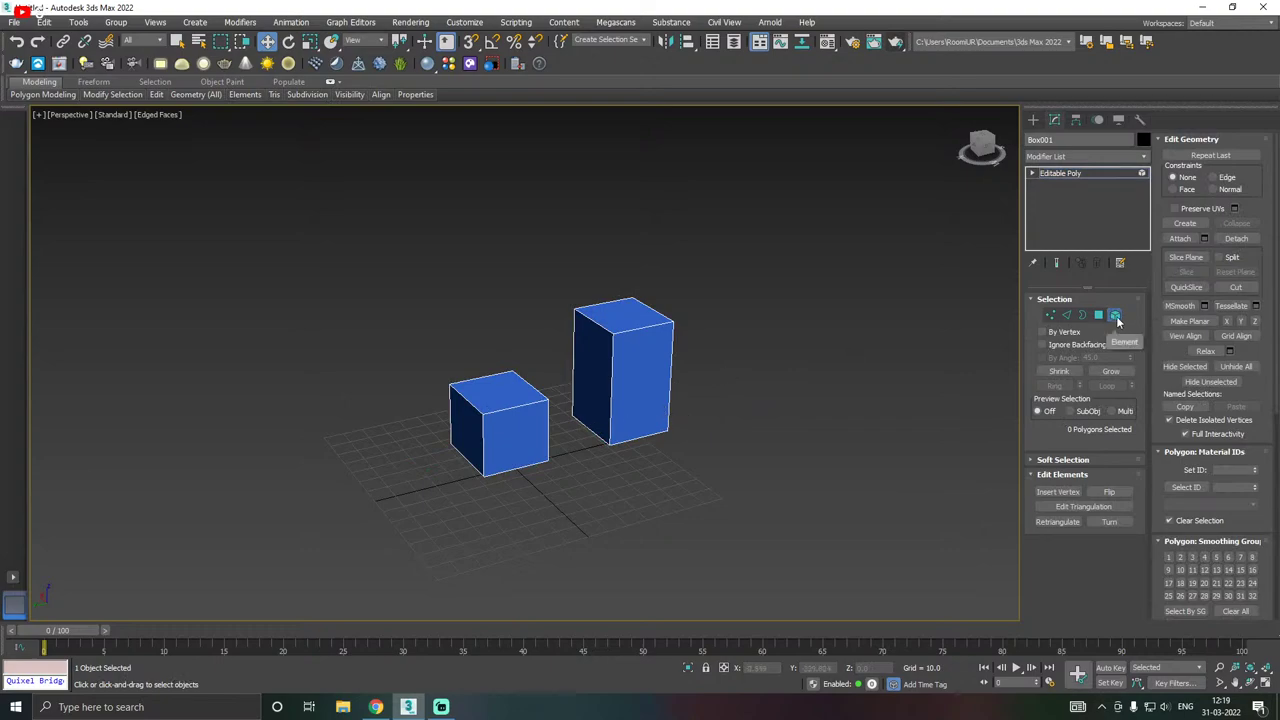
- Detach the tall box element from Box001 as a separate object, Object001
click(626, 407)
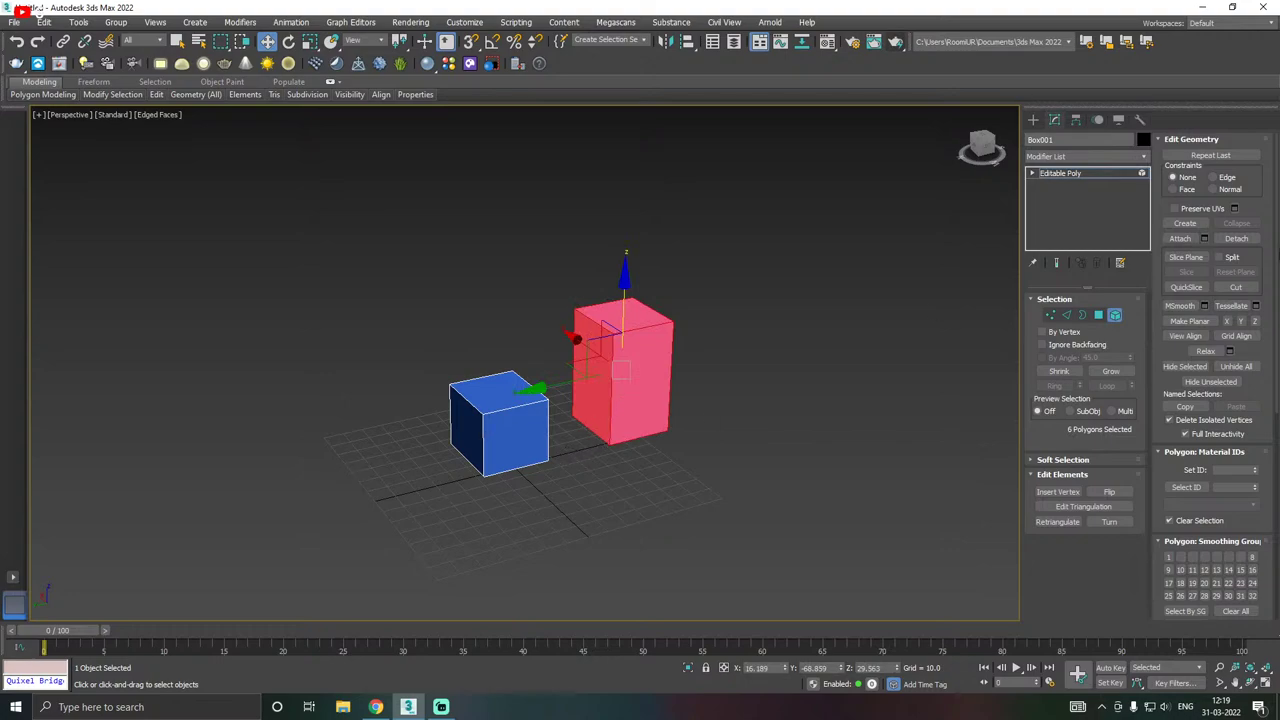
click(1238, 240)
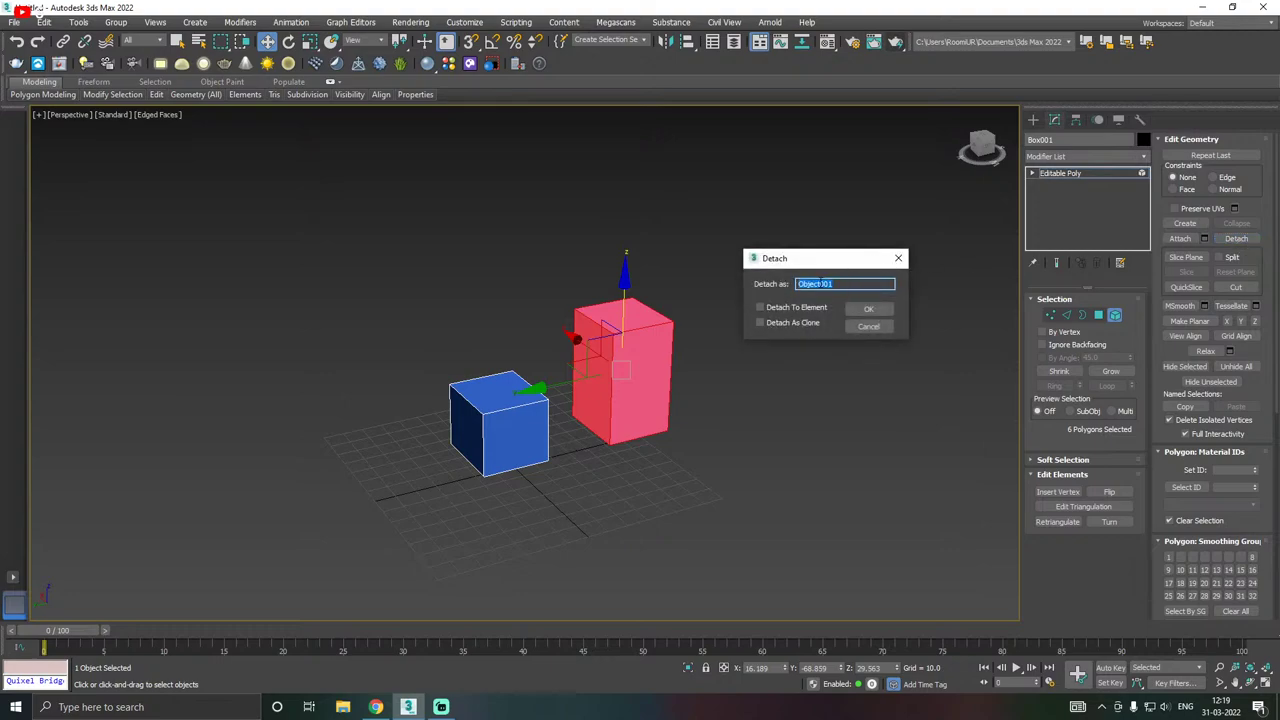
drag(812, 266, 860, 254)
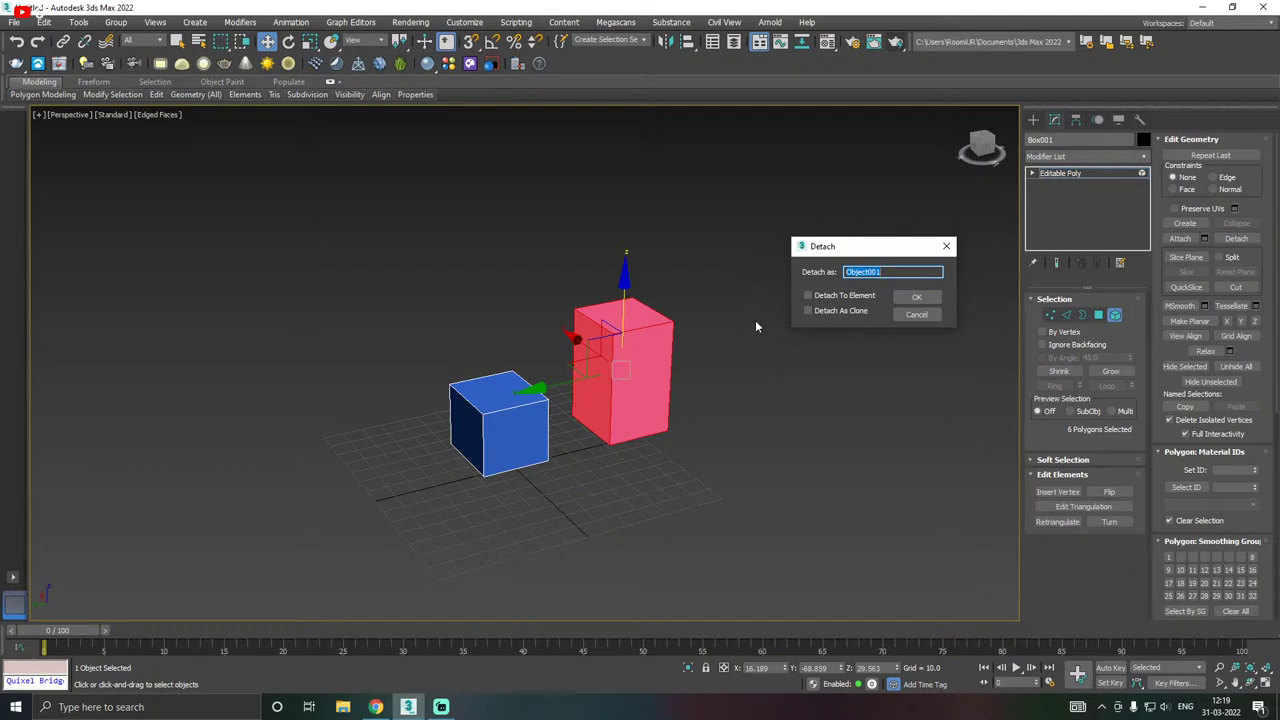
drag(872, 257, 825, 272)
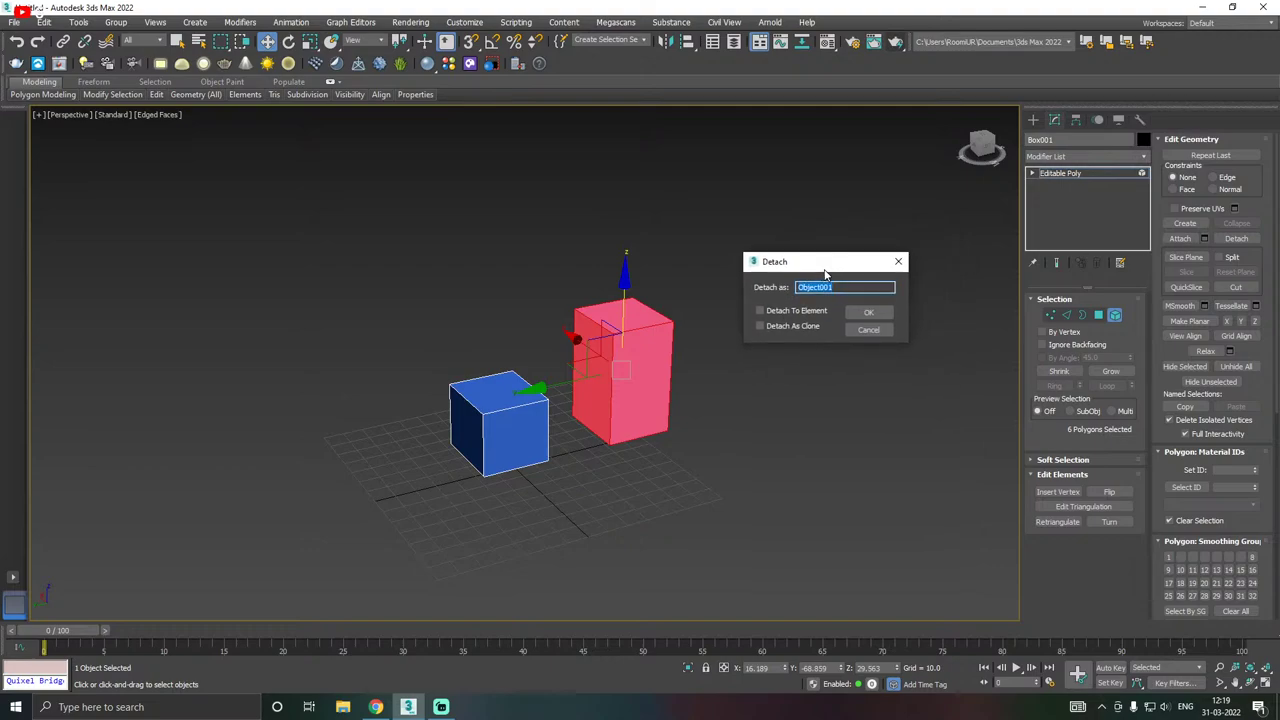
click(869, 313)
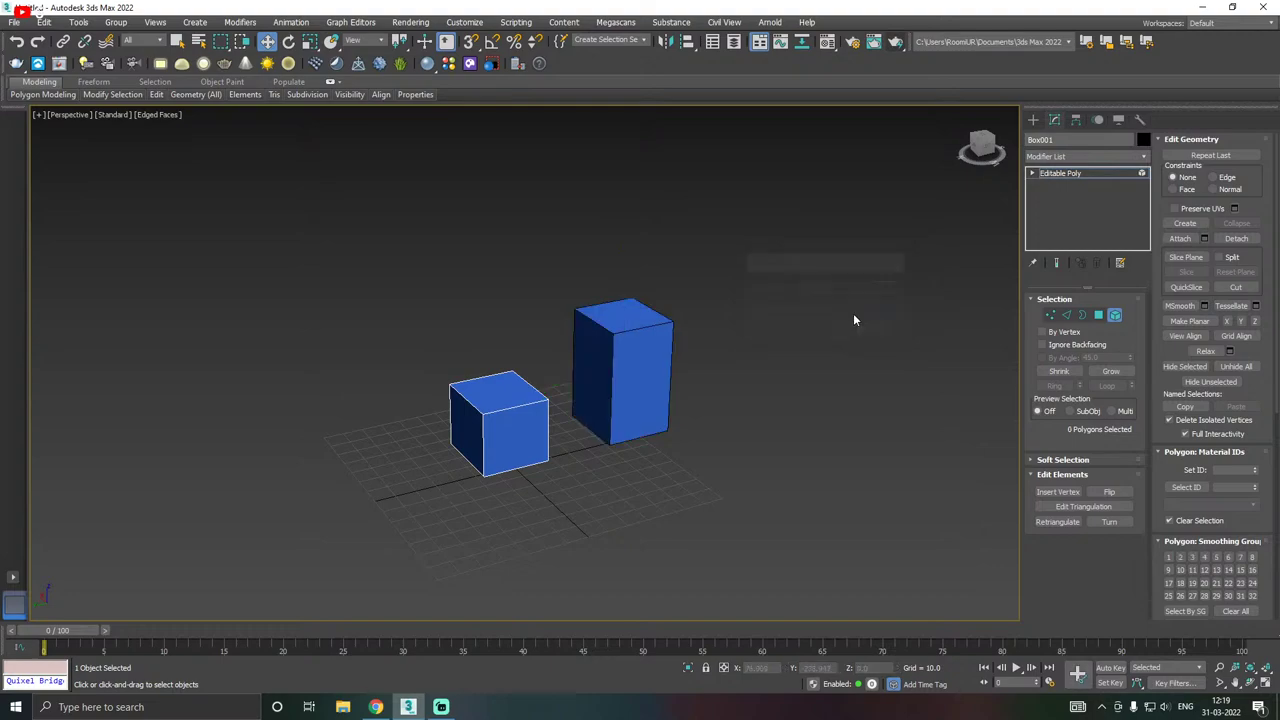
- Leave Element mode, then select the detached Object001 and delete it
click(1060, 173)
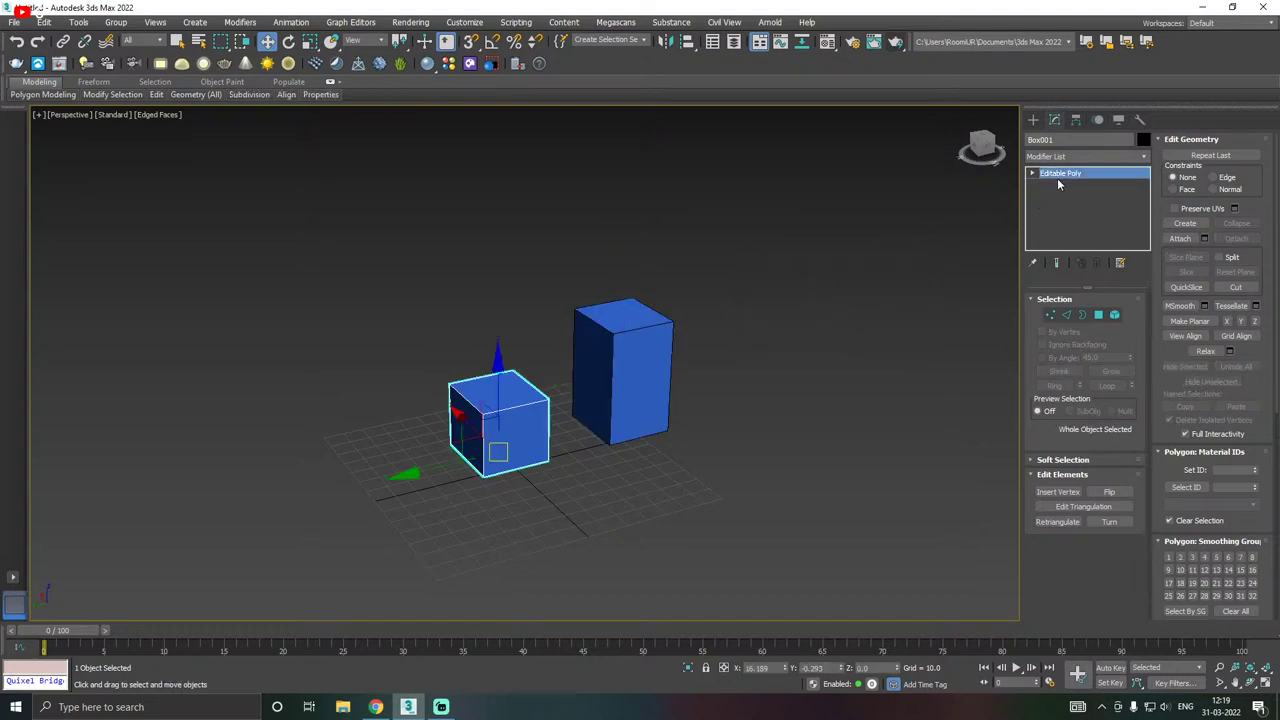
click(717, 463)
click(505, 440)
click(666, 395)
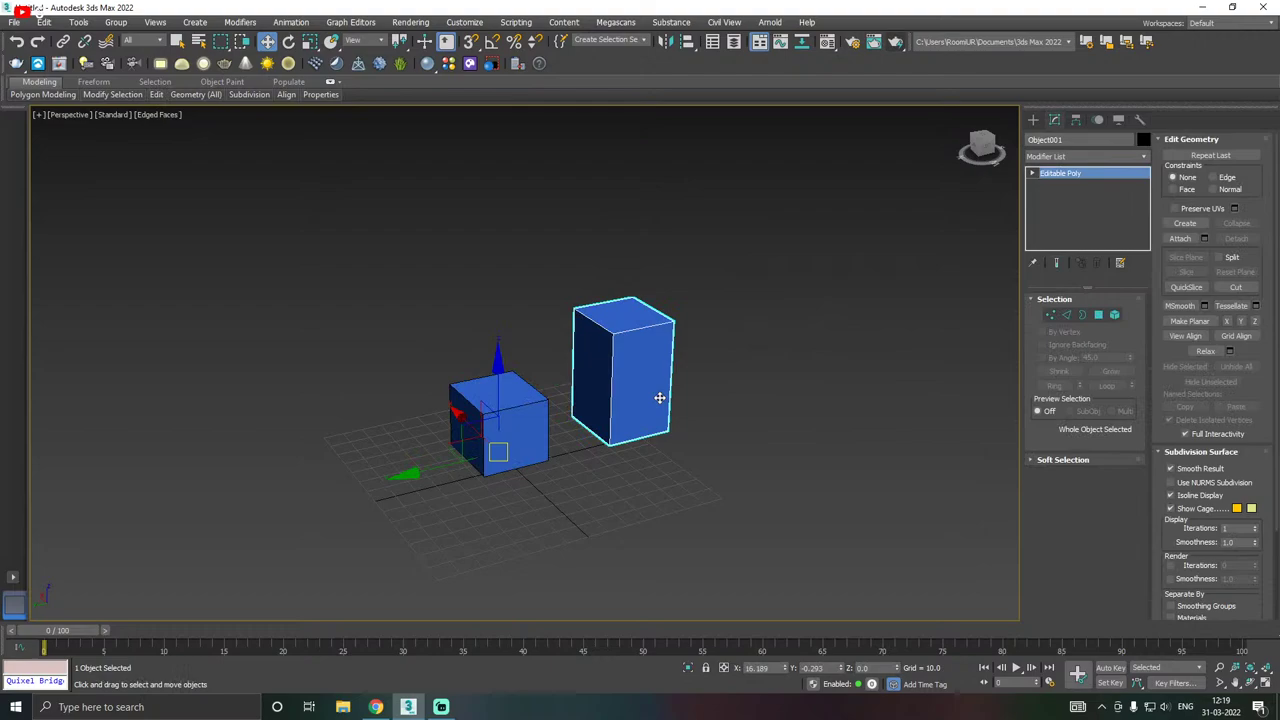
click(490, 430)
key(ctrl+z)
click(507, 429)
click(611, 400)
key(Delete)
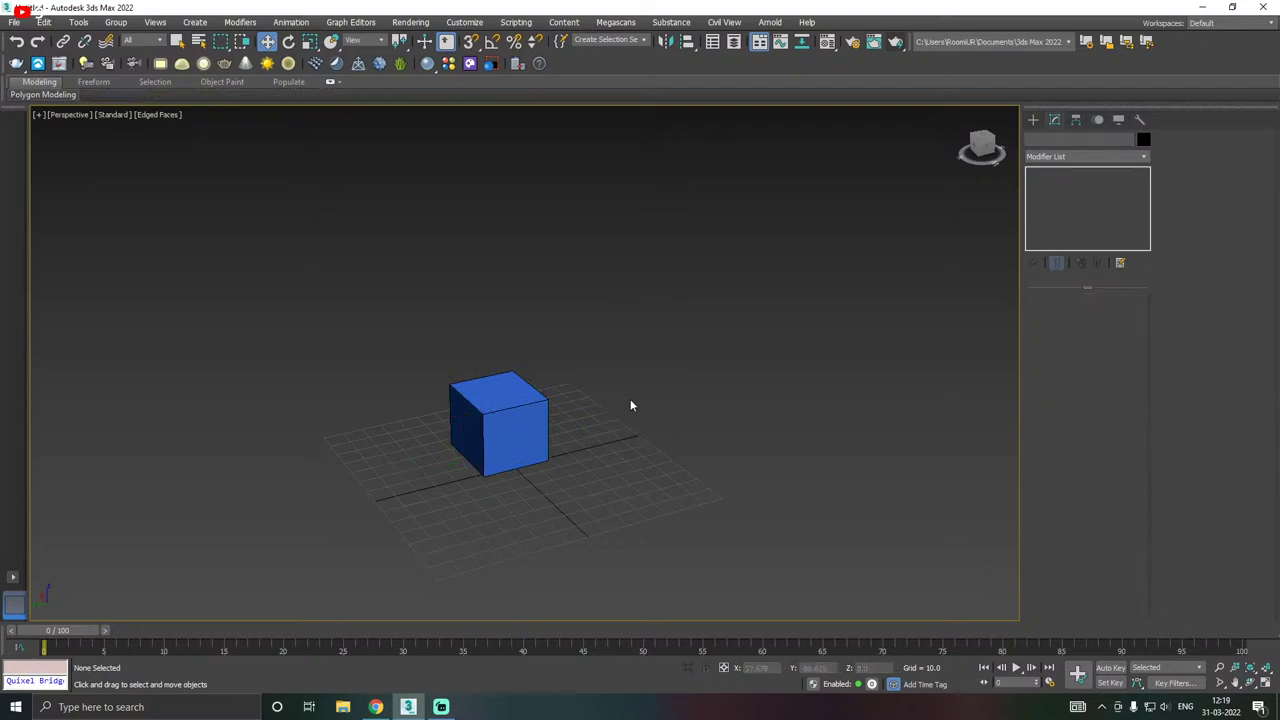
- Select the remaining cube and frame it in the centre of the view
scroll(522, 425, up, 6)
alt+middle_drag(533, 439, 651, 397)
click(505, 413)
middle_drag(450, 404, 597, 420)
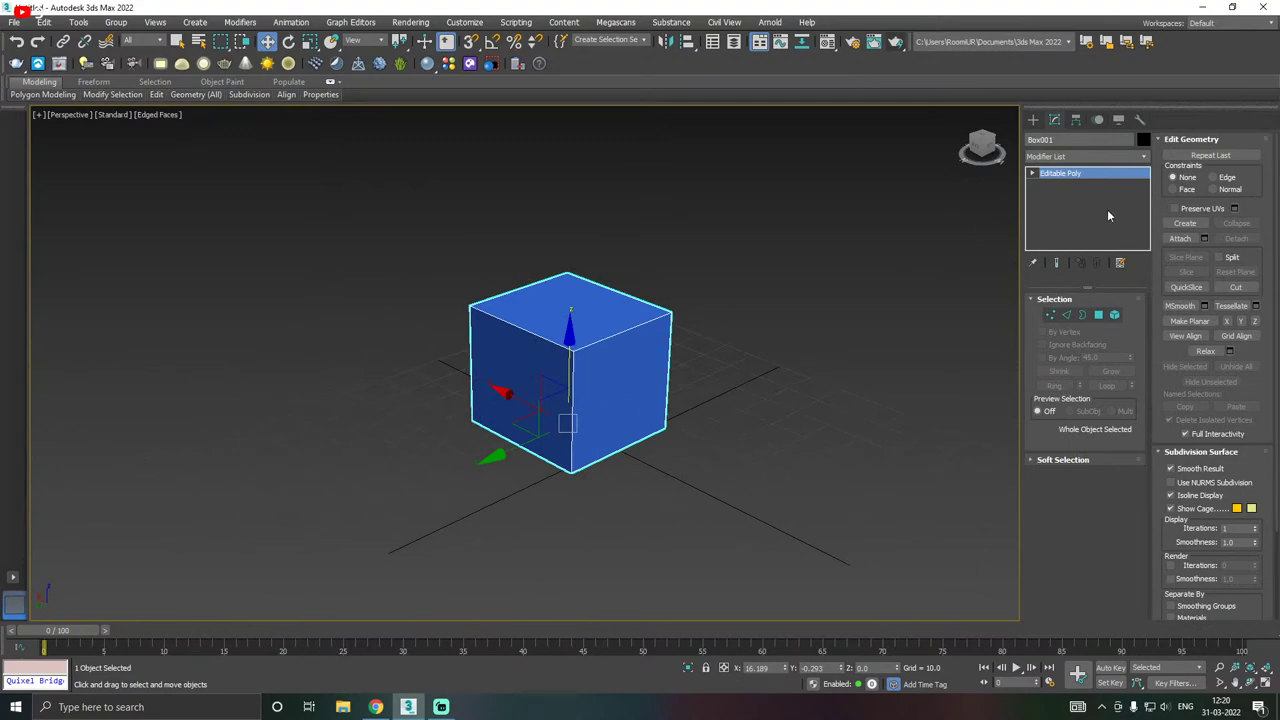
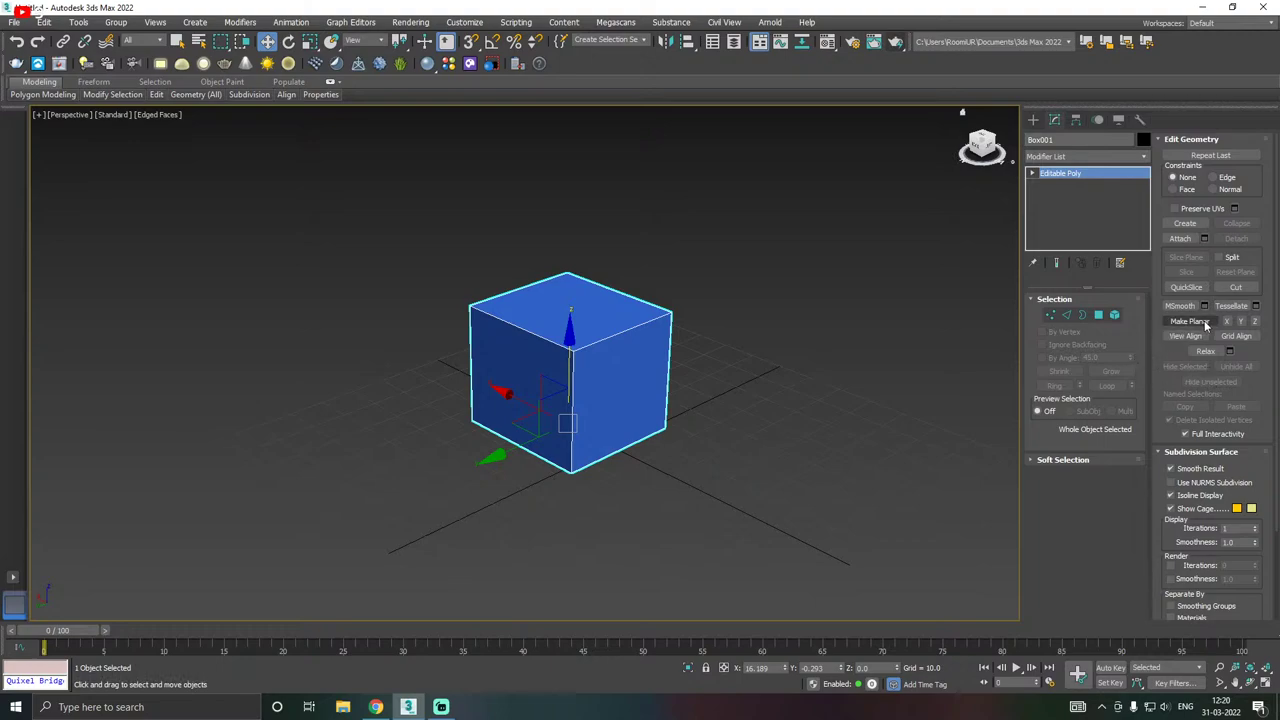
- Delete the cube and draw a sphere at the grid centre
scroll(697, 383, up, 3)
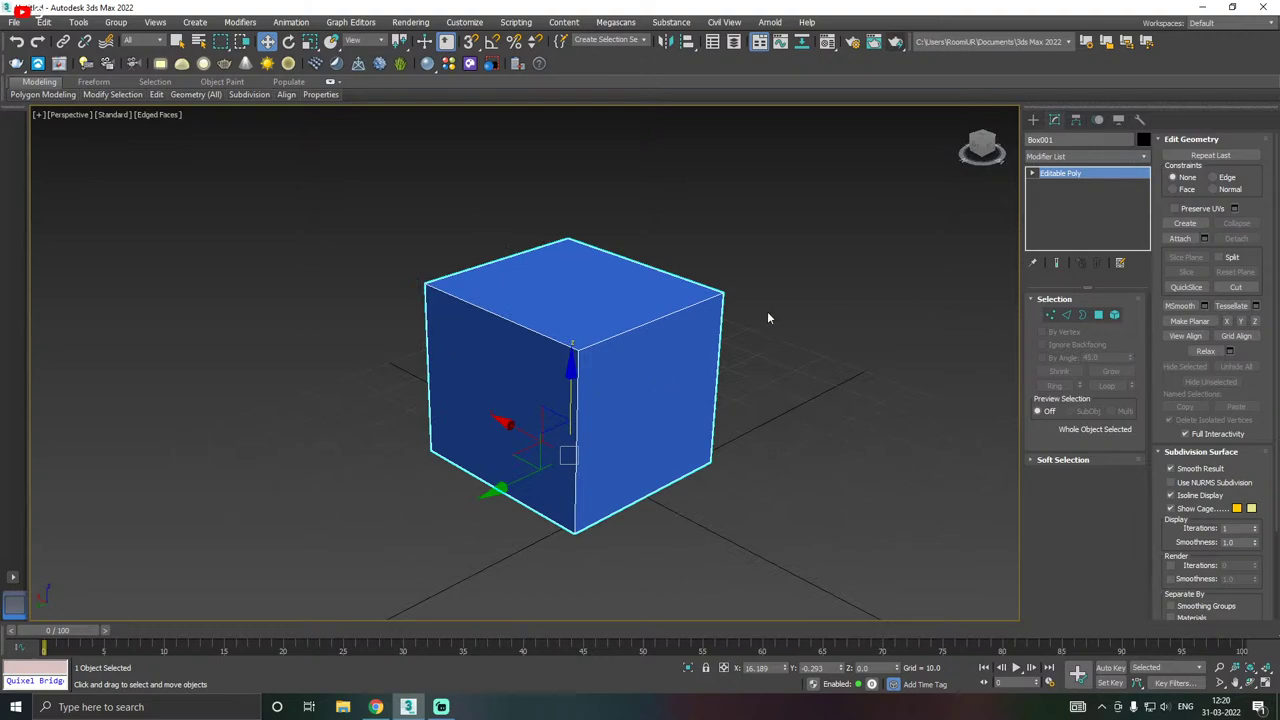
key(Delete)
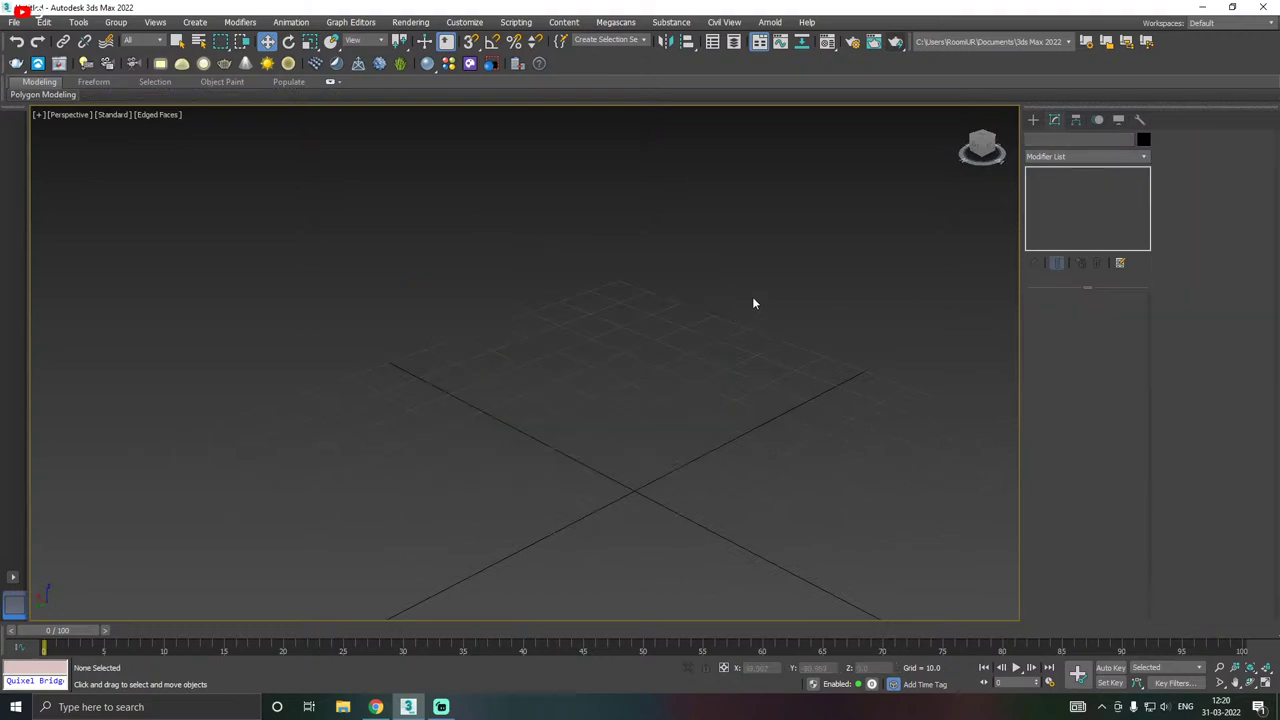
click(1034, 120)
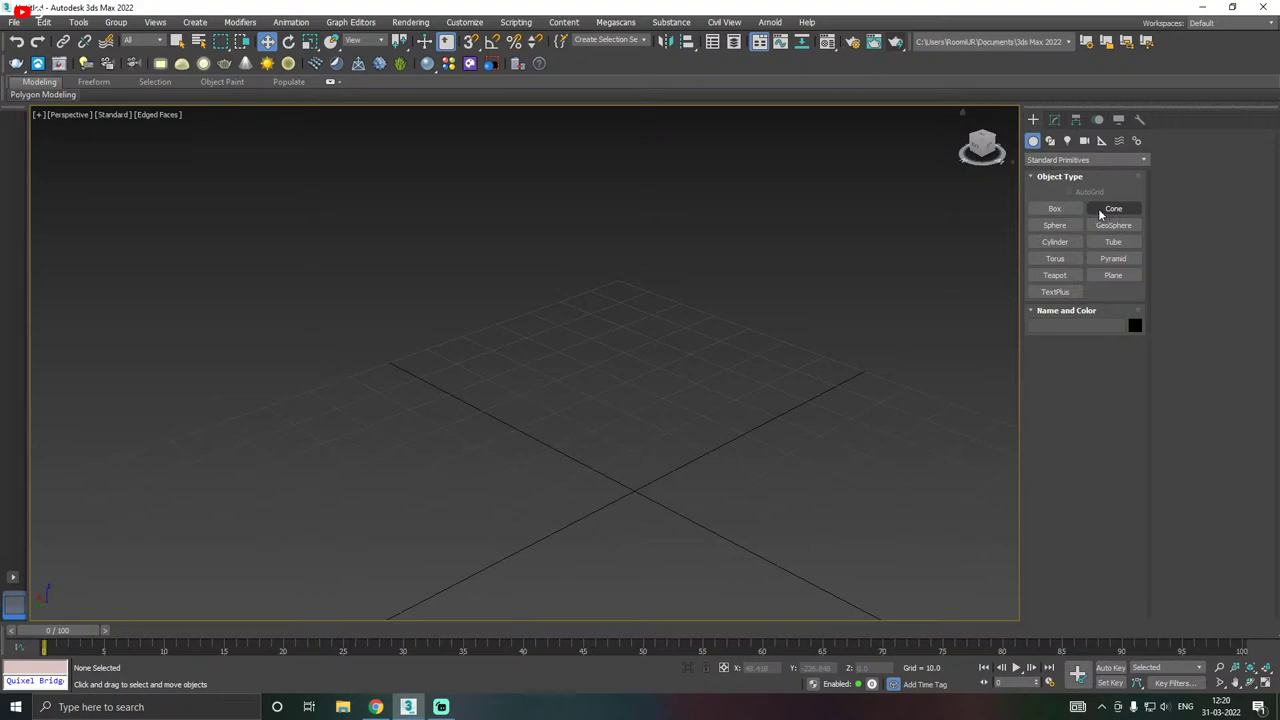
click(1055, 210)
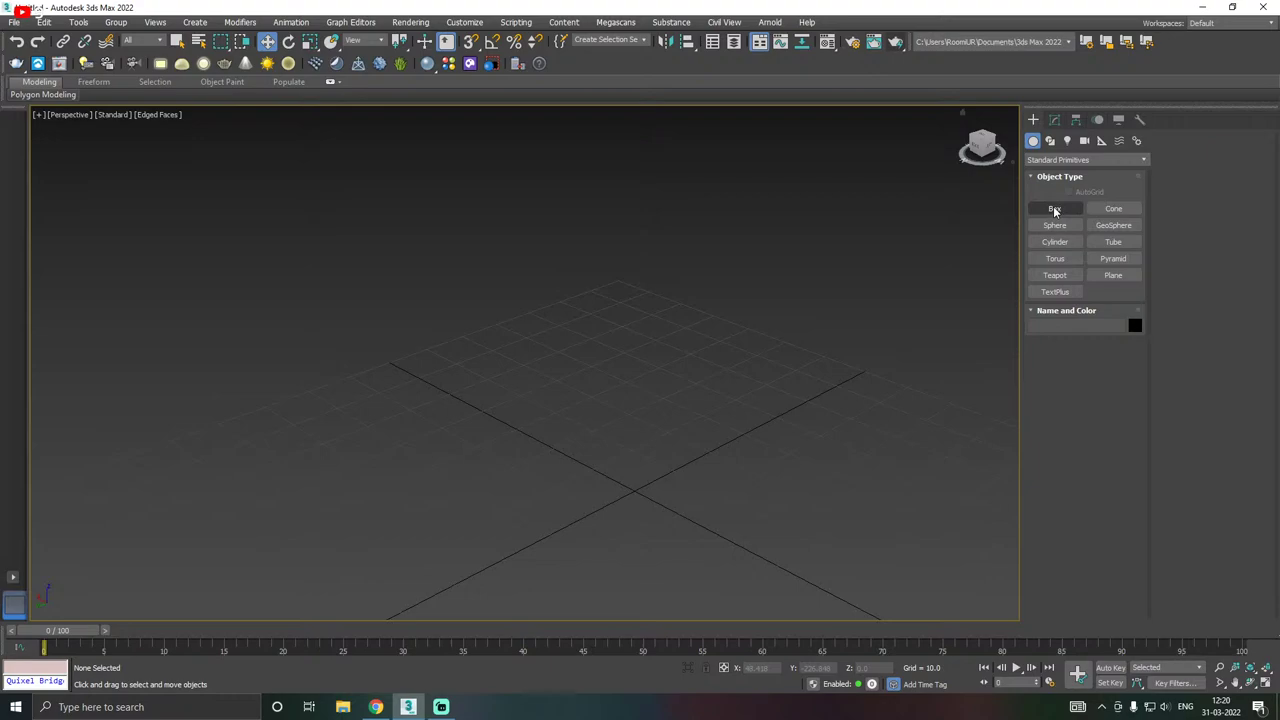
click(1055, 225)
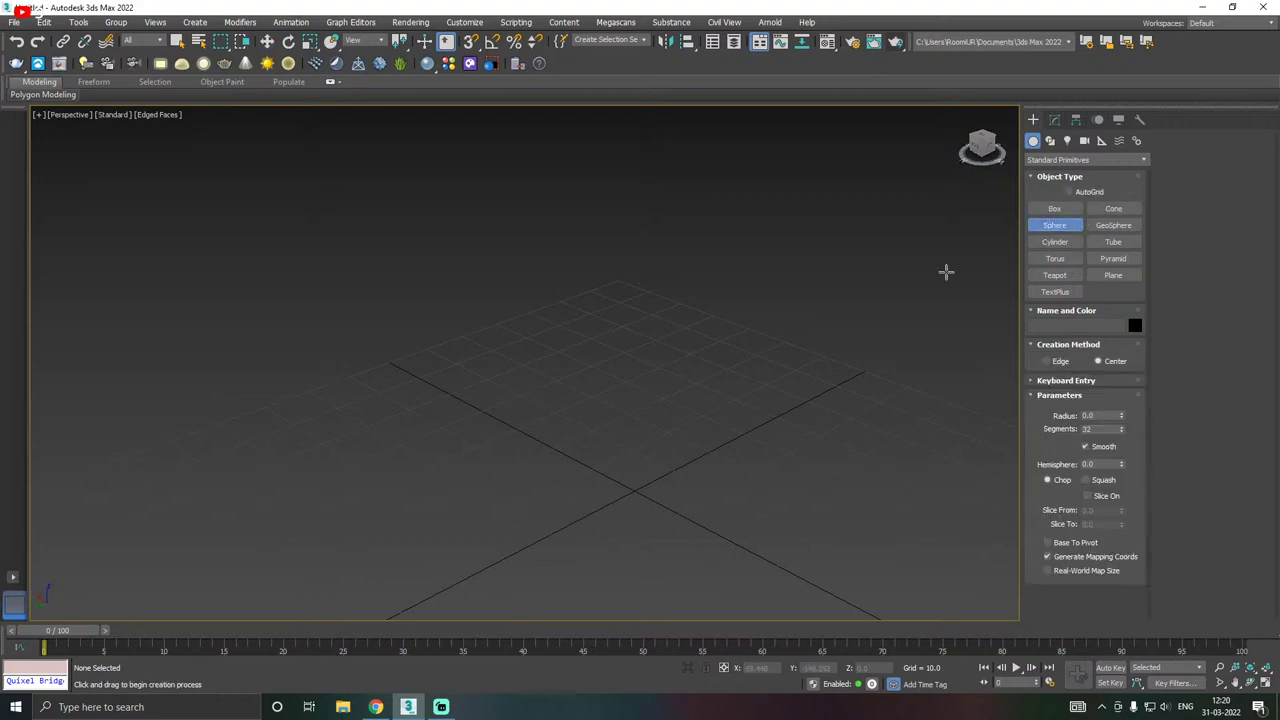
drag(573, 470, 651, 481)
key(w)
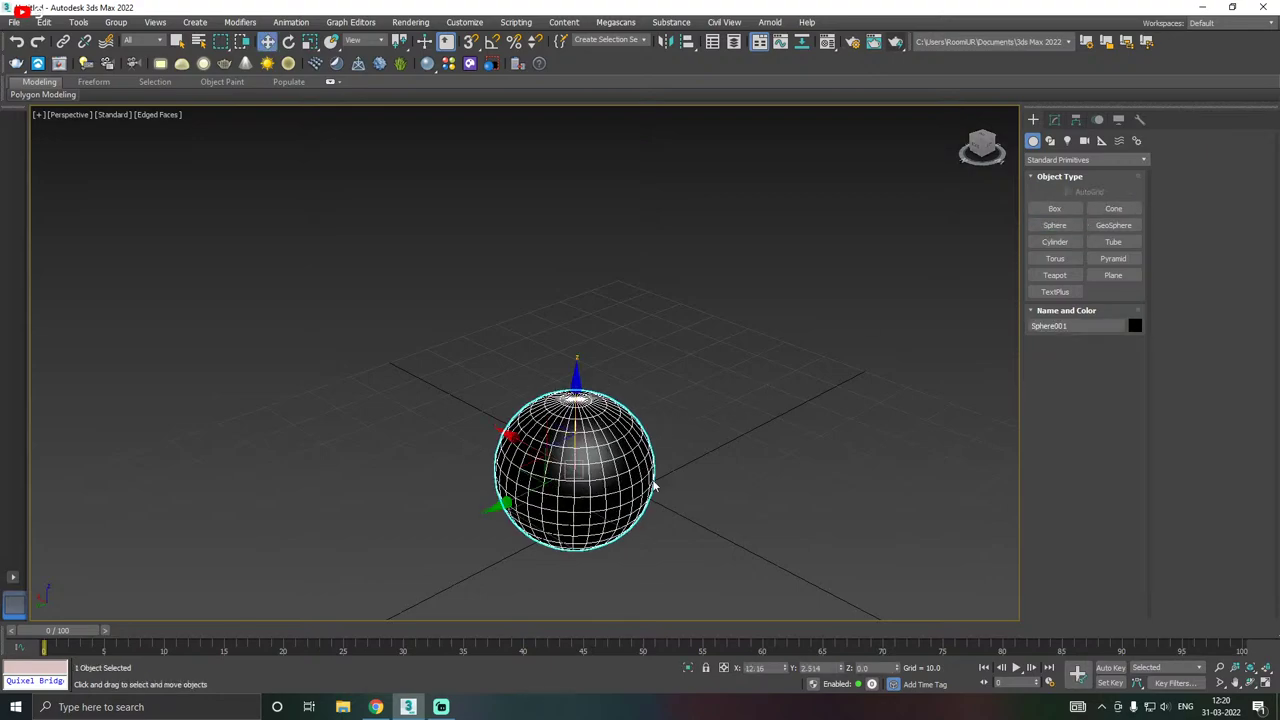
- Draw a geosphere to the right of the sphere and select both objects
click(1112, 226)
drag(749, 409, 806, 404)
key(w)
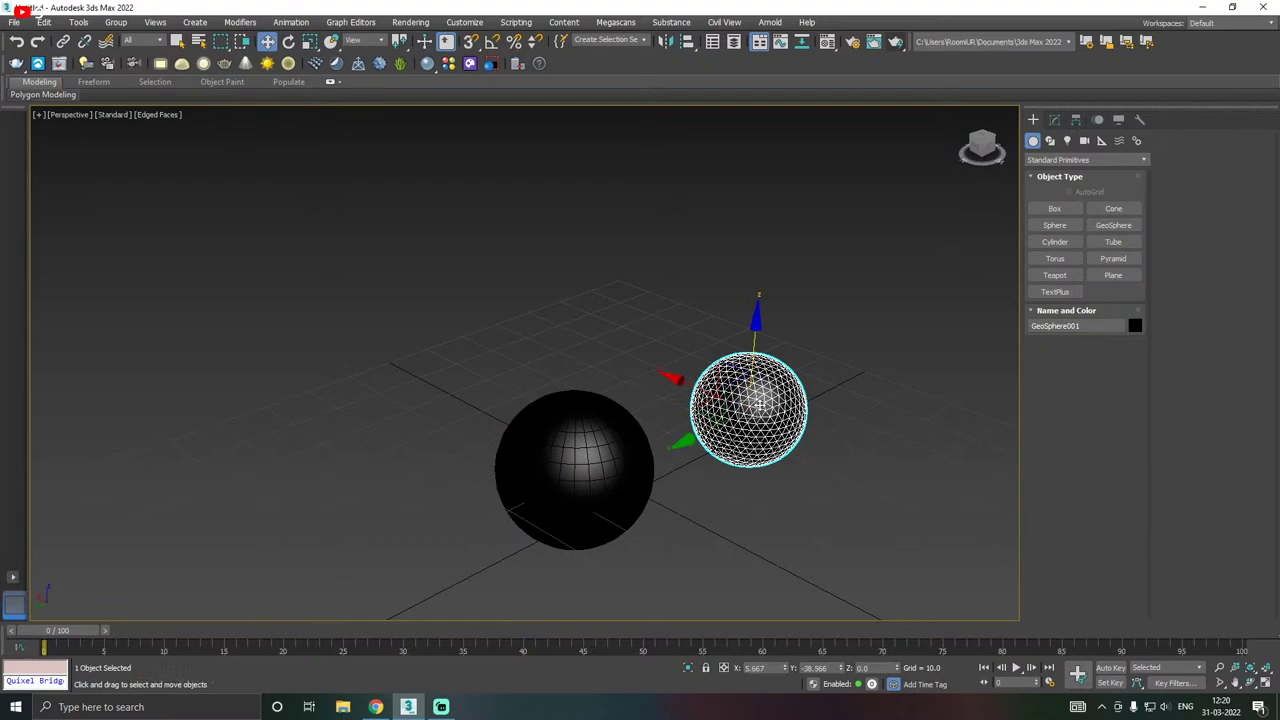
drag(466, 342, 760, 455)
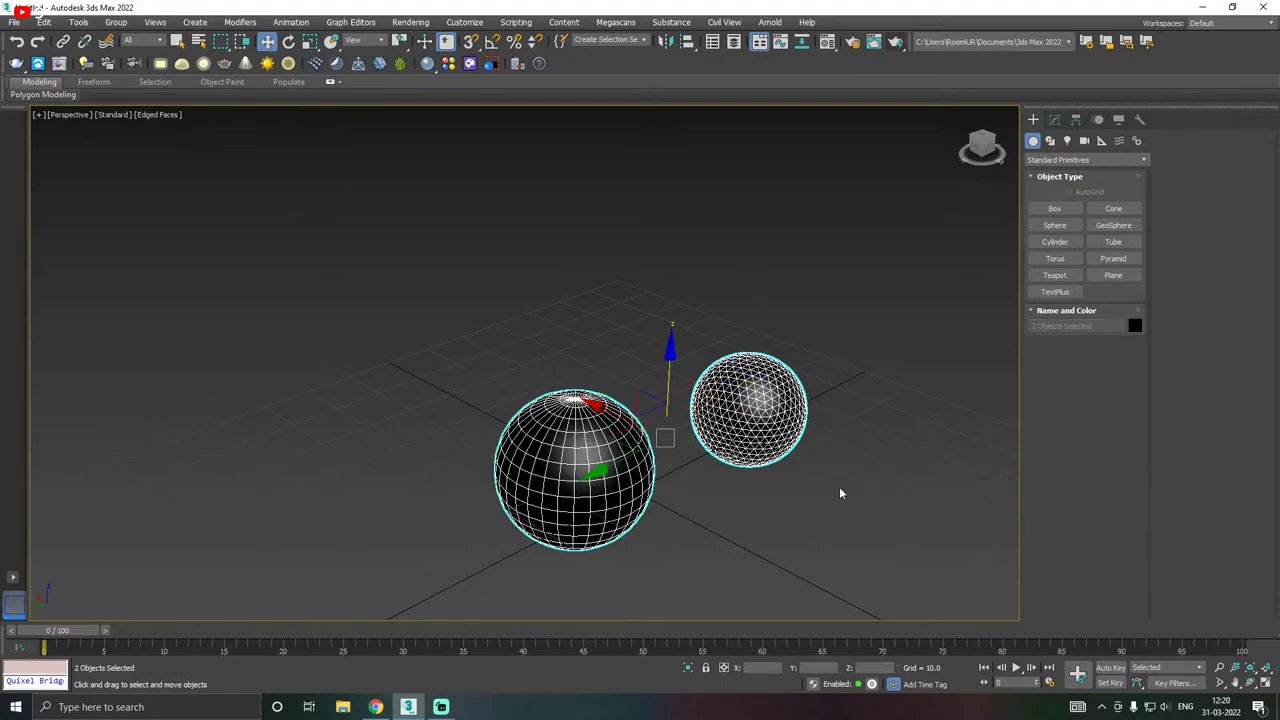
- Assign the blue 01 - Default material to both spheres
key(m)
click(97, 272)
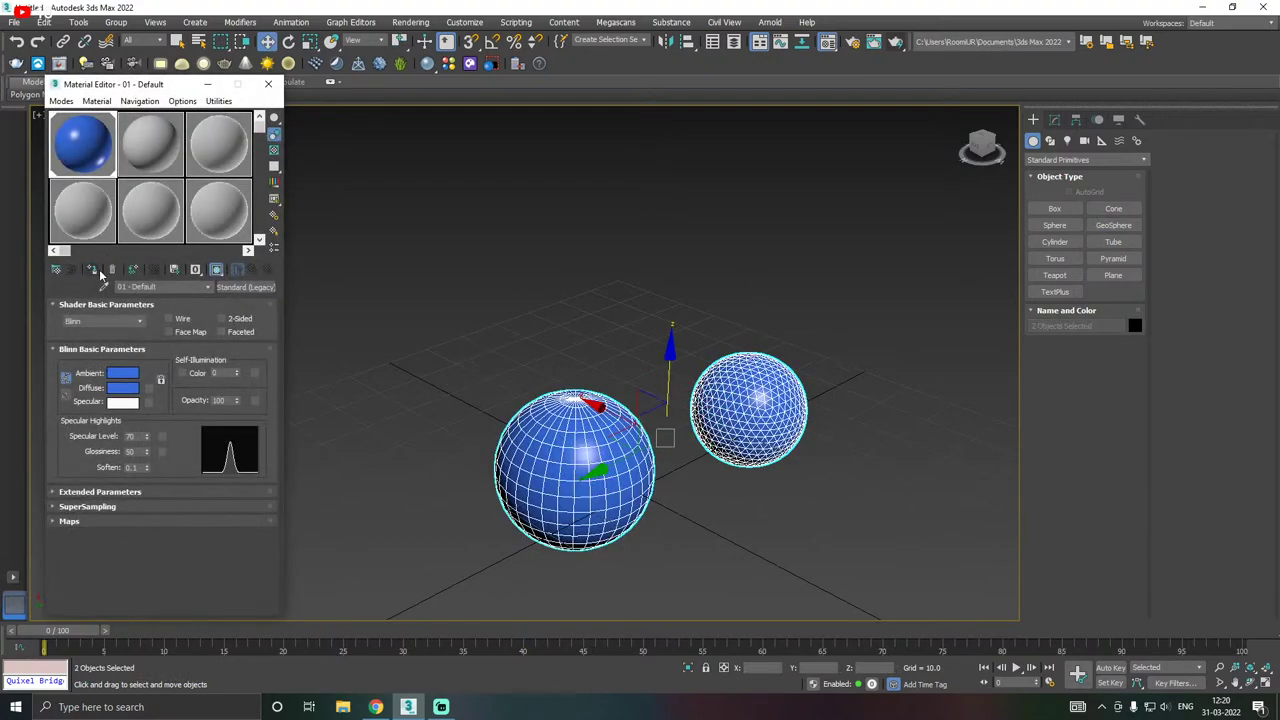
key(m)
click(551, 323)
- Move the front sphere to the right
middle_drag(654, 500, 615, 456)
scroll(615, 456, up, 4)
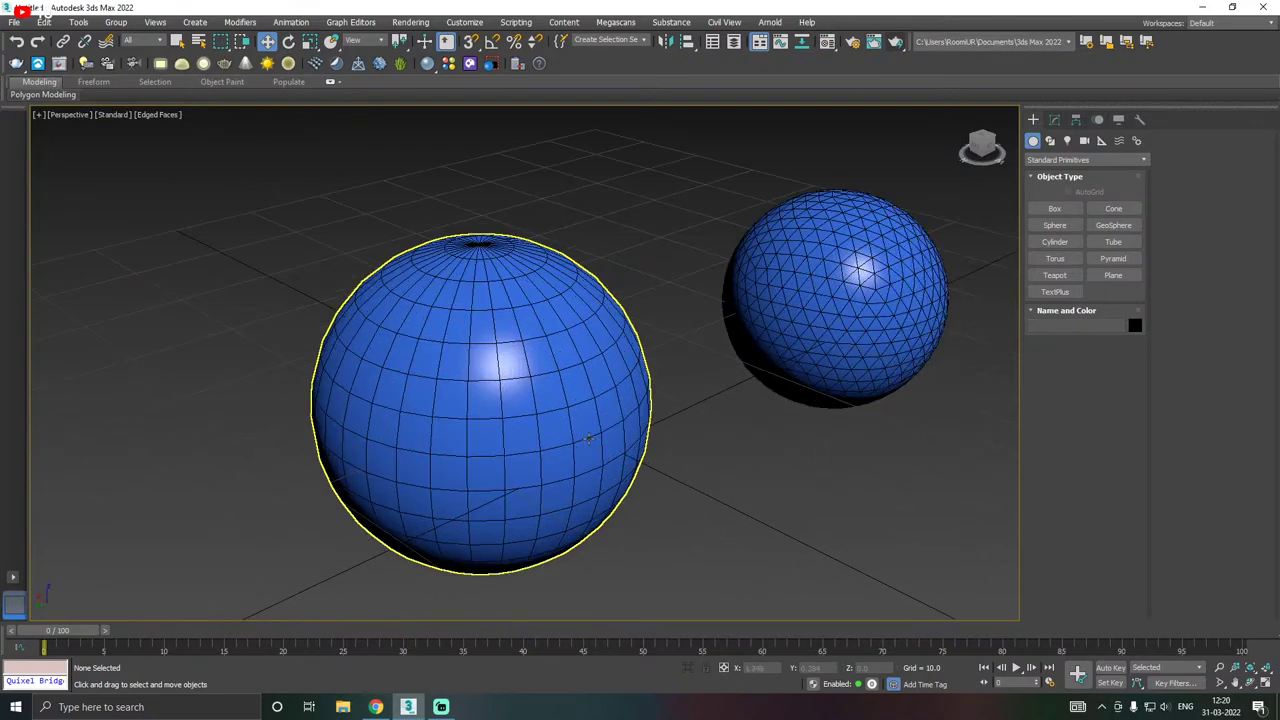
click(596, 434)
middle_drag(683, 431, 520, 457)
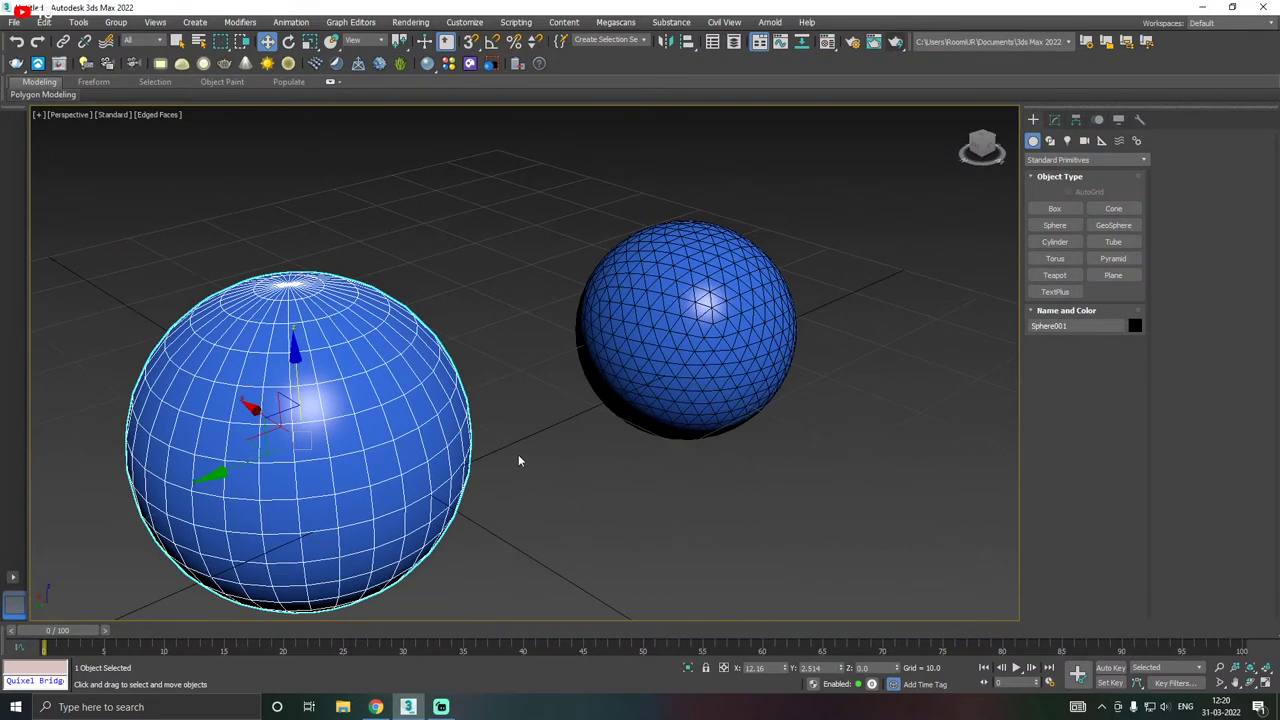
drag(231, 466, 326, 428)
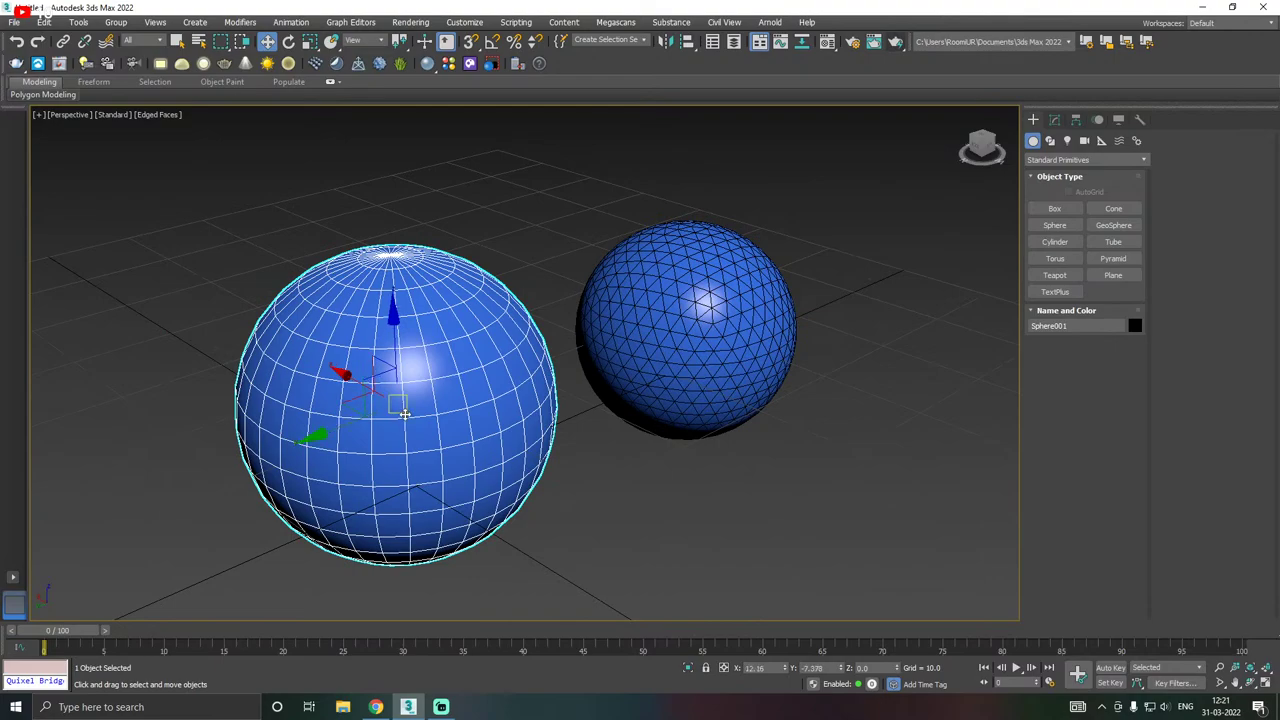
scroll(376, 443, up, 6)
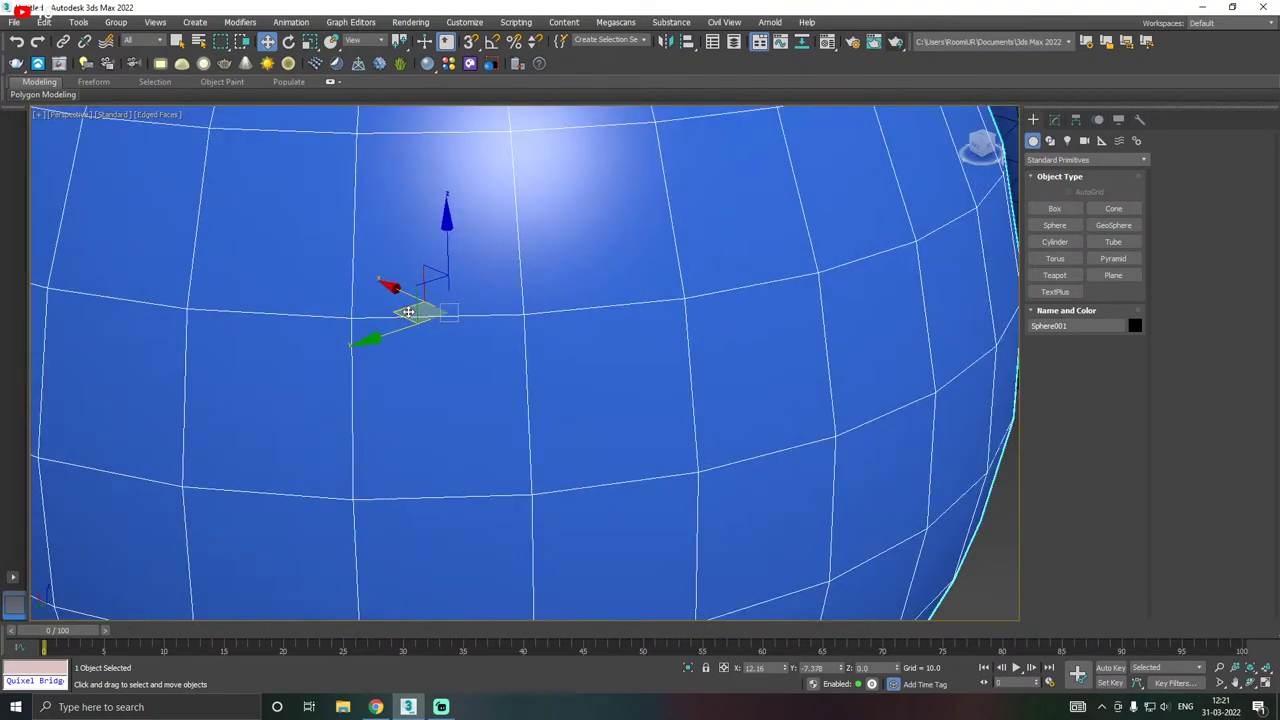
scroll(448, 430, down, 6)
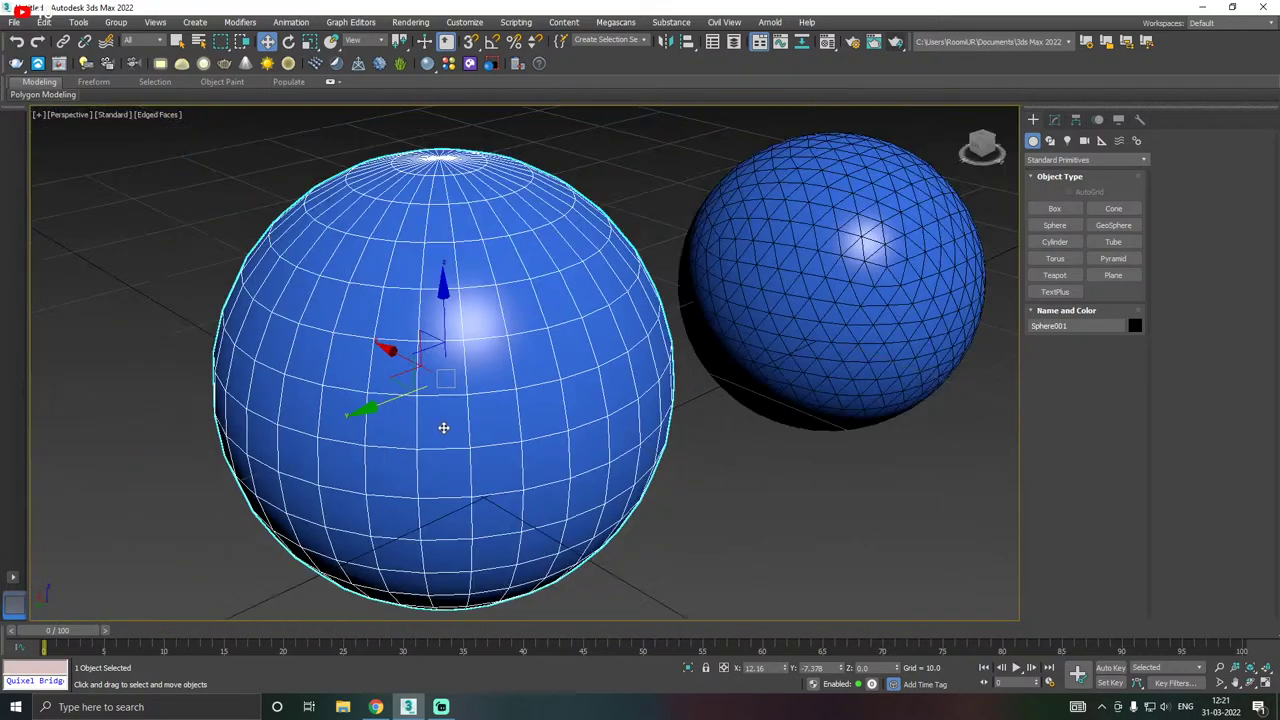
- Move the geosphere back and to the right
click(729, 290)
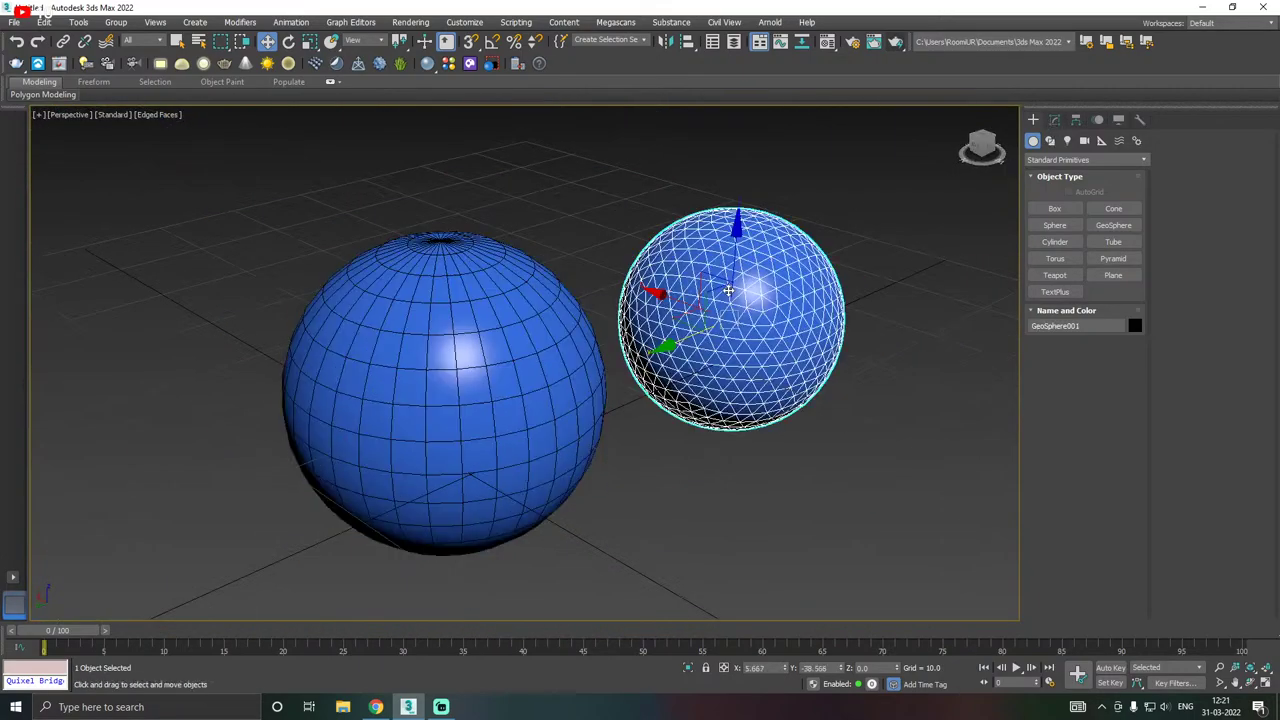
click(1054, 119)
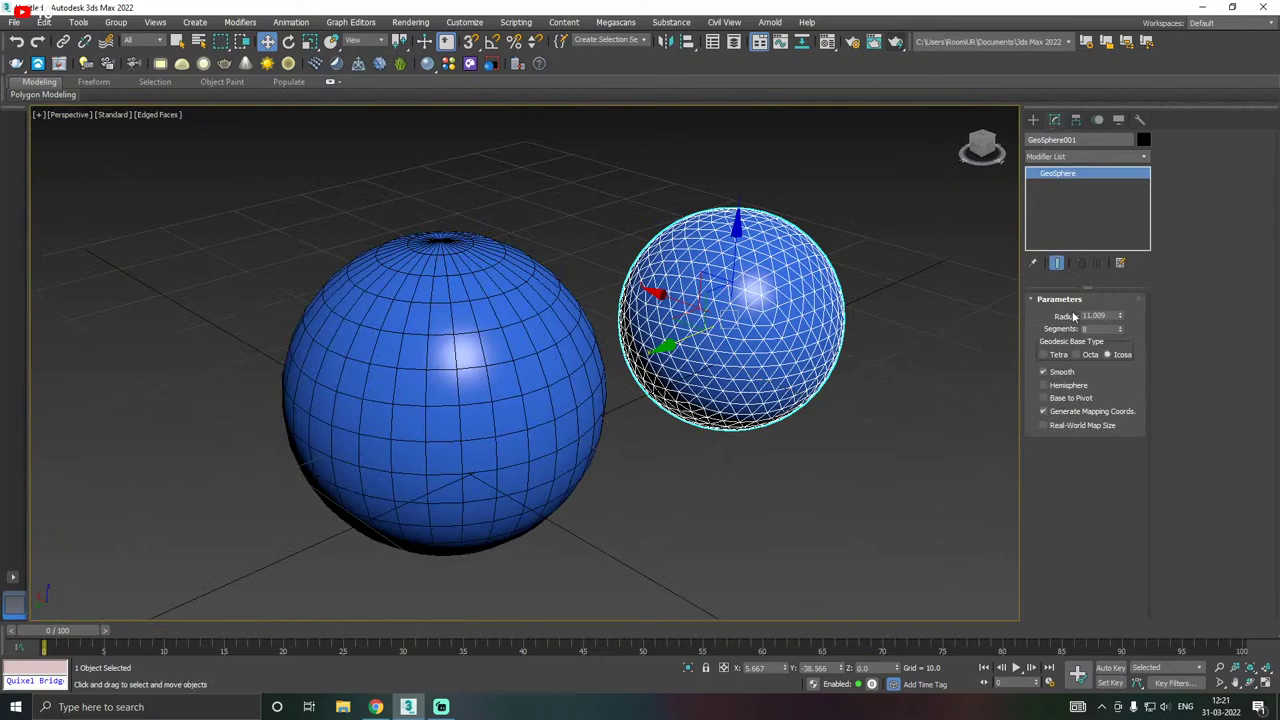
scroll(775, 351, up, 5)
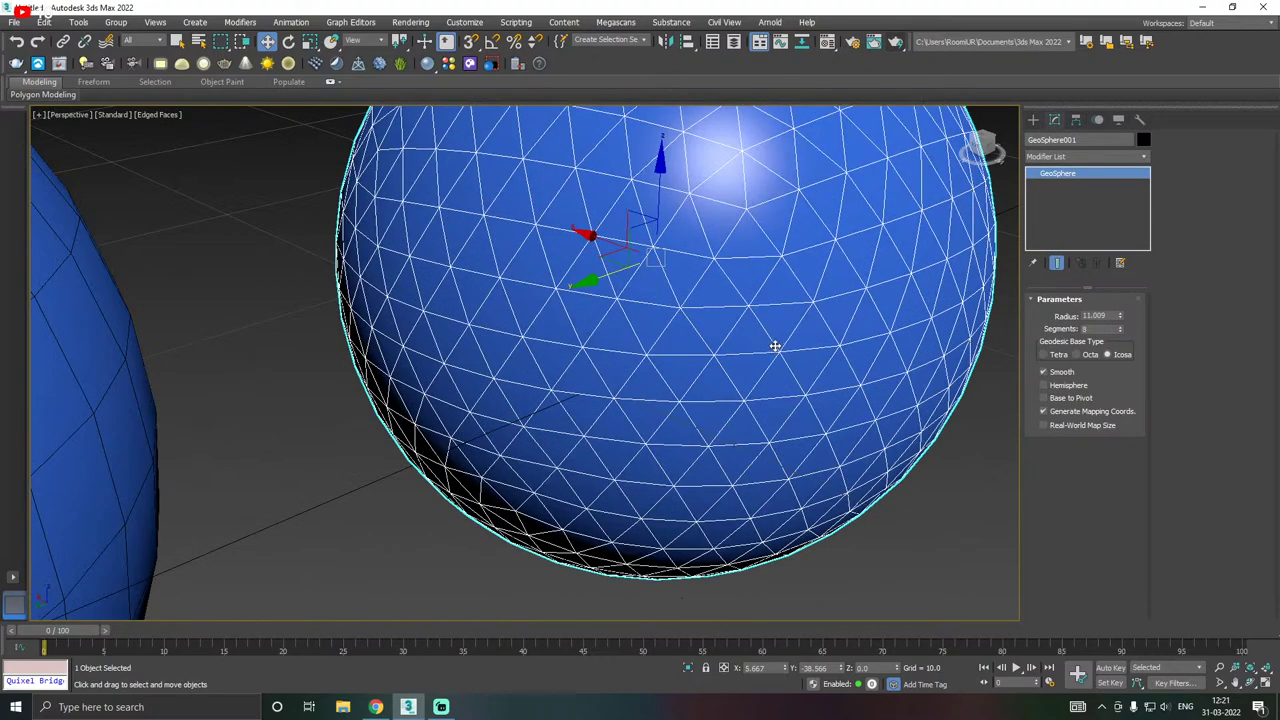
scroll(775, 346, up, 2)
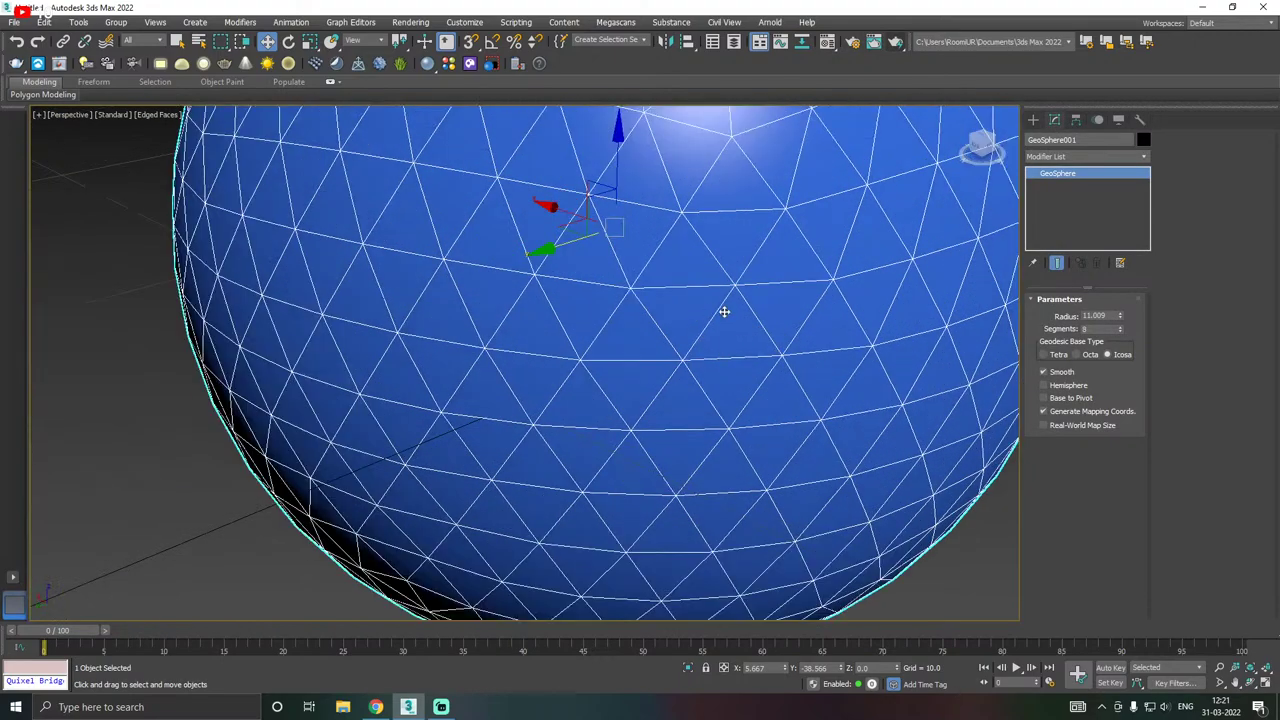
scroll(620, 381, down, 2)
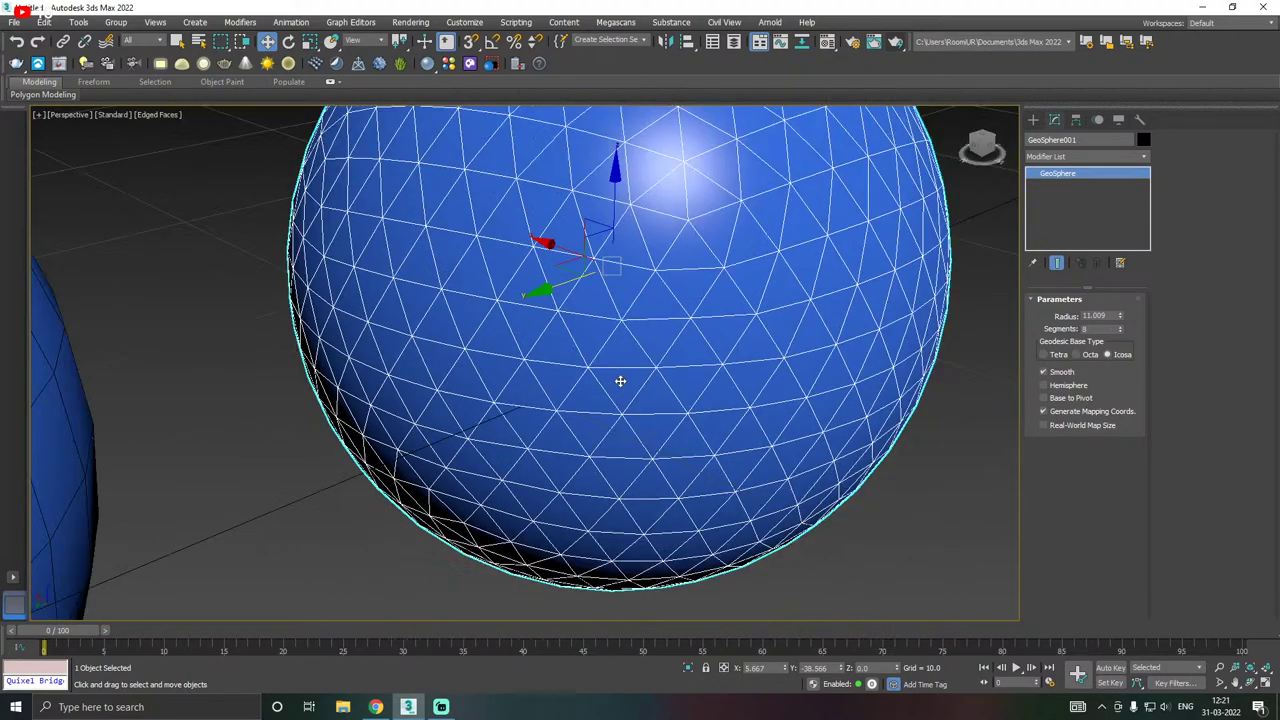
scroll(620, 381, down, 2)
scroll(763, 349, down, 4)
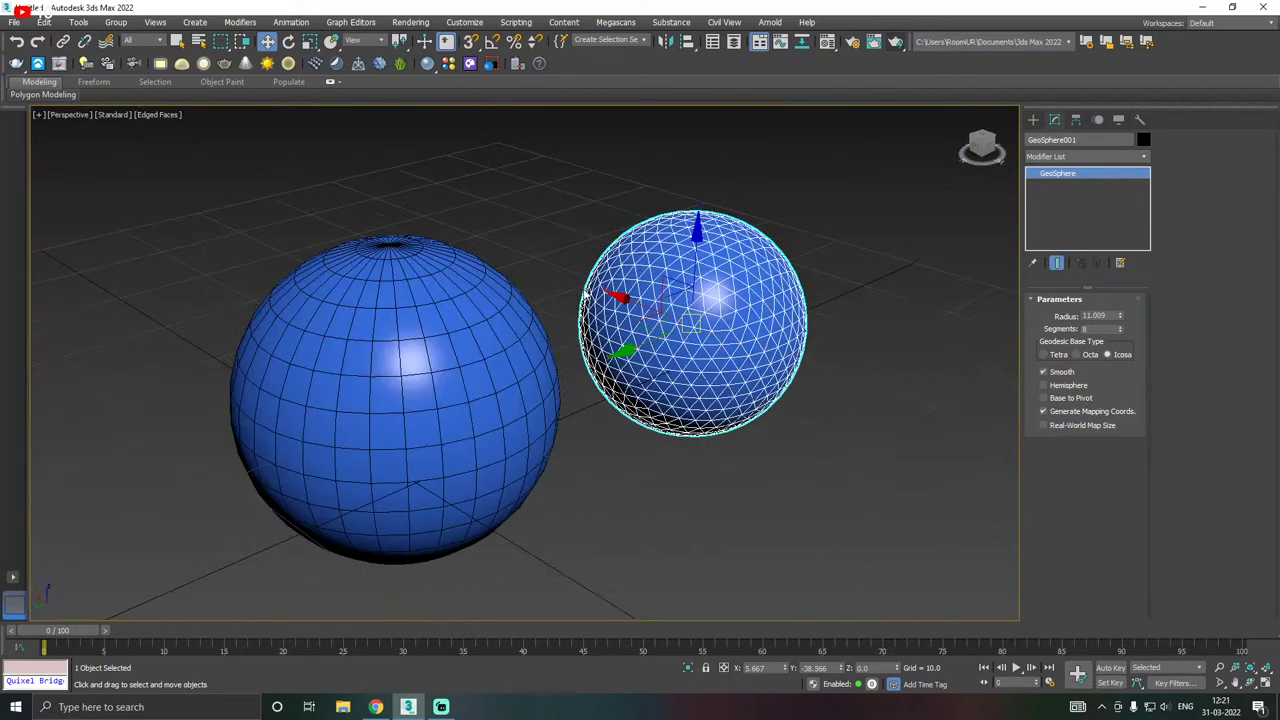
drag(656, 343, 798, 285)
- Shift the sphere along its Y axis, then delete the geosphere
click(430, 340)
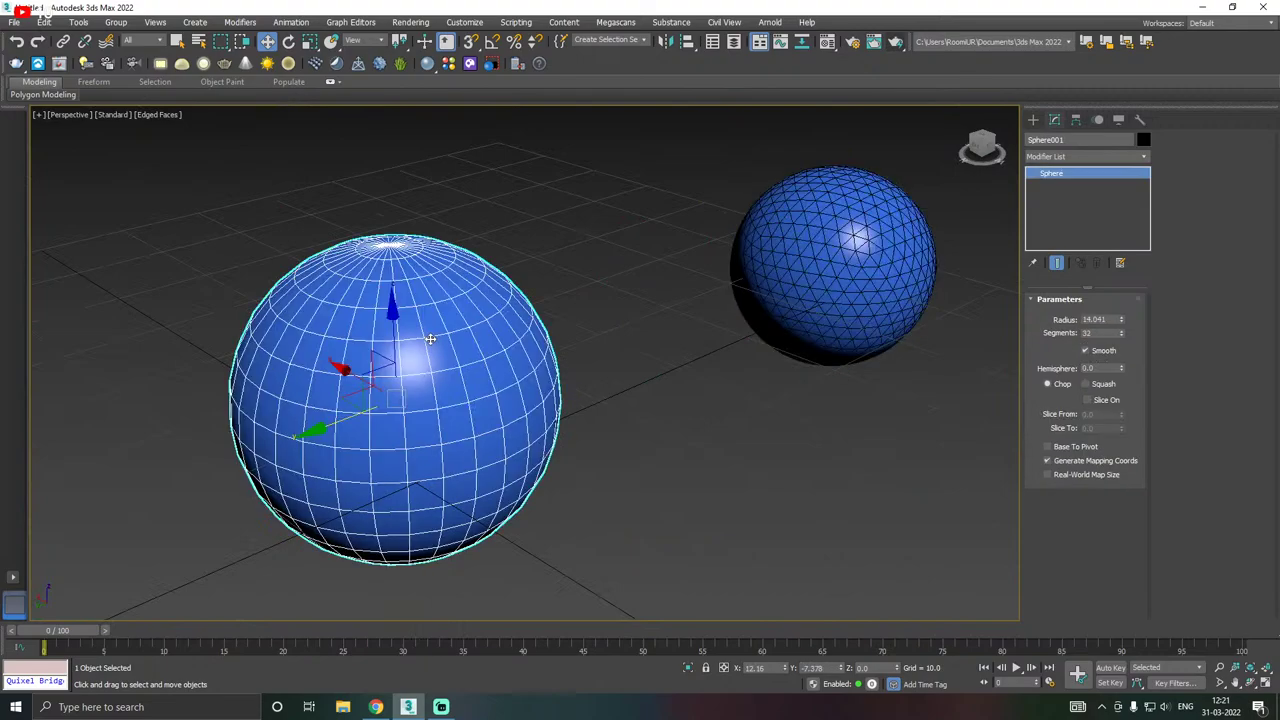
scroll(591, 351, down, 3)
scroll(420, 400, up, 1)
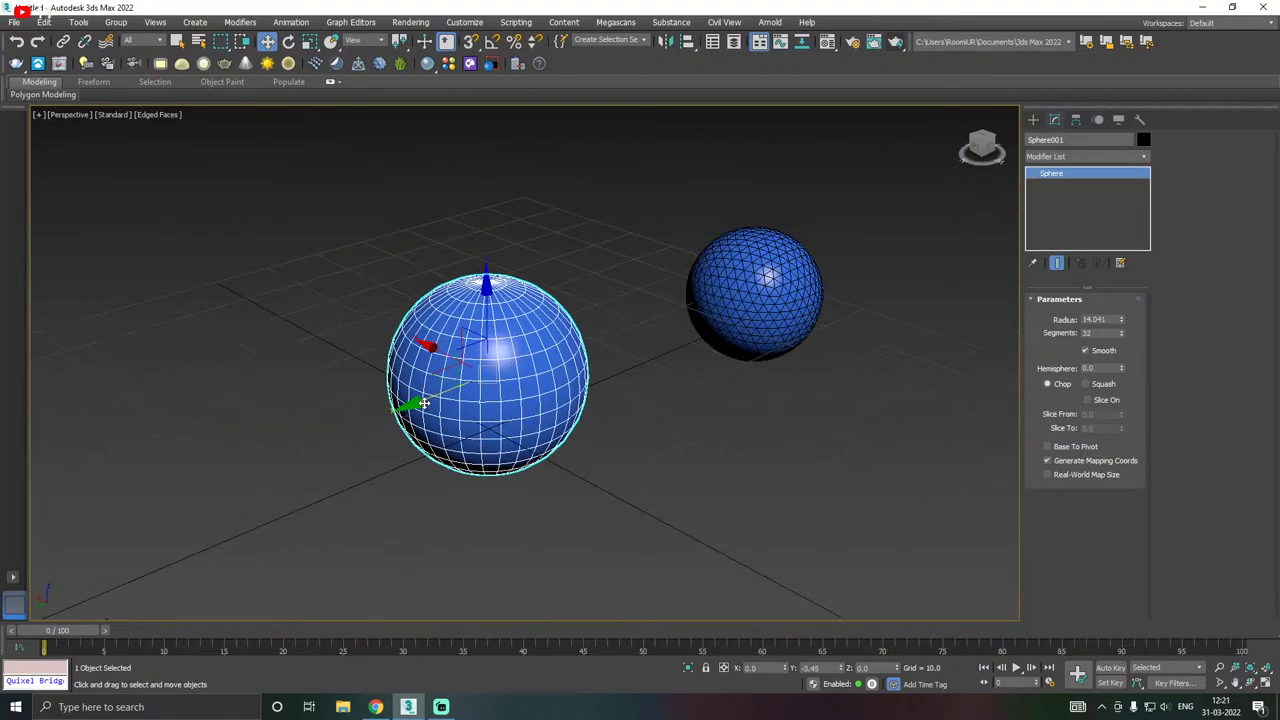
drag(424, 402, 358, 428)
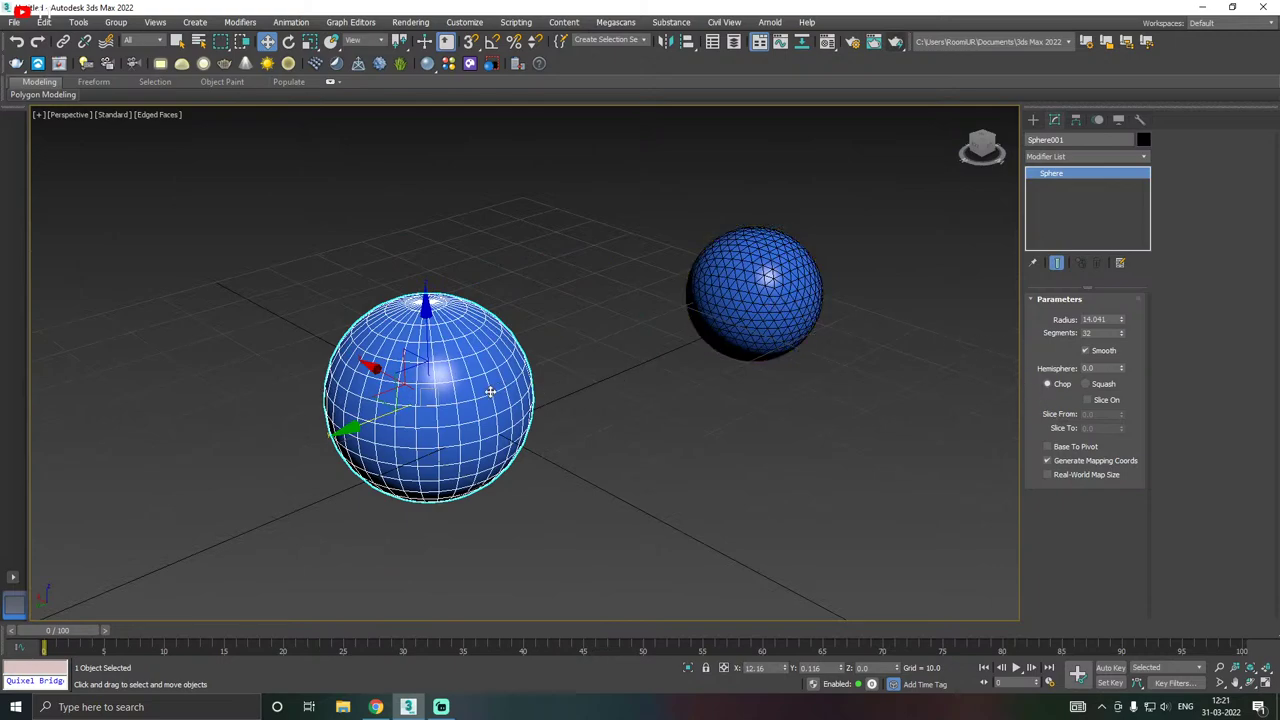
click(767, 292)
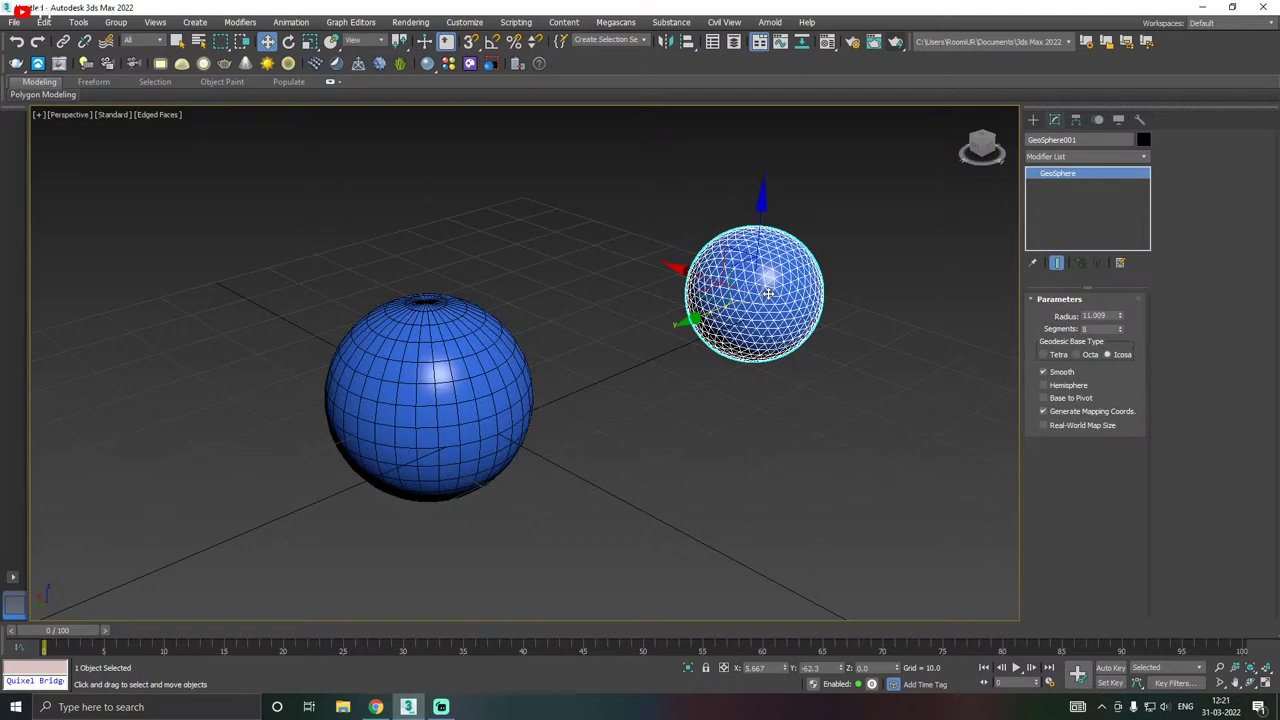
key(Delete)
- Centre the remaining sphere in view and set its radius to 13.901
key(z)
click(526, 338)
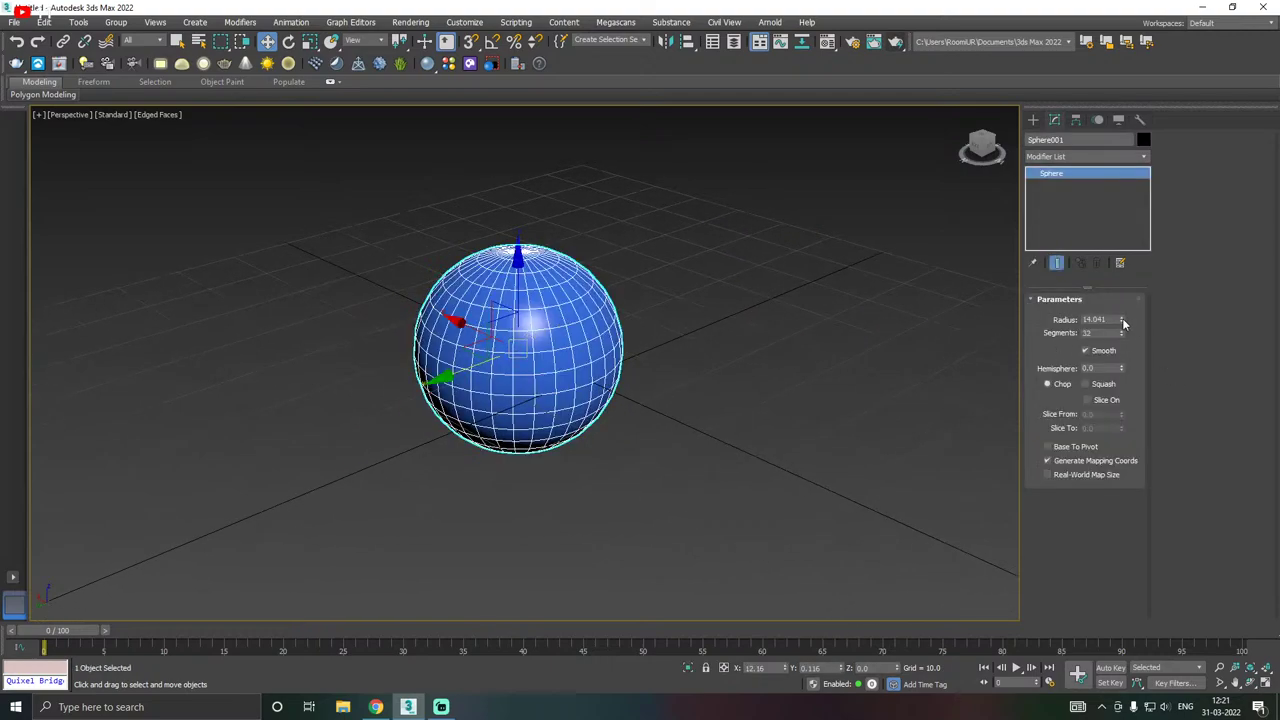
mouse_move(1122, 320)
mouse_down()
mouse_move(1123, 305)
mouse_move(1129, 351)
mouse_move(1134, 323)
mouse_up()
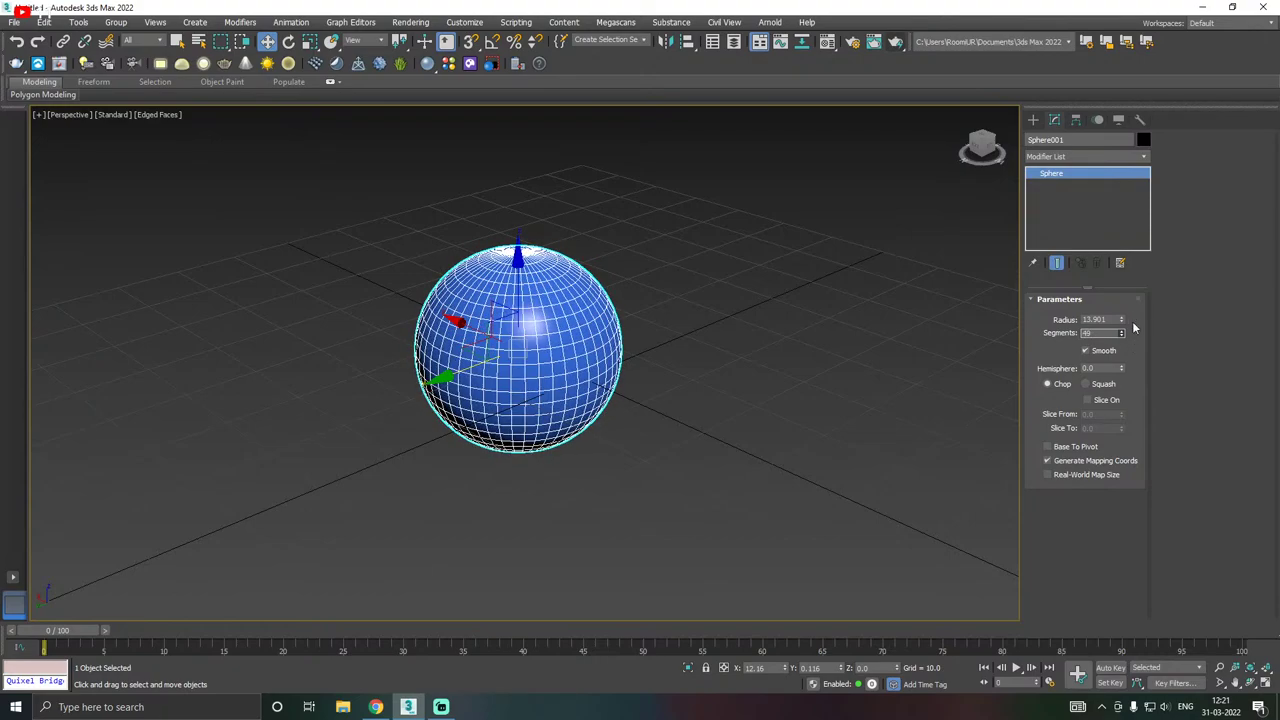
- Turn Slice On and sweep Slice From through 36, 183.5, 267.5 and 321 to a thin wedge
click(1095, 400)
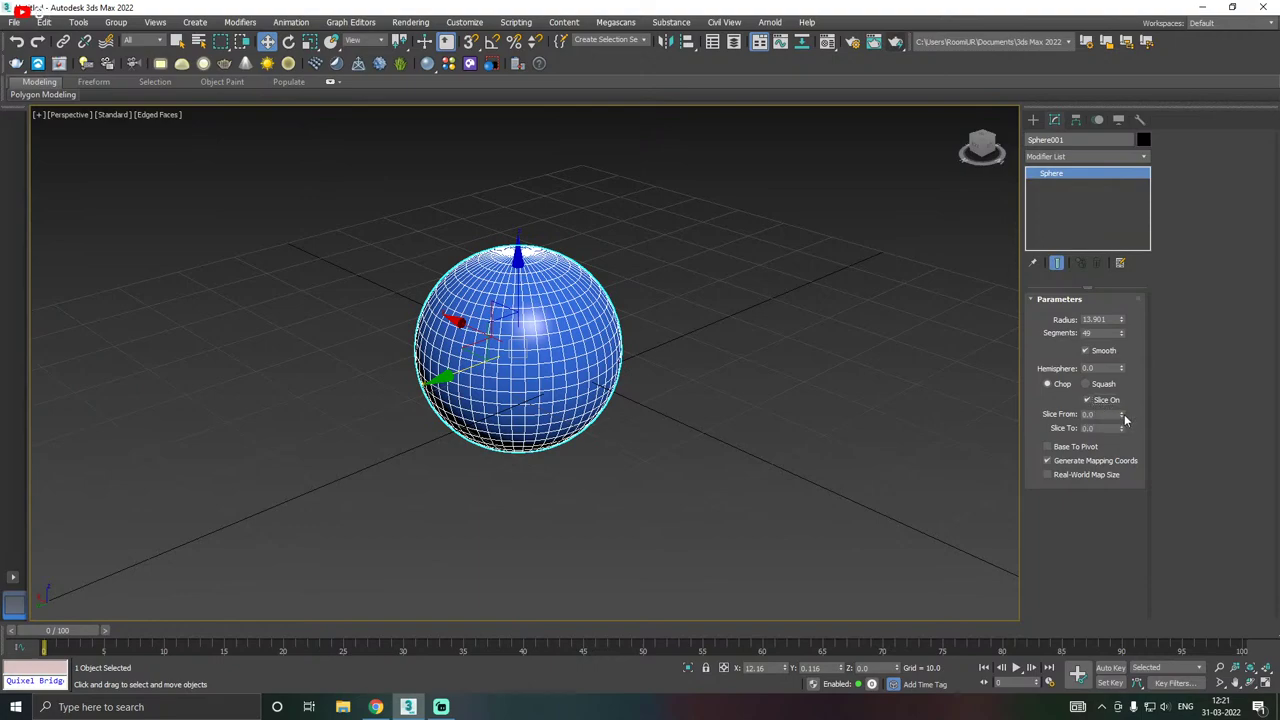
drag(1123, 420, 1130, 368)
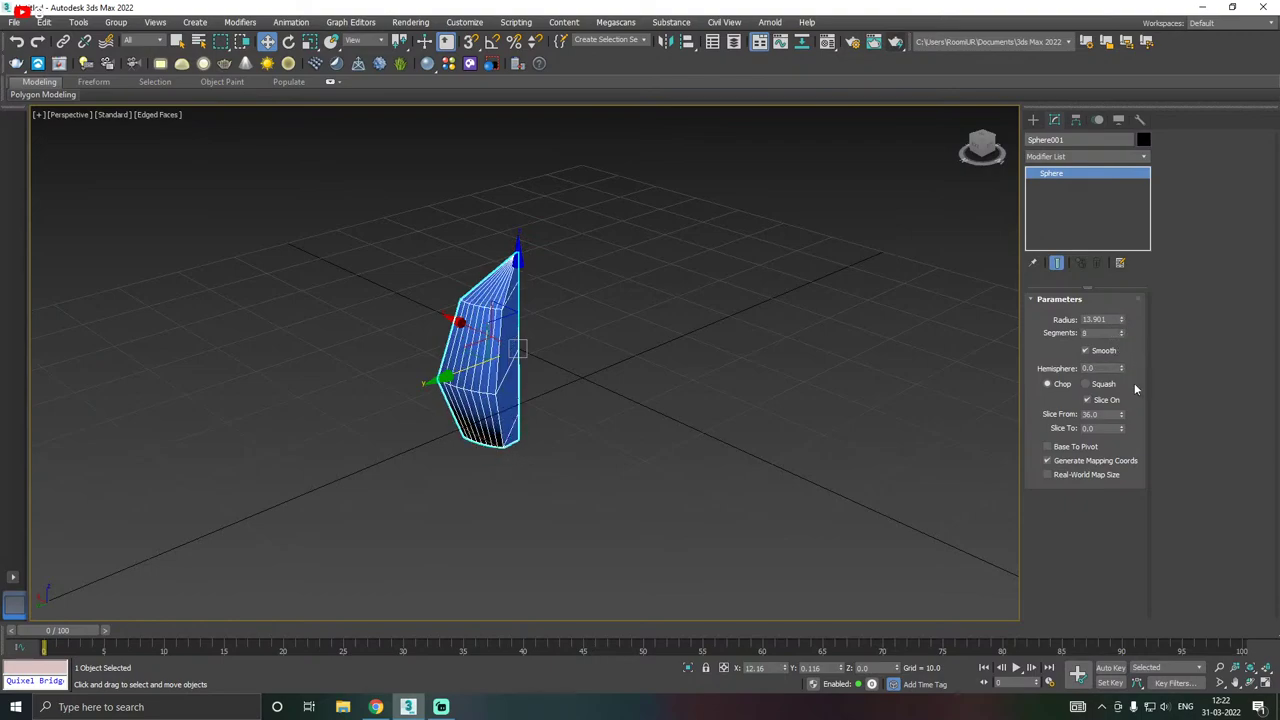
drag(1120, 424, 1136, 231)
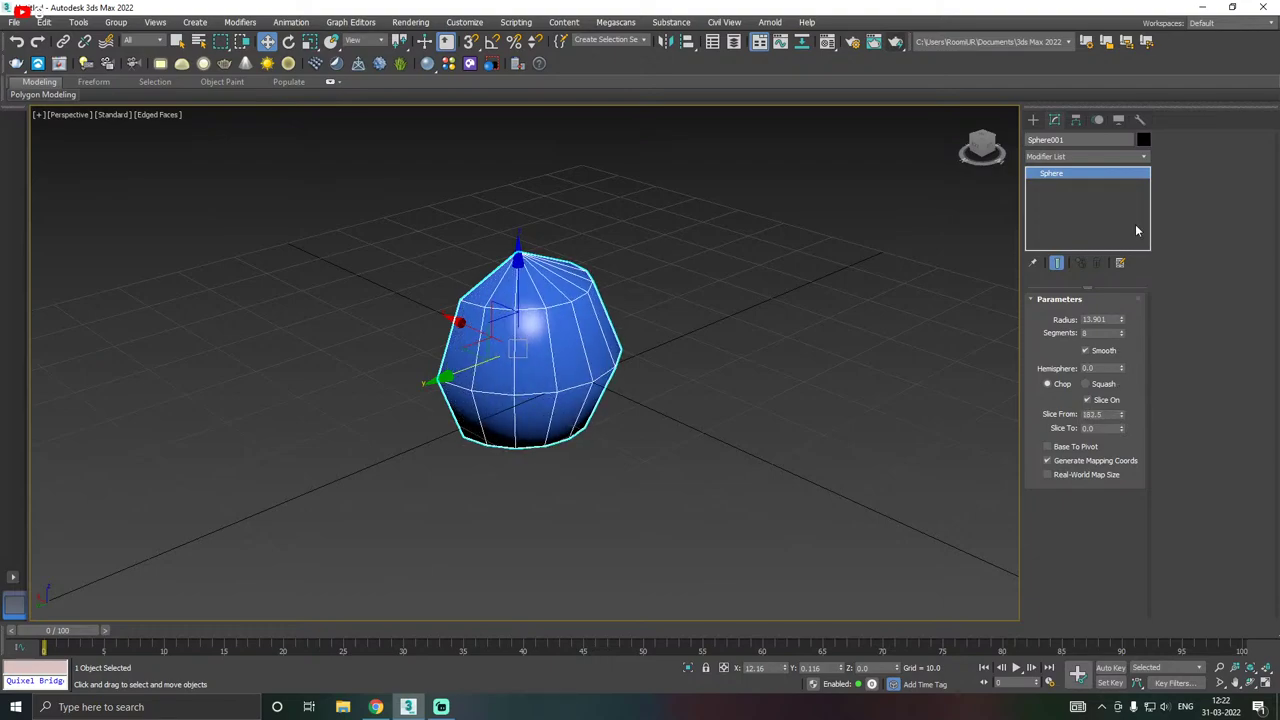
drag(1121, 420, 1121, 395)
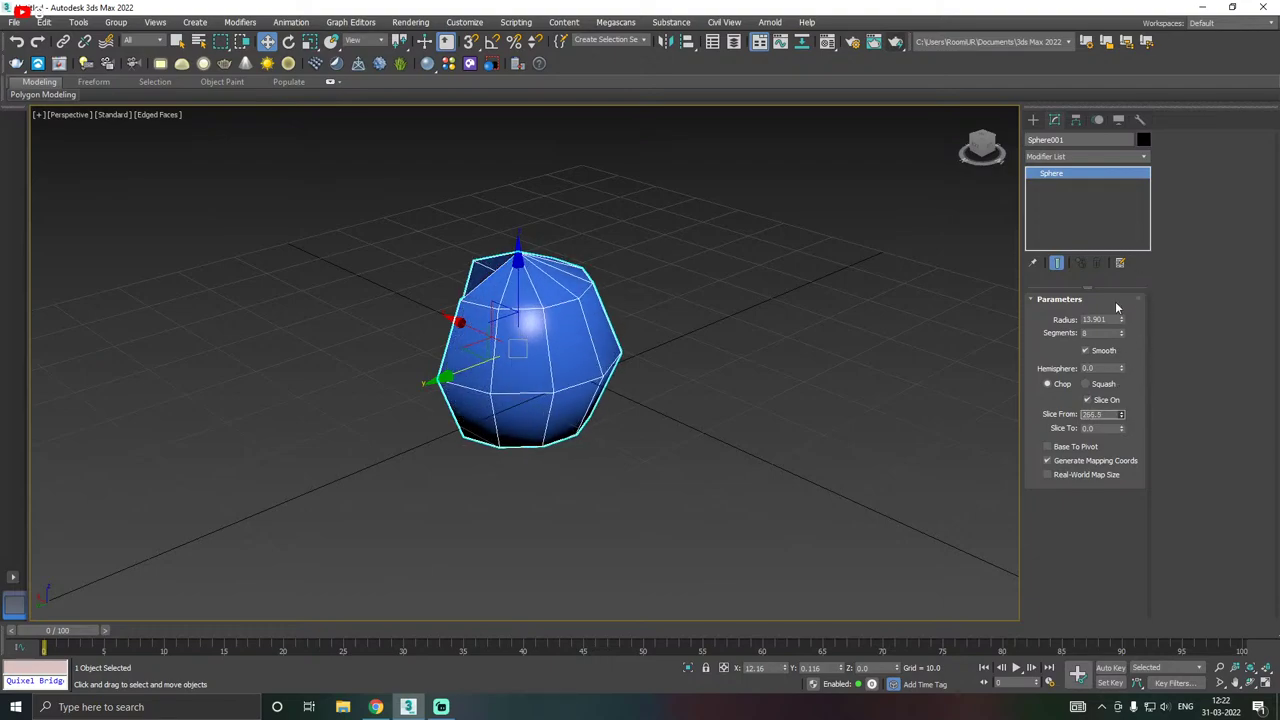
alt+middle_drag(640, 390, 797, 405)
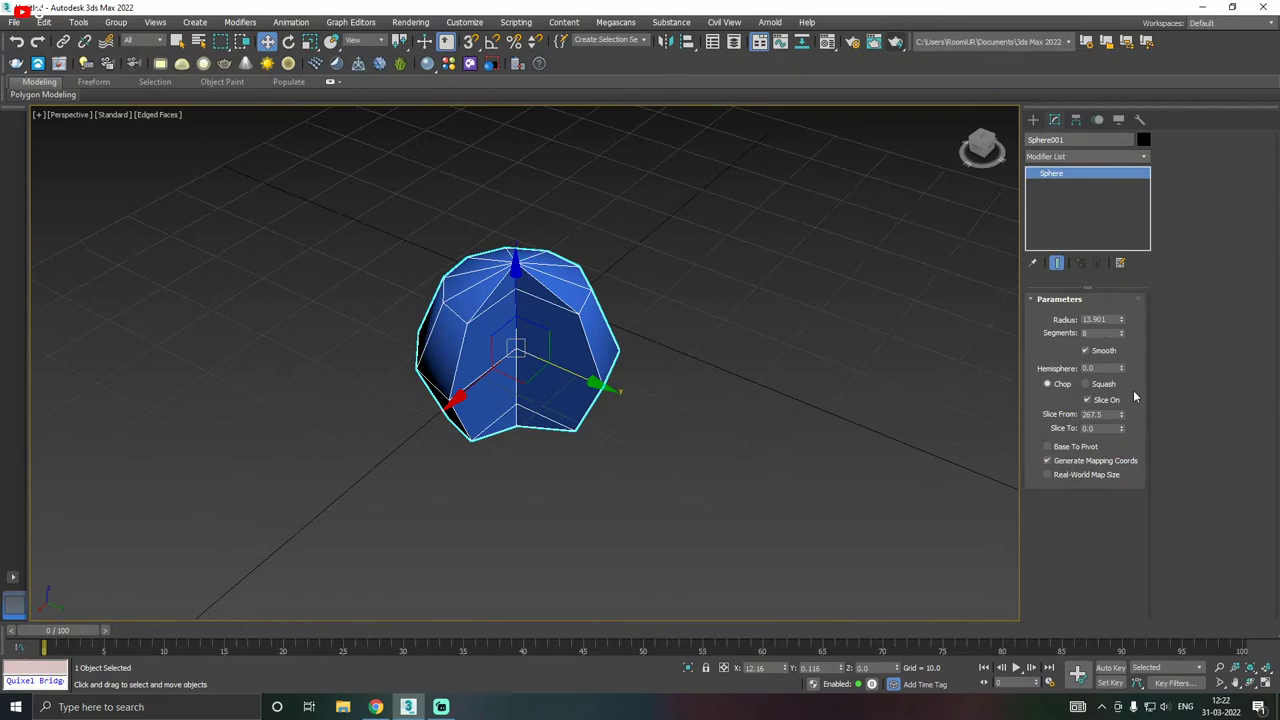
drag(1121, 422, 896, 553)
mouse_move(44, 631)
mouse_down()
mouse_move(983, 627)
mouse_move(69, 621)
mouse_move(384, 607)
mouse_move(44, 630)
mouse_up()
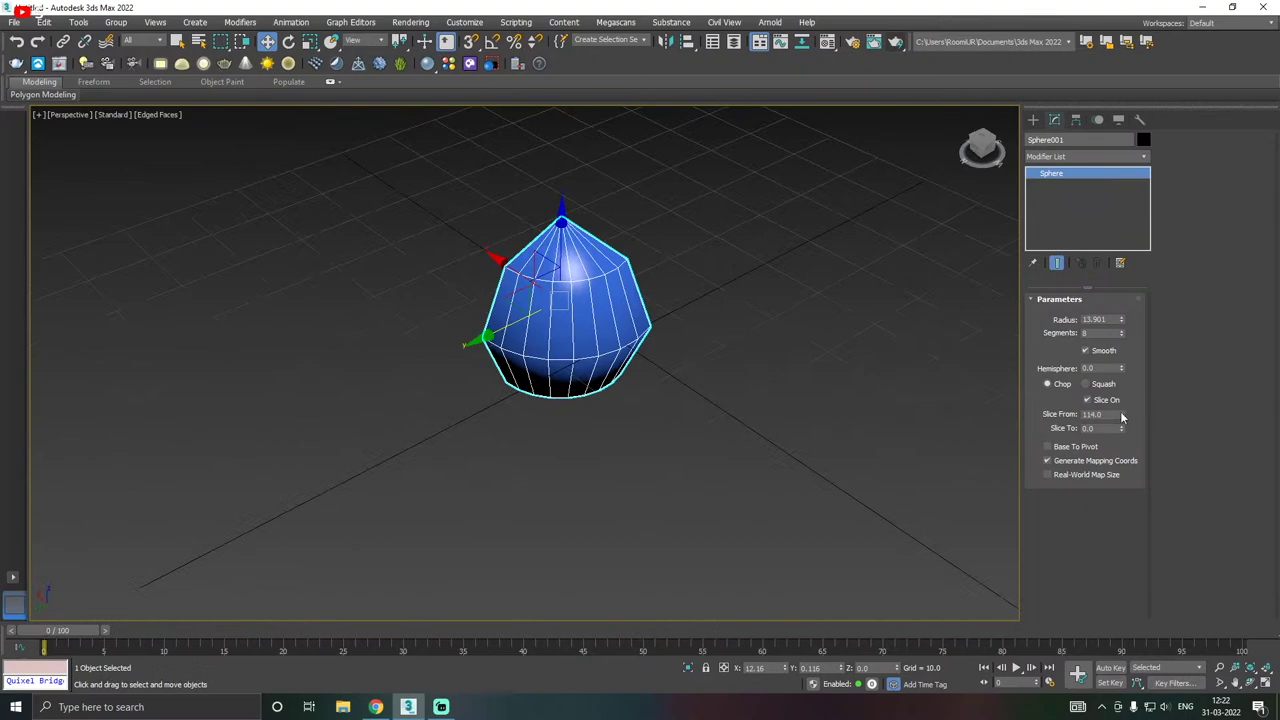
drag(1122, 418, 1088, 405)
- Turn slicing off and raise the sphere's segments from 8 to 23
click(1079, 399)
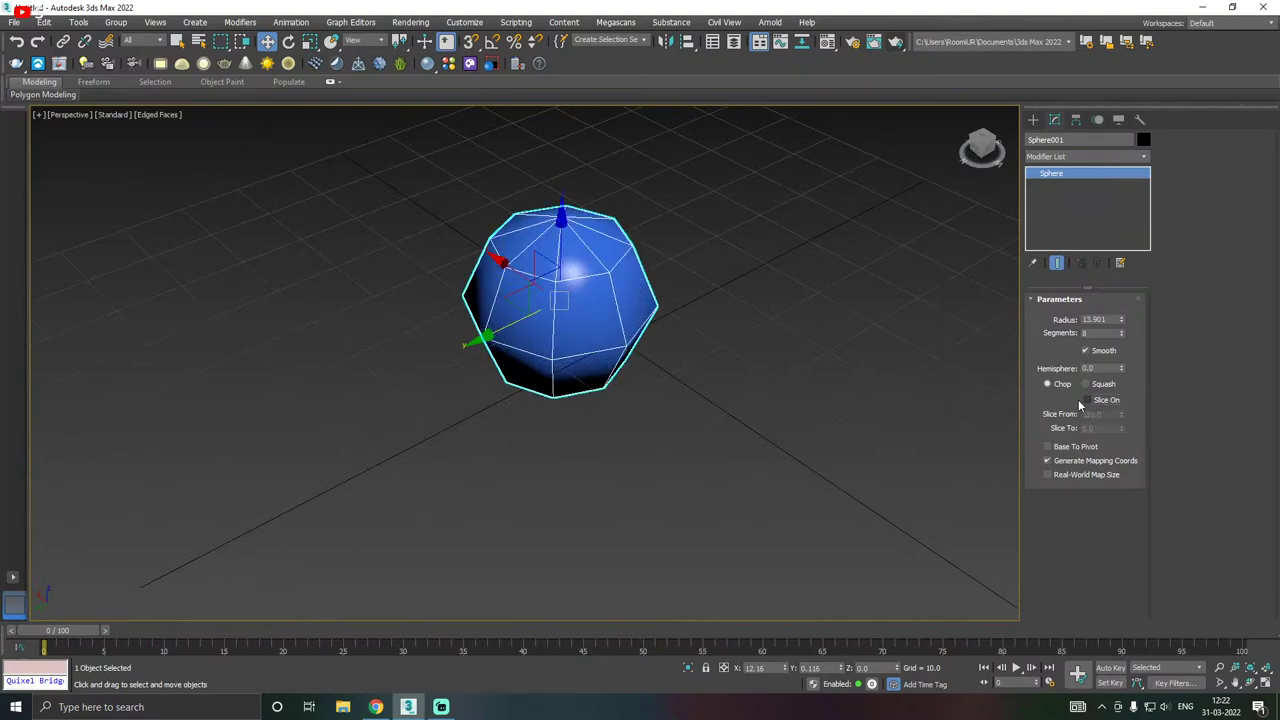
alt+middle_drag(880, 385, 905, 400)
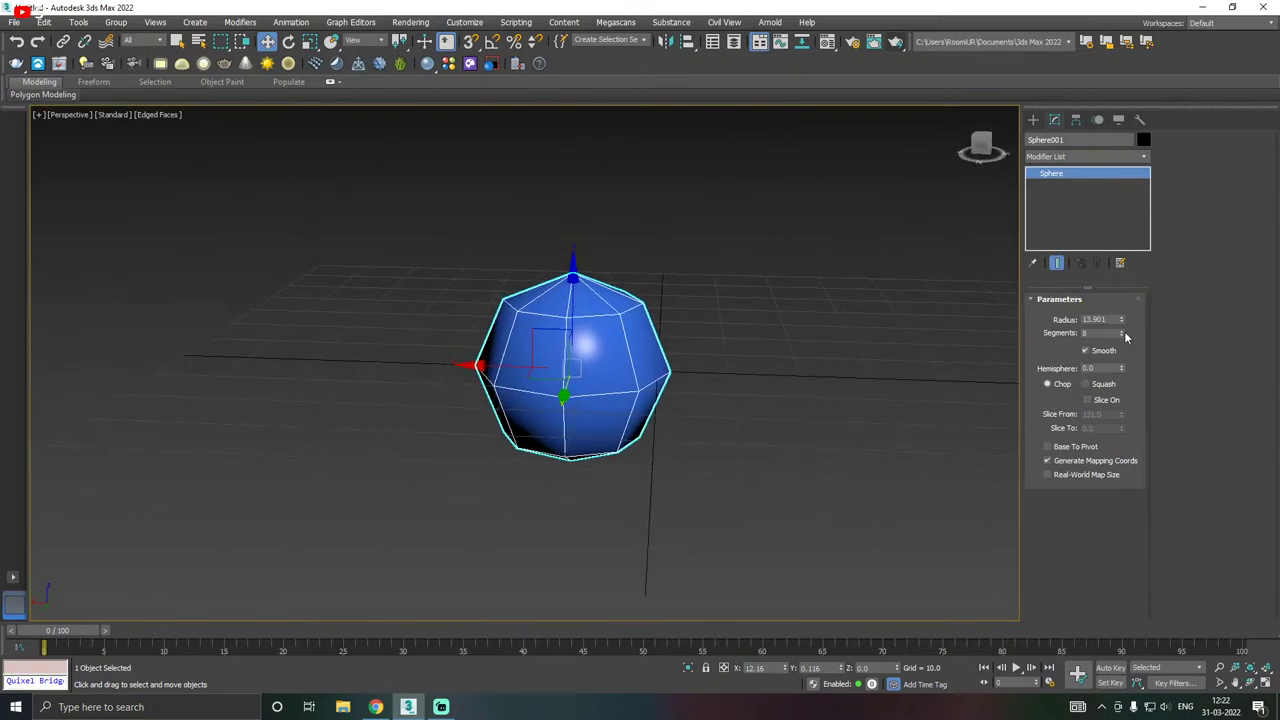
drag(1122, 335, 1119, 321)
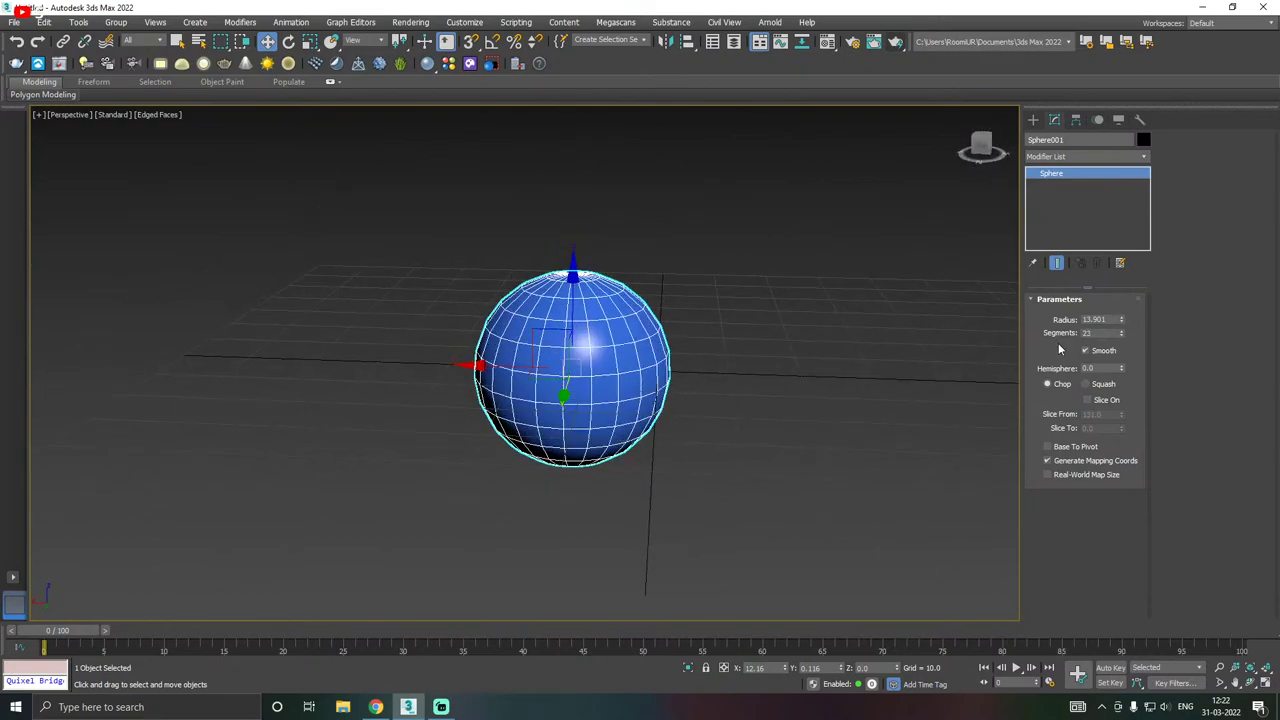
scroll(609, 351, up, 2)
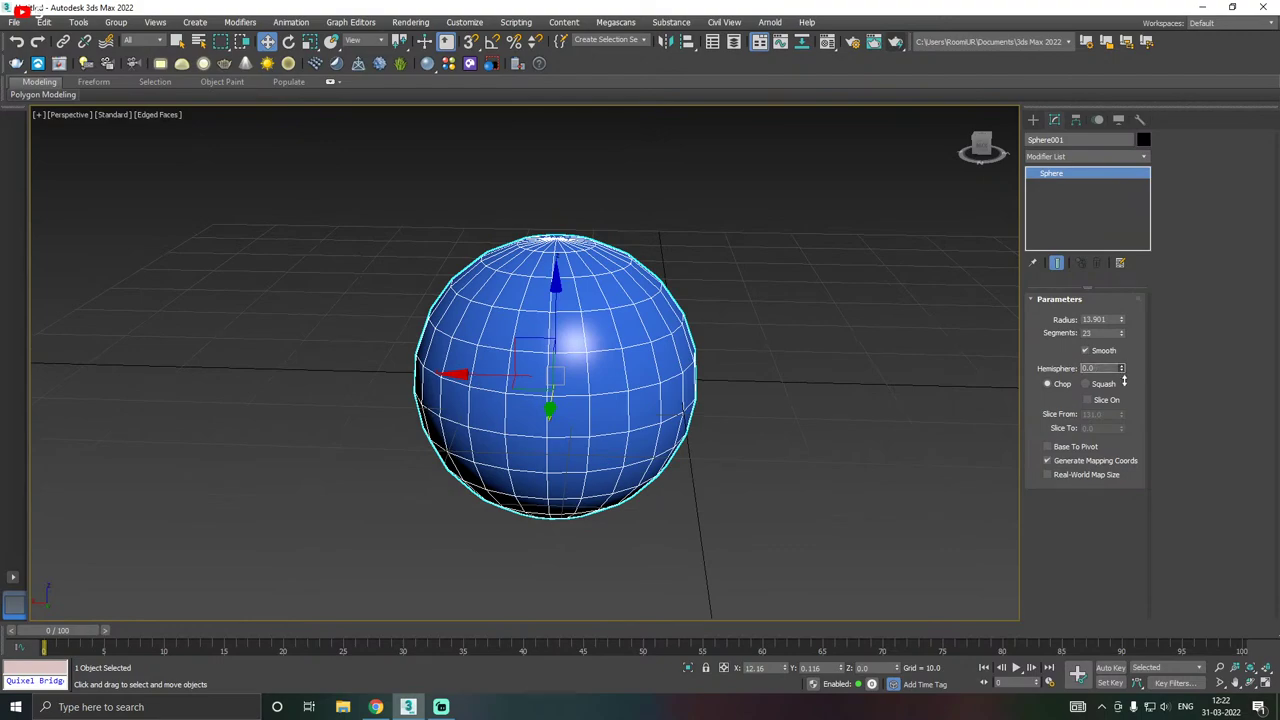
- Adjust Hemisphere to cut the sphere into a dome, trying a full sphere and a small cap
drag(1124, 379, 1115, 288)
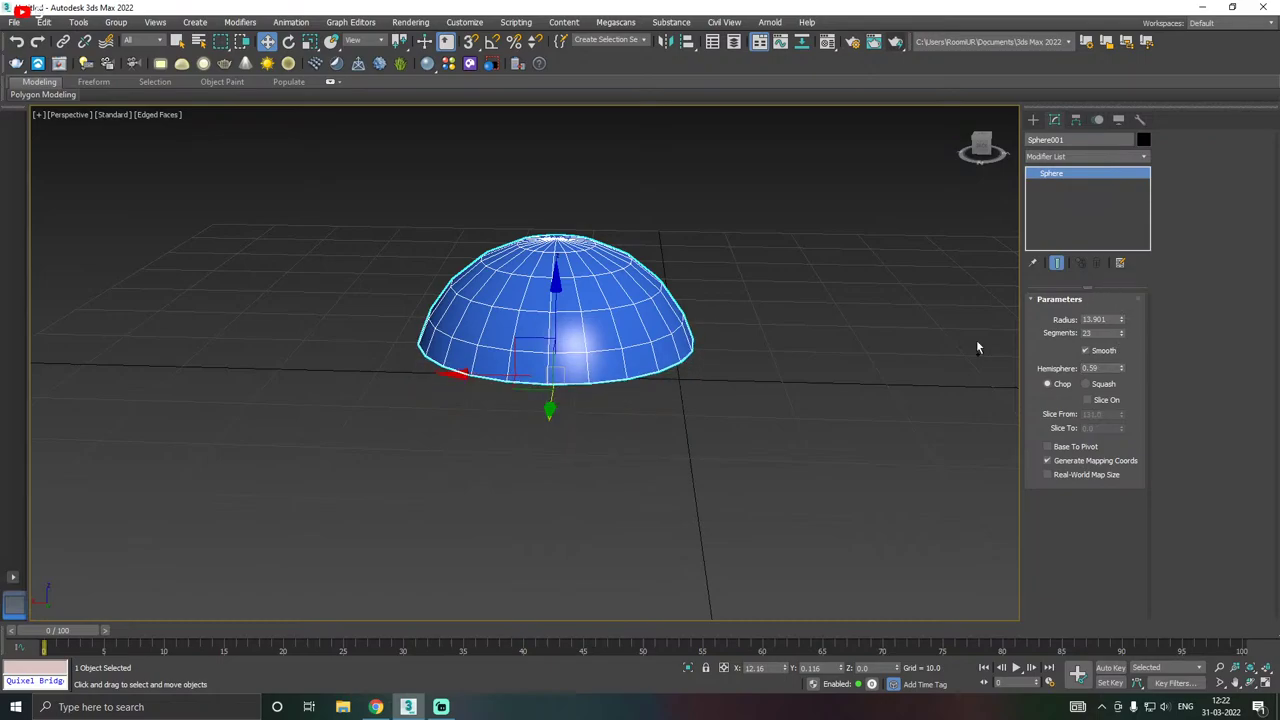
alt+middle_drag(978, 347, 895, 332)
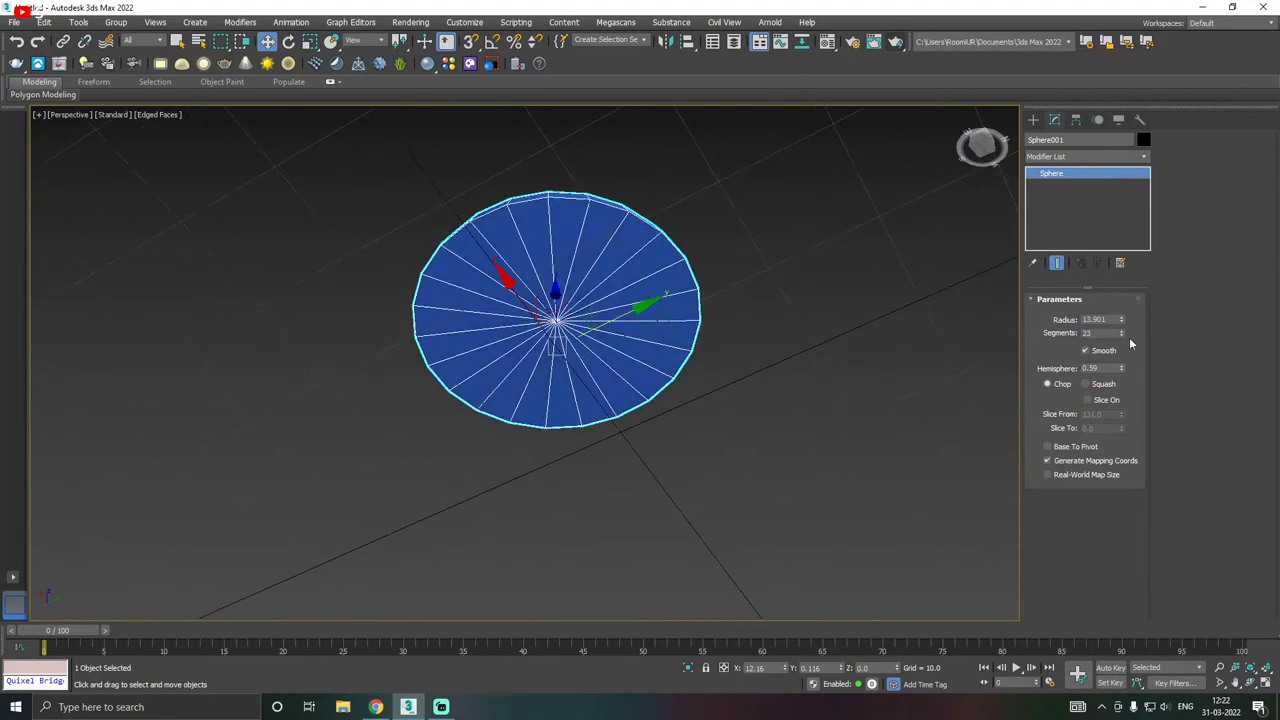
alt+middle_drag(838, 374, 1123, 350)
alt+middle_drag(683, 379, 1016, 353)
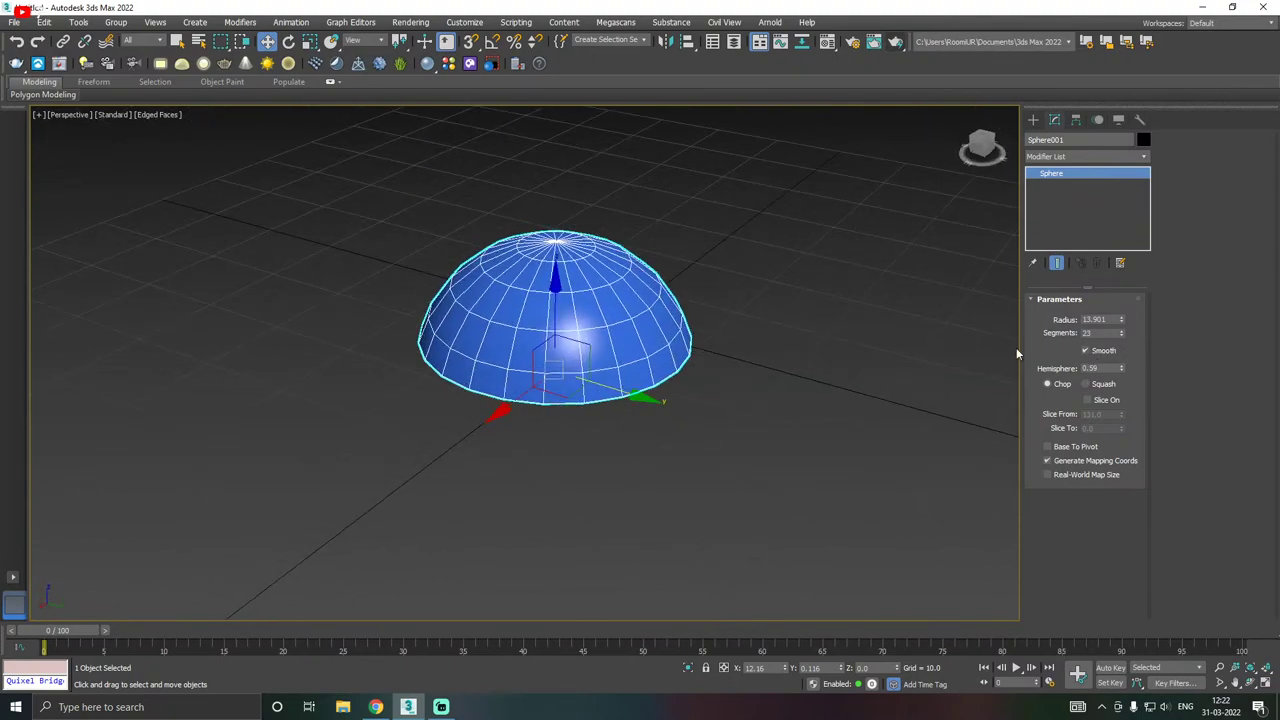
drag(1121, 367, 1113, 484)
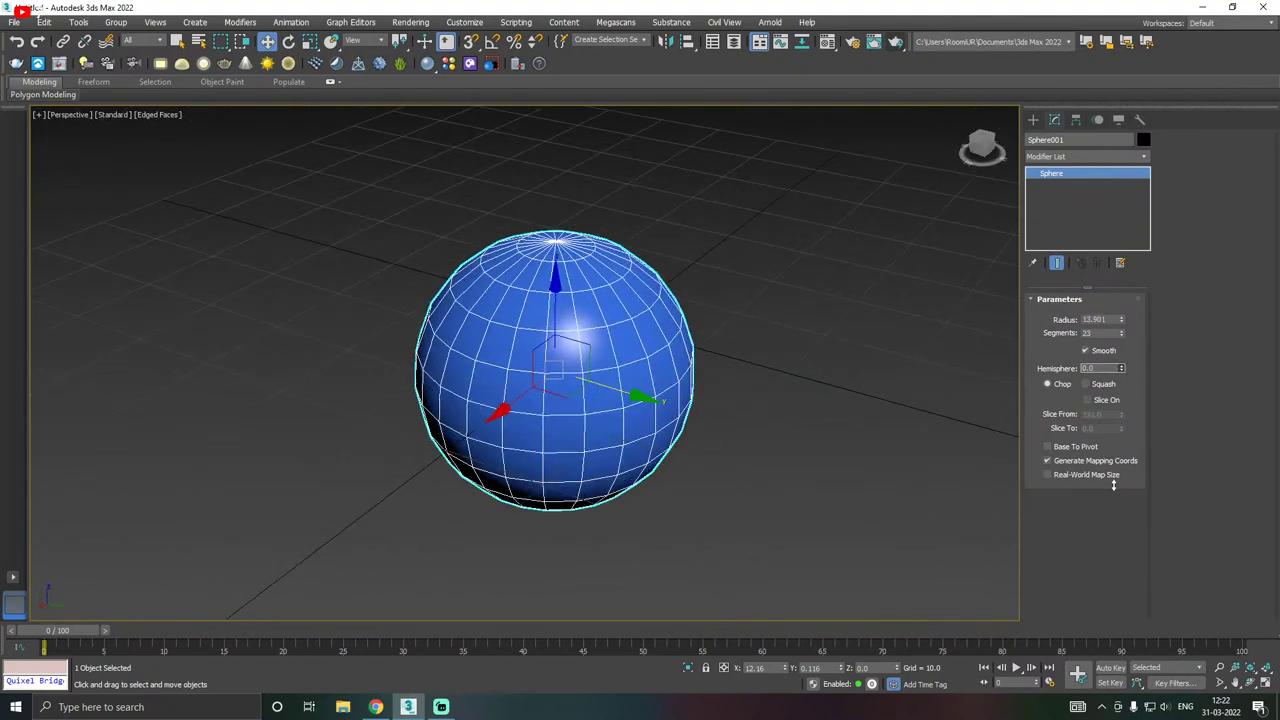
drag(1126, 371, 1116, 345)
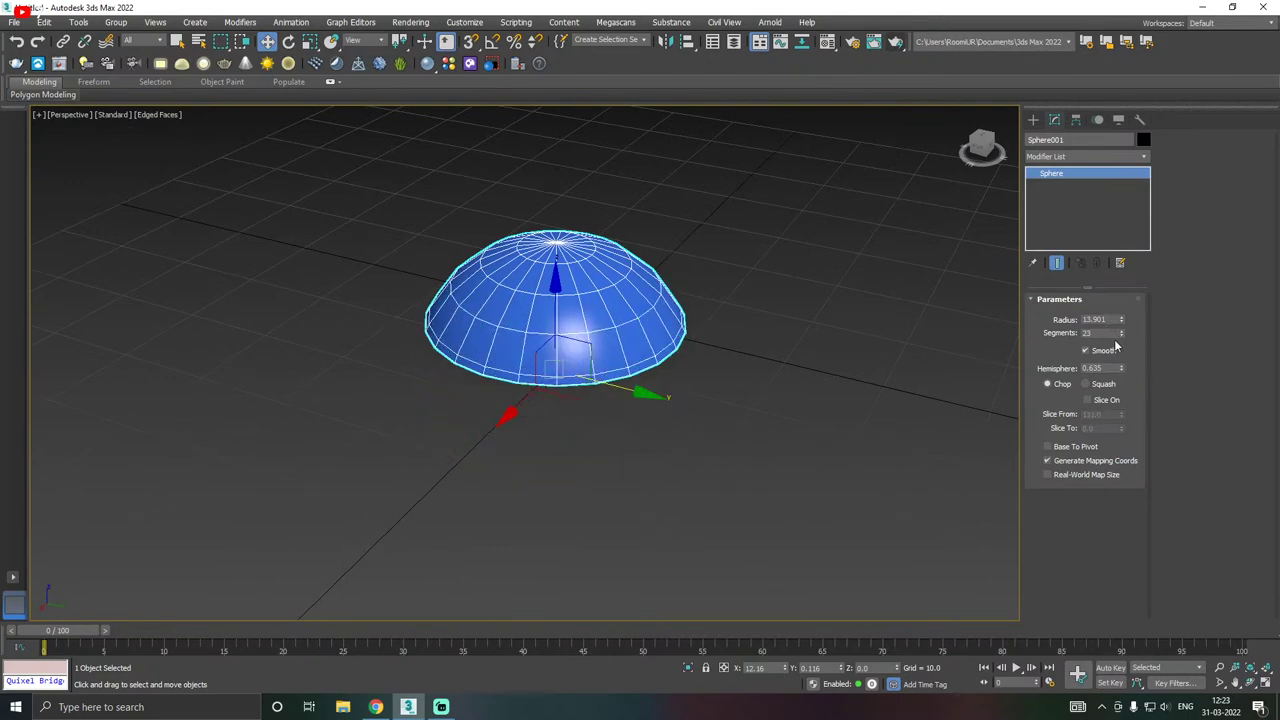
- Toggle Smooth off and on to compare faceted and smooth shading, leaving the dome smooth
click(1091, 351)
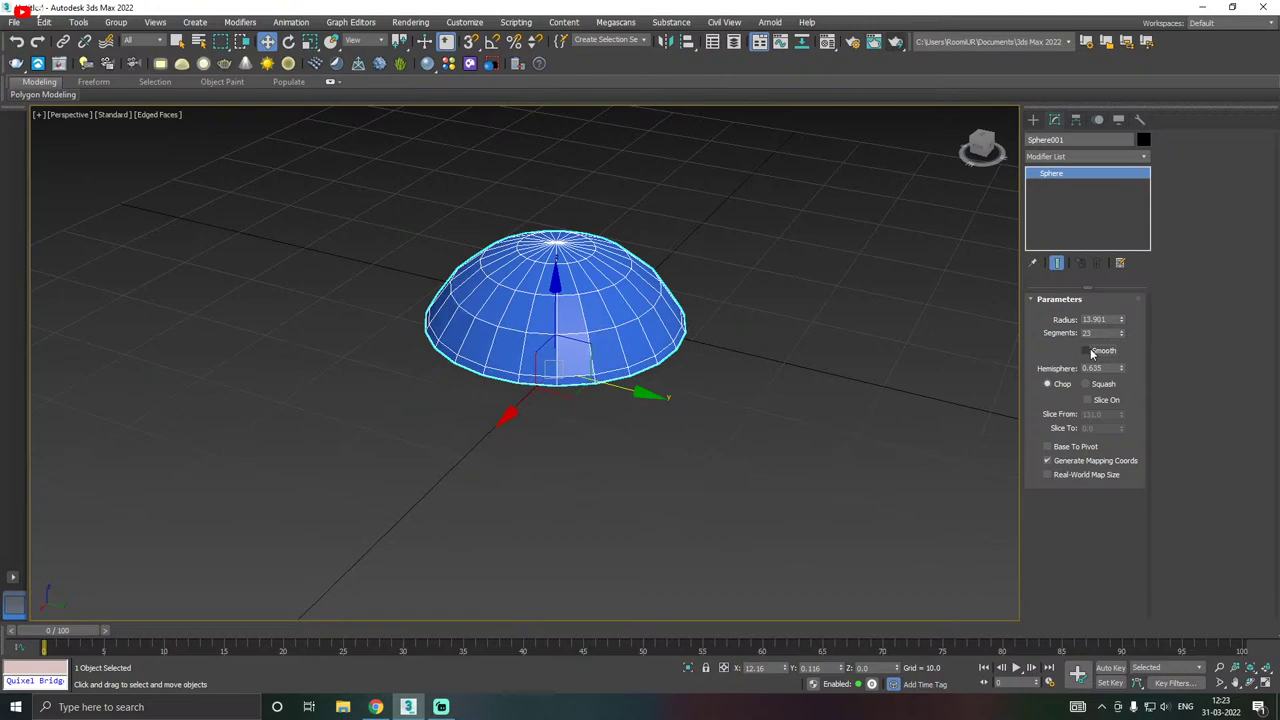
scroll(569, 334, up, 5)
scroll(569, 334, up, 3)
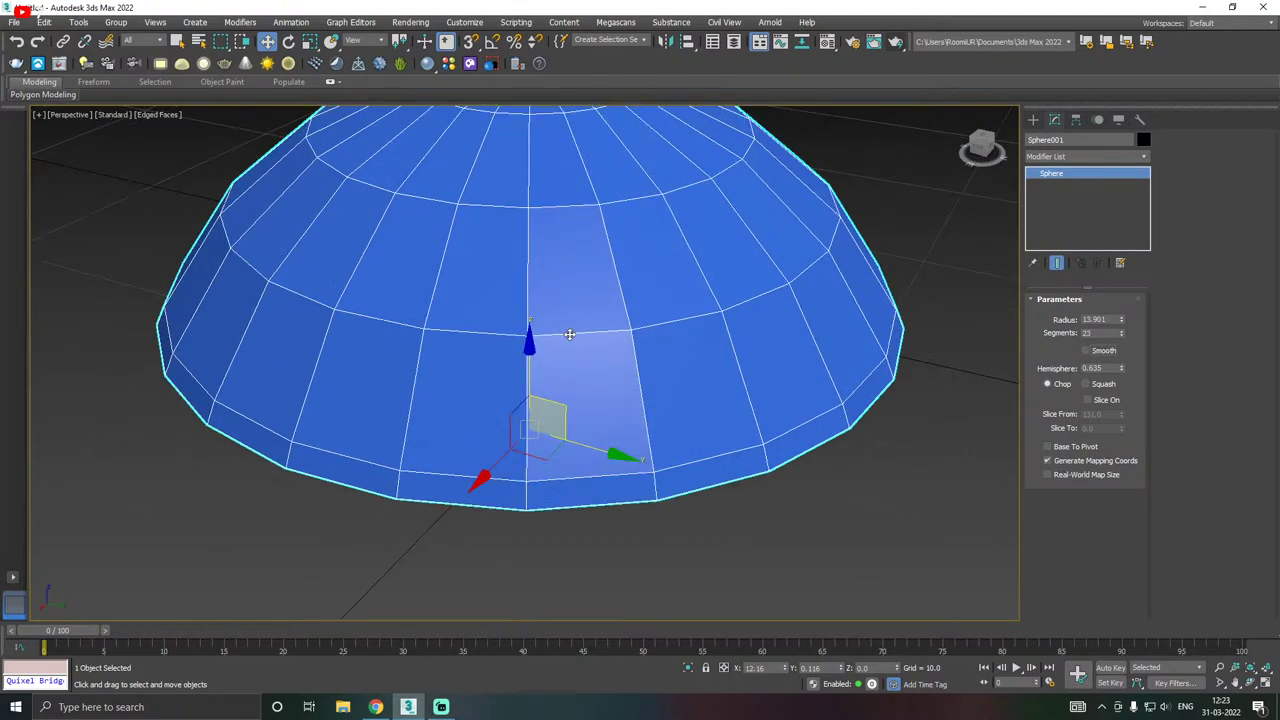
click(1086, 351)
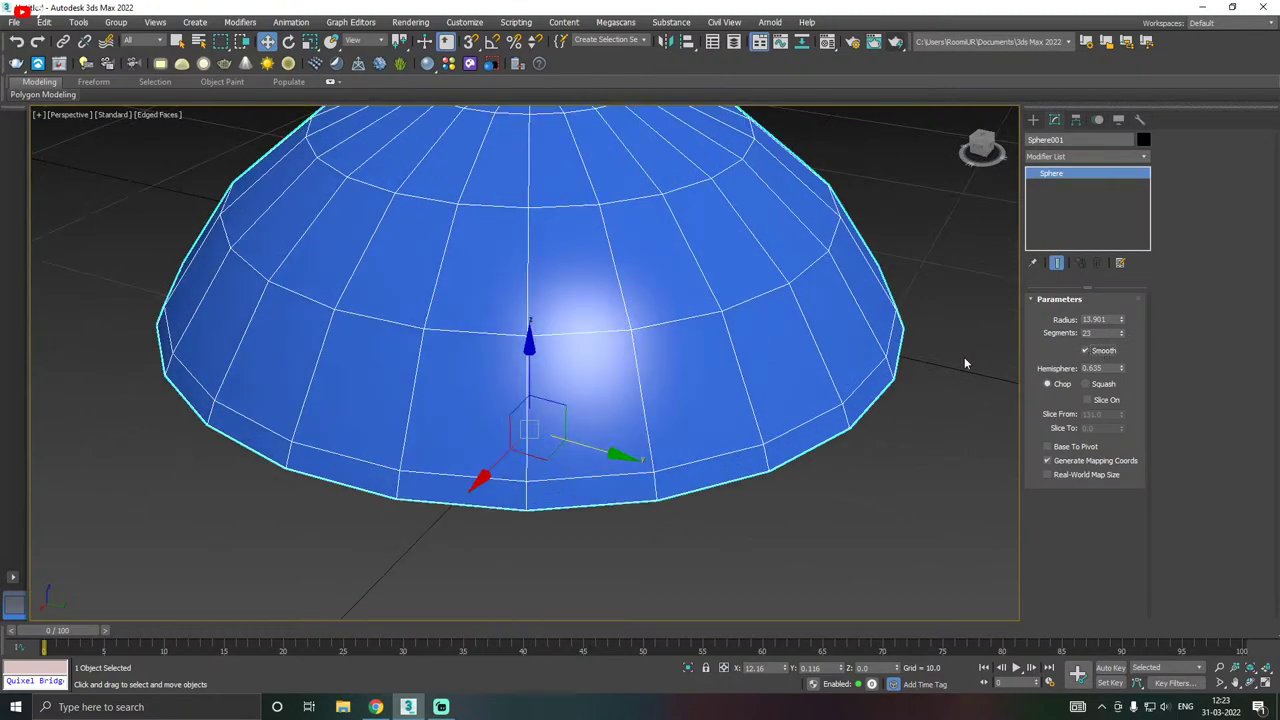
click(1091, 354)
middle_drag(394, 342, 454, 376)
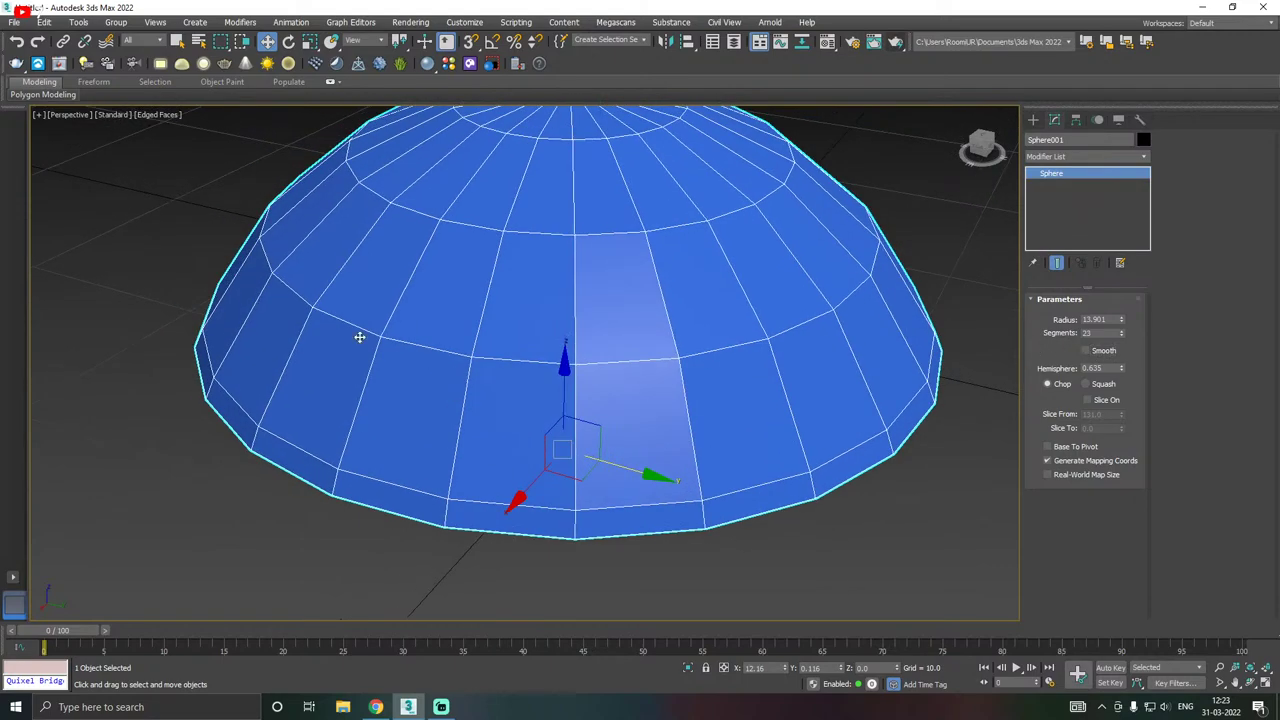
click(141, 330)
click(813, 300)
click(1087, 351)
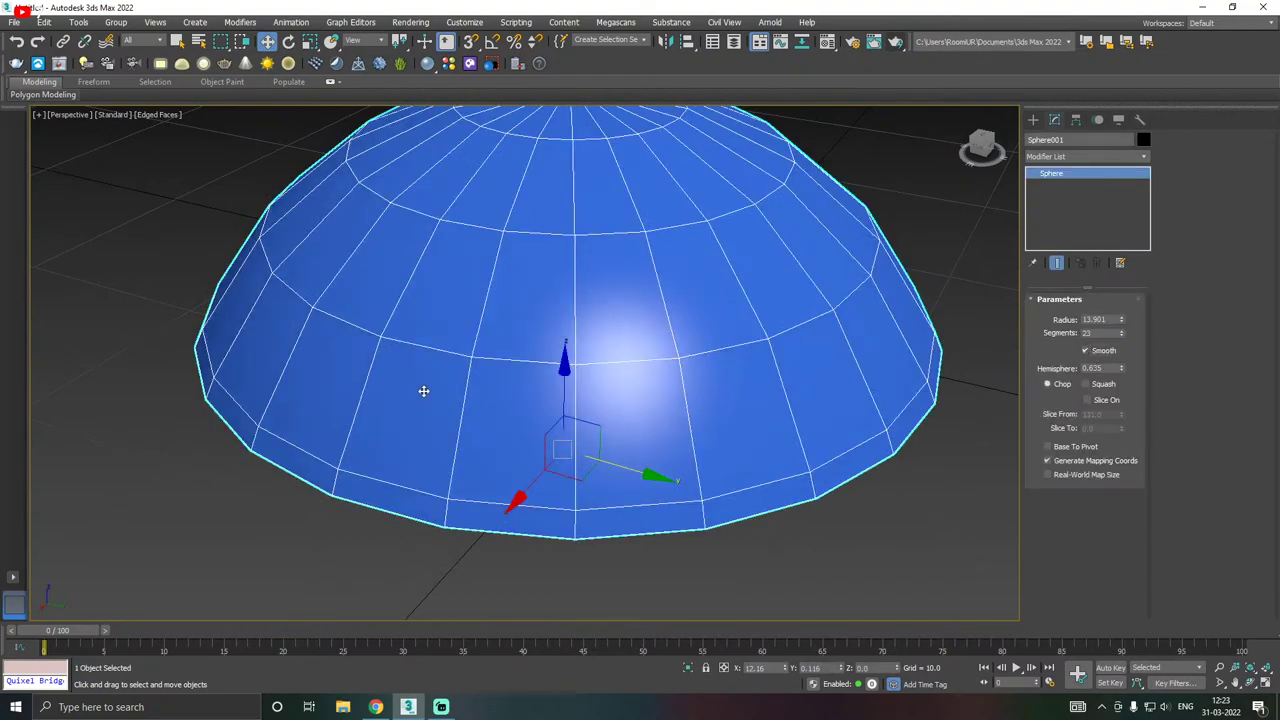
scroll(843, 365, down, 5)
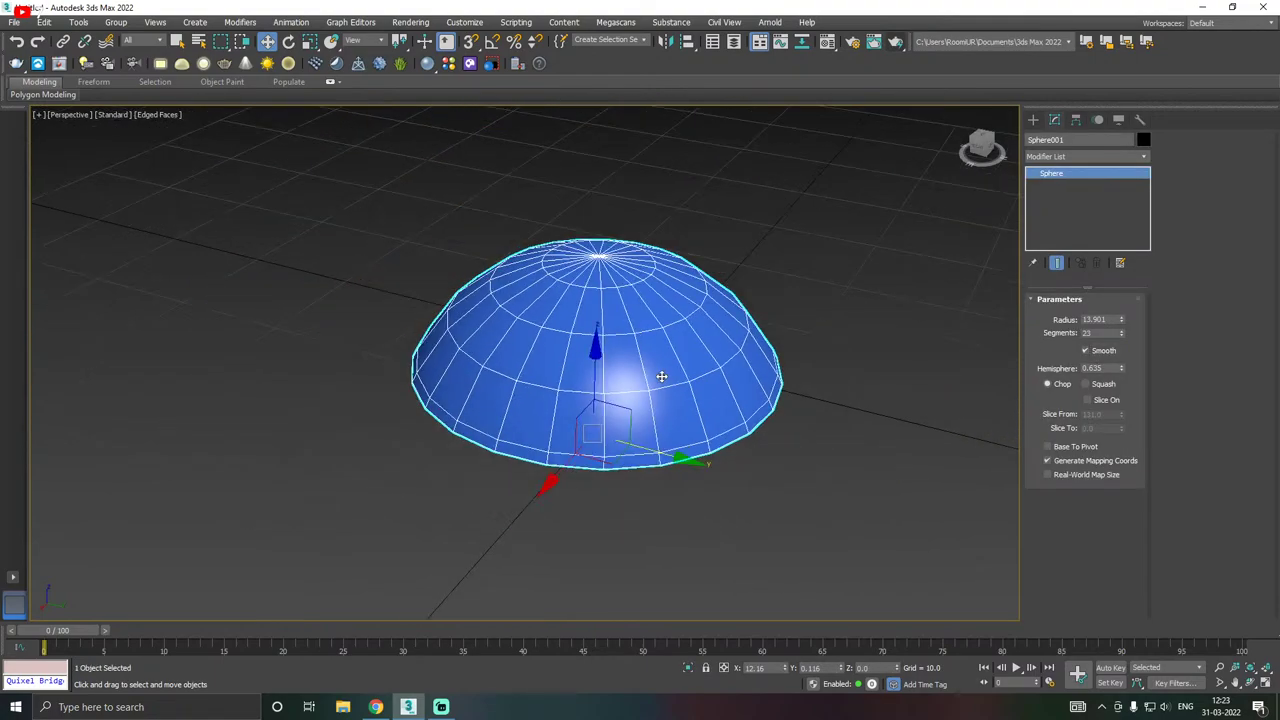
- Delete the dome and start a cone at the grid centre, then cancel it
key(Delete)
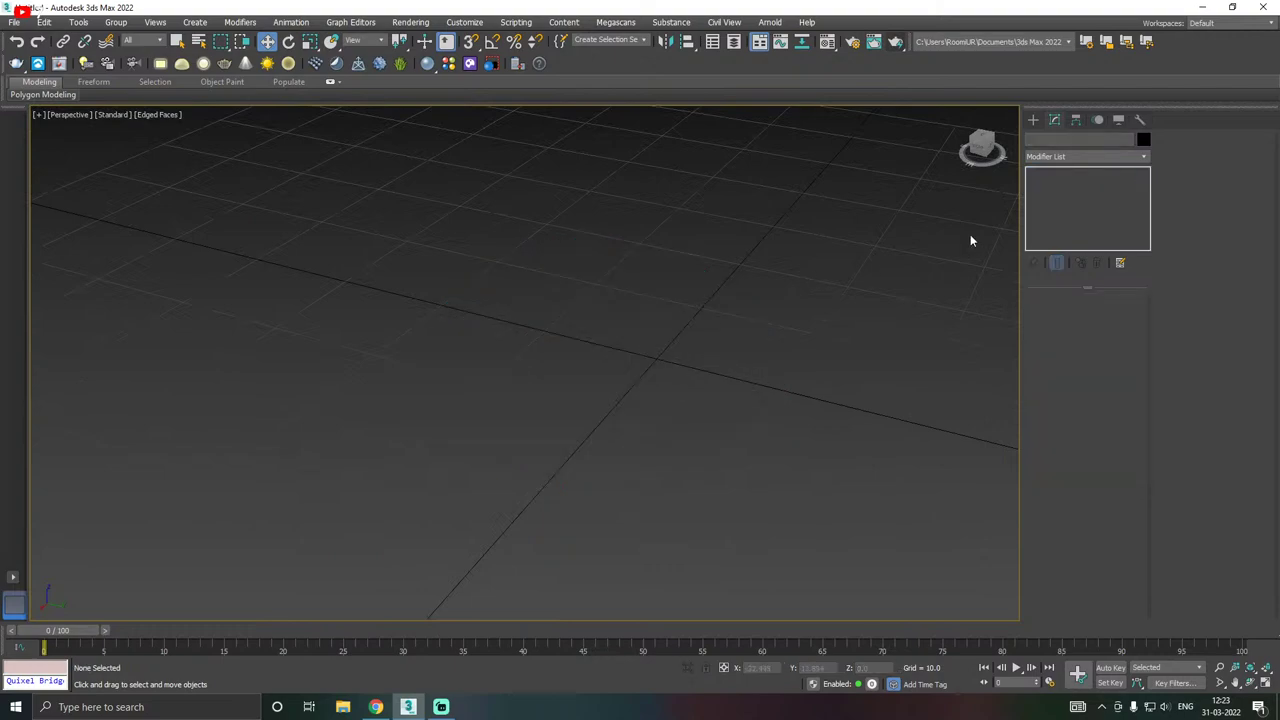
click(1035, 120)
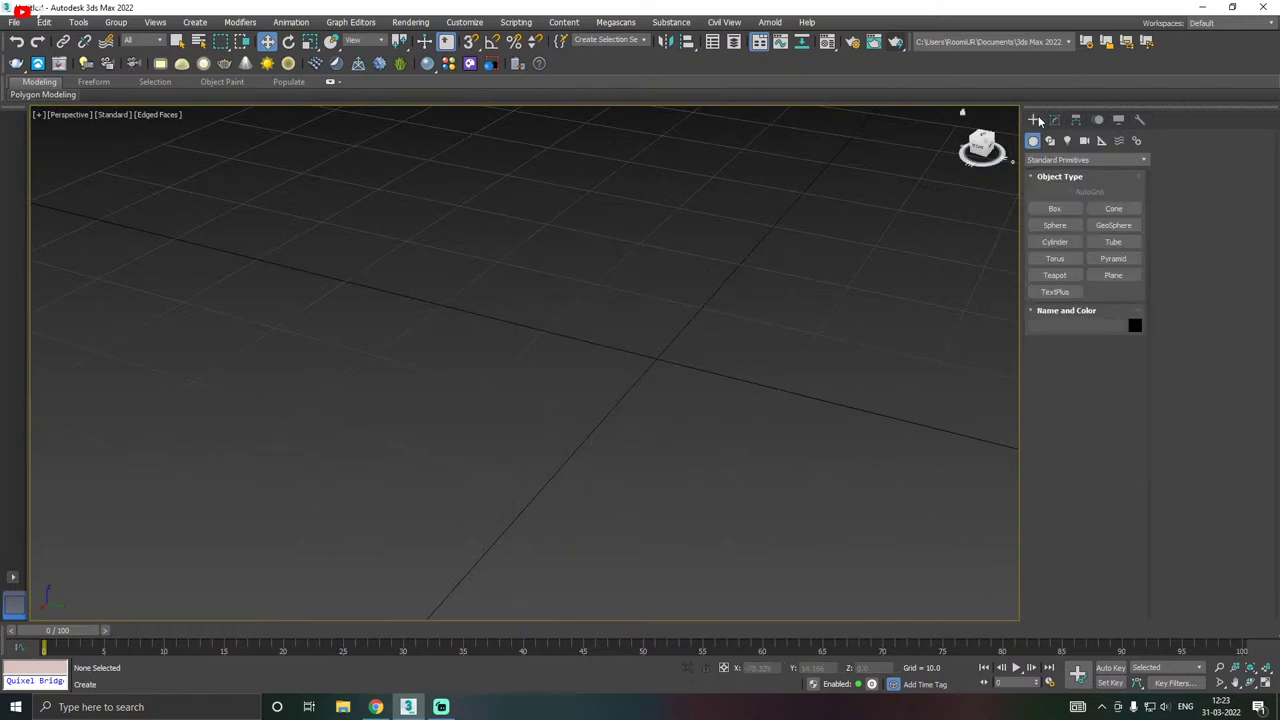
click(1112, 210)
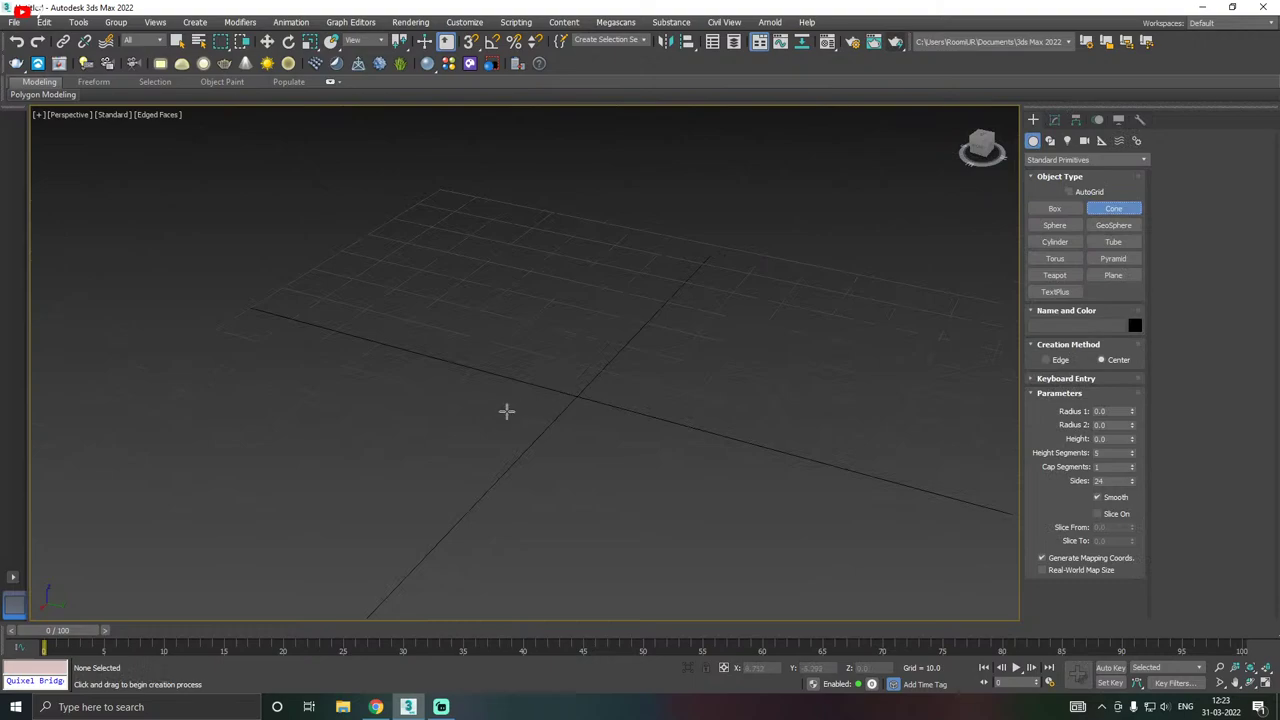
drag(506, 411, 558, 414)
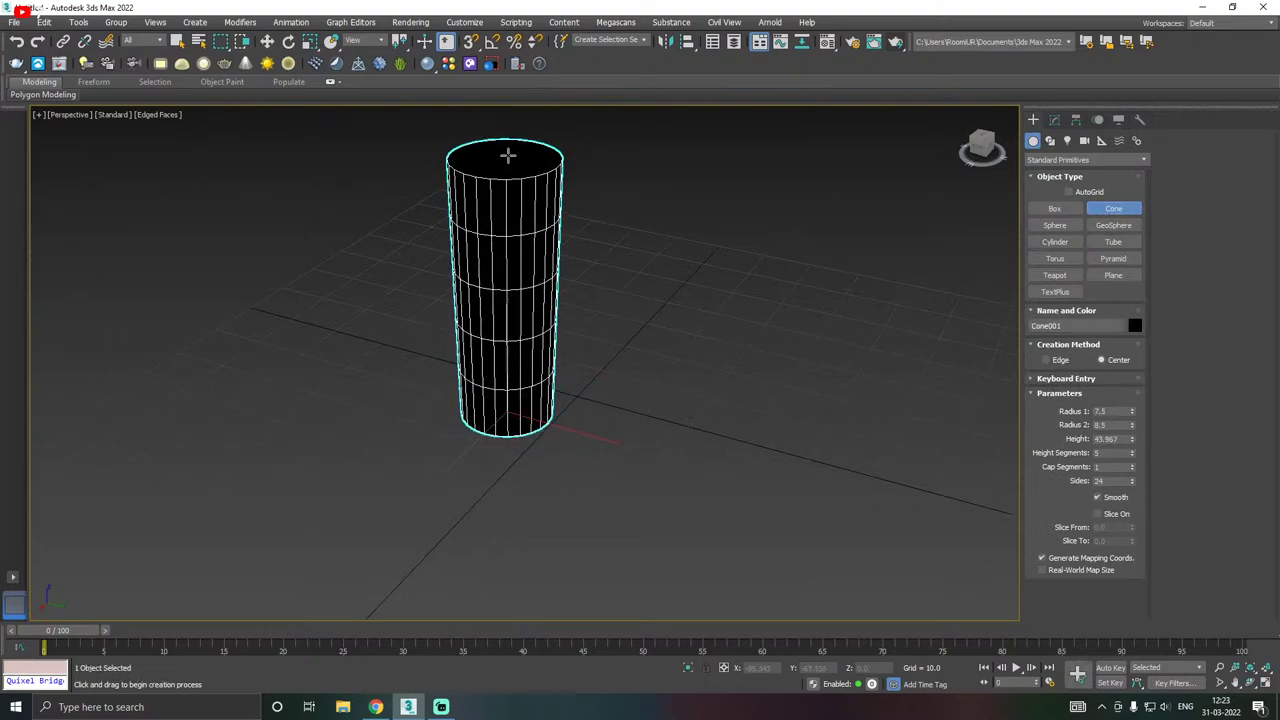
click(509, 164)
right_click(517, 208)
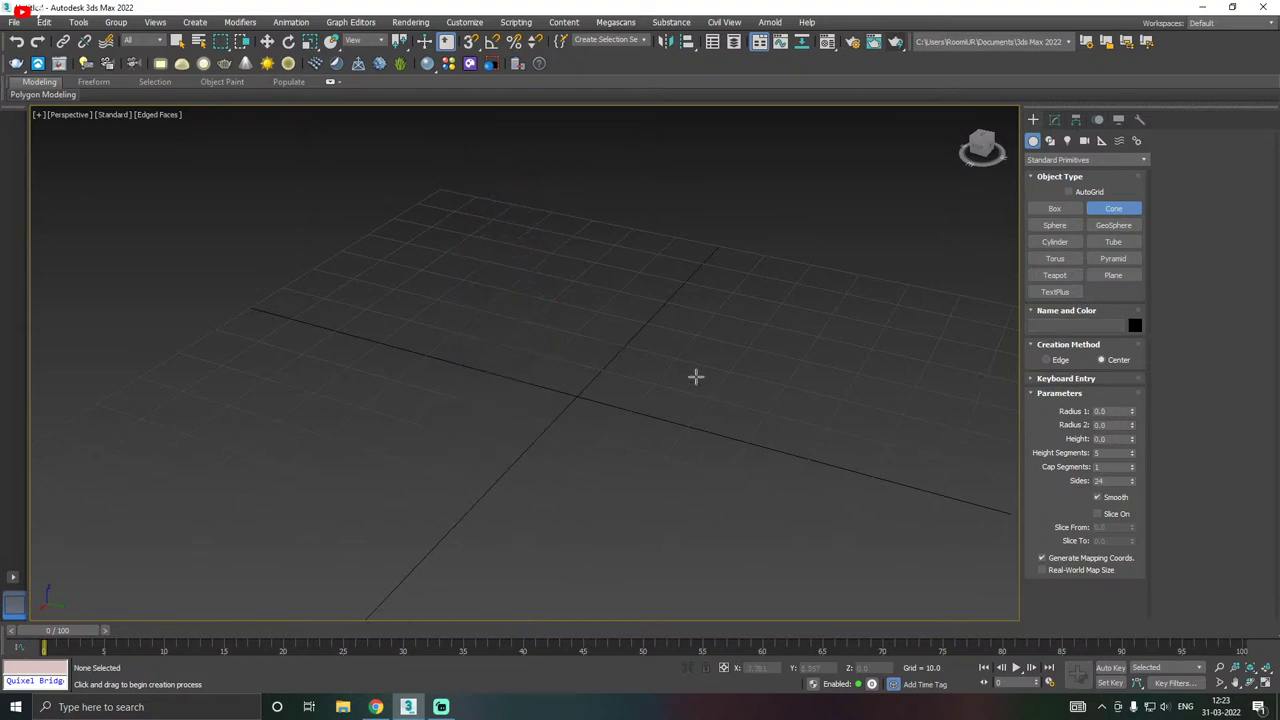
- Draw Cone001 46.16 high, Radius 1 8.623 tapering to Radius 2 0.361
drag(566, 405, 610, 398)
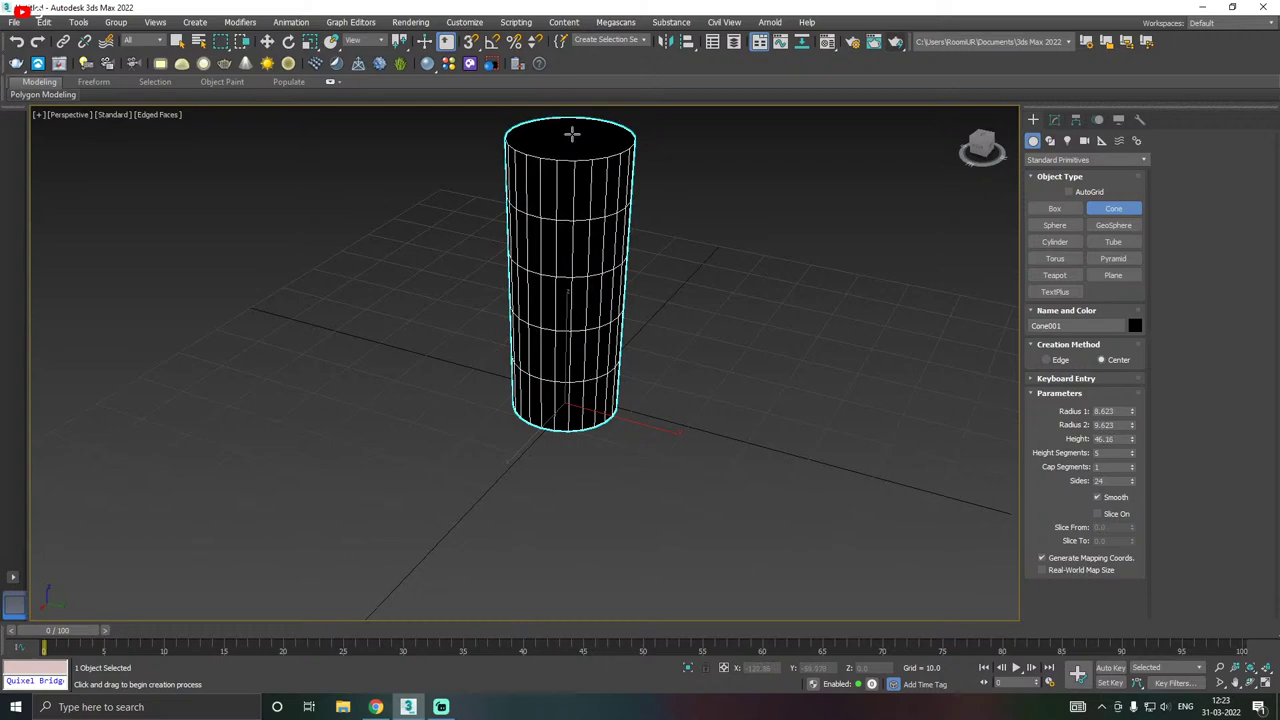
click(572, 134)
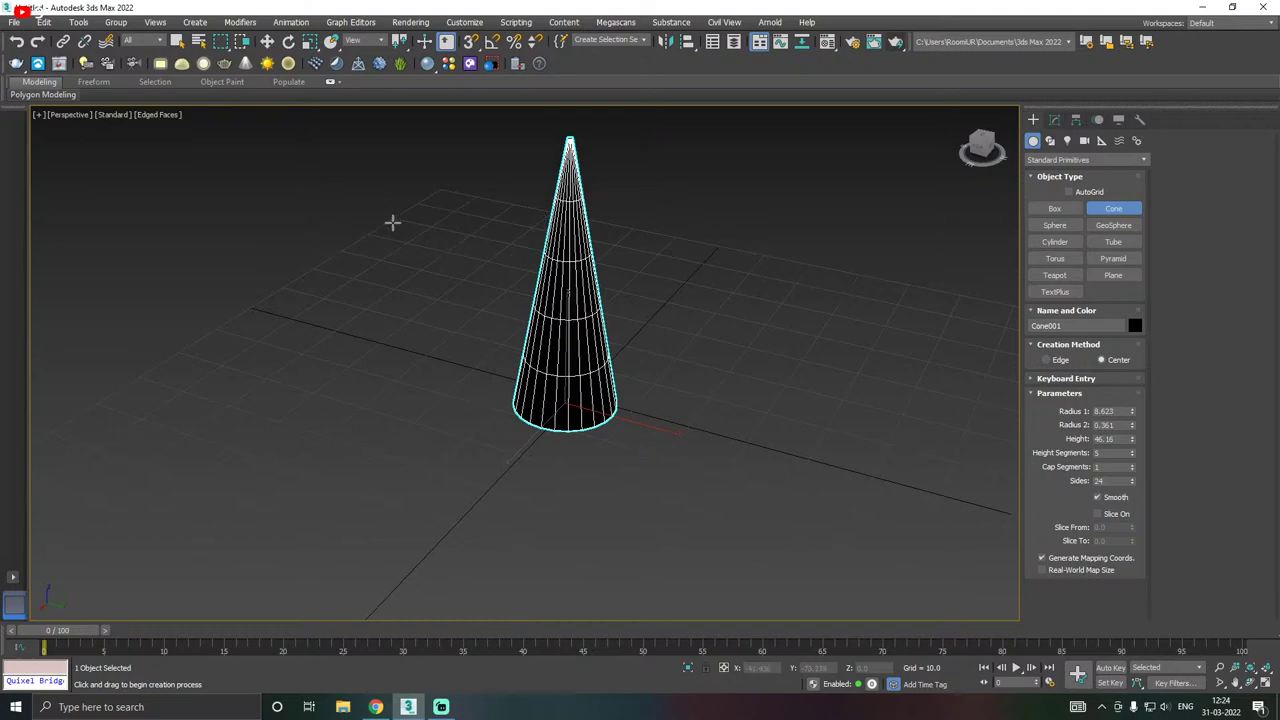
key(w)
alt+middle_drag(731, 265, 705, 250)
click(1055, 121)
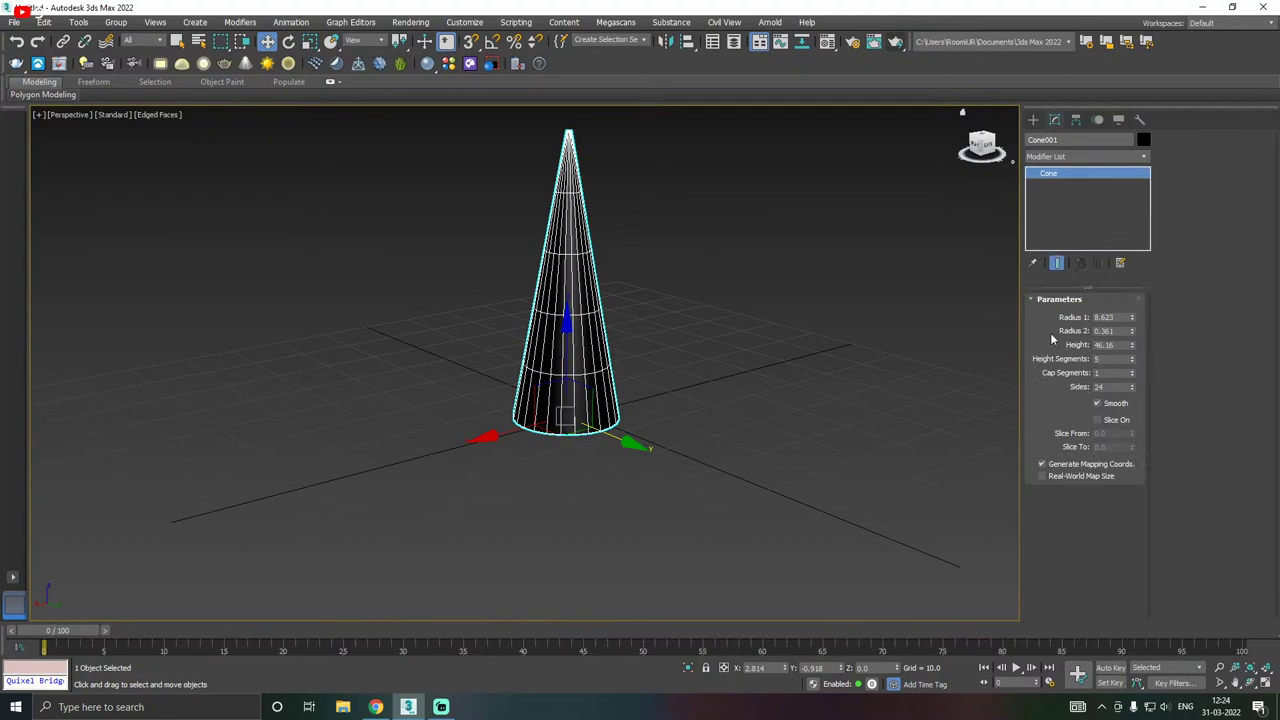
- Set the cone's height segments to 1 and give it the blue material
right_click(1133, 361)
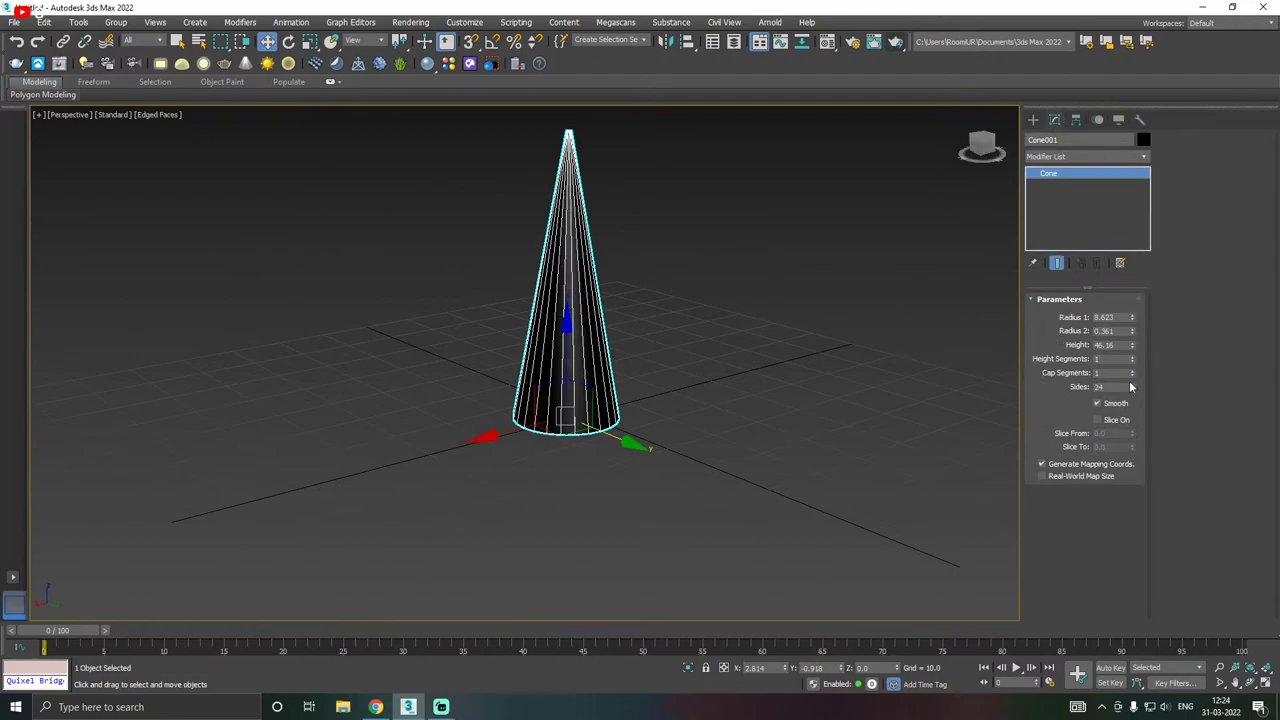
key(m)
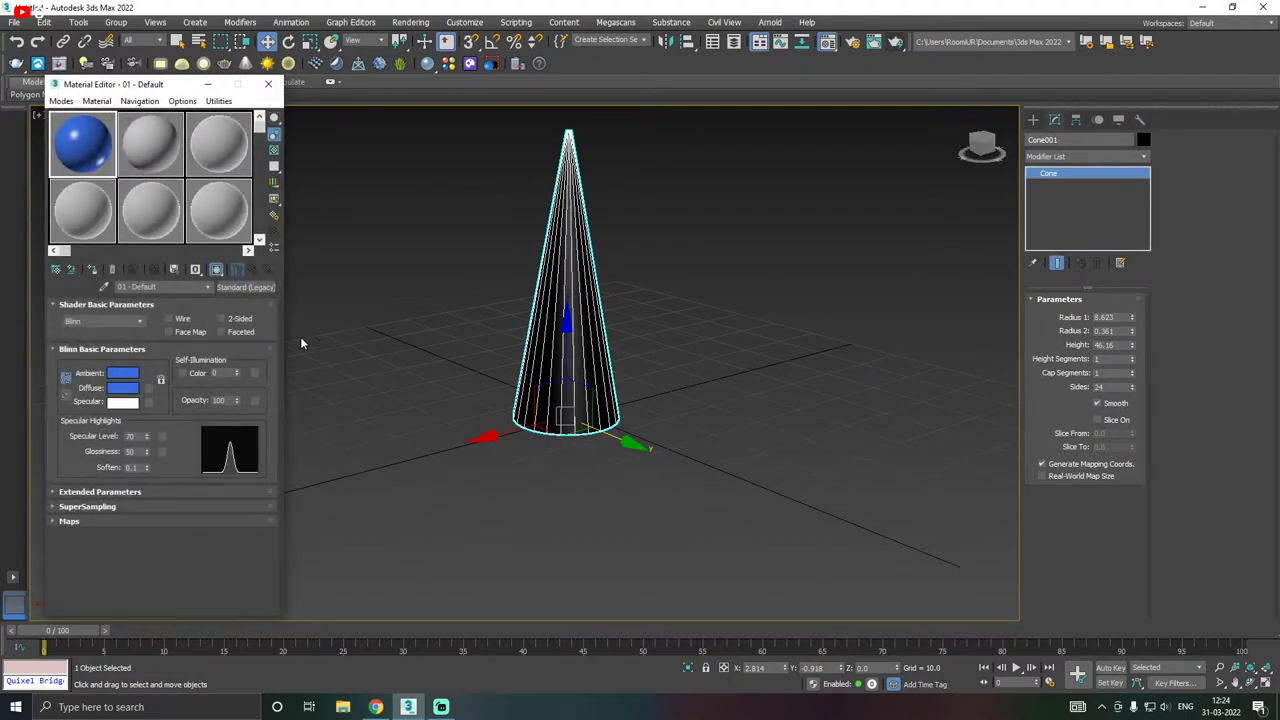
click(92, 270)
click(268, 84)
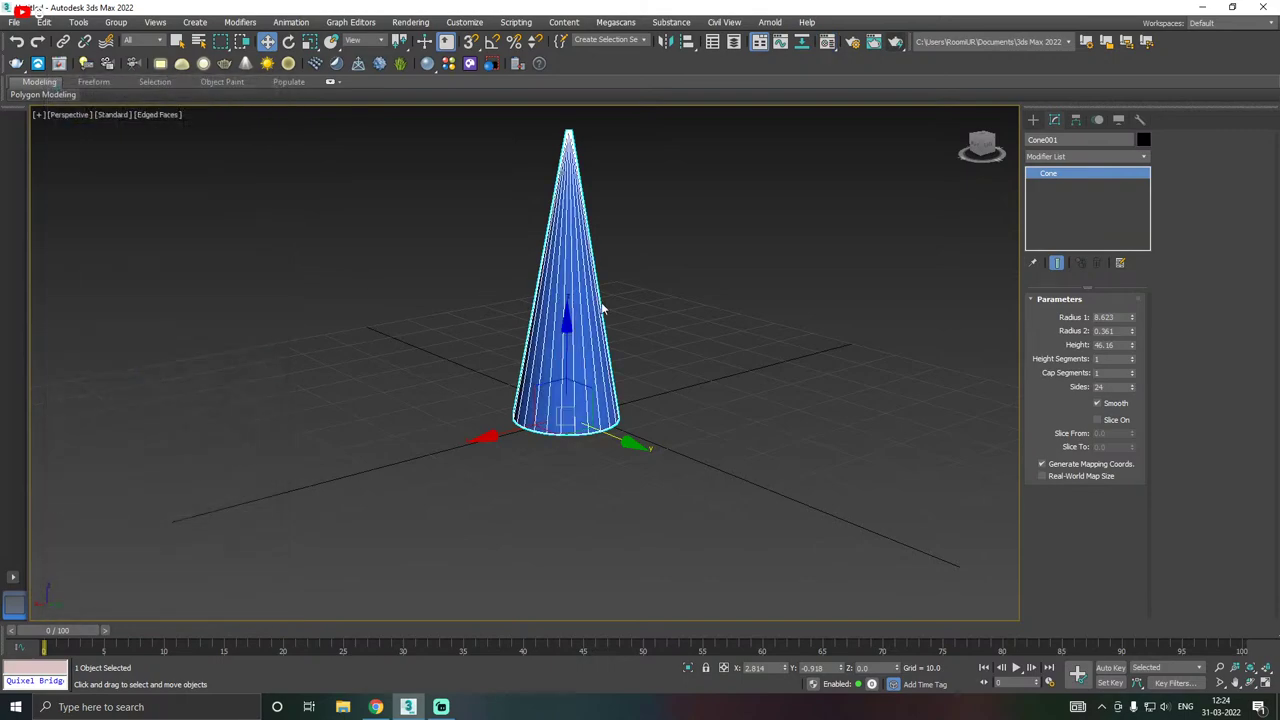
- Adjust the cone's base radius, then delete the cone
alt+middle_drag(636, 318, 855, 334)
alt+middle_drag(950, 374, 777, 383)
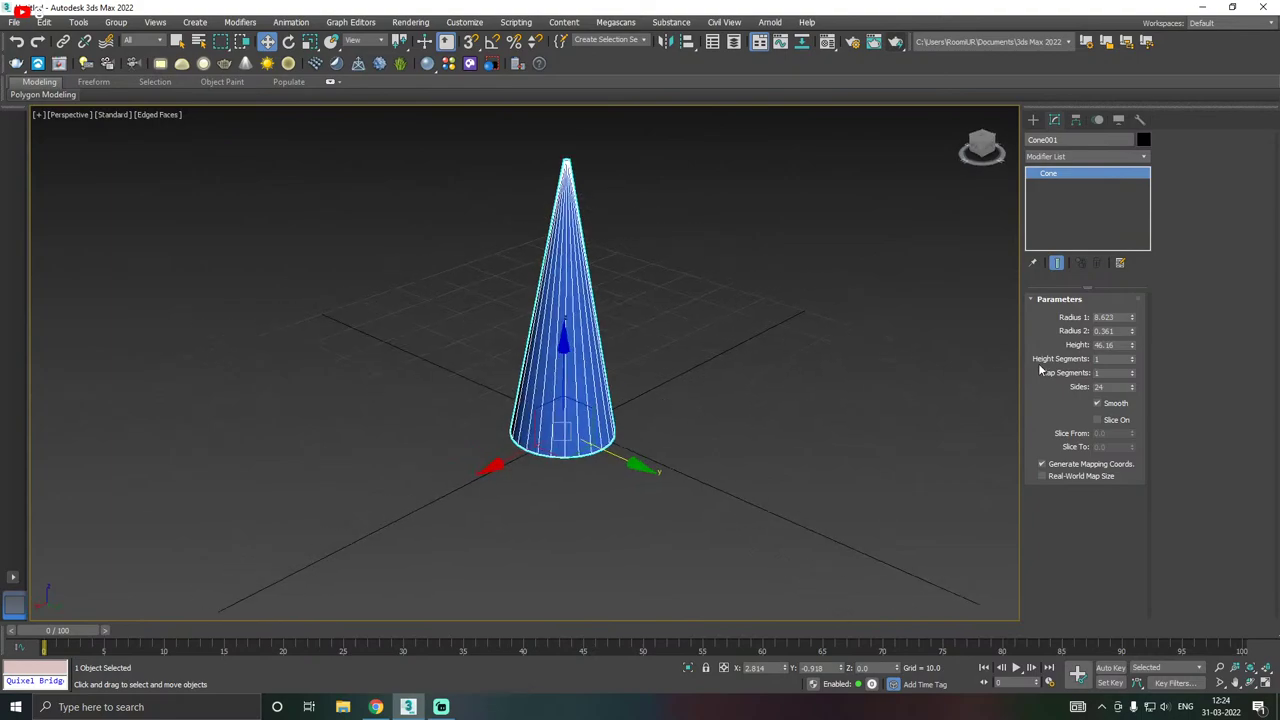
mouse_move(1132, 317)
mouse_down()
mouse_move(1126, 208)
mouse_move(1160, 371)
mouse_move(1150, 300)
mouse_move(1135, 343)
mouse_move(1131, 323)
mouse_move(1155, 372)
mouse_move(1132, 362)
mouse_move(1134, 405)
mouse_move(1136, 370)
mouse_move(1112, 318)
mouse_up()
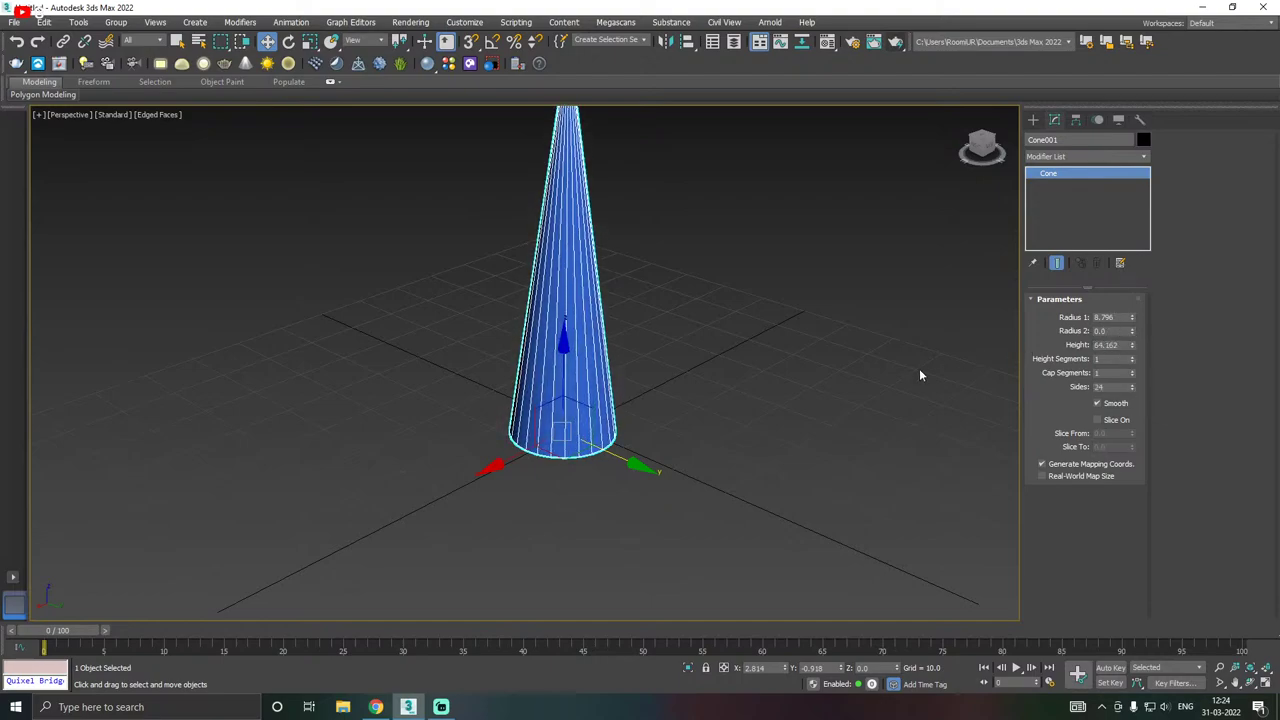
key(Delete)
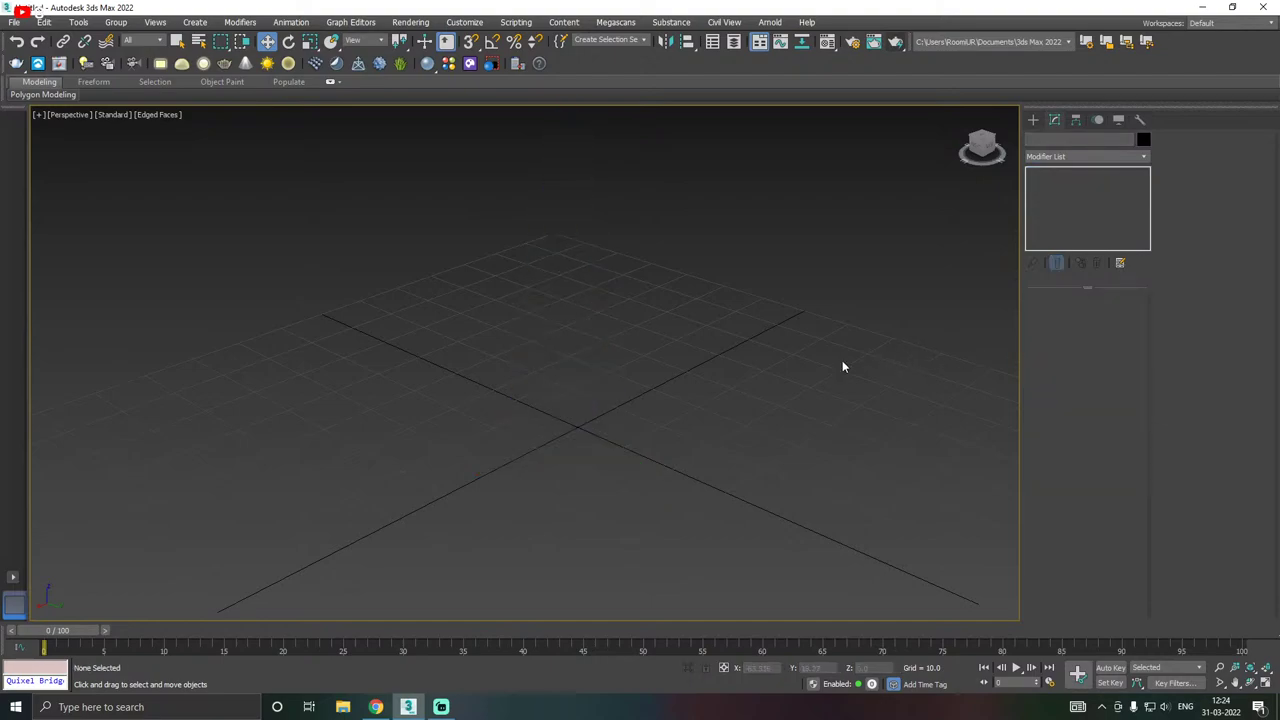
- Create a cone at the grid centre, then delete it
click(1034, 120)
click(1113, 208)
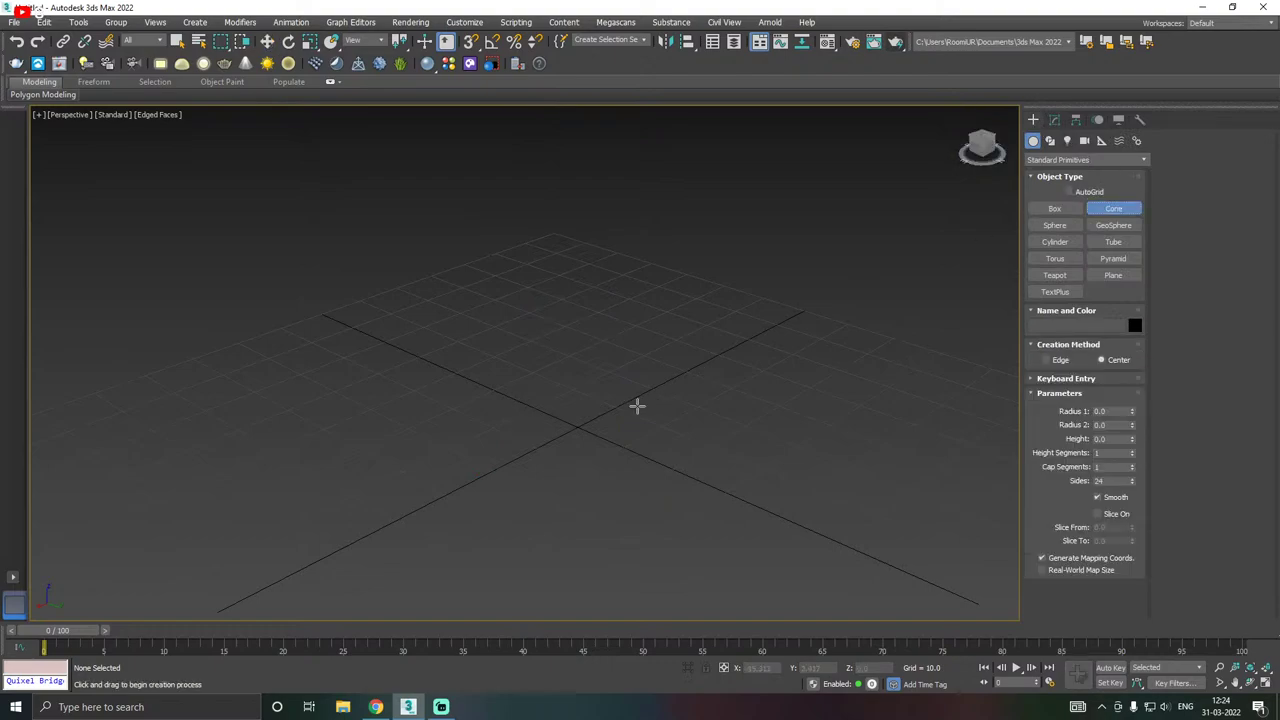
drag(553, 424, 622, 427)
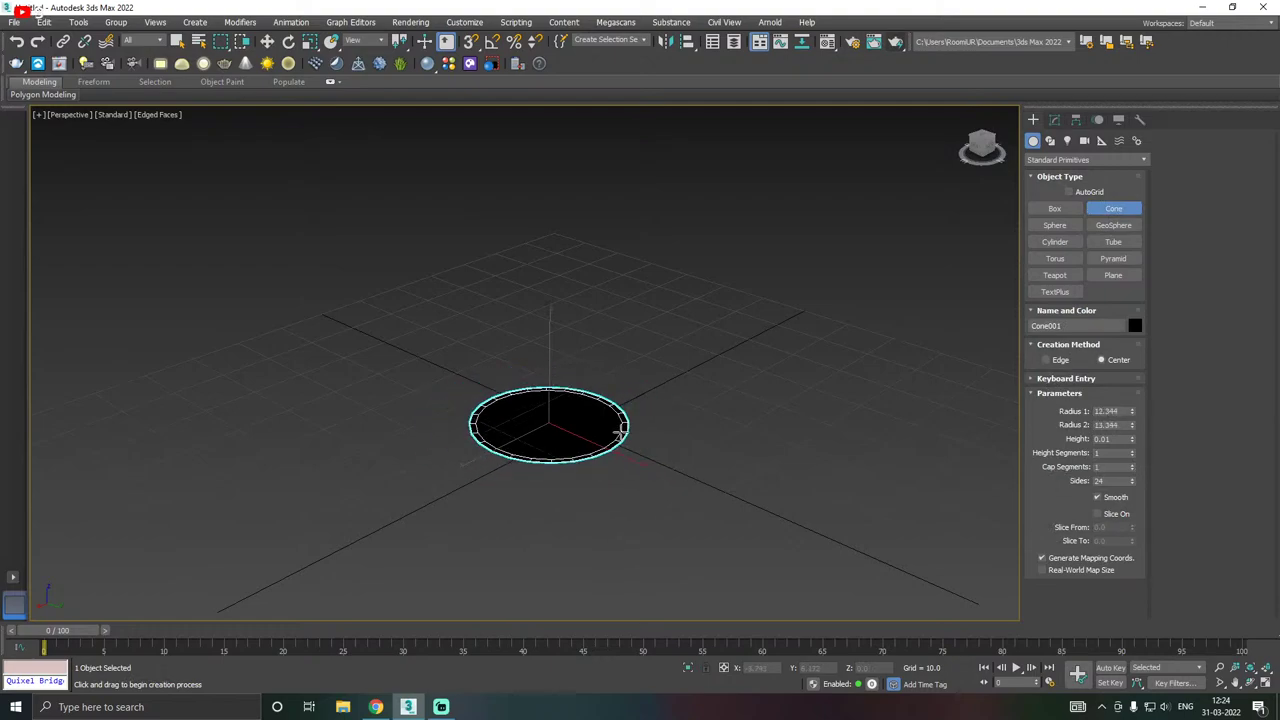
drag(622, 427, 622, 427)
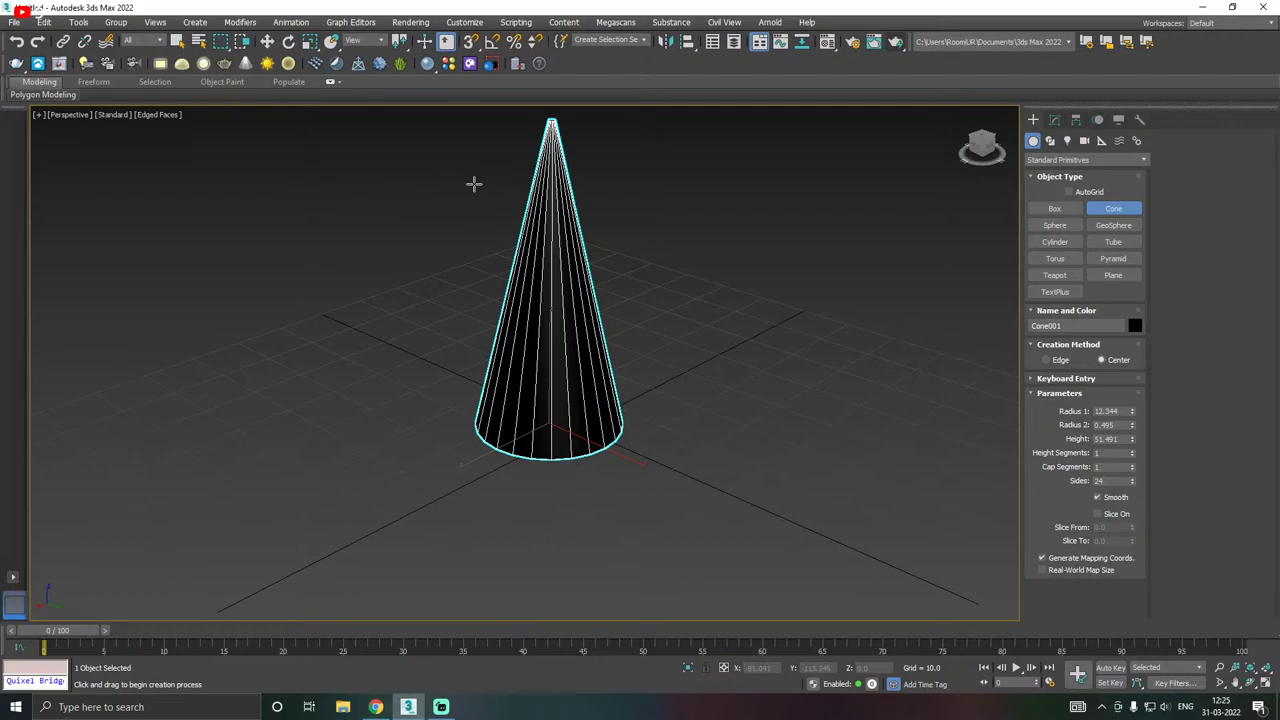
key(w)
alt+middle_drag(822, 310, 810, 345)
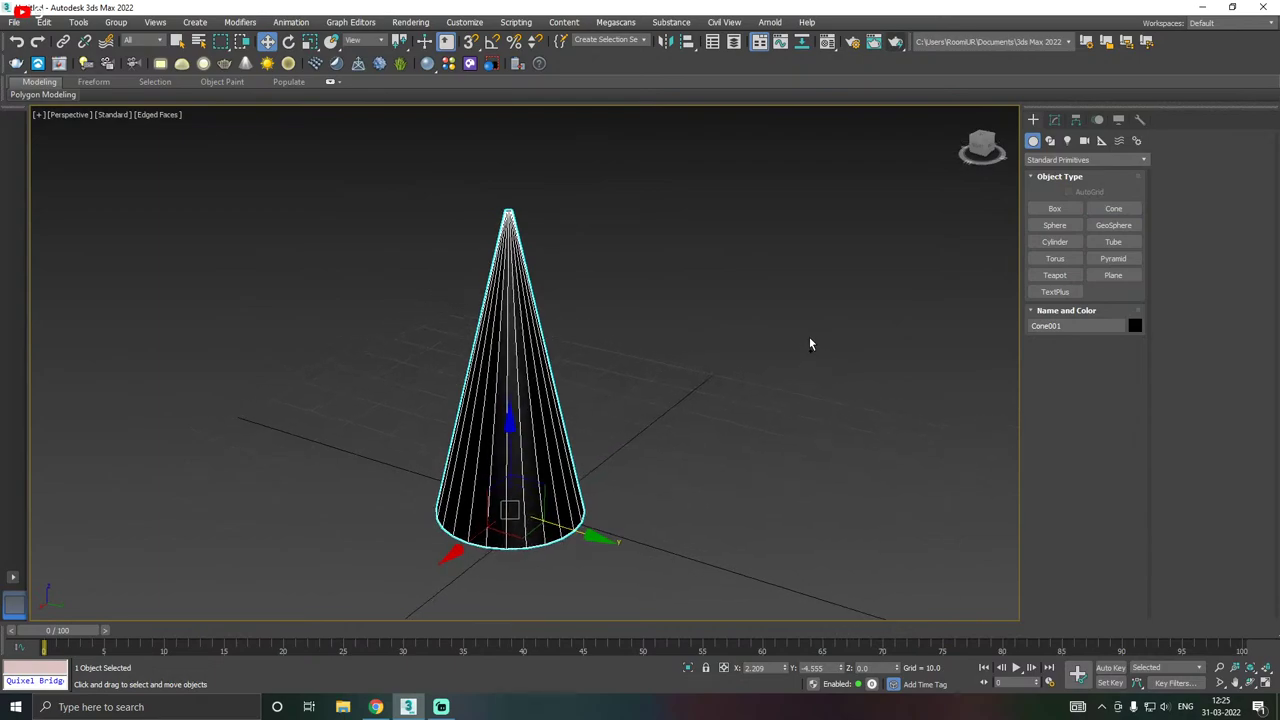
key(Delete)
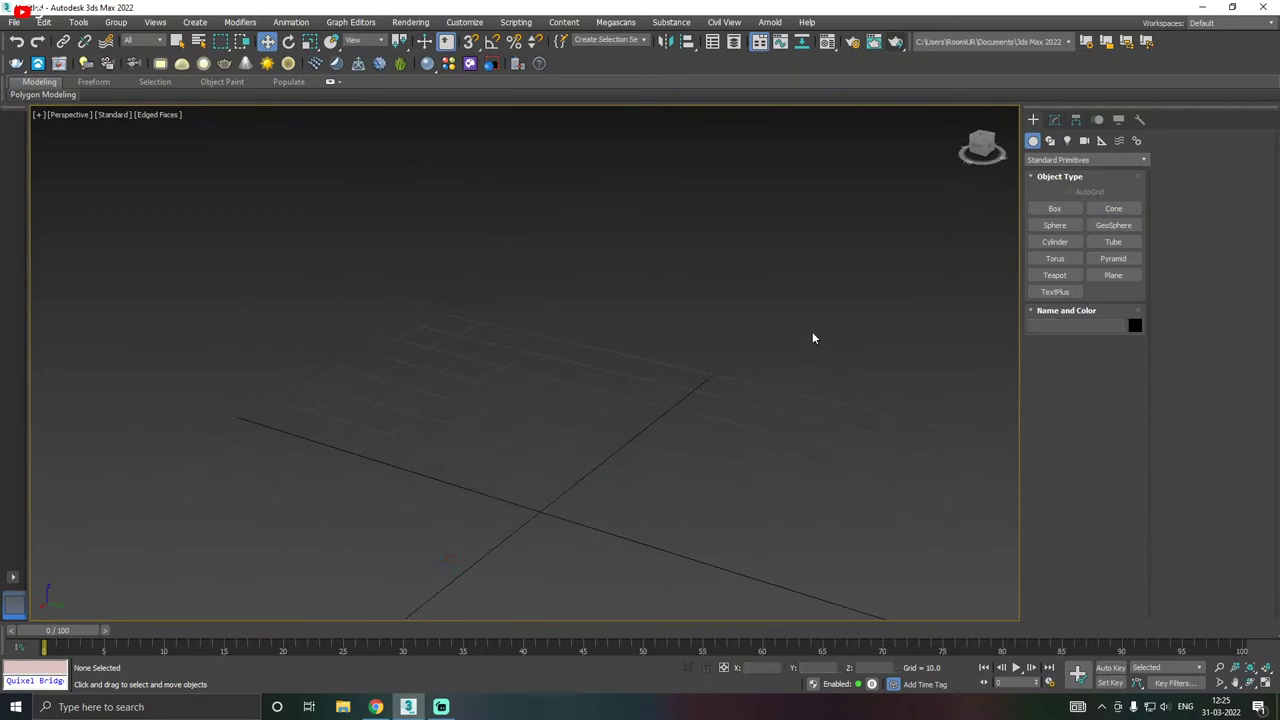
- Redraw Cone001 at the origin with Radius 1 10.761, Radius 2 0.883 and height 42.301
click(1113, 208)
middle_drag(607, 455, 651, 383)
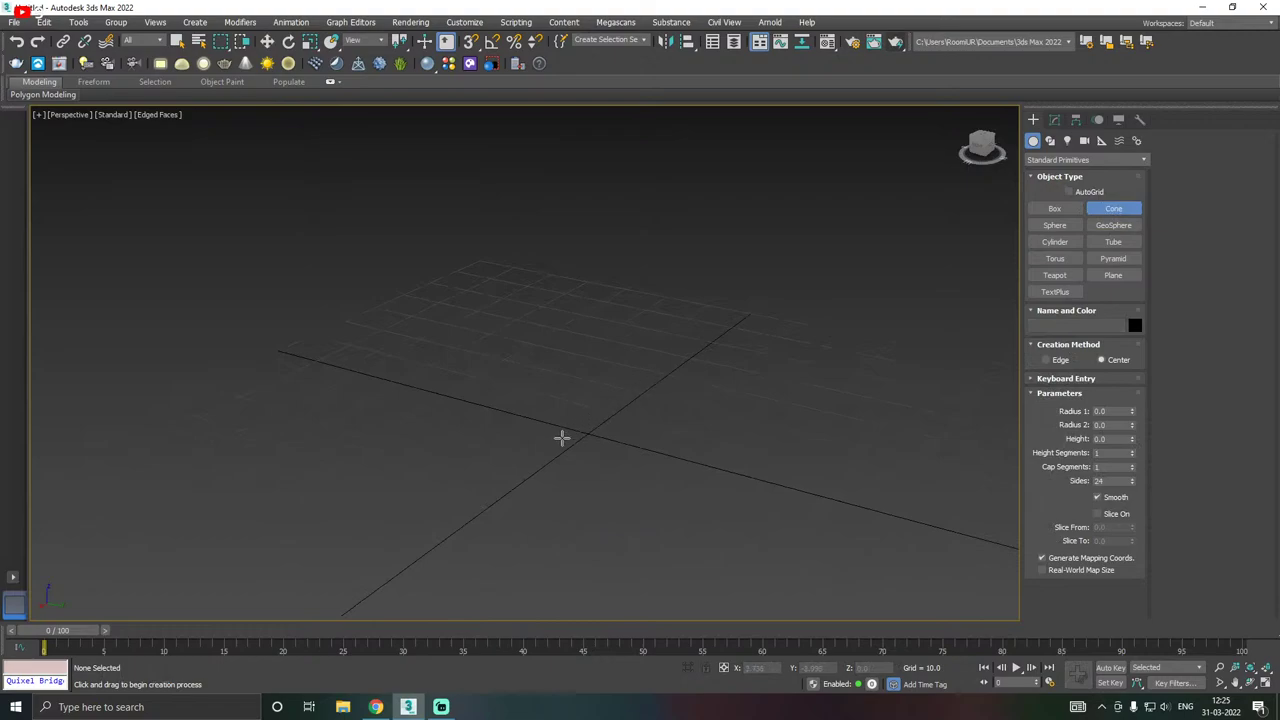
drag(586, 434, 646, 436)
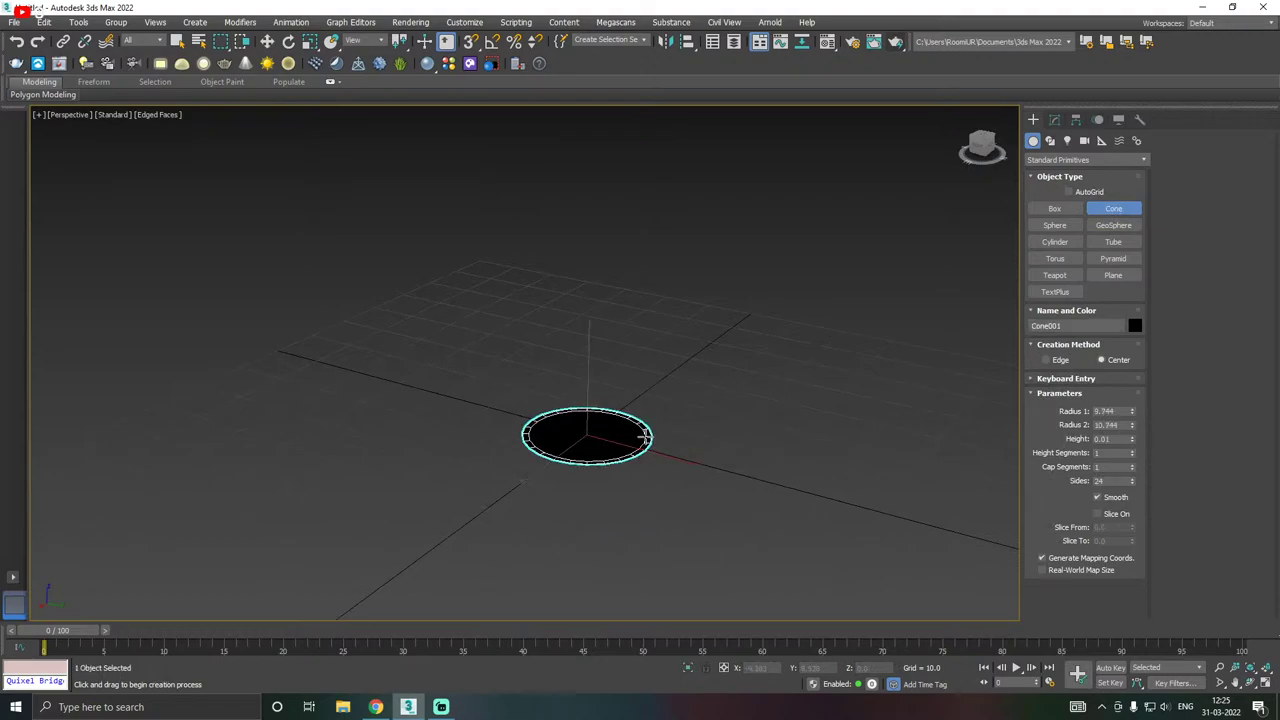
mouse_move(646, 436)
mouse_down()
mouse_move(670, 437)
mouse_move(650, 437)
mouse_up()
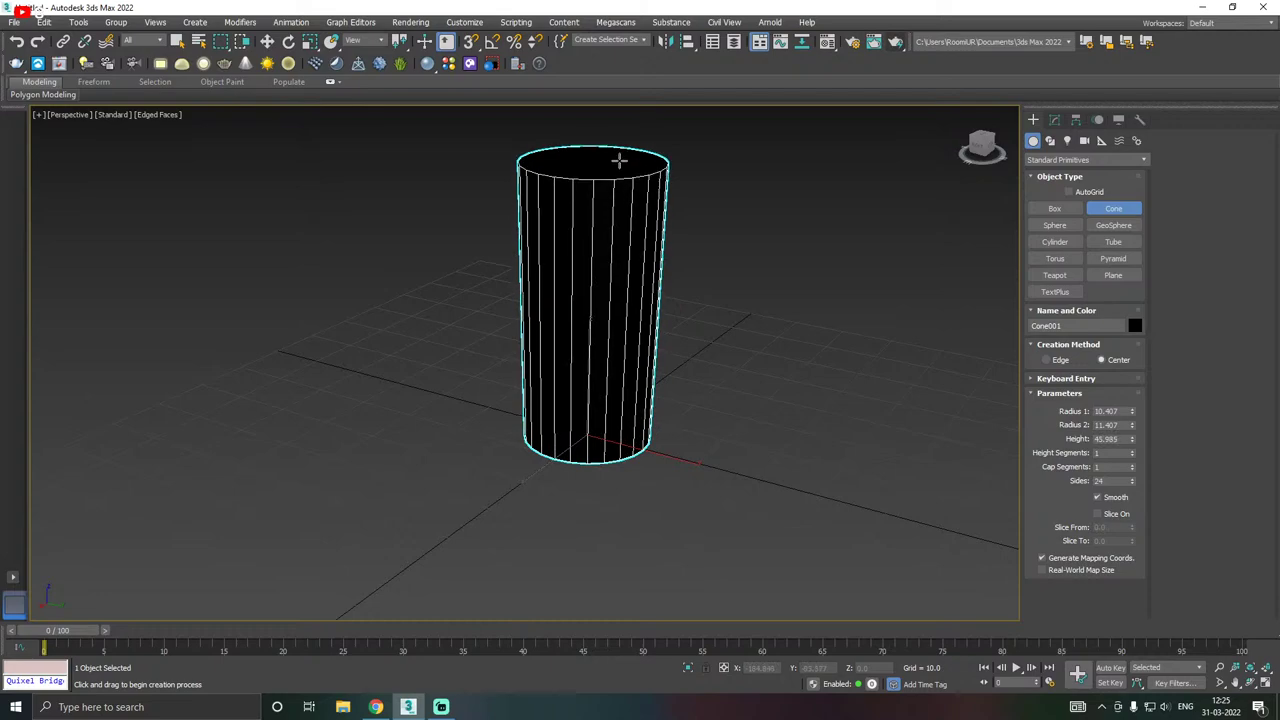
right_click(619, 160)
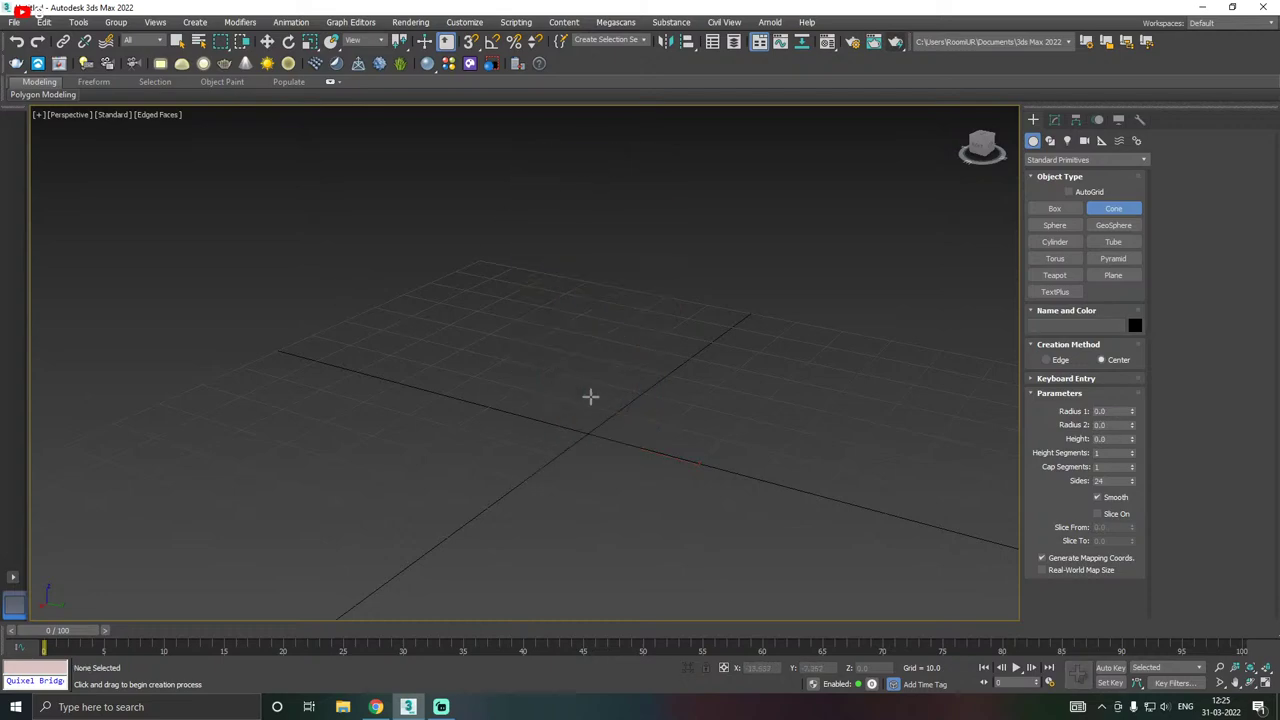
drag(578, 446, 628, 456)
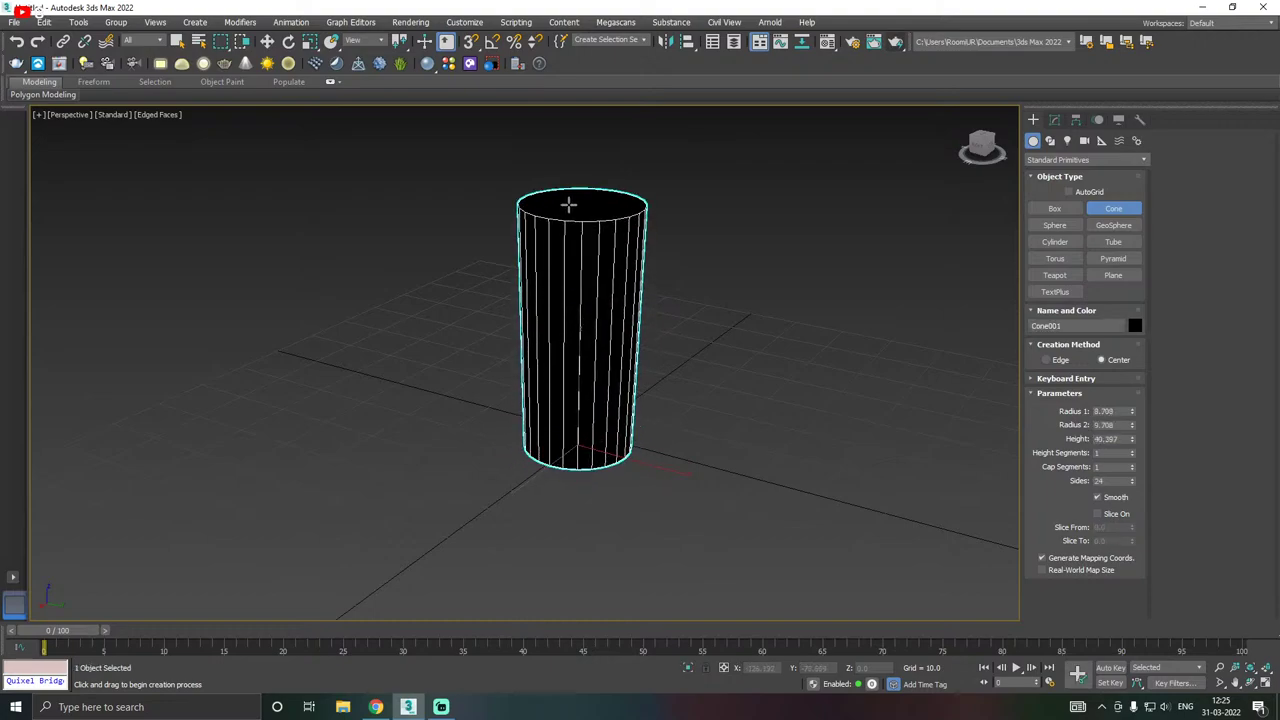
right_click(573, 193)
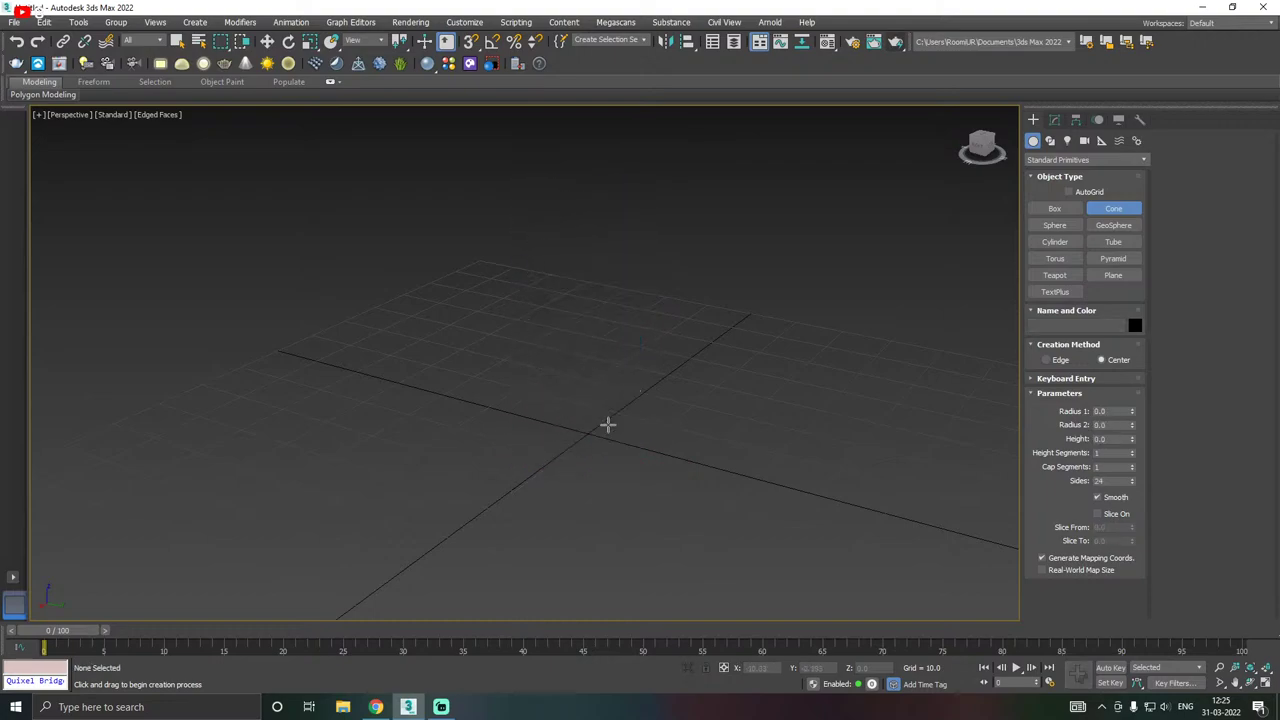
drag(560, 443, 628, 455)
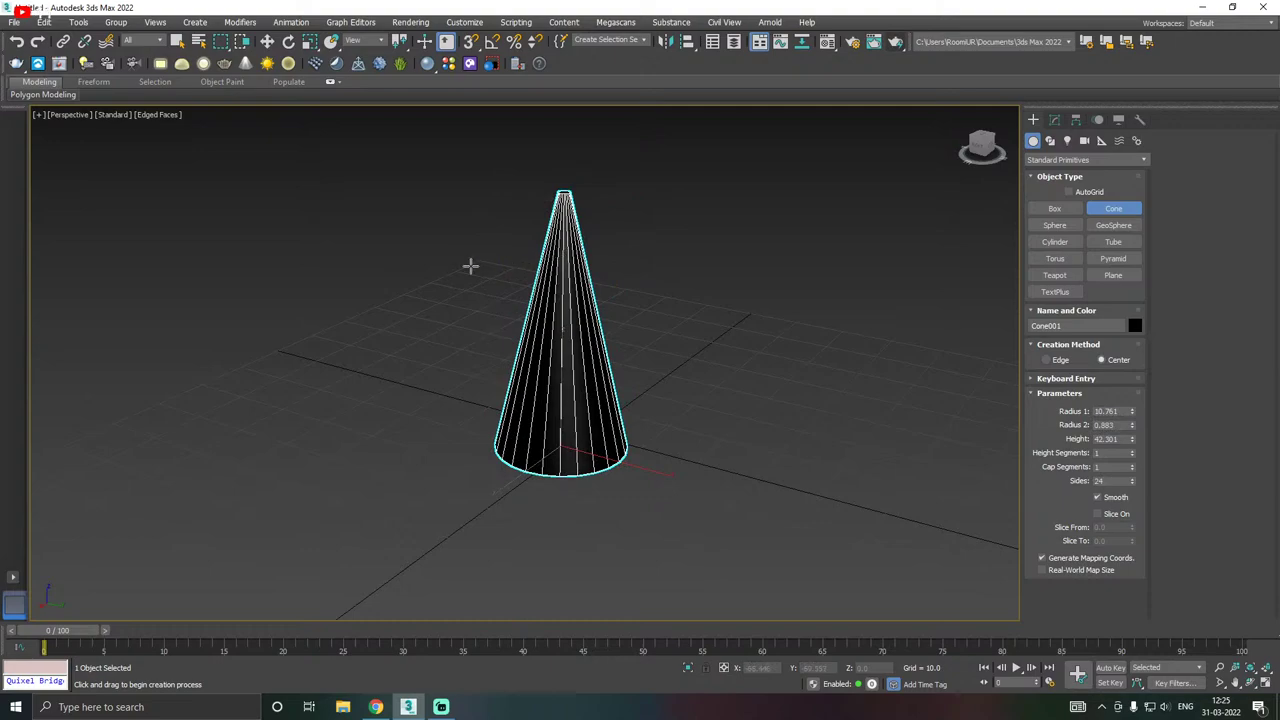
right_click(451, 237)
alt+middle_drag(815, 332, 675, 320)
- Assign the blue material to the cone
key(m)
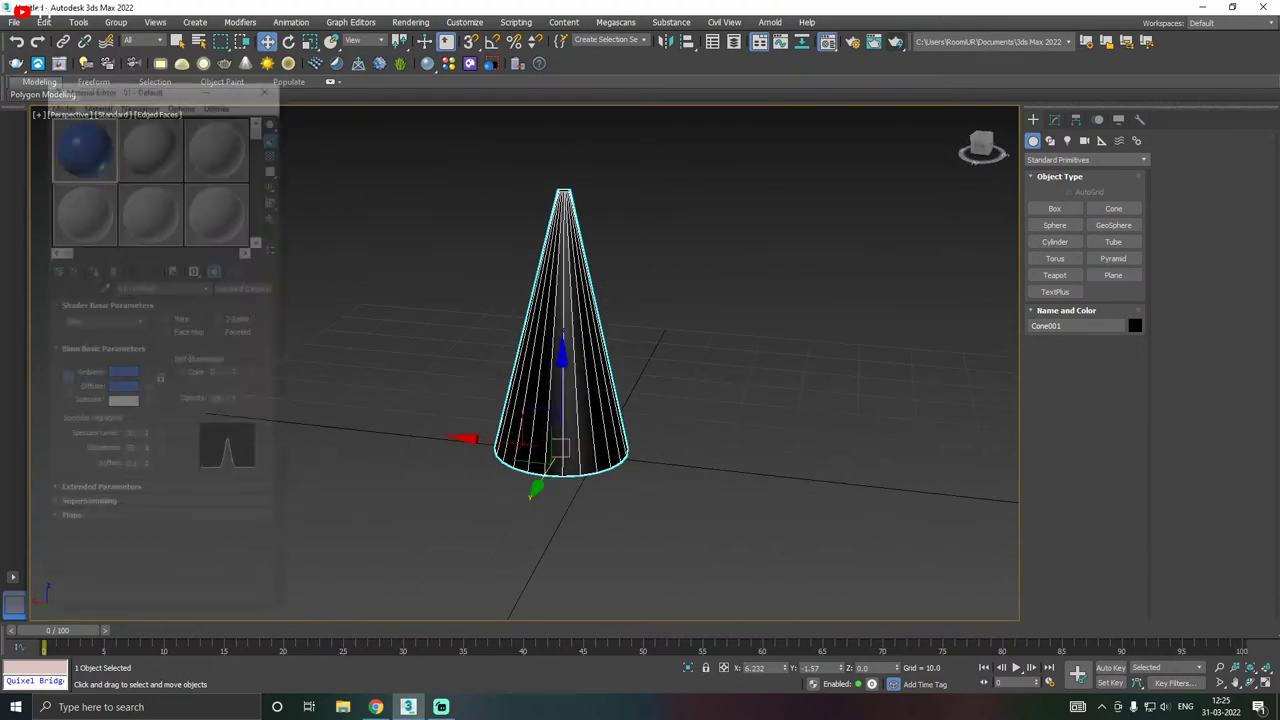
click(93, 271)
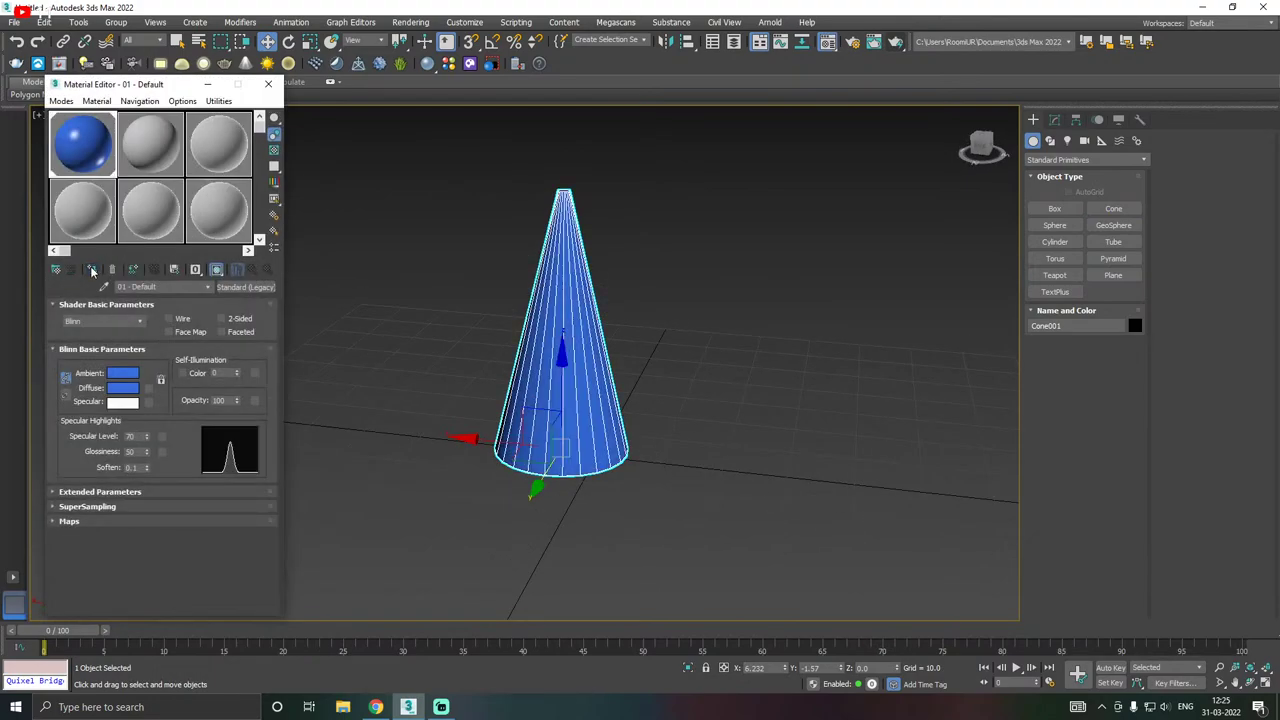
key(m)
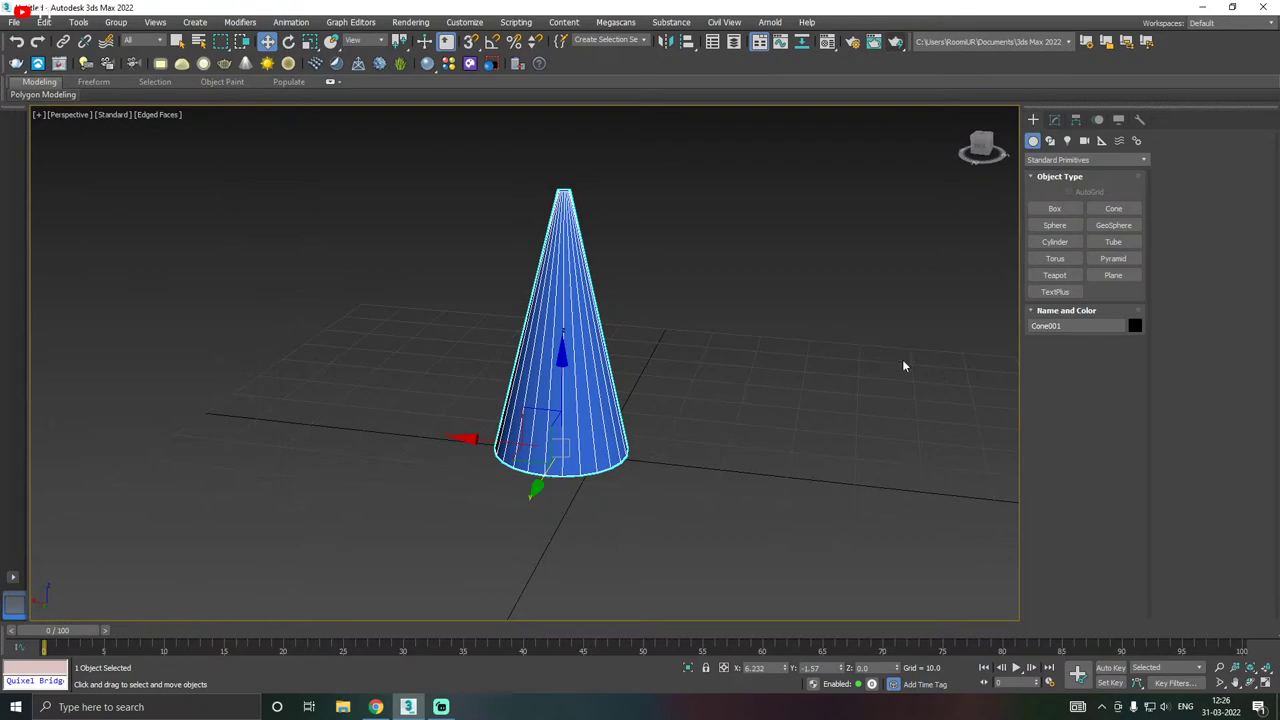
- Increase the cone's height segments
click(1054, 119)
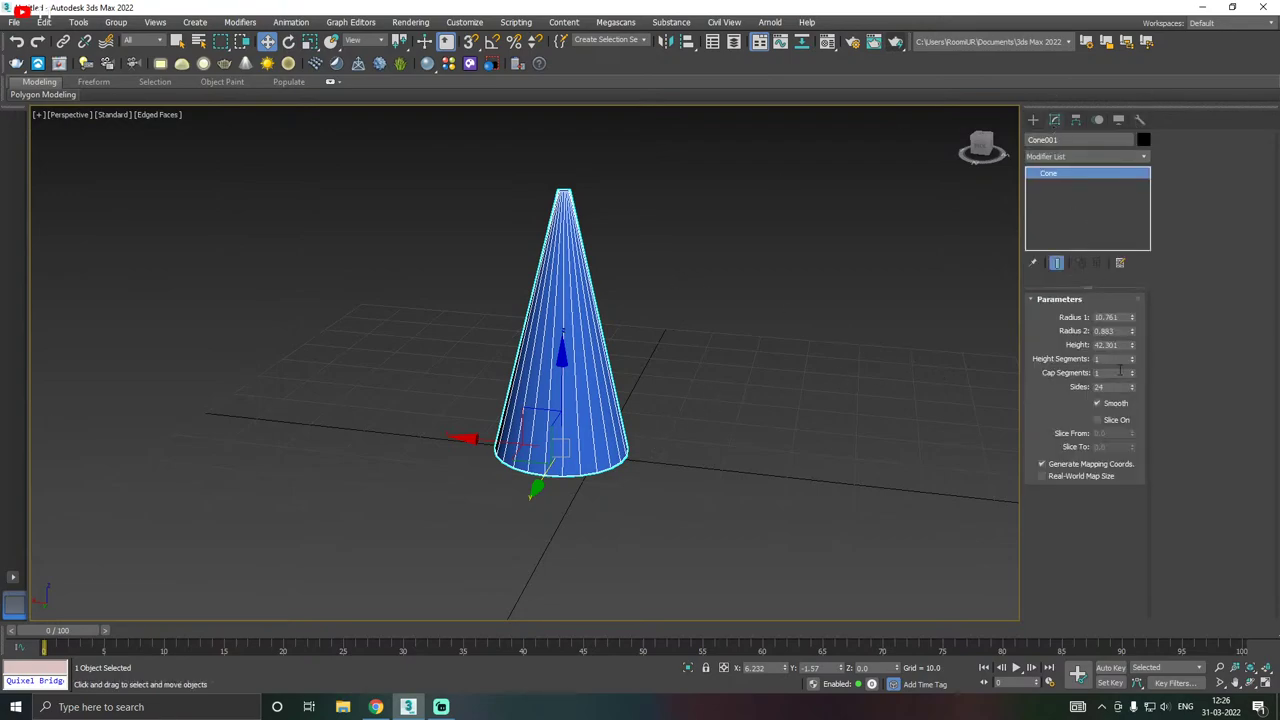
alt+middle_drag(960, 330, 1207, 355)
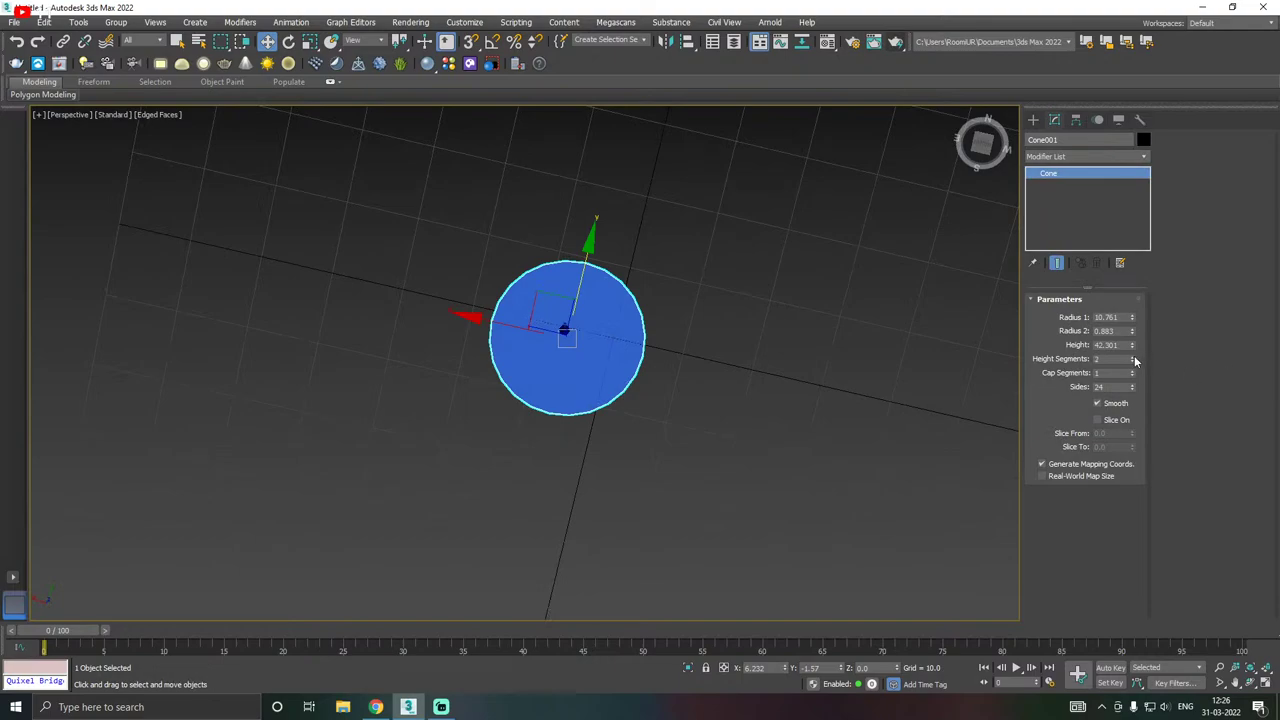
alt+middle_drag(1027, 352, 946, 488)
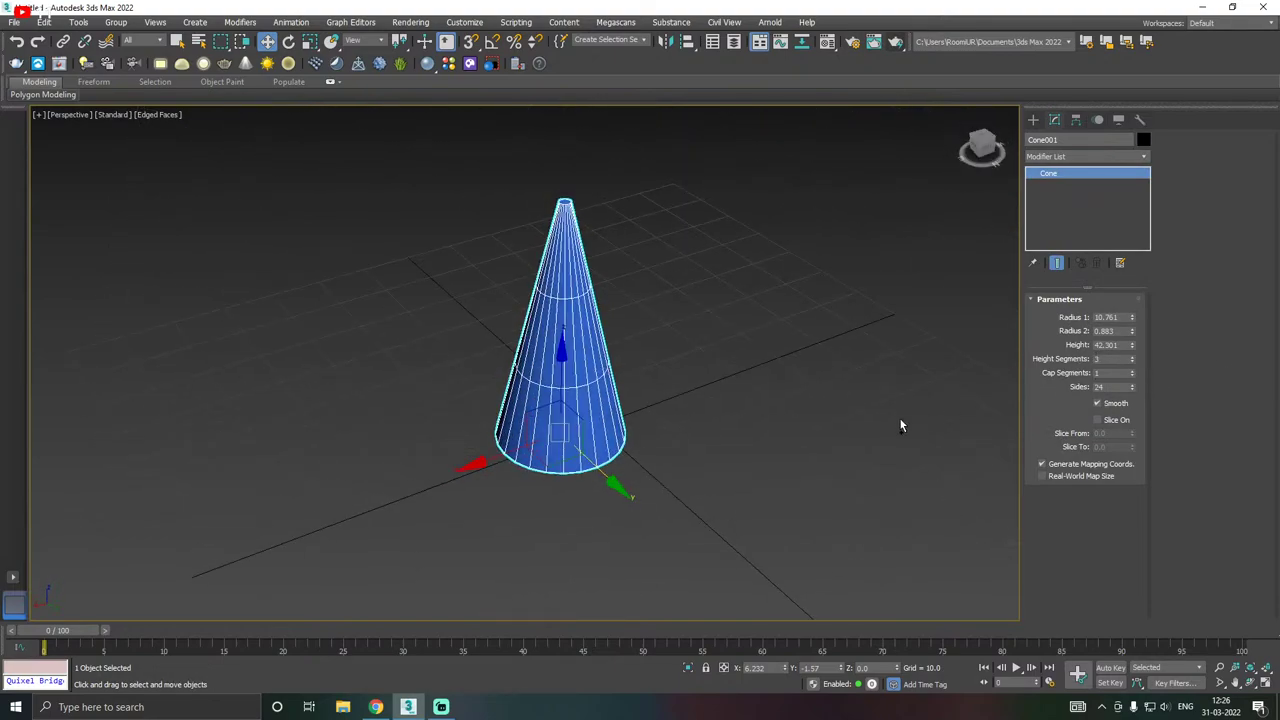
alt+middle_drag(899, 420, 1107, 368)
mouse_move(1131, 358)
mouse_down()
mouse_move(1135, 329)
mouse_move(1139, 357)
mouse_up()
- Add cap segments to the base, reset them to 1, then delete the cone
alt+middle_drag(1043, 380, 1159, 383)
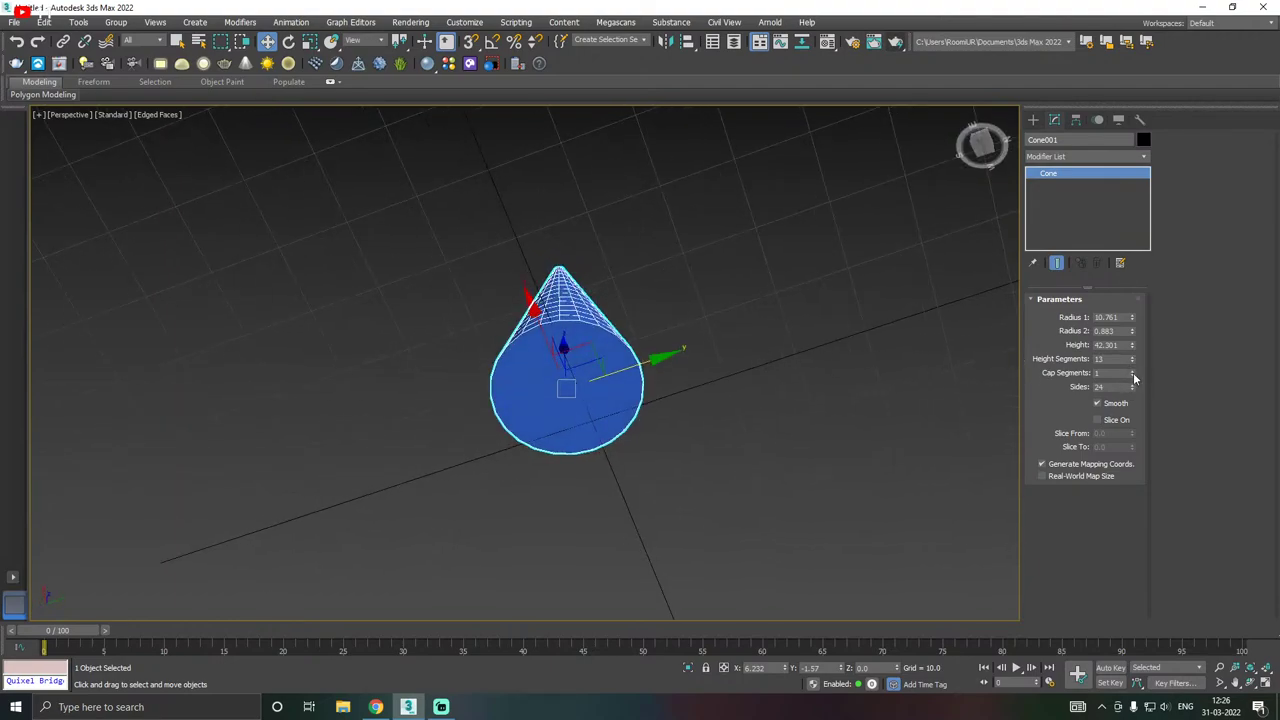
drag(1133, 375, 1134, 379)
alt+middle_drag(1012, 363, 818, 471)
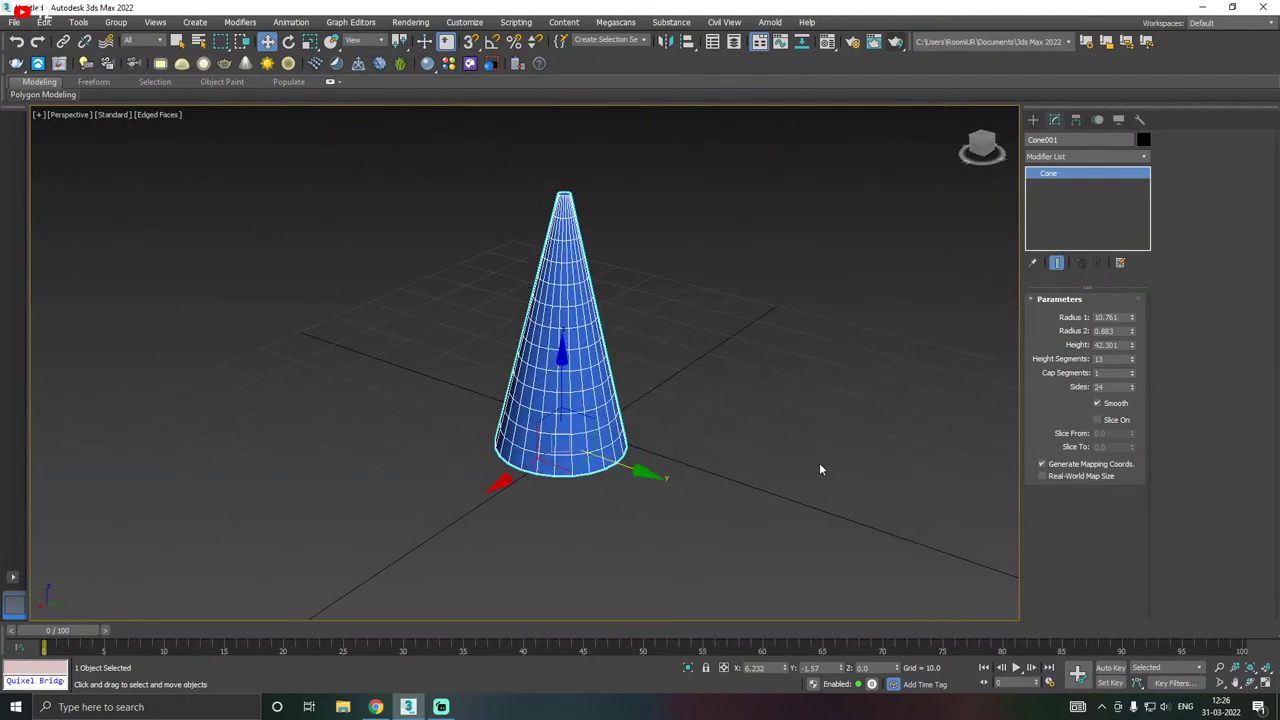
key(Delete)
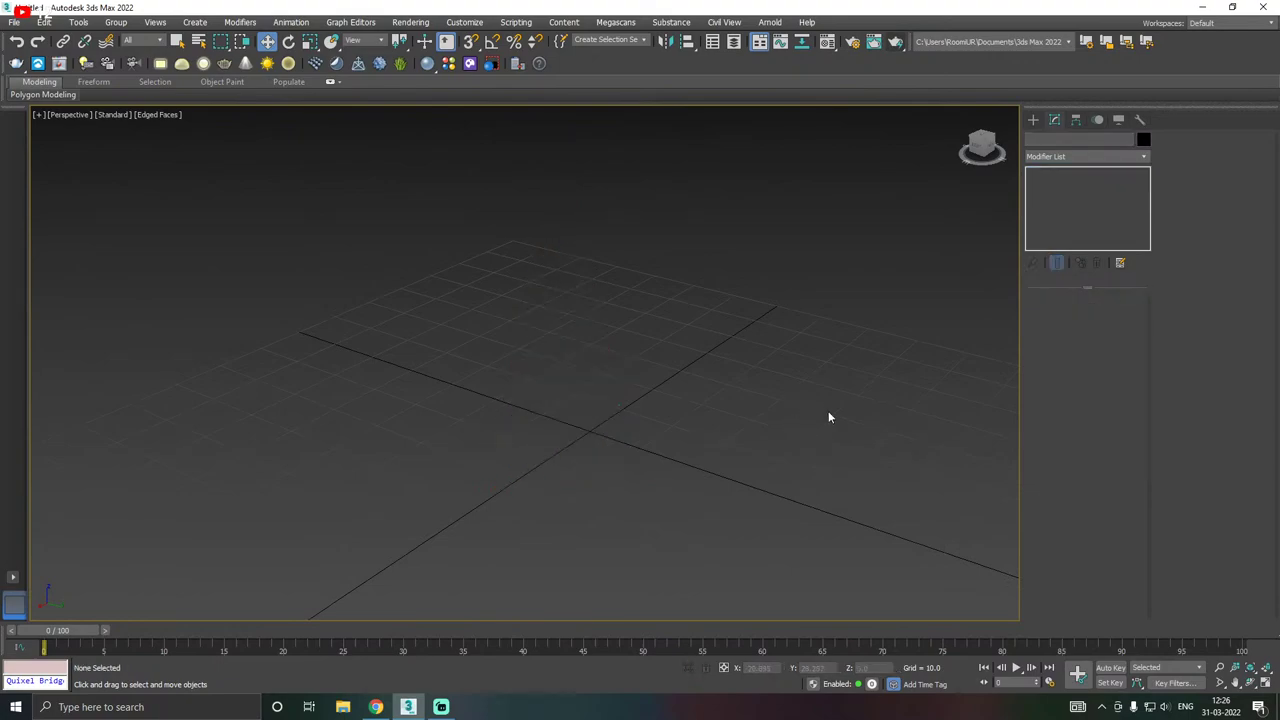
alt+middle_drag(828, 417, 877, 346)
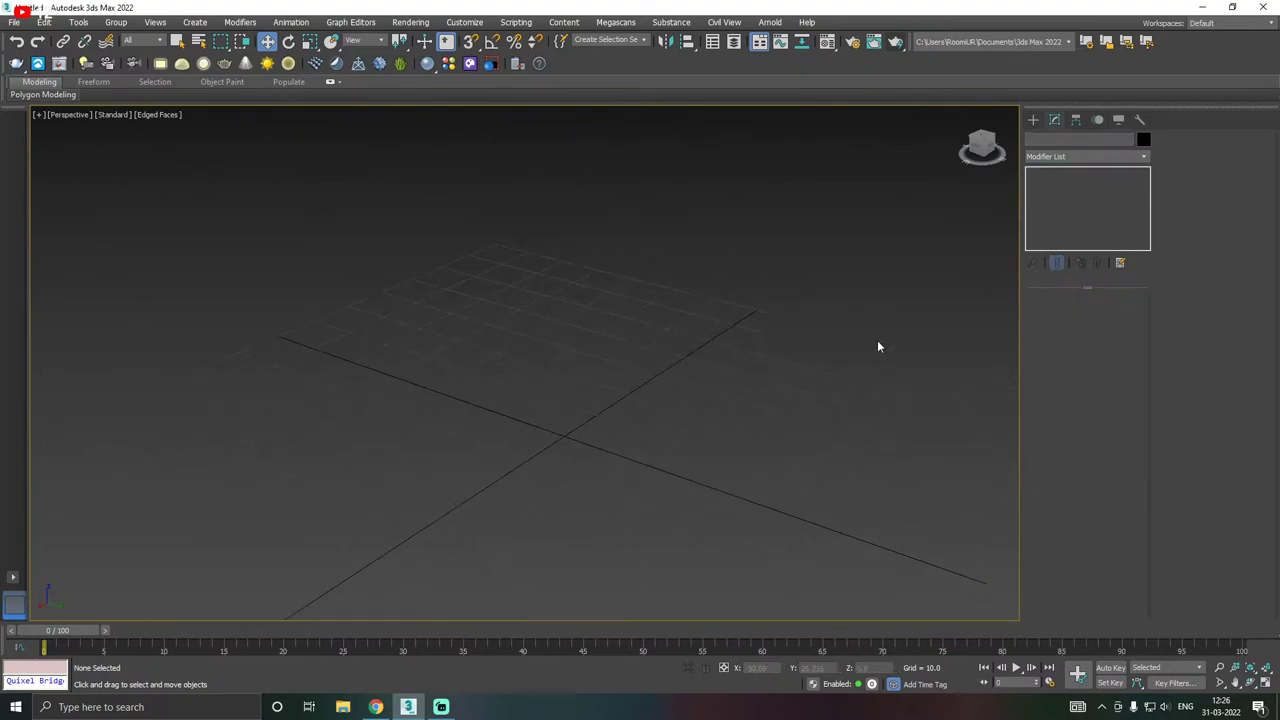
- Draw Cylinder001 at the grid centre with radius 17.652 and height about 47
click(1033, 121)
click(1068, 242)
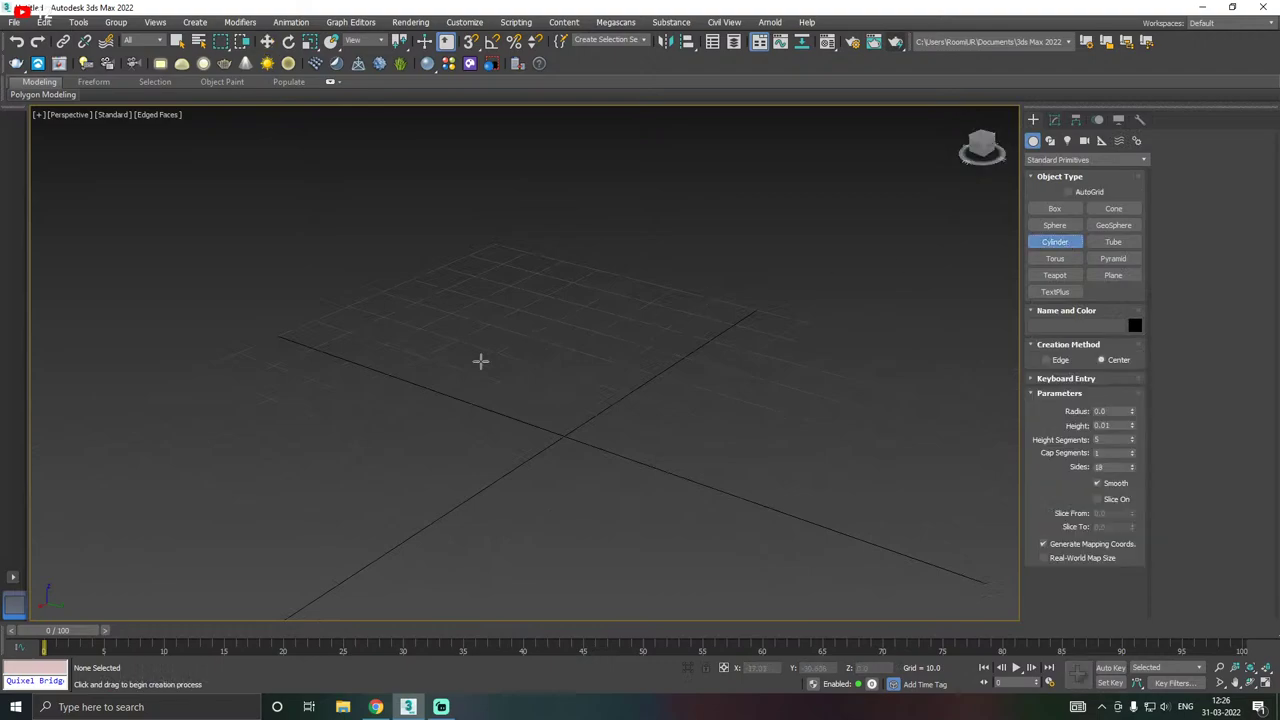
drag(563, 435, 640, 431)
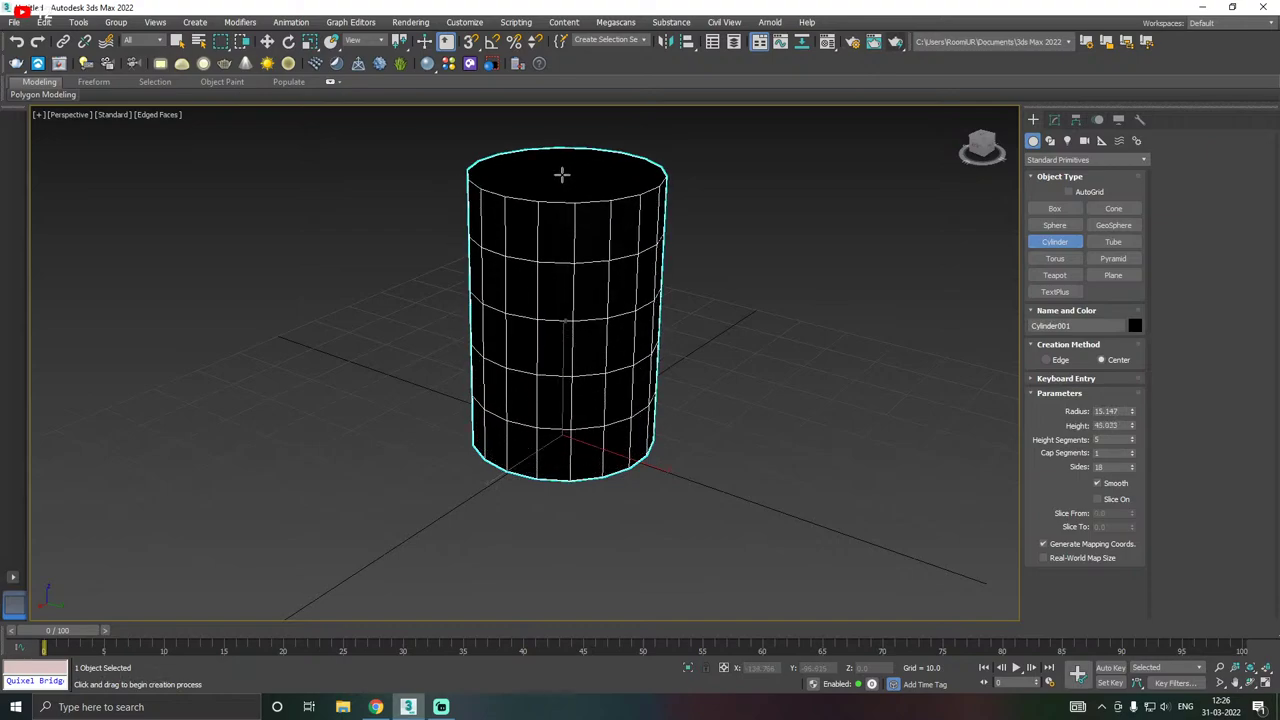
right_click(580, 286)
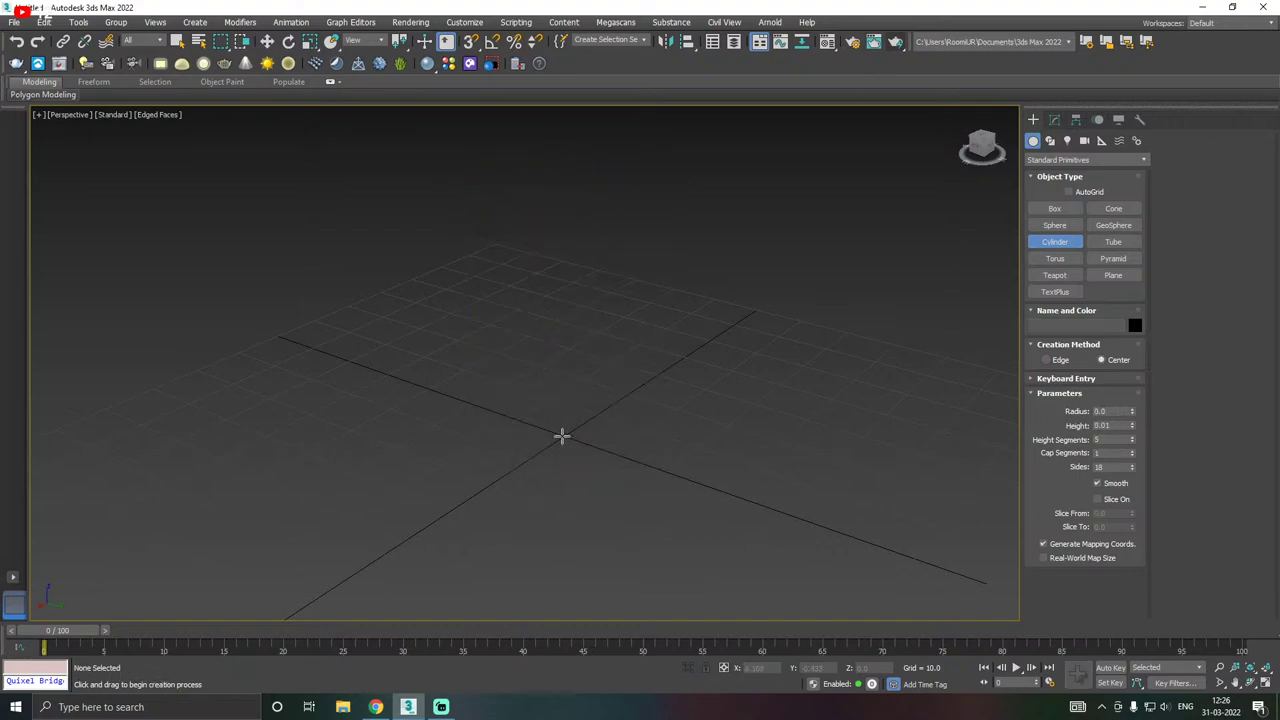
drag(562, 436, 667, 440)
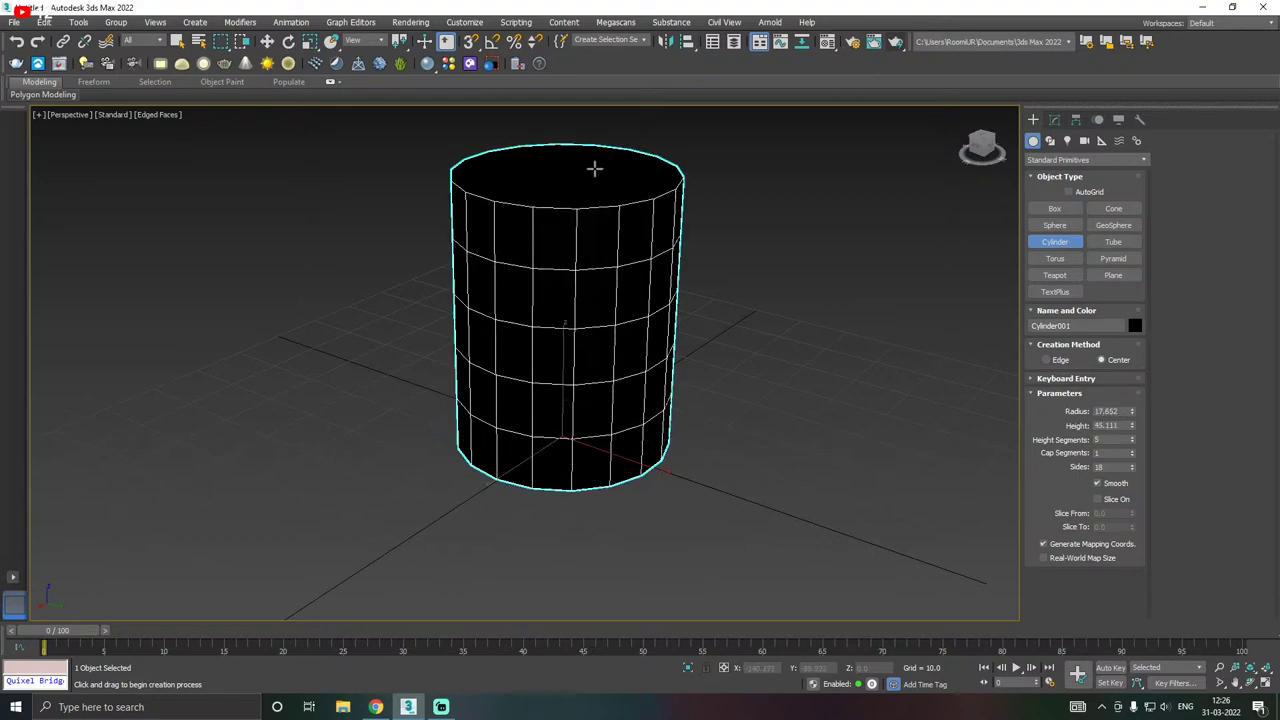
click(583, 160)
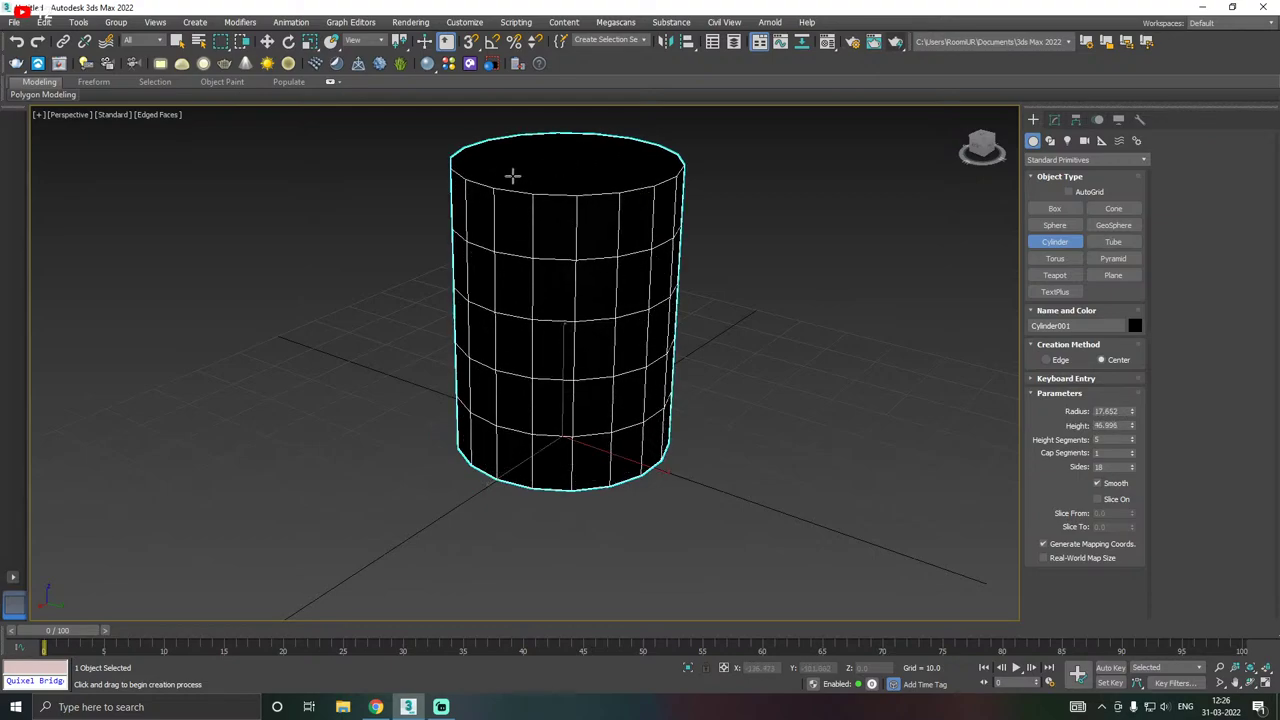
key(w)
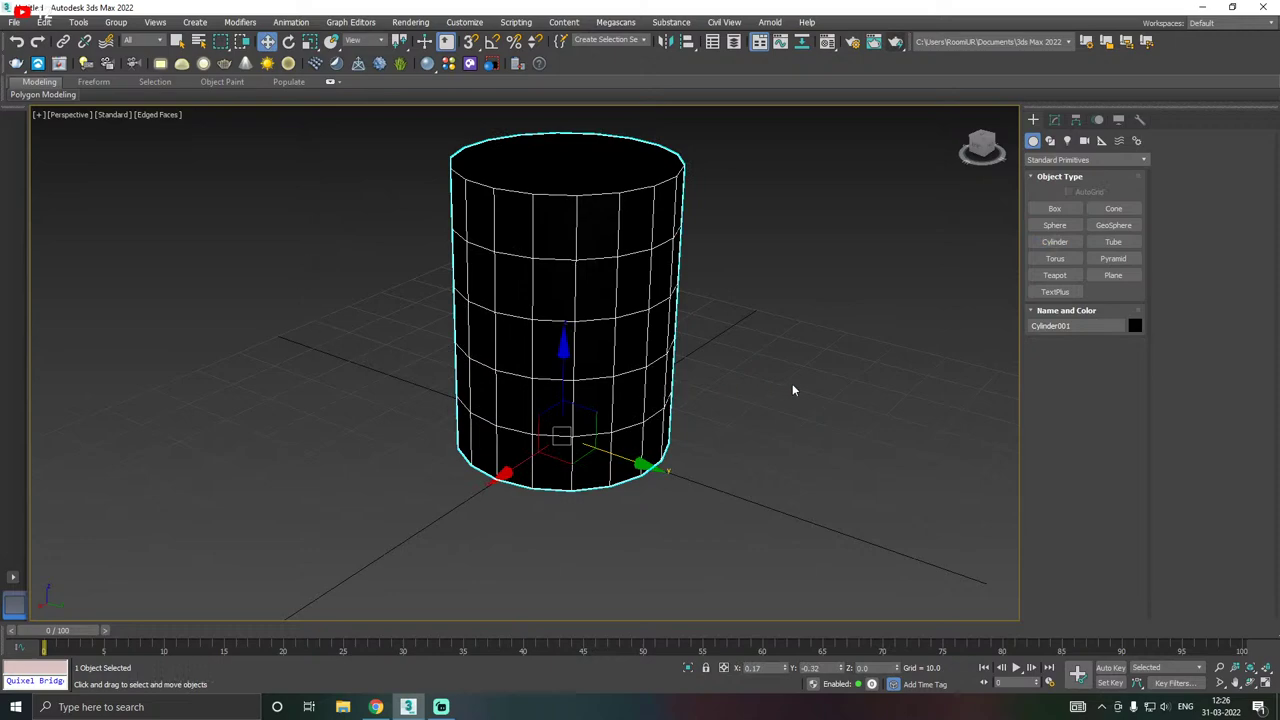
alt+middle_drag(711, 386, 600, 379)
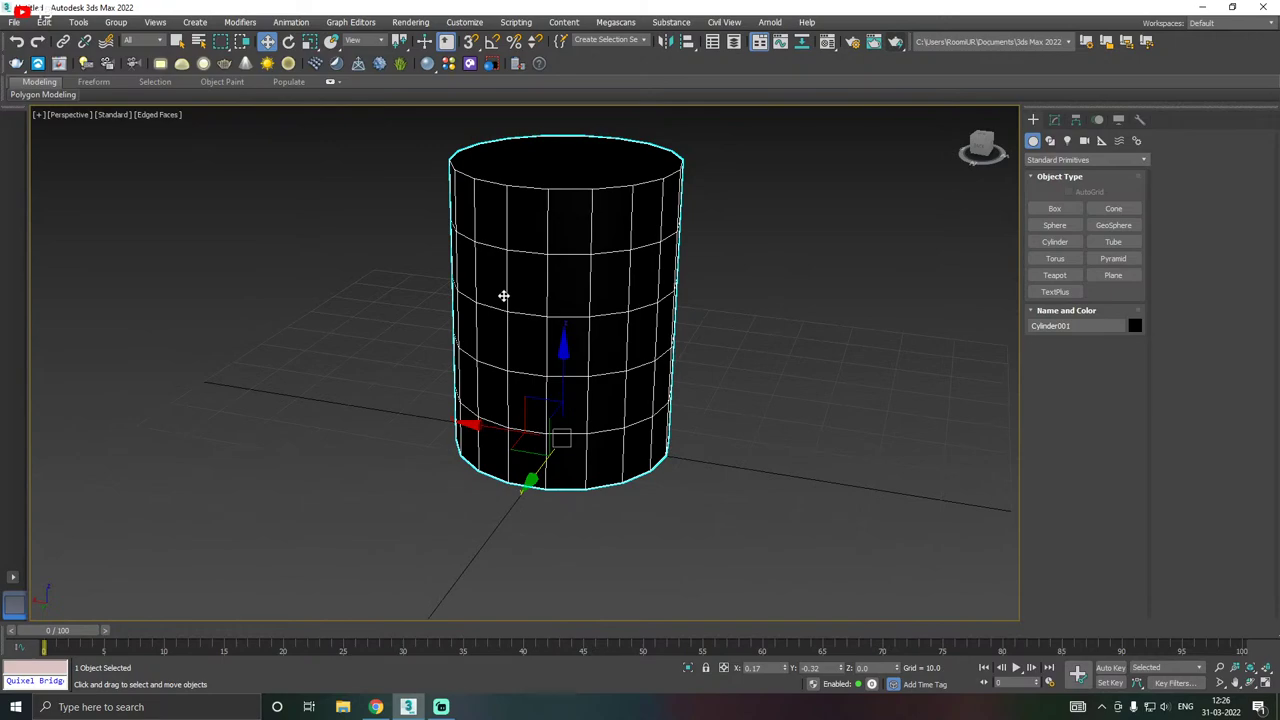
key(m)
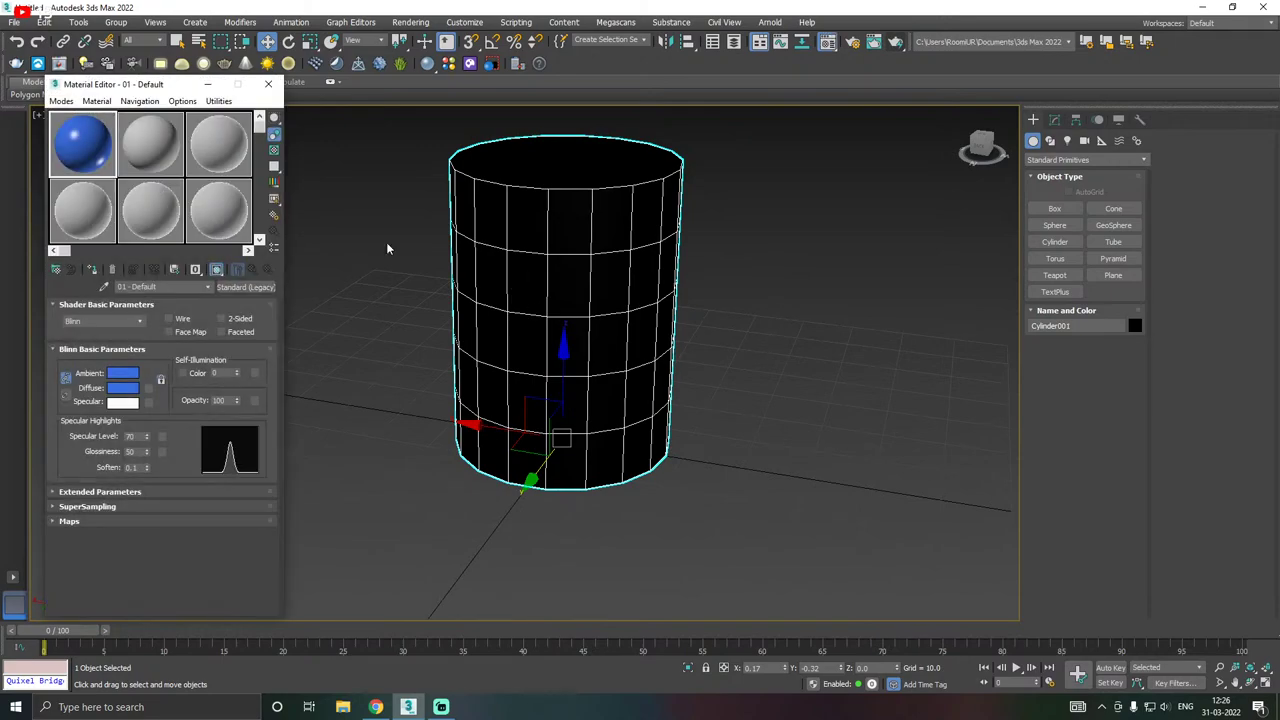
click(93, 268)
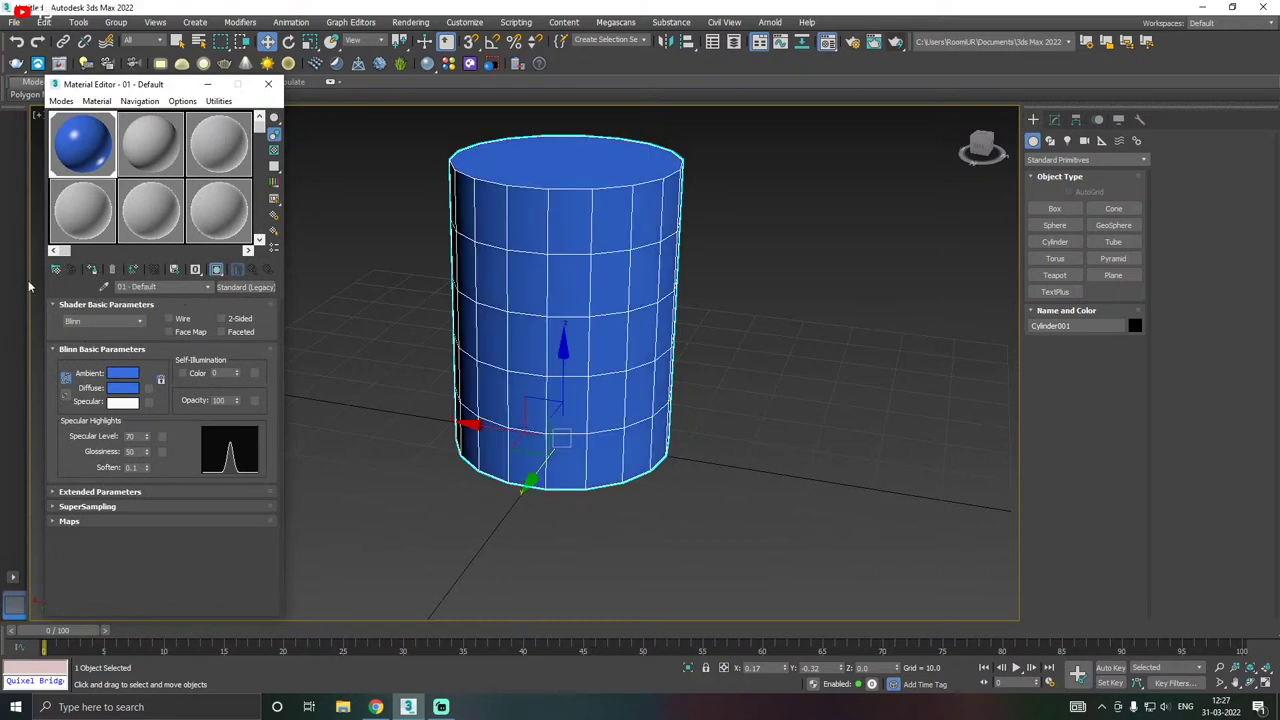
key(m)
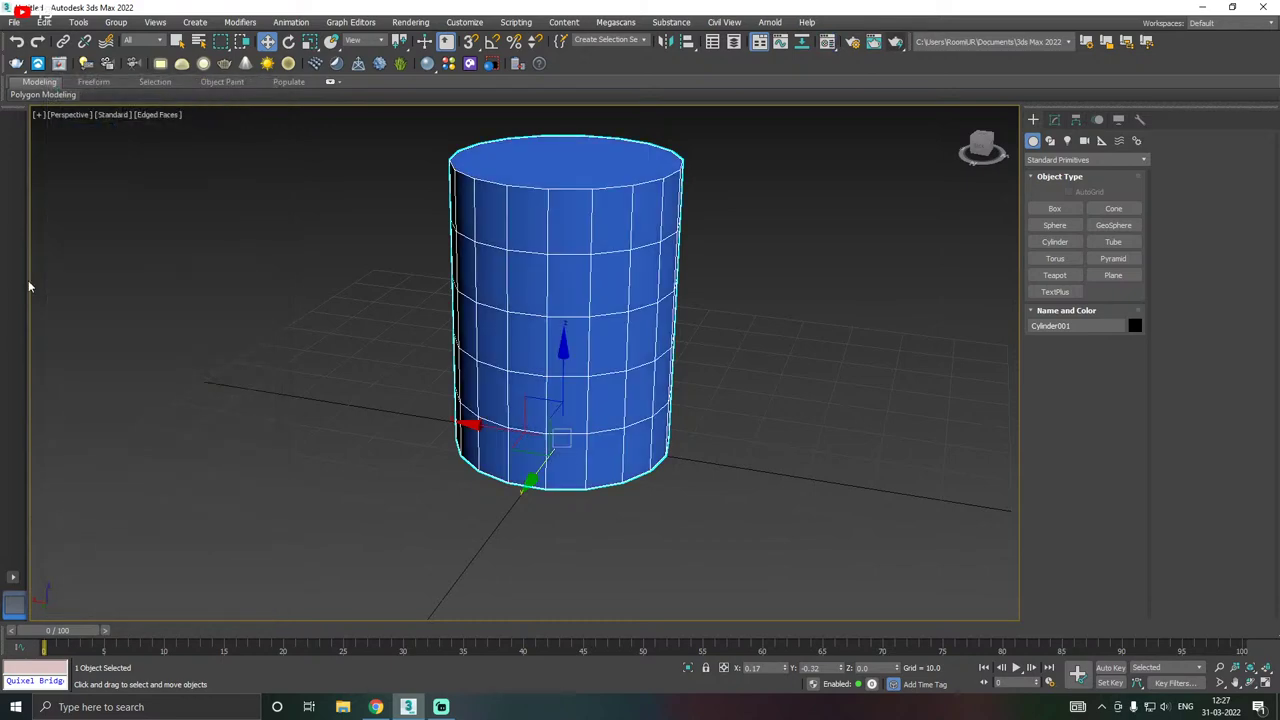
alt+middle_drag(490, 307, 524, 376)
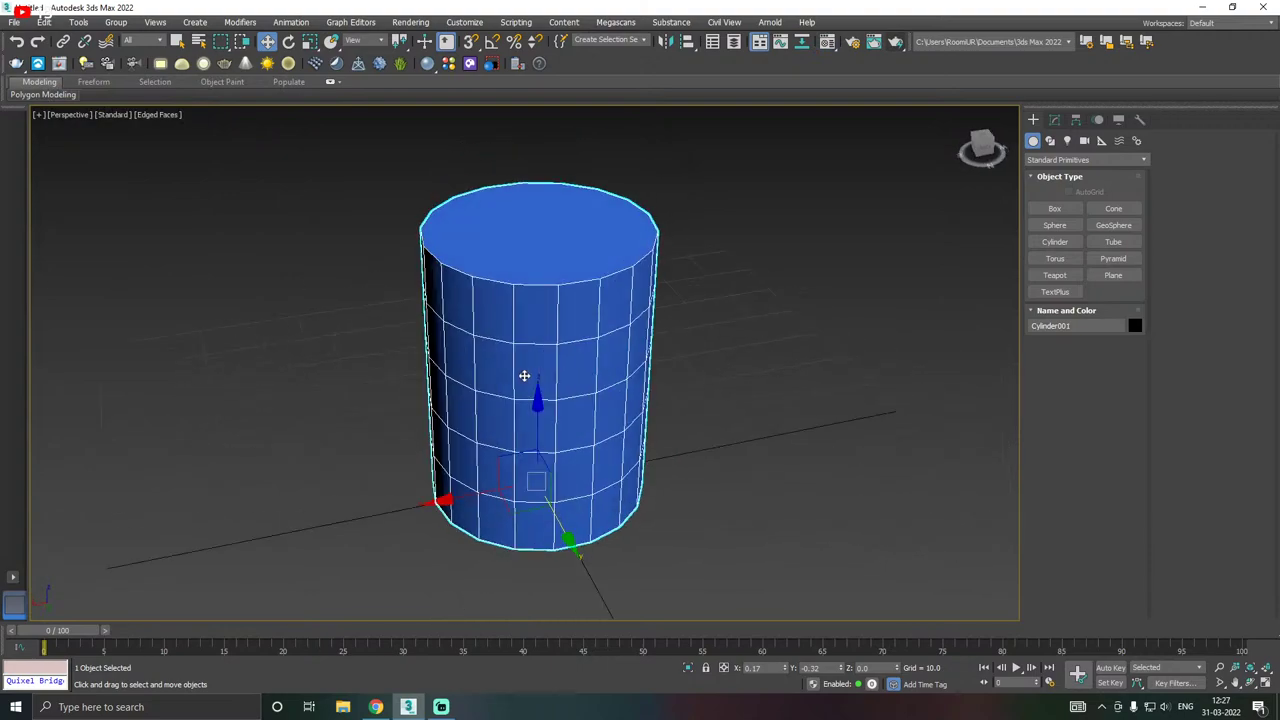
click(827, 42)
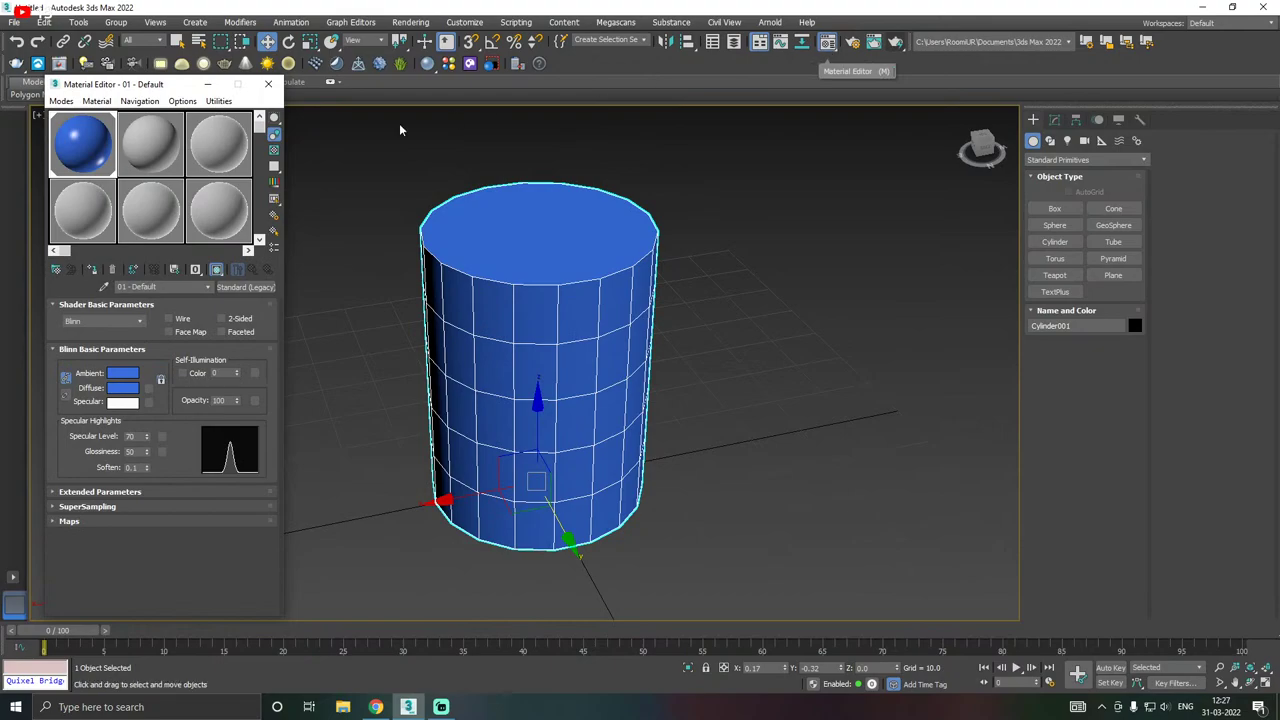
click(268, 84)
click(829, 43)
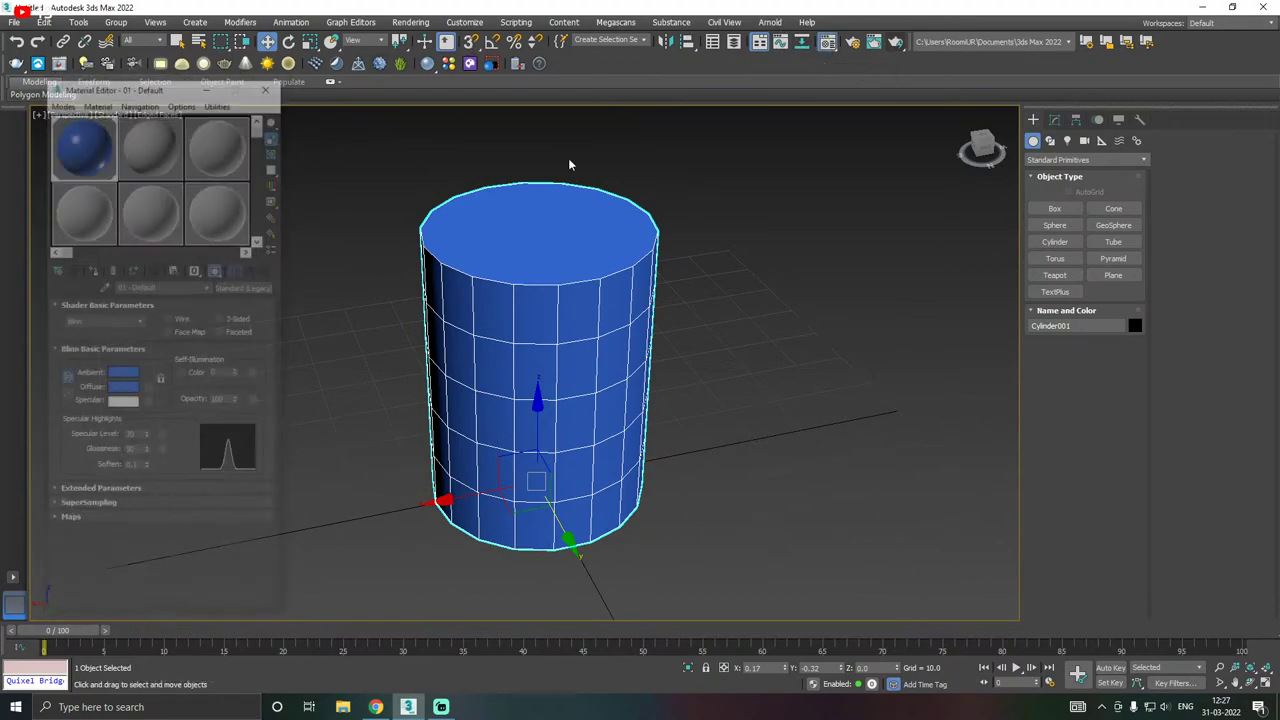
click(270, 83)
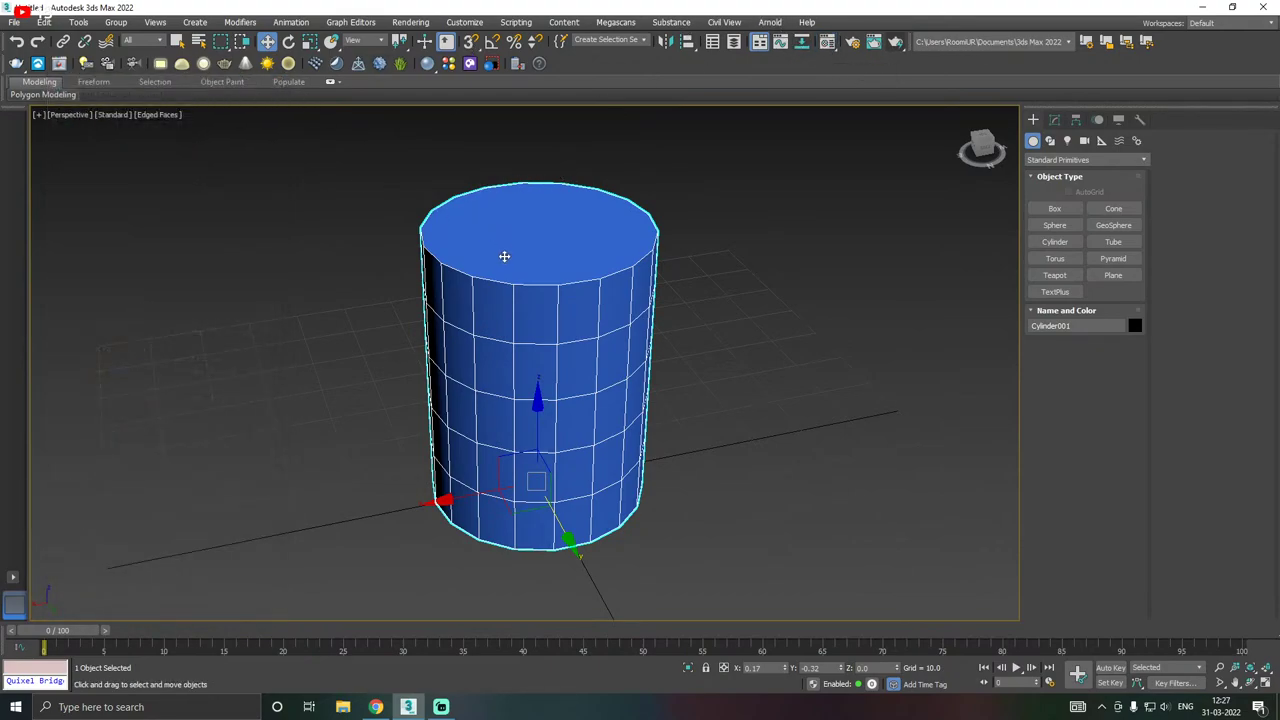
alt+middle_drag(504, 256, 545, 256)
- Reduce the cylinder's sides from 17 to about 4, then 3 for a triangular prism
click(1054, 119)
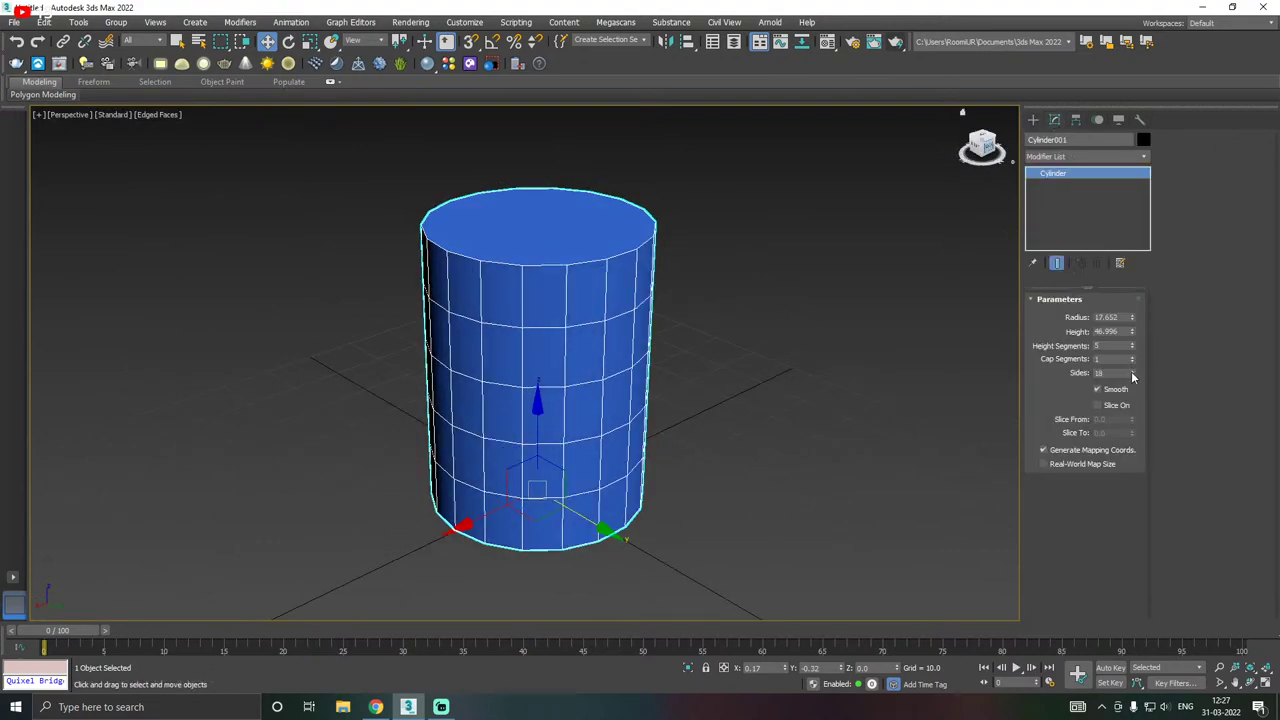
click(1132, 375)
drag(1133, 378, 1133, 384)
alt+middle_drag(690, 345, 710, 376)
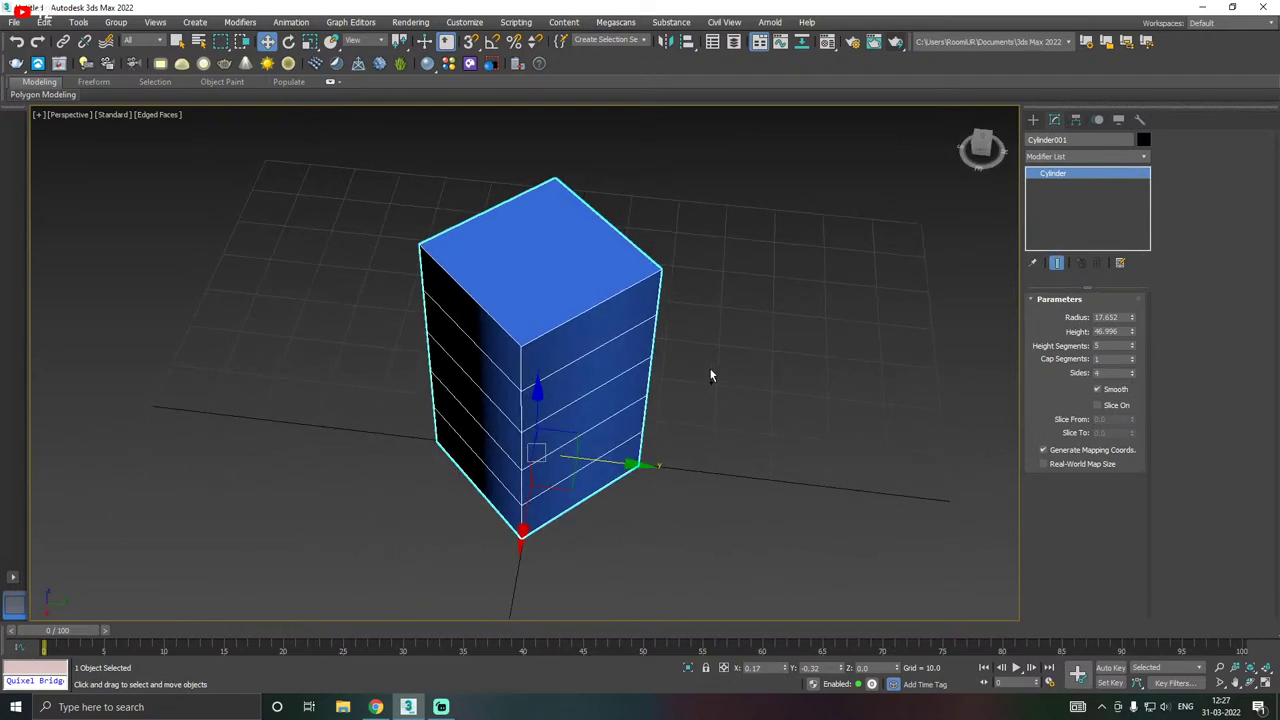
click(1132, 375)
- Drop height segments from 5 to 1, restore a smooth cylinder, and try another height
alt+middle_drag(876, 350, 688, 326)
alt+middle_drag(728, 367, 753, 344)
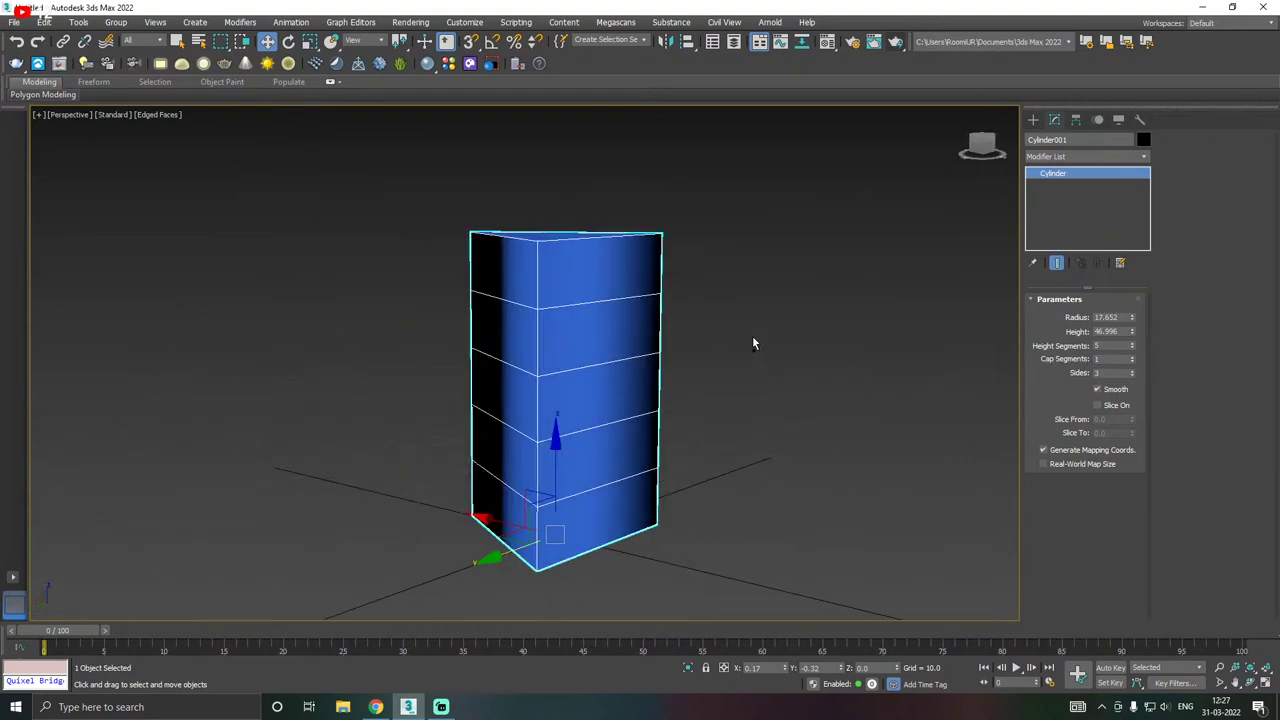
drag(1133, 349, 1133, 366)
mouse_move(840, 330)
alt+middle_down()
mouse_move(806, 326)
mouse_move(614, 386)
mouse_move(502, 353)
mouse_move(594, 317)
mouse_move(611, 263)
mouse_move(697, 220)
mouse_move(580, 333)
mouse_move(612, 338)
alt+middle_up()
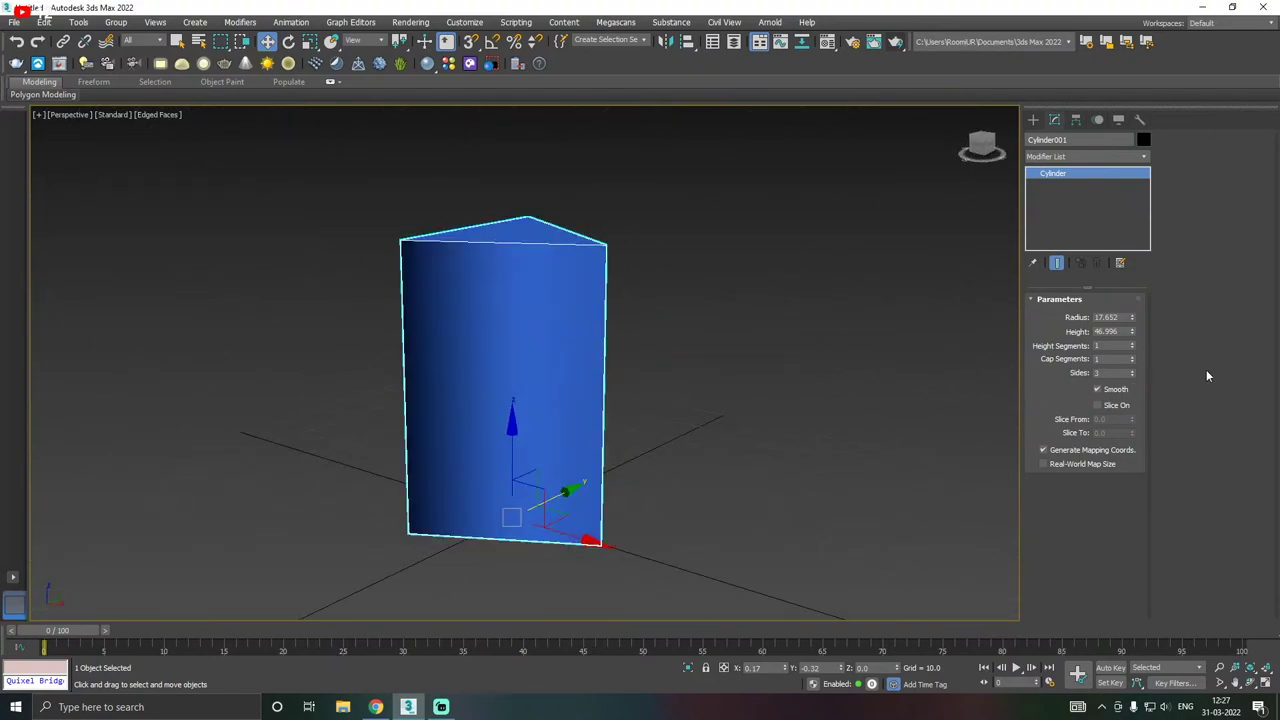
drag(1131, 375, 1128, 348)
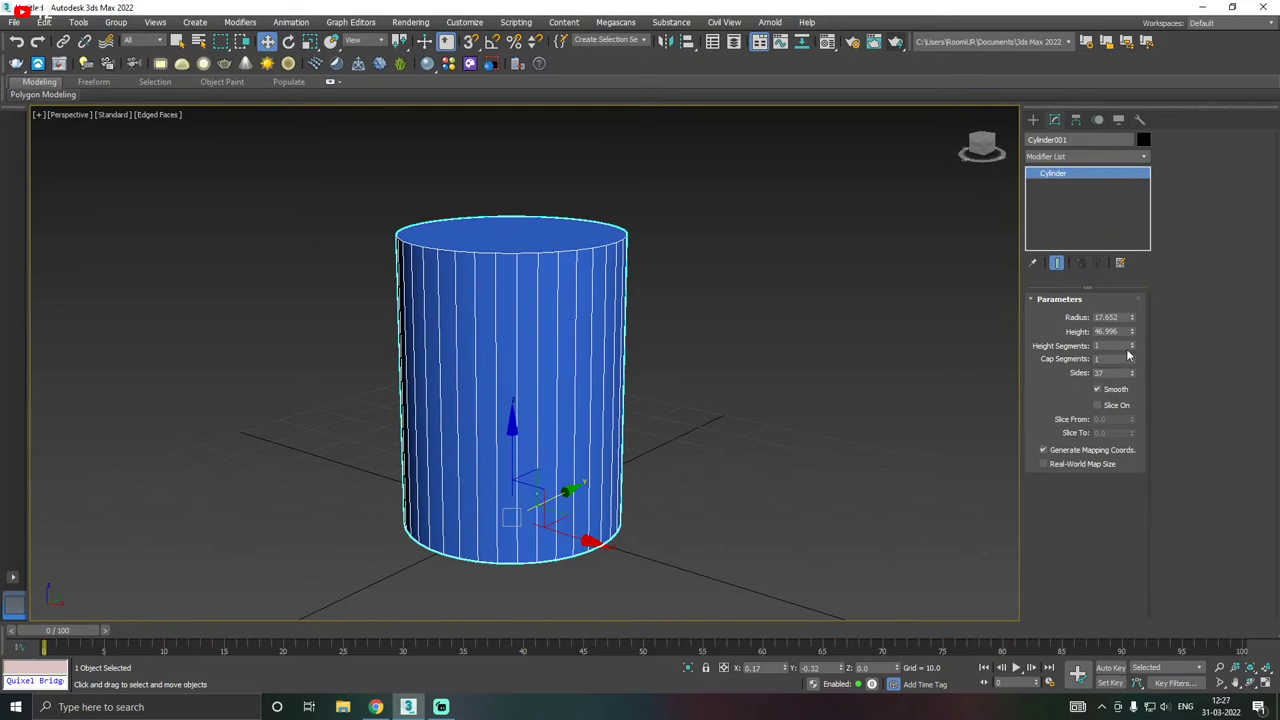
alt+middle_drag(744, 380, 590, 350)
drag(1130, 332, 1154, 314)
- Delete the cylinder and abandon a first tube attempt at the grid centre
key(Delete)
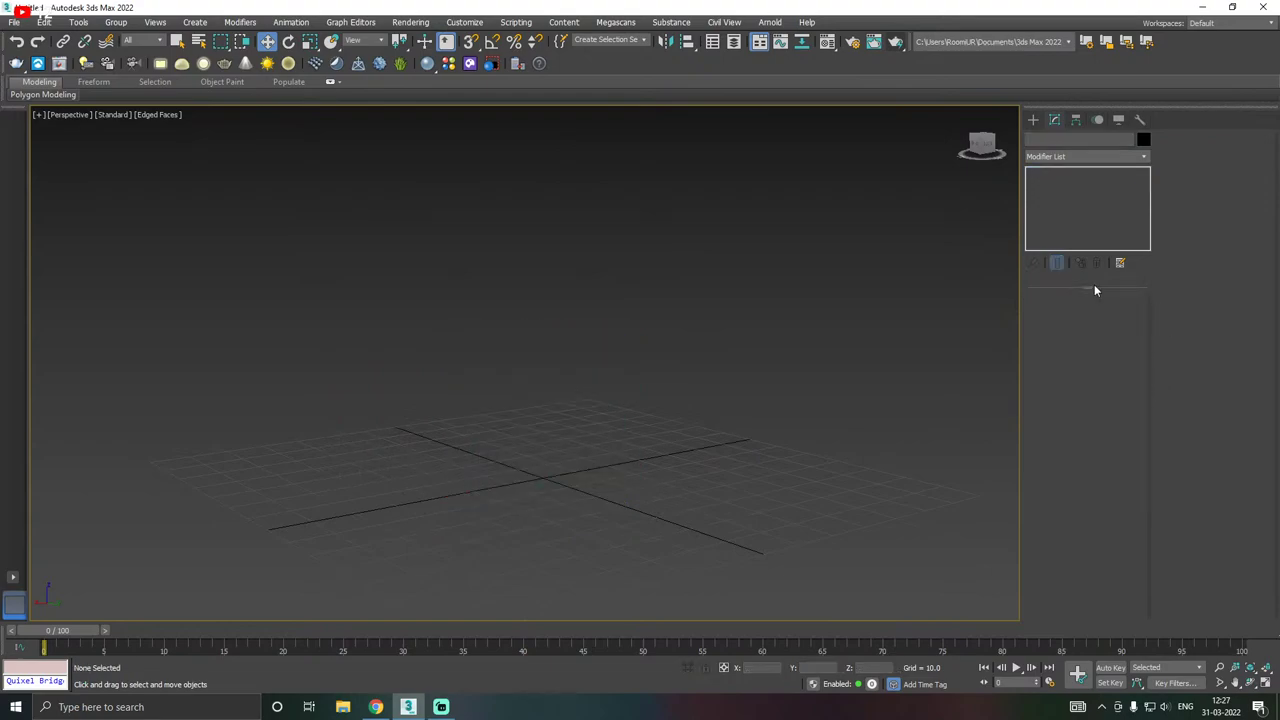
click(1033, 119)
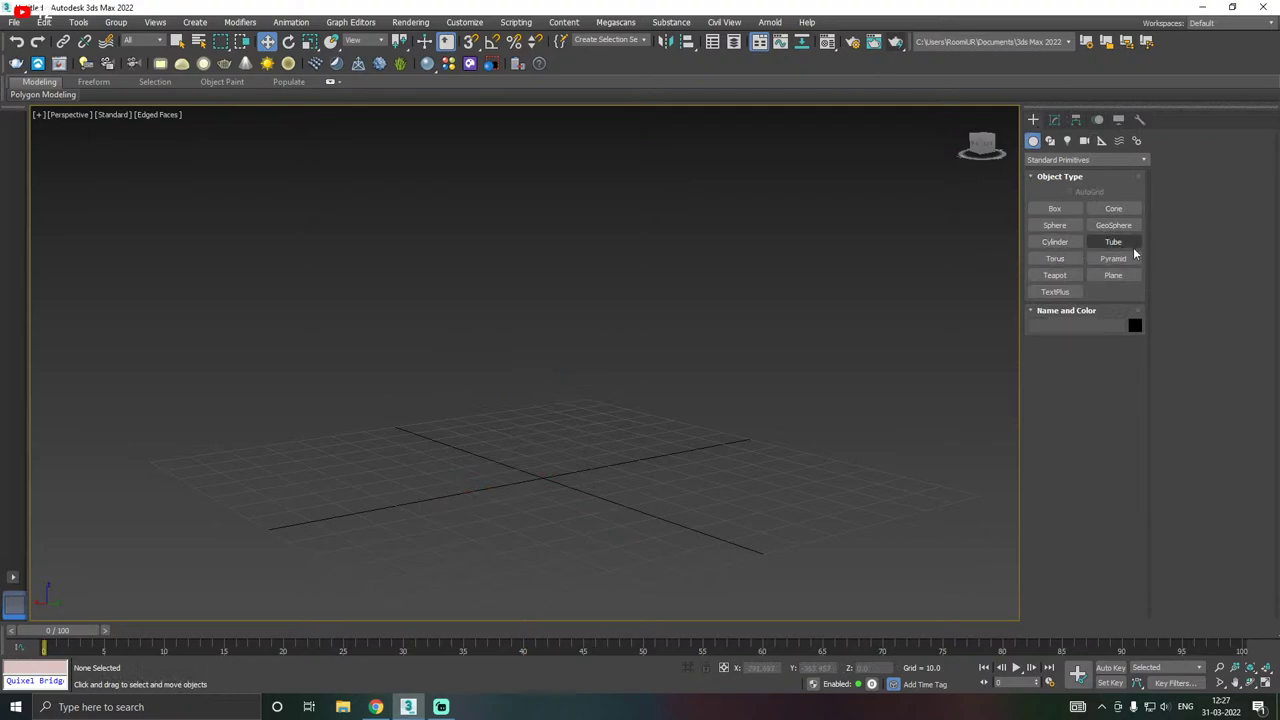
click(1115, 243)
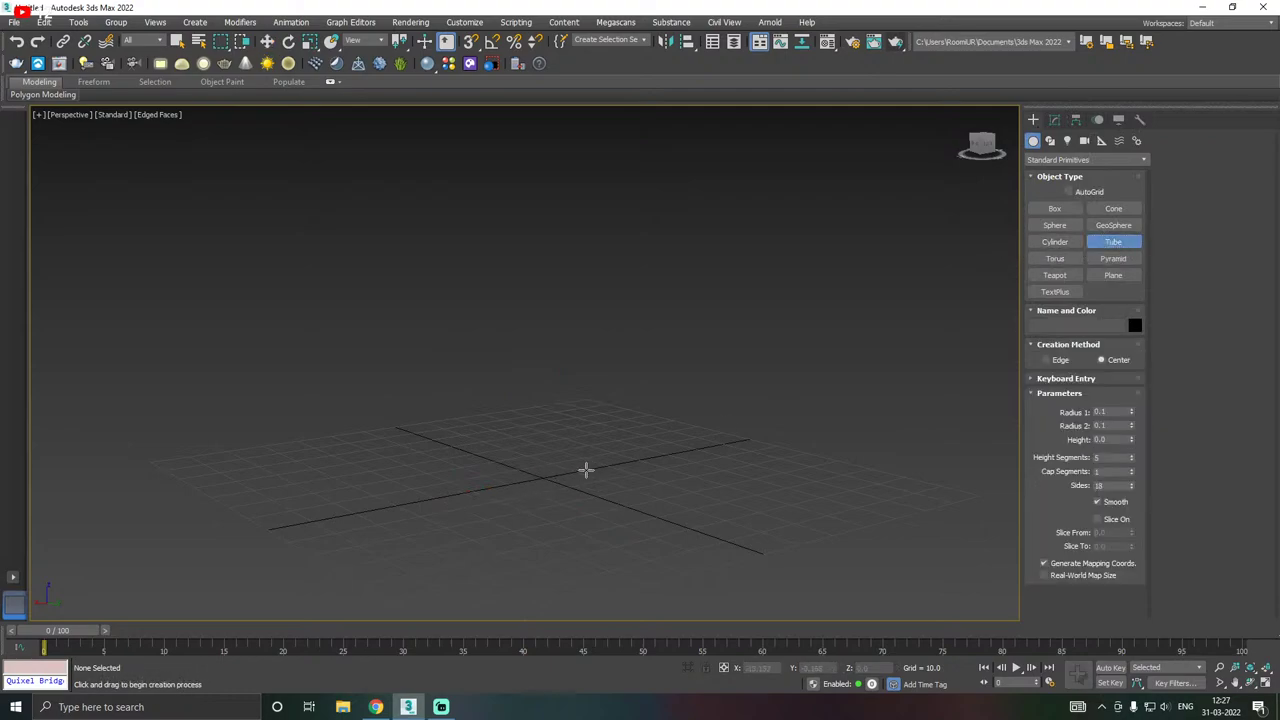
alt+middle_drag(586, 466, 586, 491)
drag(537, 446, 655, 451)
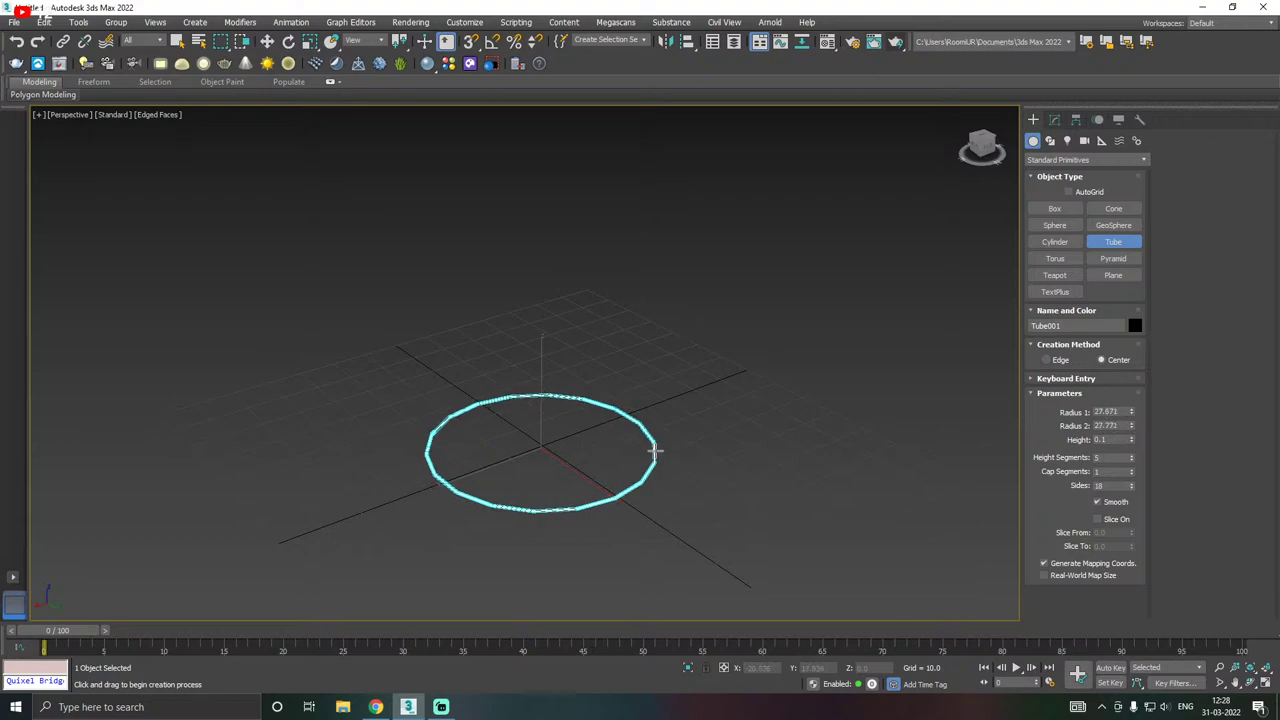
right_click(594, 449)
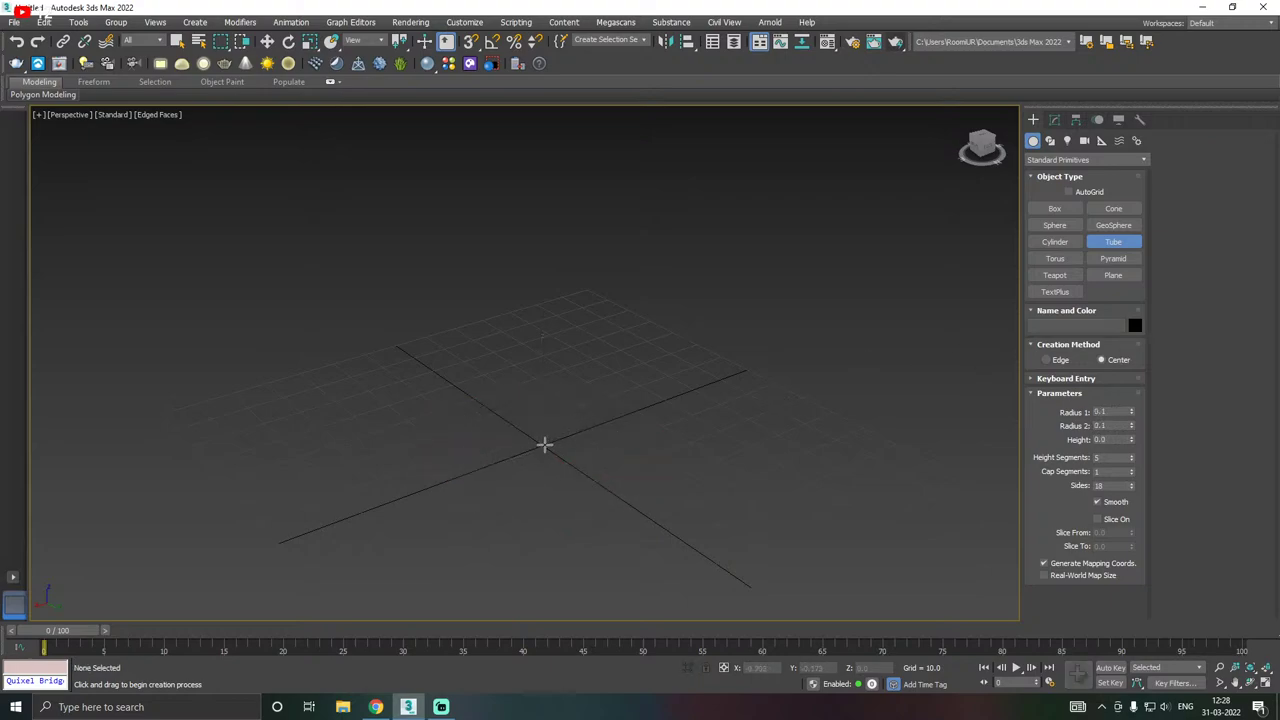
- Draw a tube with outer radius 40.886, inner radius 23.142 and height 71.762
drag(545, 445, 703, 435)
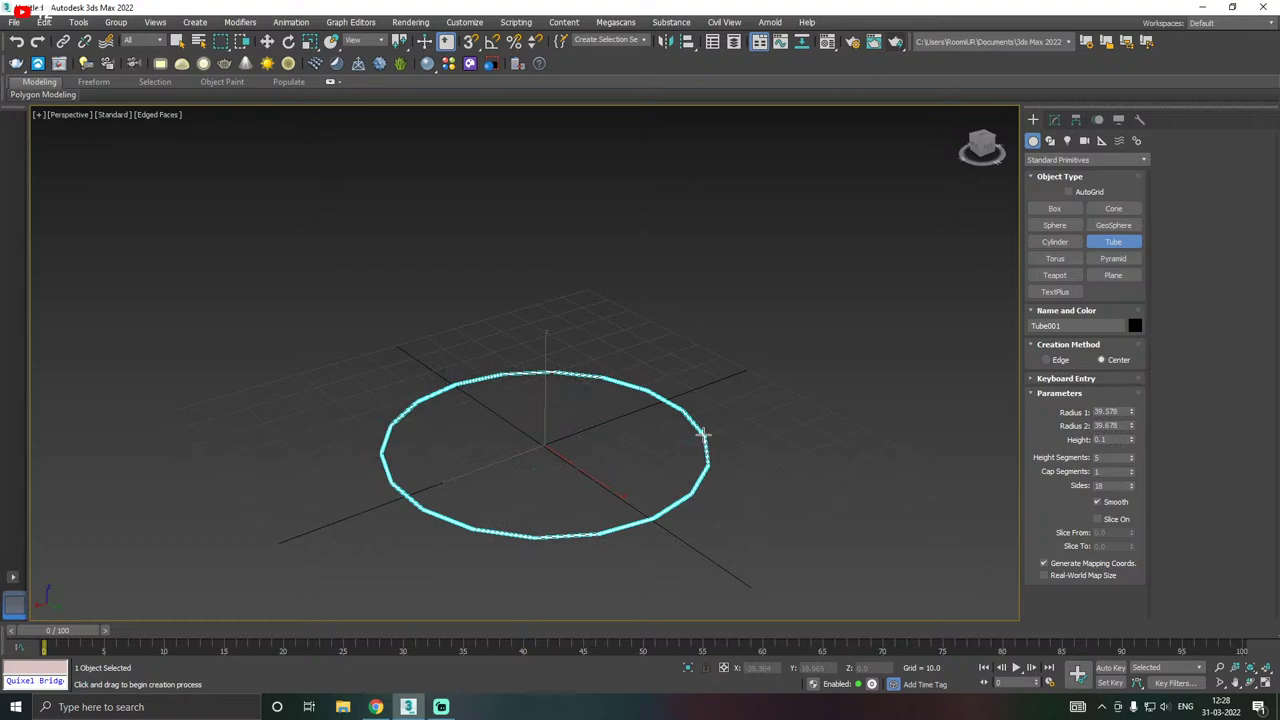
drag(703, 434, 708, 435)
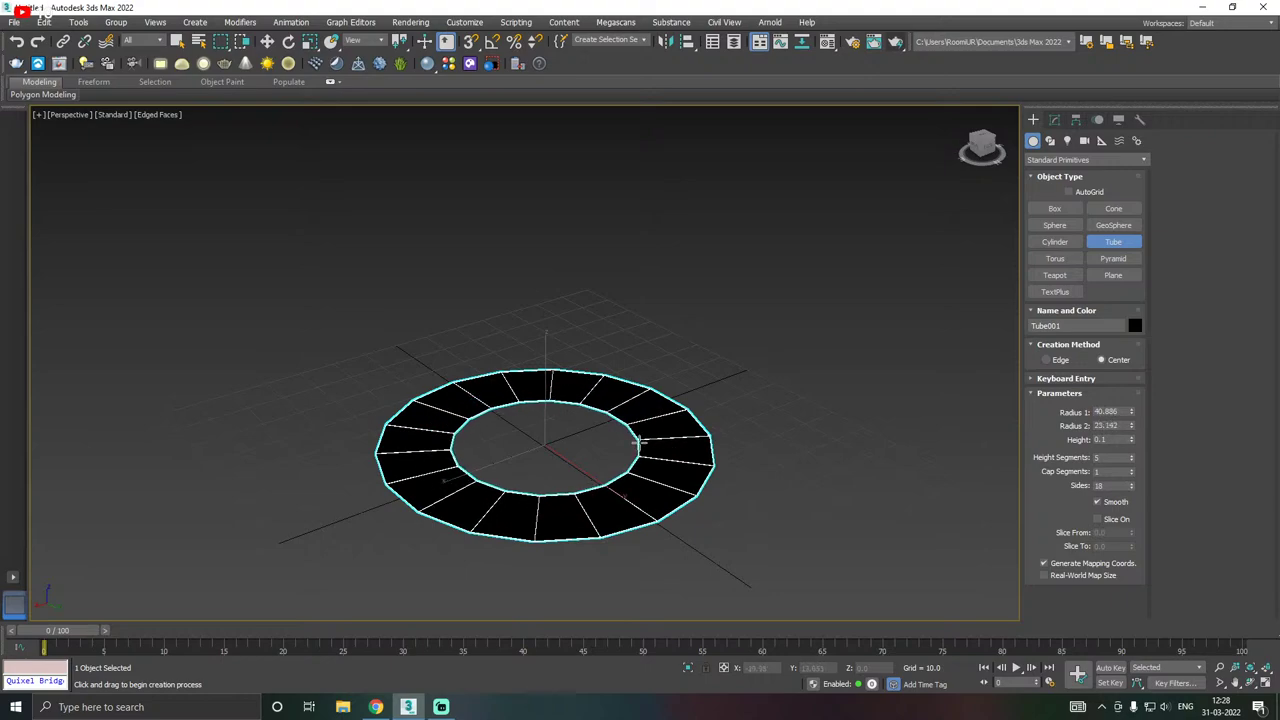
click(638, 441)
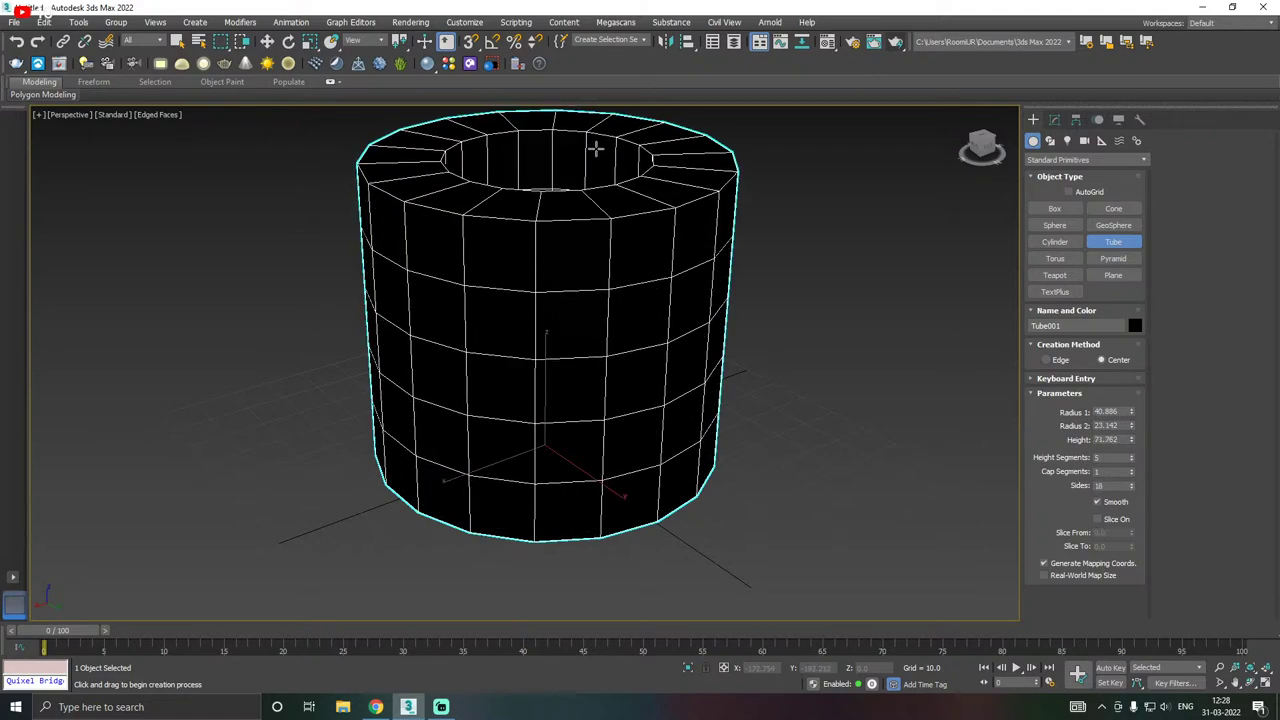
click(595, 148)
right_click(810, 278)
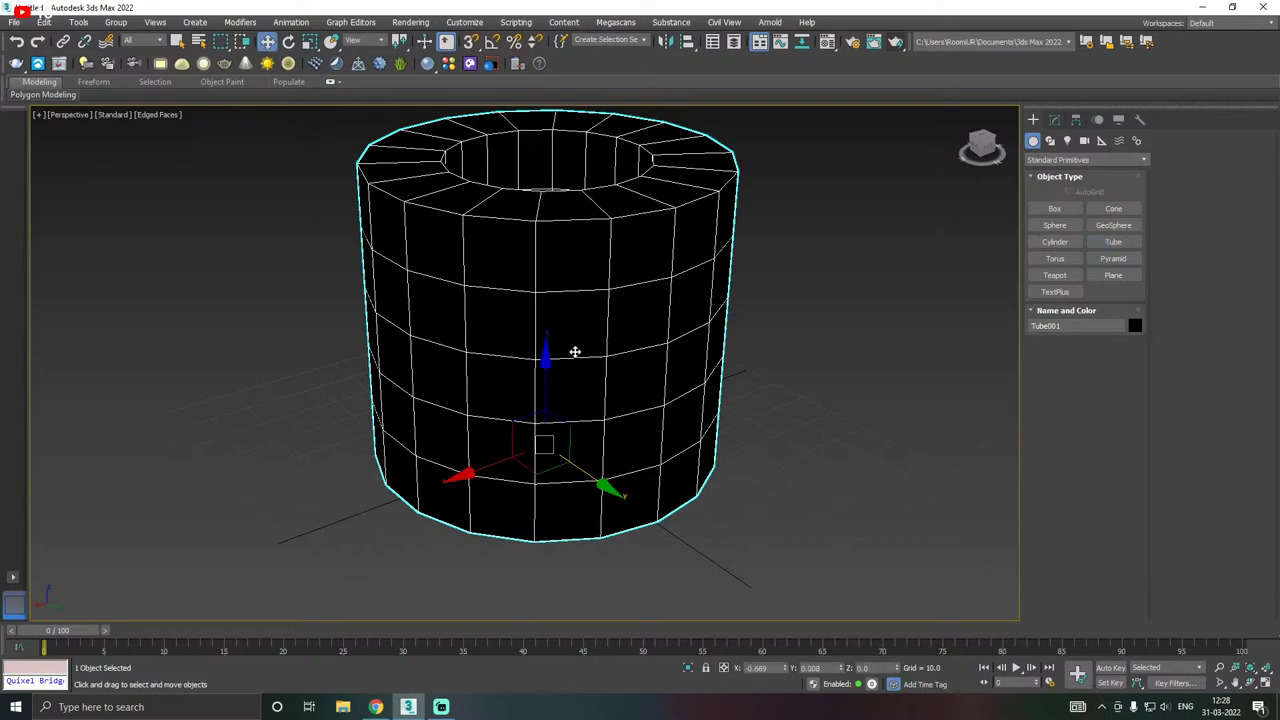
- Assign the blue 01 - Default material to Tube001 and show its Modify parameters
mouse_move(622, 333)
alt+middle_down()
mouse_move(706, 354)
mouse_move(717, 434)
mouse_move(457, 420)
mouse_move(597, 316)
mouse_move(605, 343)
alt+middle_up()
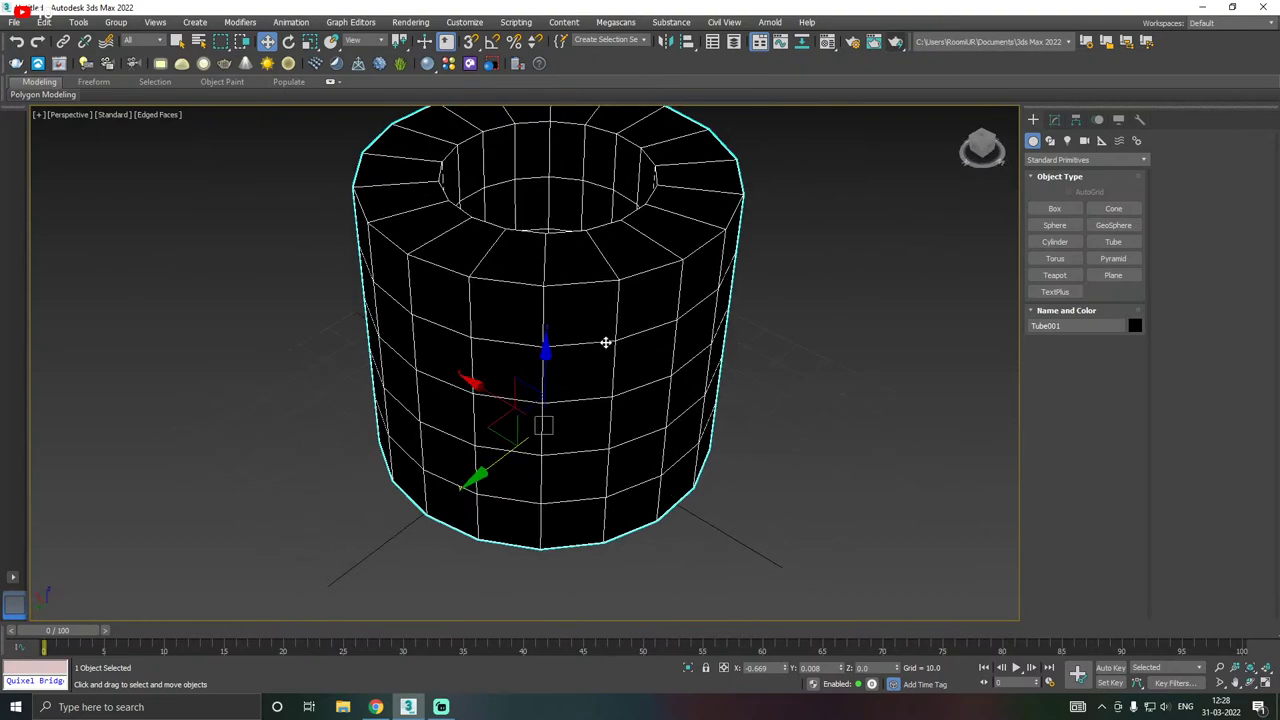
key(m)
click(88, 272)
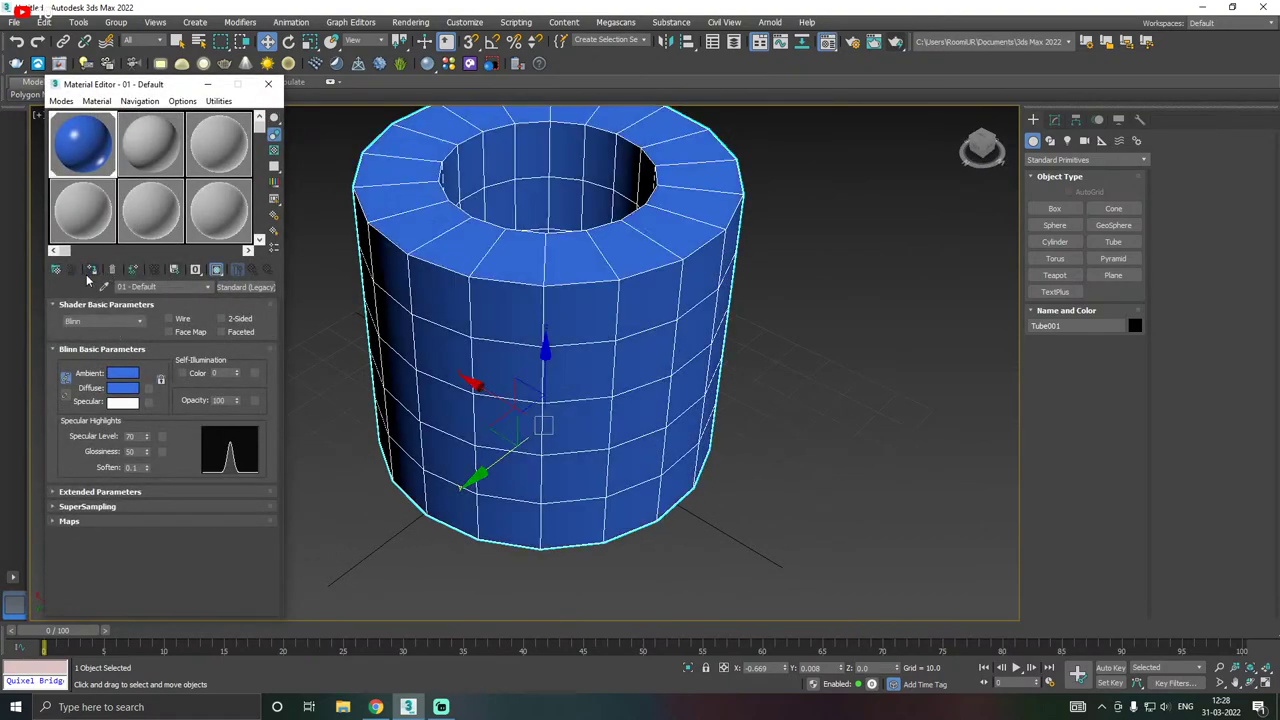
key(m)
scroll(614, 355, down, 3)
alt+middle_drag(614, 355, 414, 354)
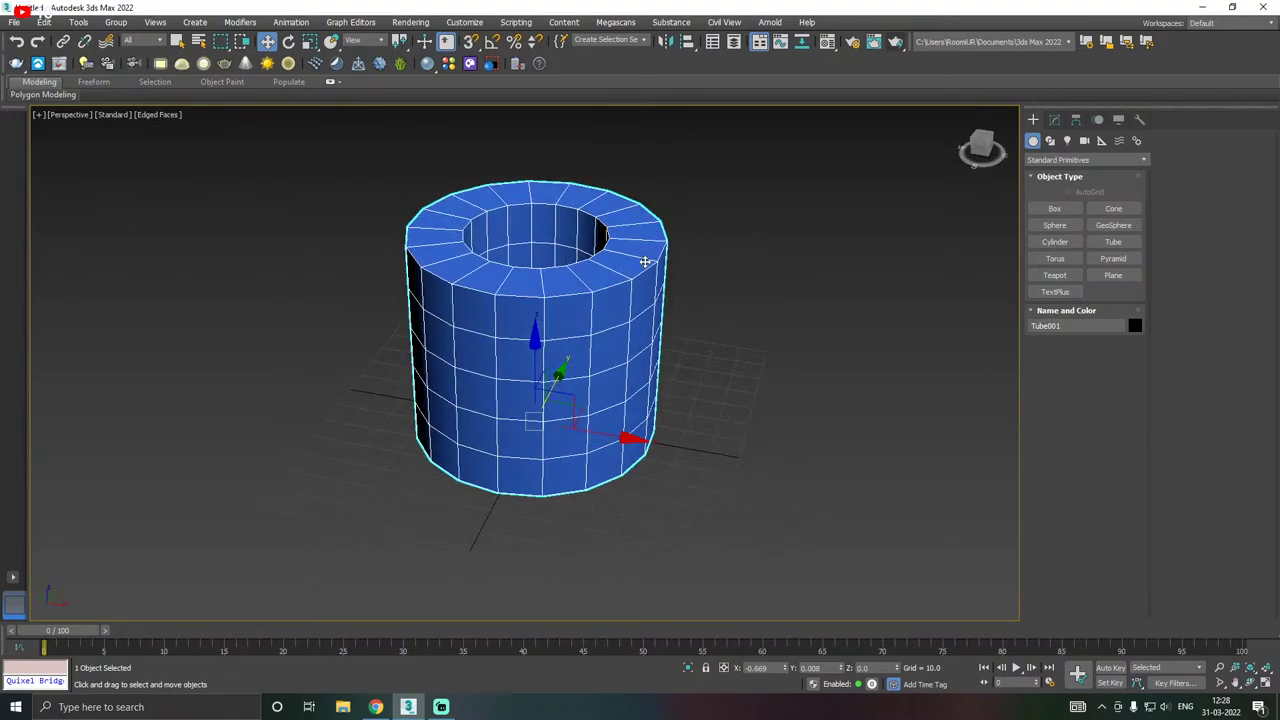
click(1054, 119)
alt+middle_drag(620, 280, 606, 354)
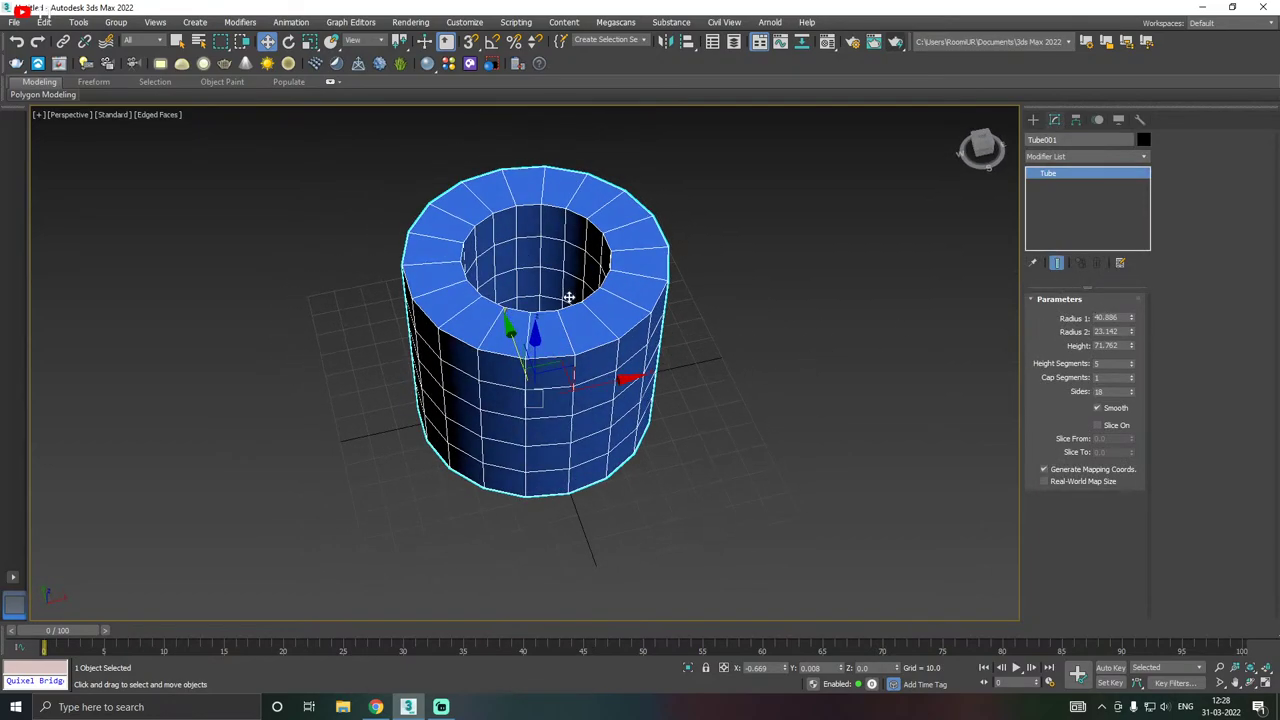
- Shrink the tube's outer radius to 27.904 and raise its height to 78.938
alt+middle_drag(663, 271, 710, 267)
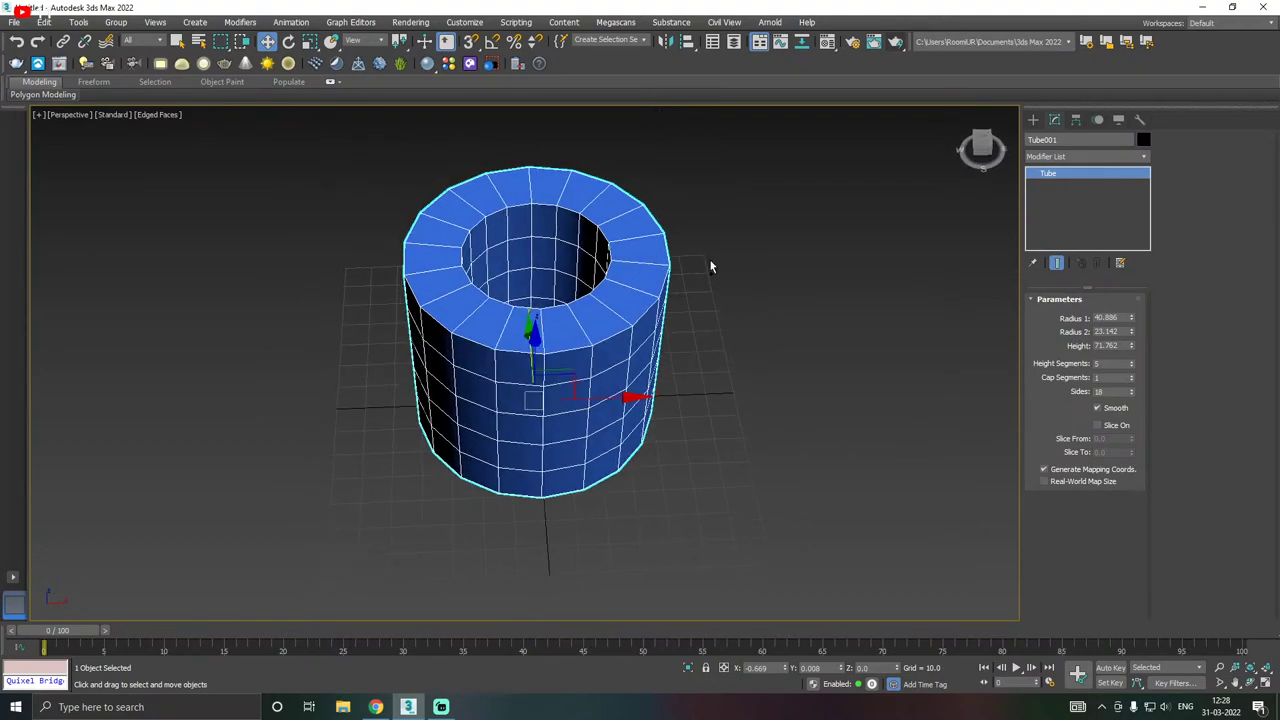
drag(1133, 318, 1138, 344)
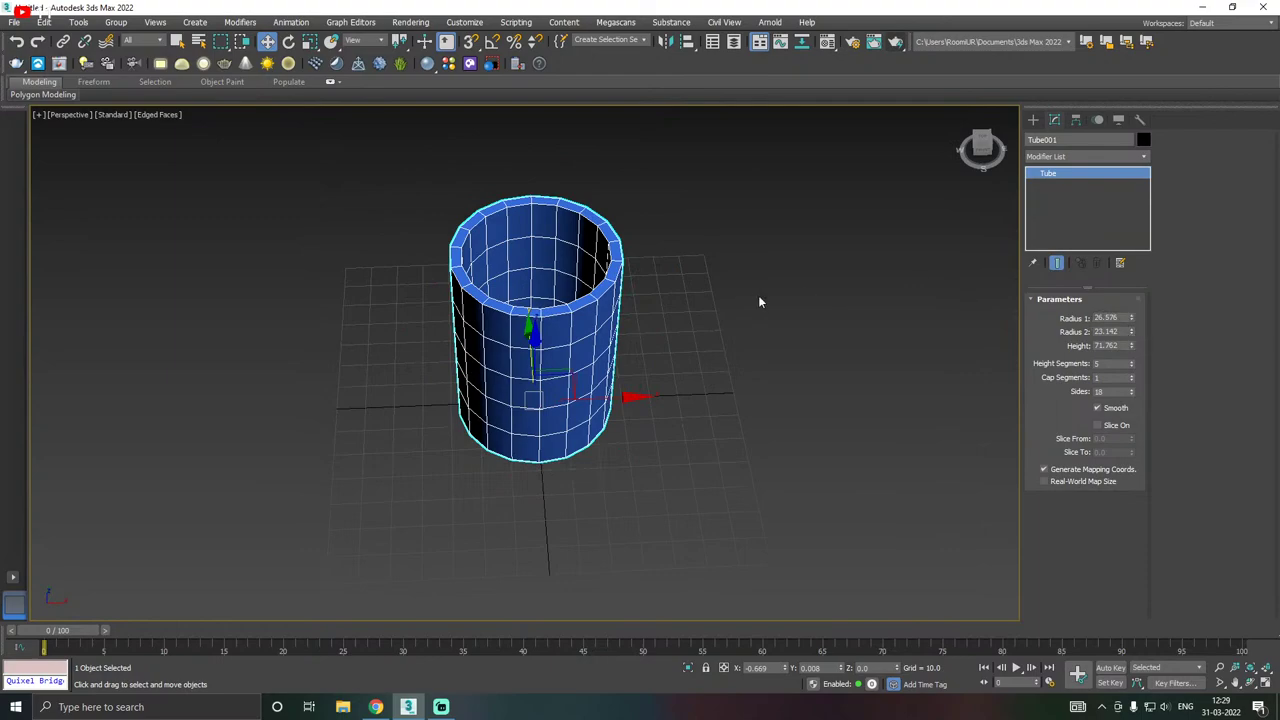
middle_drag(755, 303, 705, 356)
drag(1131, 318, 1148, 387)
mouse_move(947, 368)
alt+middle_down()
mouse_move(880, 308)
mouse_move(947, 343)
alt+middle_up()
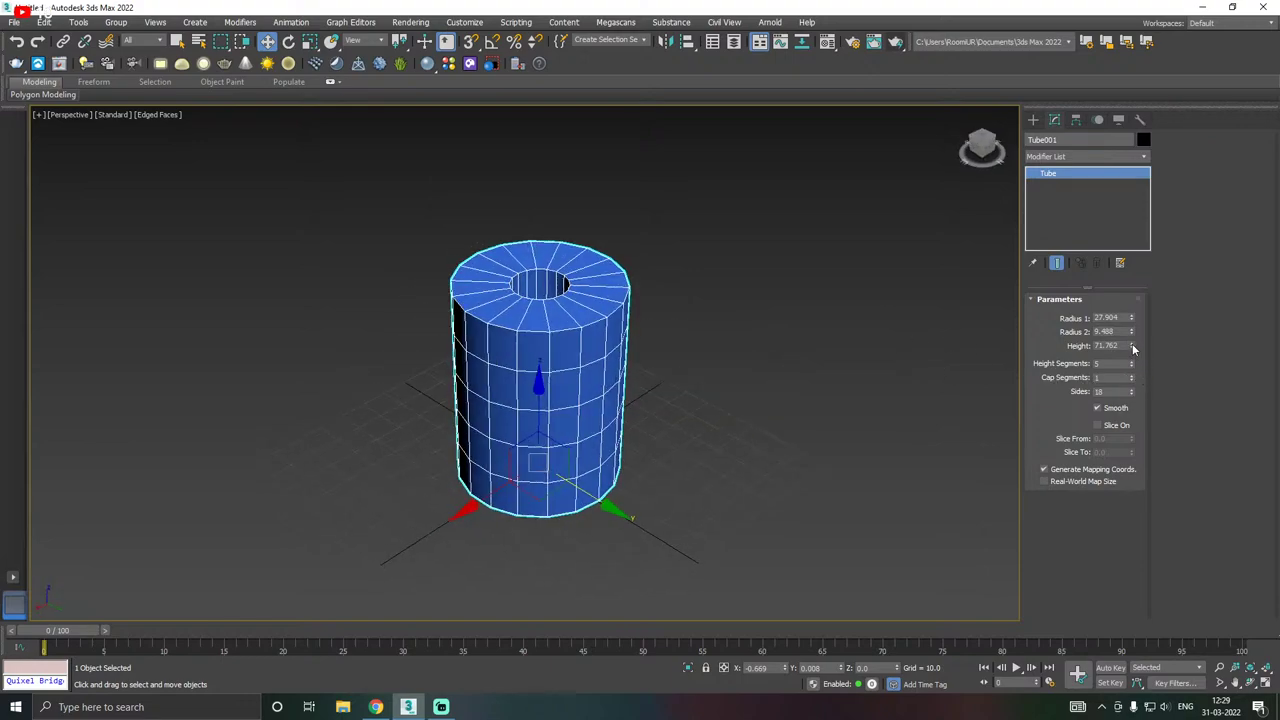
mouse_move(1133, 345)
mouse_down()
mouse_move(1133, 360)
mouse_move(1133, 335)
mouse_up()
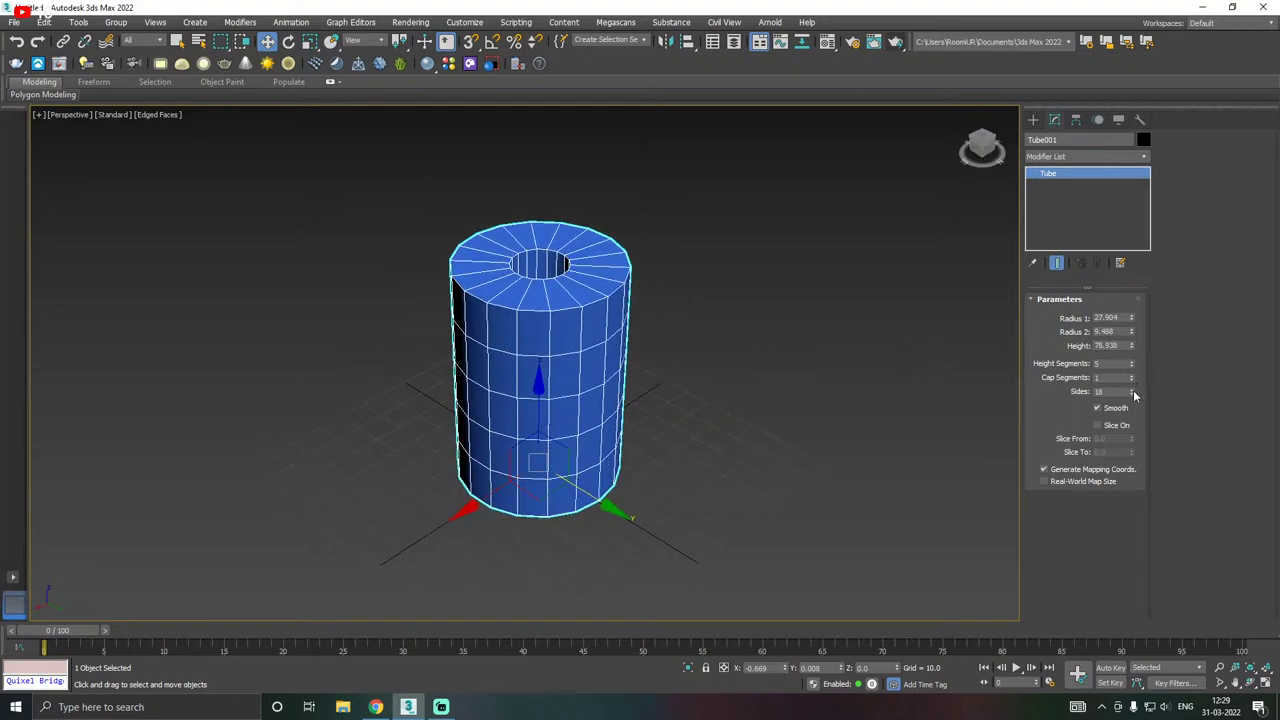
- Set the tube to 1 height segment and vary its sides from 3 up to 20
alt+middle_drag(805, 370, 780, 328)
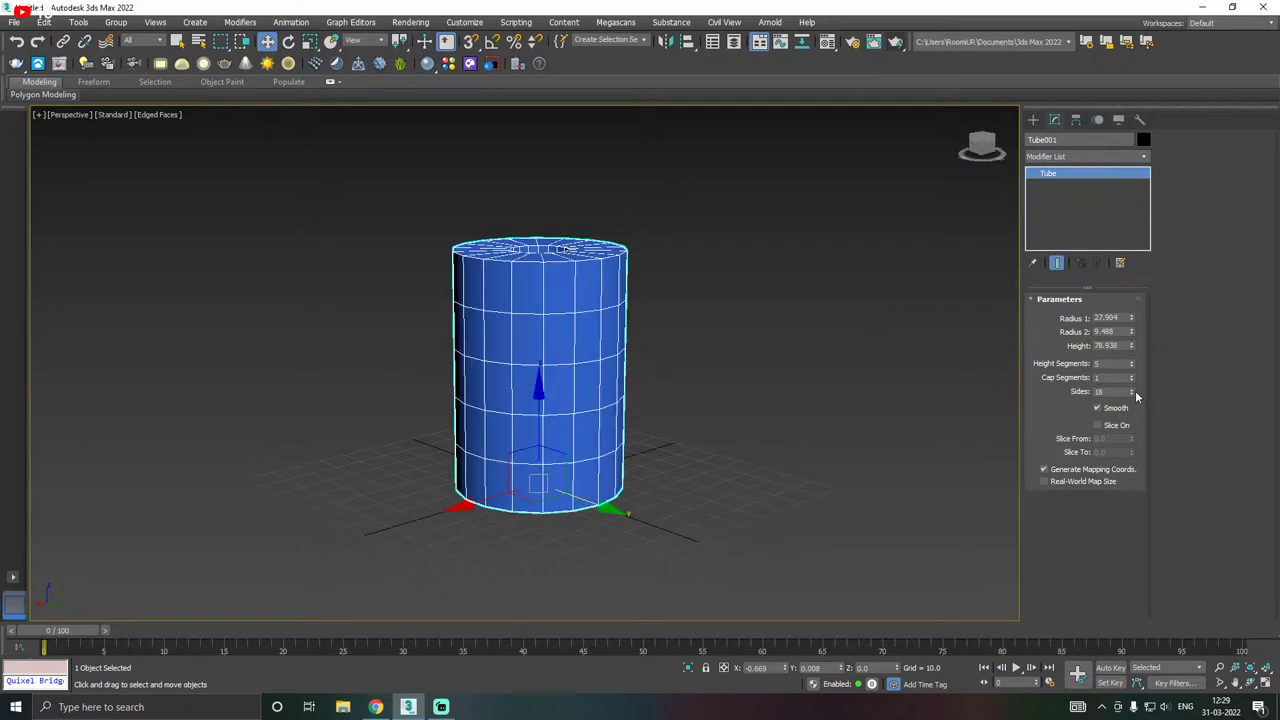
drag(1131, 365, 1133, 382)
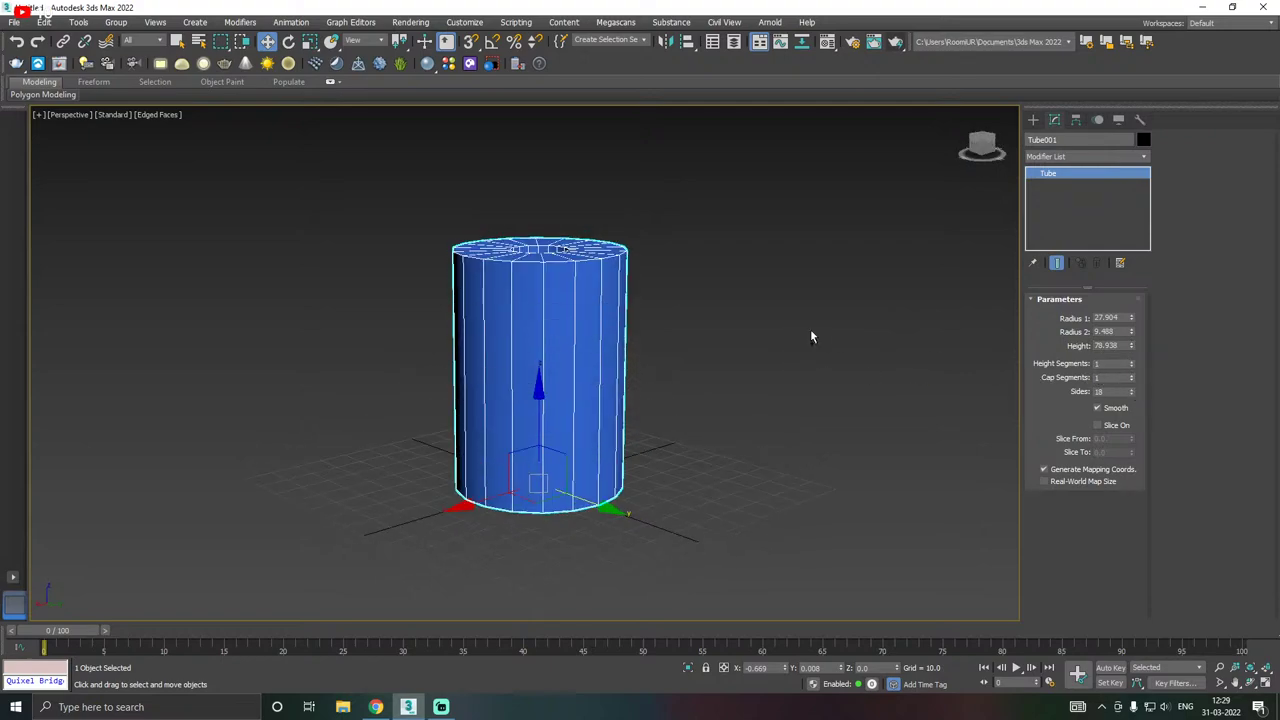
alt+middle_drag(810, 337, 683, 349)
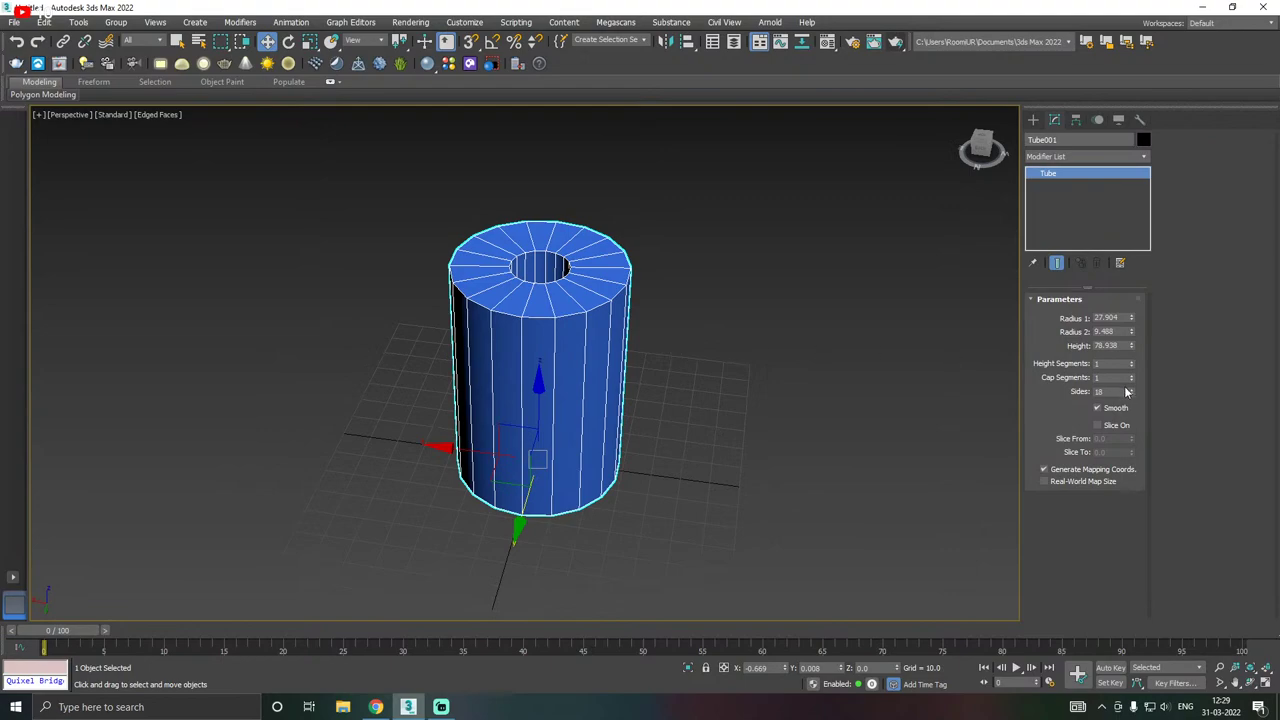
drag(1133, 393, 1133, 400)
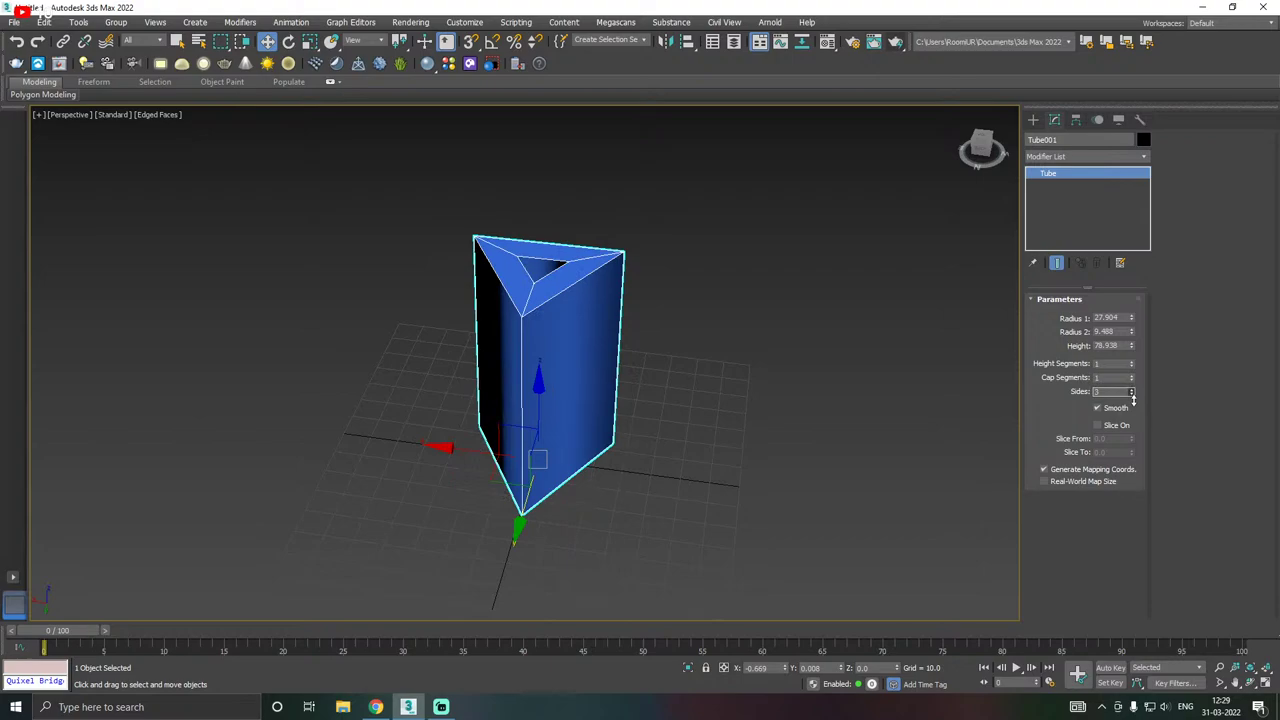
alt+middle_drag(803, 406, 850, 428)
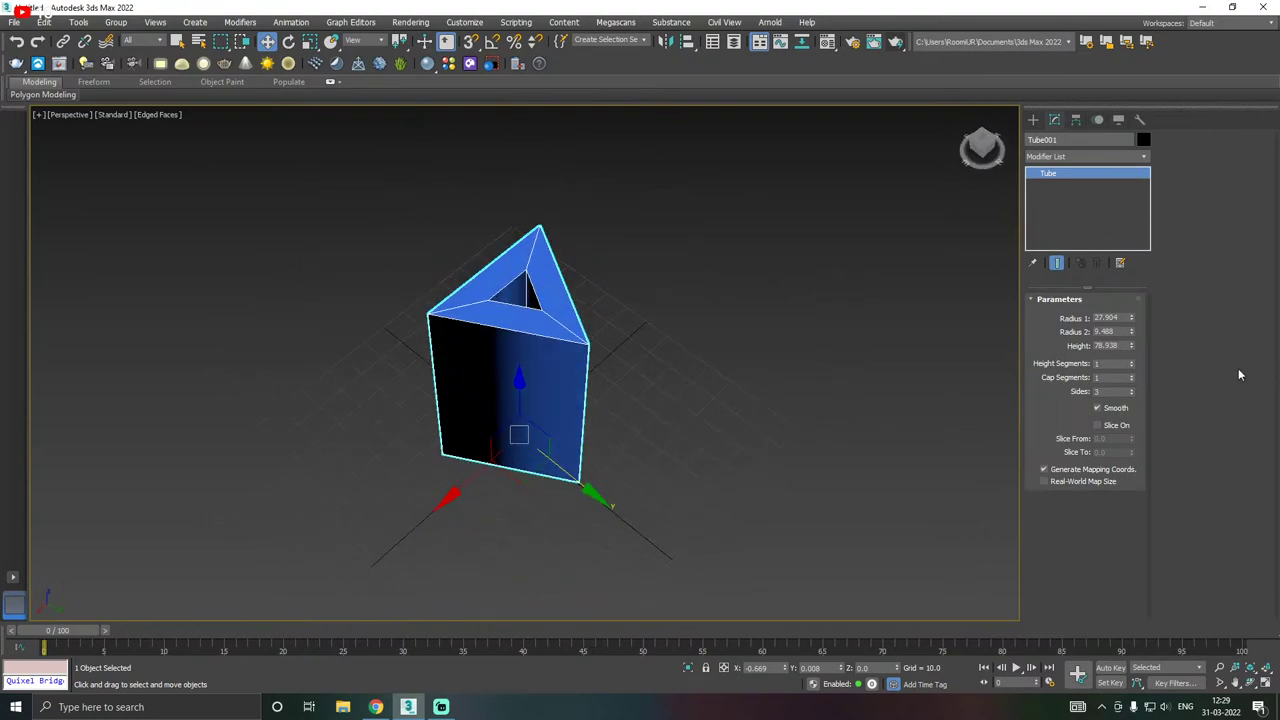
click(1133, 389)
click(1133, 389)
alt+middle_drag(800, 343, 840, 350)
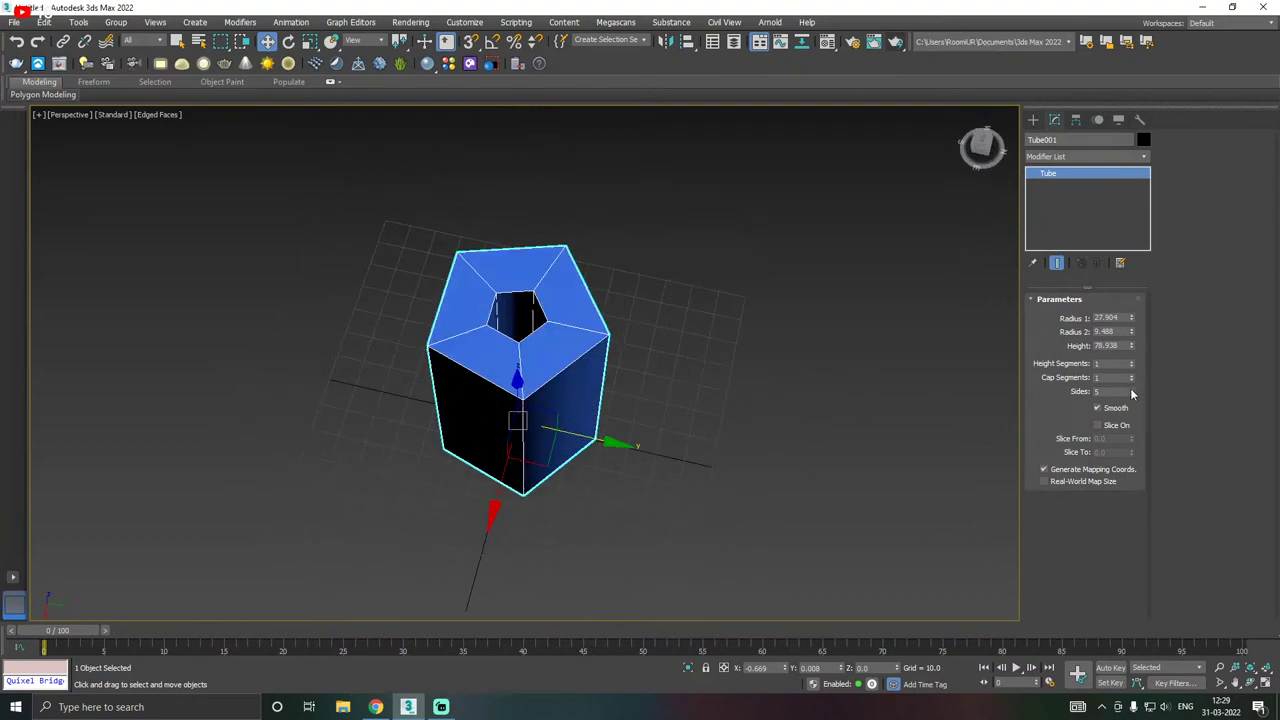
drag(1132, 392, 1129, 382)
alt+middle_drag(700, 380, 745, 374)
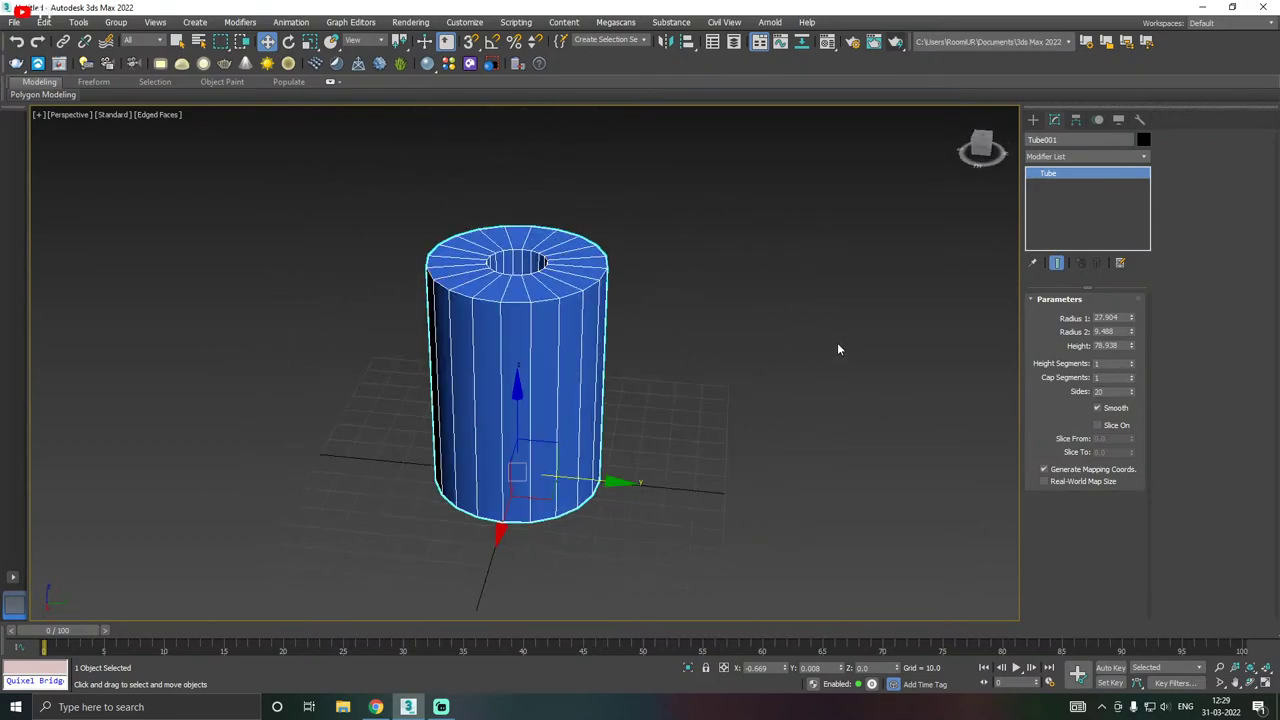
- Delete the tube, draw a trial torus at the grid centre, then delete it
key(Delete)
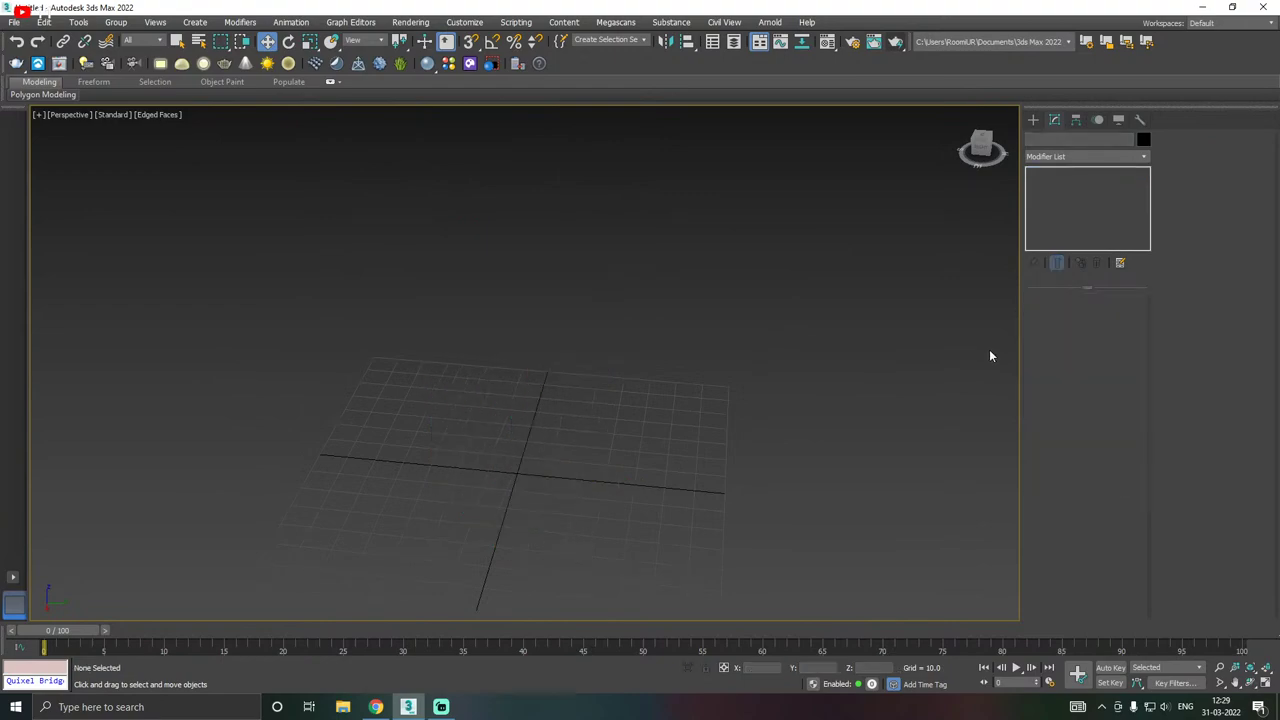
alt+middle_drag(737, 390, 566, 369)
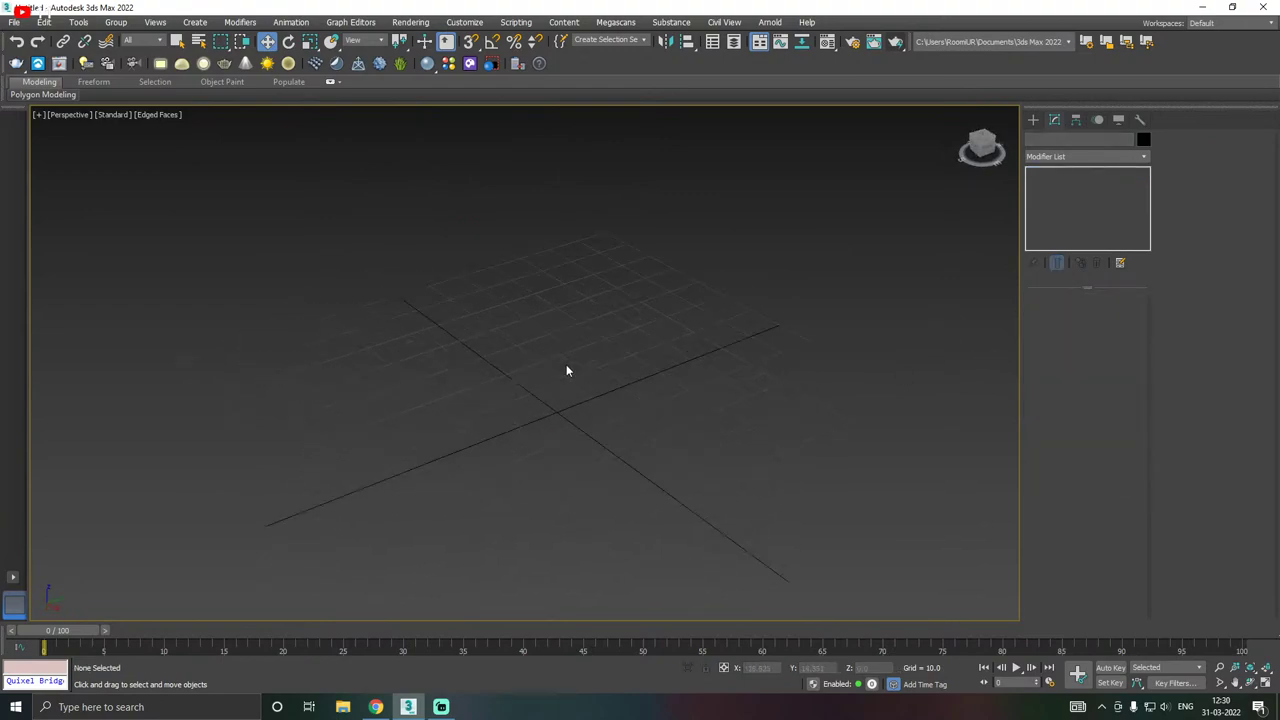
click(1033, 119)
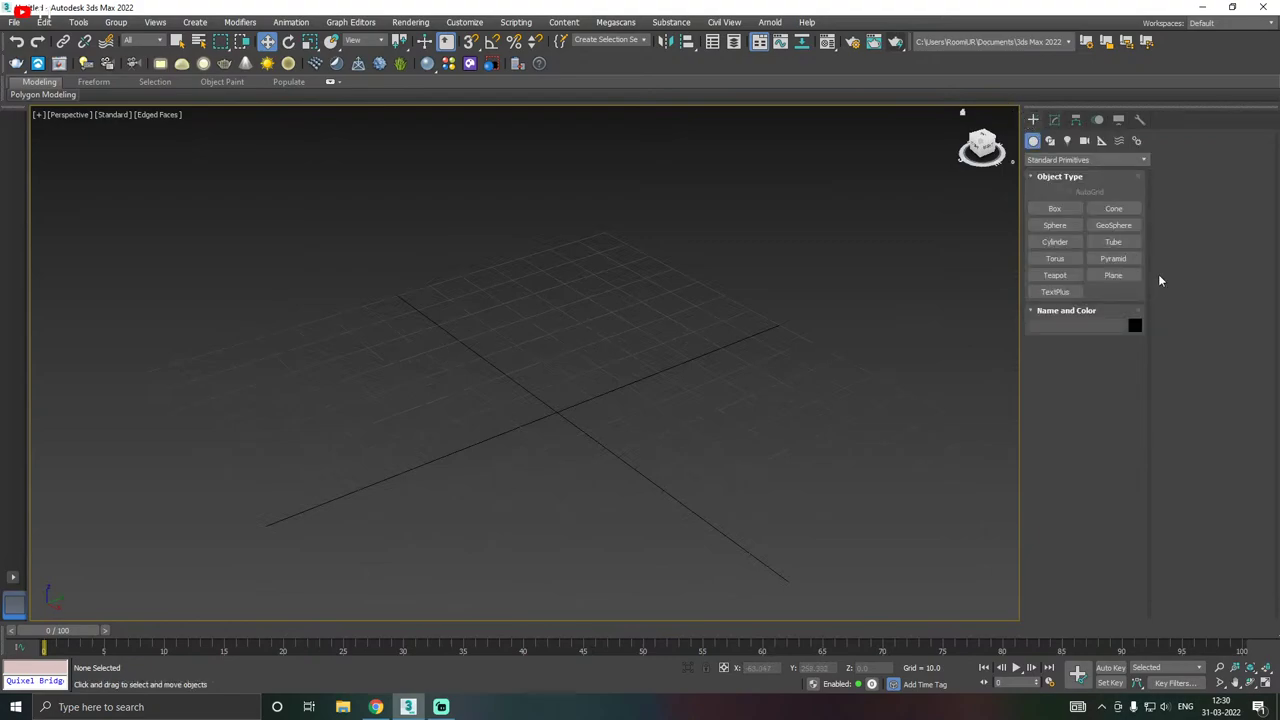
click(1055, 260)
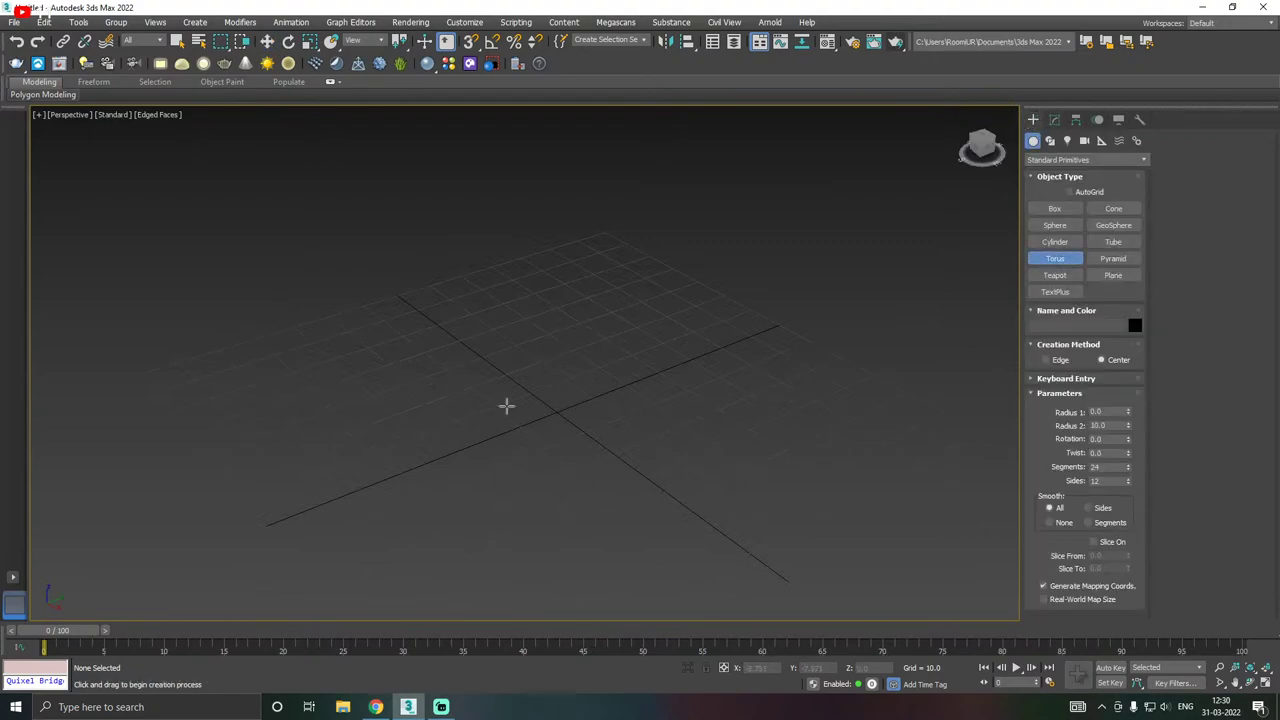
drag(556, 405, 661, 410)
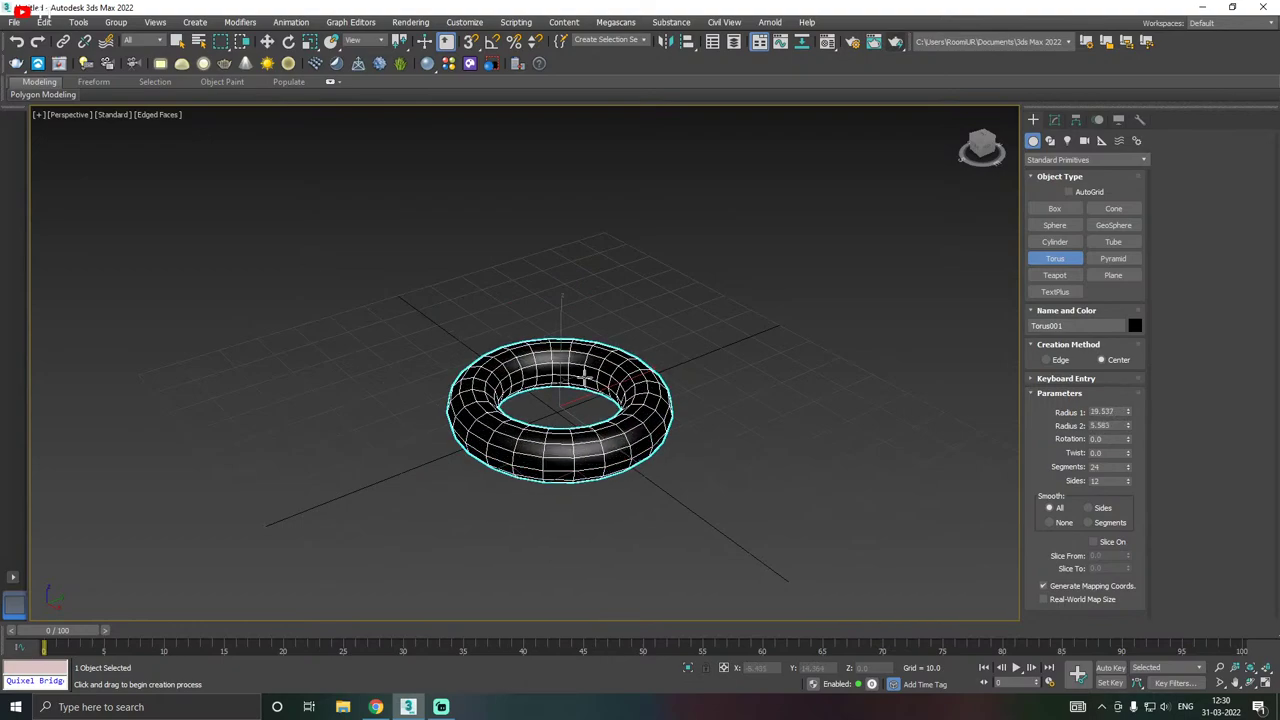
click(585, 378)
key(w)
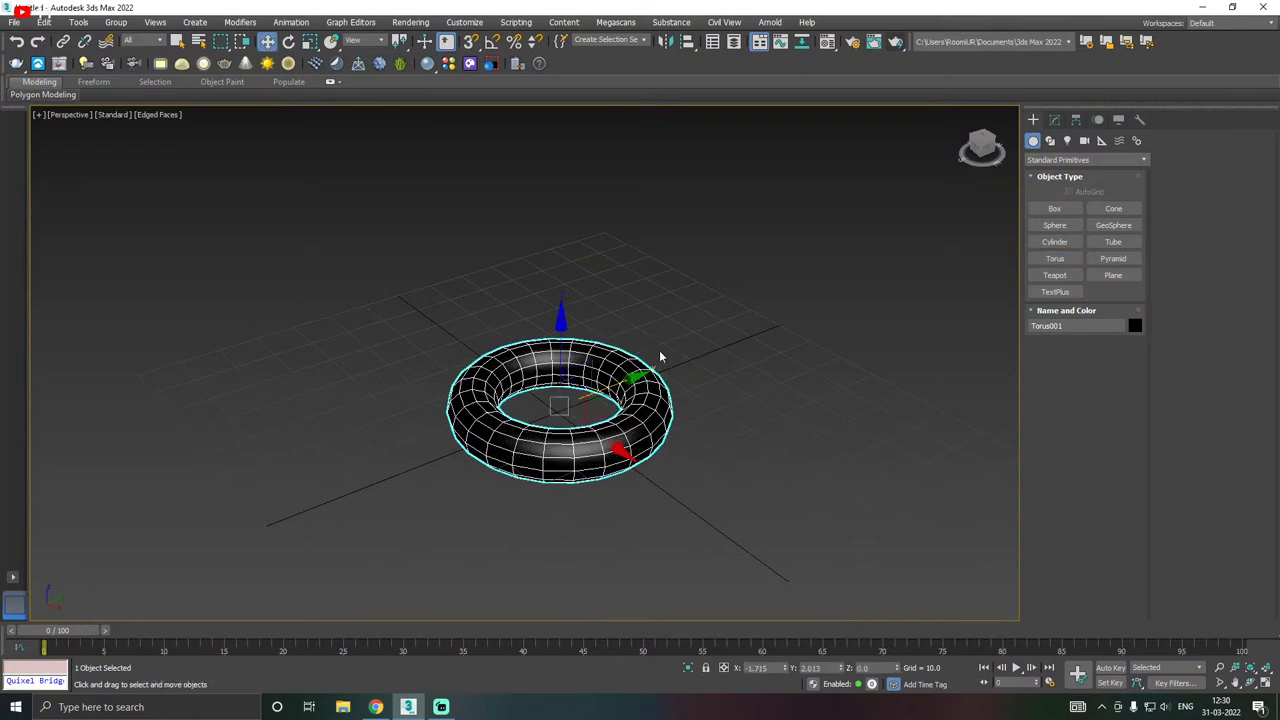
key(Delete)
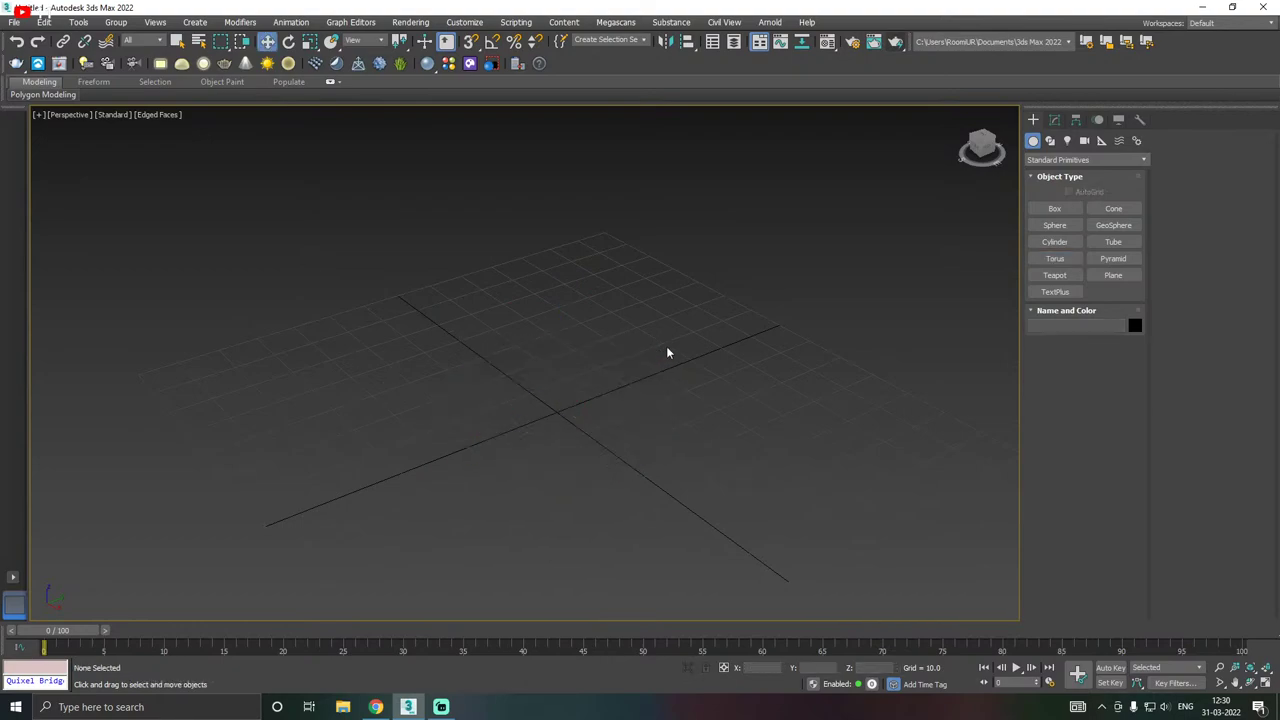
- Draw a torus with Radius 1 25.27 and Radius 2 7.957, nudging it along Y
click(1056, 259)
drag(555, 412, 570, 415)
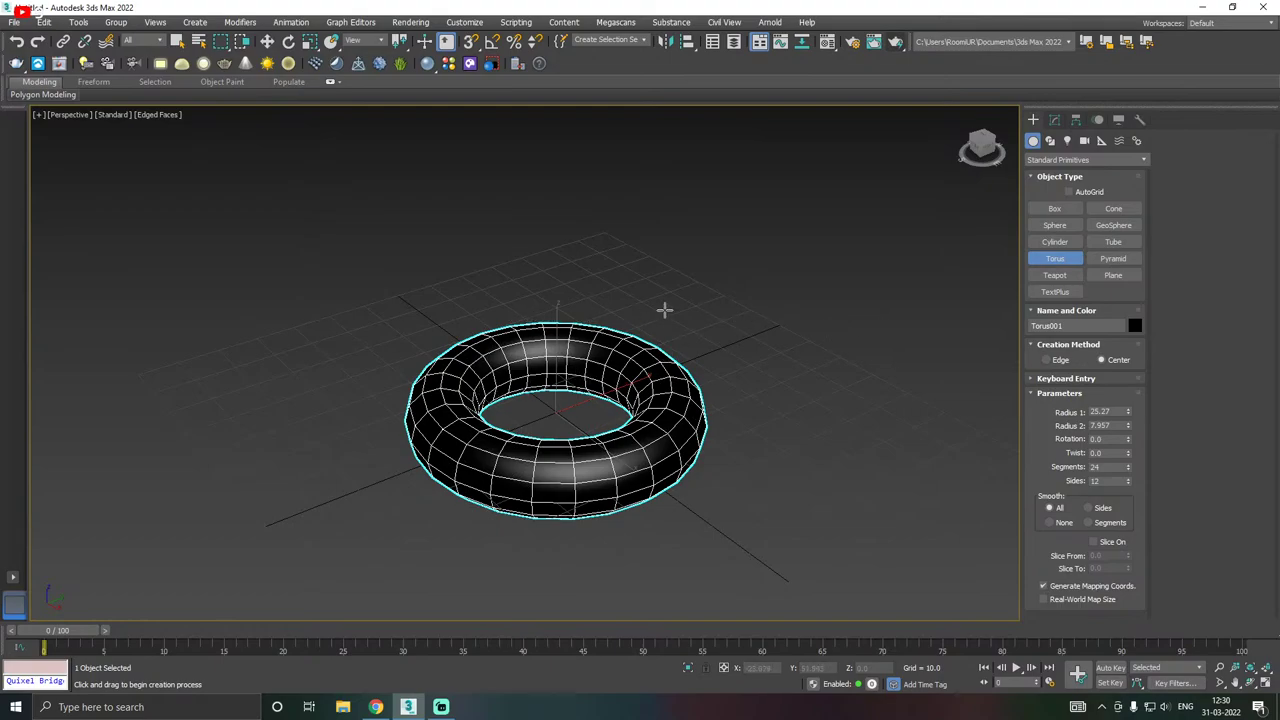
key(w)
mouse_move(704, 384)
alt+middle_down()
mouse_move(760, 470)
mouse_move(800, 480)
mouse_move(683, 393)
alt+middle_up()
drag(614, 390, 565, 415)
click(1055, 120)
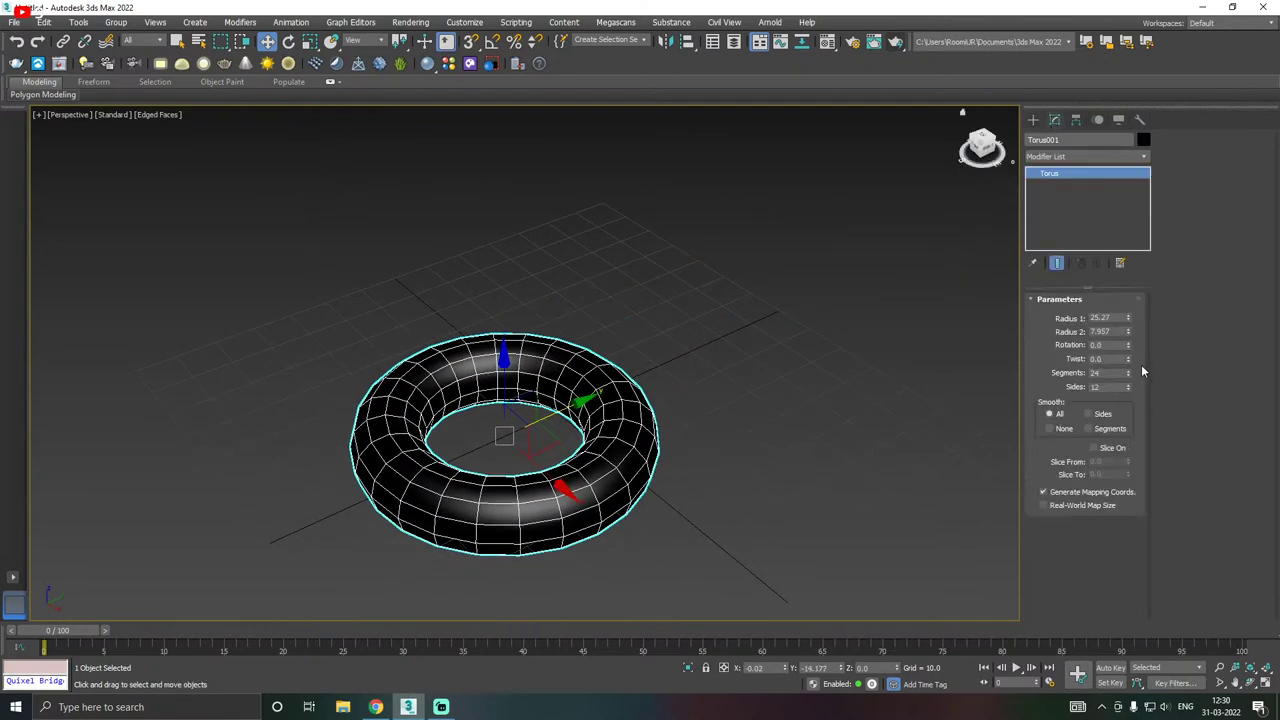
- Twist the torus to -58.5 and settle its side count at 24
drag(1128, 358, 1113, 267)
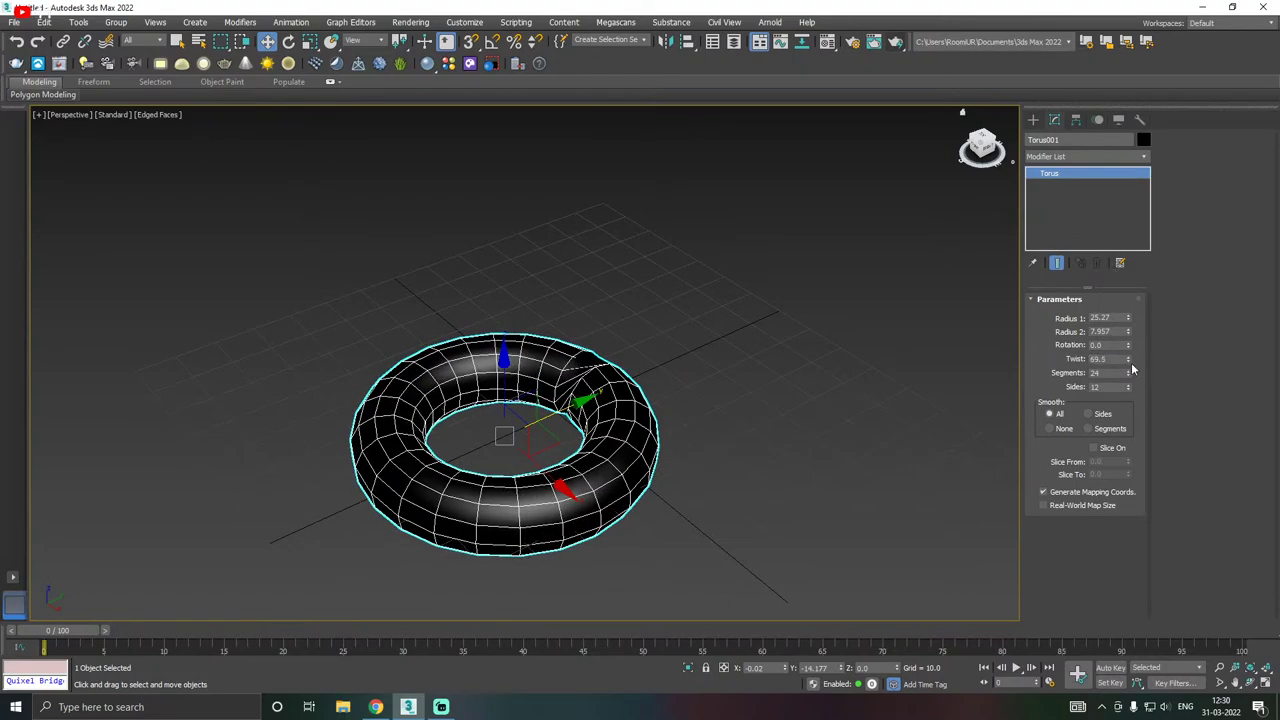
drag(1128, 358, 1130, 326)
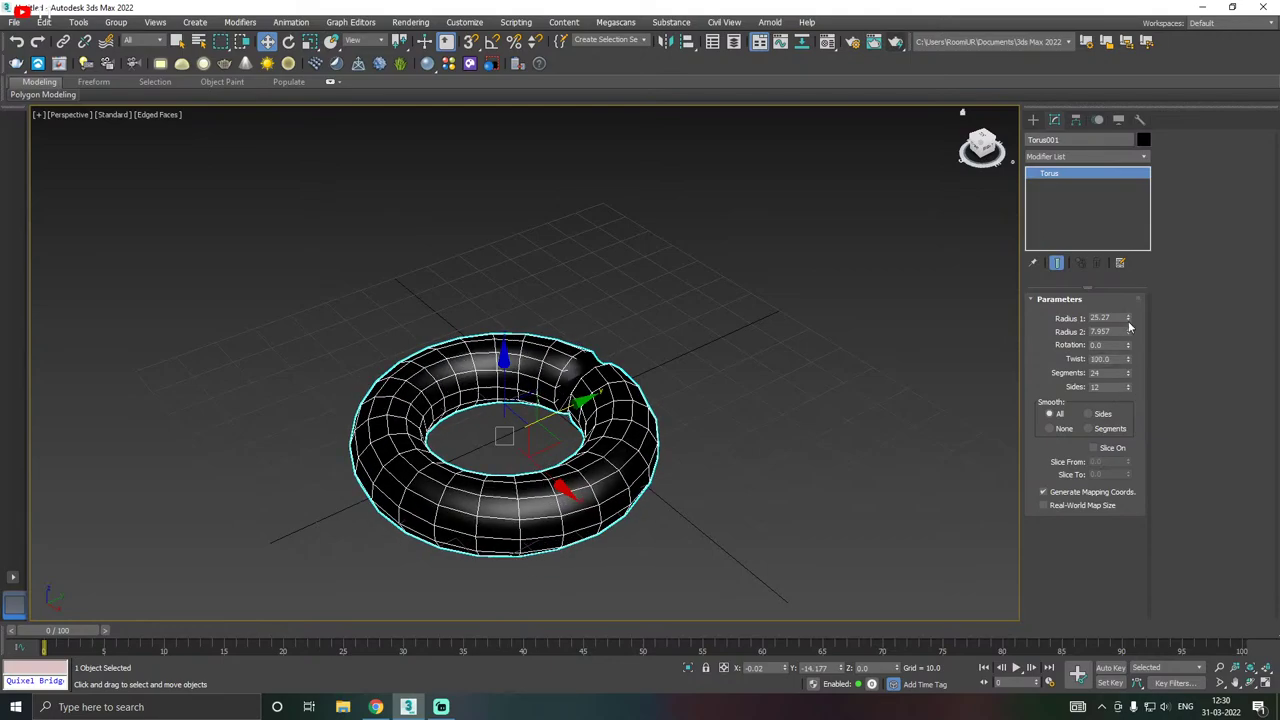
drag(1128, 391, 1128, 348)
alt+middle_drag(841, 395, 790, 456)
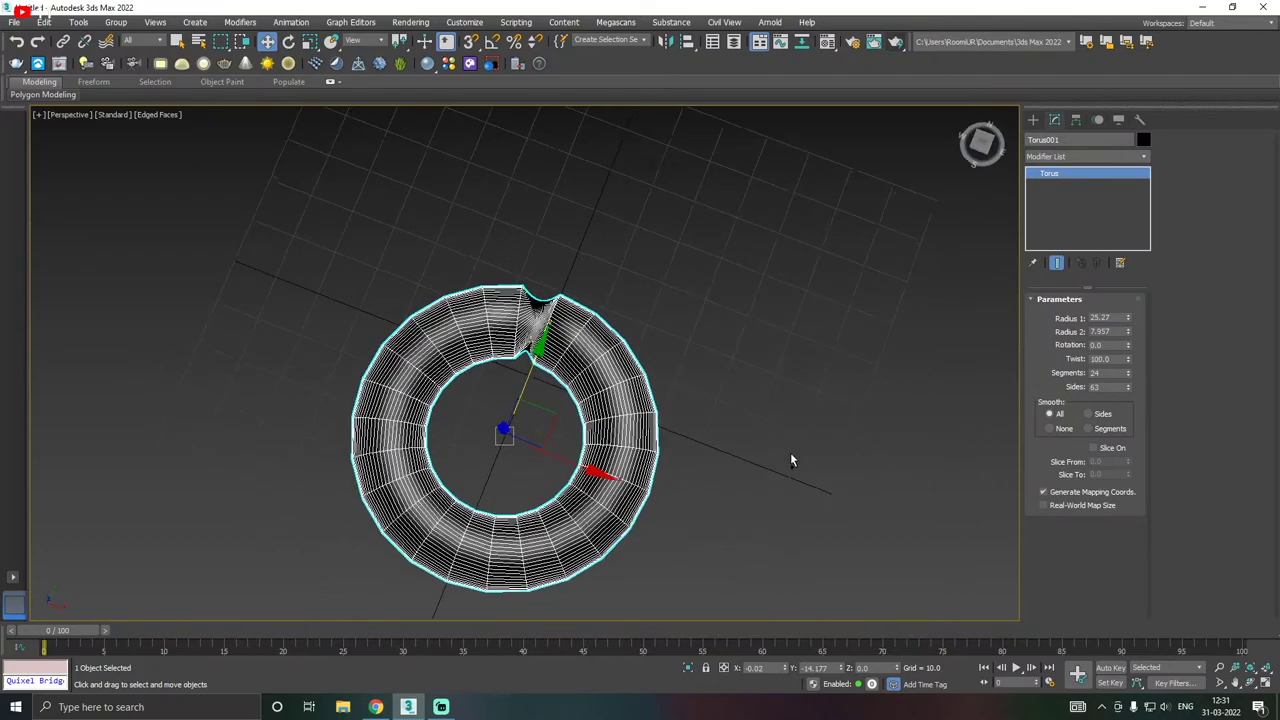
drag(1128, 358, 1132, 570)
alt+middle_drag(520, 298, 591, 314)
scroll(572, 338, up, 5)
scroll(572, 338, down, 2)
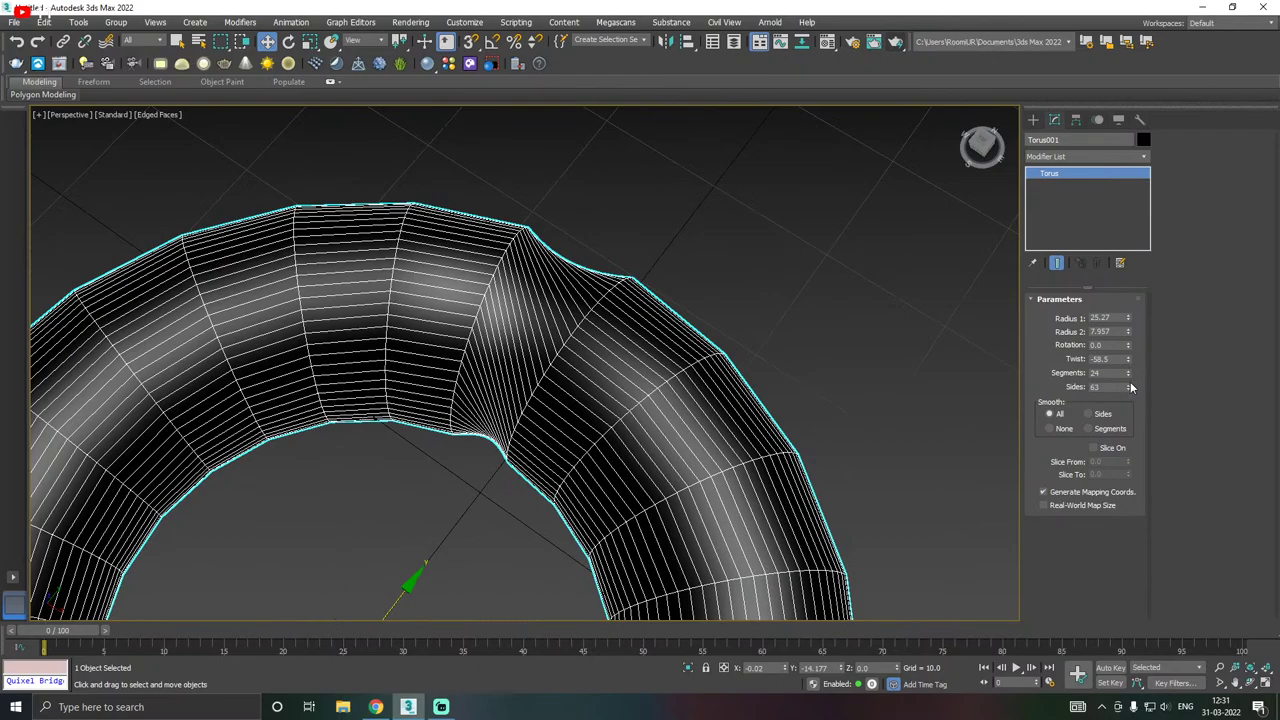
drag(1128, 387, 1134, 420)
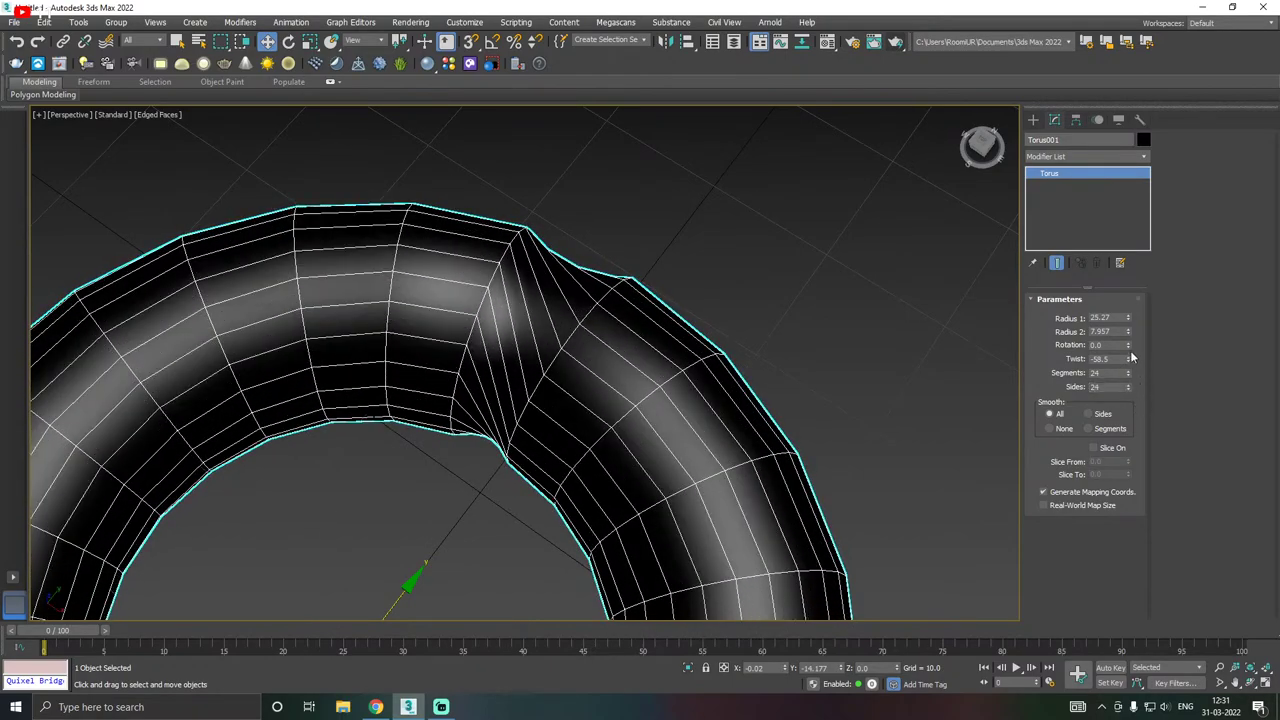
- Set the torus rotation to 87.0, inspecting the ring from above
drag(1127, 351, 1117, 205)
scroll(693, 235, down, 6)
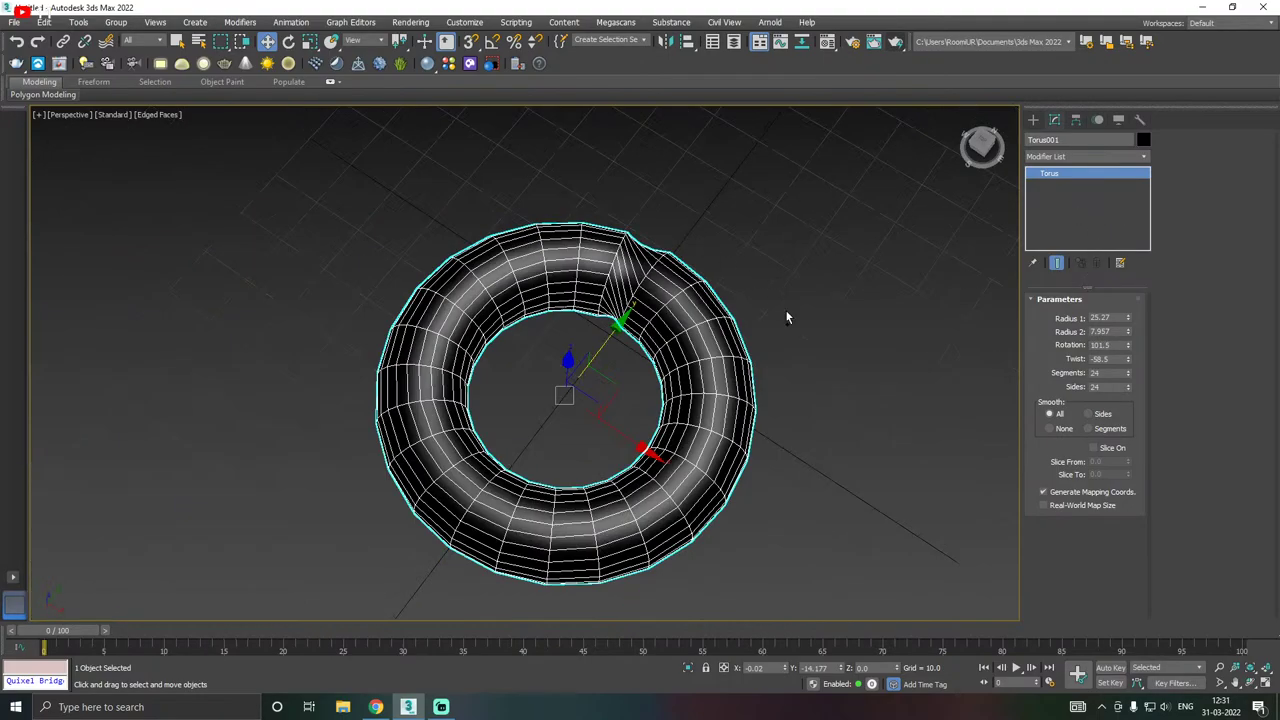
alt+middle_drag(785, 309, 596, 331)
scroll(624, 445, up, 5)
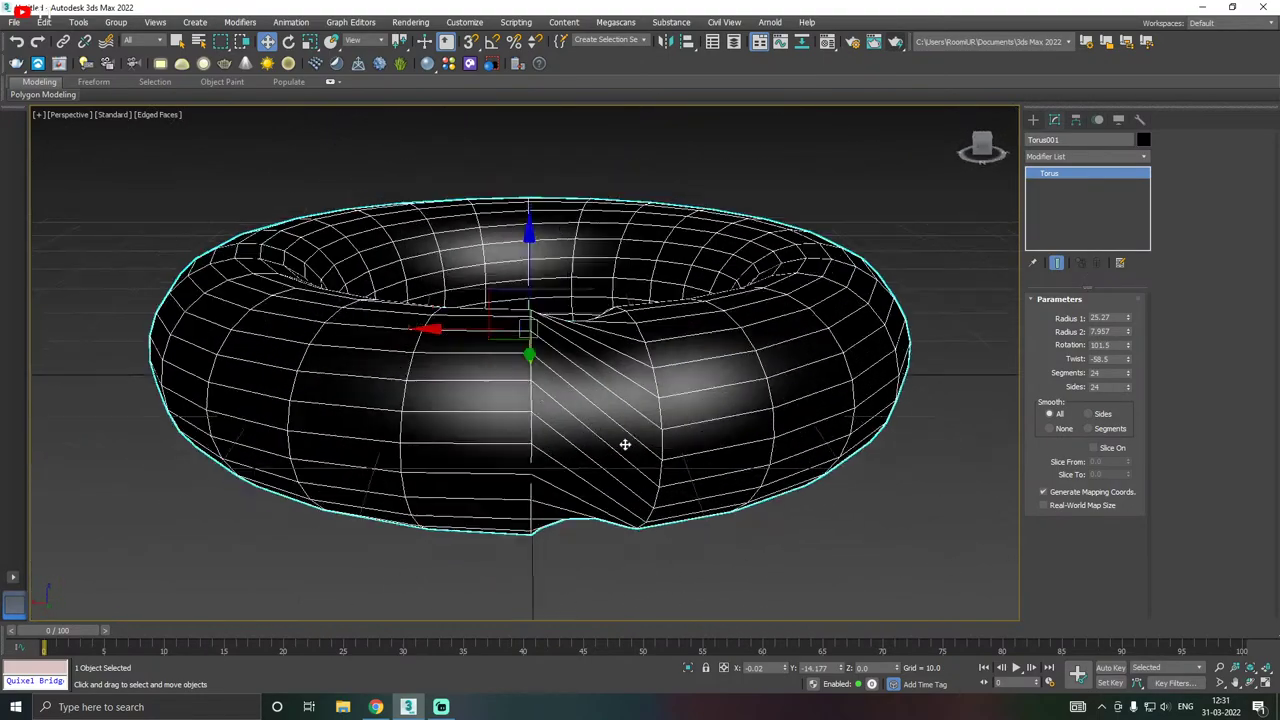
scroll(620, 380, down, 2)
alt+middle_drag(618, 445, 623, 457)
scroll(560, 400, down, 6)
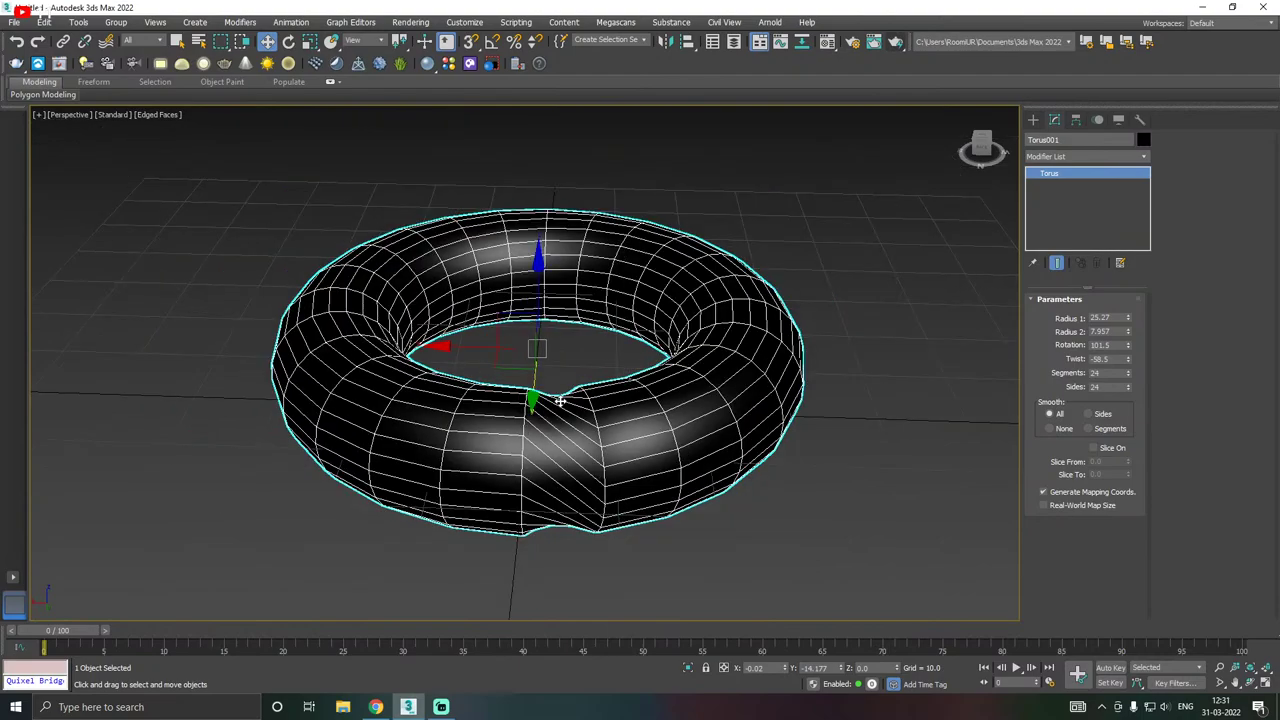
alt+middle_drag(647, 404, 820, 415)
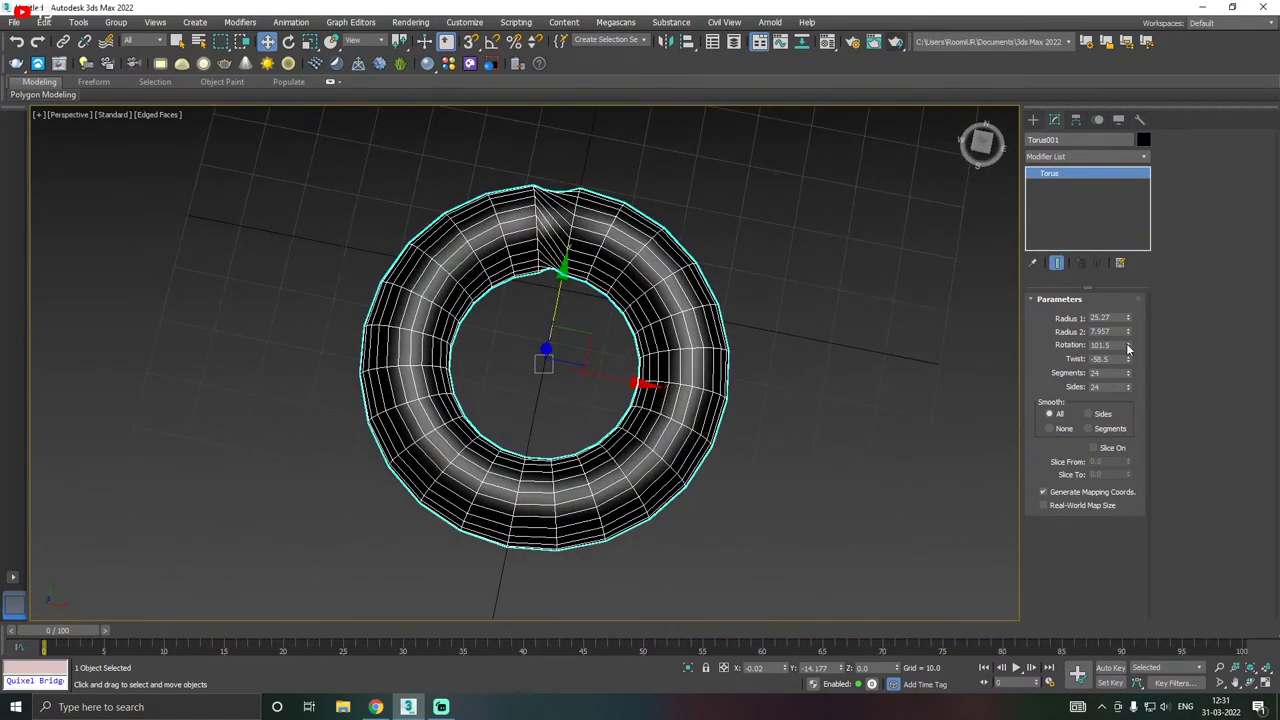
drag(1128, 345, 1151, 364)
alt+middle_drag(867, 356, 626, 302)
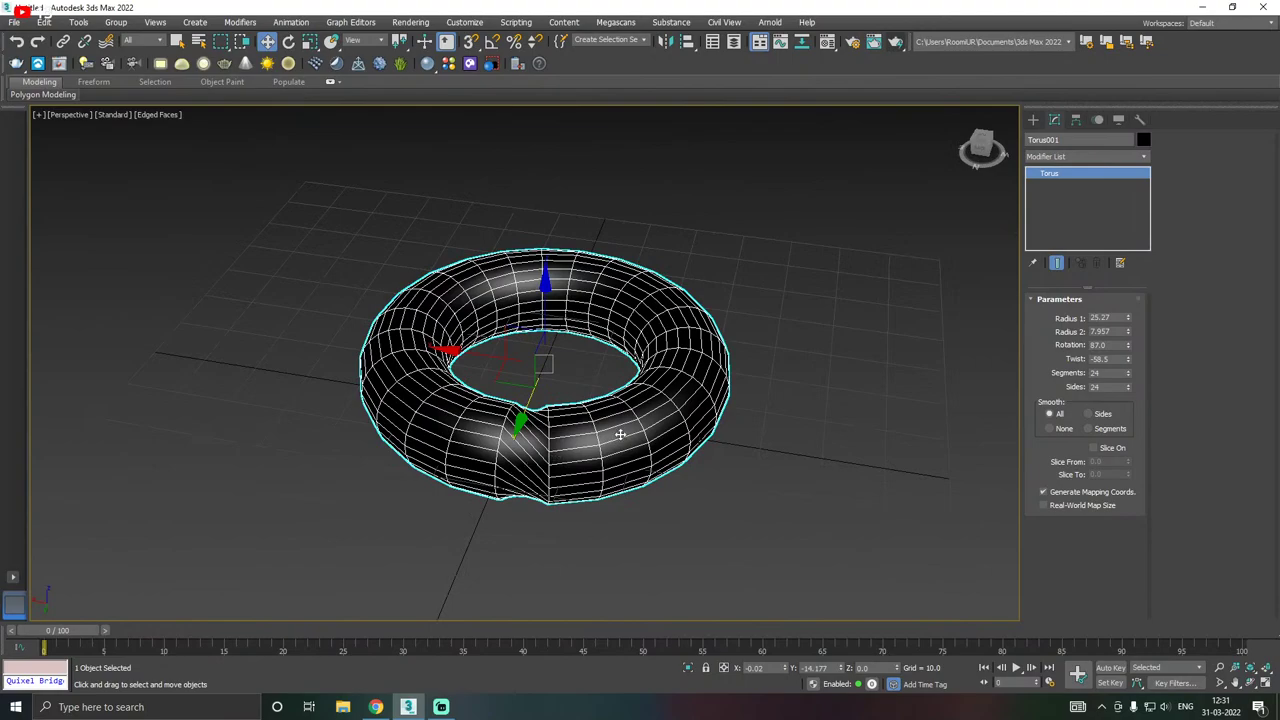
alt+middle_drag(620, 434, 720, 450)
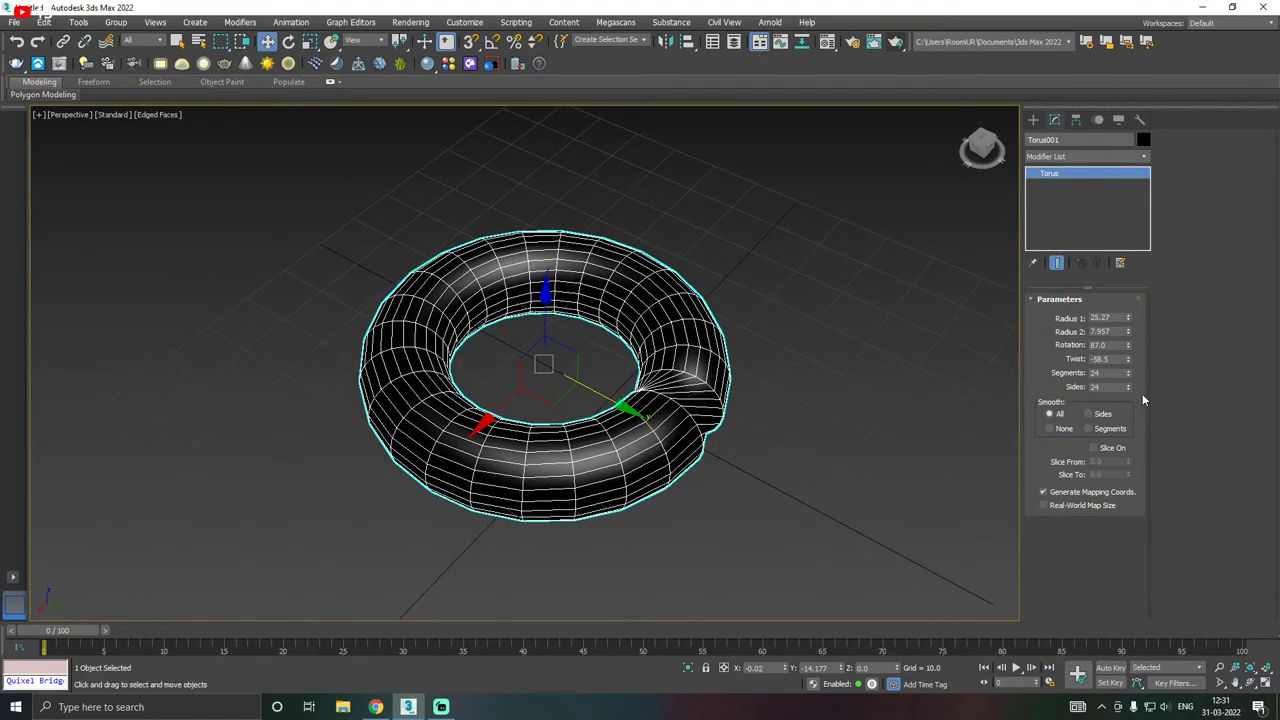
- Try Smooth Sides on the torus, then return smoothing to All
click(1106, 414)
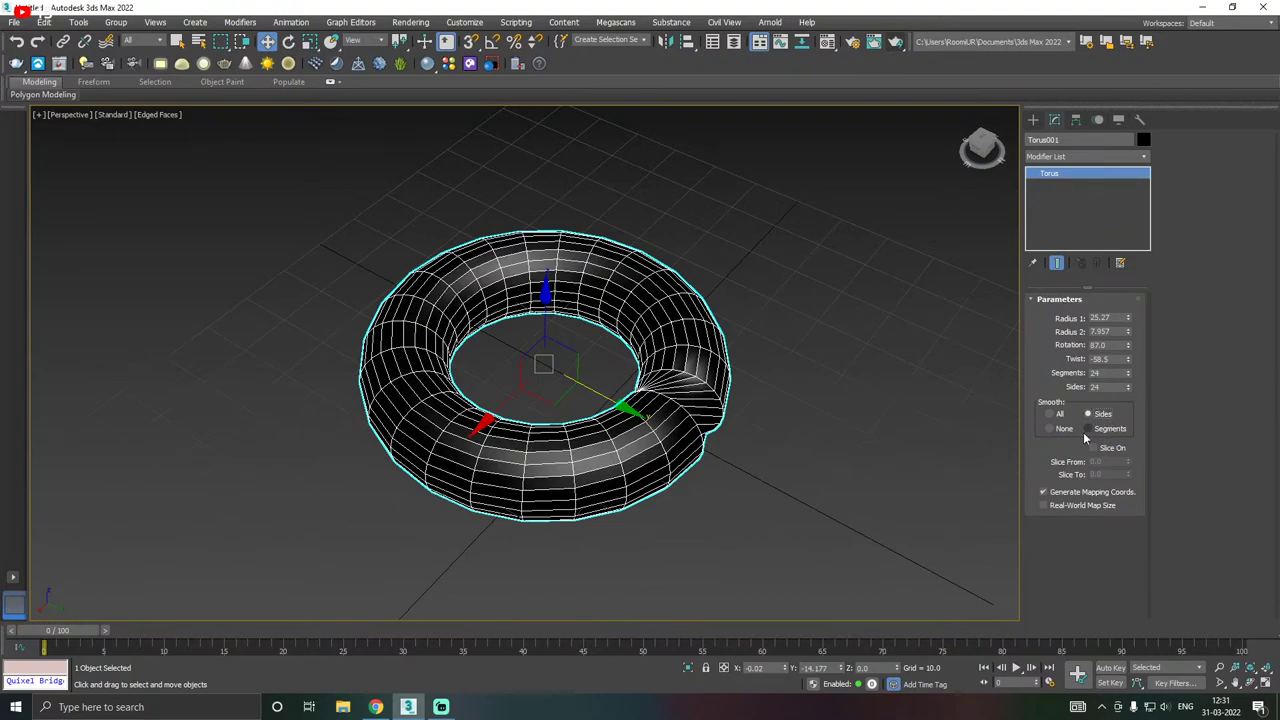
click(1050, 414)
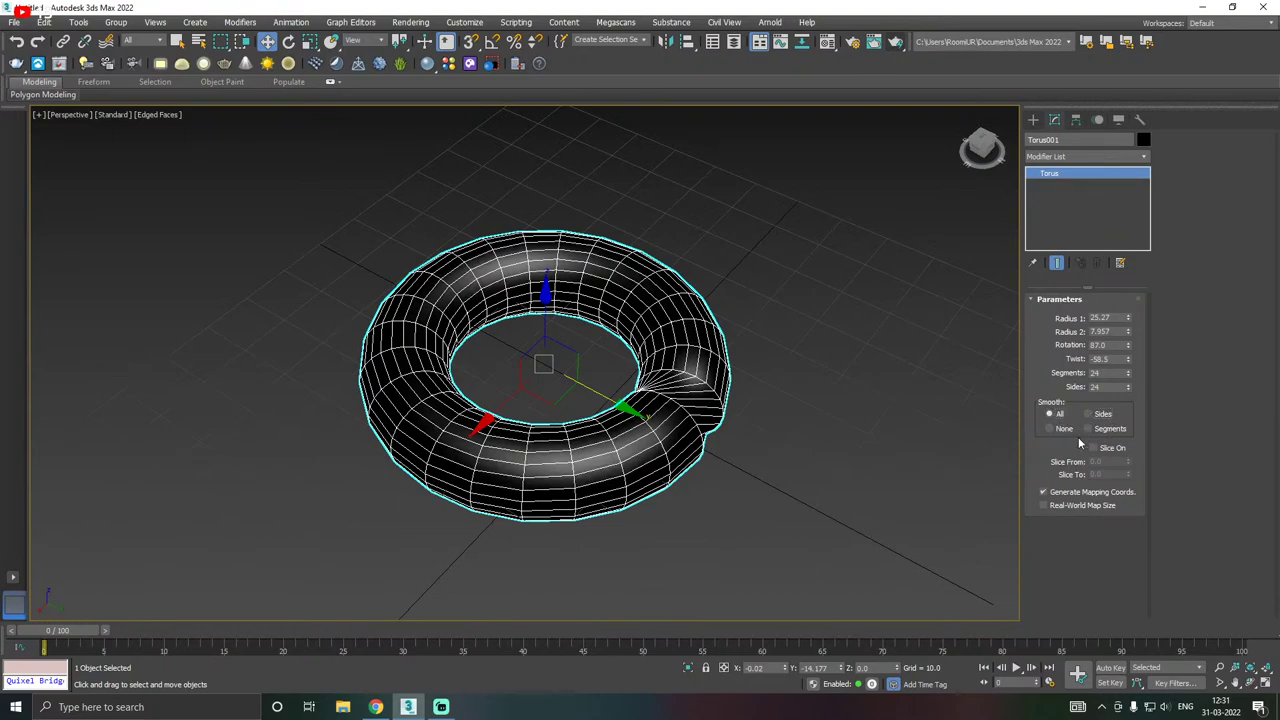
alt+middle_drag(700, 337, 860, 377)
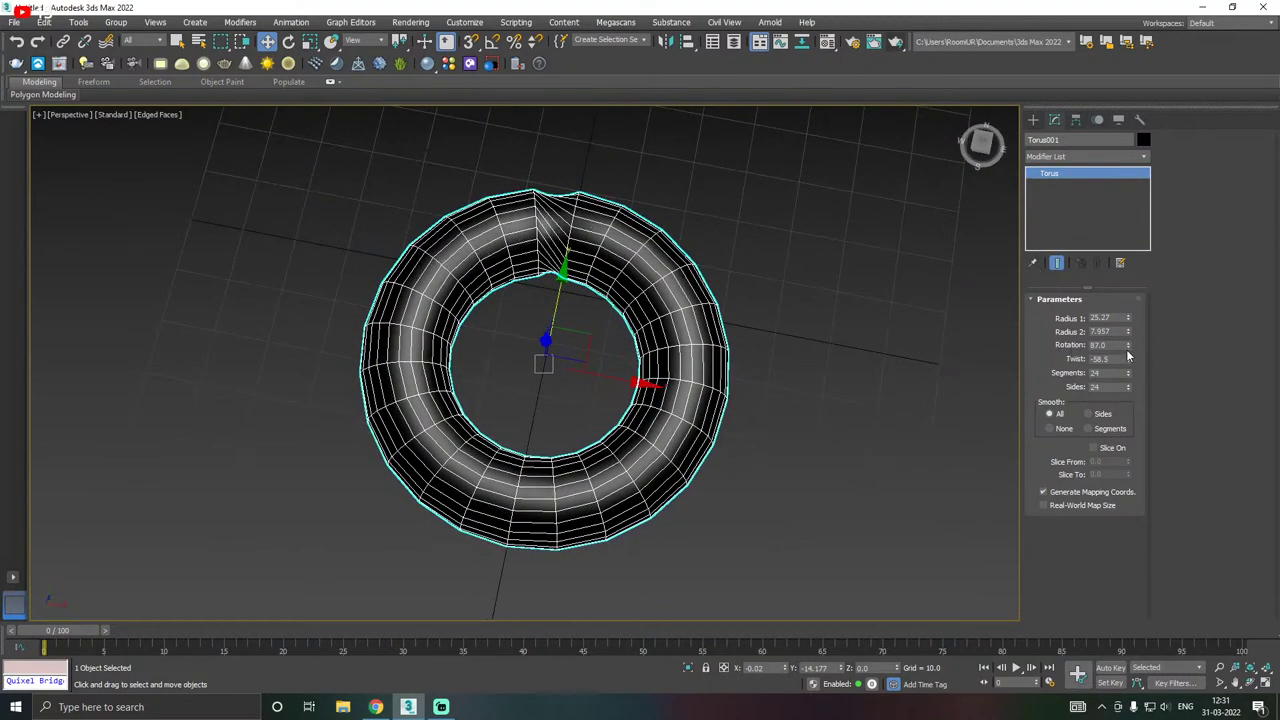
- Set the torus Twist to 41.5 and view it from an oblique angle
drag(1128, 360, 1076, 232)
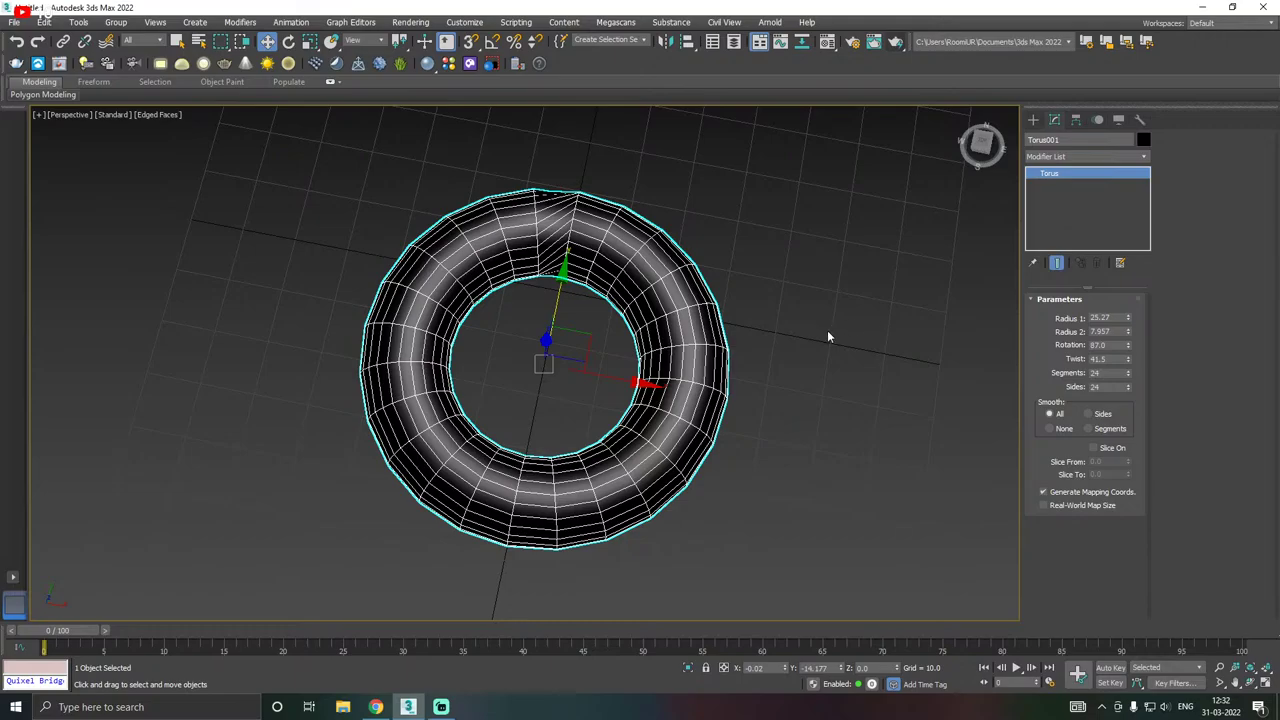
alt+middle_drag(827, 337, 647, 306)
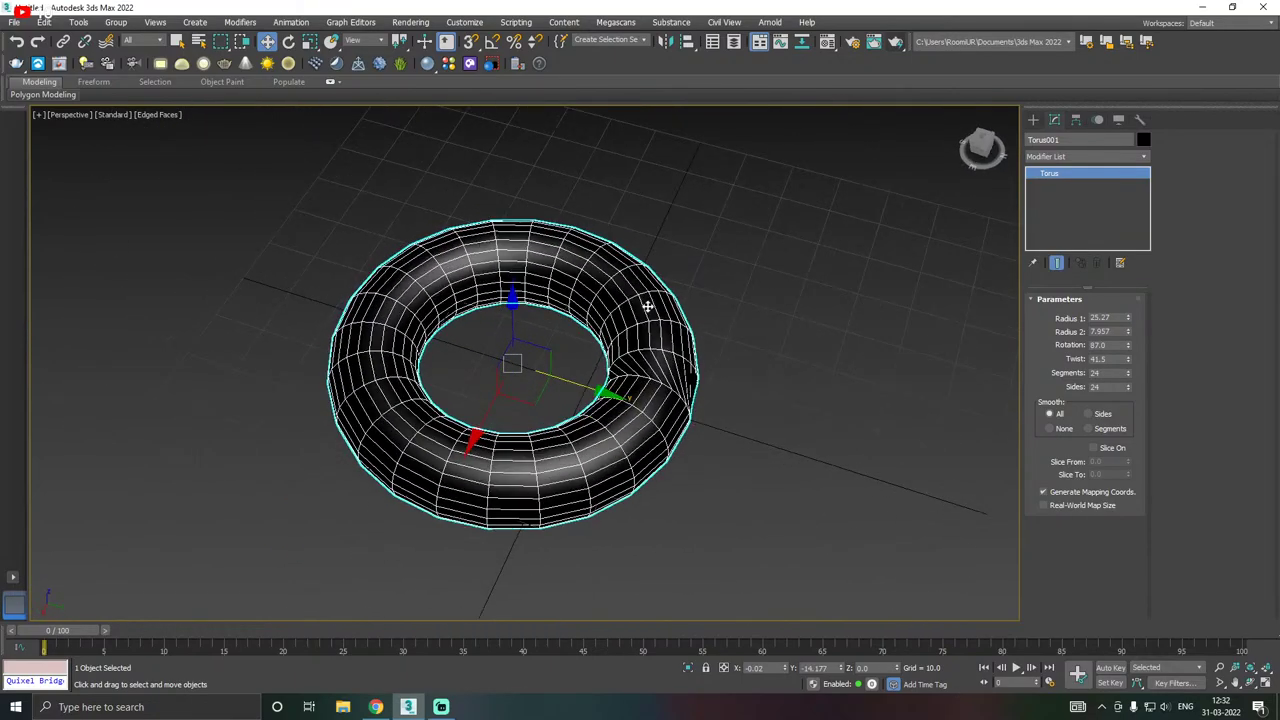
- Apply the blue 01 - Default material to the torus
key(m)
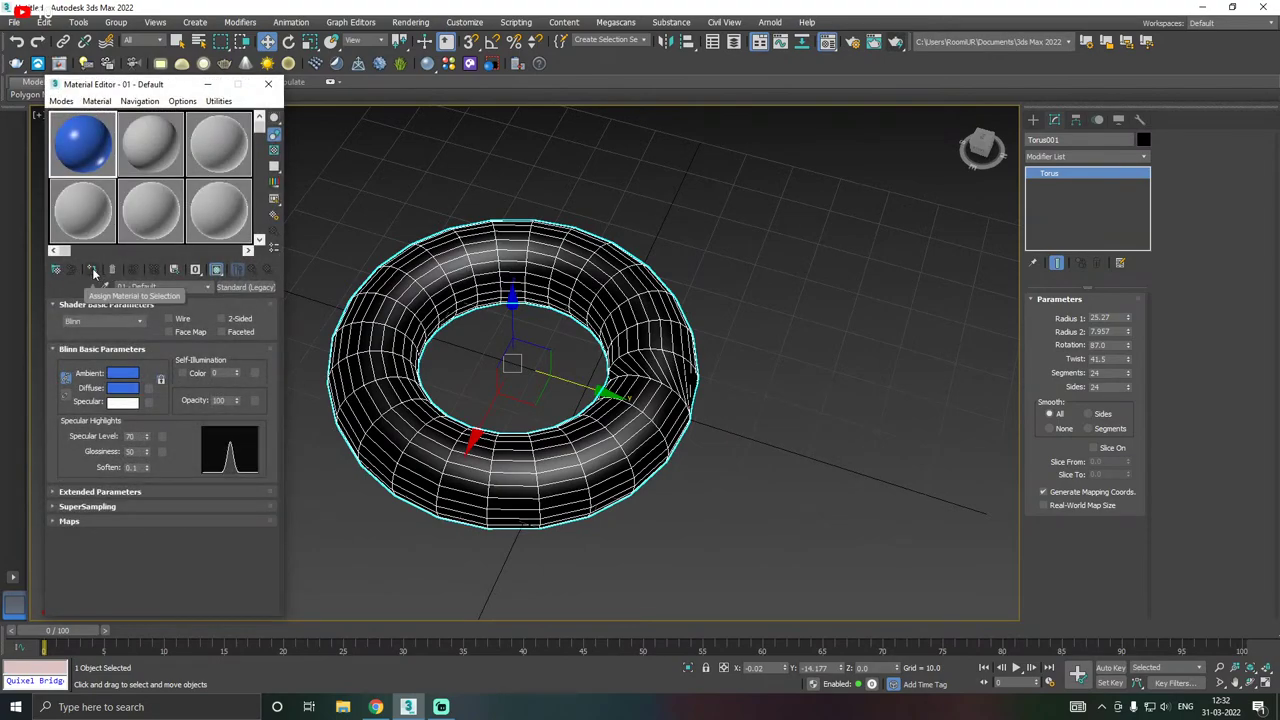
click(92, 270)
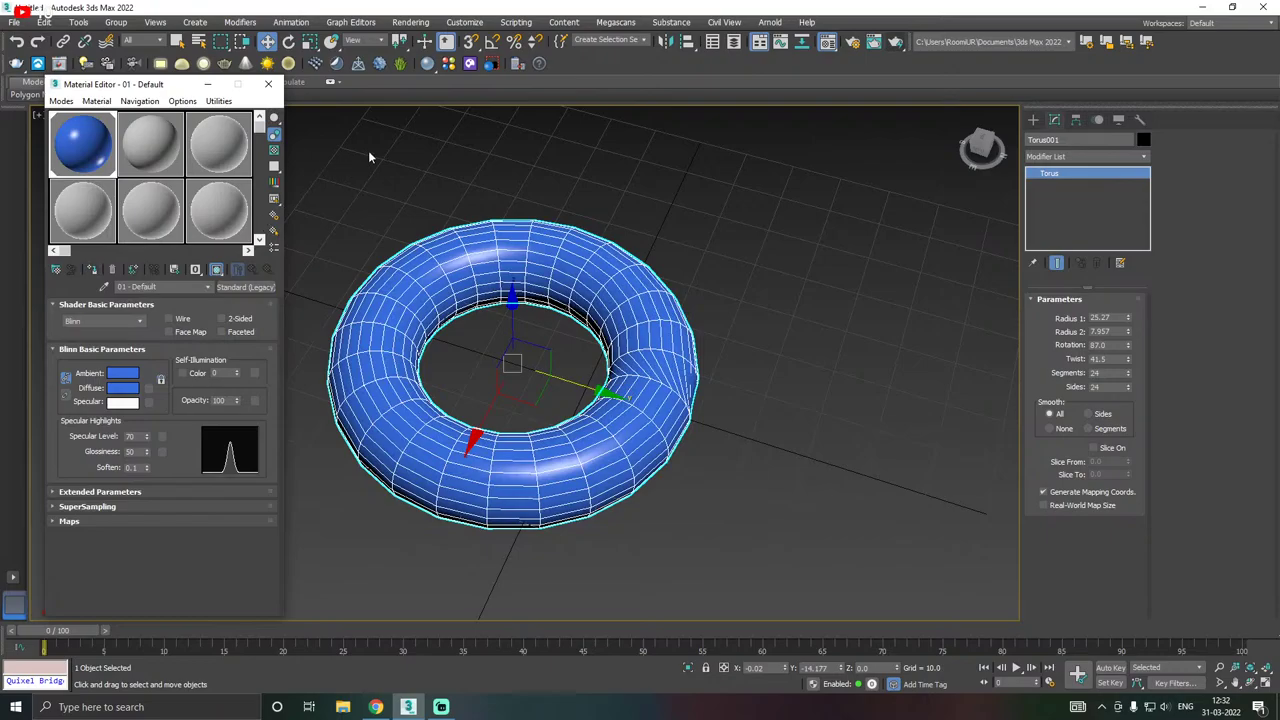
click(268, 84)
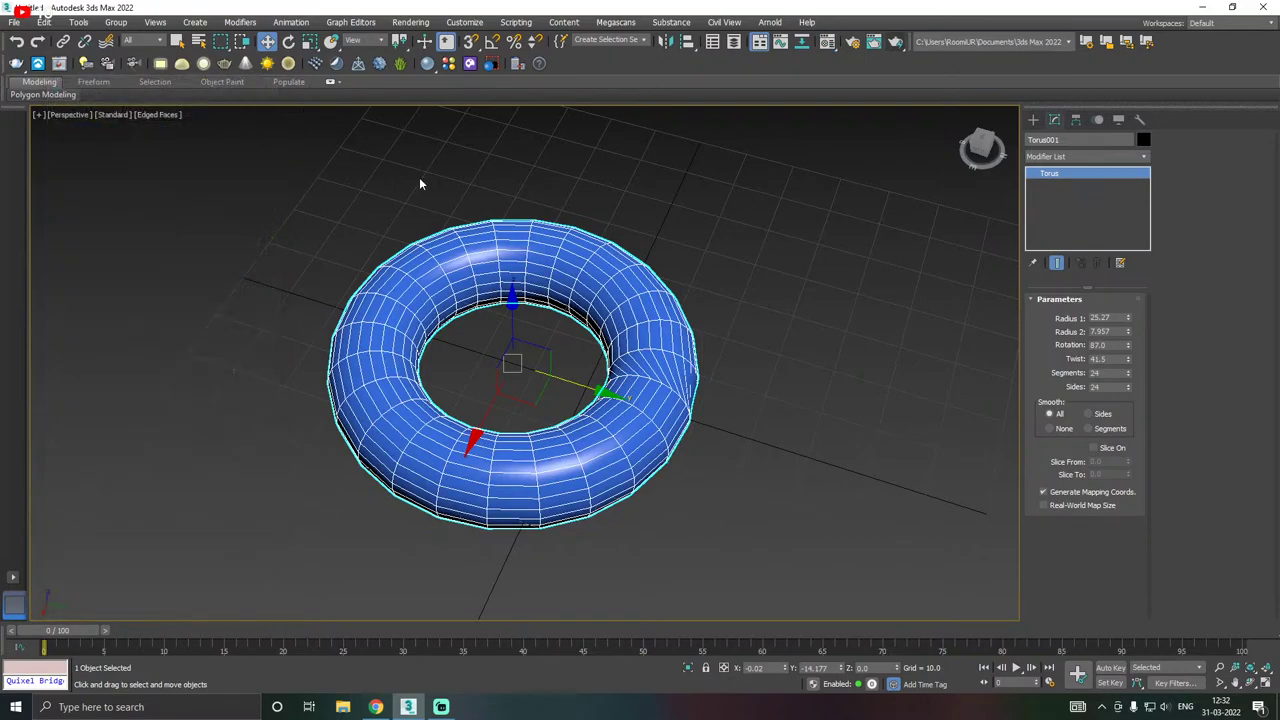
alt+middle_drag(594, 320, 638, 328)
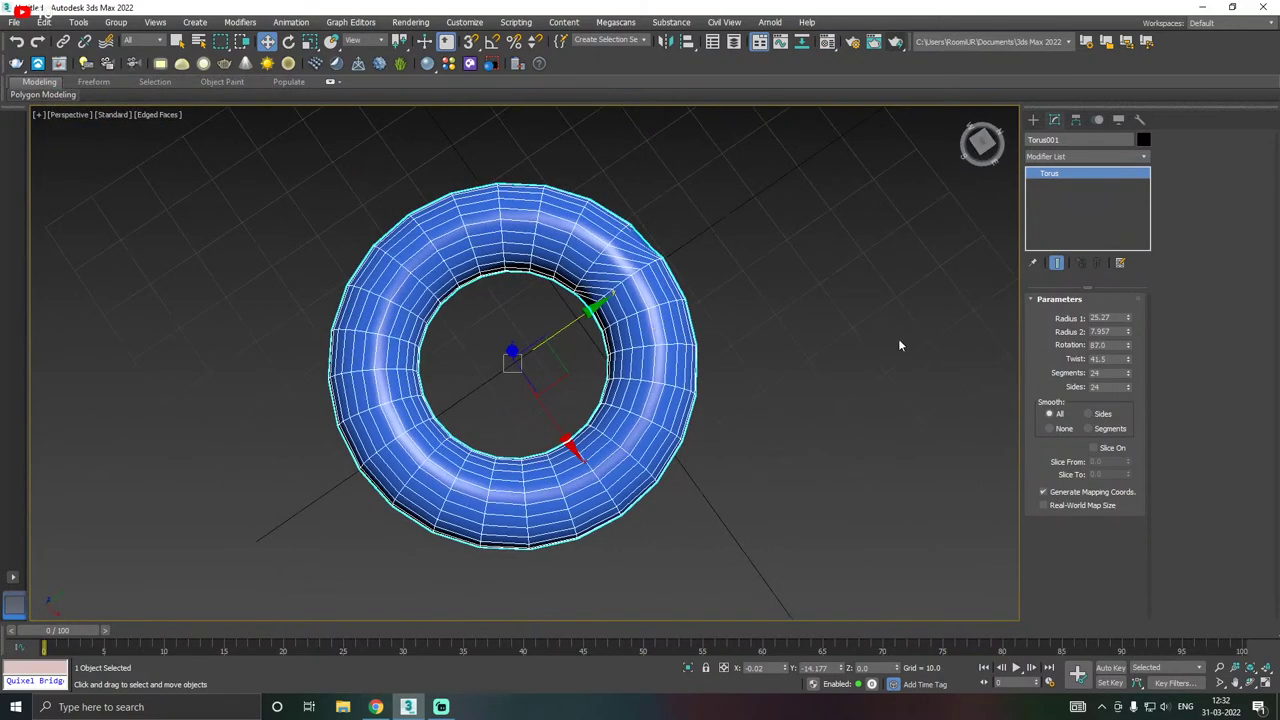
alt+middle_drag(899, 345, 638, 310)
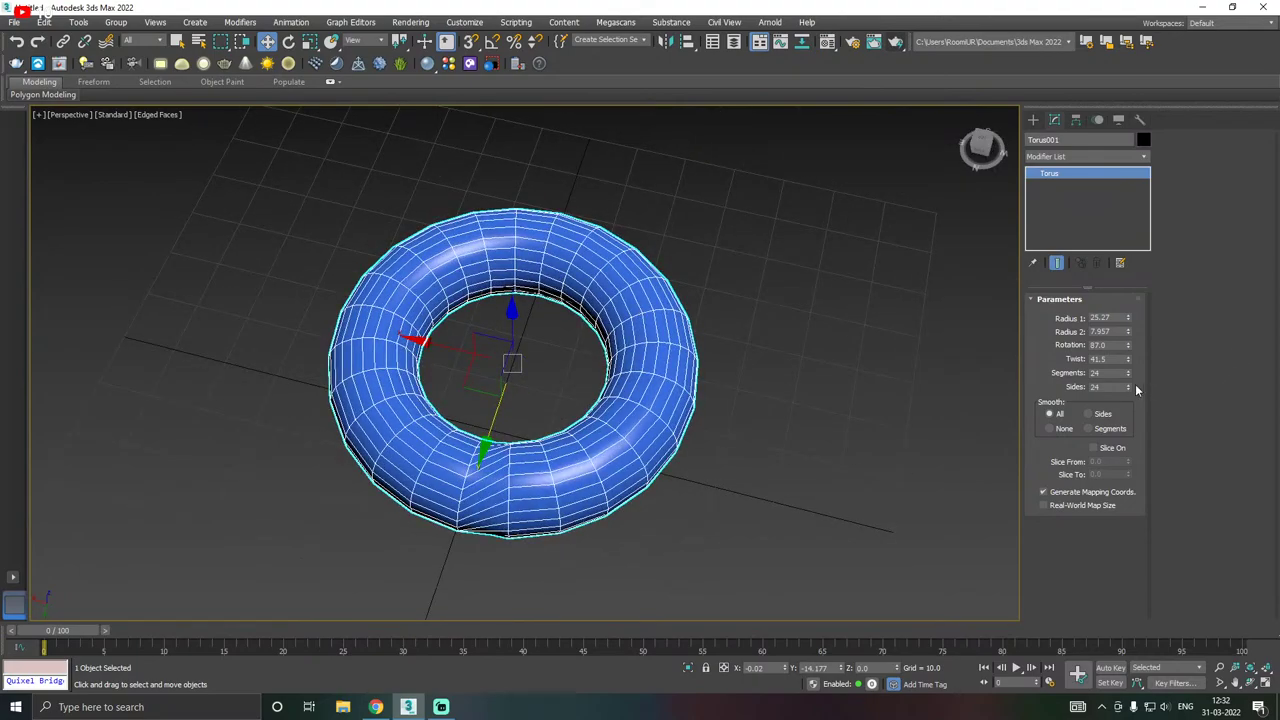
- Drop the torus sides to 3, then 4, then raise them to 11
drag(1128, 387, 1128, 455)
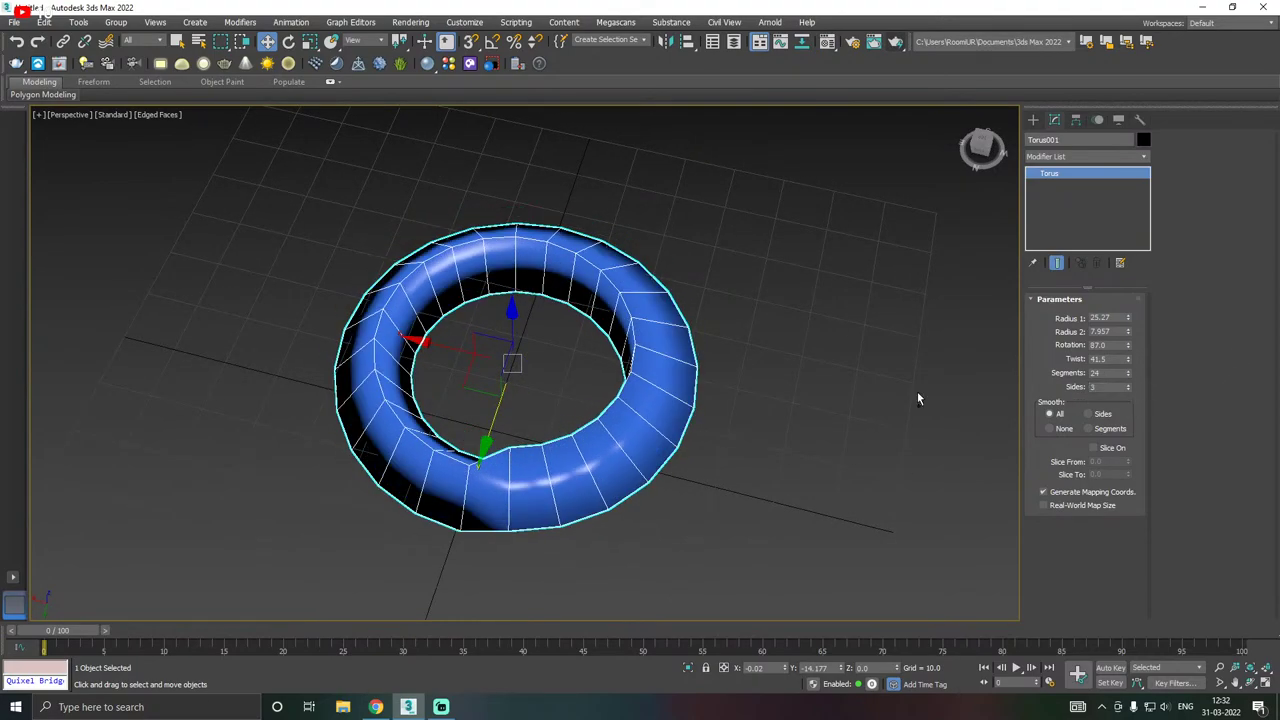
alt+middle_drag(918, 399, 914, 349)
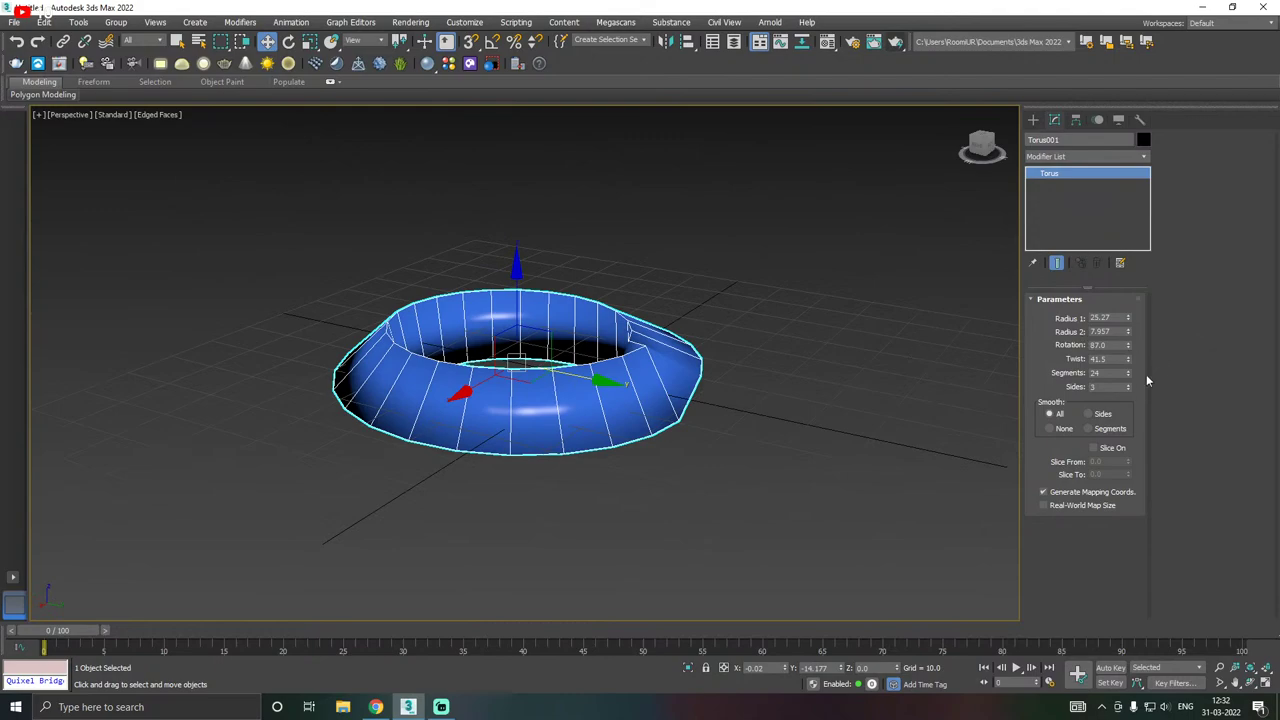
mouse_move(1131, 390)
mouse_down()
mouse_move(1130, 350)
mouse_move(1129, 385)
mouse_move(1129, 372)
mouse_up()
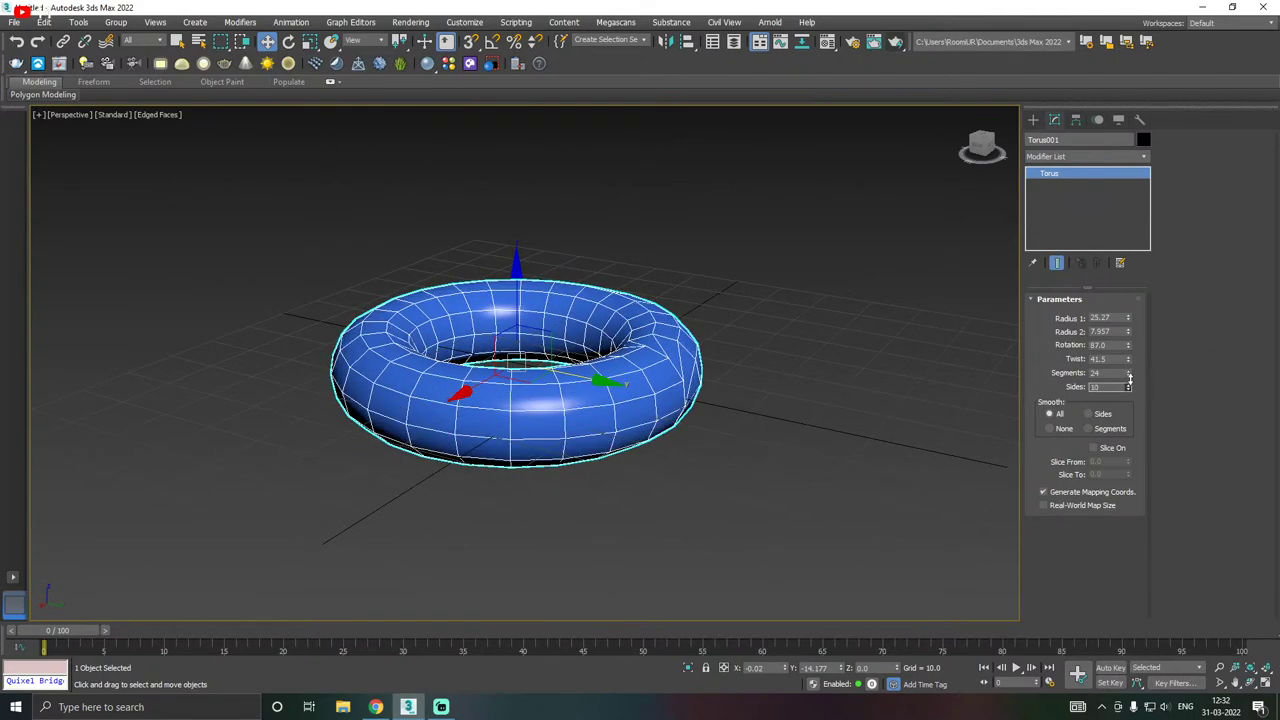
alt+middle_drag(785, 341, 686, 375)
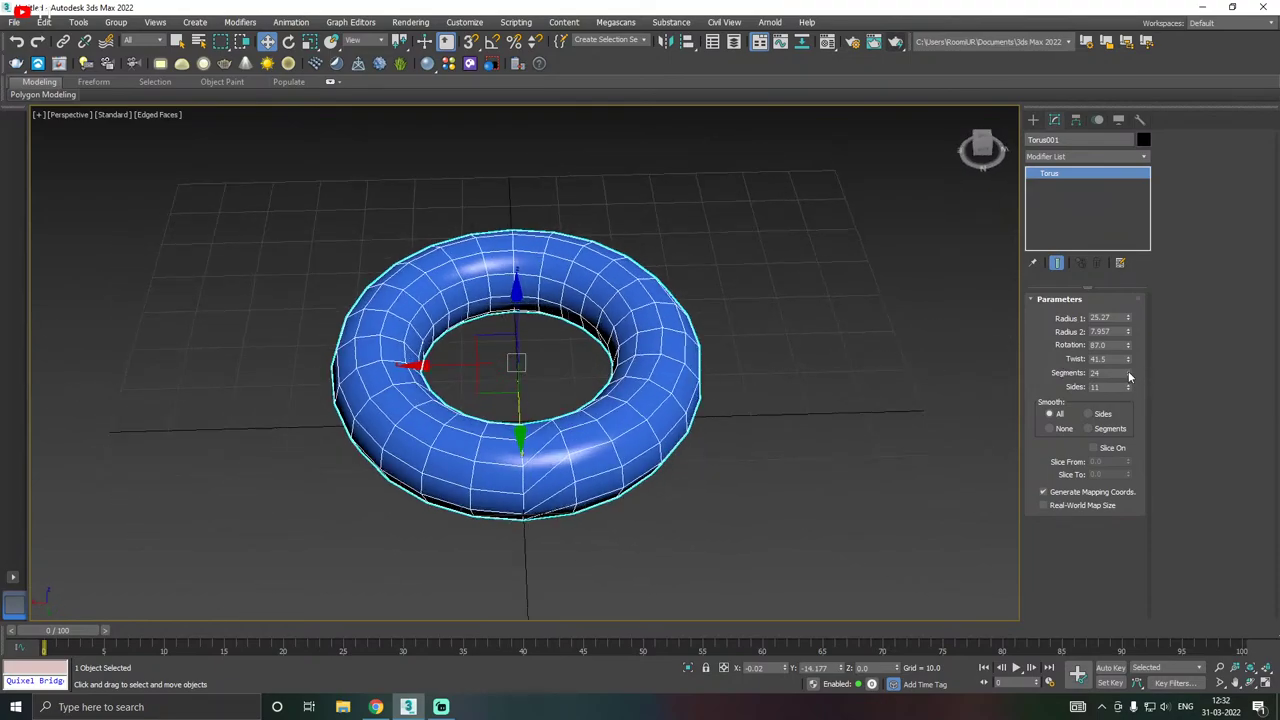
- Twist the torus to -59, then delete it from the scene
mouse_move(1128, 366)
mouse_down()
mouse_move(1102, 306)
mouse_move(1133, 368)
mouse_up()
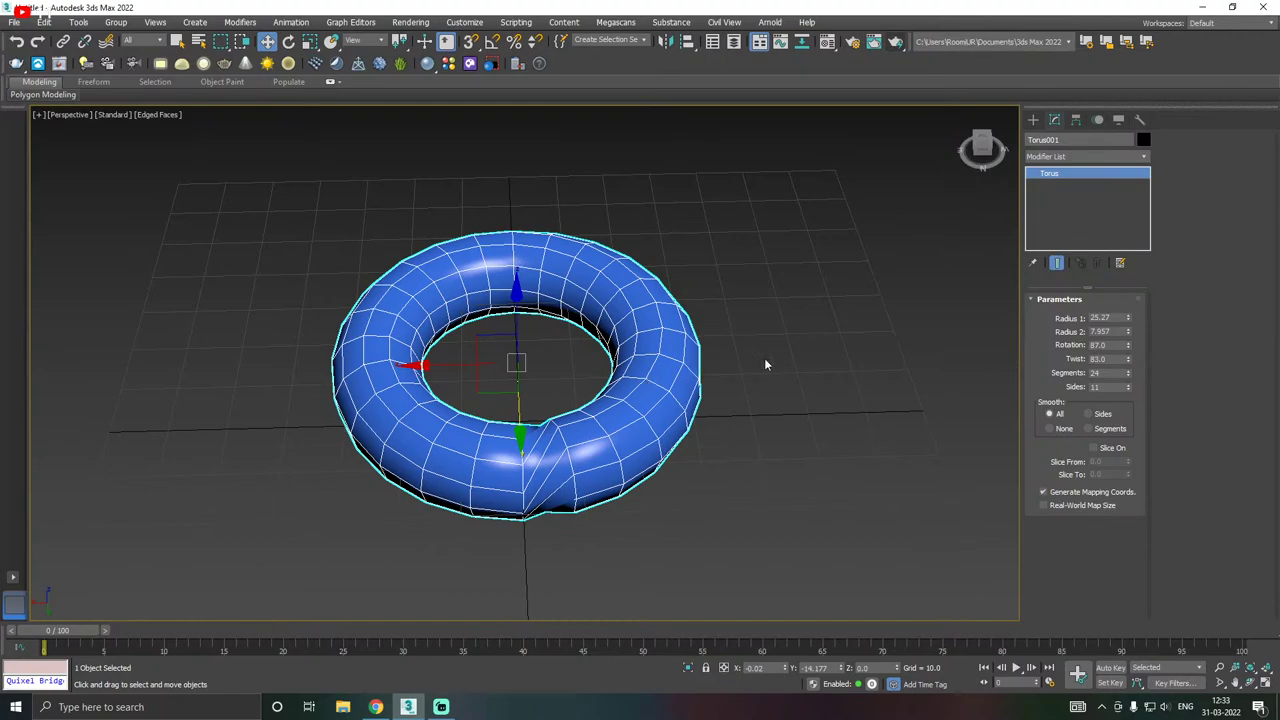
alt+middle_drag(764, 364, 569, 341)
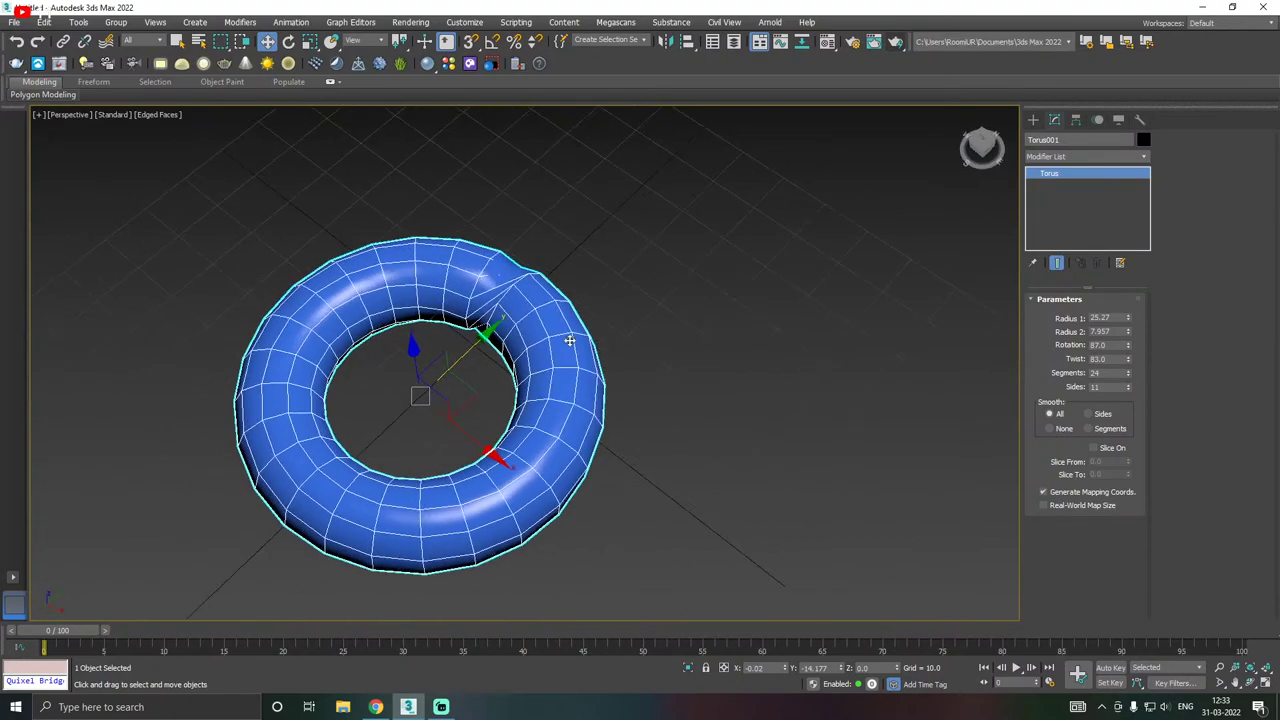
drag(1129, 360, 1104, 562)
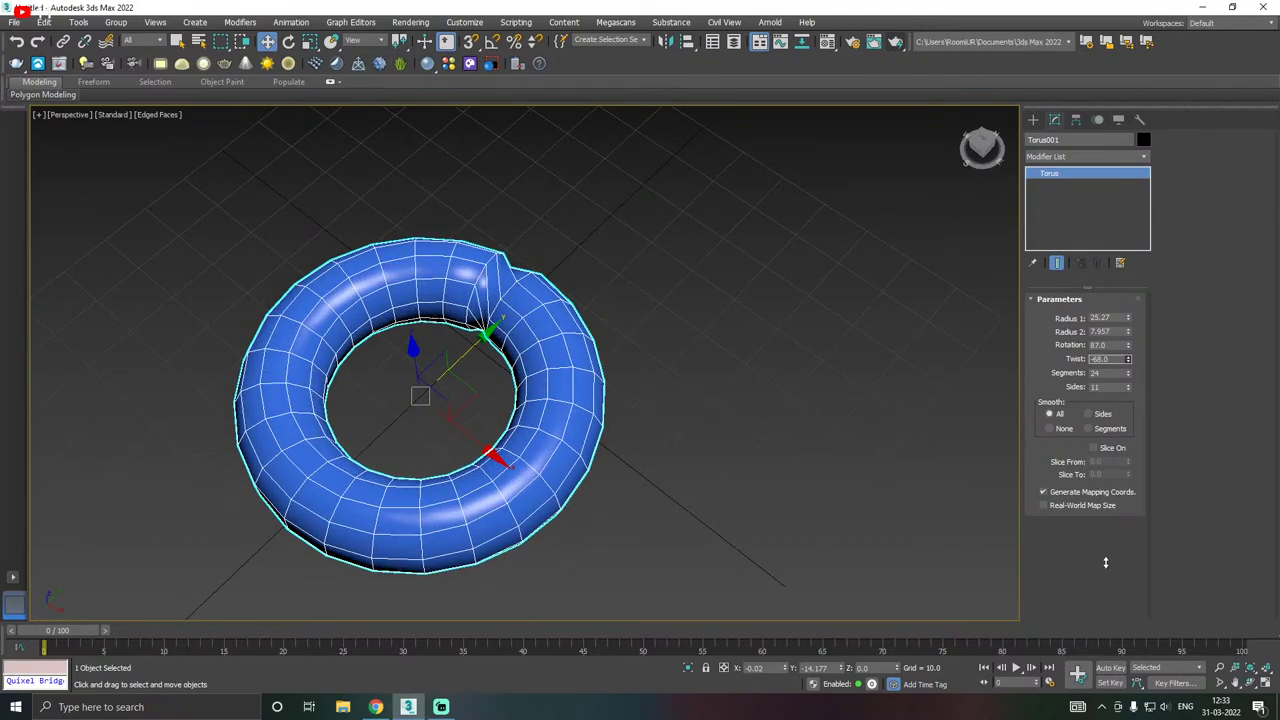
alt+middle_drag(623, 349, 410, 352)
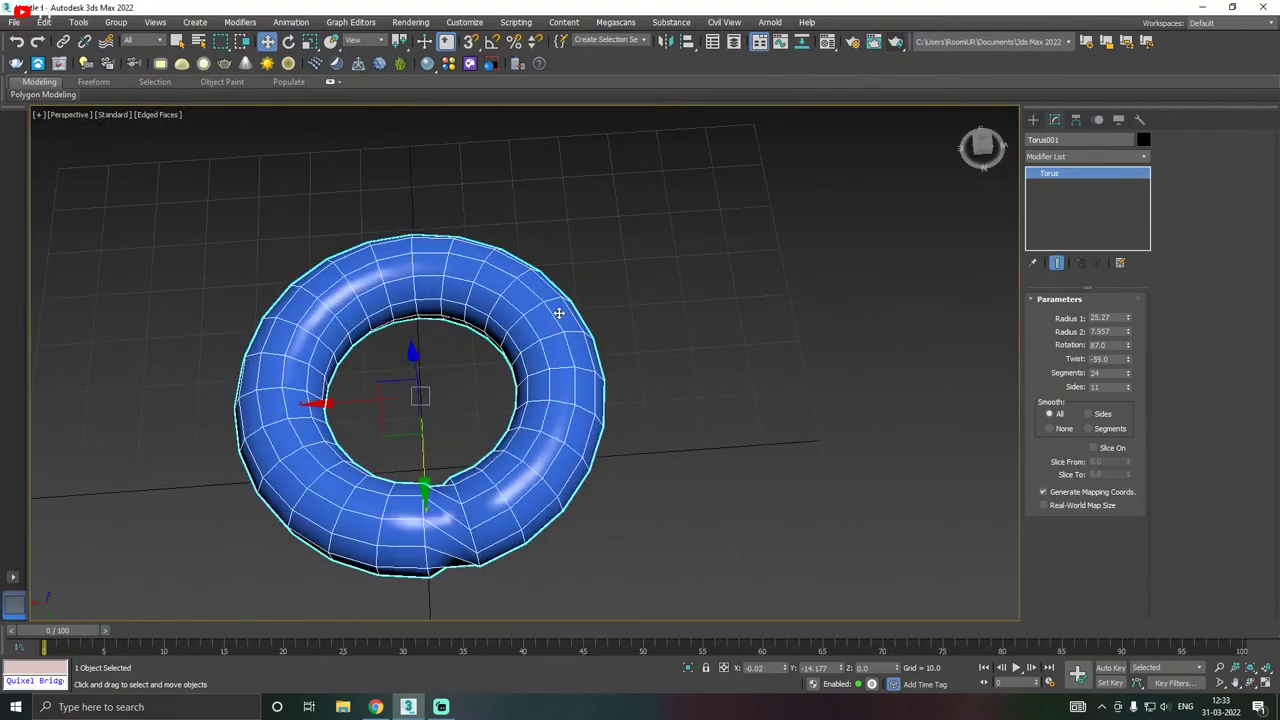
key(Delete)
alt+middle_drag(623, 294, 729, 260)
- Create a teapot on the grid and try different radius values
click(1033, 119)
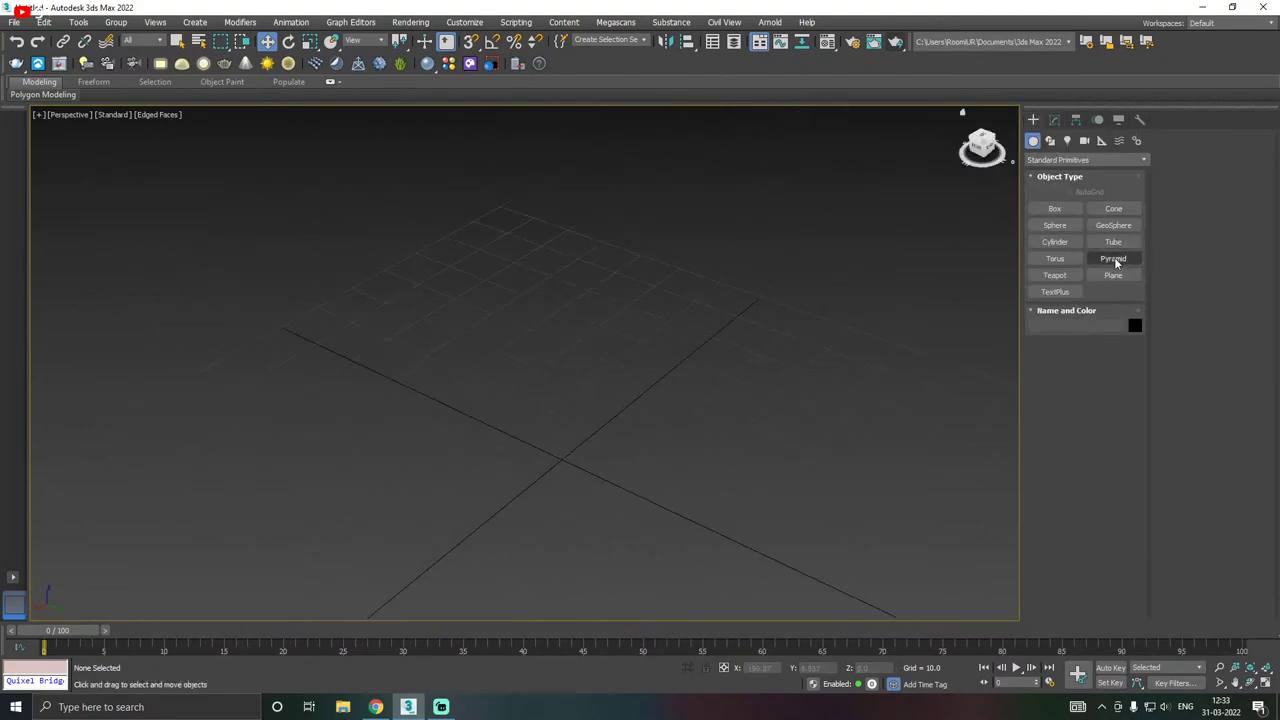
alt+middle_drag(730, 390, 676, 295)
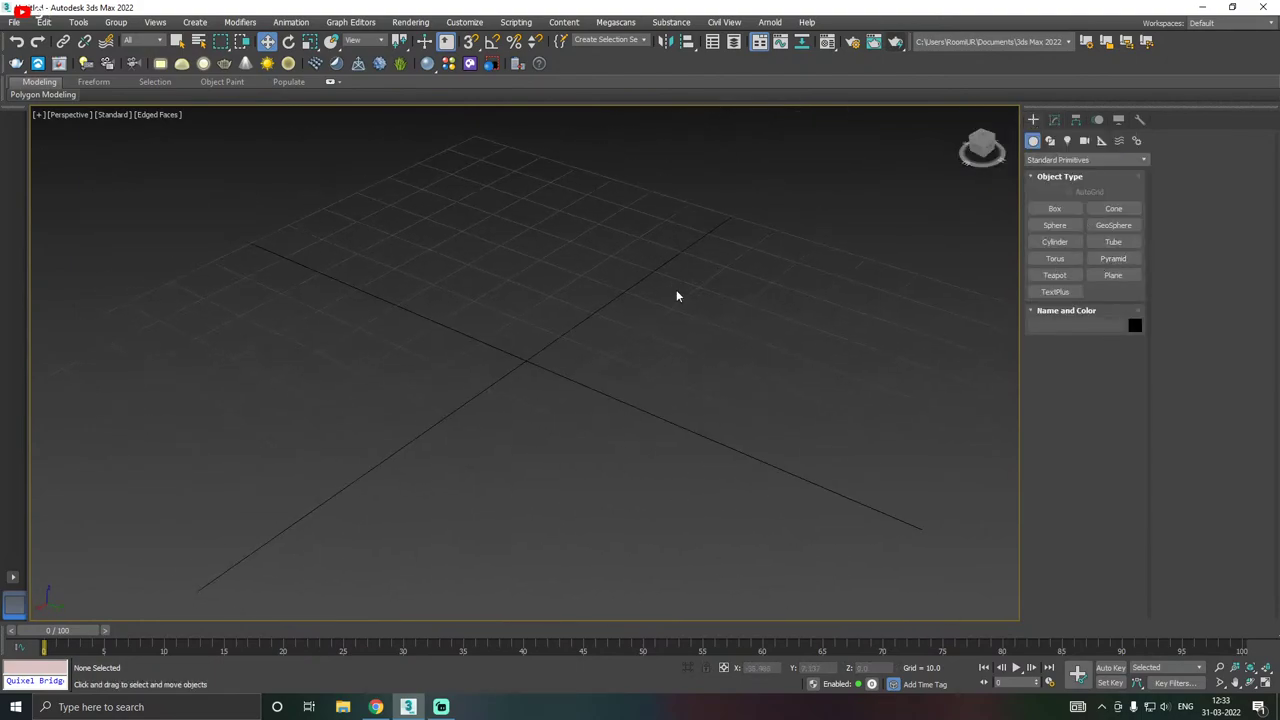
click(1040, 273)
drag(520, 360, 625, 367)
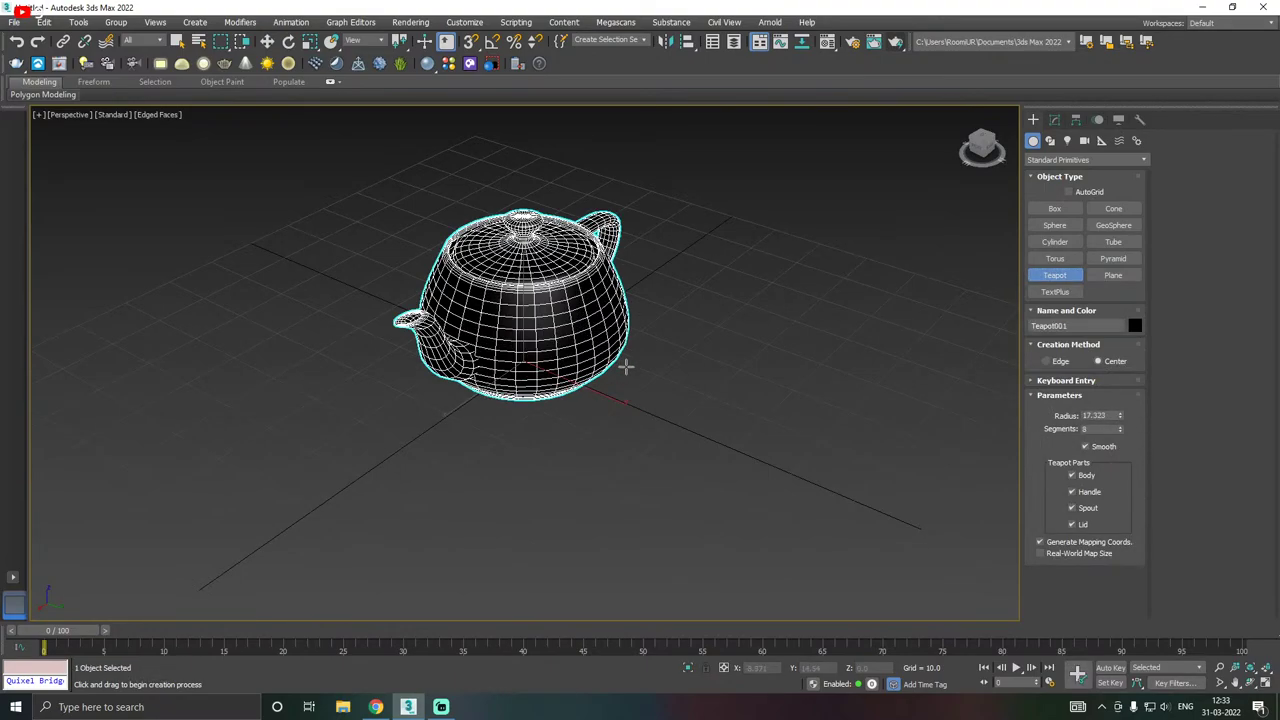
key(w)
scroll(495, 277, up, 3)
alt+middle_drag(503, 258, 617, 271)
click(1054, 119)
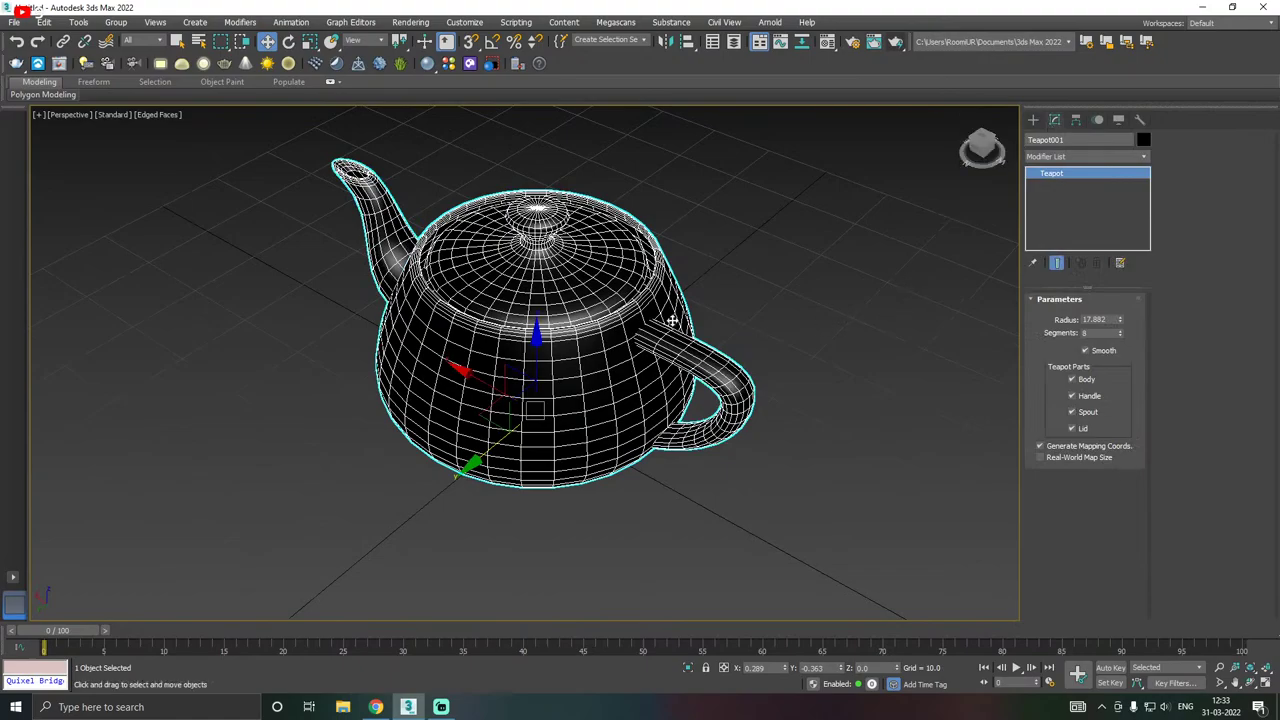
mouse_move(1123, 320)
mouse_down()
mouse_move(1120, 338)
mouse_move(1118, 292)
mouse_move(1121, 319)
mouse_up()
alt+middle_drag(976, 331, 1005, 350)
- Hide the teapot's spout, lid, body and handle
click(1072, 412)
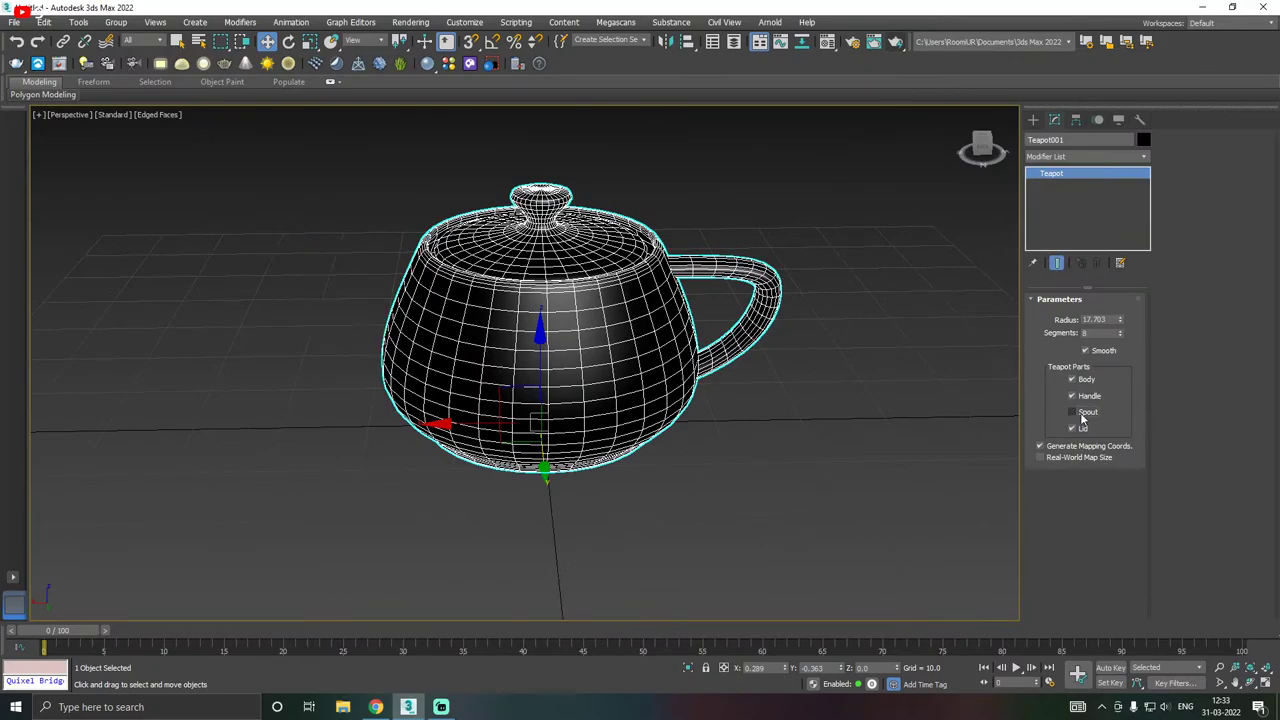
alt+middle_drag(675, 349, 1189, 405)
click(1077, 428)
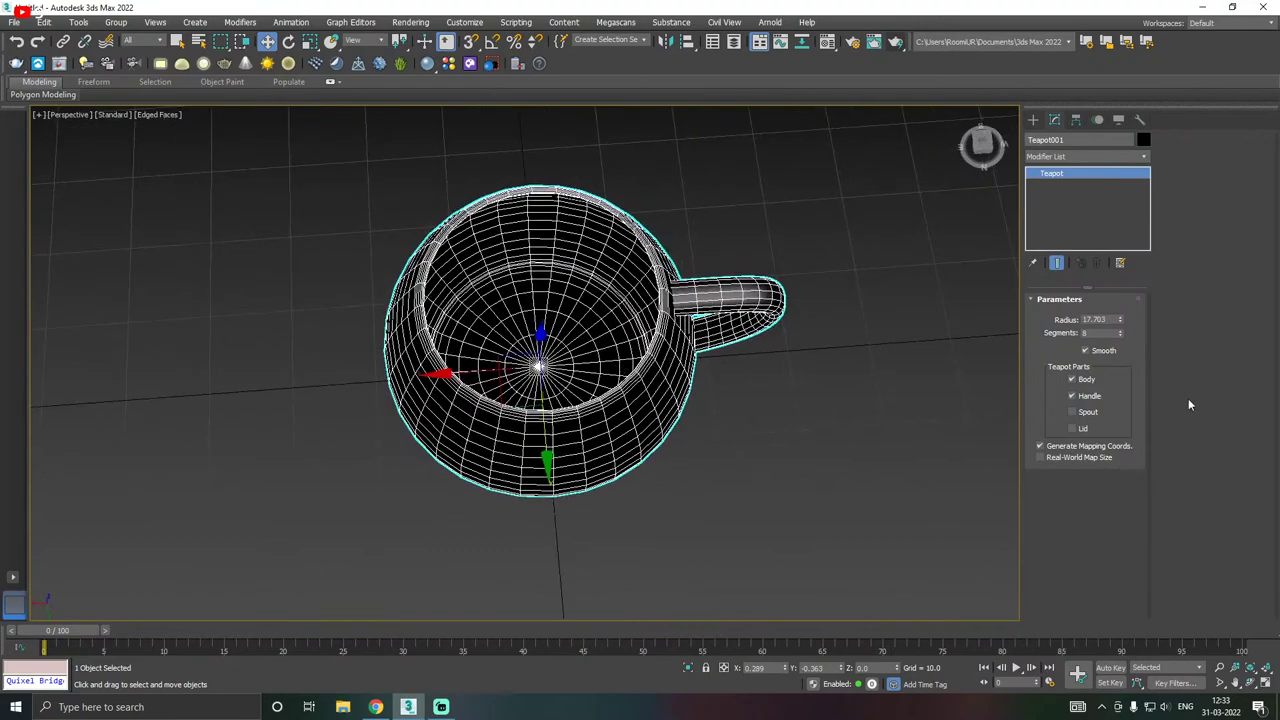
click(1087, 381)
click(1090, 396)
alt+middle_drag(960, 360, 1010, 400)
- Restore the lid, spout, handle and body, then delete the teapot
click(1072, 428)
click(1072, 412)
click(1072, 396)
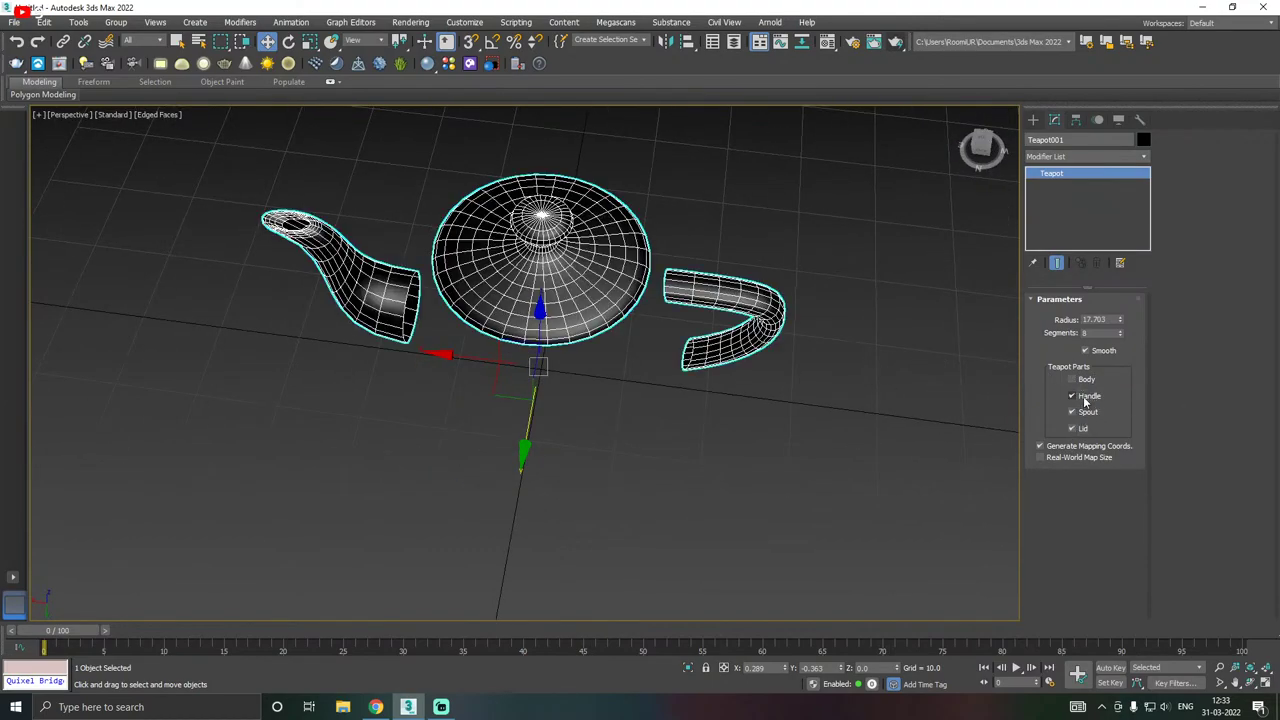
click(1072, 379)
alt+middle_drag(684, 351, 865, 296)
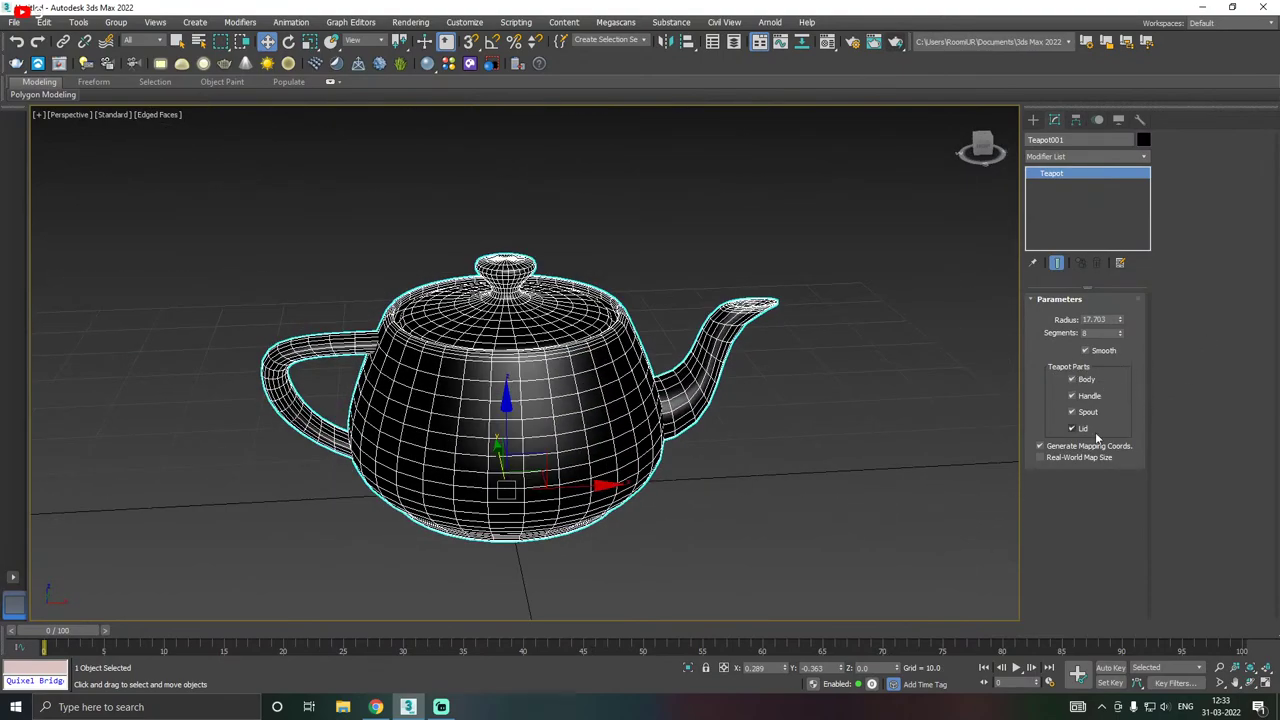
alt+middle_drag(671, 345, 584, 346)
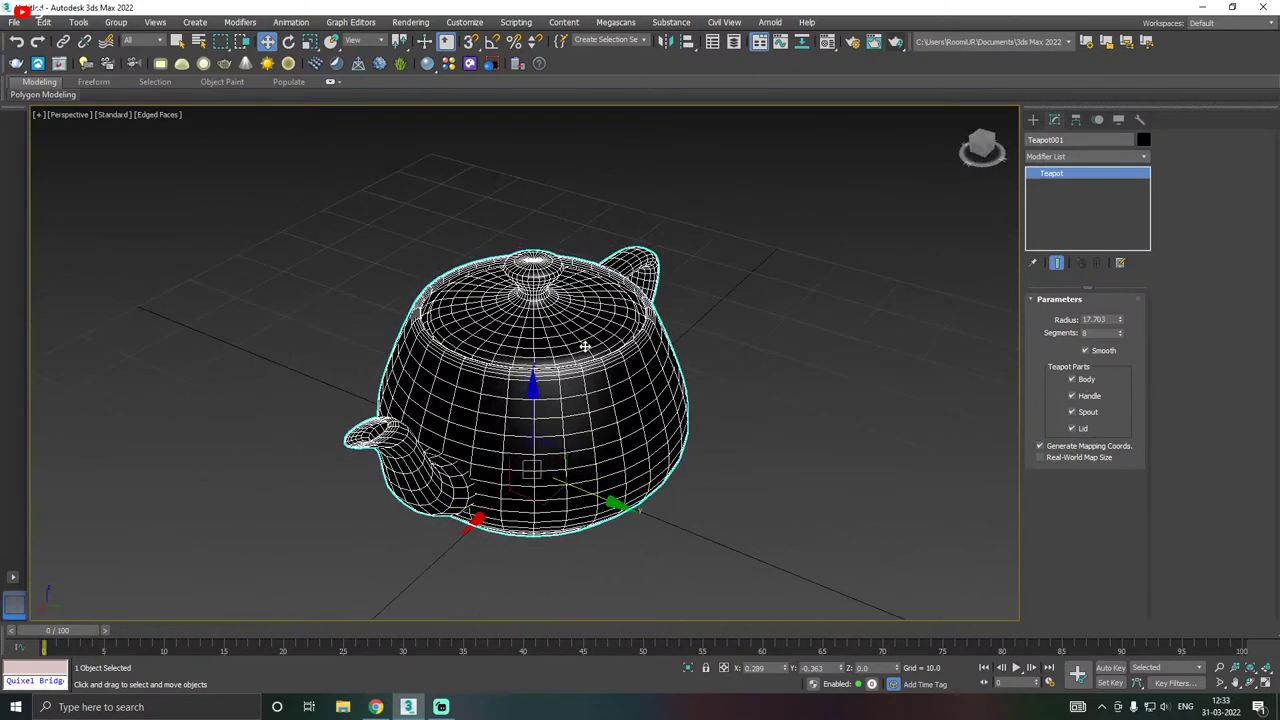
key(Delete)
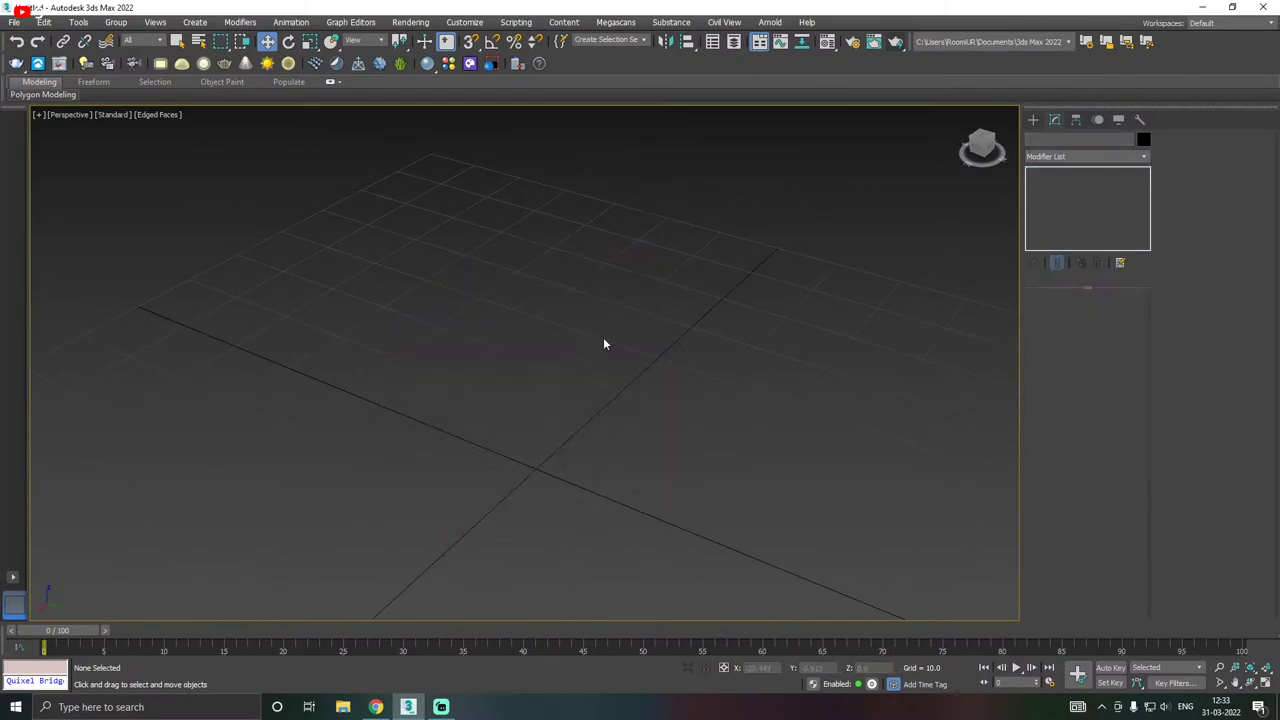
- Place a TextPlus object in the viewport, then delete it
click(1033, 119)
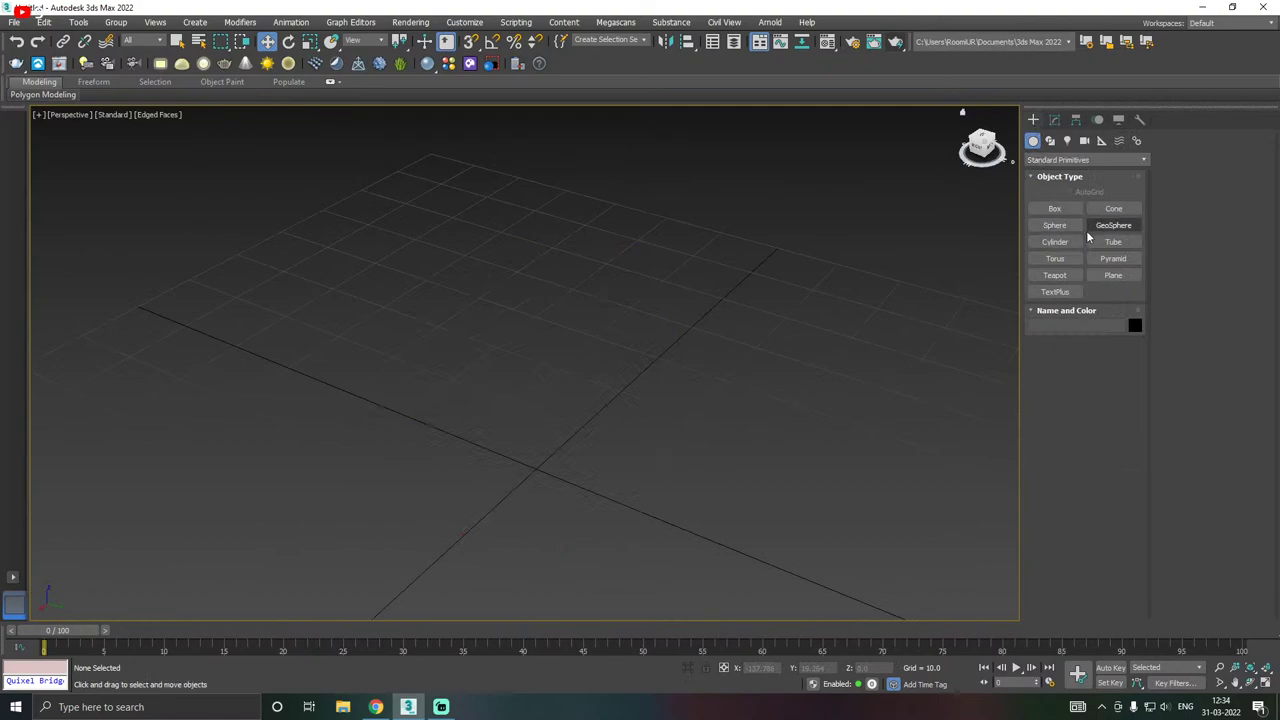
click(1055, 291)
click(529, 433)
alt+middle_drag(580, 354, 764, 384)
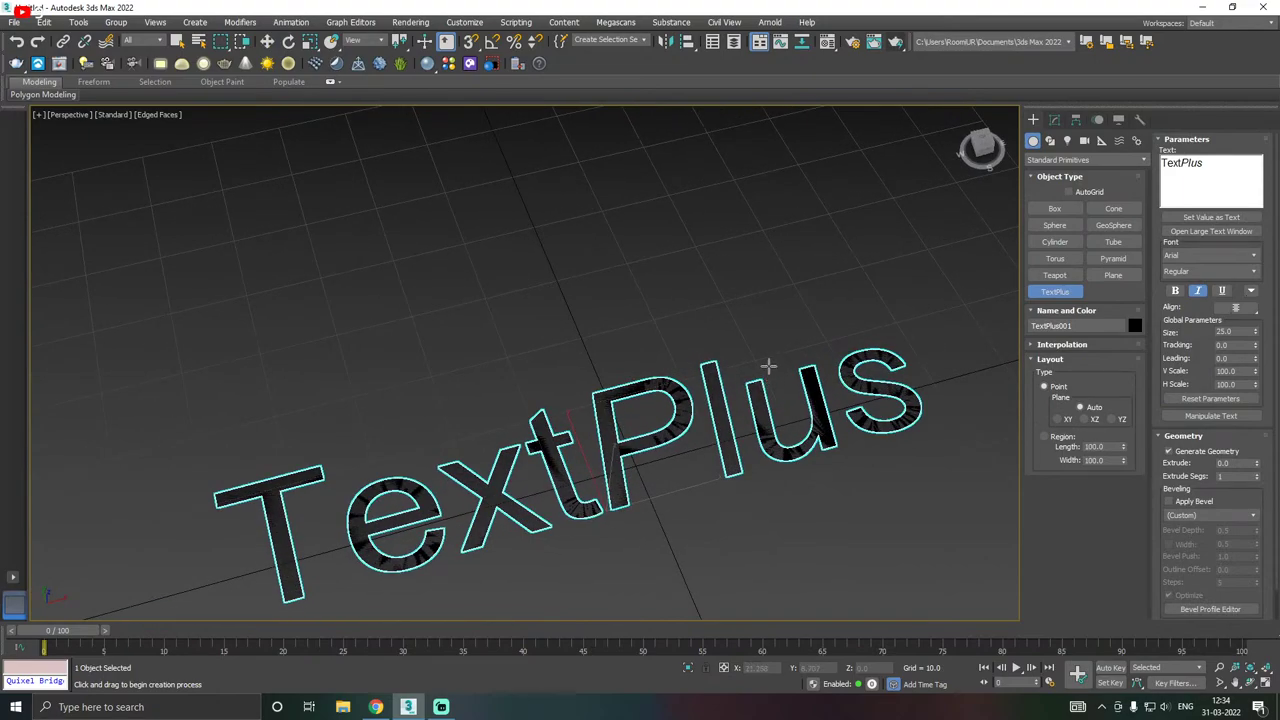
key(Delete)
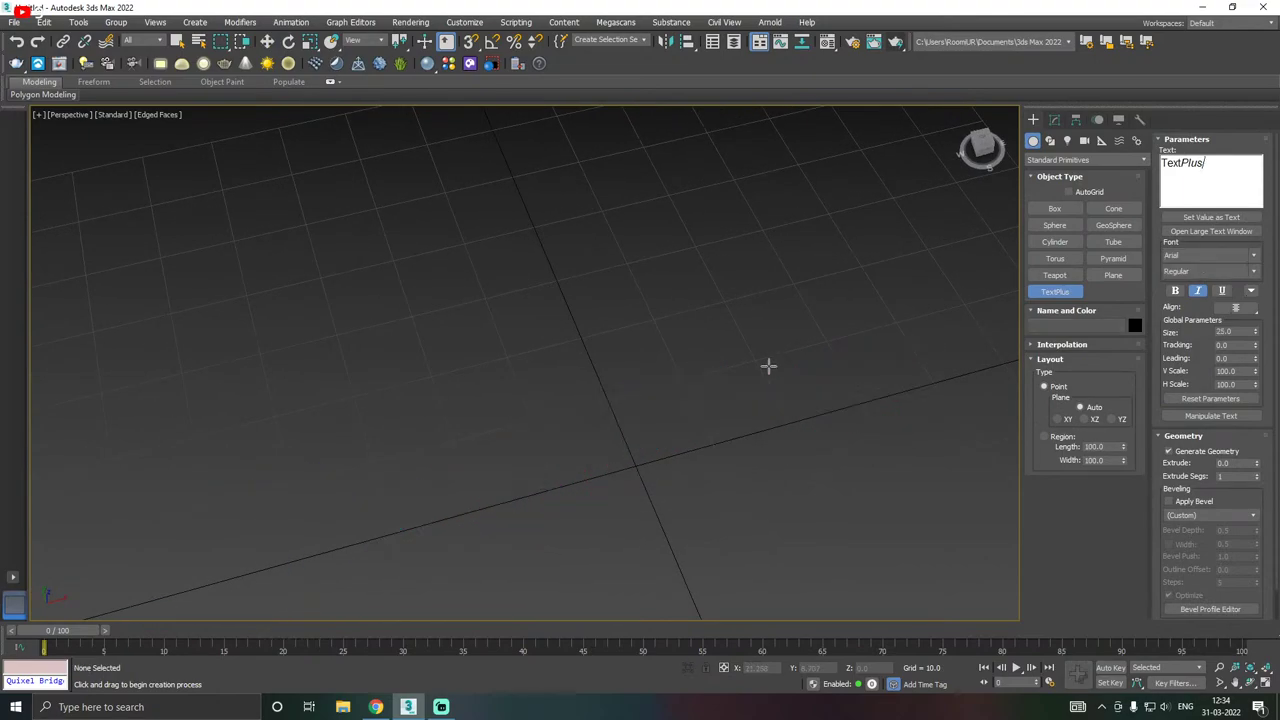
key(w)
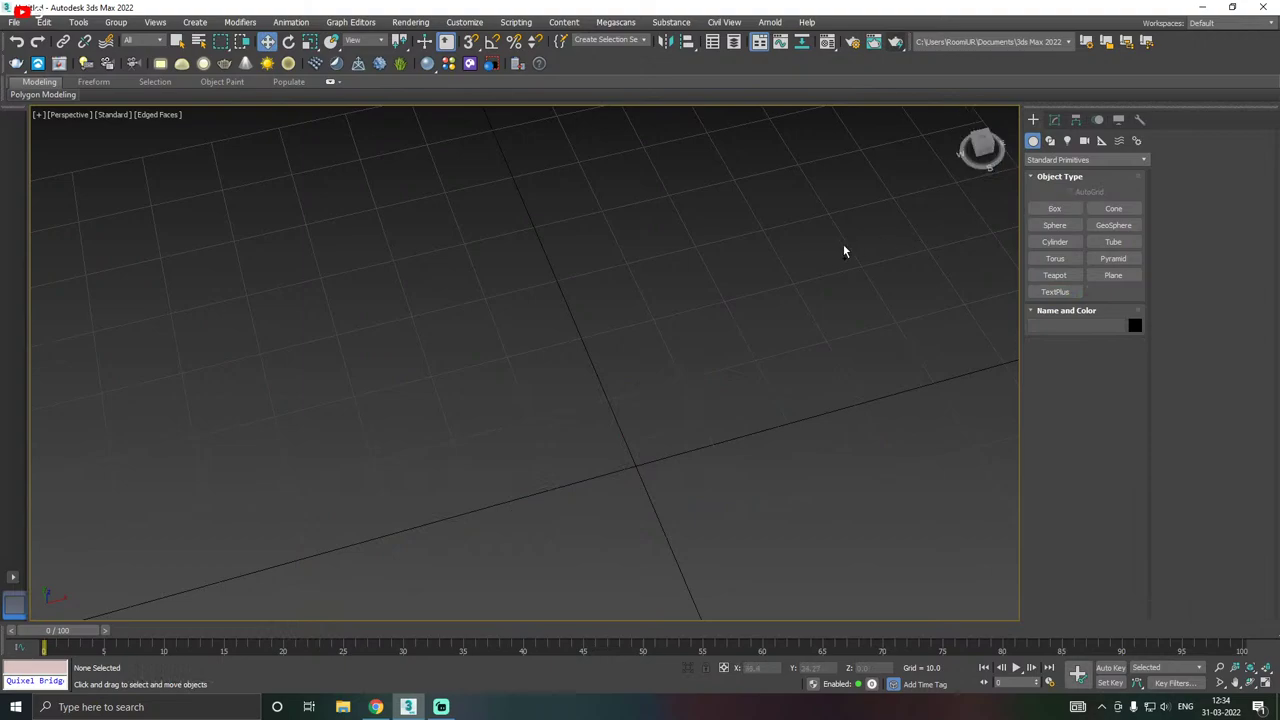
alt+middle_drag(843, 244, 741, 248)
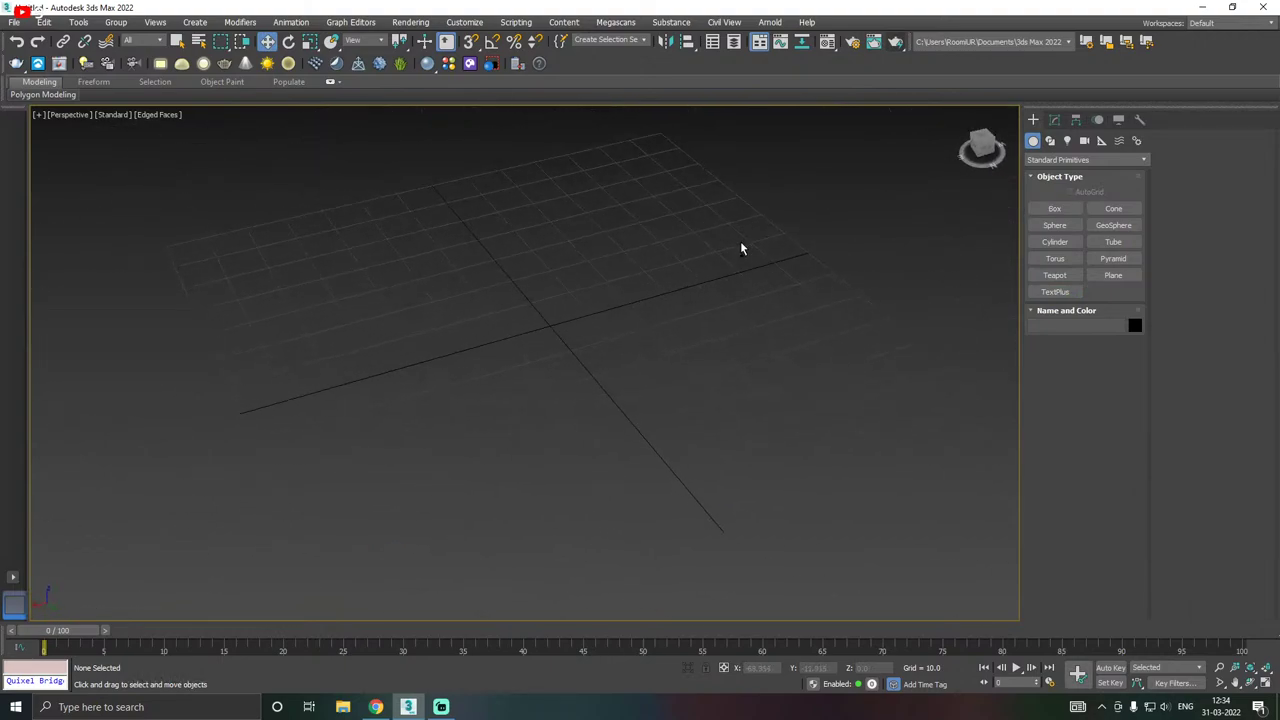
- Pick the Splines Line tool, abandon a first vertex, and reselect Line ready to draw
click(1051, 142)
click(1060, 228)
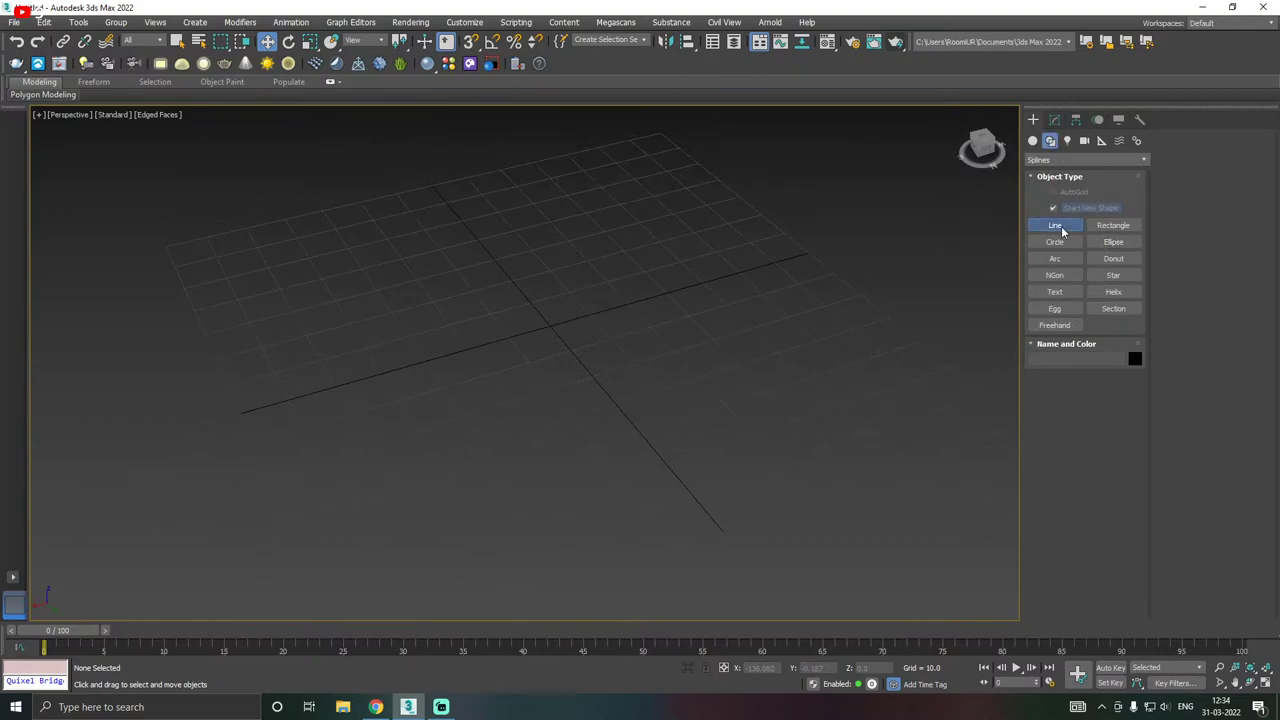
click(241, 410)
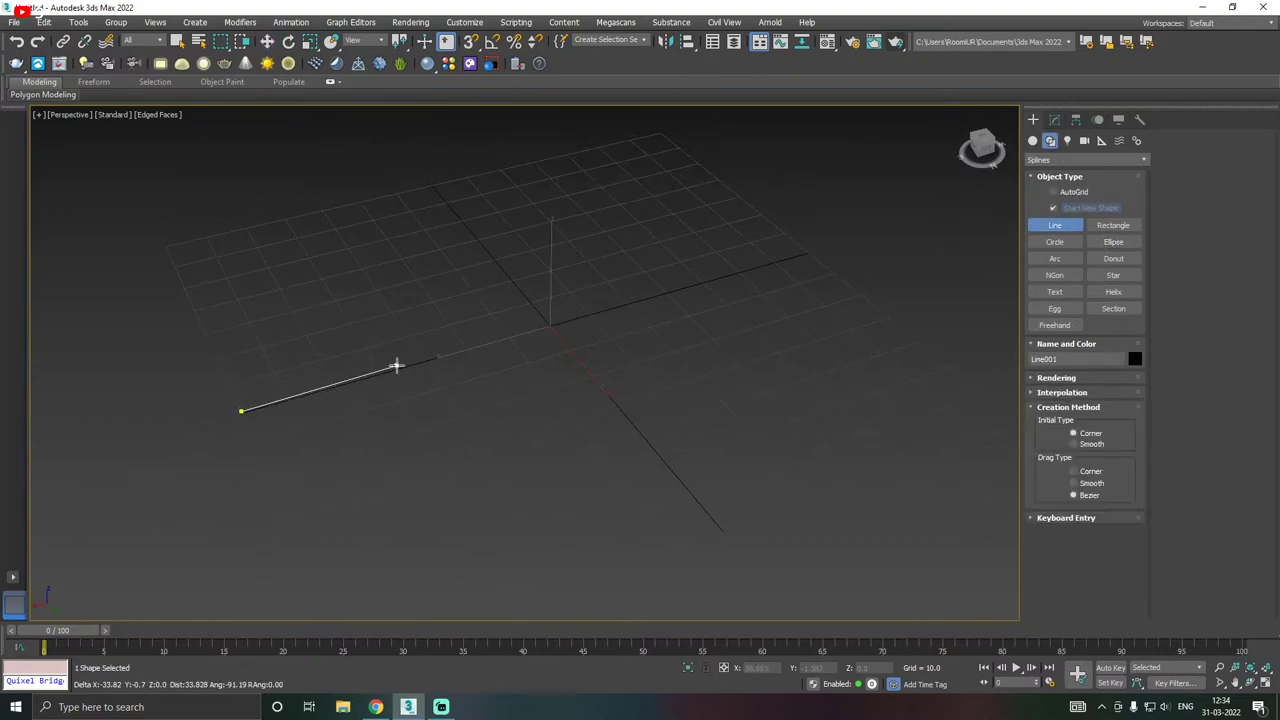
right_click(737, 249)
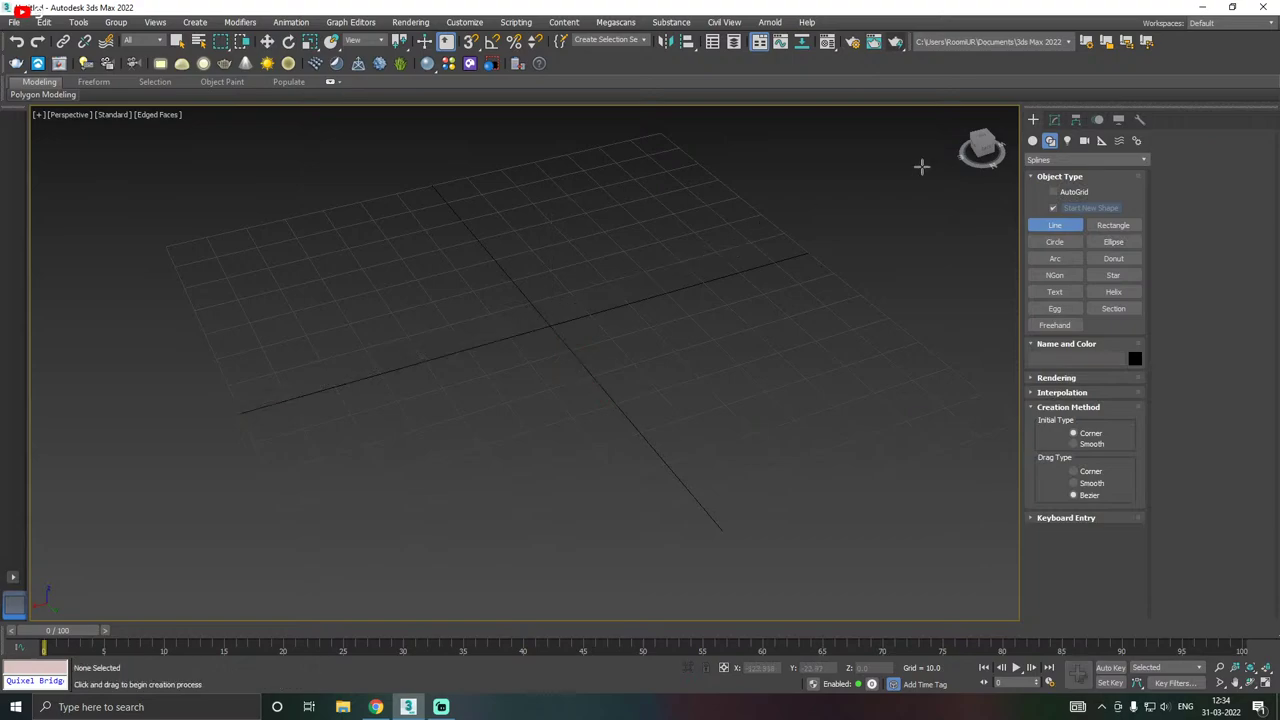
click(1033, 141)
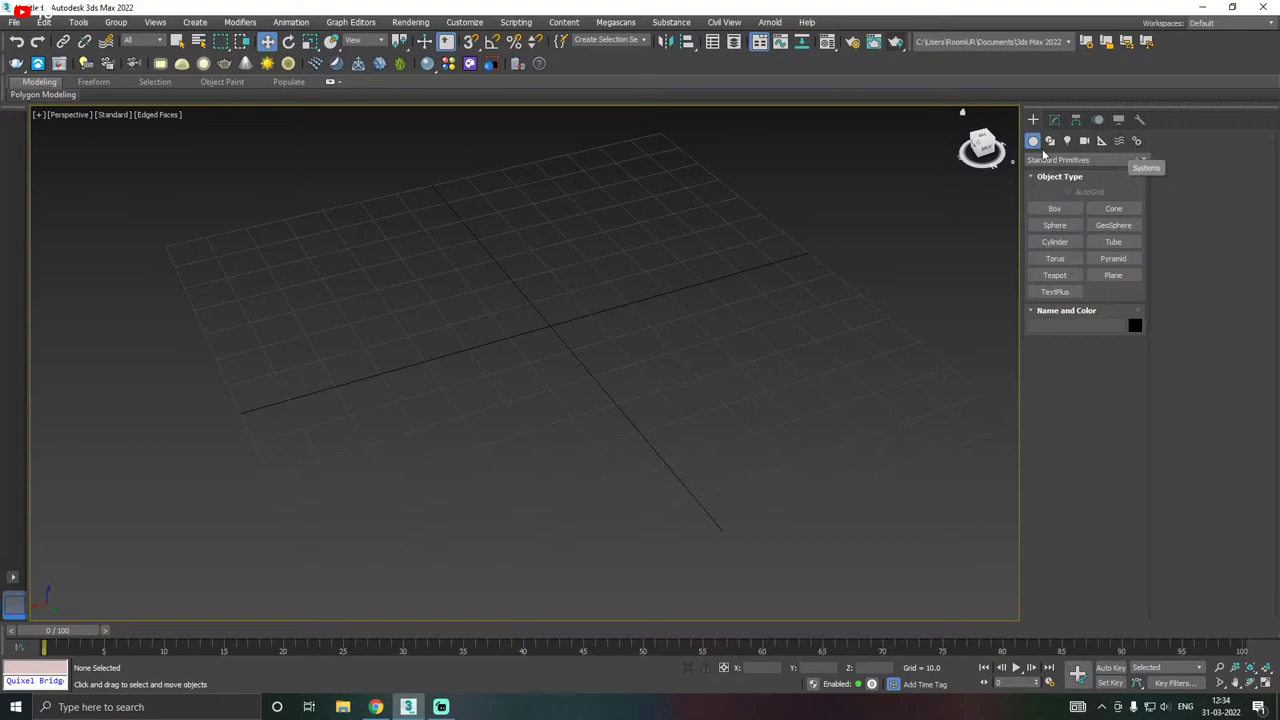
click(1050, 143)
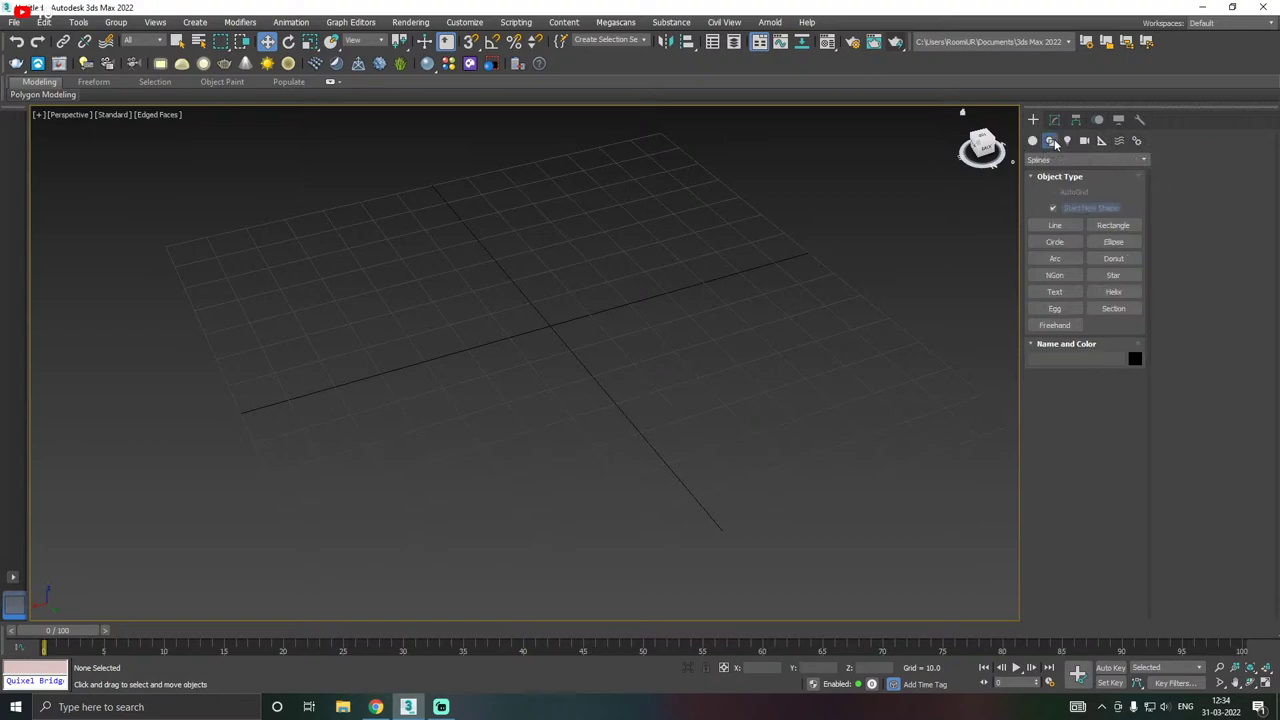
click(1058, 226)
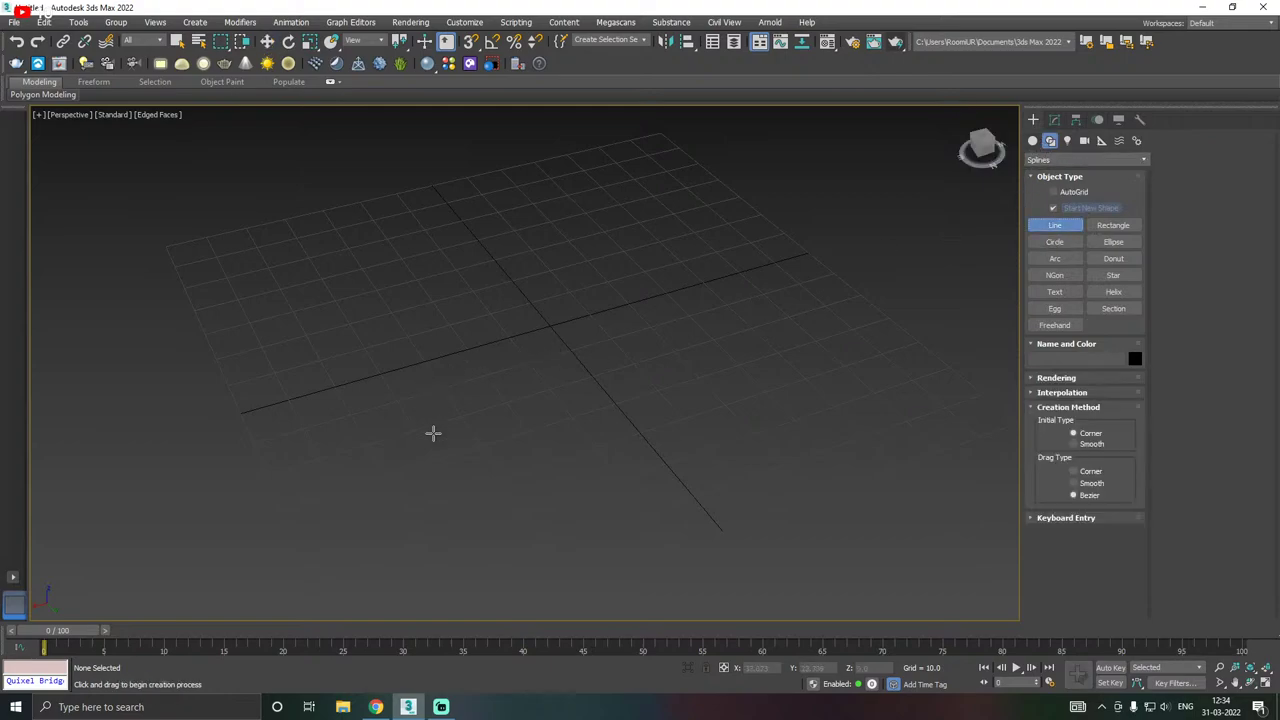
- Draw Line001 as an eight-vertex S-curve: four drag-curved Bezier vertices, then clicked end points
click(404, 504)
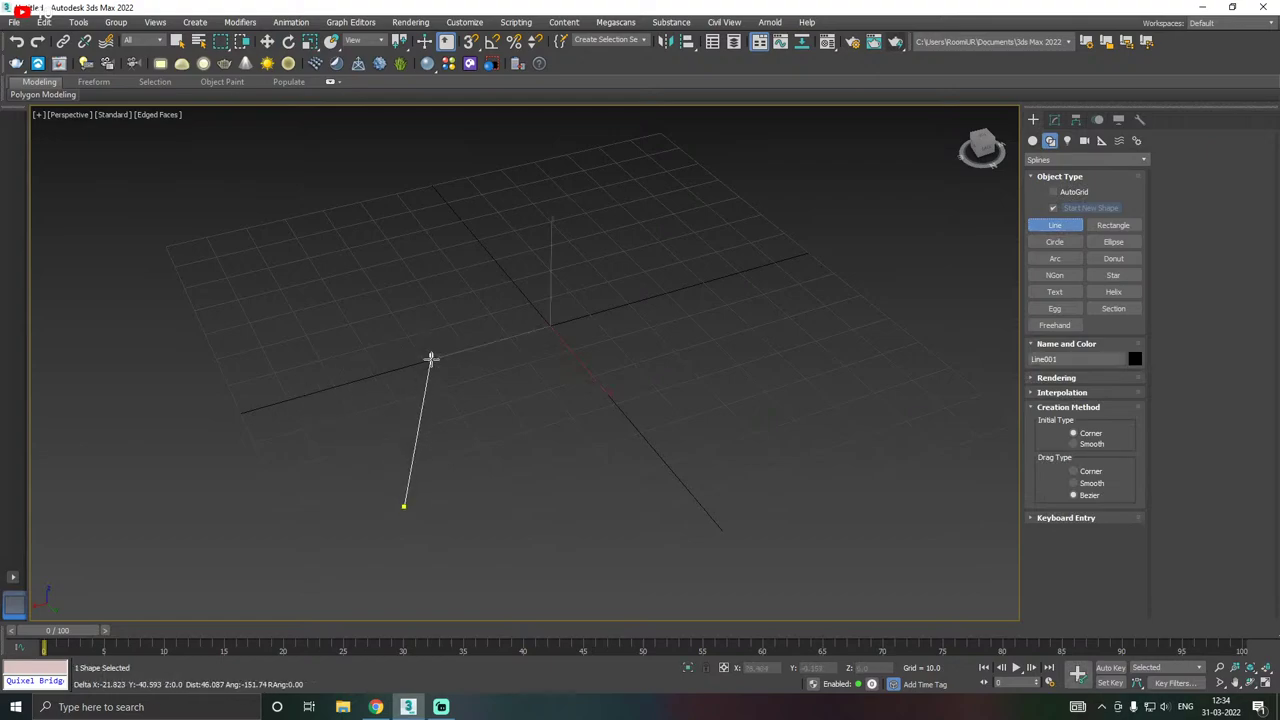
drag(432, 368, 452, 340)
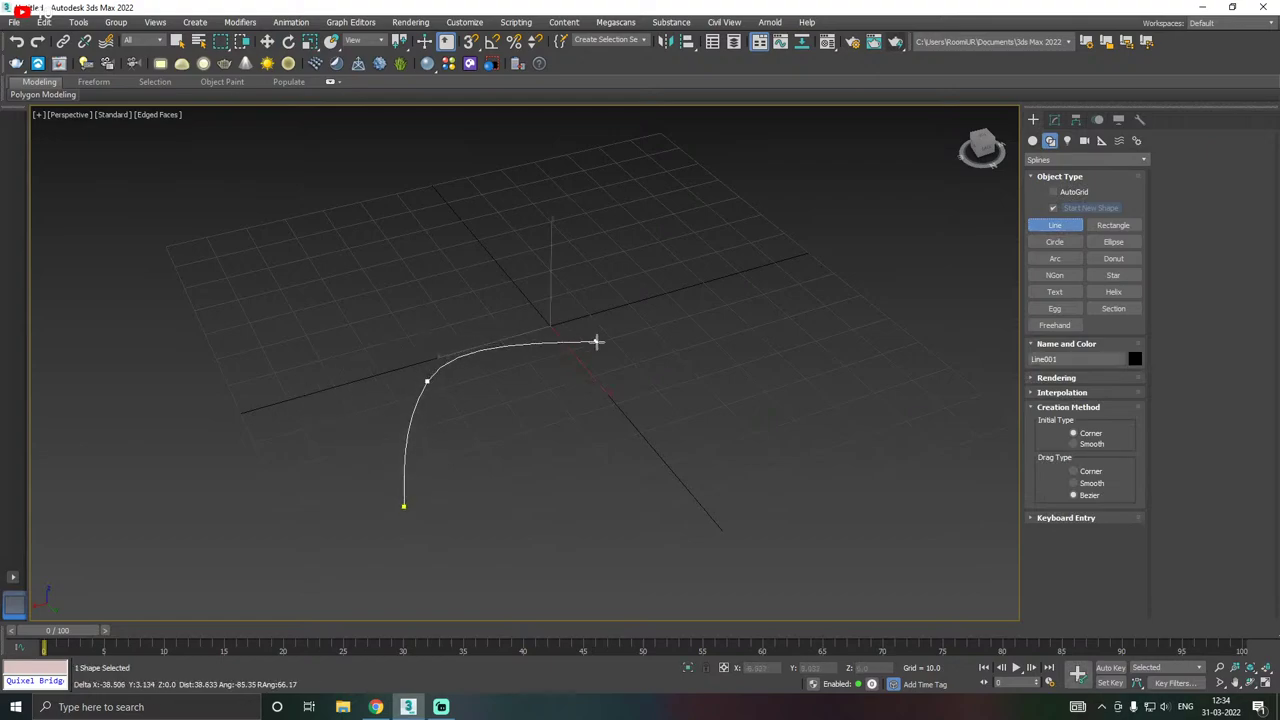
drag(586, 371, 620, 396)
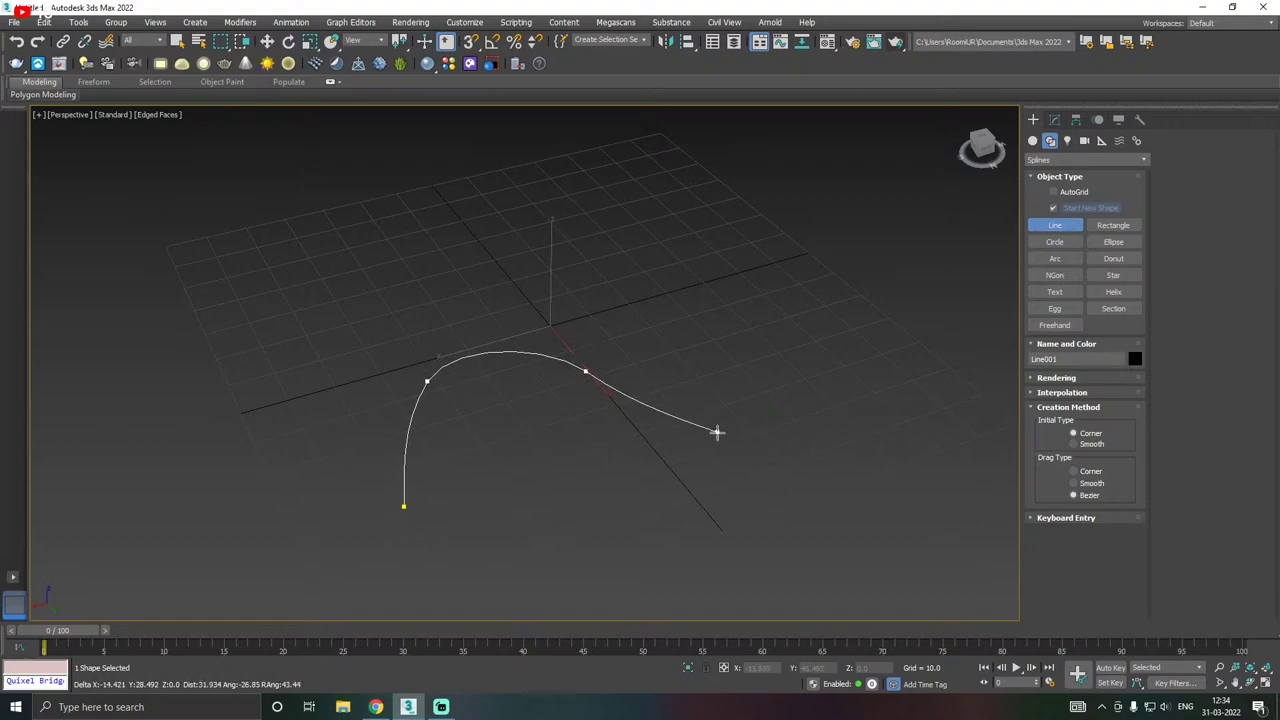
drag(760, 443, 792, 432)
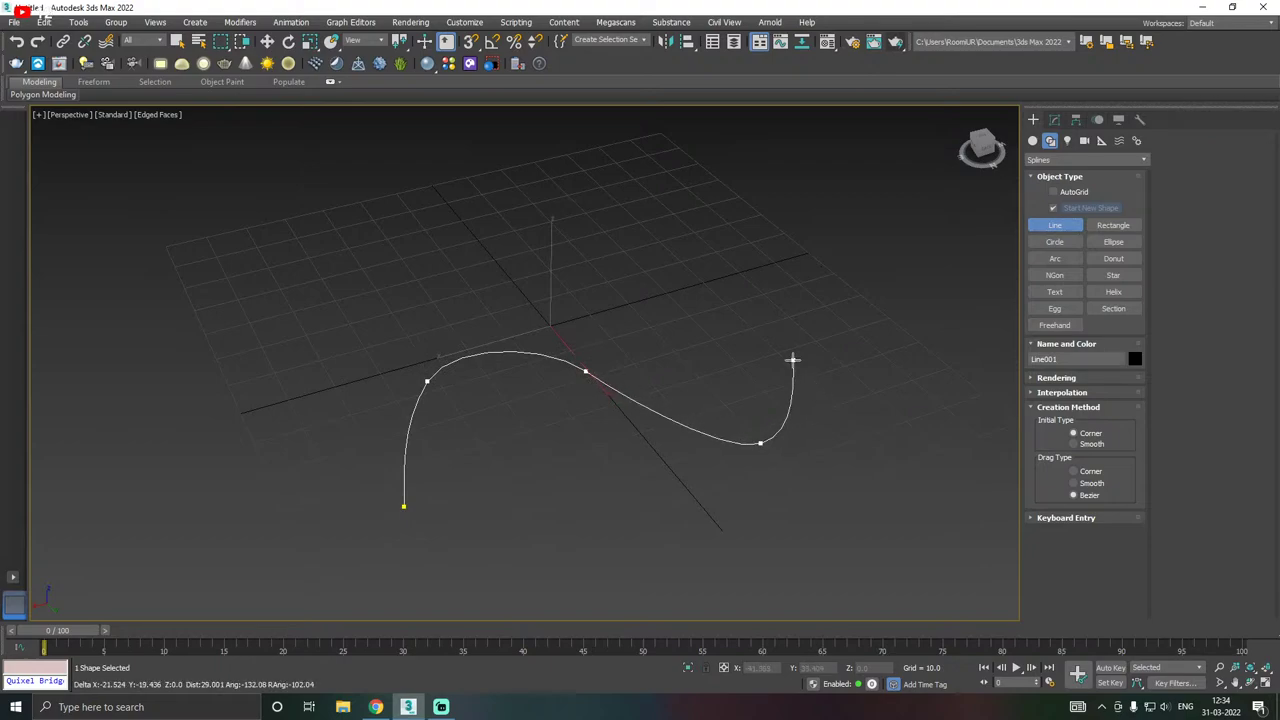
drag(789, 357, 731, 322)
click(712, 287)
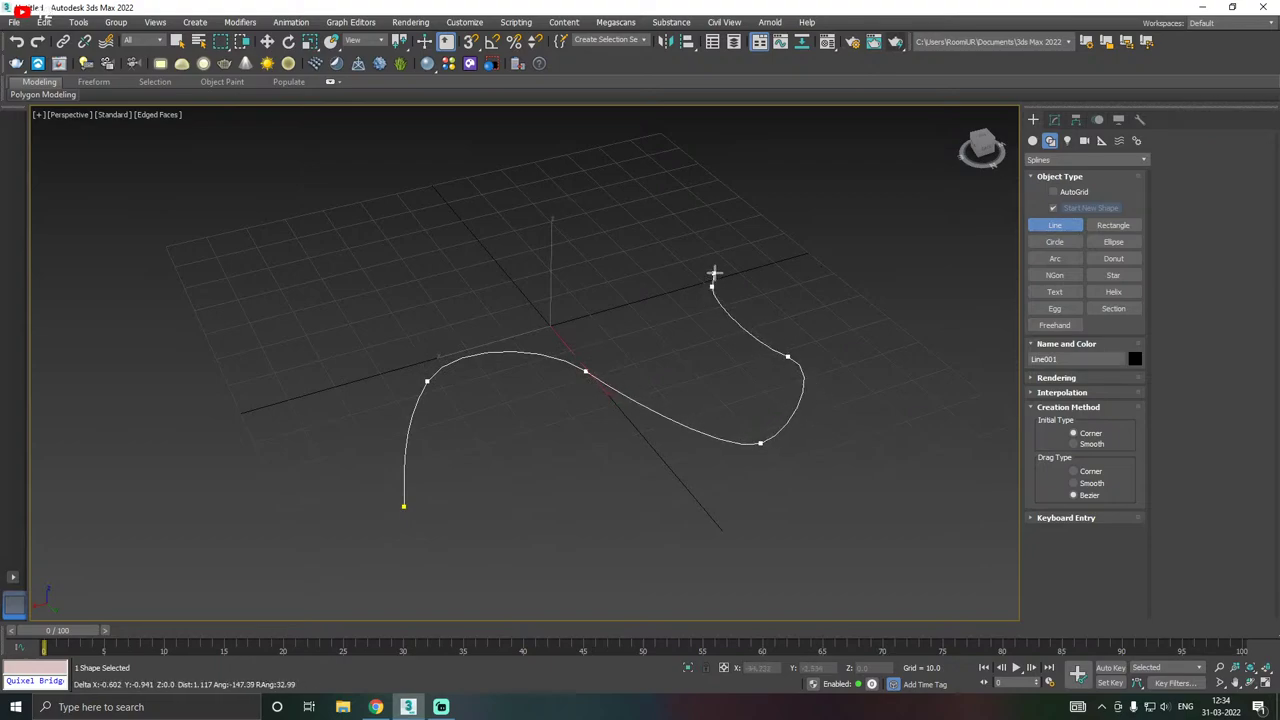
click(807, 262)
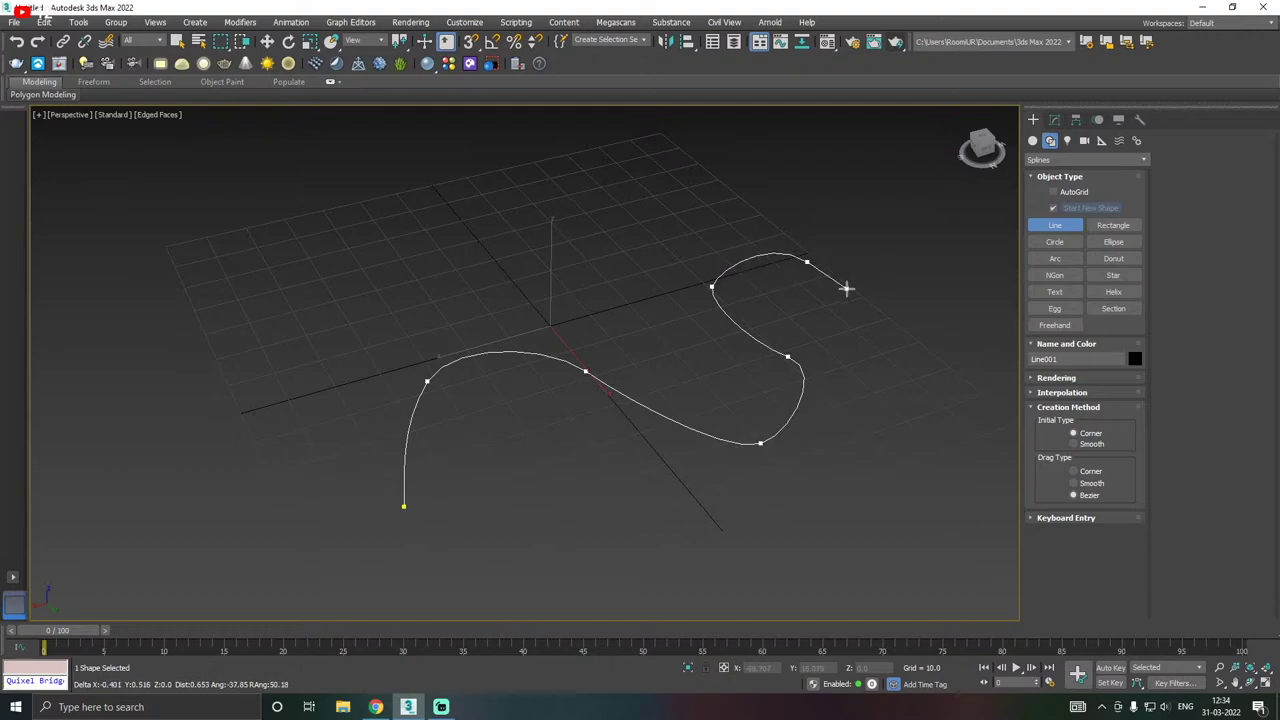
click(884, 318)
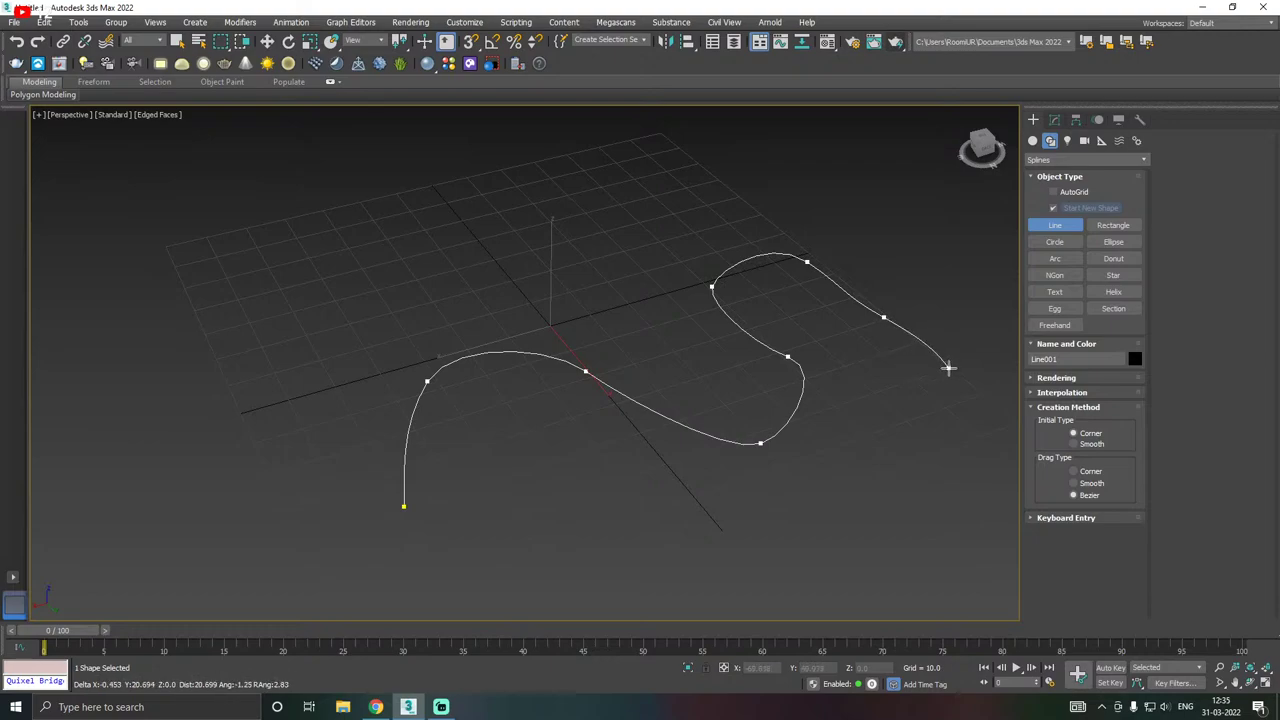
right_click(931, 381)
middle_drag(953, 395, 820, 406)
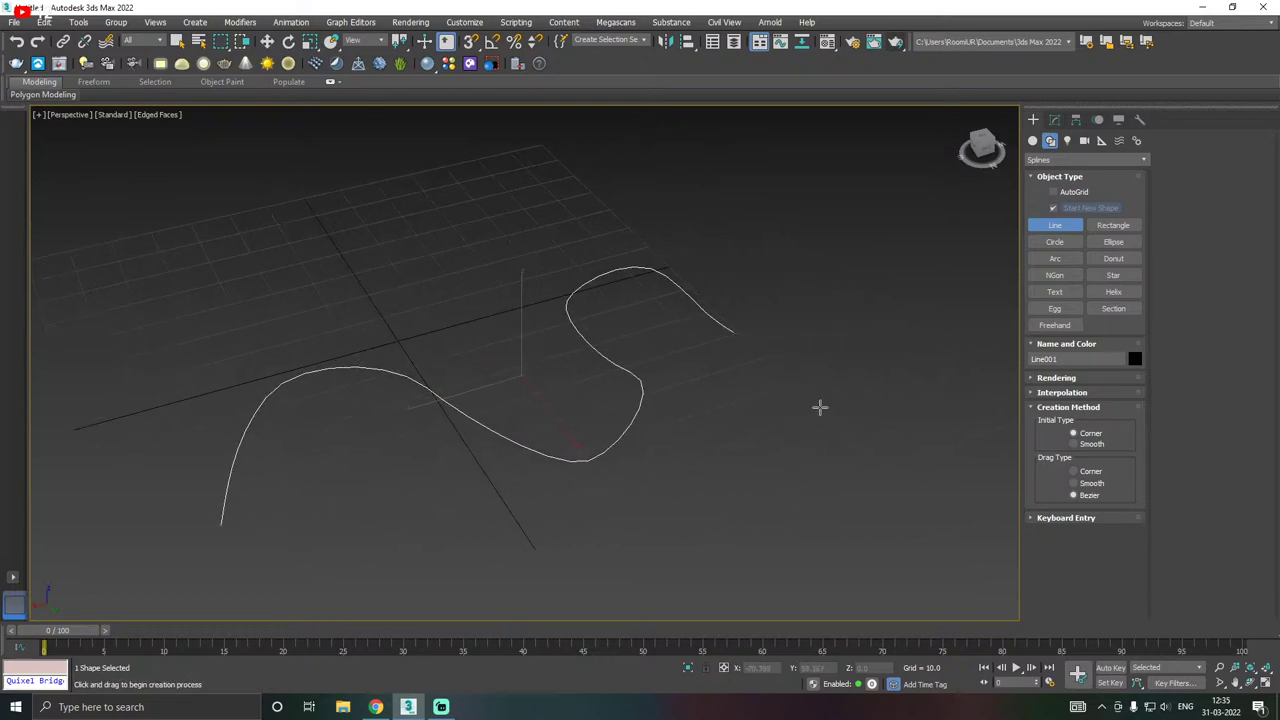
right_click(795, 385)
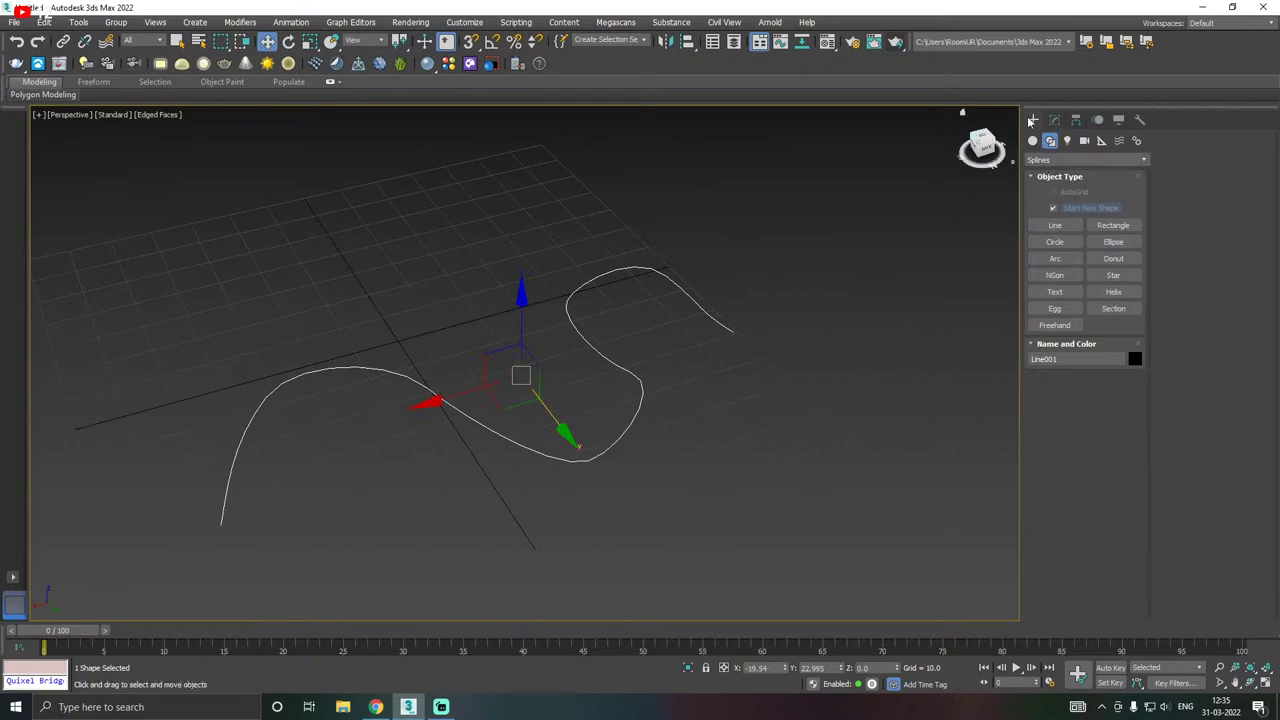
- In the Modify panel, enter Line's Vertex level and lengthen the bottom vertex's tangent
click(1055, 120)
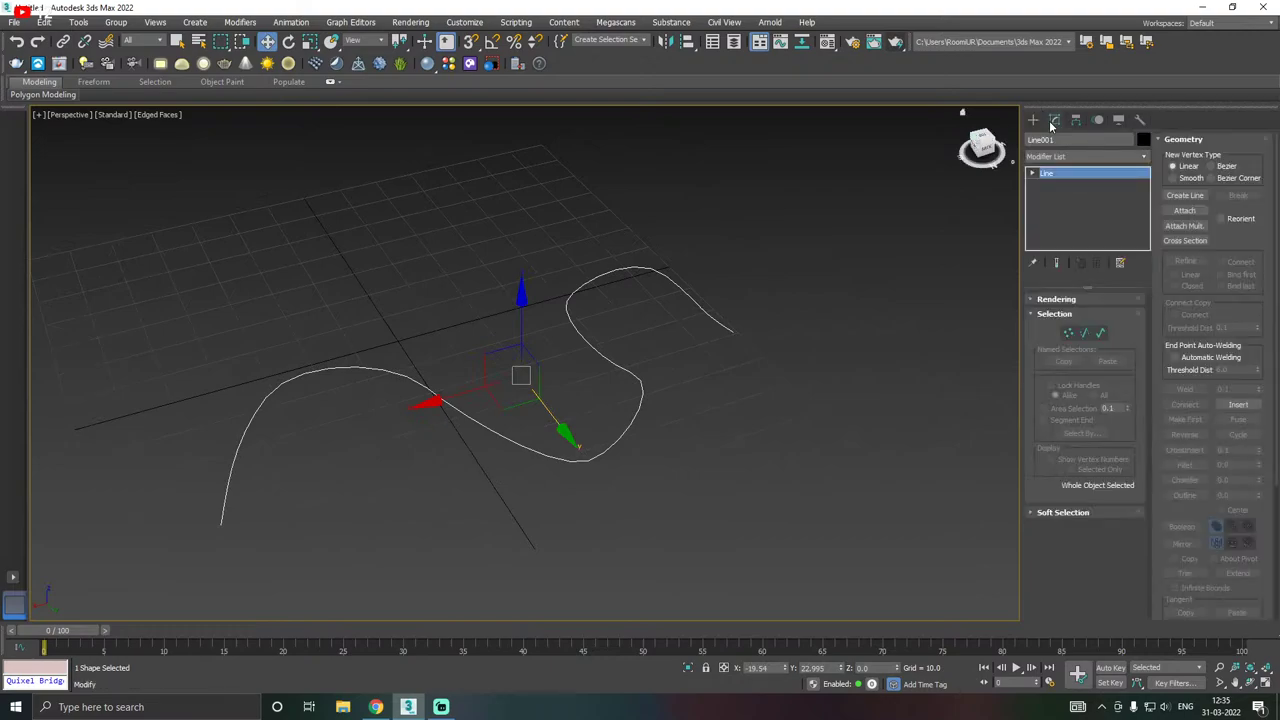
click(1033, 174)
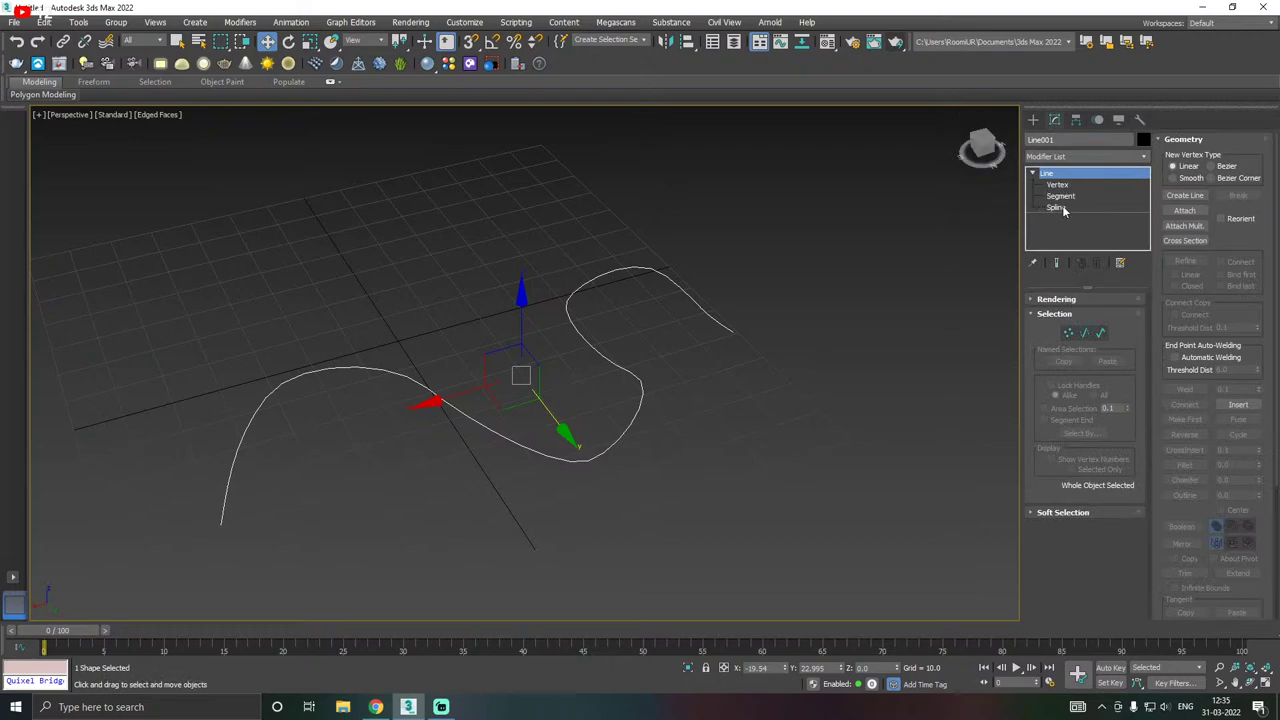
click(1058, 186)
alt+middle_drag(596, 353, 726, 328)
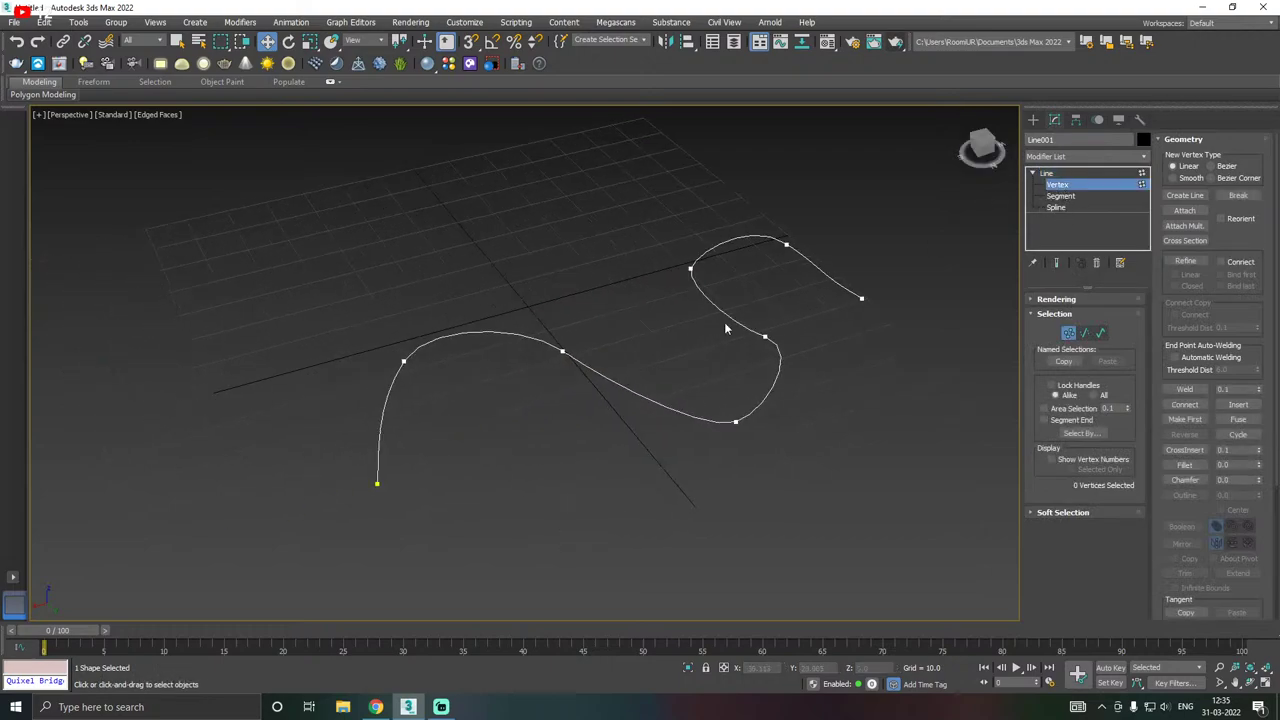
click(735, 422)
alt+middle_drag(818, 398, 698, 437)
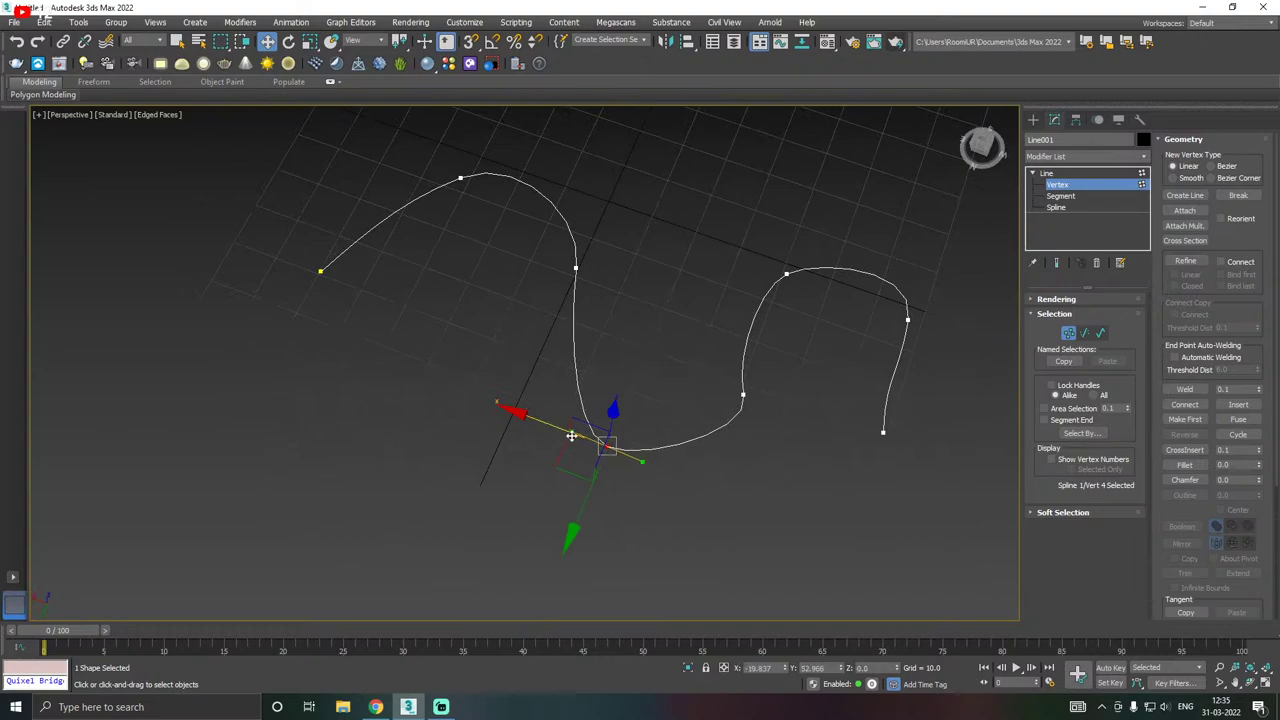
drag(574, 433, 531, 416)
- Tweak the next vertex's tangents and pull the upper loop vertex's tangent outward
click(742, 395)
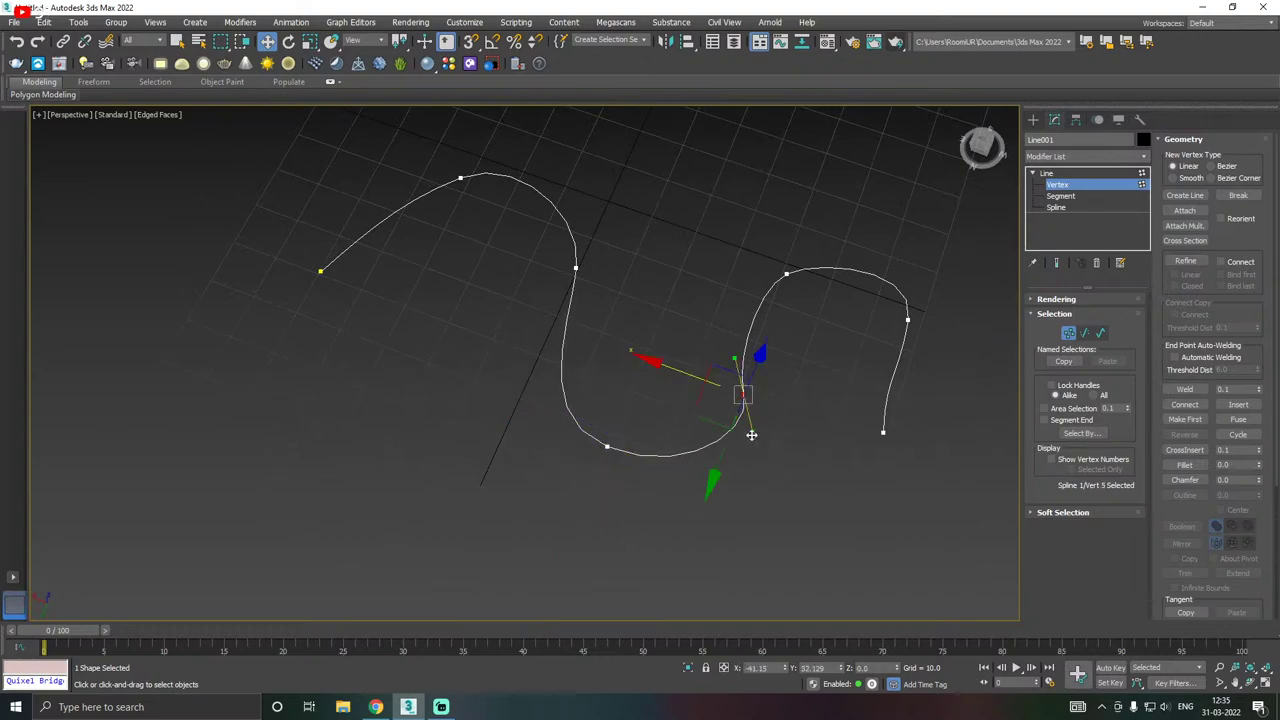
drag(751, 435, 757, 443)
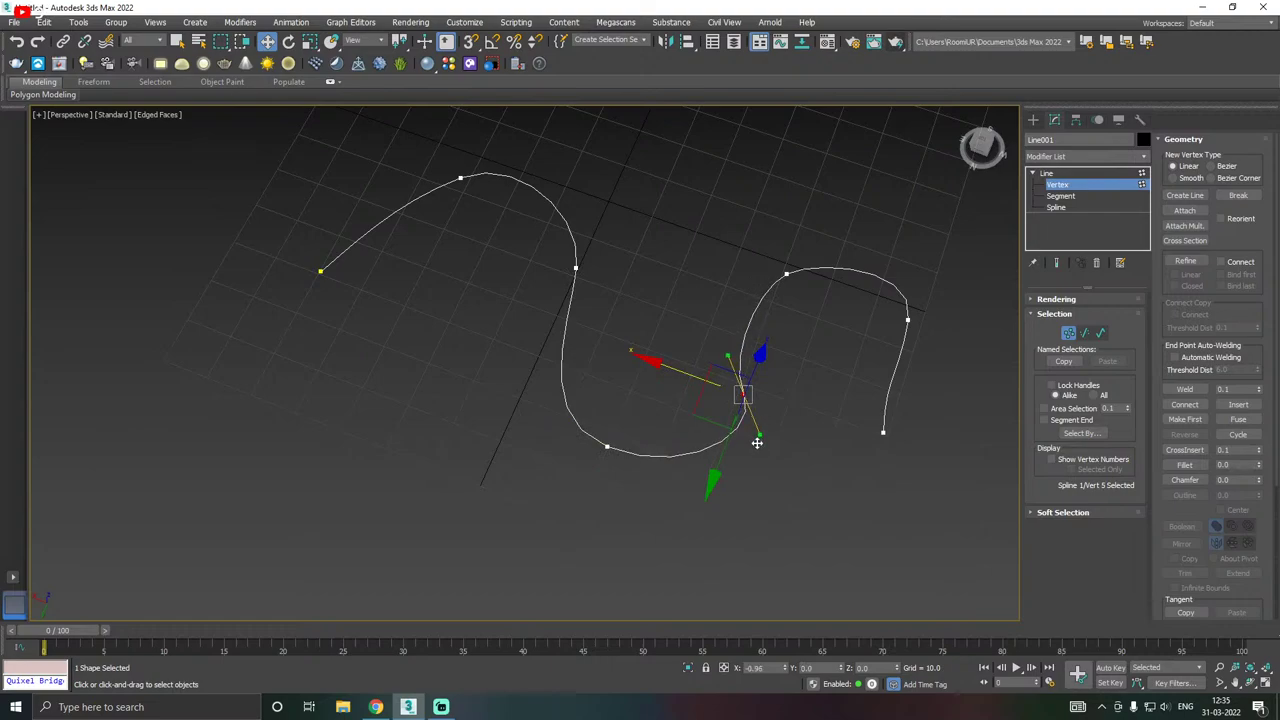
drag(731, 355, 728, 342)
click(786, 273)
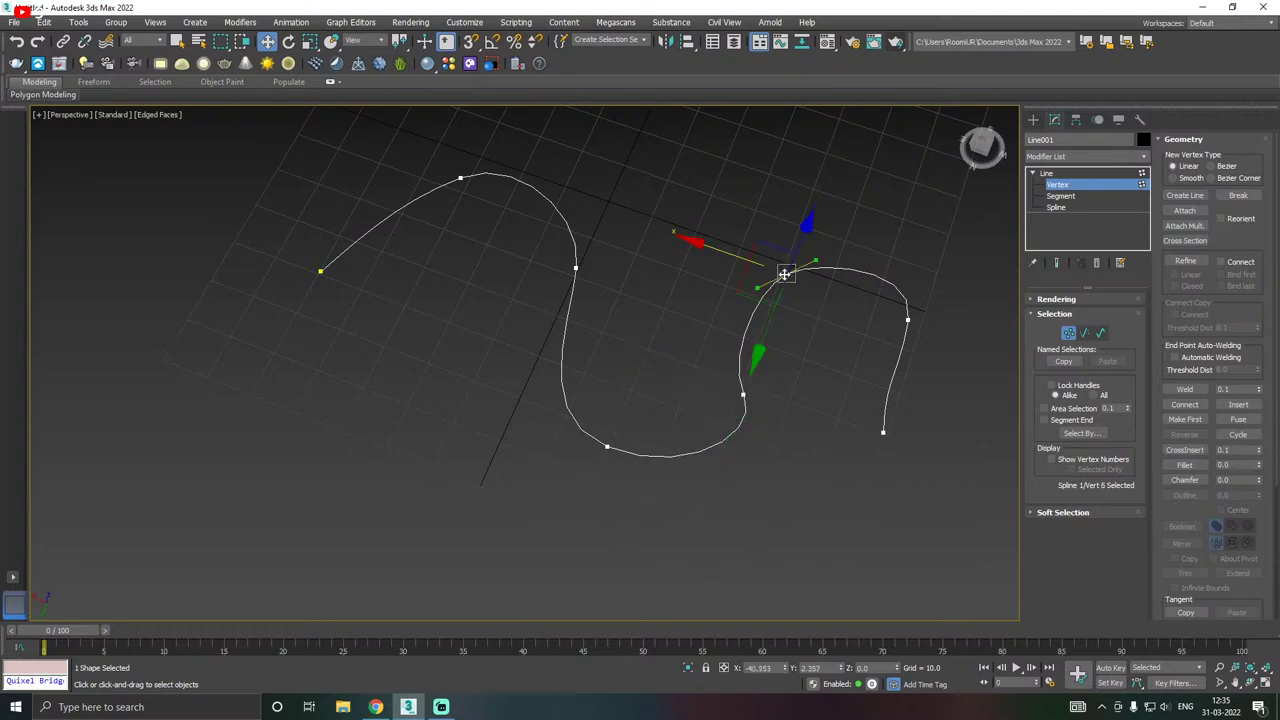
drag(819, 259, 834, 250)
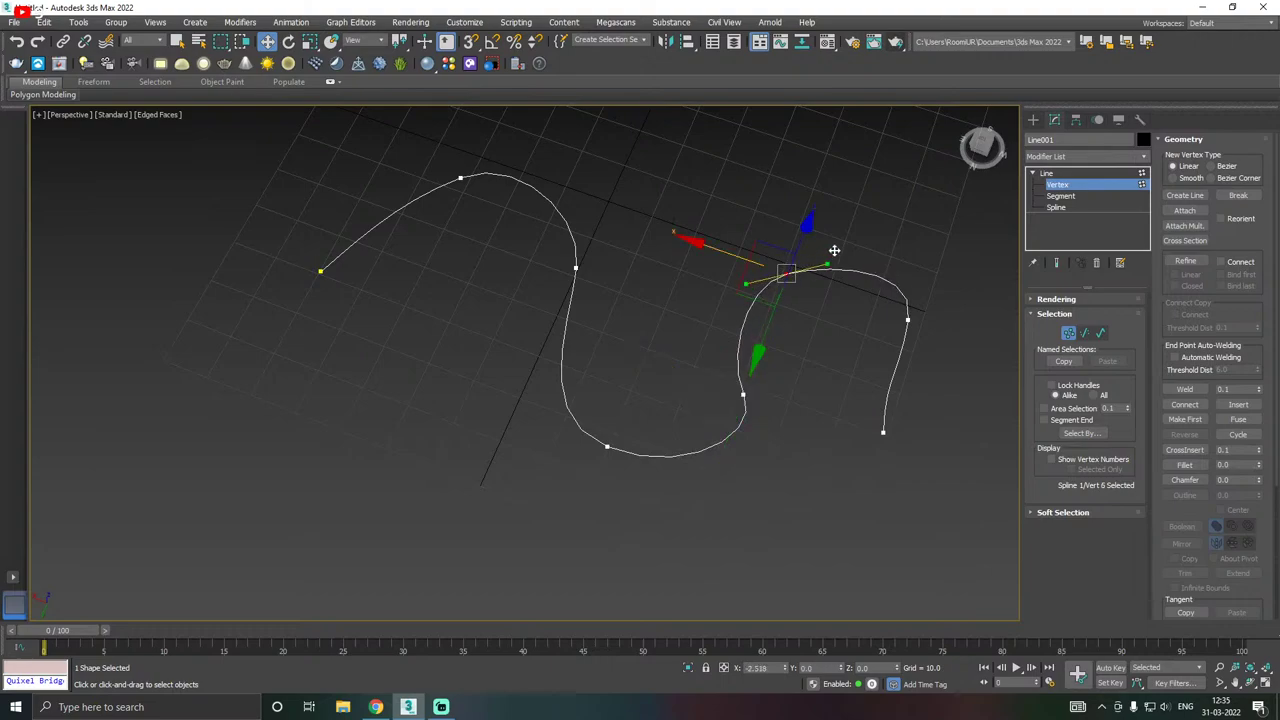
- Reselect the bottom vertex and bring up its vertex type quad menu
click(606, 449)
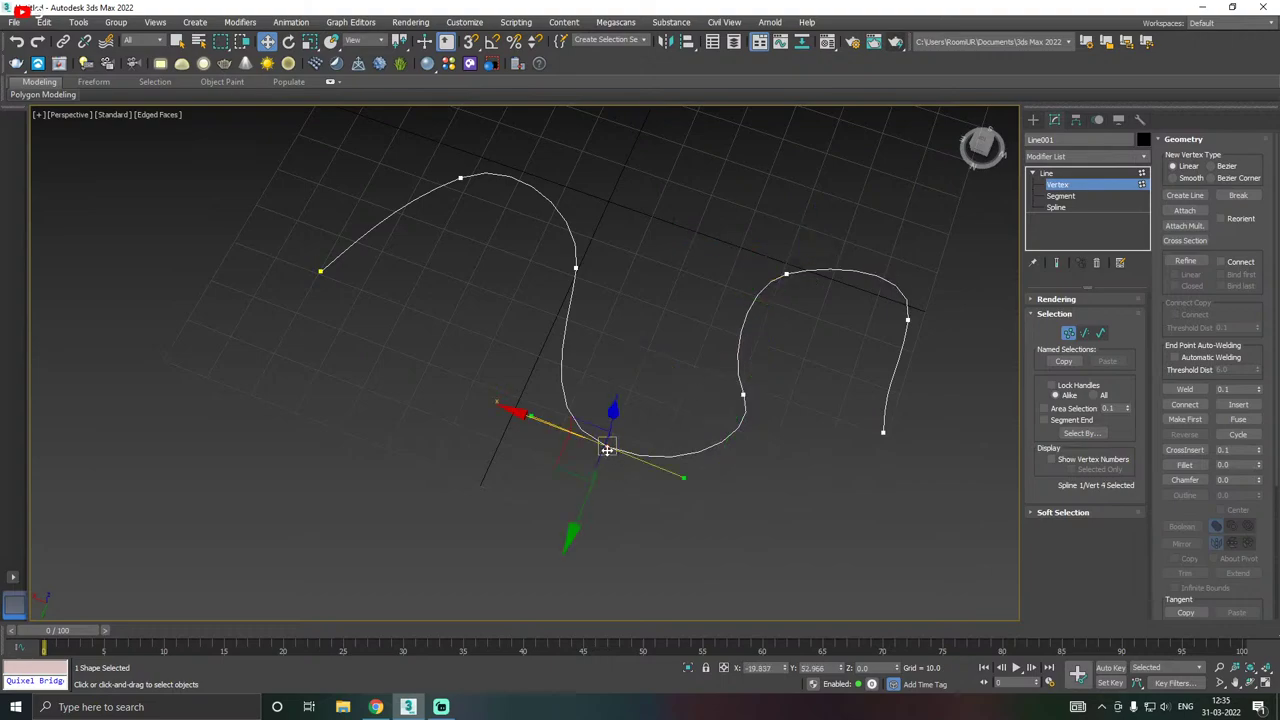
alt+middle_drag(607, 449, 587, 413)
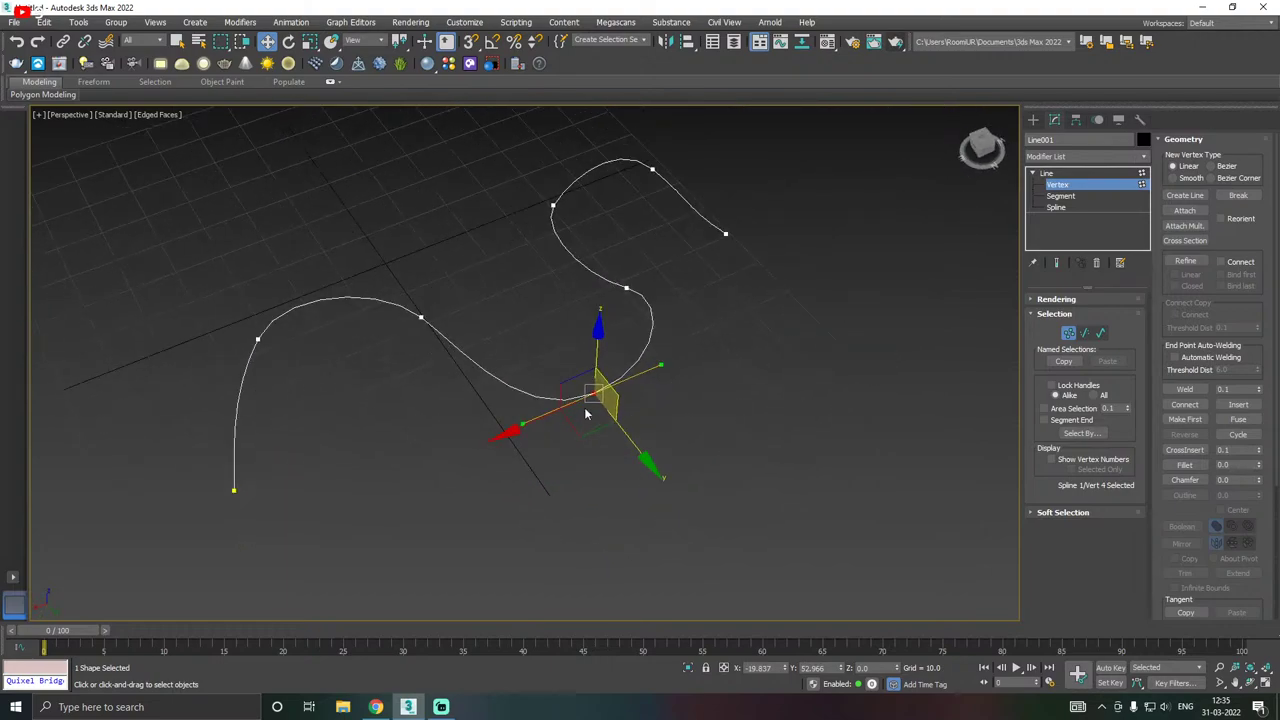
scroll(590, 405, up, 5)
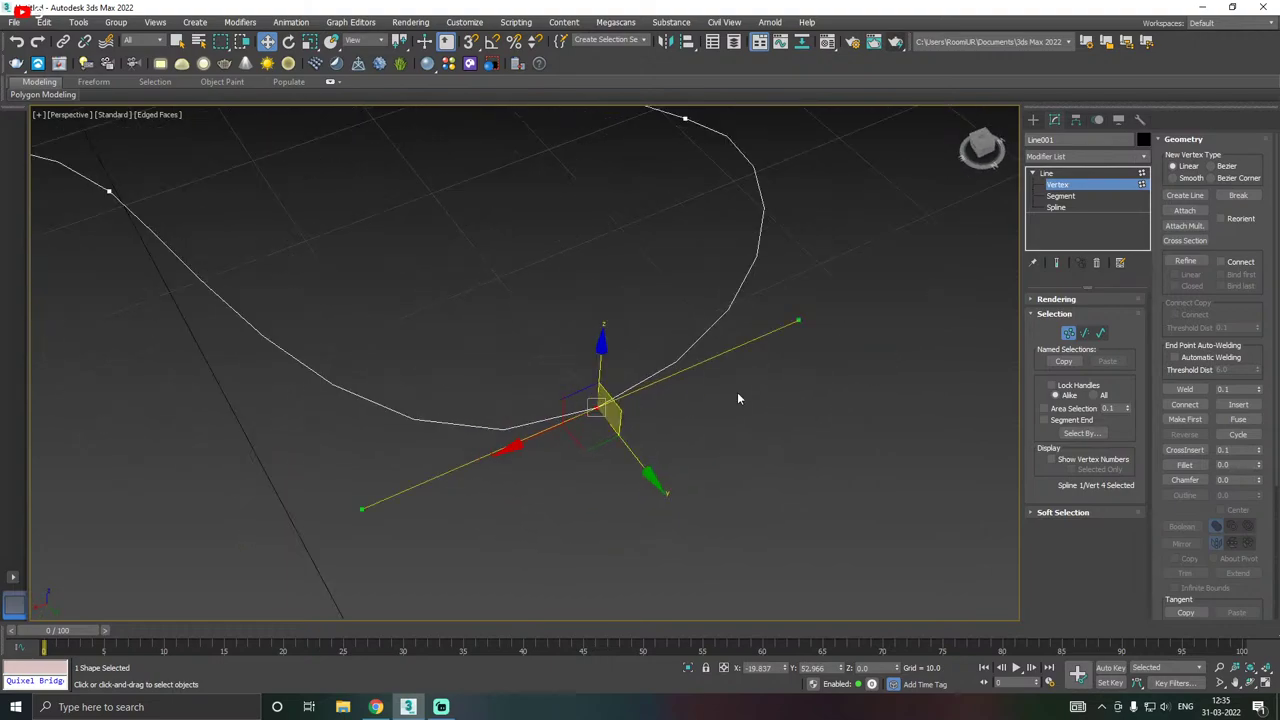
right_click(599, 409)
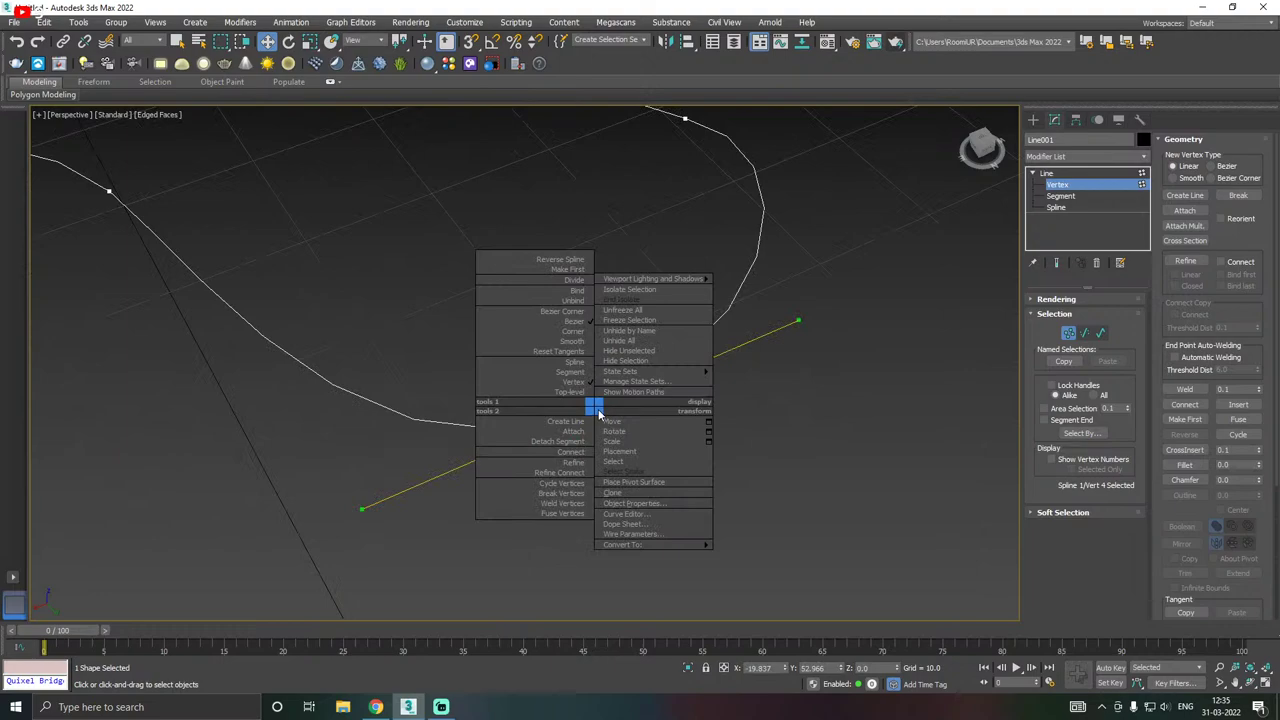
- Make the bottom vertex Smooth and shift it along the X axis
click(571, 343)
alt+middle_drag(466, 407, 669, 448)
alt+middle_drag(738, 428, 665, 446)
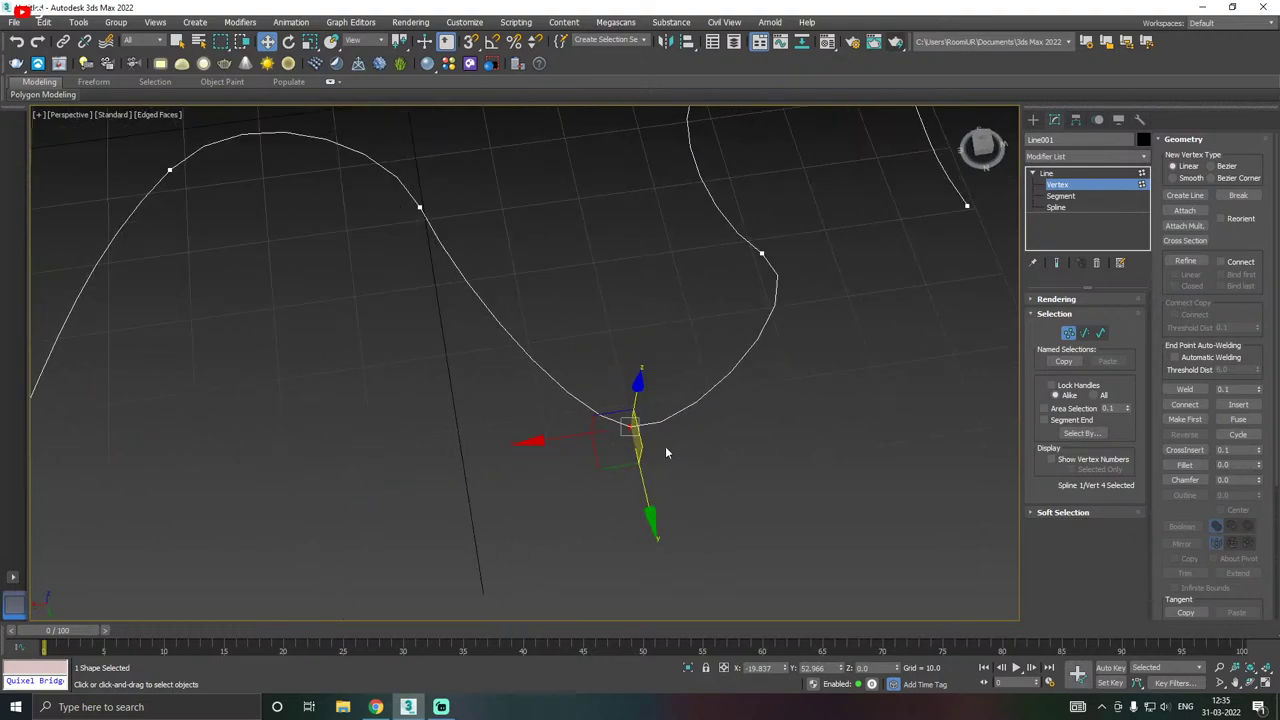
drag(566, 435, 634, 429)
- Convert the bottom vertex to Bezier and pull out, then collapse, its tangent handles
right_click(630, 432)
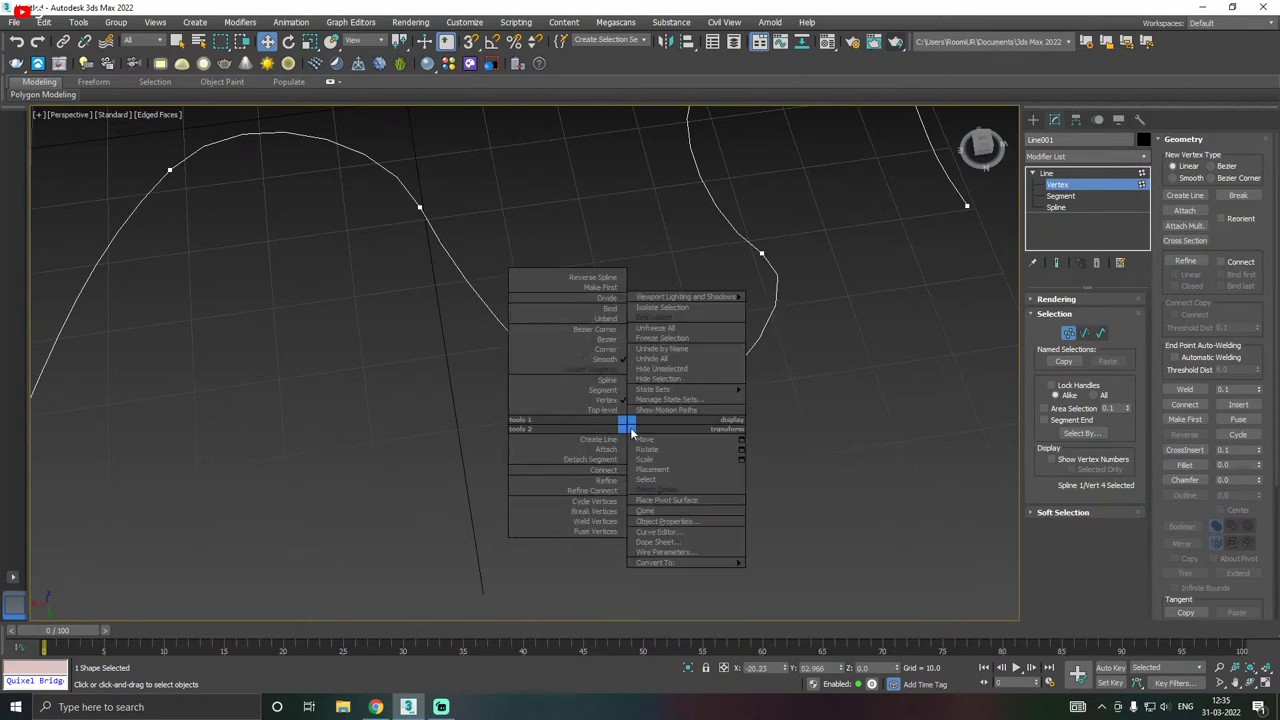
click(603, 340)
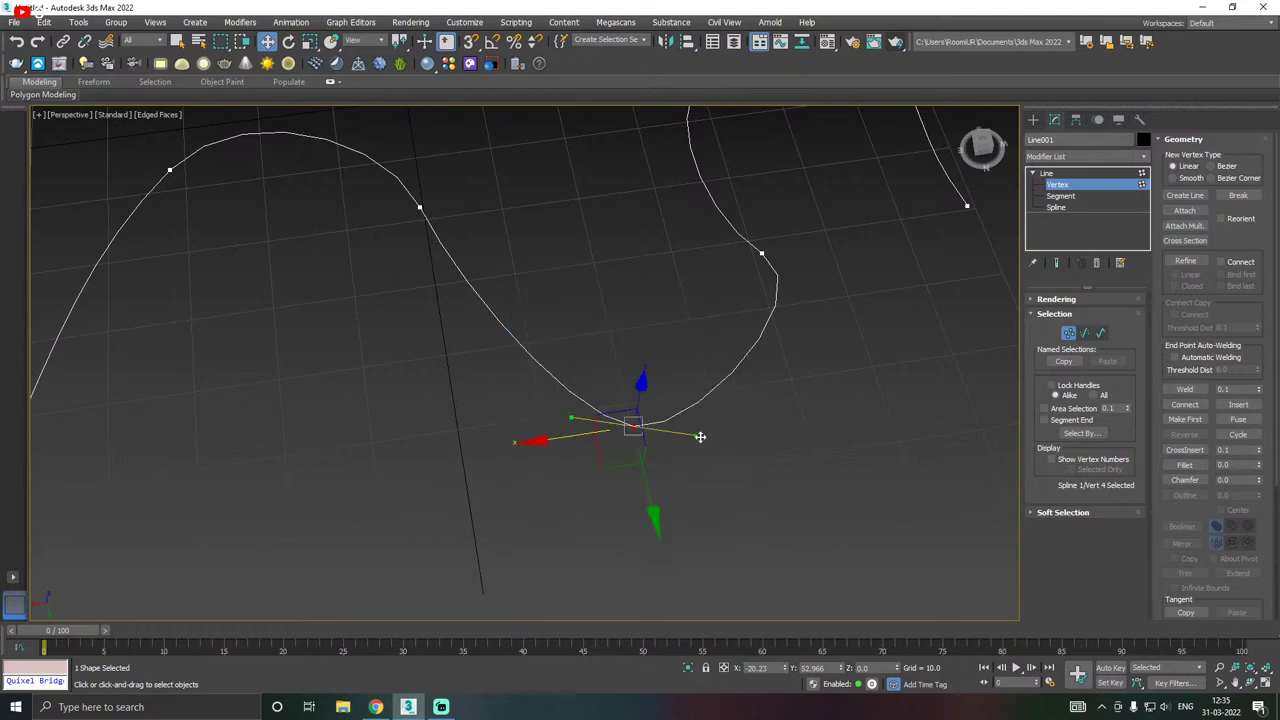
drag(700, 437, 745, 402)
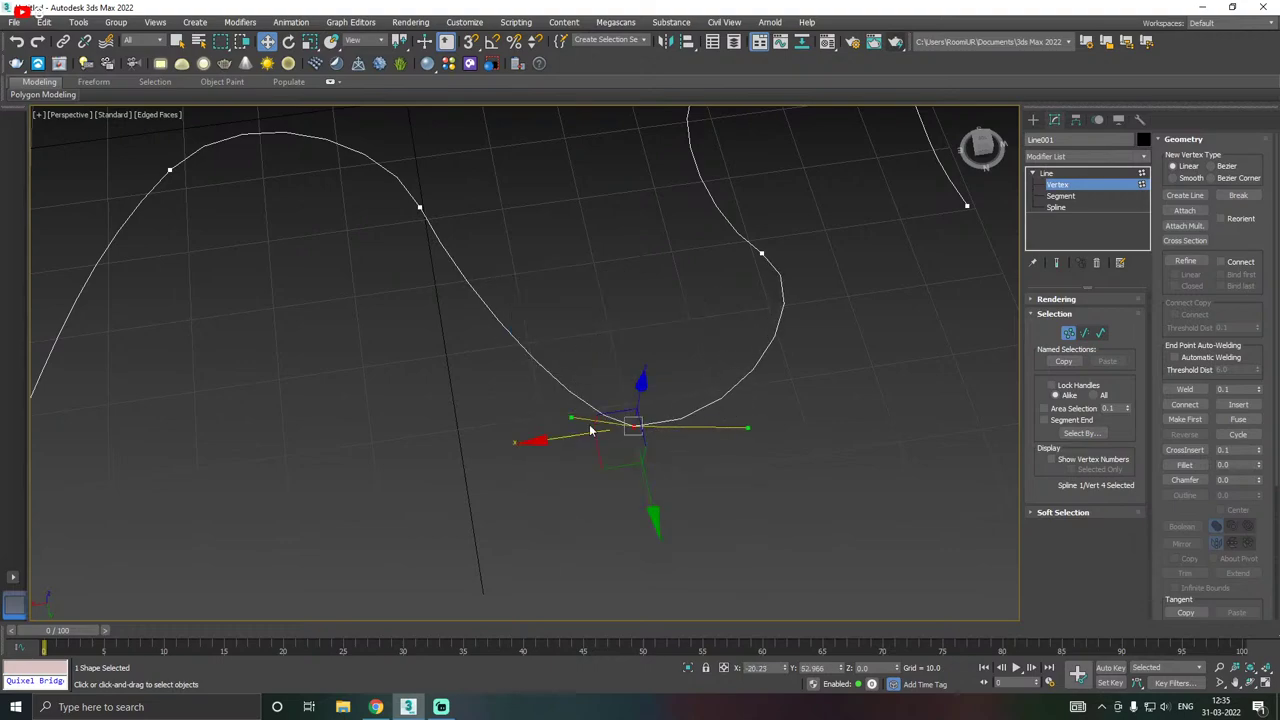
drag(573, 415, 506, 440)
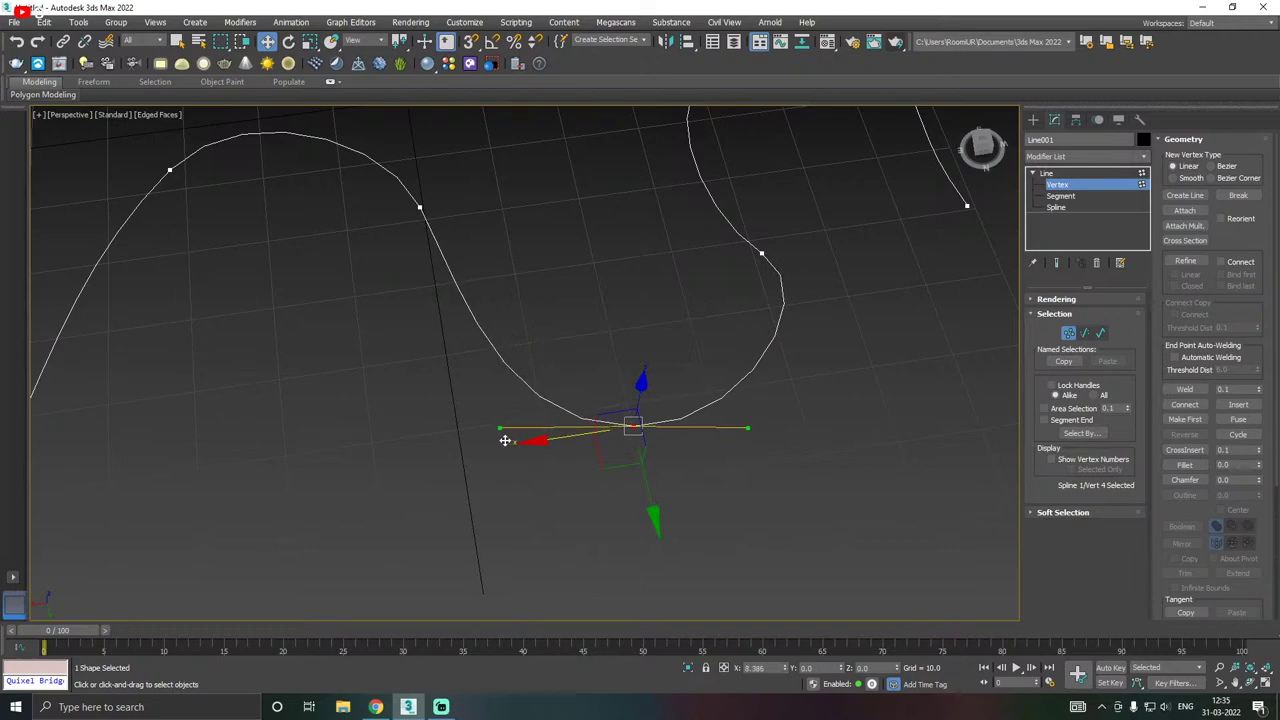
click(495, 431)
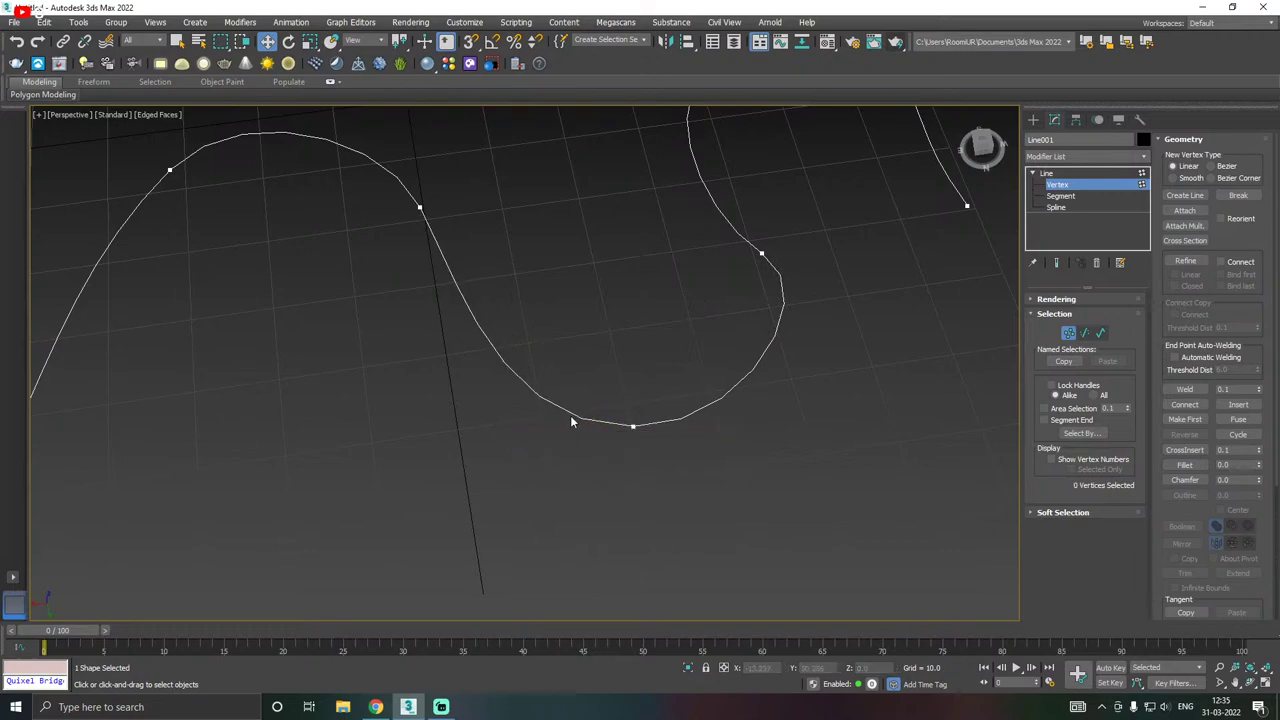
click(633, 424)
drag(531, 423, 631, 424)
- Extend the bottom vertex's left tangent and adjust the right one to round the bend
click(640, 517)
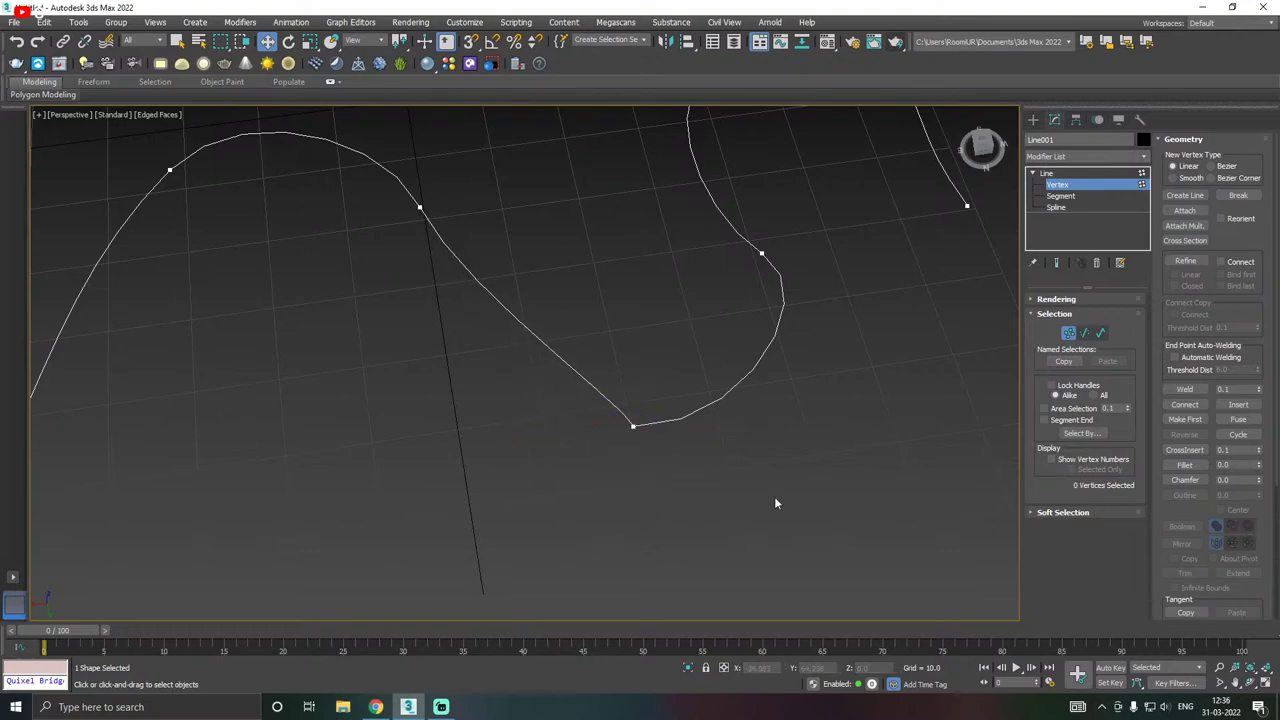
middle_drag(774, 503, 566, 508)
click(528, 485)
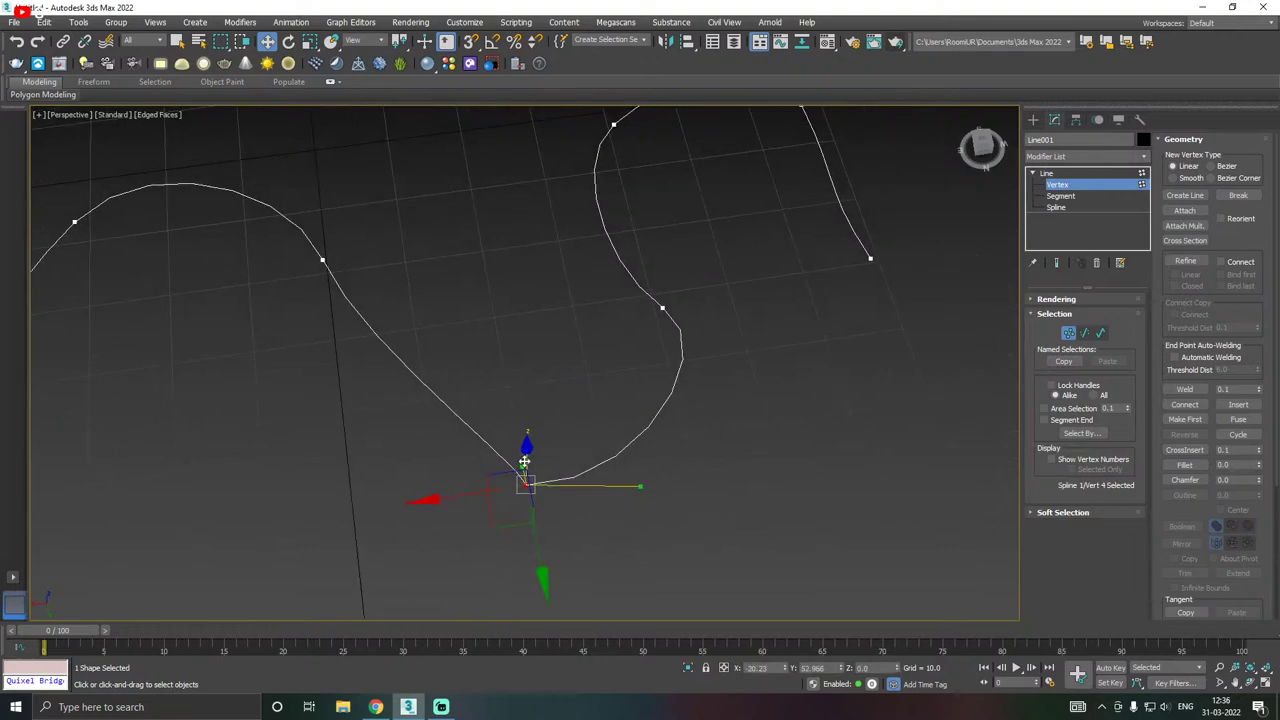
drag(518, 466, 276, 504)
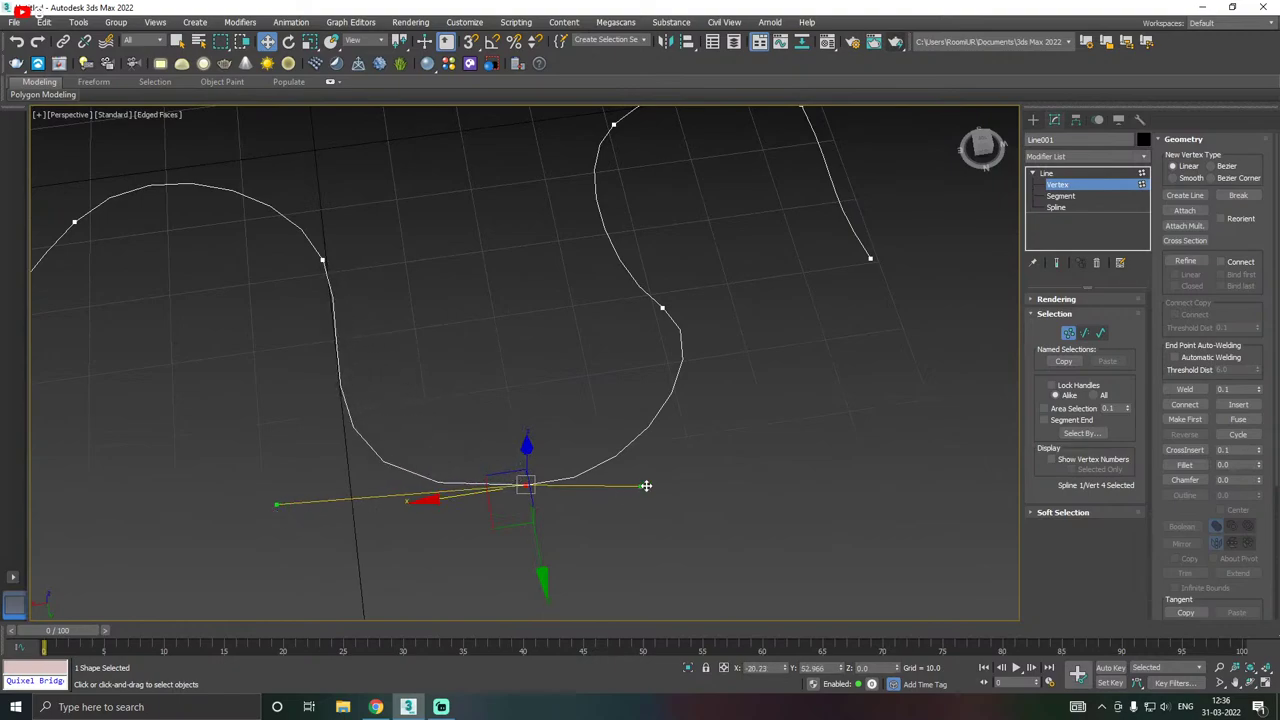
drag(646, 486, 674, 486)
- Rotate the tangents of the right loop's top-left vertex, then select the lower-left bend vertex
scroll(674, 486, down, 3)
alt+middle_drag(871, 414, 848, 423)
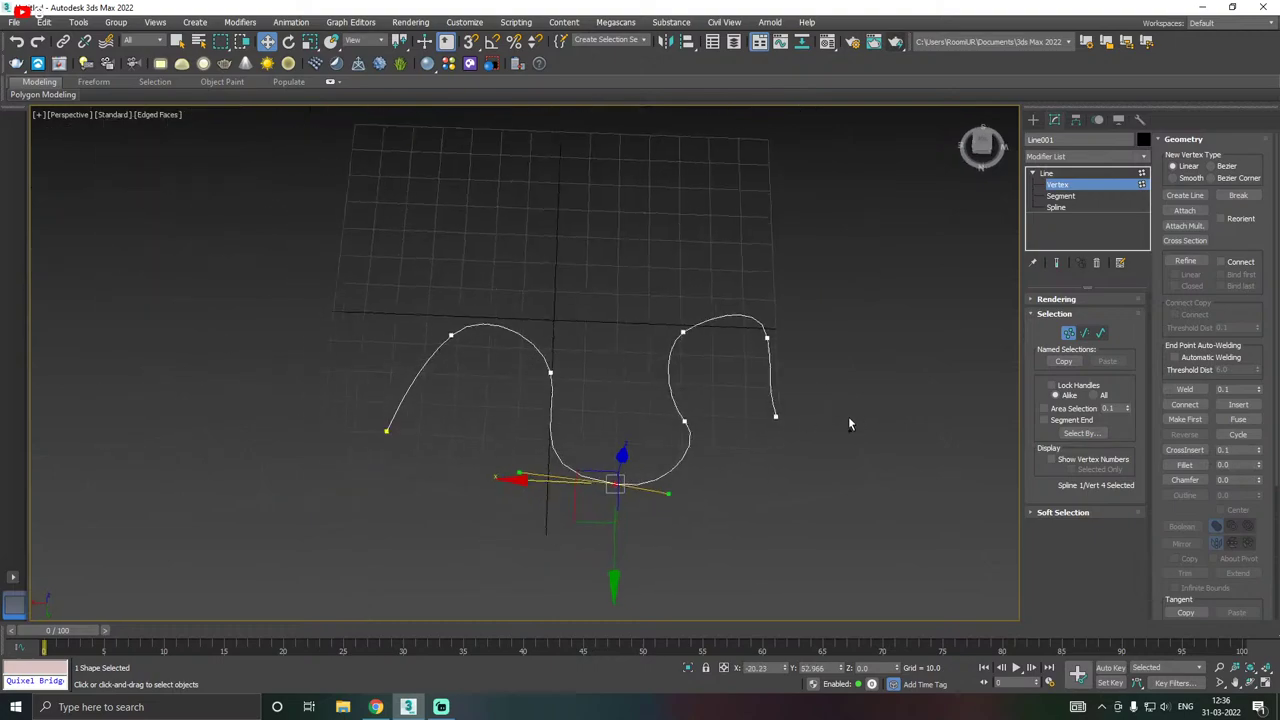
scroll(724, 392, up, 5)
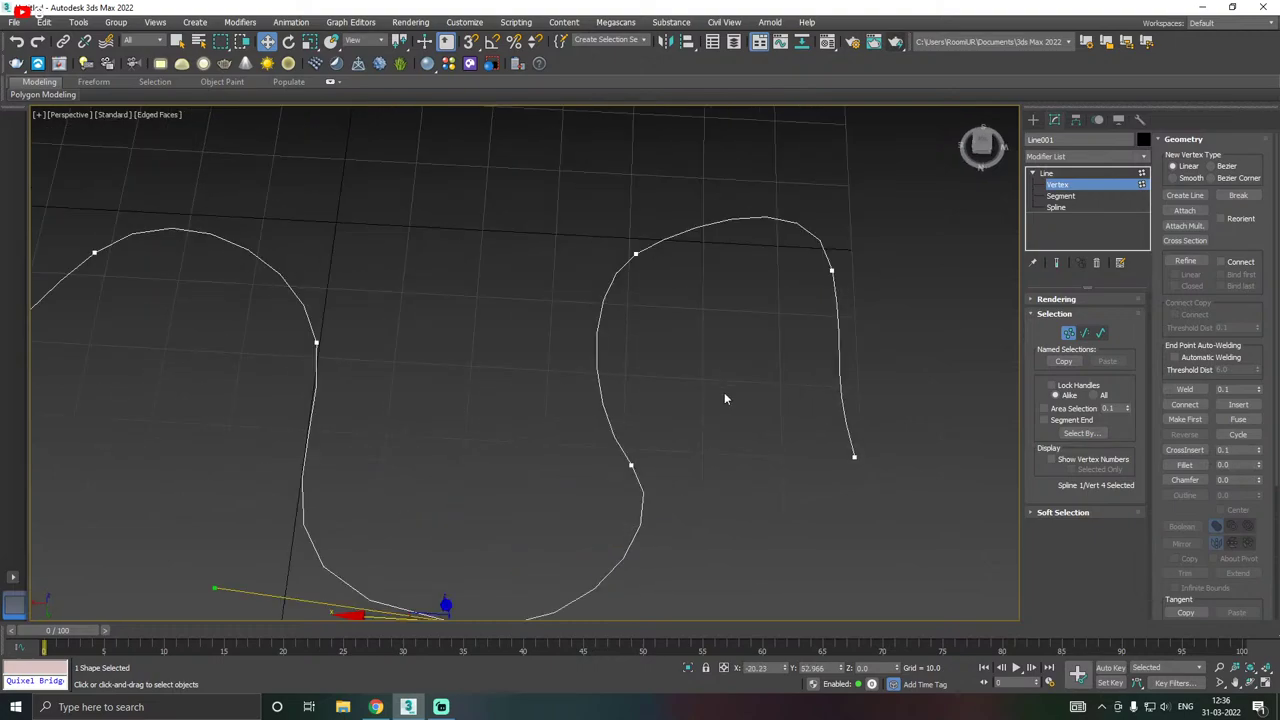
click(635, 254)
mouse_move(688, 220)
mouse_down()
mouse_move(717, 209)
mouse_move(702, 221)
mouse_up()
alt+middle_drag(640, 247, 298, 347)
click(309, 402)
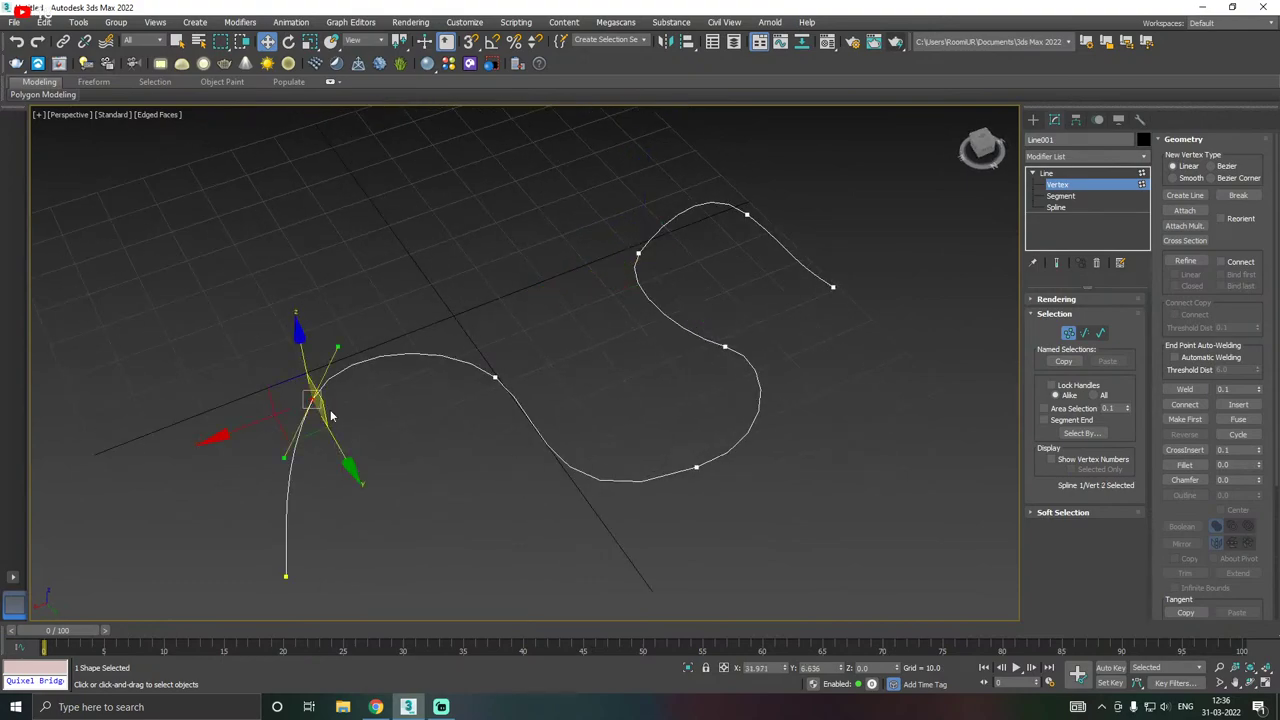
- Move the lower-left vertex left along X and rotate its Bezier tangent
drag(251, 423, 203, 430)
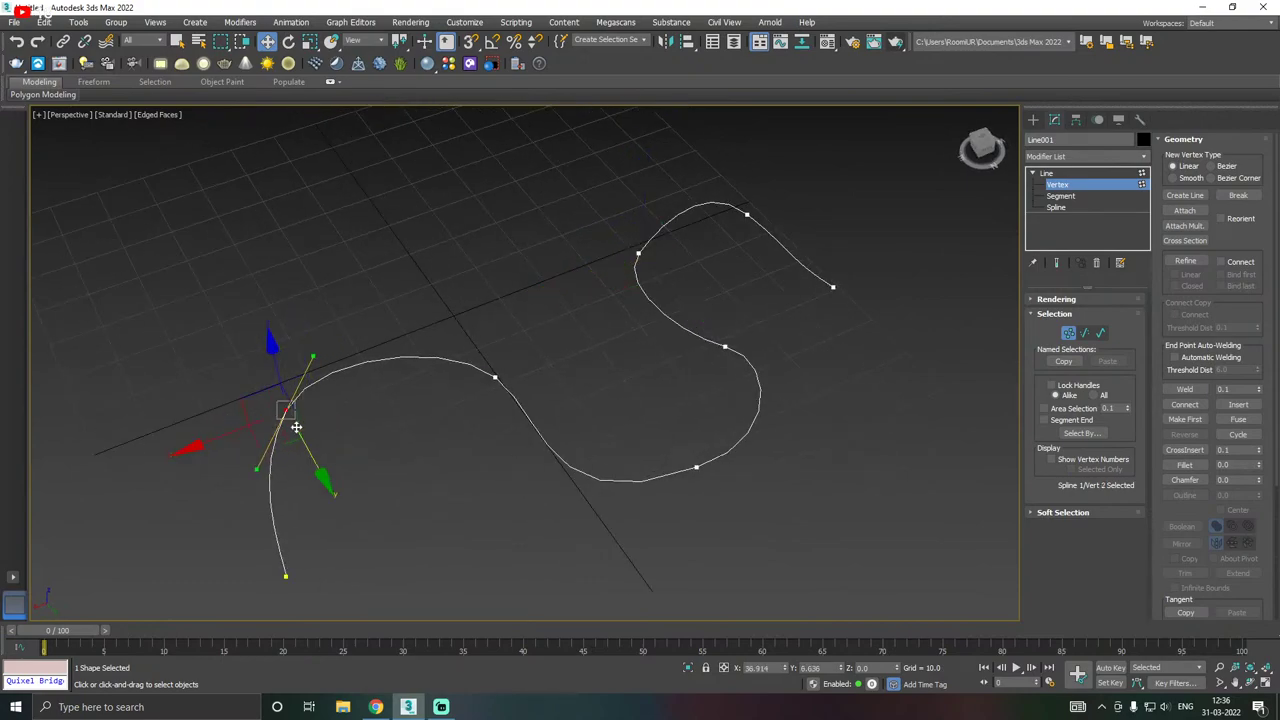
key(e)
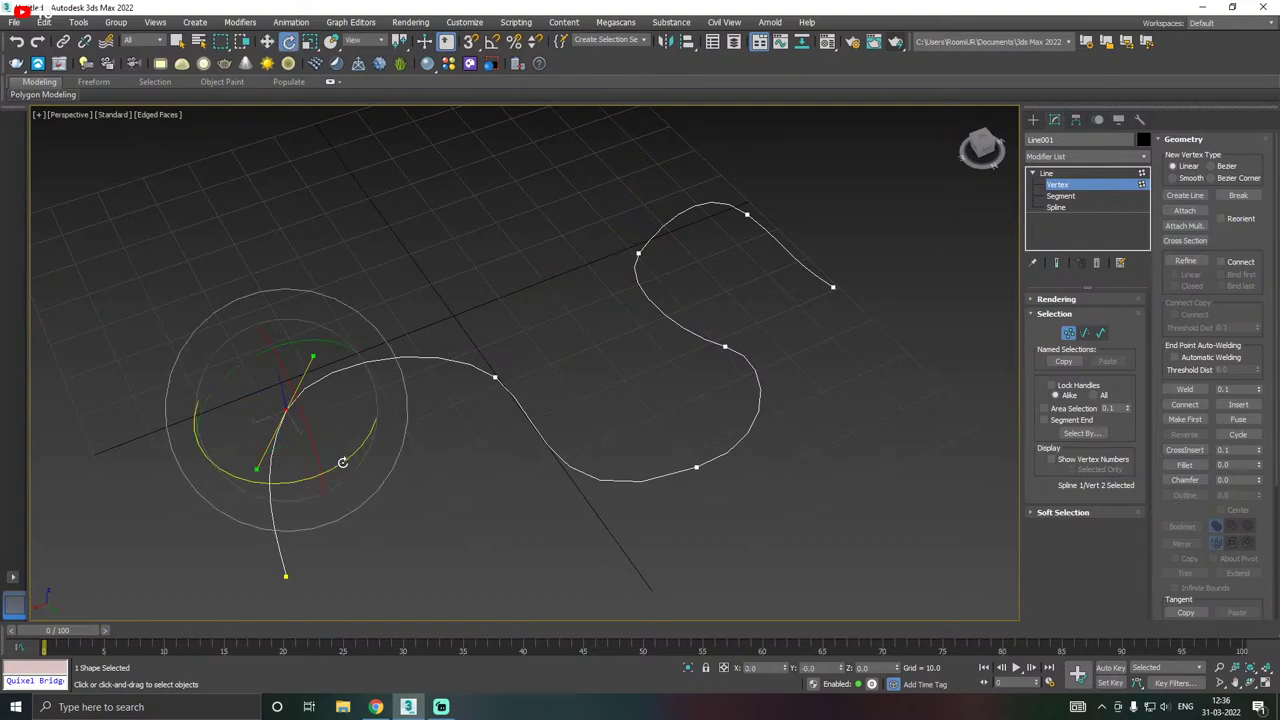
drag(342, 462, 314, 471)
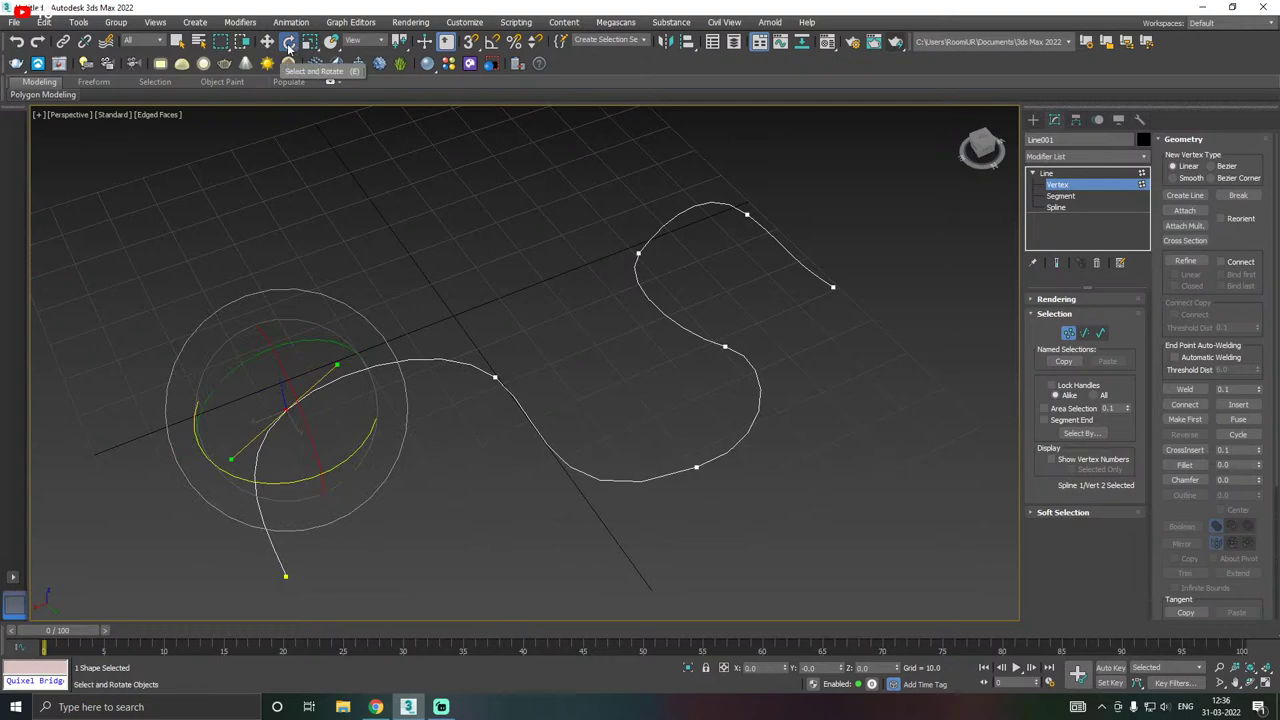
middle_drag(443, 323, 514, 337)
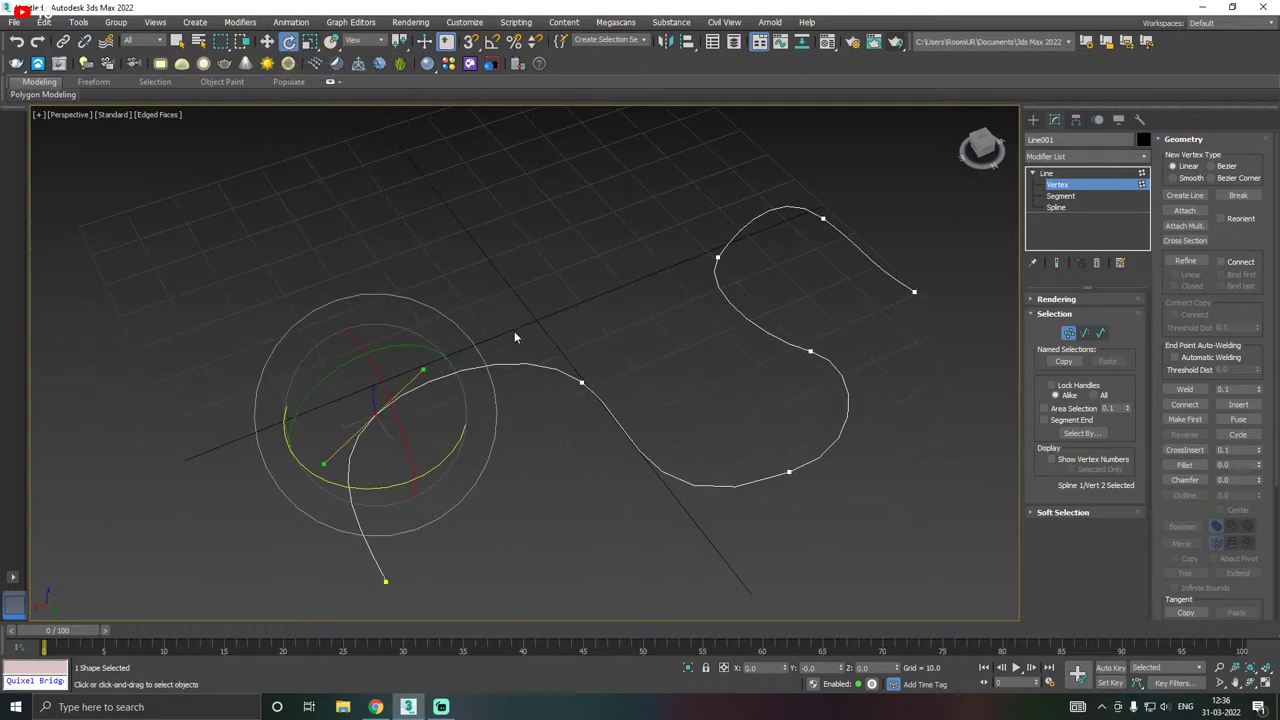
- Cycle through Move, Rotate and Scale, return to Move, and select the middle vertex
key(w)
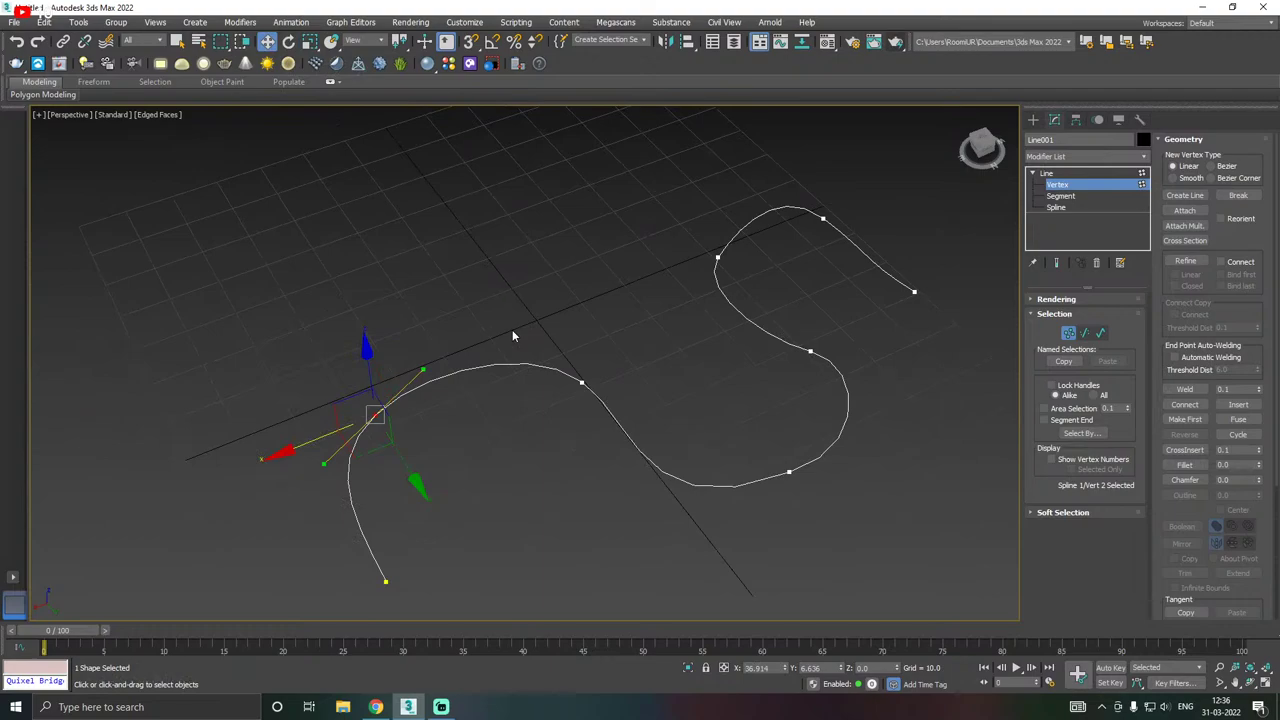
key(e)
key(r)
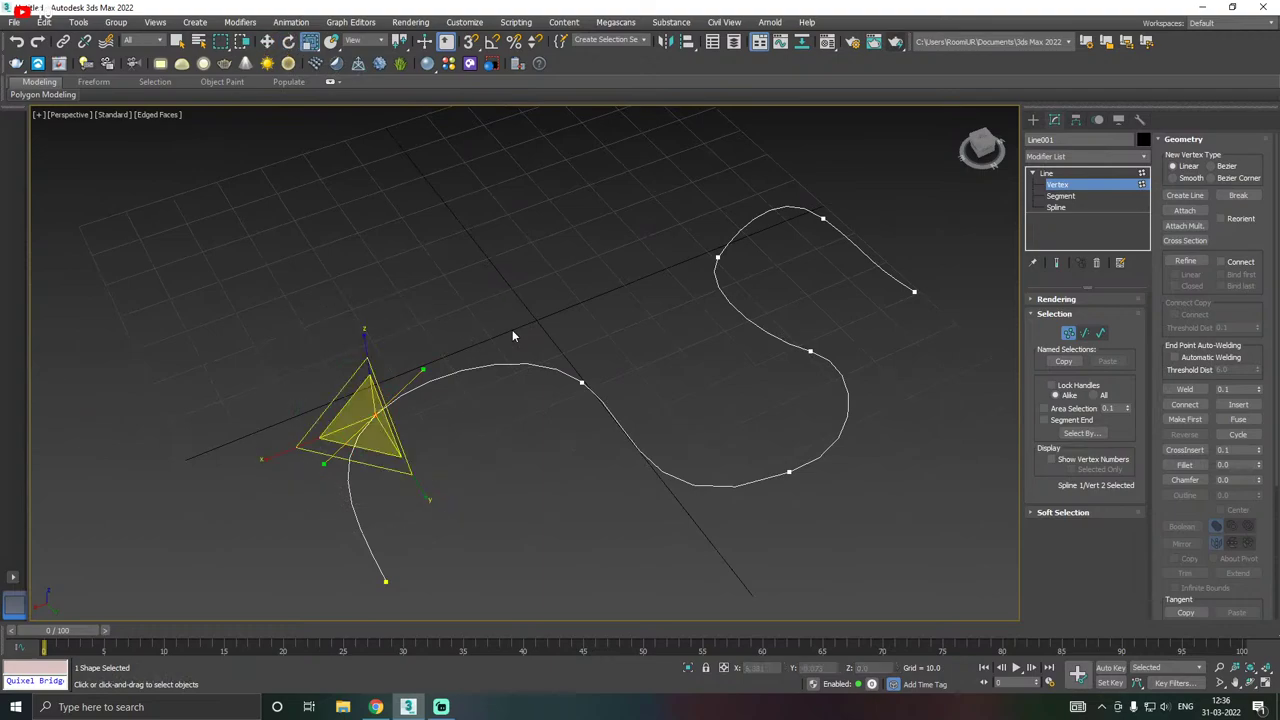
click(267, 41)
click(288, 41)
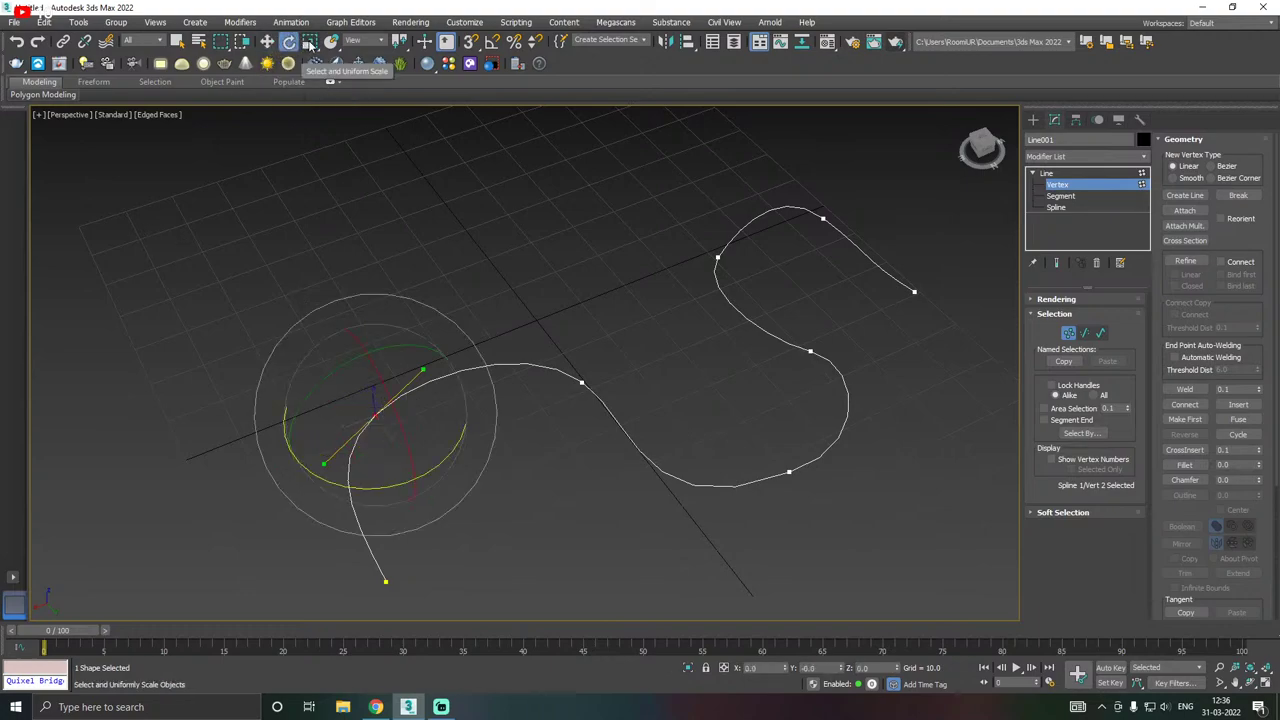
click(309, 41)
click(267, 41)
click(288, 41)
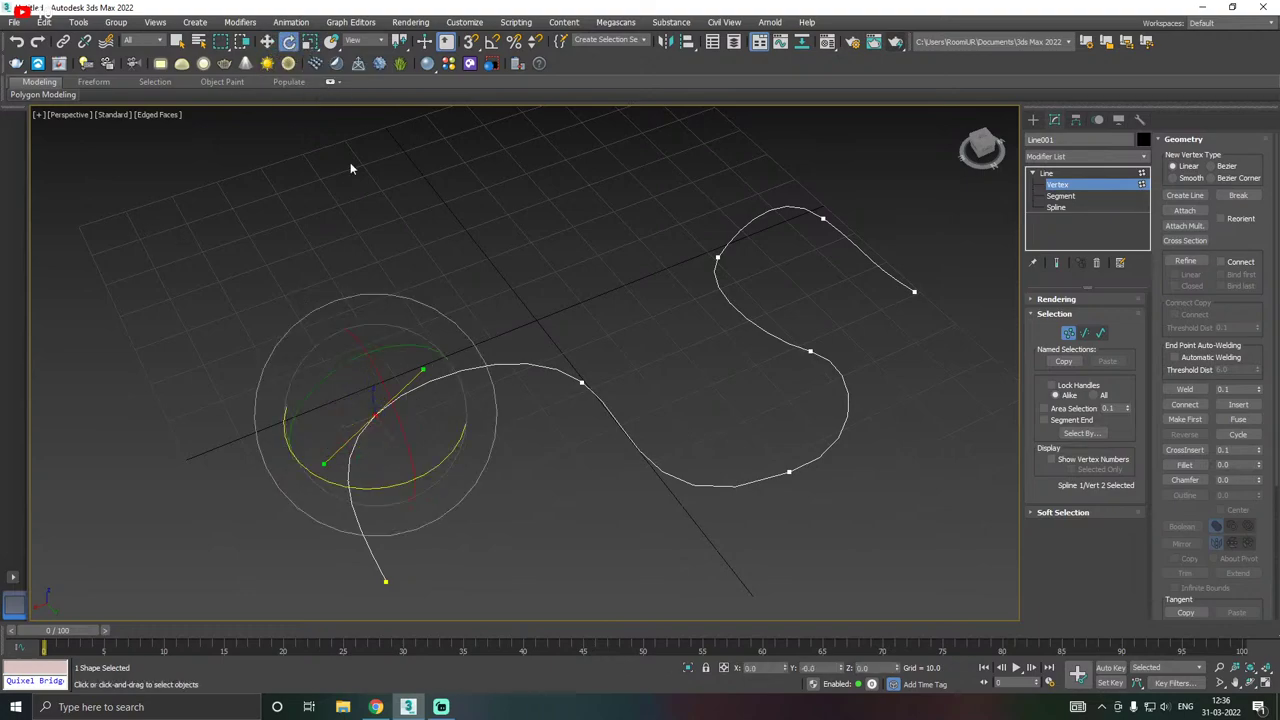
key(w)
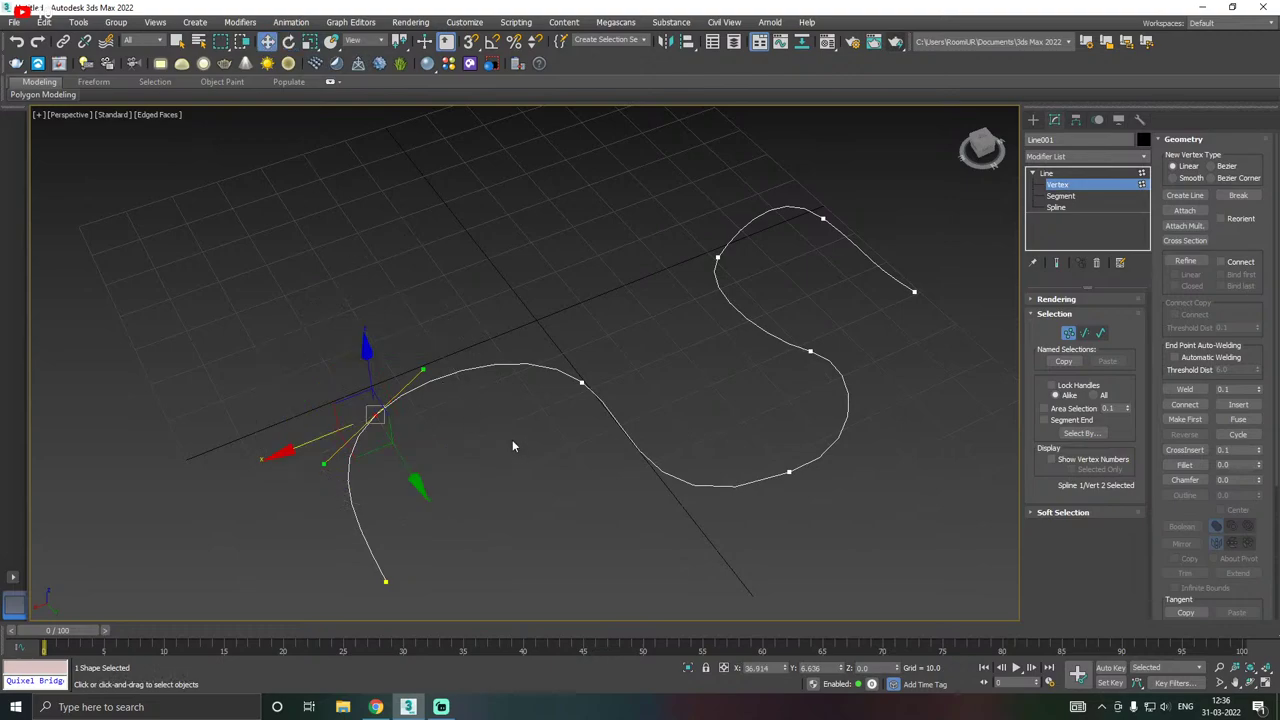
click(582, 383)
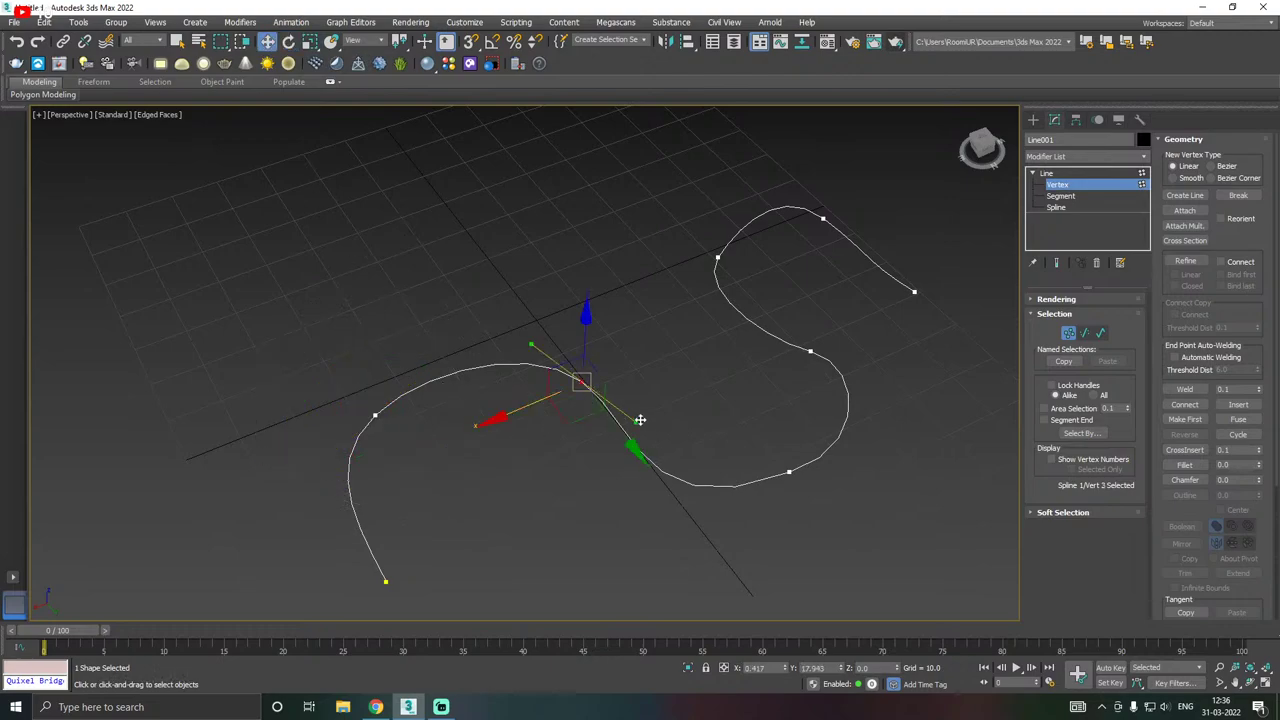
- Round the upper loop's top vertex by adjusting its tangent, then select the right-hand loop vertex
middle_drag(646, 431, 703, 367)
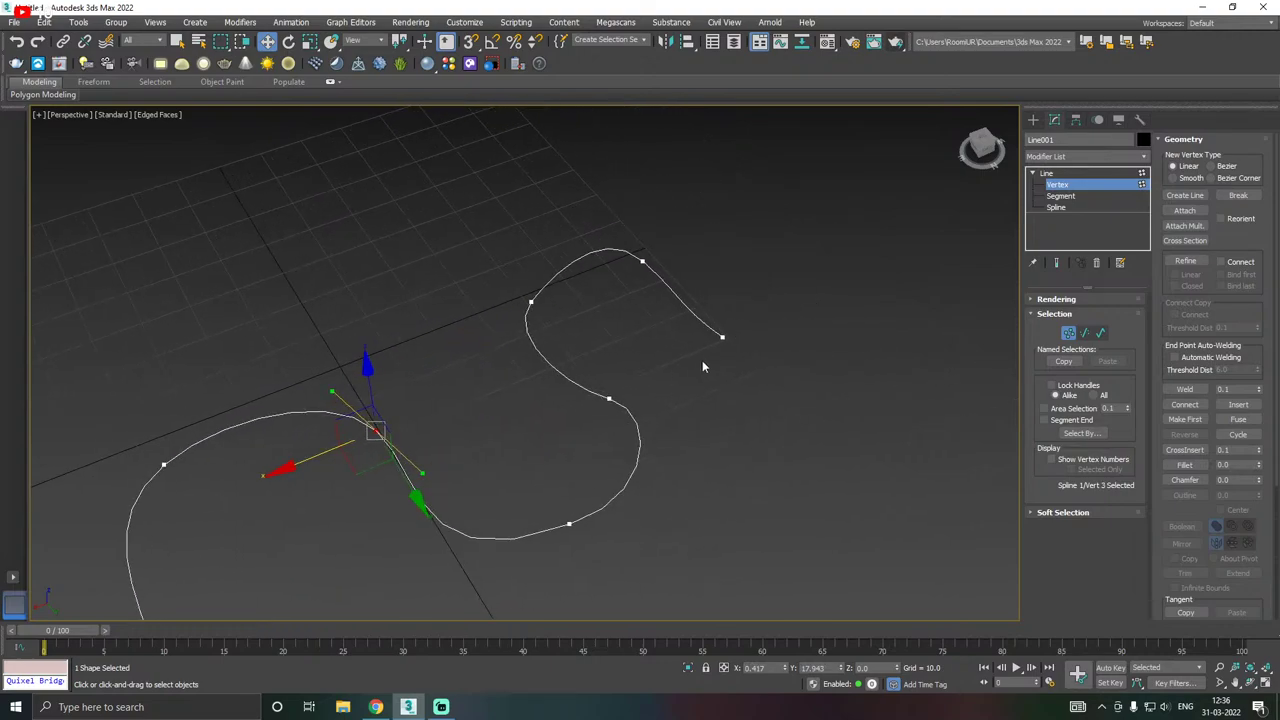
click(637, 260)
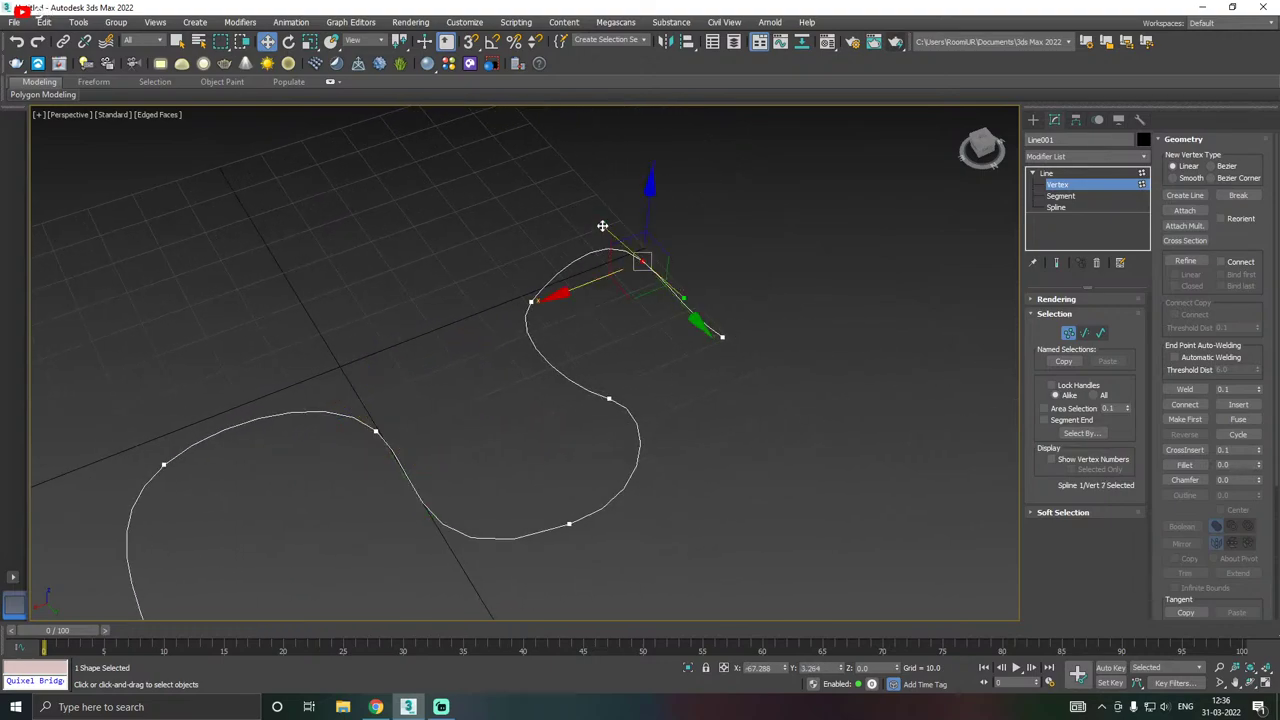
mouse_move(602, 226)
mouse_down()
mouse_move(597, 250)
mouse_move(591, 235)
mouse_up()
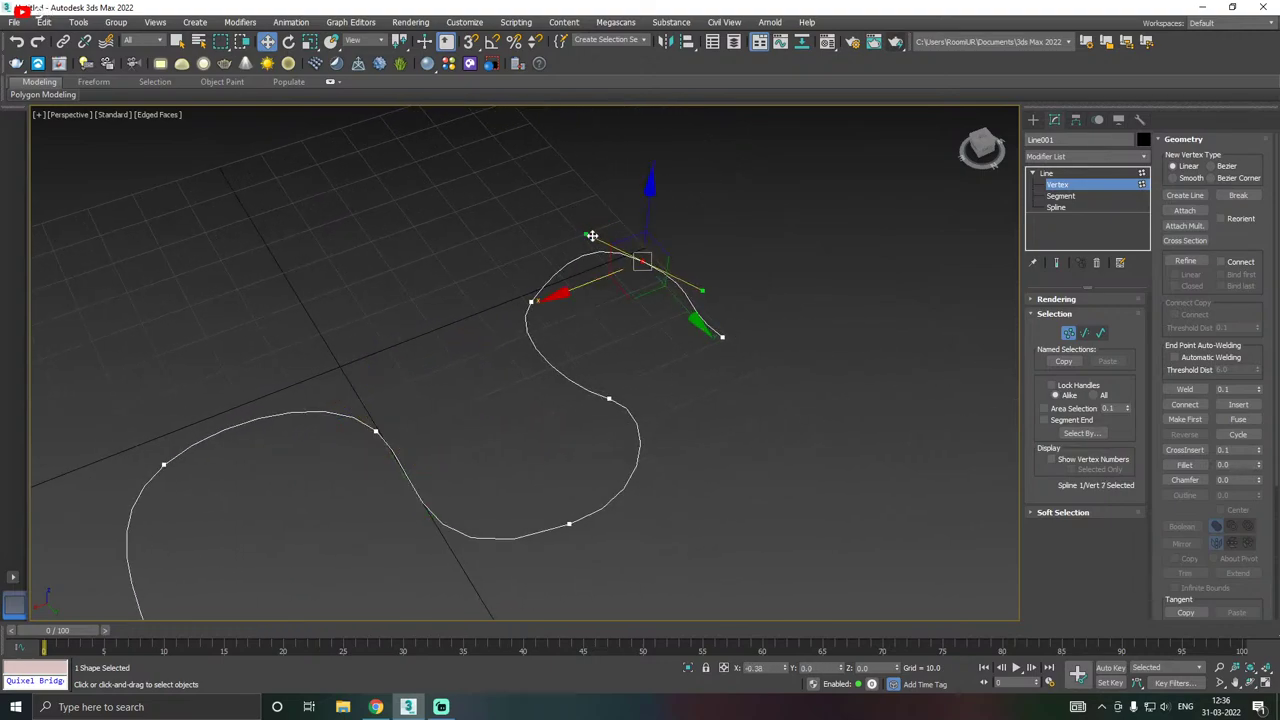
click(530, 301)
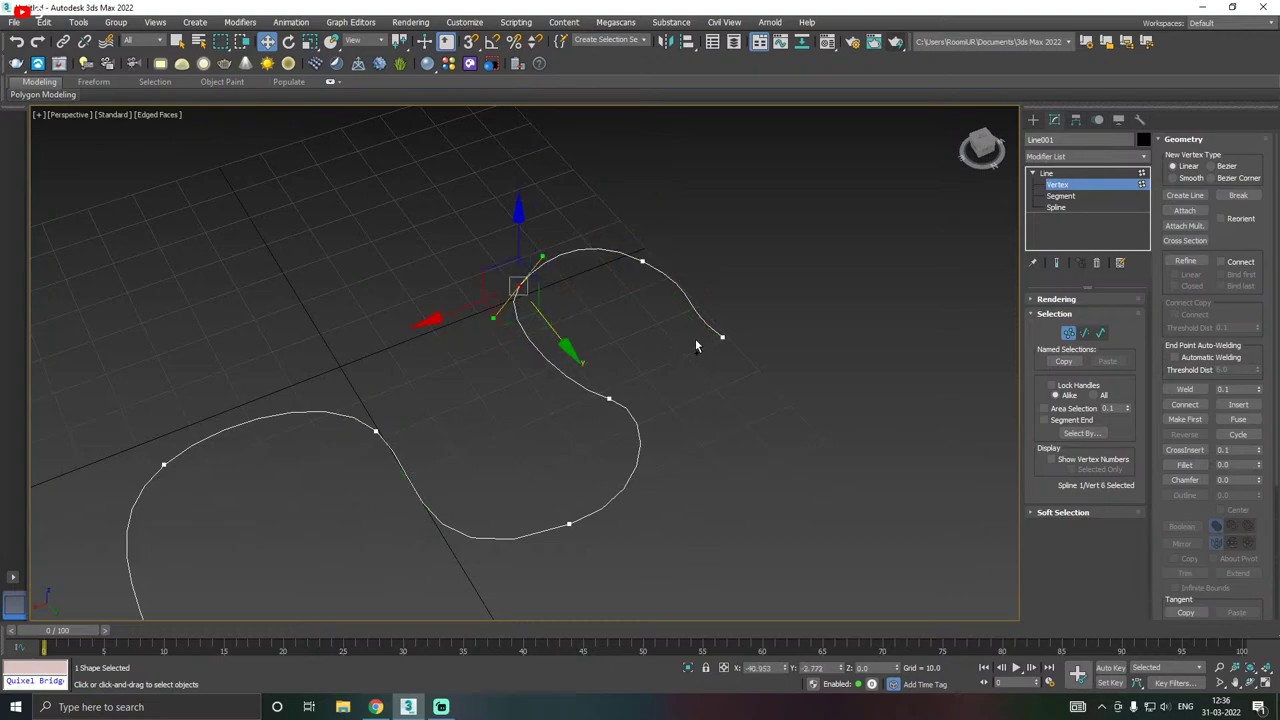
alt+middle_drag(697, 343, 641, 358)
click(491, 438)
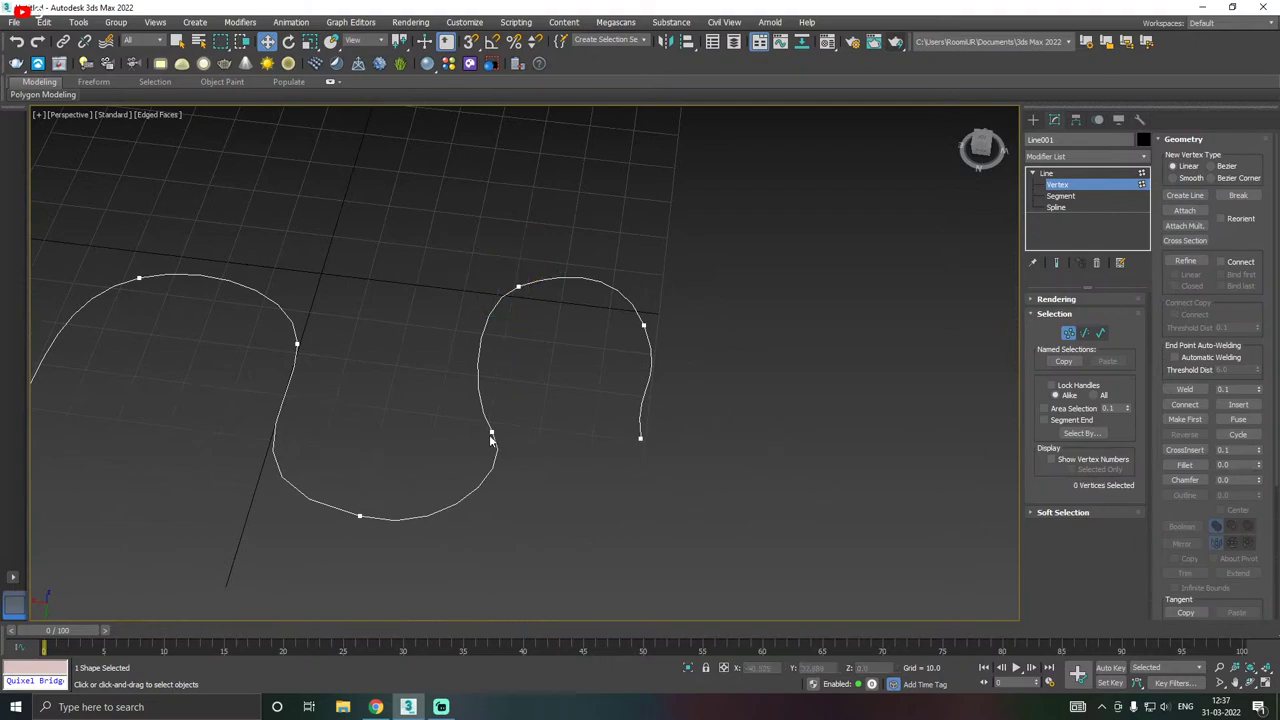
click(491, 433)
alt+middle_drag(491, 433, 587, 425)
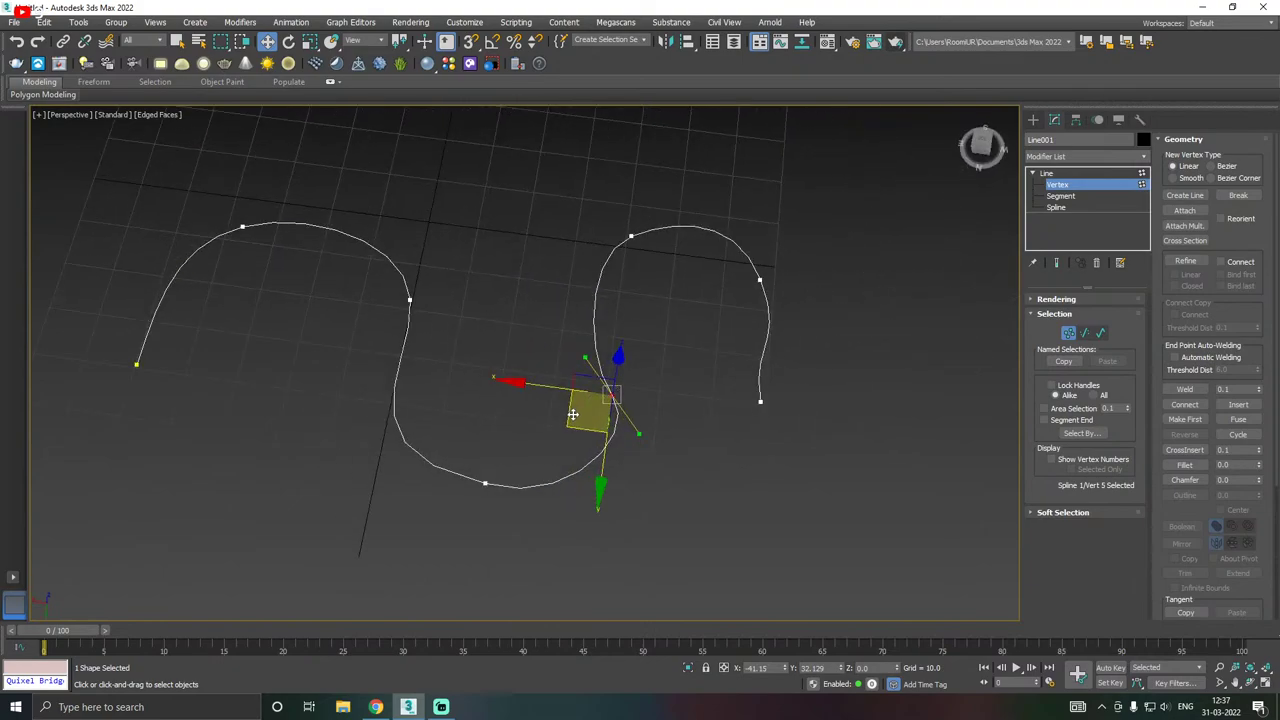
- Shift the right loop's bottom vertex left and angle the left-side vertex's tangents upward
click(484, 484)
drag(406, 473, 377, 468)
click(611, 395)
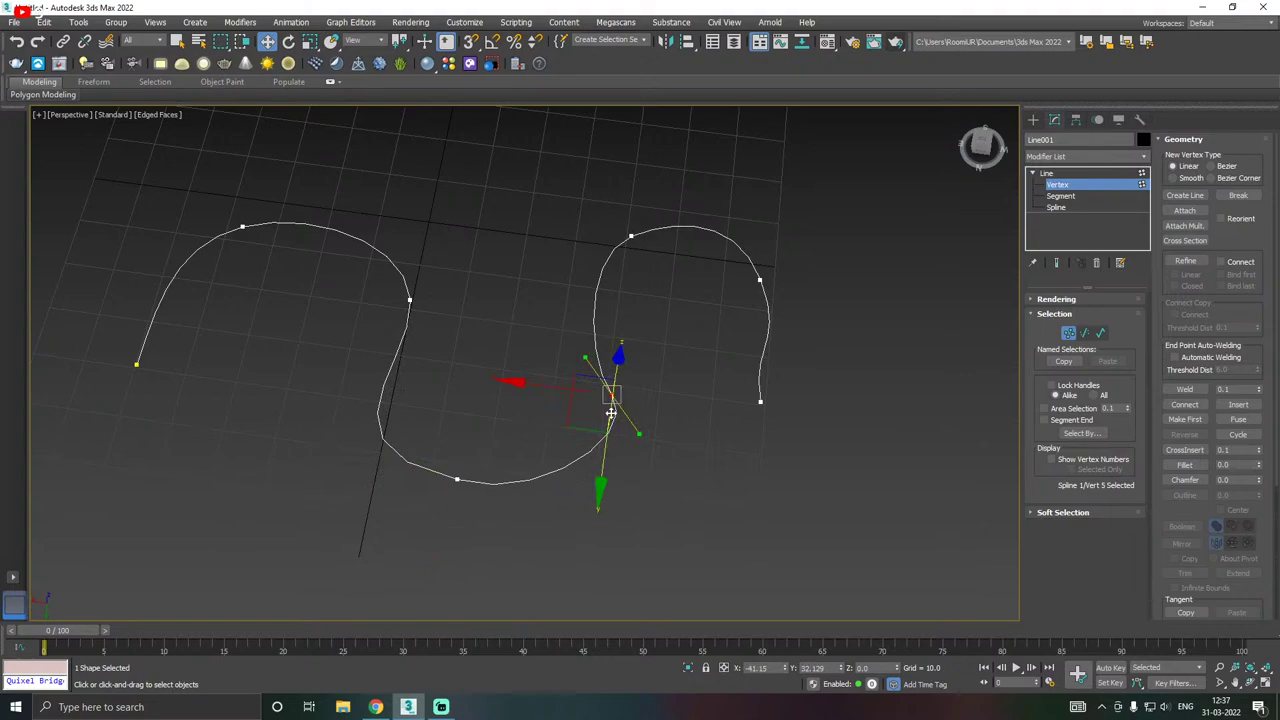
drag(597, 477, 571, 477)
key(e)
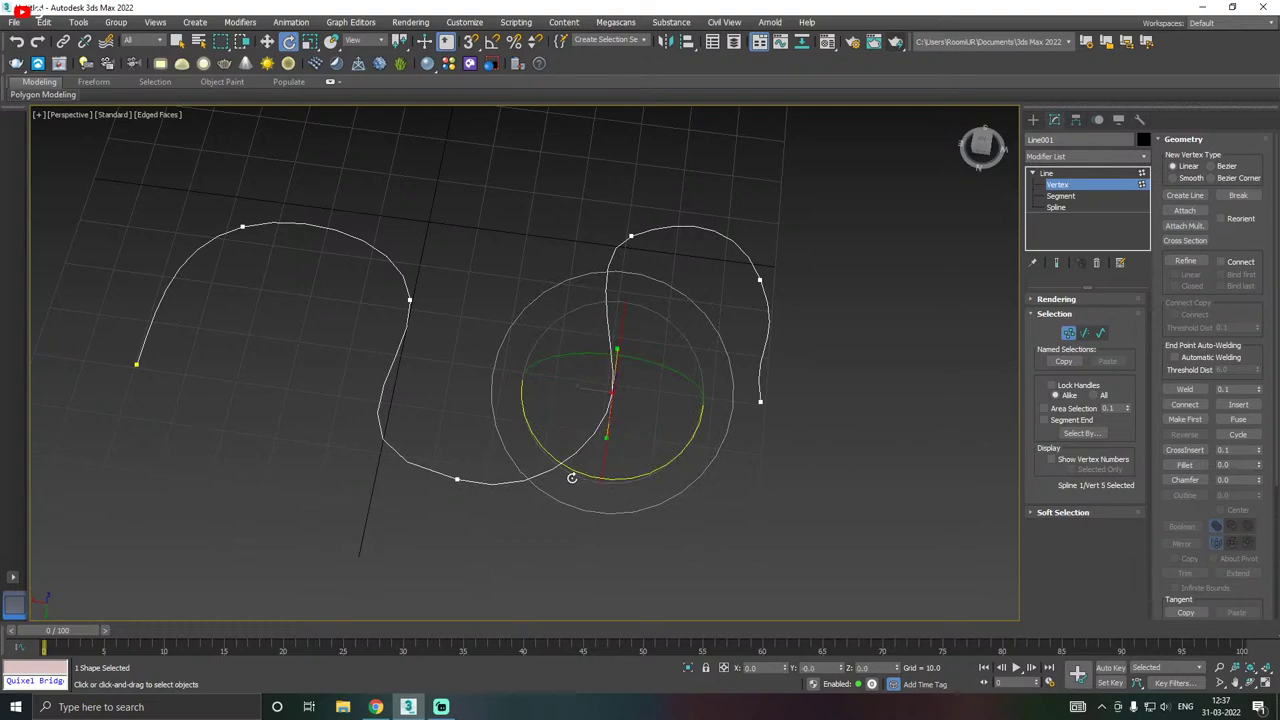
key(w)
- Tilt the upper-right vertex's tangent slightly and pull the end vertex a little left
click(760, 281)
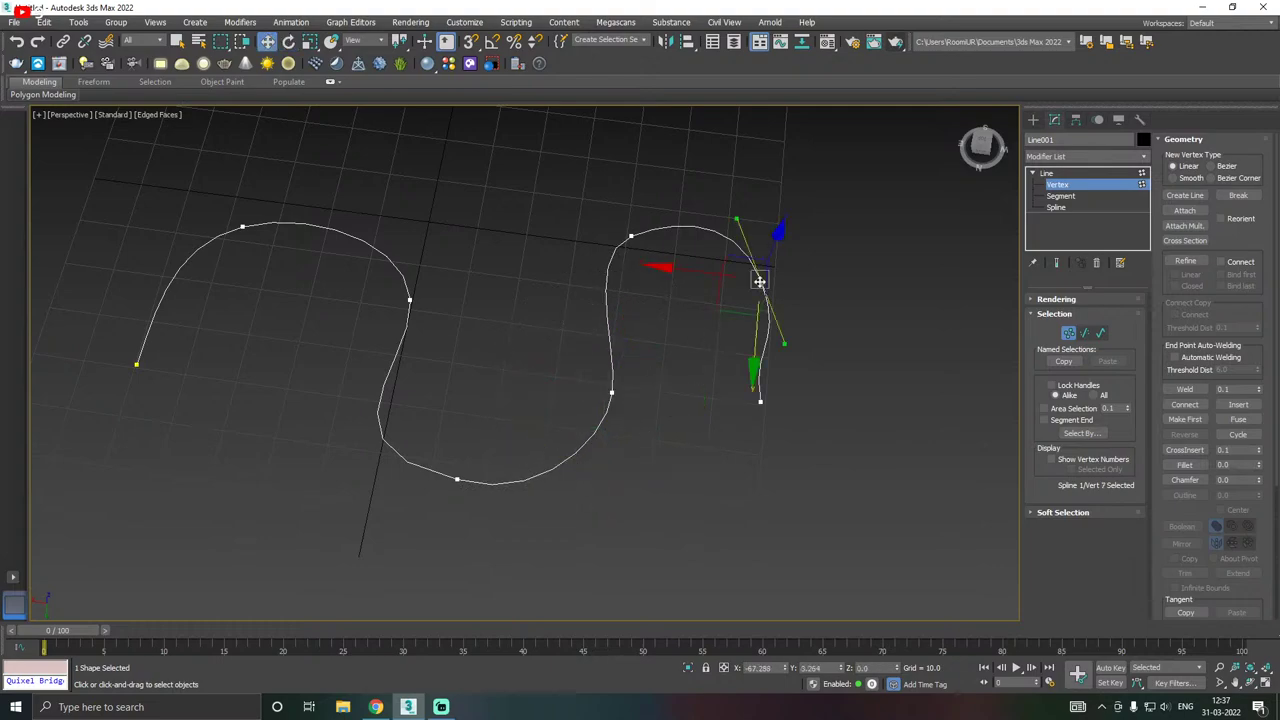
mouse_move(705, 267)
mouse_down()
mouse_move(680, 266)
mouse_move(704, 262)
mouse_up()
click(761, 402)
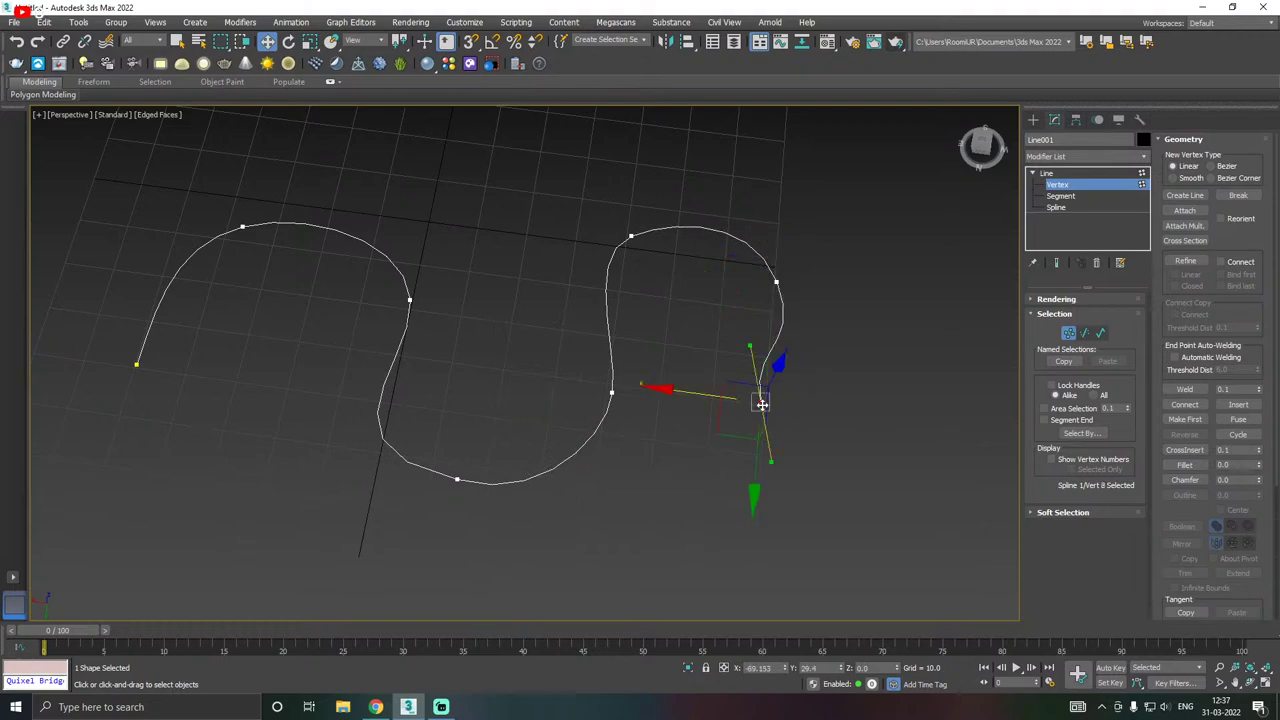
drag(691, 404, 652, 386)
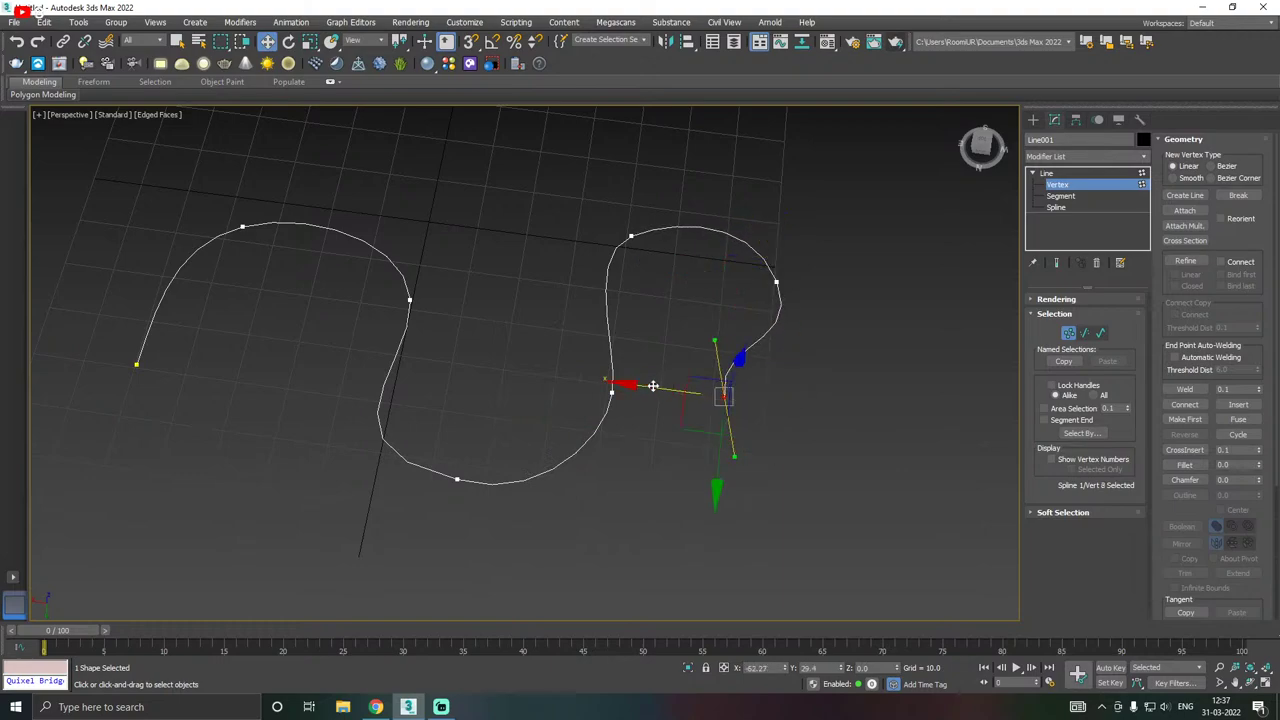
alt+middle_drag(678, 388, 690, 348)
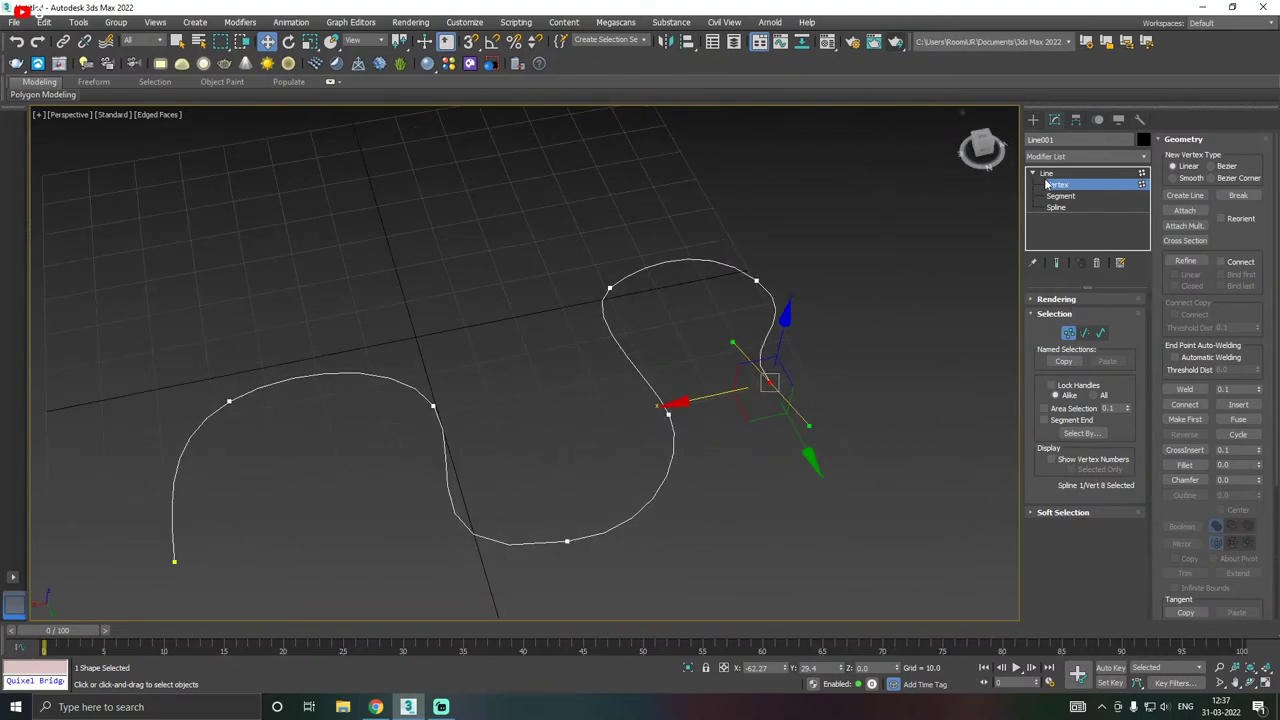
- Return Line001 to object level, reselect it, and open Rendering (Radial, thickness 1.0, 12 sides)
click(1046, 173)
click(376, 455)
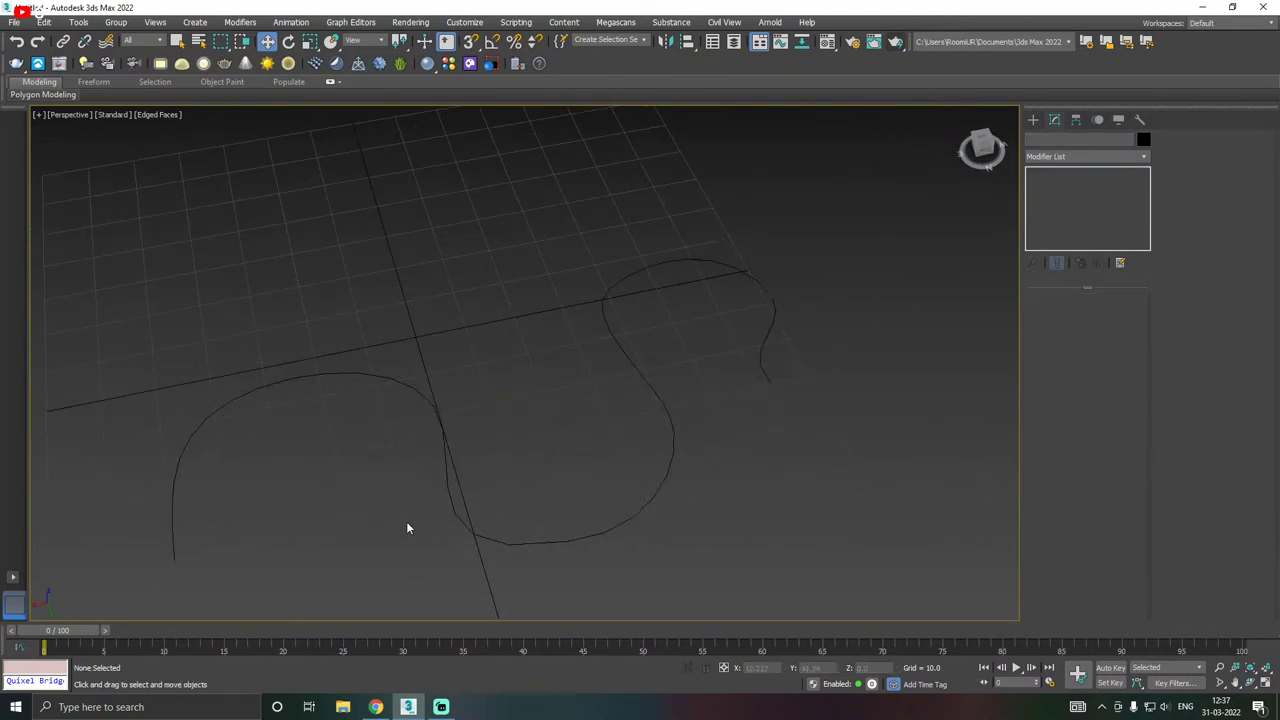
click(566, 540)
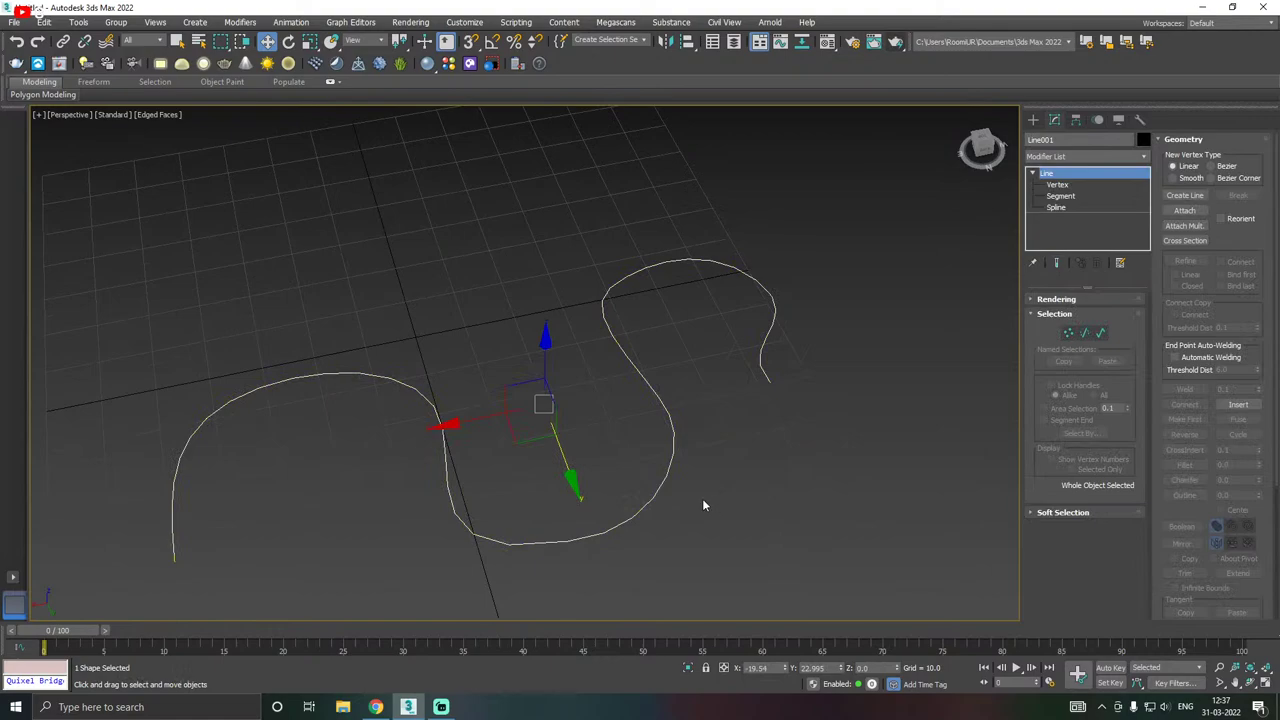
alt+middle_drag(703, 505, 697, 455)
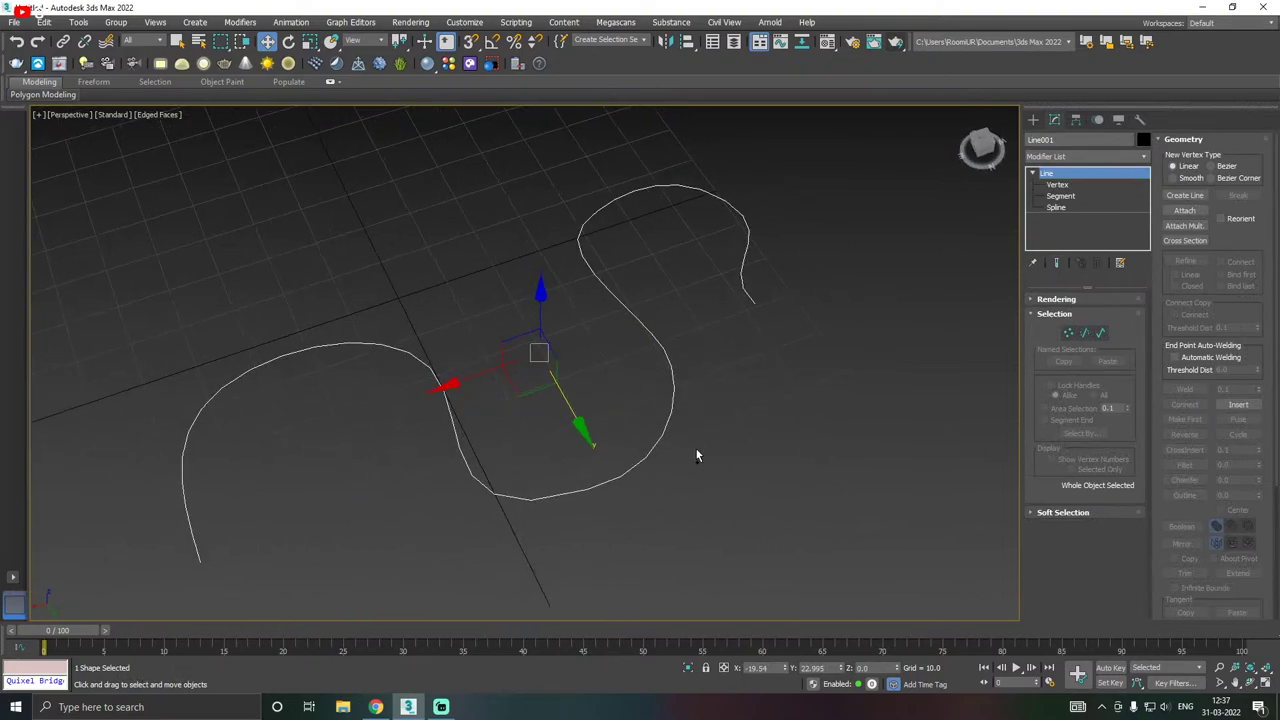
click(1030, 314)
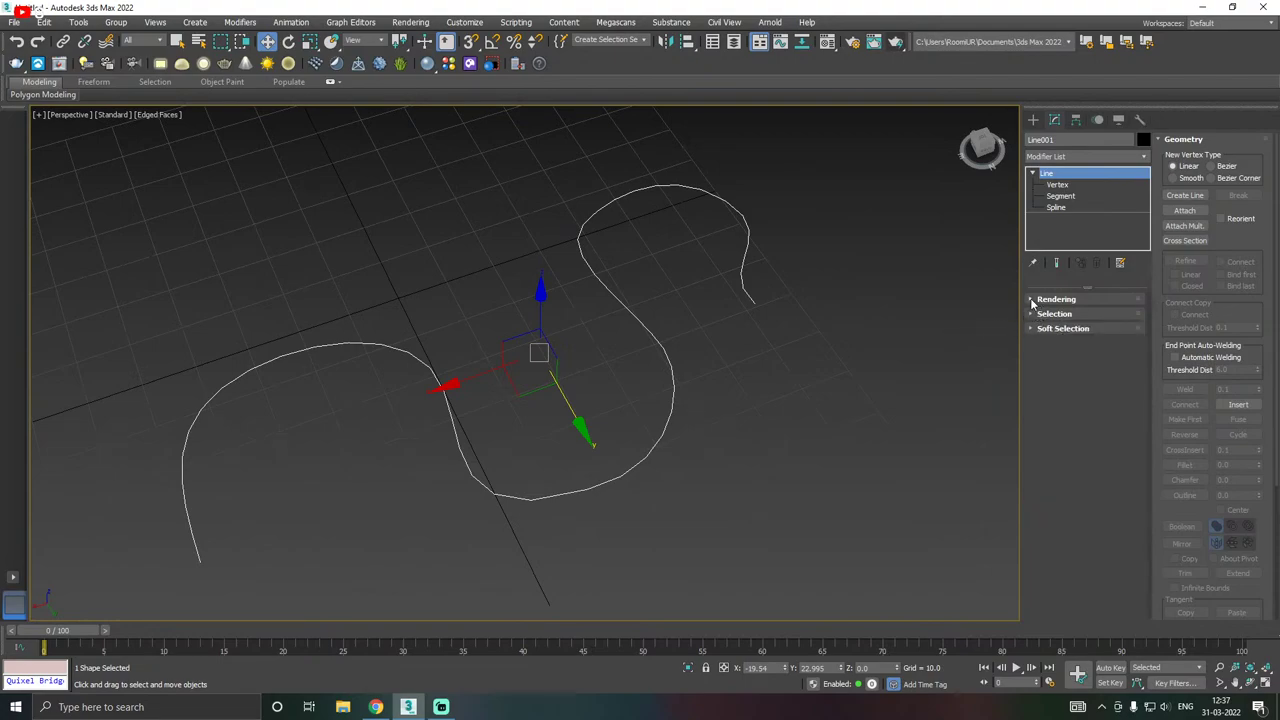
click(1033, 300)
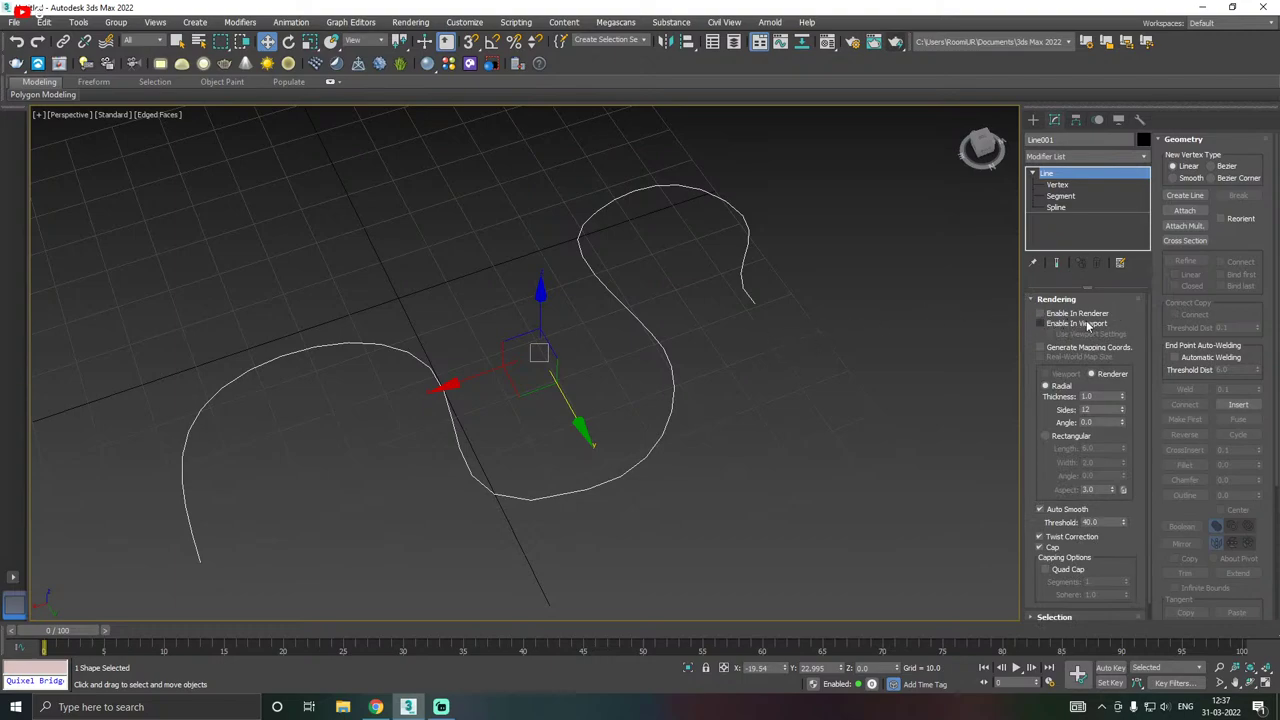
- Test-render the spline scene, close the preview, and tick Enable In Renderer for the spline
click(893, 44)
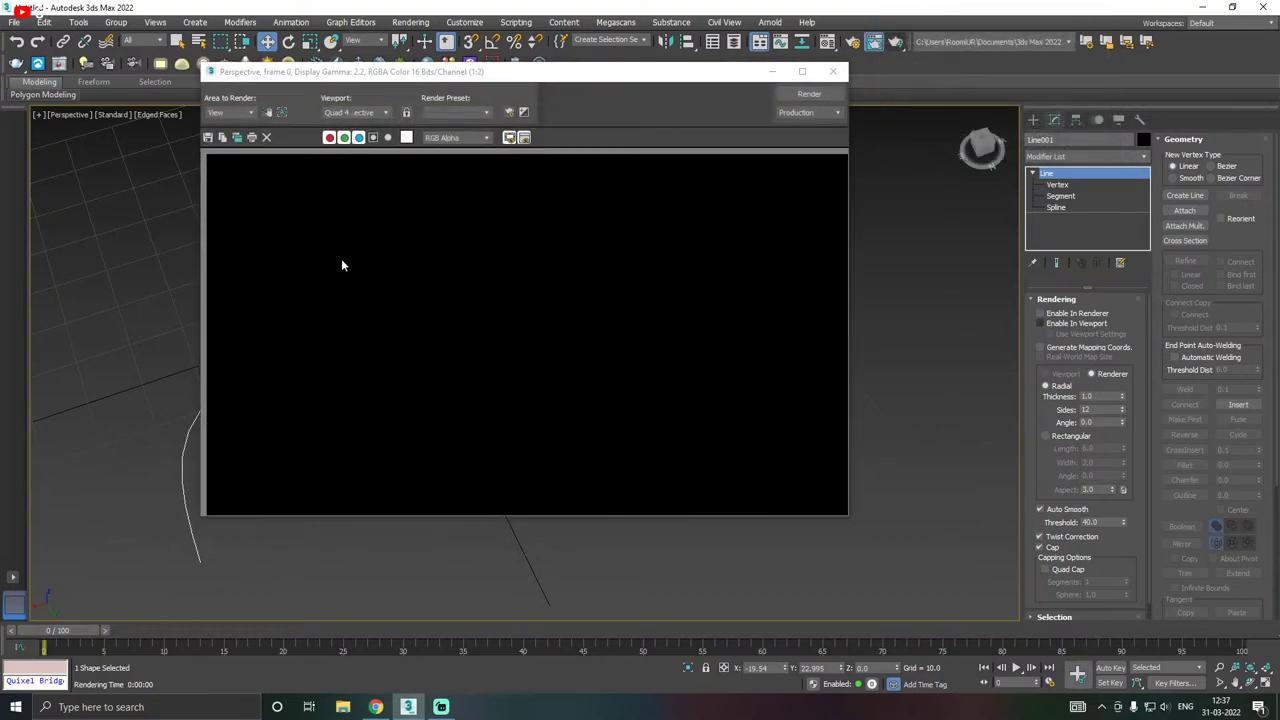
click(831, 72)
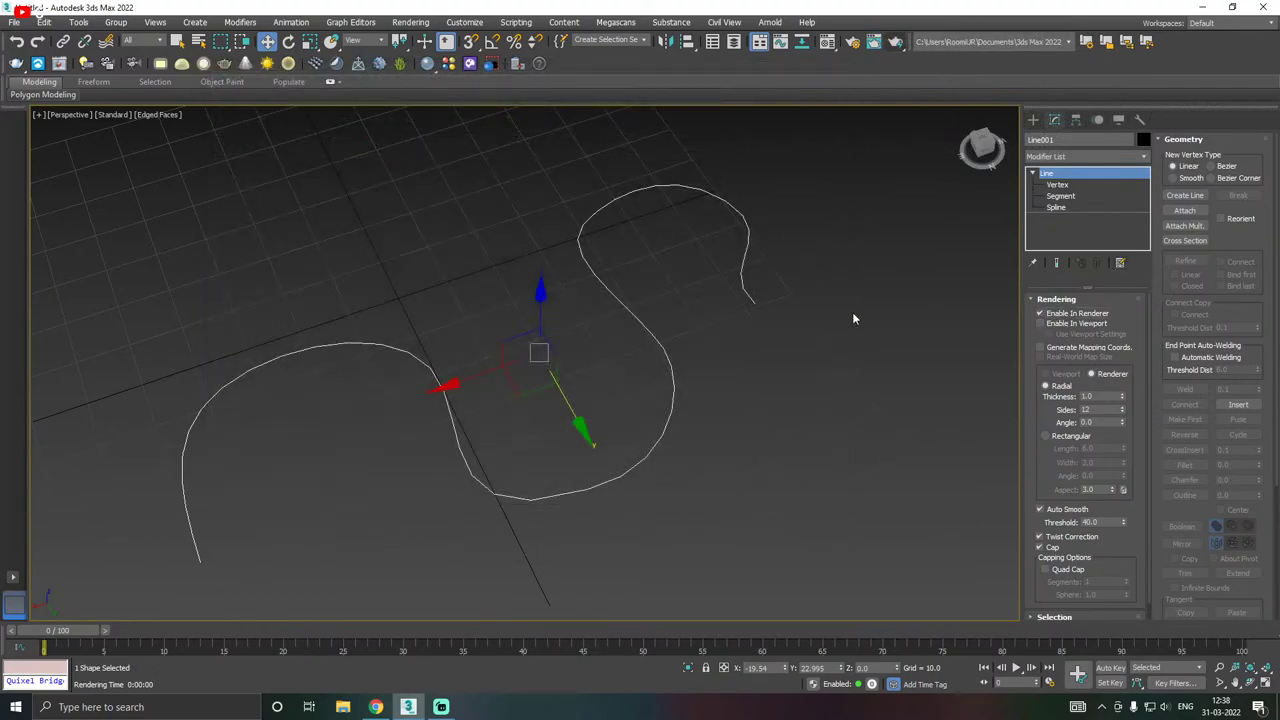
click(1066, 316)
middle_drag(589, 344, 696, 350)
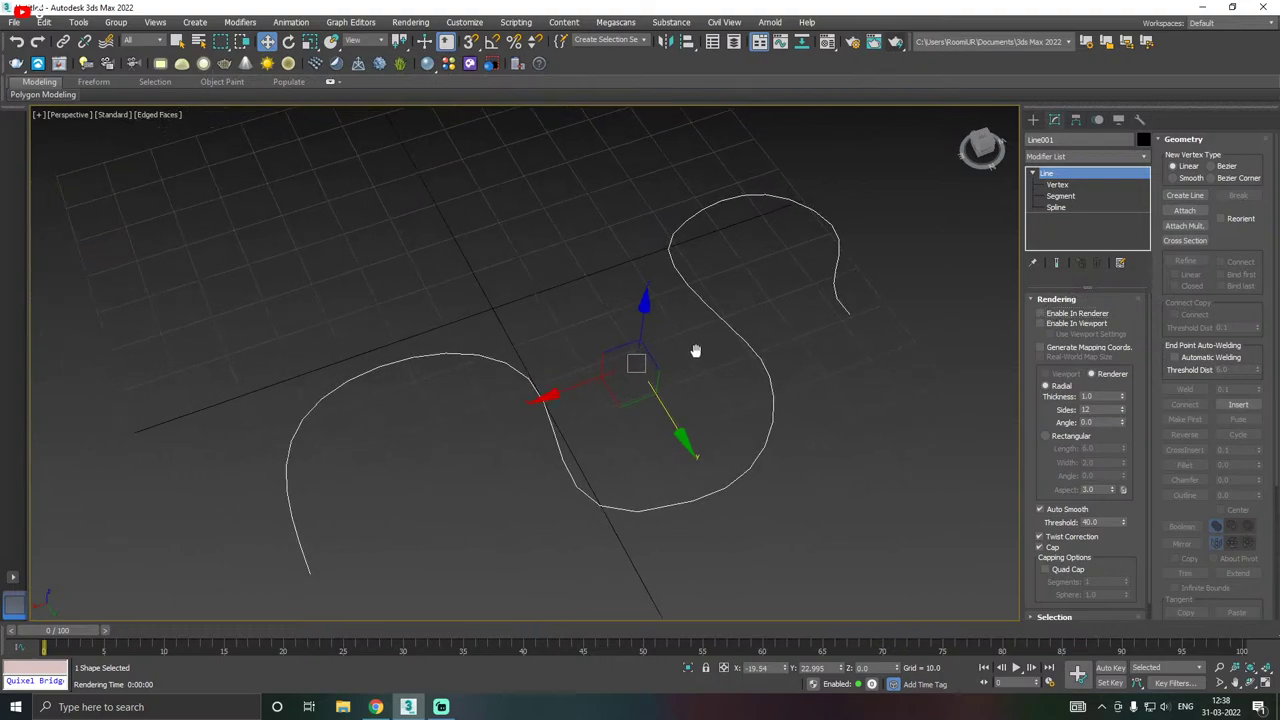
- Tick Enable In Viewport so the spline displays as a tube, then zoom in and reselect it
click(1042, 324)
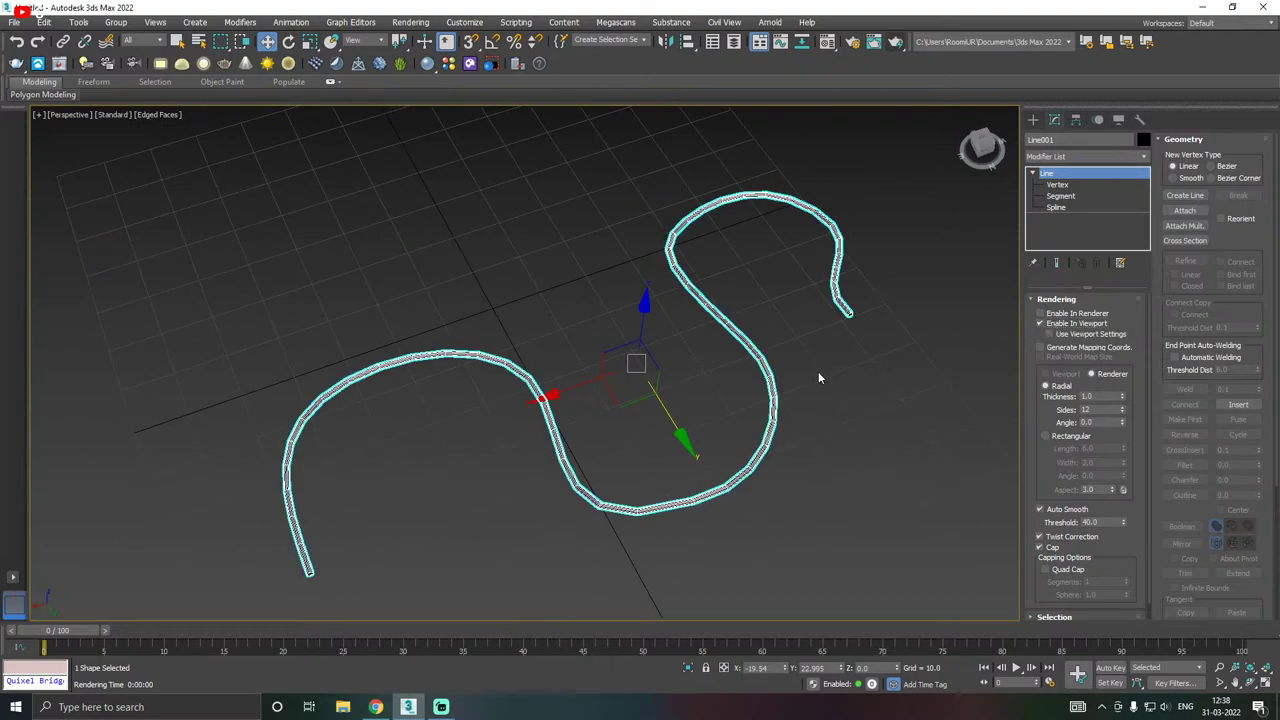
middle_drag(790, 409, 704, 409)
scroll(664, 408, up, 3)
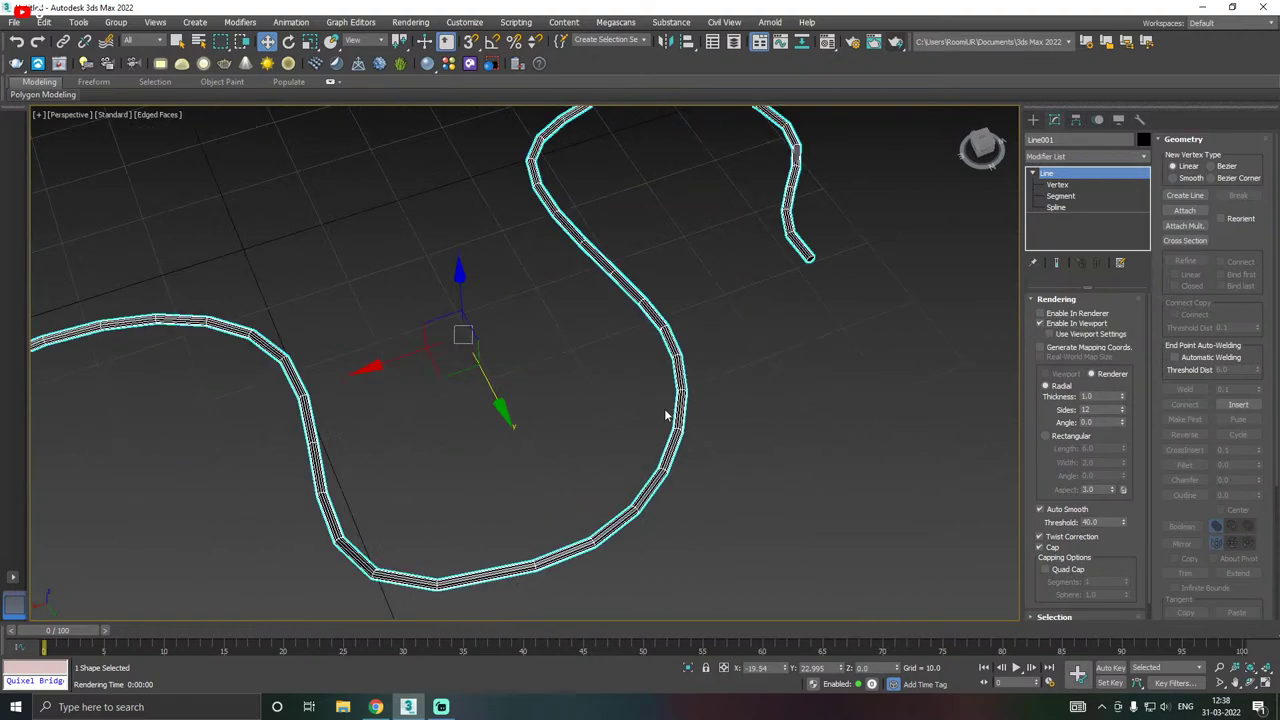
scroll(680, 408, up, 3)
scroll(680, 408, down, 5)
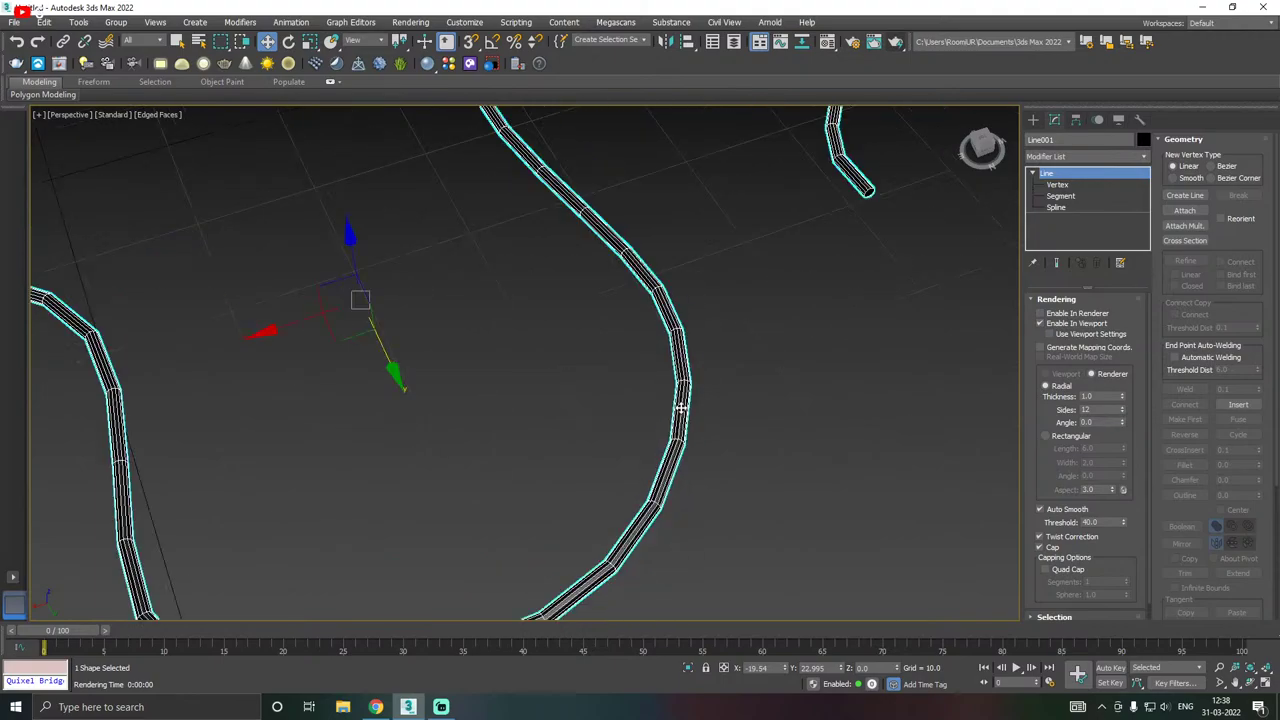
click(743, 410)
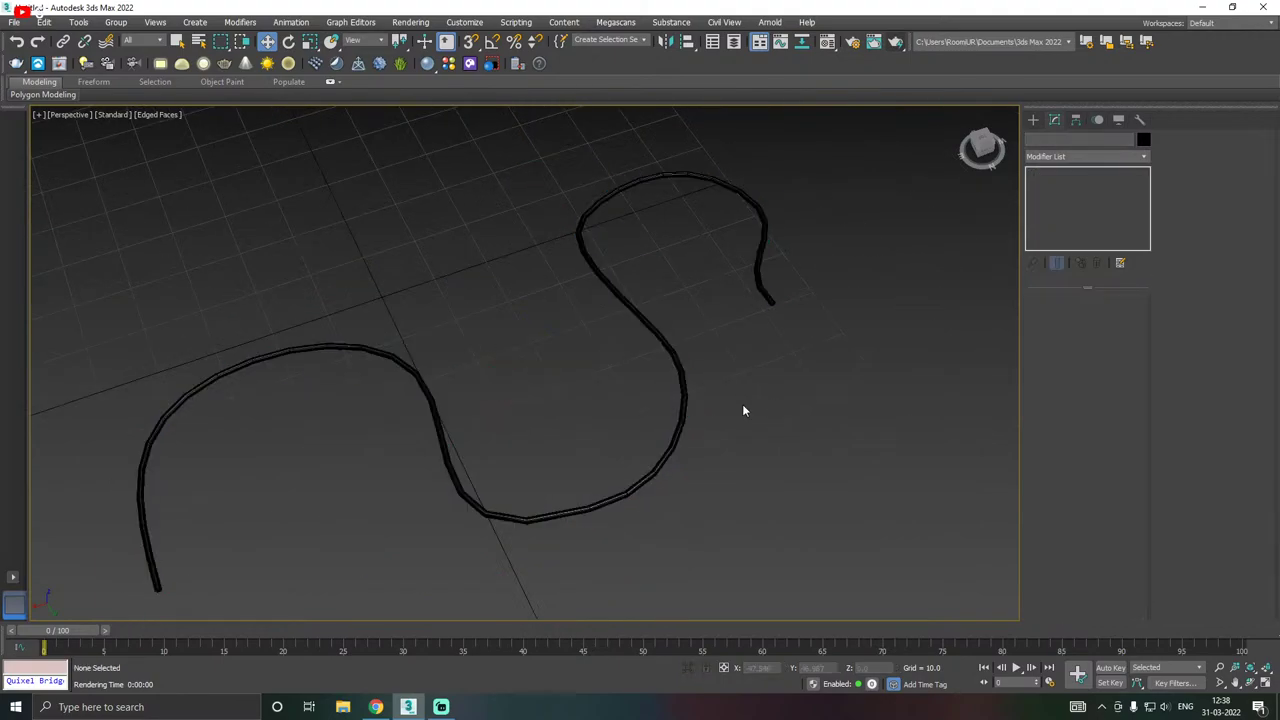
scroll(690, 411, up, 4)
click(688, 411)
scroll(700, 405, down, 3)
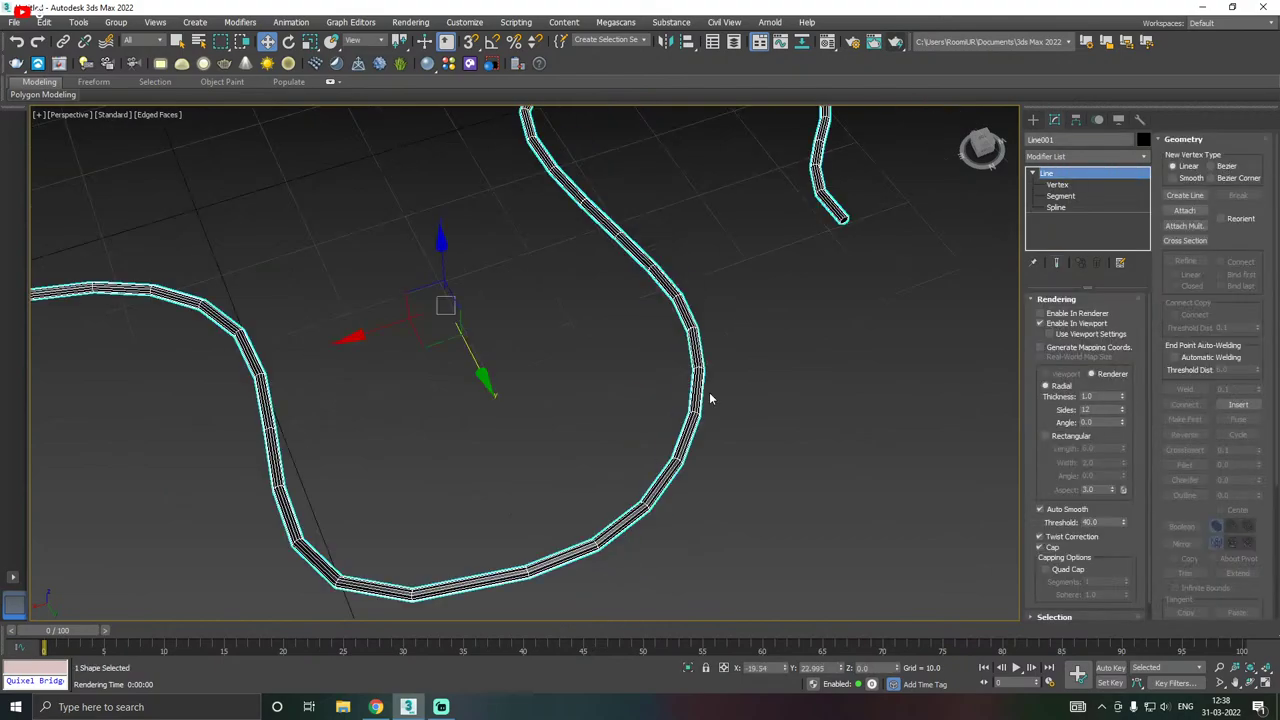
- Assign the blue material from the Material Editor to the spline tube
key(m)
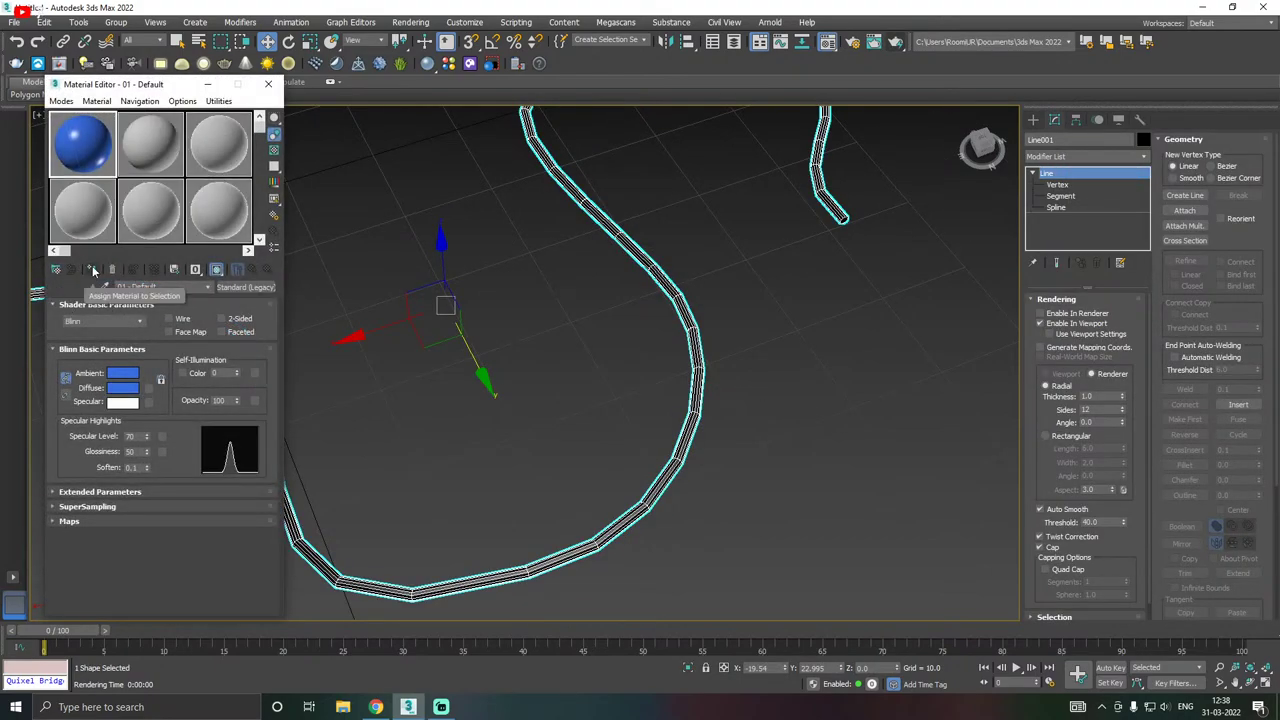
click(93, 270)
key(m)
click(736, 374)
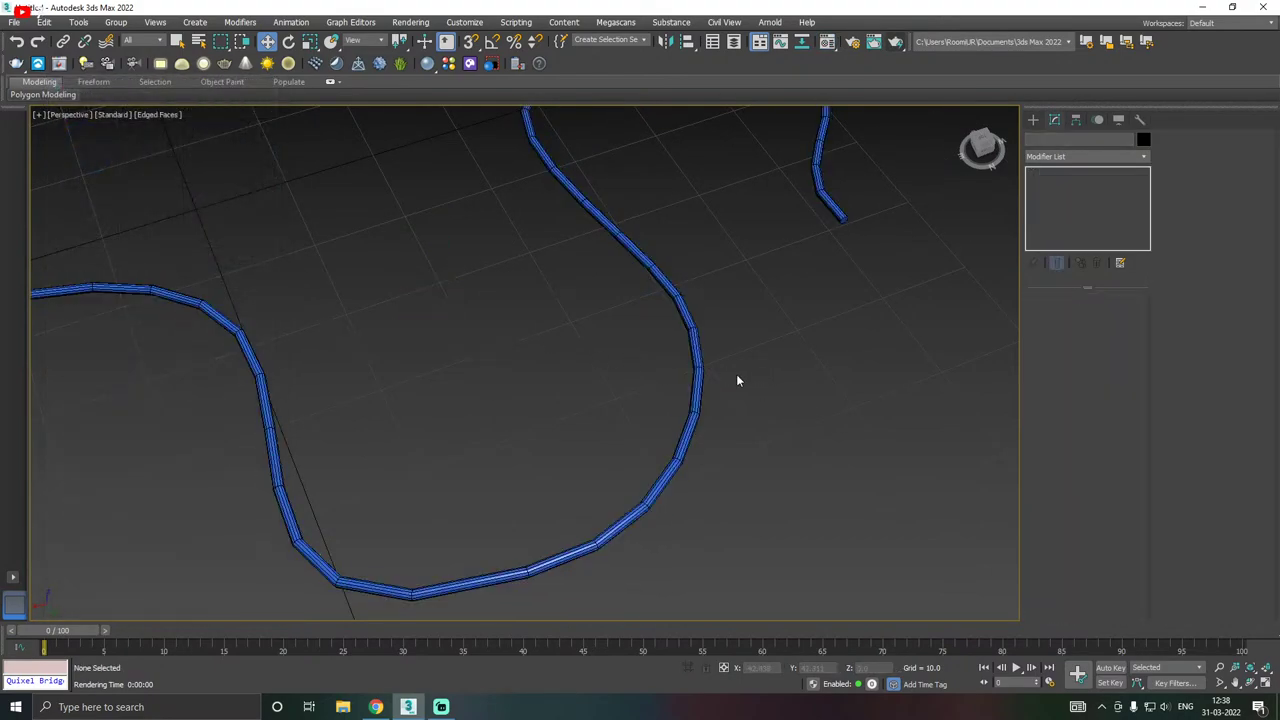
scroll(686, 384, down, 6)
alt+middle_drag(678, 410, 142, 188)
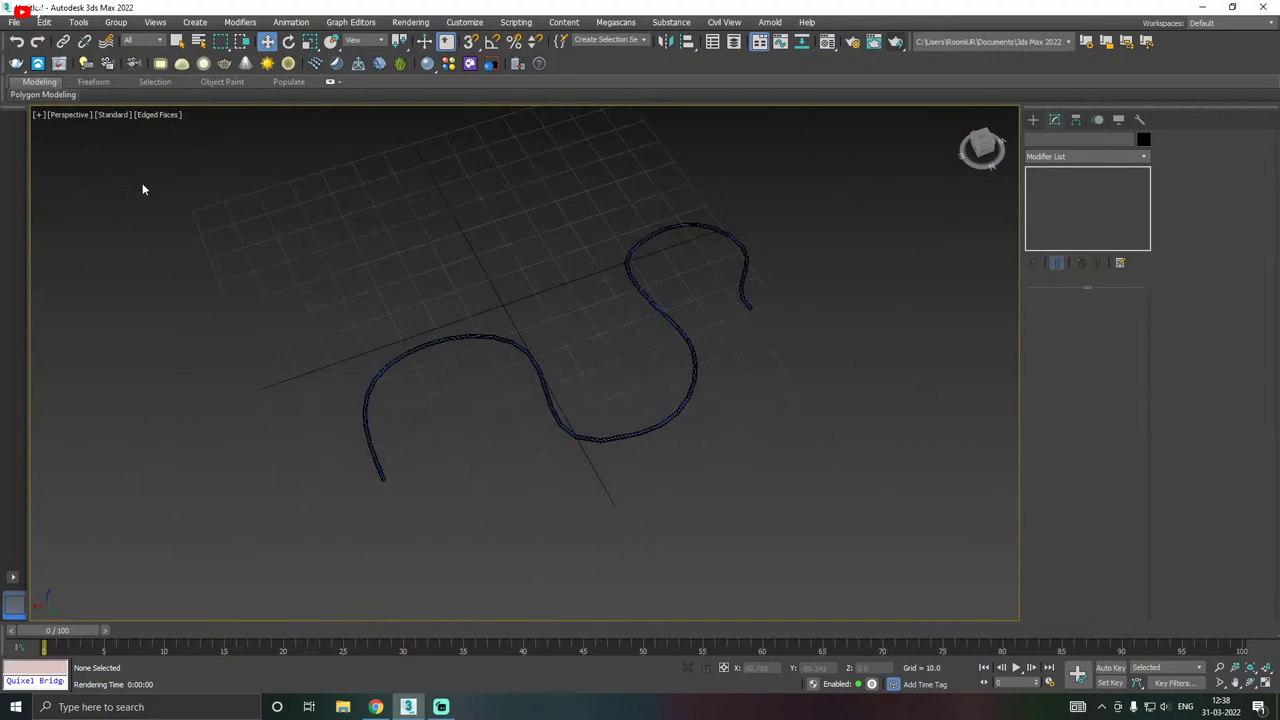
- Switch the viewport to Default Shading without Edged Faces and reselect the S-shaped spline
click(163, 115)
click(205, 251)
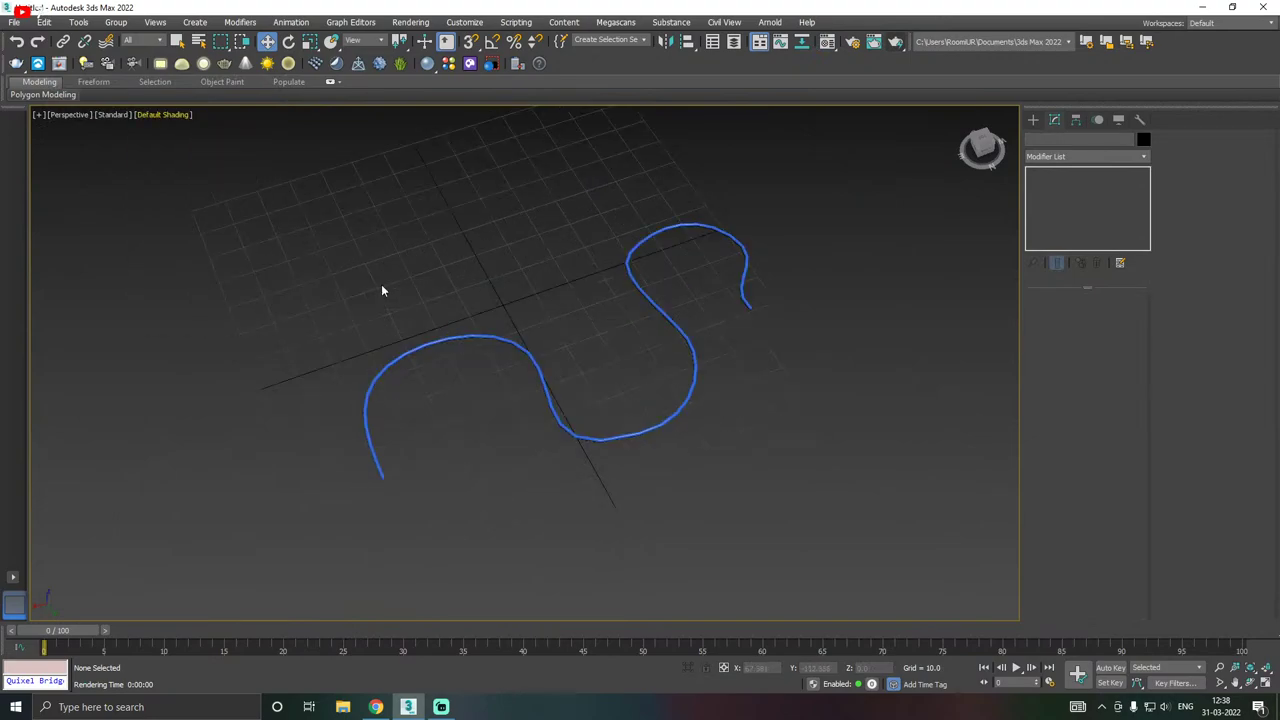
scroll(700, 380, up, 5)
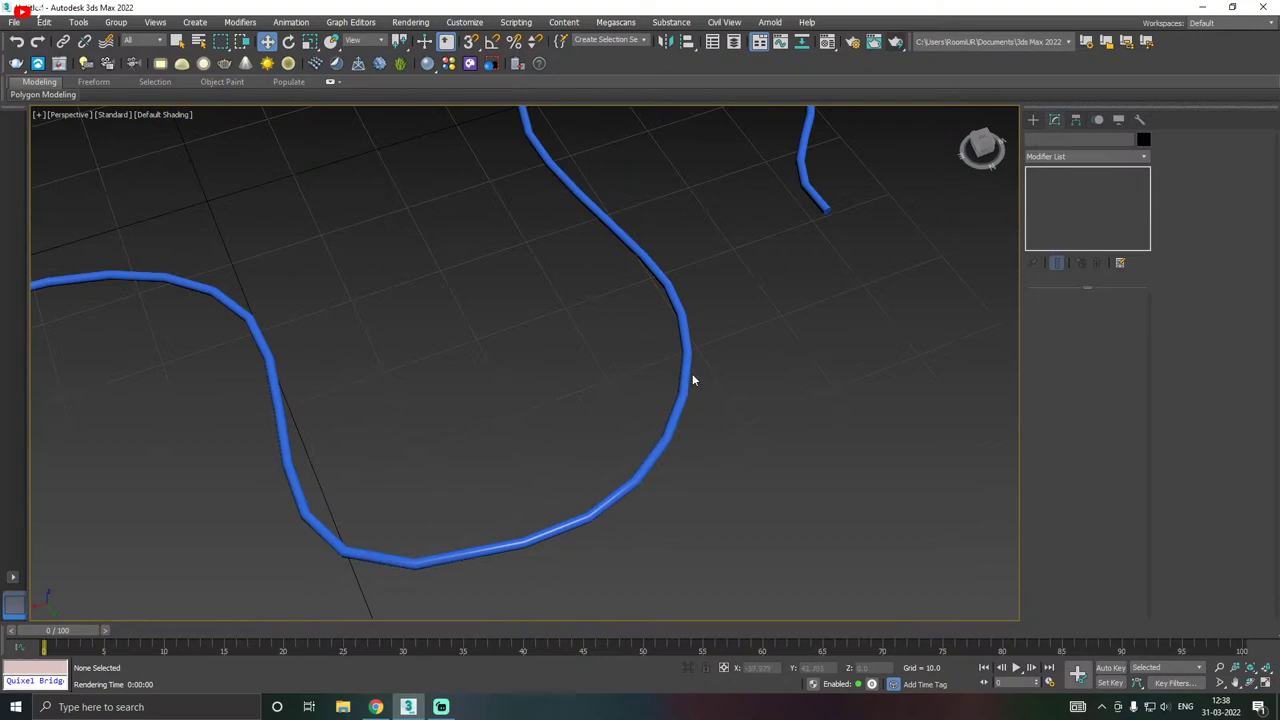
scroll(692, 380, up, 3)
scroll(692, 380, down, 6)
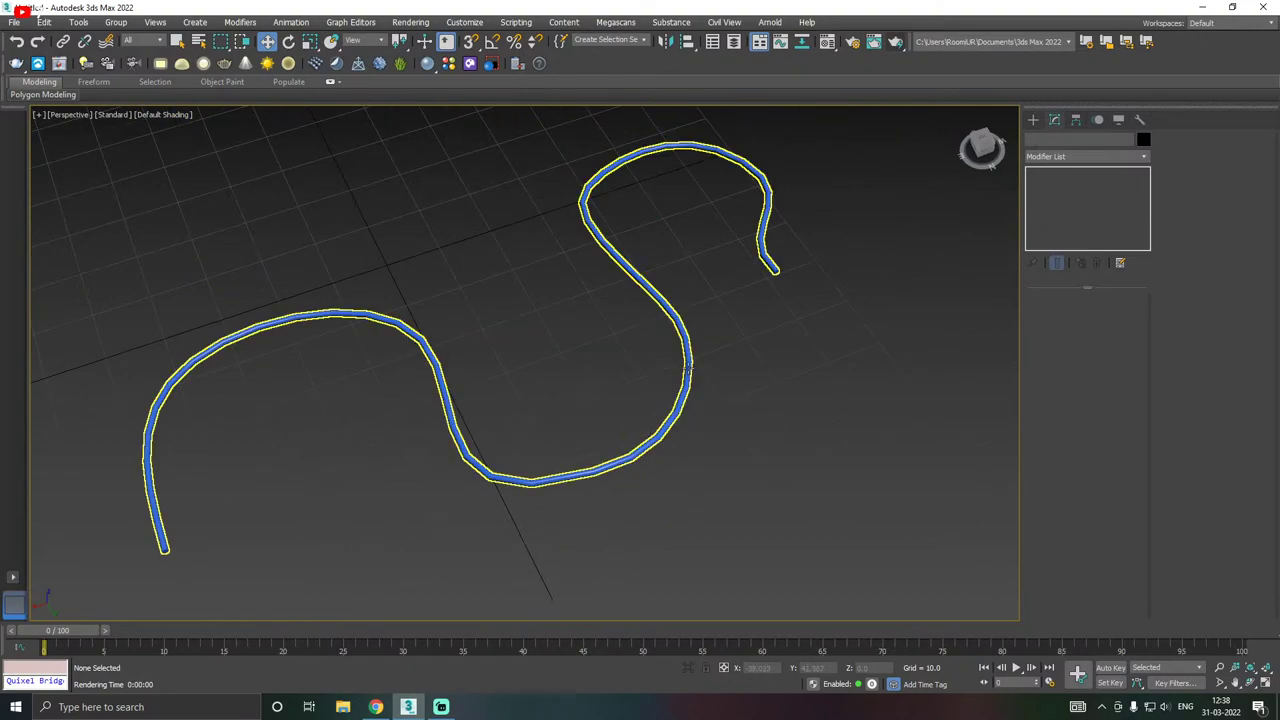
click(688, 368)
scroll(688, 368, up, 4)
scroll(771, 384, down, 3)
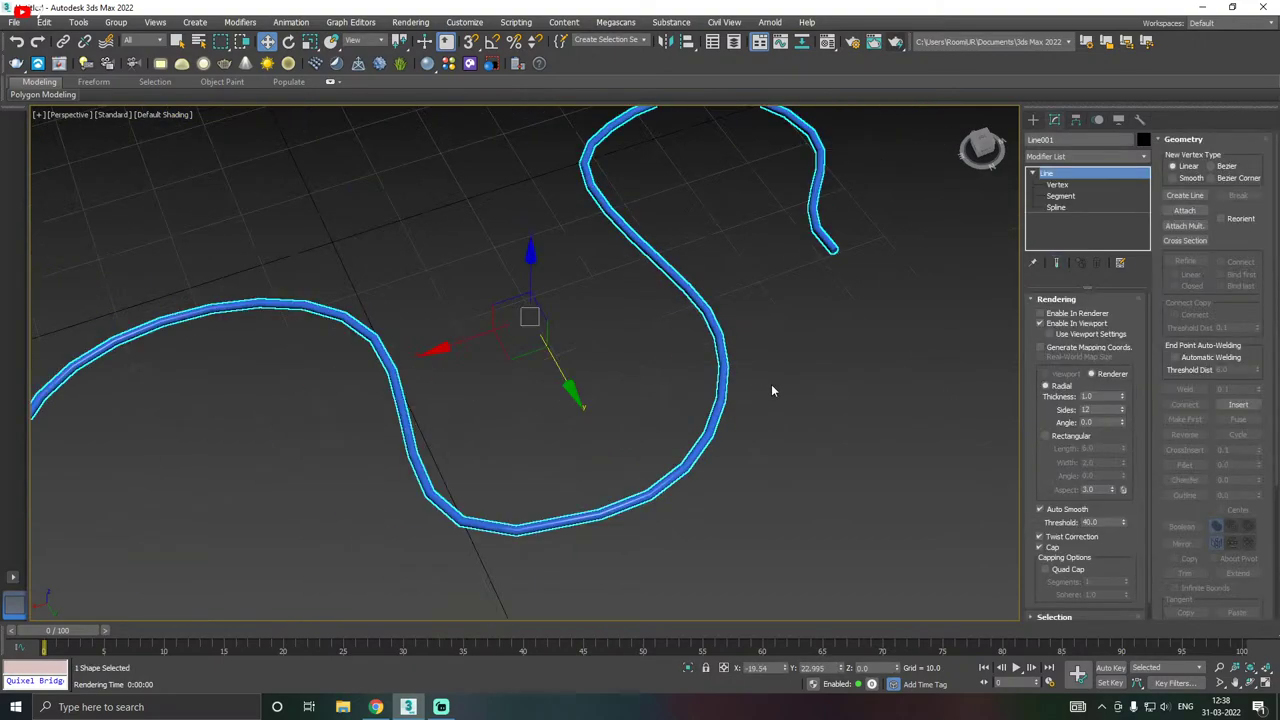
- Turn Edged Faces back on in the viewport shading menu
click(186, 116)
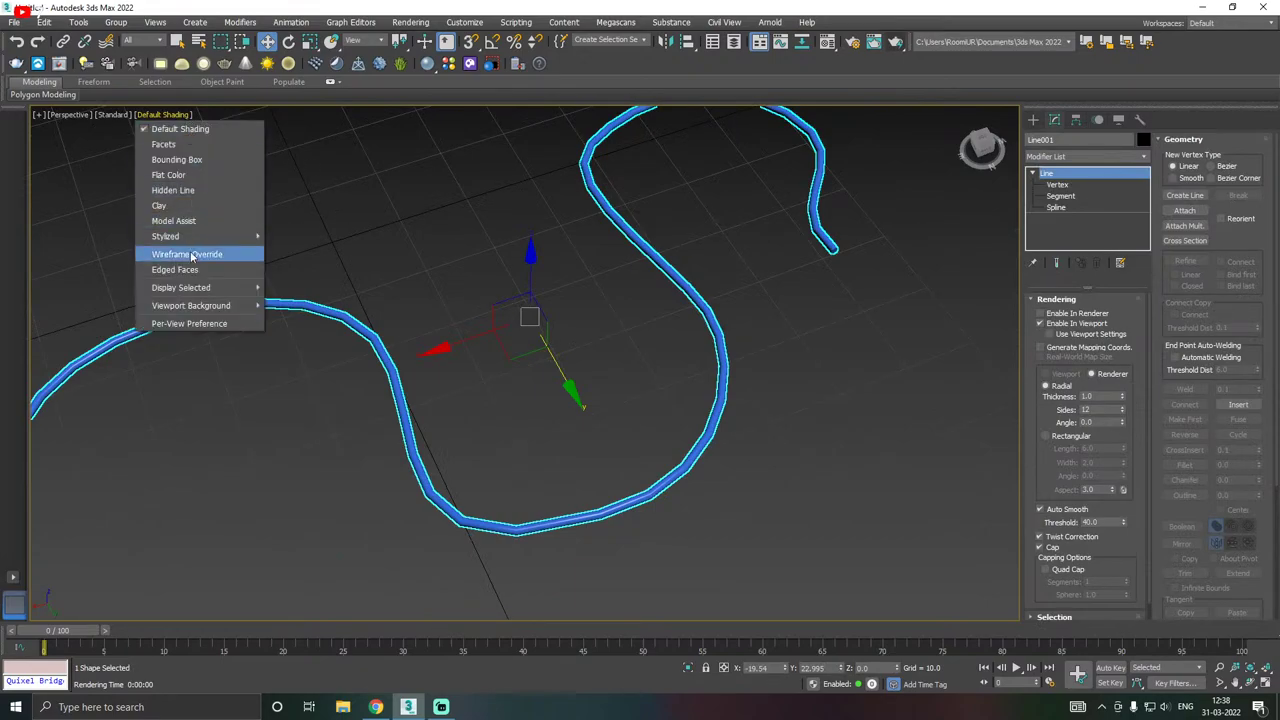
click(170, 266)
scroll(775, 400, up, 3)
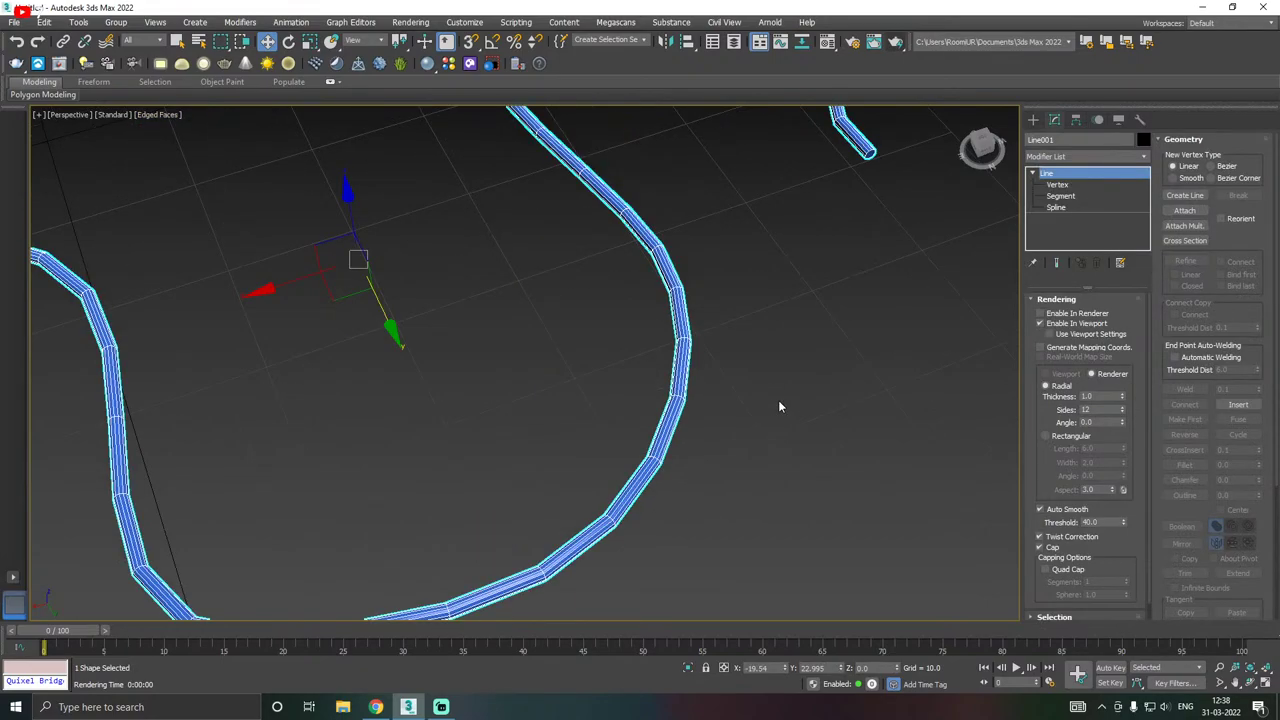
scroll(678, 440, down, 3)
- Toggle Enable In Viewport off and on twice, then orbit to a low side view of the tube
click(1039, 323)
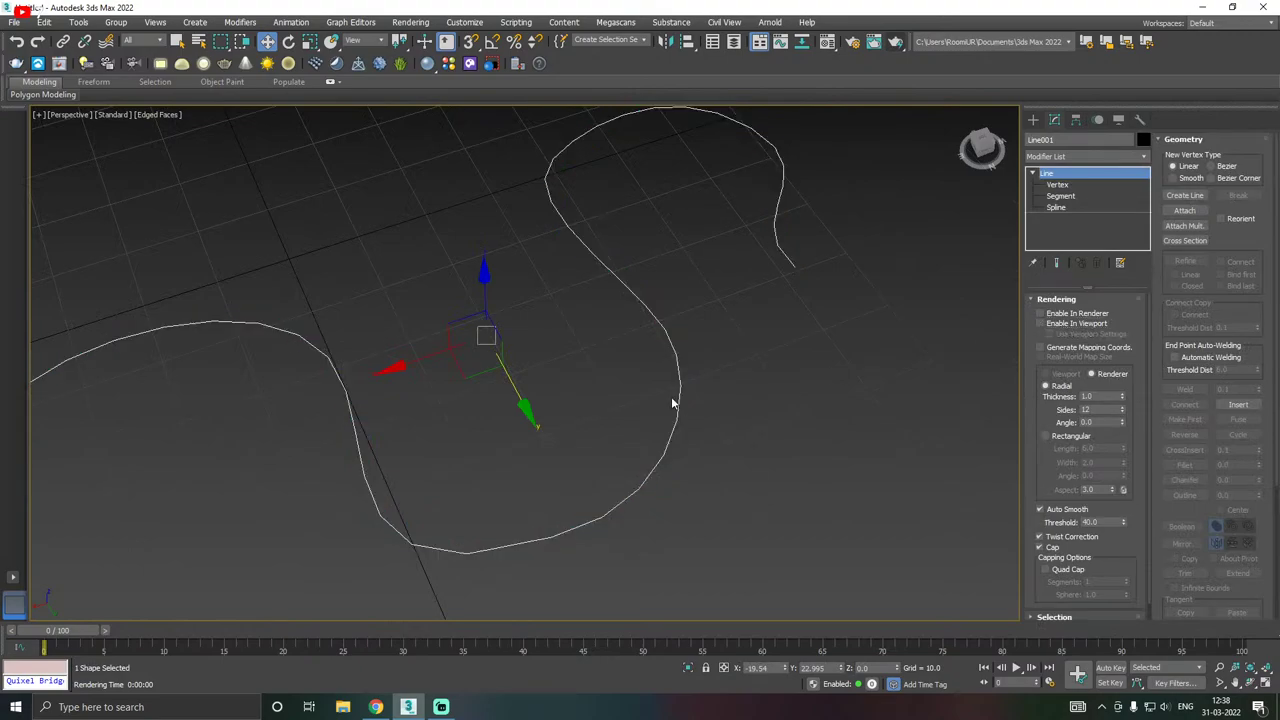
click(1066, 326)
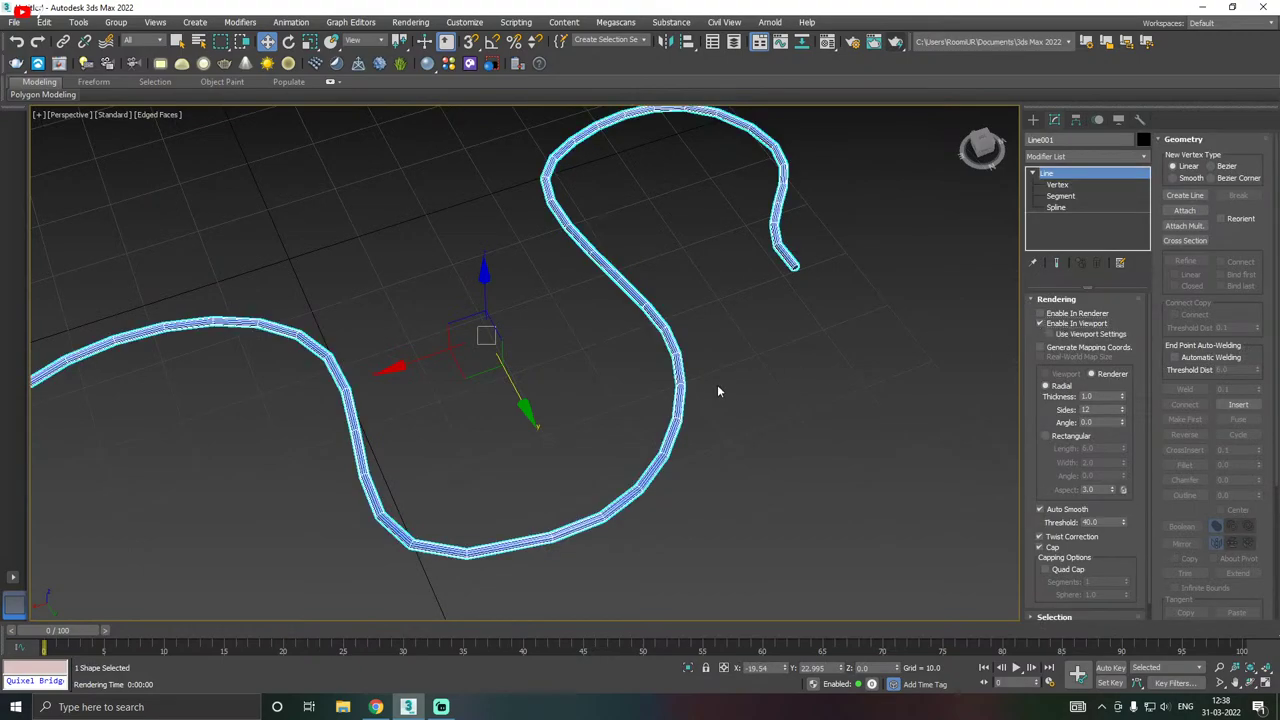
click(1073, 326)
click(1073, 326)
scroll(657, 461, up, 2)
scroll(670, 425, up, 2)
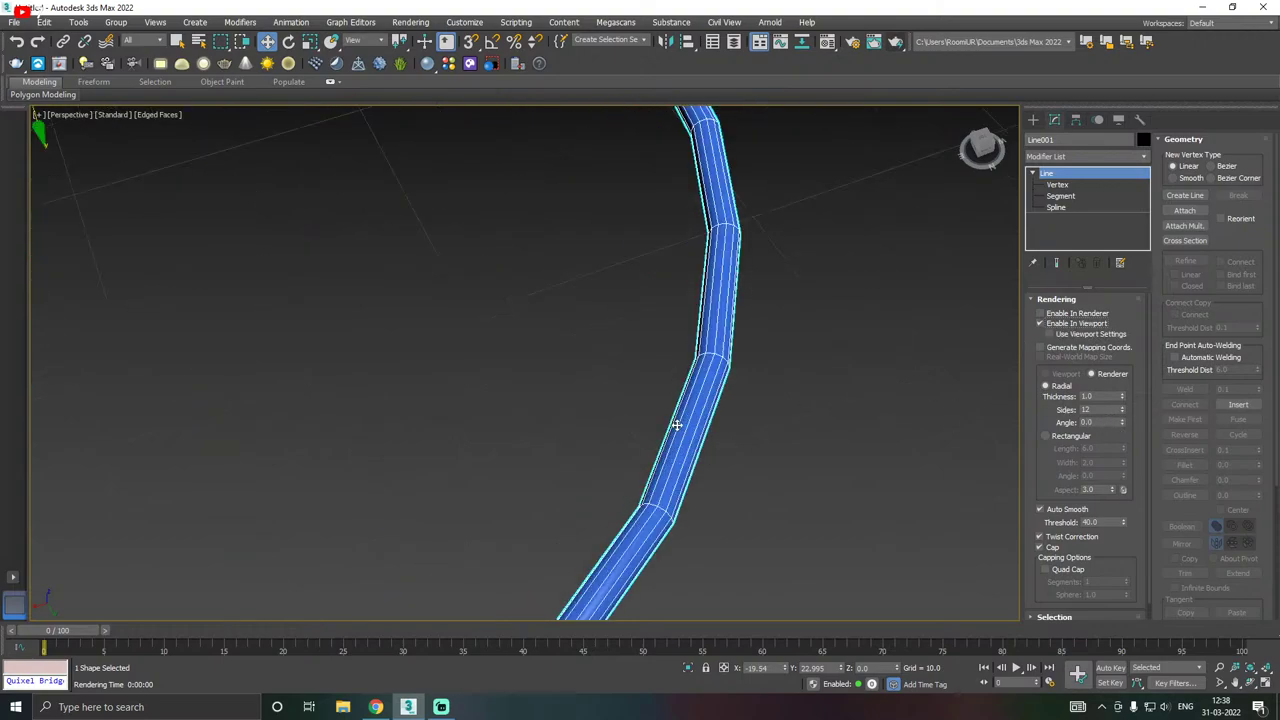
scroll(756, 477, down, 5)
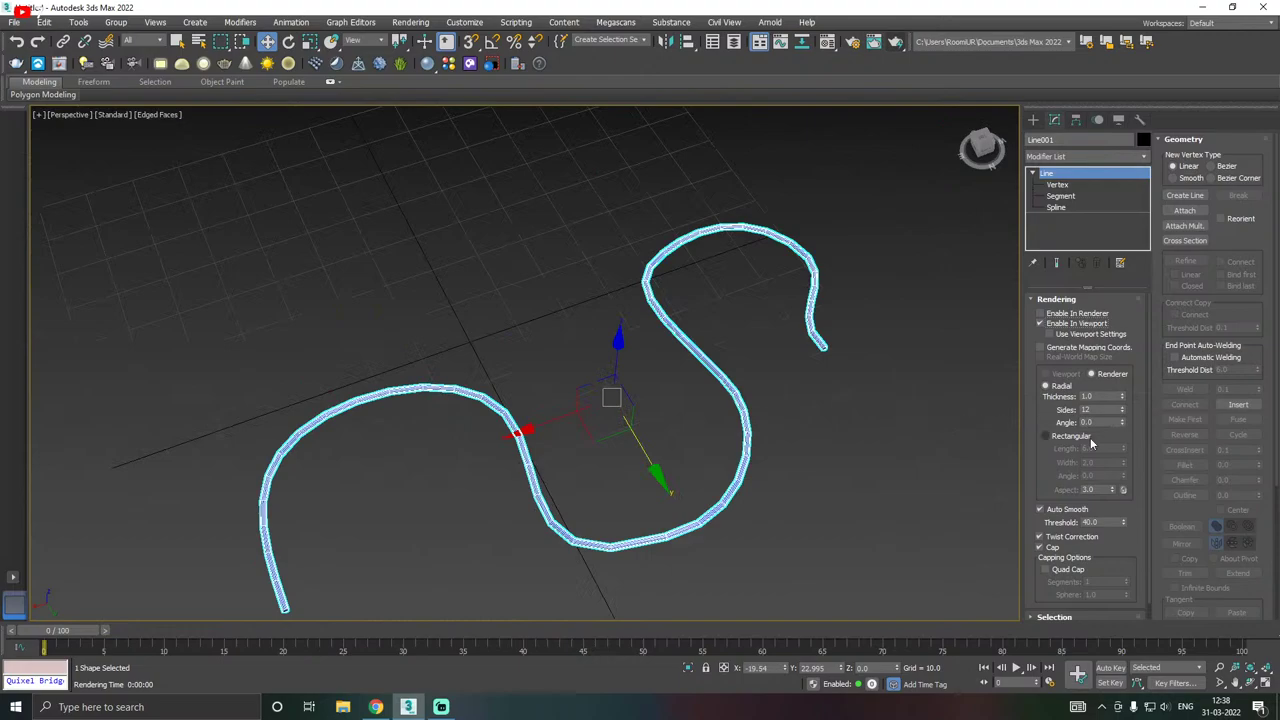
scroll(745, 458, up, 2)
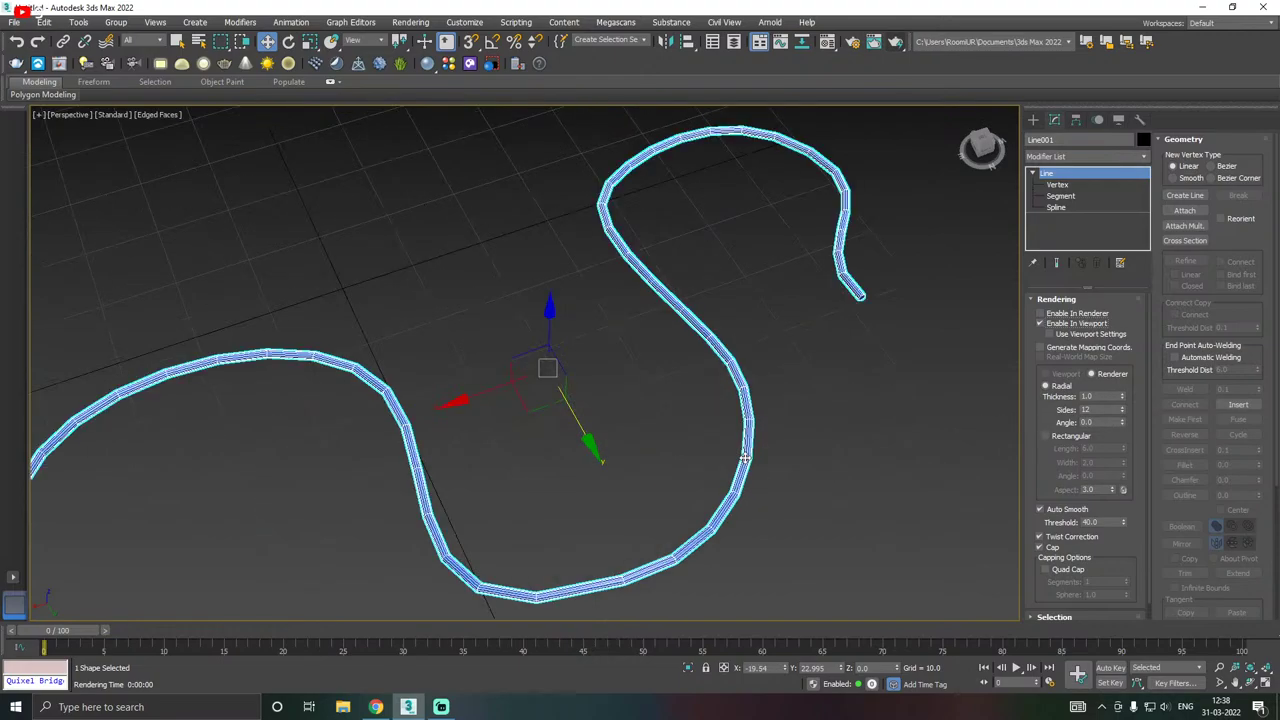
alt+middle_drag(889, 398, 820, 370)
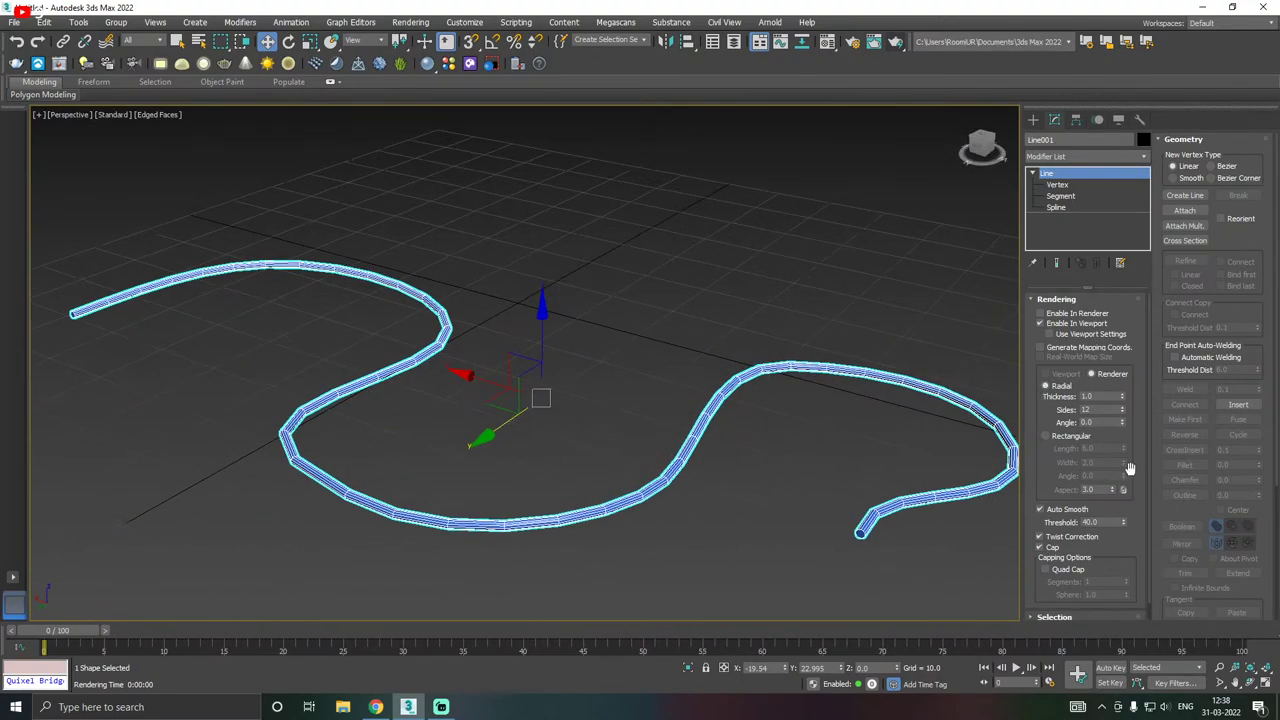
- Give the rendered spline a Rectangular cross-section and orbit around the band
click(1066, 437)
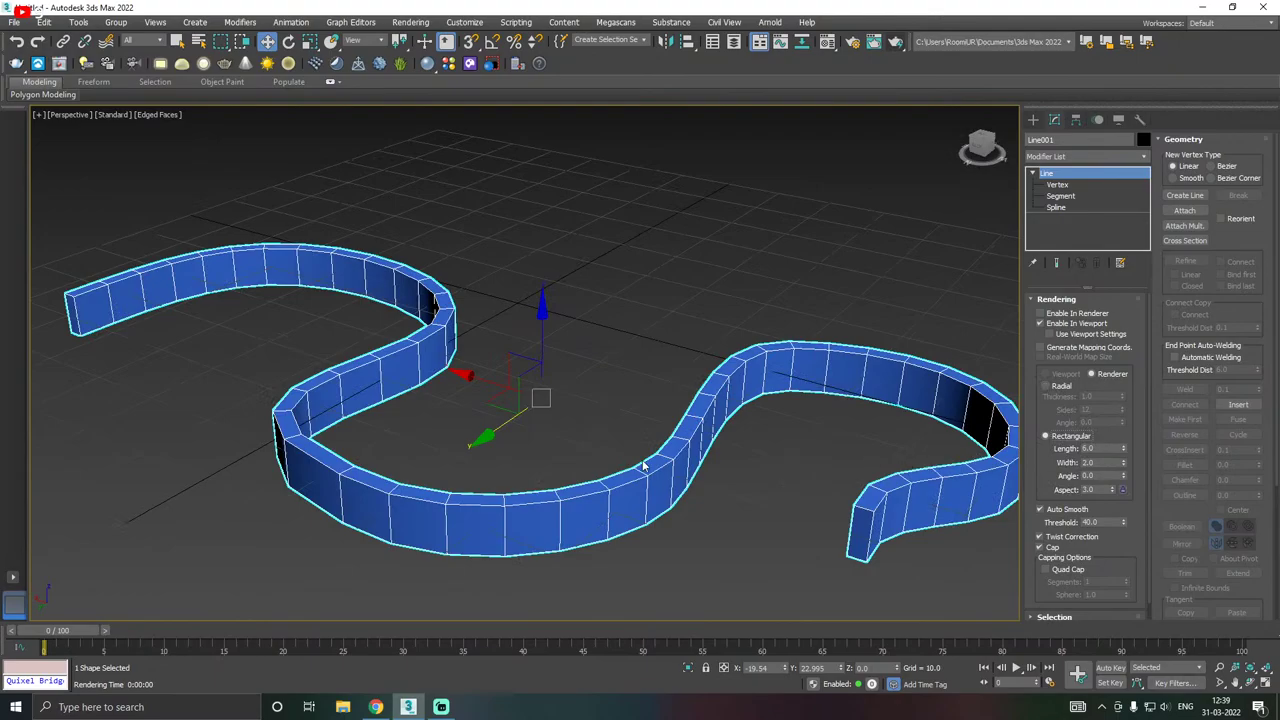
alt+middle_drag(643, 466, 1030, 497)
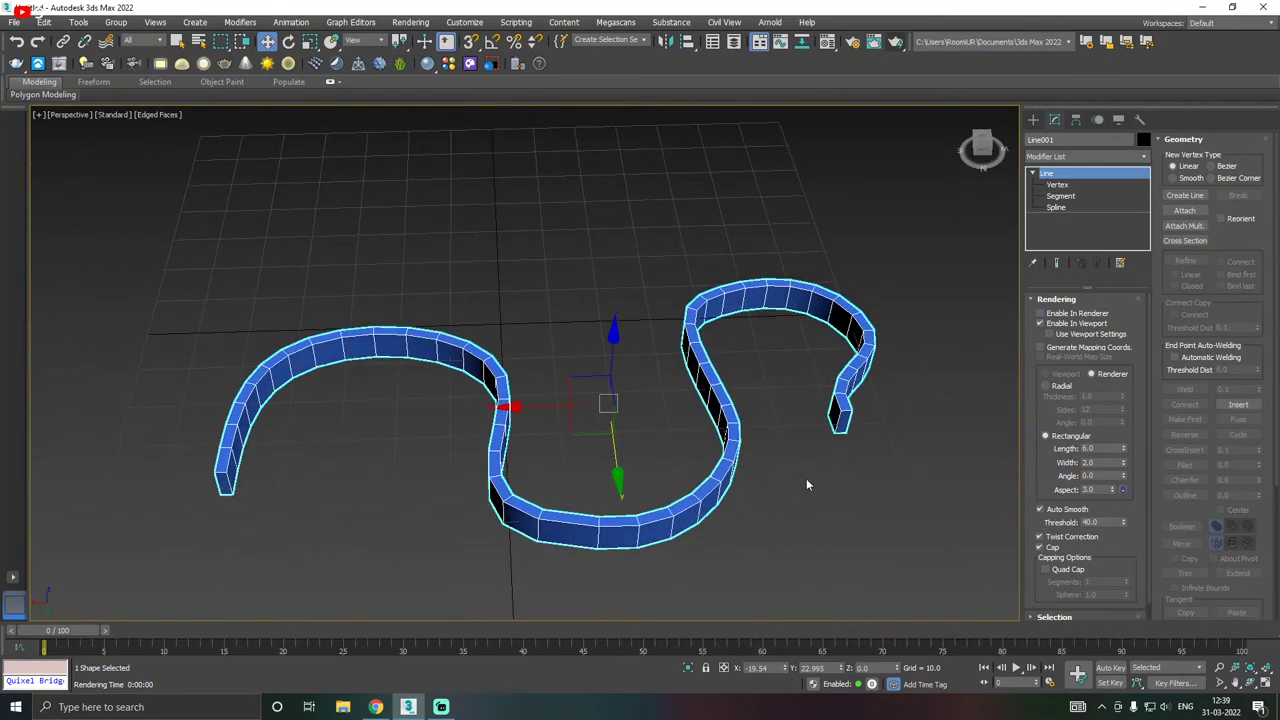
alt+middle_drag(807, 485, 760, 475)
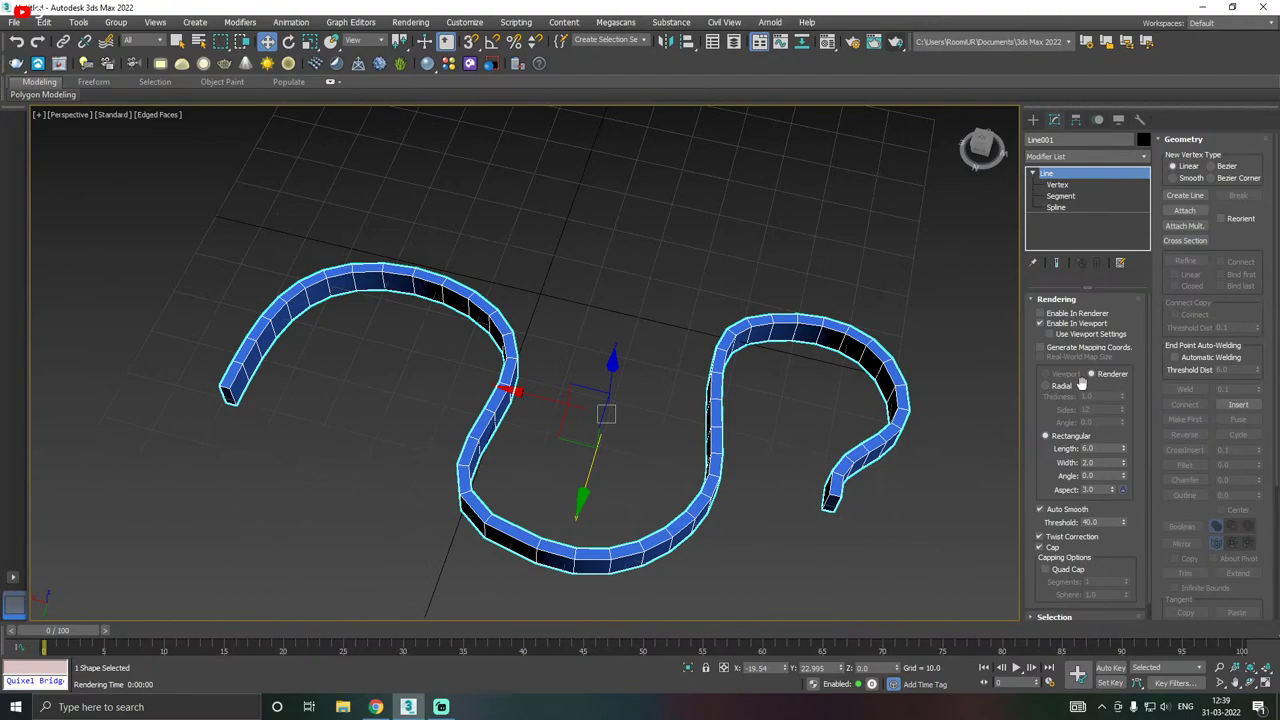
- Switch back to a Radial cross-section and raise its Thickness to 10.8
click(1064, 387)
alt+middle_drag(888, 420, 868, 424)
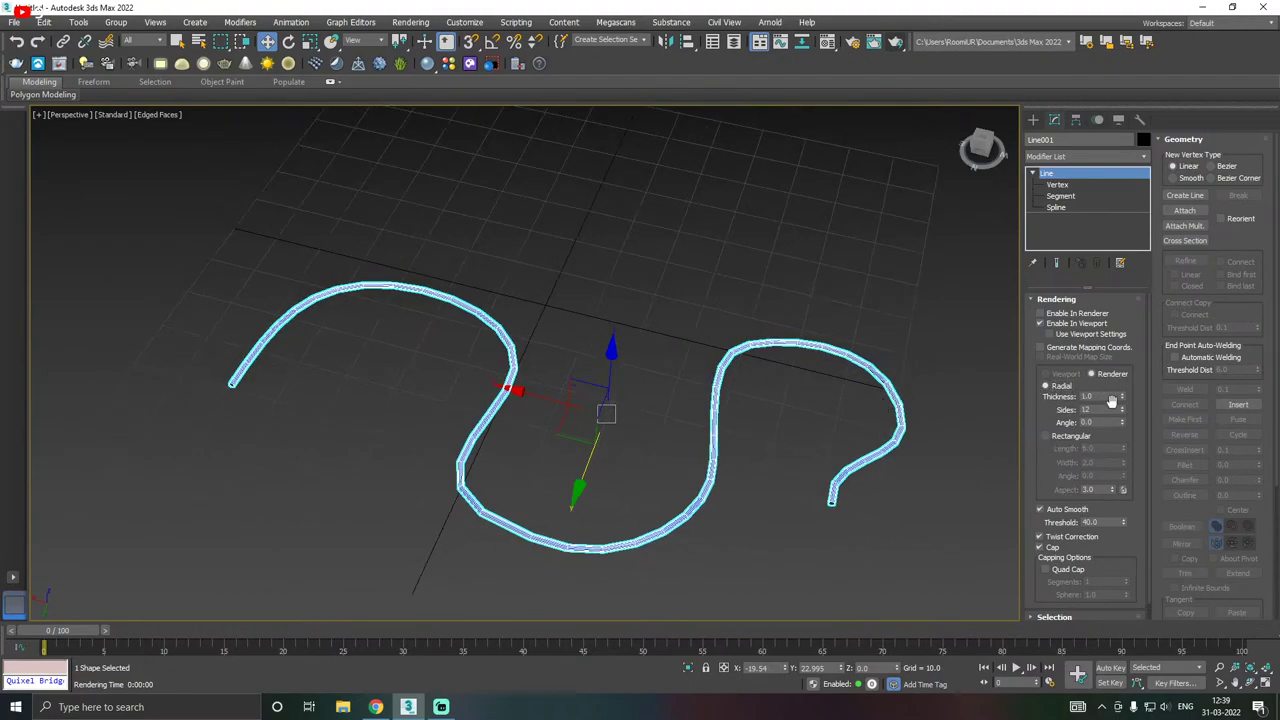
drag(1122, 399, 1128, 346)
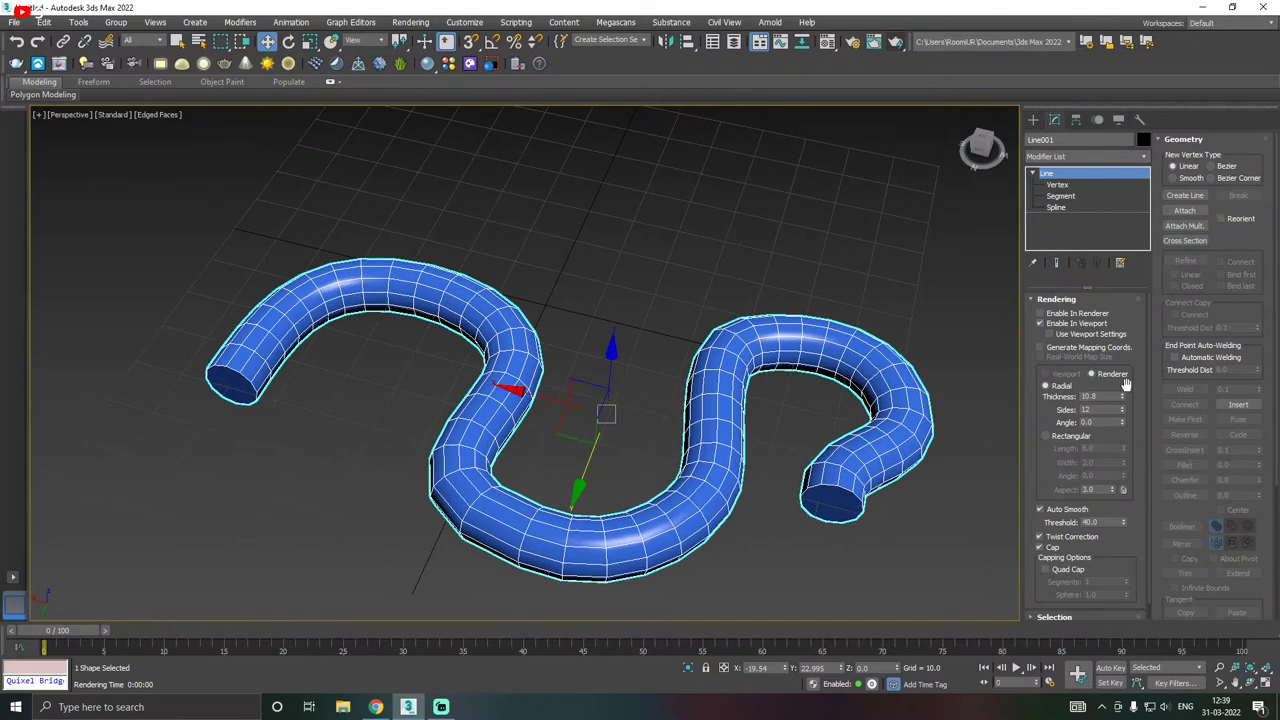
alt+middle_drag(895, 400, 883, 375)
alt+middle_drag(914, 376, 1018, 467)
- In Vertex mode, hide the tube, move a right-bend vertex outward, then show the tube again
click(1063, 186)
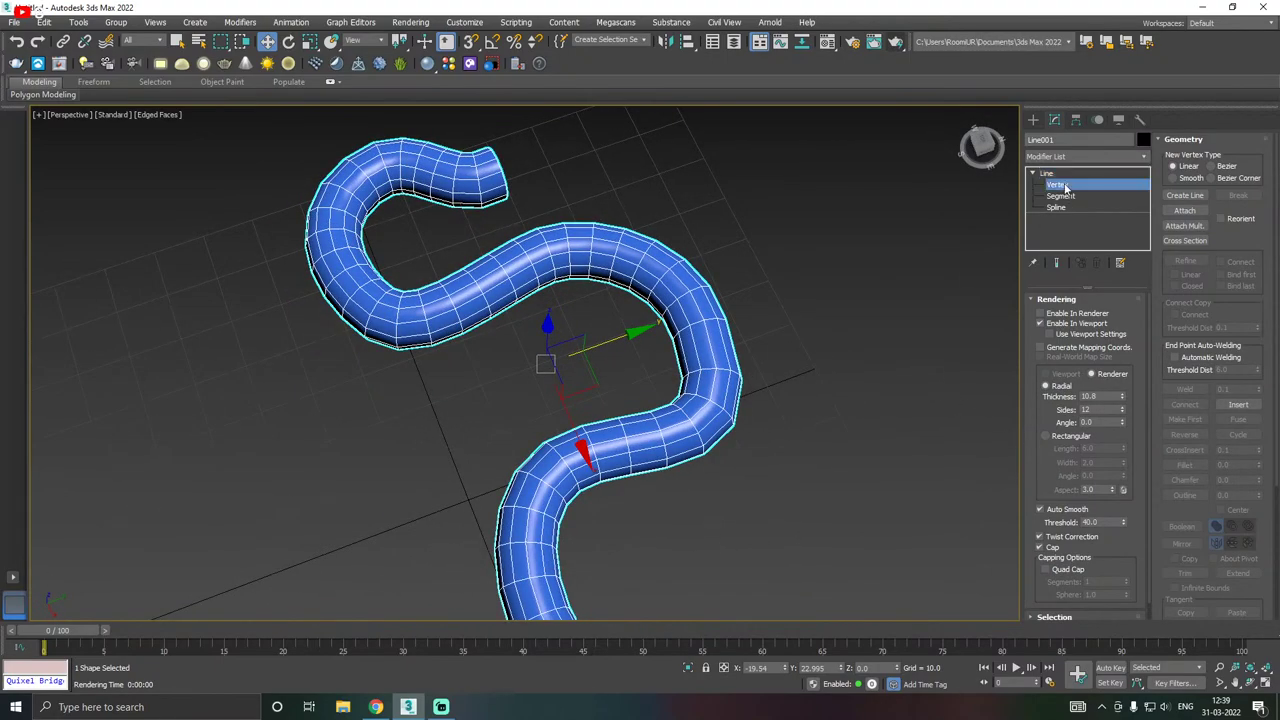
click(774, 337)
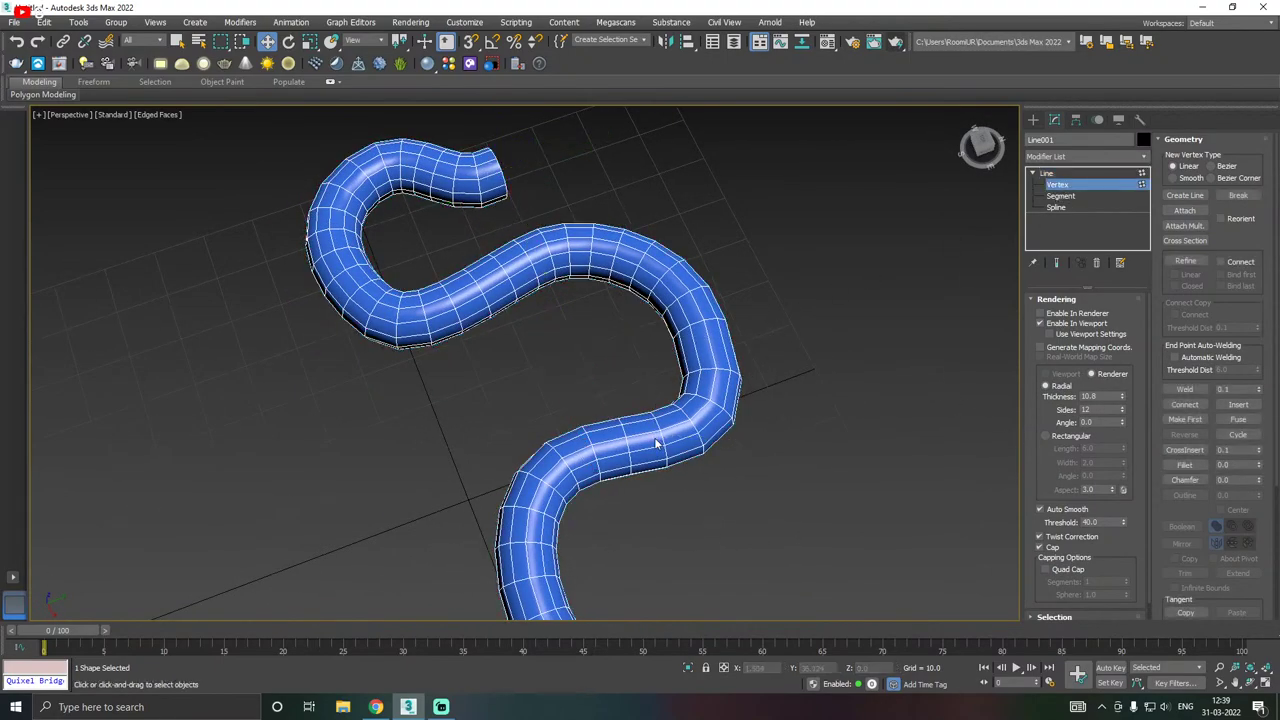
click(1042, 323)
click(699, 331)
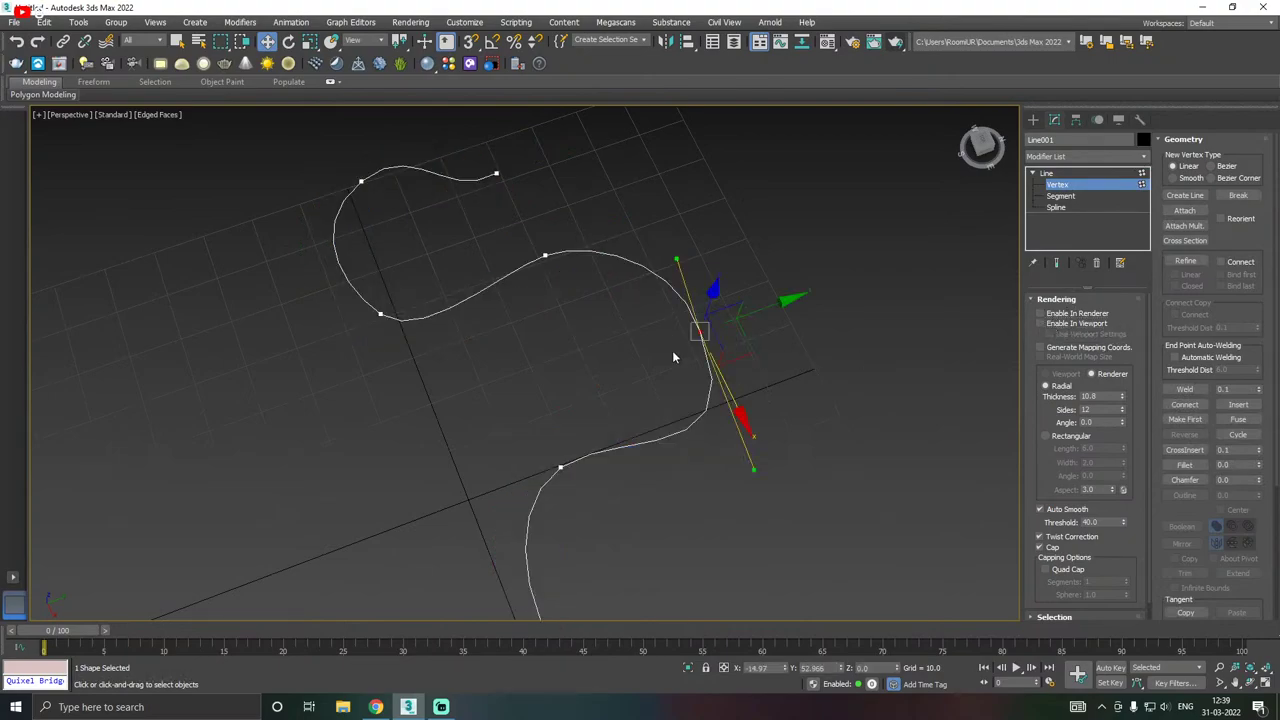
drag(760, 308, 740, 345)
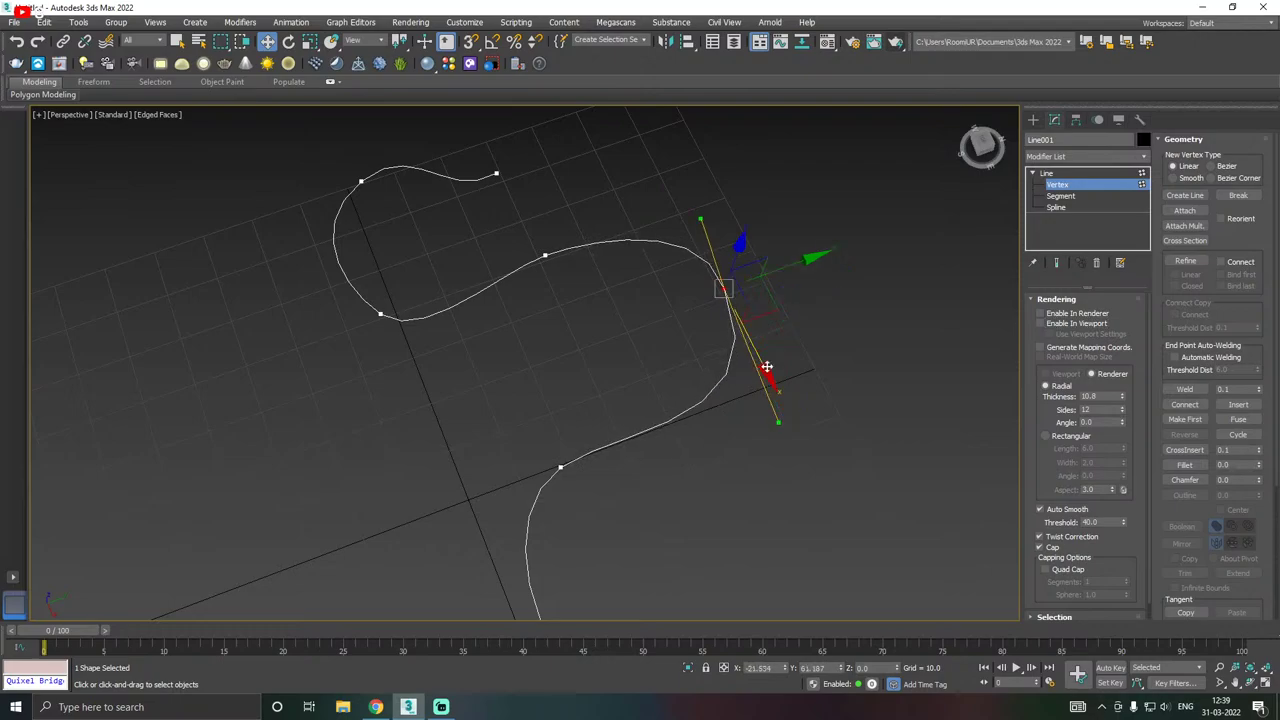
click(1040, 323)
alt+middle_drag(921, 358, 825, 313)
scroll(845, 357, down, 3)
scroll(570, 378, up, 4)
scroll(502, 474, up, 3)
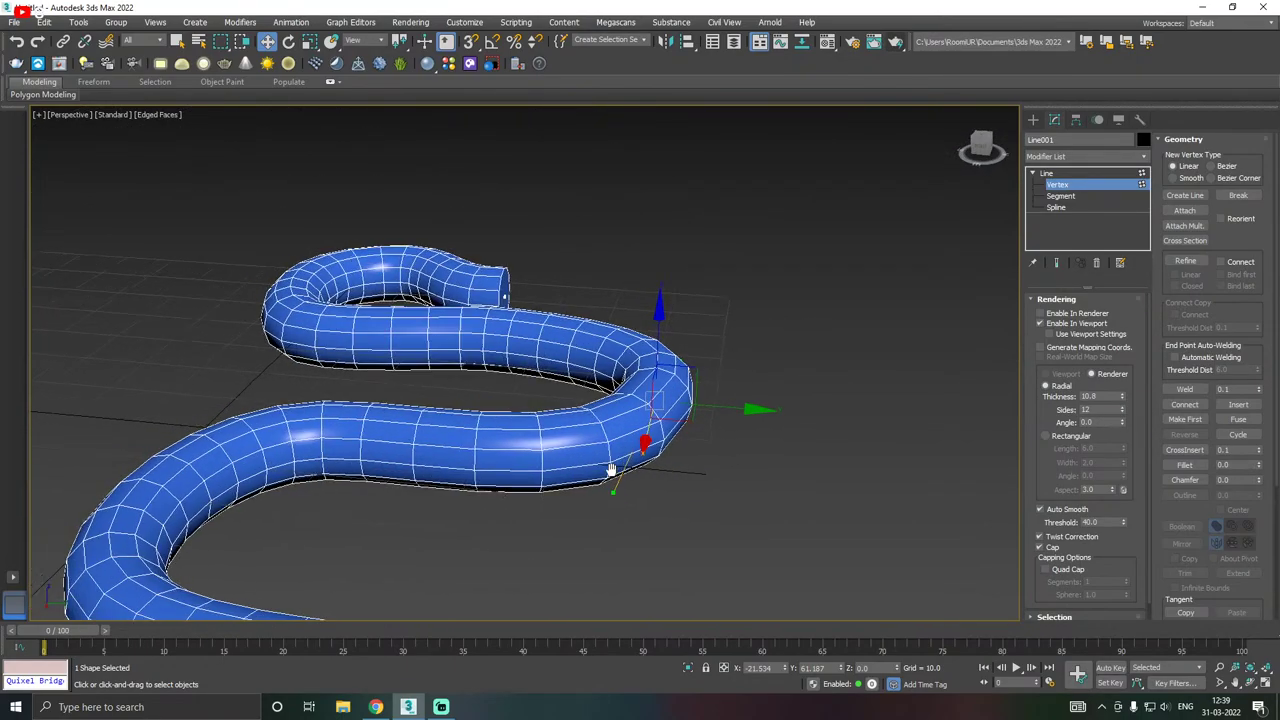
- Lower the tube's Sides to 4, then 3, previewing square and triangular cross-sections
click(1122, 415)
drag(1122, 415, 1122, 412)
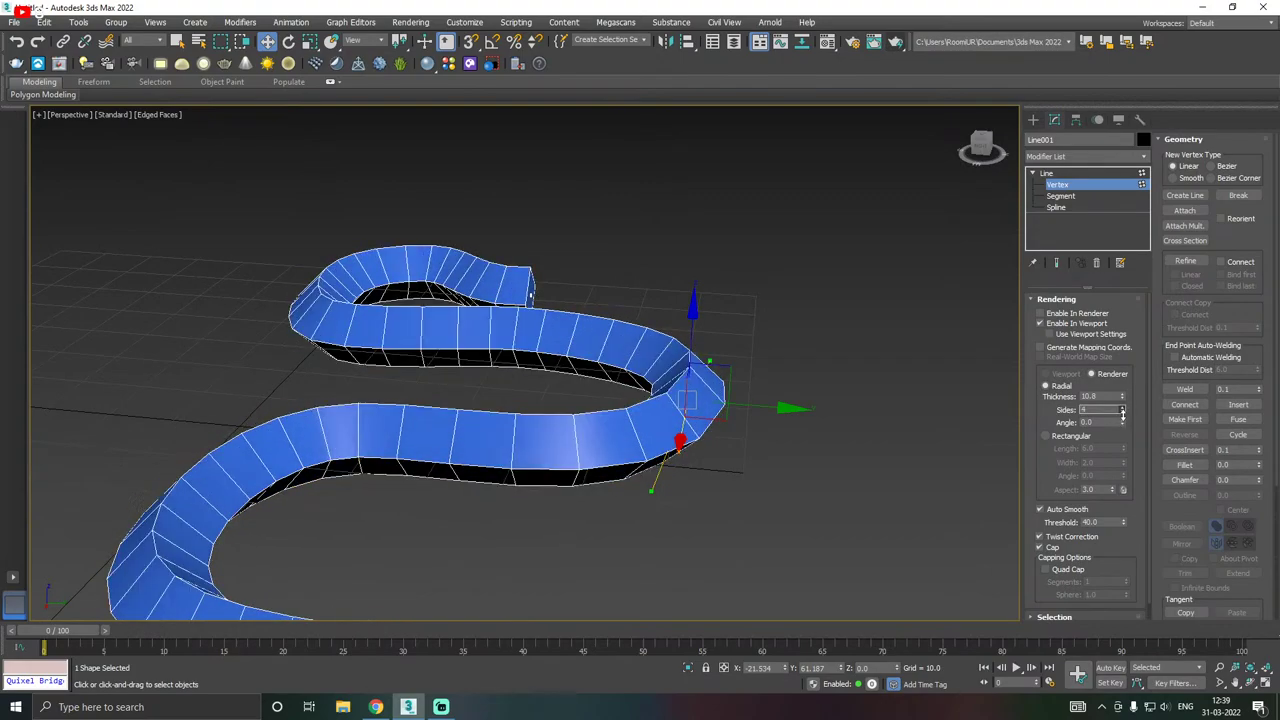
alt+middle_drag(660, 420, 620, 475)
drag(1122, 413, 1123, 419)
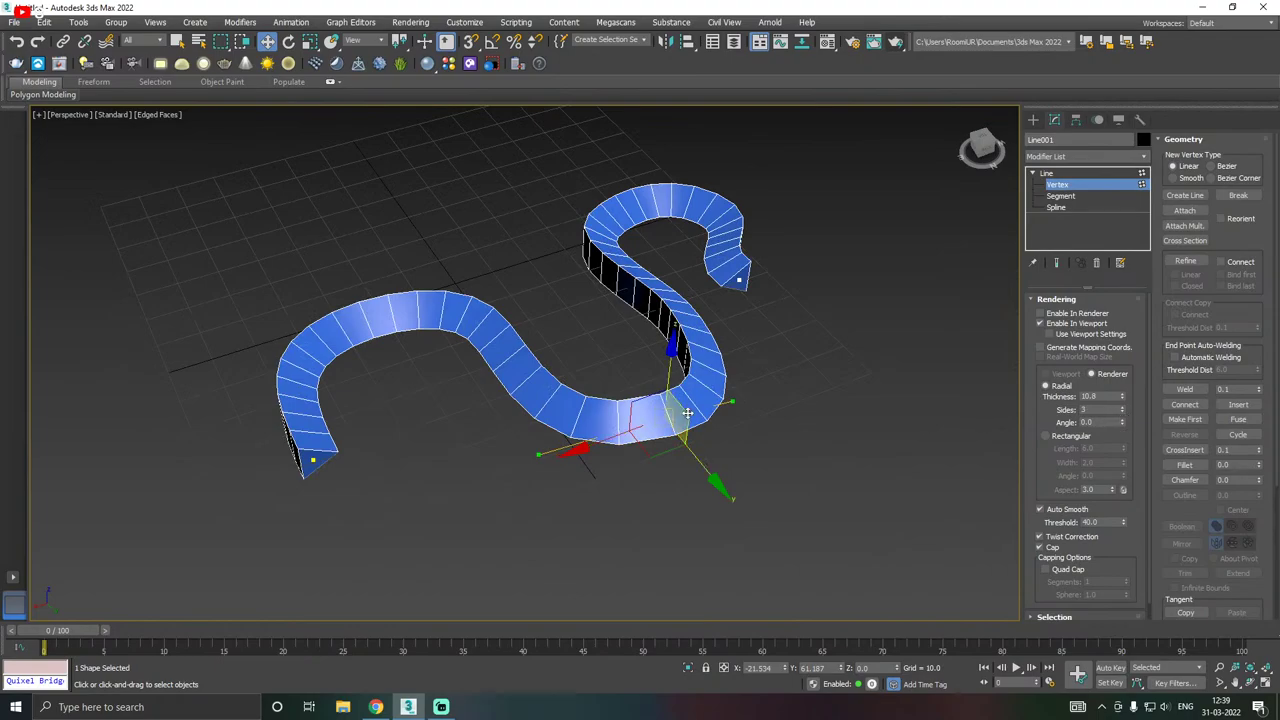
alt+middle_drag(686, 414, 746, 403)
- Raise the tube's Sides back up to 14 for a rounder cross-section
click(1122, 408)
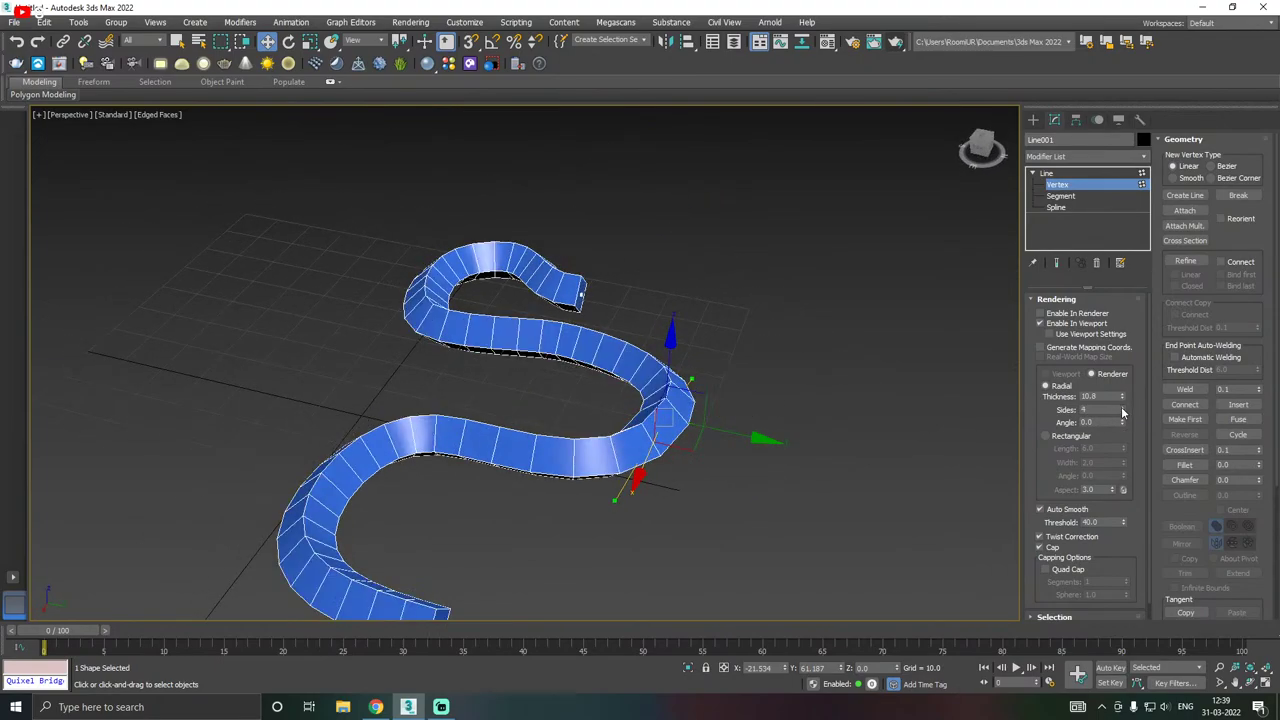
double_click(1122, 411)
click(1122, 408)
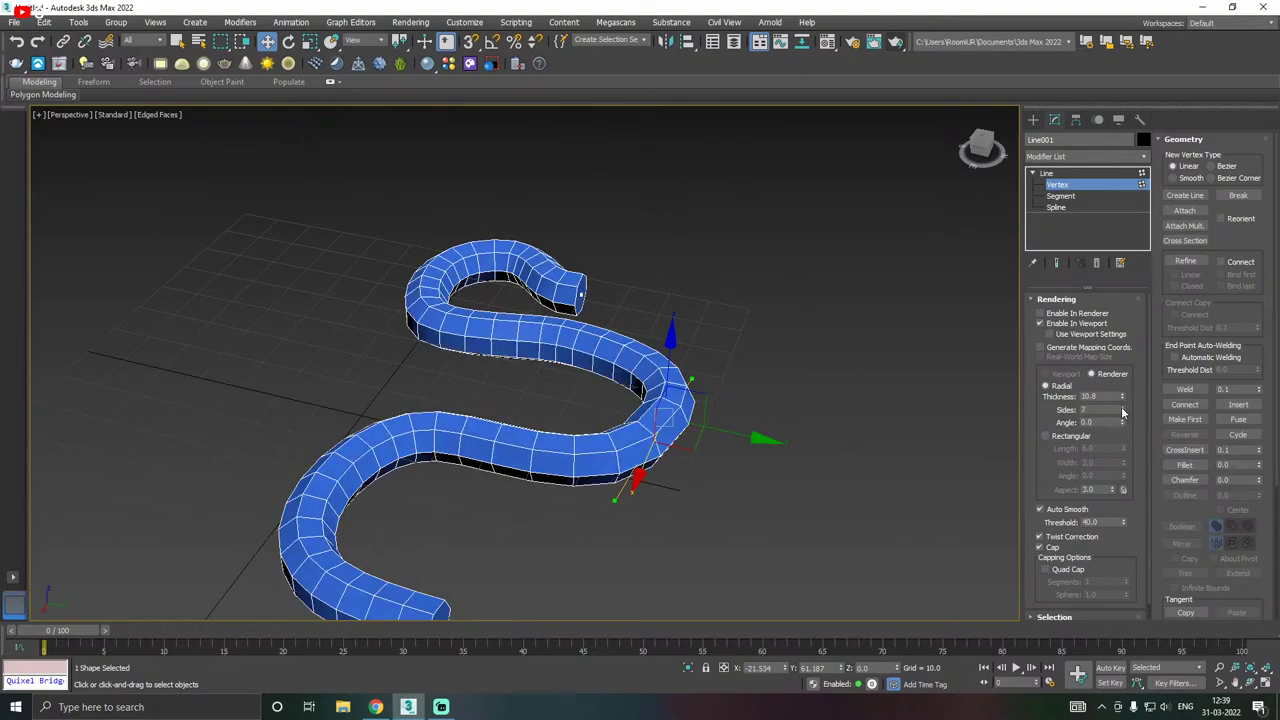
mouse_move(1122, 413)
mouse_down()
mouse_move(1116, 376)
mouse_move(1120, 400)
mouse_up()
alt+middle_drag(850, 400, 827, 443)
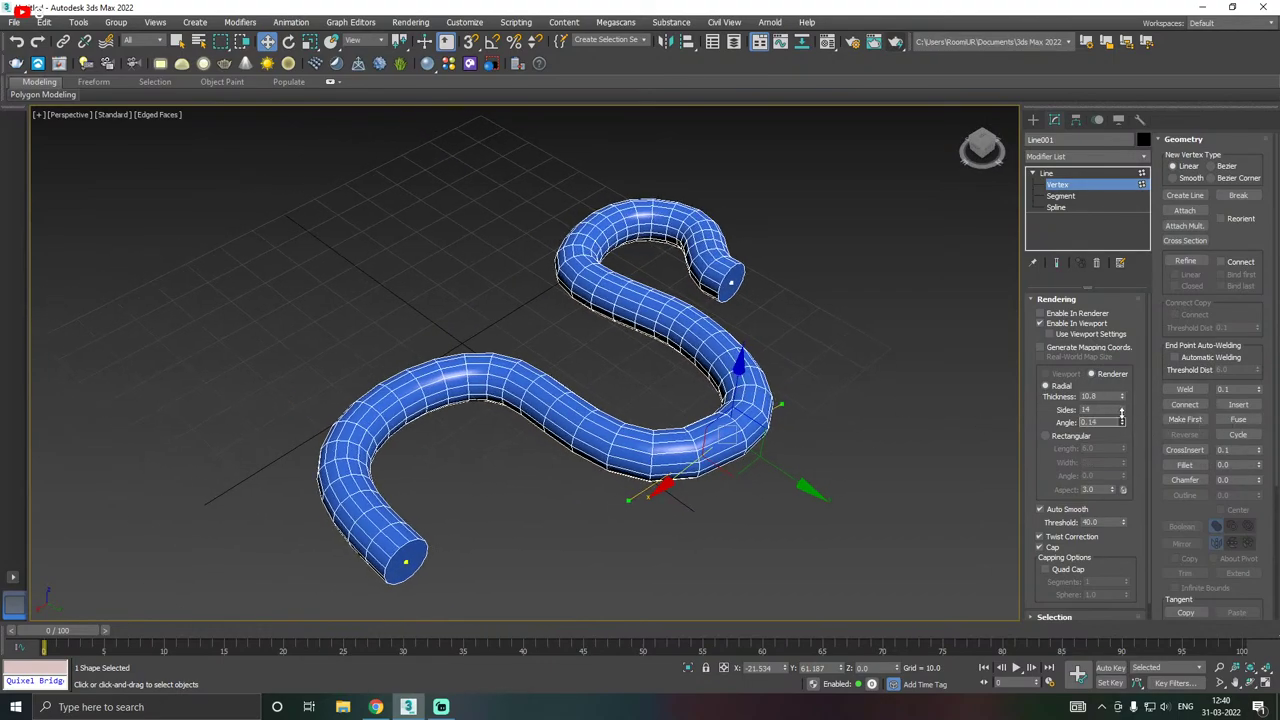
- Rotate the cross-section Angle to 0.41 and orbit to check the tube
drag(1122, 424, 1120, 397)
alt+middle_drag(816, 410, 915, 427)
alt+middle_drag(818, 418, 720, 425)
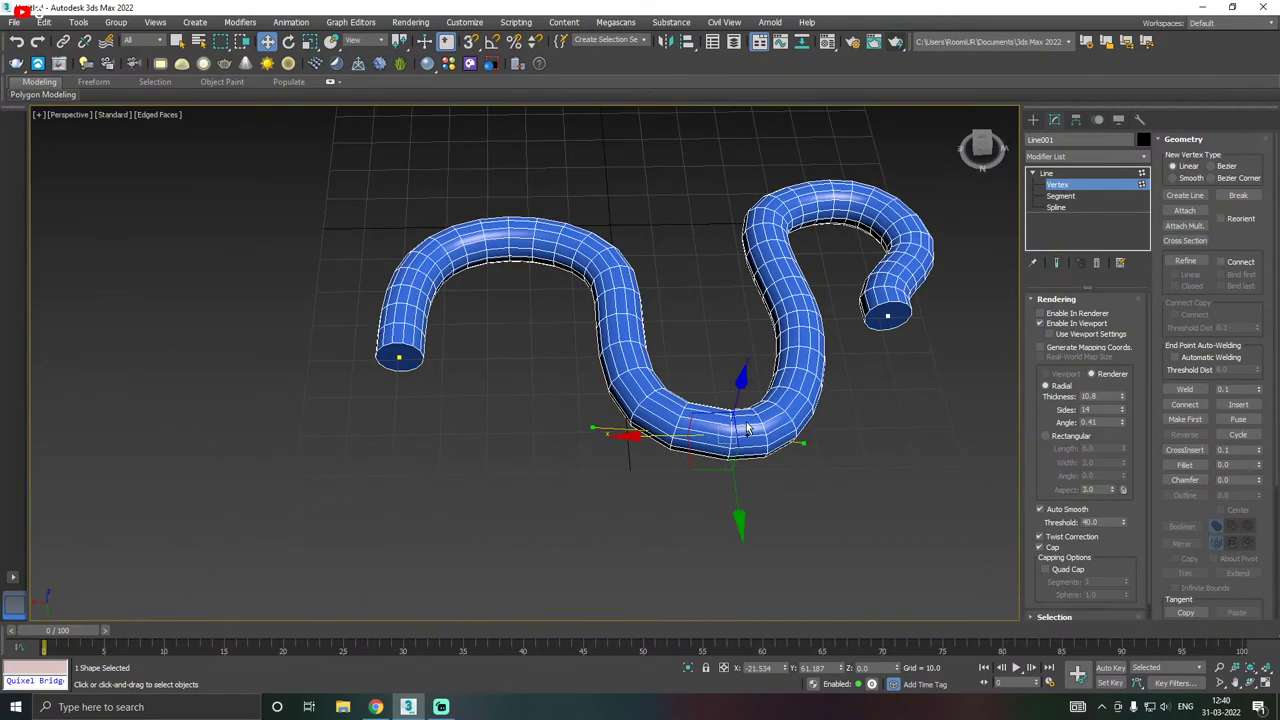
scroll(720, 425, up, 3)
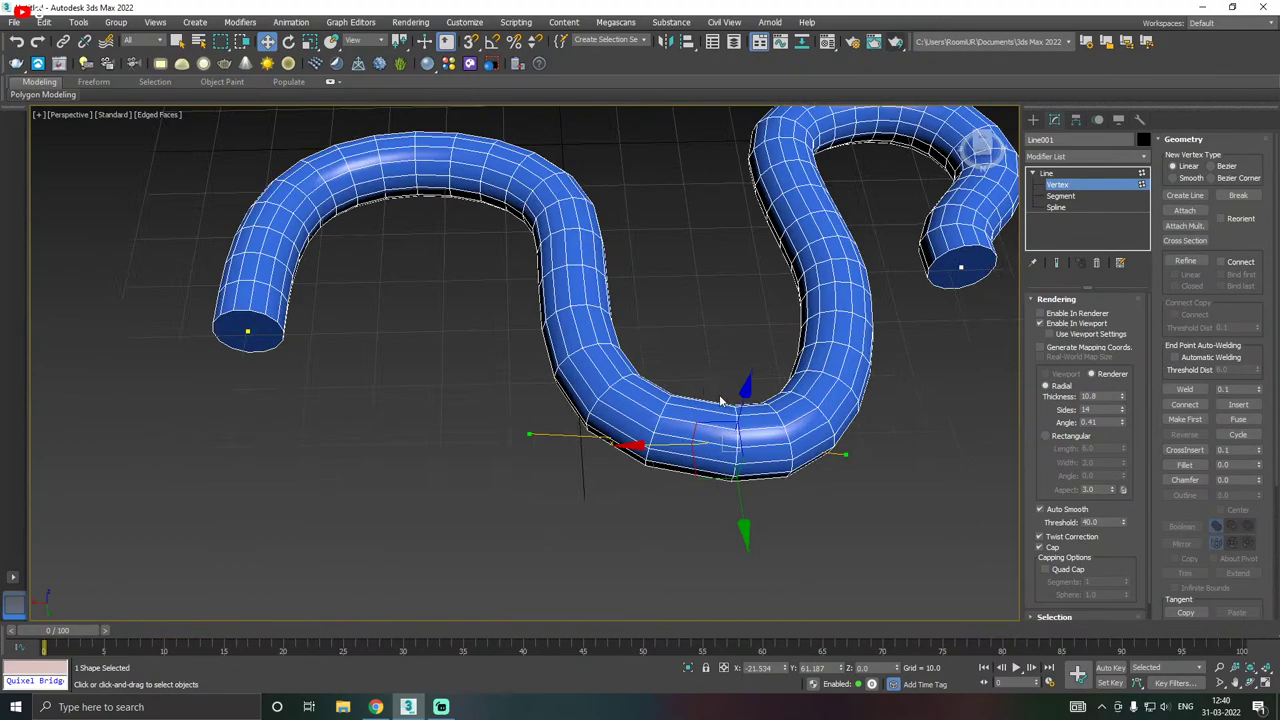
scroll(1122, 578, down, 1)
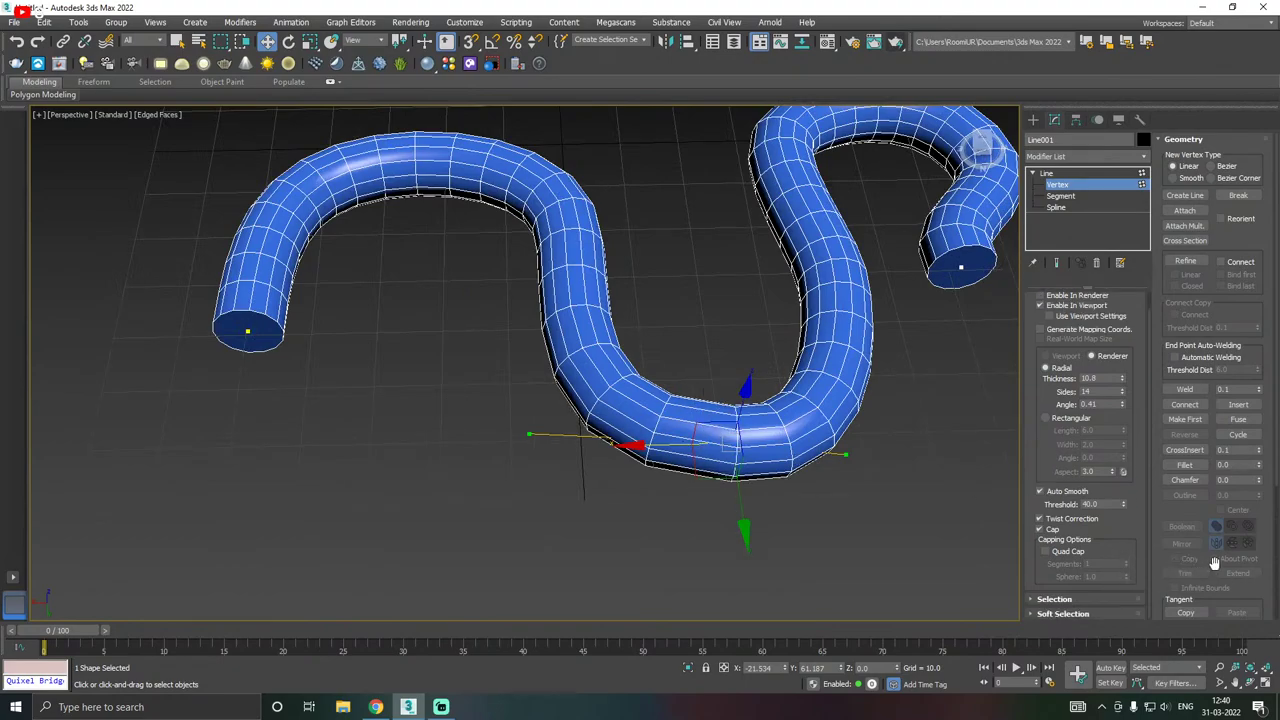
scroll(1213, 563, down, 3)
scroll(1213, 563, down, 6)
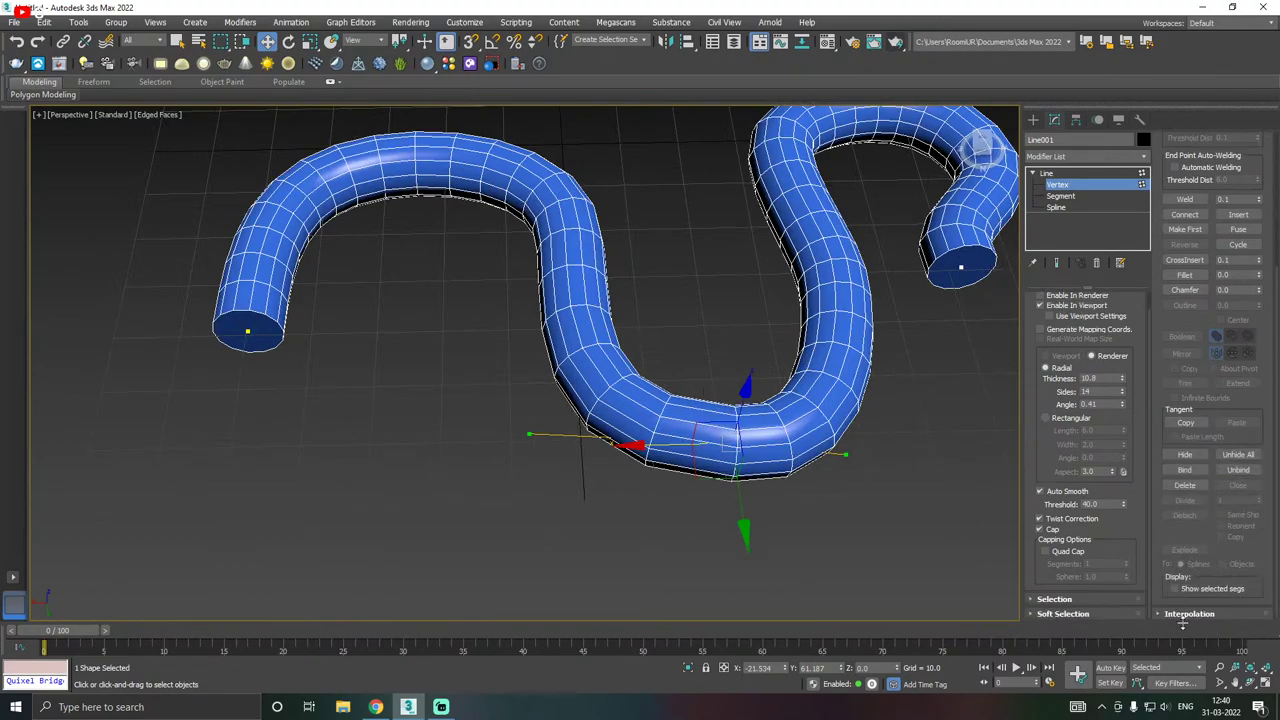
- Expand the Interpolation rollout and raise Steps to 16
click(1182, 616)
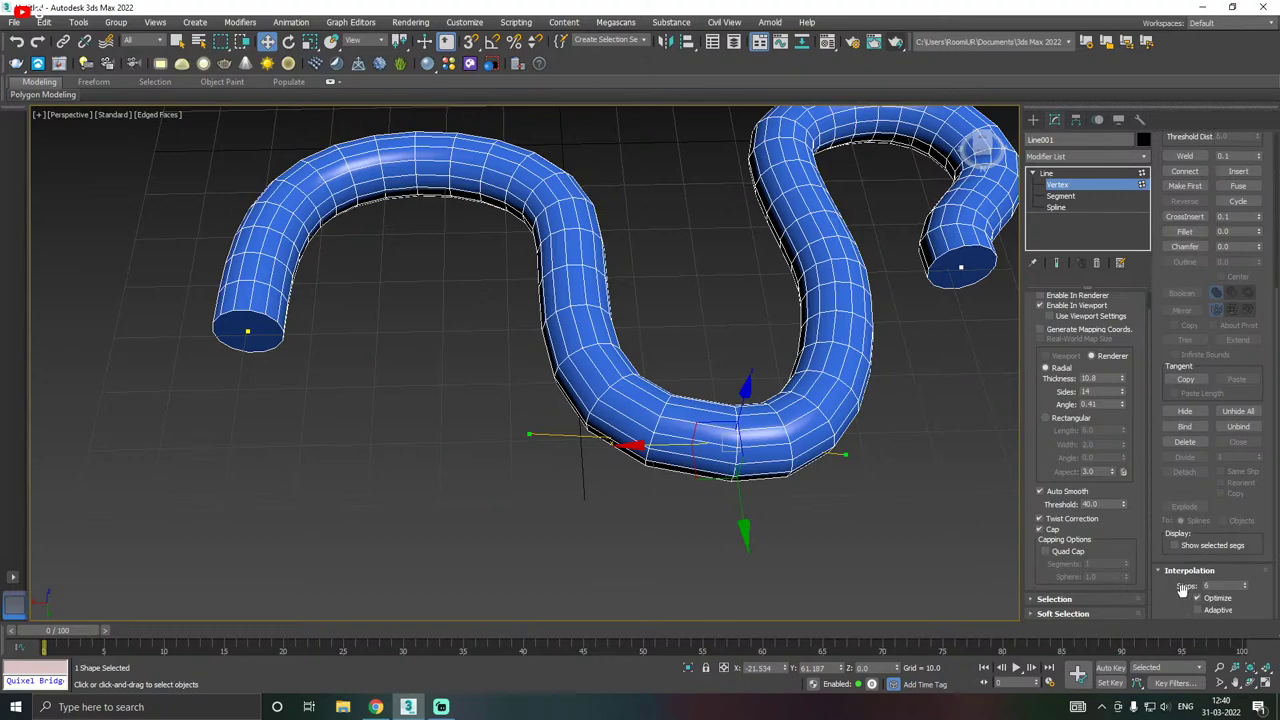
click(1246, 587)
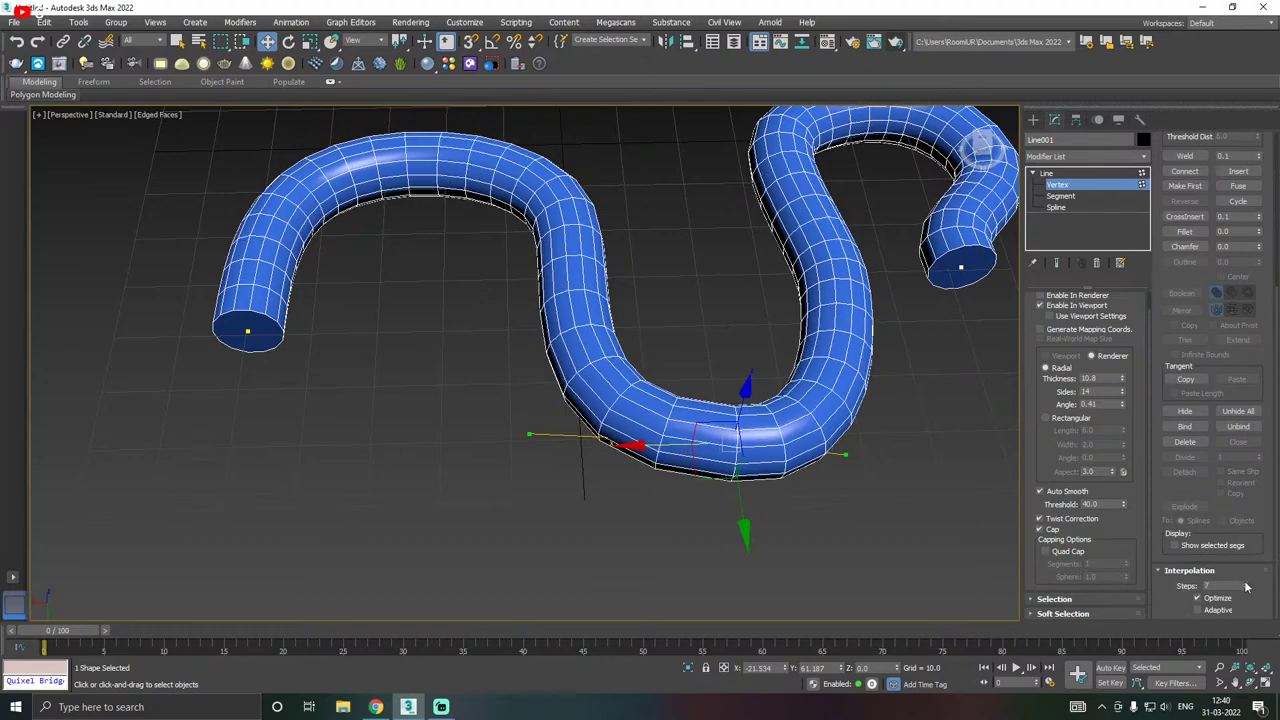
click(1246, 587)
click(1246, 587)
click(1246, 587)
click(1246, 587)
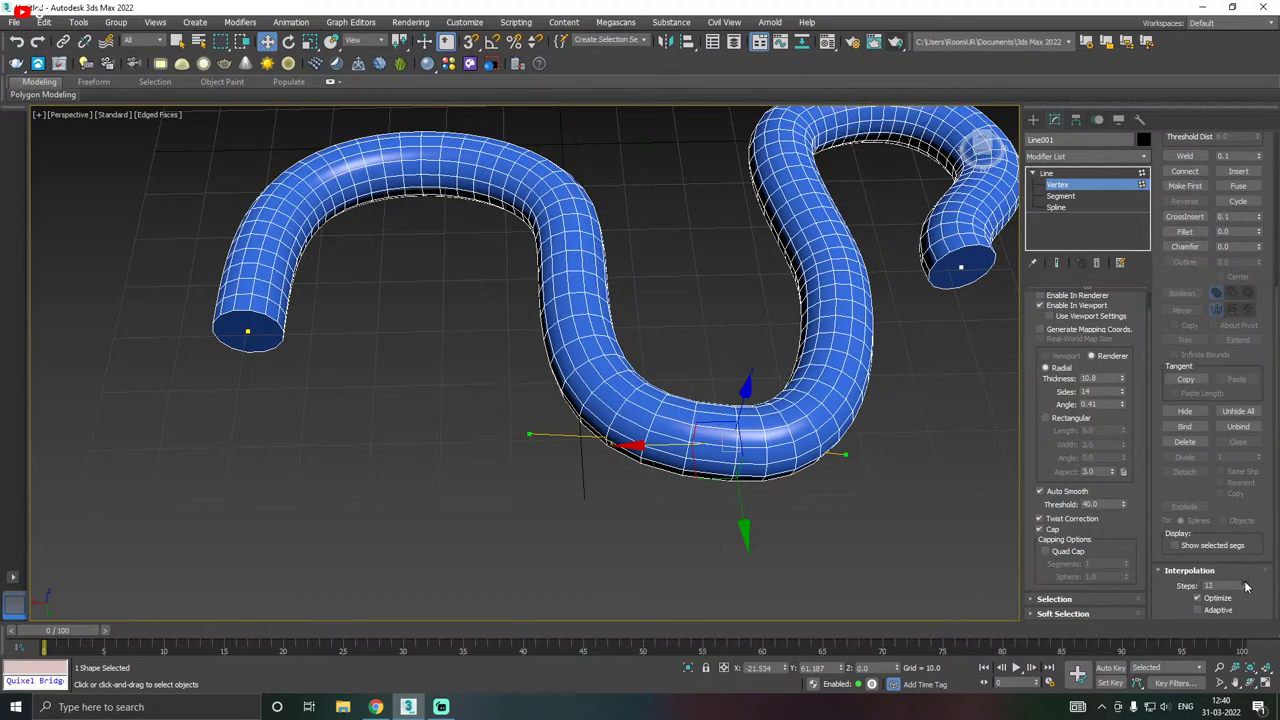
click(1246, 587)
click(1246, 587)
click(1246, 587)
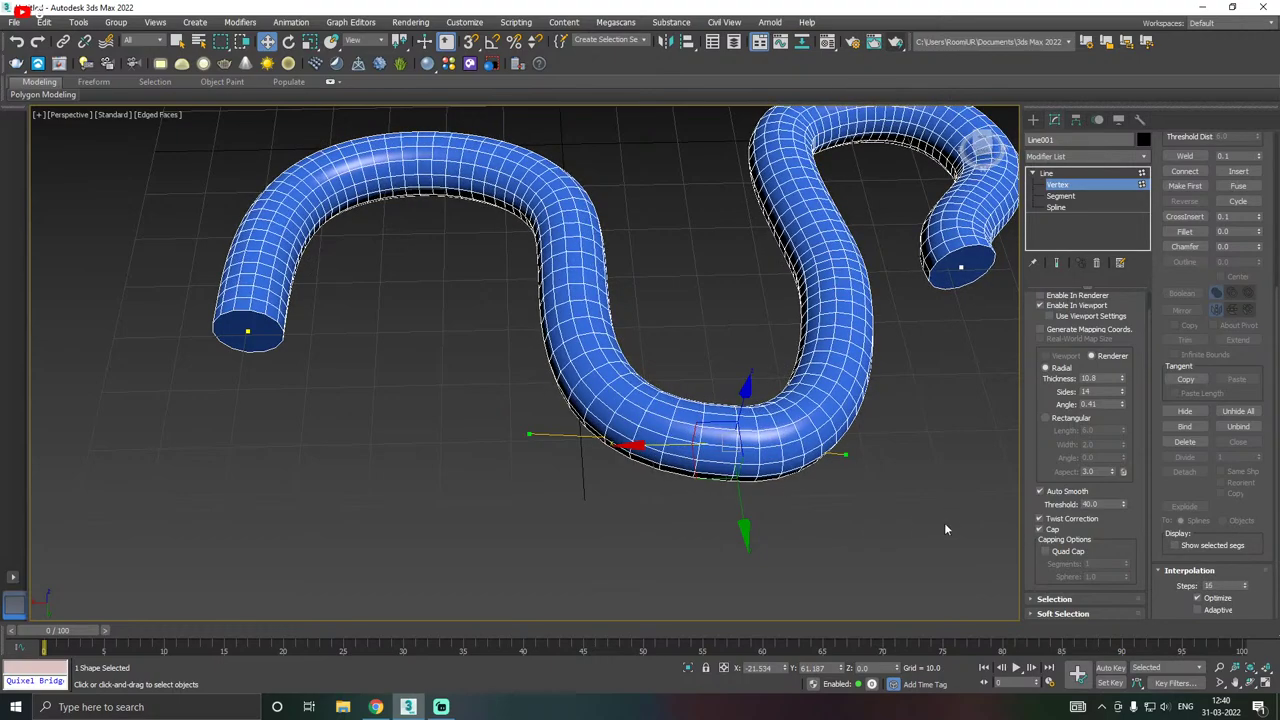
middle_drag(944, 522, 803, 541)
- Set the tube's Sides to 9 and turn on Adaptive interpolation
click(1122, 395)
click(1122, 396)
click(1122, 396)
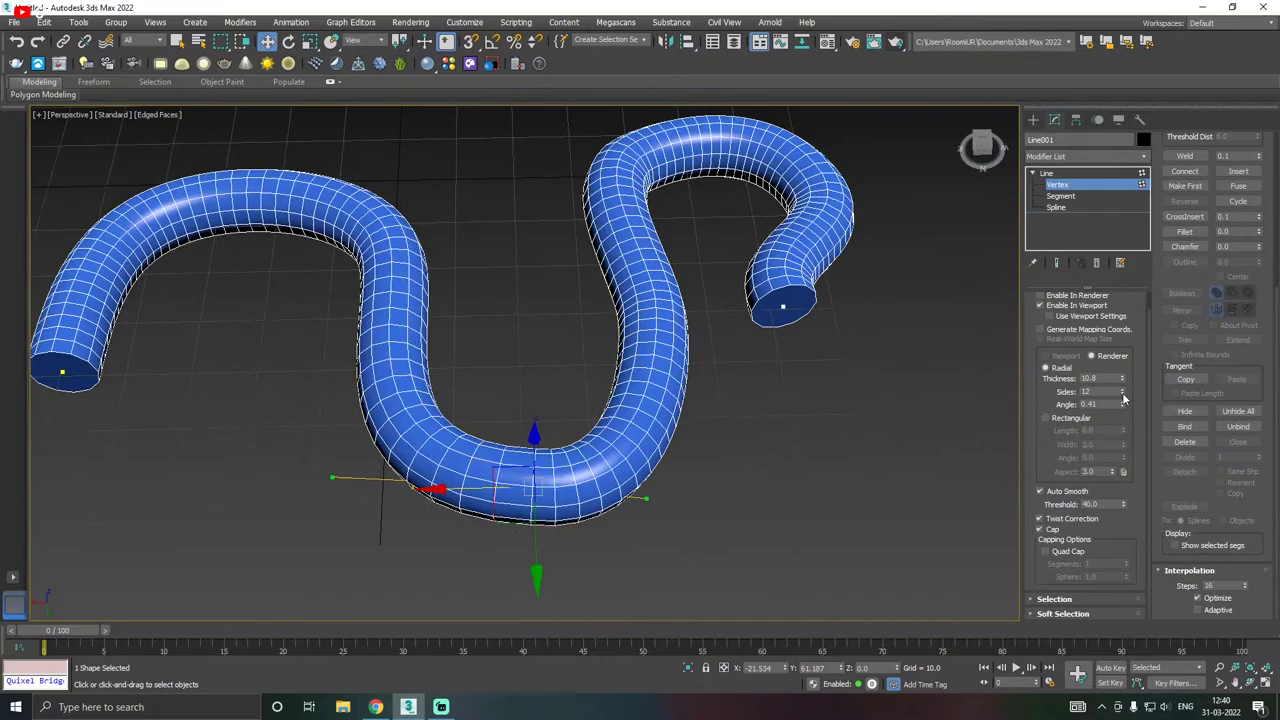
click(1122, 396)
click(1122, 396)
click(1122, 396)
click(1122, 390)
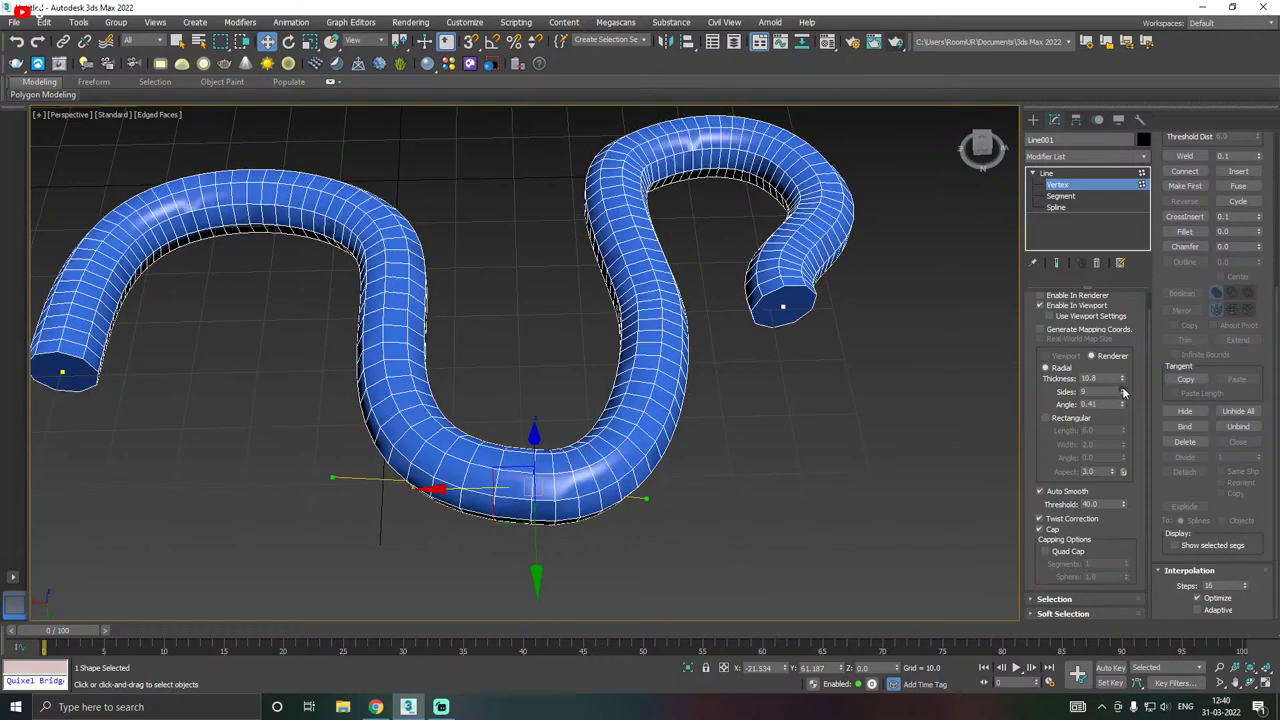
scroll(696, 479, down, 3)
mouse_move(696, 479)
alt+middle_down()
mouse_move(800, 486)
mouse_move(659, 503)
mouse_move(690, 500)
alt+middle_up()
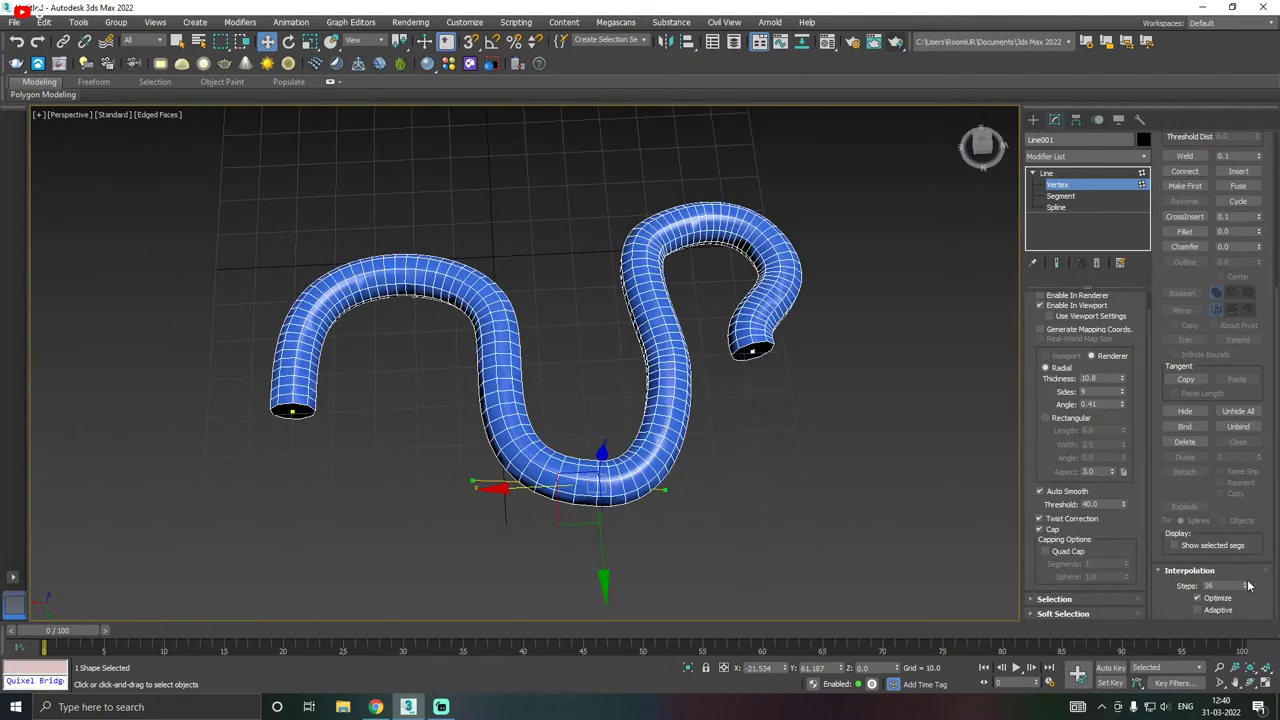
click(1199, 609)
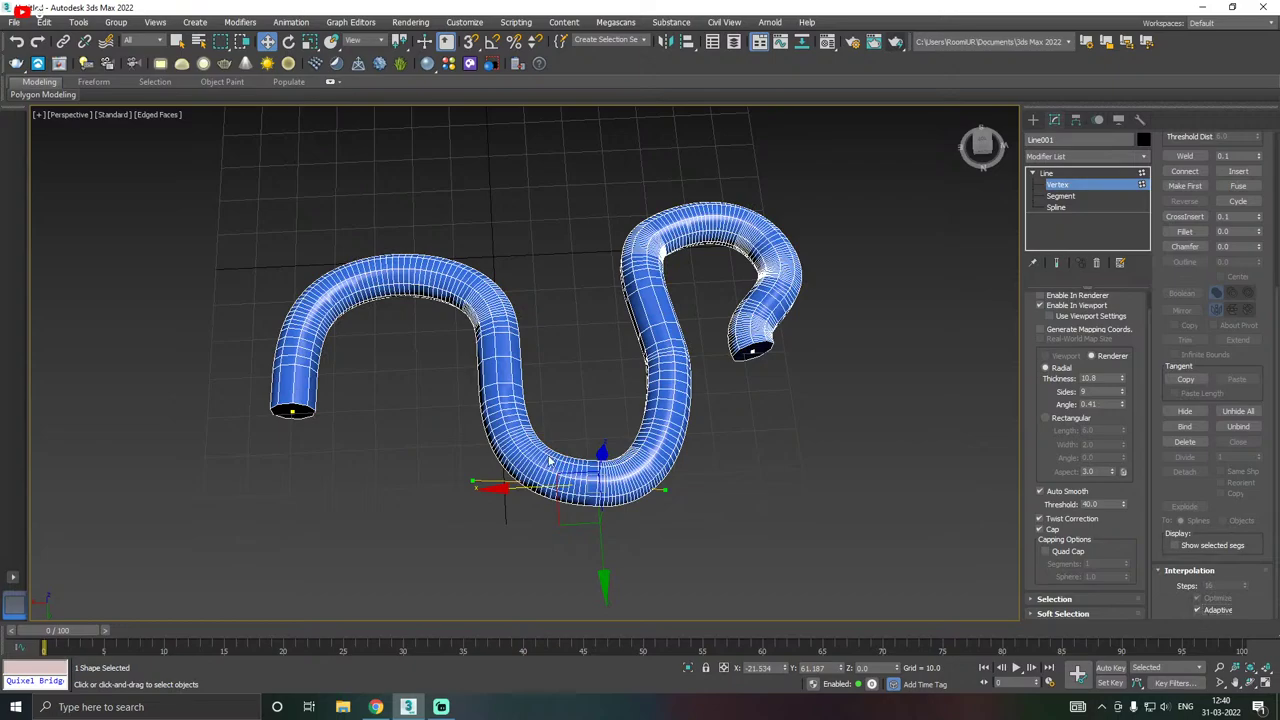
- Turn Adaptive interpolation off and enable Optimize, keeping 16 steps
alt+middle_drag(690, 412, 787, 438)
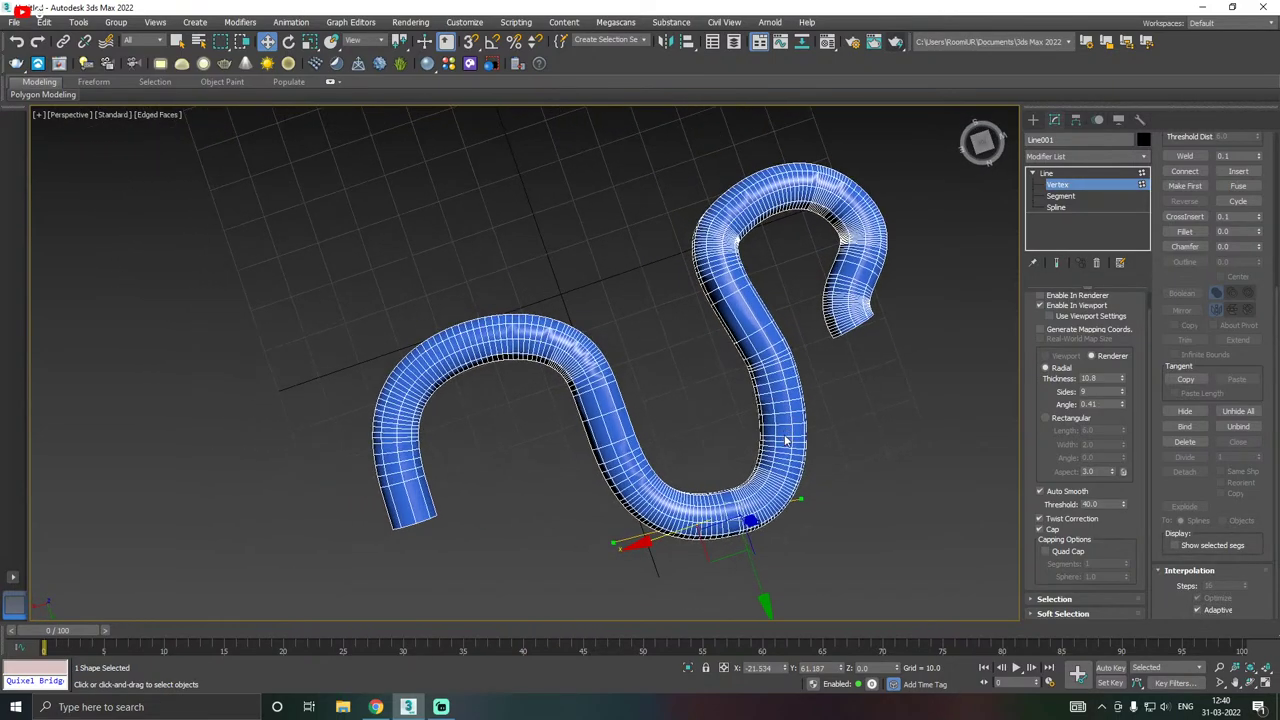
scroll(556, 360, up, 4)
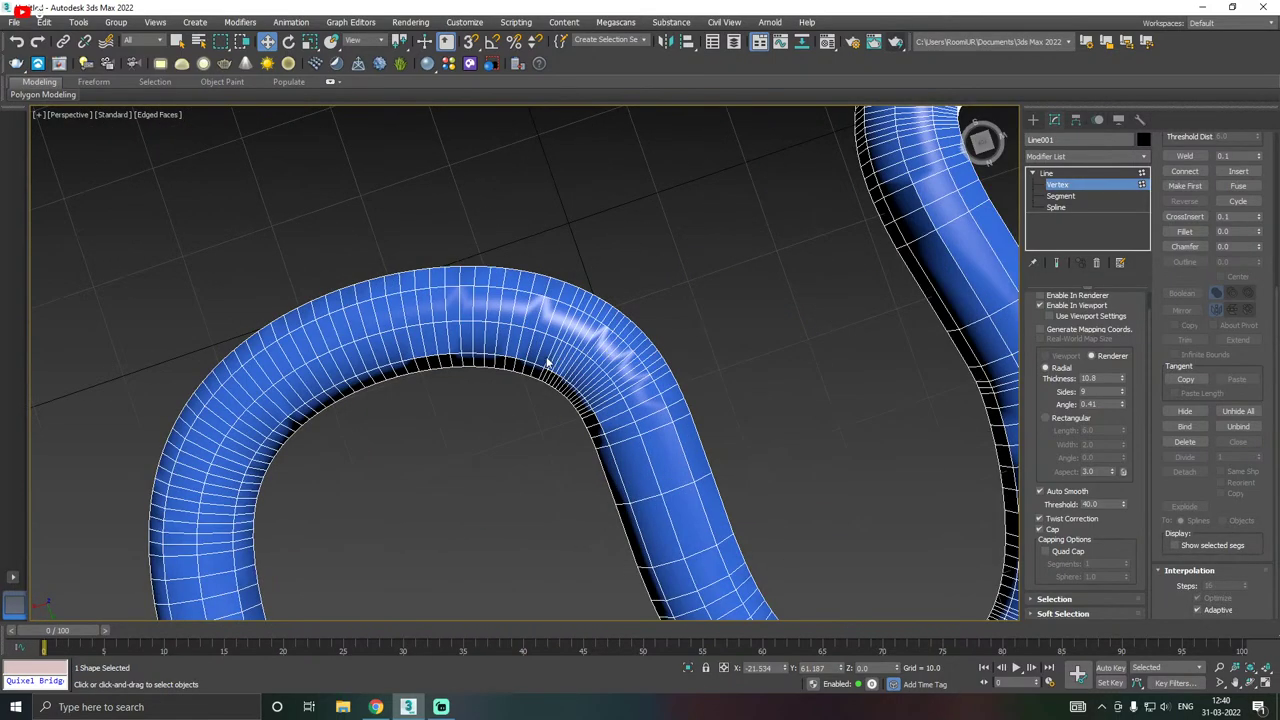
scroll(547, 363, up, 4)
scroll(568, 356, down, 8)
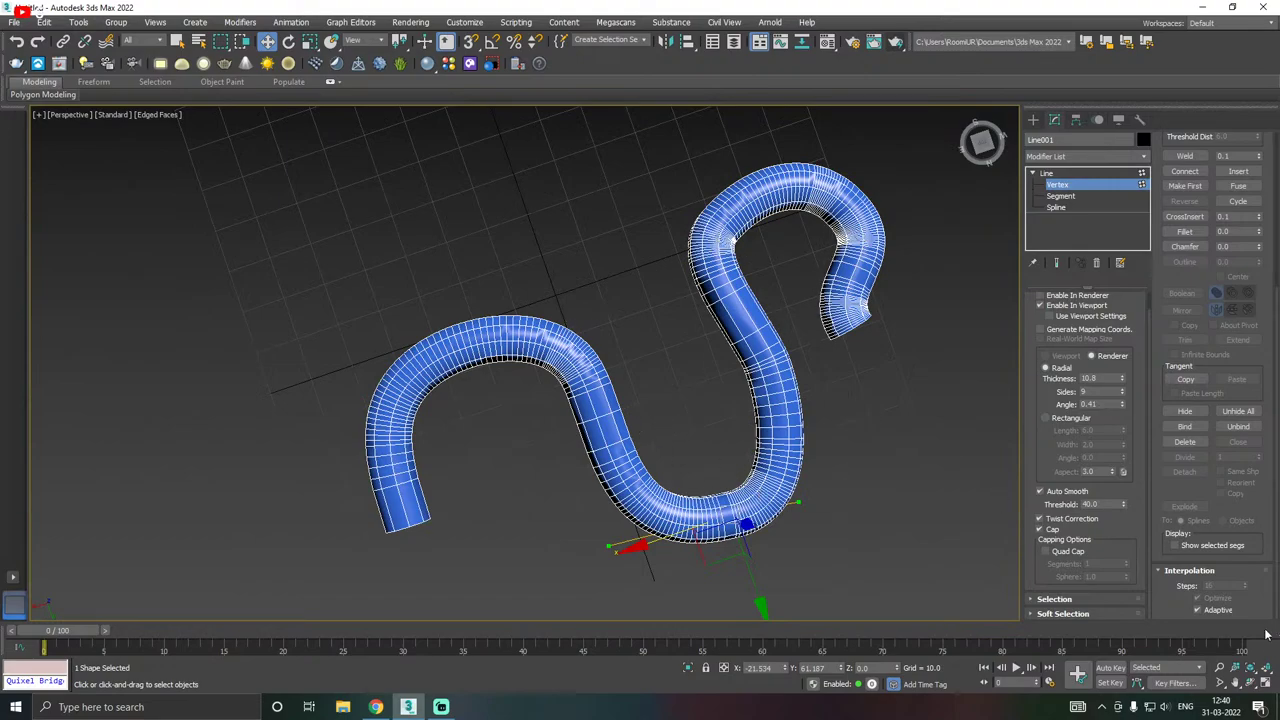
click(1214, 611)
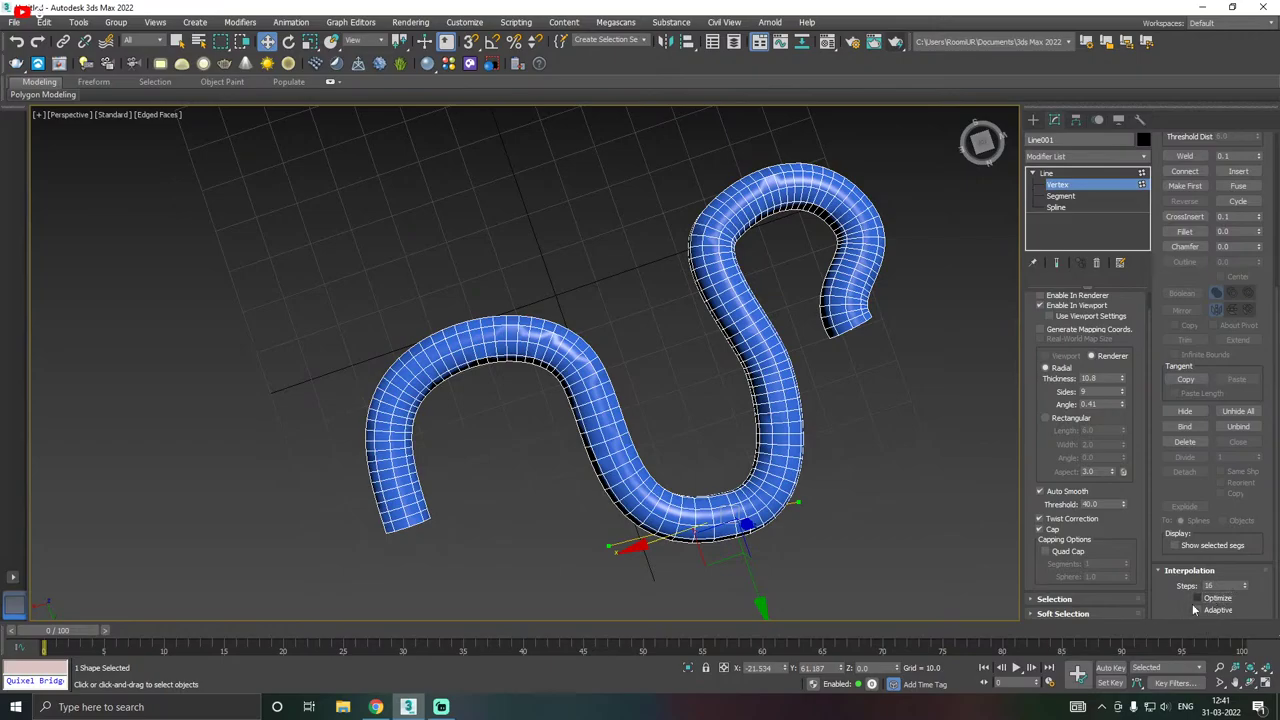
click(1197, 598)
alt+middle_drag(869, 523, 797, 483)
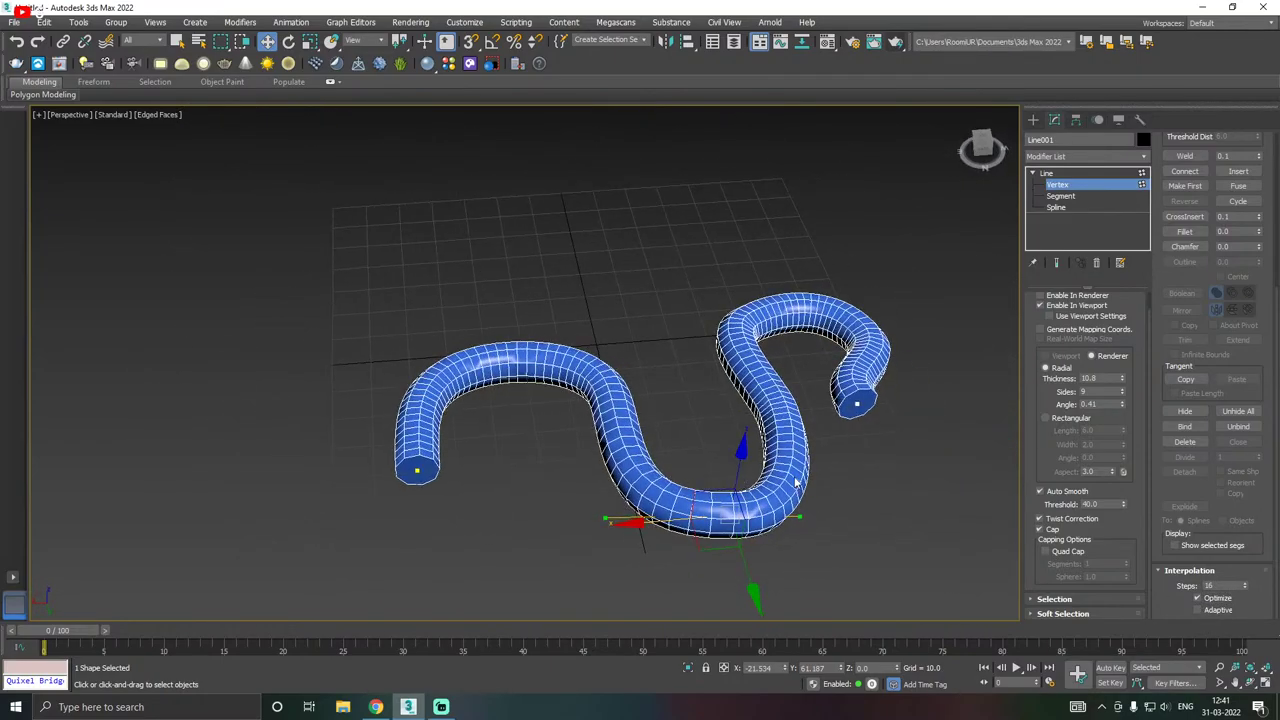
scroll(820, 475, up, 3)
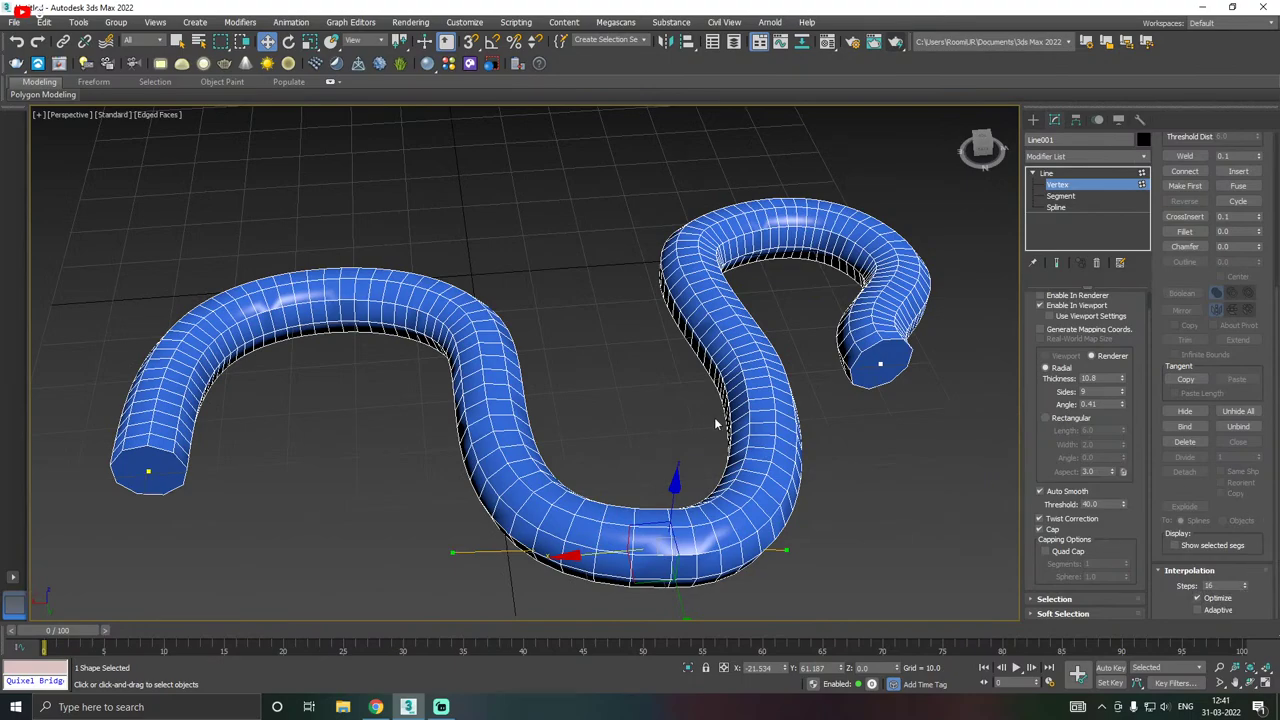
scroll(777, 400, down, 3)
- Hide and reshow the viewport tube, panning and orbiting to inspect the 9-sided, 10.8-thick tube
alt+middle_drag(777, 400, 823, 454)
scroll(1035, 425, up, 1)
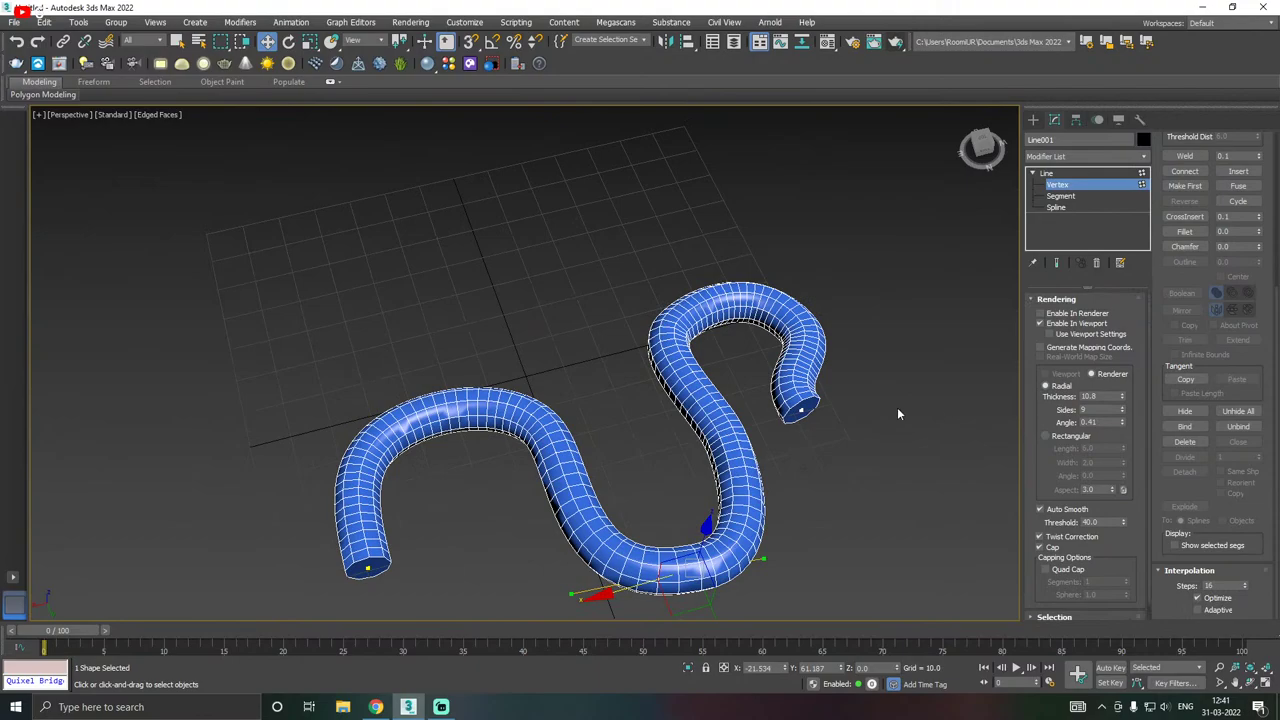
middle_drag(897, 410, 920, 434)
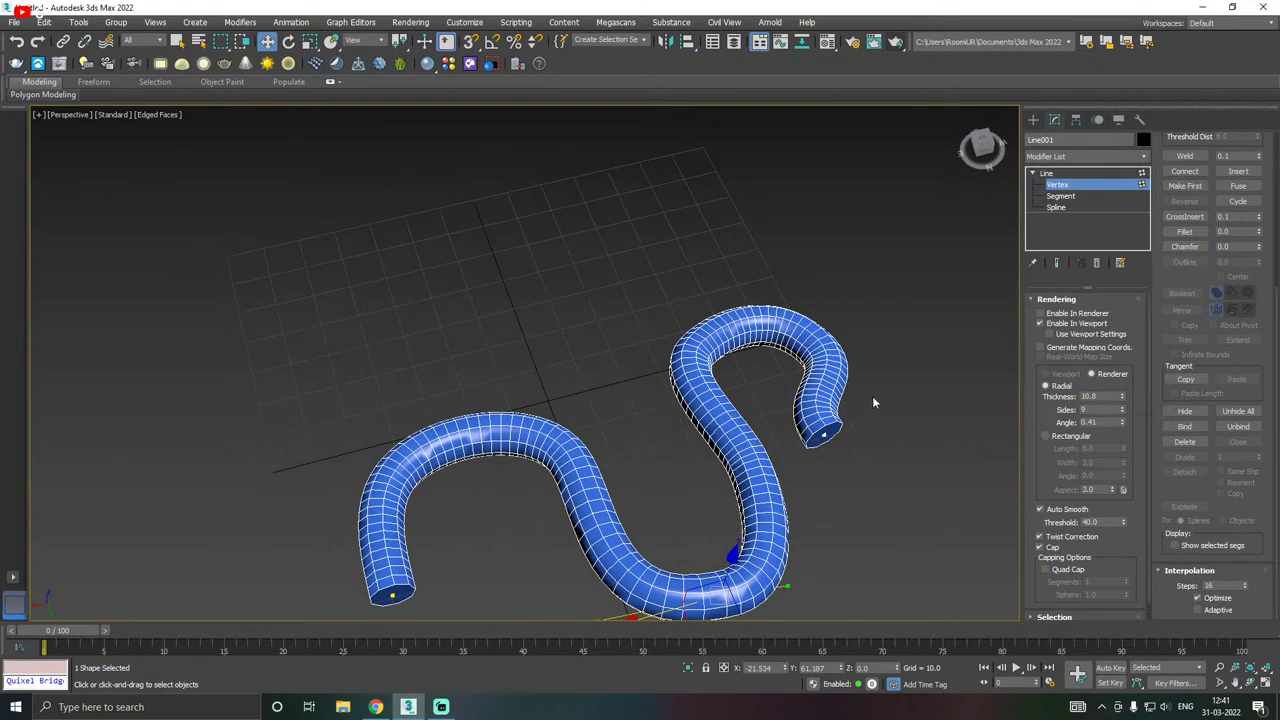
click(1068, 325)
click(1041, 324)
alt+middle_drag(690, 400, 663, 407)
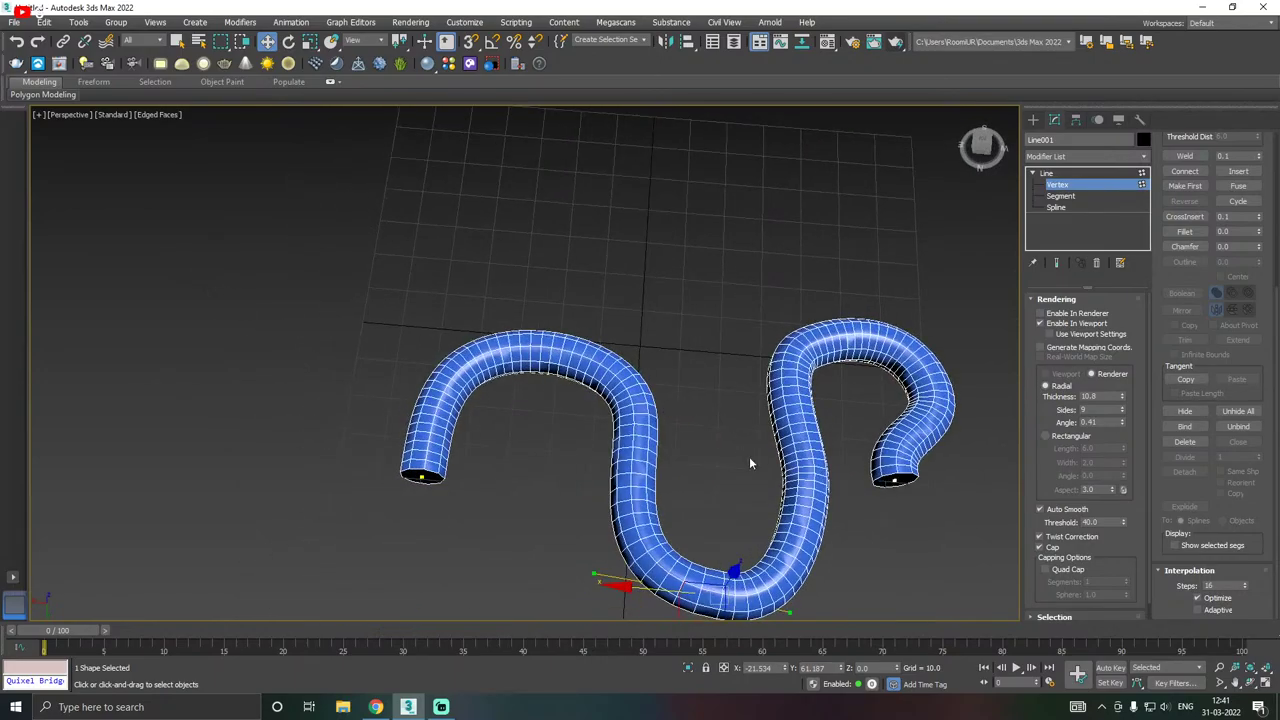
alt+middle_drag(749, 460, 622, 382)
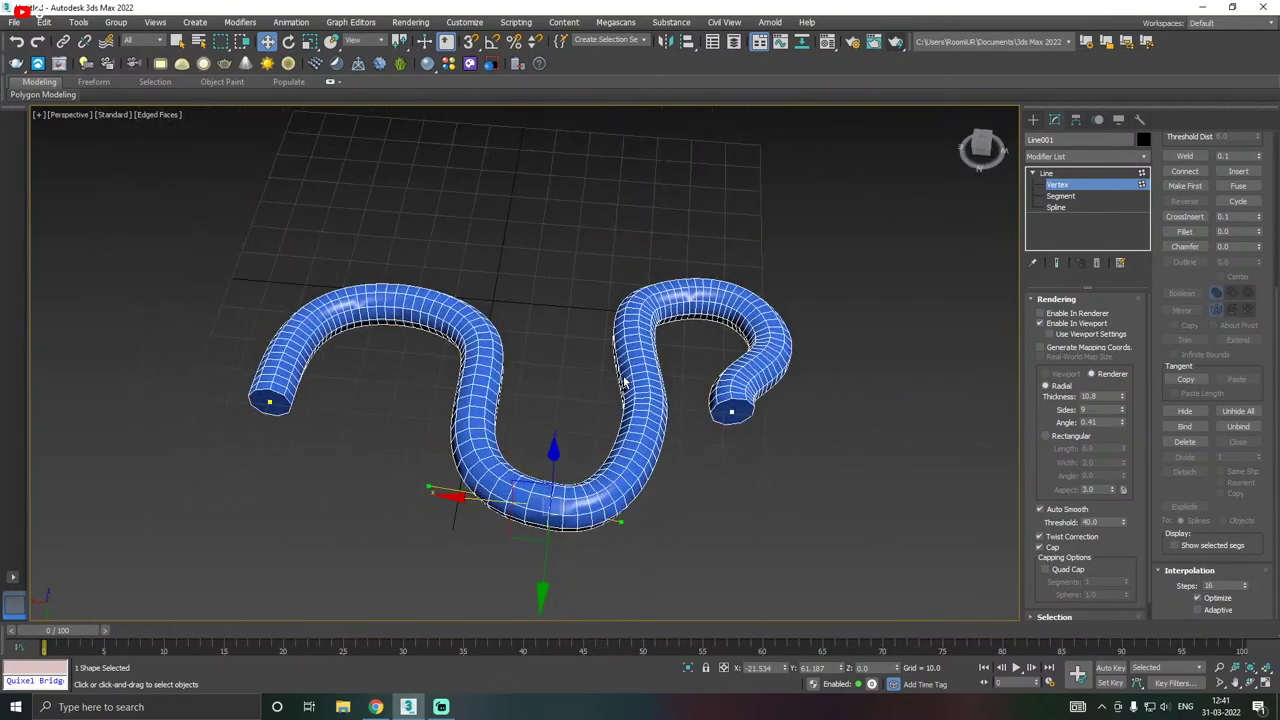
scroll(550, 505, up, 2)
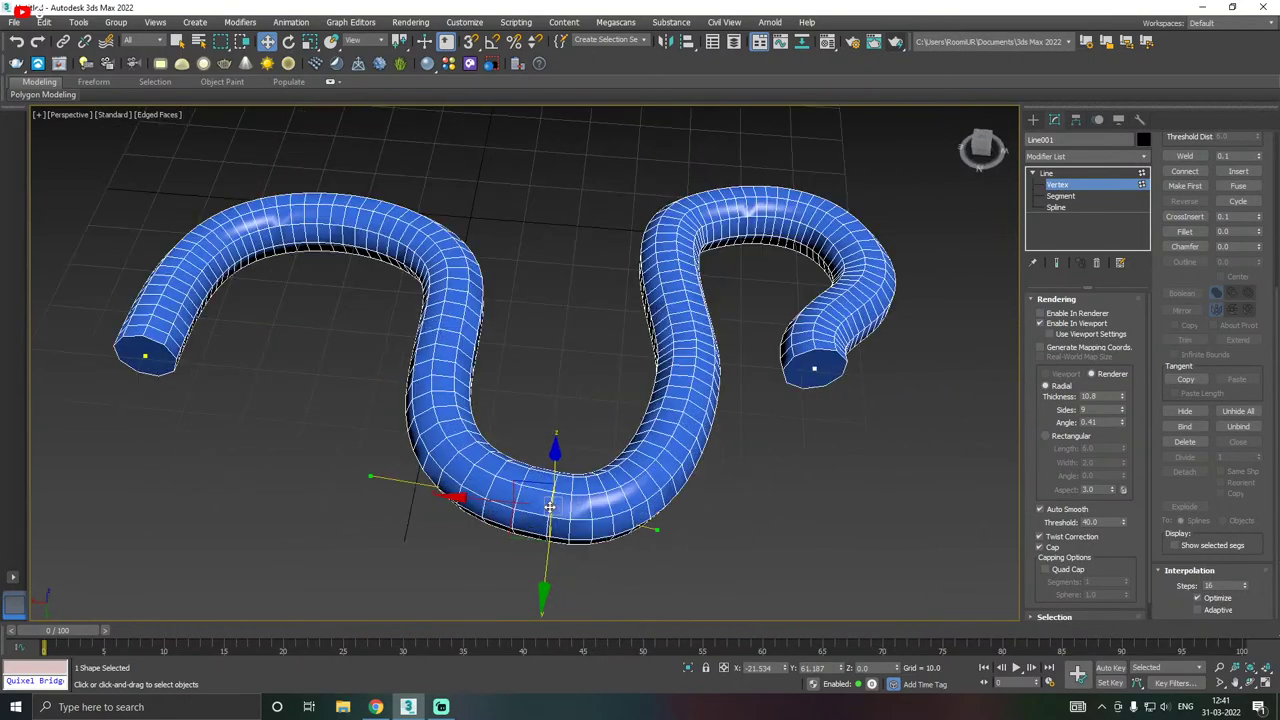
- Return to the Line level from Vertex mode and dismiss the right-click menus without choosing anything
click(1050, 174)
right_click(535, 490)
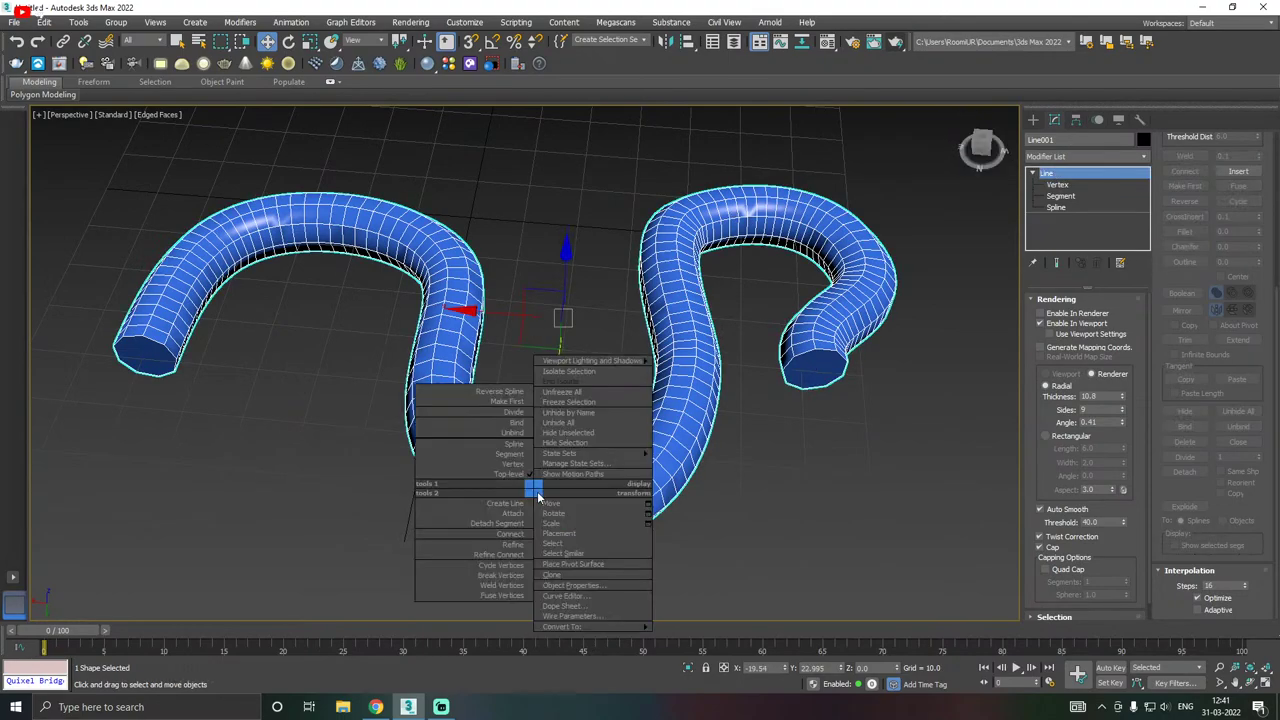
mouse_move(610, 628)
click(1039, 230)
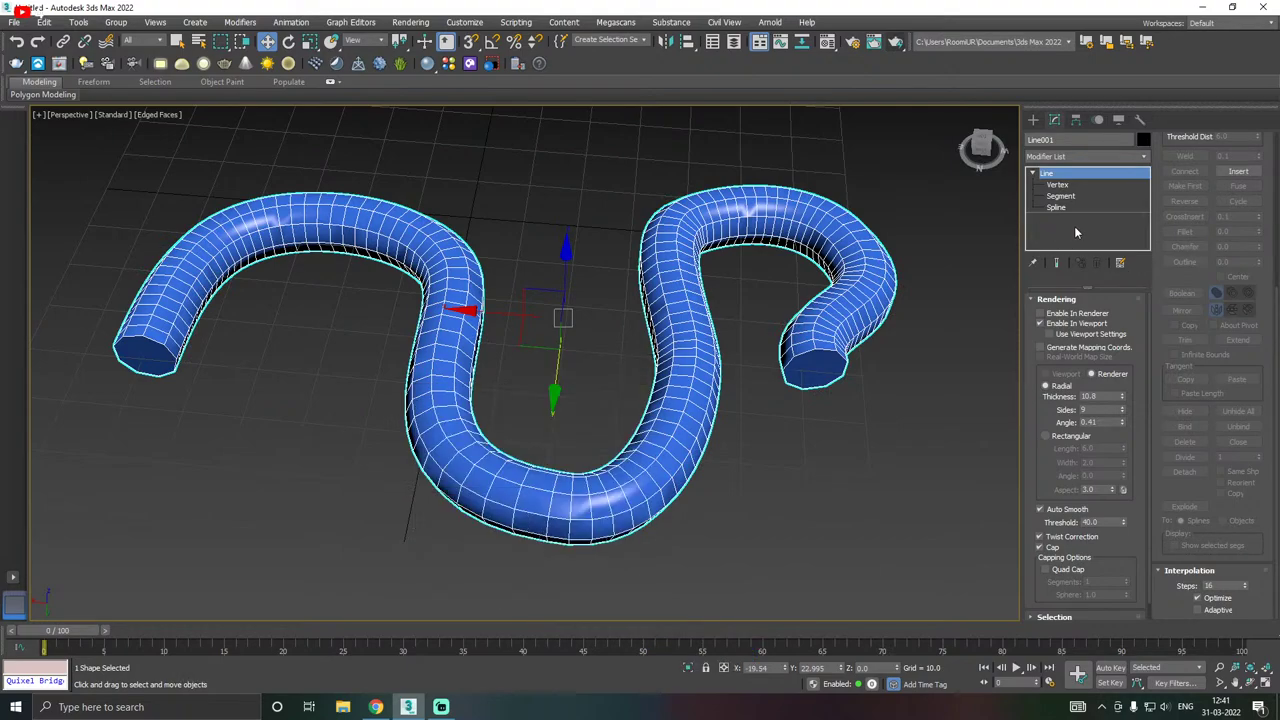
right_click(1074, 226)
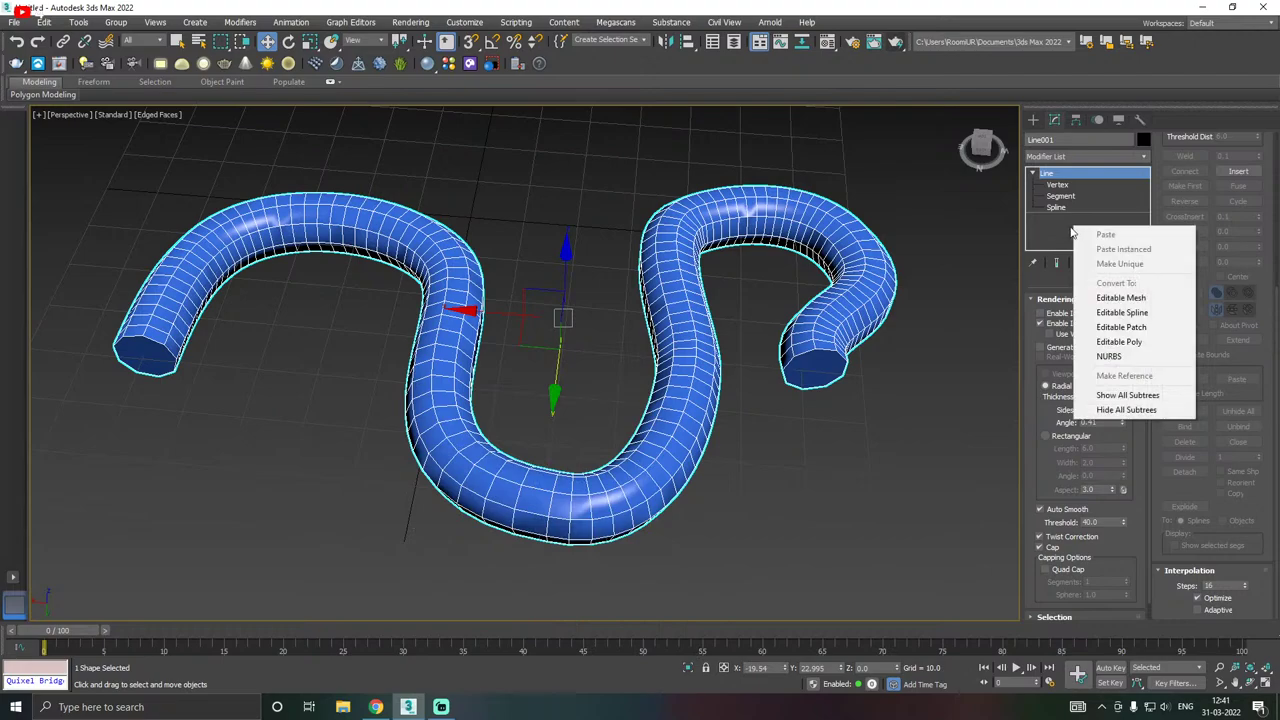
right_click(1046, 228)
click(750, 332)
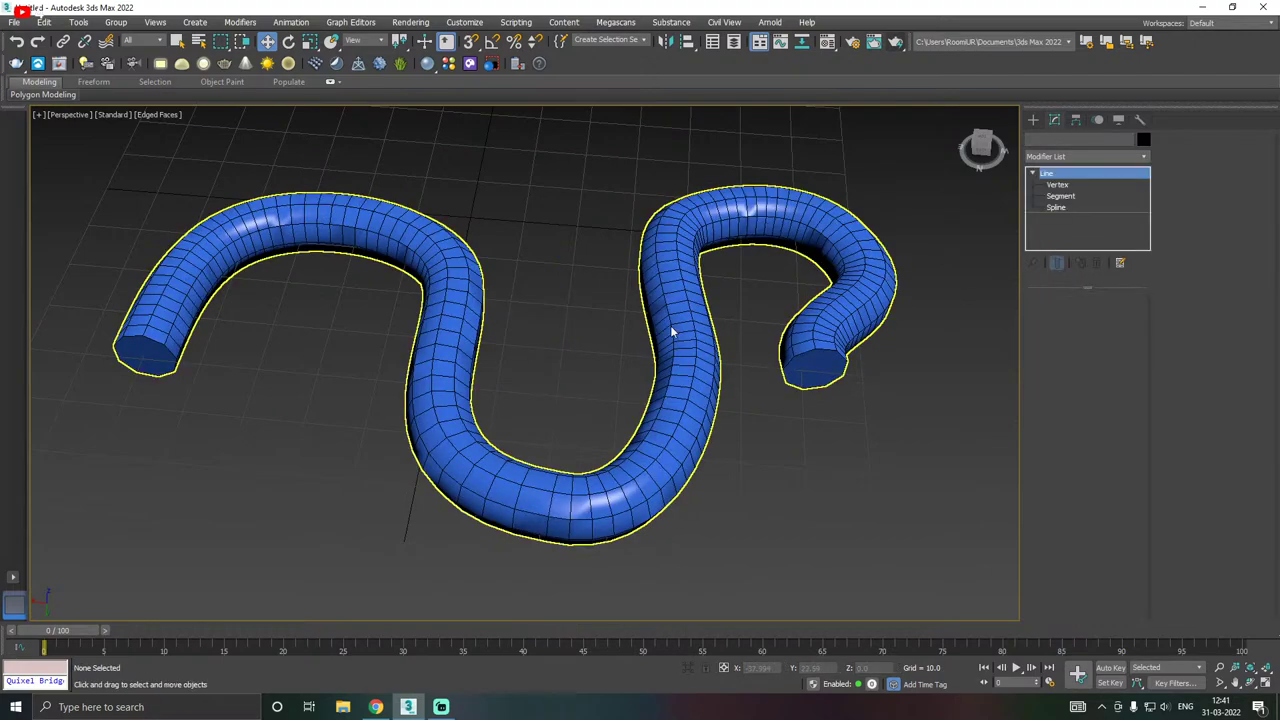
click(670, 327)
click(789, 398)
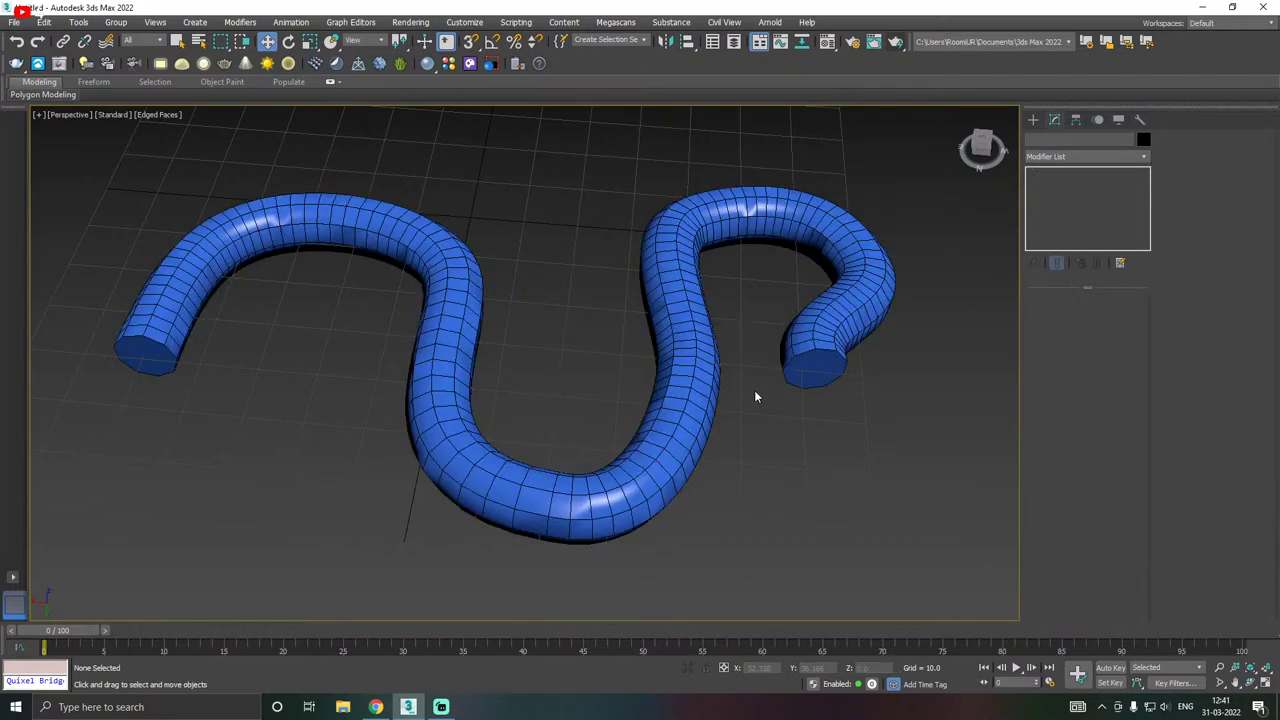
- Reselect Line001 and drag the Auto Smooth Threshold from 40.0 to 62.4
alt+middle_drag(757, 394, 795, 404)
scroll(627, 293, up, 5)
scroll(627, 293, up, 2)
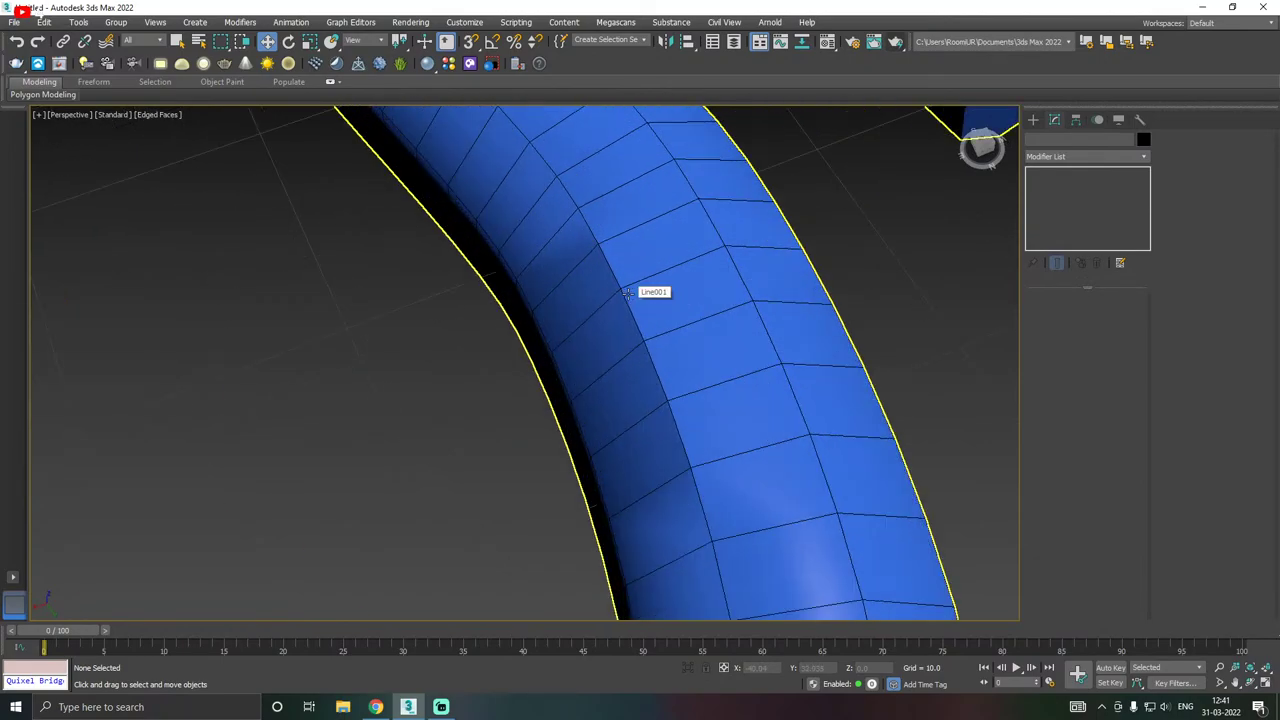
click(628, 294)
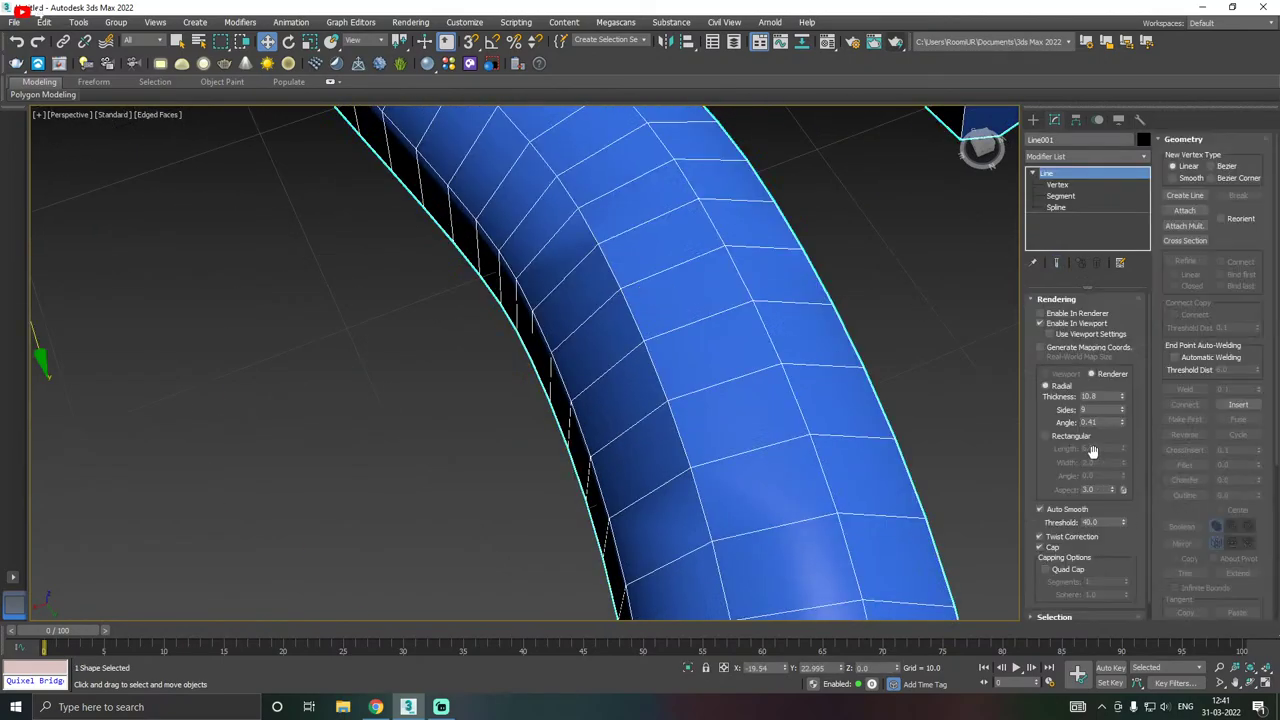
drag(1122, 521, 1122, 512)
scroll(916, 430, down, 5)
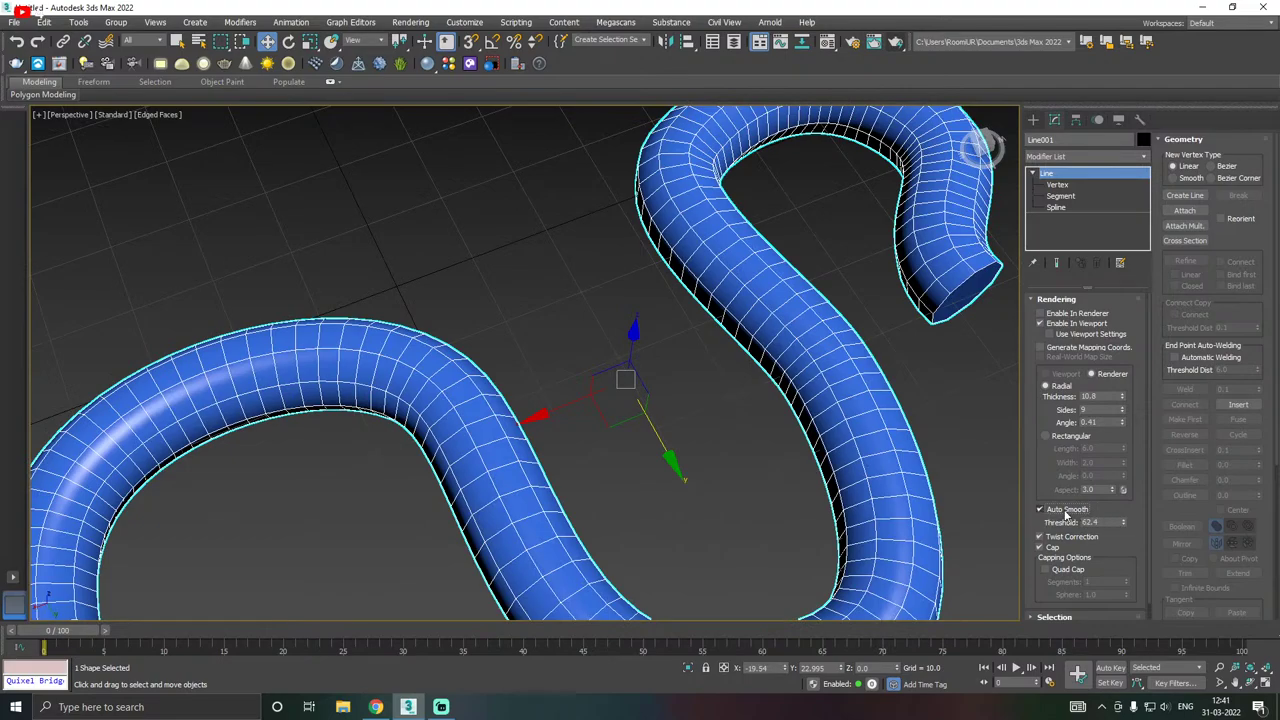
scroll(833, 412, up, 4)
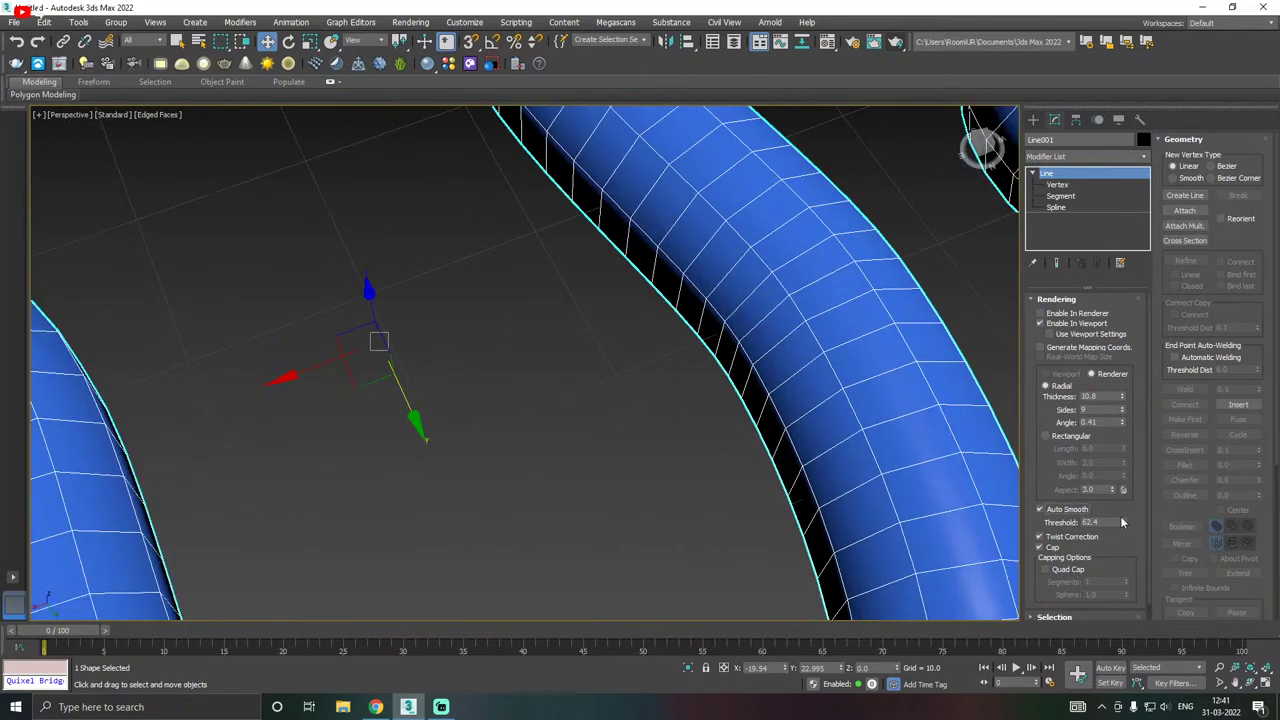
key(z)
right_click(1058, 213)
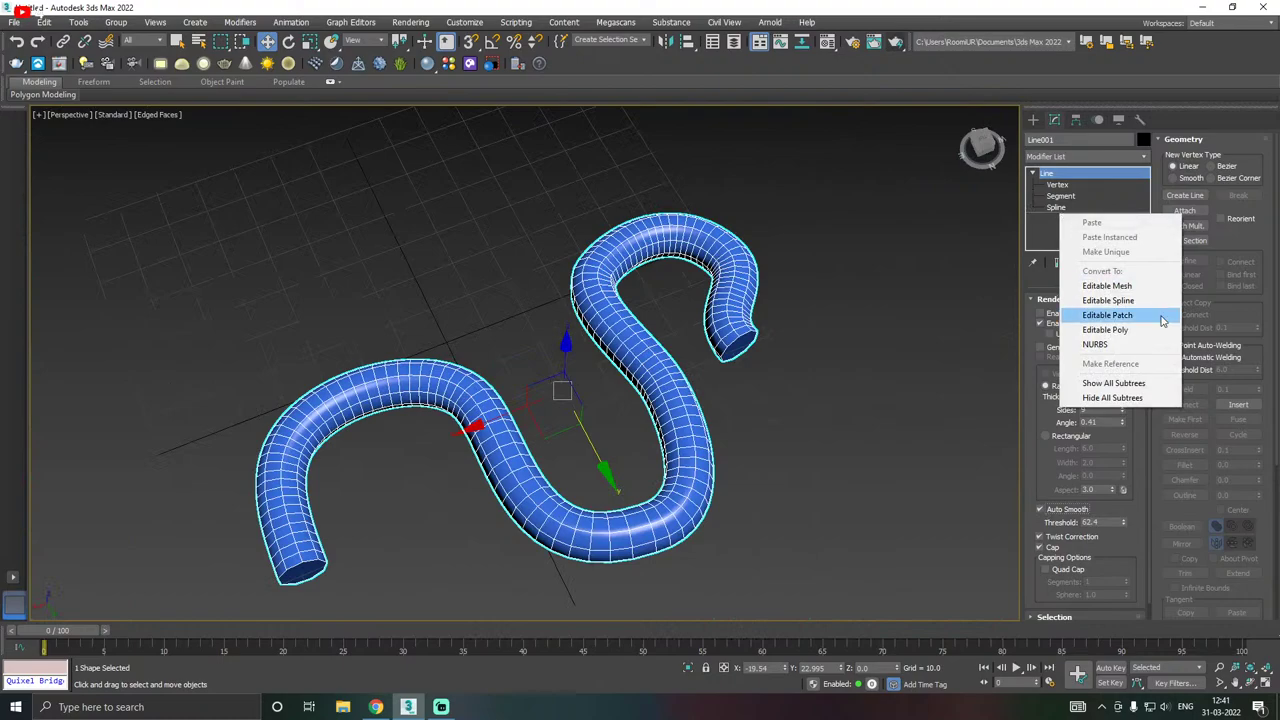
click(830, 360)
click(663, 380)
right_click(1078, 240)
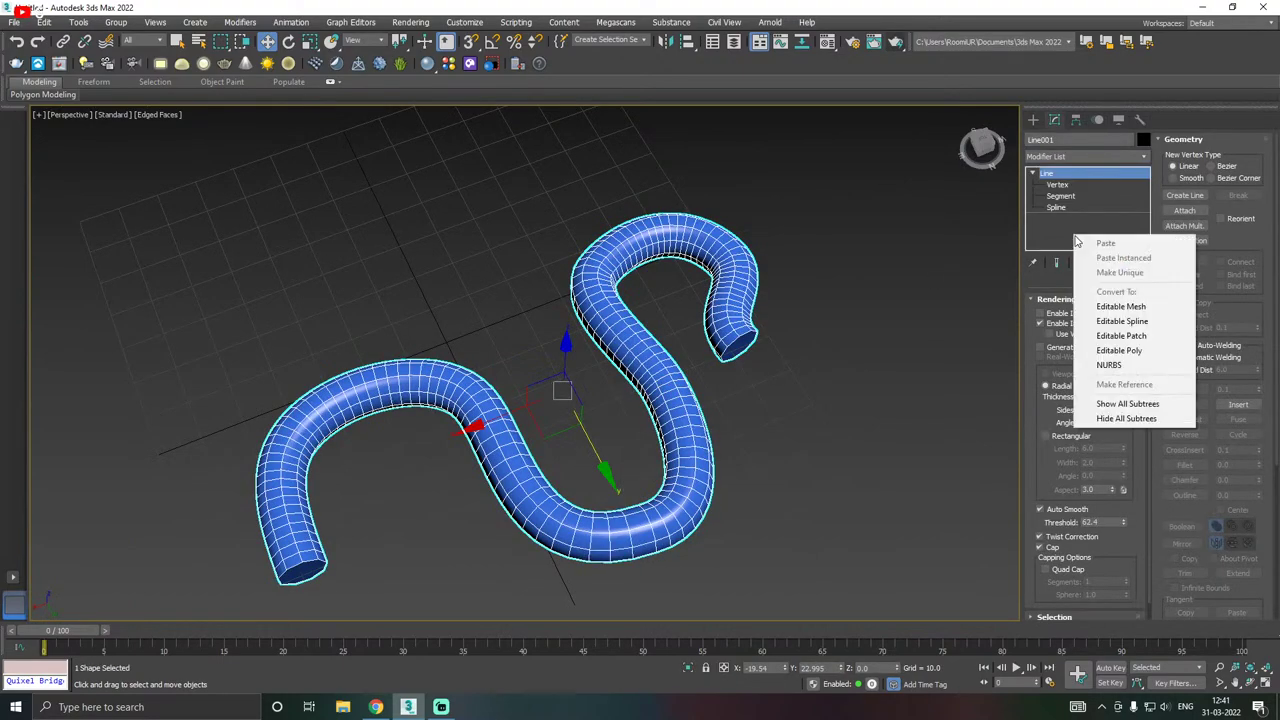
click(1148, 352)
alt+middle_drag(757, 332, 846, 331)
middle_drag(757, 334, 729, 292)
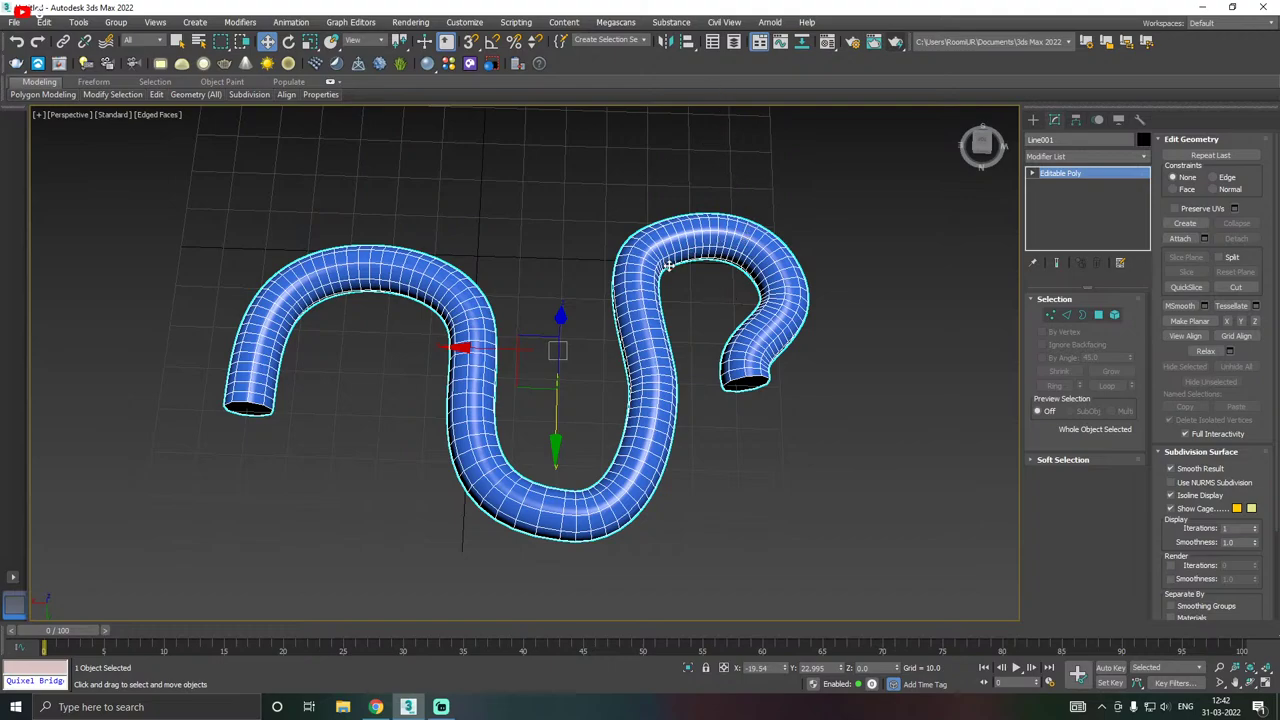
alt+middle_drag(670, 265, 661, 291)
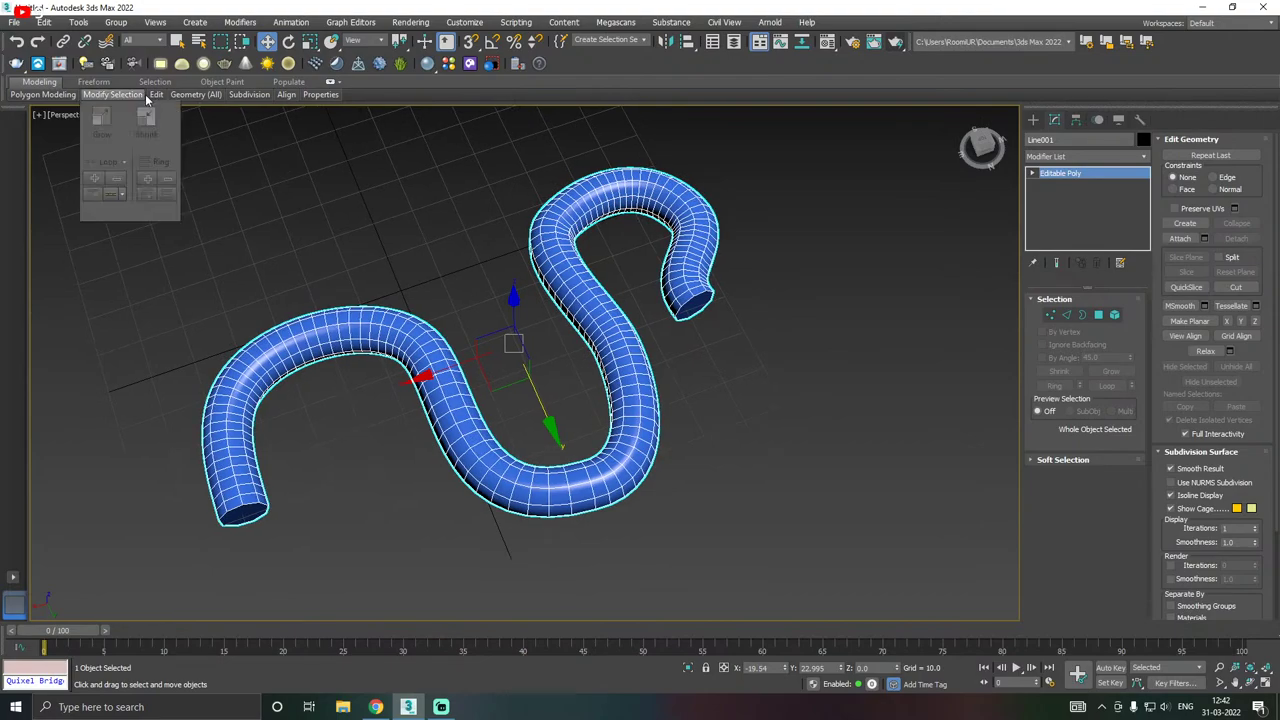
mouse_move(156, 94)
key(ctrl+z)
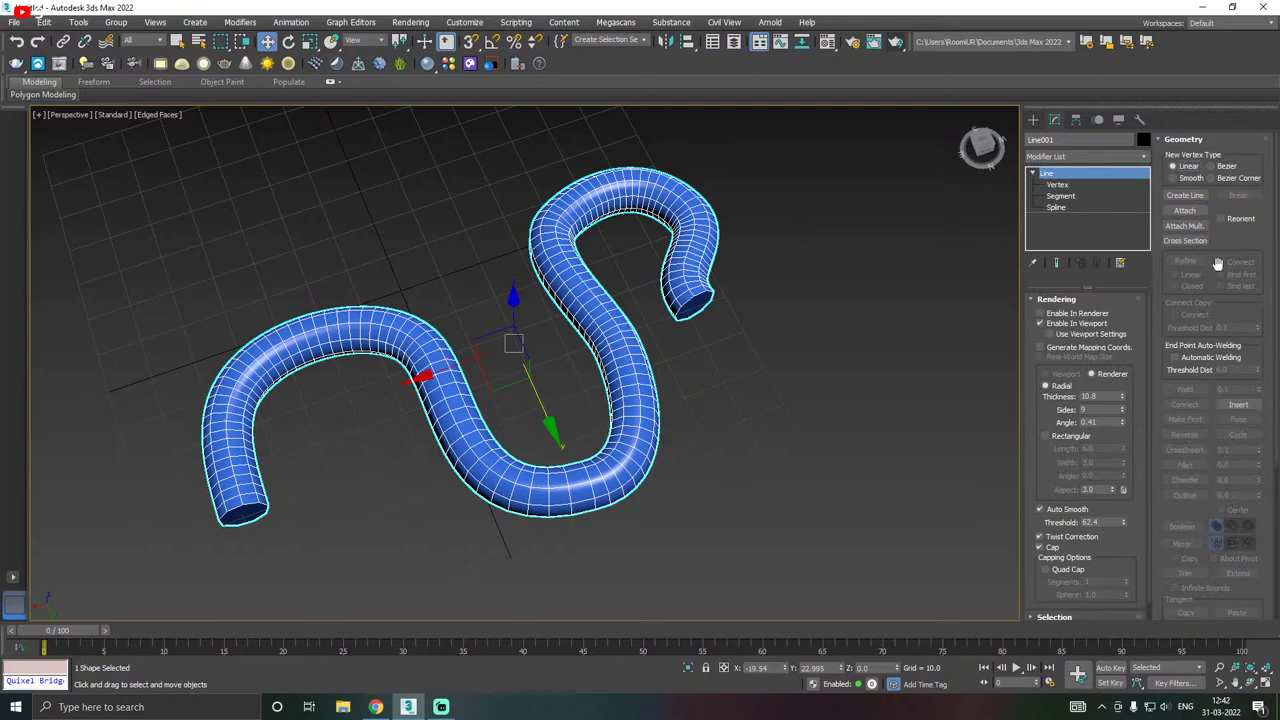
- Turn off Enable In Viewport for Line001 and switch to Segment sub-object level
click(1053, 325)
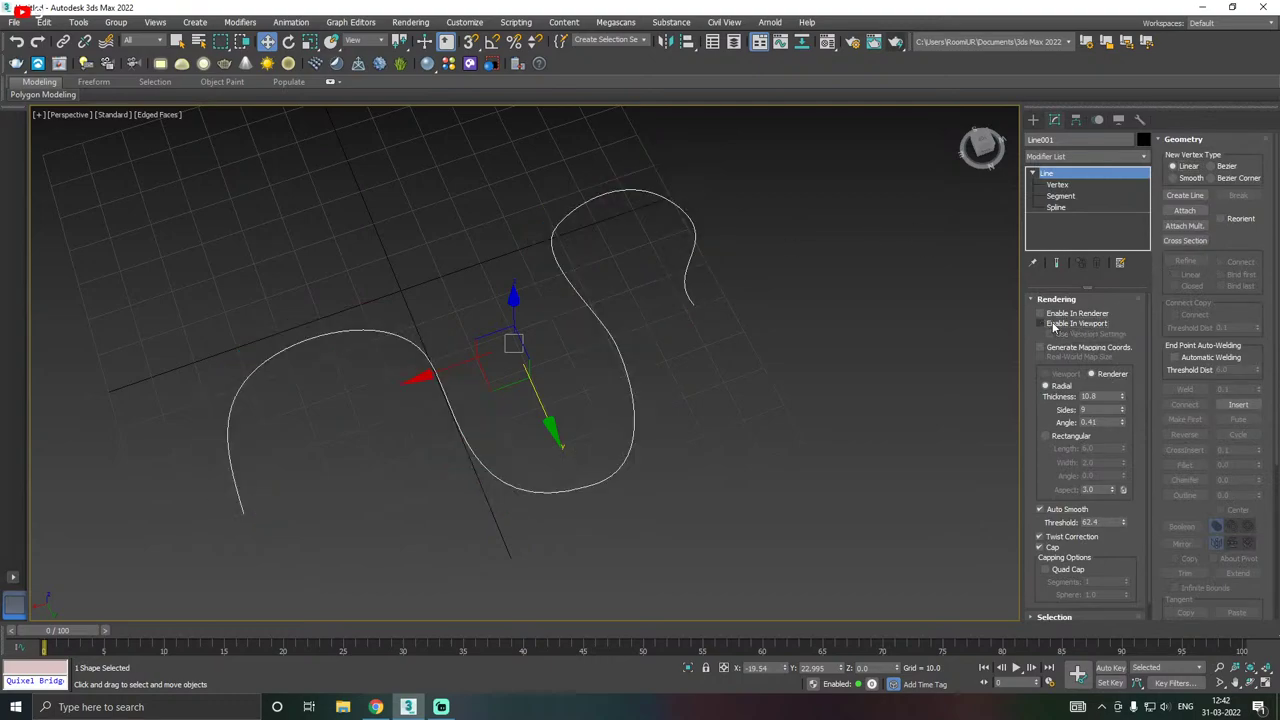
click(1056, 185)
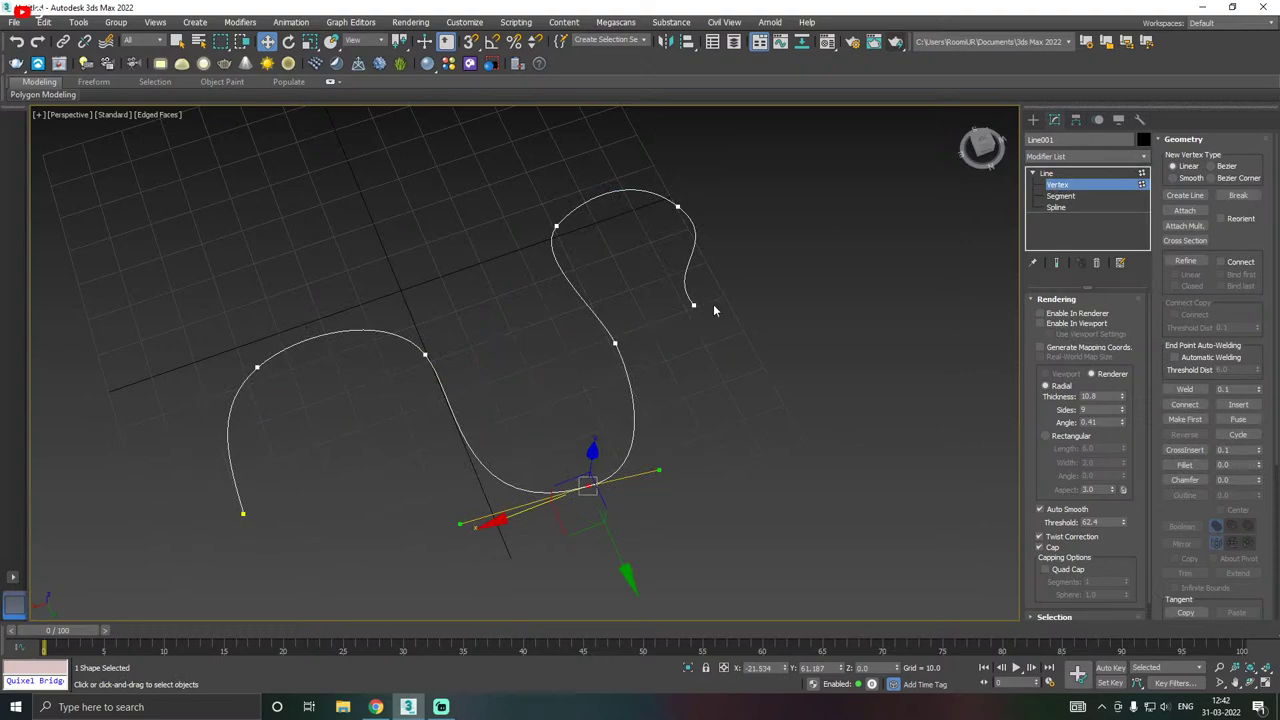
click(1060, 196)
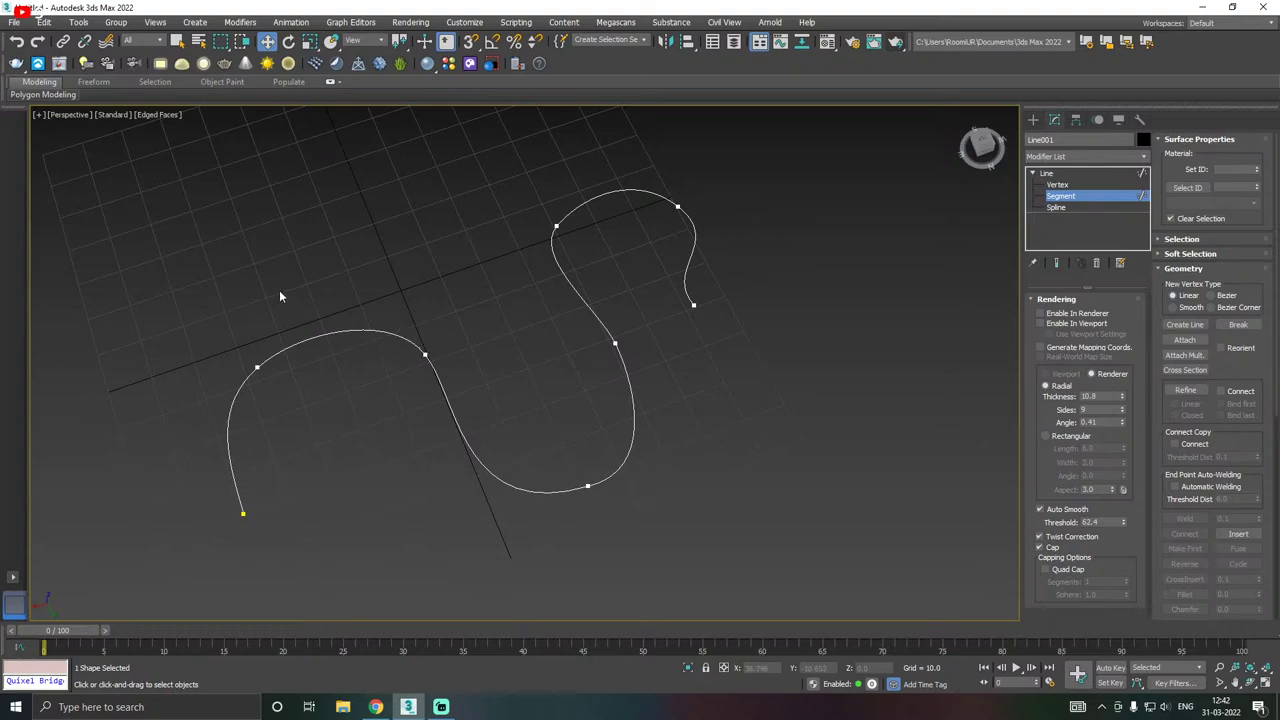
- Try several spline segments, pan the view, and finally select the lower-middle curved segment
click(310, 338)
click(520, 484)
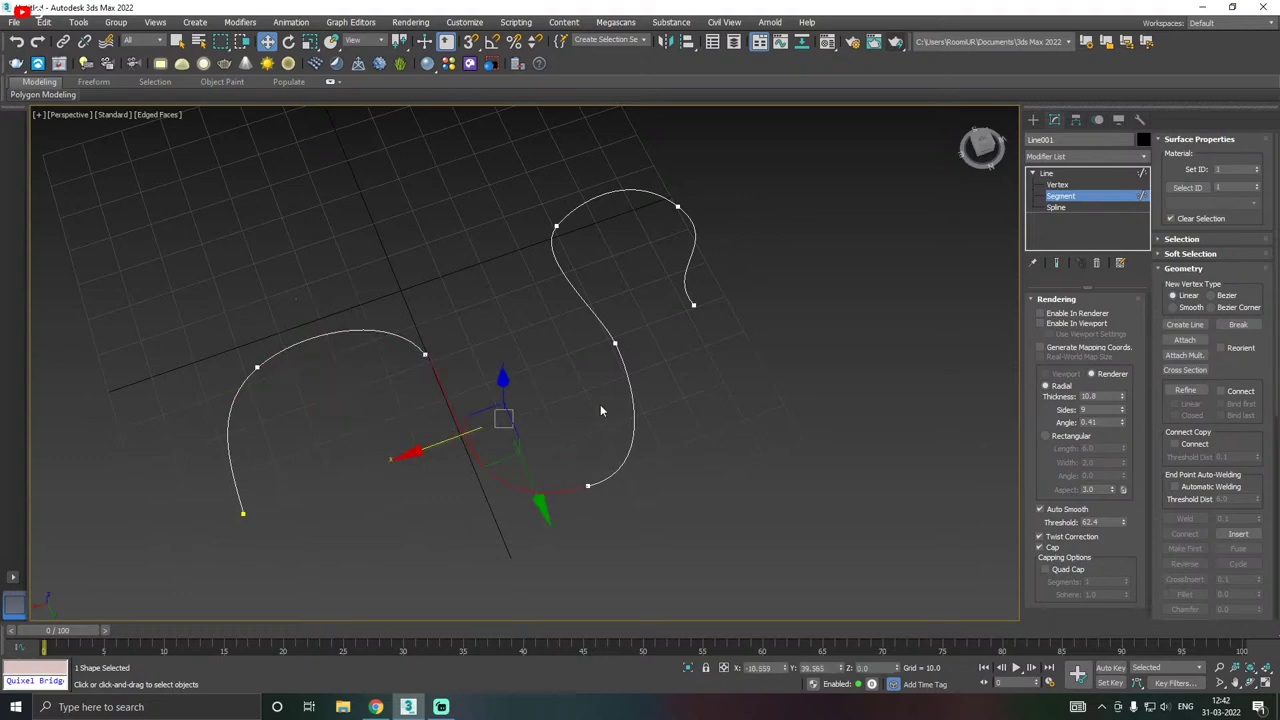
click(628, 410)
click(586, 290)
click(637, 190)
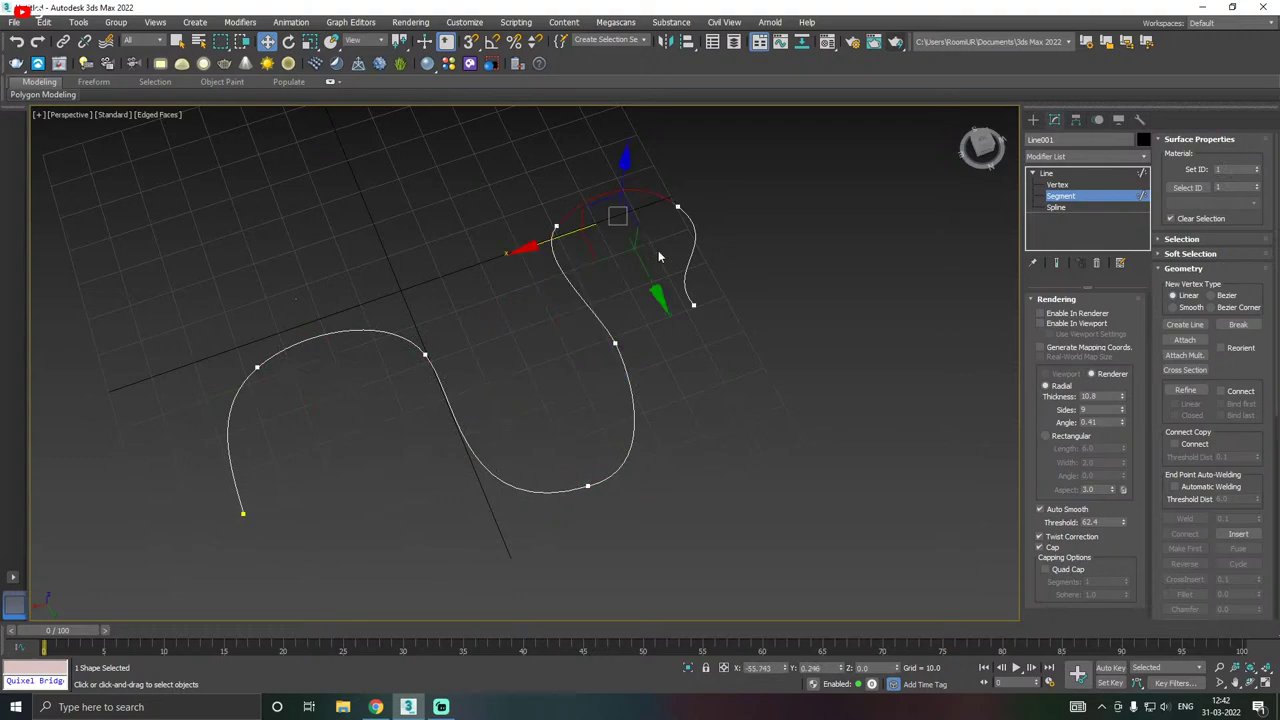
click(688, 255)
click(232, 438)
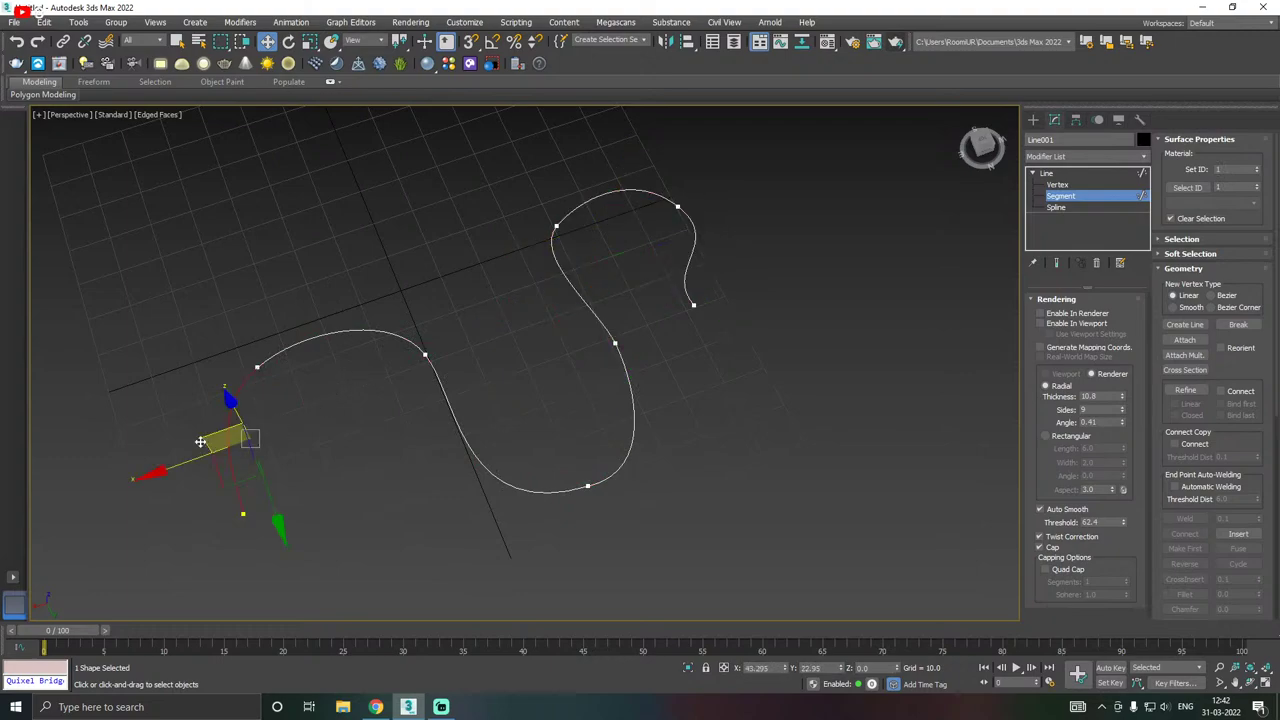
middle_drag(519, 426, 556, 421)
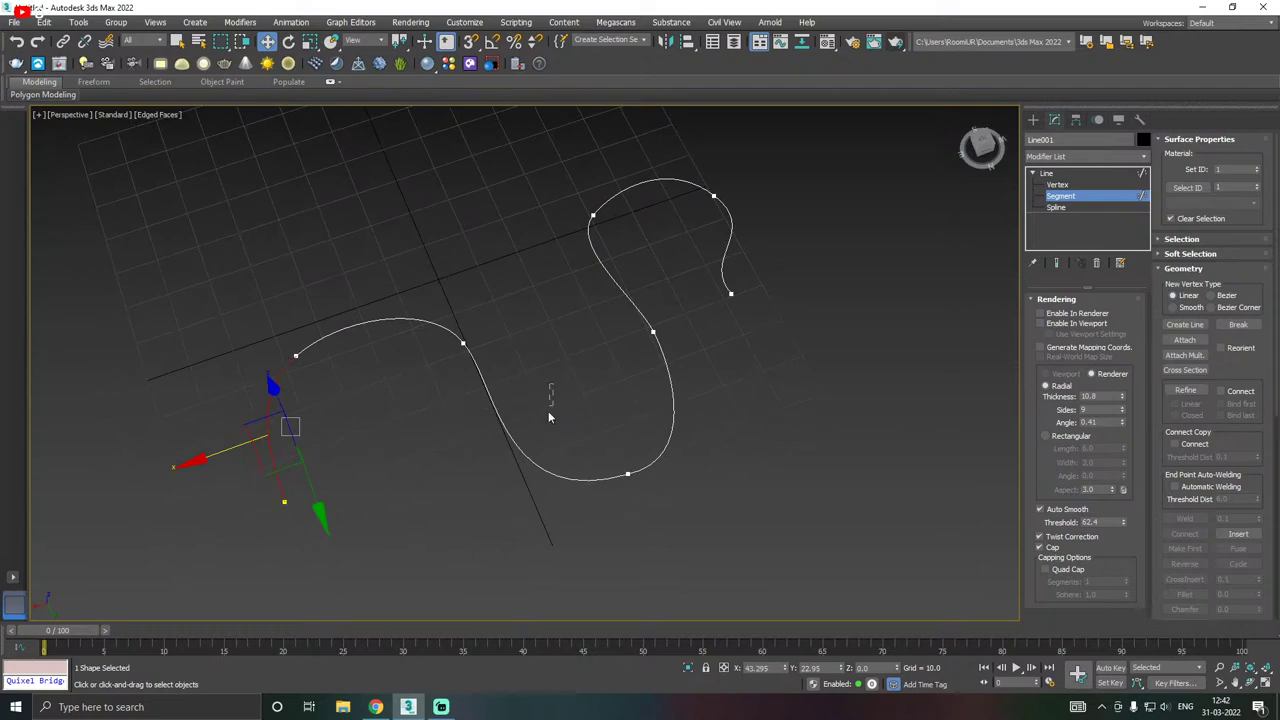
click(527, 455)
click(491, 488)
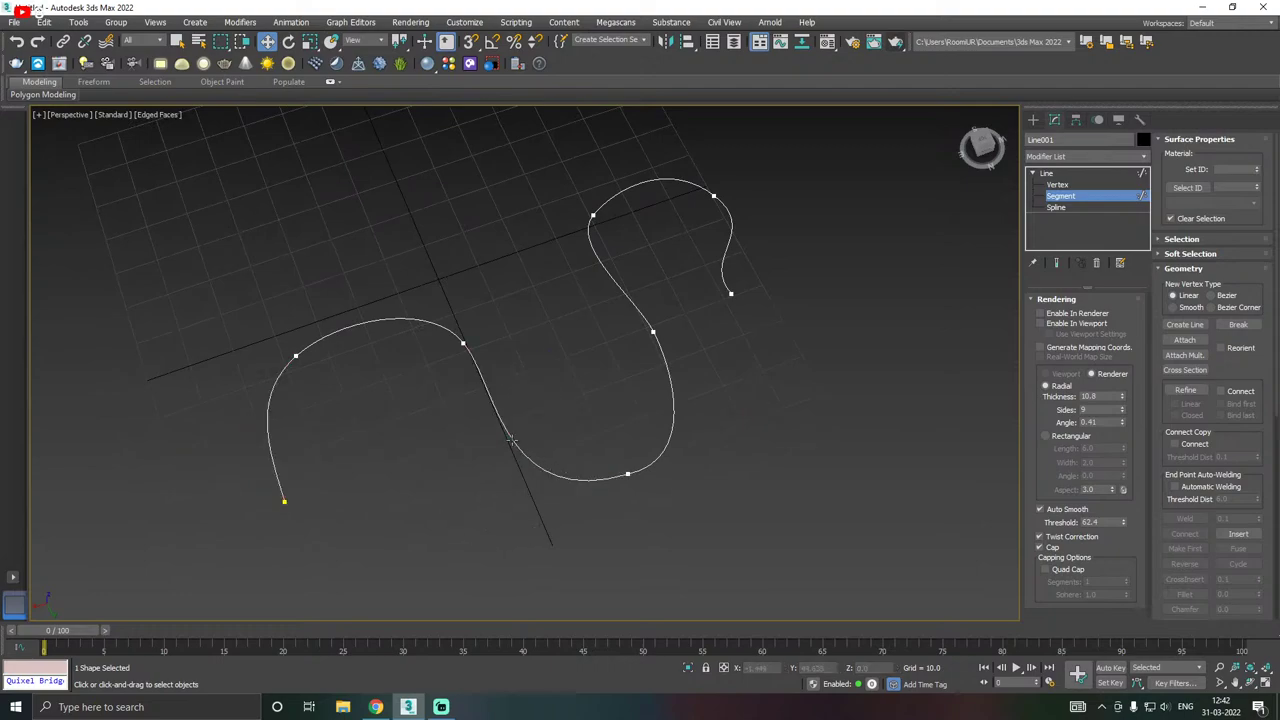
click(517, 443)
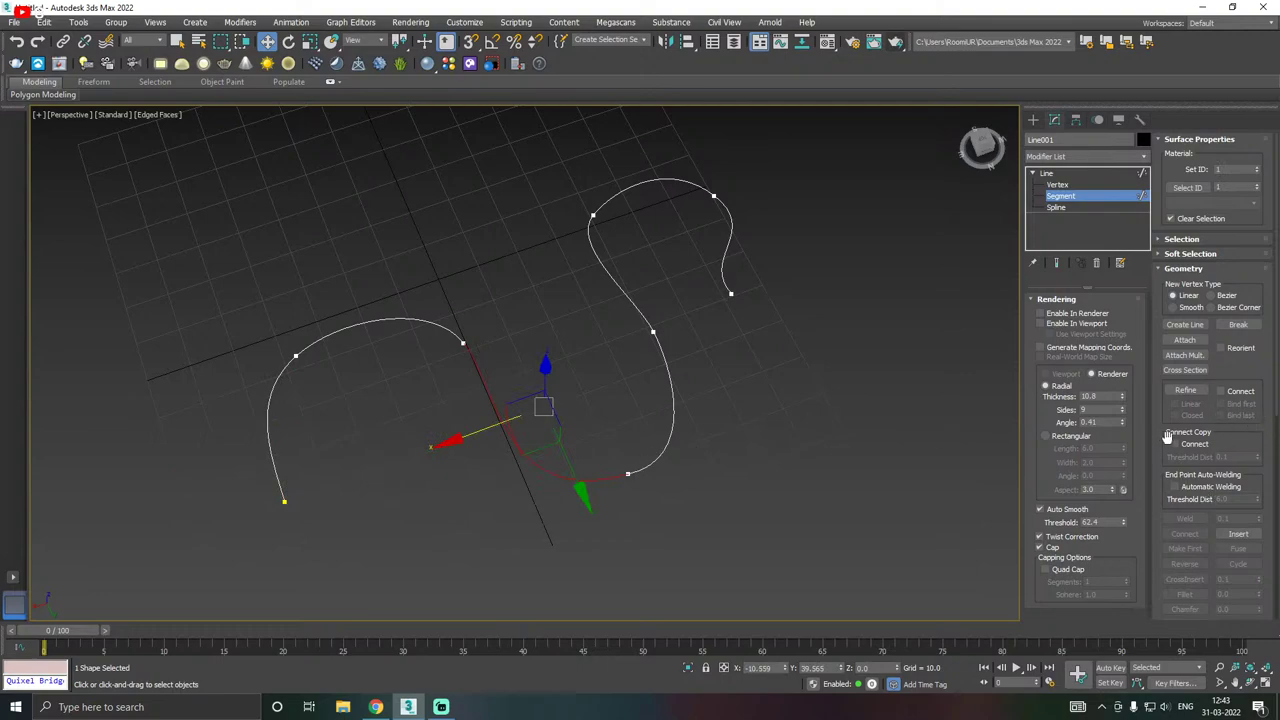
- Expand the Selection and Soft Selection rollouts and scroll down to the Geometry rollout
click(1203, 243)
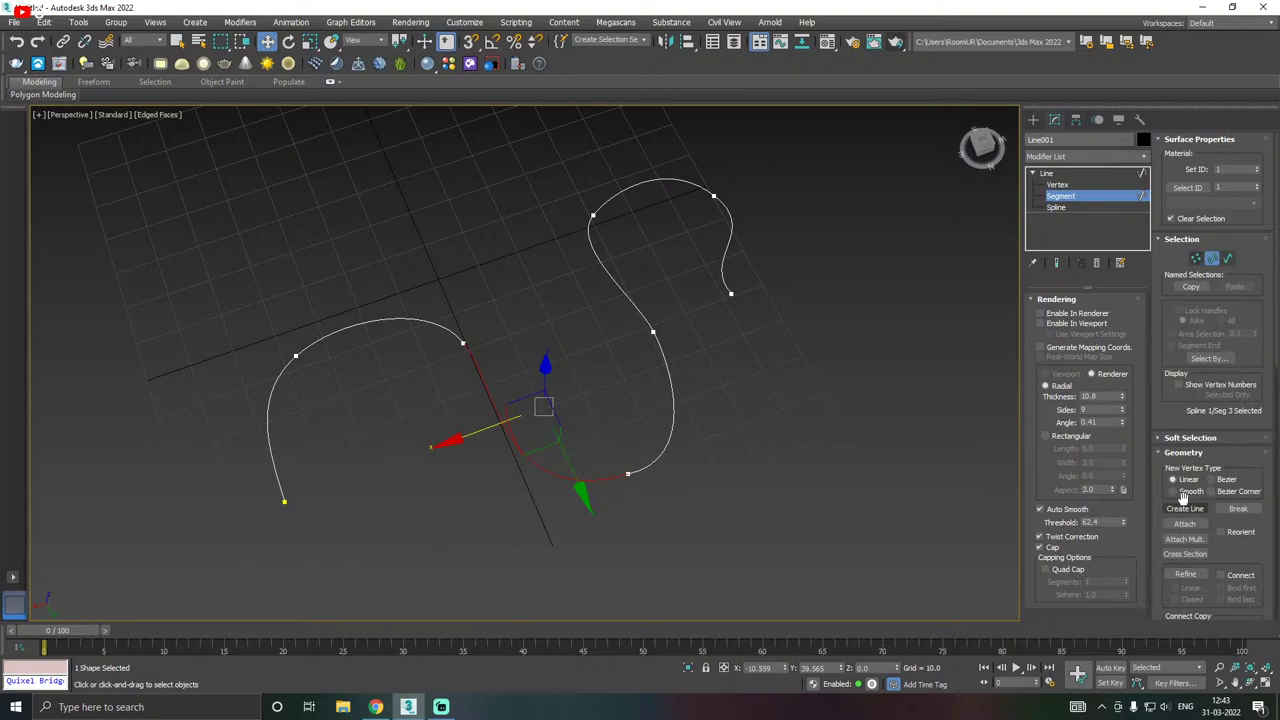
click(1190, 440)
click(1190, 440)
scroll(1180, 500, down, 5)
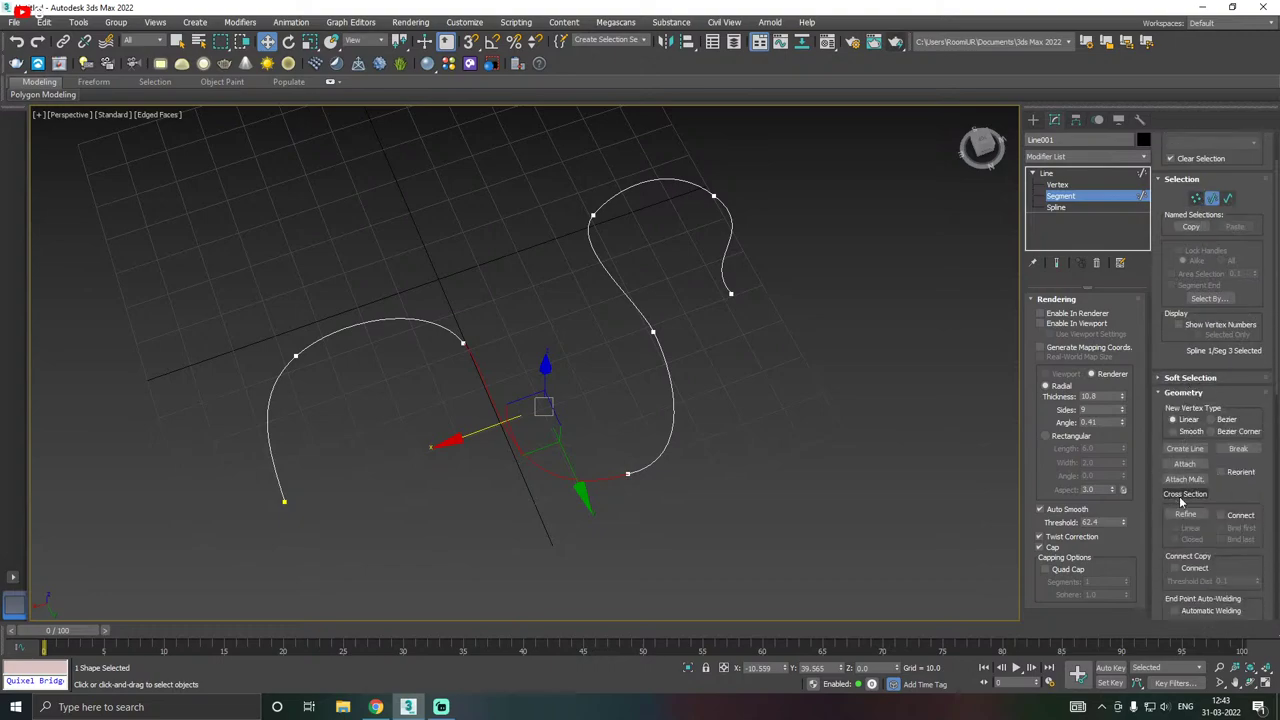
scroll(1179, 496, up, 2)
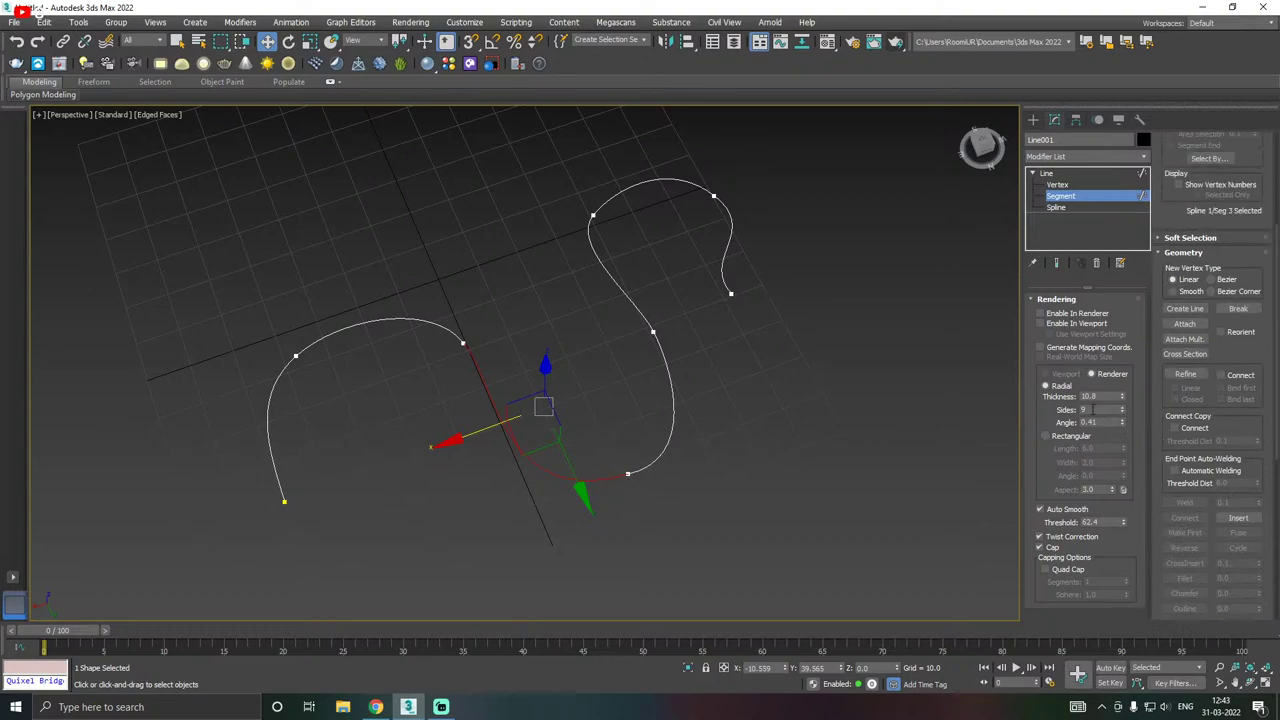
scroll(1225, 455, down, 6)
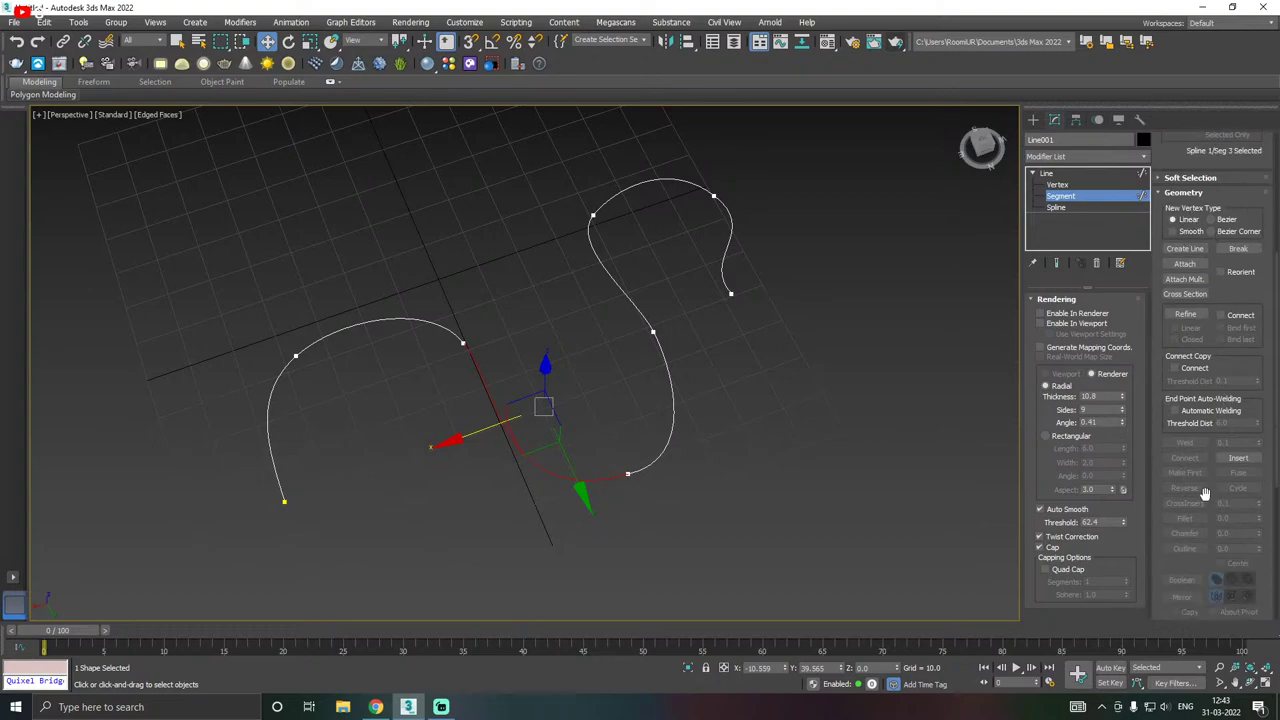
scroll(1205, 494, down, 2)
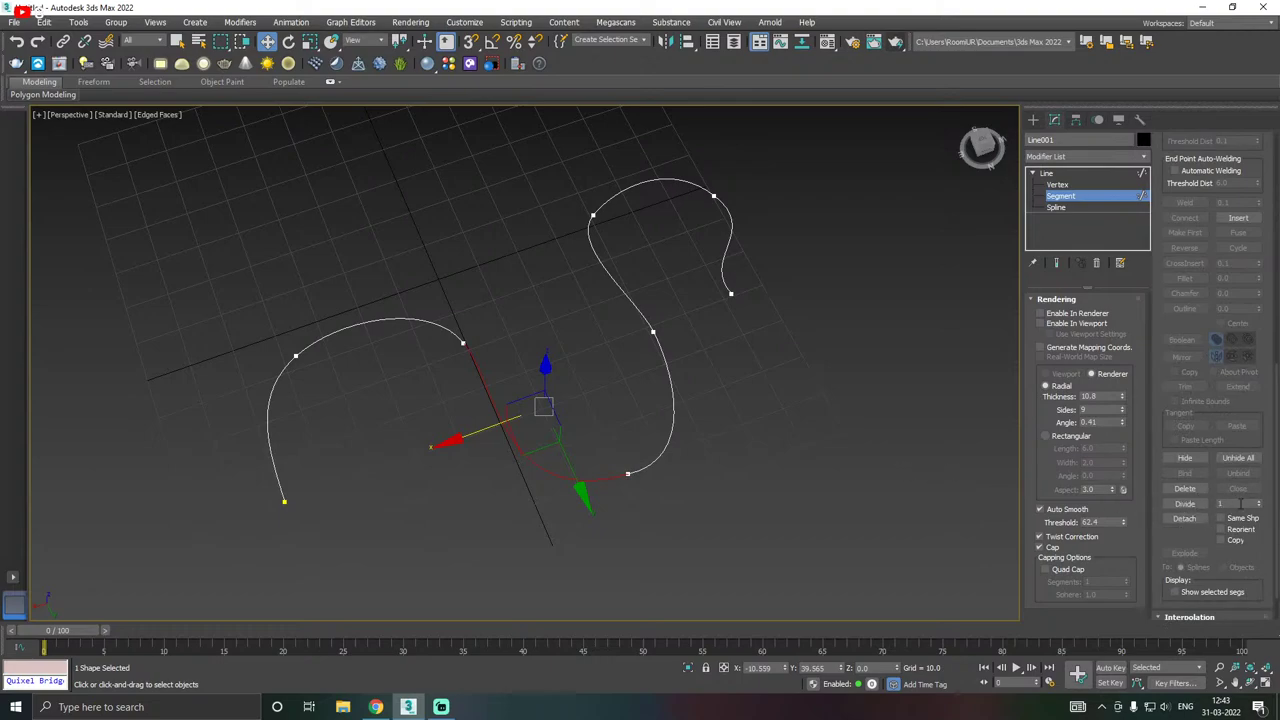
- Set the Divide count to 4, divide the lower-middle segment, and deselect it
click(1236, 503)
click(1228, 503)
key(BackSpace)
text(4)
click(1186, 505)
scroll(509, 419, up, 3)
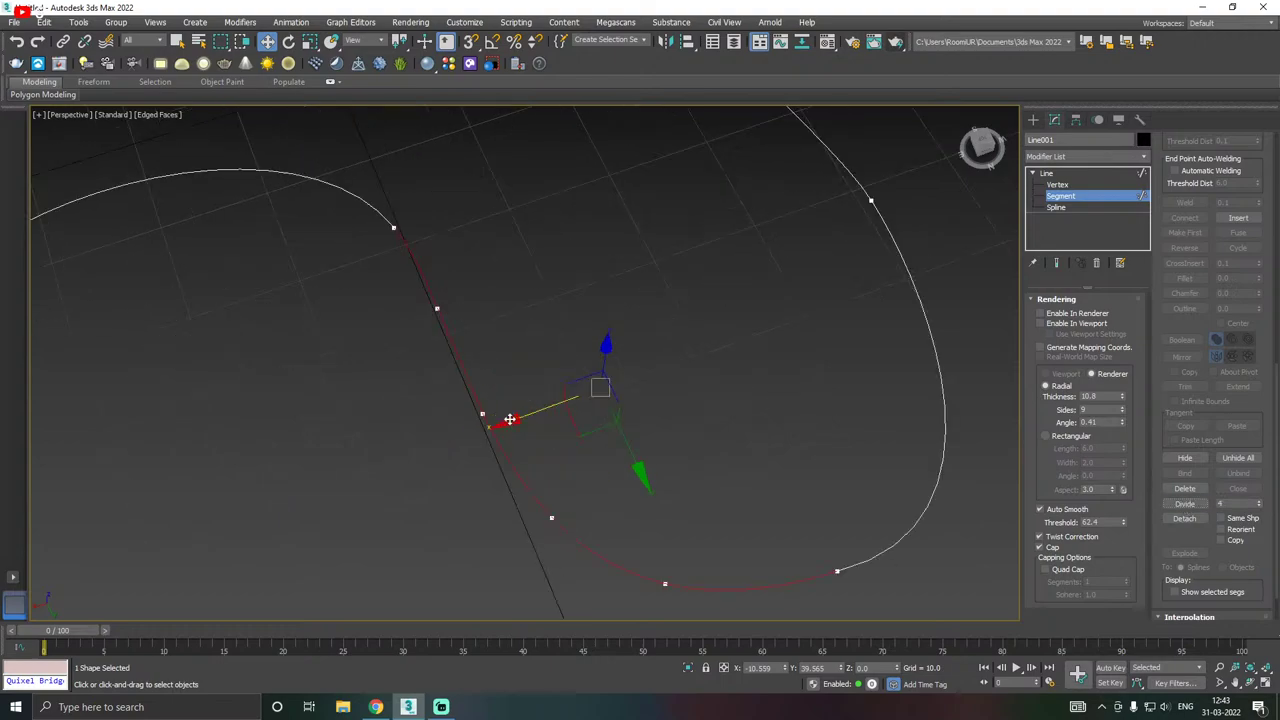
scroll(457, 336, down, 2)
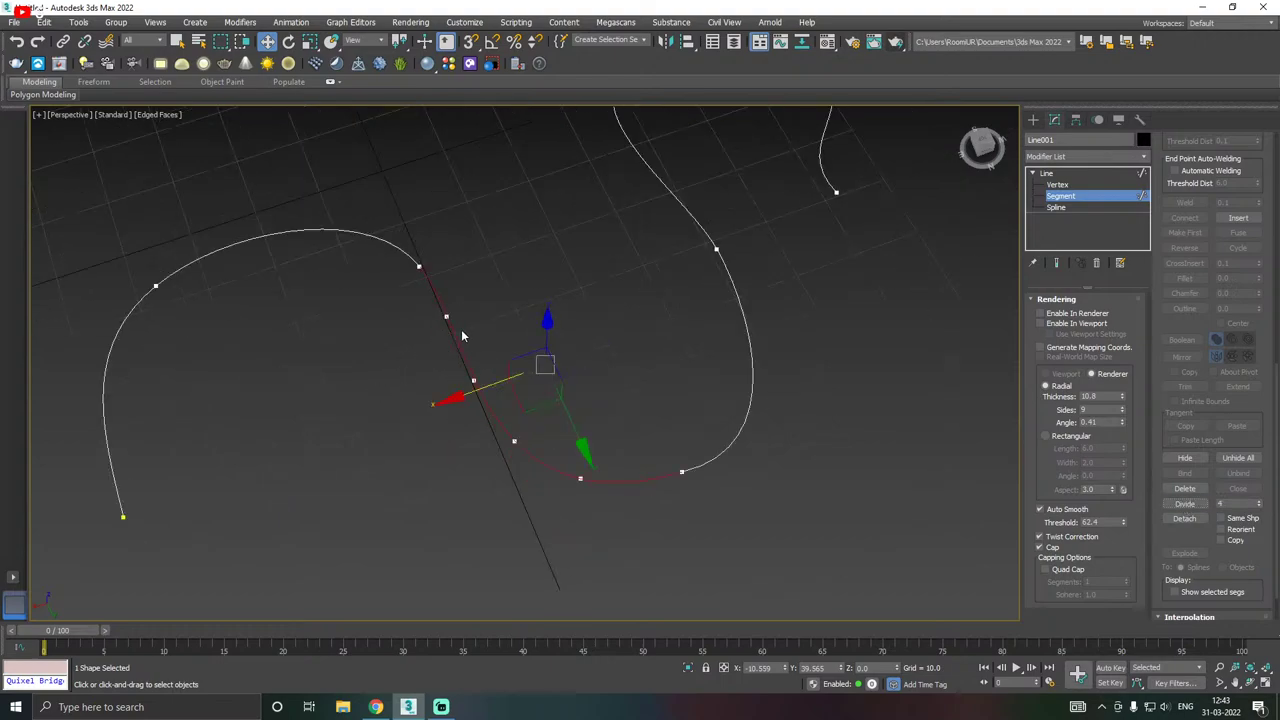
click(518, 419)
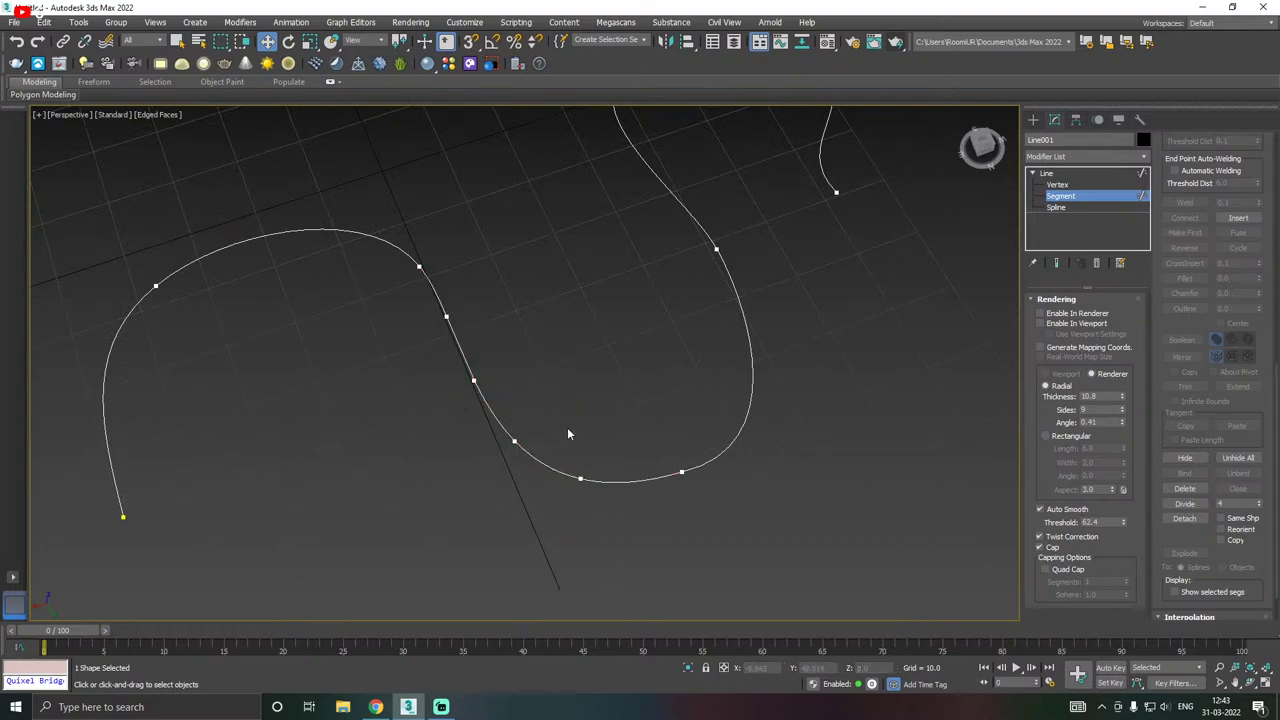
scroll(568, 427, down, 2)
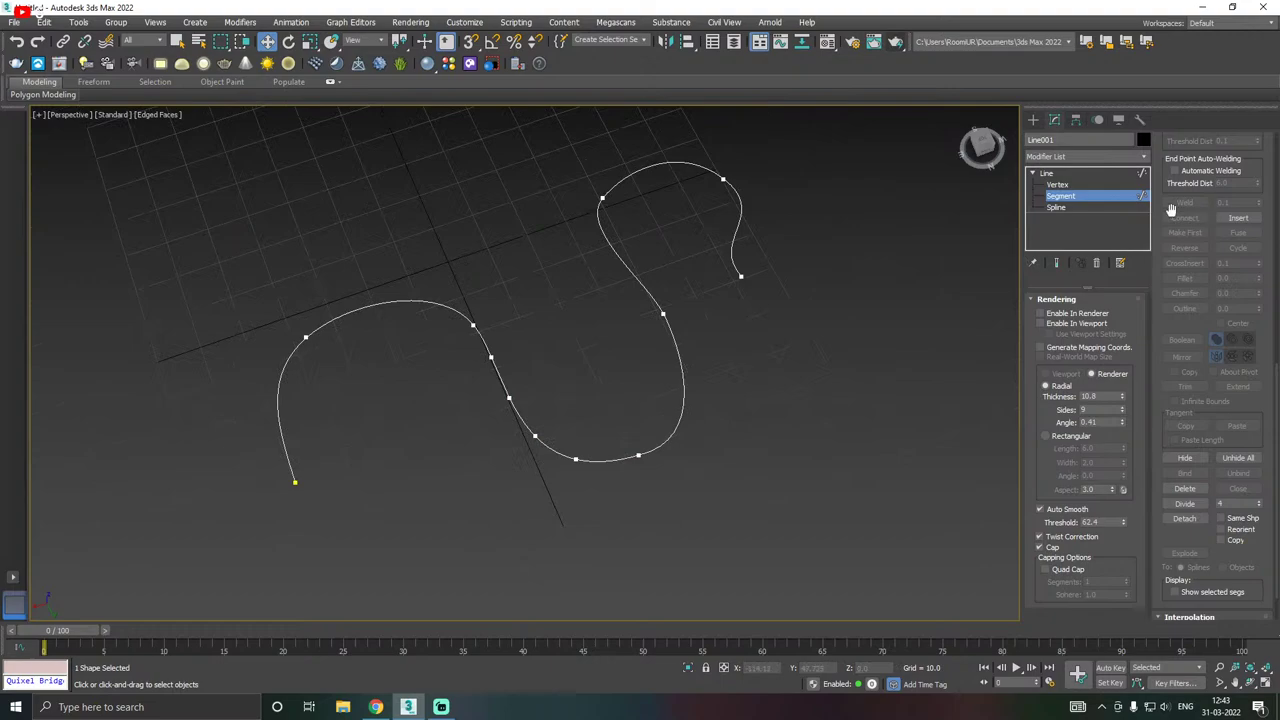
- Marquee-select the right lower segment, divide it, and deselect it
drag(628, 393, 605, 391)
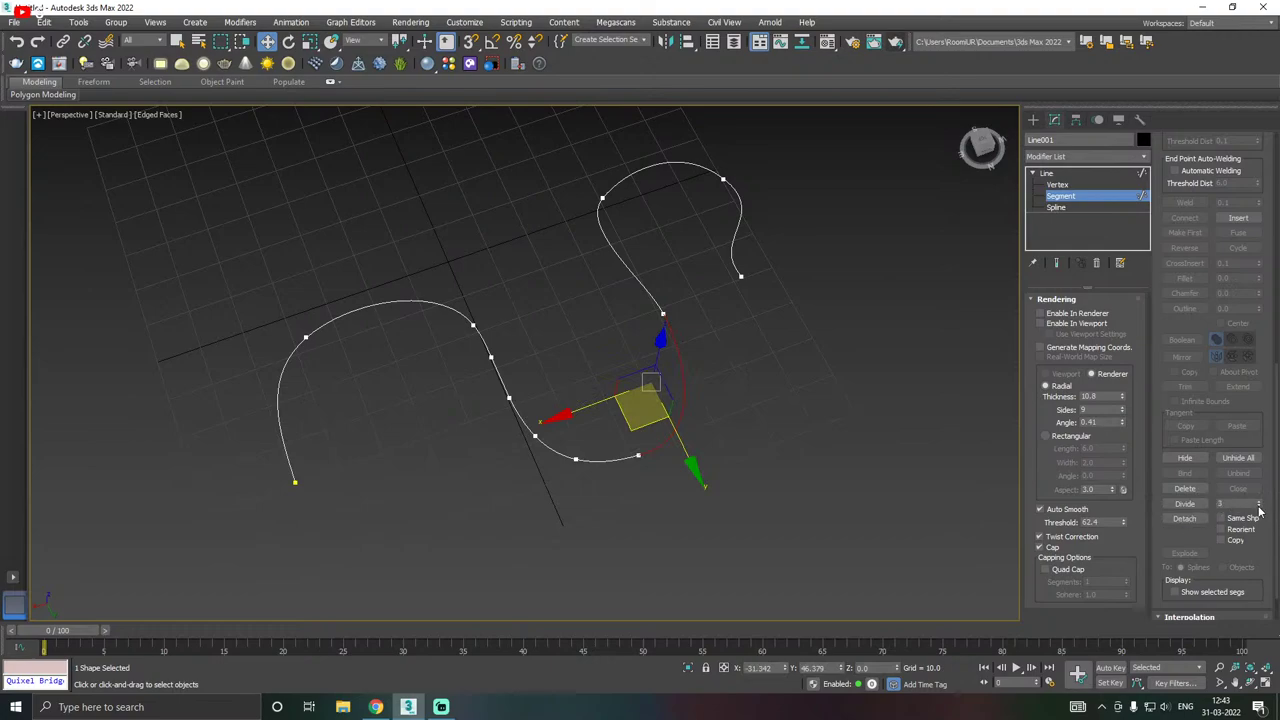
click(1184, 503)
click(736, 354)
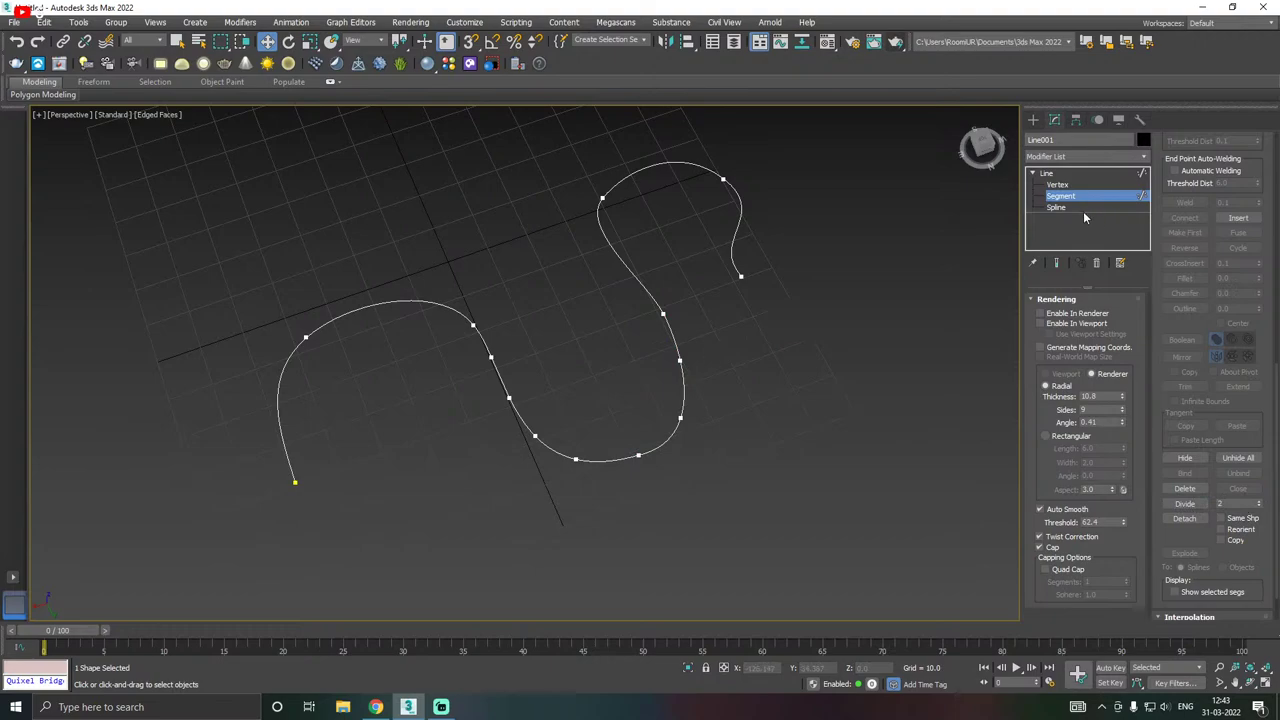
- At Vertex level, pull a bottom-curve vertex down, undo twice, and return to Segment level
click(1057, 184)
click(638, 455)
click(679, 360)
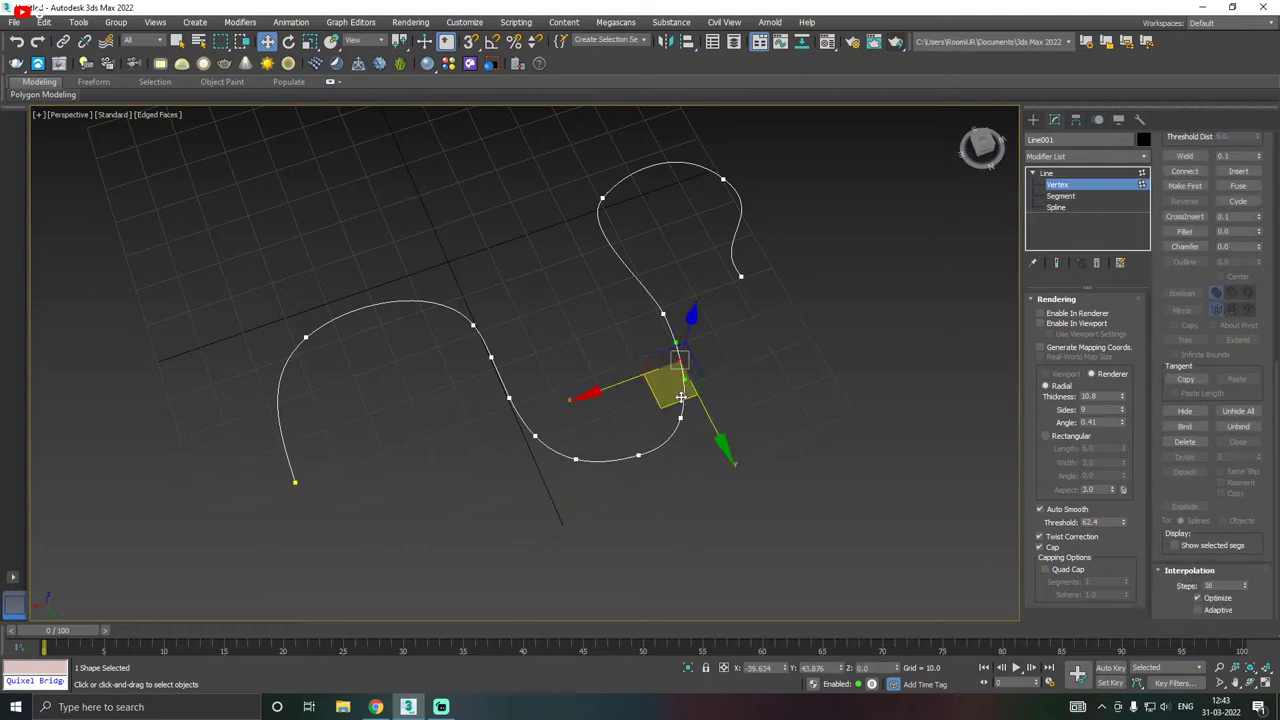
drag(680, 397, 727, 426)
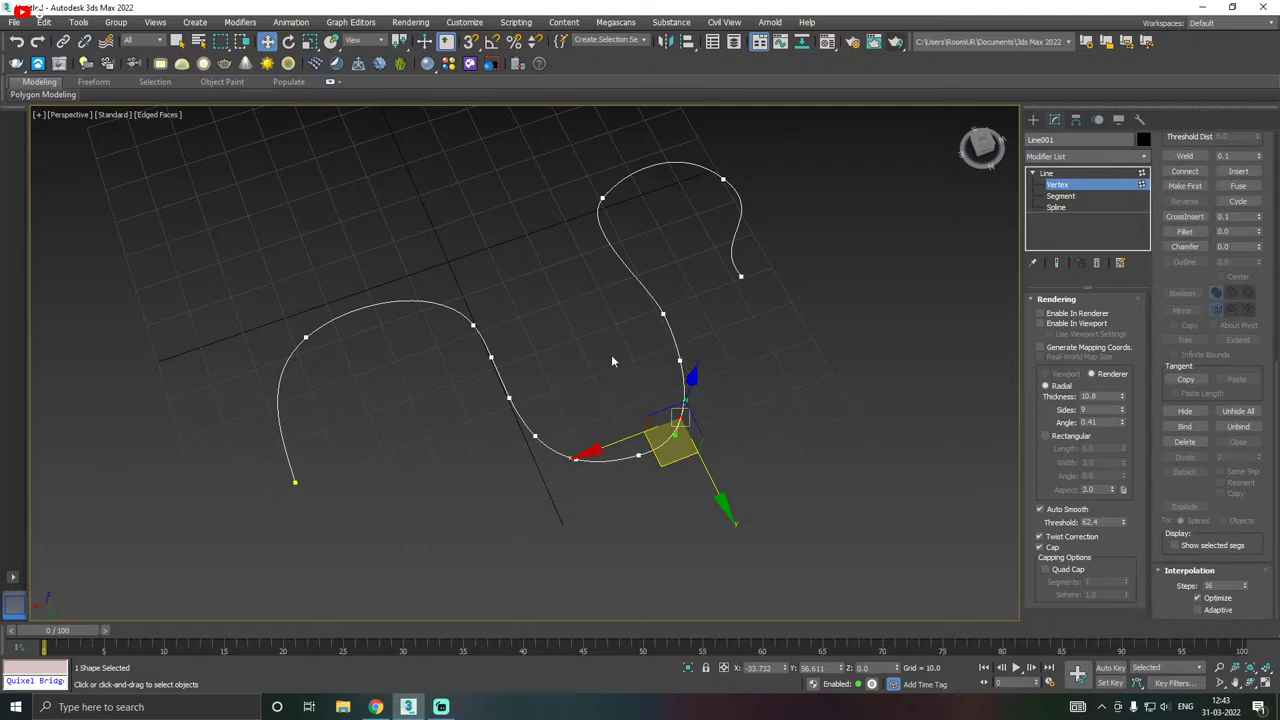
key(ctrl+z)
key(ctrl+z)
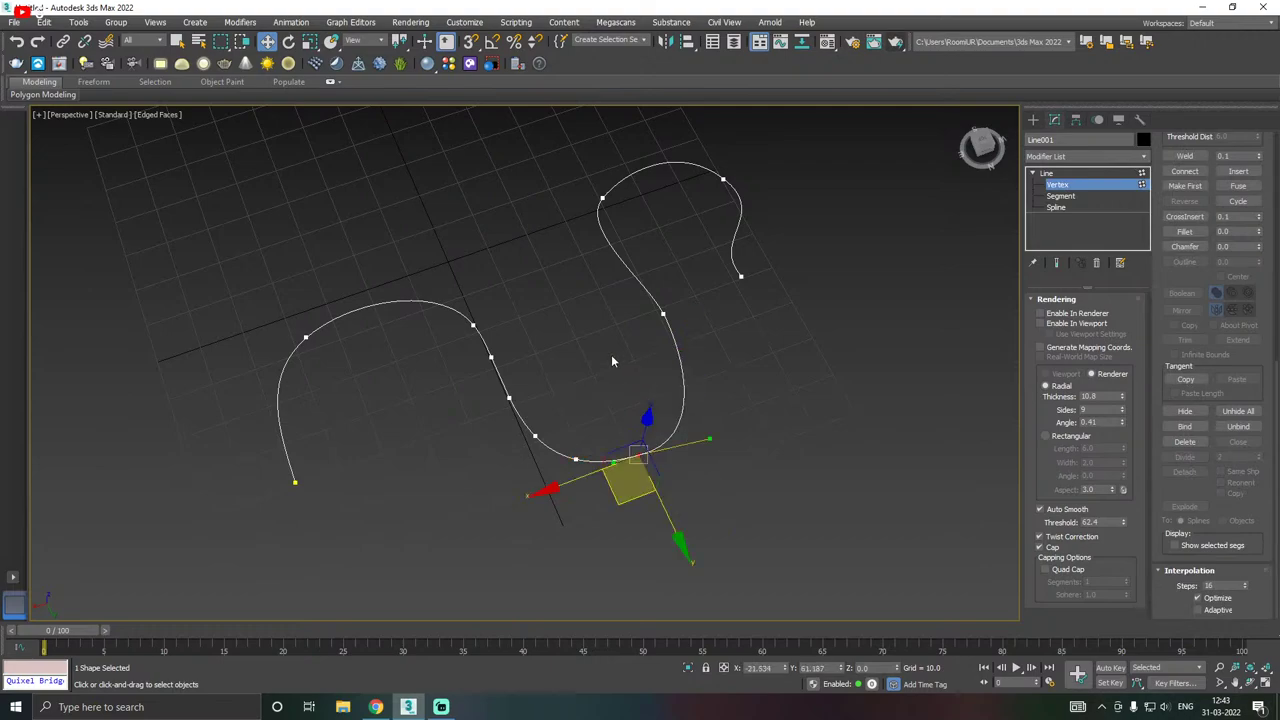
key(ctrl+z)
click(1062, 198)
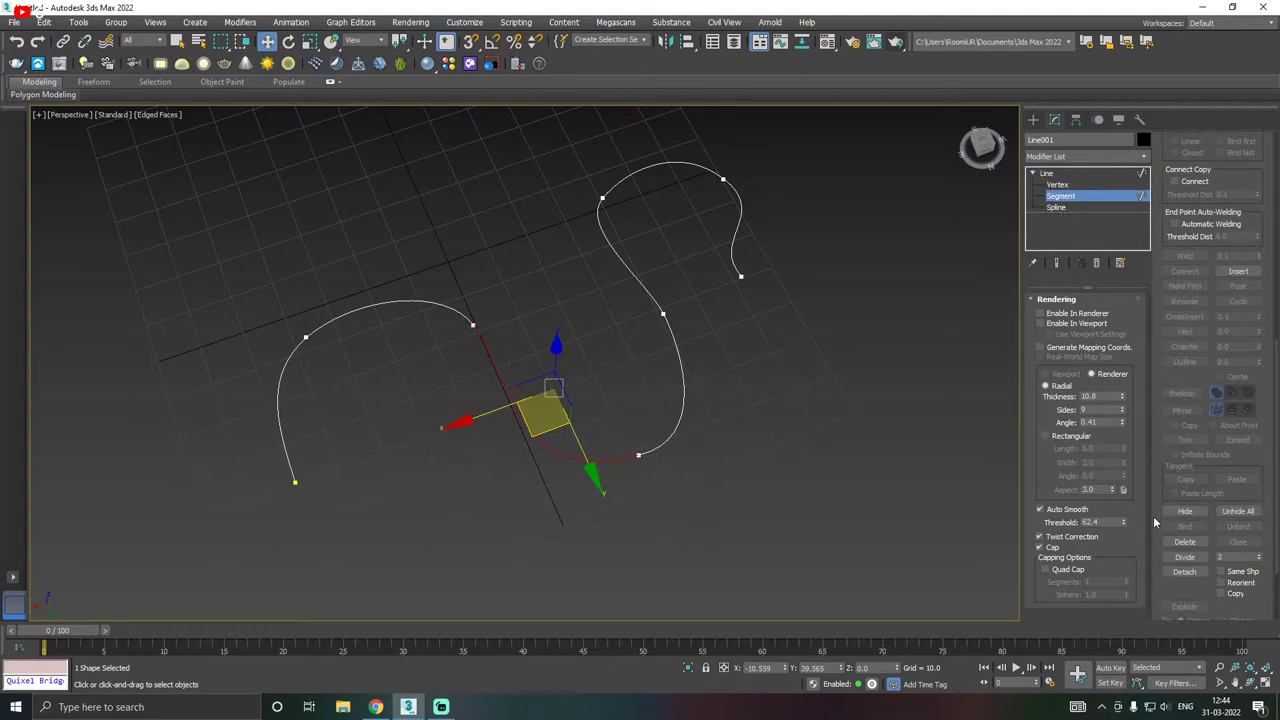
scroll(1157, 516, down, 2)
click(1184, 502)
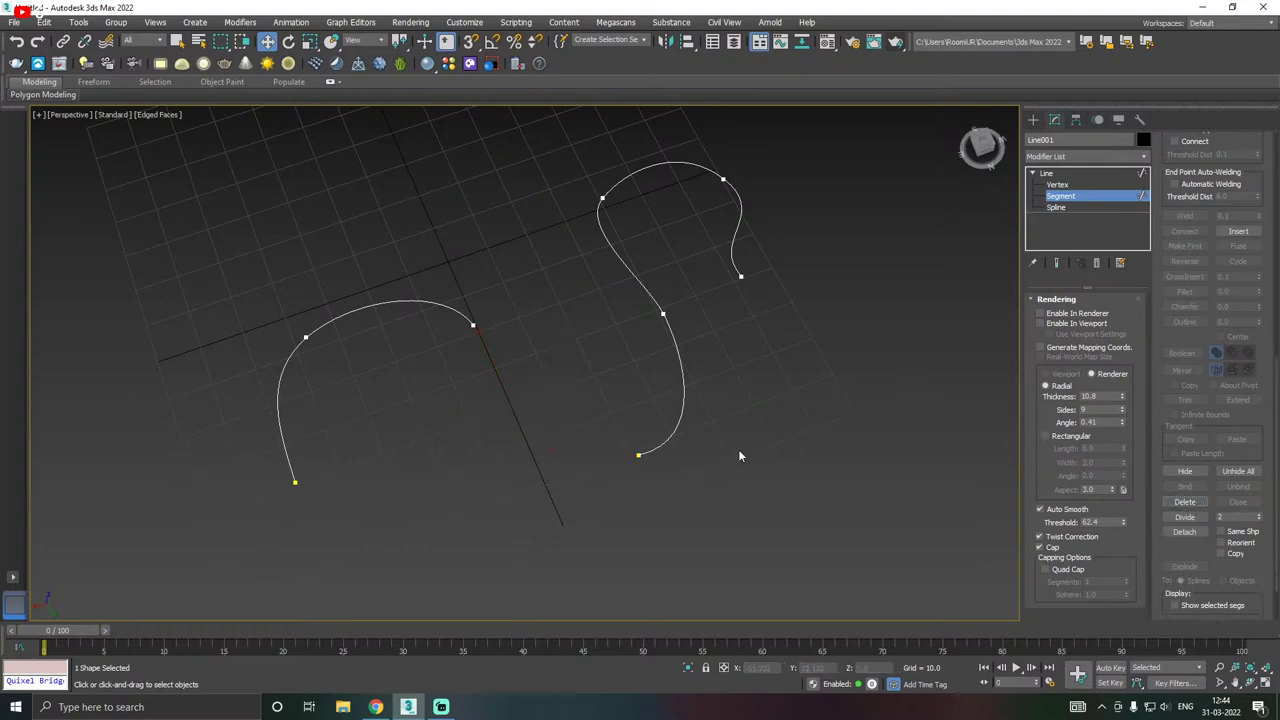
click(683, 407)
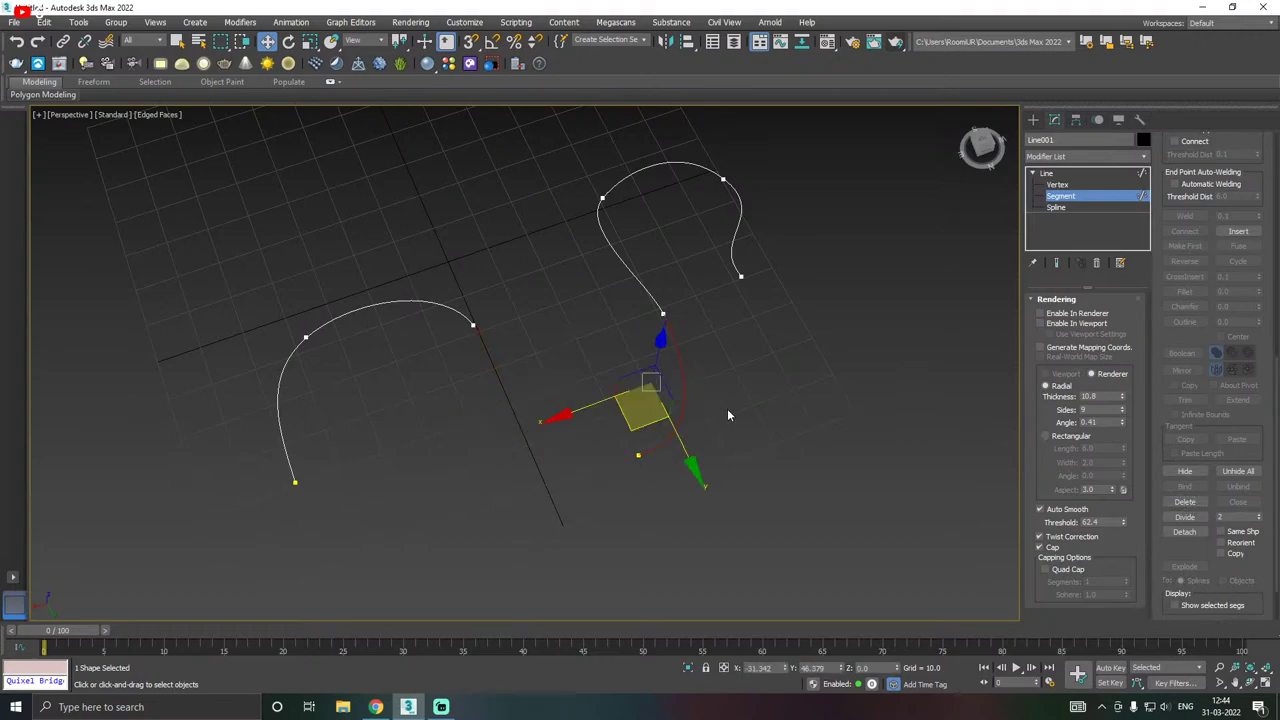
click(1184, 502)
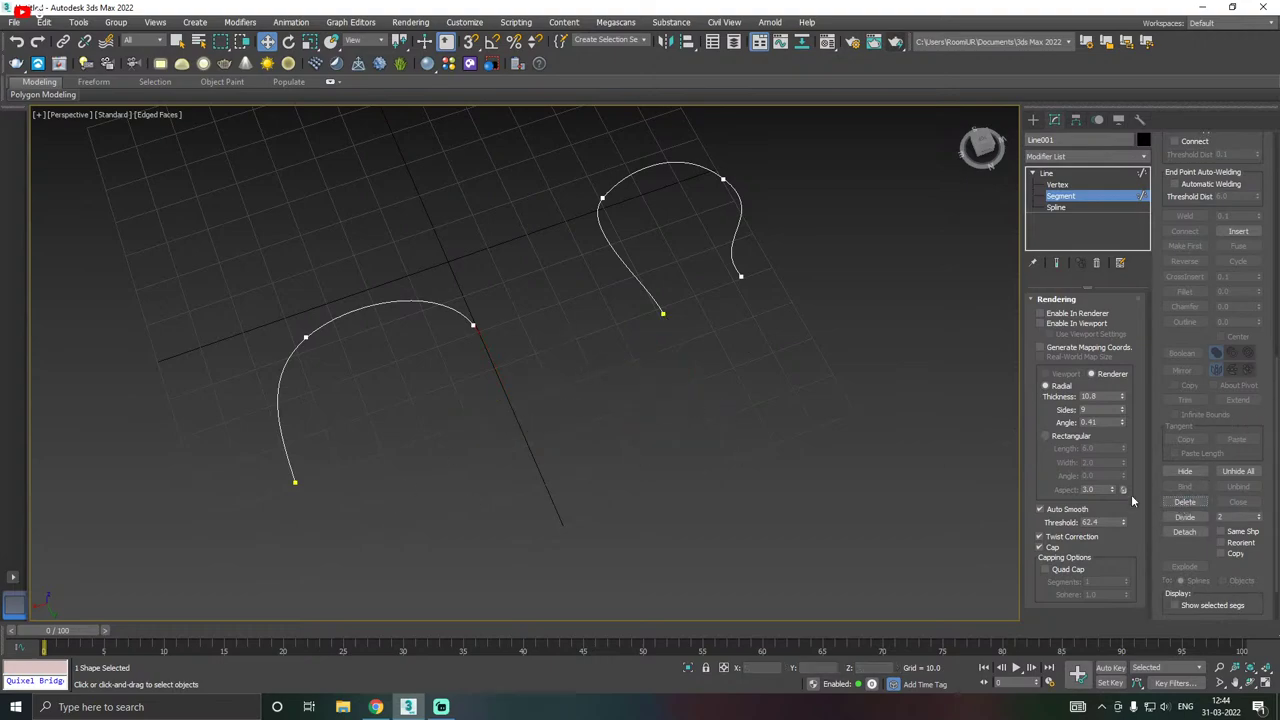
click(17, 41)
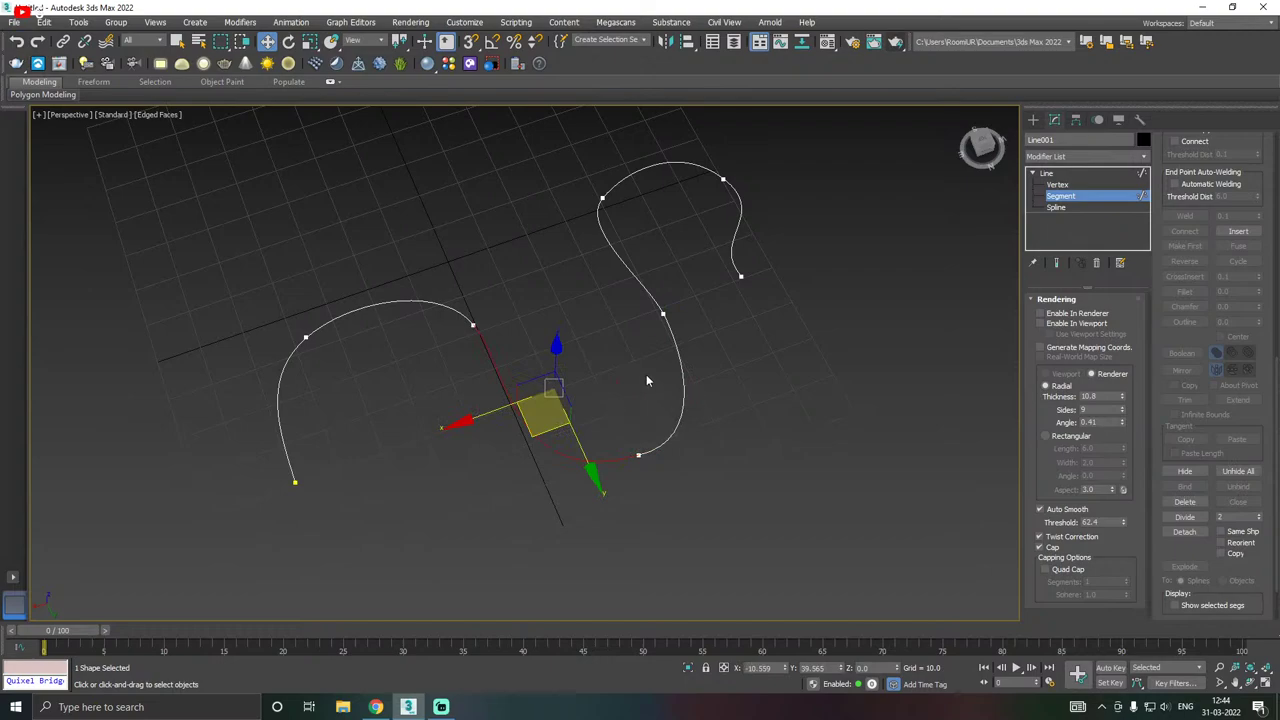
click(683, 386)
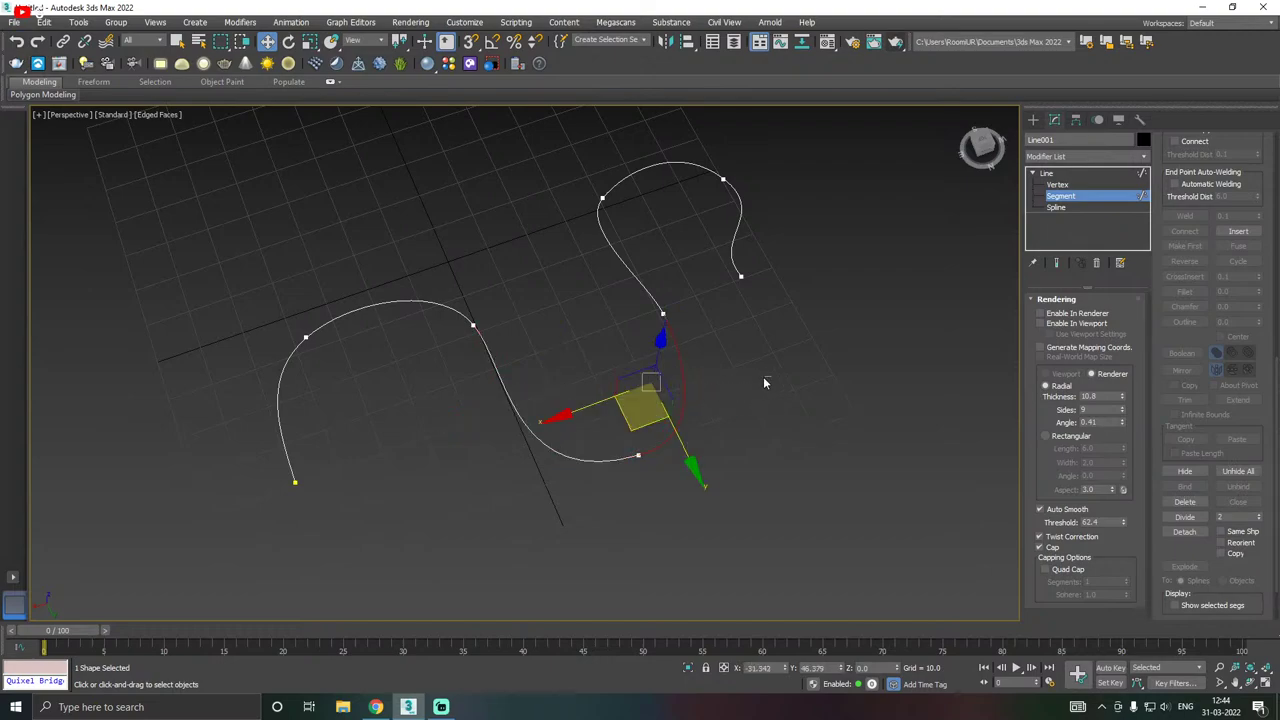
- Detach the right-hand curve segment as Shape001 and exit sub-object level
click(1185, 532)
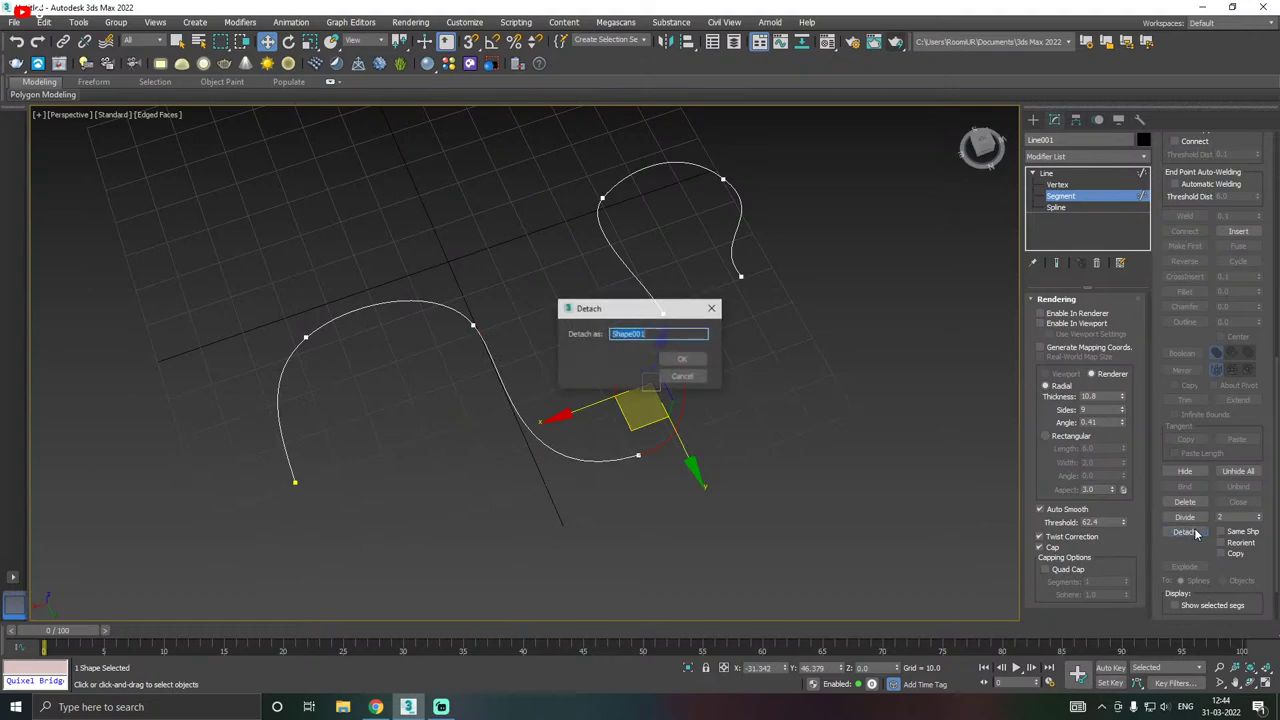
click(683, 362)
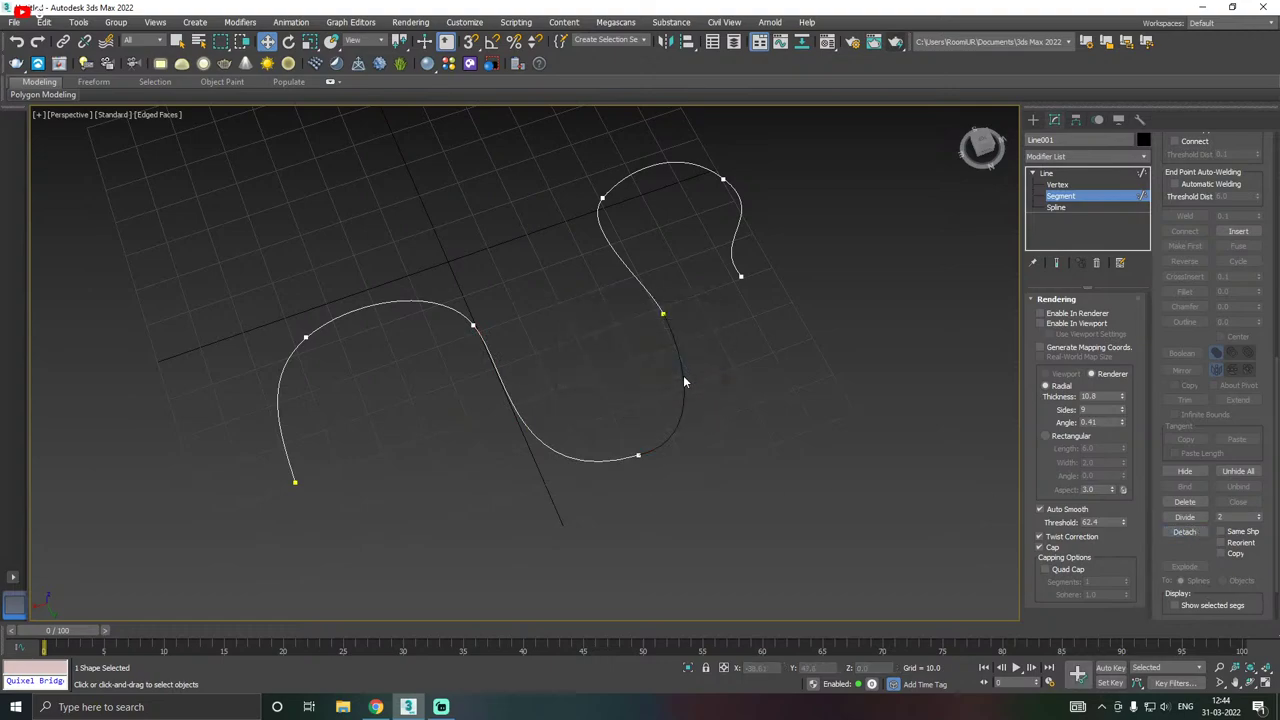
click(1046, 173)
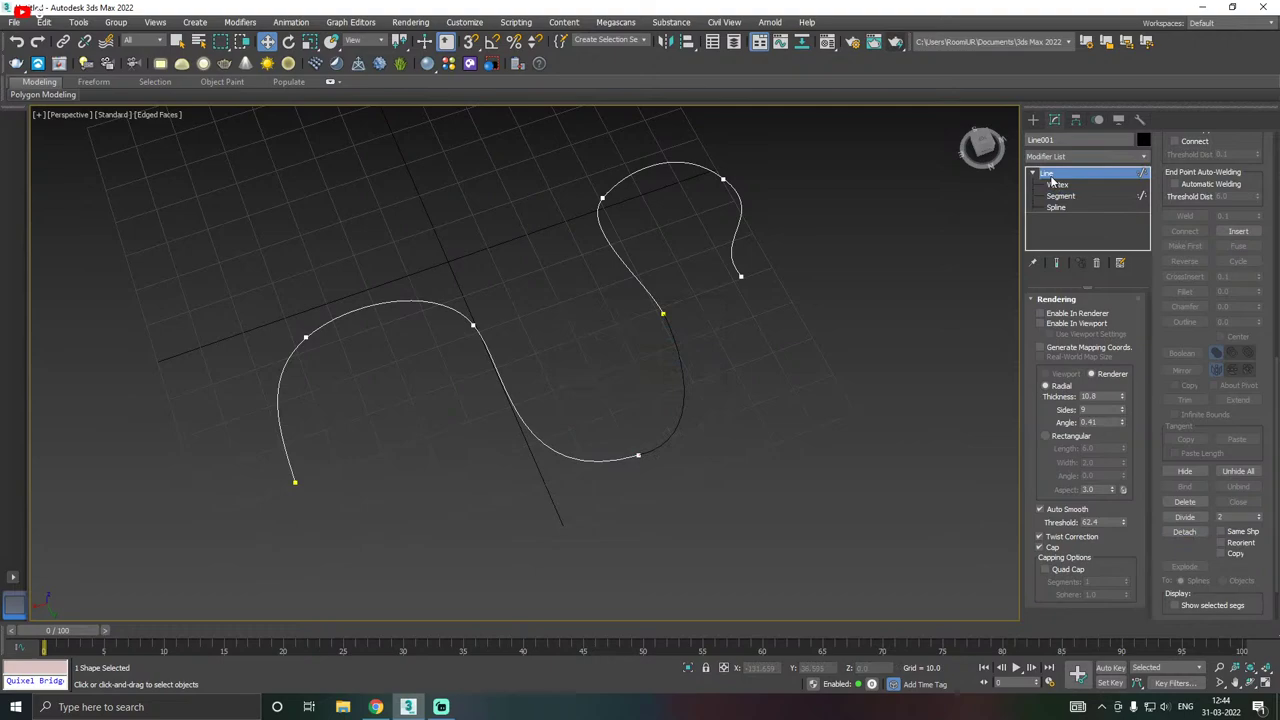
- Select Shape001 and move it to confirm it is separate, then undo the move
click(684, 382)
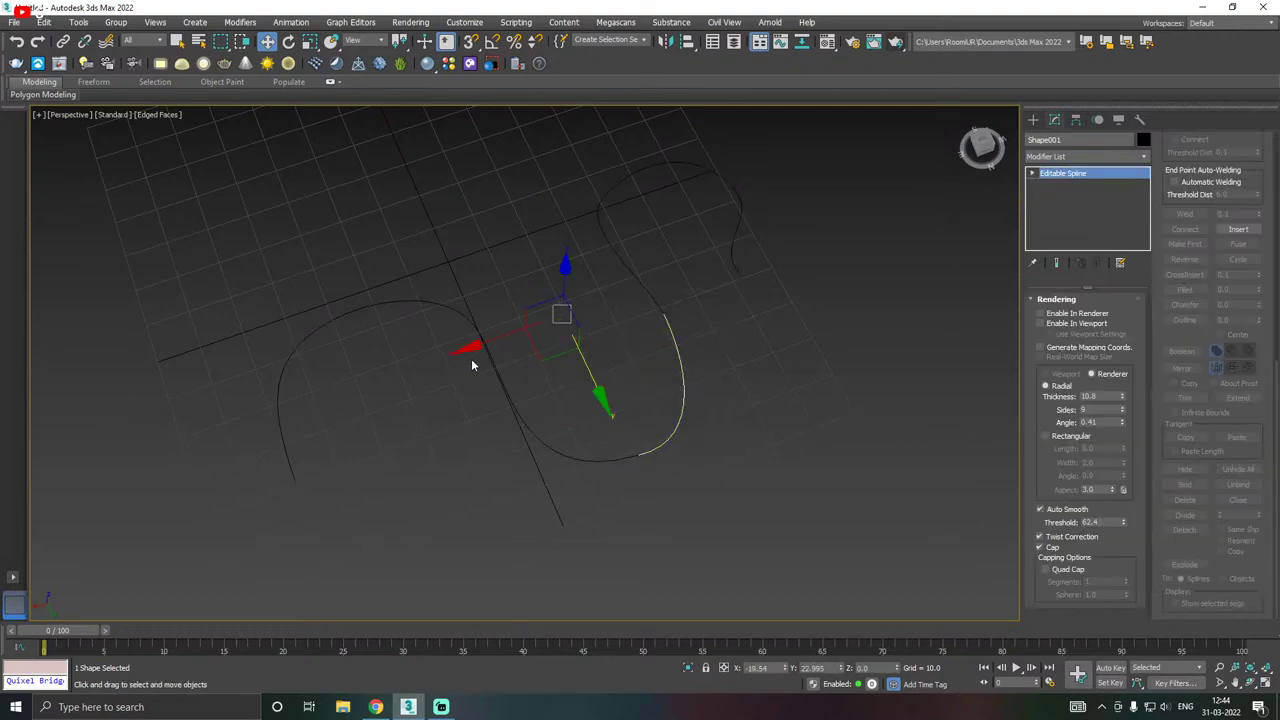
drag(600, 383, 746, 440)
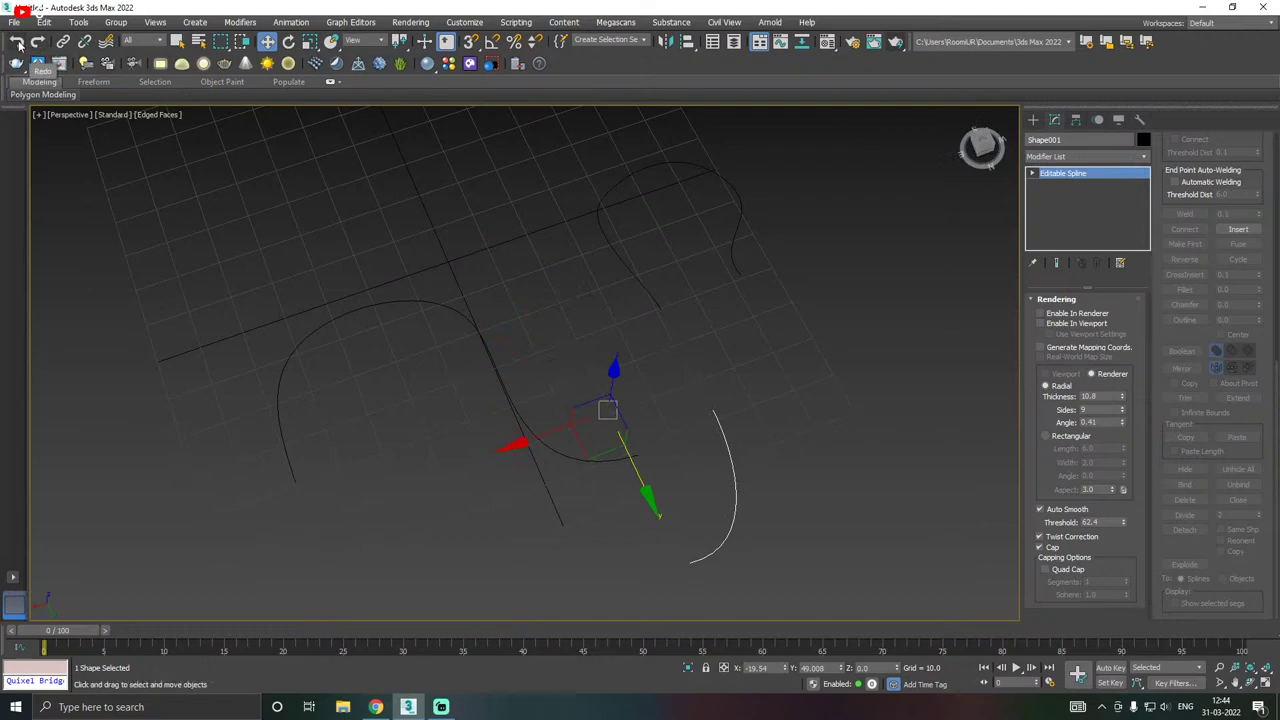
click(19, 44)
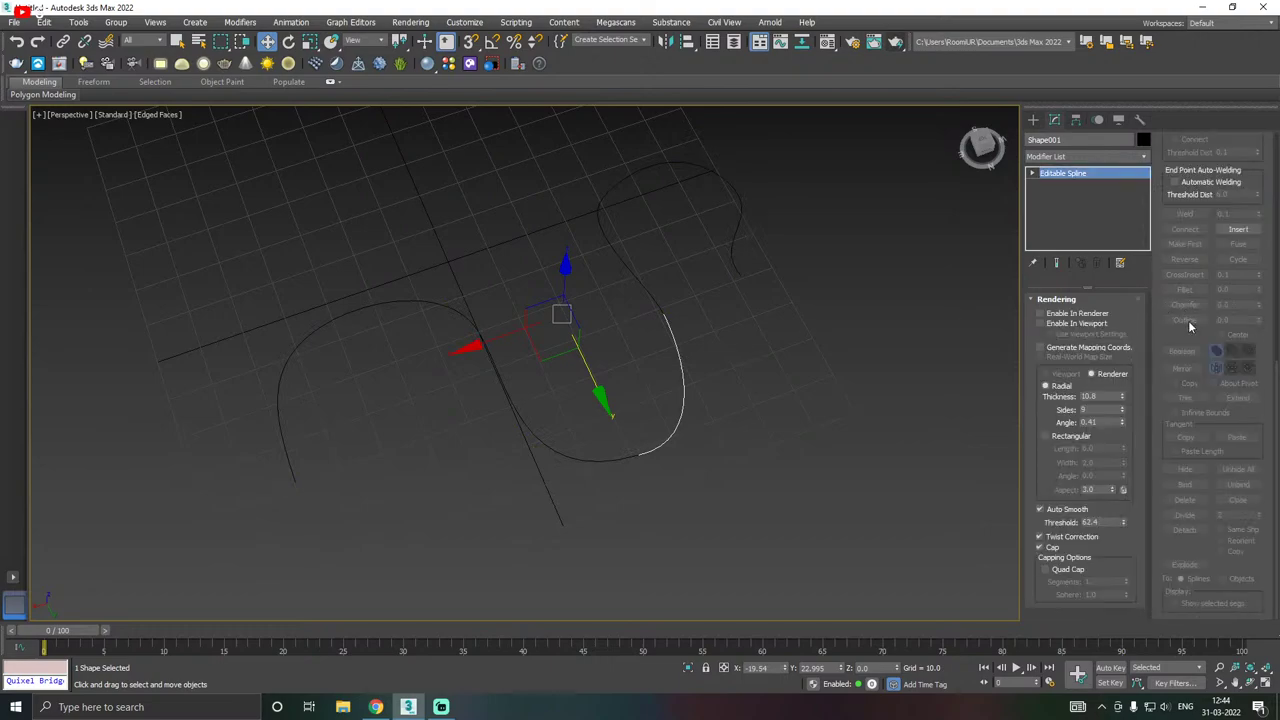
scroll(1186, 328, up, 8)
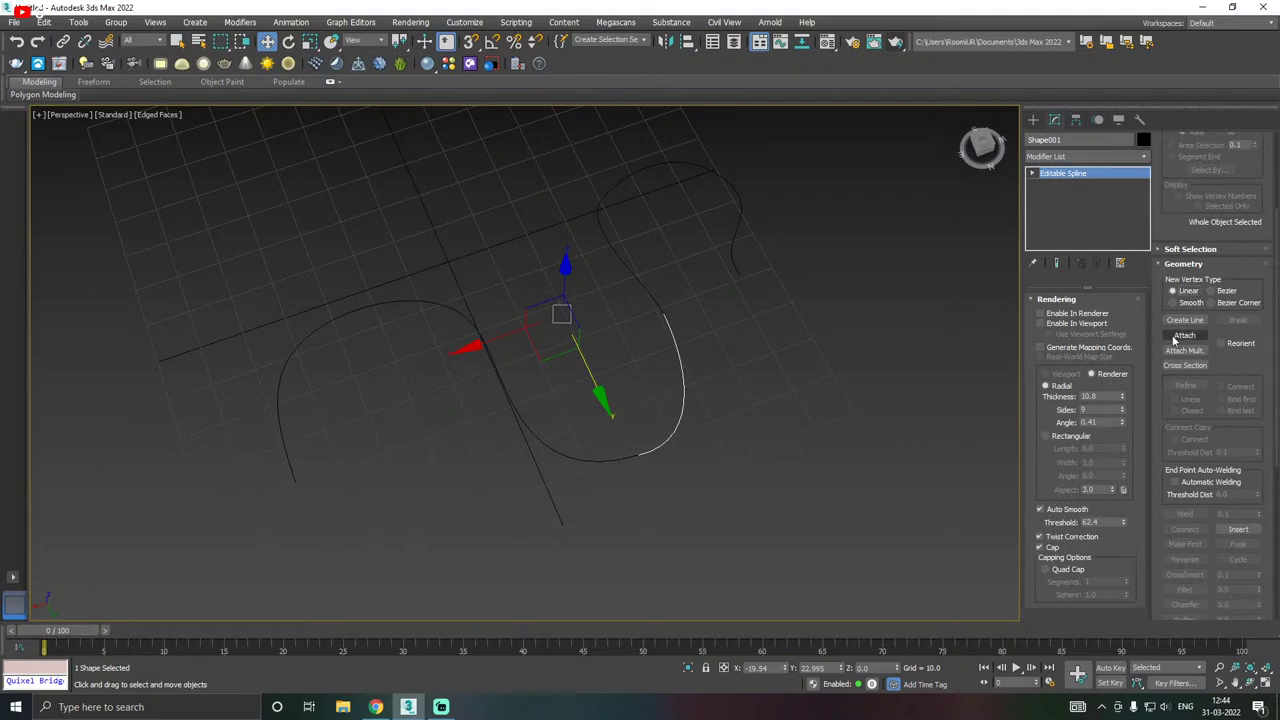
- Toggle Attach mode on and off and reselect the Shape001 spline
click(1189, 337)
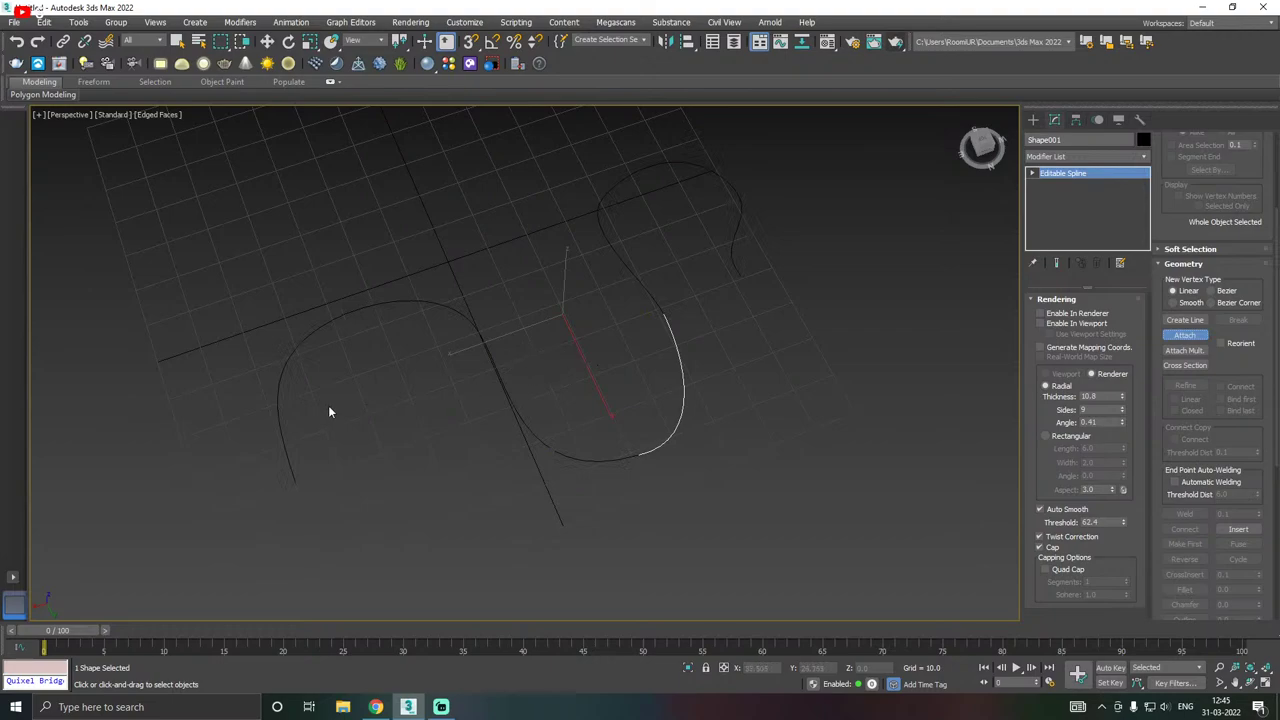
right_click(1222, 336)
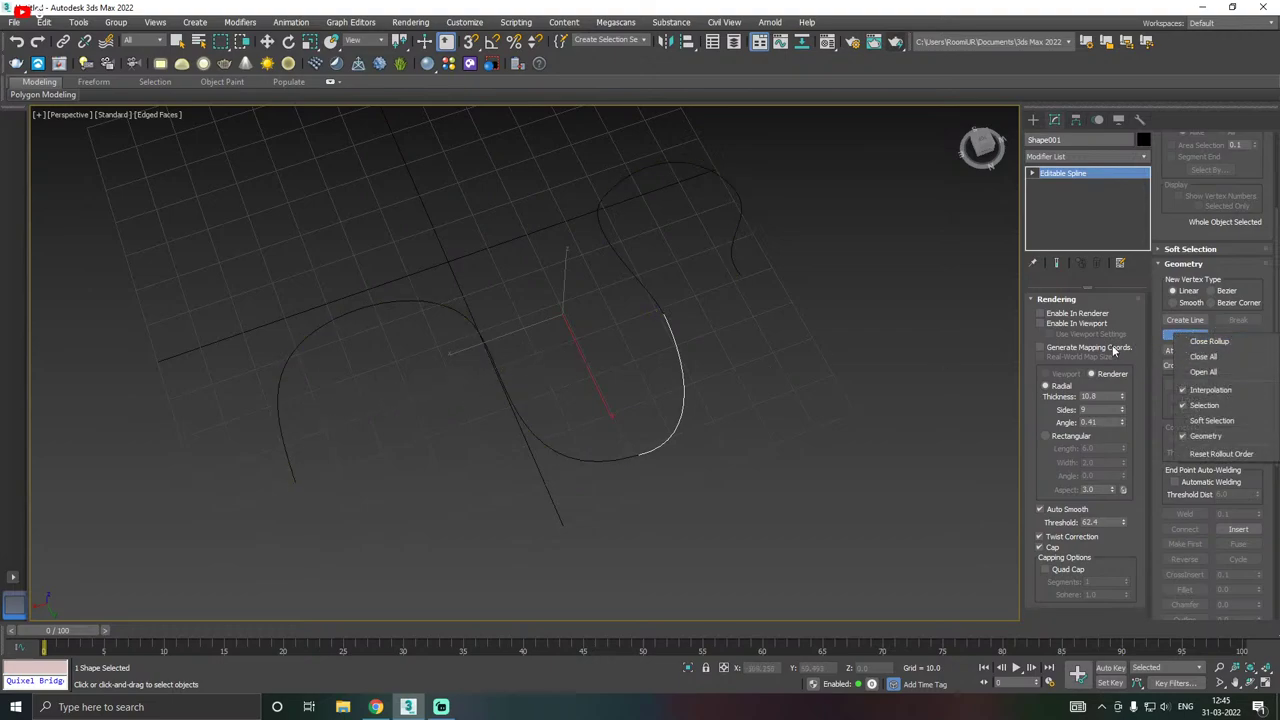
click(918, 357)
key(w)
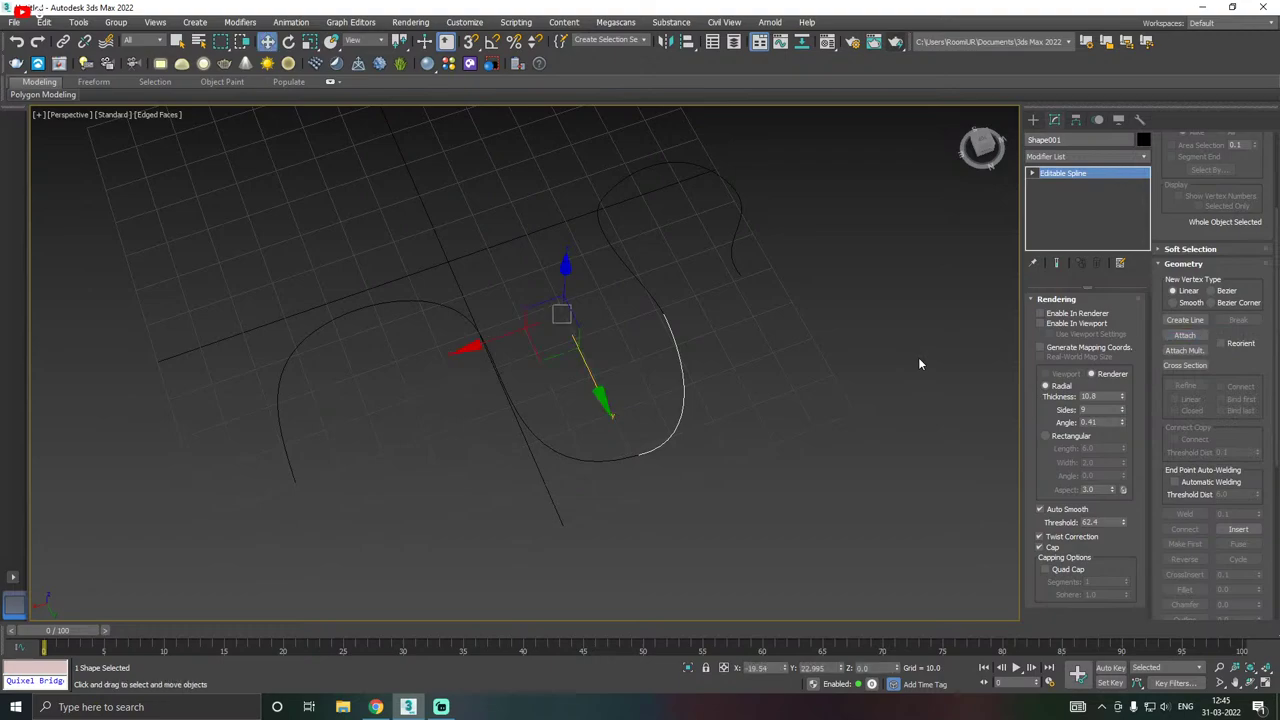
click(1193, 338)
right_click(905, 438)
click(708, 417)
click(682, 404)
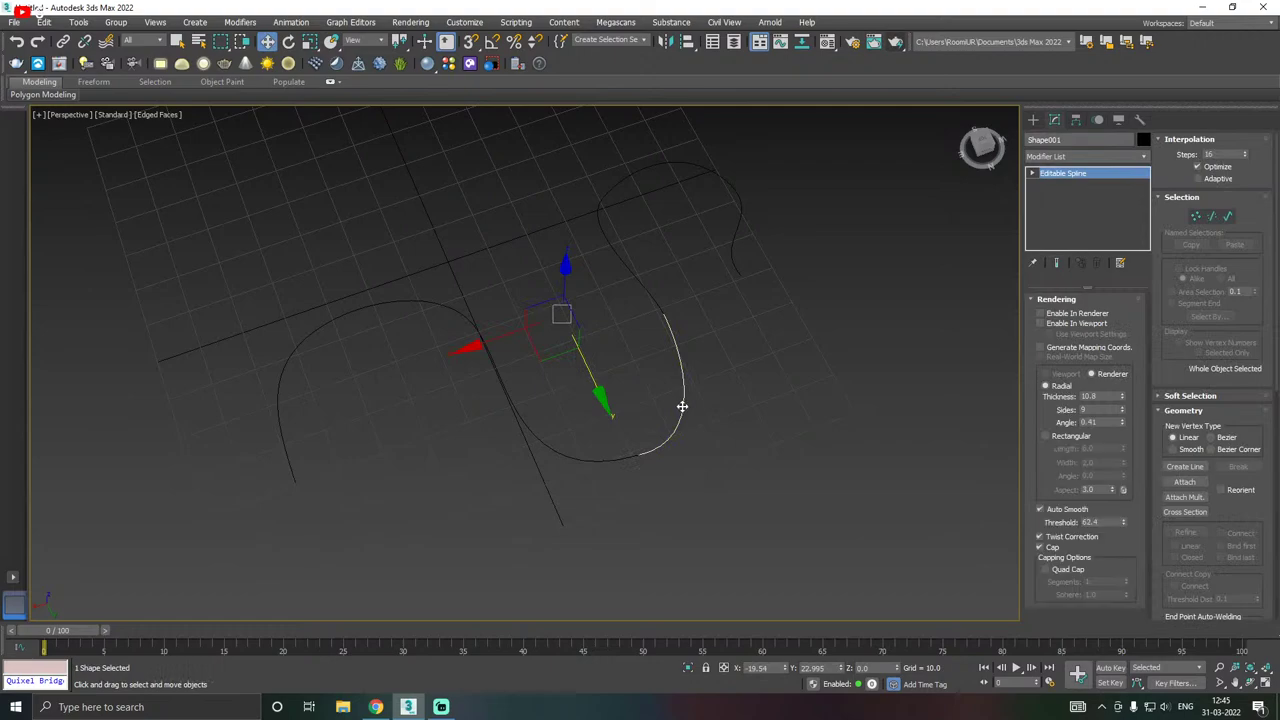
click(758, 418)
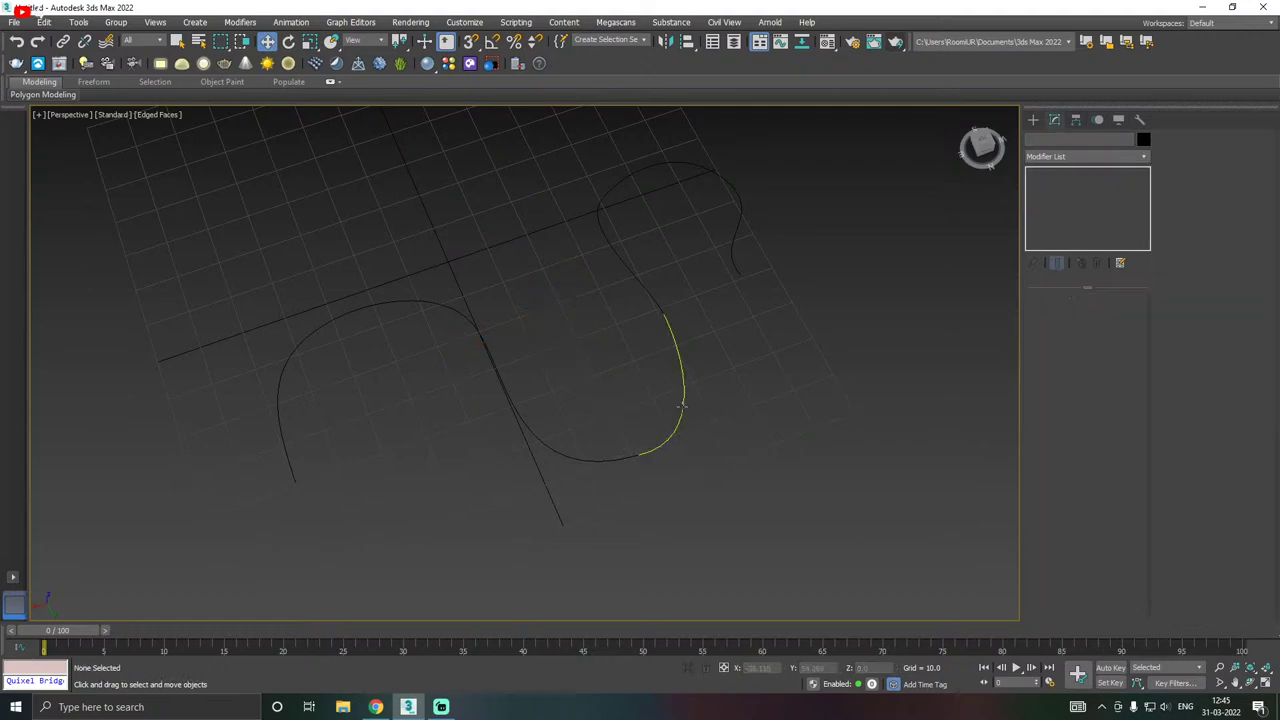
click(686, 408)
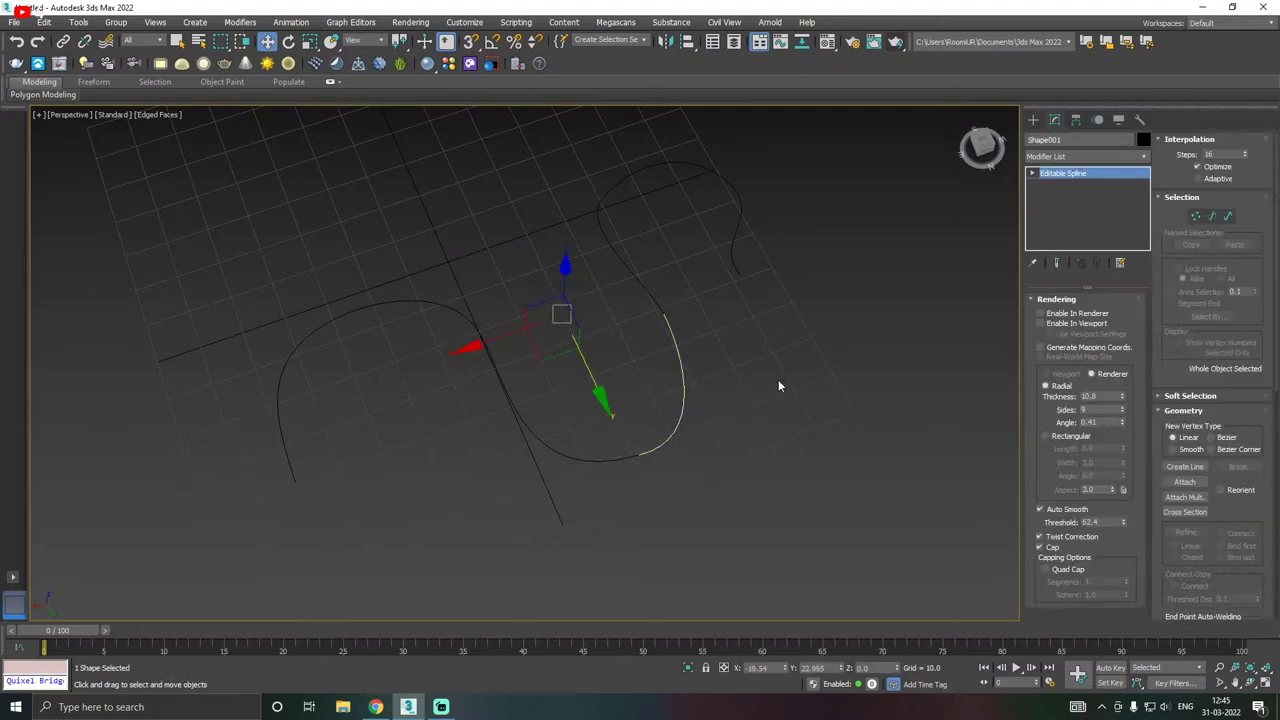
- Attach Line001 into Shape001, then move the combined spline slightly along Y
click(1184, 481)
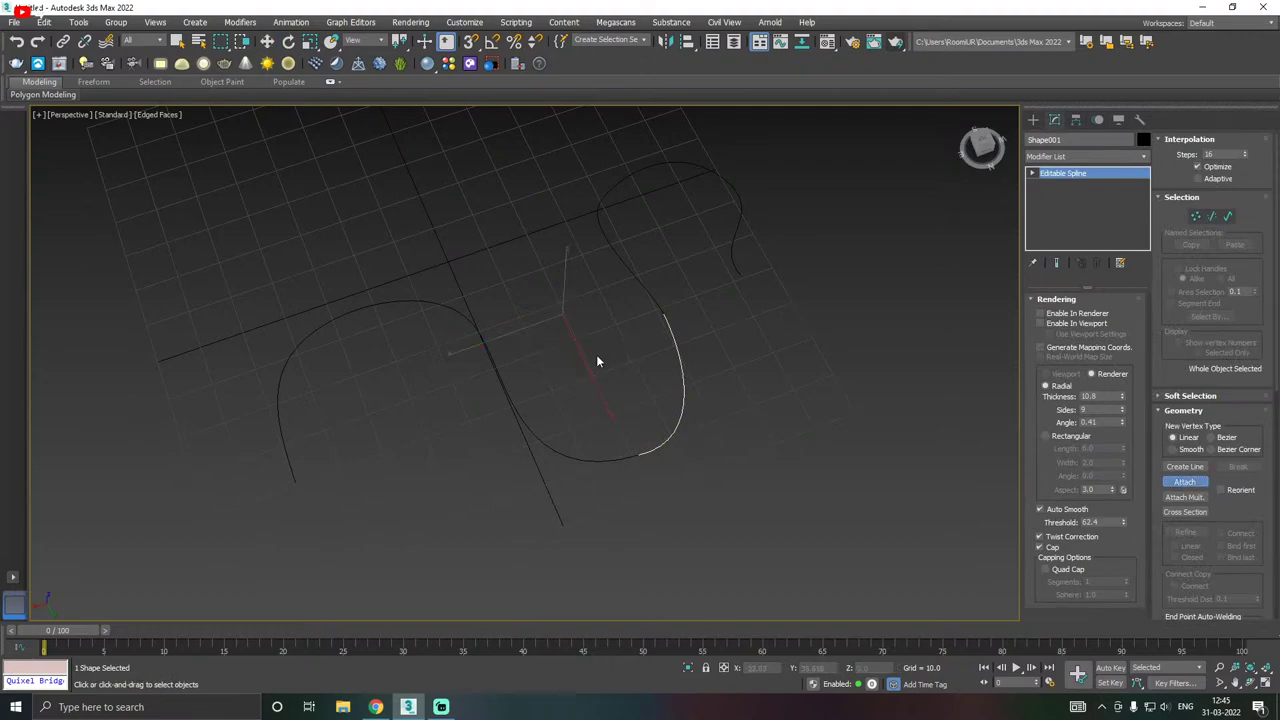
click(520, 417)
right_click(518, 414)
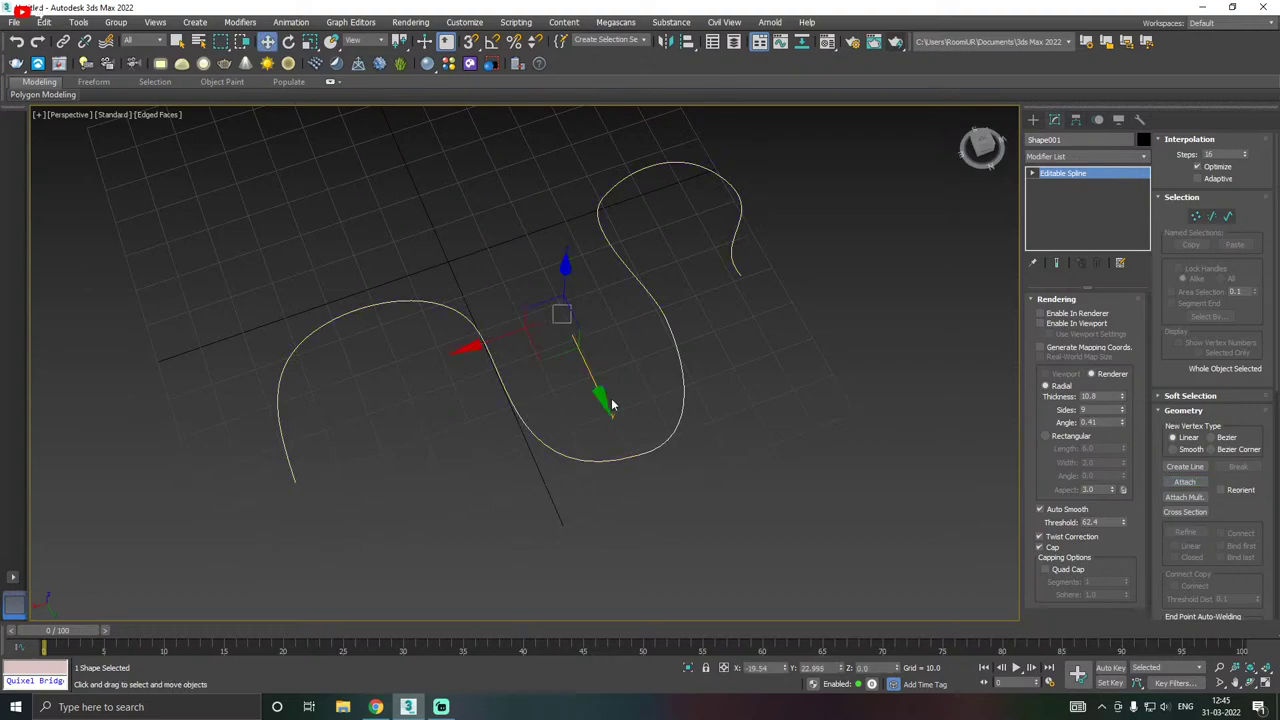
click(744, 376)
click(686, 377)
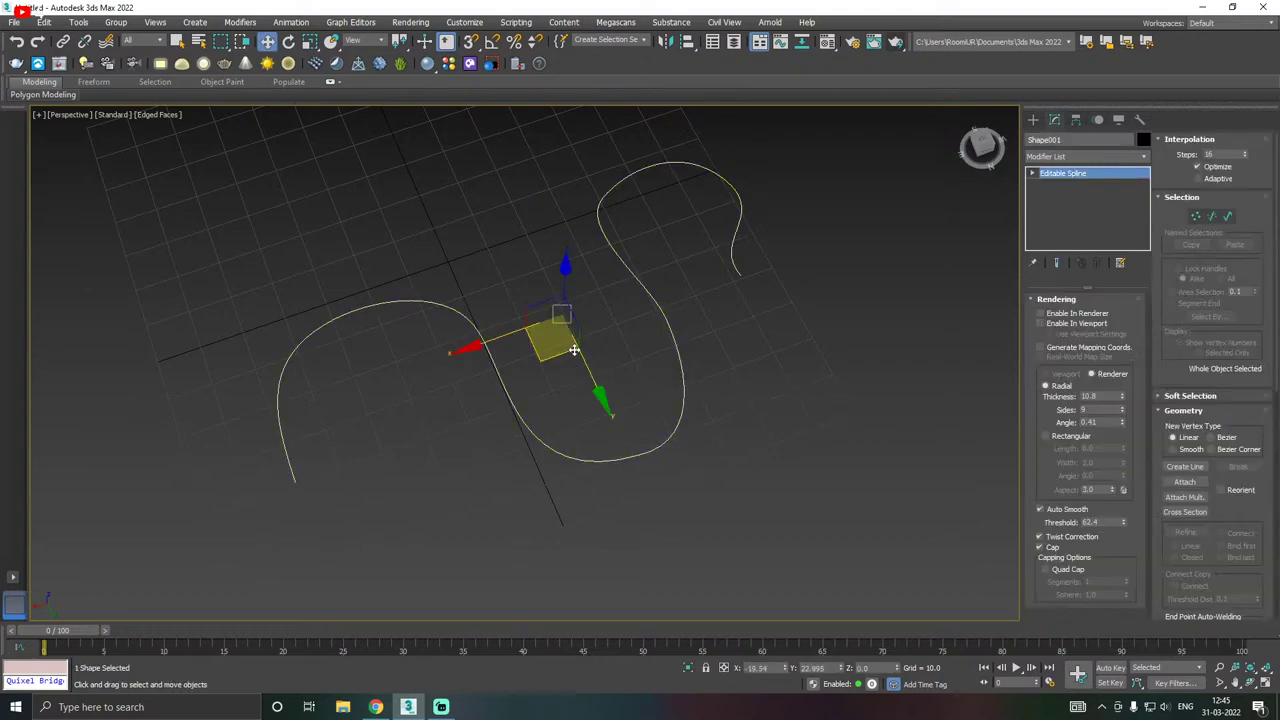
drag(600, 392, 562, 387)
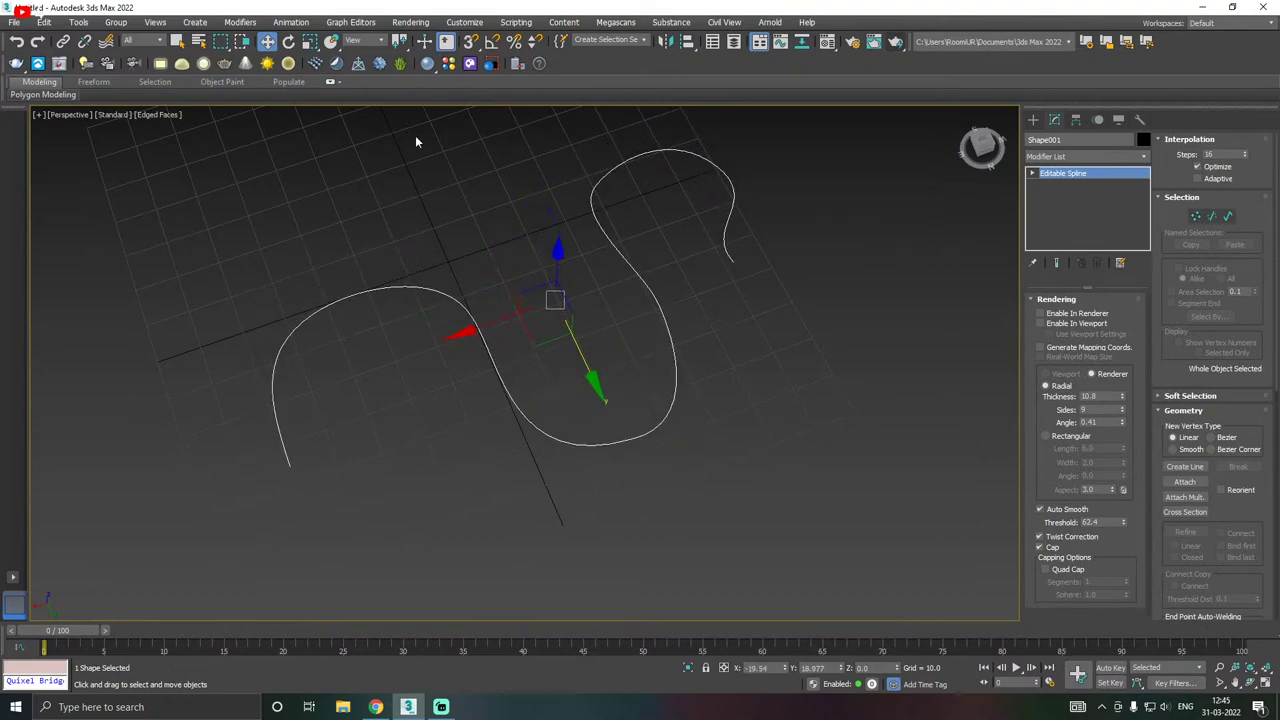
- Reselect Shape001, expand Editable Spline, and move the lower arc slightly down-right
click(153, 124)
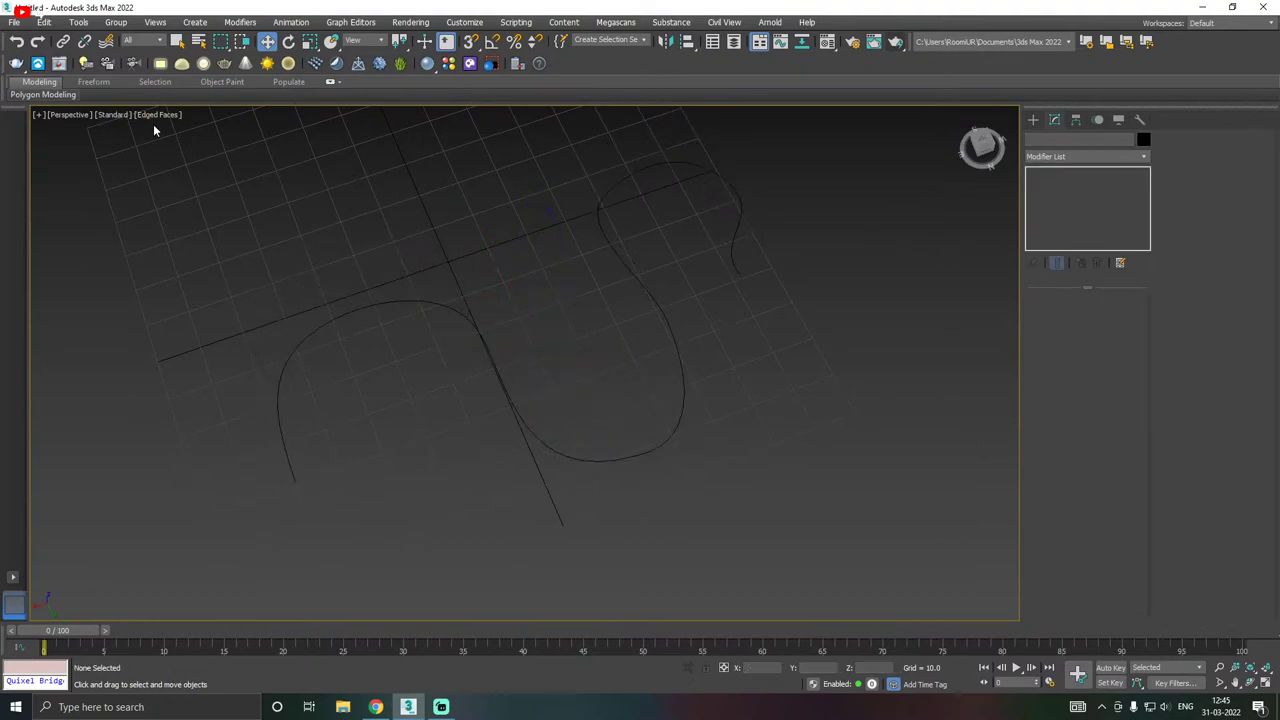
click(666, 443)
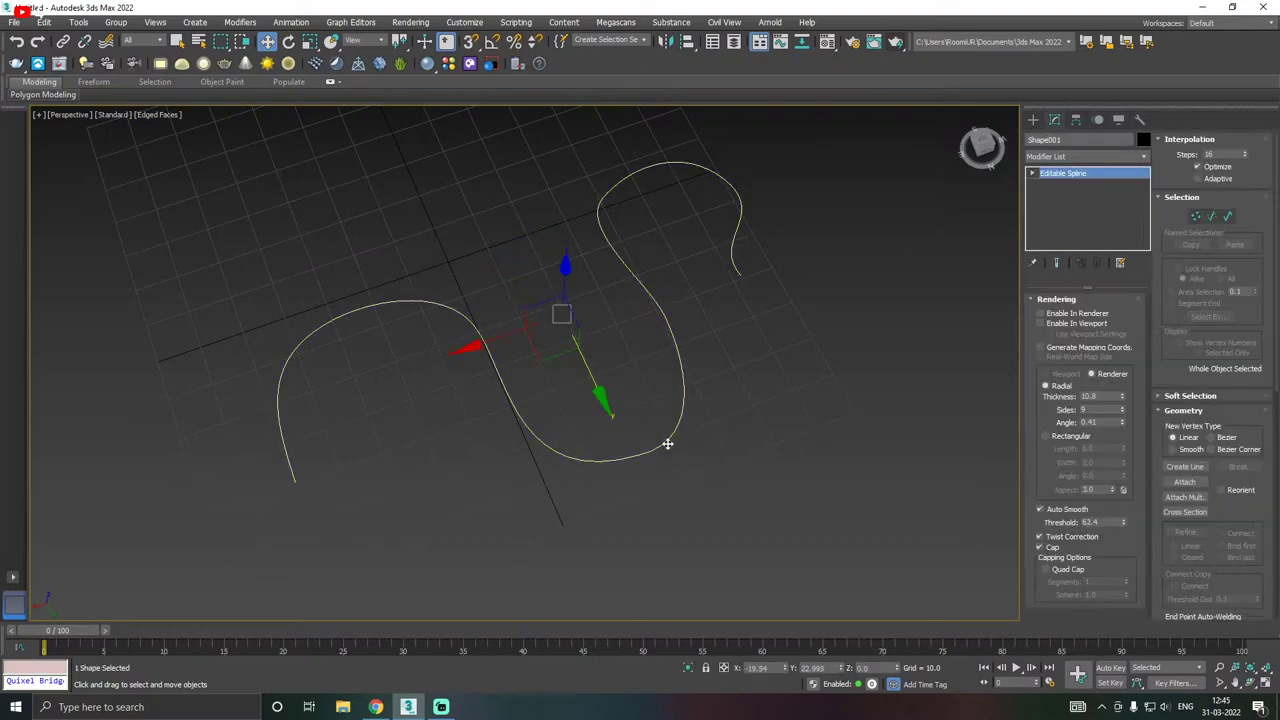
key(ctrl+z)
click(667, 441)
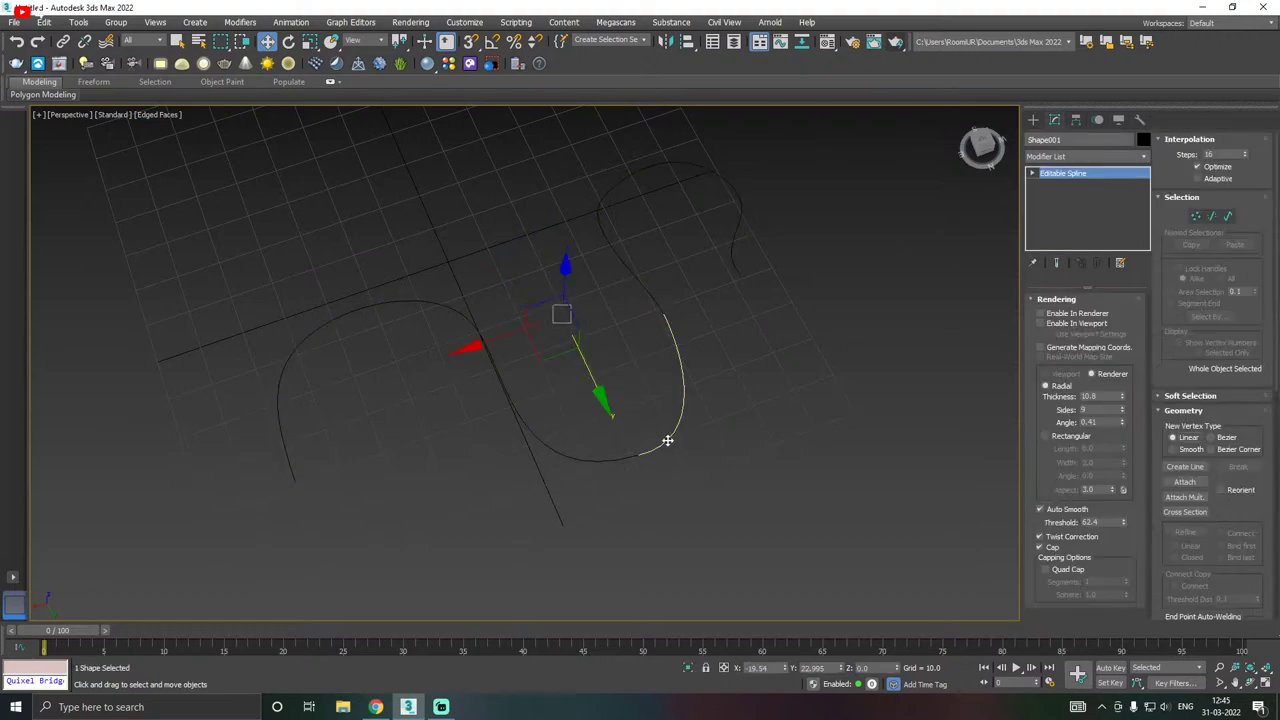
click(1033, 174)
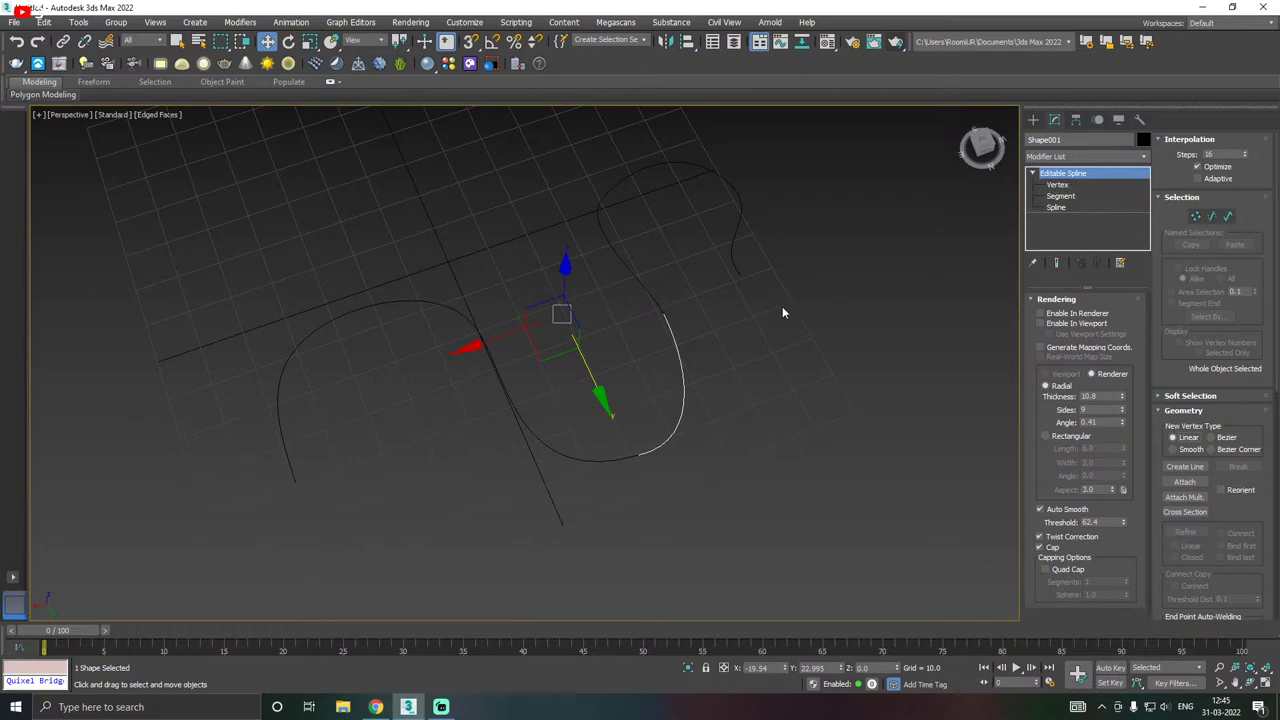
mouse_move(594, 380)
mouse_down()
mouse_move(620, 391)
mouse_move(613, 381)
mouse_up()
scroll(668, 466, up, 3)
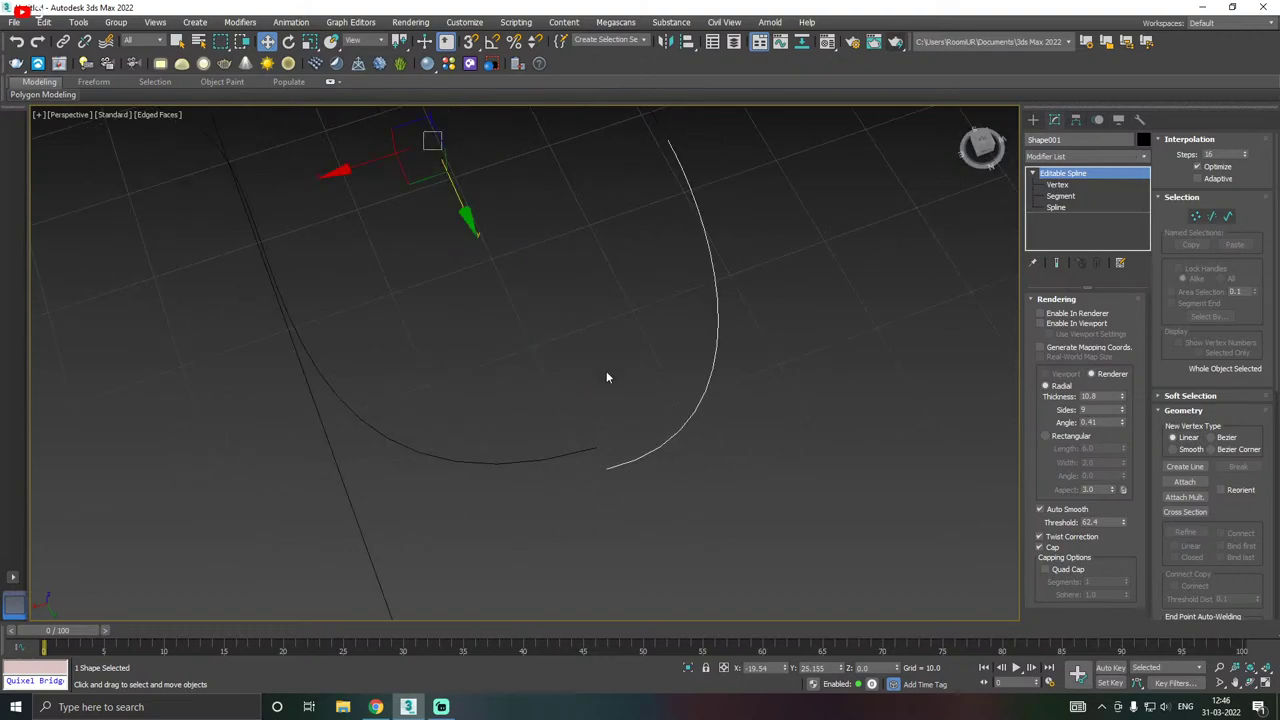
alt+middle_drag(606, 377, 573, 305)
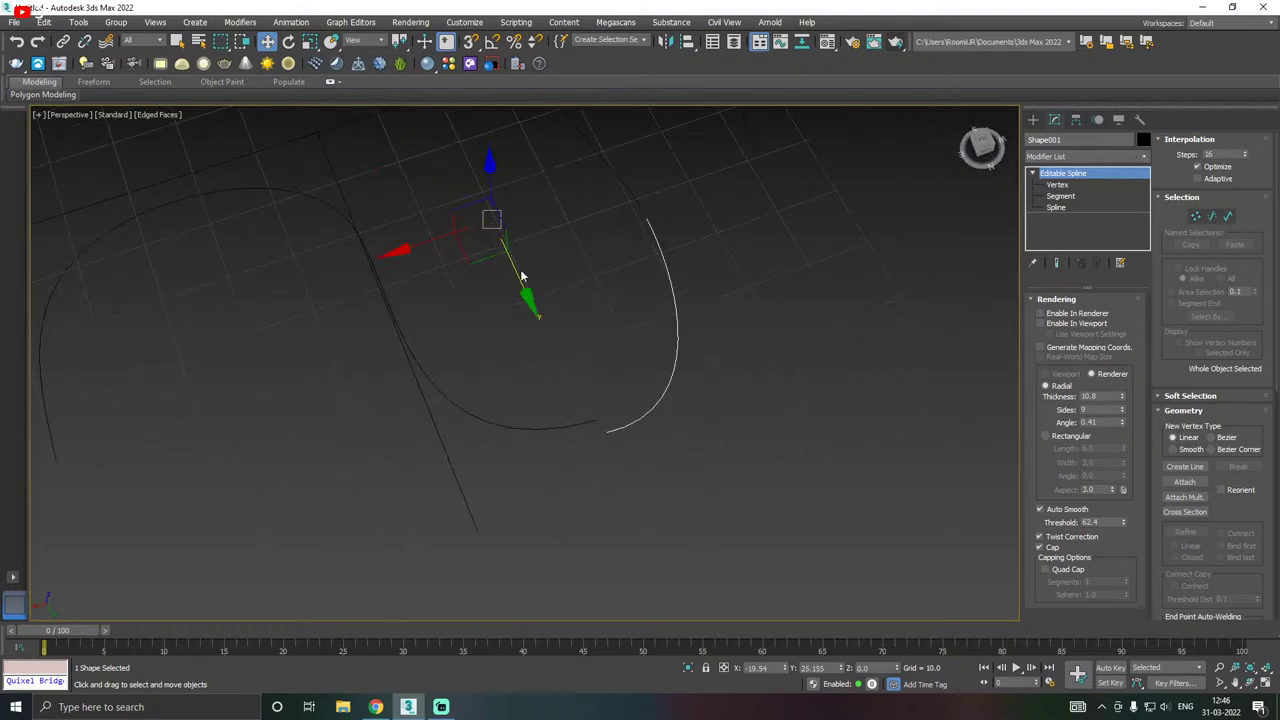
- Slide the arc along Y, then center its pivot with Affect Pivot Only > Center to Object
drag(523, 277, 610, 384)
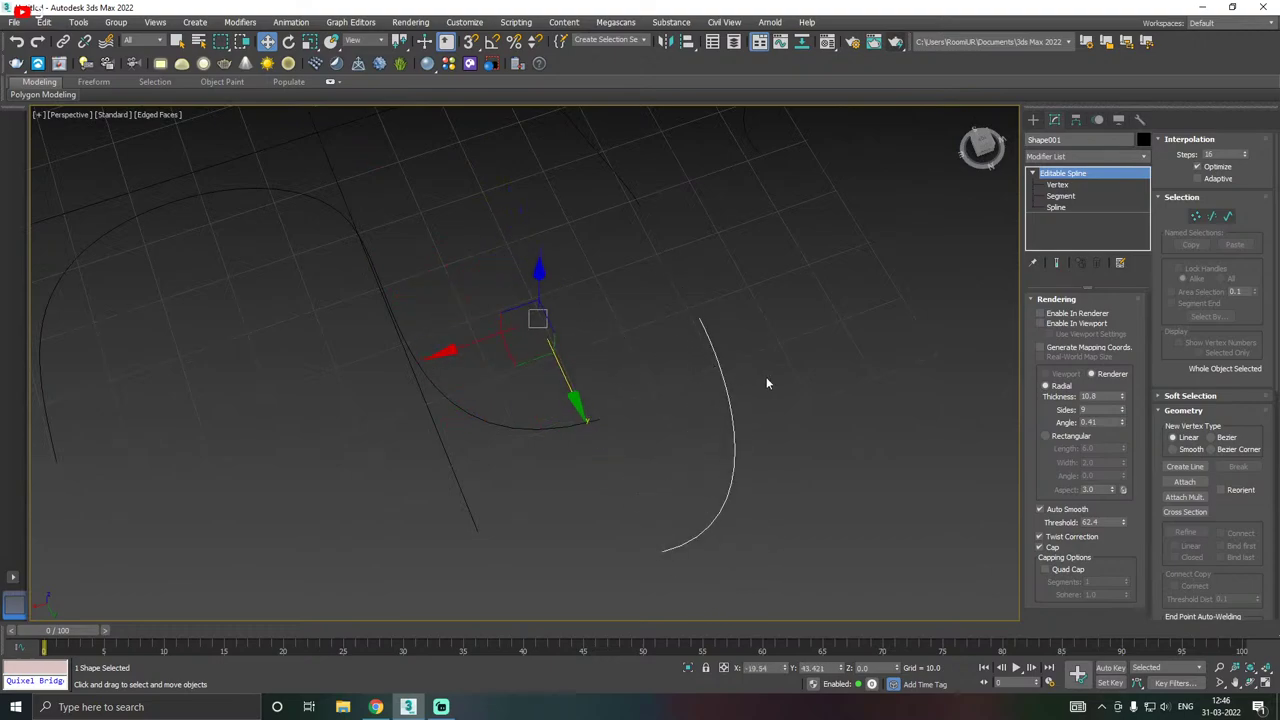
click(1077, 120)
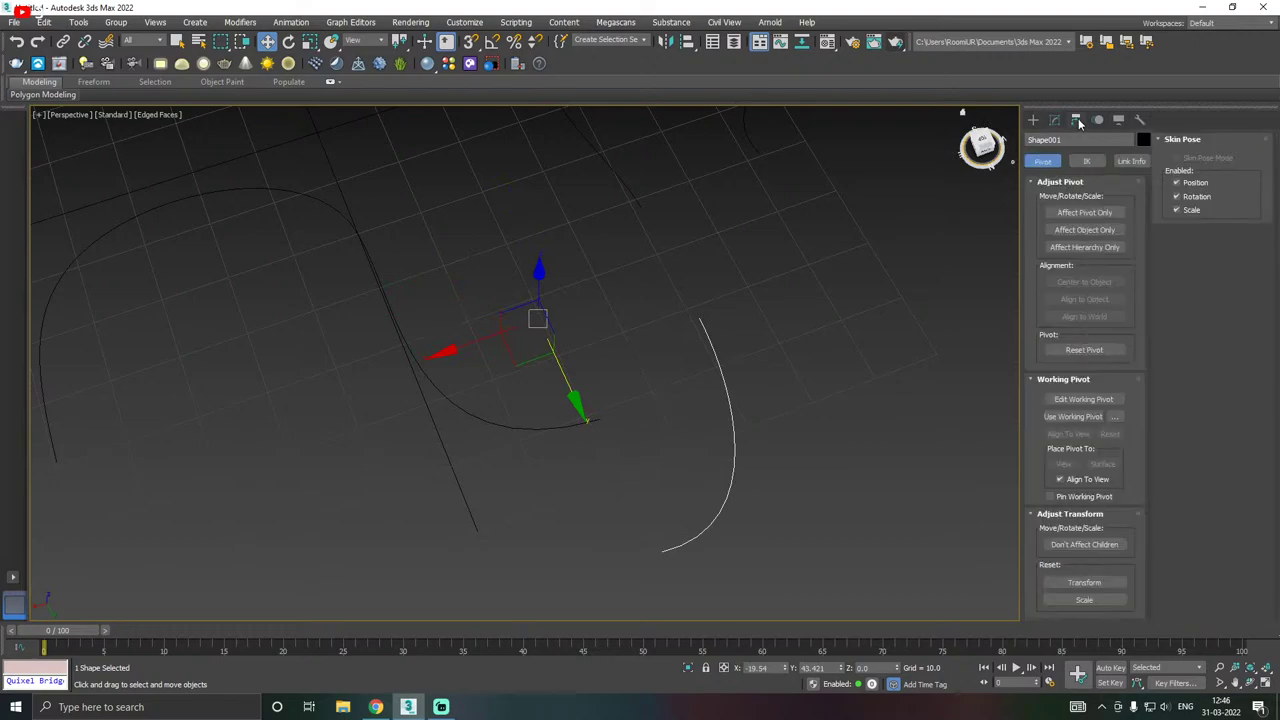
click(1092, 213)
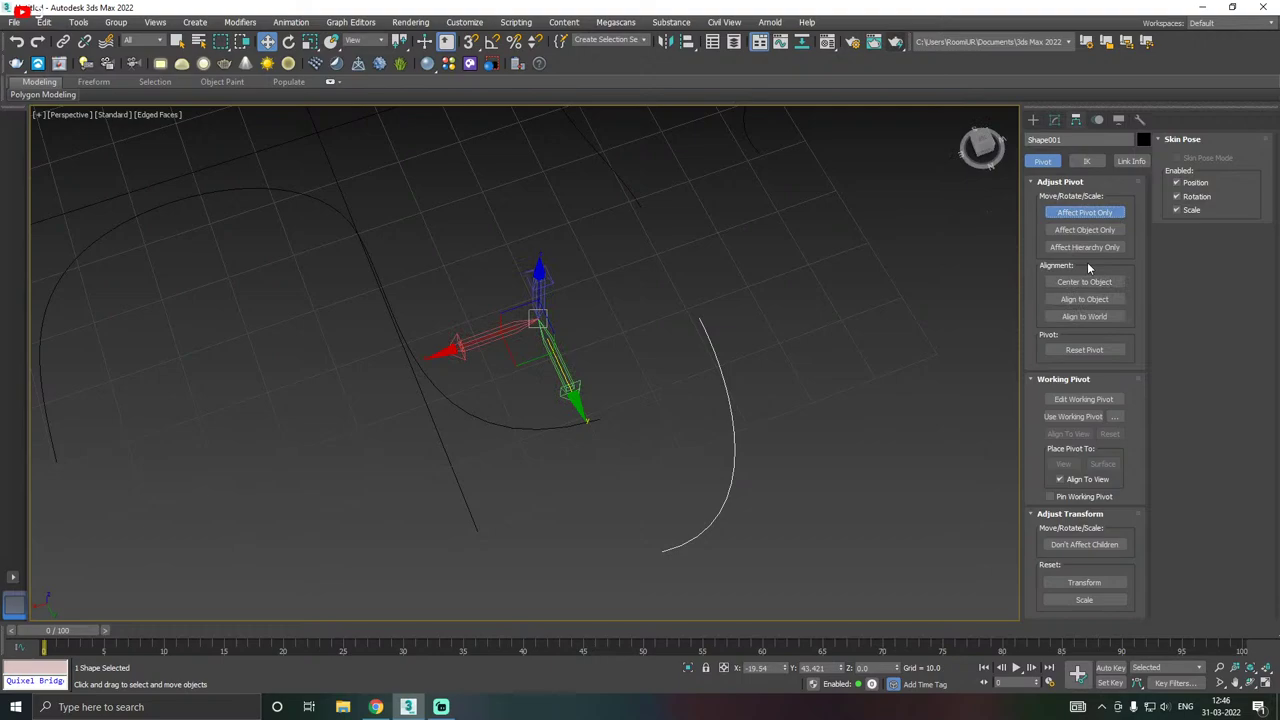
click(1112, 281)
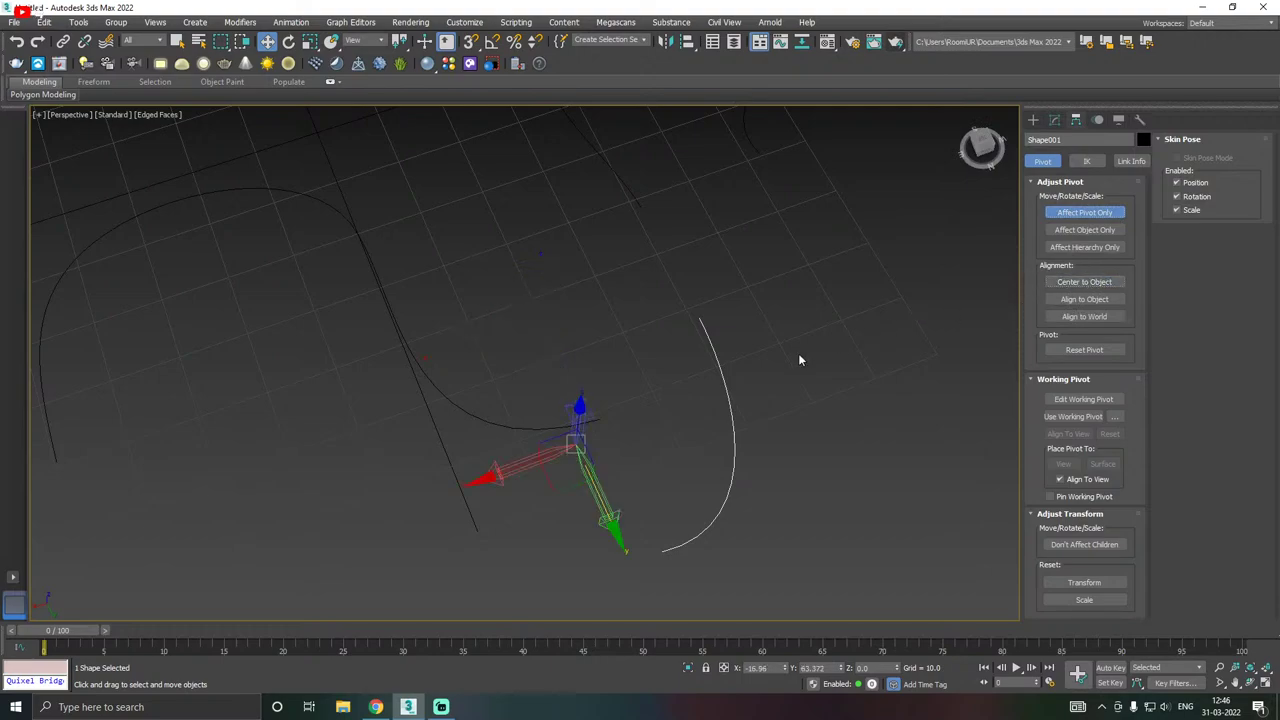
click(1054, 120)
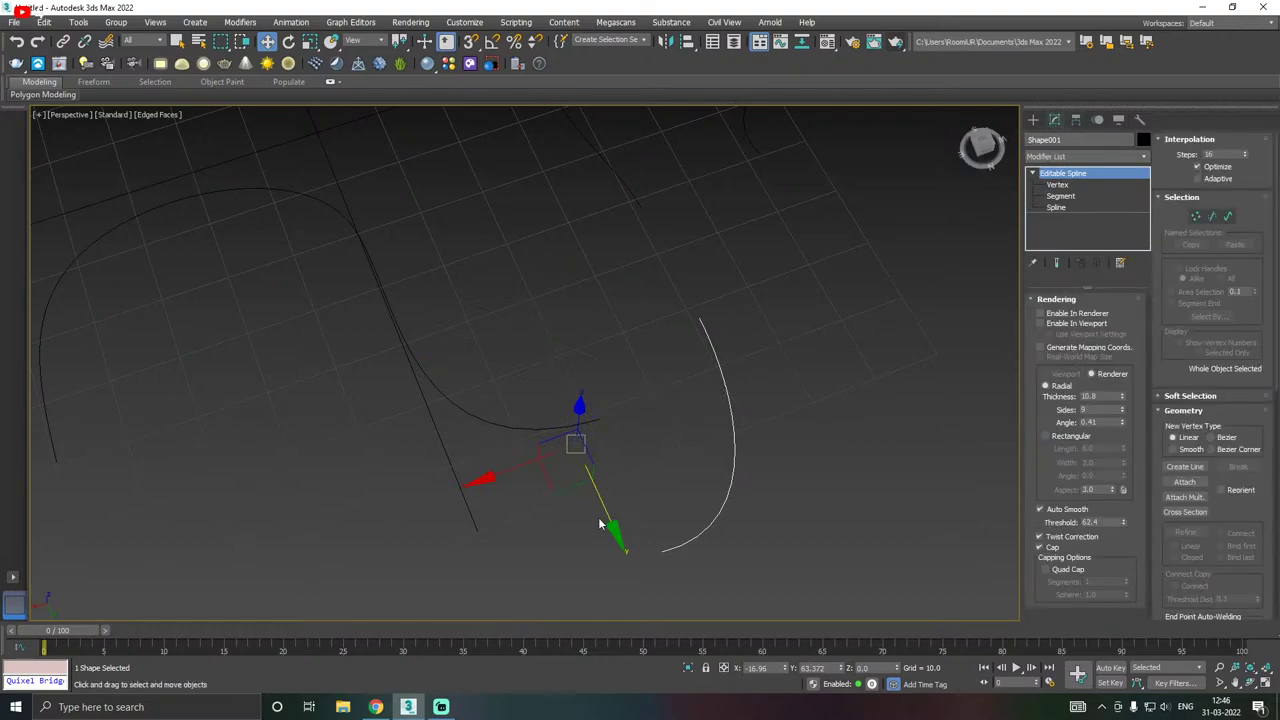
- Move and nudge the arc along X and Y until its upper end meets the curve's bend
drag(603, 520, 372, 433)
key(e)
key(w)
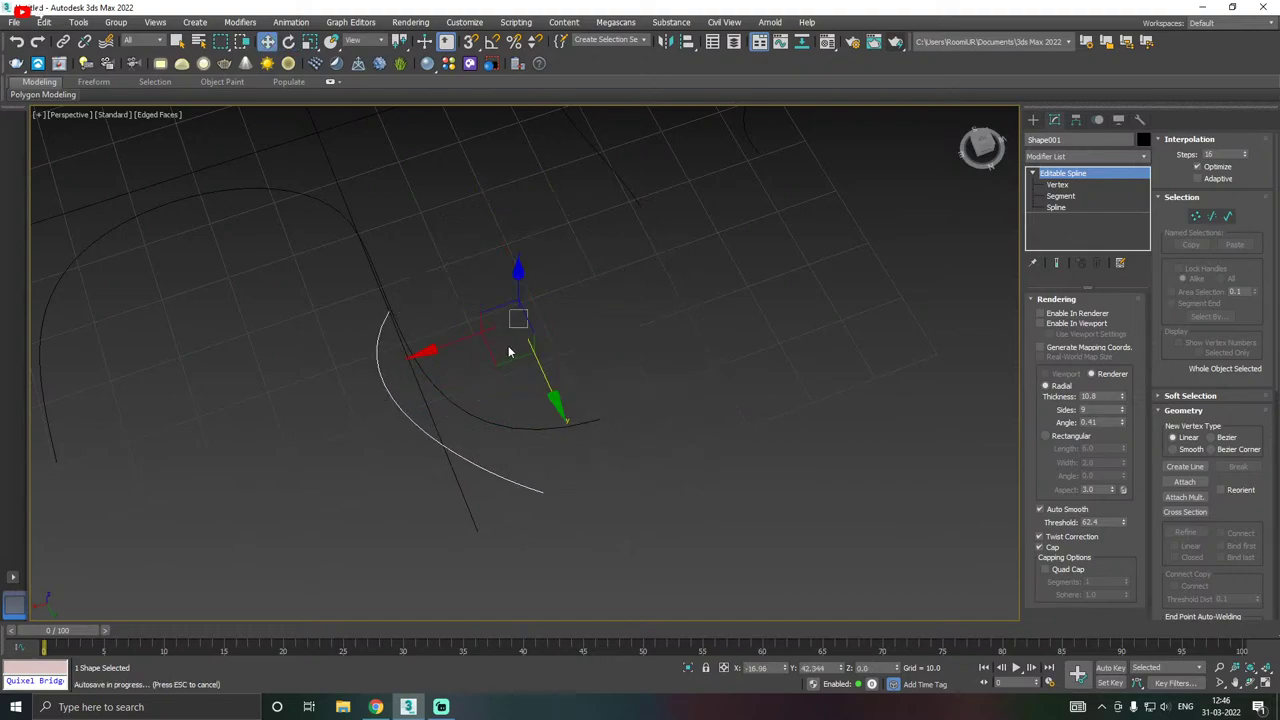
drag(430, 349, 570, 318)
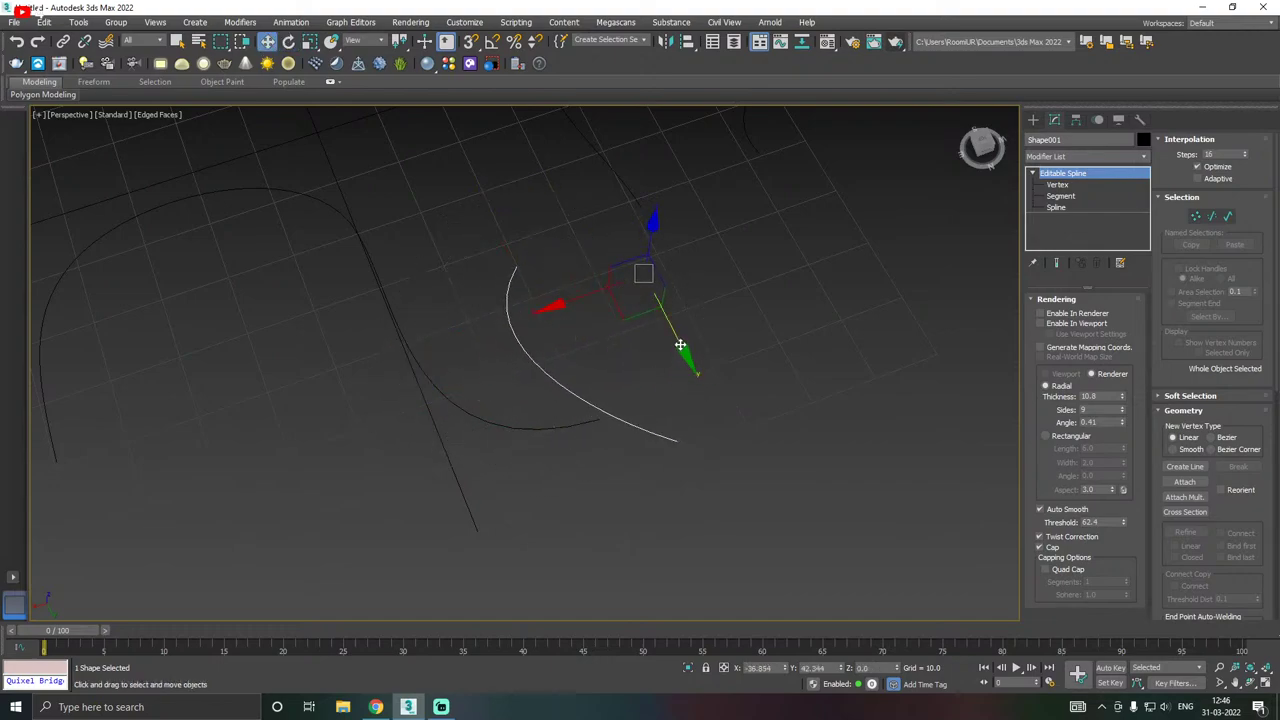
drag(662, 318, 780, 492)
drag(645, 459, 656, 464)
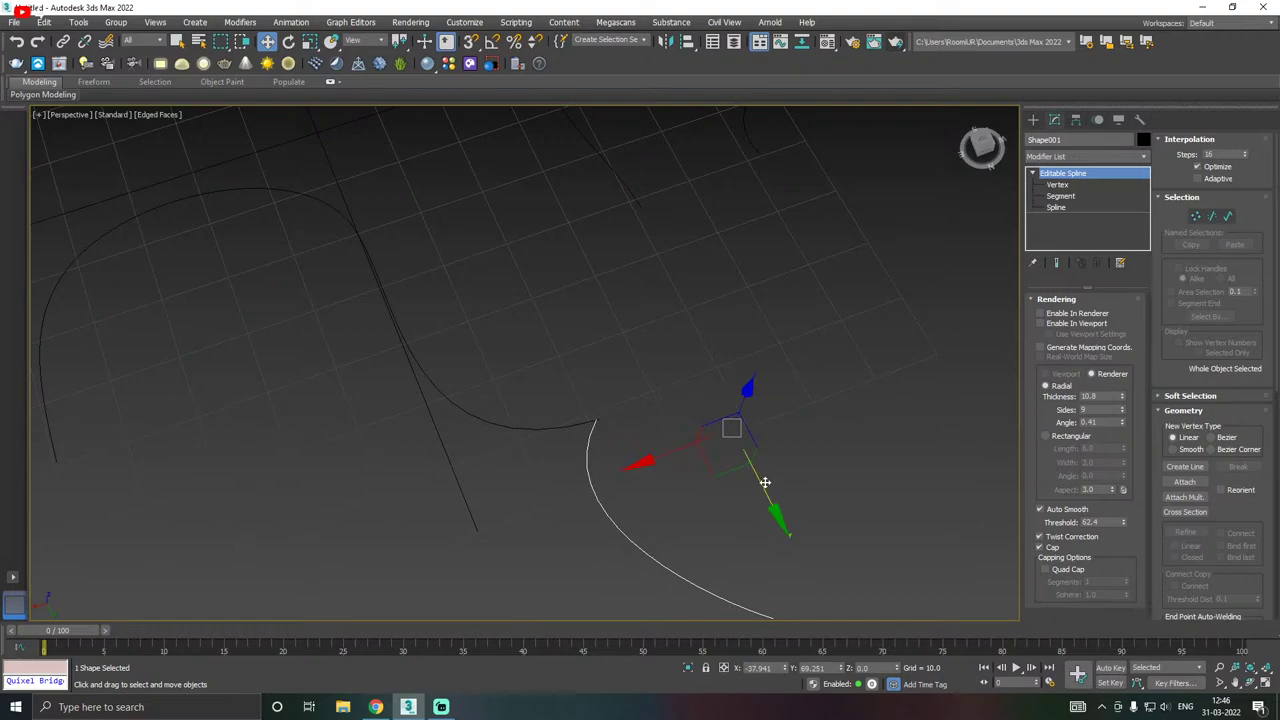
drag(766, 486, 753, 488)
drag(660, 474, 665, 466)
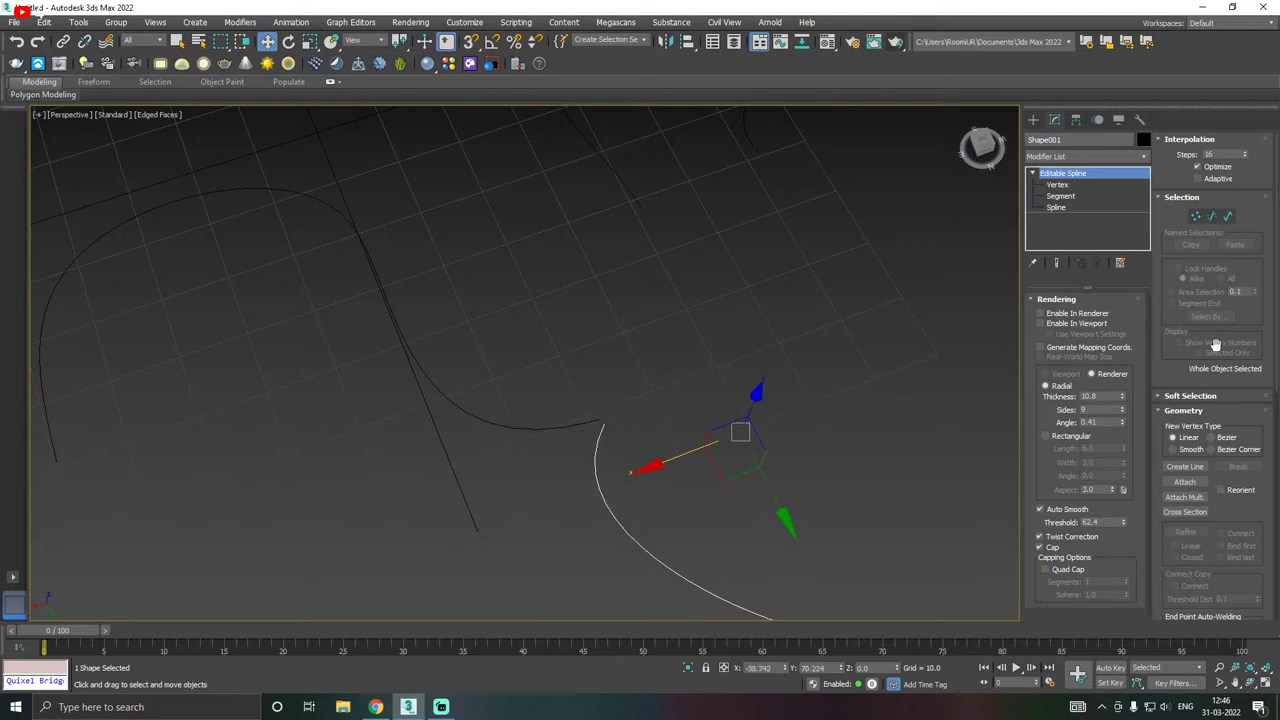
- Attach the other curve to the arc spline
click(1184, 481)
click(595, 428)
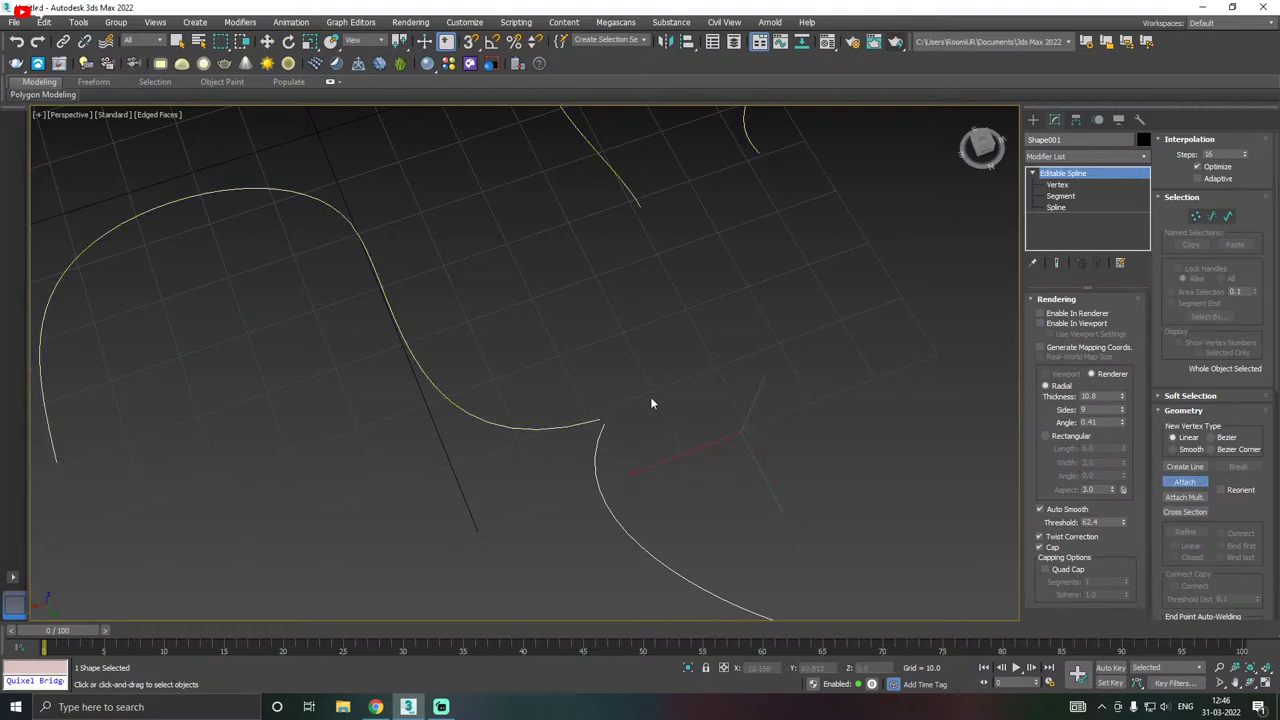
right_click(743, 374)
- At Vertex level, select both join vertices, raise the Weld threshold to 50.1, and weld them
click(1057, 184)
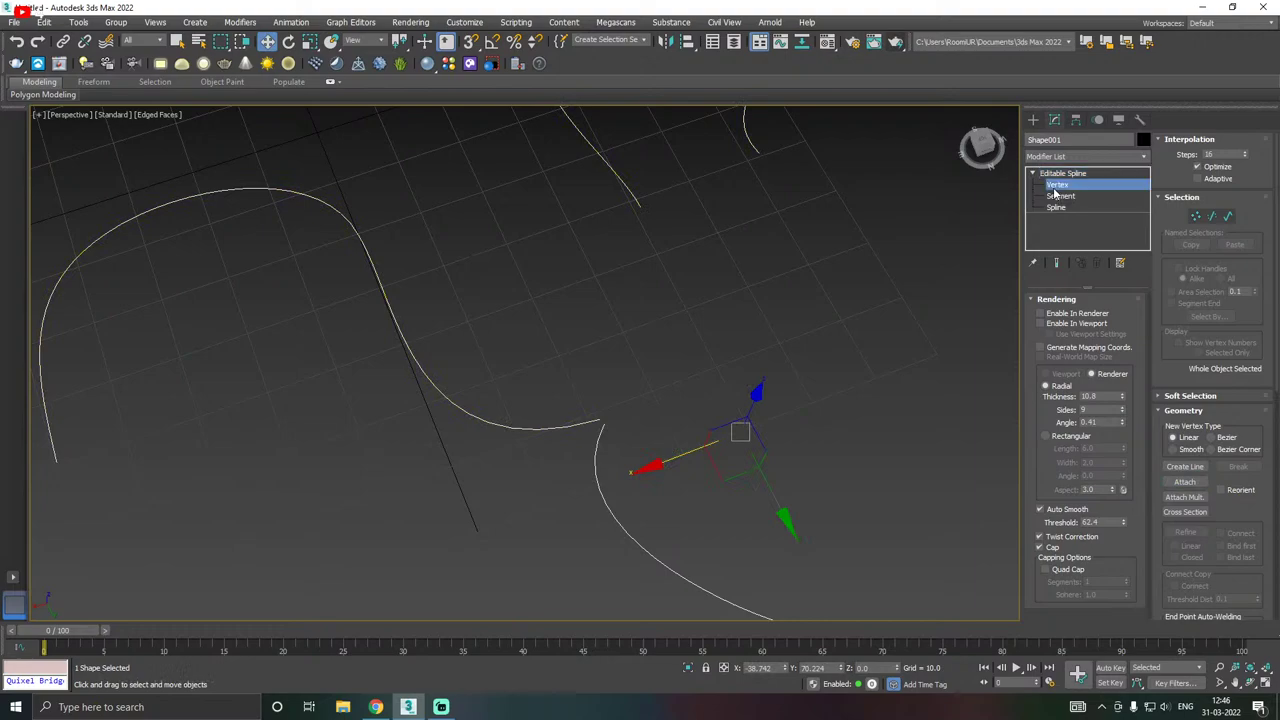
click(601, 424)
click(766, 435)
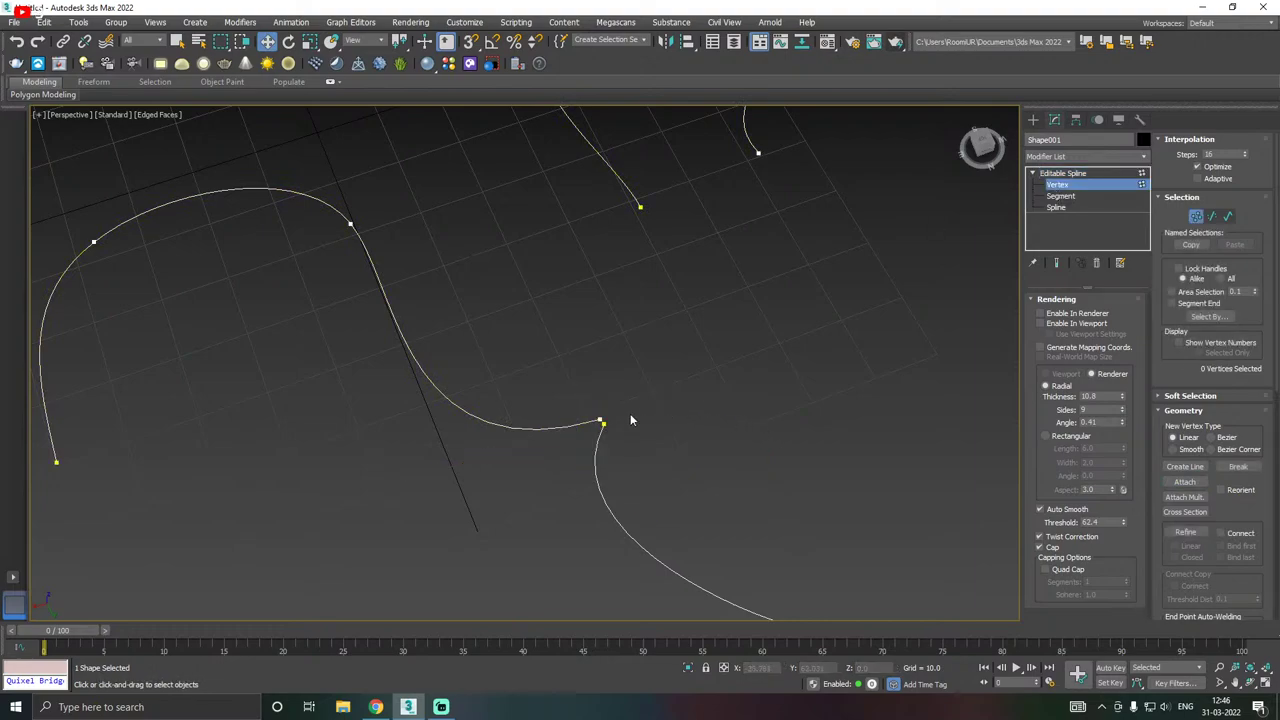
drag(601, 424, 565, 453)
scroll(616, 430, up, 3)
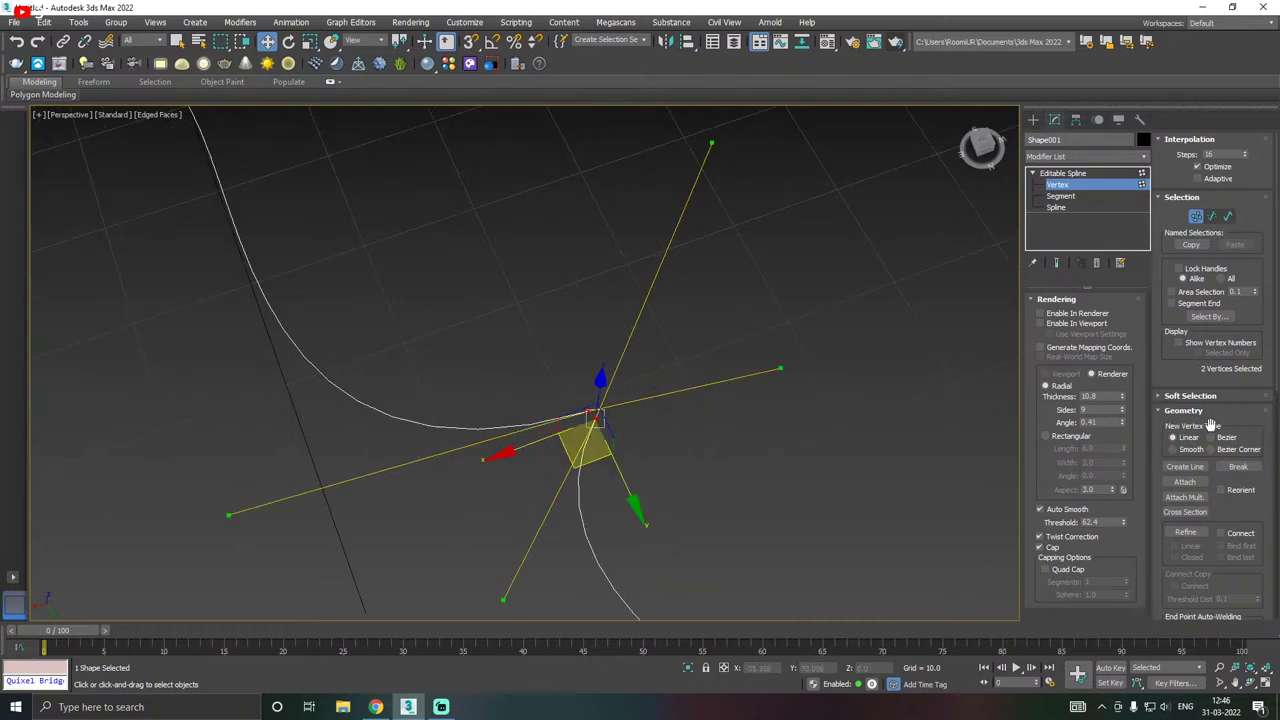
scroll(1201, 360, down, 5)
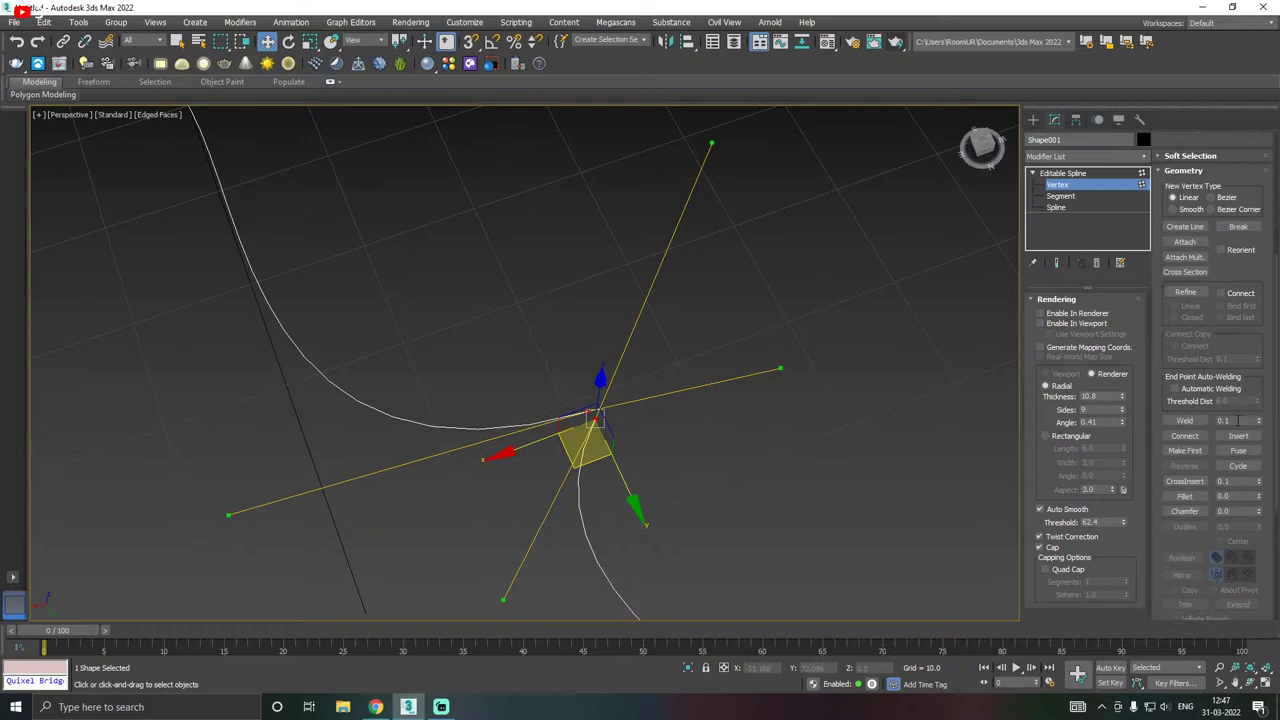
drag(1259, 424, 1258, 388)
click(1184, 420)
alt+middle_drag(980, 394, 650, 400)
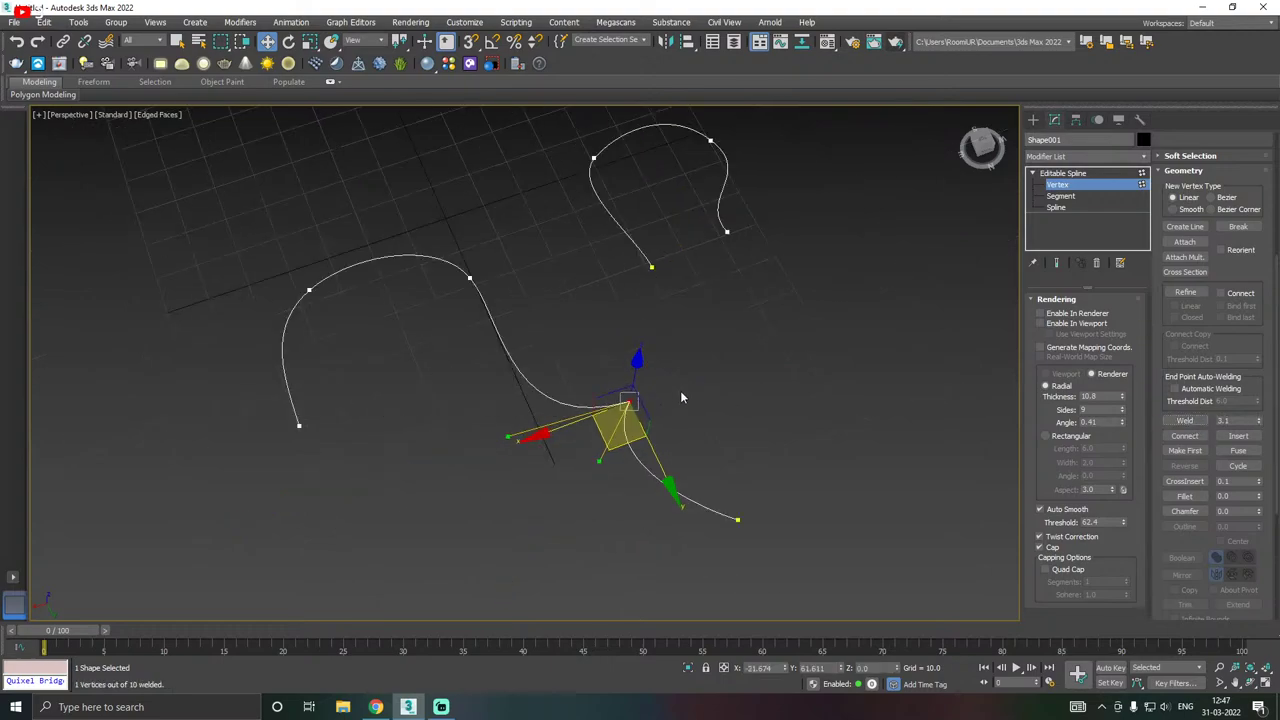
click(679, 398)
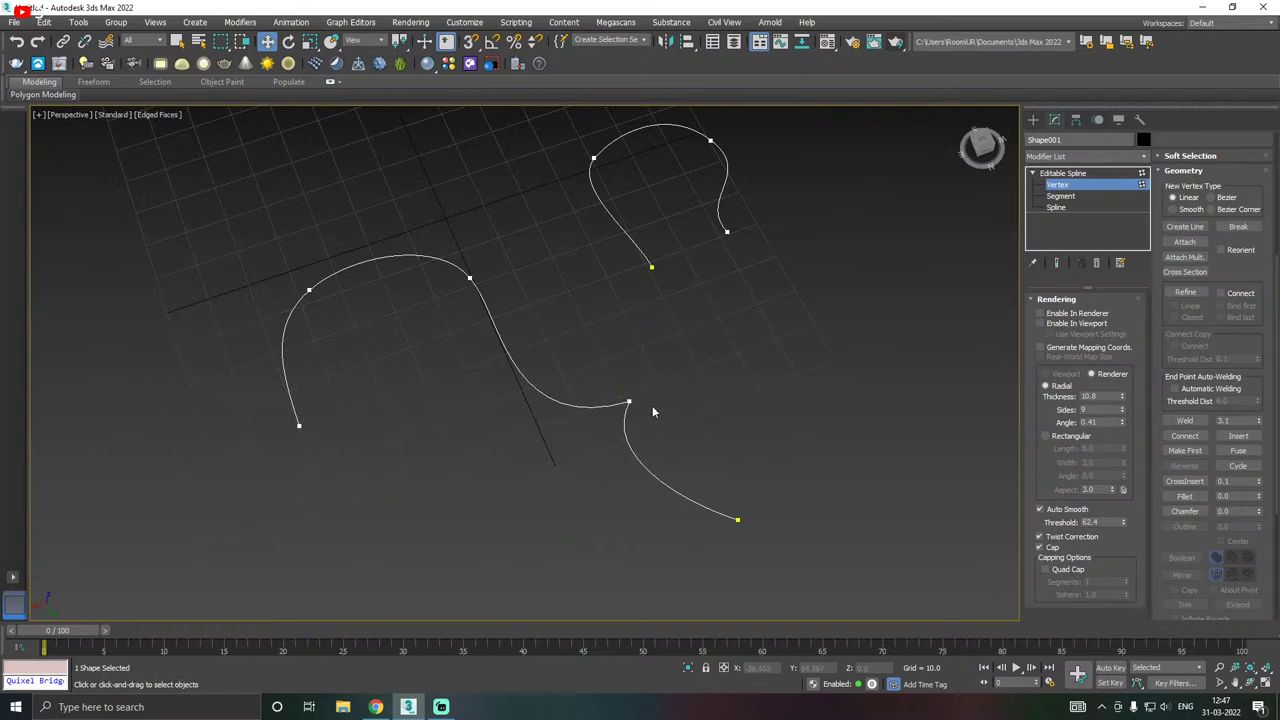
scroll(652, 405, up, 5)
click(620, 405)
- Make the joined middle vertex Smooth and drag the curve's end vertex out to the right
scroll(738, 401, down, 5)
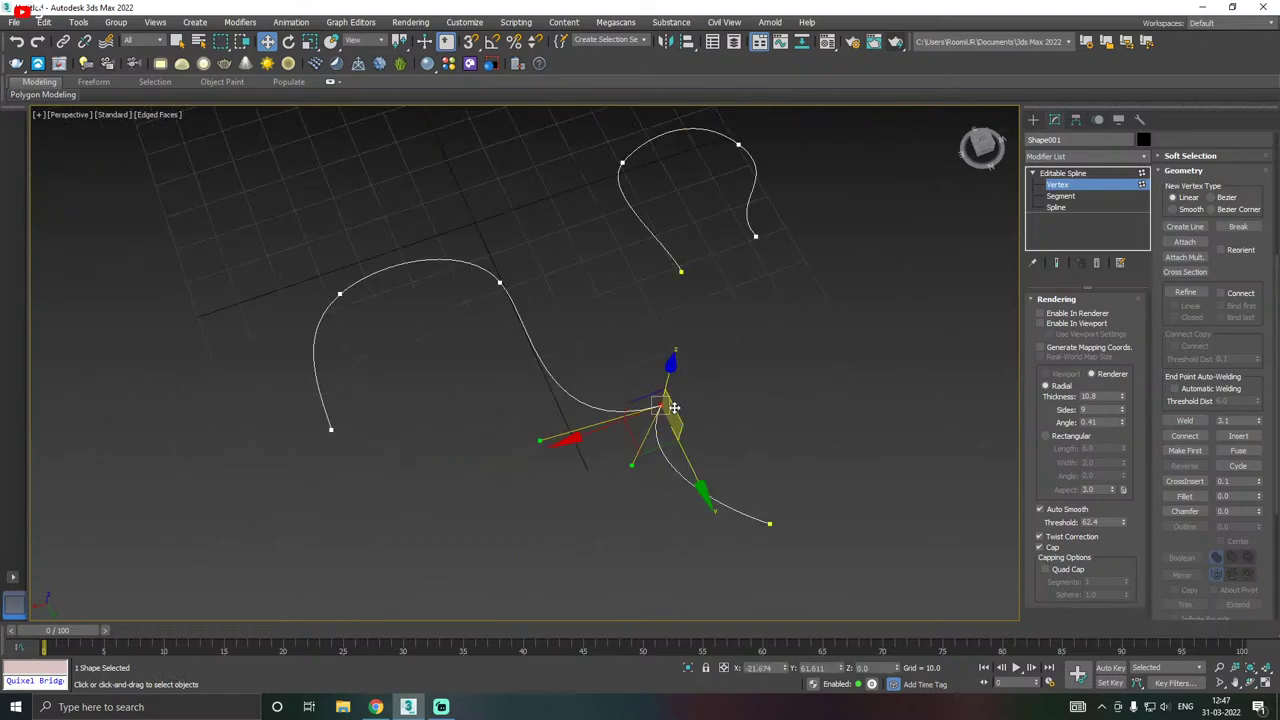
right_click(660, 406)
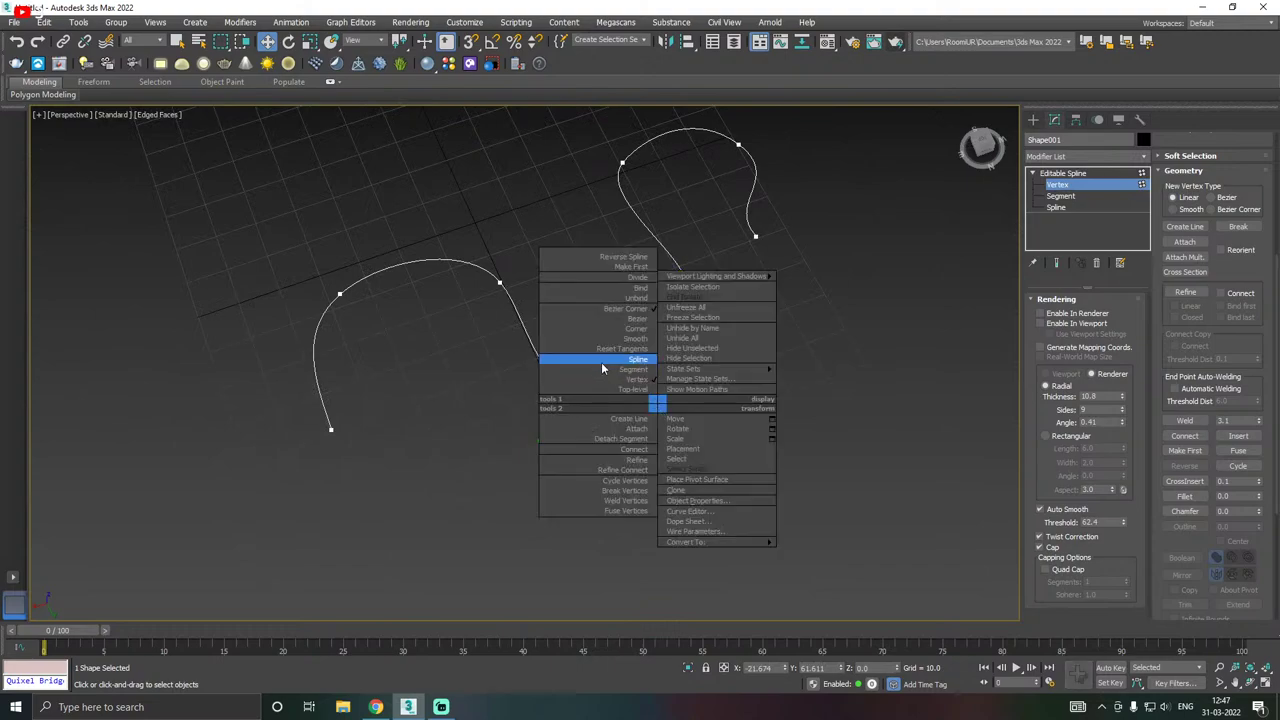
click(630, 338)
click(770, 393)
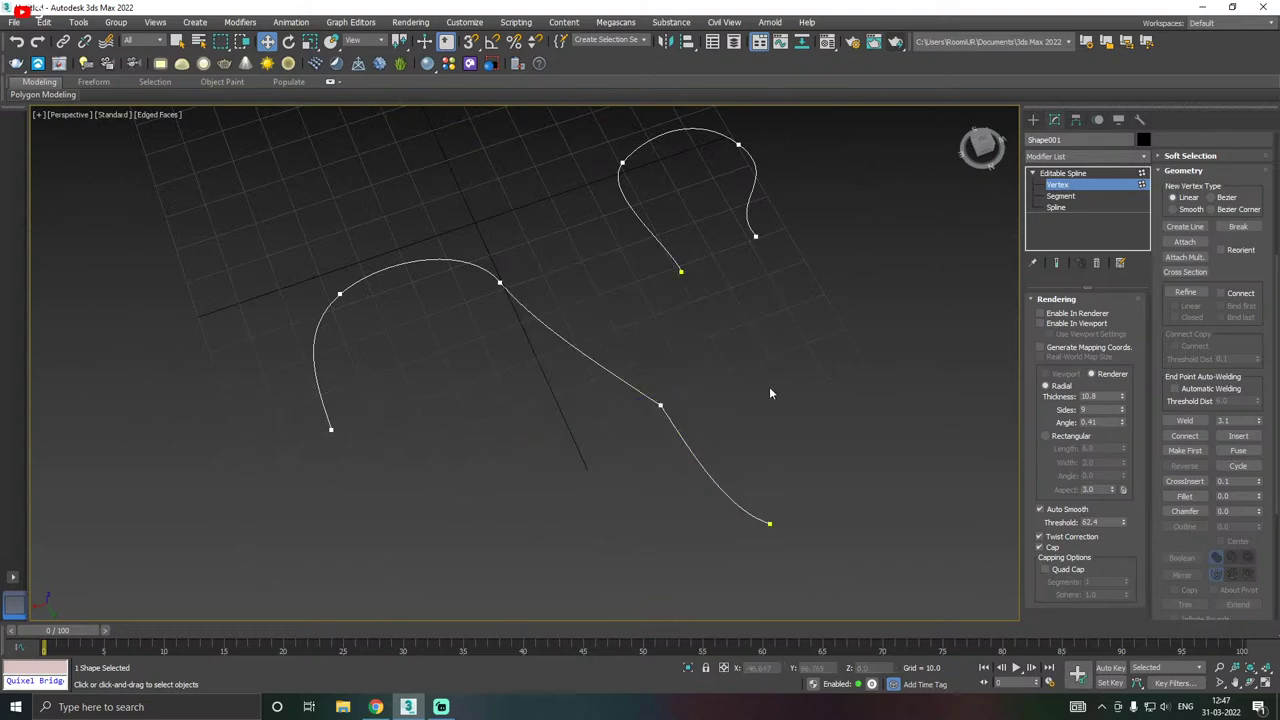
click(769, 523)
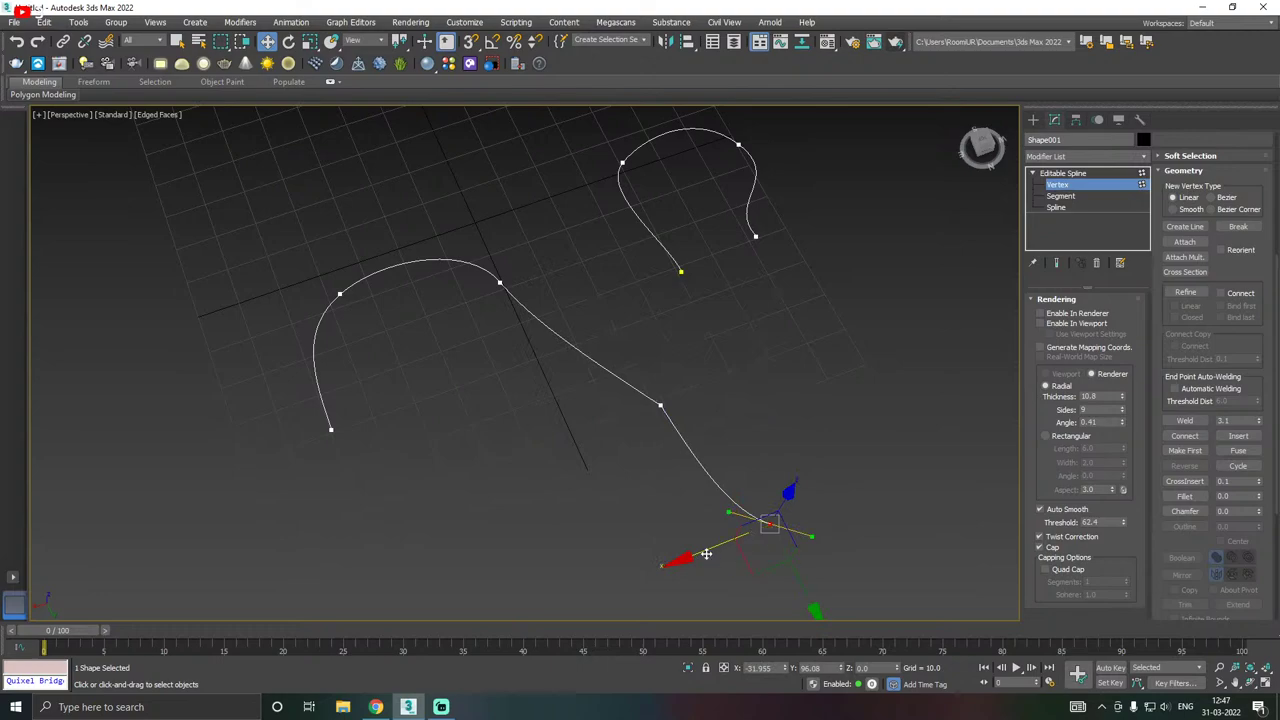
drag(703, 551, 824, 391)
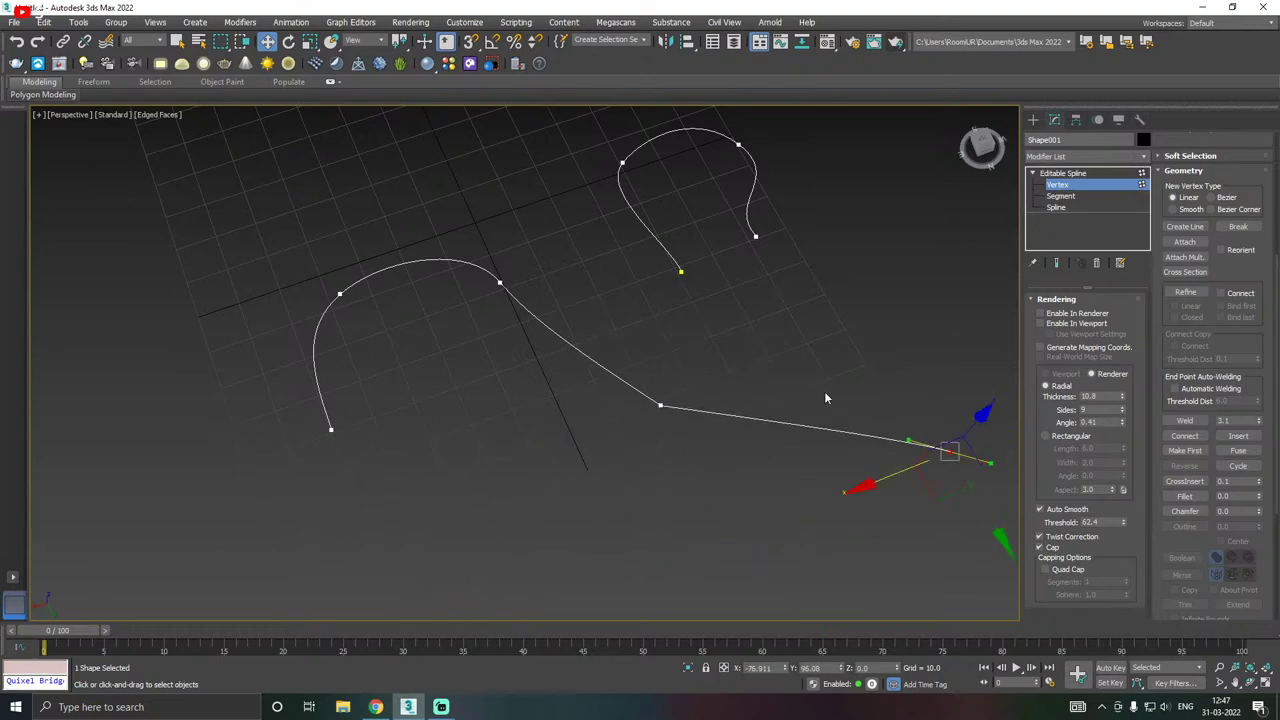
- Try reshaping the lower-right segment, then undo the segment edits
click(1060, 196)
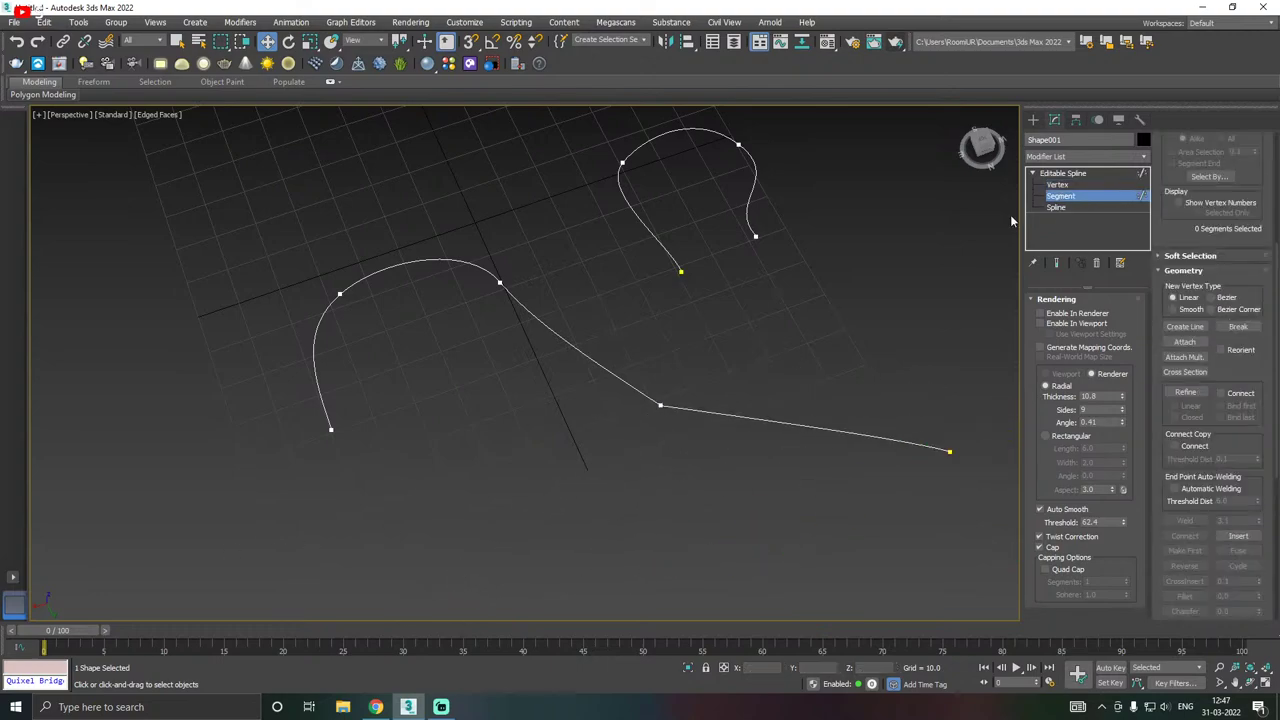
click(710, 414)
mouse_move(727, 456)
mouse_down()
mouse_move(745, 440)
mouse_move(720, 447)
mouse_up()
key(ctrl+z)
key(ctrl+z)
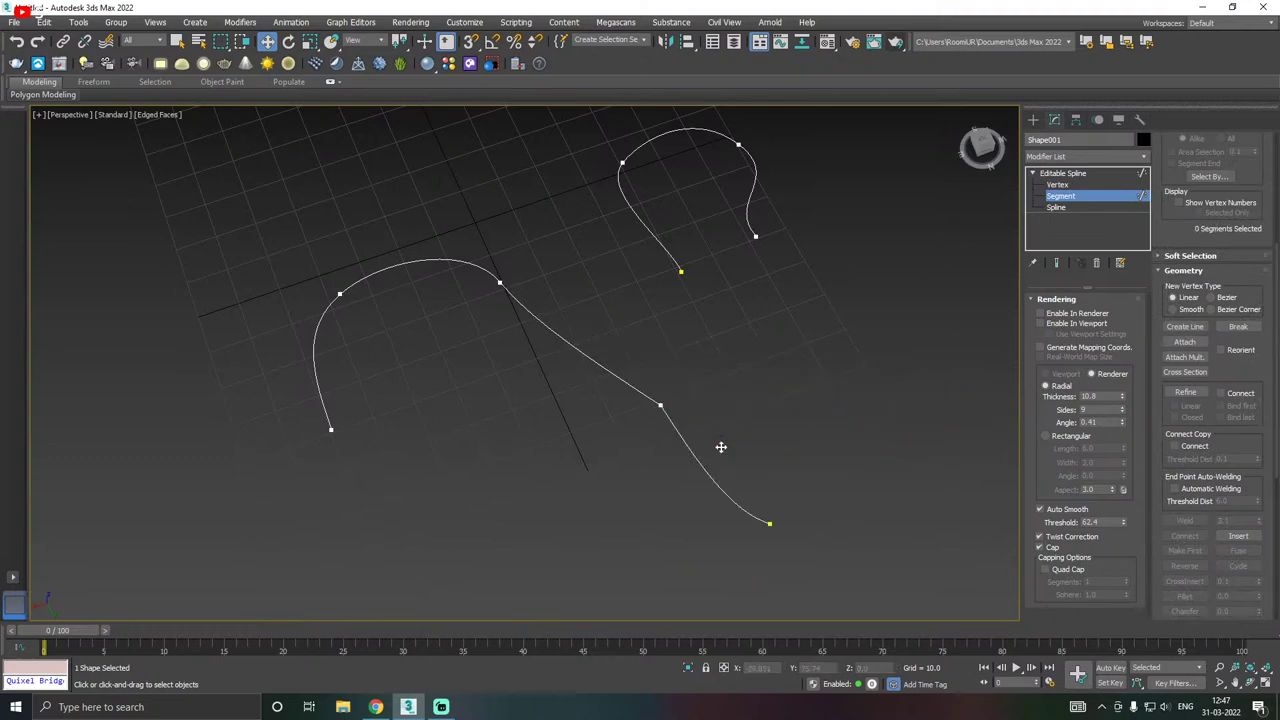
key(ctrl+z)
key(ctrl+z)
key(ctrl+z)
key(ctrl+z)
key(ctrl+z)
key(ctrl+z)
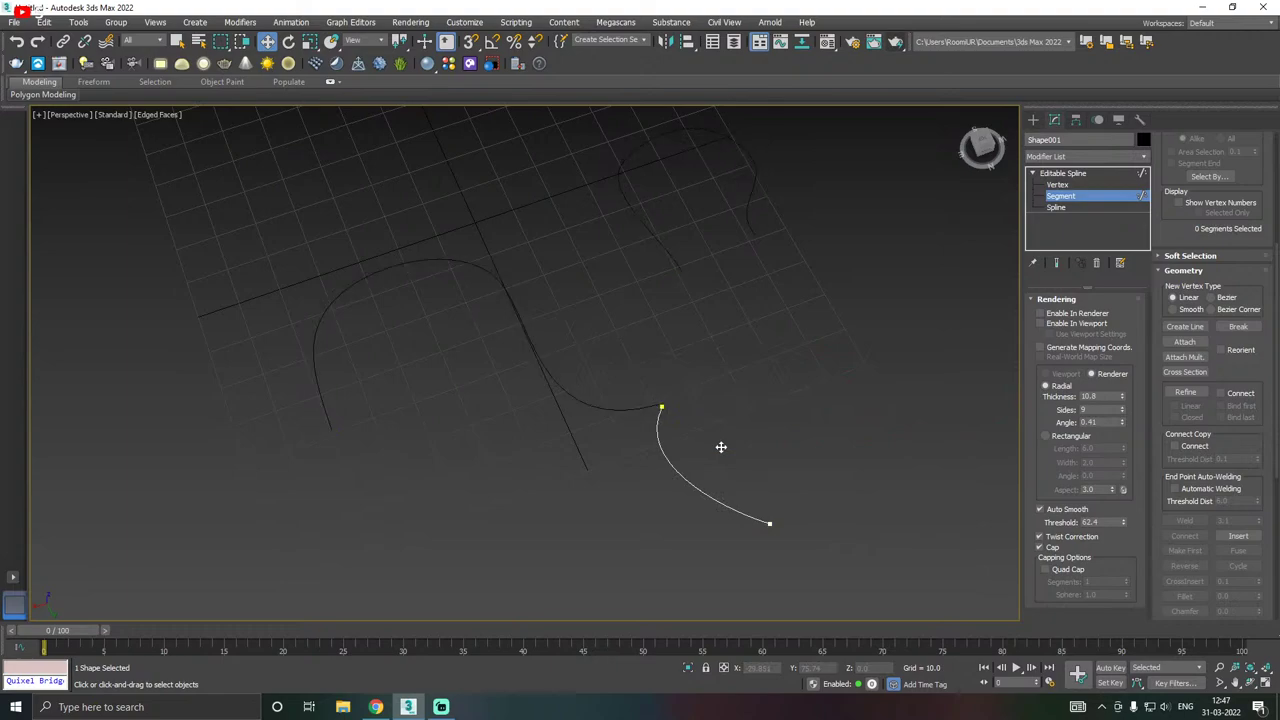
key(ctrl+z)
key(ctrl+z)
key(ctrl+z)
- Attach the remaining curves to Shape001 and turn on Enable In Viewport rendering
click(1184, 341)
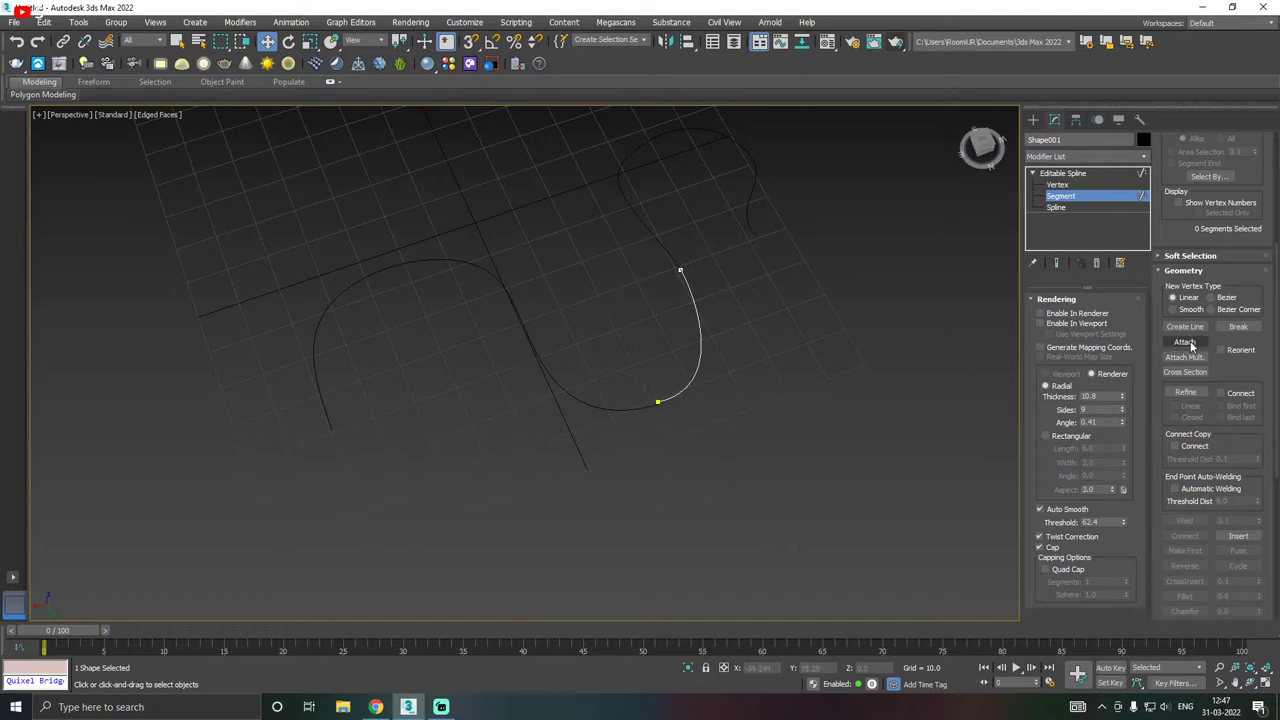
click(557, 384)
right_click(651, 345)
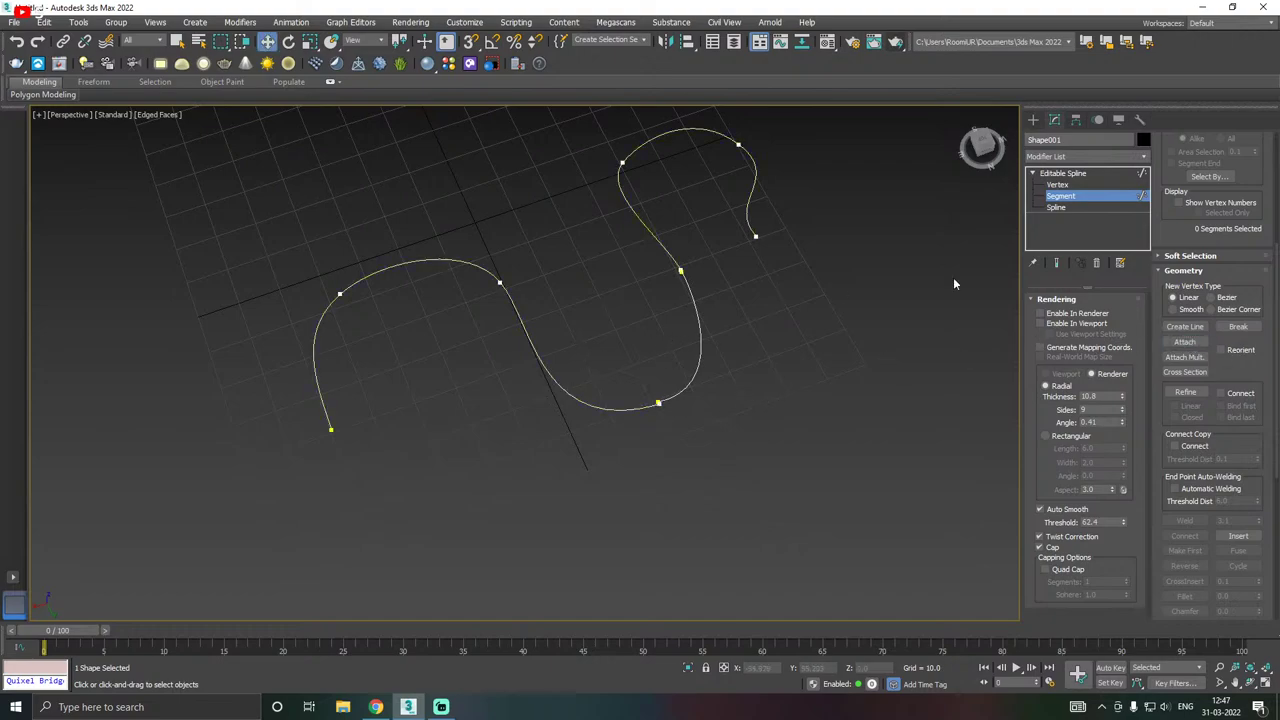
click(1040, 323)
- Orbit around the thick S-tube from several angles, then show the Splines creation types
alt+middle_drag(844, 340, 500, 290)
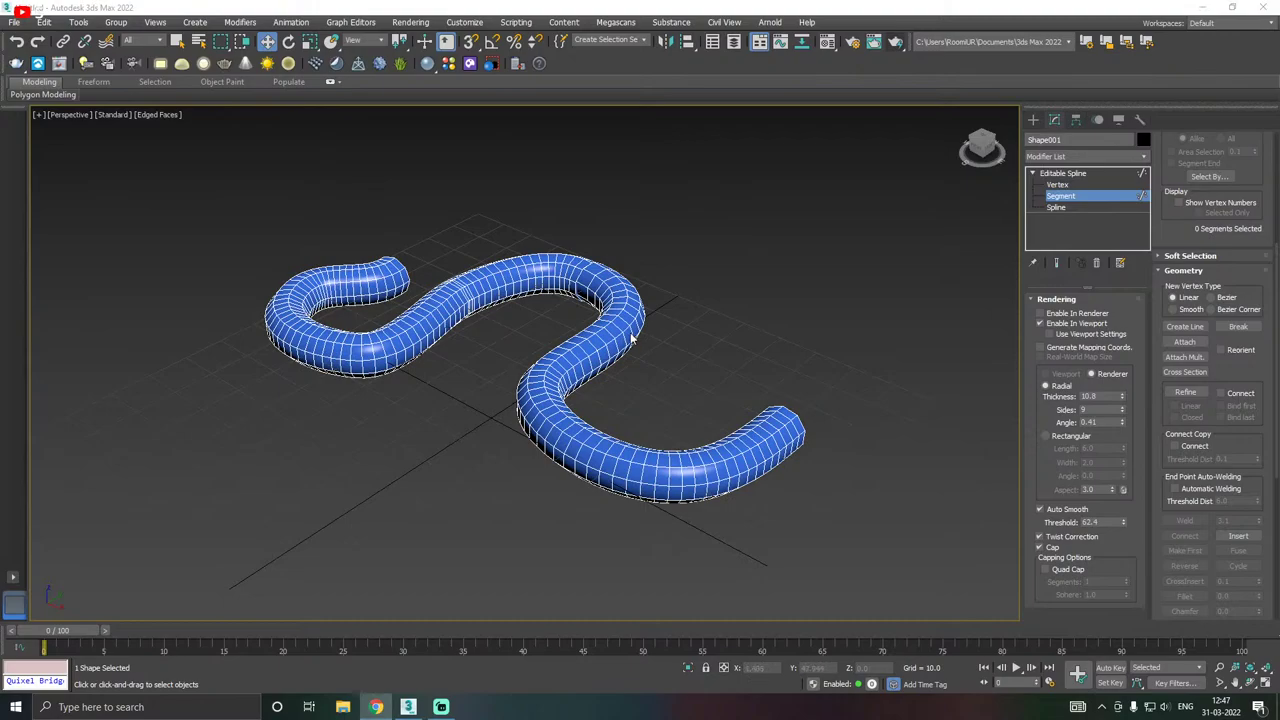
alt+middle_drag(633, 338, 453, 356)
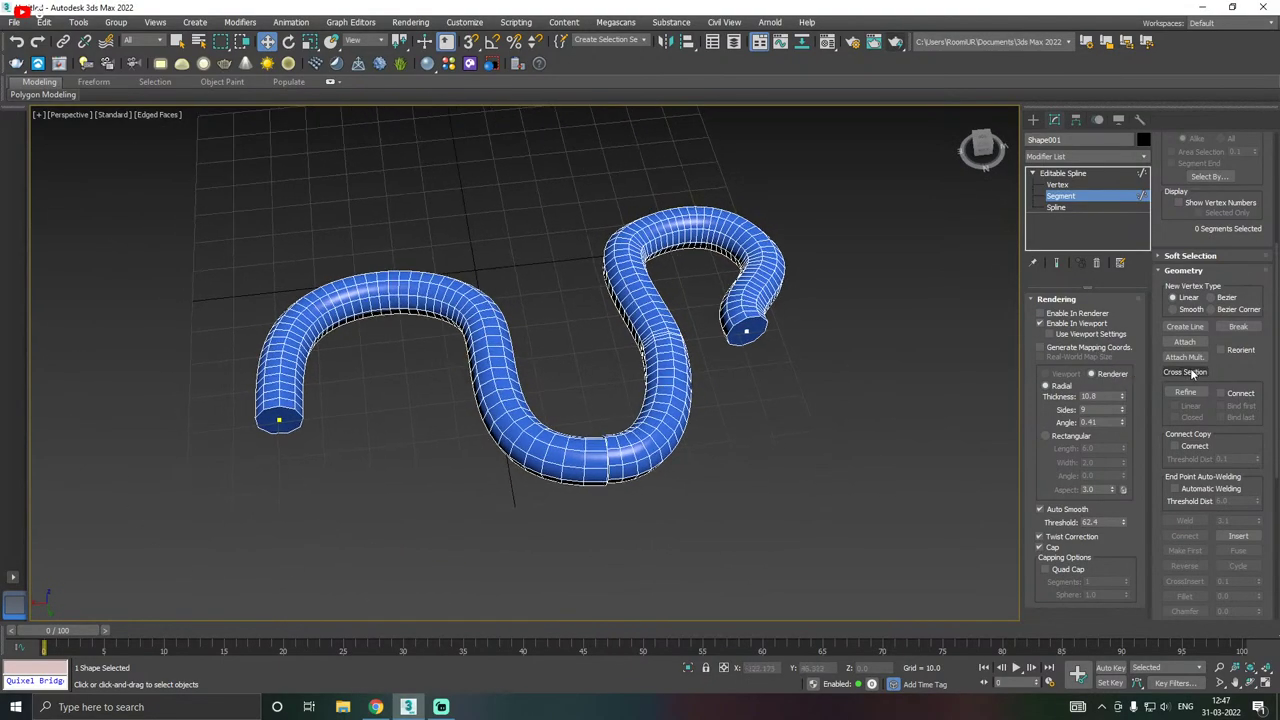
scroll(1193, 373, down, 1)
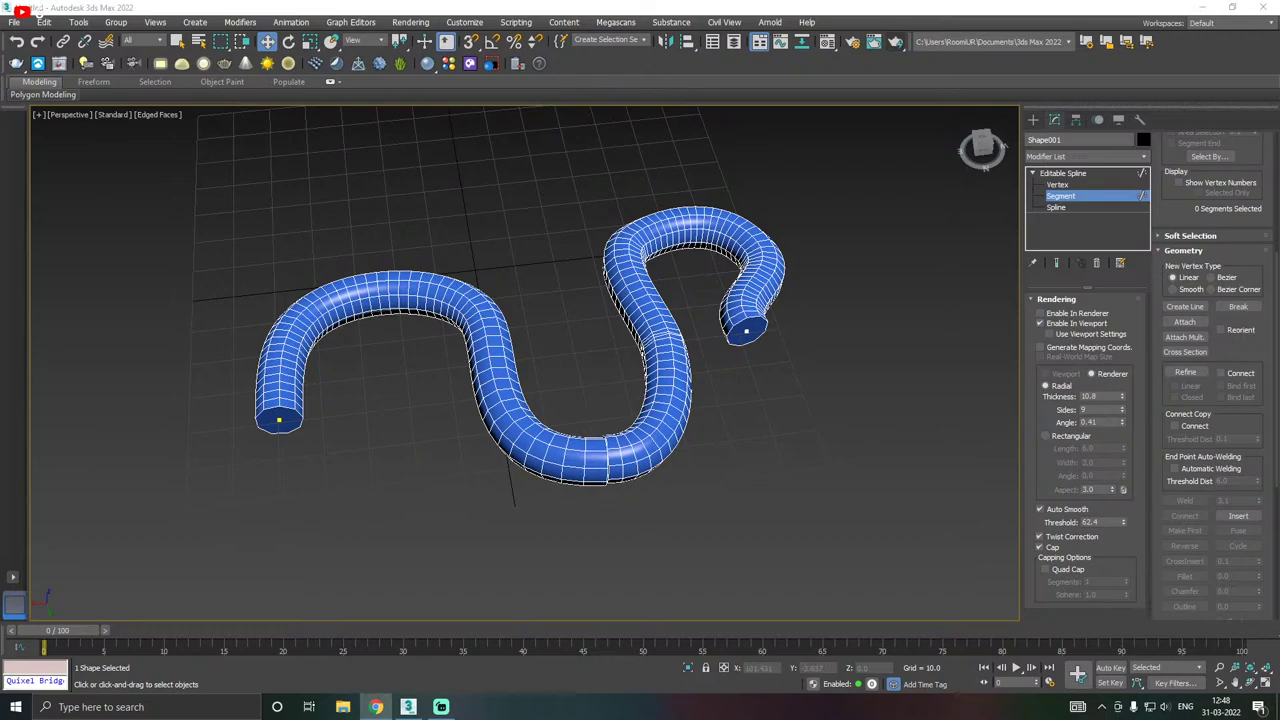
alt+middle_drag(738, 280, 956, 251)
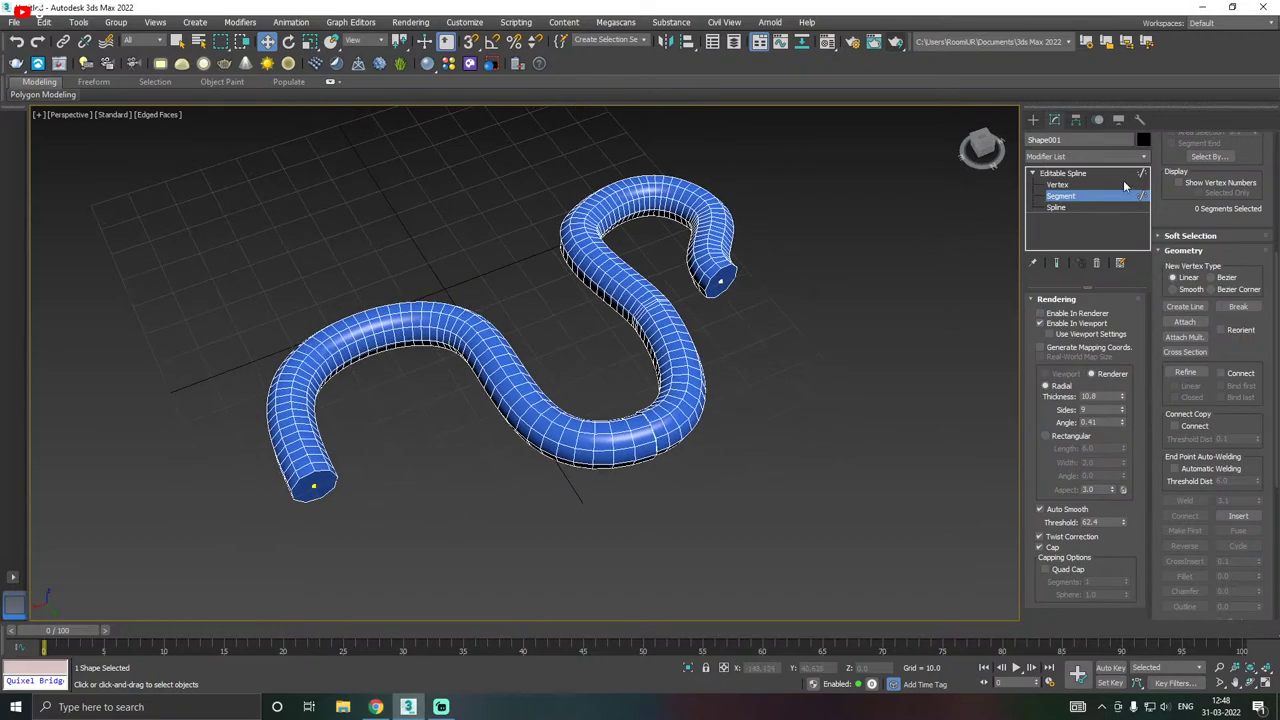
click(1034, 121)
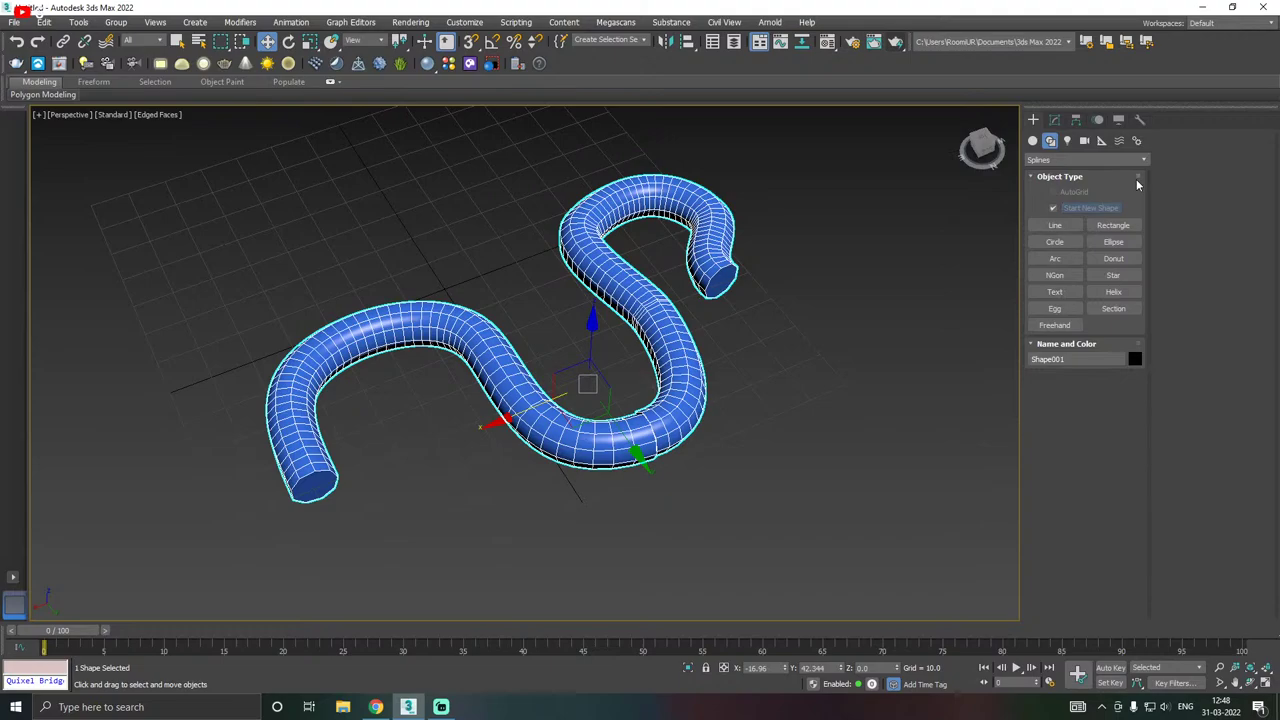
- Delete the S-shaped tube Shape001, leaving an empty grid
click(1063, 225)
key(Delete)
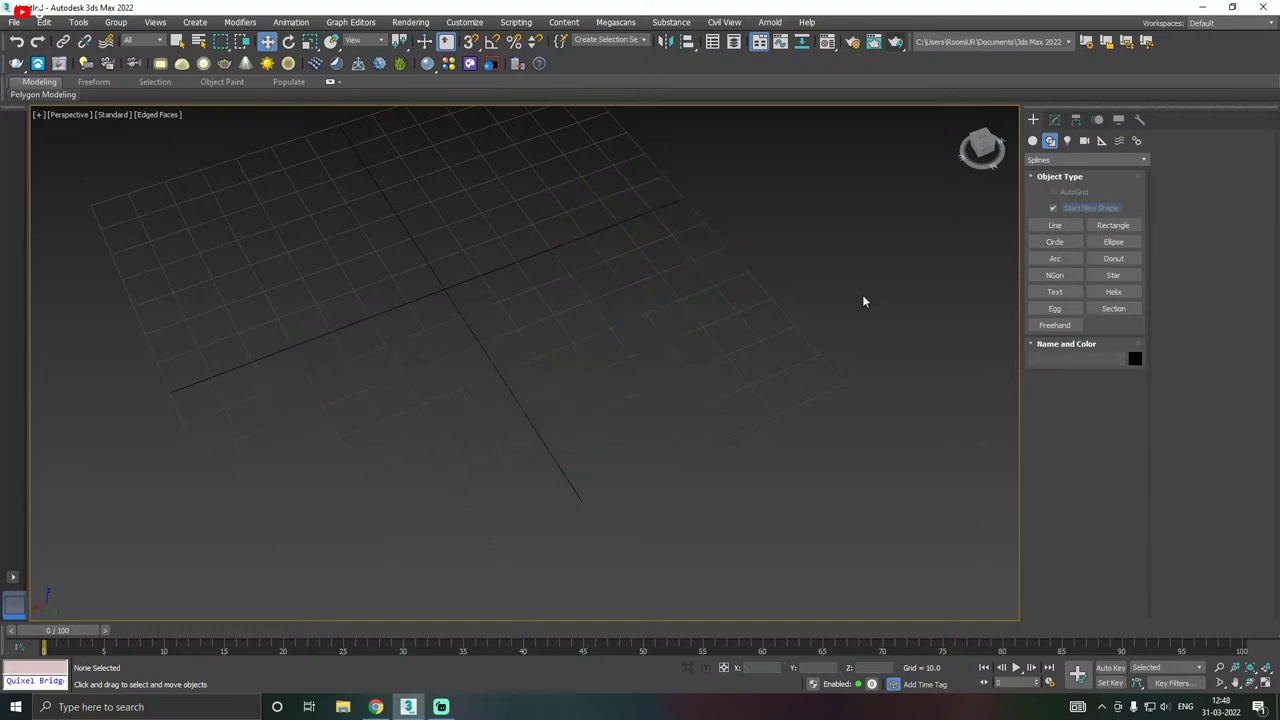
alt+middle_drag(700, 369, 785, 404)
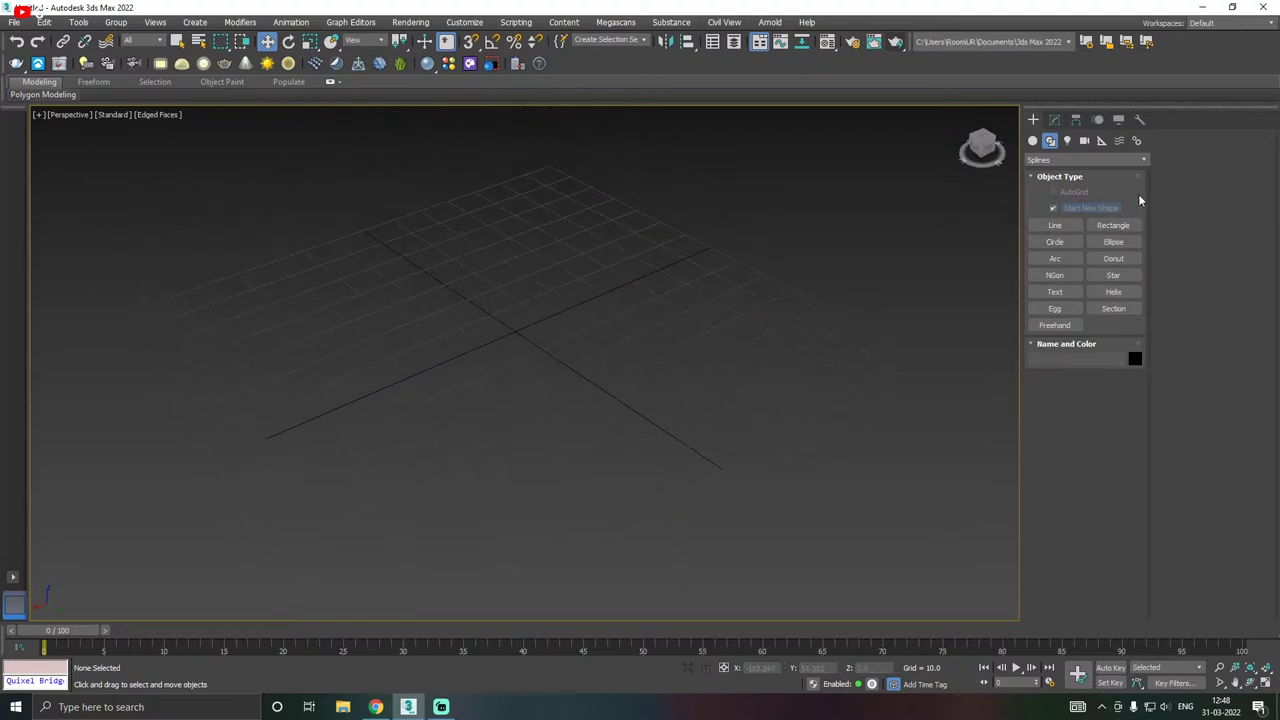
- Draw a test rectangle on the grid and delete it
click(1113, 225)
mouse_move(350, 330)
mouse_down()
mouse_move(714, 334)
mouse_move(778, 352)
mouse_up()
right_click(778, 352)
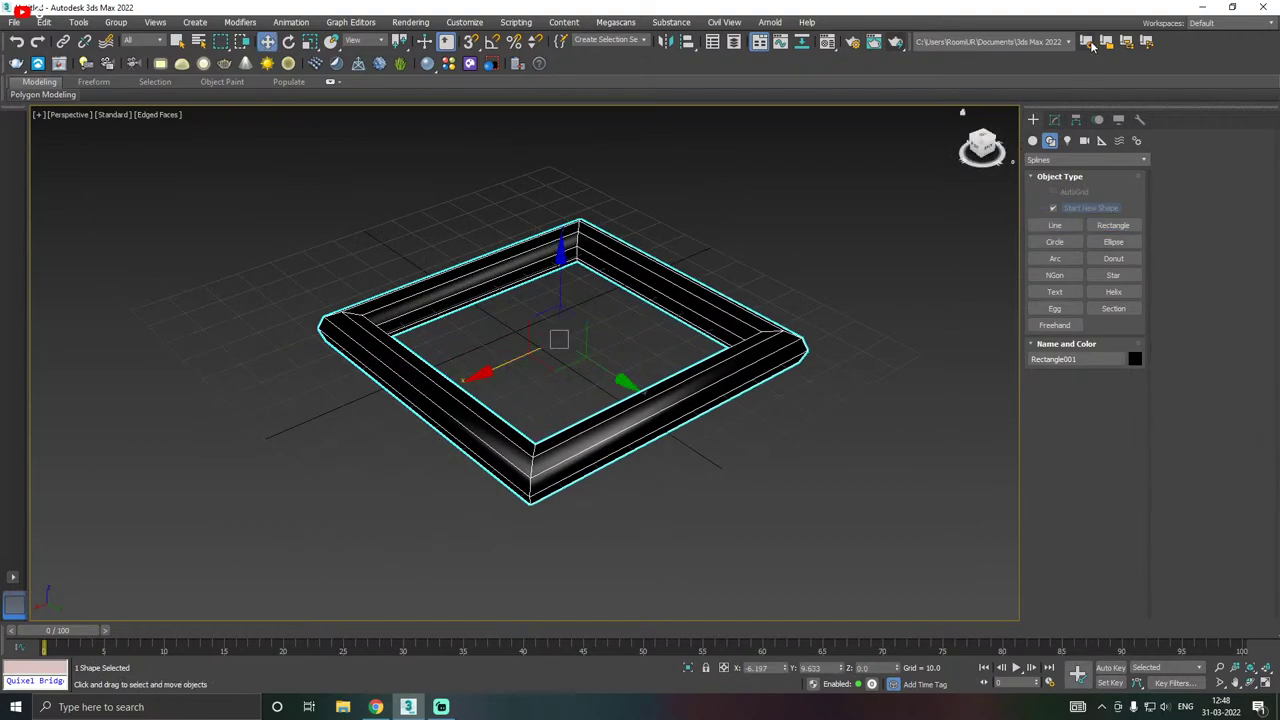
key(Delete)
- Return to Create > Shapes and activate the Rectangle tool
click(1054, 119)
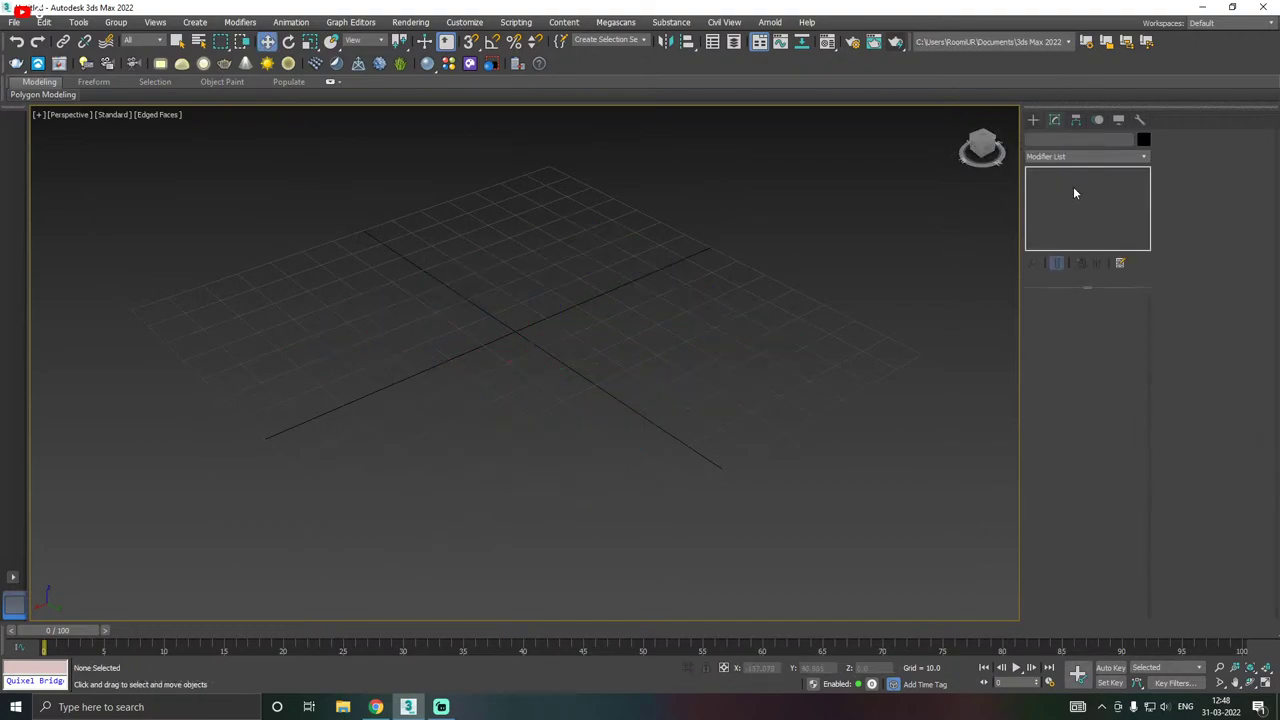
click(1033, 119)
click(1128, 224)
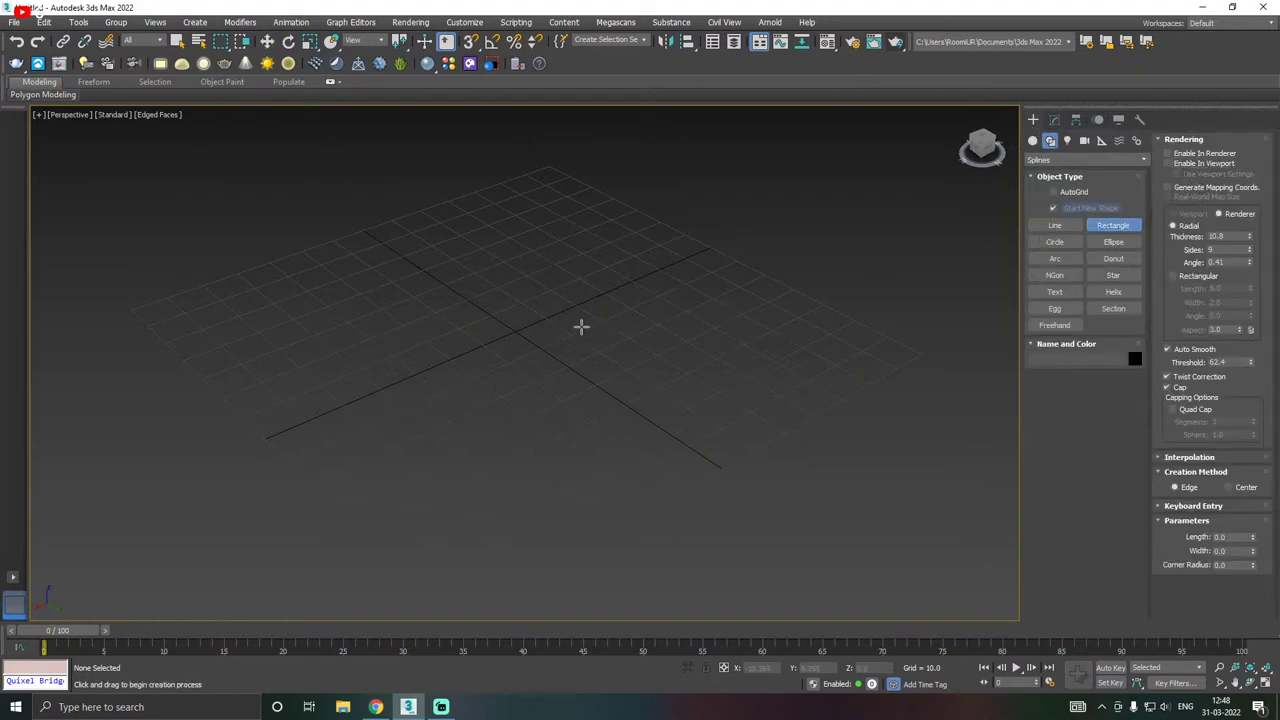
- Sketch a rectangle, a circle of radius about 20 and a small ellipse on the grid
drag(430, 335, 787, 389)
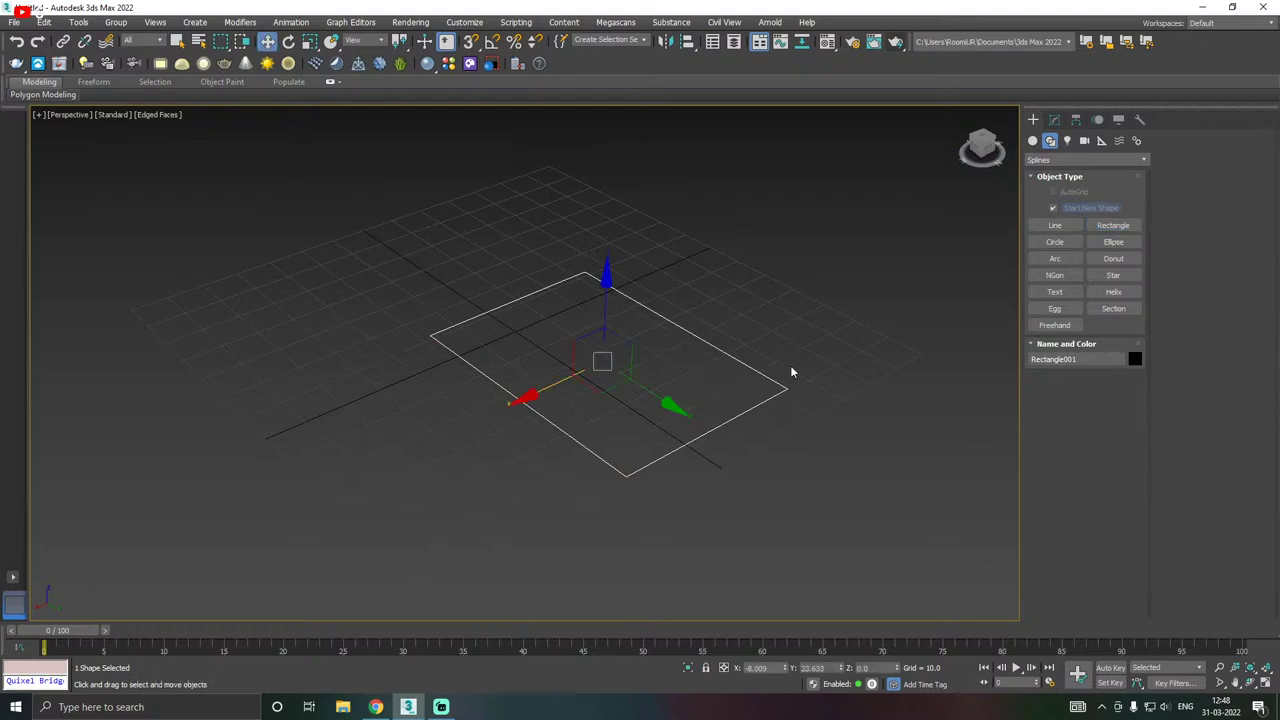
click(1074, 243)
drag(332, 363, 398, 392)
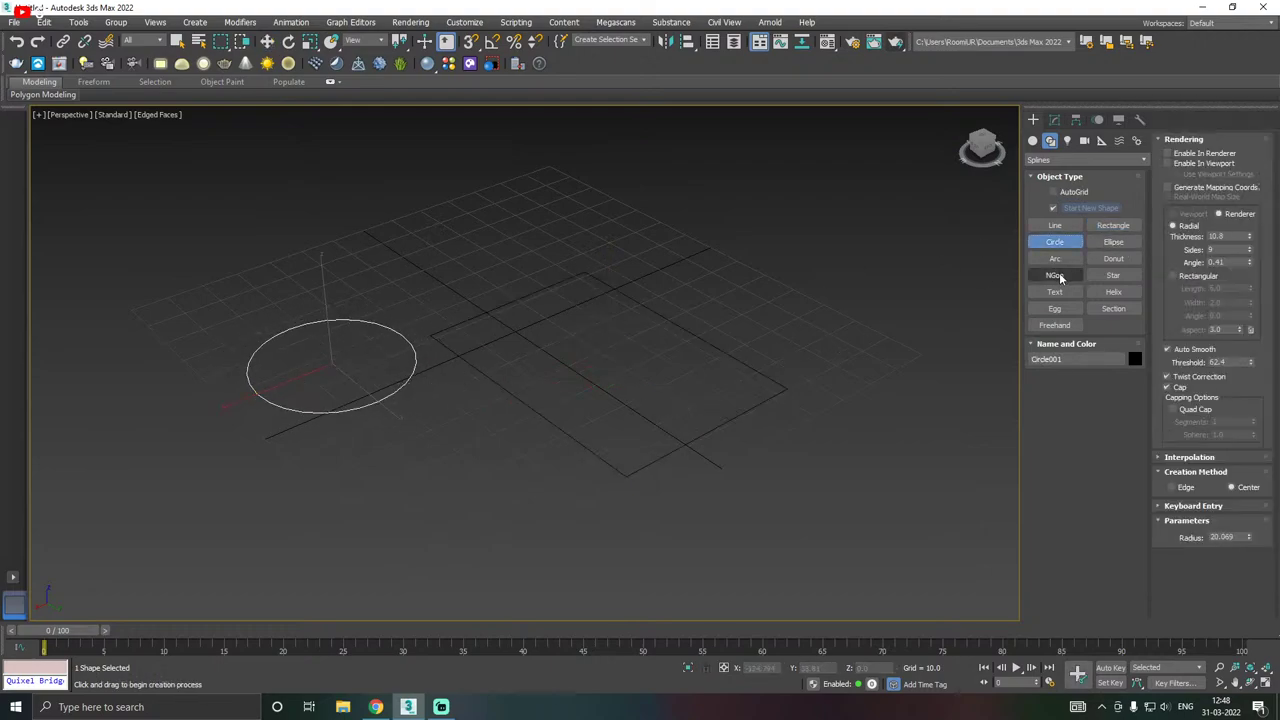
click(1113, 242)
drag(440, 511, 600, 522)
right_click(615, 518)
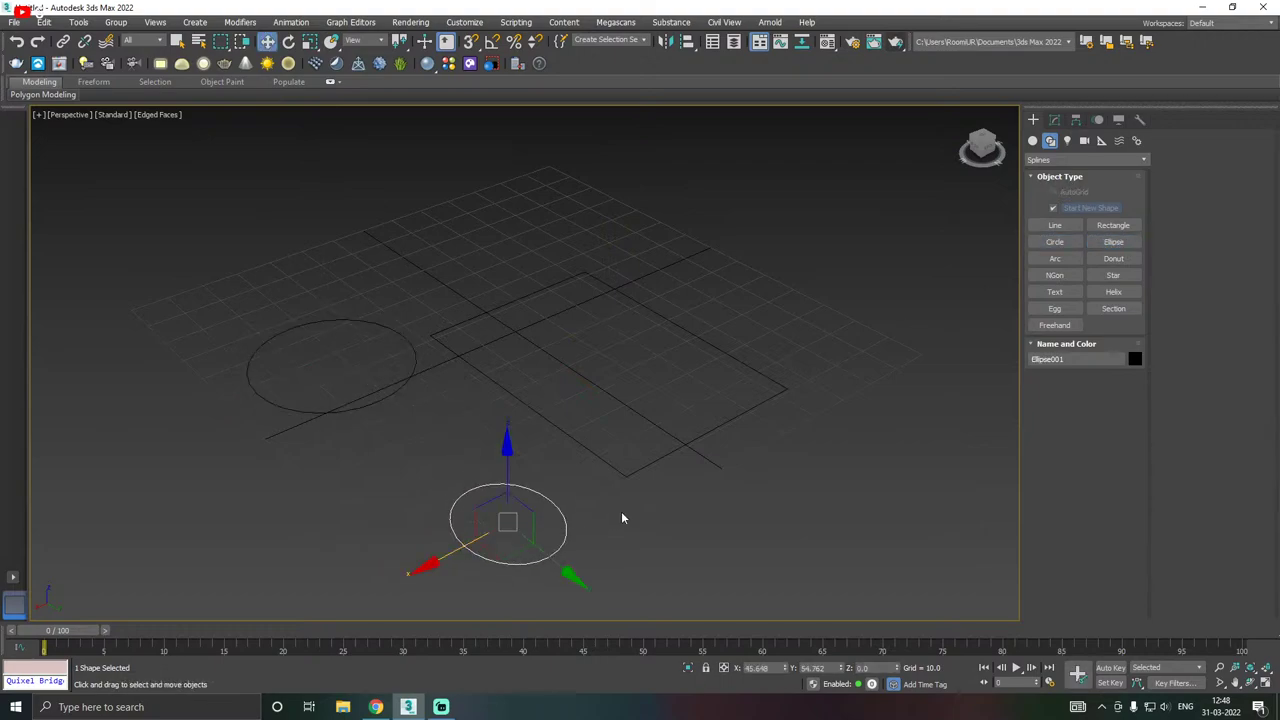
- Delete the trial ellipse and rectangle, then switch Create to Geometry > Standard Primitives
click(1054, 120)
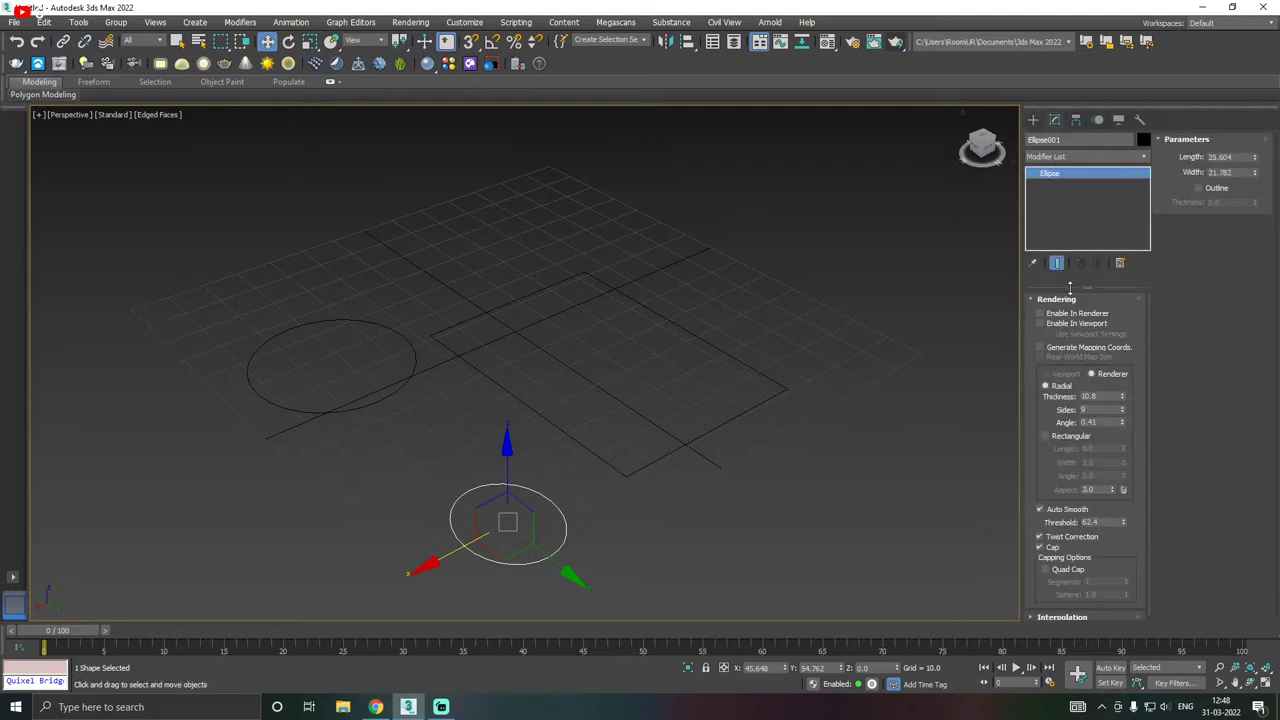
click(717, 316)
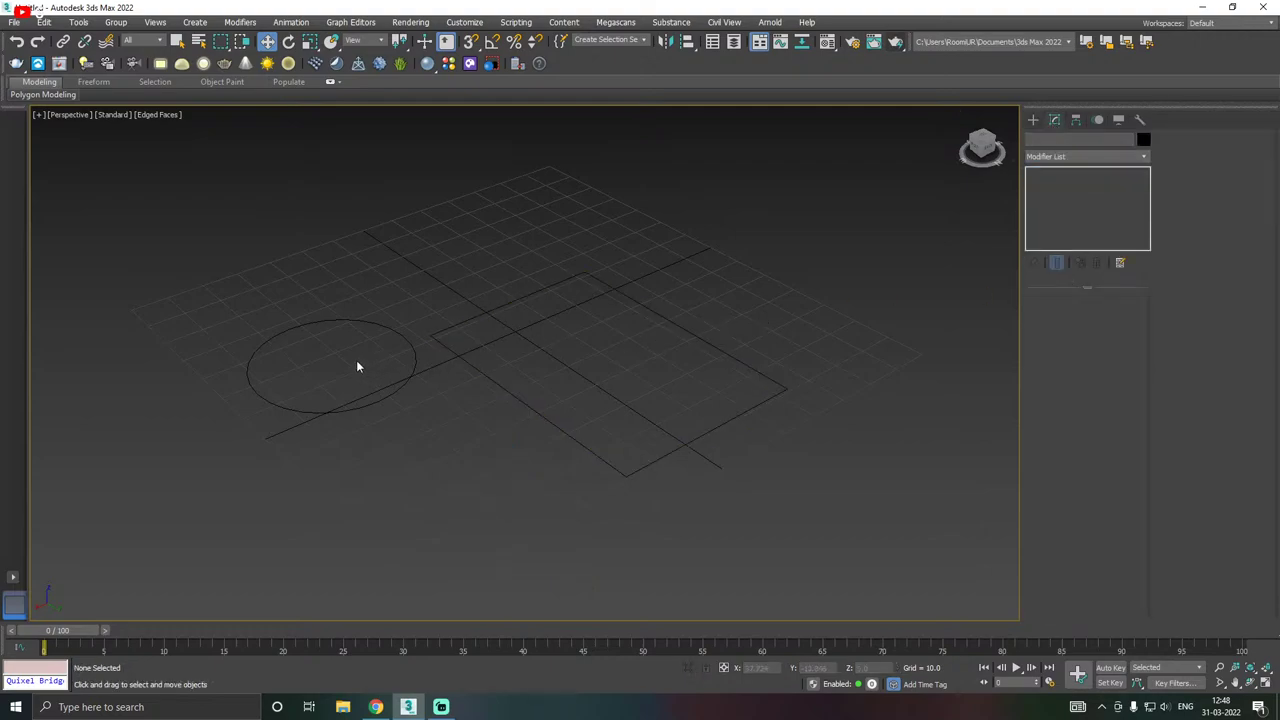
click(406, 374)
key(Delete)
click(490, 375)
key(Delete)
middle_drag(614, 370, 634, 423)
click(1033, 120)
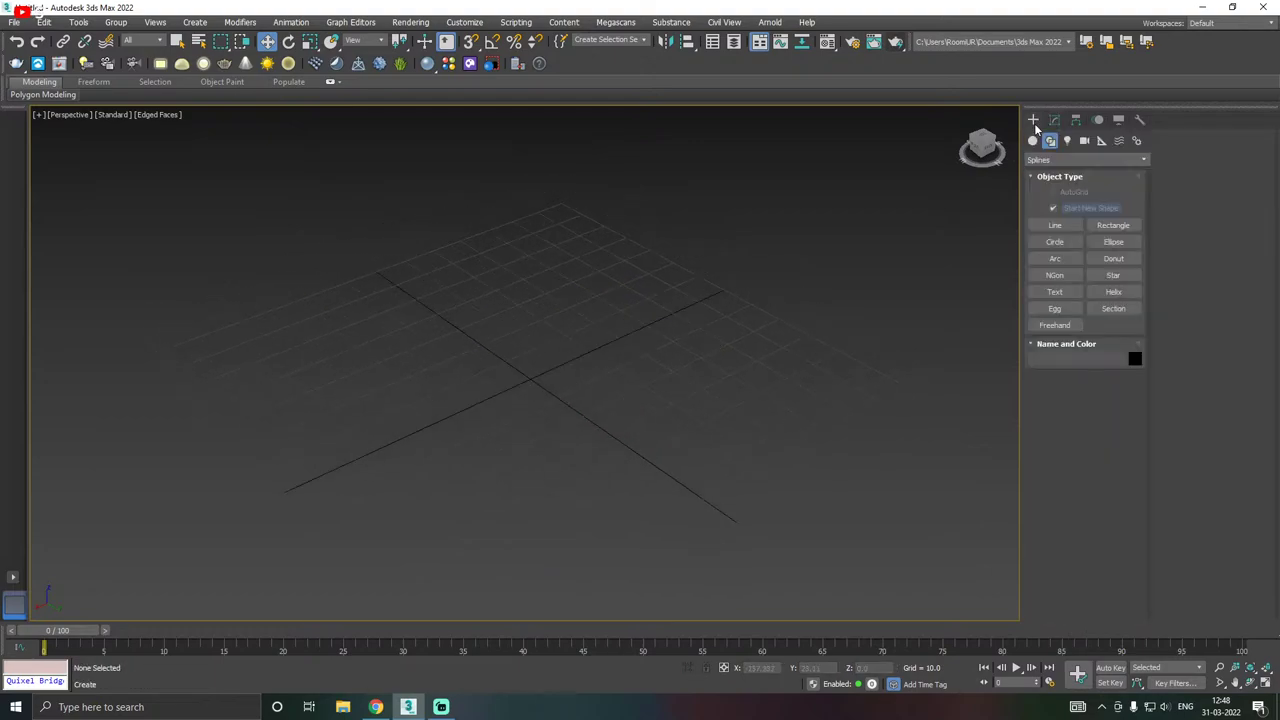
click(1033, 140)
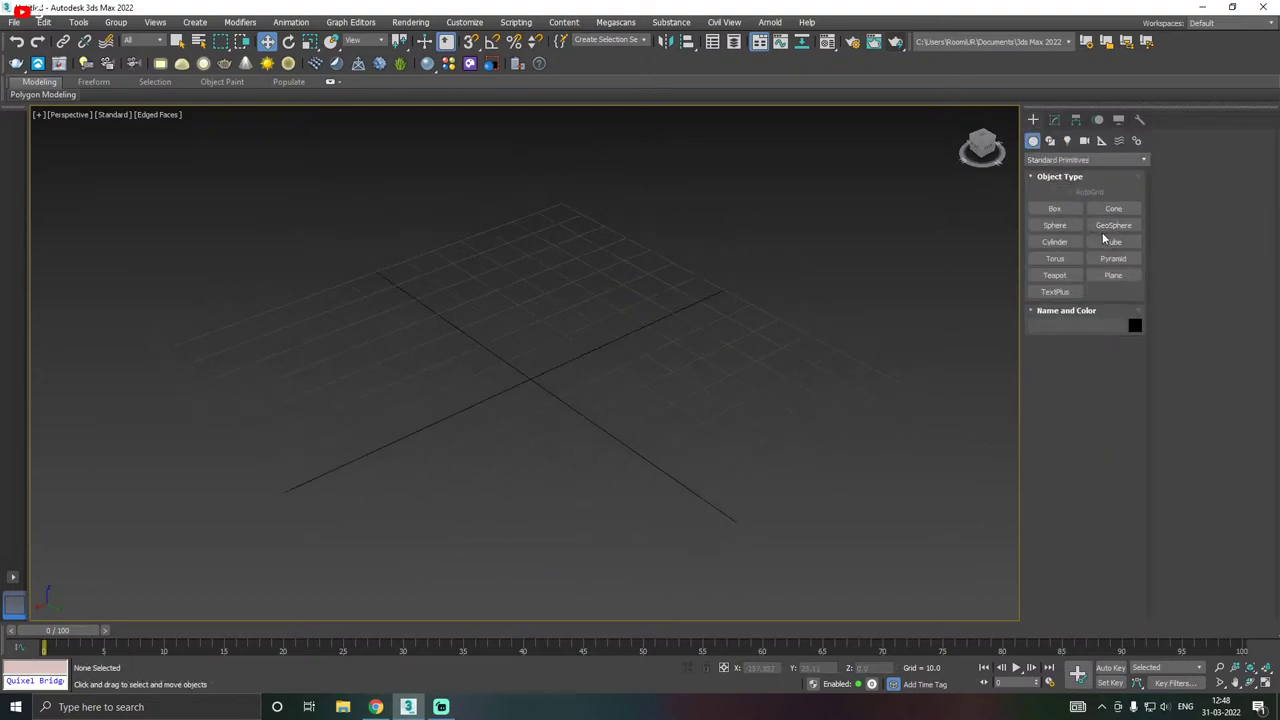
click(1051, 141)
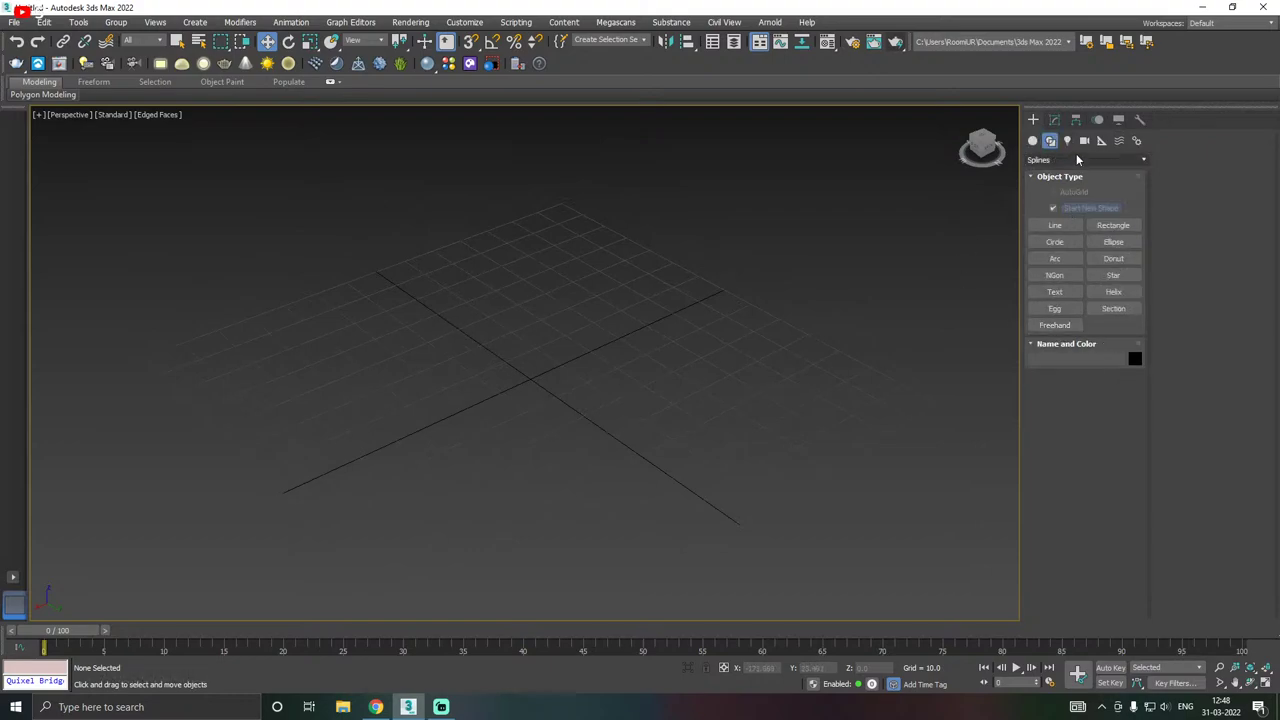
click(1068, 141)
click(1084, 141)
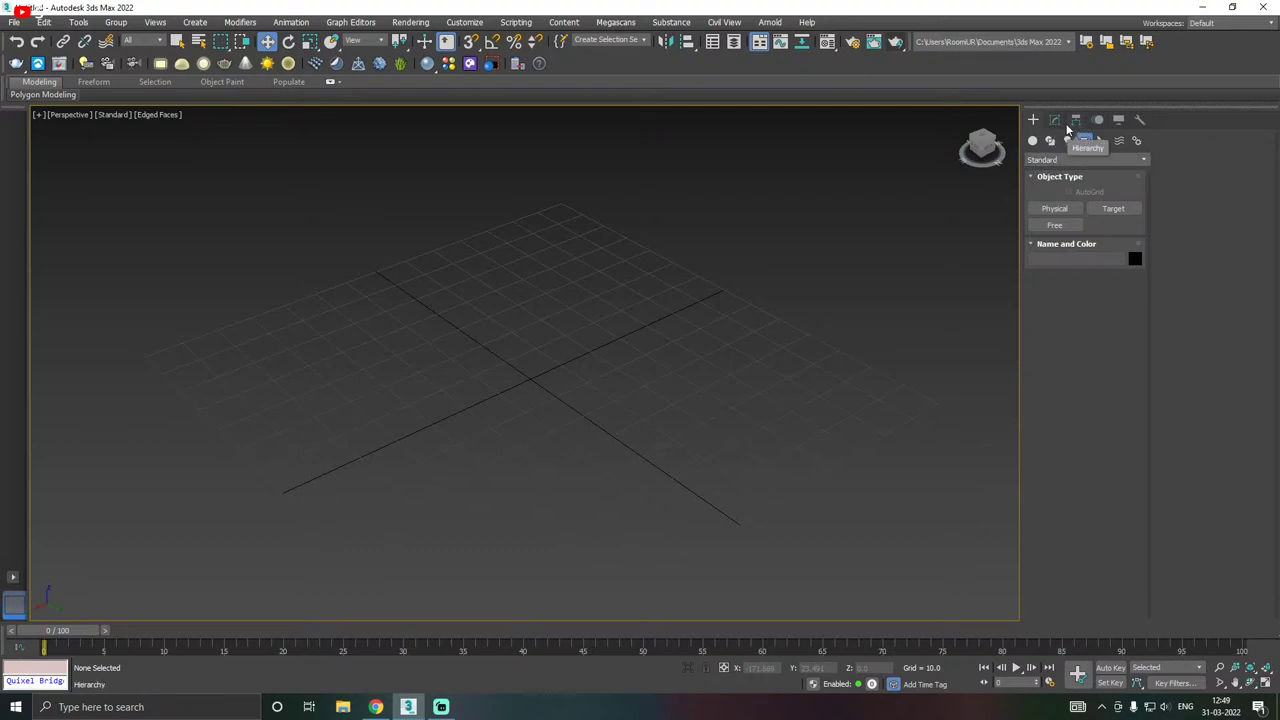
click(1057, 122)
click(1034, 121)
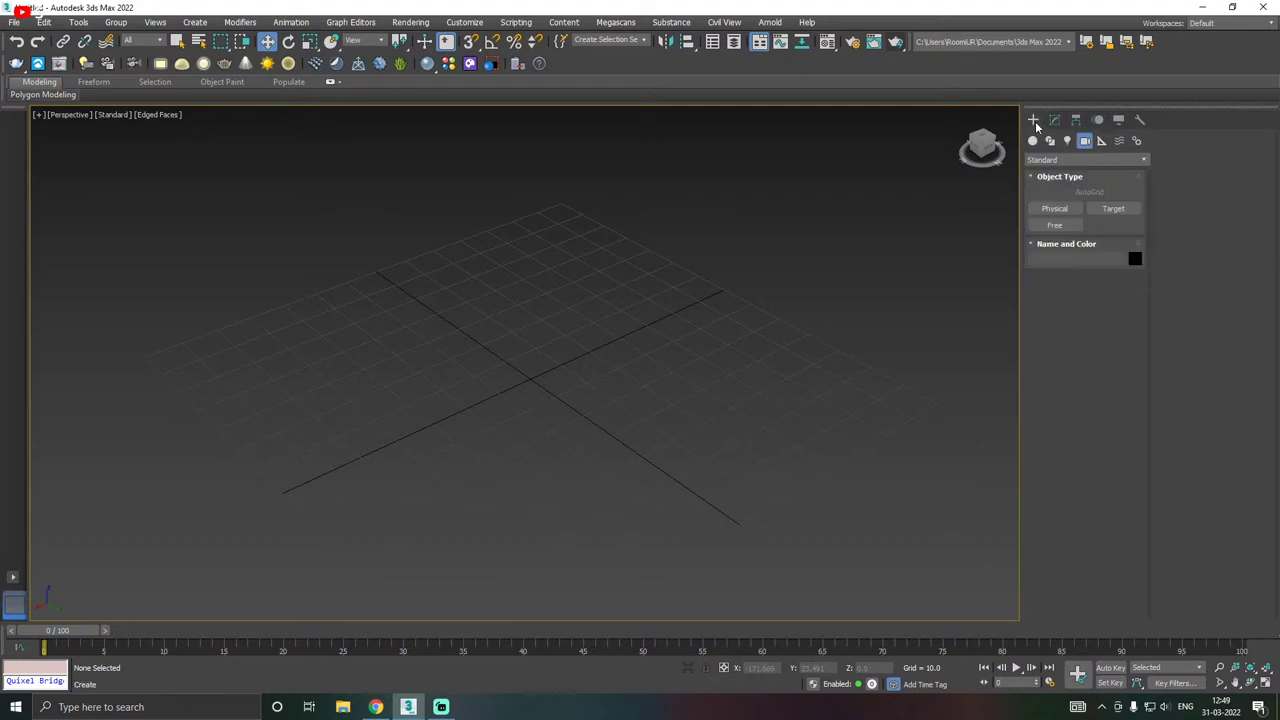
click(1033, 140)
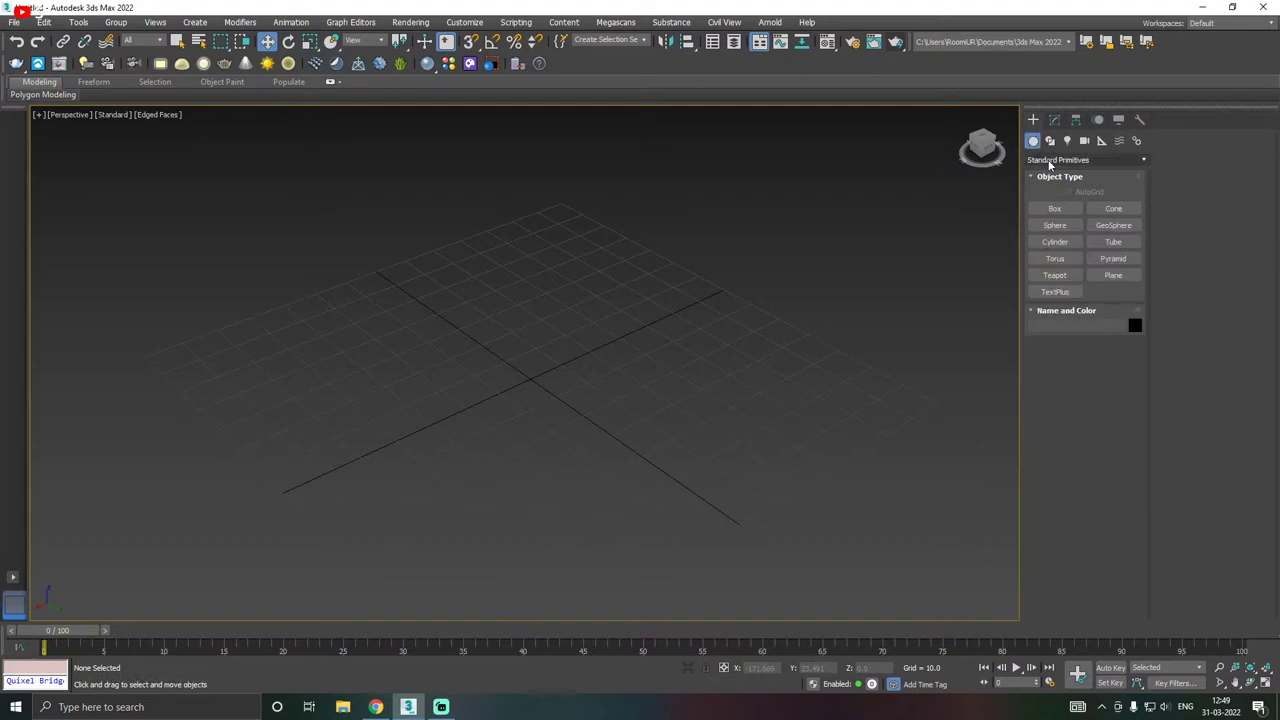
- Create a tall box, Box001, about 31.6 long, 29.5 wide and 37.9 tall
click(1054, 208)
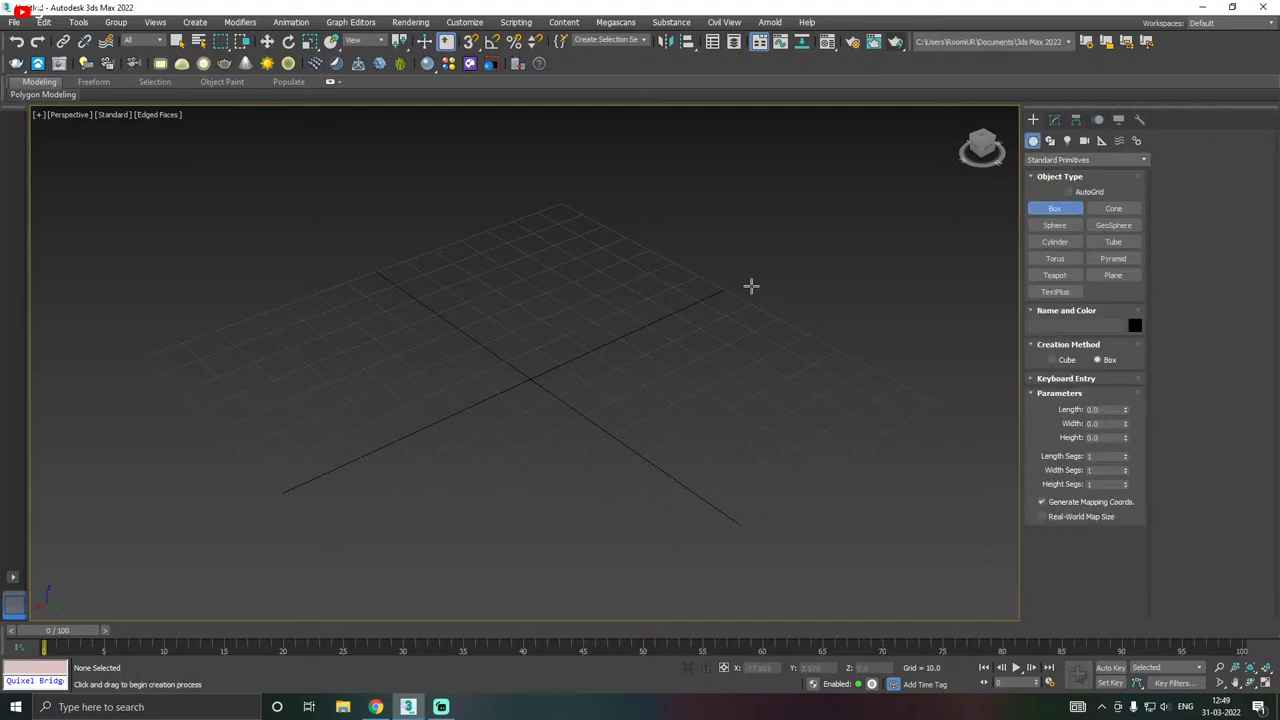
alt+middle_drag(751, 287, 743, 289)
scroll(543, 366, up, 3)
drag(543, 366, 767, 394)
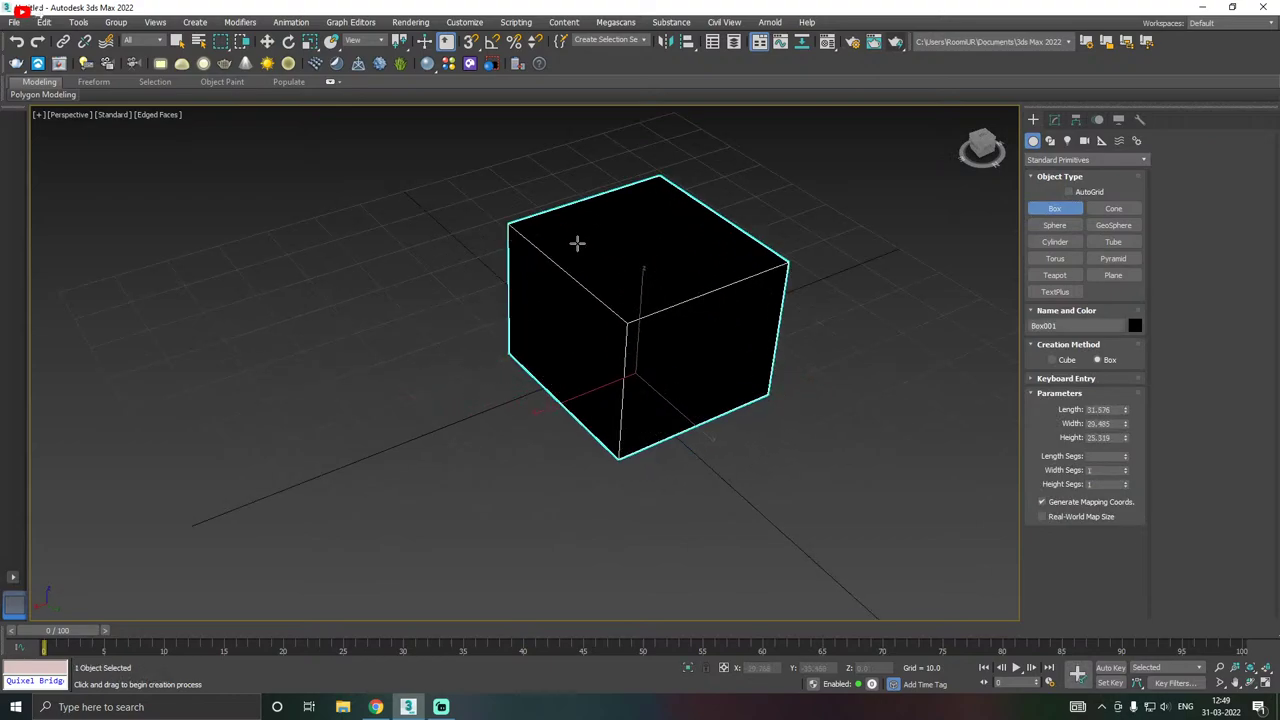
click(644, 173)
right_click(645, 176)
alt+middle_drag(705, 185, 686, 257)
- Assign the blue material to Box001 and show its size parameters in the Modify panel
key(m)
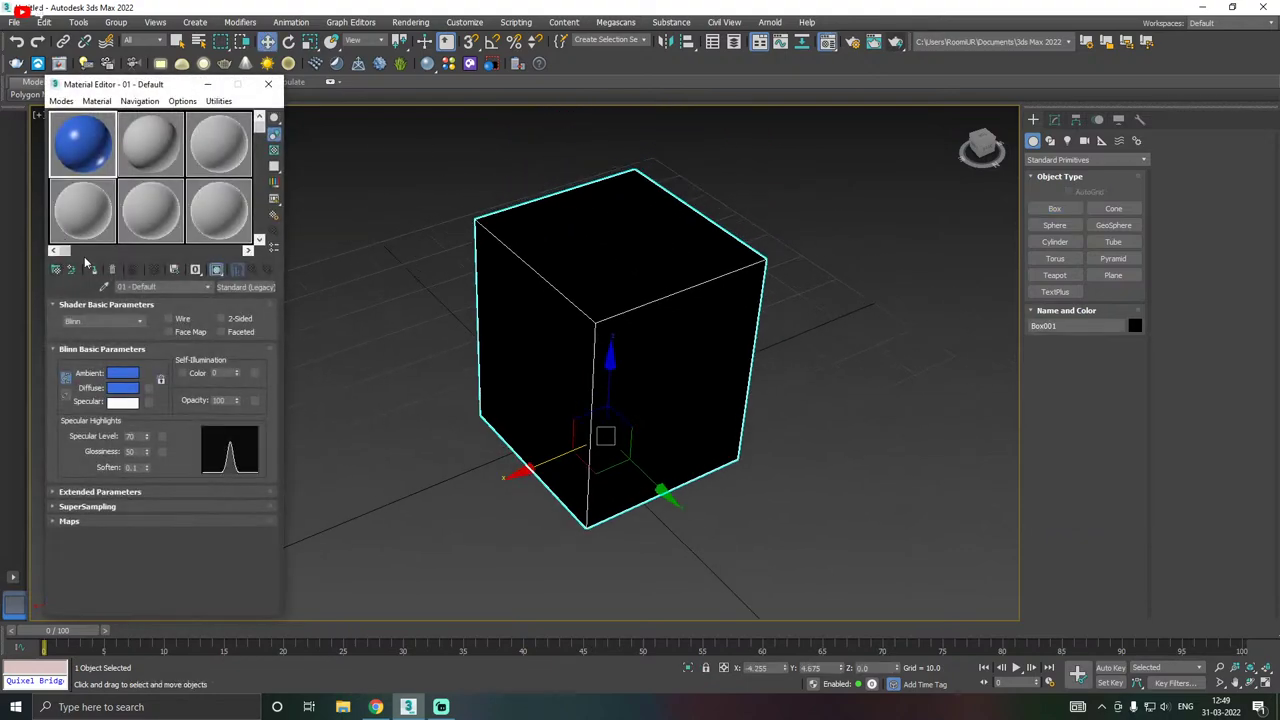
click(91, 270)
key(m)
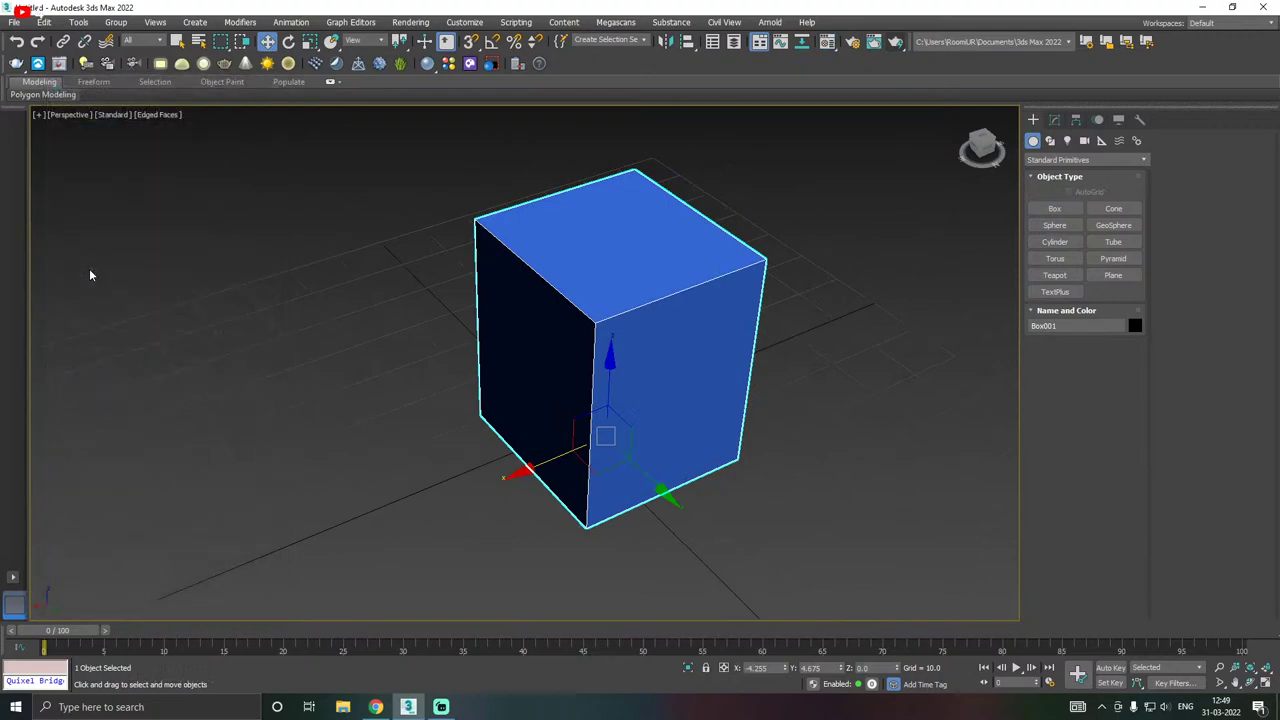
alt+middle_drag(660, 307, 657, 274)
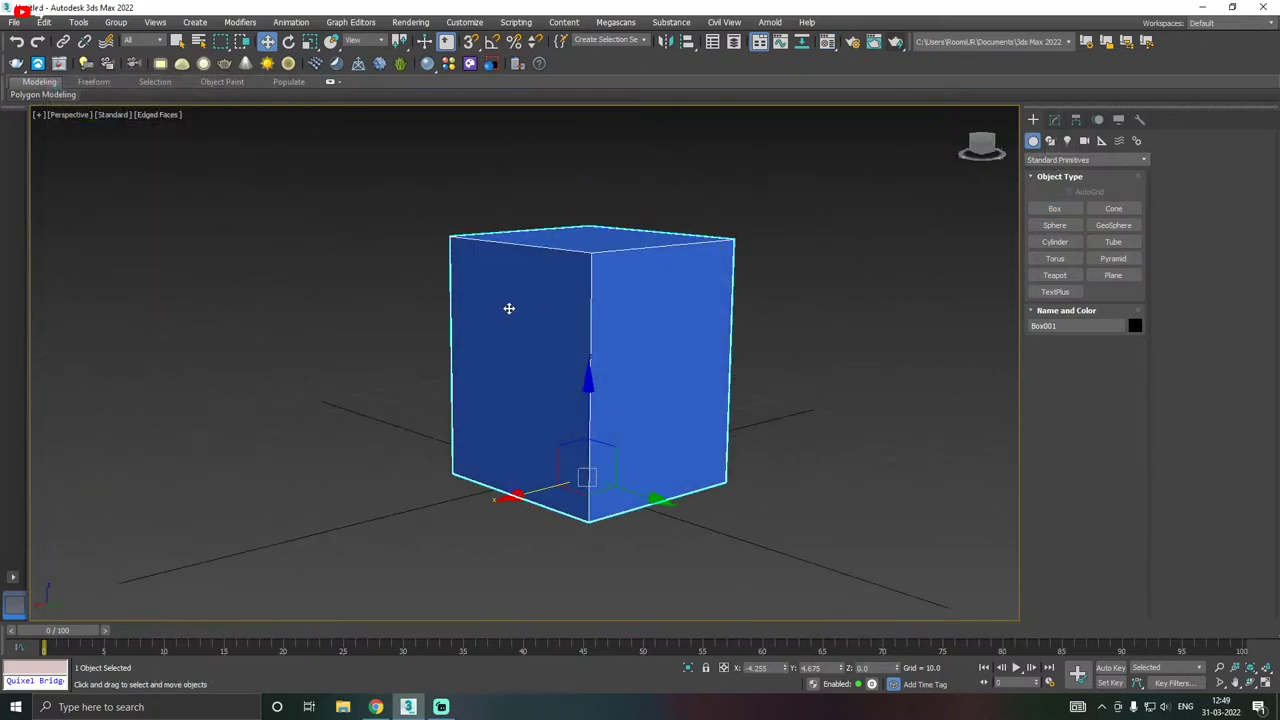
alt+middle_drag(574, 294, 718, 320)
click(1055, 120)
alt+middle_drag(963, 265, 788, 302)
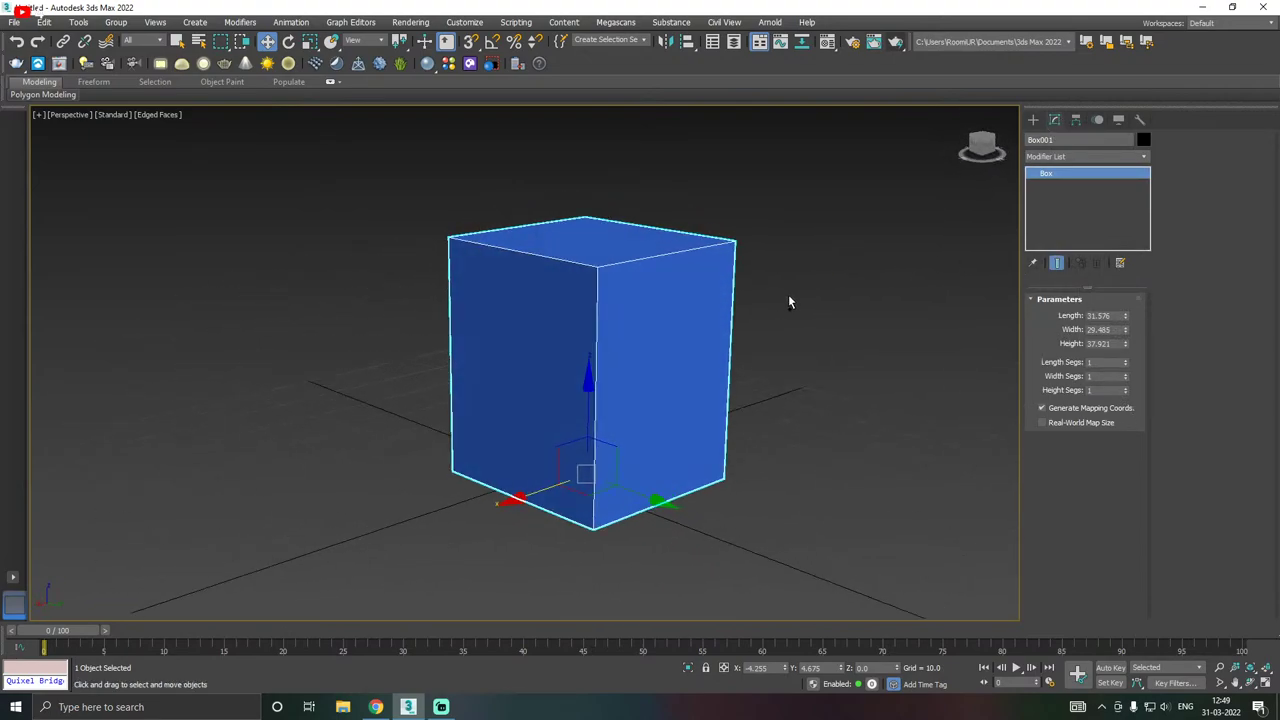
- Convert Box001 to Editable Poly and scroll through the Modifier List
right_click(1058, 188)
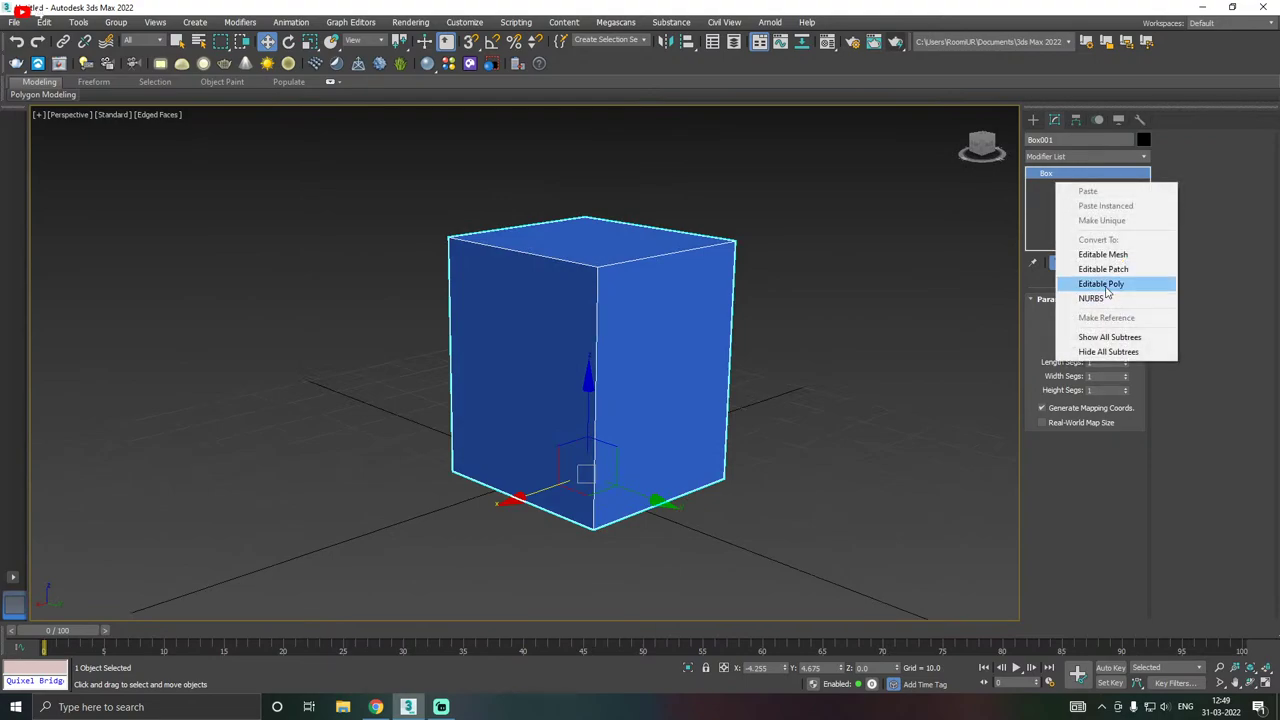
click(1103, 481)
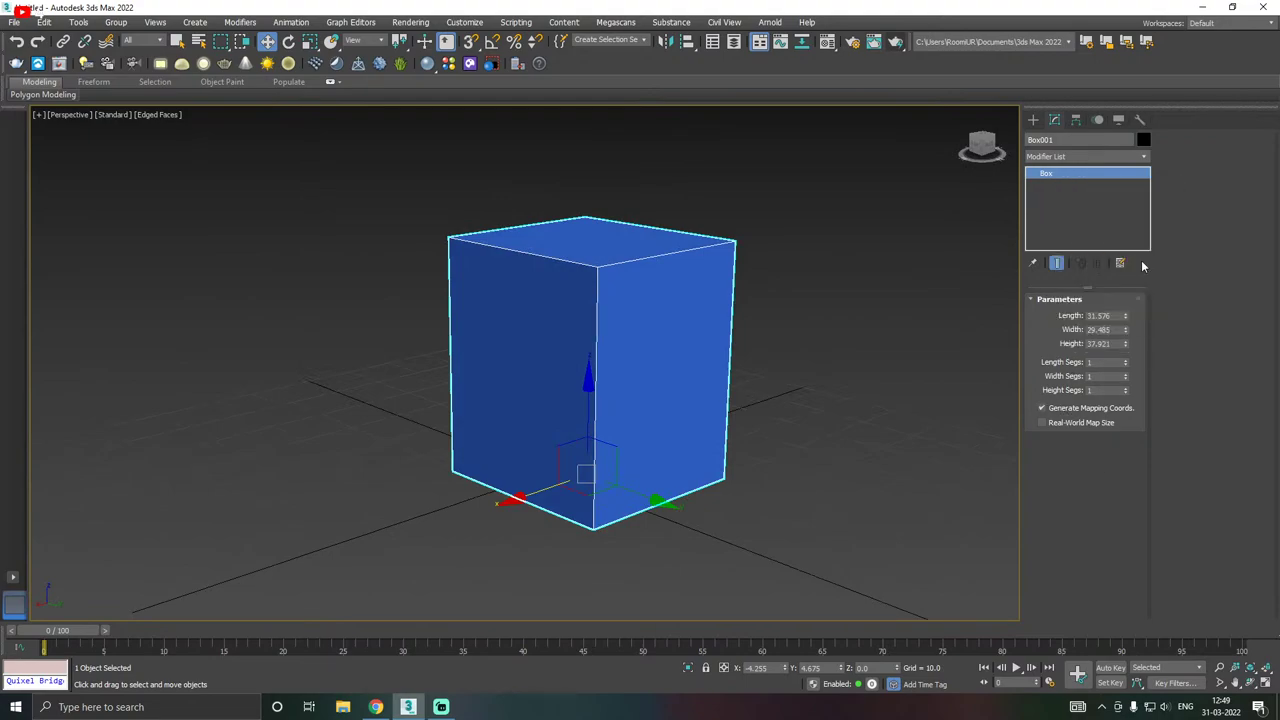
right_click(1088, 199)
click(1131, 296)
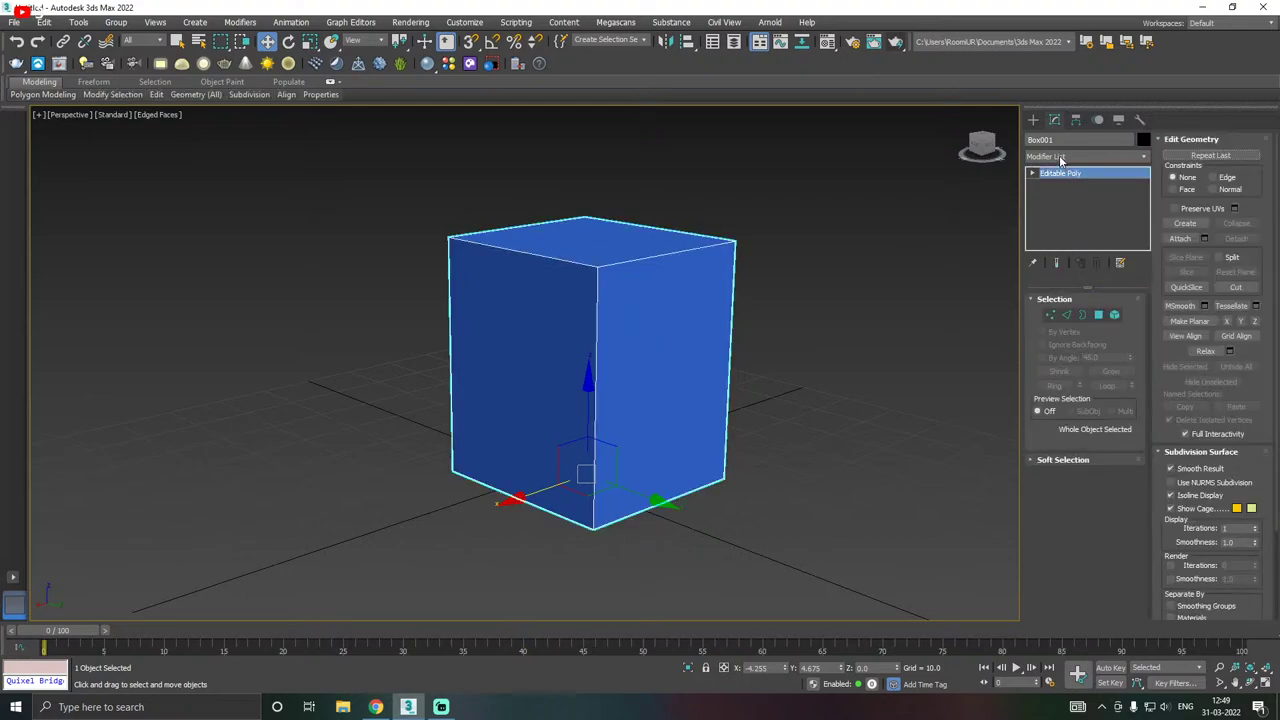
click(1145, 158)
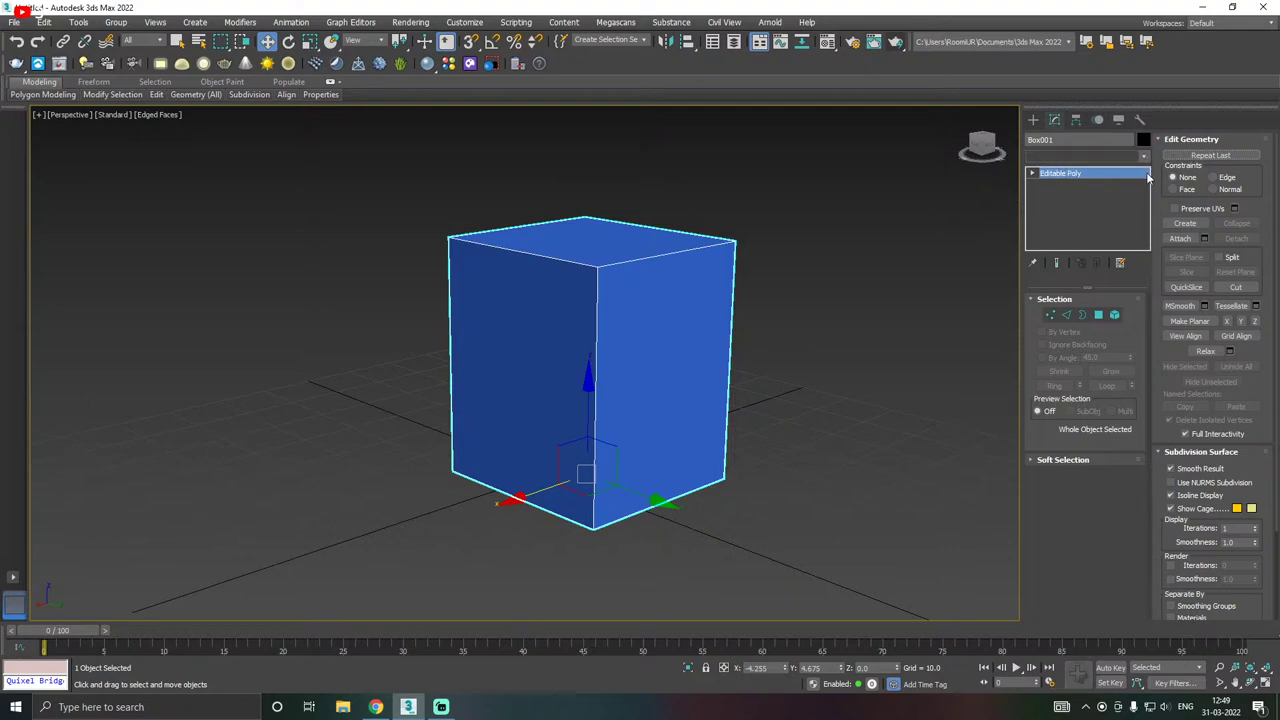
drag(1146, 234, 1156, 541)
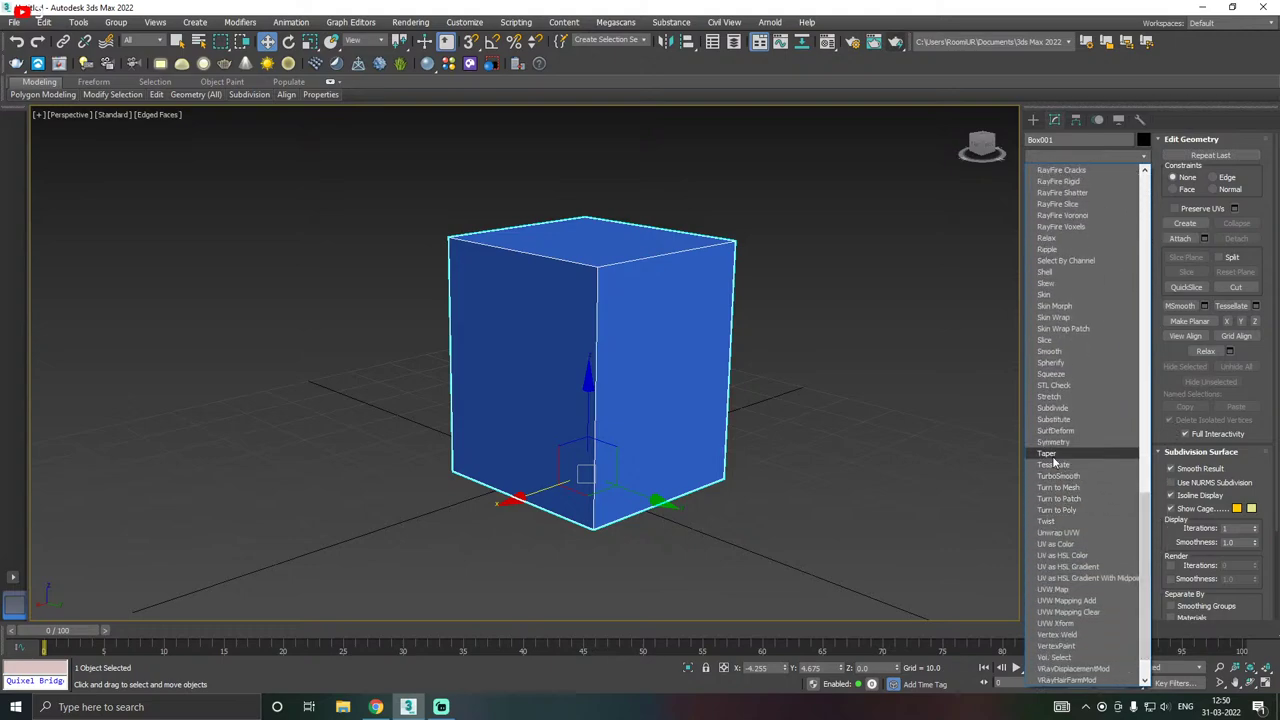
- Add a UVW Map modifier to Box001 and set its mapping to Box
click(1059, 588)
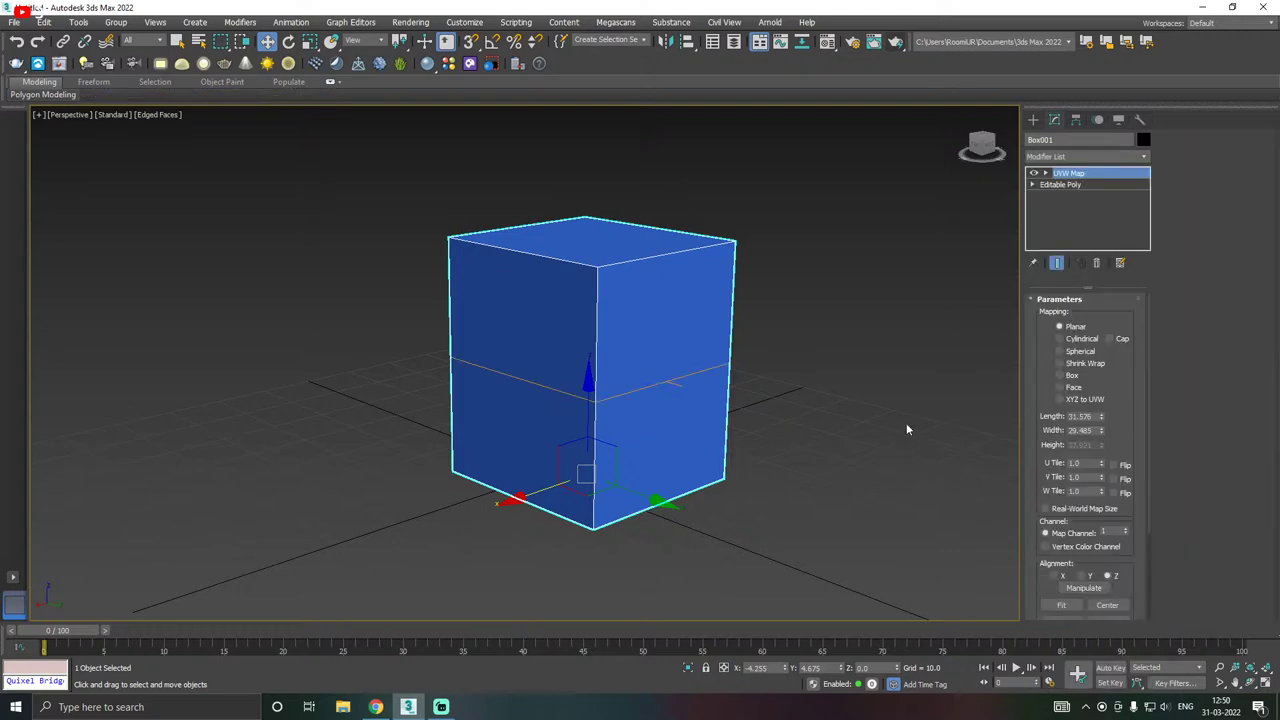
mouse_move(676, 382)
alt+middle_down()
mouse_move(886, 386)
mouse_move(654, 393)
mouse_move(714, 374)
mouse_move(666, 388)
alt+middle_up()
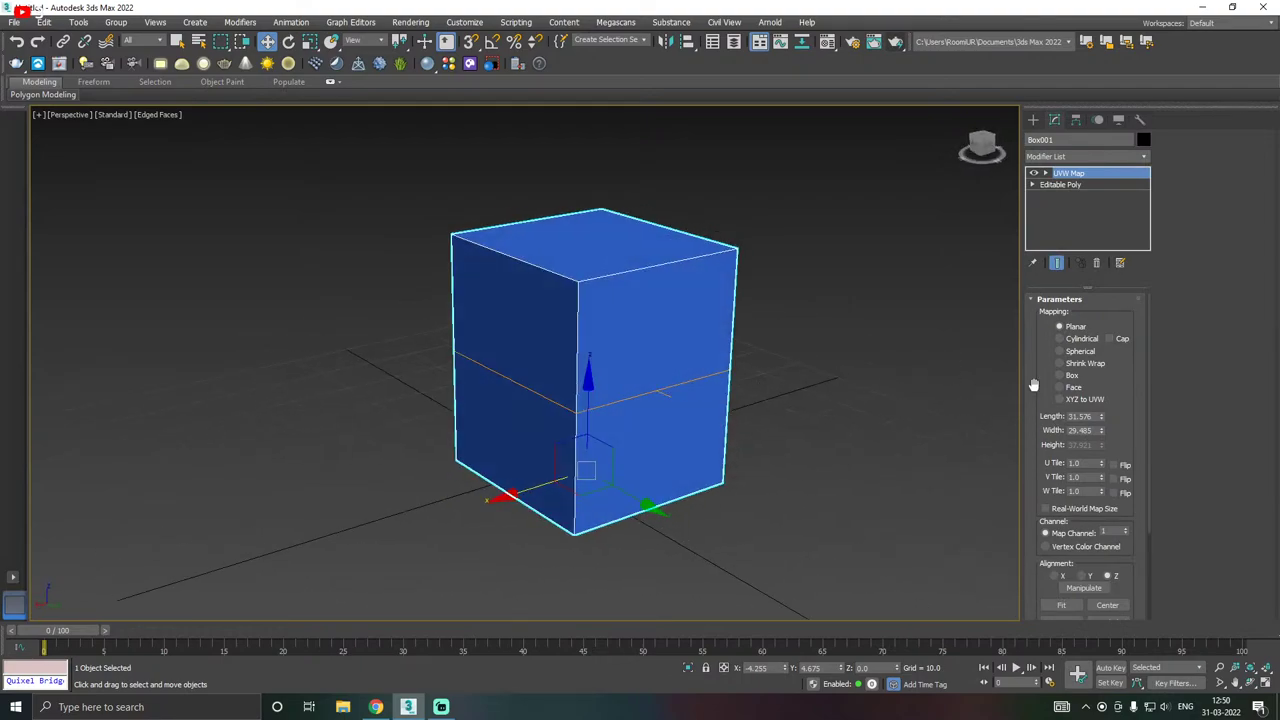
alt+middle_drag(603, 354, 813, 331)
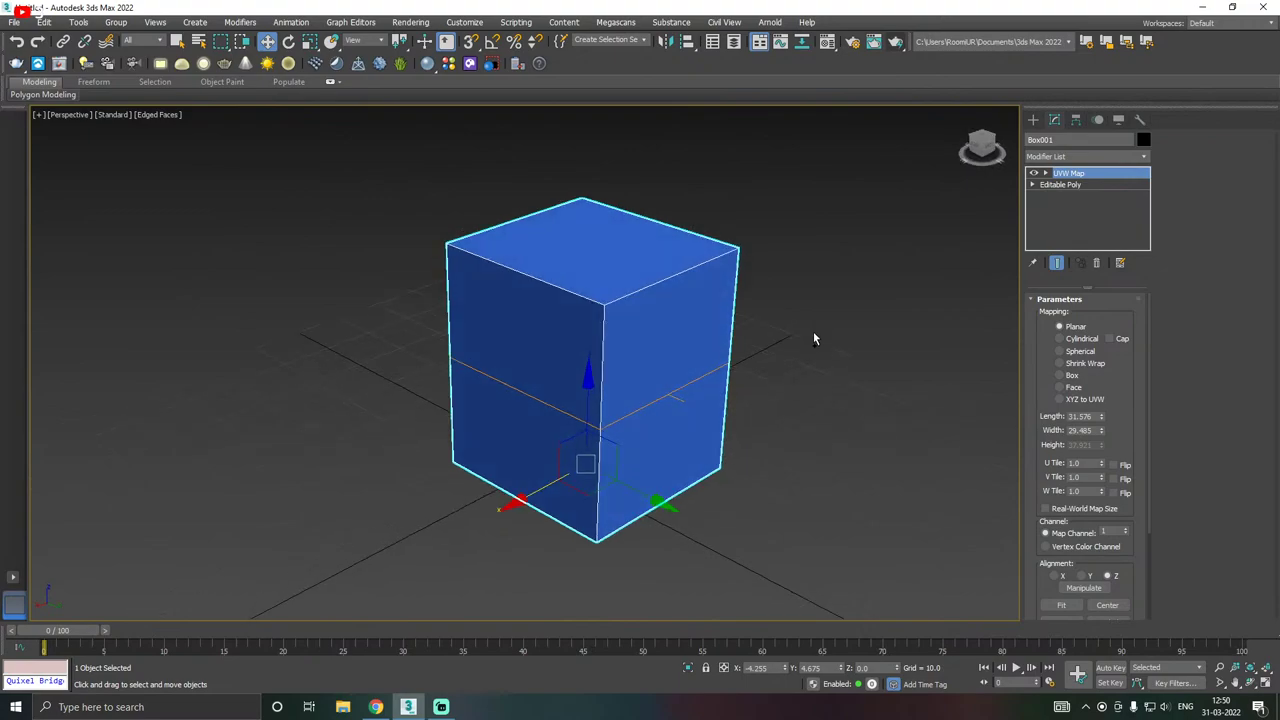
alt+middle_drag(631, 323, 617, 336)
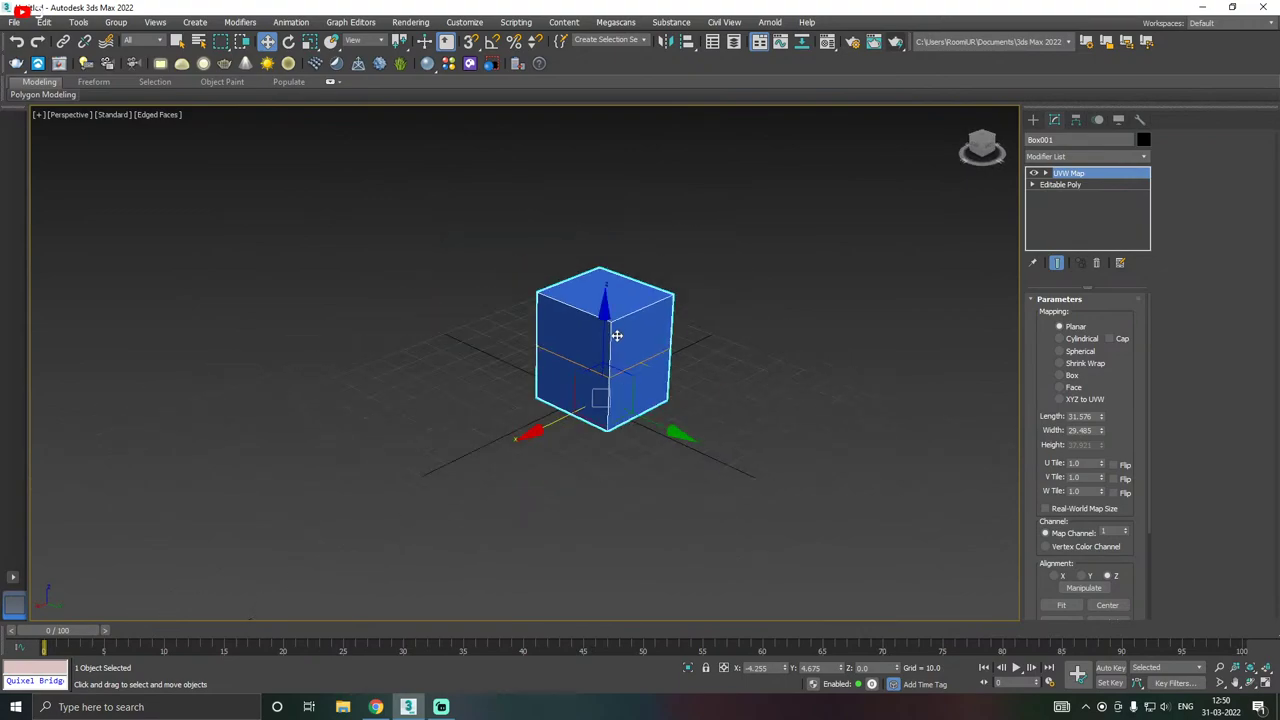
click(1071, 378)
scroll(615, 373, up, 2)
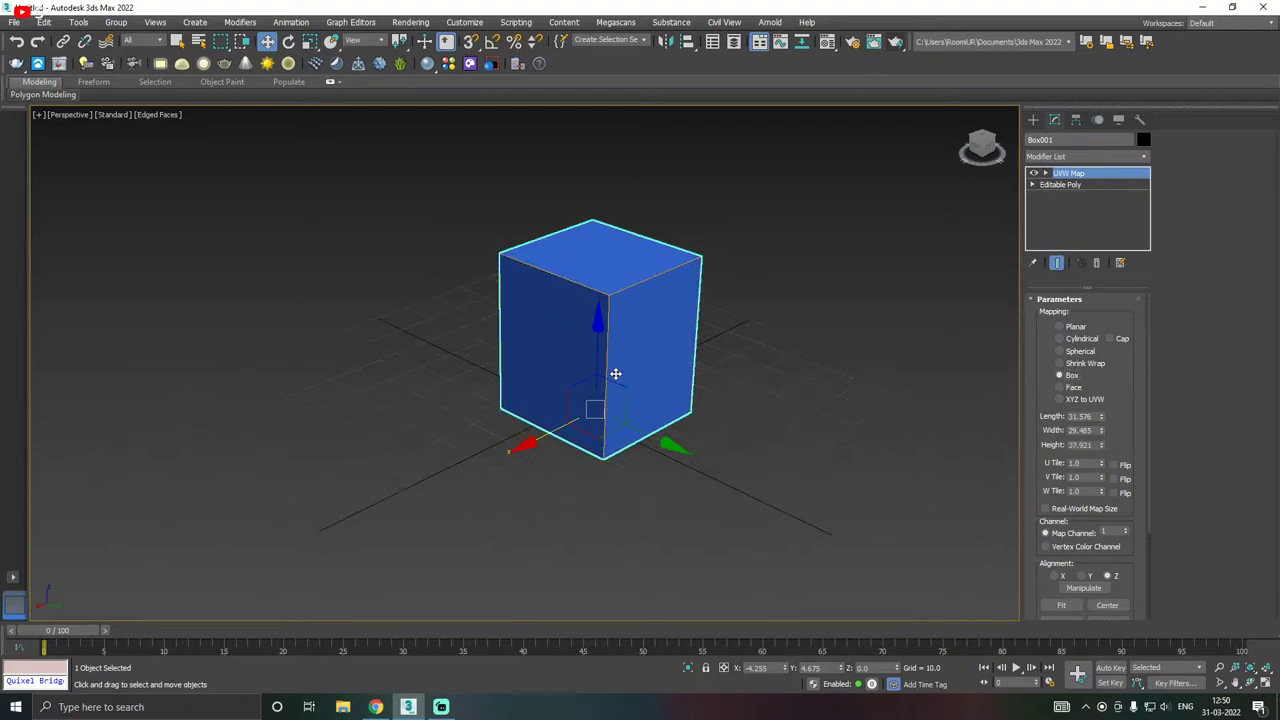
mouse_move(838, 339)
alt+middle_down()
mouse_move(825, 317)
mouse_move(839, 341)
alt+middle_up()
alt+middle_drag(776, 315, 713, 312)
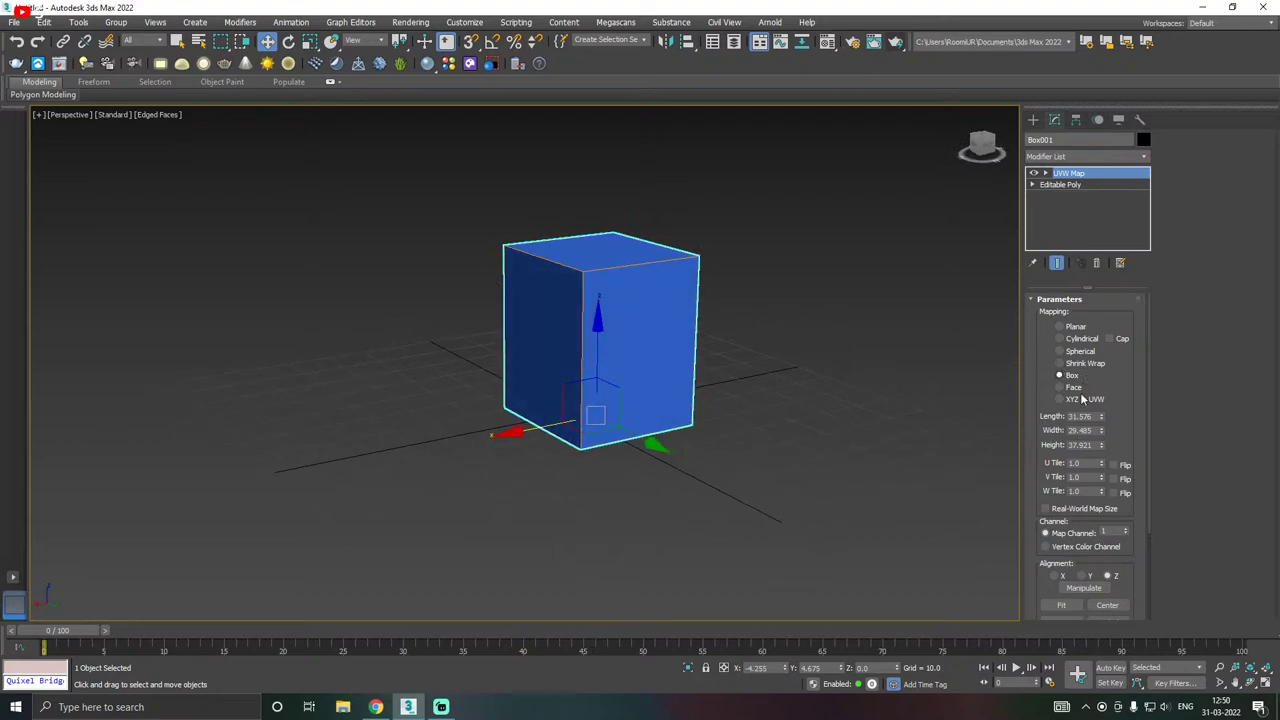
mouse_move(723, 310)
alt+middle_down()
mouse_move(861, 303)
mouse_move(745, 308)
alt+middle_up()
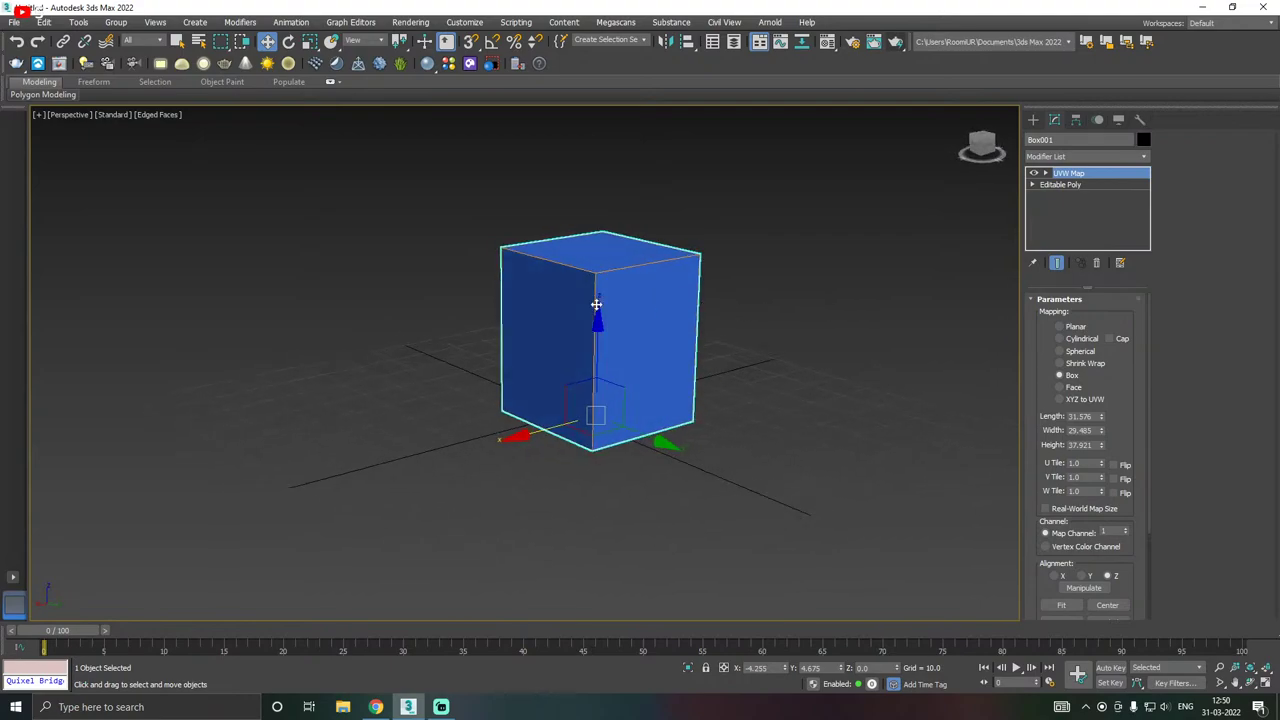
scroll(597, 304, up, 3)
alt+middle_drag(597, 304, 724, 299)
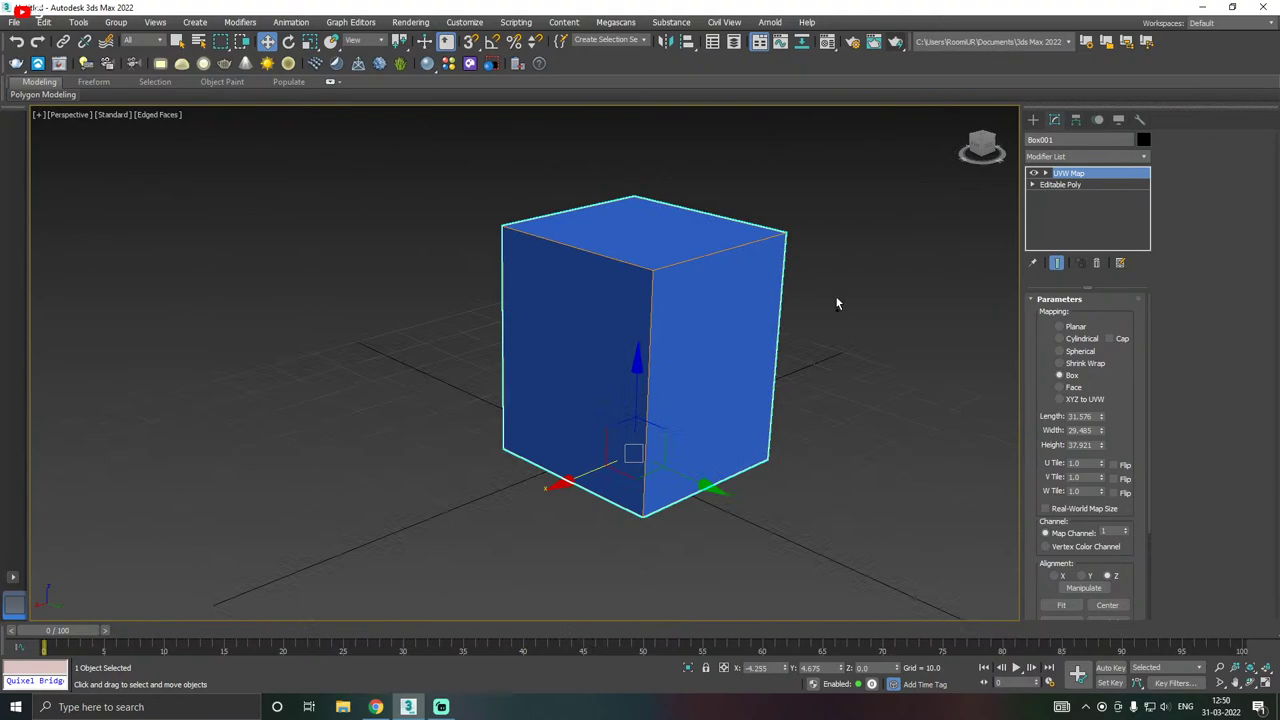
- Shift the box left and down slightly on the grid
alt+middle_drag(837, 303, 720, 250)
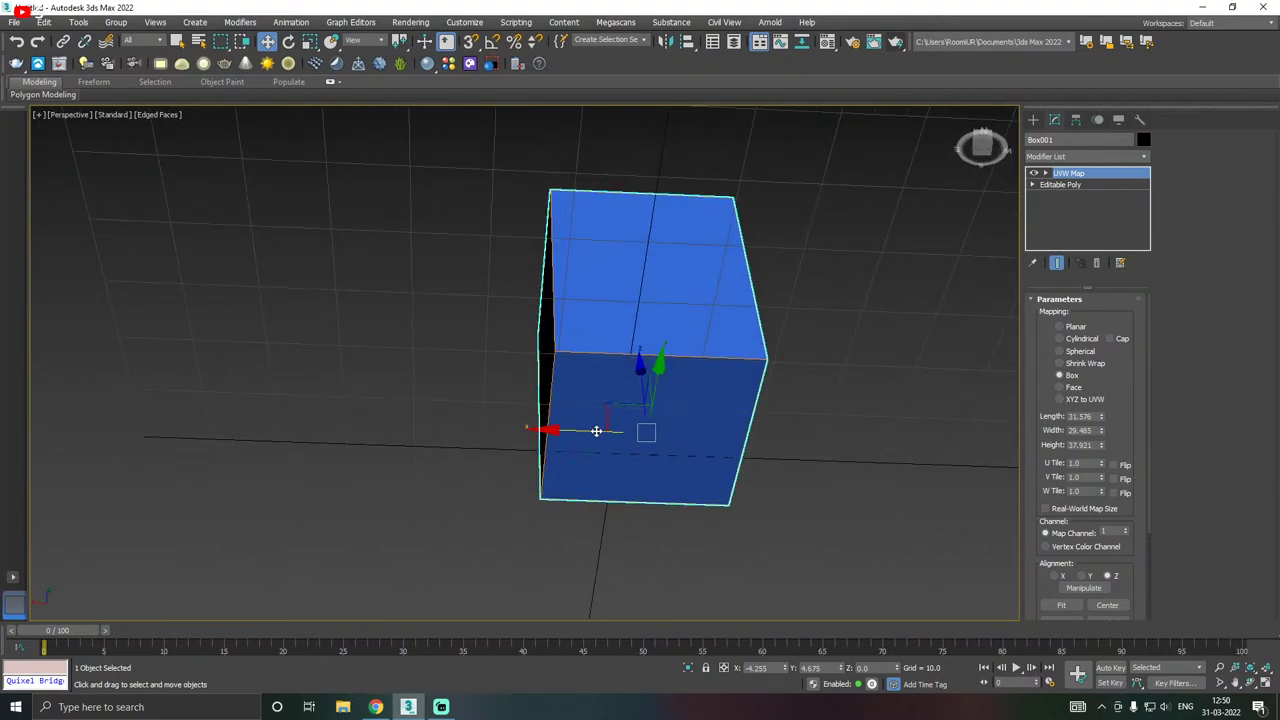
drag(596, 431, 563, 429)
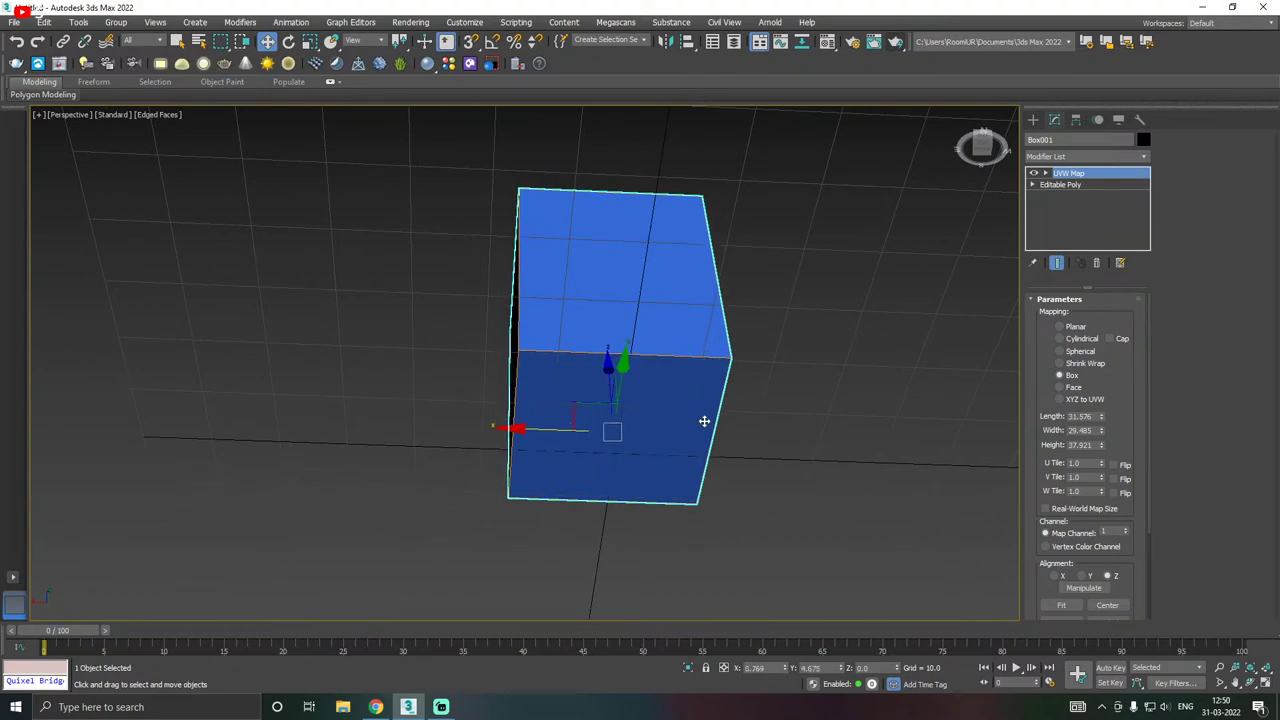
alt+middle_drag(704, 421, 777, 380)
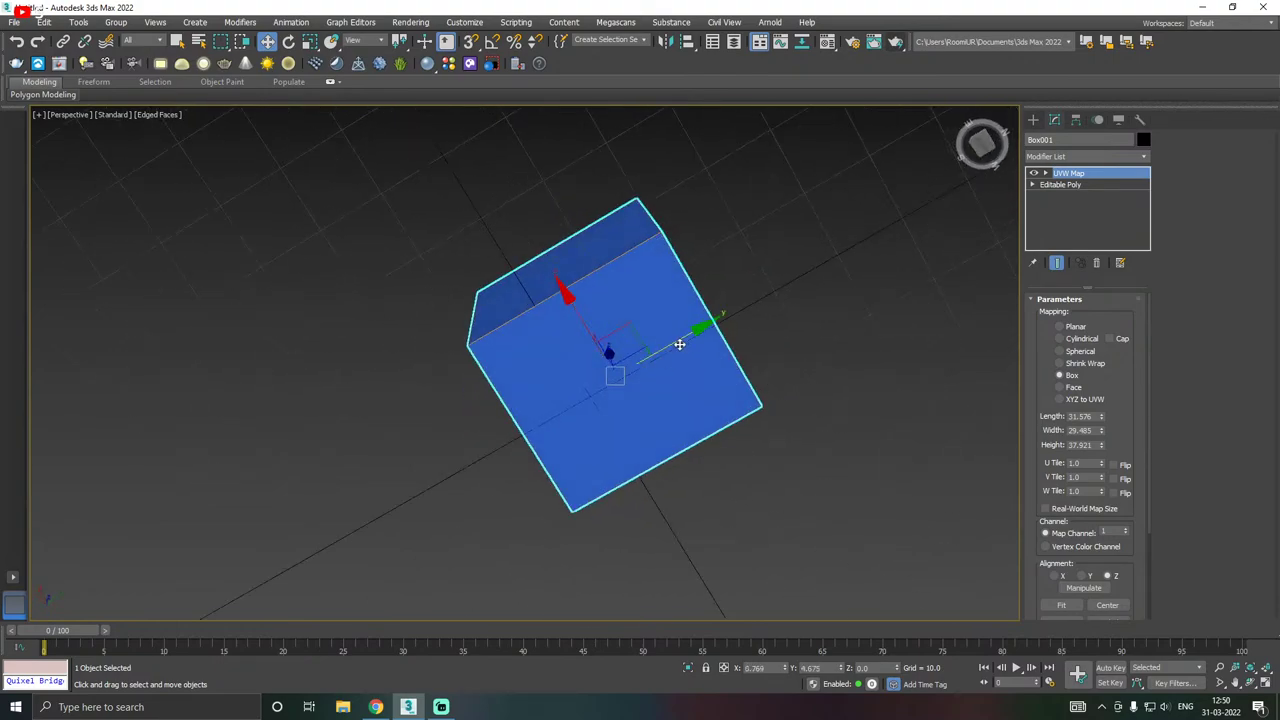
drag(683, 345, 649, 366)
alt+middle_drag(745, 351, 722, 491)
scroll(625, 398, down, 4)
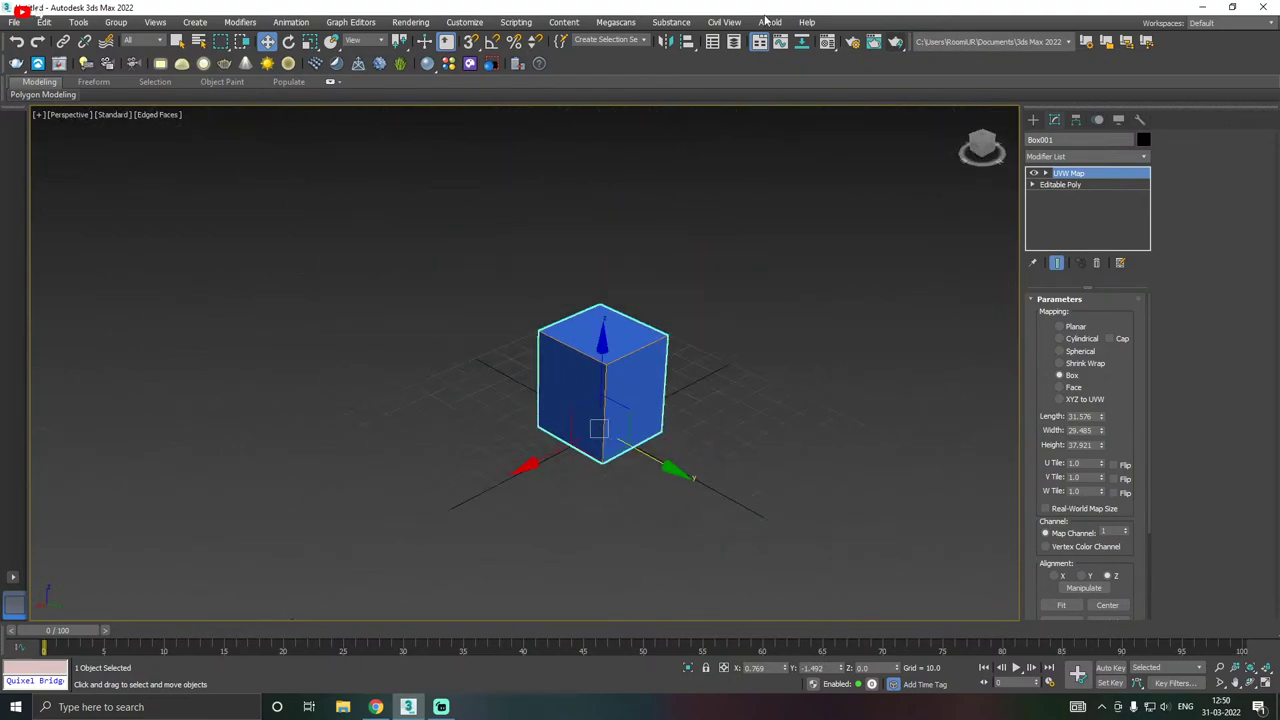
- Open the Material Editor on the blue material and expand its Maps rollout
click(827, 41)
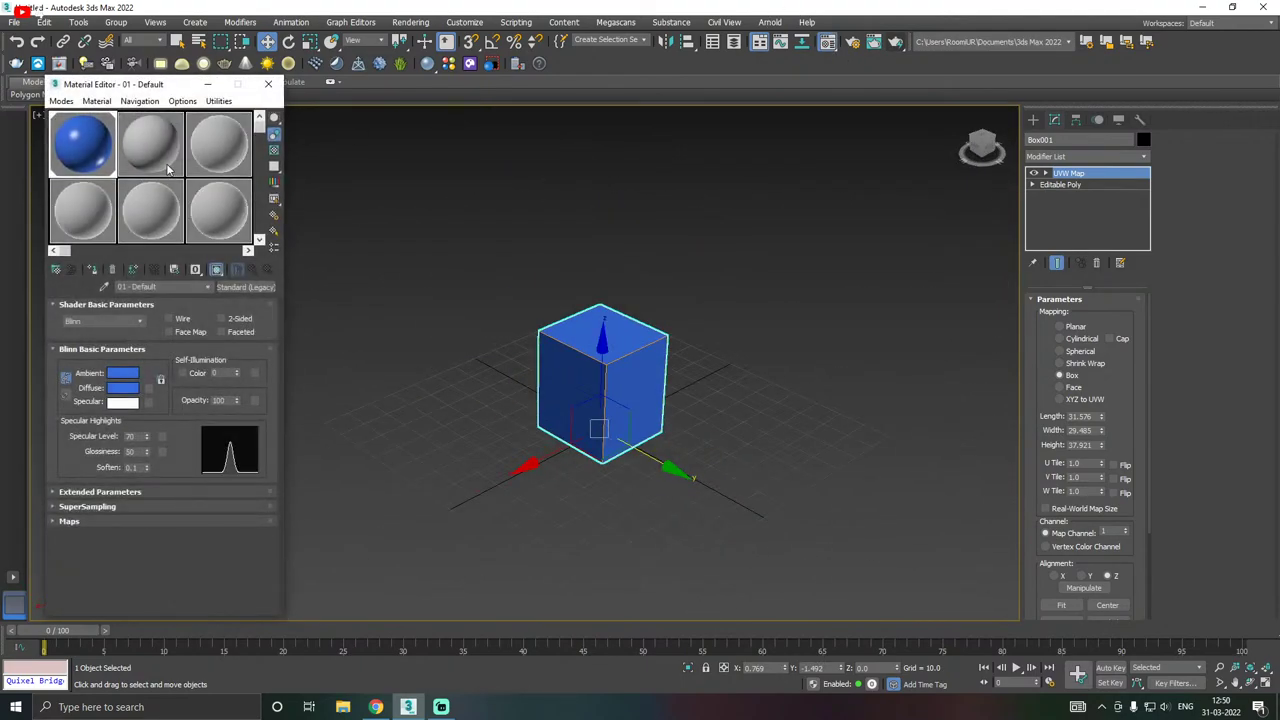
click(132, 157)
click(98, 159)
click(113, 521)
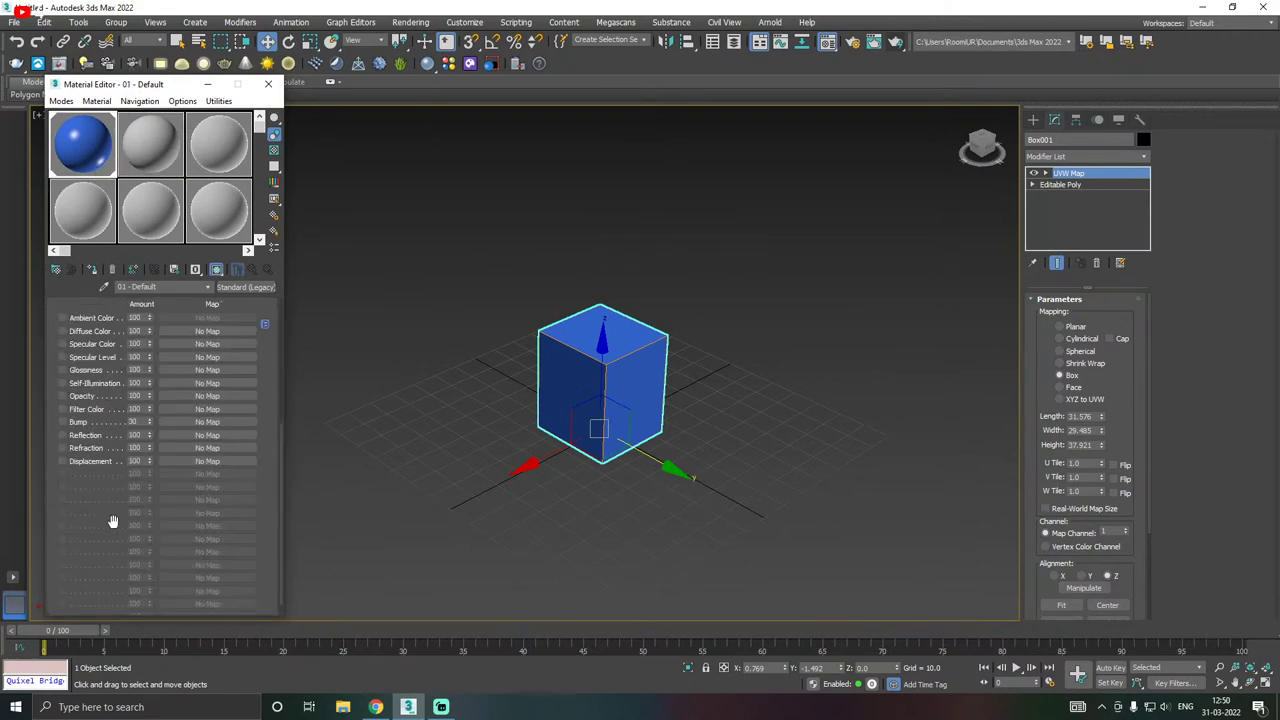
scroll(108, 490, down, 3)
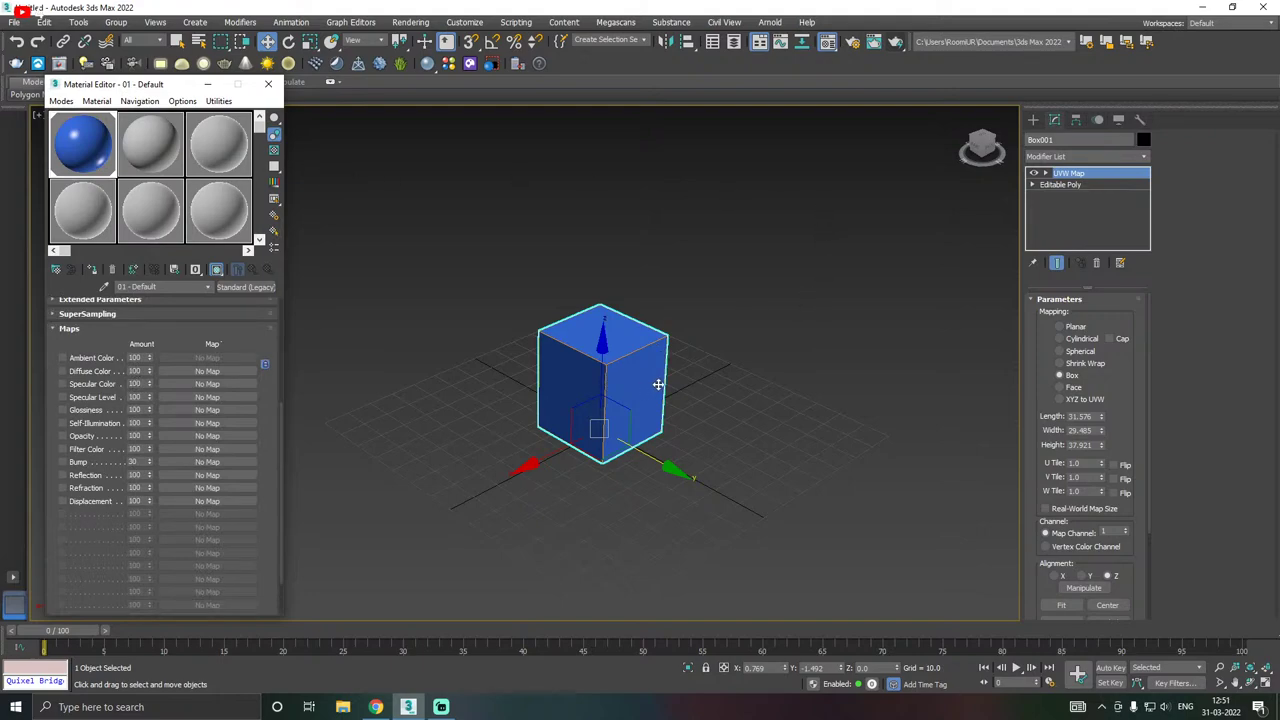
mouse_move(658, 384)
alt+middle_down()
mouse_move(594, 360)
mouse_move(647, 370)
alt+middle_up()
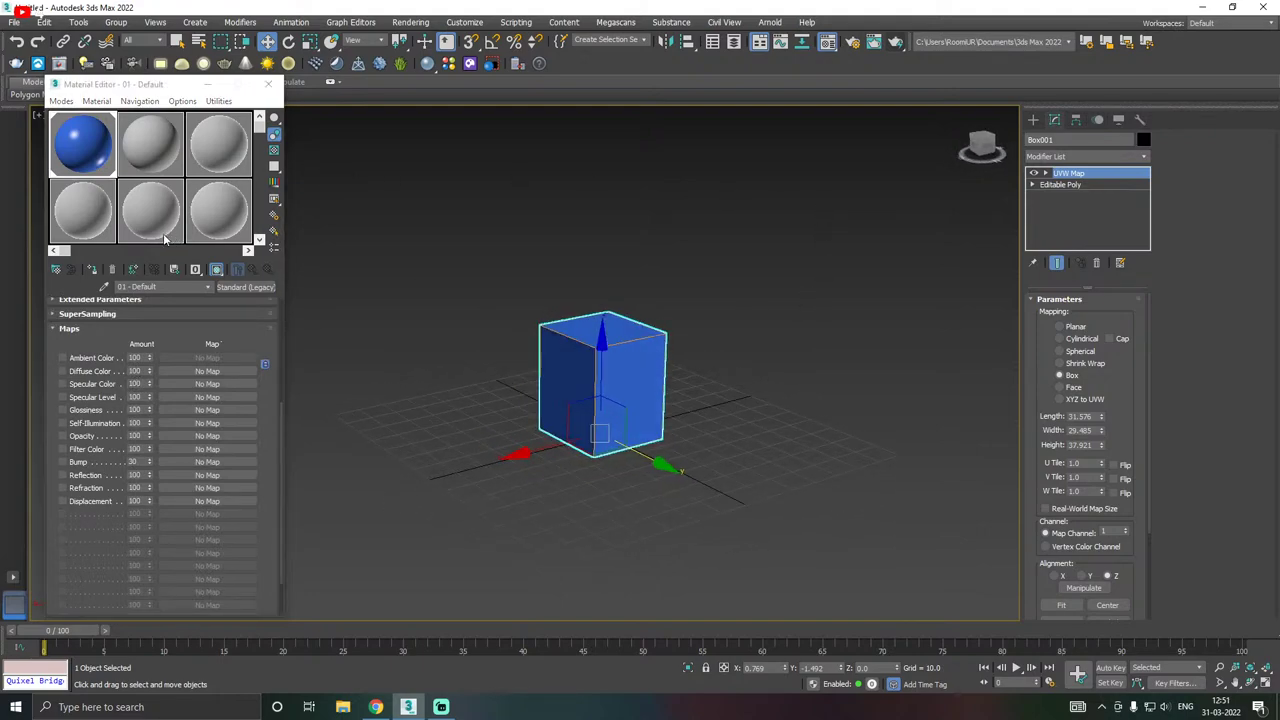
- Reopen the Material Editor, scroll to the map channels and choose a Diffuse Color map
click(268, 83)
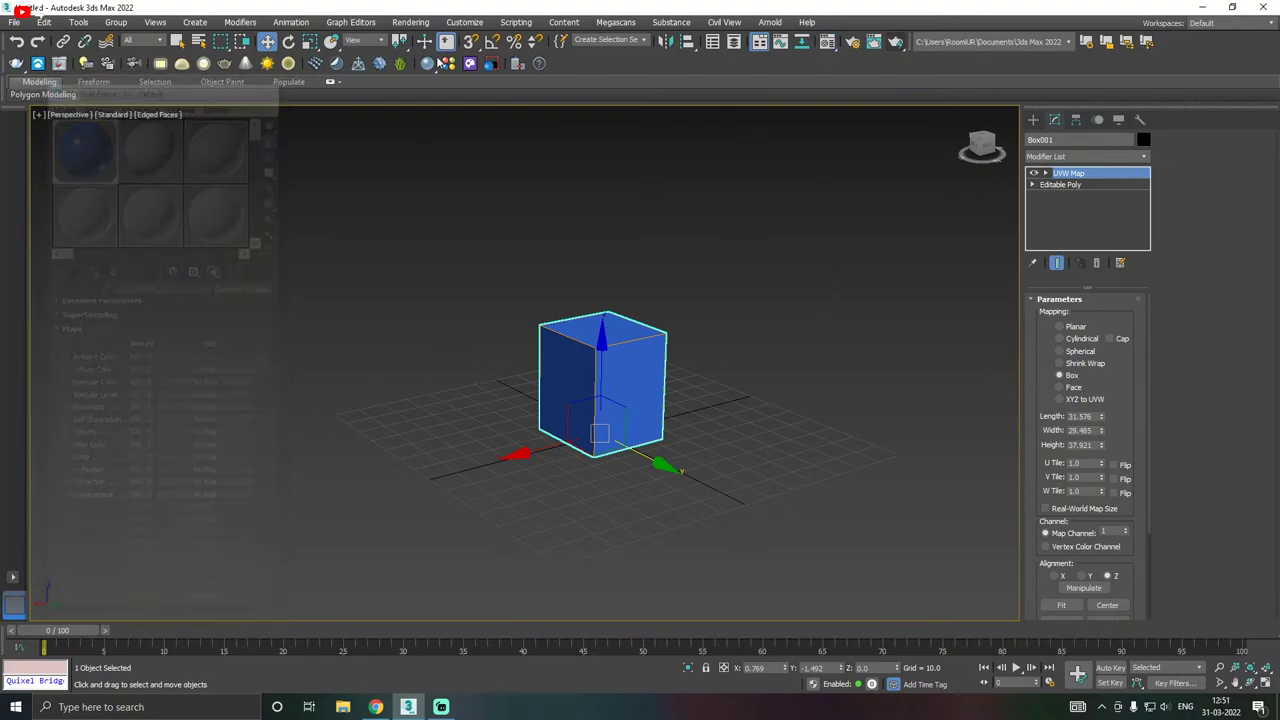
click(828, 41)
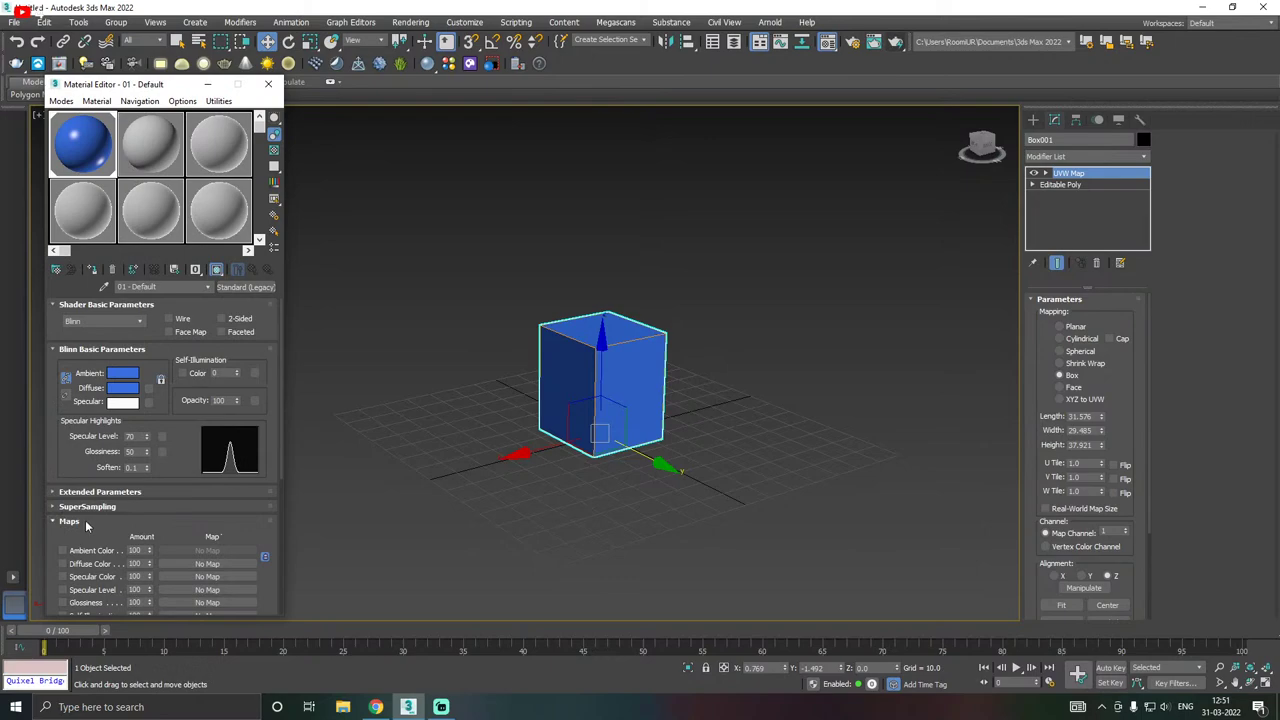
scroll(106, 527, down, 1)
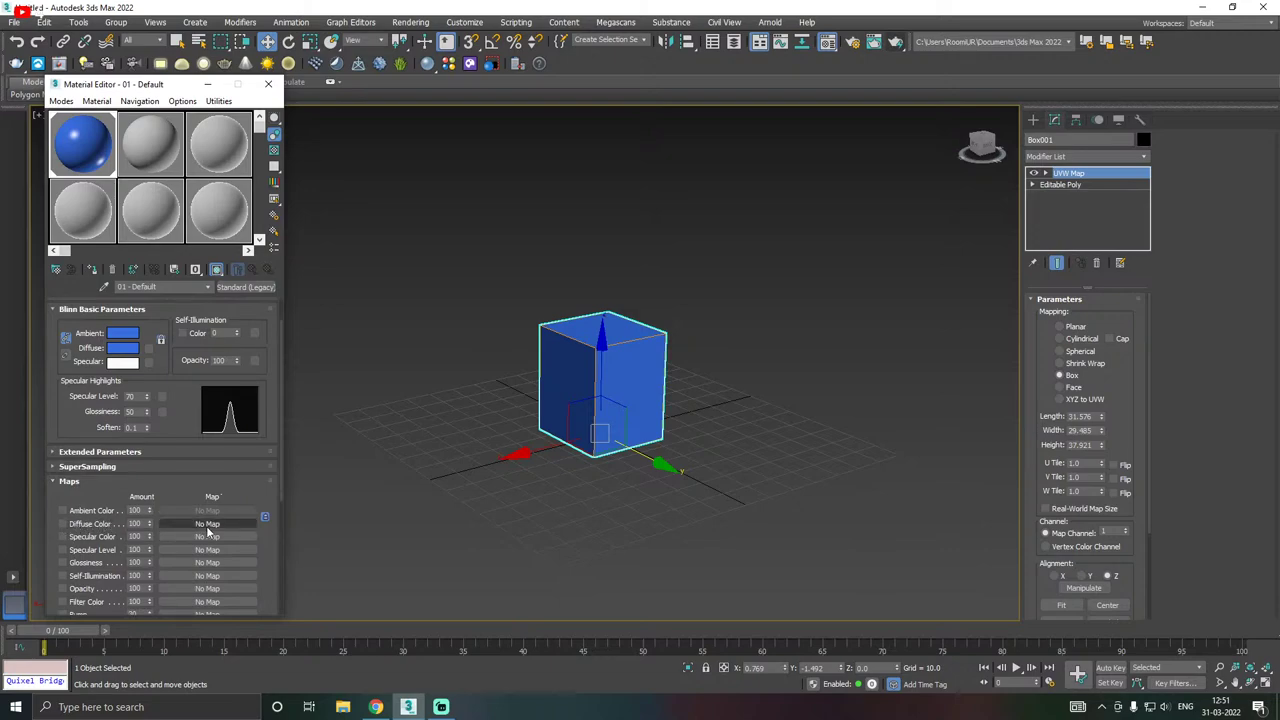
scroll(191, 492, down, 2)
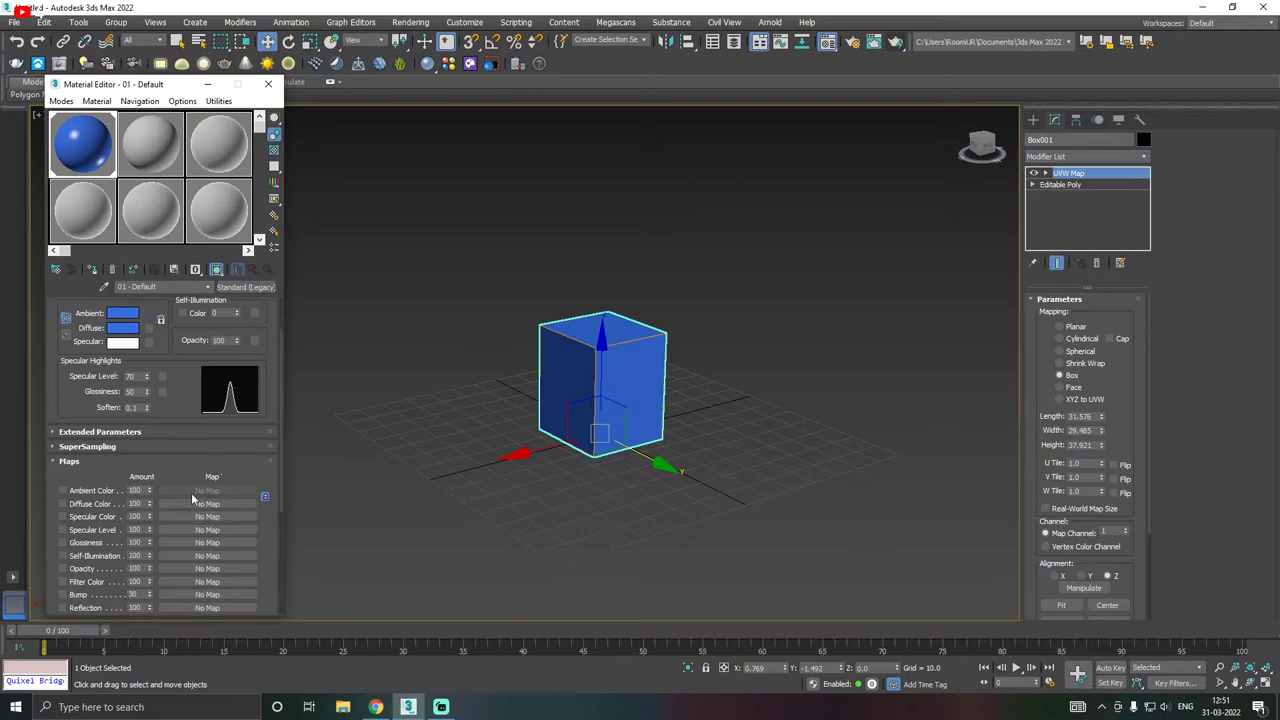
scroll(175, 447, down, 1)
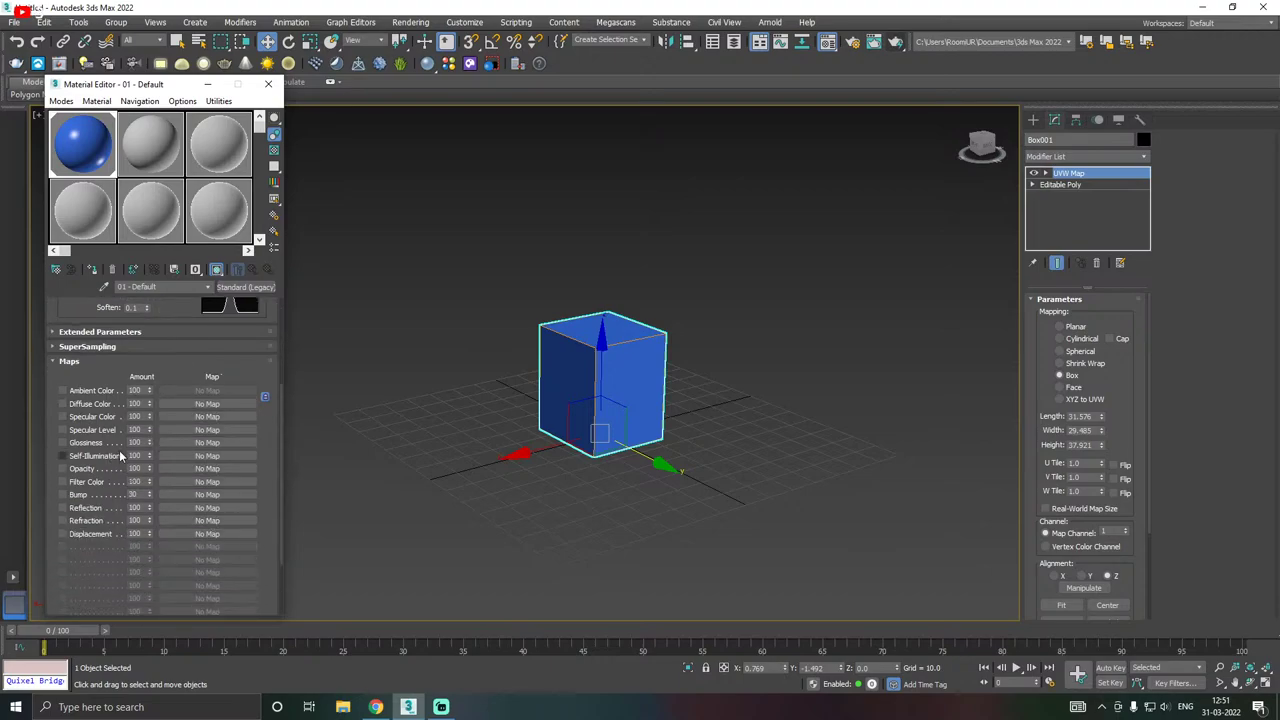
click(206, 404)
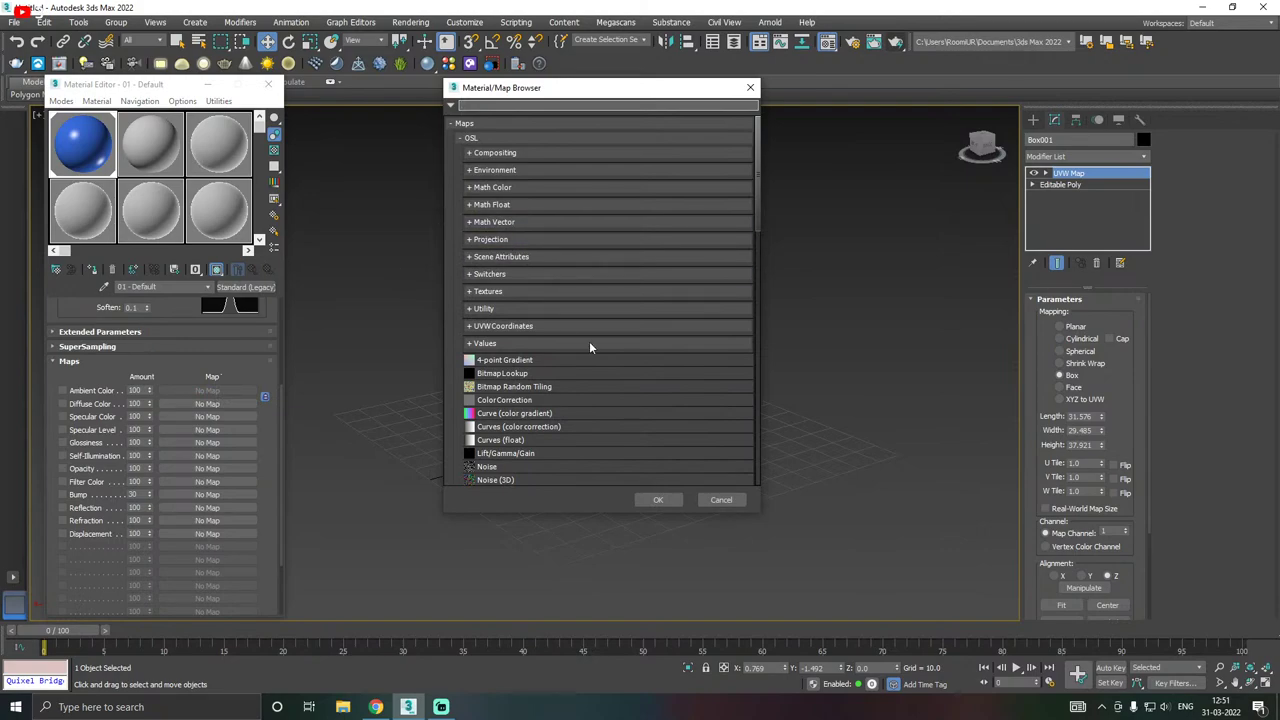
- Scroll the Material/Map Browser to the General maps, then move and enlarge its window
scroll(529, 313, down, 3)
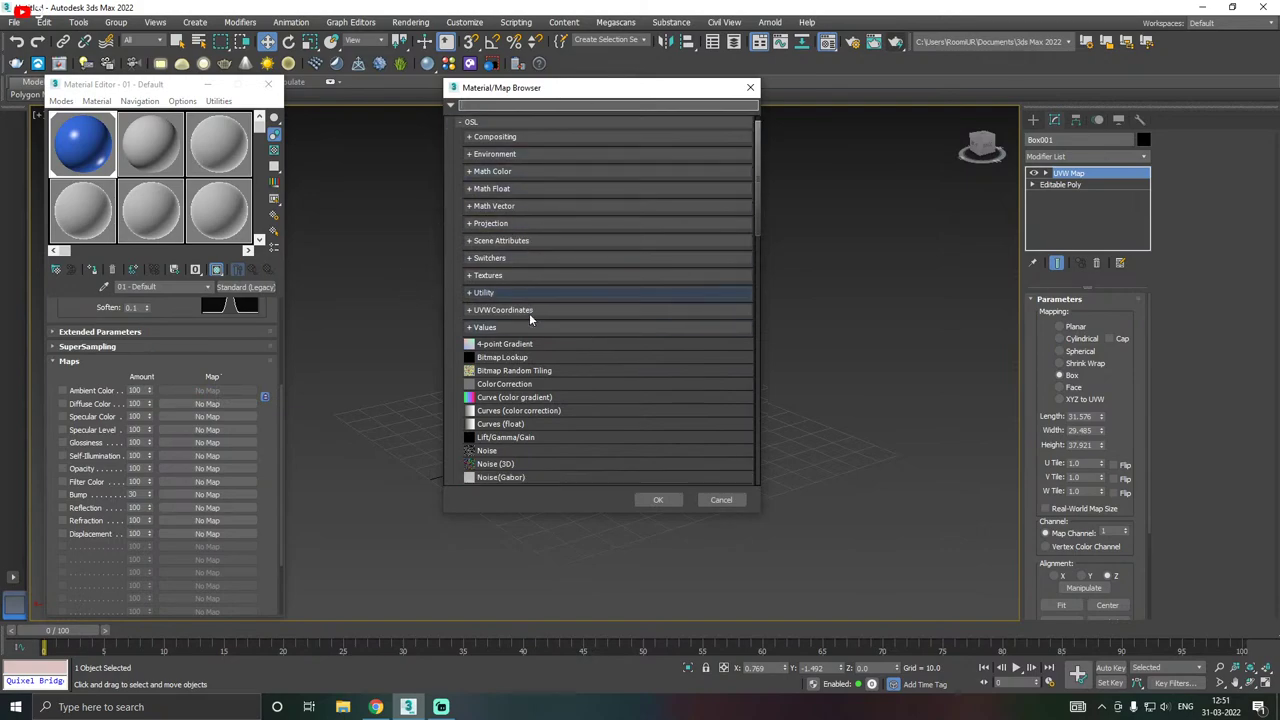
scroll(533, 316, down, 3)
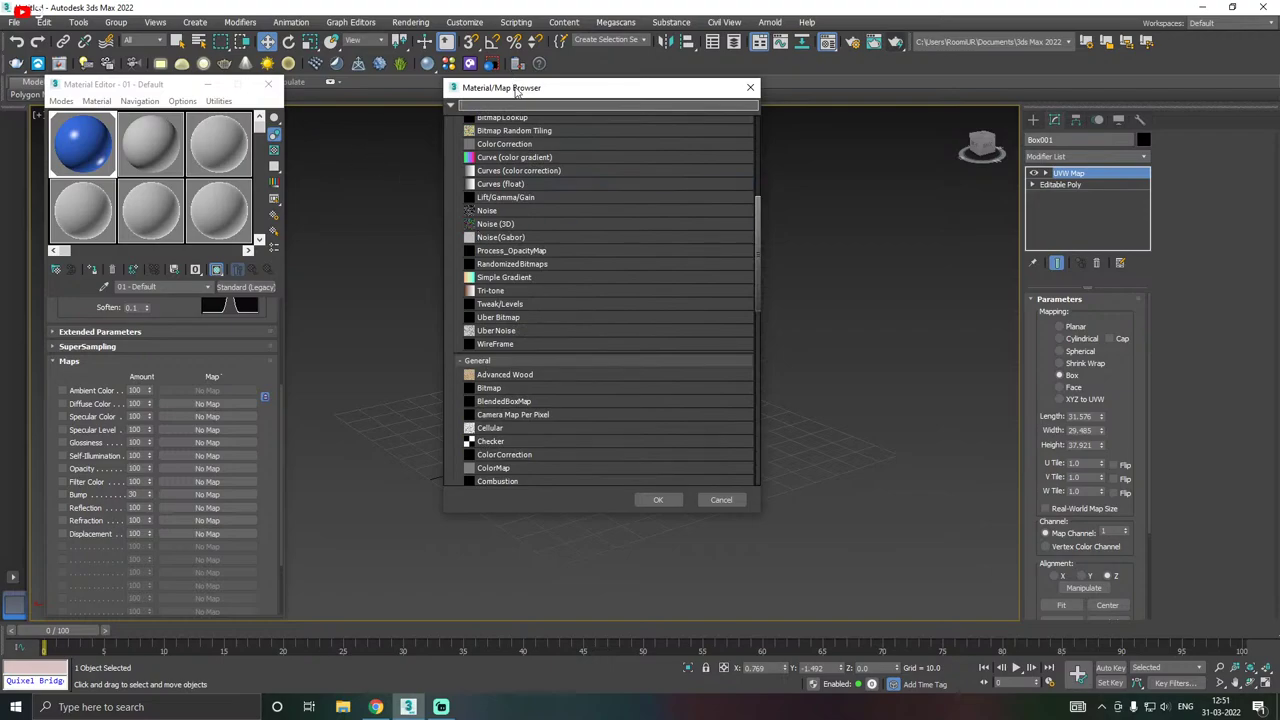
drag(516, 90, 372, 84)
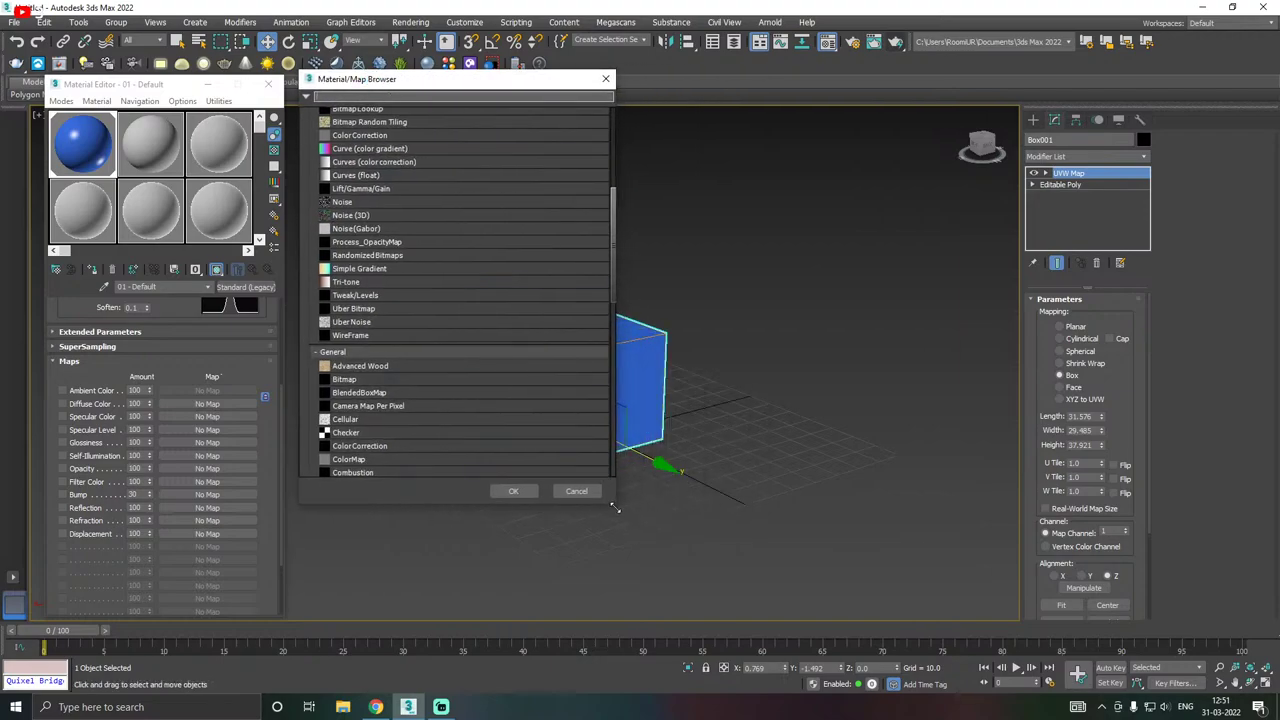
drag(615, 508, 687, 591)
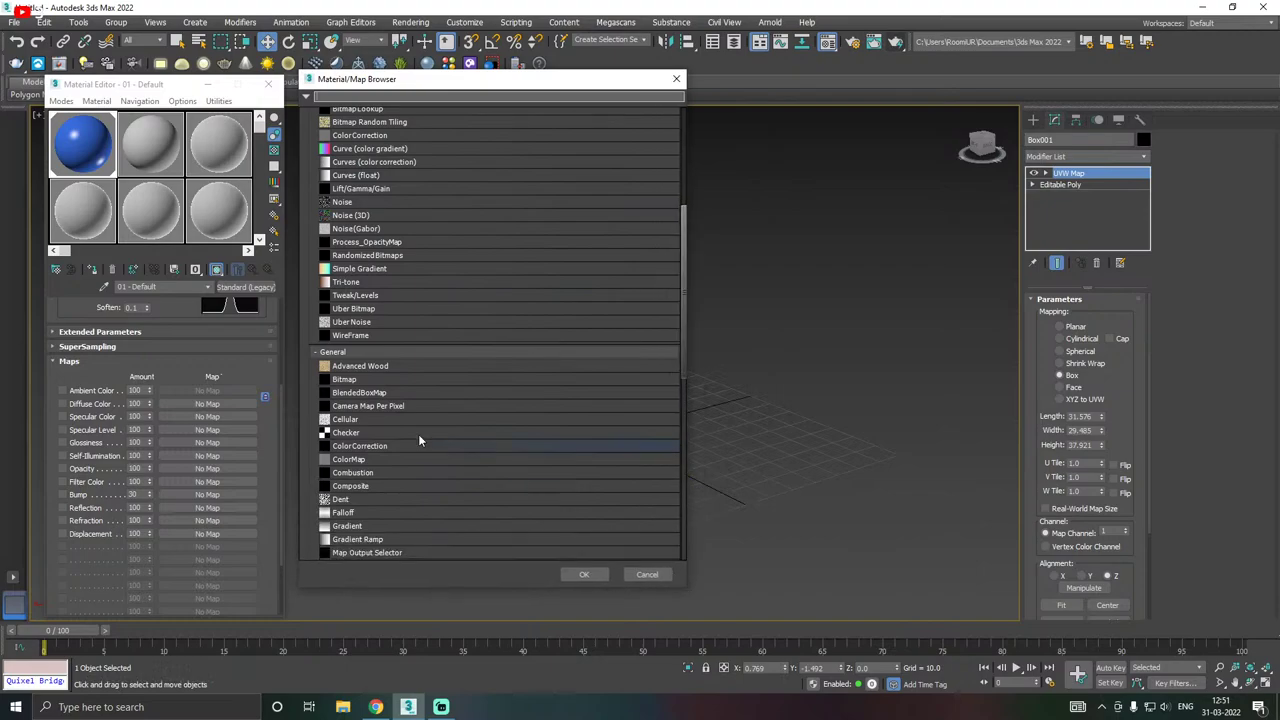
- Choose Bitmap and load T_Tile_Albedo.png from Desktop > Egypt > Textures > T_Tile as the diffuse map
double_click(350, 381)
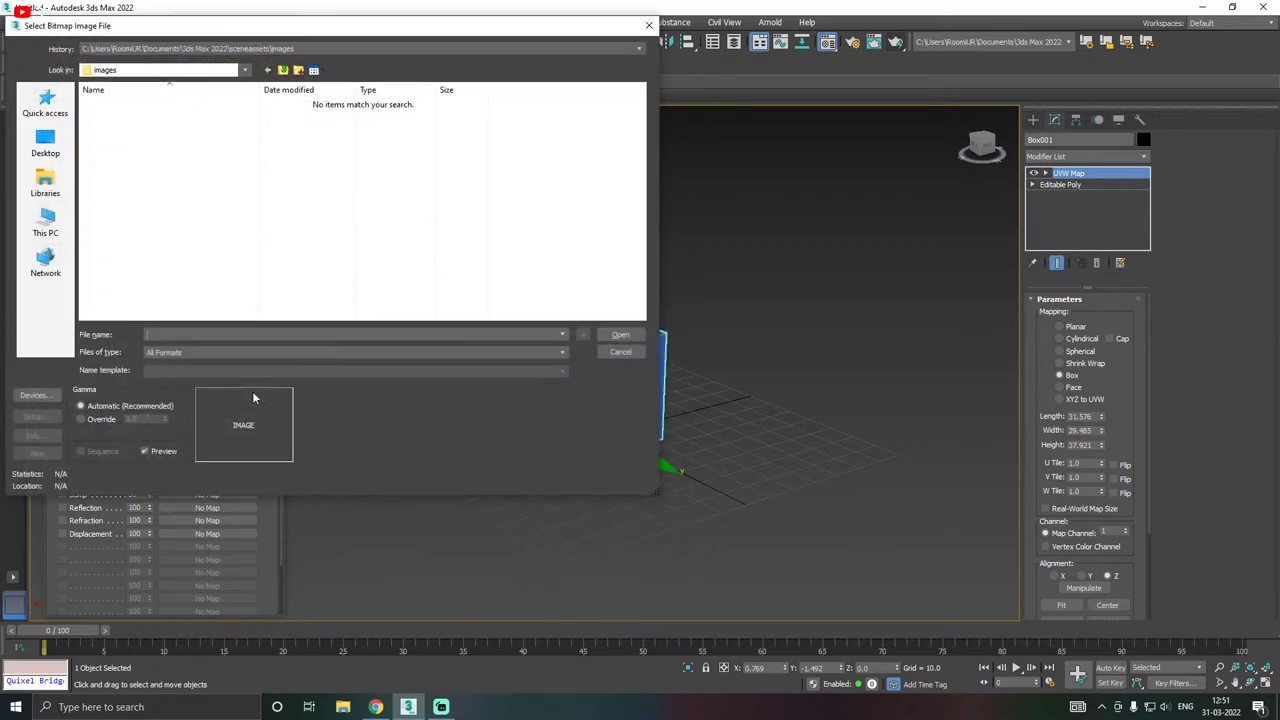
drag(400, 30, 519, 47)
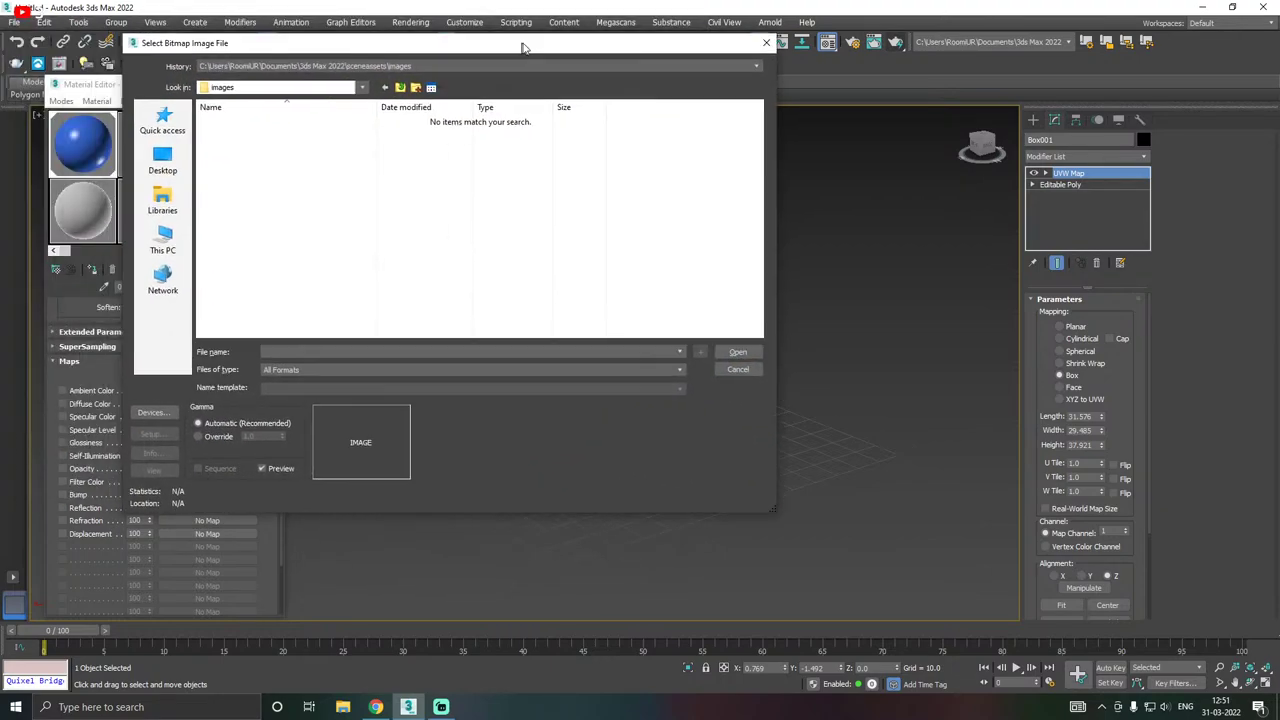
drag(777, 513, 839, 606)
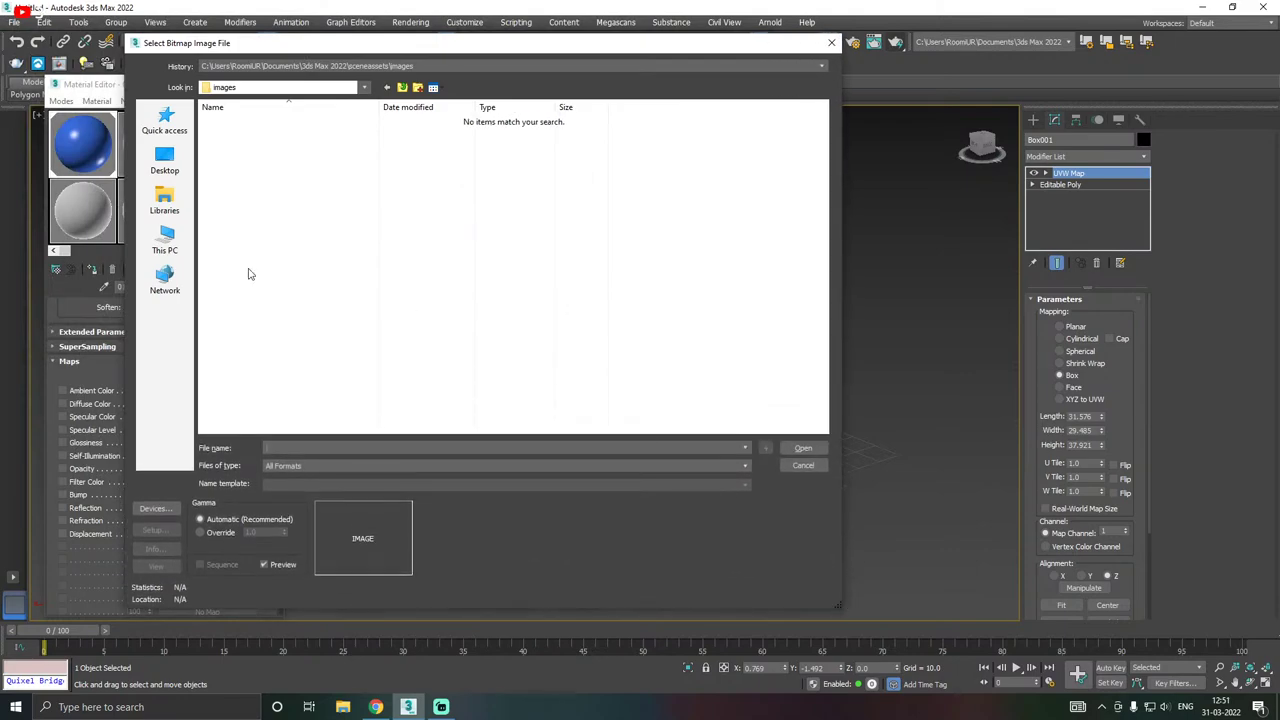
click(165, 160)
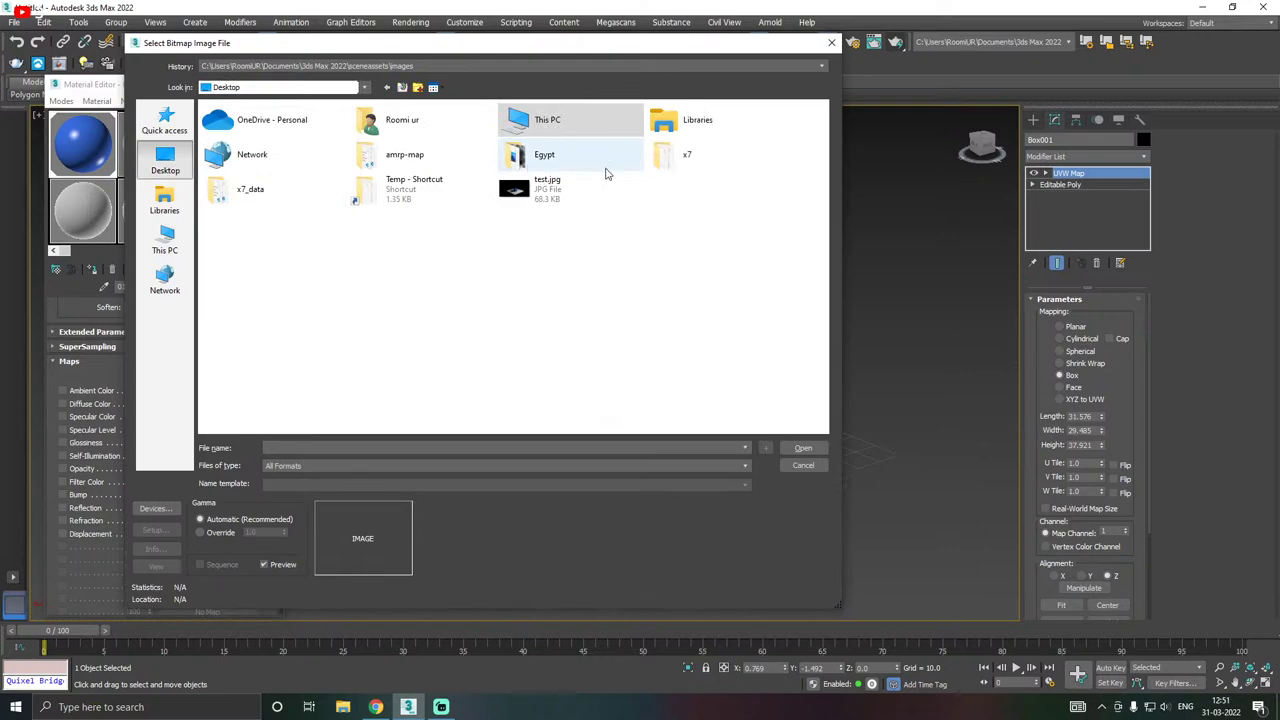
double_click(558, 160)
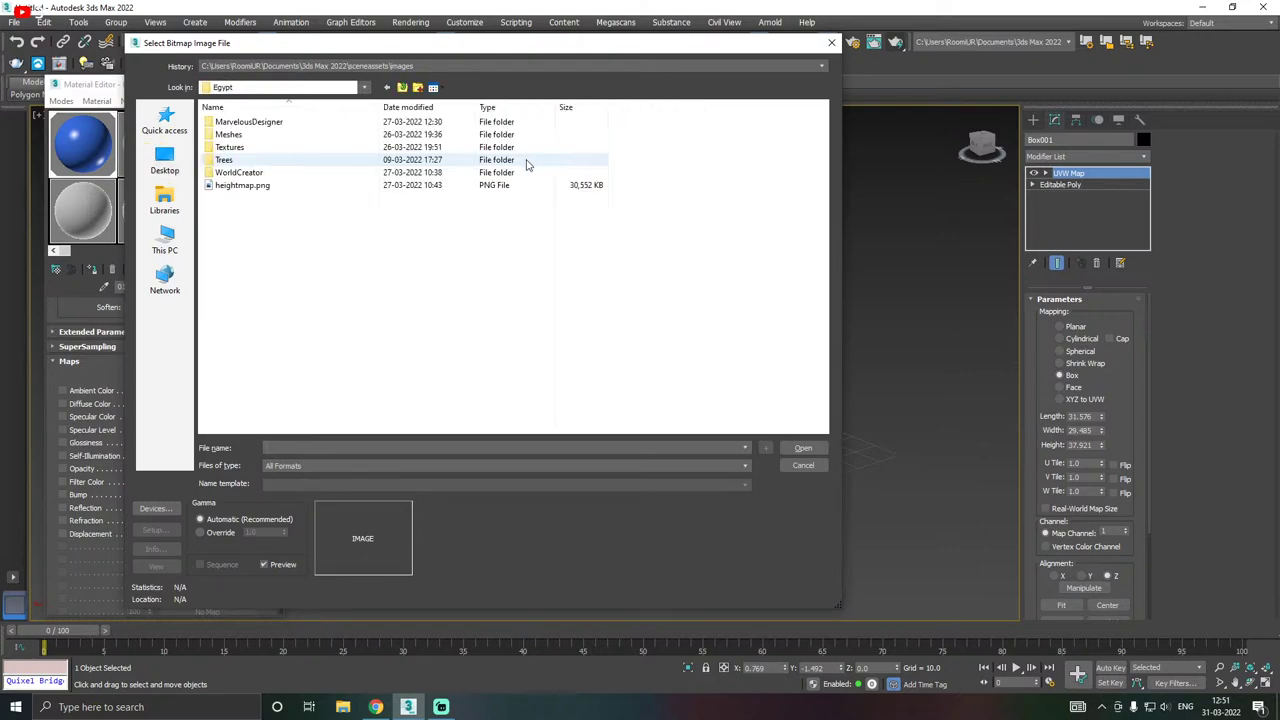
double_click(236, 148)
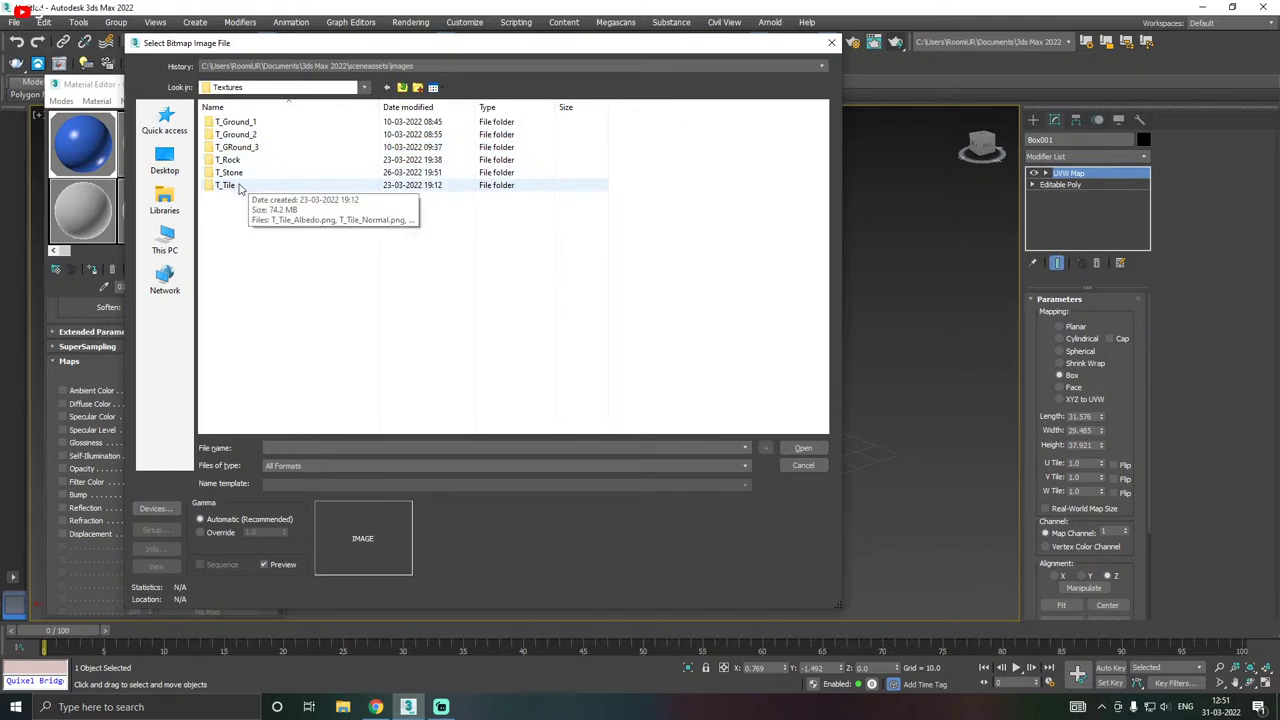
click(239, 188)
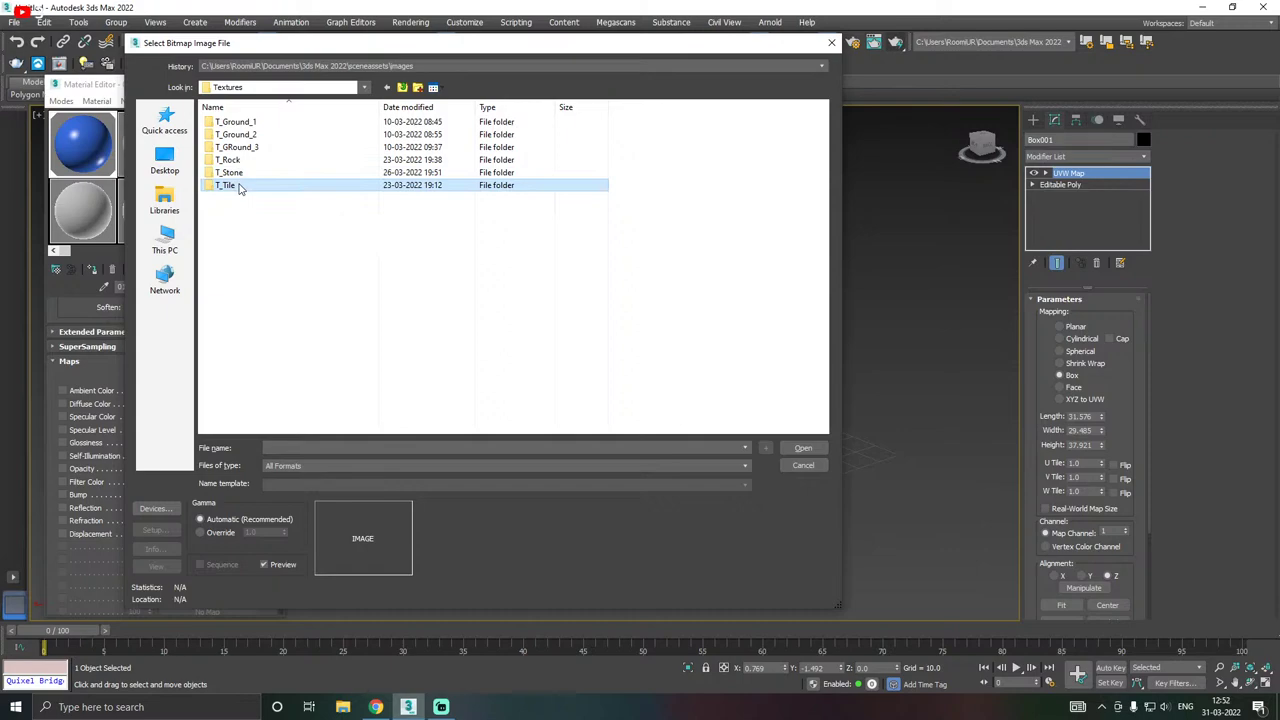
double_click(239, 188)
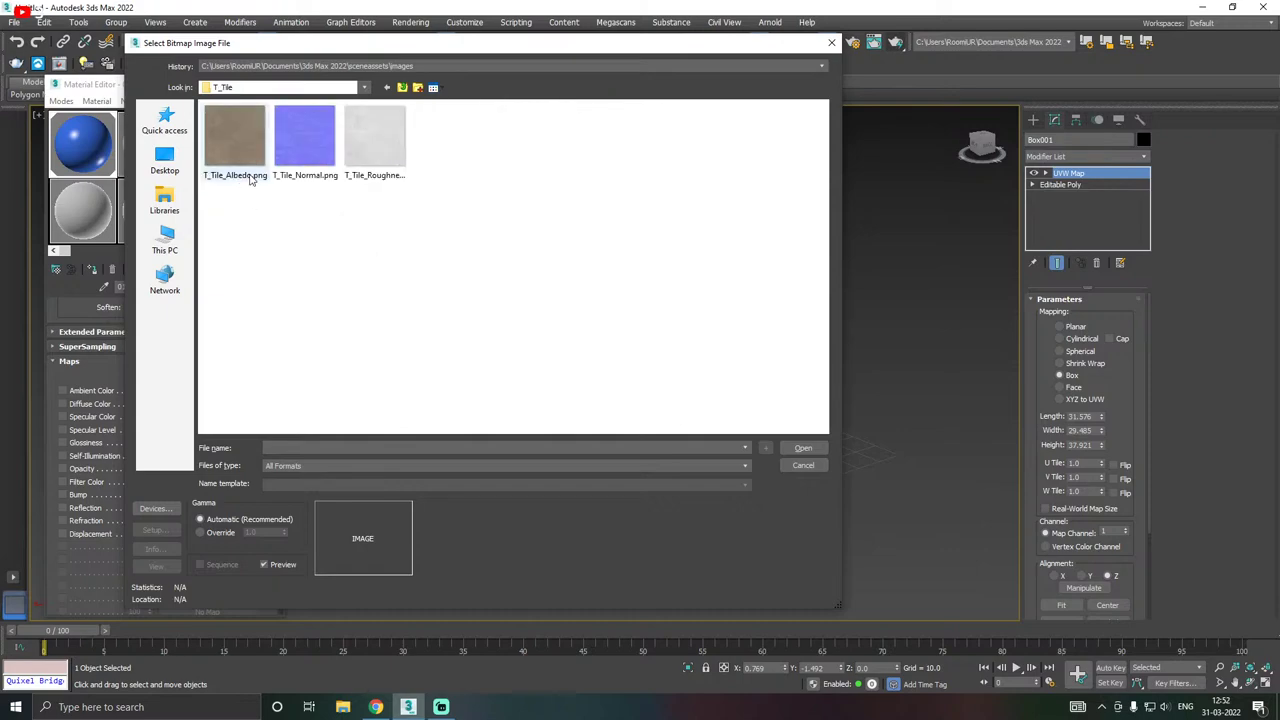
click(232, 155)
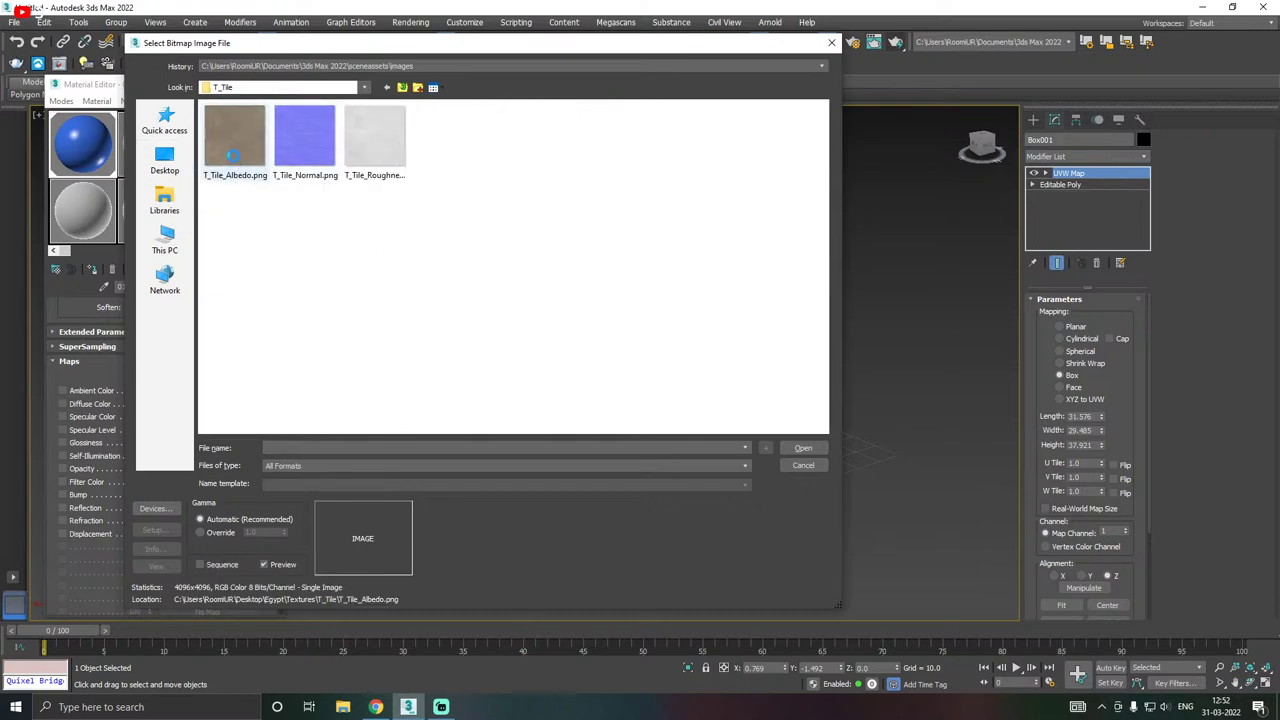
double_click(233, 155)
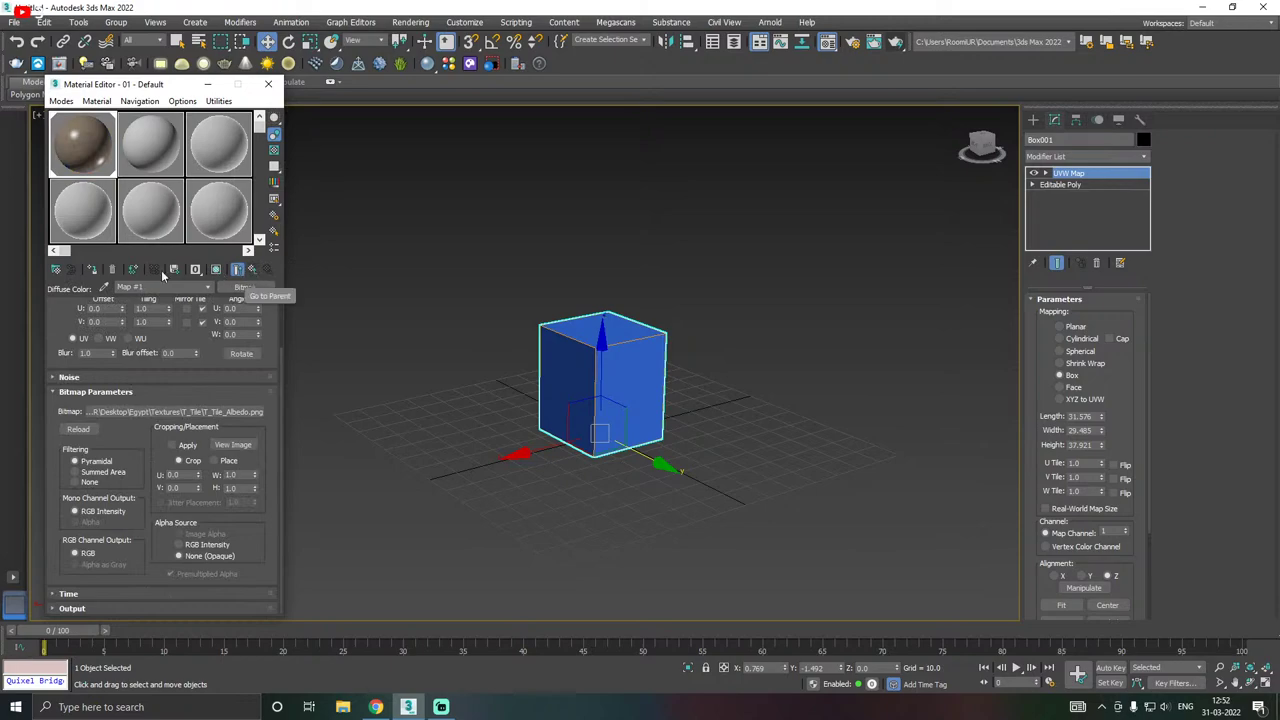
- Assign the T_Tile_Albedo tile material to Box001 and return to the parent material level
drag(550, 369, 577, 386)
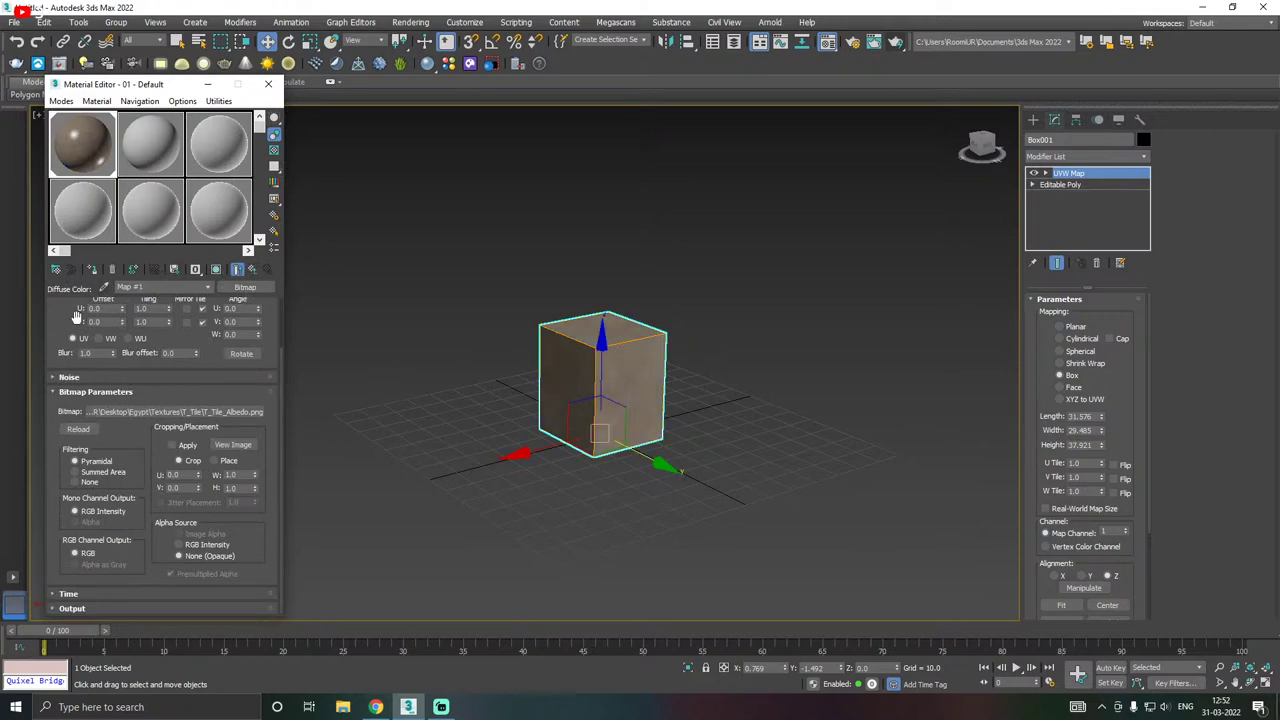
scroll(624, 400, up, 10)
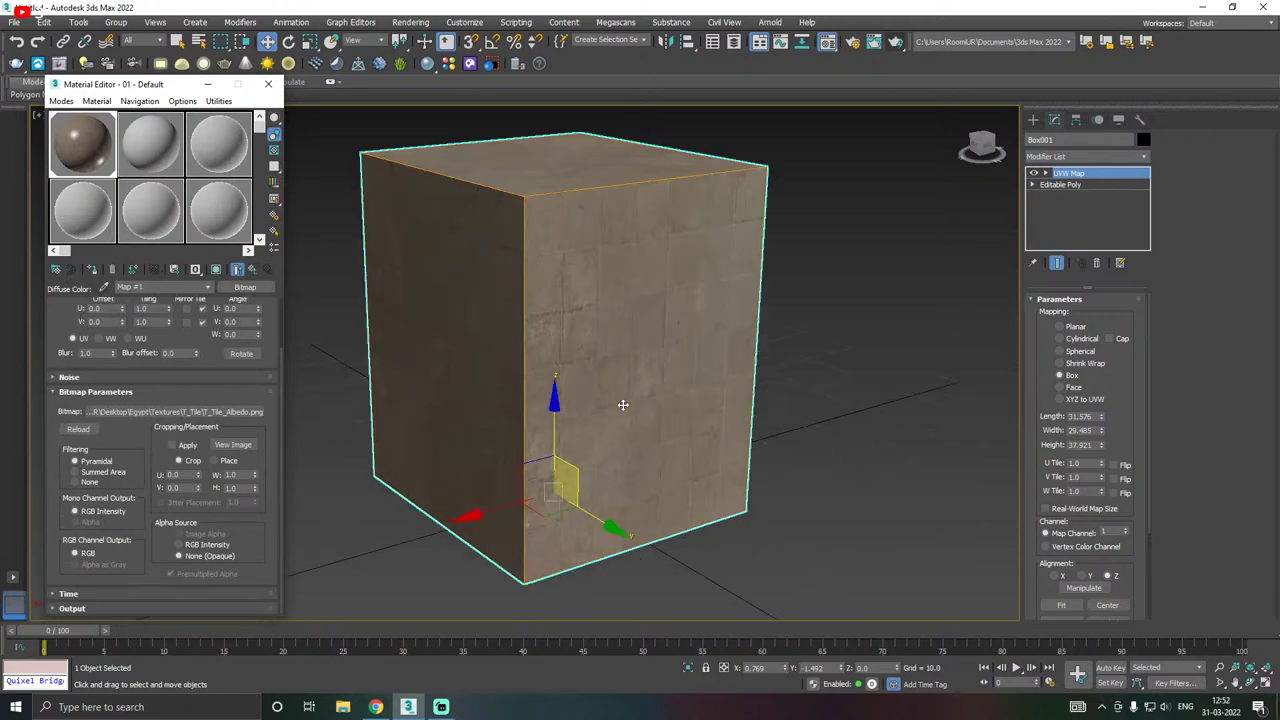
mouse_move(624, 400)
alt+middle_down()
mouse_move(600, 380)
mouse_move(631, 387)
alt+middle_up()
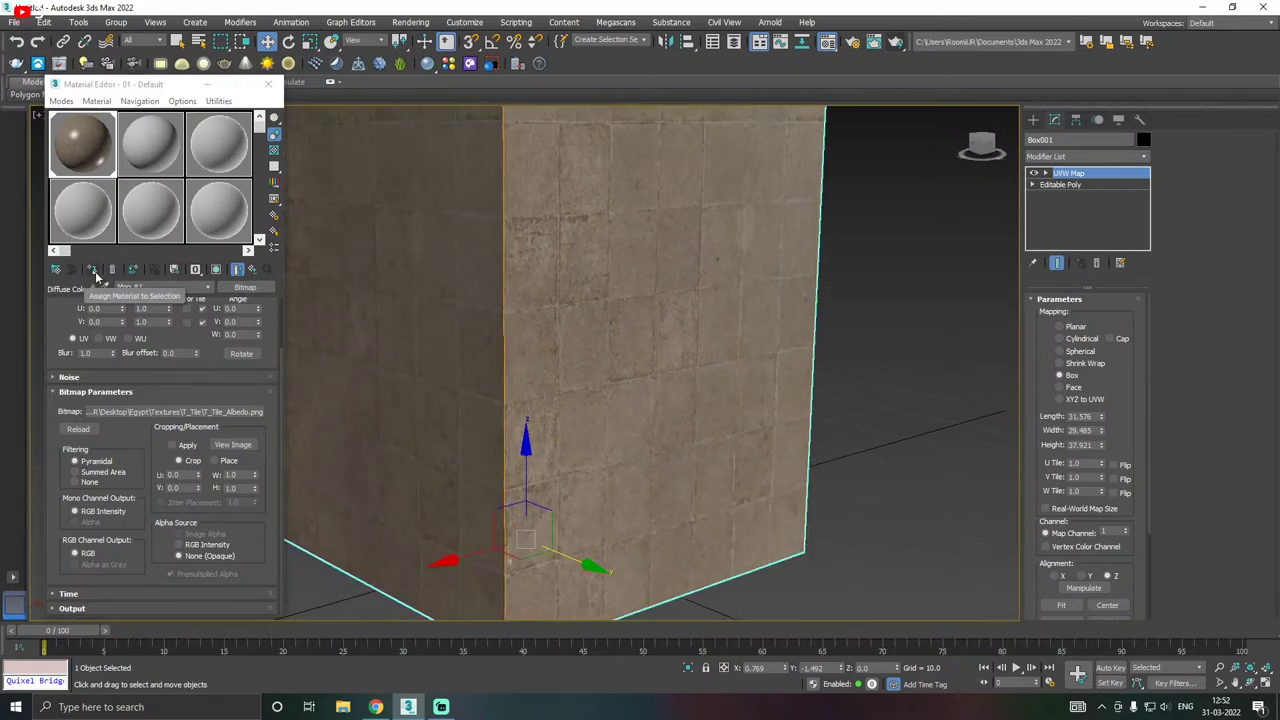
scroll(730, 345, down, 5)
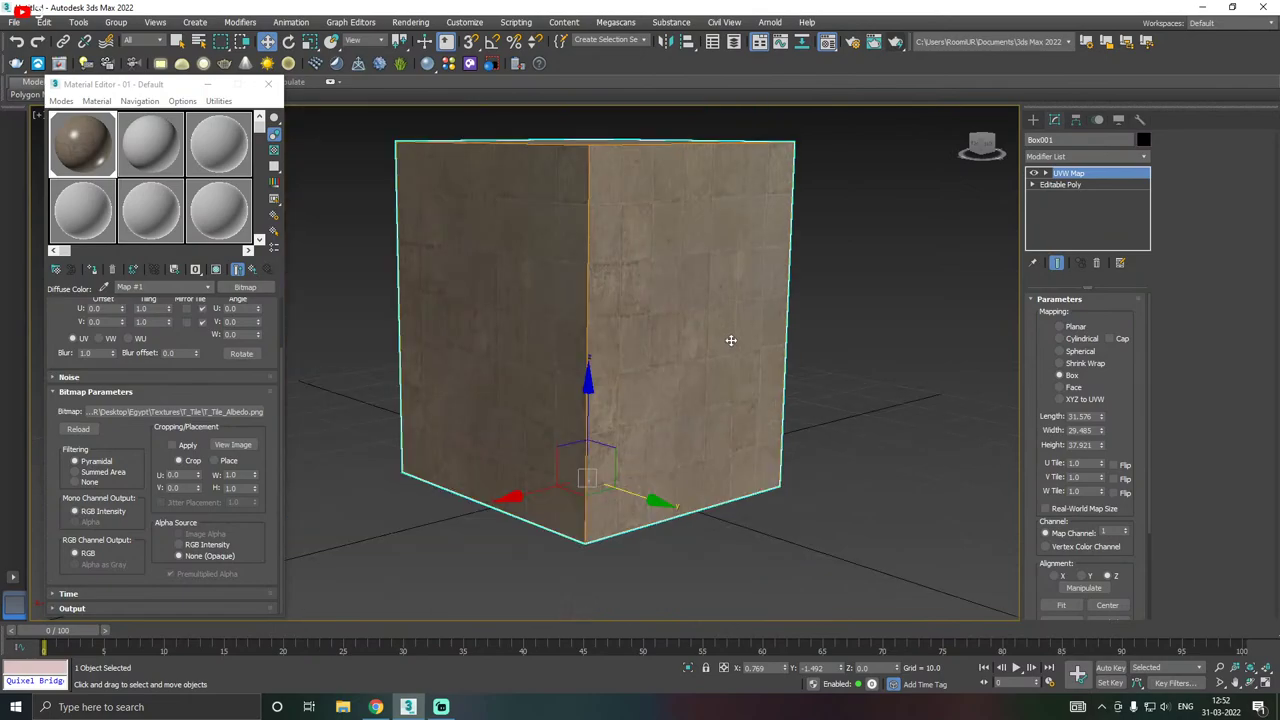
click(92, 272)
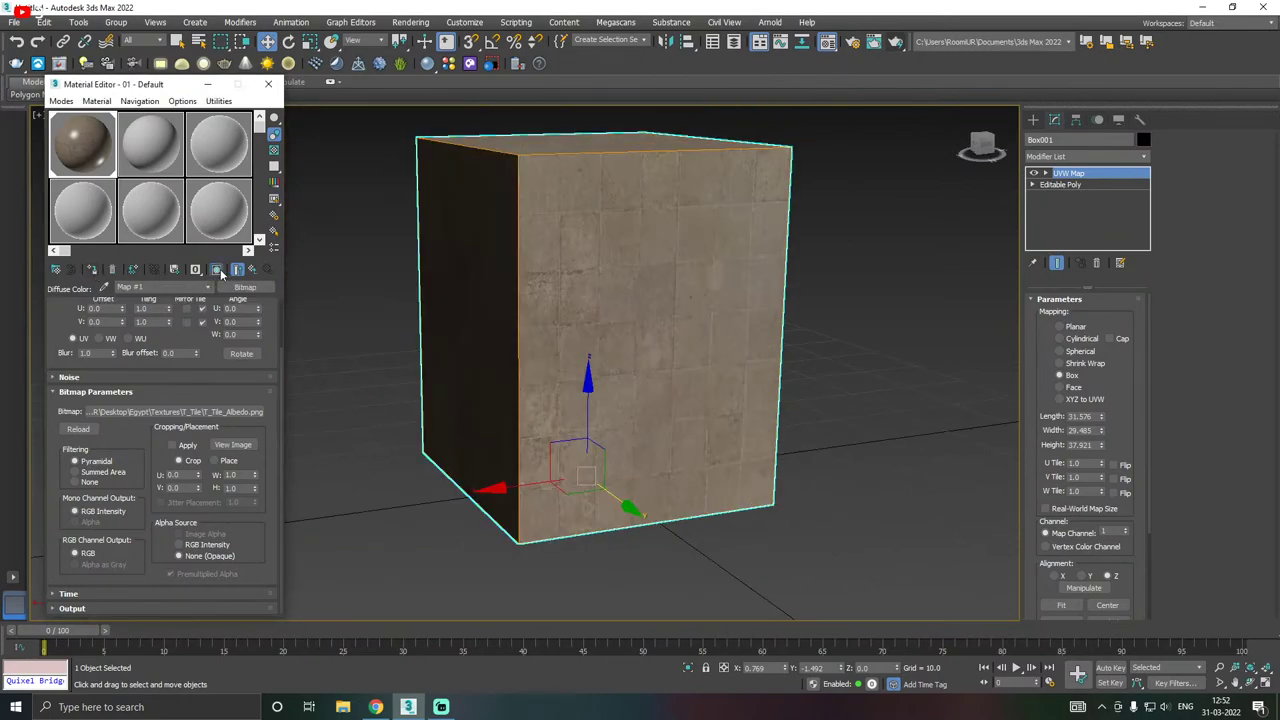
click(255, 270)
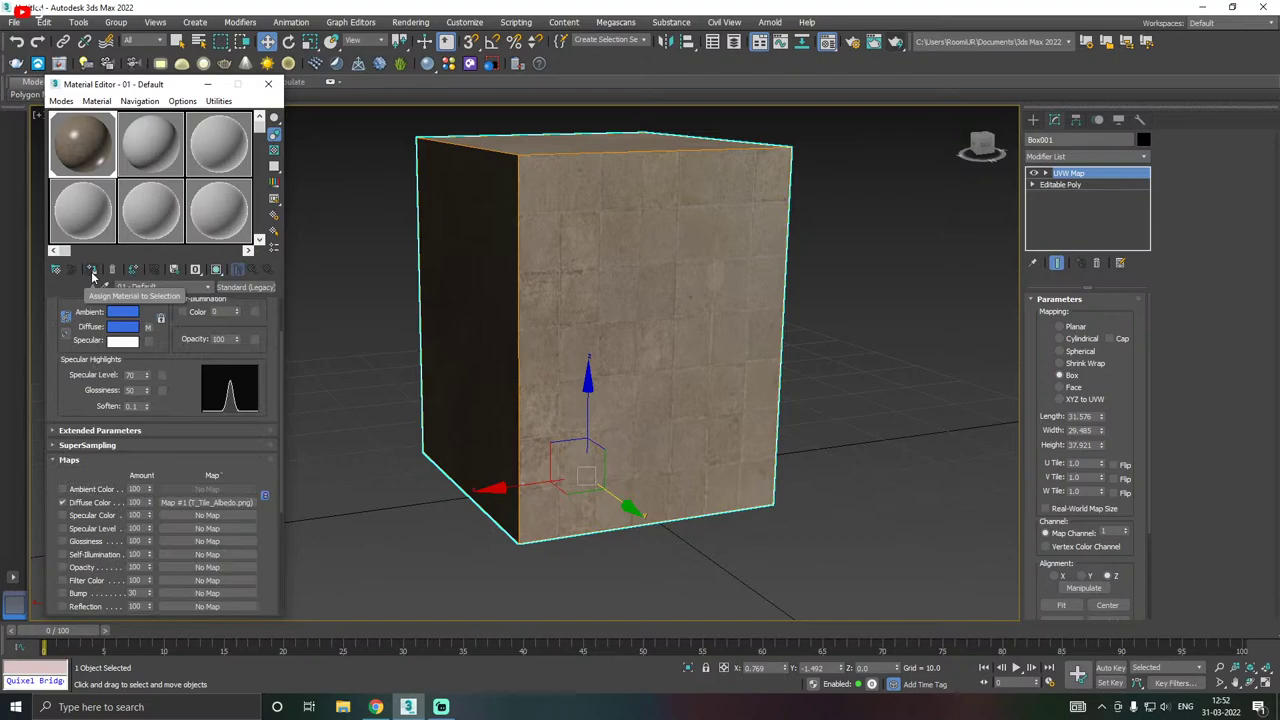
- Set the tile material's Glossiness to 0 and Specular Level to 6, then close the Material Editor
alt+middle_drag(596, 341, 580, 370)
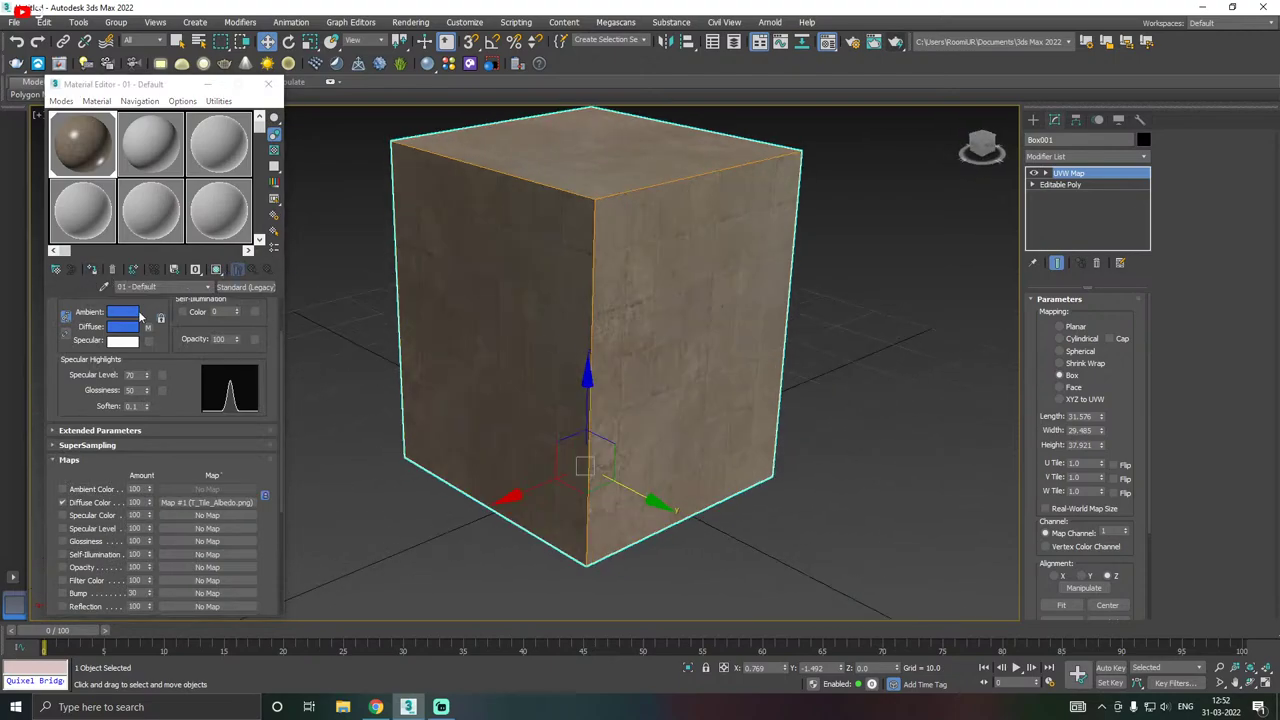
scroll(155, 340, down, 1)
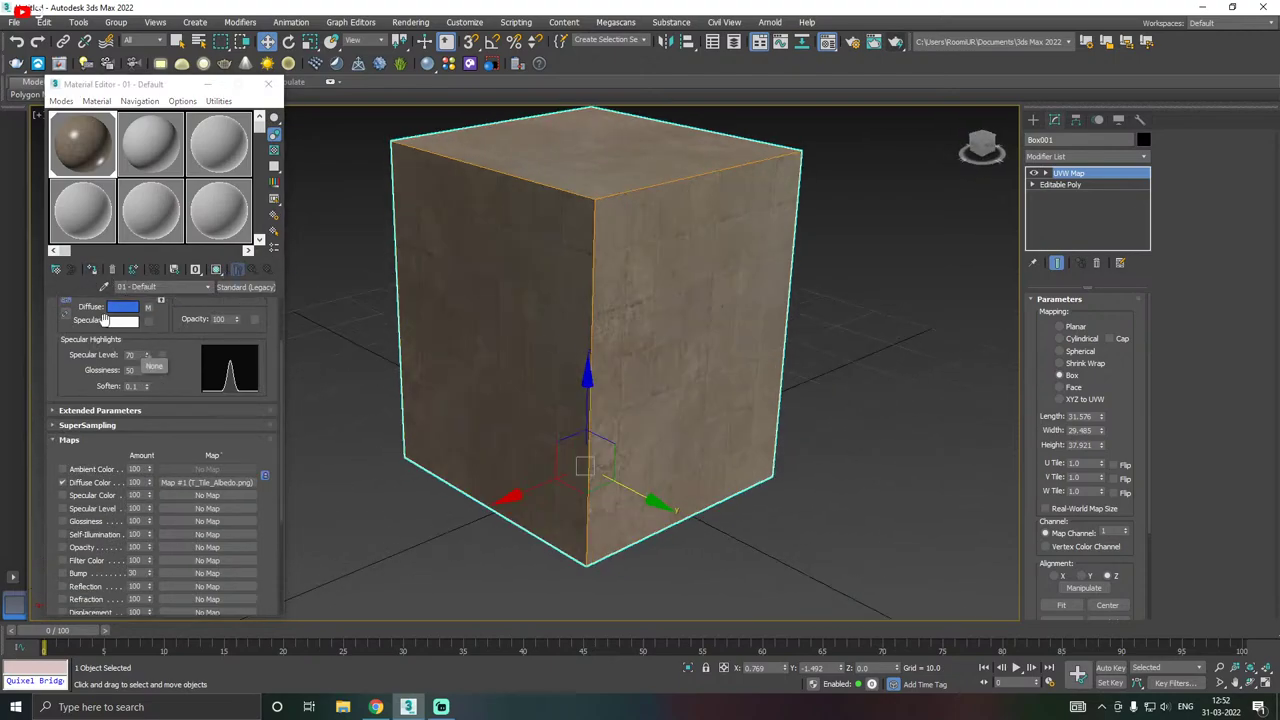
scroll(75, 378, up, 2)
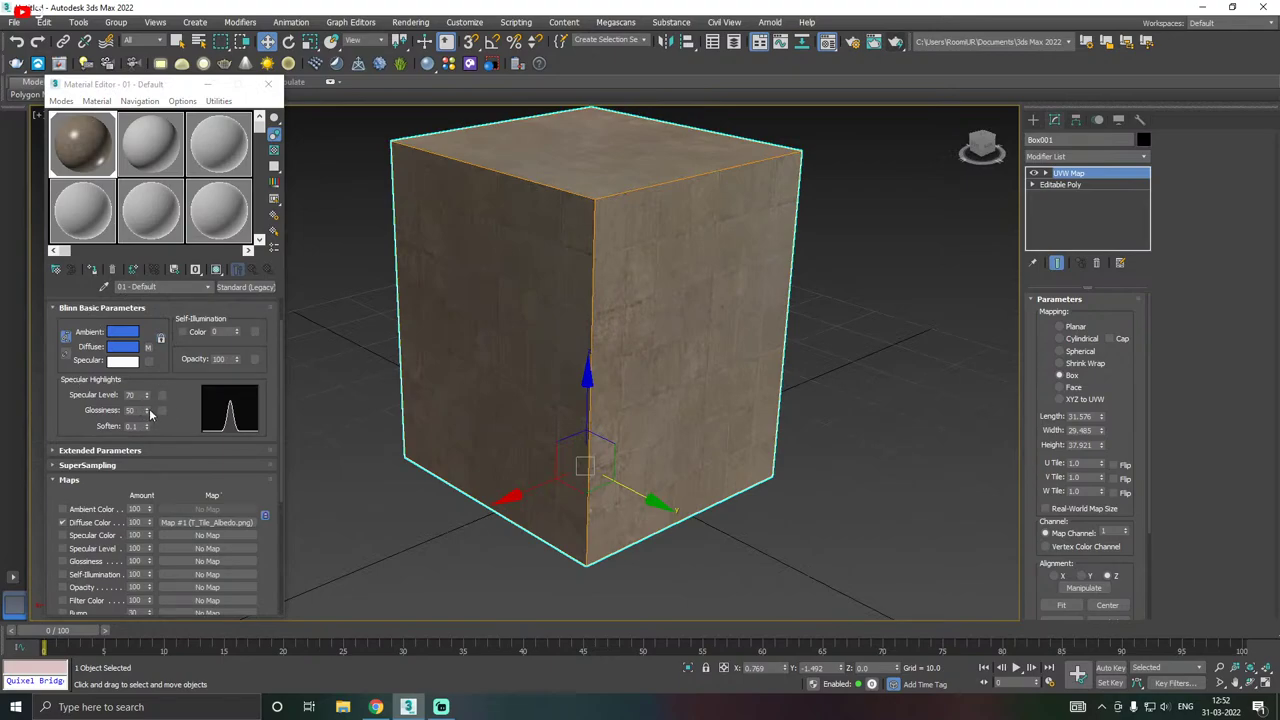
drag(149, 410, 159, 455)
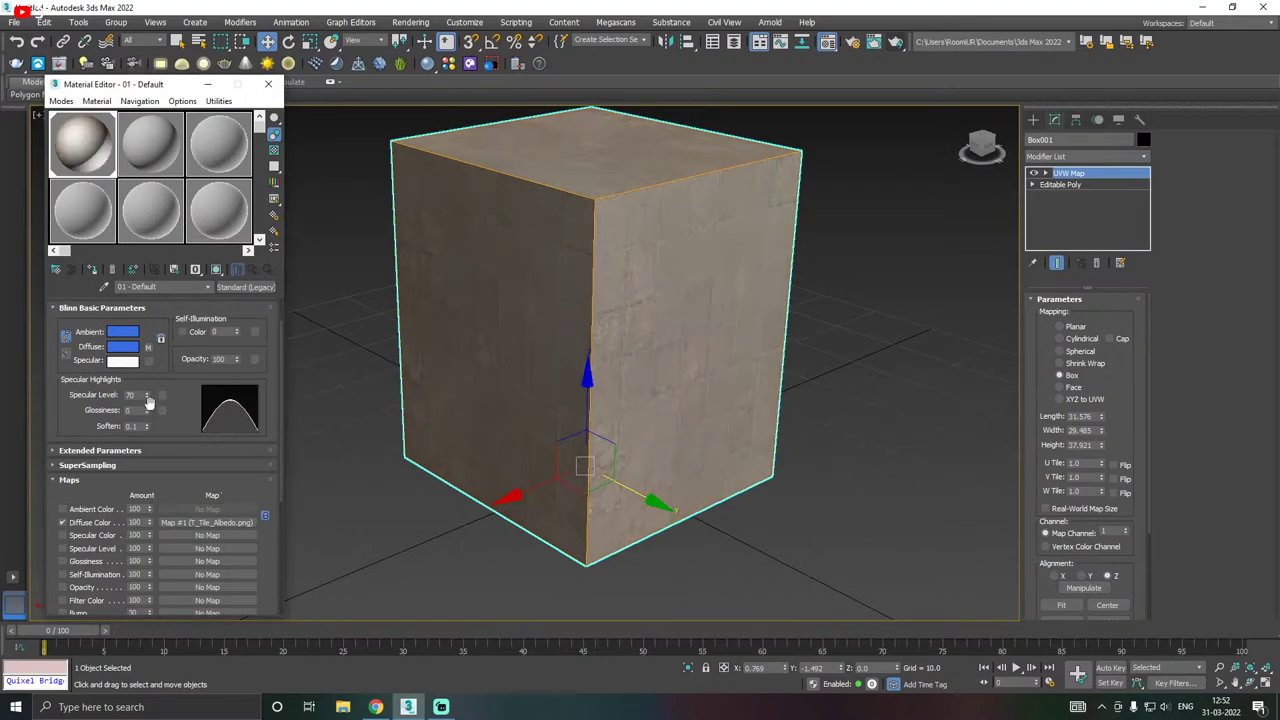
drag(148, 394, 151, 421)
mouse_move(153, 426)
mouse_down()
mouse_move(149, 378)
mouse_move(147, 397)
mouse_up()
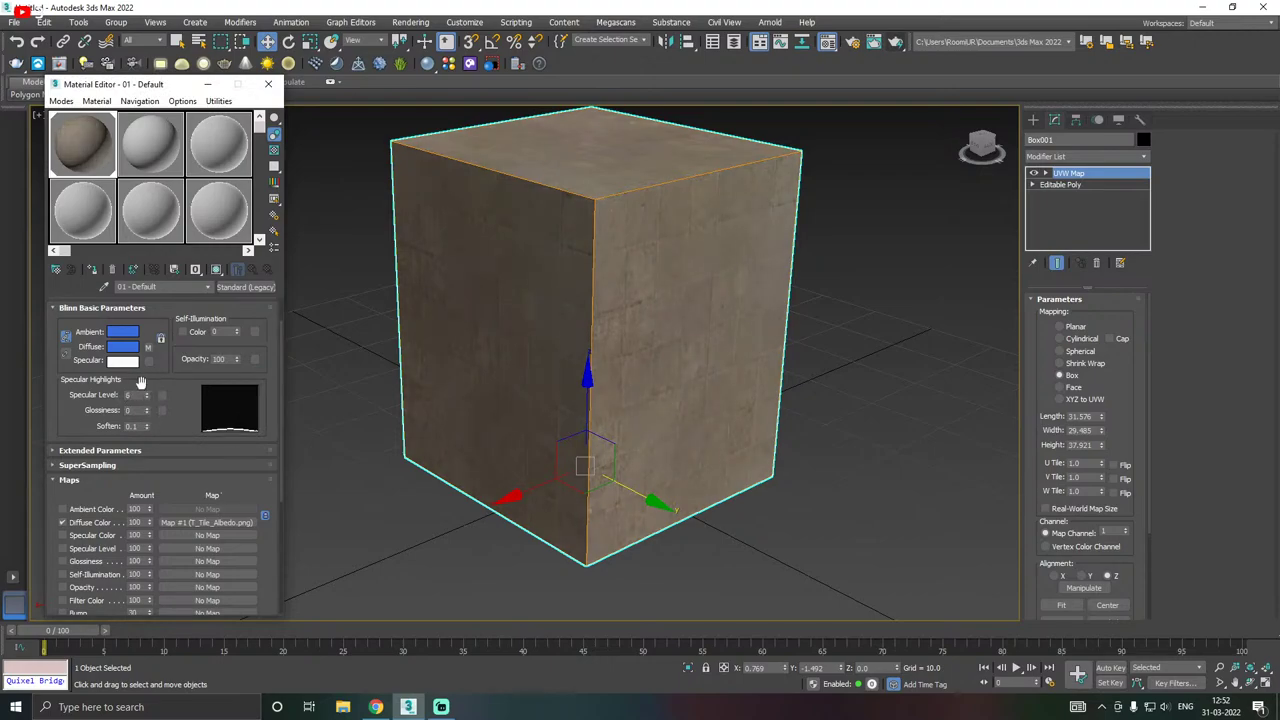
click(268, 84)
alt+middle_drag(606, 186, 679, 197)
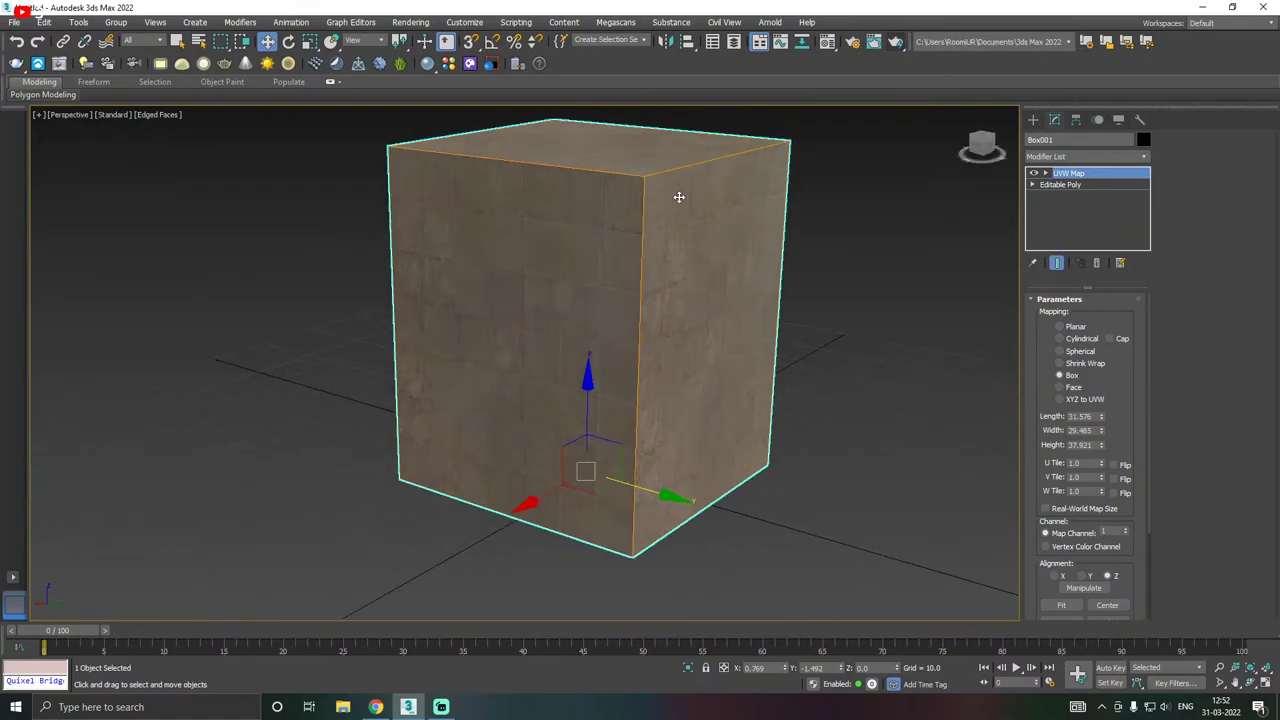
- Reopen the Material Editor, inspect the diffuse bitmap, and go back to the parent material
click(827, 42)
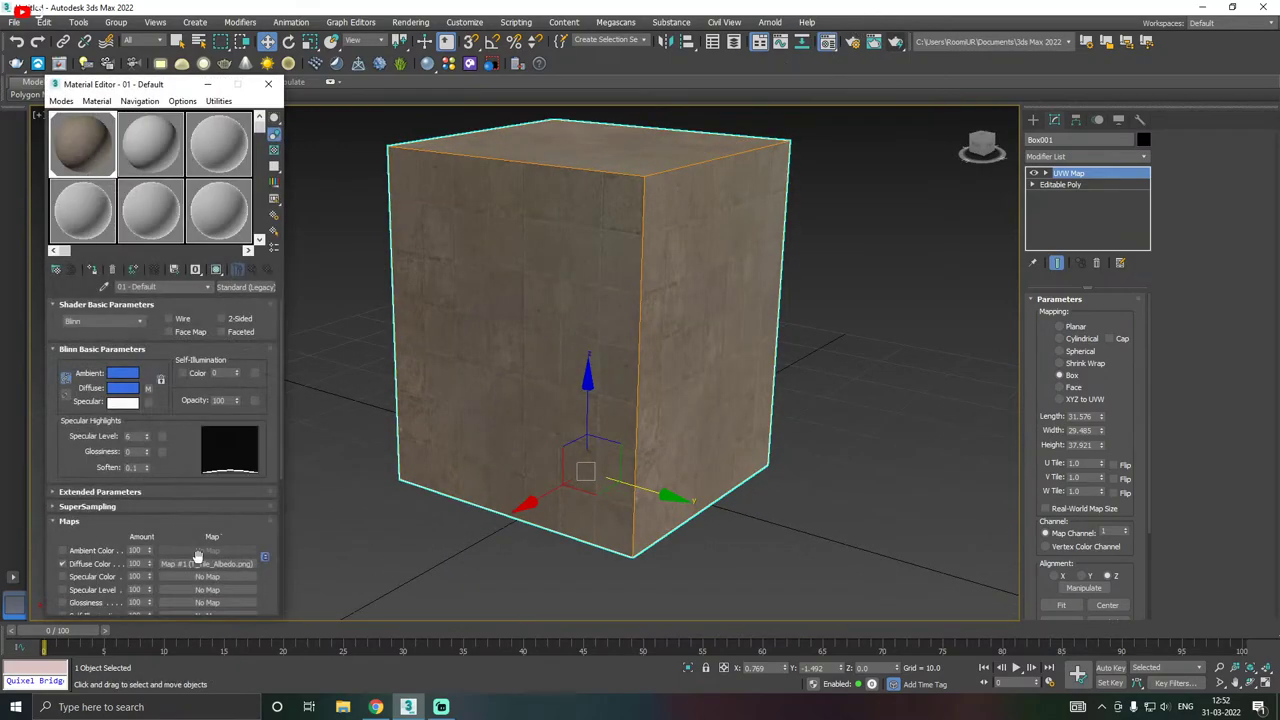
click(201, 562)
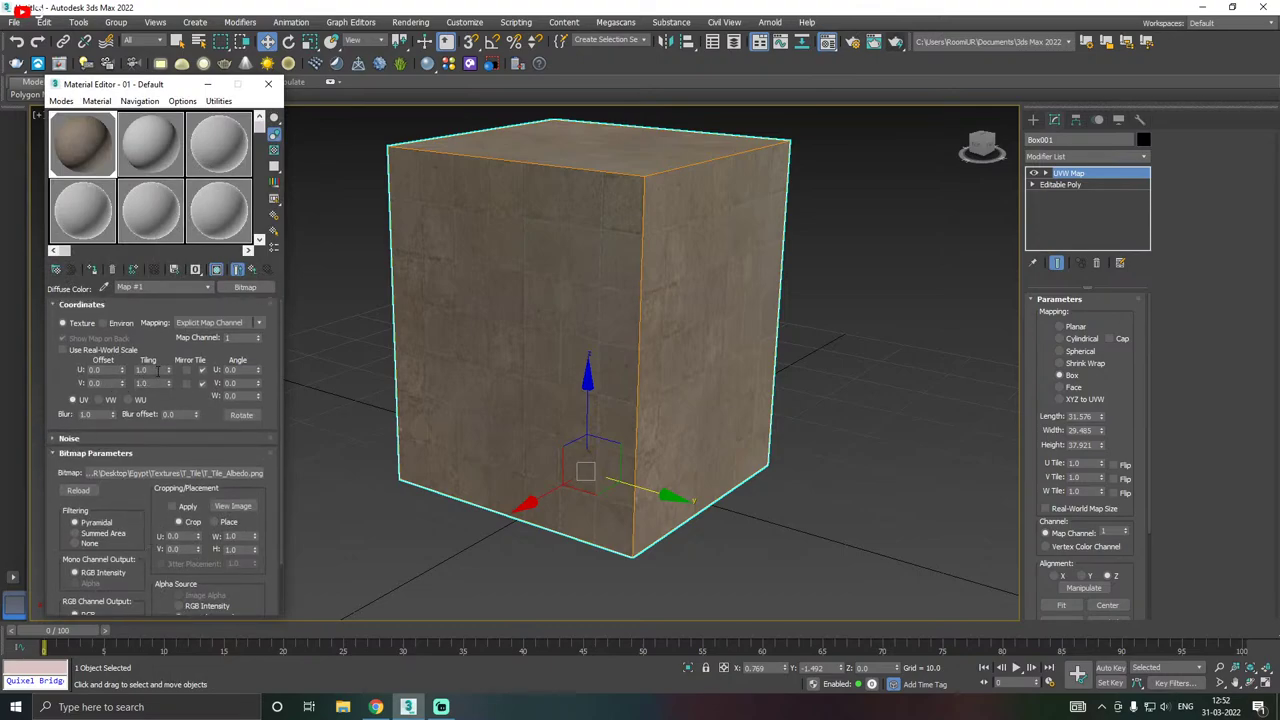
click(251, 269)
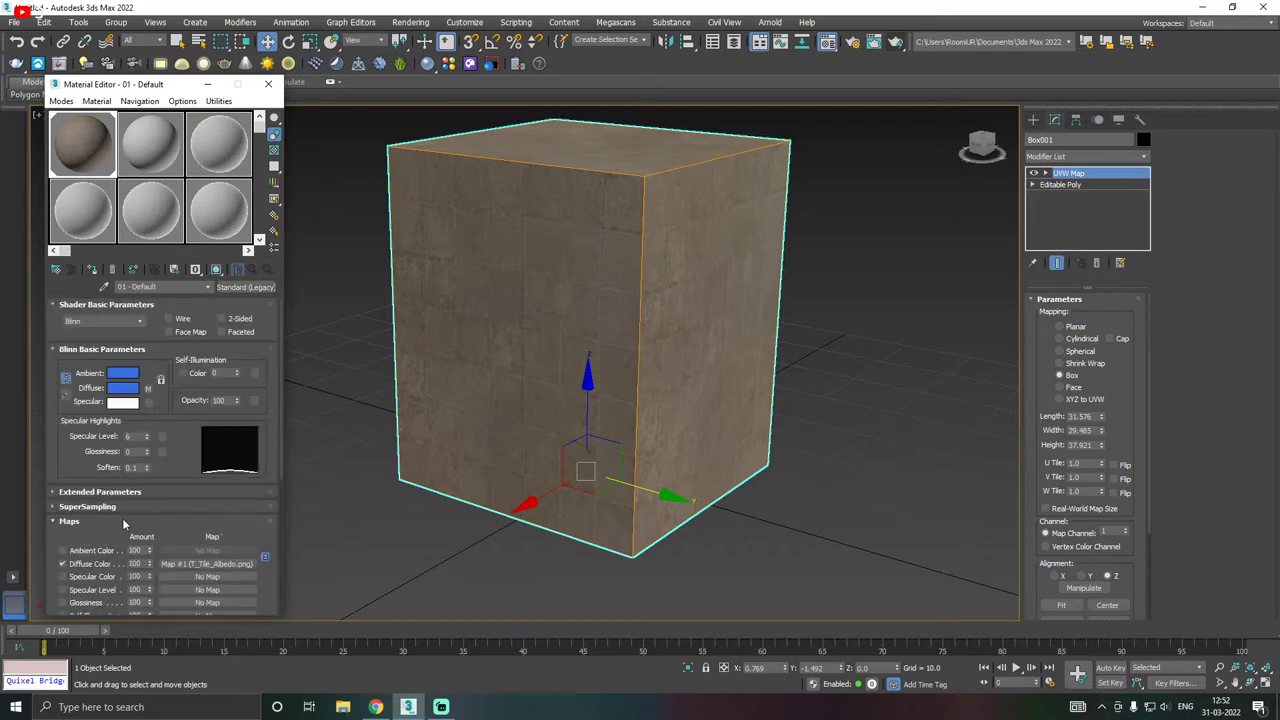
scroll(119, 520, down, 1)
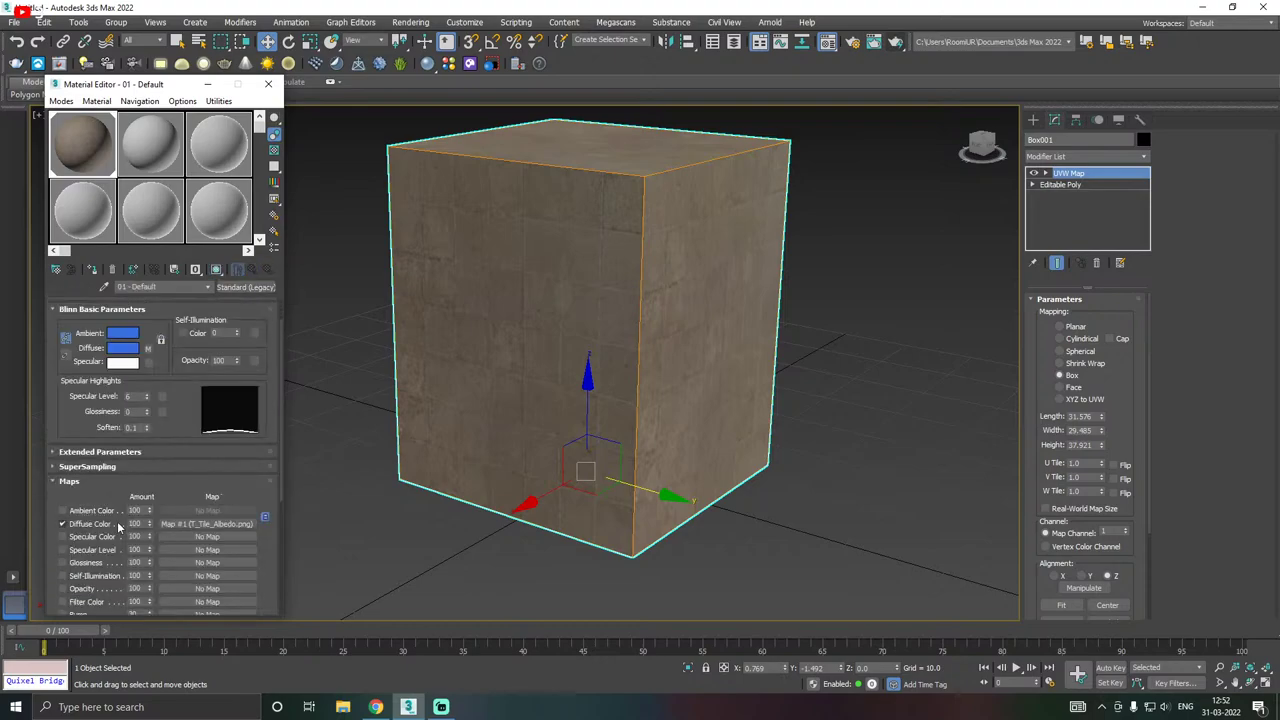
- Toggle the Diffuse Color map off and on, reassign the material, and show it in the viewport
click(61, 523)
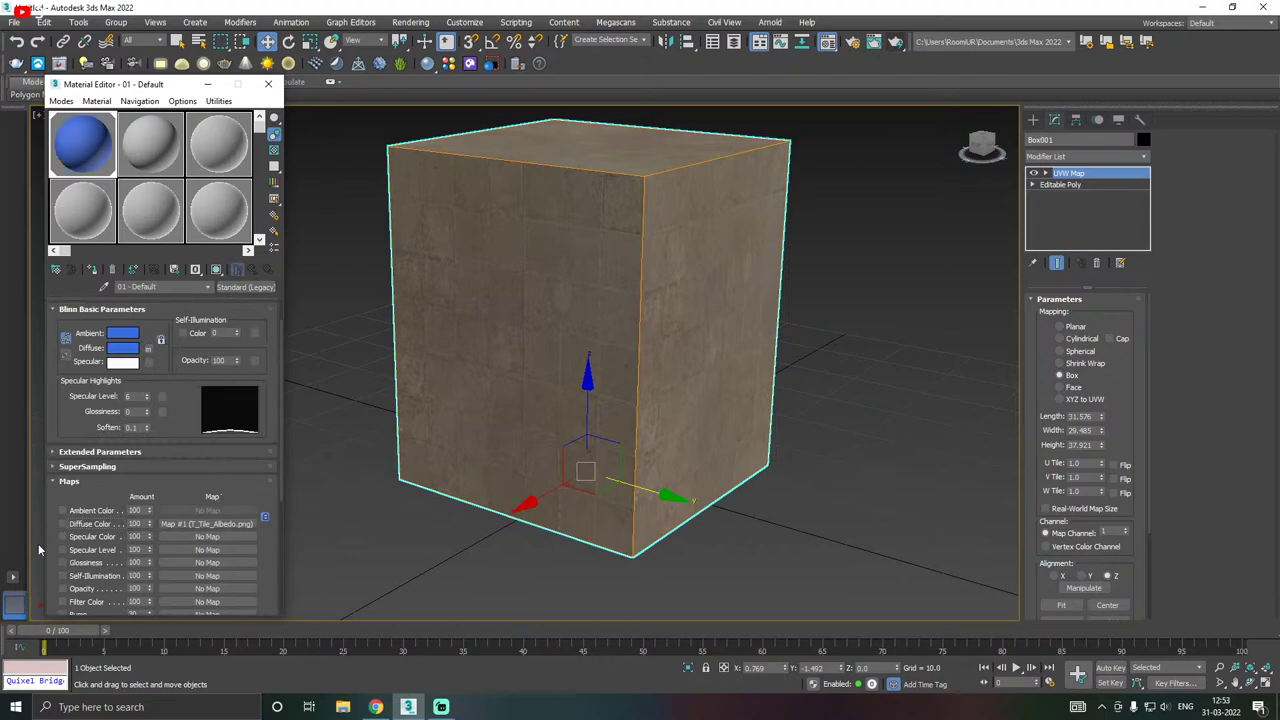
scroll(629, 466, down, 4)
scroll(626, 463, up, 2)
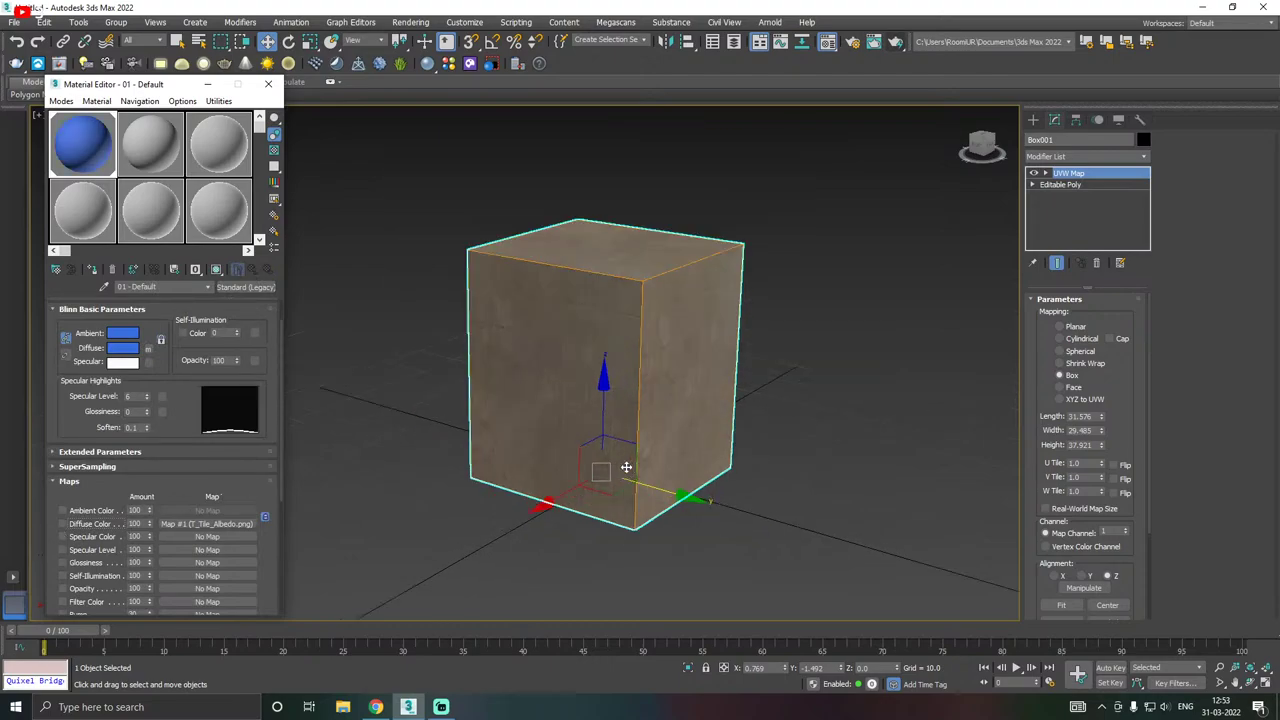
click(91, 269)
click(214, 271)
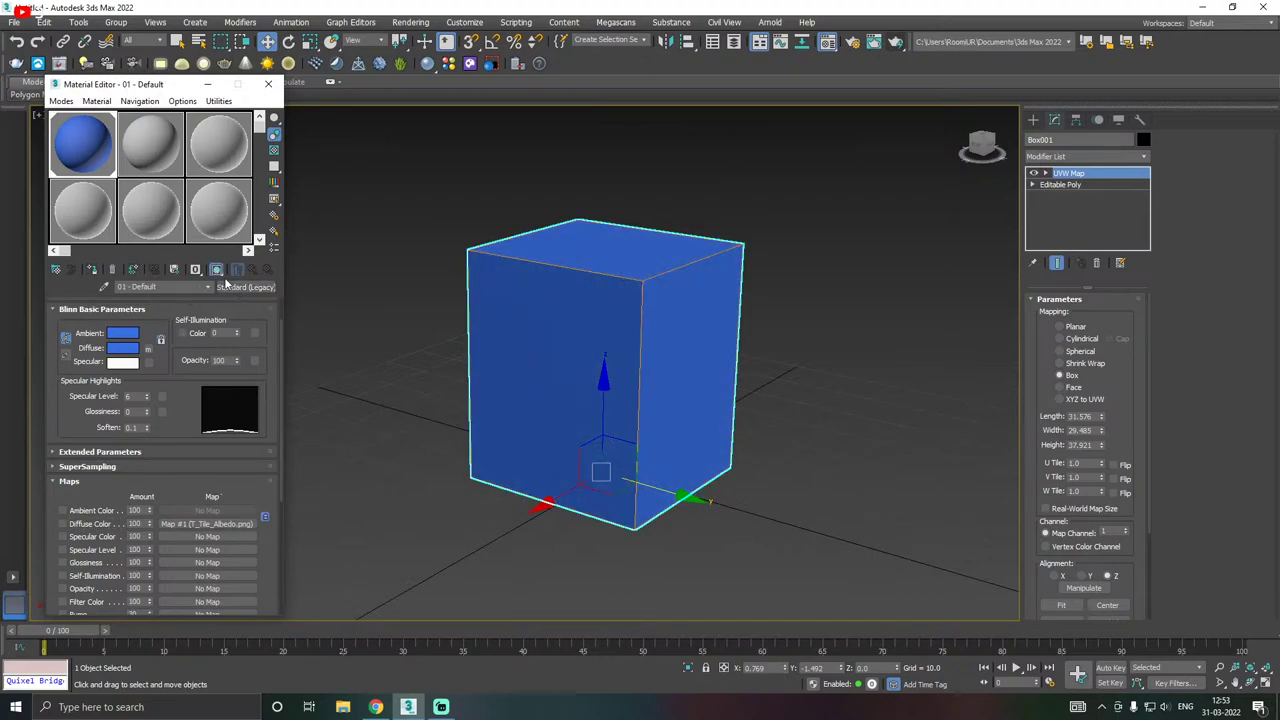
click(62, 523)
scroll(300, 490, up, 3)
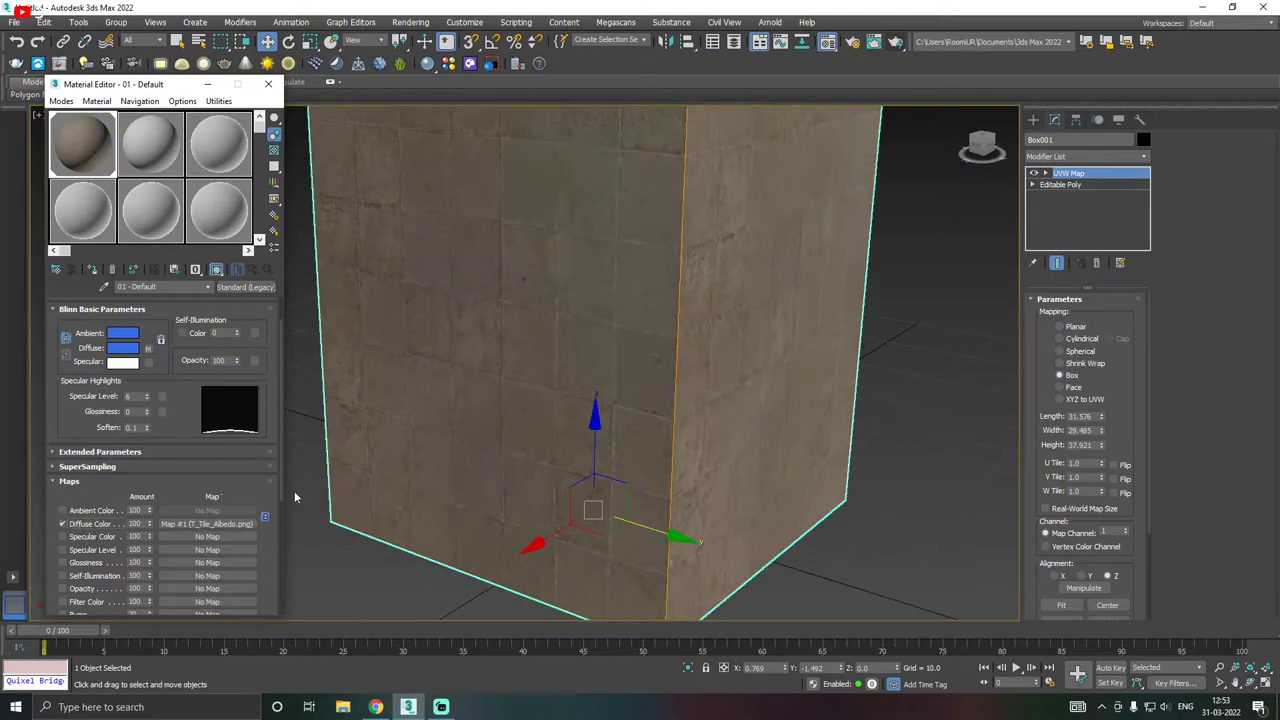
click(207, 522)
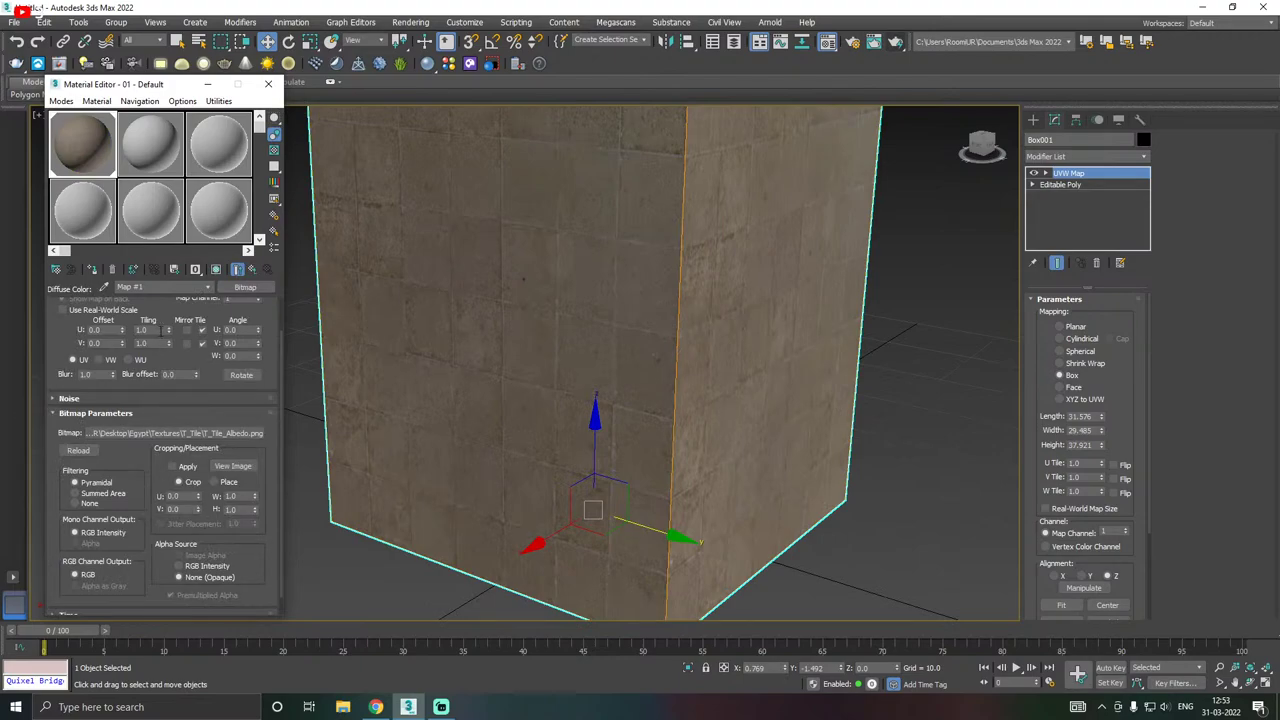
- Set the diffuse bitmap's U and V Tiling to 4
double_click(140, 330)
text(4)
key(Tab)
text(4)
key(Return)
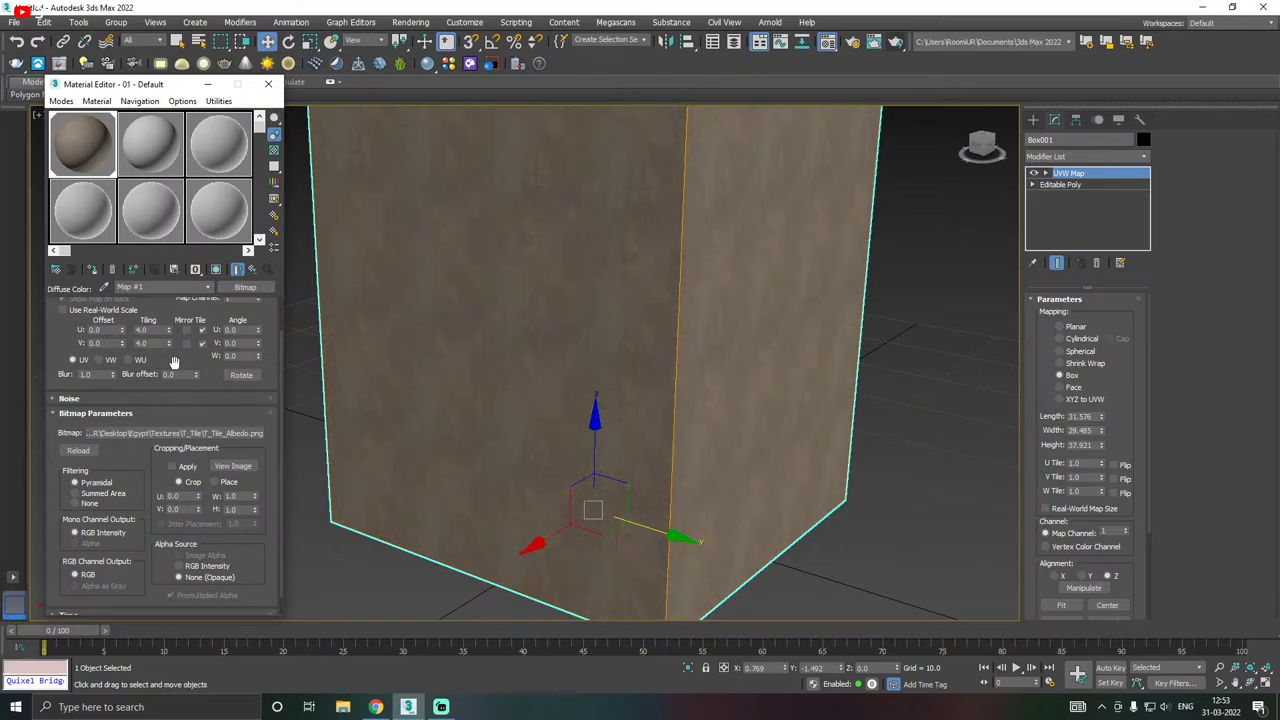
scroll(712, 420, up, 2)
scroll(733, 428, up, 4)
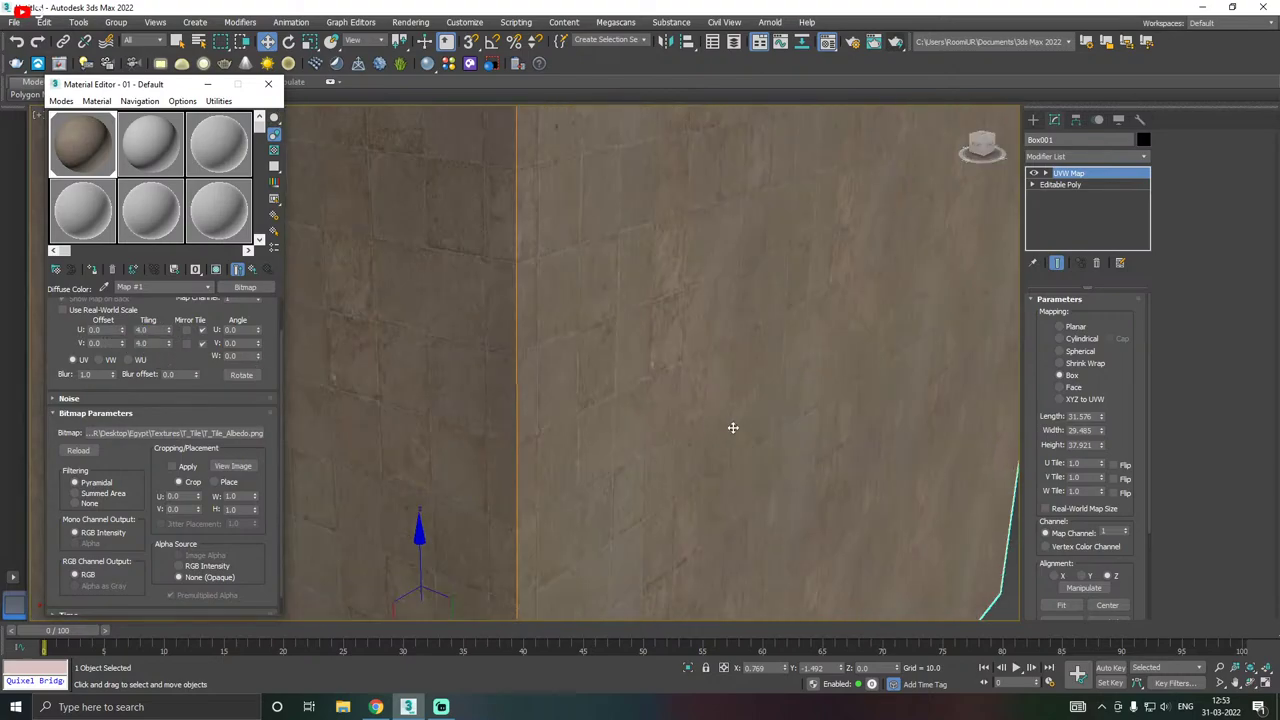
scroll(634, 427, up, 3)
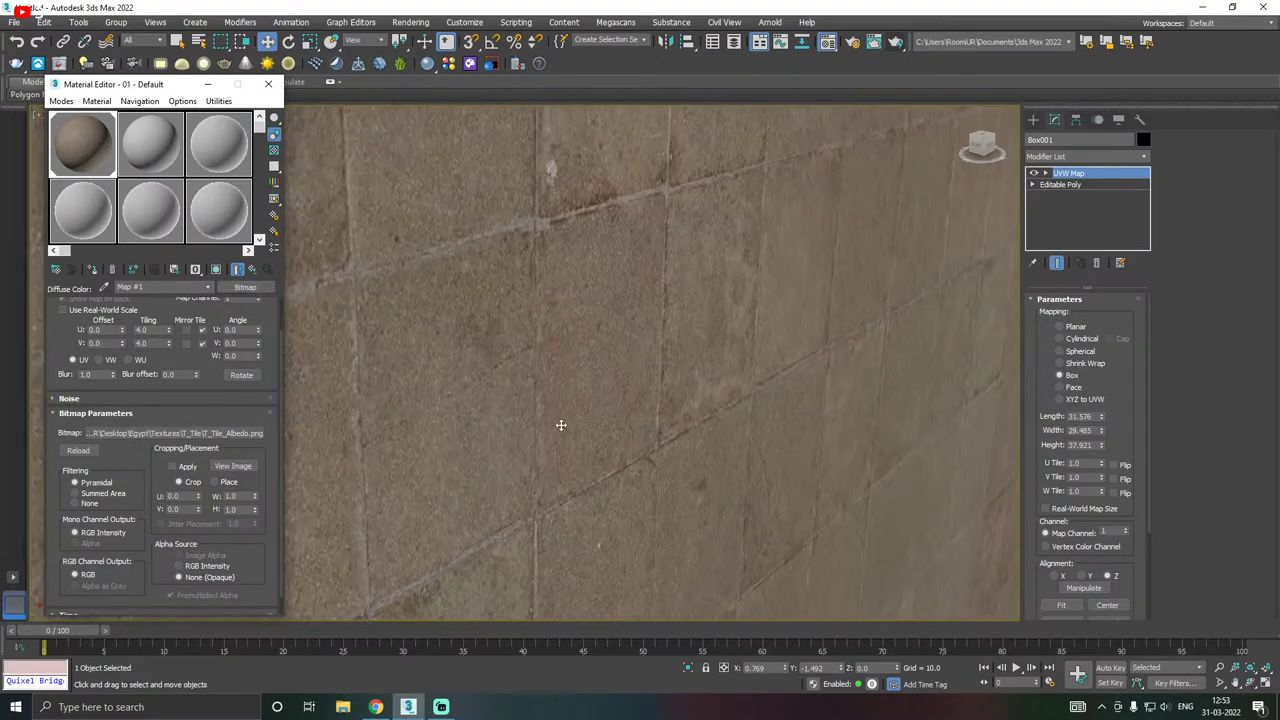
scroll(563, 425, down, 6)
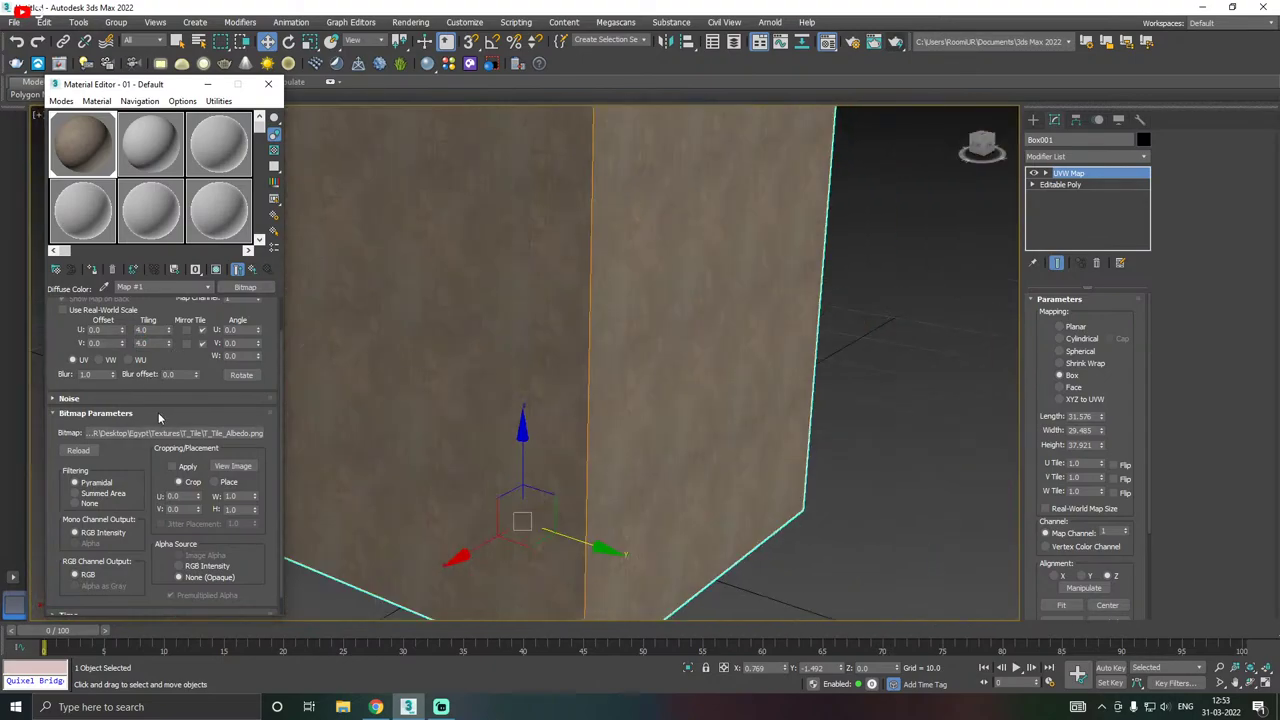
- Reset the bitmap's U and V Tiling to 1.0 and close the Material Editor
double_click(141, 329)
text(1)
key(Tab)
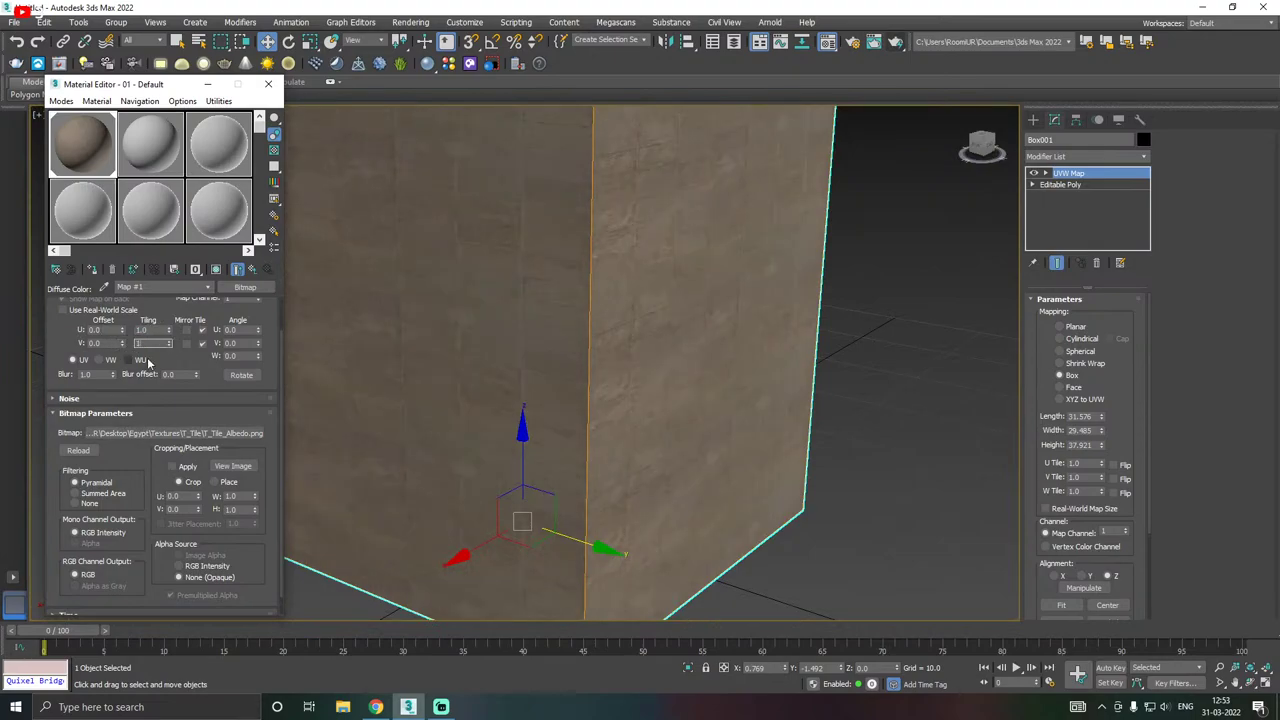
text(1)
key(Return)
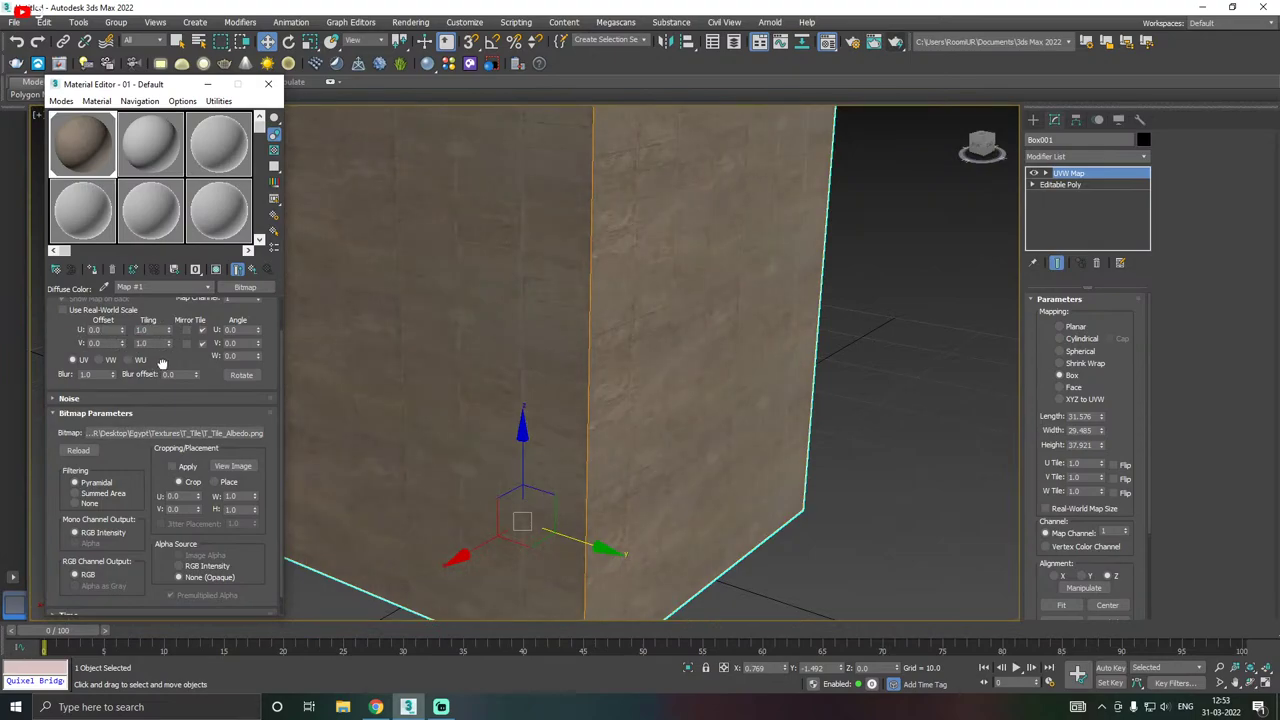
click(252, 270)
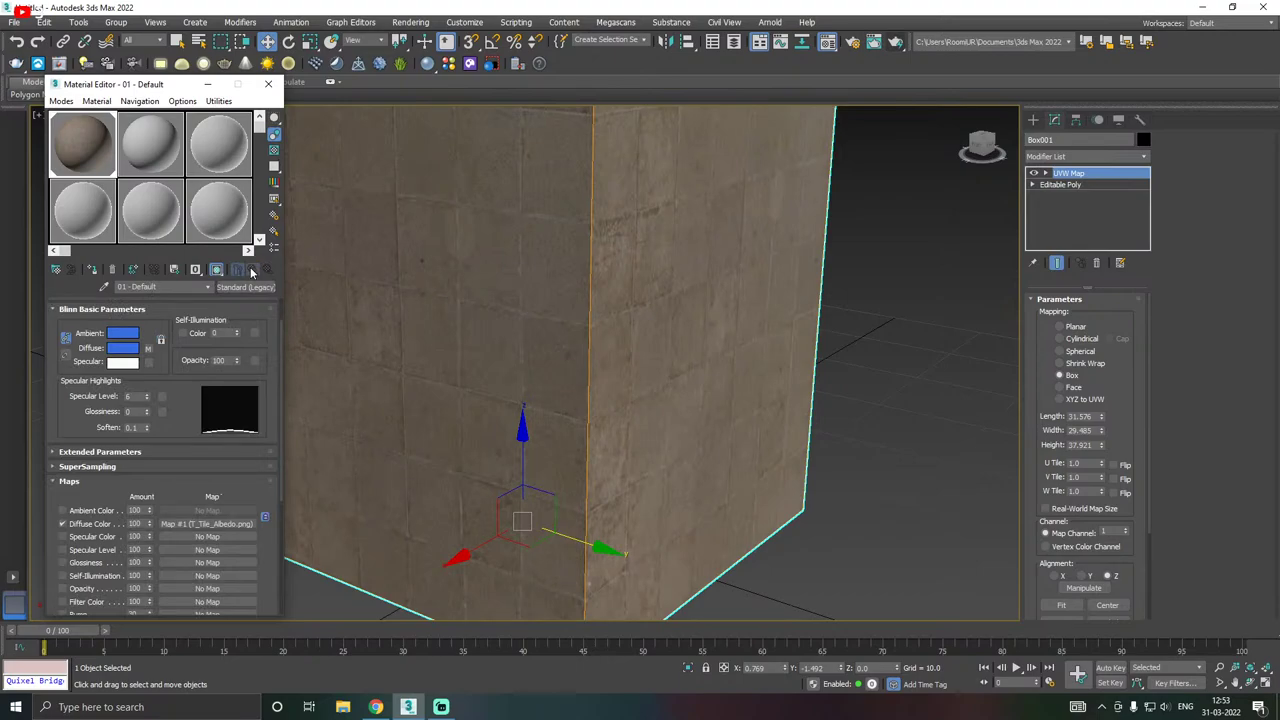
click(268, 84)
- Switch the UVW Map to Planar mapping and orbit to inspect the box's faces
scroll(528, 392, down, 5)
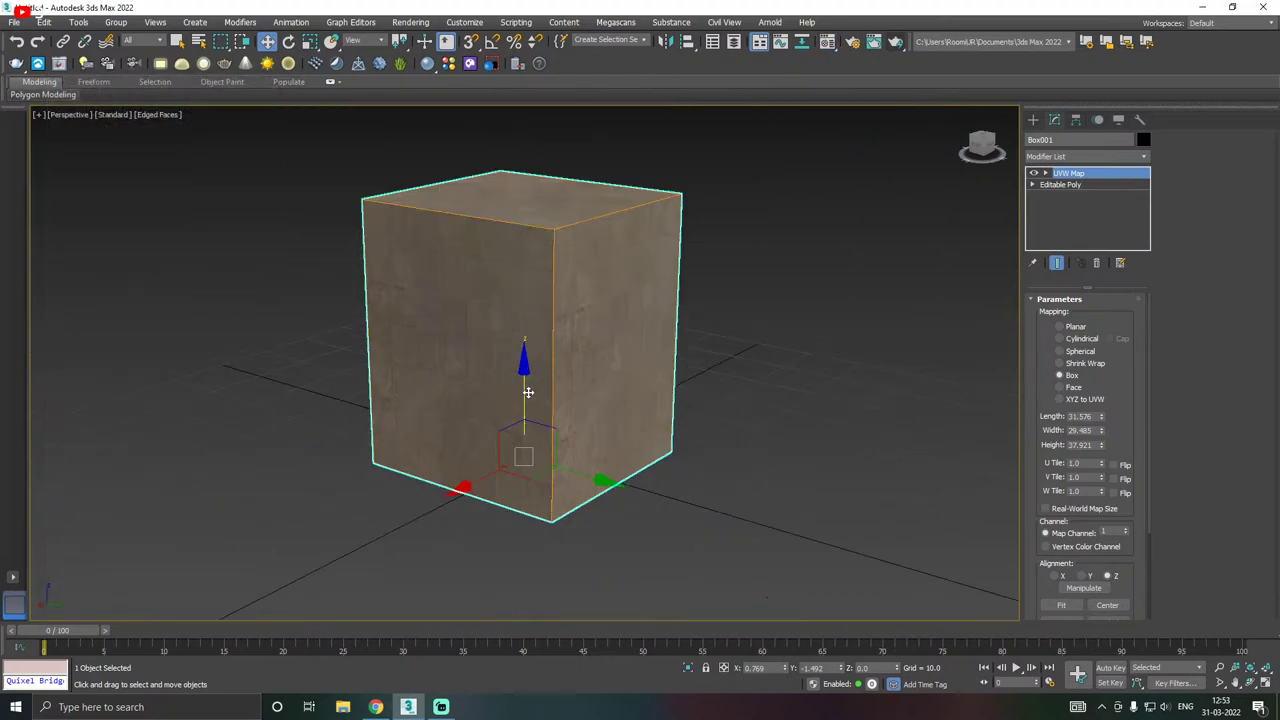
alt+middle_drag(643, 389, 543, 412)
scroll(541, 415, up, 4)
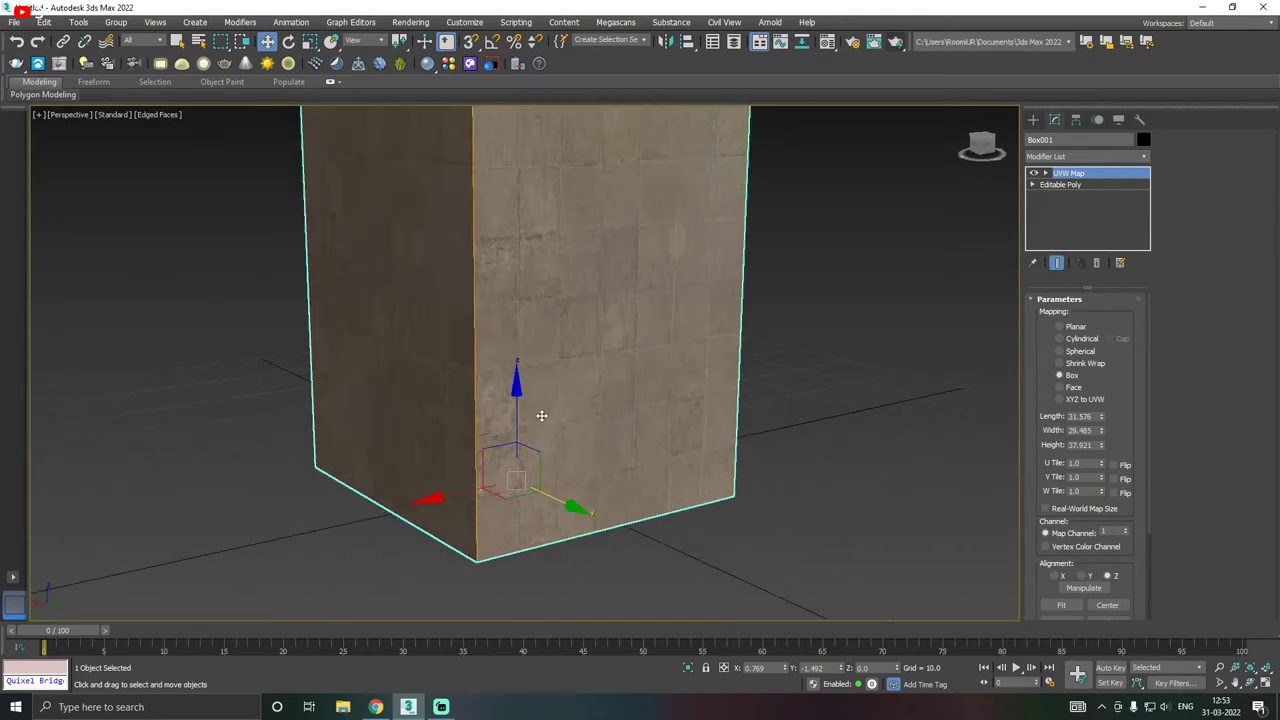
scroll(559, 375, up, 2)
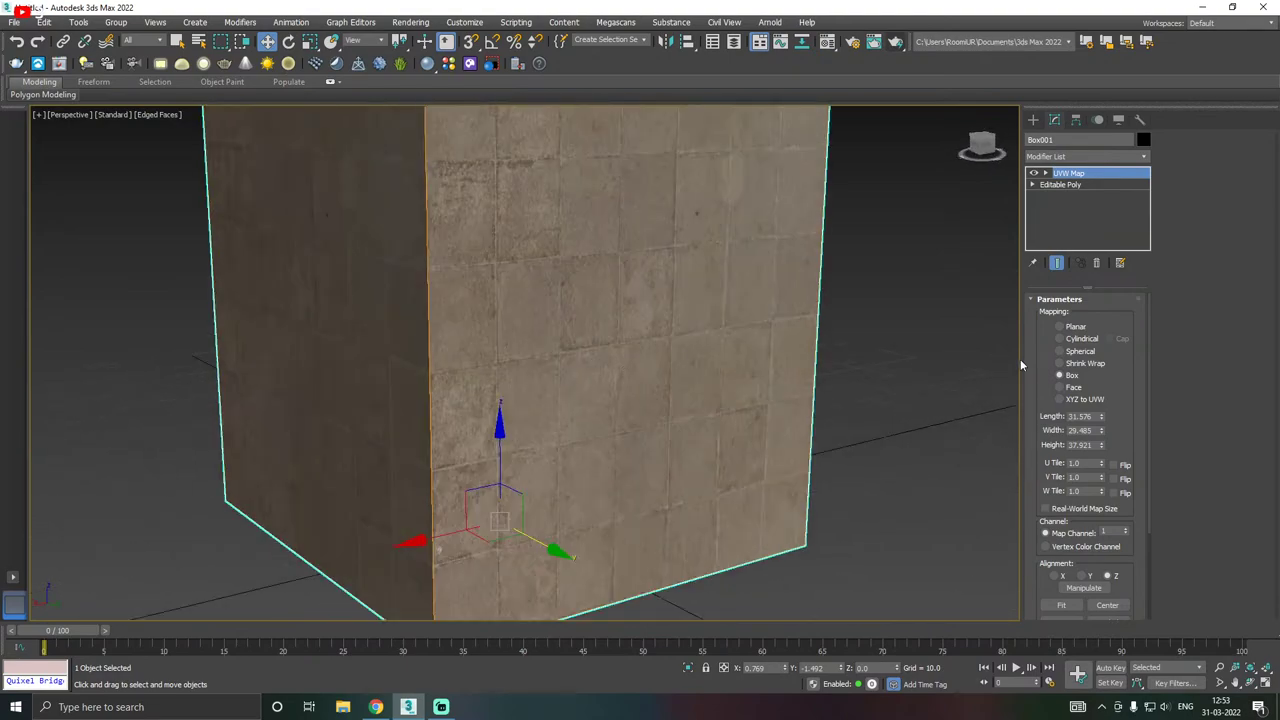
click(1060, 326)
scroll(565, 457, down, 3)
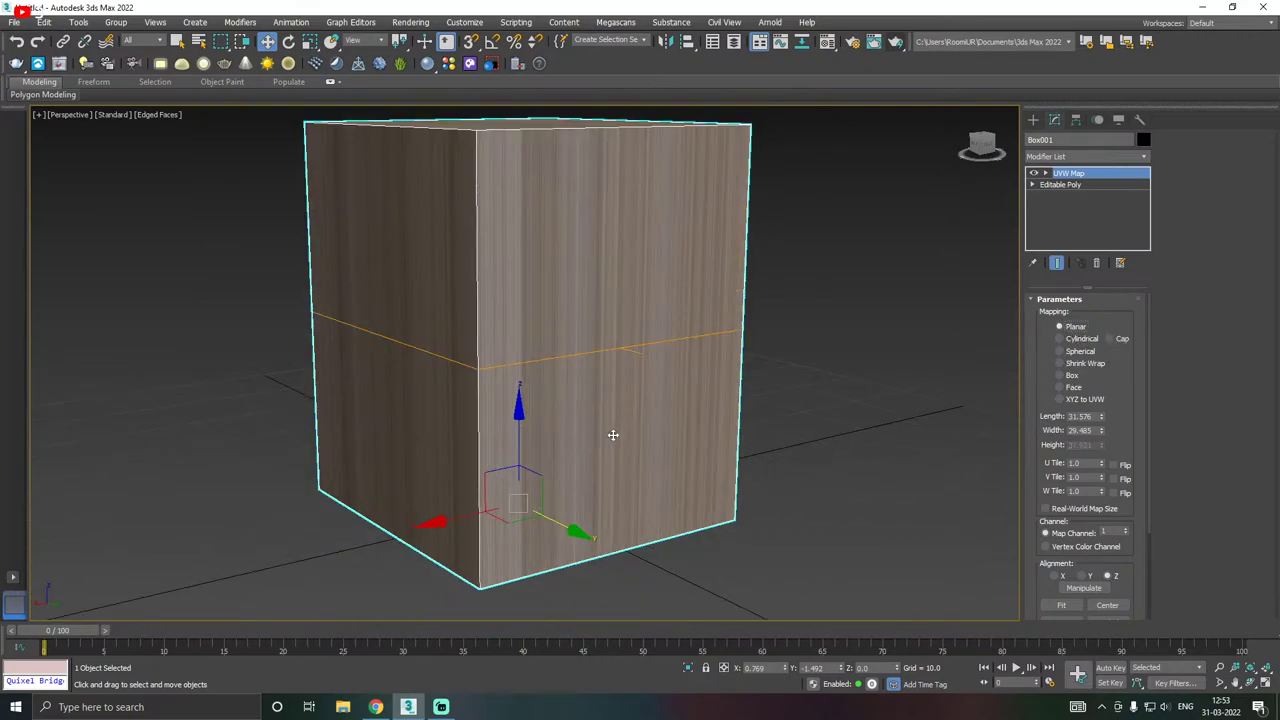
alt+middle_drag(614, 434, 700, 459)
alt+middle_drag(591, 323, 575, 291)
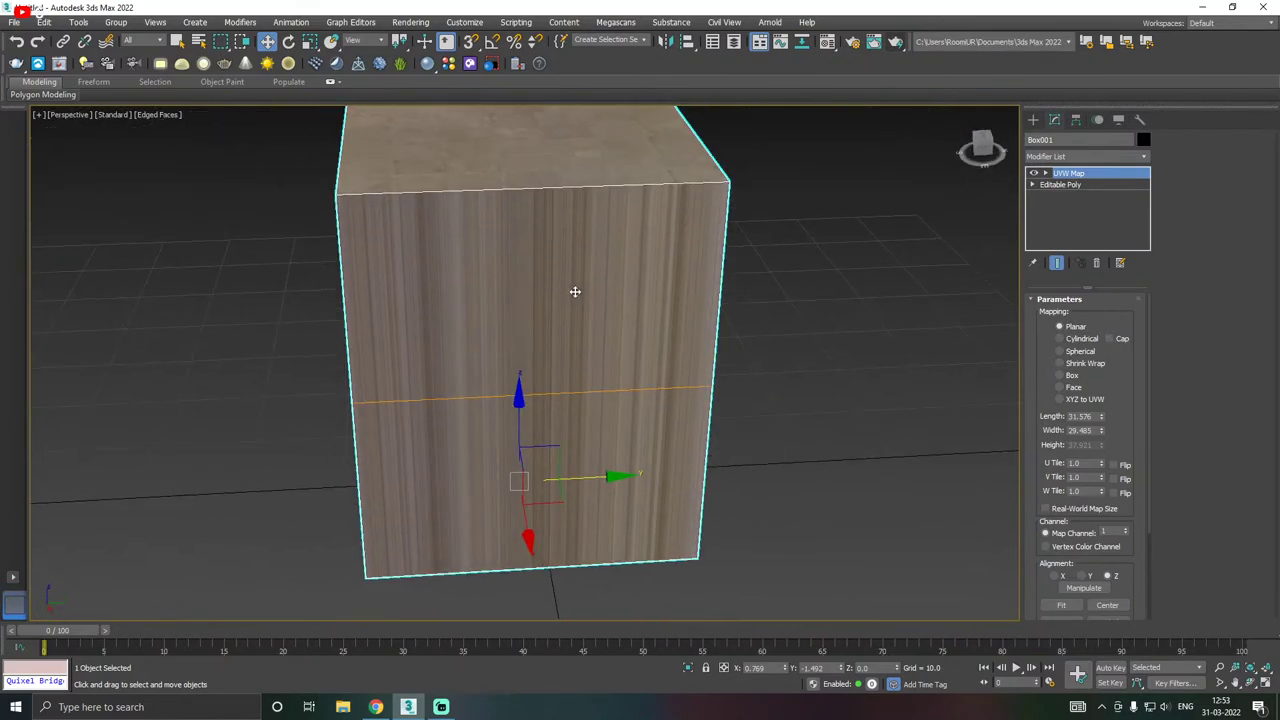
alt+middle_drag(570, 351, 640, 390)
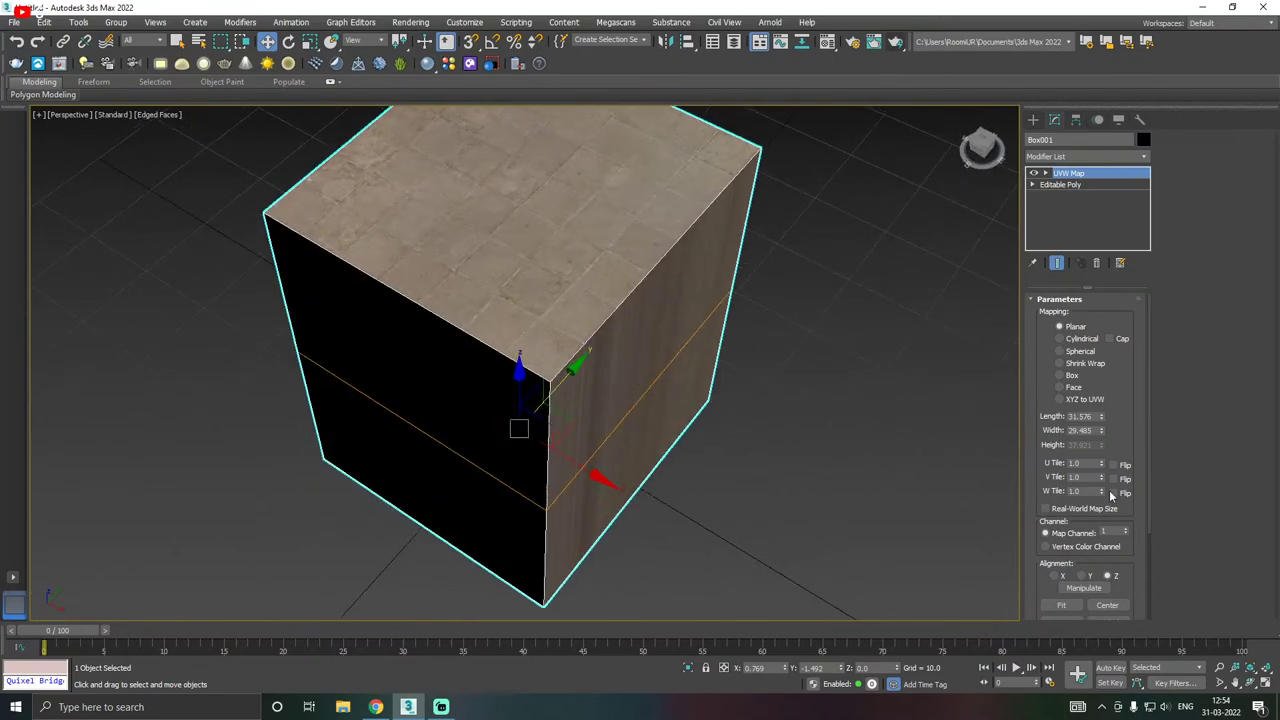
- Align the planar projection to Y, then X, then return the mapping to Box
click(1091, 577)
alt+middle_drag(710, 475, 799, 403)
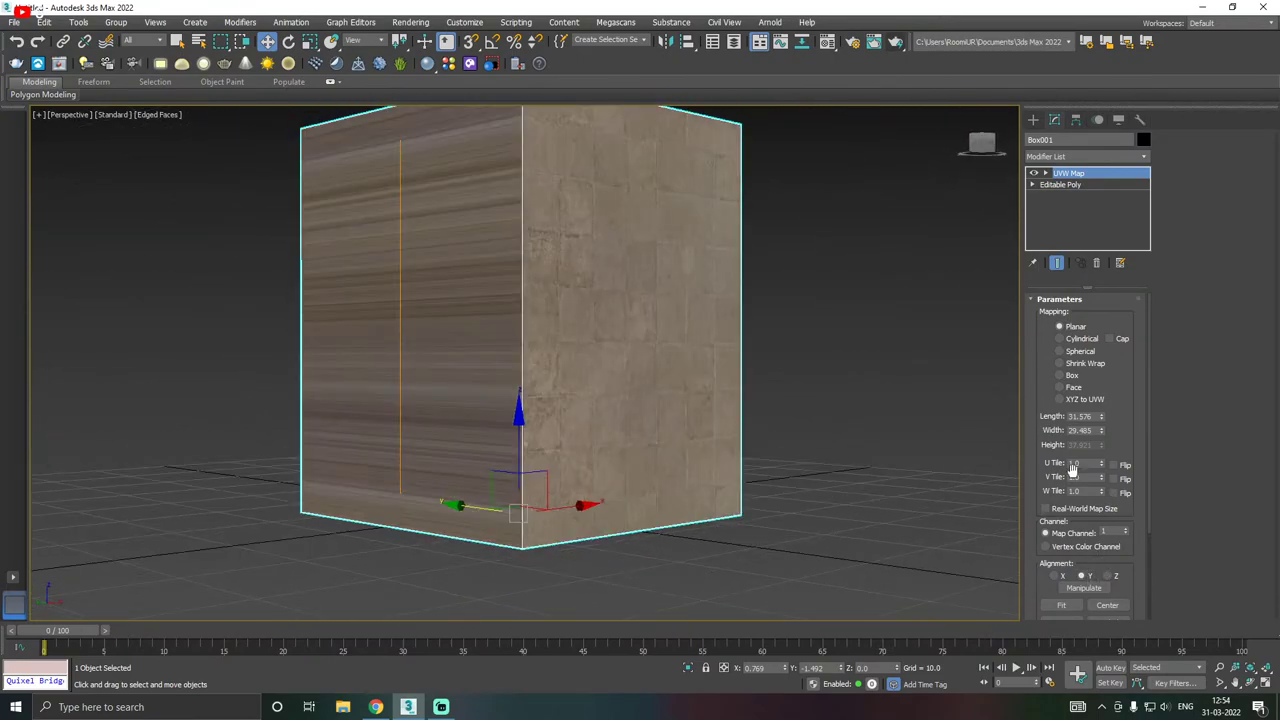
click(1062, 578)
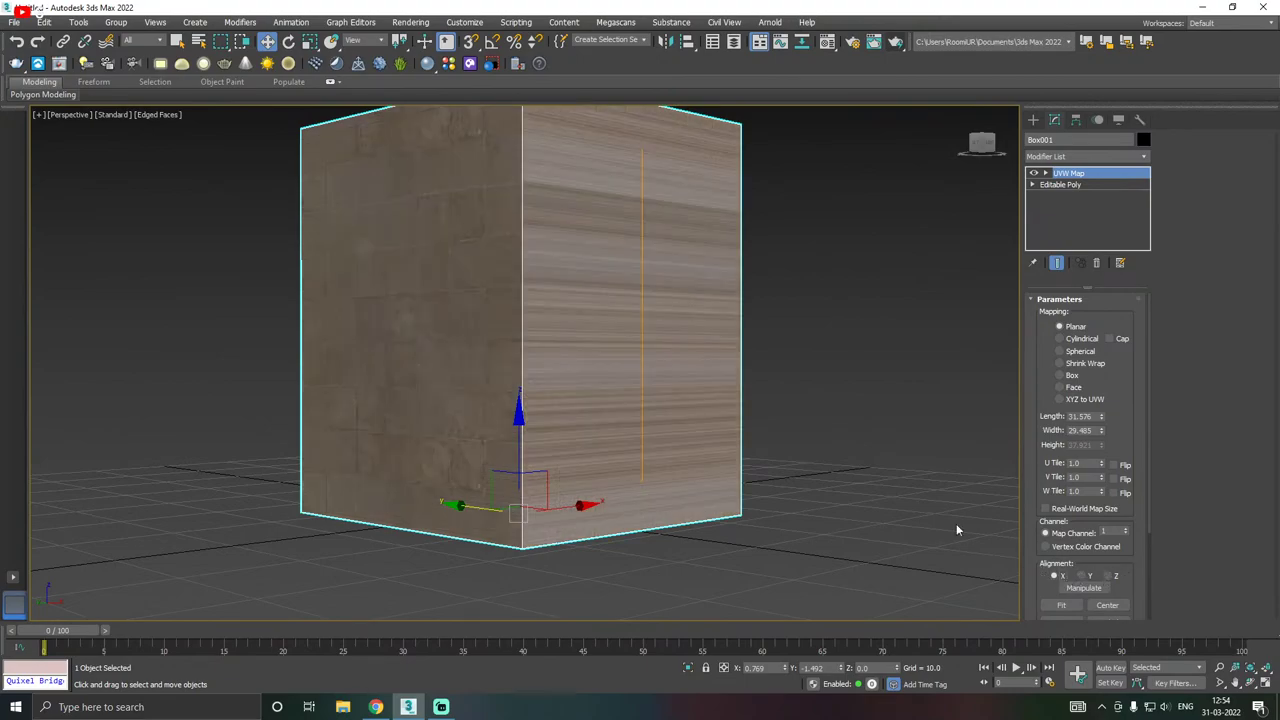
alt+middle_drag(757, 466, 995, 451)
alt+middle_drag(810, 401, 830, 388)
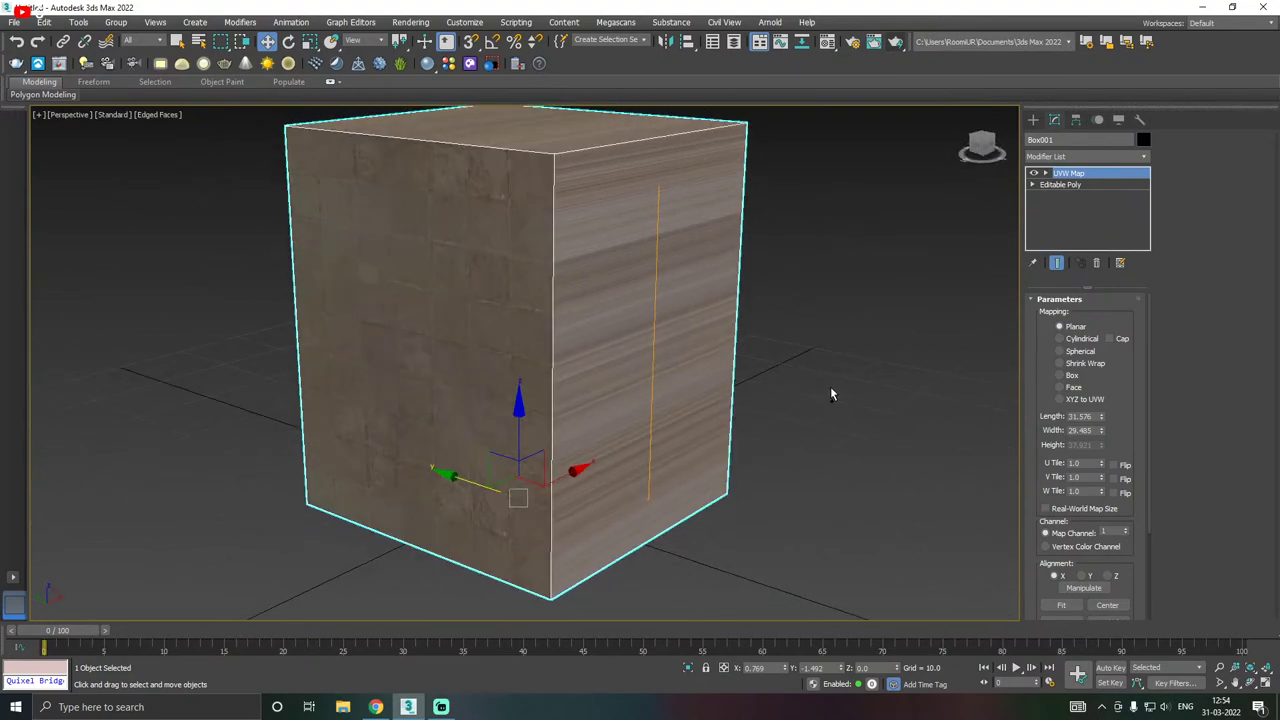
click(1059, 375)
mouse_move(721, 372)
alt+middle_down()
mouse_move(808, 374)
mouse_move(742, 391)
mouse_move(716, 382)
alt+middle_up()
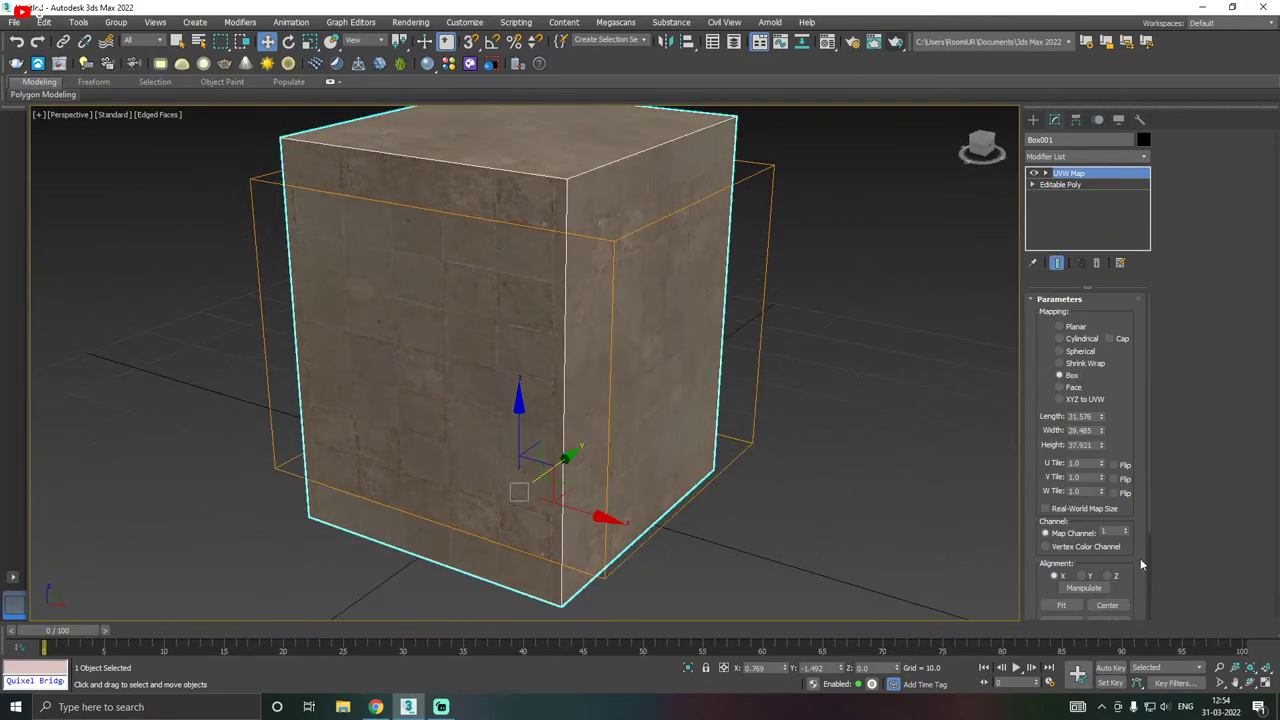
- Fit the UVW Map gizmo to the box and set U and V Tile to 4
scroll(1140, 558, down, 2)
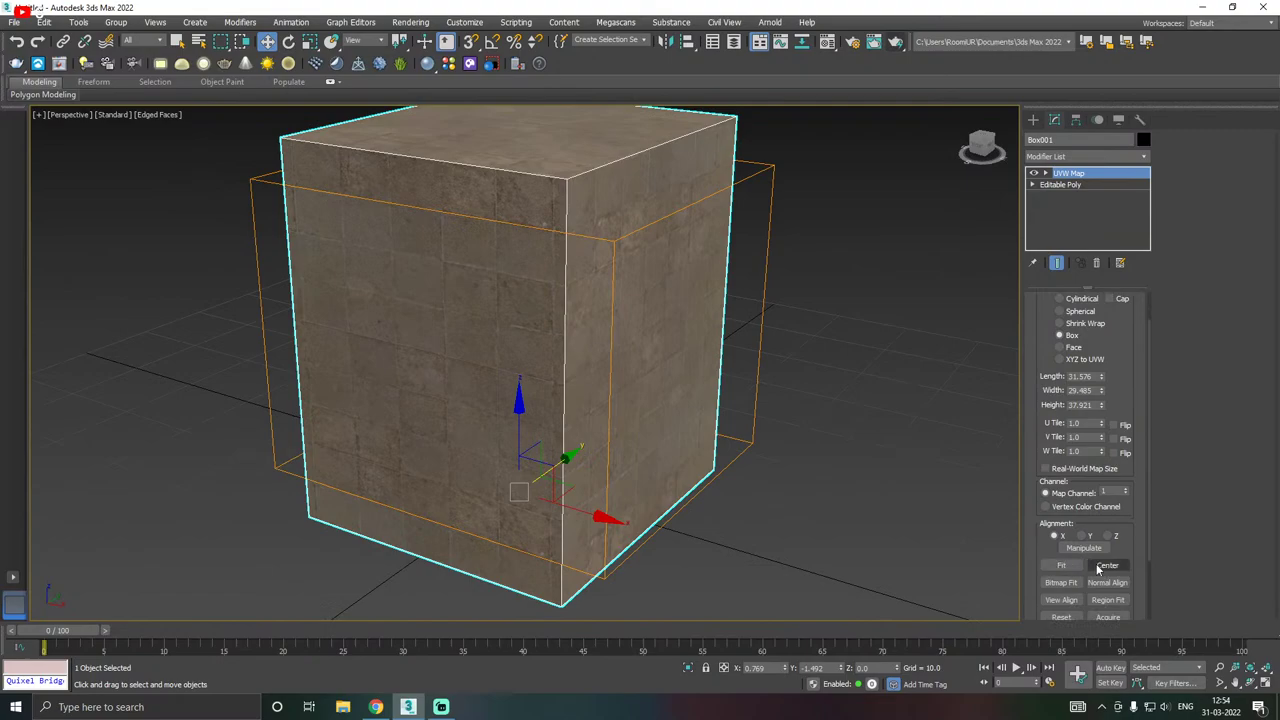
click(1061, 565)
mouse_move(900, 430)
alt+middle_down()
mouse_move(799, 413)
mouse_move(910, 414)
alt+middle_up()
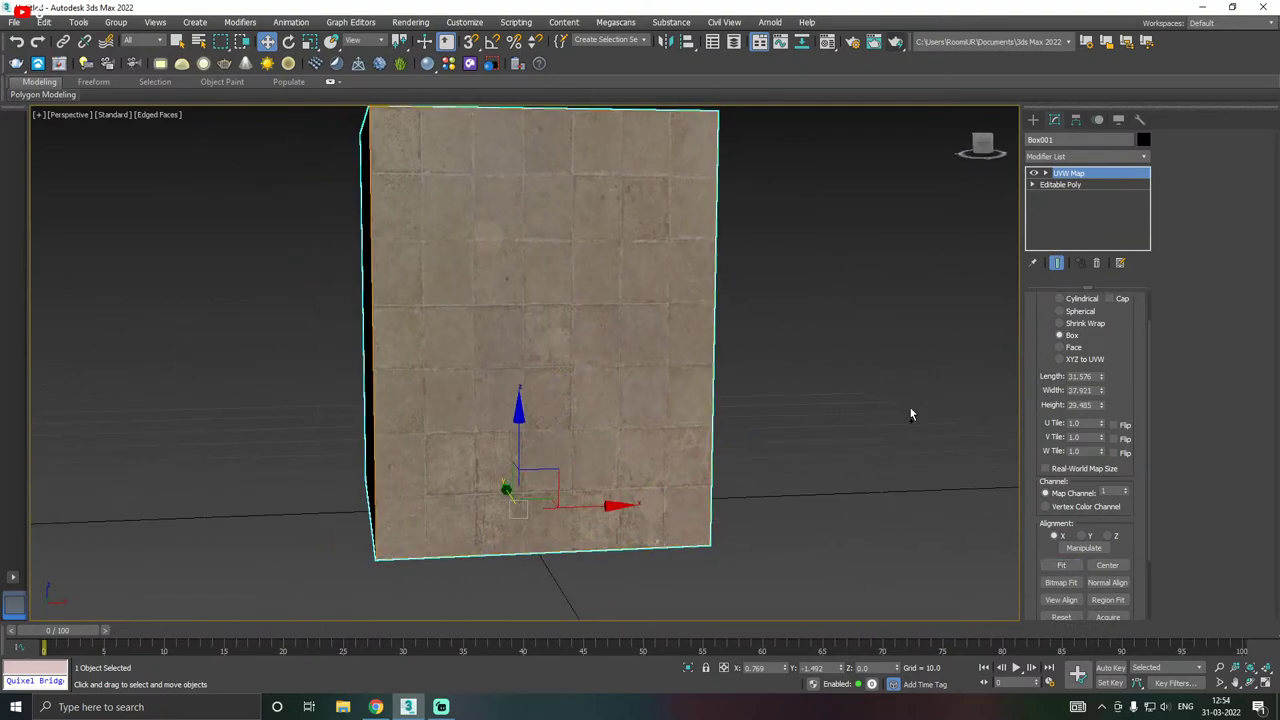
double_click(1082, 438)
text(4)
double_click(1090, 423)
text(4)
key(Return)
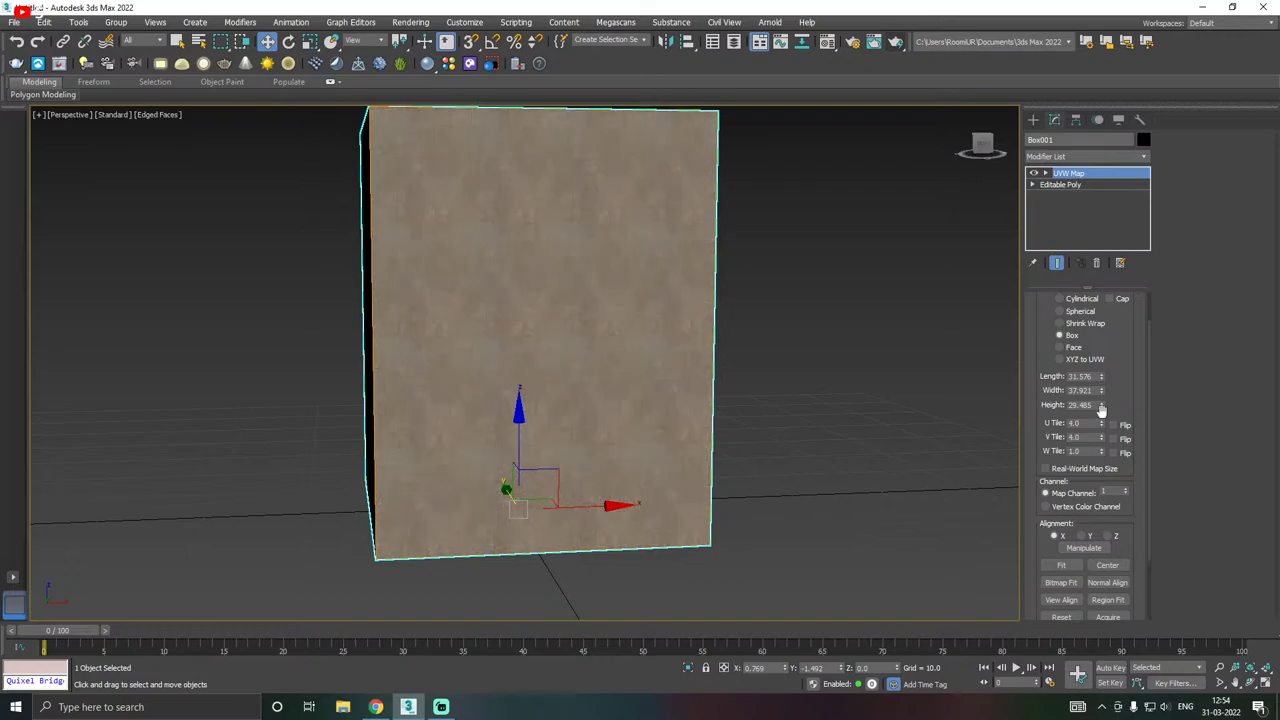
scroll(586, 434, up, 8)
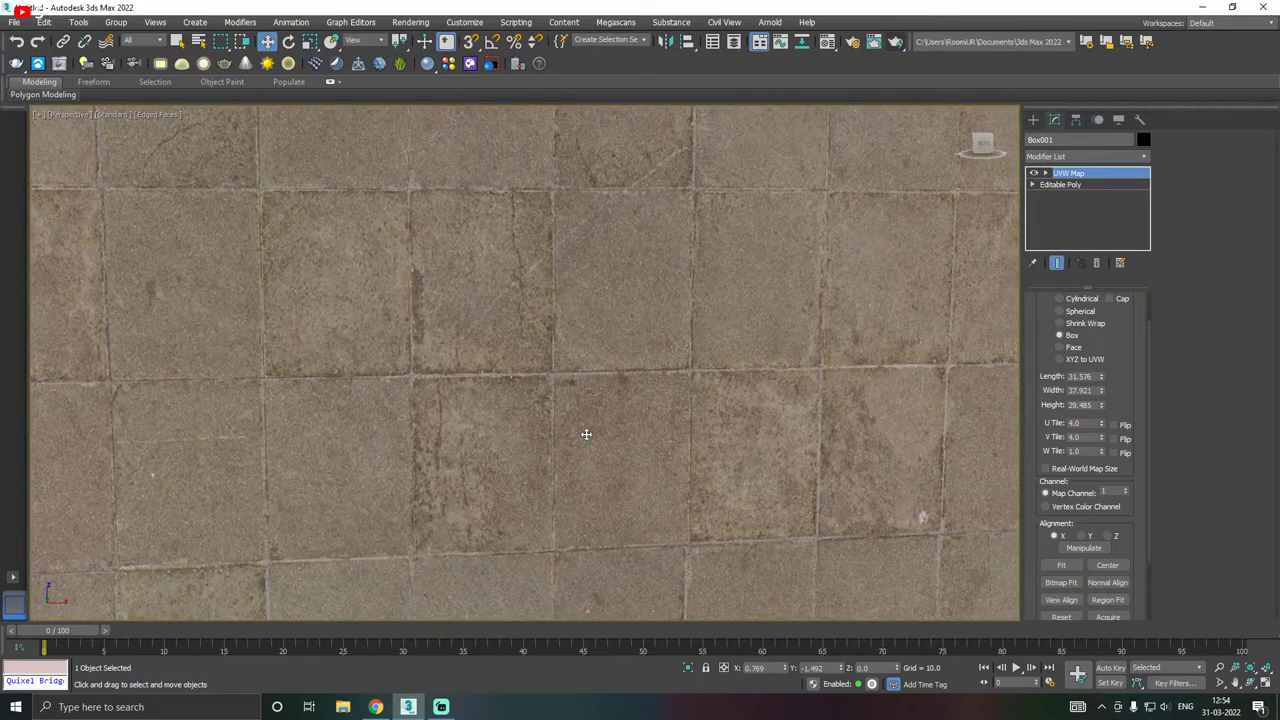
- Change the UVW Map U and V Tile values to 1
click(827, 41)
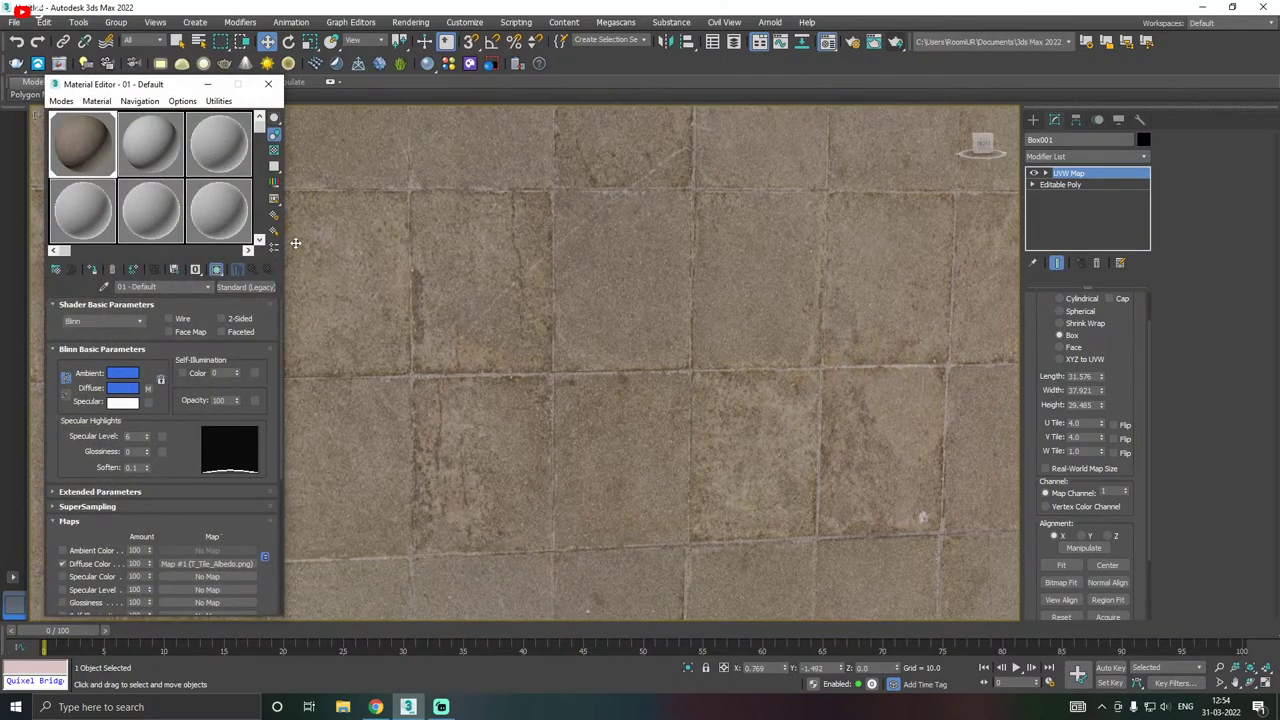
click(268, 84)
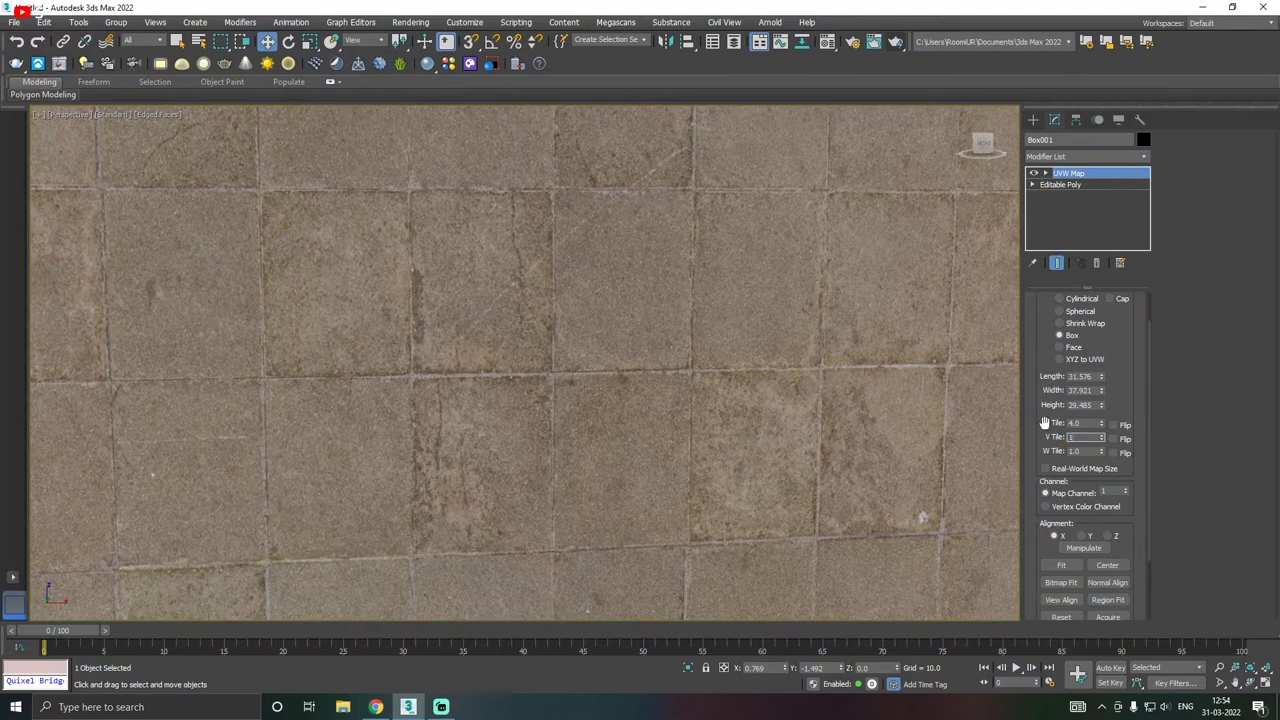
text(1)
key(Return)
double_click(1075, 423)
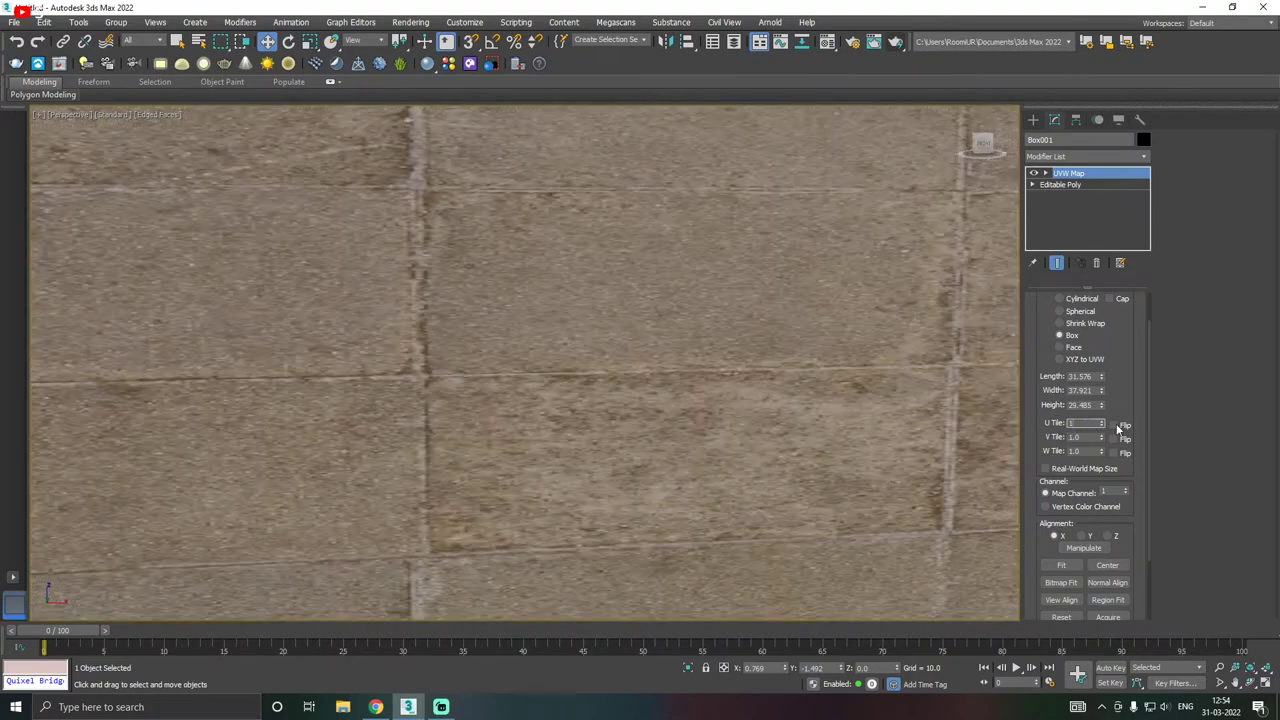
text(1)
key(Return)
- Lower the UVW Map U and V Tile values to 0.2
scroll(936, 428, down, 3)
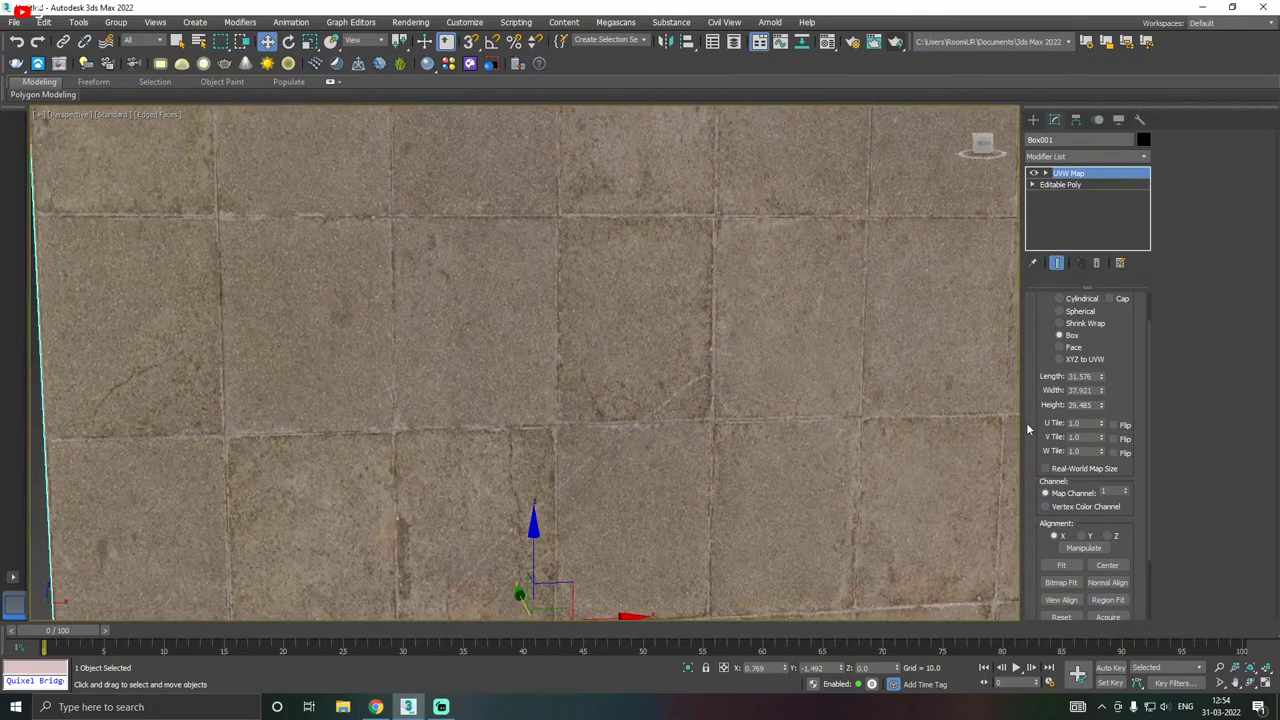
double_click(1083, 437)
text(0.2)
double_click(1082, 423)
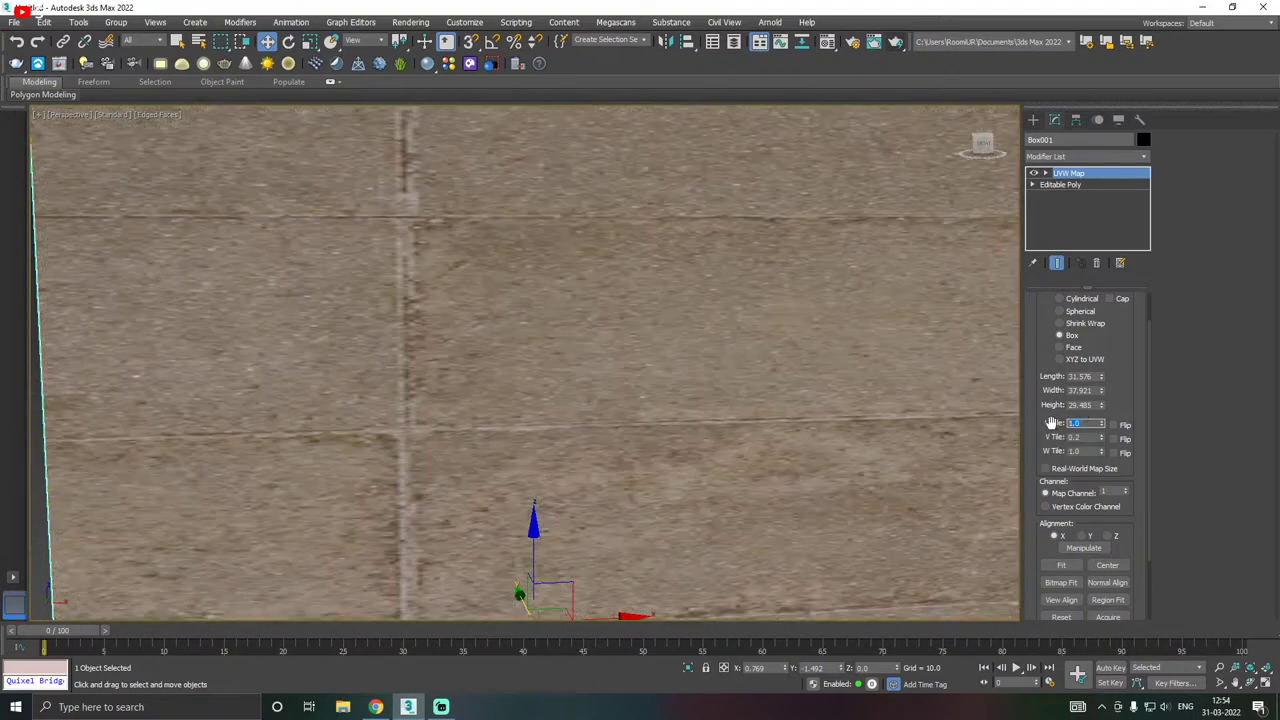
key(Return)
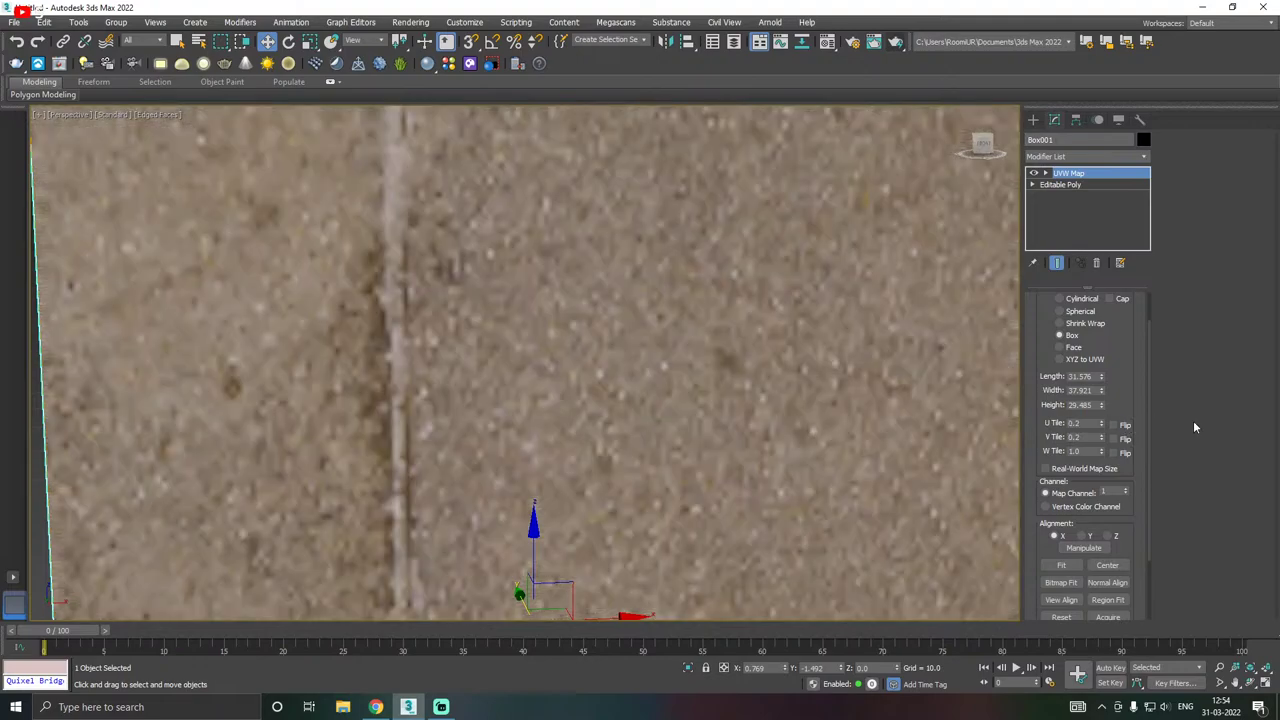
scroll(659, 403, down, 5)
alt+middle_drag(659, 403, 804, 415)
- Set the UVW Map U and V Tile values to 0.4
double_click(1087, 423)
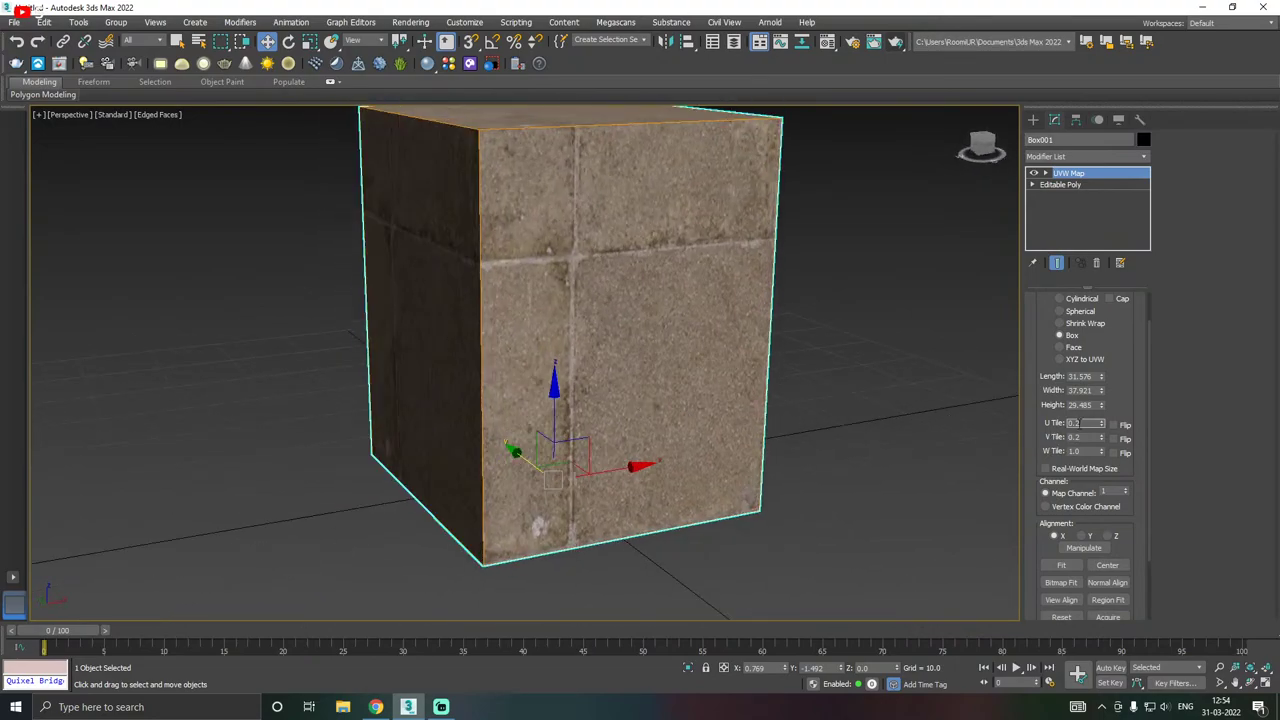
text(0.4)
double_click(1089, 437)
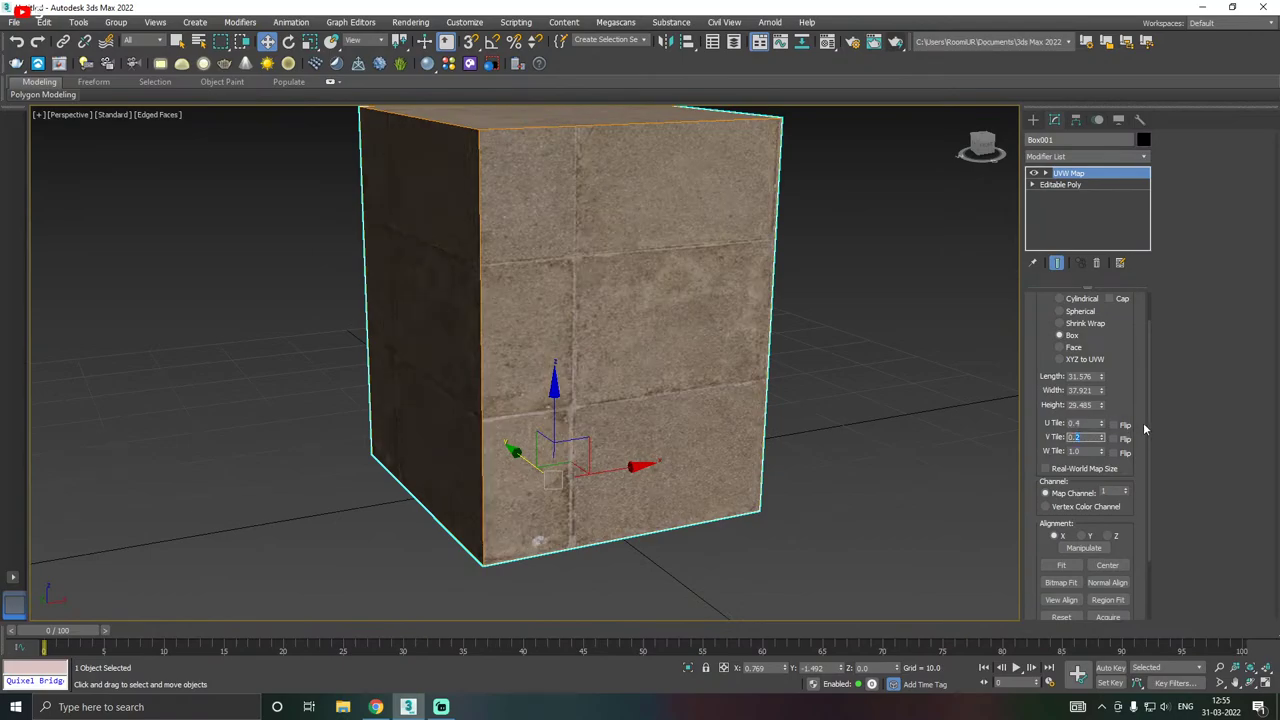
key(Return)
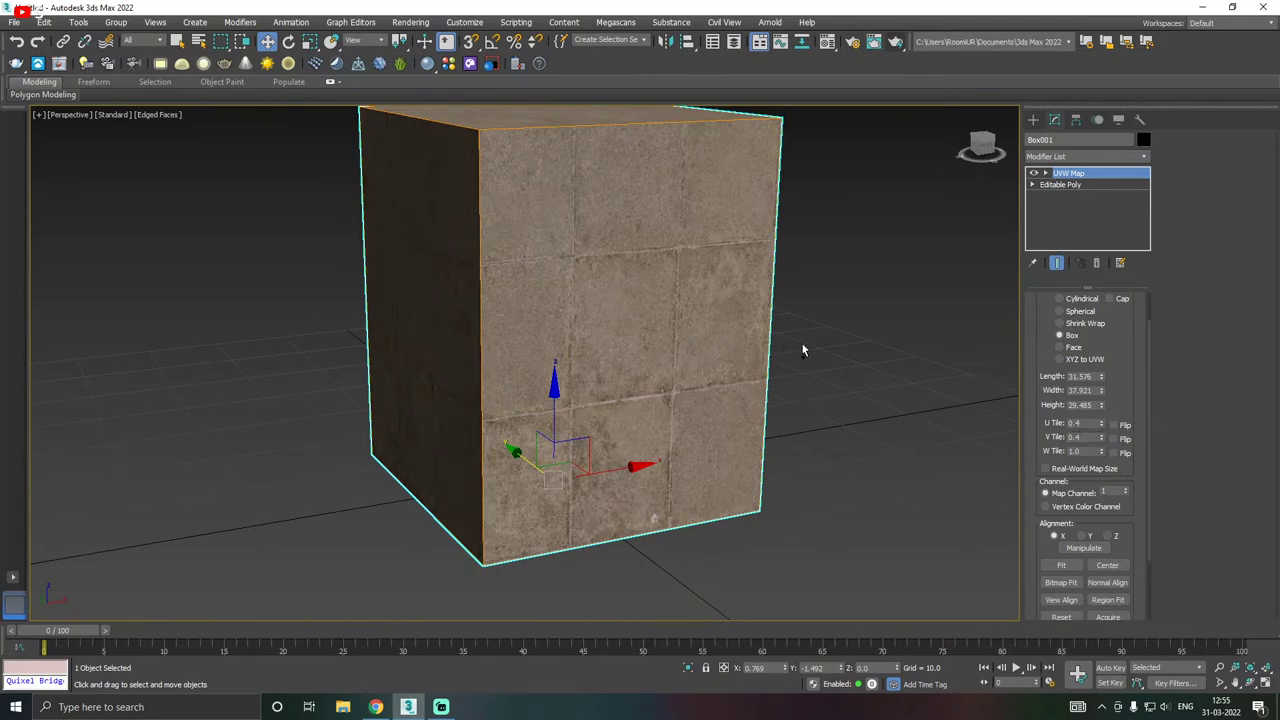
mouse_move(803, 350)
alt+middle_down()
mouse_move(751, 354)
mouse_move(806, 343)
mouse_move(806, 362)
alt+middle_up()
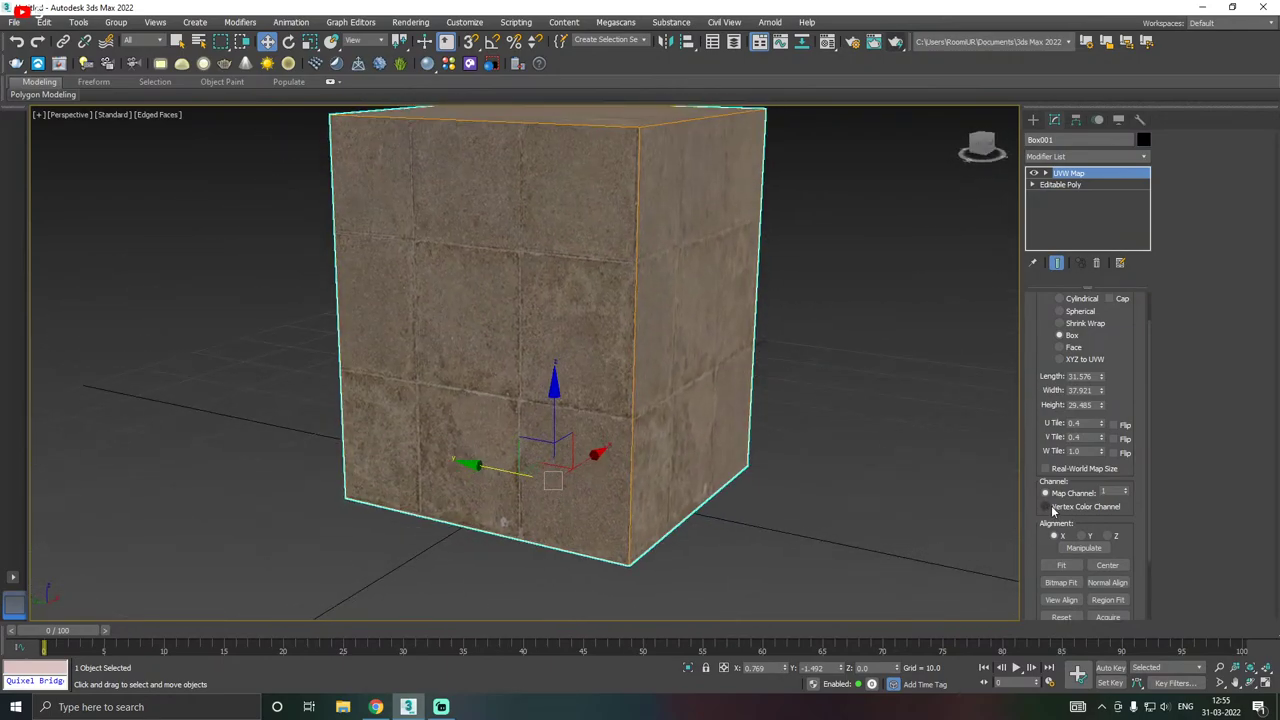
scroll(1040, 447, up, 2)
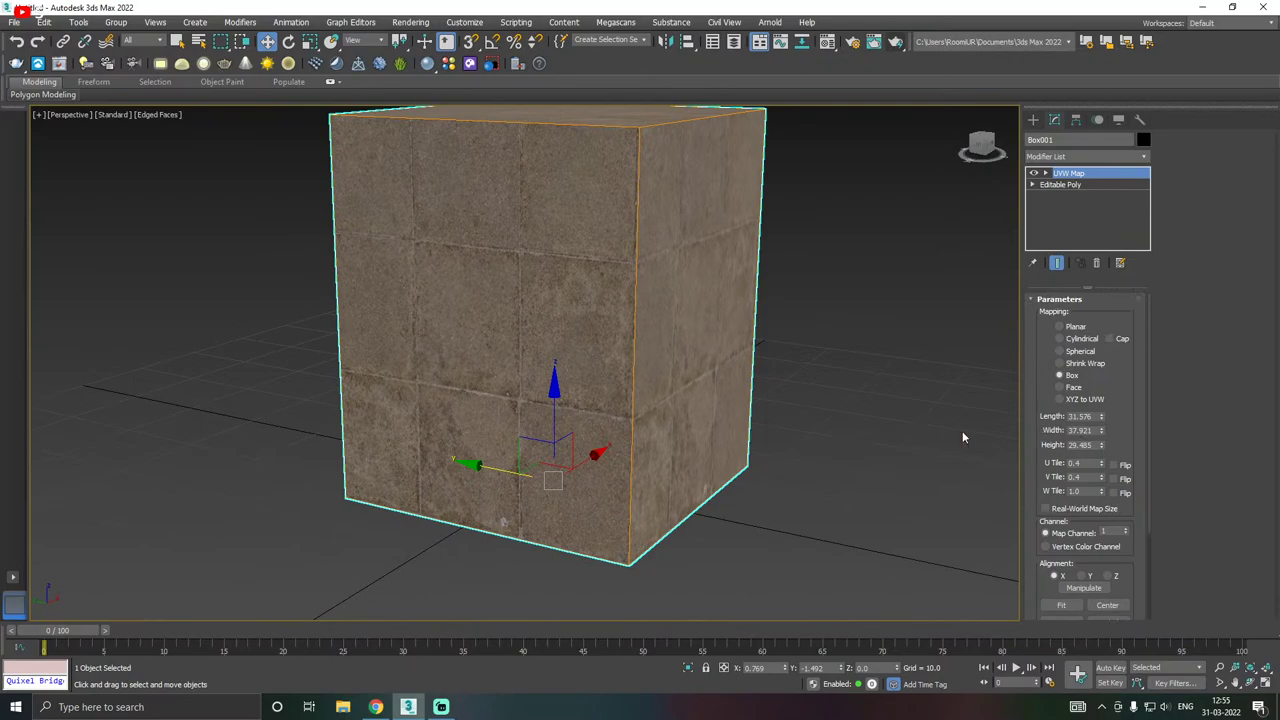
alt+middle_drag(962, 437, 820, 460)
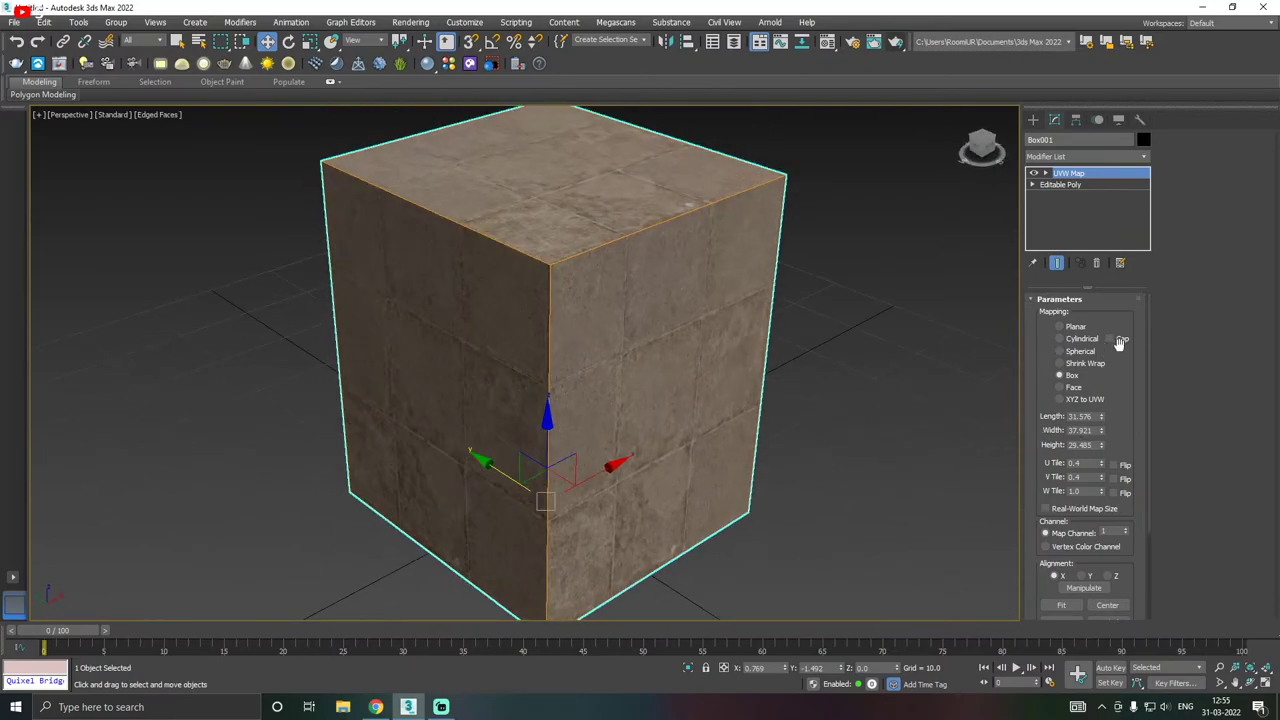
- Try Cylindrical mapping, settle back on Box mapping, and bring up Standard Primitives
click(1064, 339)
mouse_move(651, 394)
alt+middle_down()
mouse_move(840, 357)
mouse_move(643, 382)
mouse_move(665, 384)
alt+middle_up()
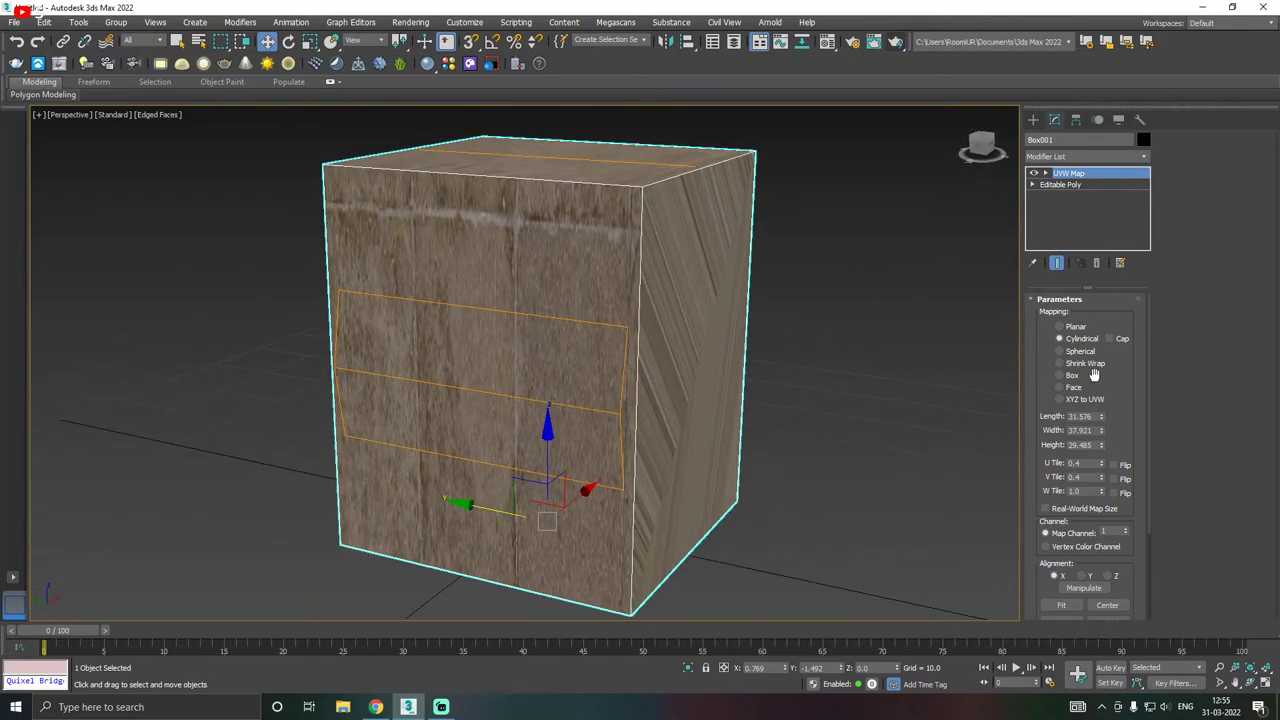
click(1068, 376)
scroll(779, 362, down, 3)
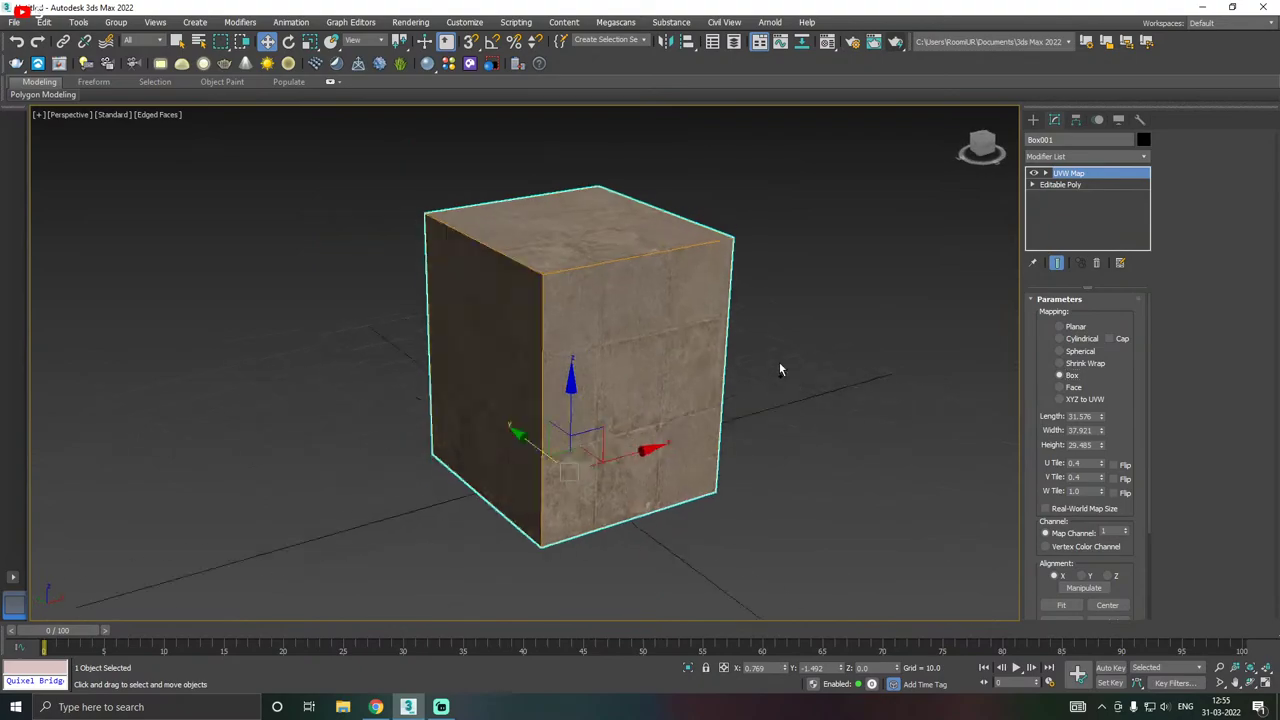
alt+middle_drag(779, 362, 820, 340)
click(1033, 120)
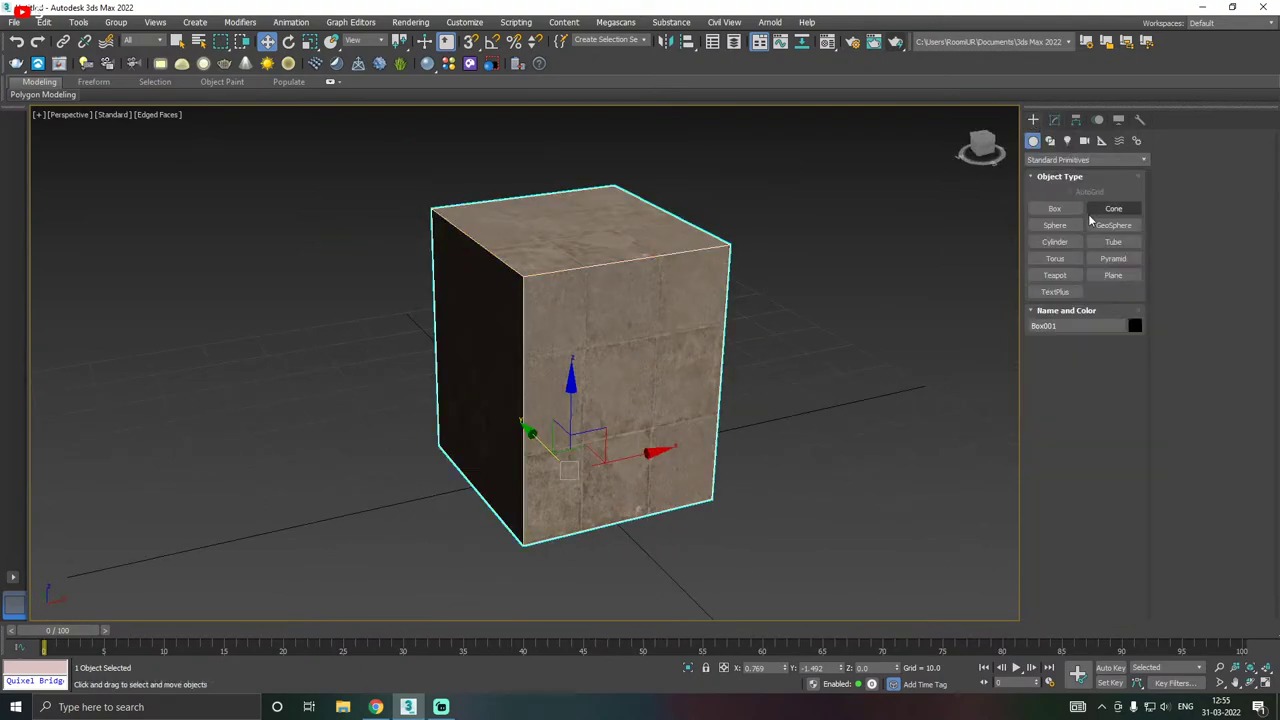
- Draw a cylinder beside the box and assign it the tile material
click(1055, 241)
scroll(751, 377, down, 2)
middle_drag(751, 377, 868, 356)
drag(508, 450, 628, 428)
click(527, 249)
right_click(527, 249)
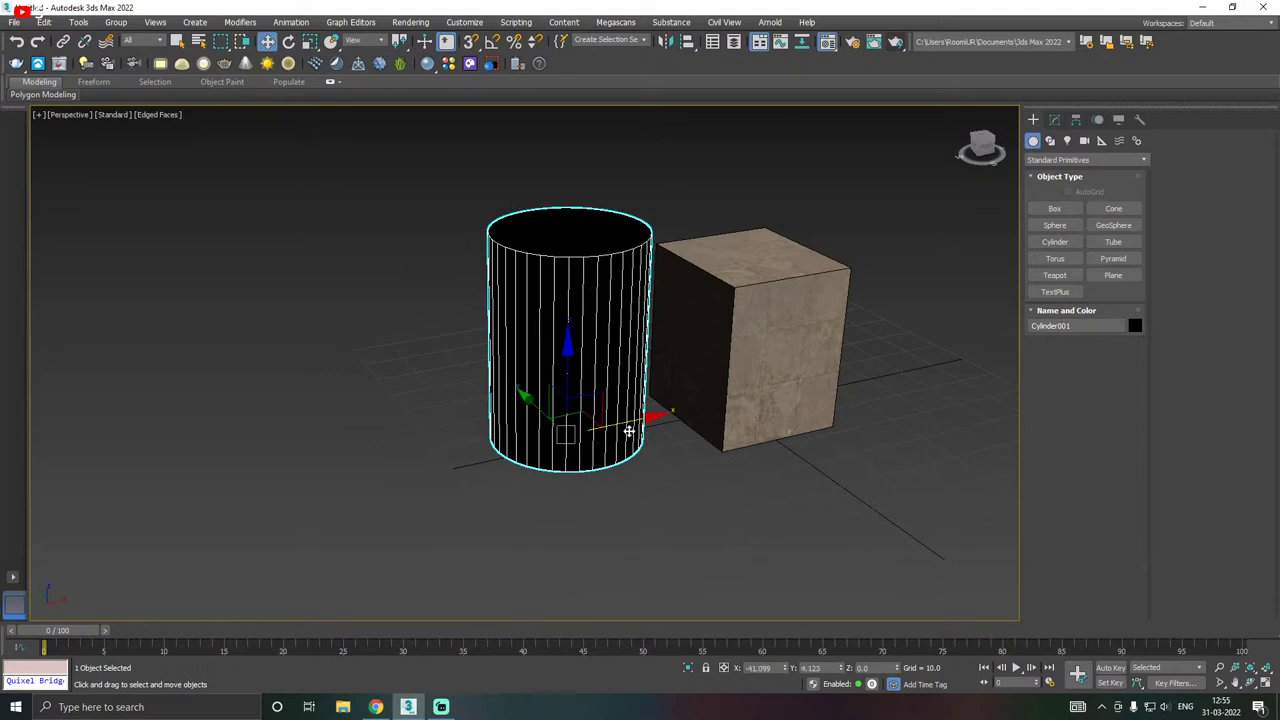
key(m)
click(91, 269)
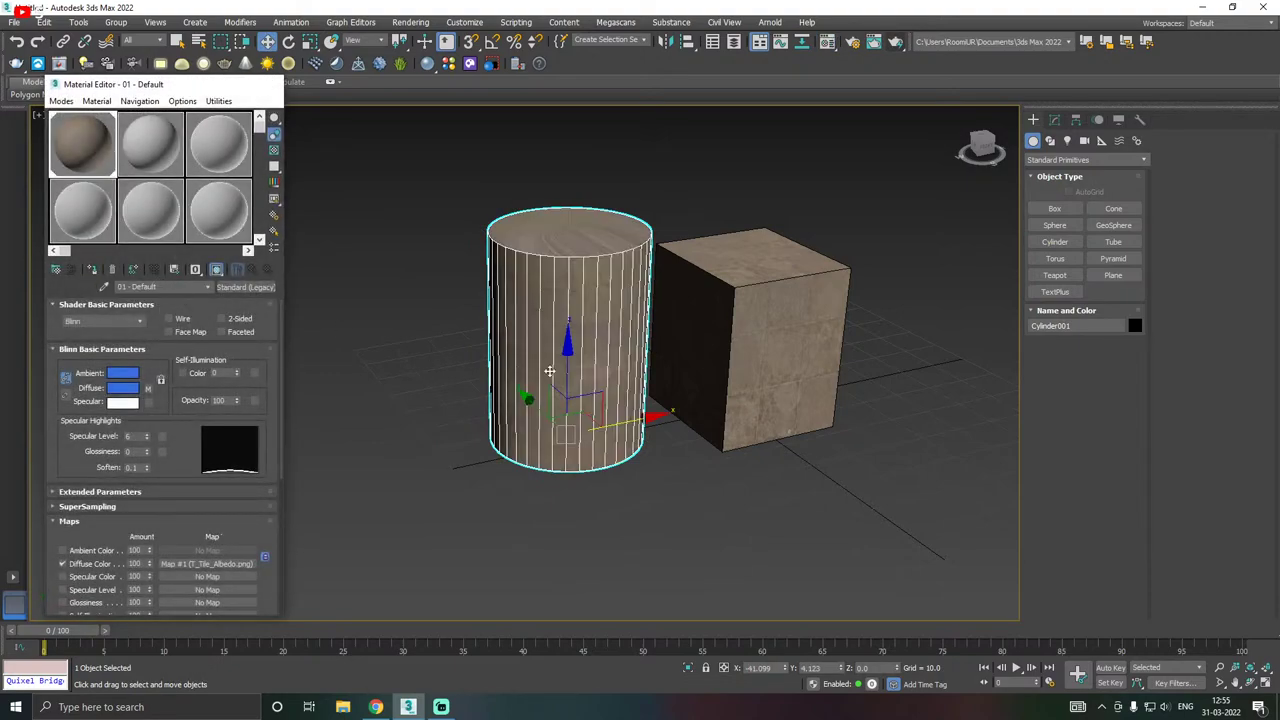
key(m)
- Select the cylinder and convert it to Editable Poly
scroll(581, 378, up, 3)
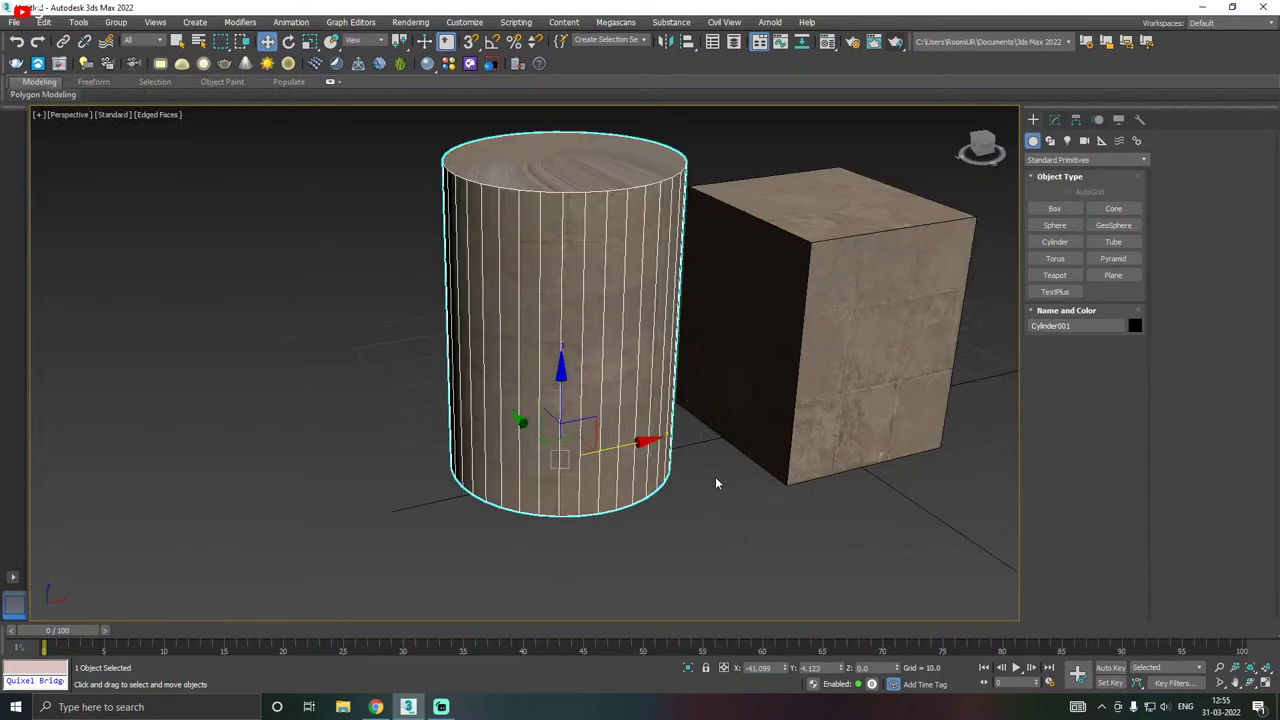
click(714, 486)
click(617, 399)
click(1054, 119)
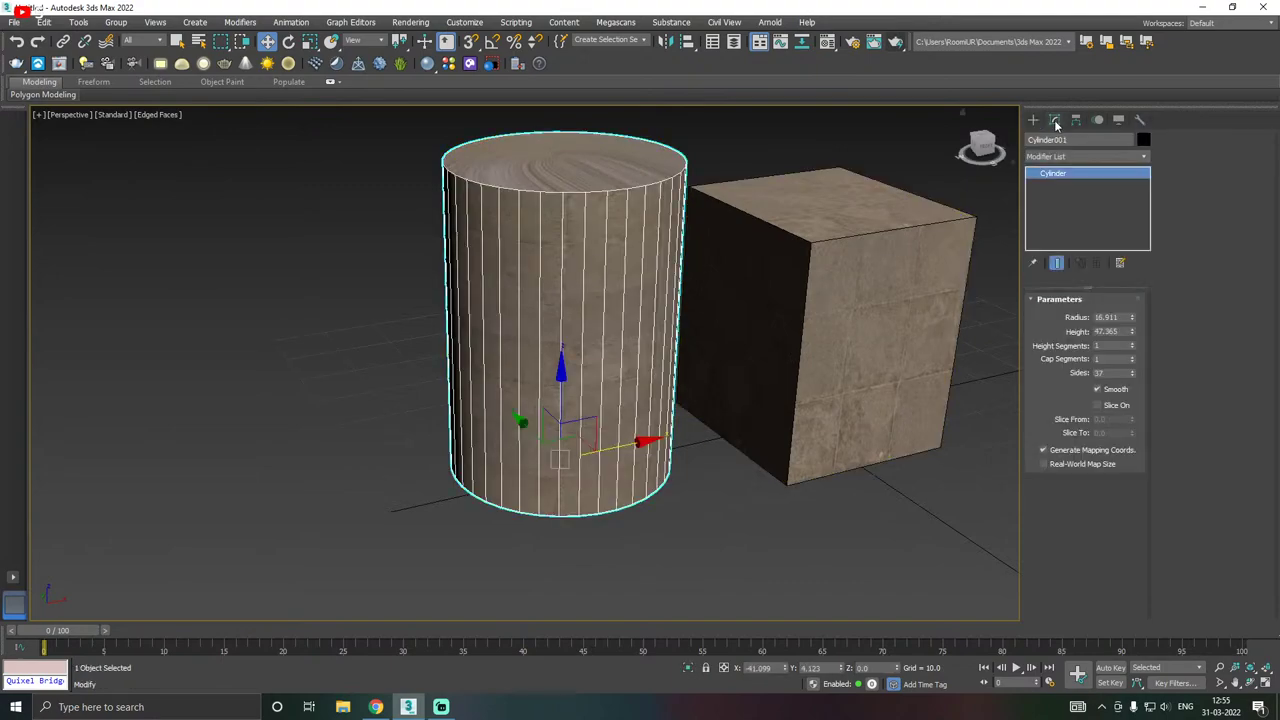
right_click(1076, 210)
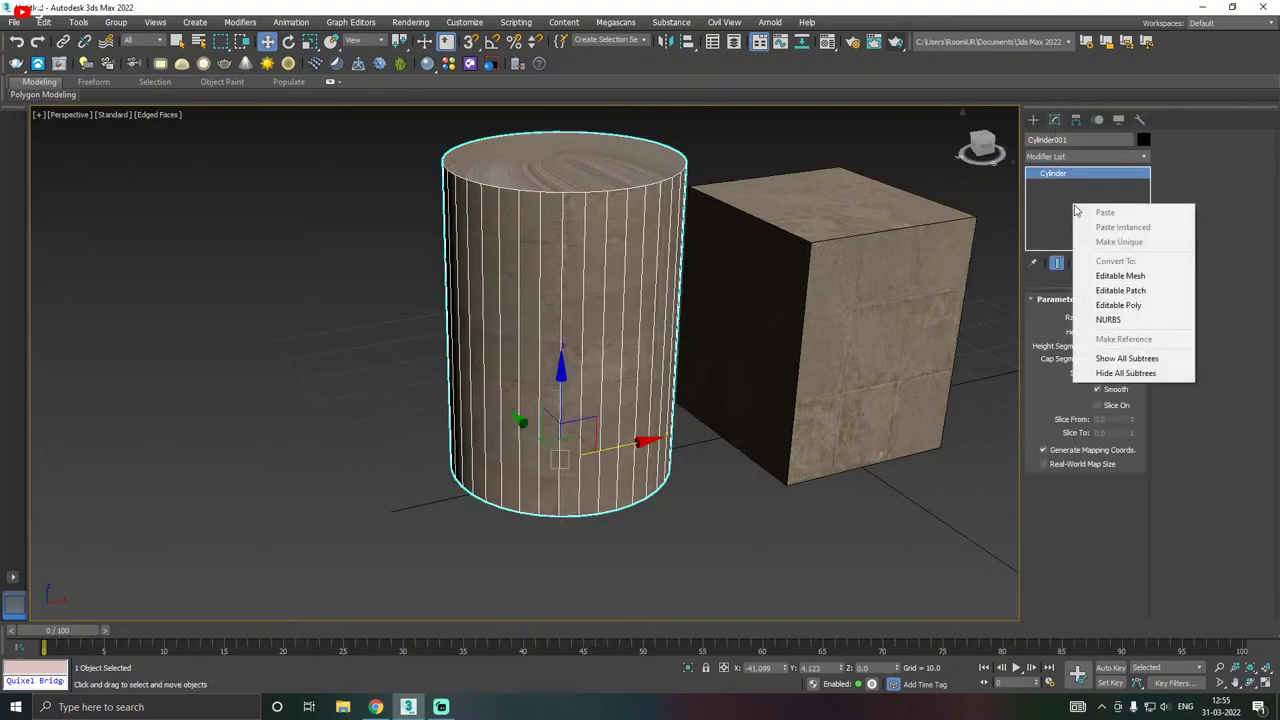
click(1118, 305)
- Add a UVW Map modifier to the cylinder
click(1087, 156)
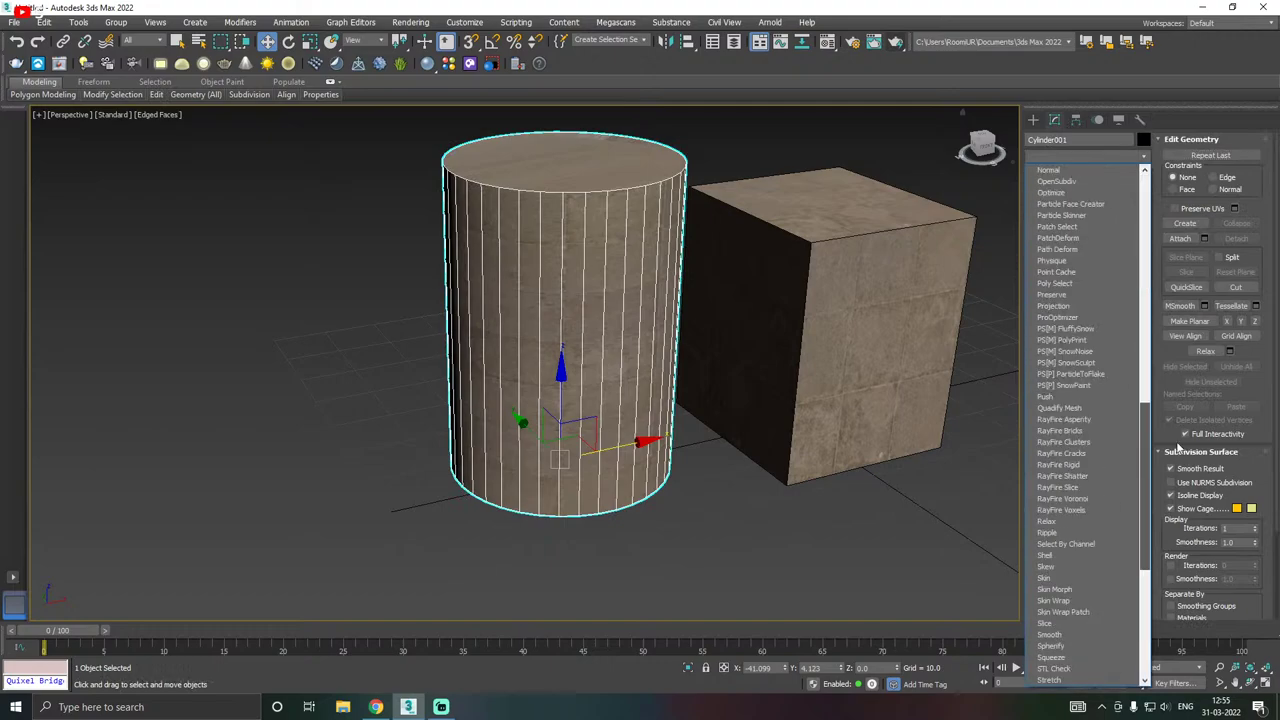
scroll(1182, 480, down, 10)
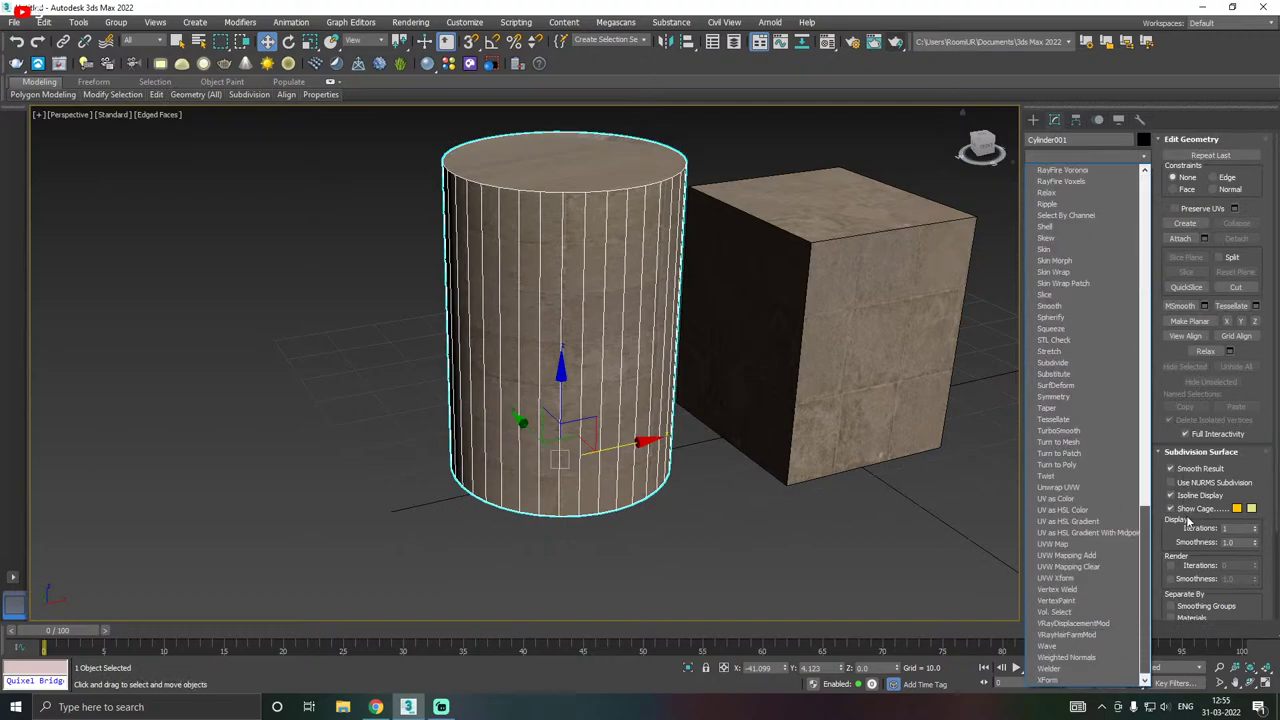
click(1055, 544)
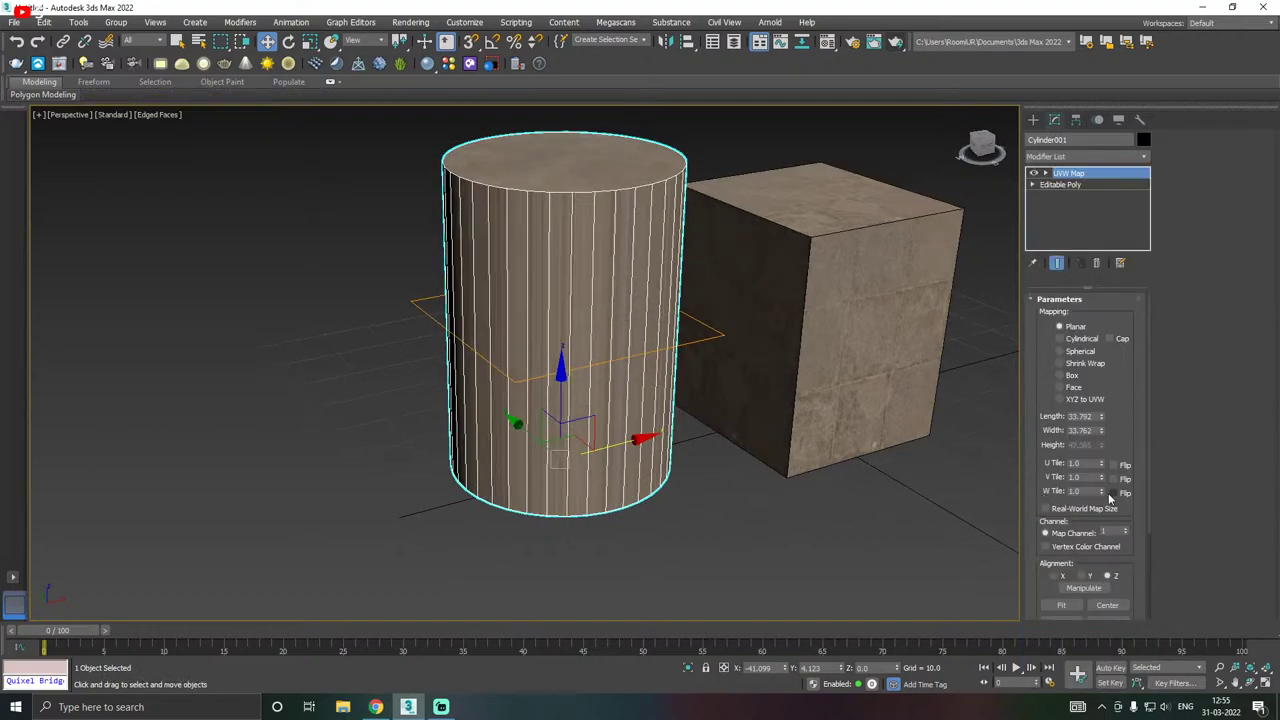
- Switch the cylinder to Cylindrical mapping and turn off Edged Faces in the viewport
click(1078, 340)
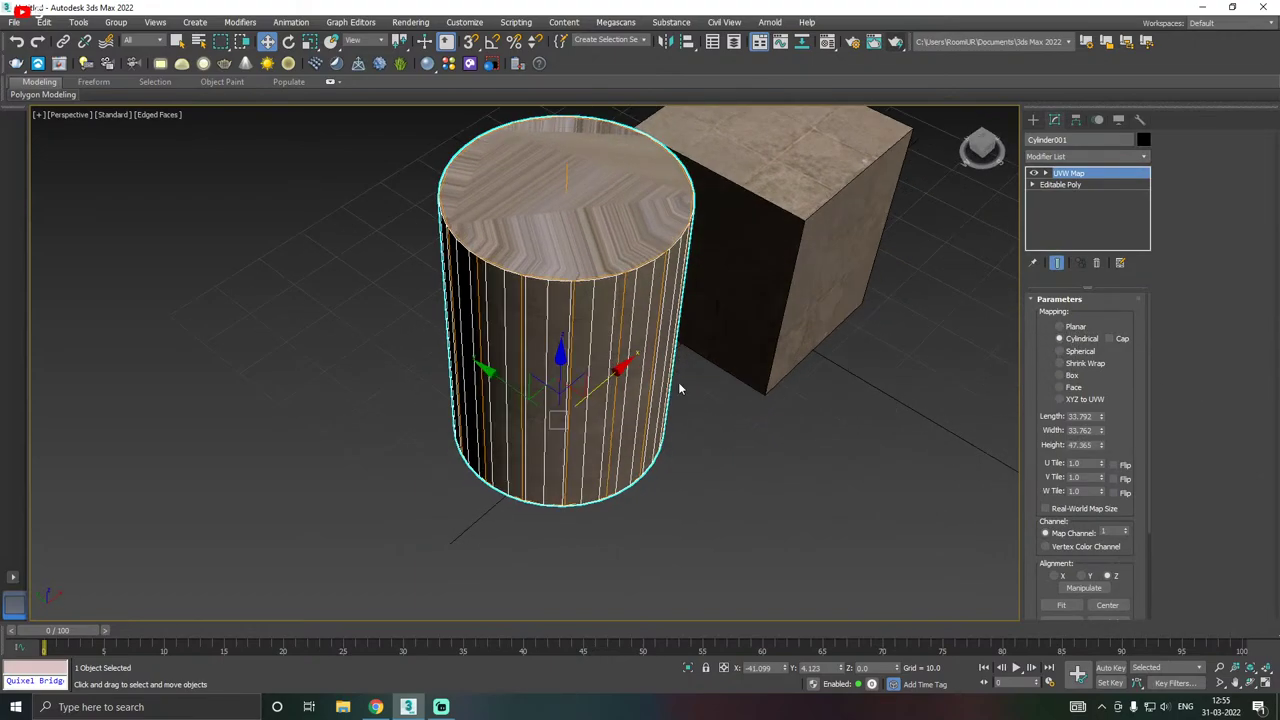
click(757, 453)
mouse_move(520, 327)
alt+middle_down()
mouse_move(530, 262)
mouse_move(575, 345)
alt+middle_up()
click(160, 115)
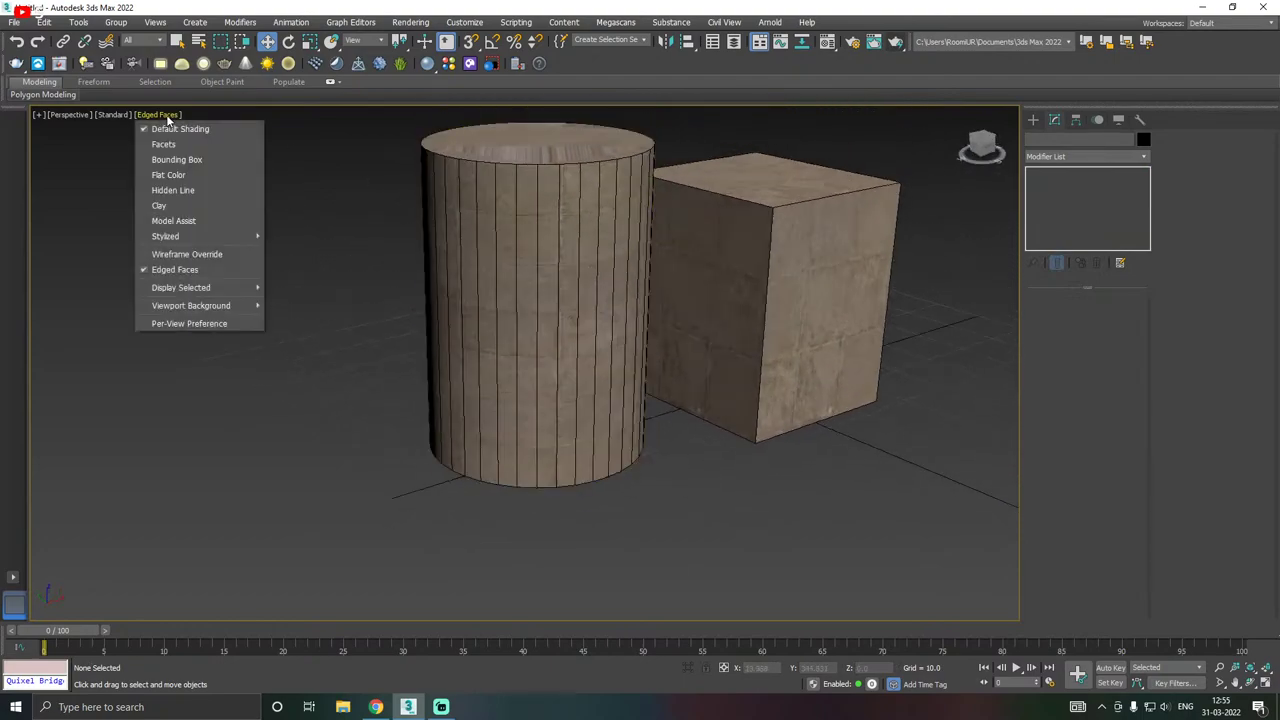
click(175, 269)
scroll(545, 328, up, 3)
click(545, 328)
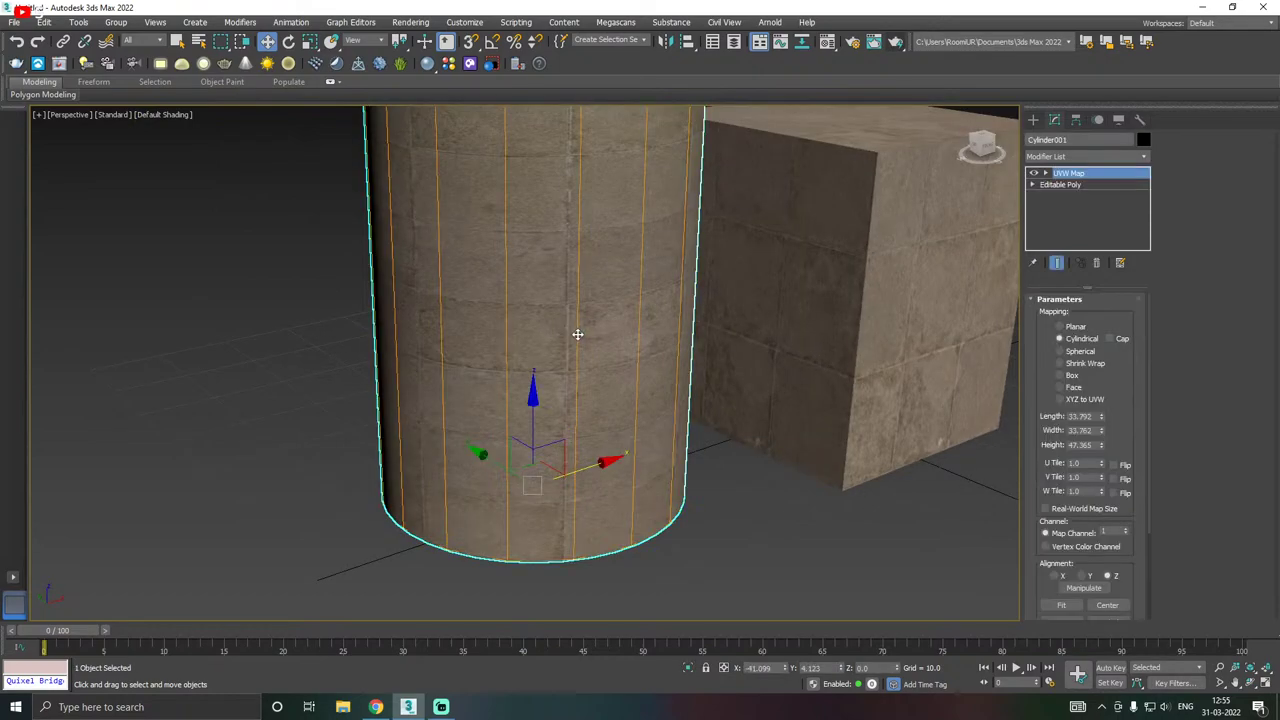
alt+middle_drag(580, 331, 628, 312)
scroll(628, 312, up, 2)
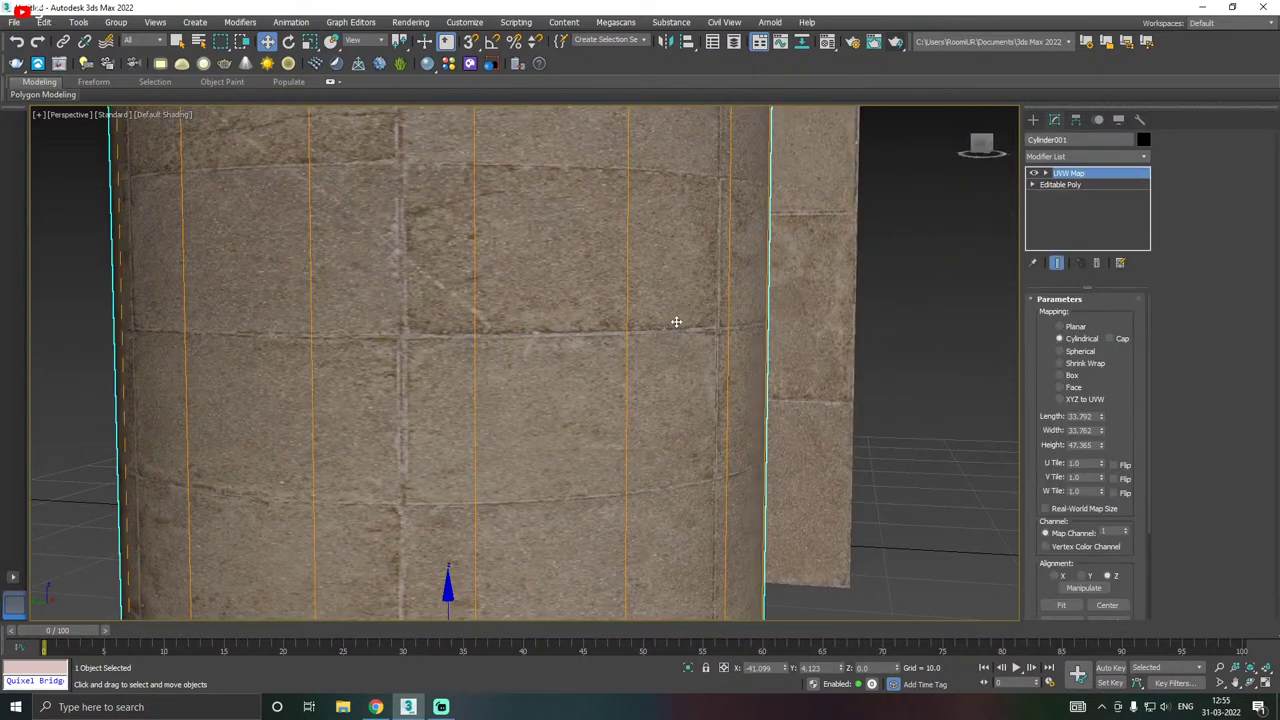
scroll(674, 320, down, 1)
- Compare Box, Cylindrical and Spherical mapping on the cylinder, ending back on Cylindrical
click(1062, 375)
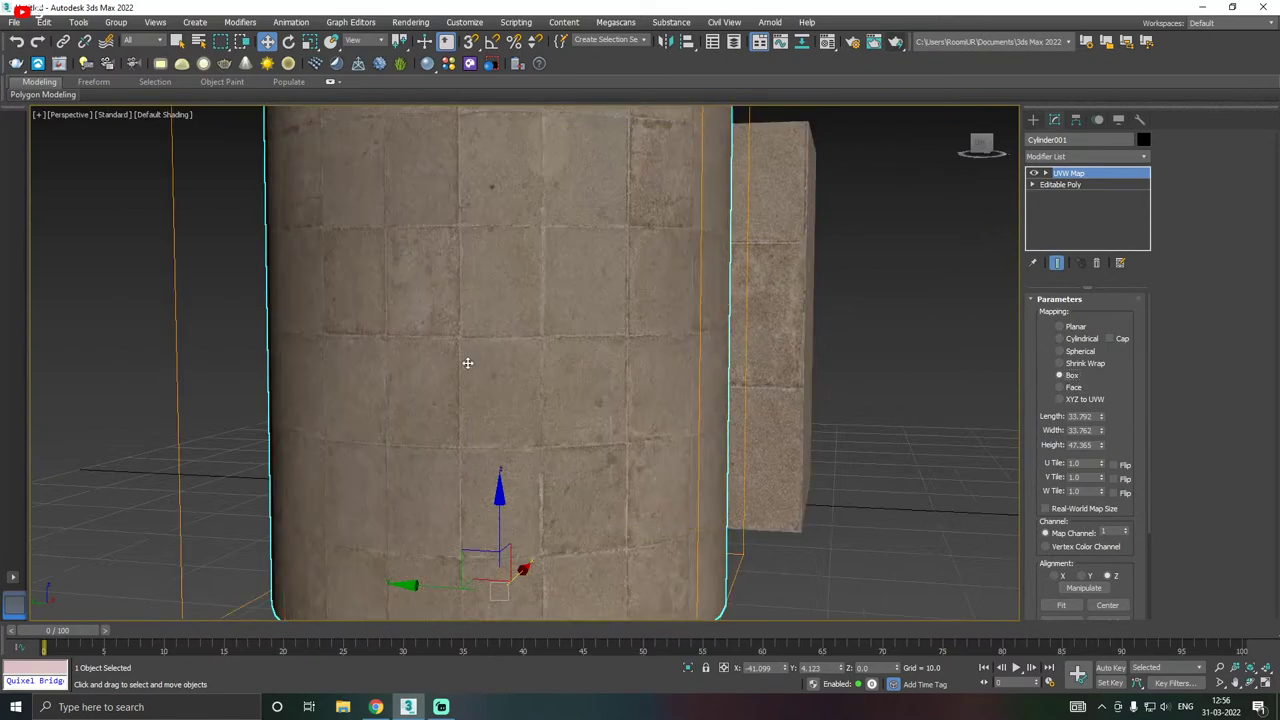
scroll(463, 361, down, 2)
alt+middle_drag(460, 363, 514, 334)
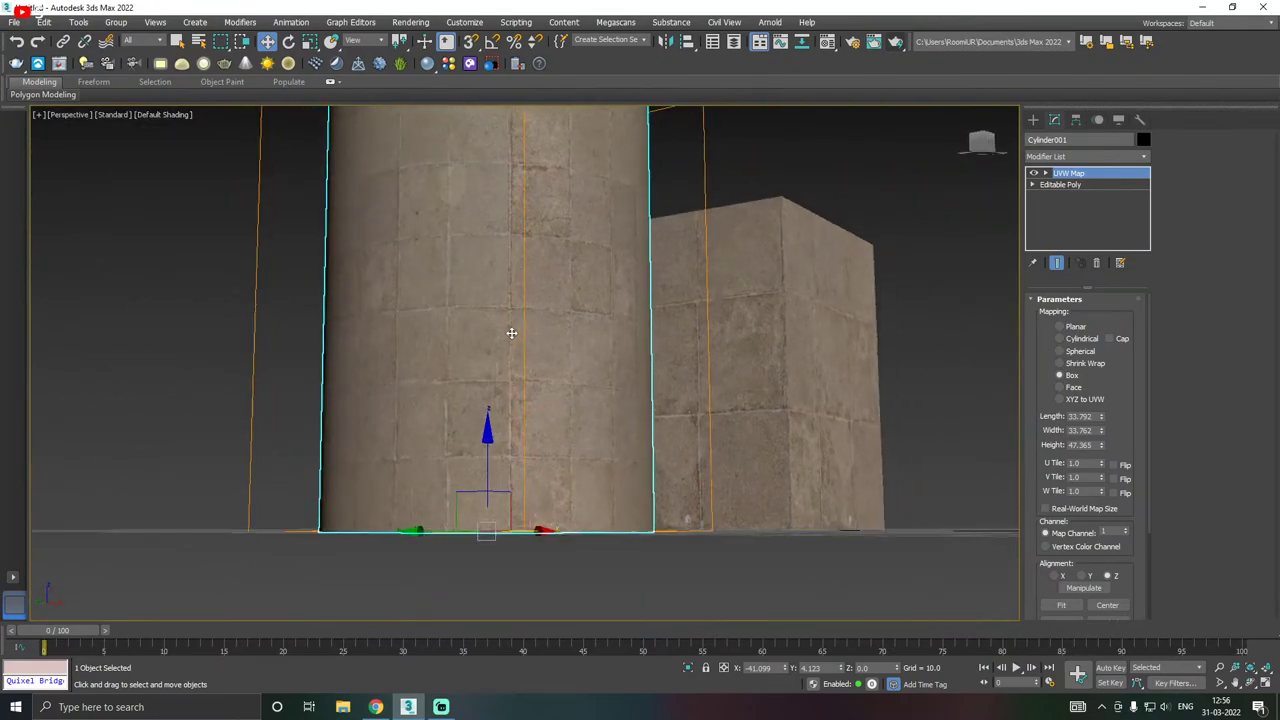
click(1080, 339)
alt+middle_drag(820, 420, 752, 440)
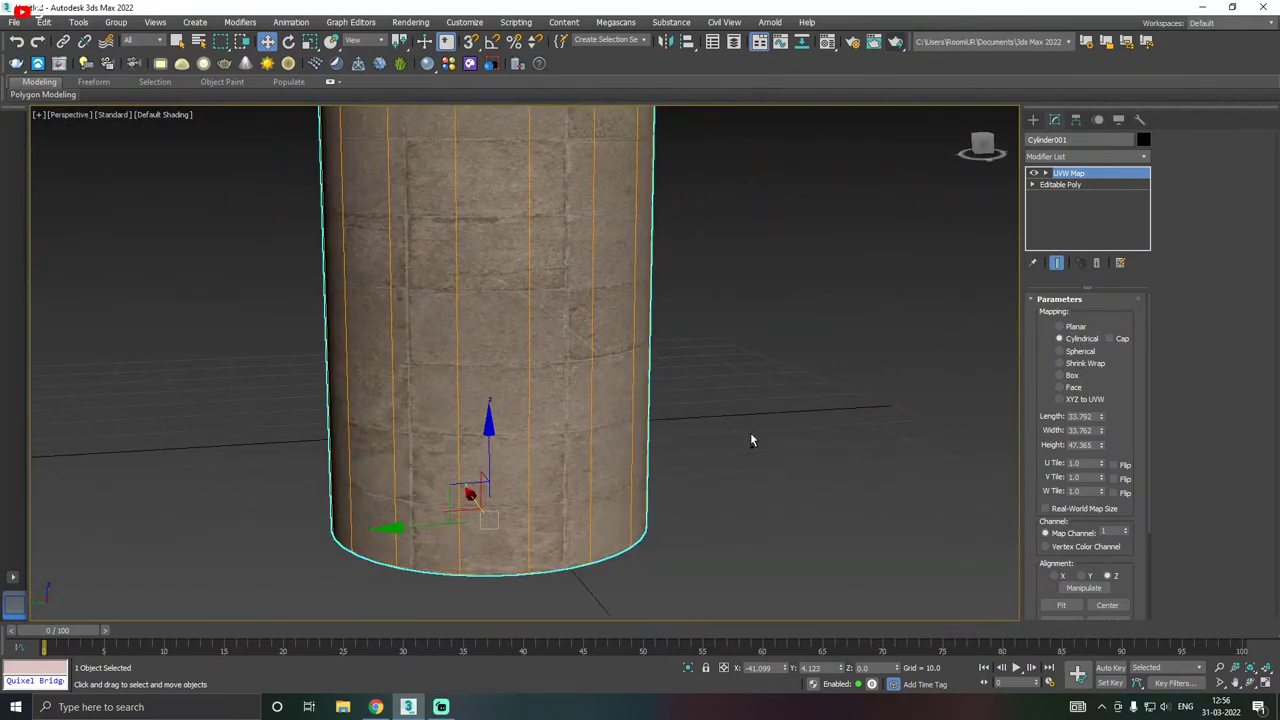
click(1080, 353)
click(1076, 340)
alt+middle_drag(896, 373, 814, 380)
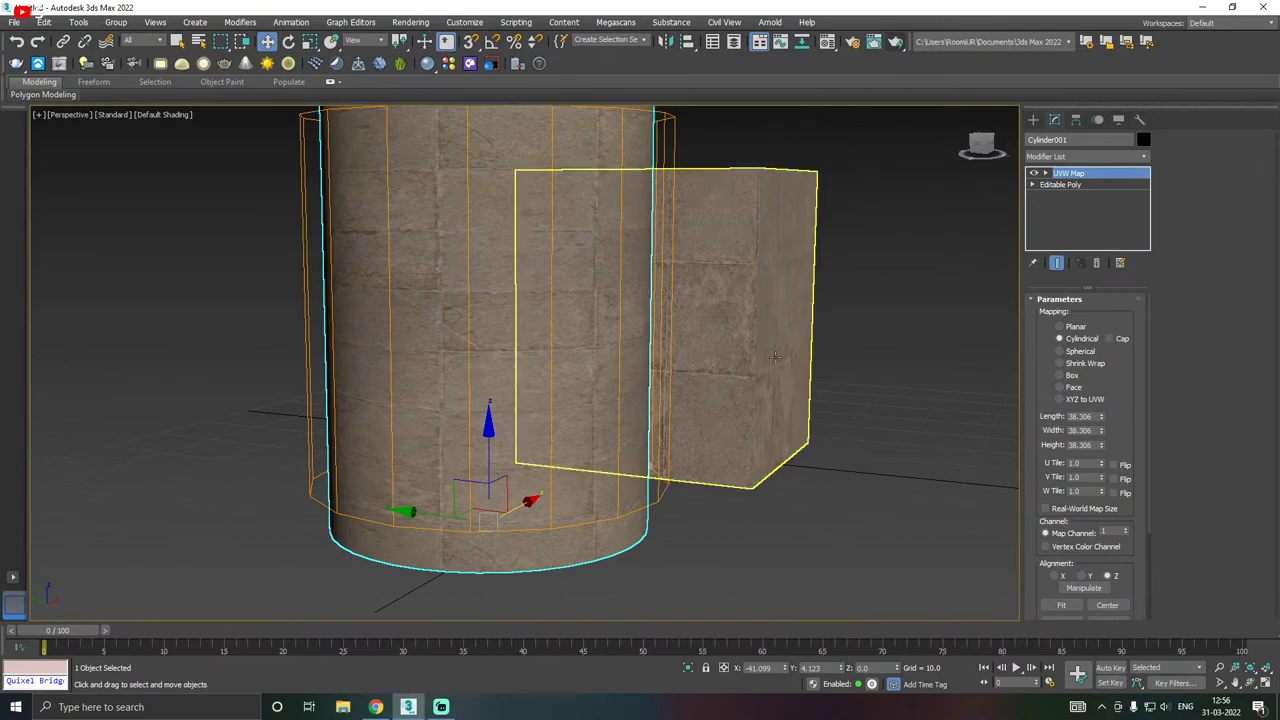
- Enable Cap on the cylindrical mapping, toggling it off and on to compare the top
alt+middle_drag(655, 345, 653, 472)
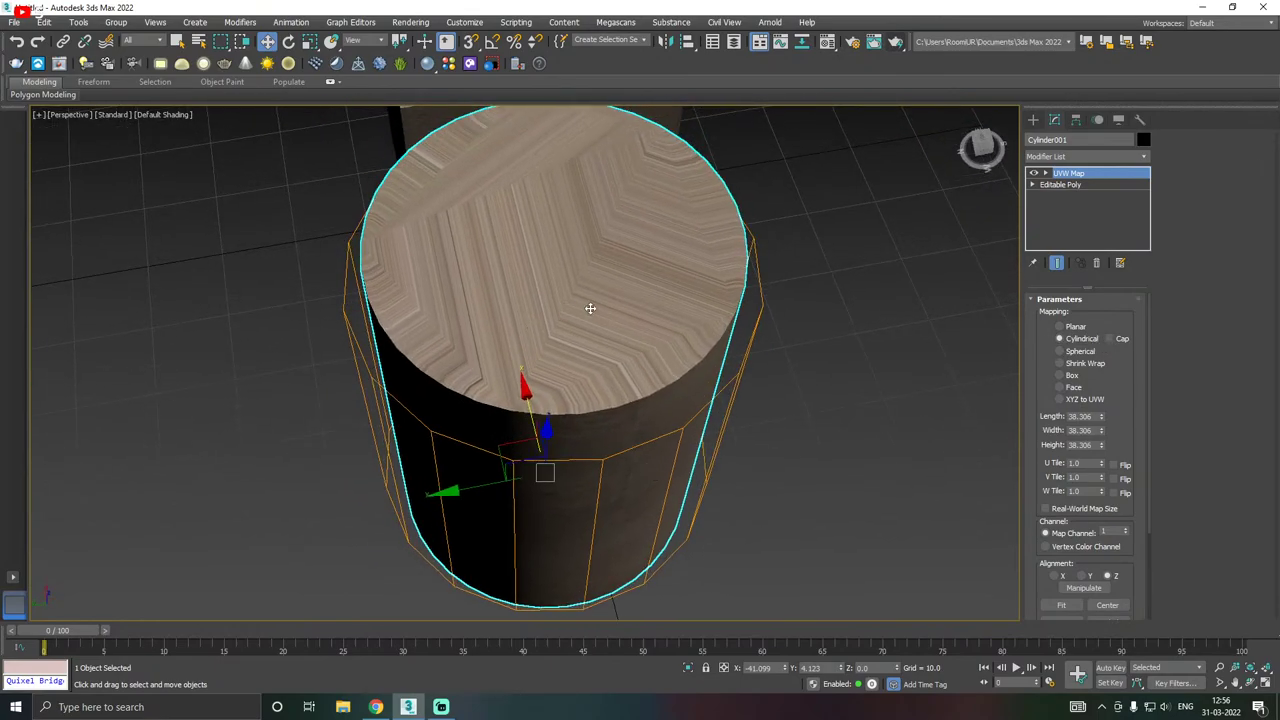
scroll(525, 320, down, 3)
alt+middle_drag(525, 320, 602, 322)
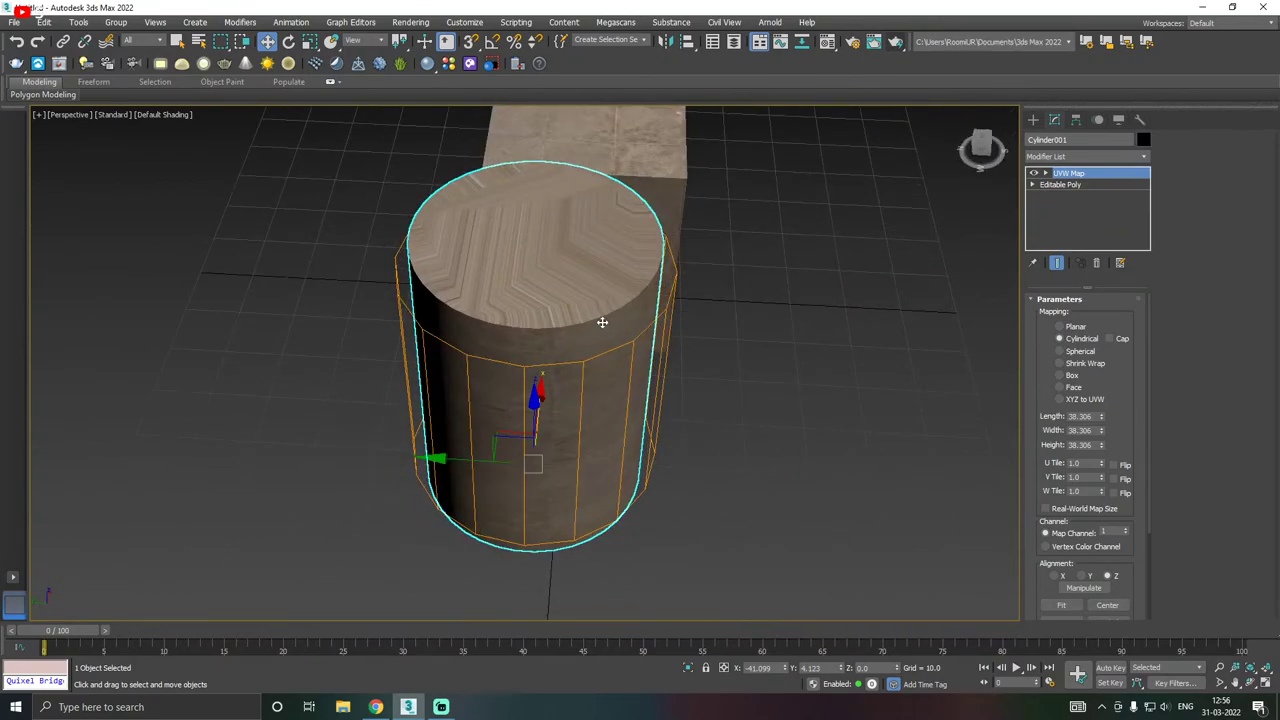
click(1110, 339)
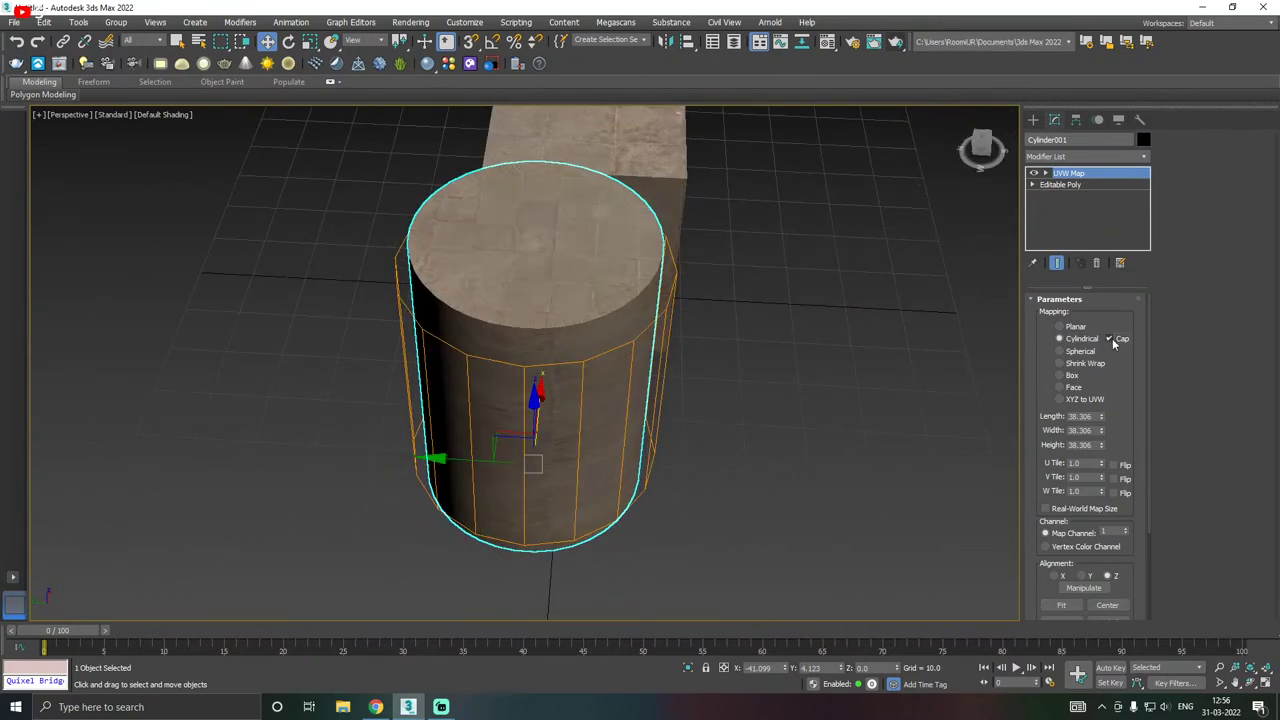
alt+middle_drag(650, 400, 729, 437)
scroll(720, 360, up, 3)
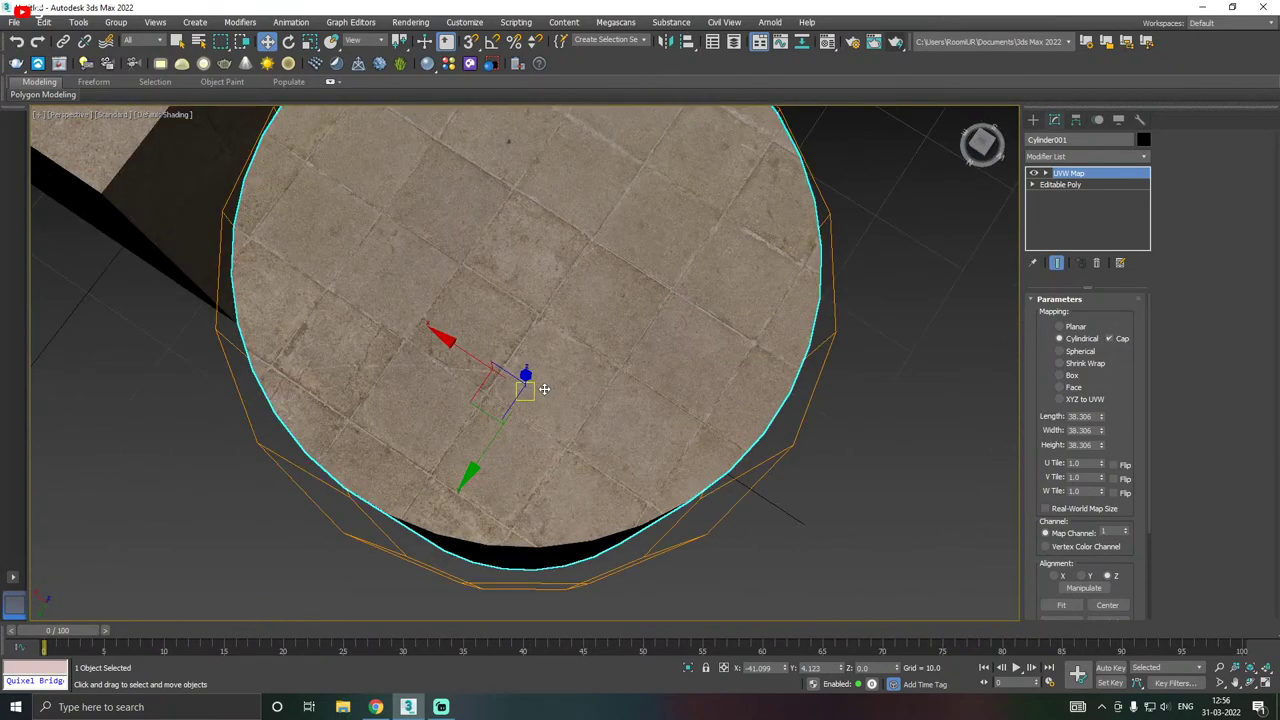
middle_drag(715, 352, 747, 442)
click(1110, 339)
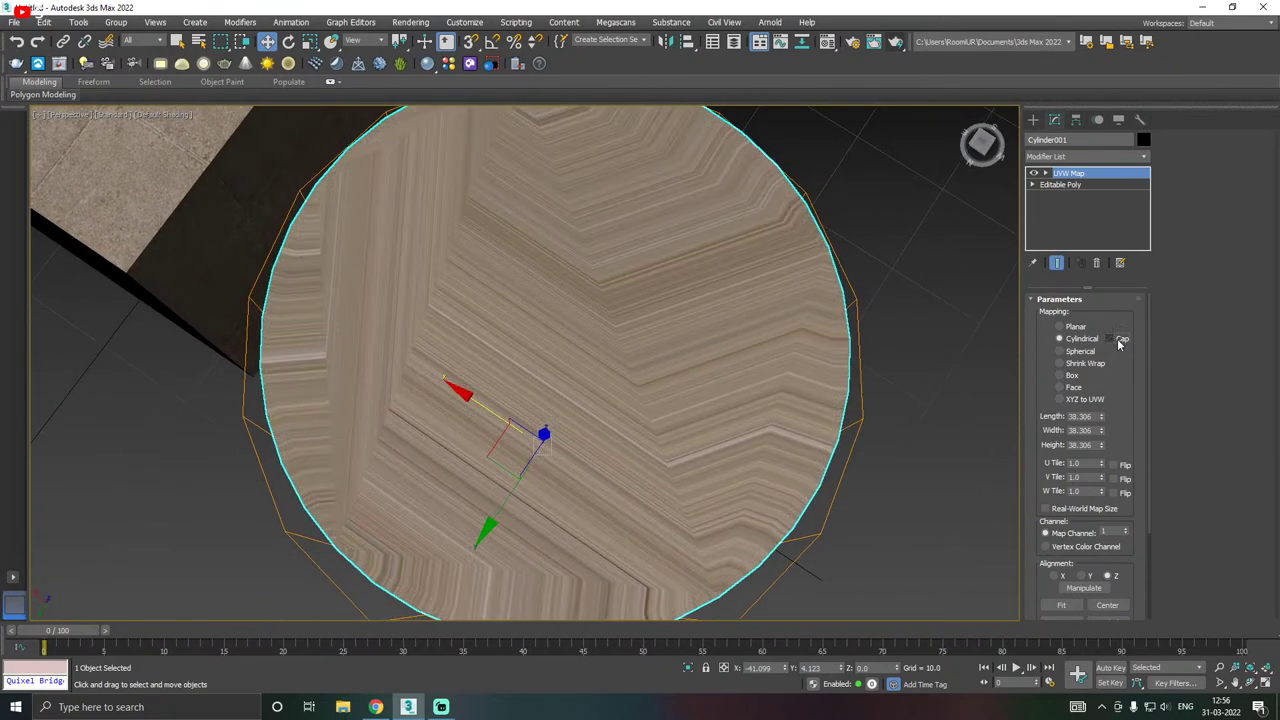
click(1109, 339)
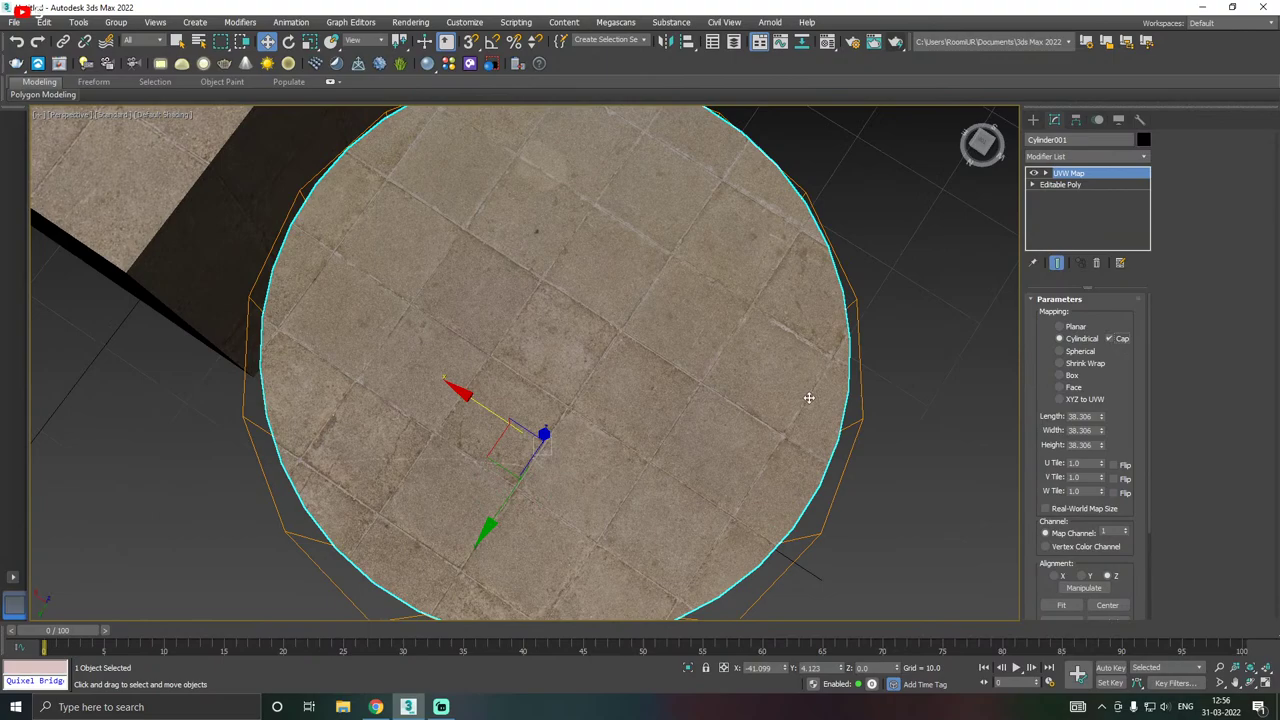
click(1106, 340)
click(1109, 339)
- Switch the cylinder to Planar mapping with Cap still ticked, viewing both objects side-on
click(1060, 327)
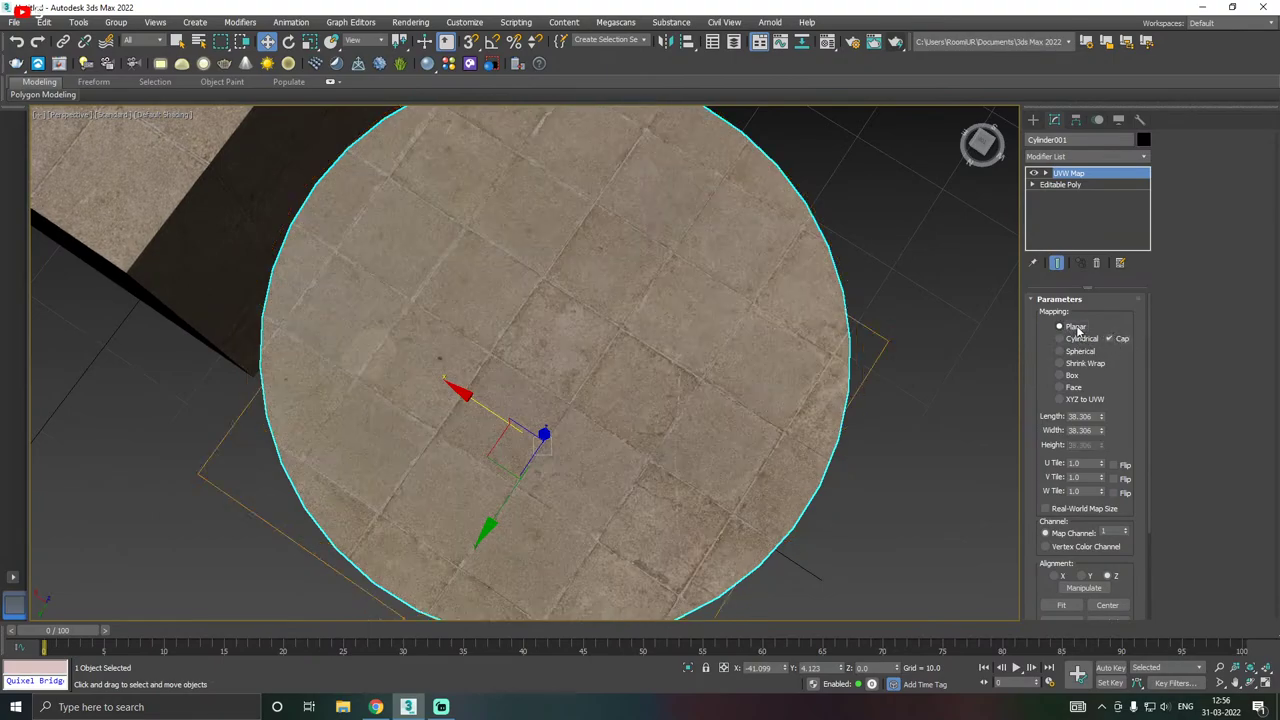
scroll(480, 340, down, 5)
alt+middle_drag(694, 443, 1018, 327)
alt+middle_drag(774, 329, 885, 343)
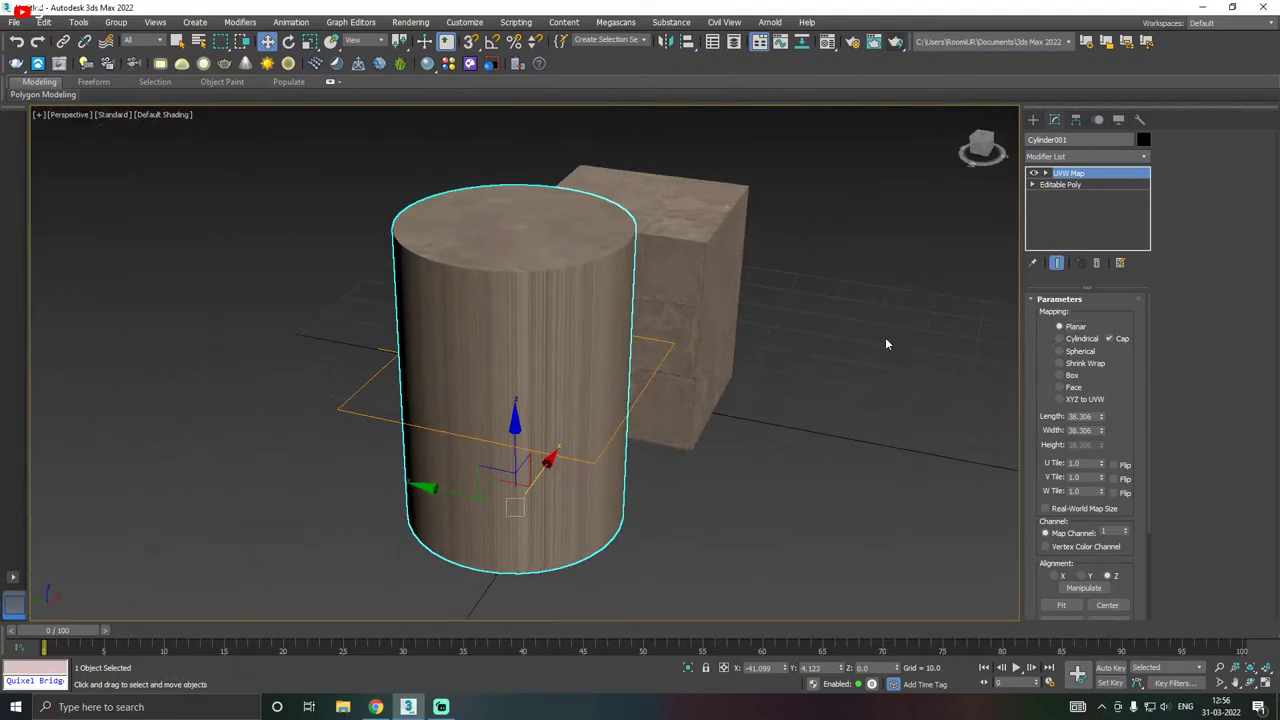
- Switch the cylinder to Box mapping and inspect its bottom cap and textured wall
click(1071, 376)
alt+middle_drag(700, 312, 733, 357)
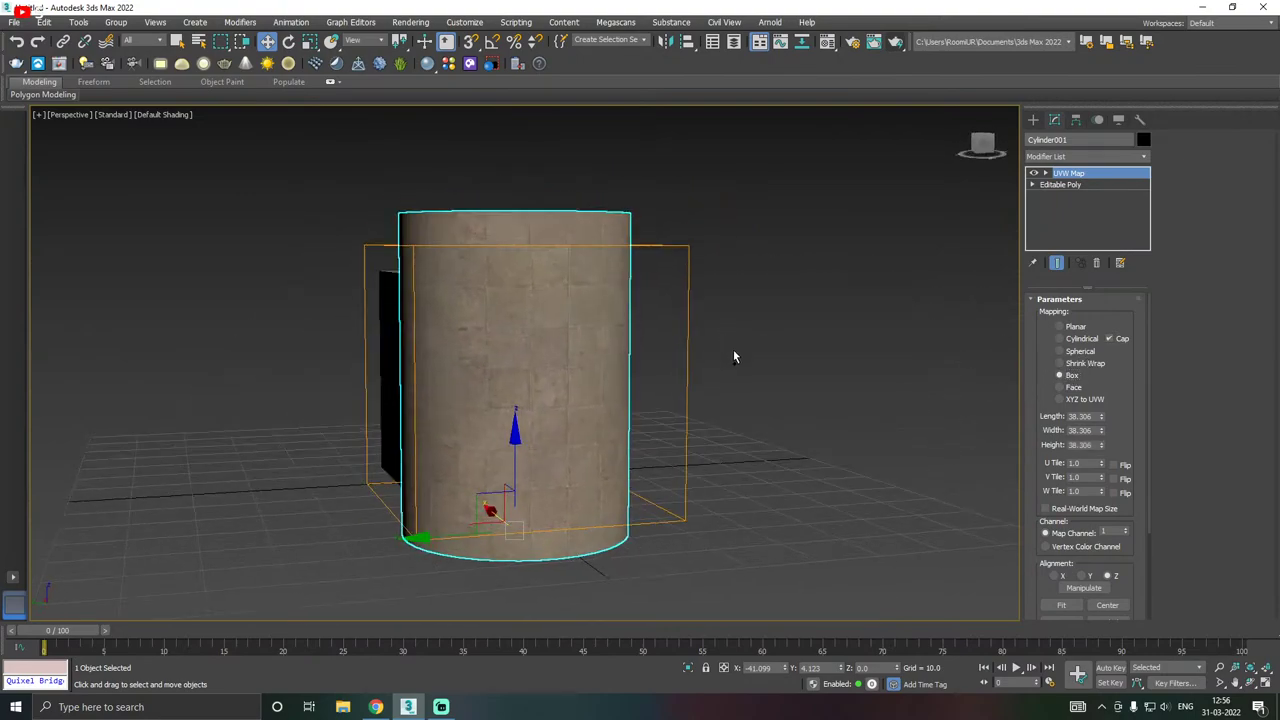
scroll(580, 372, up, 6)
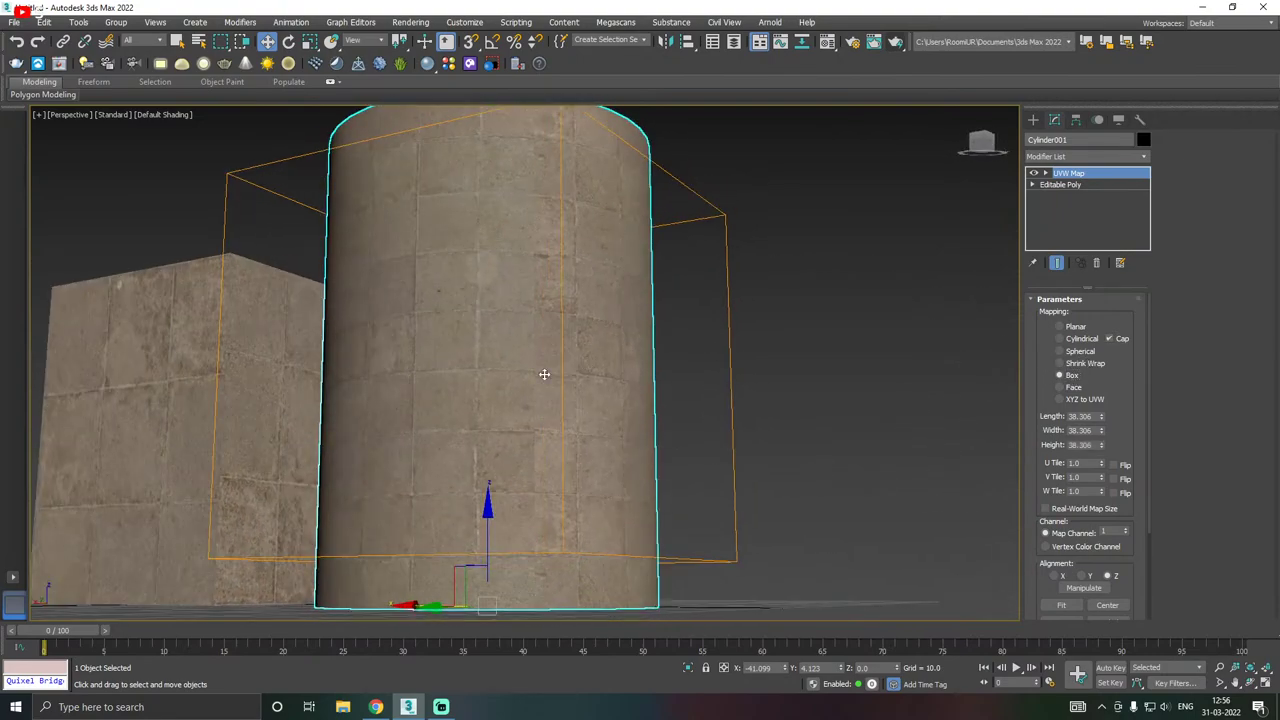
scroll(544, 374, up, 4)
scroll(531, 397, down, 3)
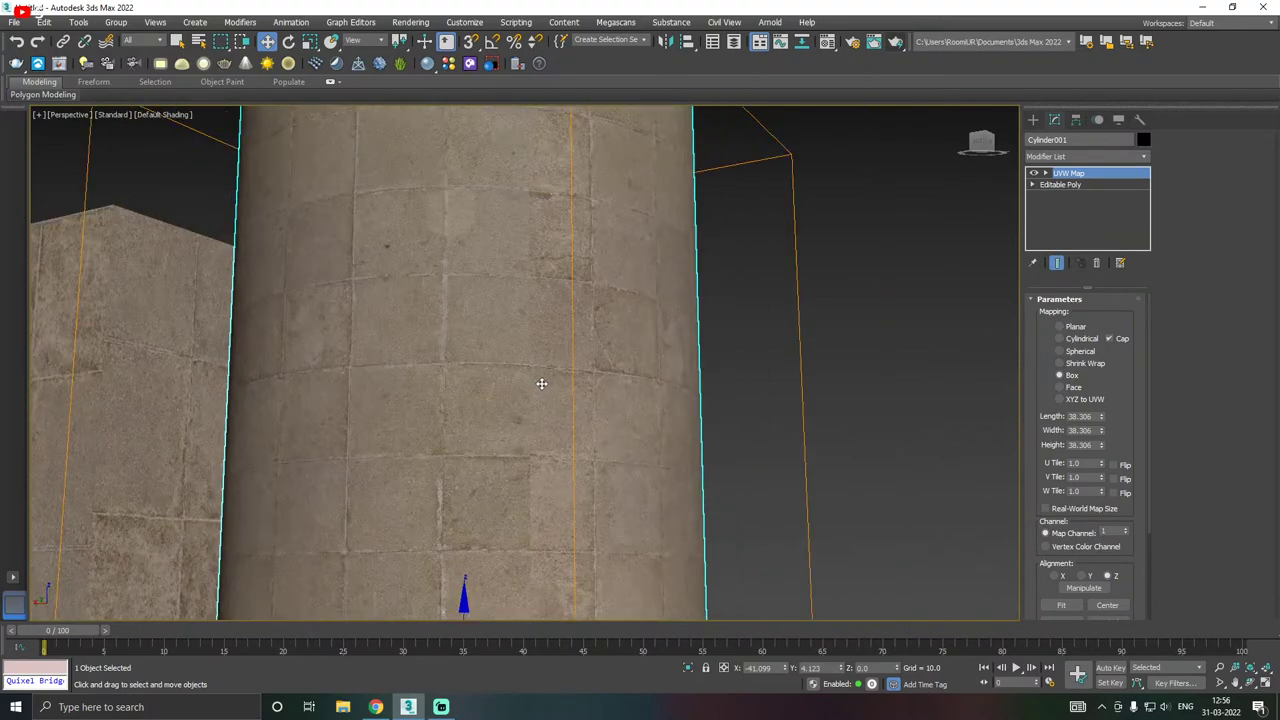
middle_drag(554, 417, 629, 335)
scroll(619, 438, up, 2)
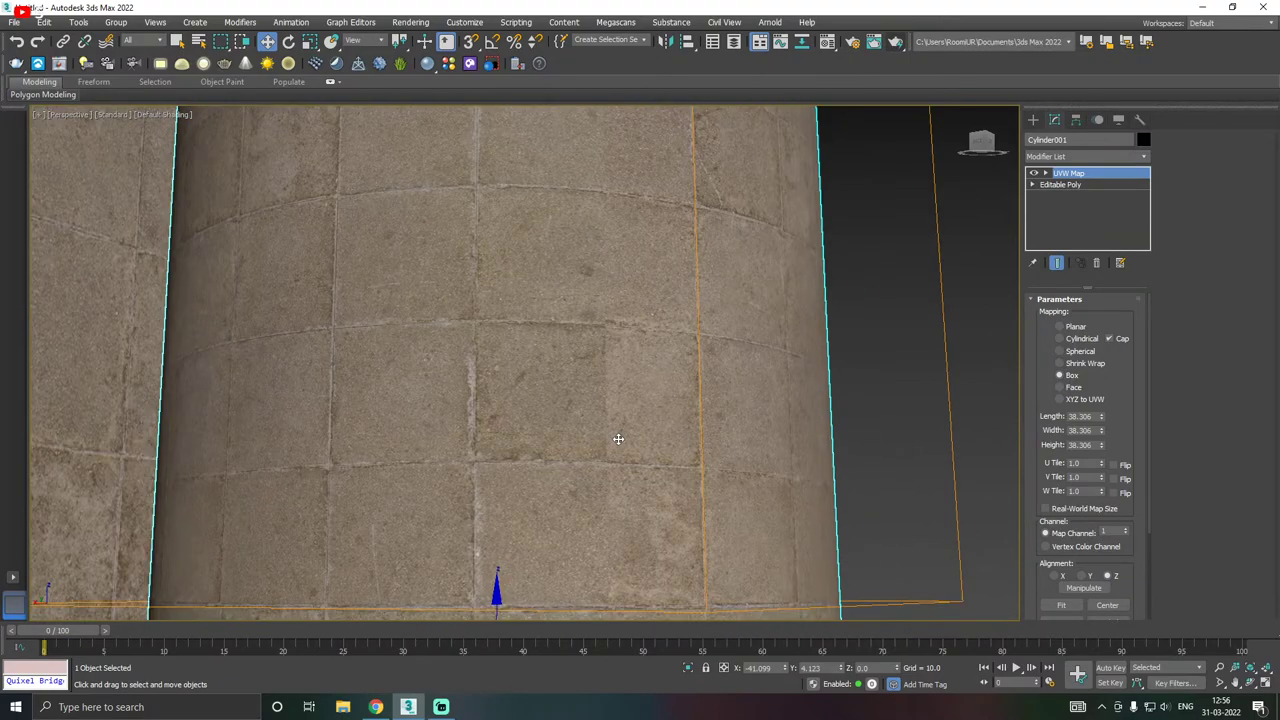
alt+middle_drag(617, 439, 588, 401)
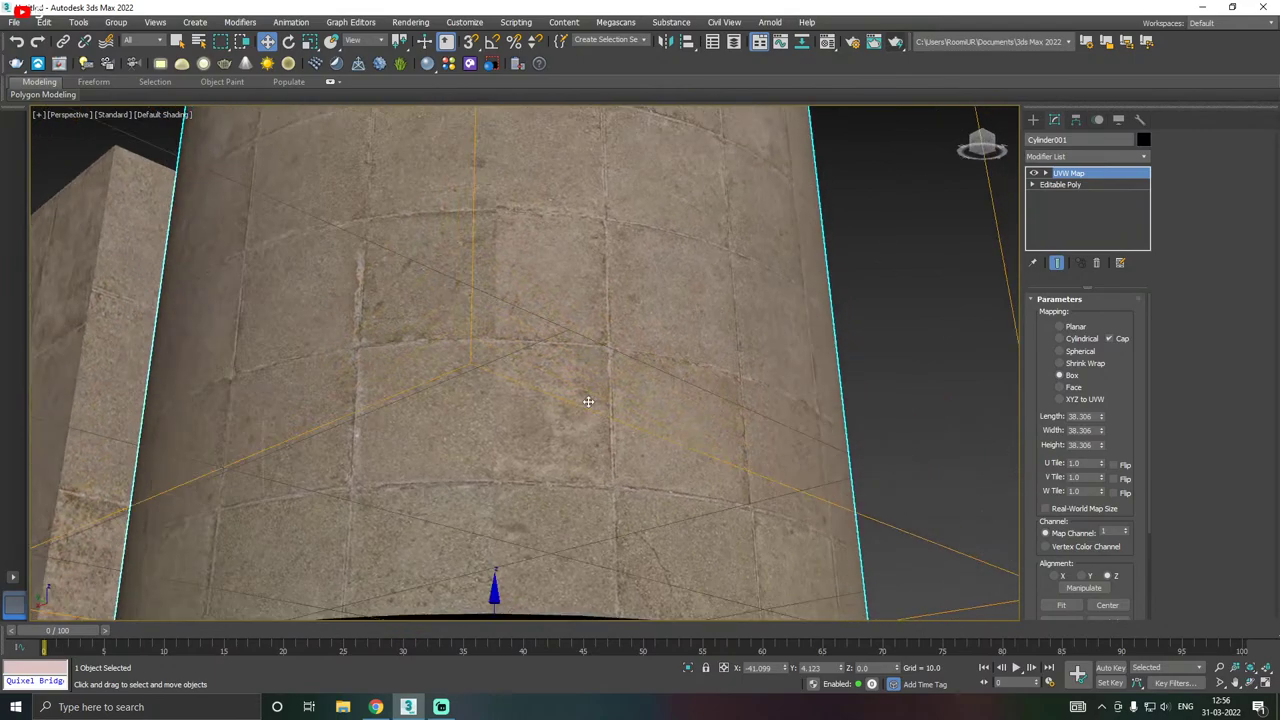
scroll(485, 338, up, 2)
alt+middle_drag(515, 313, 585, 421)
scroll(597, 459, up, 3)
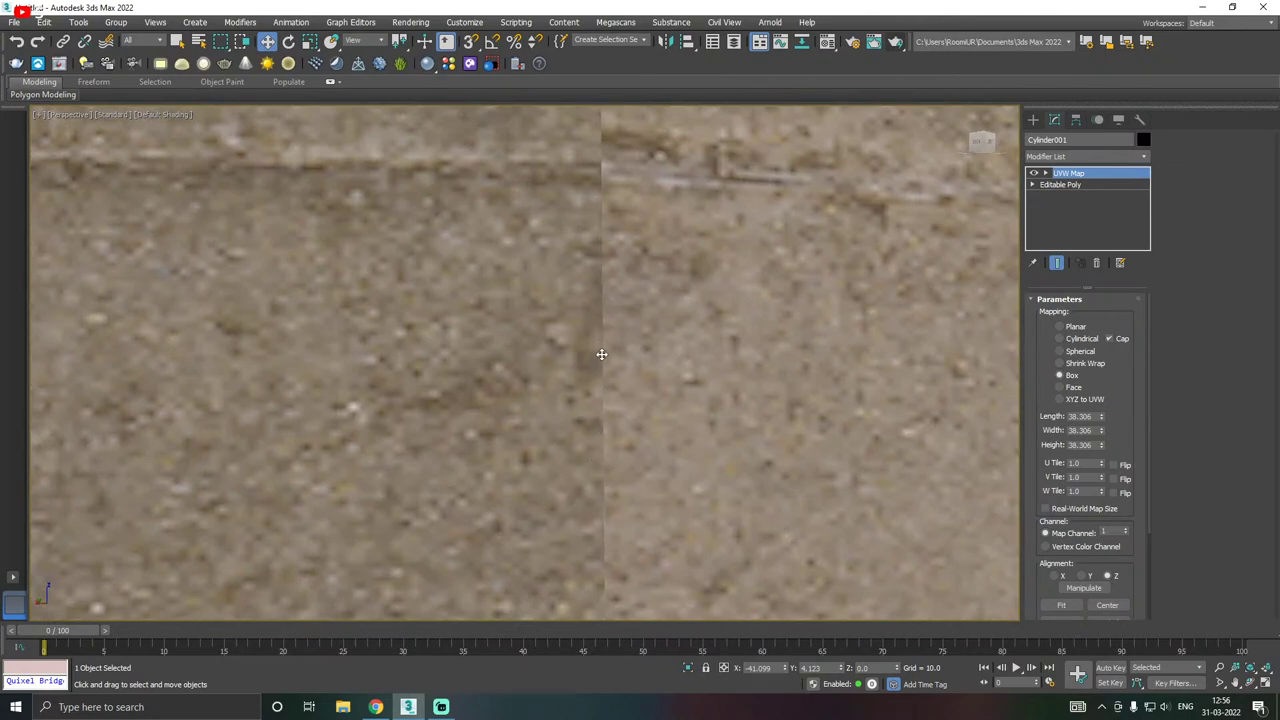
scroll(602, 355, down, 2)
scroll(602, 356, down, 4)
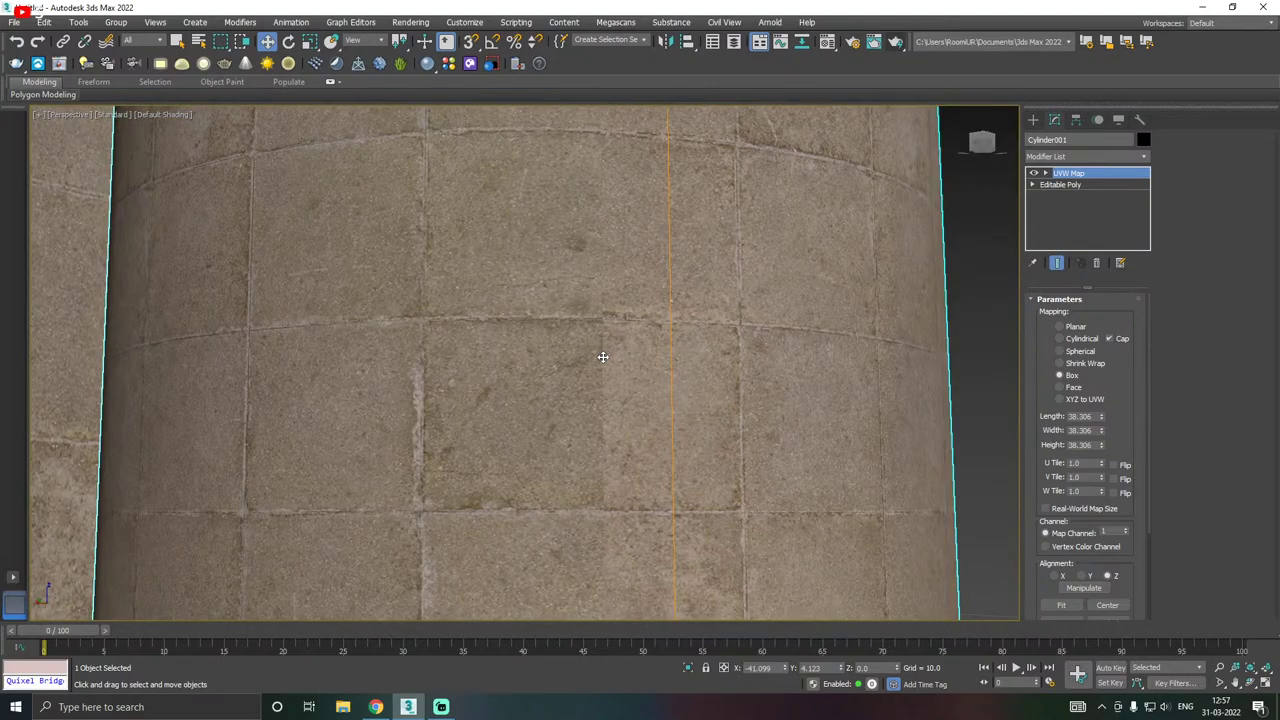
scroll(602, 356, up, 4)
- Set Cylindrical mapping and fit the gizmo to 33.792 × 33.792 × 47.365
click(1083, 339)
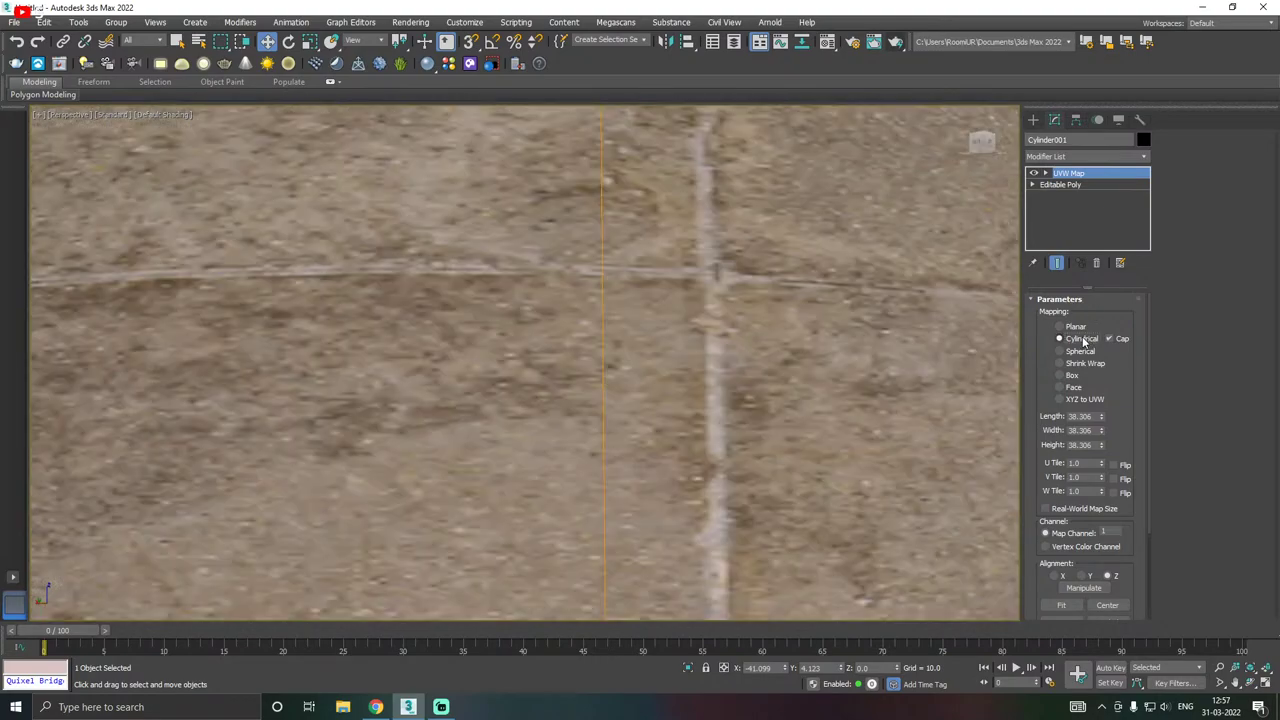
scroll(660, 336, down, 5)
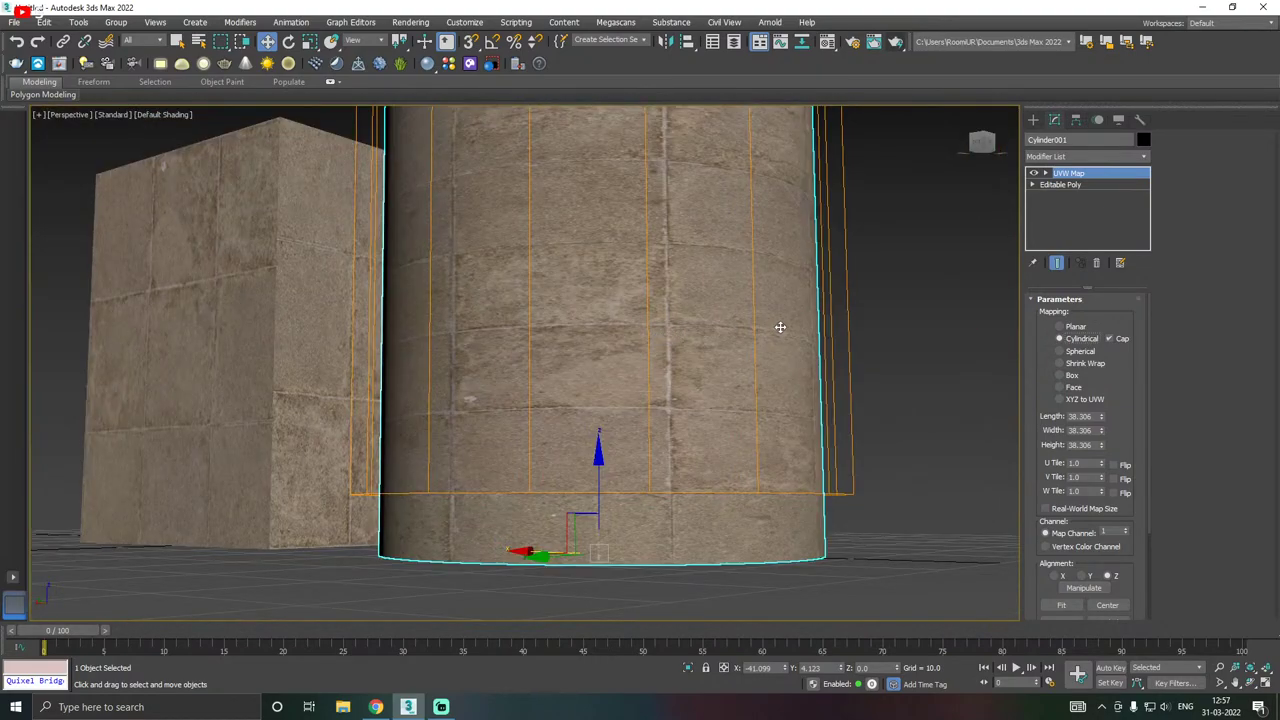
click(1061, 604)
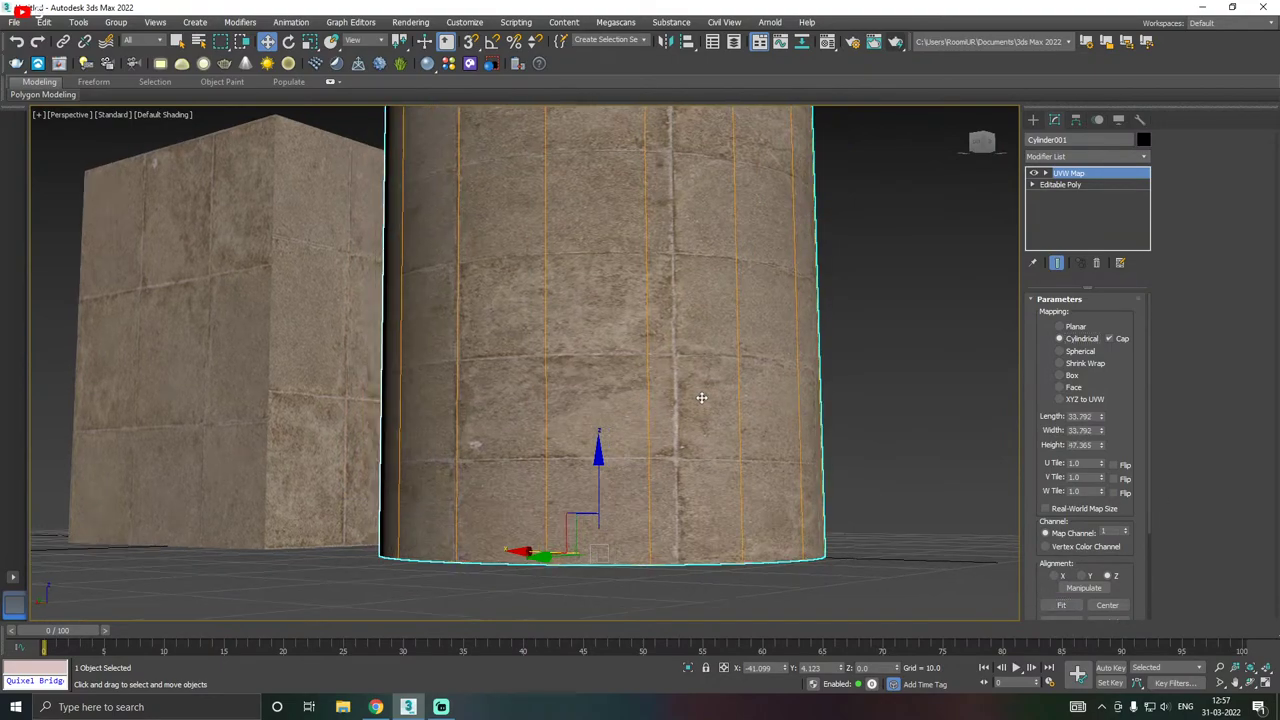
scroll(700, 397, up, 3)
click(898, 393)
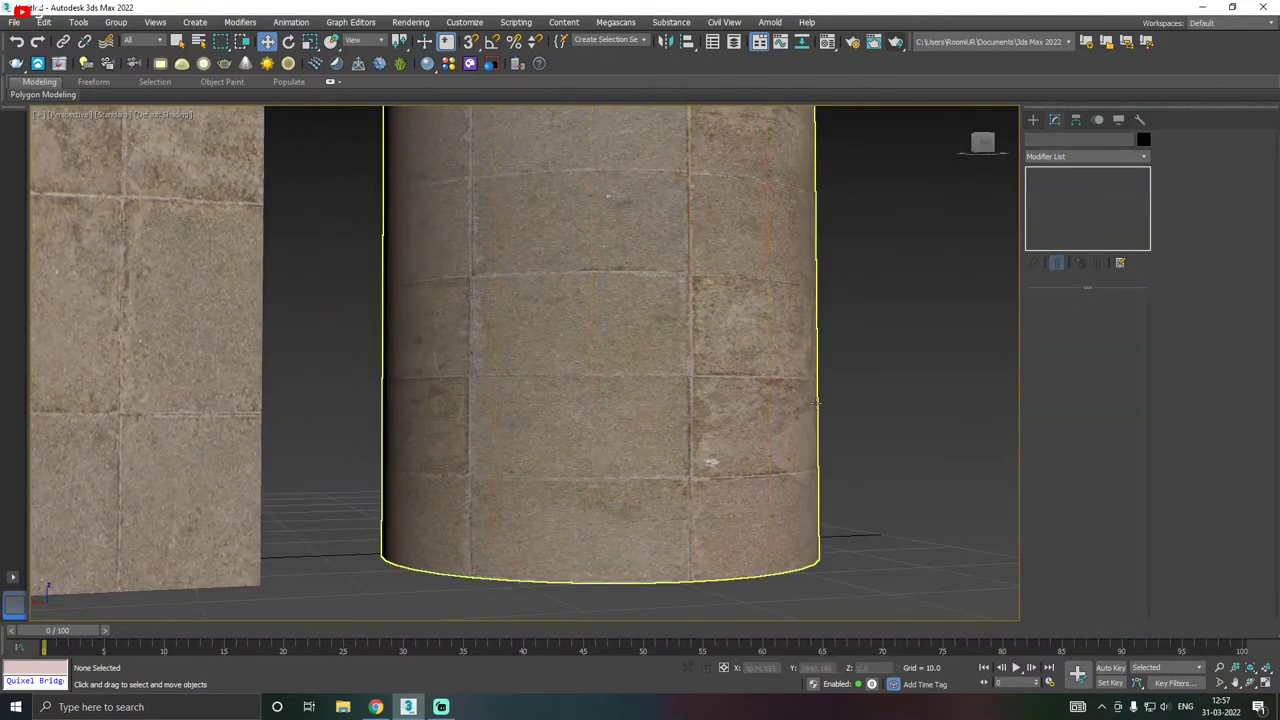
click(710, 406)
alt+middle_drag(710, 406, 627, 371)
- Switch the cylinder's mapping back to Box and orbit around to check the stone tiles
alt+middle_drag(704, 359, 794, 354)
scroll(680, 360, up, 3)
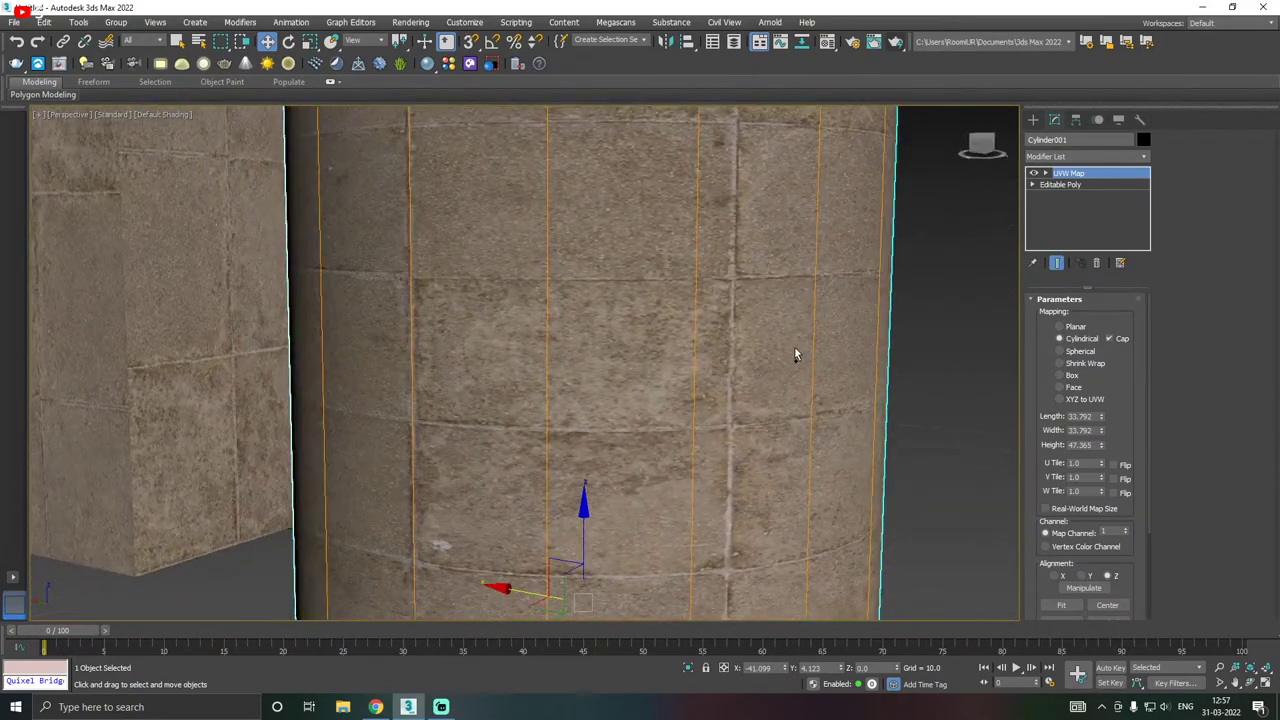
click(1062, 375)
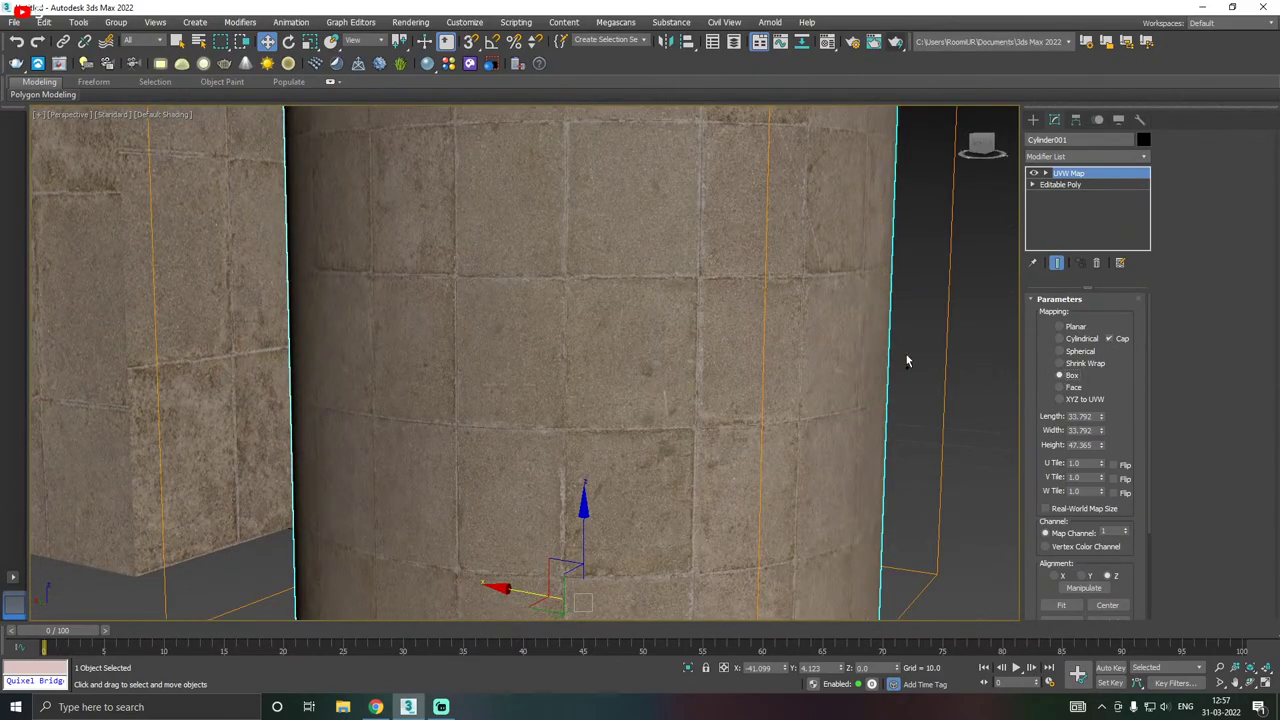
alt+middle_drag(907, 361, 270, 360)
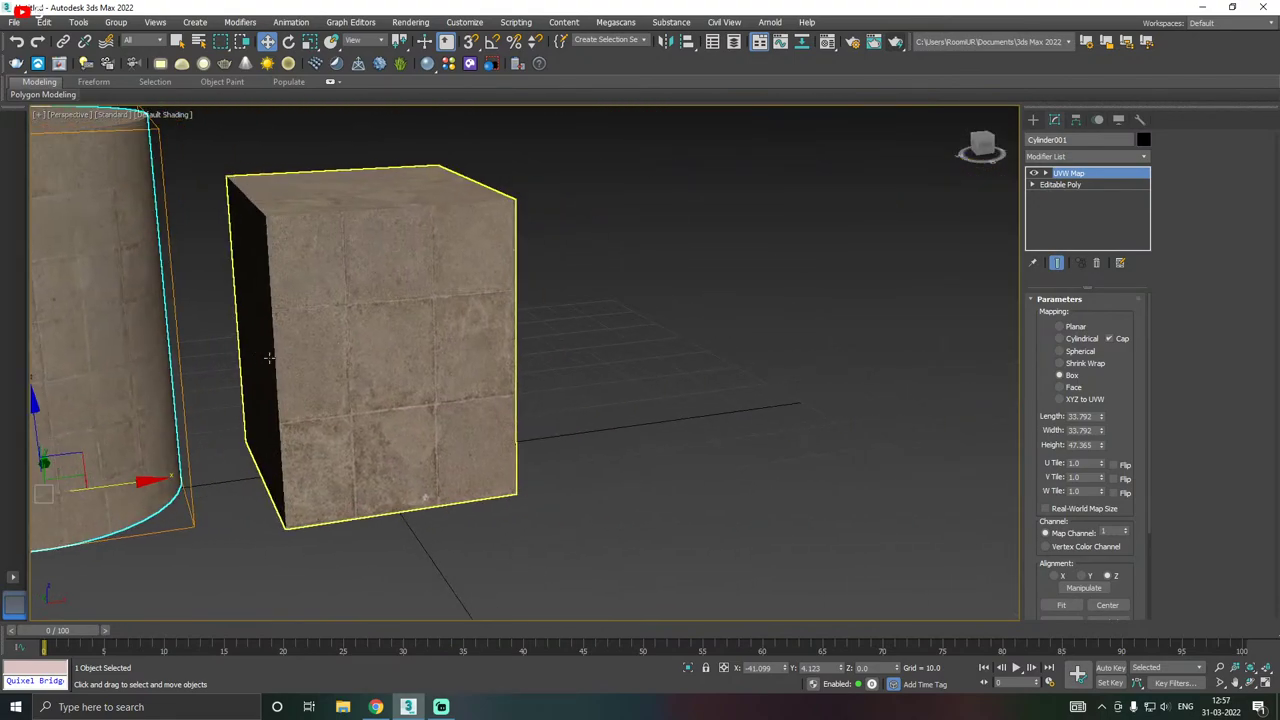
- Move Box001 right along X and align its UVW Map to the Z axis
click(404, 337)
drag(435, 459, 603, 434)
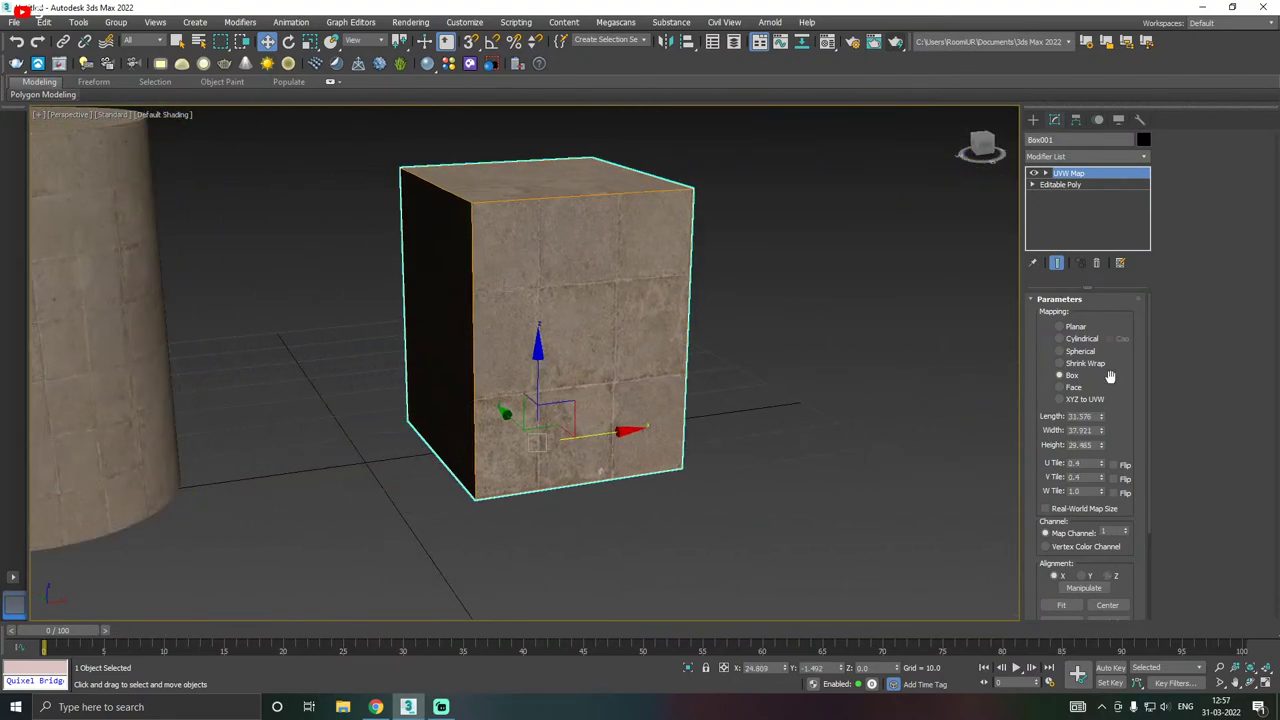
scroll(603, 310, up, 3)
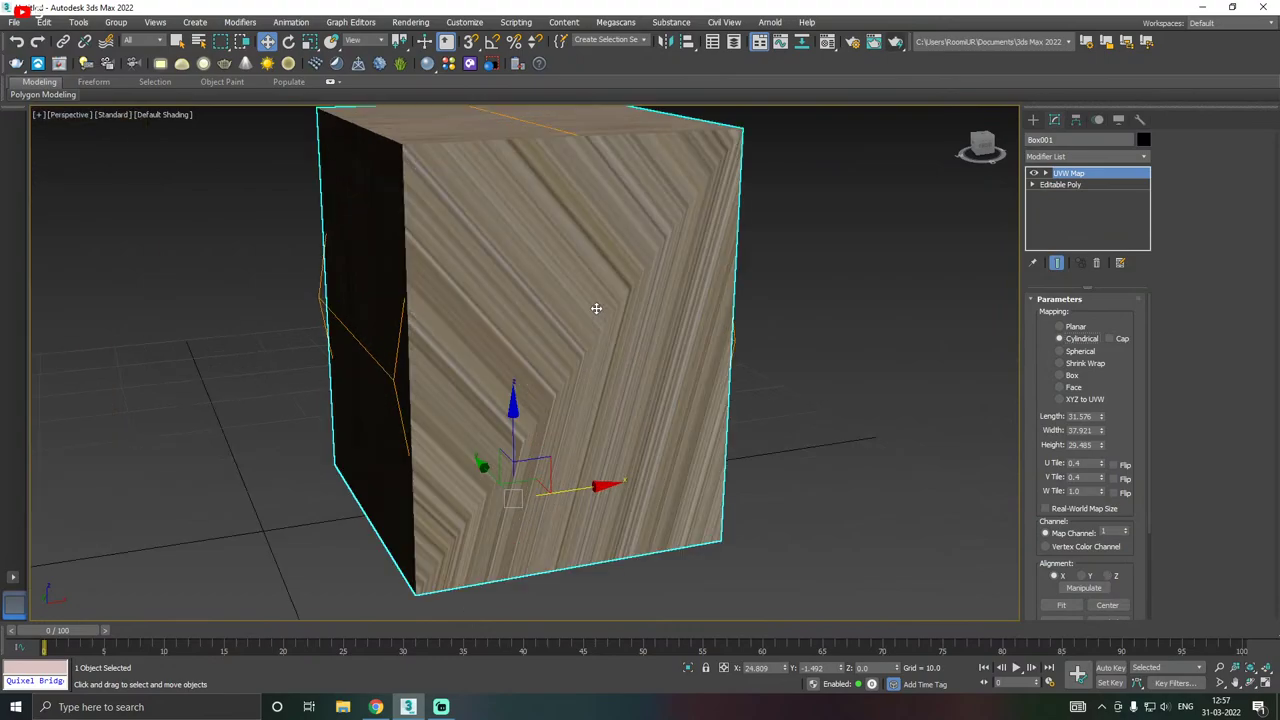
click(1112, 577)
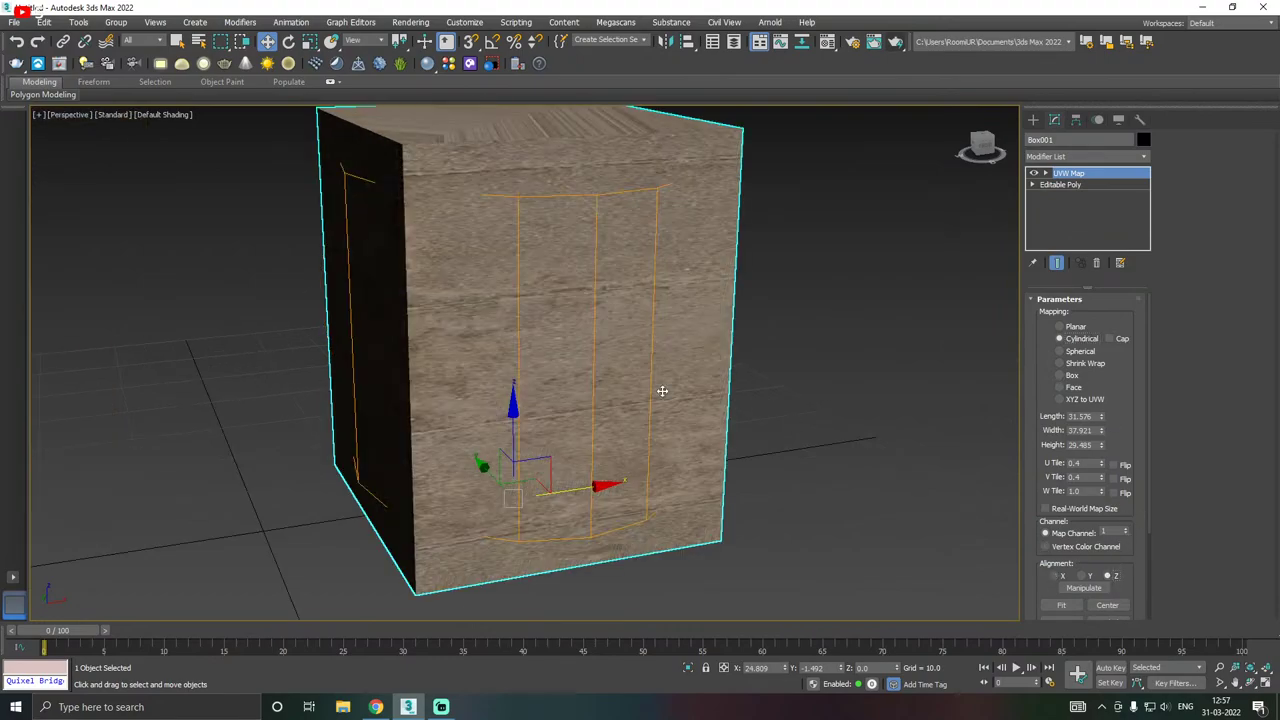
alt+middle_drag(657, 386, 988, 304)
scroll(624, 372, up, 2)
- Try Cylindrical mapping with Cap on the box and fit the gizmo
click(1110, 339)
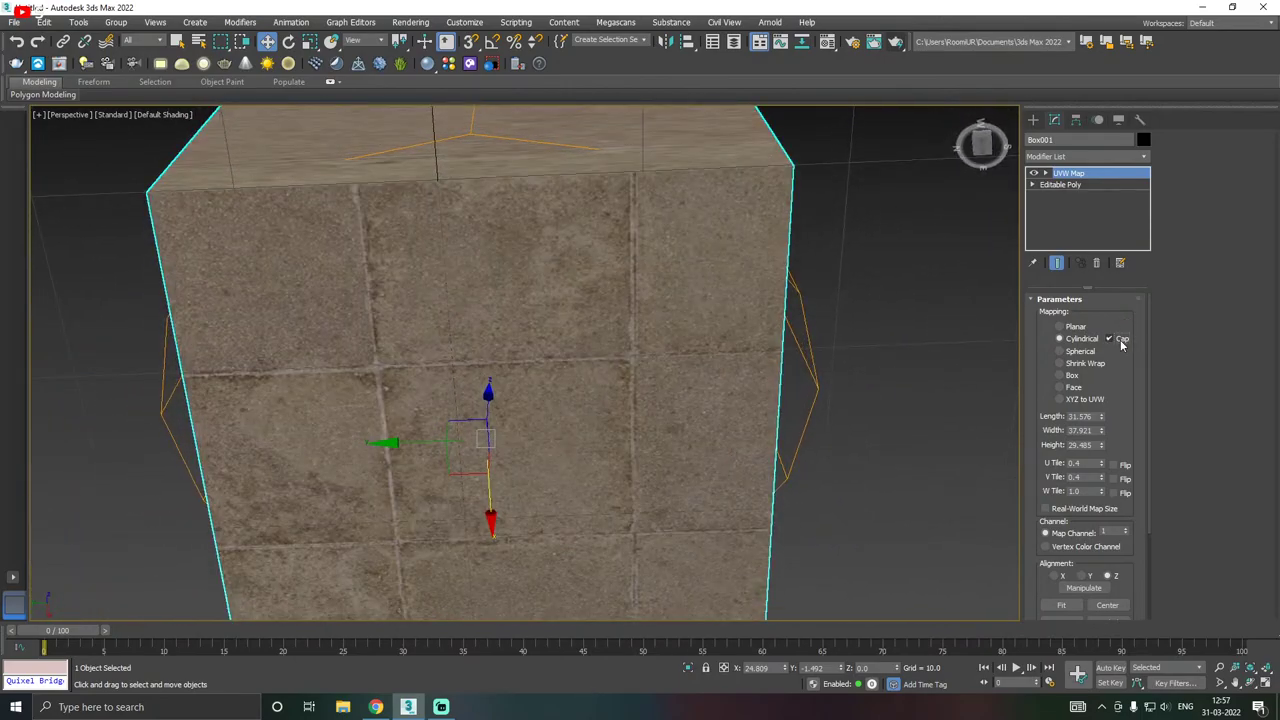
alt+middle_drag(703, 316, 678, 384)
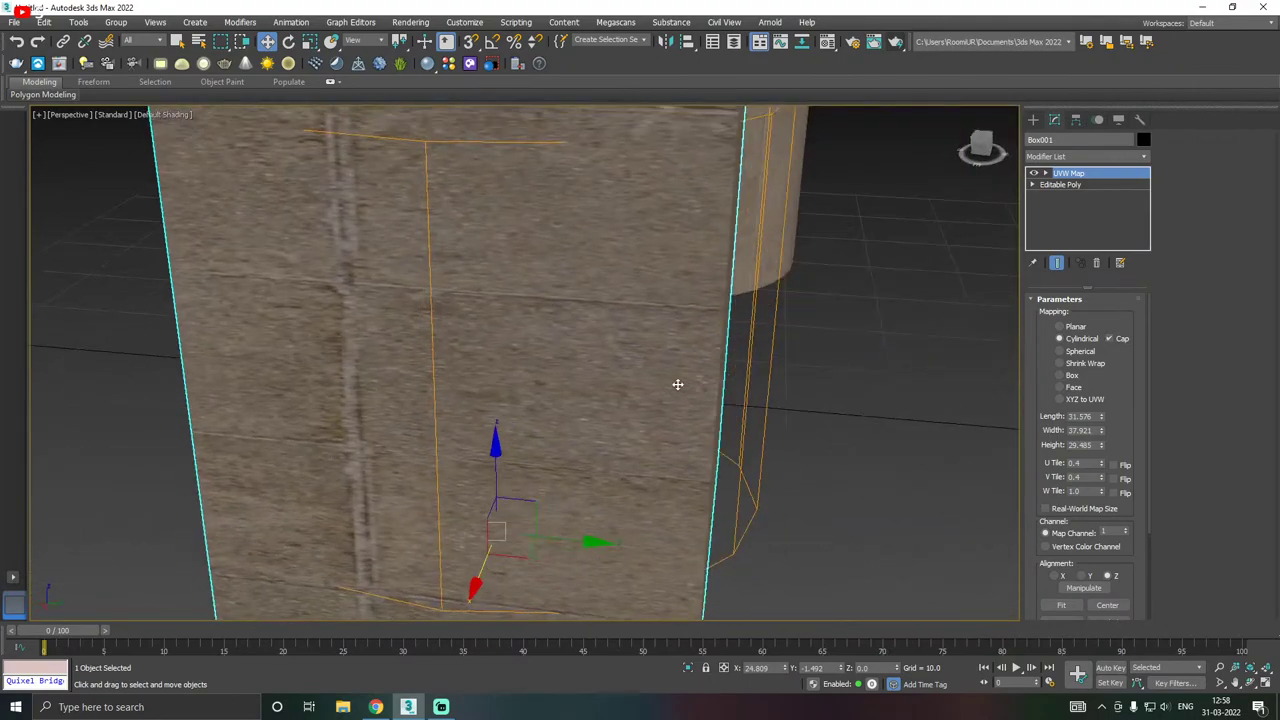
click(1063, 605)
scroll(571, 434, down, 5)
- Switch the box to Box mapping and fit it to 31.576 × 29.485 × 37.921
alt+middle_drag(571, 434, 591, 410)
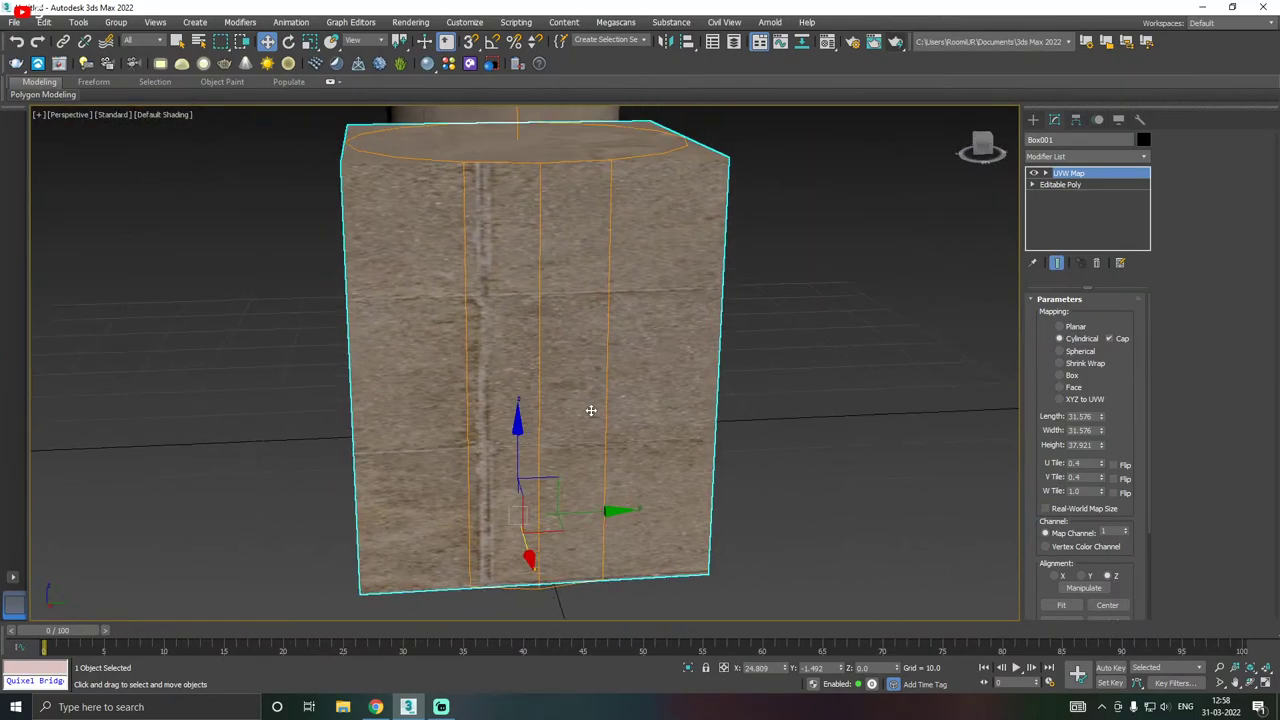
click(1072, 375)
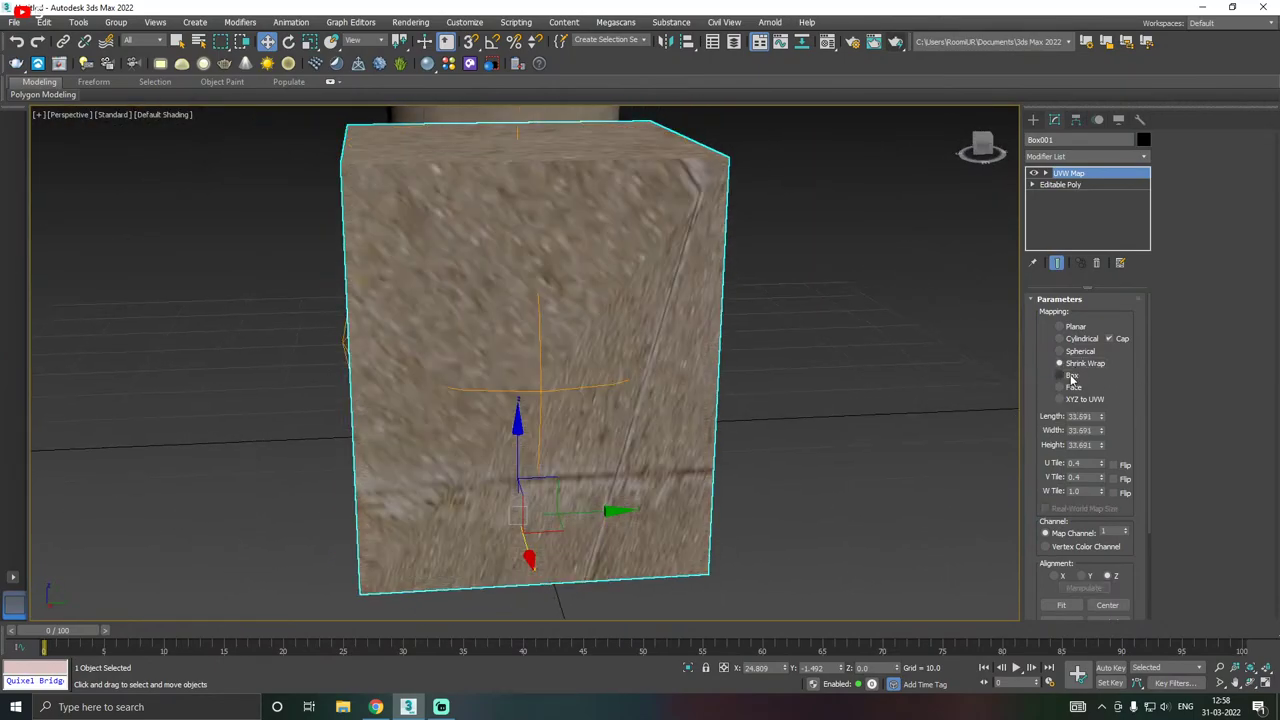
alt+middle_drag(609, 403, 726, 374)
click(1063, 605)
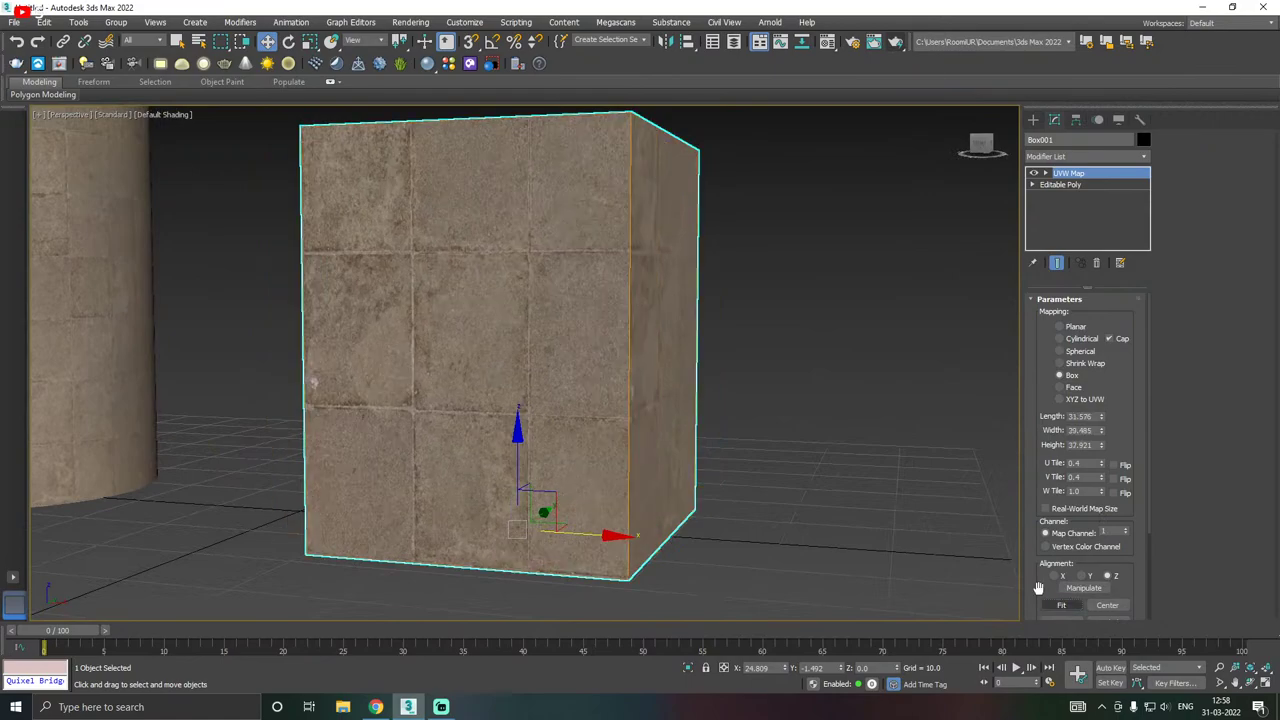
alt+middle_drag(700, 450, 714, 420)
scroll(778, 456, down, 2)
scroll(743, 337, up, 3)
alt+middle_drag(740, 349, 603, 381)
- Select Cylinder001, inspect it beside the box, and delete it
scroll(528, 357, up, 5)
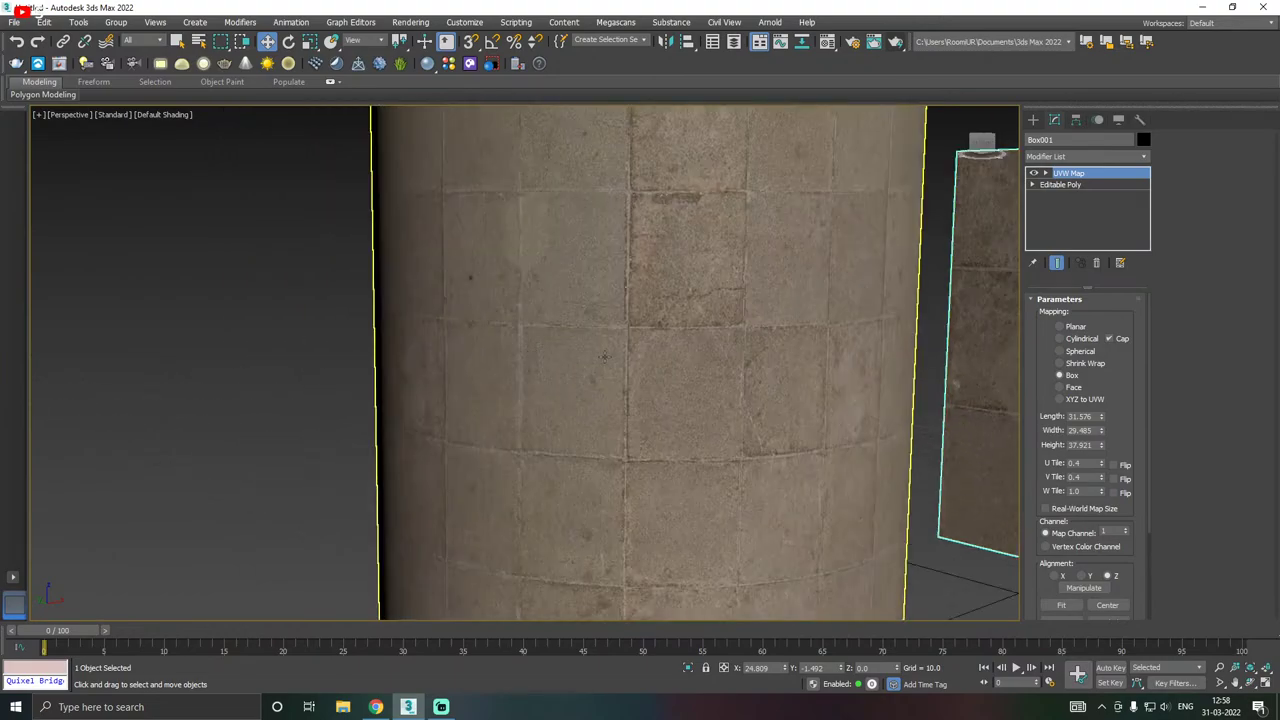
scroll(640, 366, up, 8)
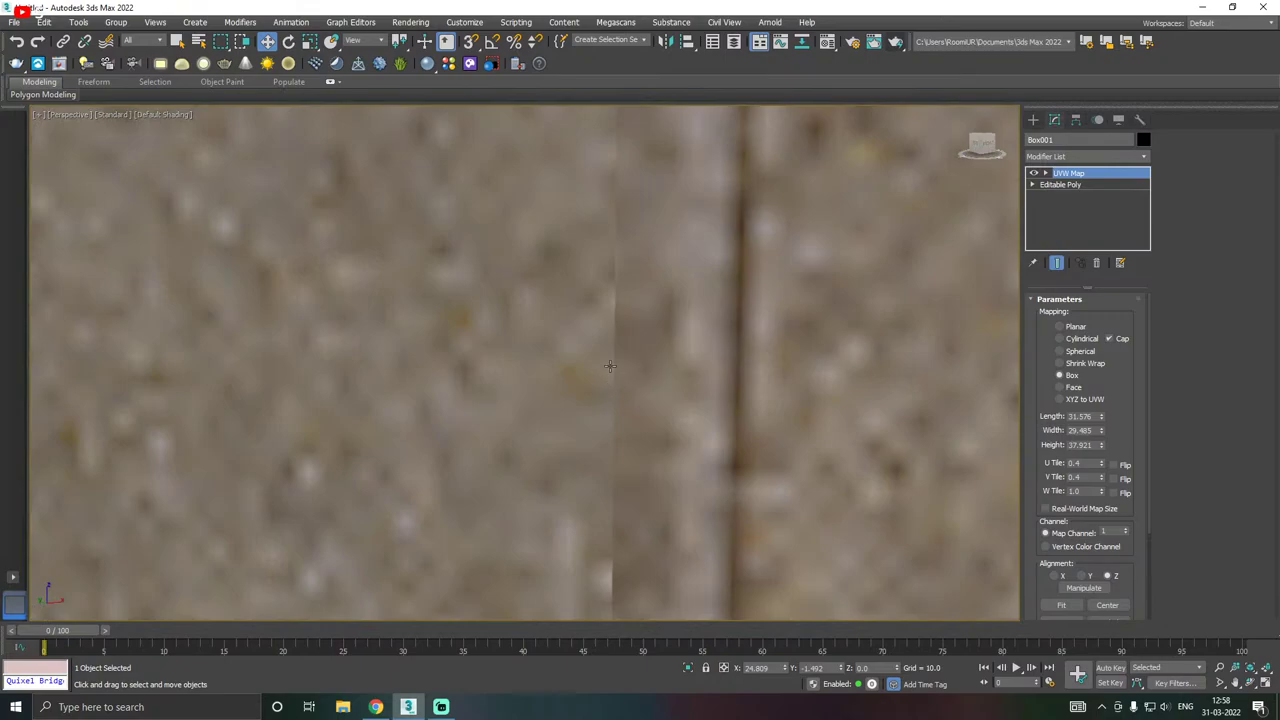
click(610, 366)
scroll(613, 364, down, 6)
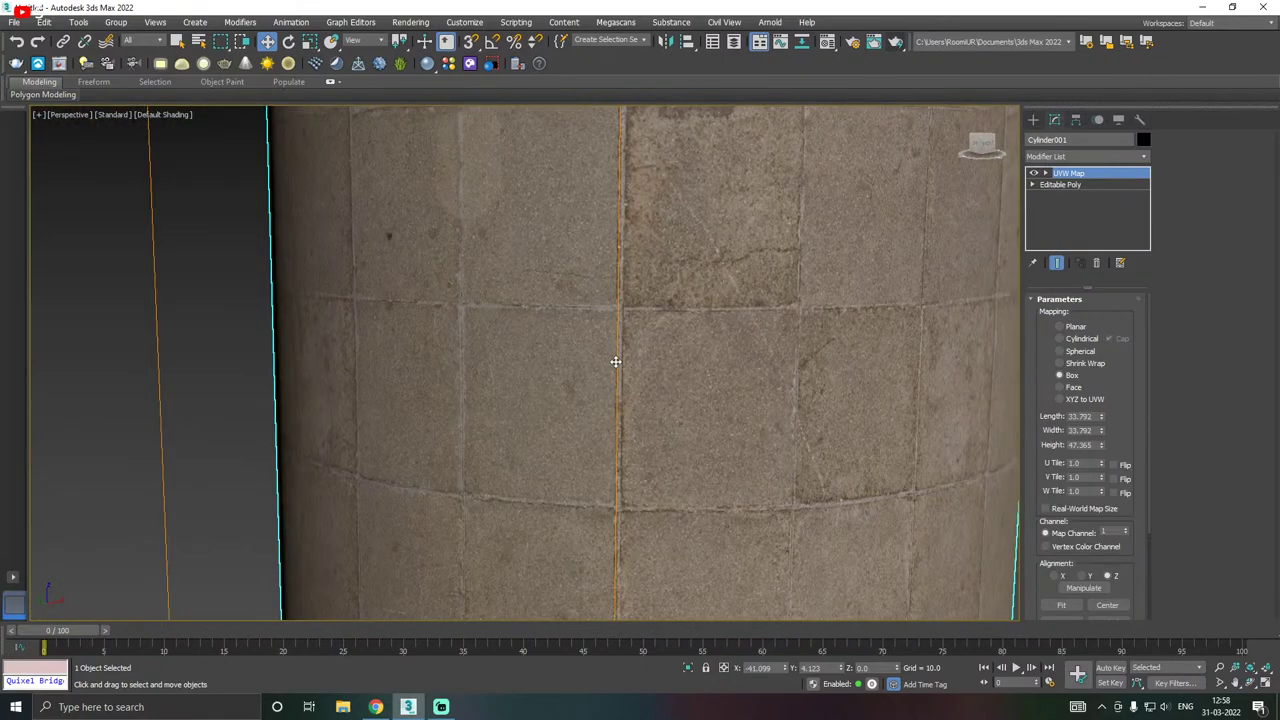
scroll(615, 361, down, 6)
scroll(615, 360, up, 10)
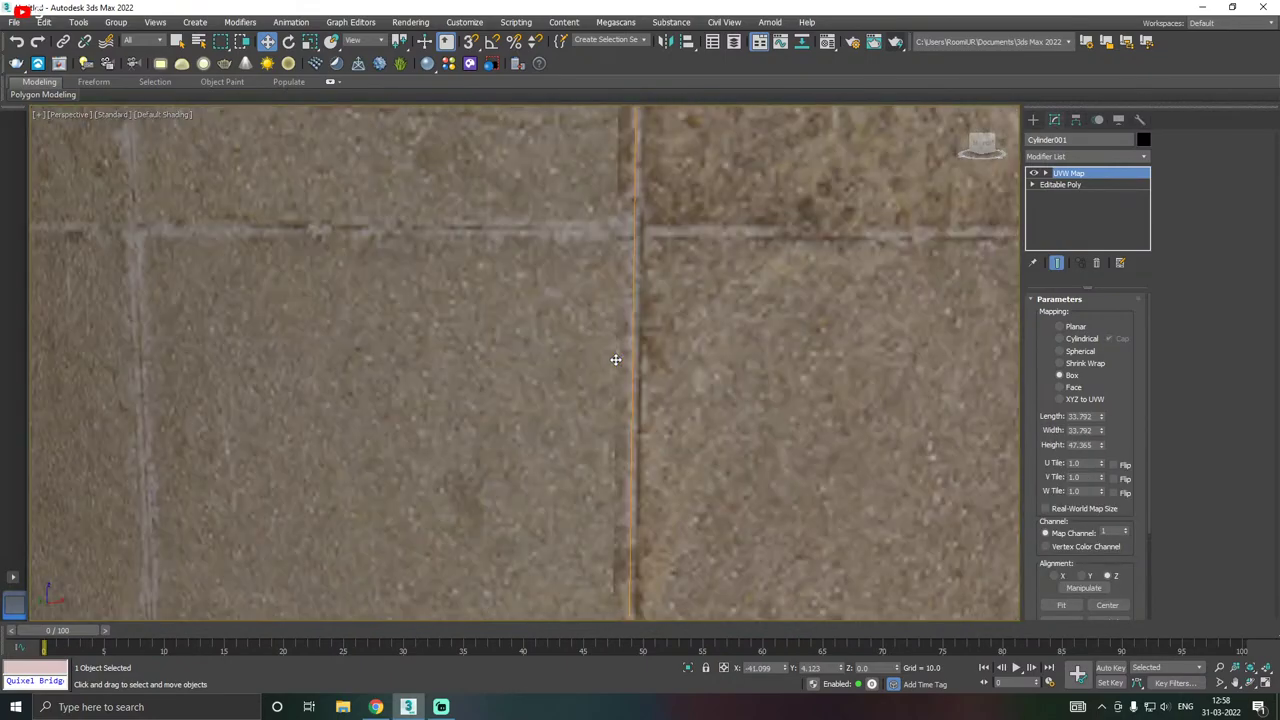
scroll(632, 356, up, 6)
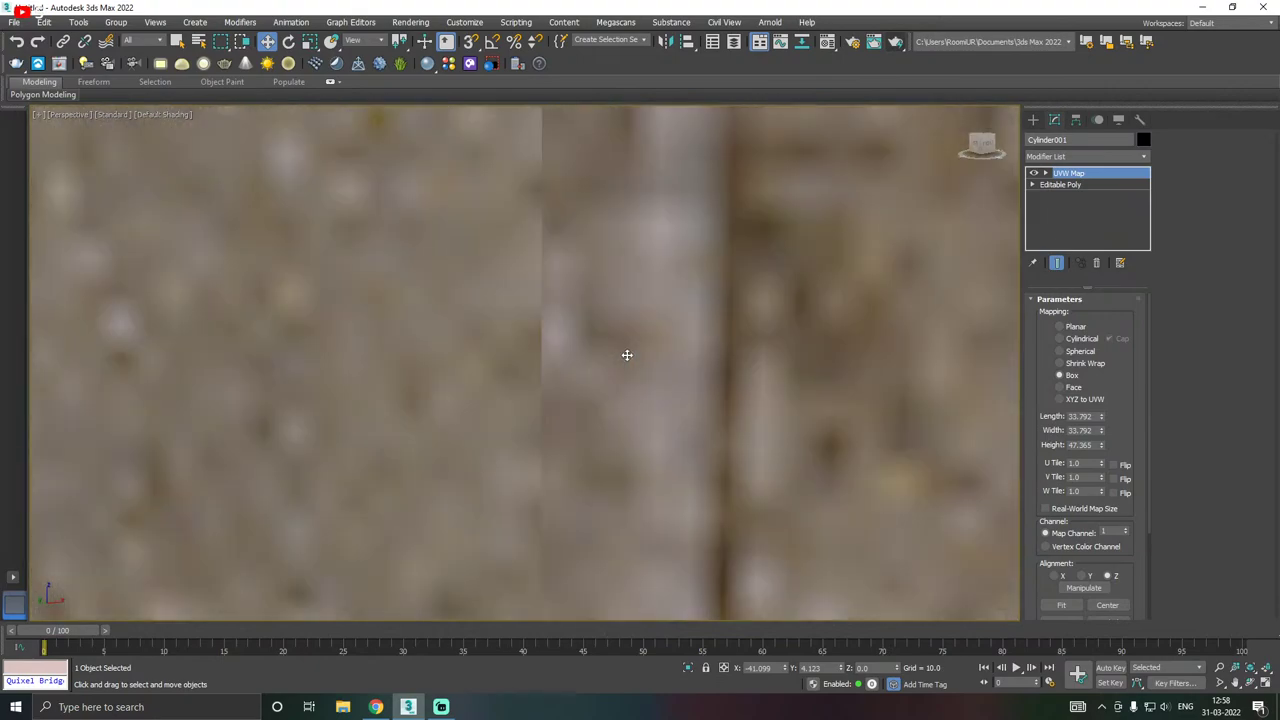
scroll(627, 355, down, 10)
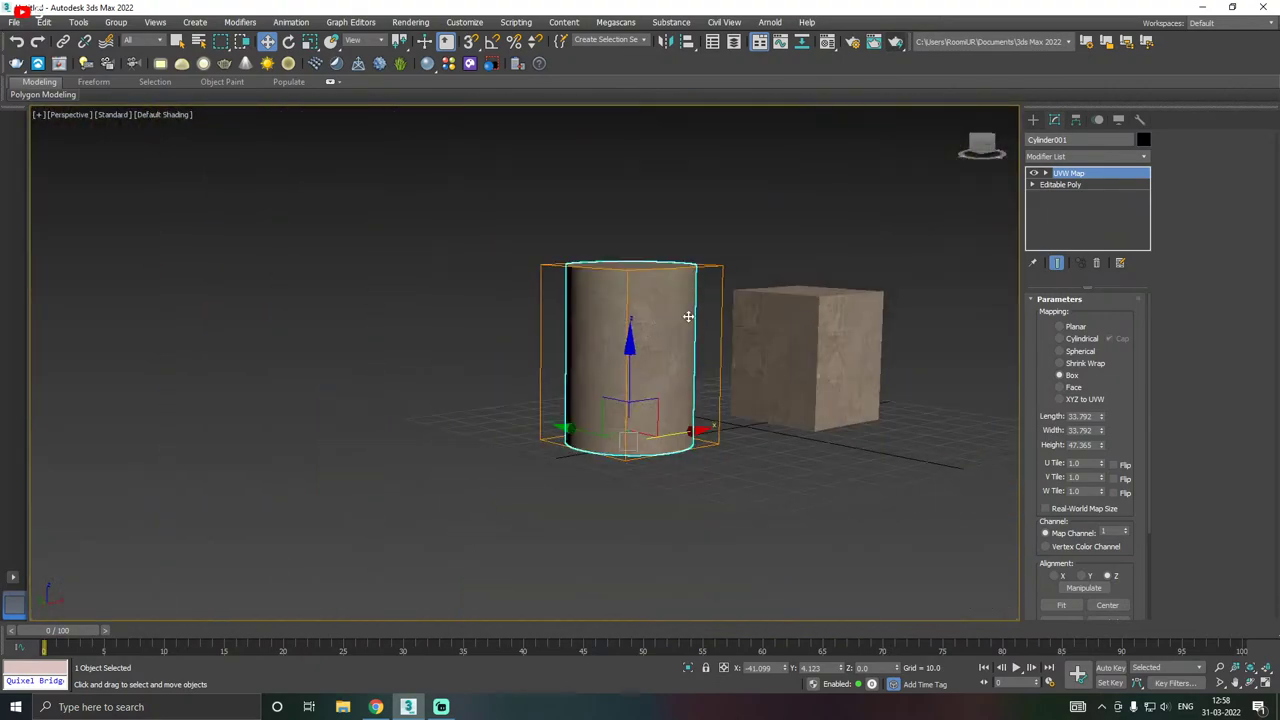
scroll(673, 360, up, 8)
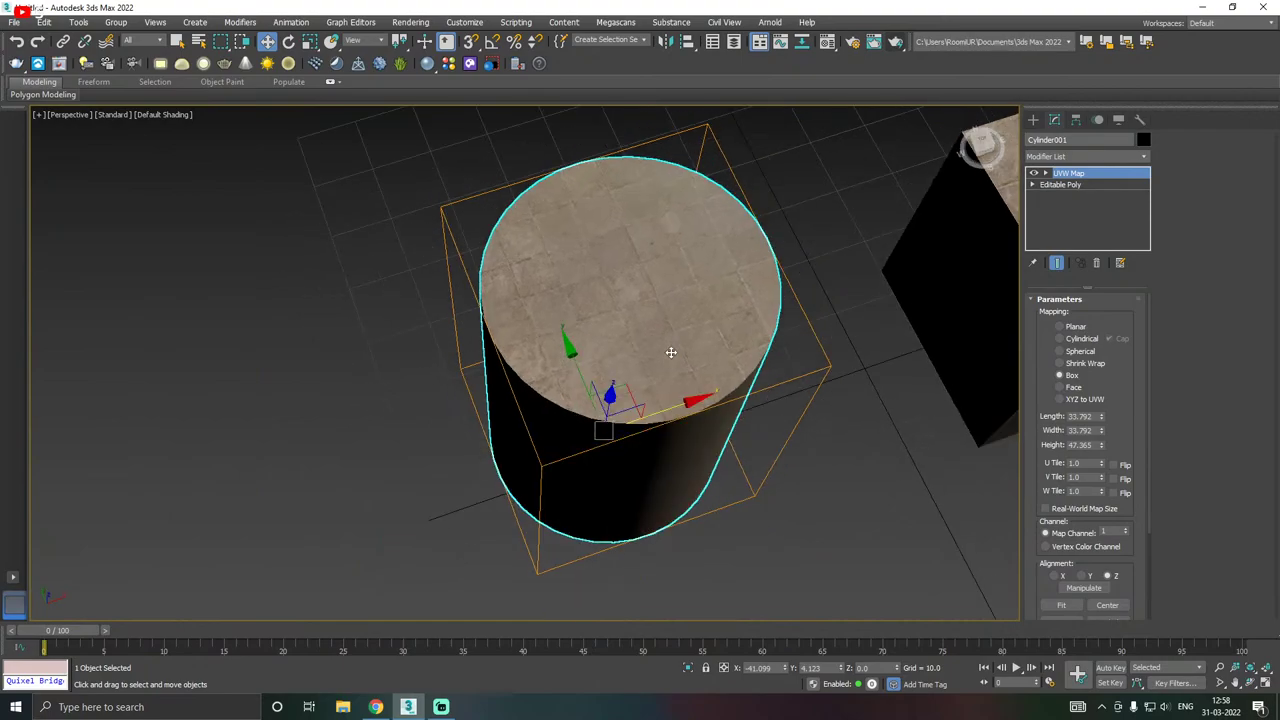
alt+middle_drag(671, 353, 640, 300)
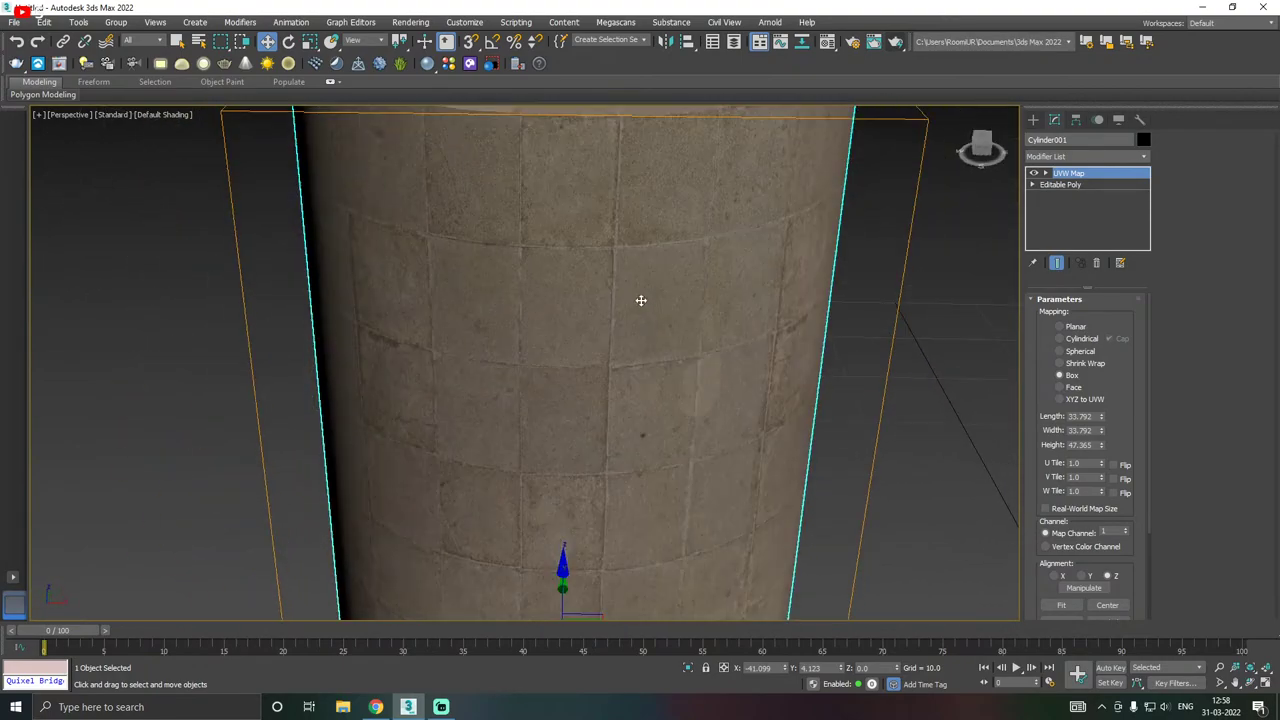
scroll(613, 301, down, 5)
alt+middle_drag(726, 331, 601, 352)
scroll(680, 315, down, 3)
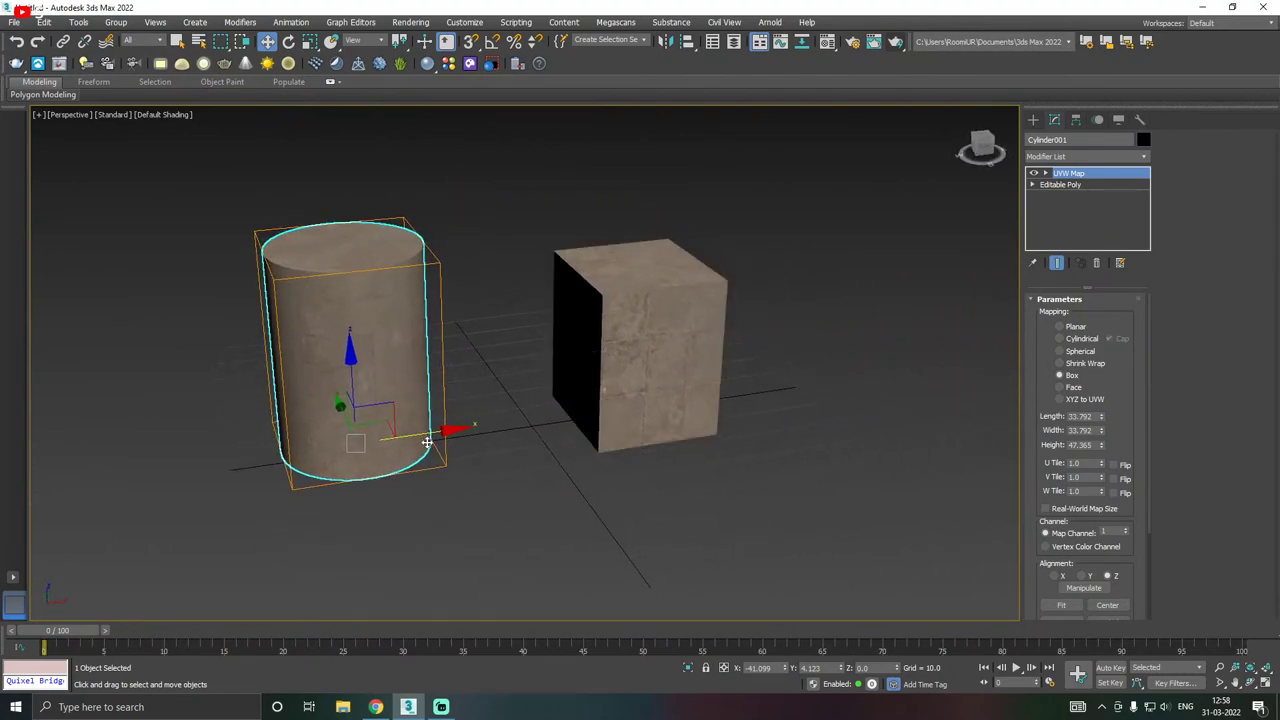
key(Delete)
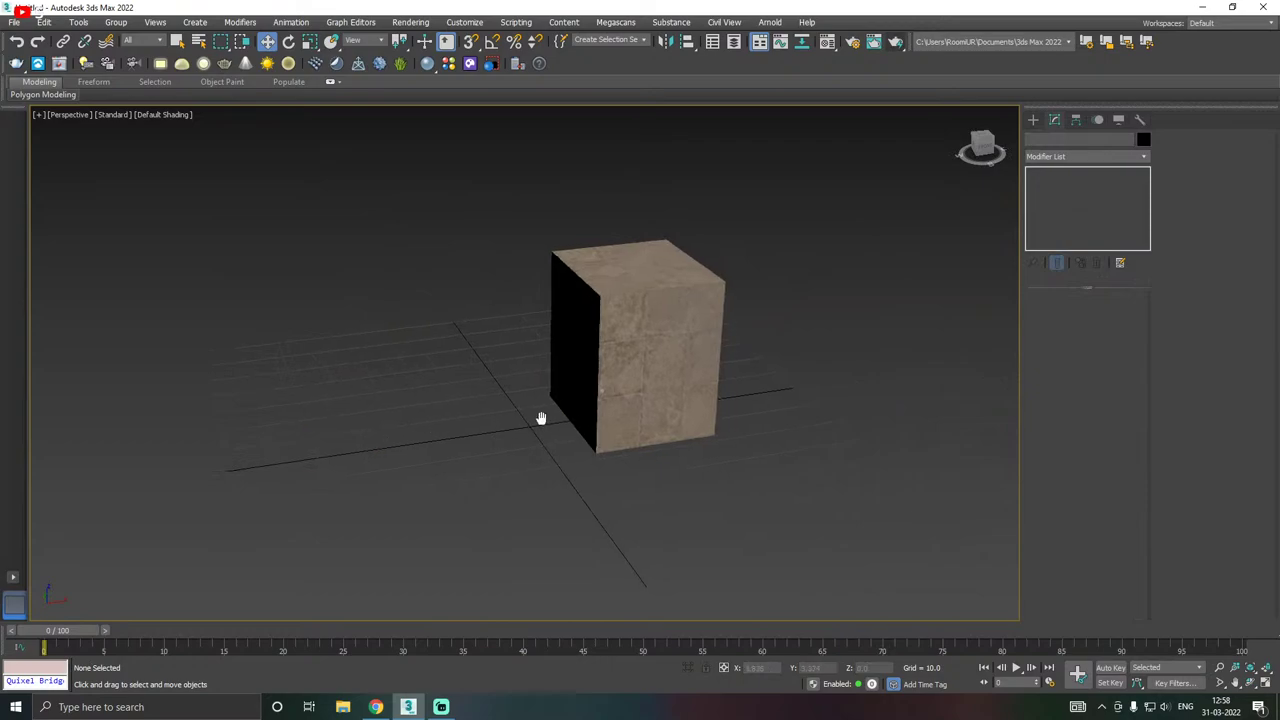
- Select Box001, frame its front face, and bring up the viewport shading presets
alt+middle_drag(540, 420, 559, 418)
click(559, 418)
mouse_move(628, 446)
alt+middle_down()
mouse_move(600, 434)
mouse_move(616, 425)
alt+middle_up()
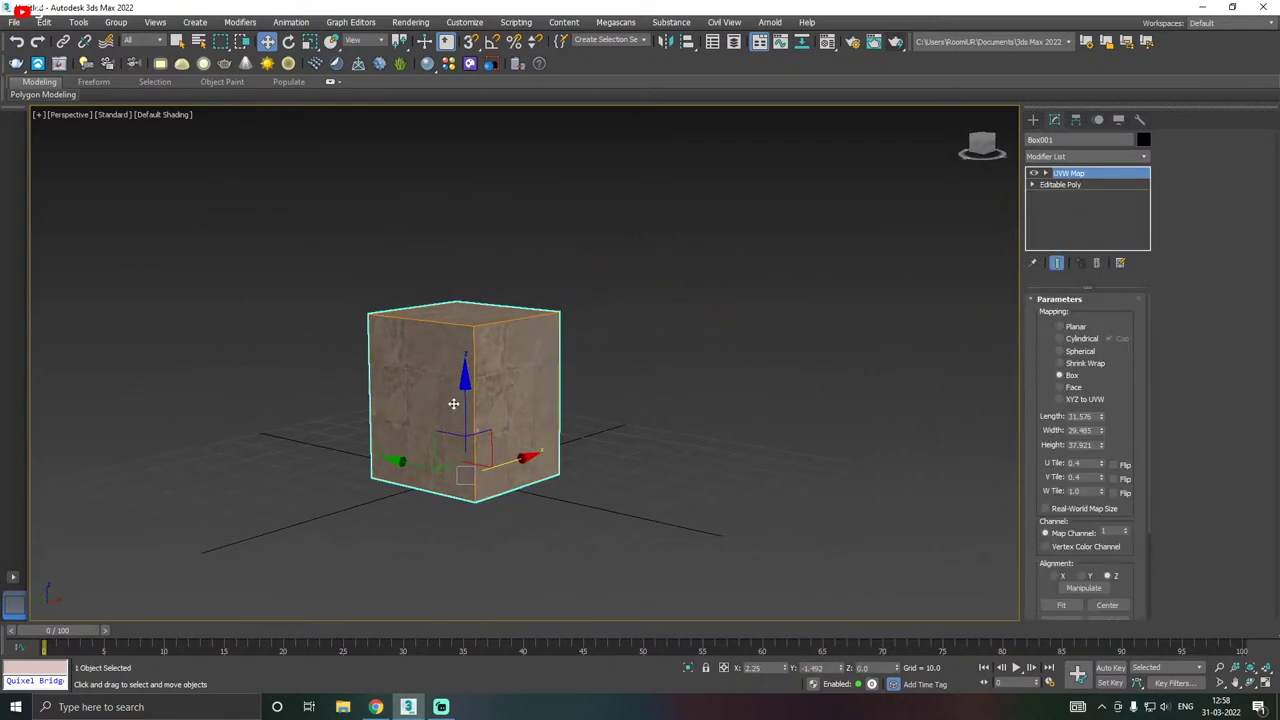
middle_drag(453, 403, 520, 371)
alt+middle_drag(500, 284, 480, 290)
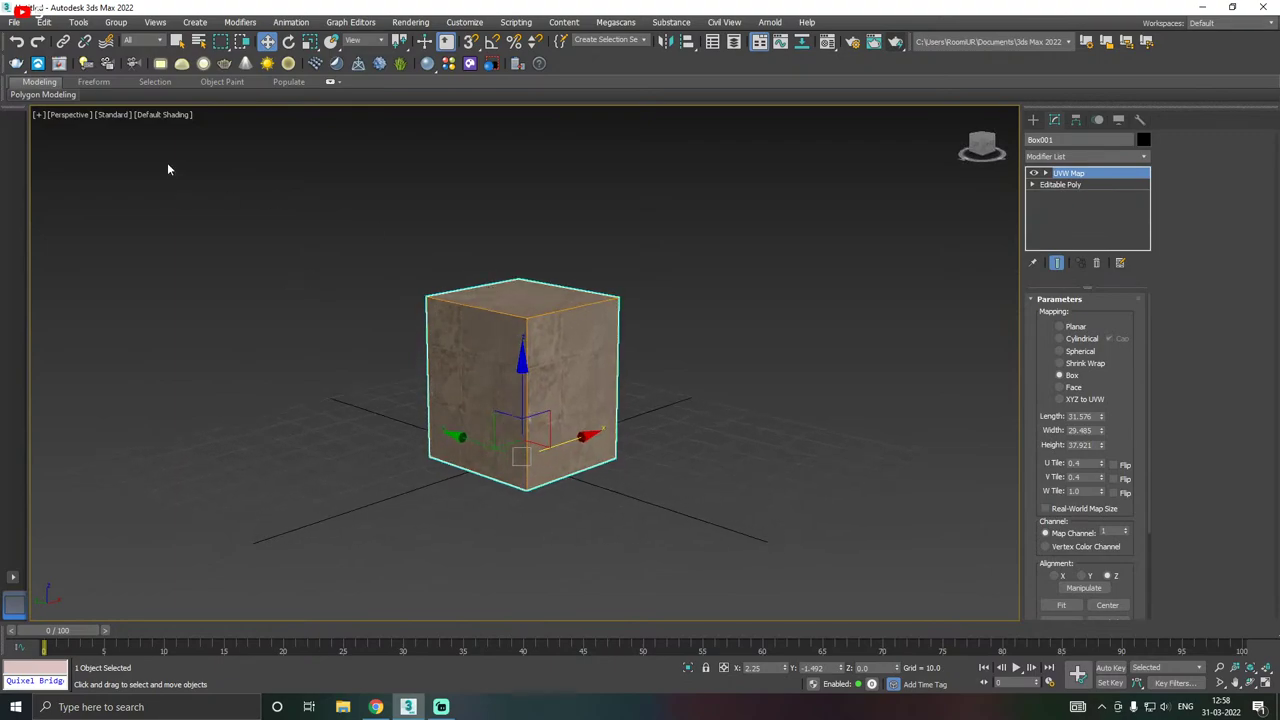
click(110, 116)
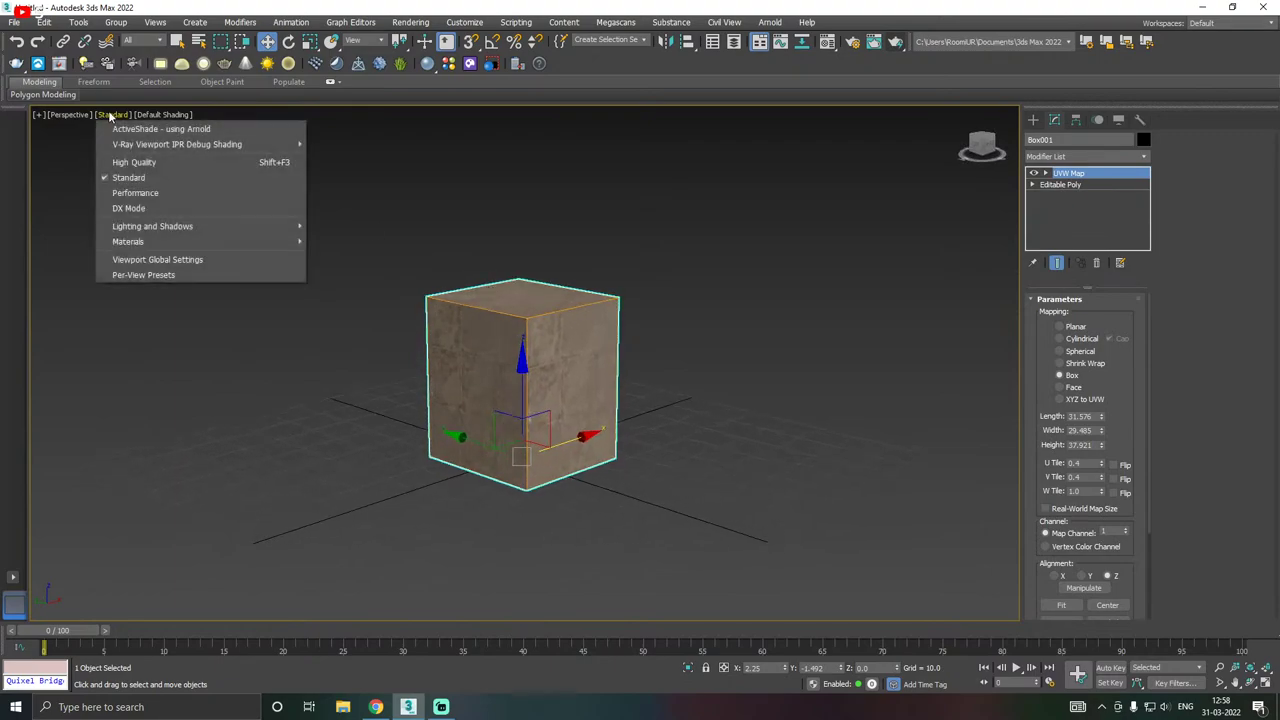
- Apply the High Quality viewport shading preset and reselect the stone-textured Box001
click(148, 170)
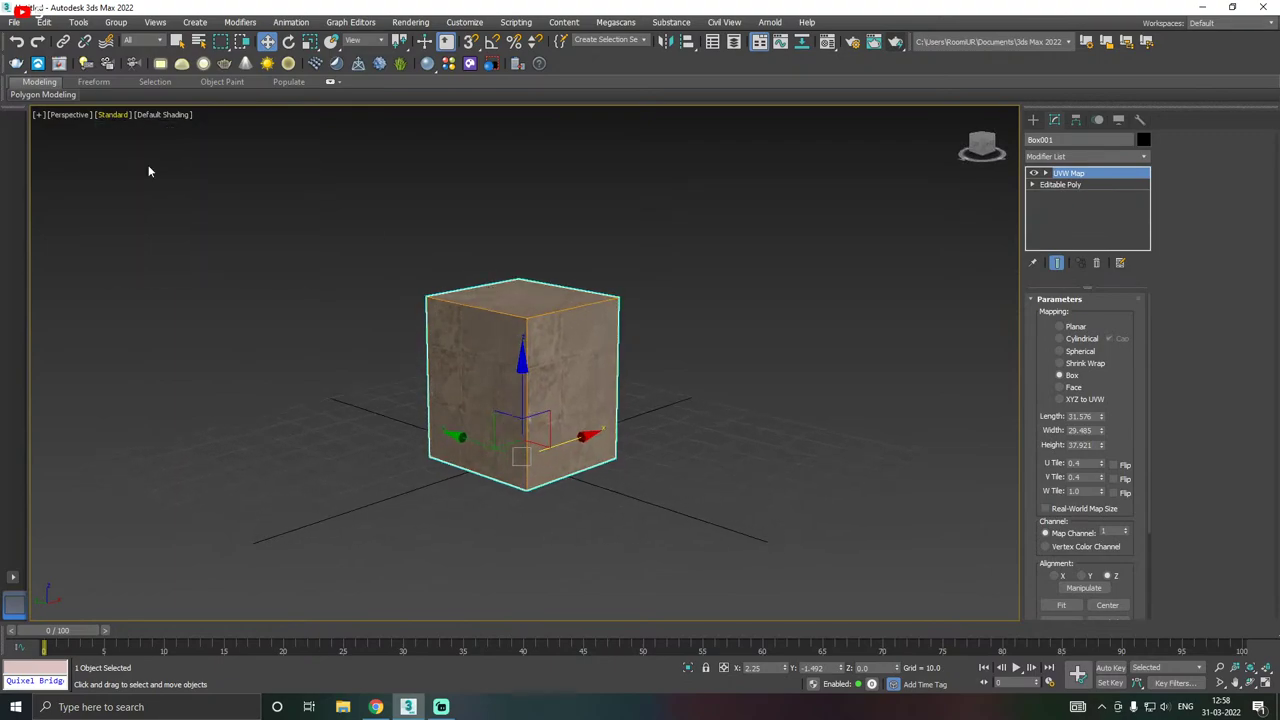
click(412, 484)
scroll(468, 461, up, 5)
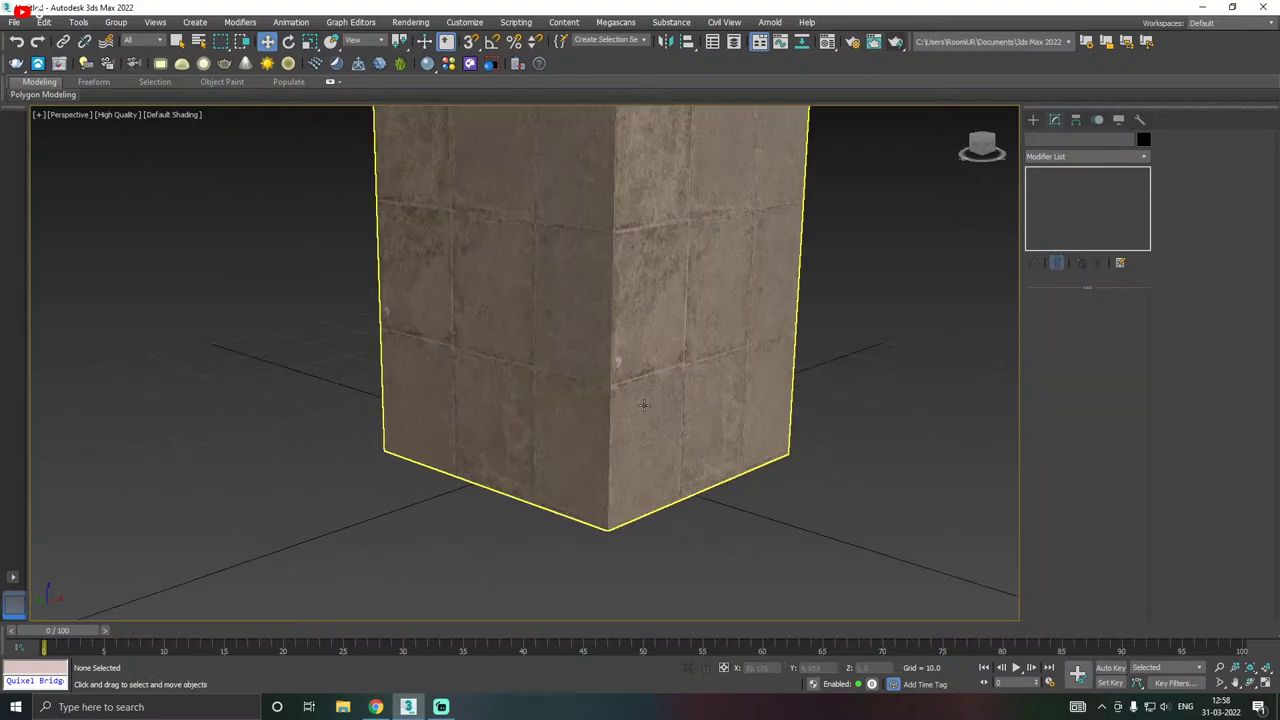
scroll(643, 404, down, 5)
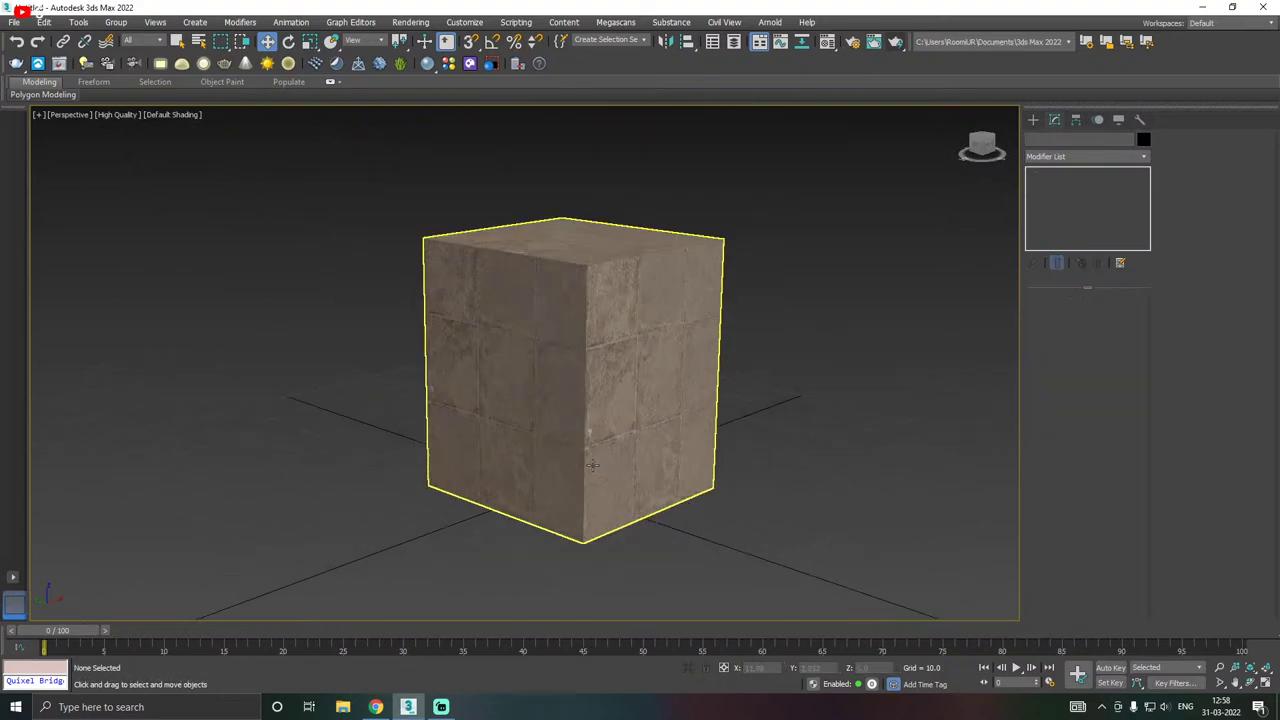
click(583, 460)
- Collapse the stack to Editable Poly and select all twelve edges in Edge mode
right_click(1058, 212)
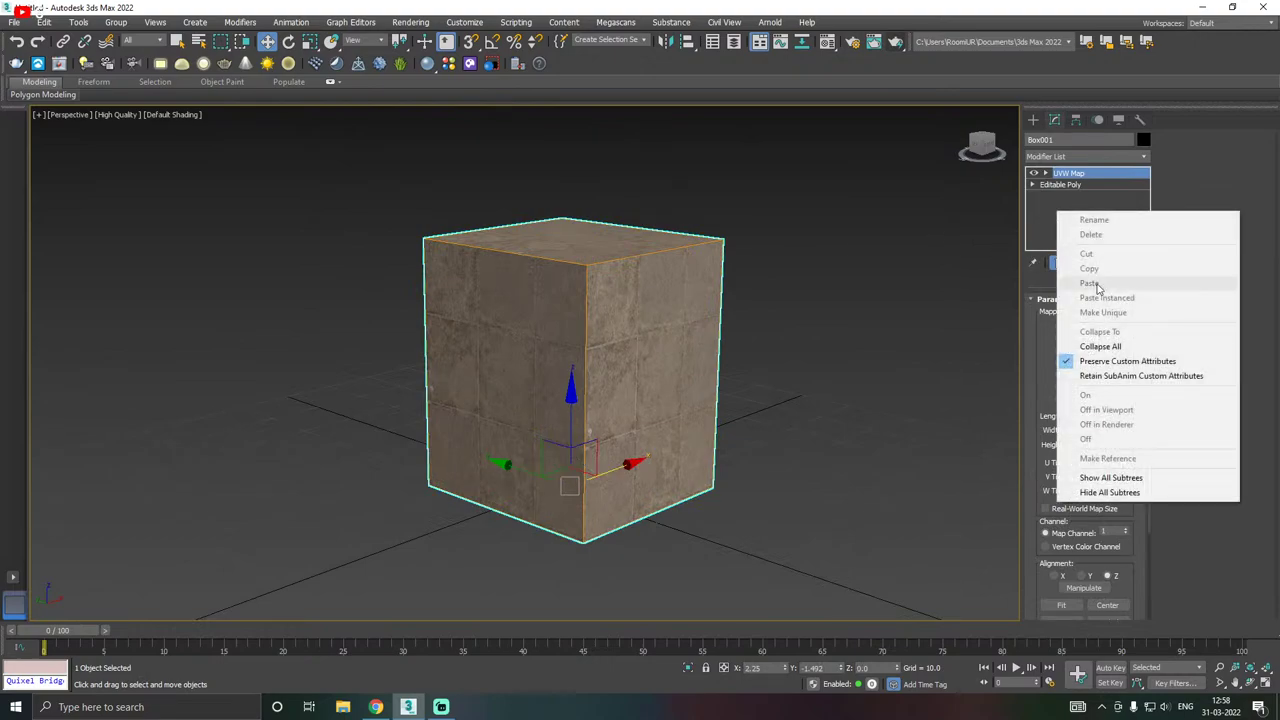
click(1085, 331)
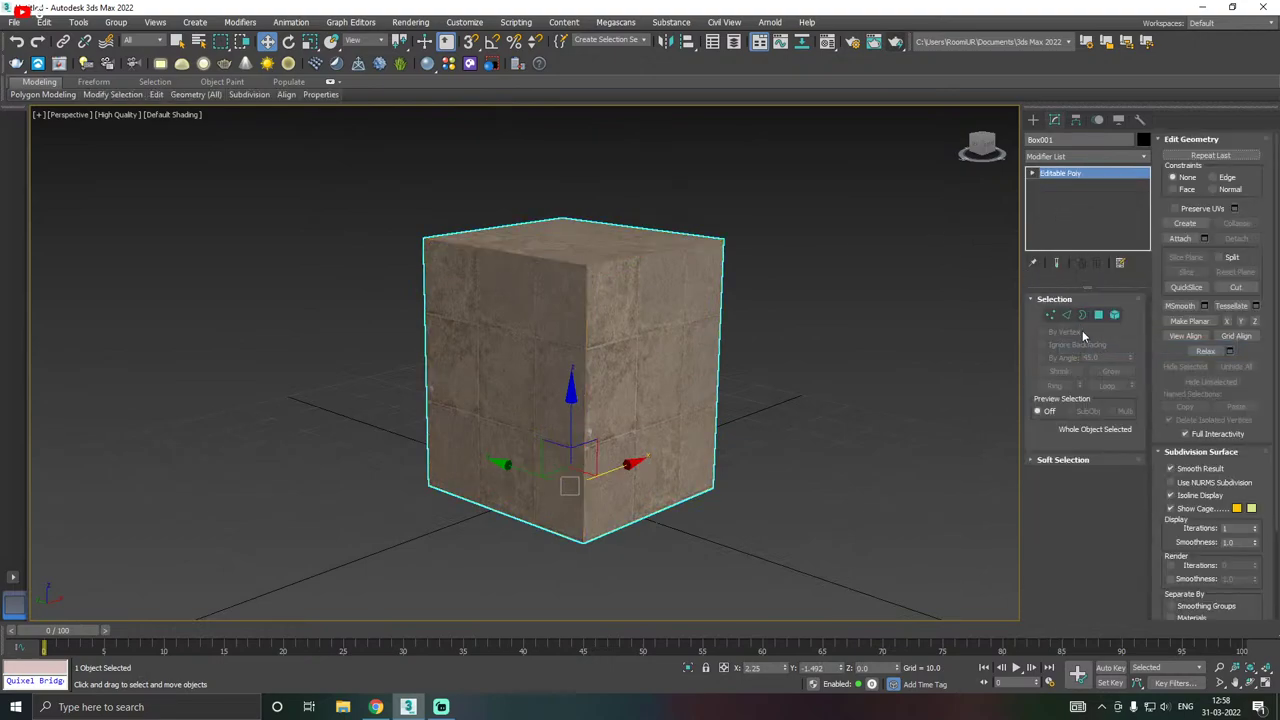
click(1066, 314)
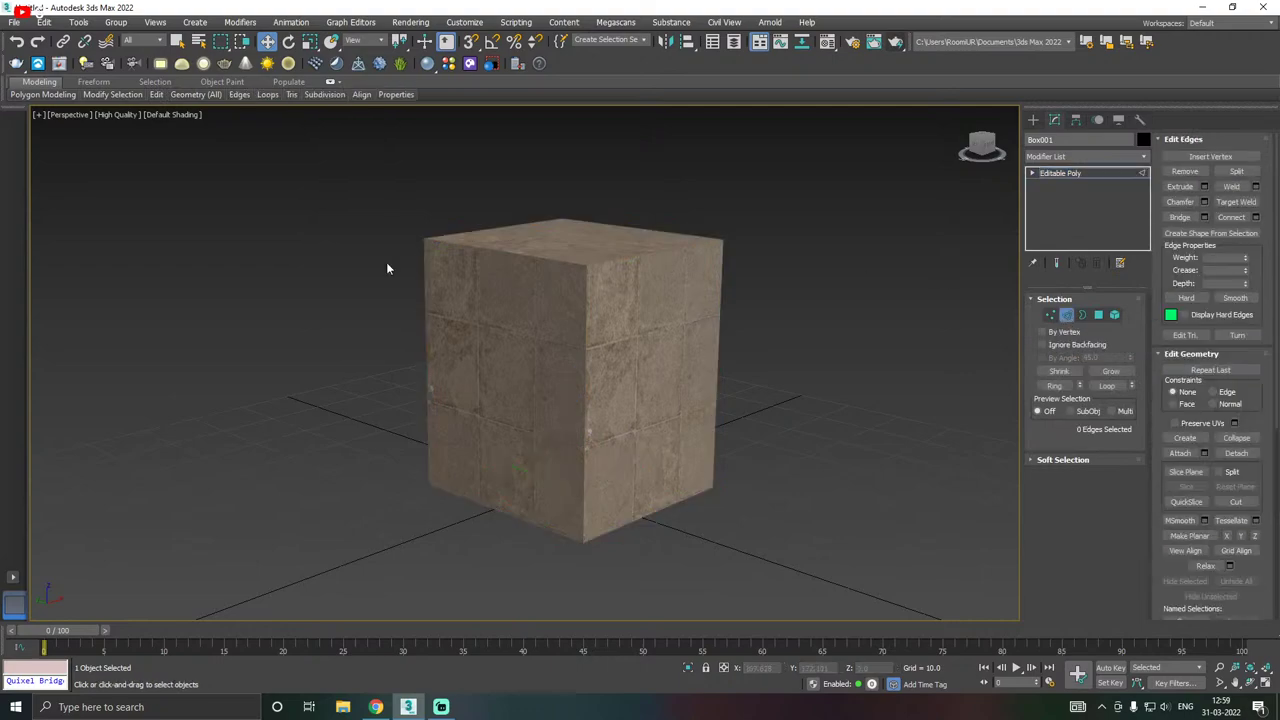
drag(796, 605, 791, 605)
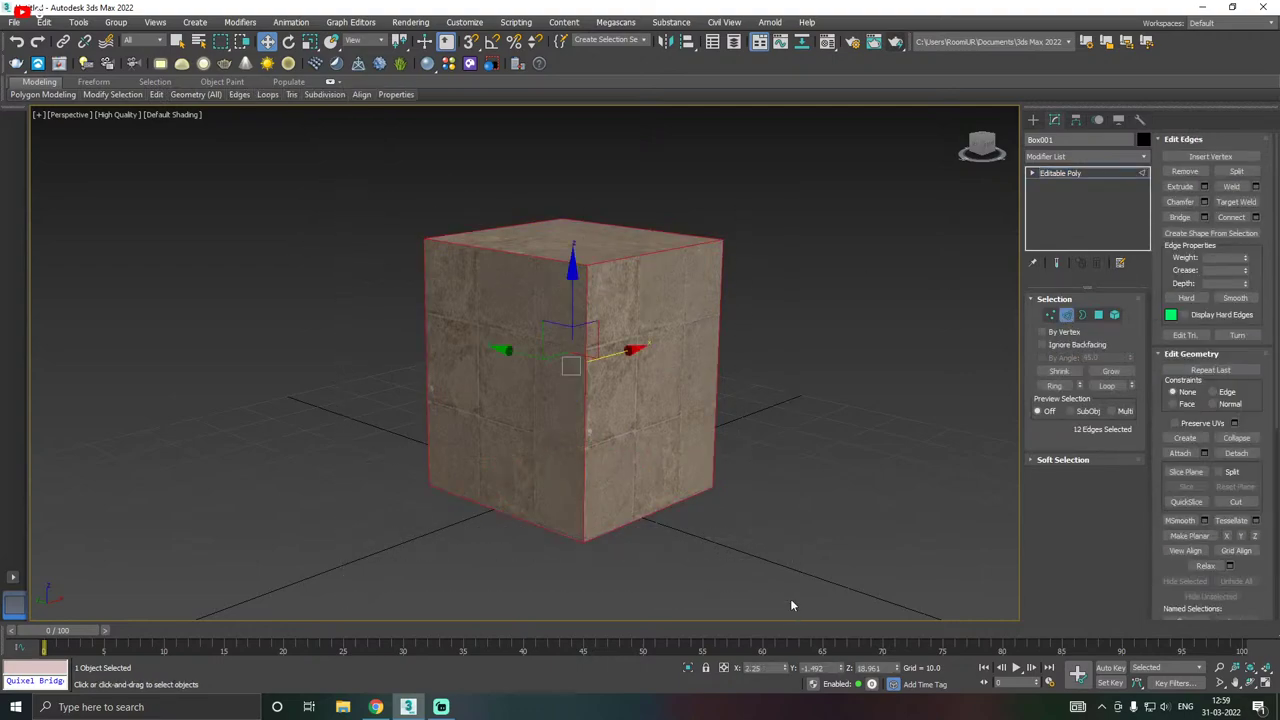
scroll(574, 265, up, 4)
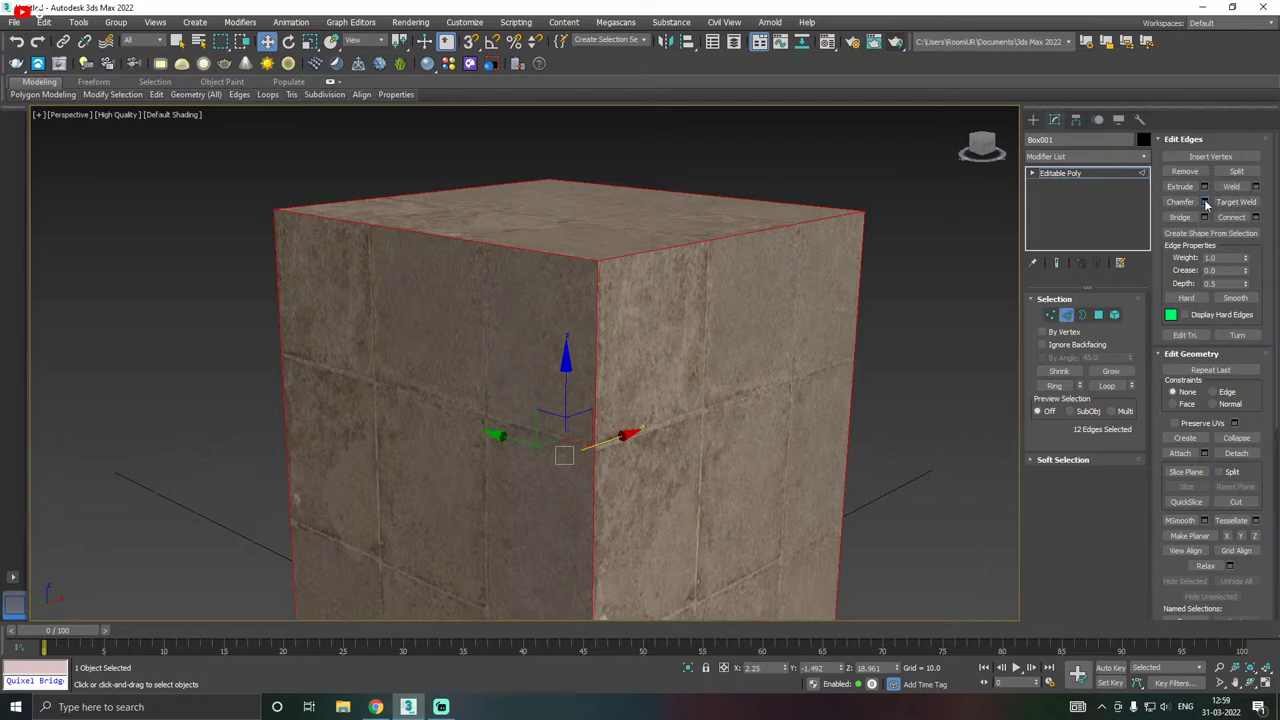
- Chamfer the edges with amount 0.202 and 3 segments
click(1206, 203)
scroll(512, 262, down, 3)
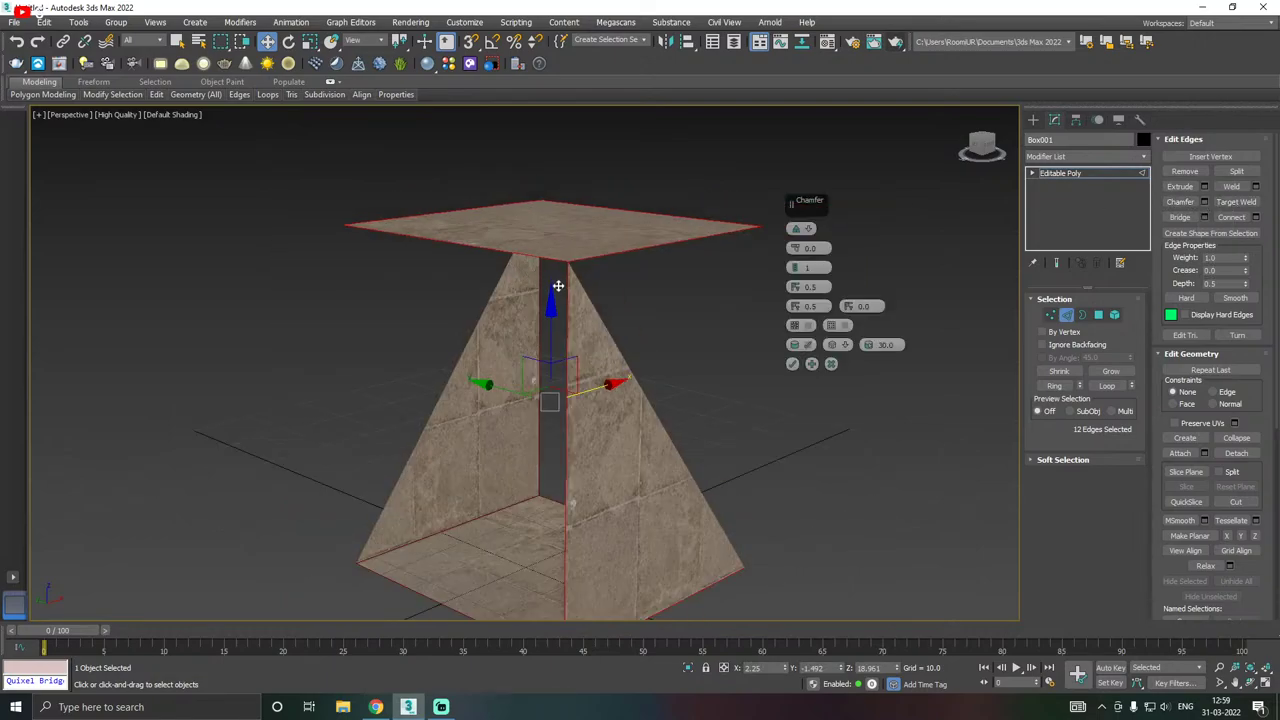
scroll(571, 286, down, 3)
scroll(585, 277, up, 6)
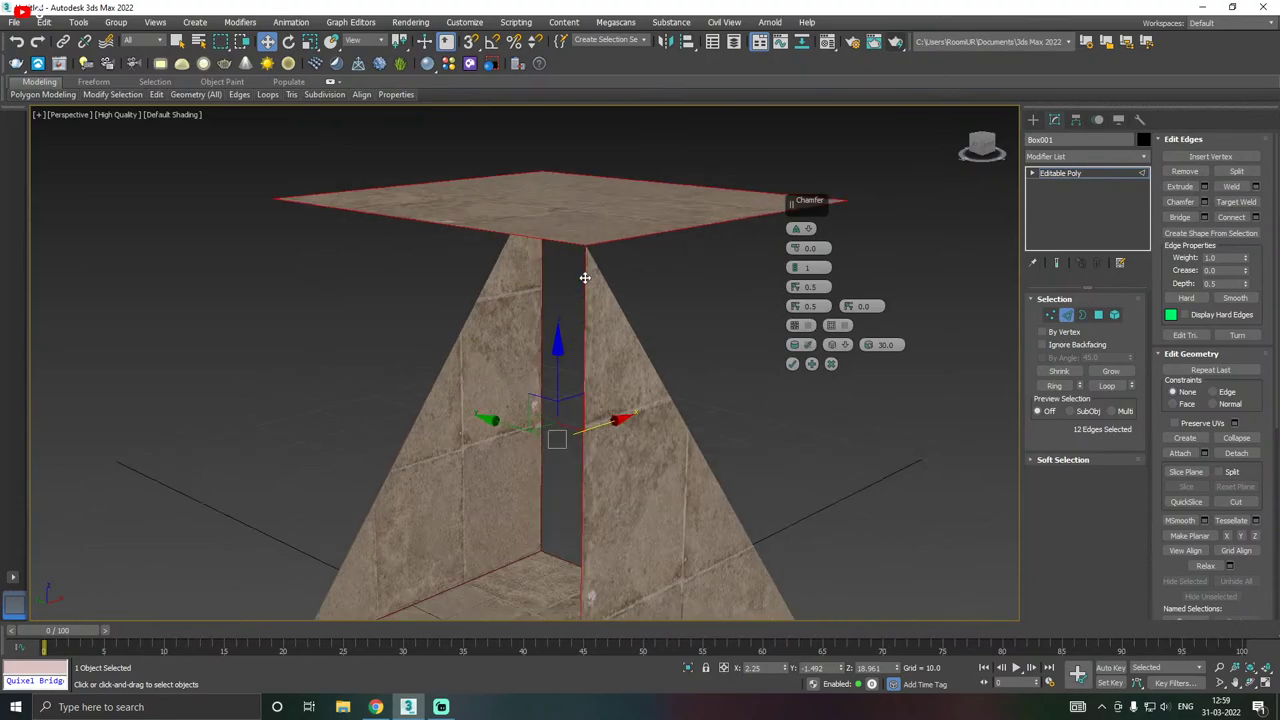
drag(798, 253, 797, 241)
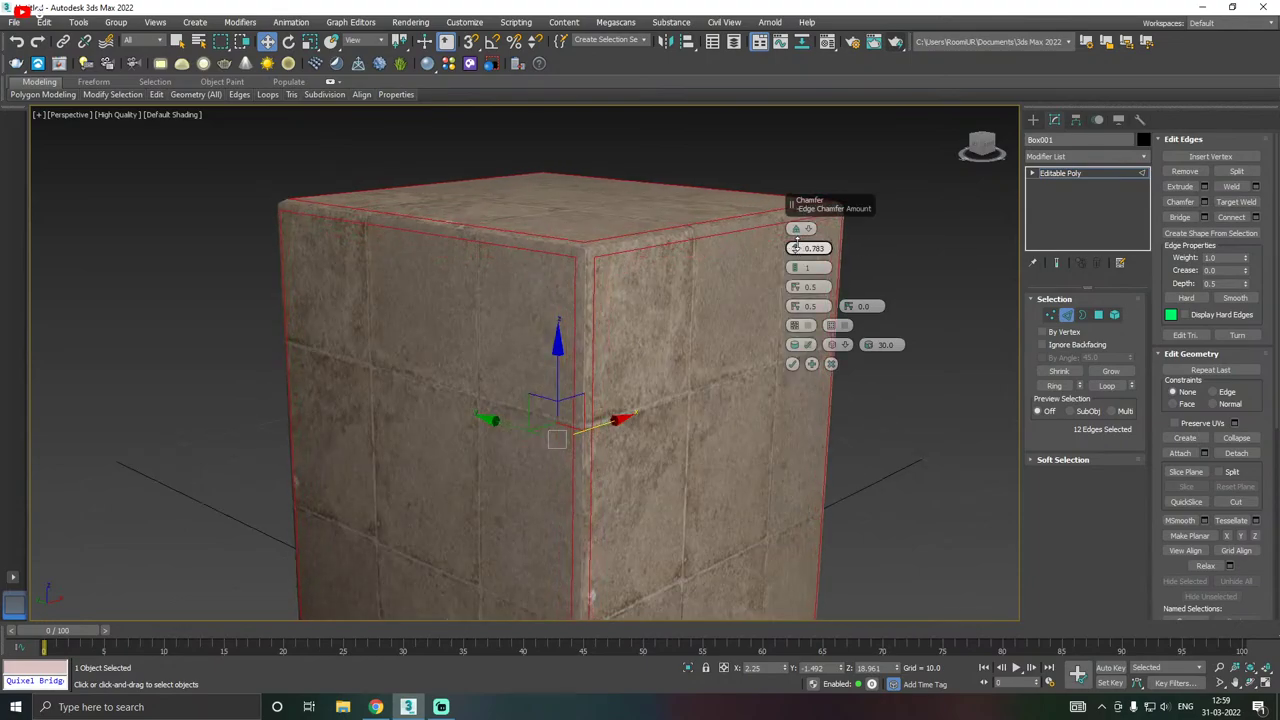
scroll(596, 258, up, 3)
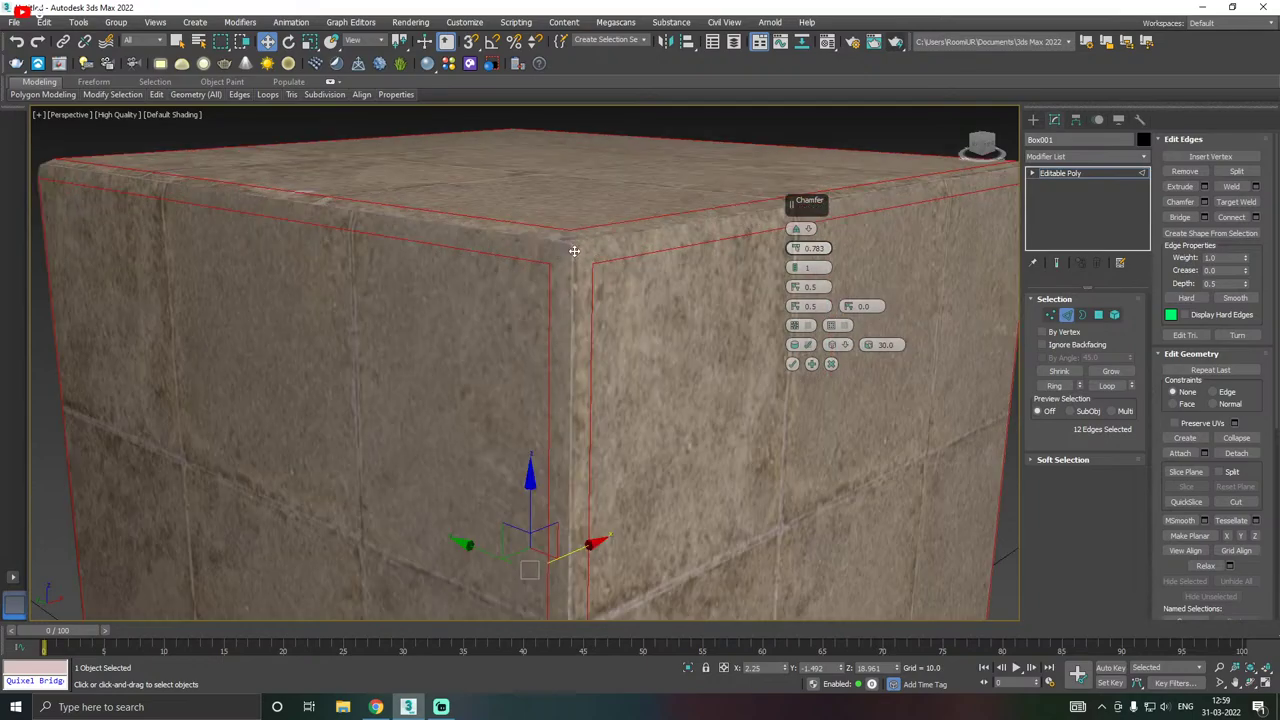
scroll(574, 251, up, 1)
drag(795, 268, 798, 258)
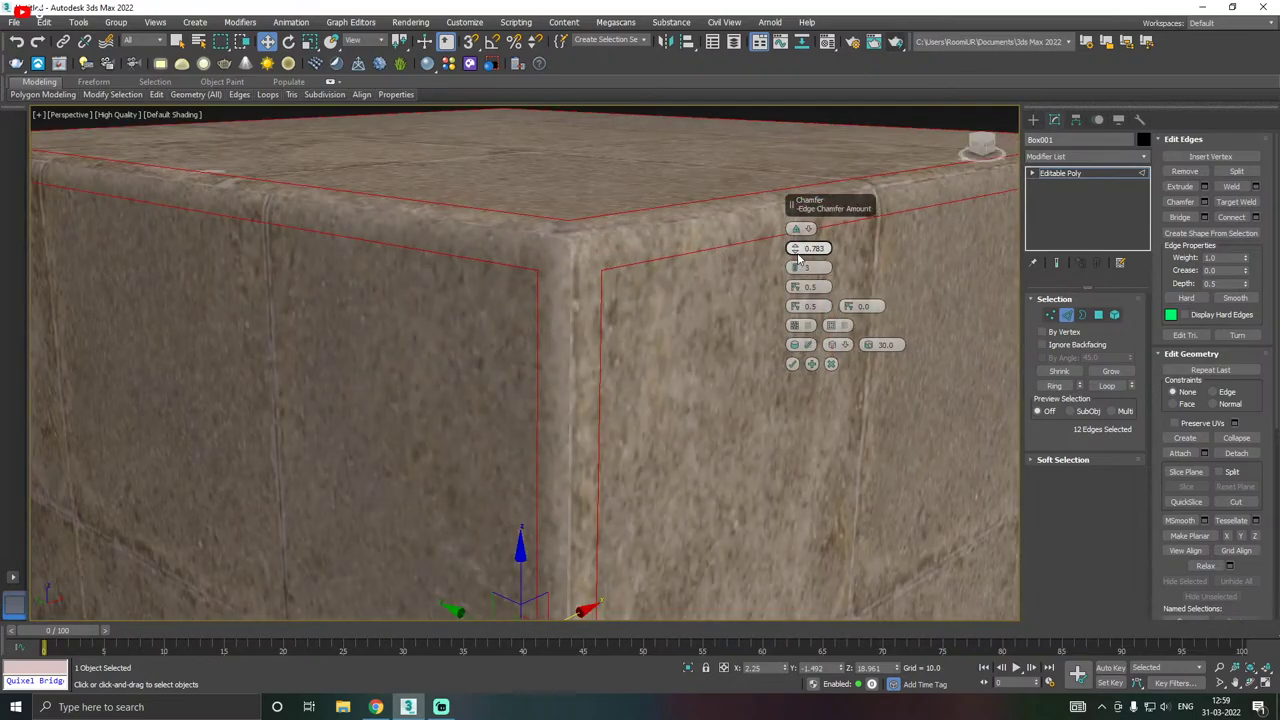
right_click(800, 252)
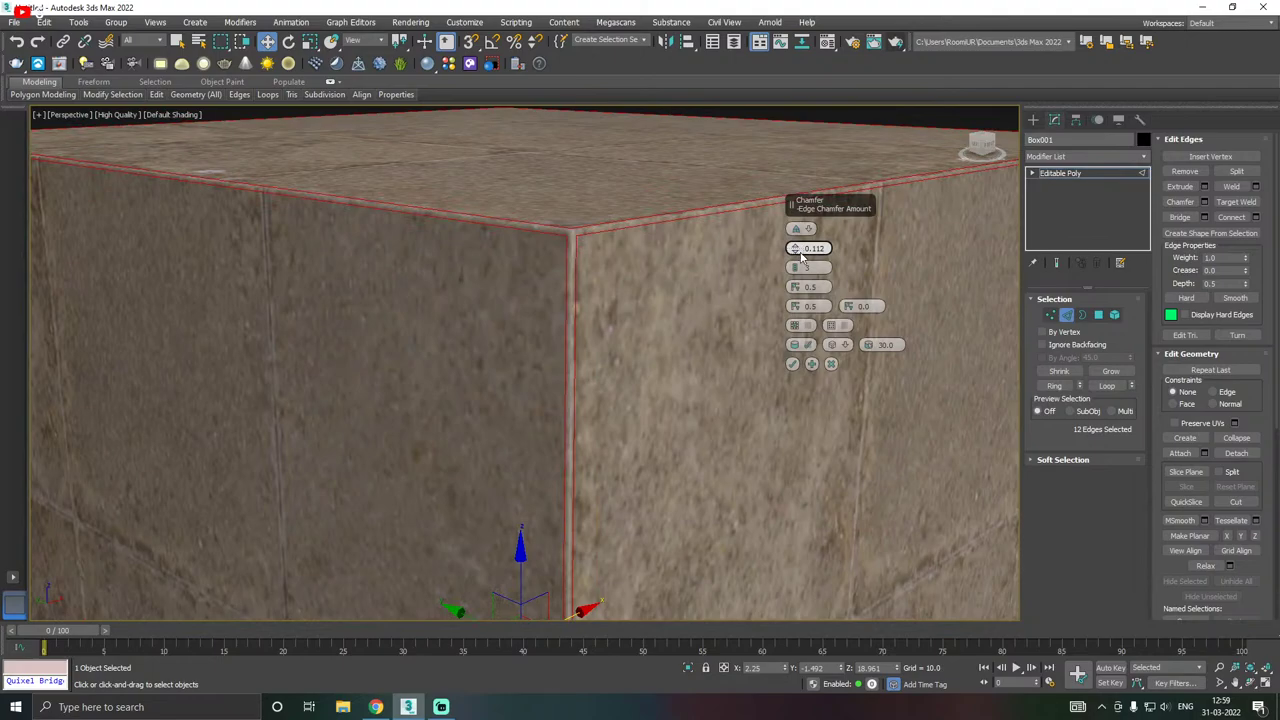
drag(796, 250, 796, 248)
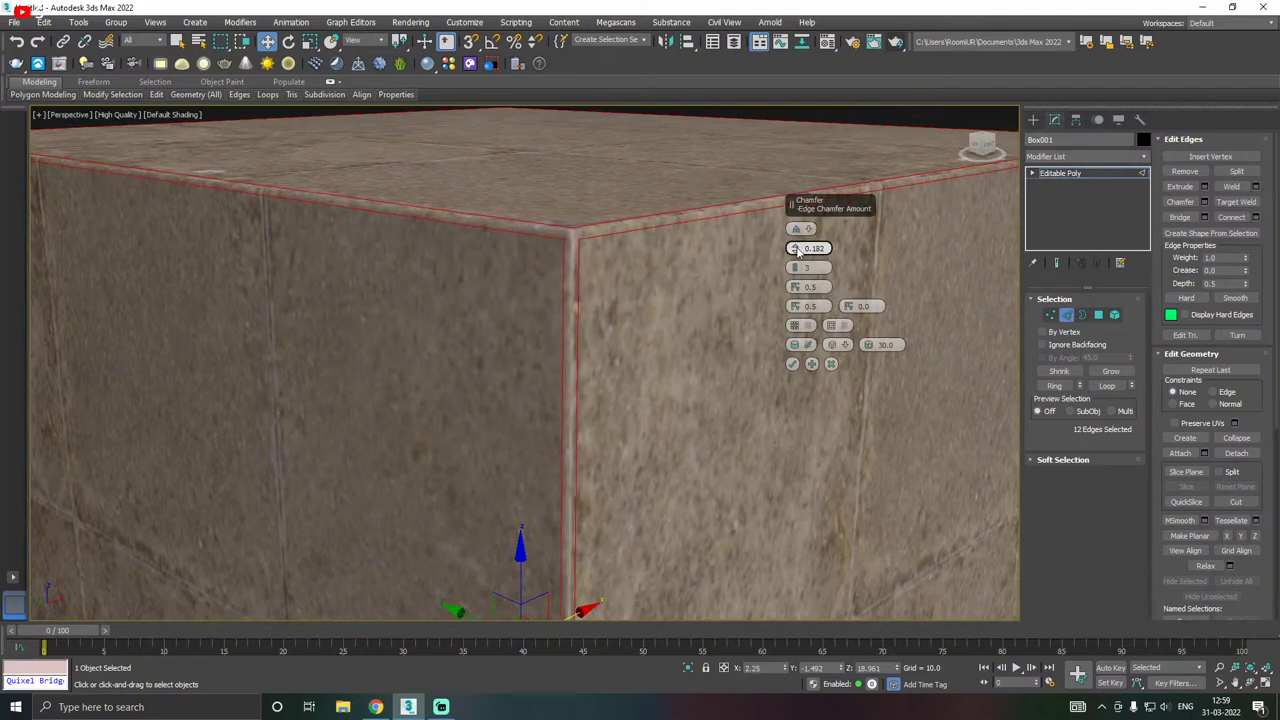
click(793, 363)
- Exit edge editing and view the chamfered box from above
scroll(636, 316, down, 3)
click(1084, 173)
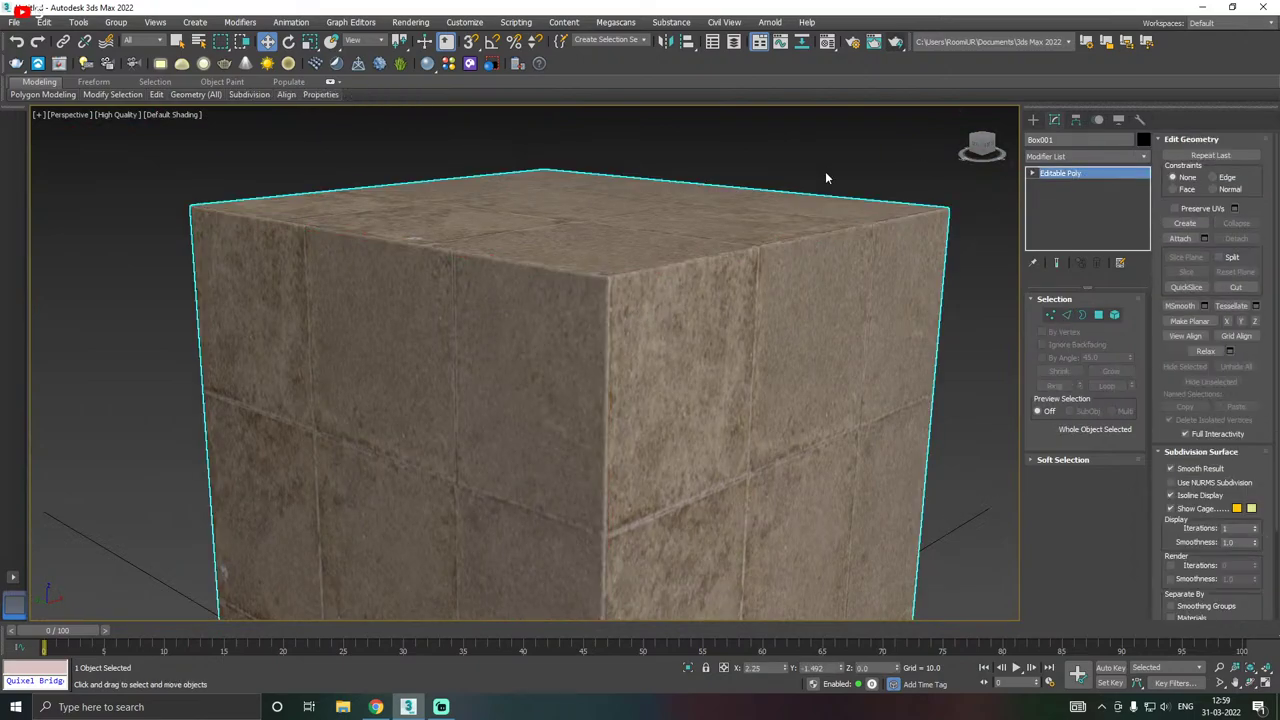
click(824, 143)
scroll(617, 273, up, 6)
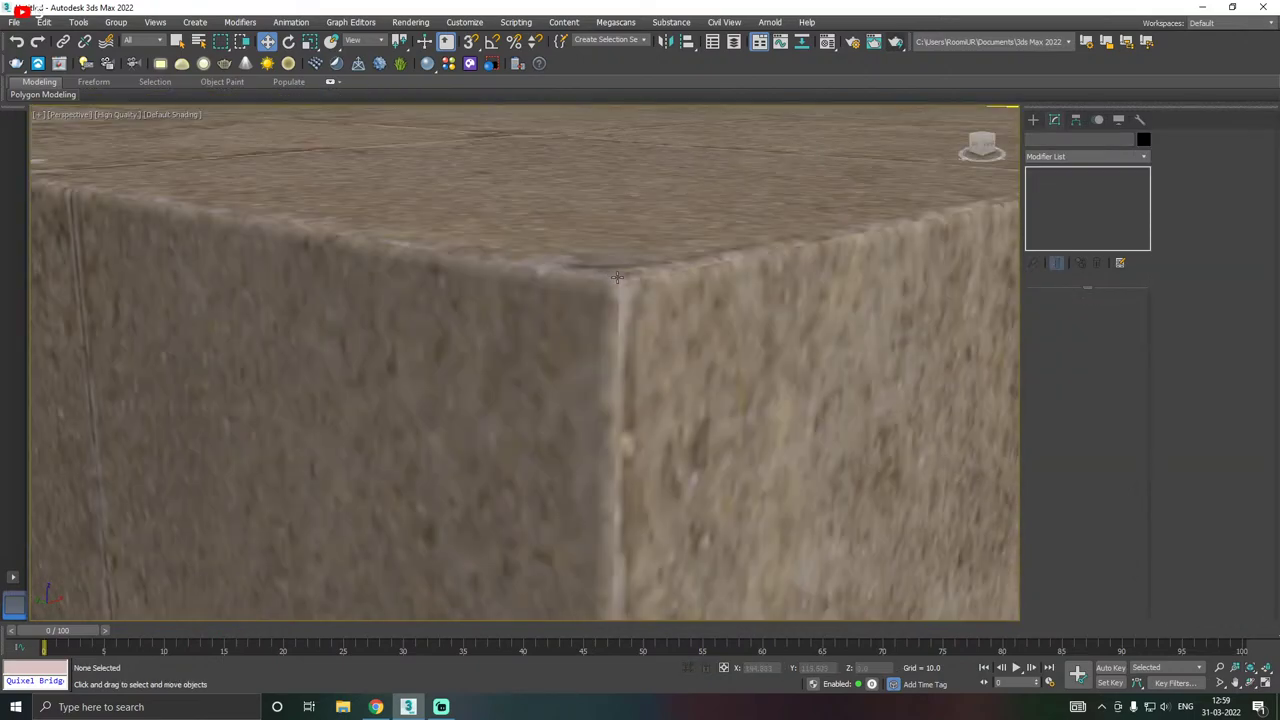
scroll(619, 280, down, 8)
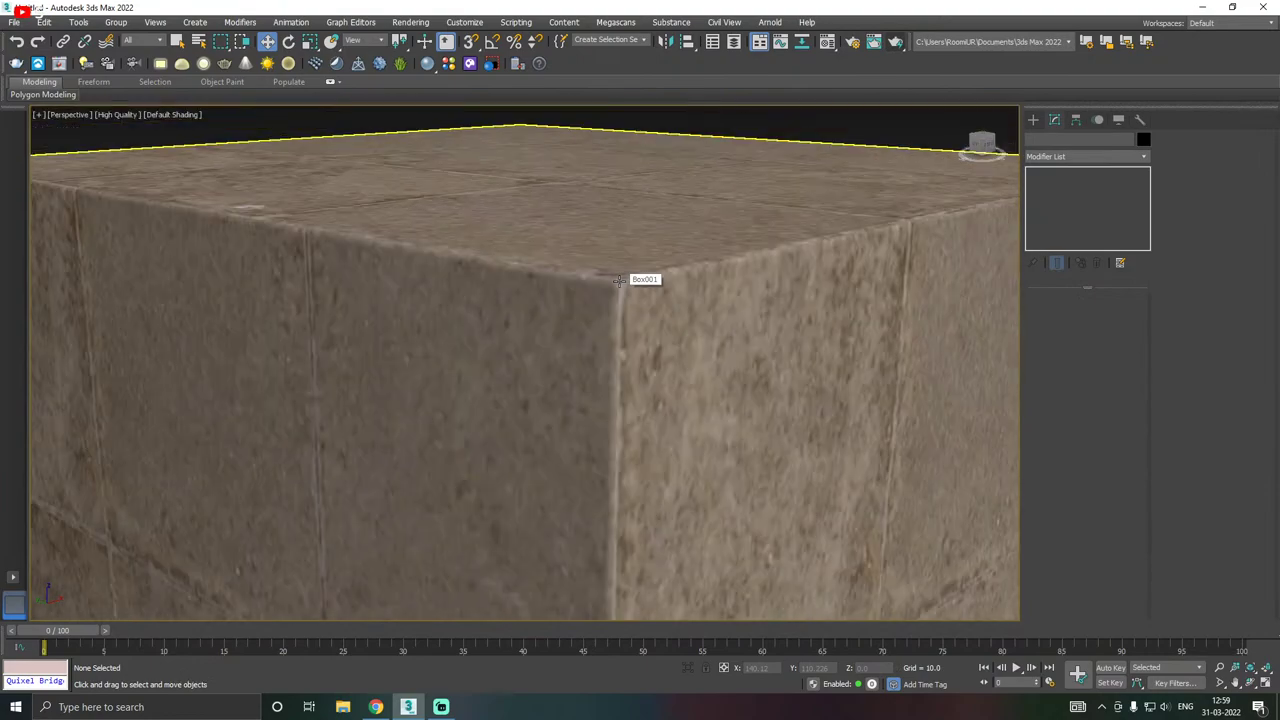
click(685, 318)
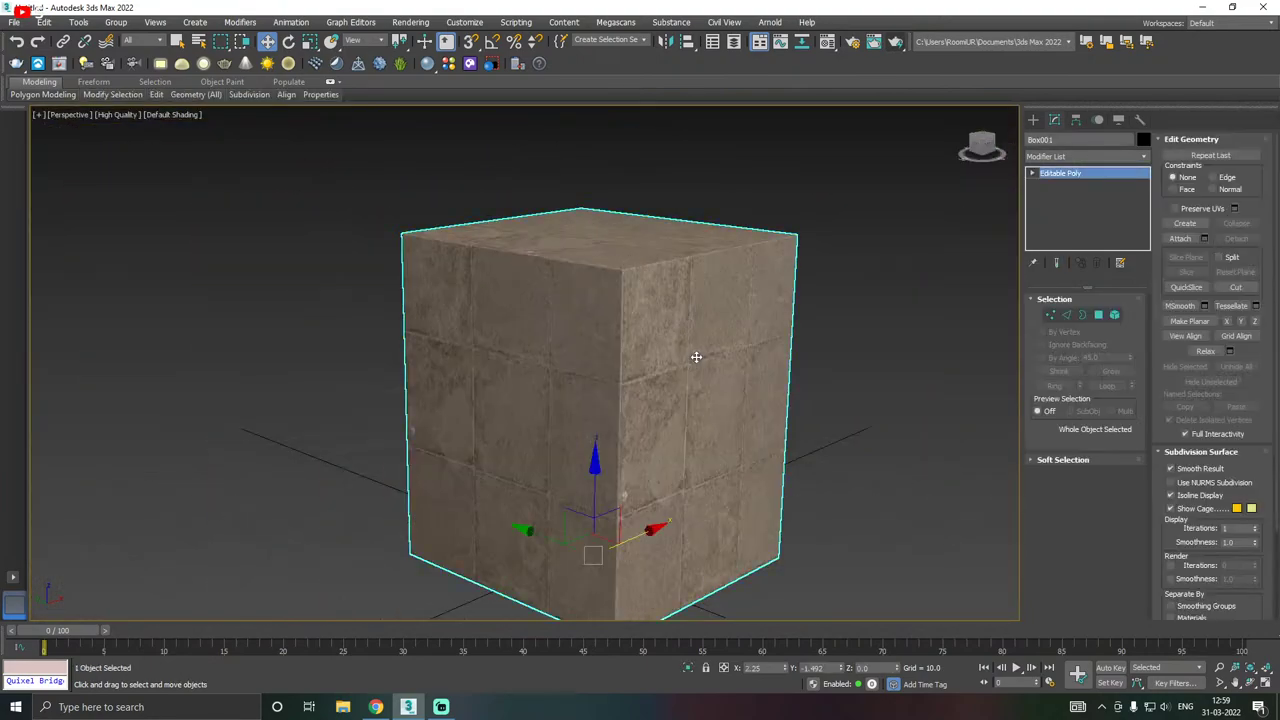
alt+middle_drag(694, 354, 655, 262)
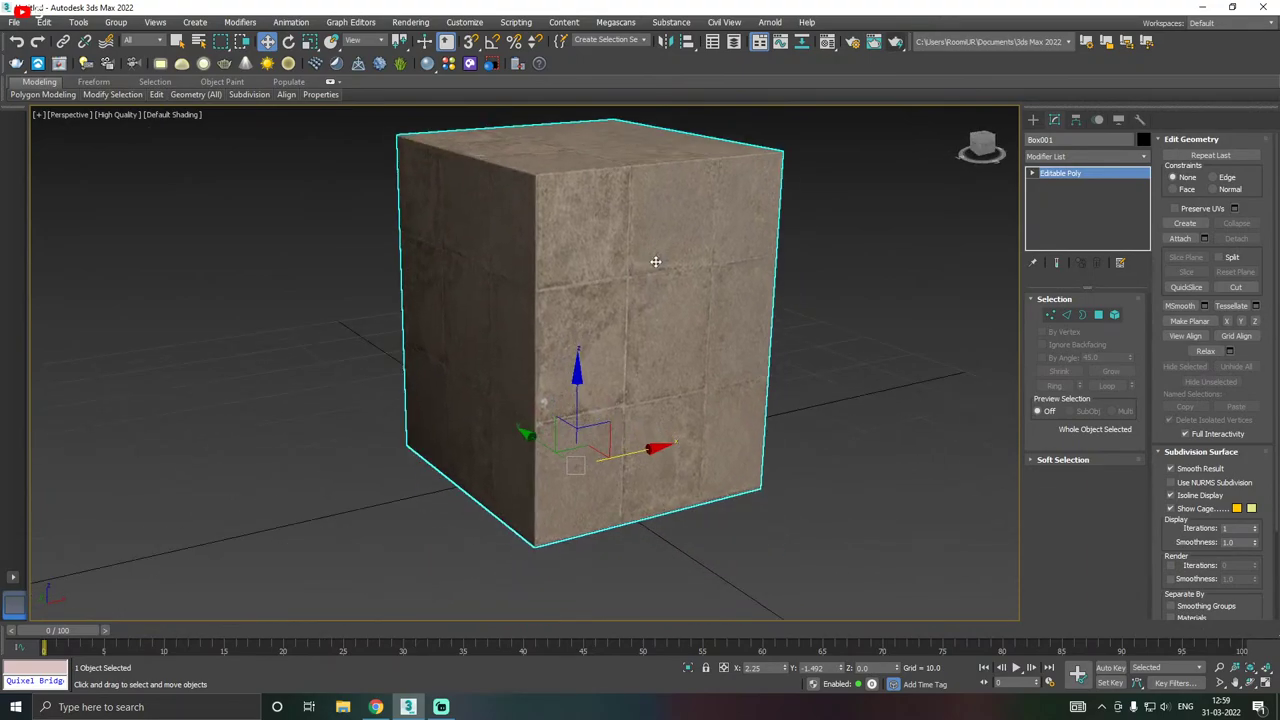
- Select the box's front polygon and inset it by about 11.7 into a small rectangle
click(1098, 315)
click(632, 341)
middle_drag(697, 343, 635, 337)
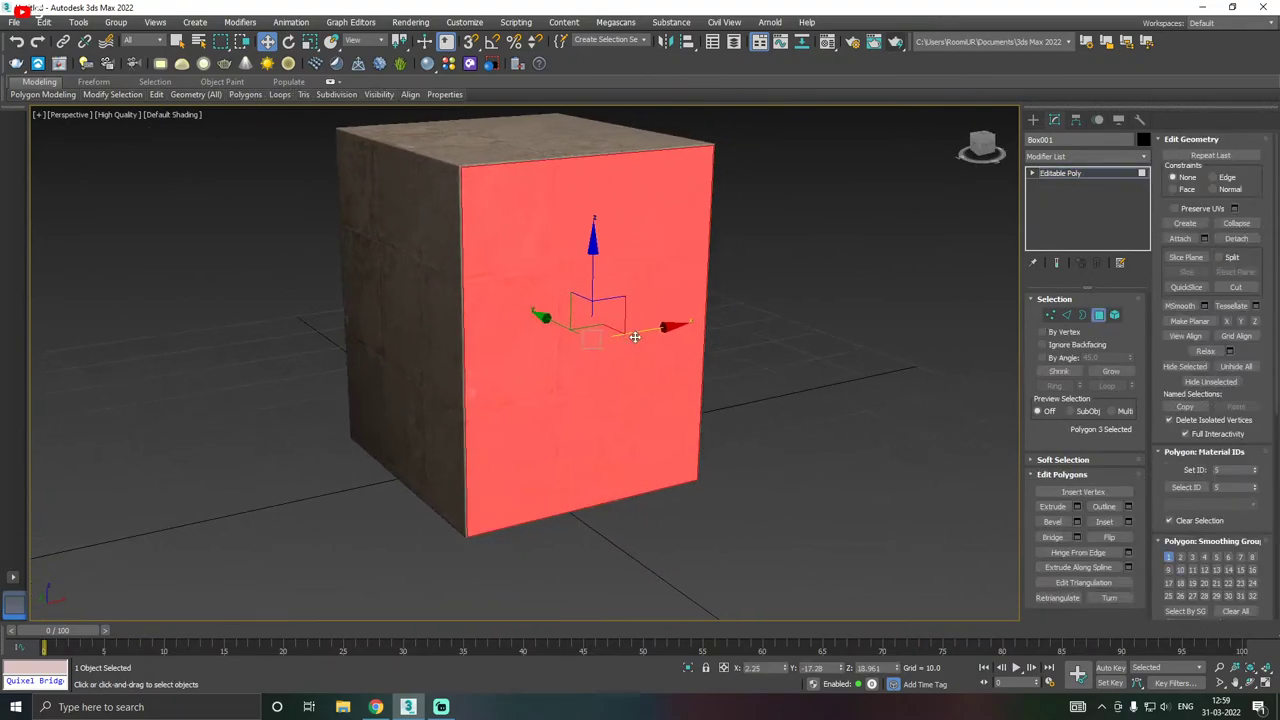
click(1128, 521)
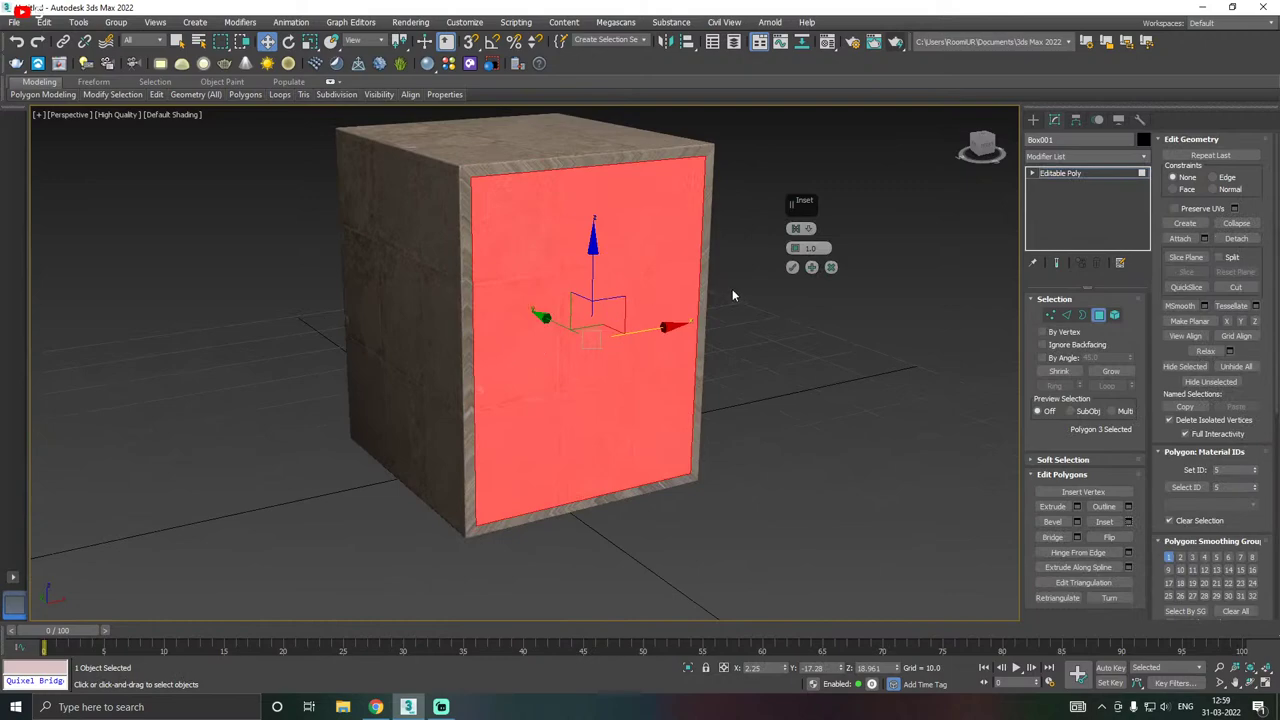
drag(795, 250, 806, 200)
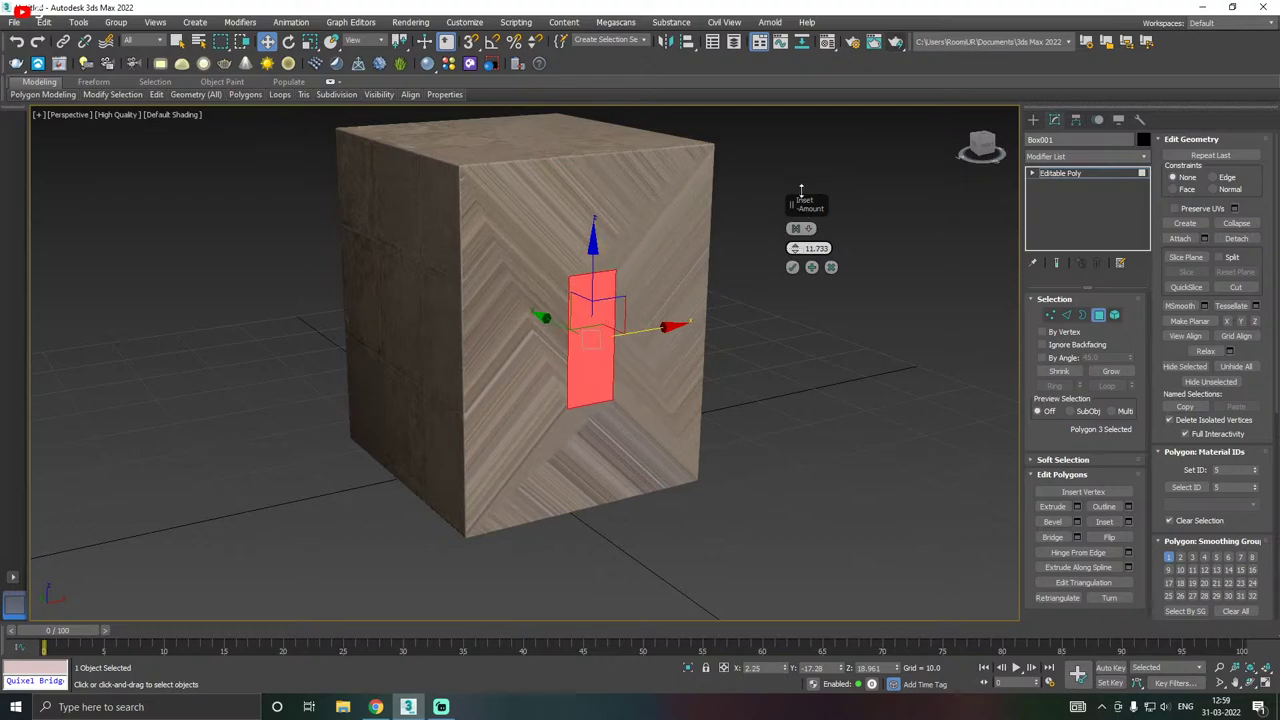
alt+middle_drag(704, 207, 729, 224)
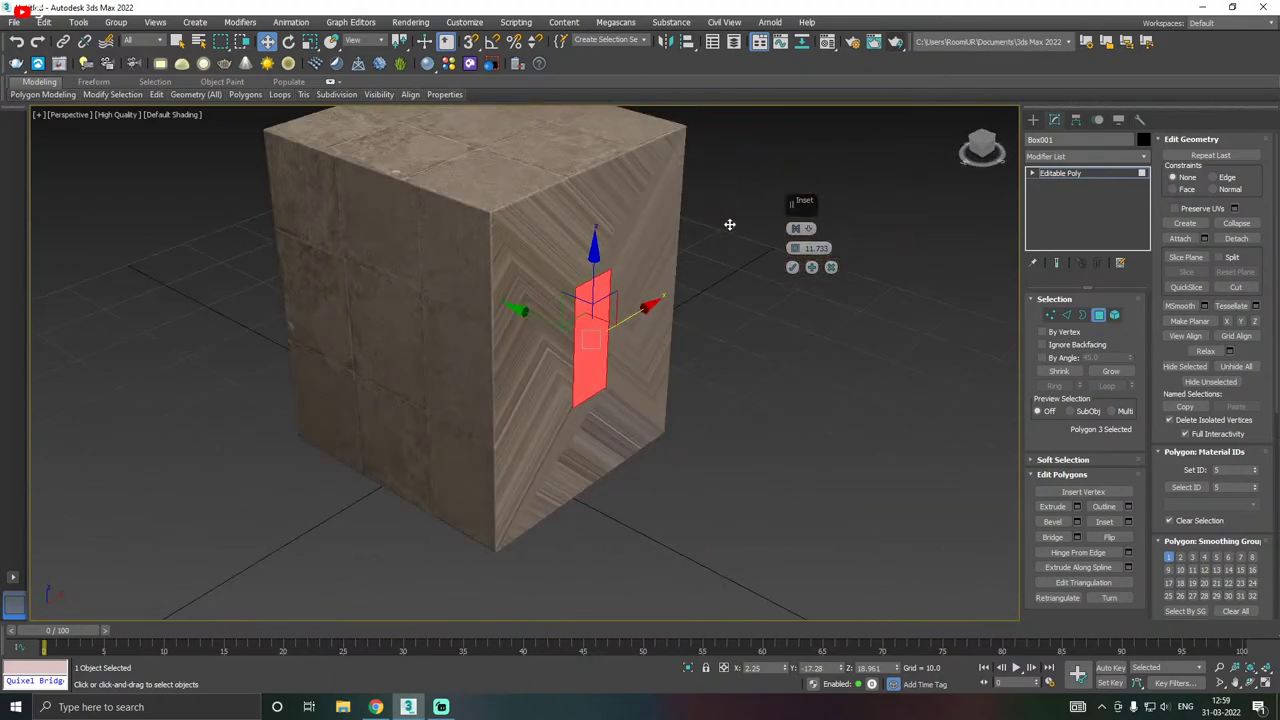
alt+middle_drag(631, 272, 700, 230)
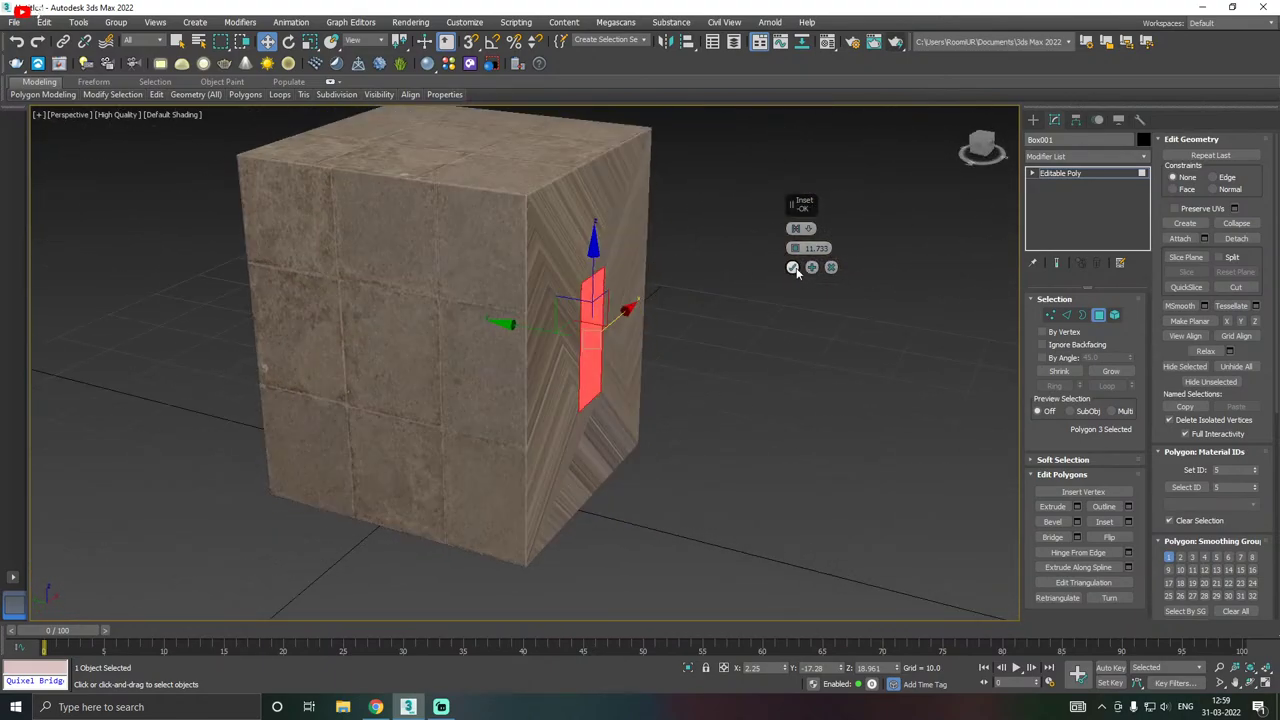
click(792, 267)
- Extrude the inset face outward by 10 and reposition the block's end face
click(1077, 508)
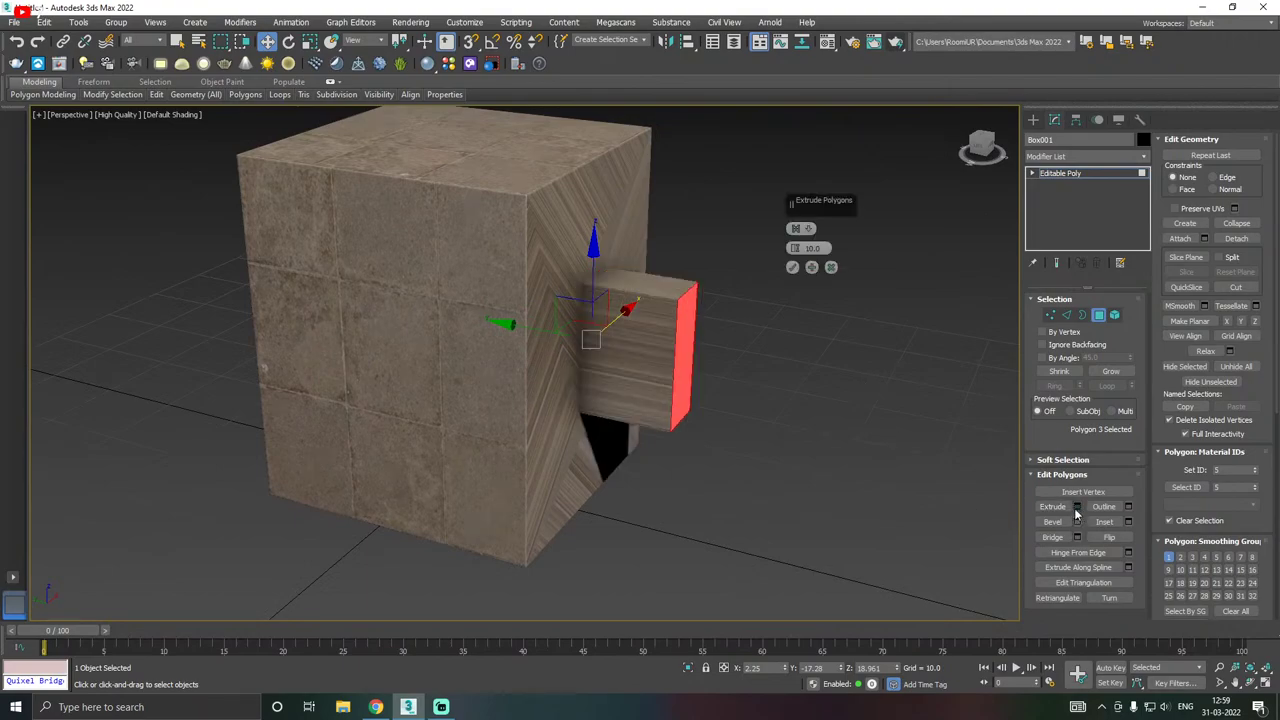
click(792, 267)
alt+middle_drag(789, 265, 754, 276)
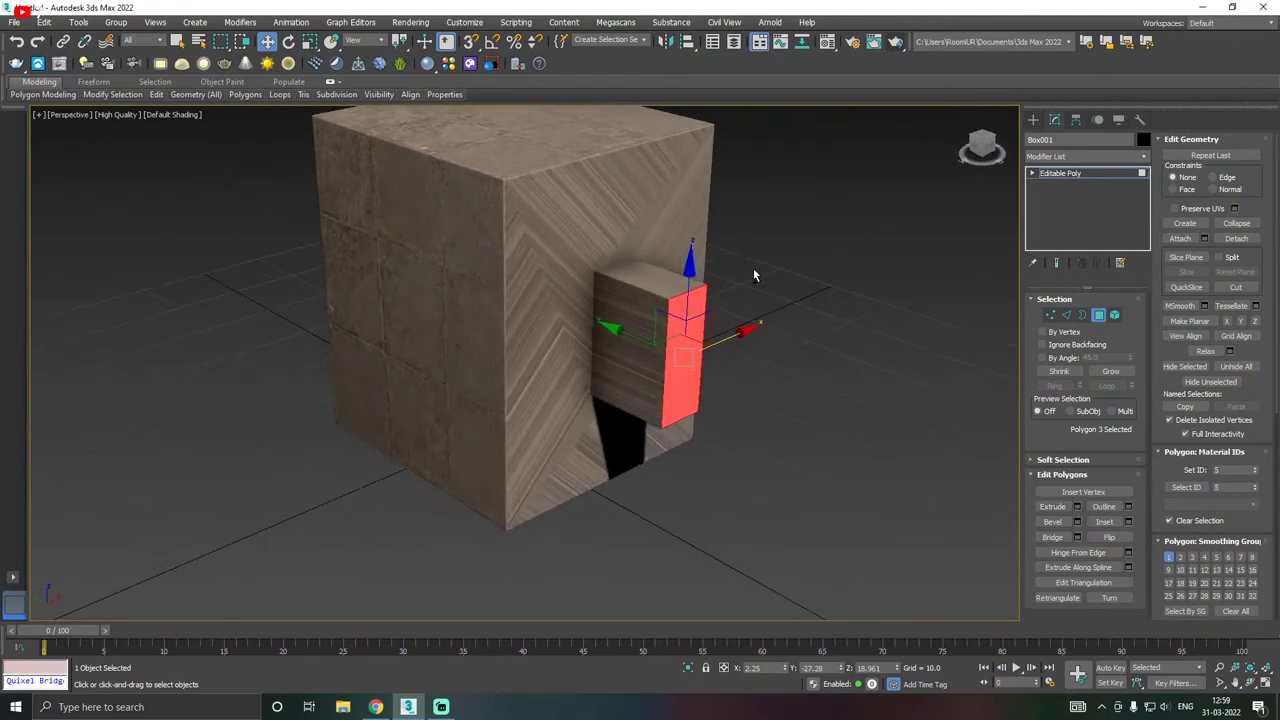
drag(634, 326, 894, 383)
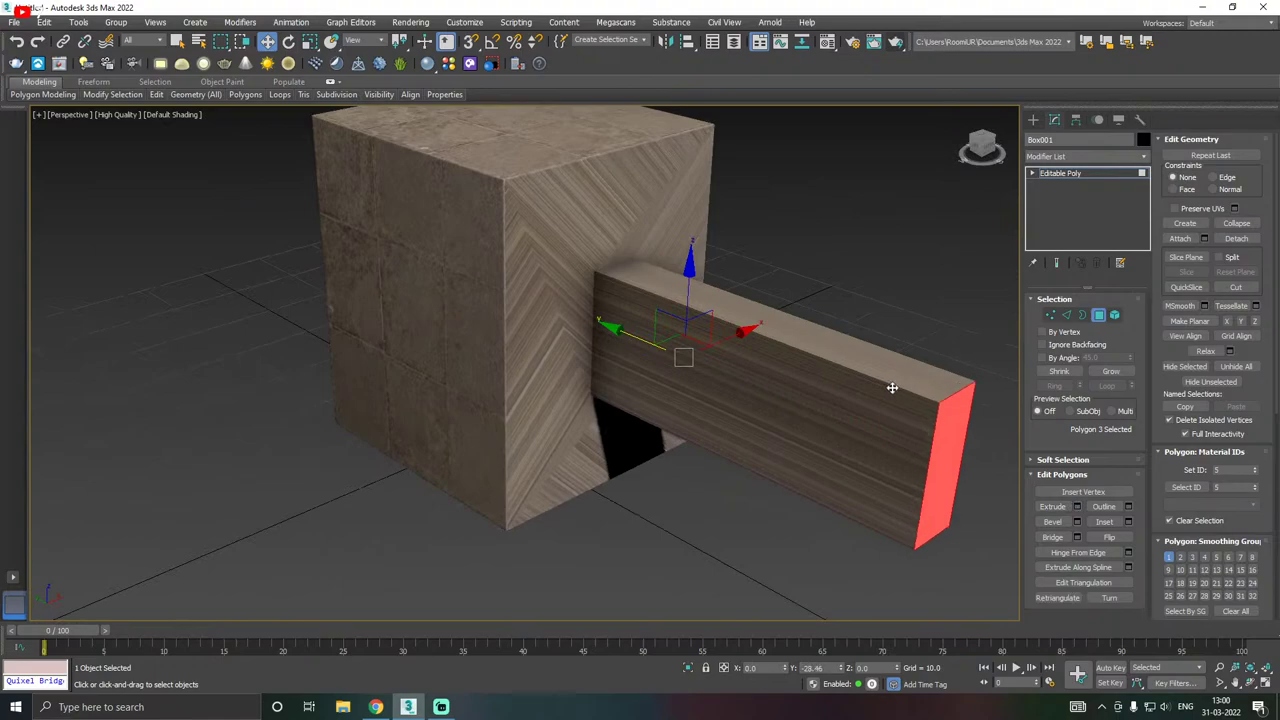
alt+middle_drag(776, 377, 716, 381)
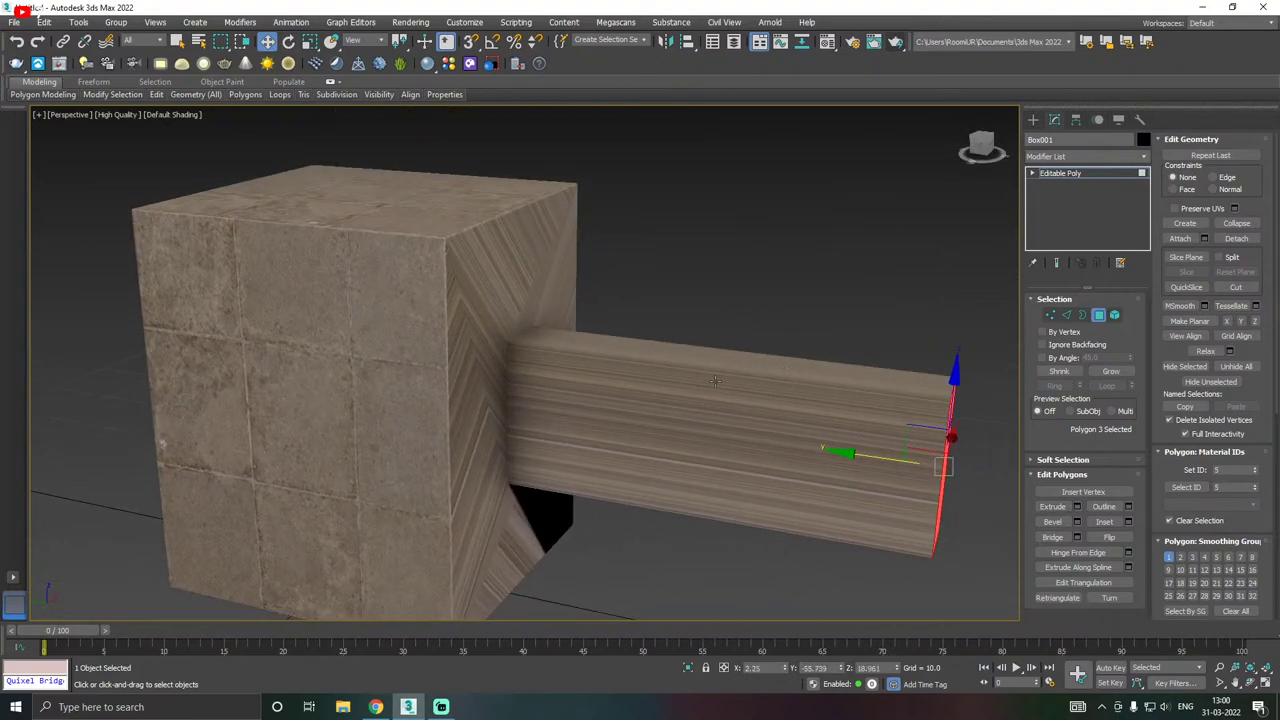
scroll(487, 389, down, 3)
alt+middle_drag(487, 389, 582, 396)
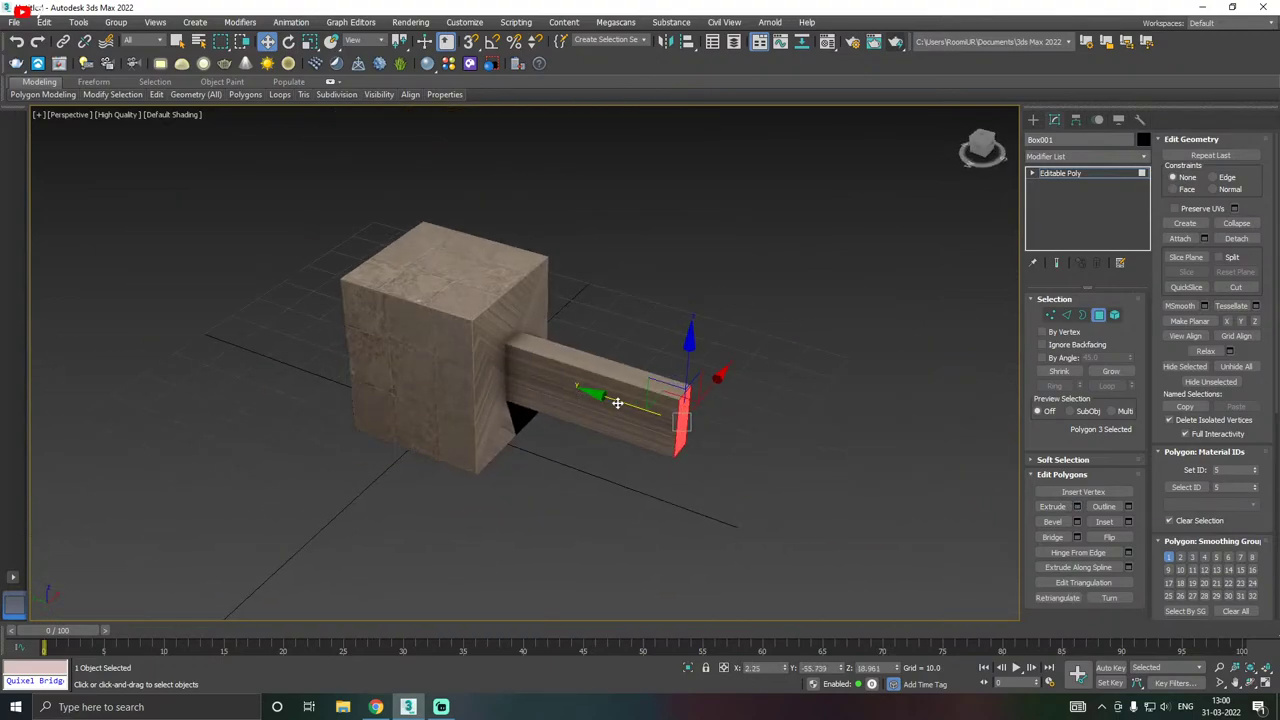
drag(617, 403, 514, 374)
mouse_move(514, 374)
alt+middle_down()
mouse_move(640, 366)
mouse_move(529, 373)
alt+middle_up()
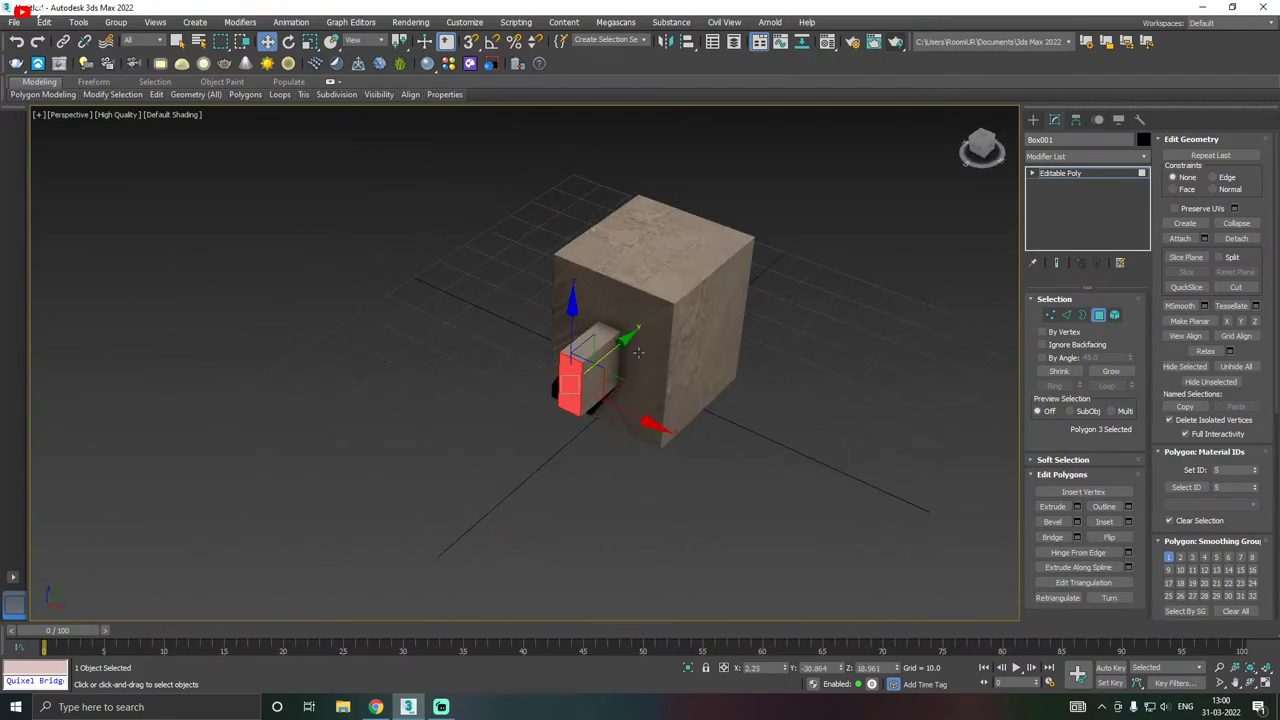
scroll(637, 352, up, 3)
alt+middle_drag(637, 352, 607, 361)
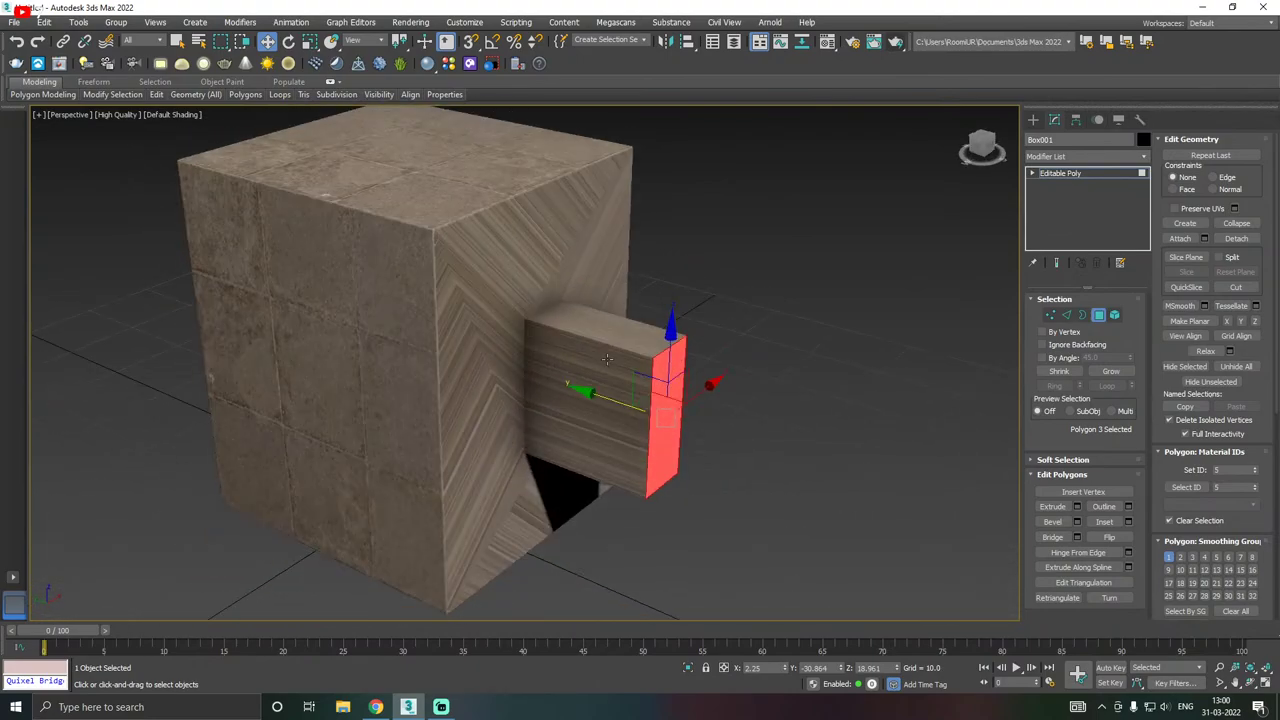
- Leave polygon mode and add a UVW Map modifier set to Box mapping
click(1093, 174)
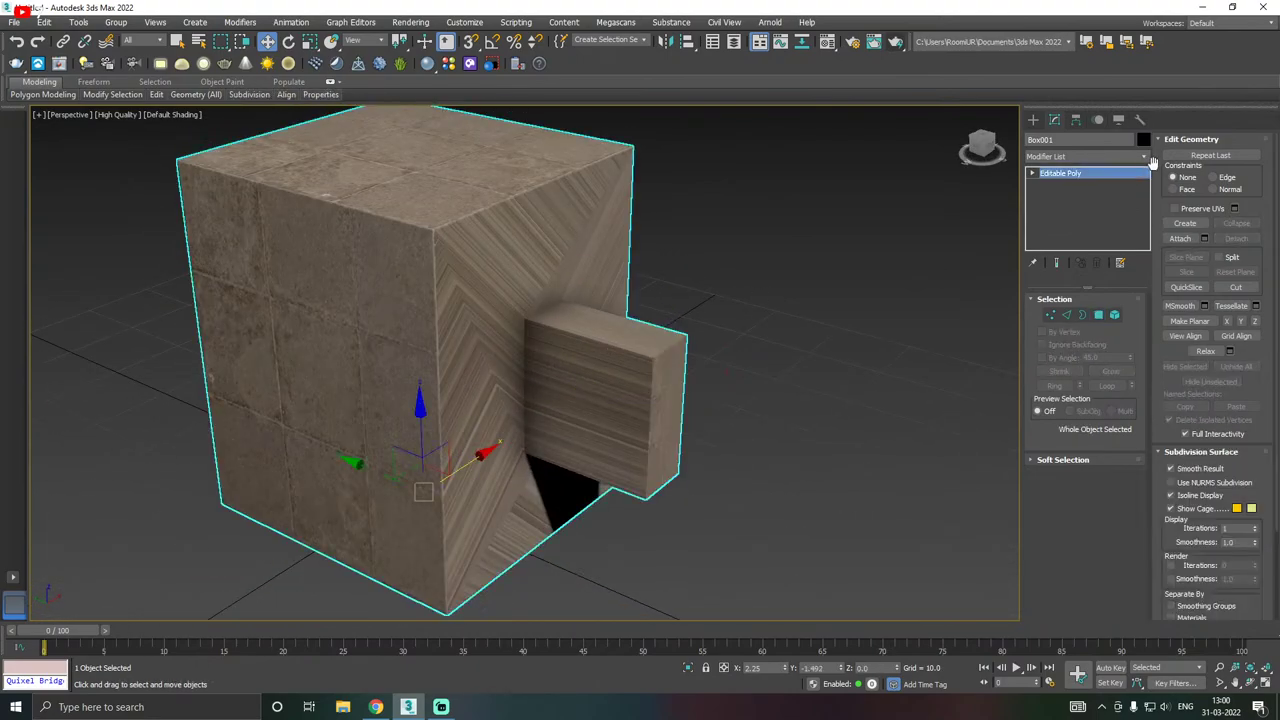
click(1144, 157)
drag(1150, 203, 1150, 540)
click(1065, 546)
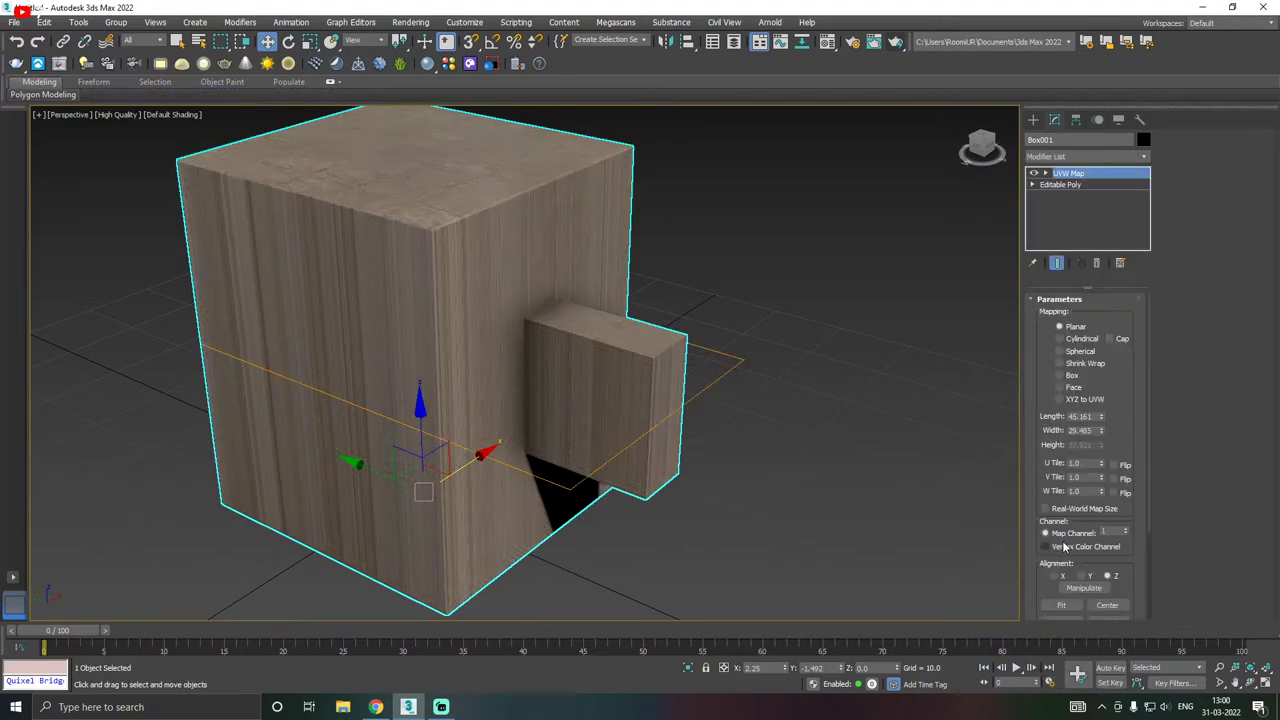
click(1073, 376)
- Orbit around the box to inspect the box-mapped stone texture from several sides
alt+middle_drag(772, 361, 749, 337)
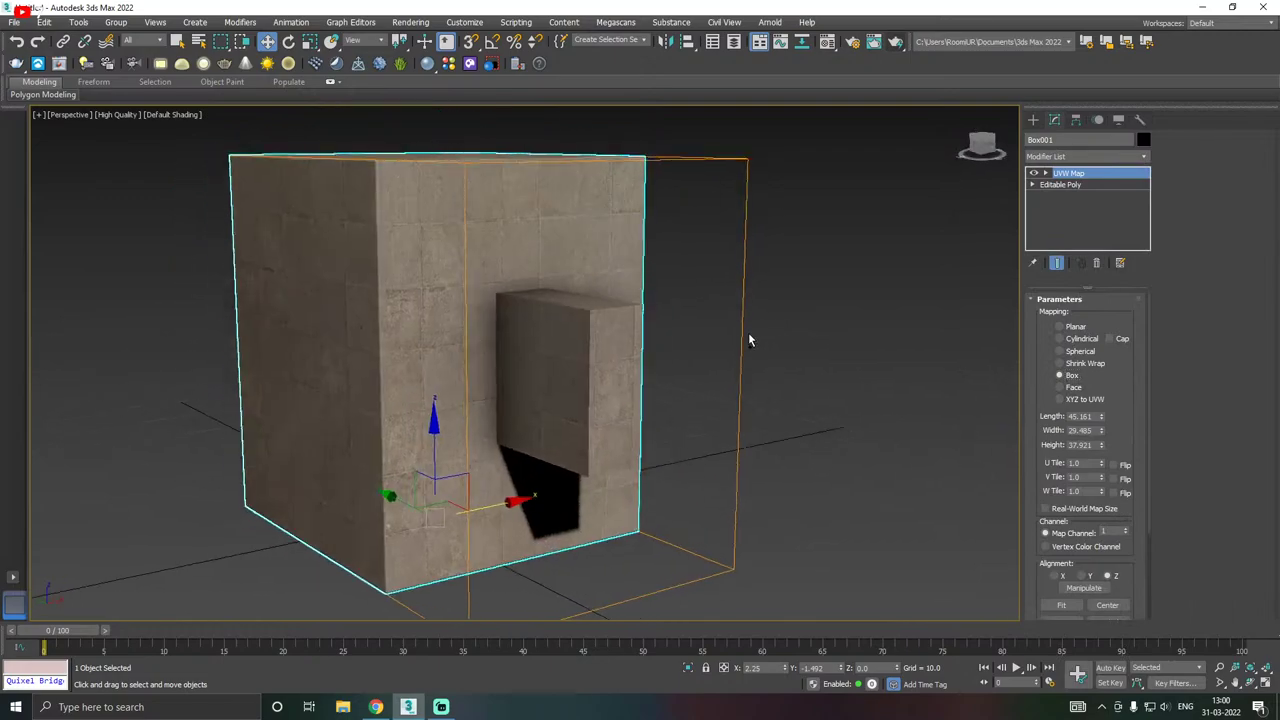
scroll(580, 391, up, 5)
alt+middle_drag(595, 337, 722, 421)
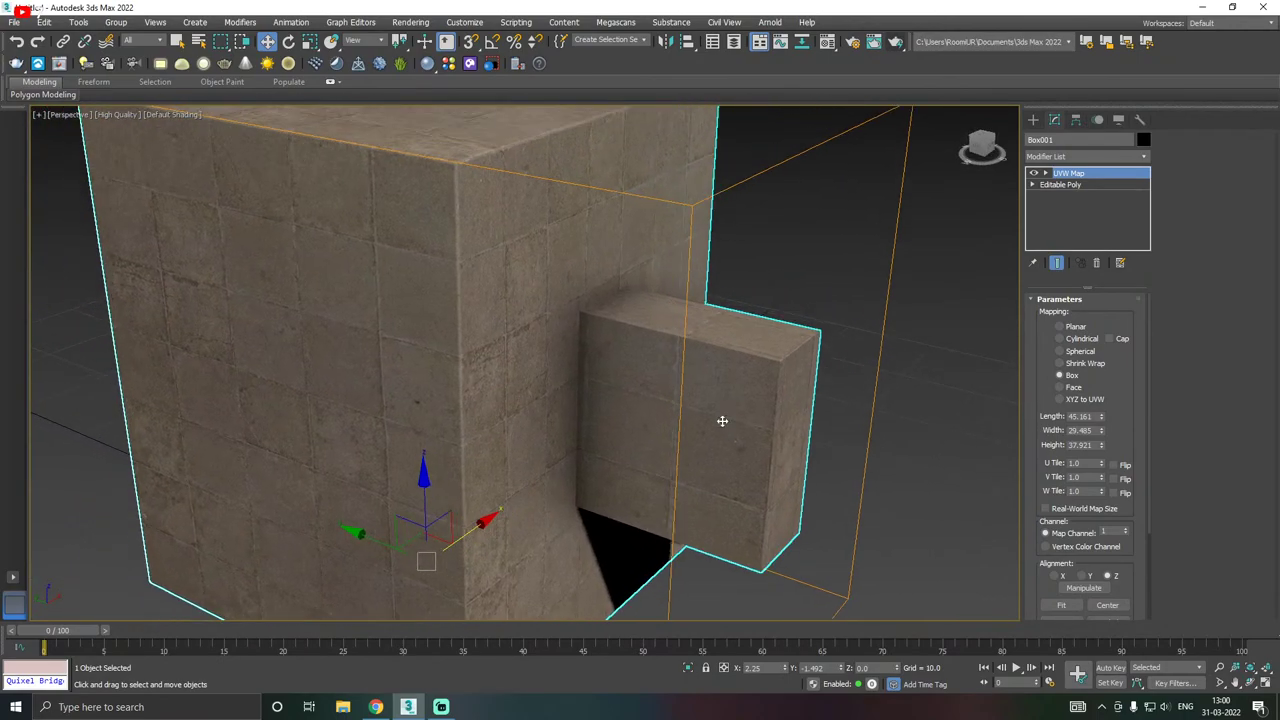
scroll(643, 325, down, 5)
alt+middle_drag(711, 323, 682, 333)
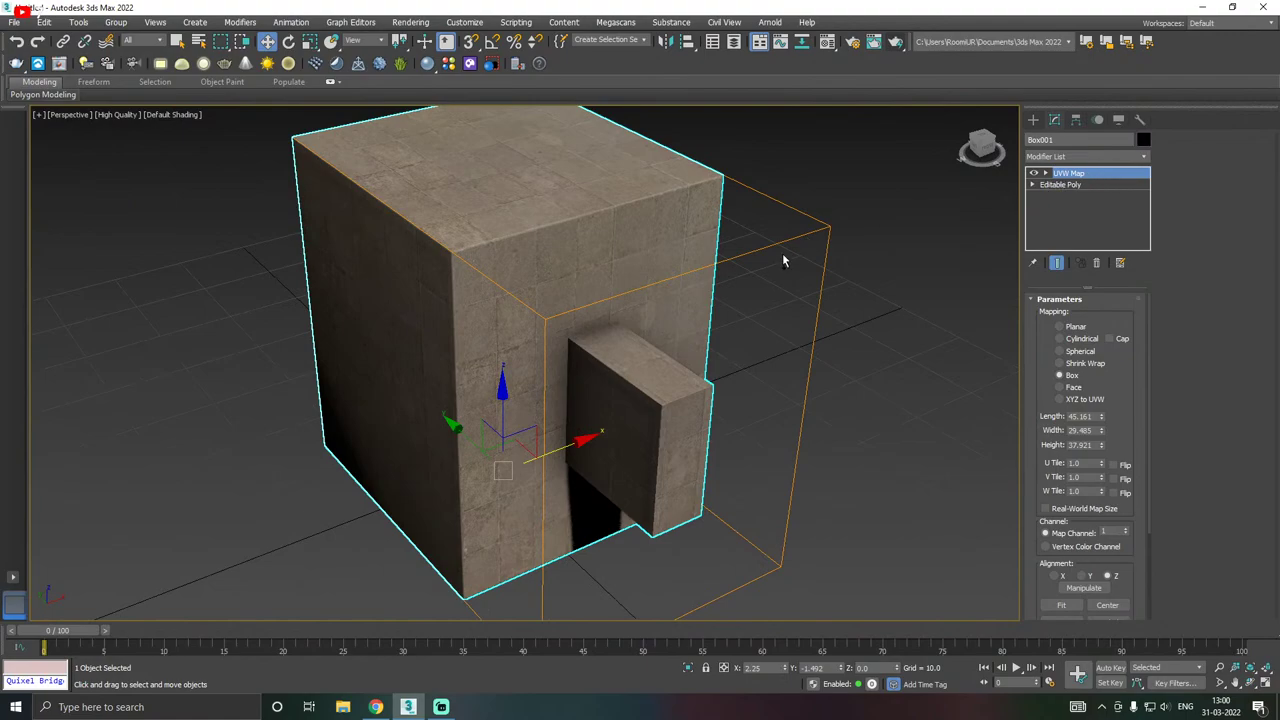
alt+middle_drag(783, 260, 702, 380)
scroll(612, 373, up, 5)
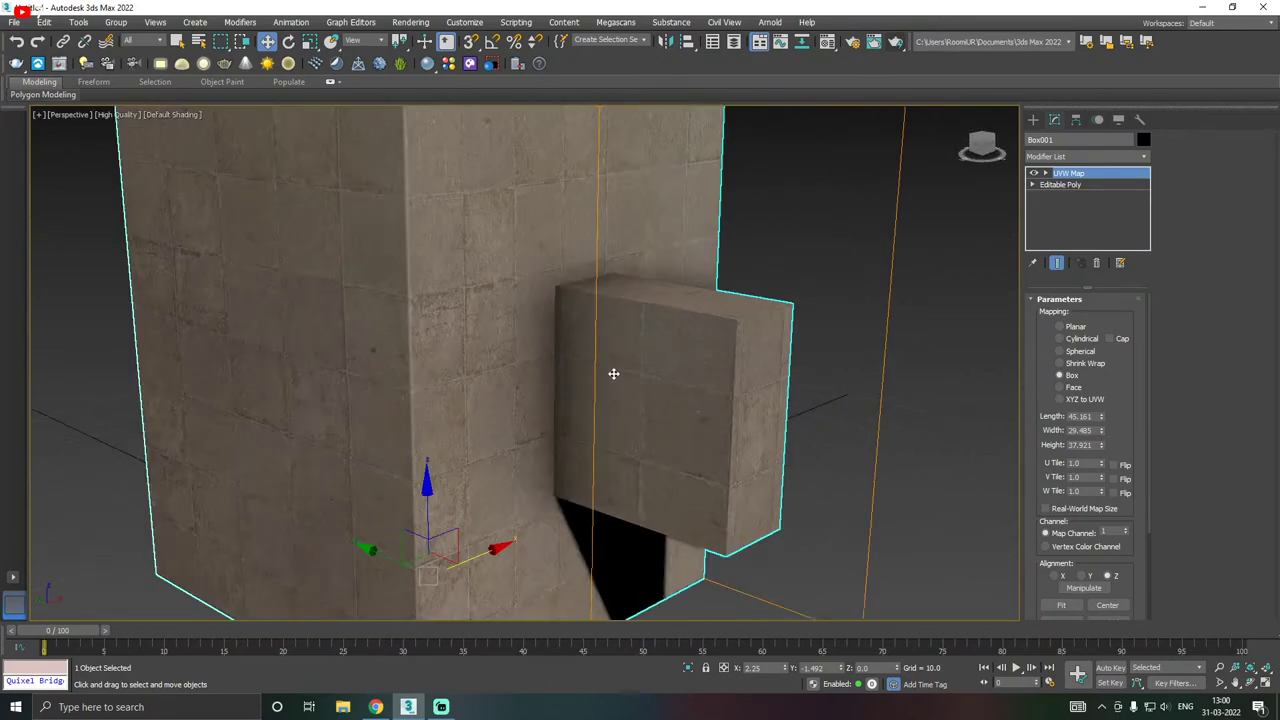
click(1144, 156)
drag(1146, 200, 1176, 494)
scroll(1085, 530, down, 2)
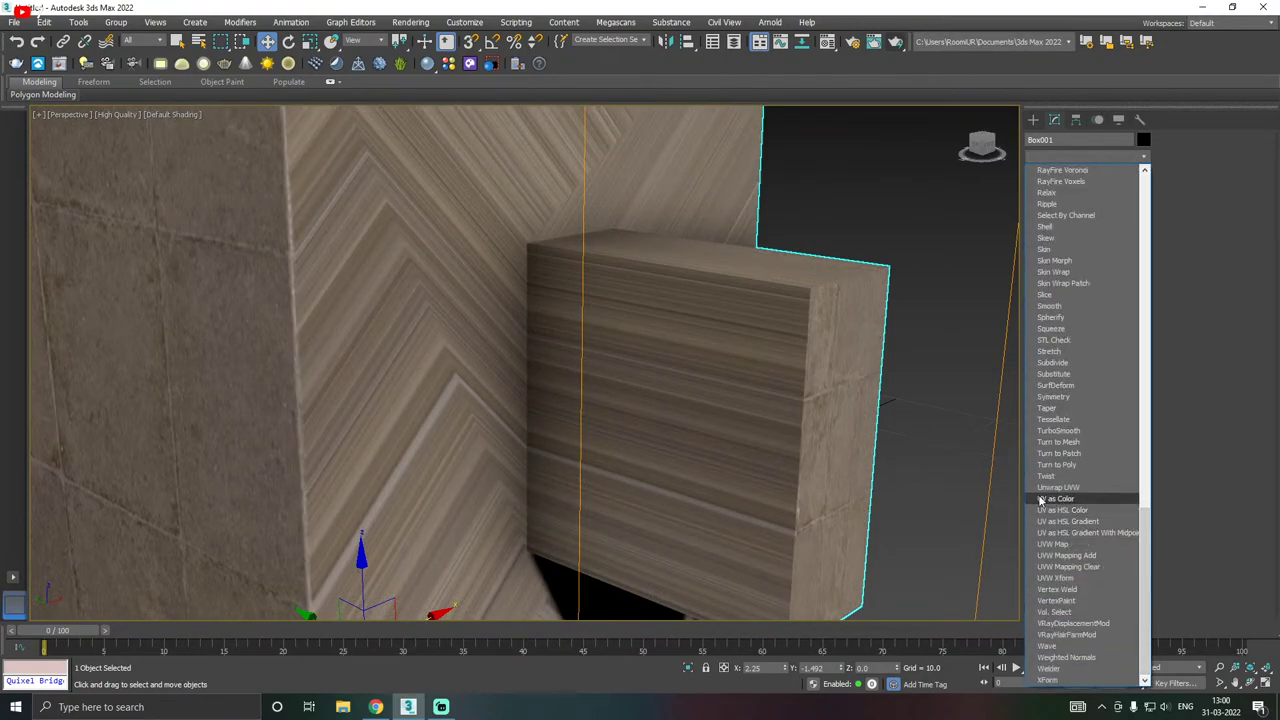
- Add an Unwrap UVW modifier, open the Edit UVWs editor, and marquee-select its UV faces
click(1069, 489)
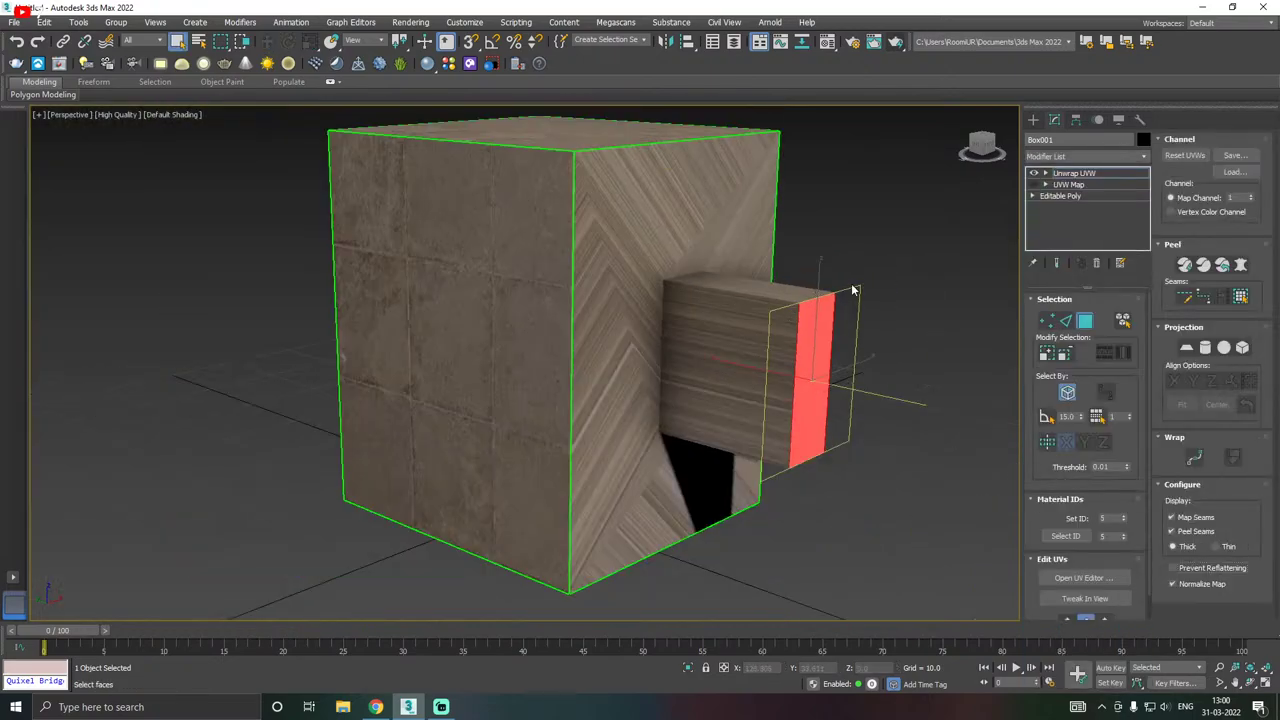
click(1083, 578)
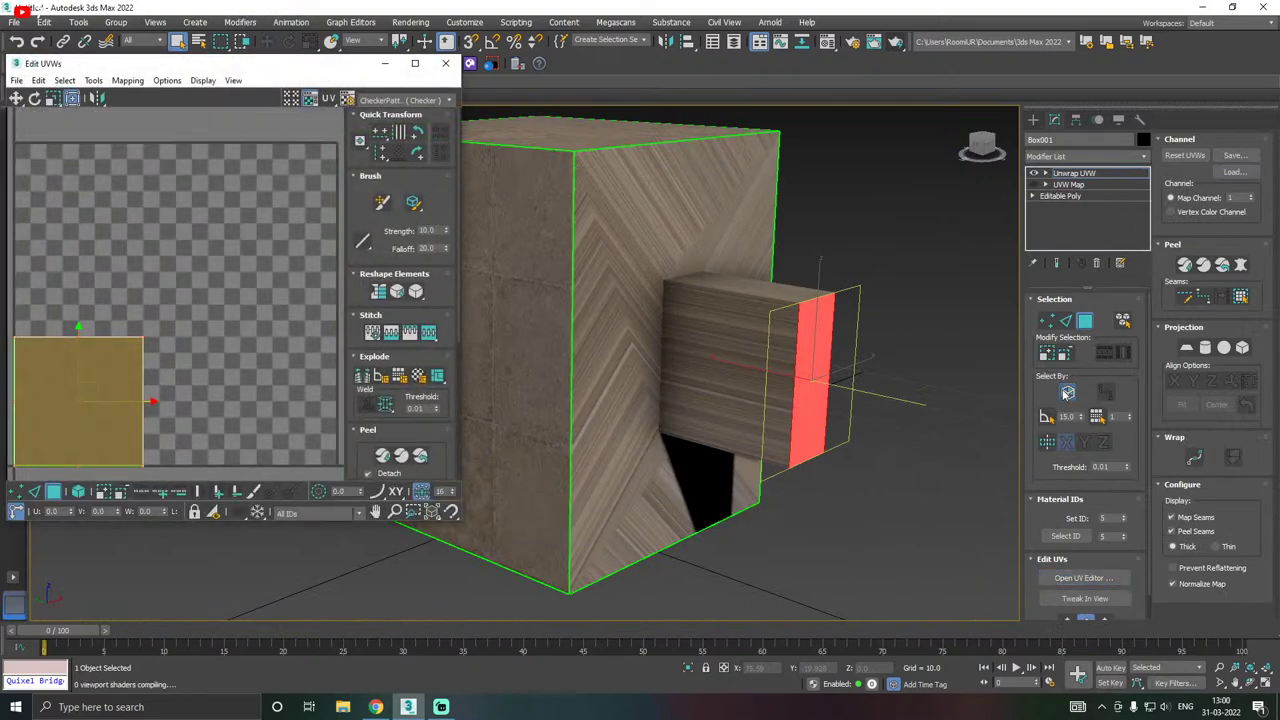
scroll(903, 381, down, 3)
scroll(255, 240, down, 3)
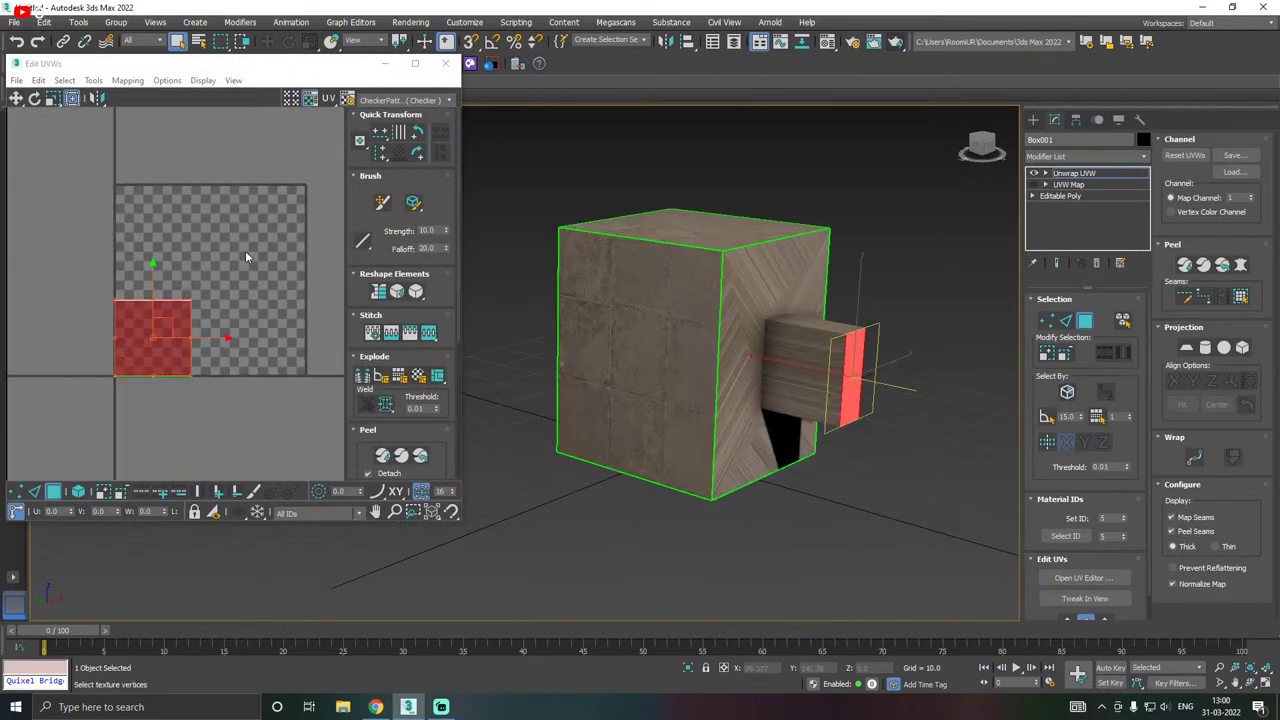
drag(226, 406, 273, 440)
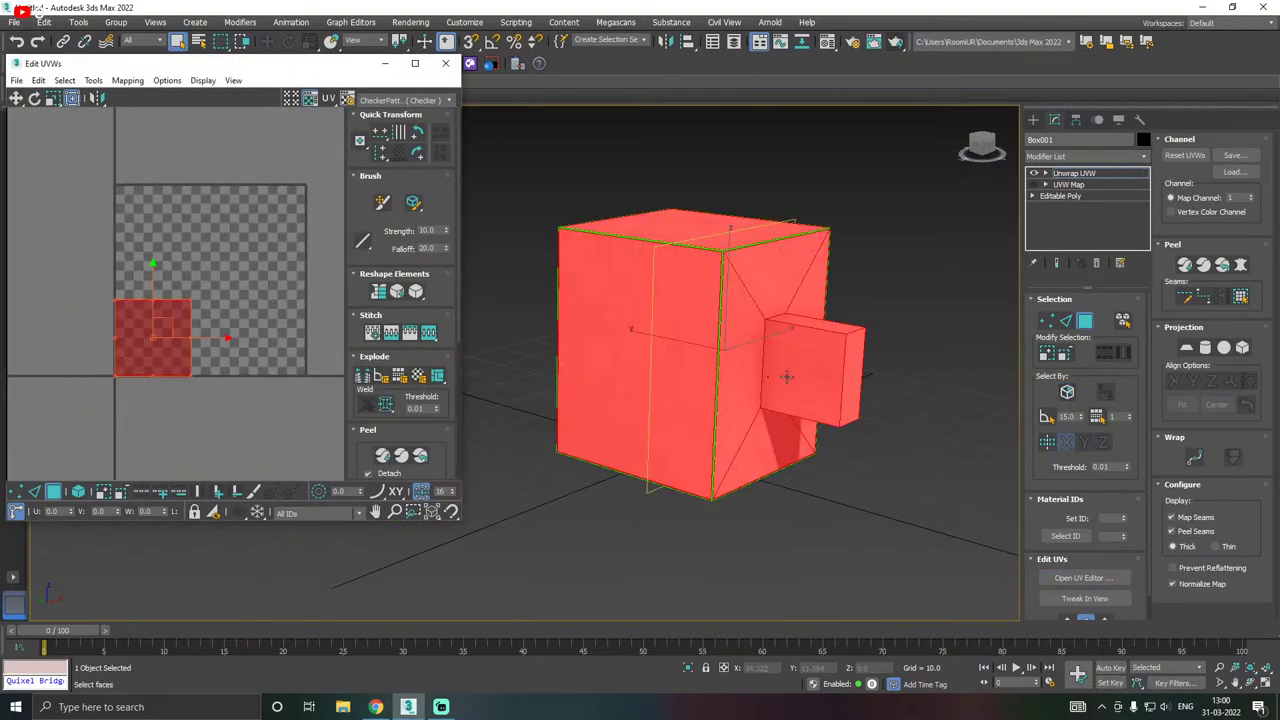
scroll(787, 376, up, 2)
- Check the texture from frontal views, then reselect all the box's faces for unwrapping
alt+middle_drag(788, 377, 870, 292)
click(1075, 173)
drag(99, 290, 206, 392)
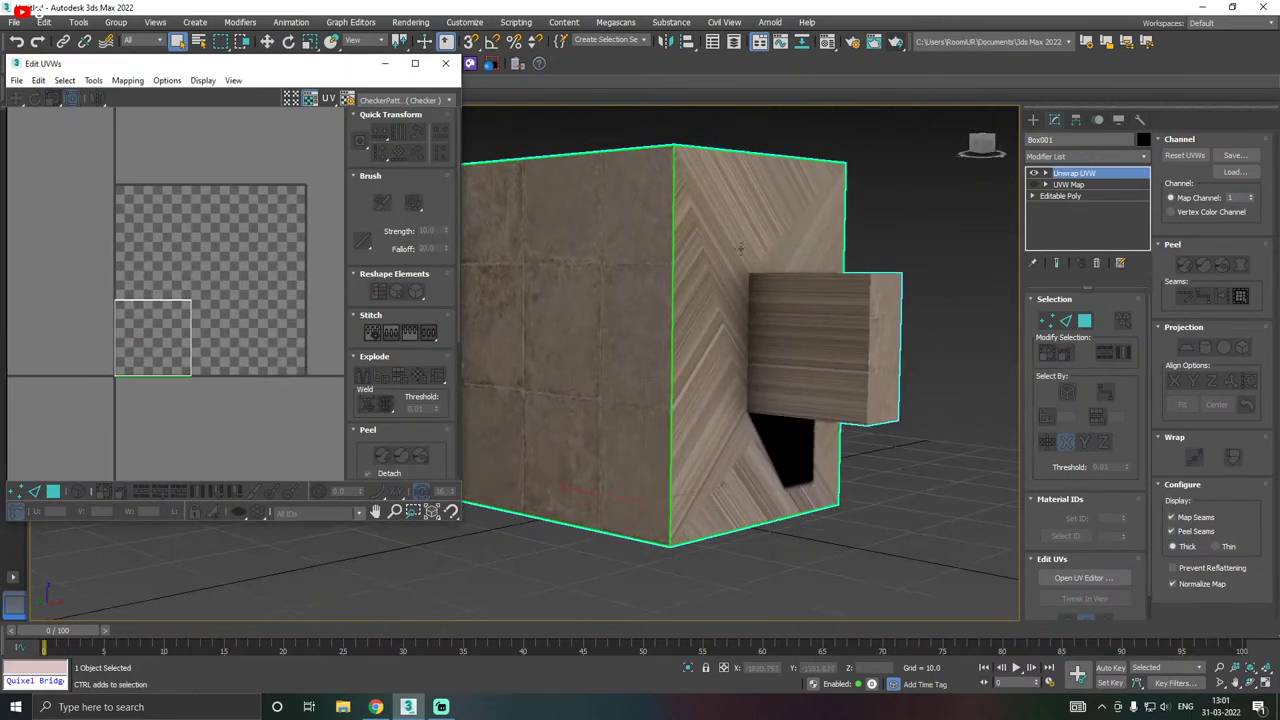
alt+middle_drag(745, 240, 880, 255)
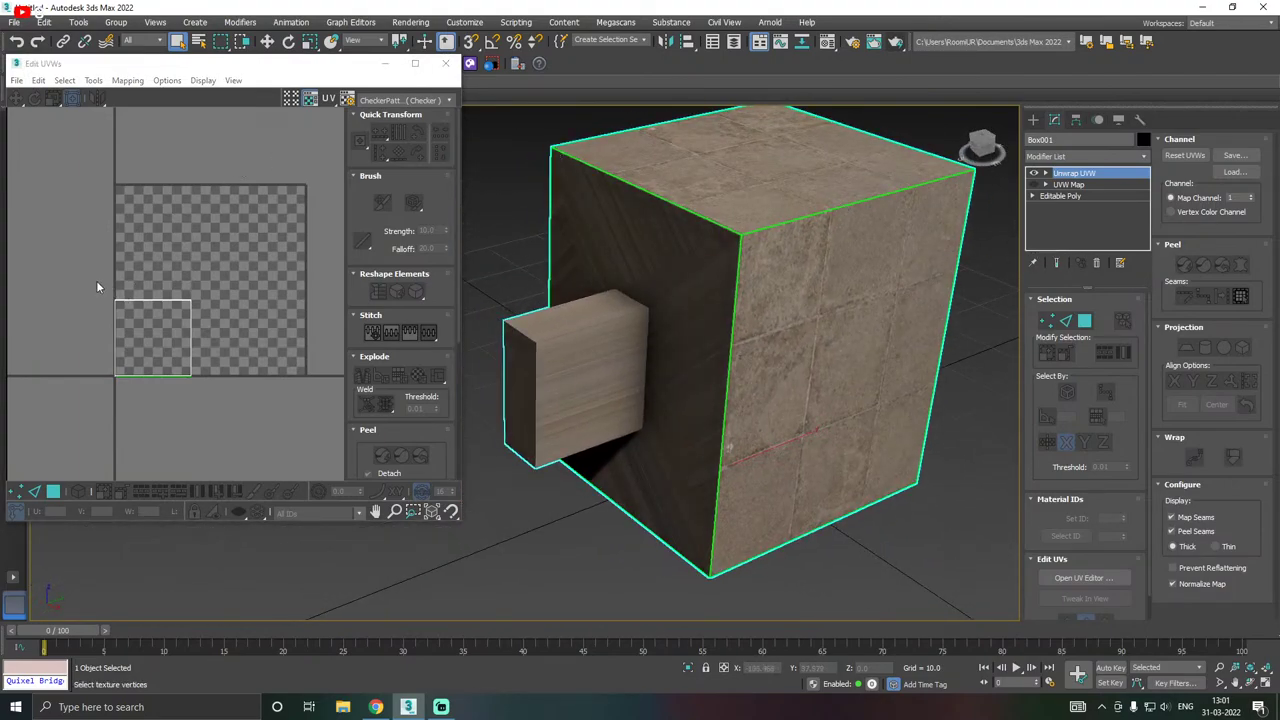
drag(96, 285, 234, 400)
click(135, 310)
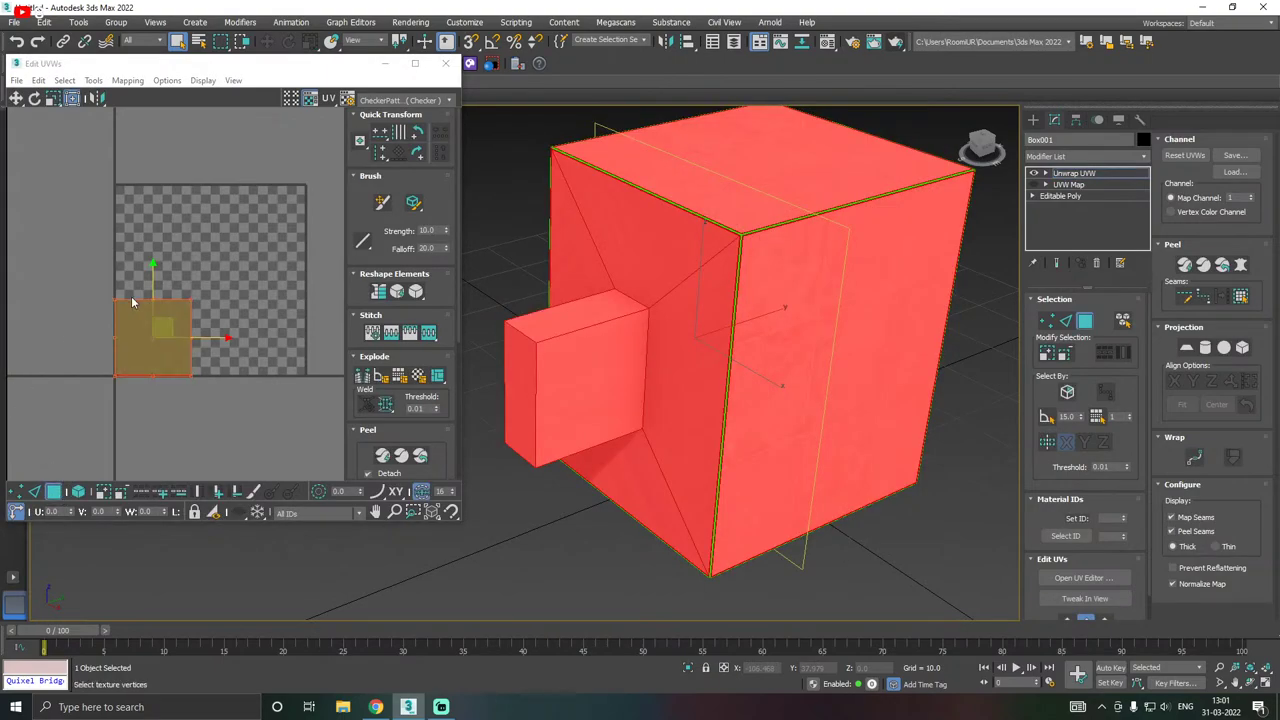
- Apply Flatten Mapping with a 45.0 angle threshold and exit face editing to view the texture
click(125, 80)
click(150, 96)
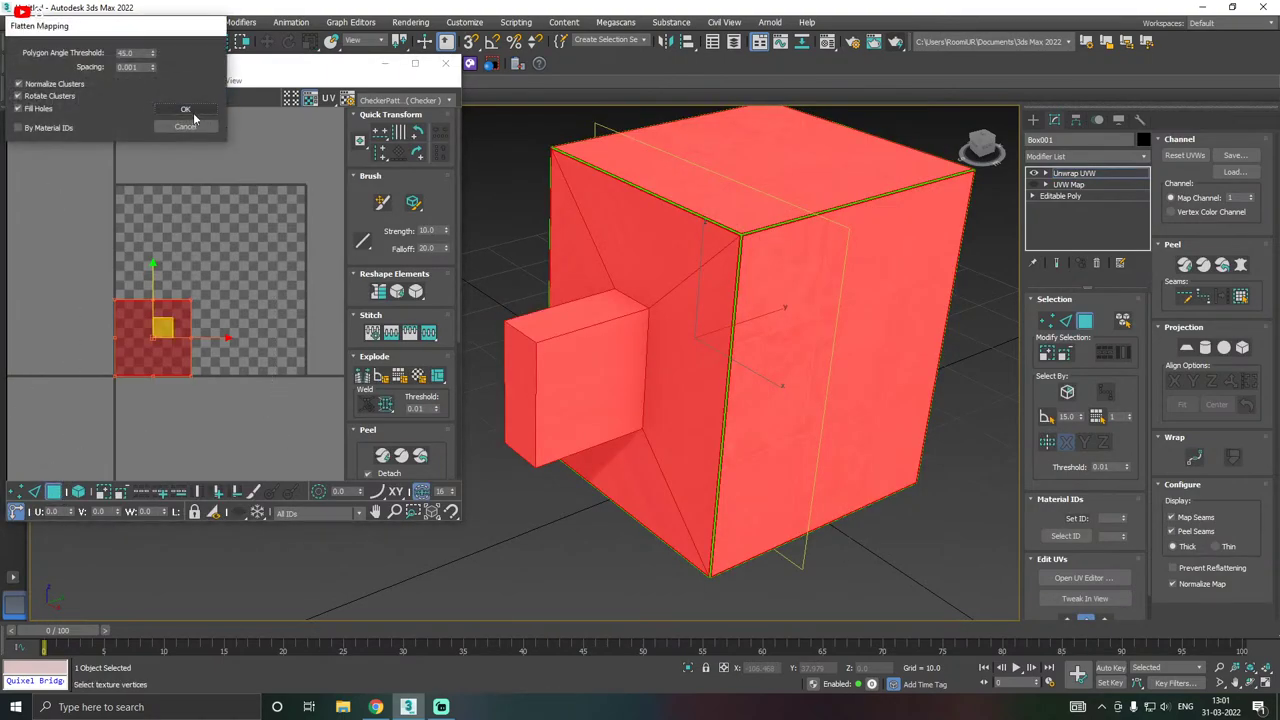
click(189, 111)
drag(982, 145, 941, 247)
click(1060, 174)
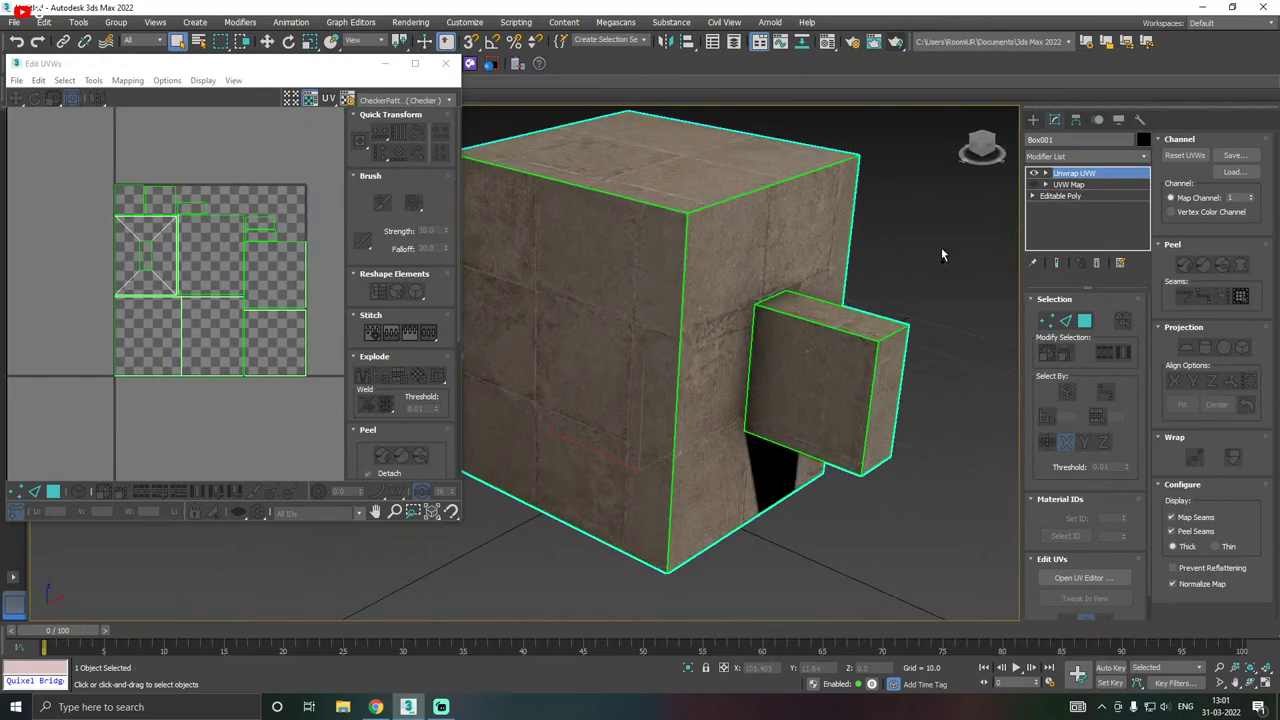
scroll(898, 243, up, 5)
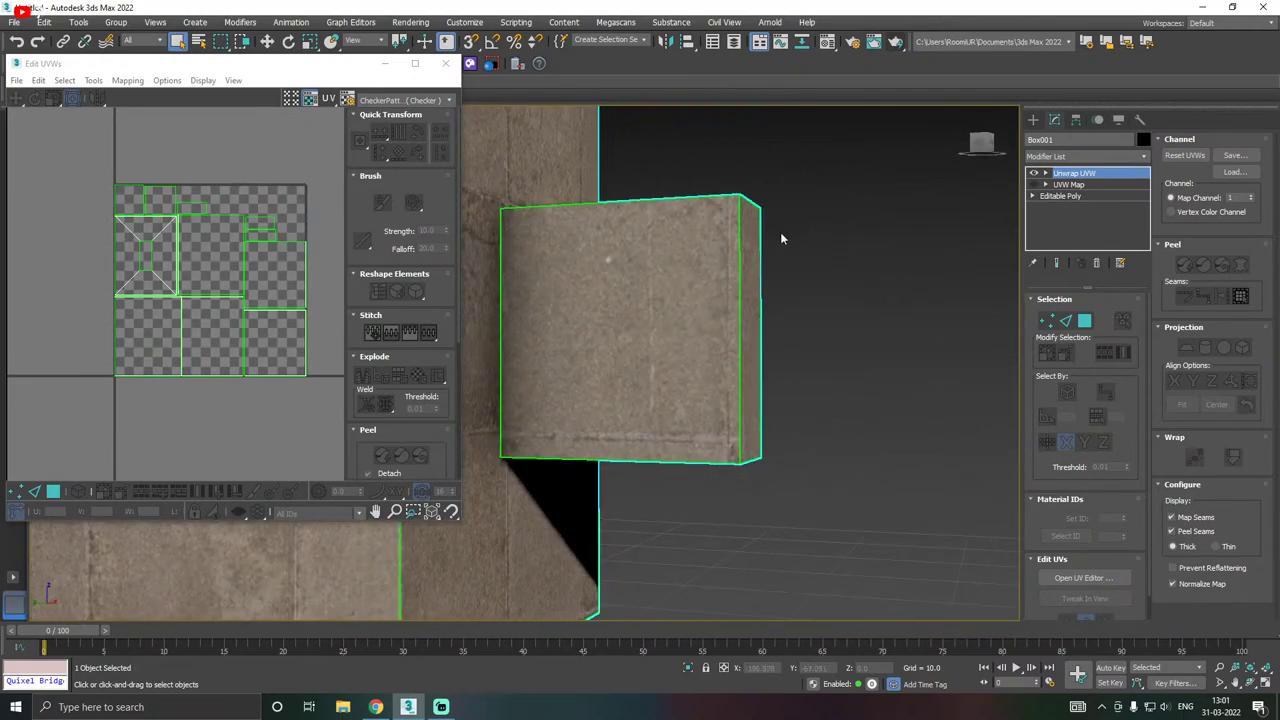
alt+middle_drag(780, 237, 860, 233)
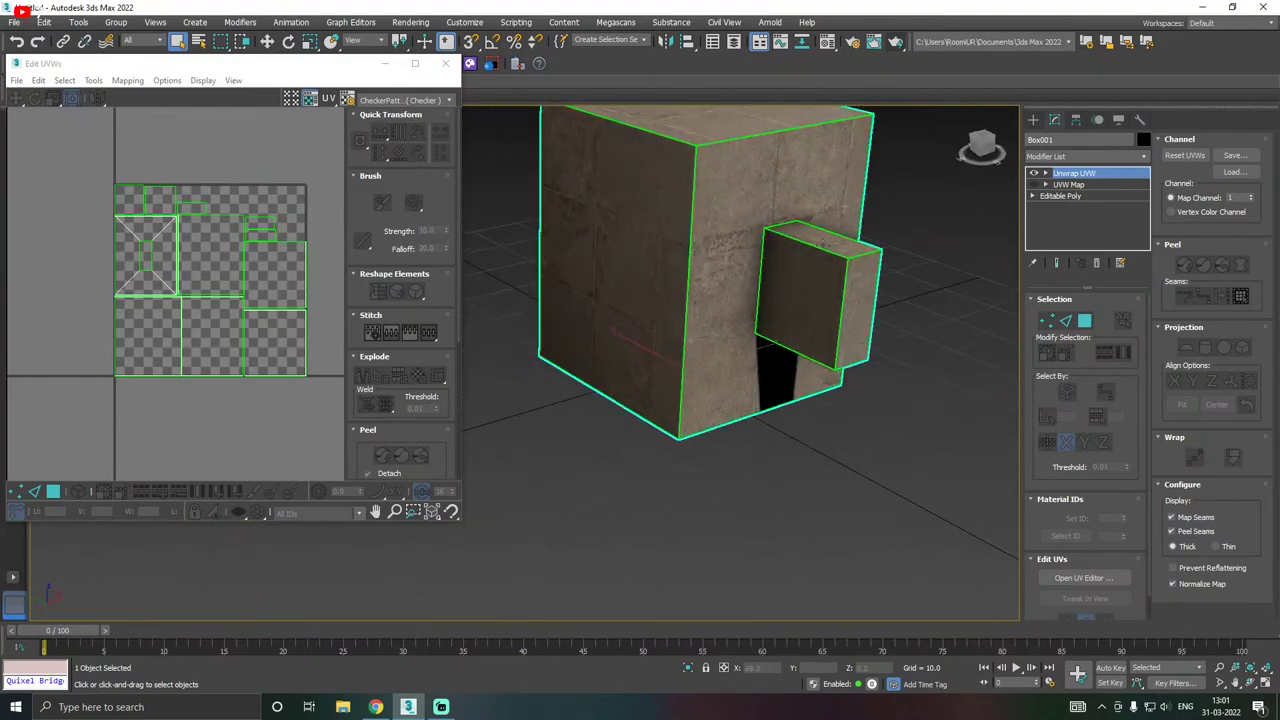
- Close the UV editor and pan the view to recentre the box
click(267, 40)
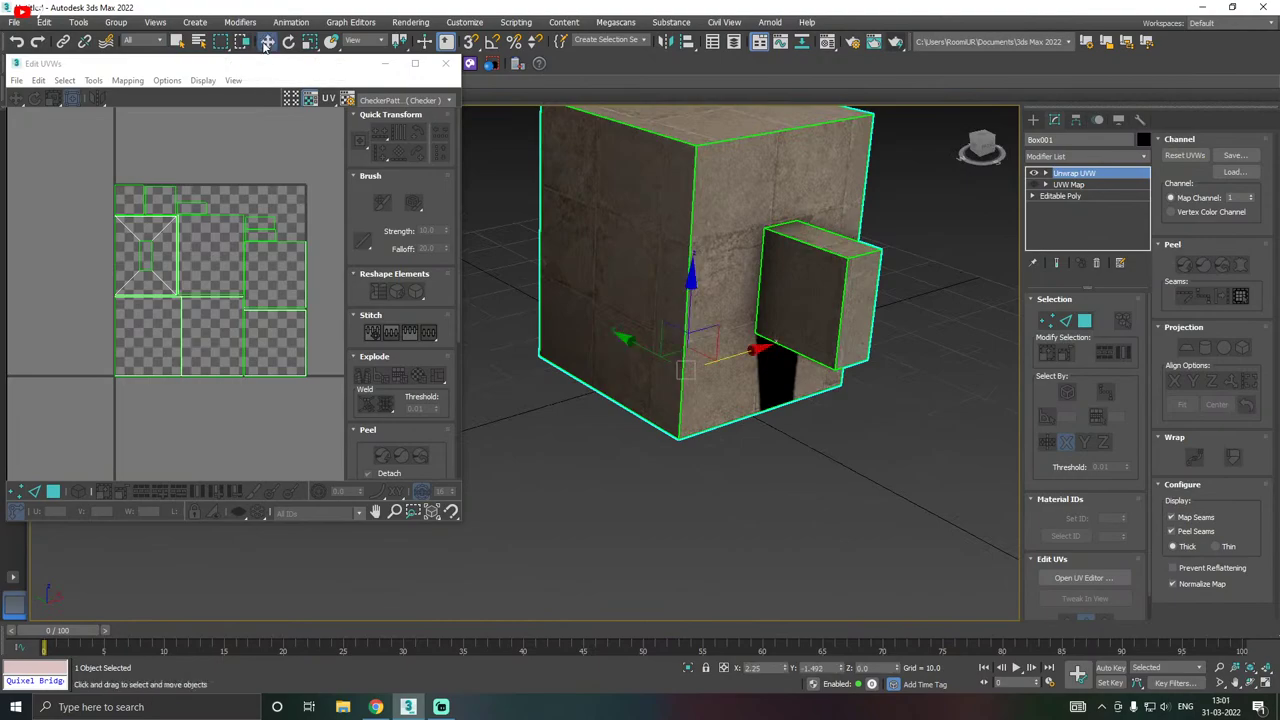
click(445, 63)
scroll(884, 260, up, 5)
scroll(750, 320, down, 5)
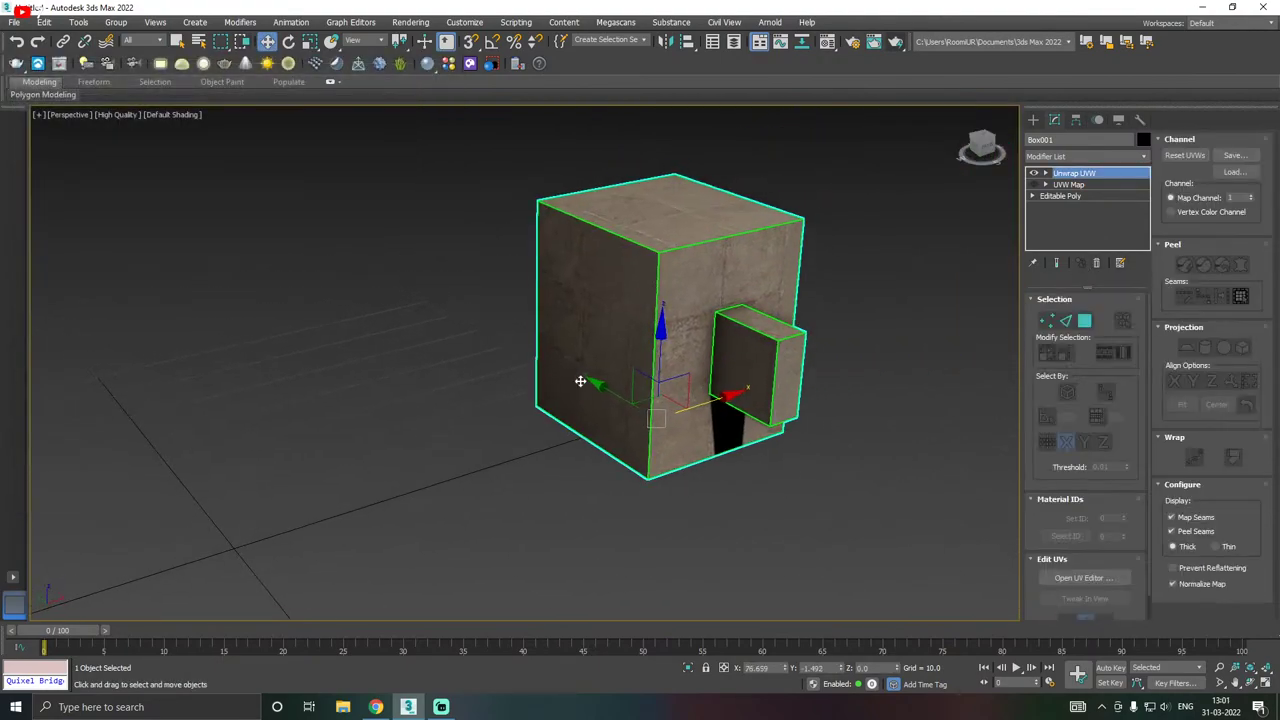
middle_drag(736, 406, 600, 400)
scroll(600, 400, up, 2)
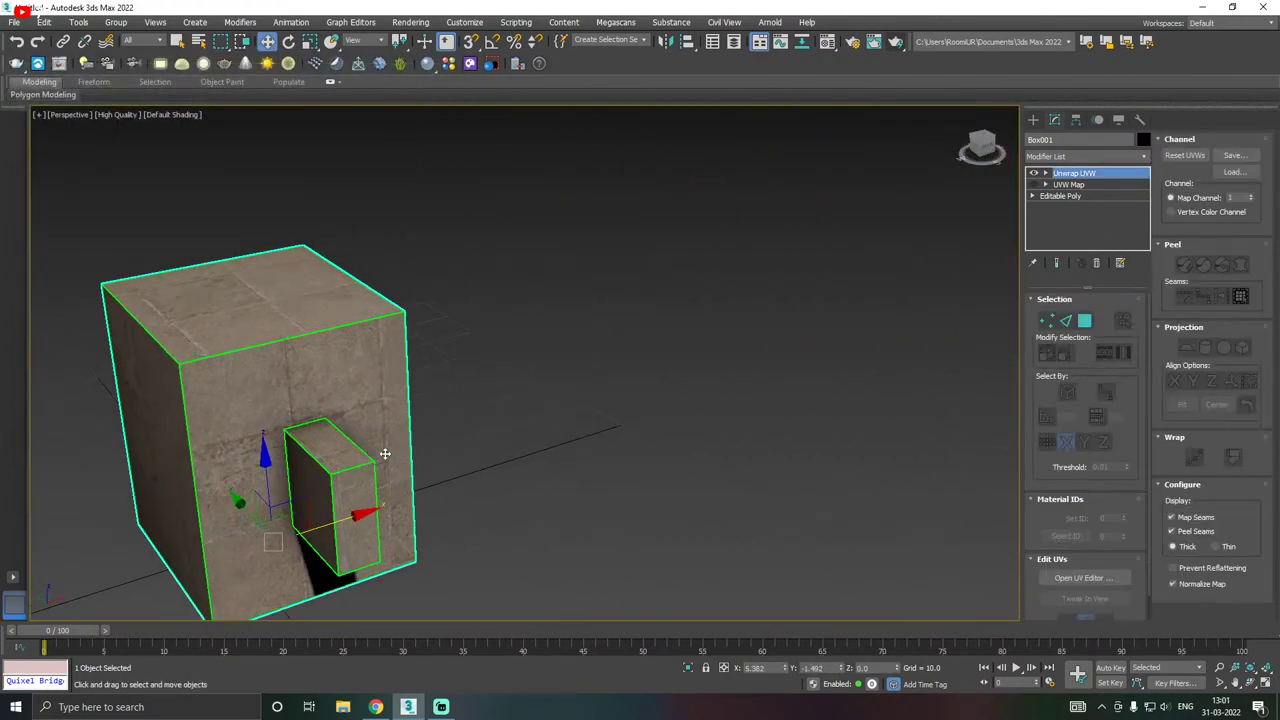
scroll(723, 260, down, 1)
middle_drag(365, 420, 620, 290)
scroll(620, 289, up, 4)
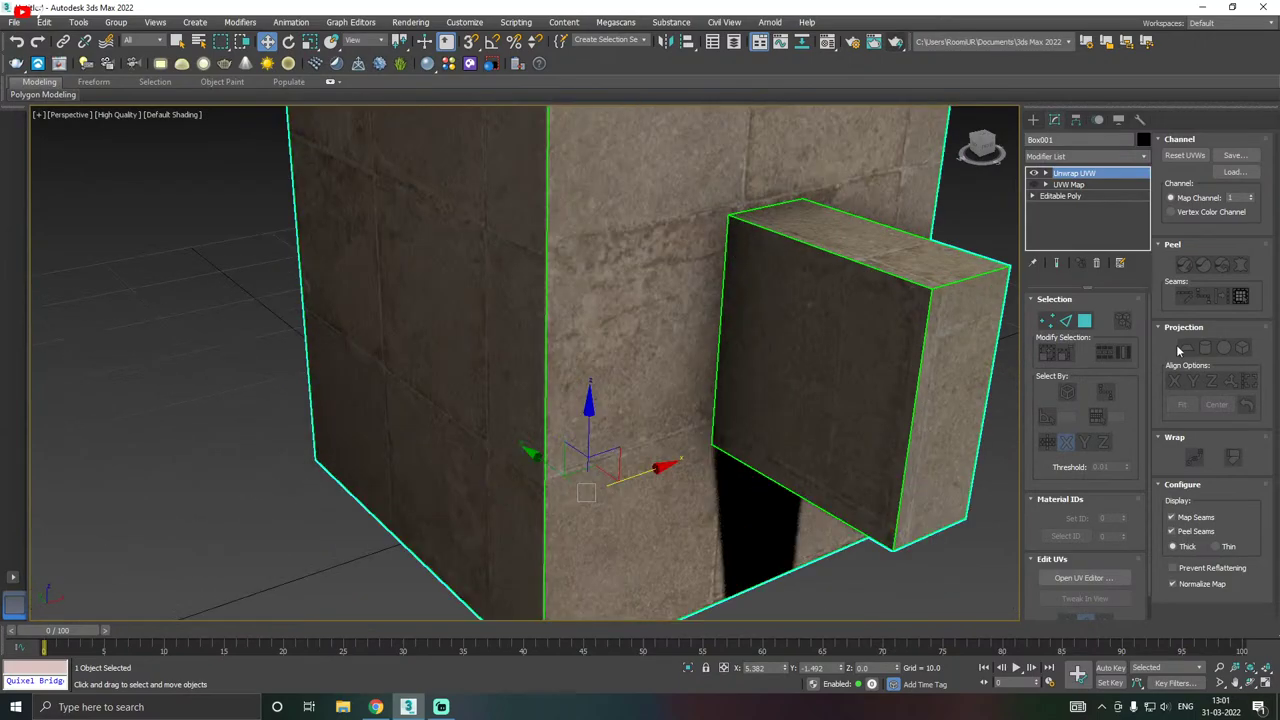
- In polygon mode, drag the UV islands off the checker tile, deselect, and uncheck Map Seams
click(1085, 320)
click(1083, 577)
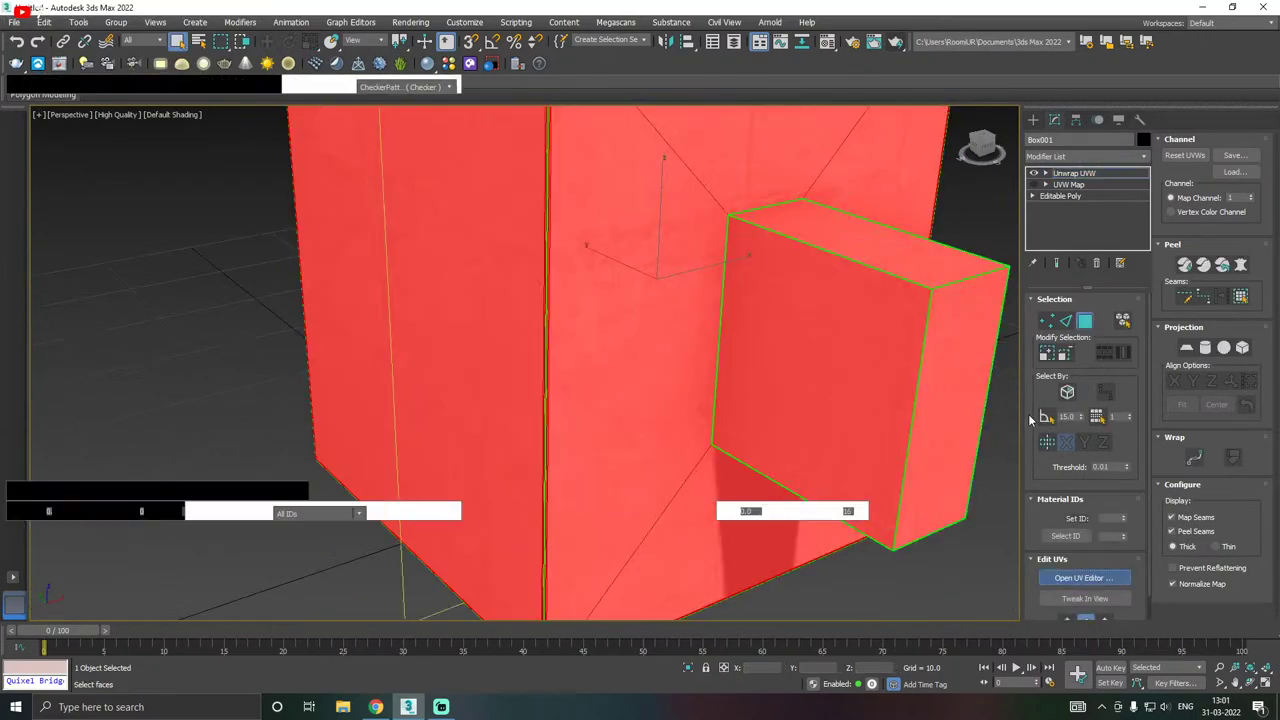
scroll(190, 382, down, 3)
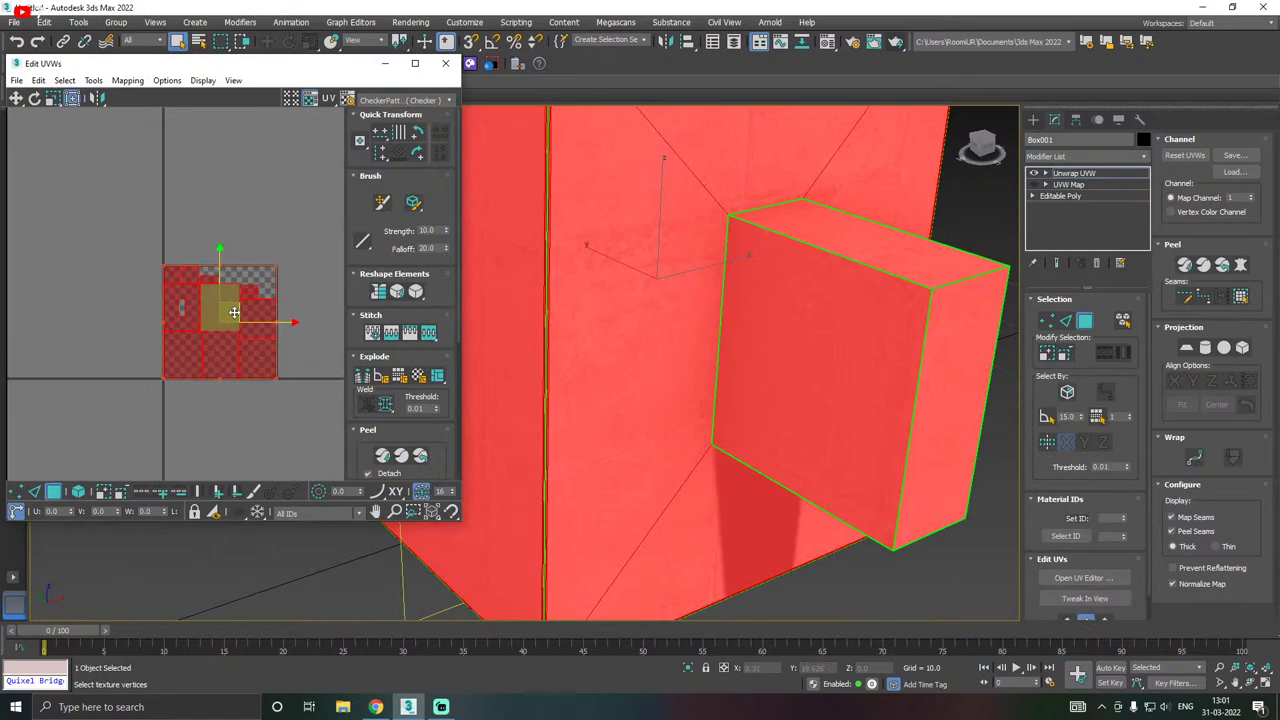
drag(233, 312, 381, 314)
scroll(733, 400, down, 5)
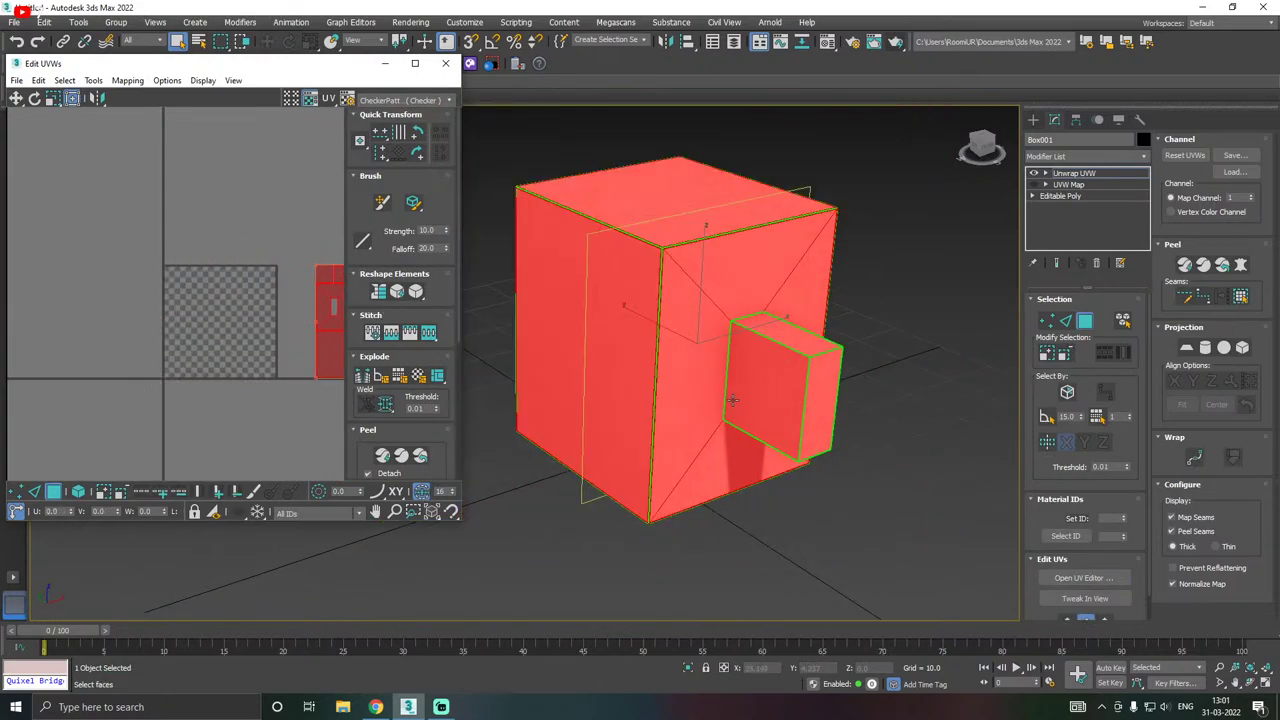
click(800, 546)
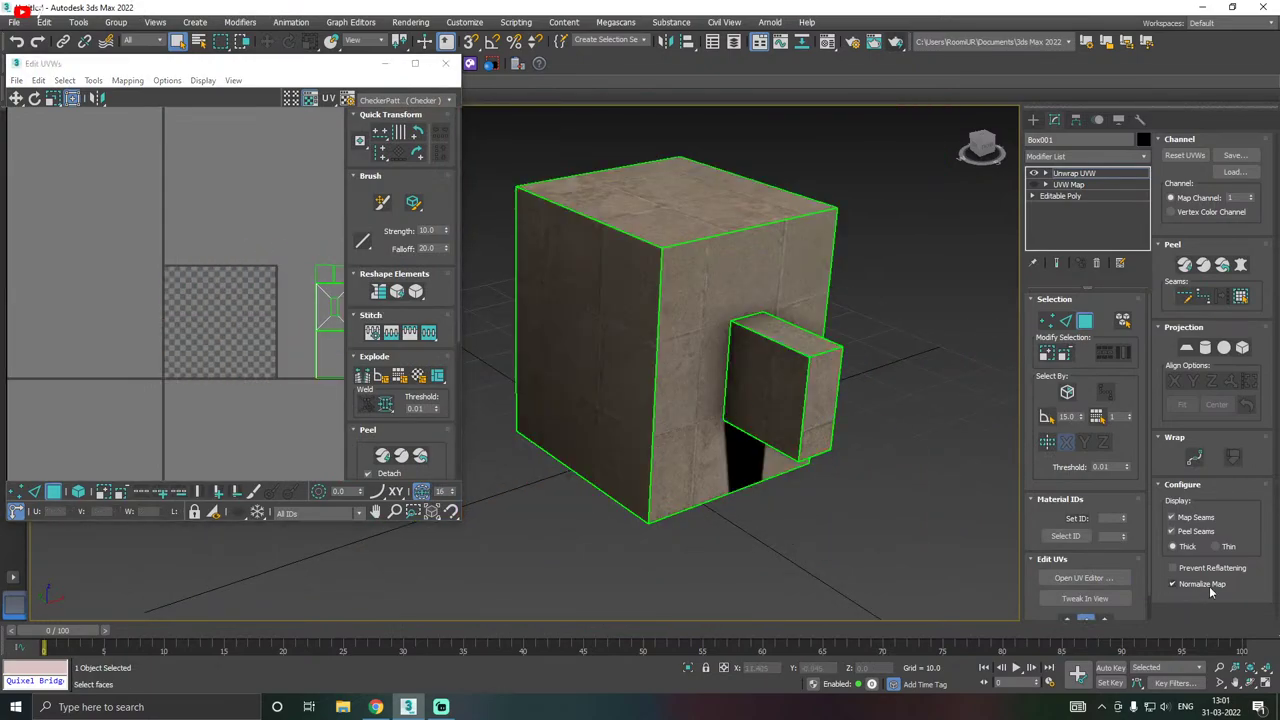
click(1202, 519)
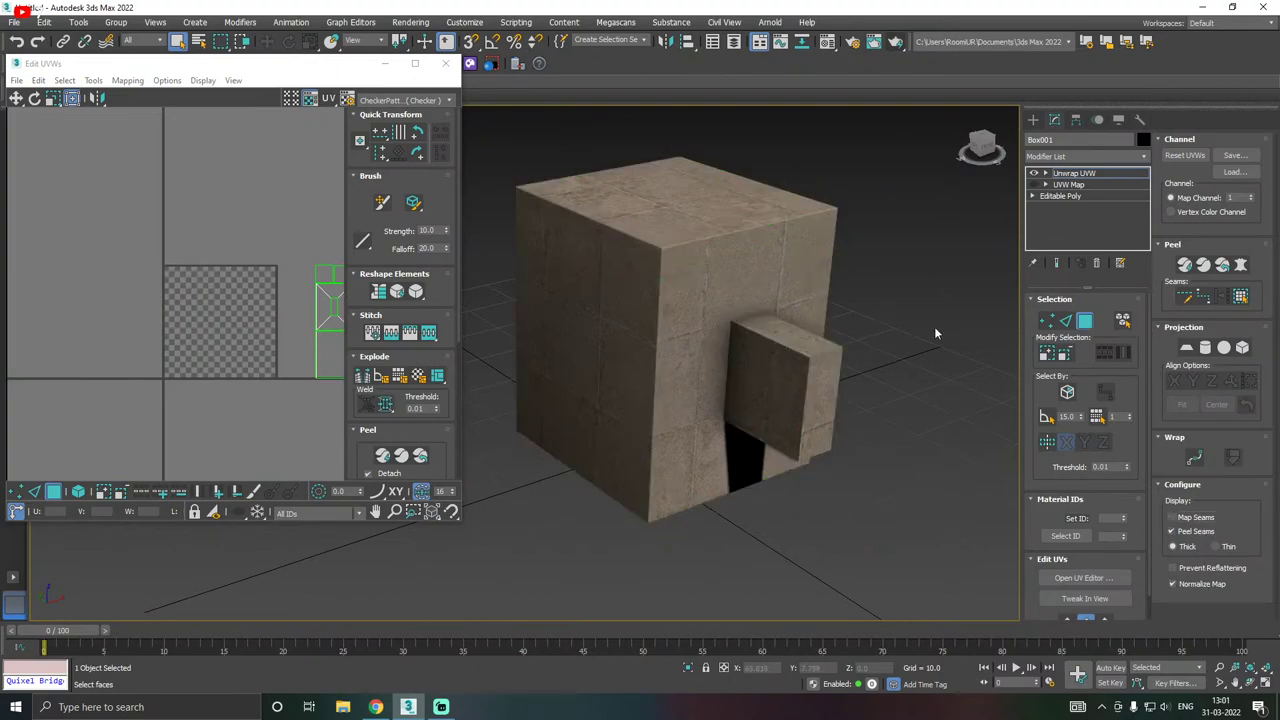
- Select the box's left face and apply a planar projection aligned to that face
click(592, 370)
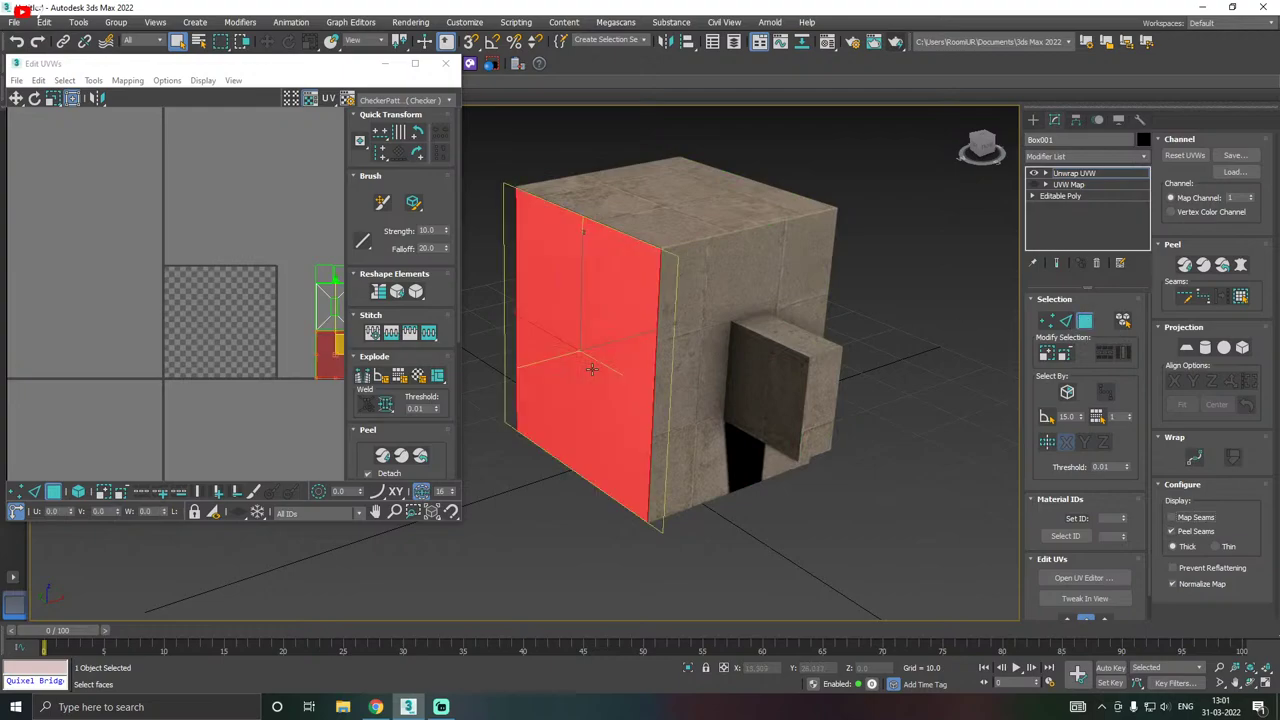
alt+middle_drag(572, 424, 600, 411)
scroll(1095, 508, down, 1)
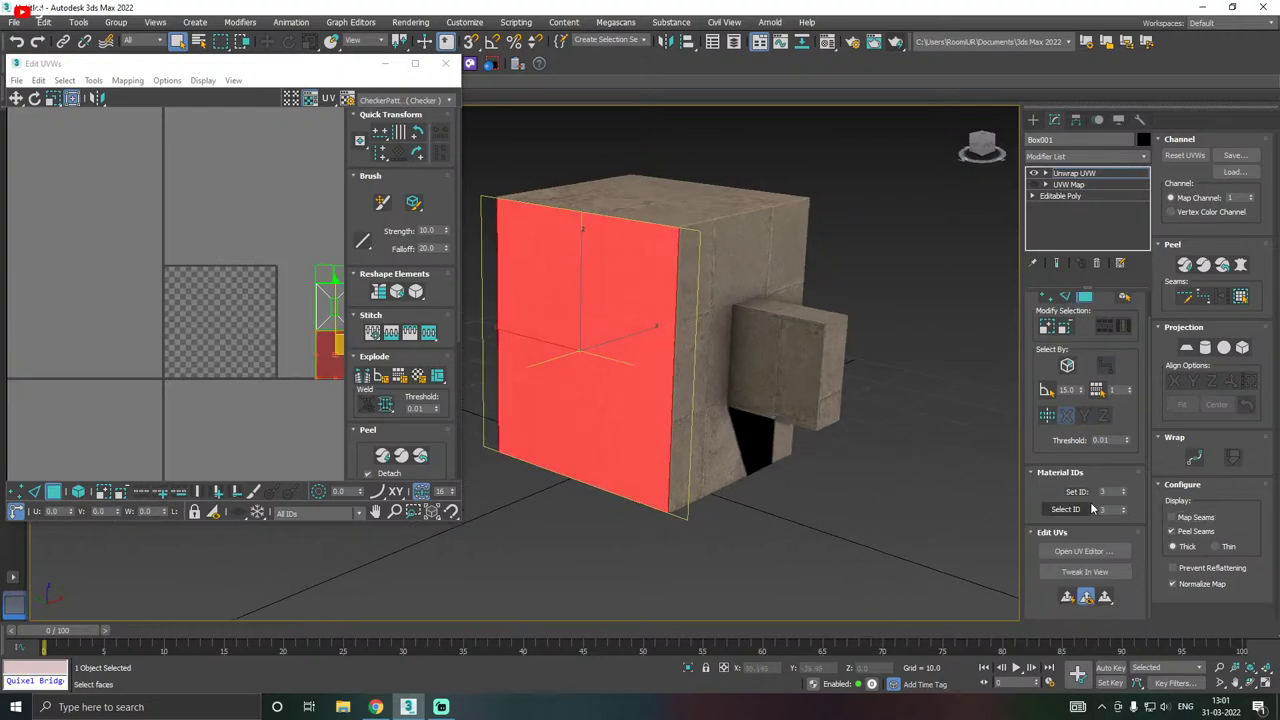
click(1186, 348)
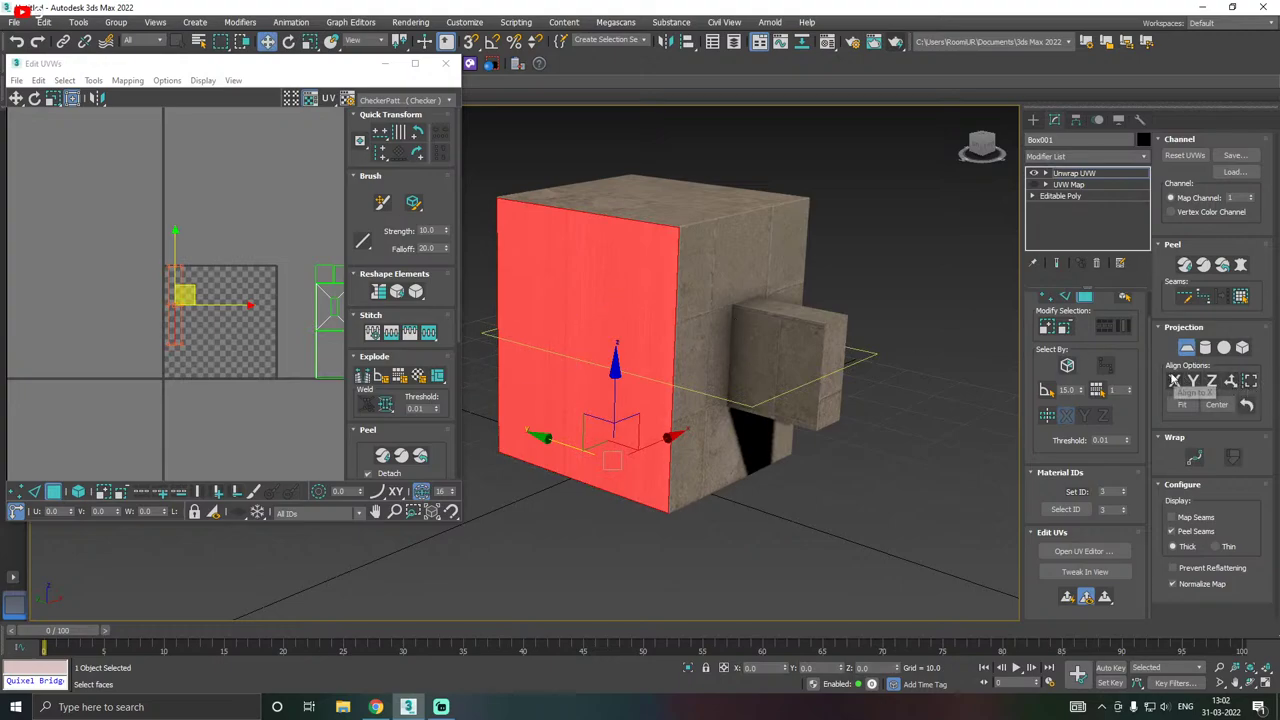
click(1230, 381)
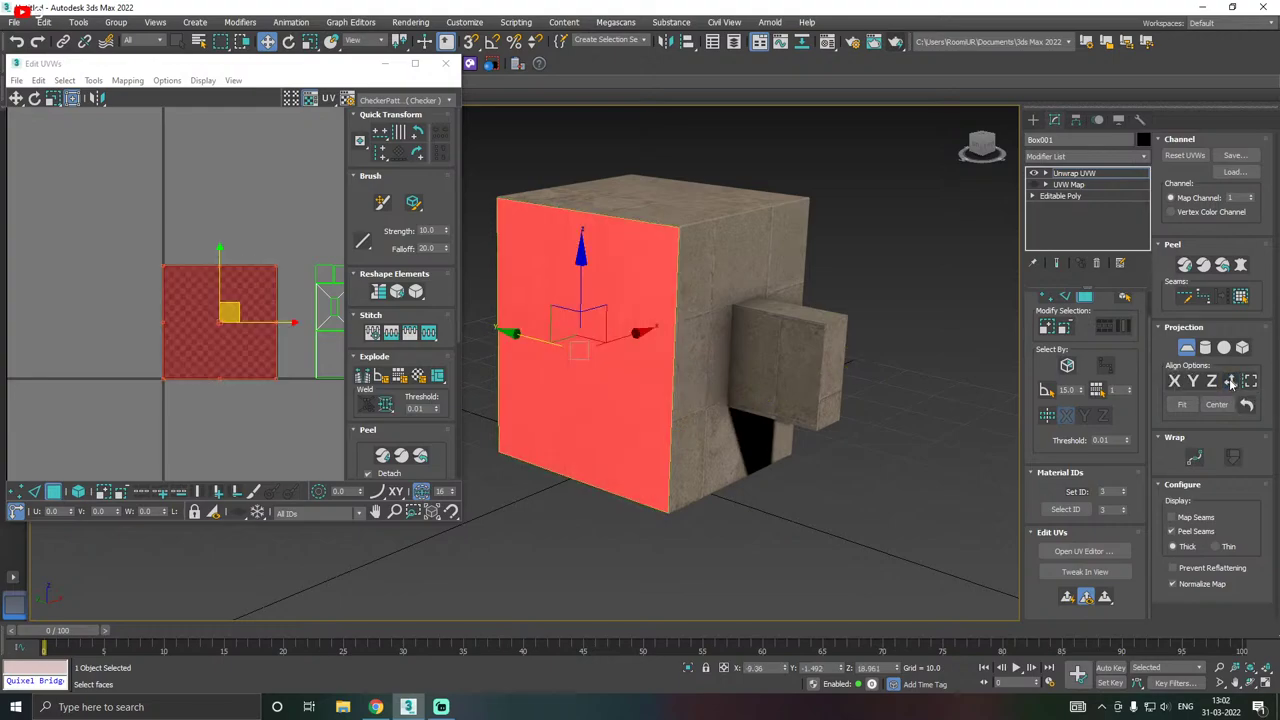
- Inspect the projected red face head-on, then turn off the Planar projection
alt+middle_drag(746, 364, 864, 363)
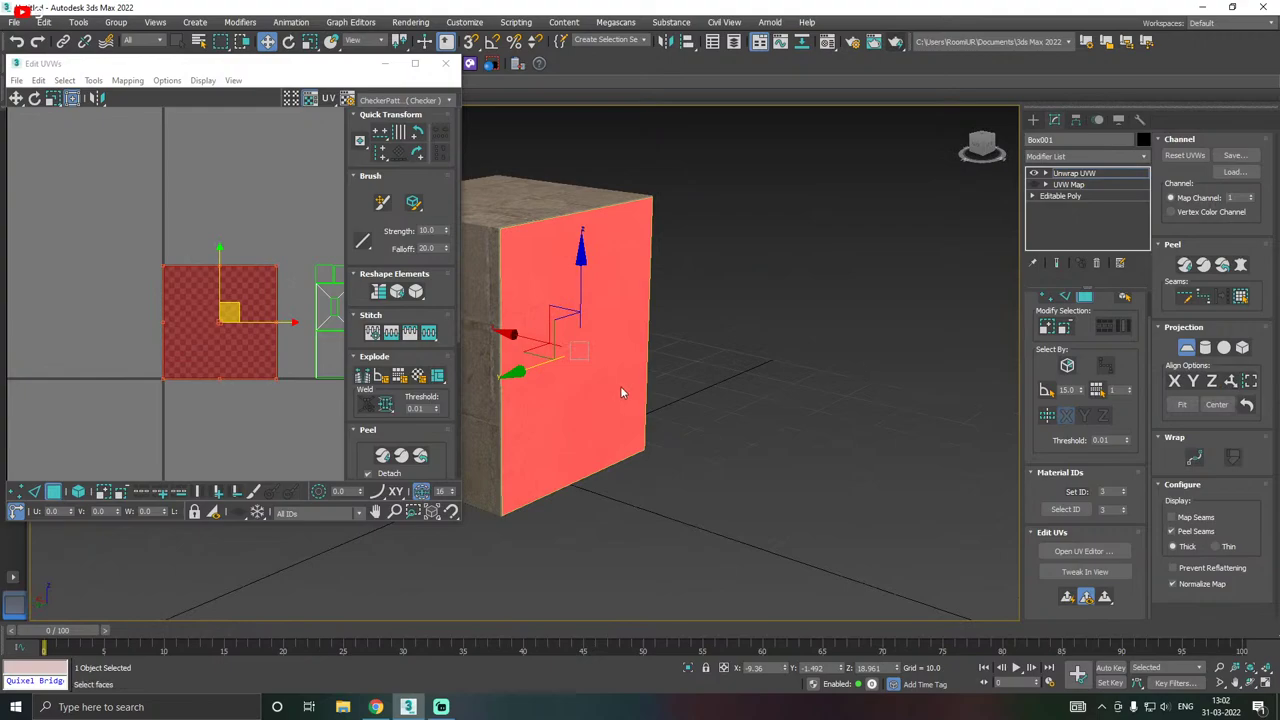
alt+middle_drag(620, 392, 811, 414)
scroll(708, 401, up, 3)
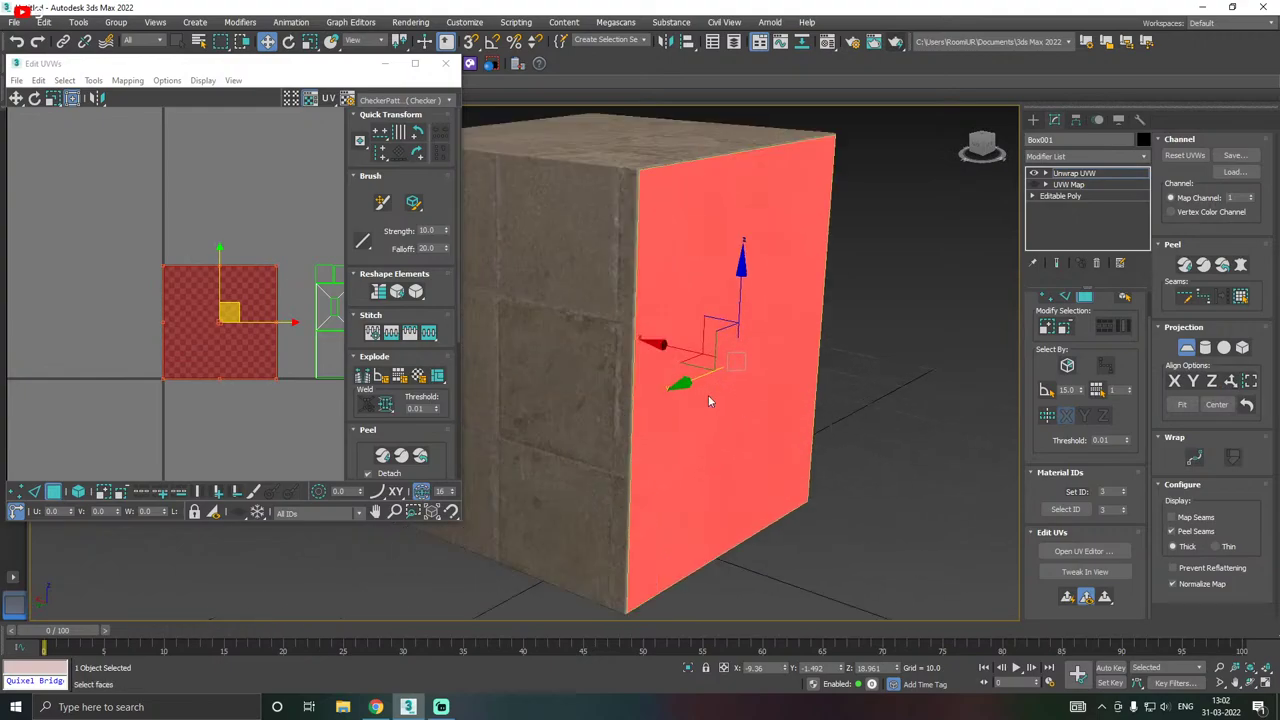
alt+middle_drag(708, 401, 902, 377)
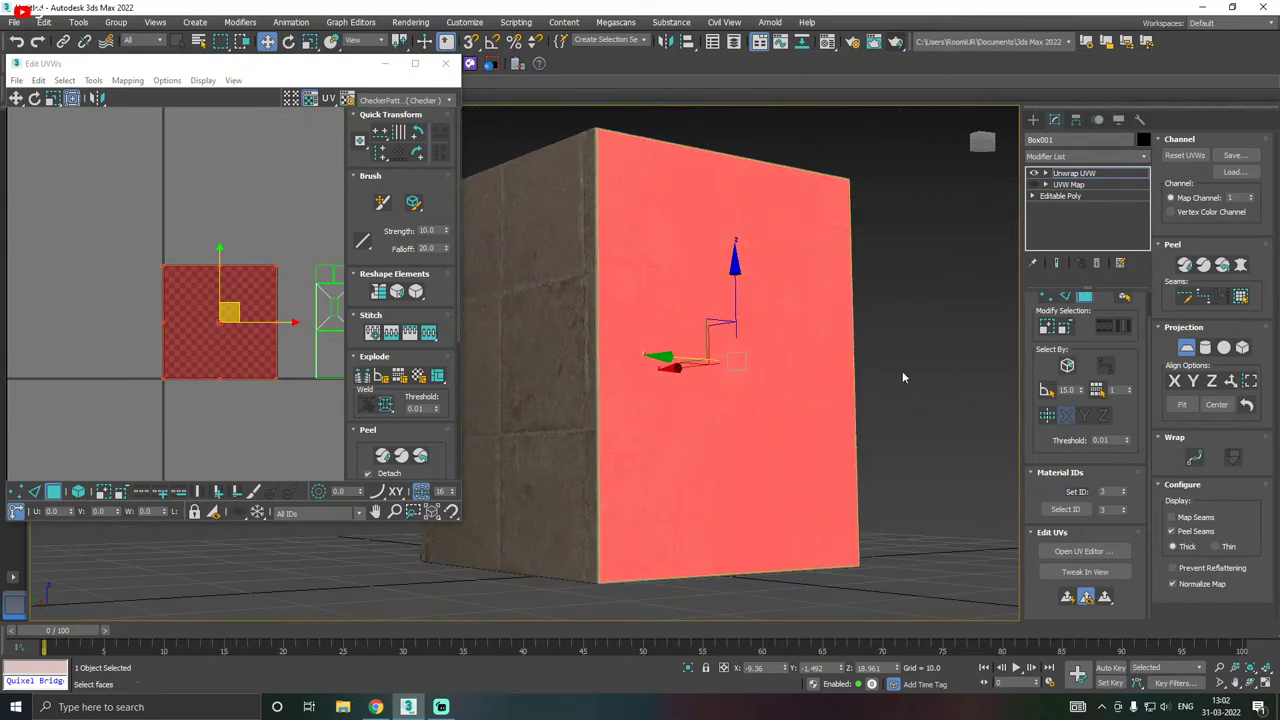
click(1185, 348)
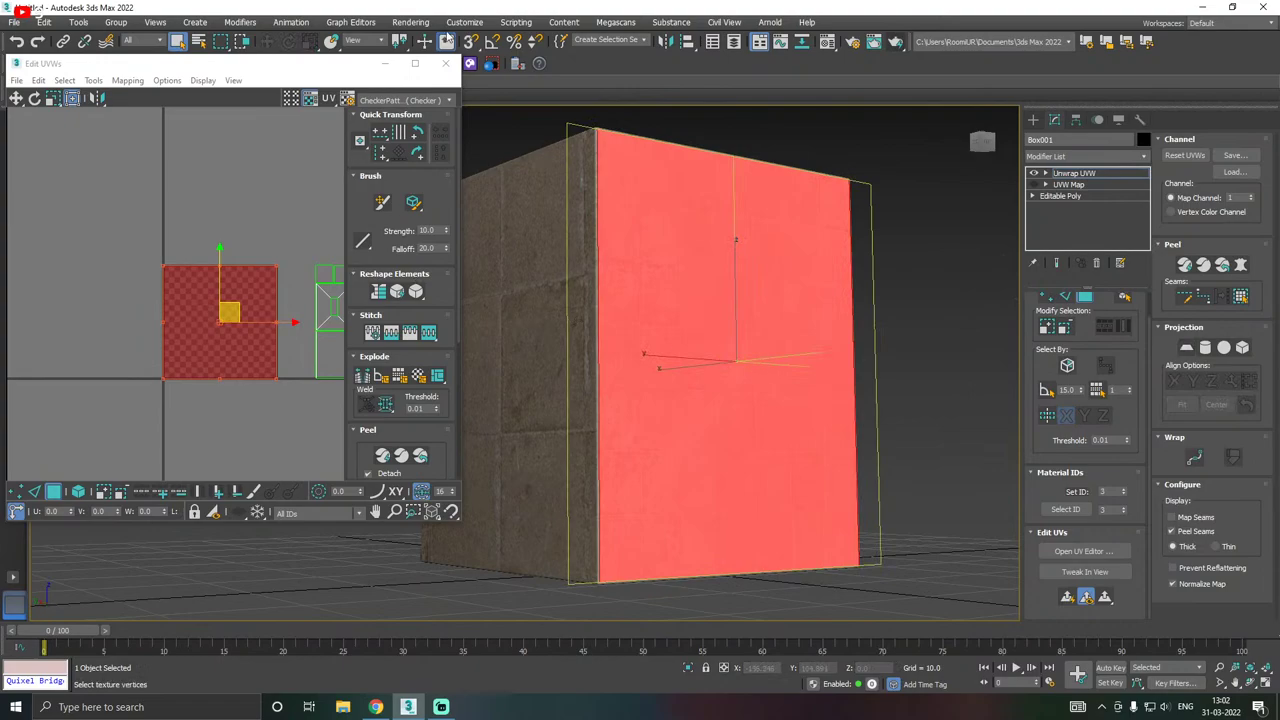
click(406, 100)
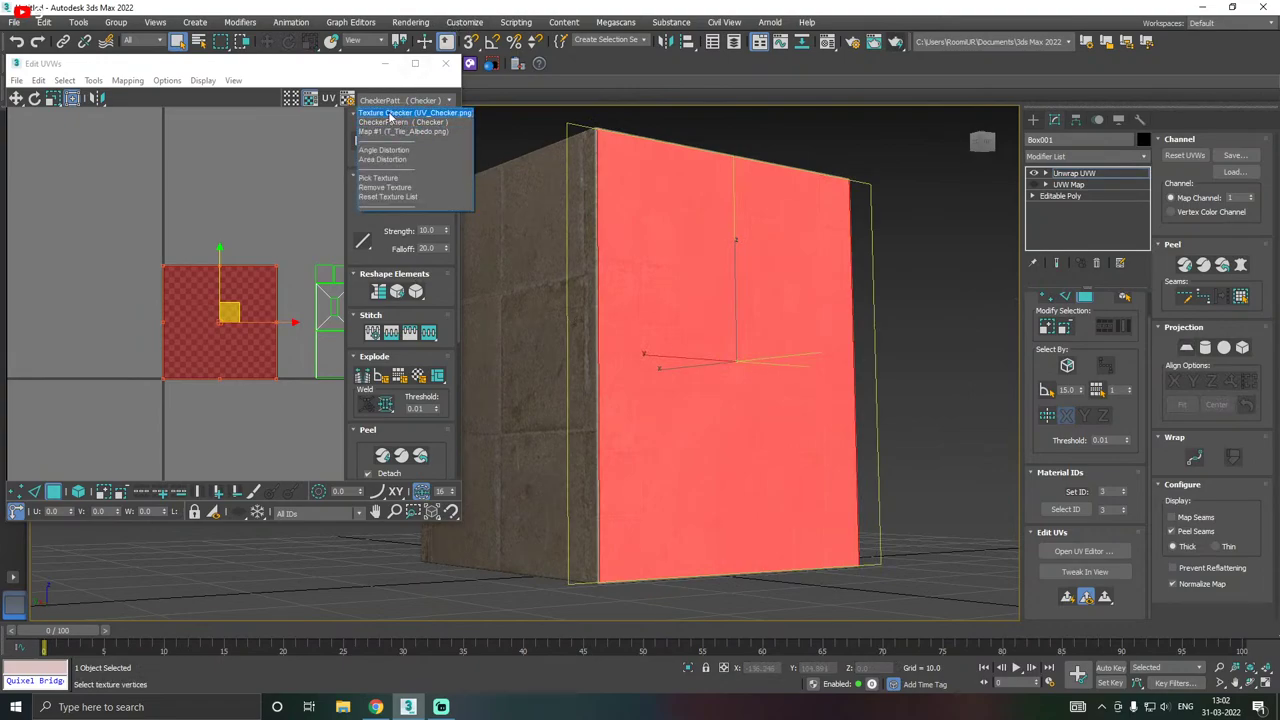
- Show the UV_Checker texture and run Relax twice on the front face UV shell
click(390, 114)
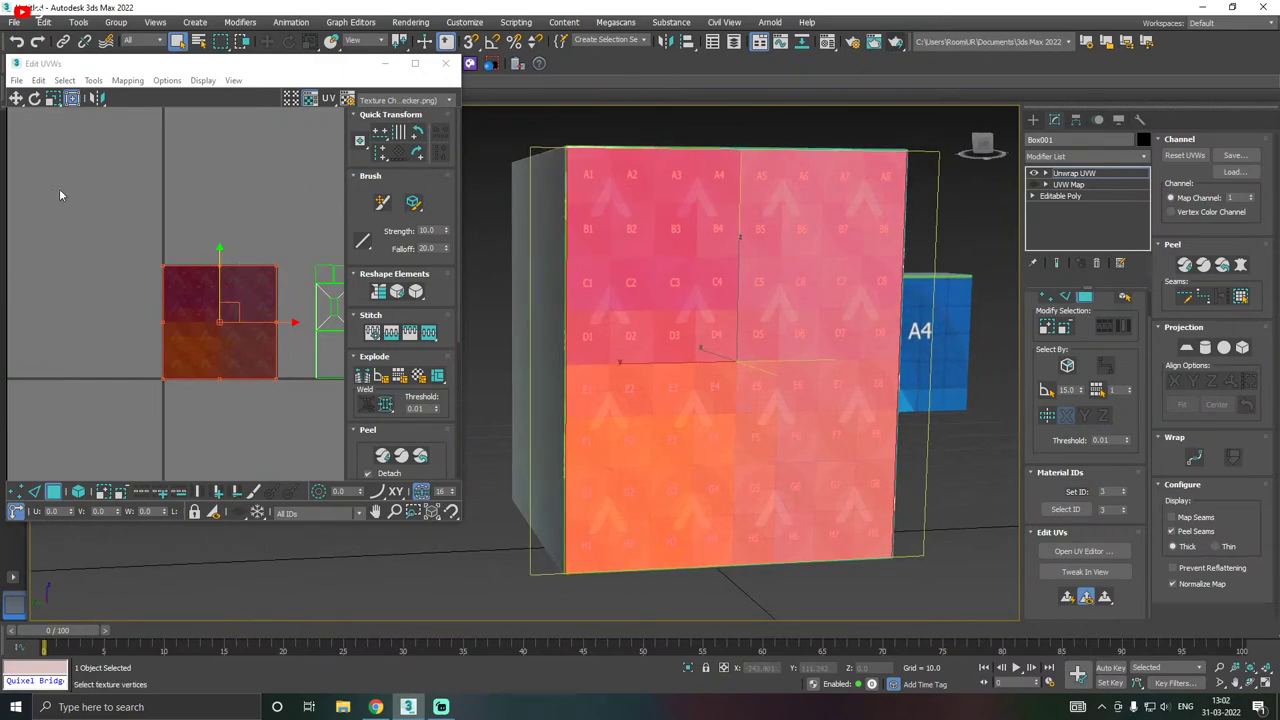
click(94, 80)
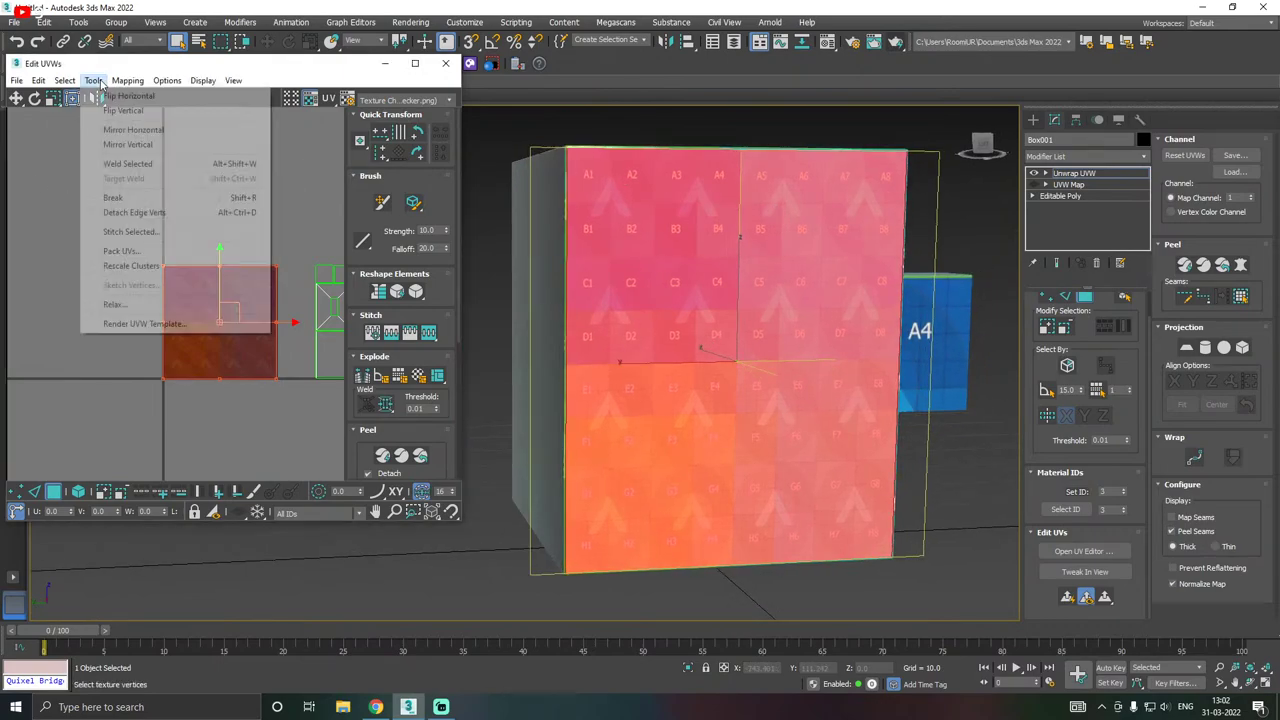
click(160, 302)
click(152, 178)
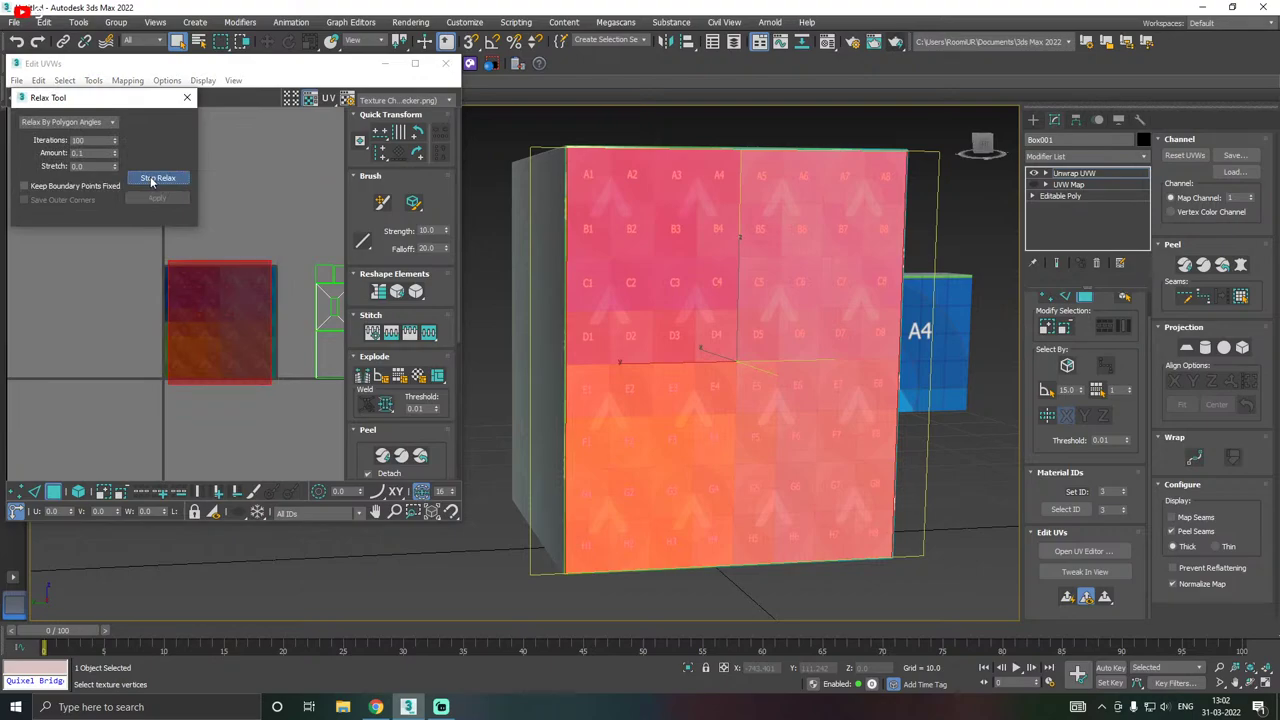
click(152, 179)
click(162, 179)
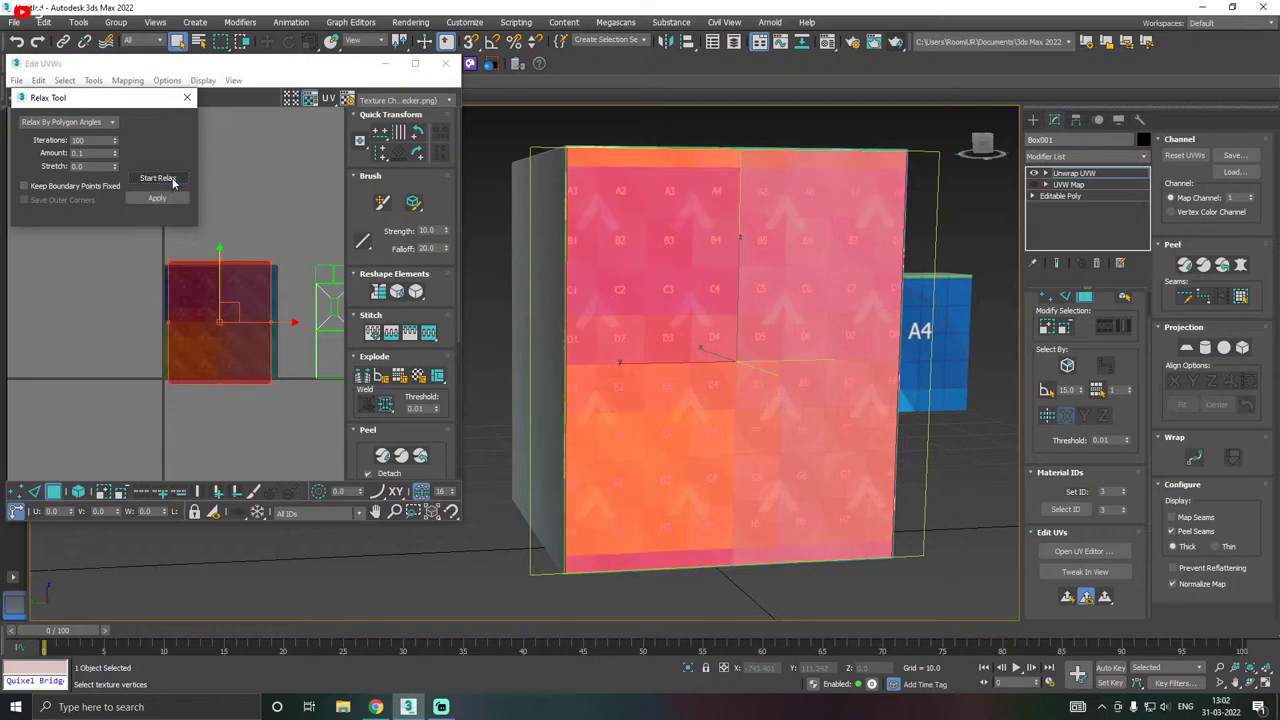
click(171, 180)
click(186, 99)
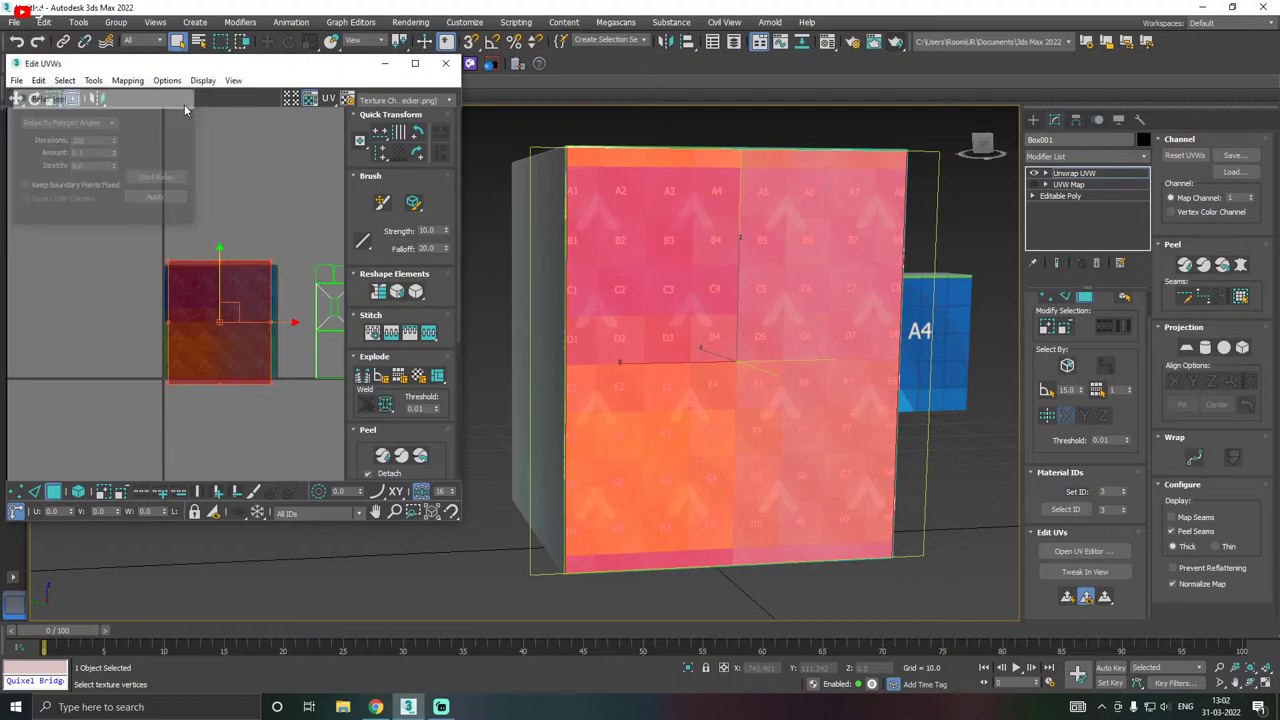
- Pack the relaxed shell into texture space via Arrange Elements and deselect it
scroll(110, 297, down, 2)
scroll(211, 329, up, 2)
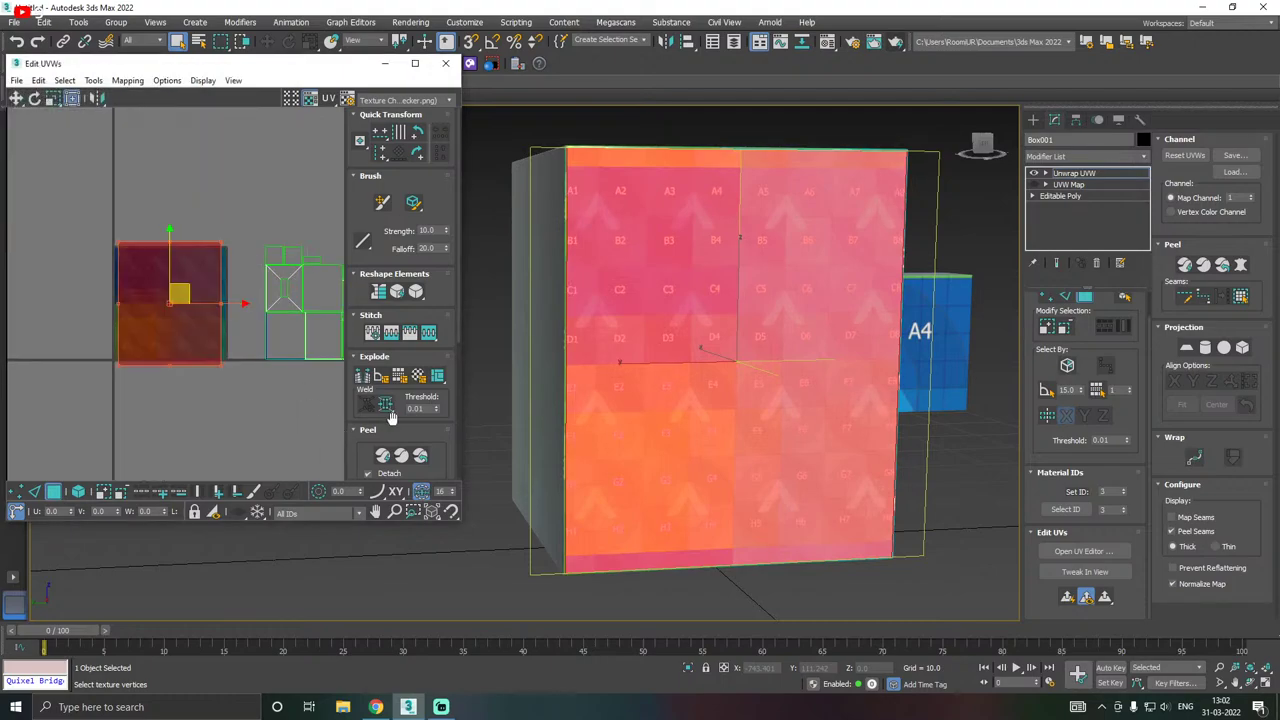
click(366, 430)
scroll(377, 417, down, 1)
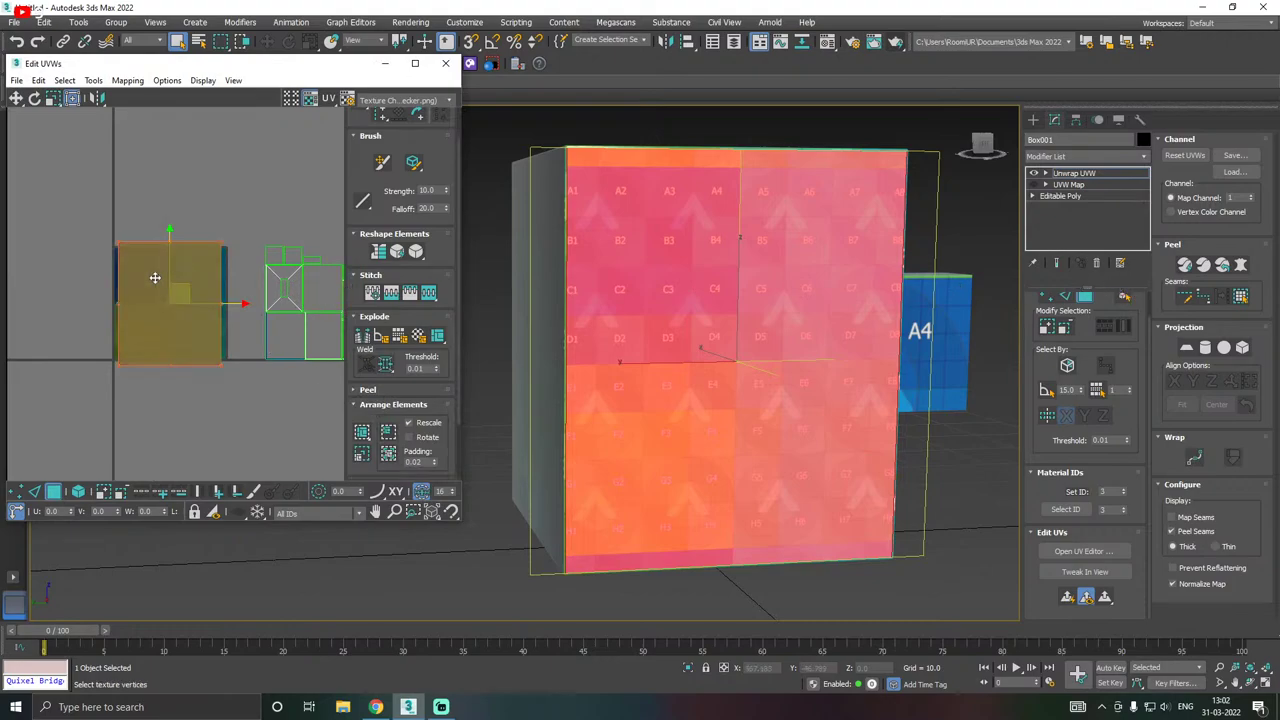
scroll(402, 305, down, 1)
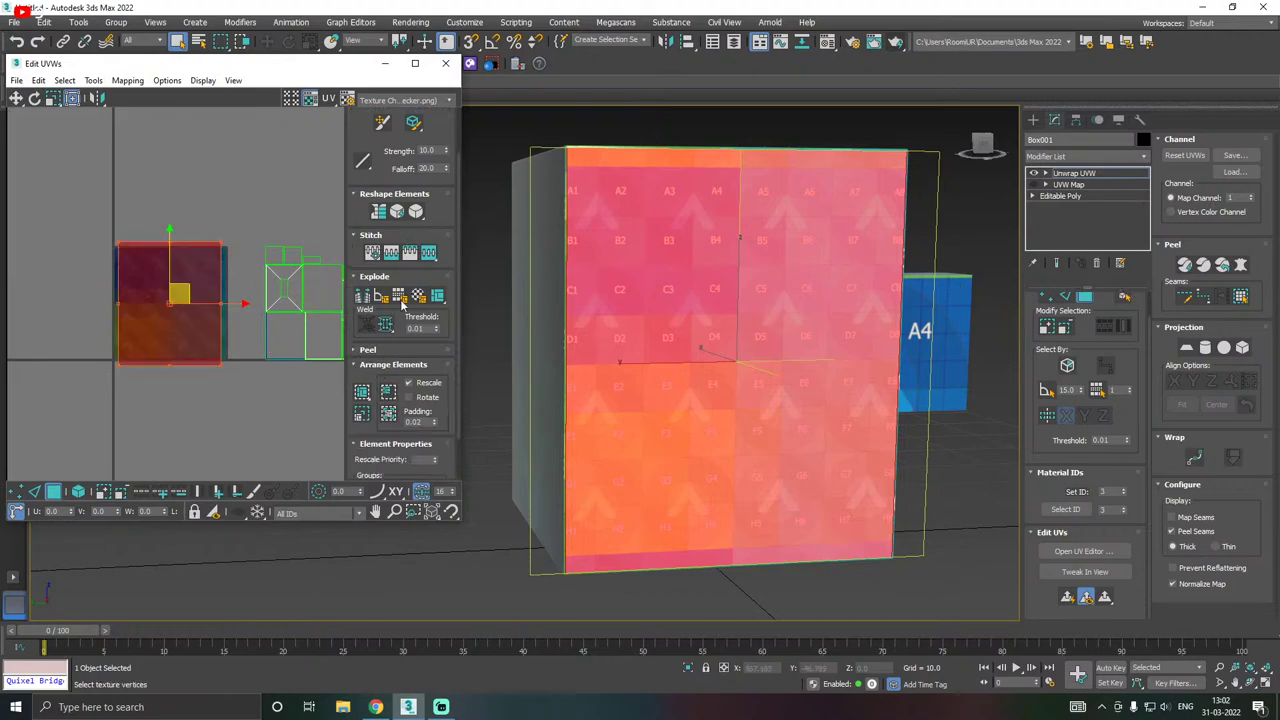
click(363, 395)
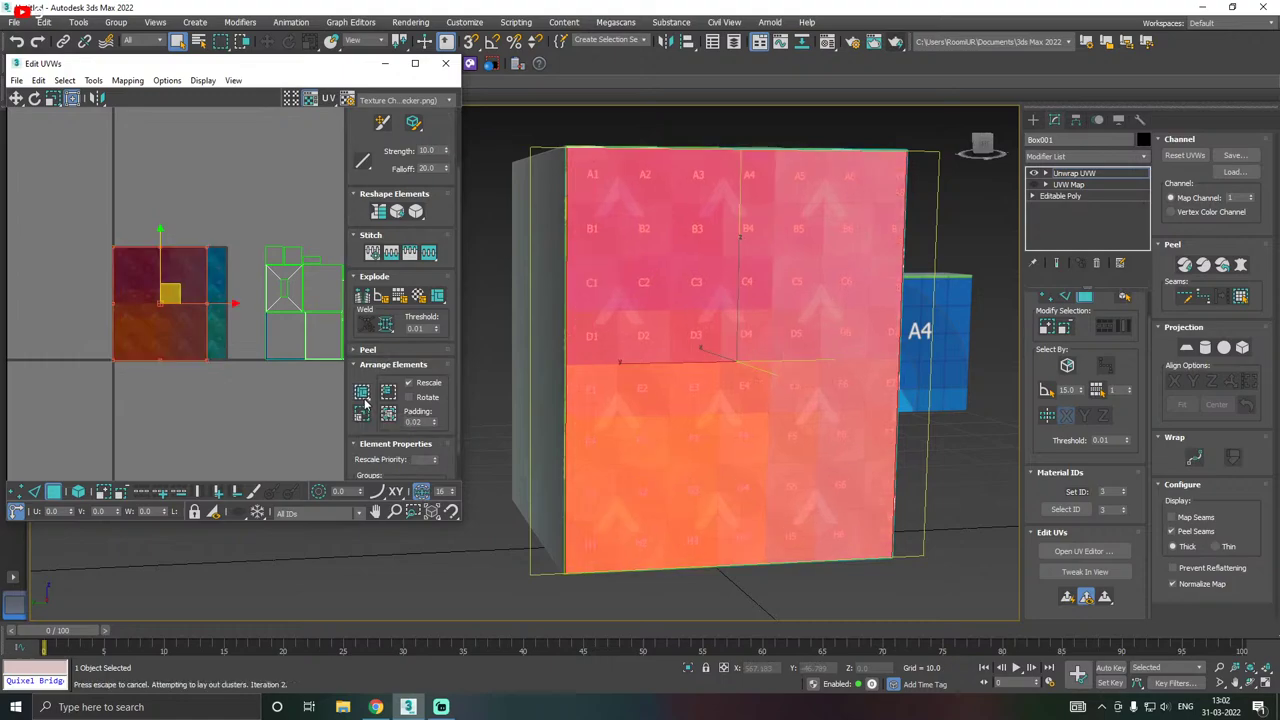
click(192, 408)
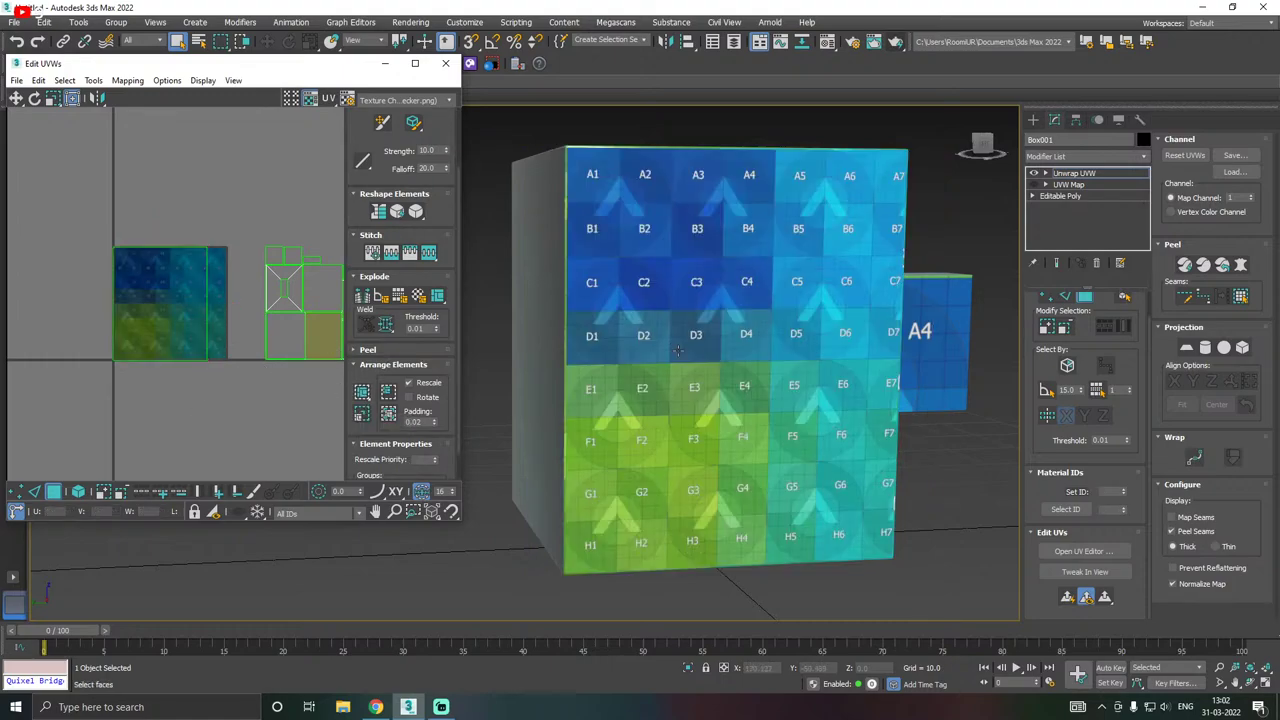
- Select the remaining UV faces and relax those shells
alt+middle_drag(693, 347, 629, 353)
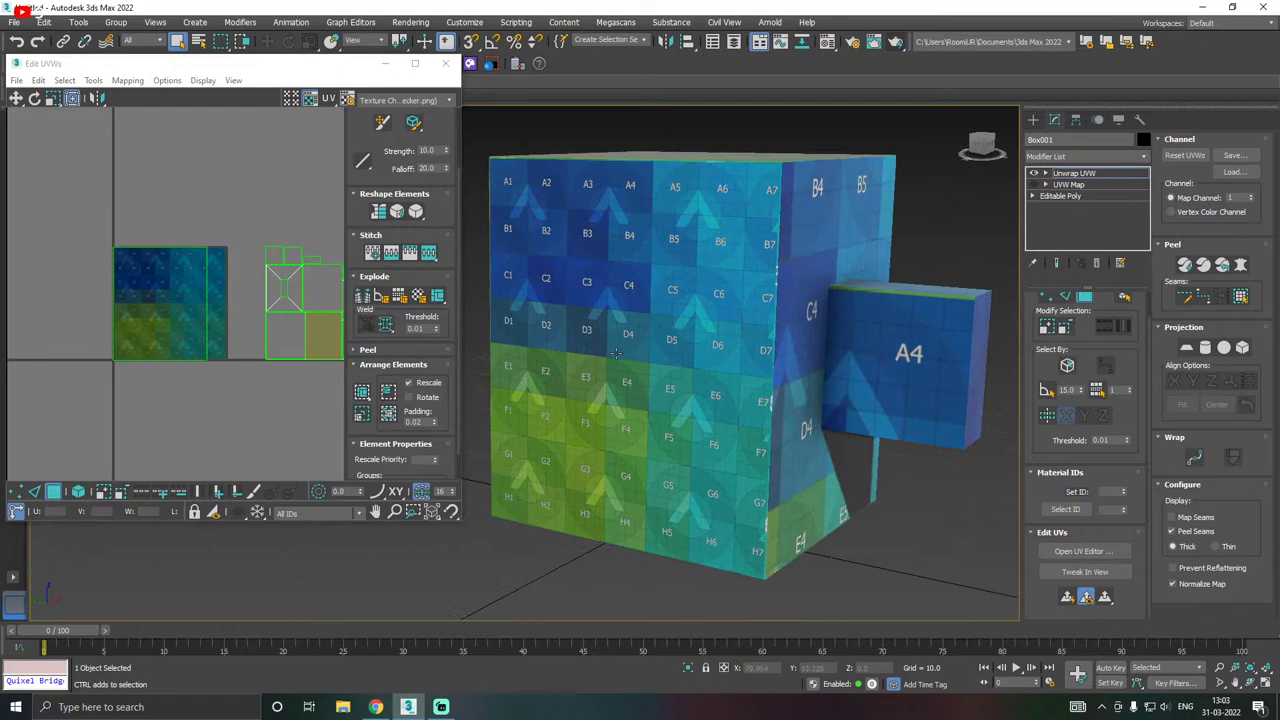
scroll(230, 330, down, 3)
drag(226, 281, 338, 398)
scroll(272, 330, up, 4)
click(92, 80)
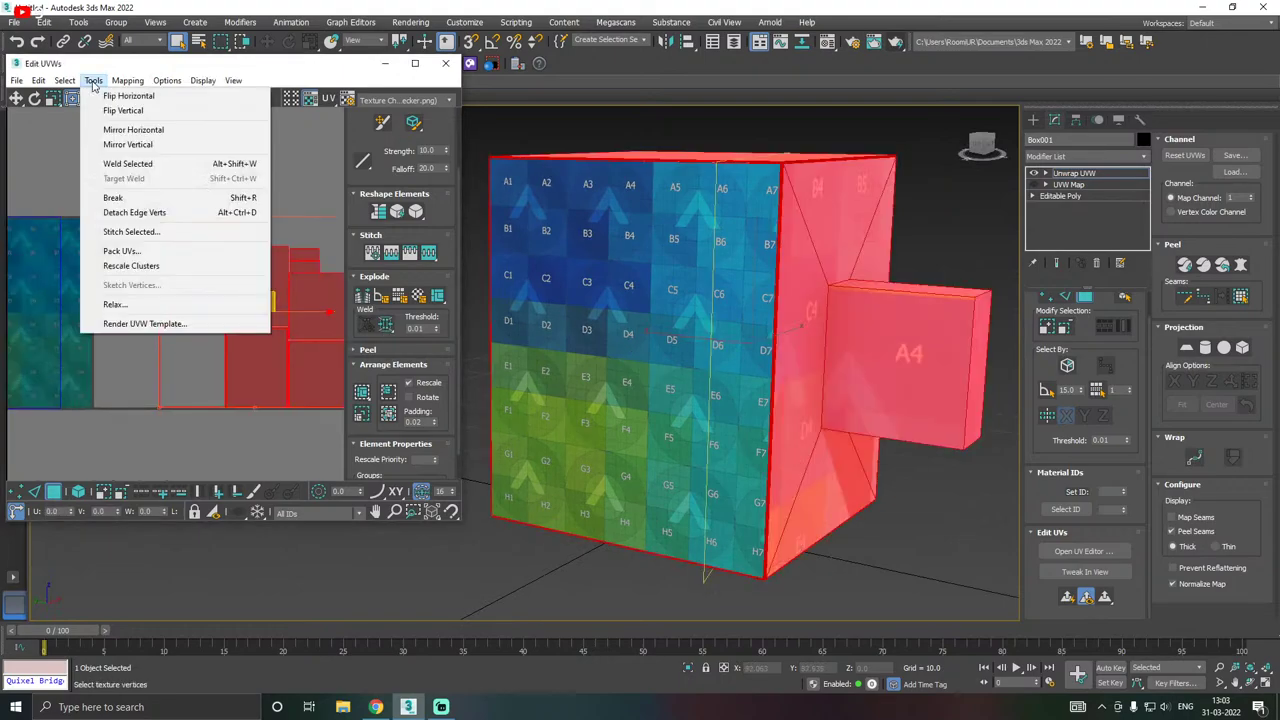
click(140, 306)
click(152, 179)
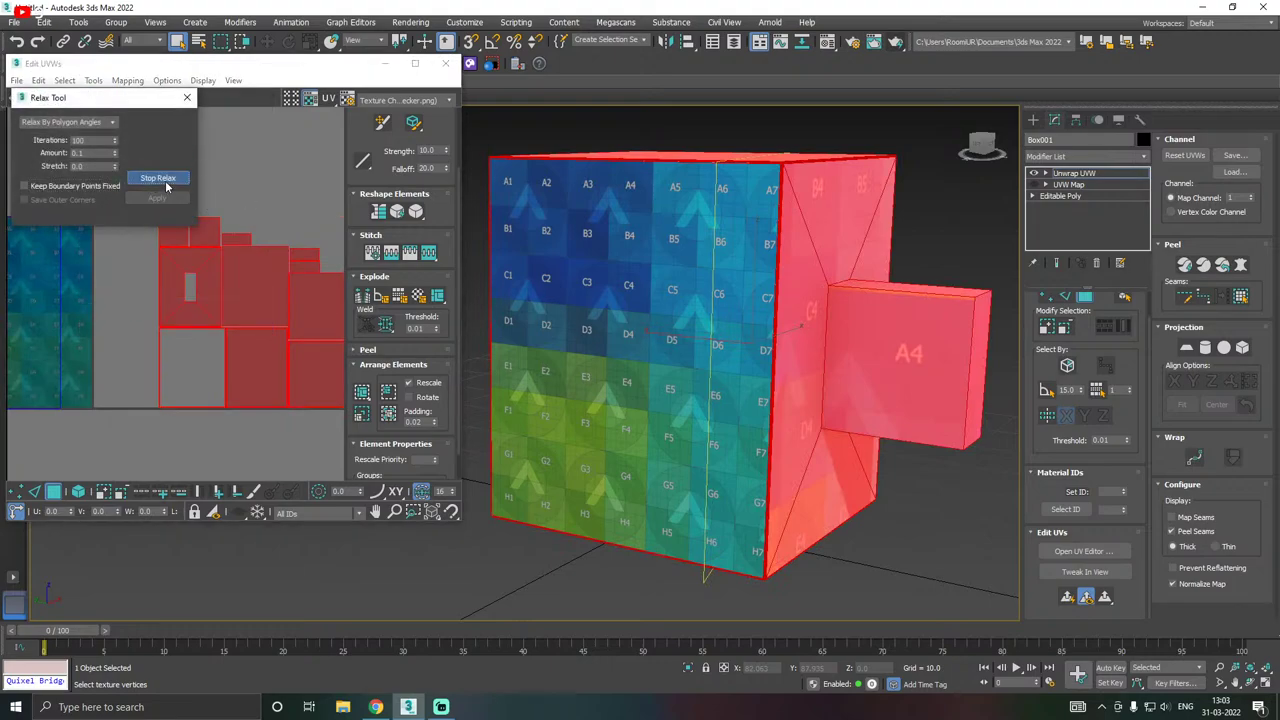
click(162, 180)
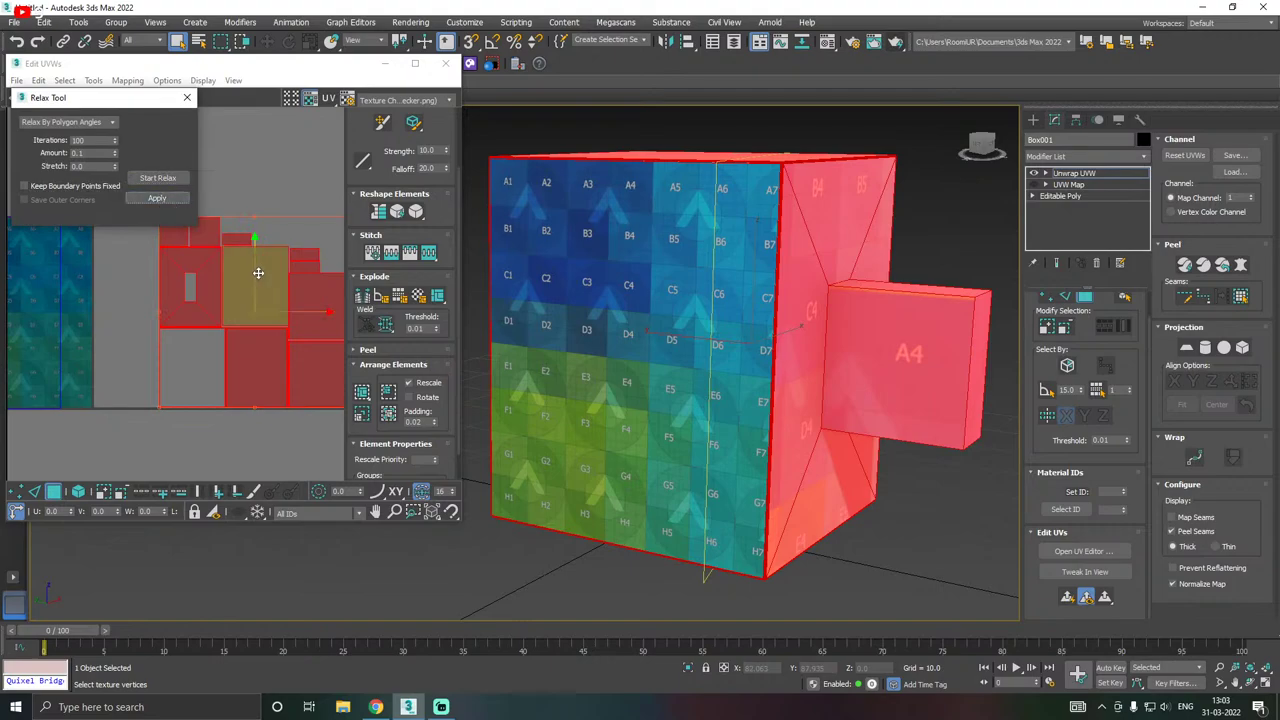
click(186, 97)
- Pack all UV shells into a compact square, clear the selection, and close Edit UVWs
scroll(180, 250, down, 4)
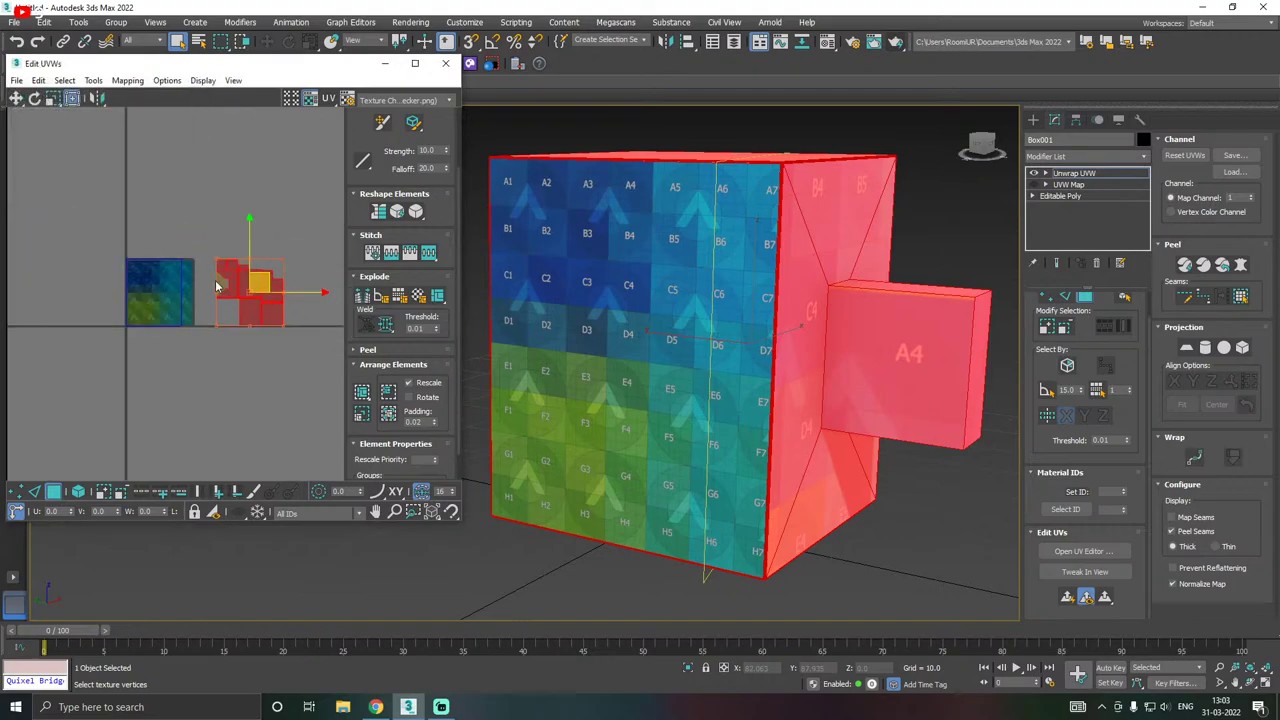
drag(113, 243, 347, 393)
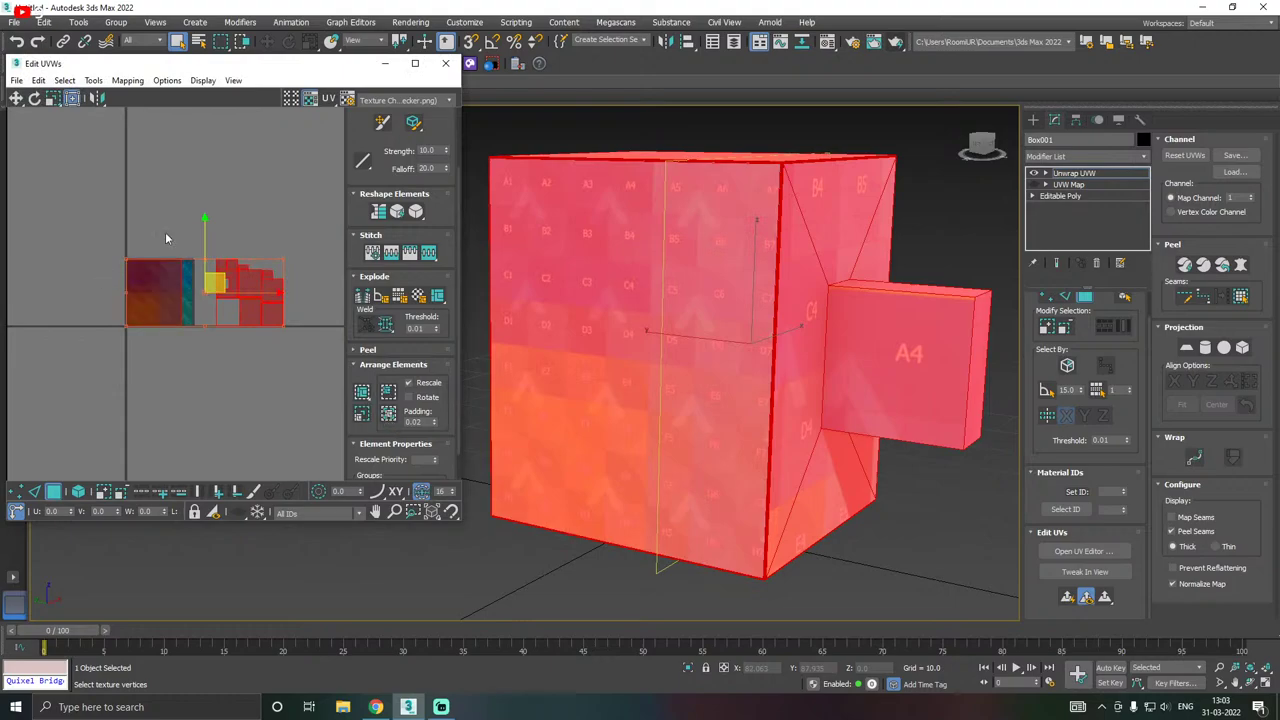
click(362, 392)
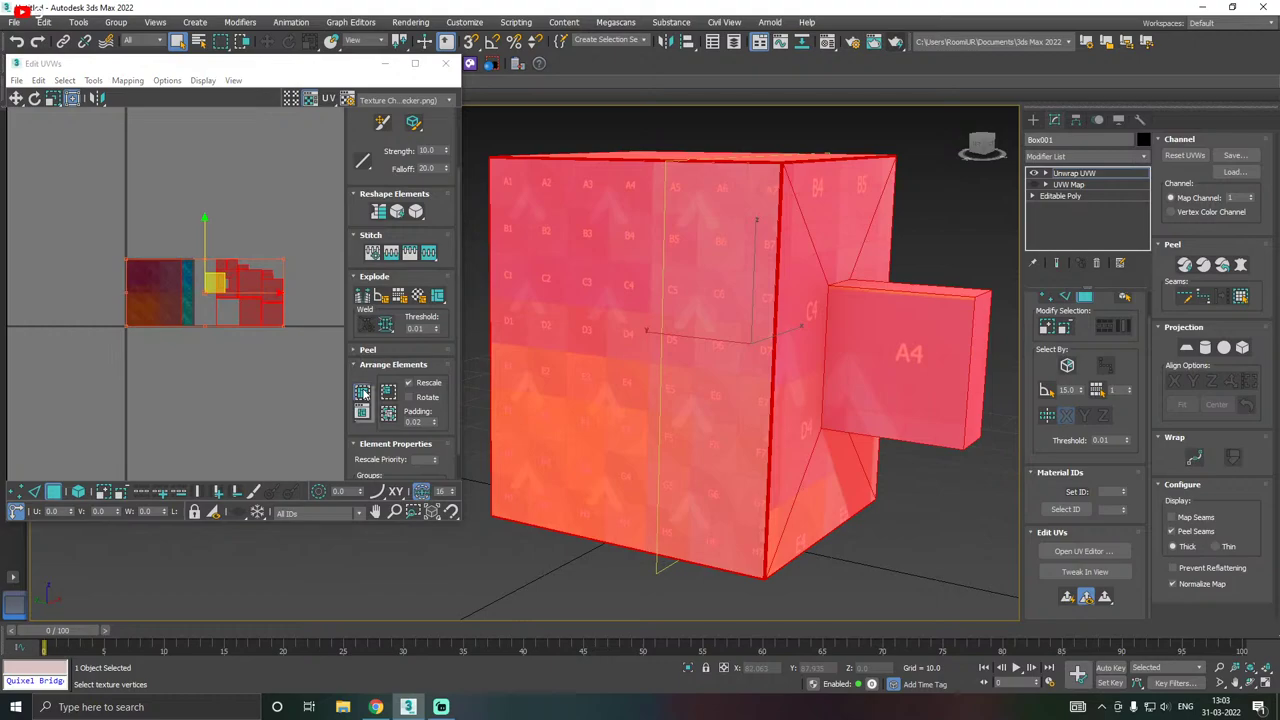
click(362, 392)
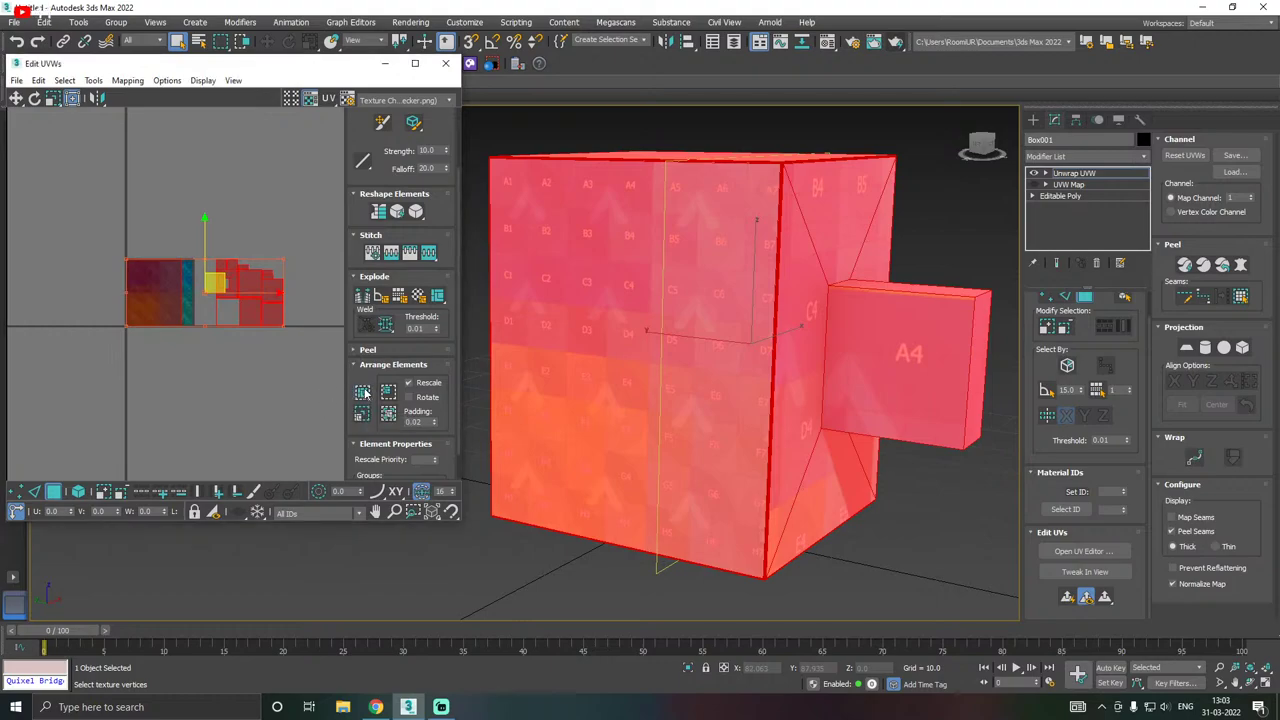
click(261, 398)
alt+middle_drag(790, 345, 640, 140)
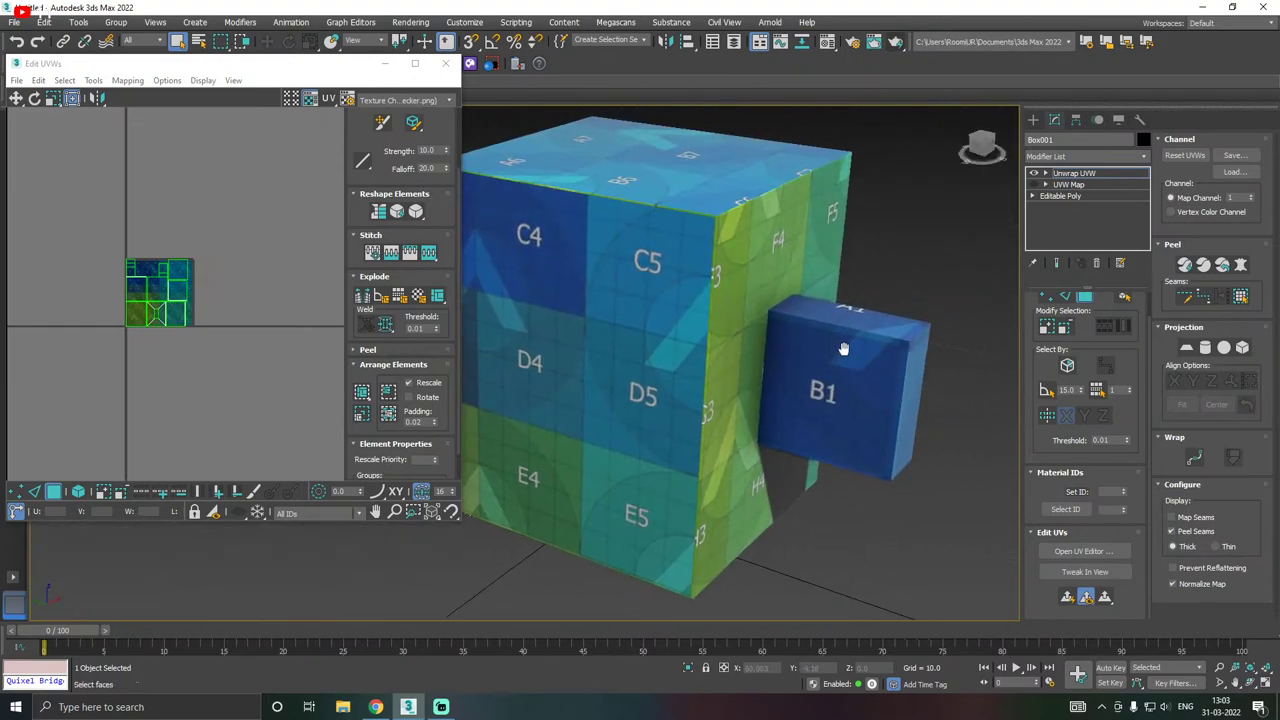
click(445, 63)
- Switch off the UVW Map and Unwrap UVW modifiers to compare the box's texturing
scroll(622, 340, down, 3)
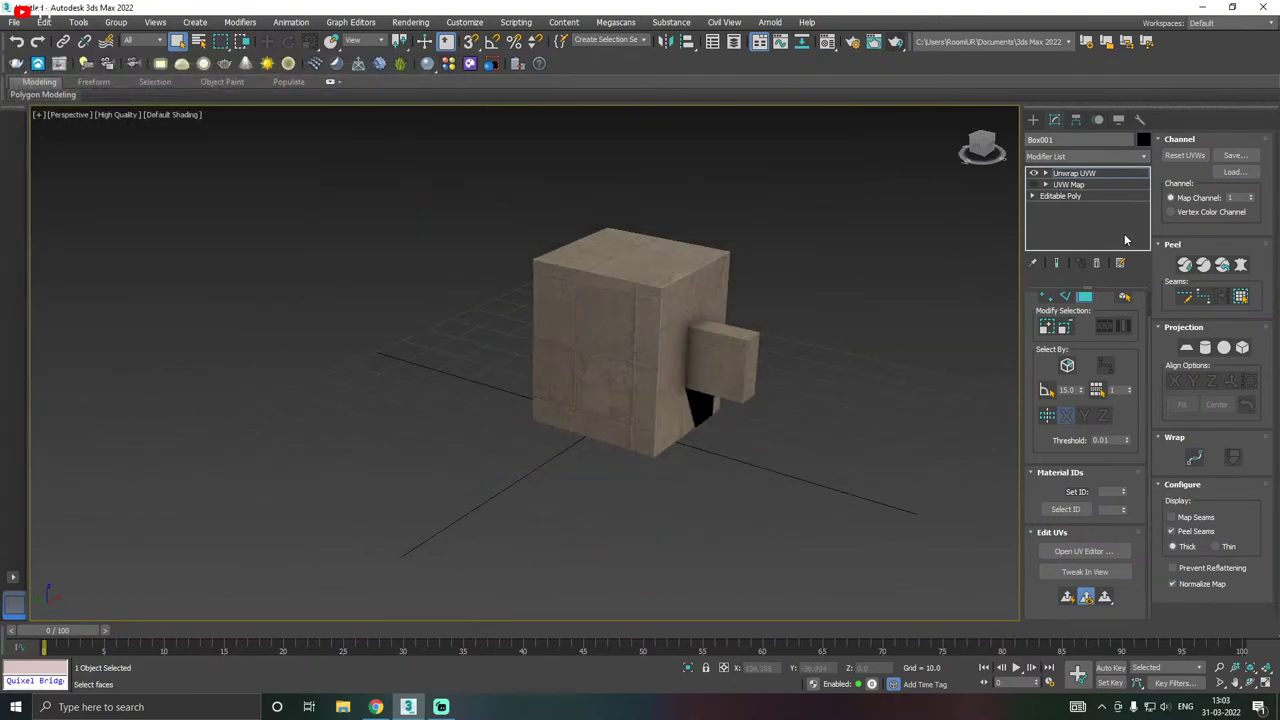
click(1068, 174)
scroll(692, 321, up, 4)
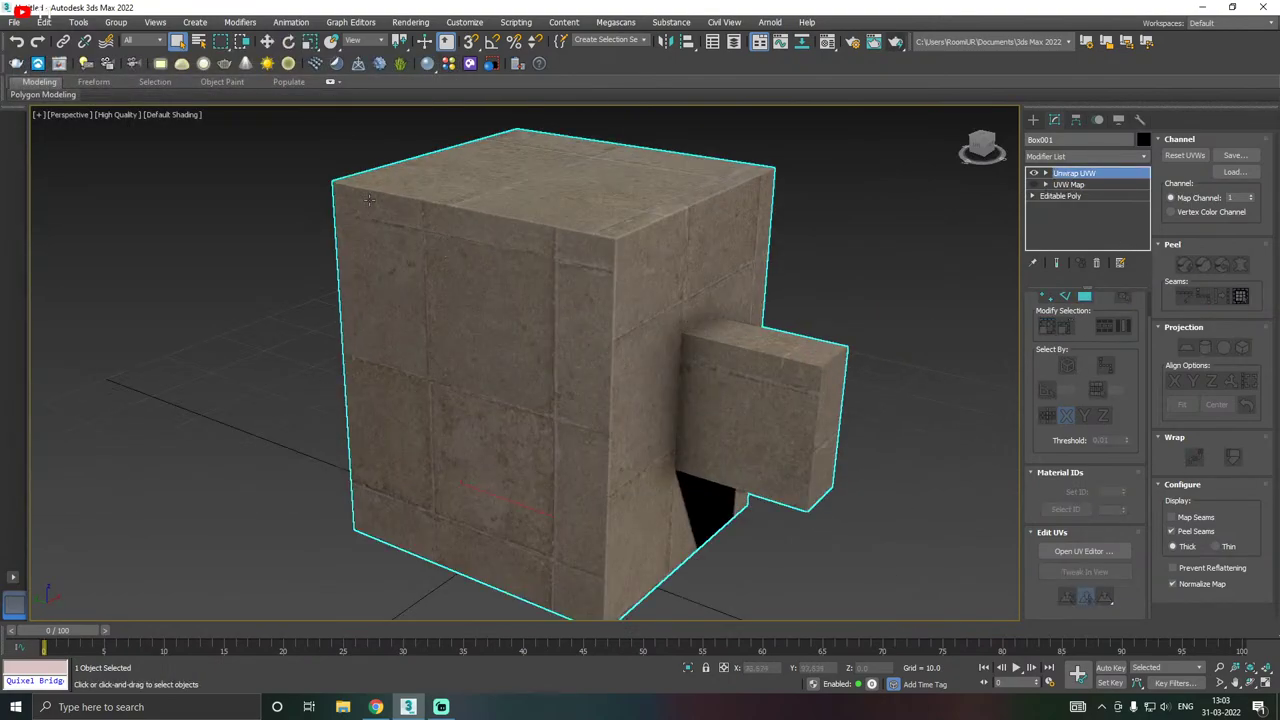
click(267, 41)
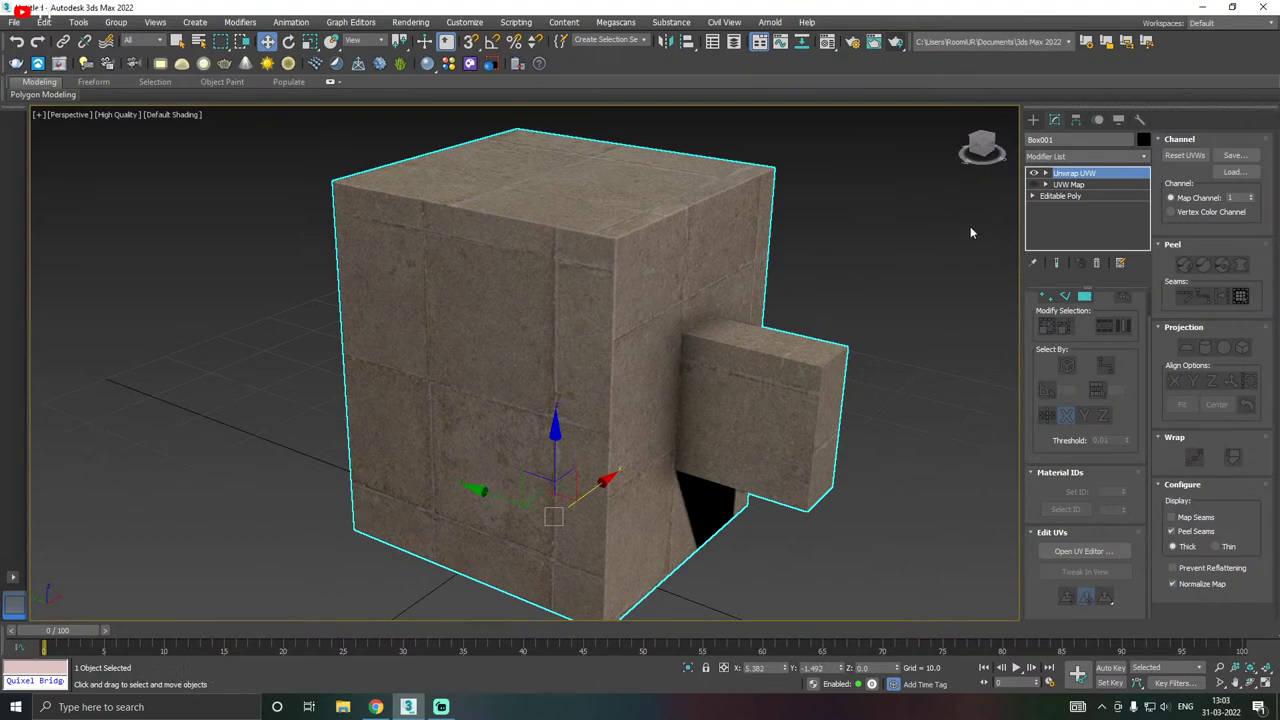
click(1034, 184)
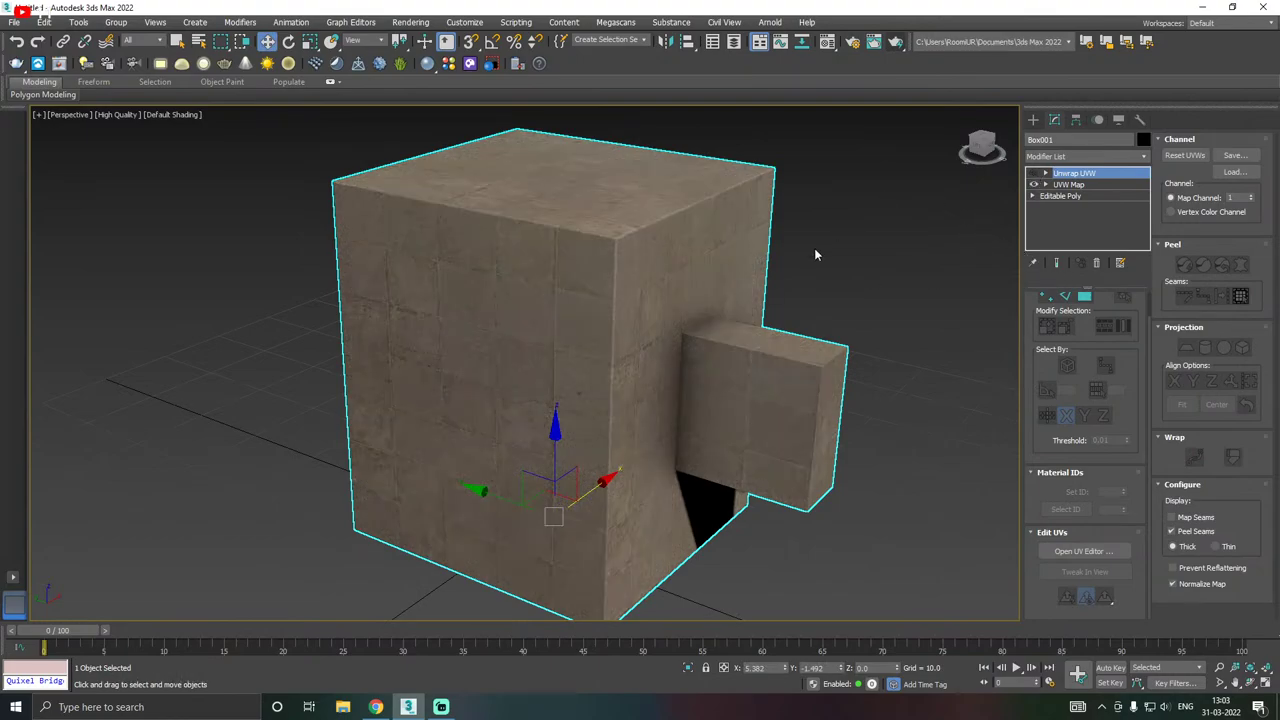
middle_drag(814, 254, 1097, 215)
click(1068, 184)
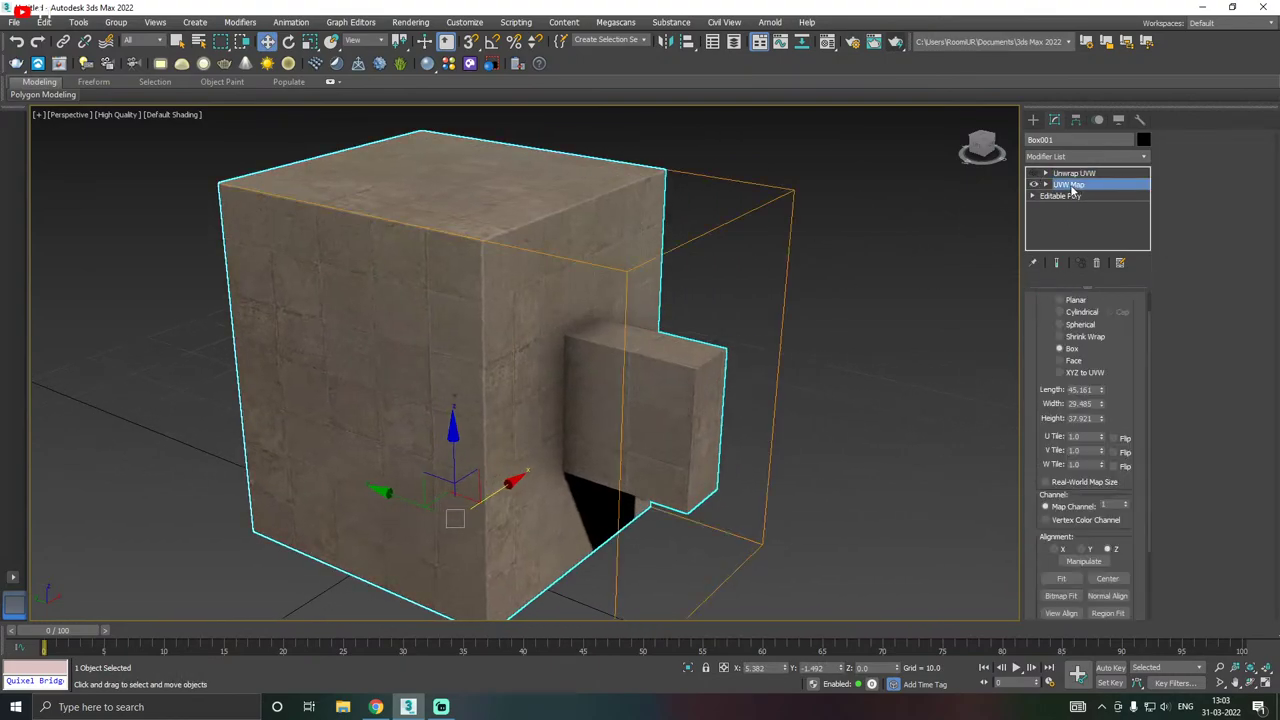
alt+middle_drag(674, 320, 690, 235)
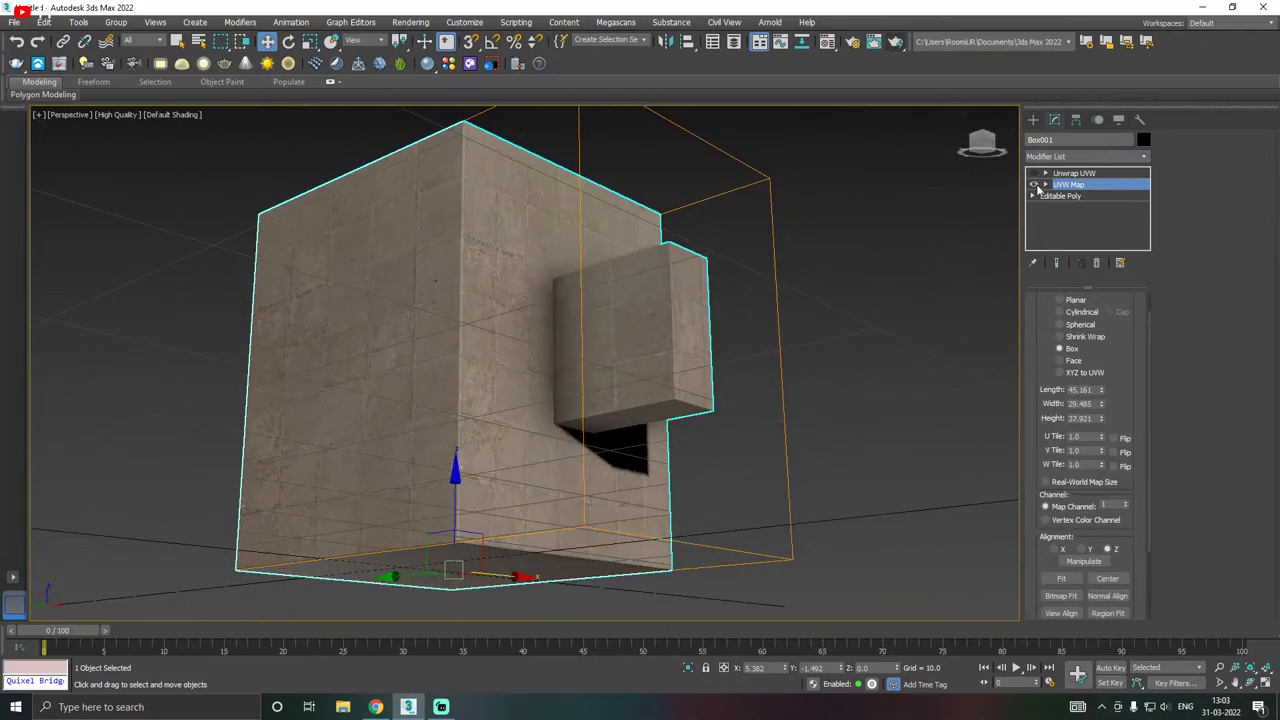
click(1035, 185)
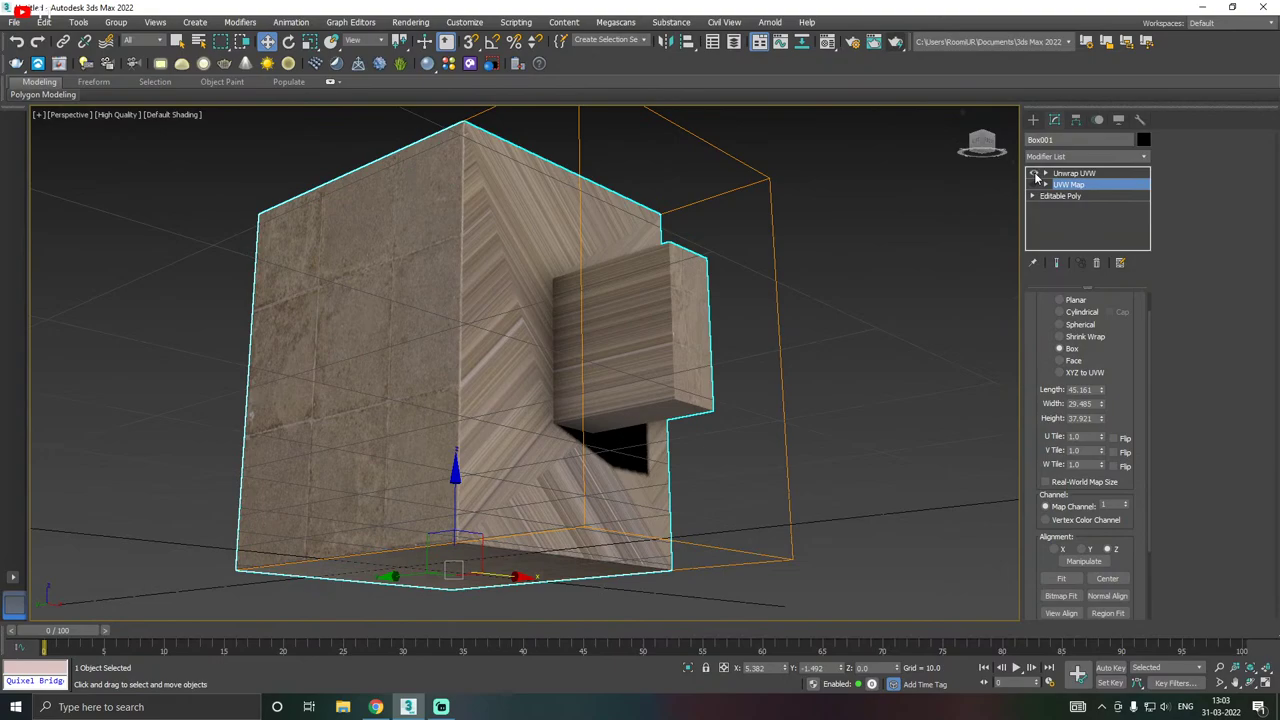
alt+middle_drag(626, 263, 638, 305)
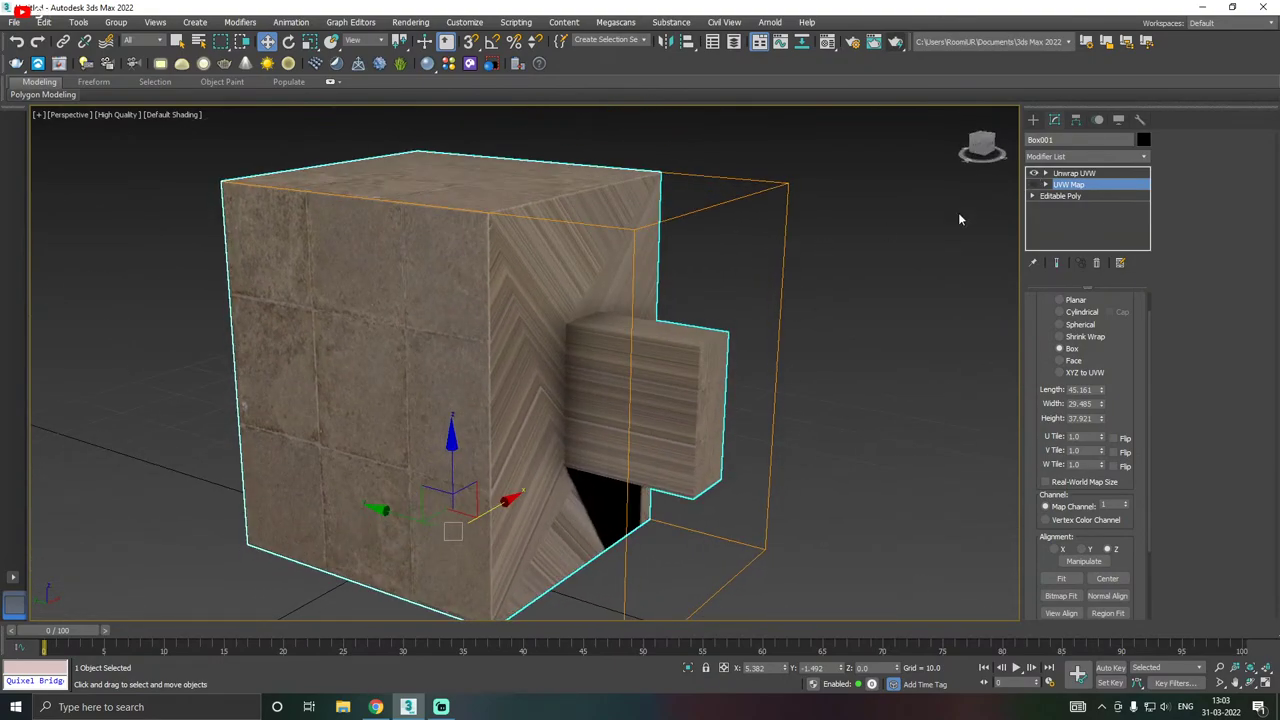
- Re-enable UVW Map and toggle Unwrap UVW while orbiting to compare mappings
click(1035, 185)
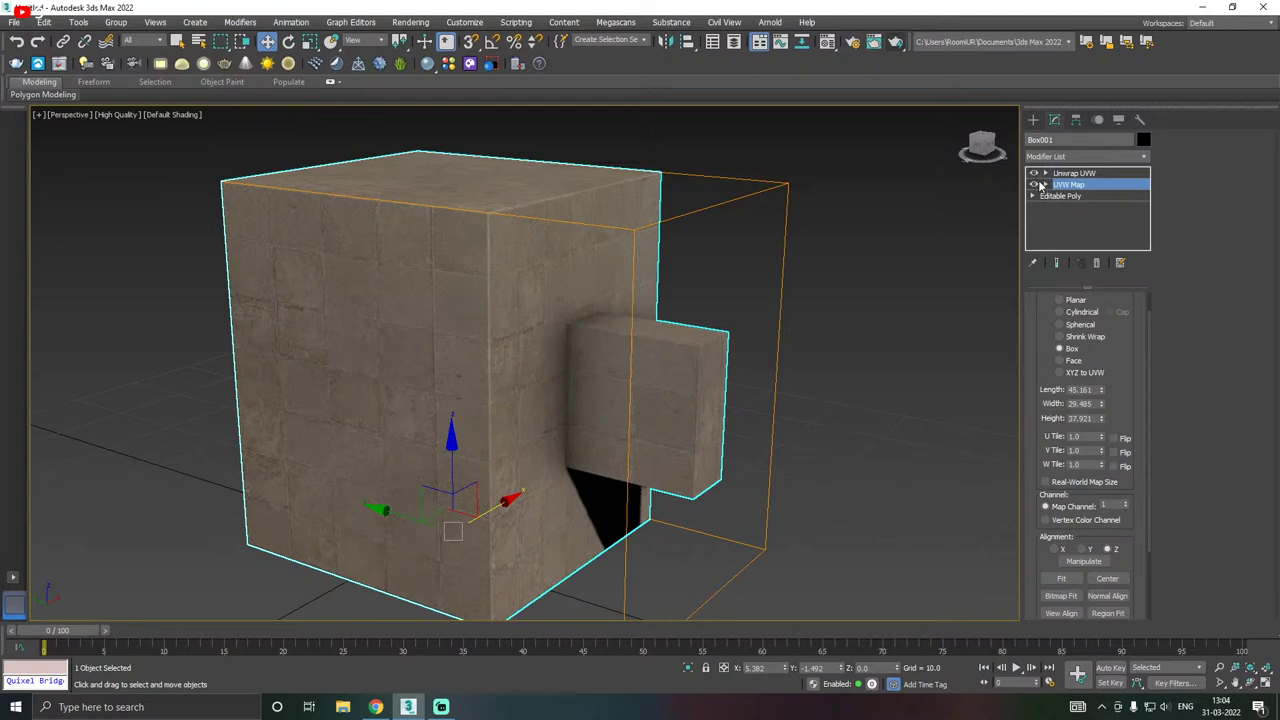
click(1075, 174)
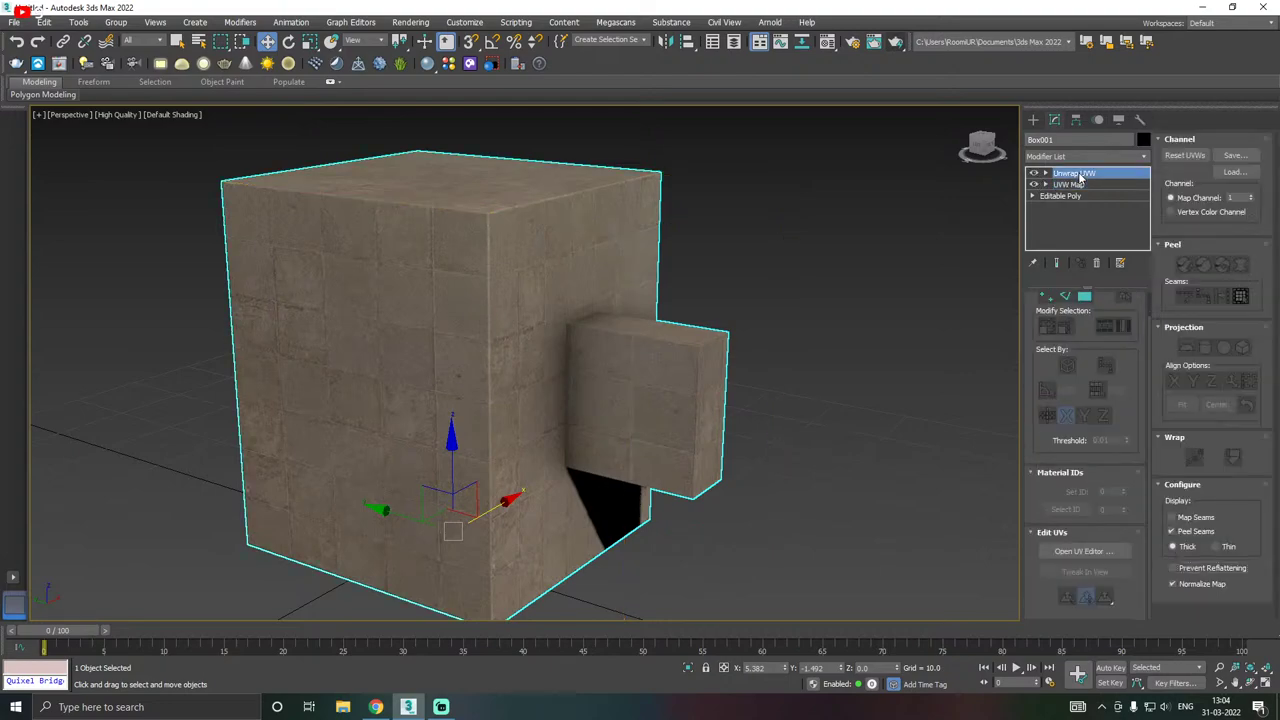
alt+middle_drag(614, 354, 526, 374)
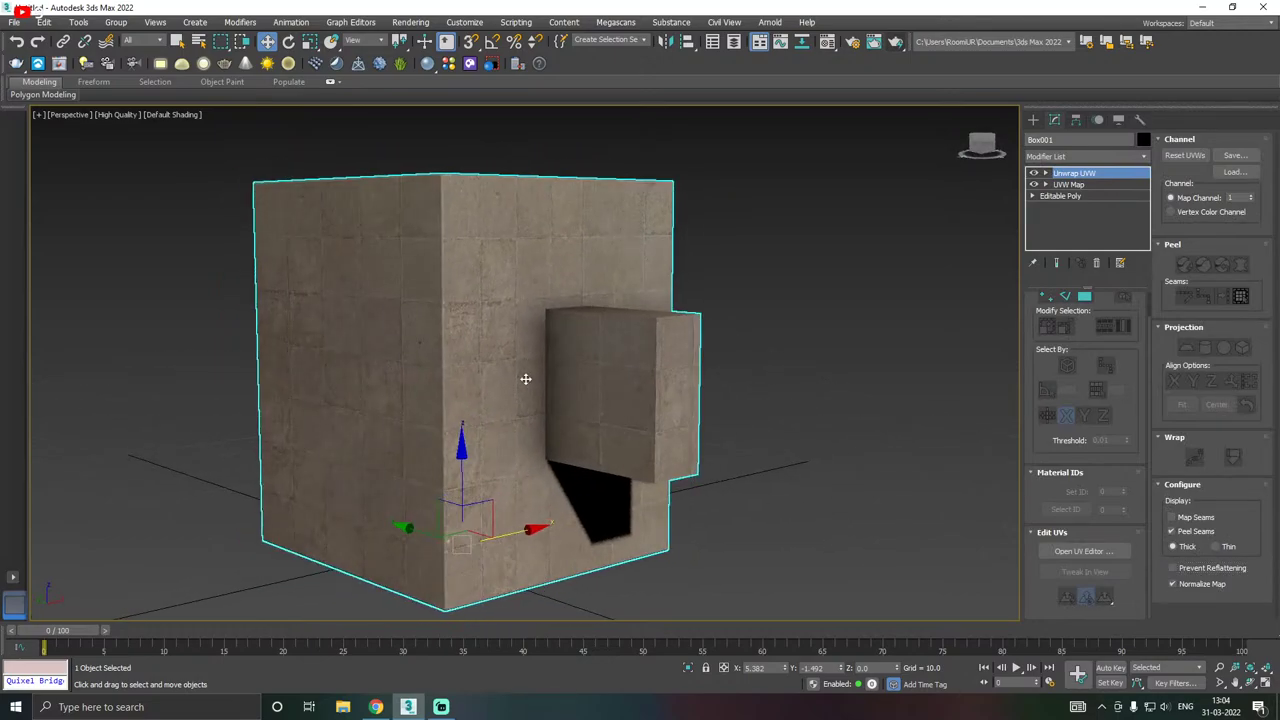
scroll(526, 374, up, 3)
scroll(545, 379, up, 5)
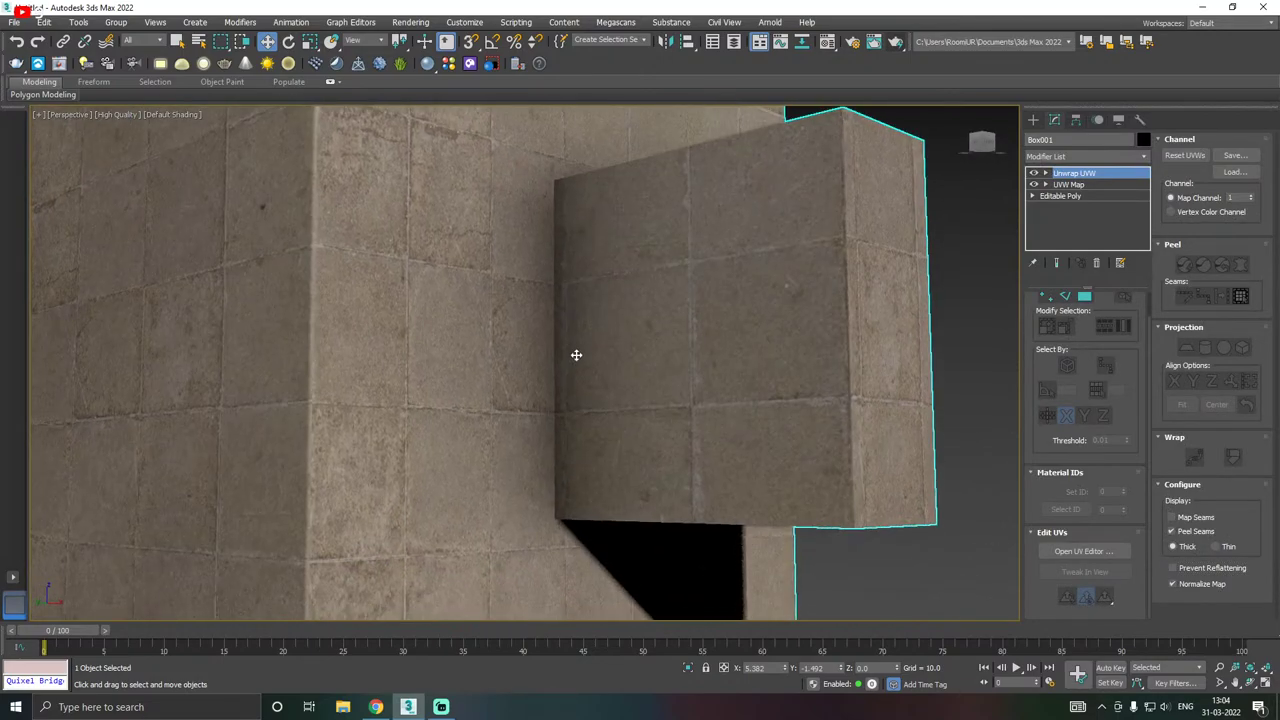
click(1034, 186)
scroll(691, 368, down, 5)
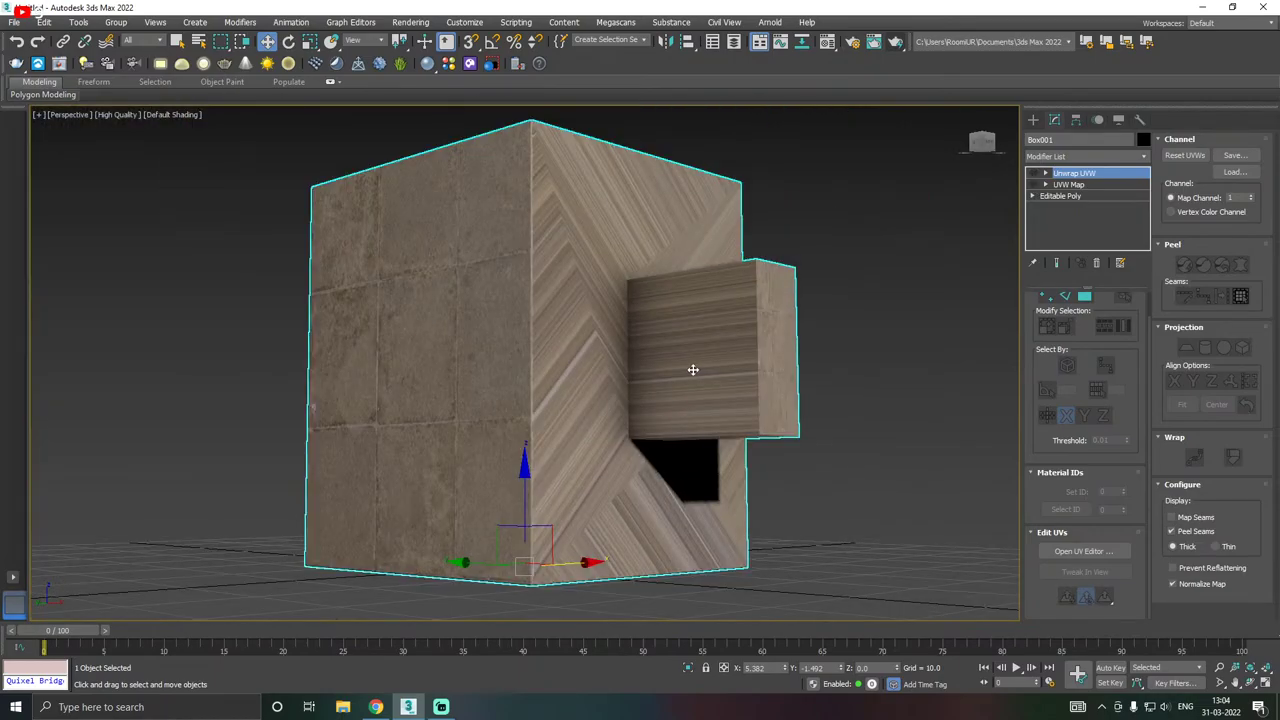
alt+middle_drag(691, 368, 650, 396)
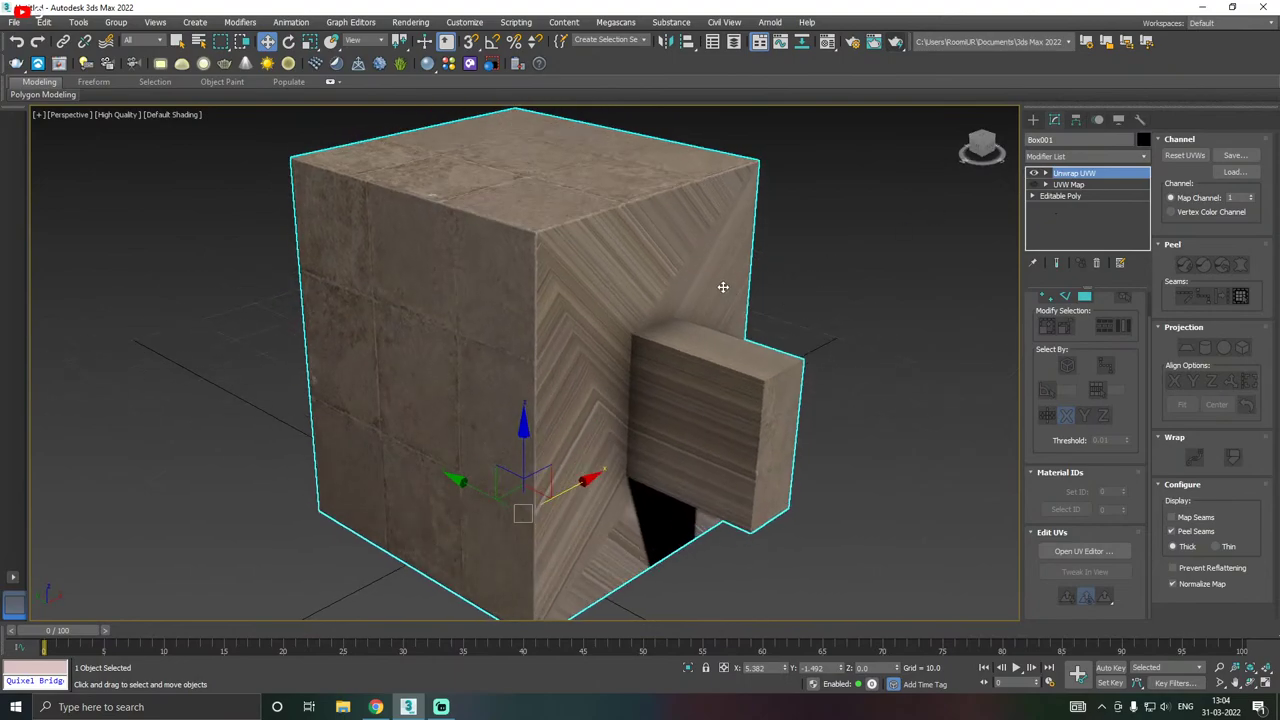
- Flip the chevron wood mapping off and on, leaving it shown, and reopen the UV editor
click(1034, 185)
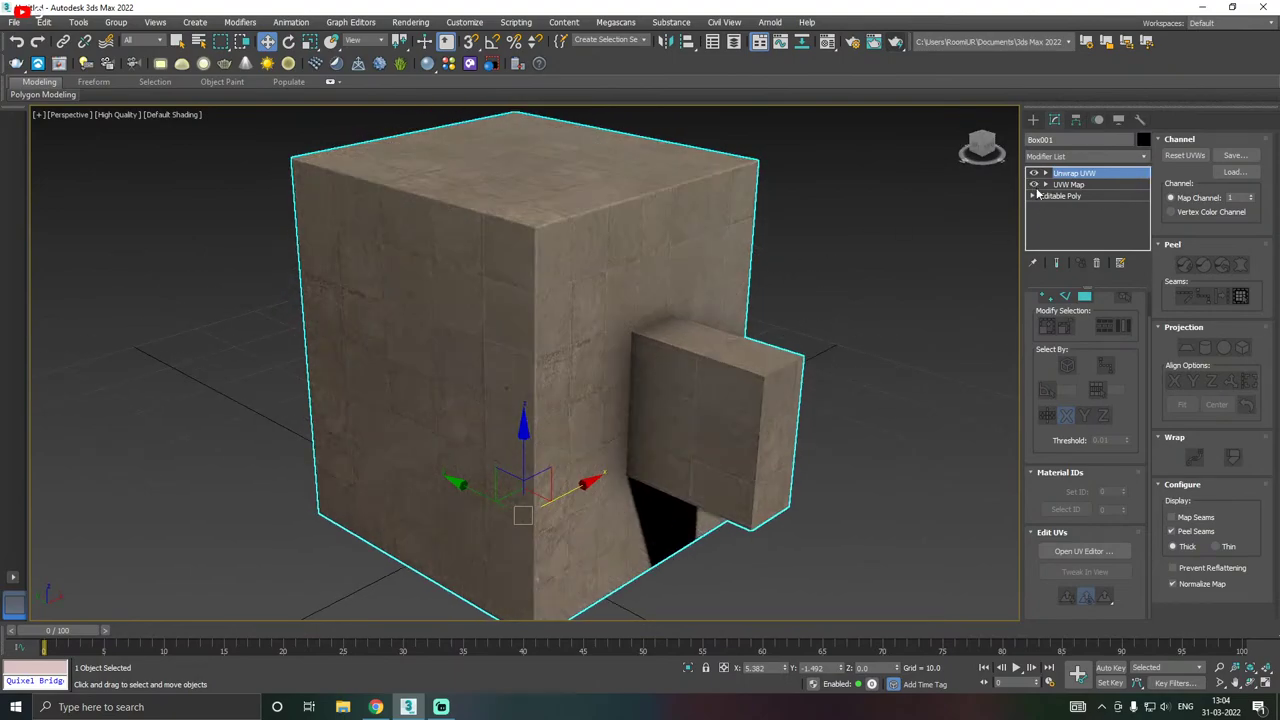
click(1035, 185)
click(1035, 185)
click(1035, 185)
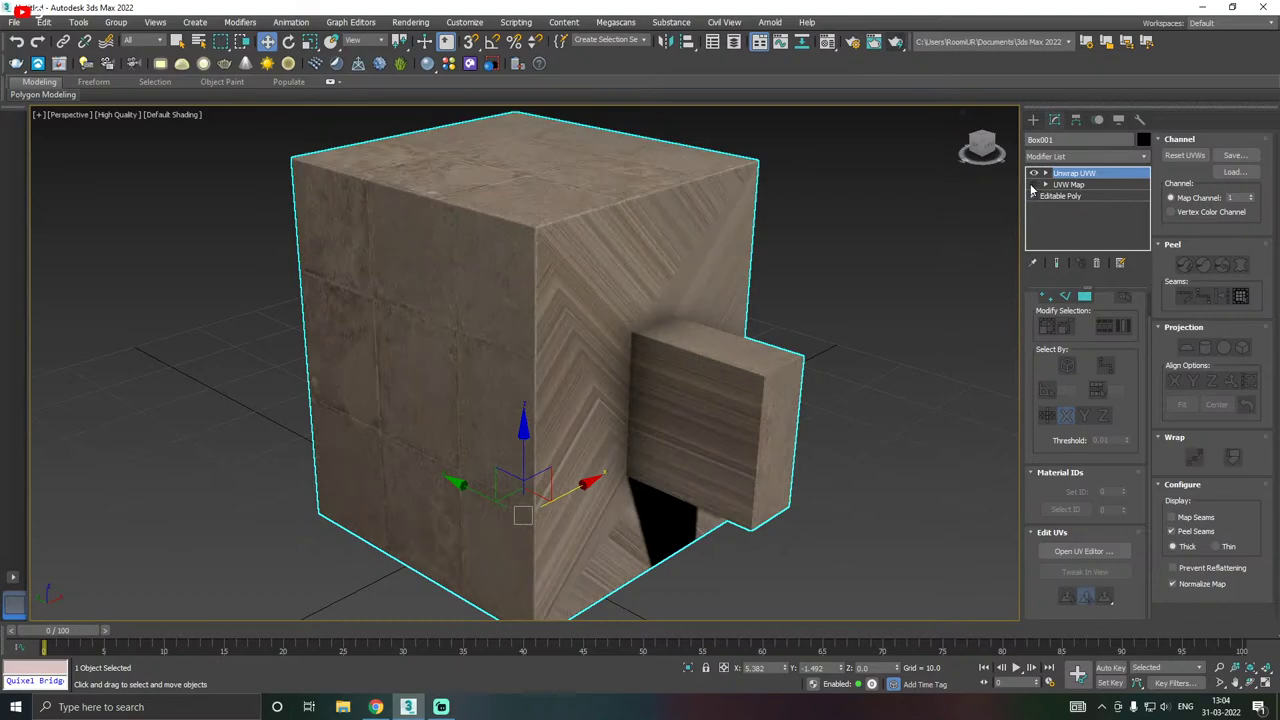
click(1081, 552)
scroll(142, 305, up, 4)
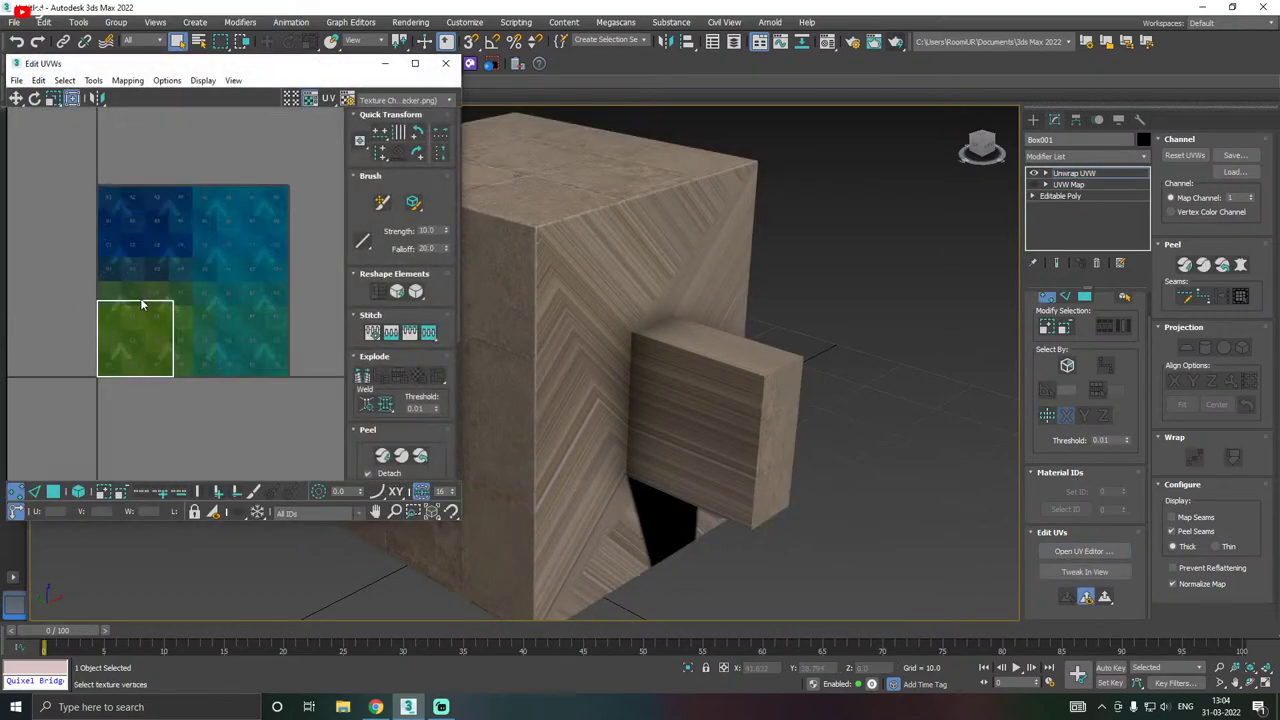
drag(46, 285, 251, 460)
click(400, 101)
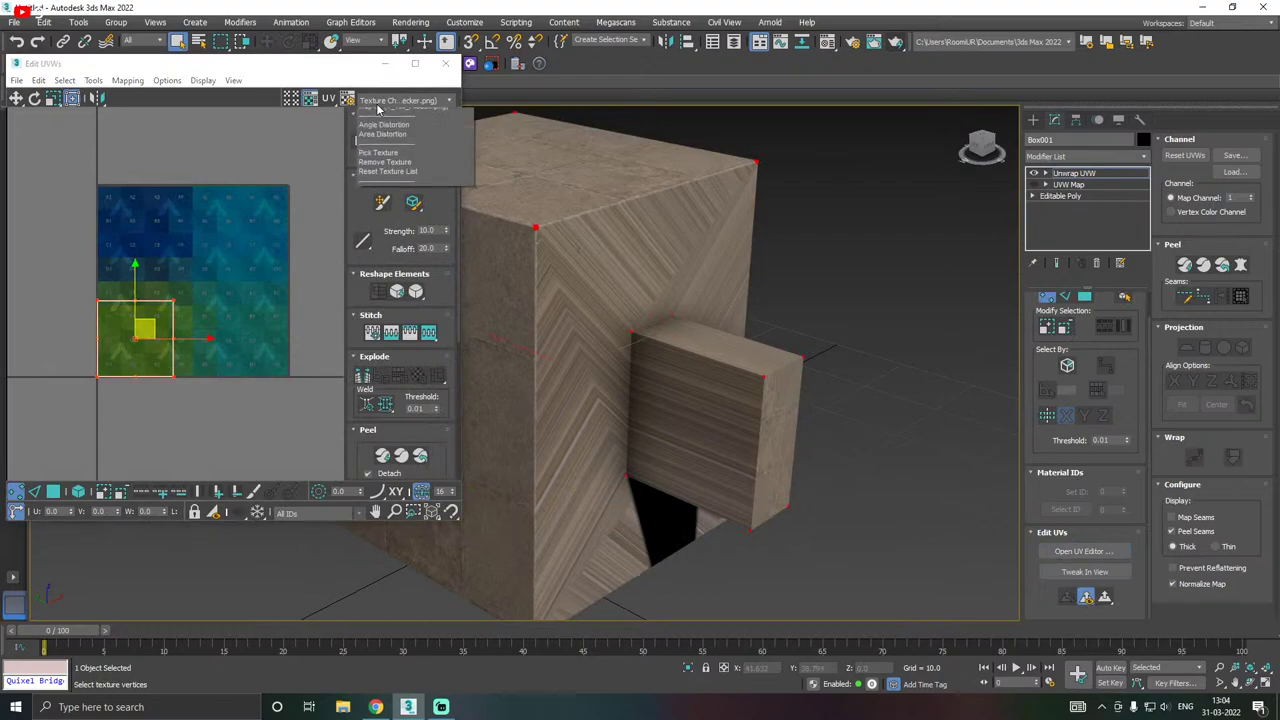
click(390, 126)
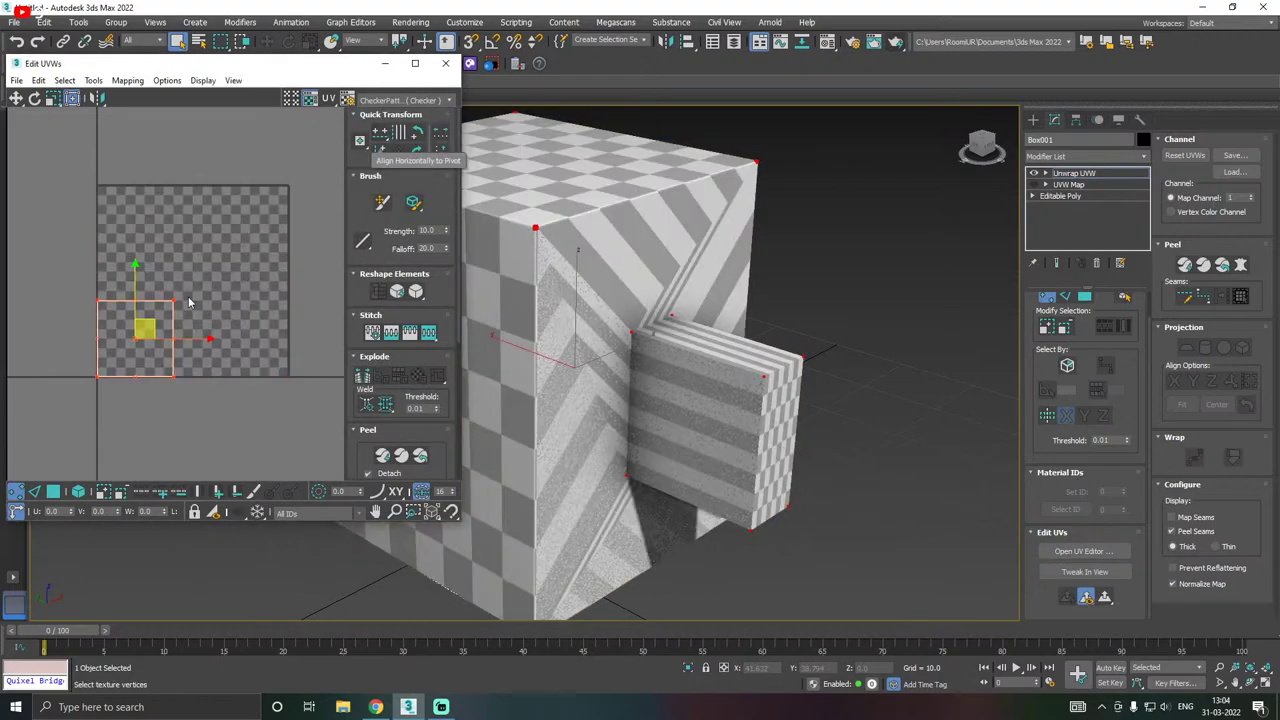
scroll(236, 292, down, 4)
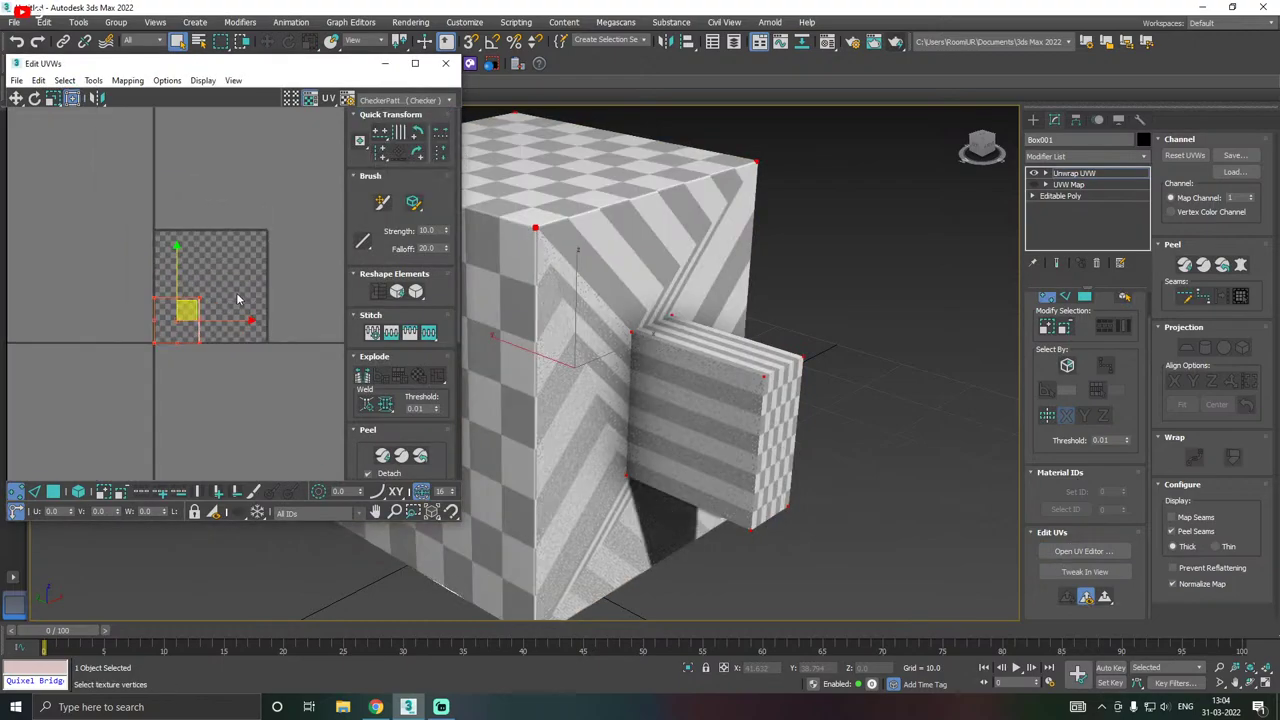
click(444, 64)
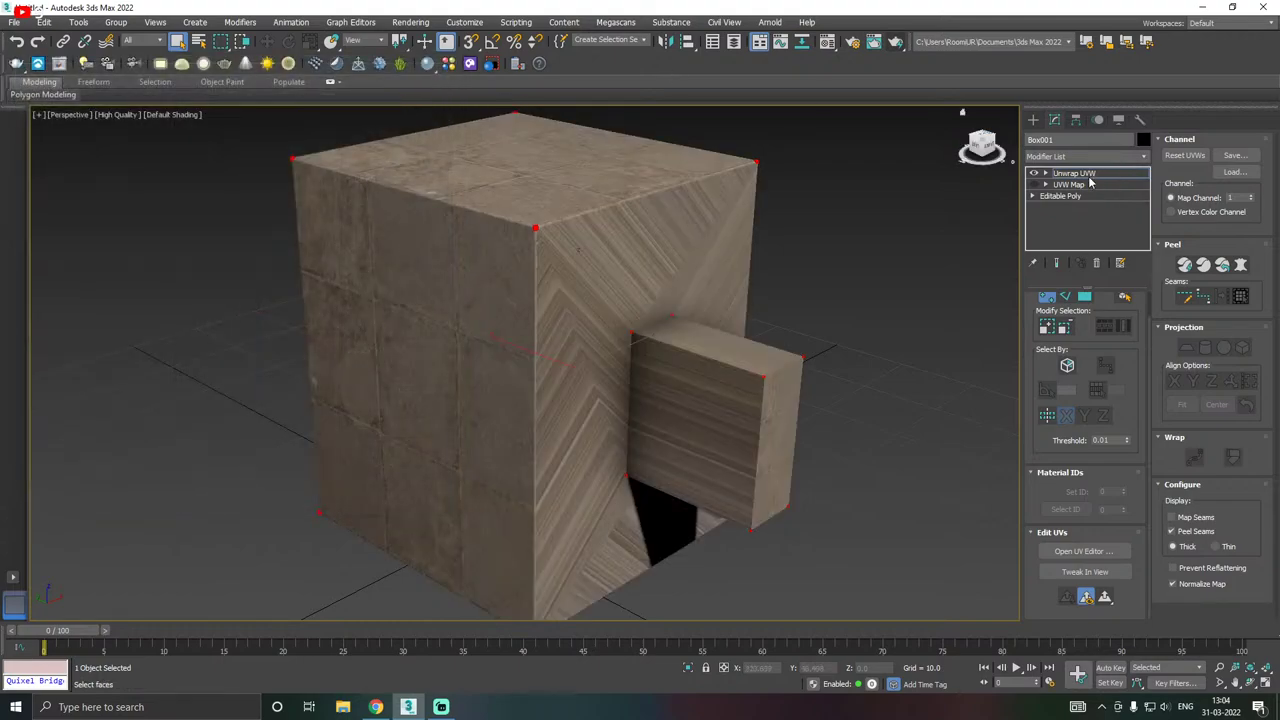
- Delete the Unwrap UVW modifier and re-enable UVW Map box mapping so the stone shows
click(1080, 176)
right_click(1080, 176)
click(1112, 194)
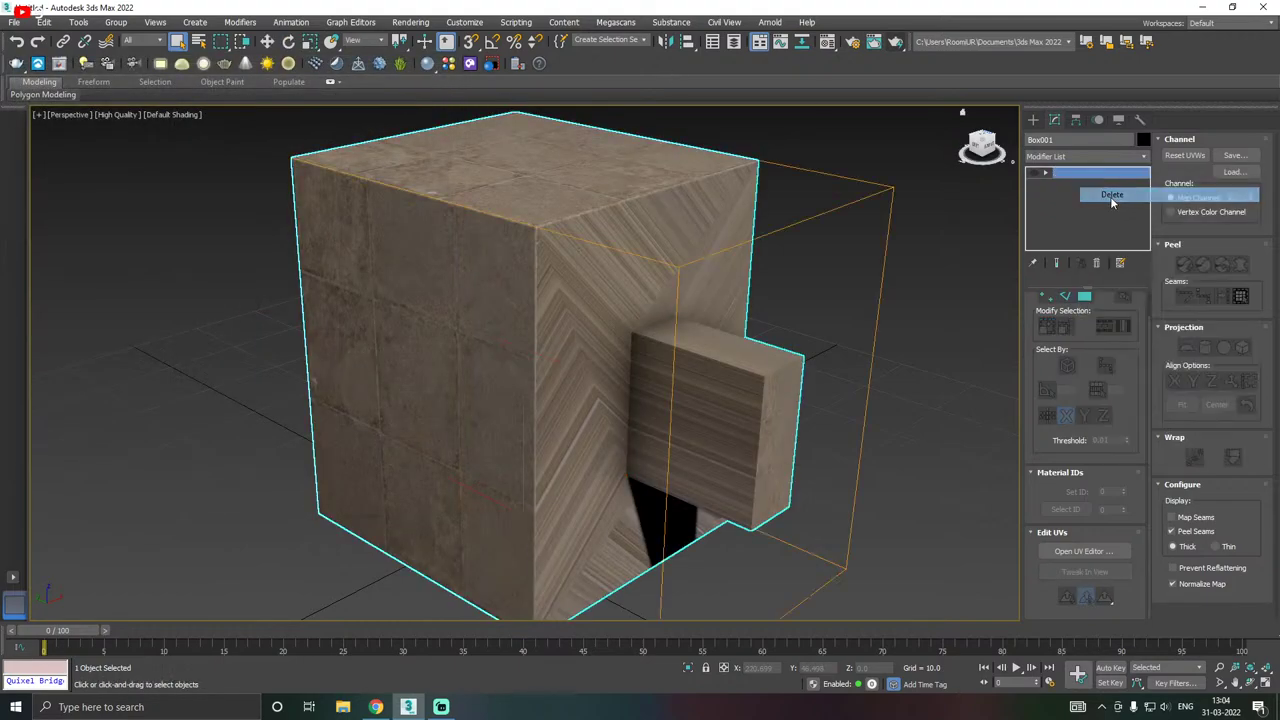
click(267, 41)
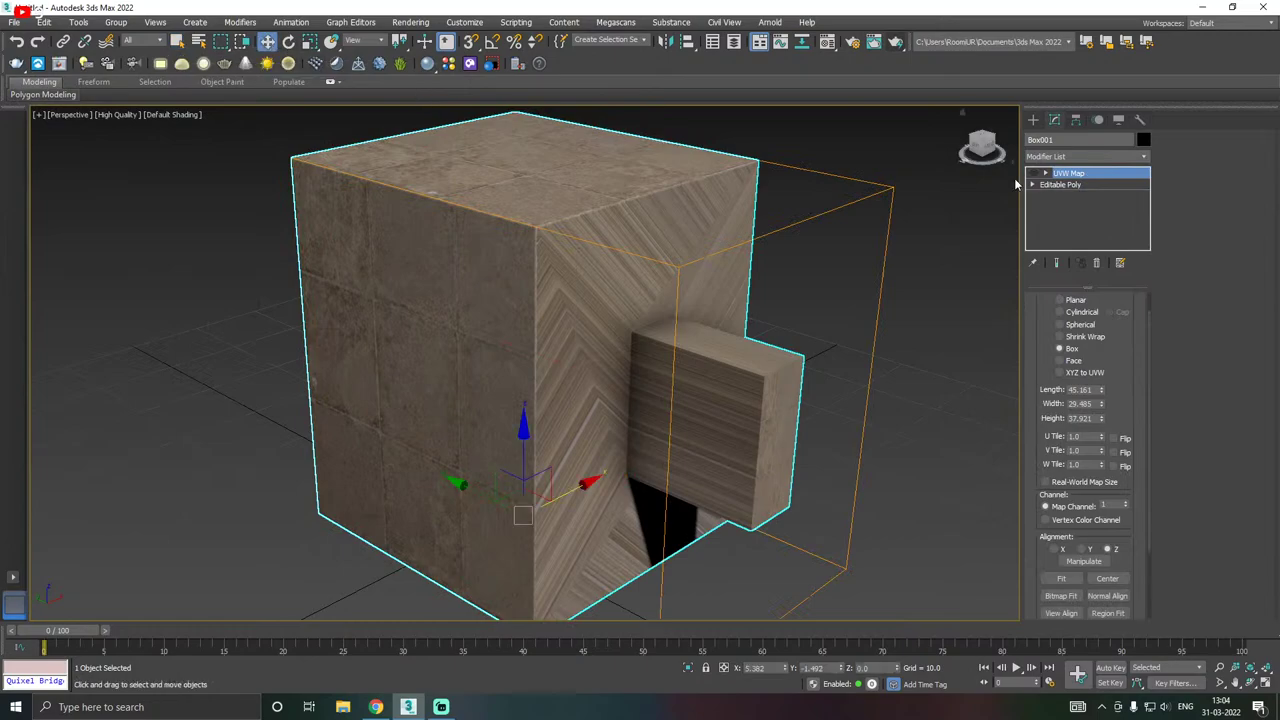
click(1034, 174)
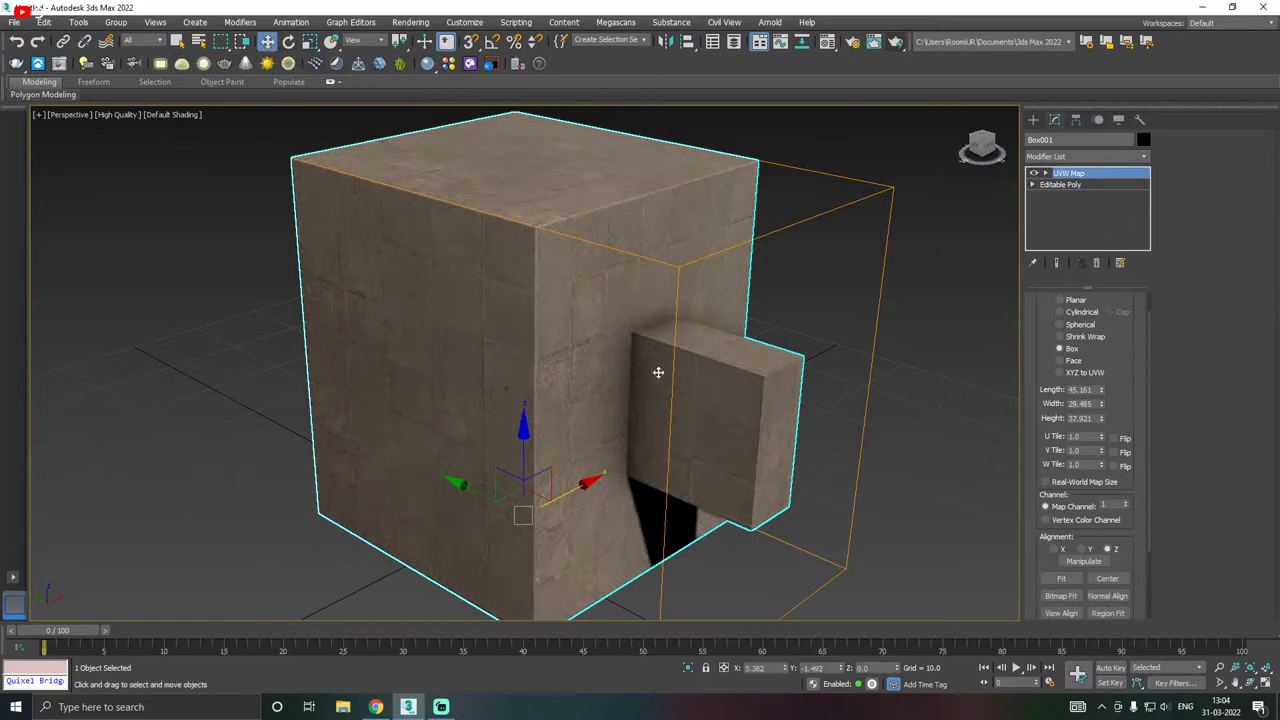
- Adjust the UVW Map gizmo length, then fit it to the box at 45.161 × 29.485 × 37.921
alt+middle_drag(657, 371, 706, 382)
scroll(636, 381, down, 4)
scroll(706, 382, up, 3)
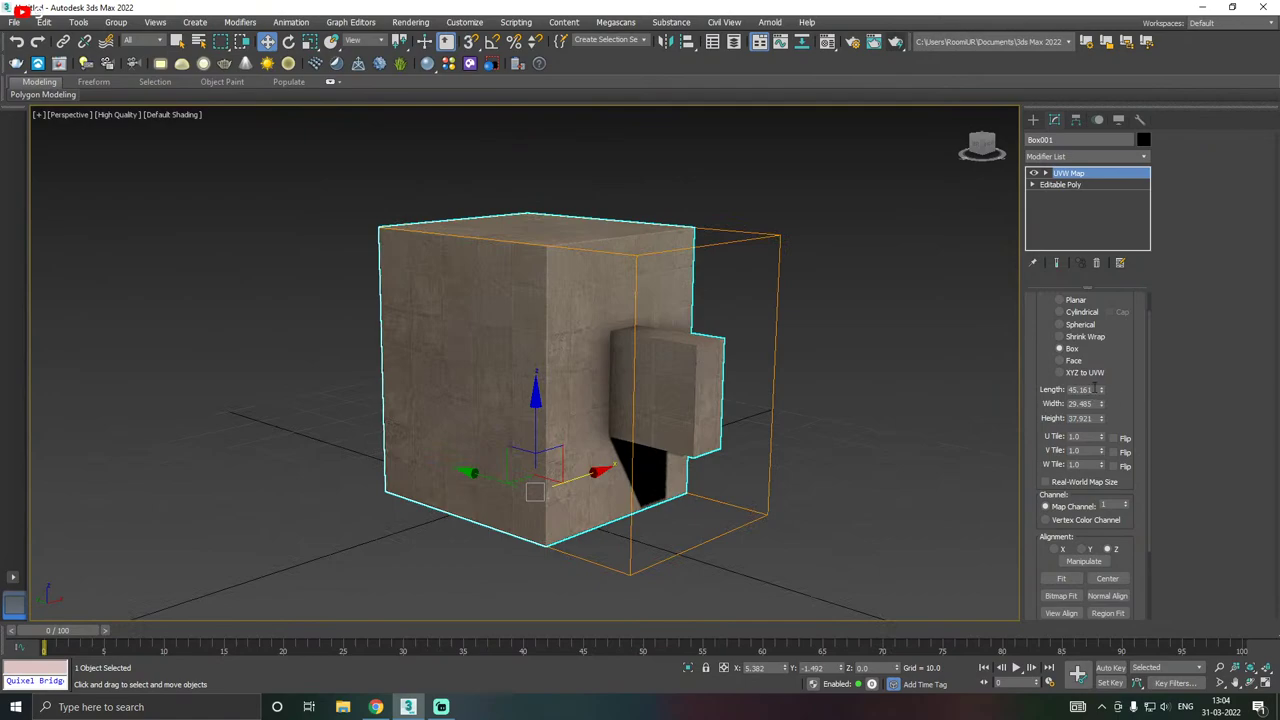
drag(1101, 392, 1093, 277)
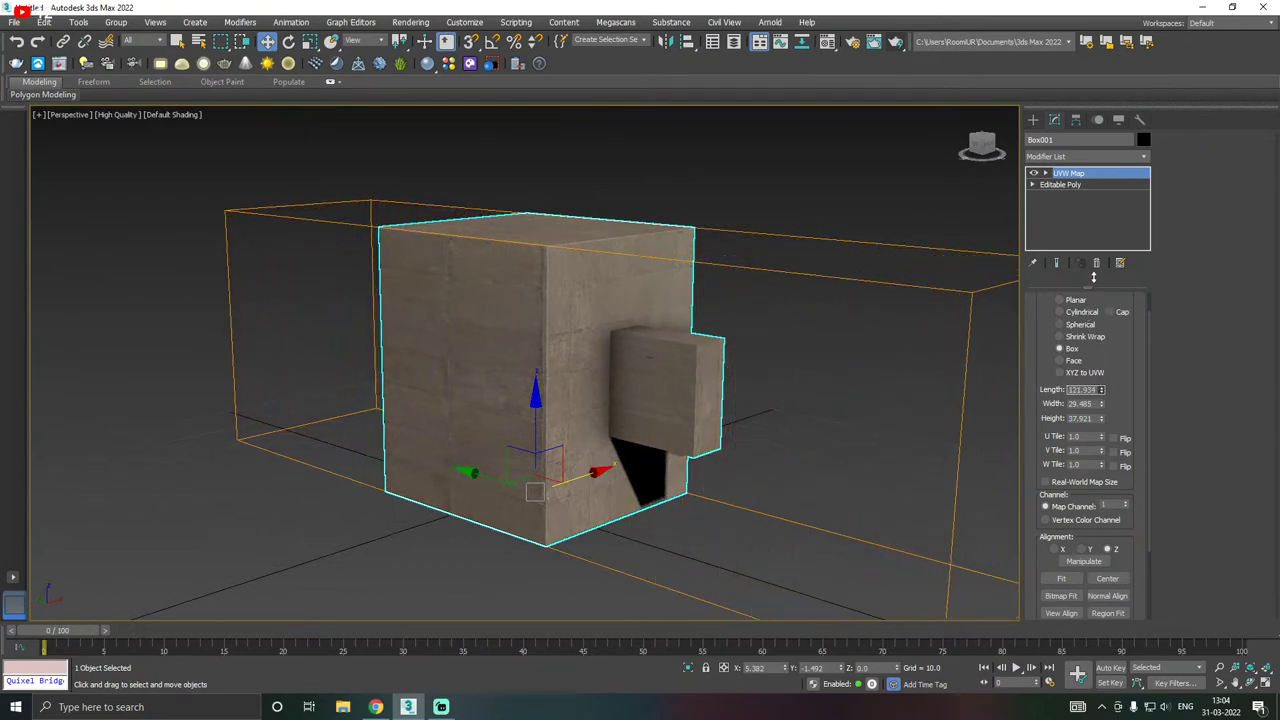
alt+middle_drag(634, 366, 564, 420)
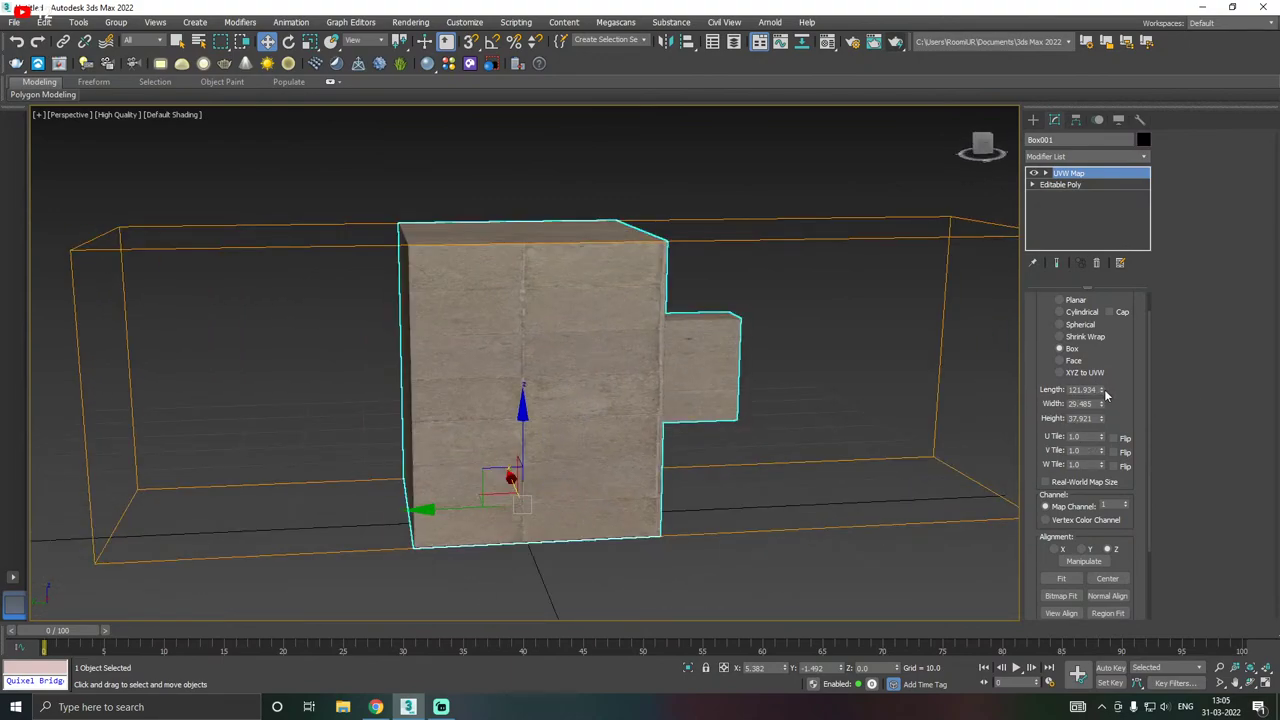
drag(1104, 389, 1111, 432)
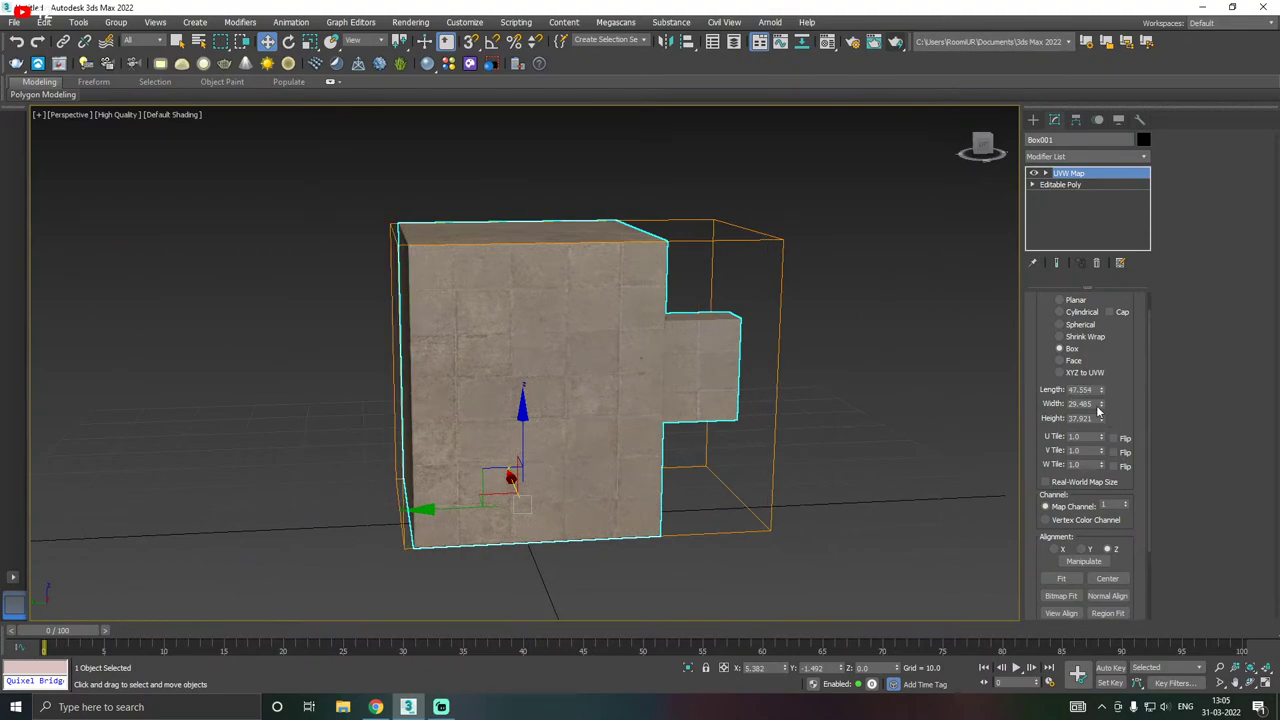
click(1063, 580)
alt+middle_drag(849, 462, 779, 471)
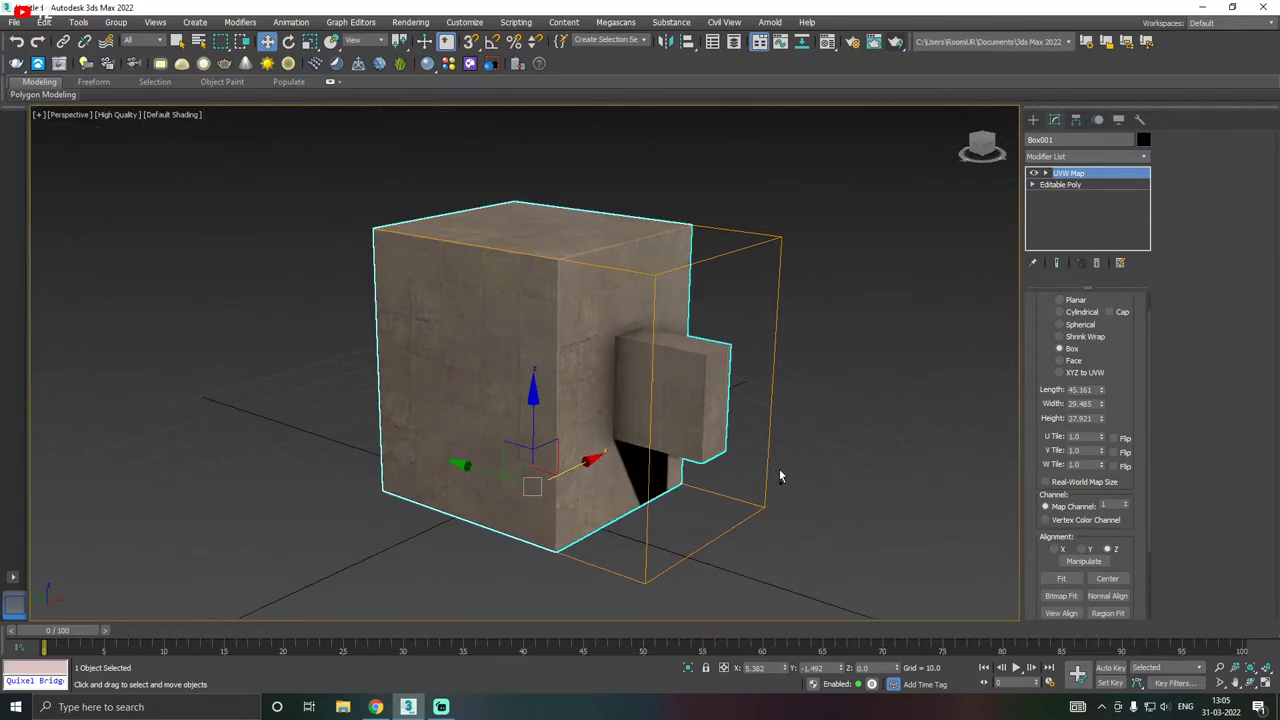
- Preview the UVW Map thin and thick seam displays, then turn seam display off
scroll(1071, 467, down, 3)
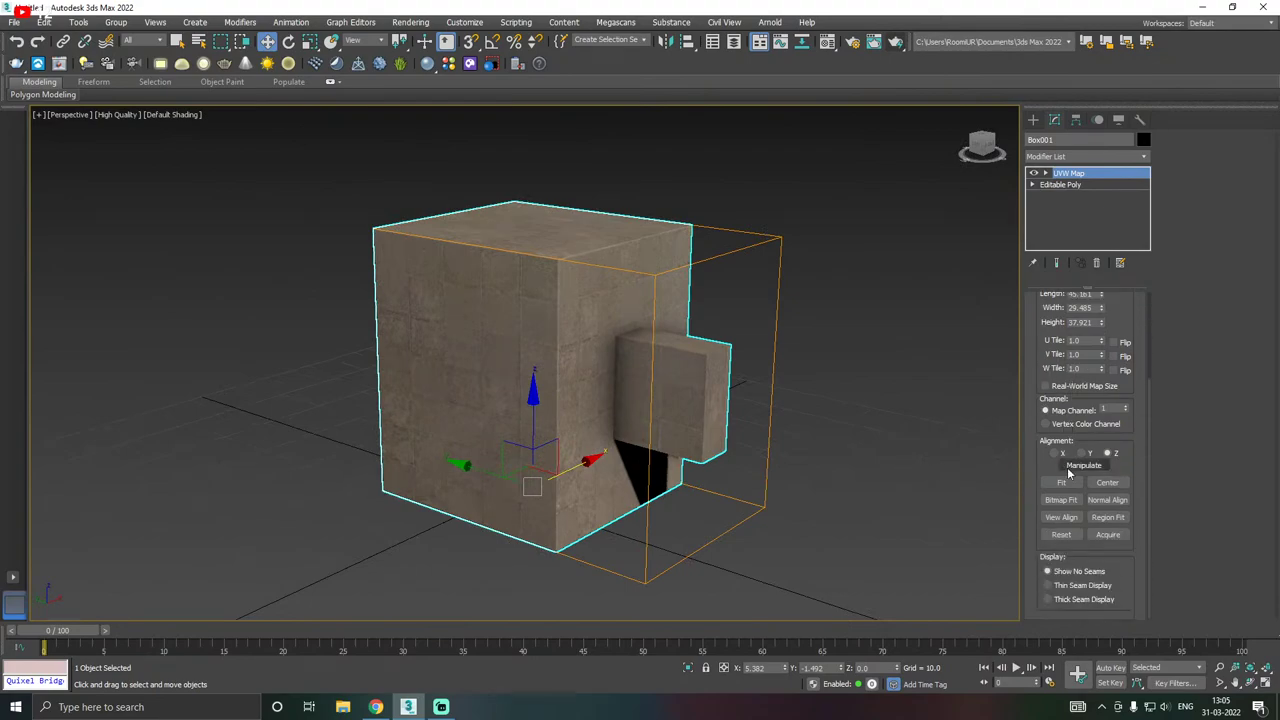
click(1076, 586)
click(1074, 600)
click(1072, 574)
alt+middle_drag(755, 422, 686, 397)
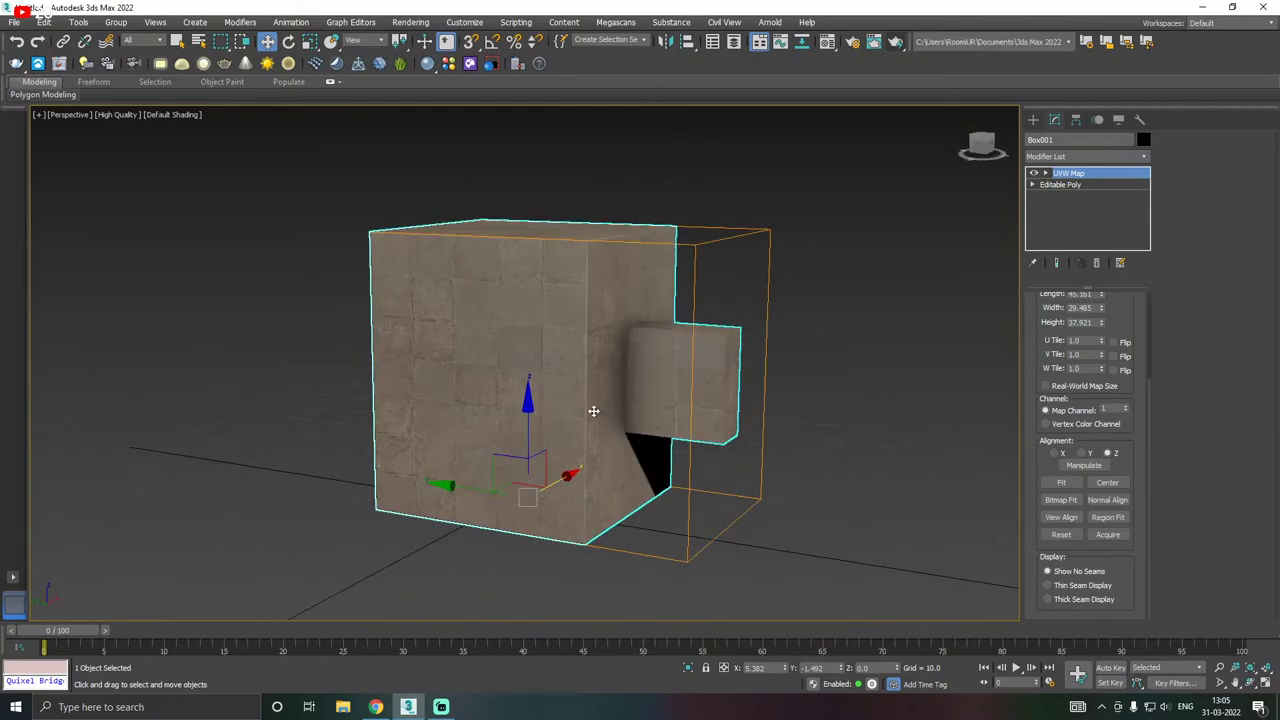
scroll(593, 411, up, 8)
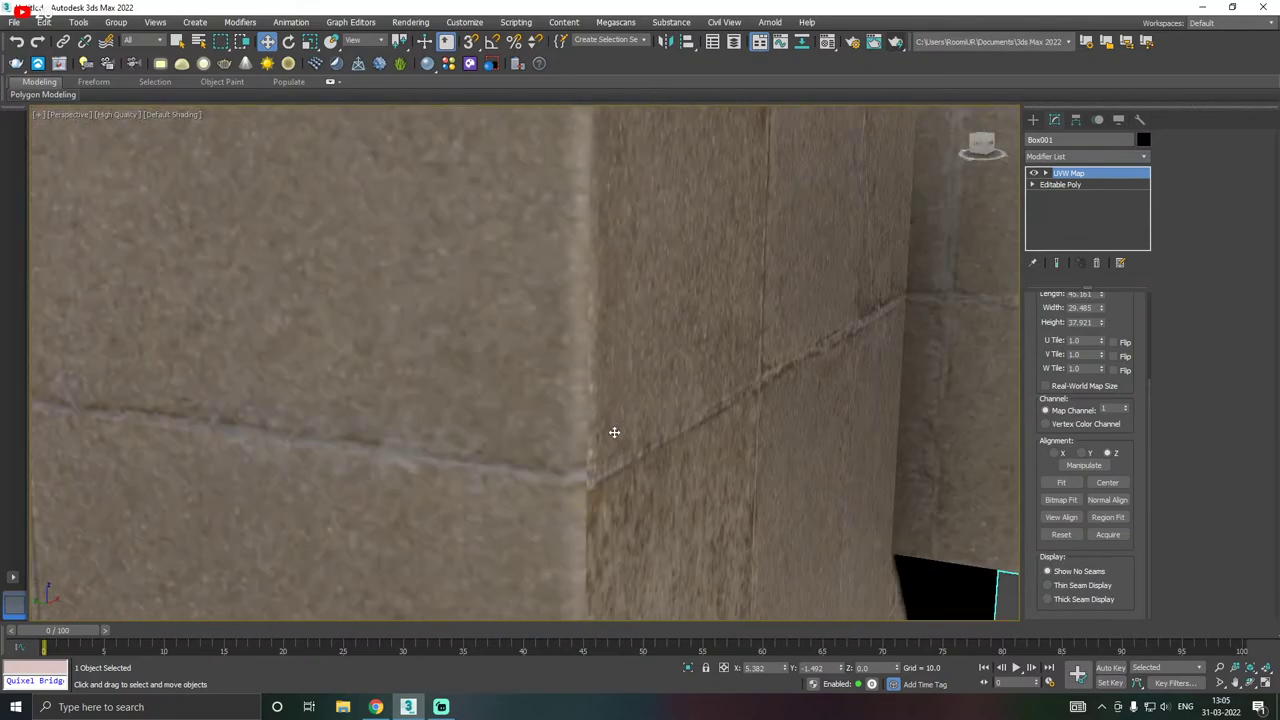
scroll(660, 500, down, 10)
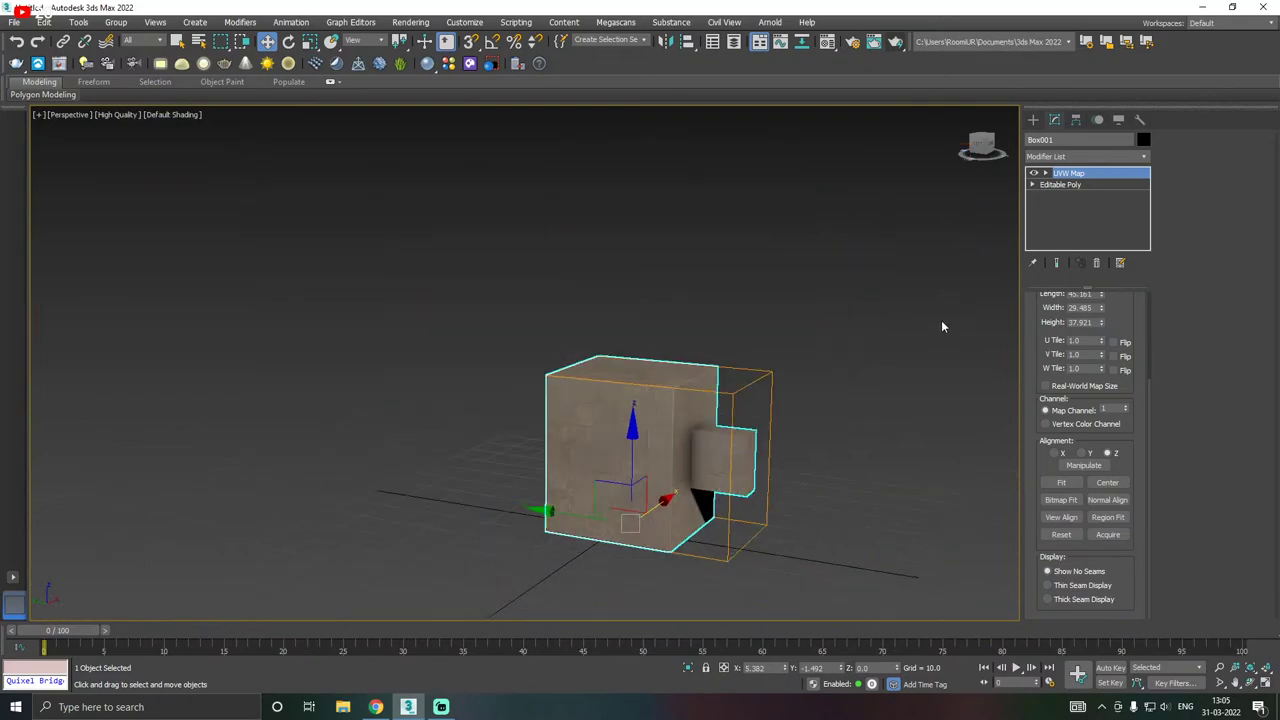
- Collapse the whole modifier stack into a single Editable Poly
right_click(1075, 176)
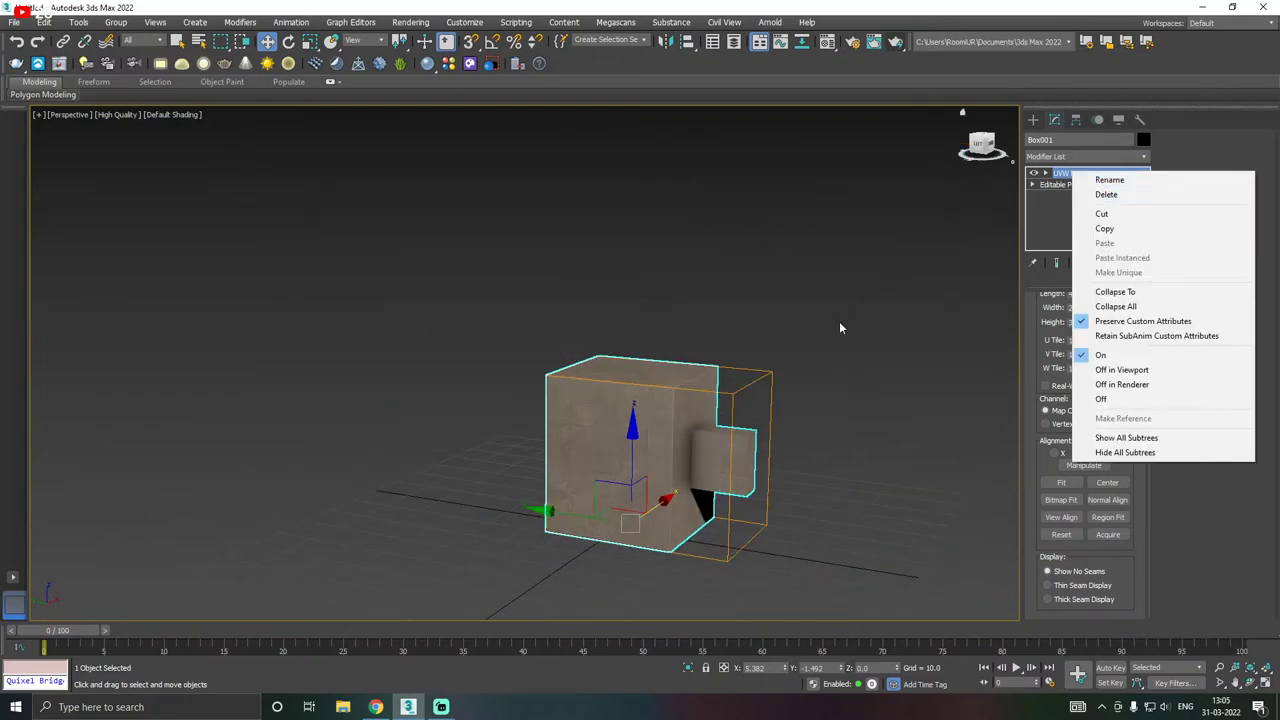
alt+middle_drag(912, 247, 774, 305)
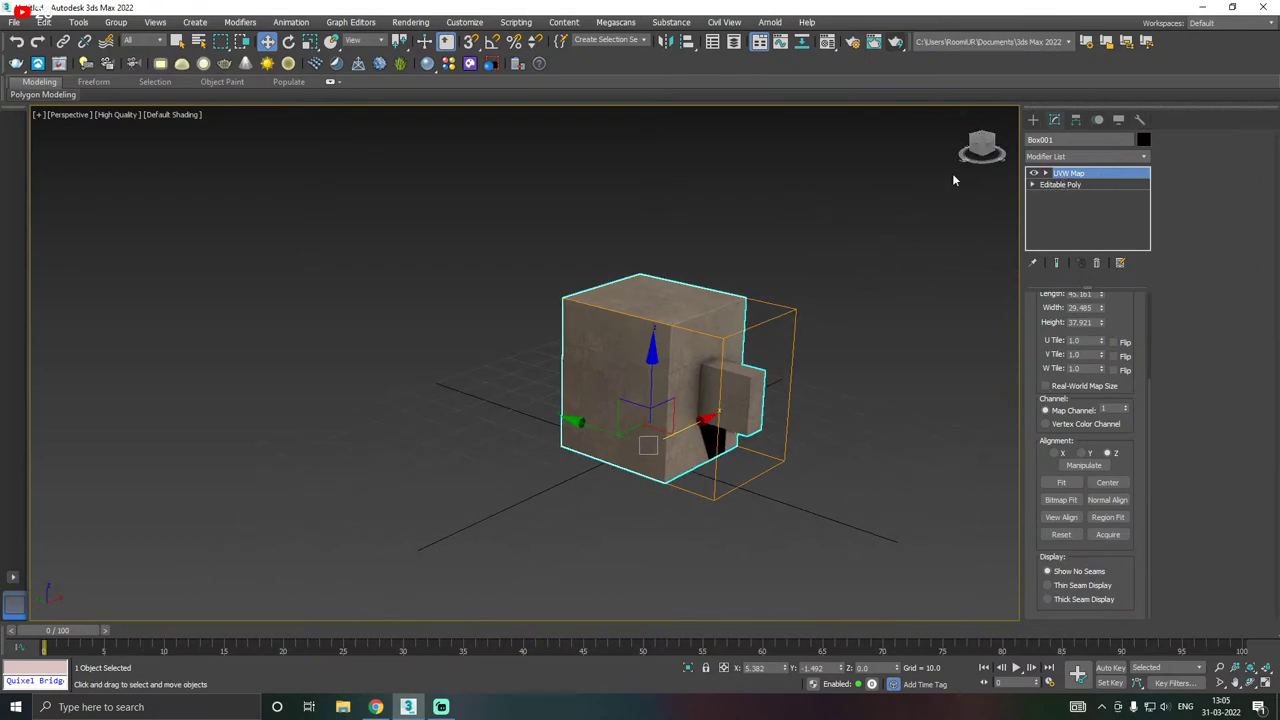
right_click(1058, 173)
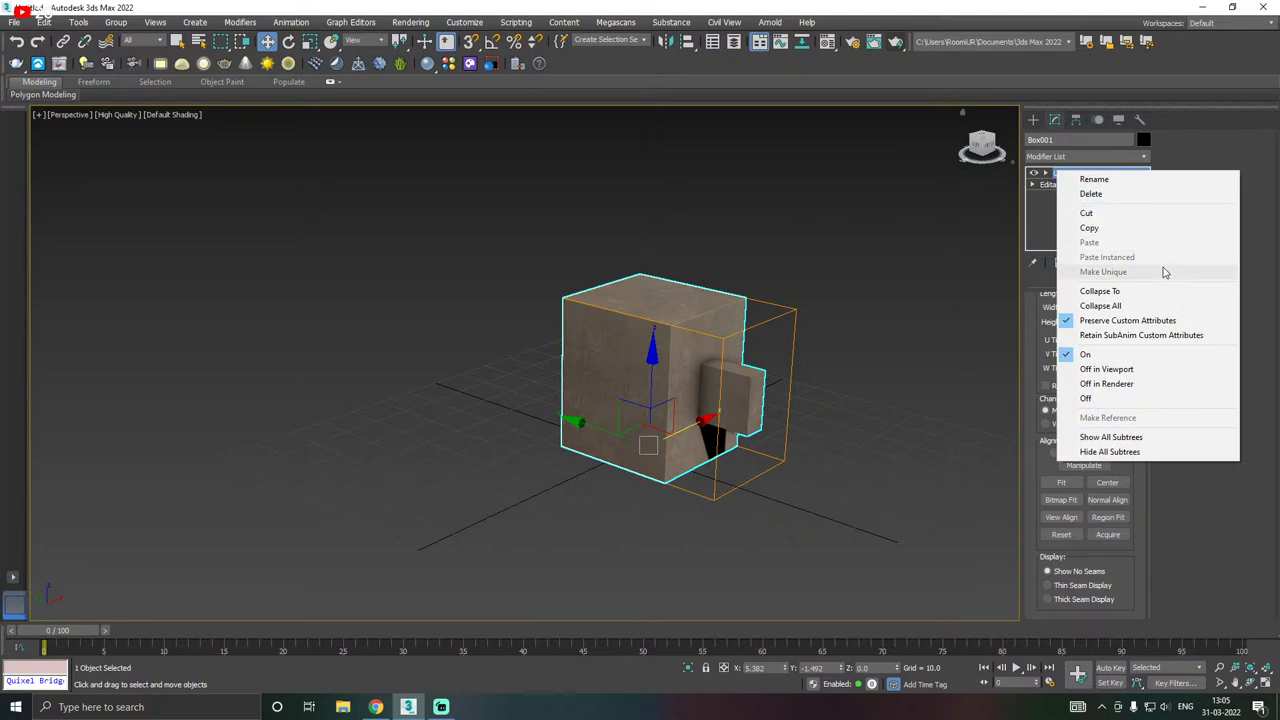
click(1103, 306)
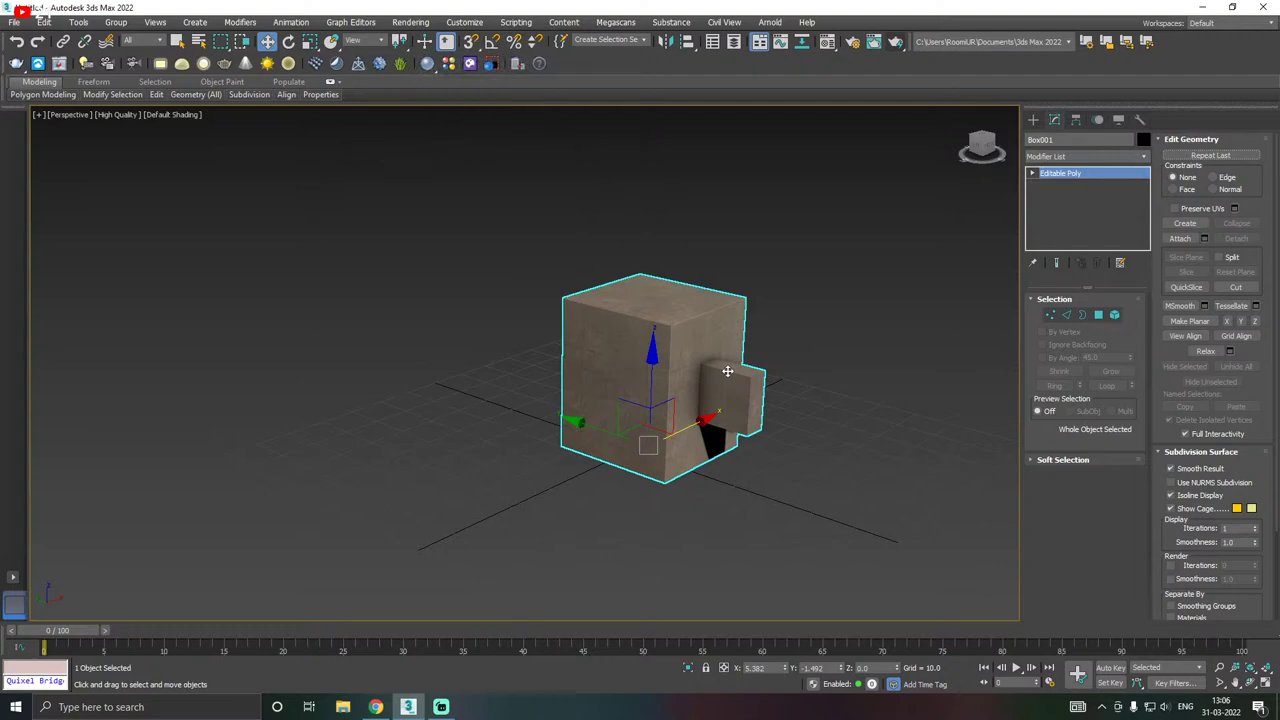
- Pan and zoom the Perspective view onto the box, then switch to Streamlabs Desktop
middle_drag(664, 411, 608, 427)
scroll(608, 424, up, 5)
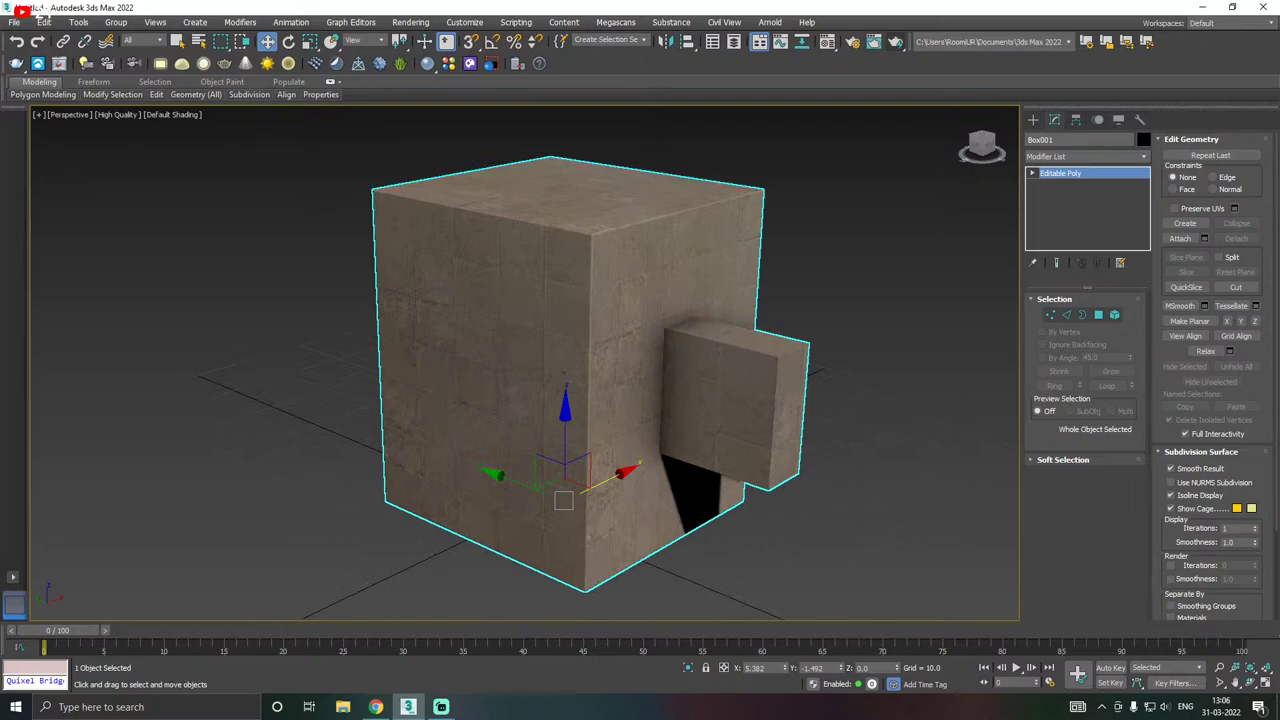
key(alt+Tab)
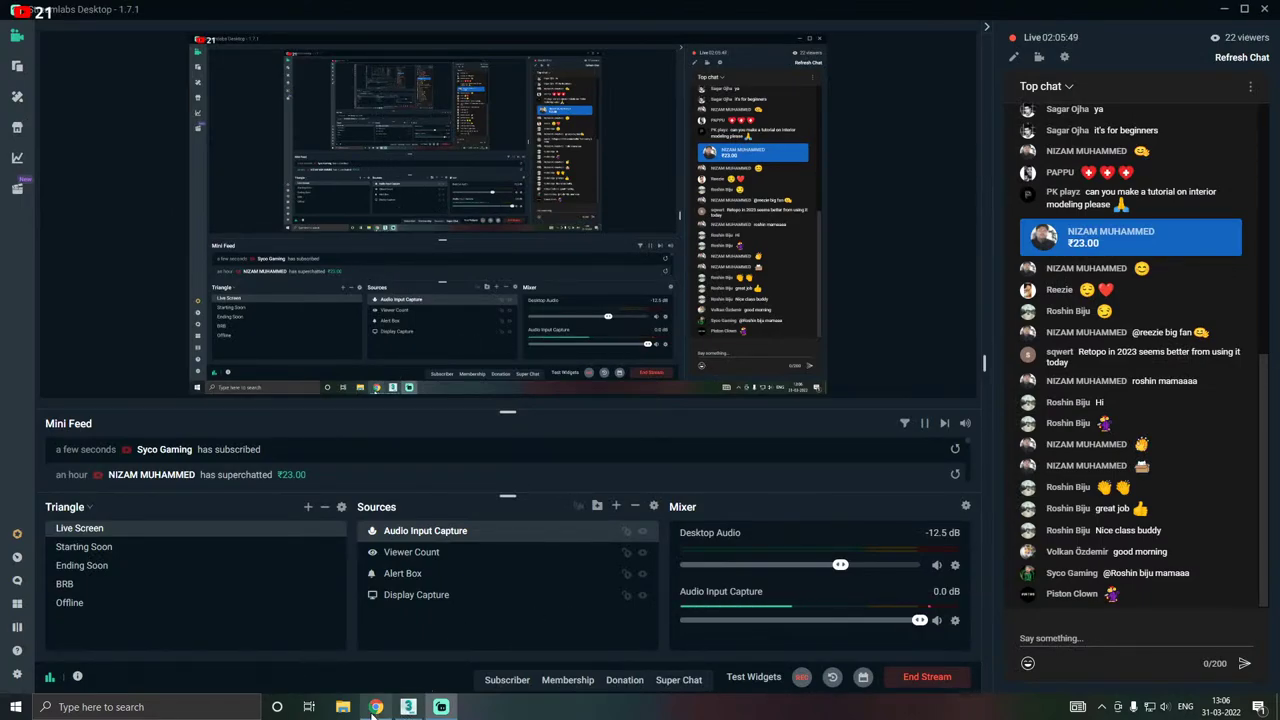
- Switch back to the 3ds Max window from the taskbar
click(408, 707)
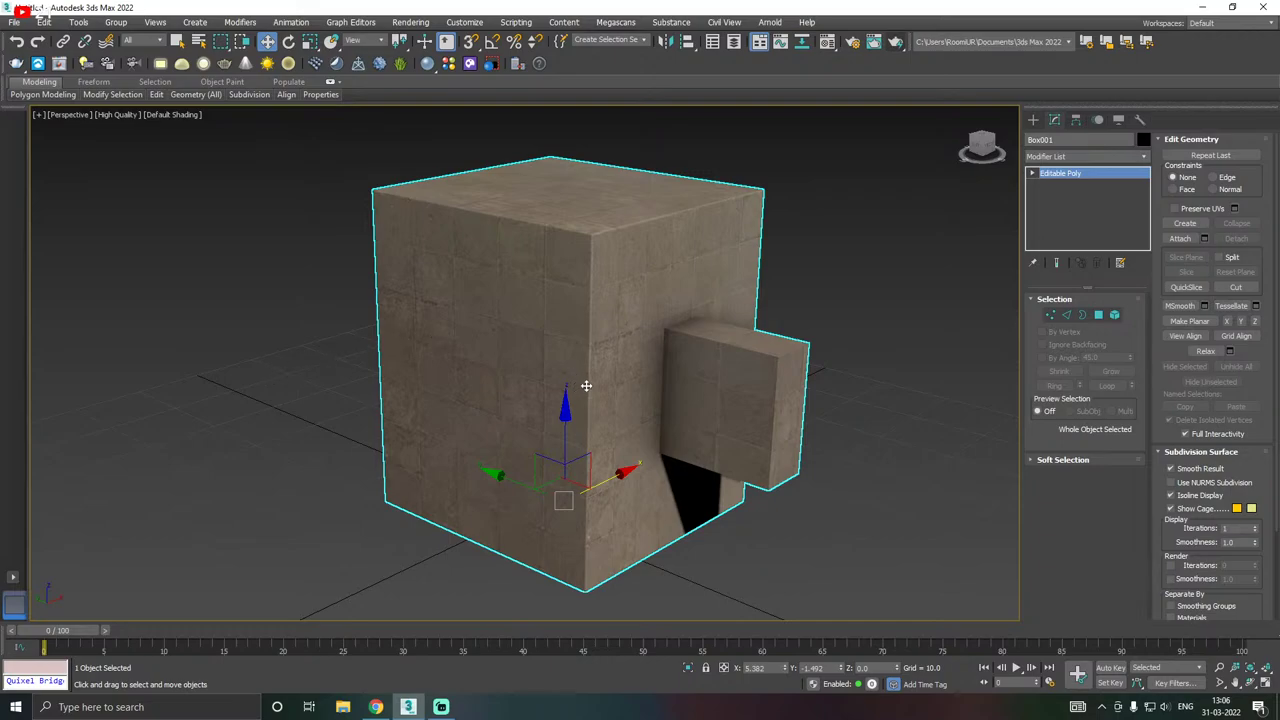
- Keep the Perspective viewport on High Quality shading and open the Create panel
middle_drag(578, 388, 594, 409)
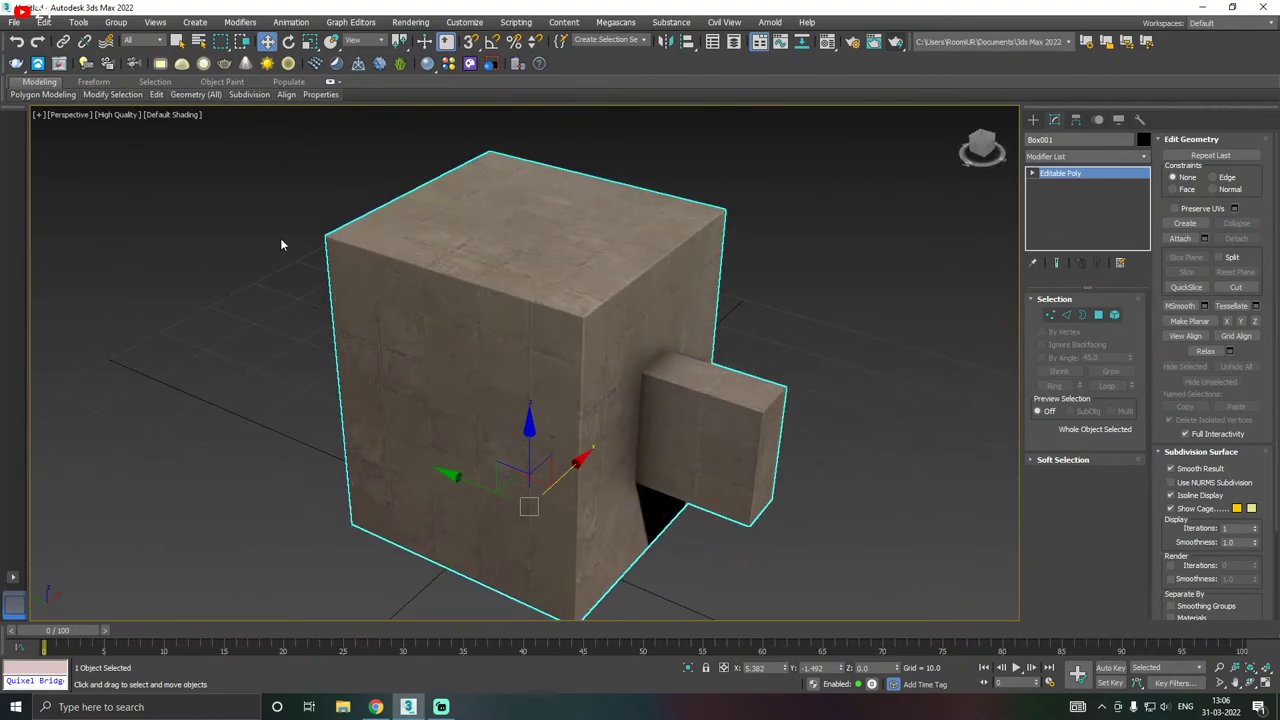
click(116, 116)
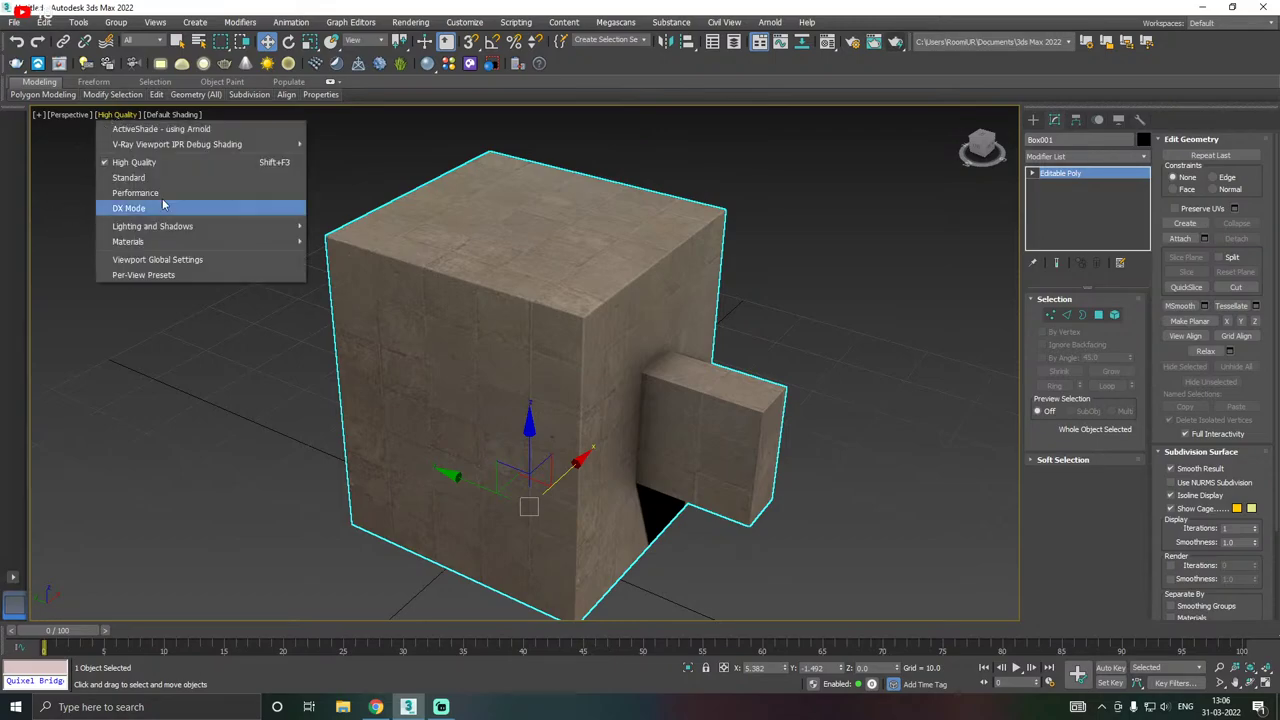
scroll(660, 290, down, 5)
click(731, 297)
scroll(640, 270, up, 1)
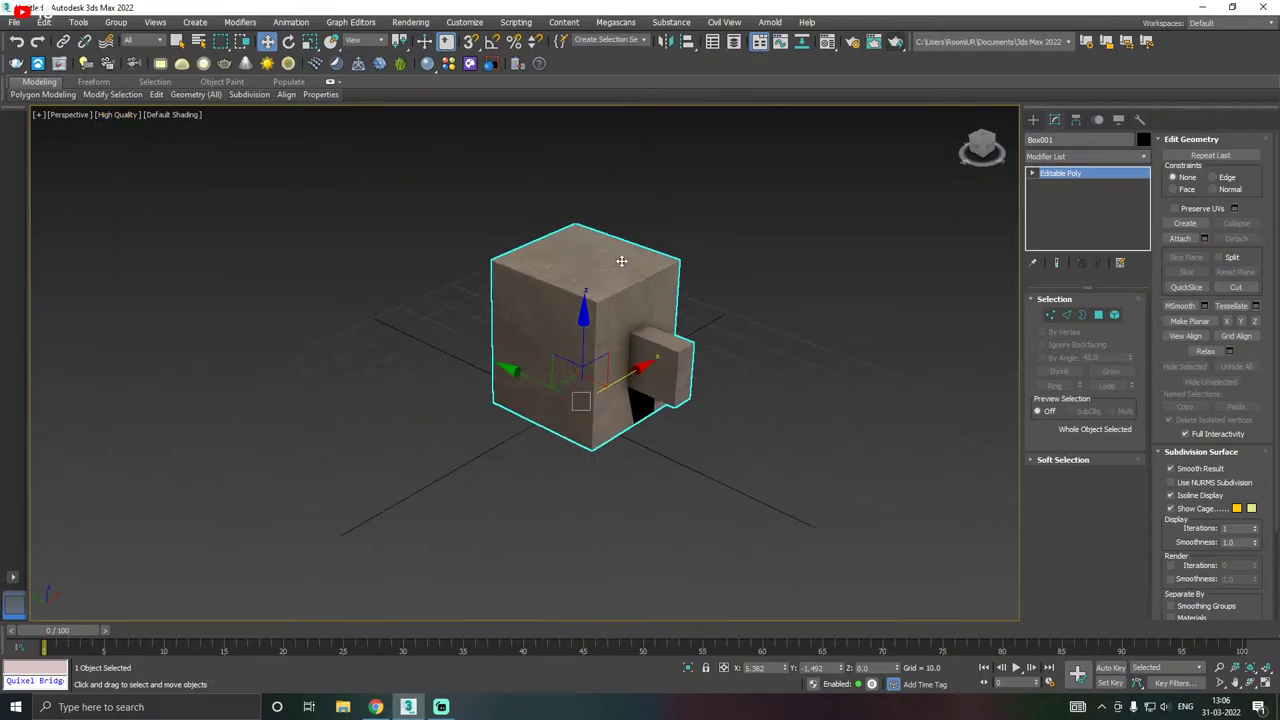
click(115, 116)
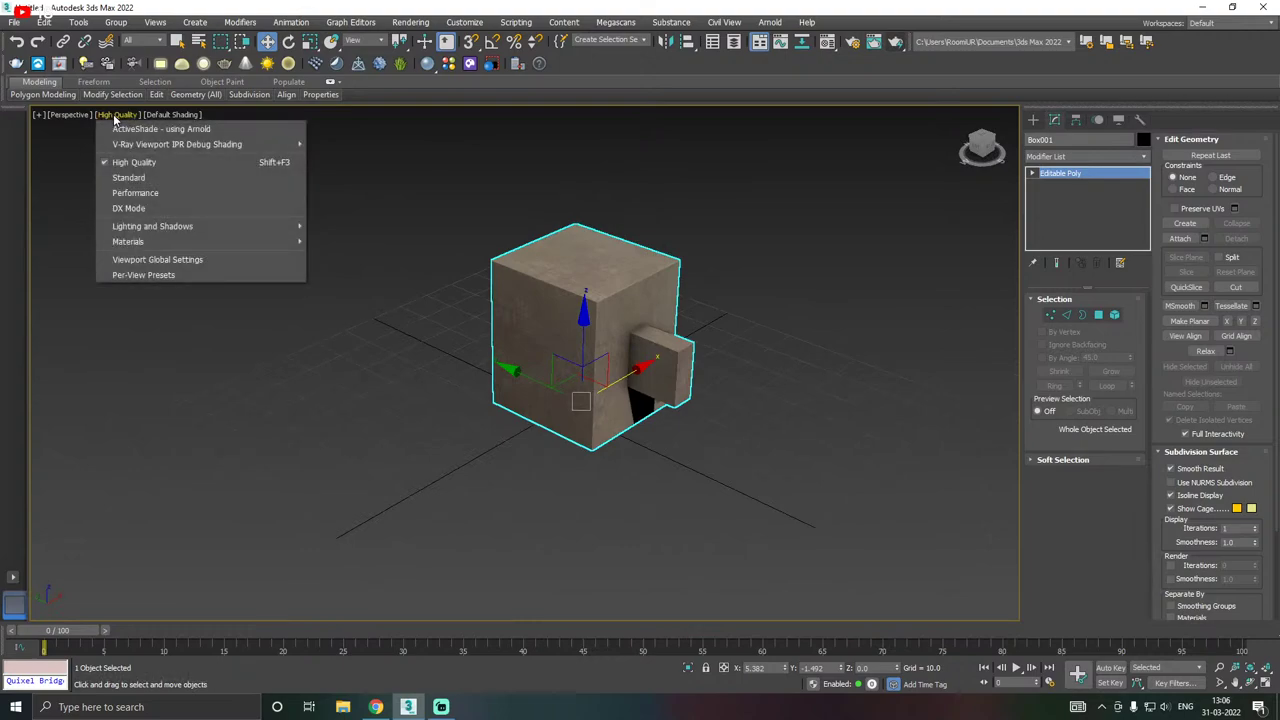
click(122, 163)
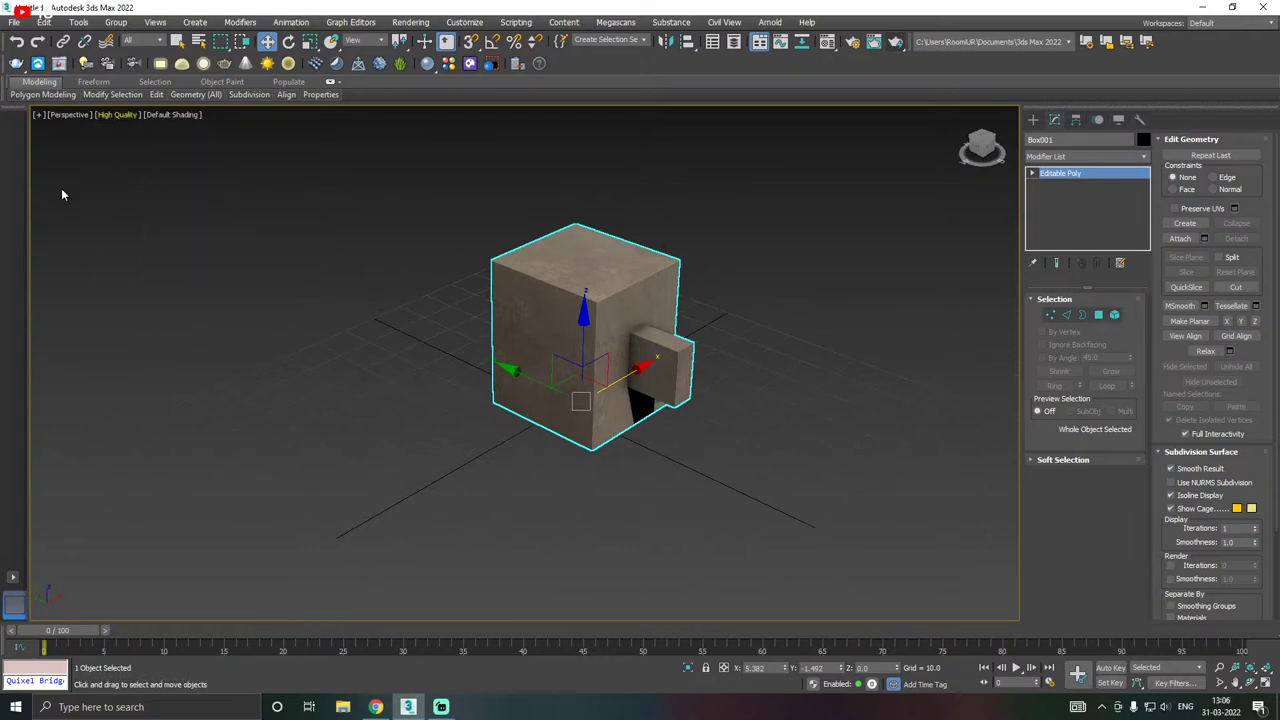
middle_drag(590, 296, 563, 326)
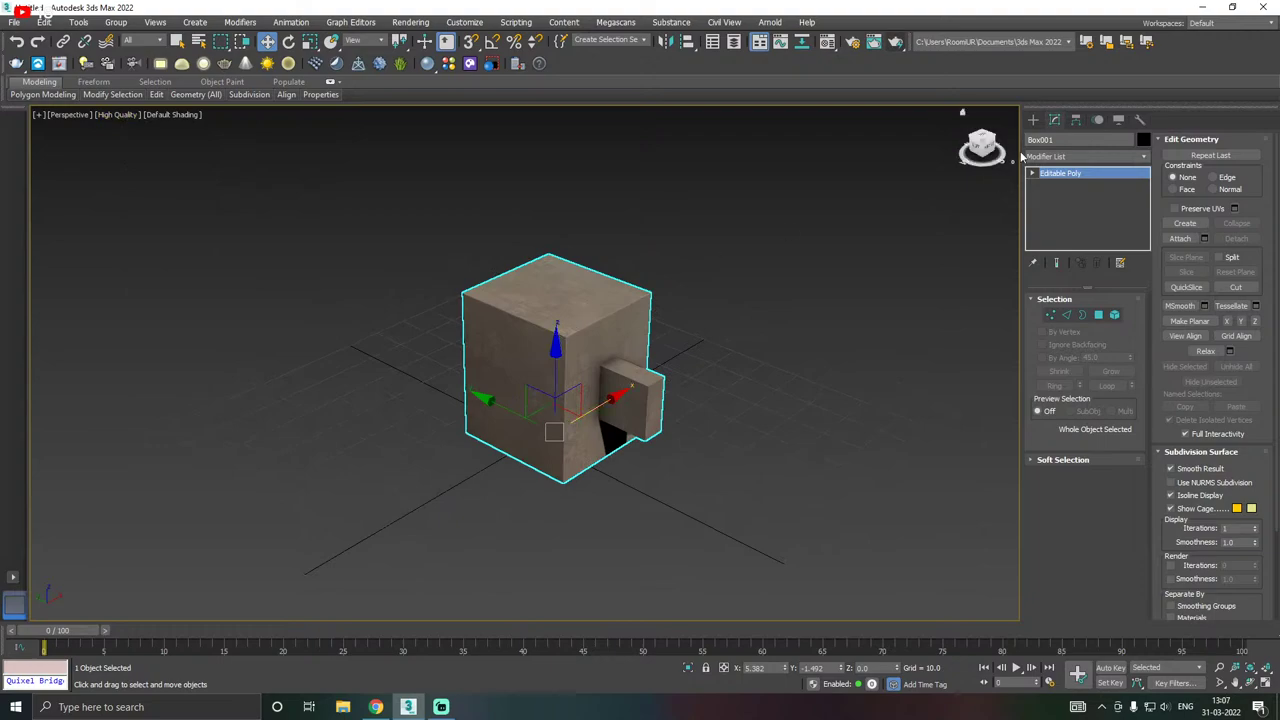
click(1034, 120)
- Create a Standard Omni light beside the box and raise it above the box
click(1067, 140)
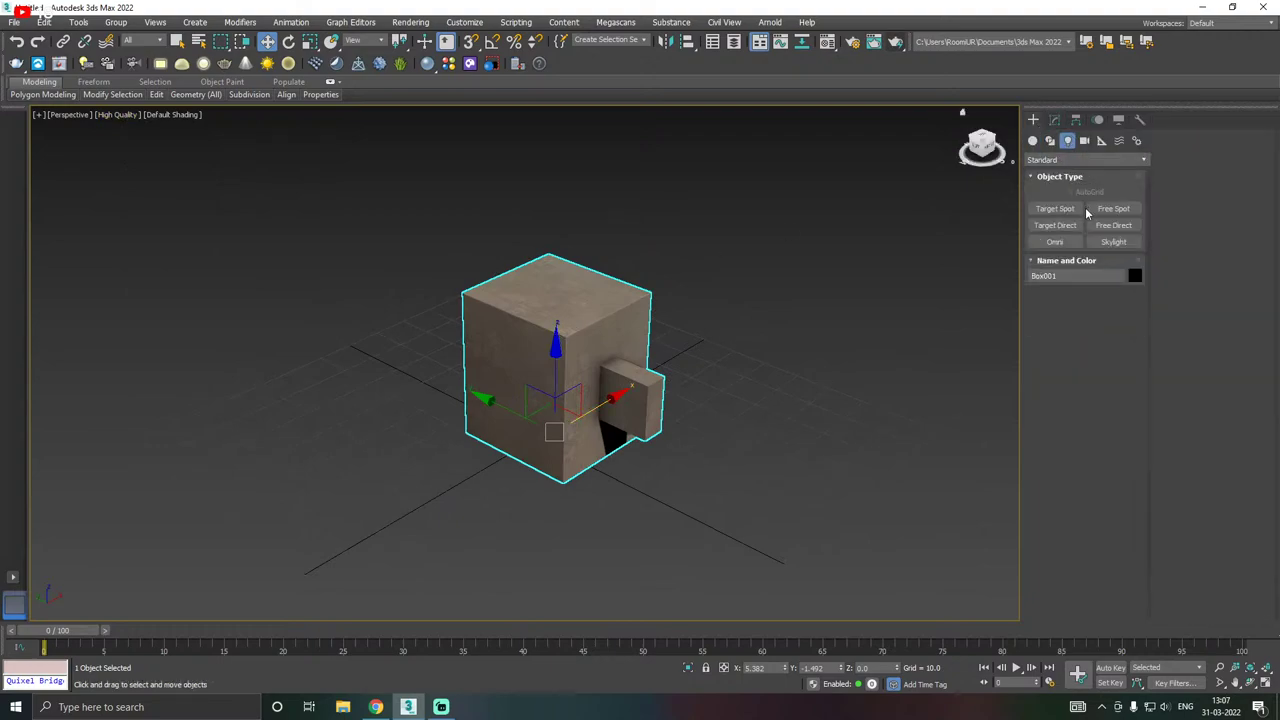
click(1068, 243)
click(708, 476)
right_click(706, 474)
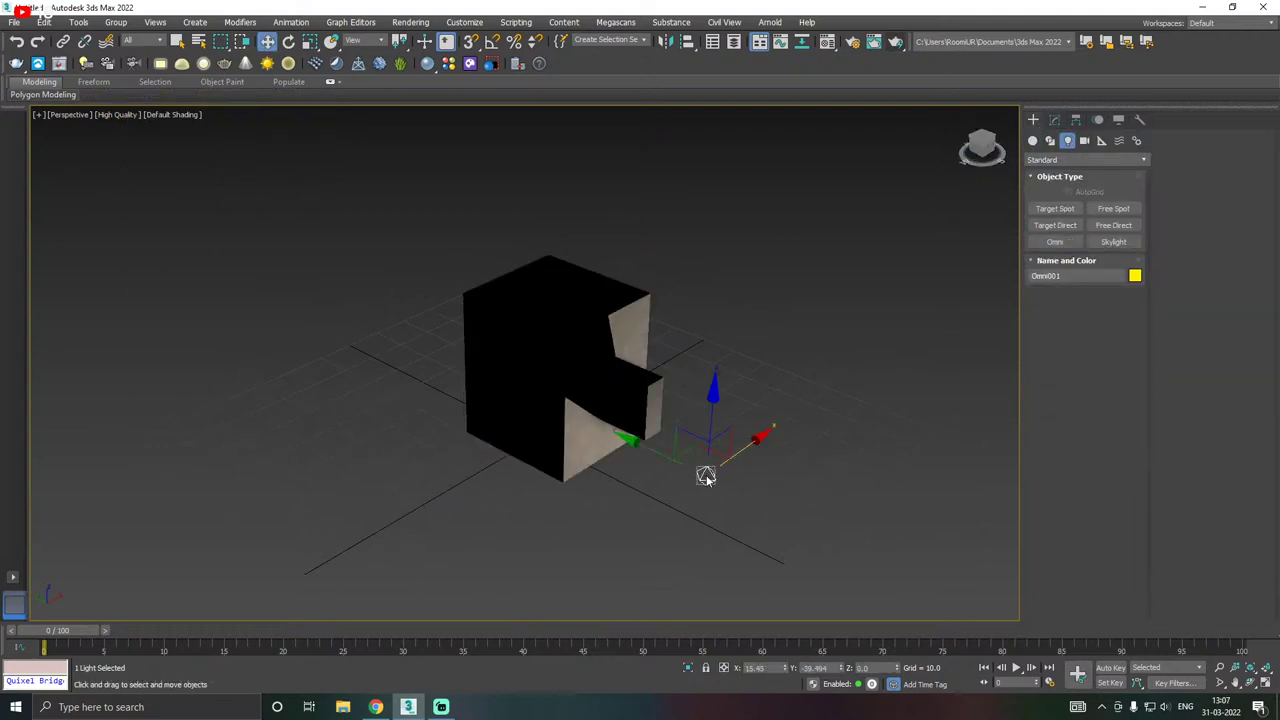
drag(713, 429, 710, 226)
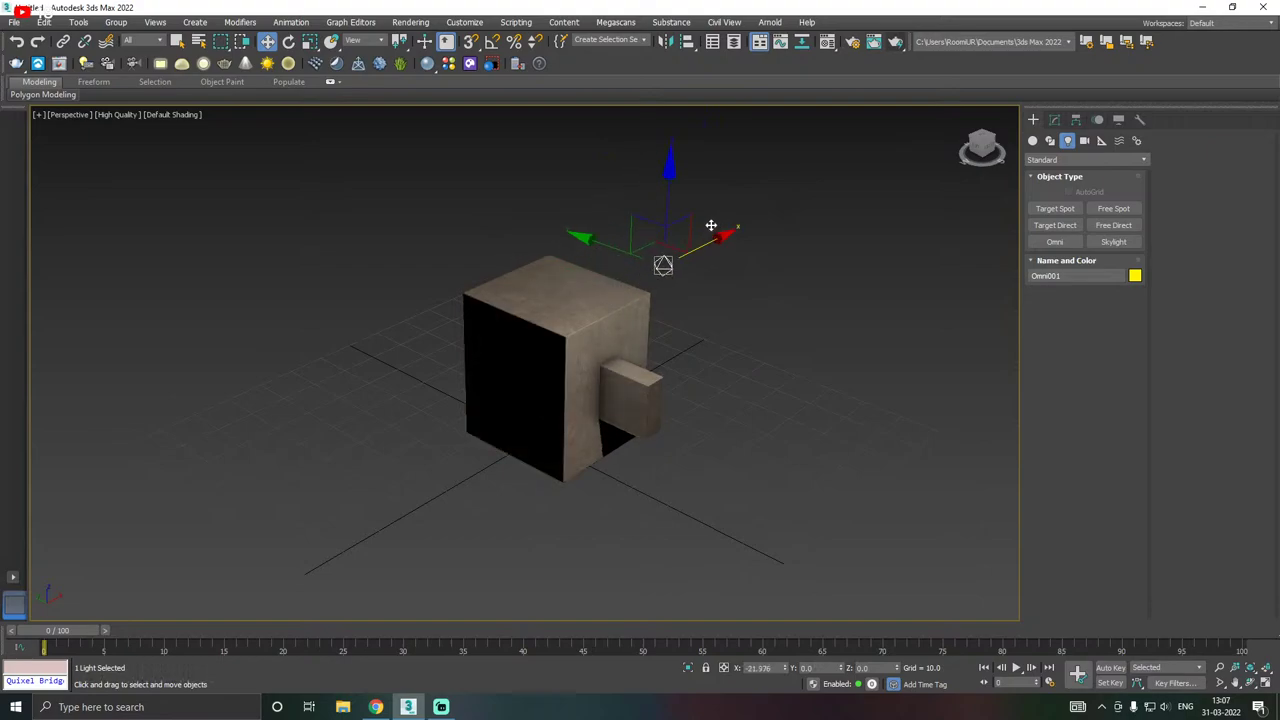
- Set viewport shading to Standard, shift the light along X, then switch to Performance shading
click(127, 119)
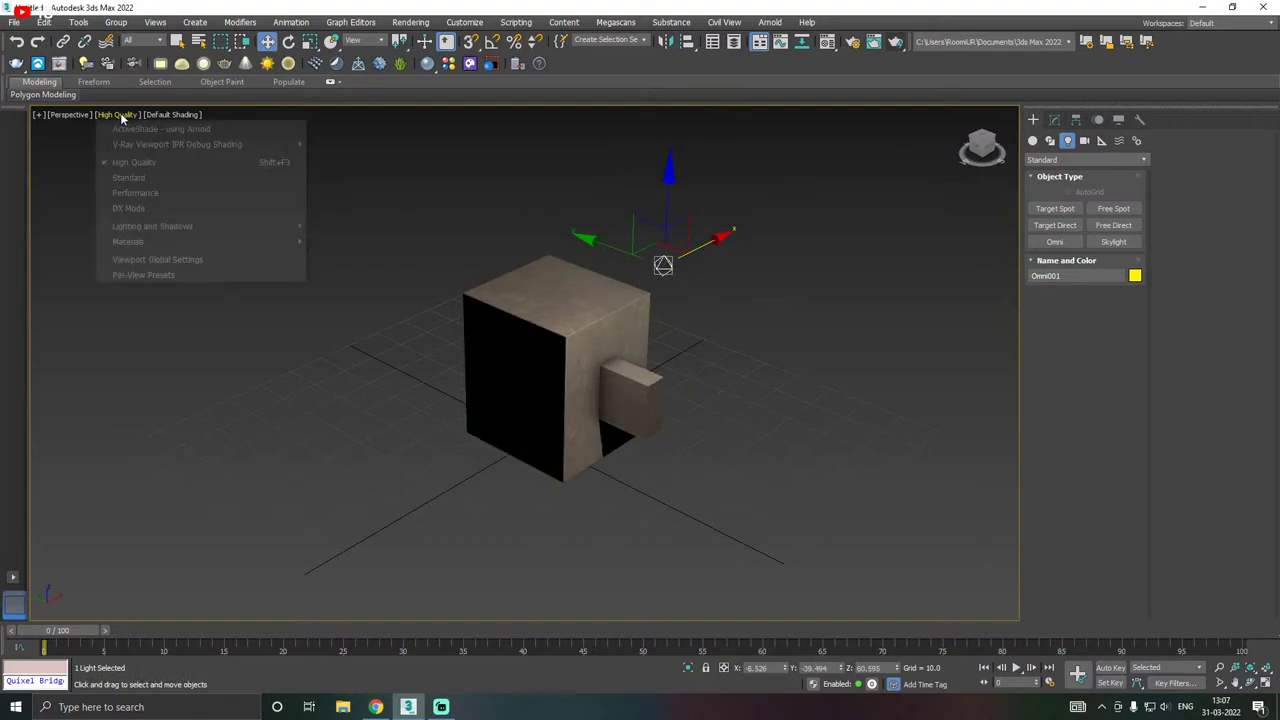
click(155, 178)
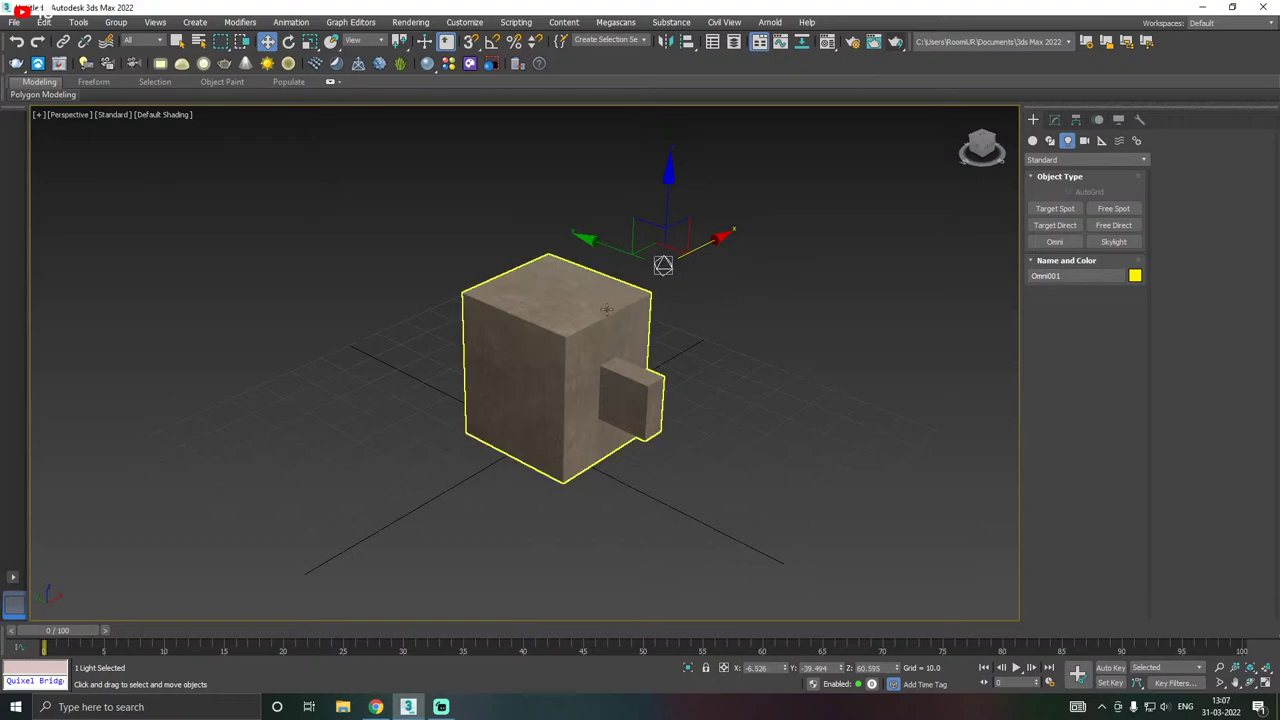
mouse_move(706, 239)
mouse_down()
mouse_move(351, 323)
mouse_move(706, 191)
mouse_move(714, 146)
mouse_move(677, 167)
mouse_up()
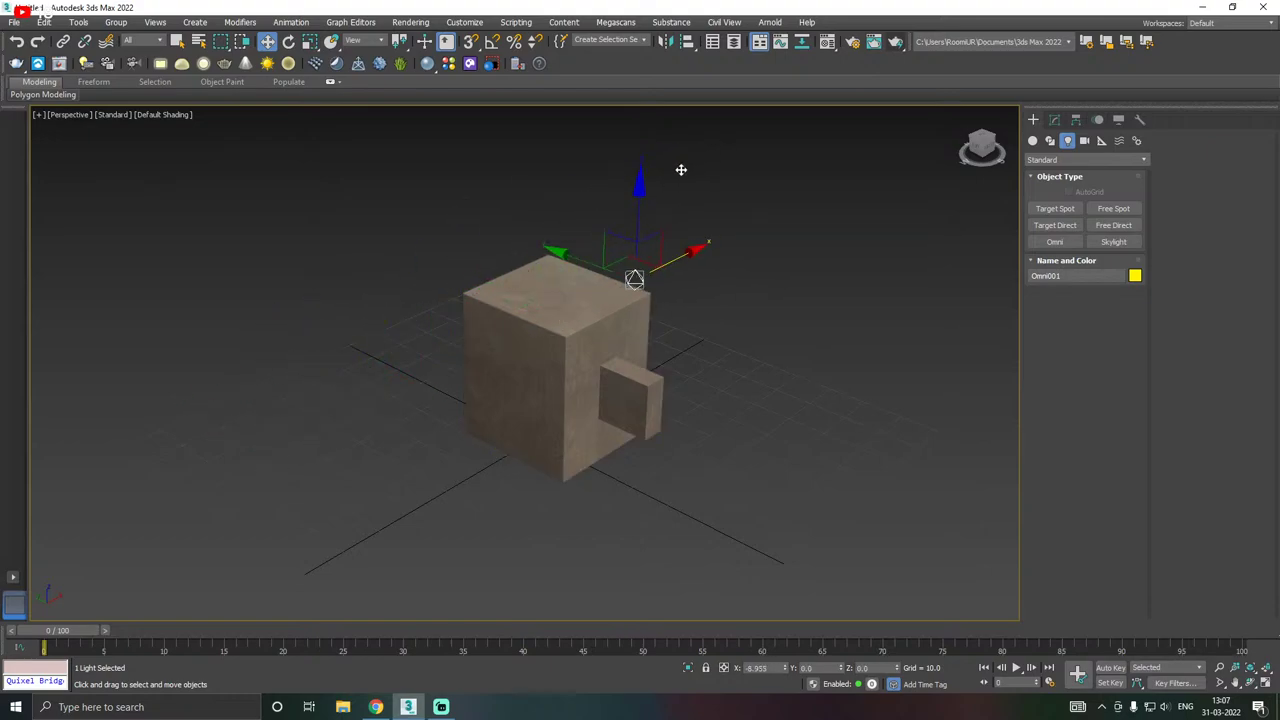
click(114, 115)
click(145, 193)
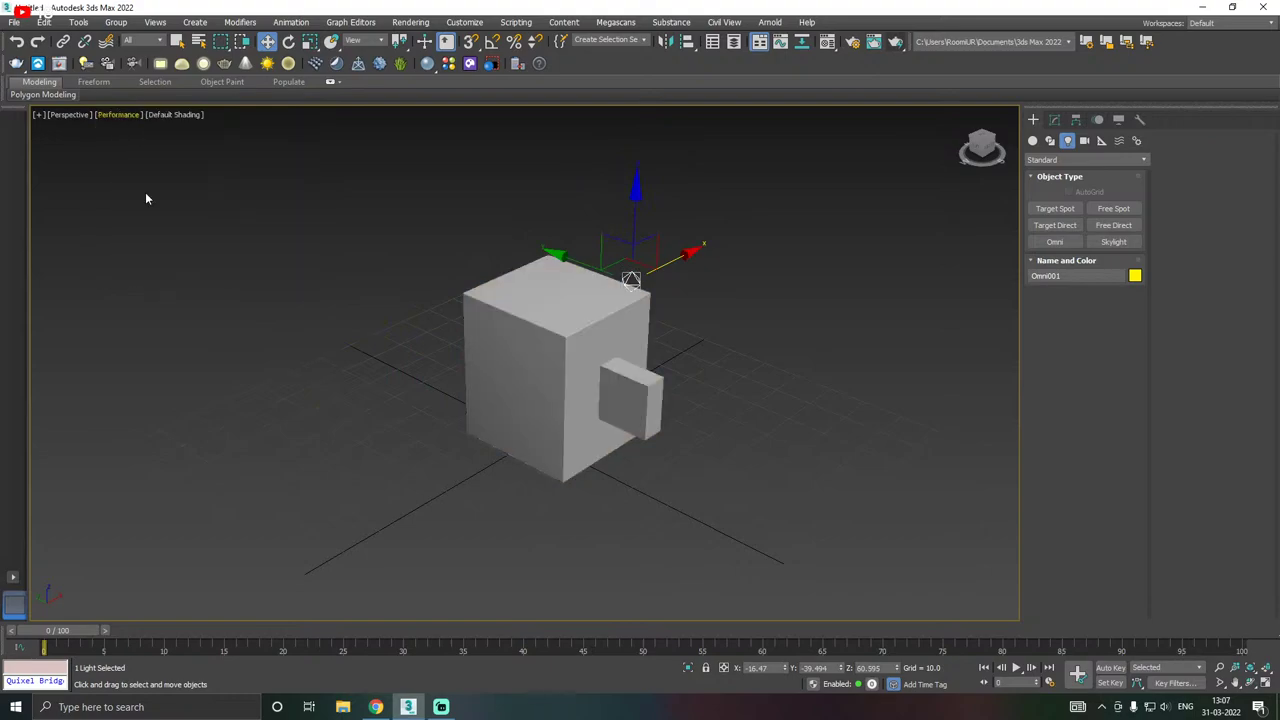
- Select the box and orbit and zoom so both box and light are in view
click(571, 315)
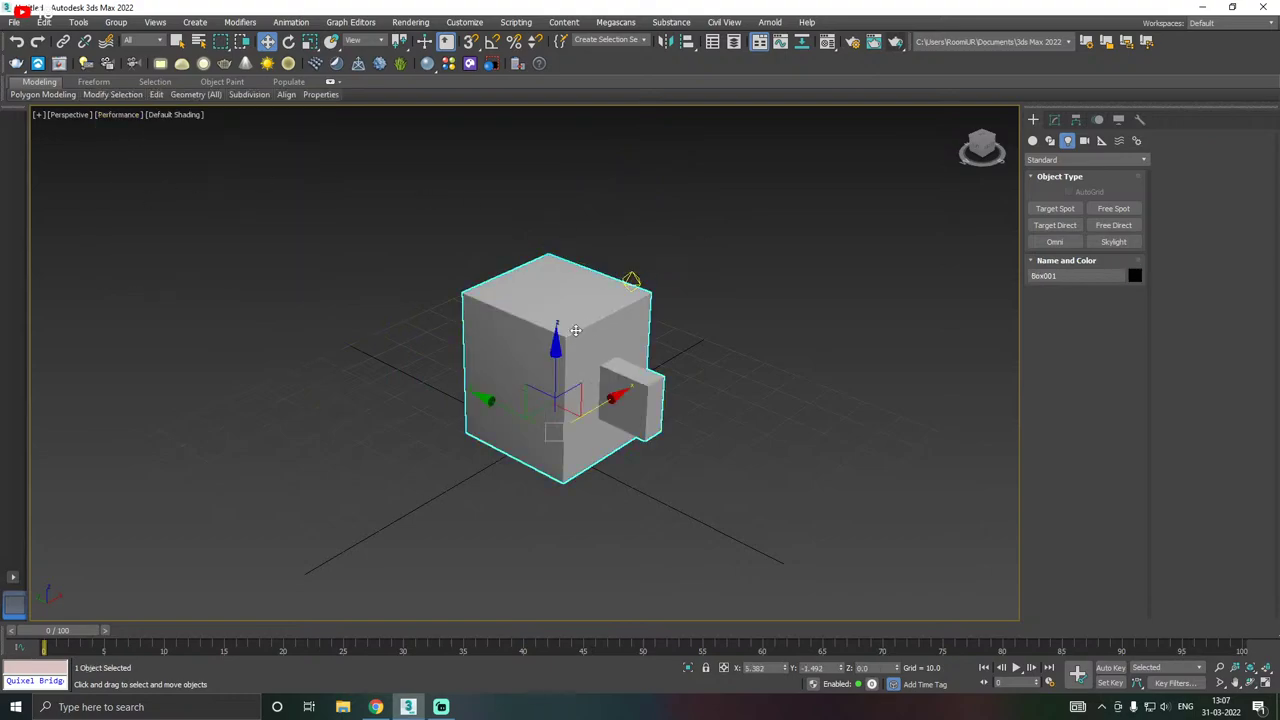
alt+middle_drag(571, 315, 592, 406)
scroll(592, 406, up, 5)
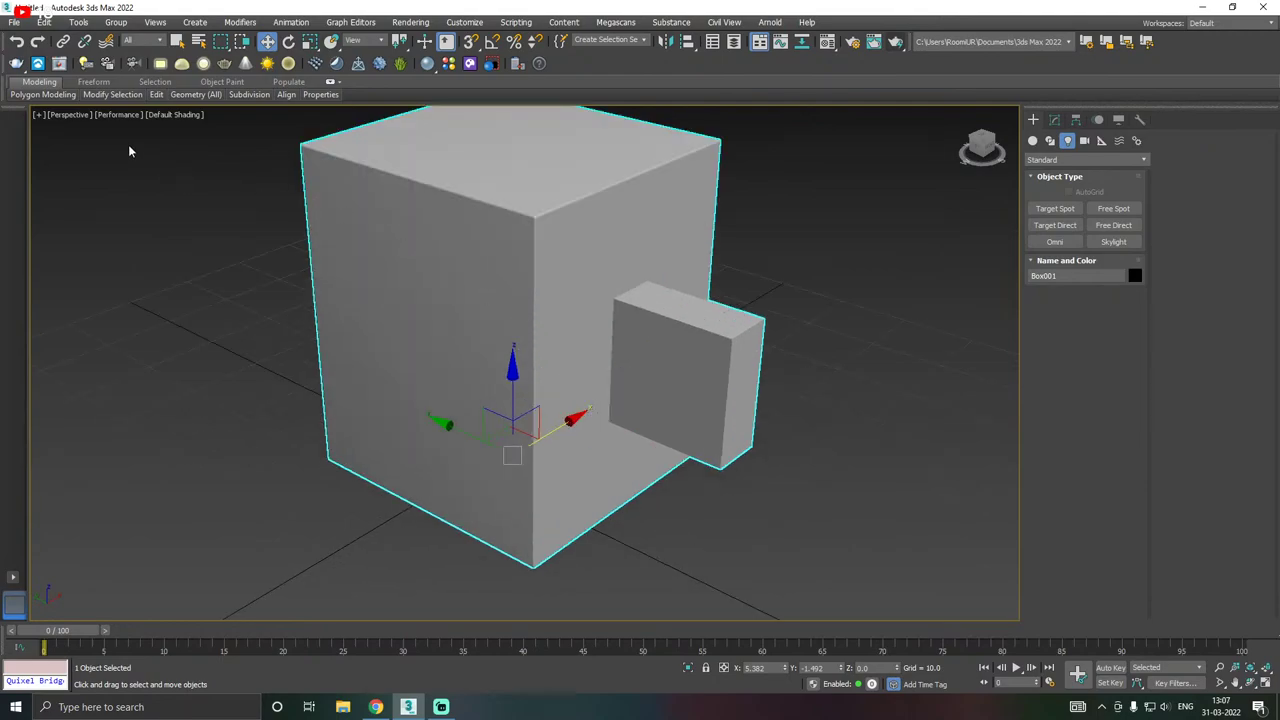
scroll(478, 221, down, 3)
alt+middle_drag(498, 228, 523, 306)
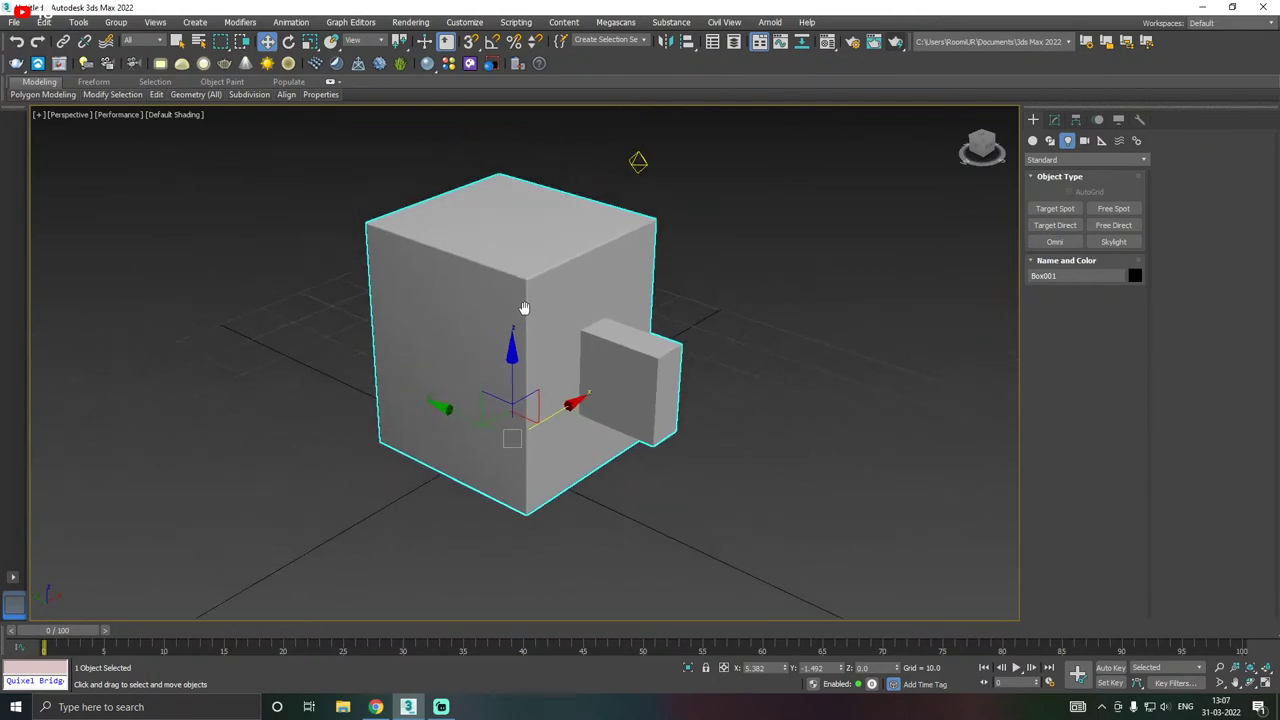
click(125, 115)
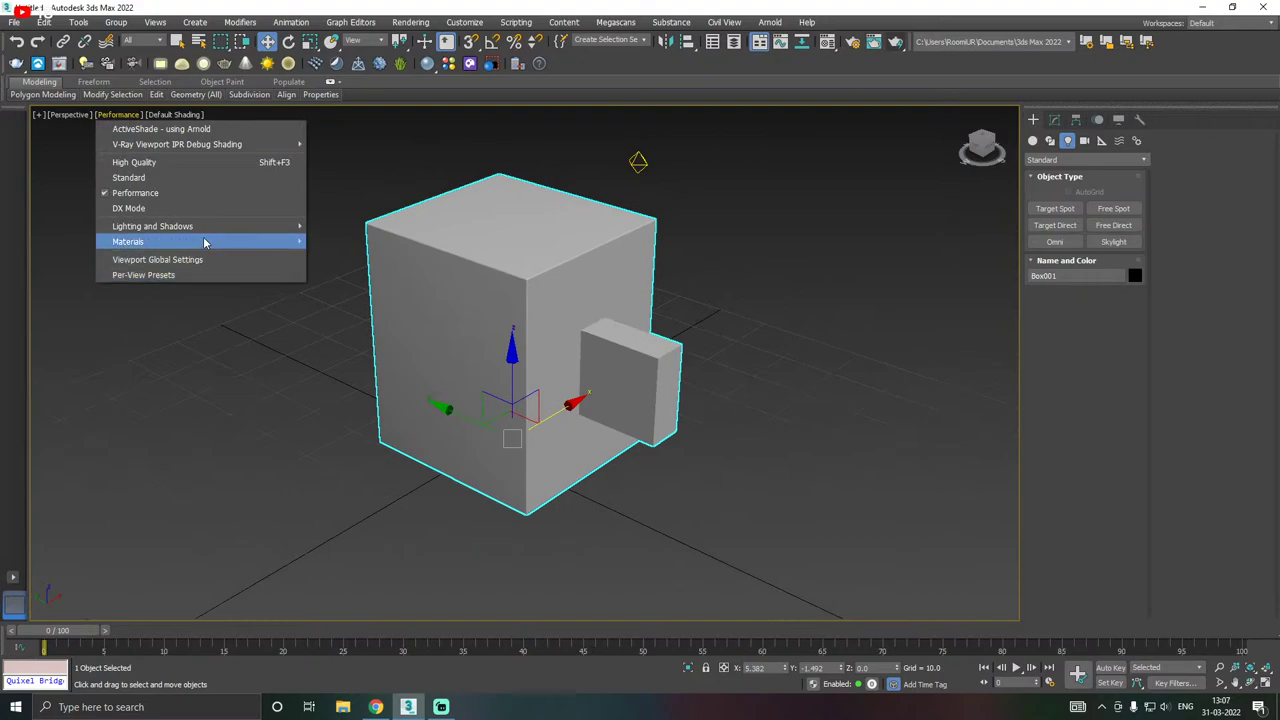
mouse_move(250, 241)
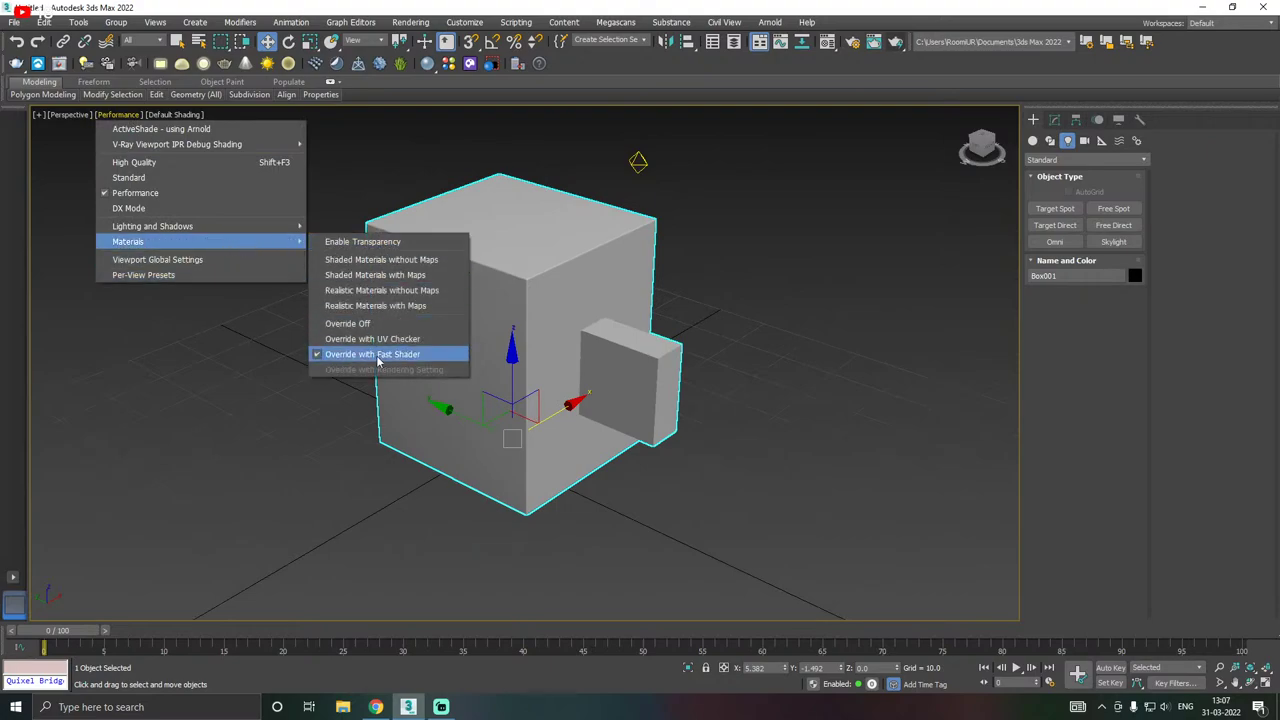
- Switch to DX Mode shading and move the Omni light to relight the box
click(120, 208)
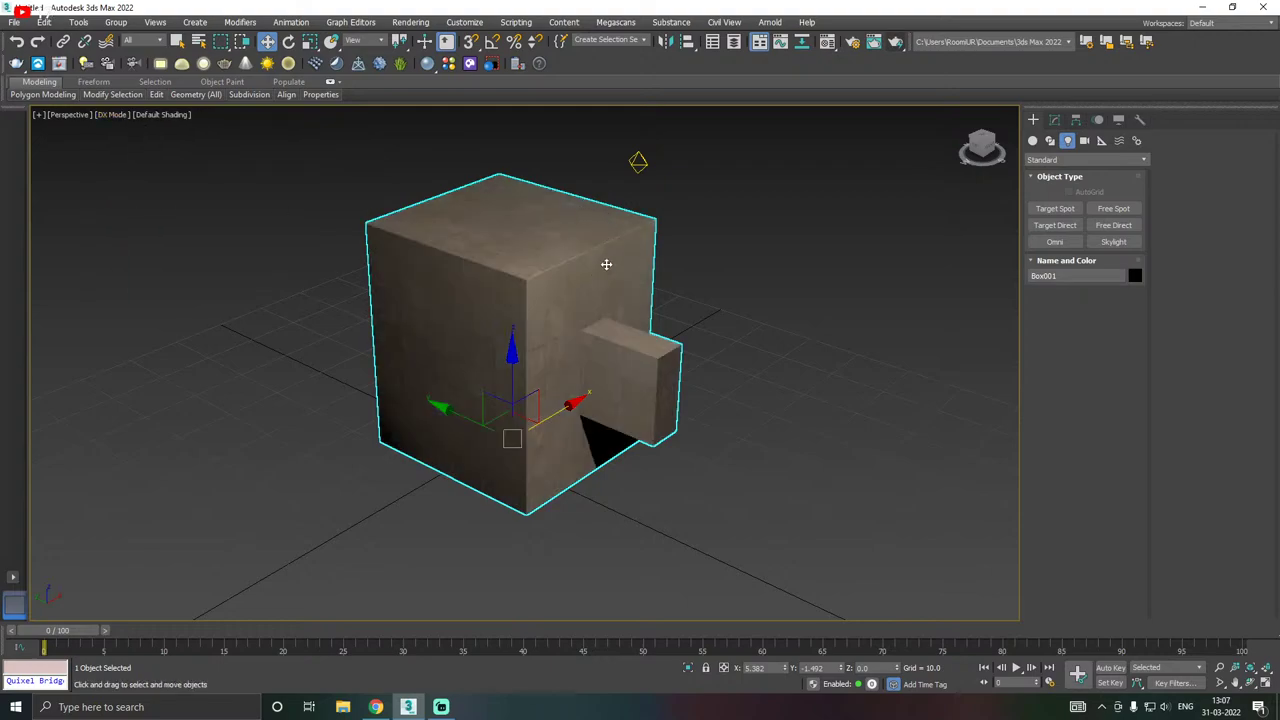
mouse_move(603, 263)
alt+middle_down()
mouse_move(565, 224)
mouse_move(626, 266)
alt+middle_up()
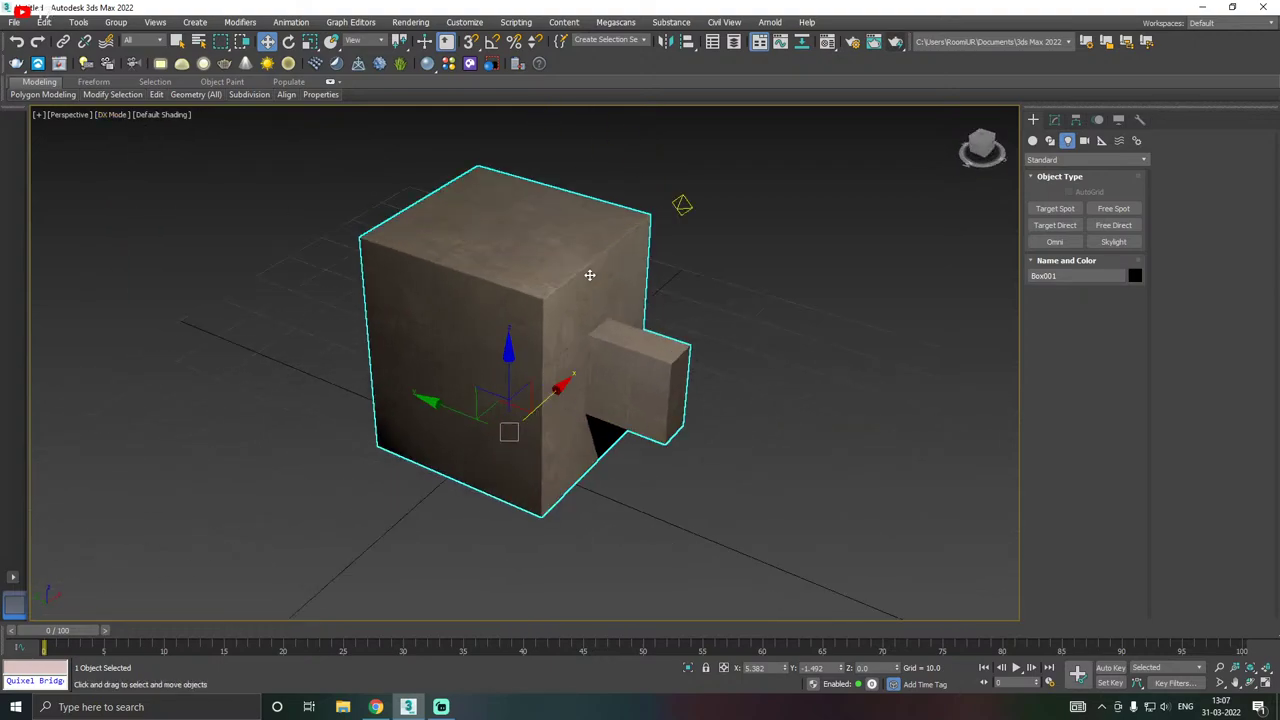
click(690, 215)
right_click(730, 183)
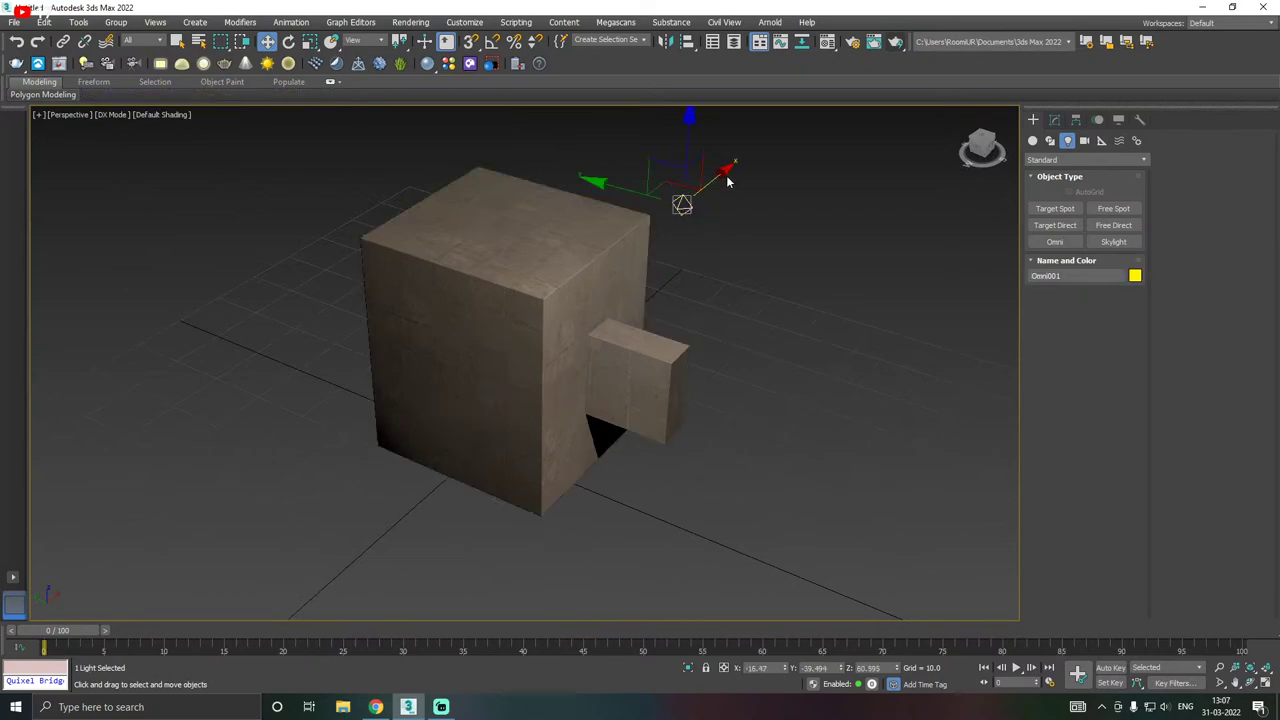
mouse_move(730, 183)
mouse_down()
mouse_move(560, 260)
mouse_move(937, 83)
mouse_move(651, 228)
mouse_move(705, 186)
mouse_up()
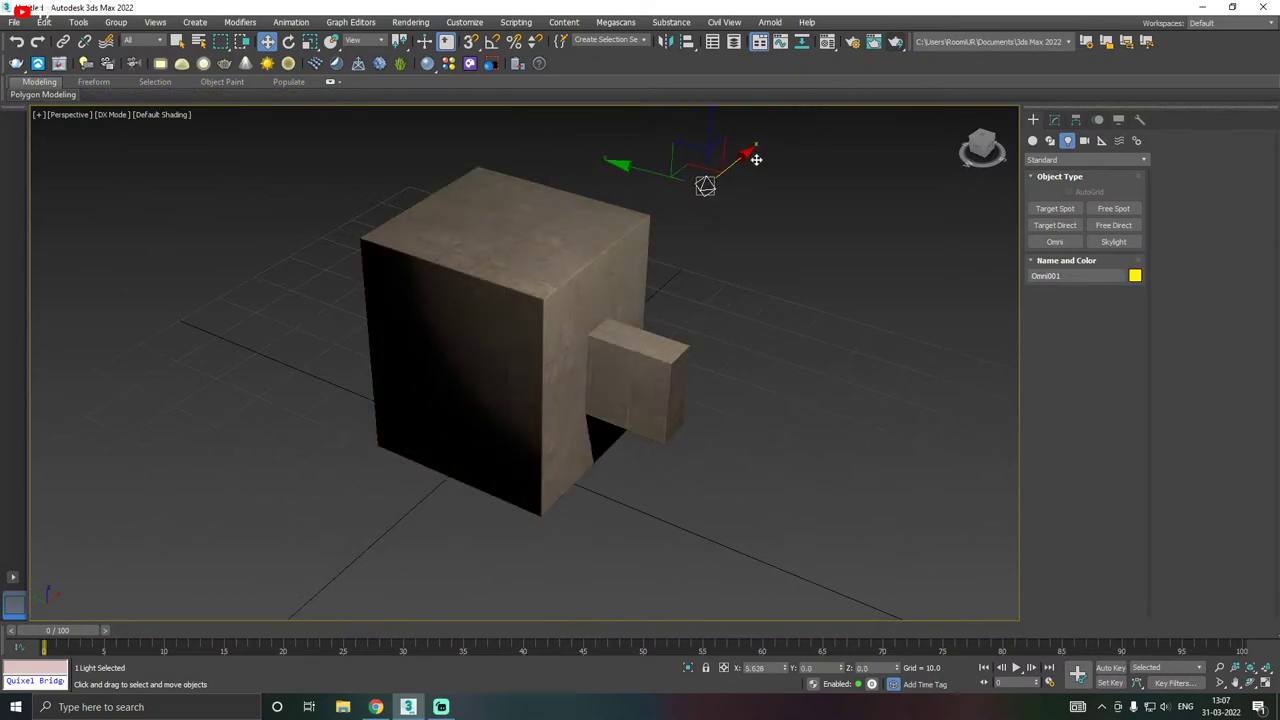
- Toggle Show Safe Frame on and back off so the Perspective view fills the viewport
click(104, 114)
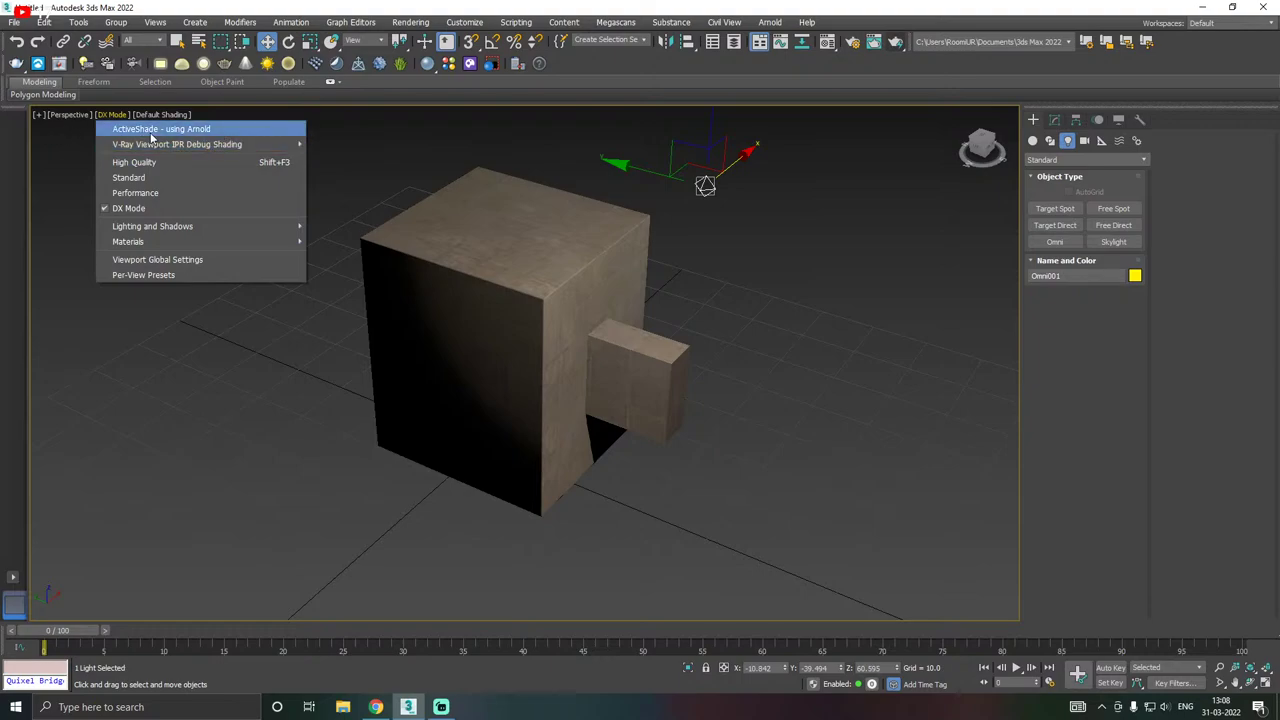
click(63, 117)
click(66, 117)
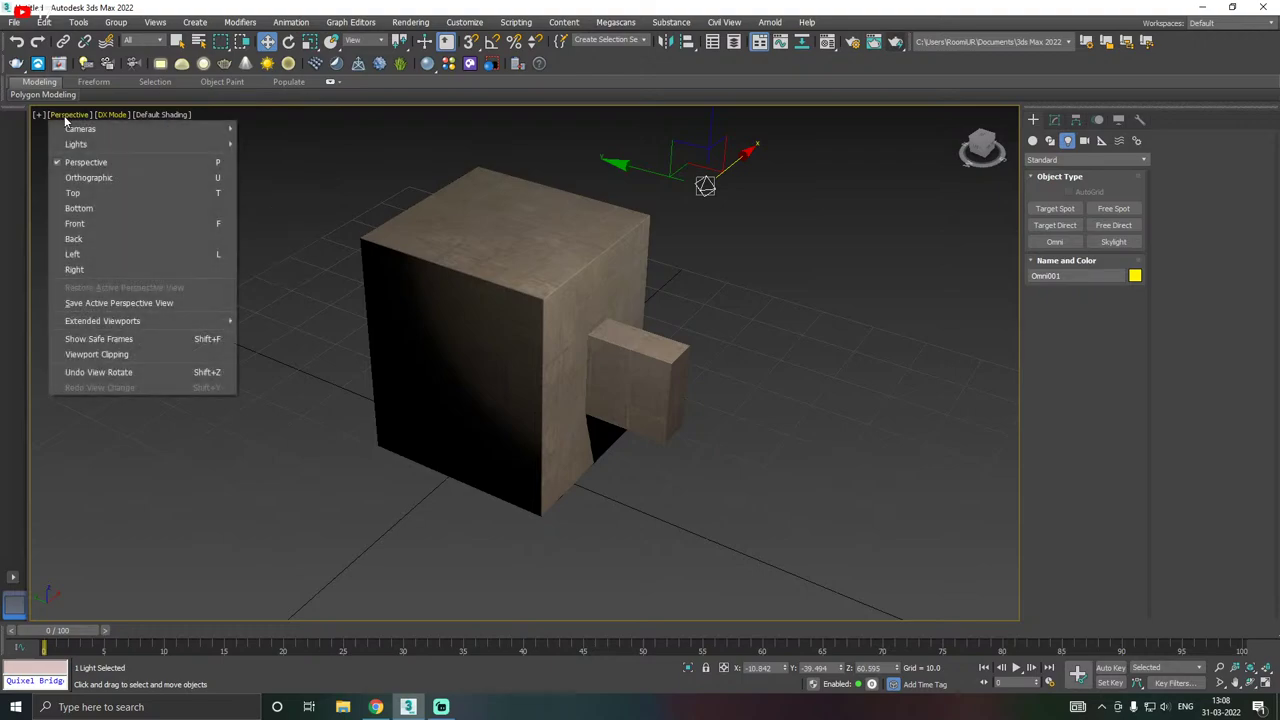
click(124, 340)
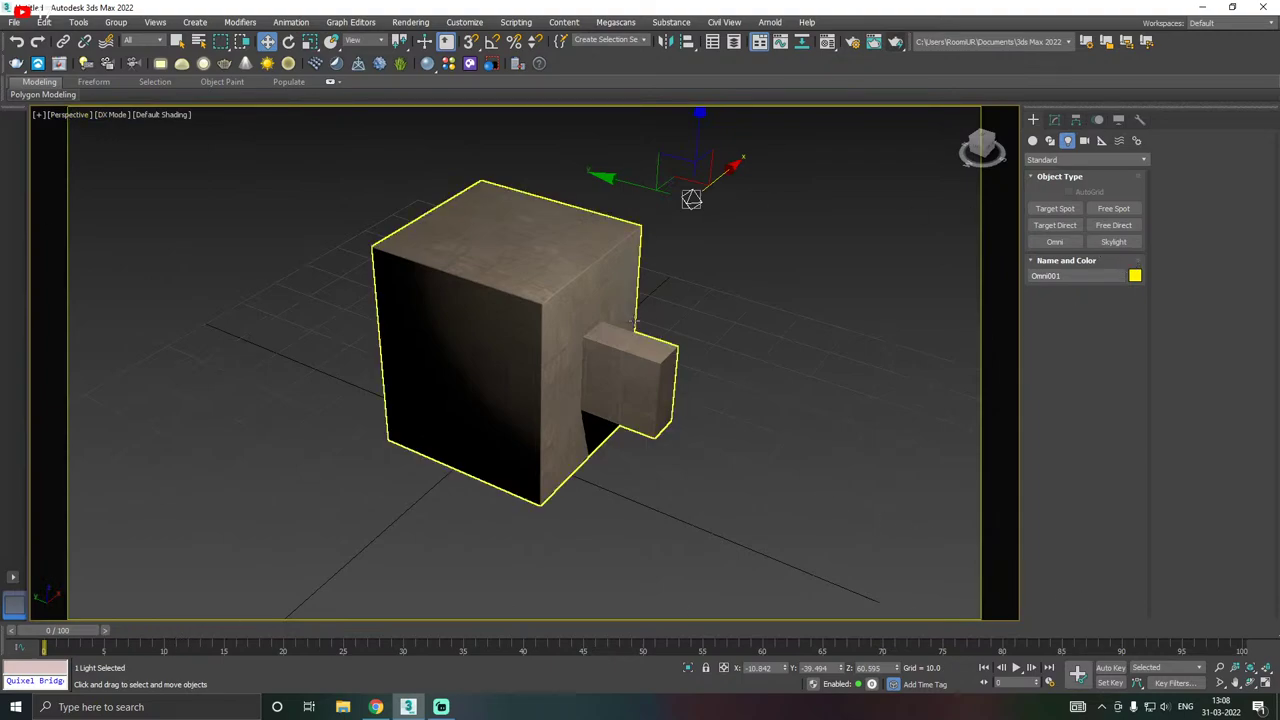
middle_drag(633, 321, 637, 360)
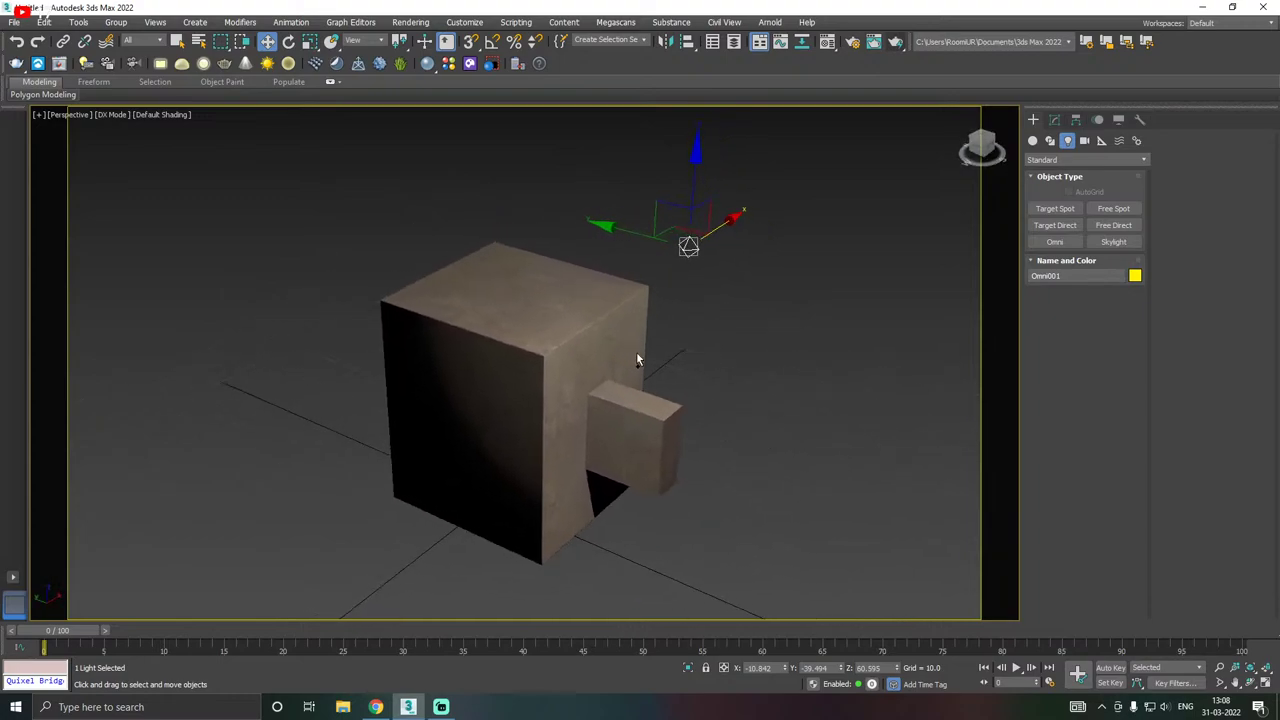
click(77, 118)
click(109, 346)
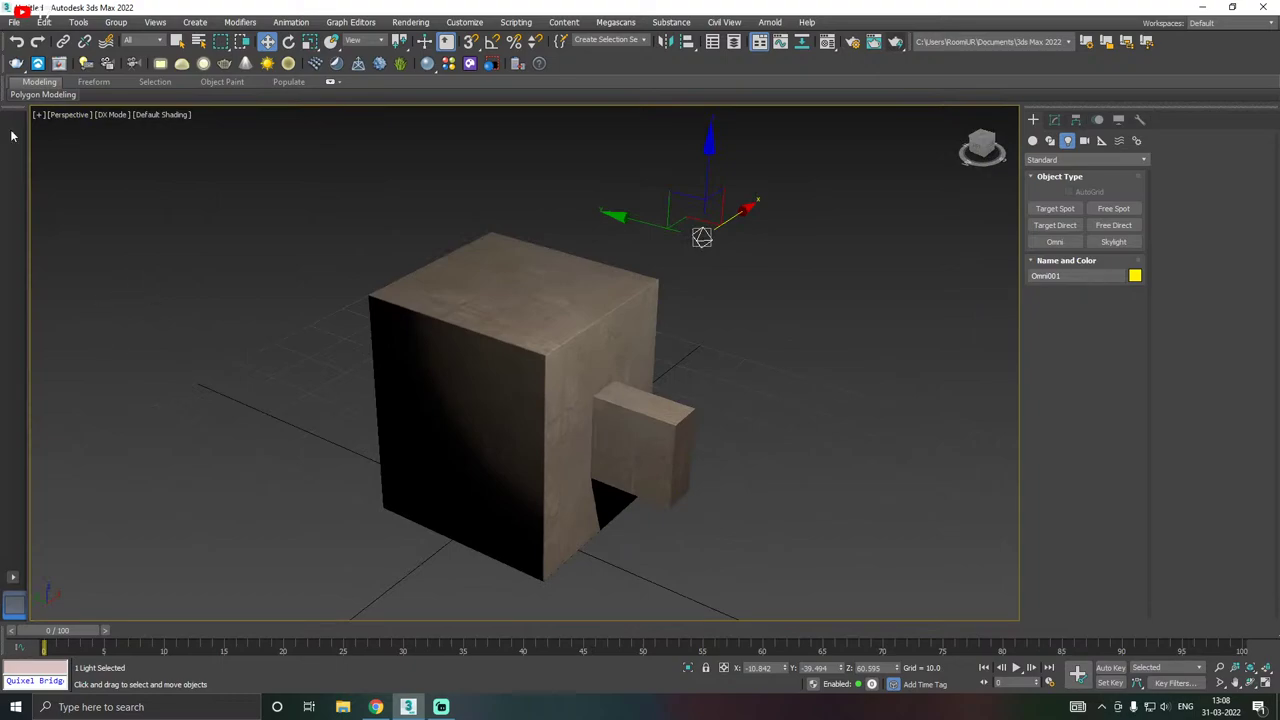
click(40, 116)
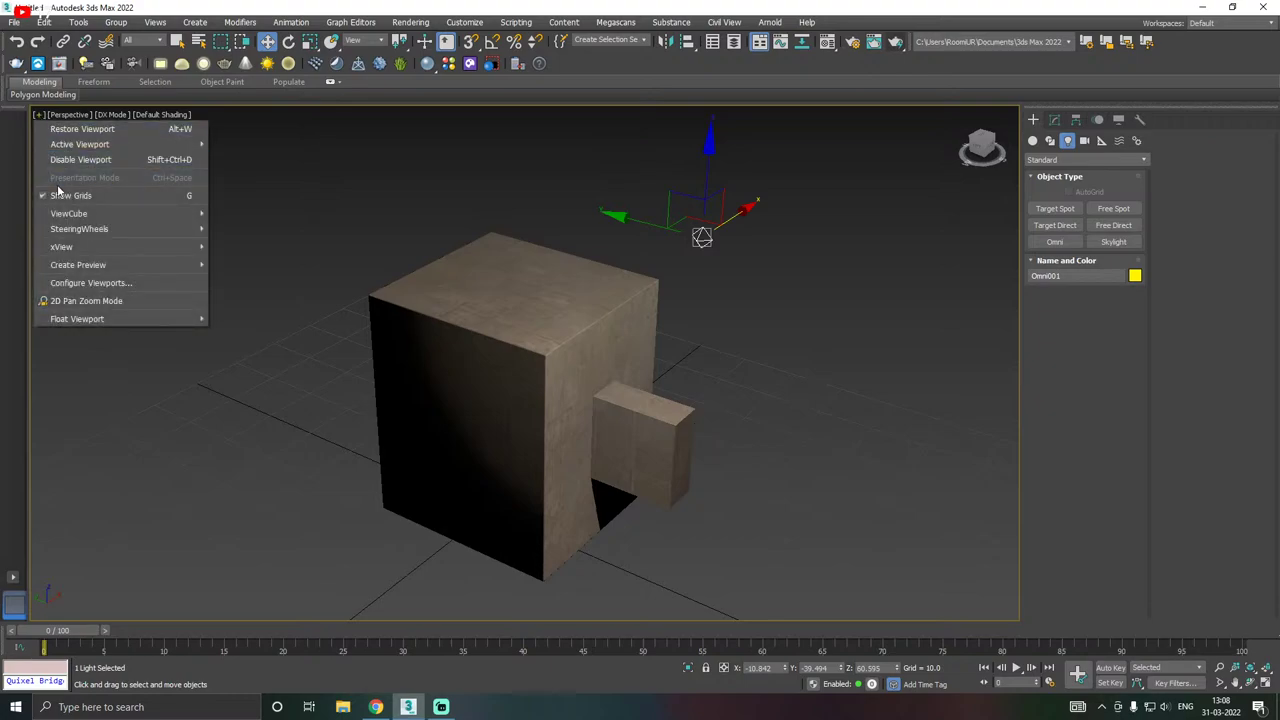
- Set the view to Standard display quality with Facets shading and orbit to face the box
click(270, 150)
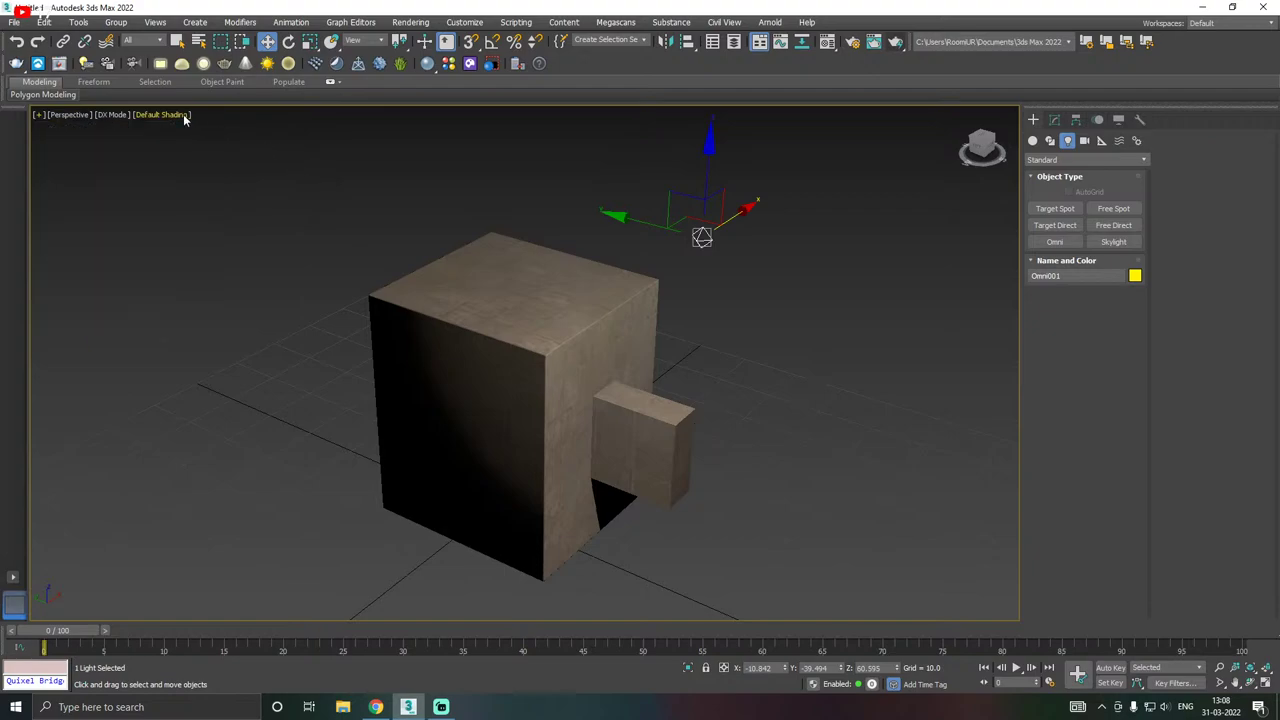
click(162, 115)
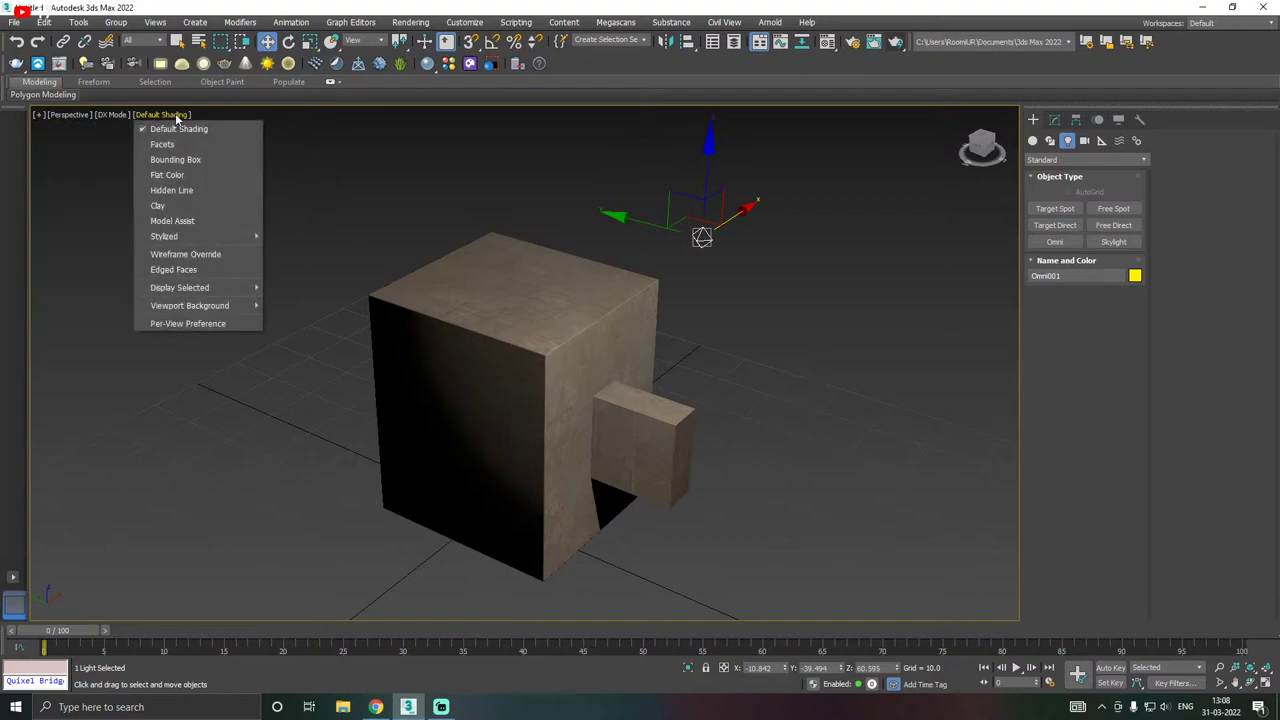
mouse_move(247, 308)
click(103, 135)
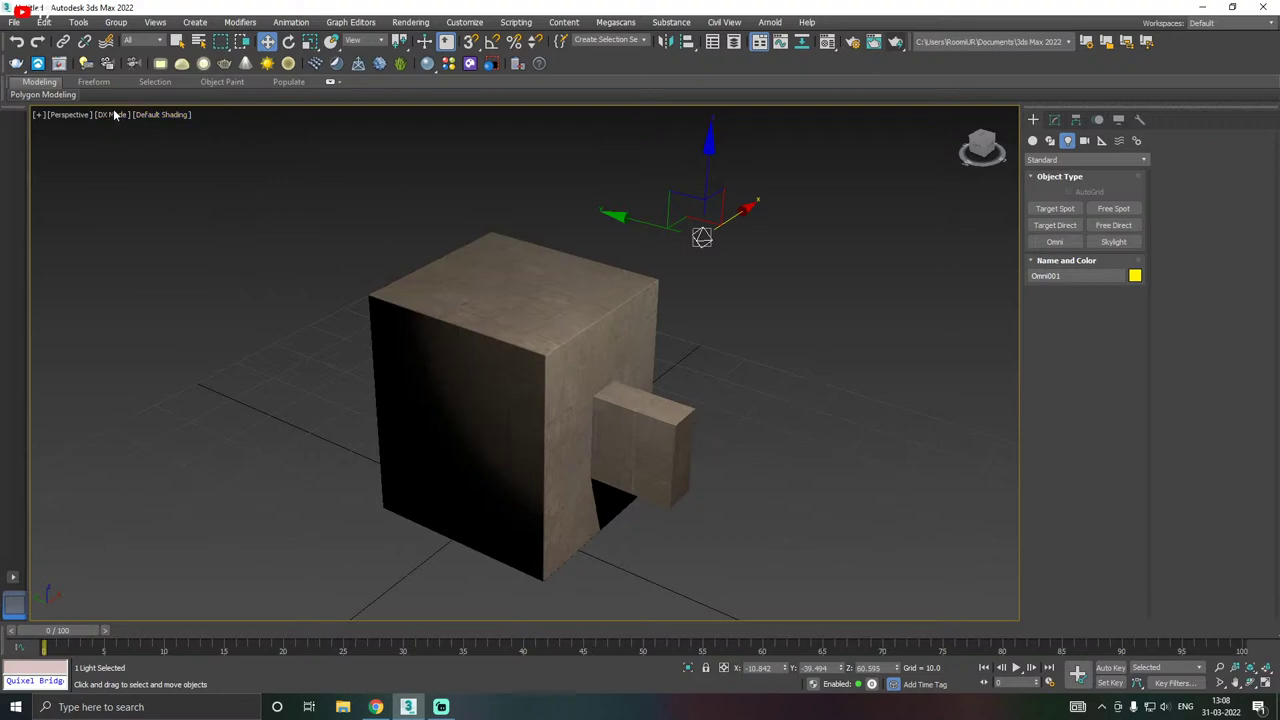
click(115, 115)
click(120, 166)
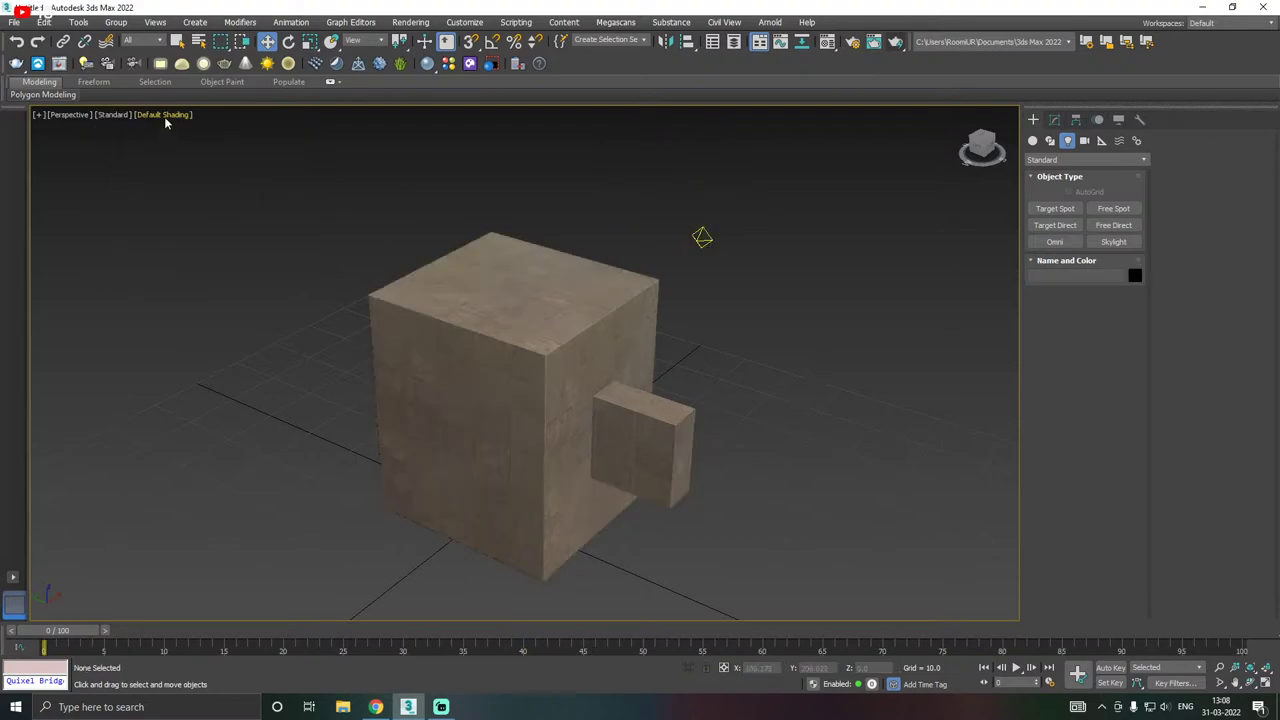
click(166, 117)
click(170, 145)
click(378, 343)
alt+middle_drag(394, 357, 158, 228)
- Settle on High Quality display with Facets shading and orbit to a higher angle
click(112, 115)
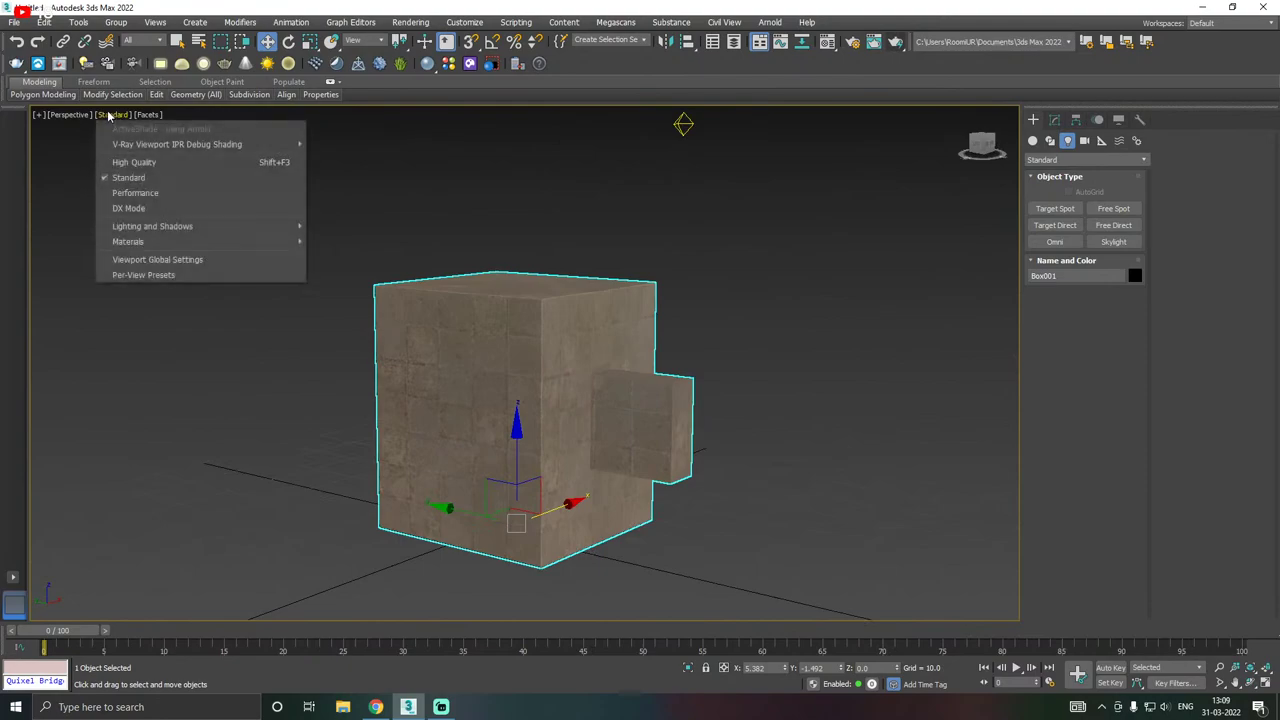
click(124, 167)
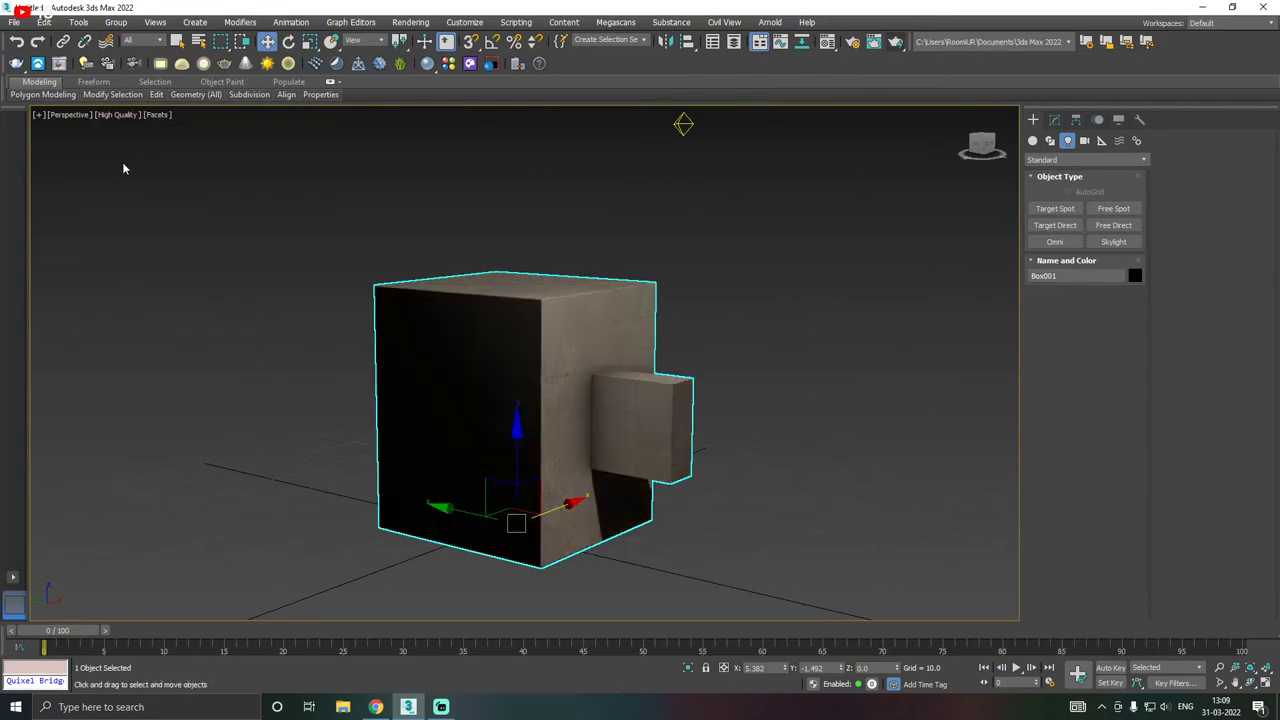
click(133, 115)
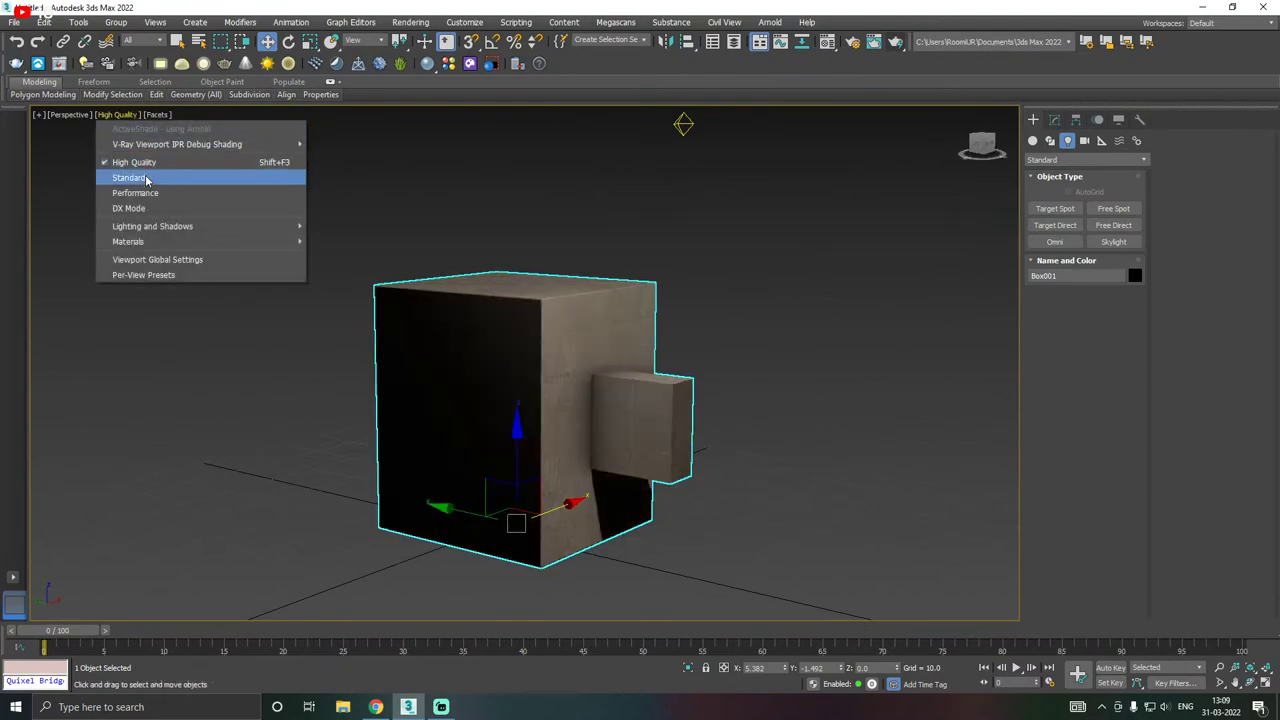
click(148, 176)
click(130, 116)
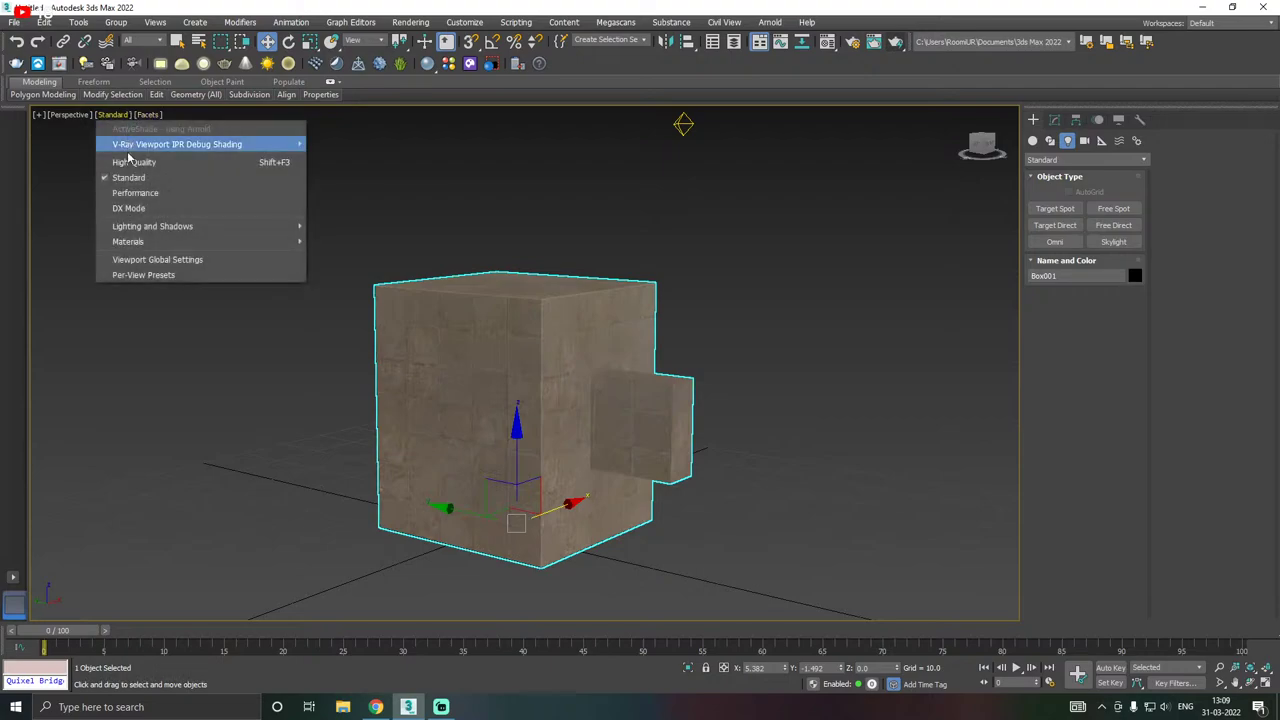
click(120, 164)
click(160, 116)
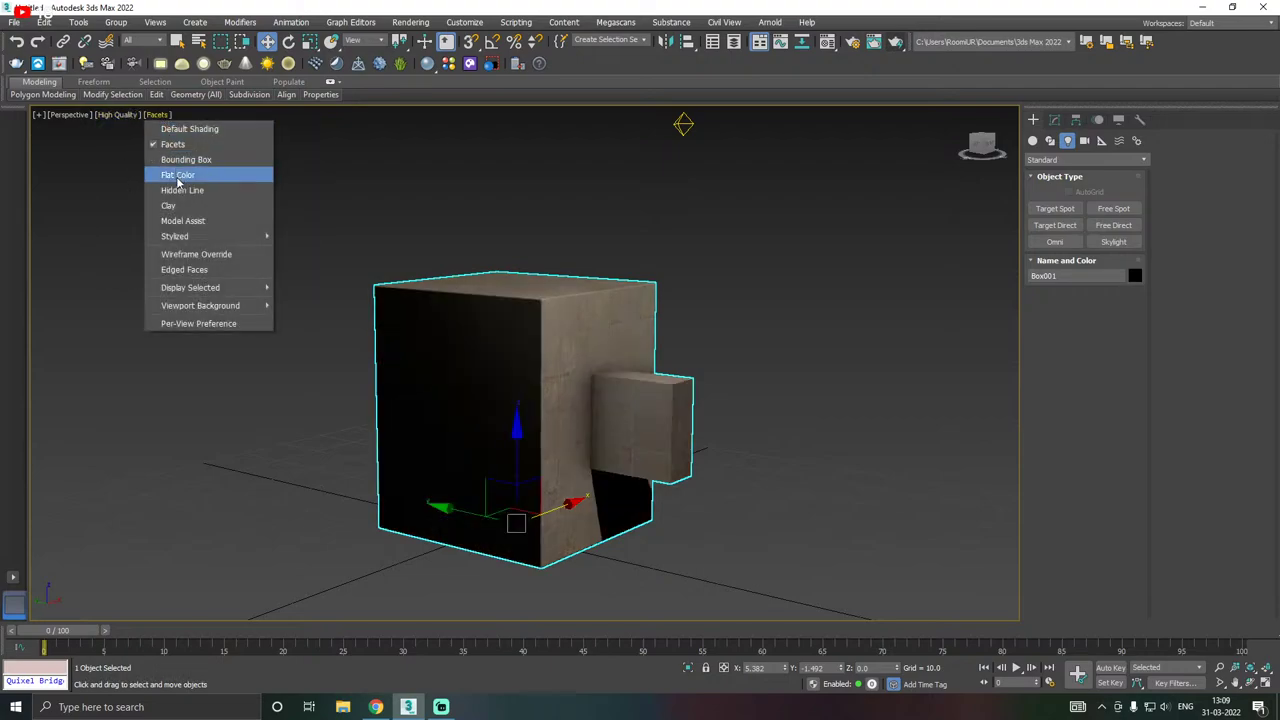
click(180, 146)
alt+middle_drag(451, 286, 450, 314)
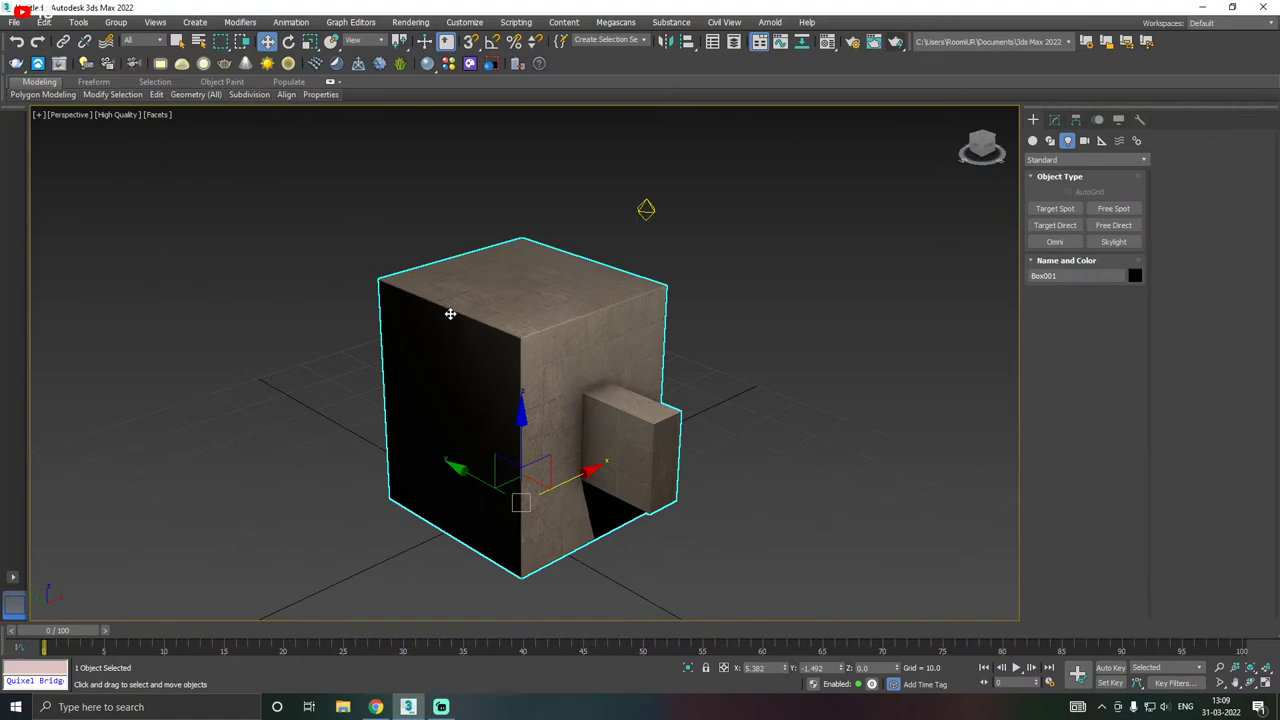
- Display the box as Bounding Box and orbit around it from several angles
click(159, 115)
click(184, 162)
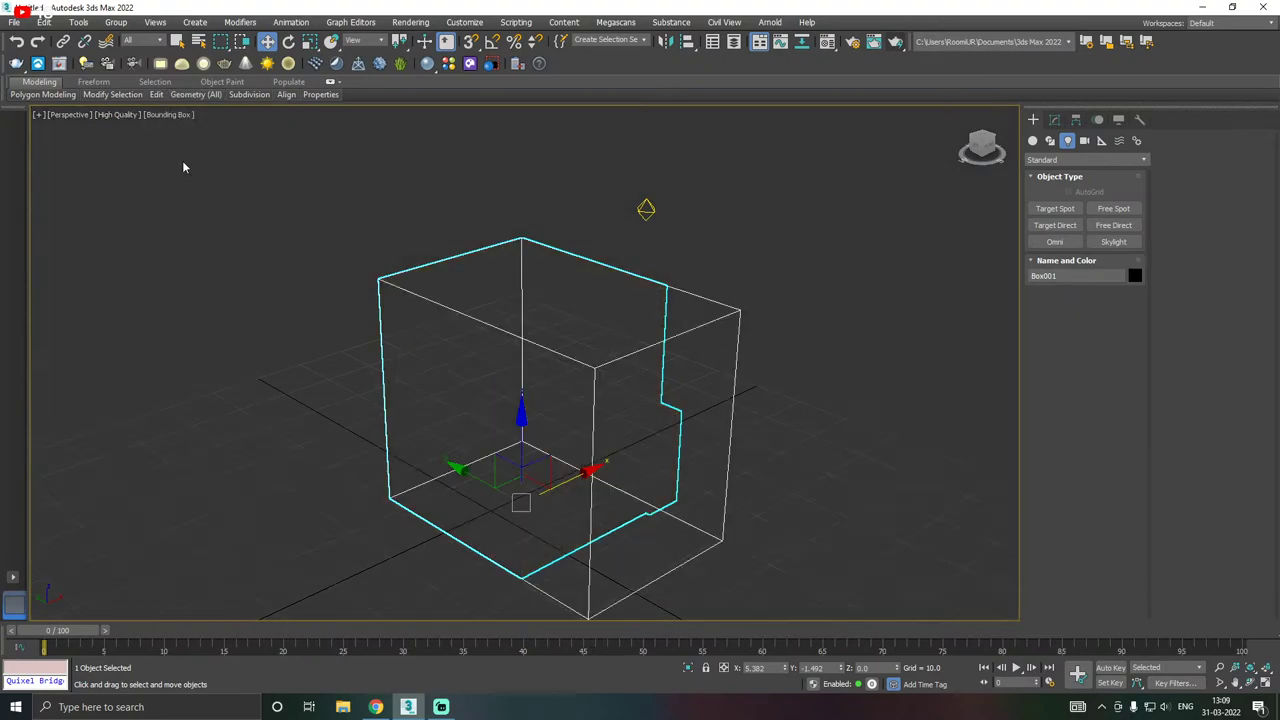
alt+middle_drag(220, 211, 378, 278)
alt+middle_drag(397, 346, 514, 334)
alt+middle_drag(284, 341, 585, 321)
alt+middle_drag(662, 362, 668, 528)
- Try Flat Color and then Hidden Line shading, orbiting after each
click(150, 115)
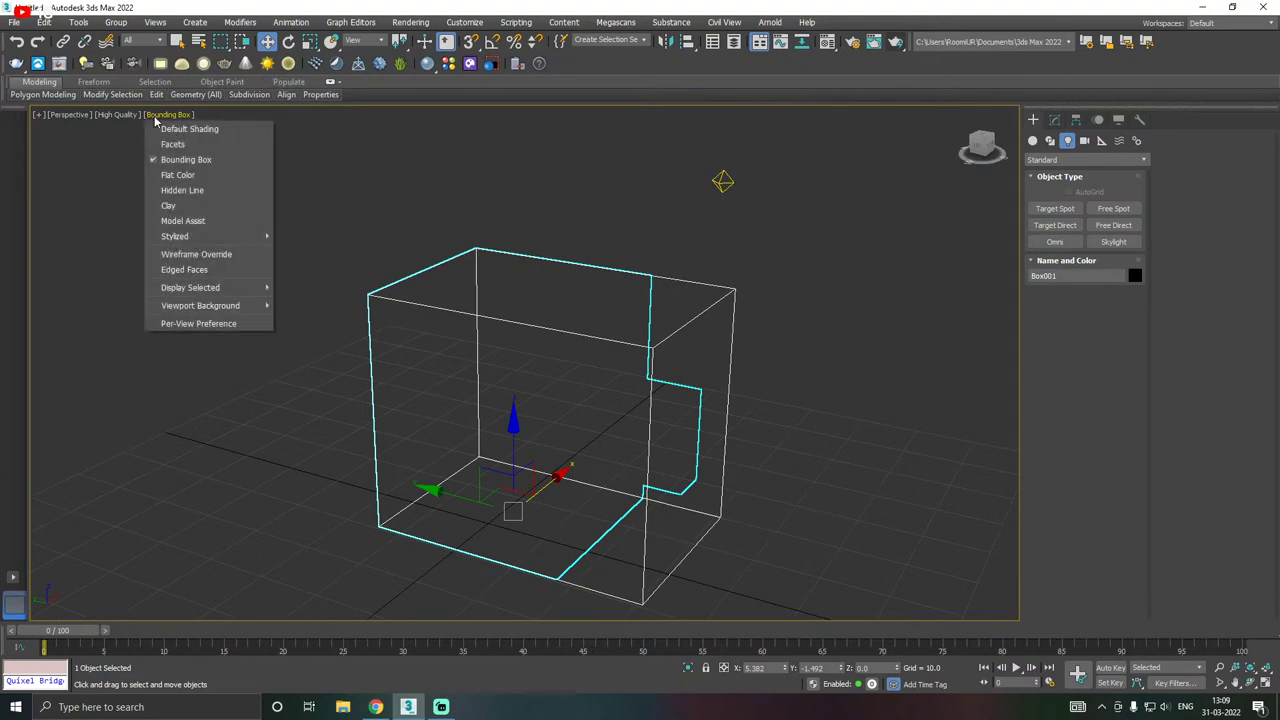
click(184, 178)
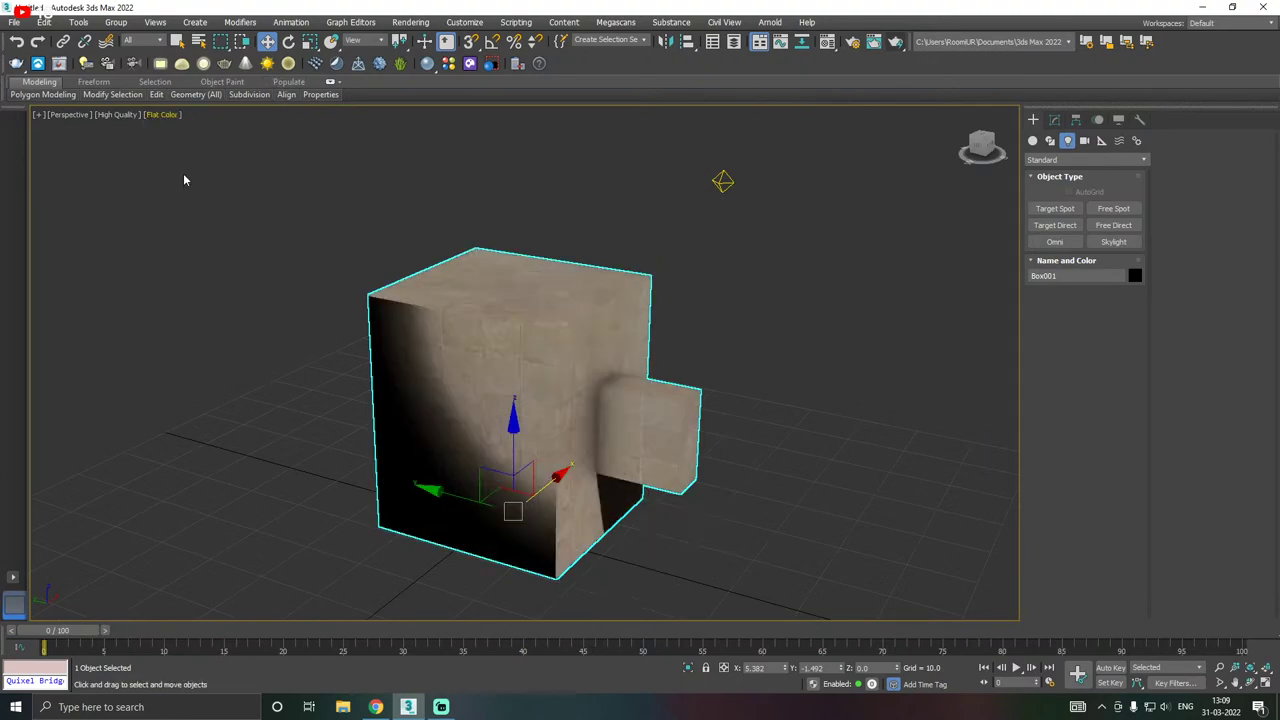
alt+middle_drag(538, 300, 183, 186)
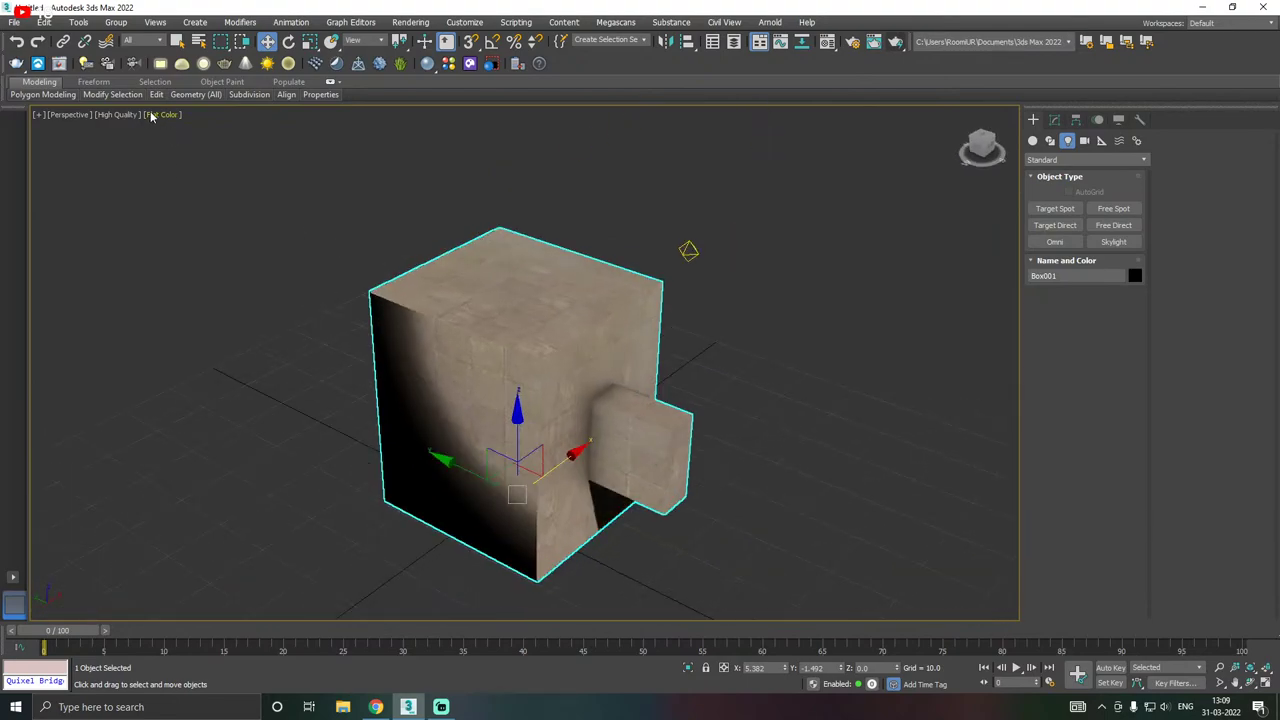
click(151, 117)
click(196, 190)
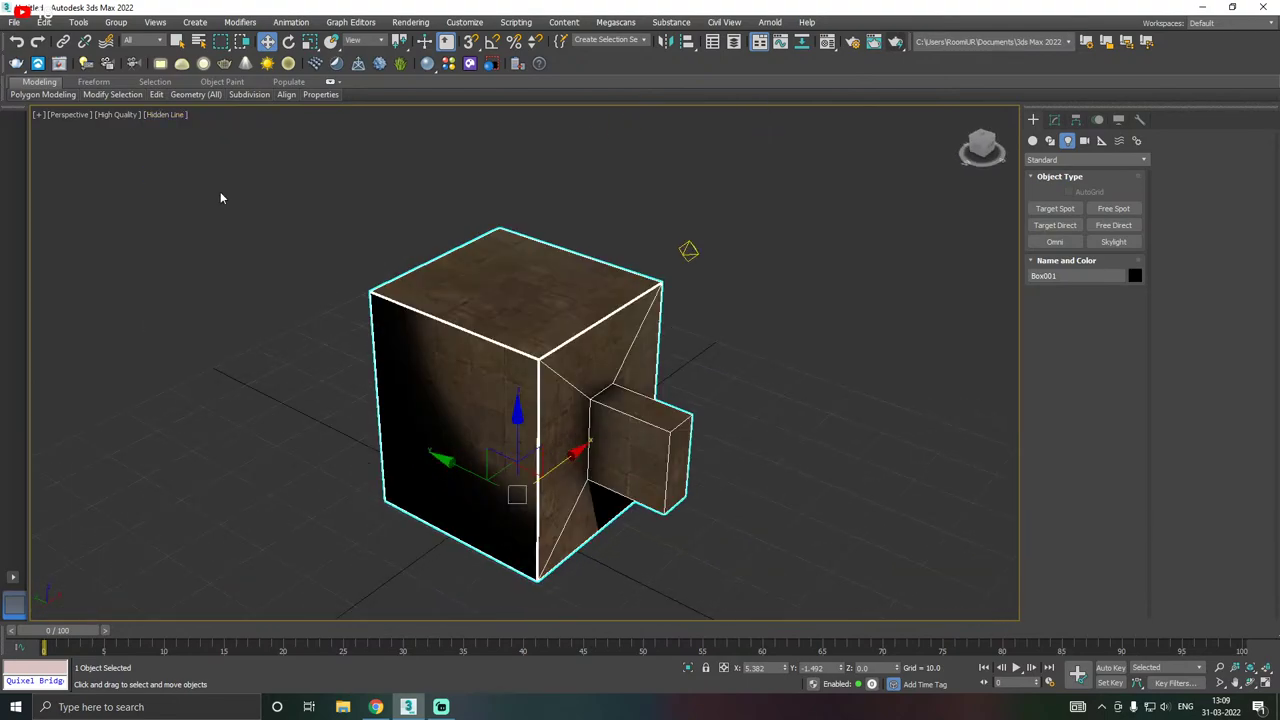
alt+middle_drag(772, 309, 356, 185)
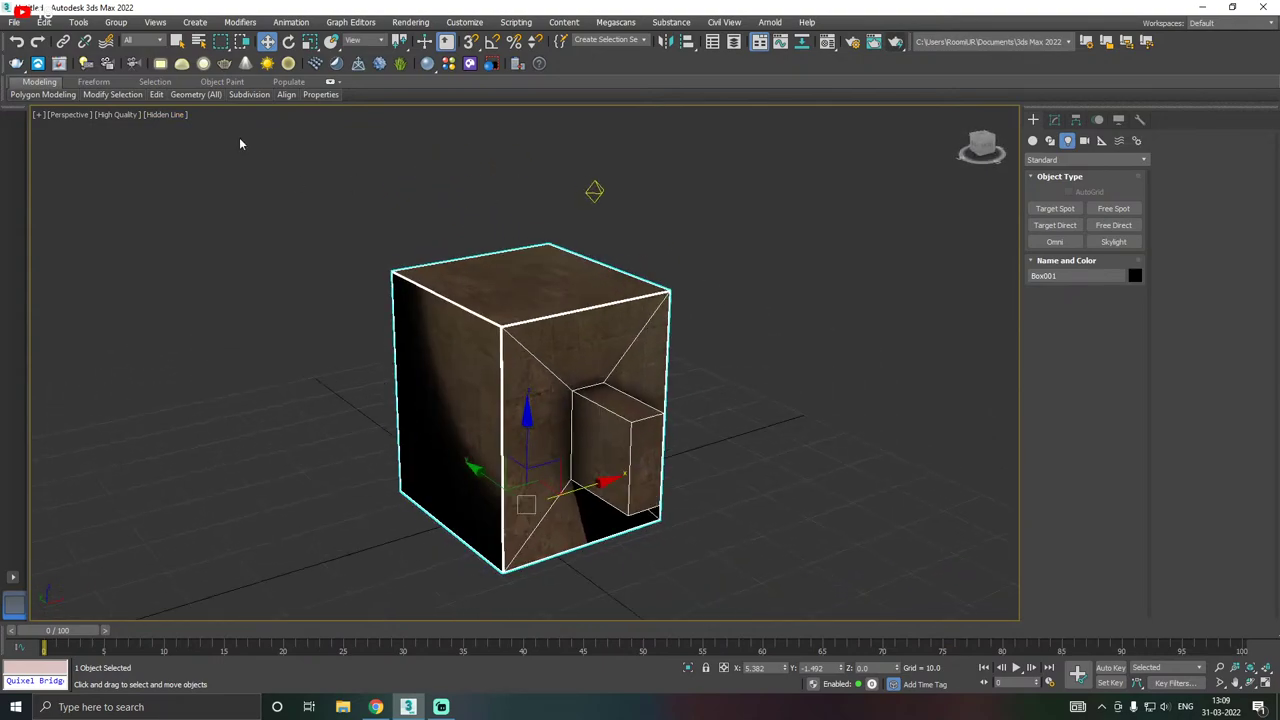
- Try Clay shading, return to Default Shading, and select the Omni light
click(168, 116)
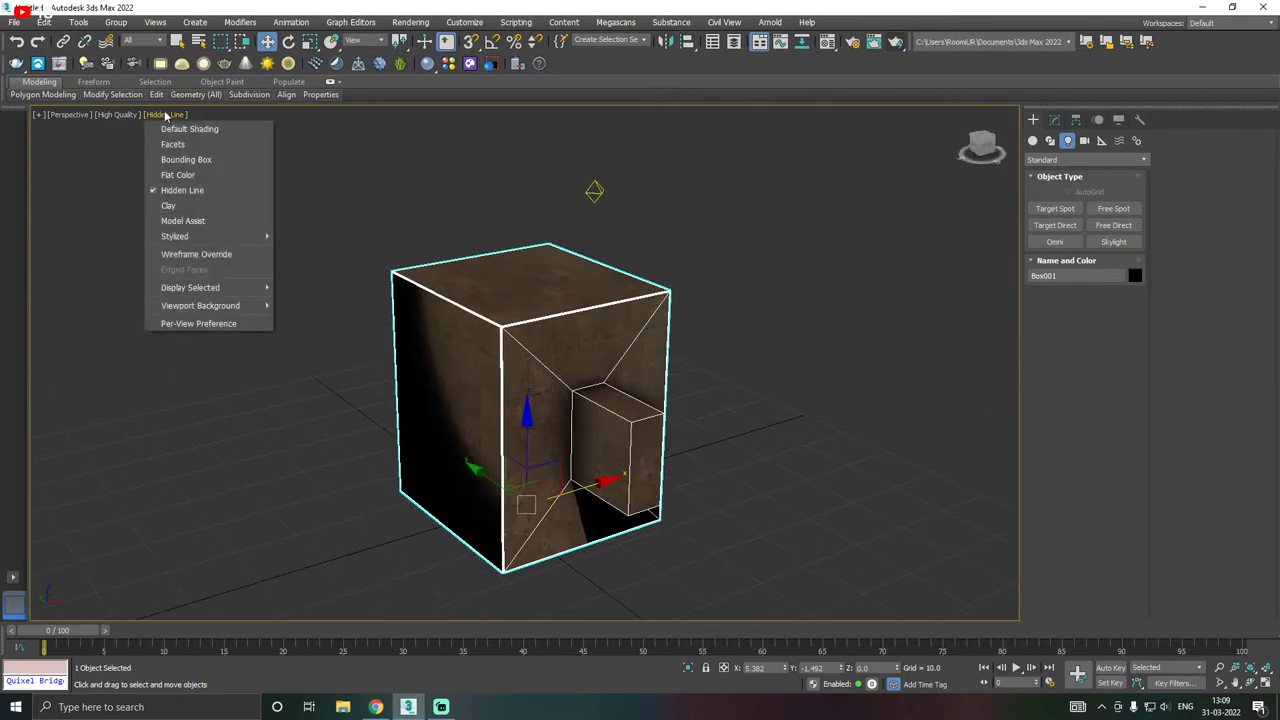
click(191, 206)
alt+middle_drag(503, 327, 505, 230)
alt+middle_drag(533, 300, 471, 357)
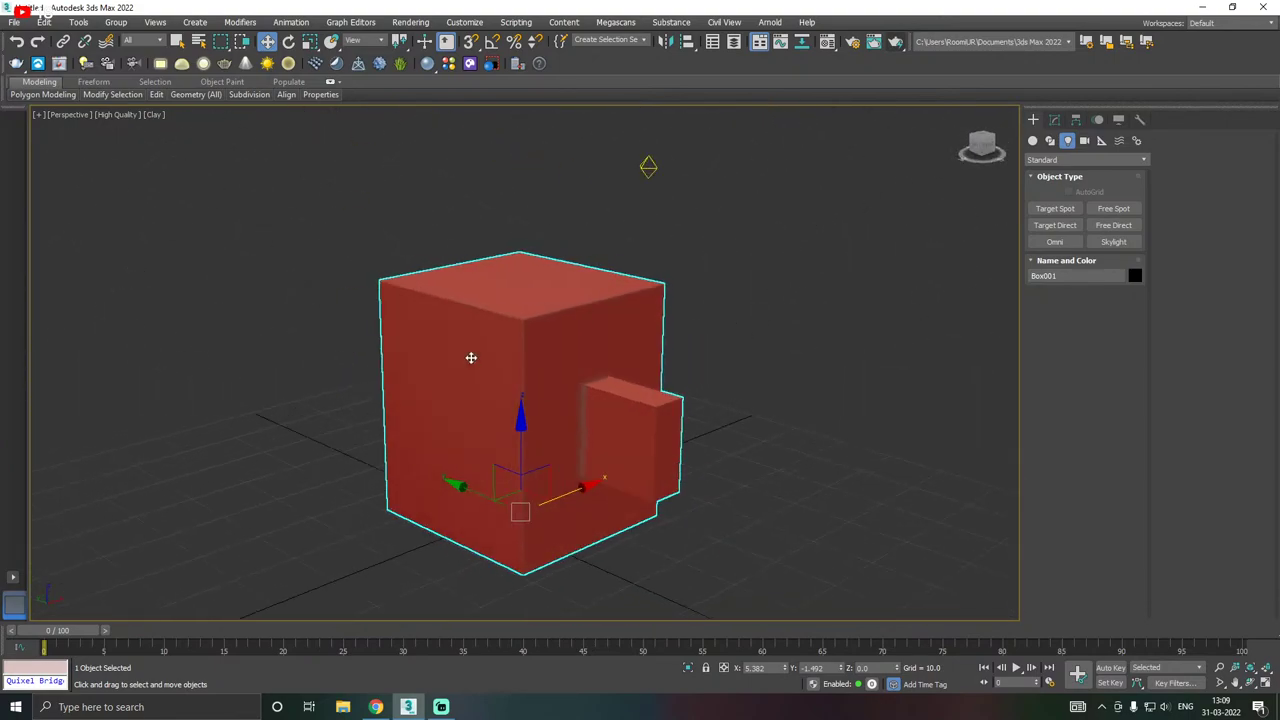
click(158, 117)
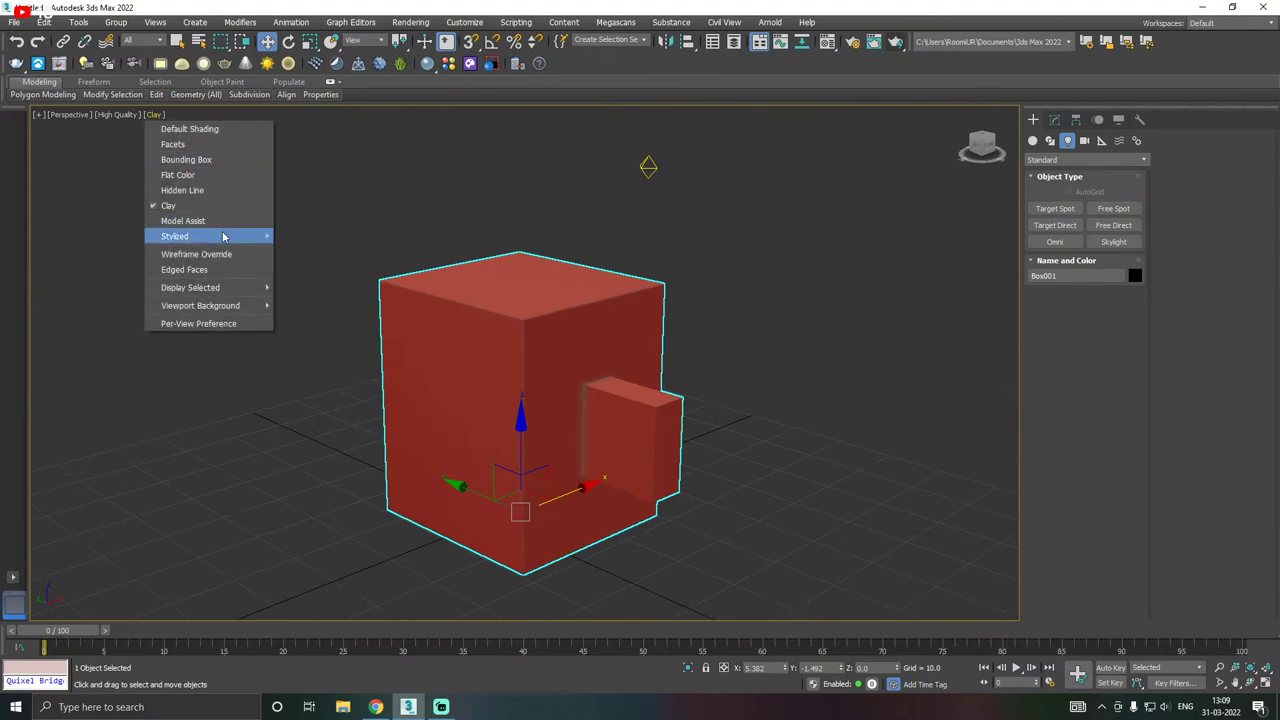
mouse_move(223, 236)
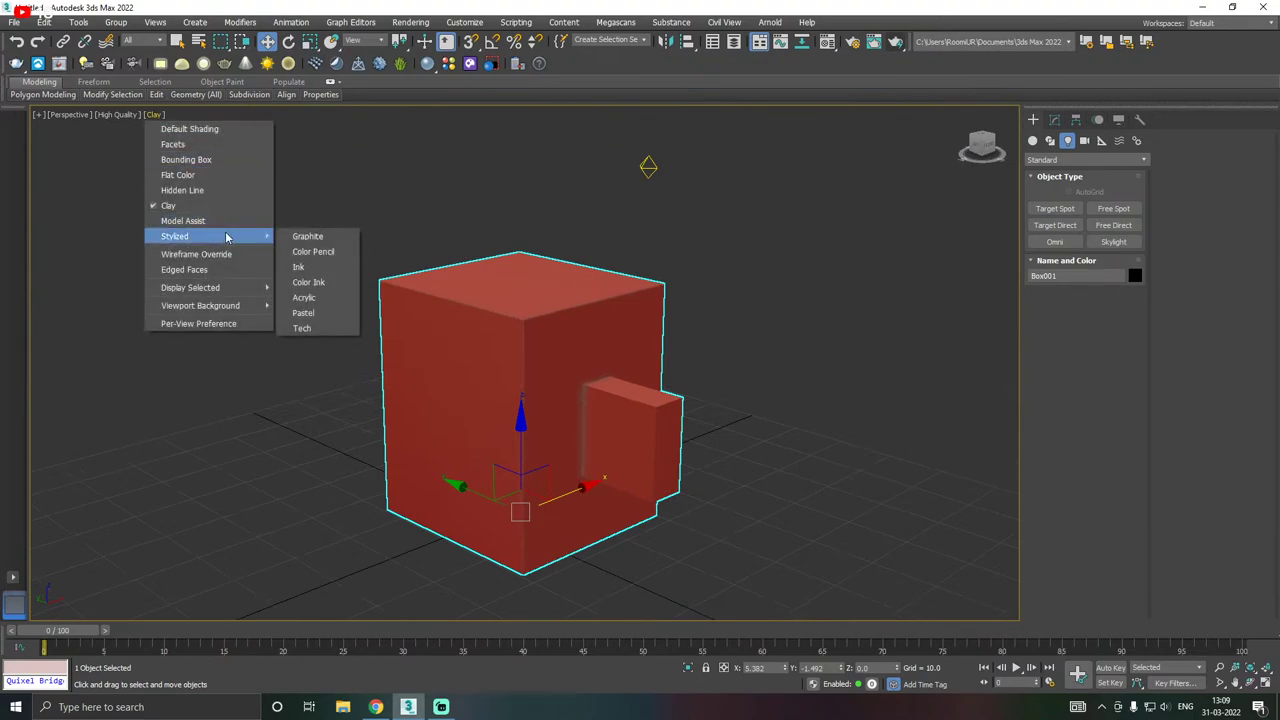
click(152, 127)
click(115, 115)
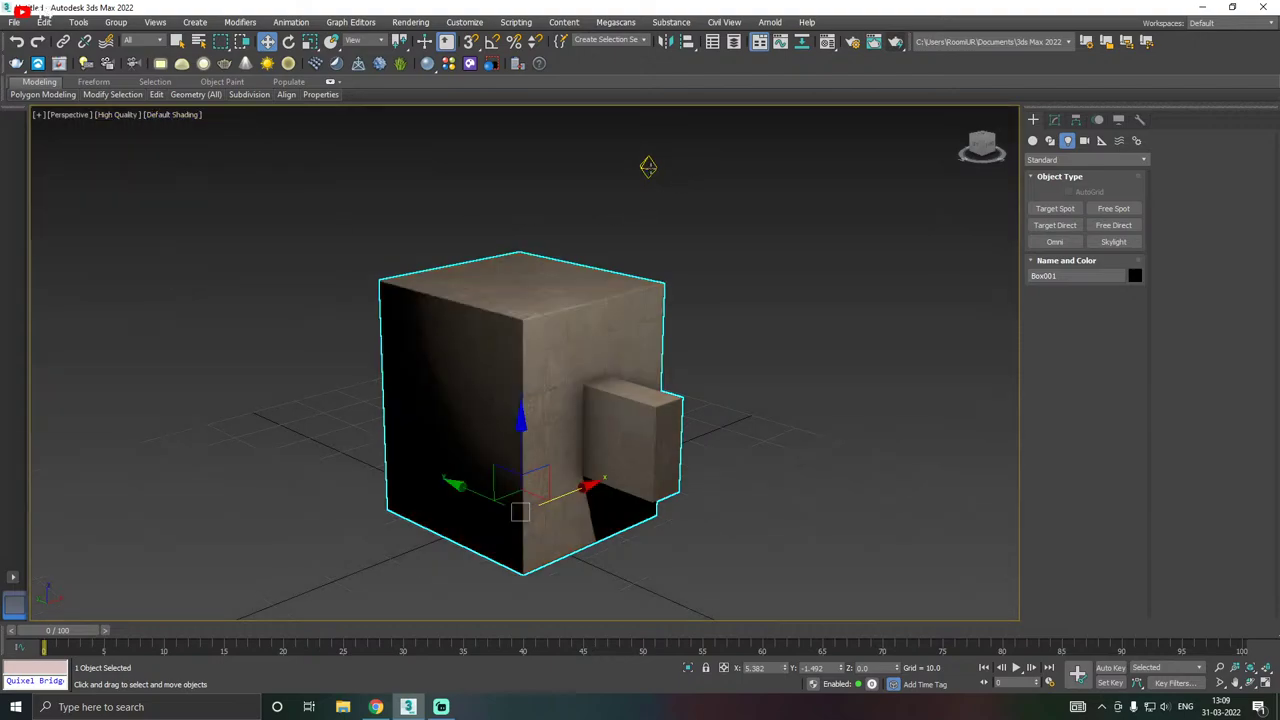
click(648, 166)
- Move the Omni light sideways to test the lighting, then delete it
click(1054, 120)
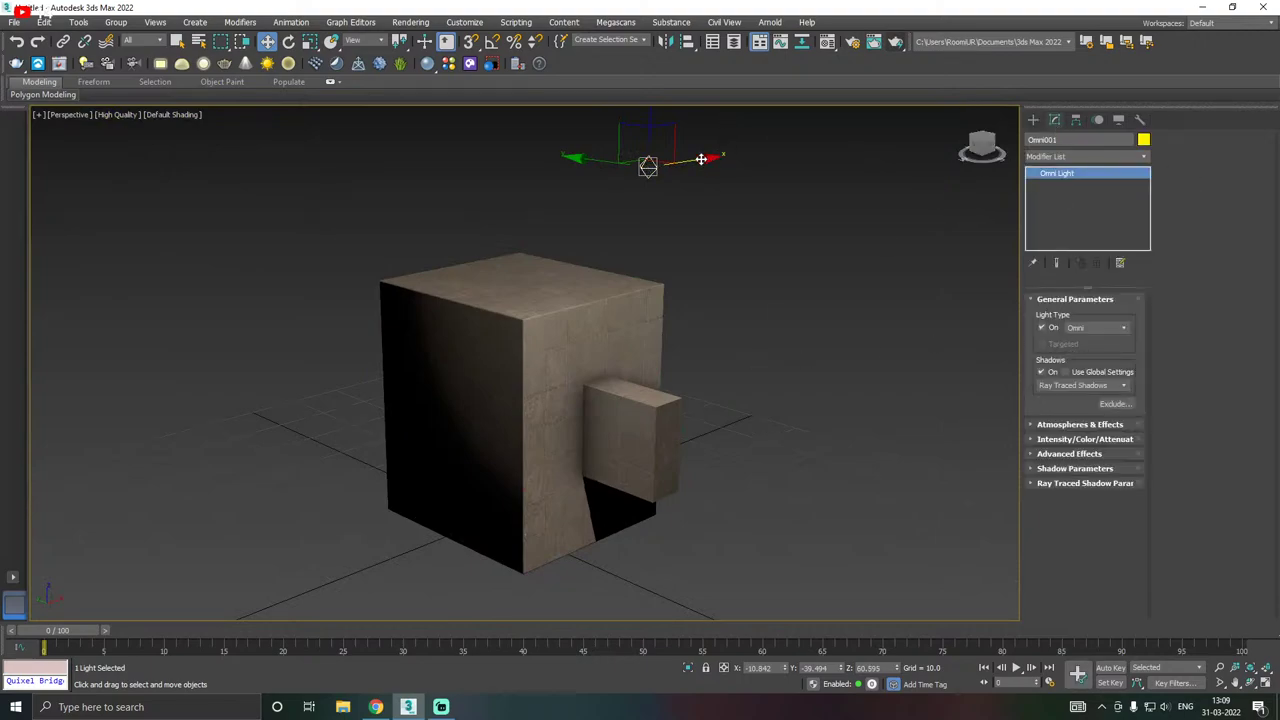
mouse_move(701, 159)
mouse_down()
mouse_move(555, 182)
mouse_move(752, 146)
mouse_move(582, 167)
mouse_move(780, 180)
mouse_move(682, 192)
mouse_move(776, 180)
mouse_up()
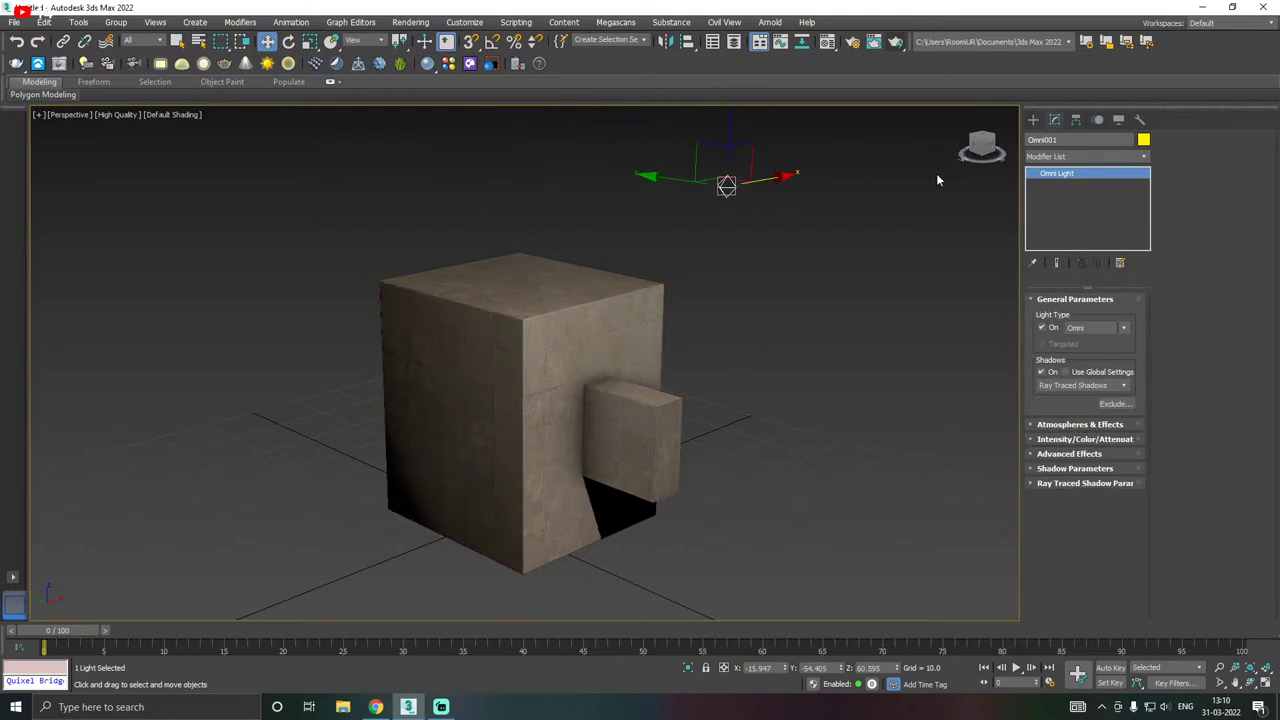
key(Delete)
- Create a new Standard Omni light, raise it about 20 units and position it above the boxes
click(1033, 119)
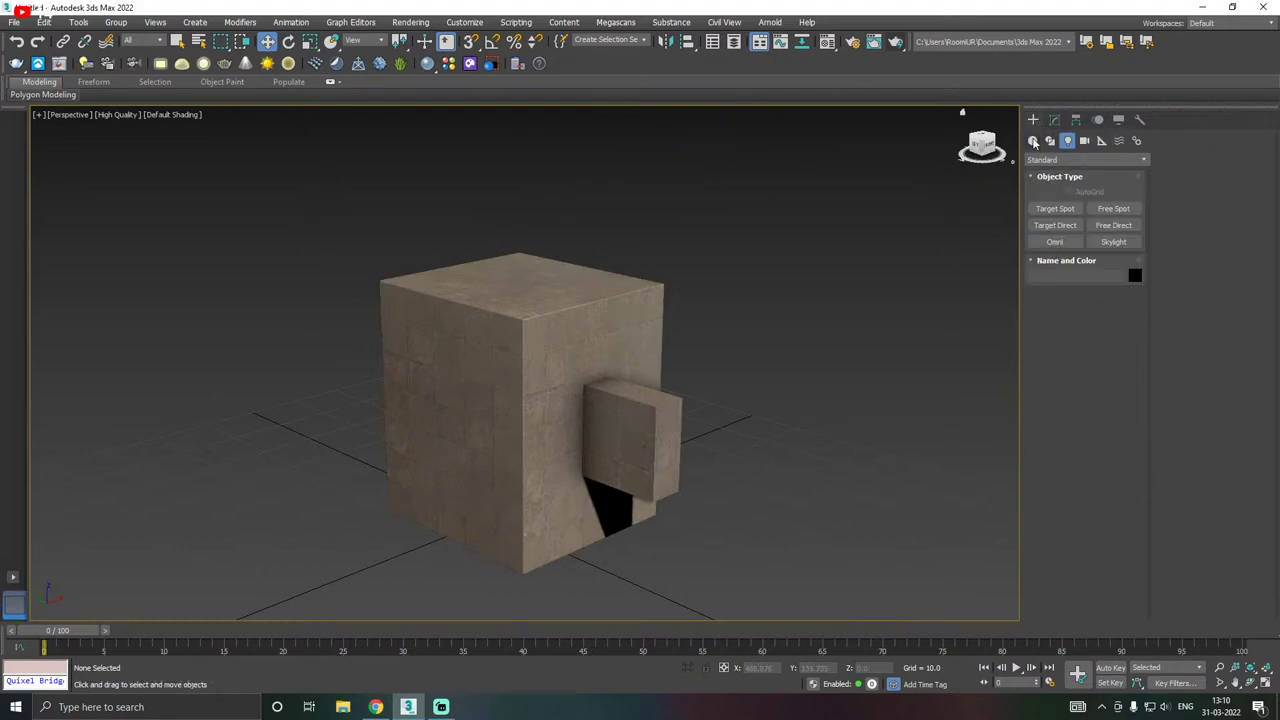
click(1034, 142)
click(1068, 141)
click(1052, 161)
click(1047, 187)
click(1040, 243)
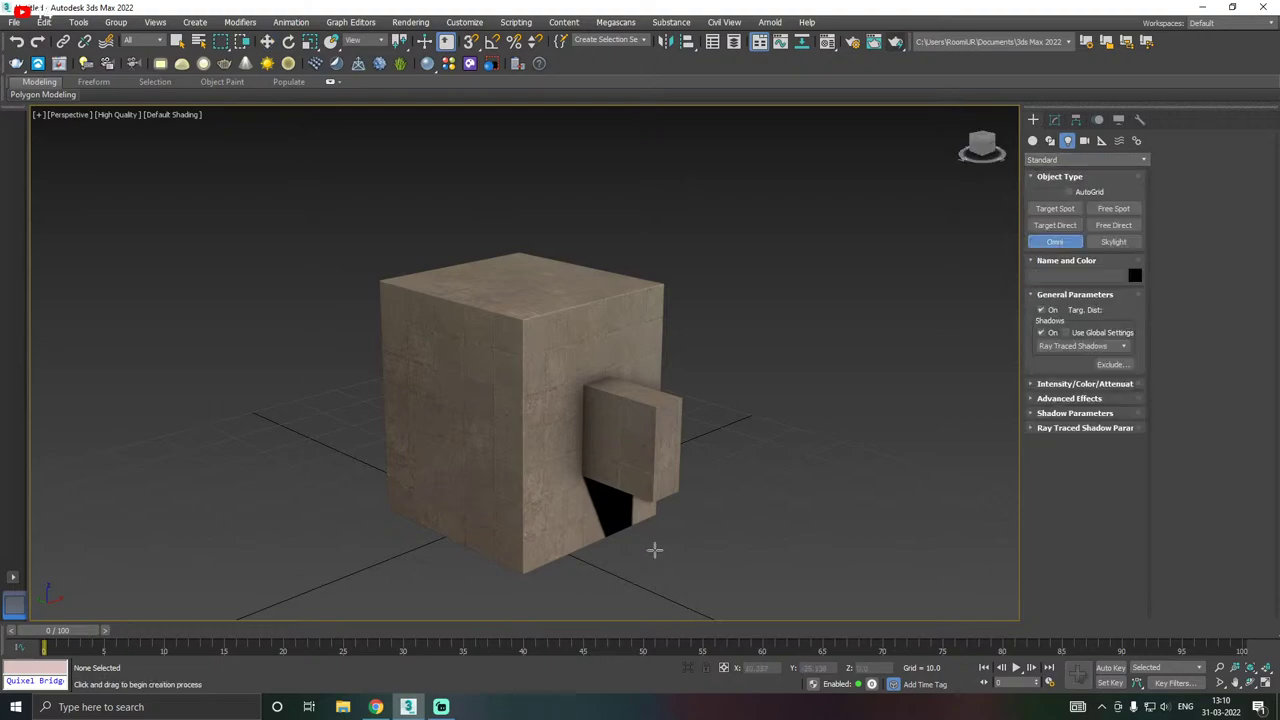
click(709, 565)
right_click(601, 584)
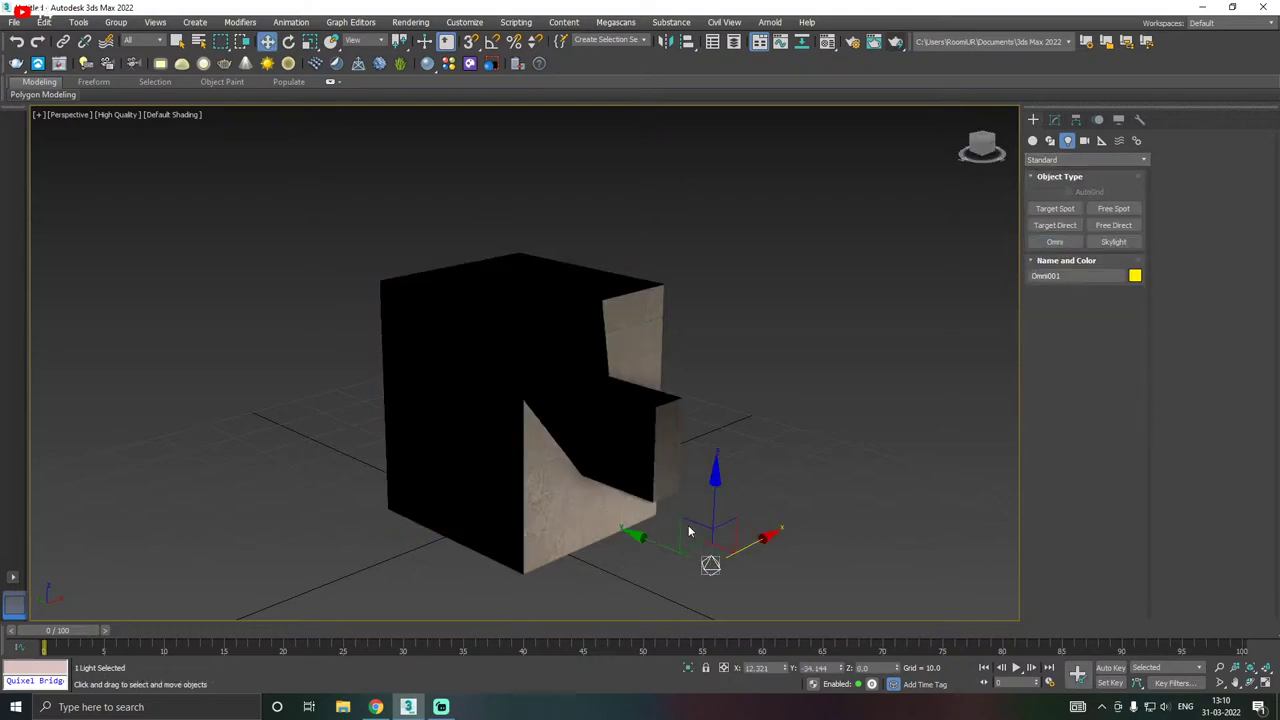
drag(713, 516, 738, 222)
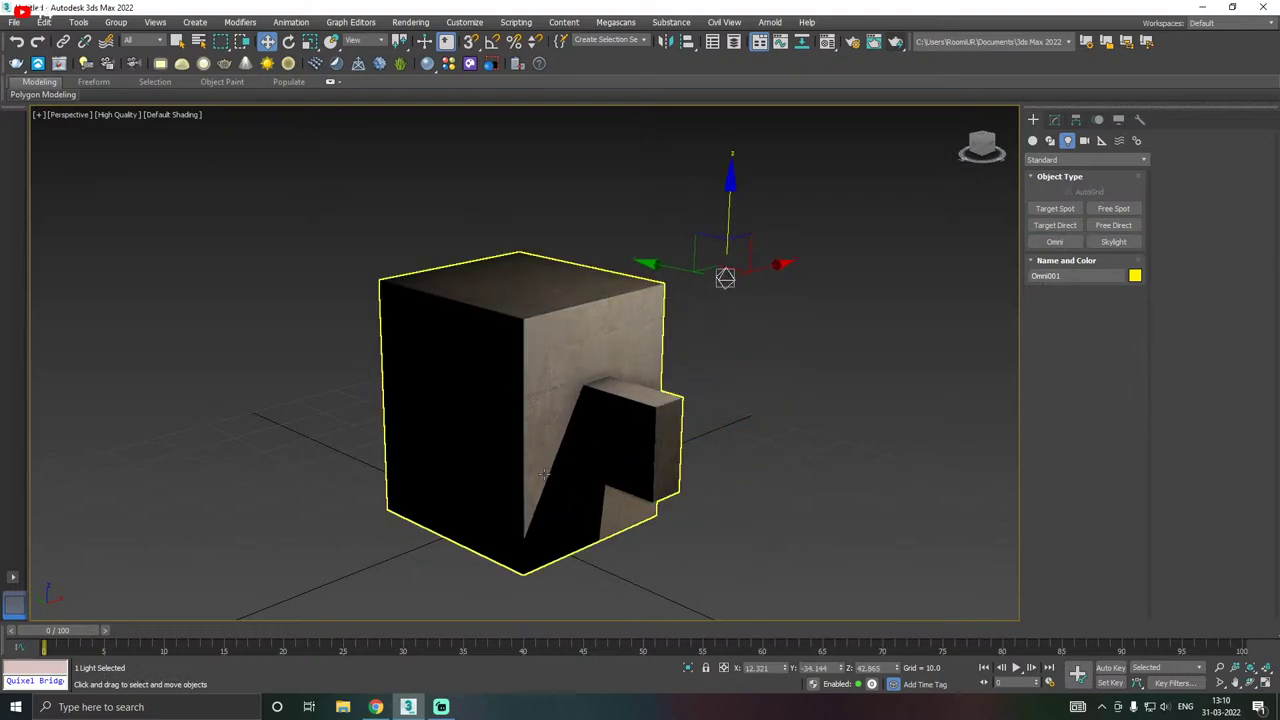
scroll(545, 475, down, 3)
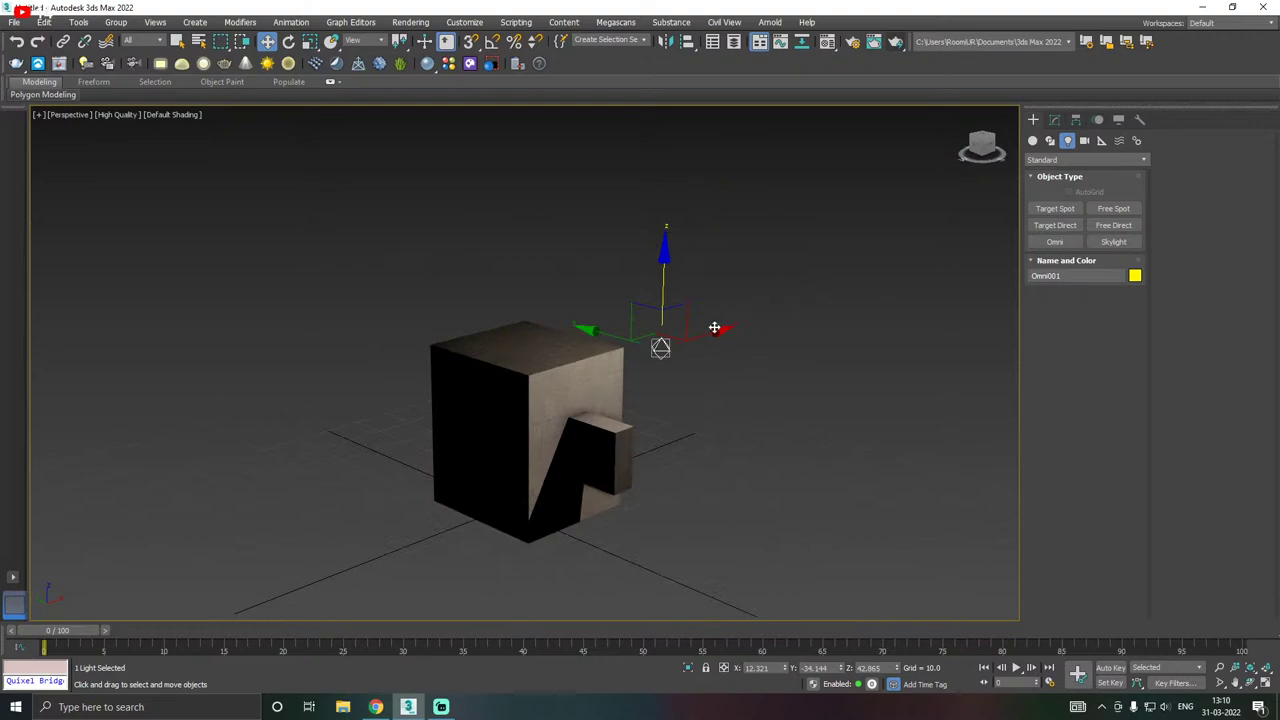
drag(714, 327, 623, 287)
- Toggle the light's Shadows and On state off and back on, then delete it
click(1054, 119)
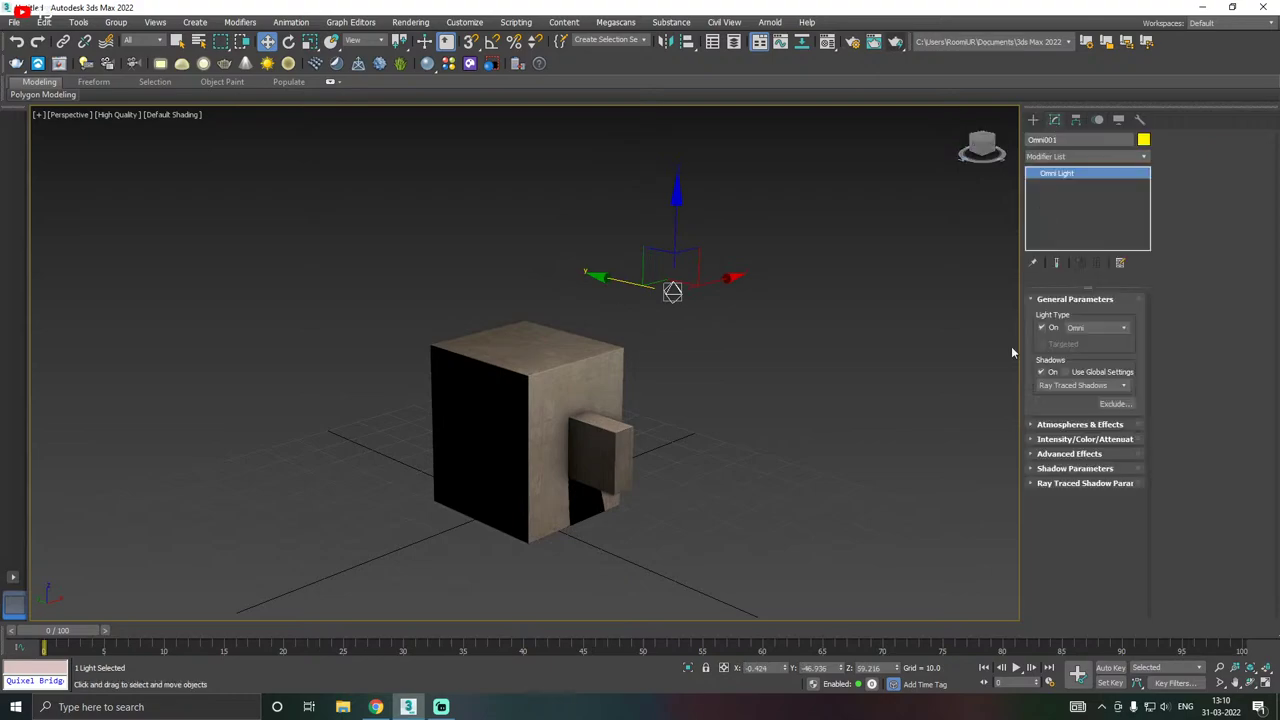
scroll(1015, 360, up, 4)
click(1060, 375)
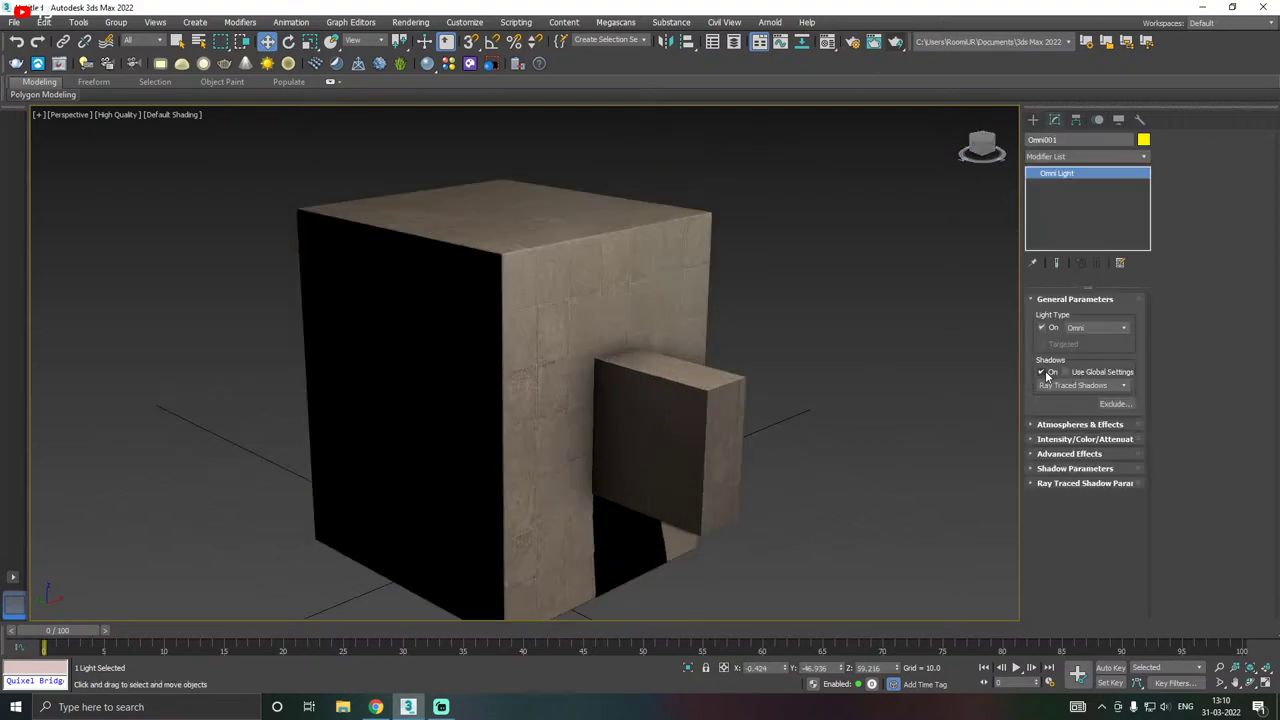
scroll(683, 409, down, 3)
click(1042, 372)
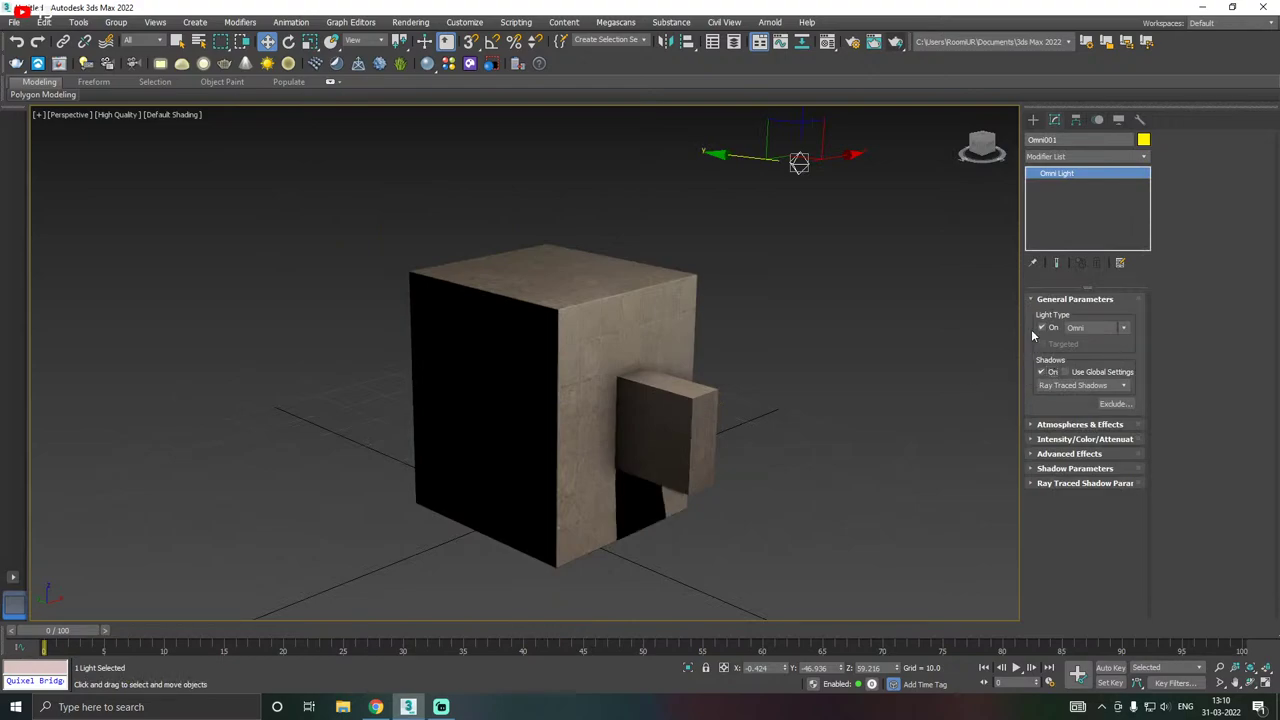
click(1042, 328)
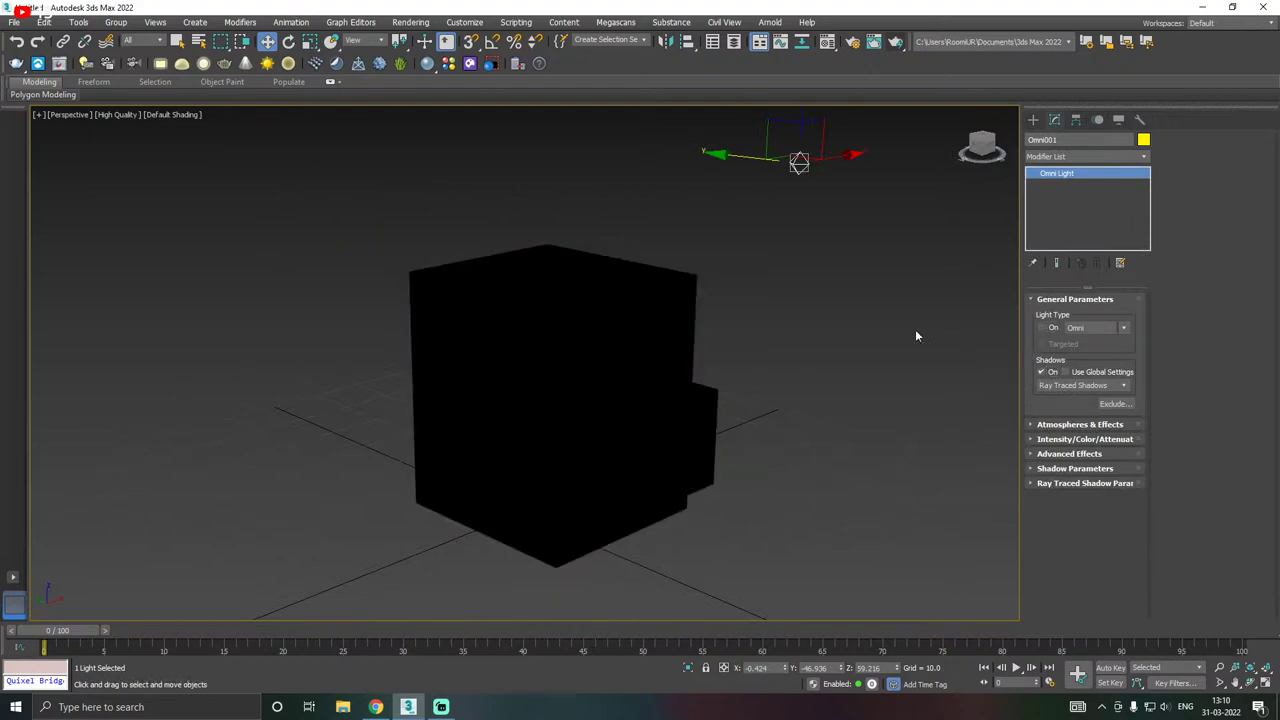
click(1047, 328)
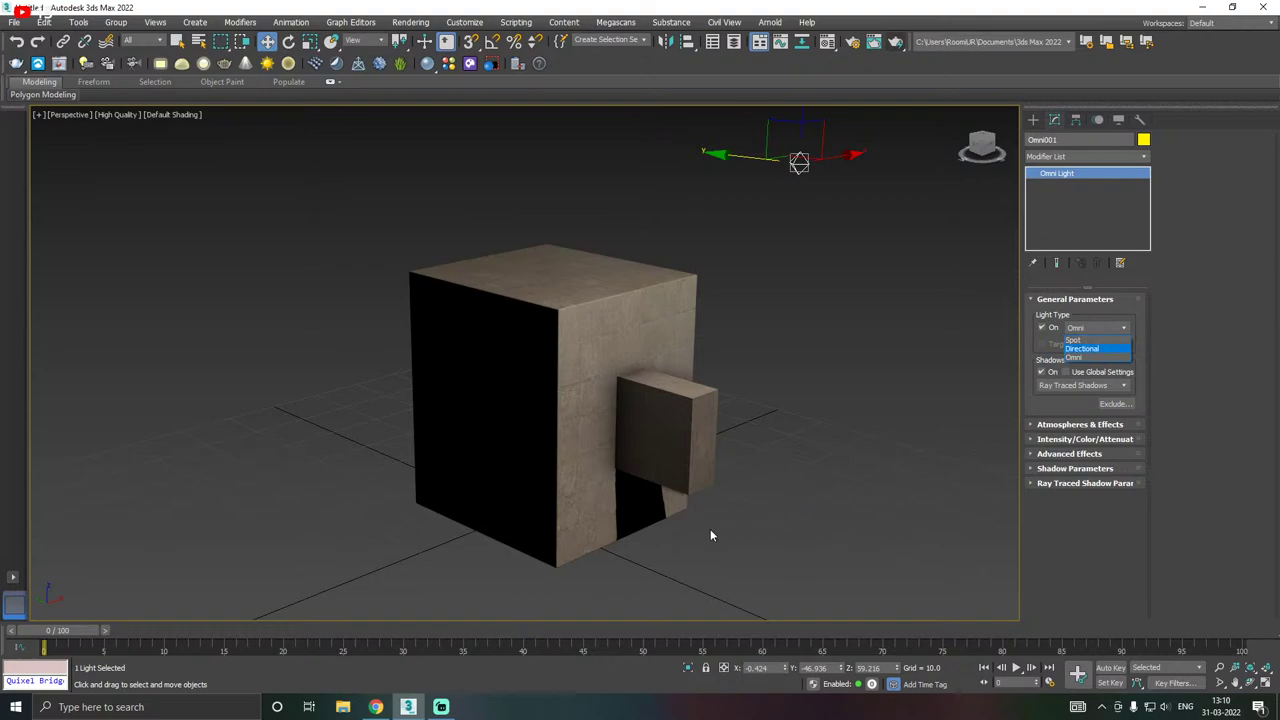
key(Delete)
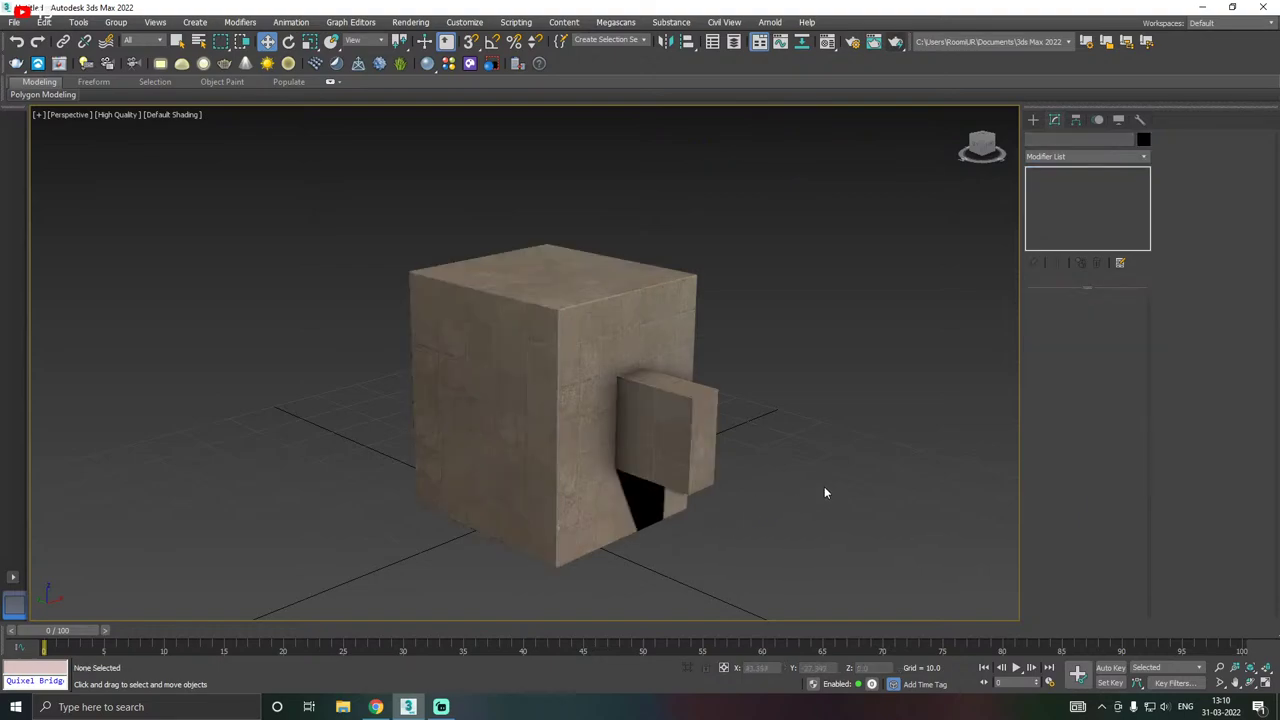
- Frame the scene and scale the large cube down with Select and Scale
key(f)
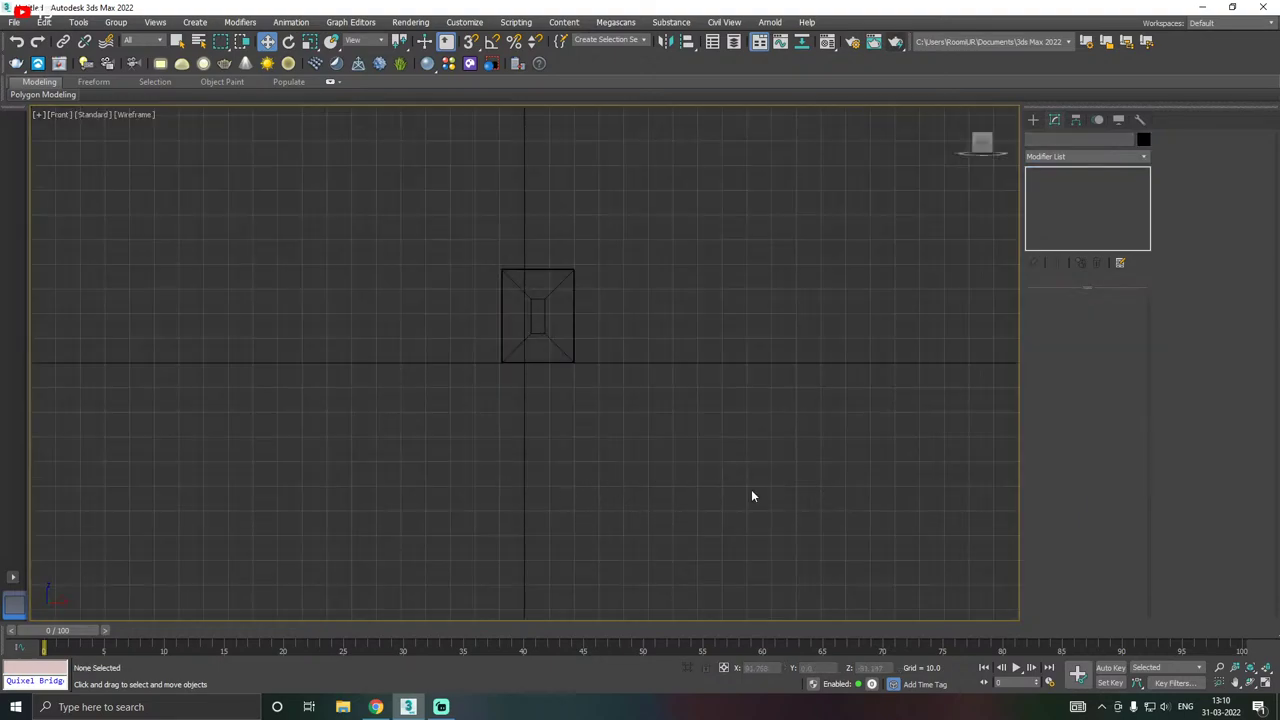
scroll(683, 586, down, 3)
middle_drag(789, 477, 763, 506)
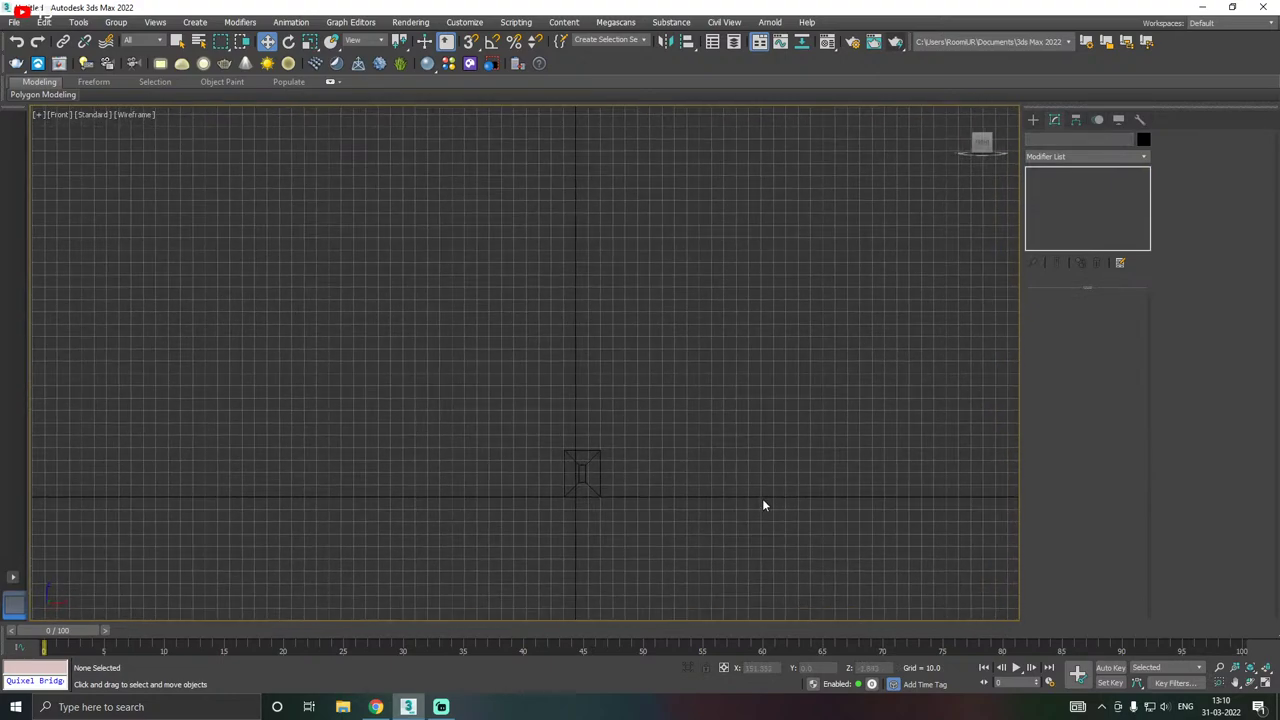
key(p)
scroll(740, 406, down, 3)
mouse_move(762, 420)
alt+middle_down()
mouse_move(740, 406)
mouse_move(609, 459)
mouse_move(622, 448)
alt+middle_up()
click(622, 448)
key(r)
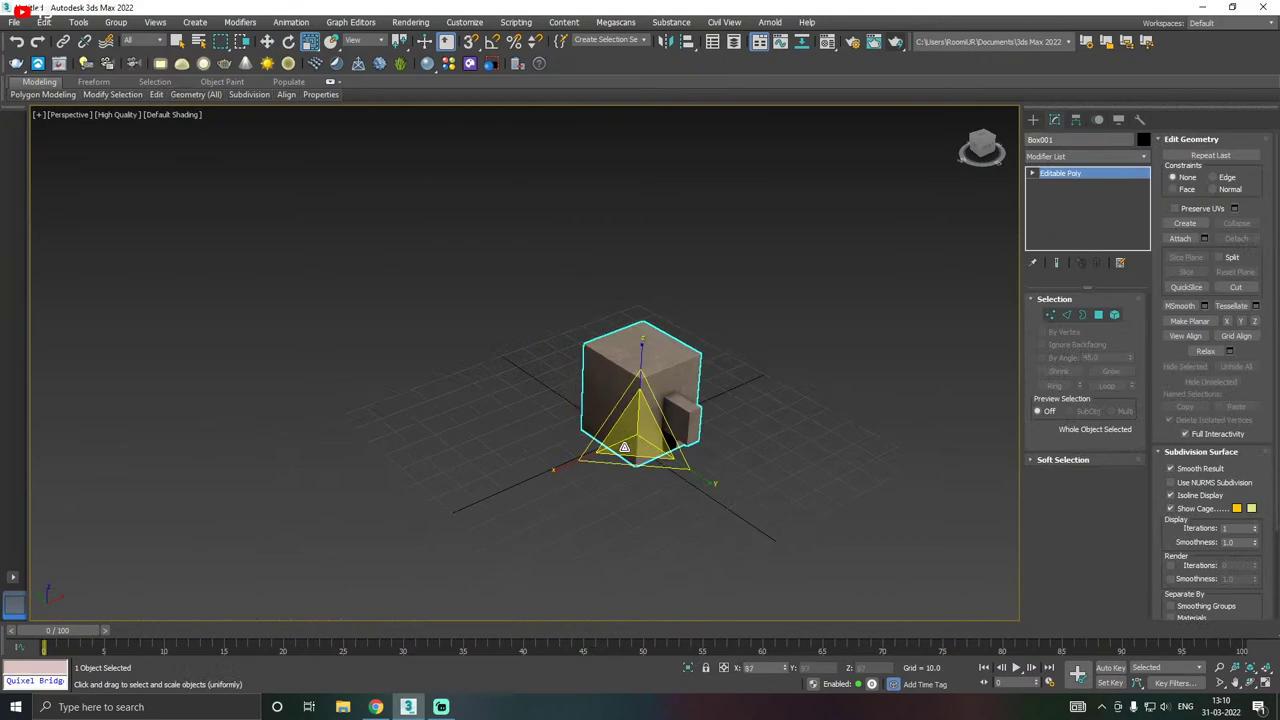
drag(622, 448, 623, 477)
key(w)
- Draw a Standard Primitives Plane on the ground around the cube
click(1034, 121)
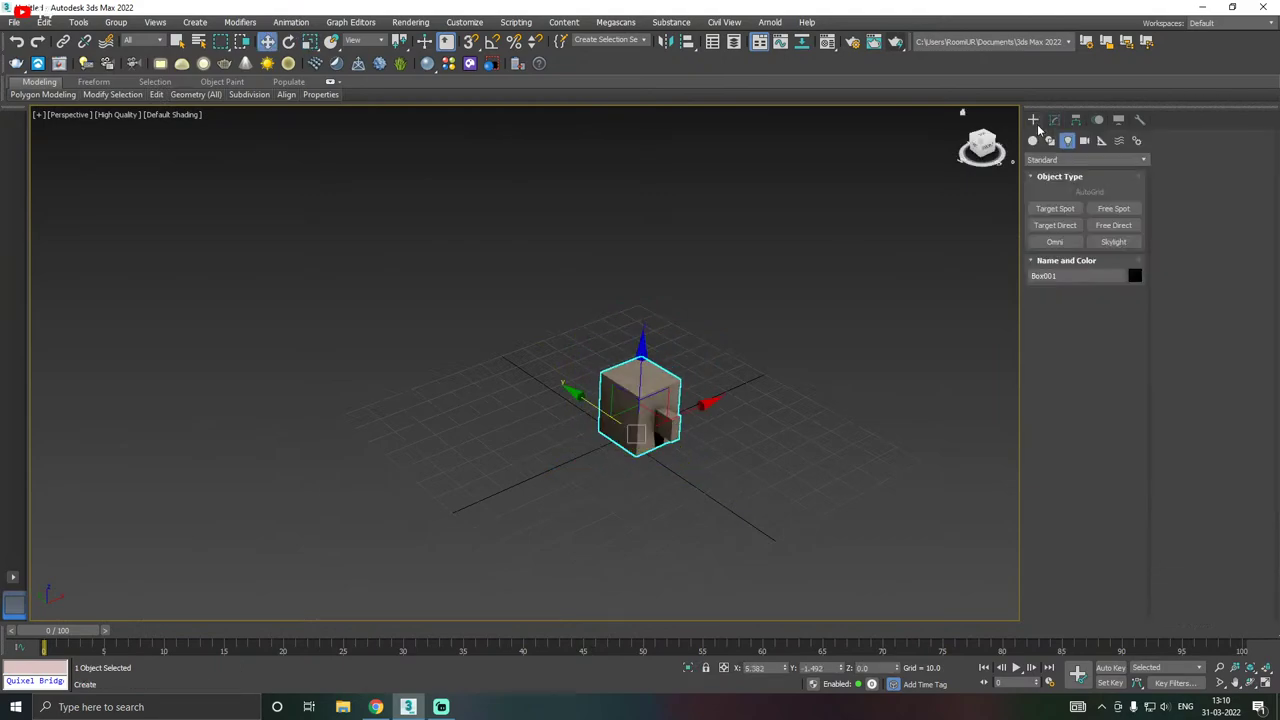
click(1033, 140)
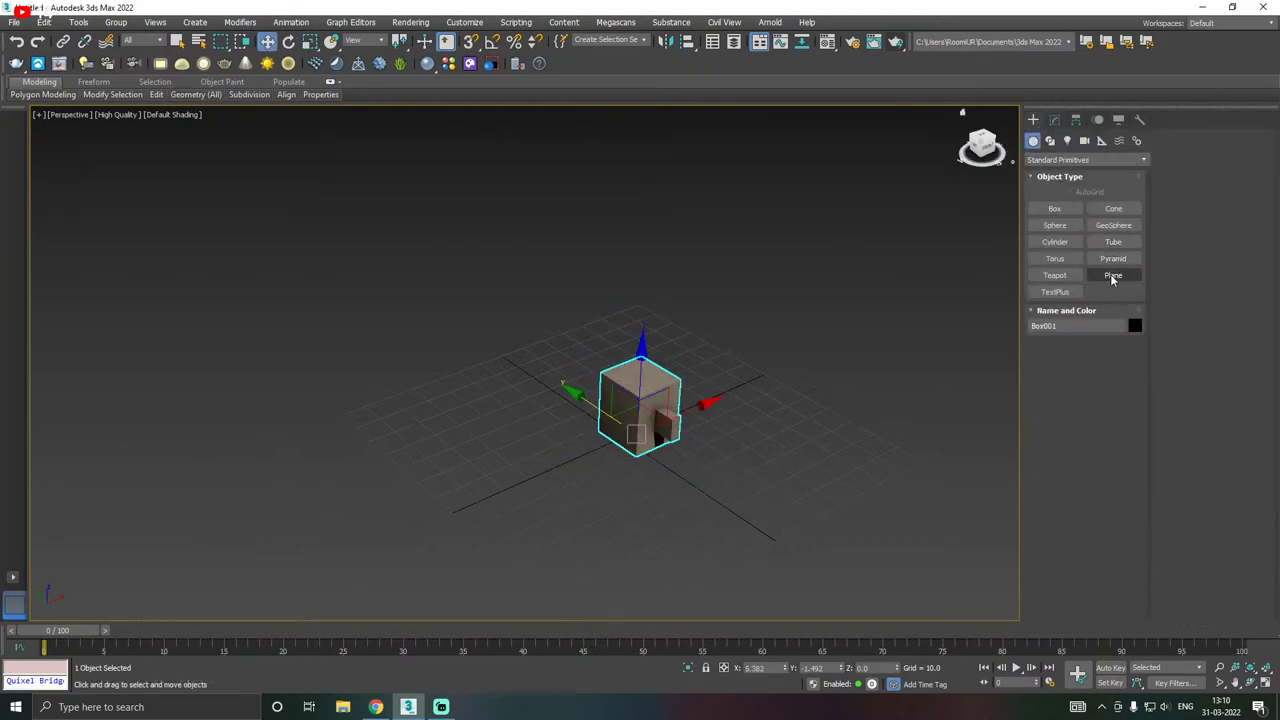
click(1113, 275)
drag(346, 414, 923, 457)
right_click(878, 433)
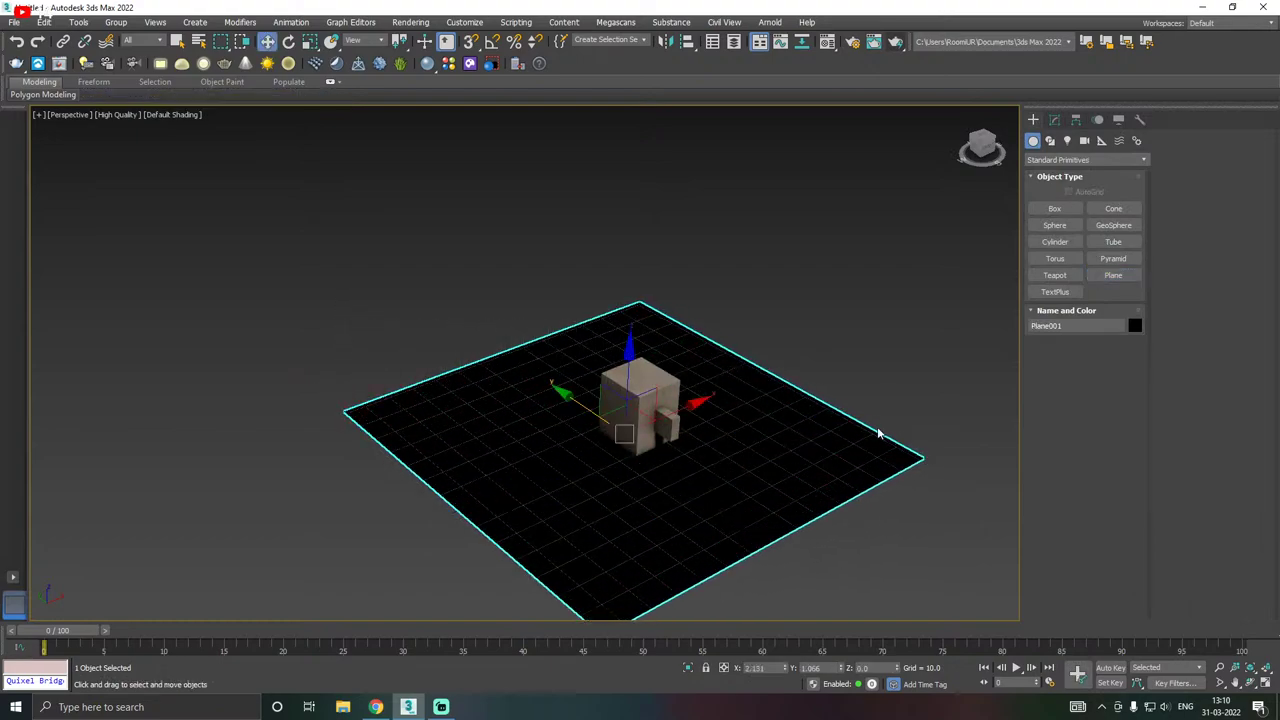
- Assign the tiled stone material to the plane in the Material Editor
click(827, 41)
click(94, 270)
click(268, 84)
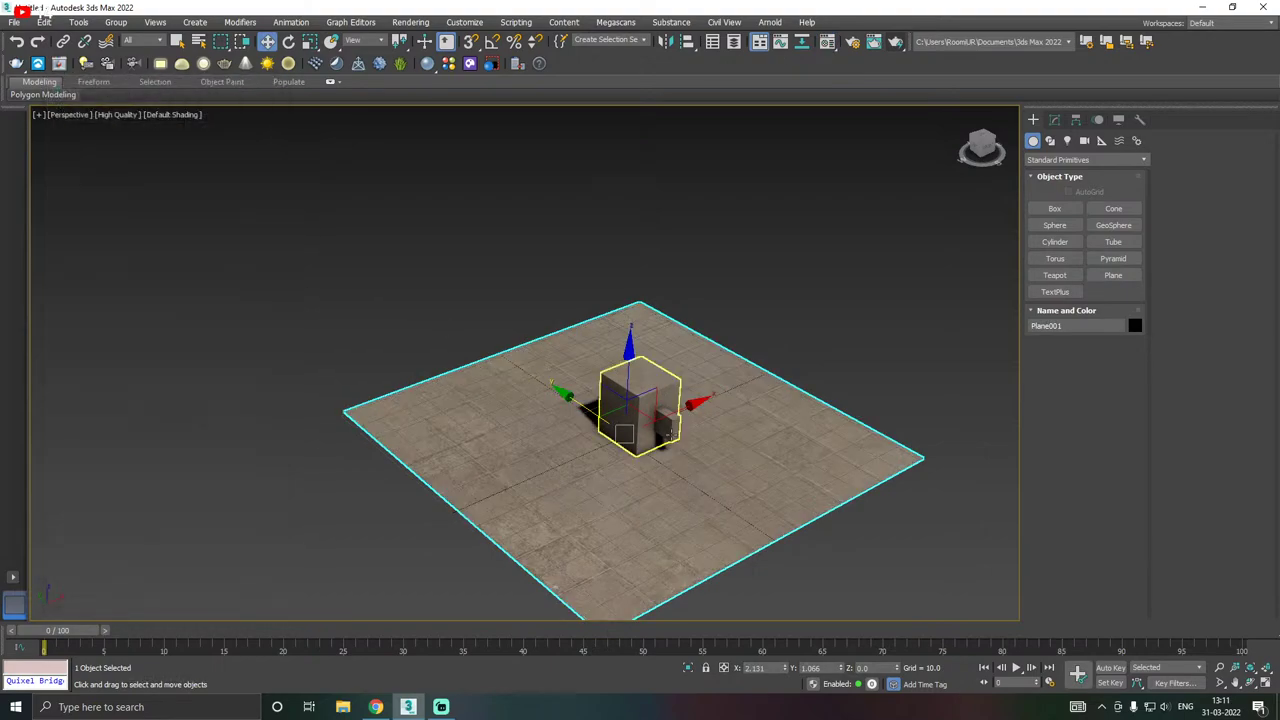
scroll(728, 550, up, 5)
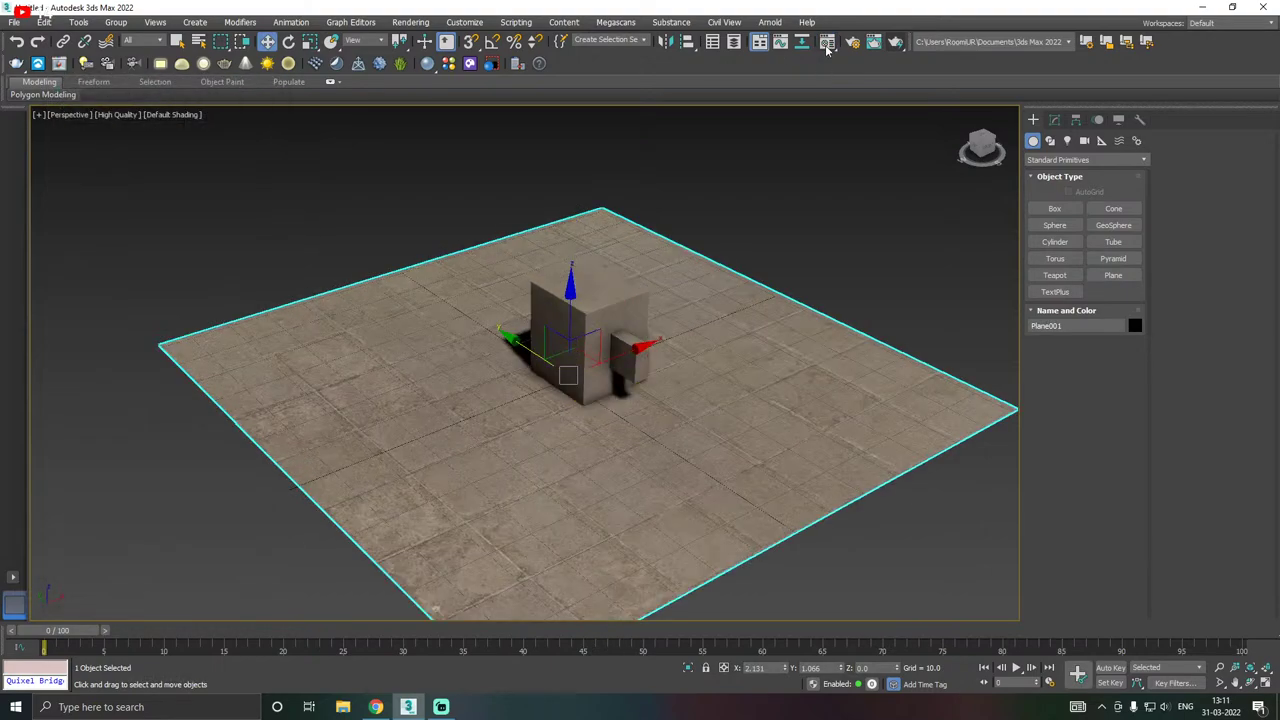
- Assign the plain grey 02 - Default material to the ground plane
click(827, 41)
click(150, 150)
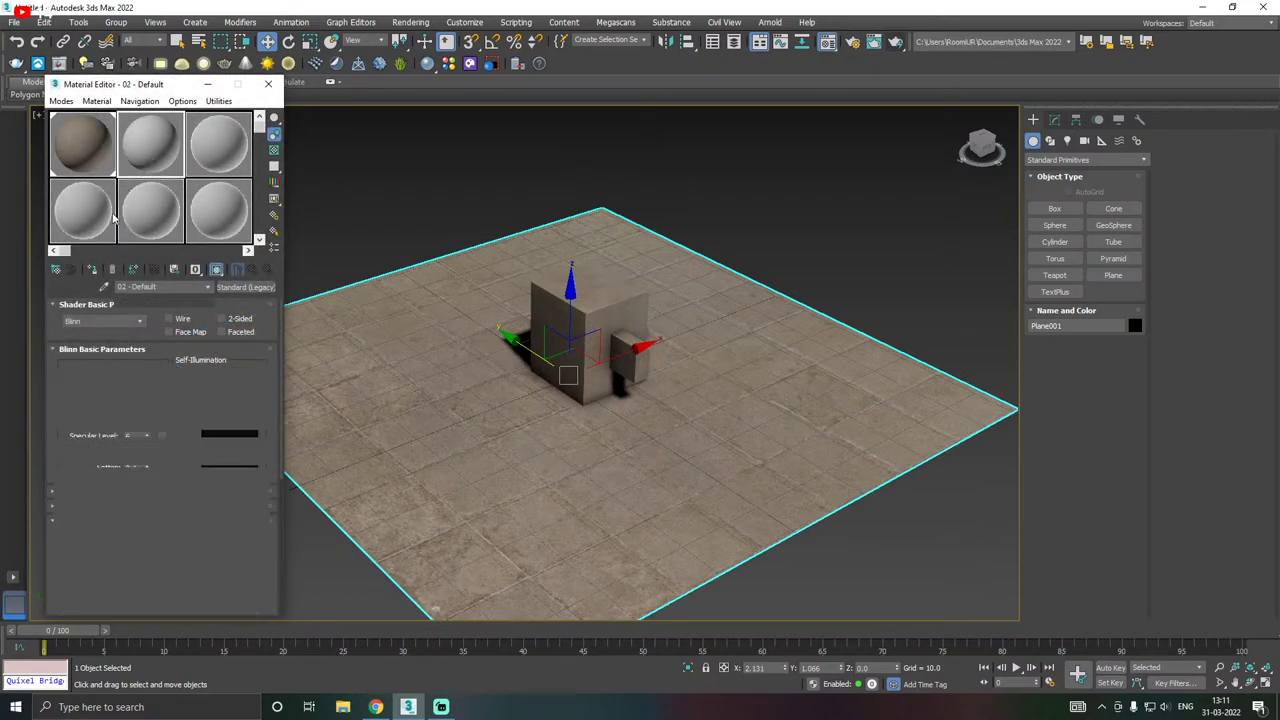
click(94, 270)
click(268, 84)
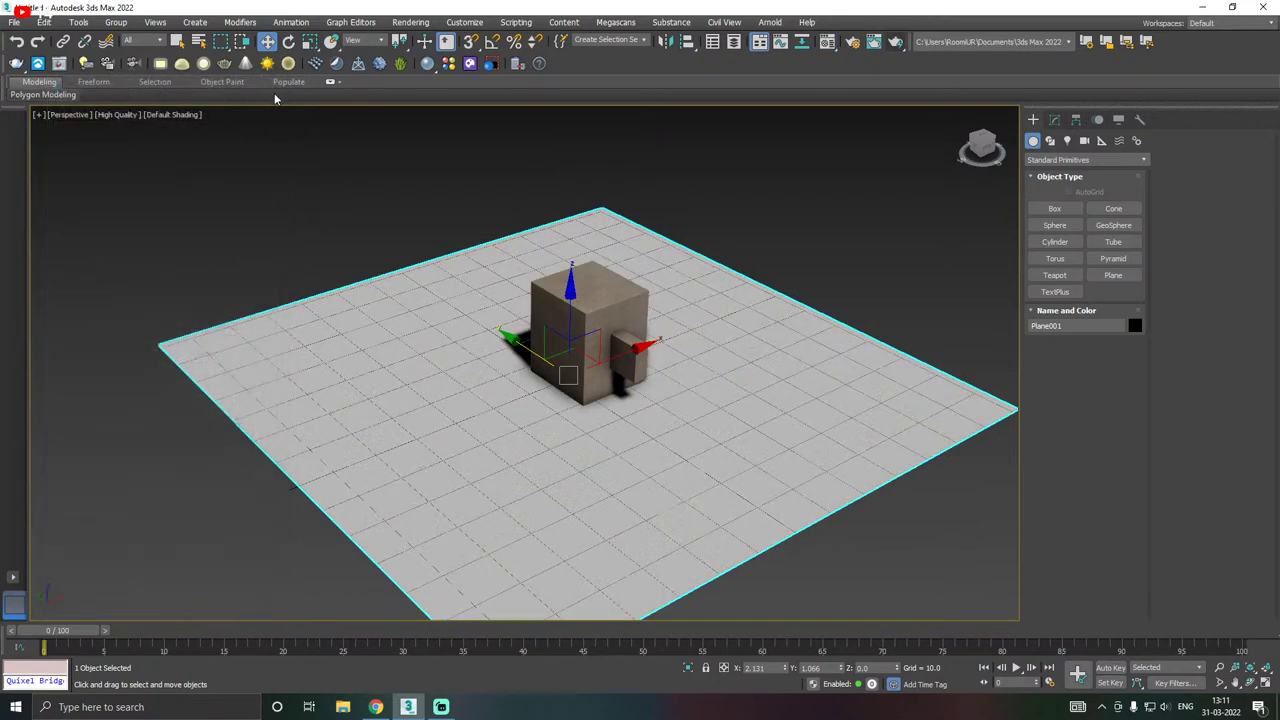
- Turn on Edged Faces, switch to Front view and slide the plane along X under the box
click(160, 116)
click(202, 268)
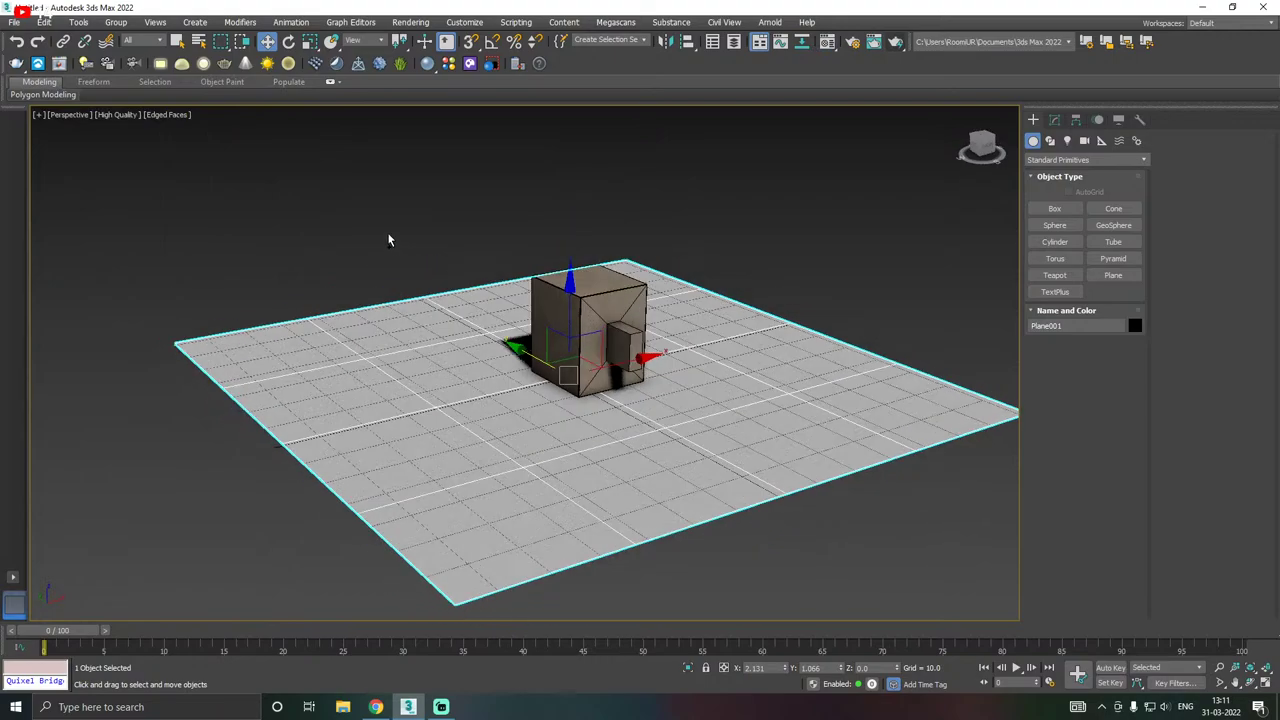
scroll(606, 291, up, 3)
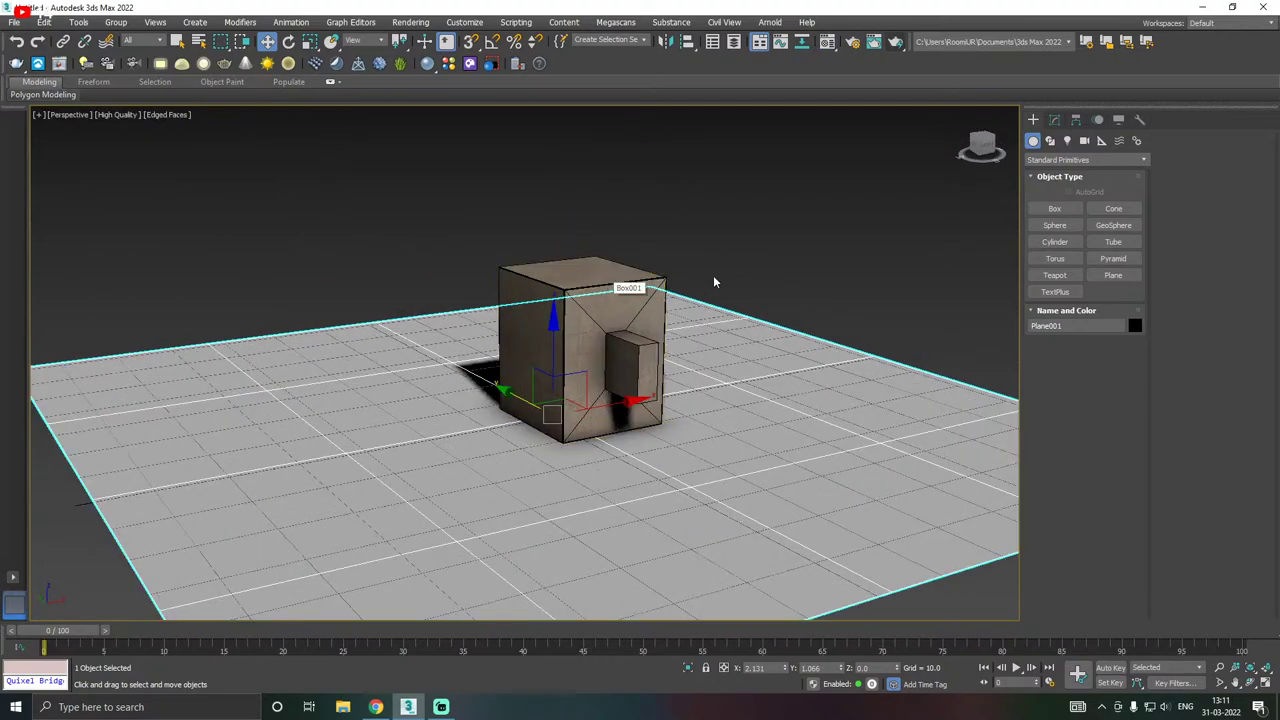
key(f)
click(690, 308)
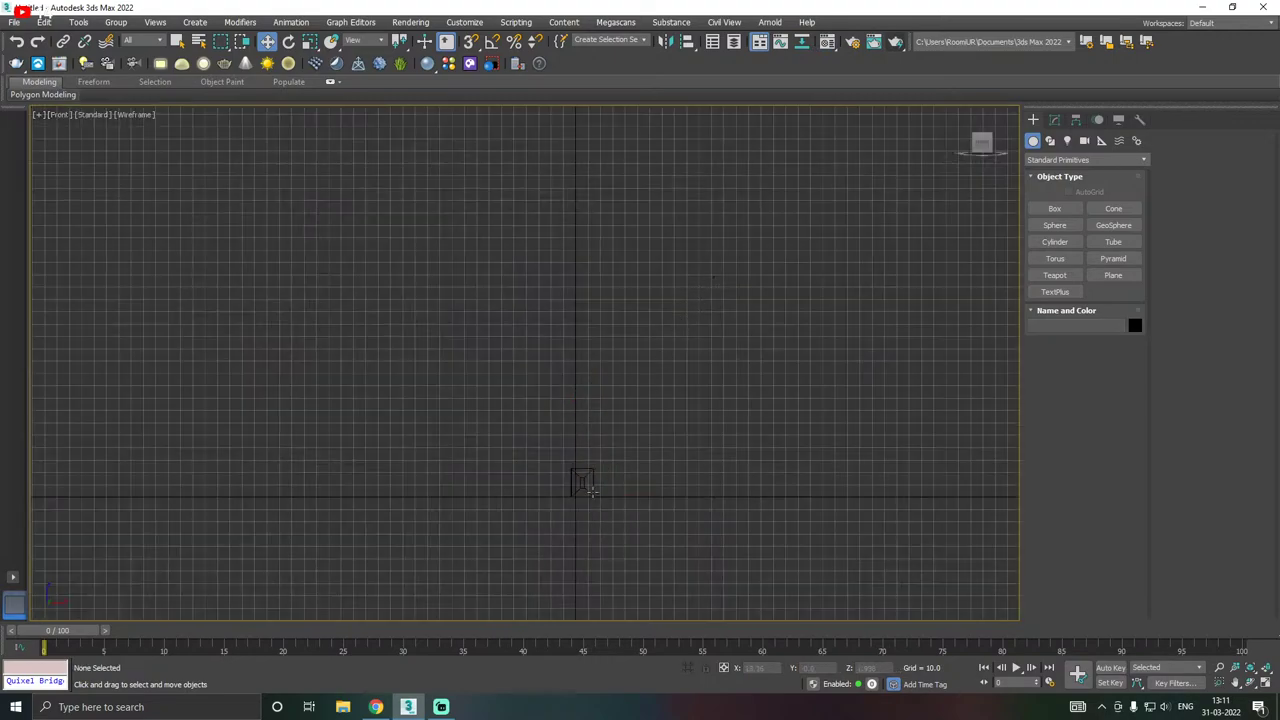
scroll(590, 491, up, 3)
click(618, 521)
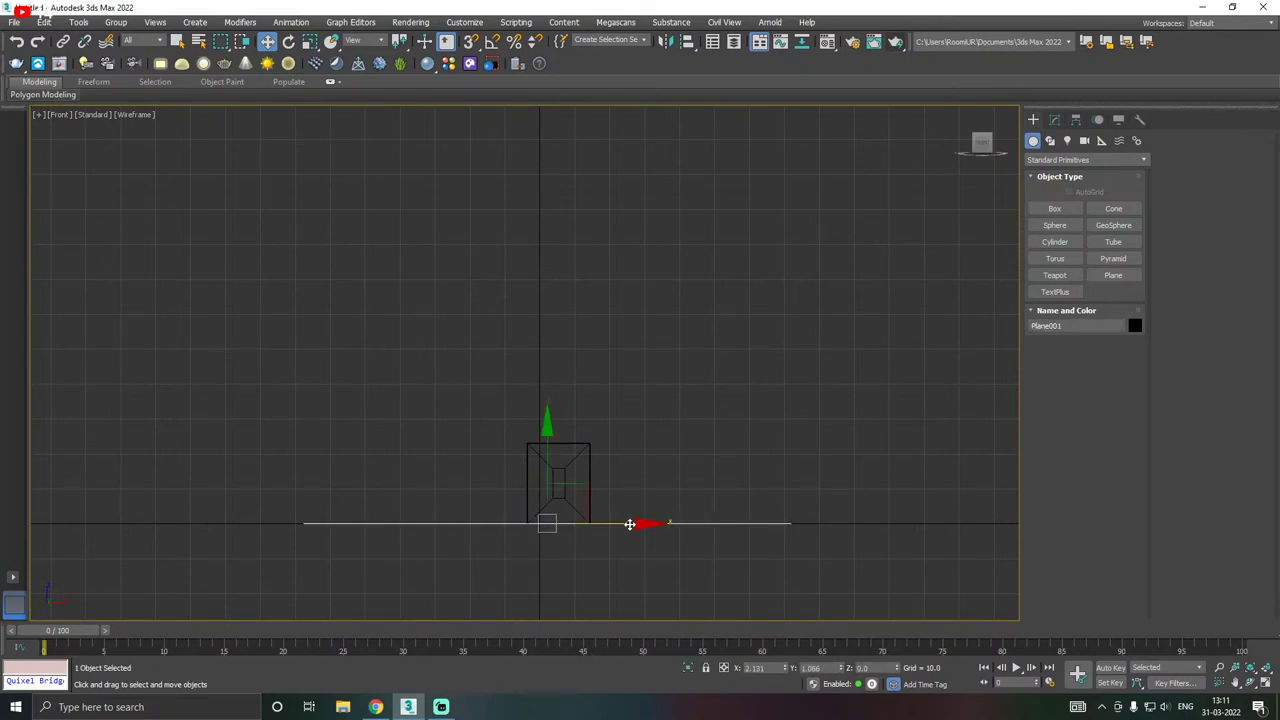
mouse_move(634, 523)
mouse_down()
mouse_move(720, 523)
mouse_move(623, 522)
mouse_up()
- Switch to Standard lights and place a Free Direct light in the Front view
click(589, 495)
click(828, 304)
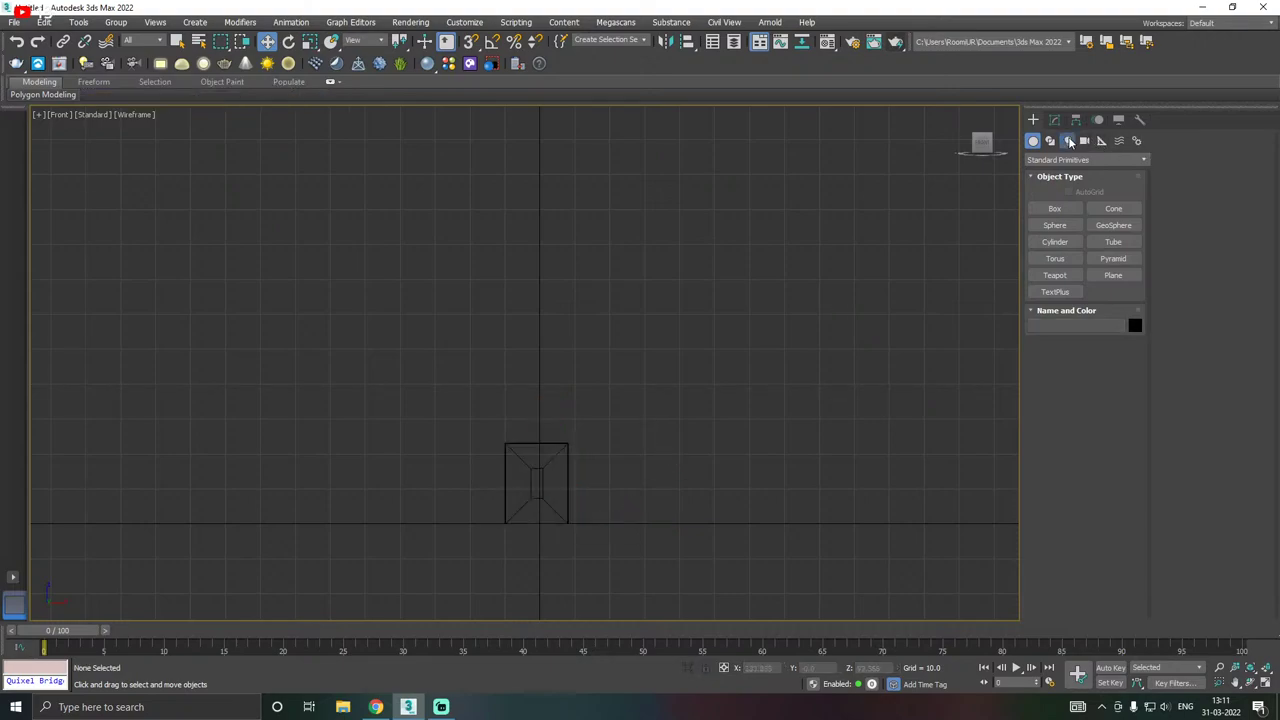
click(1067, 140)
click(1074, 160)
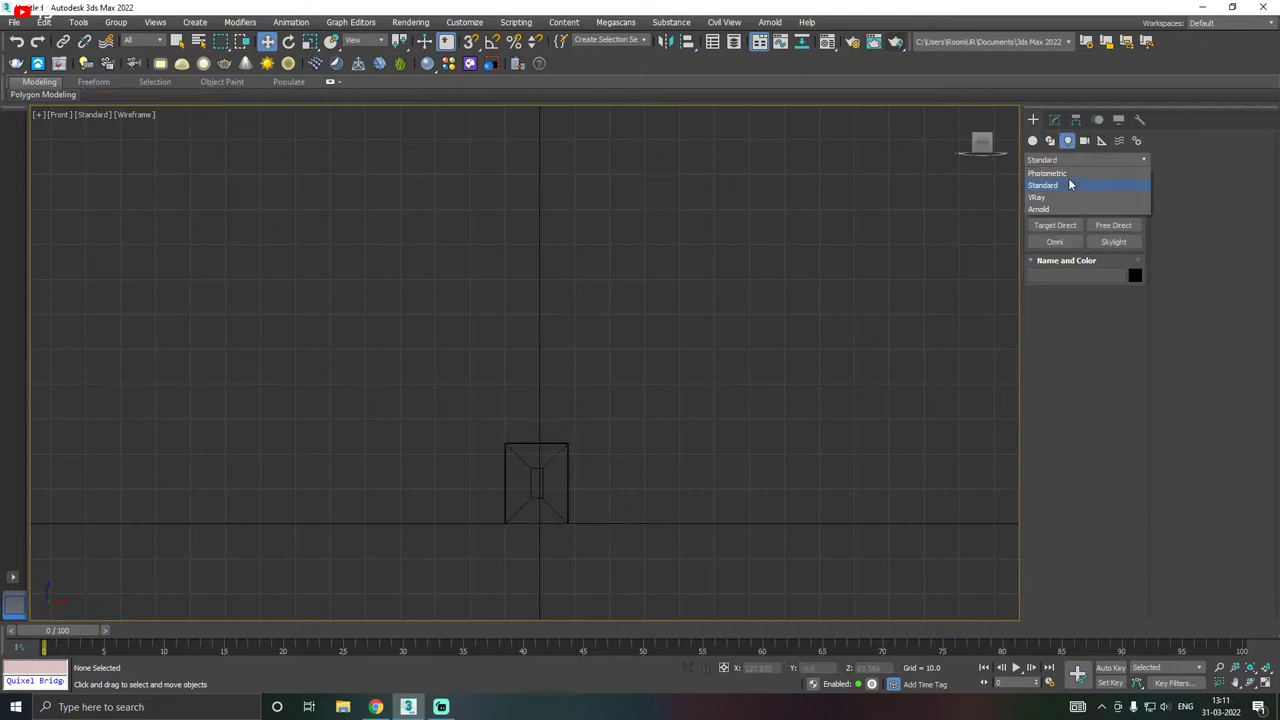
click(1043, 185)
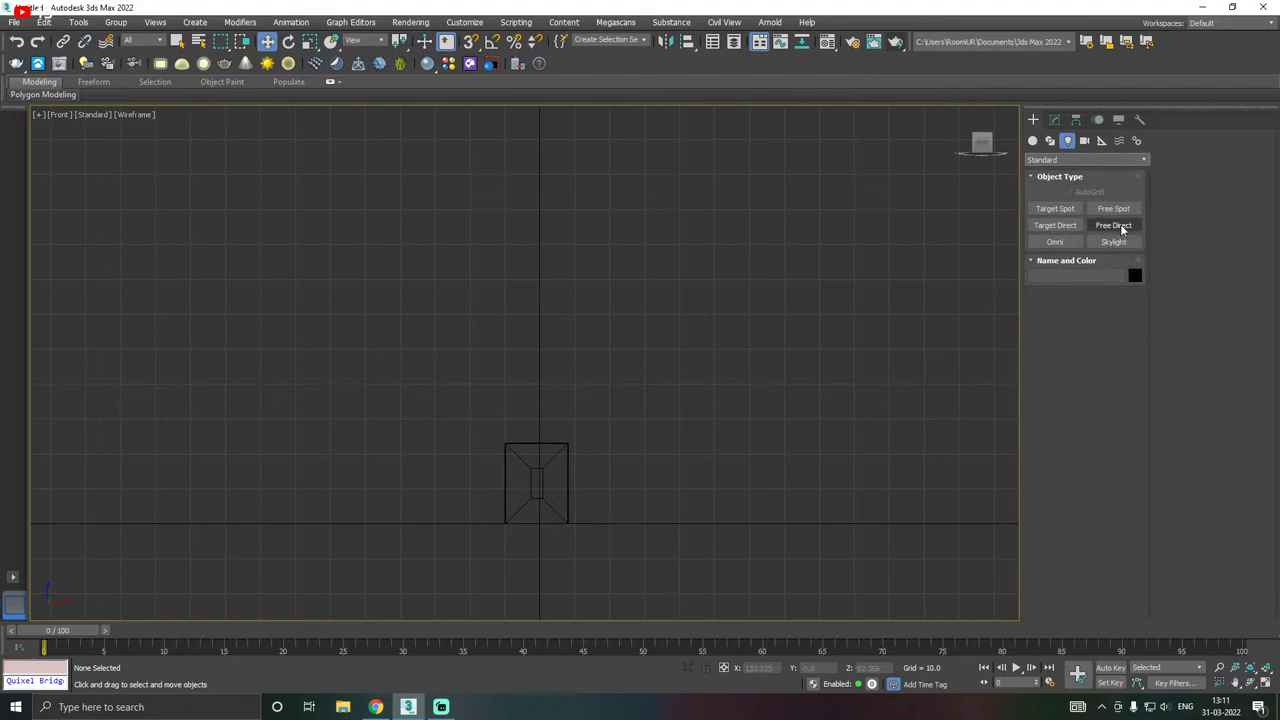
click(1122, 227)
scroll(384, 570, down, 6)
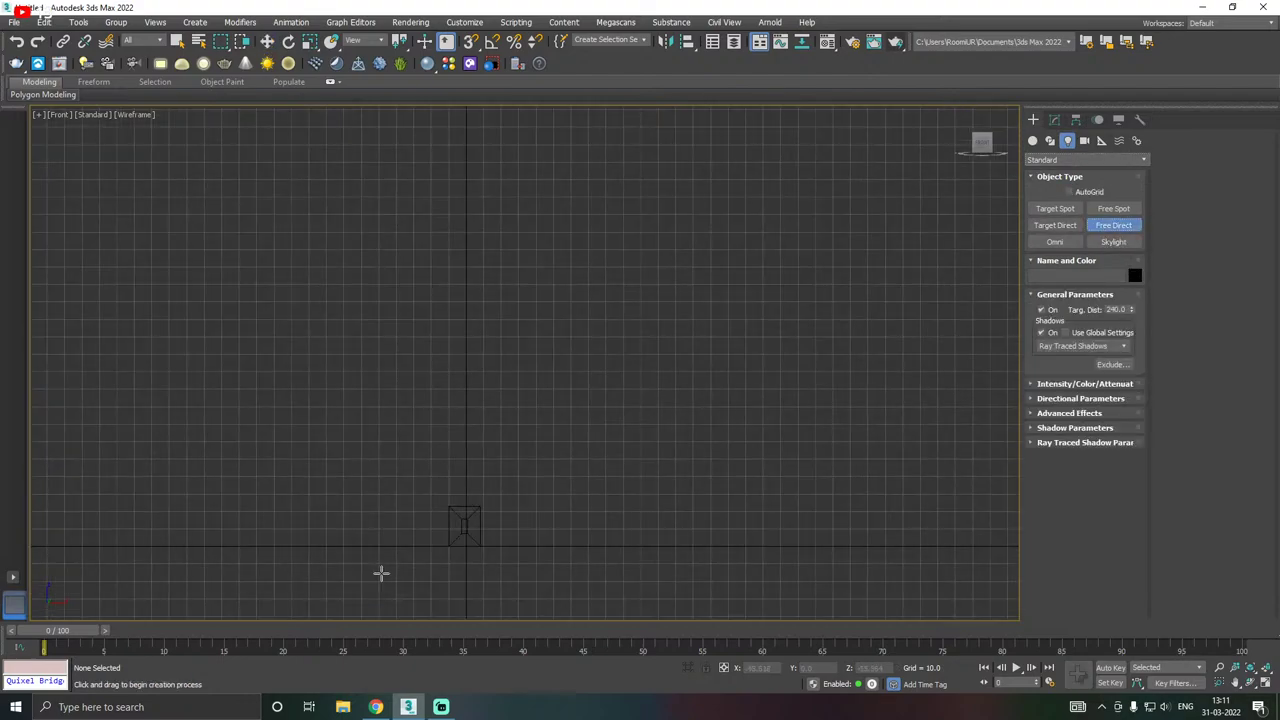
drag(934, 217, 477, 534)
right_click(532, 491)
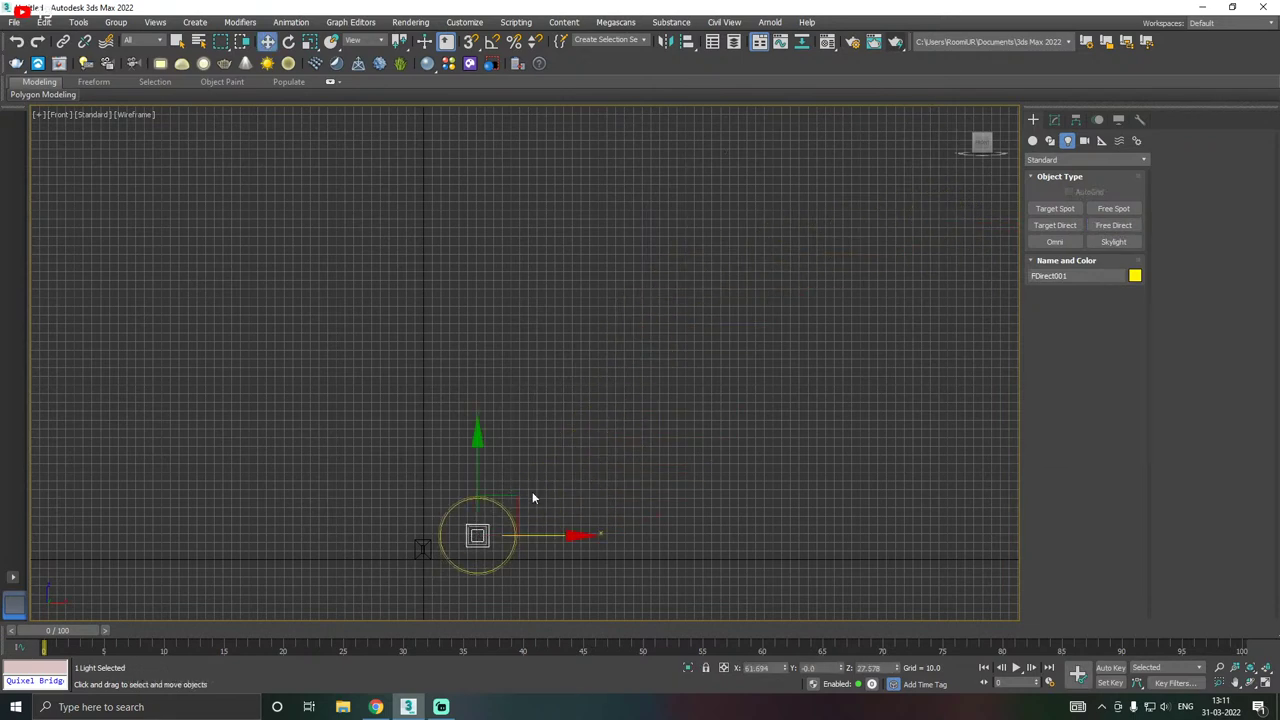
click(866, 320)
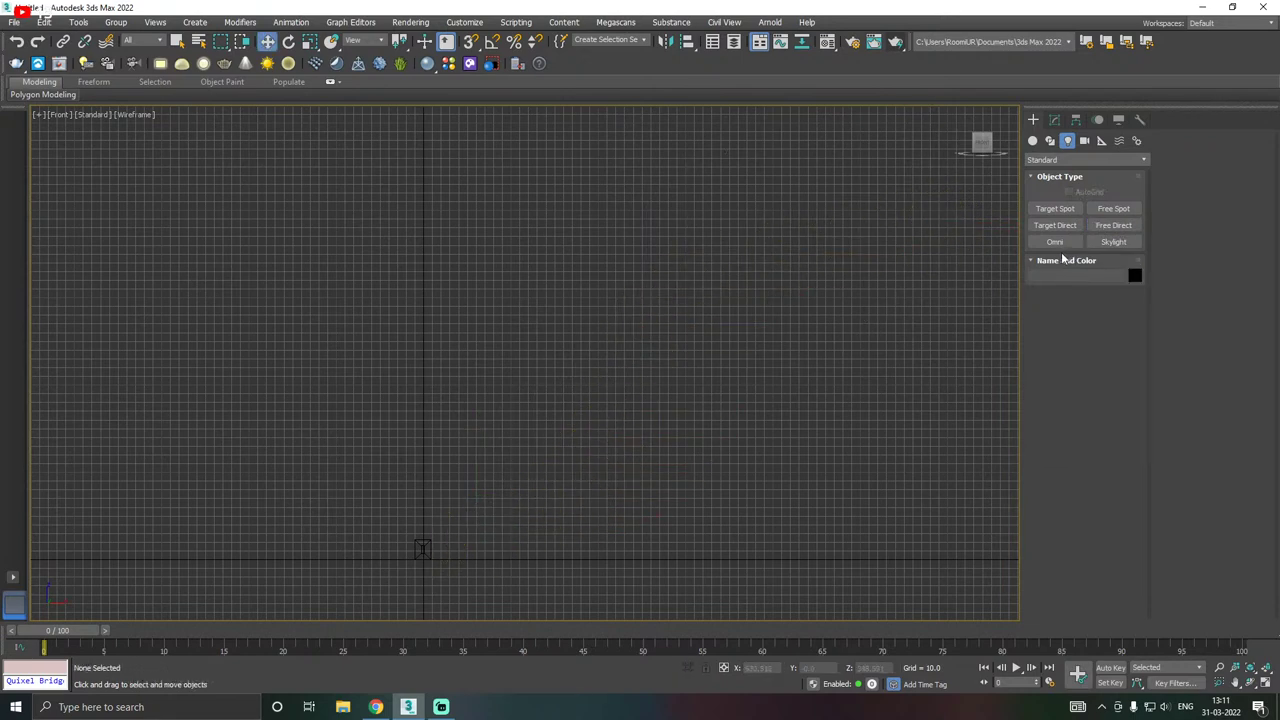
scroll(625, 448, up, 5)
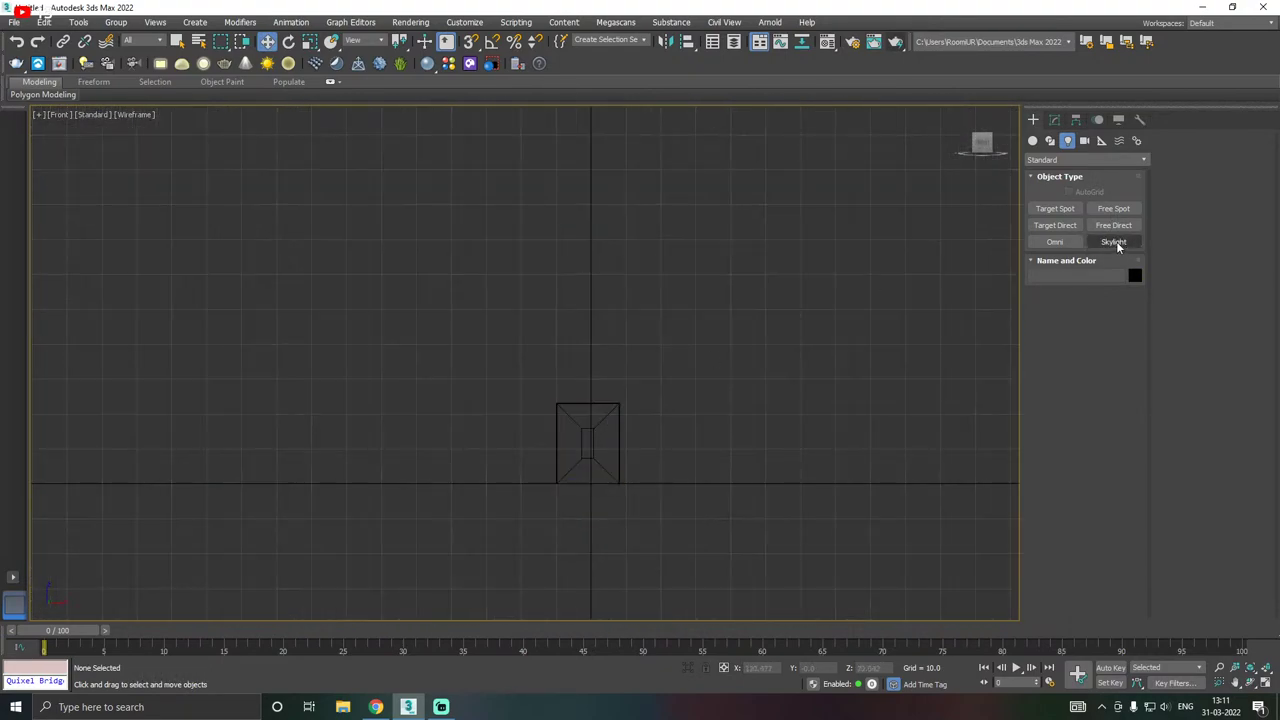
- Add a Target Direct light aimed at the box, check its shadows in Perspective, then delete it
click(1055, 225)
scroll(525, 578, down, 5)
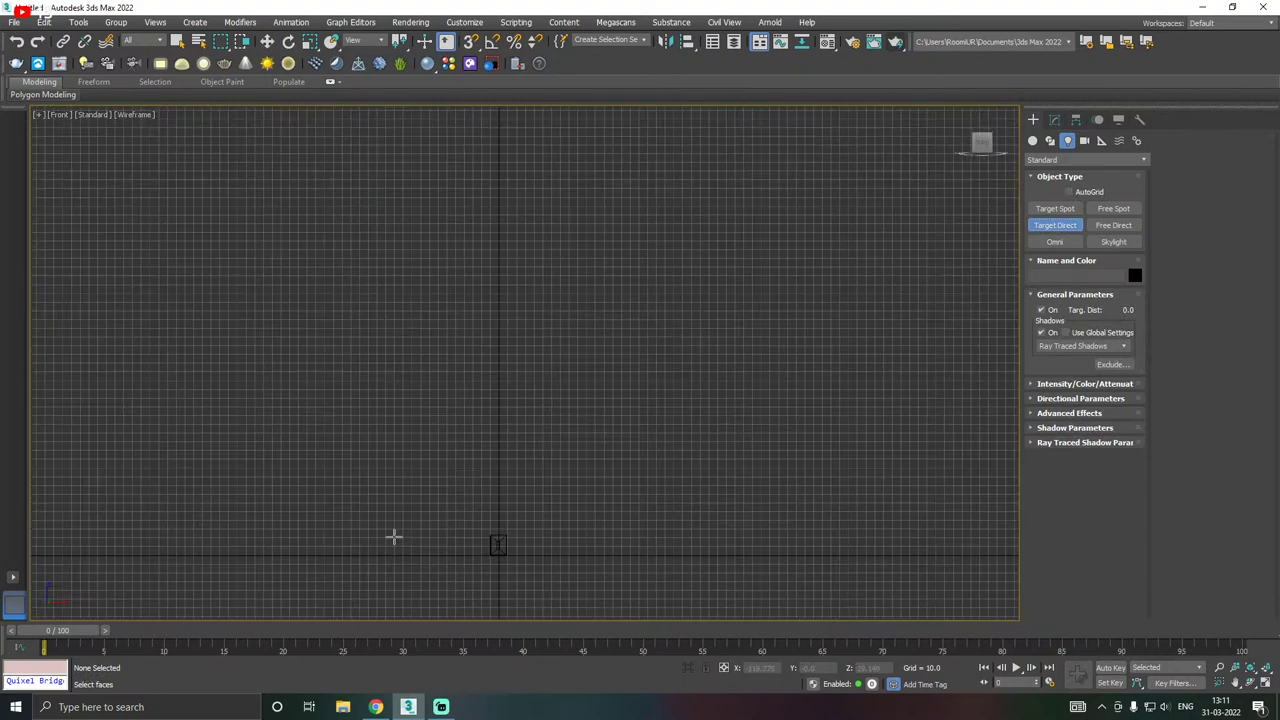
drag(948, 194, 498, 550)
right_click(677, 472)
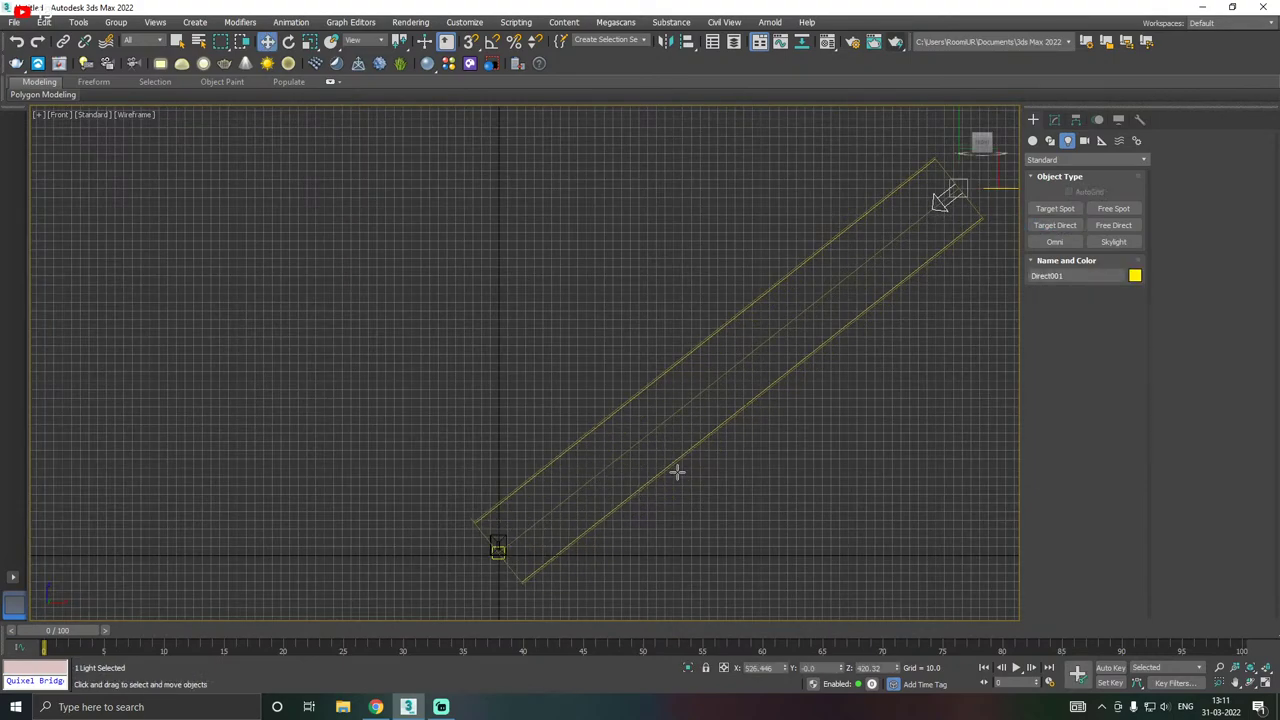
key(p)
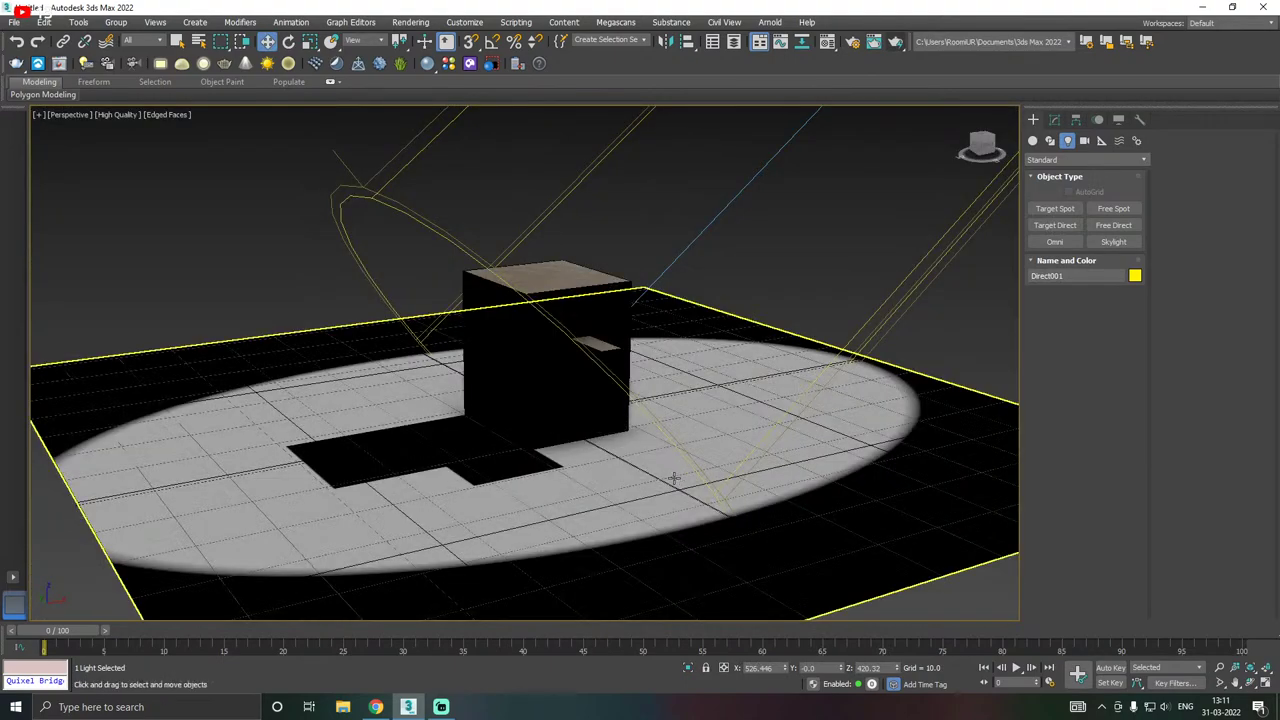
scroll(443, 524, down, 4)
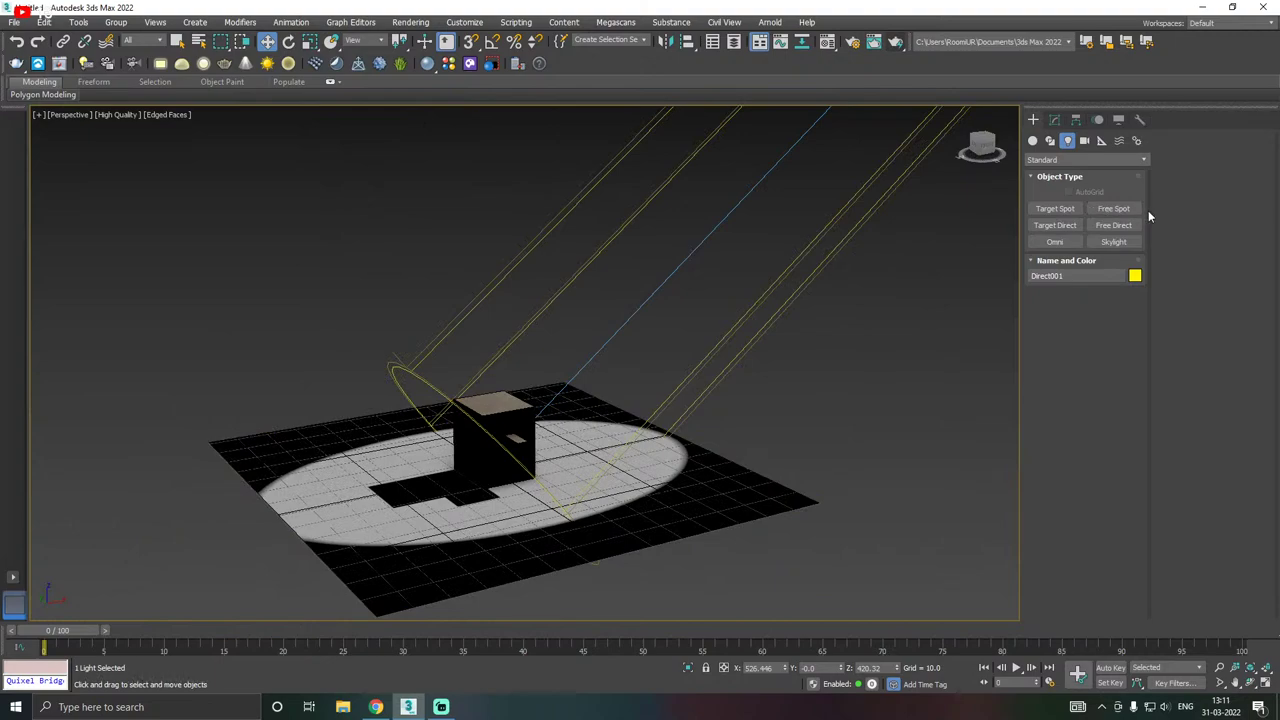
scroll(440, 435, down, 8)
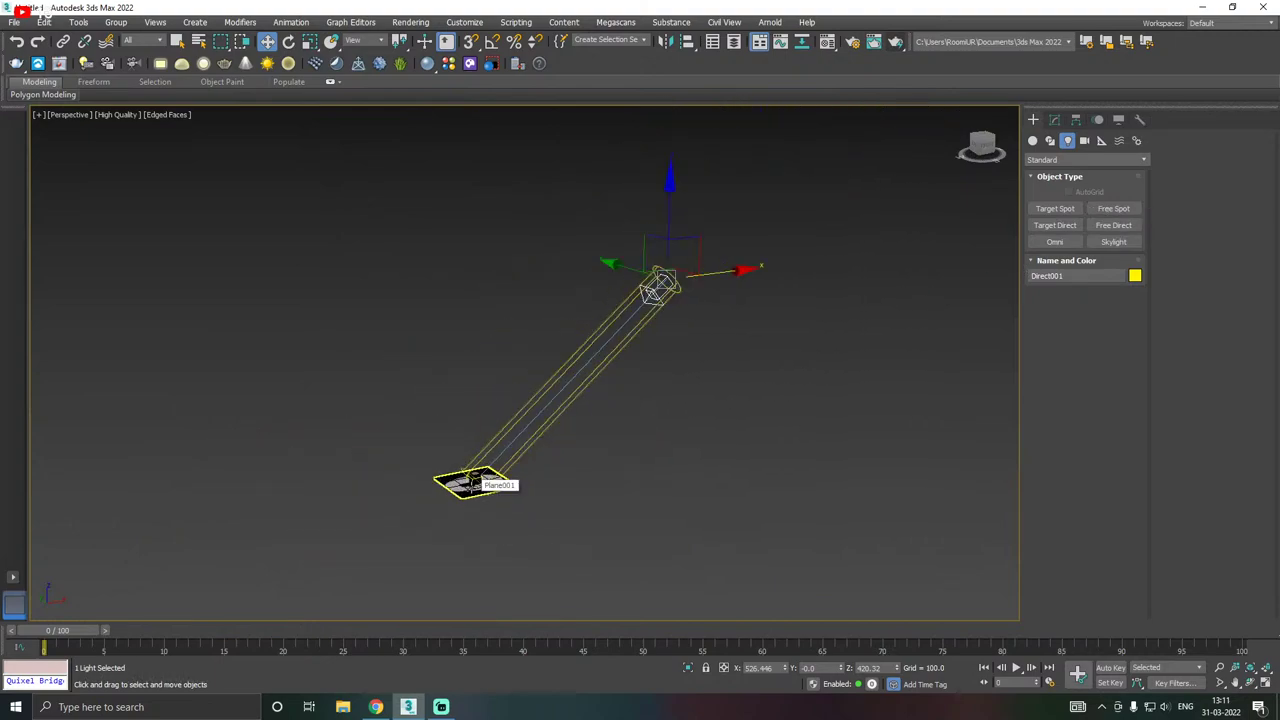
key(Delete)
- Create a VRaySun in the Front view aimed down at the scene, declining the VRaySky map
scroll(430, 485, up, 8)
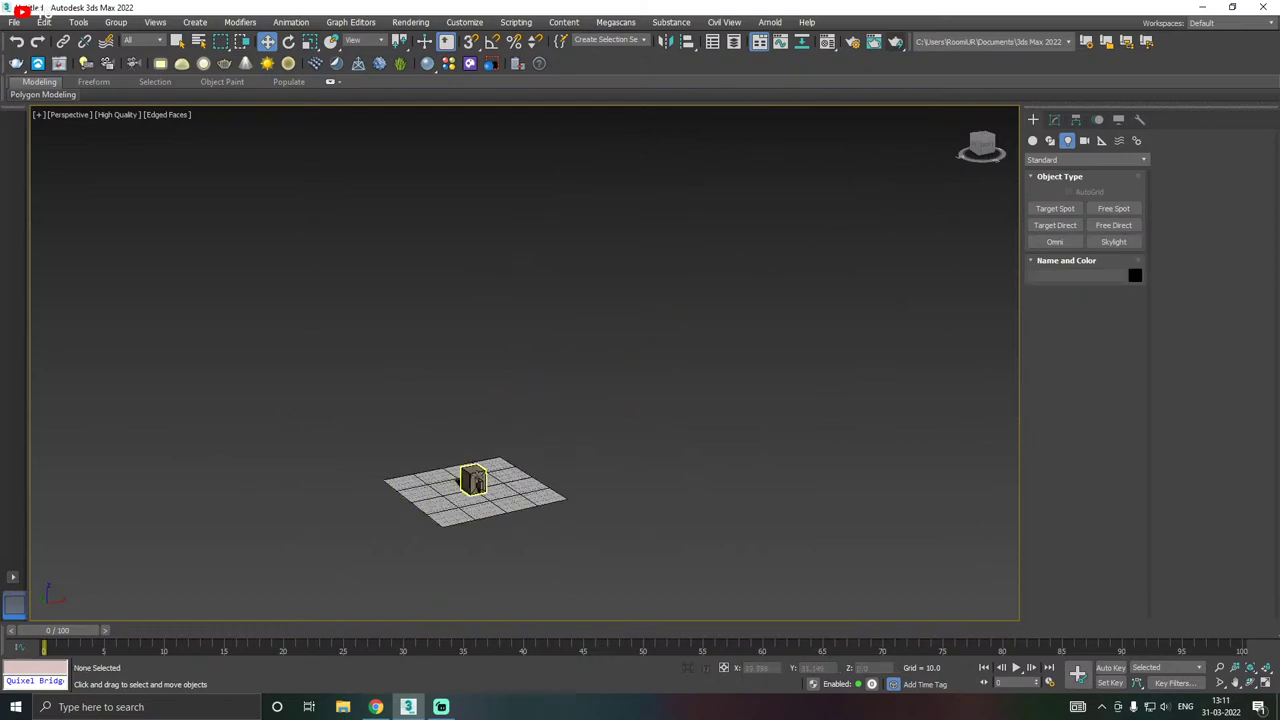
click(1088, 160)
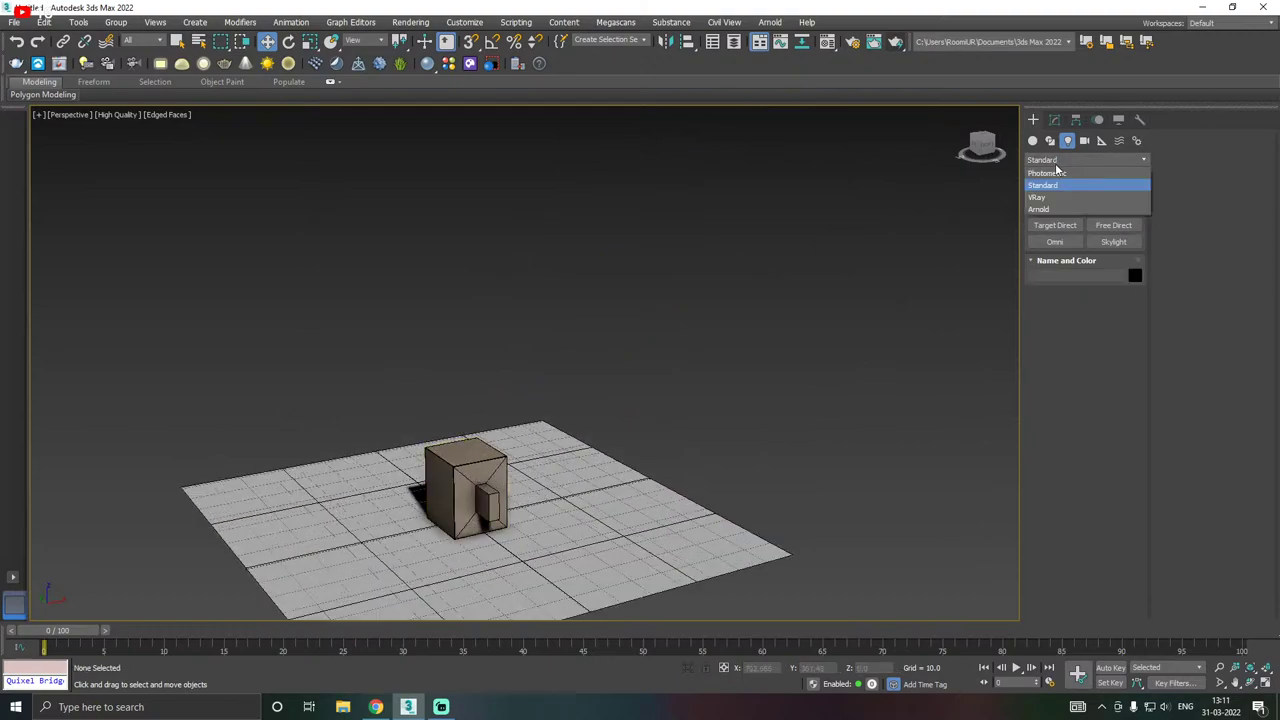
click(1050, 204)
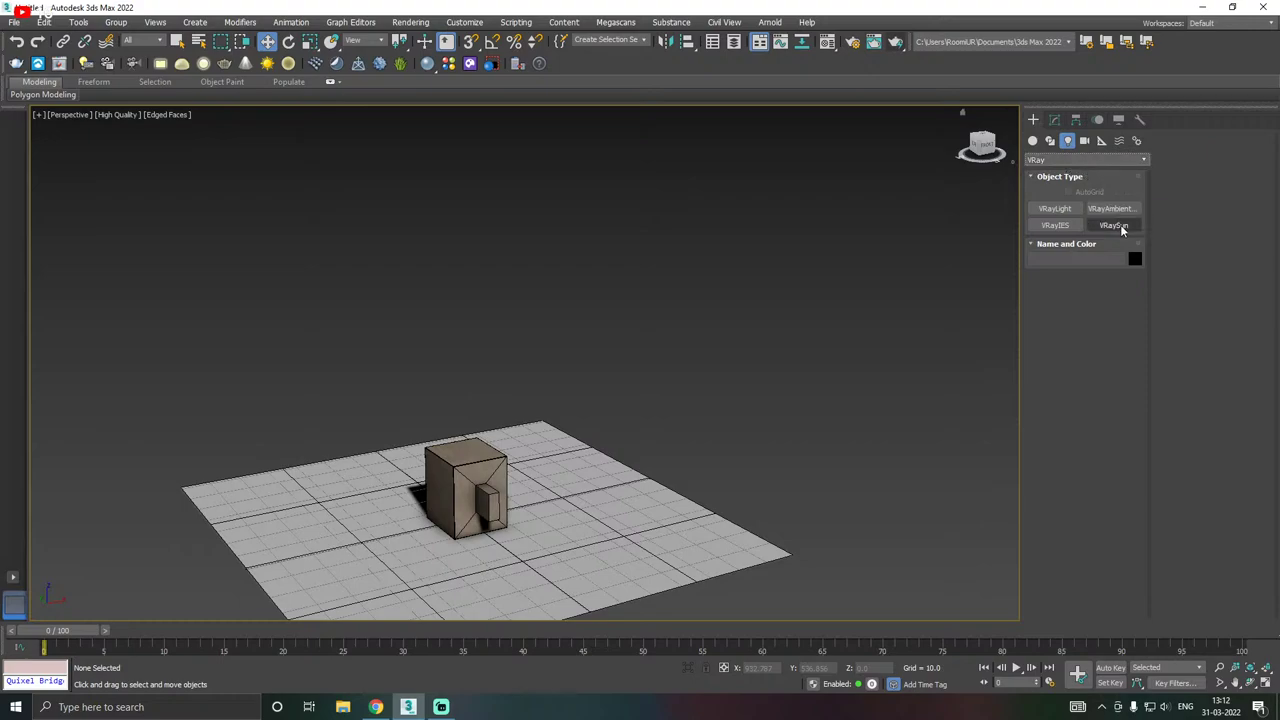
click(1114, 225)
key(f)
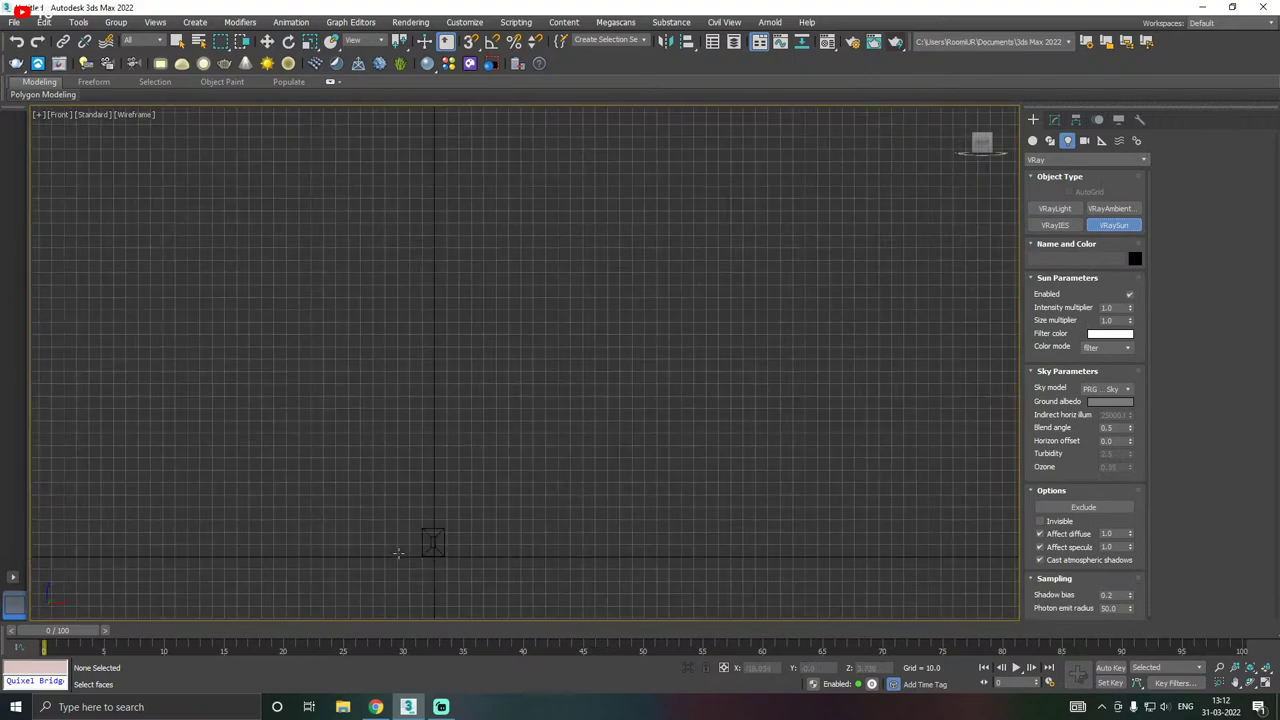
drag(948, 204, 429, 557)
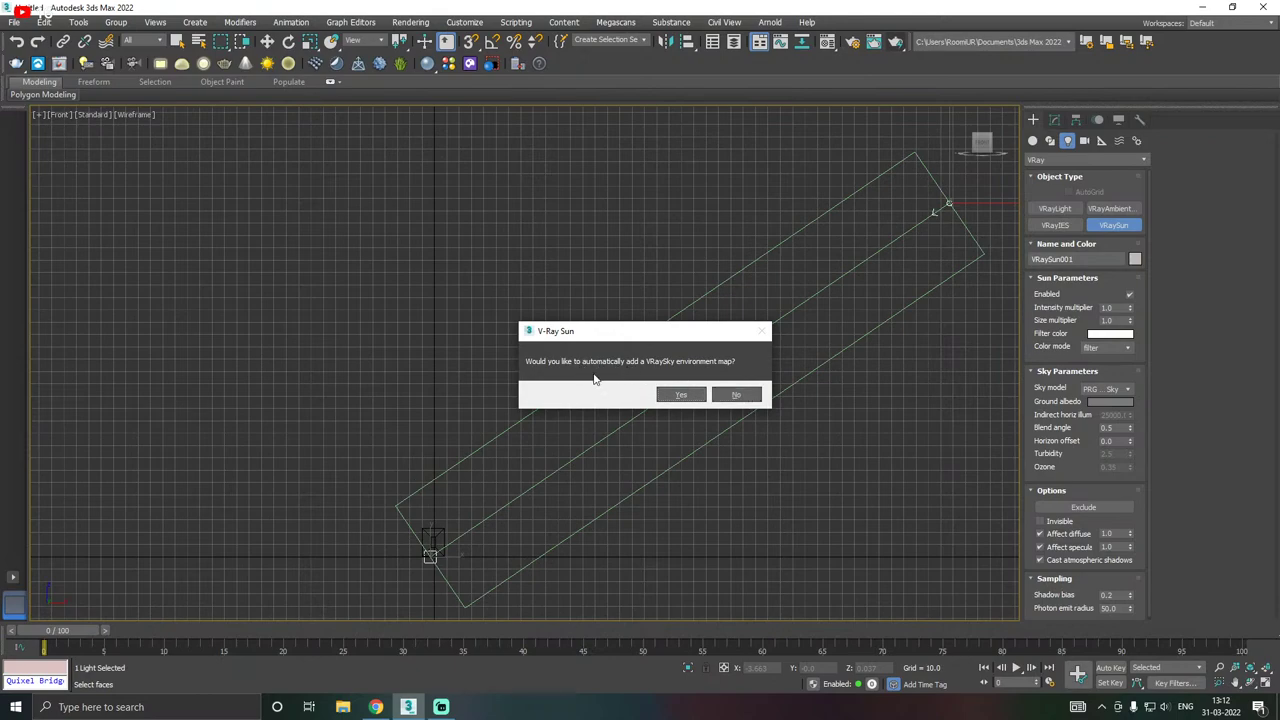
click(737, 394)
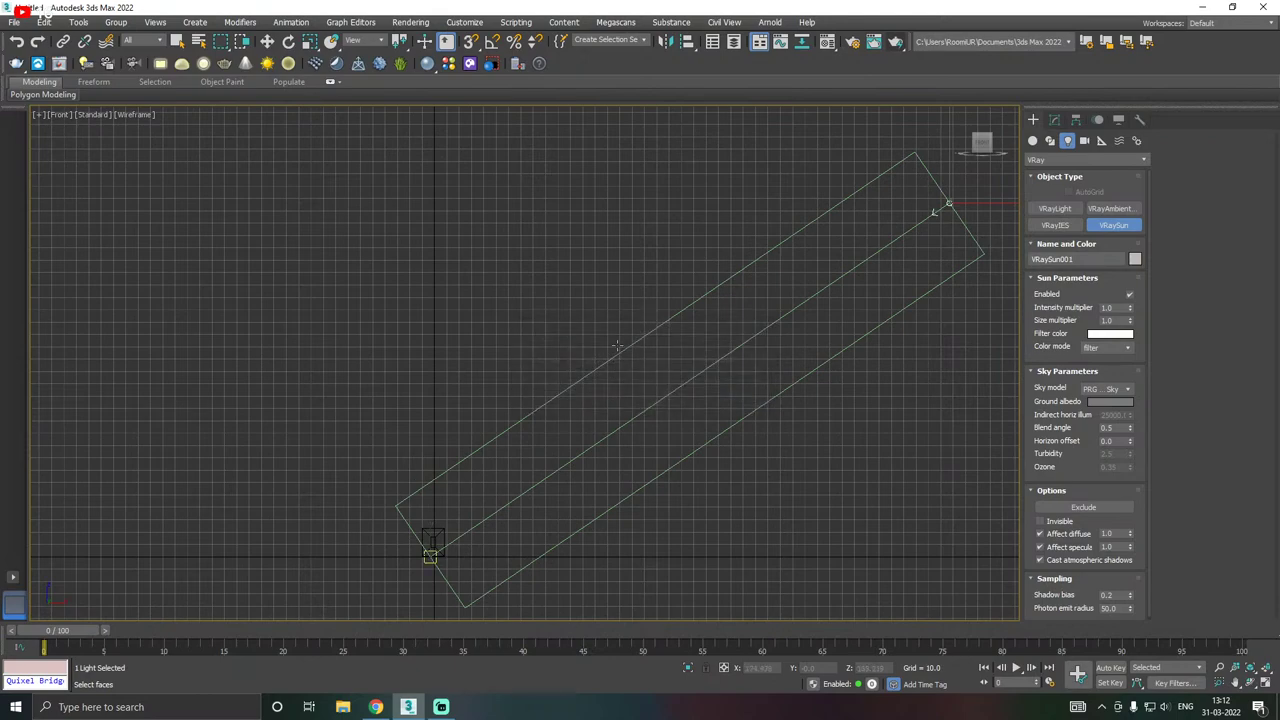
- Move the VRaySun farther up and away from the scene in the Perspective view
key(w)
key(p)
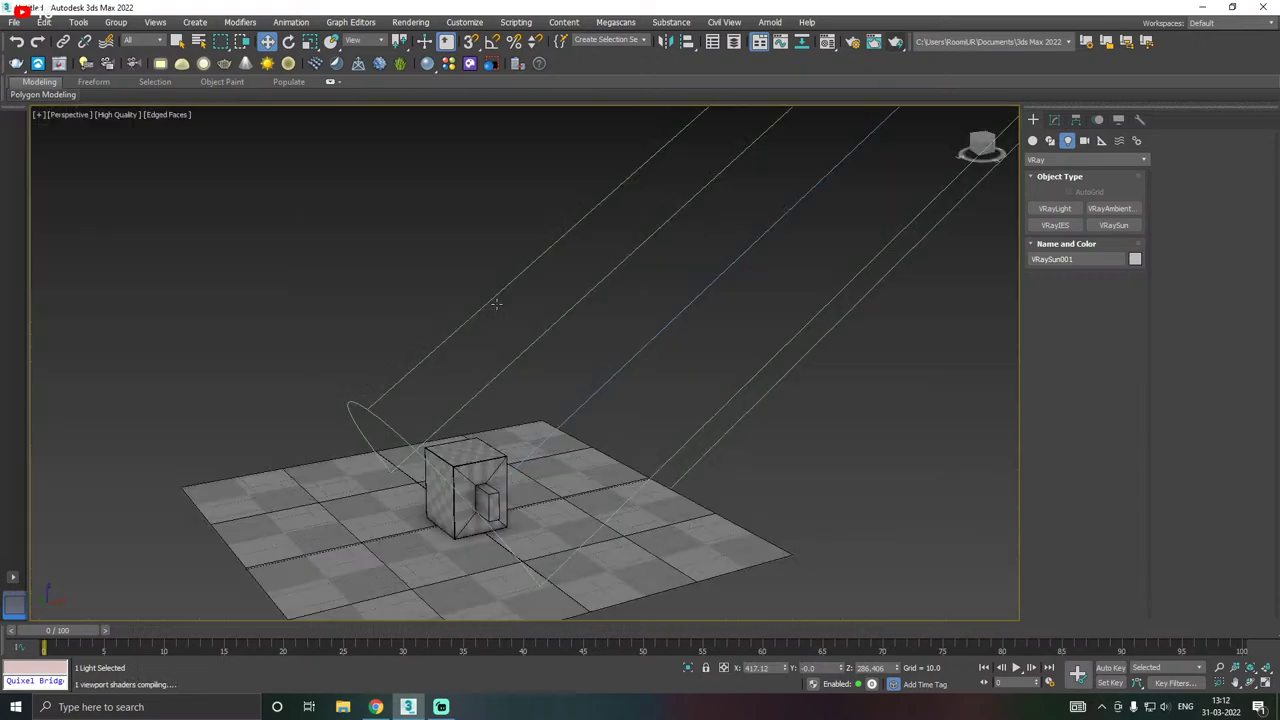
middle_drag(543, 391, 591, 311)
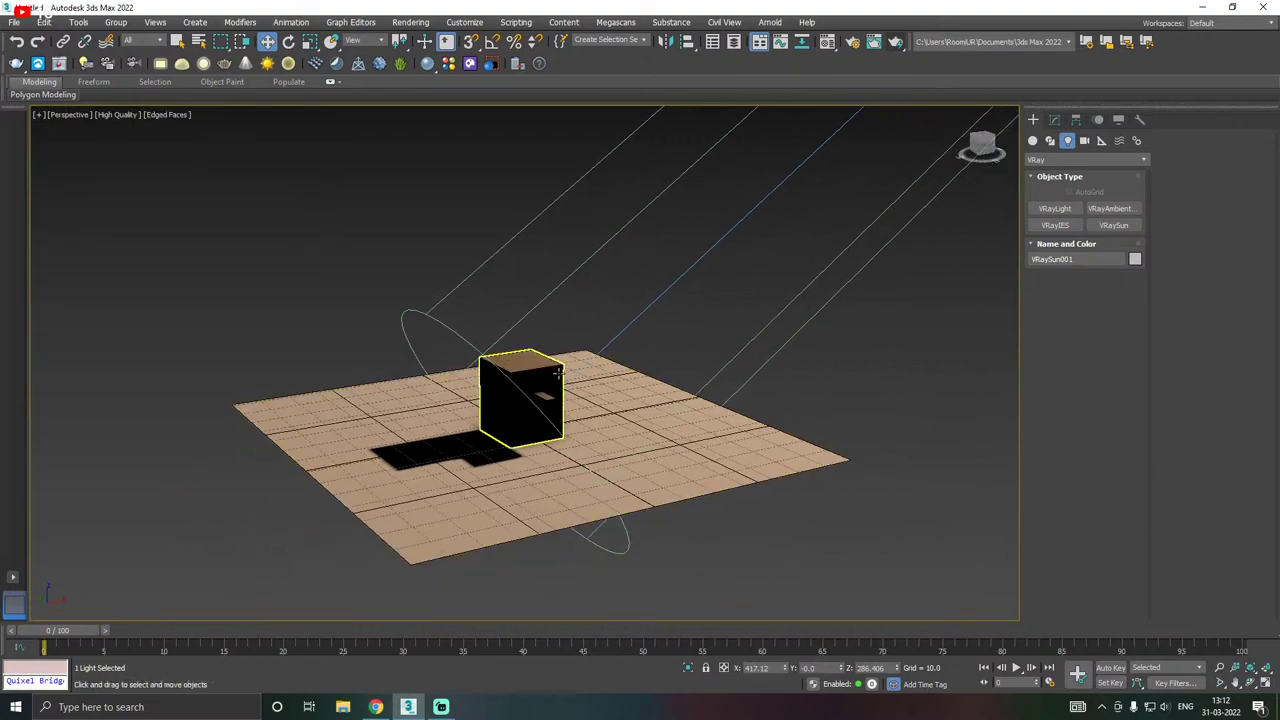
middle_drag(613, 363, 558, 442)
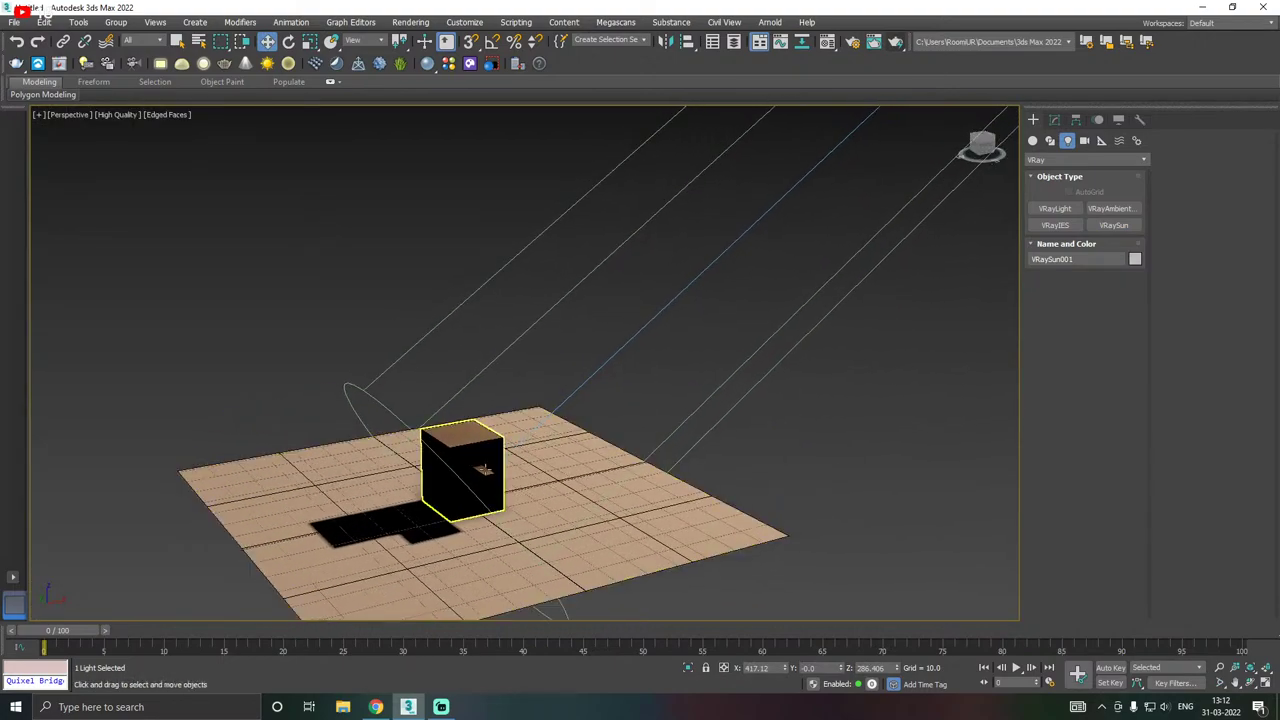
scroll(425, 463, down, 5)
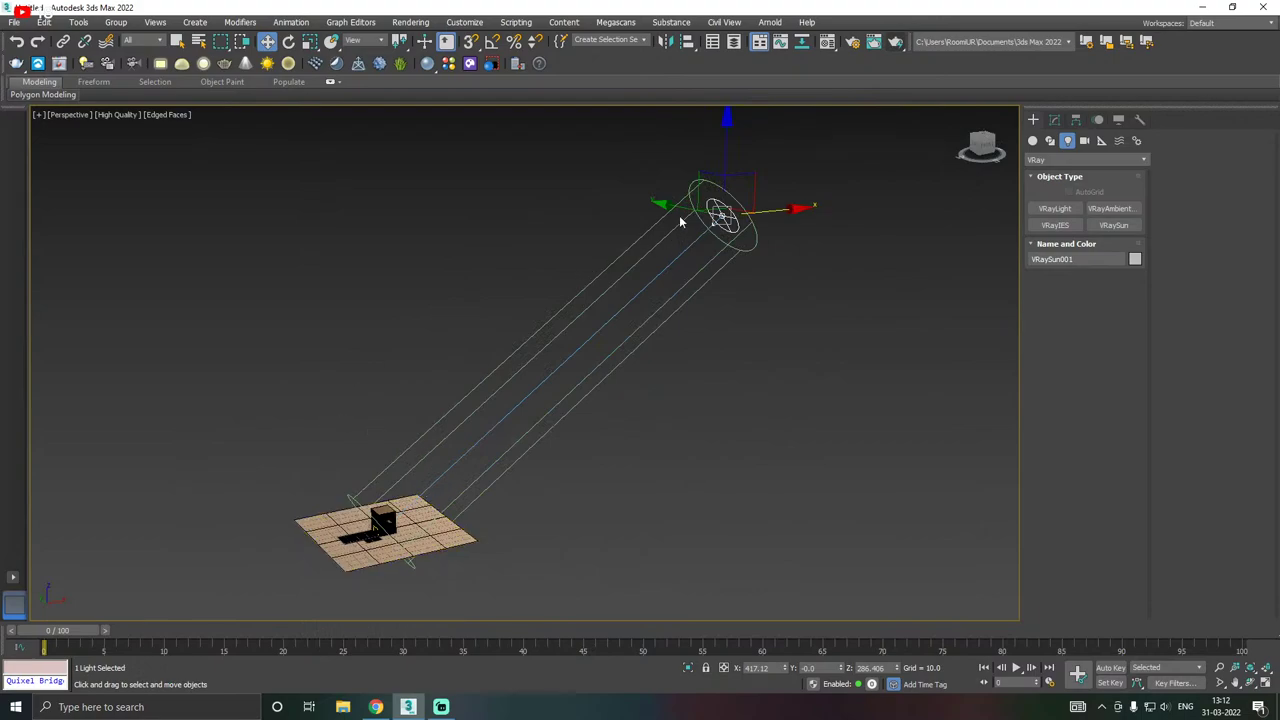
drag(679, 222, 915, 255)
middle_drag(377, 513, 410, 500)
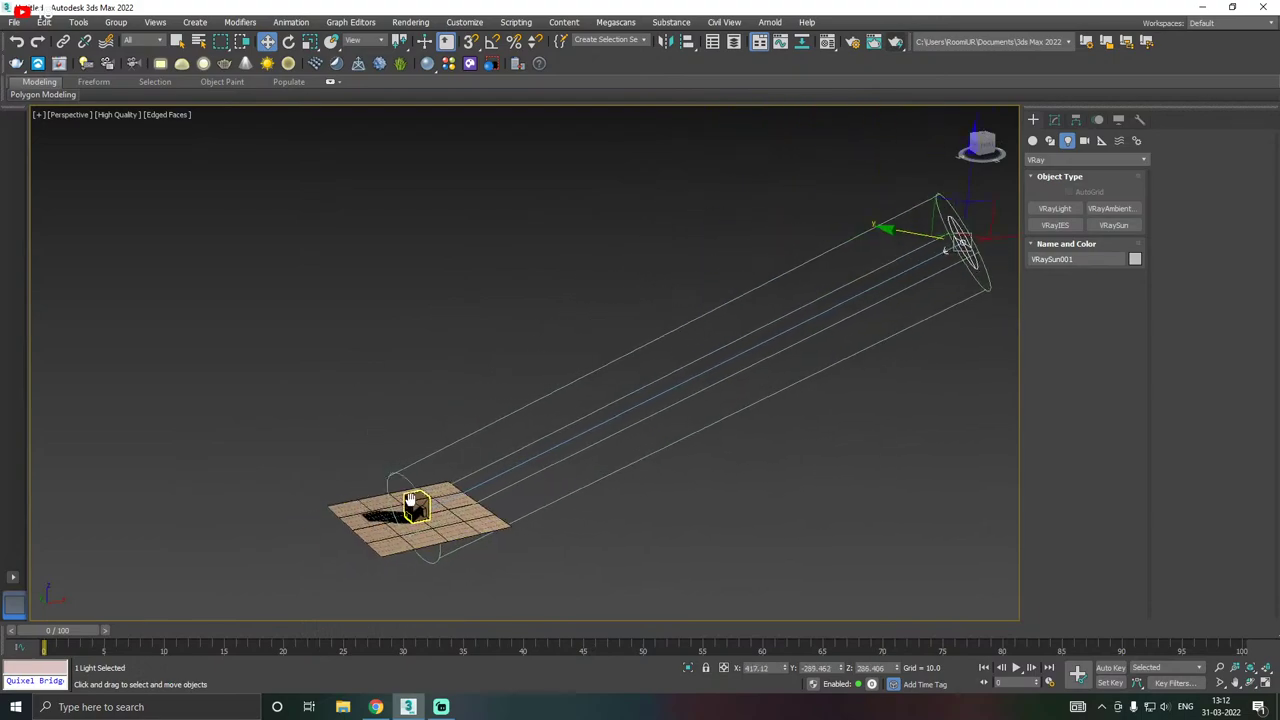
scroll(412, 502, up, 8)
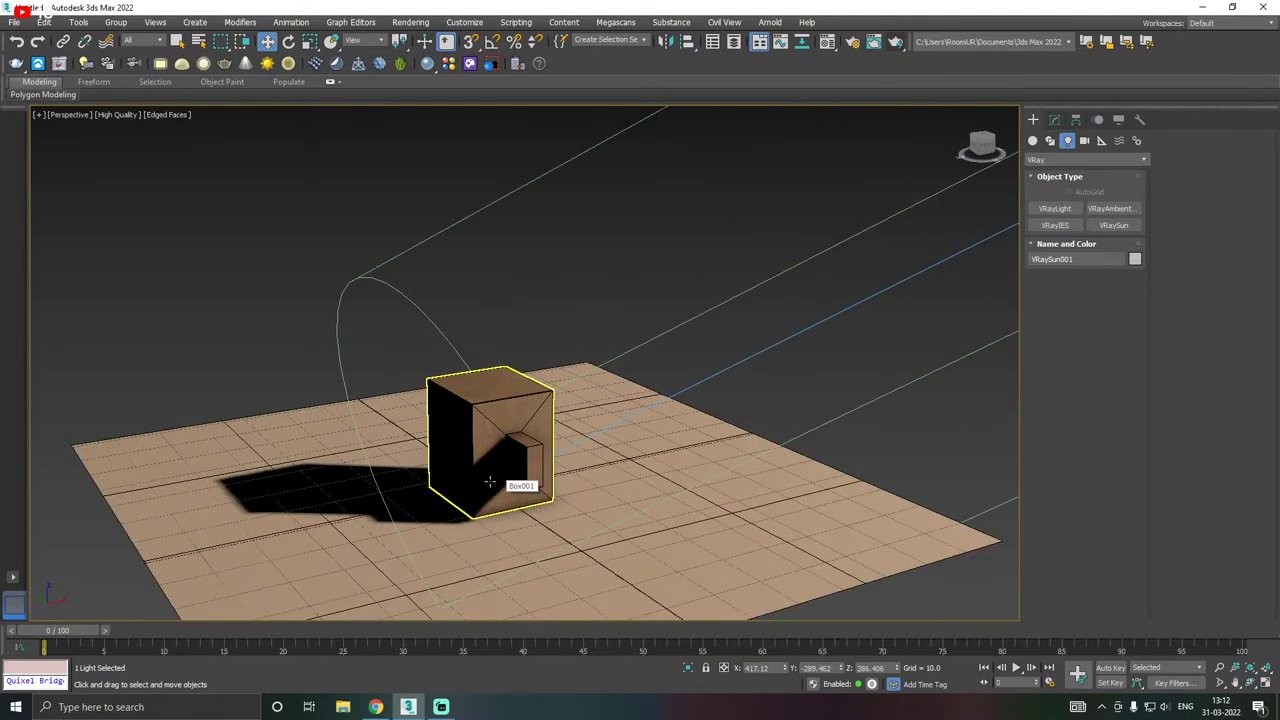
- Open the Material Editor, select the plane and box, then close the editor
click(827, 41)
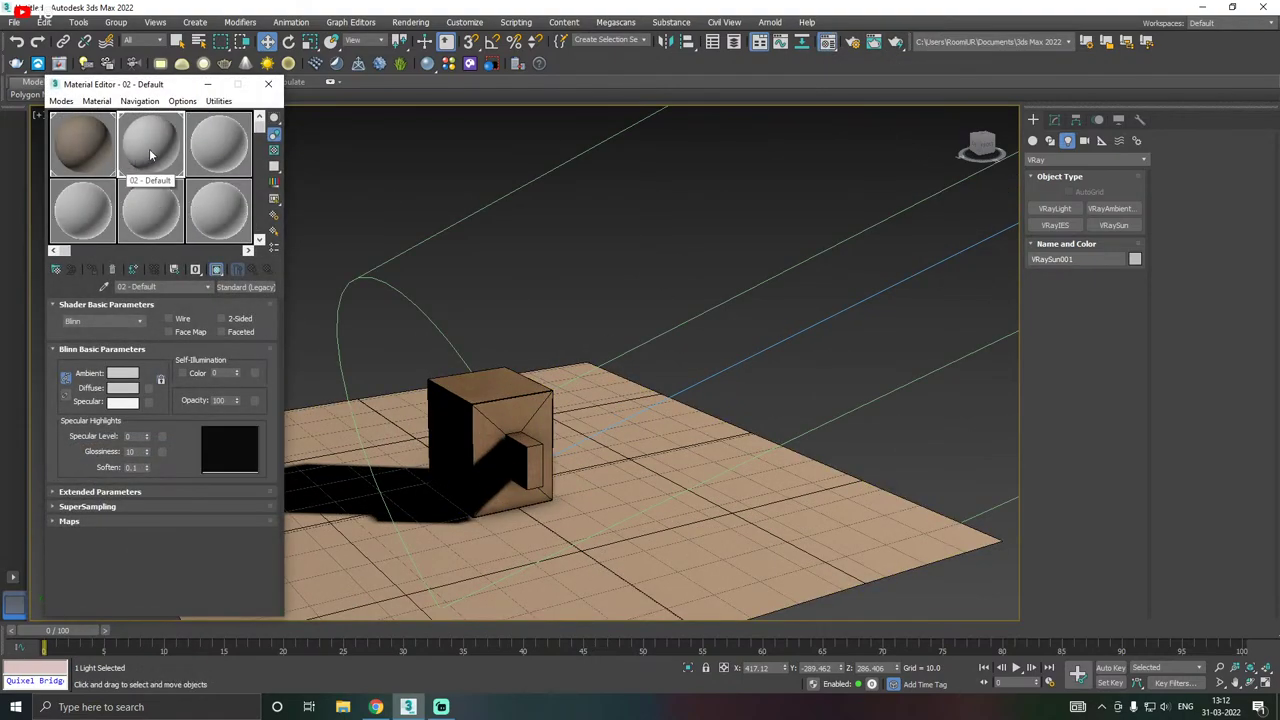
scroll(688, 368, down, 10)
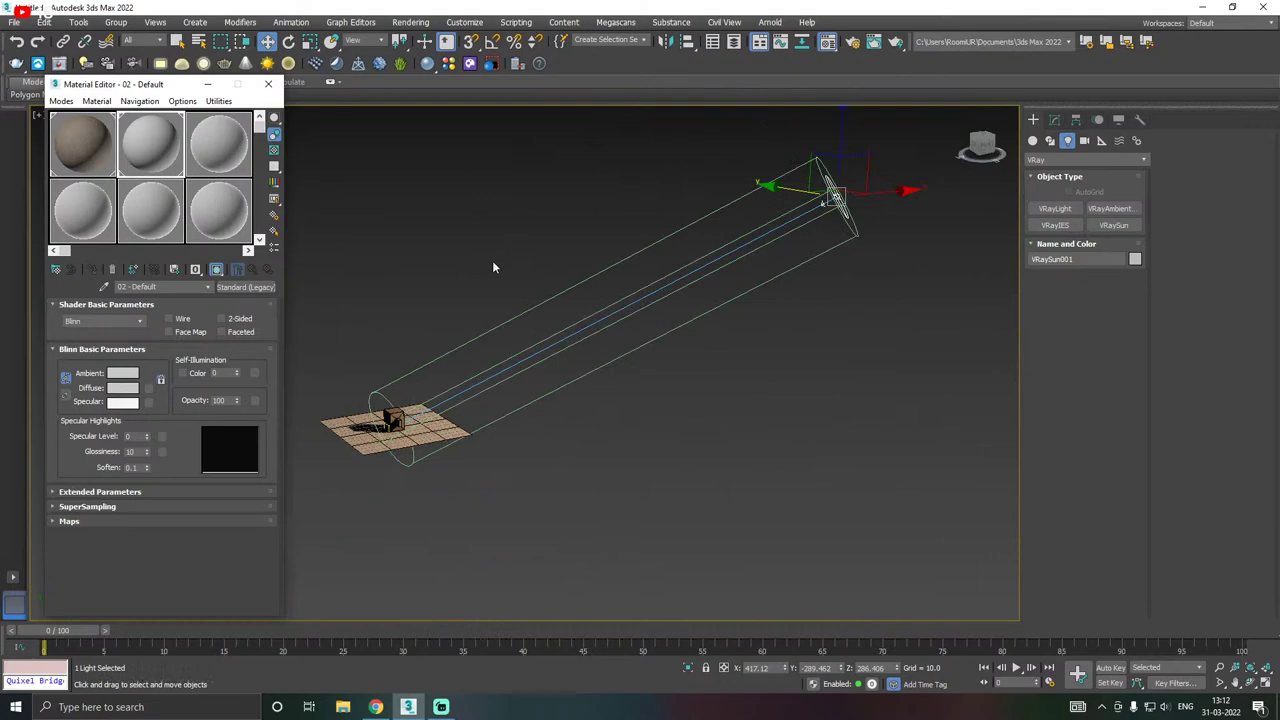
click(386, 438)
click(392, 420)
scroll(390, 405, up, 4)
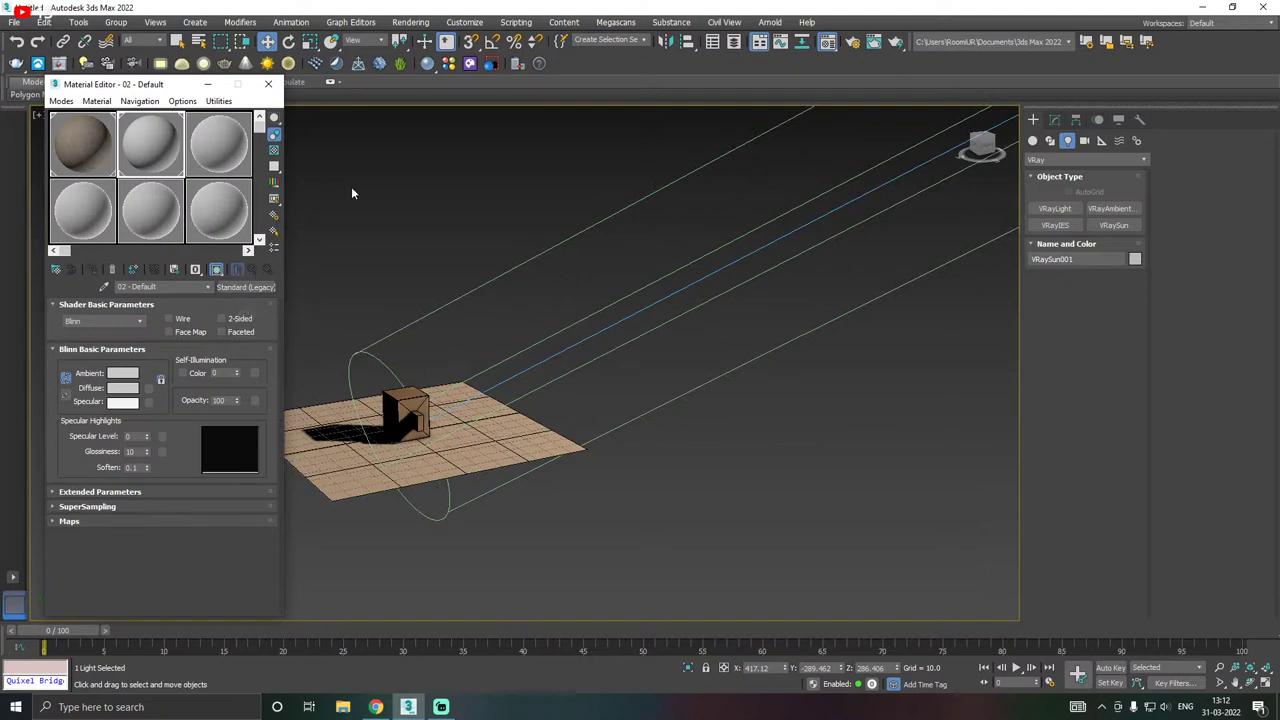
click(412, 22)
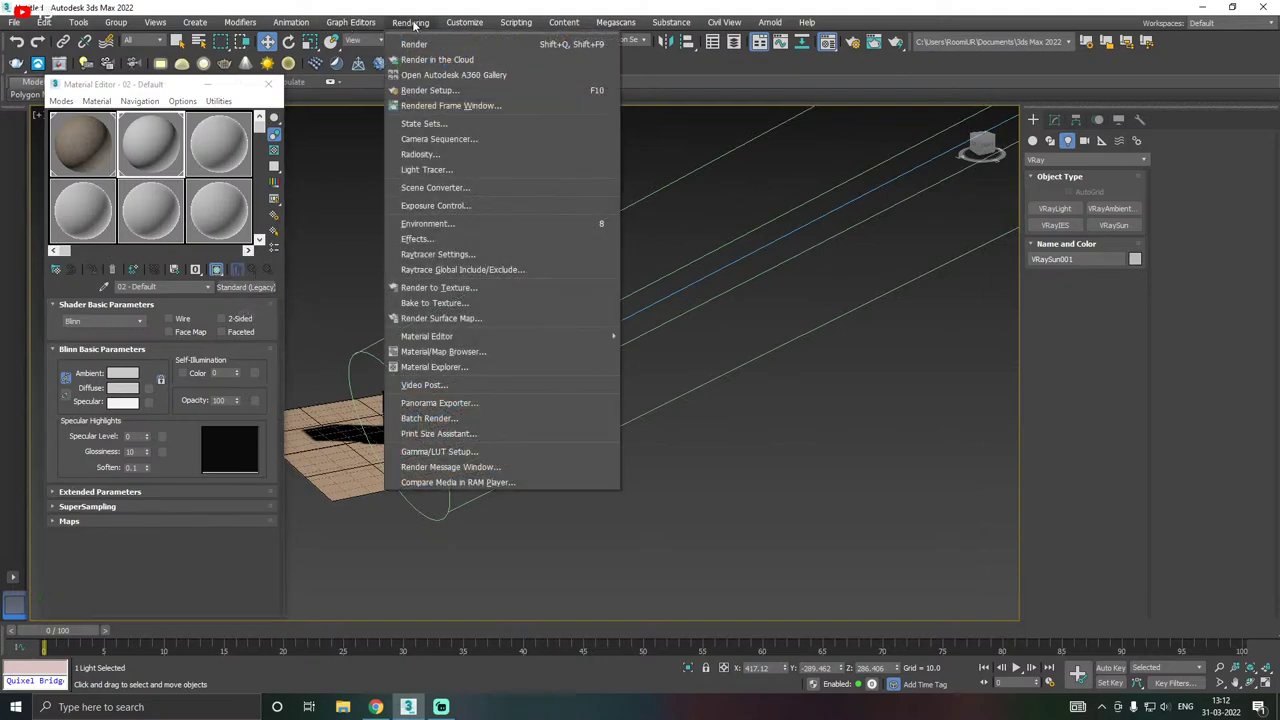
click(272, 85)
click(272, 84)
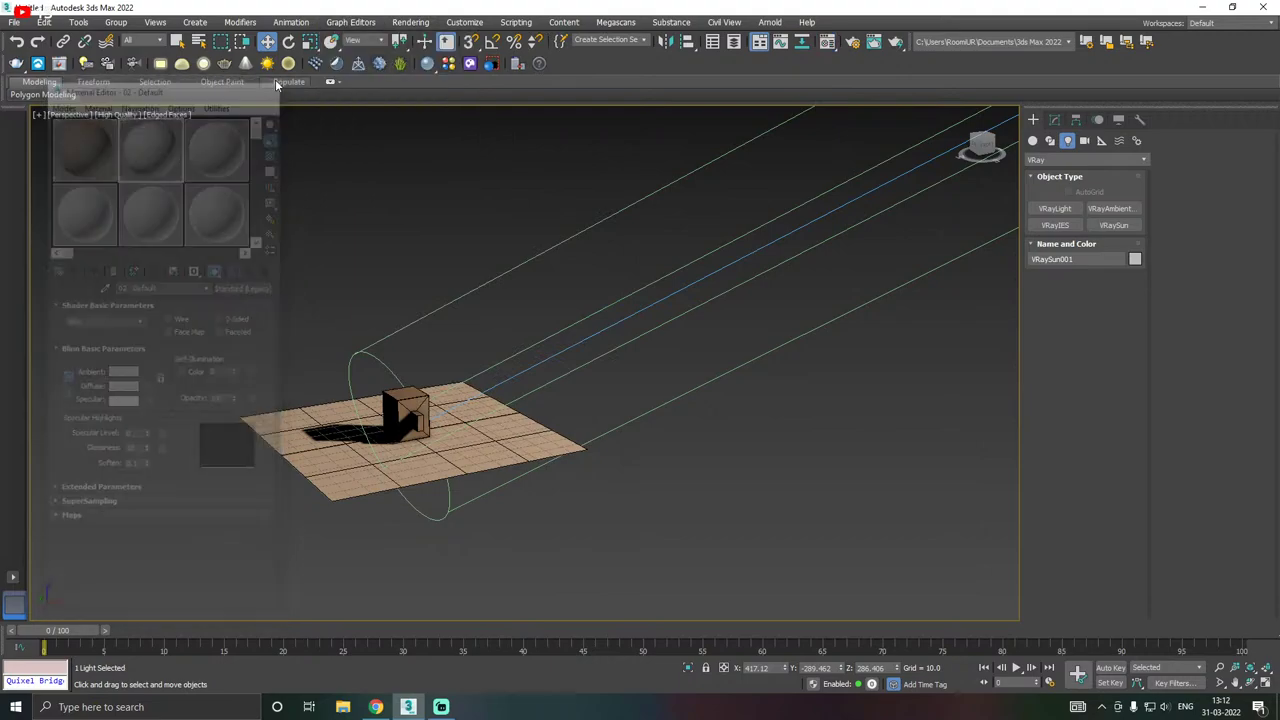
- Set the production renderer to V-Ray 5, update 2 in Render Setup
click(412, 22)
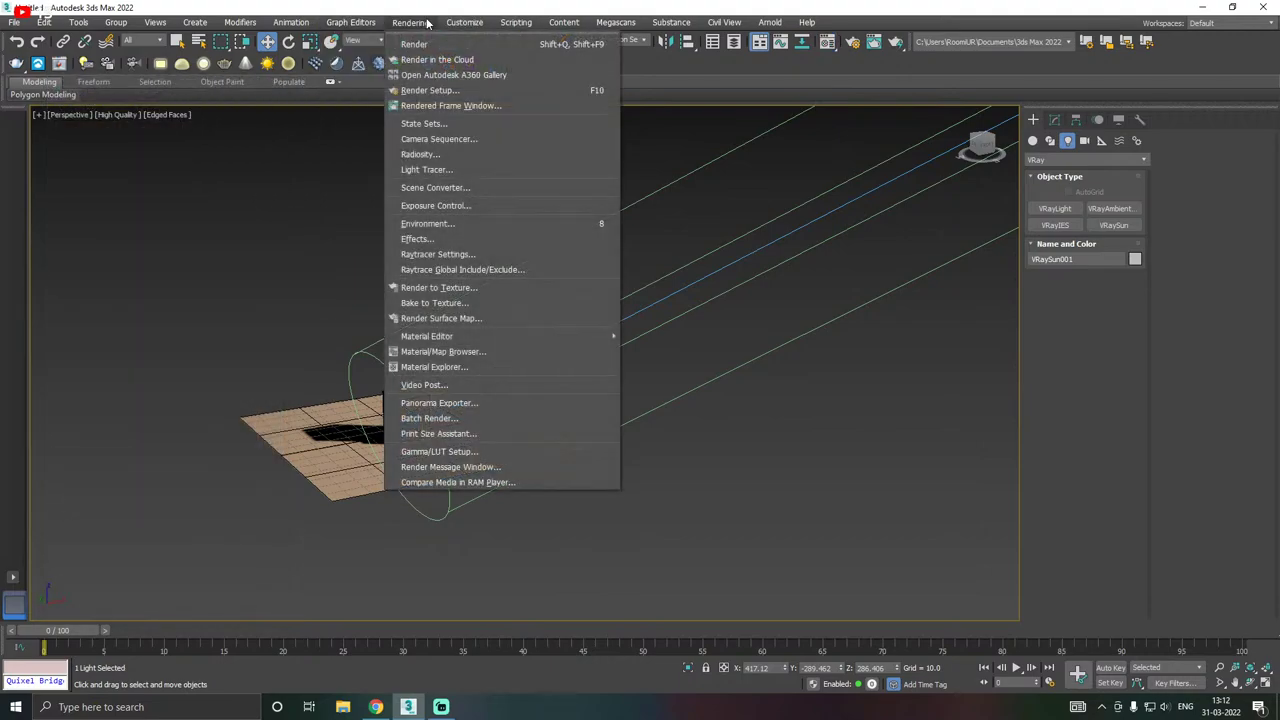
click(423, 92)
click(432, 140)
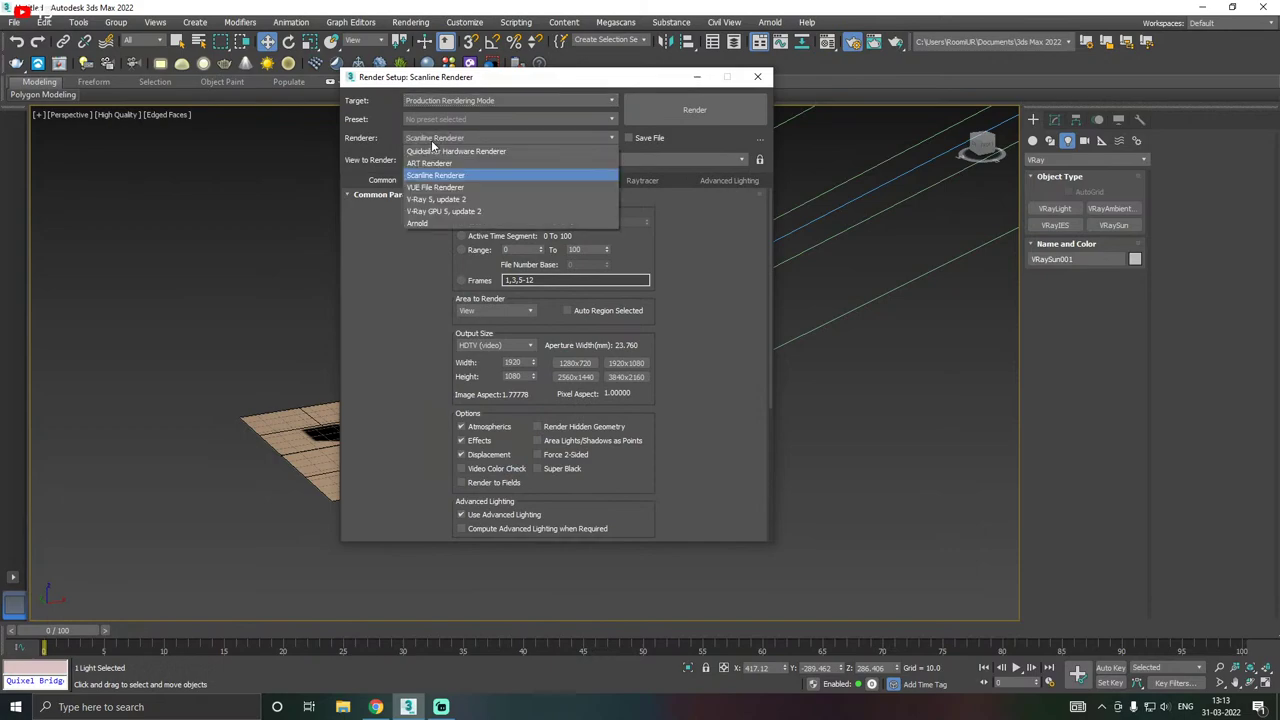
click(440, 201)
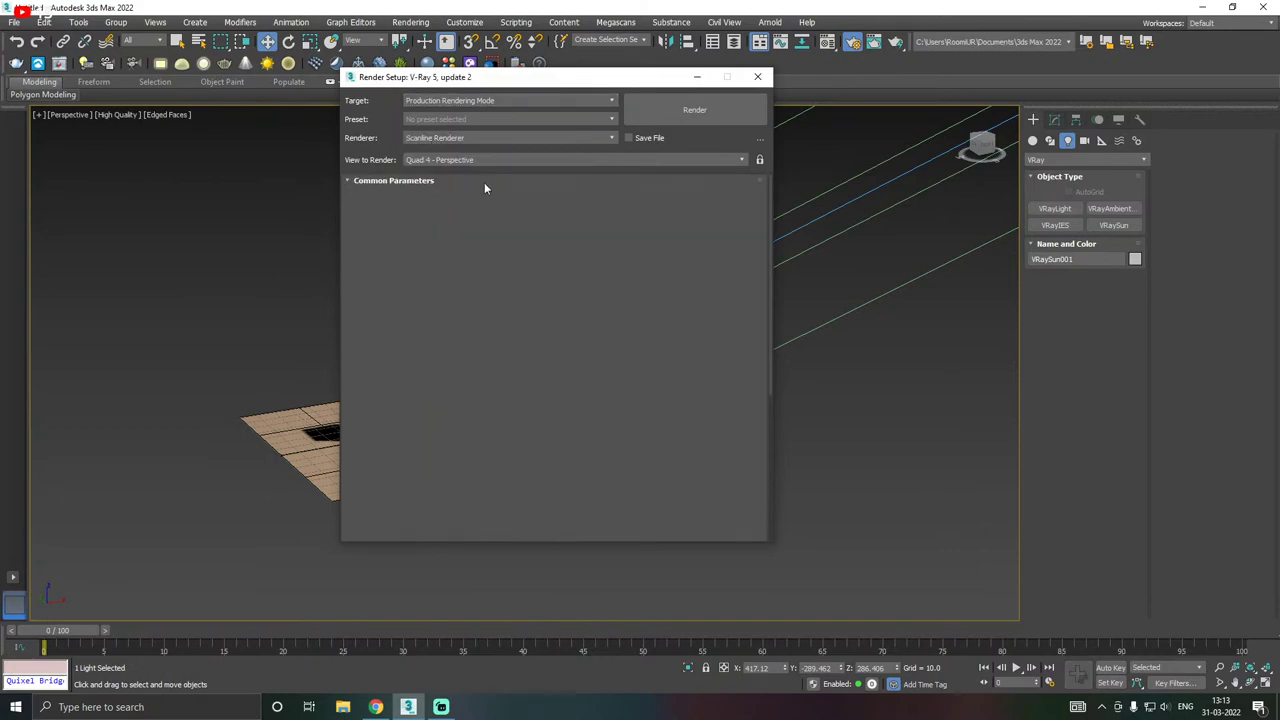
click(757, 77)
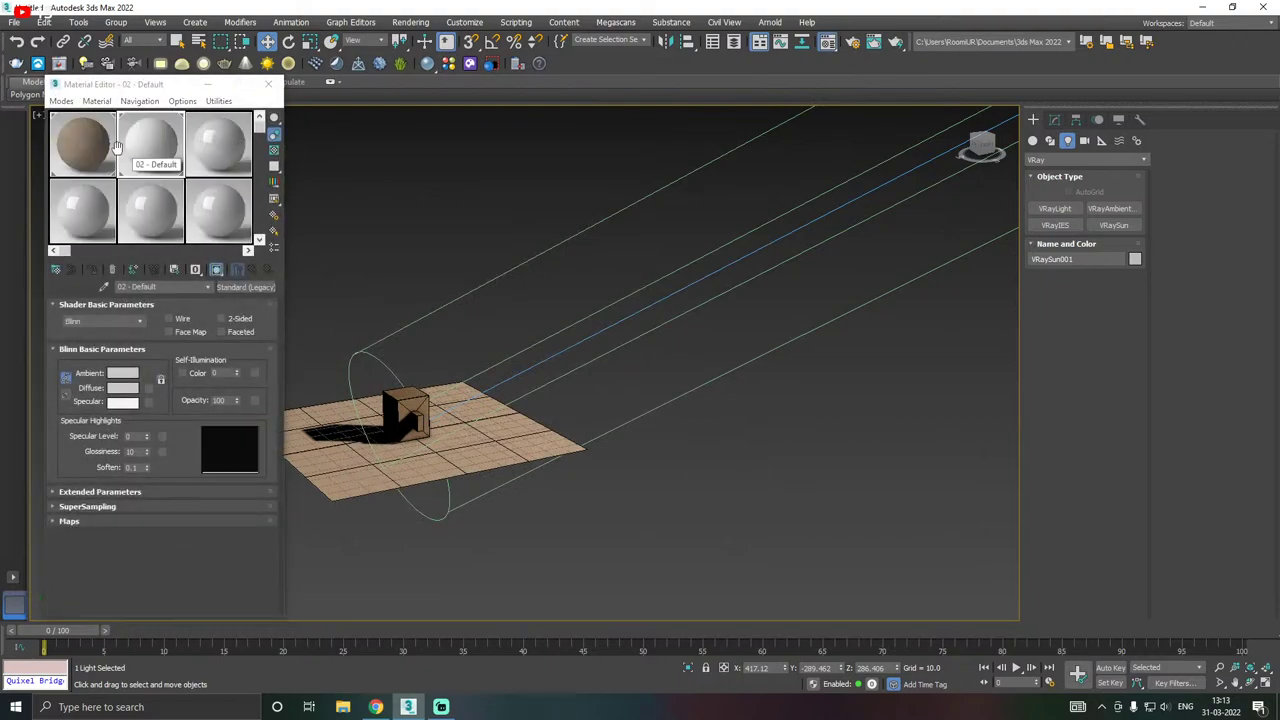
- Convert the first material slot, 01 - Default, to a VRayMtl
alt+middle_drag(452, 382, 356, 320)
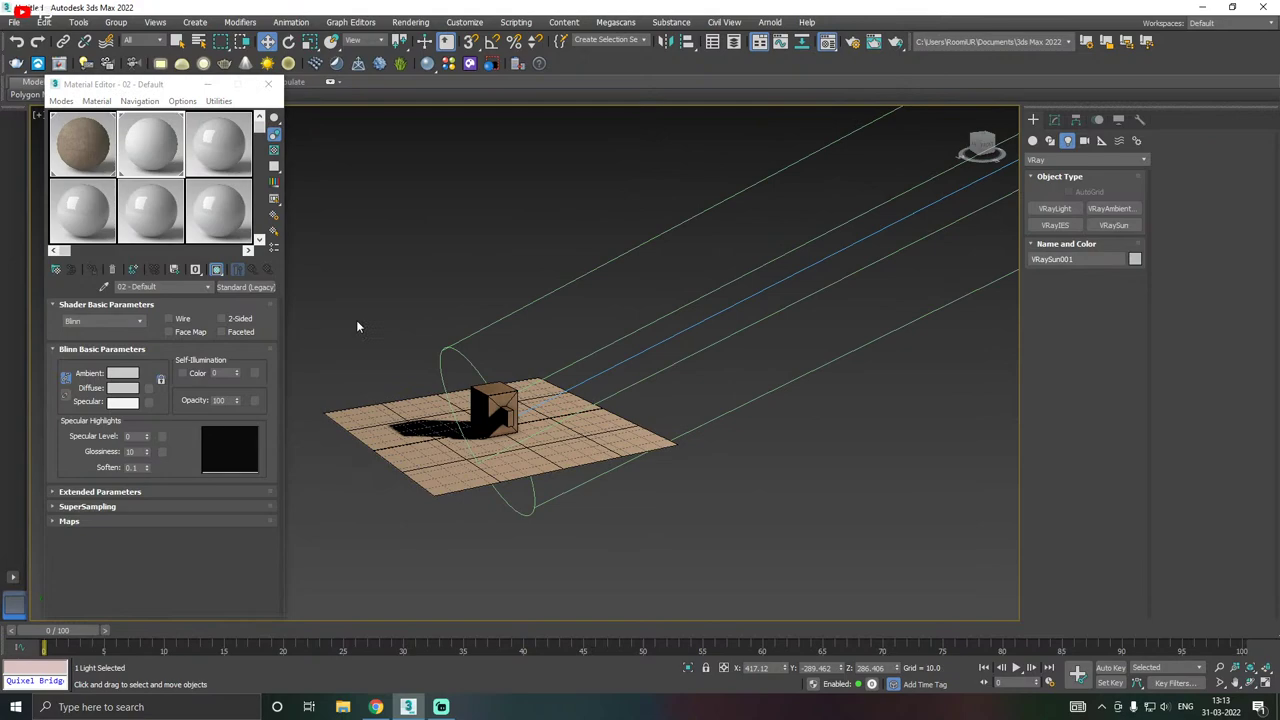
click(93, 163)
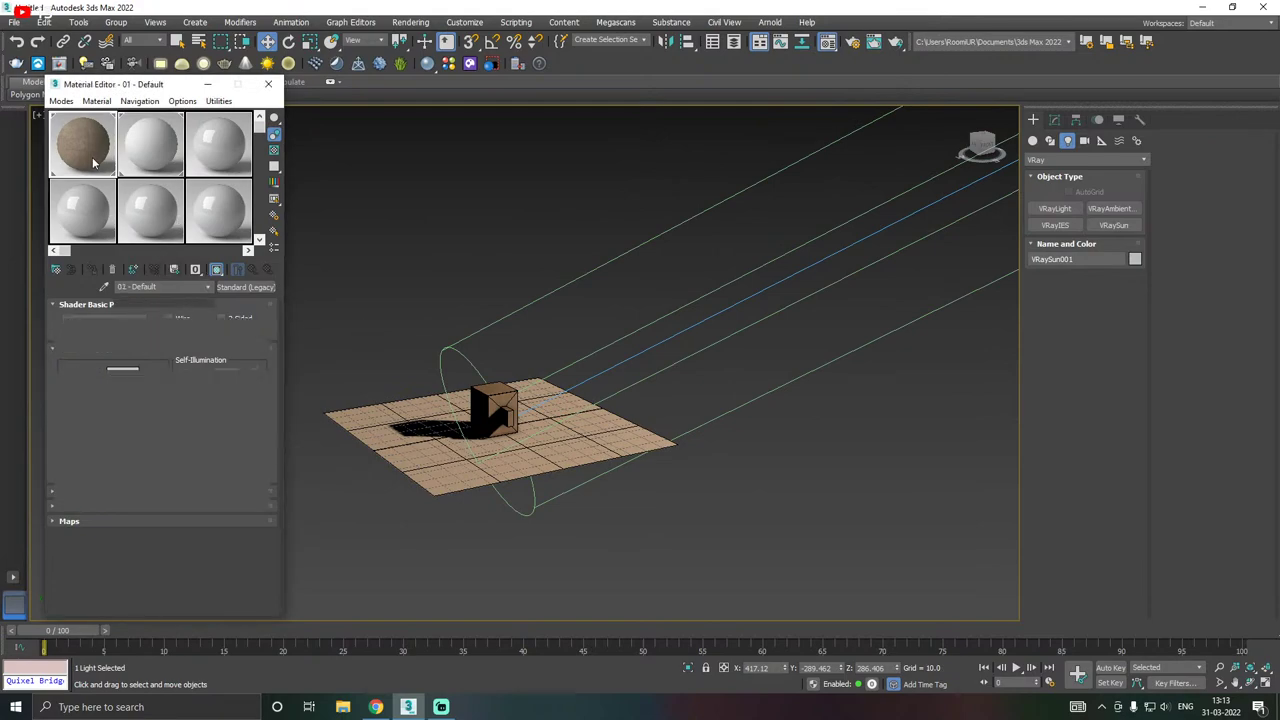
click(236, 289)
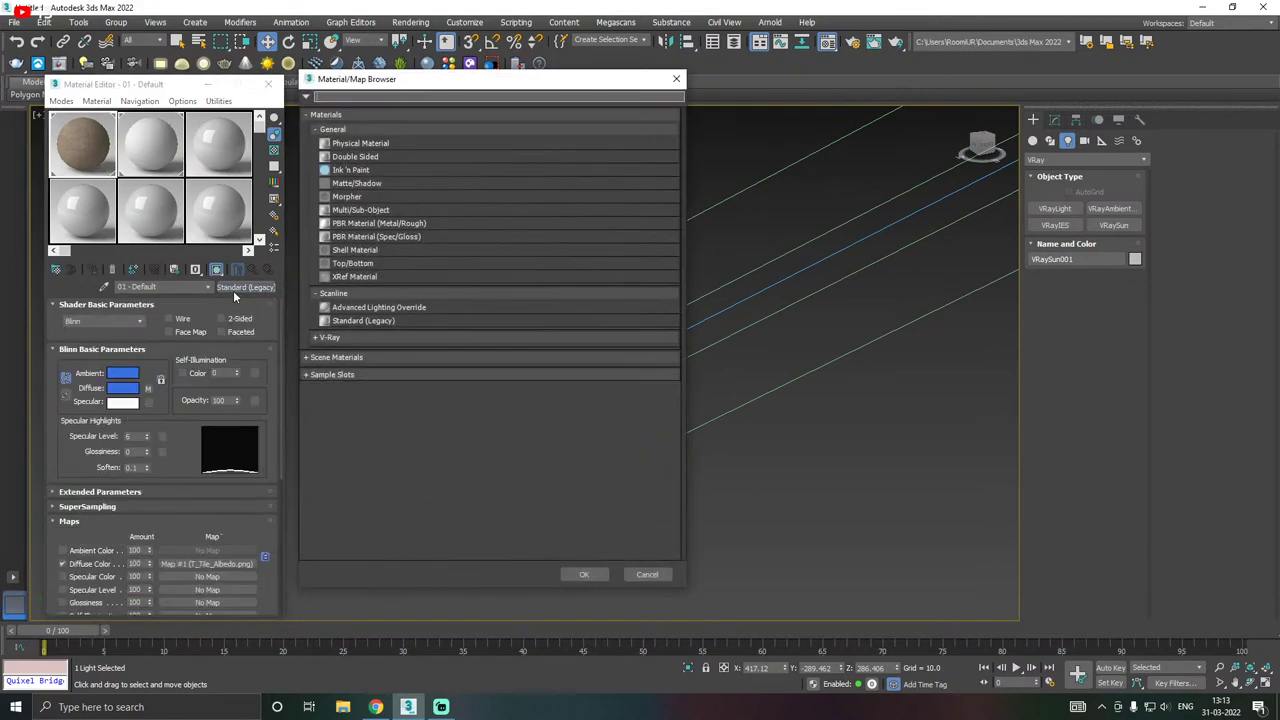
click(316, 342)
scroll(375, 400, down, 4)
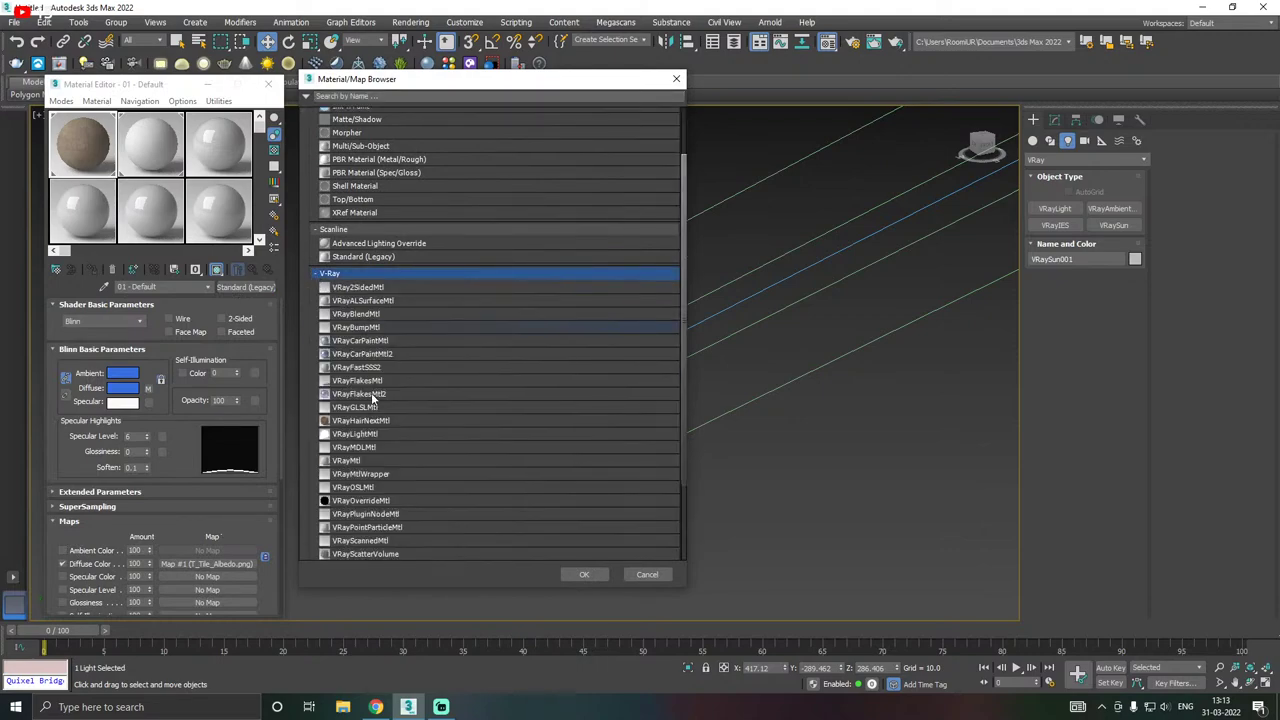
scroll(390, 497, down, 1)
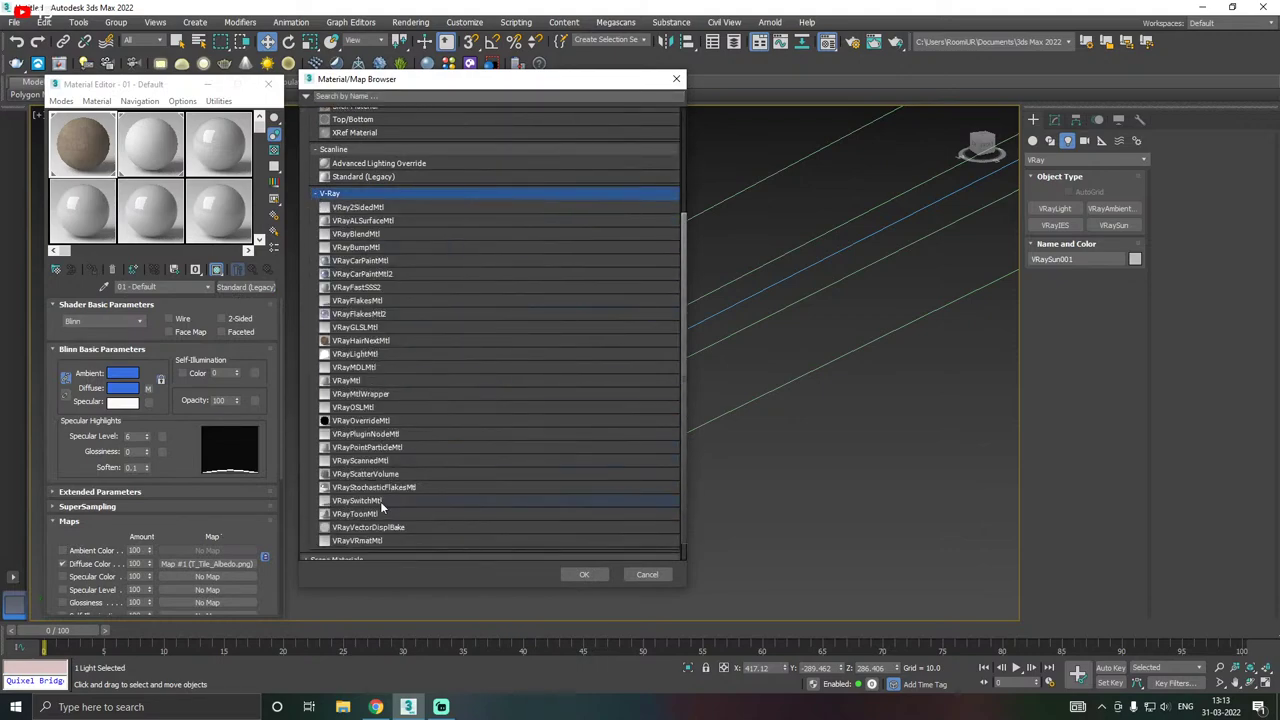
click(346, 384)
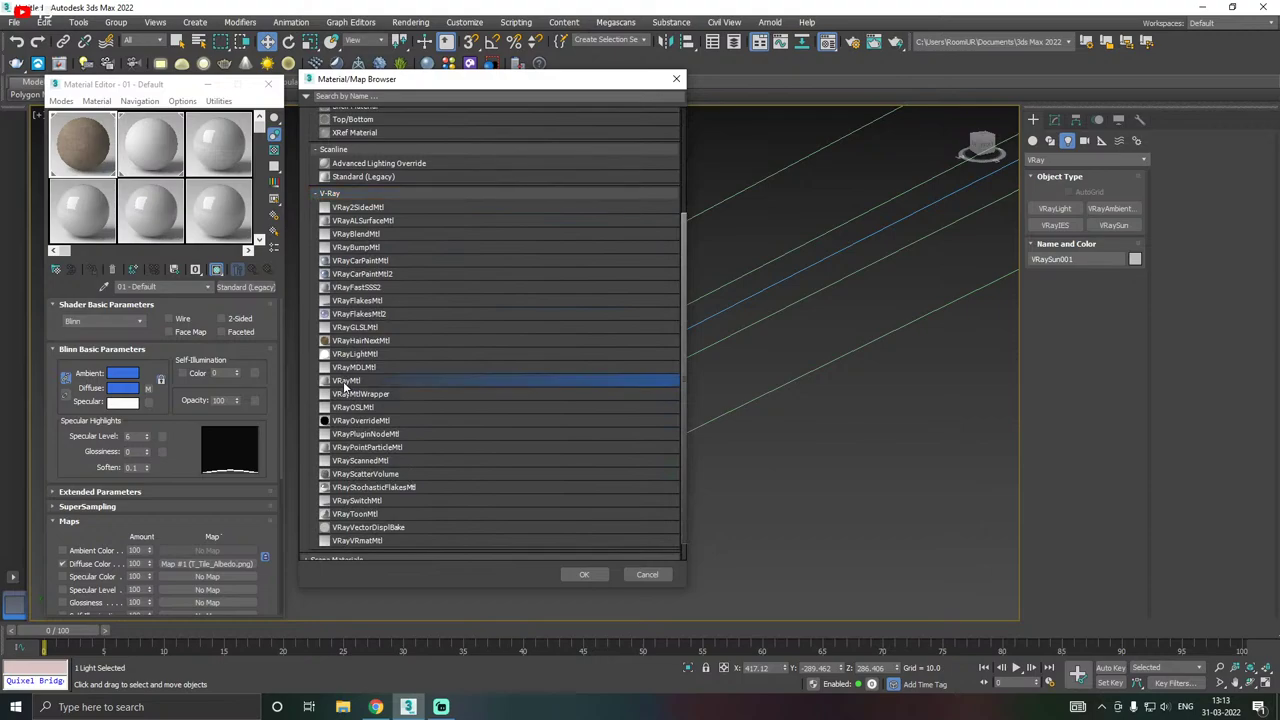
double_click(346, 384)
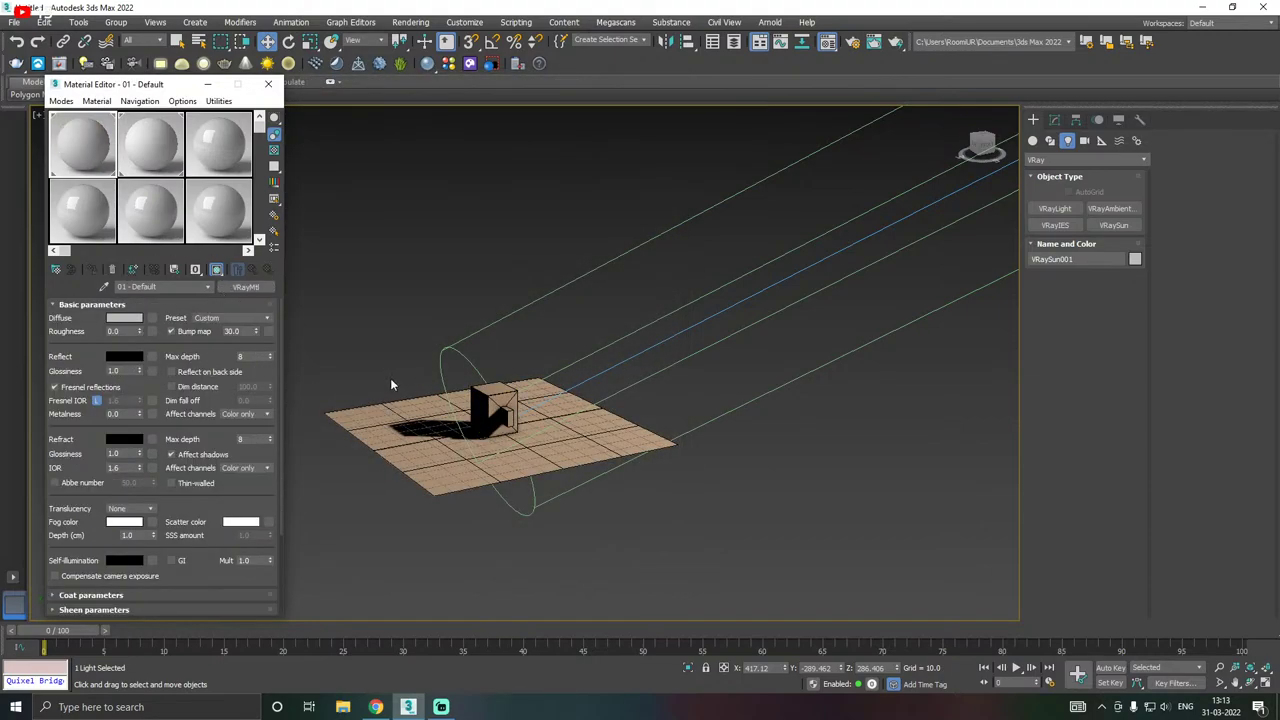
- Assign the VRayMtl to the marquee-selected plane, box and sun, then deselect
drag(546, 474, 603, 532)
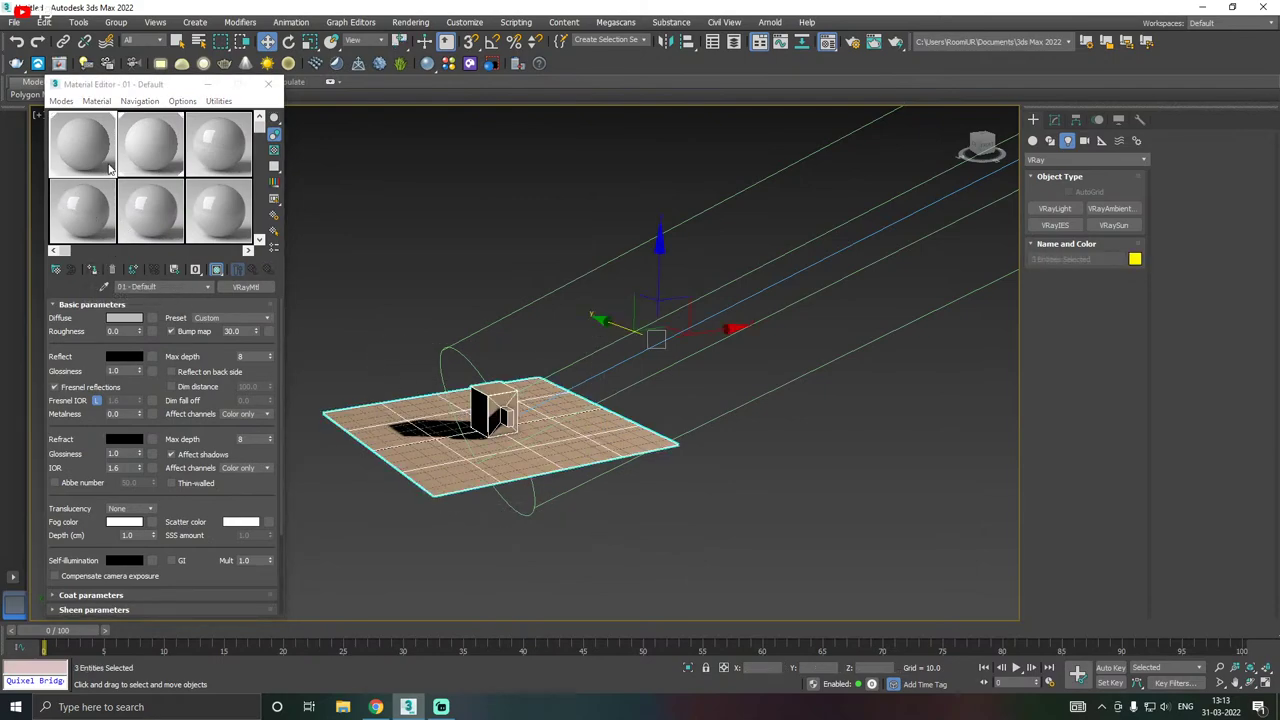
click(95, 270)
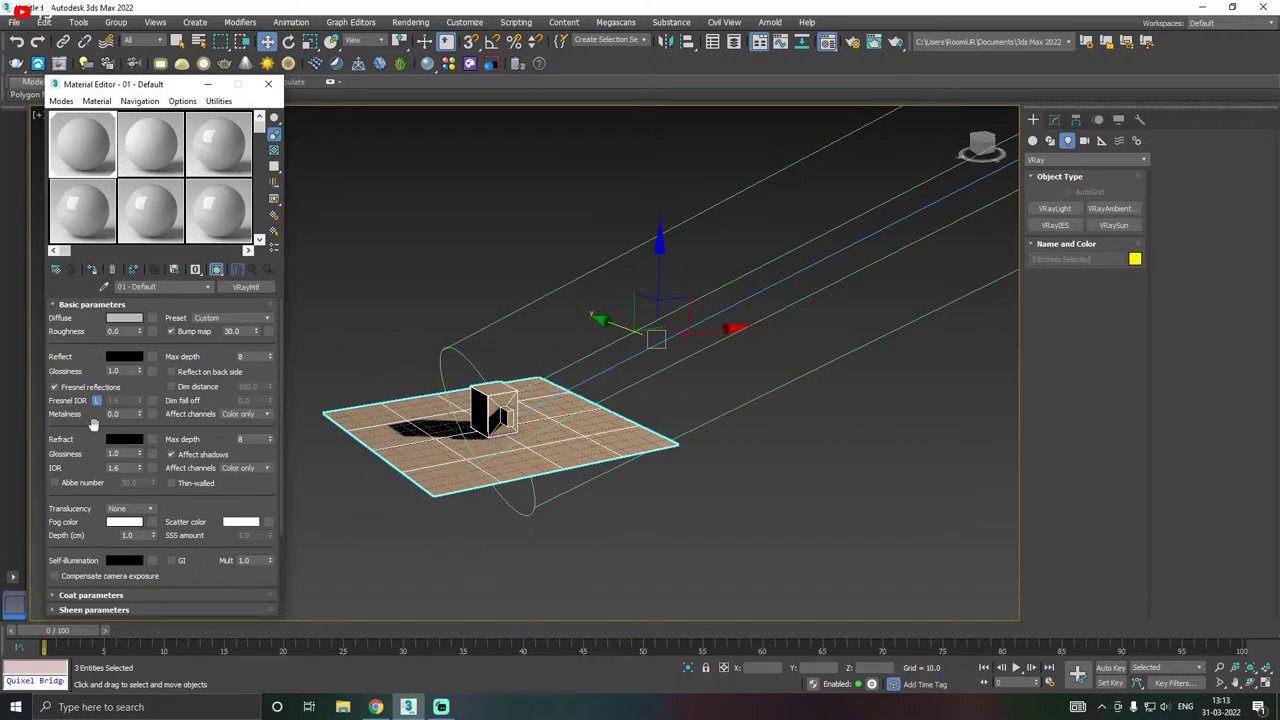
click(426, 595)
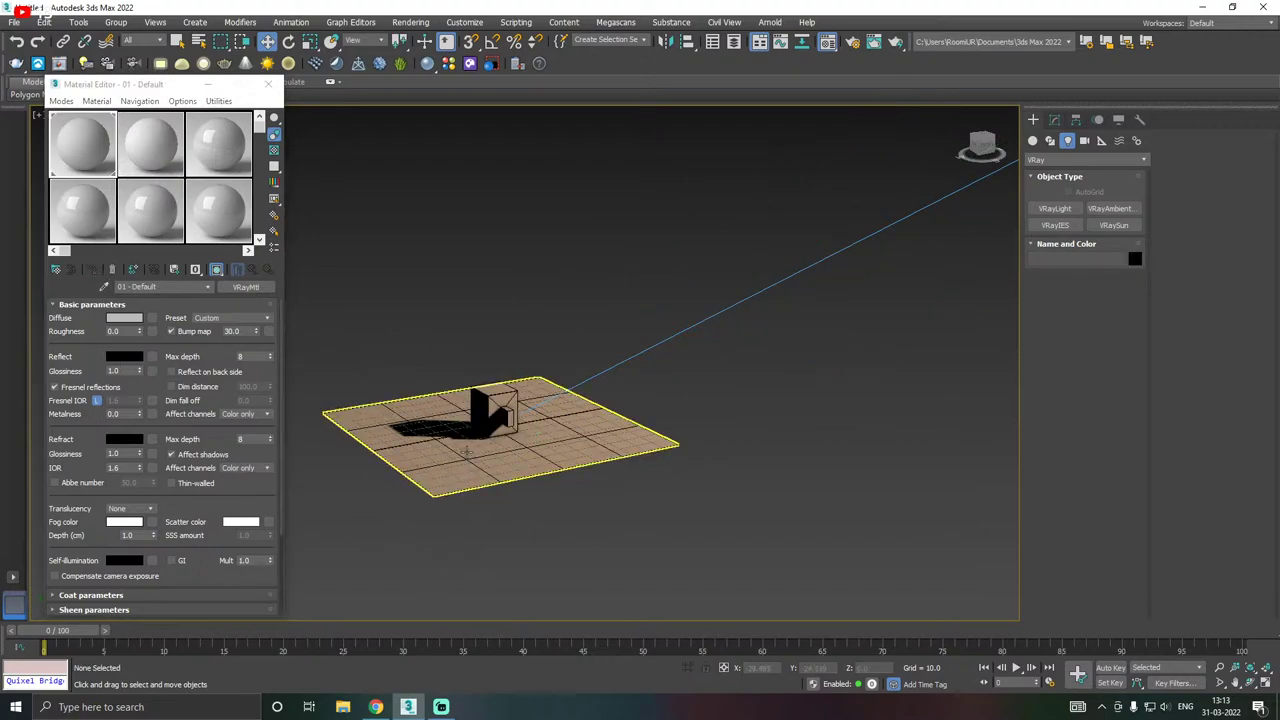
scroll(470, 460, up, 5)
scroll(555, 400, up, 3)
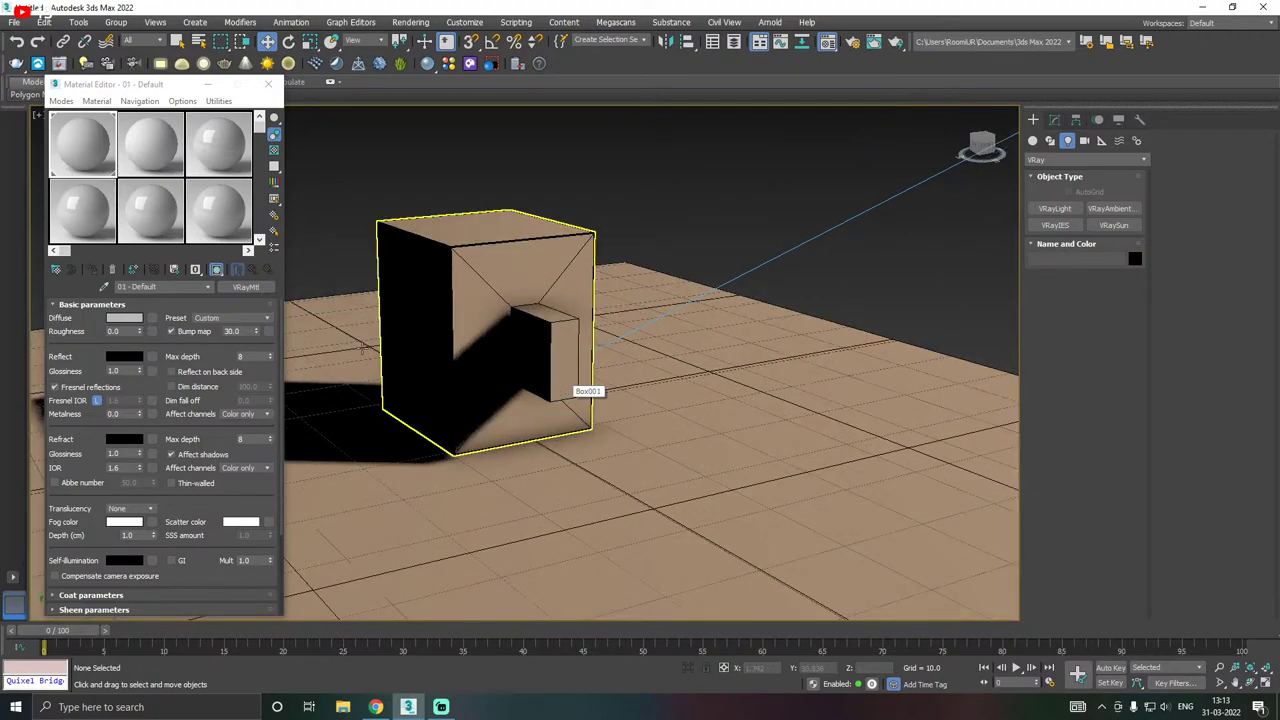
- Close the Material Editor and switch the Perspective viewport shading to V-Ray Viewport IPR
click(267, 84)
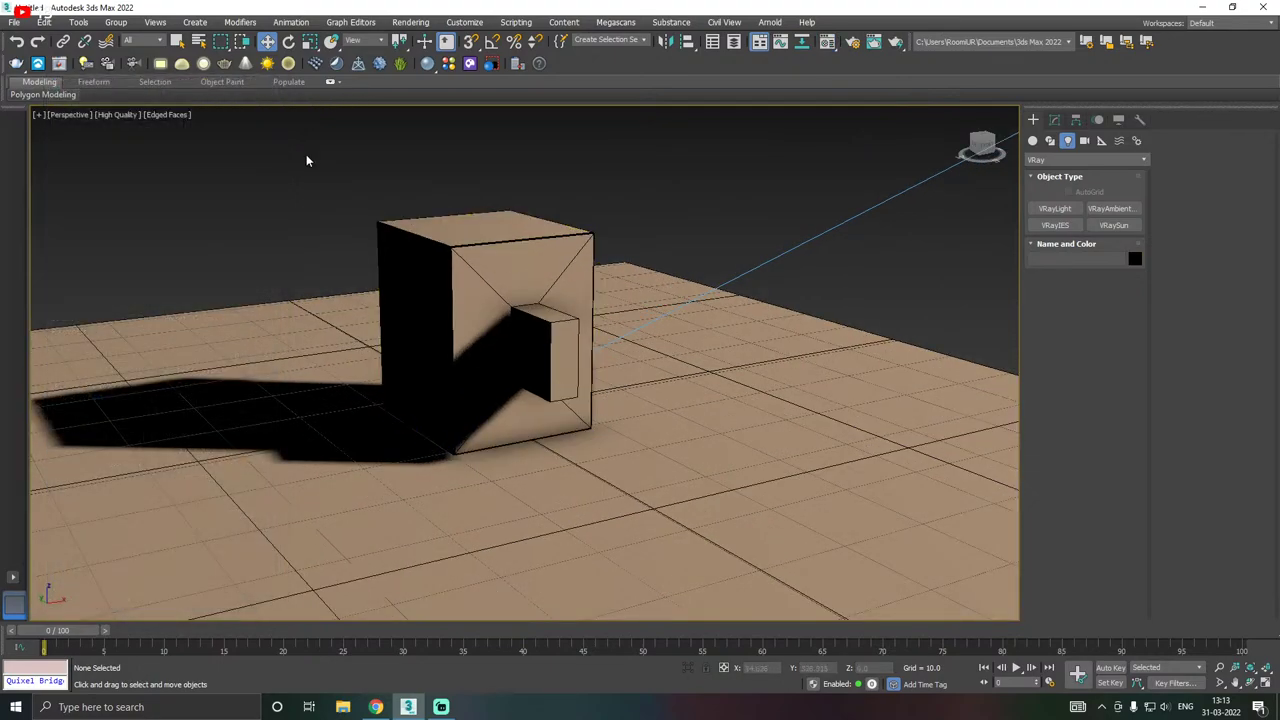
middle_drag(271, 223, 346, 229)
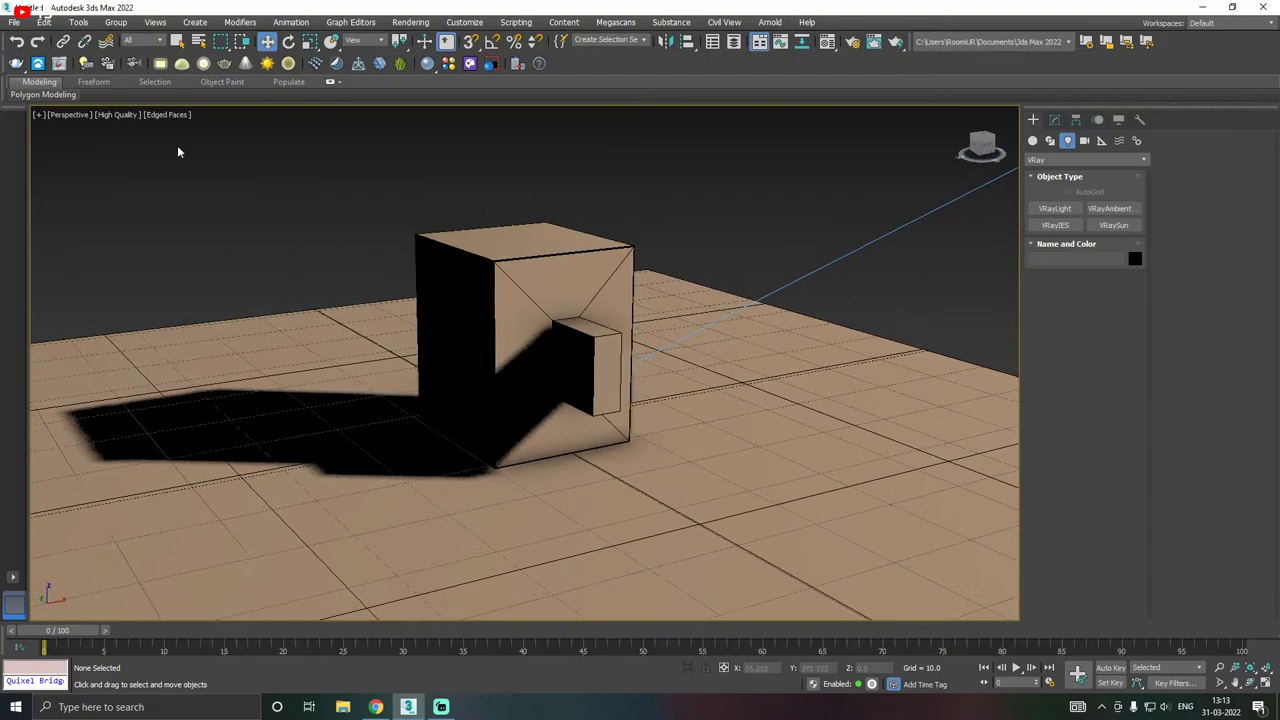
click(112, 115)
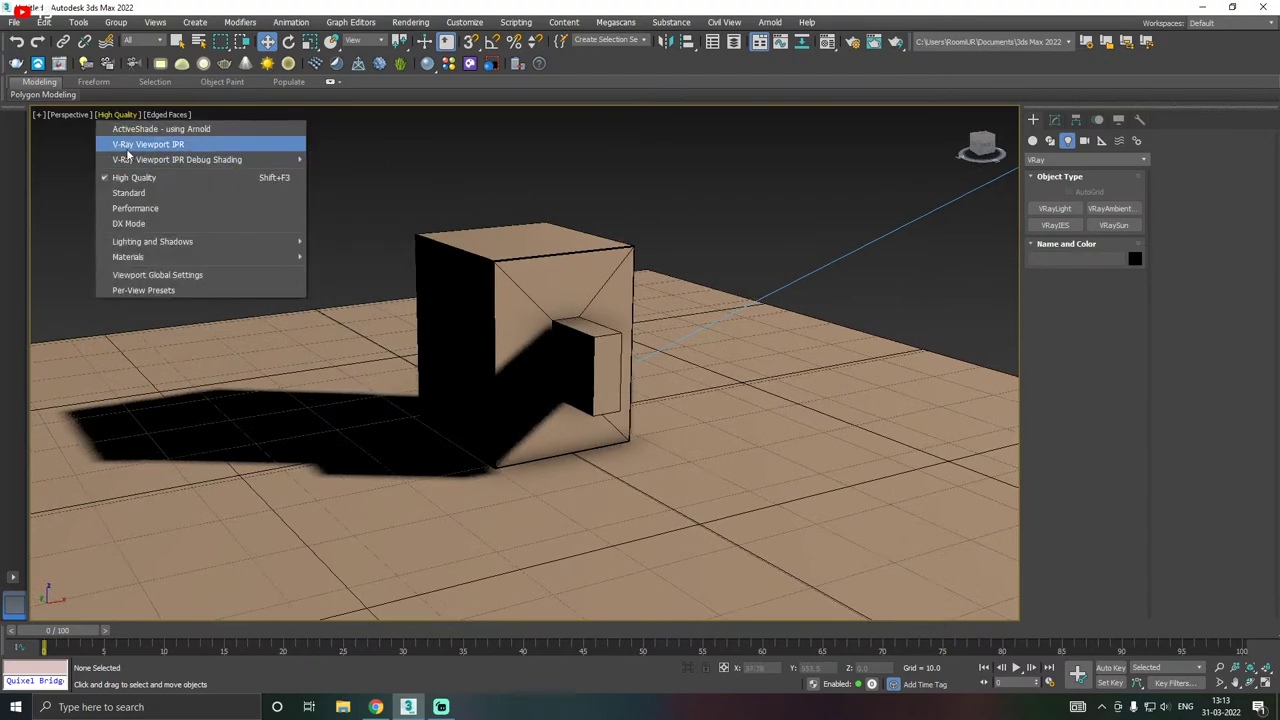
click(108, 115)
click(116, 116)
click(148, 145)
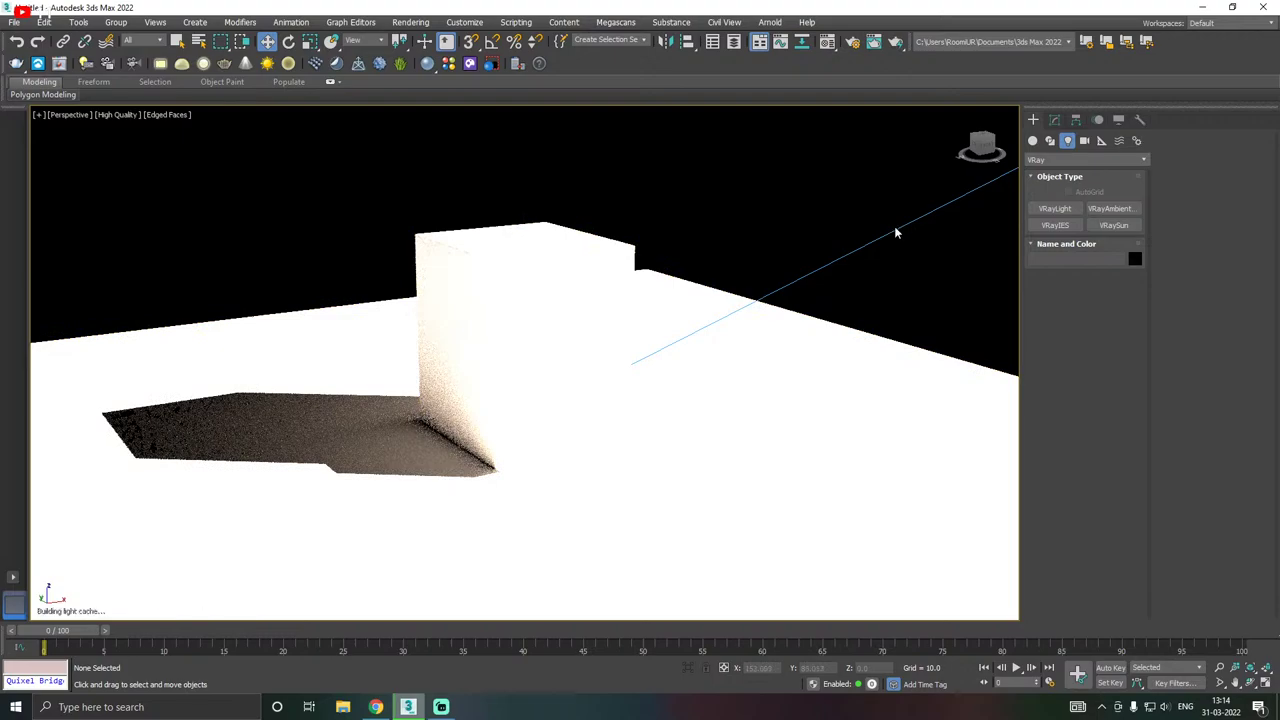
scroll(490, 400, down, 5)
scroll(482, 402, down, 4)
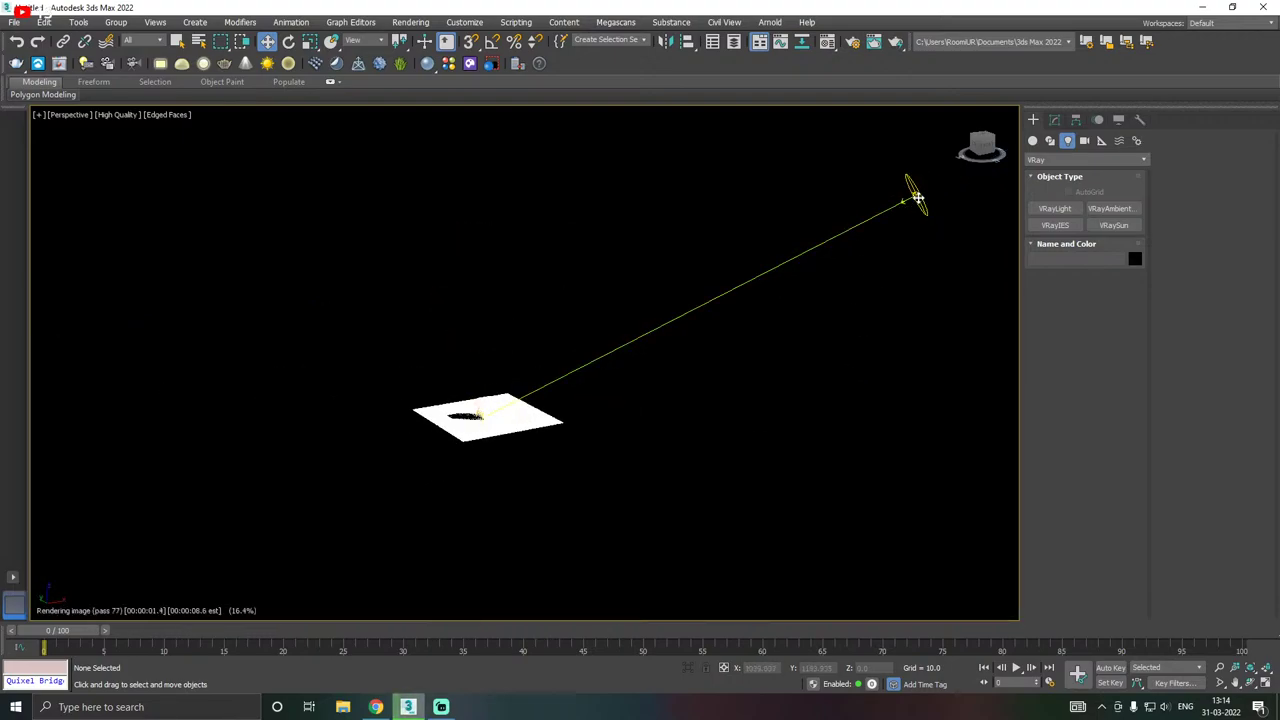
- Select VRaySun001 and set its Sun Parameters Color mode to direct
click(916, 198)
click(1054, 120)
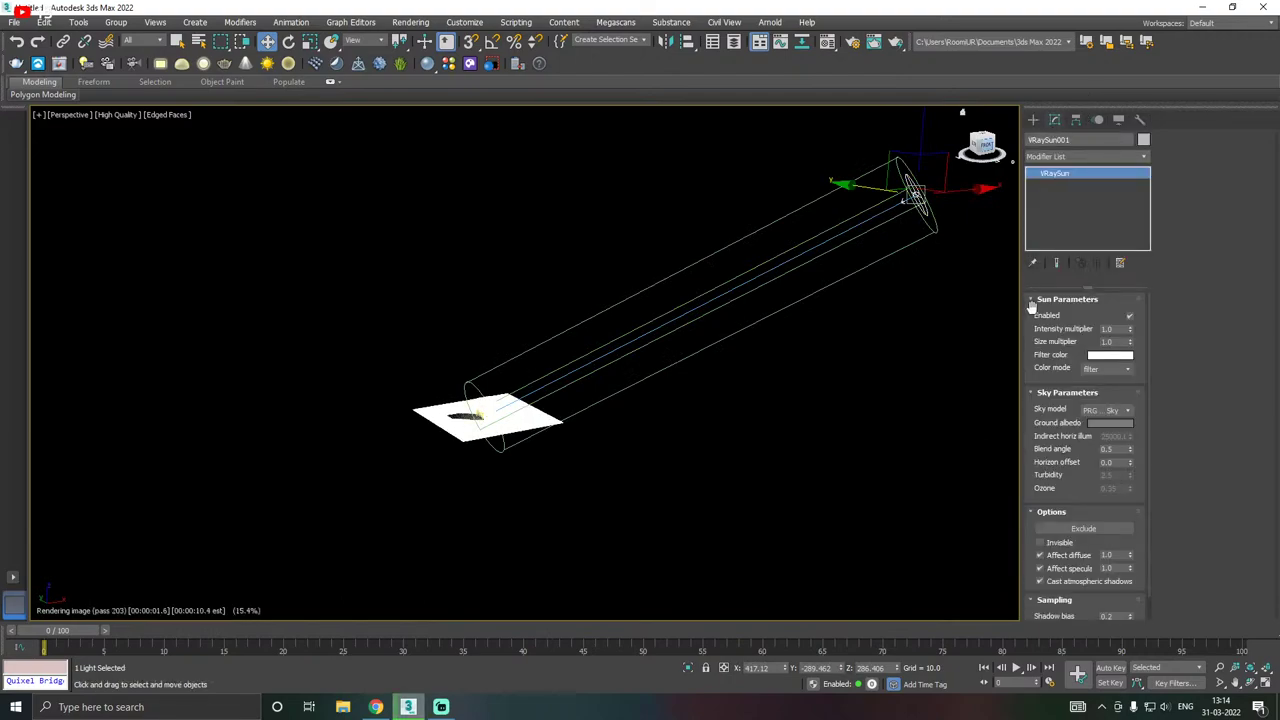
click(1106, 370)
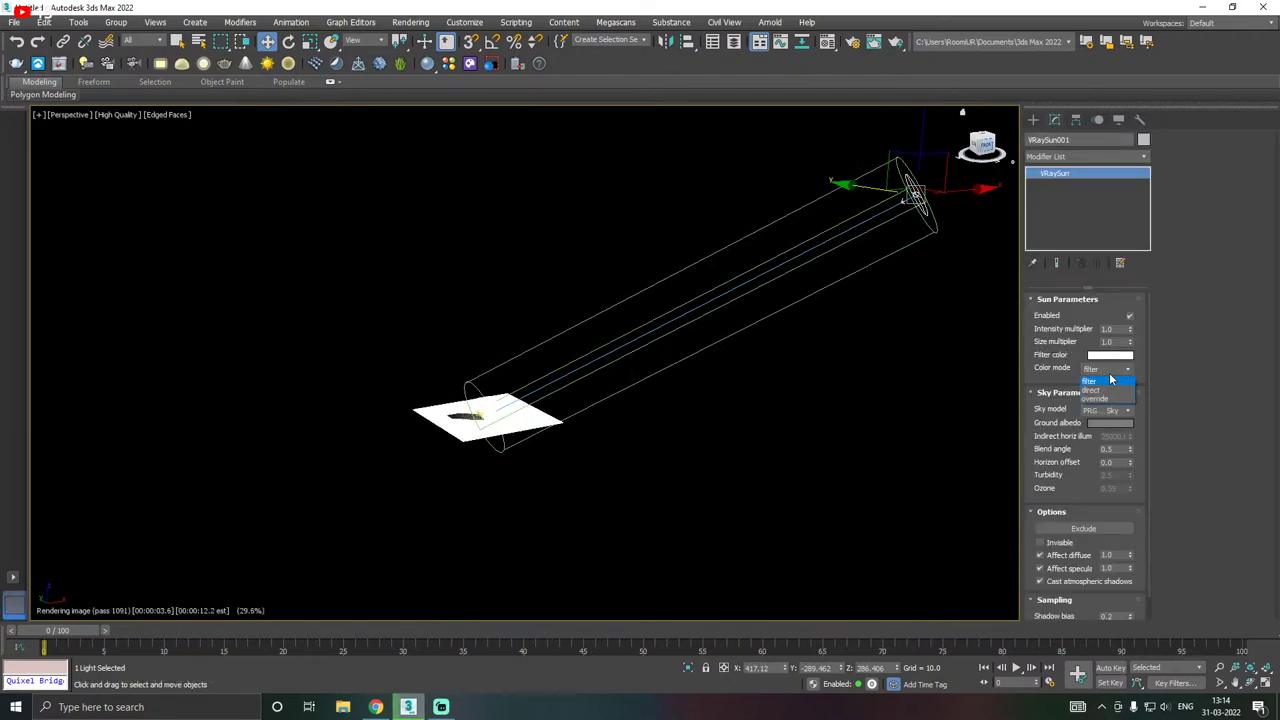
click(1104, 390)
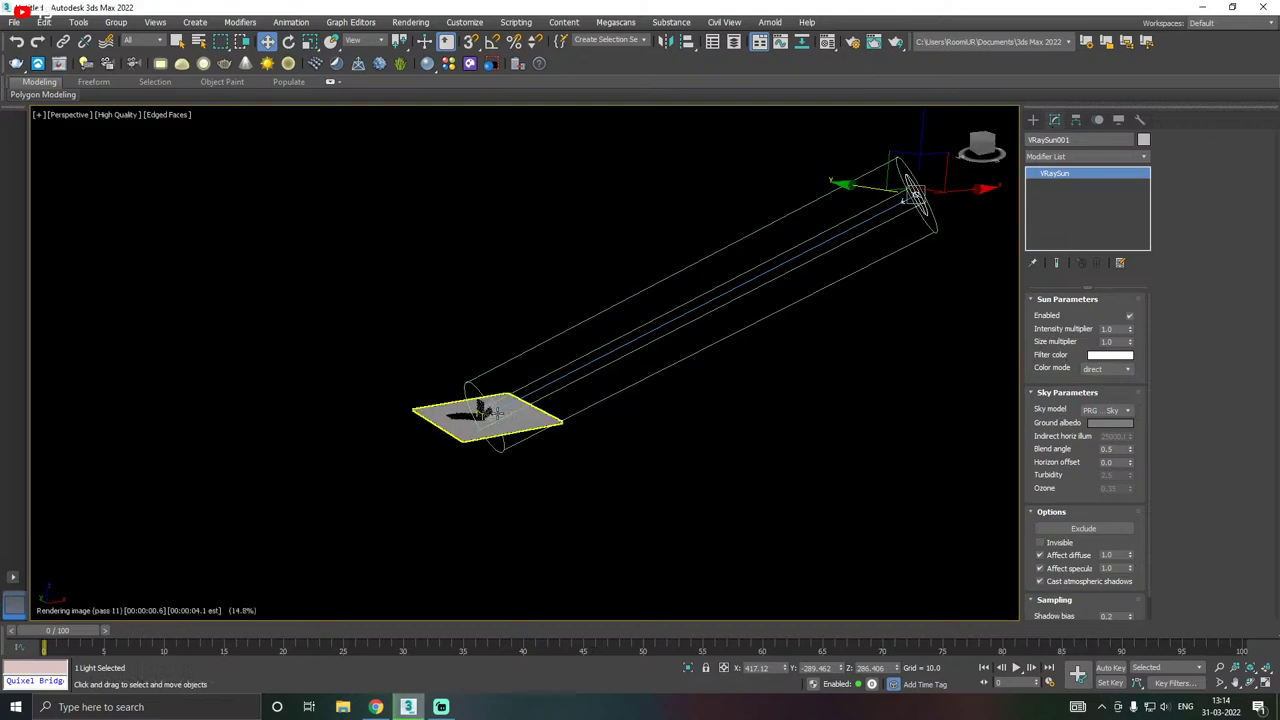
scroll(488, 412, up, 6)
scroll(488, 412, up, 4)
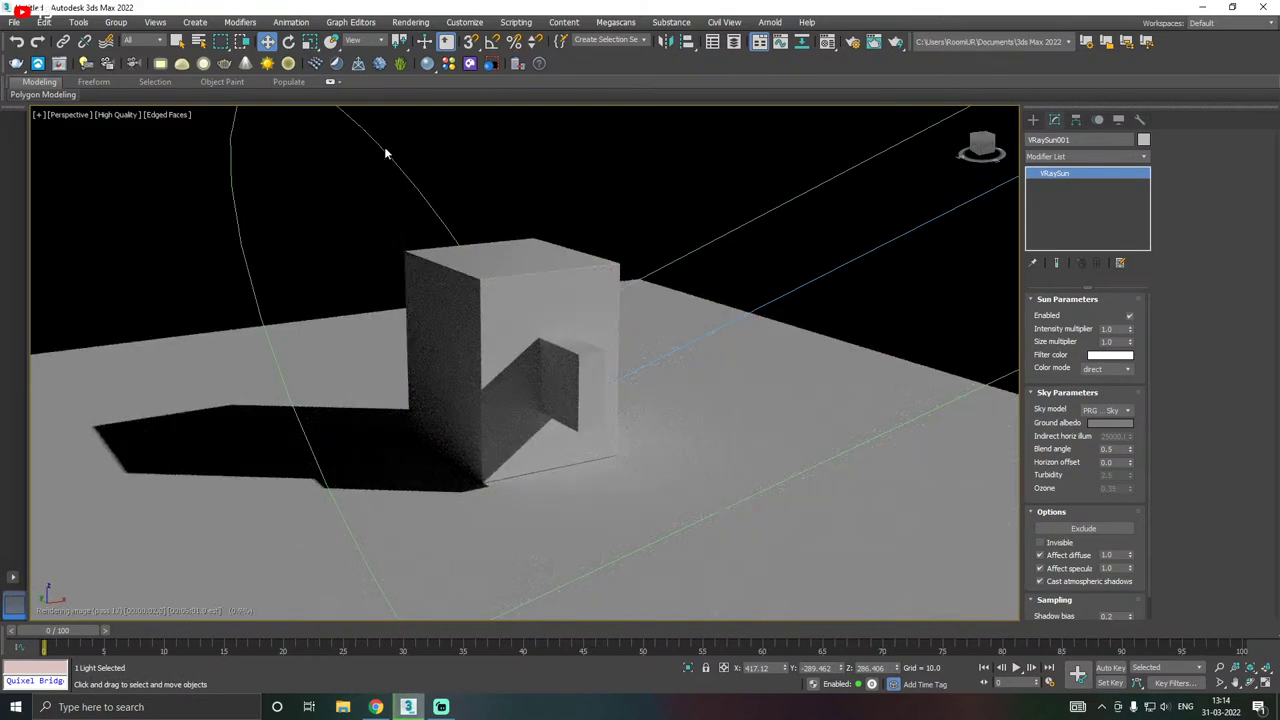
click(118, 114)
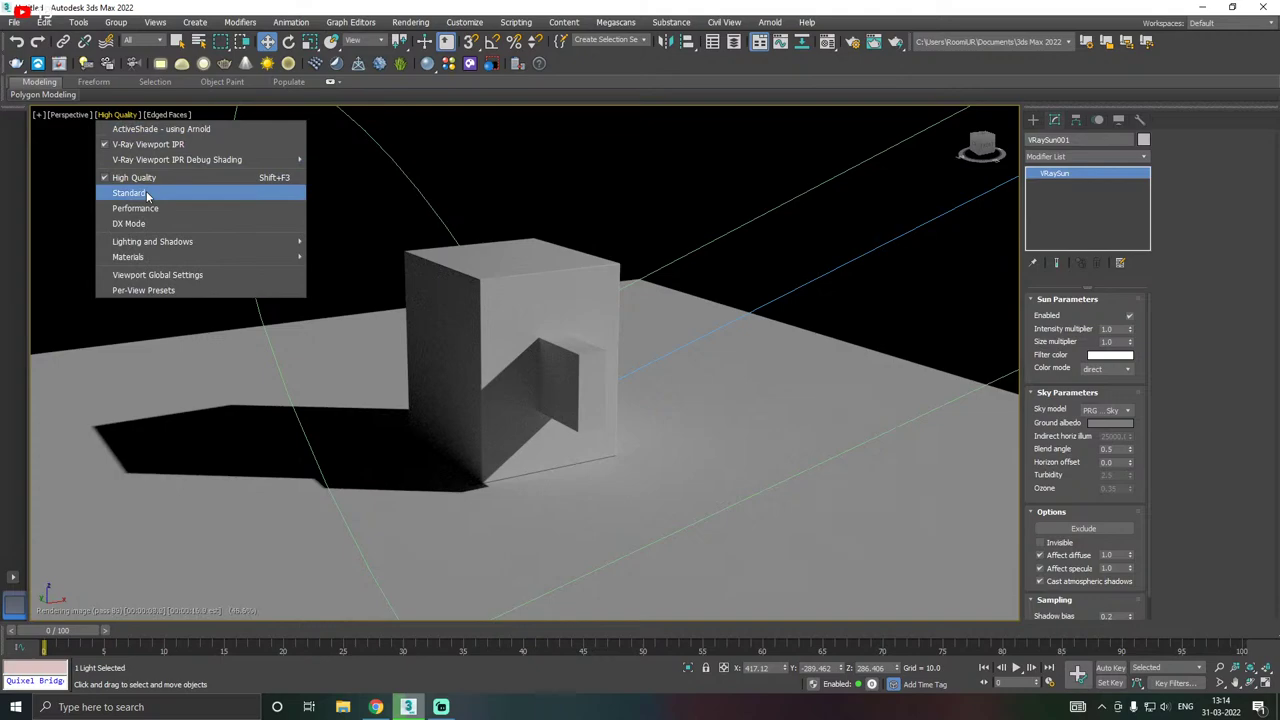
- Return the viewport from V-Ray IPR to Standard shading, then select the box and plane
click(150, 146)
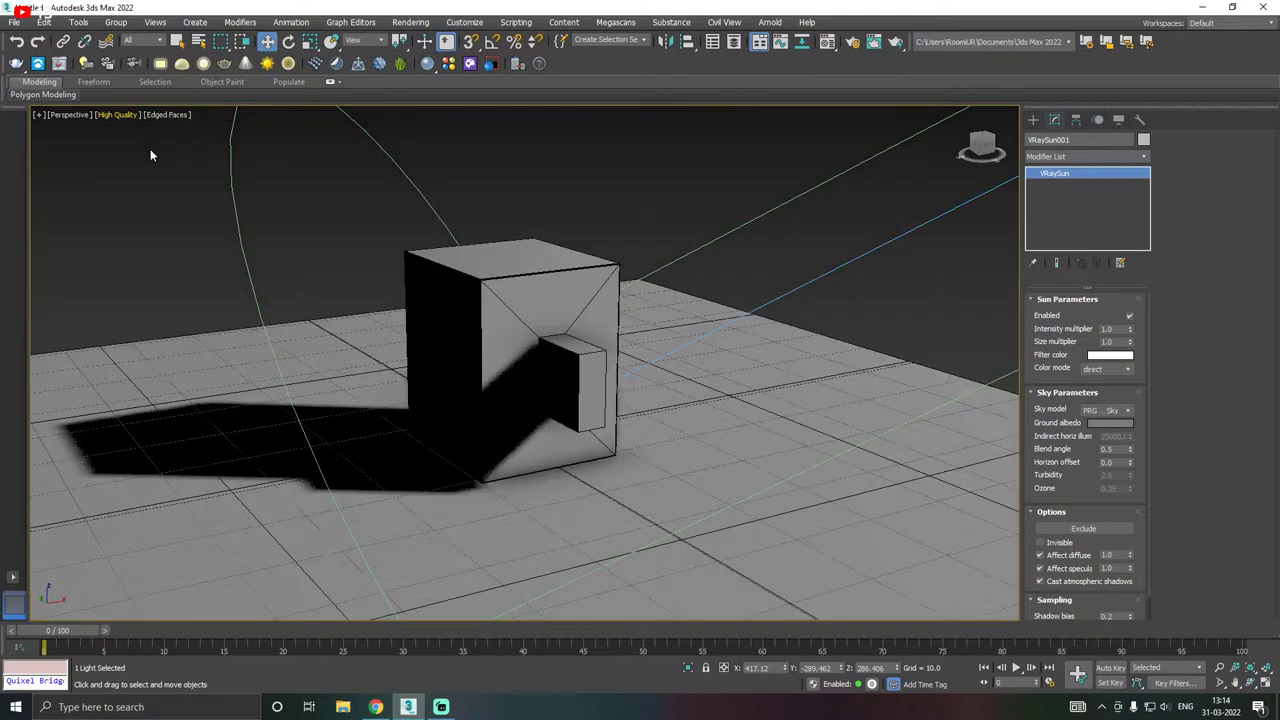
click(208, 182)
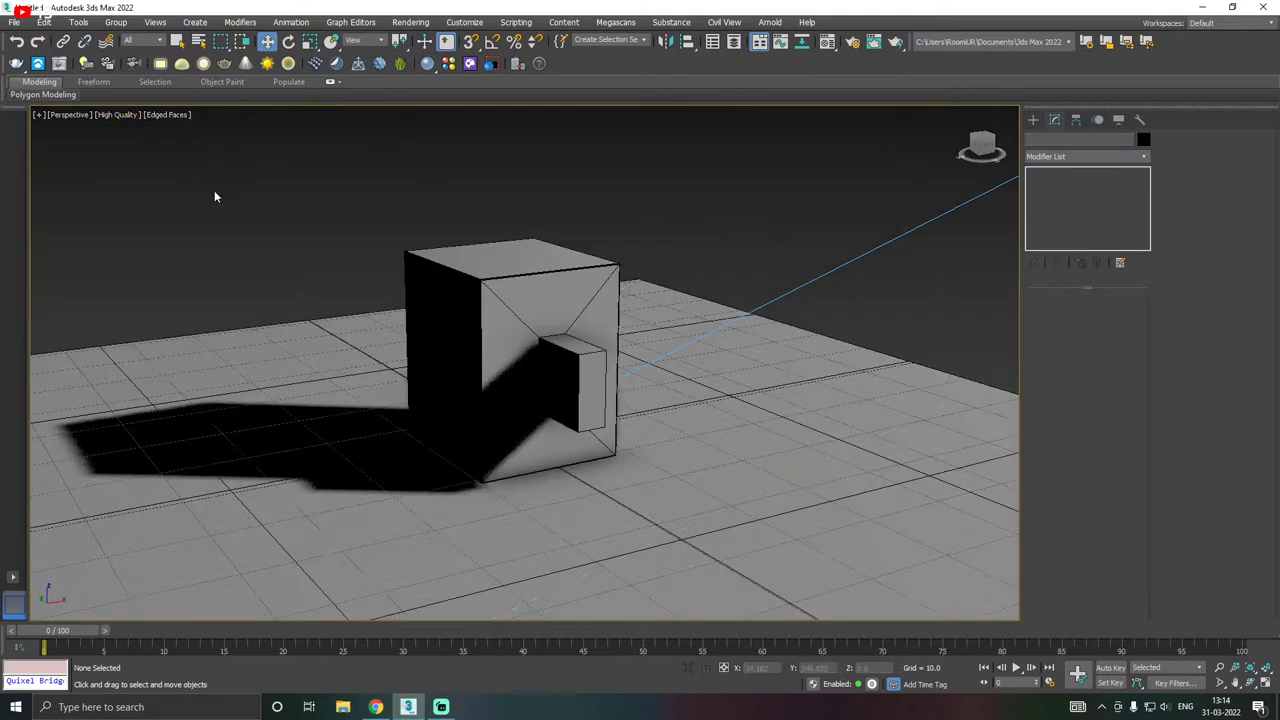
click(472, 421)
scroll(507, 439, down, 4)
click(381, 484)
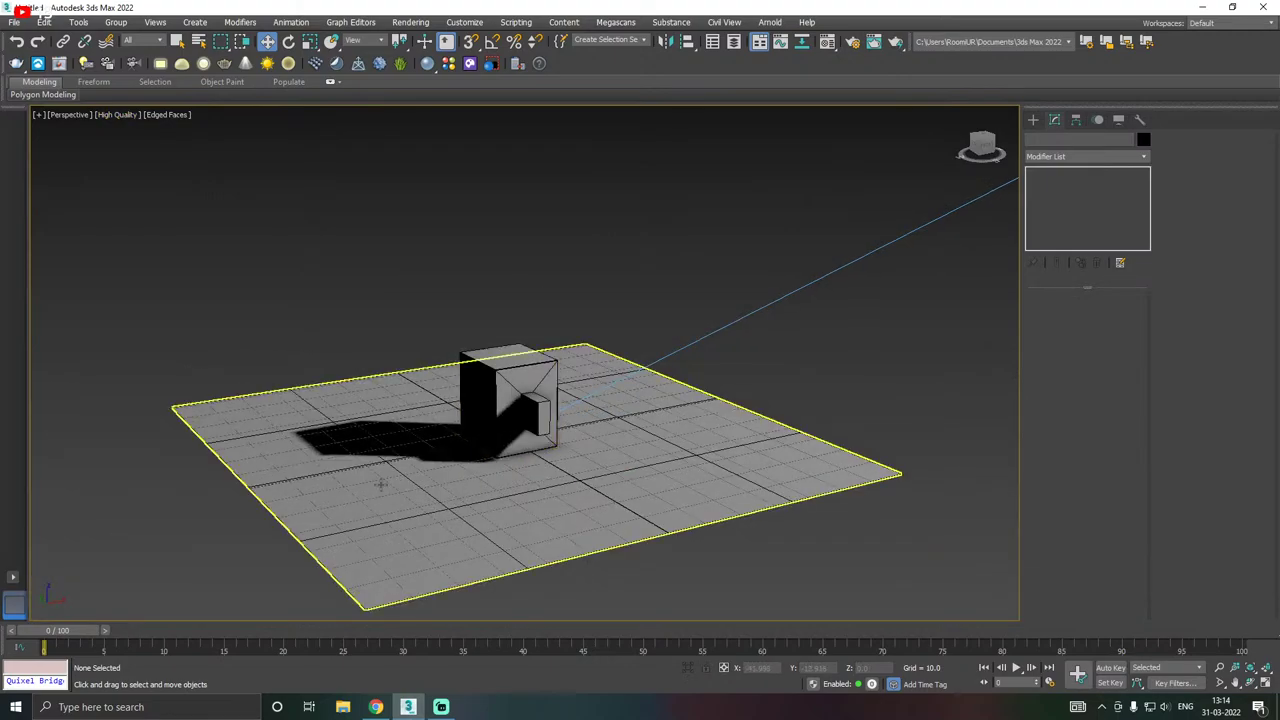
scroll(381, 484, down, 4)
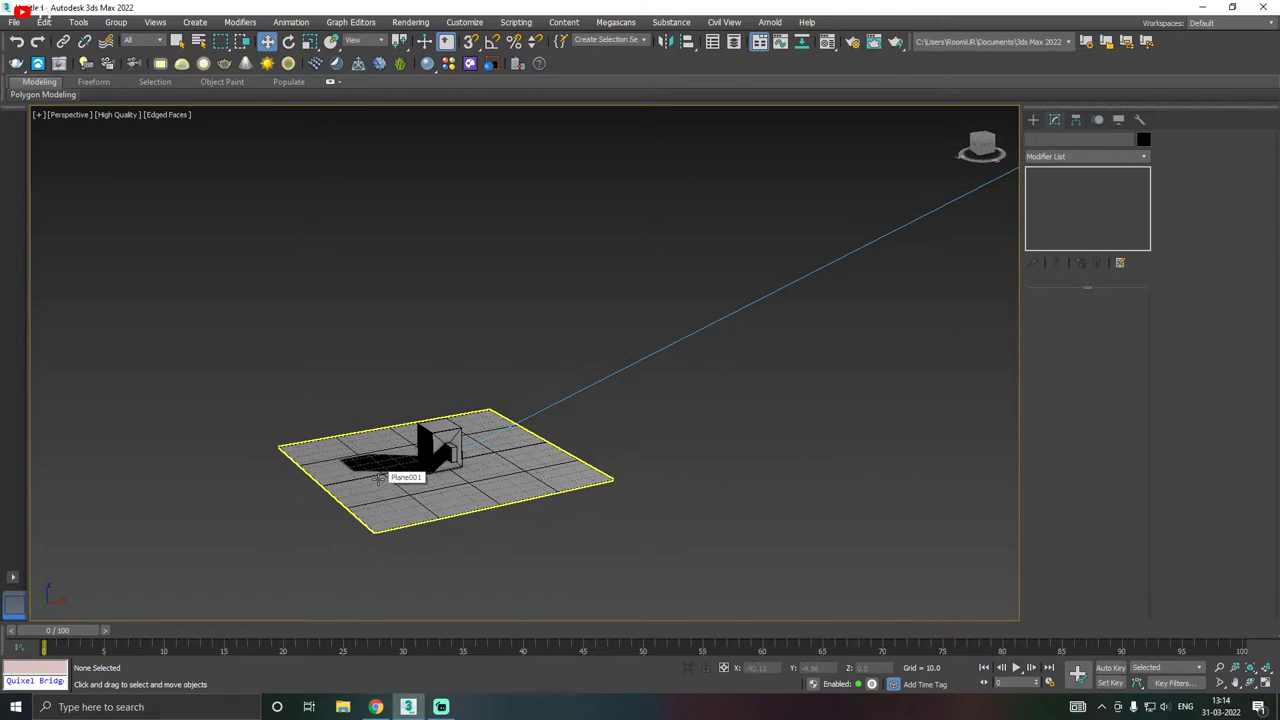
scroll(405, 470, up, 6)
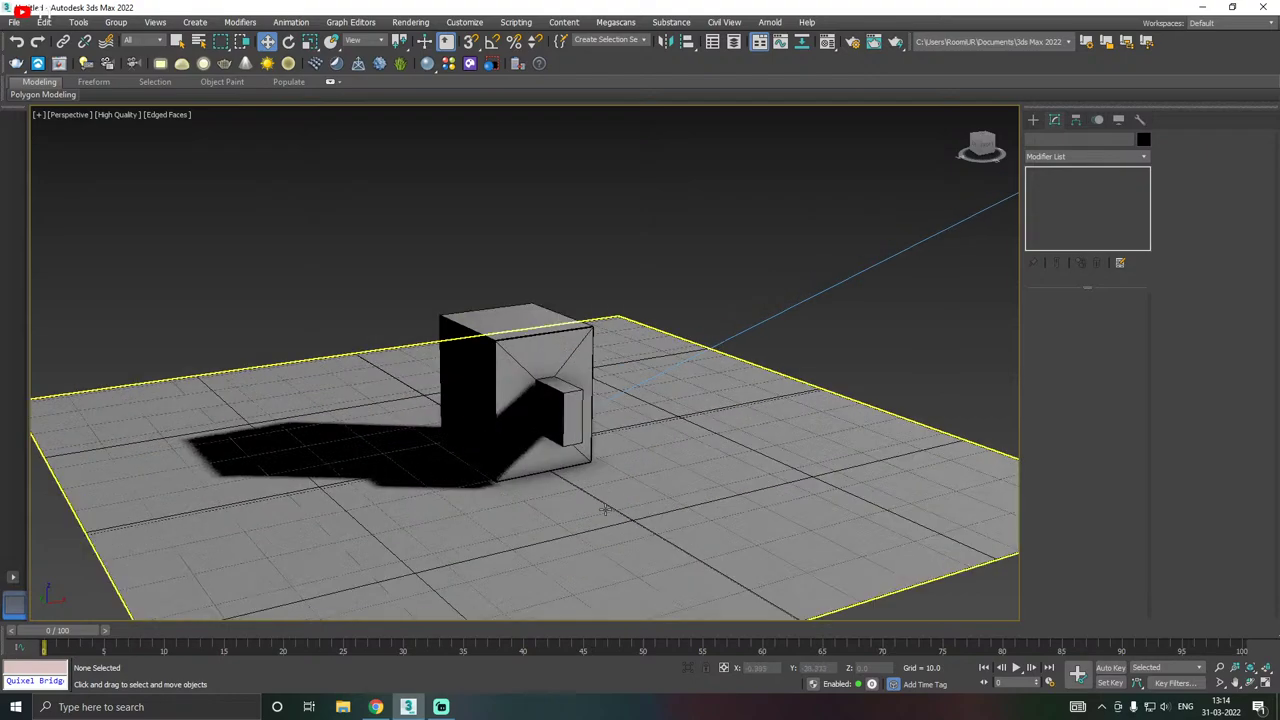
- Convert material slot 2 to a VRayMtl and assign it to Plane001
click(827, 41)
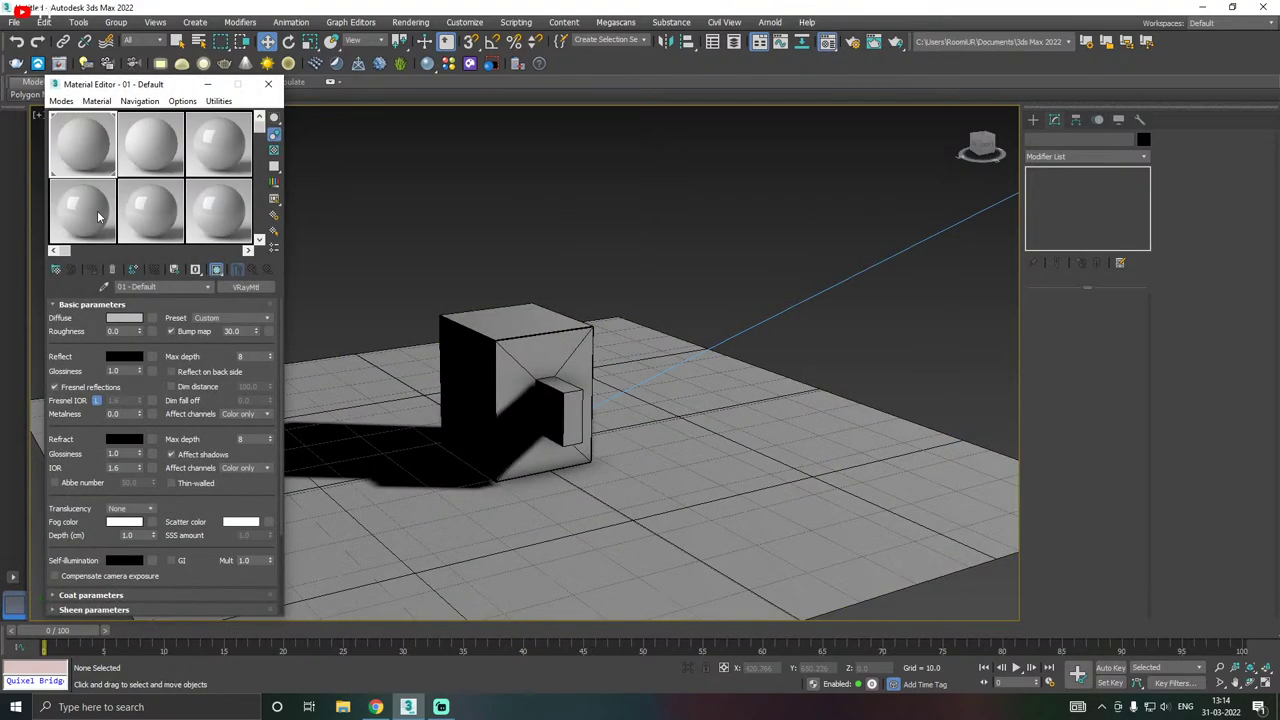
click(152, 168)
click(243, 288)
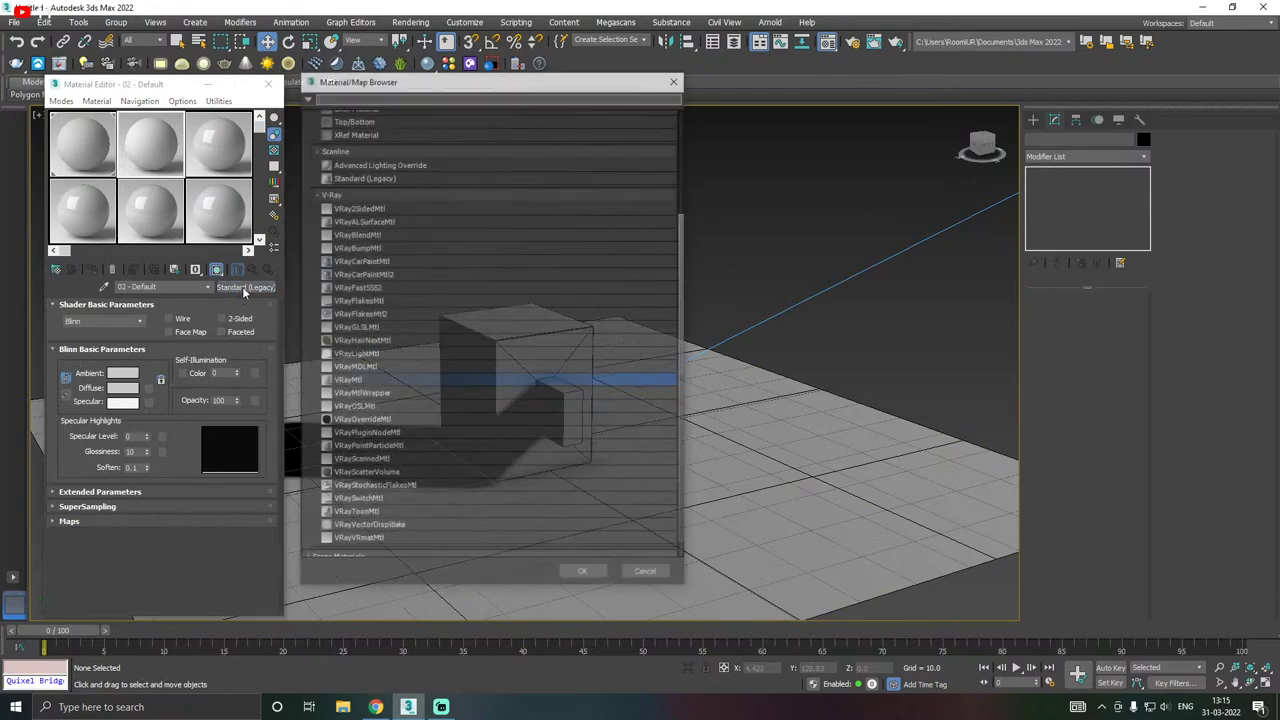
double_click(360, 381)
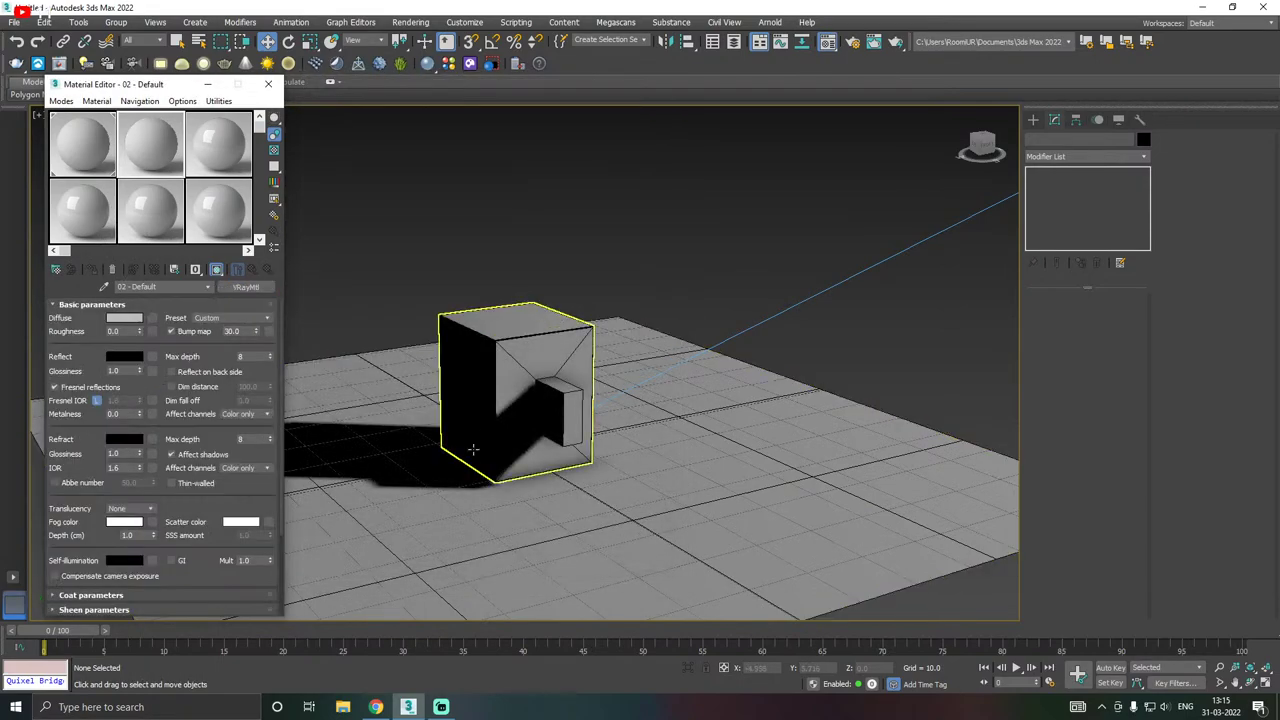
click(415, 467)
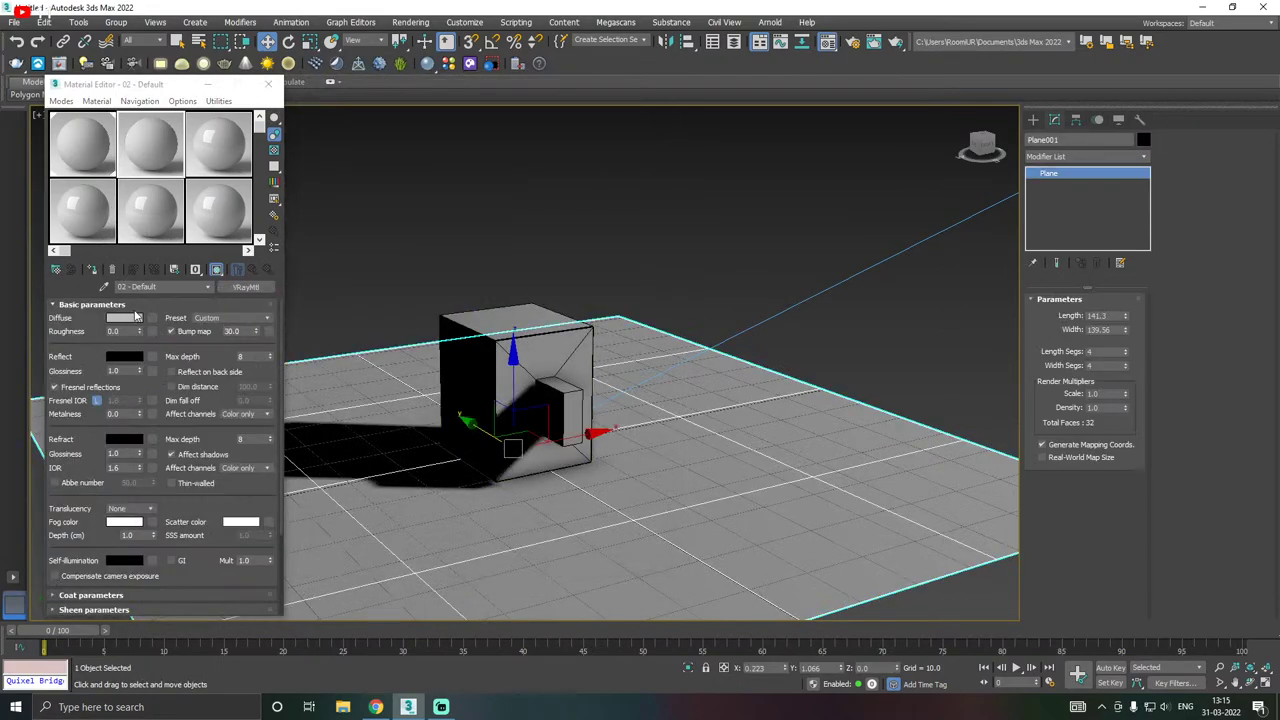
click(92, 270)
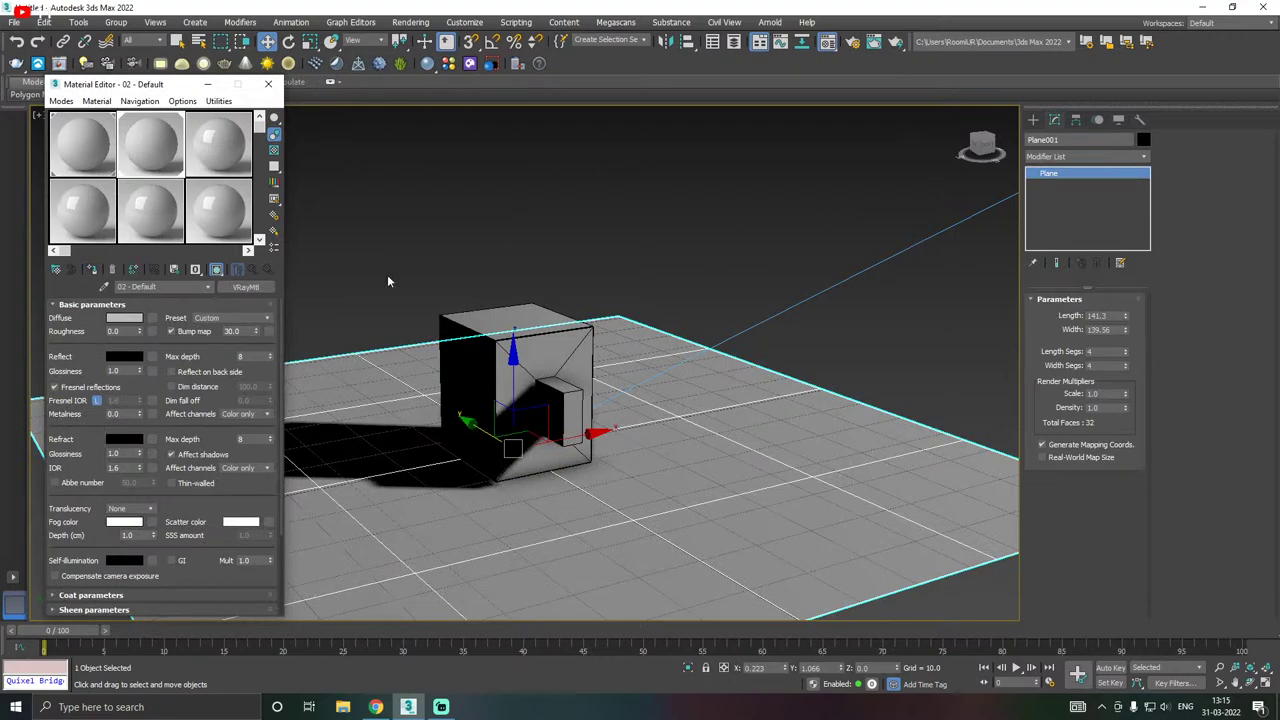
- Set the plane material's reflect colour to light grey and enable Use roughness
click(124, 356)
drag(829, 190, 832, 226)
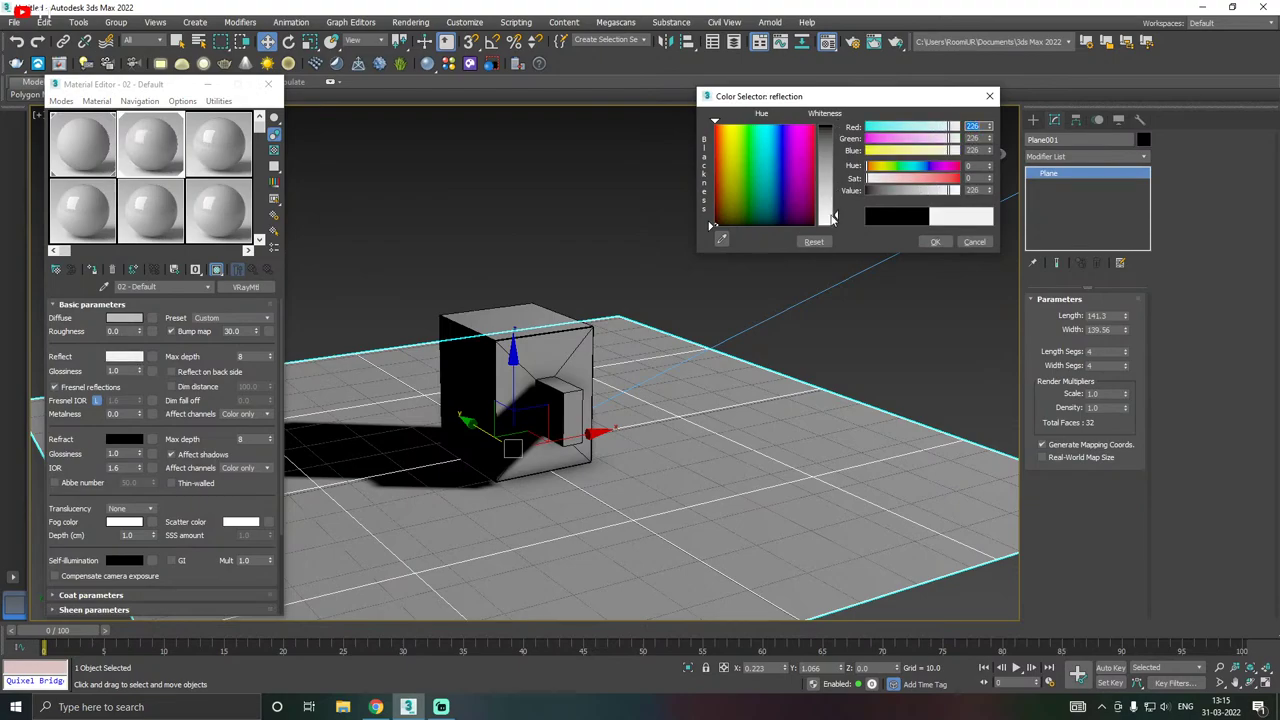
click(932, 242)
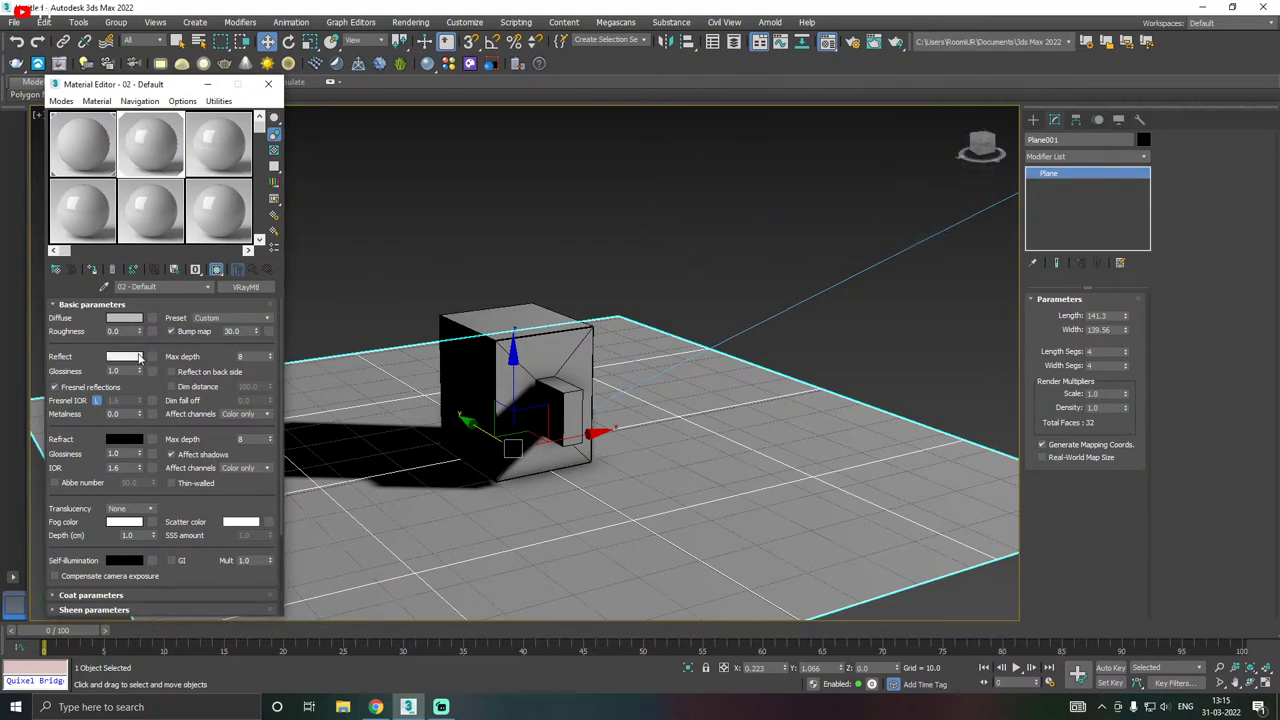
scroll(89, 352, down, 1)
scroll(89, 352, down, 5)
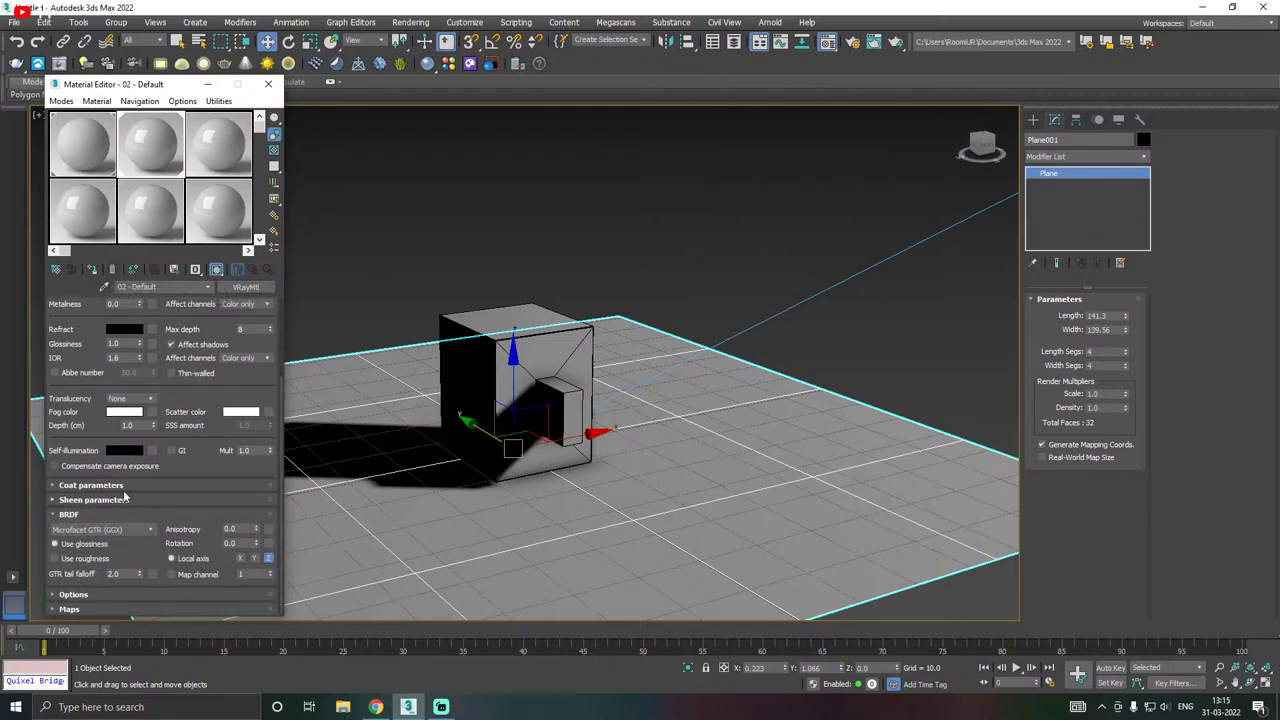
click(84, 560)
scroll(110, 539, up, 6)
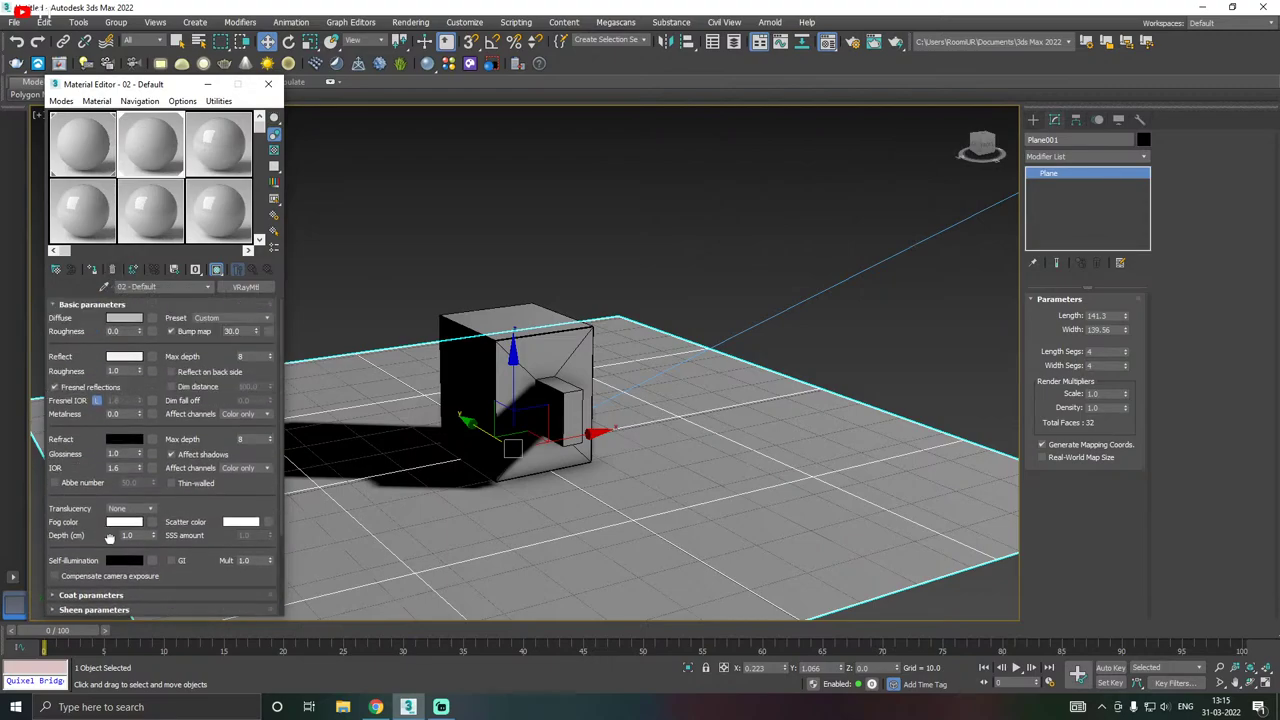
- Set the Reflect Roughness to 0.2, then lower it to 0.1
double_click(130, 371)
text(0.2)
key(Return)
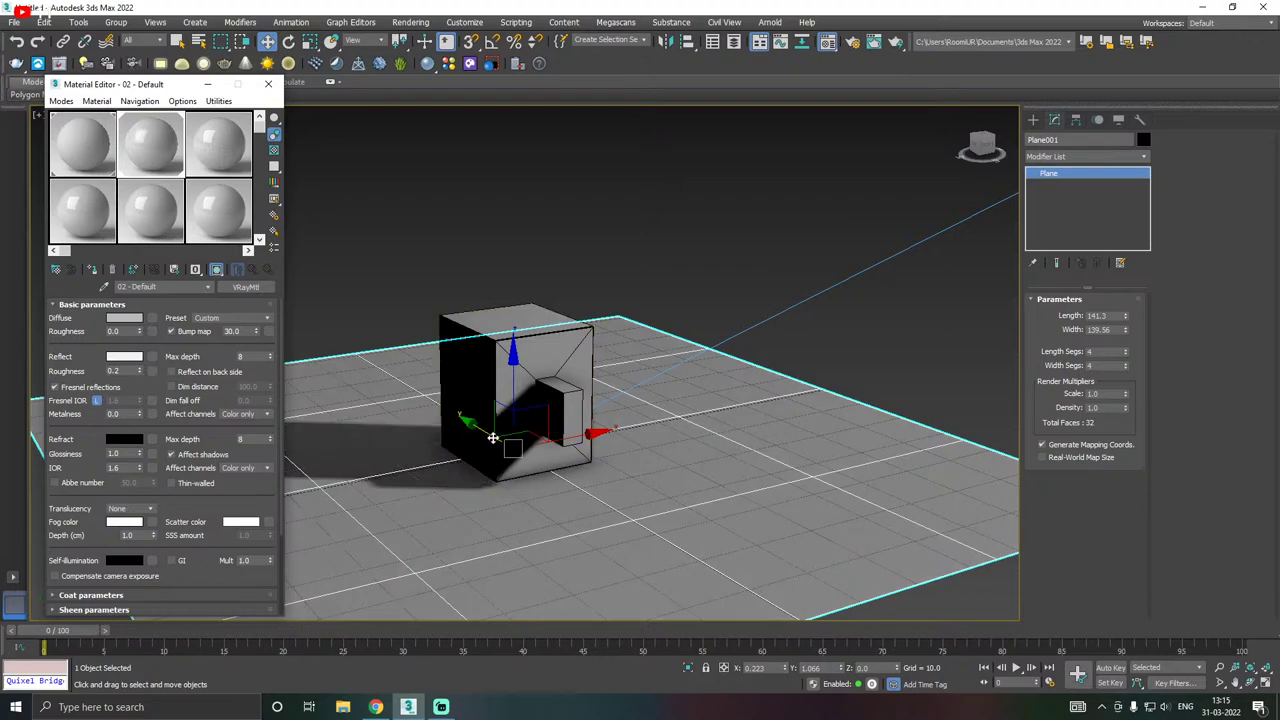
scroll(445, 437, down, 3)
alt+middle_drag(445, 437, 556, 437)
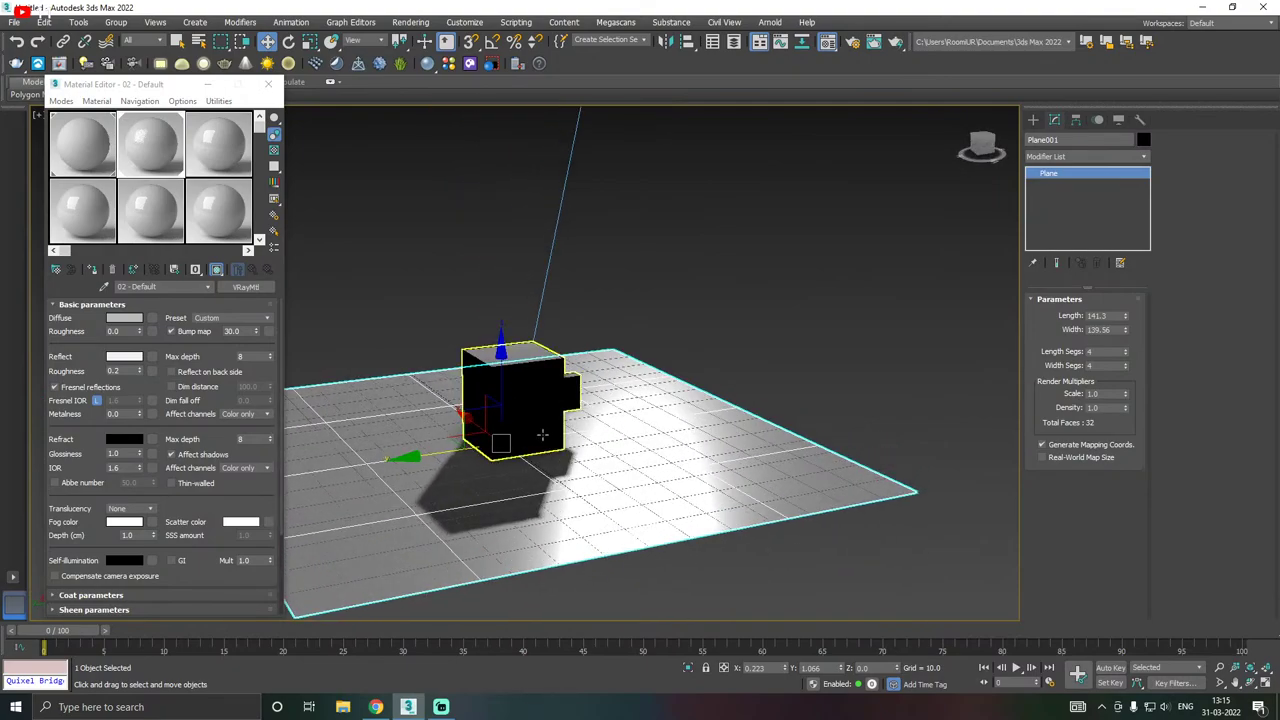
click(124, 371)
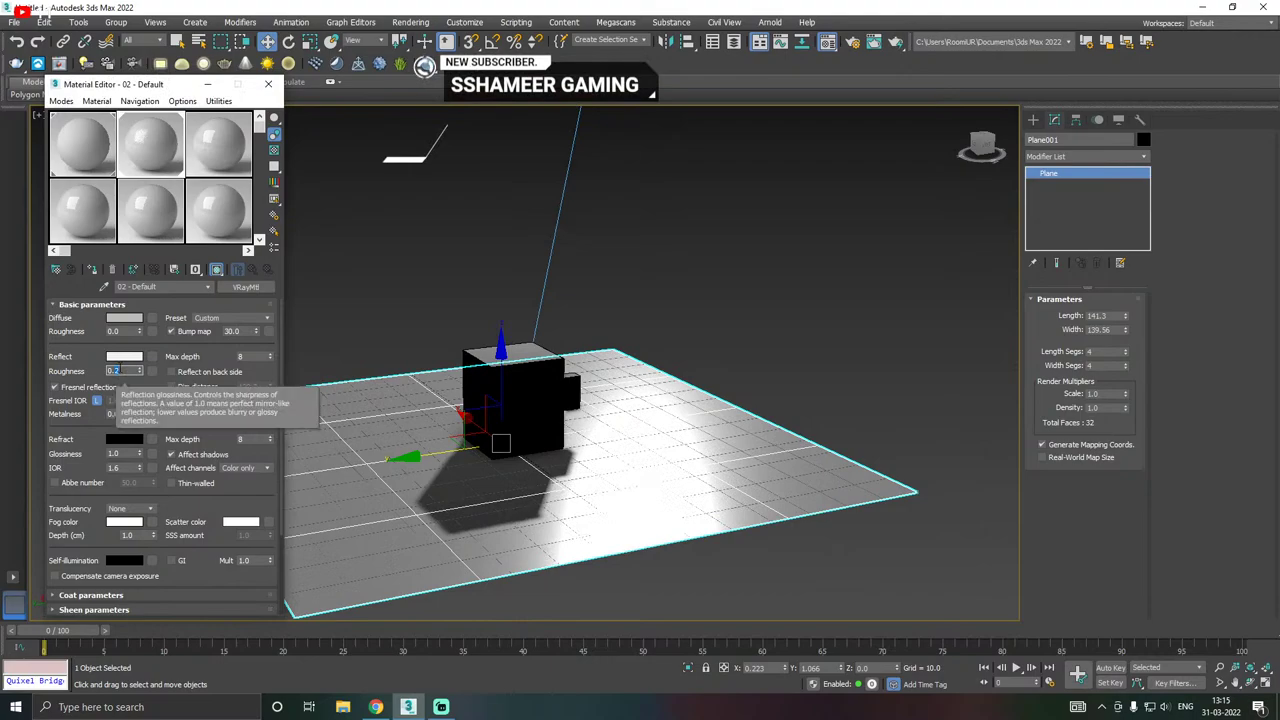
text(0.1)
key(Return)
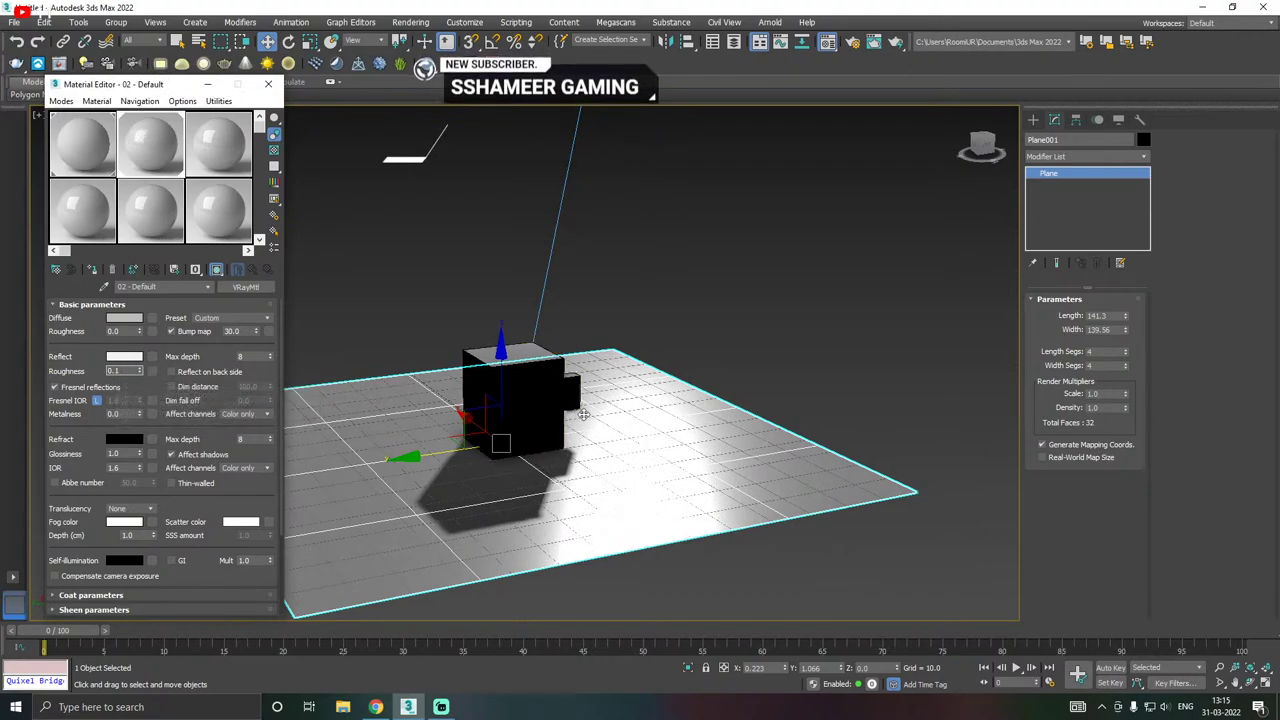
alt+middle_drag(507, 410, 582, 426)
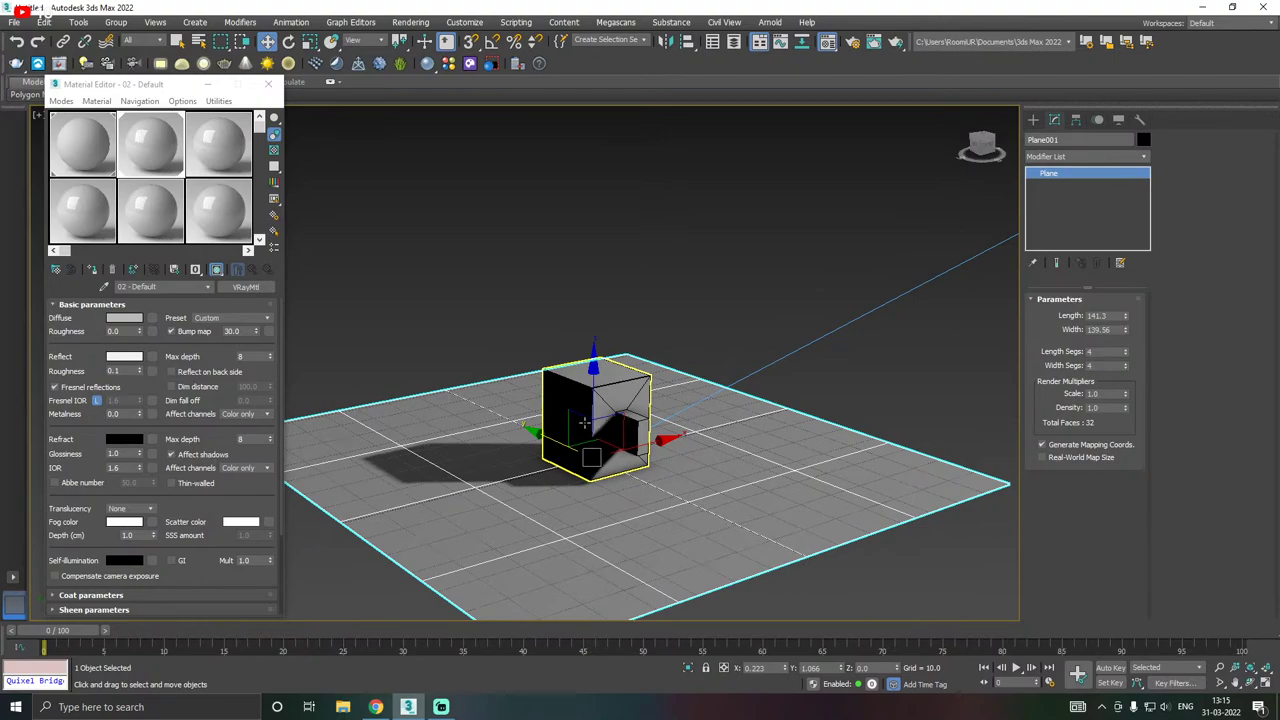
alt+middle_drag(586, 424, 573, 420)
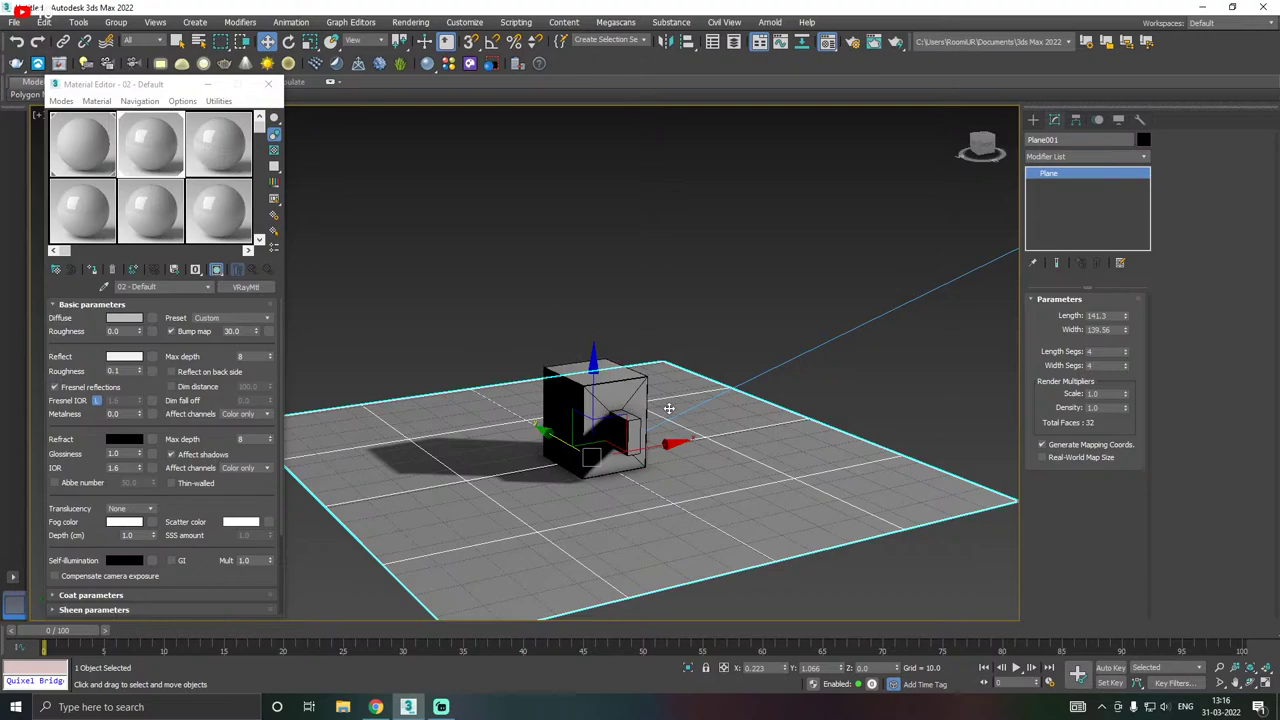
alt+middle_drag(508, 425, 553, 438)
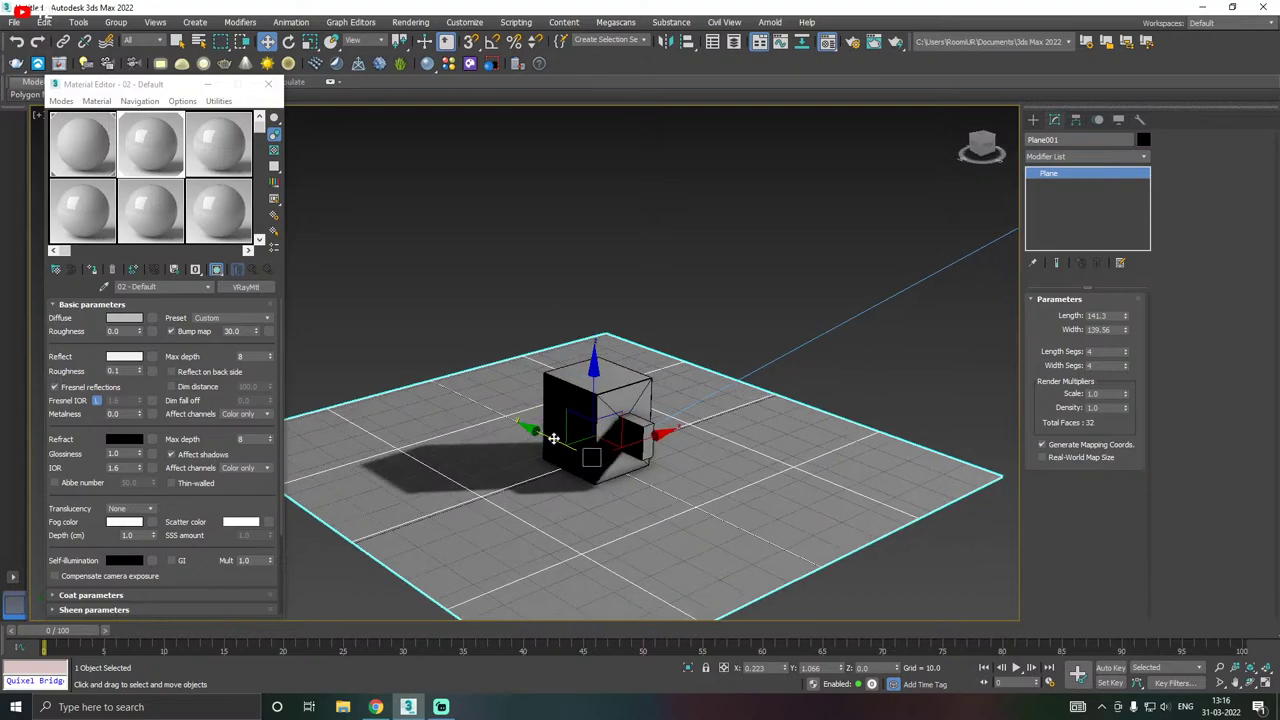
alt+middle_drag(567, 481, 681, 483)
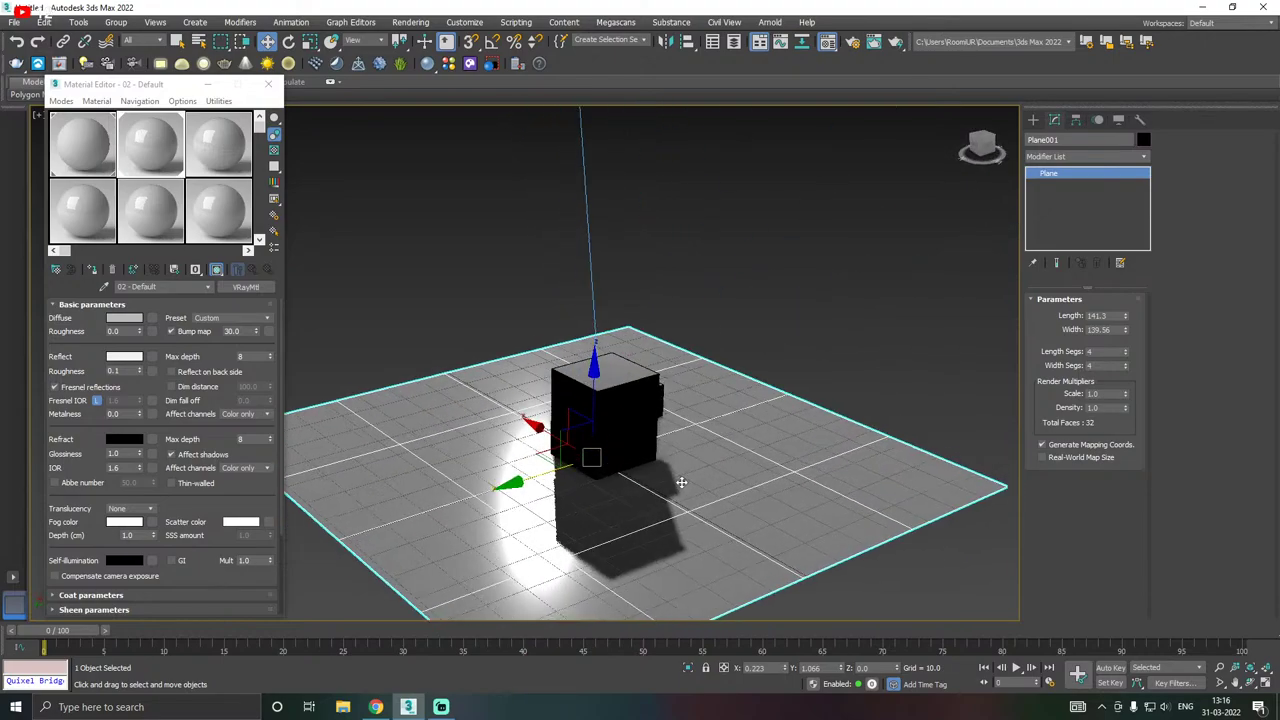
- Give the 02 - Default VRayMtl a fully saturated blue diffuse colour
click(122, 318)
click(779, 138)
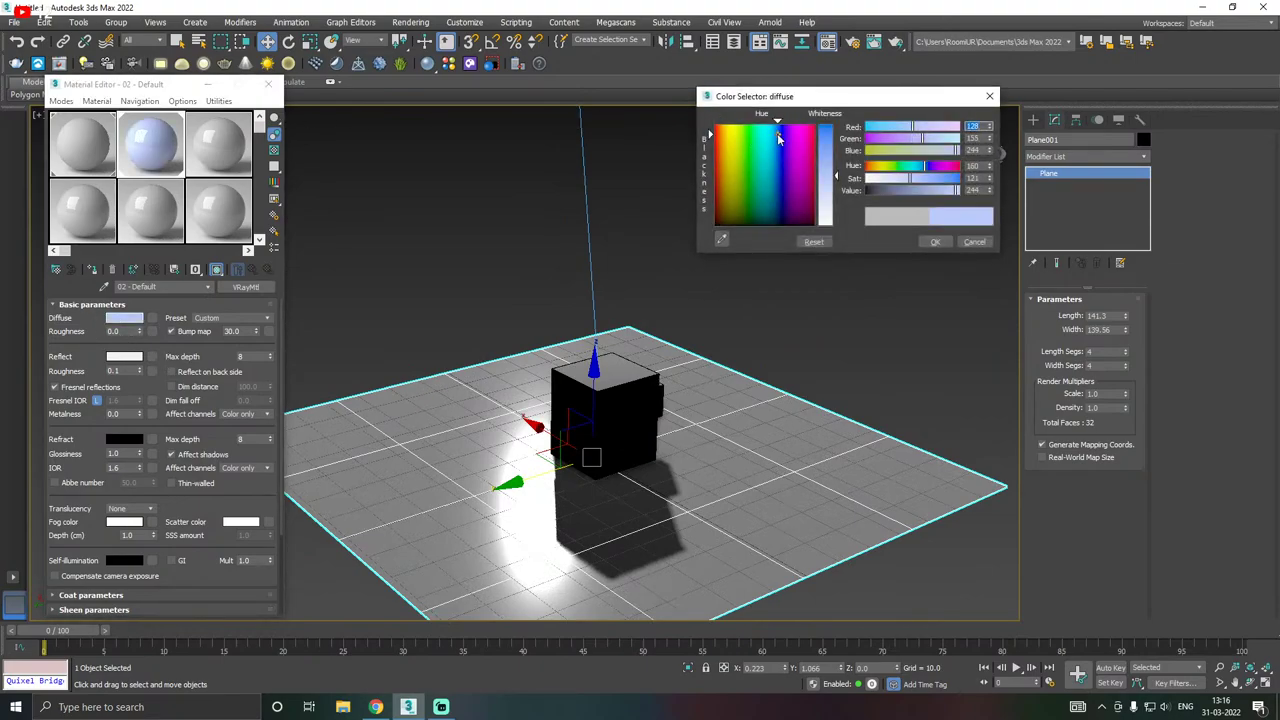
drag(834, 148, 834, 134)
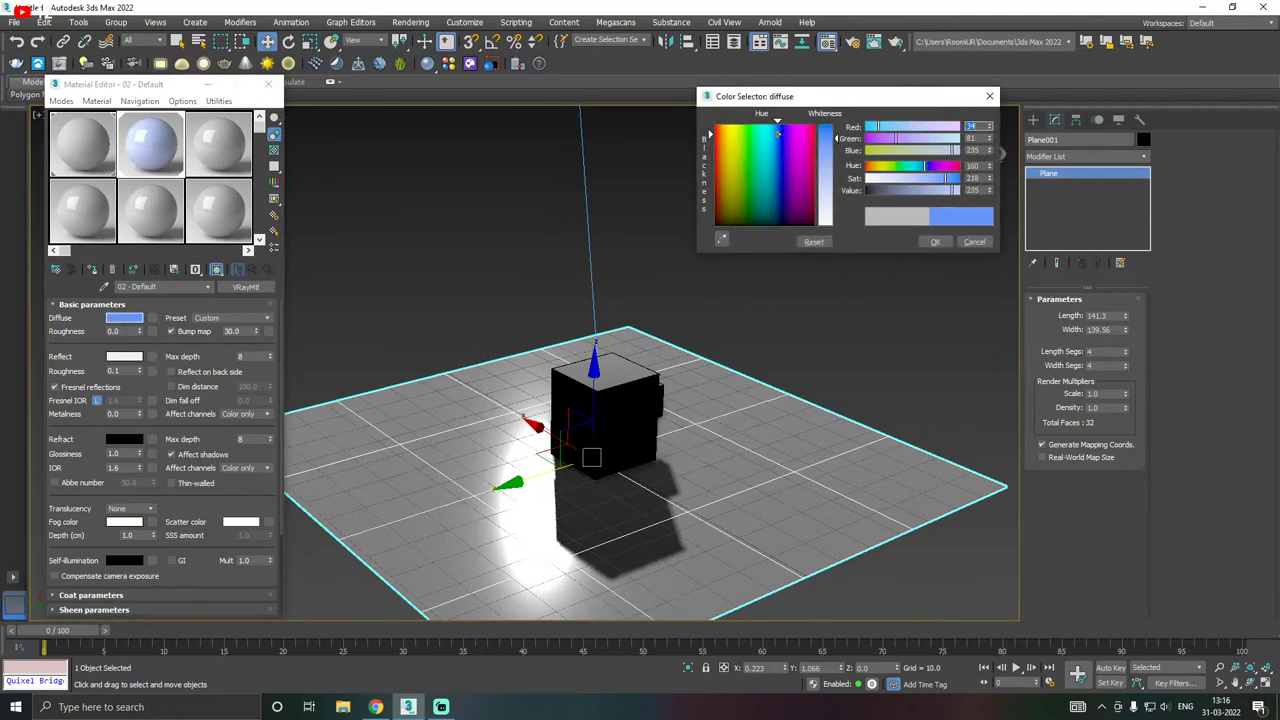
click(934, 242)
alt+middle_drag(799, 243, 661, 234)
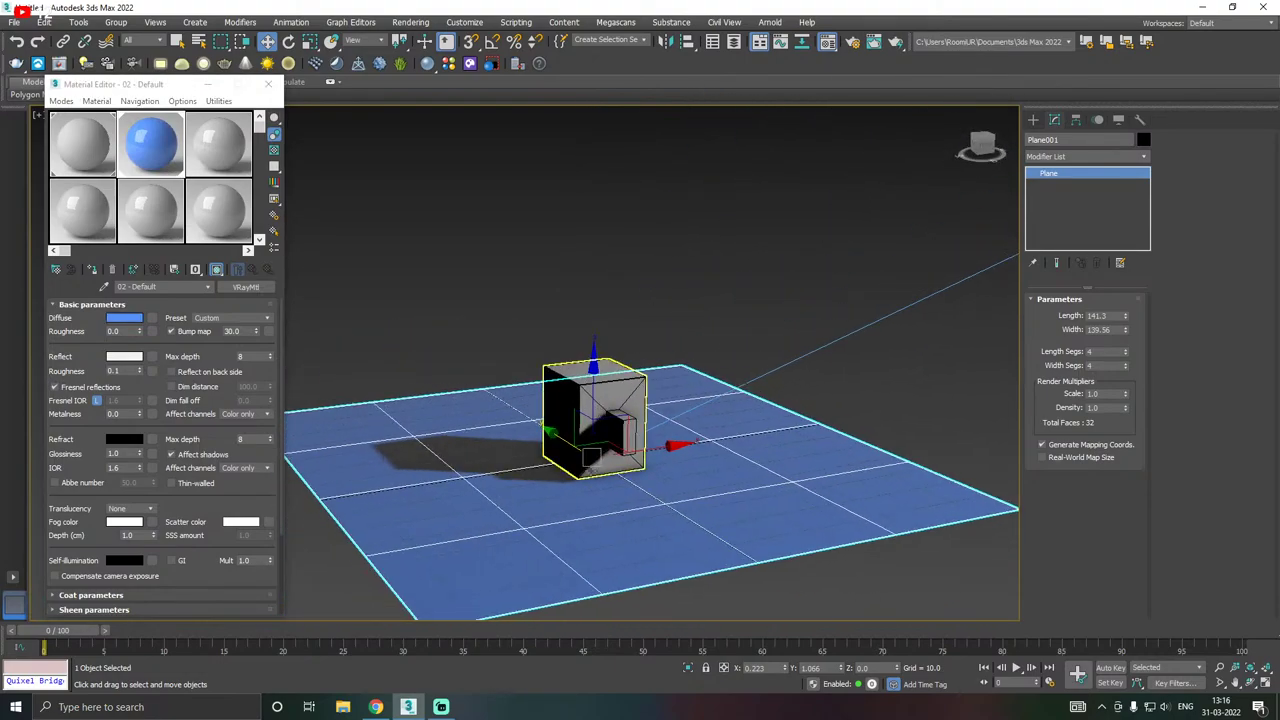
scroll(588, 484, up, 3)
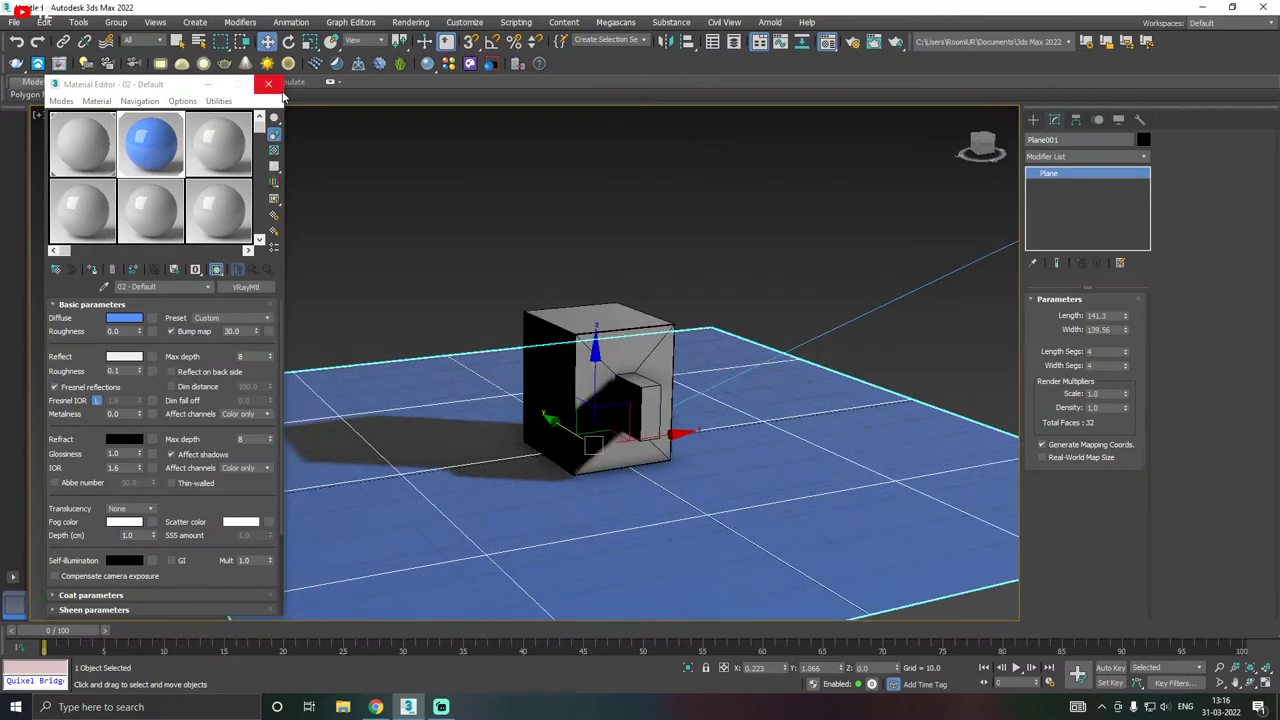
click(278, 86)
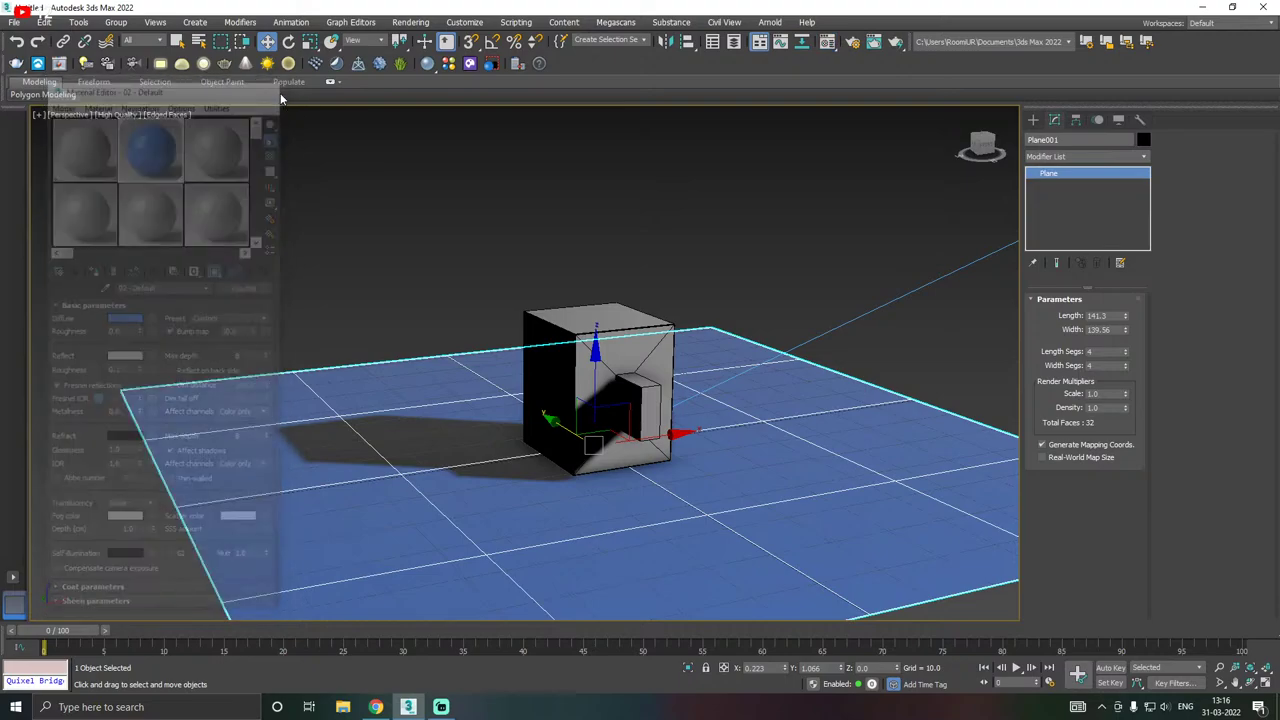
click(120, 114)
click(120, 114)
click(124, 146)
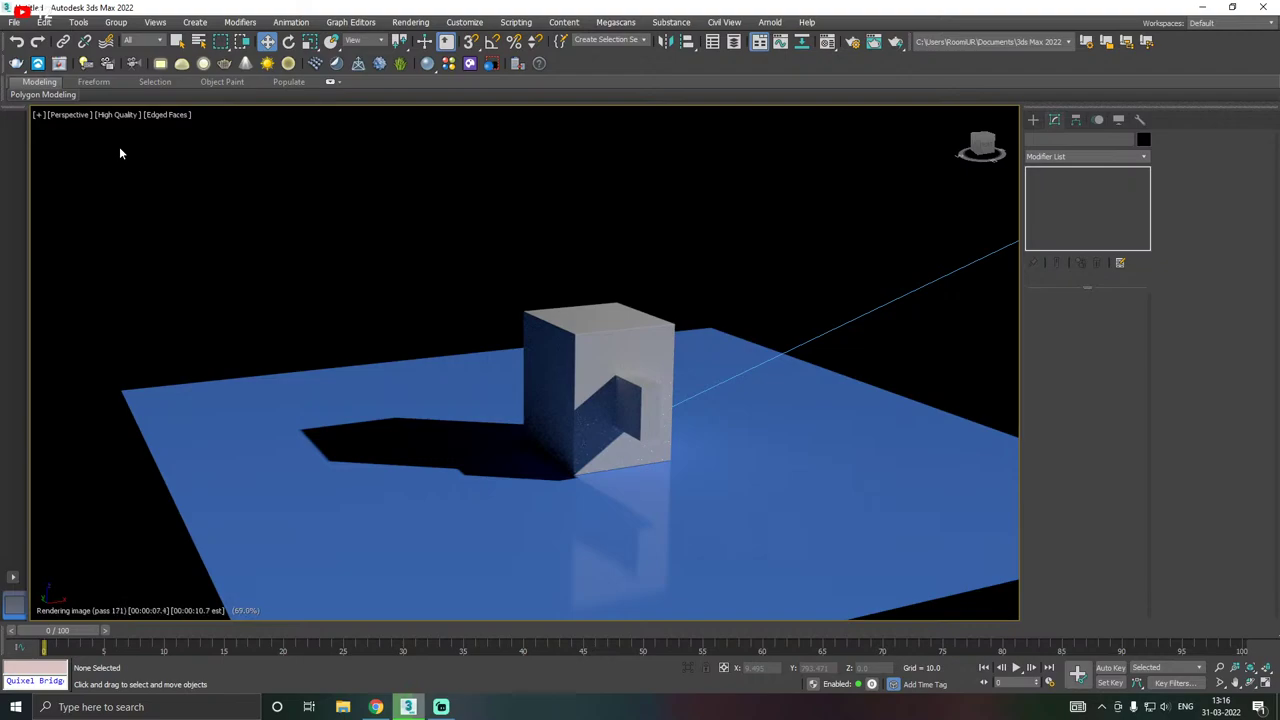
click(519, 465)
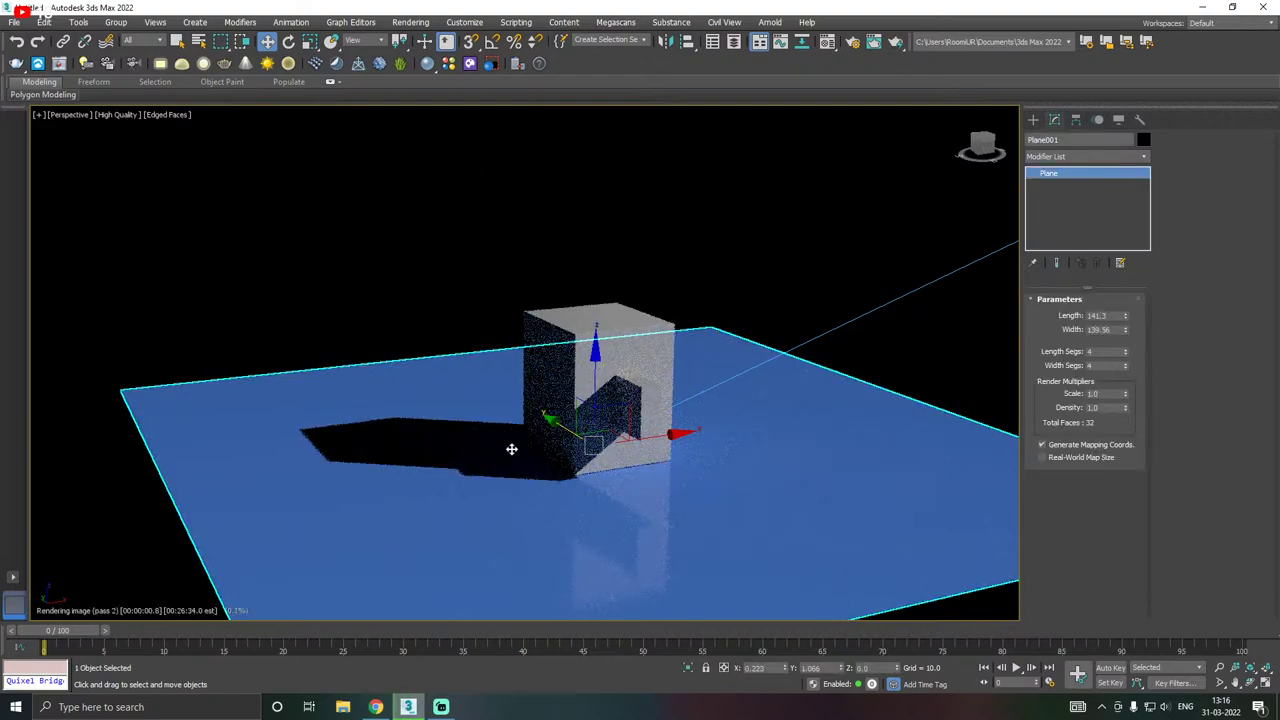
alt+middle_drag(511, 446, 598, 447)
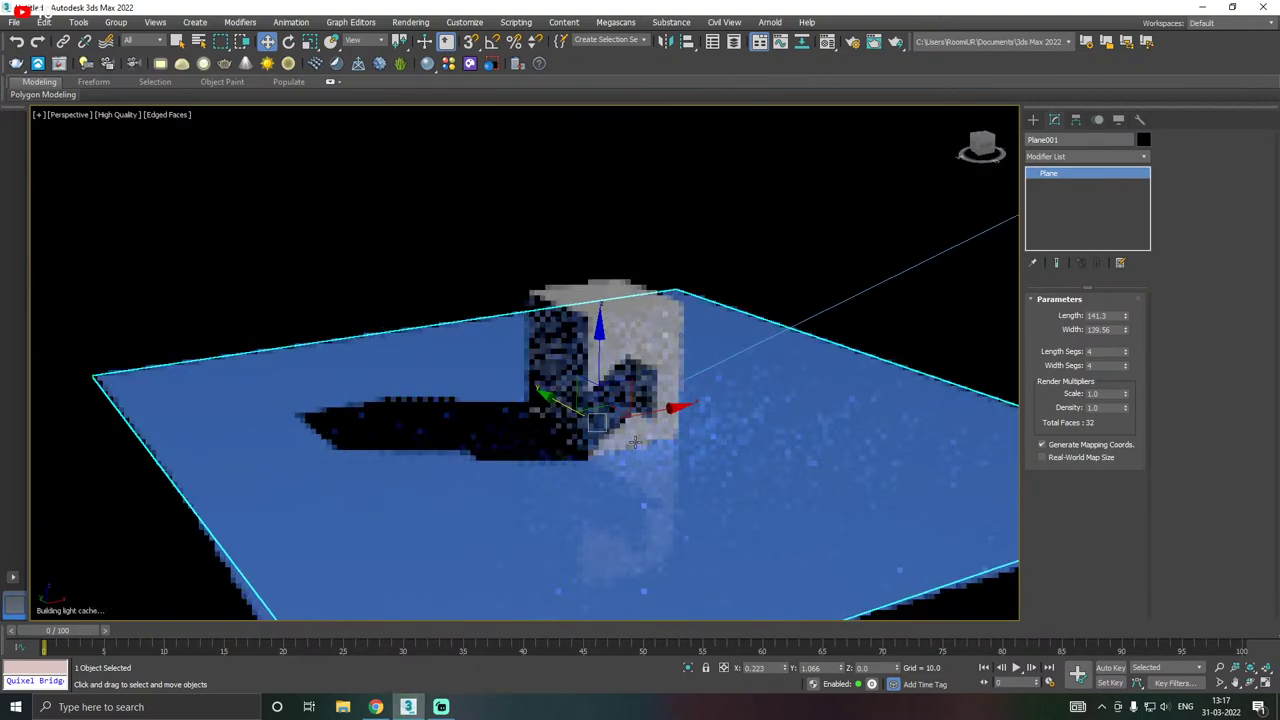
click(104, 115)
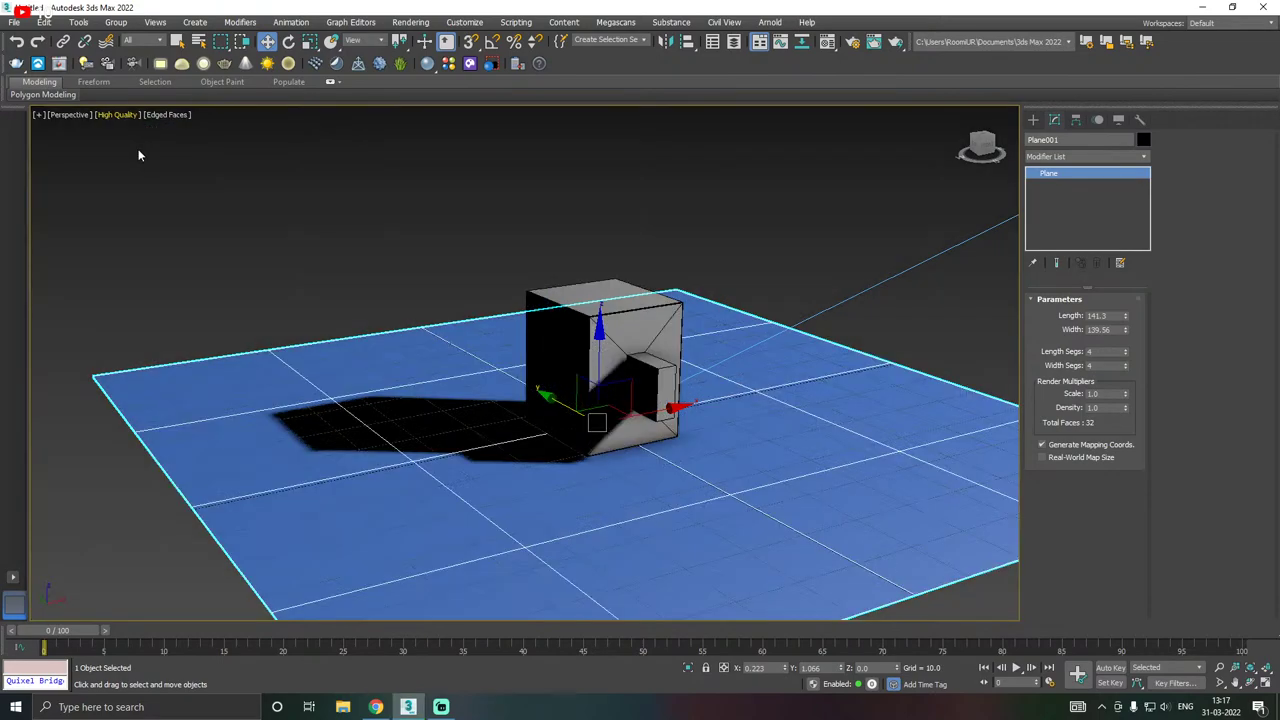
click(140, 143)
middle_drag(671, 234, 626, 257)
click(591, 201)
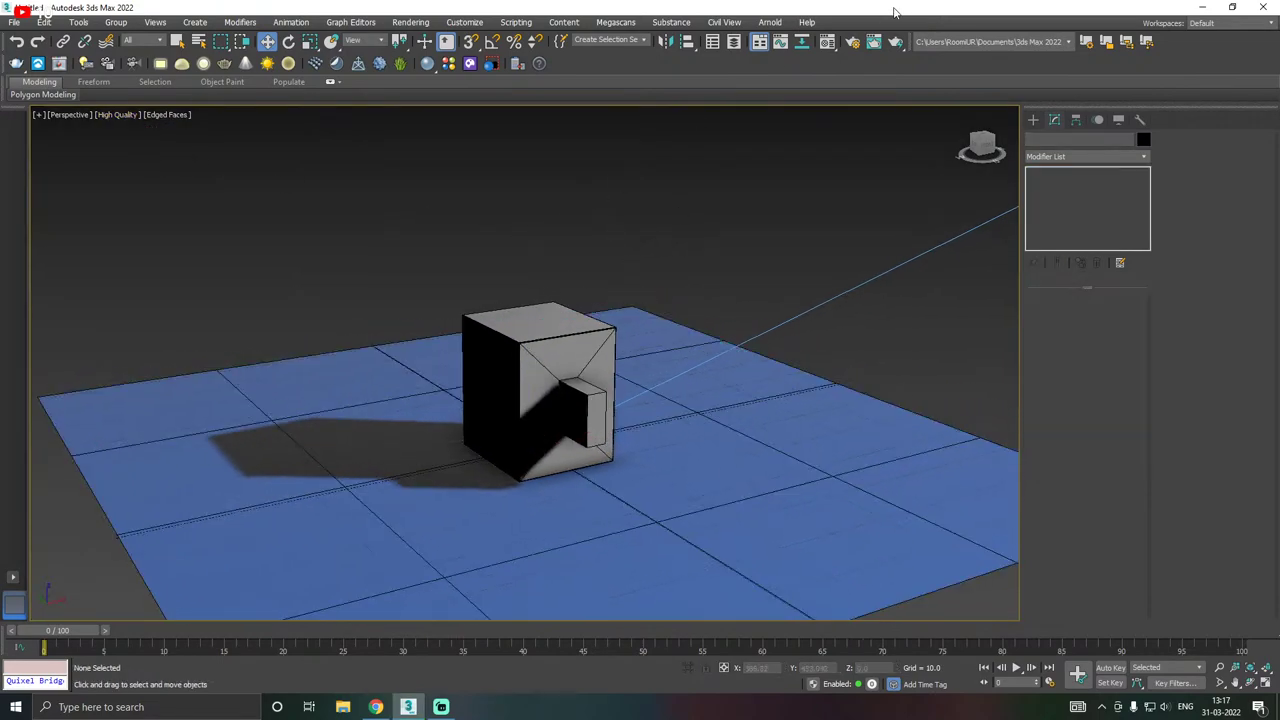
- Render a 1920 x 1080 V-Ray frame and zoom in and out to inspect the box's shadow
click(896, 43)
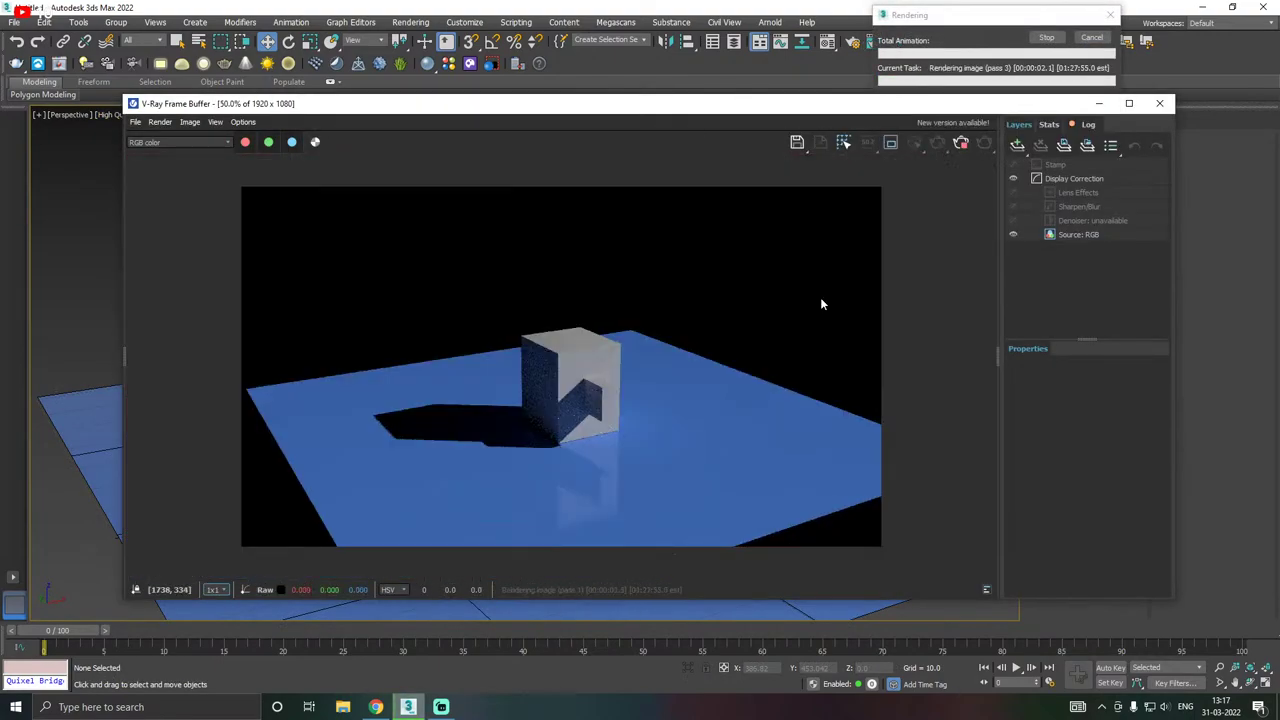
click(931, 20)
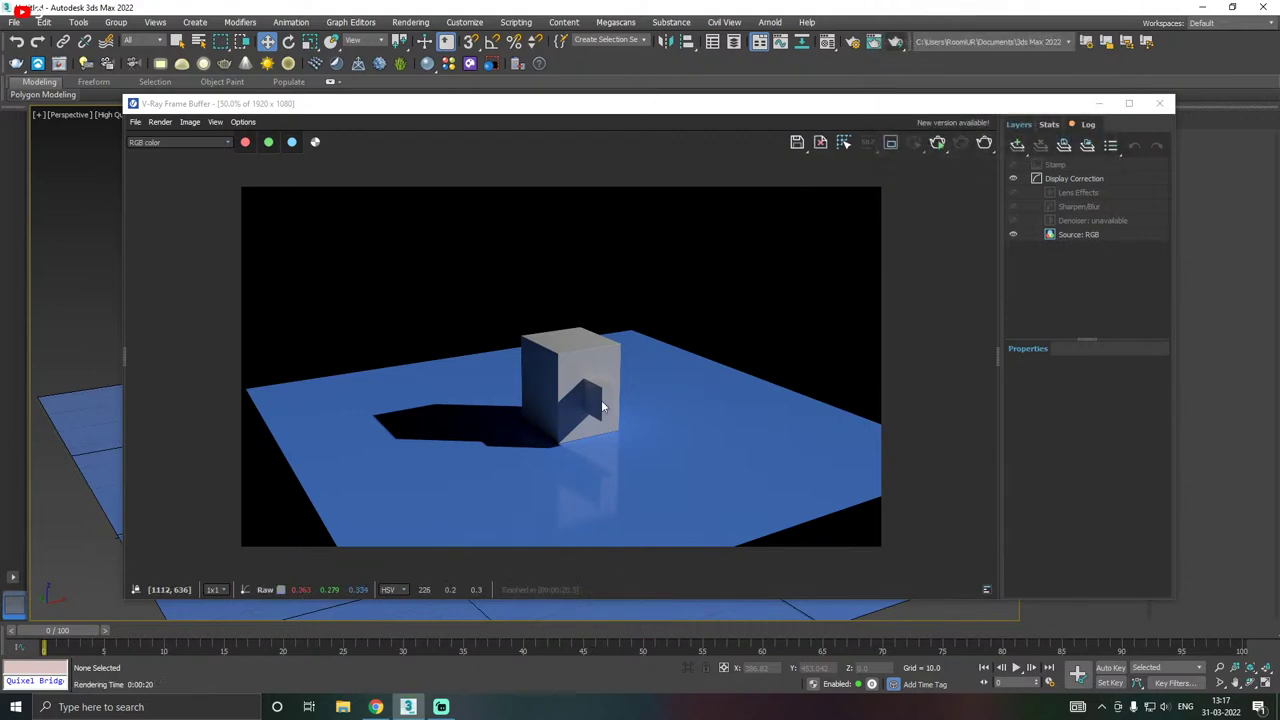
scroll(601, 406, up, 1)
scroll(601, 406, up, 1)
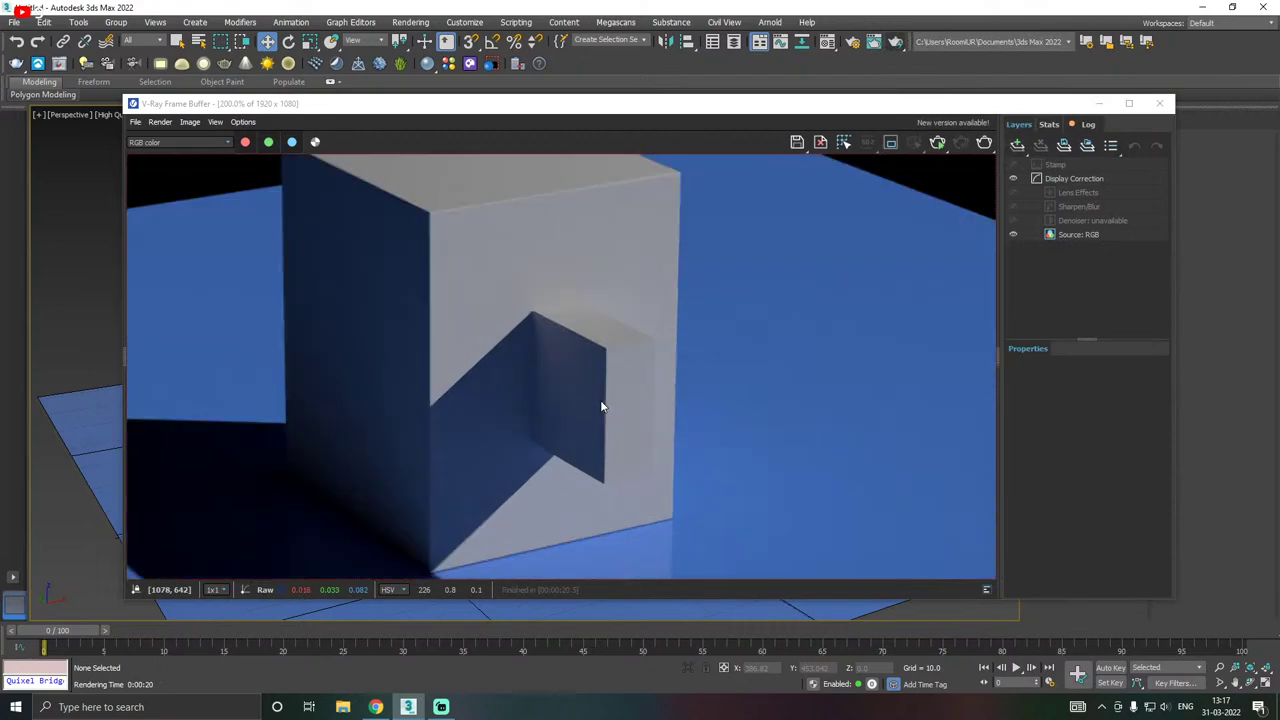
scroll(601, 406, down, 1)
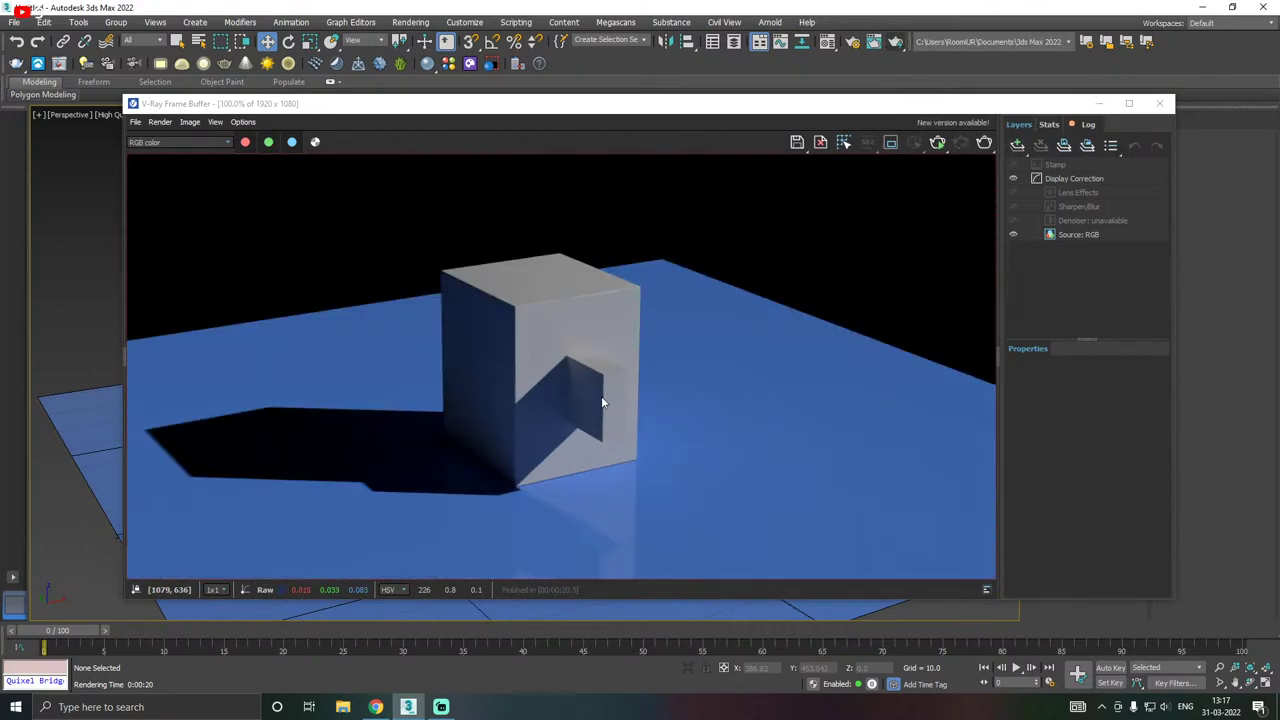
scroll(601, 397, down, 1)
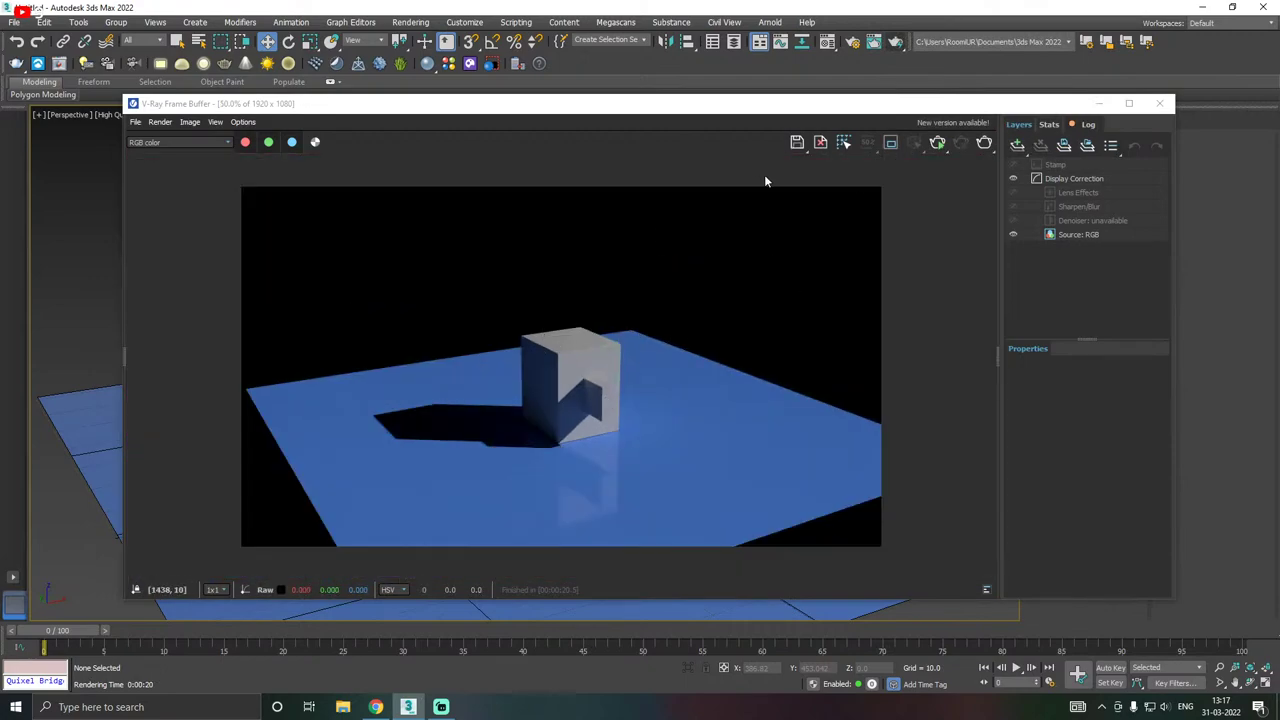
drag(440, 104, 390, 83)
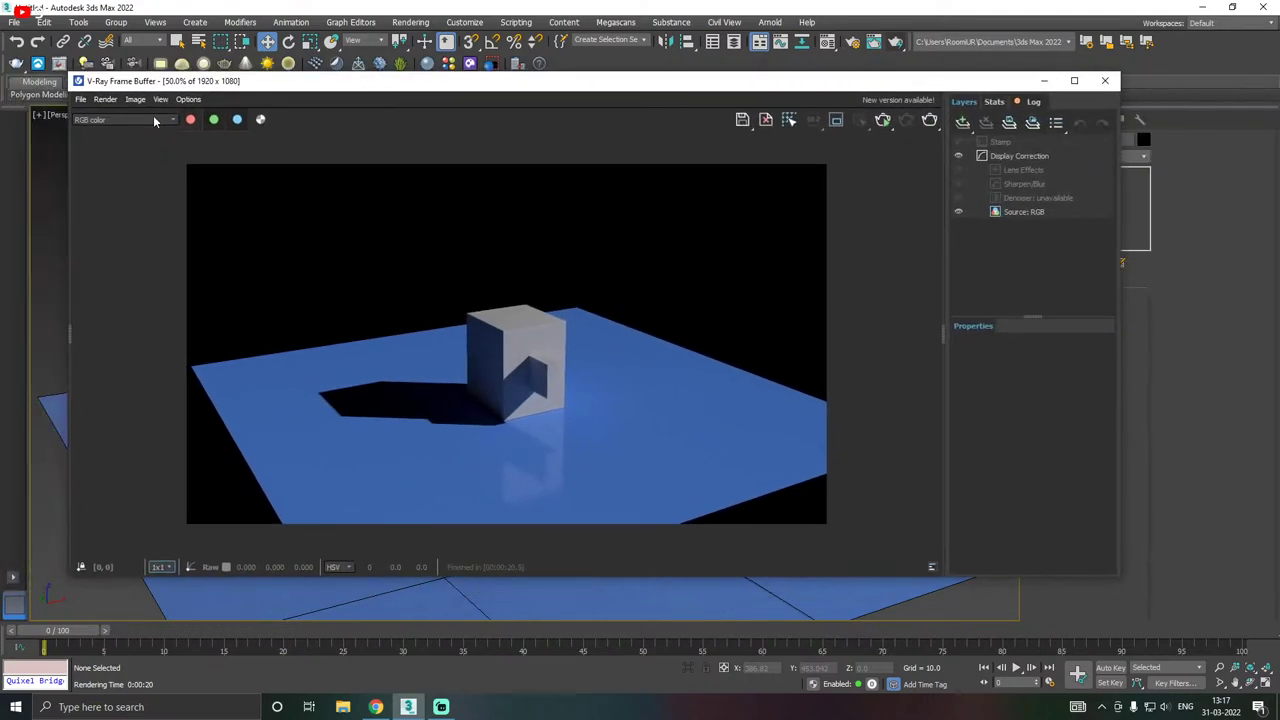
- Save the render as JPEG 'dfdf' in the T_Tile folder and close the frame buffer
click(743, 119)
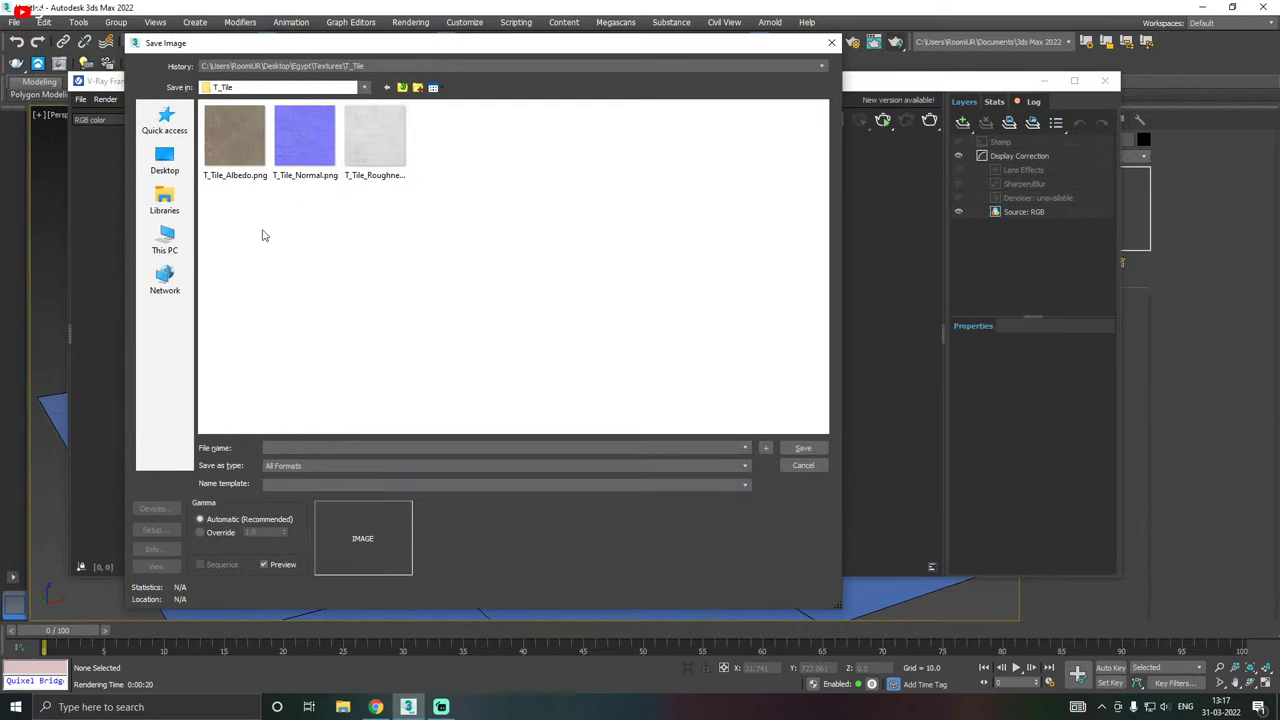
click(330, 466)
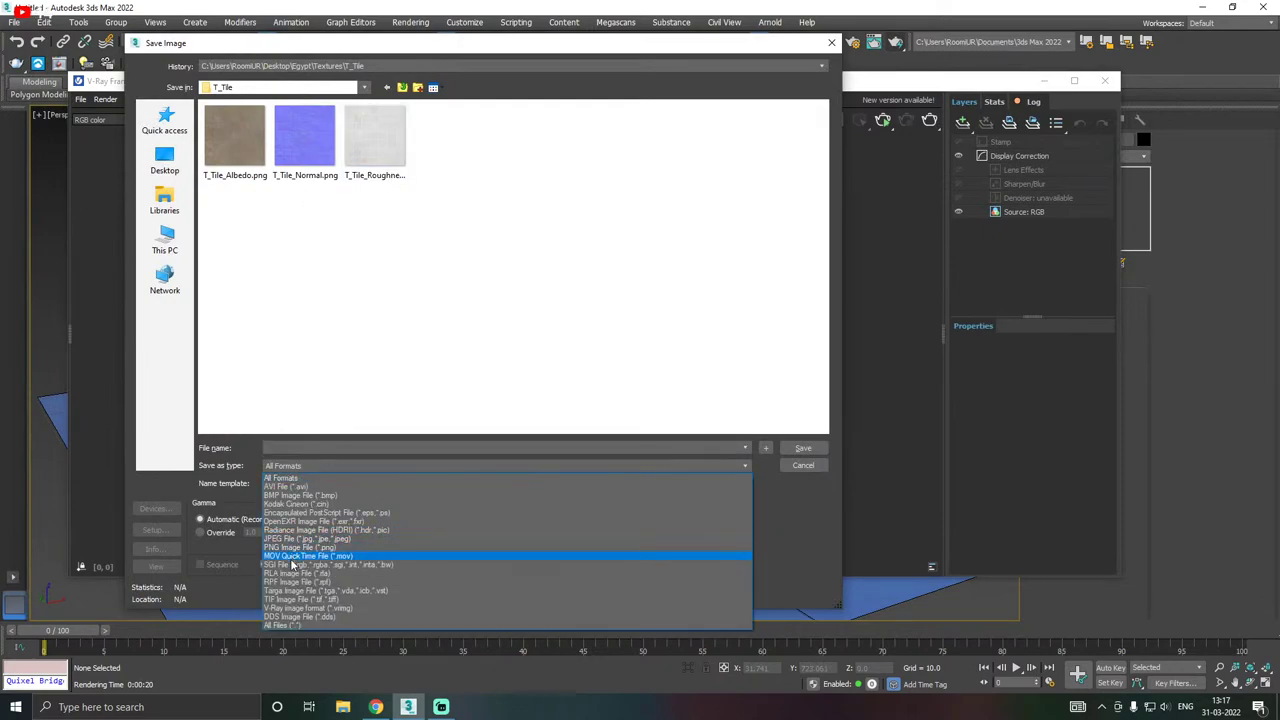
click(305, 539)
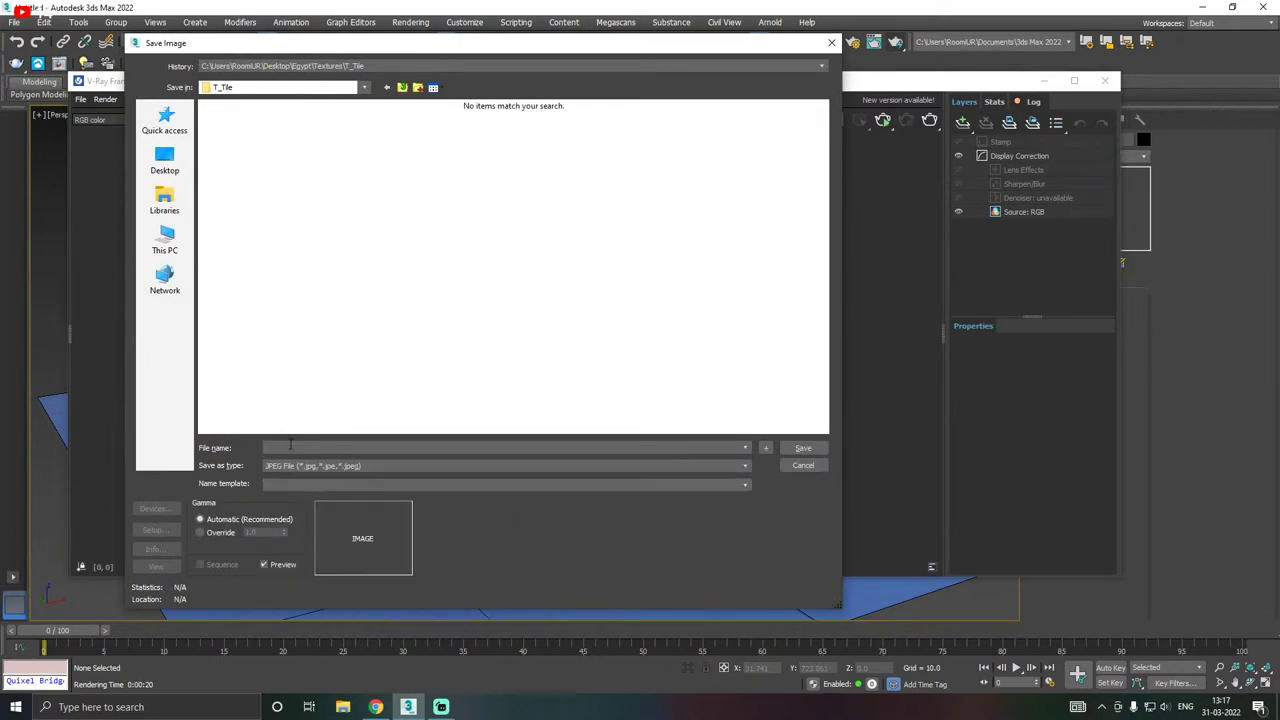
click(290, 447)
text(dfdf)
click(818, 450)
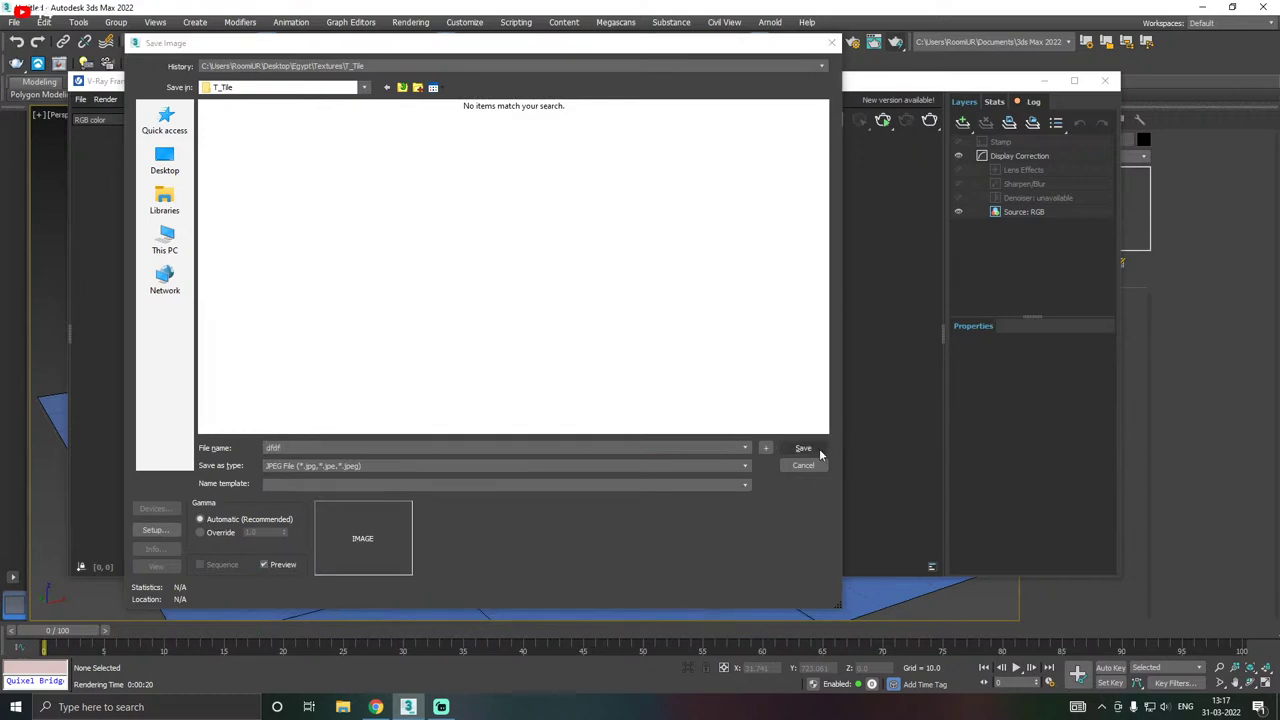
click(445, 401)
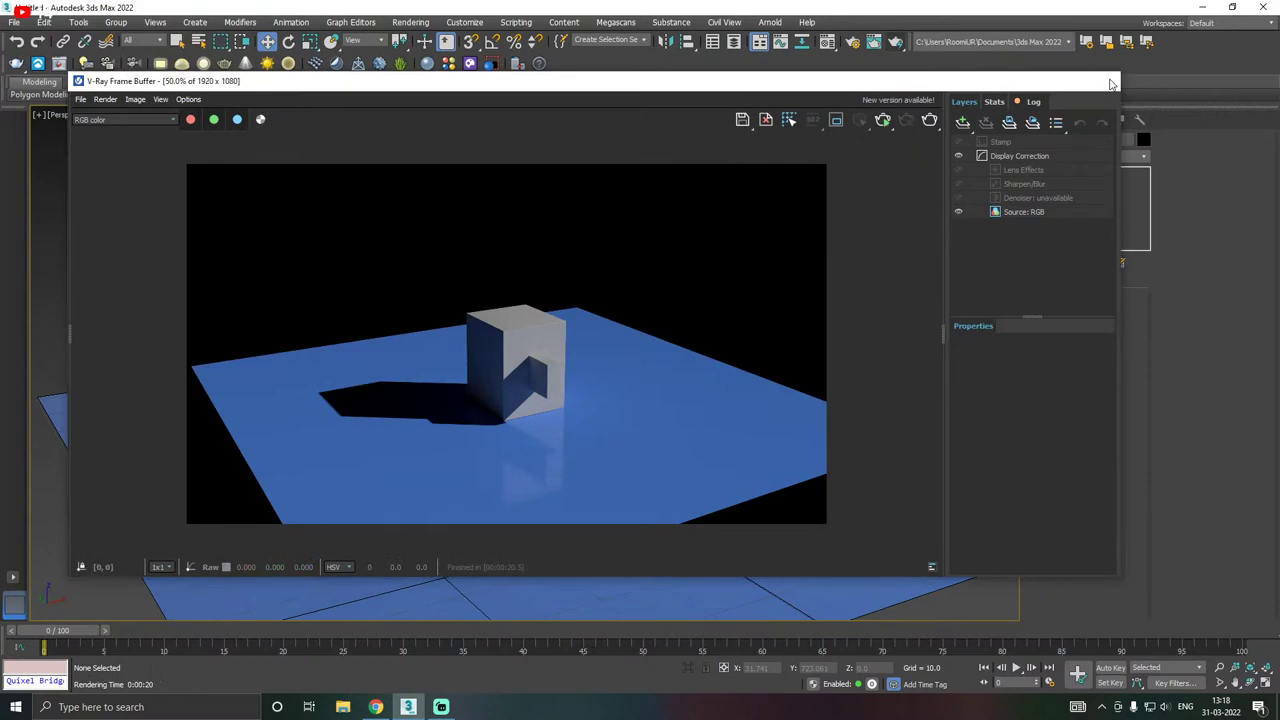
click(1109, 83)
scroll(357, 435, down, 3)
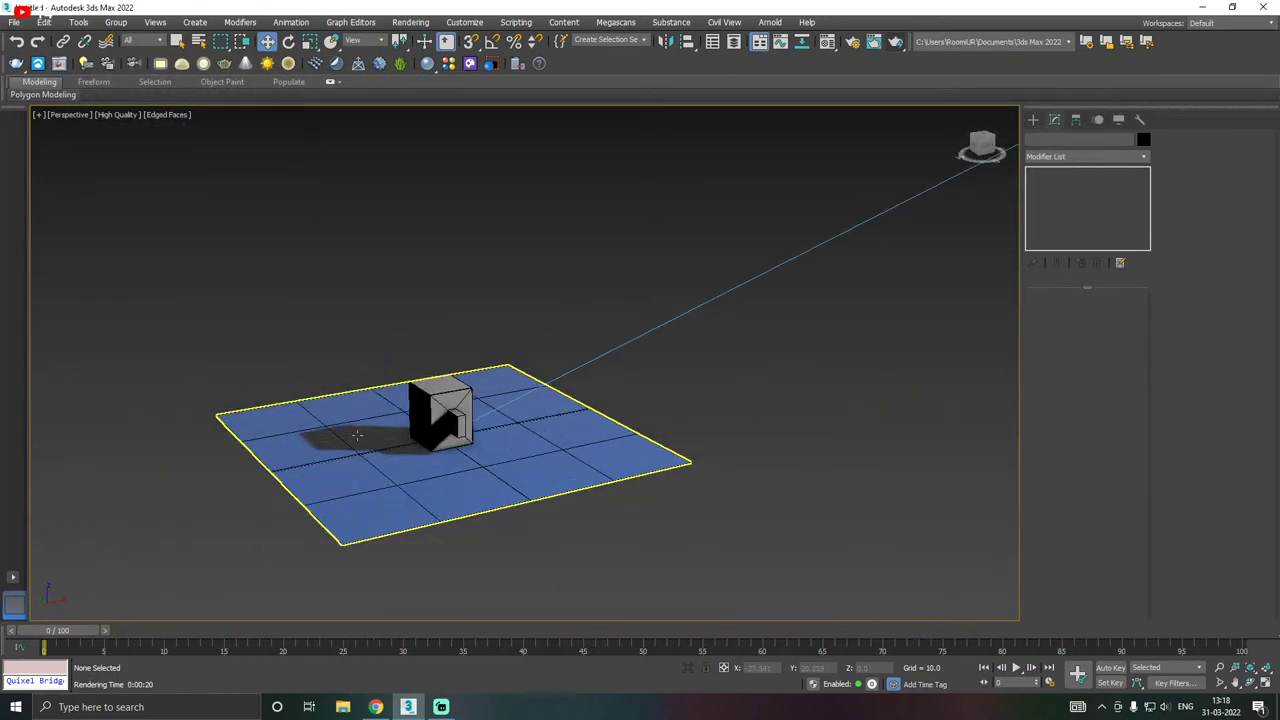
- Select the blue plane and show Geometry > Standard Primitives in the Create panel
click(507, 414)
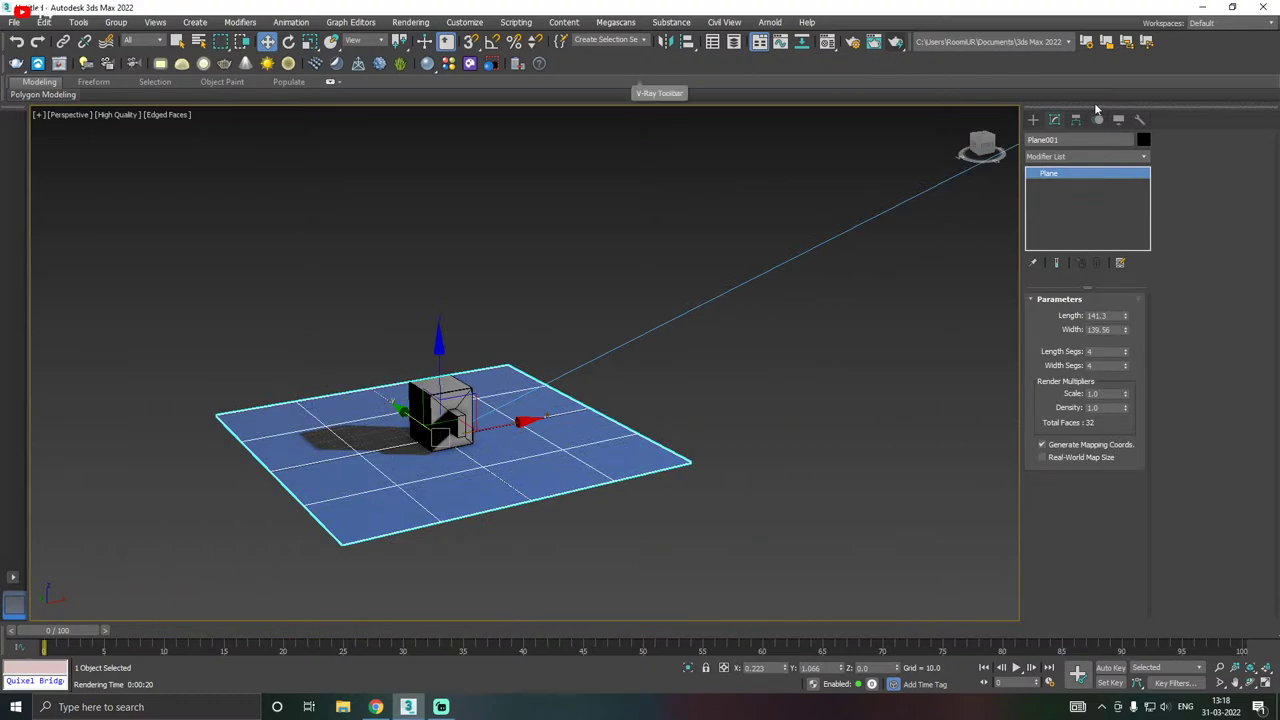
click(1033, 119)
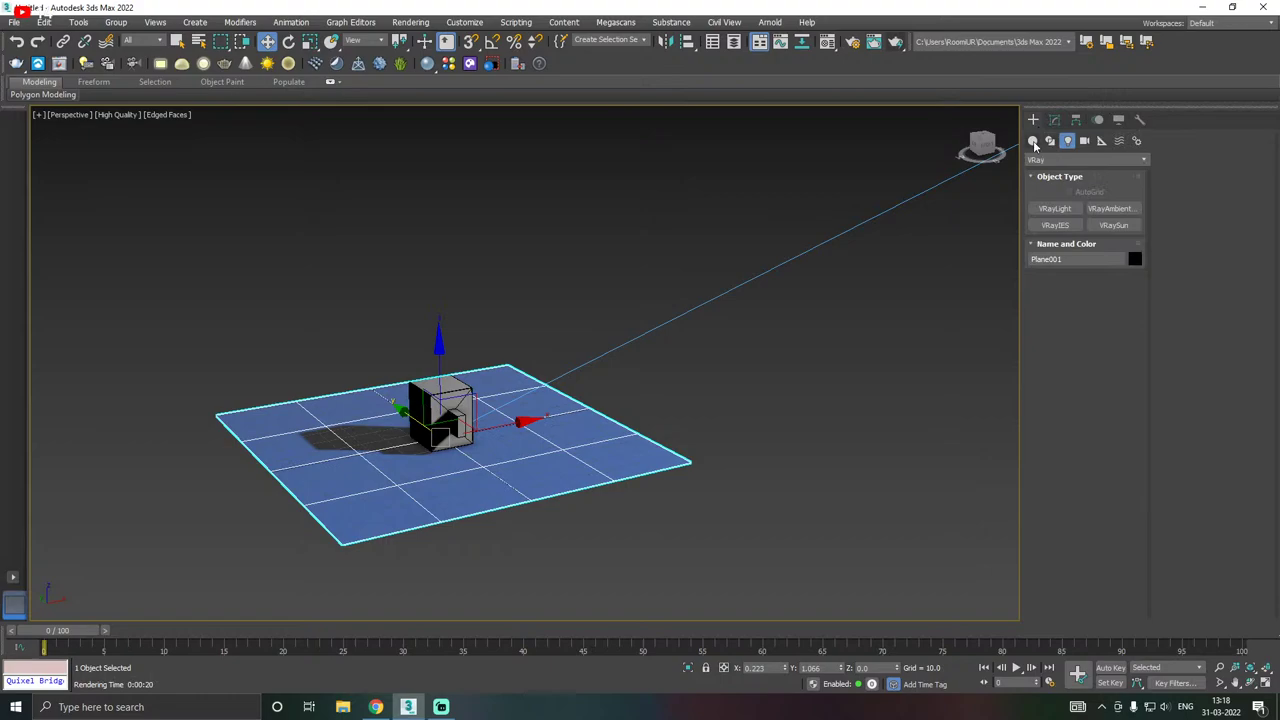
click(1033, 141)
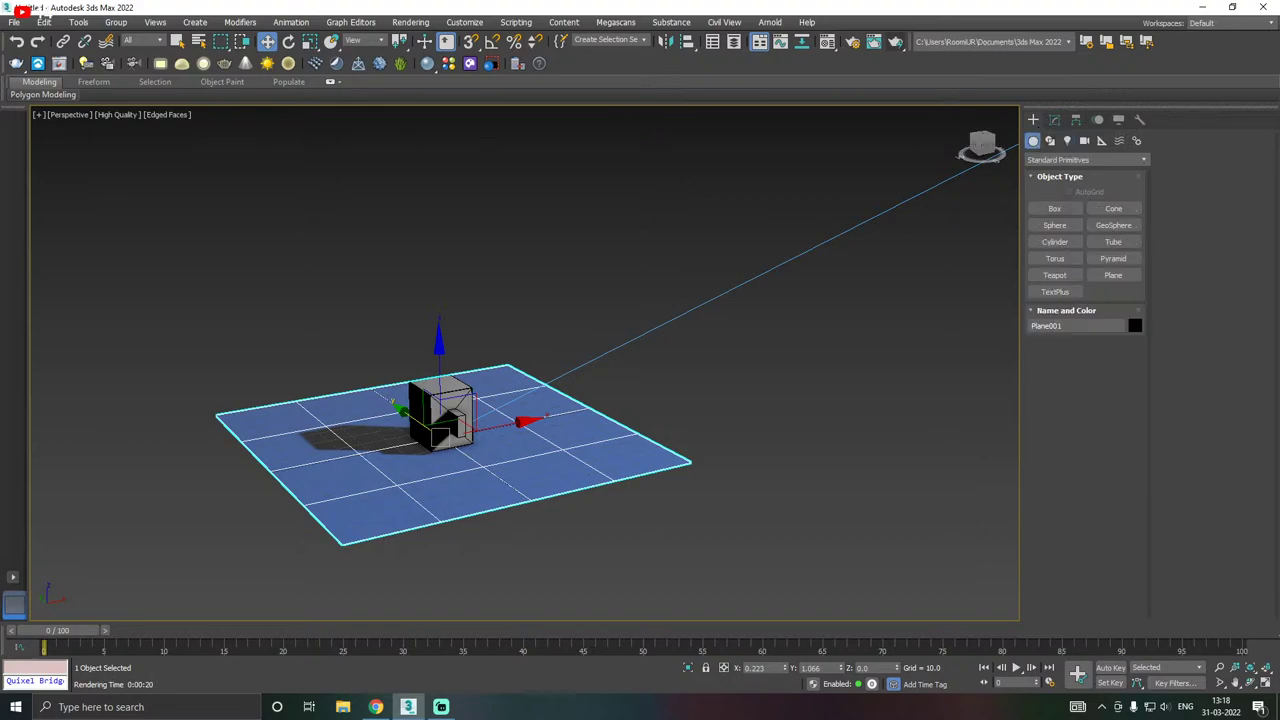
key(alt+Tab)
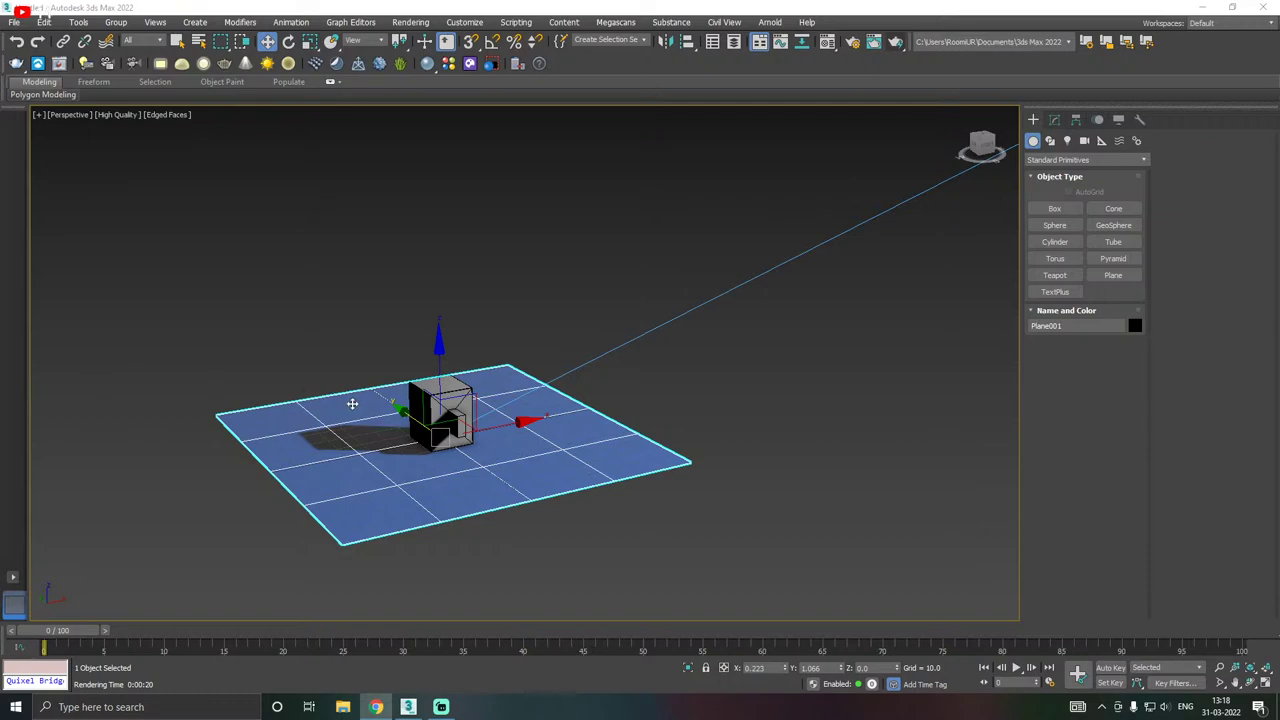
middle_drag(354, 403, 425, 418)
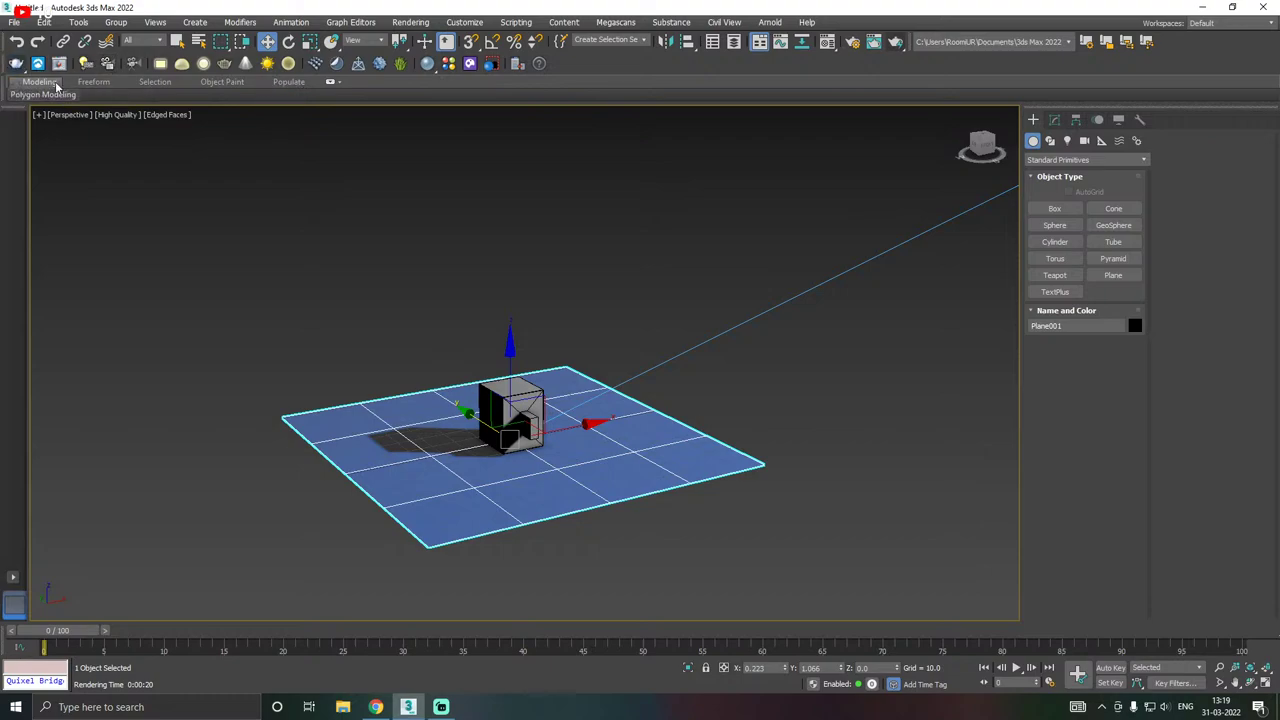
- Float and re-dock the V-Ray toolbar, then enable object placement onto surfaces
drag(6, 63, 104, 153)
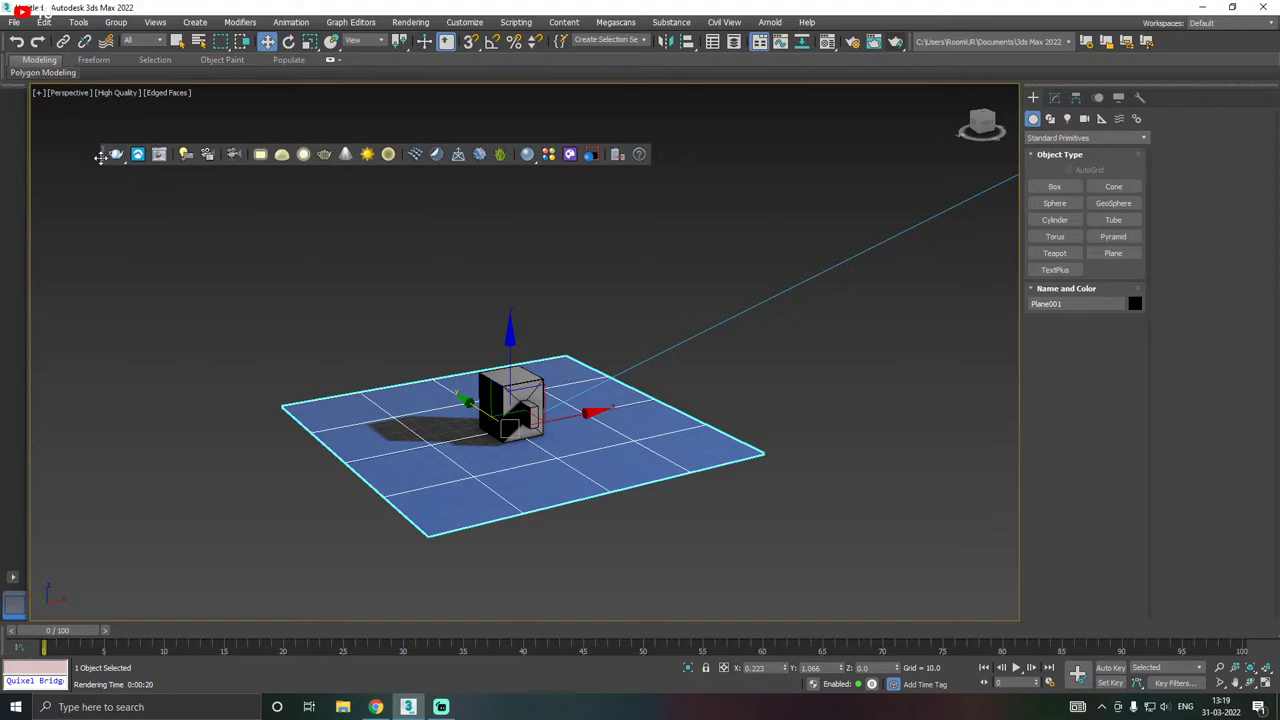
drag(100, 160, 40, 64)
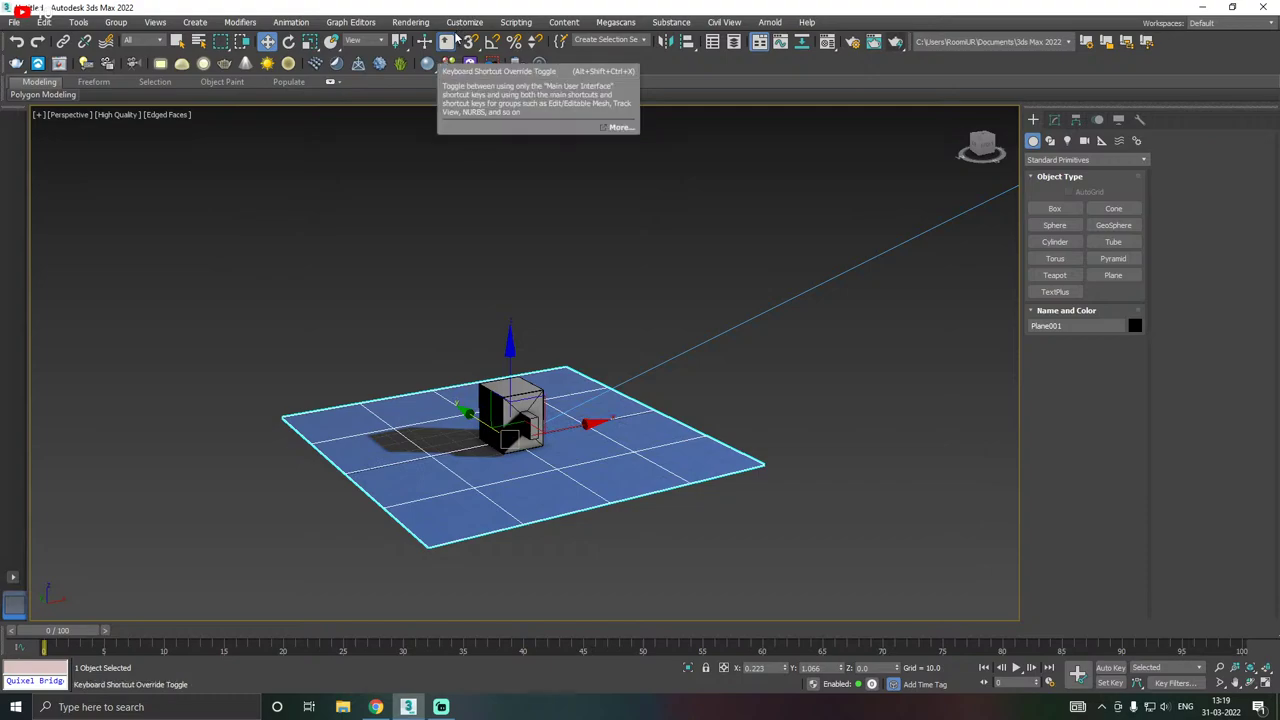
click(450, 41)
click(1054, 120)
click(1034, 121)
- Delete the box and place a MAX Text shape at the centre of the blue plane
drag(334, 331, 854, 583)
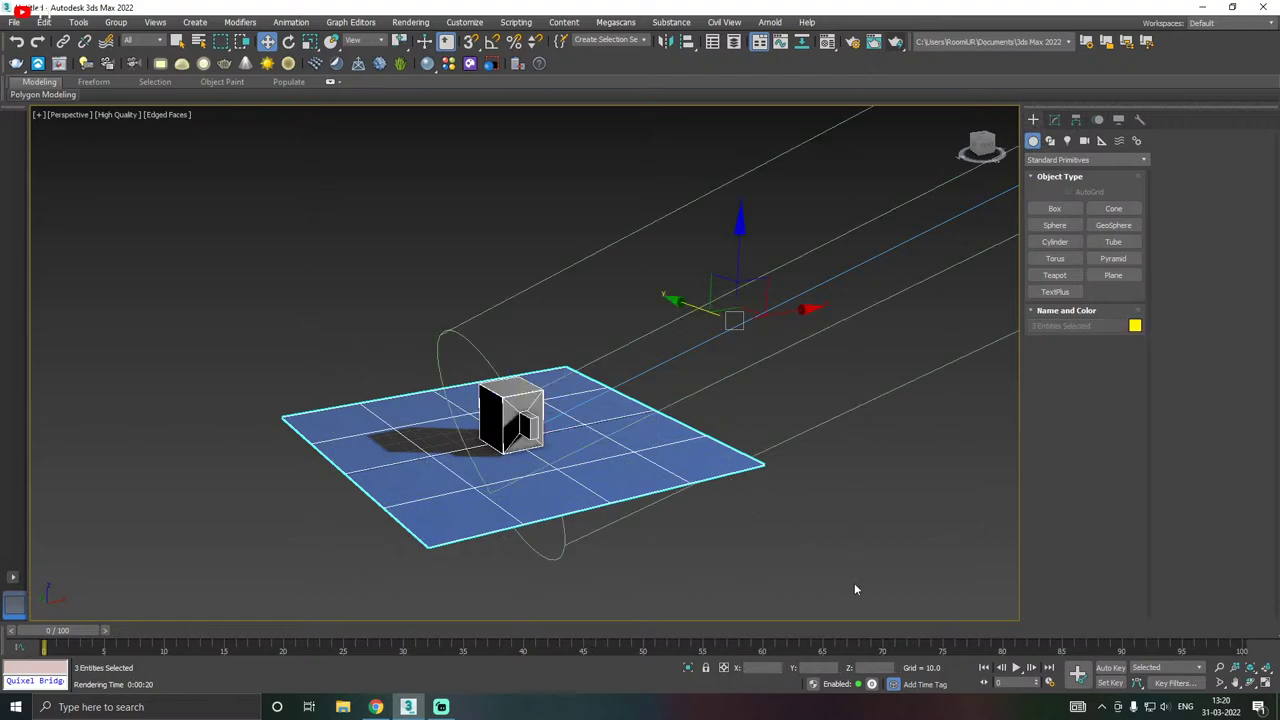
click(526, 430)
key(Delete)
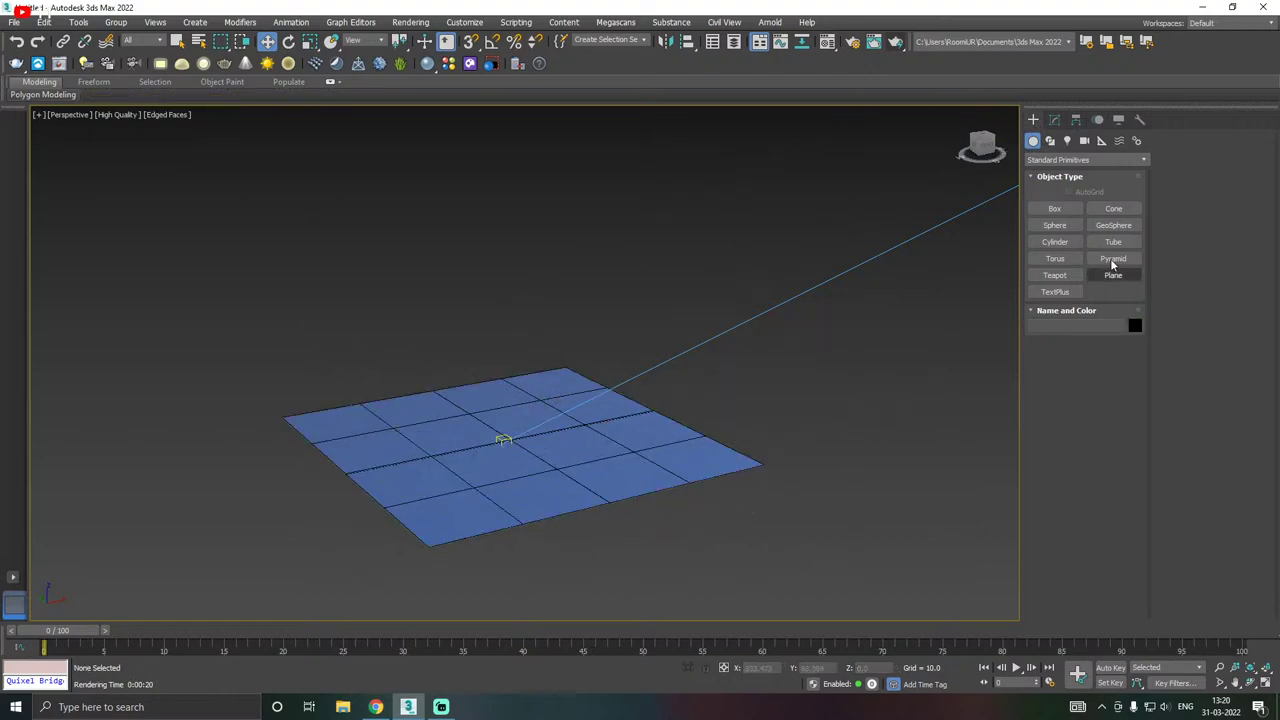
click(1050, 140)
click(1055, 291)
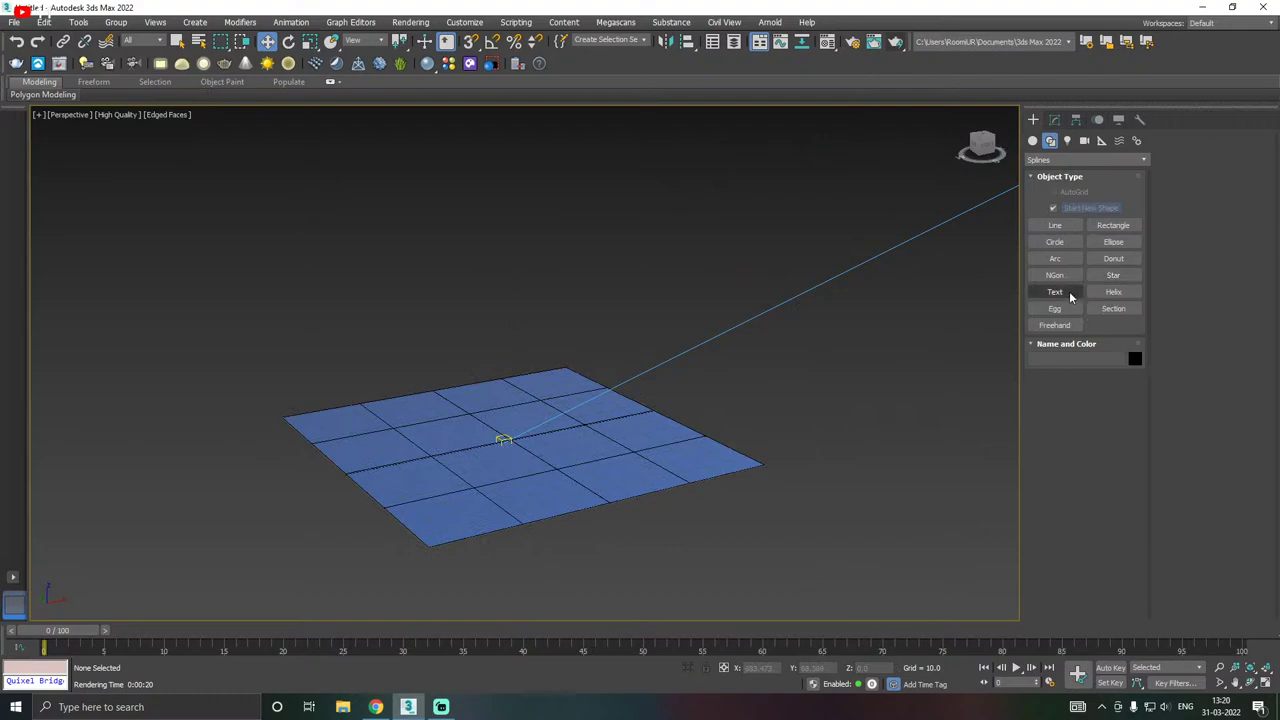
click(520, 442)
- Scale the text shape down uniformly so it fits on the plane
key(w)
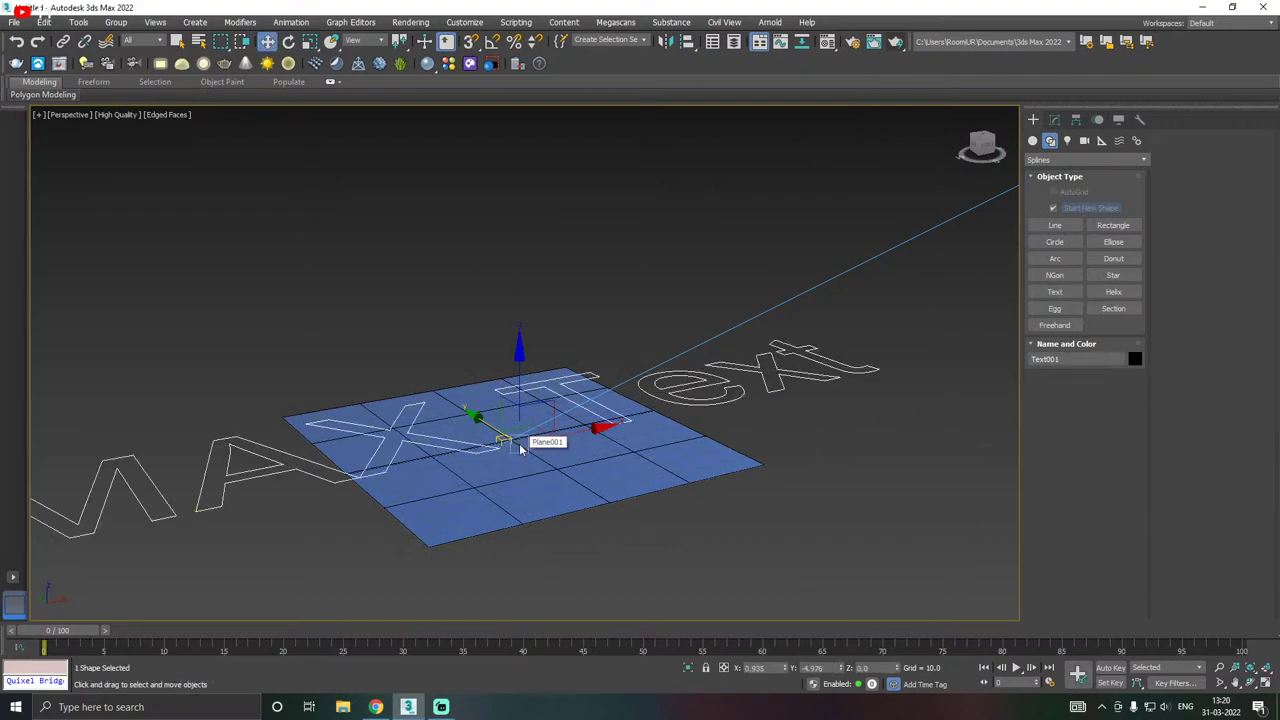
key(r)
mouse_move(510, 448)
mouse_down()
mouse_move(517, 563)
mouse_move(520, 440)
mouse_up()
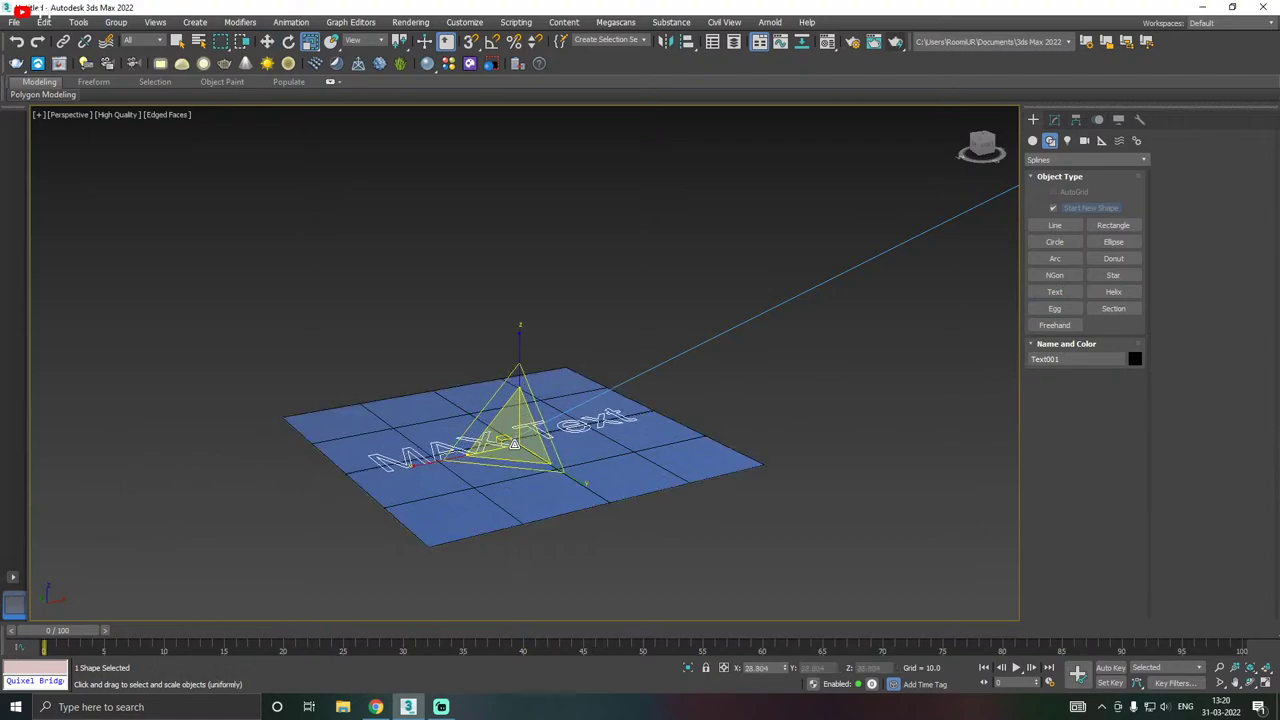
key(w)
key(e)
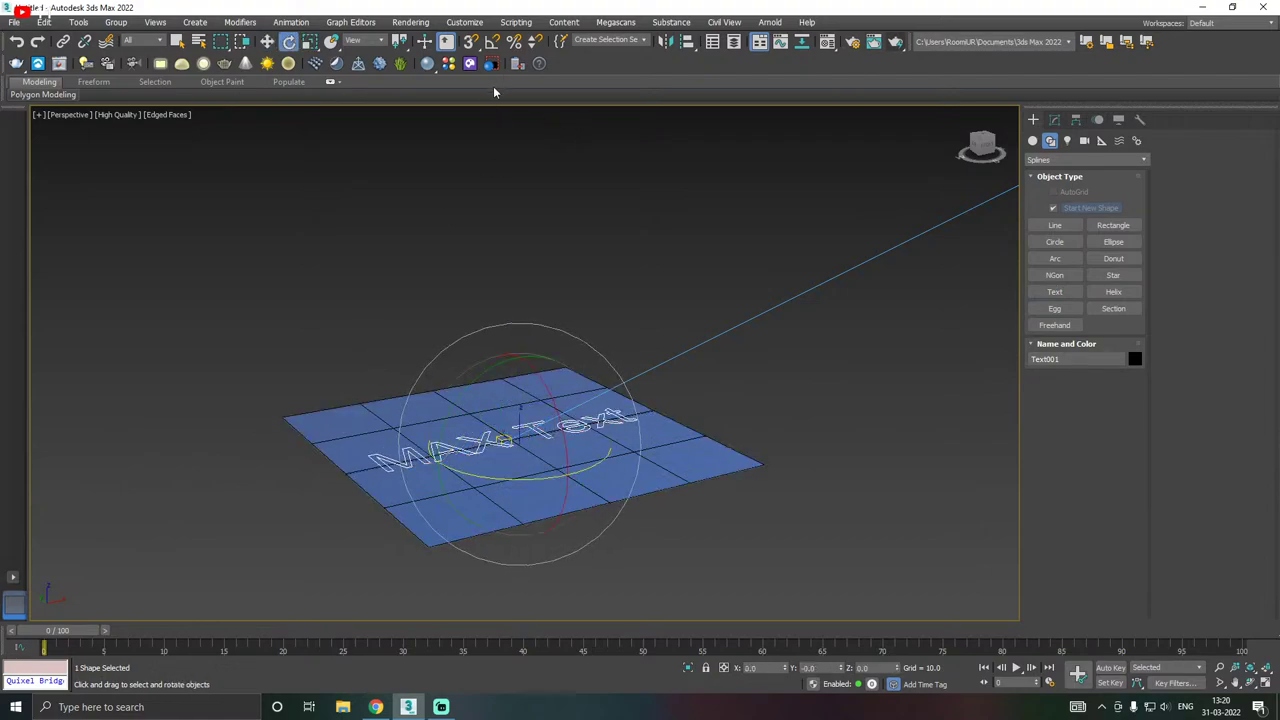
- Set the angle snap and rotate the text 45° about the X axis
right_click(492, 41)
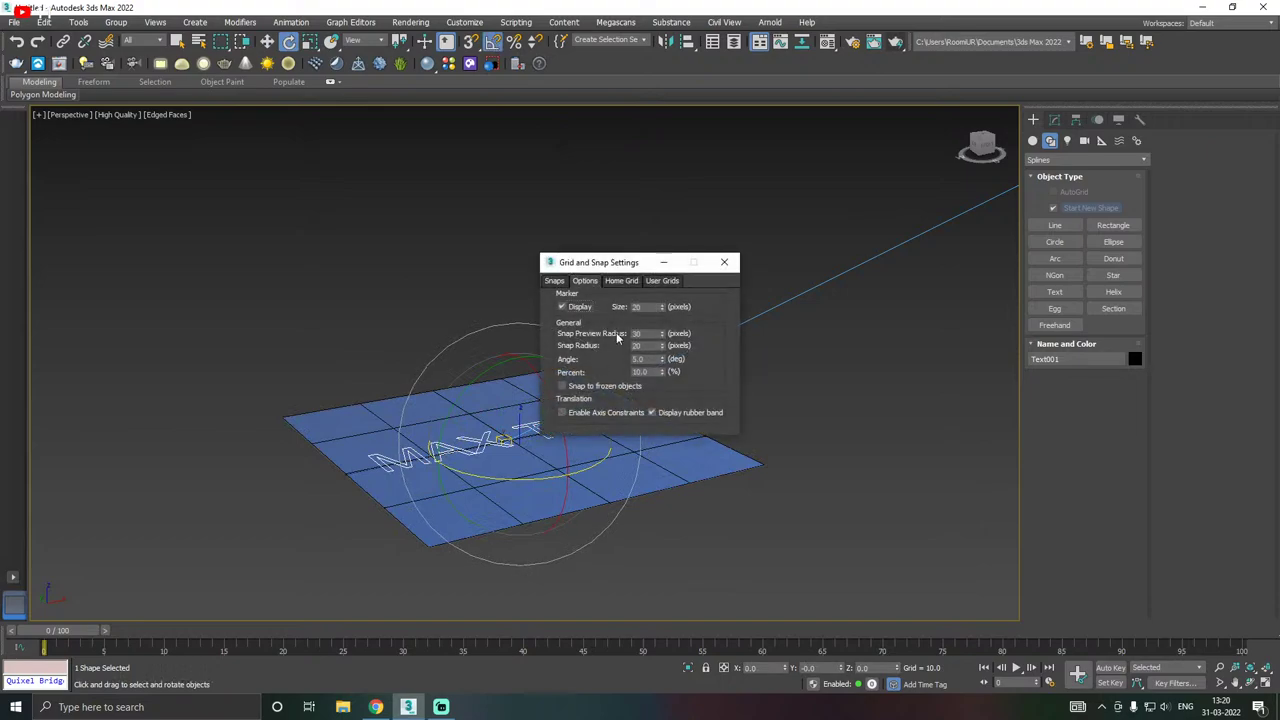
double_click(621, 359)
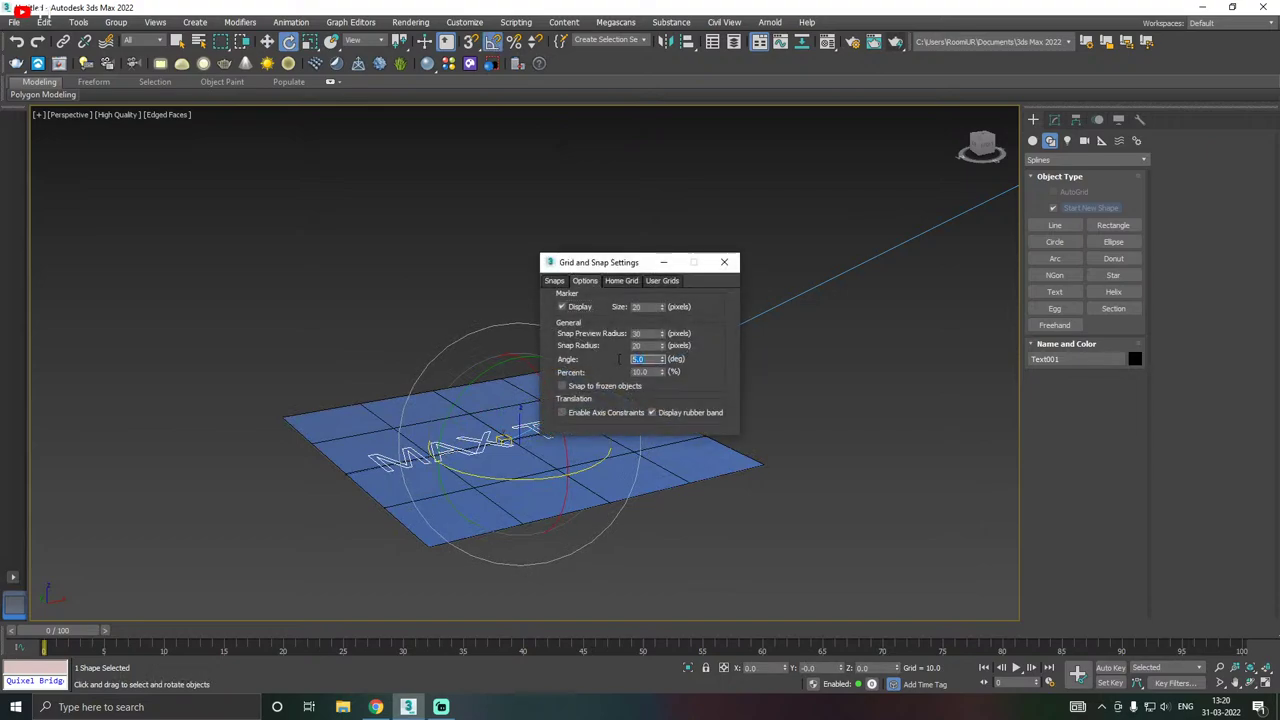
click(724, 262)
drag(572, 414, 561, 426)
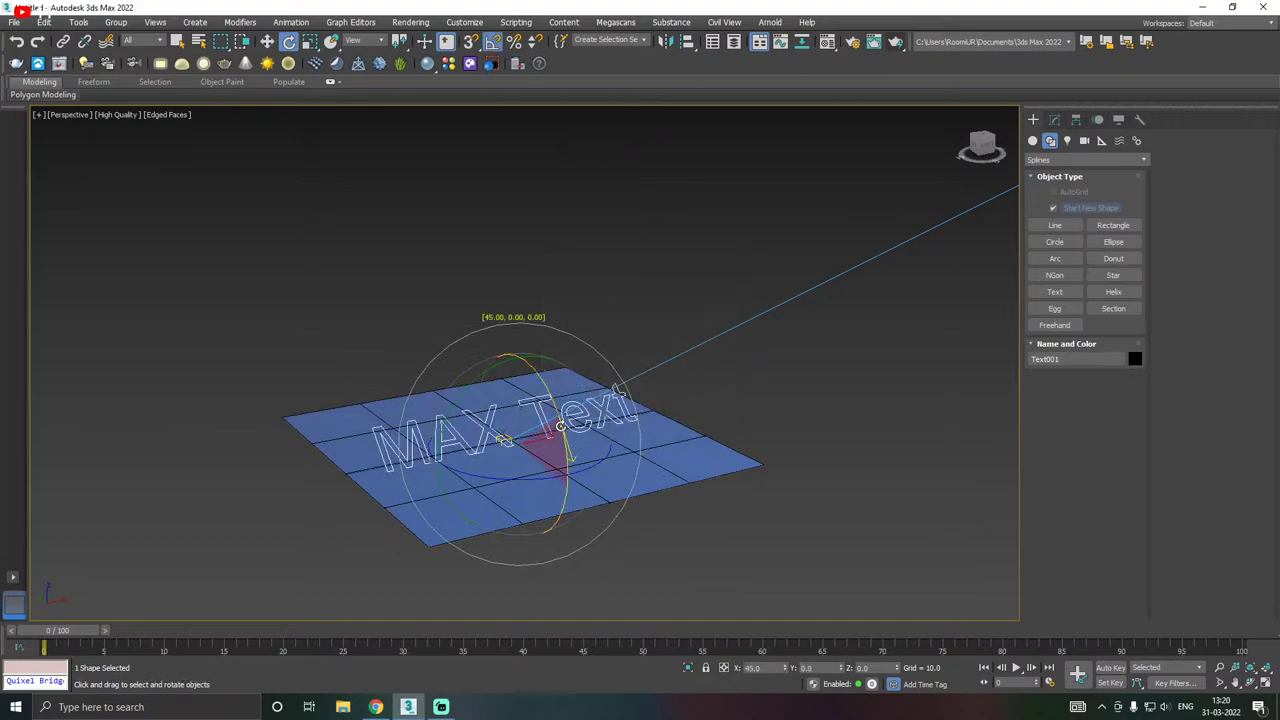
key(w)
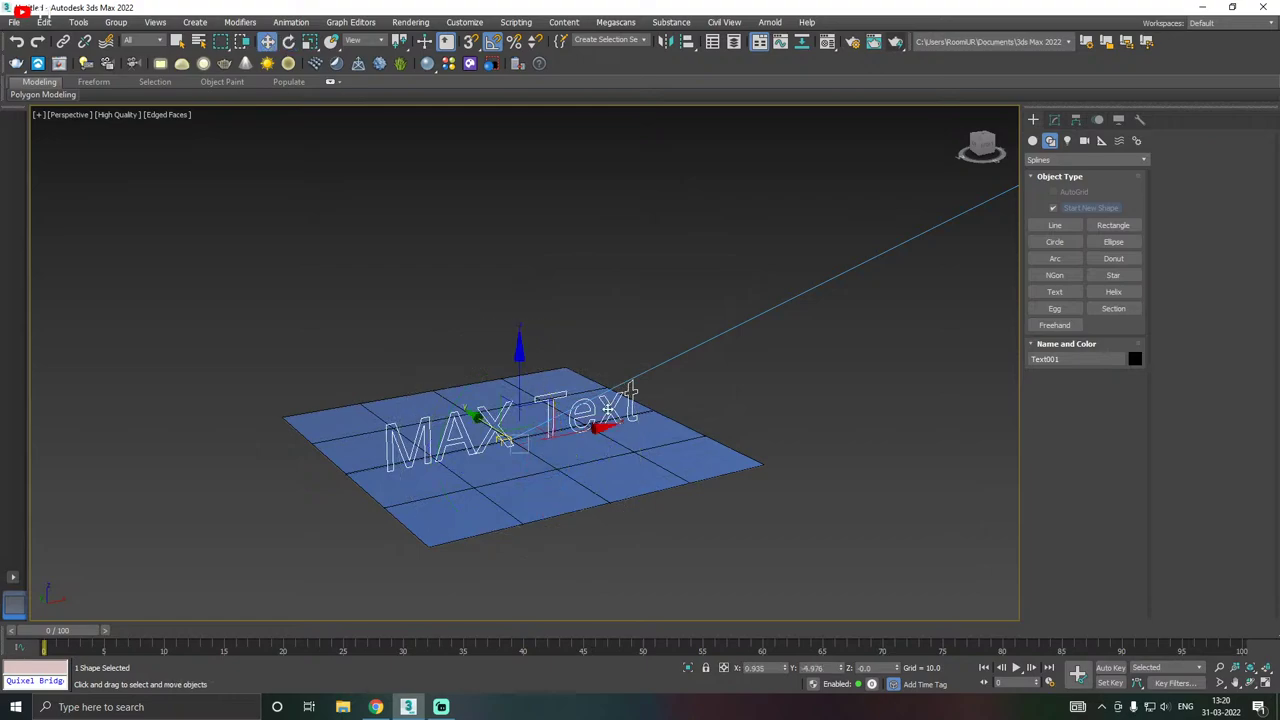
click(1054, 120)
- Change the text to 'THANKS' and convert it to an Editable Poly
drag(1200, 237, 1146, 236)
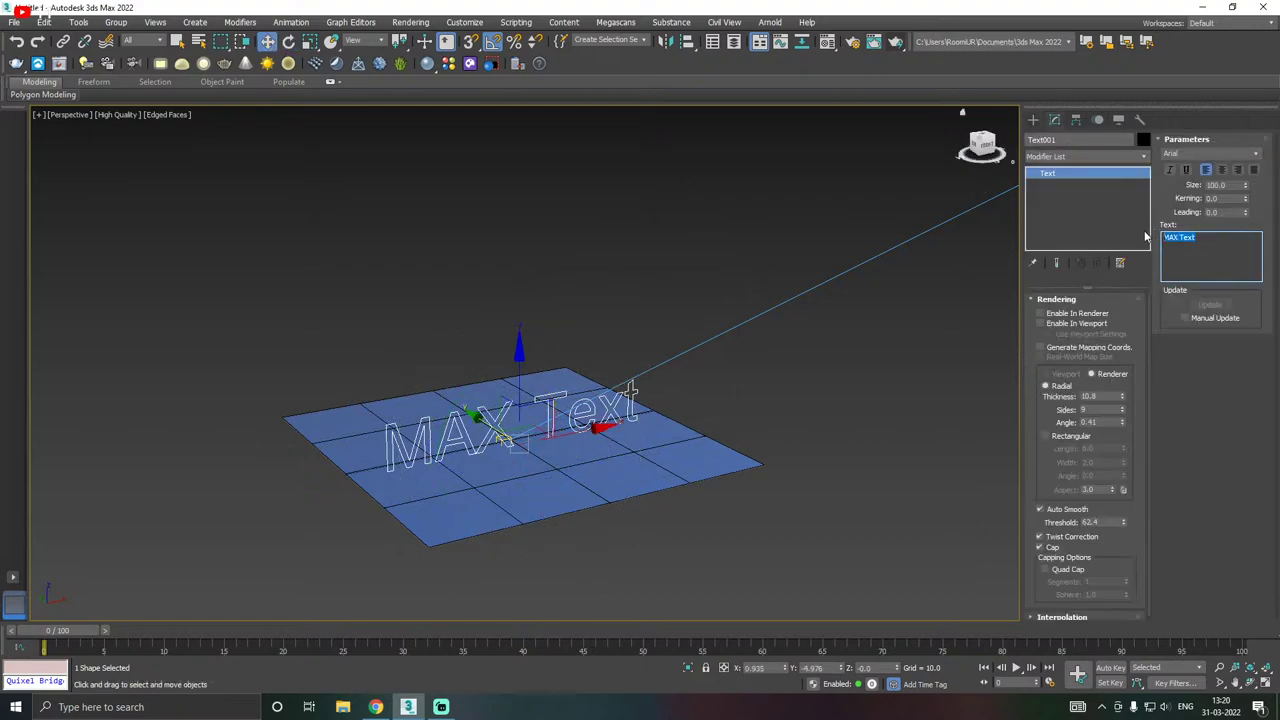
text(TH)
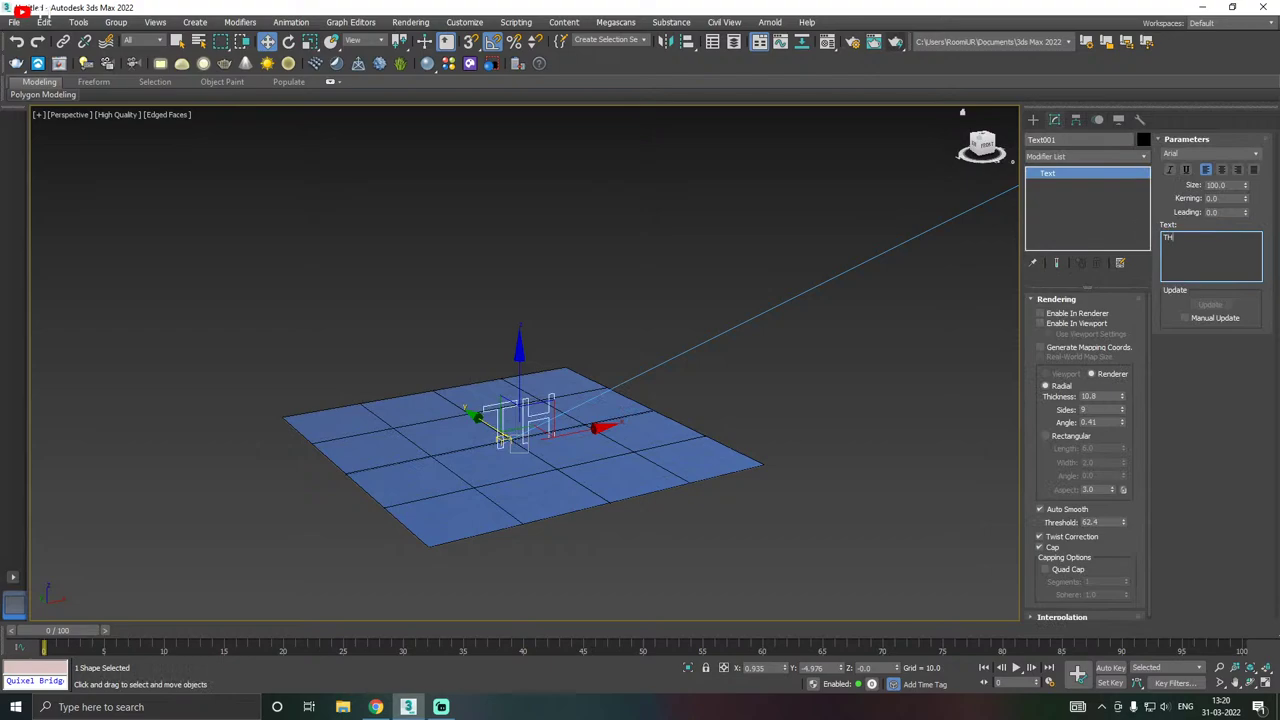
text(ANKS)
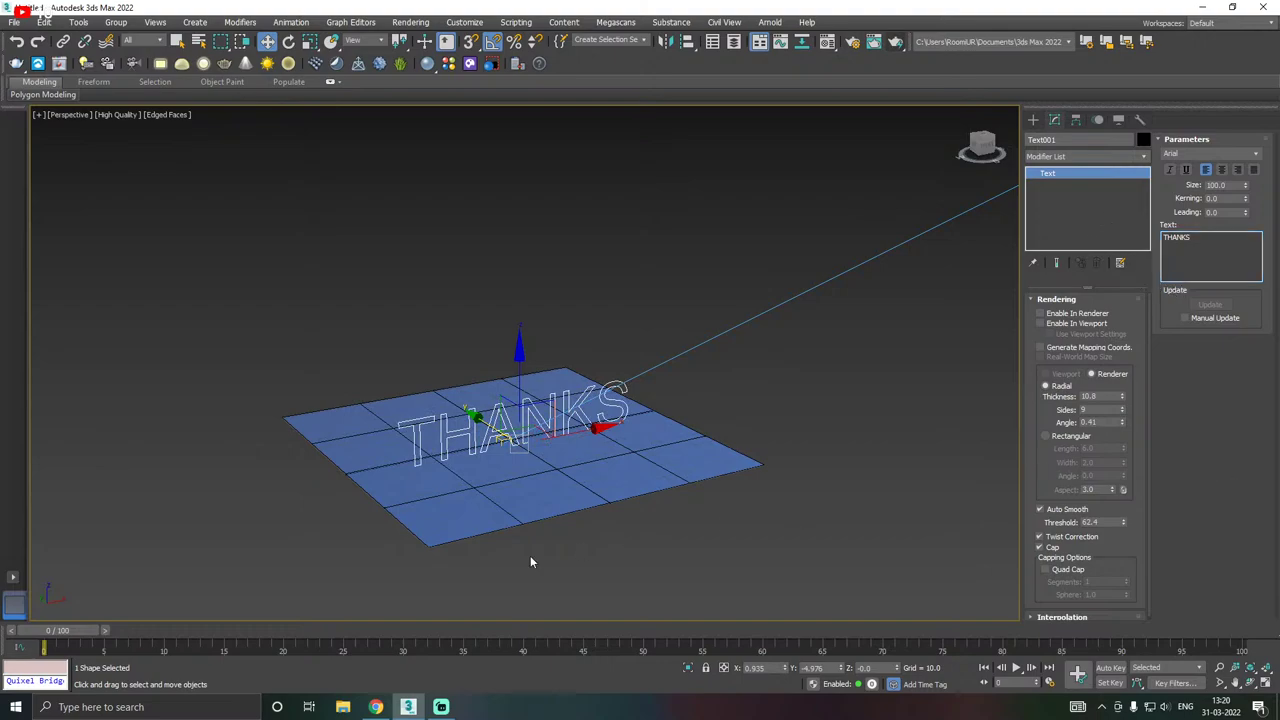
scroll(426, 416, up, 1)
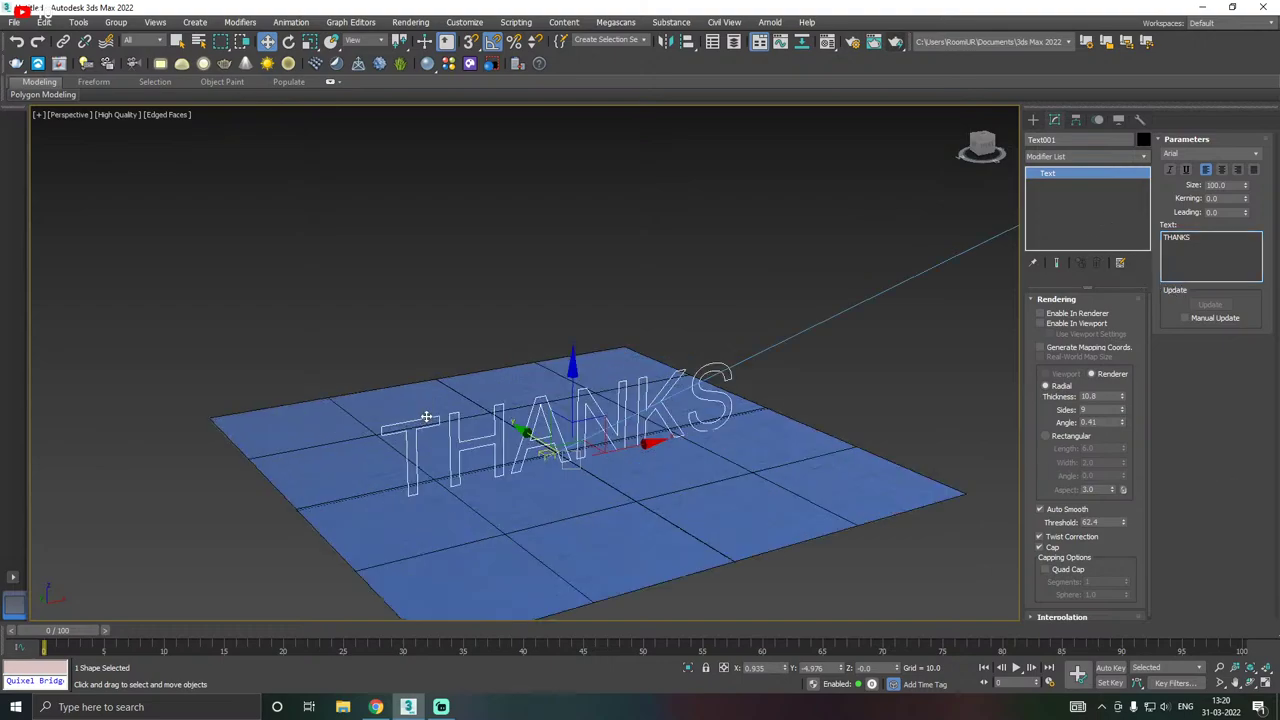
scroll(490, 448, up, 3)
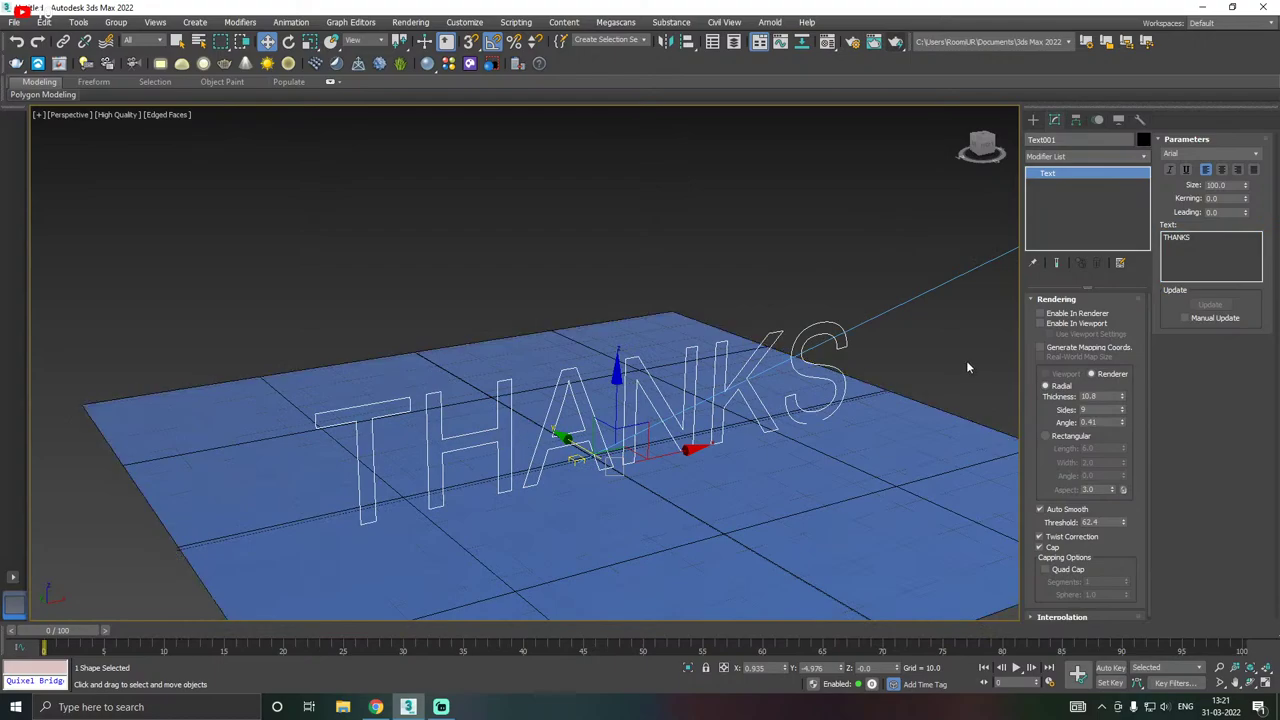
right_click(1033, 219)
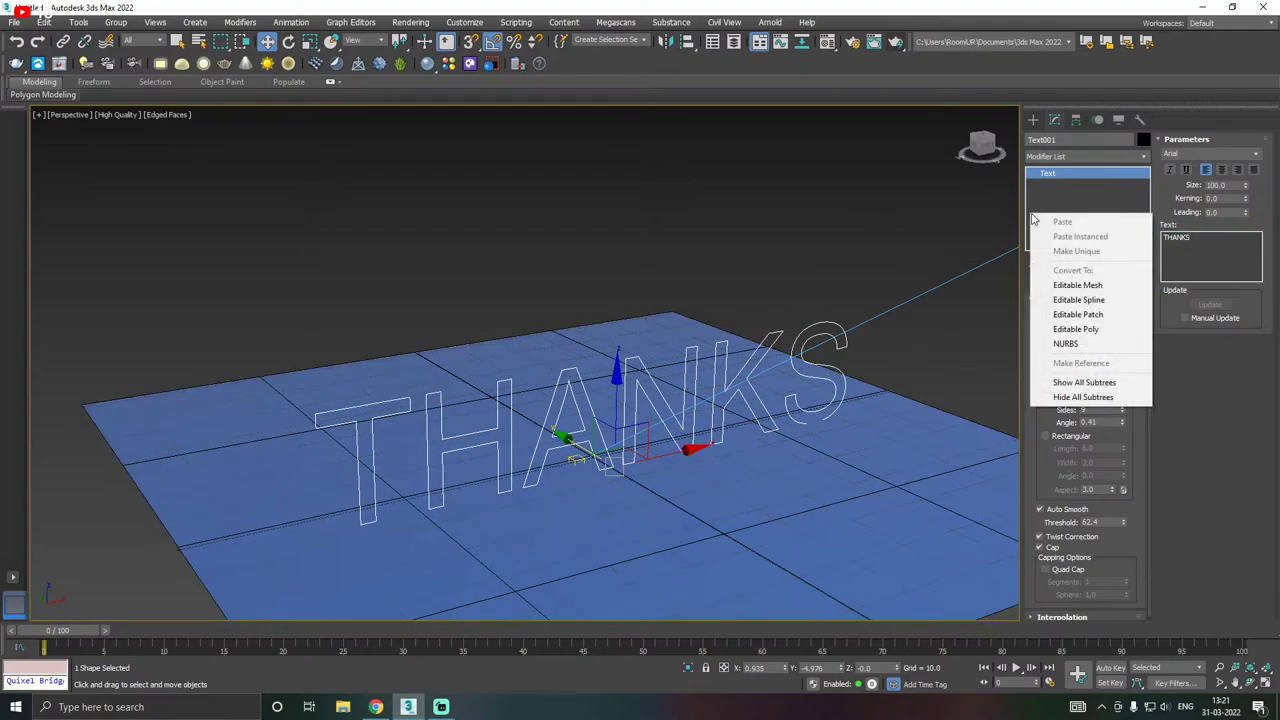
click(1075, 329)
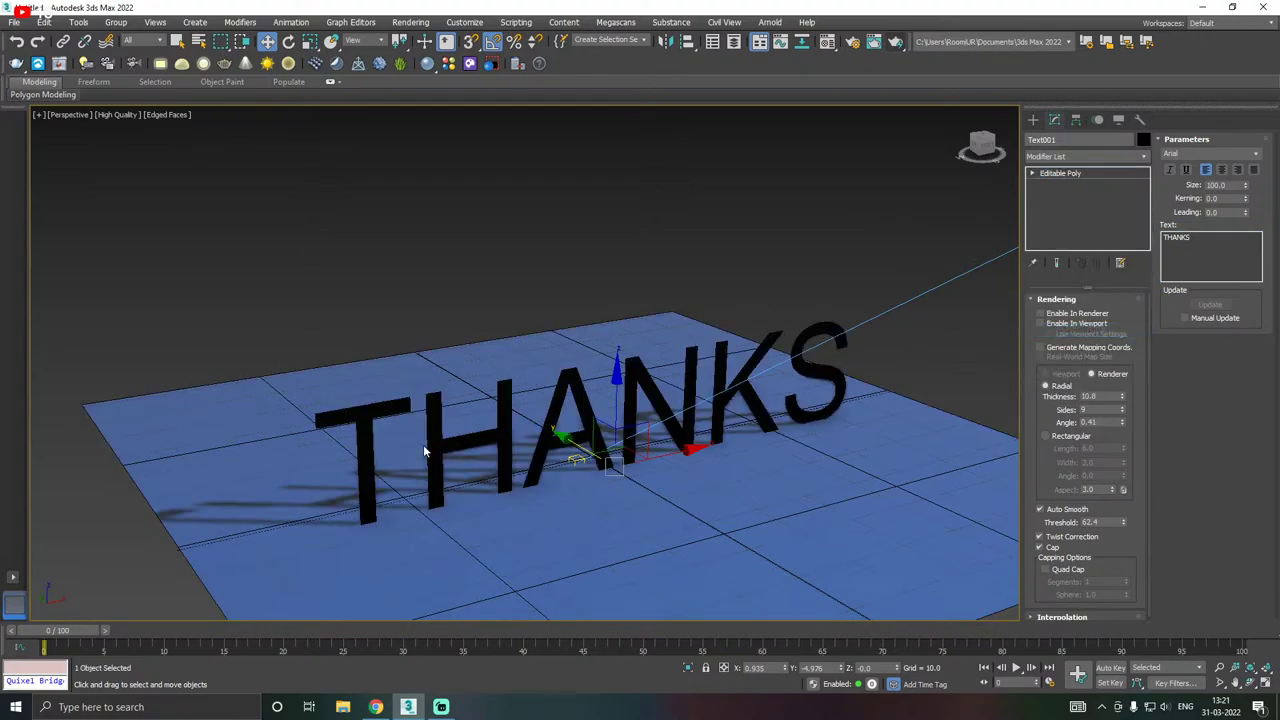
- Assign the 01 - Default material to THANKS and return to a close front view
key(m)
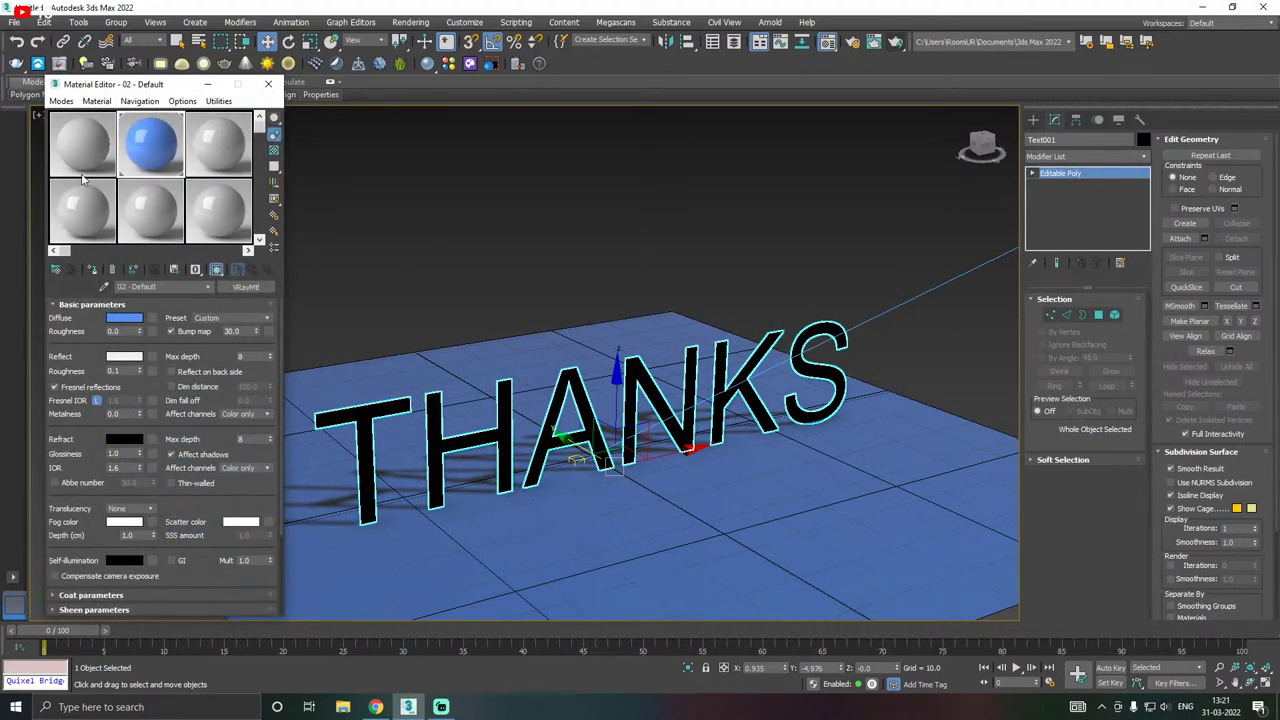
click(83, 150)
click(92, 270)
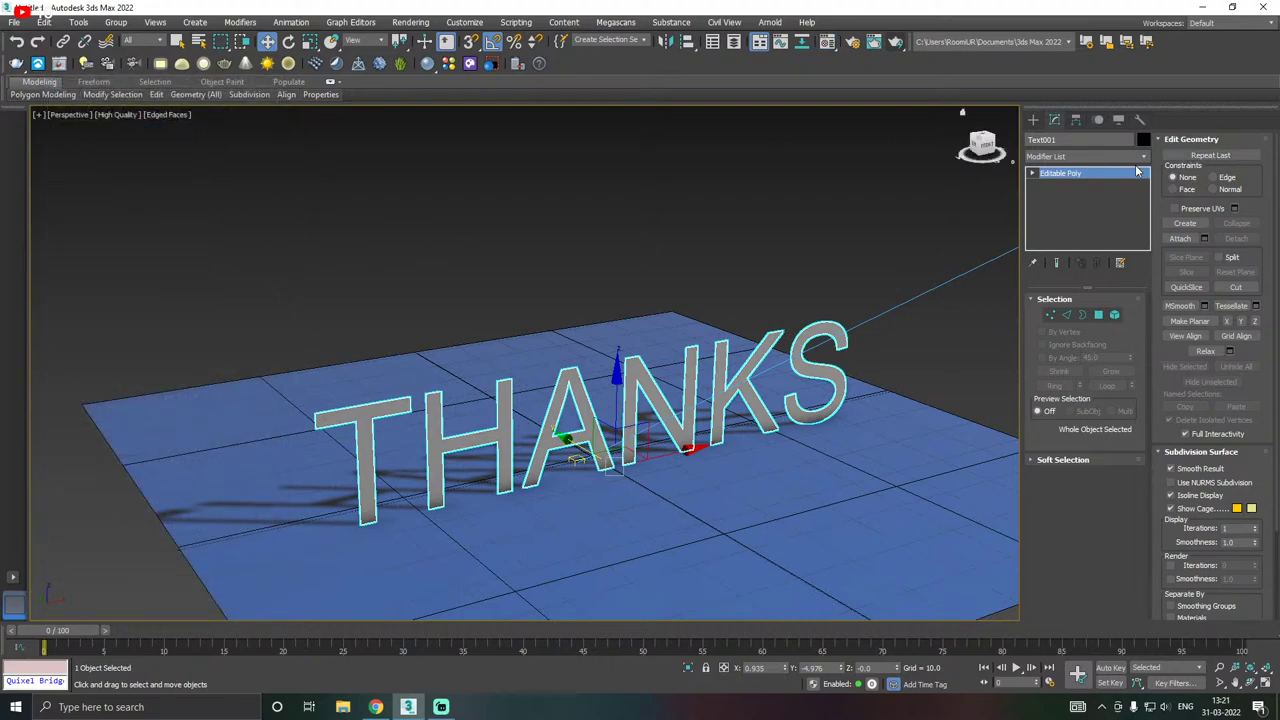
alt+middle_drag(651, 316, 778, 296)
scroll(814, 380, up, 6)
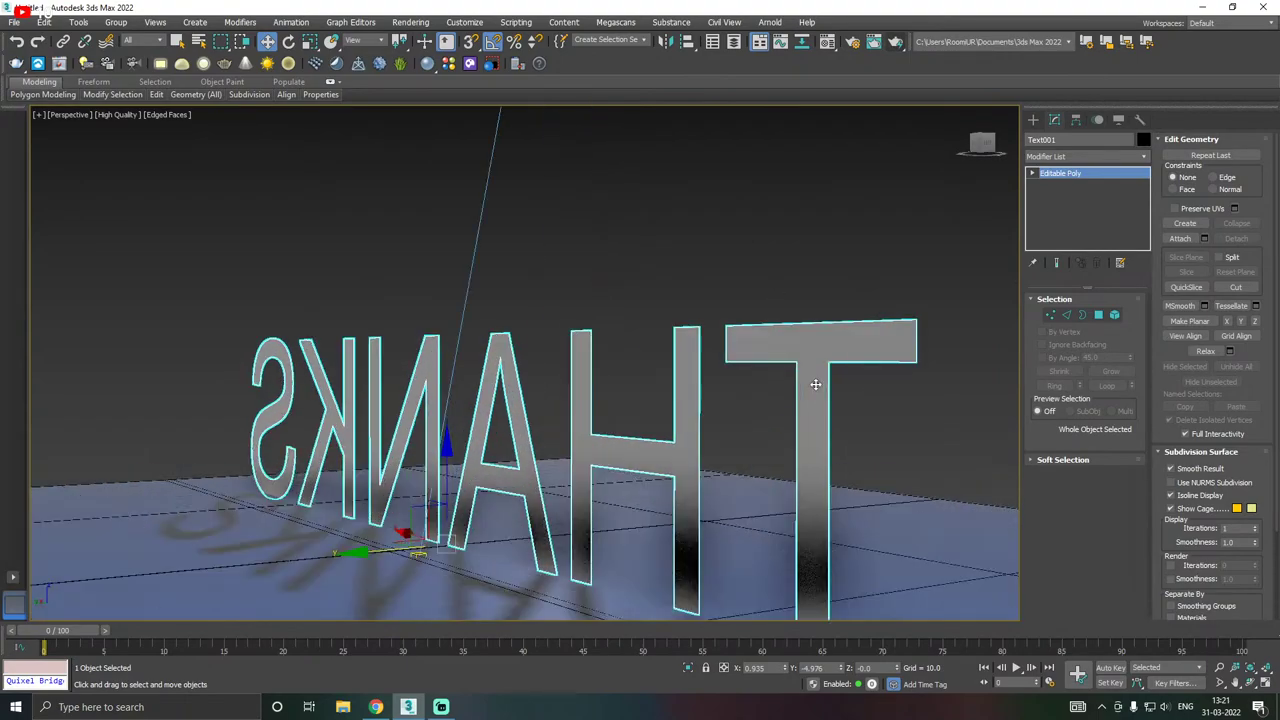
key(shift+z)
key(shift+z)
key(shift+z)
key(shift+z)
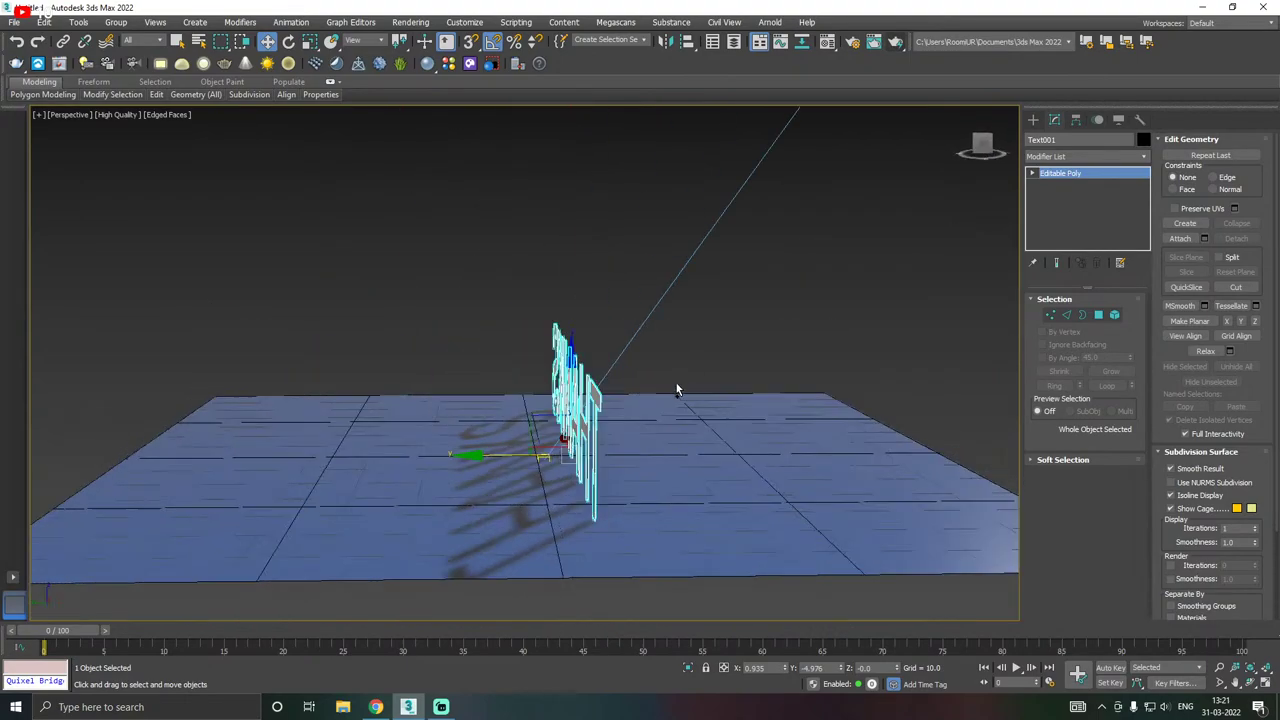
key(shift+z)
key(shift+z)
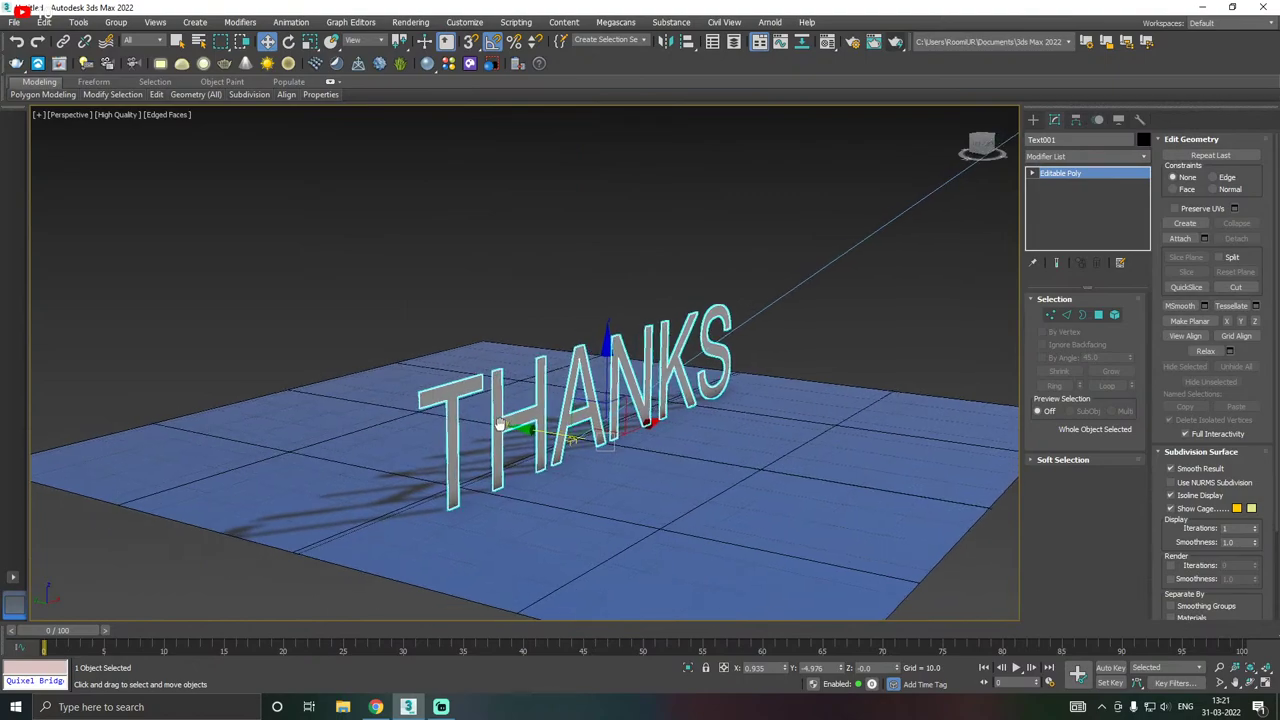
- Add a Shell modifier to THANKS and raise its Outer Amount to about 10.35
click(1145, 158)
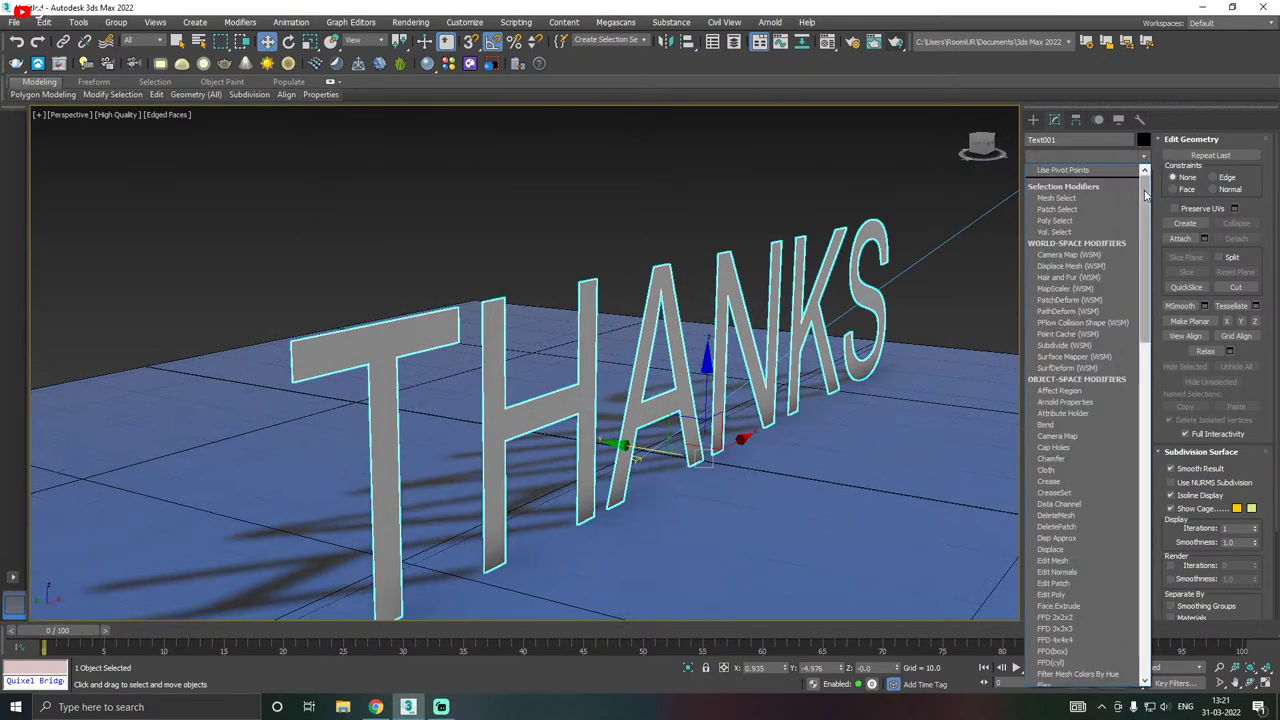
drag(1145, 195, 1172, 498)
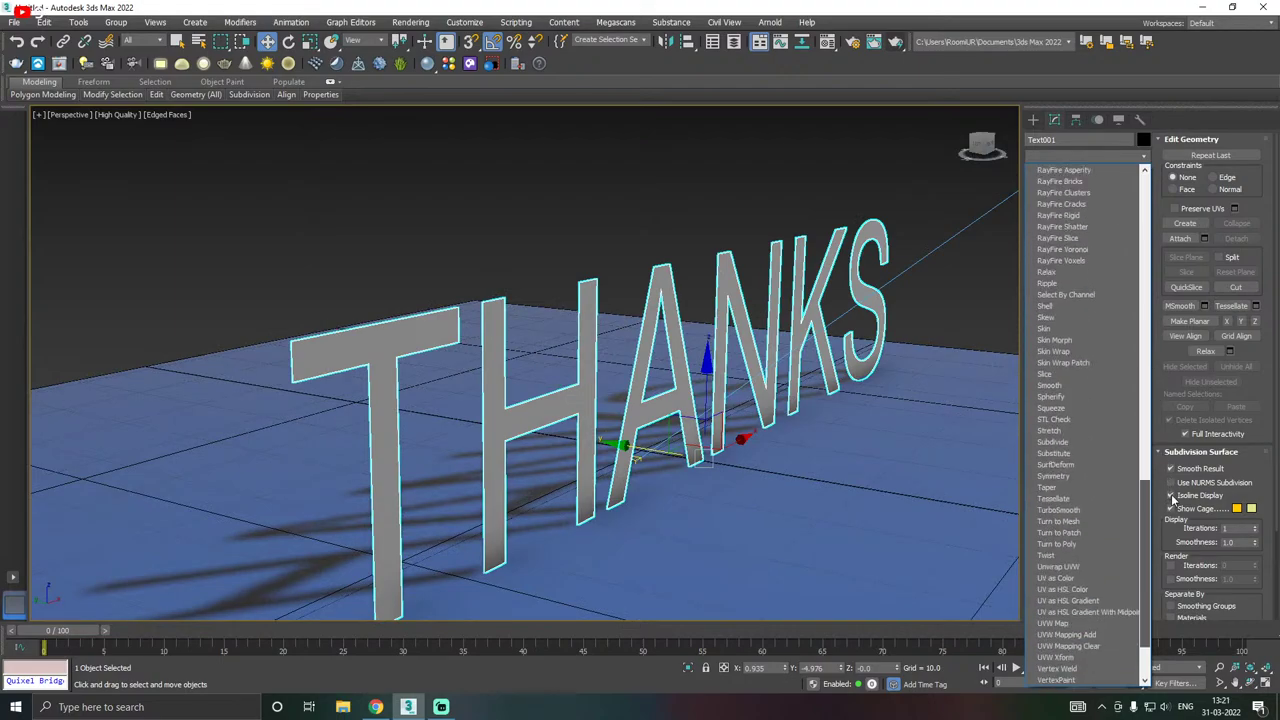
scroll(1057, 330, down, 2)
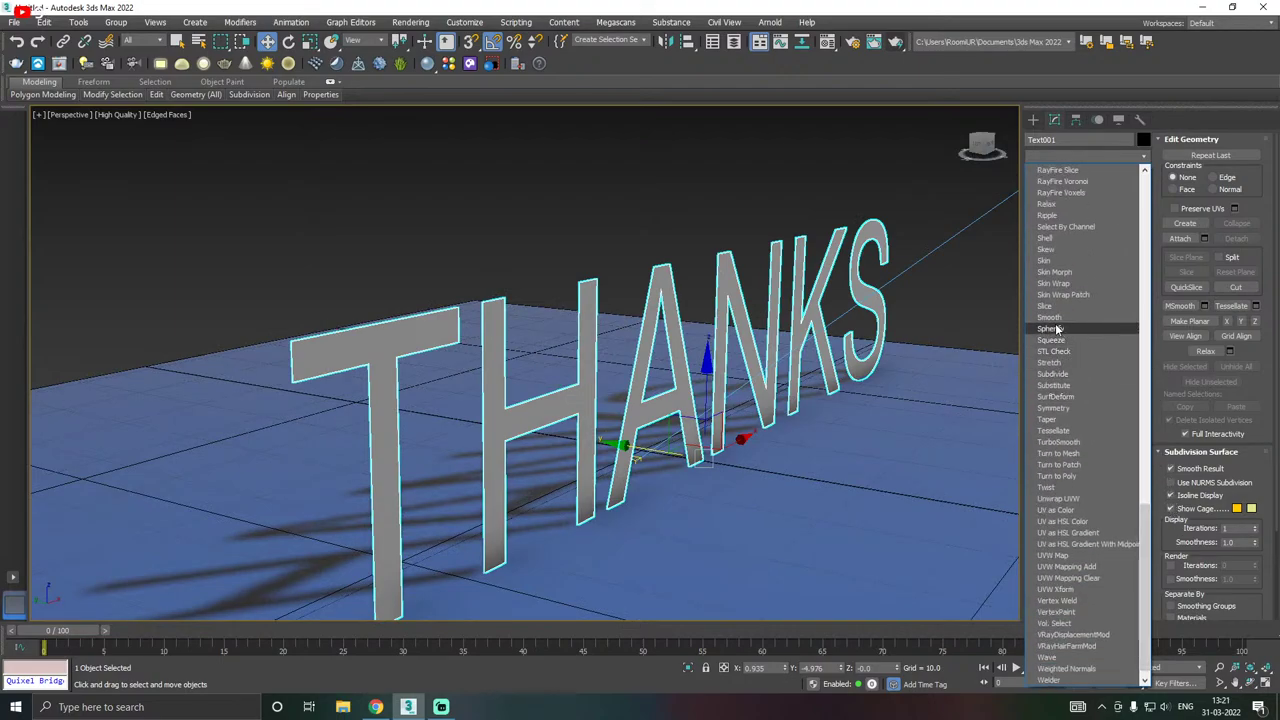
click(1070, 238)
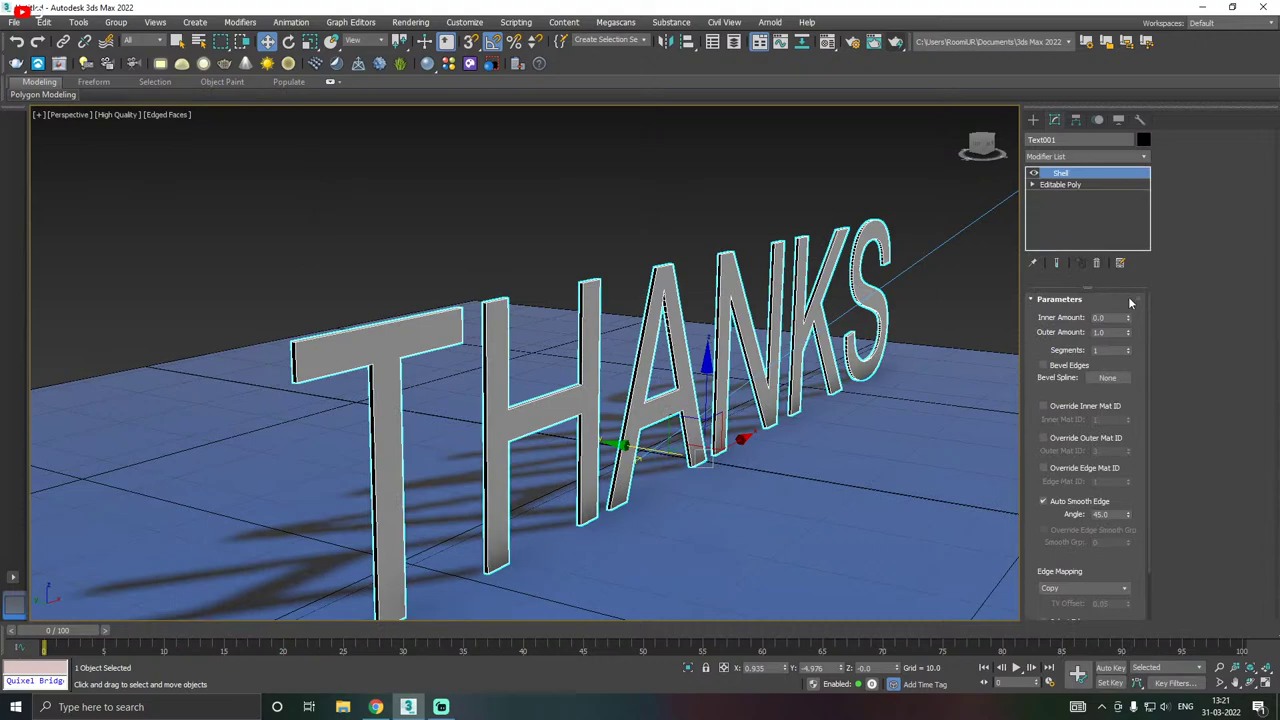
drag(1128, 334, 1110, 160)
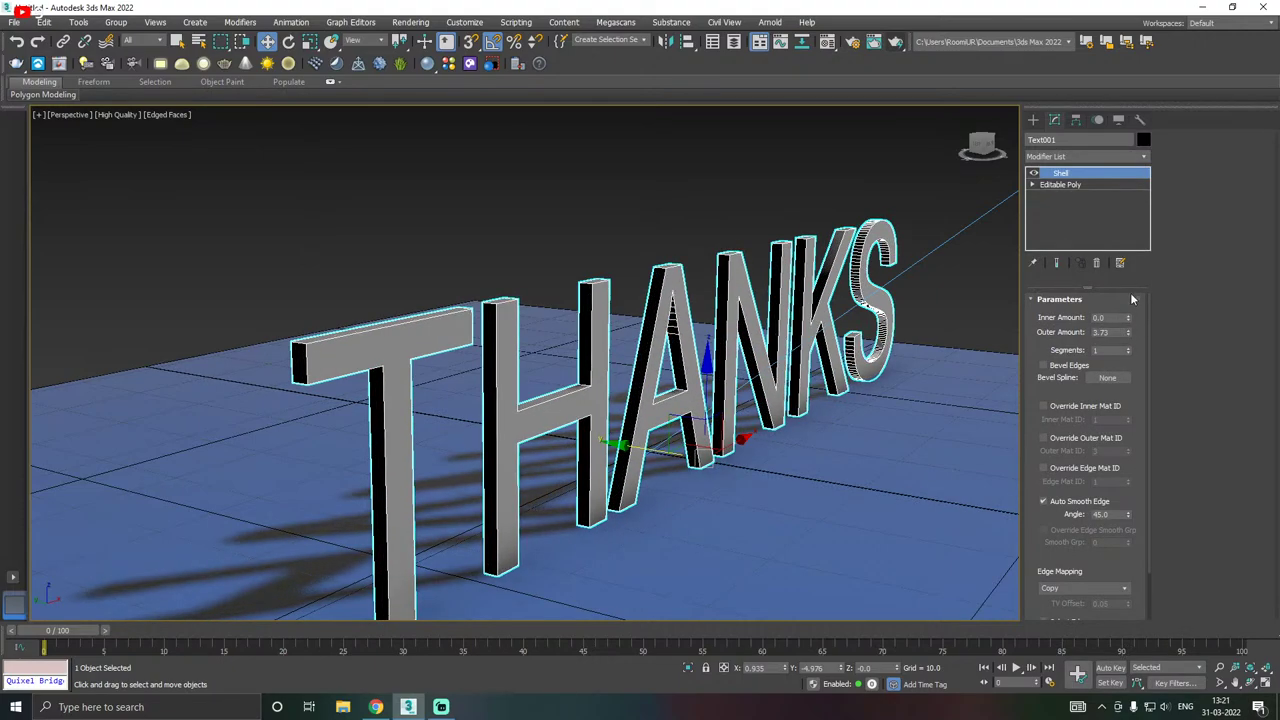
mouse_move(1128, 334)
mouse_down()
mouse_move(1120, 263)
mouse_move(1128, 337)
mouse_up()
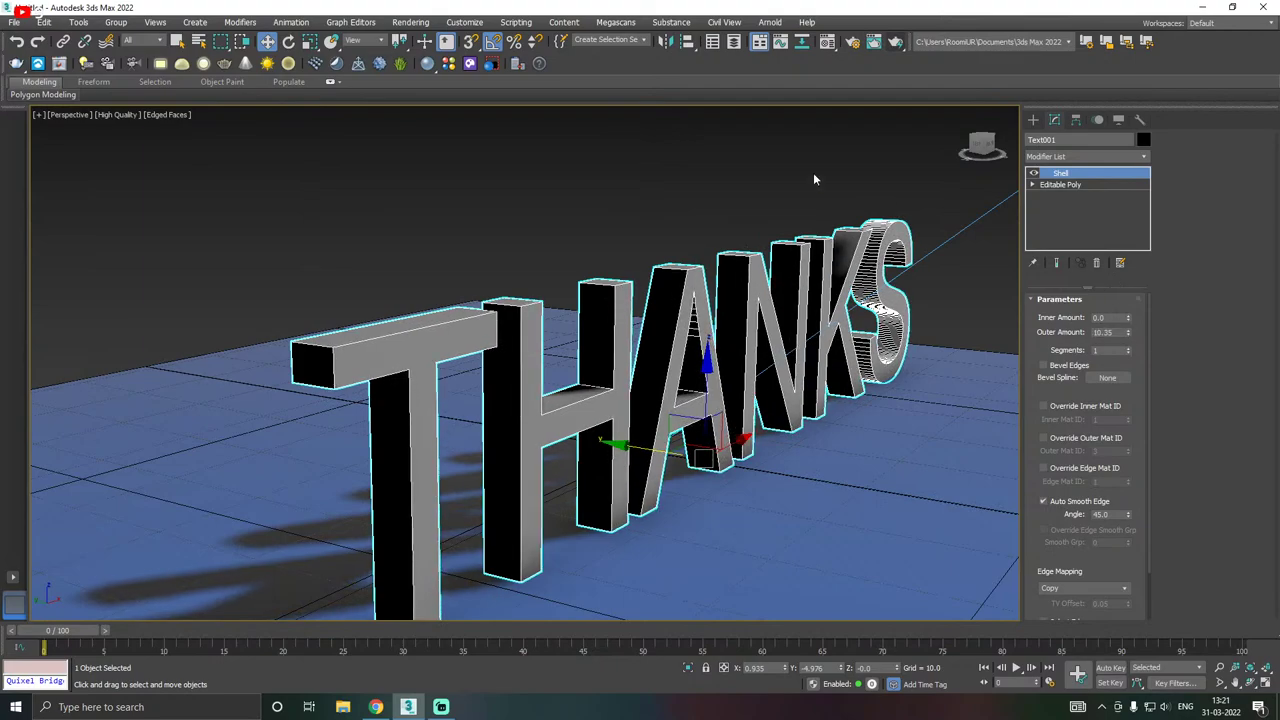
- Lighten the text material's diffuse colour to 215 whiteness
click(827, 41)
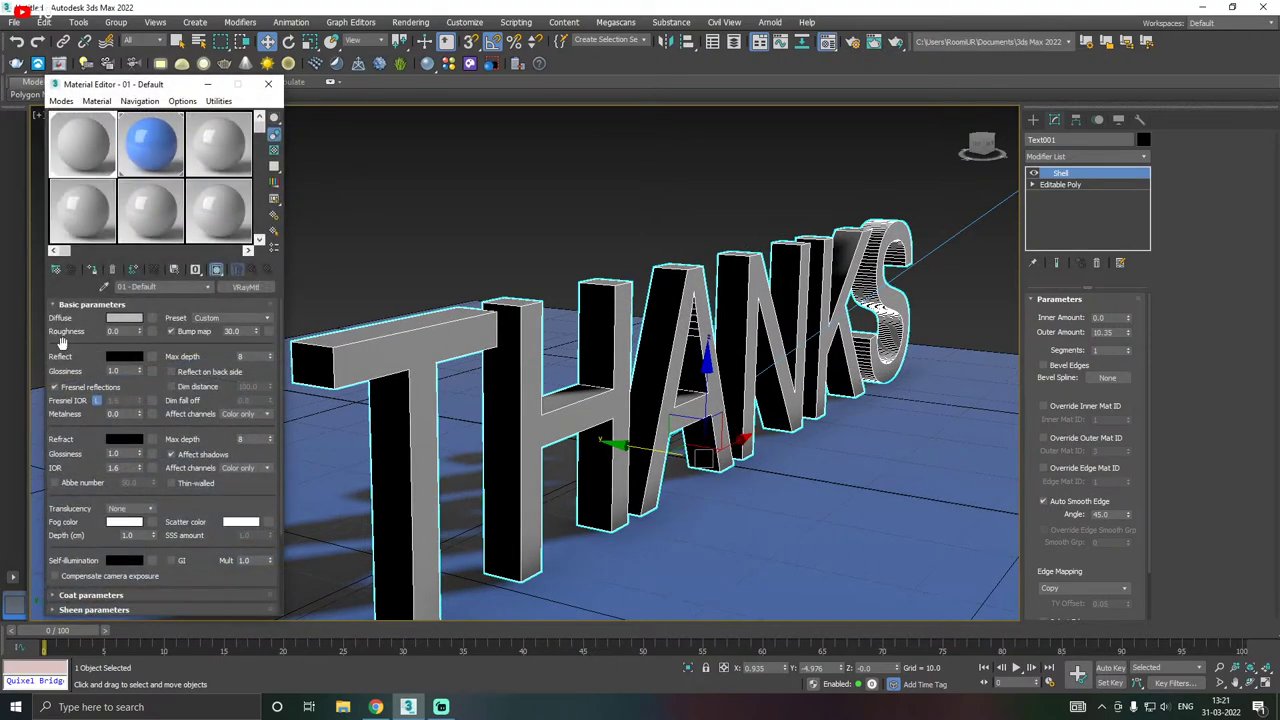
click(122, 319)
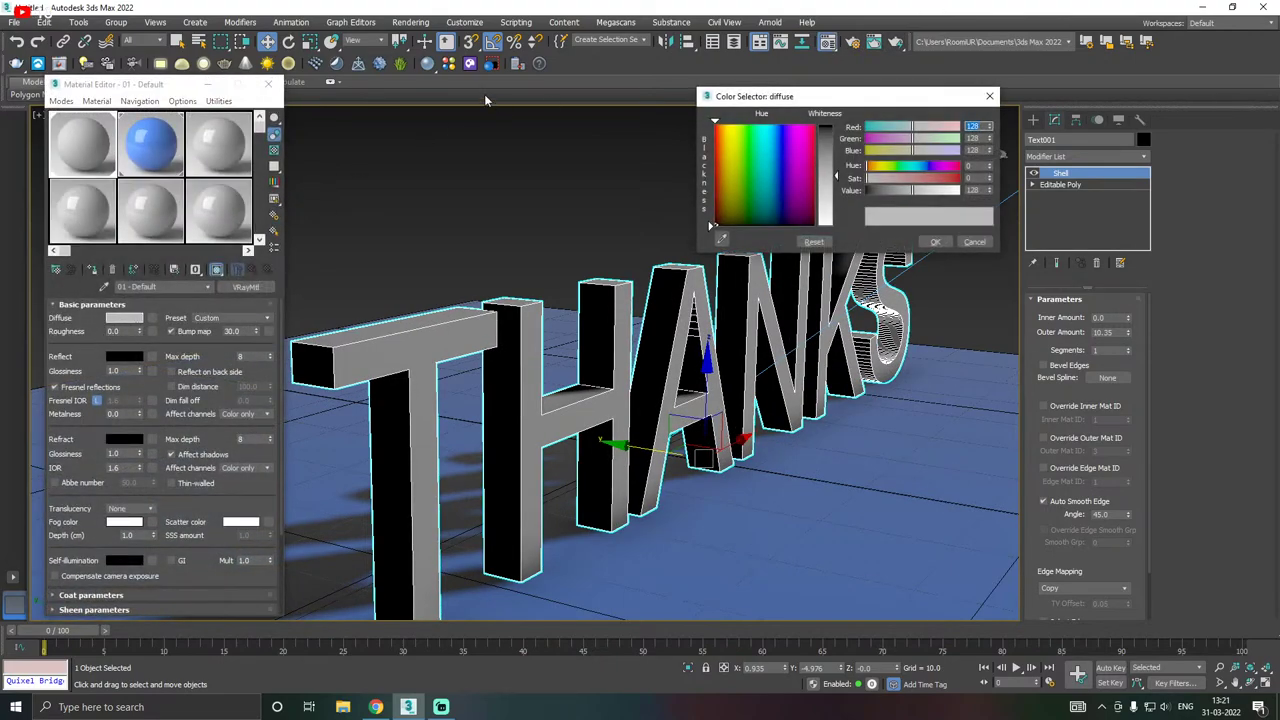
click(832, 212)
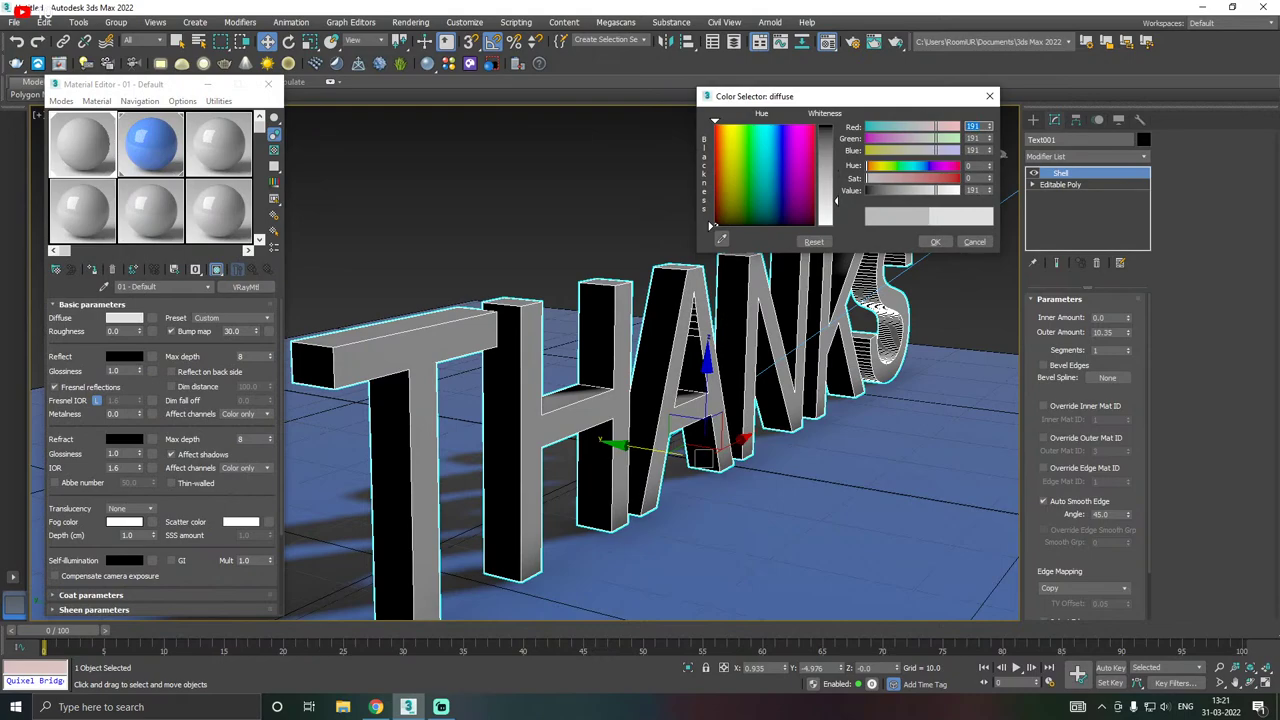
click(935, 241)
alt+middle_drag(627, 289, 603, 302)
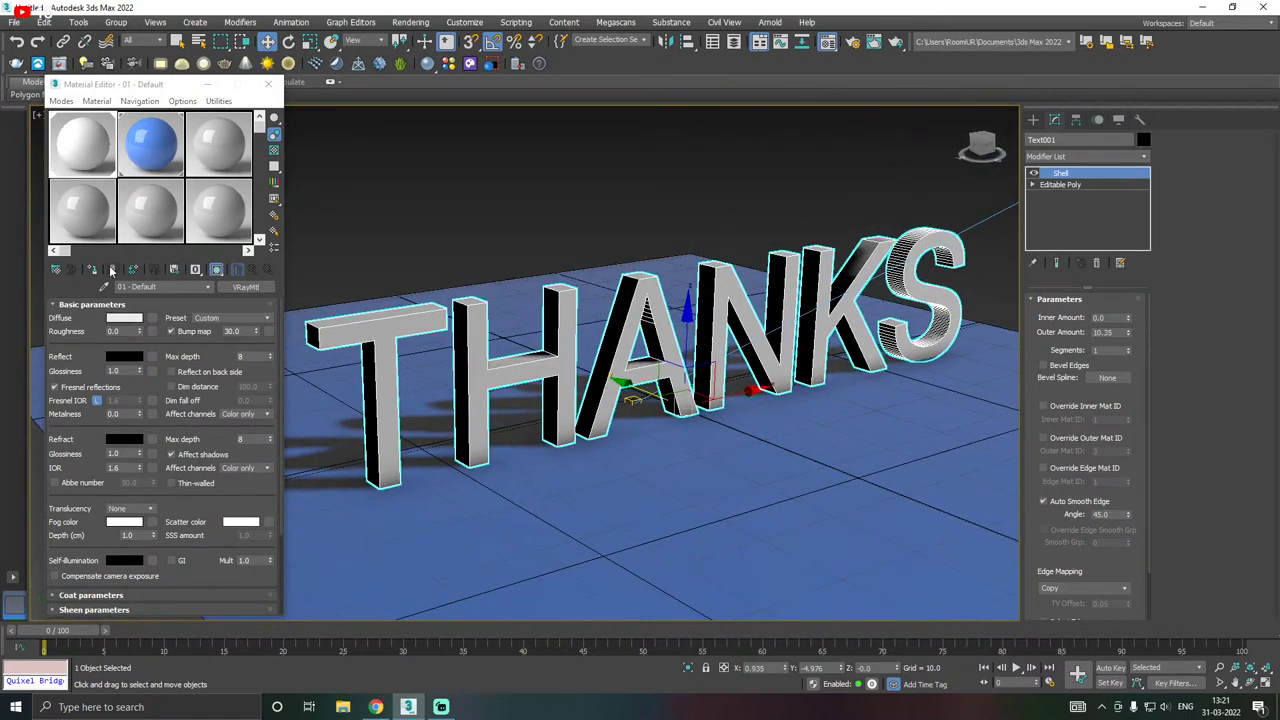
click(279, 89)
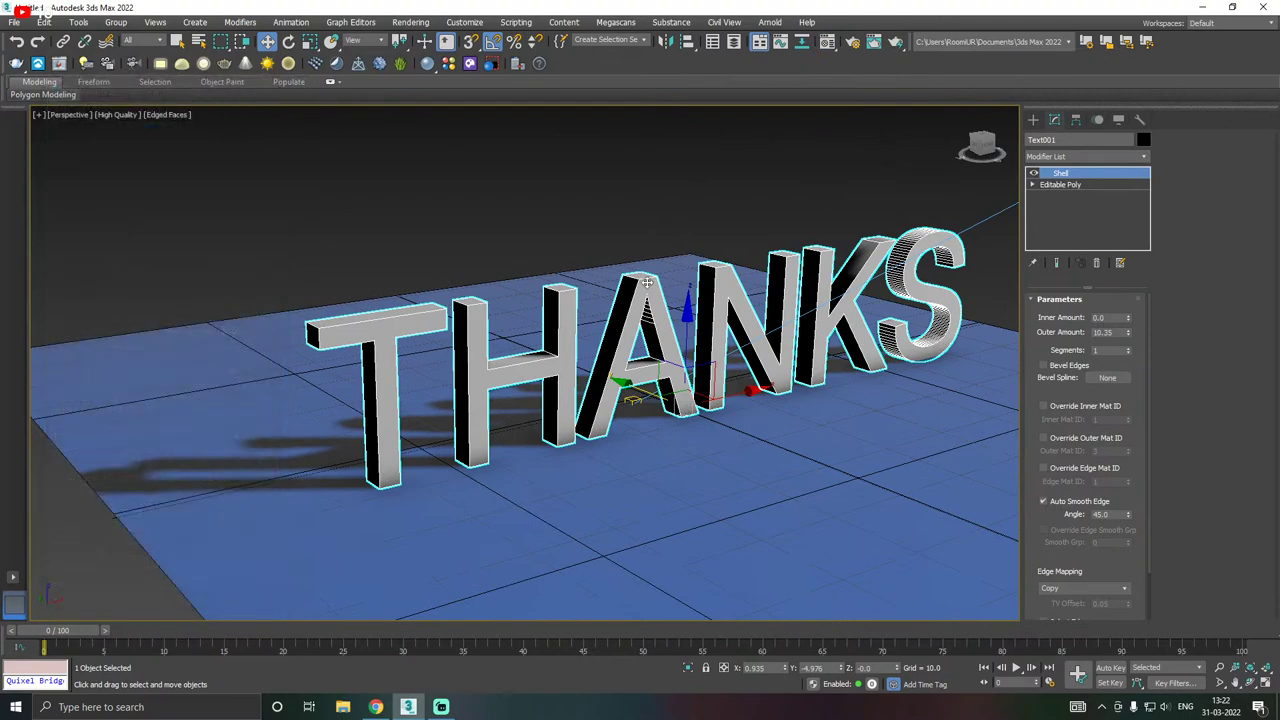
alt+middle_drag(520, 380, 488, 382)
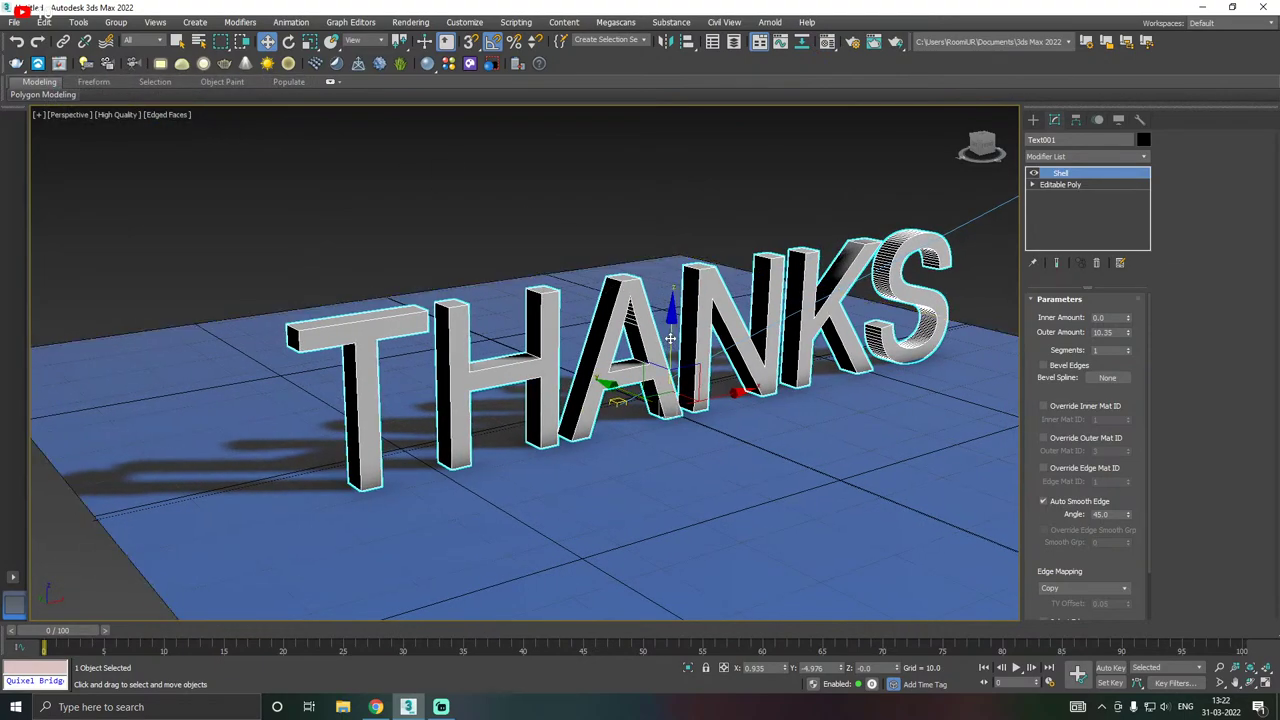
- Collapse the THANKS modifier stack and convert the result to an Editable Poly
click(567, 218)
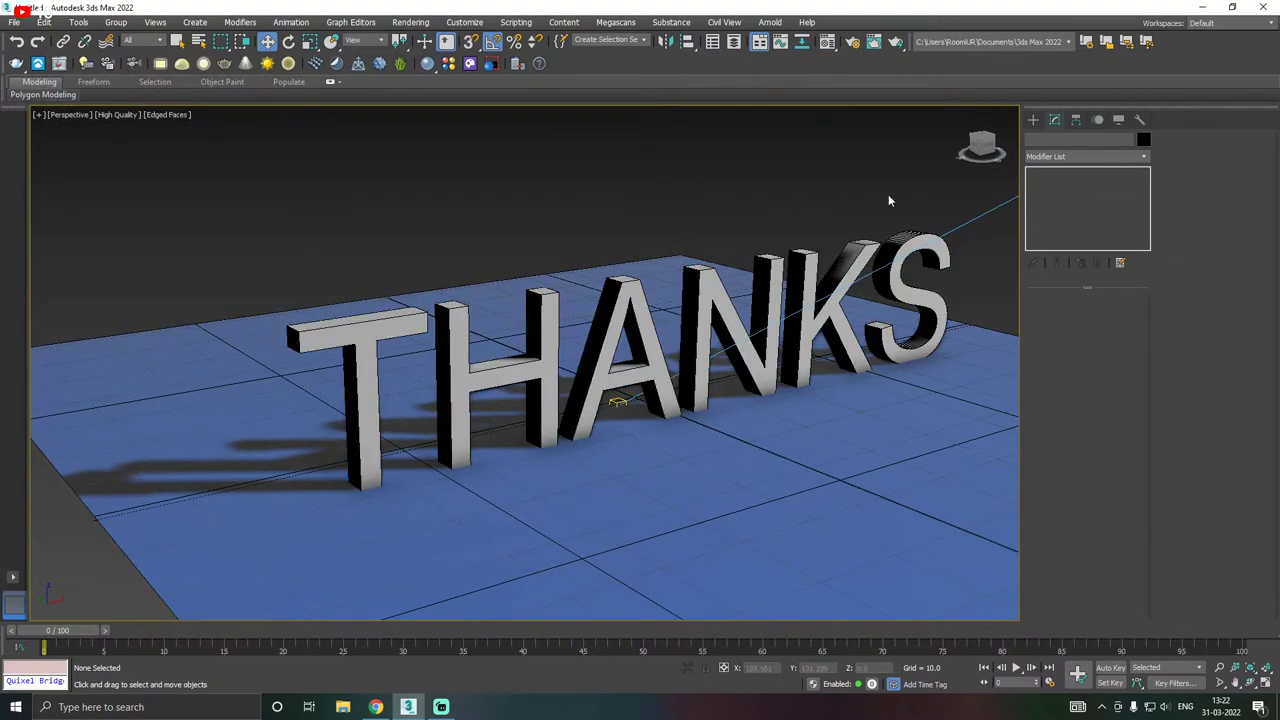
click(935, 294)
right_click(1081, 198)
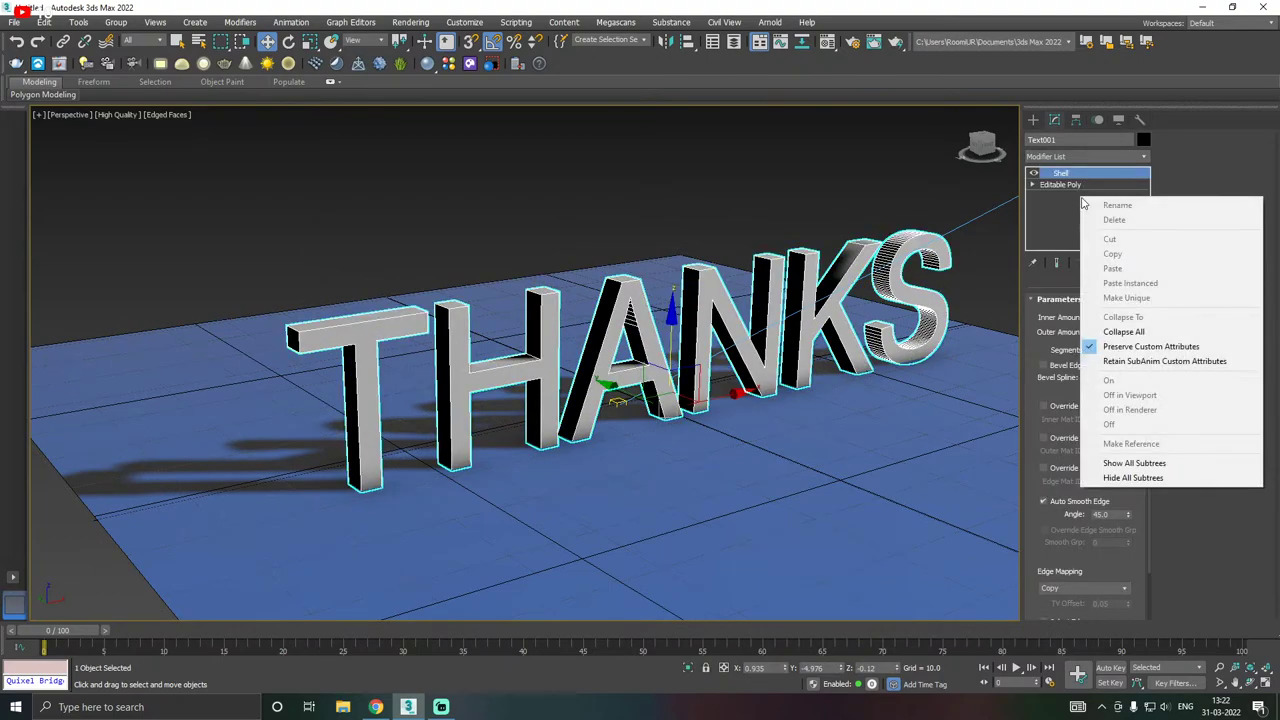
click(1141, 333)
right_click(1061, 204)
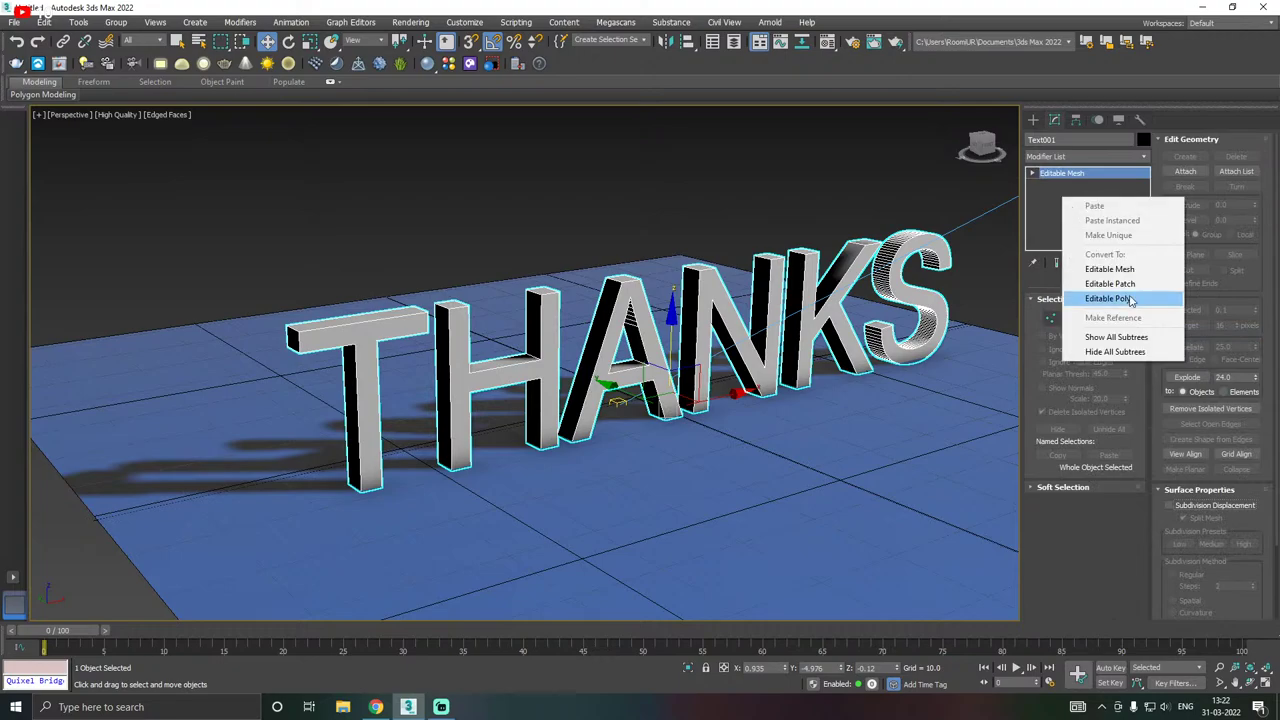
click(1110, 298)
alt+middle_drag(789, 199, 668, 214)
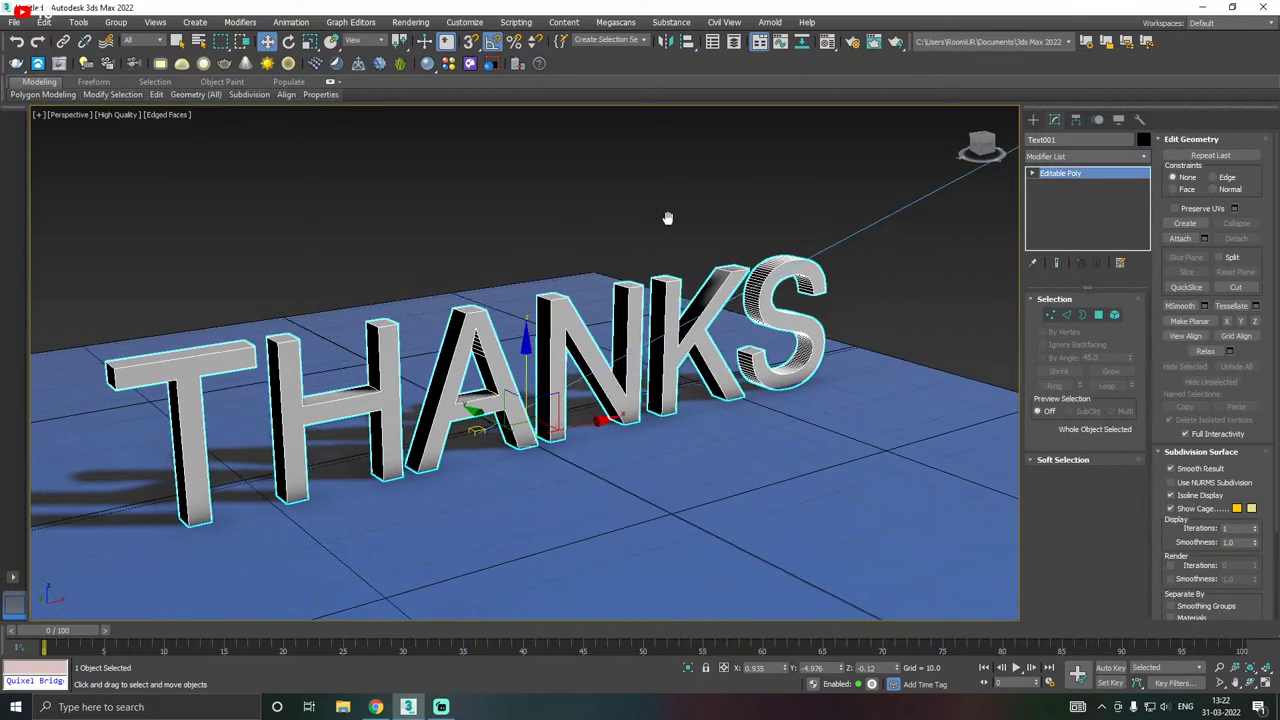
click(714, 190)
scroll(713, 184, down, 4)
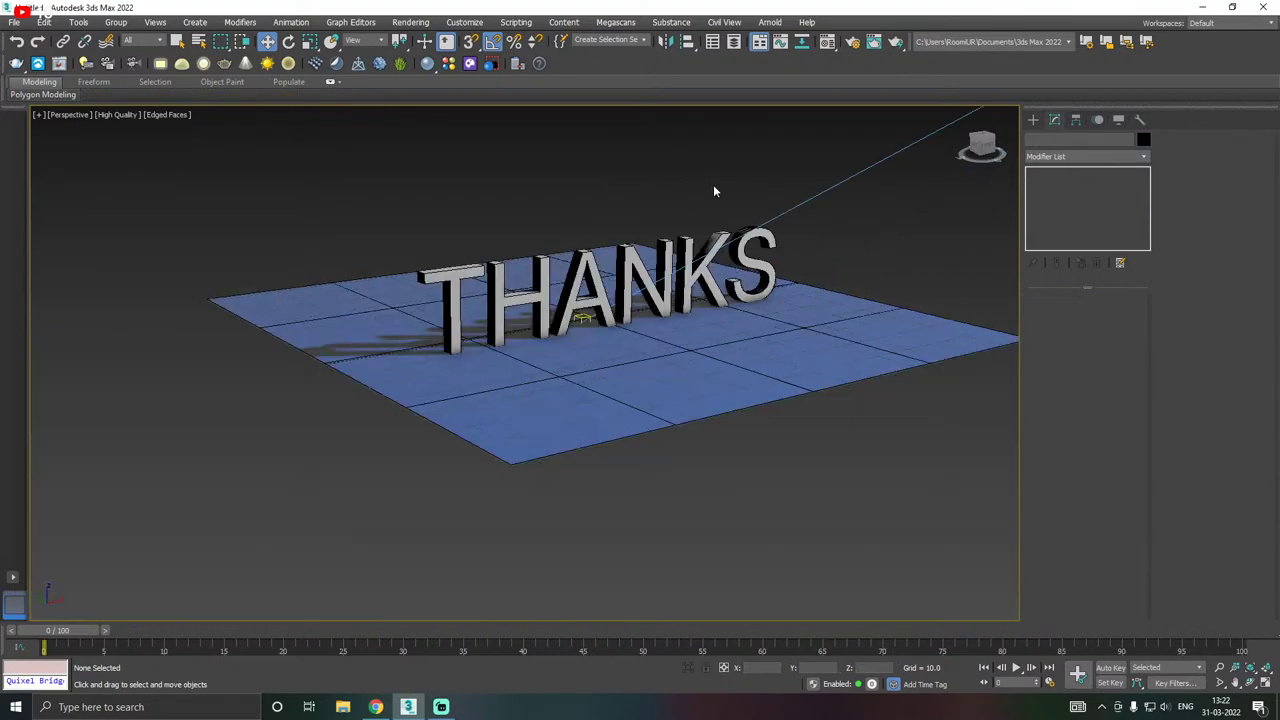
- Switch to Streamlabs Desktop and make Ending Soon the live scene
middle_drag(840, 226, 835, 247)
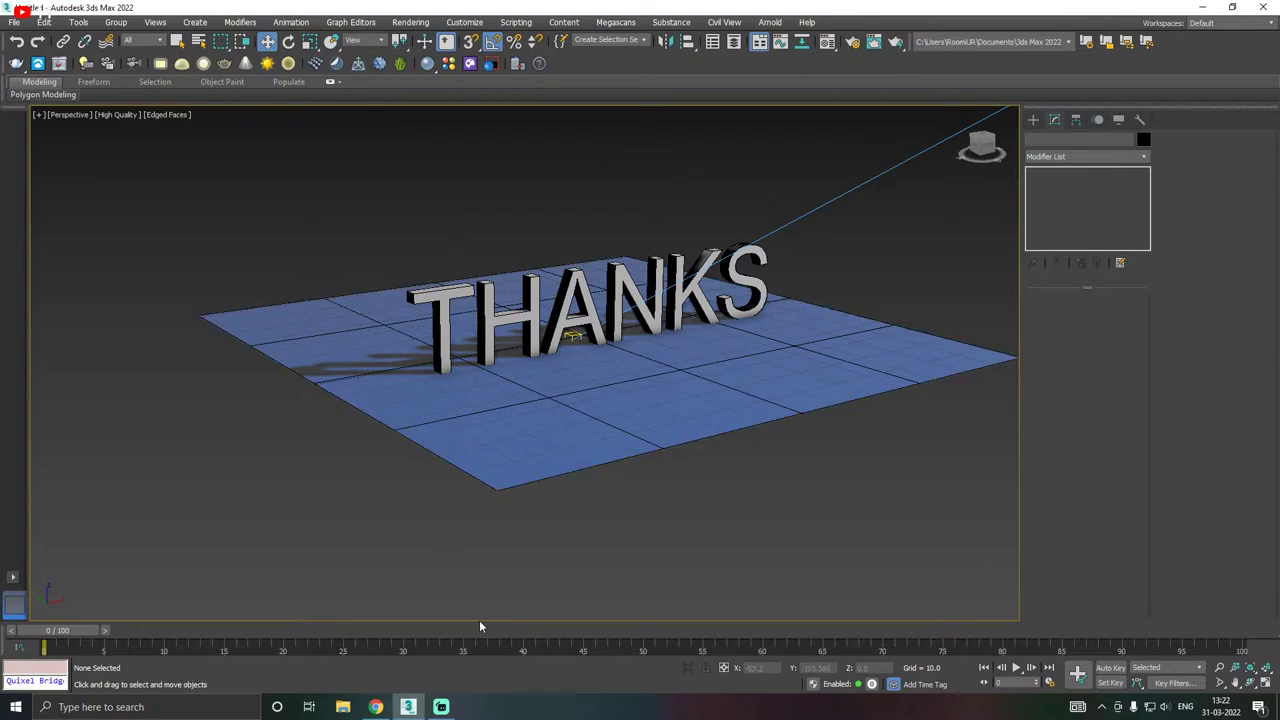
click(440, 706)
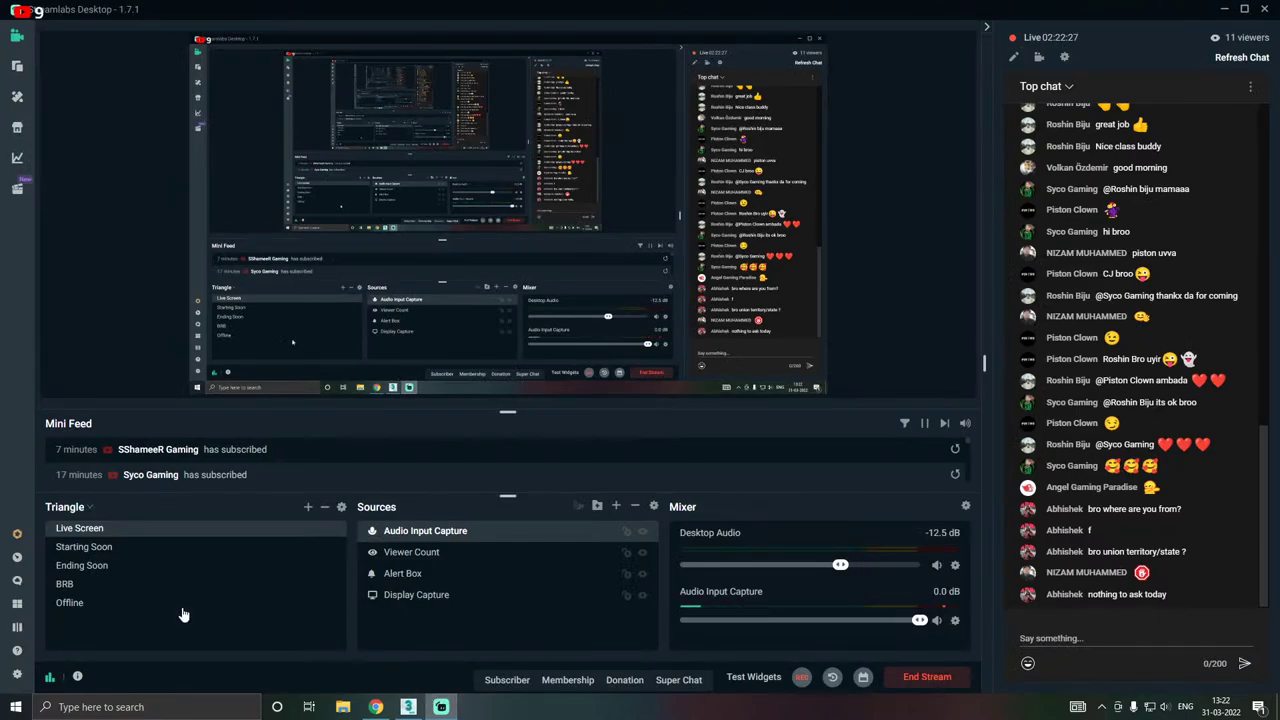
click(82, 566)
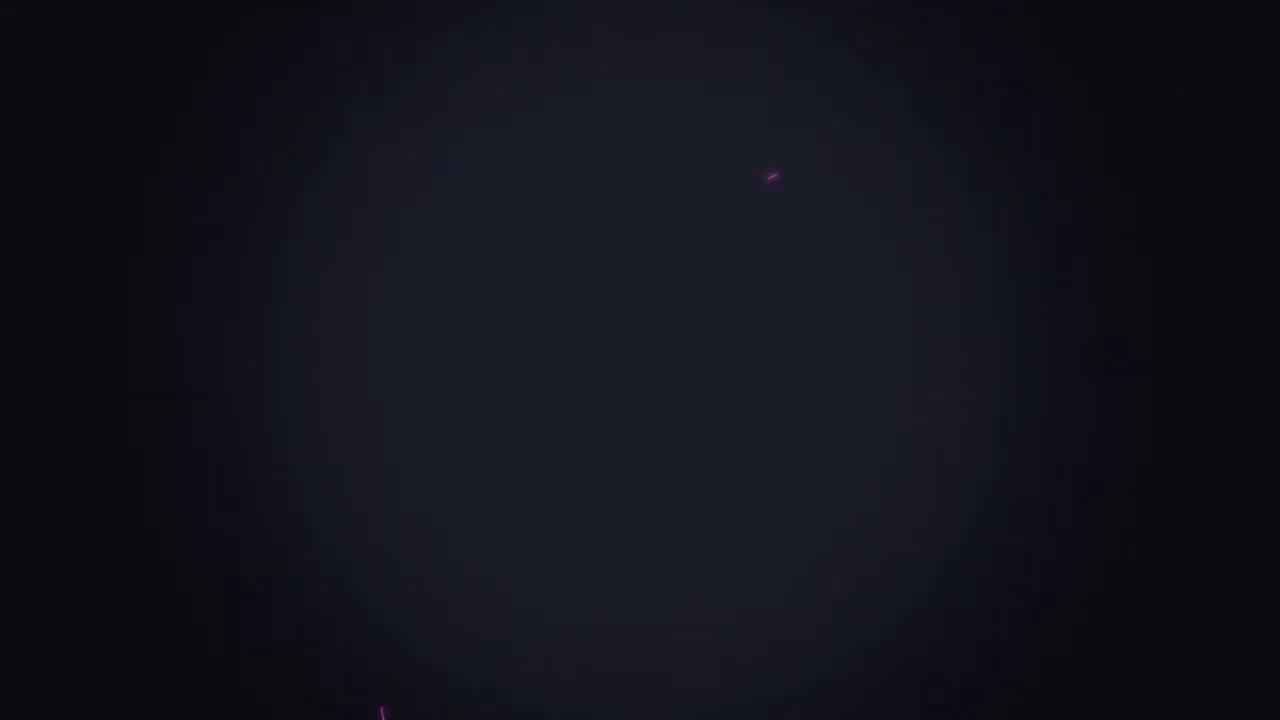